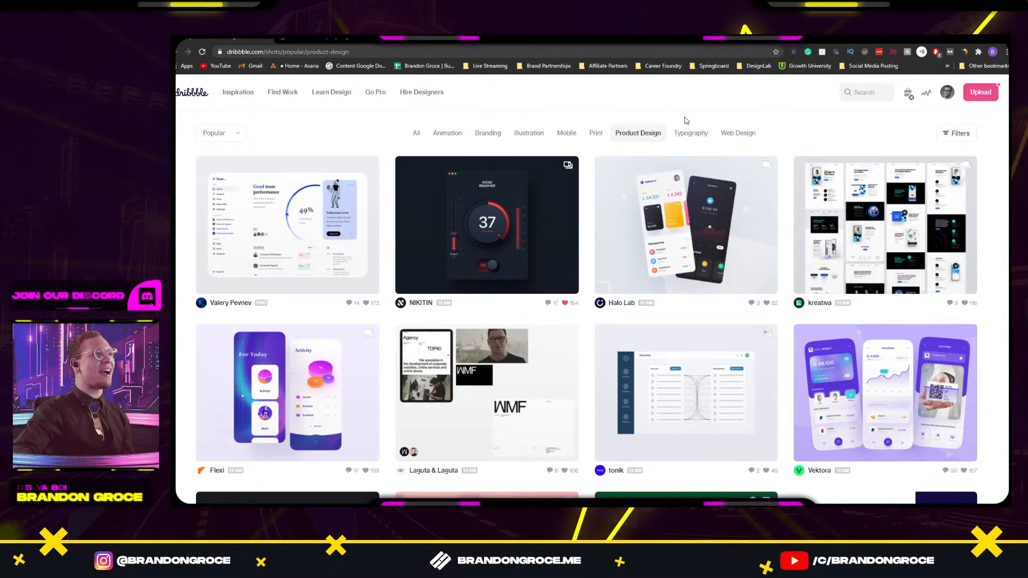
Filter the popular shots to Animation and look through the results for app interface motion examples.
click(447, 134)
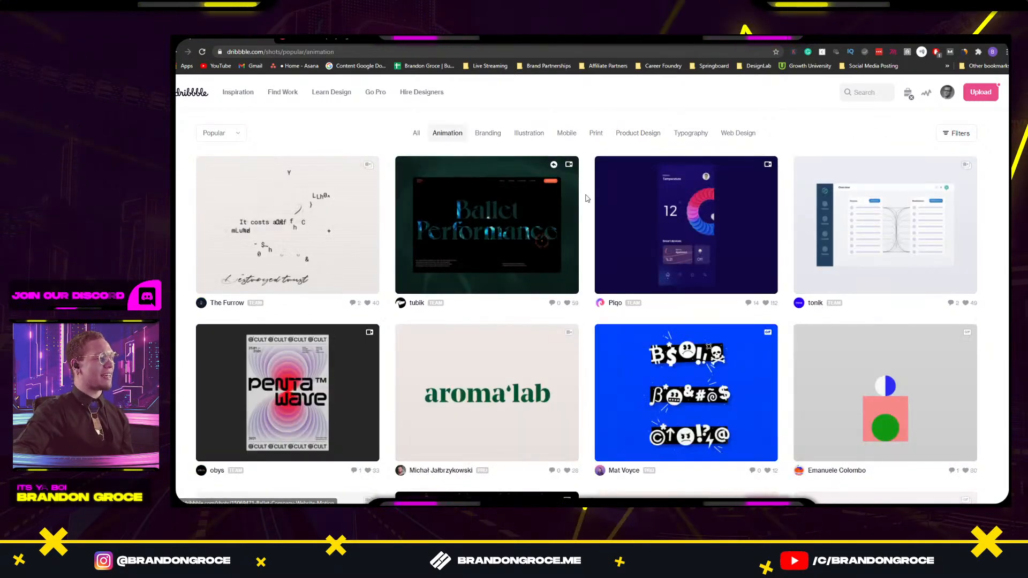
scroll(678, 175, down, 1)
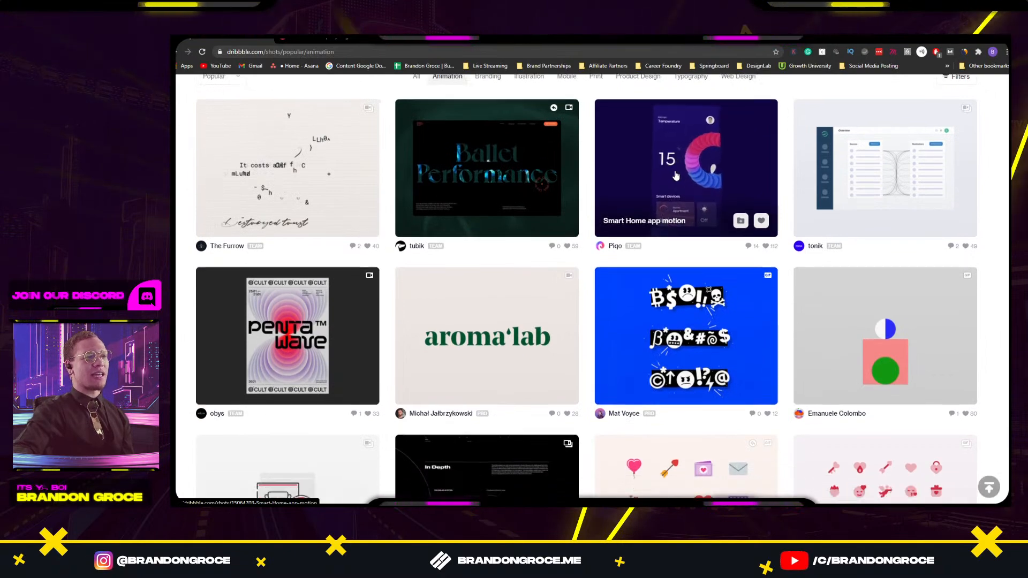
scroll(679, 174, down, 6)
scroll(676, 175, down, 2)
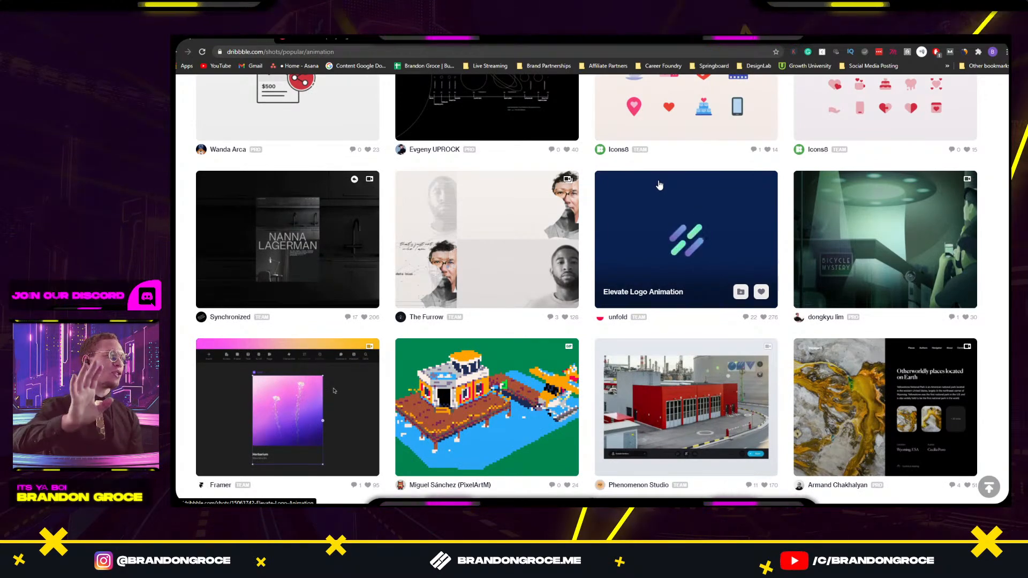
scroll(660, 186, down, 8)
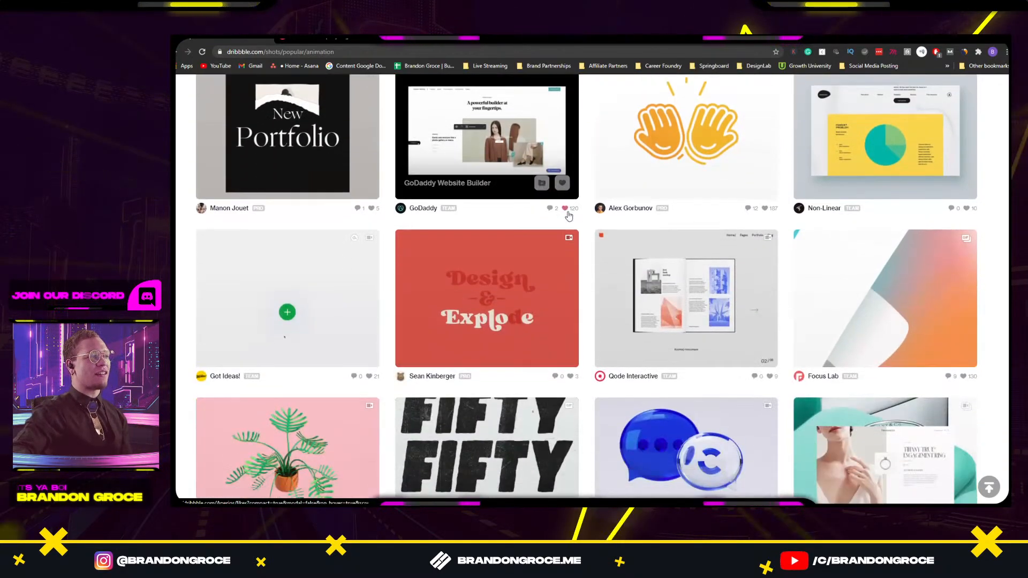
scroll(569, 216, down, 3)
scroll(563, 217, down, 2)
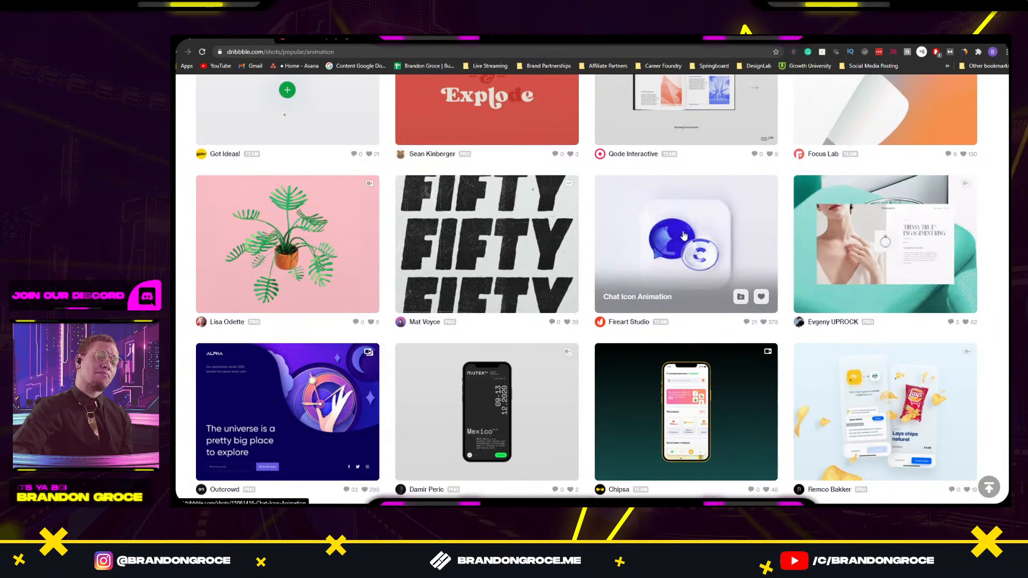
scroll(688, 227, down, 3)
scroll(679, 243, down, 2)
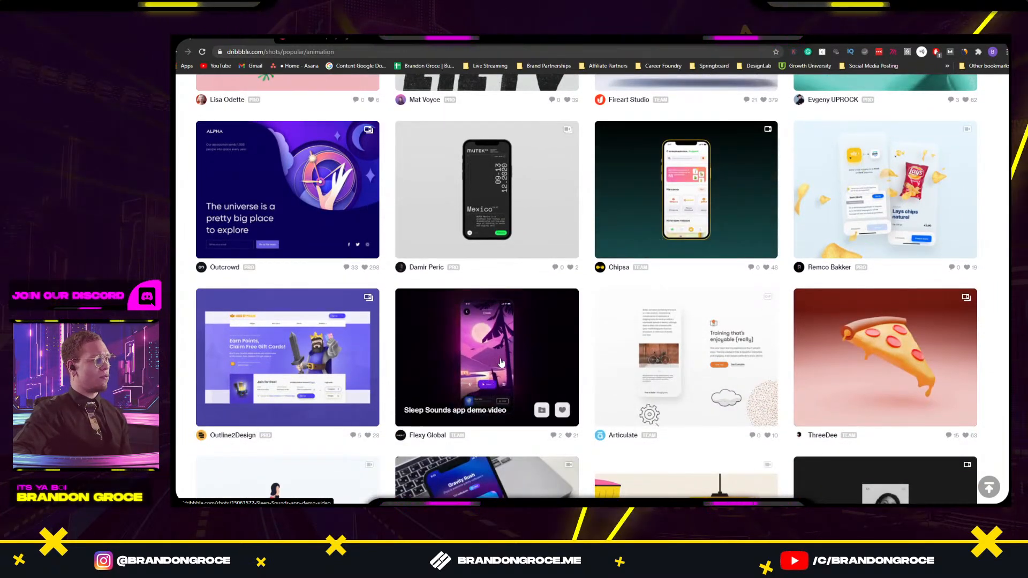
Open the Sleep Sounds app demo video shot and compare it with the Smart Home app motion shot.
click(499, 357)
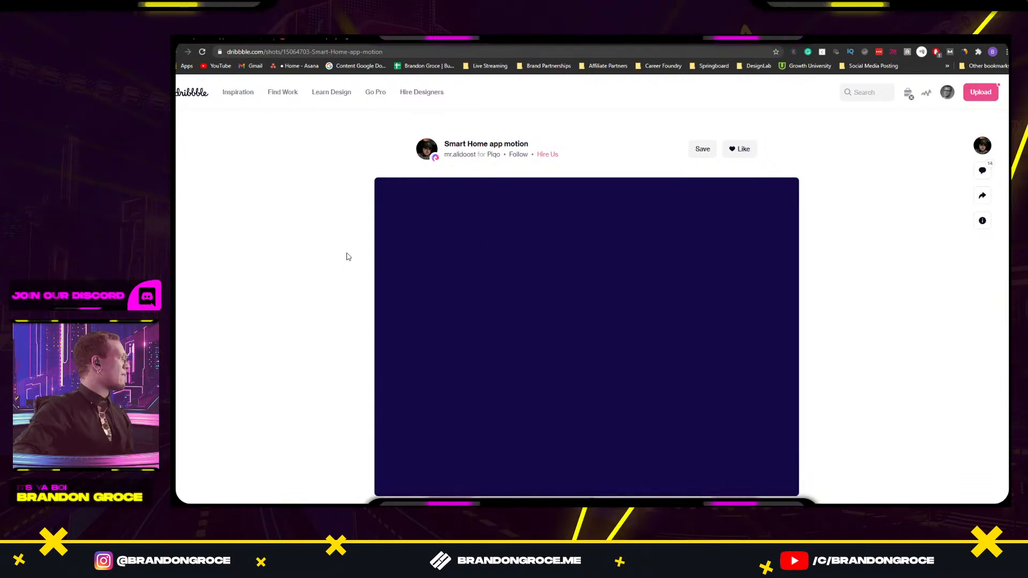
click(332, 39)
click(230, 39)
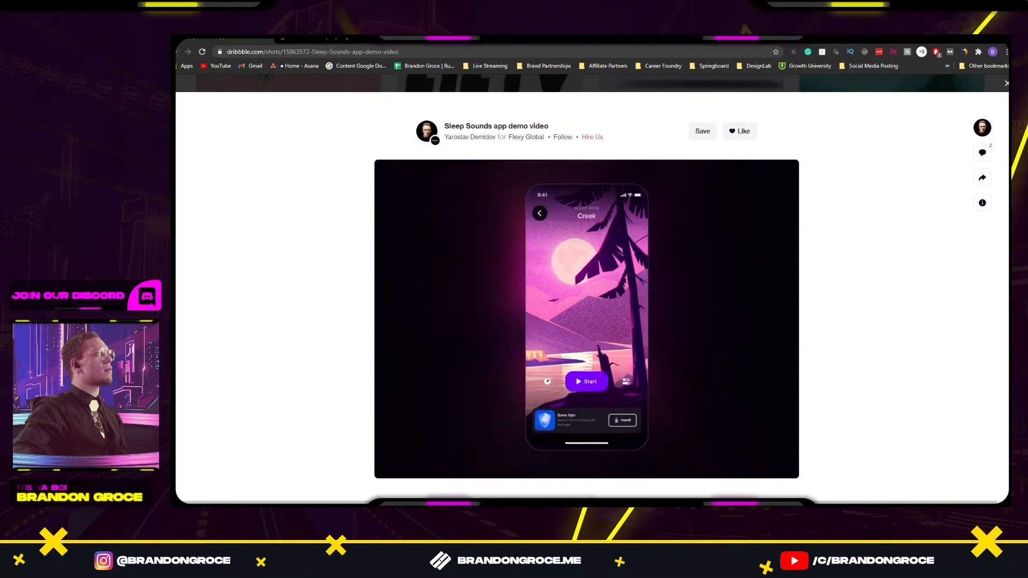
Return to the popular Animation shots and open the Wallpapers App Interactions shot.
click(176, 52)
scroll(647, 249, down, 15)
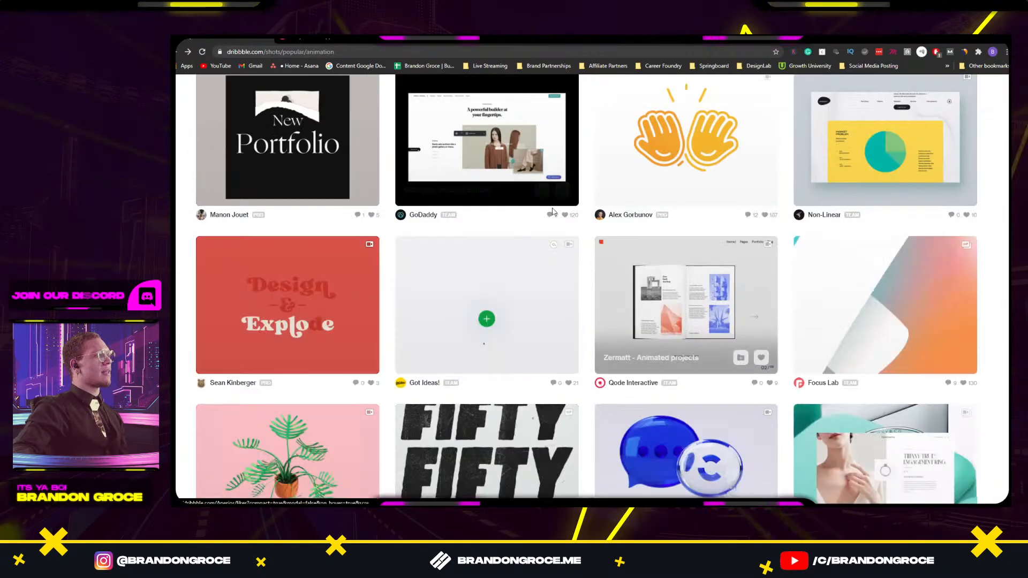
scroll(647, 250, down, 7)
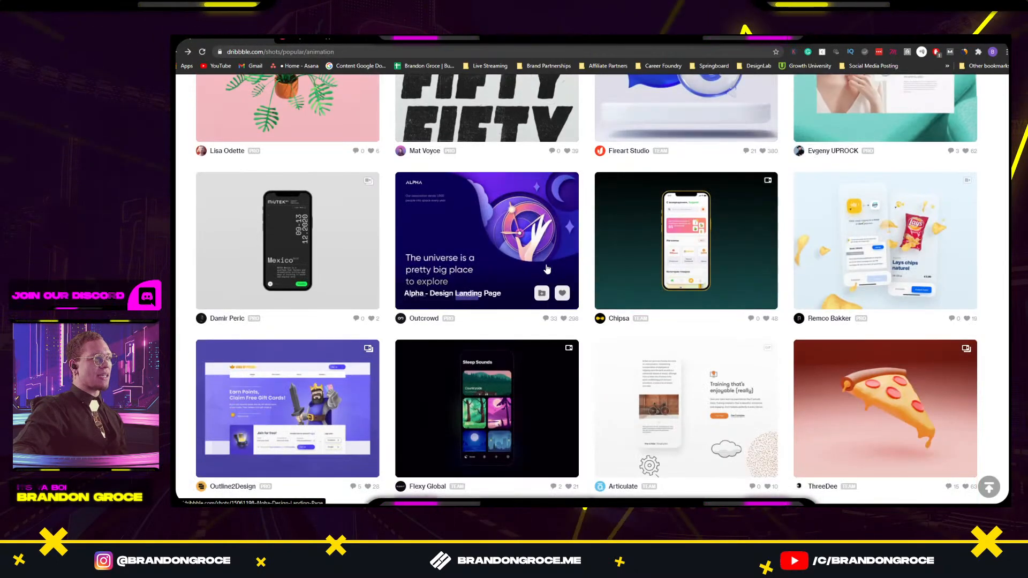
scroll(545, 266, down, 5)
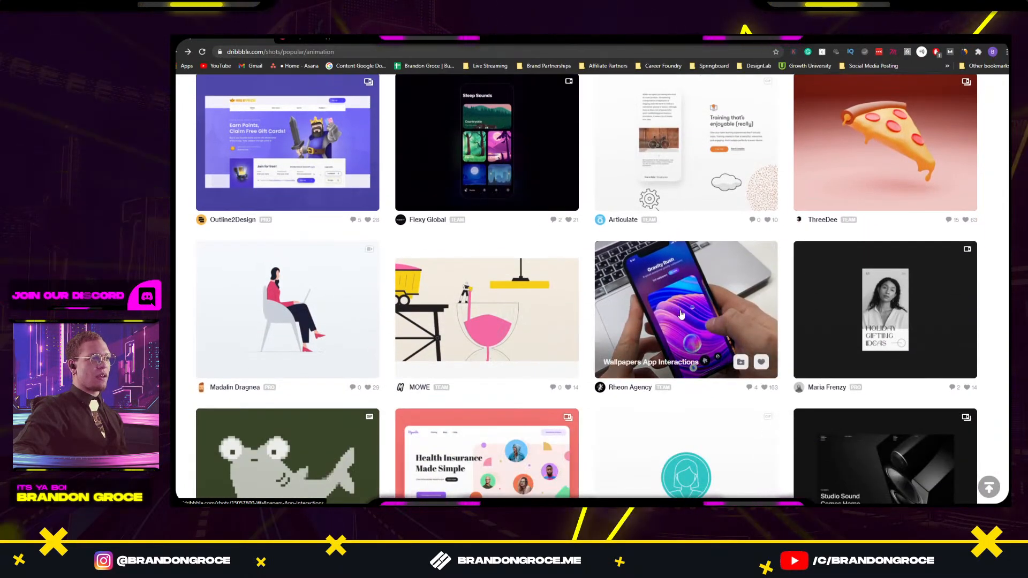
click(744, 289)
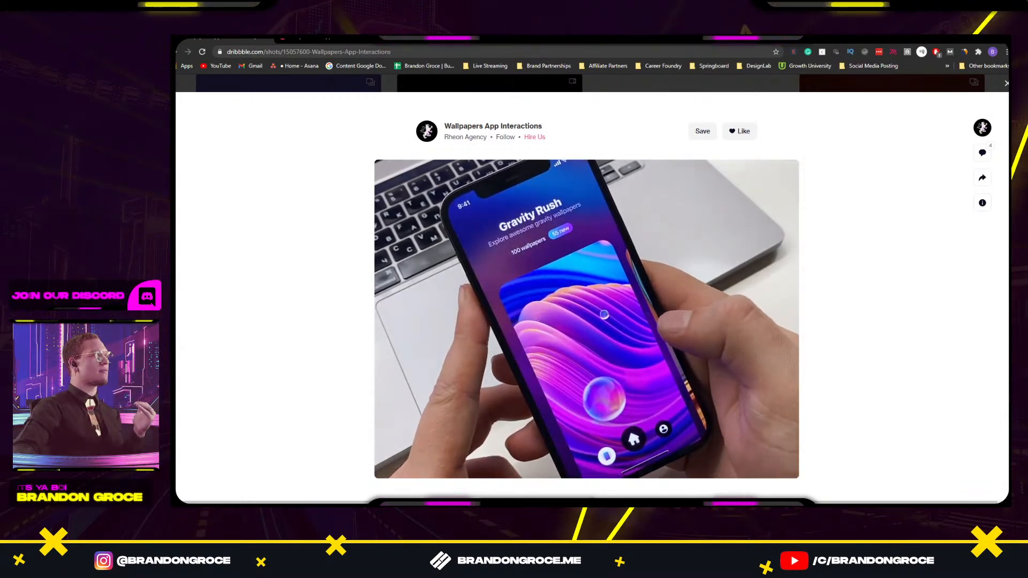
Close the Wallpapers App Interactions shot and examine more of the popular Animation shots for design inspiration.
key(Escape)
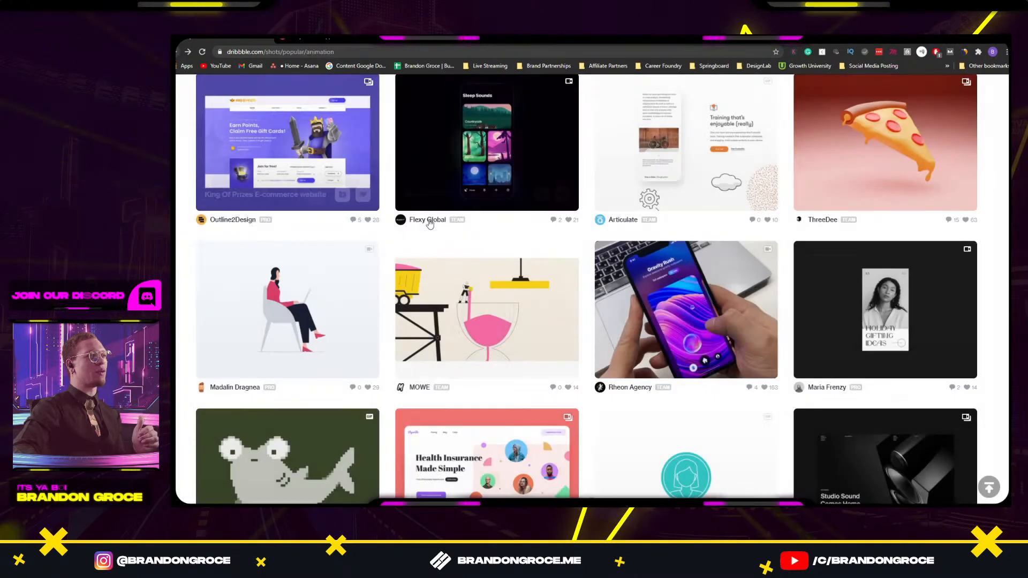
scroll(460, 232, down, 7)
scroll(460, 232, down, 10)
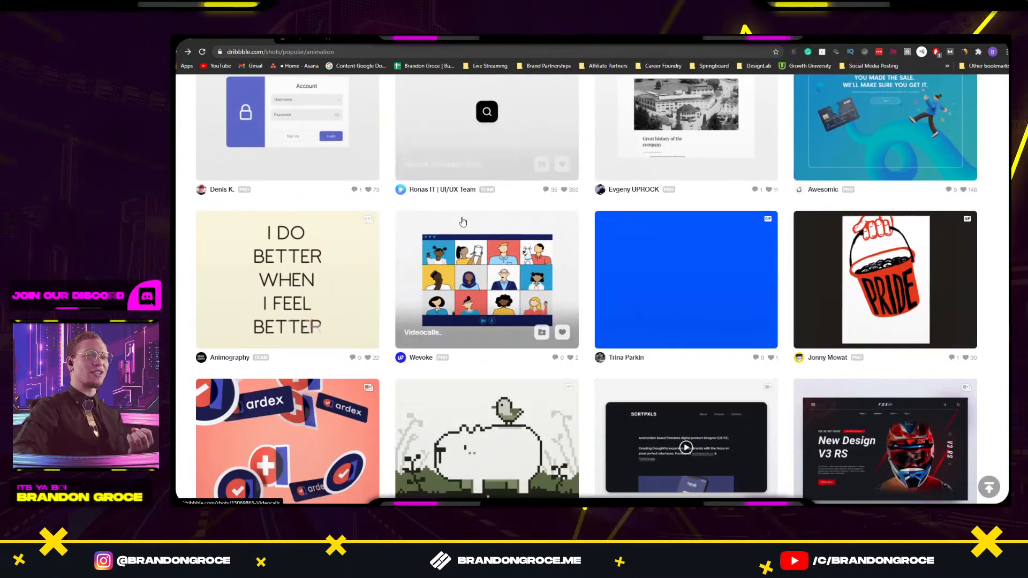
scroll(463, 221, down, 10)
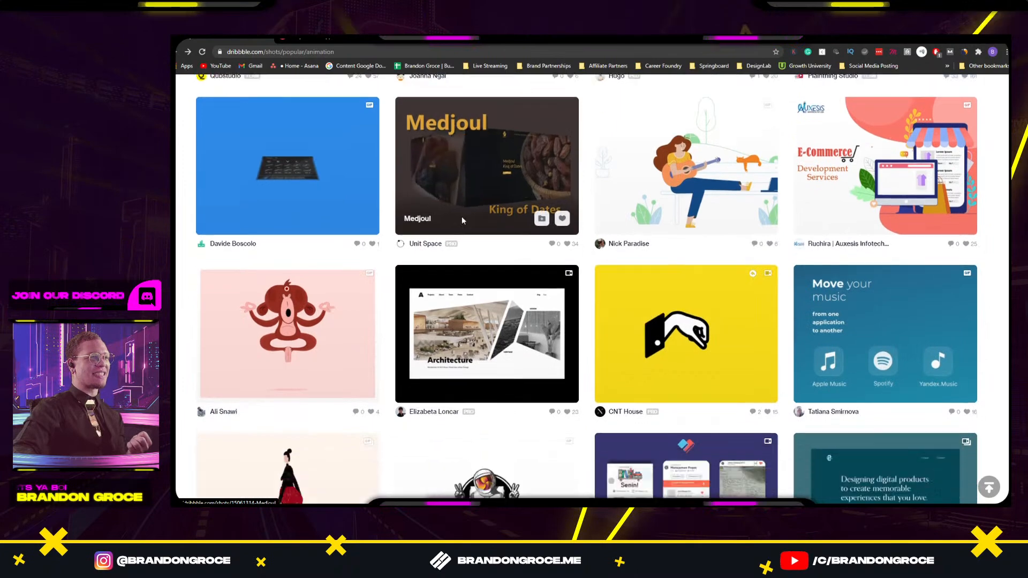
scroll(463, 215, down, 7)
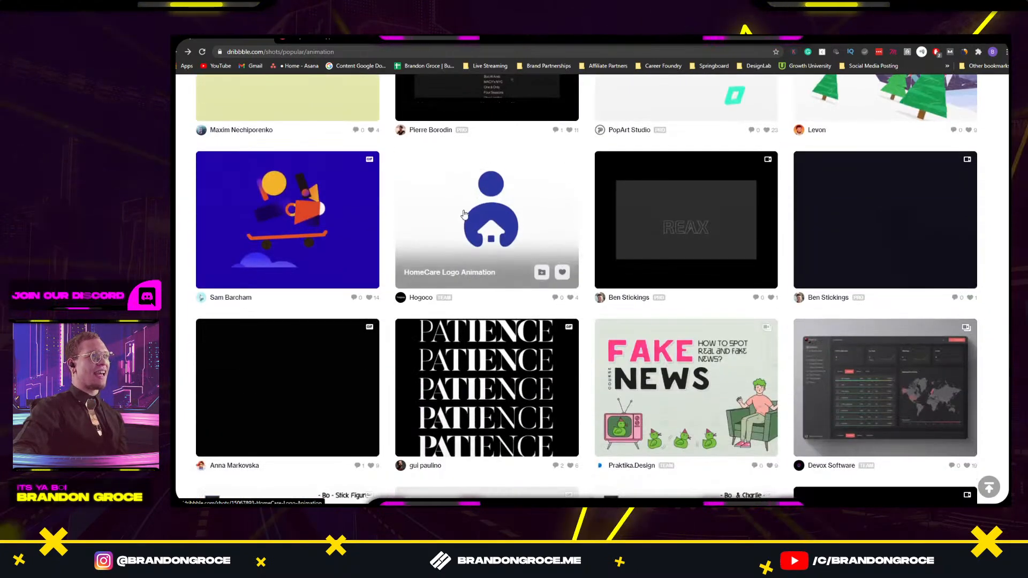
scroll(459, 196, down, 8)
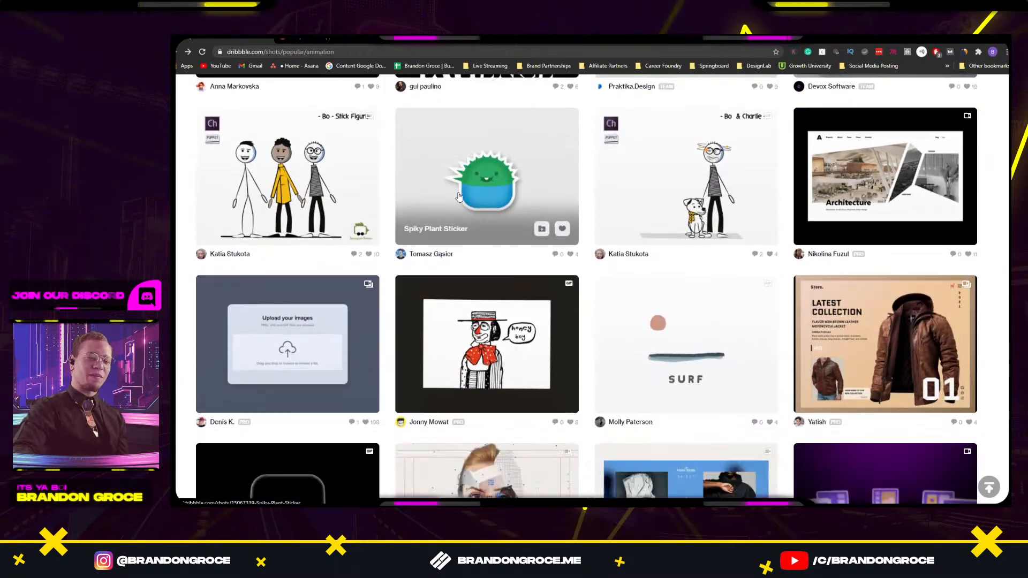
scroll(515, 328, down, 1)
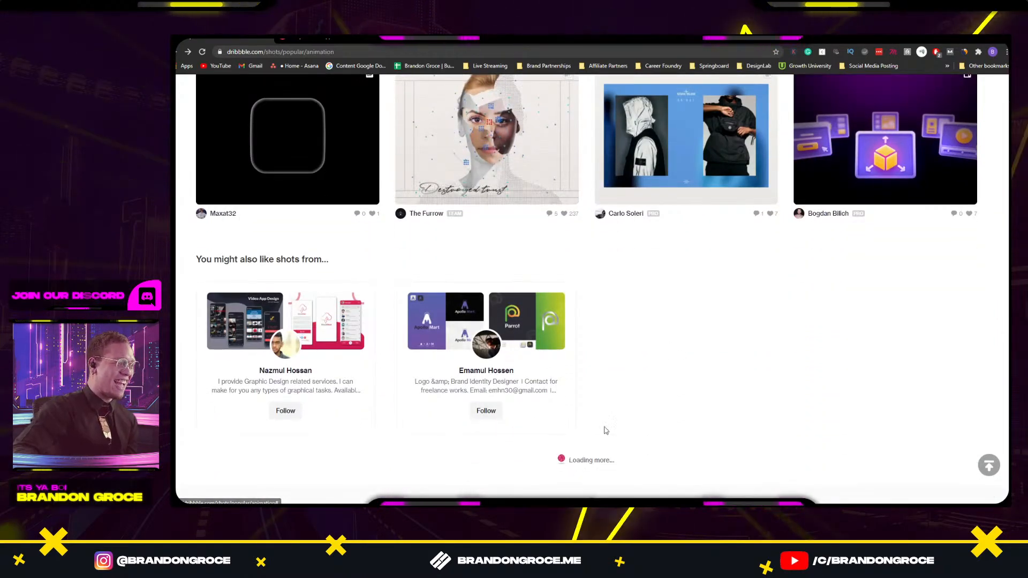
scroll(688, 337, down, 6)
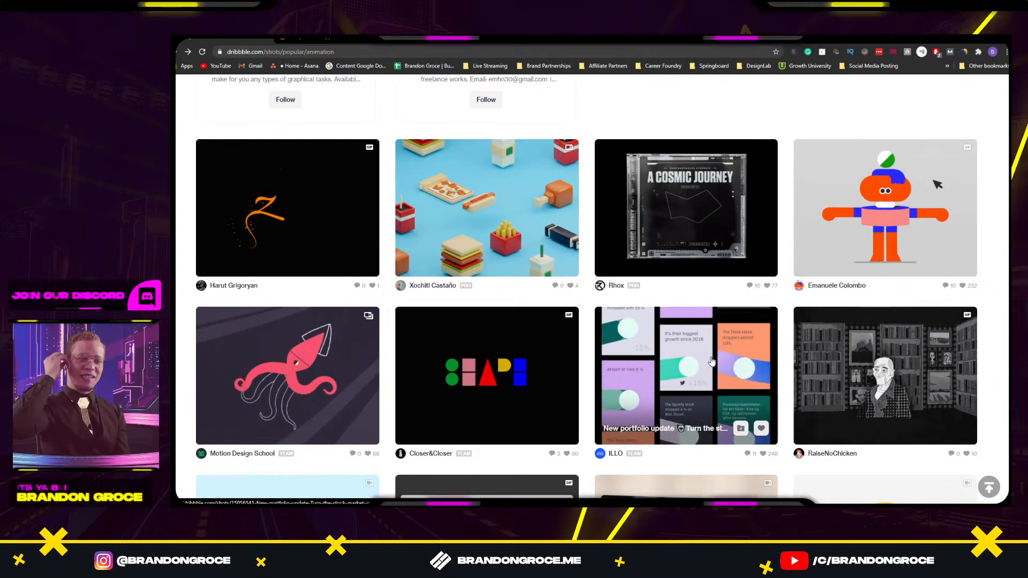
scroll(710, 348, down, 9)
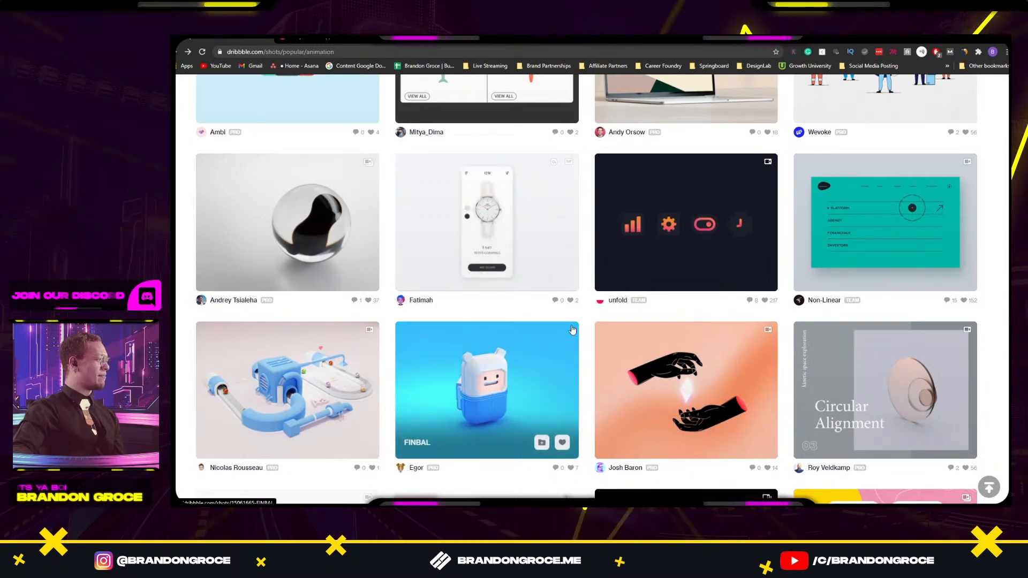
scroll(571, 334, down, 7)
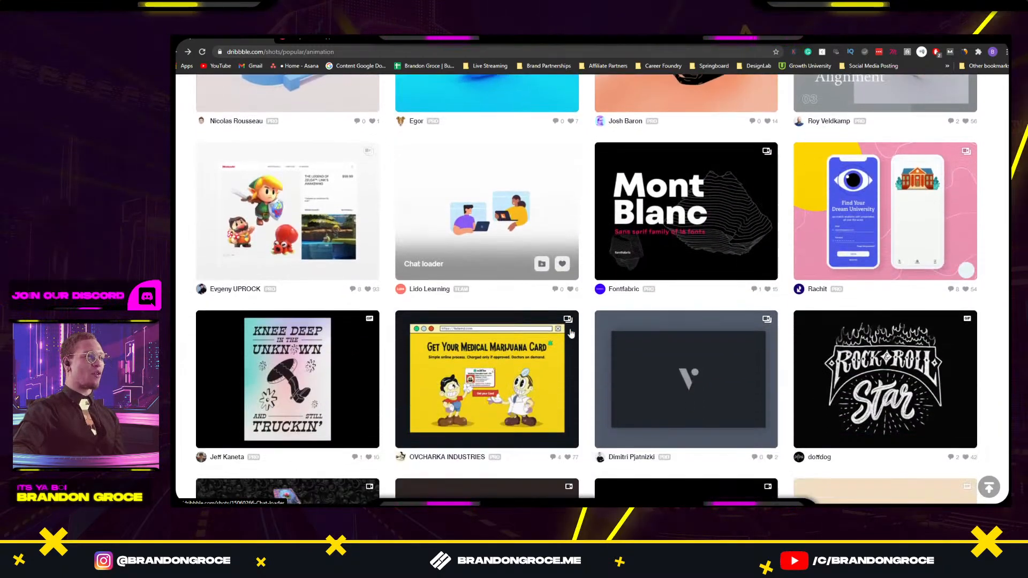
scroll(571, 333, down, 5)
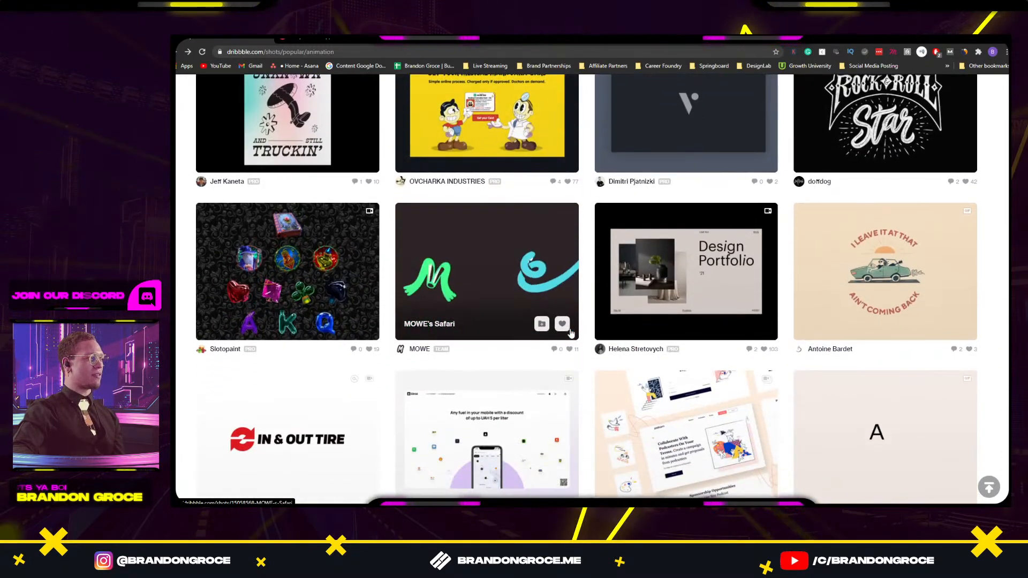
scroll(571, 334, down, 4)
scroll(571, 334, down, 3)
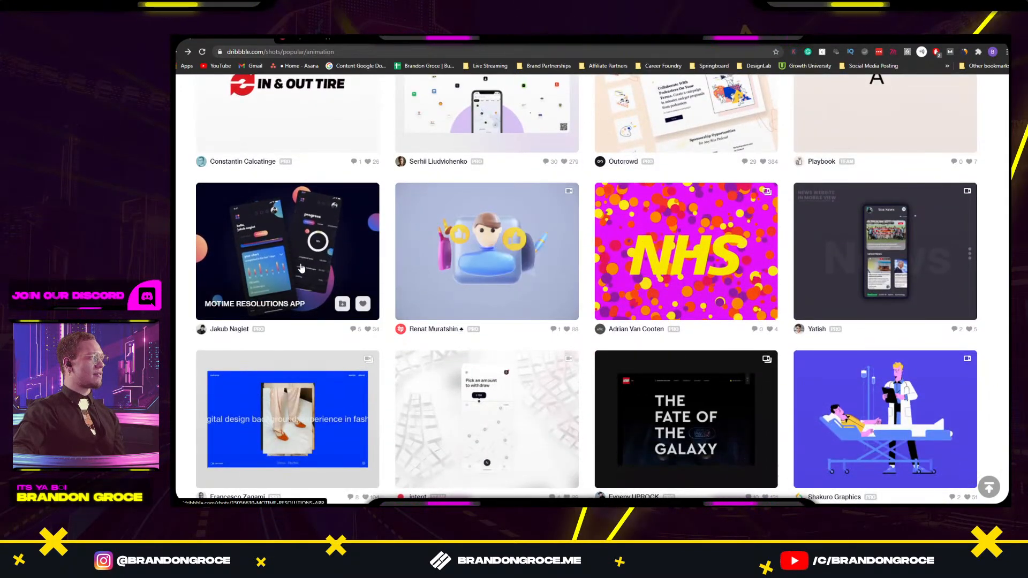
scroll(301, 268, down, 3)
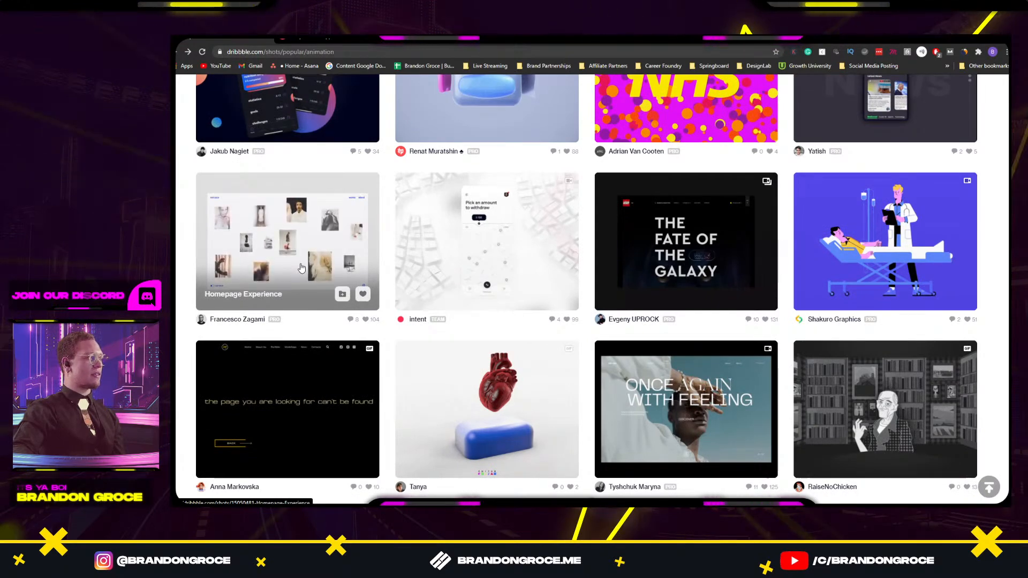
scroll(379, 265, down, 8)
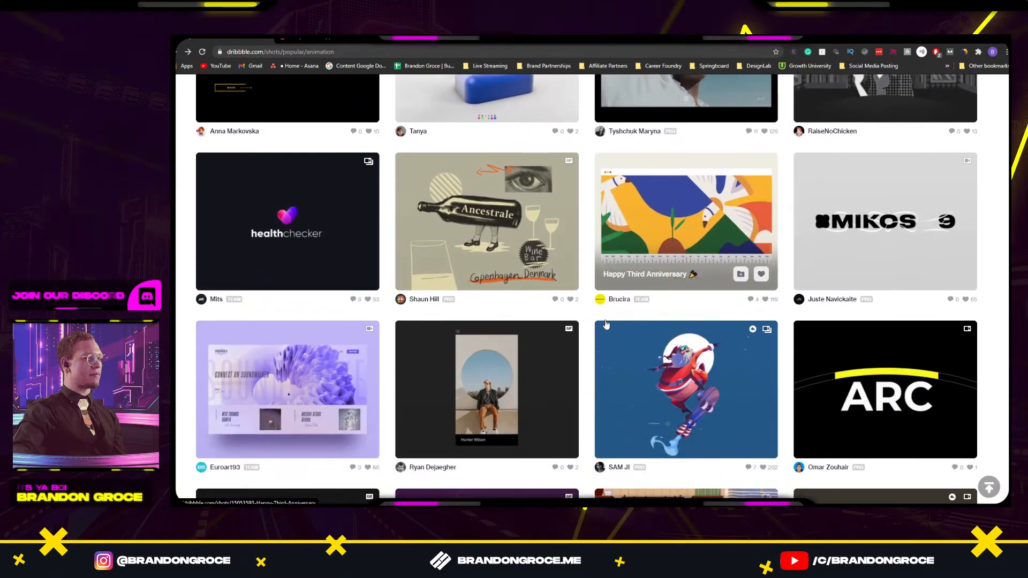
Switch to the open Tuner UI Concept shot and show its animated first preview.
key(alt+Right)
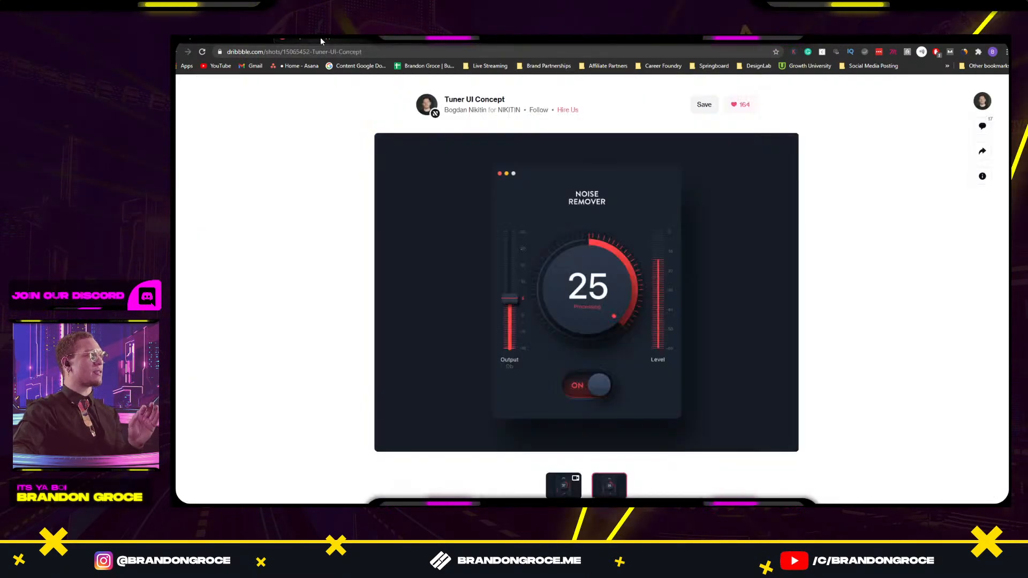
click(580, 493)
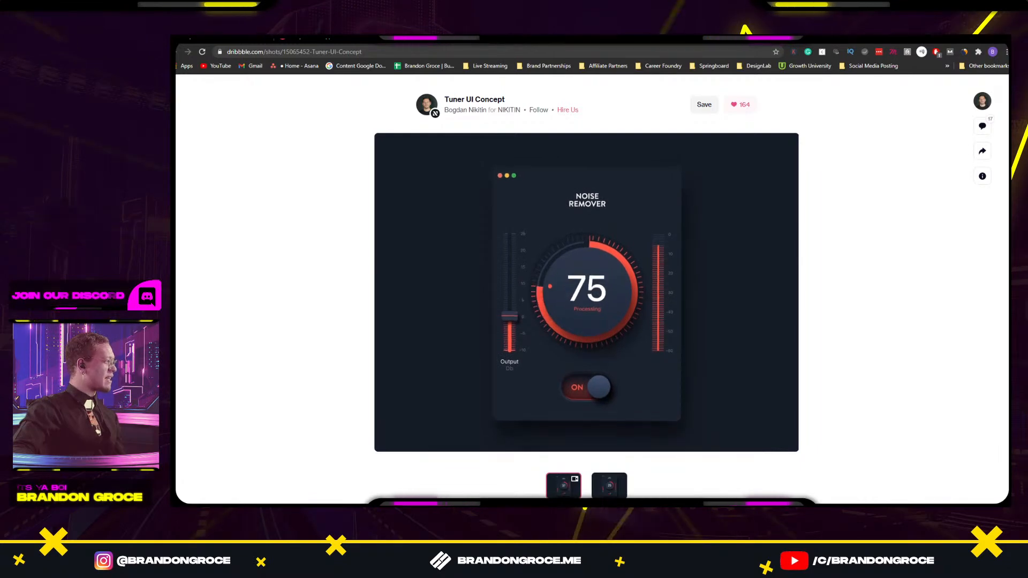
Switch to the App Smart Home project on Behance, review its two phone screens, and appreciate the project.
key(alt+Tab)
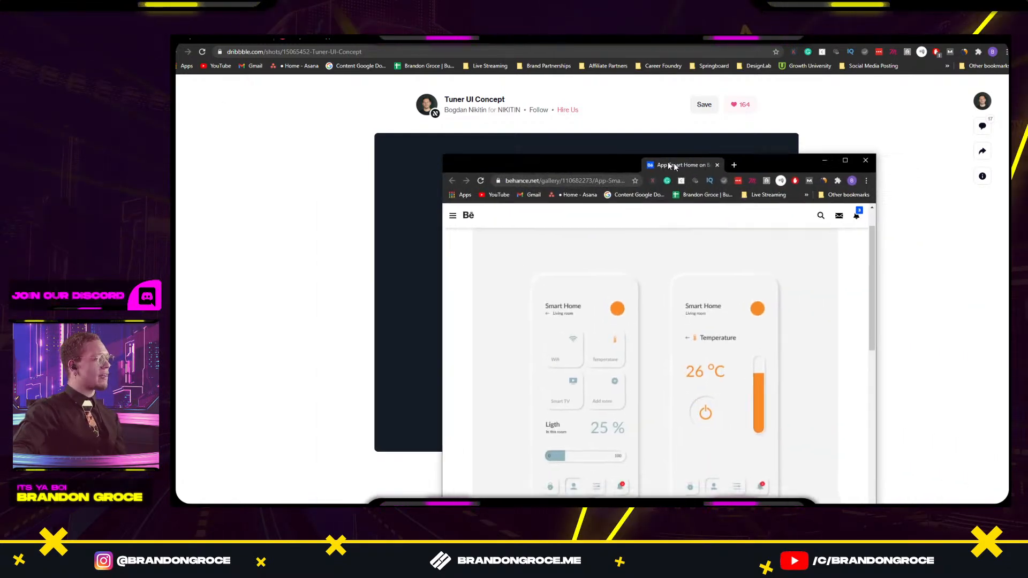
scroll(514, 337, down, 2)
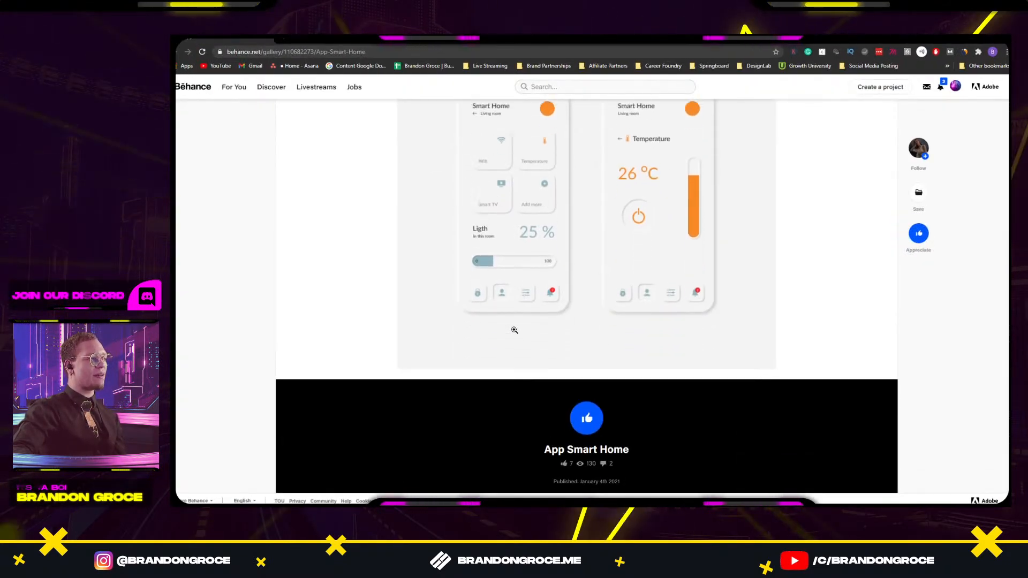
scroll(514, 330, up, 3)
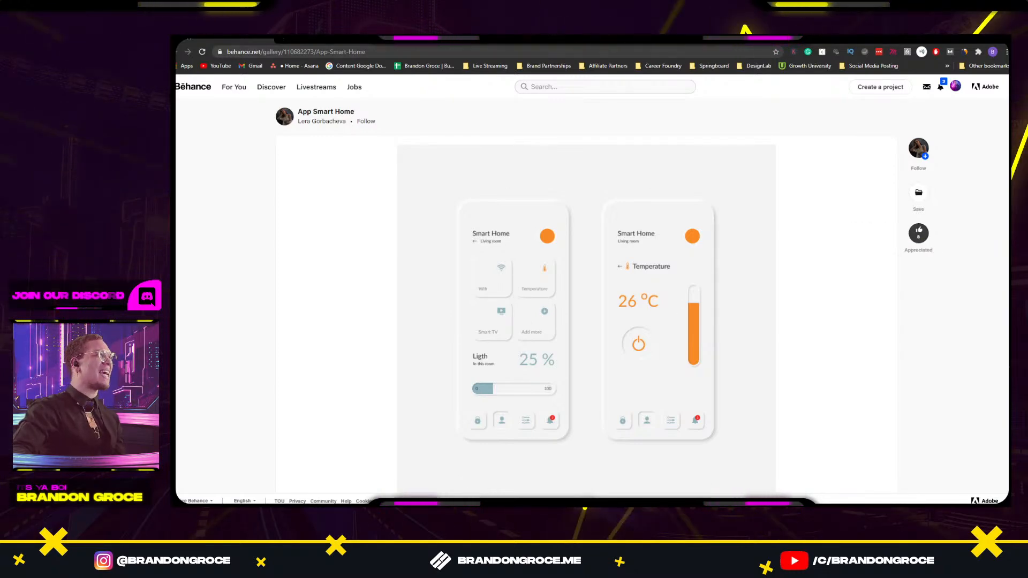
Go back to the Tuner UI Concept shot on Dribbble and compare it with the Sleep Sounds app demo video.
key(ctrl+Tab)
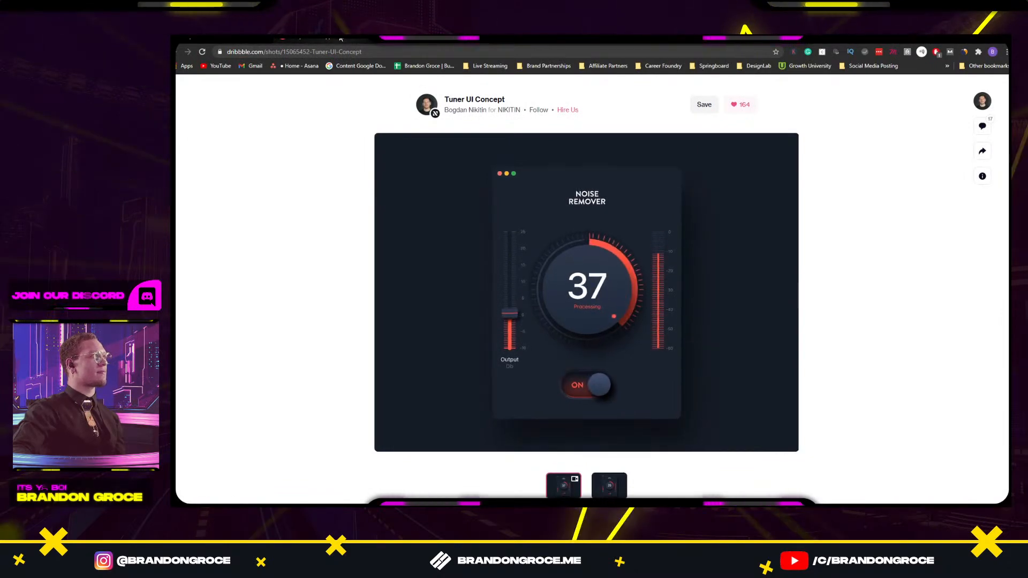
key(ctrl+Tab)
key(ctrl+shift+Tab)
key(ctrl+Tab)
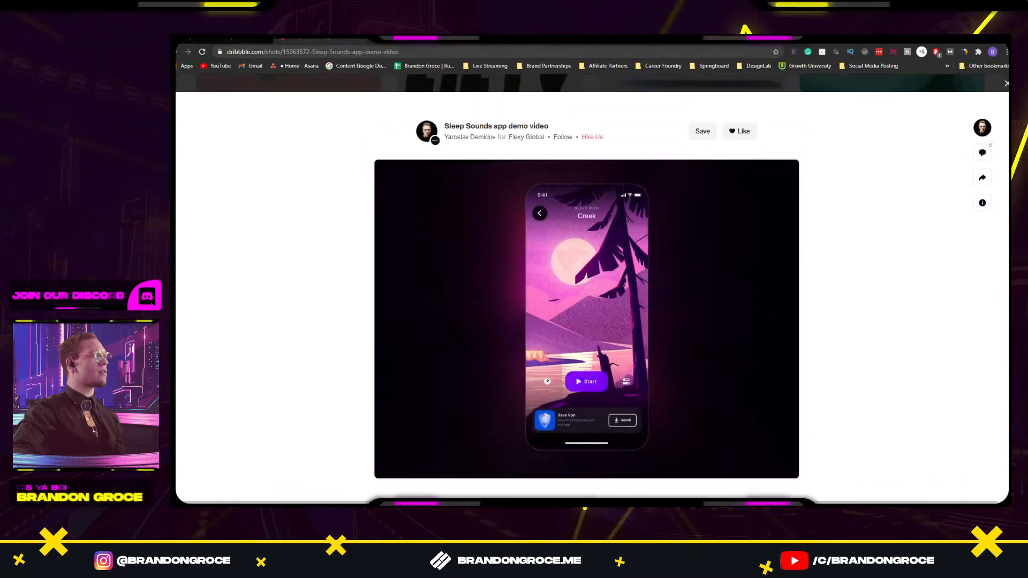
Return to the popular Animation list and examine shots further down for more motion design ideas.
key(ctrl+Tab)
scroll(635, 248, down, 5)
scroll(636, 248, down, 6)
scroll(609, 278, down, 7)
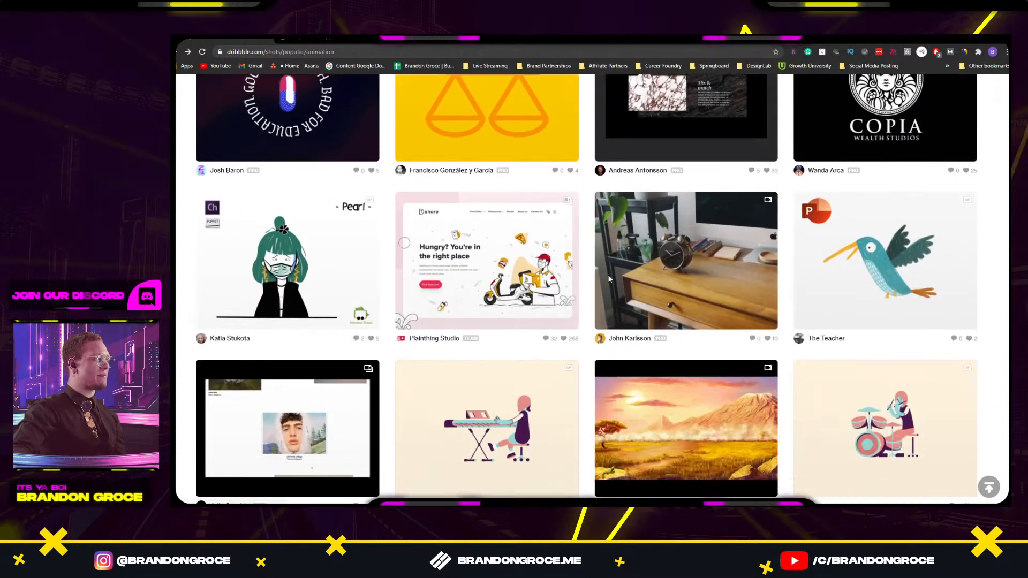
scroll(615, 274, down, 5)
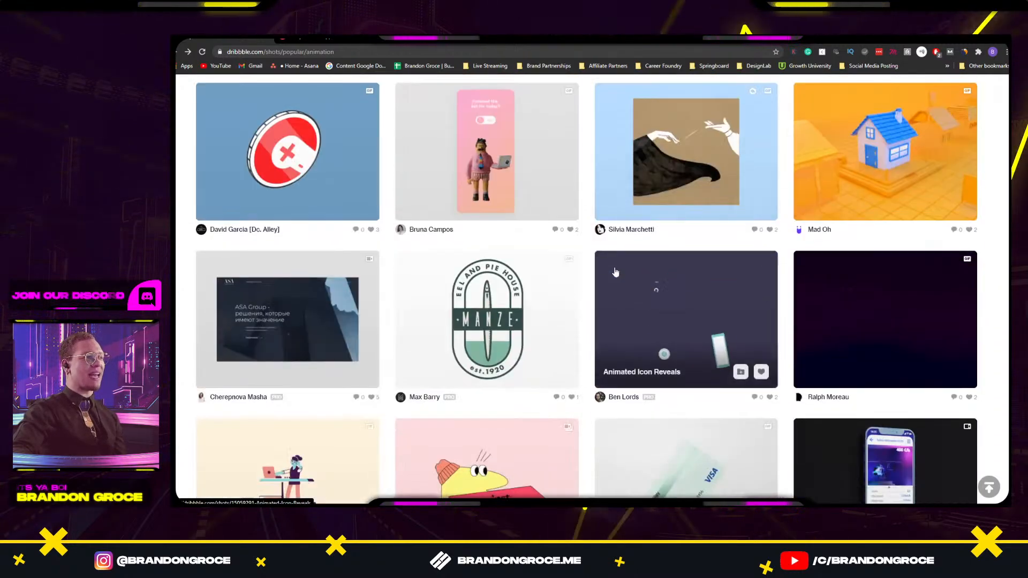
scroll(615, 276, down, 5)
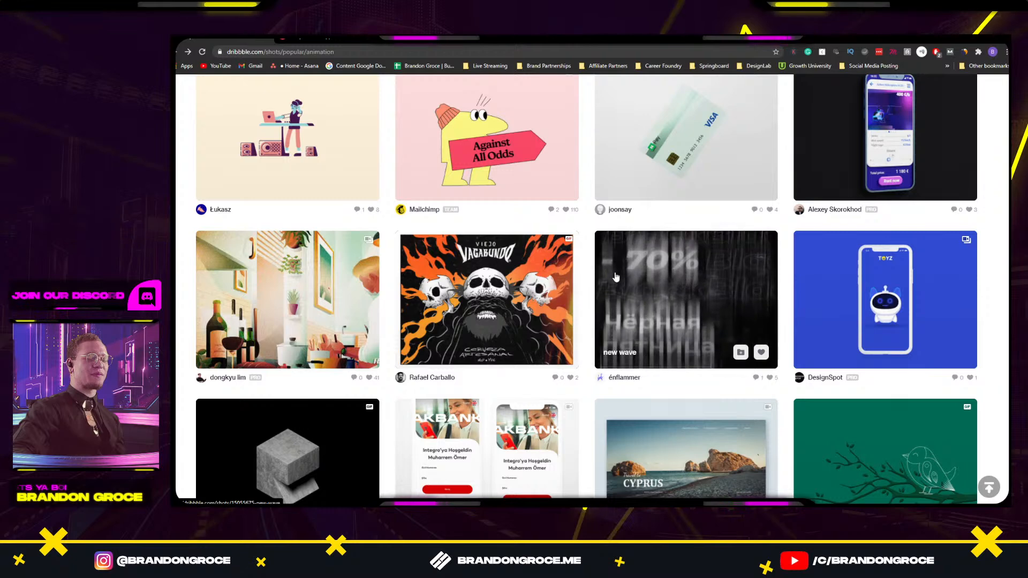
Load more shots at the end of the popular Animation list and examine the first newly added designs.
scroll(616, 277, down, 4)
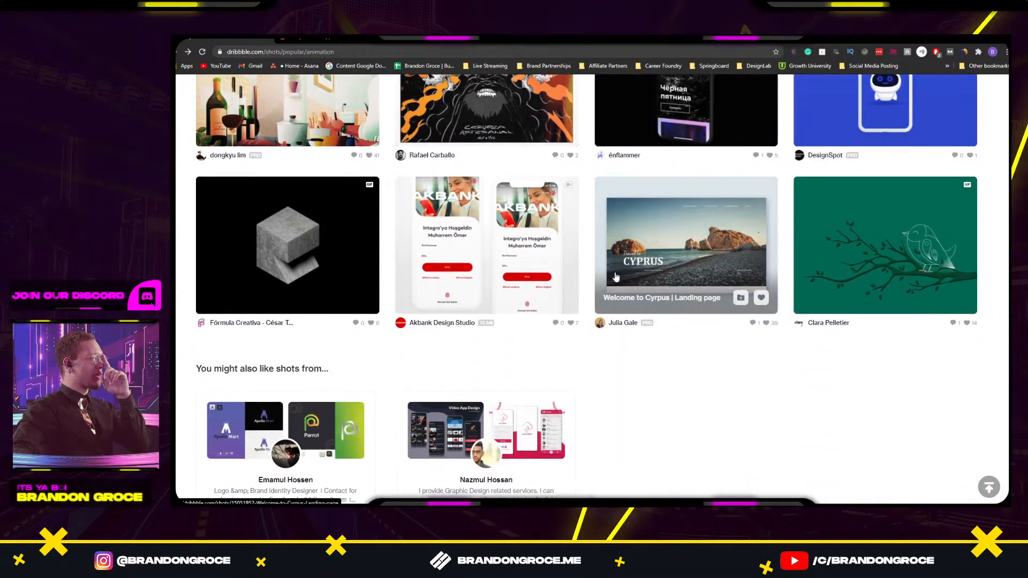
scroll(616, 276, down, 5)
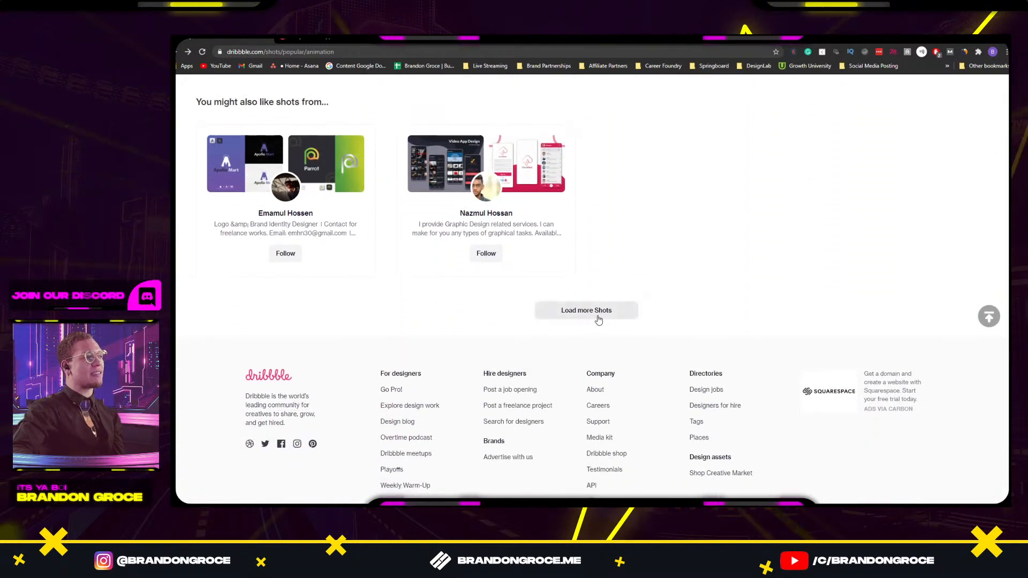
click(598, 315)
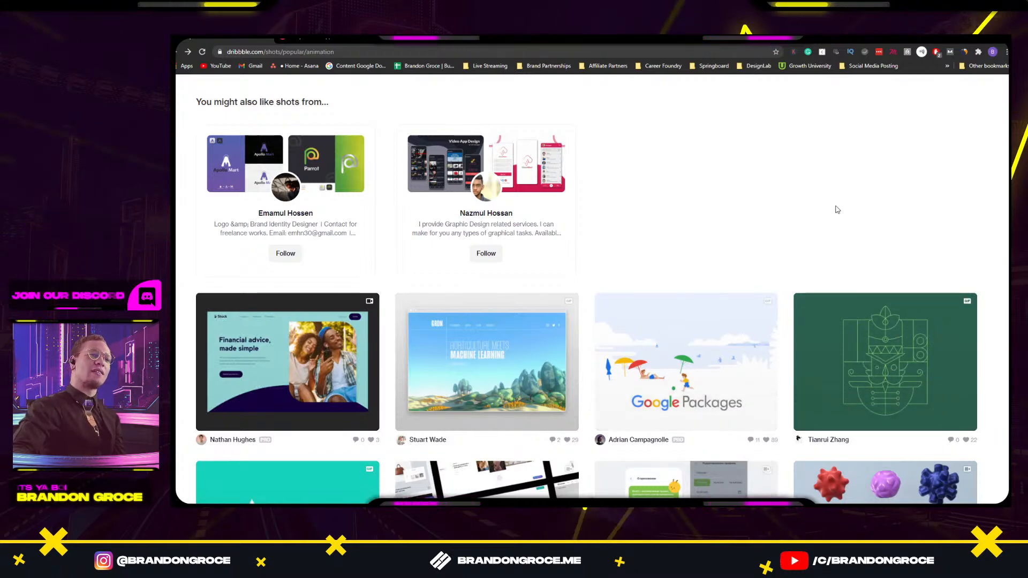
scroll(836, 208, down, 3)
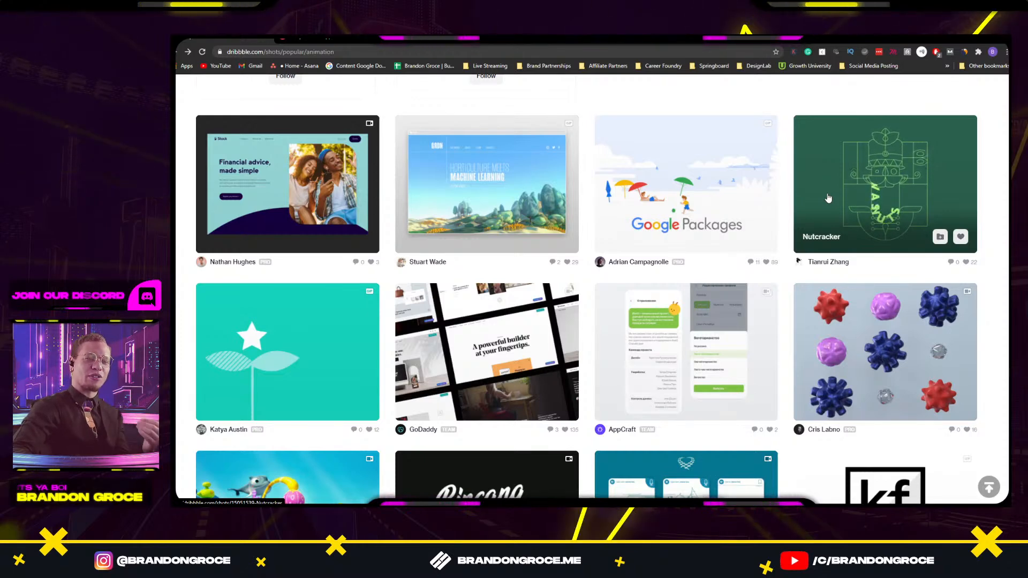
scroll(823, 278, down, 1)
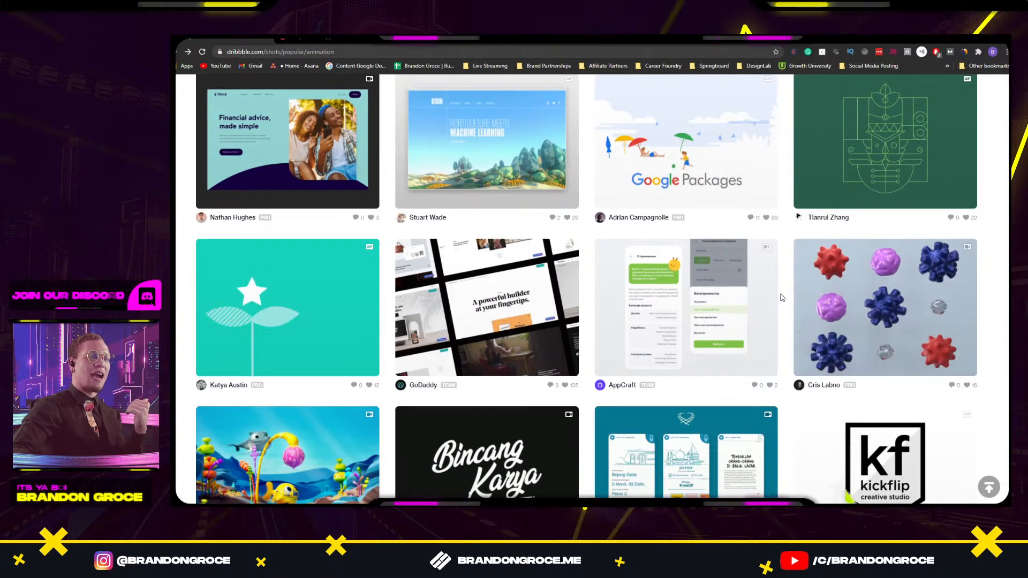
Switch to Discord, look through the community server's channel list, and minimize its window to uncover the shot list.
click(523, 498)
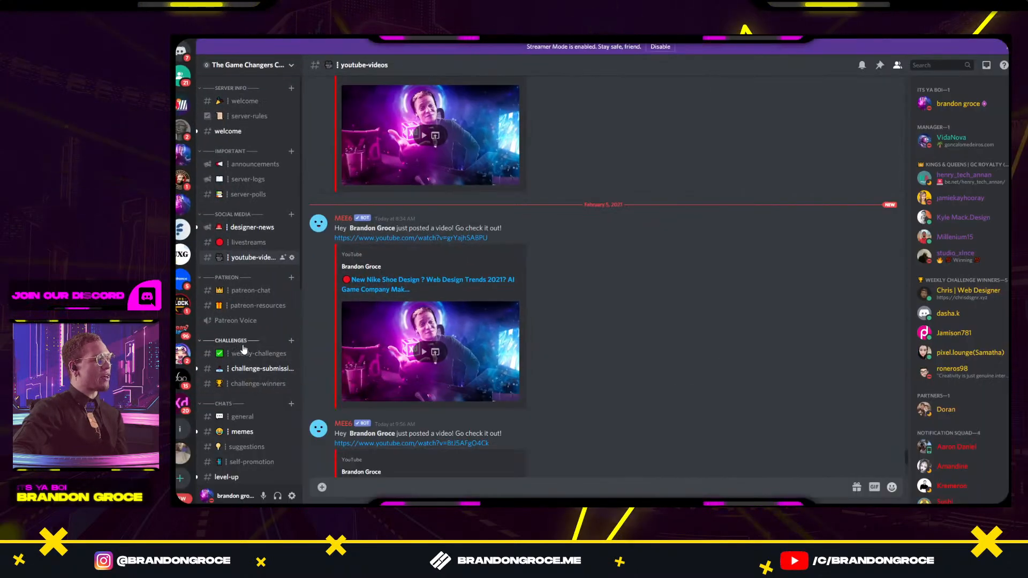
scroll(245, 343, down, 5)
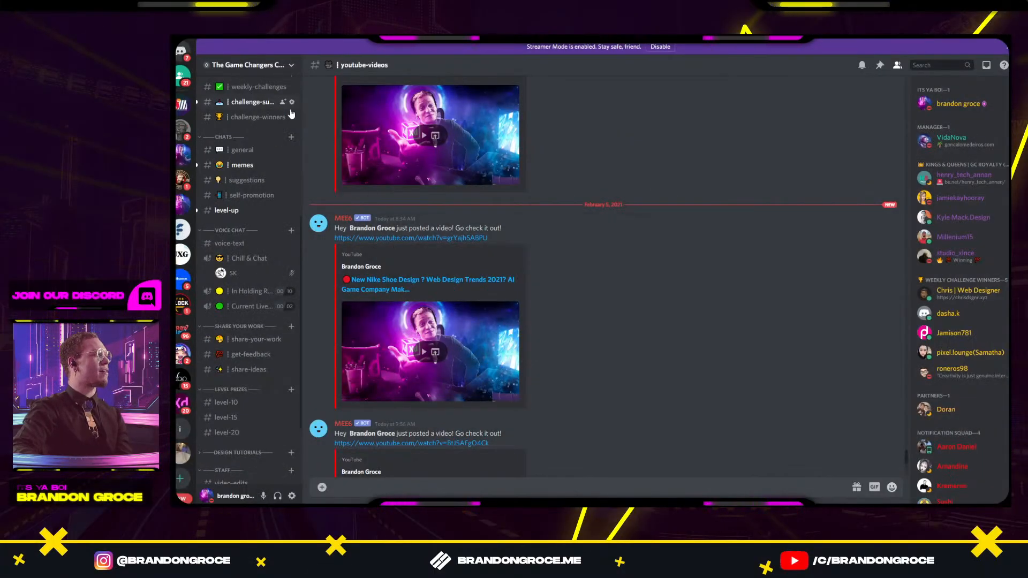
scroll(265, 252, up, 5)
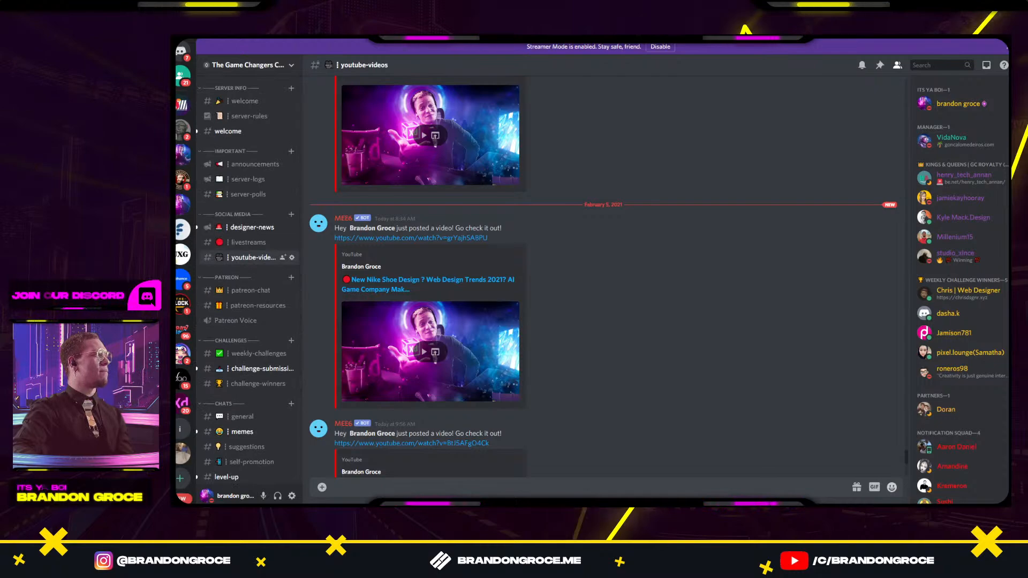
drag(855, 38, 736, 82)
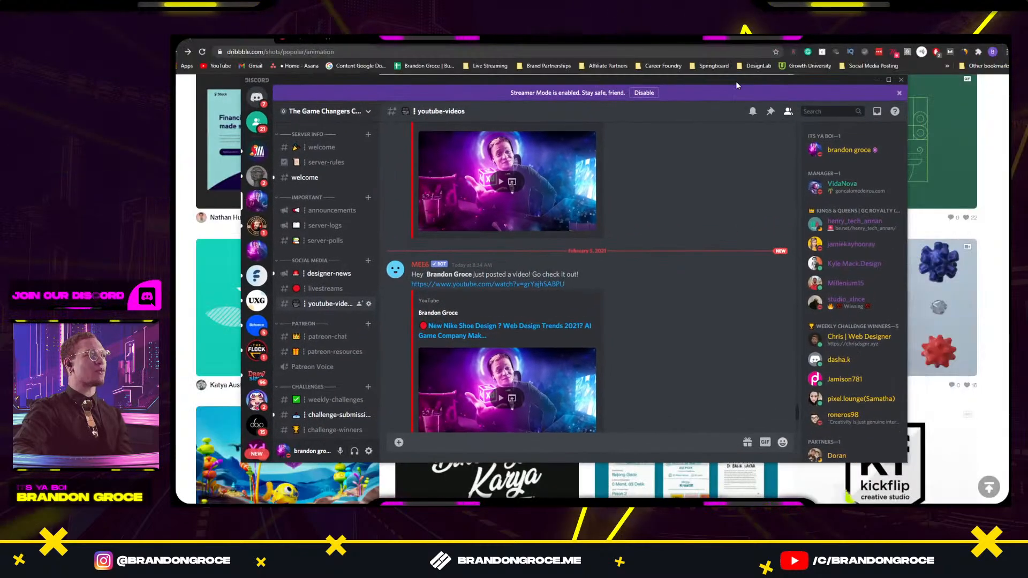
click(877, 81)
Examine the remaining loaded Animation shots down to the page footer for interface and motion design ideas.
scroll(717, 250, down, 8)
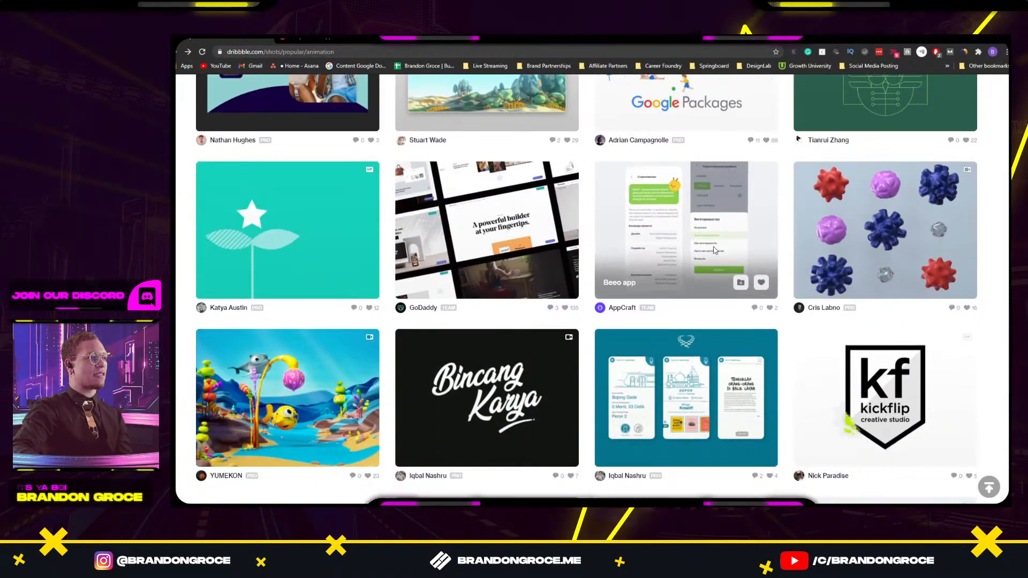
scroll(716, 250, down, 10)
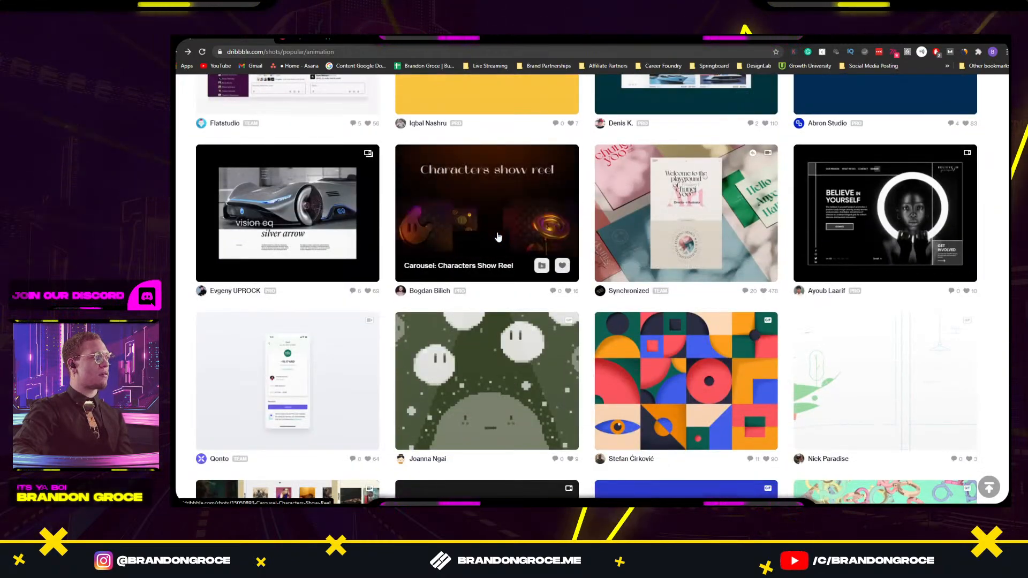
scroll(498, 234, down, 8)
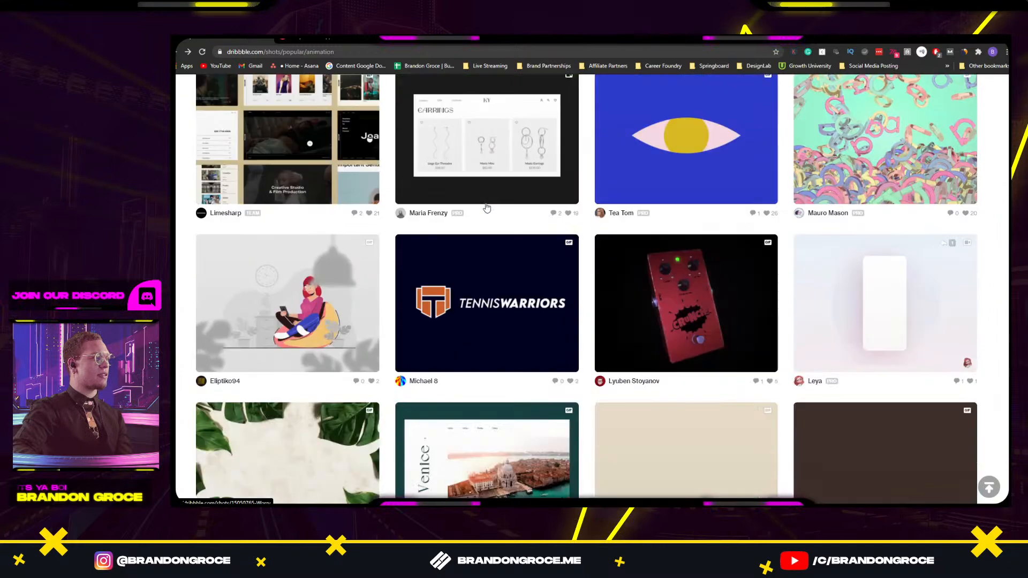
scroll(720, 293, down, 5)
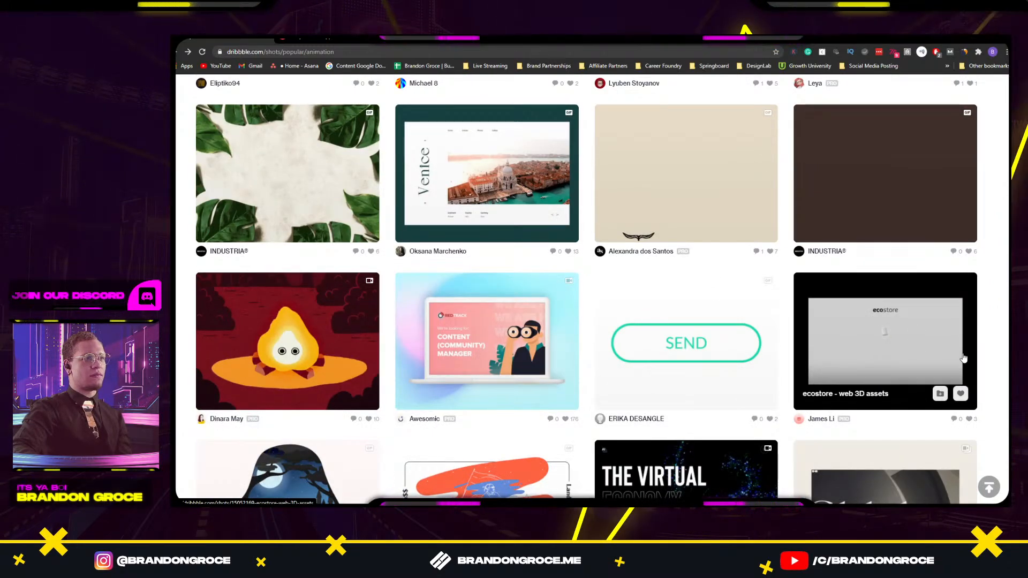
scroll(883, 332, down, 4)
scroll(731, 334, down, 11)
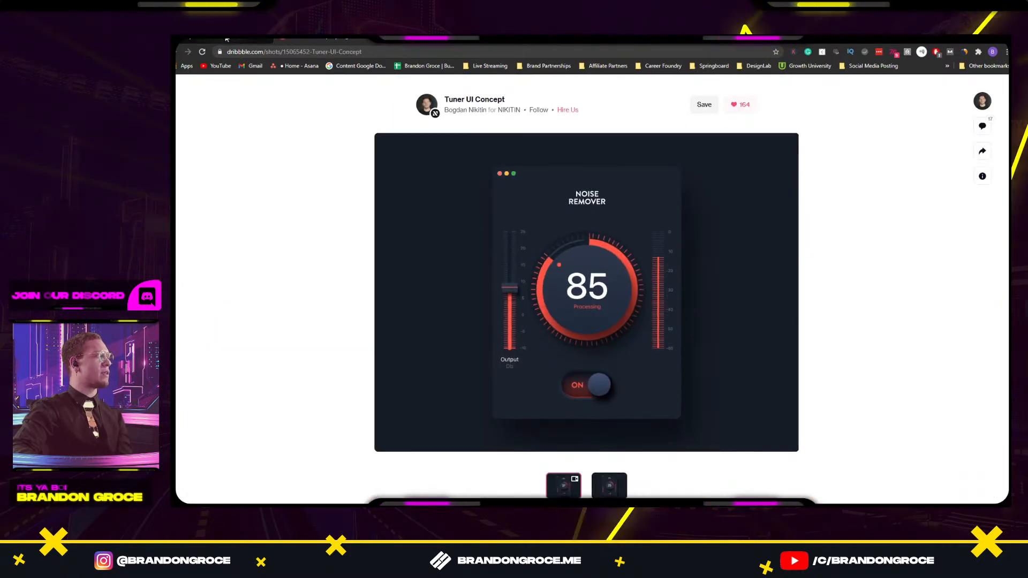
key(Escape)
scroll(580, 256, down, 14)
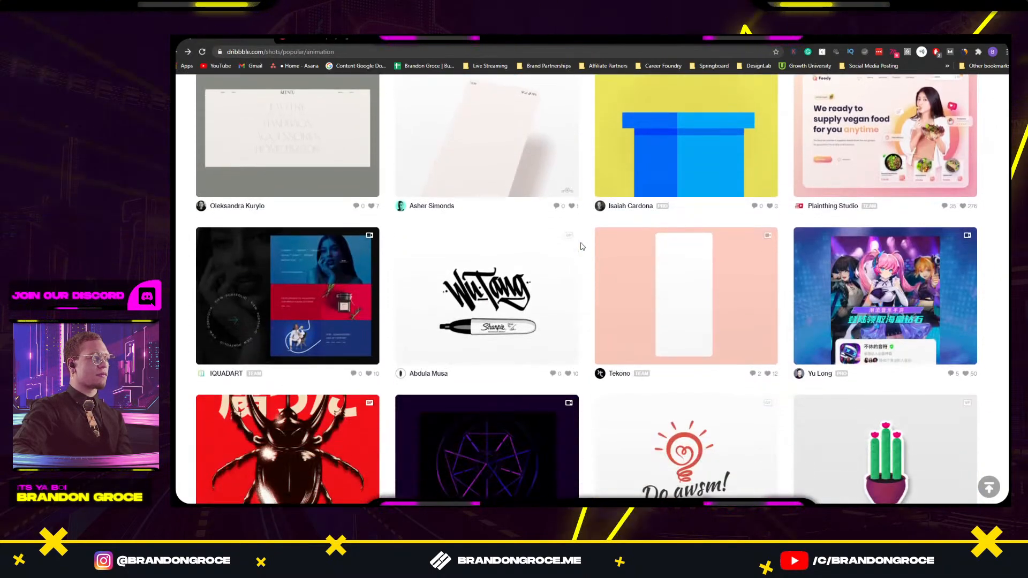
scroll(583, 247, down, 7)
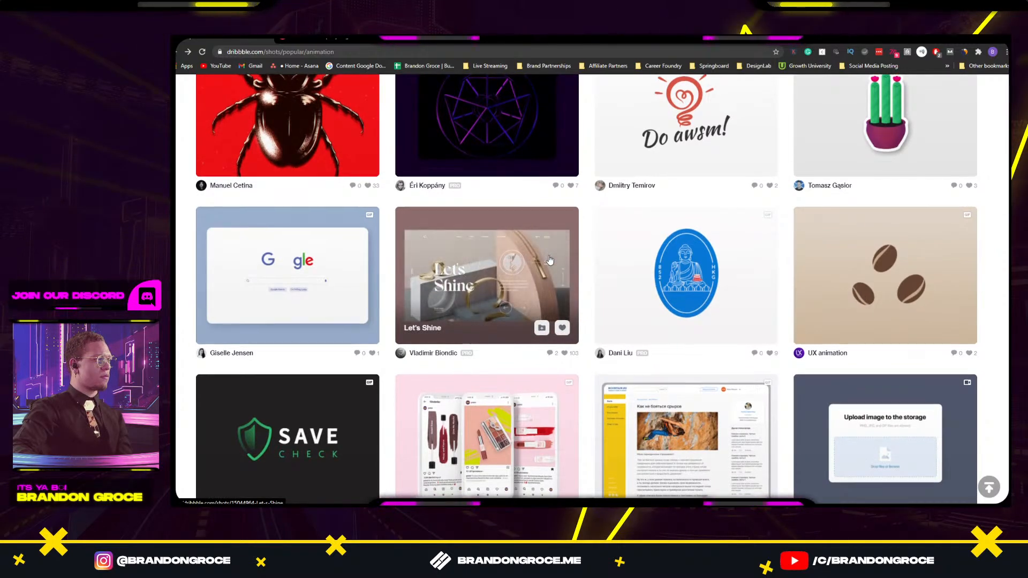
scroll(550, 261, down, 10)
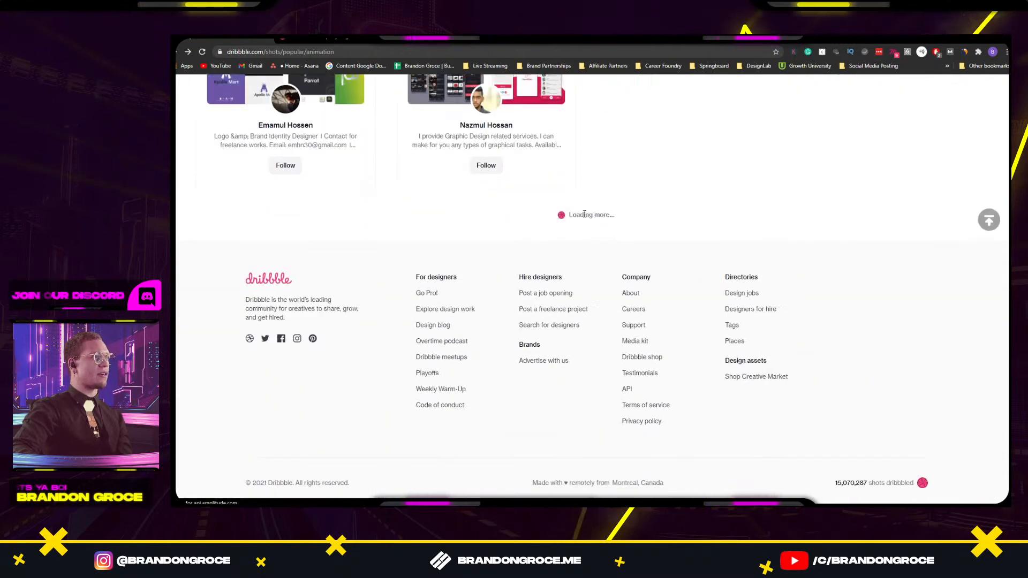
Load another batch of popular animation shots and look through the added rows.
click(584, 214)
scroll(685, 209, down, 5)
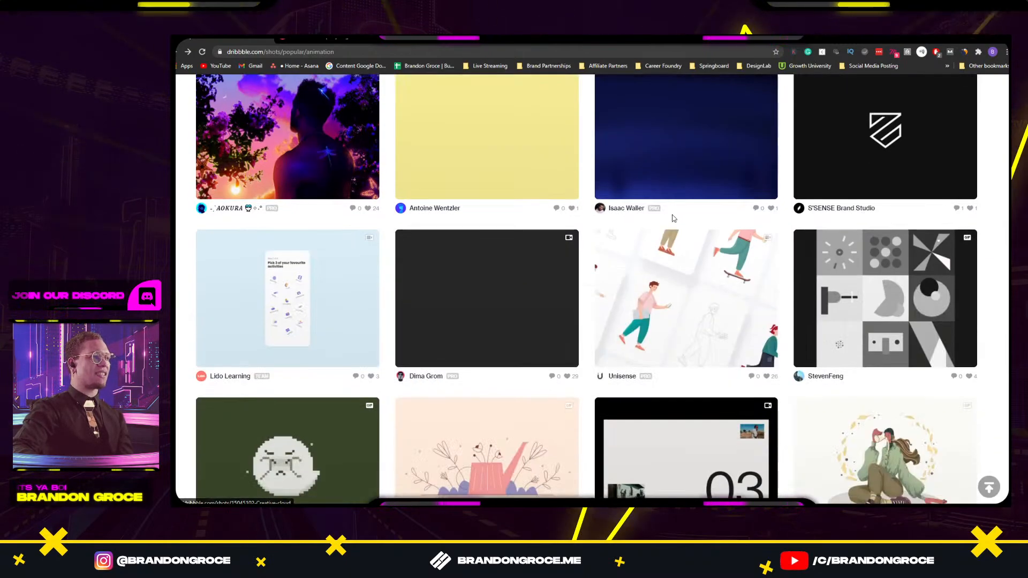
scroll(674, 218, down, 5)
scroll(741, 236, down, 8)
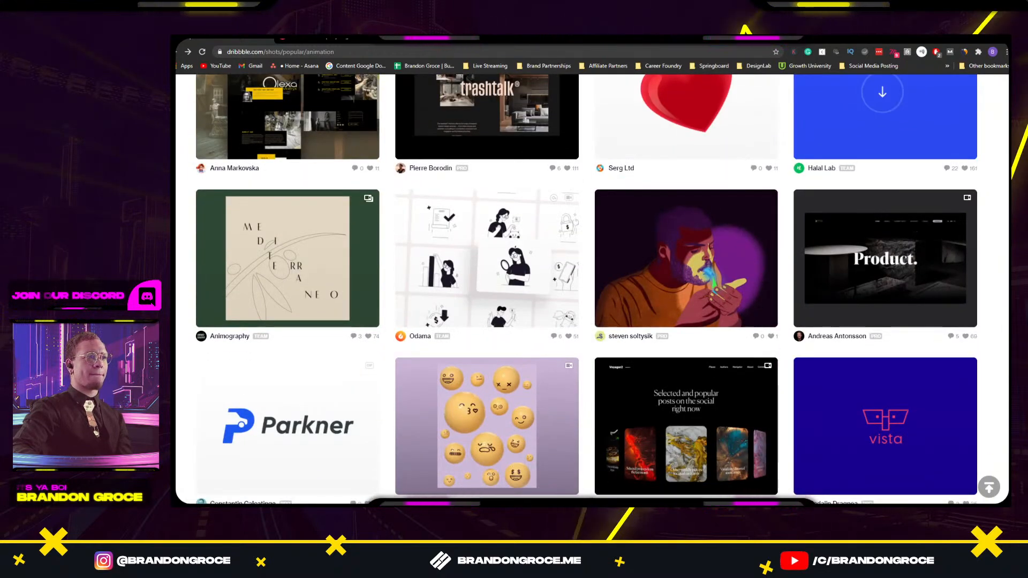
Open the Selected and Popular 3d Cards shot and like it.
scroll(895, 420, down, 4)
scroll(895, 420, up, 2)
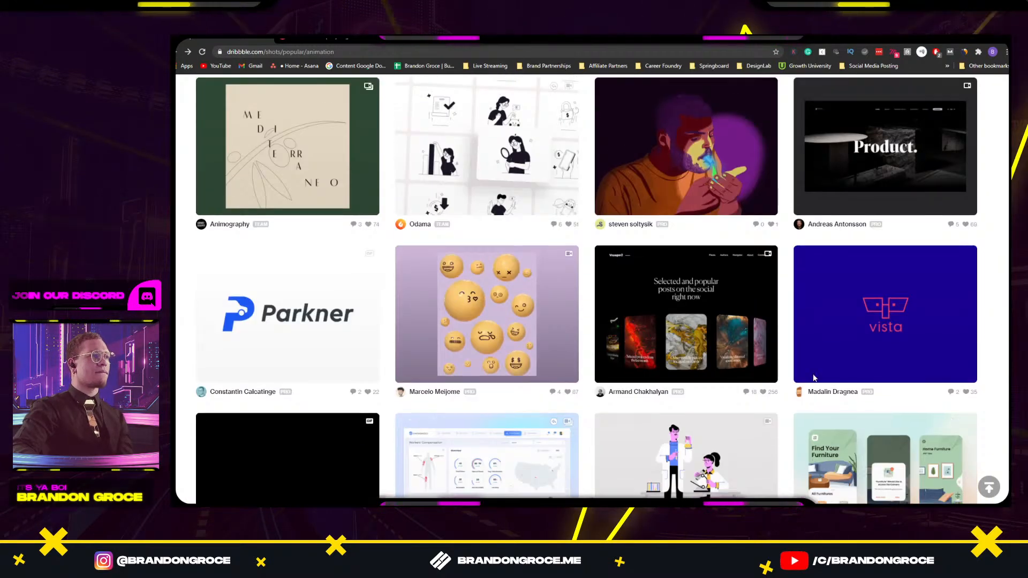
click(665, 288)
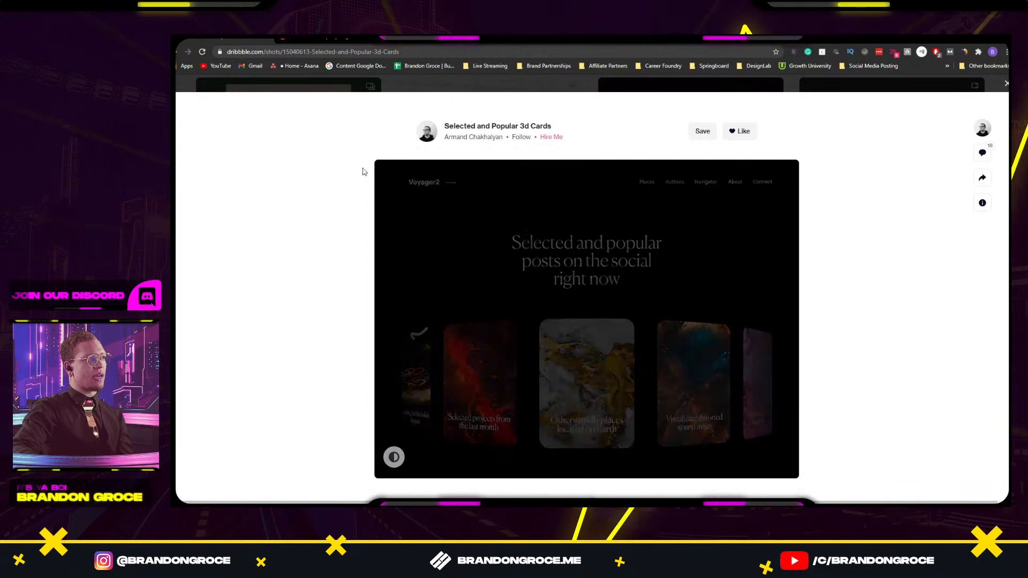
click(739, 131)
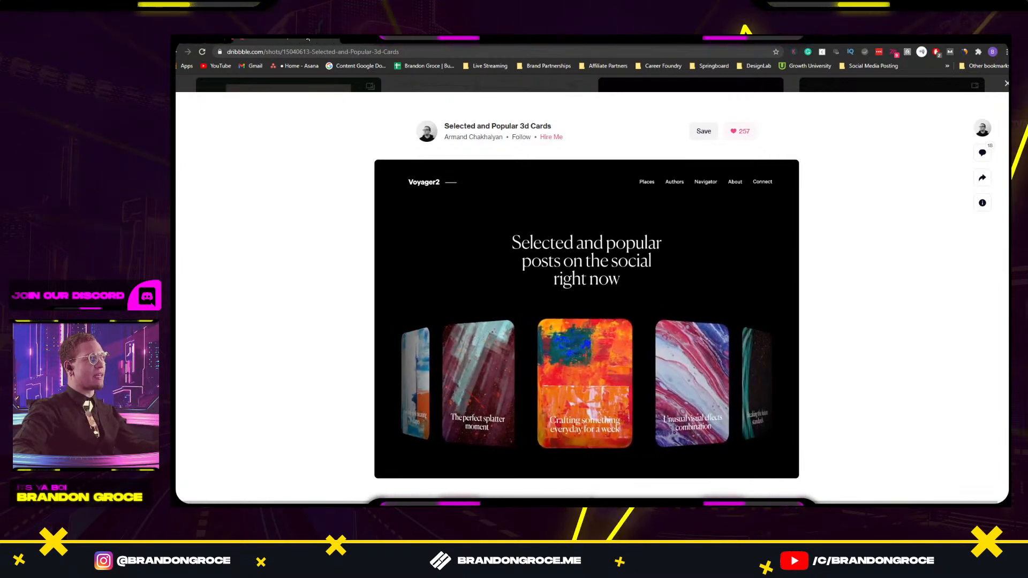
Compare the open Tuner UI Concept shot with the Selected and Popular 3d Cards shot, ending on the cards.
click(344, 38)
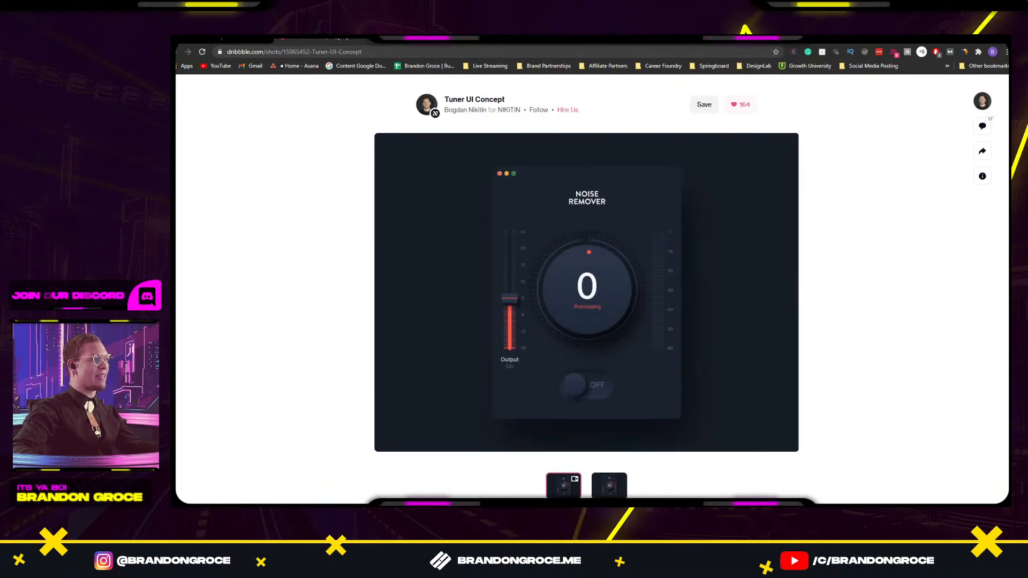
click(345, 39)
click(252, 40)
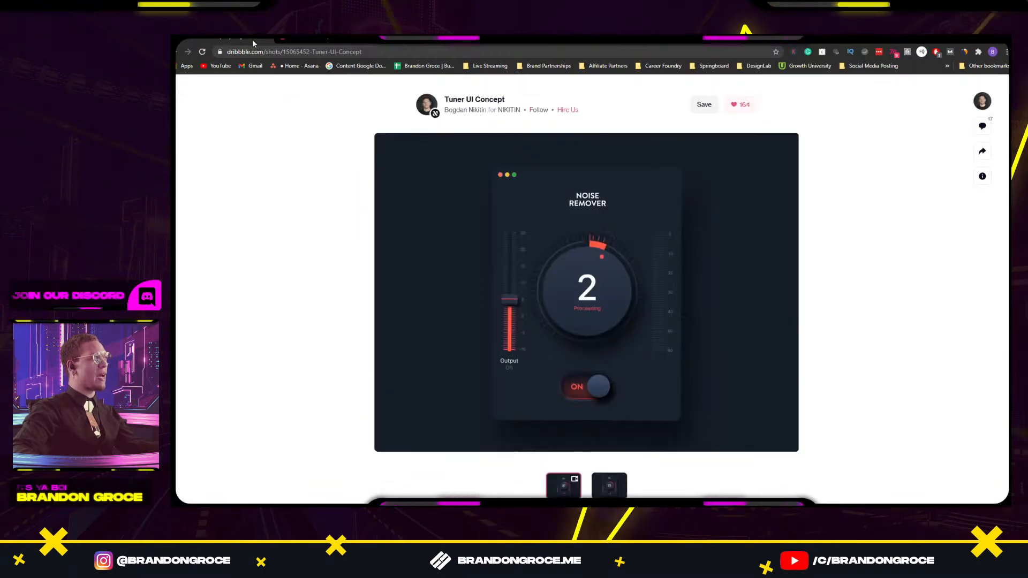
click(344, 38)
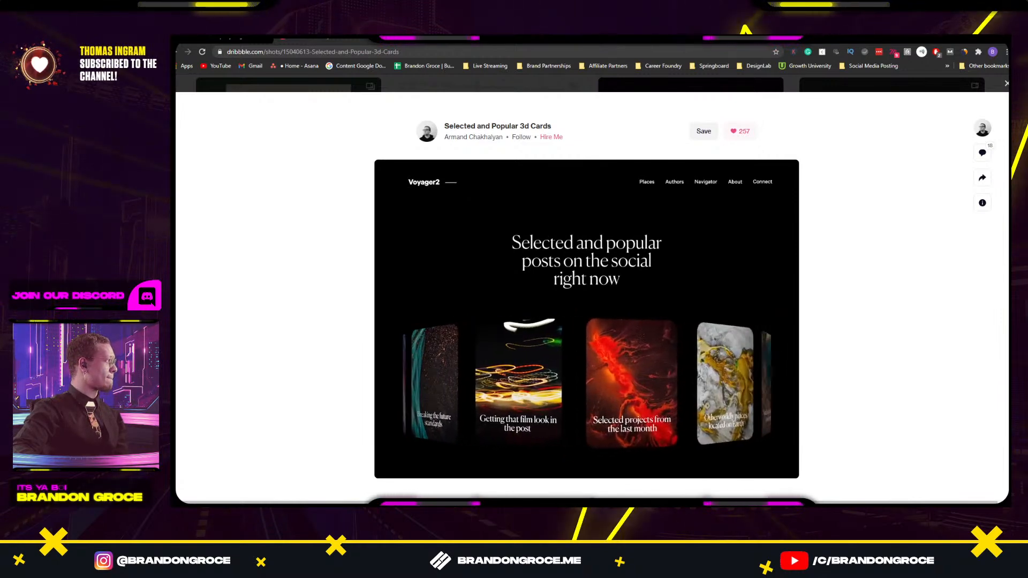
View the 3D Wall - Landing Page shot and its description, and return to the Tuner UI Concept shot.
key(alt+Left)
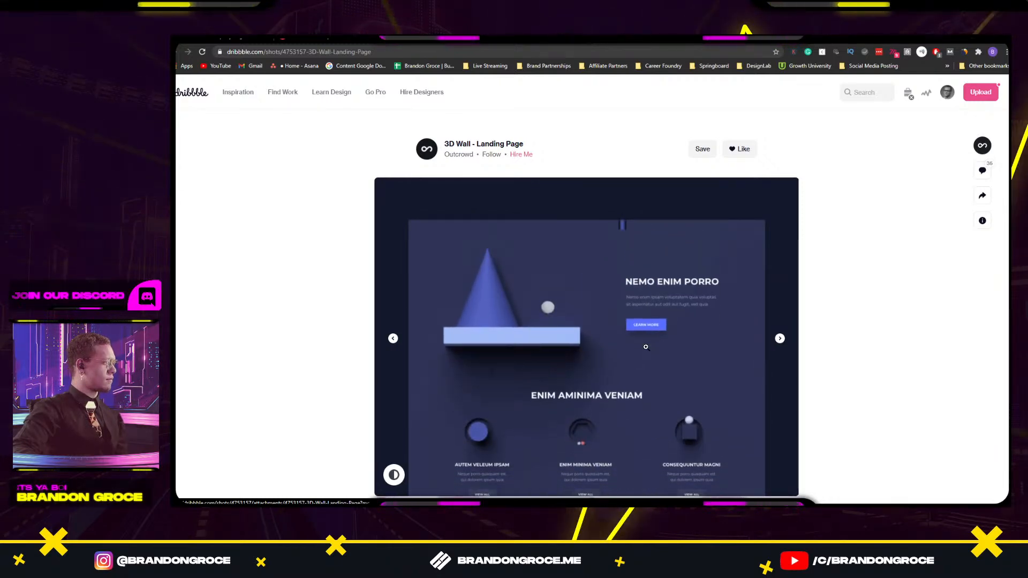
scroll(694, 325, down, 3)
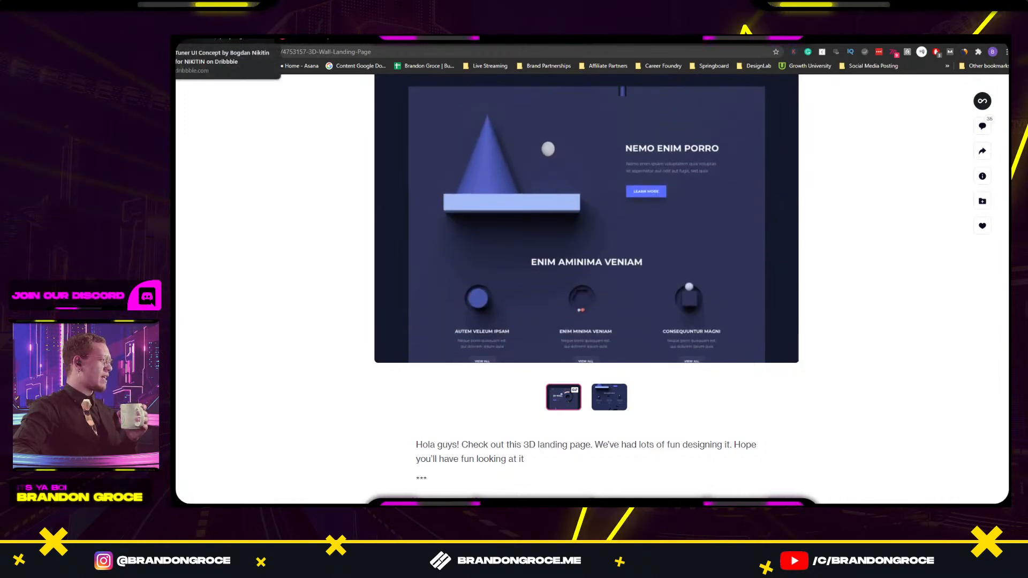
click(227, 39)
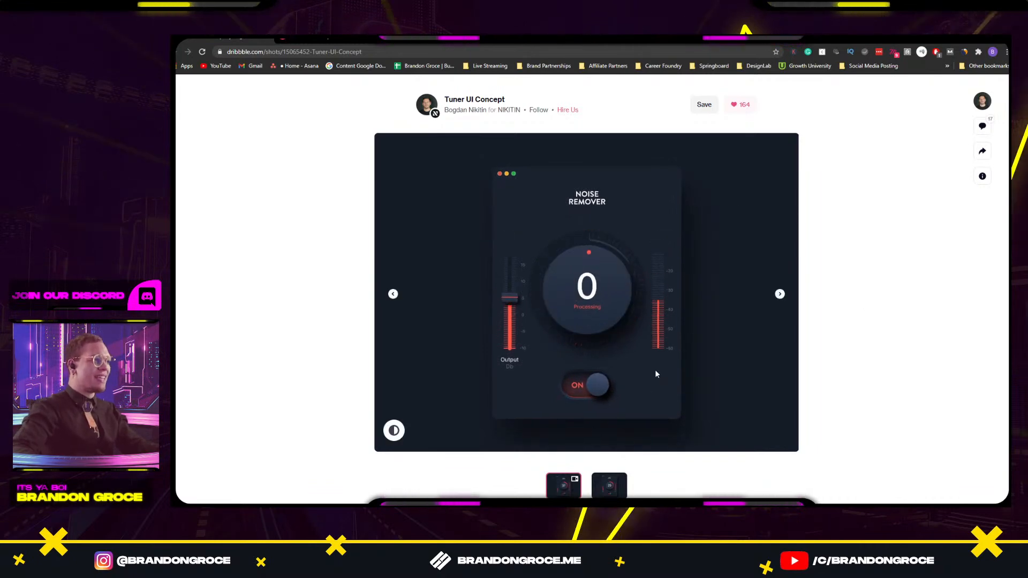
Launch Adobe XD and bring the Tuner UI Concept shot back to the front.
key(alt+Tab)
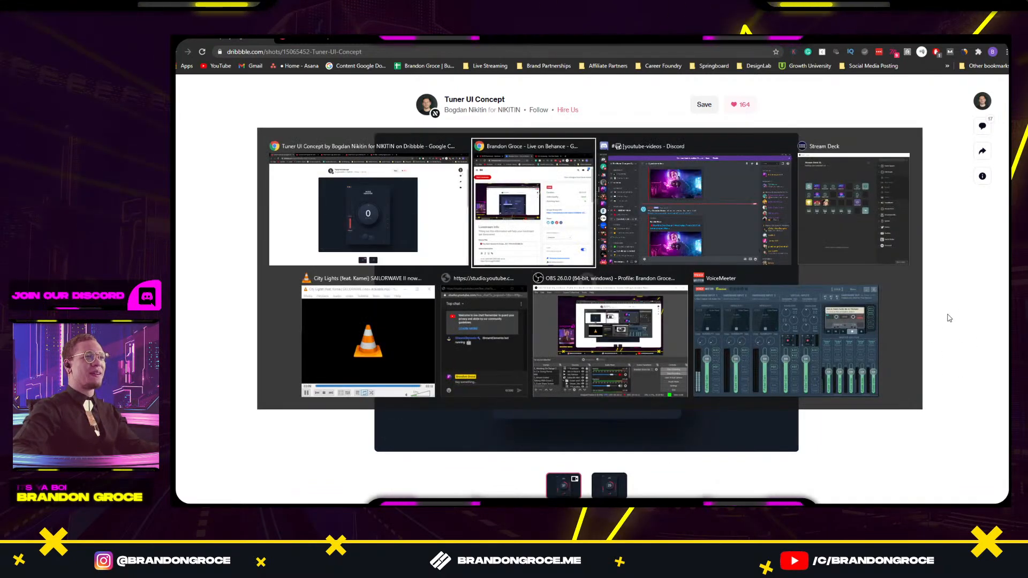
key(Escape)
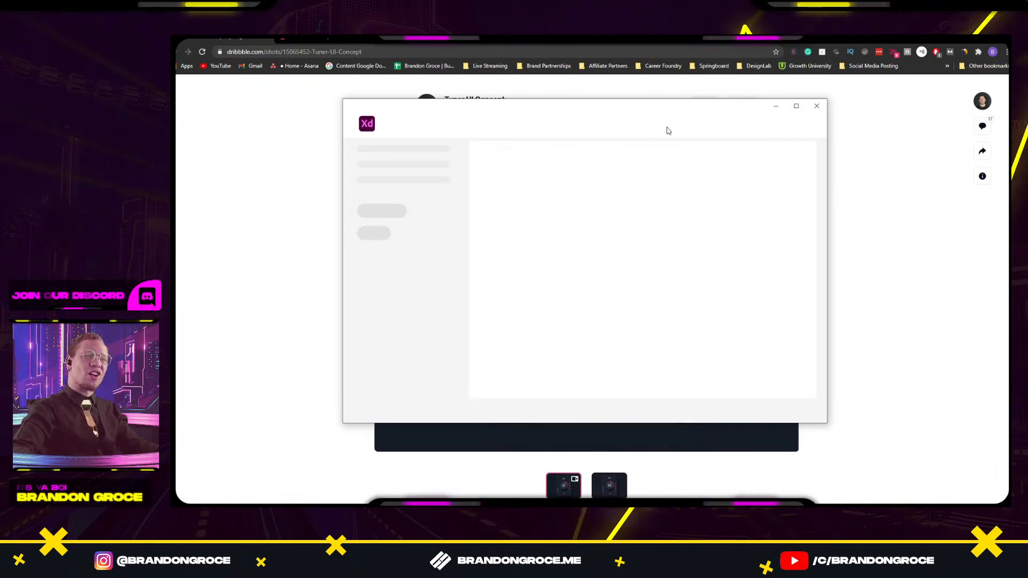
click(876, 212)
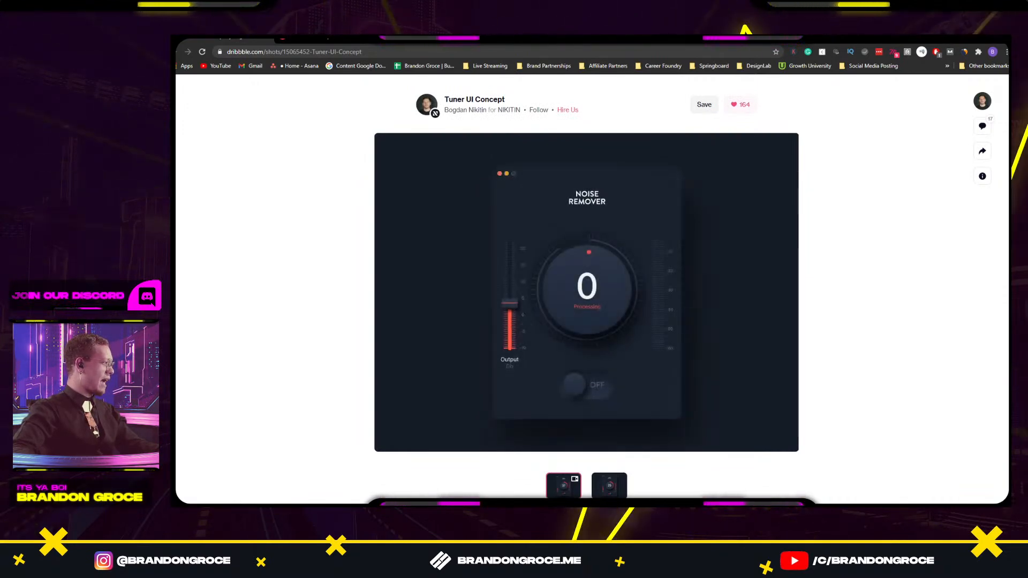
key(alt+Tab)
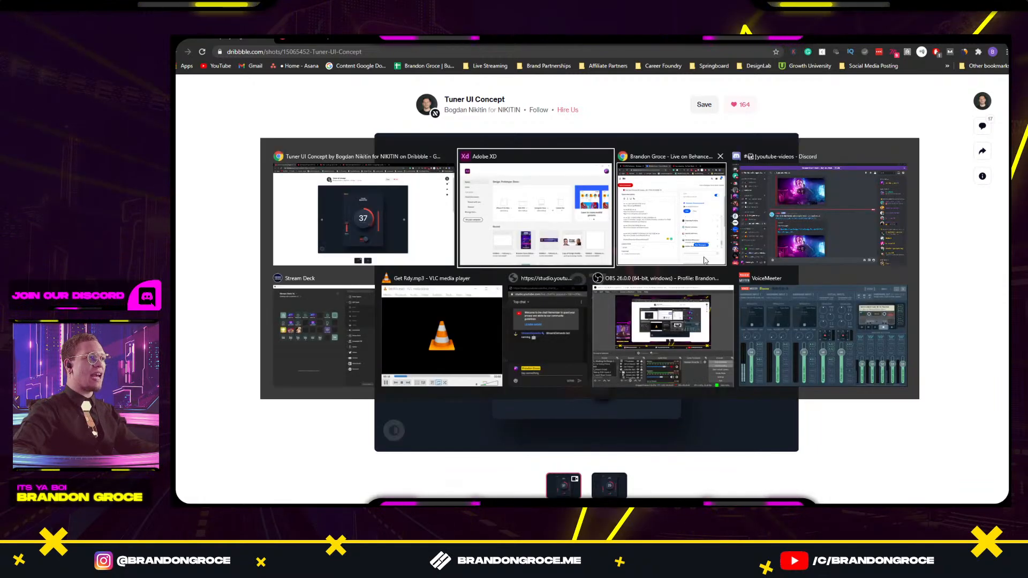
key(Escape)
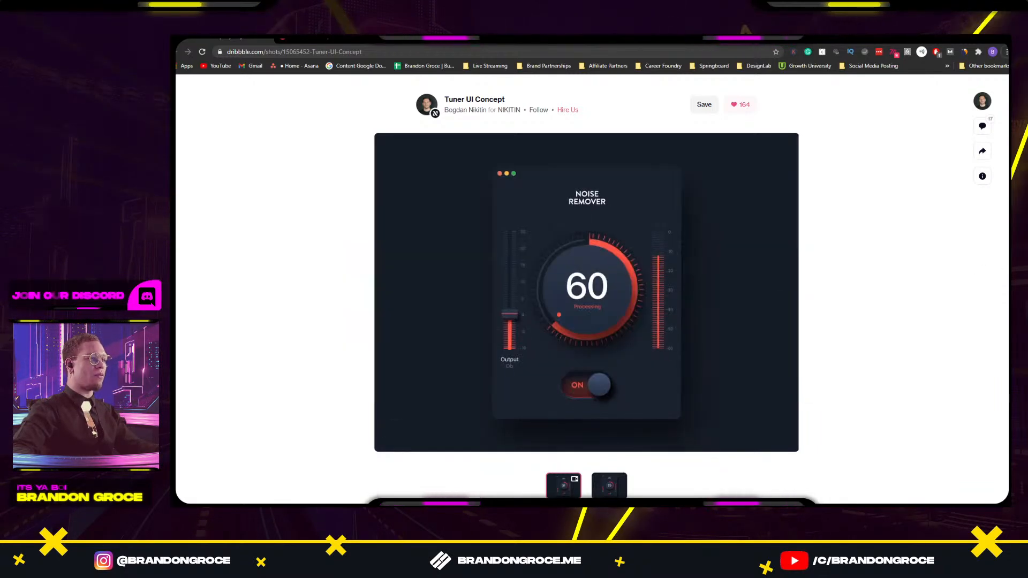
Show the still image of the Tuner UI Concept shot and capture a screen snip of the shot with its title.
click(620, 491)
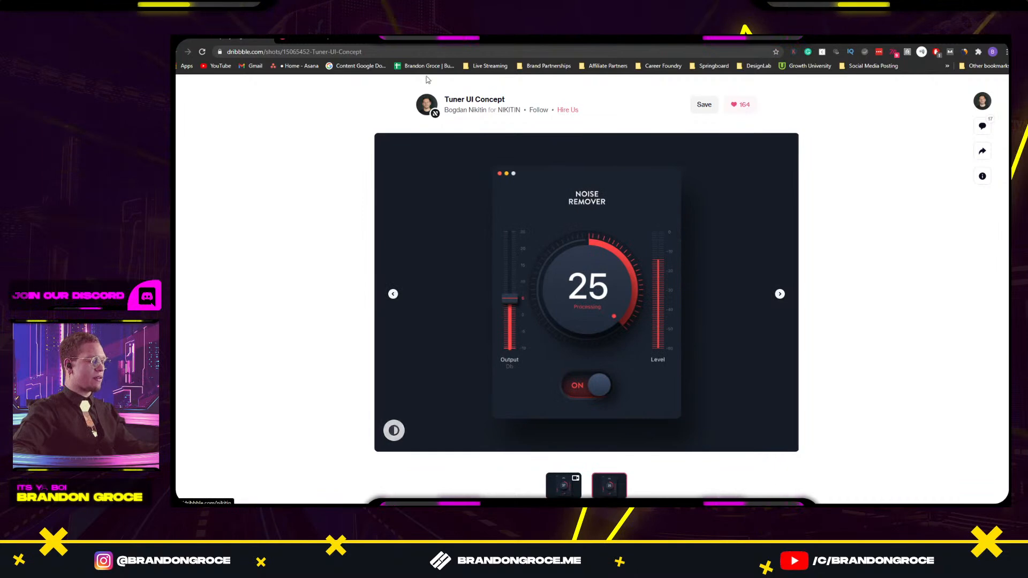
key(super+shift+s)
drag(355, 81, 812, 458)
key(alt+Tab)
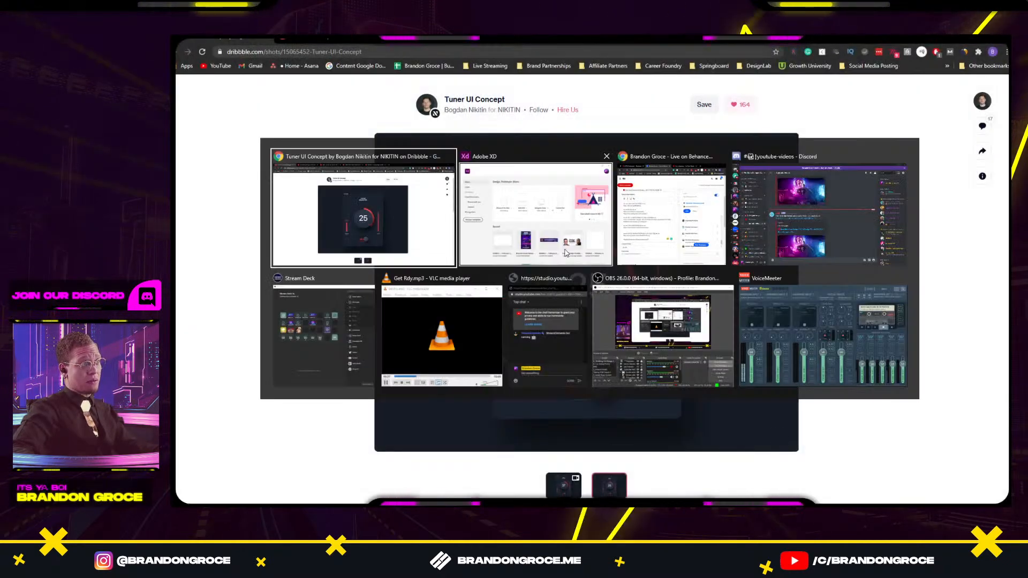
click(569, 226)
click(469, 341)
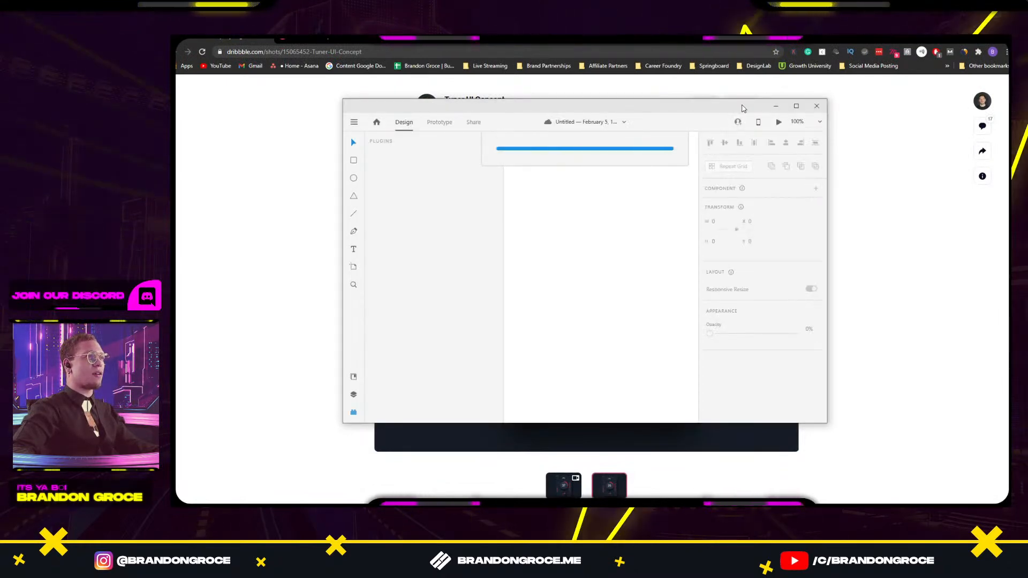
click(757, 114)
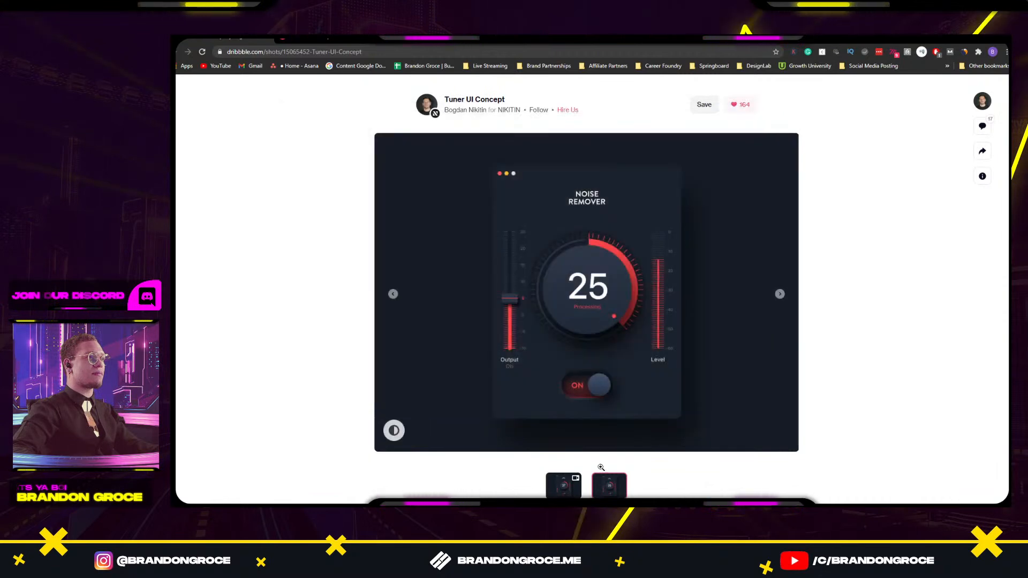
Create a Web 1920 document in Adobe XD, maximize its window, and paste the captured reference image onto the artboard.
click(479, 497)
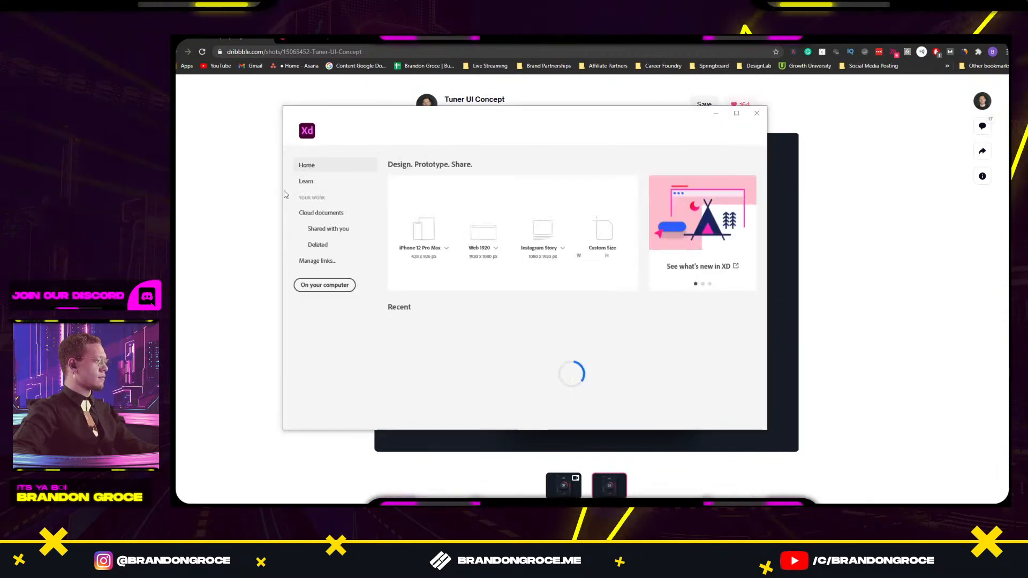
drag(450, 113, 489, 97)
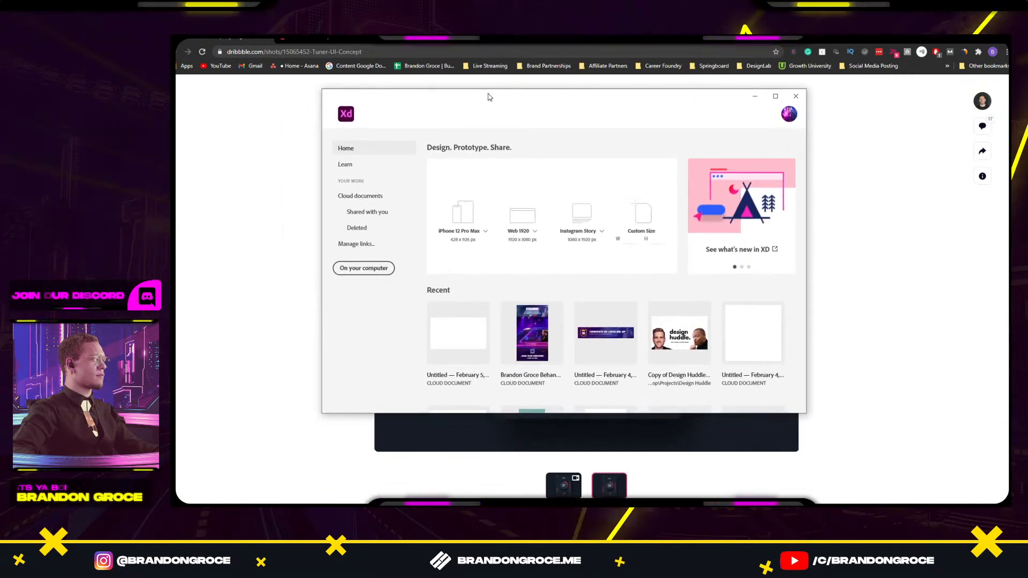
click(522, 215)
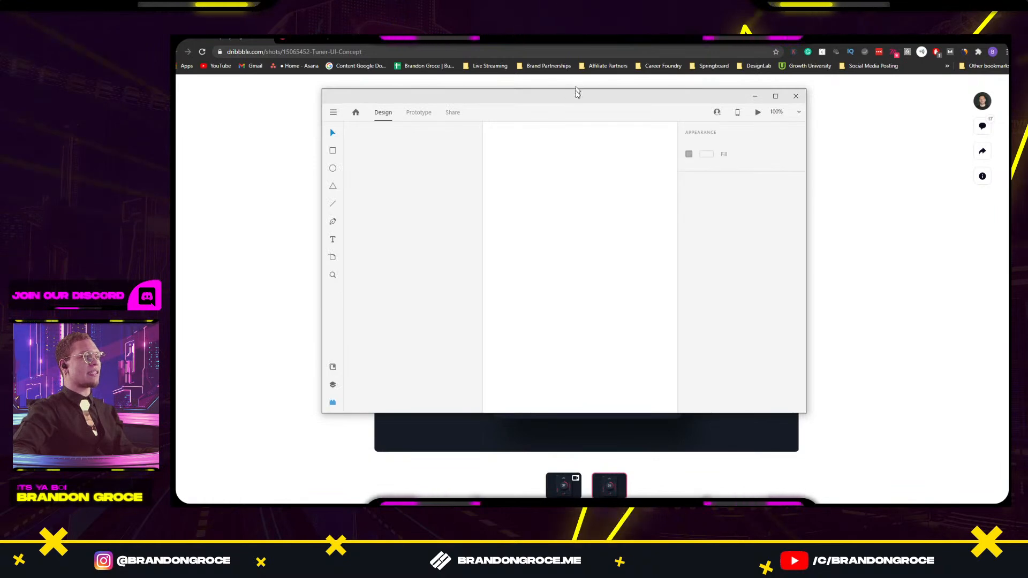
drag(581, 101, 588, 92)
double_click(589, 92)
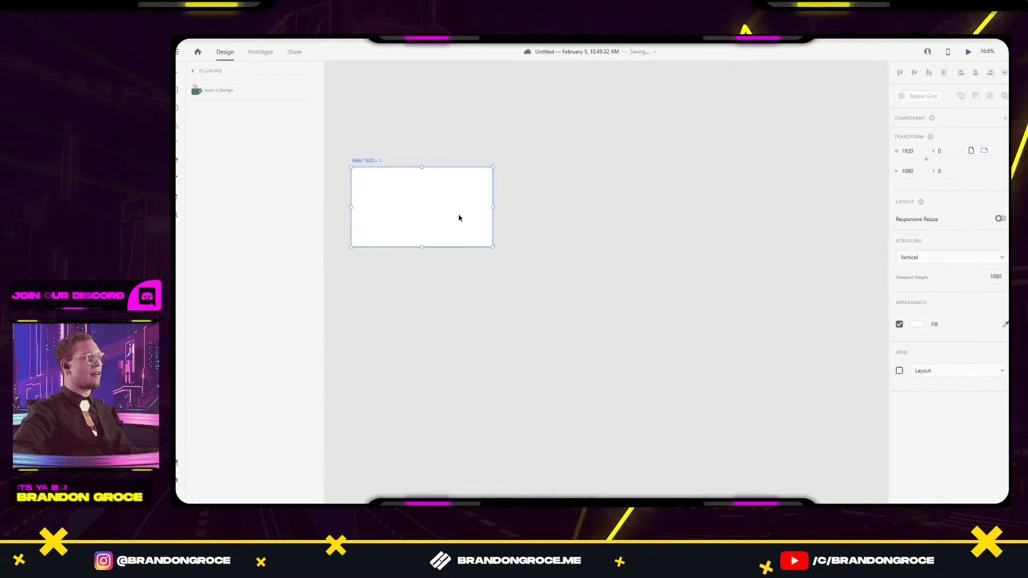
key(ctrl+v)
Switch to Discord, look through the server's chat, voice and share-your-work channels, and return to the Adobe XD document.
key(alt+Tab)
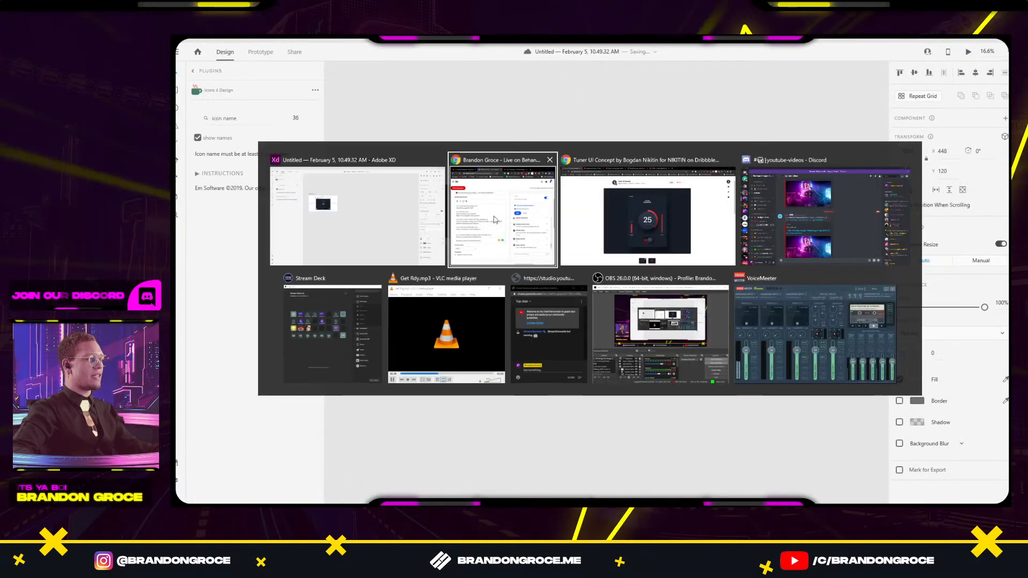
click(769, 223)
scroll(336, 330, down, 3)
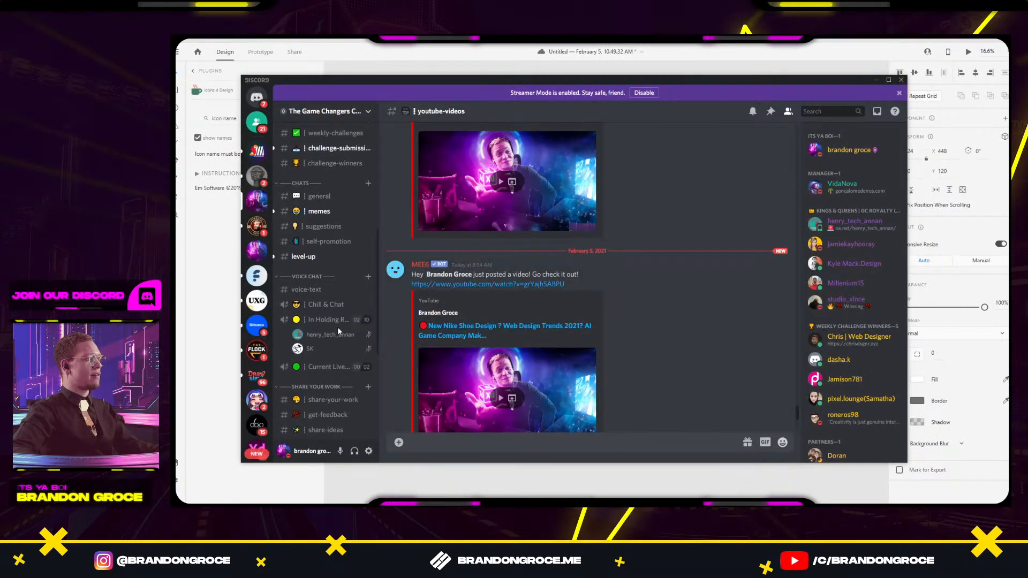
scroll(338, 328, down, 3)
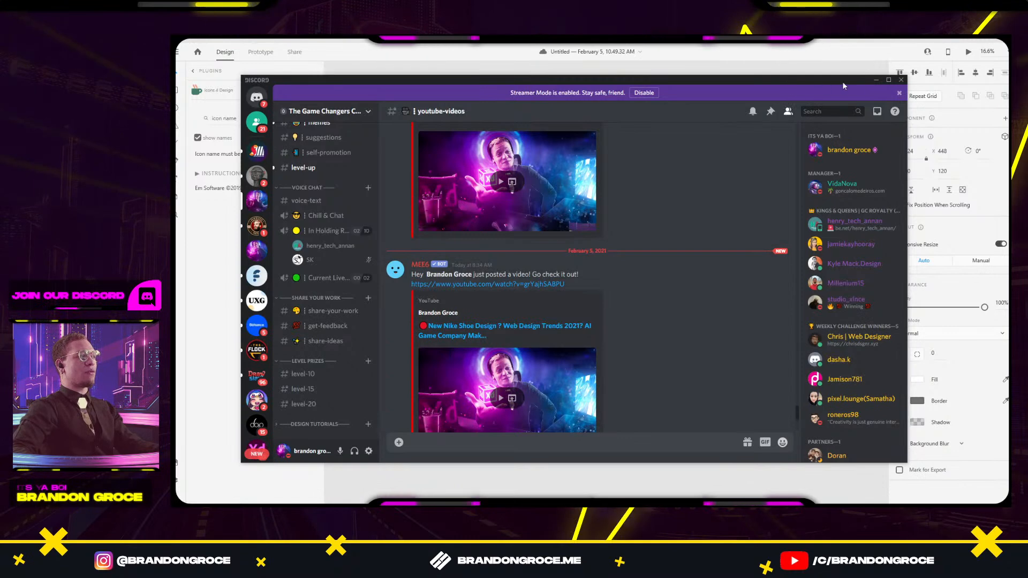
click(875, 81)
Move the pasted reference image off the artboard to its left side, at X -1104, Y 0.
drag(420, 257, 592, 278)
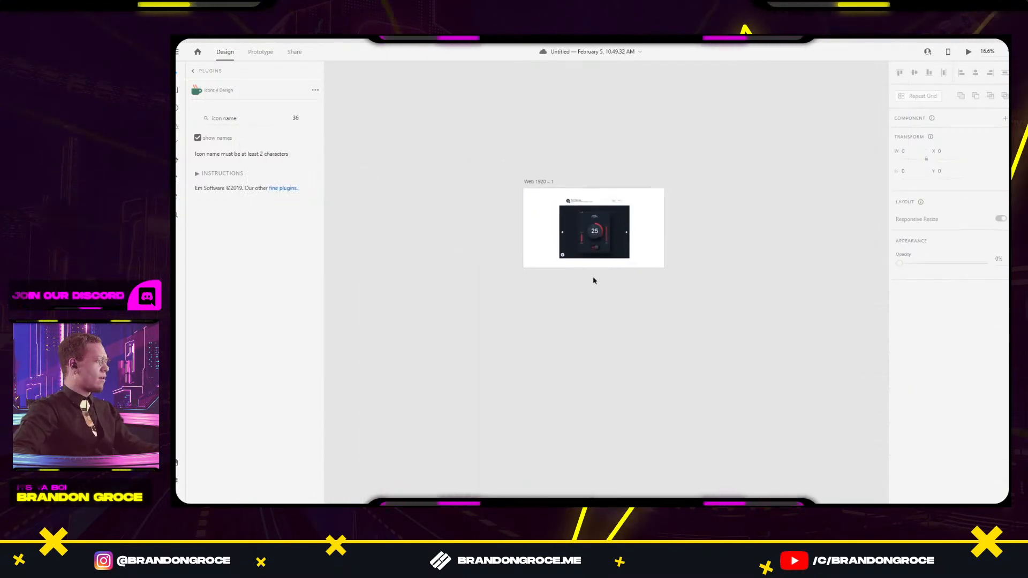
drag(612, 231, 498, 221)
scroll(579, 223, up, 4)
scroll(548, 224, up, 2)
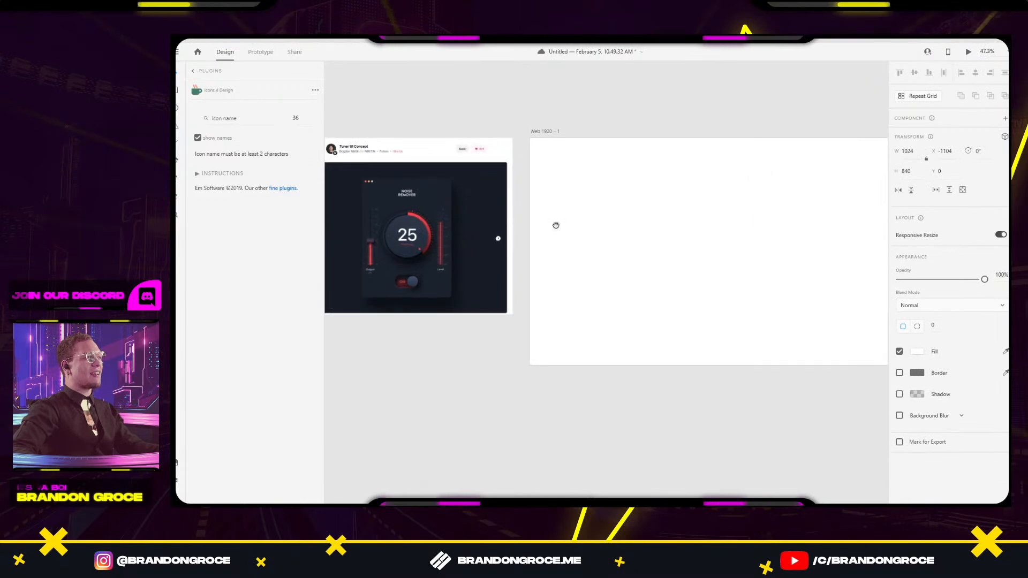
Fill the Web 1920 artboard with the dark background colour sampled from the reference image.
click(589, 154)
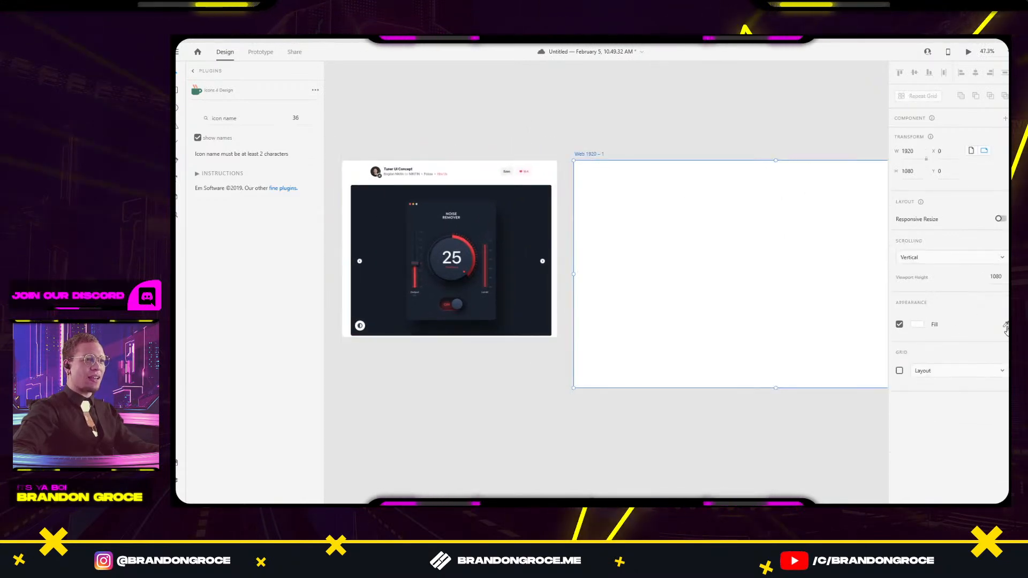
click(355, 191)
scroll(659, 118, right, 3)
scroll(659, 118, down, 1)
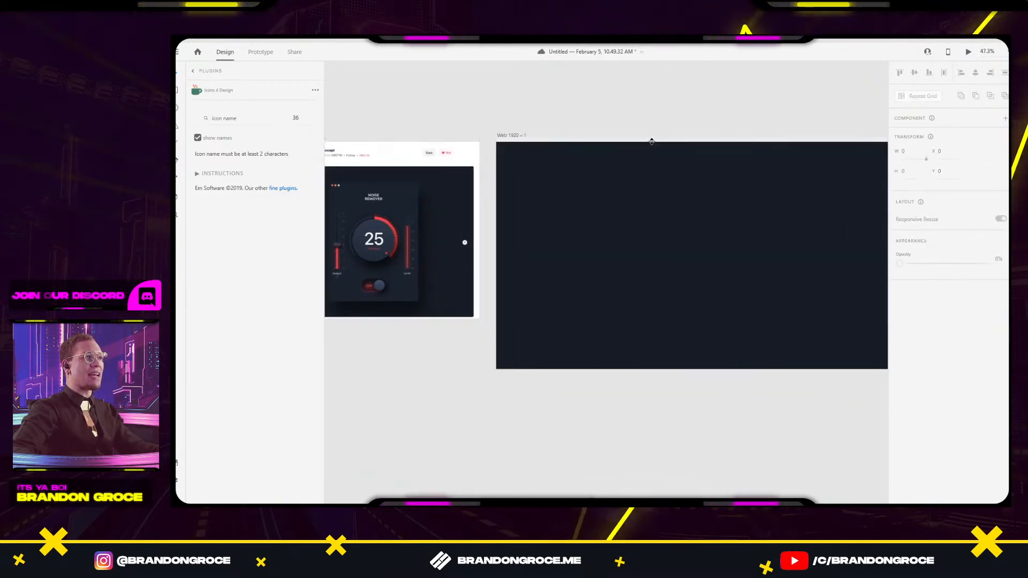
scroll(696, 241, down, 3)
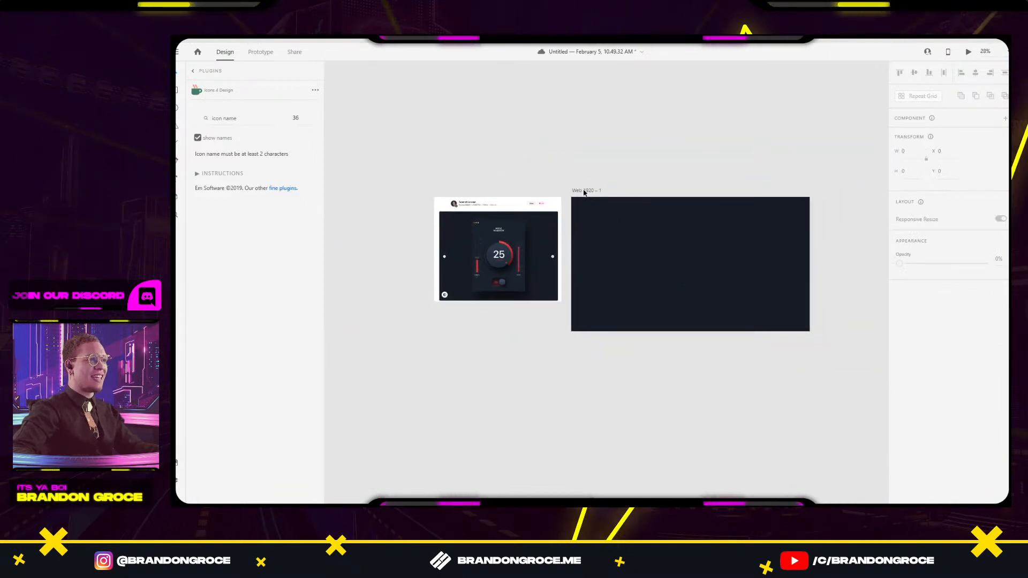
Check the hex value of the artboard's sampled fill colour.
click(584, 191)
click(917, 325)
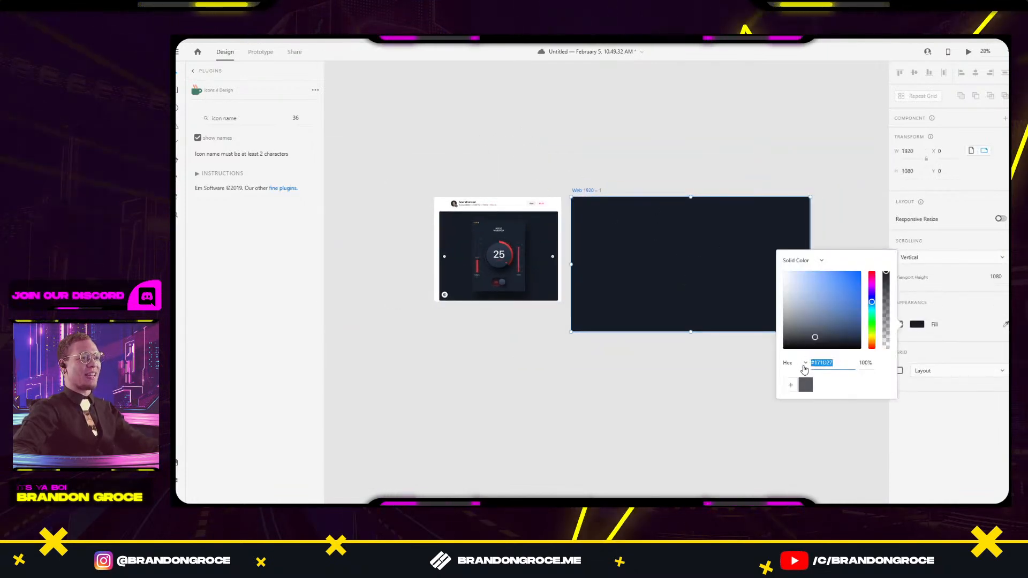
click(696, 363)
scroll(569, 304, up, 3)
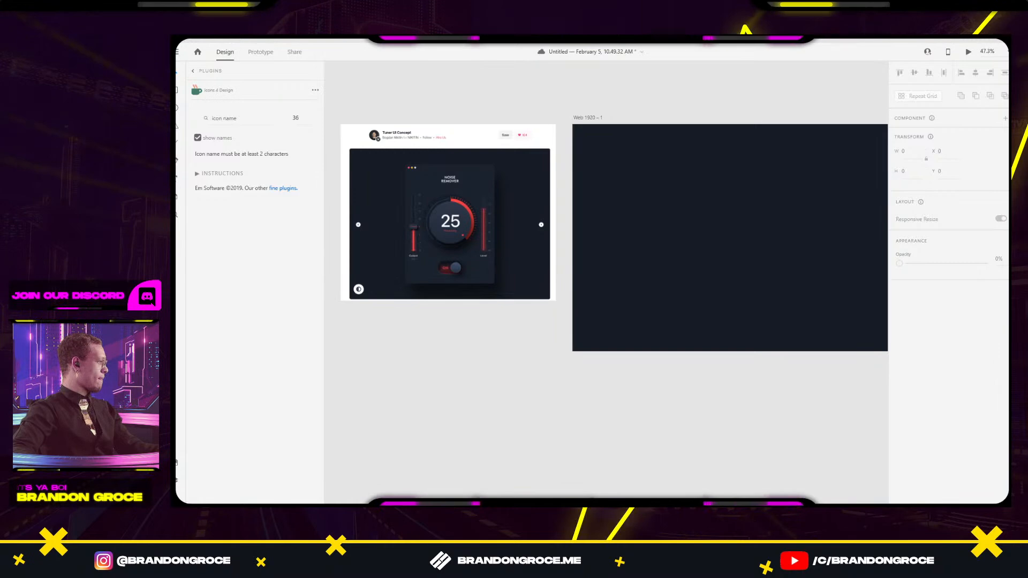
Bring up the HEBE shot in a maximized browser window, view its animation, and like it.
drag(716, 193, 691, 158)
double_click(709, 155)
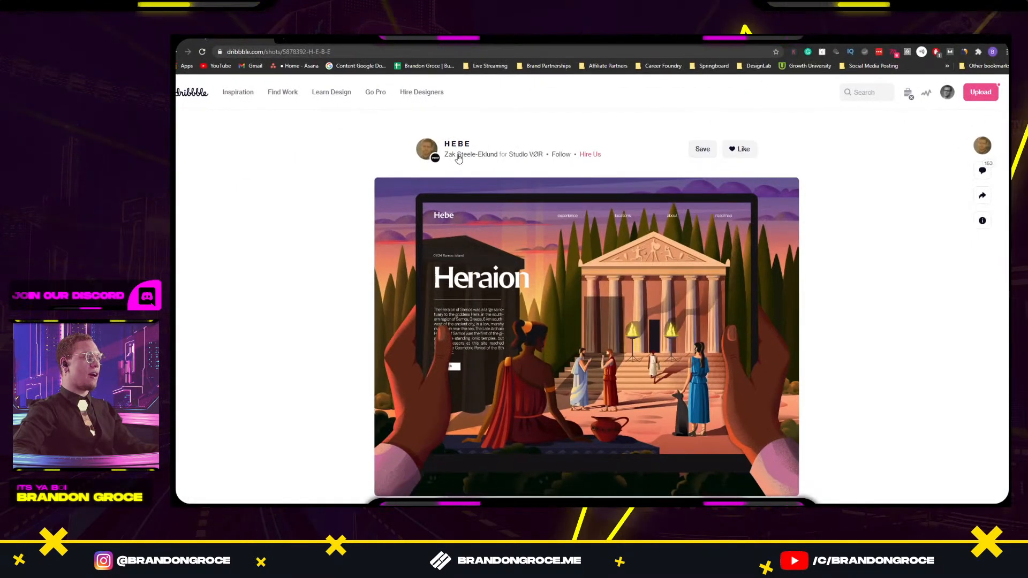
scroll(621, 246, down, 2)
scroll(618, 245, up, 1)
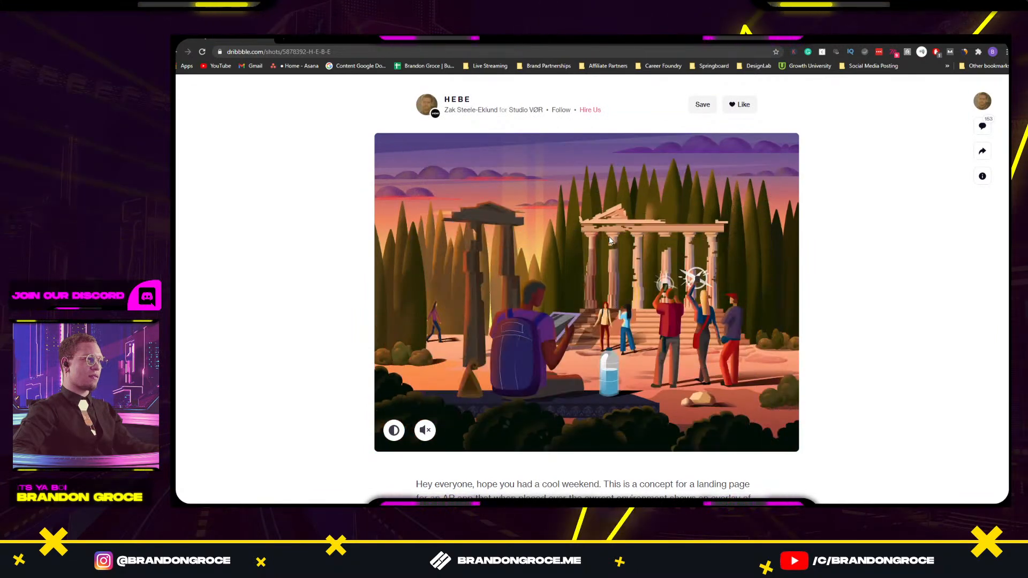
click(741, 105)
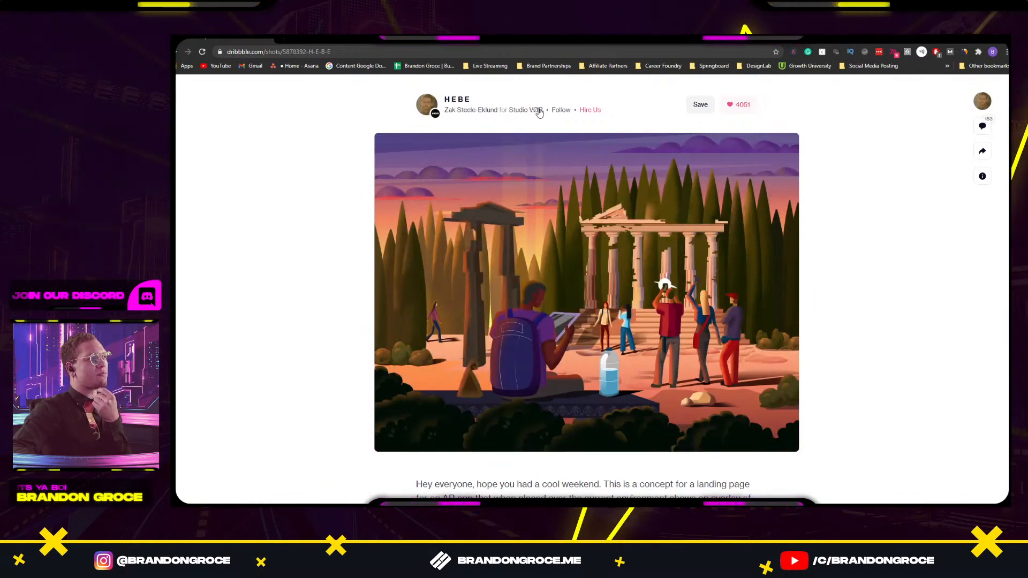
Open the profile of the HEBE shot's designer and browse down to the featured shots.
mouse_move(535, 117)
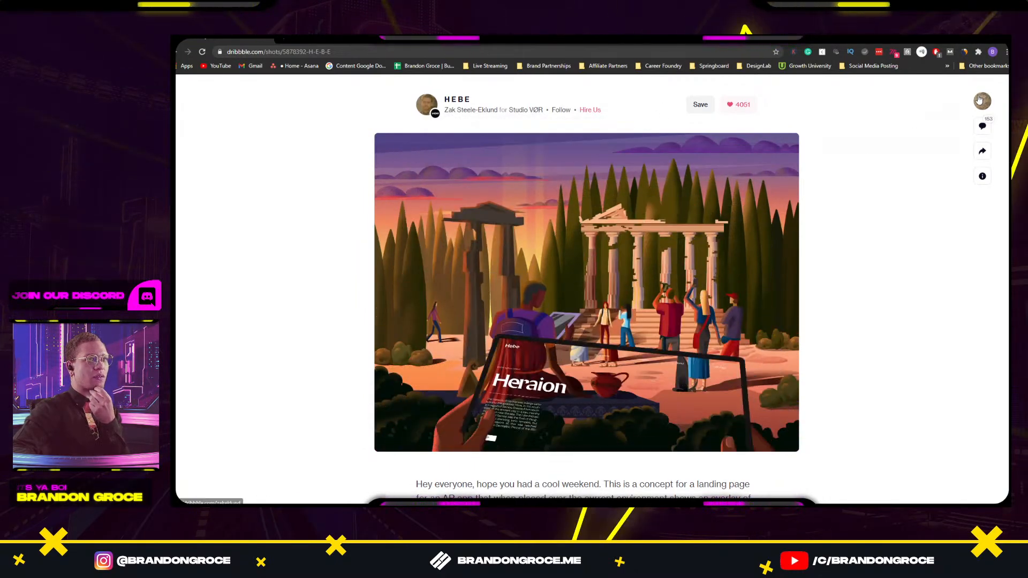
mouse_move(979, 101)
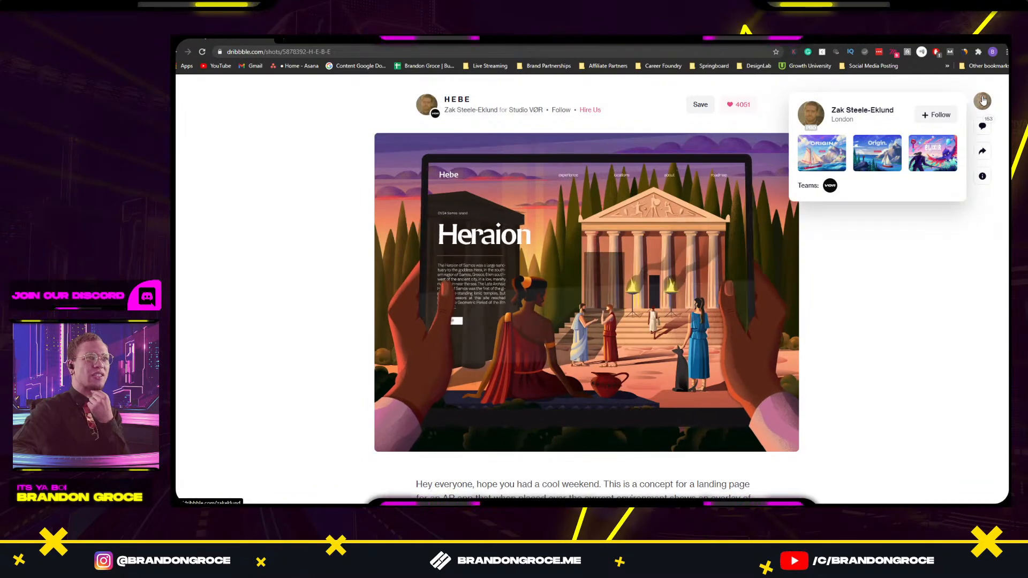
click(451, 112)
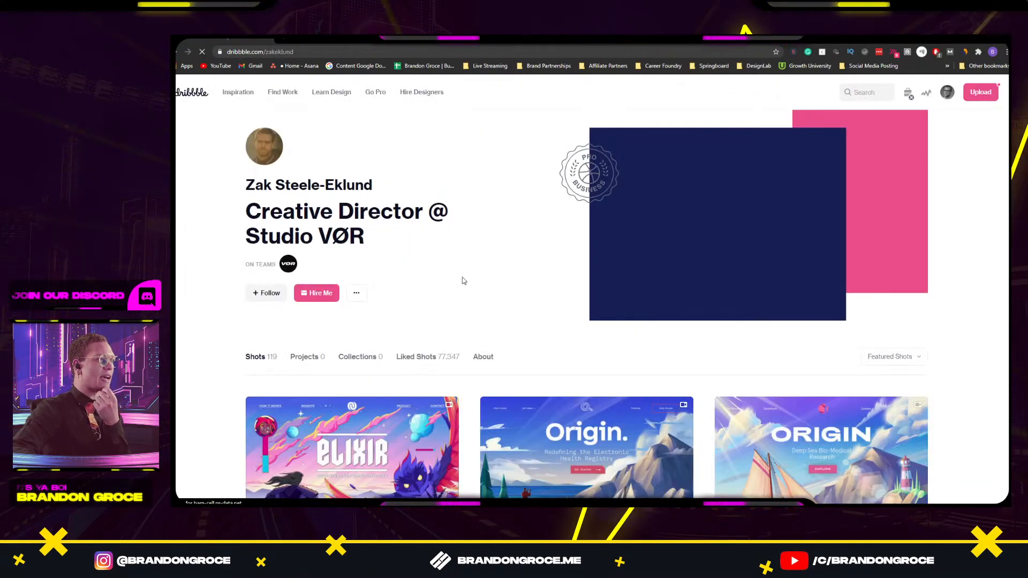
scroll(469, 267, down, 4)
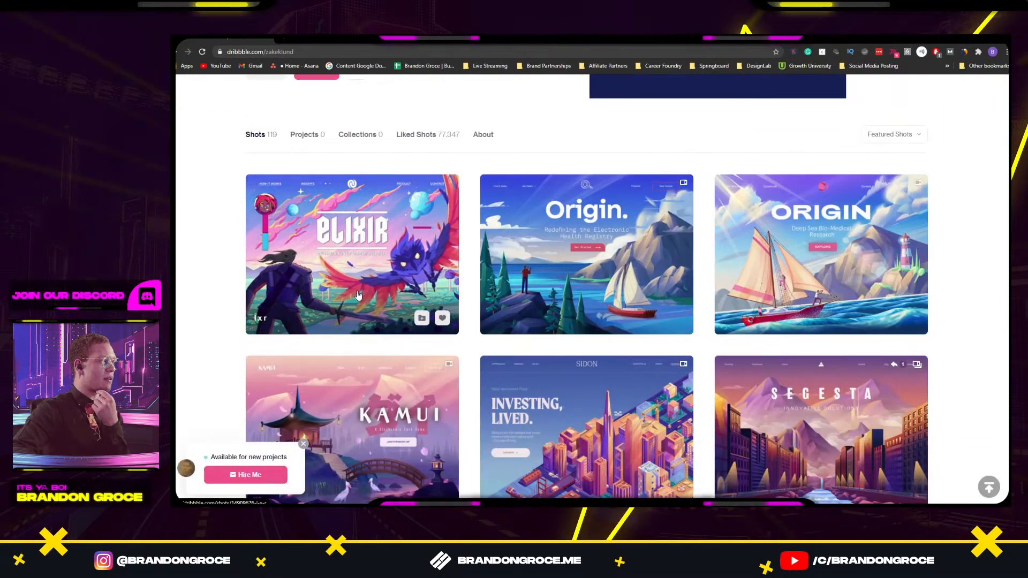
Open the Elixir shot, view its animation and description, and like it.
click(404, 257)
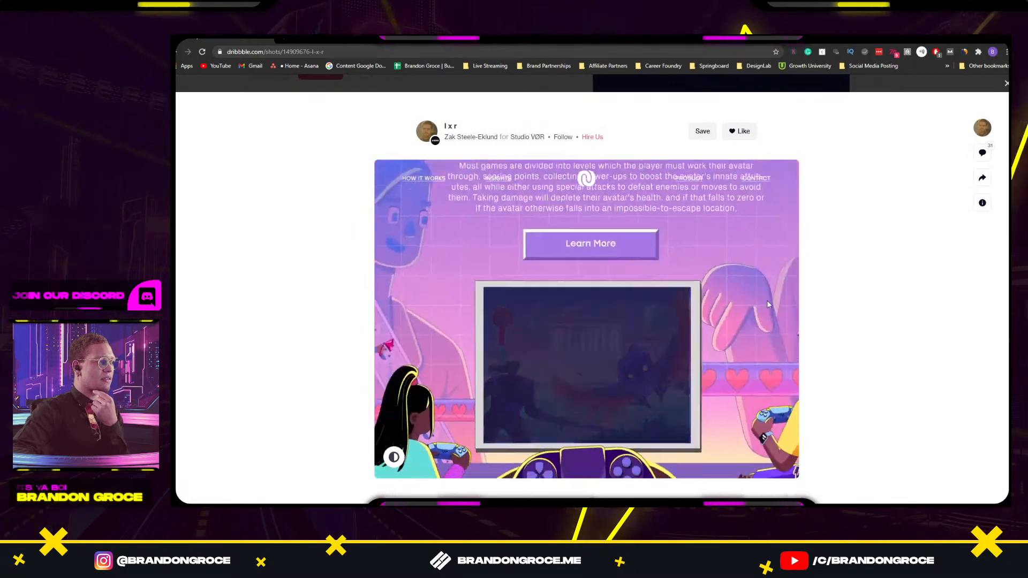
scroll(849, 304, down, 3)
scroll(848, 301, down, 3)
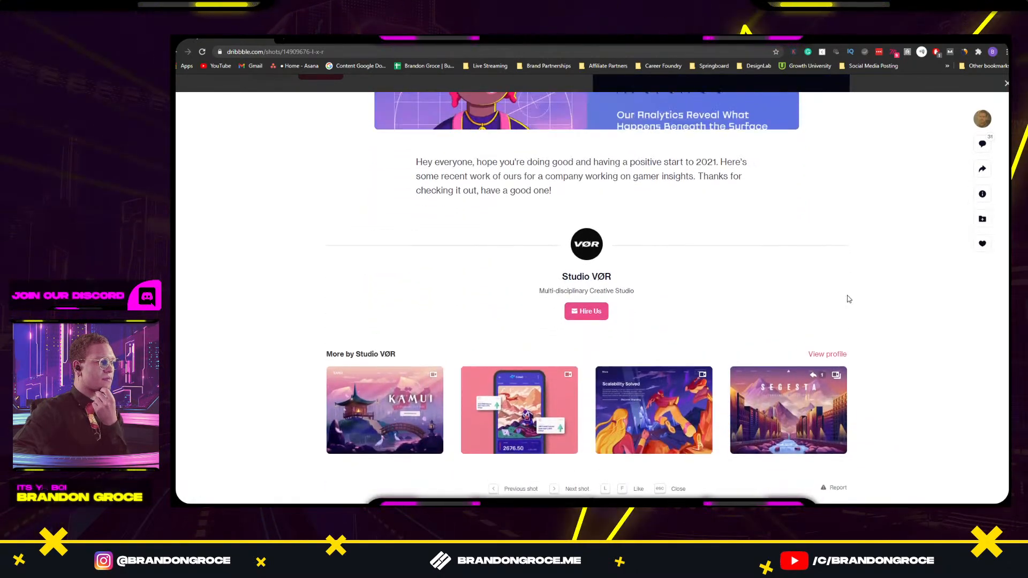
scroll(846, 294, up, 6)
key(l)
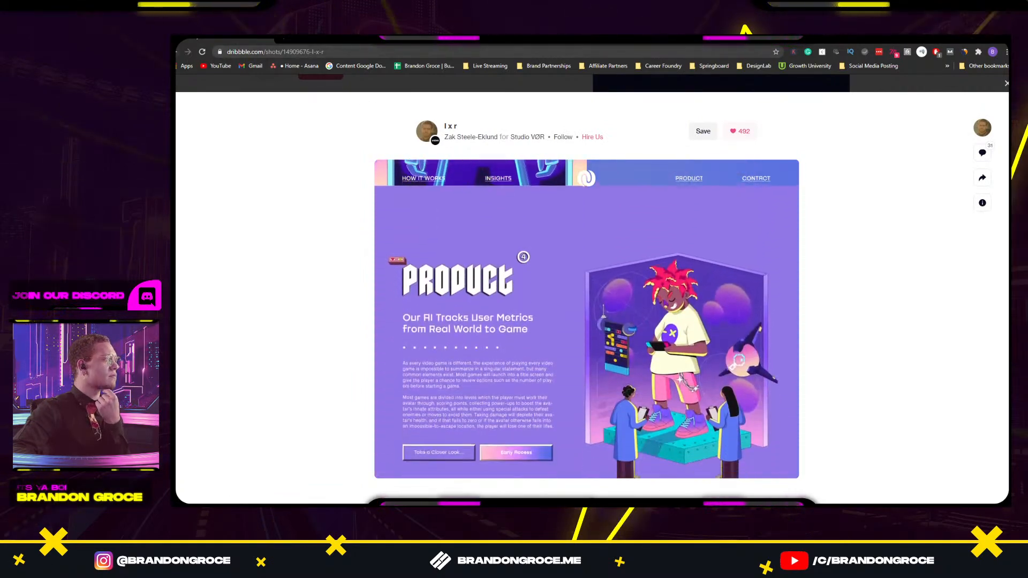
Return to the designer's profile, browse more of the shots, and close that browser window.
click(426, 130)
scroll(595, 261, down, 5)
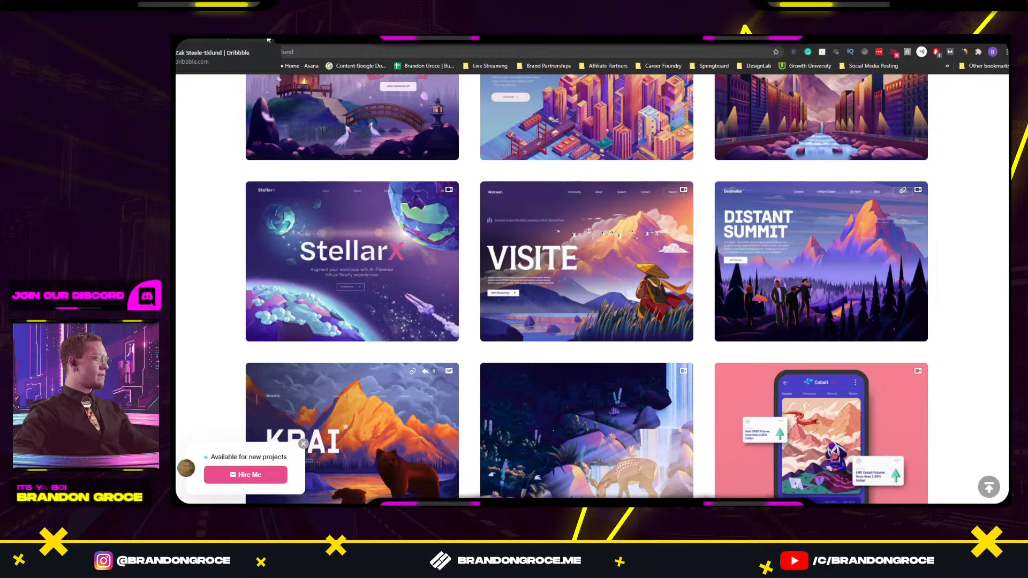
double_click(414, 44)
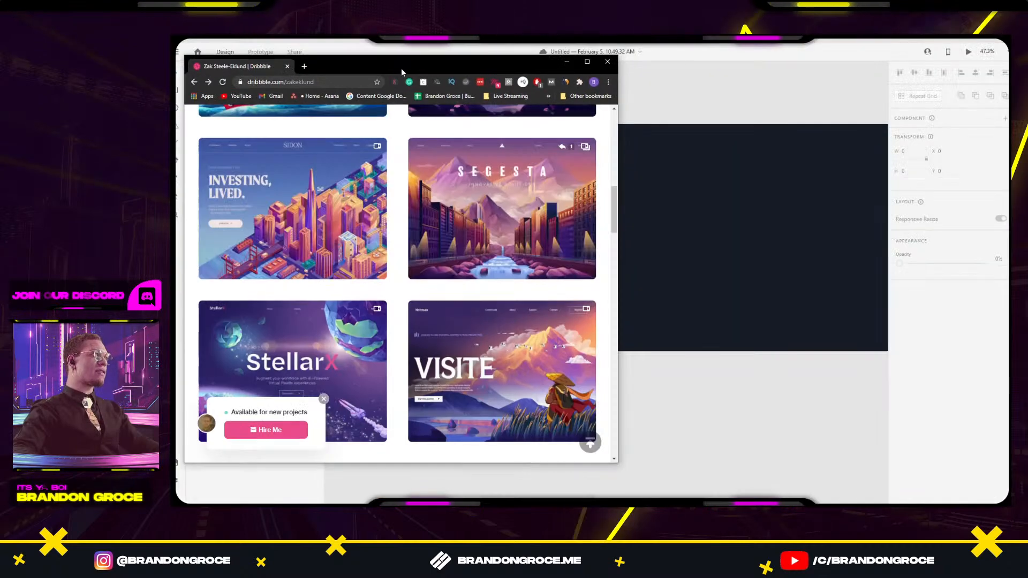
click(609, 62)
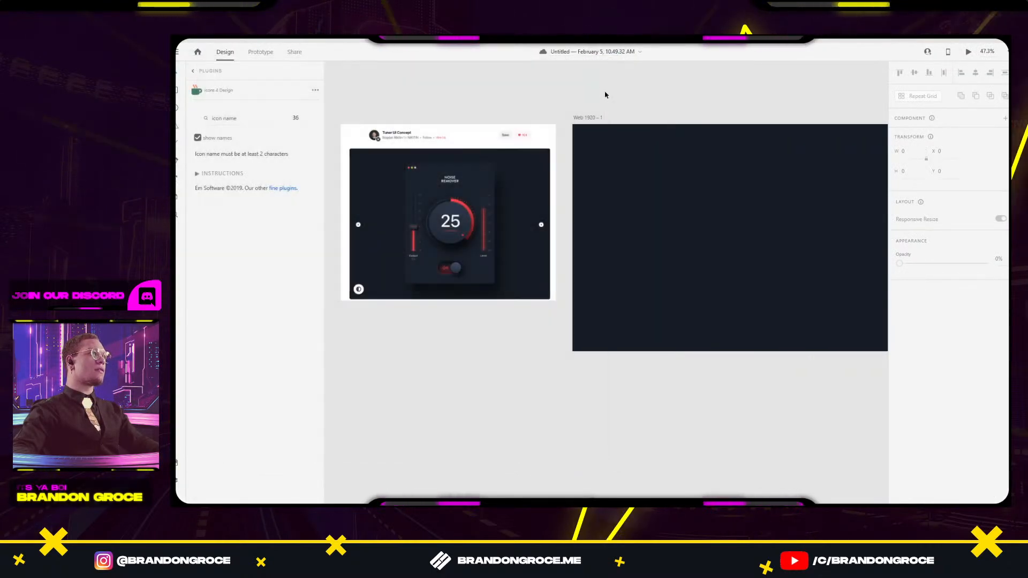
Move the Web 1920 artboard slightly, to X 13, Y -38.
scroll(649, 227, right, 3)
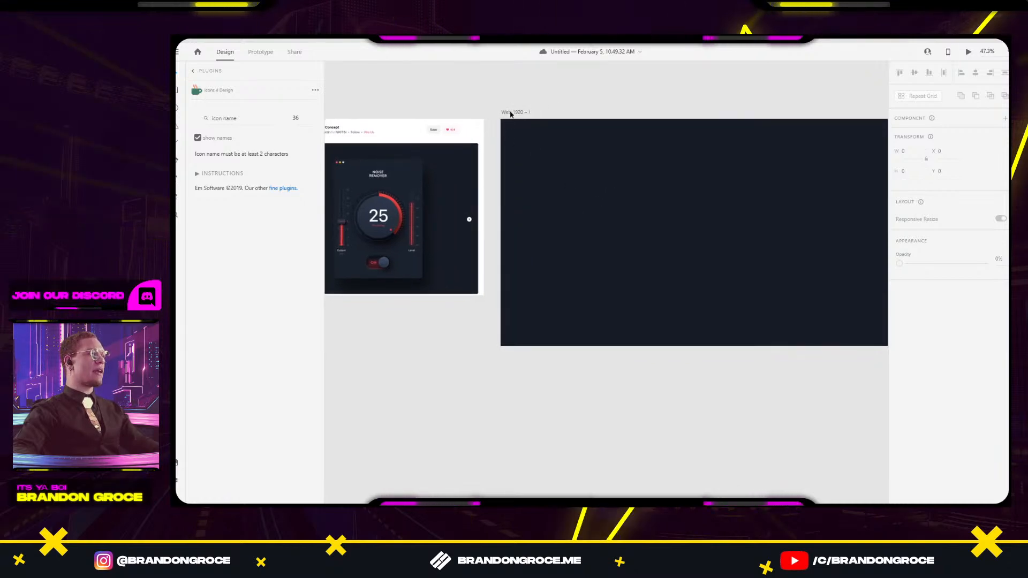
drag(510, 114, 513, 105)
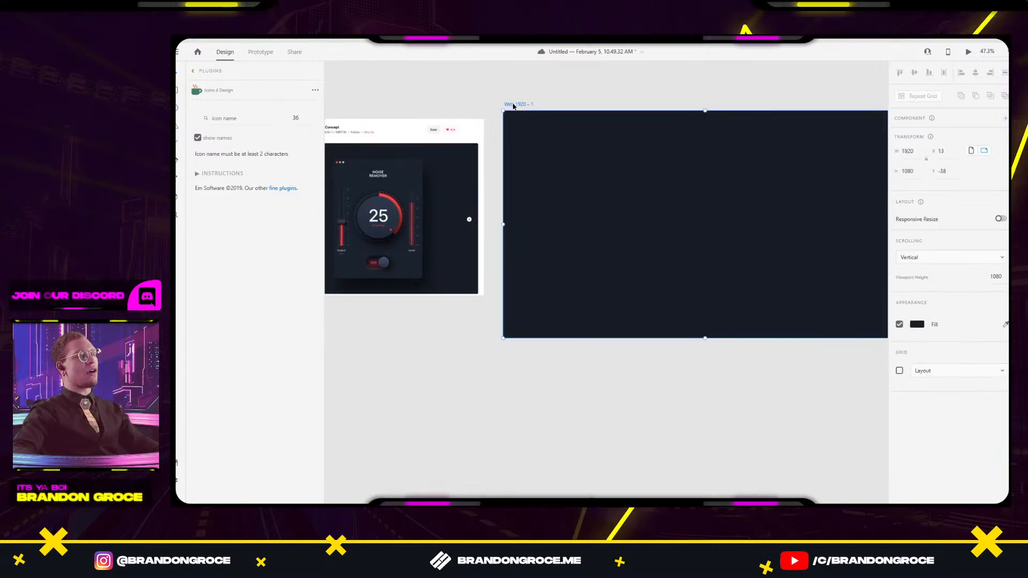
Draw a circle about 127 by 127 below the reference image and place a duplicate beside it.
mouse_move(358, 341)
mouse_down()
mouse_move(386, 369)
mouse_move(415, 361)
mouse_up()
scroll(514, 375, left, 4)
scroll(514, 375, up, 2)
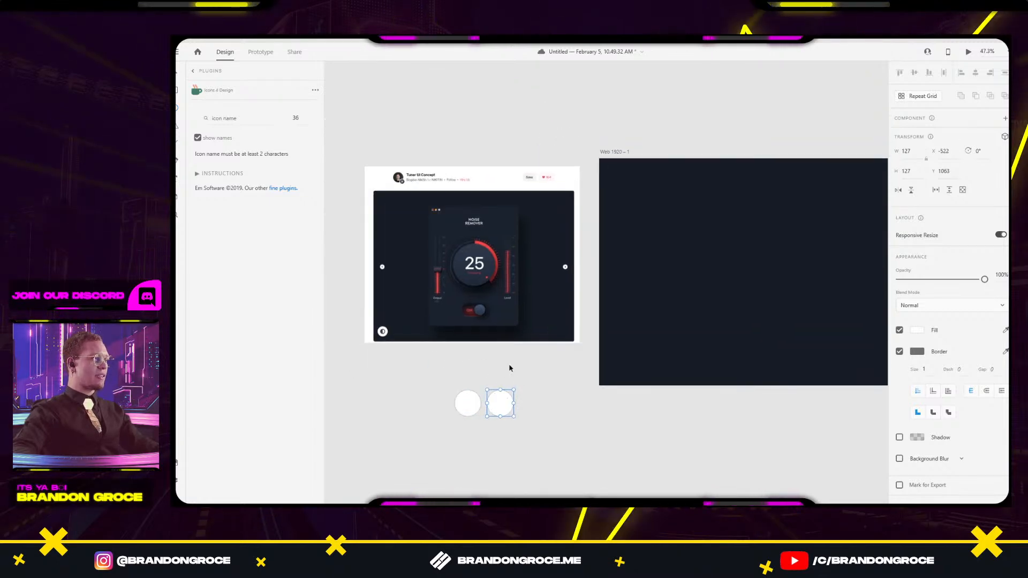
Fill the first circle with the colour sampled at the reference background's upper-left corner and the second from its lower-right corner.
click(405, 226)
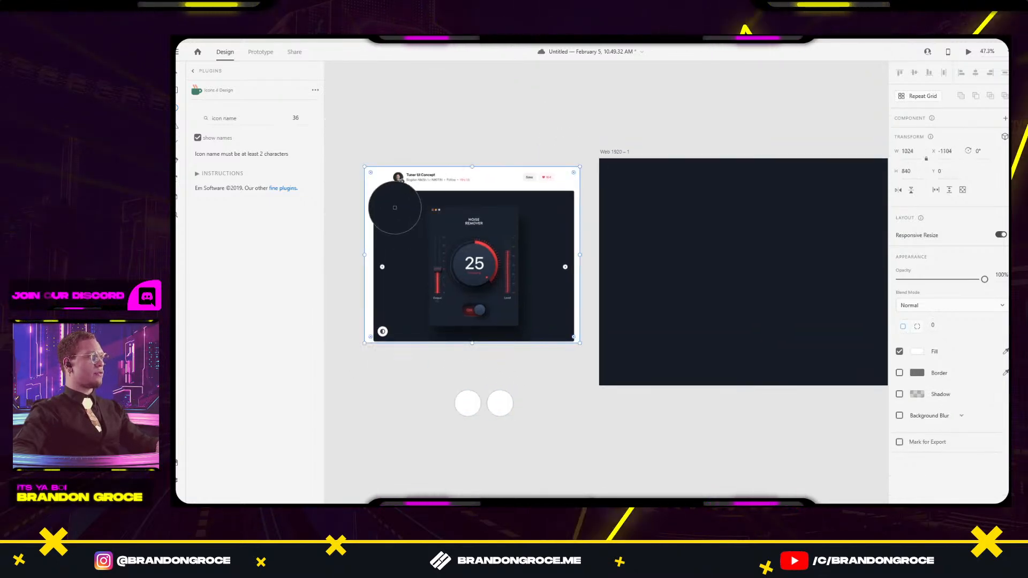
click(463, 402)
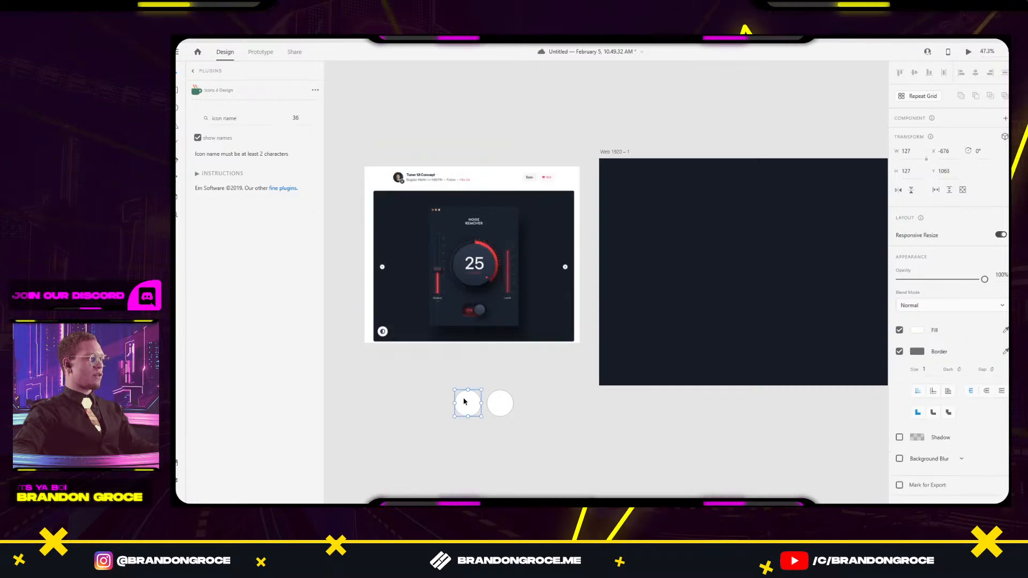
key(i)
click(381, 198)
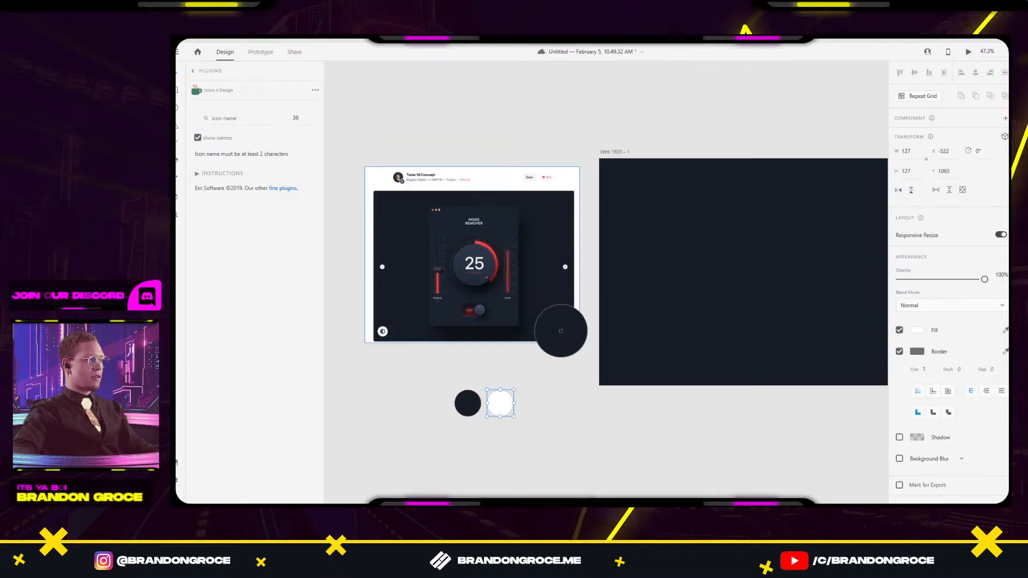
click(560, 330)
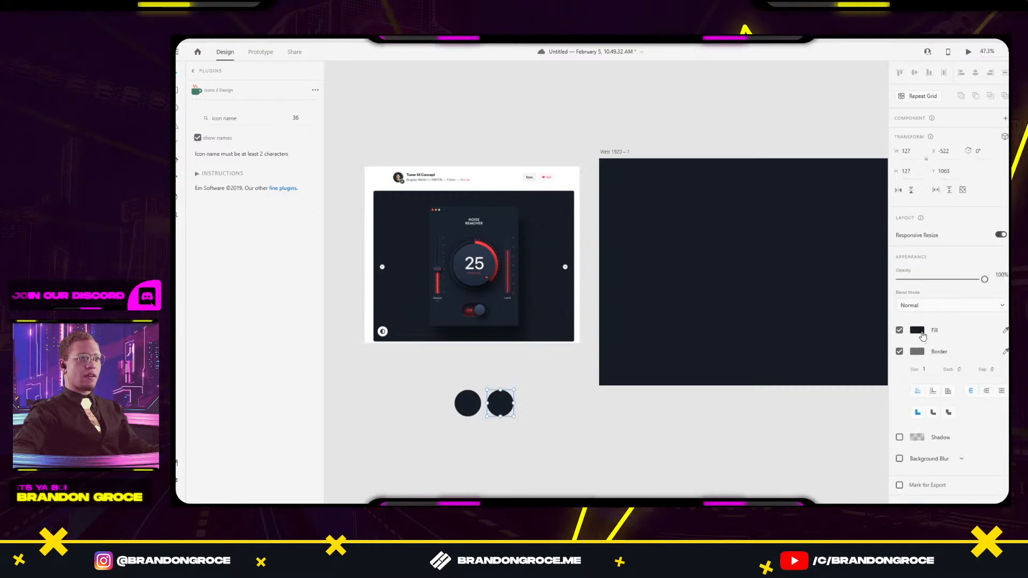
Compare the fill hex codes of the two circles.
click(922, 333)
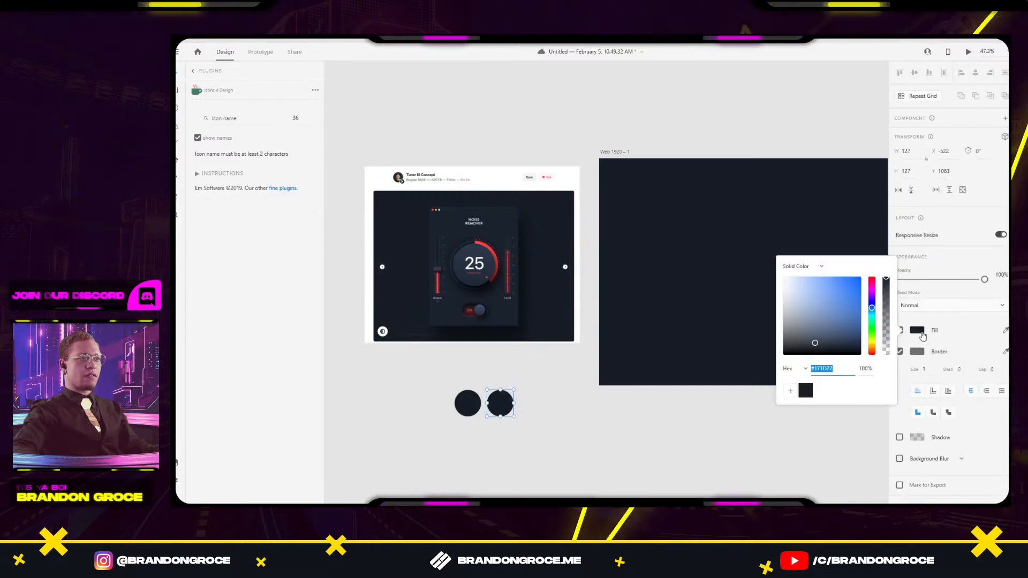
click(470, 404)
click(921, 332)
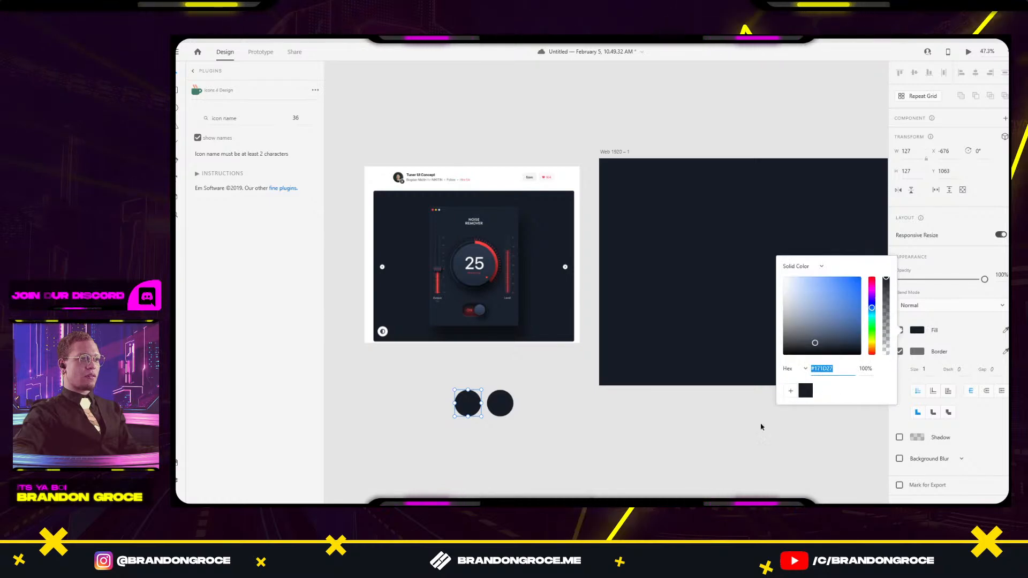
click(523, 409)
click(500, 403)
click(917, 330)
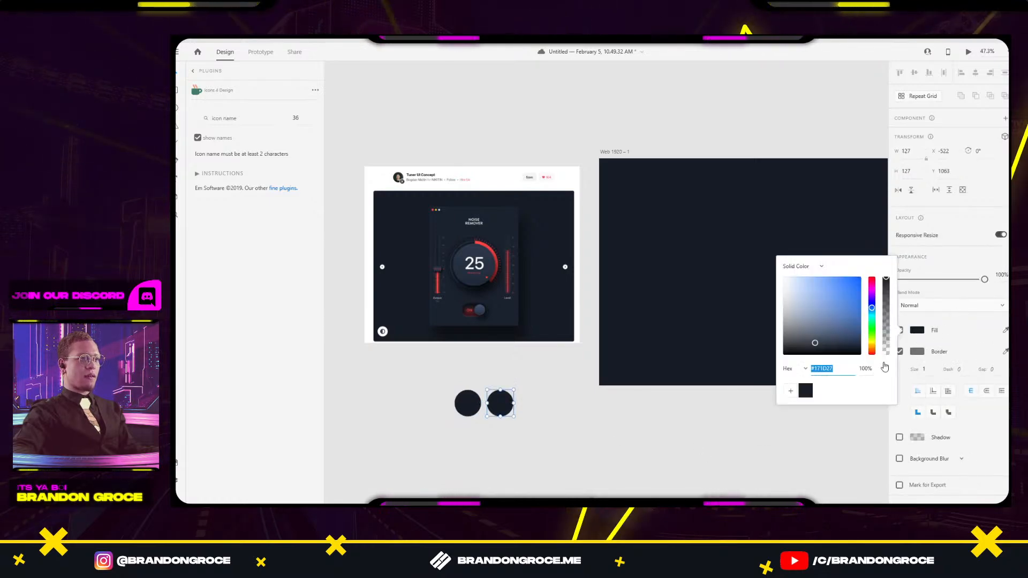
click(772, 432)
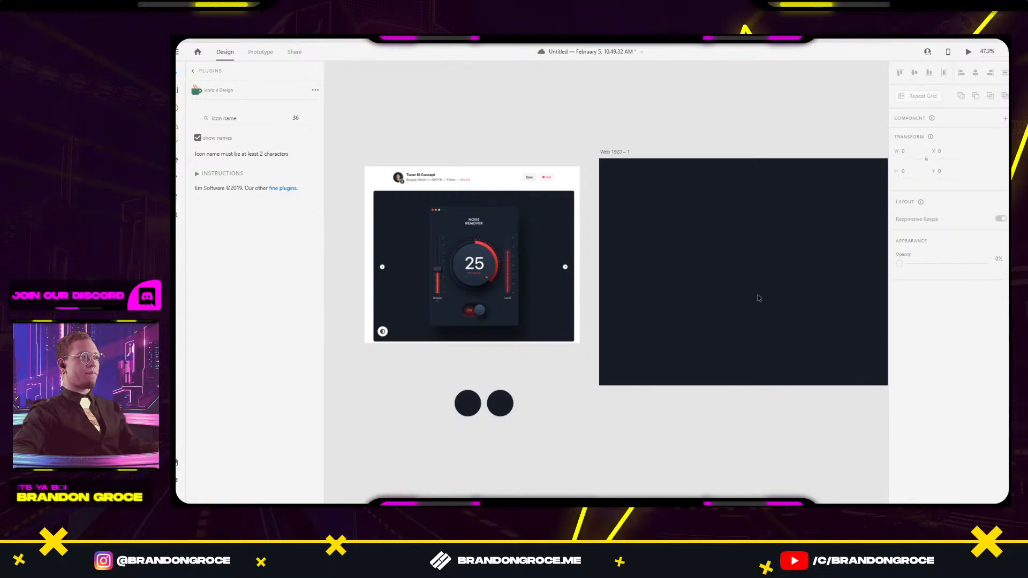
Move the reference image farther from the artboard and place a duplicate of it just below.
click(658, 287)
scroll(638, 280, up, 3)
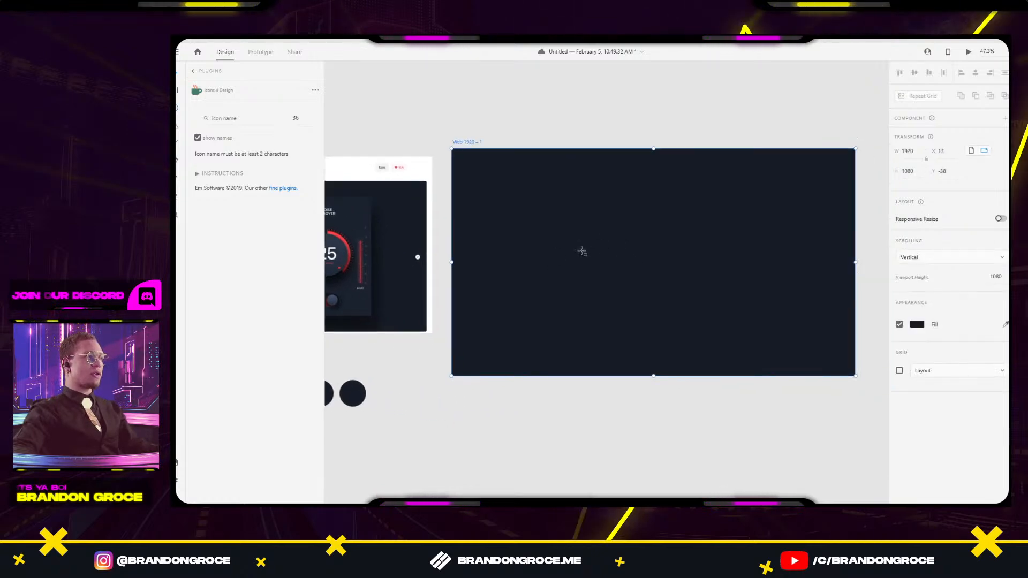
scroll(601, 246, left, 5)
scroll(601, 246, down, 1)
click(522, 166)
drag(522, 166, 480, 139)
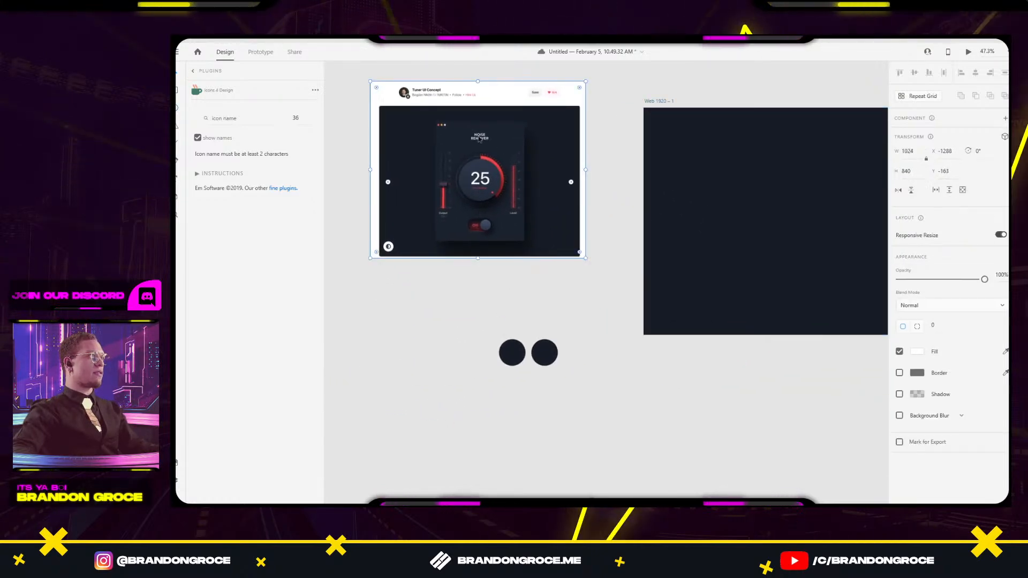
drag(441, 169, 471, 254)
Draw a rectangle about 957 by 715 over the duplicate's dark shot area and mask the duplicate with it.
key(r)
drag(398, 196, 574, 325)
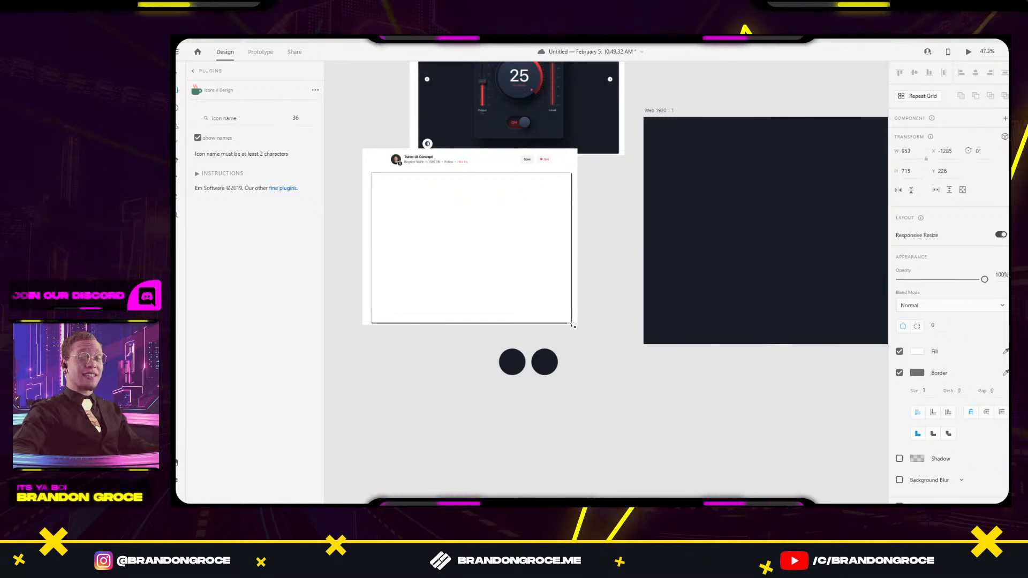
drag(573, 324, 572, 324)
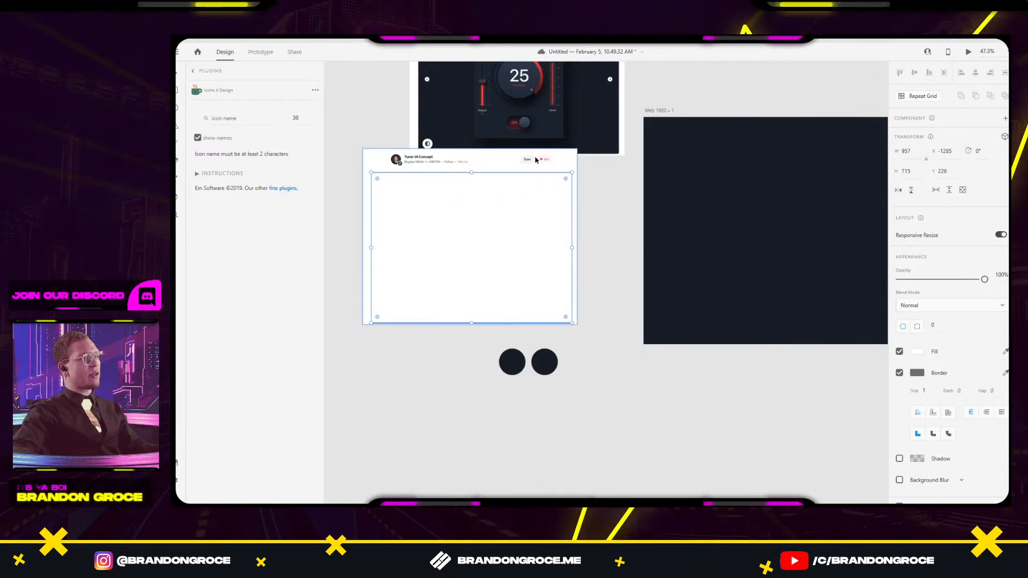
shift+click(537, 160)
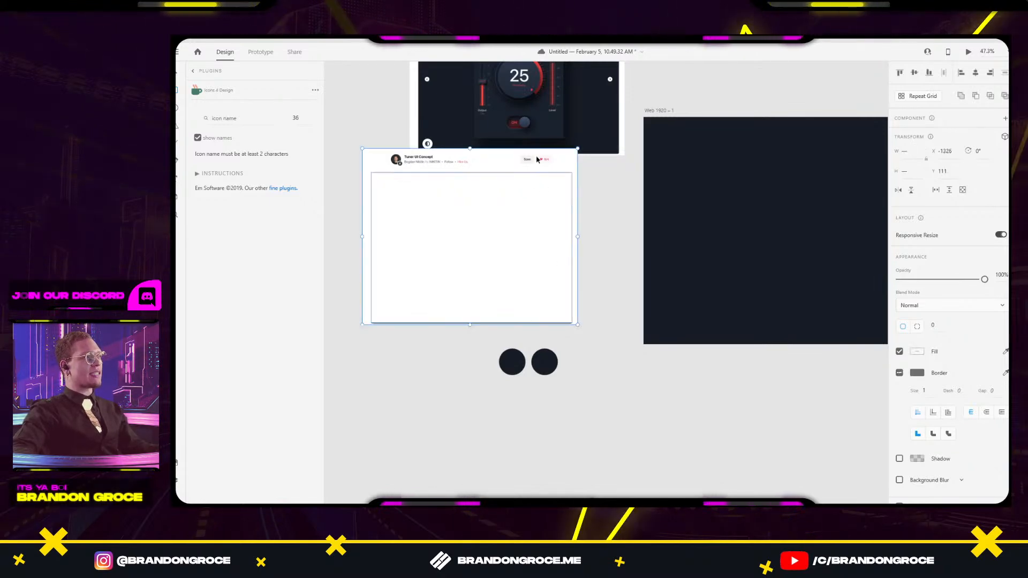
right_click(545, 231)
click(591, 274)
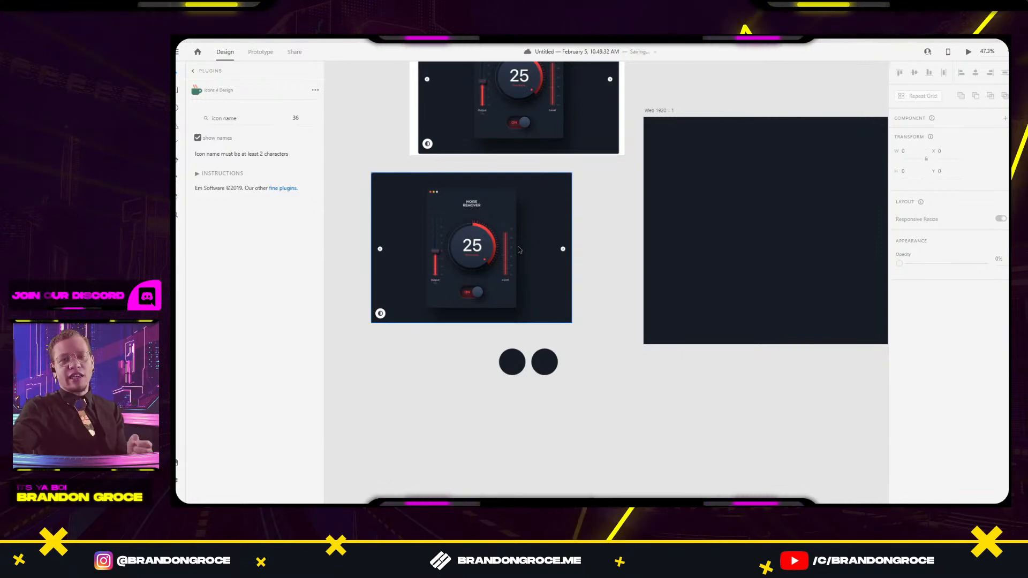
Switch to Discord, view the suggestions channel of the community server, and return to Adobe XD.
key(alt+Tab)
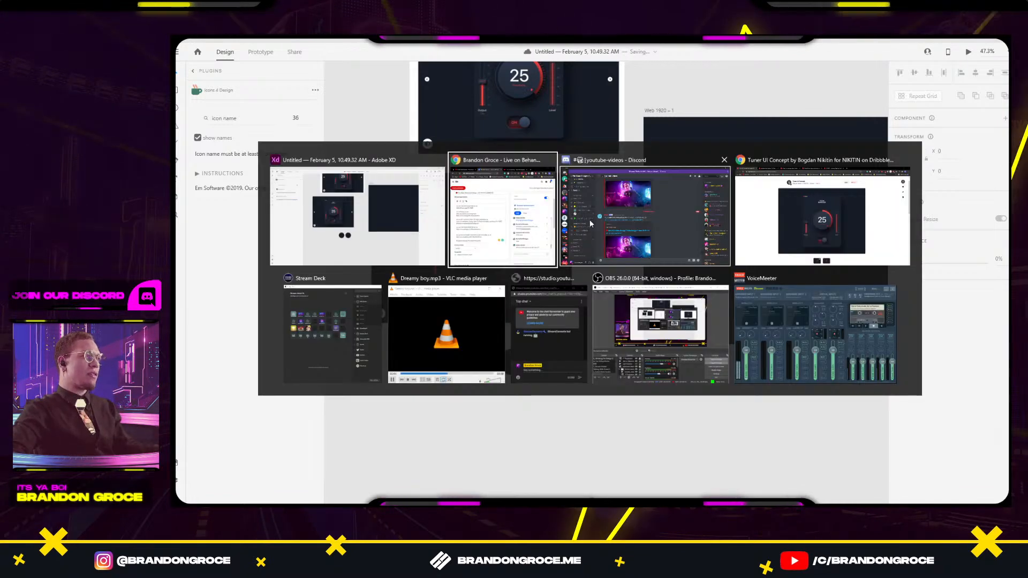
scroll(337, 209, up, 5)
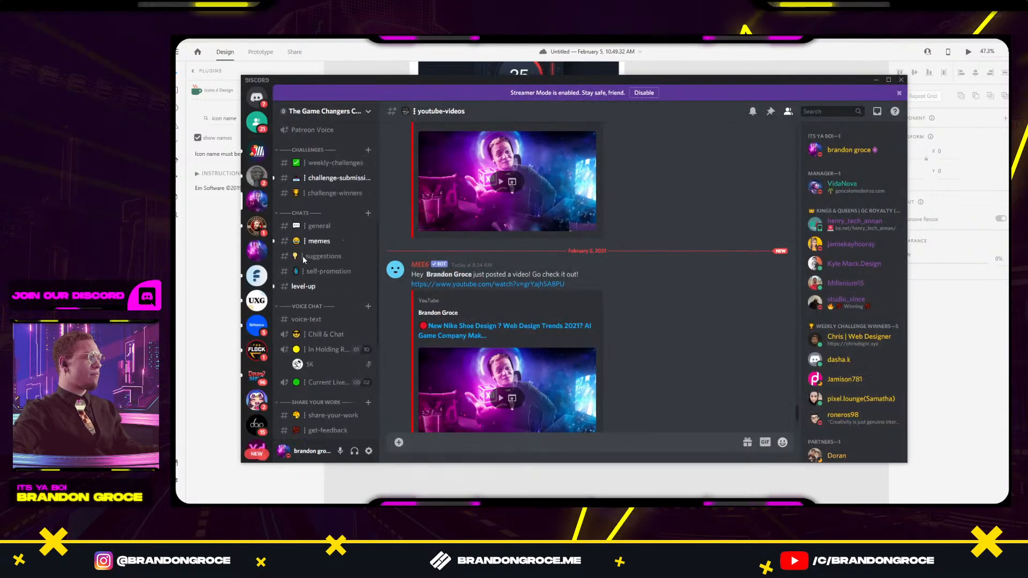
scroll(315, 220, up, 5)
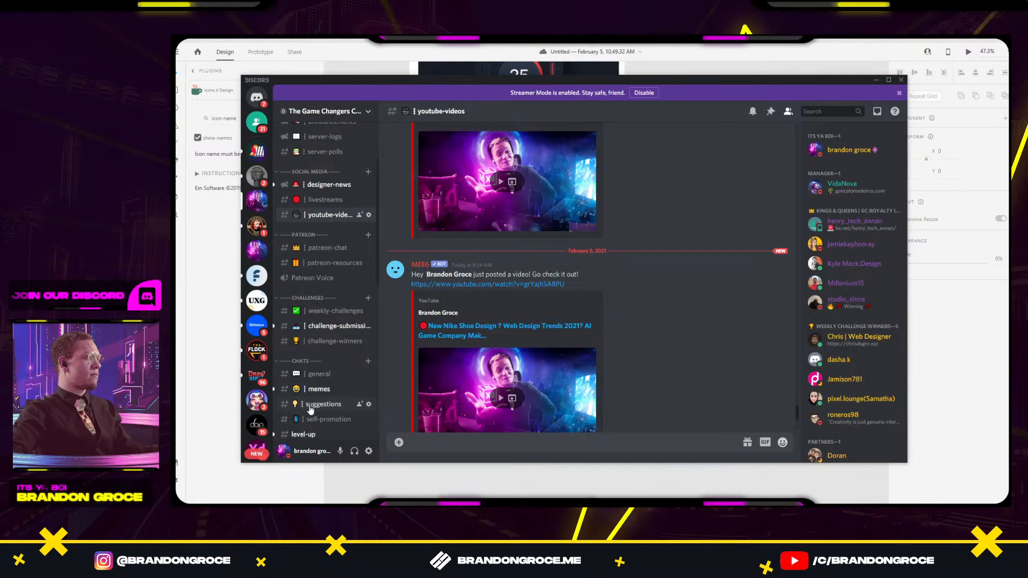
click(327, 409)
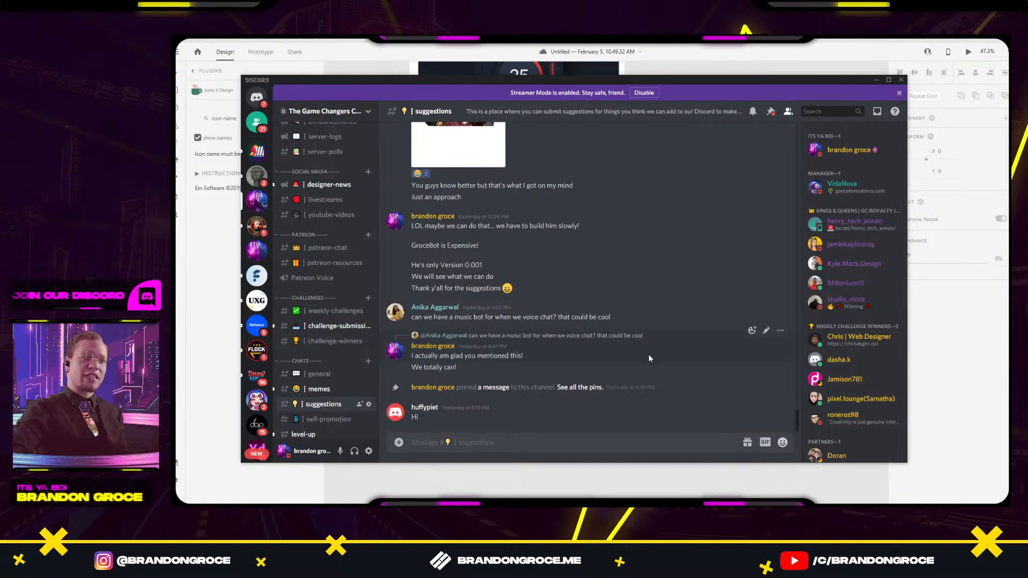
click(637, 483)
Place the cropped reference above the artboard at X 13, Y -831, try scaling it down, and undo the scaling.
scroll(612, 388, up, 1)
drag(512, 305, 690, 149)
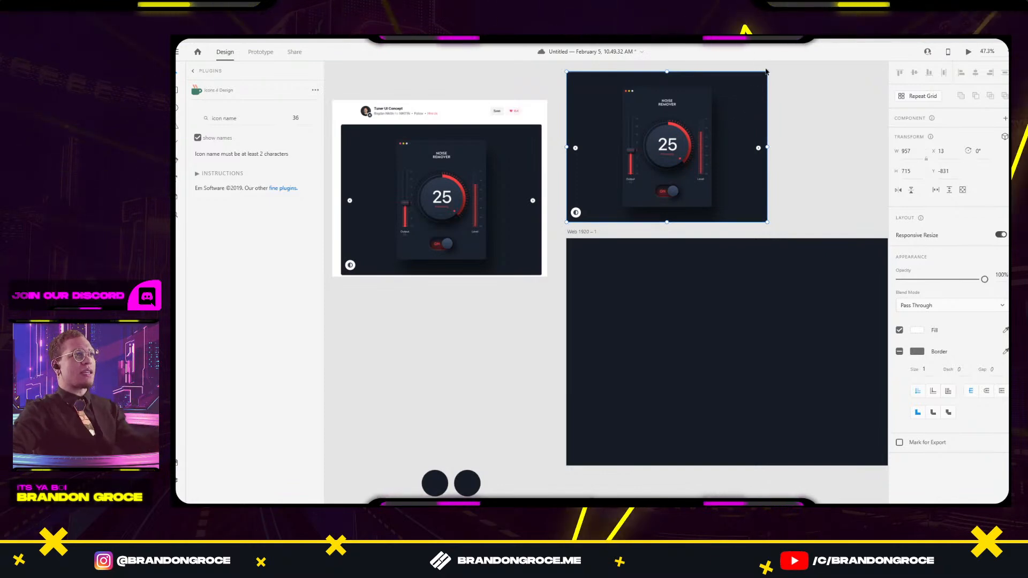
drag(767, 72, 742, 123)
click(742, 124)
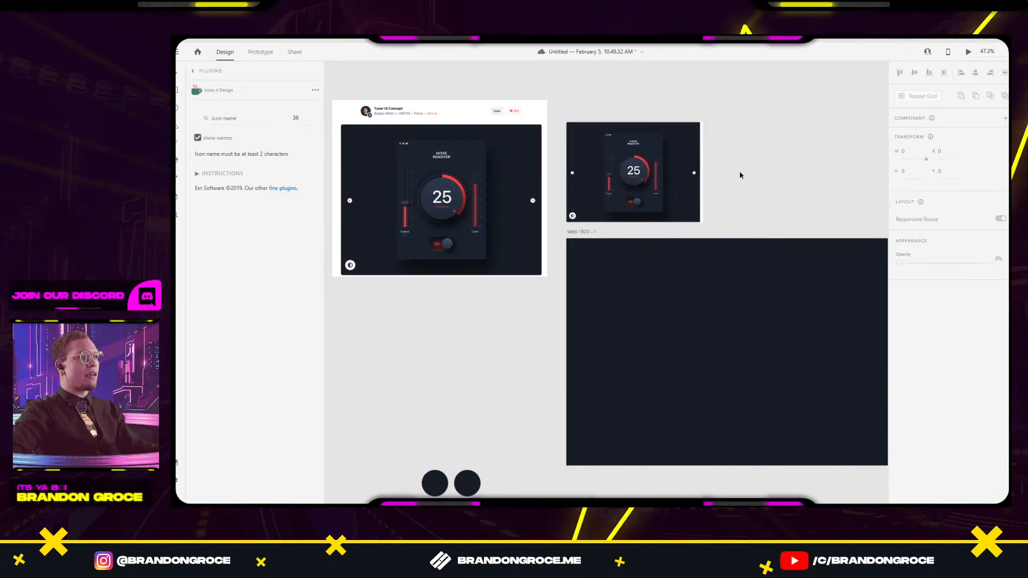
key(ctrl+z)
click(799, 158)
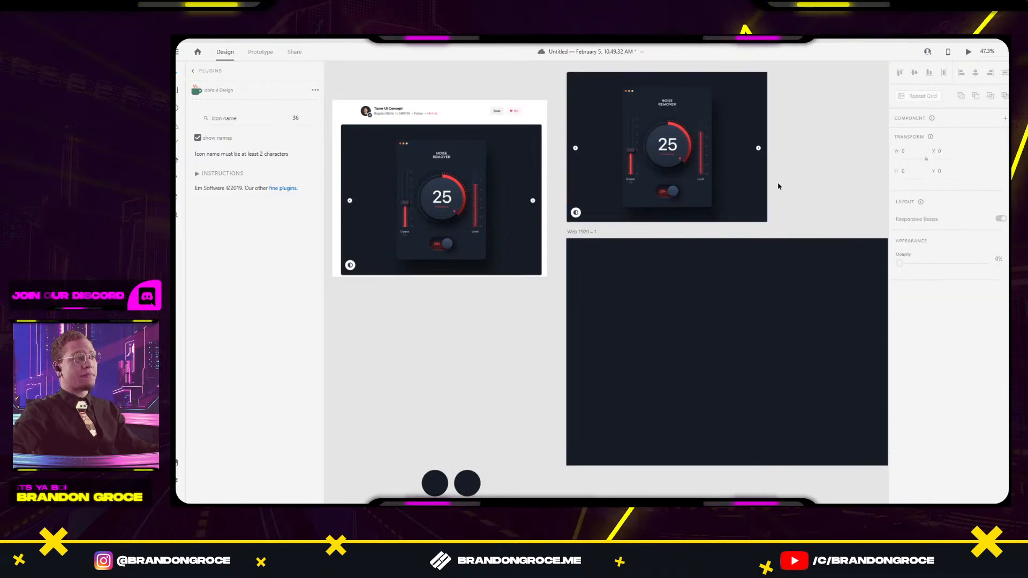
Move the uncropped reference image farther up and away from the artboard.
scroll(750, 177, up, 6)
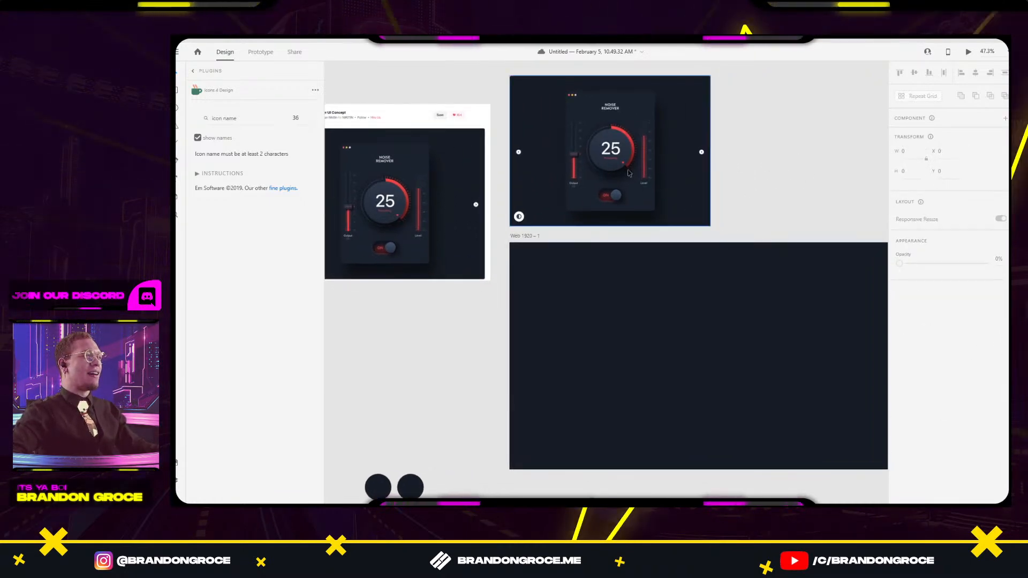
scroll(638, 155, down, 6)
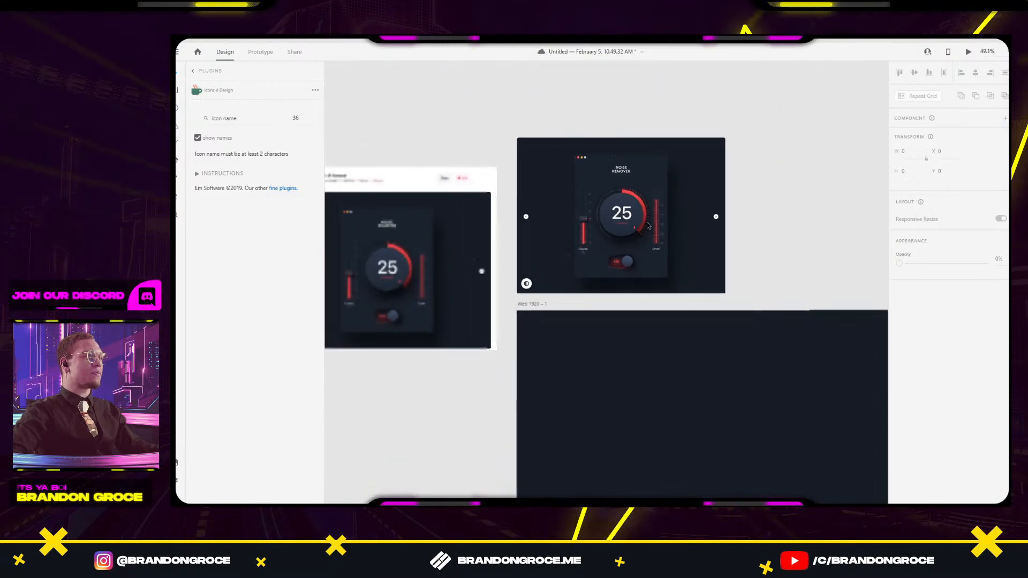
drag(459, 280, 343, 211)
drag(483, 333, 556, 247)
scroll(518, 300, down, 3)
Move the two colour circles farther away and place the cropped reference beside the artboard at X -964, Y -38.
drag(394, 355, 528, 480)
drag(479, 412, 359, 480)
drag(662, 92, 456, 258)
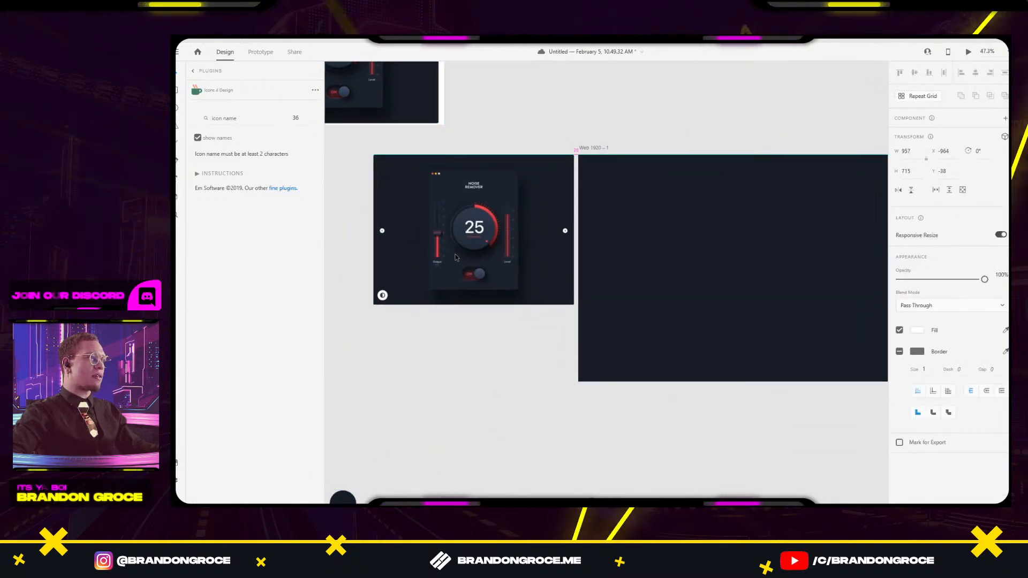
click(448, 369)
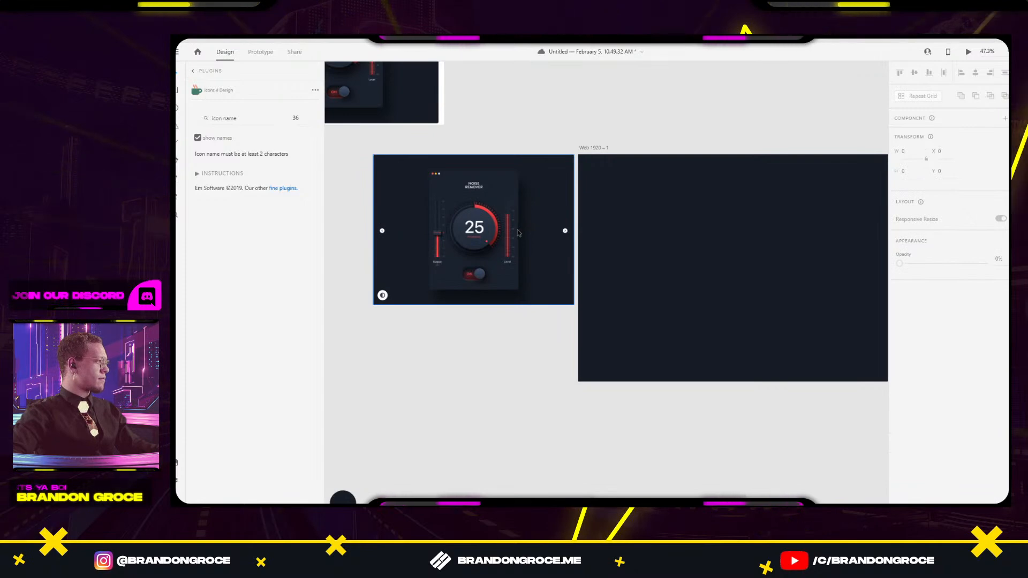
Draw a rectangle about 427 by 570 over the Noise Remover panel in the cropped reference.
scroll(519, 233, up, 5)
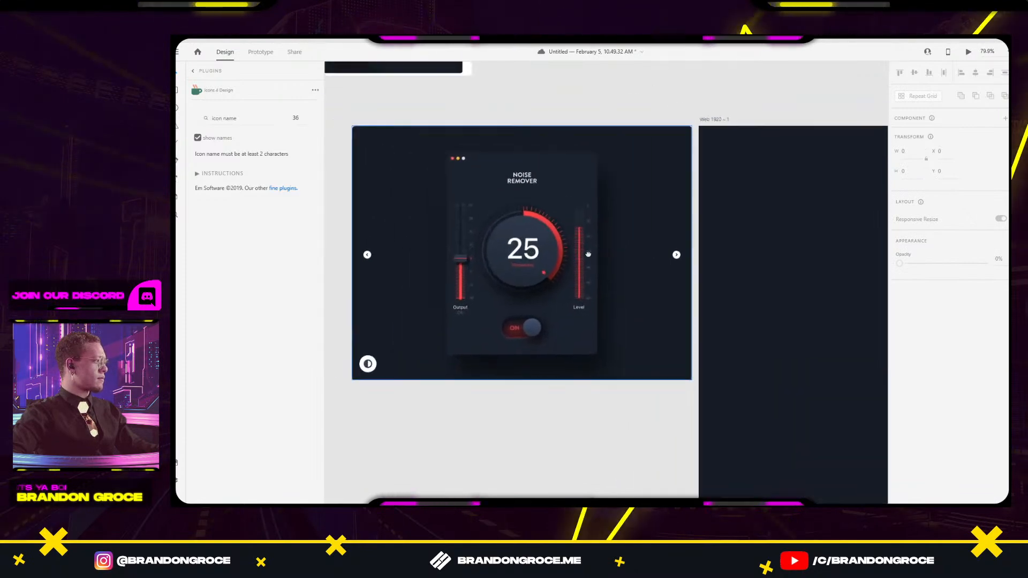
scroll(565, 233, up, 3)
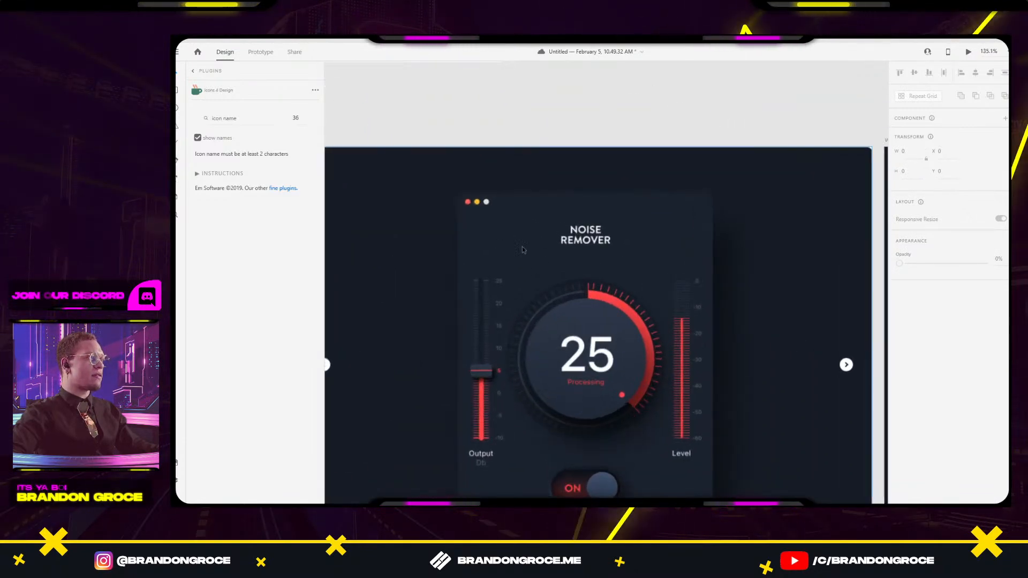
key(r)
mouse_move(459, 146)
mouse_down()
mouse_move(702, 487)
mouse_move(714, 487)
mouse_up()
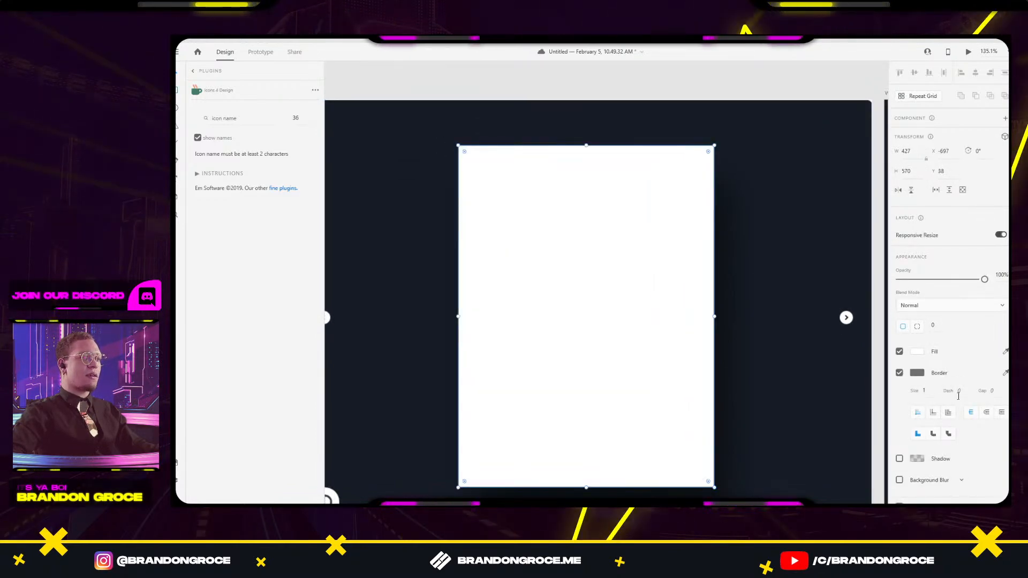
Set the rectangle's corner radius to 17 and remove its border.
click(942, 326)
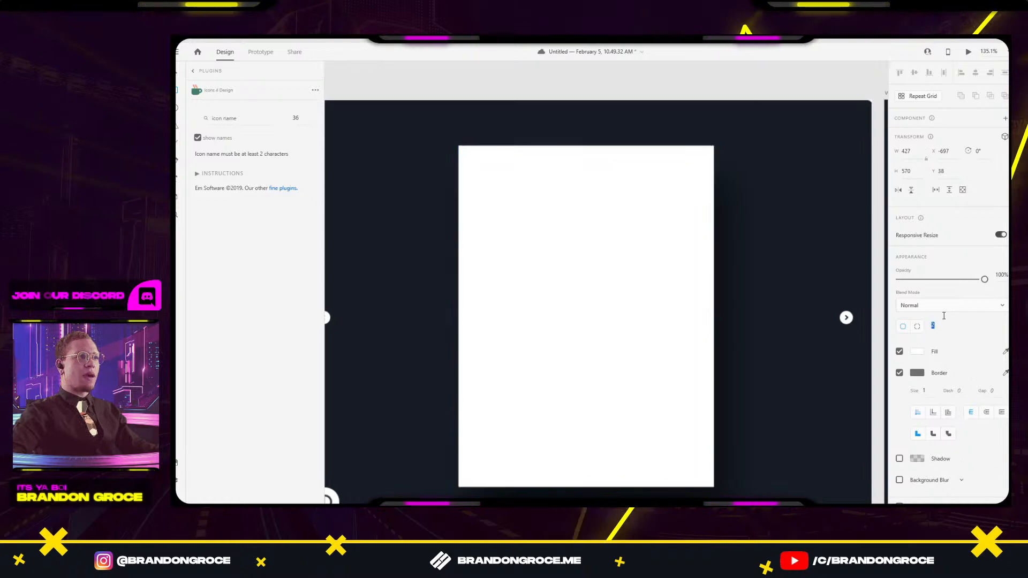
key(Up)
key(Up)
mouse_move(578, 224)
mouse_down()
mouse_move(604, 241)
mouse_move(578, 222)
mouse_up()
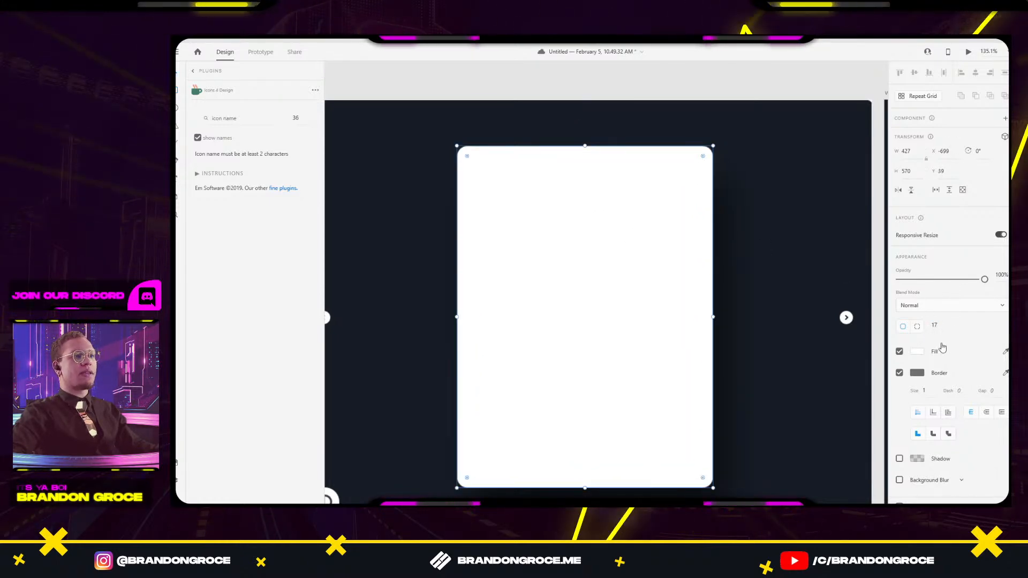
click(900, 372)
Lower the rectangle's opacity to 56% and align it over the reference panel at X -699, Y 39.
drag(599, 298, 668, 303)
scroll(631, 275, down, 4)
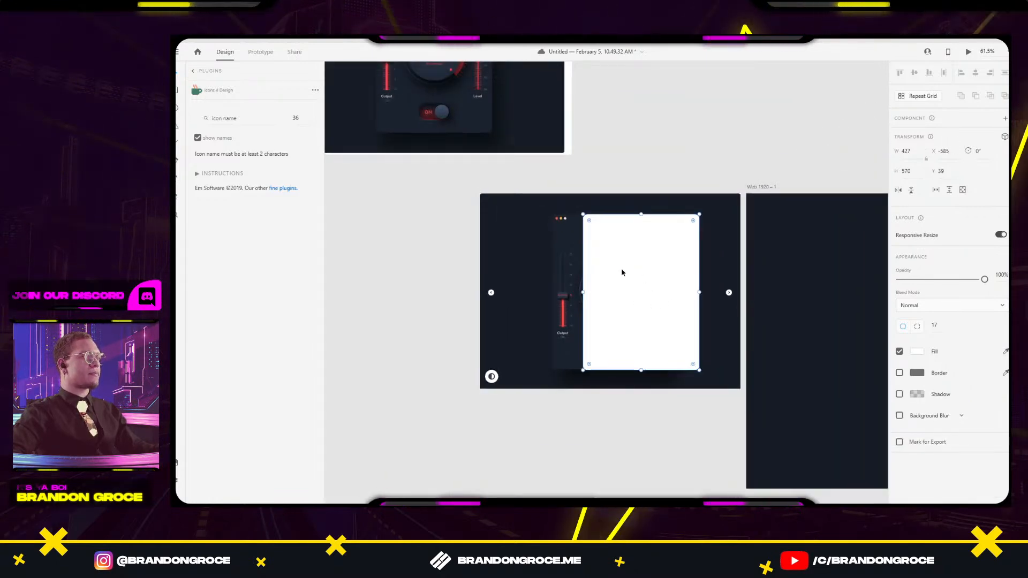
drag(984, 279, 948, 279)
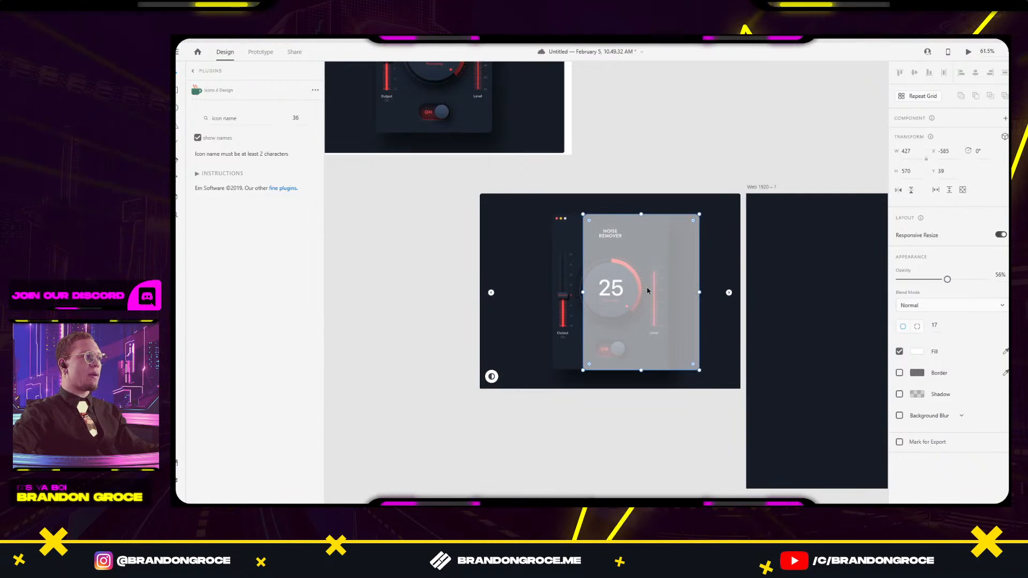
drag(650, 291, 618, 290)
Draw a circle about 187 by 187 over the reference panel's central dial, at X -585, Y 218.
key(ctrl+3)
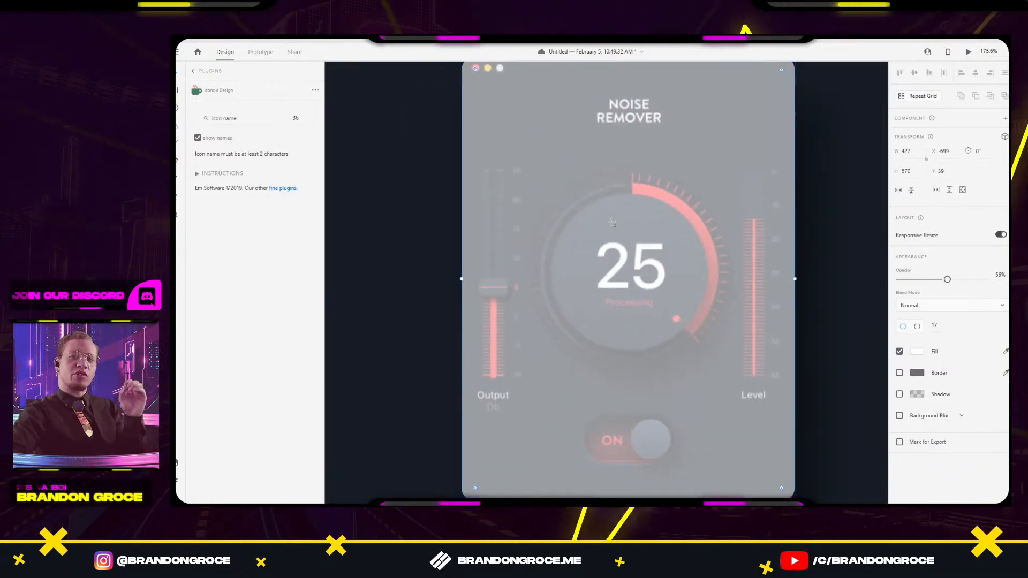
drag(558, 207, 703, 352)
drag(630, 304, 621, 289)
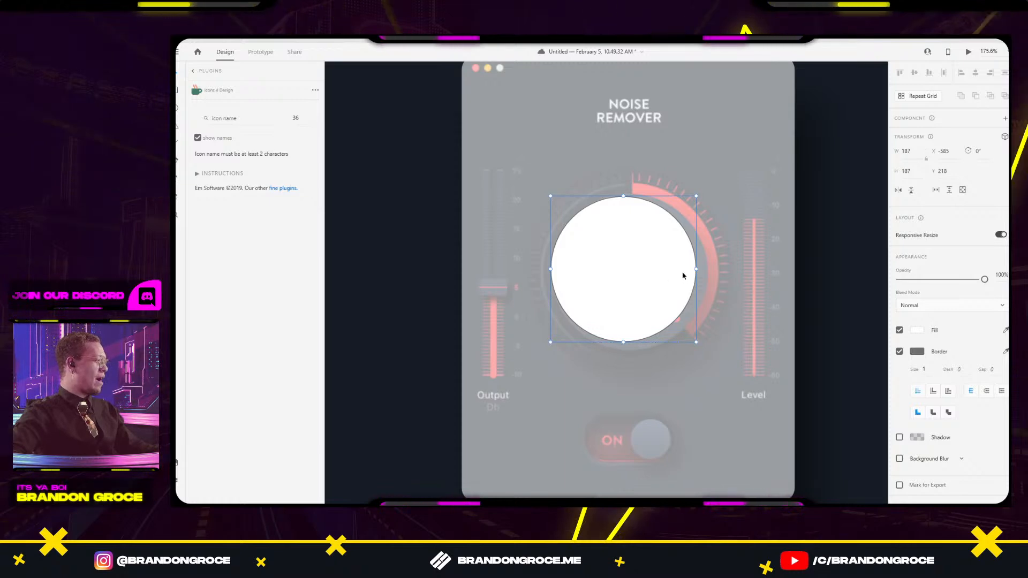
Enlarge the dial circle to about 203 by 203, centre it on the panel at X -587, Y 213, and remove its border.
drag(696, 341, 726, 355)
drag(621, 289, 618, 290)
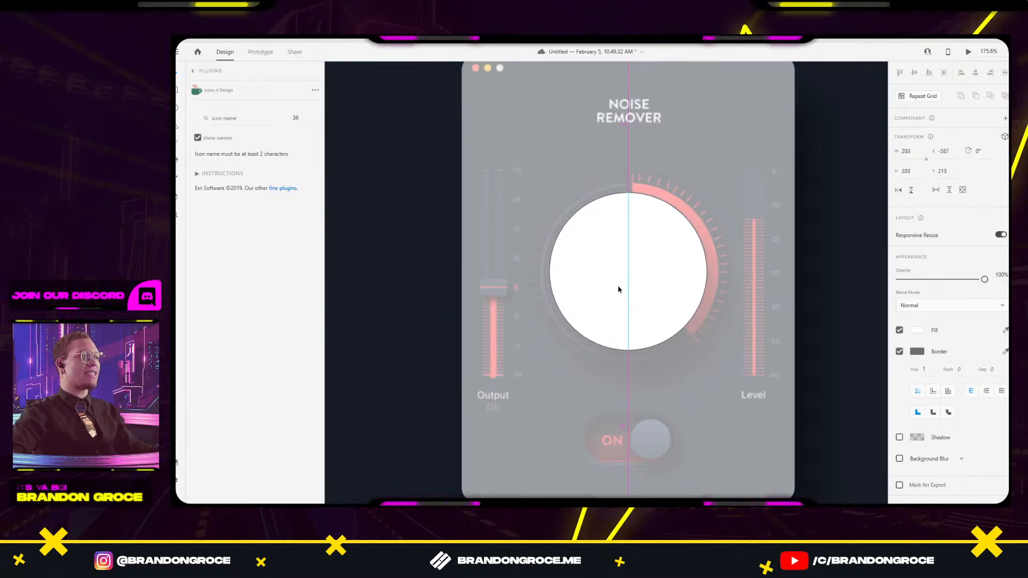
click(900, 351)
Duplicate the dial circle, enlarge the copy to about 265 by 265, fill it grey and send it behind the original.
click(645, 265)
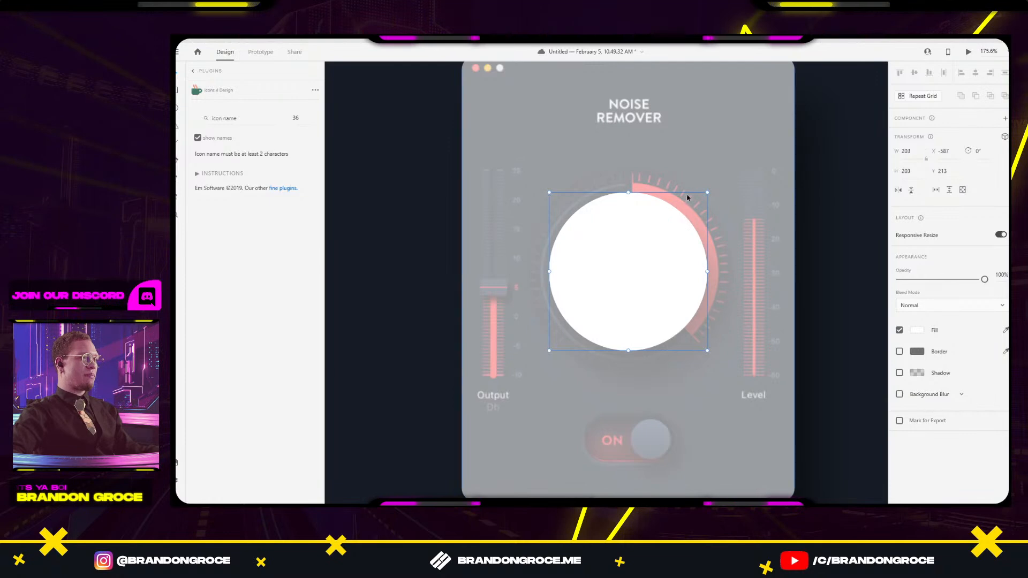
drag(707, 192, 731, 168)
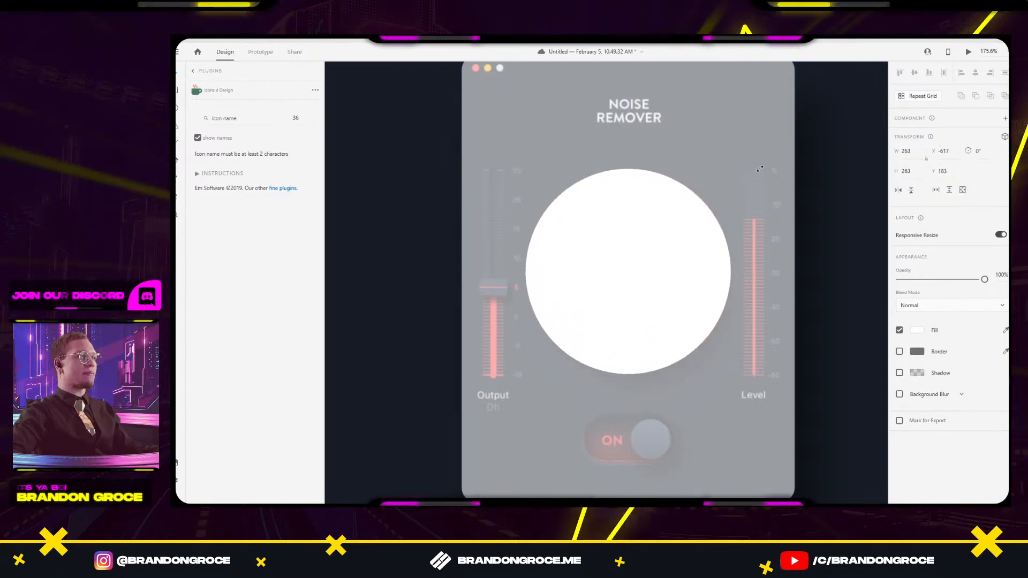
click(915, 331)
drag(813, 298, 759, 303)
click(773, 209)
click(656, 225)
key(ctrl+[)
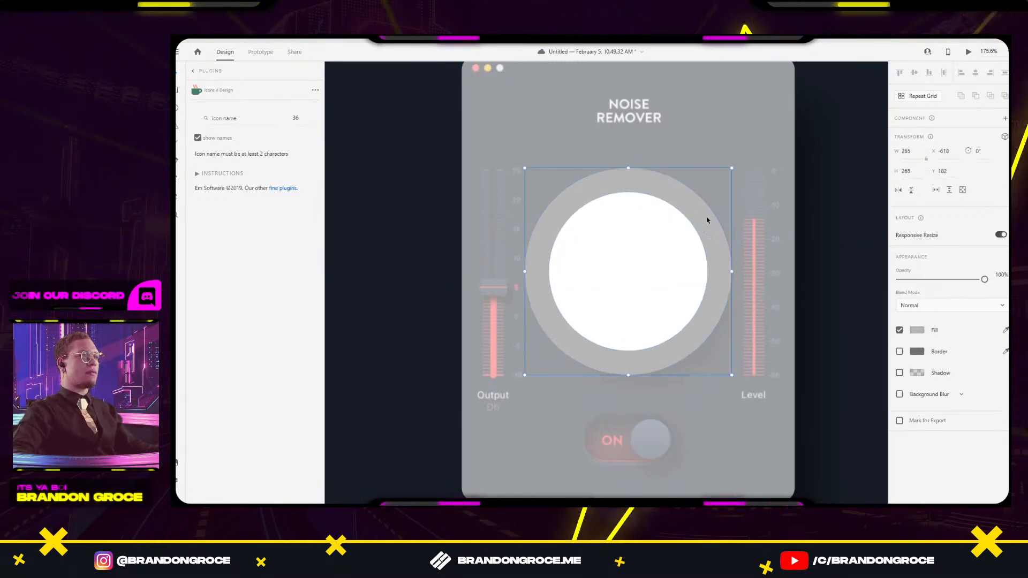
Fill the outer dial circle white at 37% opacity and scale a concentric copy of it down to about 231 by 231.
click(911, 331)
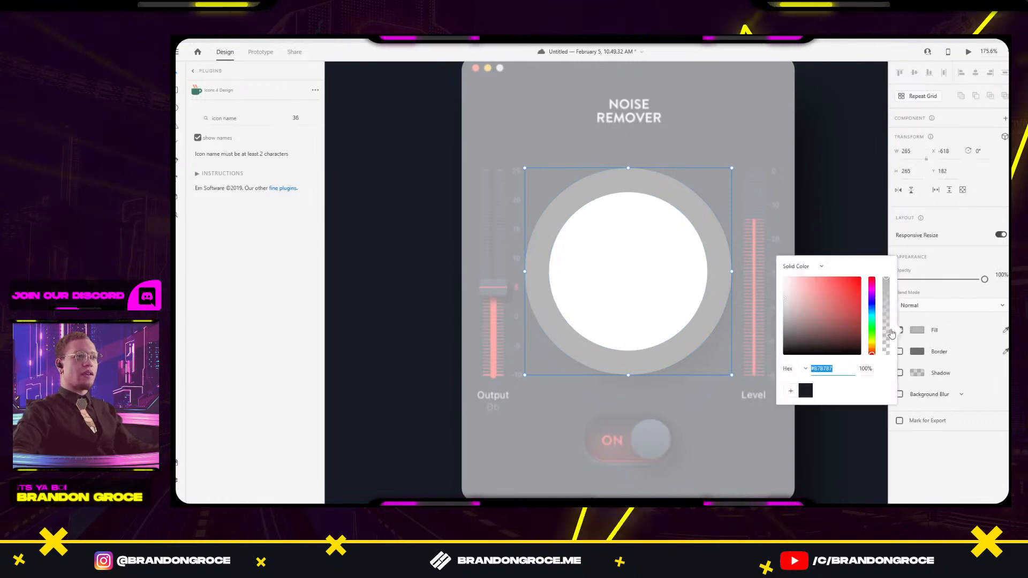
drag(794, 297, 750, 256)
click(970, 308)
drag(984, 280, 930, 280)
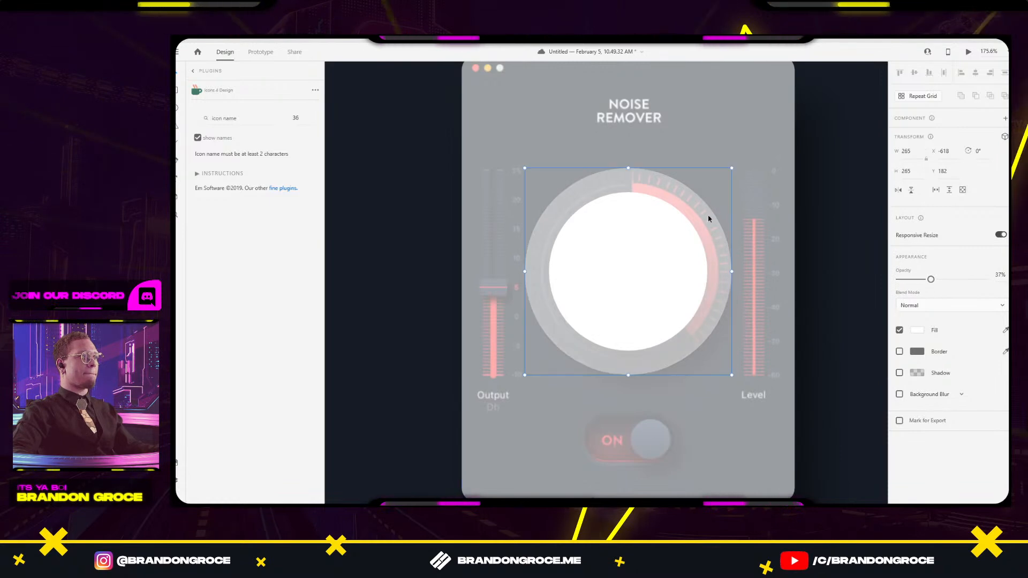
drag(732, 168, 719, 182)
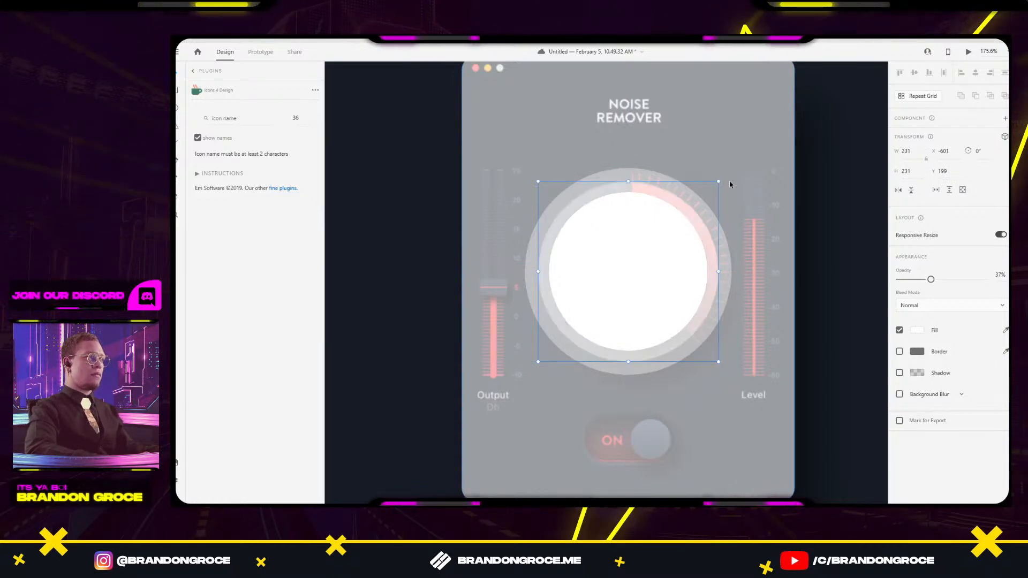
click(787, 241)
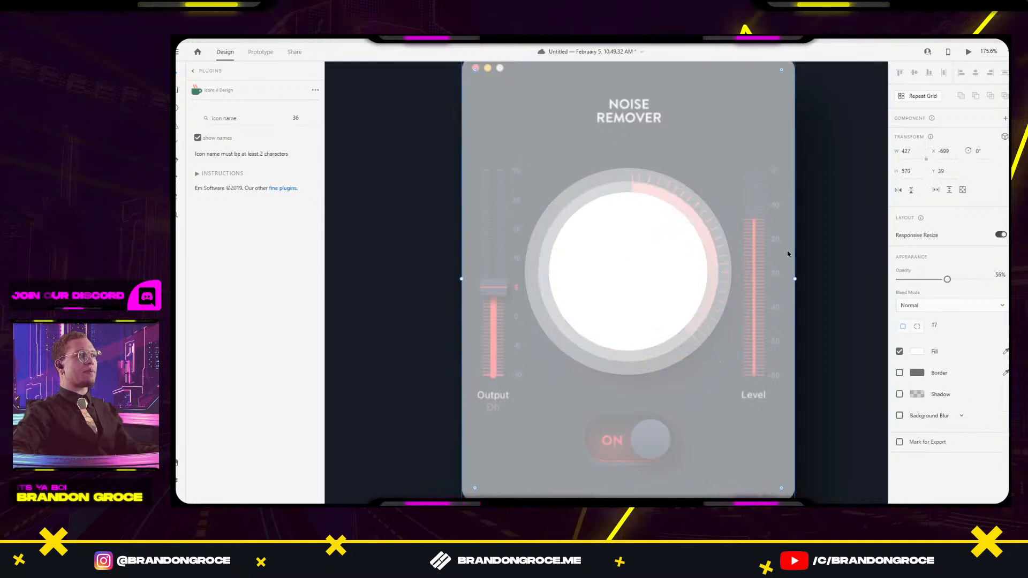
Draw a borderless bar about 11 by 271 over the Output slider track at X -664, Y 182, with corner radius 206.
key(r)
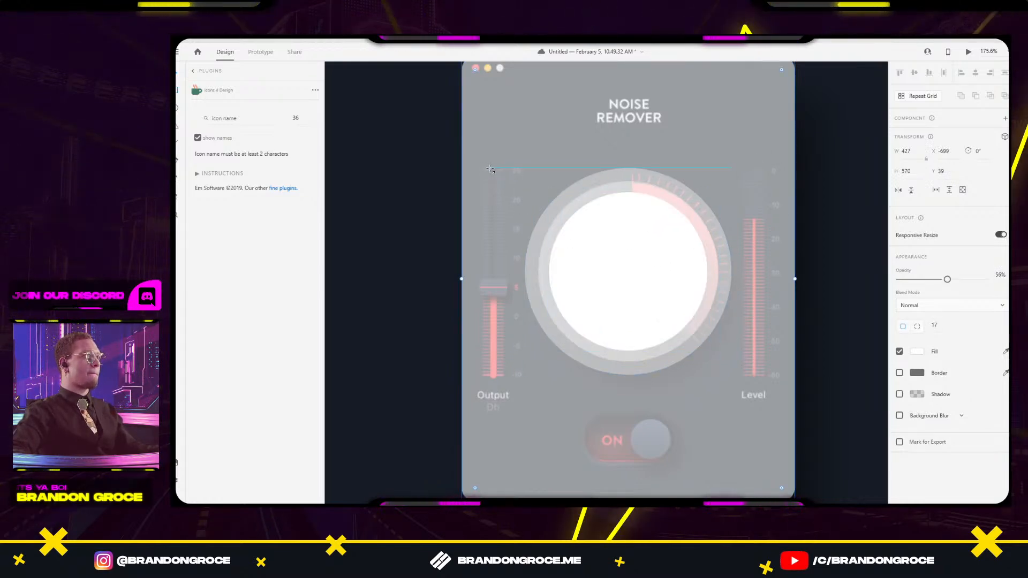
drag(490, 169, 498, 380)
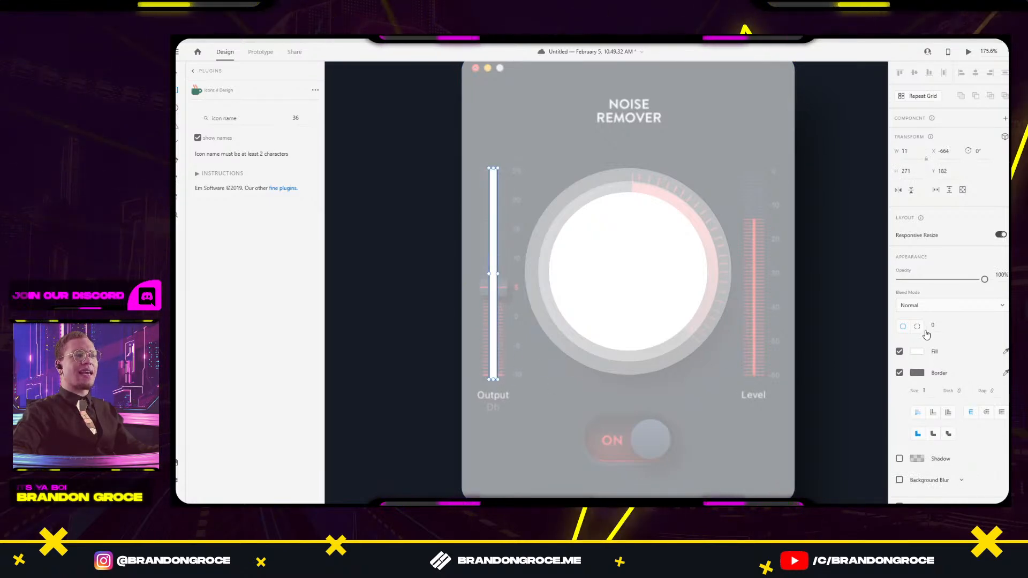
text(206)
key(Return)
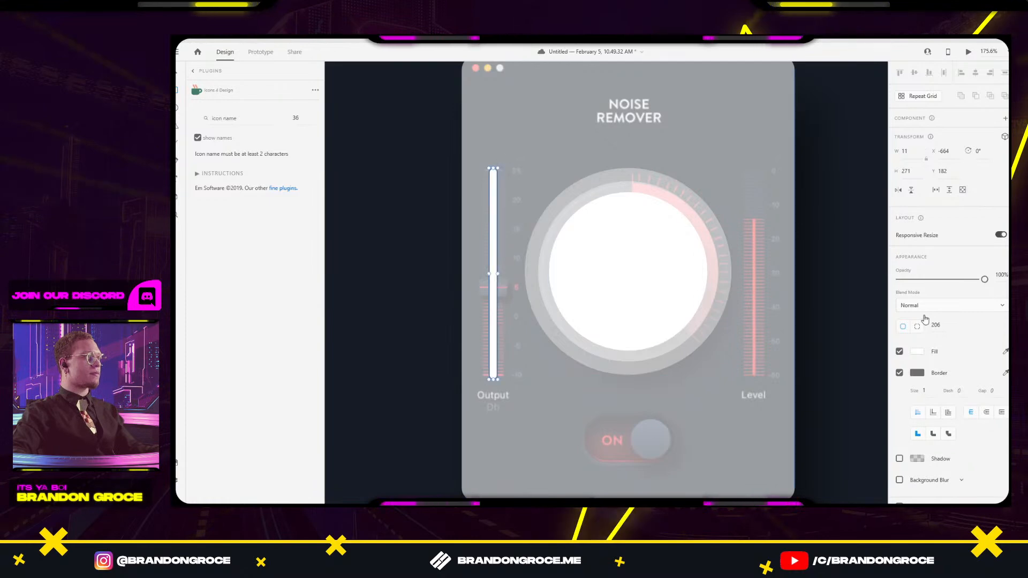
click(899, 373)
Copy the Output bar onto the Level meter and narrow the copy to about 3 wide at X -325, Y 182.
drag(493, 261, 757, 274)
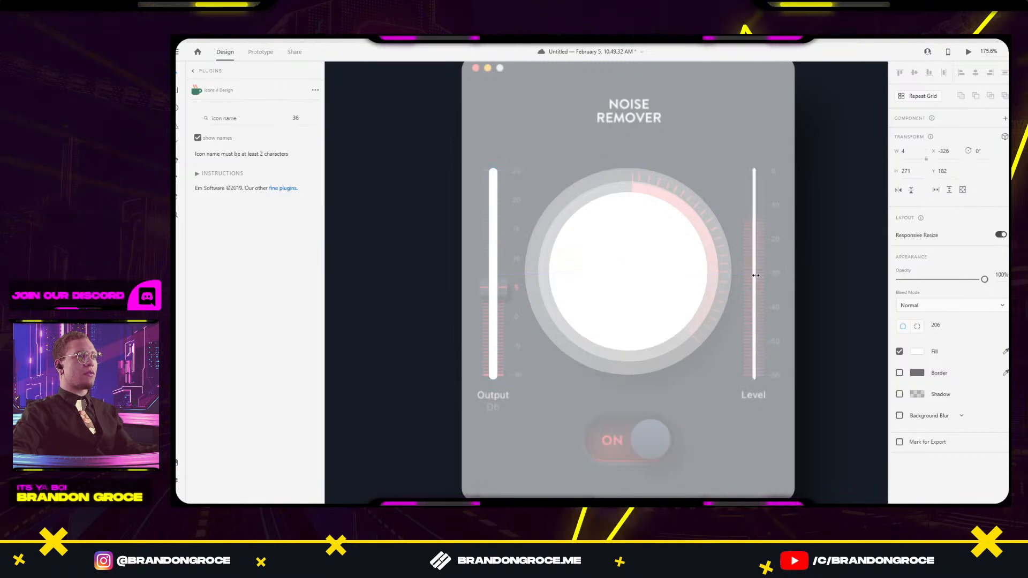
scroll(749, 284, up, 5)
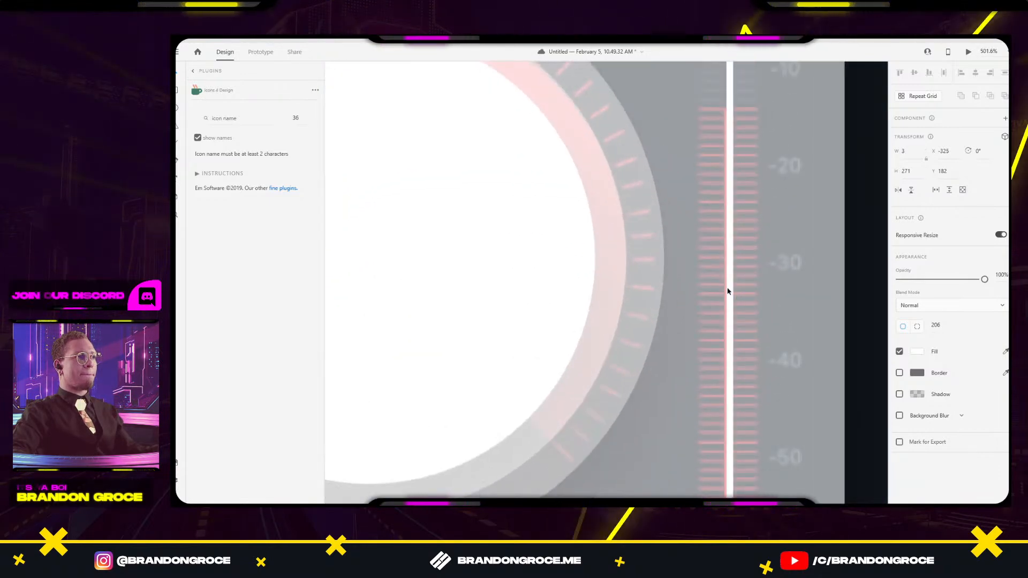
Draw a borderless circle about 52 by 52 over the ON toggle's knob at X -483, Y 503.
scroll(761, 265, down, 10)
scroll(726, 292, up, 8)
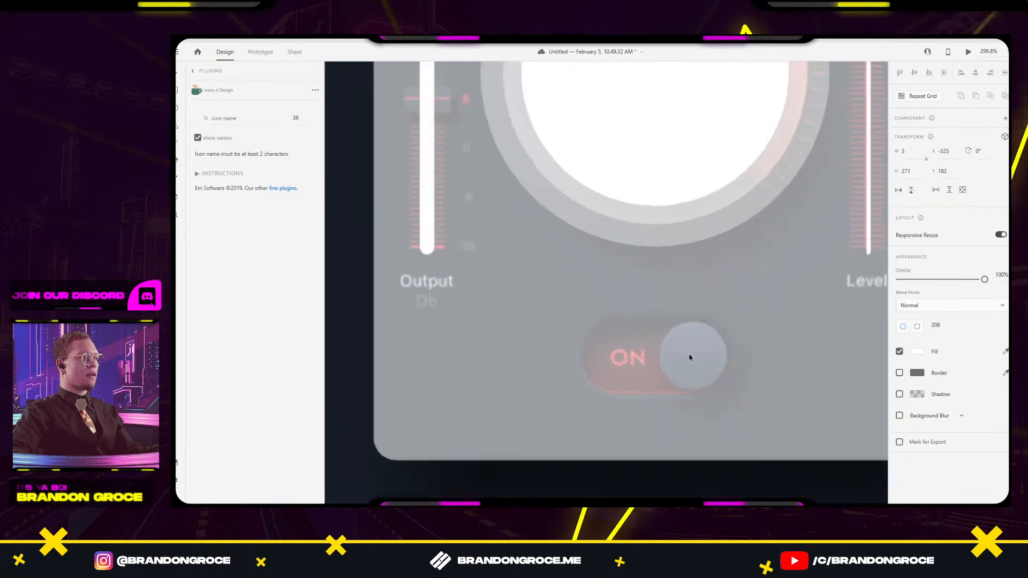
drag(663, 332, 694, 366)
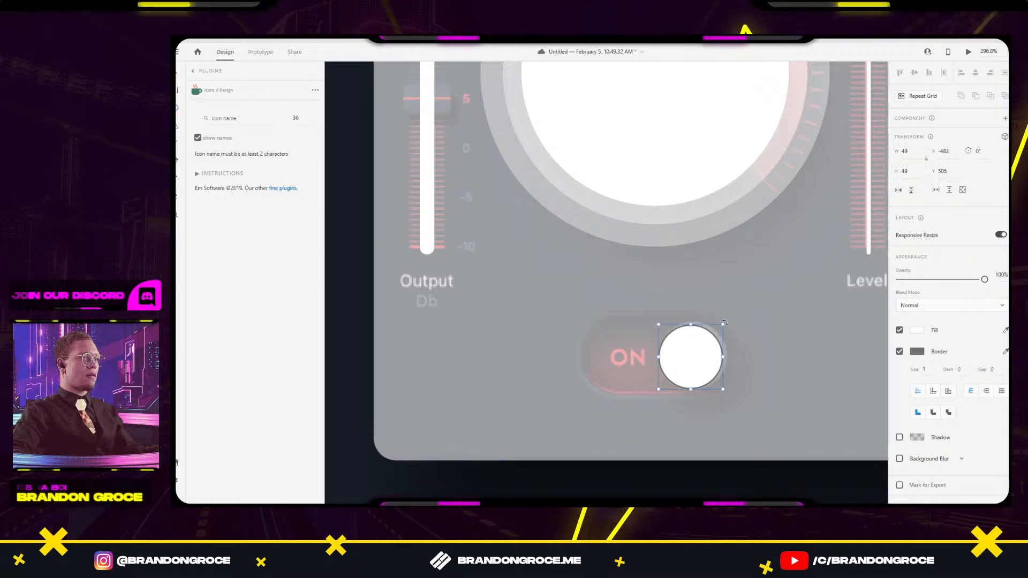
drag(724, 324, 739, 321)
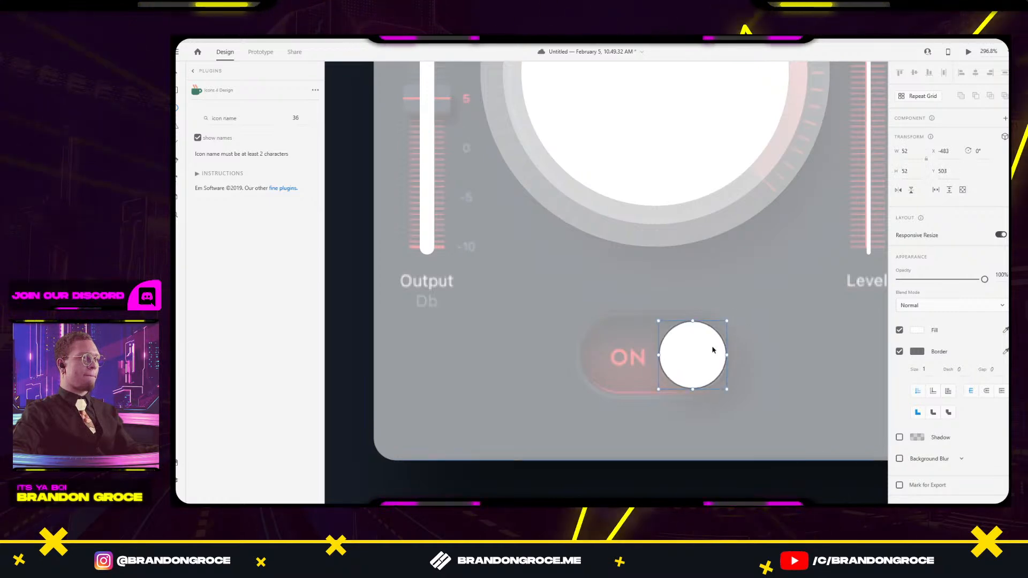
click(900, 352)
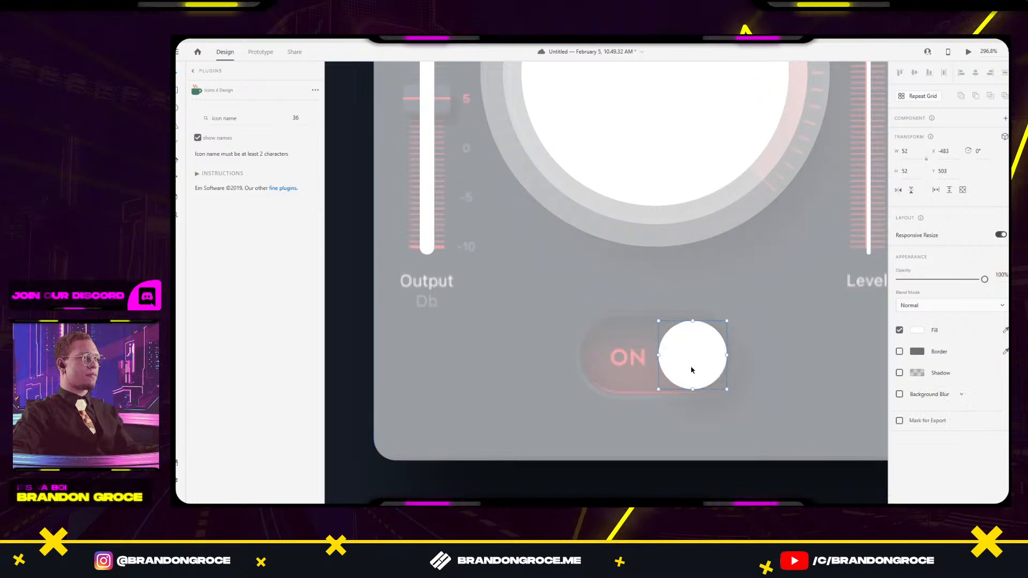
Draw a pill about 118 by 61 with corner radius 196 over the ON toggle's track at X -544, Y 500.
mouse_move(585, 318)
mouse_down()
mouse_move(727, 394)
mouse_move(893, 181)
mouse_up()
drag(634, 363, 628, 363)
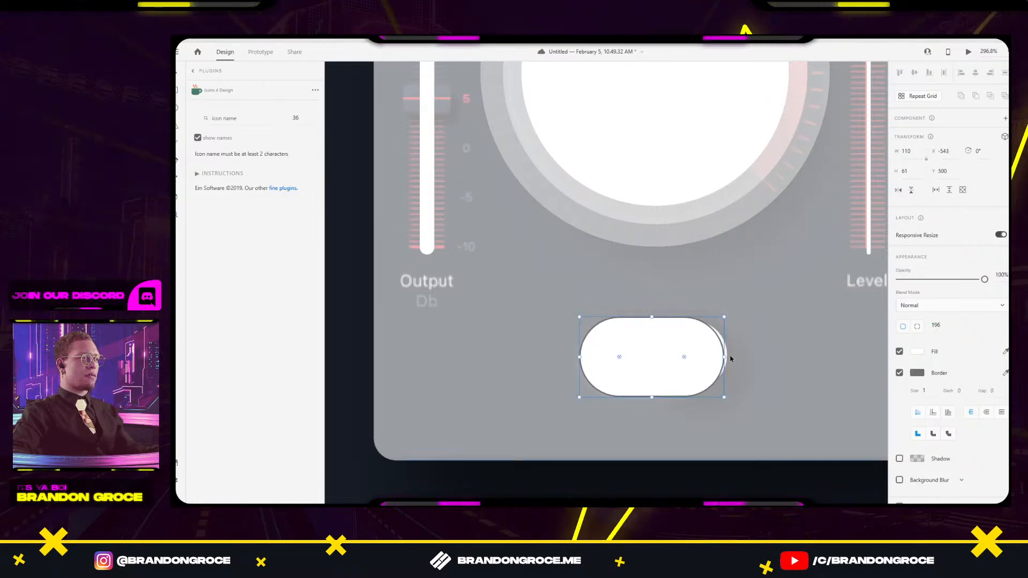
drag(724, 356, 729, 357)
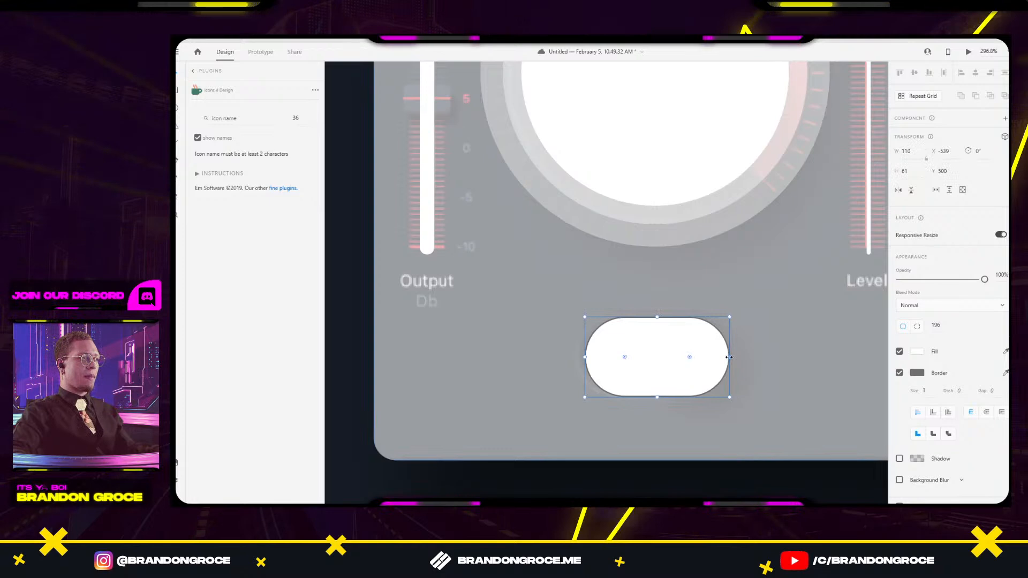
drag(585, 356, 583, 357)
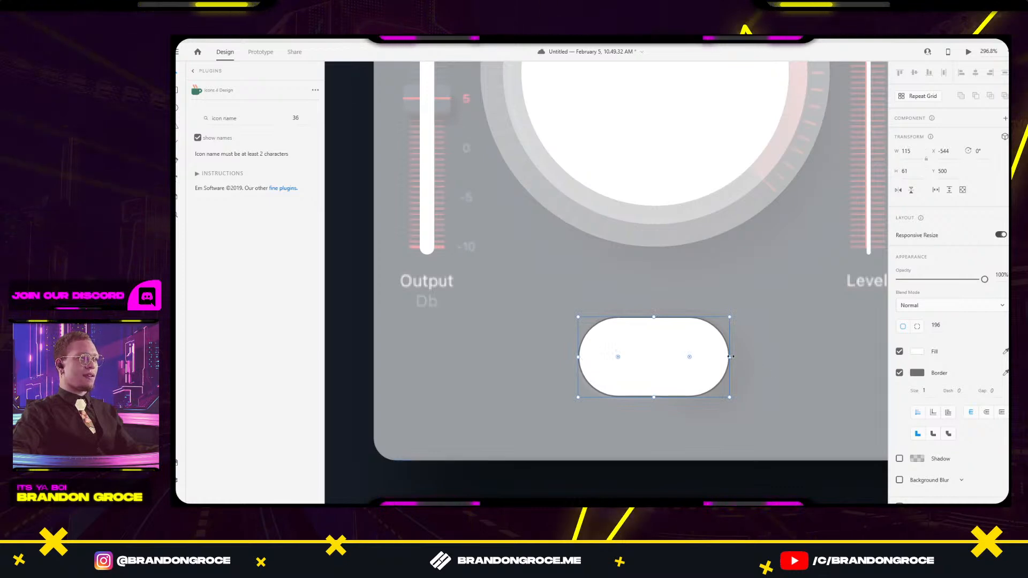
drag(730, 357, 733, 357)
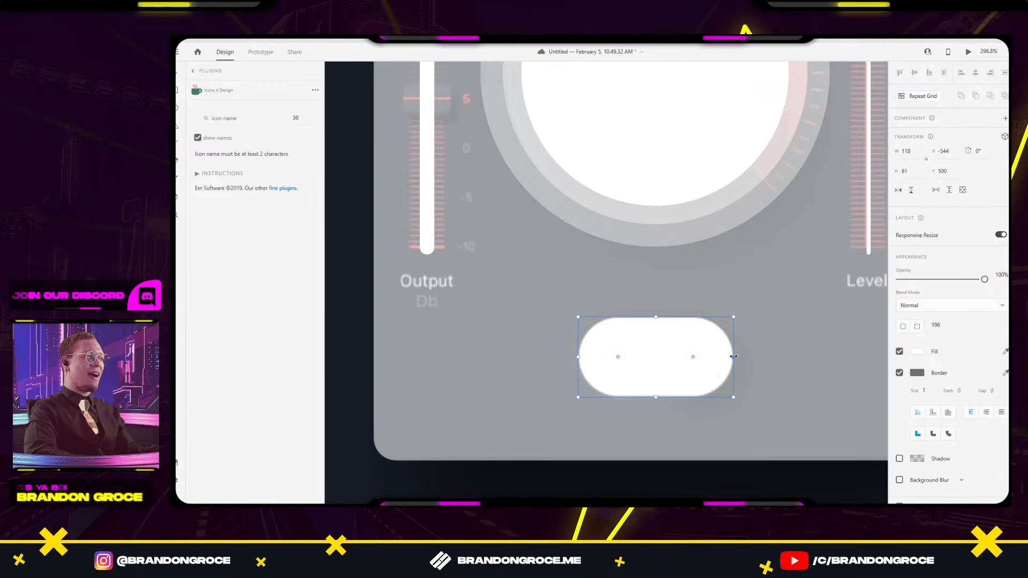
Reorder the toggle pill so it sits between the panel and the knob, and lower its opacity to 47%.
click(712, 346)
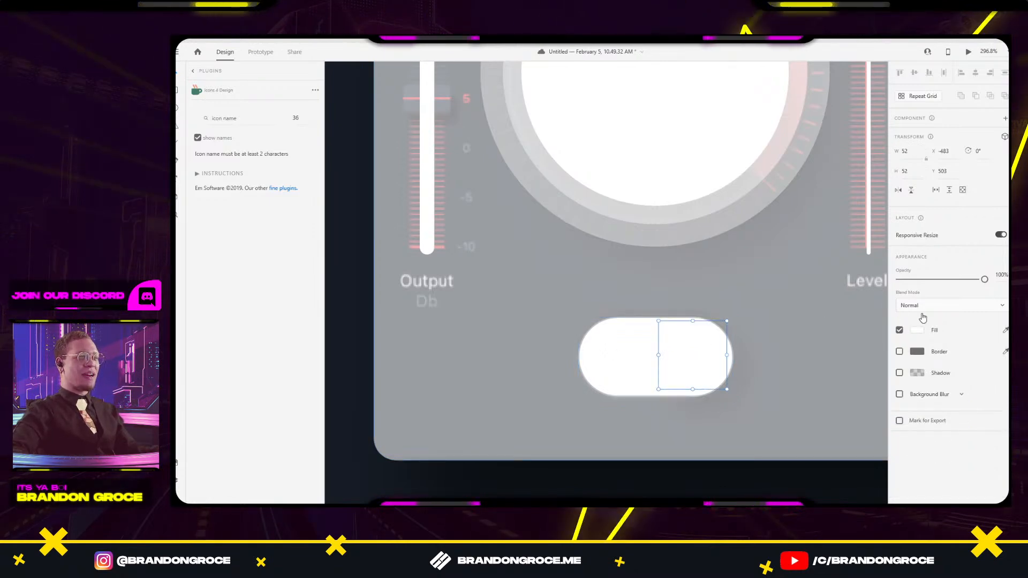
click(643, 369)
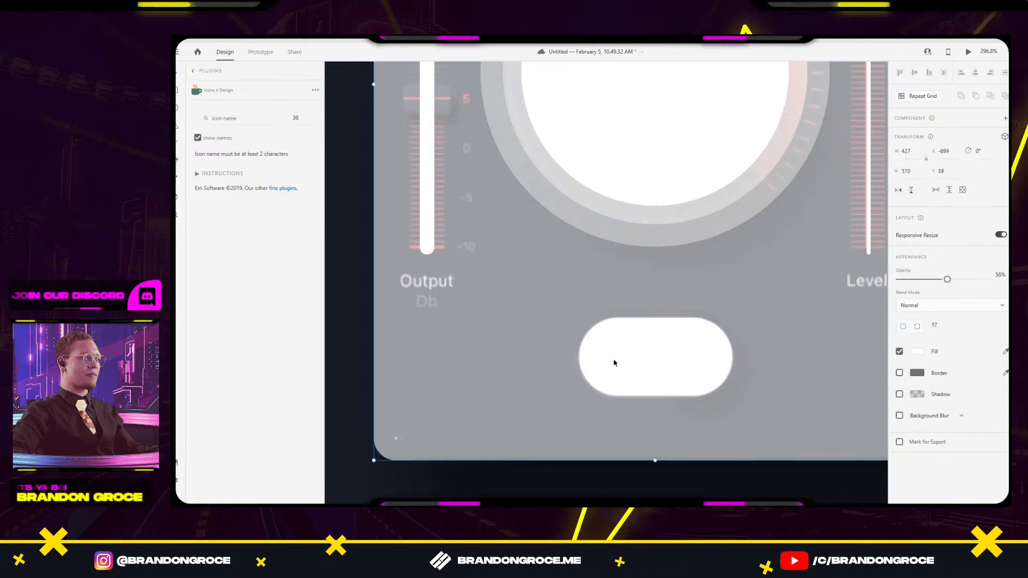
double_click(658, 379)
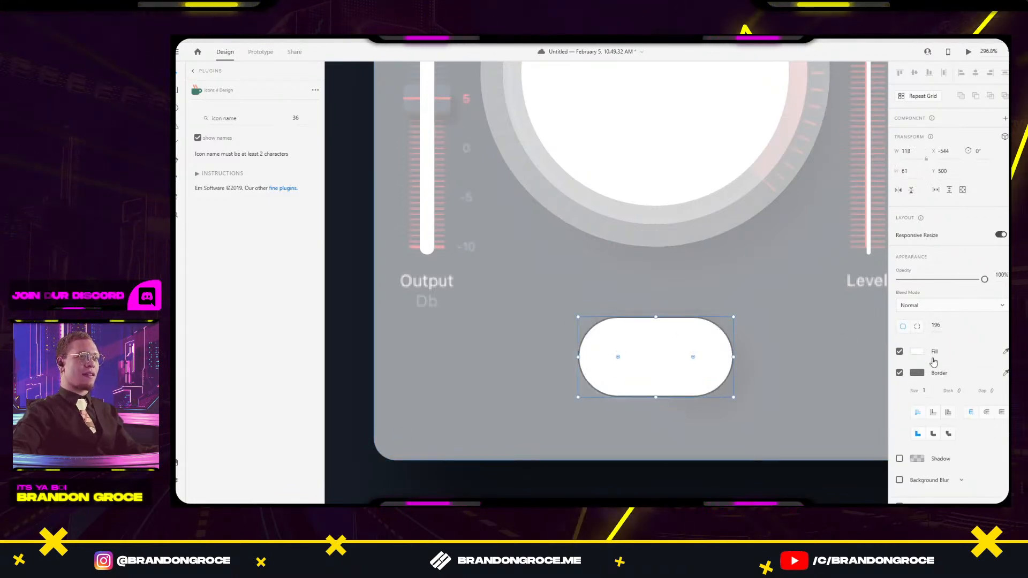
drag(984, 279, 946, 279)
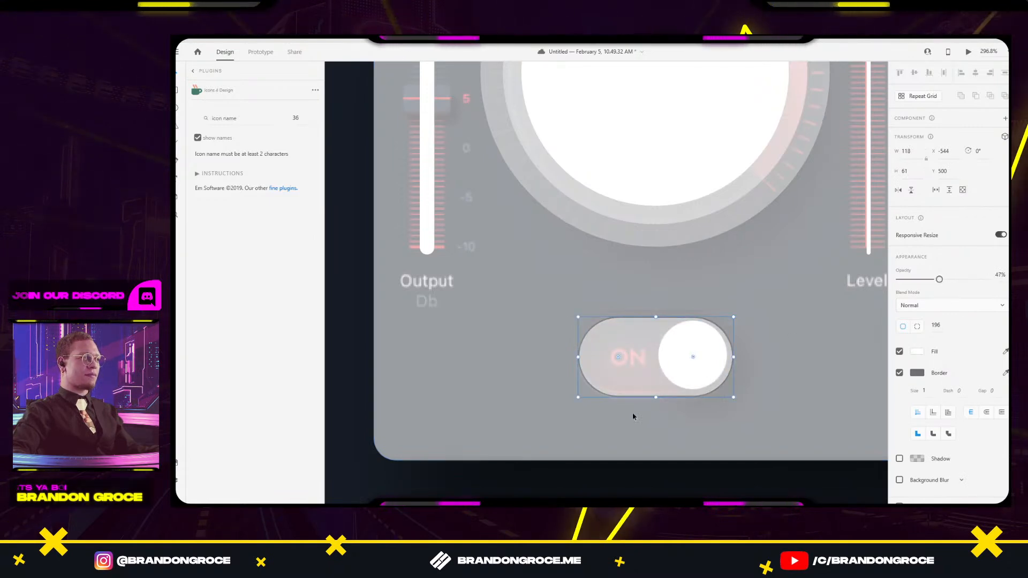
Remove the toggle pill's border and align the pill and knob on their vertical middles.
click(589, 445)
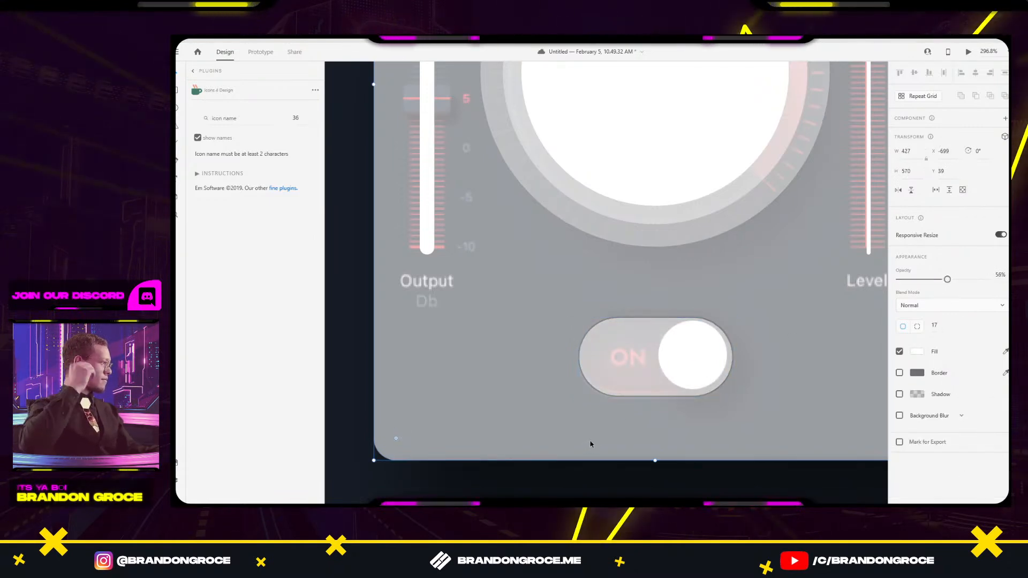
click(631, 358)
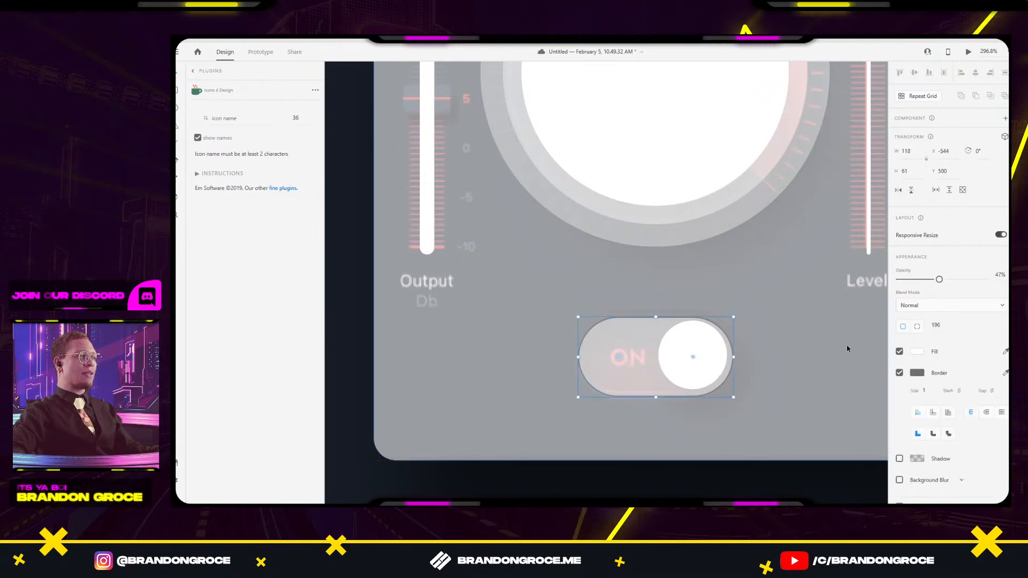
scroll(751, 296, down, 3)
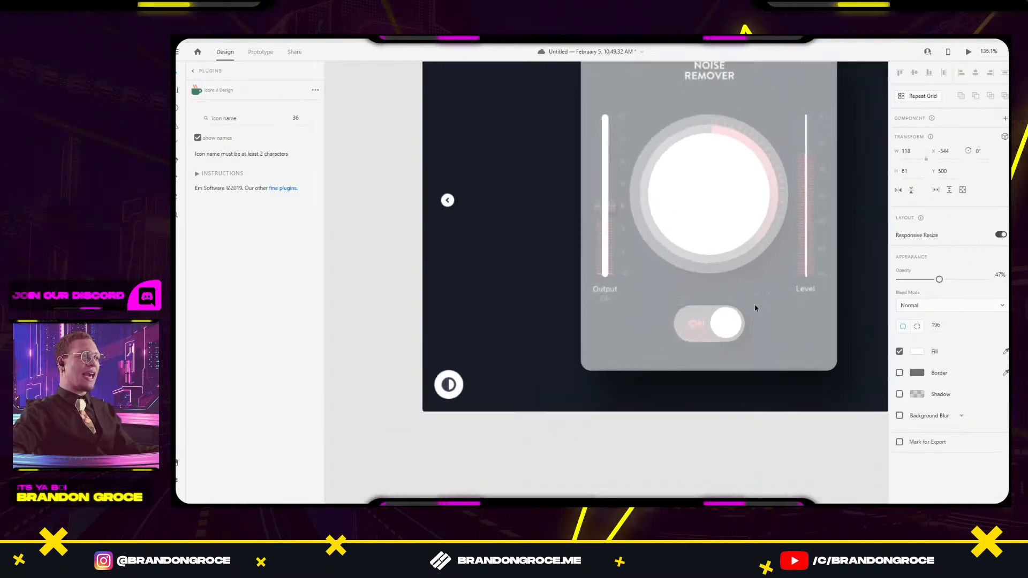
scroll(750, 298, up, 5)
shift+click(632, 375)
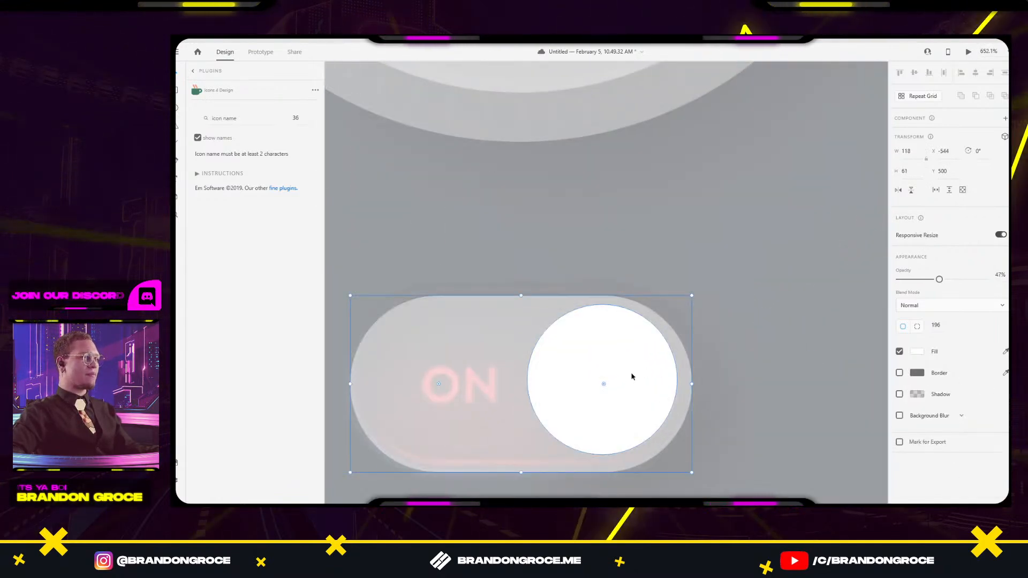
click(914, 74)
click(766, 259)
Draw a borderless circle about 10 by 10 over the red window button in the panel's upper-left corner.
scroll(772, 257, down, 2)
drag(764, 250, 694, 271)
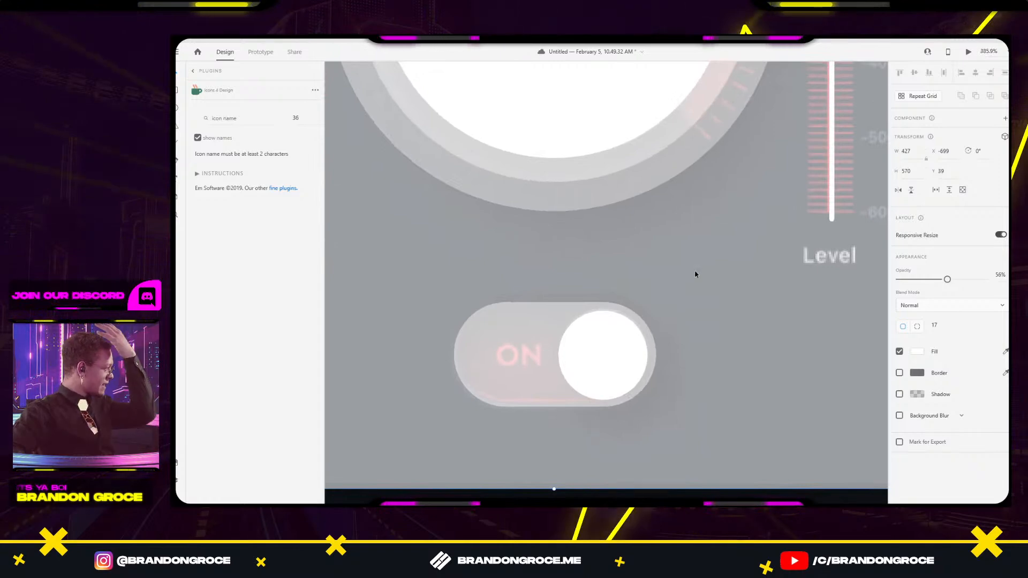
drag(578, 236, 849, 266)
scroll(666, 258, down, 5)
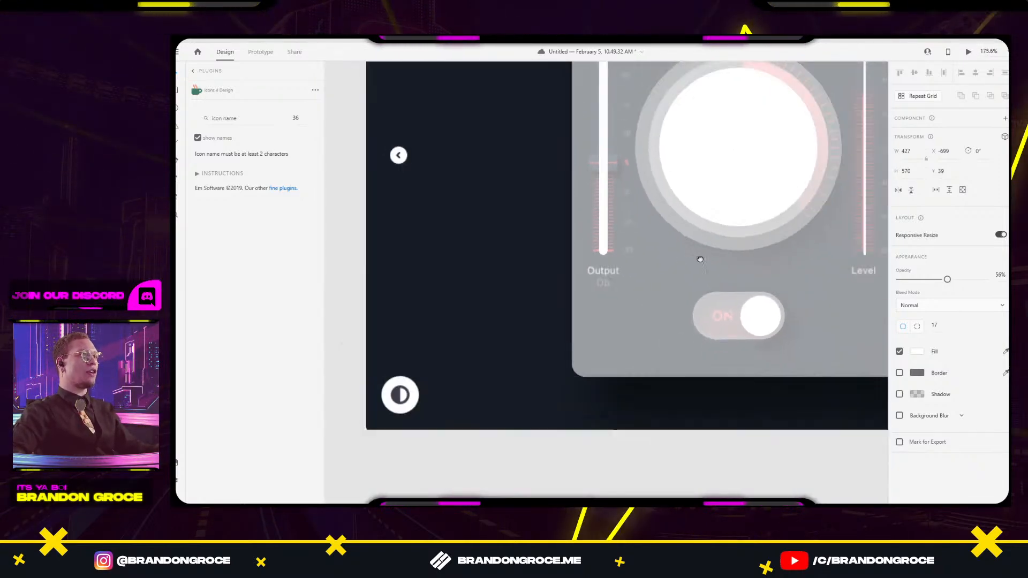
drag(727, 372, 678, 421)
scroll(493, 122, up, 5)
mouse_move(505, 141)
mouse_down()
mouse_move(592, 244)
mouse_move(577, 286)
mouse_move(565, 234)
mouse_up()
scroll(555, 198, up, 4)
key(e)
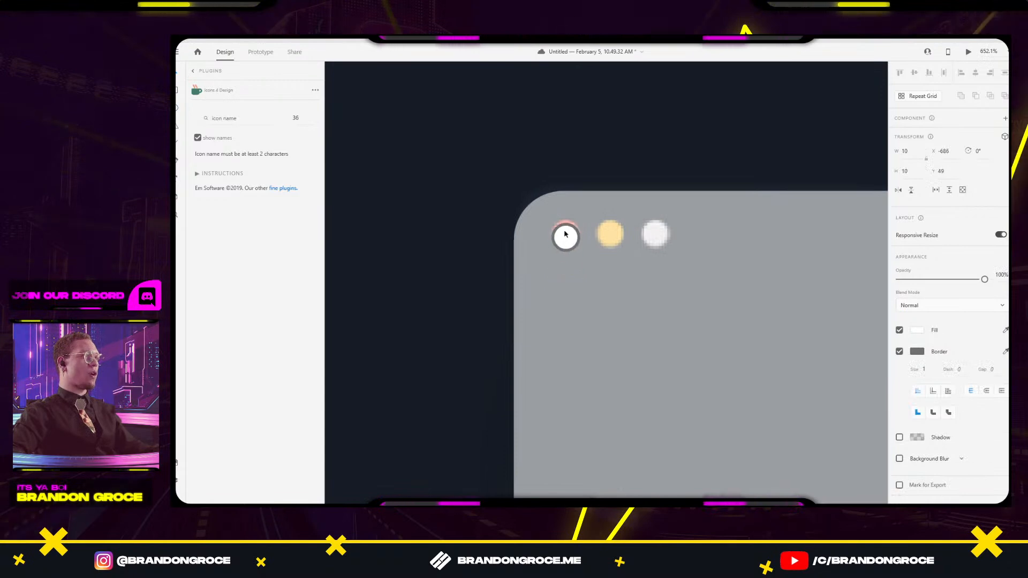
click(900, 351)
Copy the small circle onto the yellow and white window buttons and select all three circles.
drag(562, 232, 659, 233)
shift+click(567, 237)
drag(567, 237, 569, 263)
key(ctrl+z)
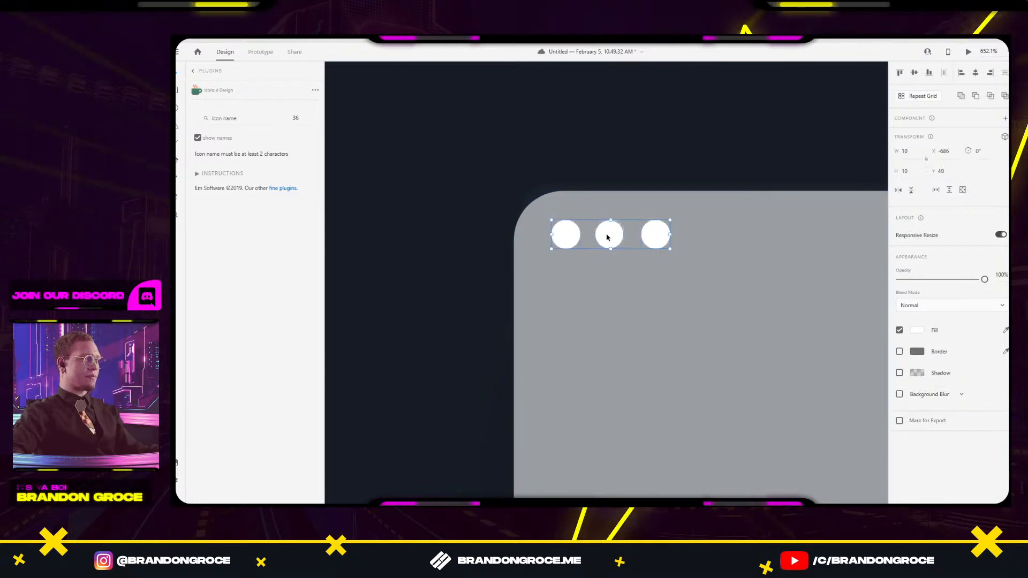
Move the three small circles below the reference's window buttons and shift the panel rectangle sideways to uncover the coloured dots.
drag(615, 234, 616, 284)
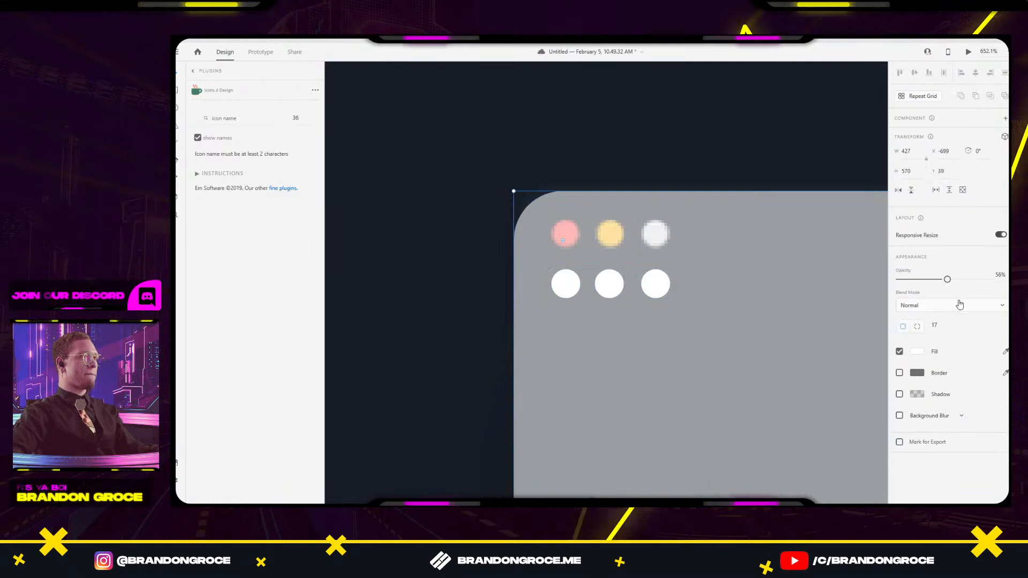
drag(670, 214, 856, 221)
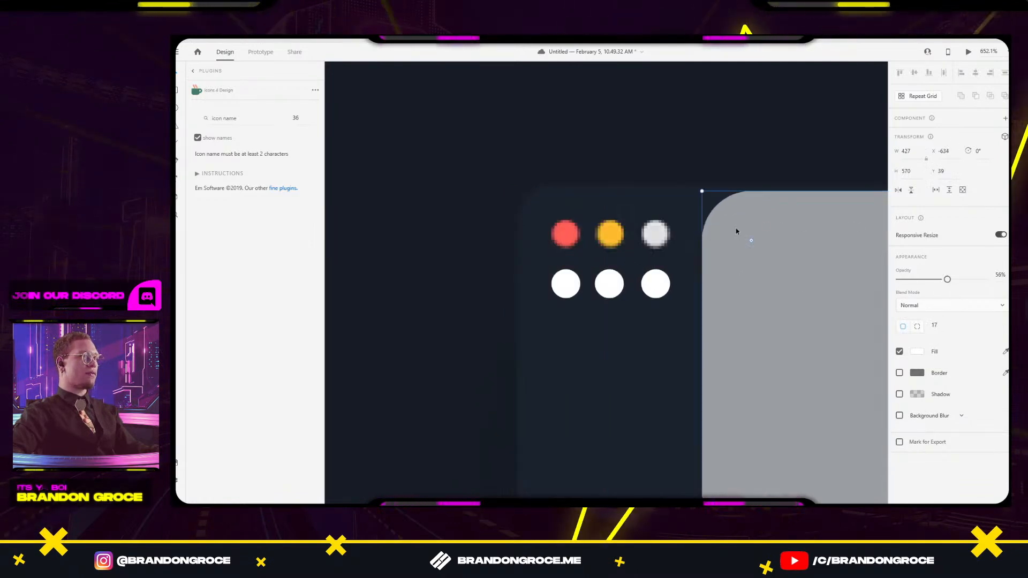
Fill the three small circles with the red, yellow and light grey sampled from the reference's window buttons.
click(574, 280)
key(i)
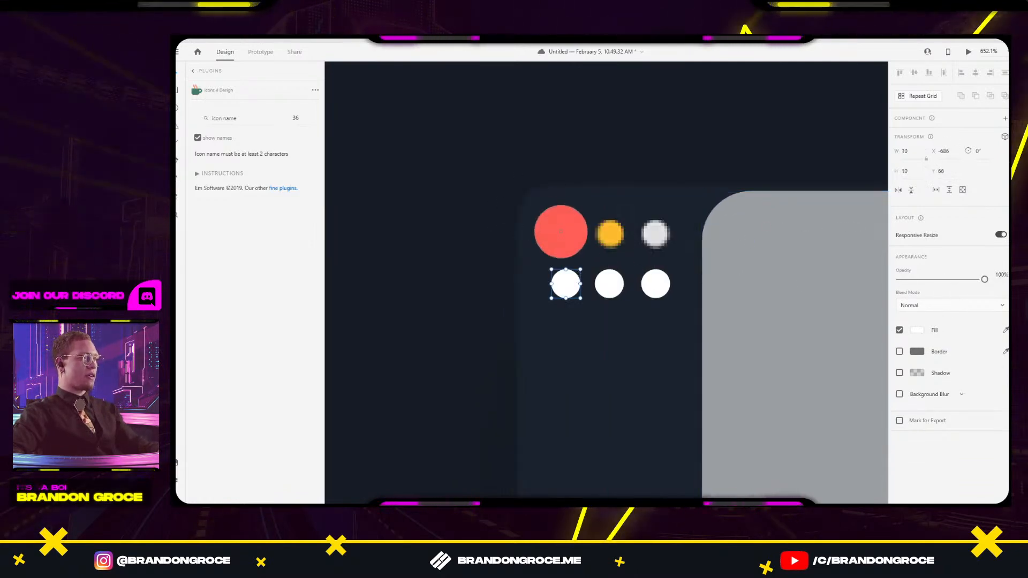
click(566, 234)
click(613, 273)
key(i)
click(611, 234)
click(655, 283)
key(i)
click(655, 234)
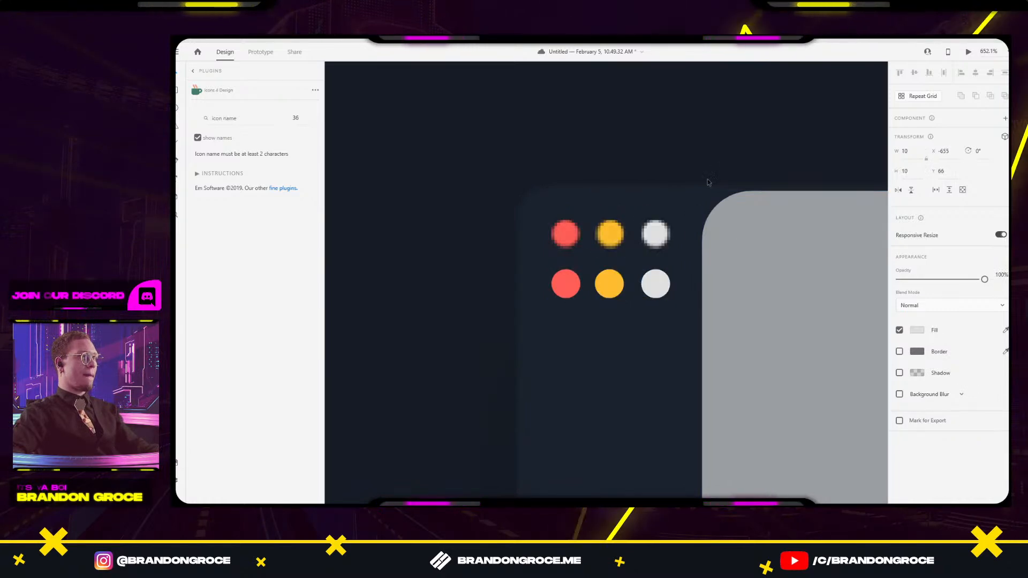
Select the three coloured circles and distribute them evenly in the horizontal direction.
click(668, 274)
click(655, 283)
shift+click(610, 282)
shift+click(566, 284)
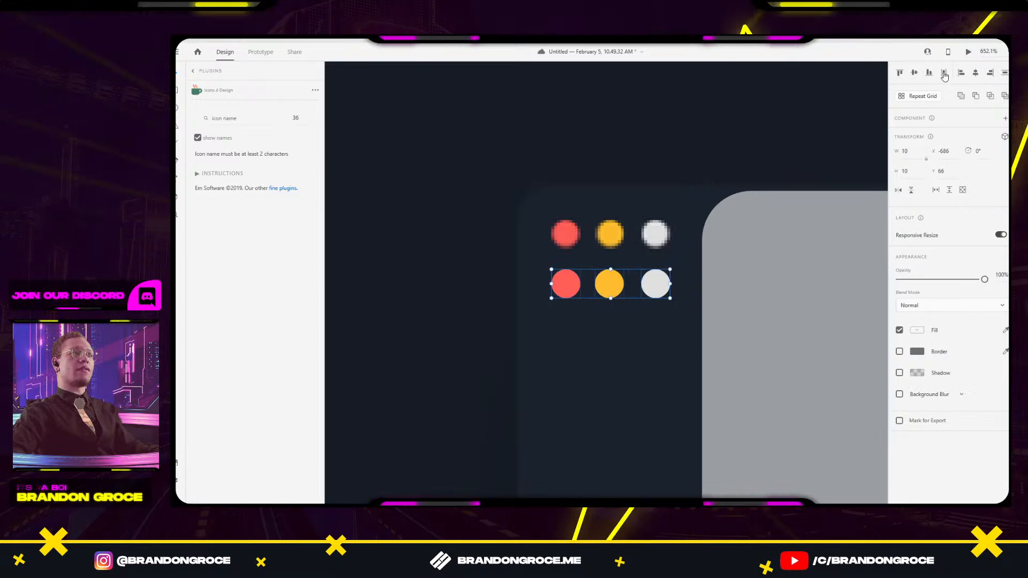
Move the translucent panel rectangle back over the reference panel, at X -697 and Y 39.
drag(782, 275, 603, 261)
scroll(669, 262, down, 5)
drag(682, 299, 617, 261)
scroll(615, 225, up, 5)
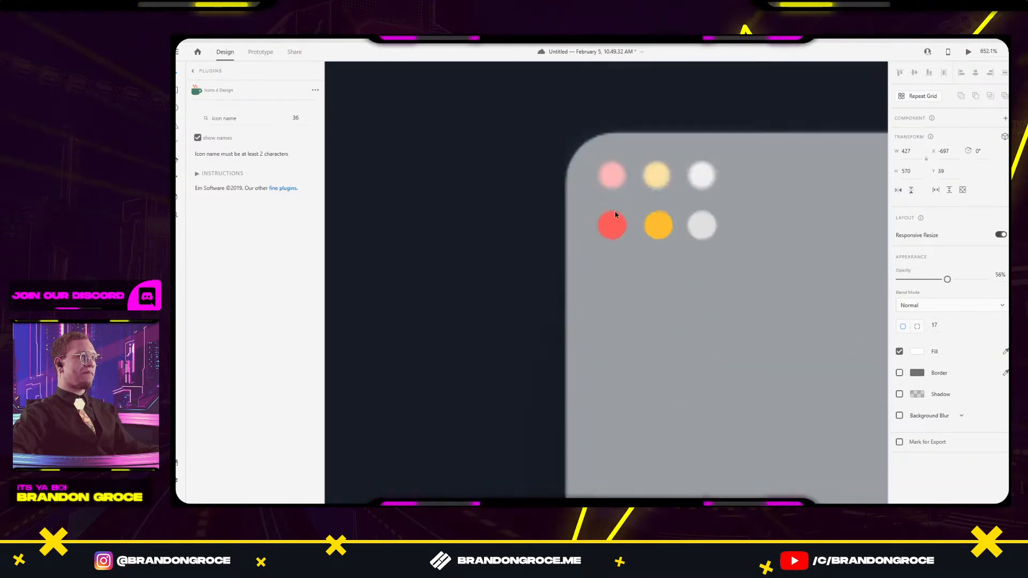
Group the three coloured circles and move them up onto the reference's window buttons, at Y 49.
click(662, 227)
drag(662, 227, 661, 179)
scroll(702, 289, down, 2)
Narrow the white track of the Output slider evenly about its centre.
drag(790, 392, 542, 172)
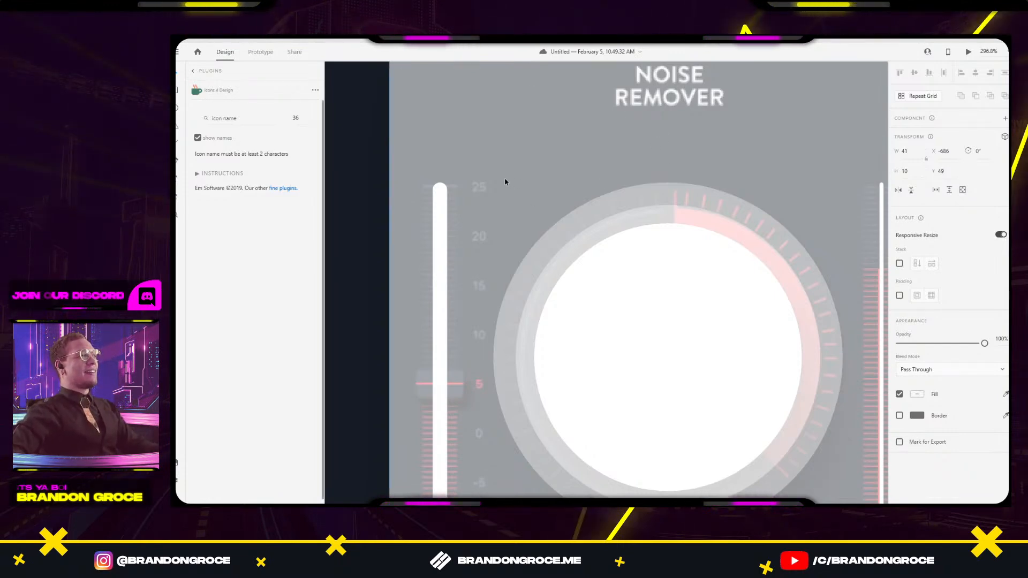
scroll(505, 182, down, 3)
scroll(544, 253, up, 3)
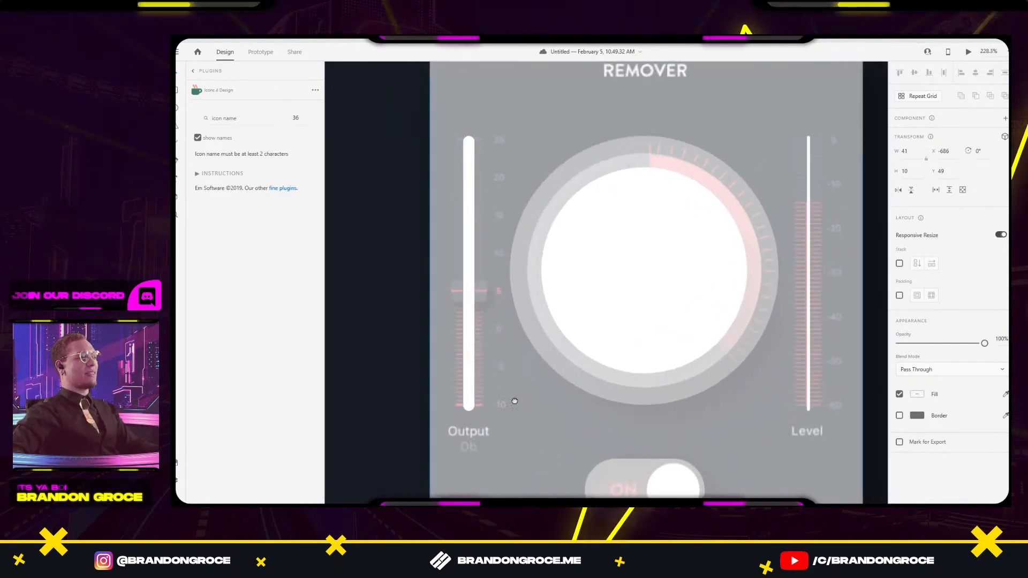
scroll(498, 321, up, 3)
click(475, 302)
drag(484, 133, 481, 133)
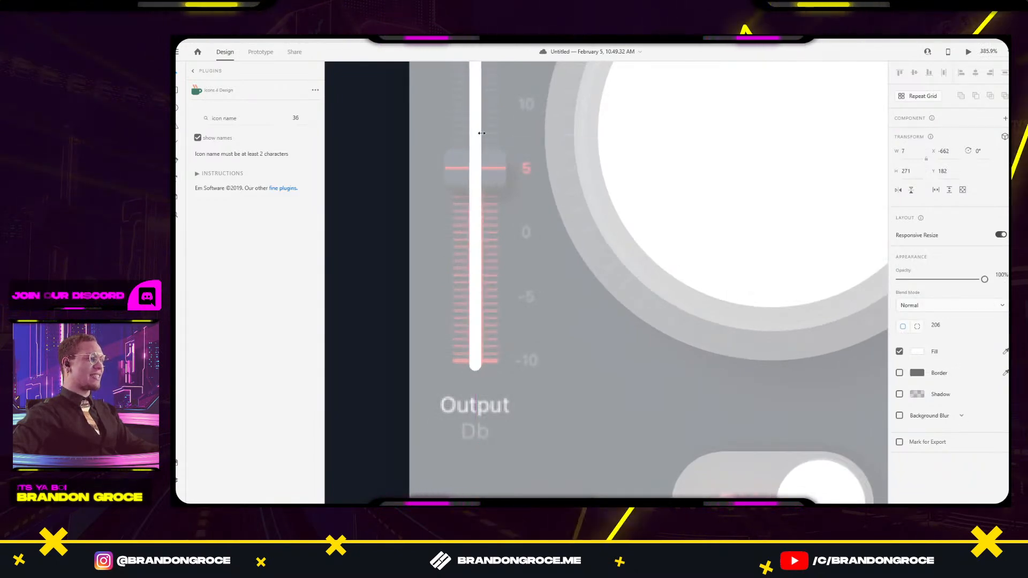
click(526, 278)
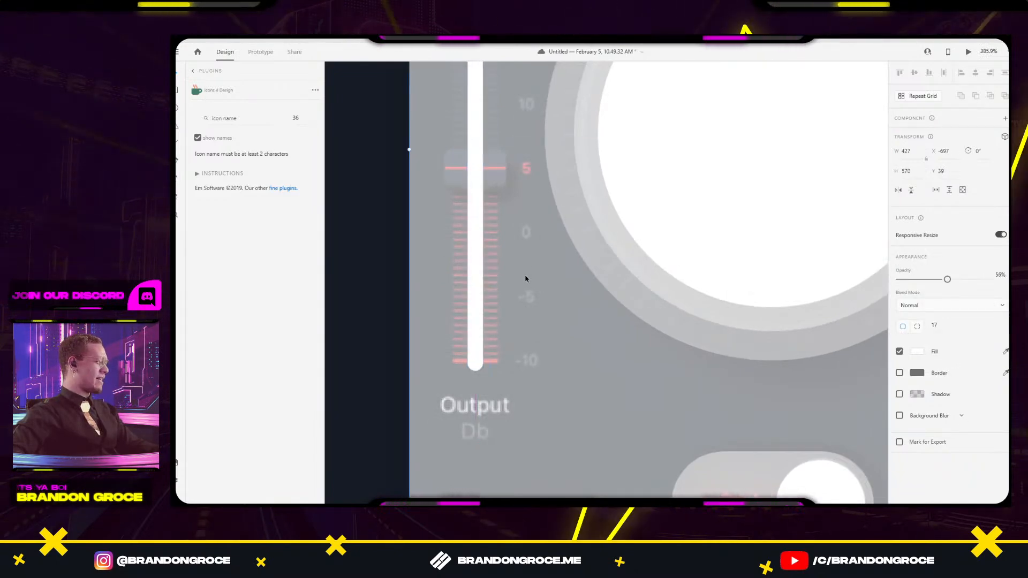
Draw a rectangle about 35 by 21 over the Output slider's handle and set its corner radius to 4.
drag(533, 260, 601, 349)
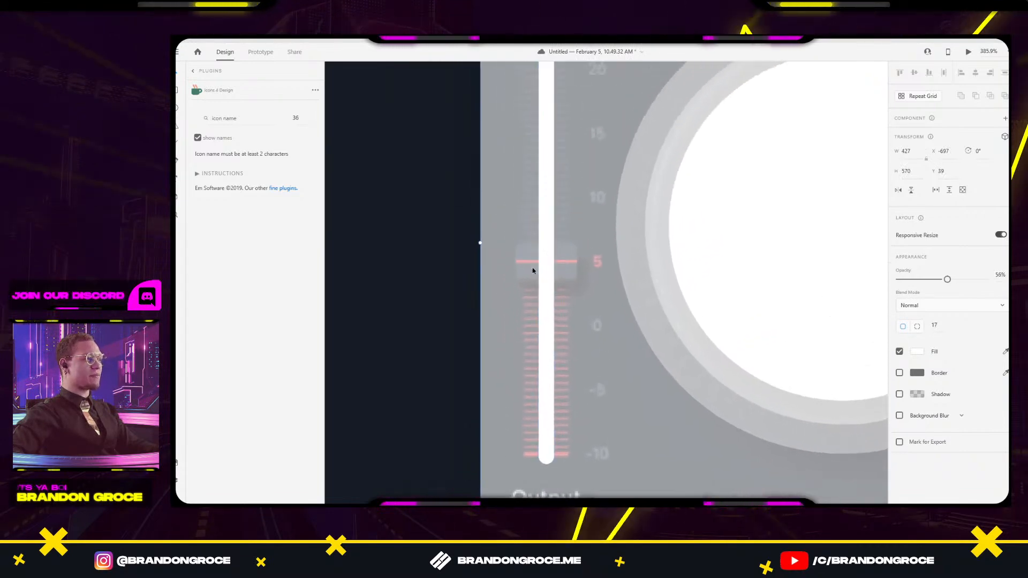
scroll(528, 251, up, 4)
drag(513, 216, 645, 293)
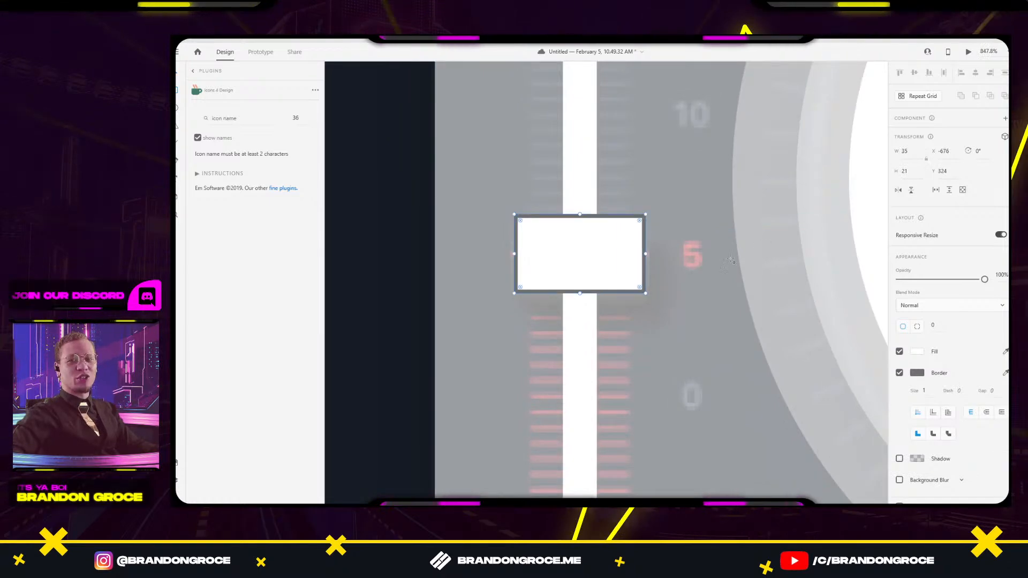
click(932, 325)
text(7)
key(Return)
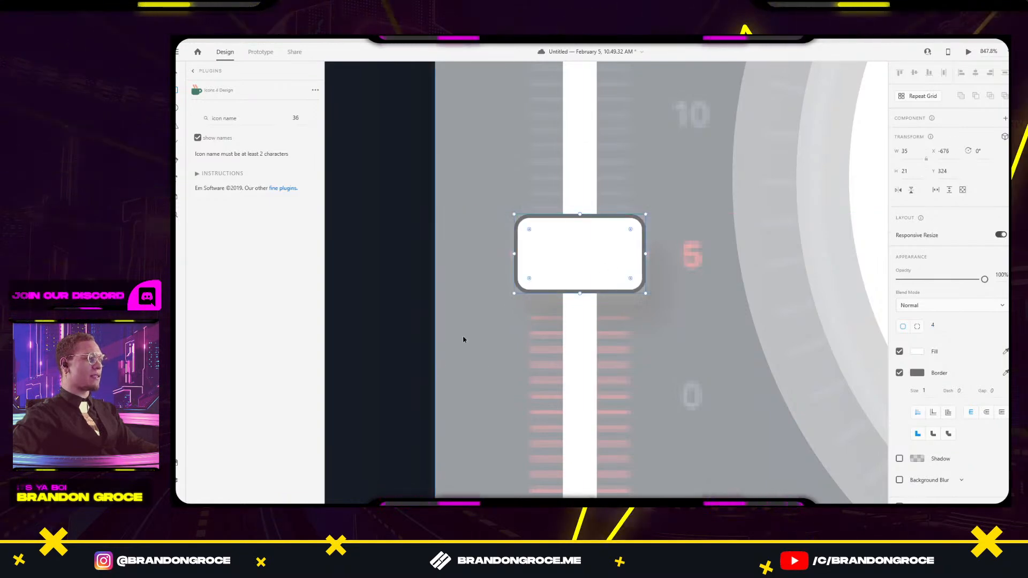
Remove the border from the rounded rectangle on the Output slider's handle.
click(519, 323)
scroll(528, 316, up, 3)
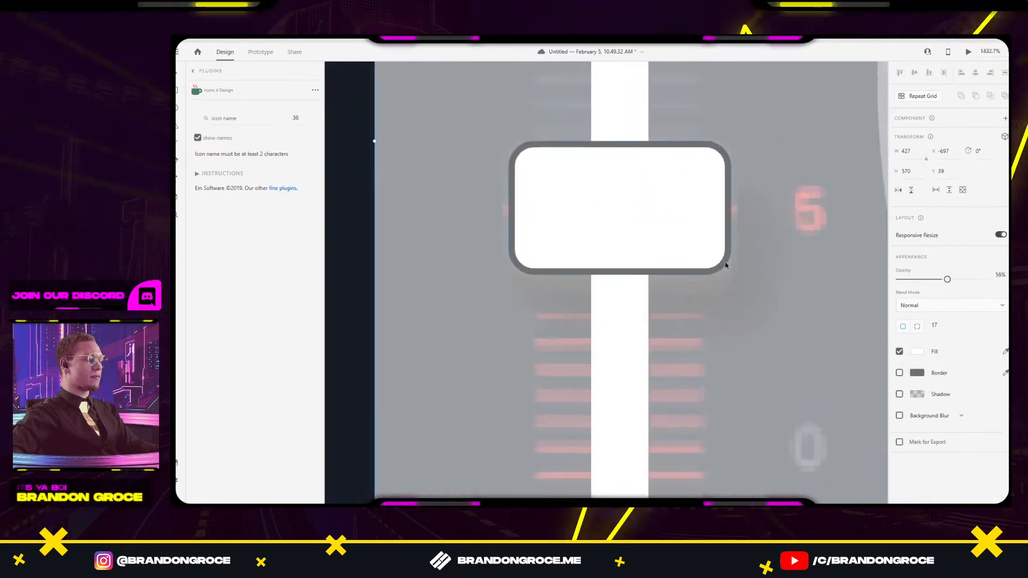
click(608, 224)
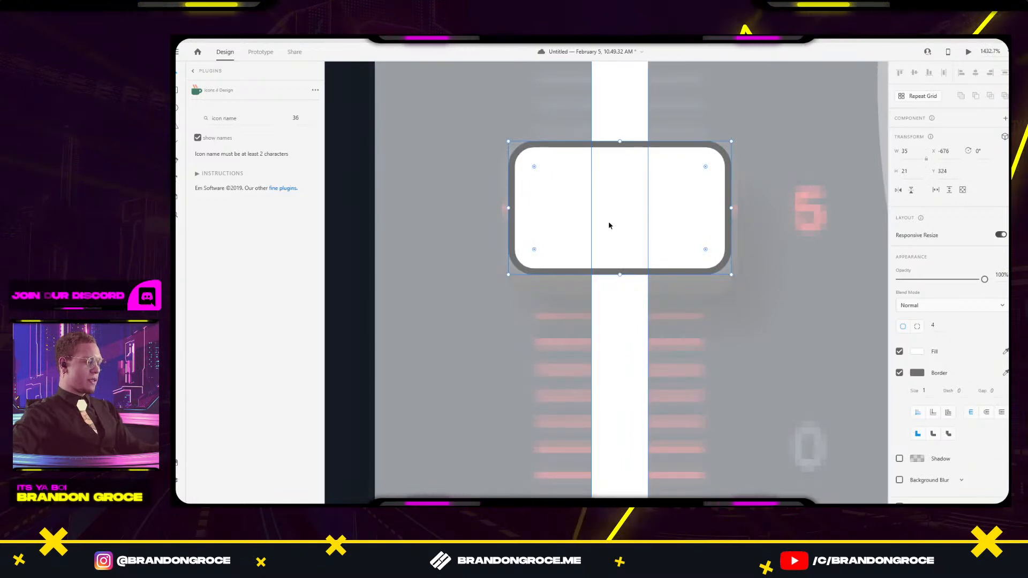
click(899, 372)
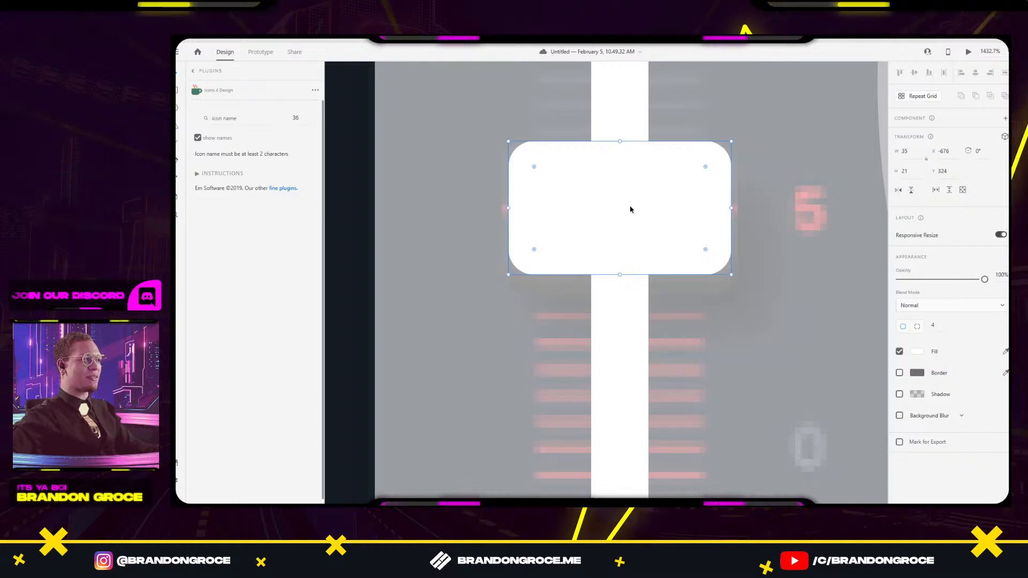
Draw a closed trapezoid about 35 by 6 with the Pen tool along the handle's lower edge, tapering downward.
click(516, 300)
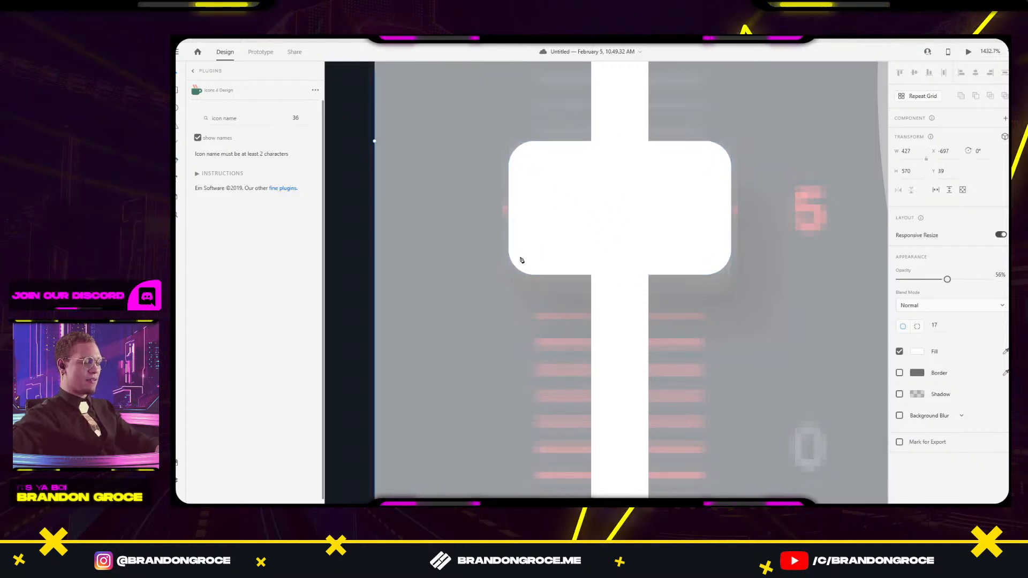
key(l)
drag(509, 255, 525, 293)
click(701, 293)
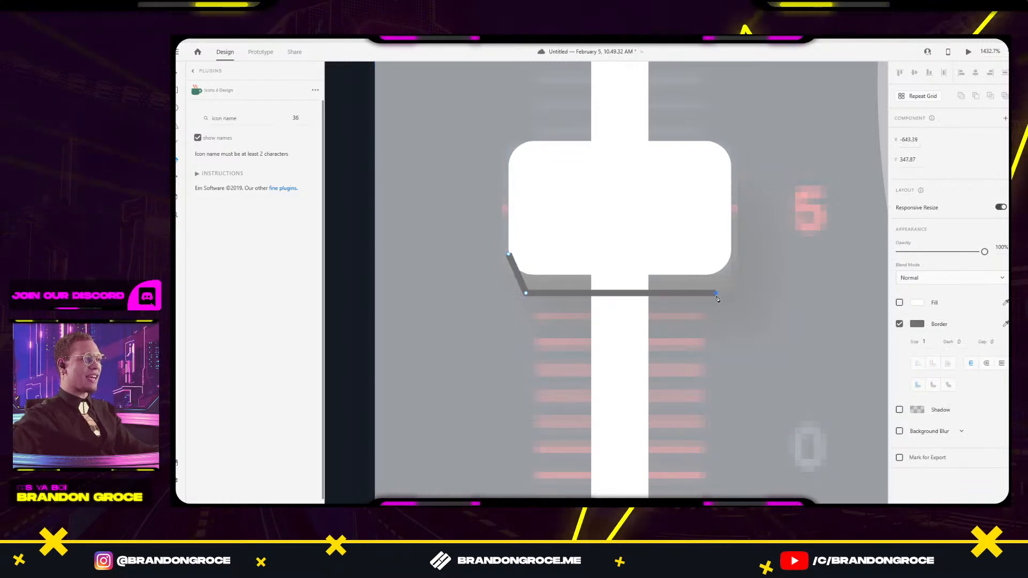
click(717, 293)
click(729, 259)
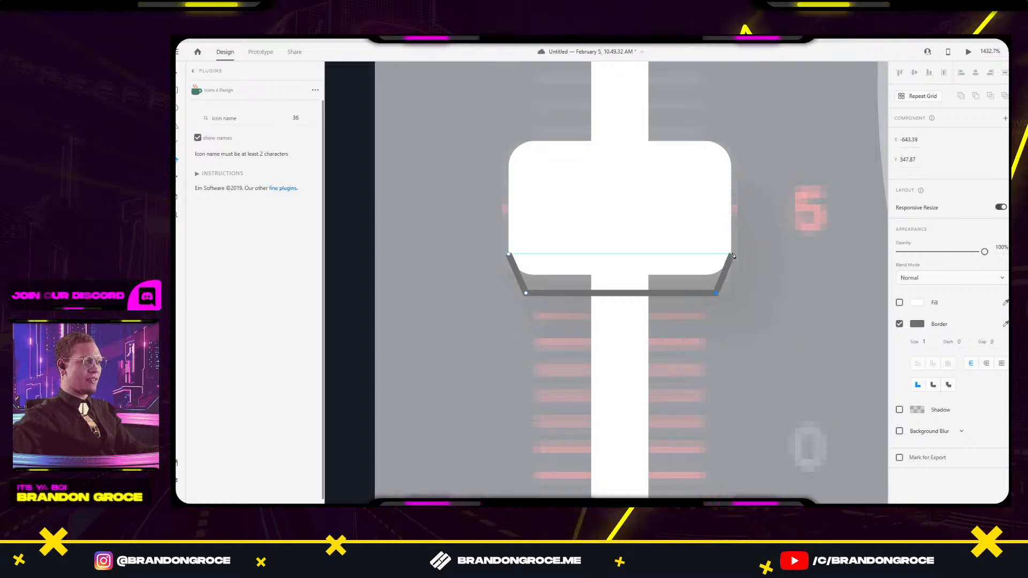
click(509, 254)
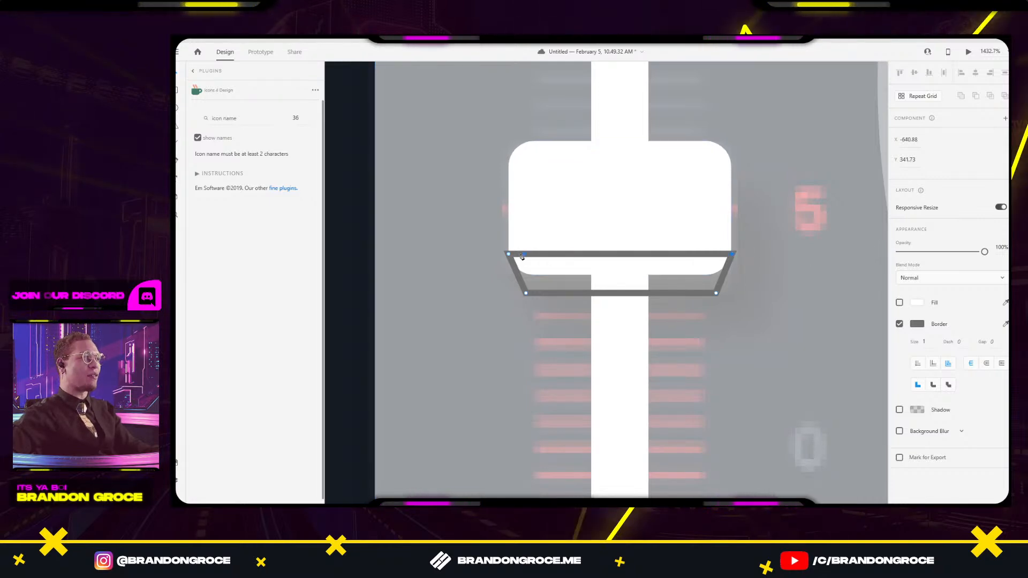
Remove the trapezoid's border and turn on its white fill.
shift+click(526, 294)
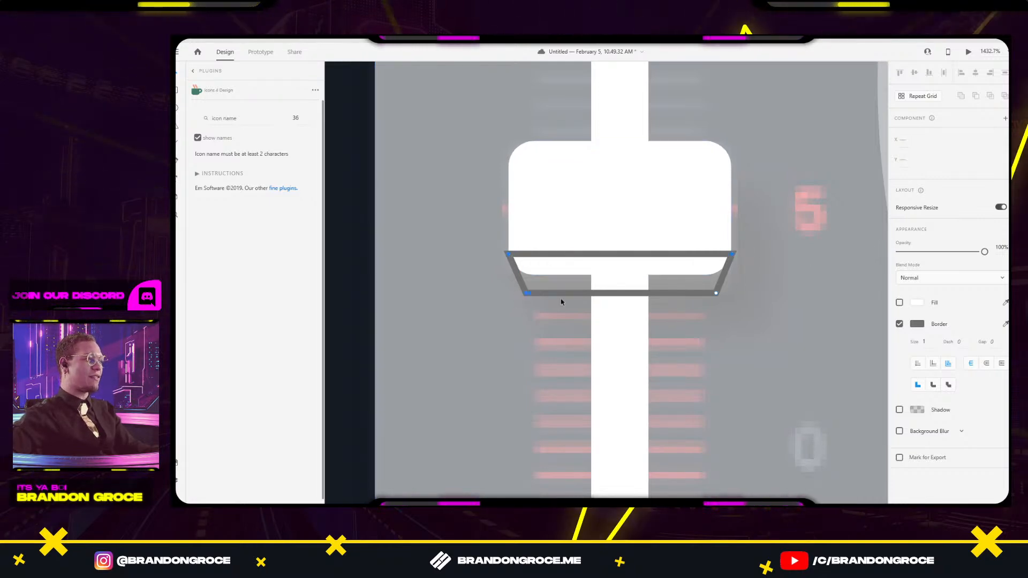
shift+click(716, 293)
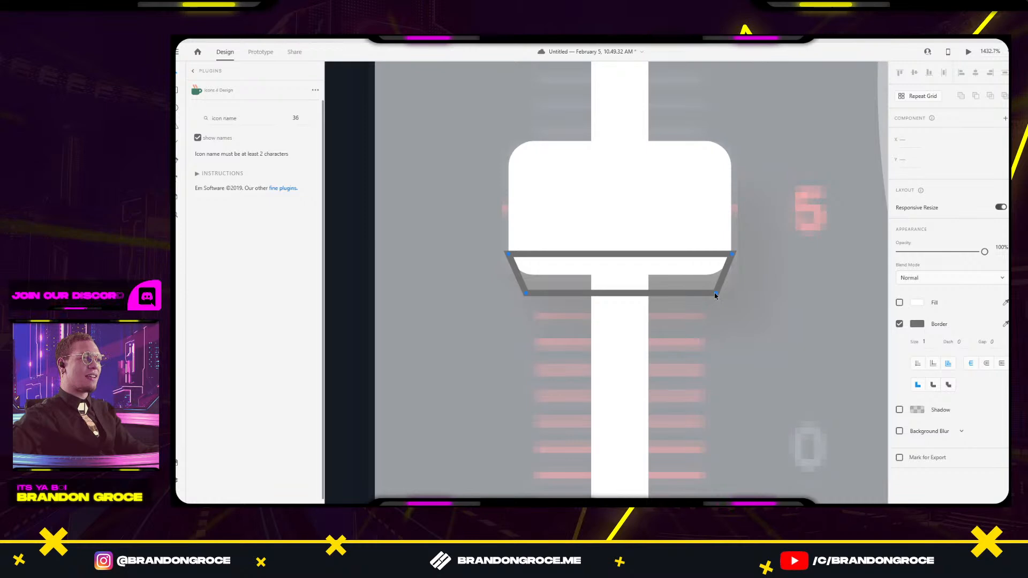
click(899, 325)
click(899, 302)
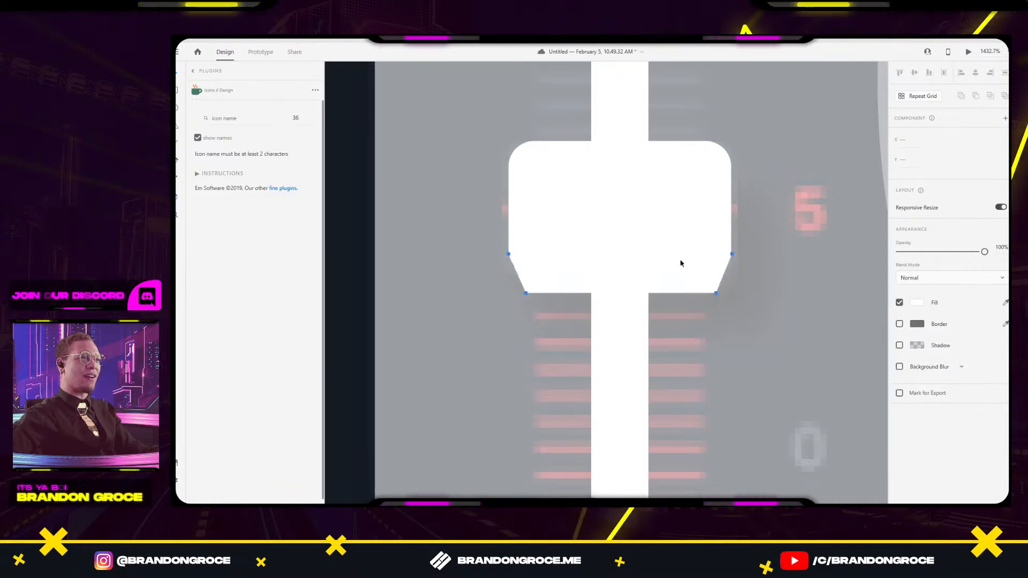
Try to line up the trapezoid's two upper corner points with the side edges of the handle rectangle.
click(731, 254)
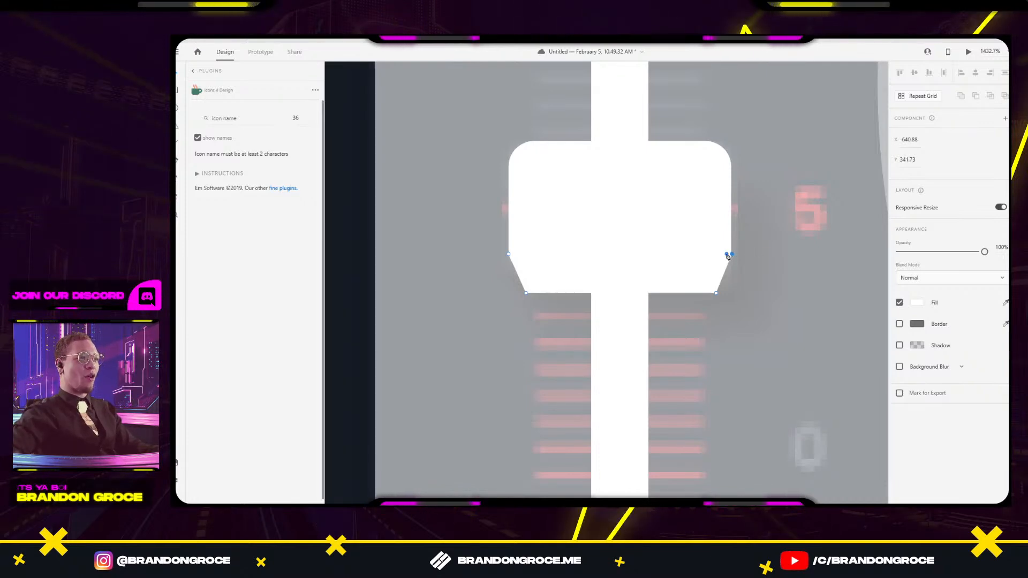
drag(734, 259, 729, 257)
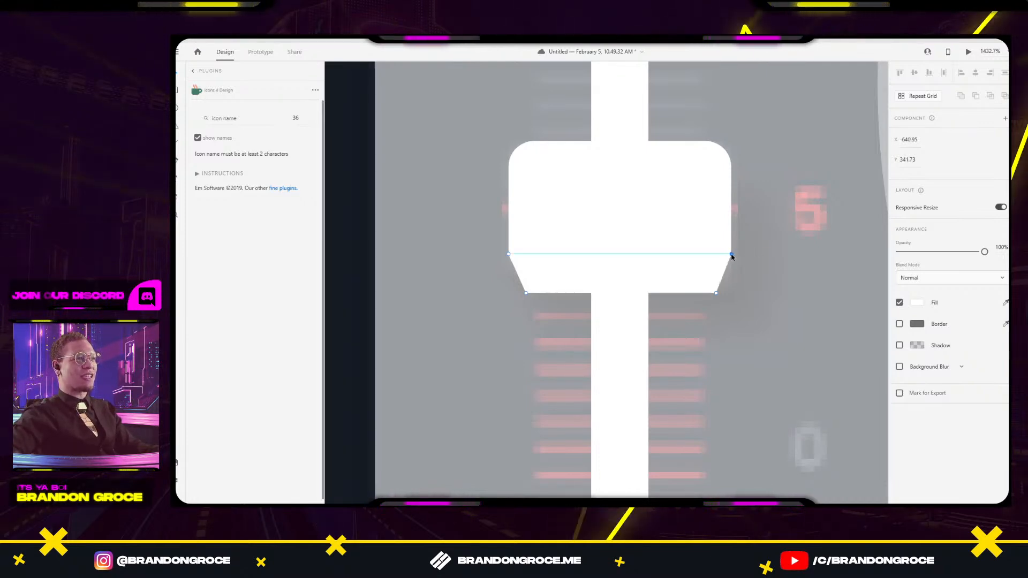
click(508, 255)
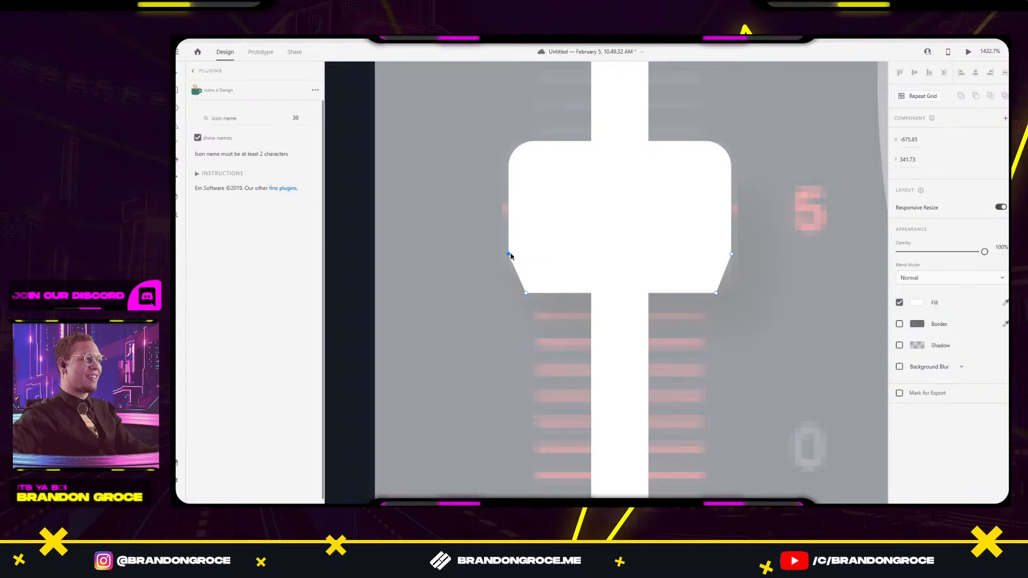
drag(512, 256, 509, 255)
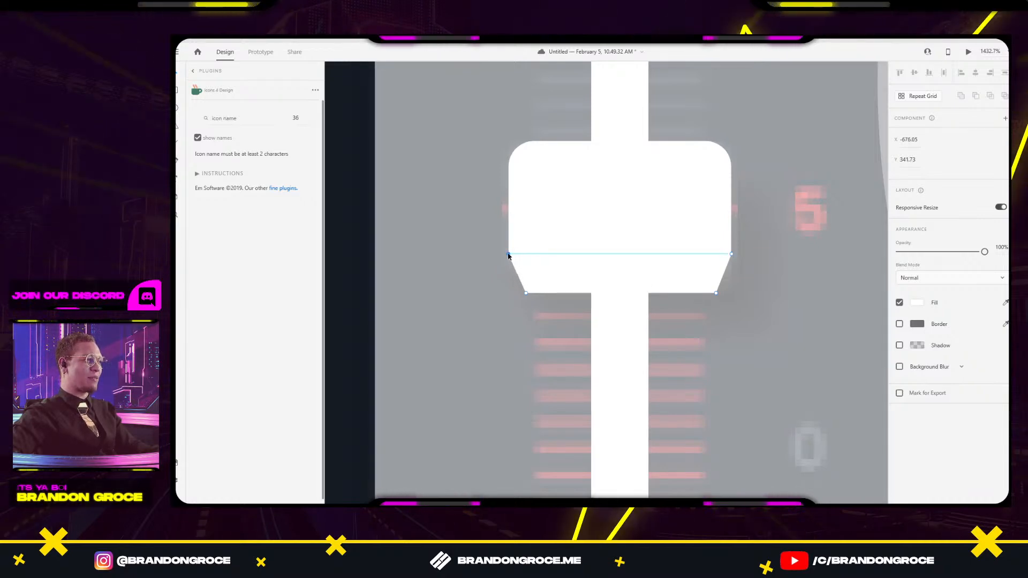
key(Escape)
Try to shift the trapezoid's upper corner points slightly inward and down onto the handle's rounded corners.
scroll(496, 264, up, 1)
scroll(664, 276, up, 5)
click(737, 296)
scroll(755, 296, down, 4)
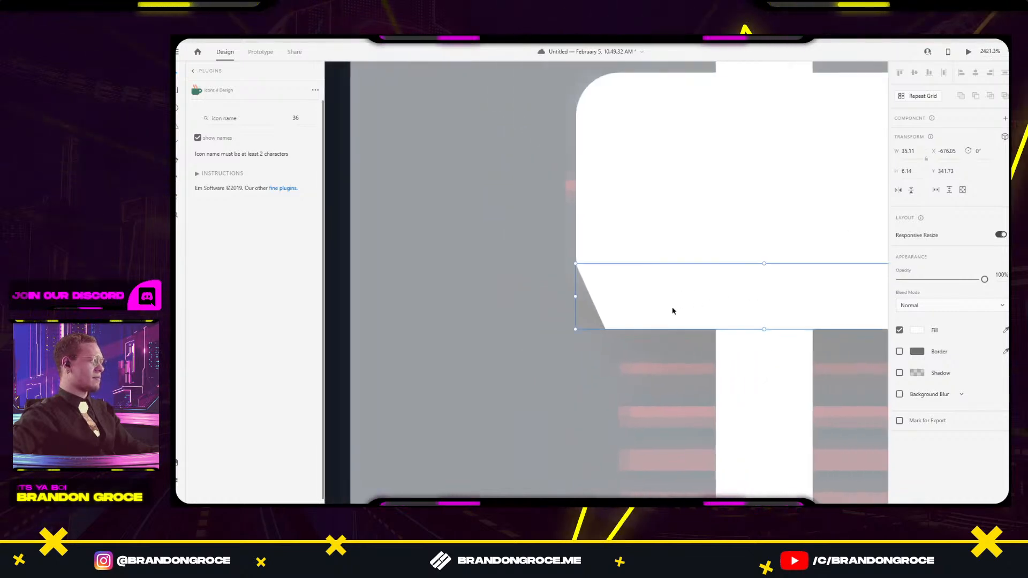
double_click(657, 282)
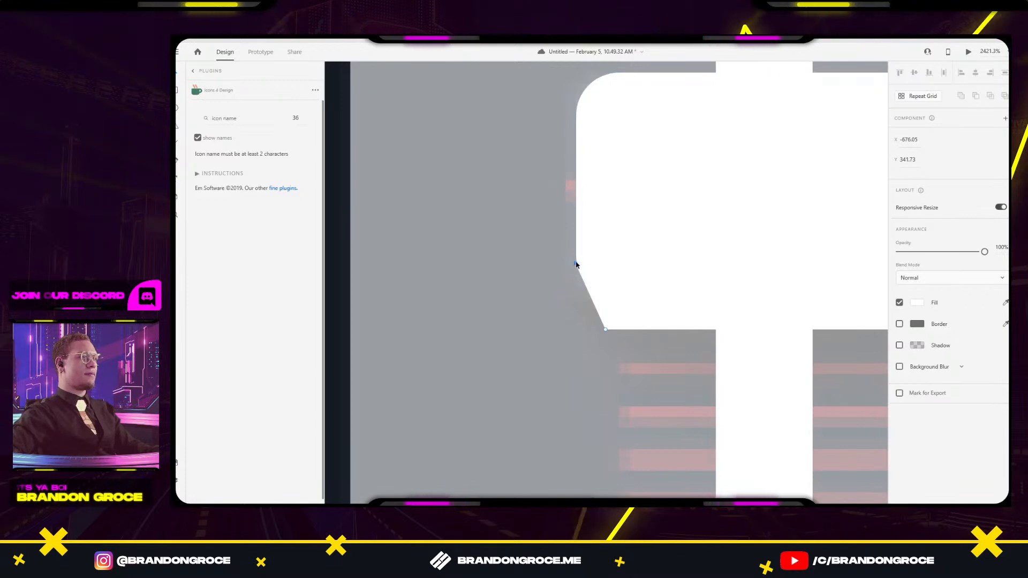
drag(580, 265, 579, 269)
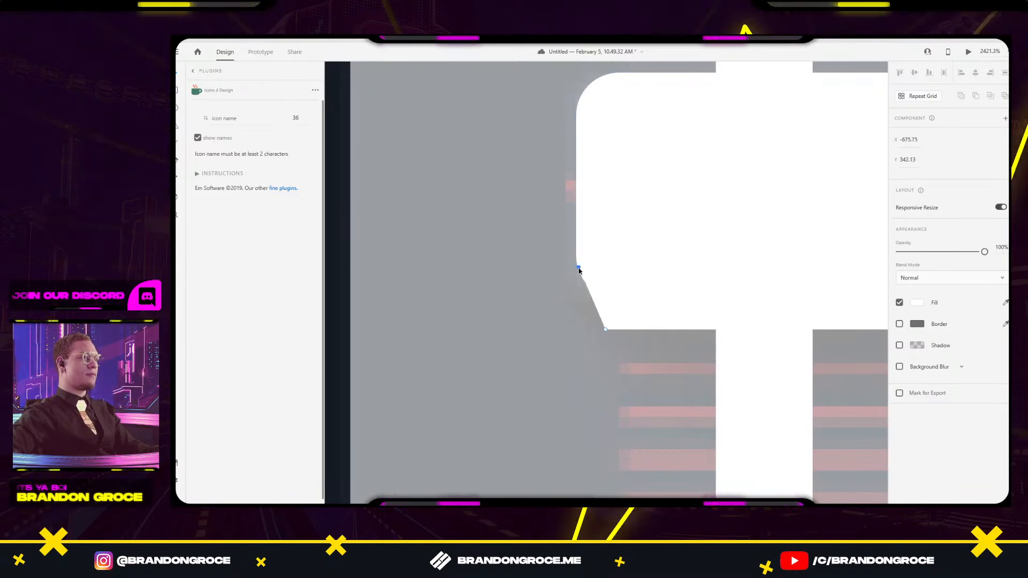
scroll(703, 259, right, 4)
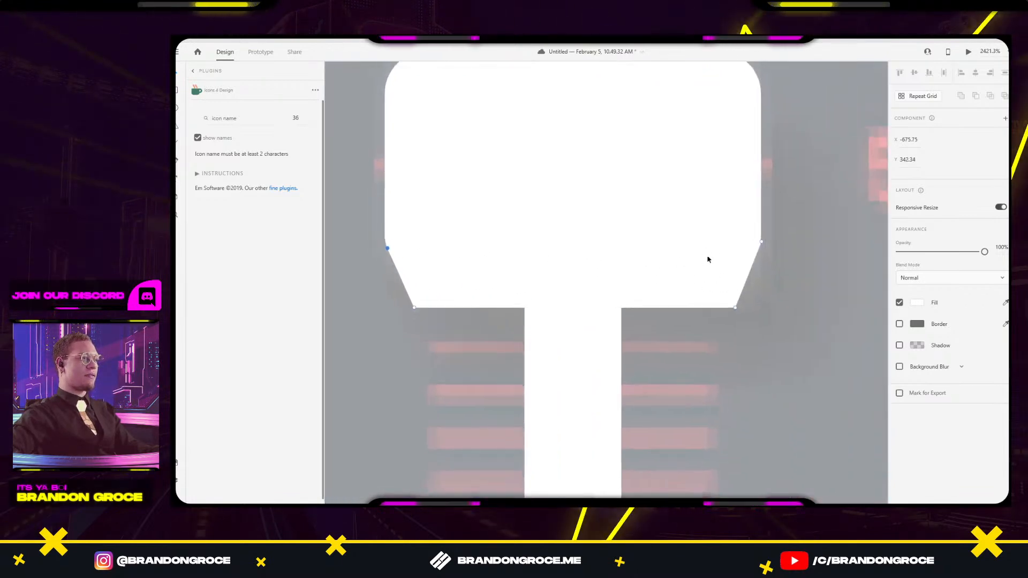
scroll(766, 245, up, 5)
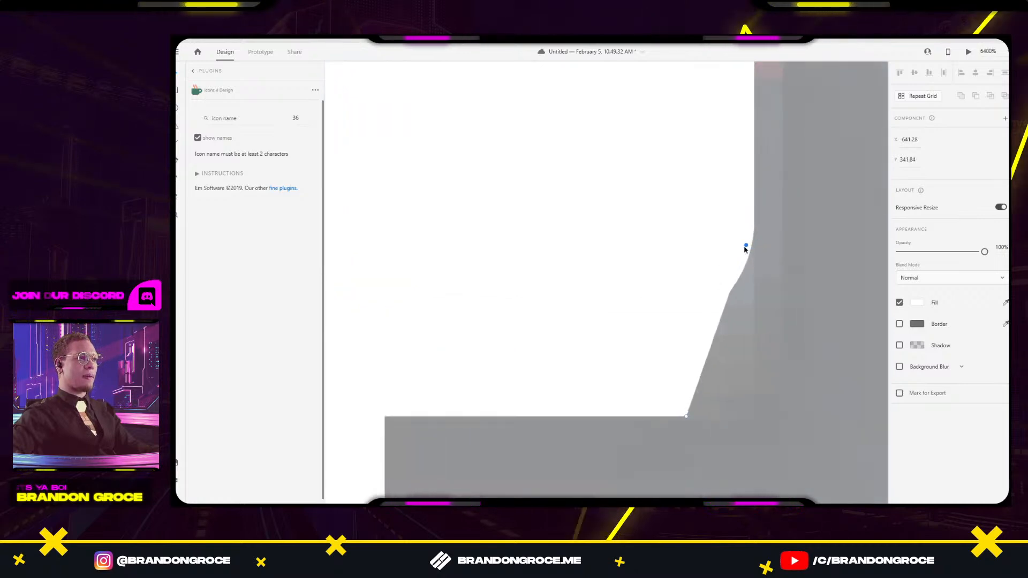
drag(748, 245, 749, 253)
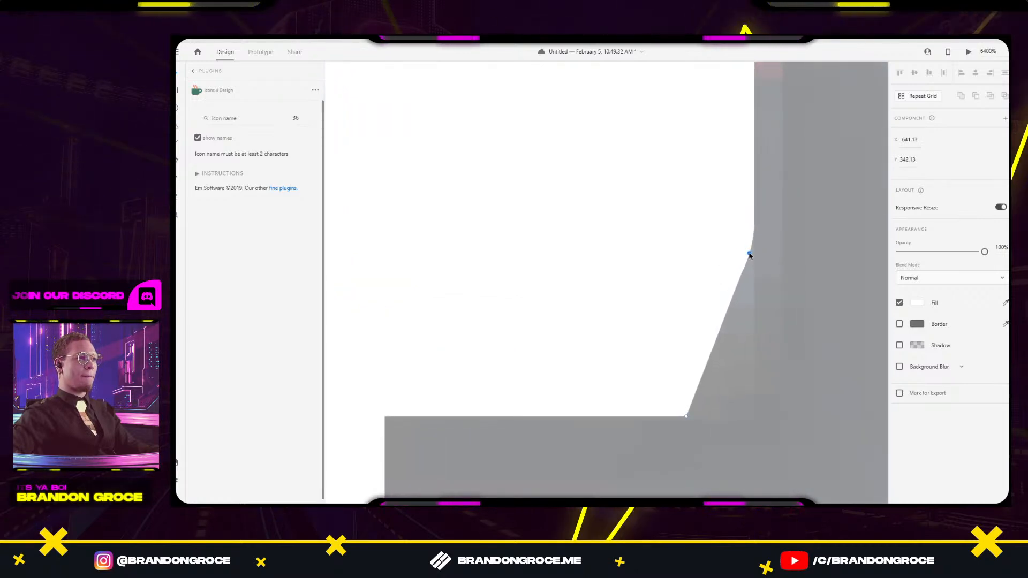
scroll(780, 242, down, 5)
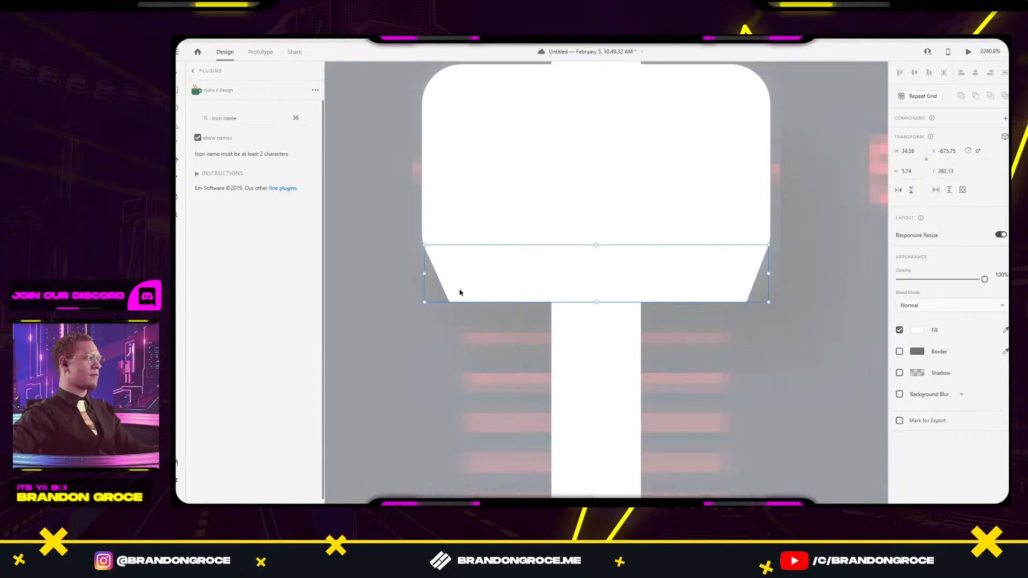
Undo the trapezoid's corner-point adjustments and its fill, going back to the shape as first drawn.
click(450, 303)
click(450, 303)
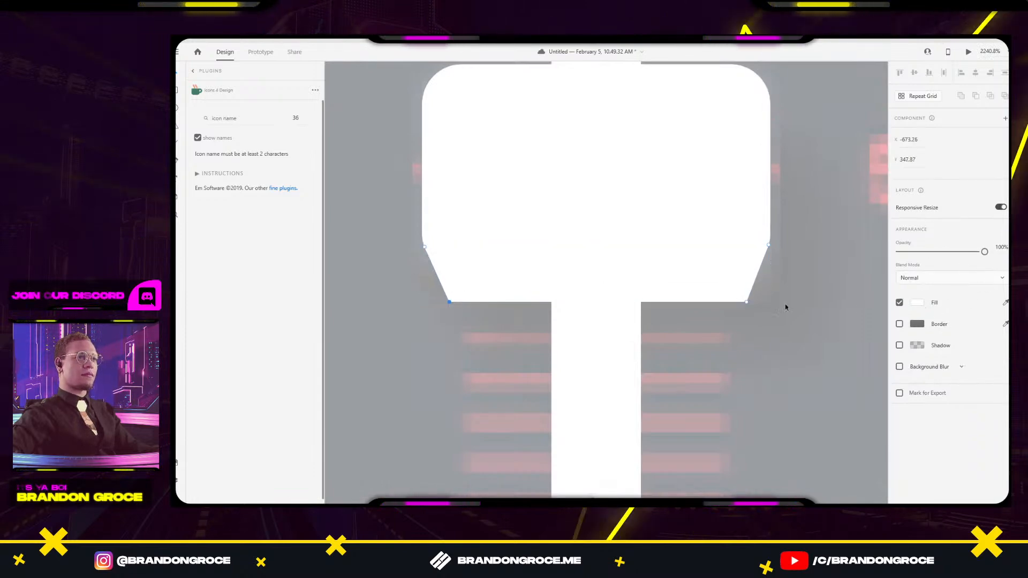
key(Escape)
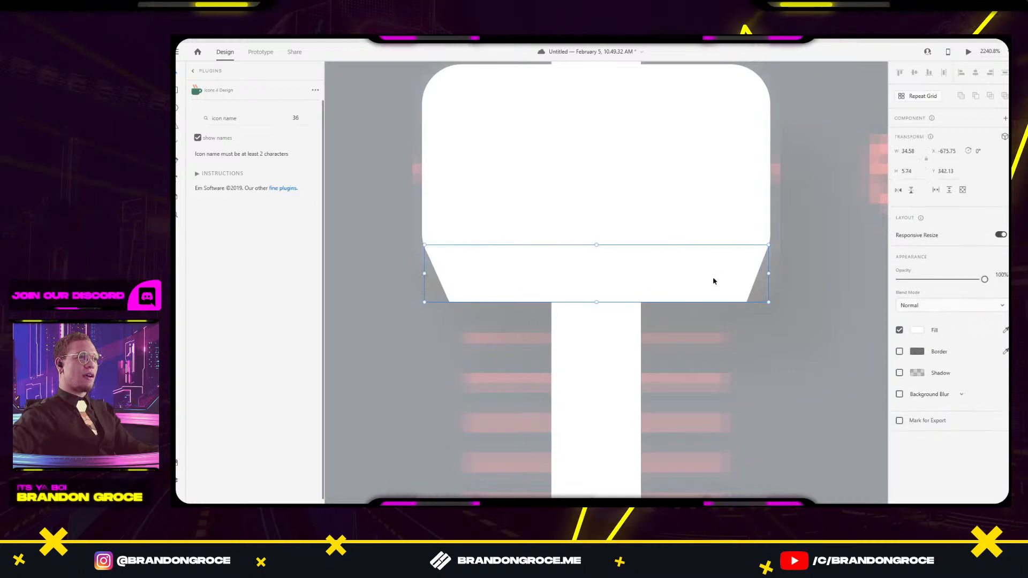
key(ctrl+z)
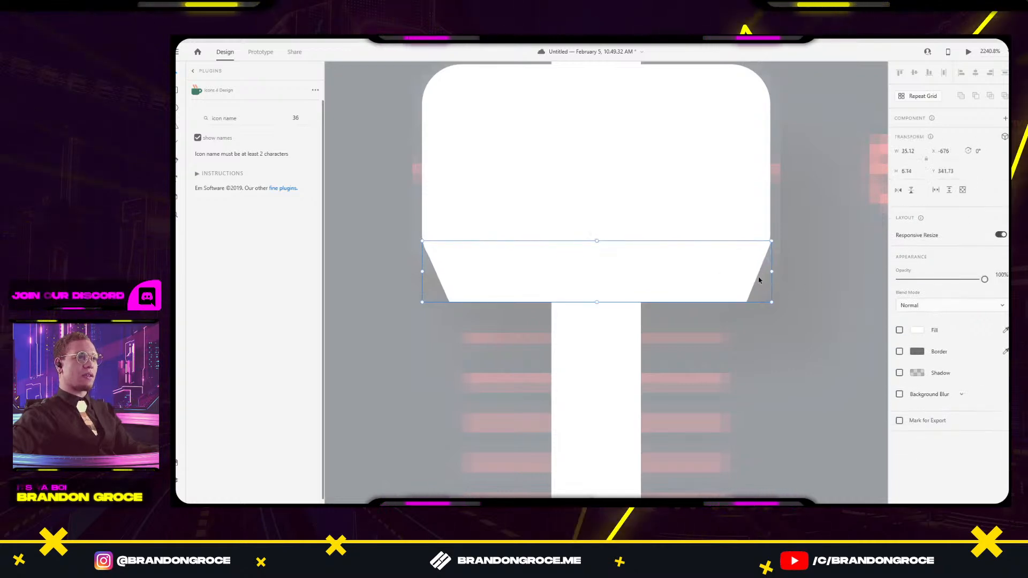
Undo the remaining trapezoid edits and the drawing of the trapezoid itself beneath the slider handle.
key(ctrl+z)
key(ctrl+z)
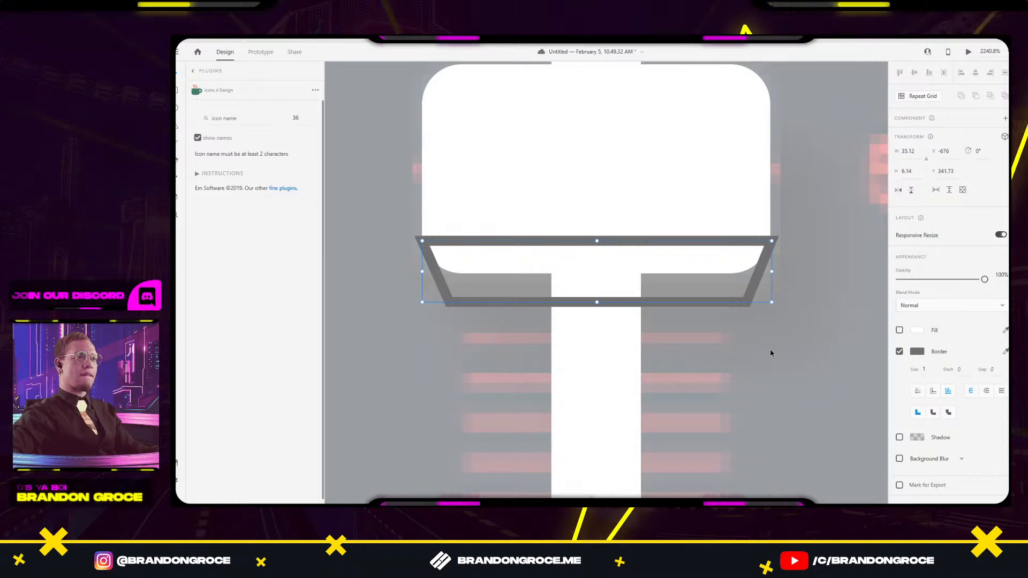
double_click(746, 303)
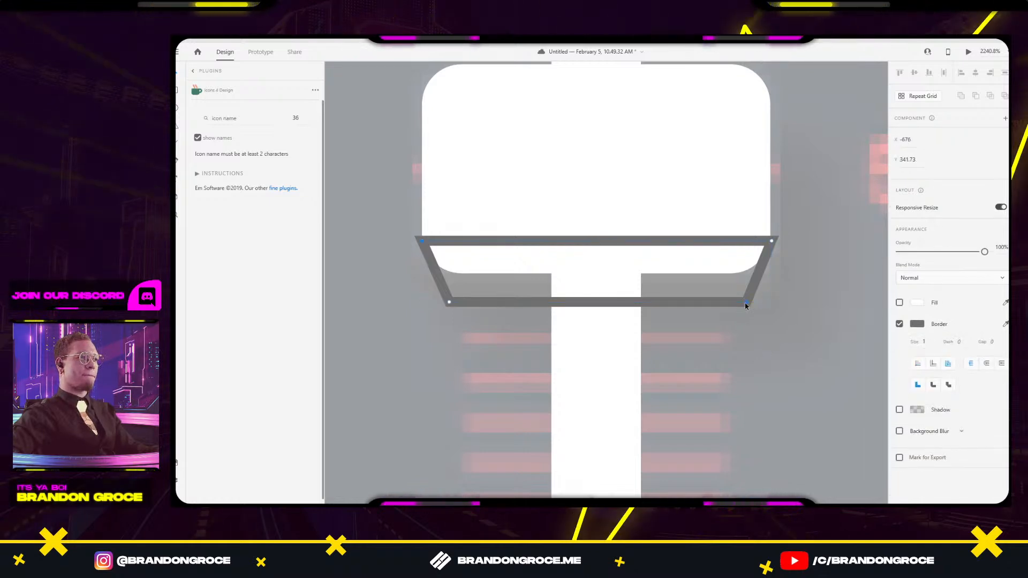
click(746, 303)
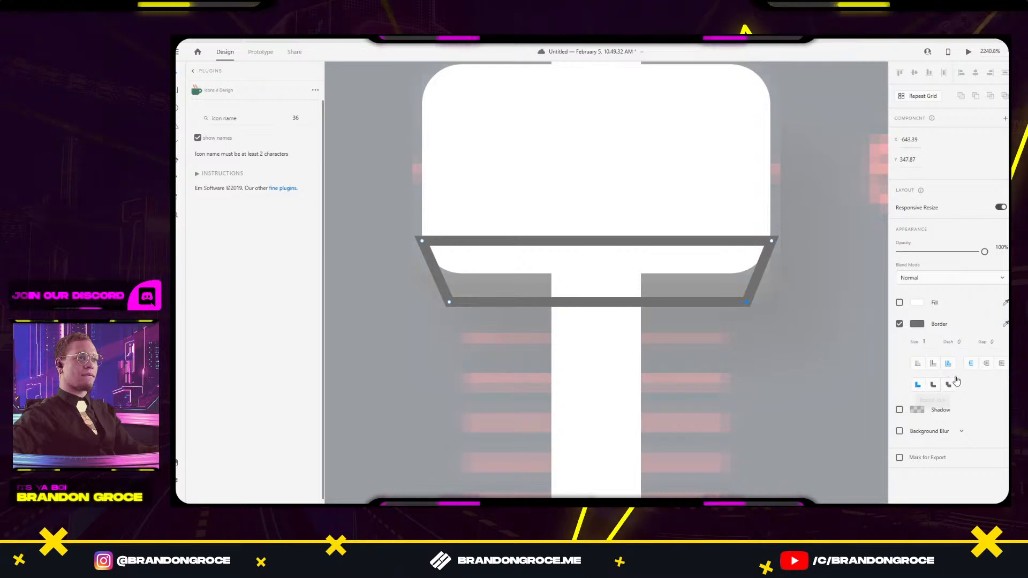
key(ctrl+z)
key(ctrl+z)
key(ctrl+z)
key(ctrl+z)
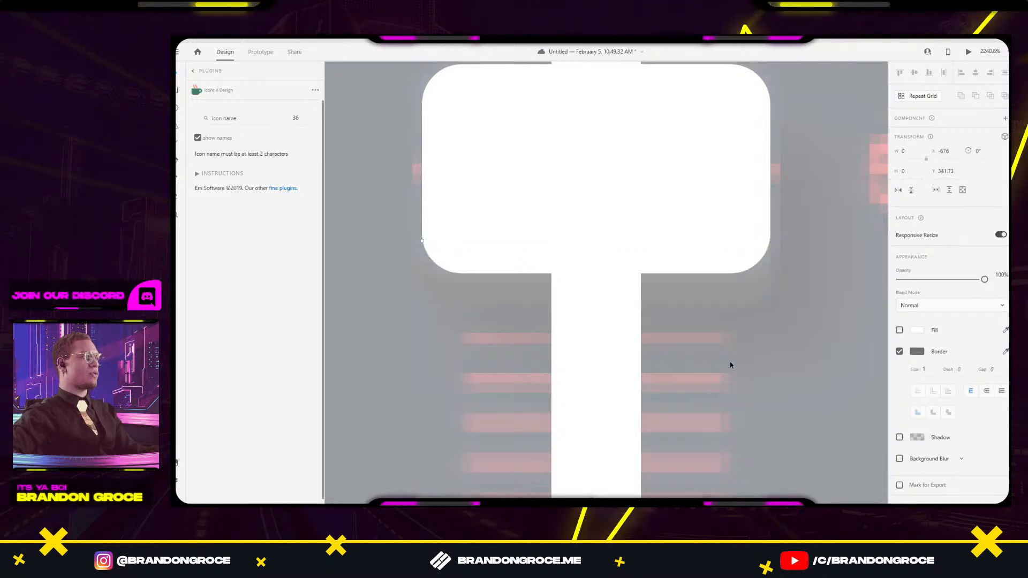
Draw a rectangle about 33 by 7 just below the slider handle's body and round its corners to 2.
key(r)
drag(432, 264, 760, 333)
click(934, 325)
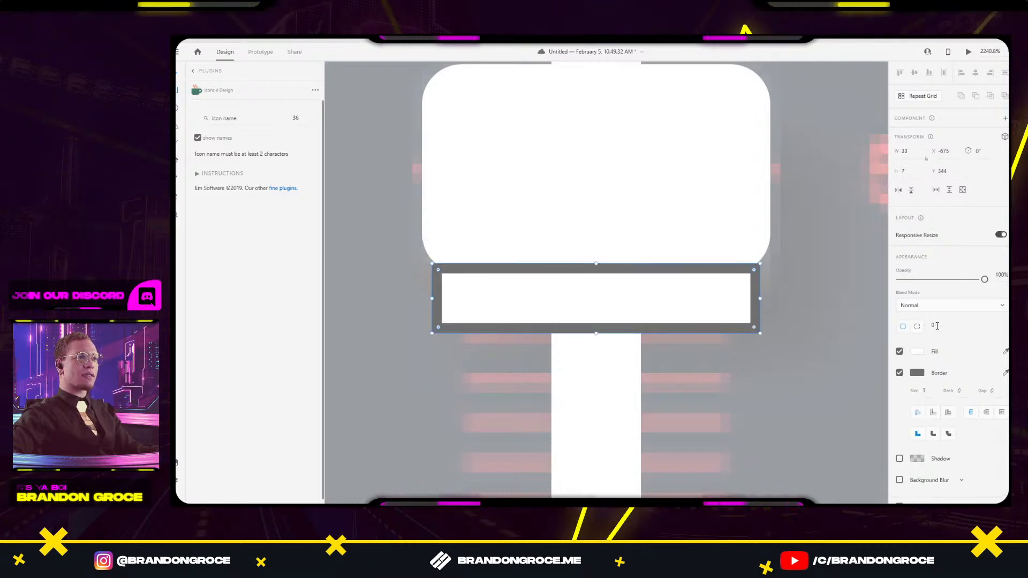
text(6)
key(Return)
text(2)
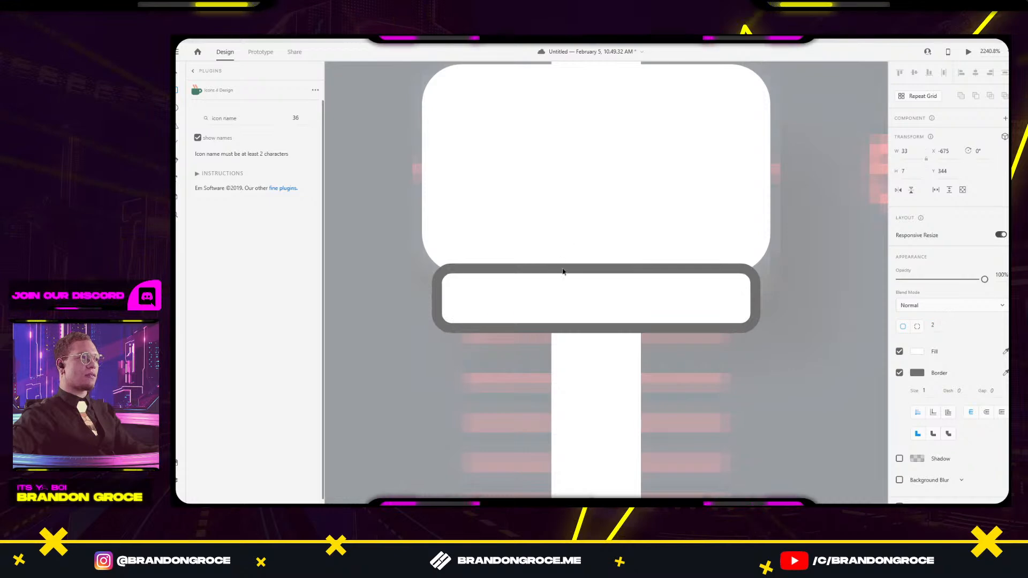
Stretch the rectangle up over the handle to a height of 11 and shift its upper corner points outward to the handle's side edges.
drag(590, 264, 596, 215)
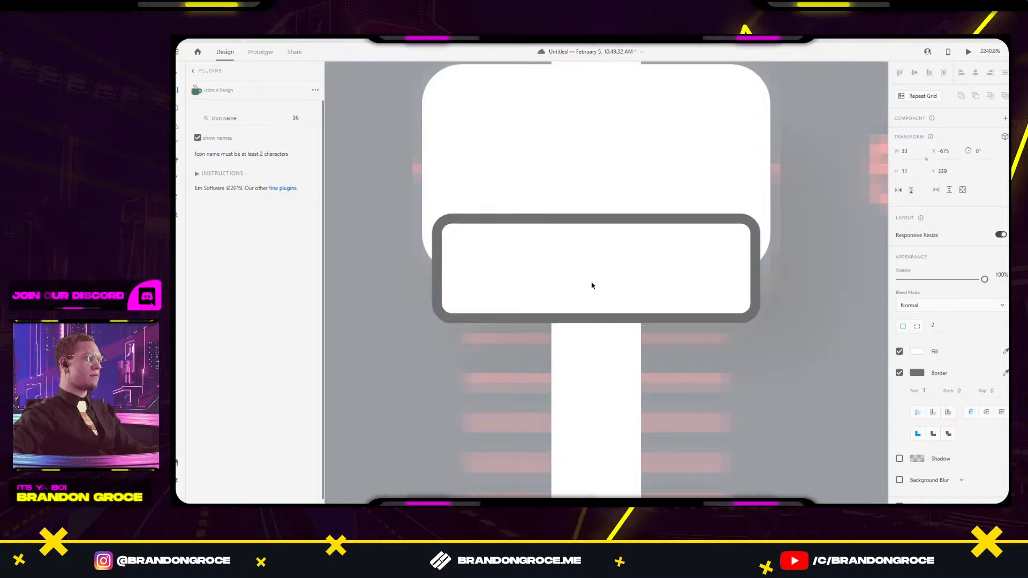
double_click(500, 266)
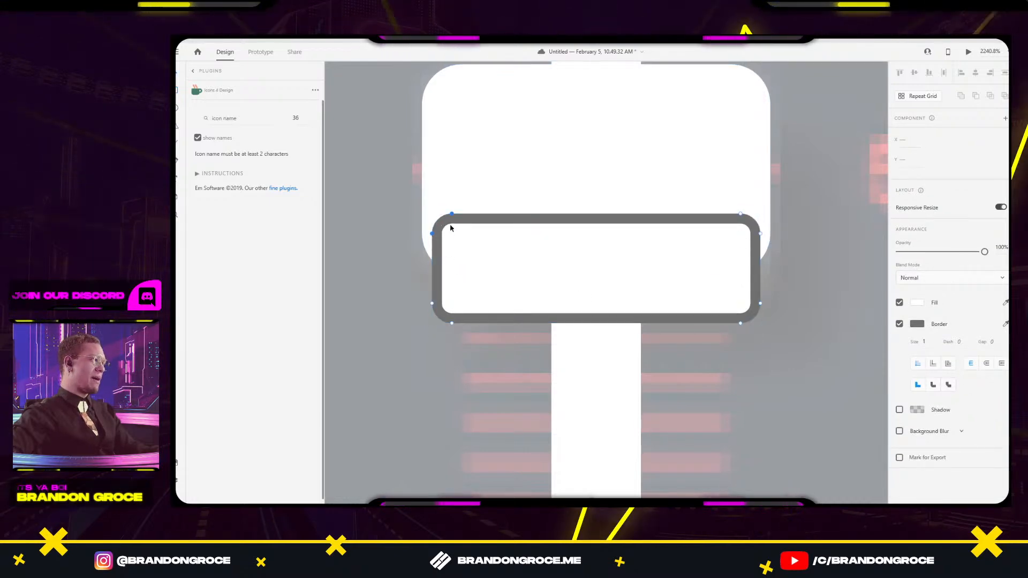
mouse_move(452, 216)
mouse_down()
mouse_move(435, 223)
mouse_move(443, 220)
mouse_up()
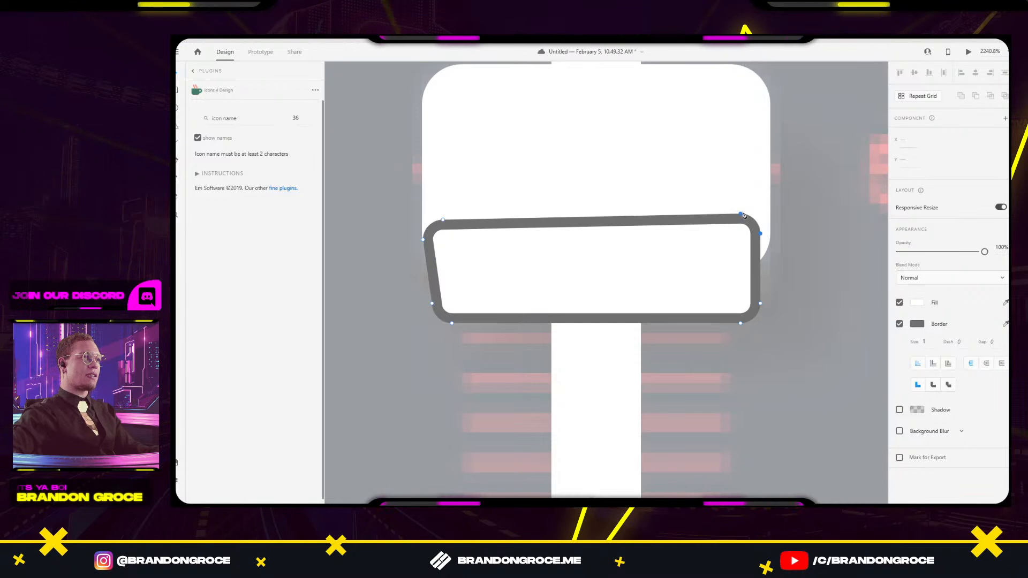
drag(742, 215, 752, 219)
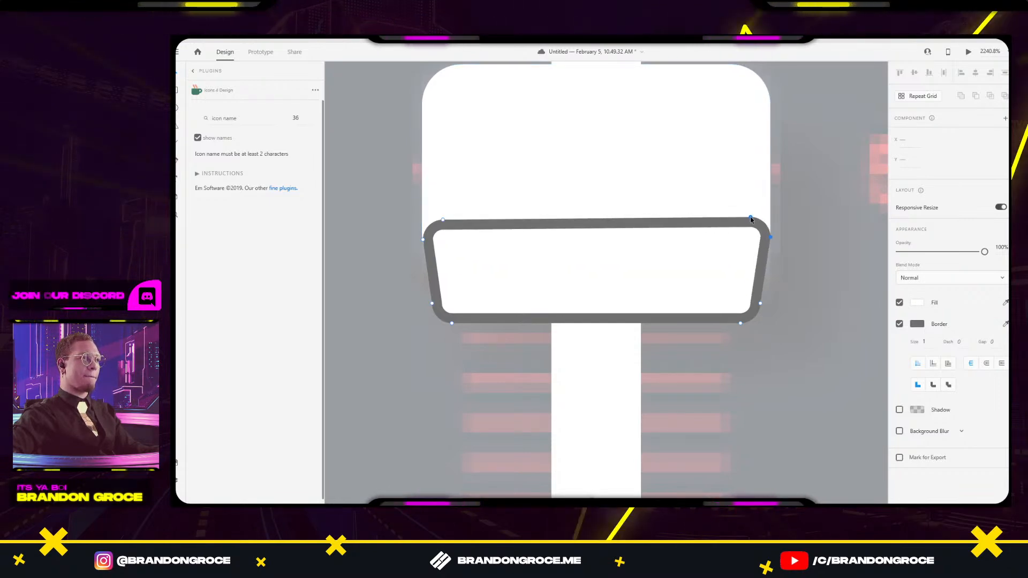
Bring the handle's main rounded rectangle to the front and remove the border from the tapered shape behind it.
click(738, 174)
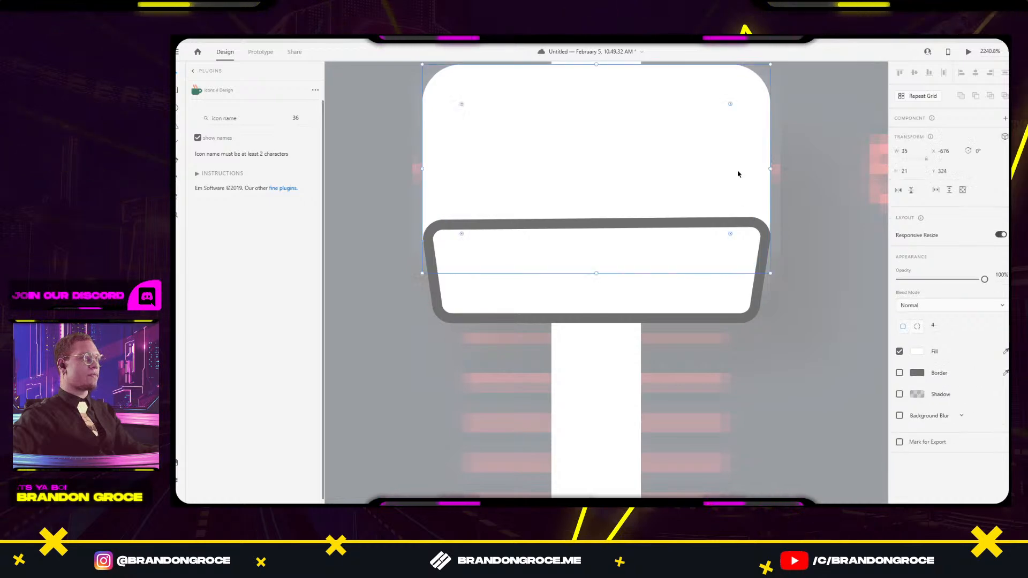
key(ctrl+shift+bracketright)
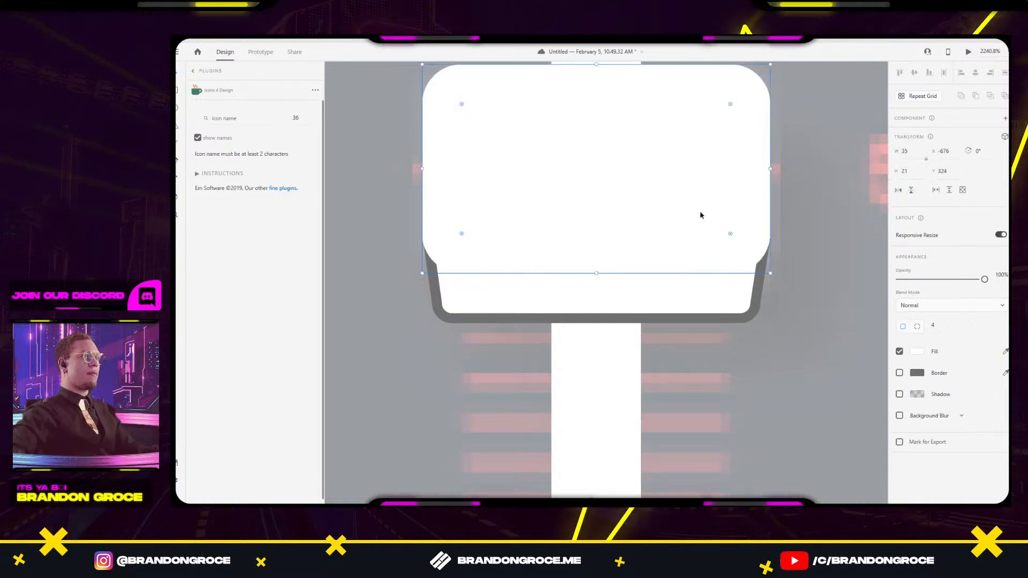
click(735, 299)
click(899, 352)
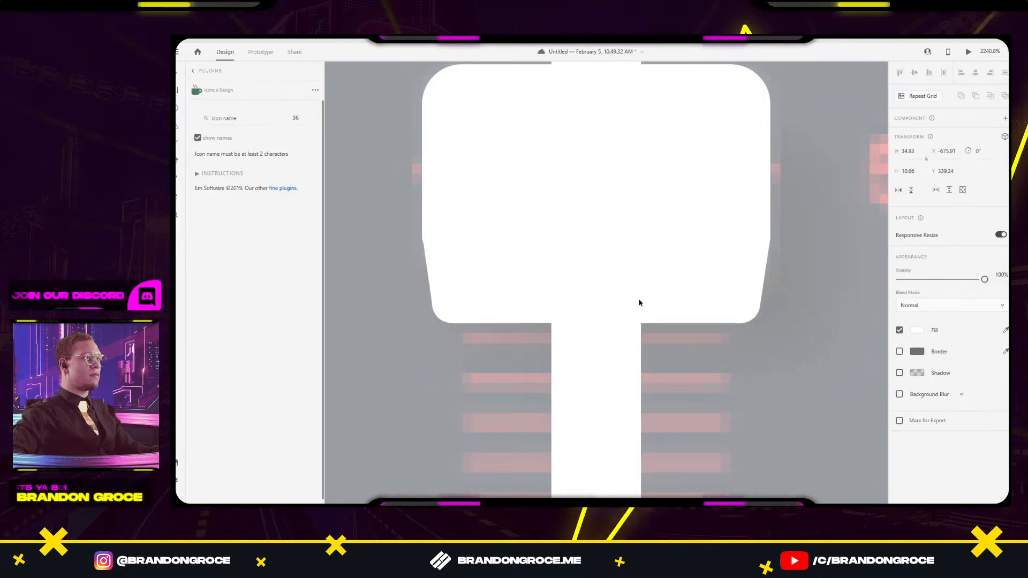
Fine-tune the tapered shape's right and left upper side points against the handle's vertical edges.
scroll(734, 282, up, 4)
double_click(779, 258)
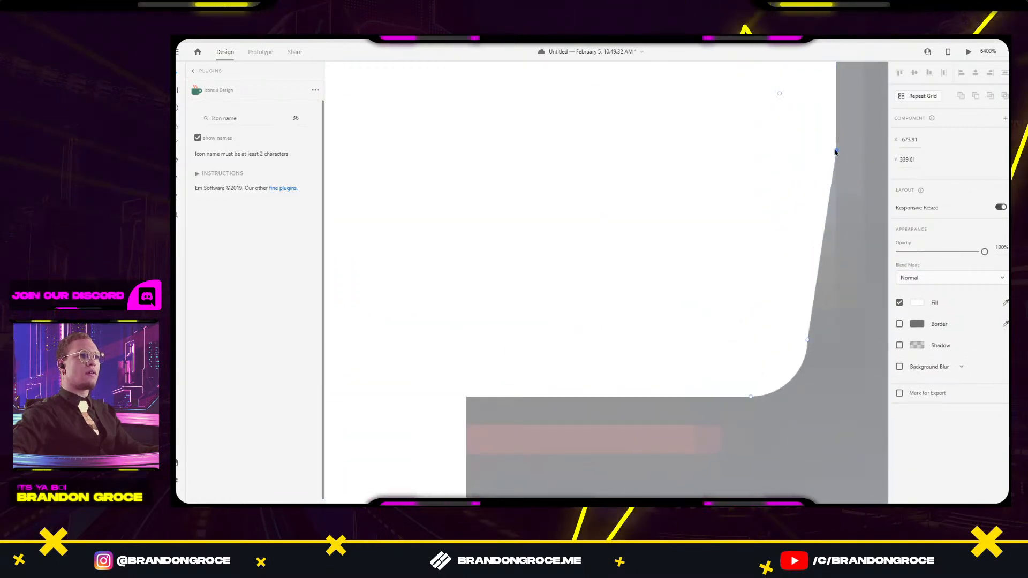
click(834, 151)
key(Escape)
scroll(730, 213, down, 4)
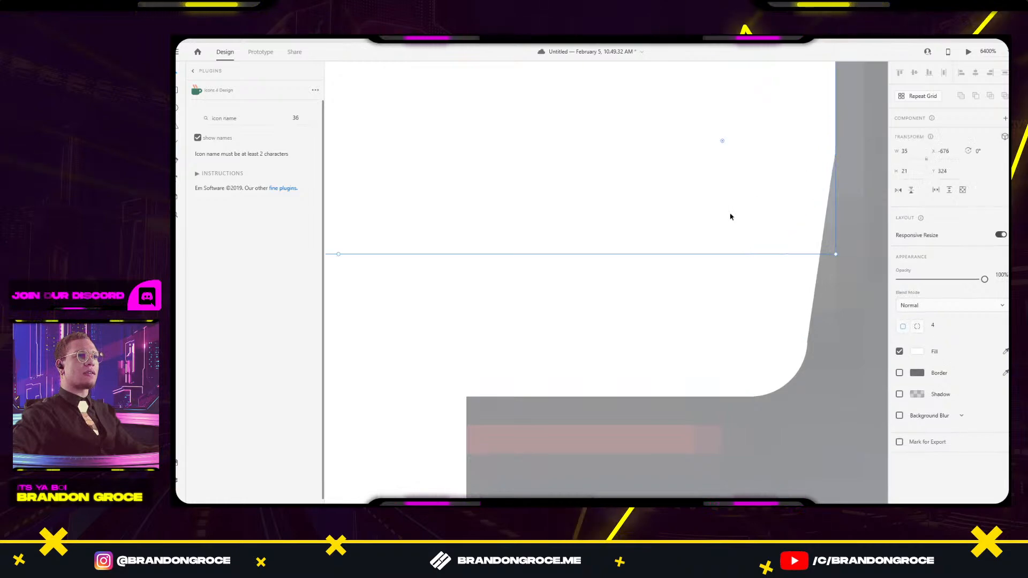
scroll(427, 203, up, 4)
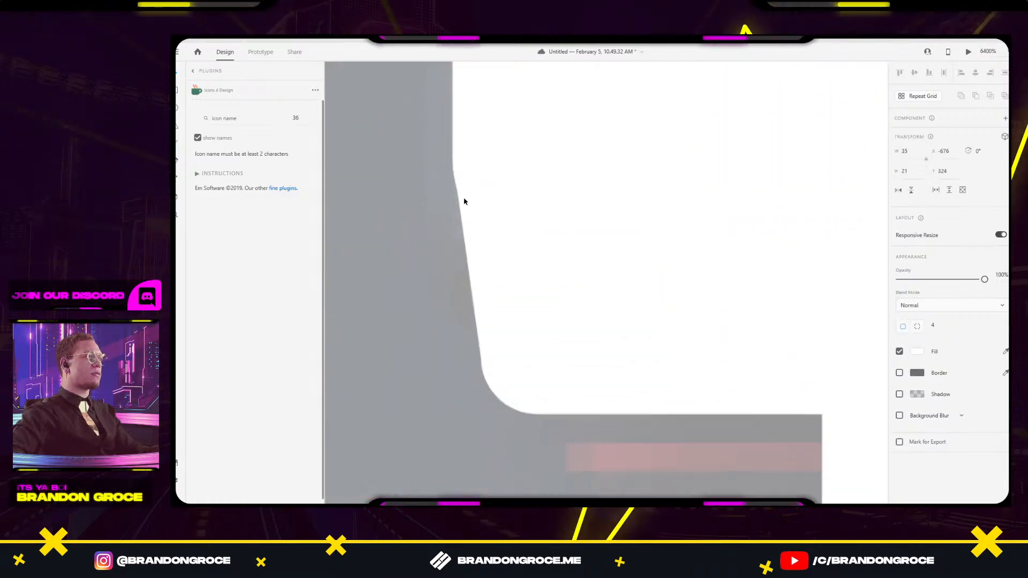
double_click(519, 333)
click(453, 169)
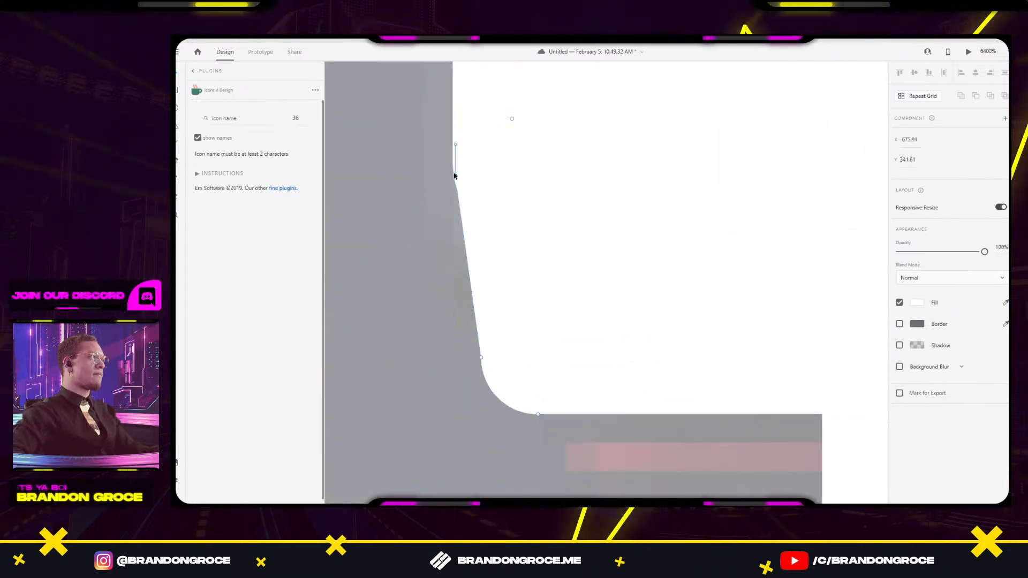
key(Escape)
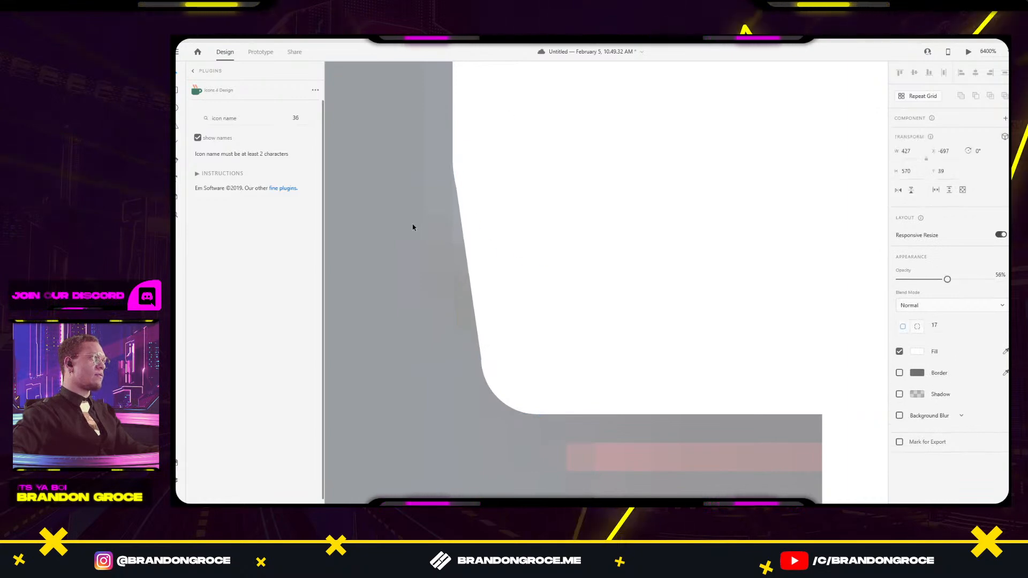
Move the tapered shape's right upper side point slightly outward and up so it sits flush with the handle's right edge.
scroll(413, 225, down, 6)
scroll(696, 221, up, 6)
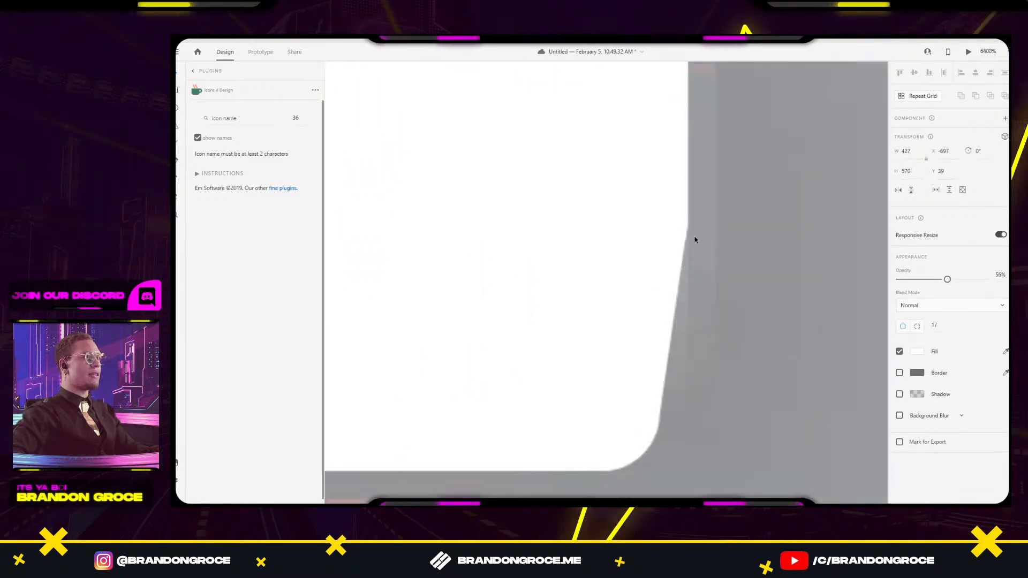
click(666, 294)
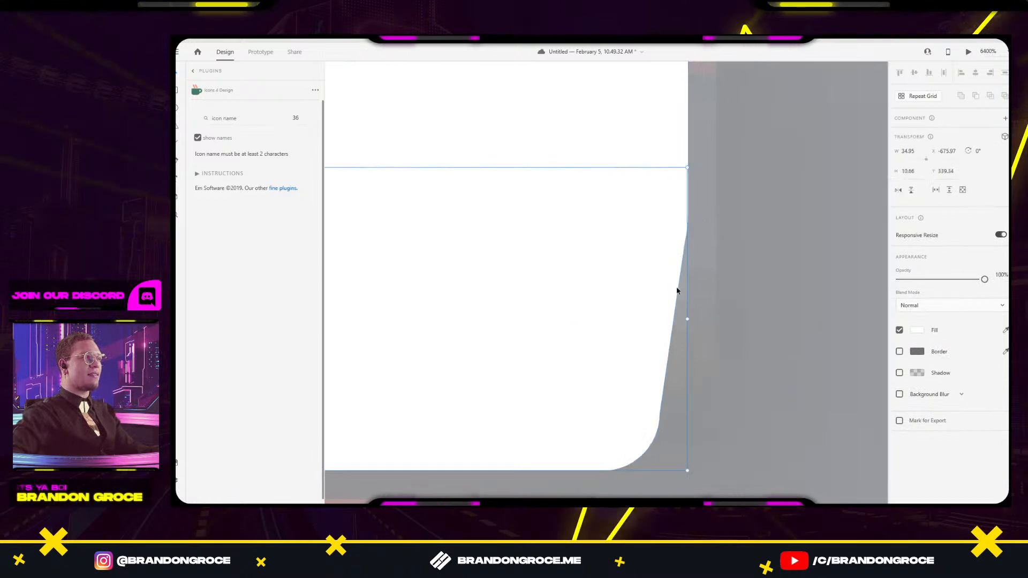
double_click(674, 292)
click(683, 227)
drag(684, 227, 688, 222)
click(746, 221)
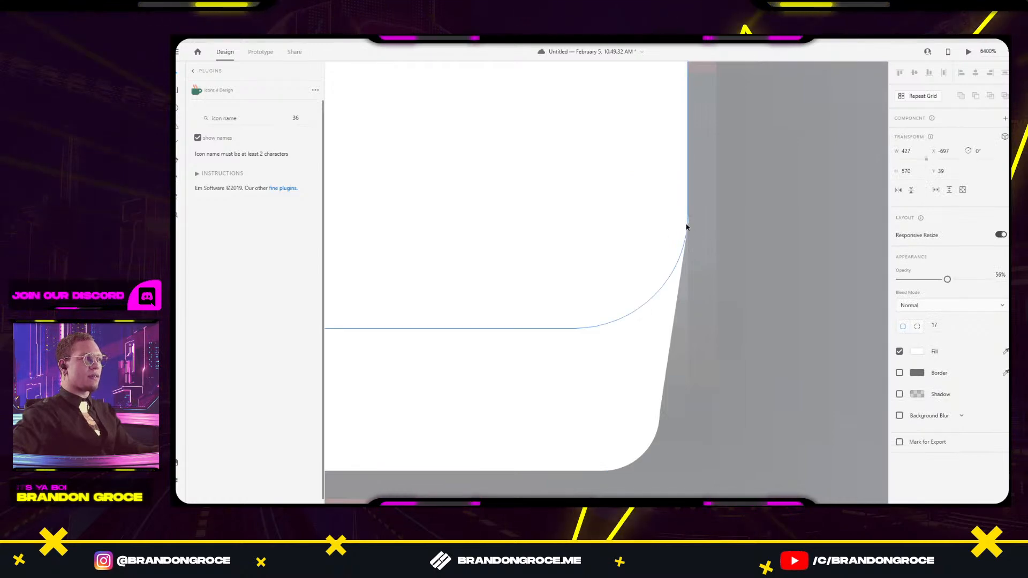
double_click(667, 314)
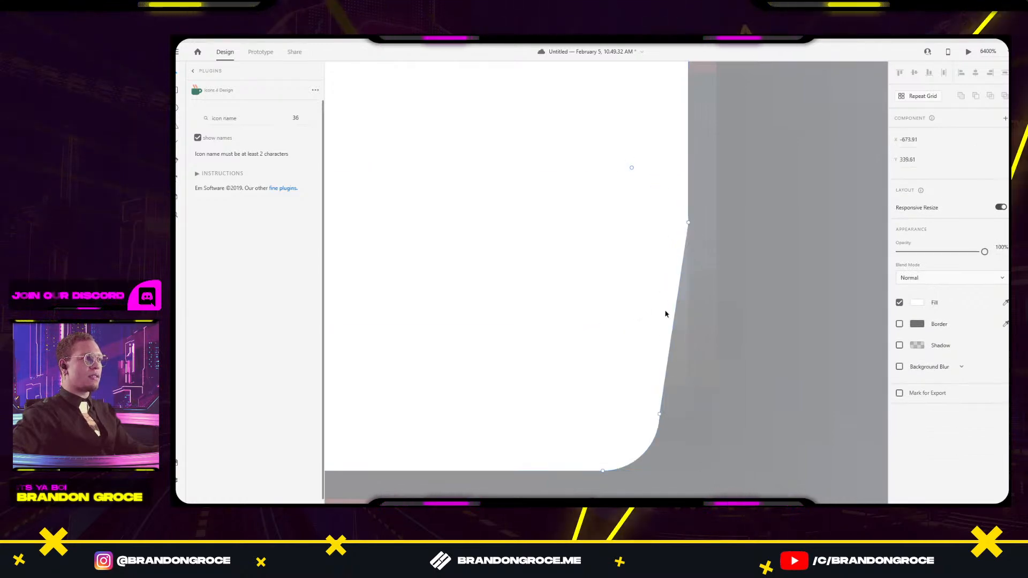
click(687, 222)
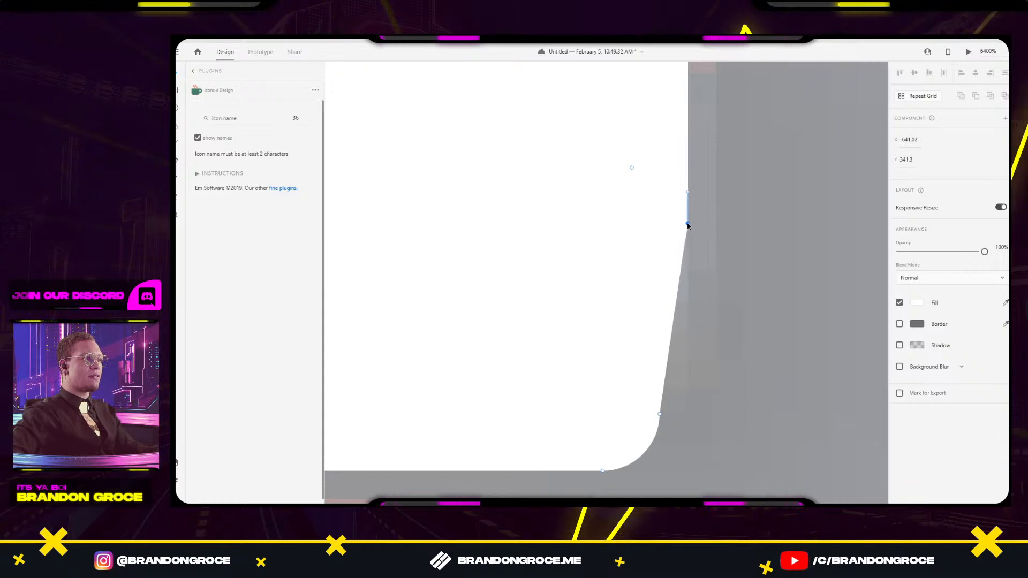
click(759, 234)
Group the handle's rounded rectangle and the tapered shape into one slider handle.
scroll(757, 240, down, 3)
scroll(758, 241, down, 4)
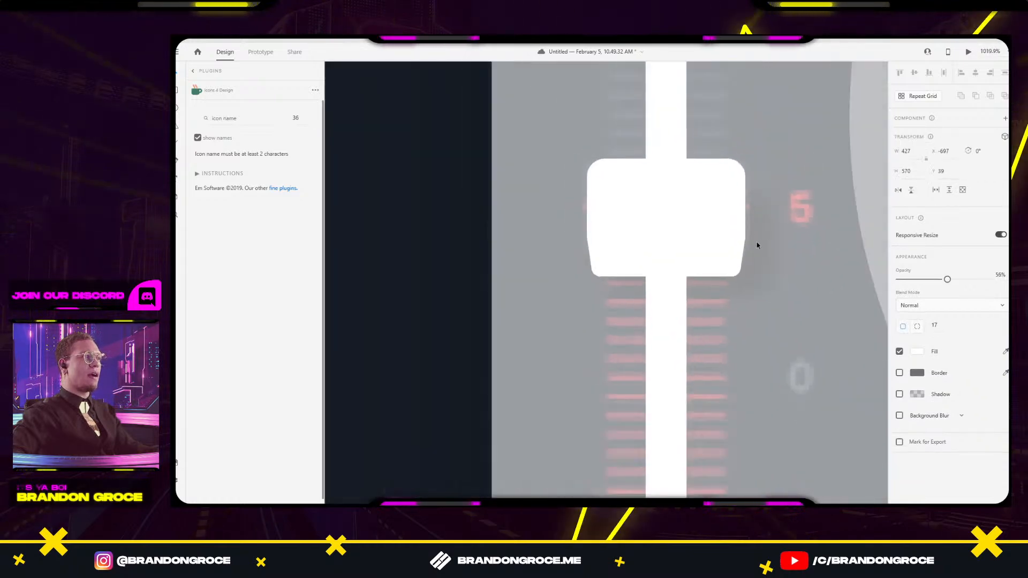
click(721, 259)
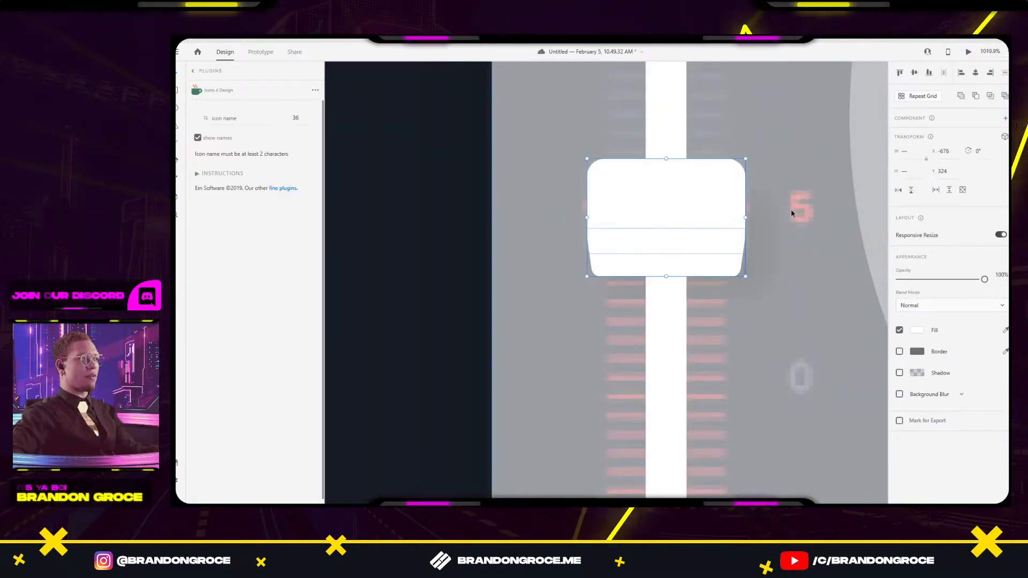
key(ctrl+g)
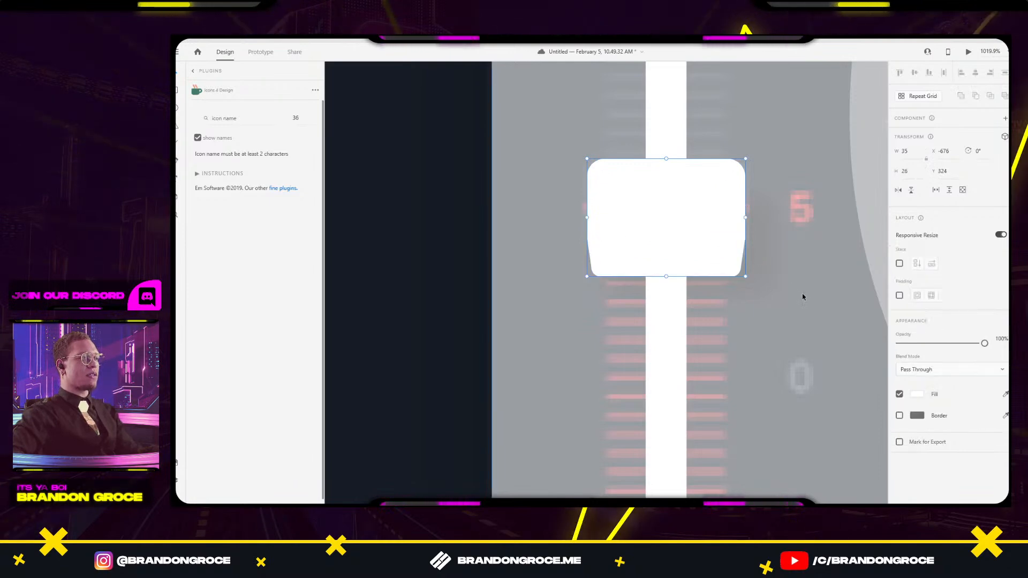
click(802, 294)
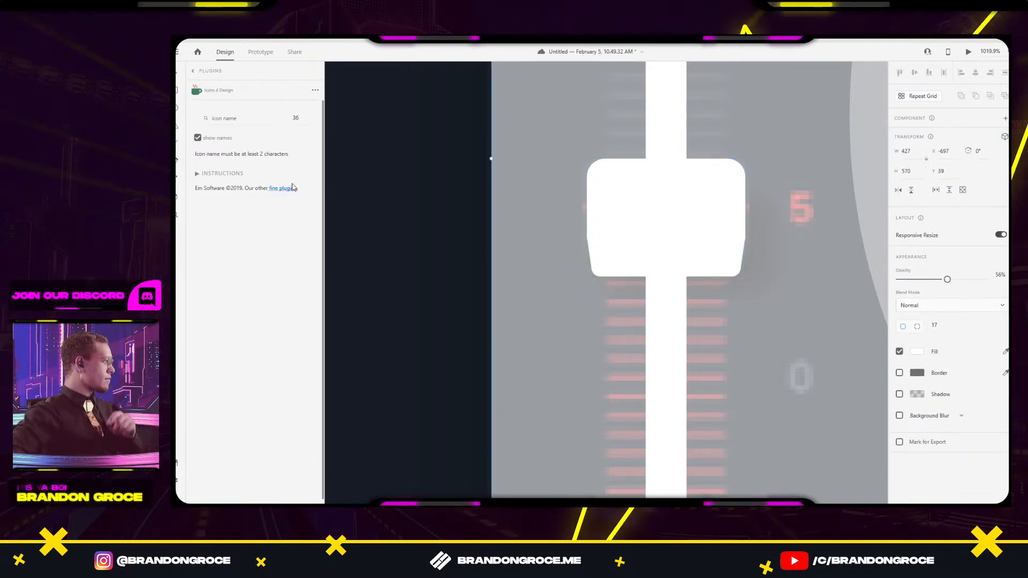
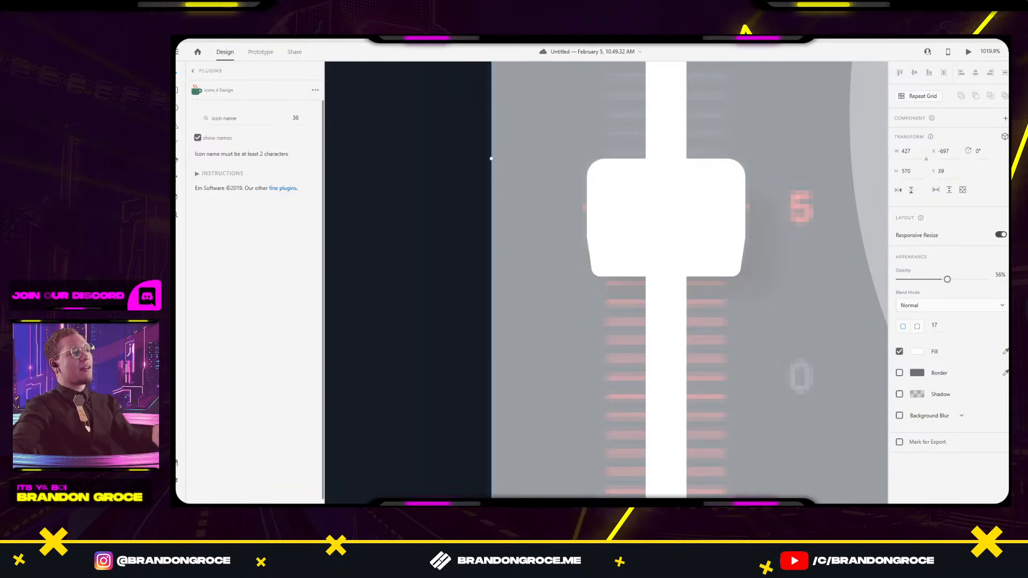
click(633, 252)
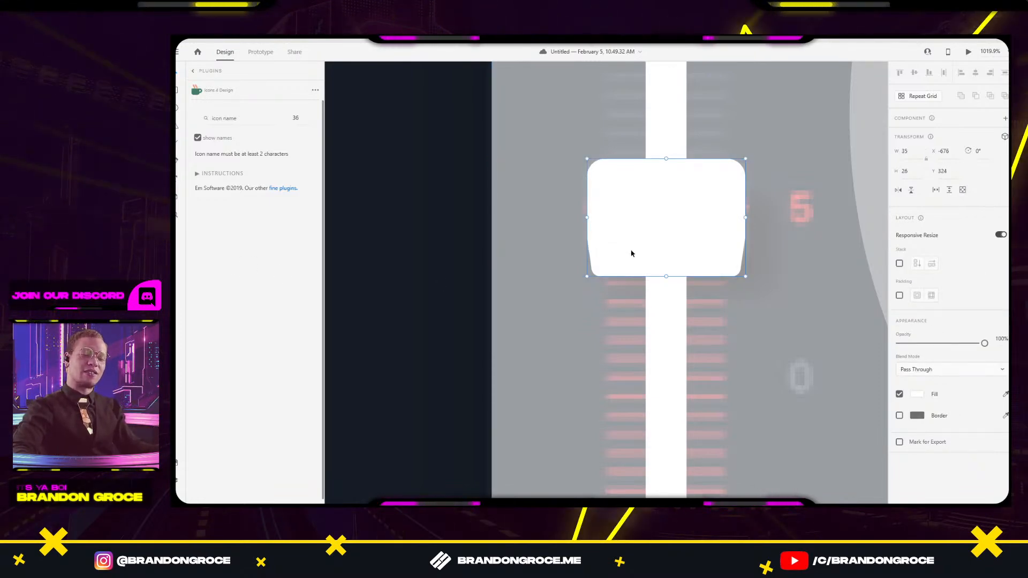
click(521, 328)
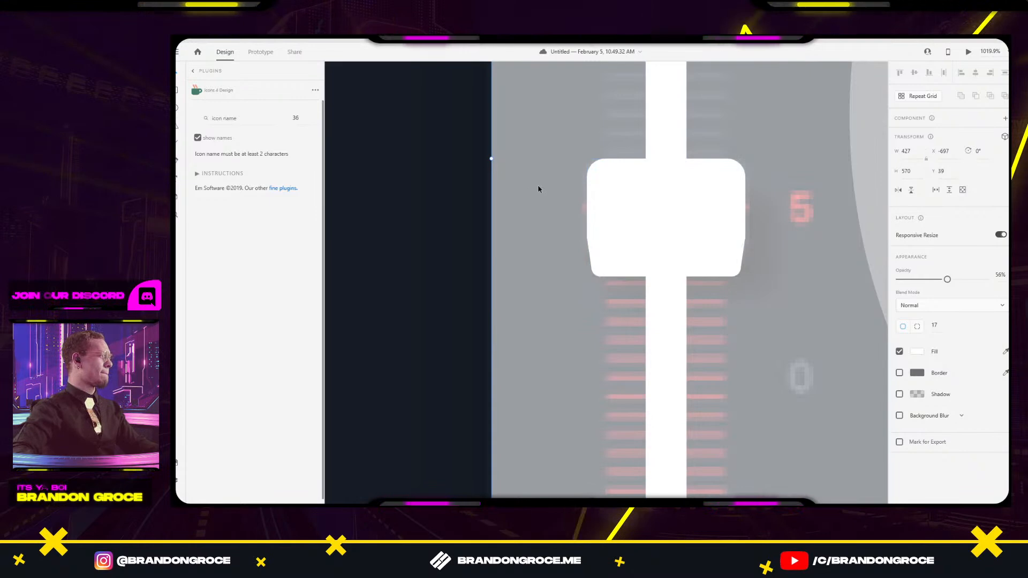
Add a two-line text reading "NOISE" and "REMOVE" over the reference title above the dial.
scroll(536, 187, down, 5)
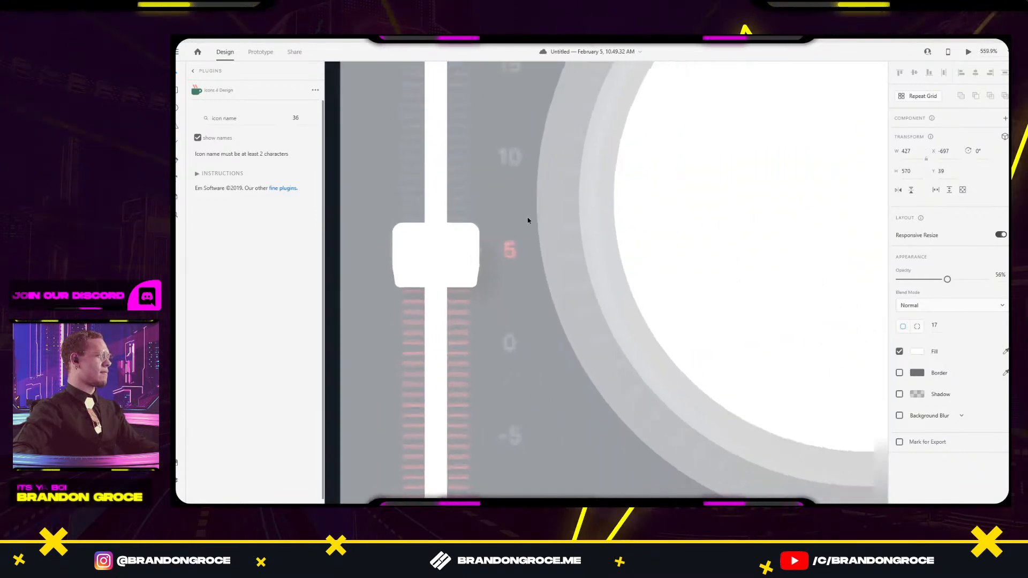
scroll(535, 236, down, 10)
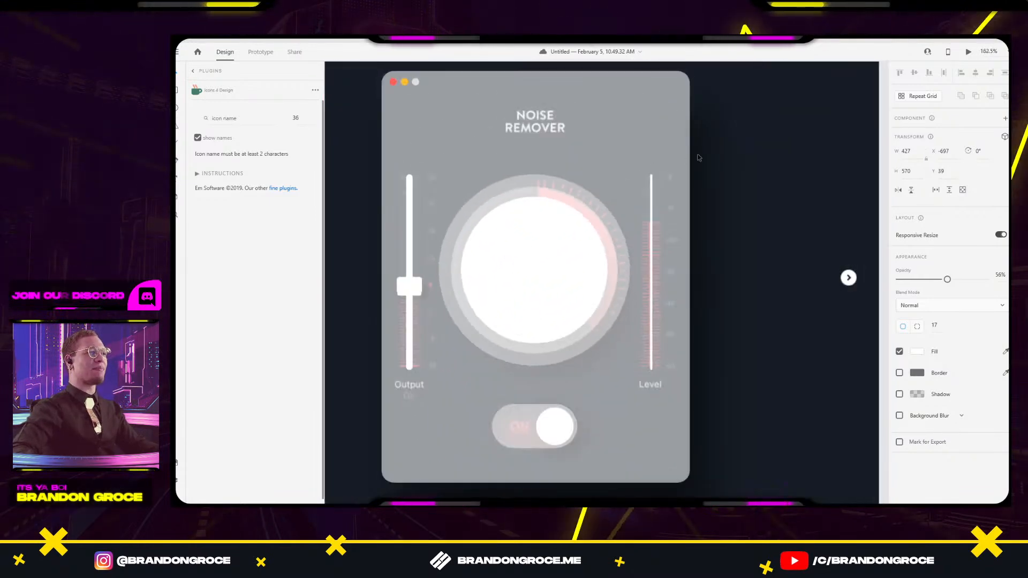
click(652, 150)
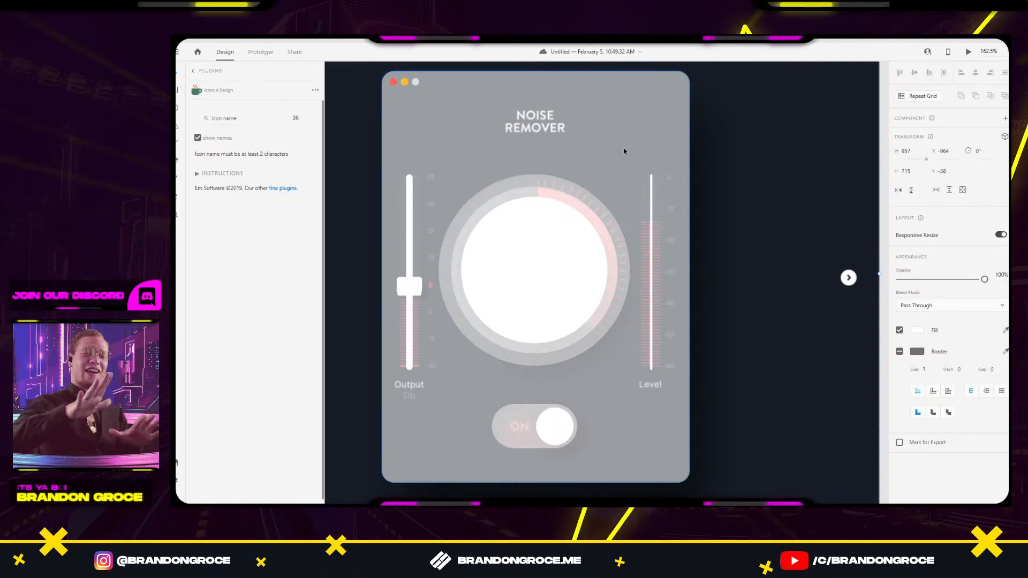
scroll(623, 151, up, 5)
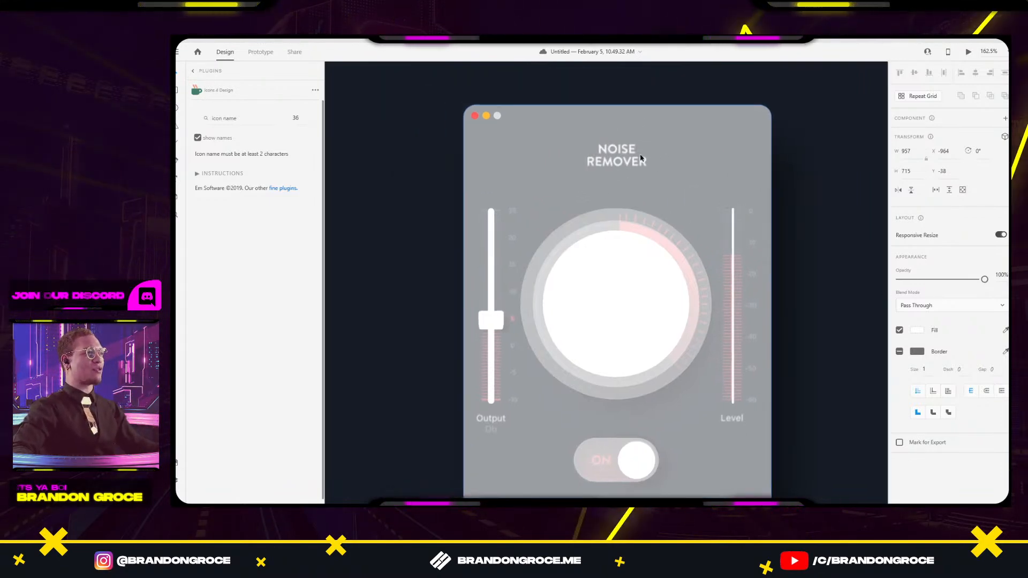
scroll(642, 159, up, 2)
key(t)
click(560, 172)
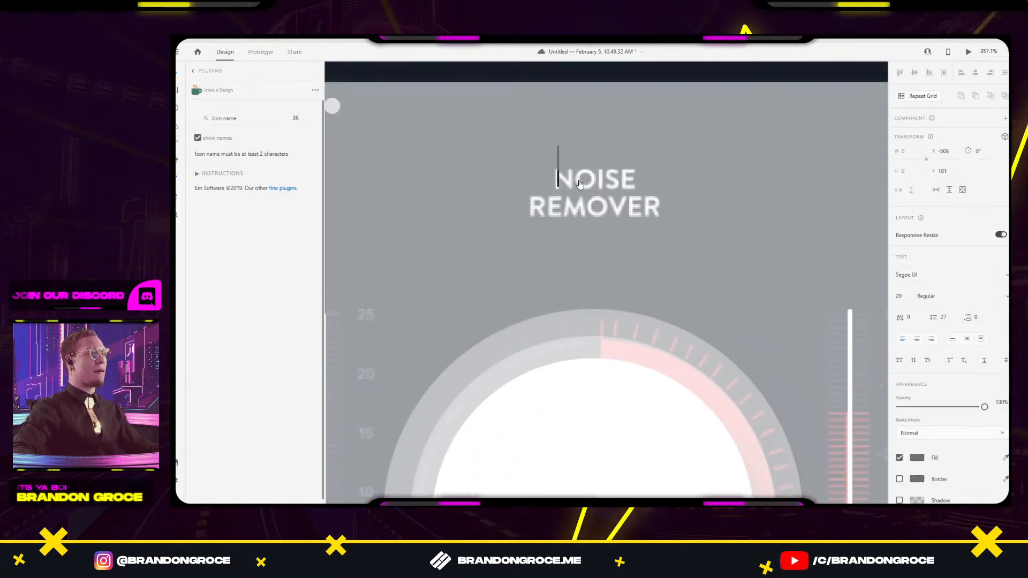
text(NOISE)
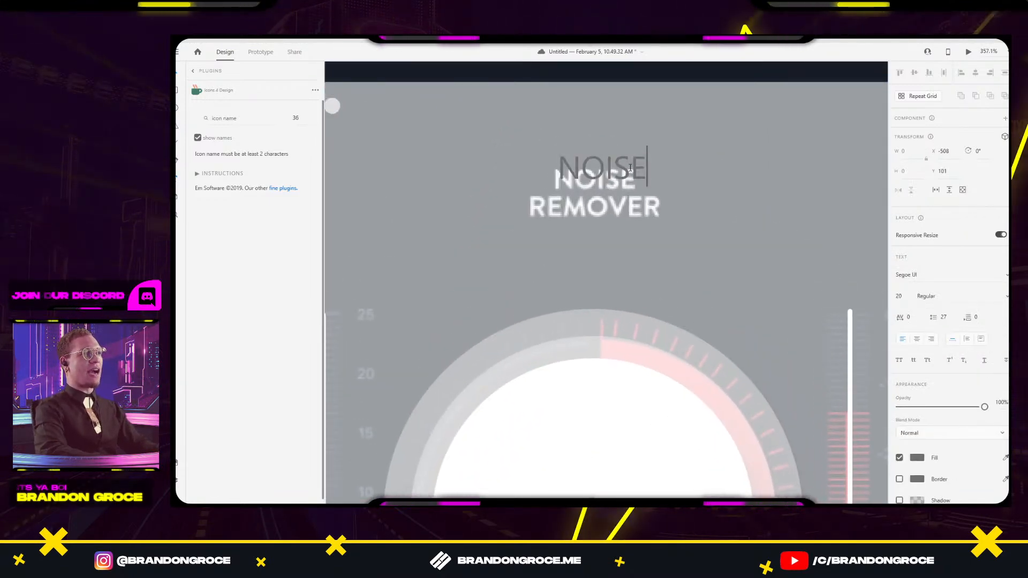
key(Return)
text(RE)
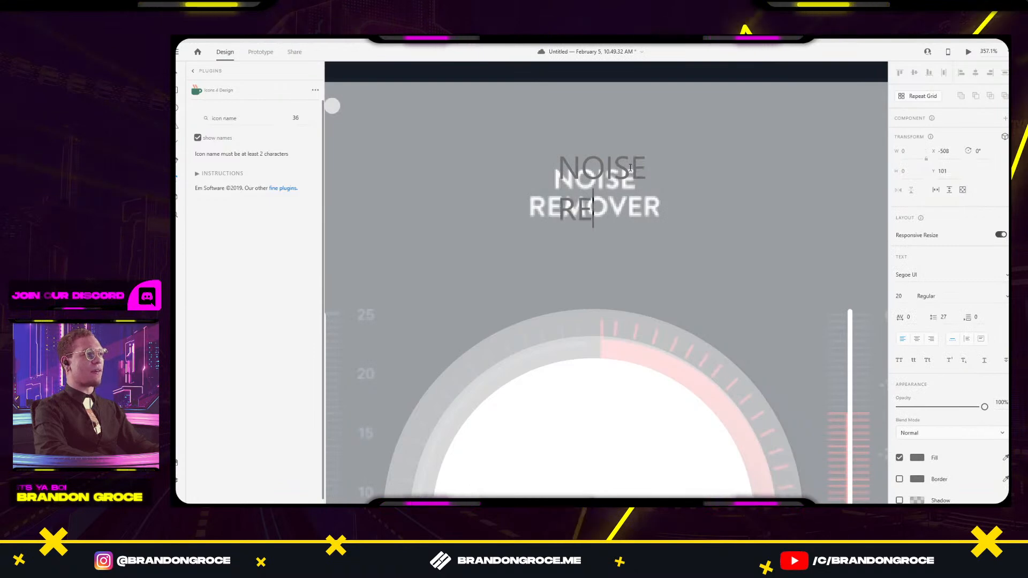
text(MOVE)
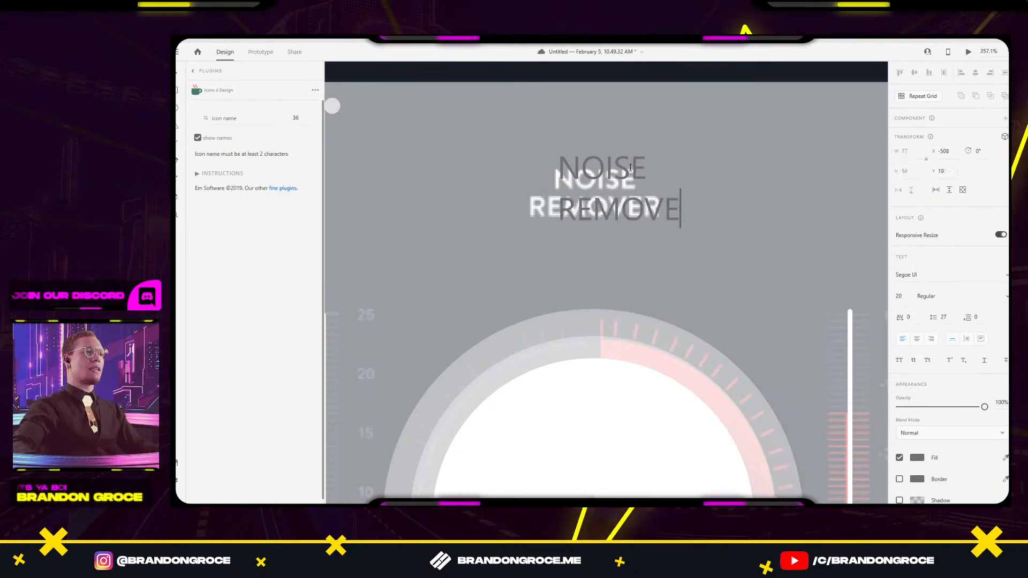
Center-align the title's two lines and align the text horizontally with the dial's center.
key(ctrl+a)
key(Escape)
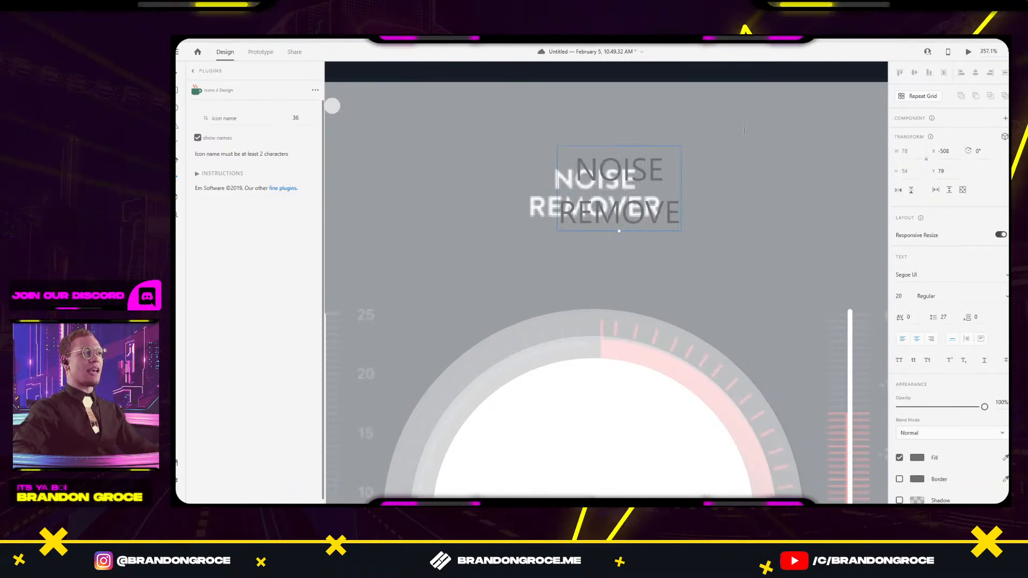
drag(633, 174, 611, 174)
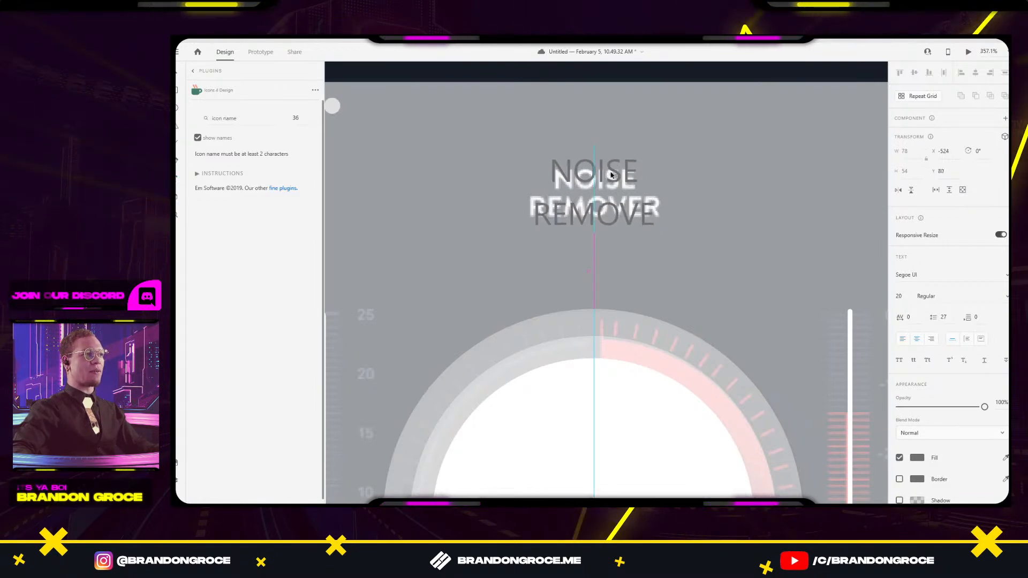
Set the title's line spacing to 20 and make the text bold.
click(944, 315)
key(Down)
key(Down)
key(Down)
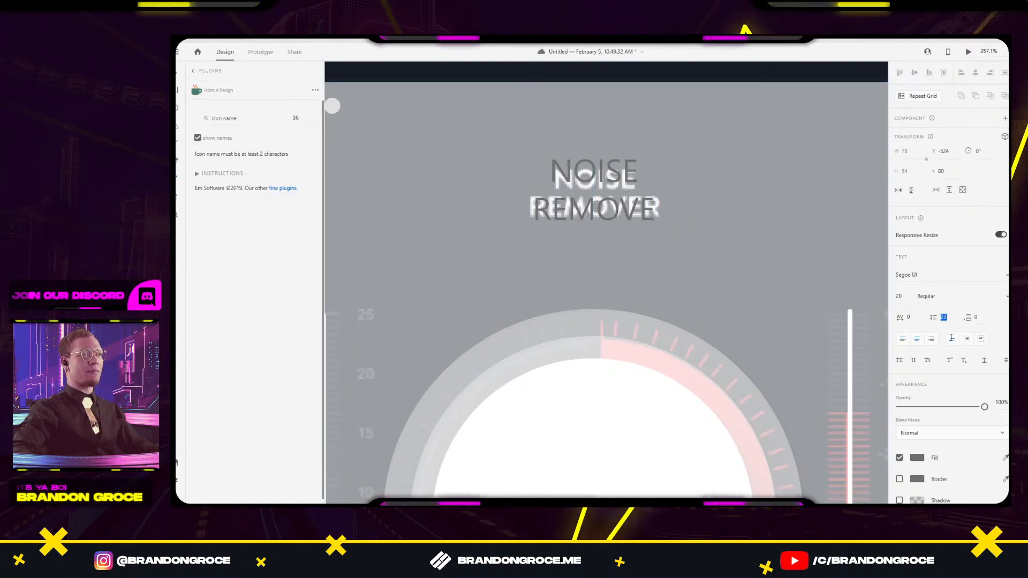
key(ctrl+b)
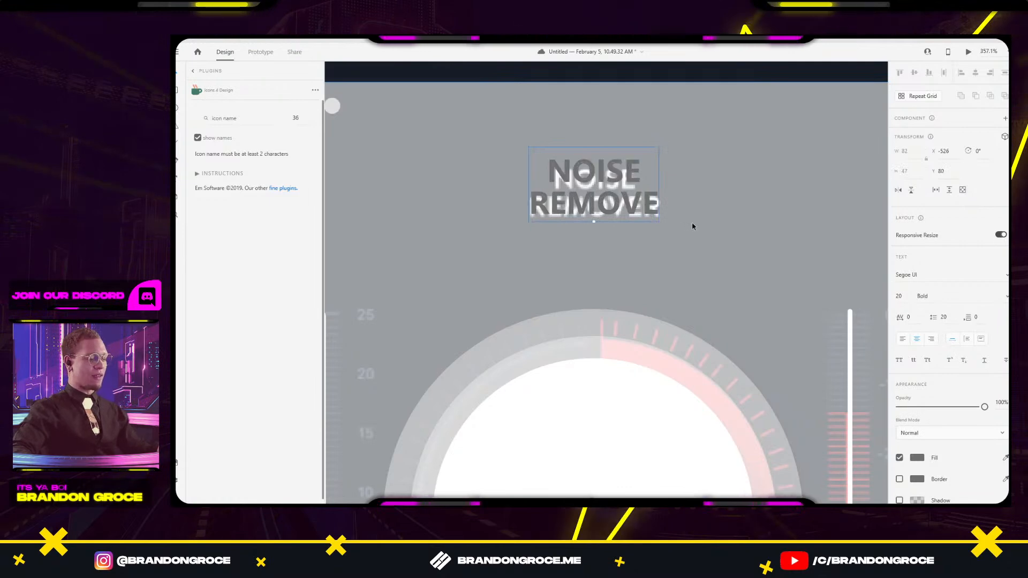
Change the title's fill to white and move it slightly down onto the reference title.
click(919, 459)
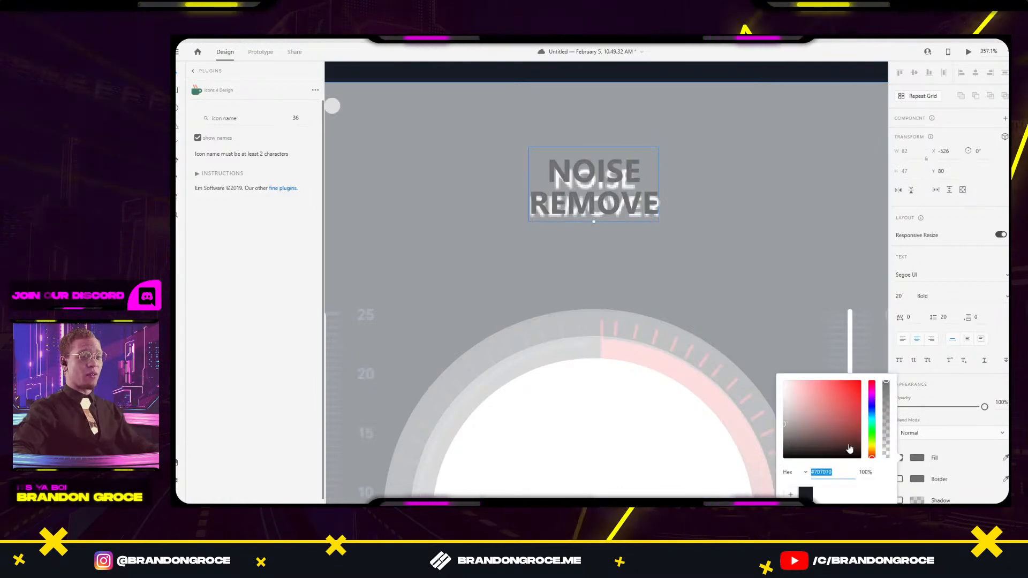
drag(849, 447, 777, 361)
click(791, 218)
drag(643, 176, 644, 182)
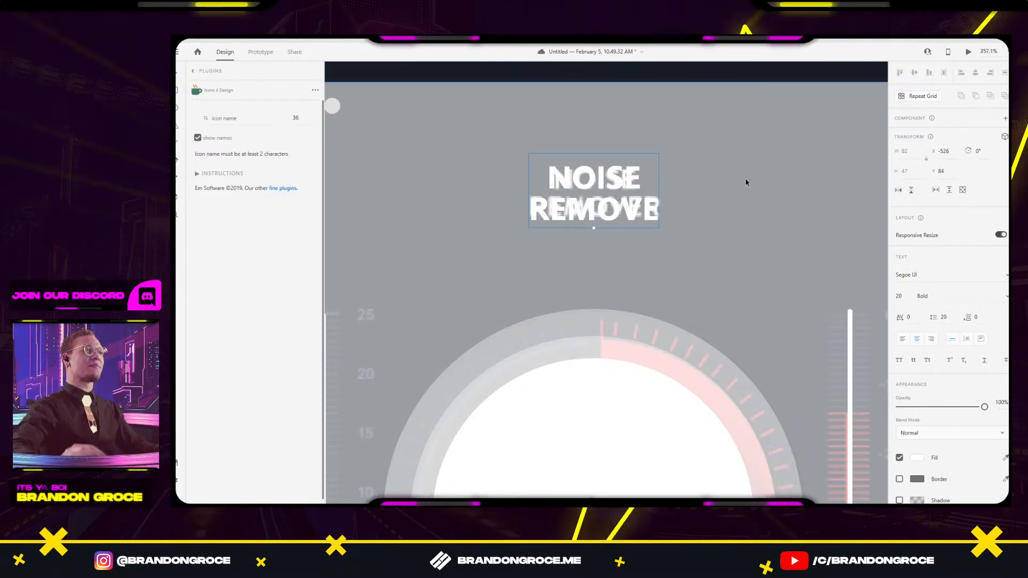
Correct the title's second line to read "REMOVER".
double_click(621, 197)
click(621, 211)
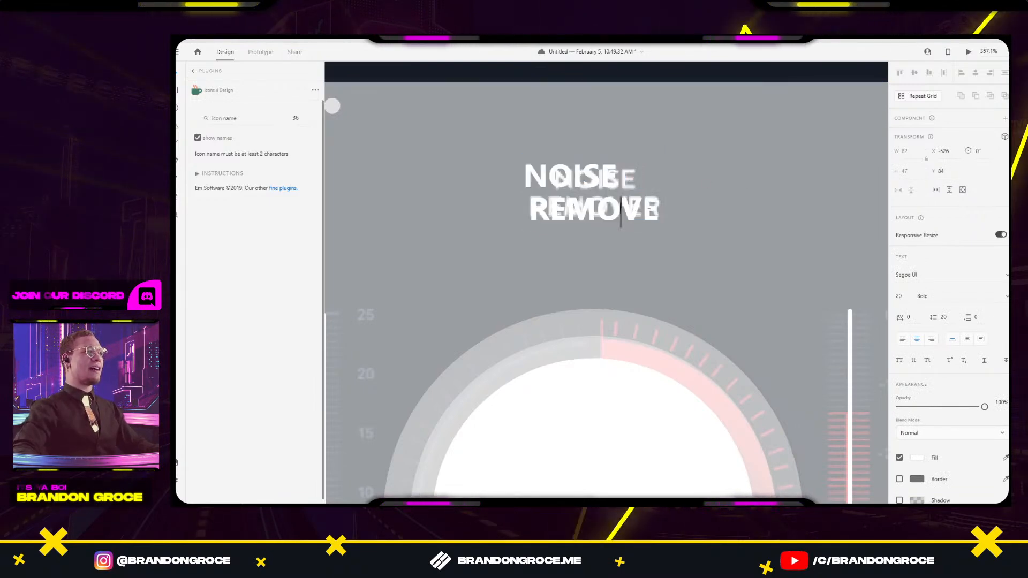
text(R)
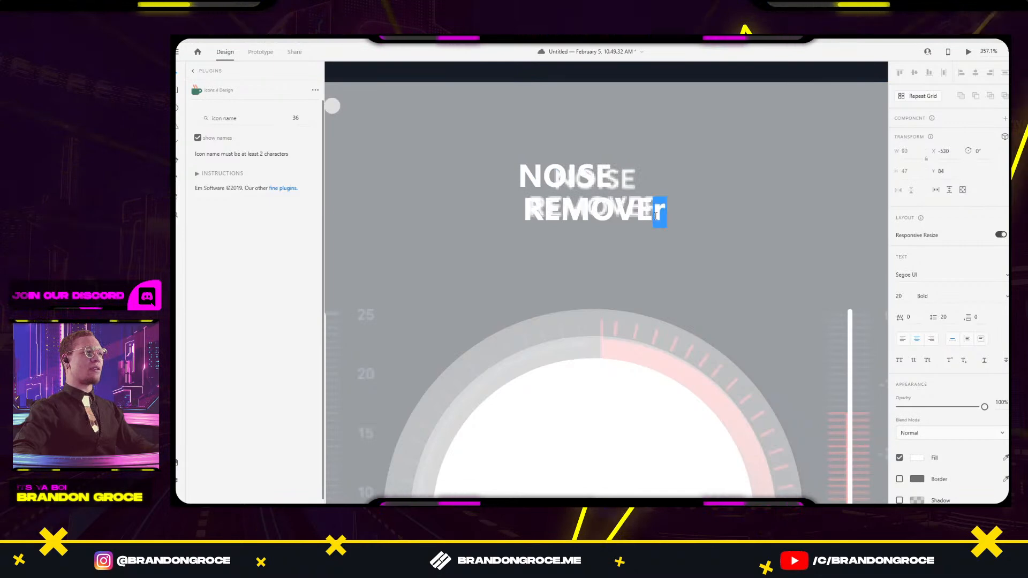
click(783, 130)
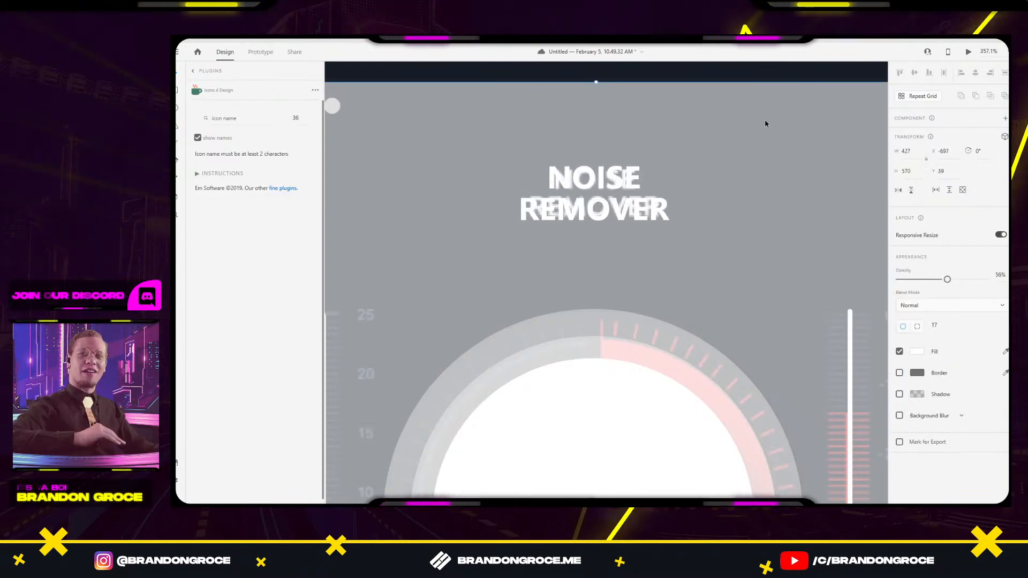
Add a text reading "ON" over the reference label inside the toggle switch.
scroll(770, 212, down, 4)
drag(748, 207, 688, 185)
click(829, 163)
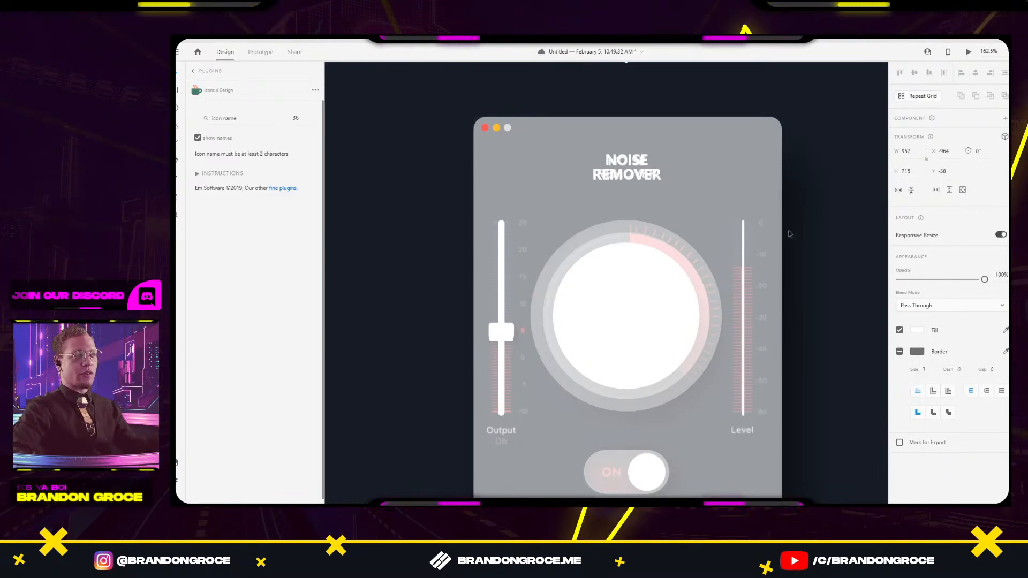
scroll(559, 375, down, 3)
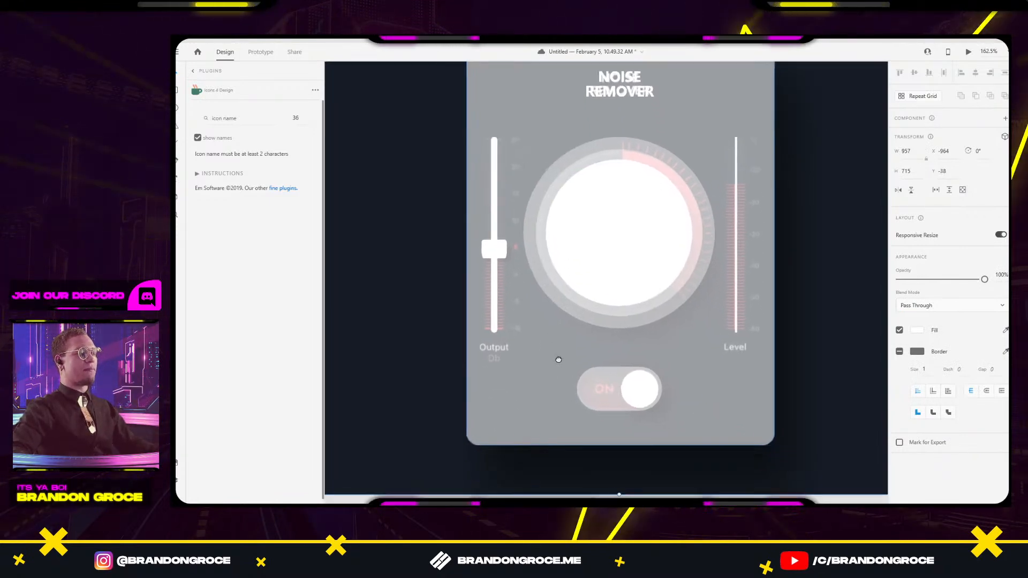
scroll(557, 328, up, 5)
scroll(627, 280, down, 3)
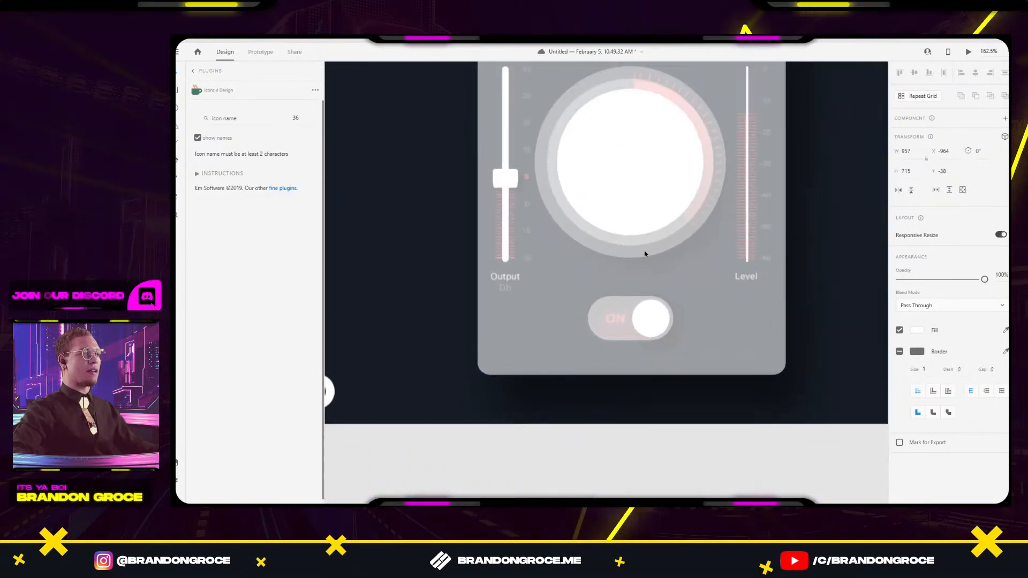
scroll(647, 220, up, 3)
scroll(625, 319, up, 1)
key(t)
click(593, 320)
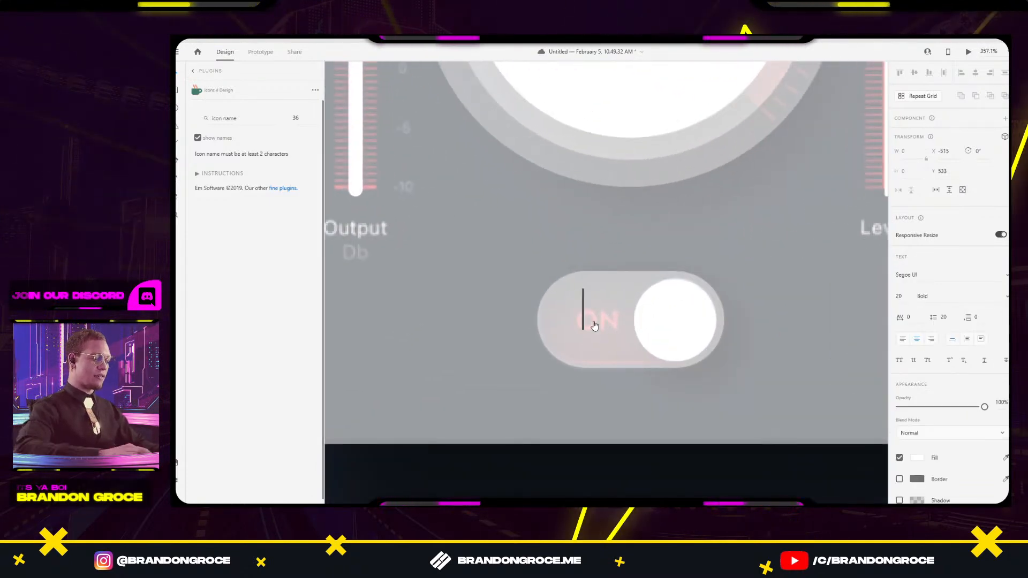
text(ON)
Set the toggle label's font to Montserrat and move it over the reference "ON".
double_click(595, 321)
click(929, 277)
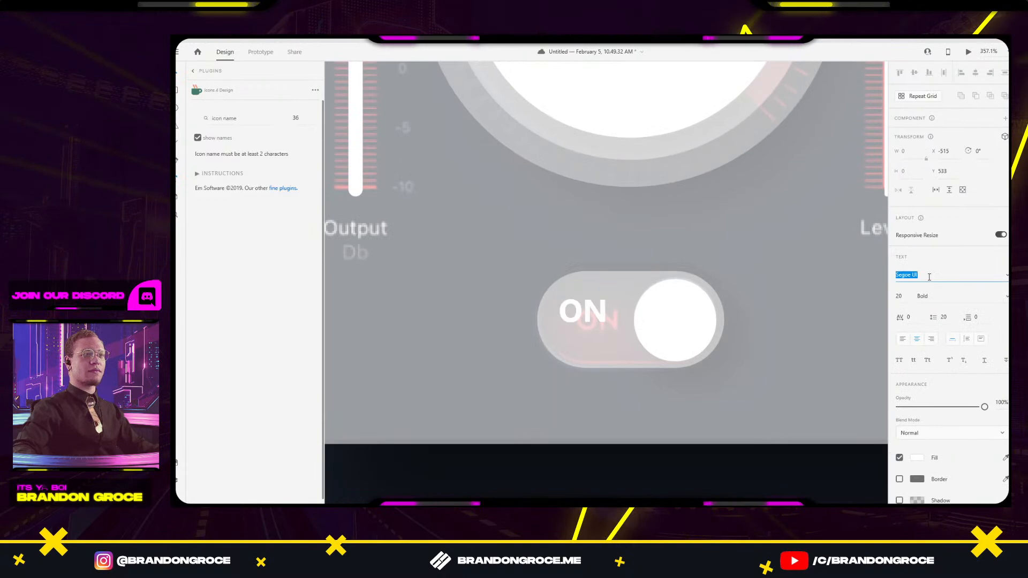
text(Montserrat)
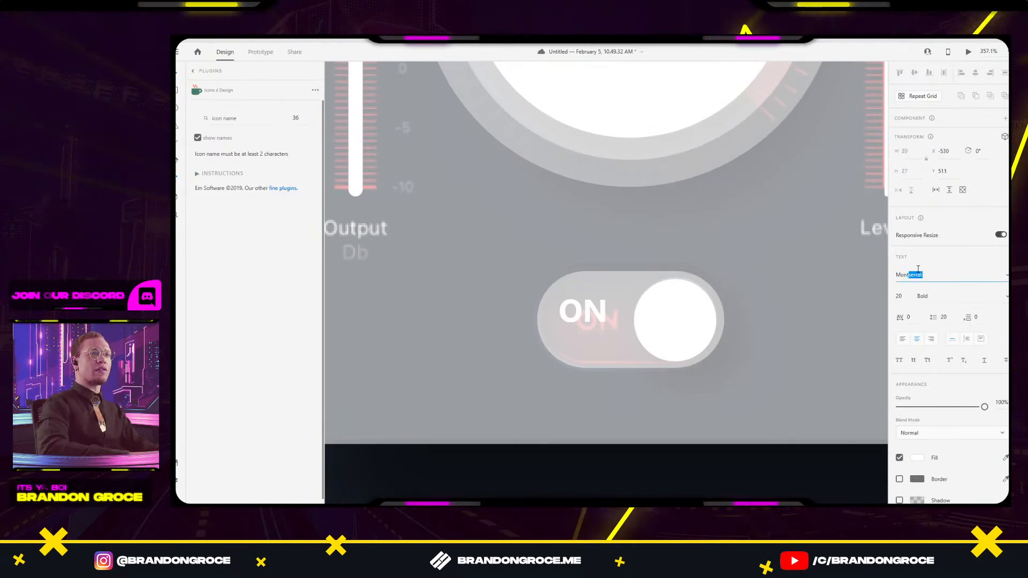
key(Return)
key(Escape)
drag(585, 312, 602, 320)
scroll(606, 336, left, 2)
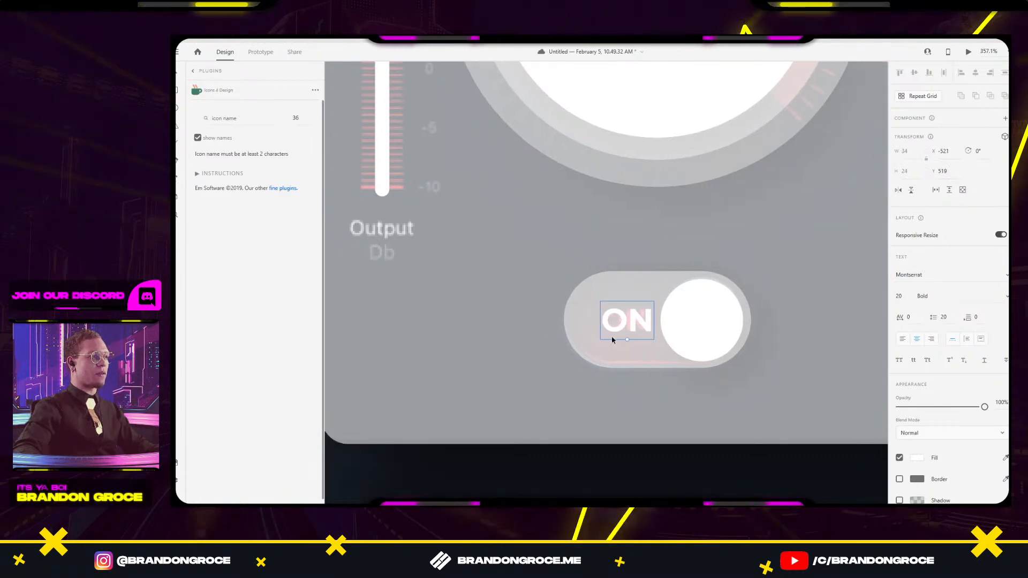
scroll(629, 339, up, 3)
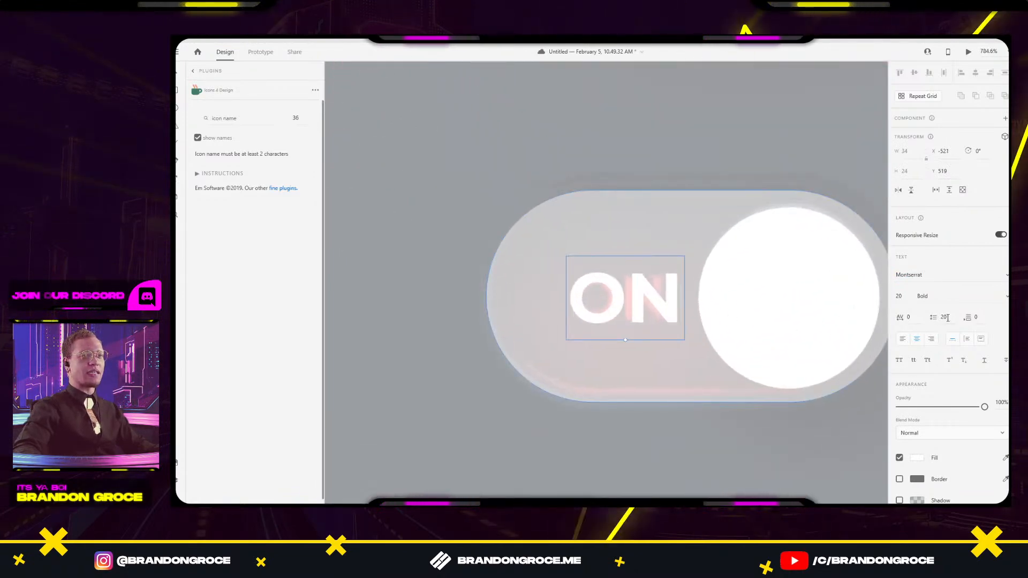
key(Return)
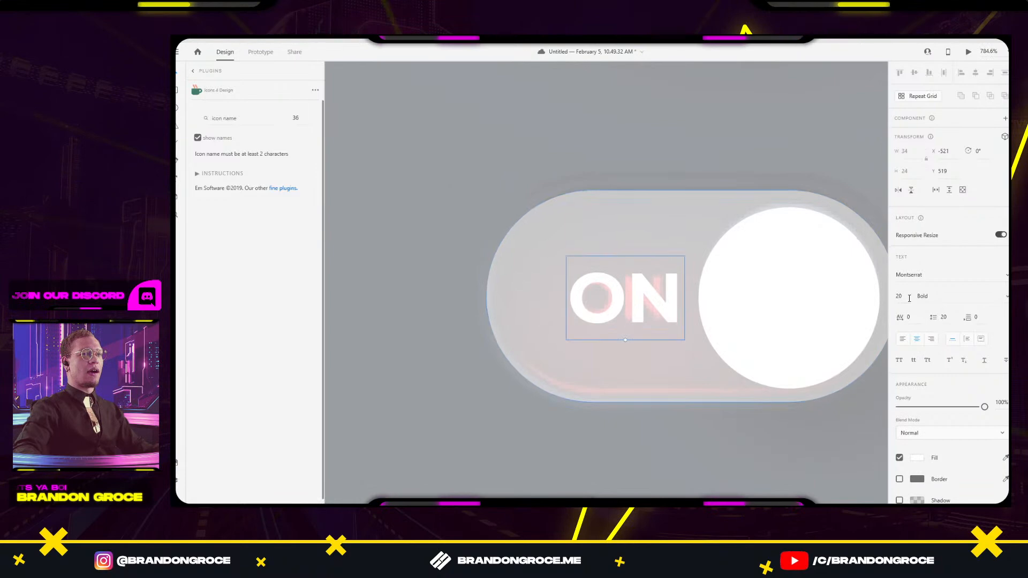
click(910, 297)
text(15)
key(Return)
key(ctrl+z)
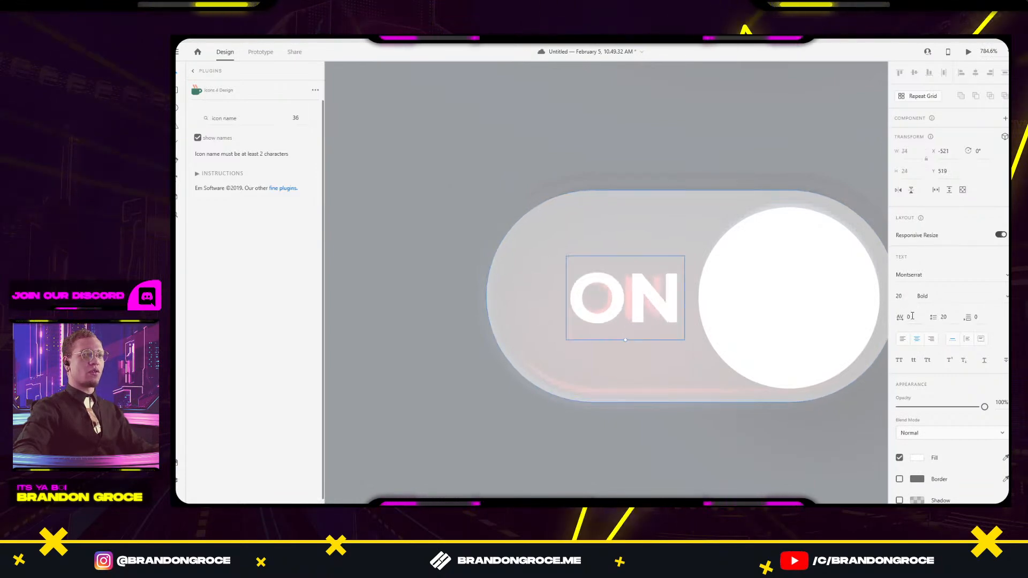
Set the "ON" label's character spacing to -68 and nudge it into line with the reference label.
text(-21)
key(Return)
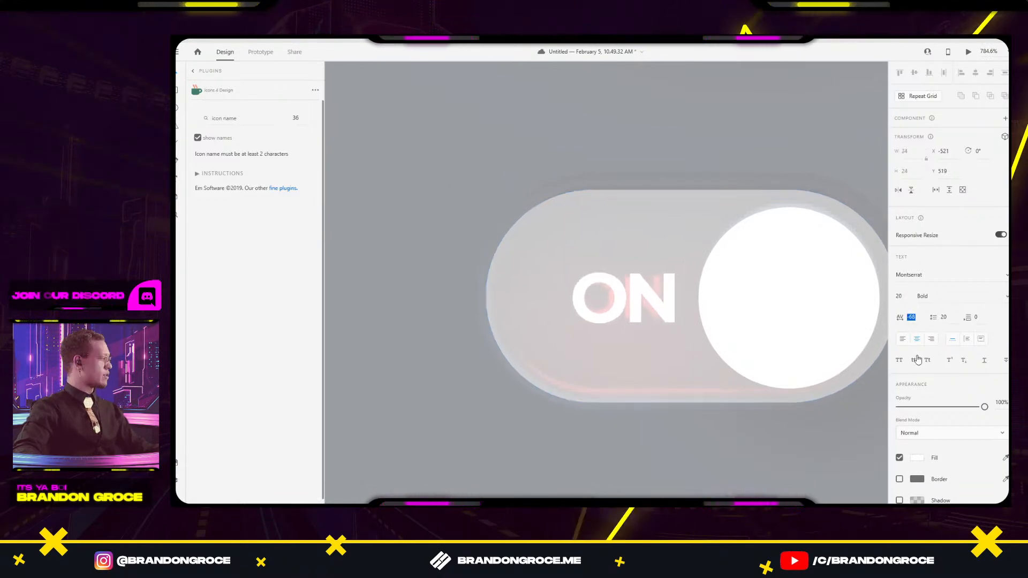
click(546, 225)
drag(615, 289, 617, 286)
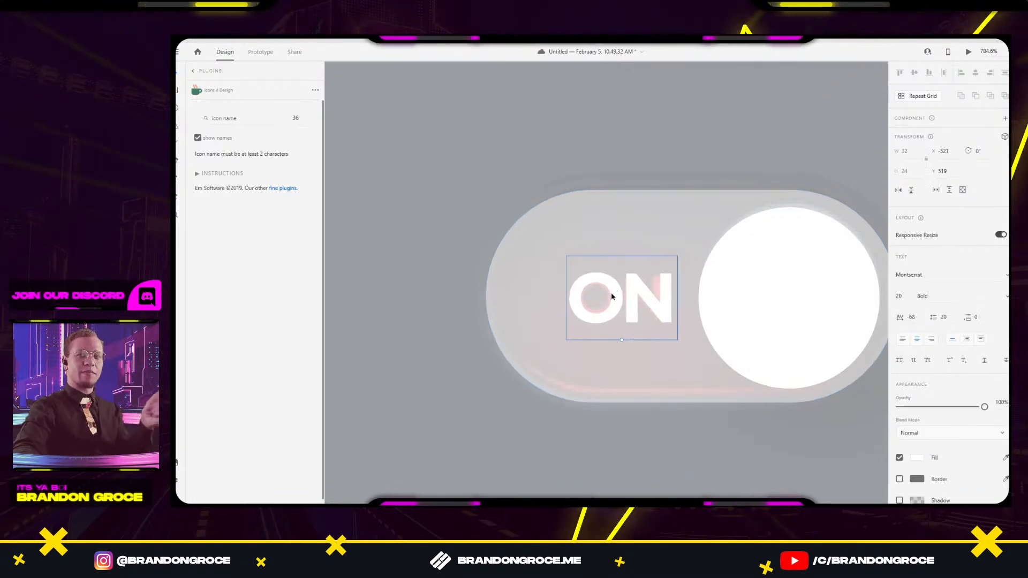
Change the "NOISE REMOVER" title's font to Montserrat.
scroll(653, 219, down, 10)
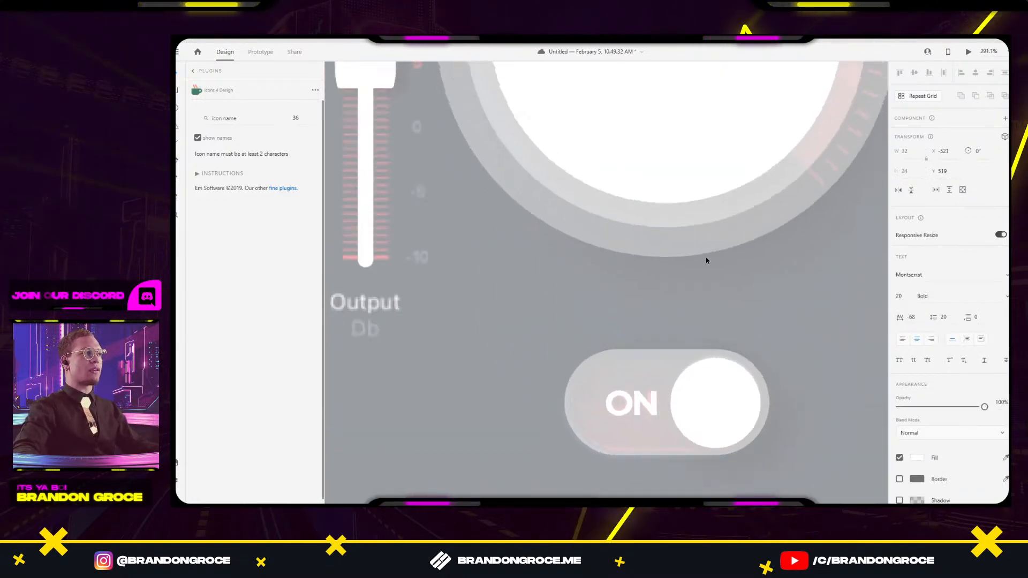
scroll(658, 282, up, 5)
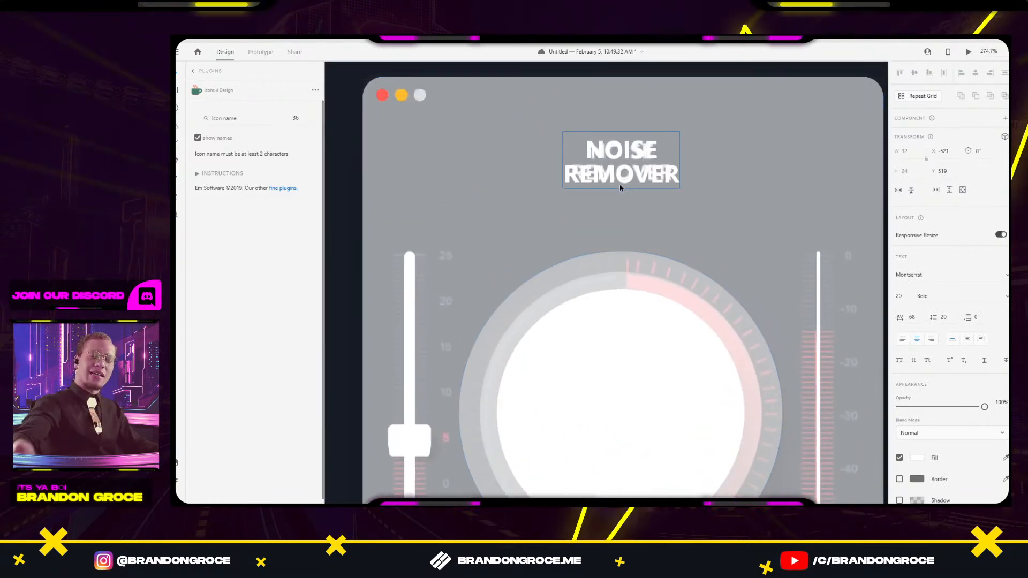
key(alt)
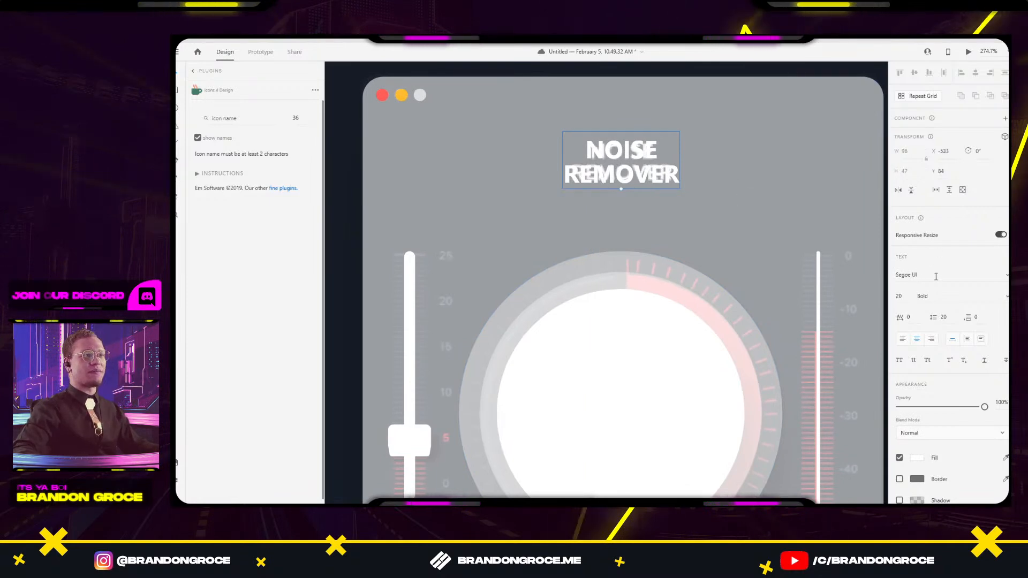
text(Montserrat)
key(Return)
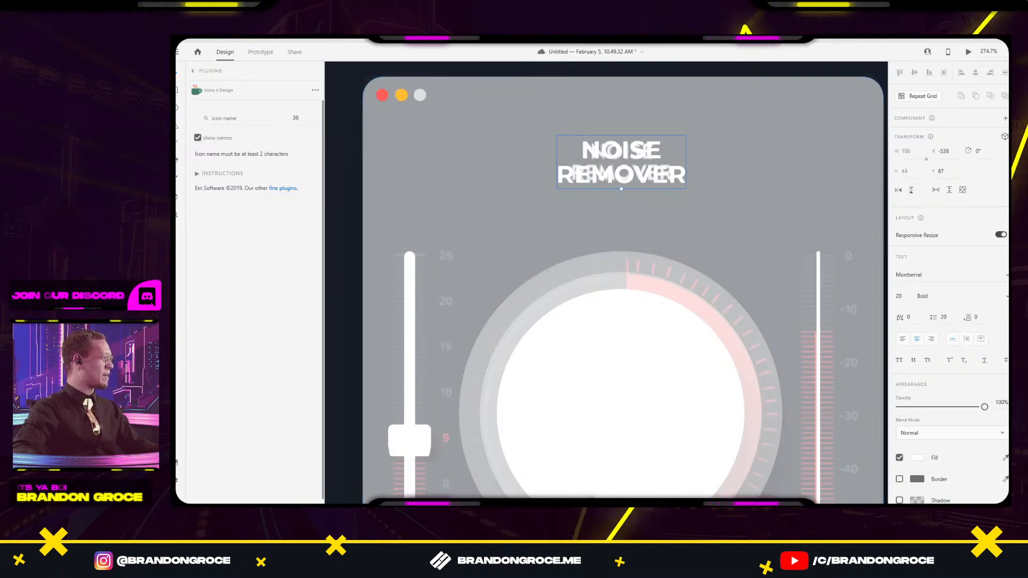
Scale the title down to font size 17 so it matches the reference title.
scroll(624, 155, up, 3)
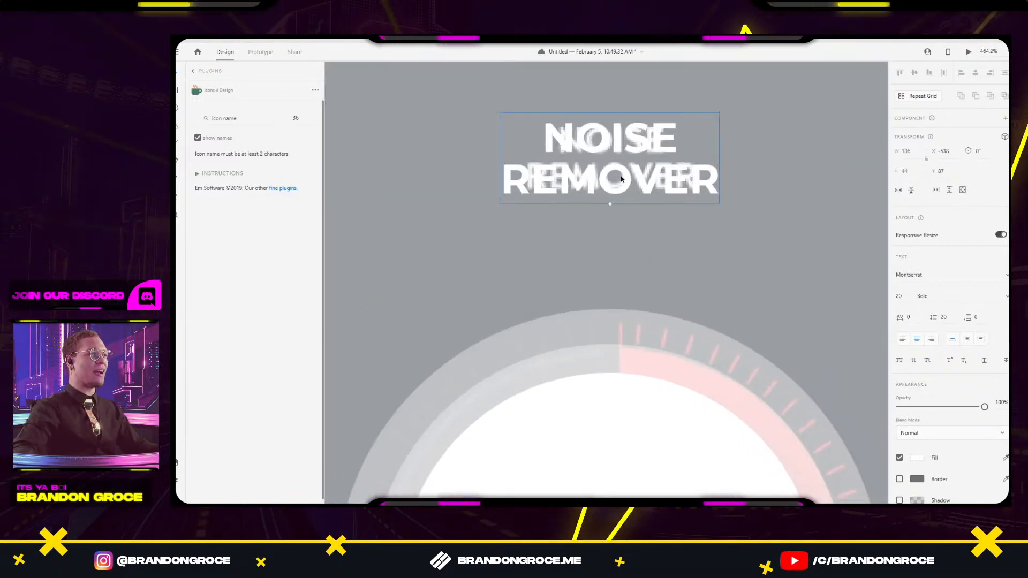
drag(610, 205, 666, 311)
scroll(619, 177, down, 5)
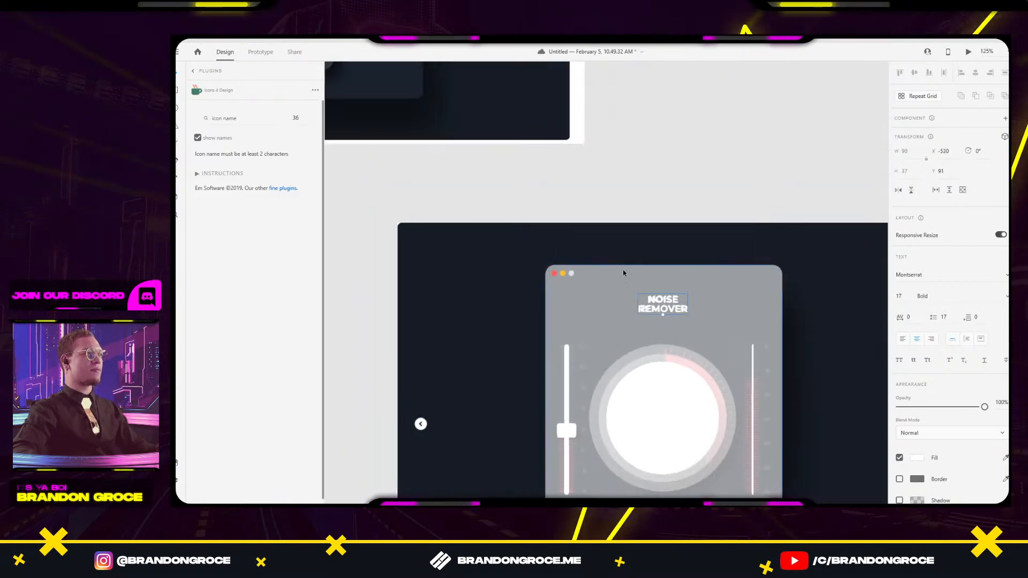
Switch to the Tuner UI Concept page in the browser, then return to Adobe XD and compare the reference with the traced design.
key(alt+Tab)
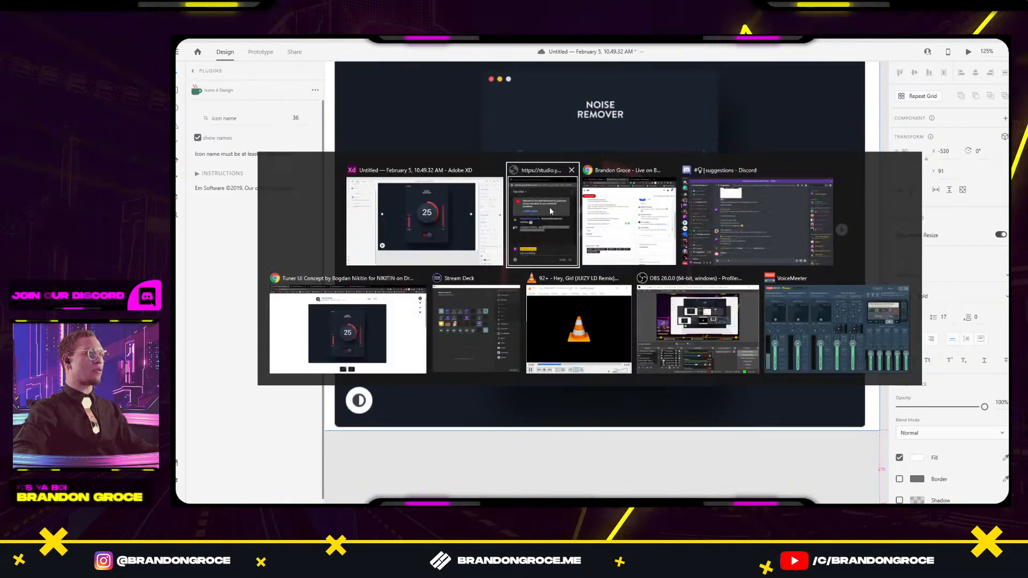
click(382, 322)
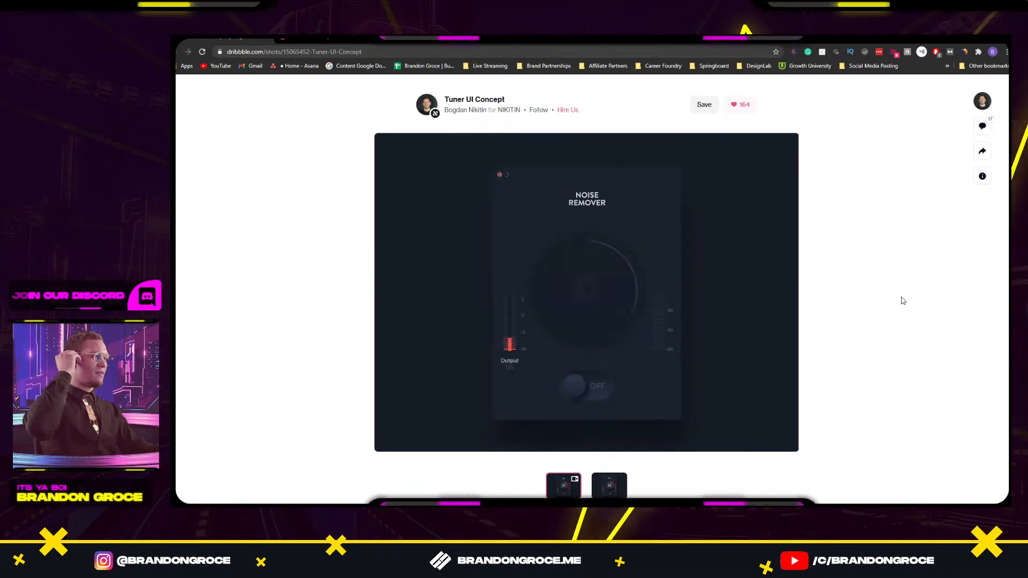
key(alt+Tab)
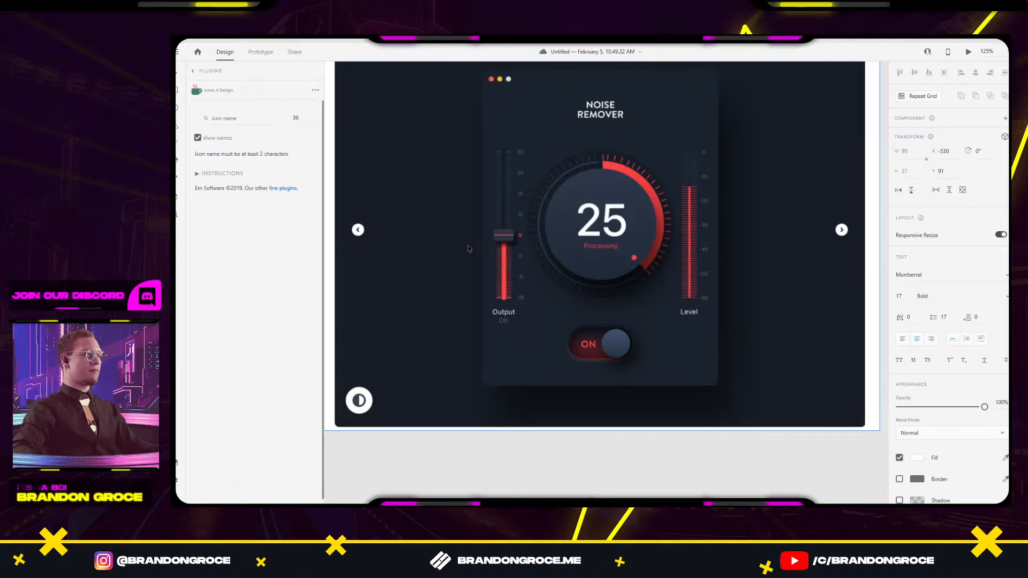
key(alt+Tab)
key(Escape)
scroll(548, 201, down, 5)
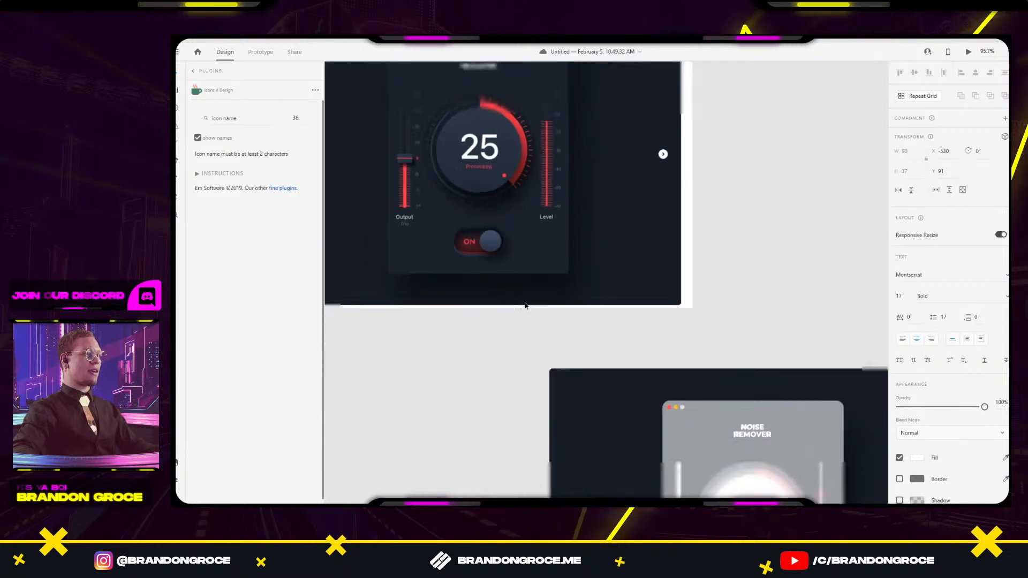
scroll(558, 235, up, 5)
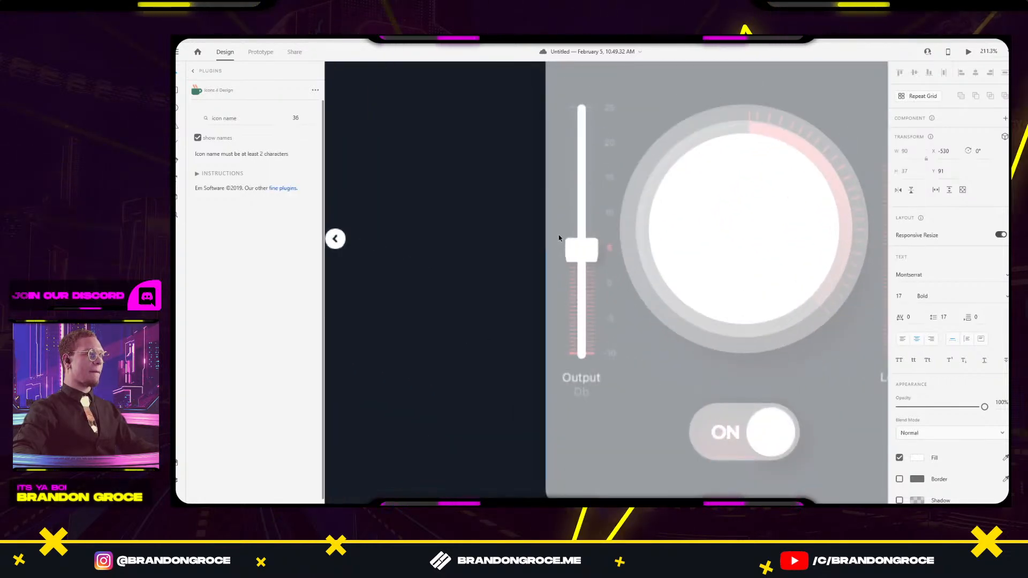
scroll(583, 244, up, 5)
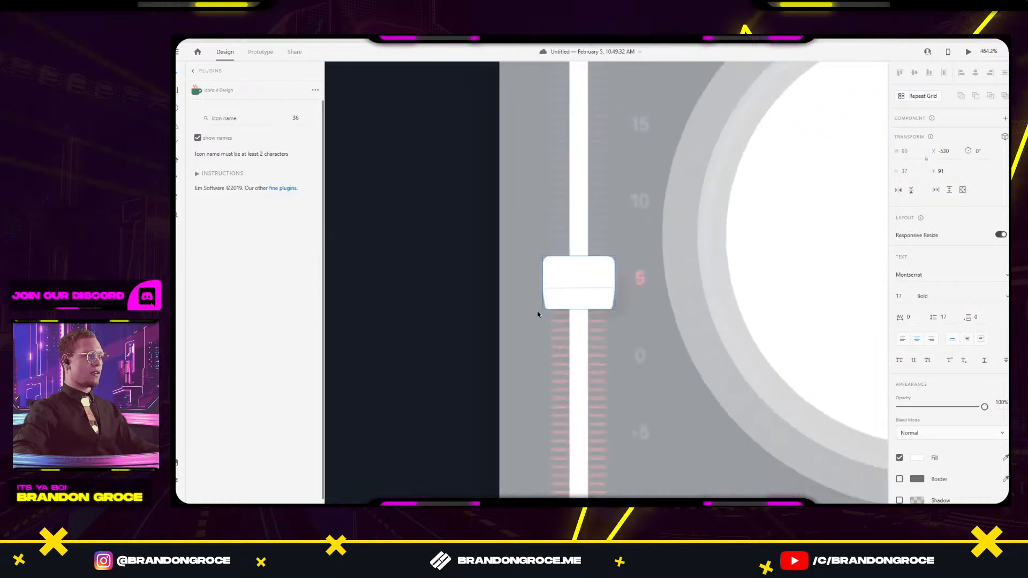
scroll(562, 308, down, 8)
scroll(698, 282, down, 2)
scroll(521, 232, up, 3)
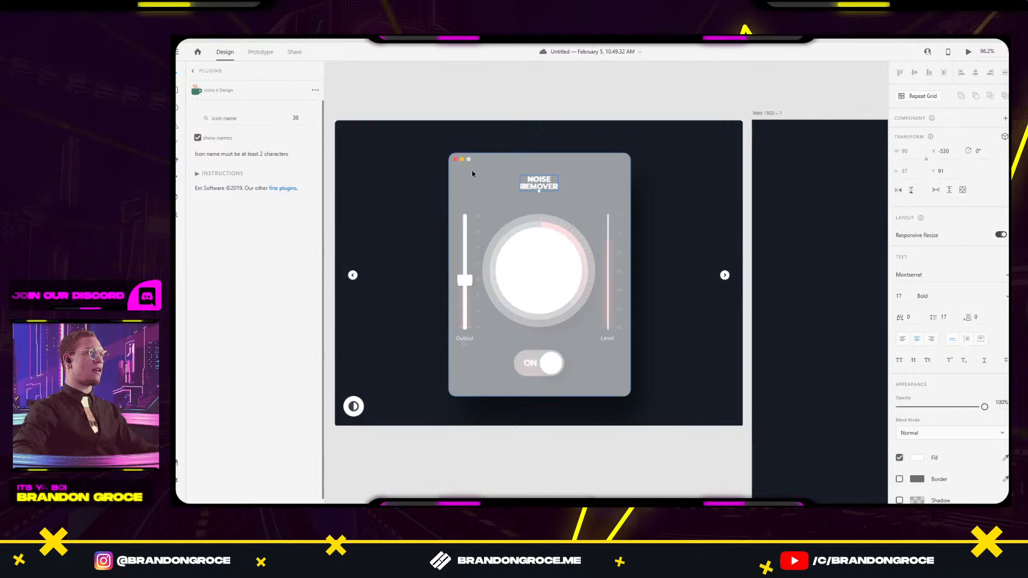
Select all the traced panel elements together and move them off the reference to the space below the reference image.
click(501, 200)
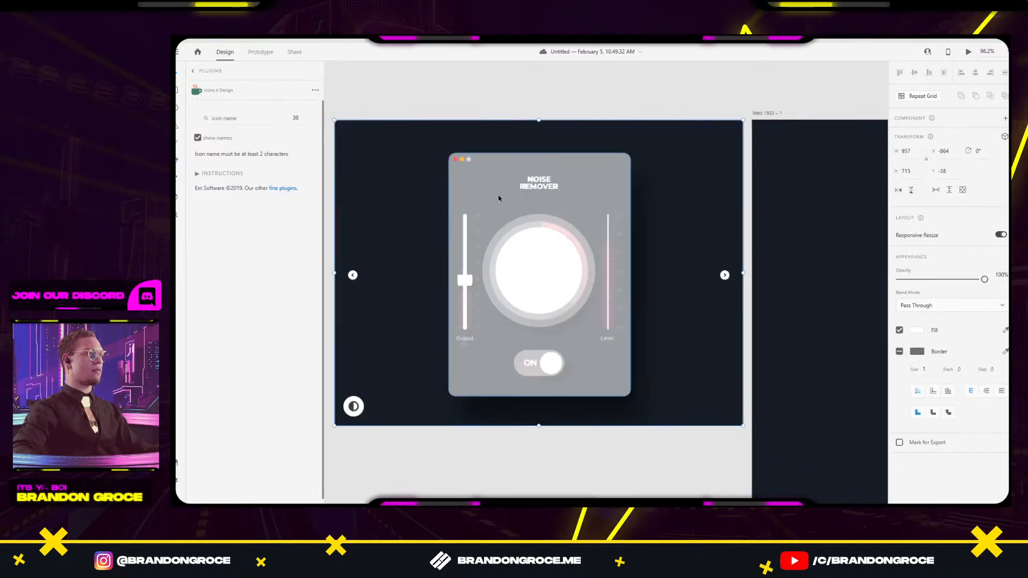
drag(425, 95, 635, 399)
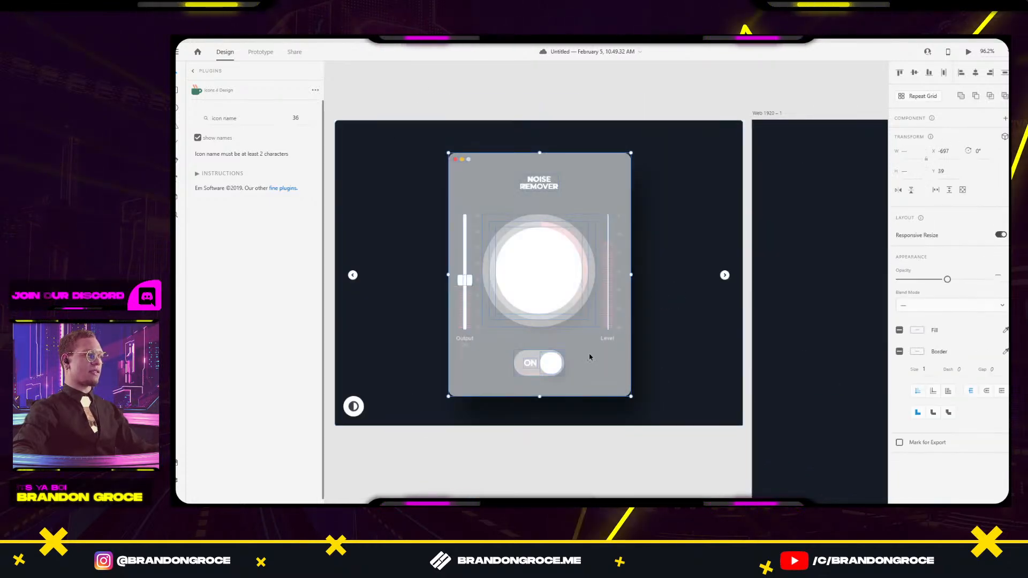
drag(703, 348, 581, 220)
drag(401, 225, 432, 436)
scroll(507, 434, down, 2)
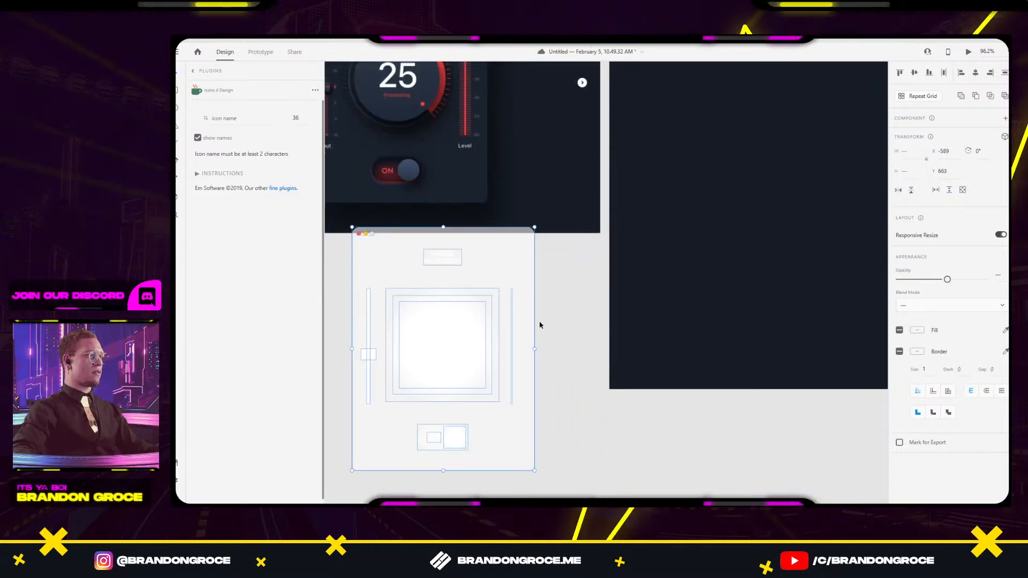
Place a duplicate of the traced panel elements on the Web 1920 – 1 artboard, centred horizontally.
drag(509, 362, 794, 296)
scroll(793, 296, down, 3)
drag(705, 320, 774, 291)
scroll(773, 291, down, 5)
scroll(676, 263, up, 4)
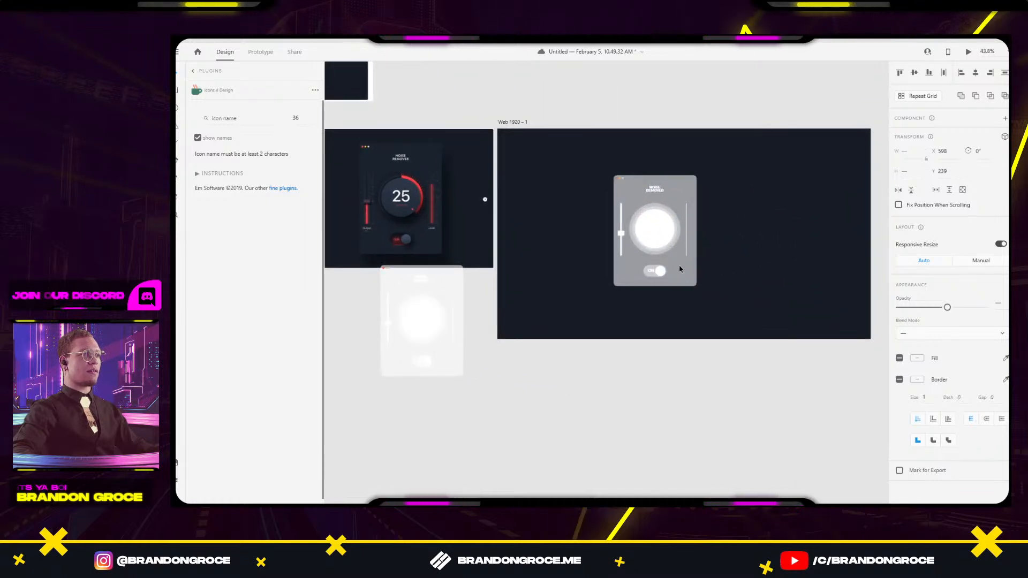
drag(689, 280, 718, 276)
Narrow the Web 1920 – 1 artboard to about 1259 wide and re-centre the panel elements horizontally in it.
click(600, 97)
click(512, 121)
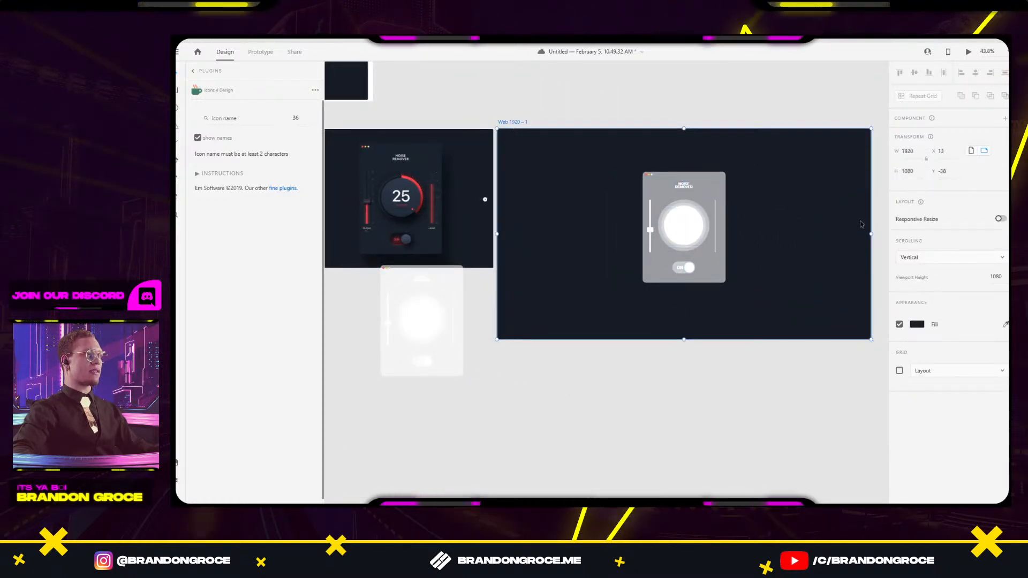
drag(870, 234, 742, 234)
drag(760, 176, 690, 223)
drag(714, 268, 649, 269)
Shorten the artboard from its lower edge with the panel elements re-centred vertically, and save the document.
click(520, 133)
click(518, 122)
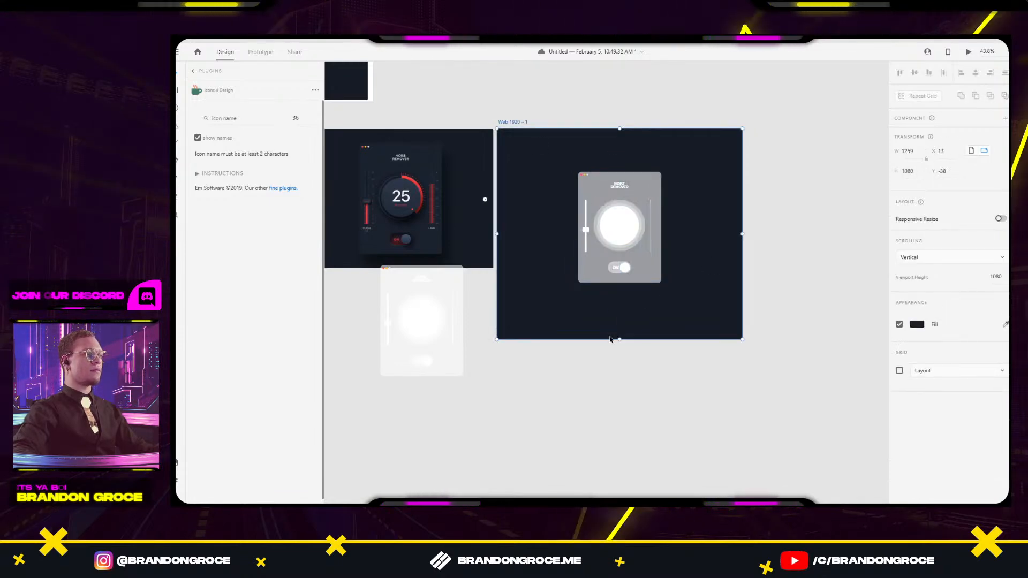
drag(620, 341, 620, 299)
drag(793, 164, 517, 290)
drag(653, 249, 653, 235)
click(797, 186)
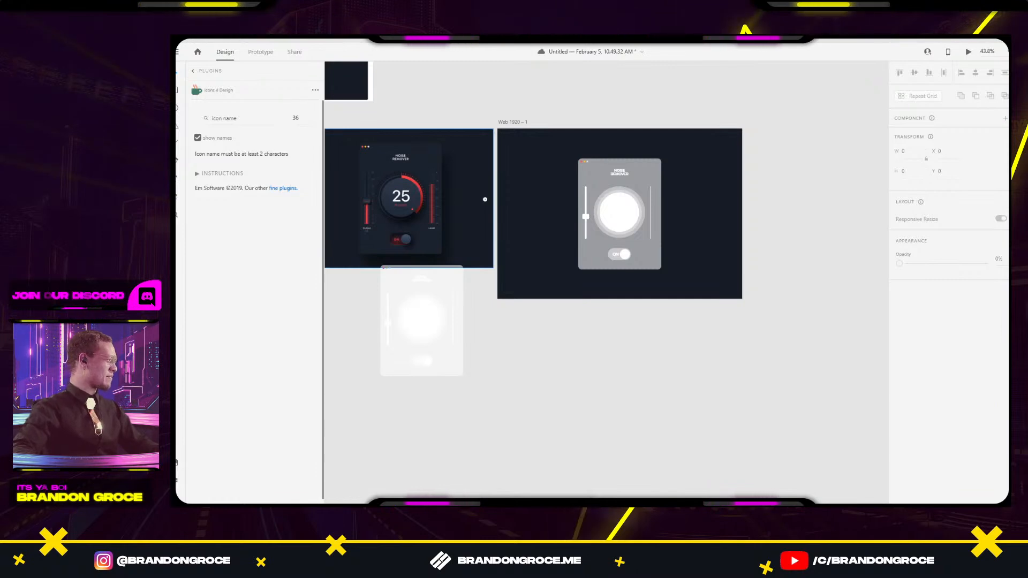
key(ctrl+s)
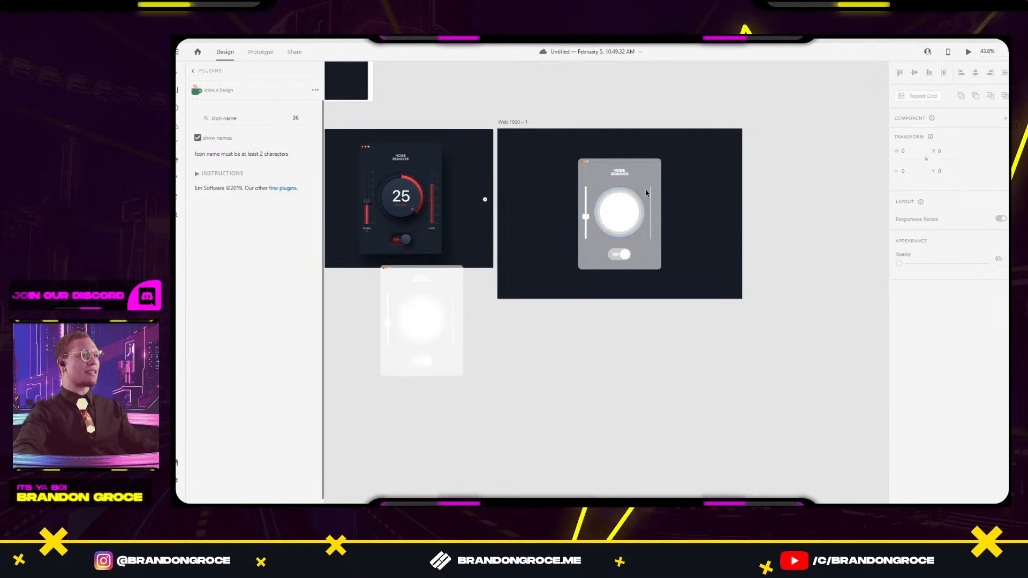
Move the reference image directly beneath the artboard, roughly centred under the panel design.
scroll(640, 214, up, 5)
click(550, 149)
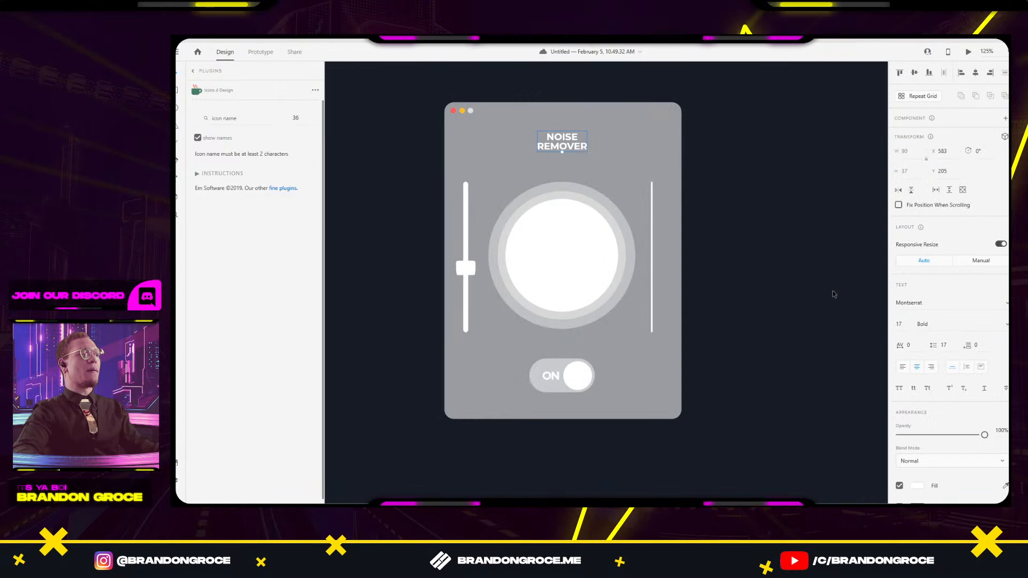
scroll(458, 256, up, 3)
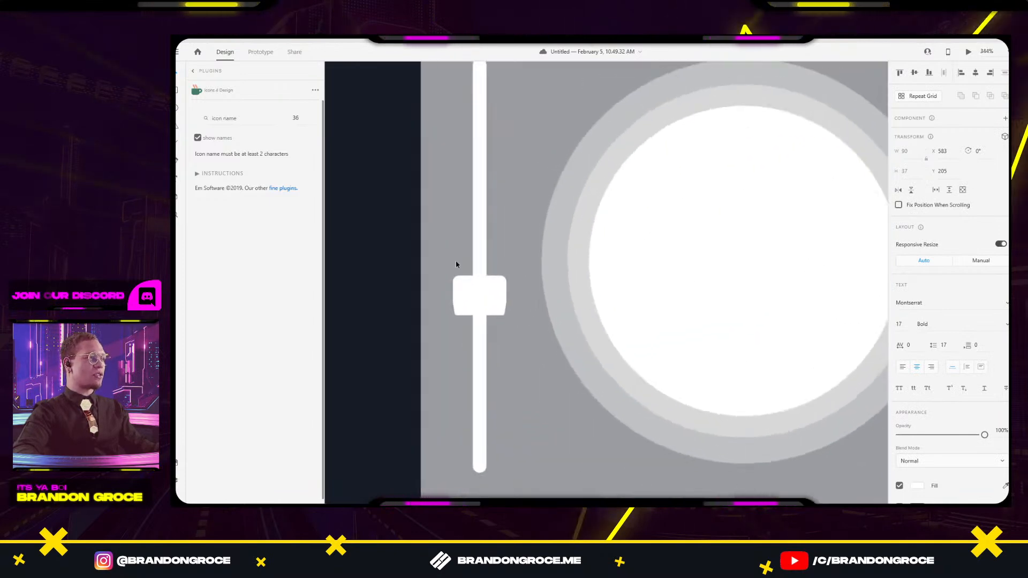
scroll(458, 256, down, 6)
drag(427, 246, 766, 216)
scroll(516, 248, down, 3)
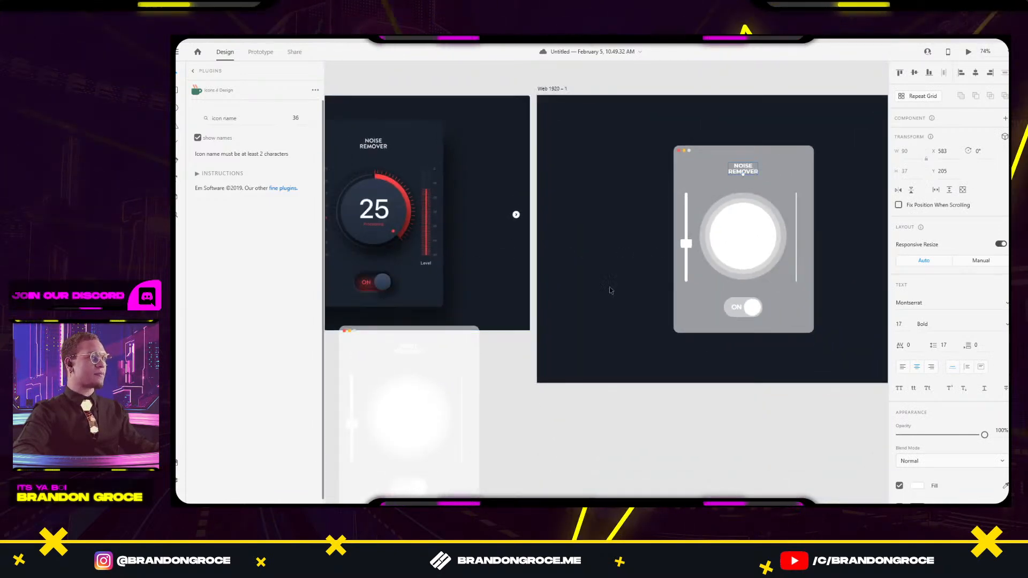
scroll(633, 271, left, 5)
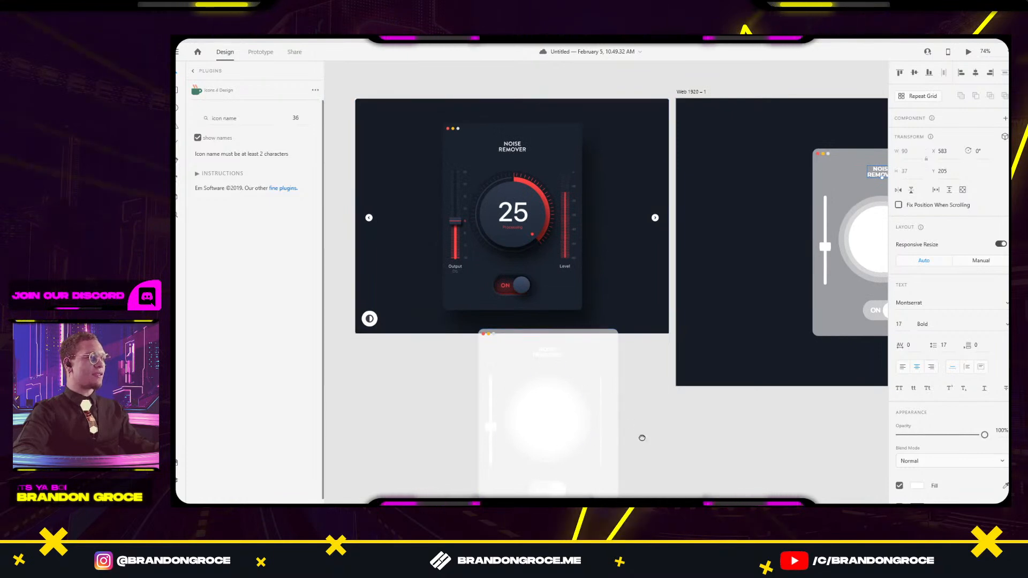
scroll(642, 438, down, 2)
drag(564, 217, 797, 459)
click(631, 246)
drag(794, 303, 670, 314)
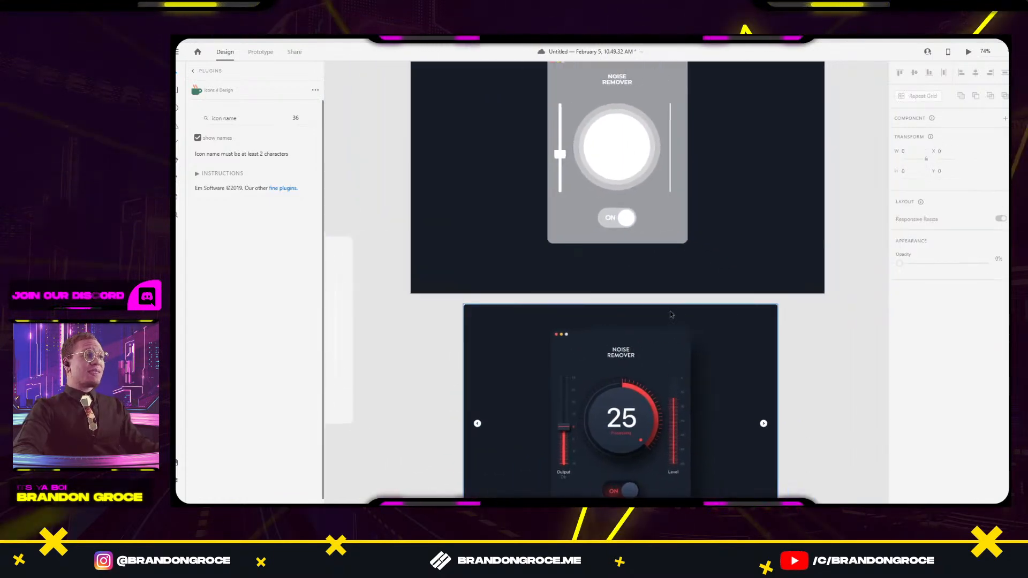
Fill the panel rectangle with the dark colour sampled from the reference panel near its title.
click(677, 219)
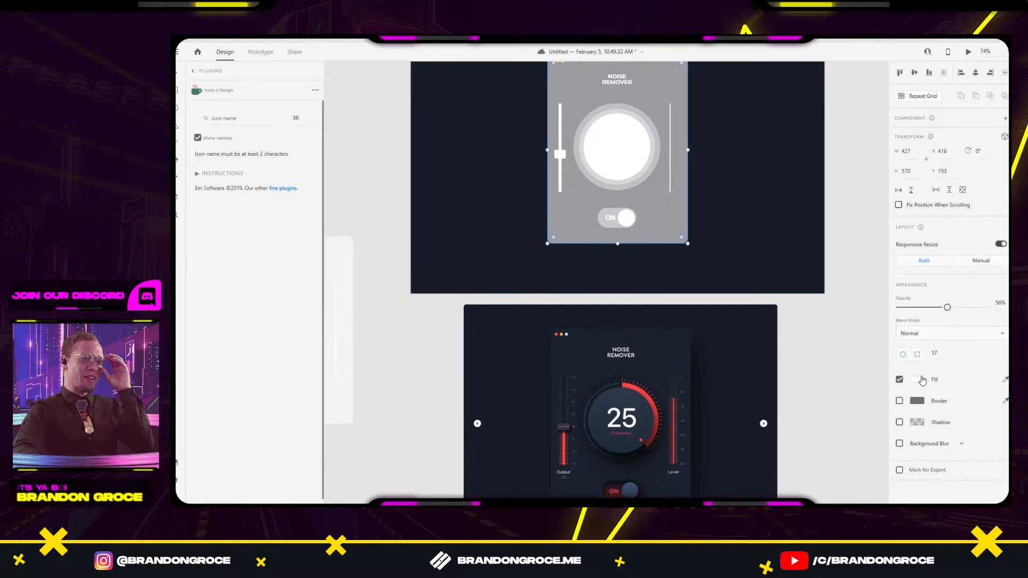
click(918, 380)
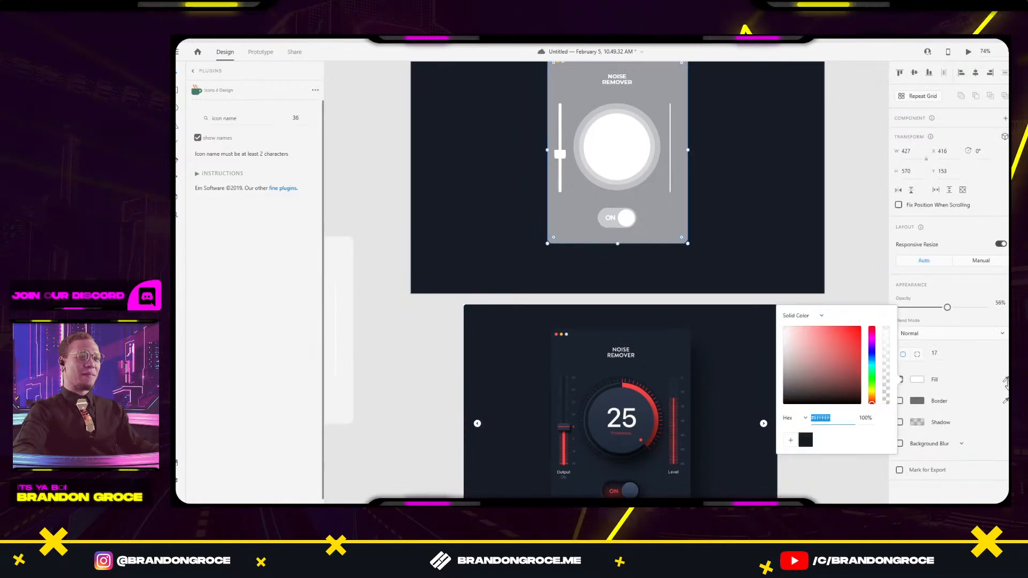
click(1005, 380)
click(666, 349)
click(834, 324)
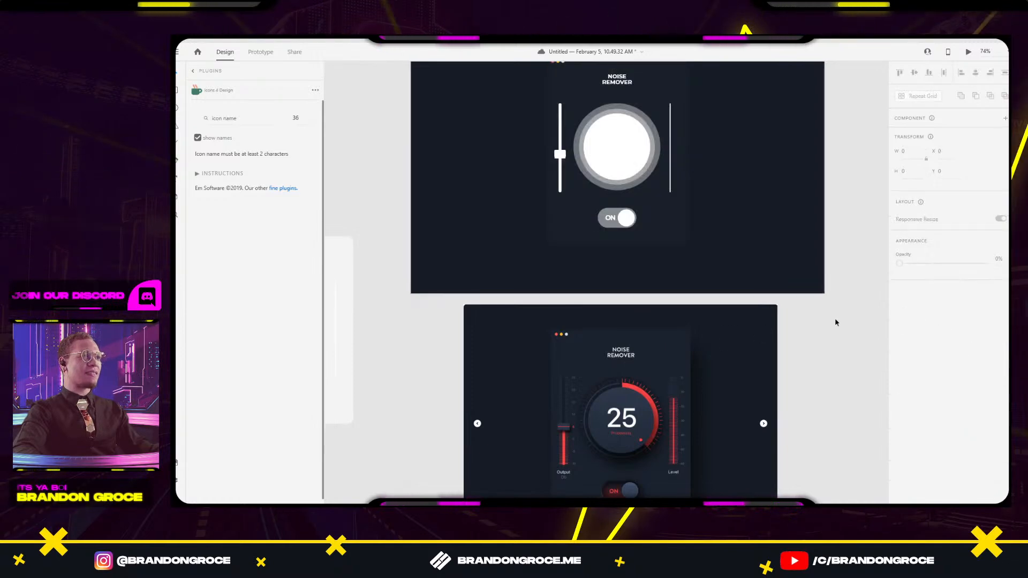
Resample the panel rectangle's fill from the upper corner of the reference panel, opposite the window buttons.
drag(835, 322, 808, 362)
click(649, 270)
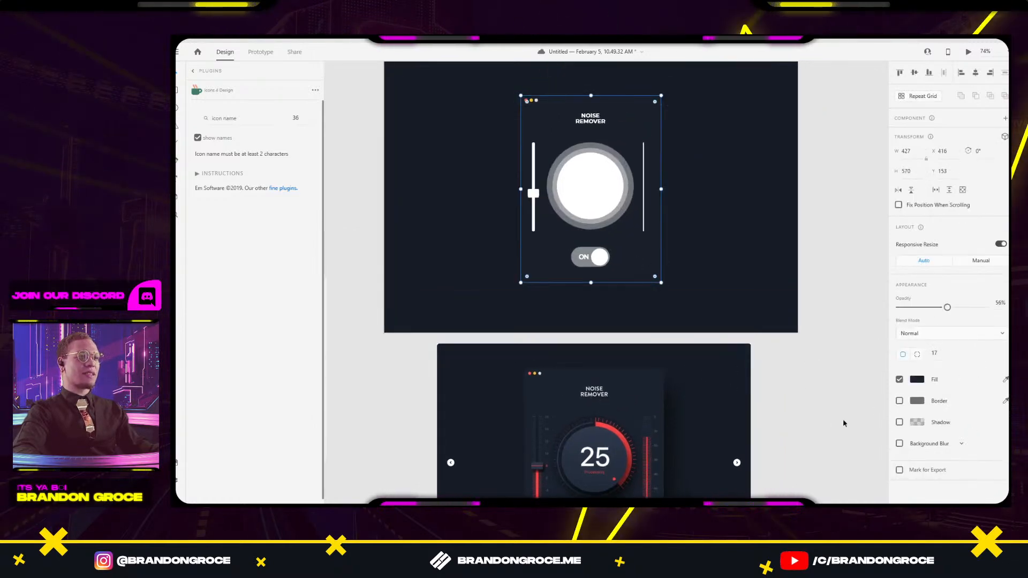
drag(830, 421, 764, 355)
click(1005, 379)
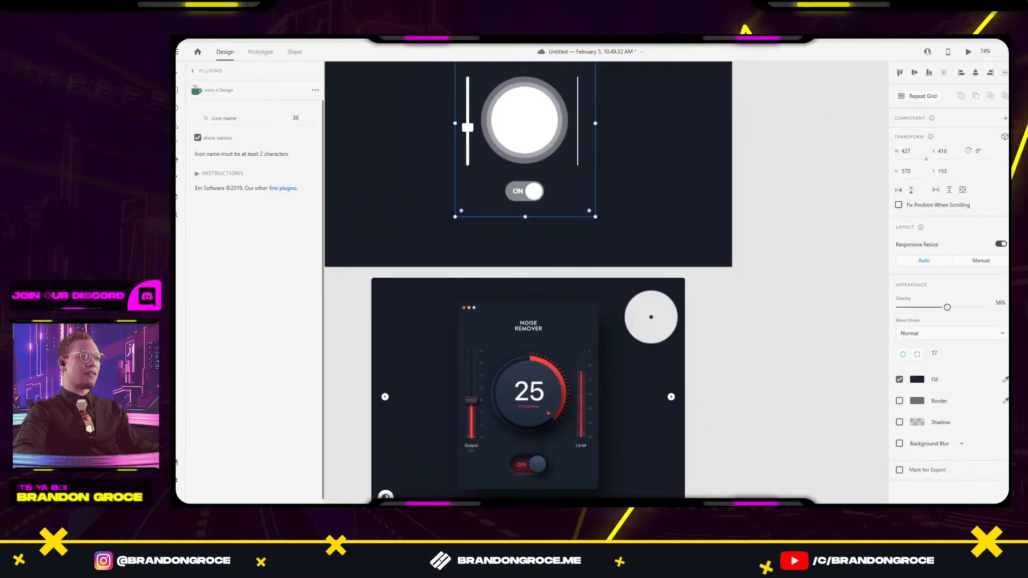
click(585, 310)
click(803, 209)
drag(803, 210, 813, 321)
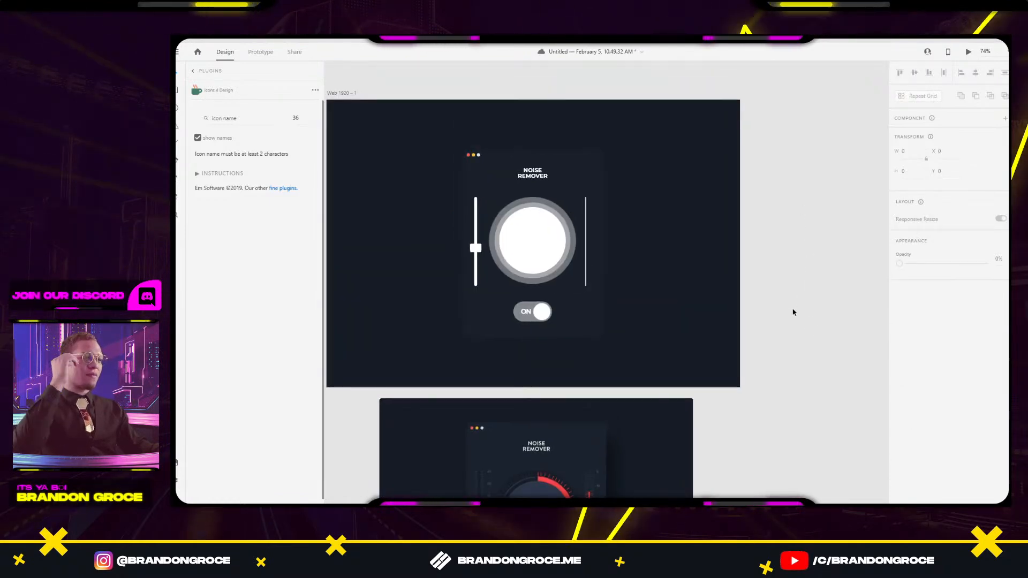
Enable a drop shadow on the panel rectangle and set its blur to 49.
click(581, 314)
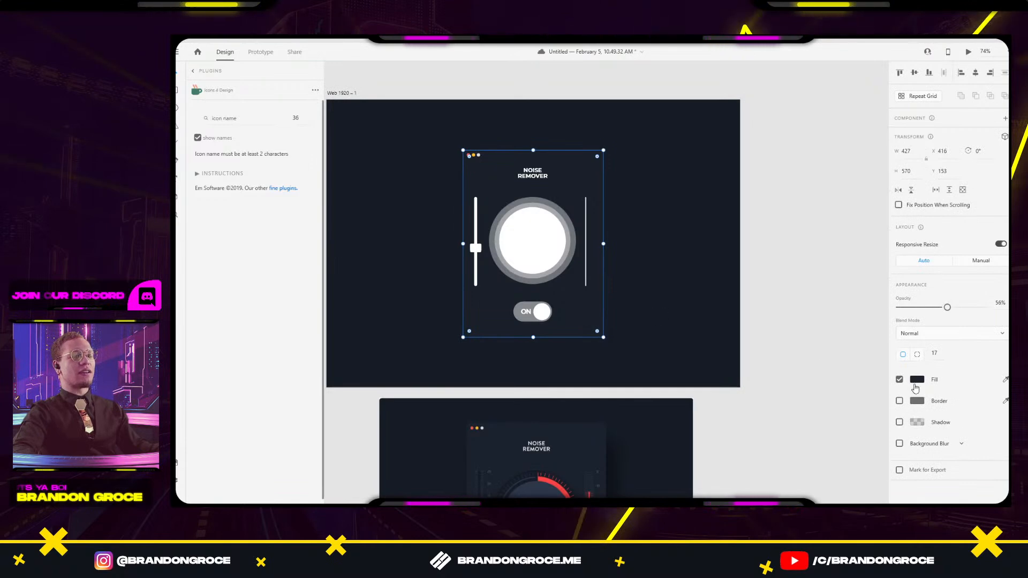
click(899, 422)
scroll(787, 374, down, 2)
scroll(787, 374, right, 2)
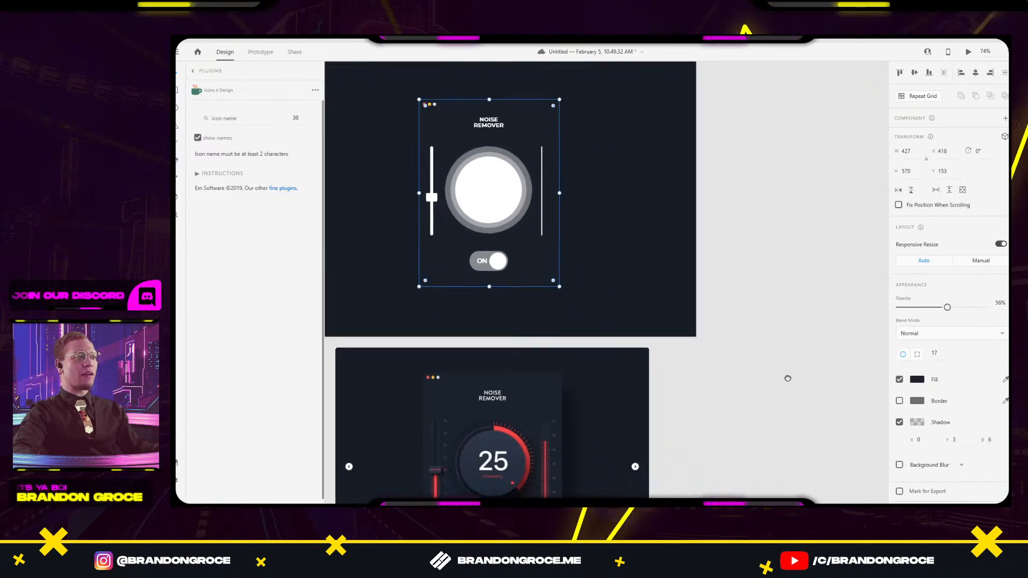
click(917, 421)
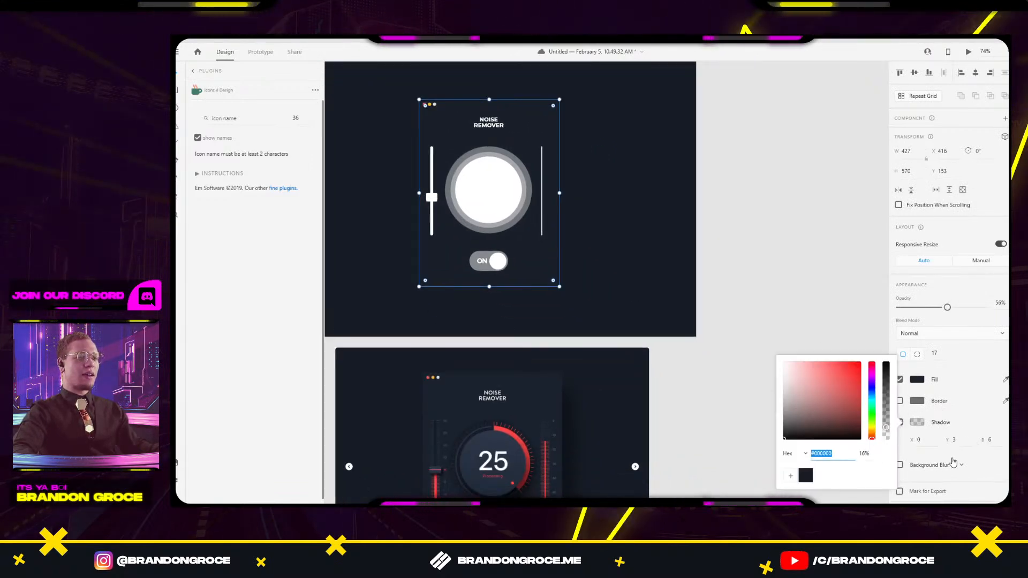
click(989, 439)
text(24)
key(Return)
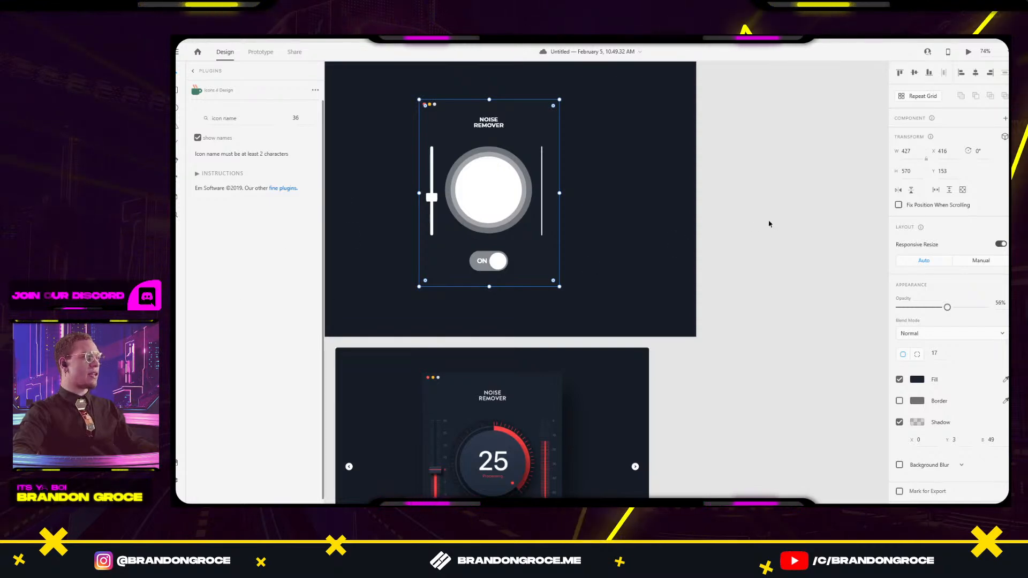
Raise the opacity of the panel's black shadow colour to 75%.
drag(553, 301, 622, 329)
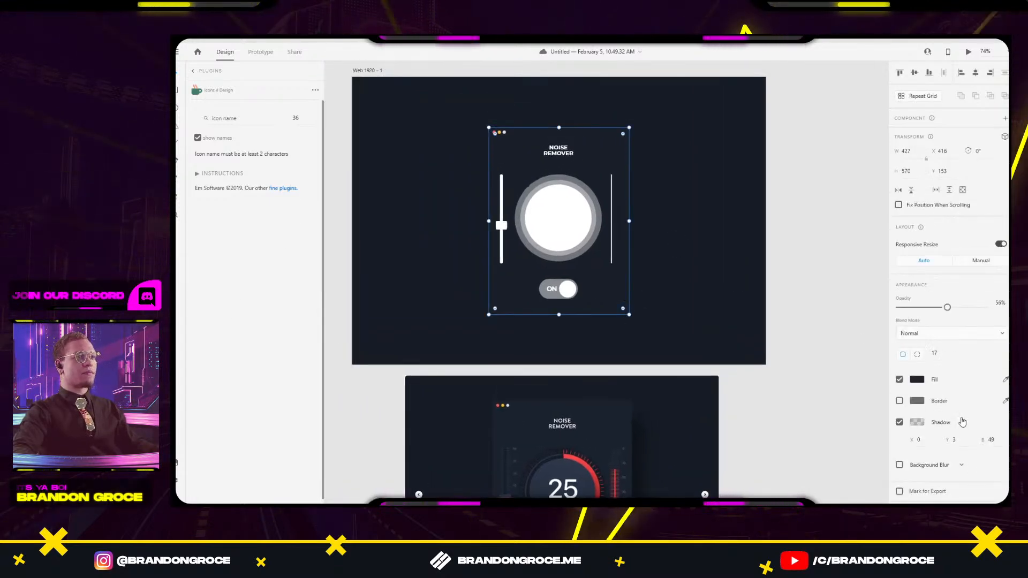
click(925, 422)
click(887, 377)
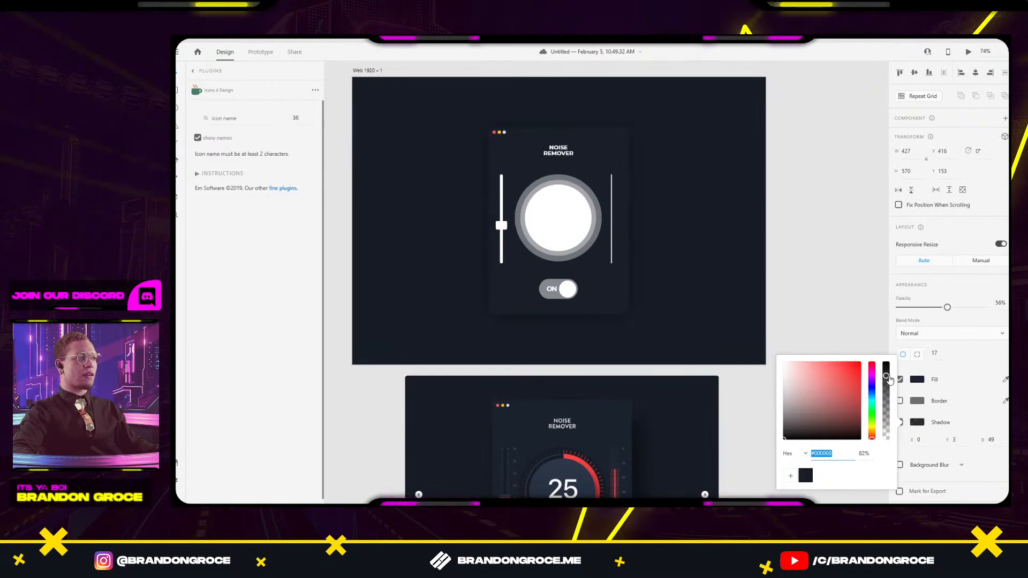
drag(891, 375, 891, 386)
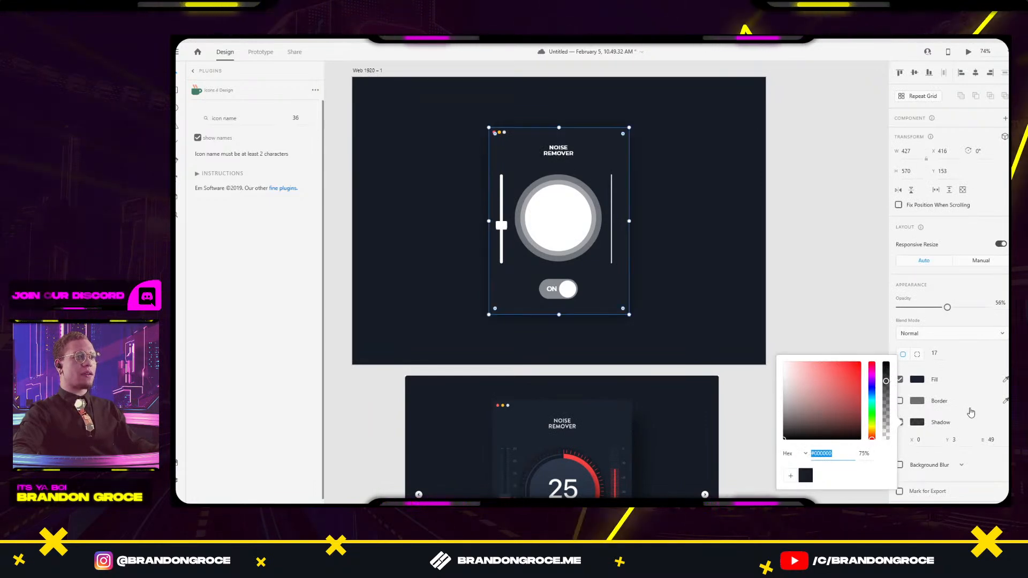
Set the panel shadow's horizontal offset to 21.
click(958, 445)
click(920, 440)
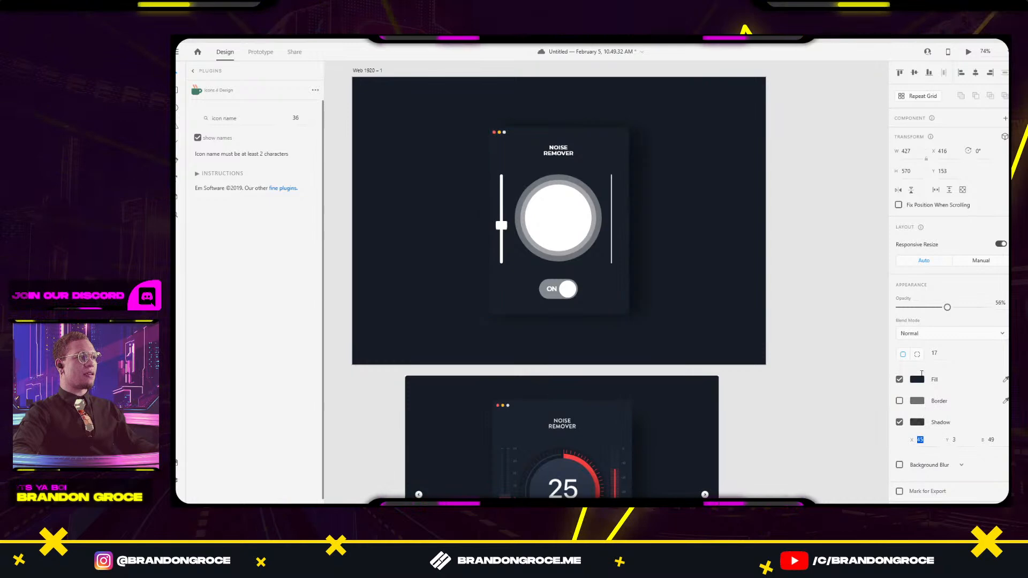
text(25)
key(Return)
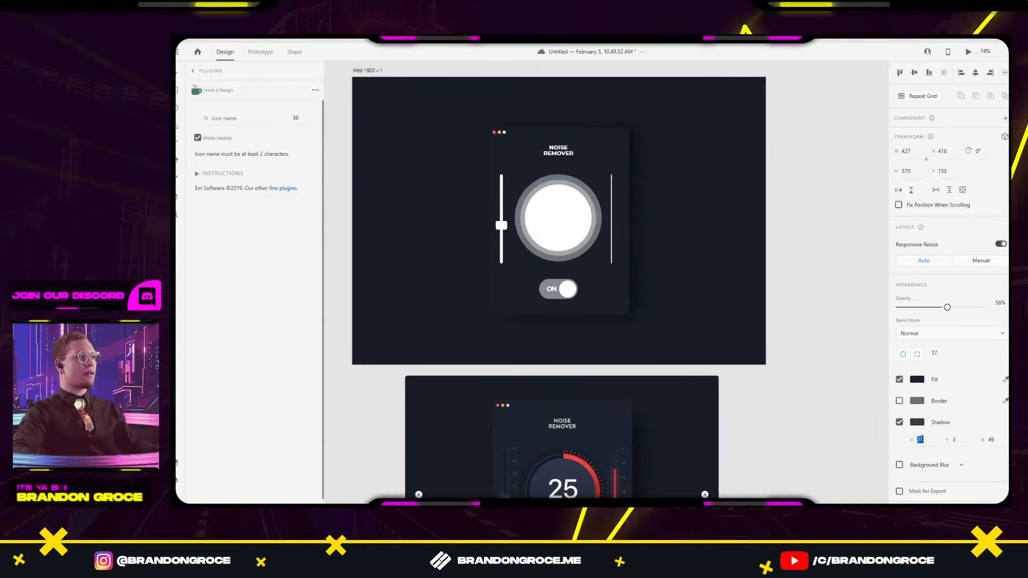
Set the panel shadow's horizontal offset to 19 and its blur to 99, leaving the panel deselected.
click(940, 380)
click(991, 440)
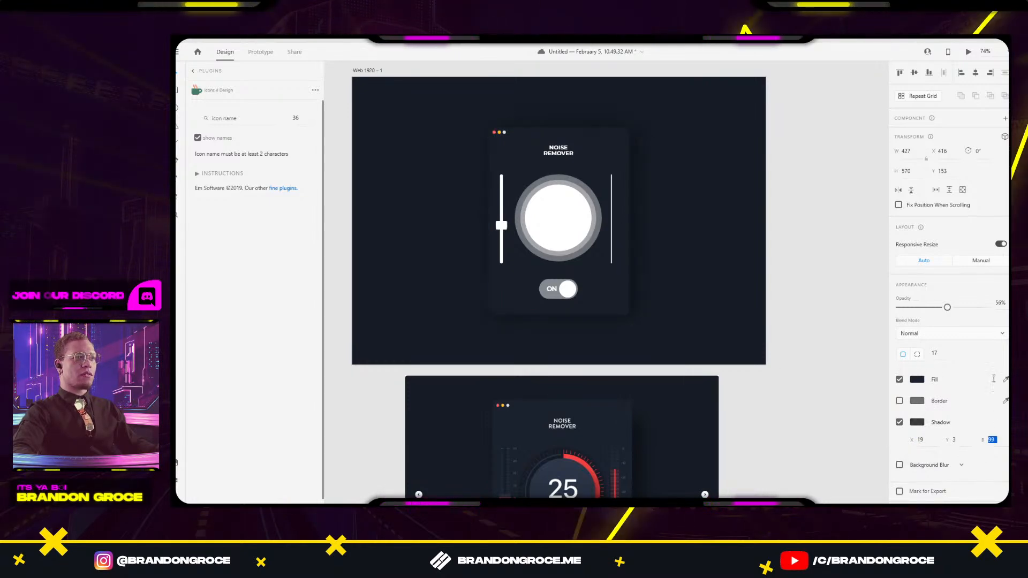
click(803, 241)
click(803, 241)
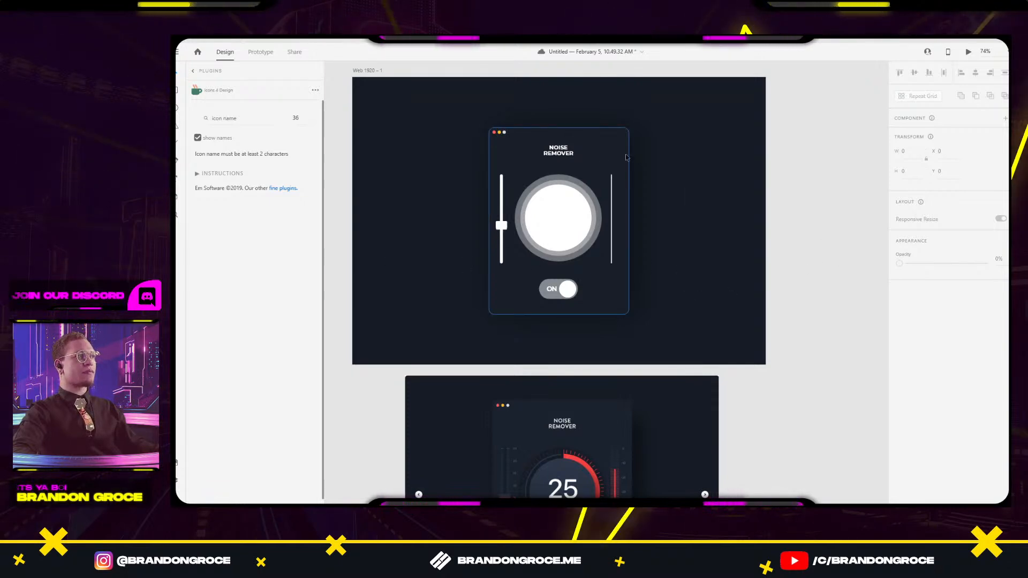
Change the NOISE REMOVER title's font weight to Medium.
drag(630, 154, 679, 175)
scroll(628, 191, up, 5)
click(595, 155)
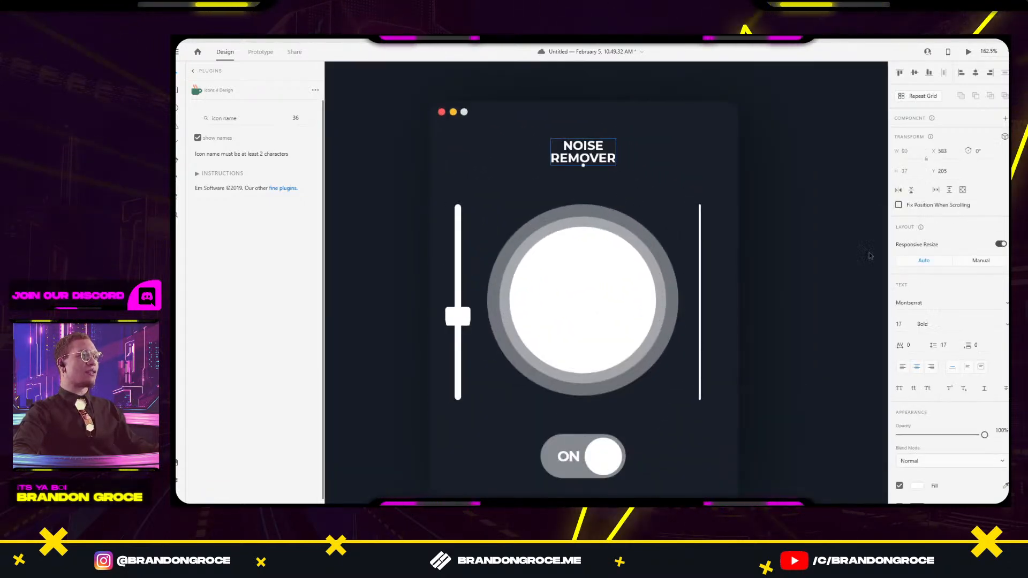
click(1005, 324)
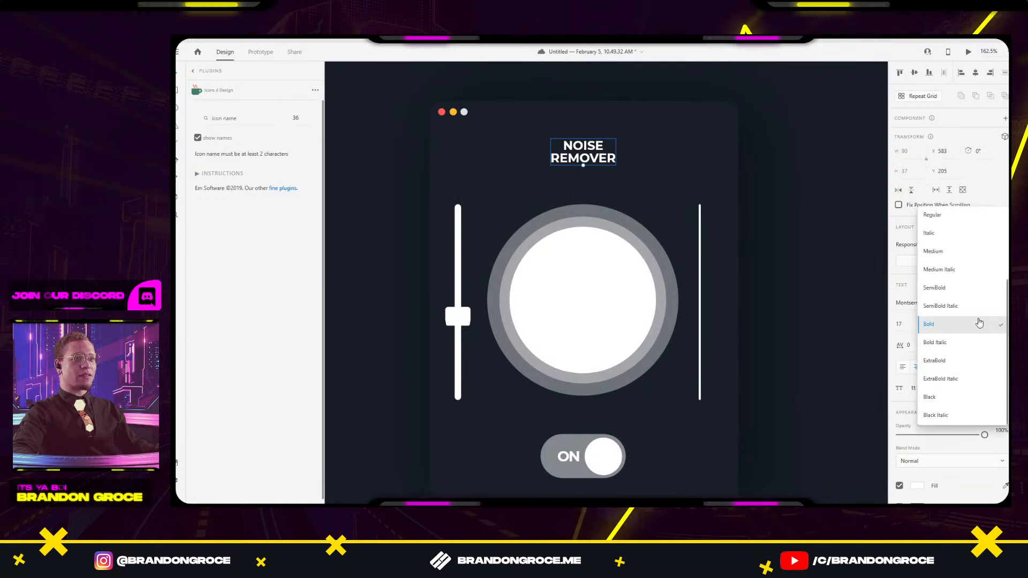
click(949, 268)
click(796, 215)
scroll(797, 215, down, 5)
drag(803, 266, 736, 284)
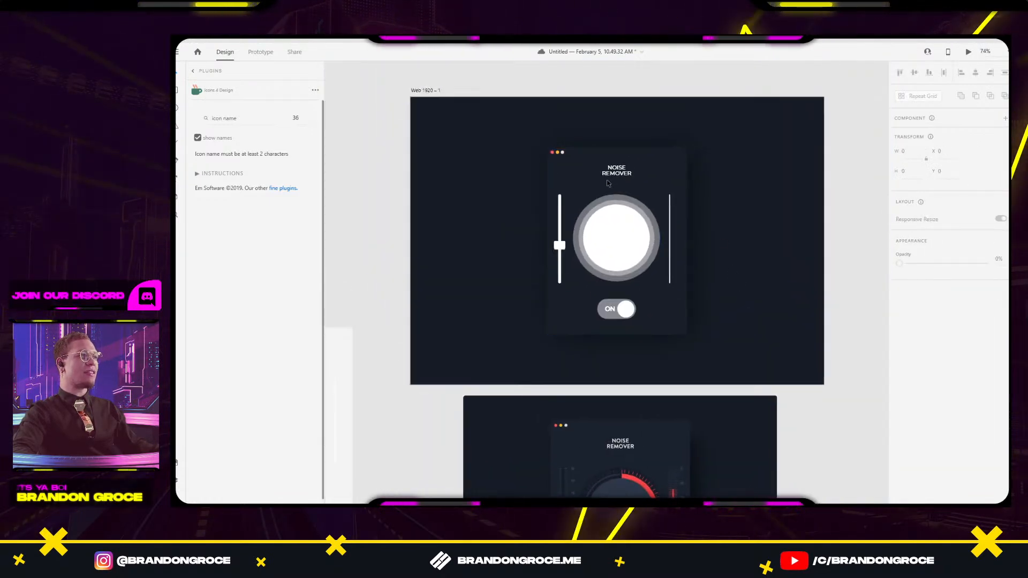
Move the reference image from below the artboard to the empty canvas beside it.
drag(709, 425, 398, 123)
drag(562, 193, 680, 192)
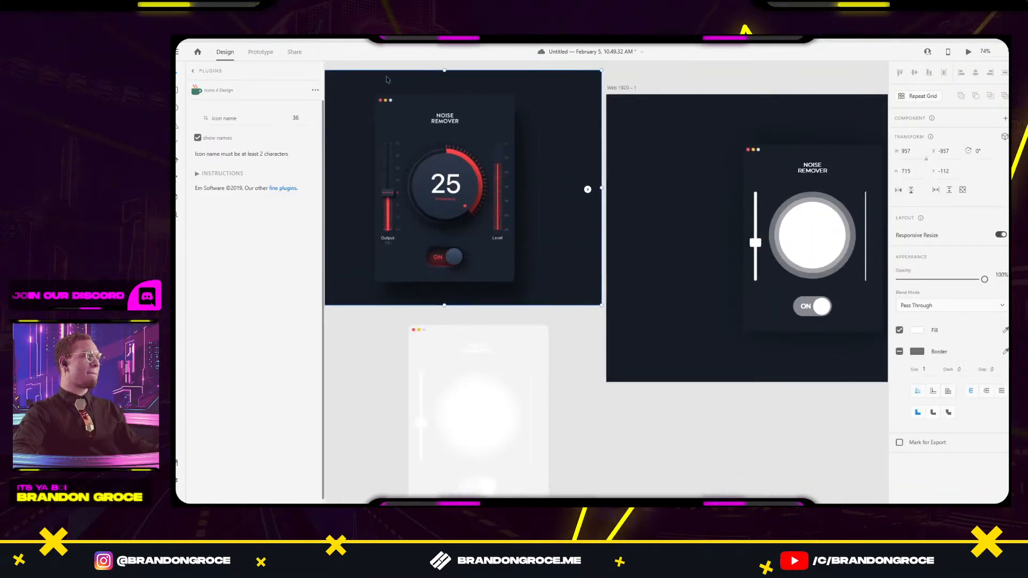
scroll(482, 259, up, 5)
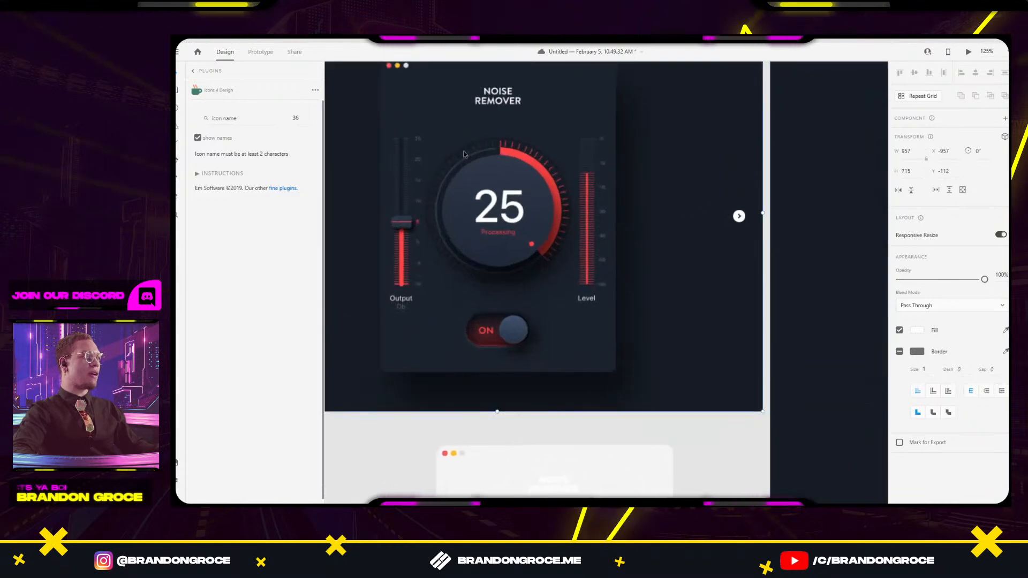
drag(646, 227, 464, 235)
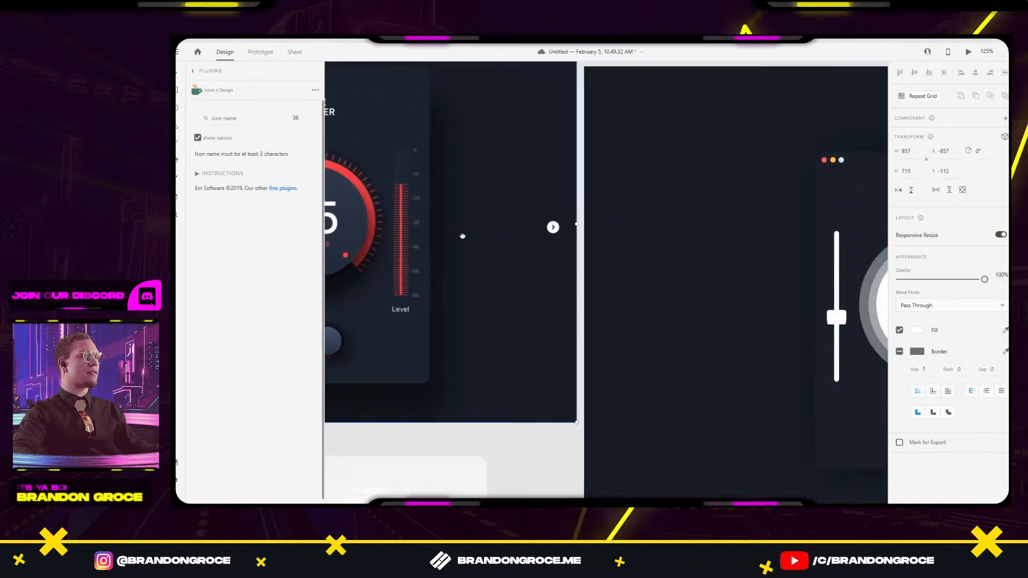
Fill the outermost dial circle with the dark colour sampled just outside the reference dial's ring.
scroll(512, 234, down, 3)
scroll(524, 231, down, 2)
click(805, 293)
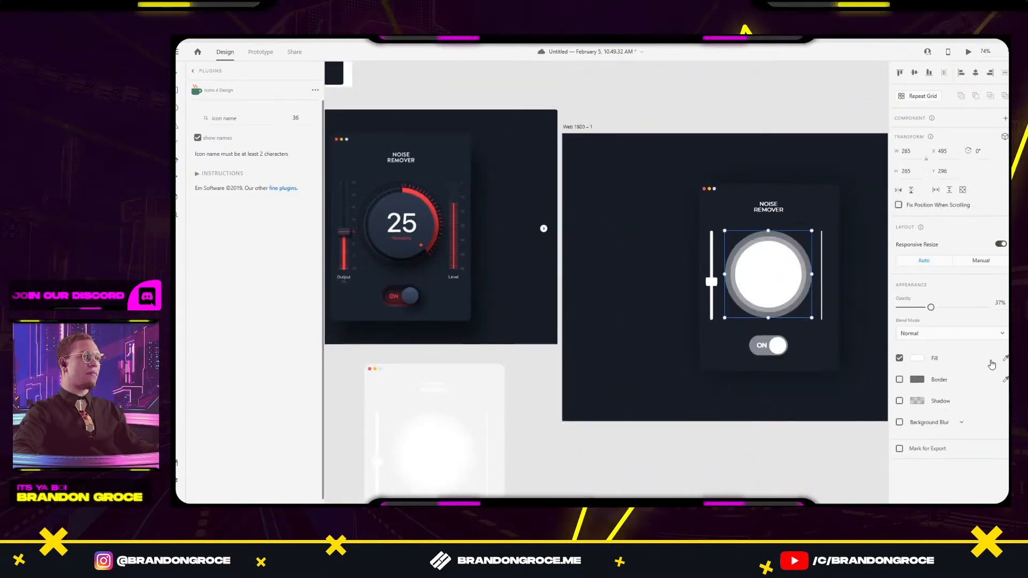
click(1006, 358)
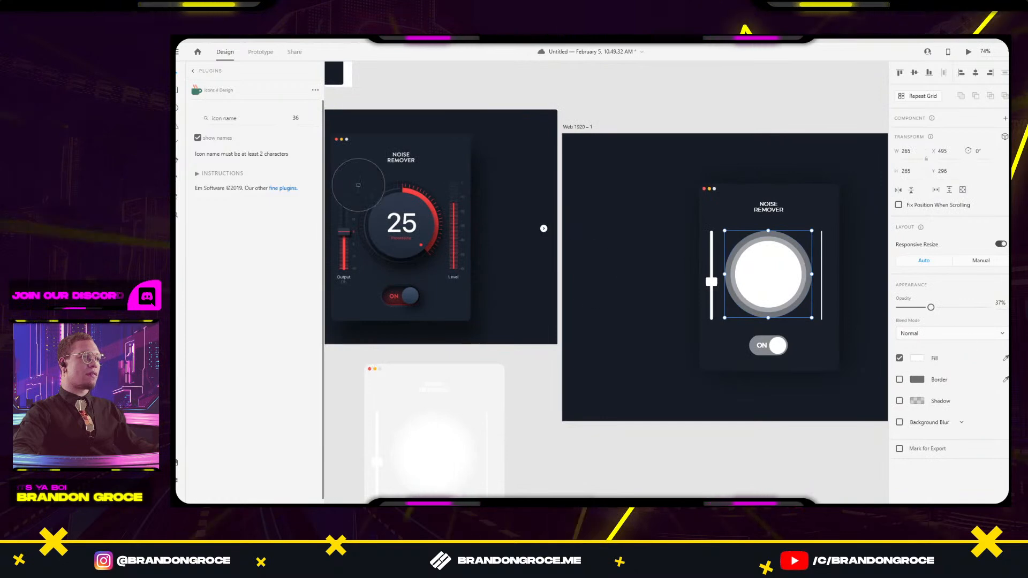
click(393, 185)
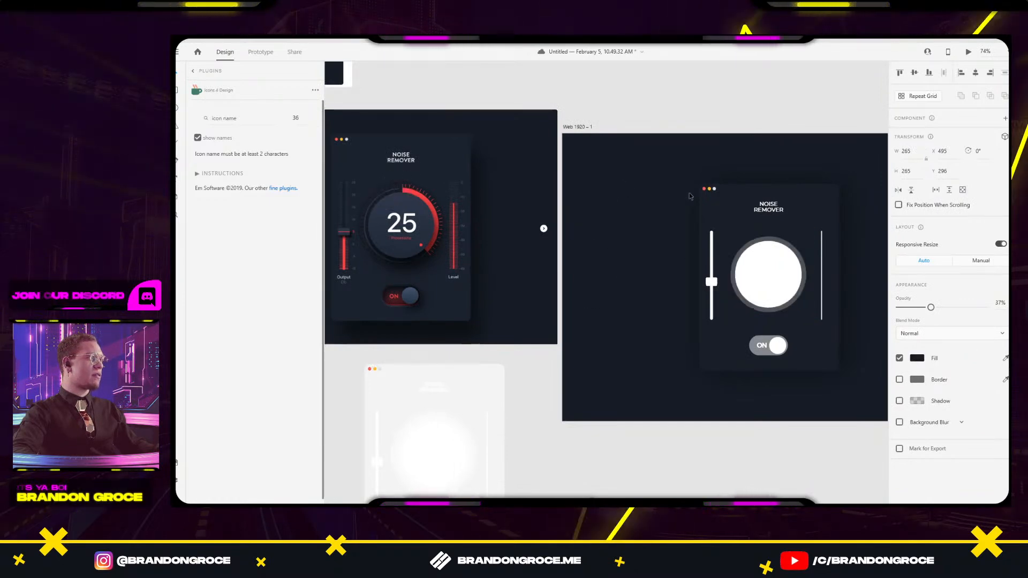
scroll(776, 243, up, 5)
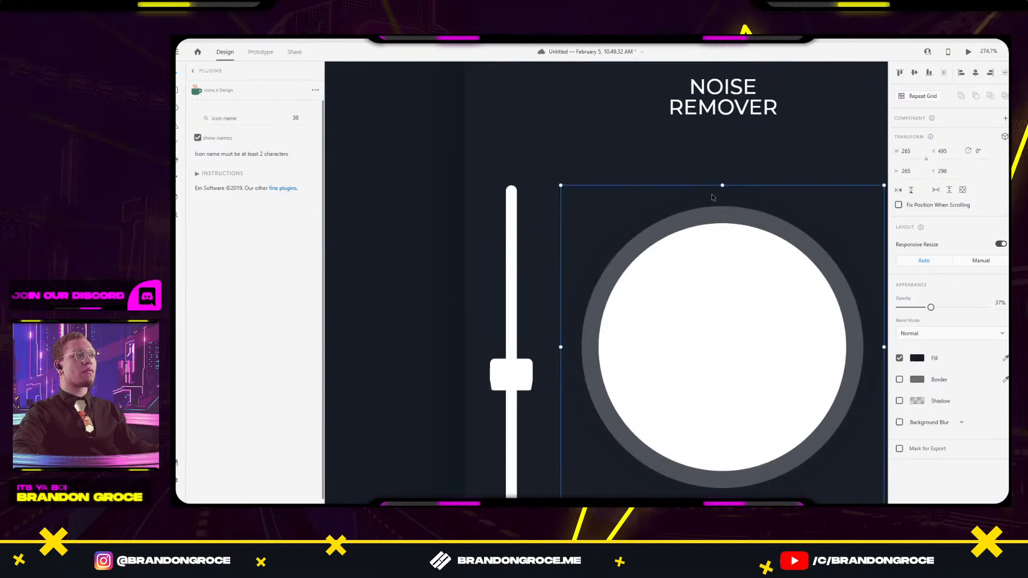
click(900, 381)
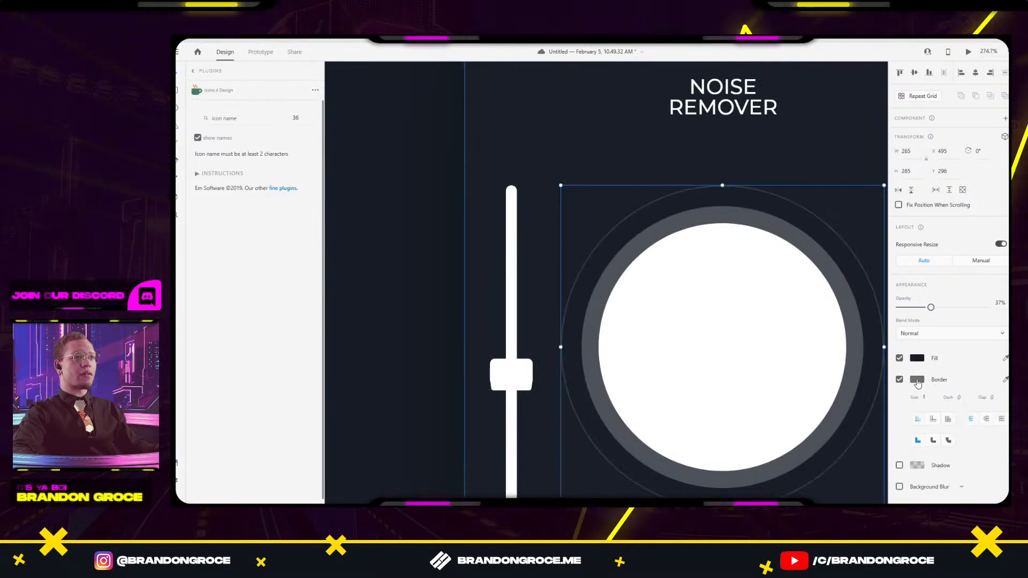
click(917, 381)
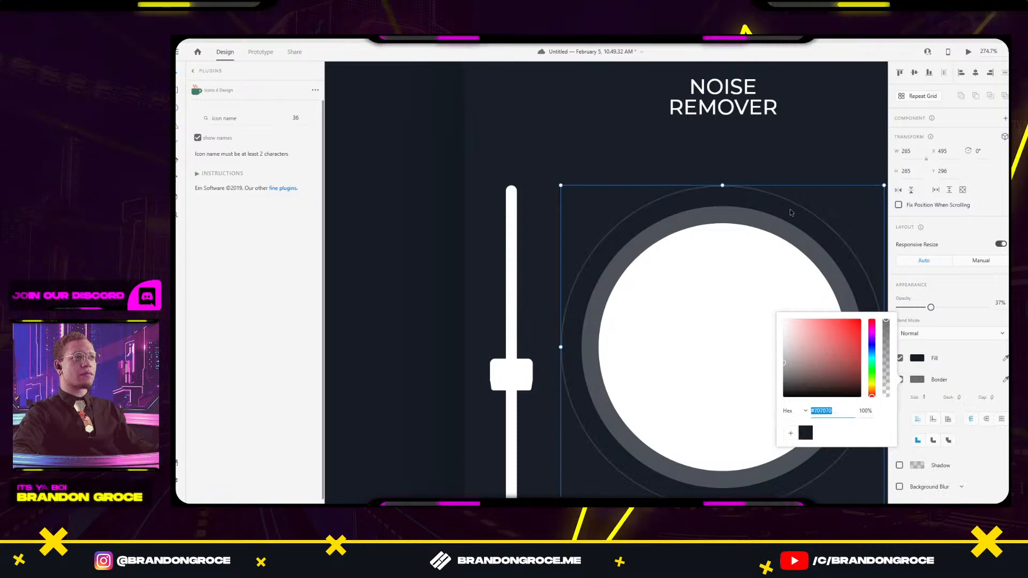
key(Escape)
key(ctrl+z)
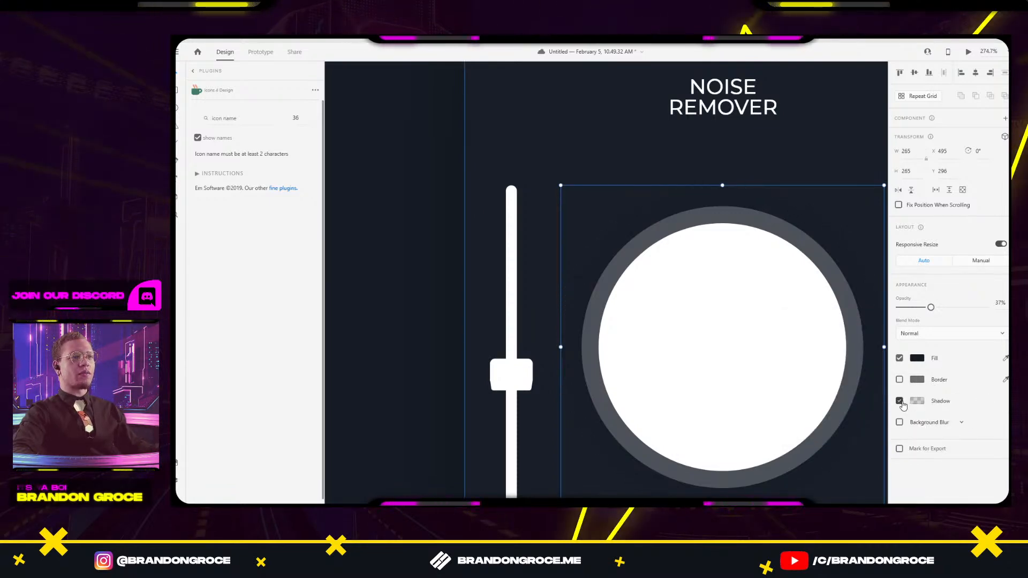
Enable a drop shadow on the outermost dial circle and raise its black colour's opacity to 100%.
click(917, 402)
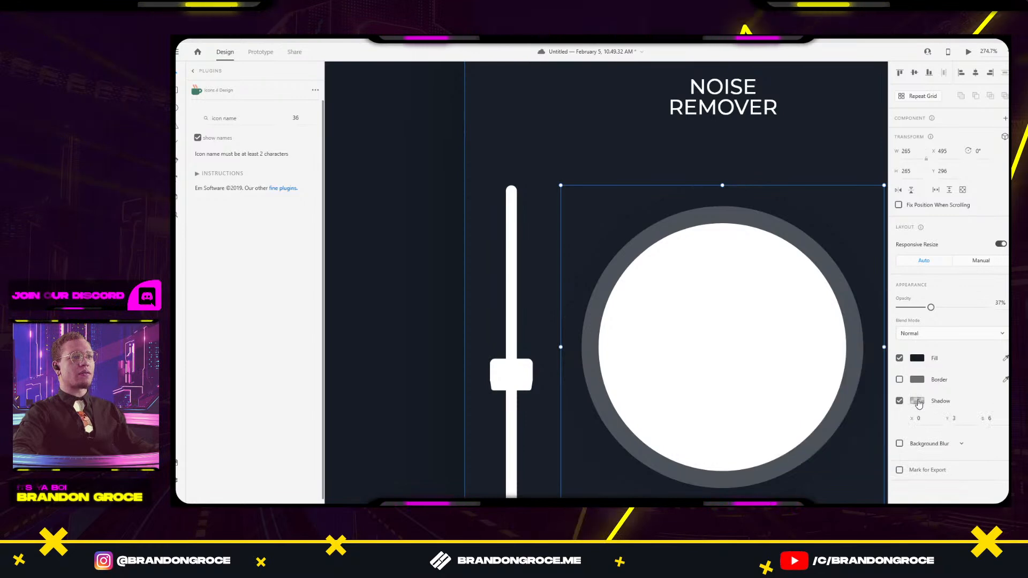
click(917, 402)
drag(886, 396, 873, 287)
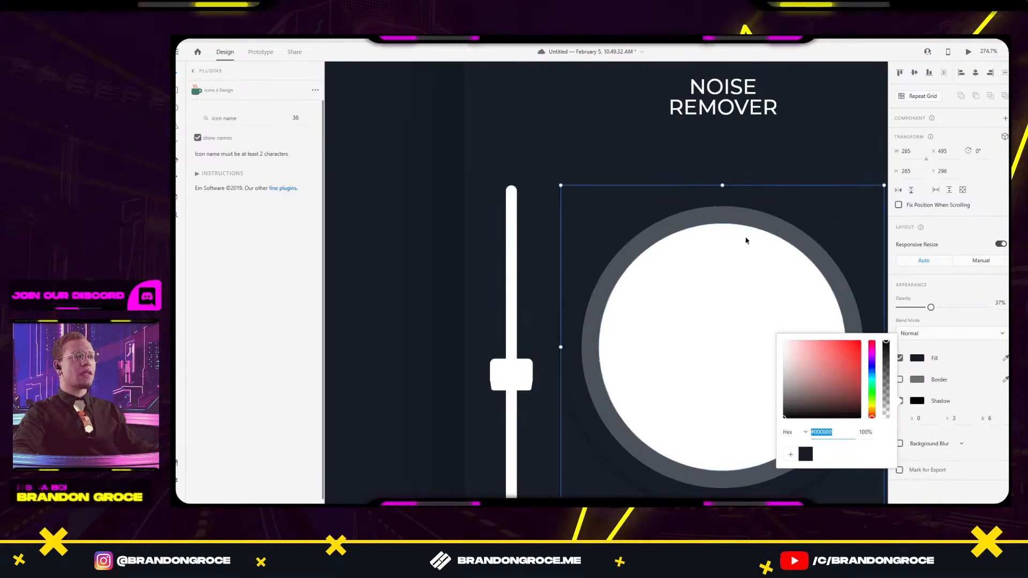
Examine the reference's dial ring, tick marks, slider and toggle up close and compare them with the recreated dial.
scroll(667, 257, down, 4)
drag(431, 308, 760, 257)
scroll(535, 204, up, 5)
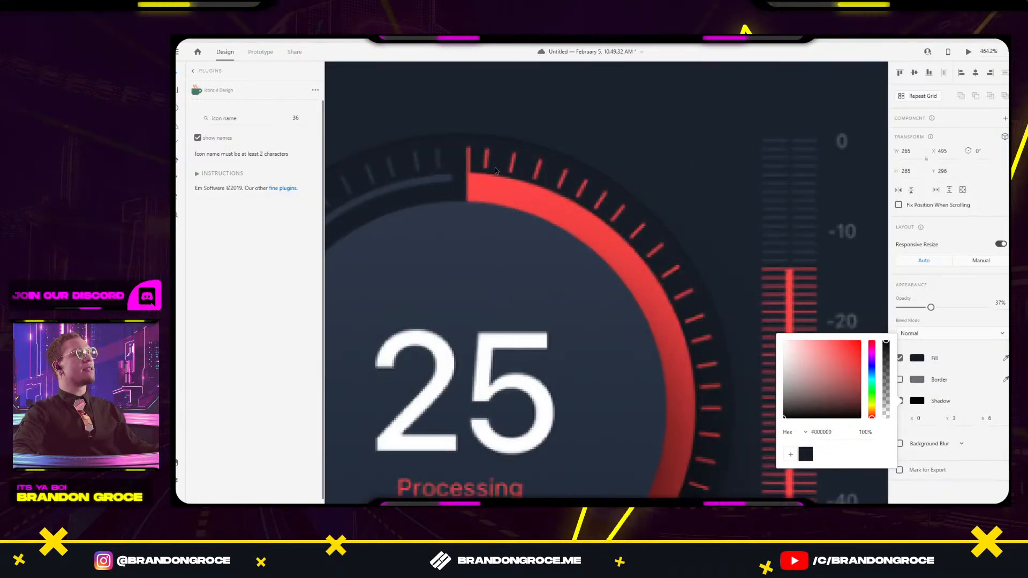
scroll(624, 252, down, 3)
scroll(608, 172, left, 4)
scroll(731, 220, left, 3)
scroll(649, 196, up, 1)
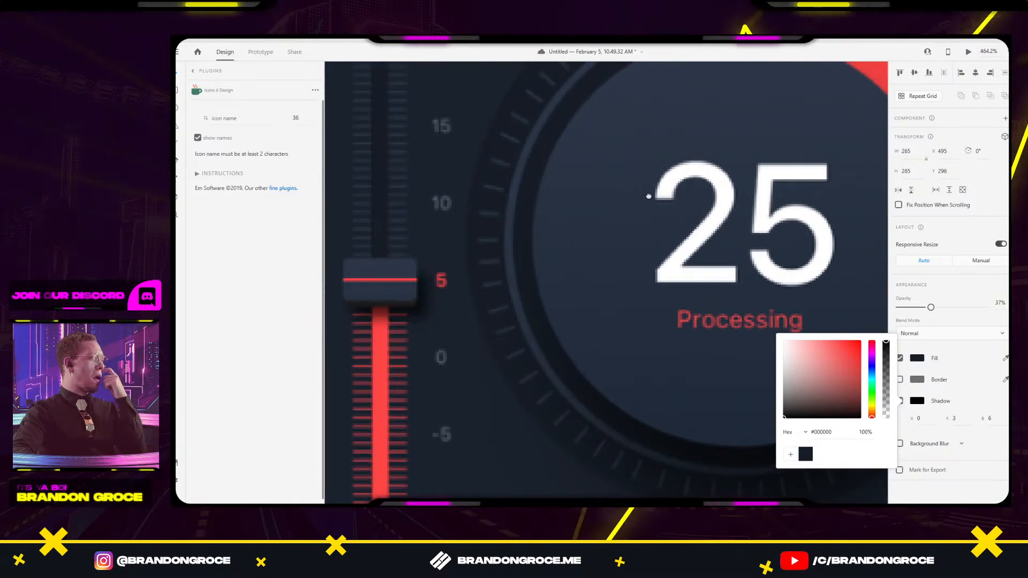
scroll(648, 196, down, 5)
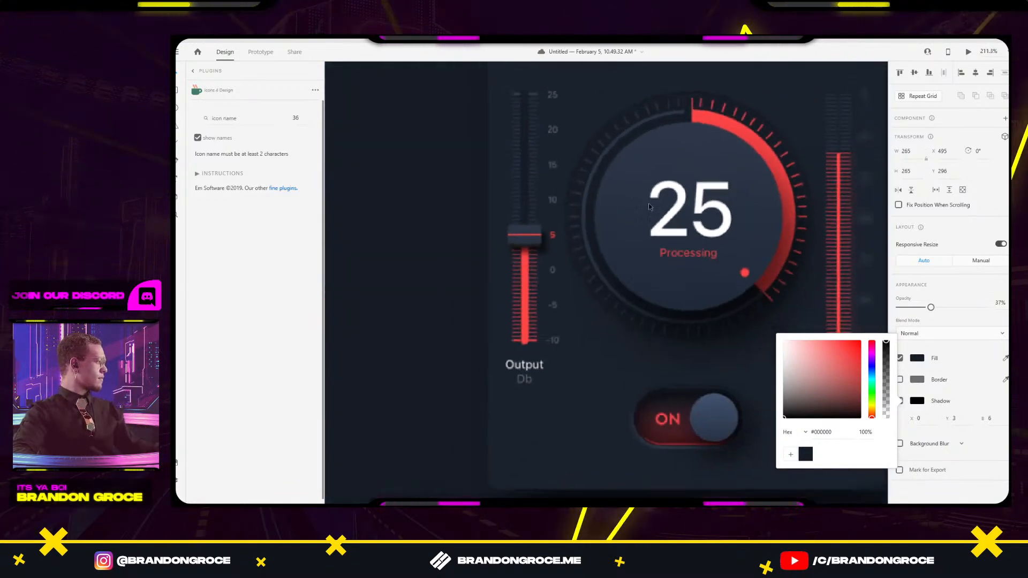
scroll(610, 209, right, 1)
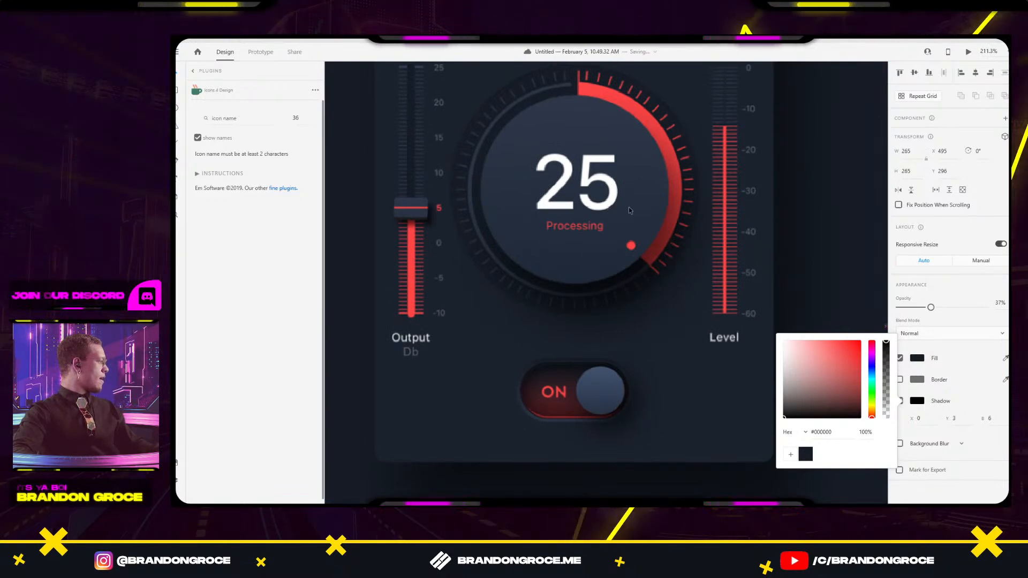
scroll(629, 207, down, 2)
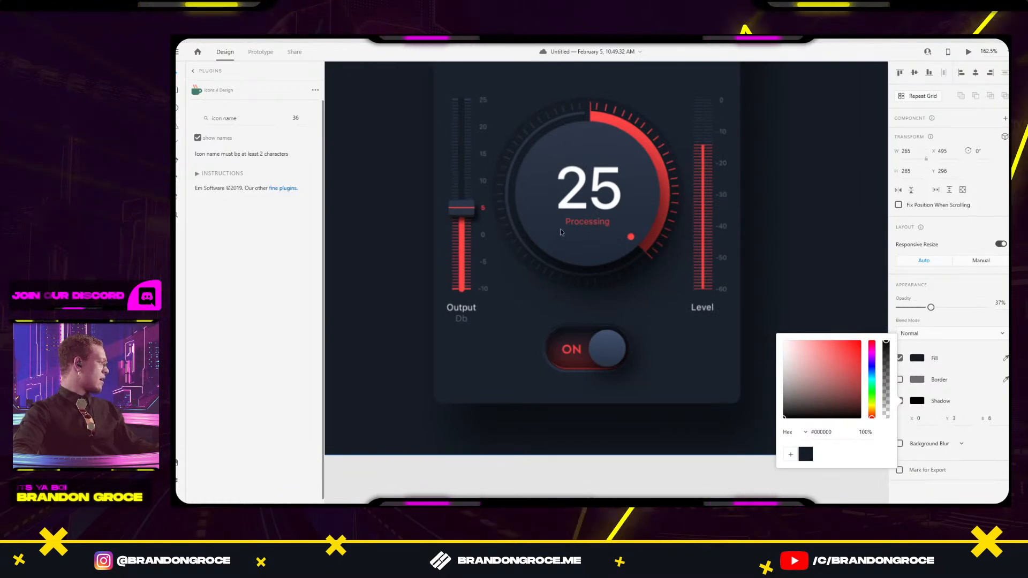
scroll(560, 231, down, 3)
drag(669, 176, 349, 162)
scroll(635, 301, up, 5)
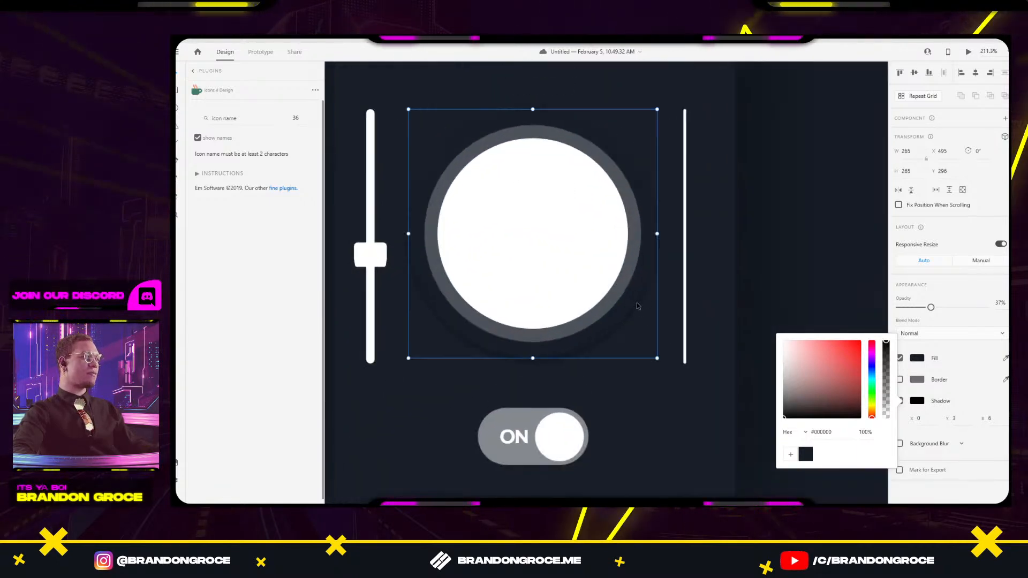
click(633, 301)
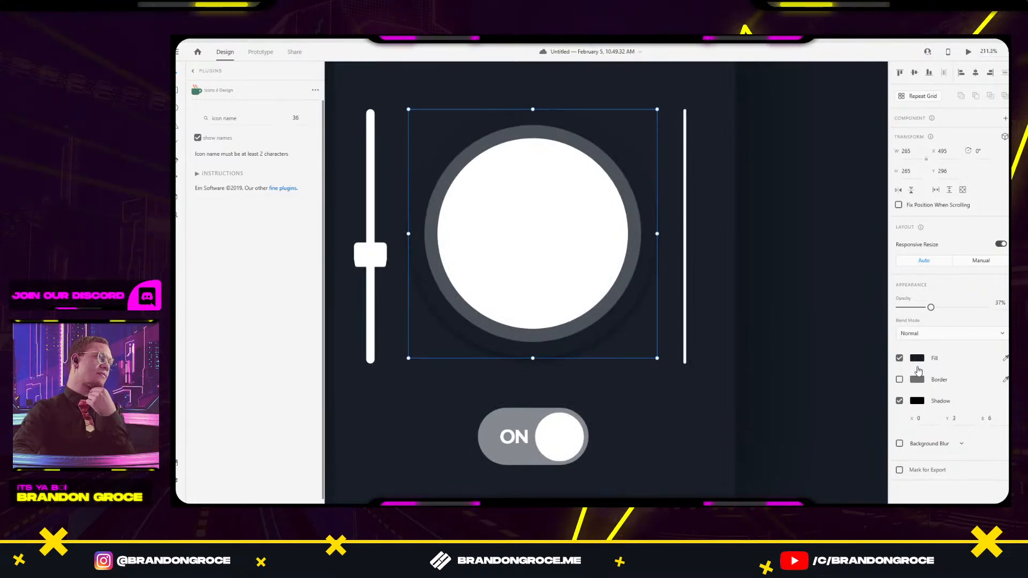
click(696, 290)
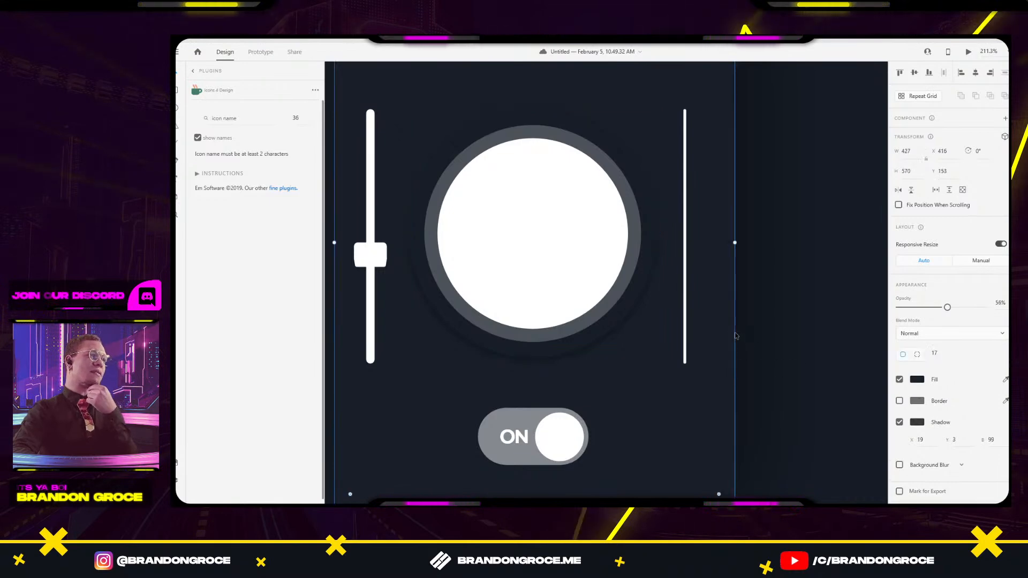
Fill the inner dial circle with the slate-blue colour sampled from the reference dial's face.
scroll(573, 298, left, 5)
scroll(553, 251, down, 3)
scroll(612, 236, up, 3)
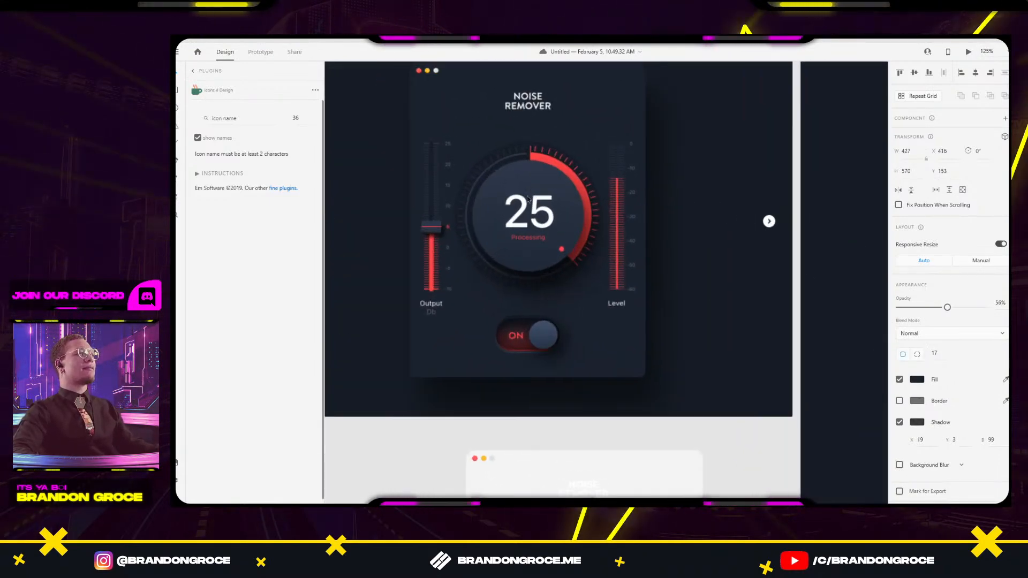
scroll(612, 236, down, 3)
scroll(750, 279, right, 5)
click(841, 316)
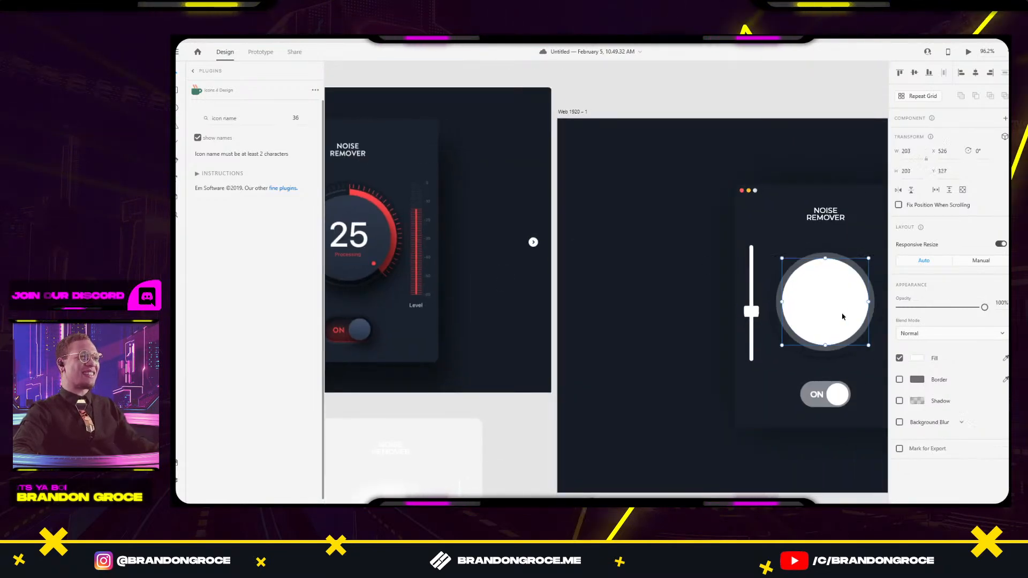
click(1006, 359)
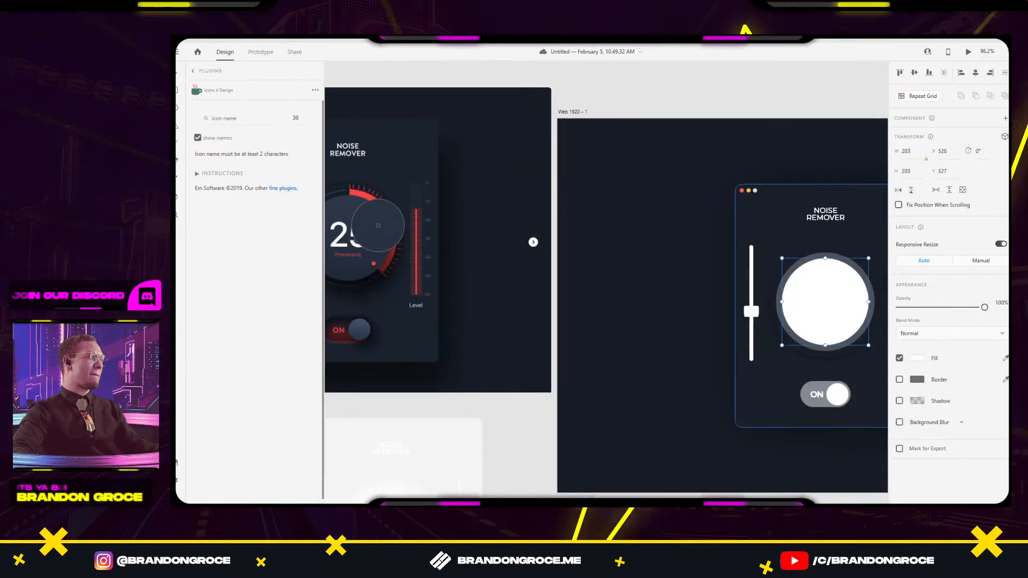
click(581, 236)
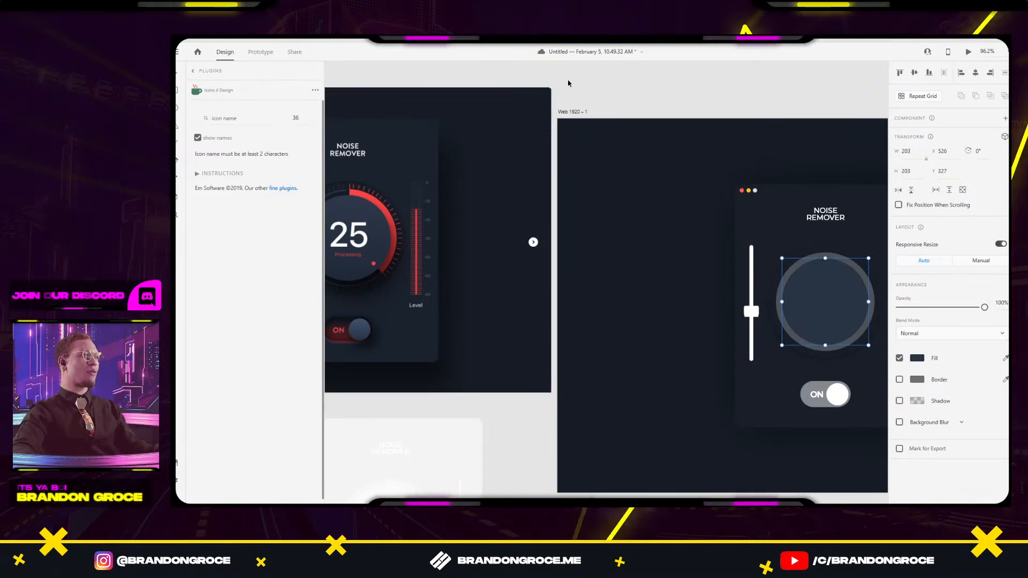
Examine the colours and shading of the ON toggle and its knob in the reference image.
scroll(568, 83, left, 3)
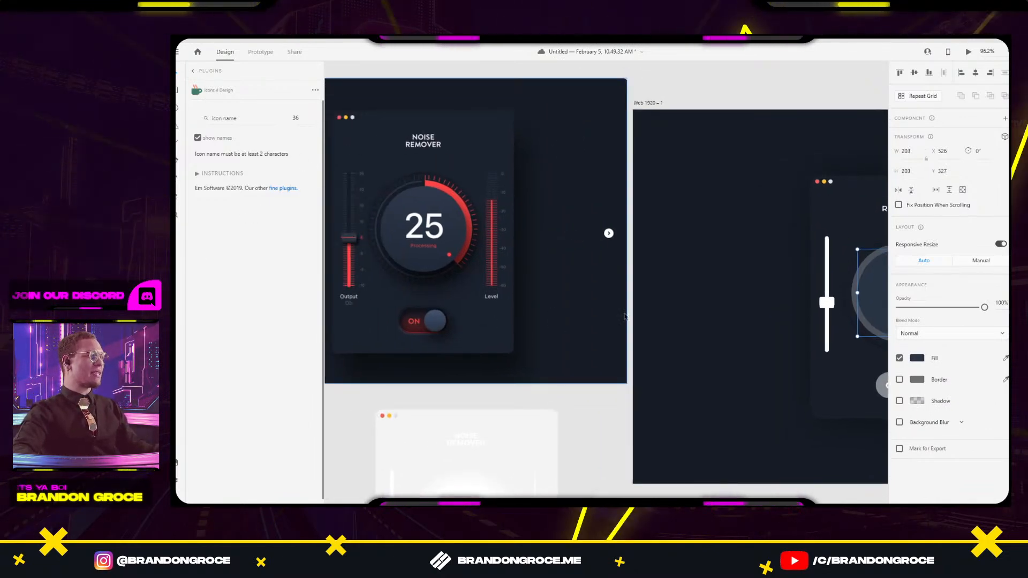
scroll(571, 319, right, 4)
scroll(572, 319, down, 2)
click(695, 277)
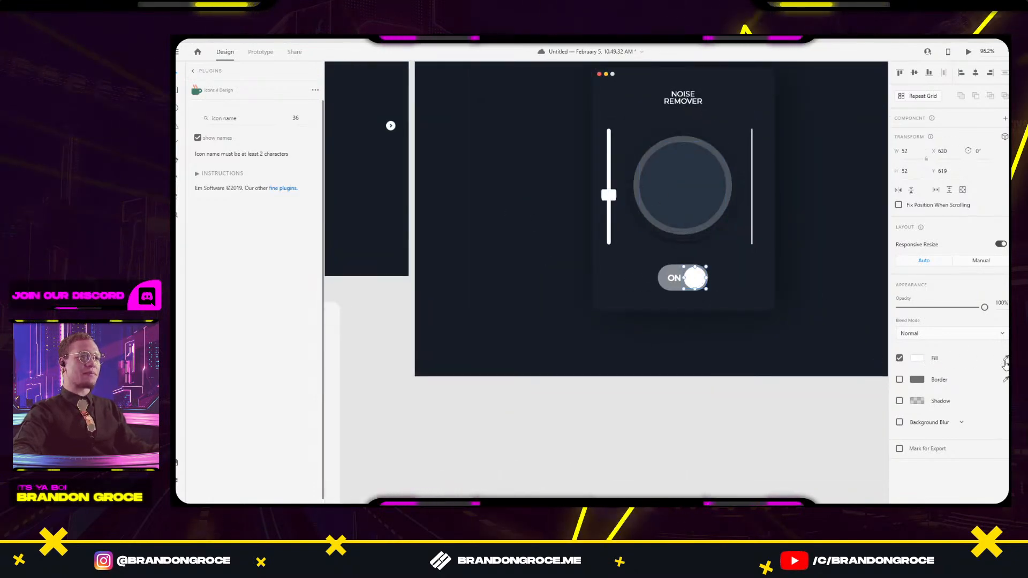
drag(548, 360, 793, 380)
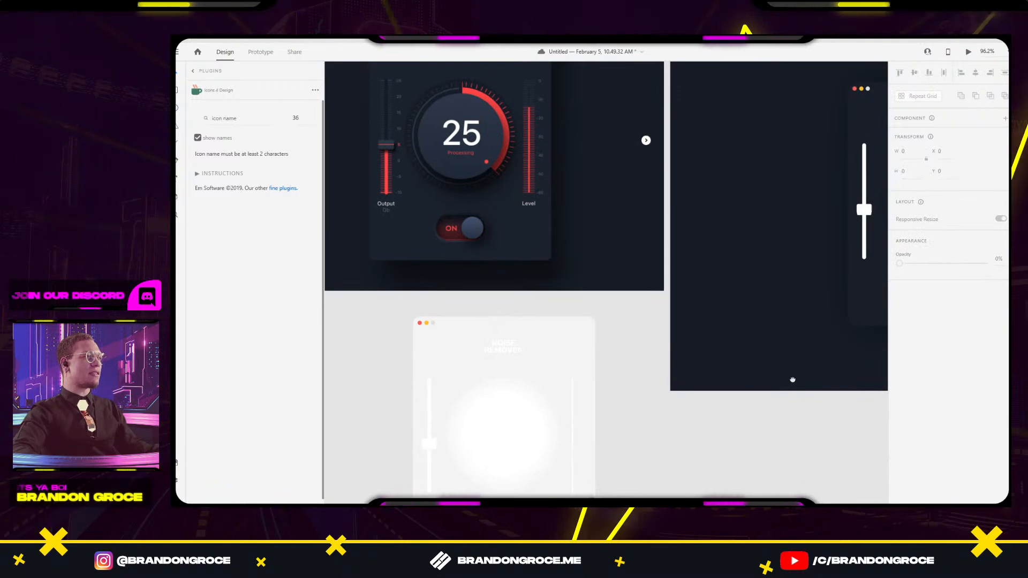
scroll(488, 252, up, 4)
scroll(484, 251, up, 1)
scroll(484, 252, left, 2)
scroll(484, 252, up, 4)
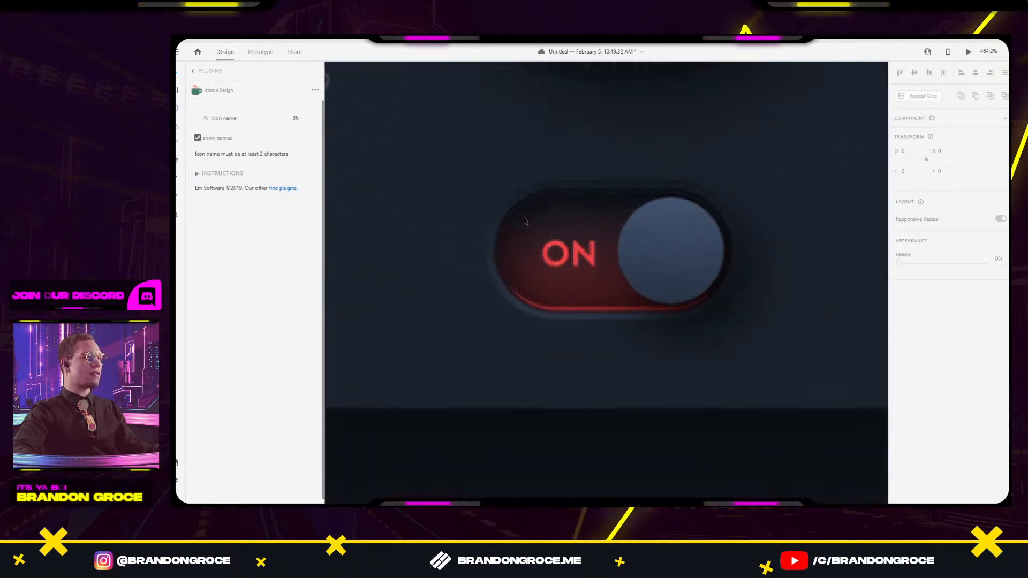
Place two white 27 px circles side by side beneath the ON toggle on the reference image.
scroll(638, 260, down, 4)
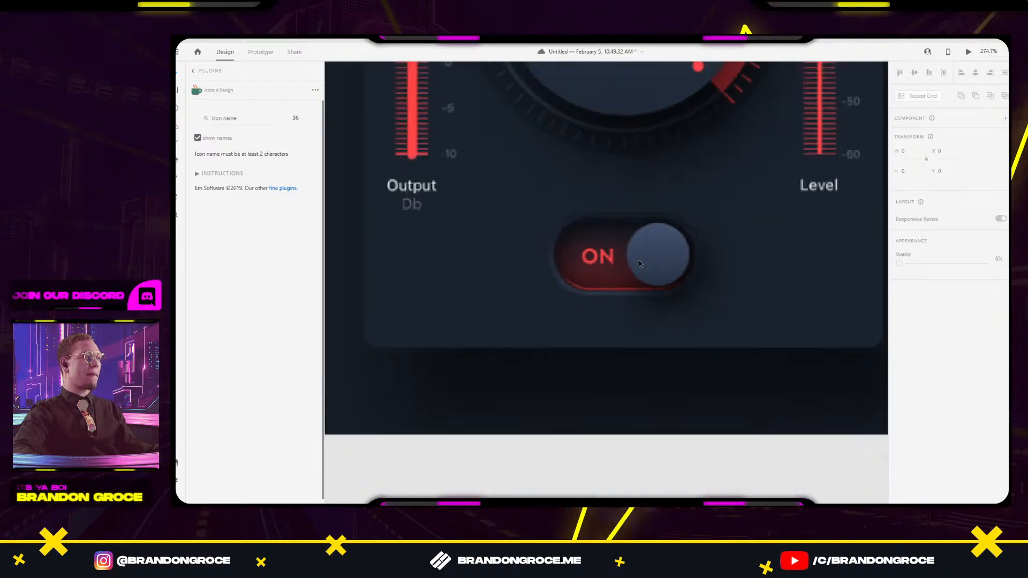
mouse_move(571, 360)
mouse_down()
mouse_move(594, 381)
mouse_move(592, 367)
mouse_move(615, 367)
mouse_up()
scroll(615, 355, up, 3)
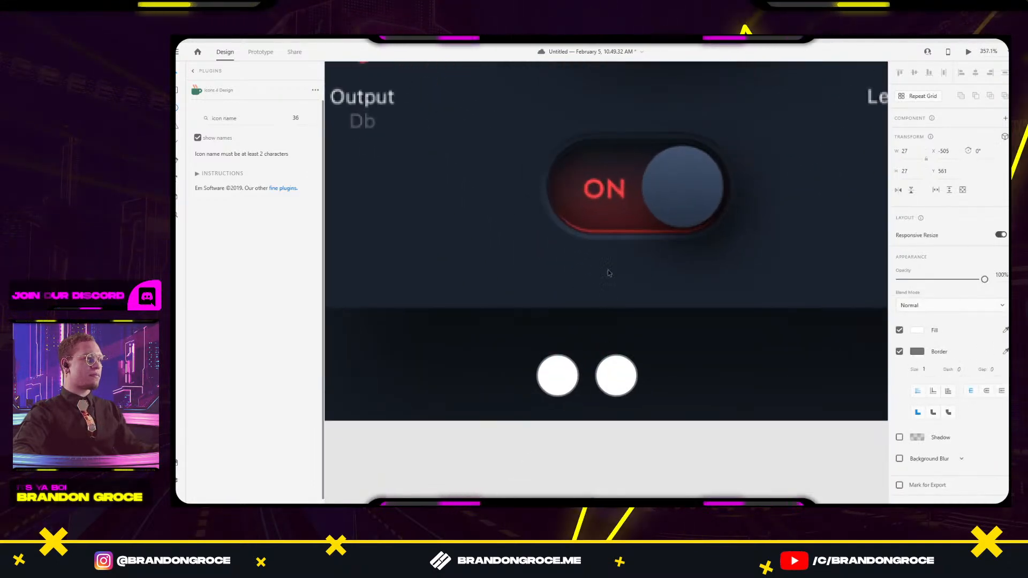
Fill the first circle with the near-black colour sampled from the reference toggle's upper edge and the second with the dark red near its lower edge.
click(567, 371)
key(i)
click(574, 156)
click(618, 365)
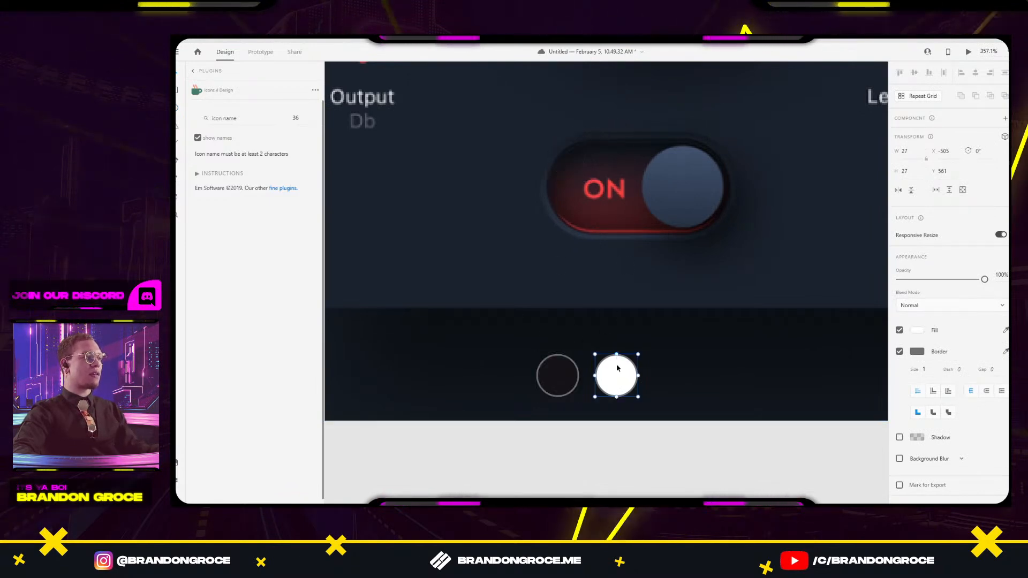
key(i)
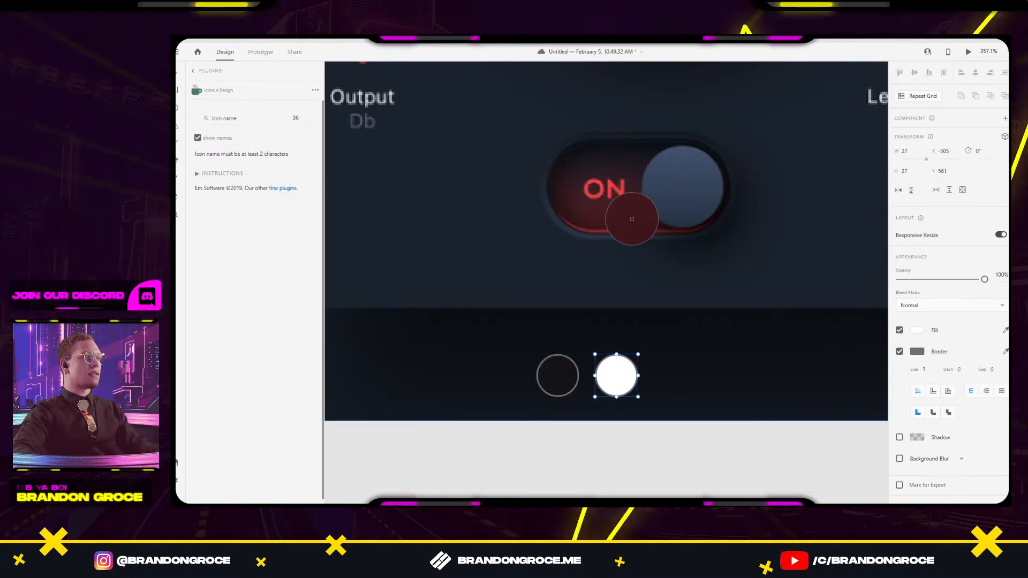
click(631, 219)
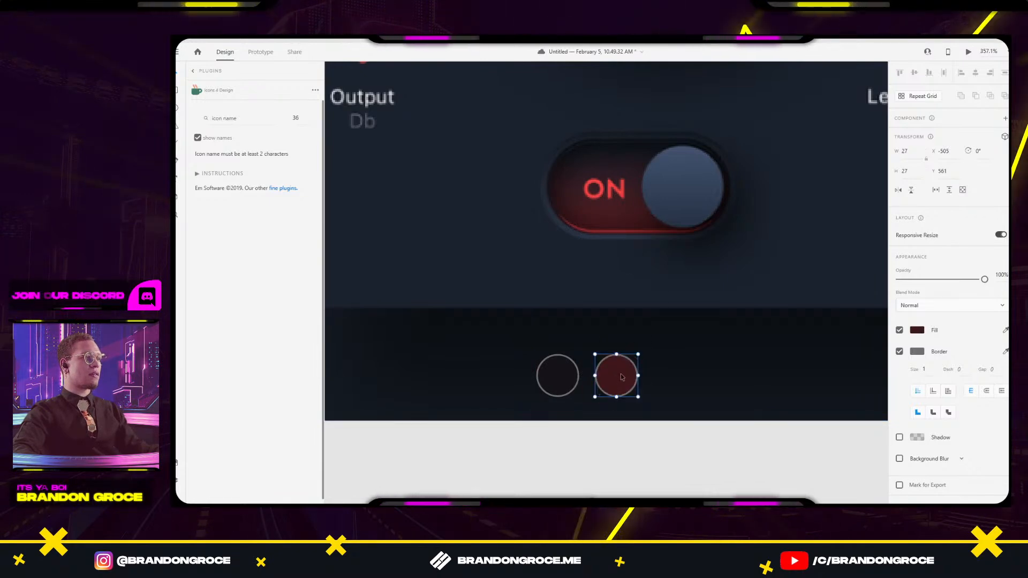
Select the background pill of the recreated ON toggle and bring it into view alongside the two sampled colour circles.
scroll(652, 337, down, 5)
scroll(504, 378, right, 3)
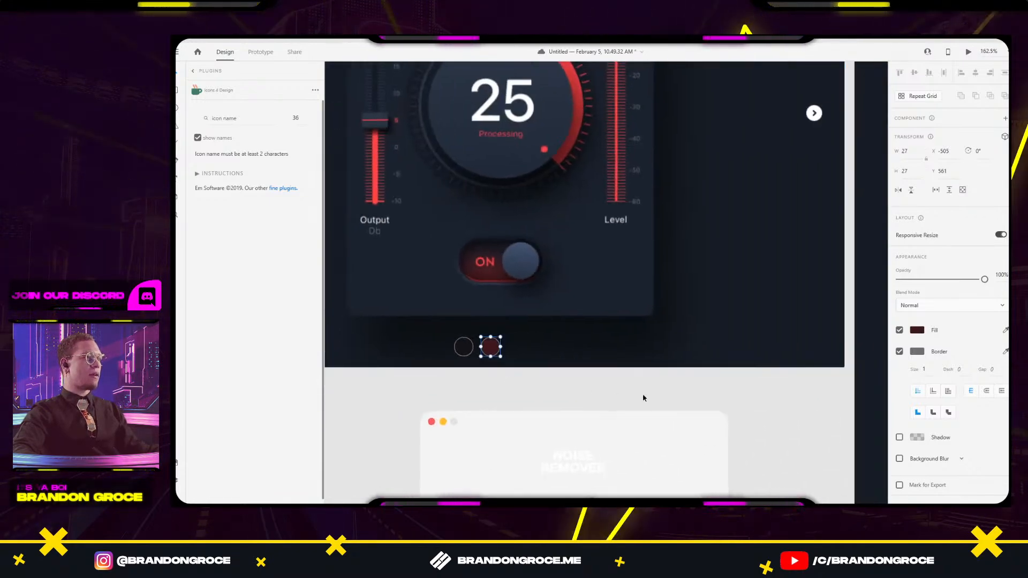
scroll(690, 392, down, 5)
scroll(750, 343, right, 3)
click(797, 324)
scroll(822, 330, up, 5)
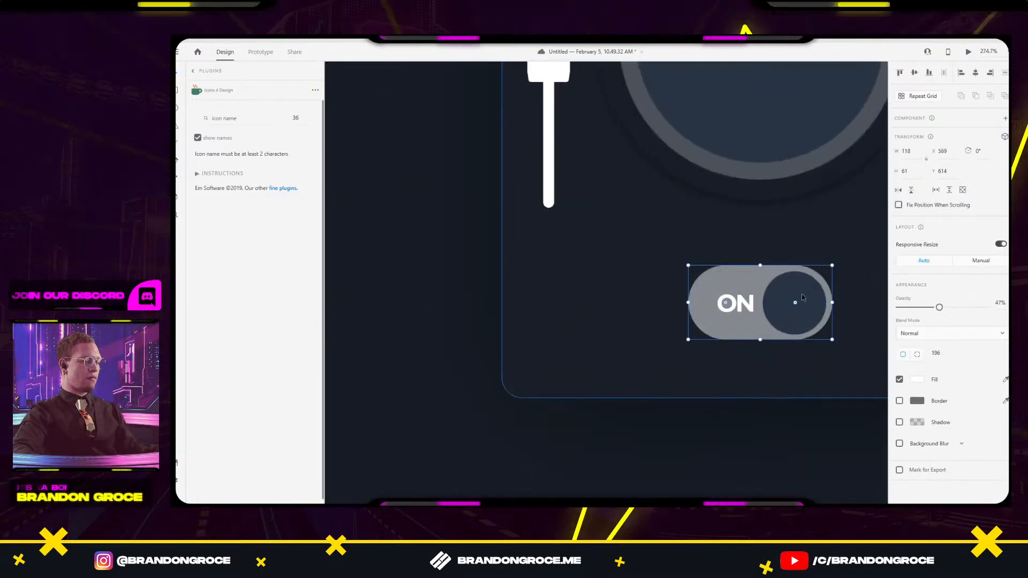
scroll(557, 305, down, 5)
drag(486, 291, 782, 268)
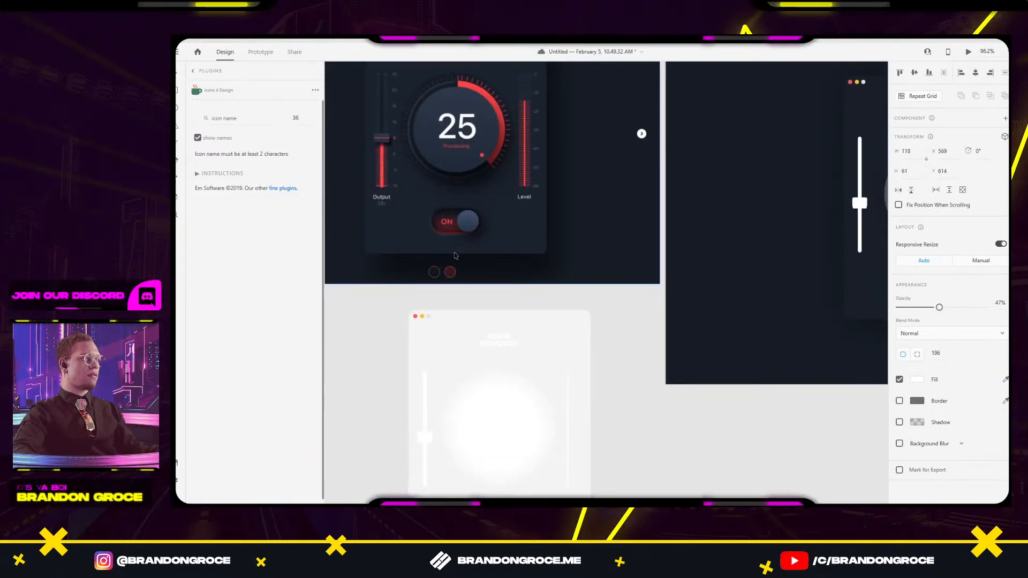
scroll(803, 364, right, 3)
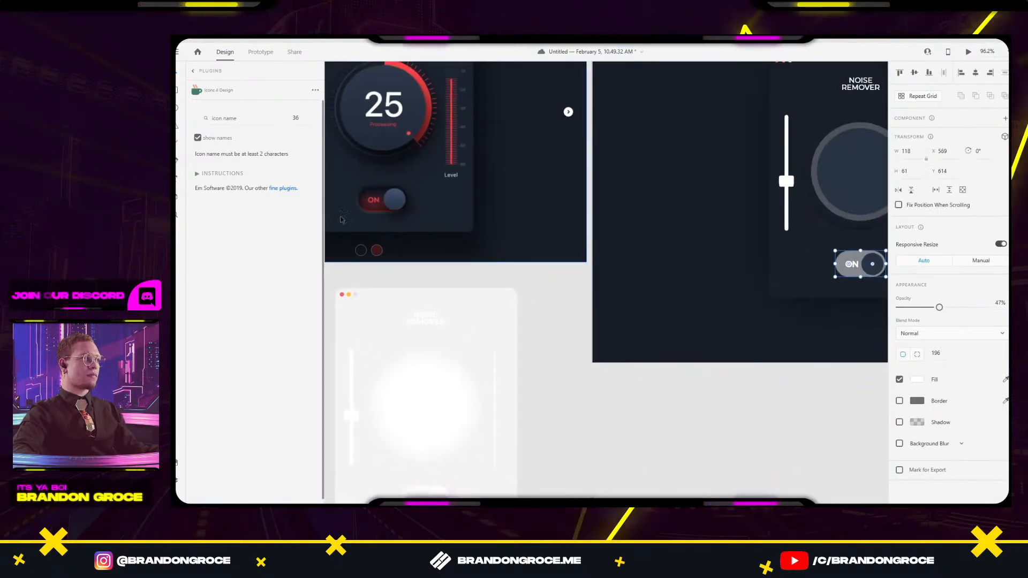
Save the fills of the dark red #3F171C and near-black #151319 sample circles below the reference toggle as colour swatches.
click(360, 250)
shift+click(381, 259)
click(432, 277)
click(377, 250)
click(917, 330)
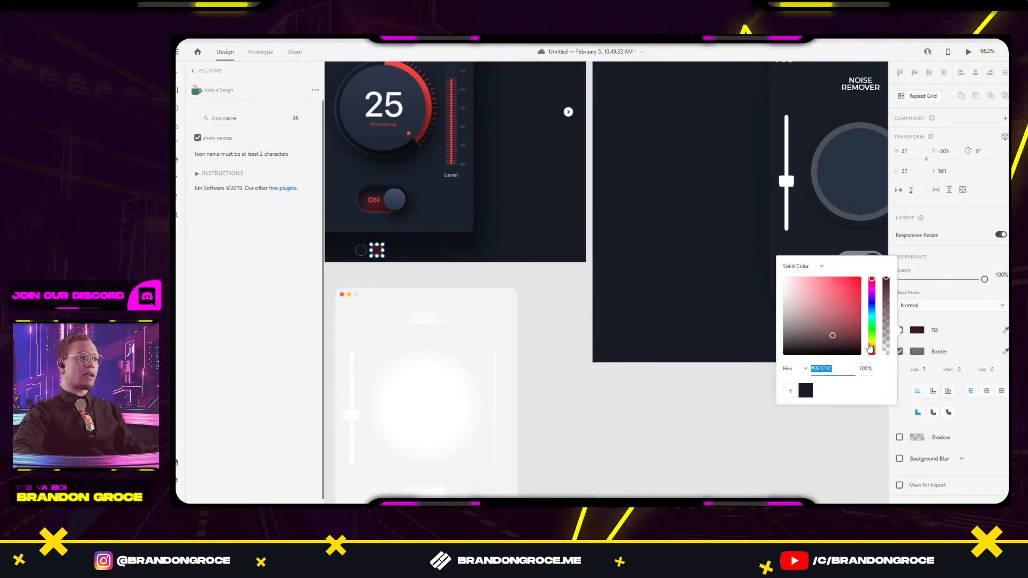
click(794, 393)
click(361, 250)
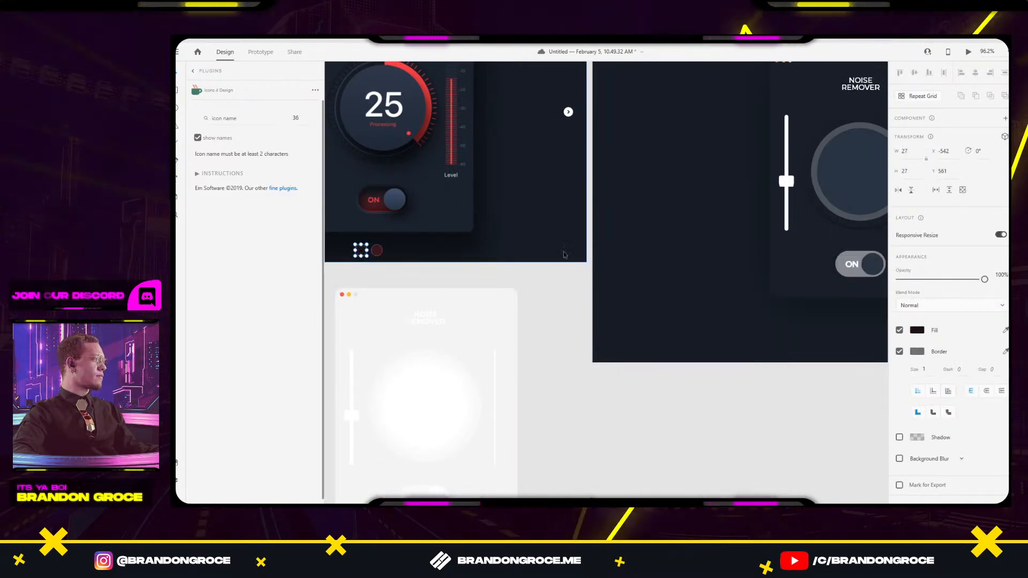
click(918, 331)
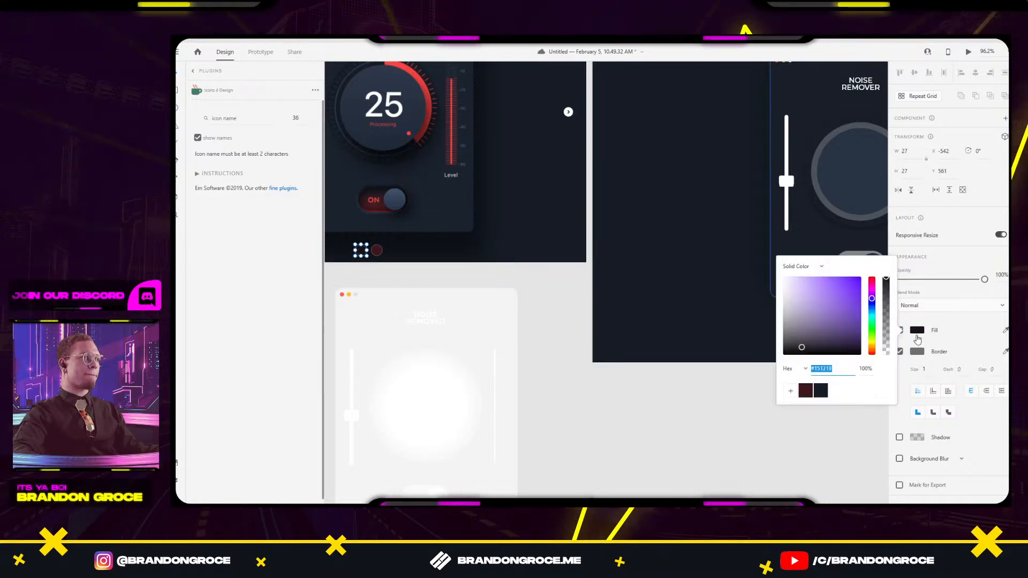
click(755, 393)
Change the ON toggle track's fill on the Noise Remover panel from a solid colour to a linear gradient.
scroll(765, 355, right, 3)
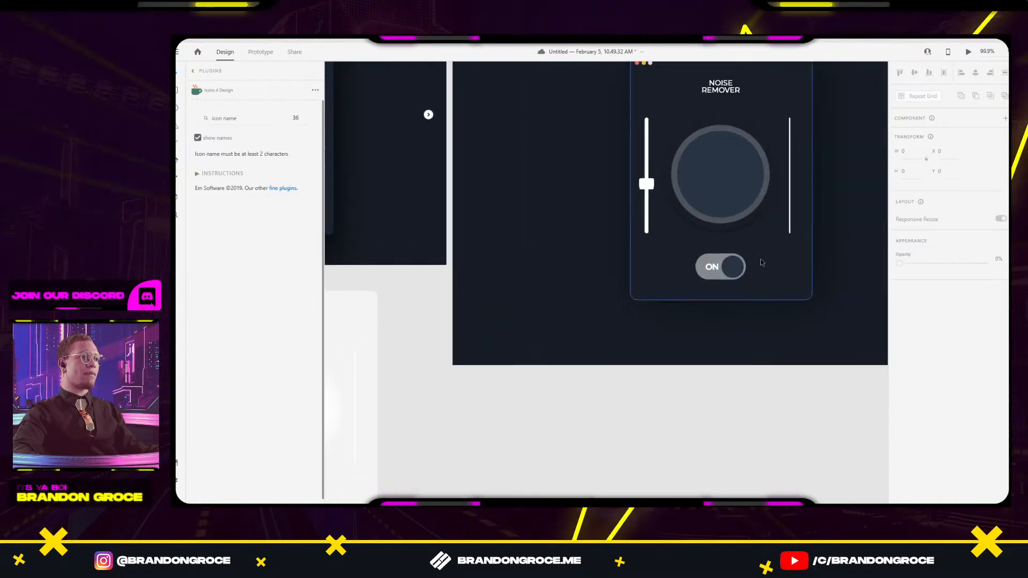
scroll(762, 261, up, 5)
click(628, 262)
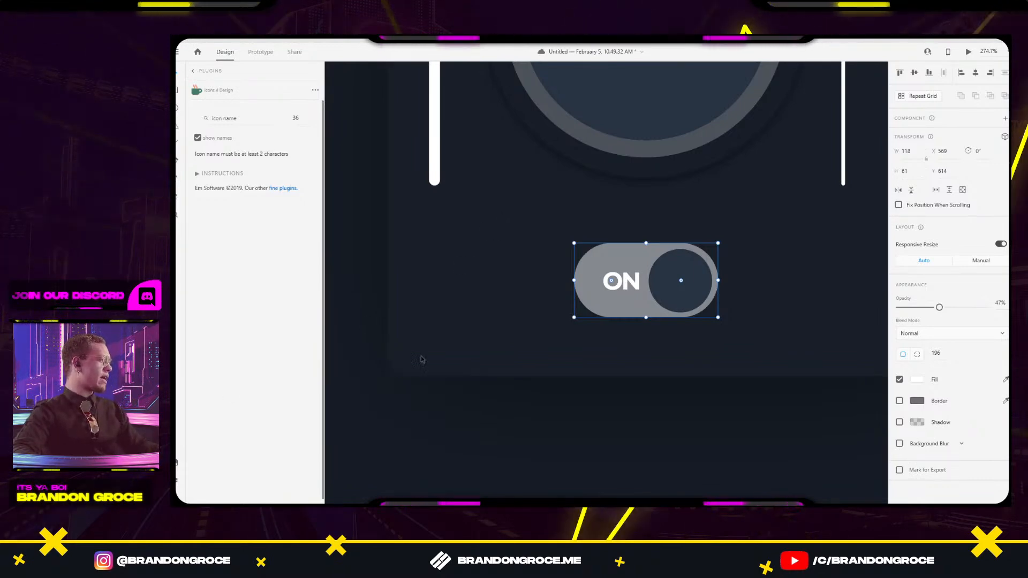
click(918, 380)
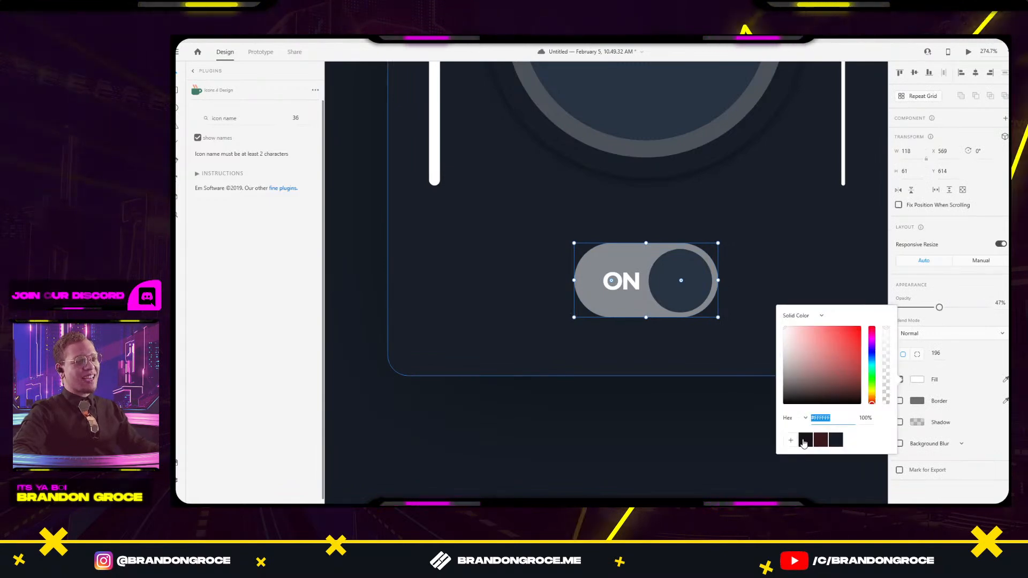
click(803, 315)
click(802, 336)
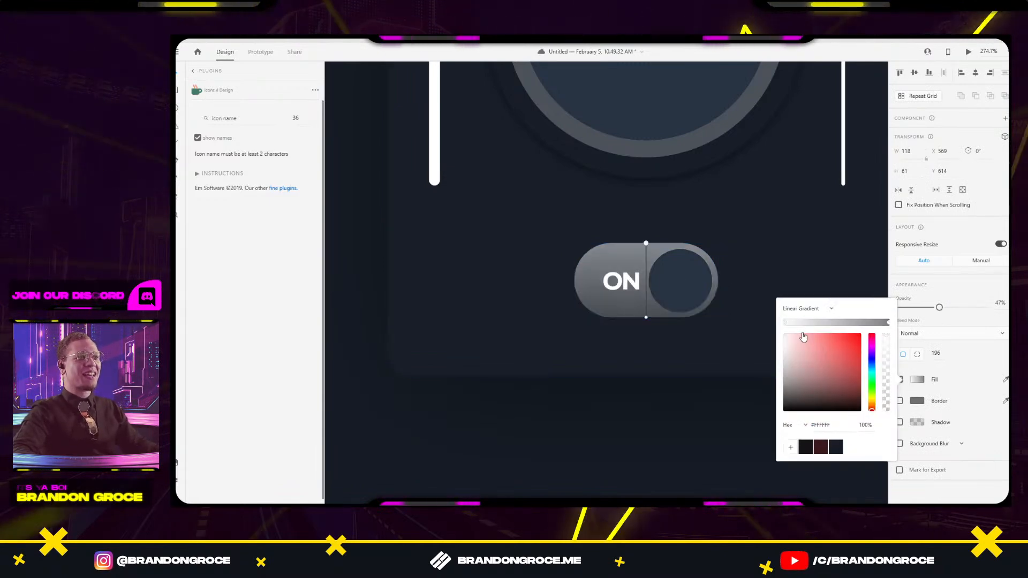
Colour the track's gradient from the saved near-black to the saved dark red and slant its start towards the track's upper-left edge.
click(810, 449)
drag(646, 243, 597, 248)
click(889, 322)
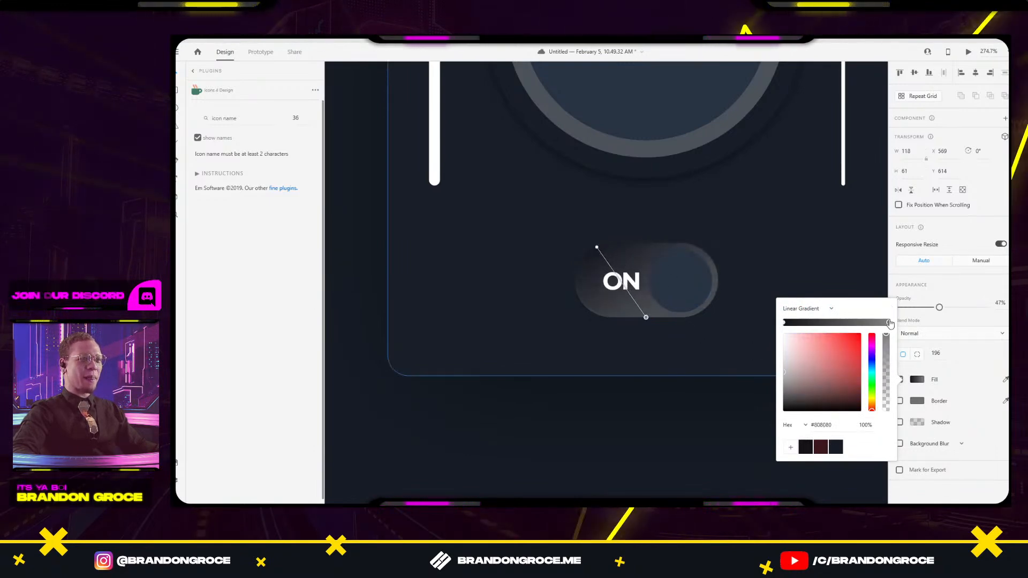
click(818, 449)
click(706, 413)
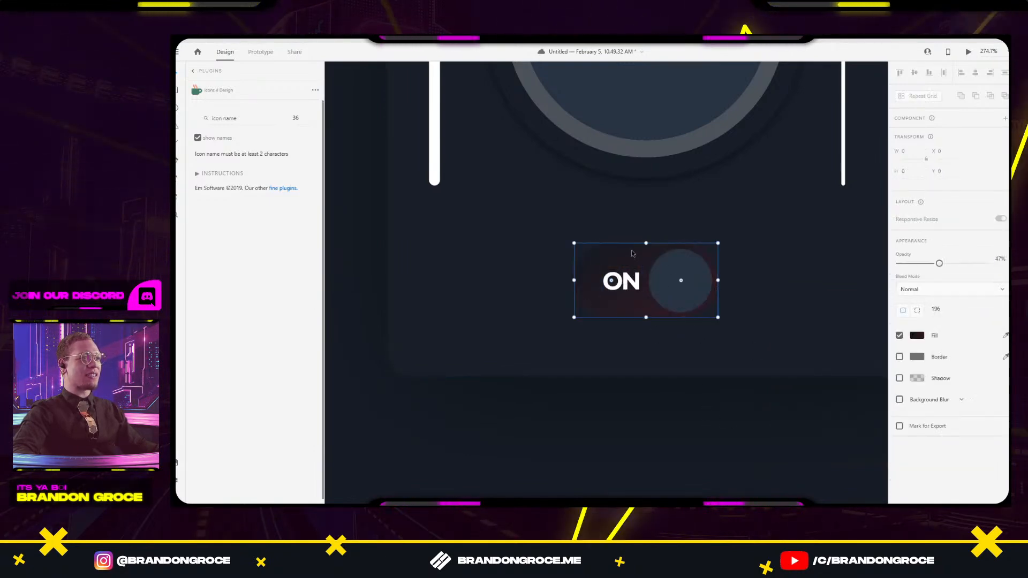
Shift the track gradient's start handle inward along the top edge and adjust its end handle so the gradient runs steeper.
click(917, 379)
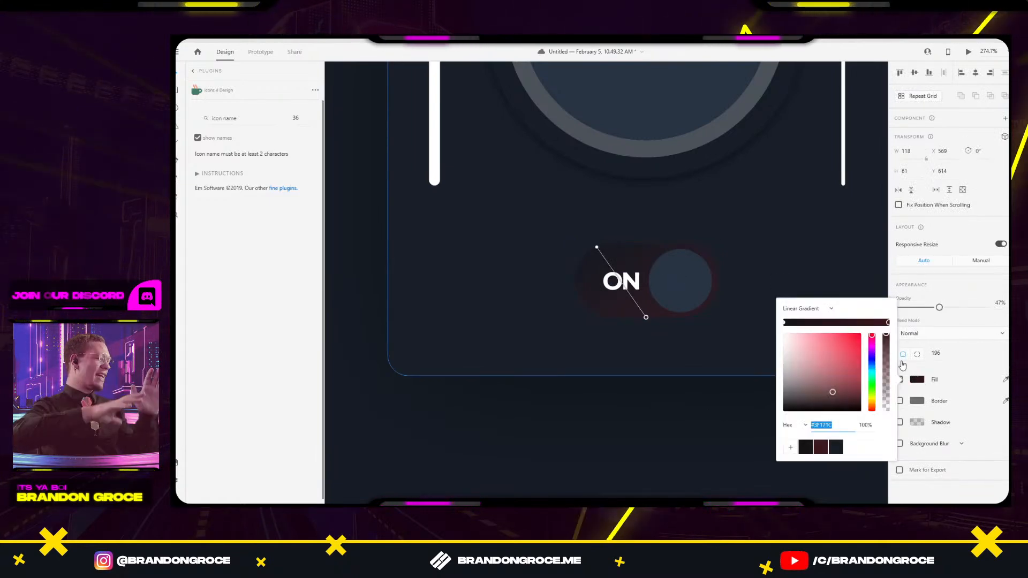
drag(598, 248, 604, 248)
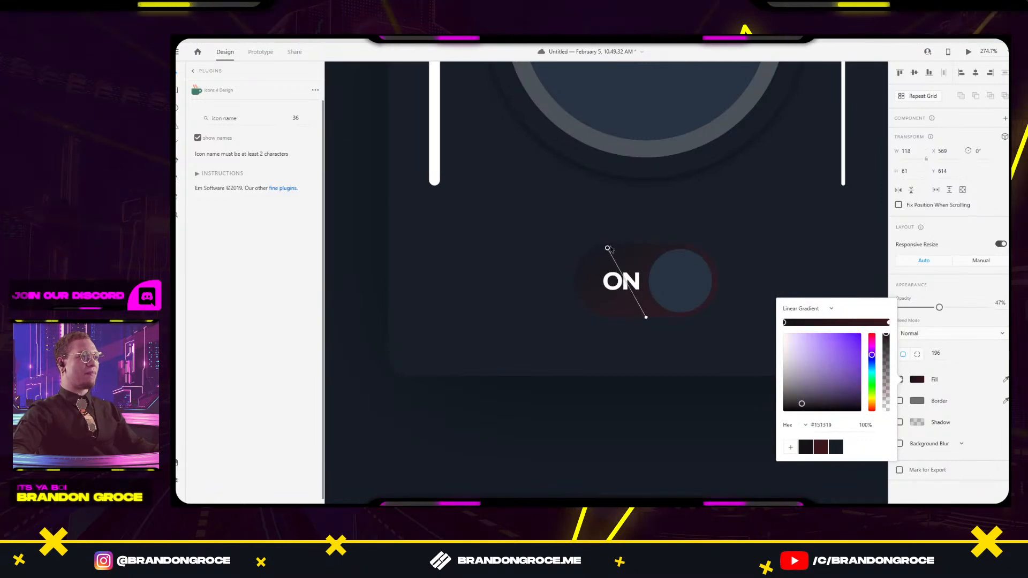
drag(645, 317, 659, 336)
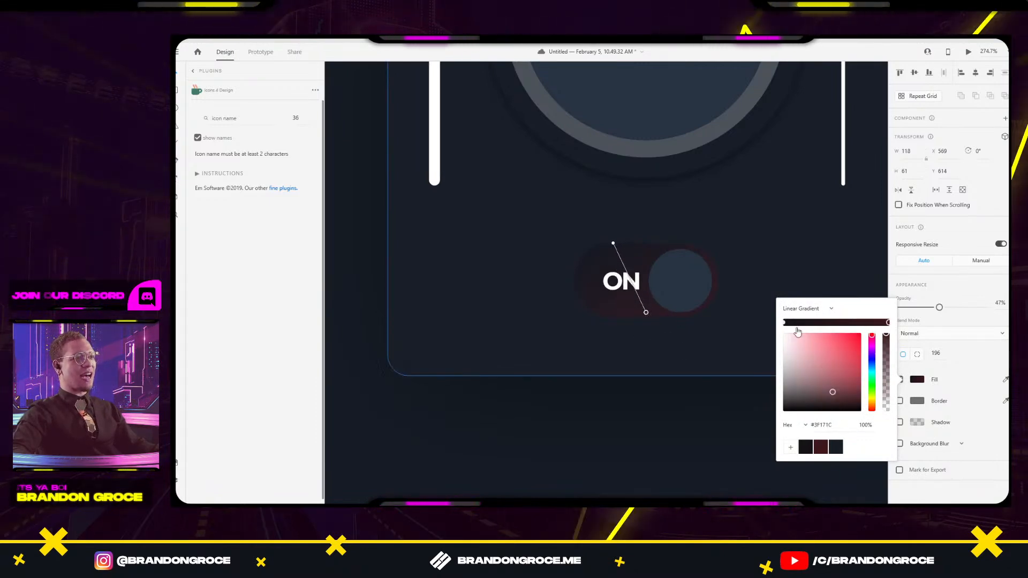
Add a dark red middle stop to the track's gradient and brighten its end stop to red #FF0A29.
click(843, 322)
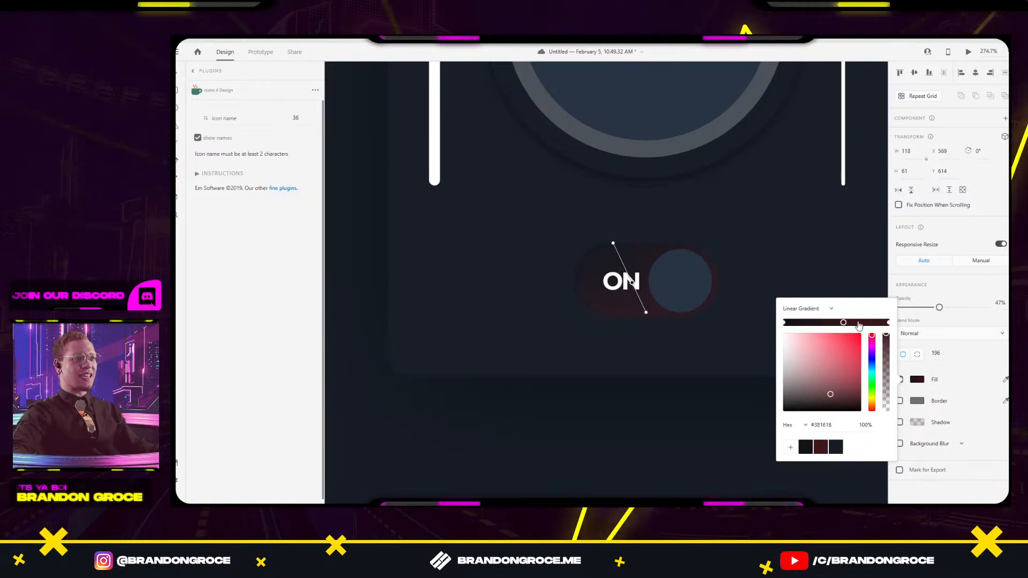
click(887, 322)
drag(831, 390, 845, 337)
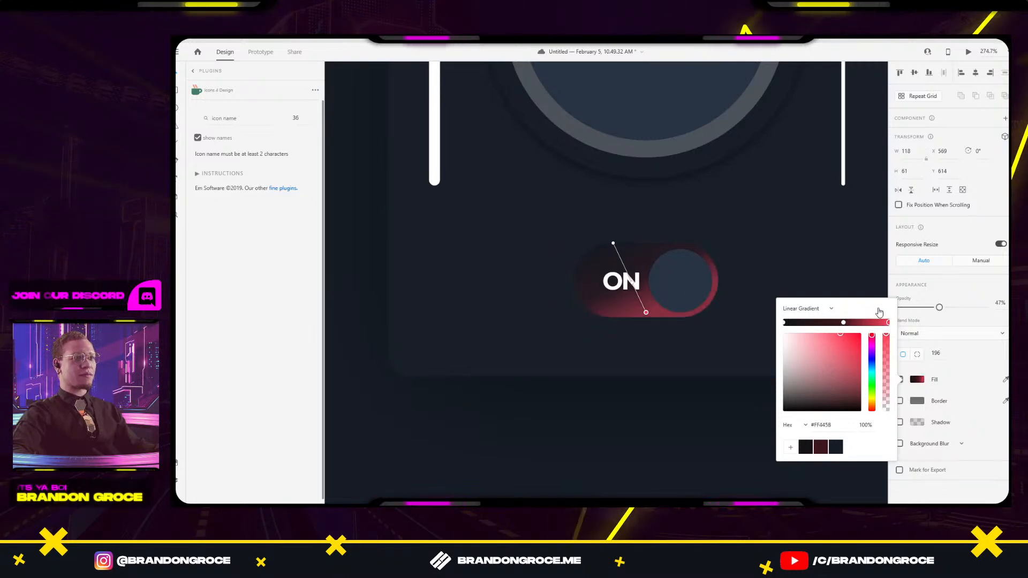
click(734, 298)
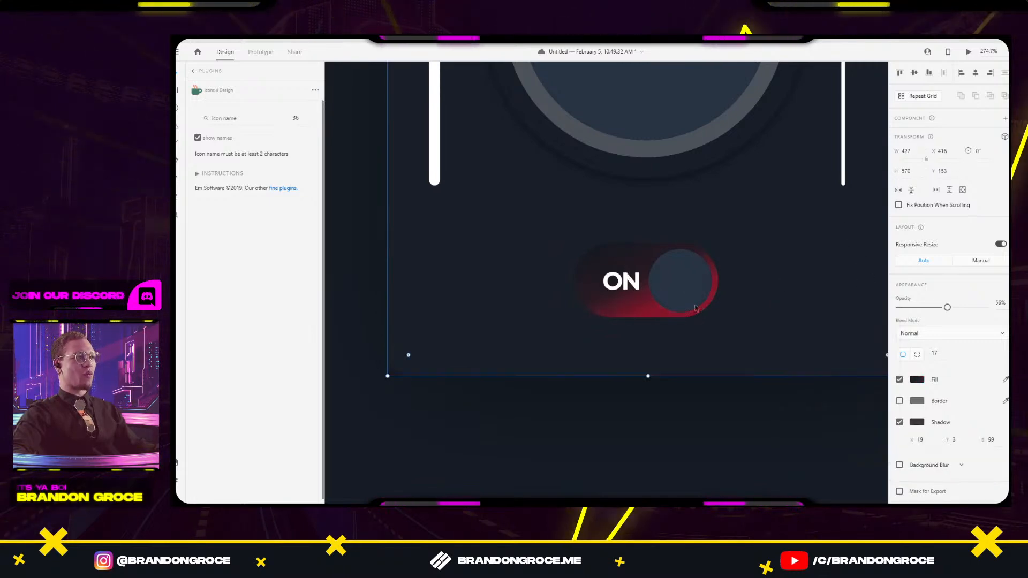
Extend the gradient's bright red end below the toggle track and nudge the dark red middle stop slightly lower.
click(586, 292)
click(917, 379)
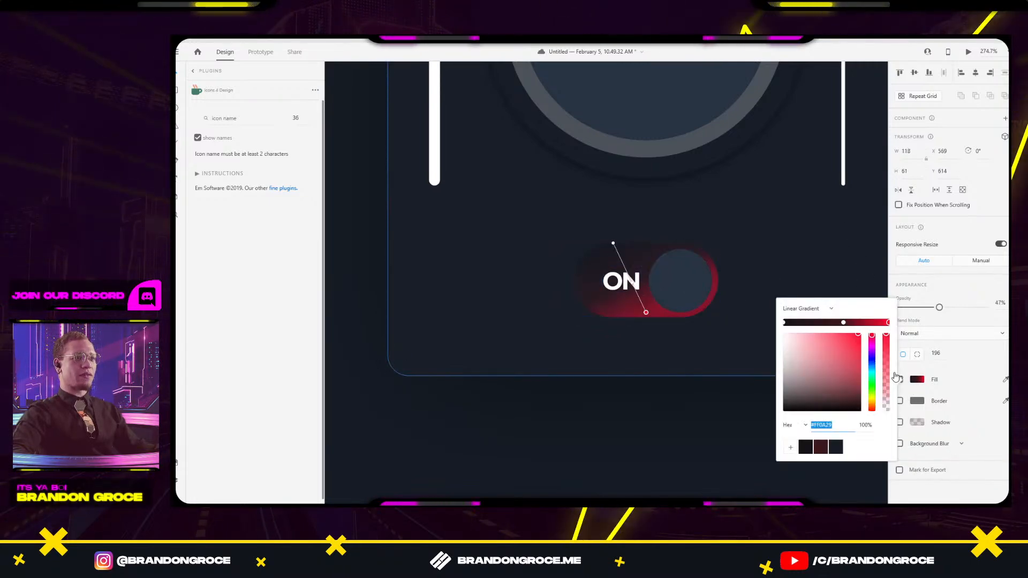
drag(646, 313, 631, 348)
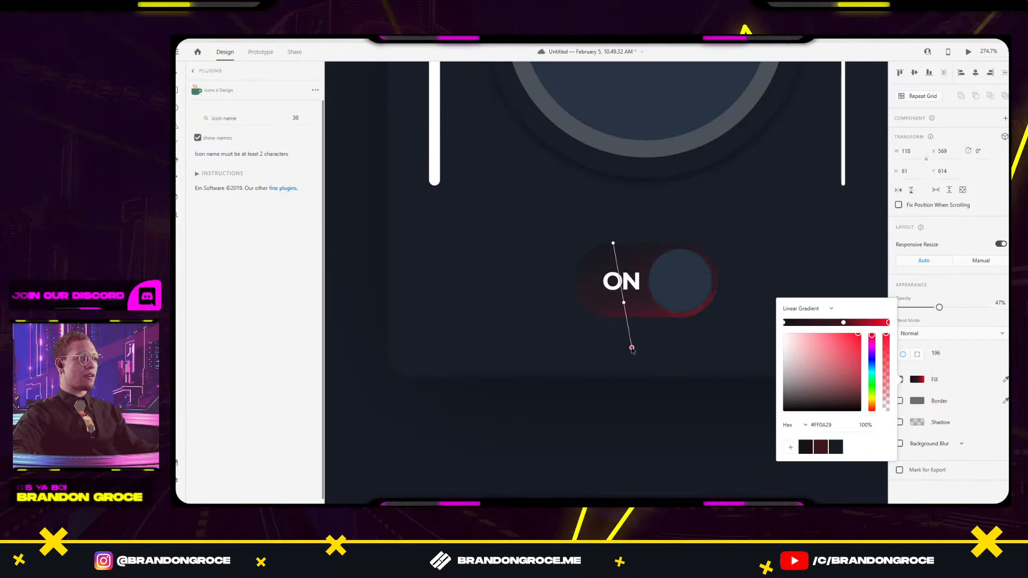
drag(622, 301, 622, 304)
Add a red #E10C27 stop just past the dark red one, move the two closer together, and align the gradient vertically.
drag(884, 323, 863, 323)
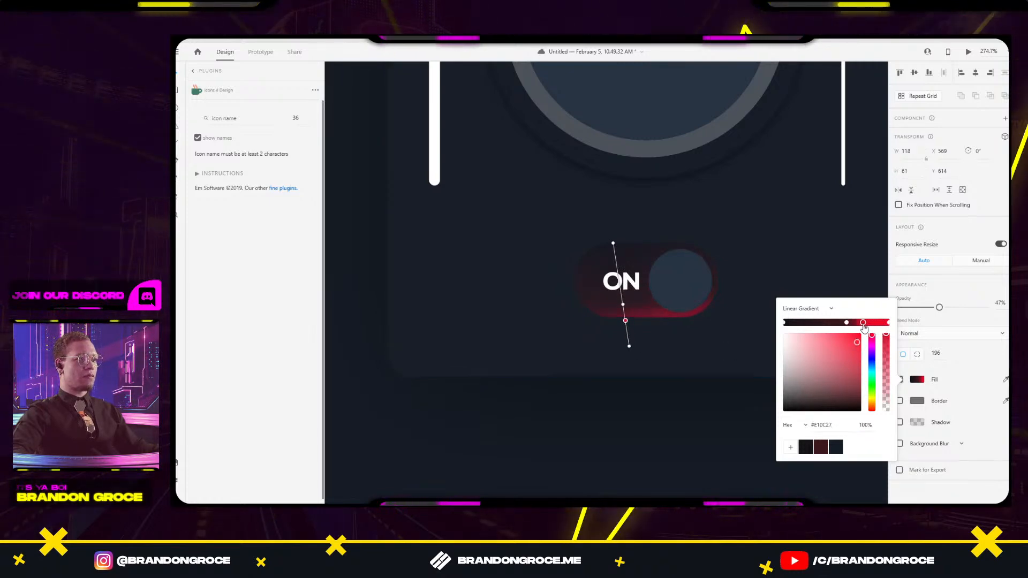
drag(623, 304, 624, 311)
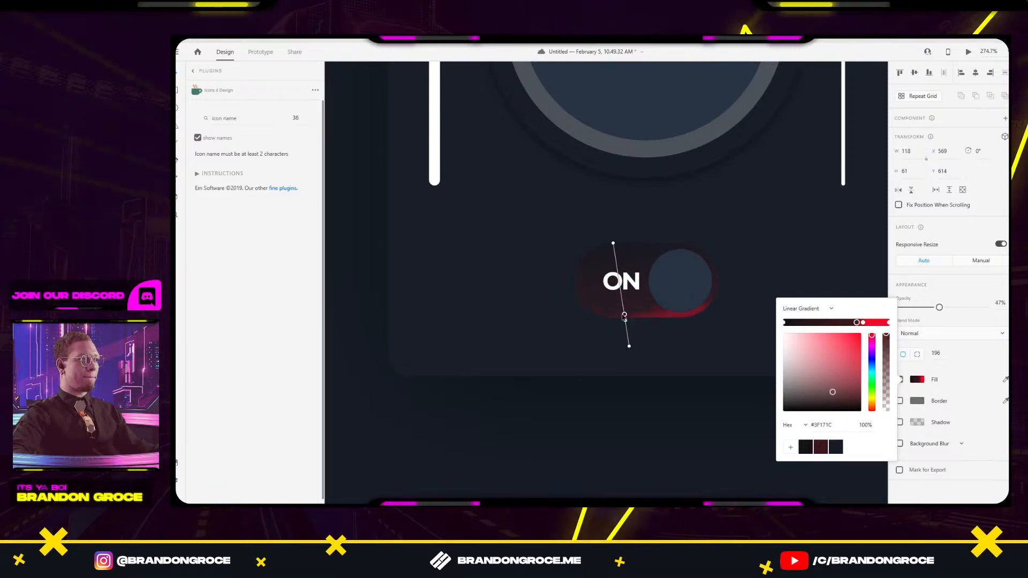
drag(630, 347, 613, 346)
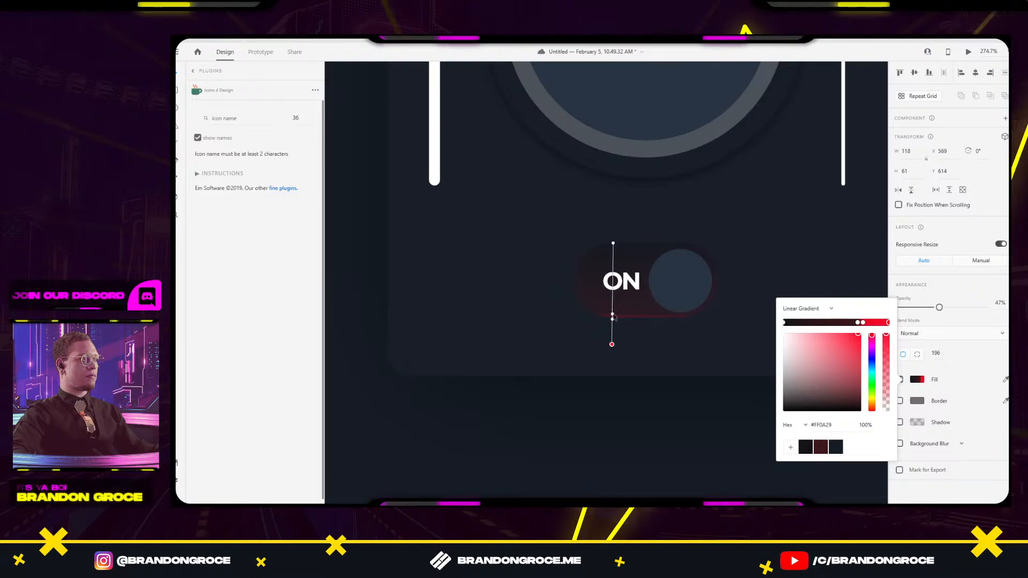
drag(612, 346, 616, 345)
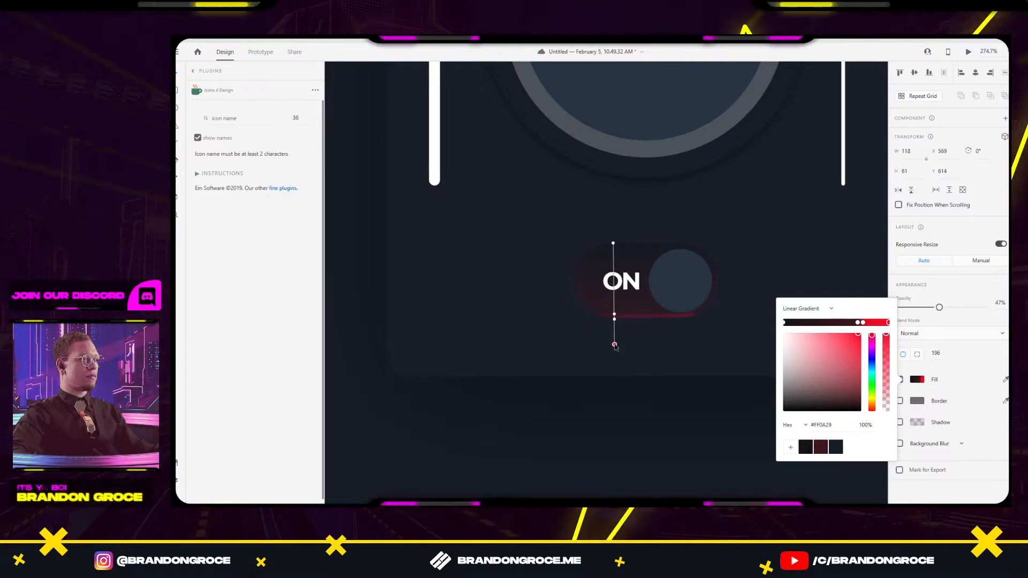
Tighten the dark red and #E10C27 stops at the track's bottom edge into a sharp red line.
scroll(615, 346, up, 10)
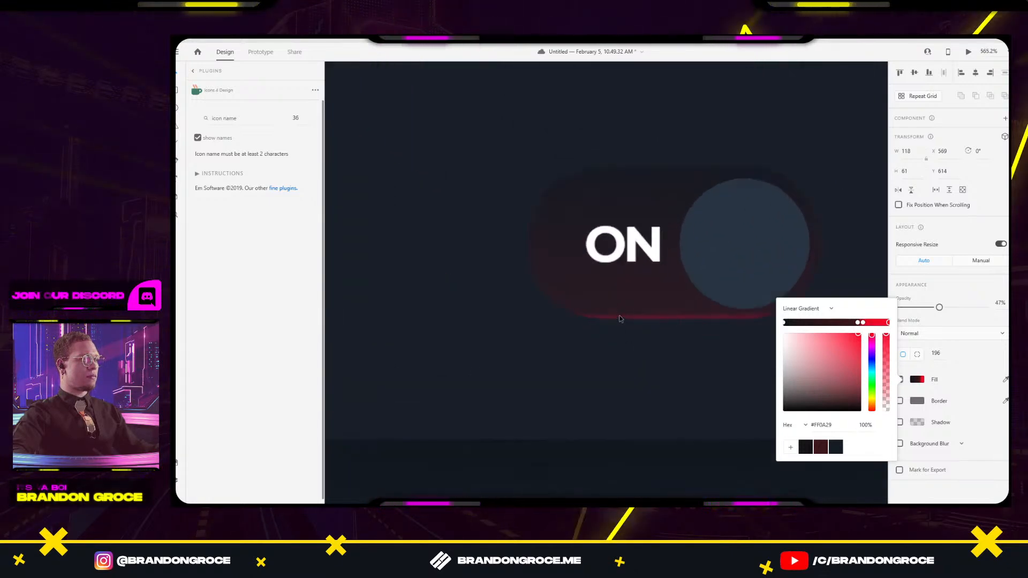
click(572, 317)
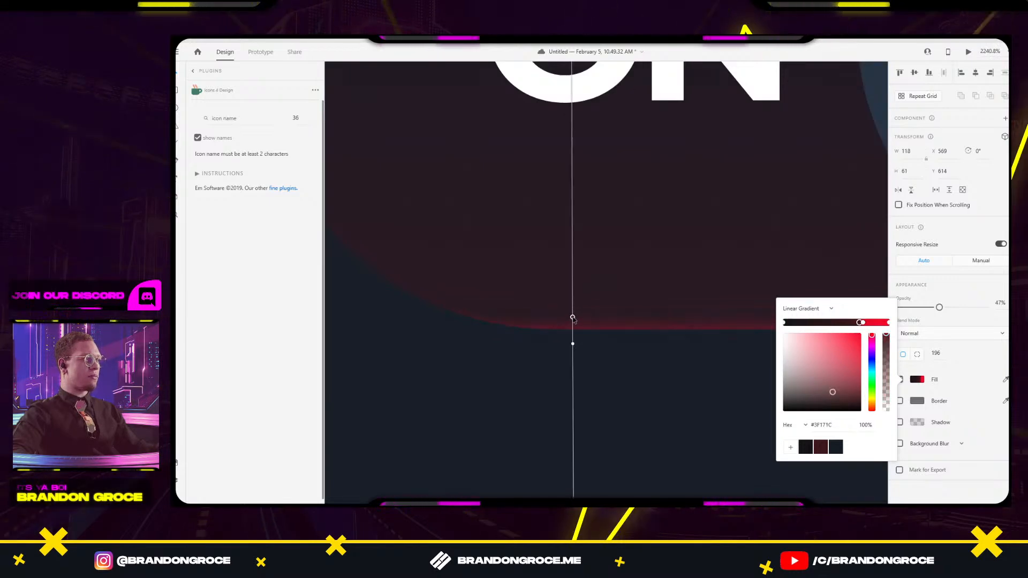
drag(573, 322, 573, 320)
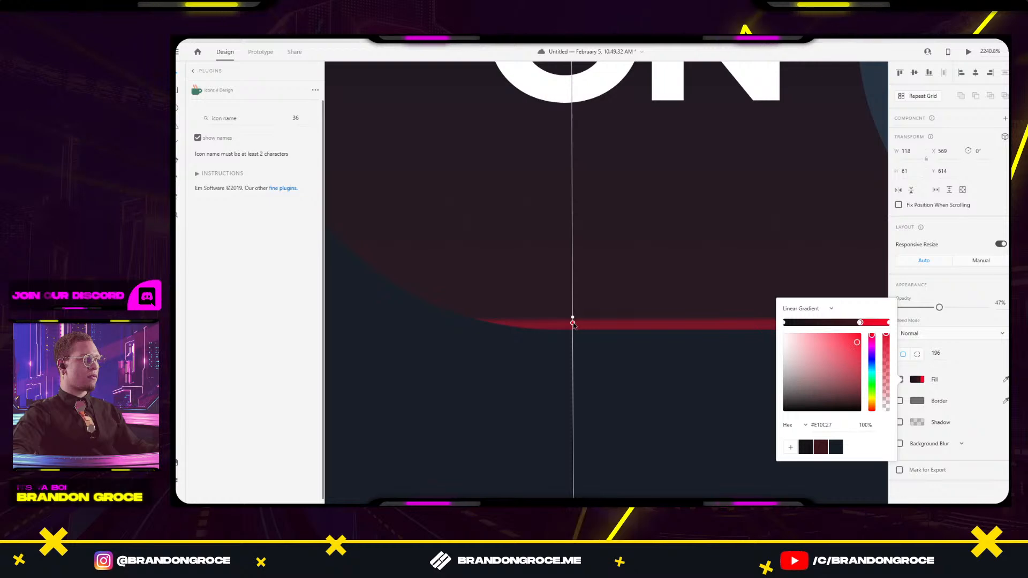
scroll(646, 289, down, 4)
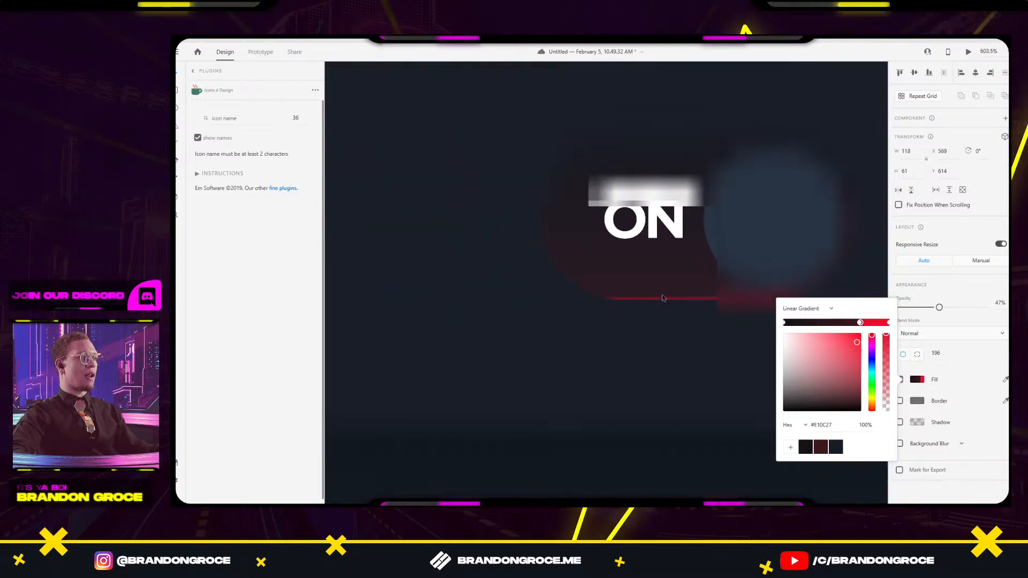
scroll(711, 360, down, 3)
click(738, 436)
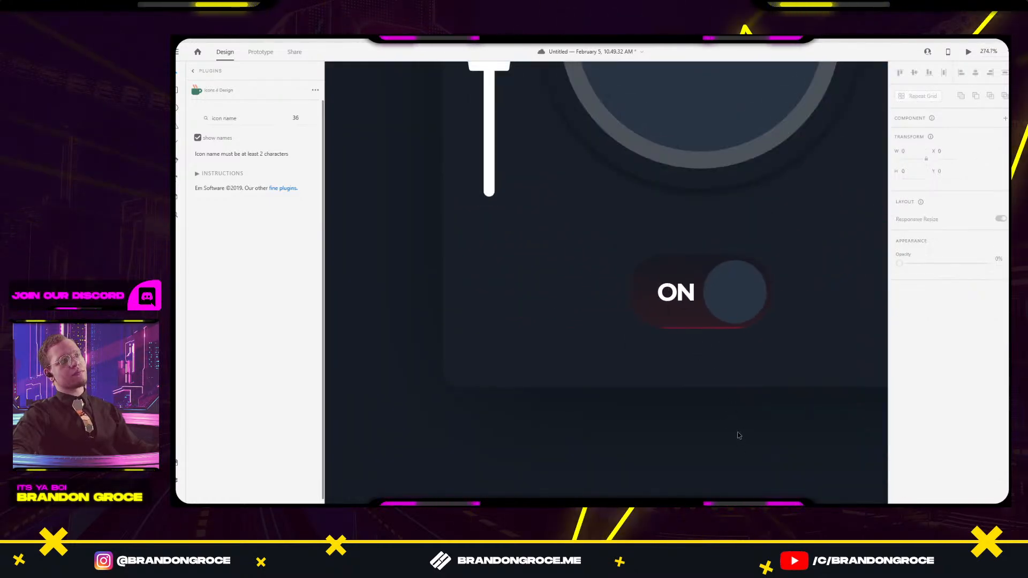
Examine the ON toggle in the reference design and compare its red bottom glow with the recreated toggle.
scroll(739, 436, down, 2)
drag(463, 376, 735, 338)
scroll(477, 261, up, 4)
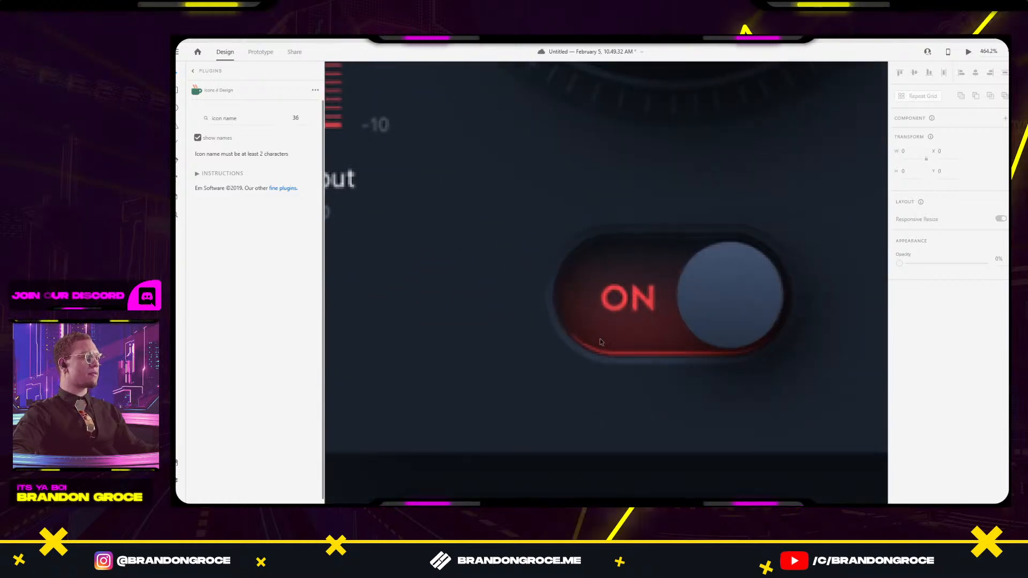
scroll(730, 385, down, 2)
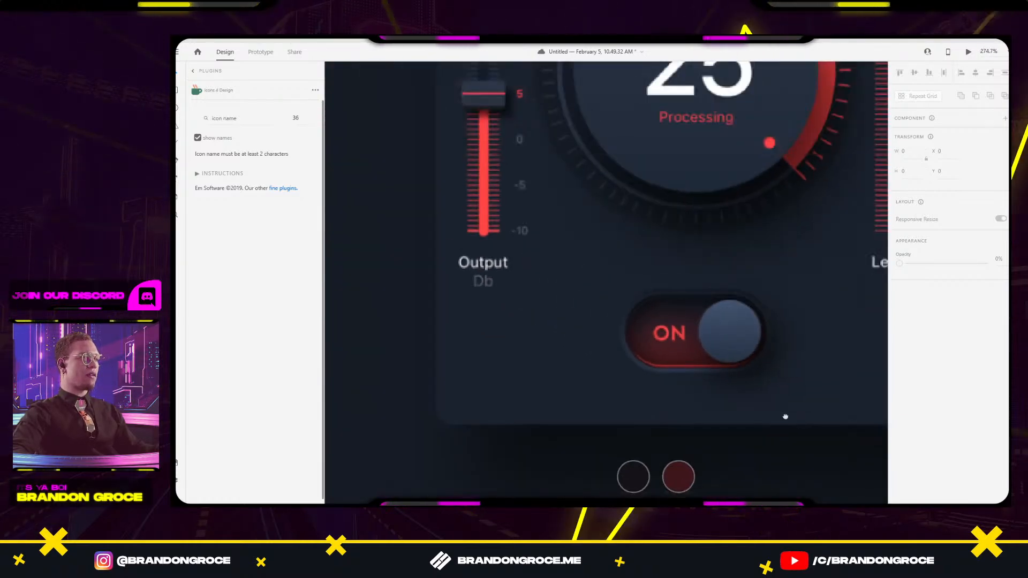
drag(796, 419, 490, 334)
drag(750, 351, 461, 287)
drag(712, 321, 312, 251)
scroll(483, 257, up, 2)
Step back through the latest gradient changes on the toggle track to undo the sharpened red line.
click(566, 288)
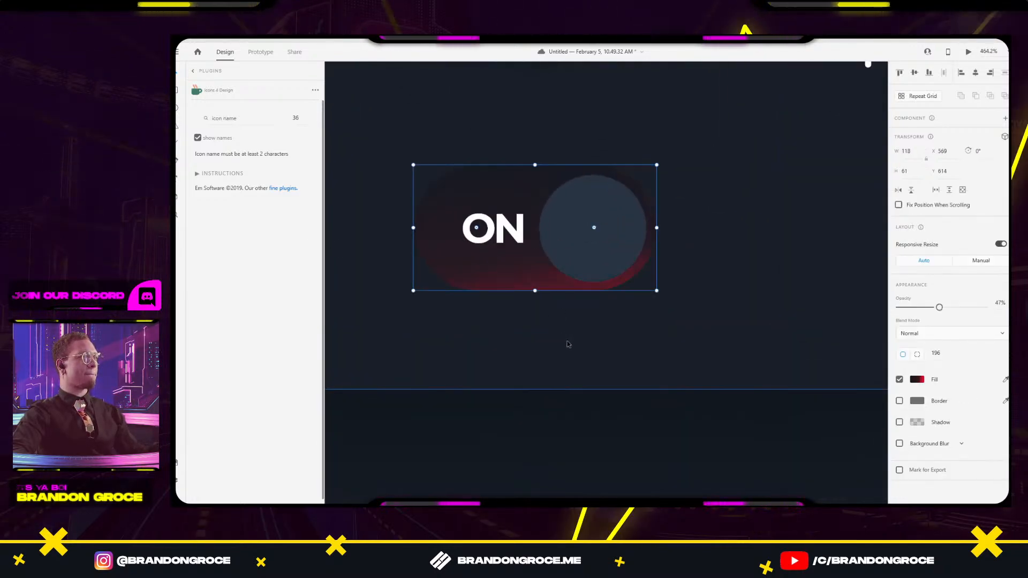
key(ctrl+z)
key(ctrl+z)
key(ctrl+z)
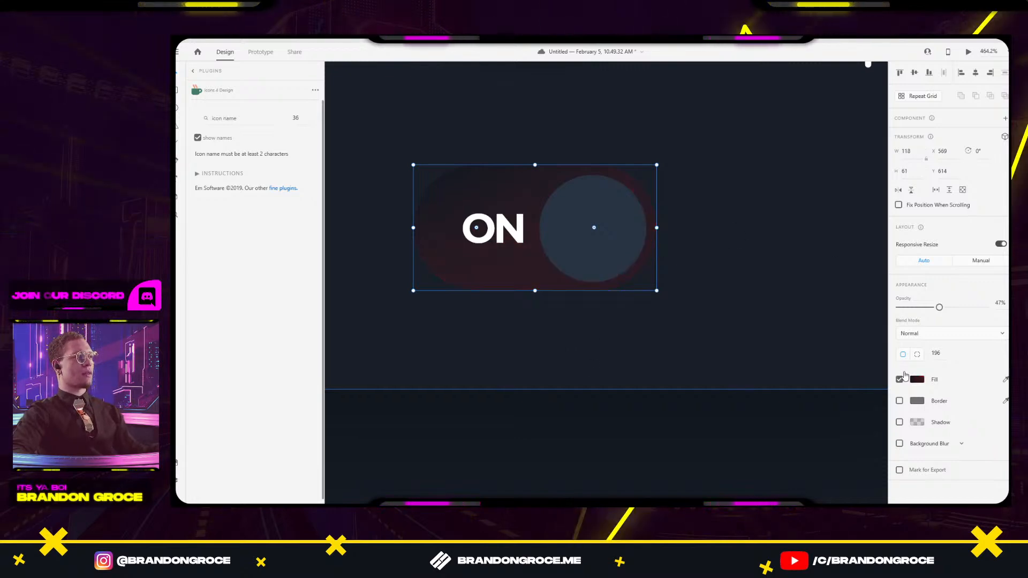
key(ctrl+z)
key(ctrl+z)
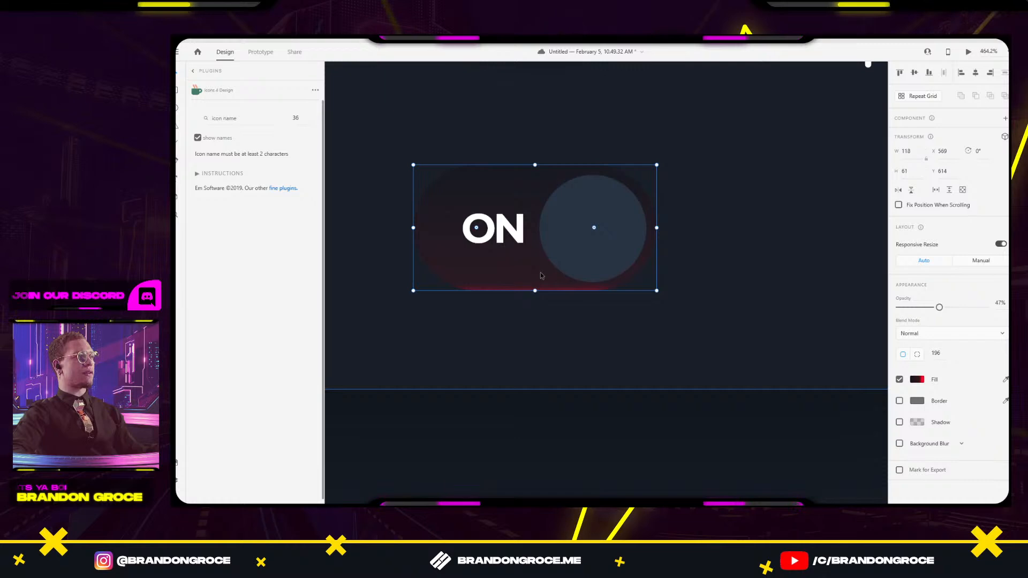
Remove the #E10C27 stop from the track's gradient and move the dark red stop higher to soften the bottom glow.
click(917, 380)
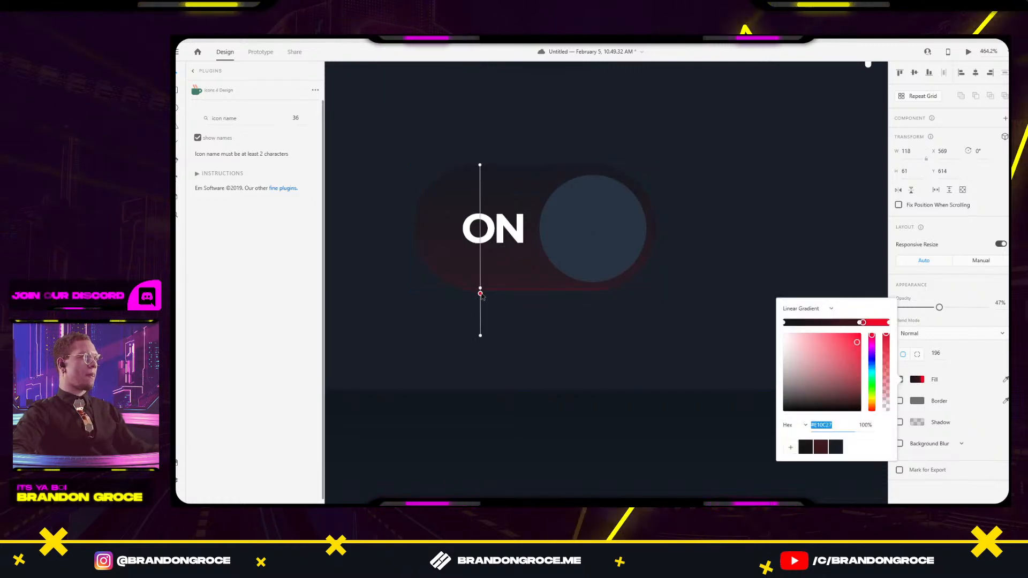
drag(480, 327, 481, 337)
drag(480, 288, 480, 271)
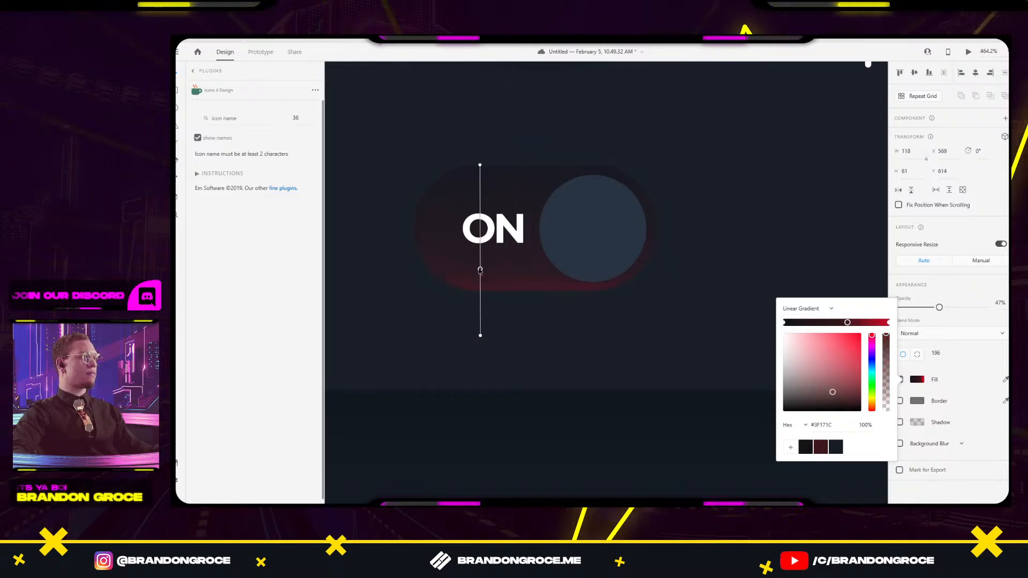
click(562, 371)
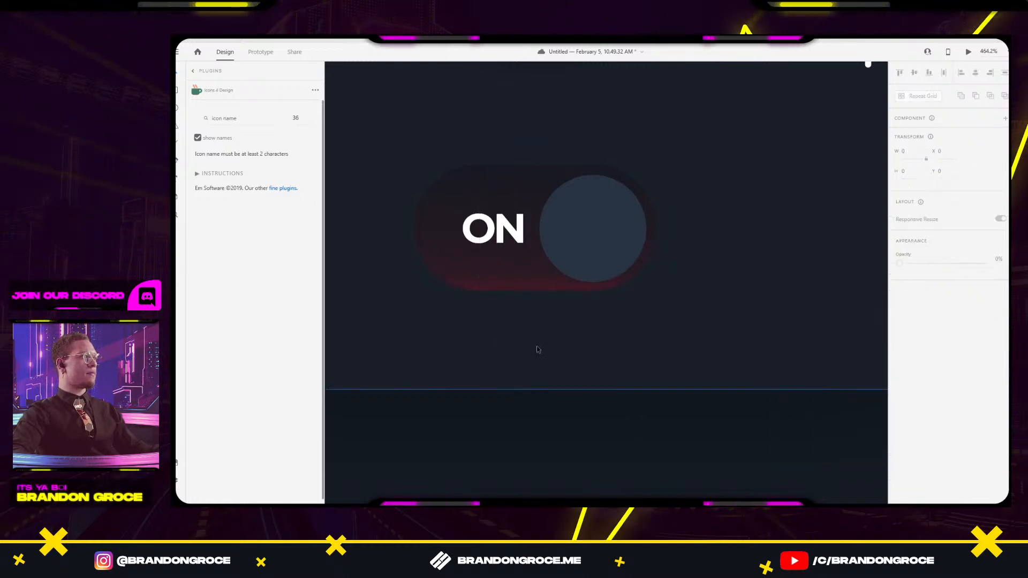
scroll(527, 336, down, 3)
drag(407, 307, 620, 288)
scroll(619, 287, down, 3)
drag(465, 267, 564, 260)
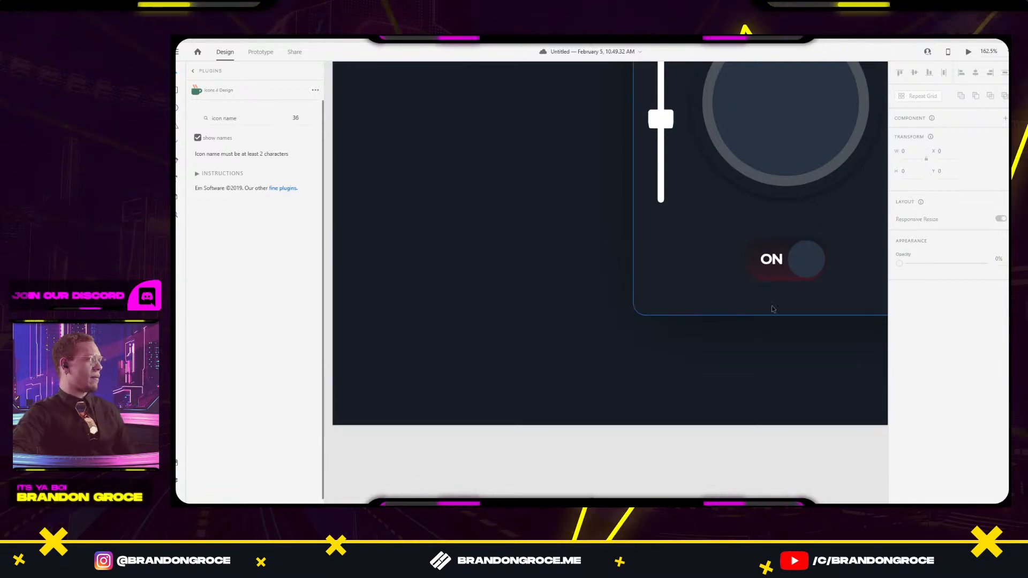
Fill the recreated left slider track with the dark colour sampled from the Output slider area of the reference design.
scroll(772, 360, down, 6)
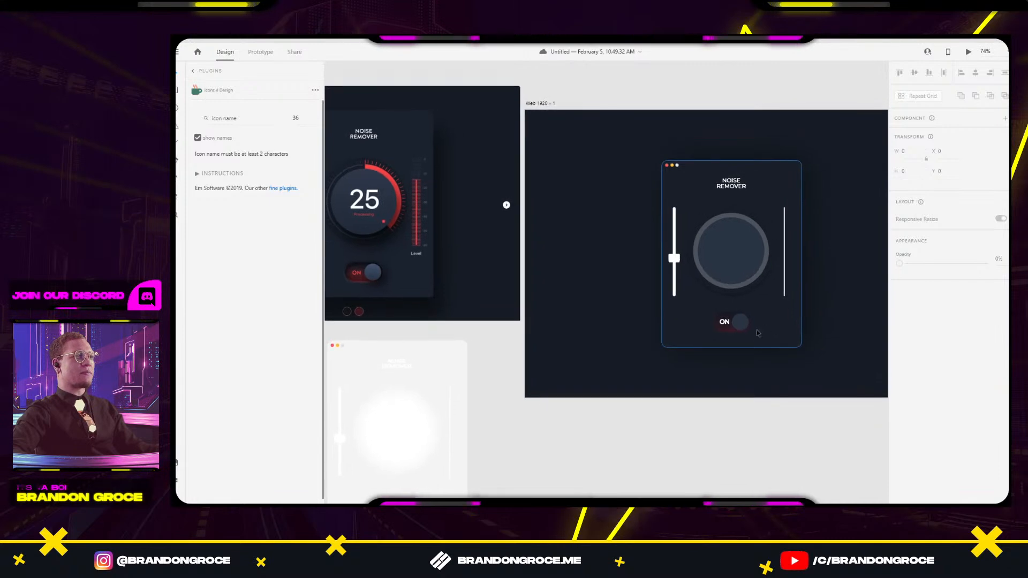
drag(601, 248, 655, 240)
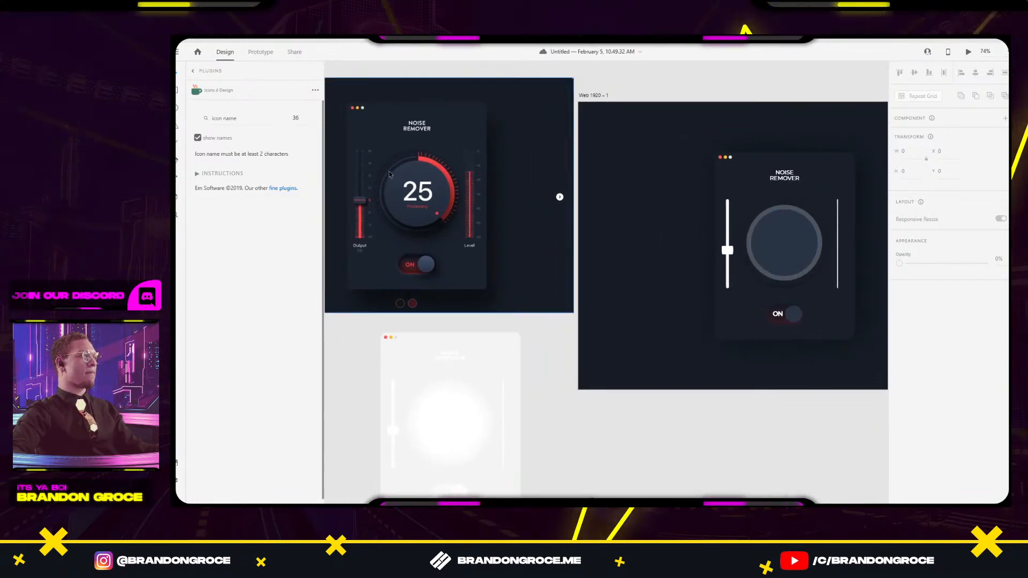
scroll(399, 170, up, 3)
scroll(399, 170, up, 3)
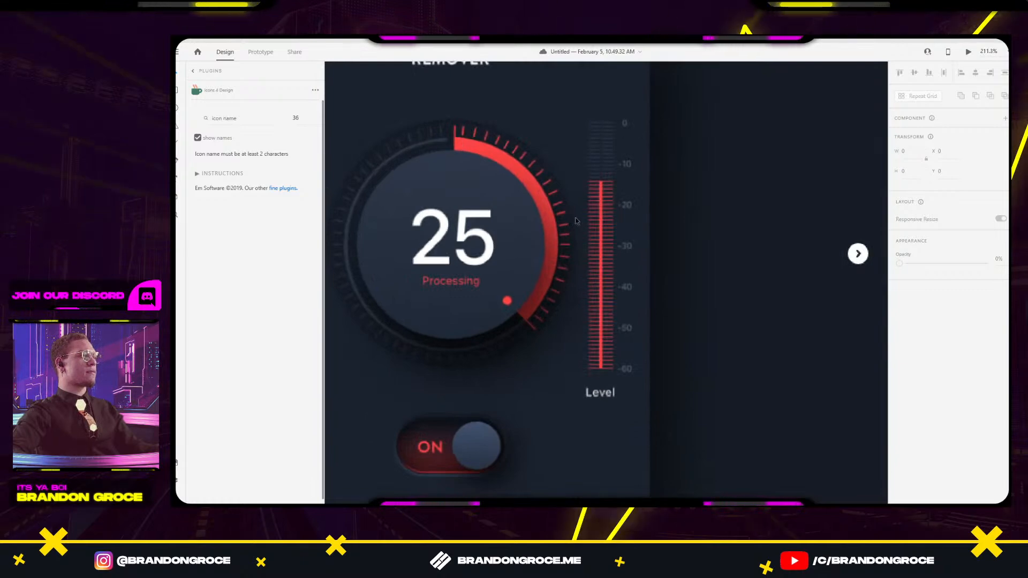
scroll(494, 148, down, 5)
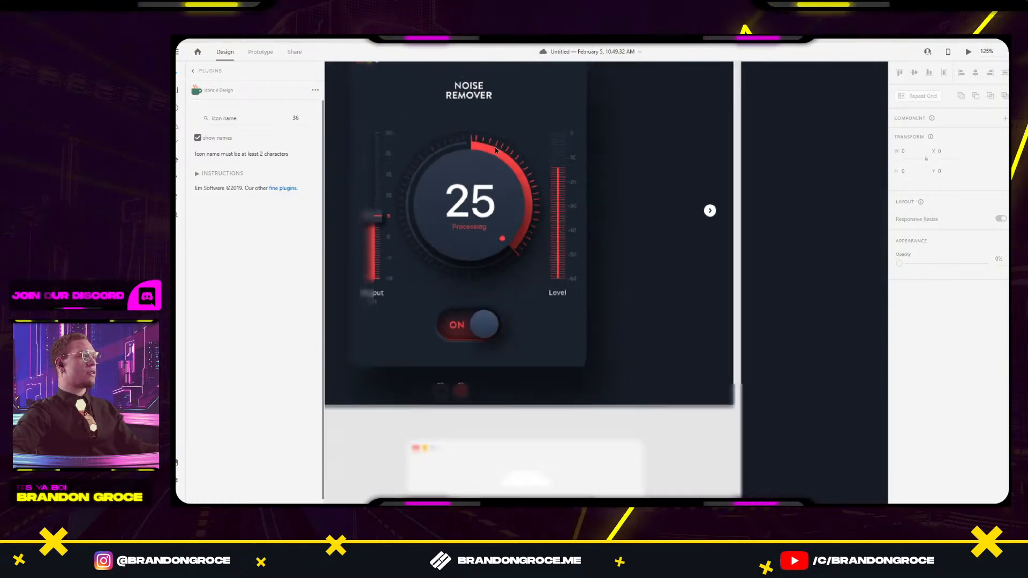
drag(761, 234, 760, 209)
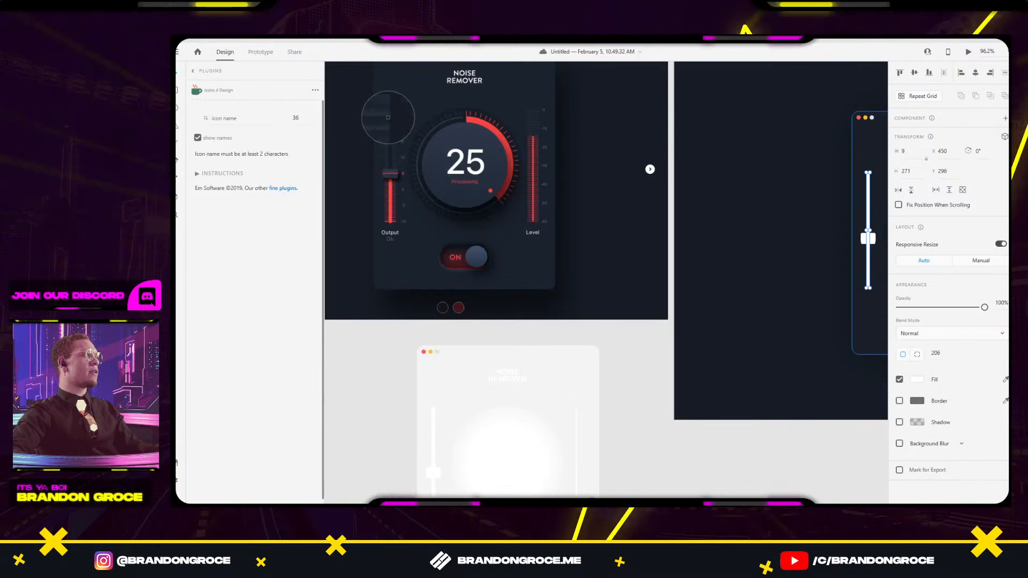
key(ctrl+3)
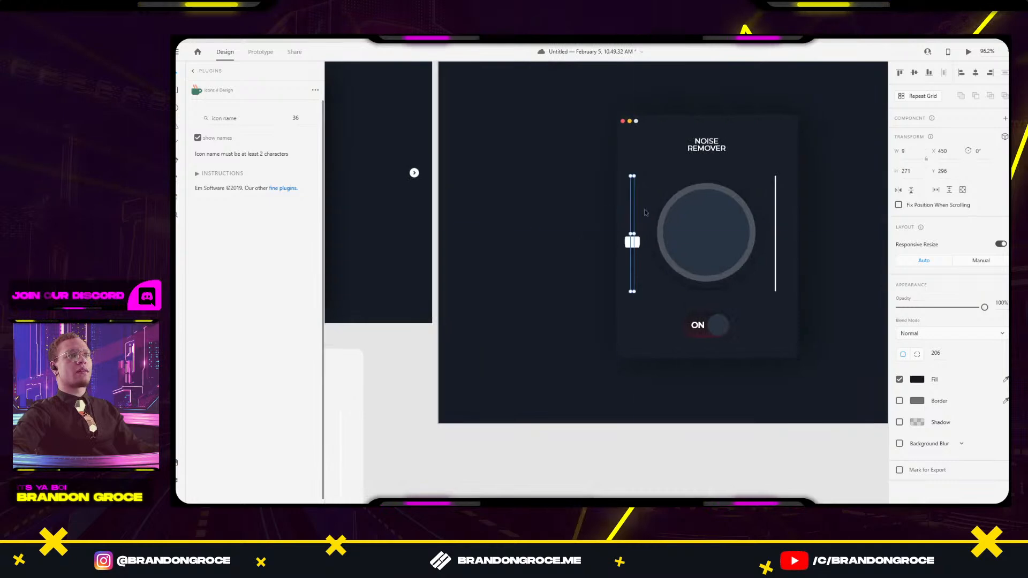
Save the left slider track's fill colour #151A23 as a swatch and change the fill to a linear gradient.
click(917, 380)
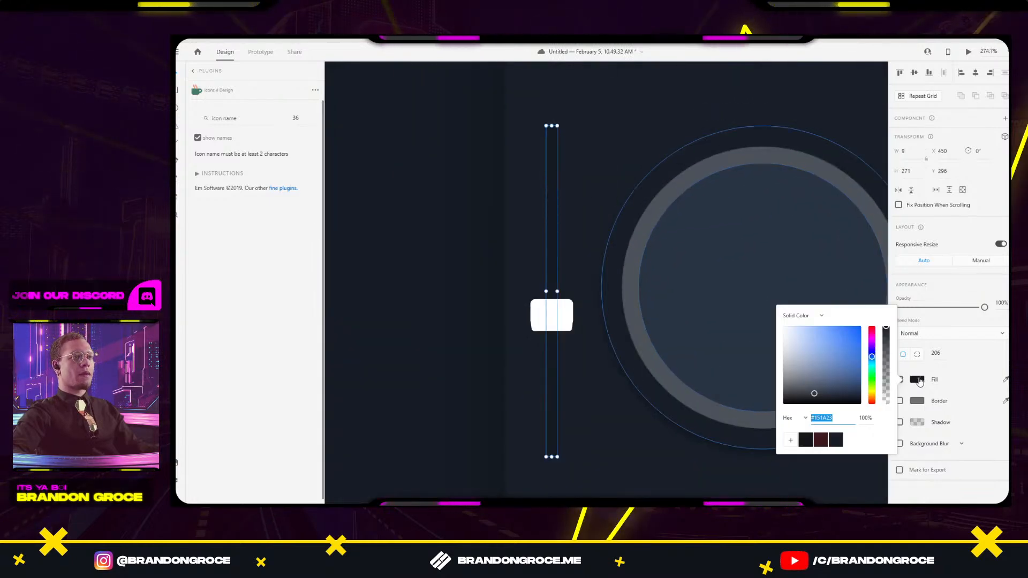
click(800, 315)
click(798, 315)
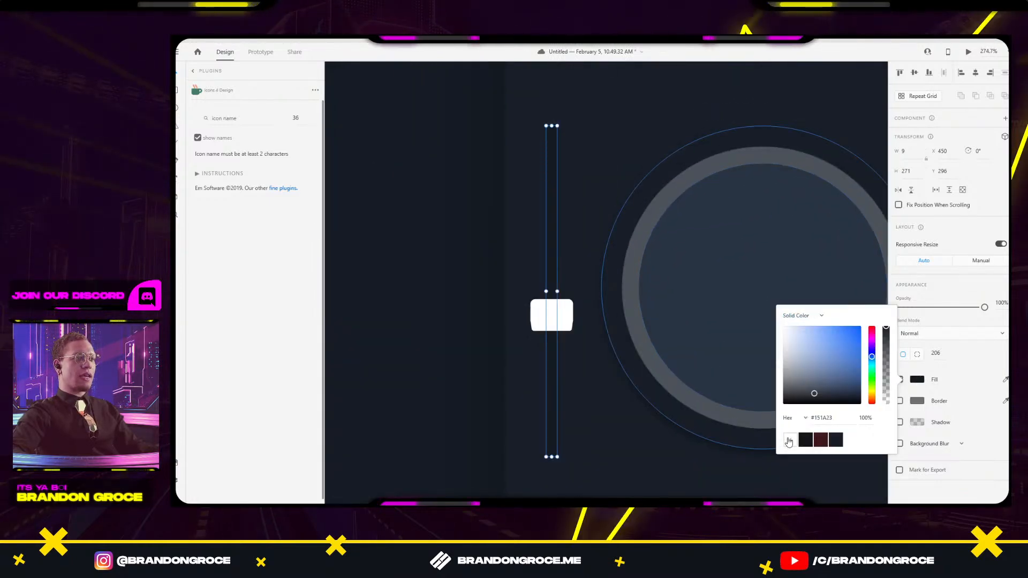
click(790, 440)
click(815, 316)
click(811, 342)
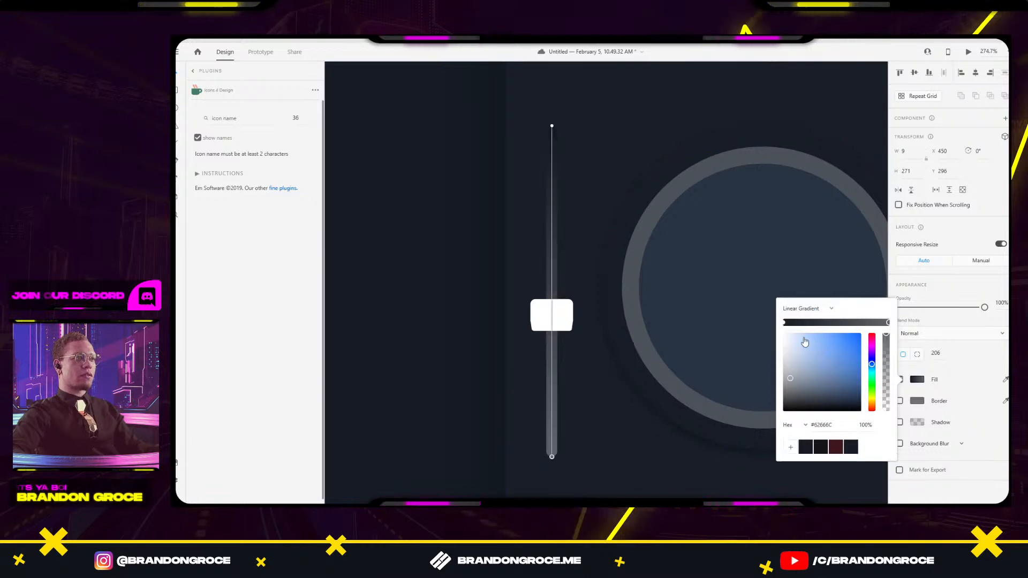
Turn the left slider track's gradient to run across its width and set the end stop to #1C2027.
drag(551, 126, 546, 278)
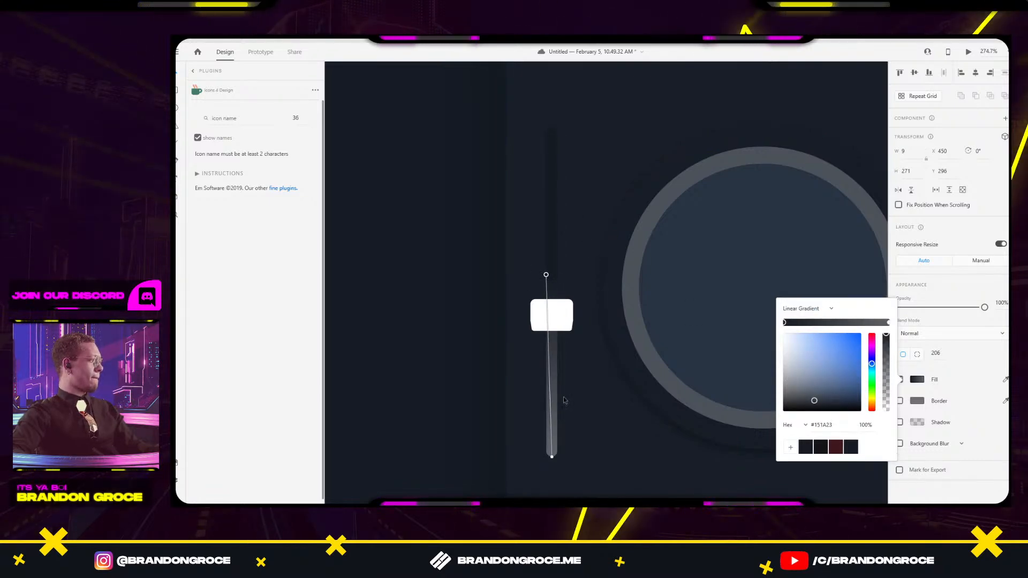
drag(552, 456, 556, 275)
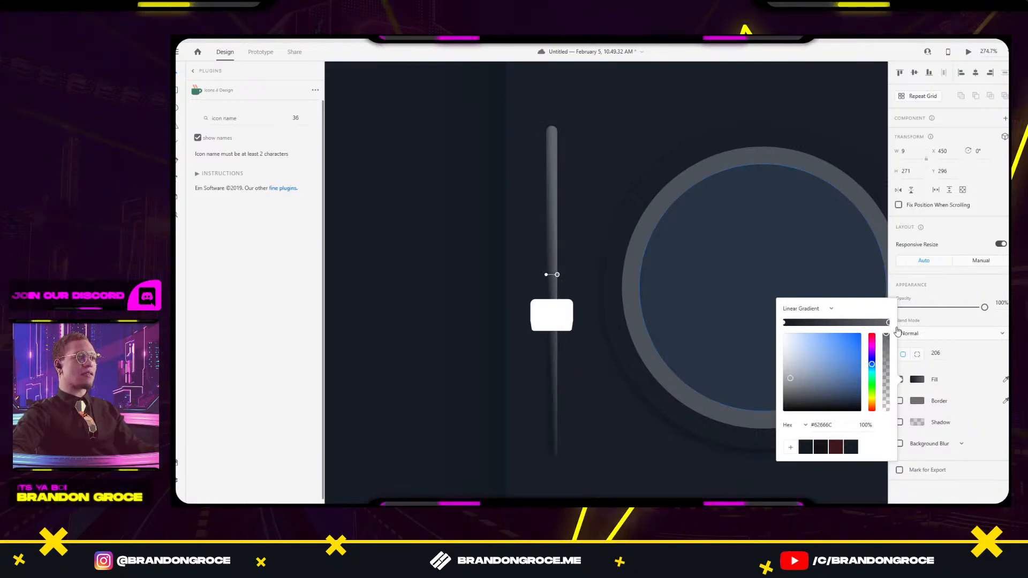
click(814, 400)
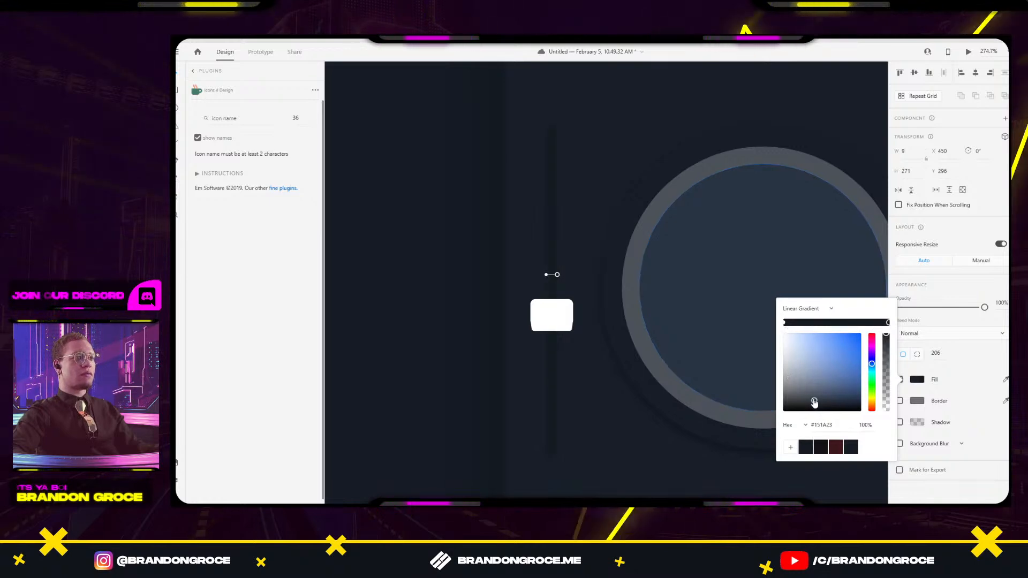
drag(822, 402, 813, 403)
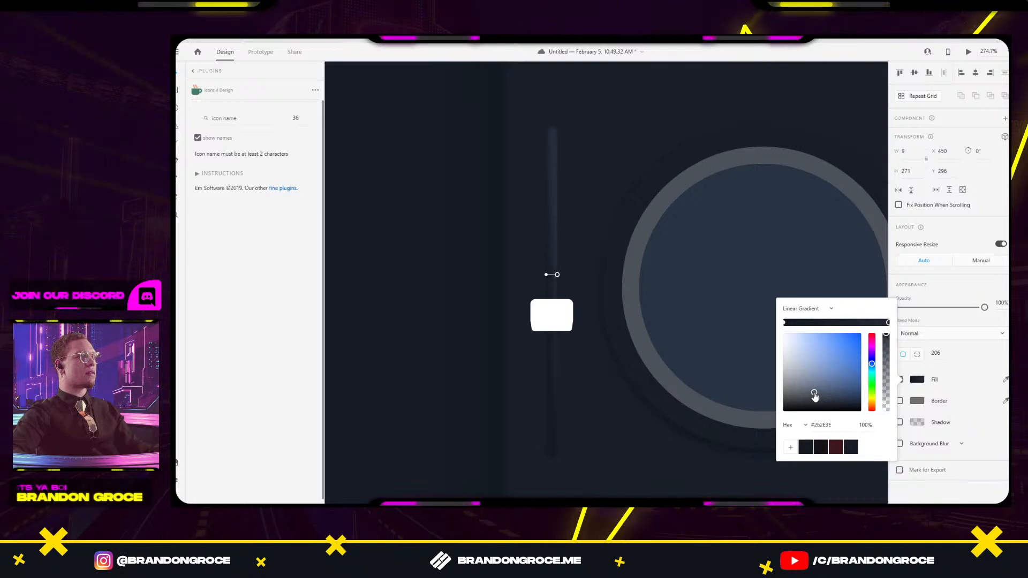
drag(811, 397, 806, 403)
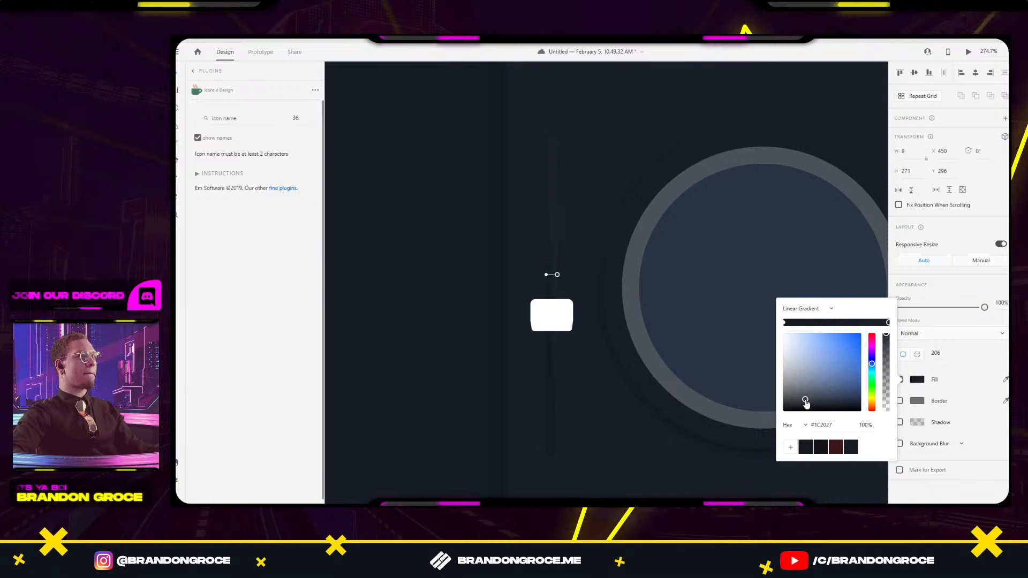
Add a stop midway along the left slider track's gradient and set the start stop to #10141C.
click(797, 322)
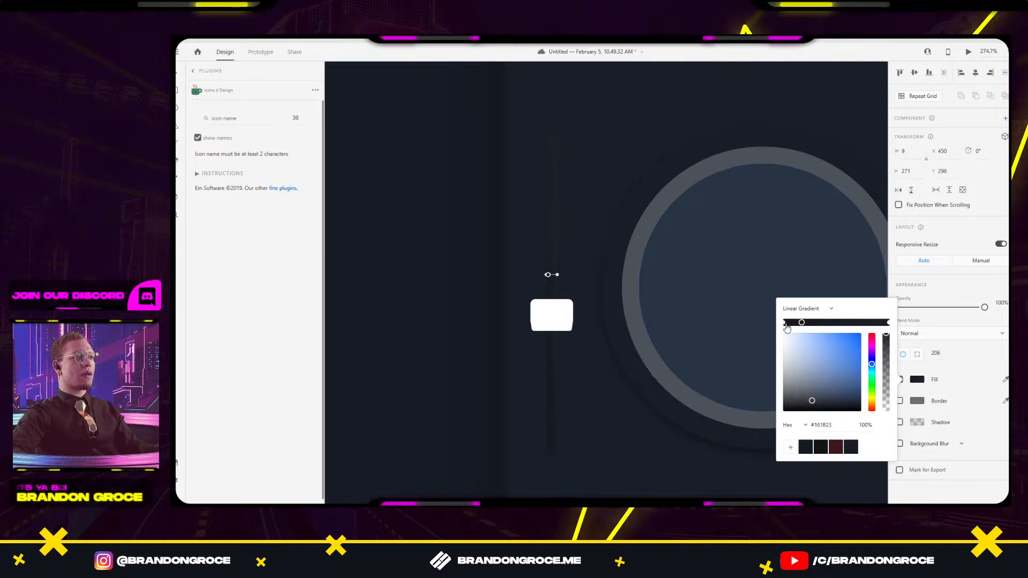
click(815, 401)
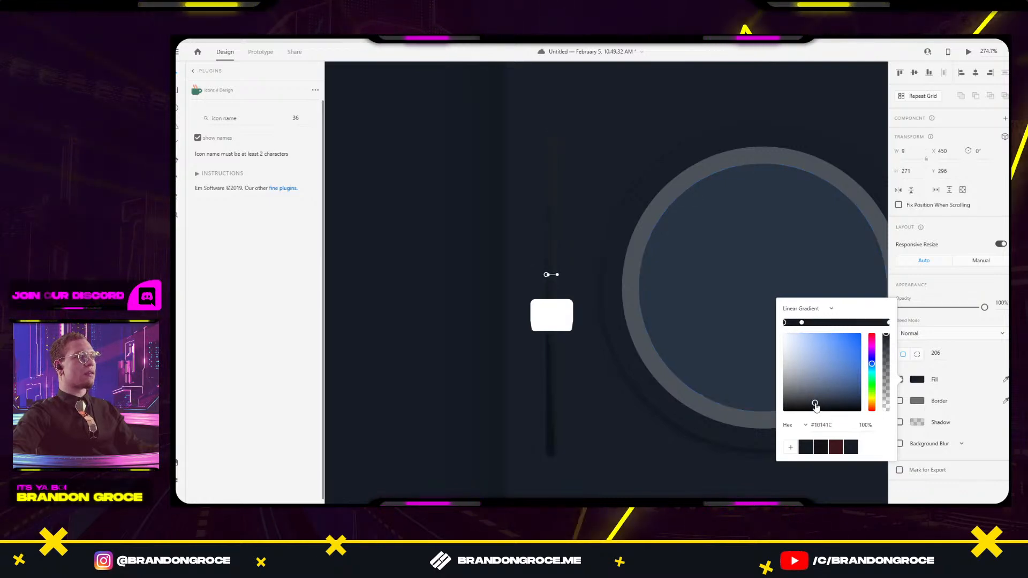
click(817, 322)
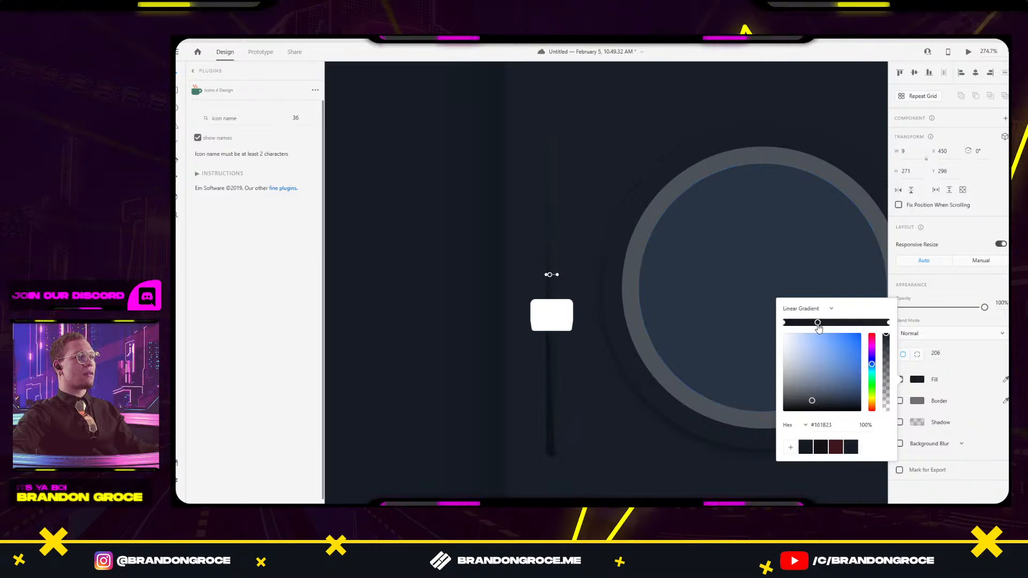
drag(827, 327, 836, 327)
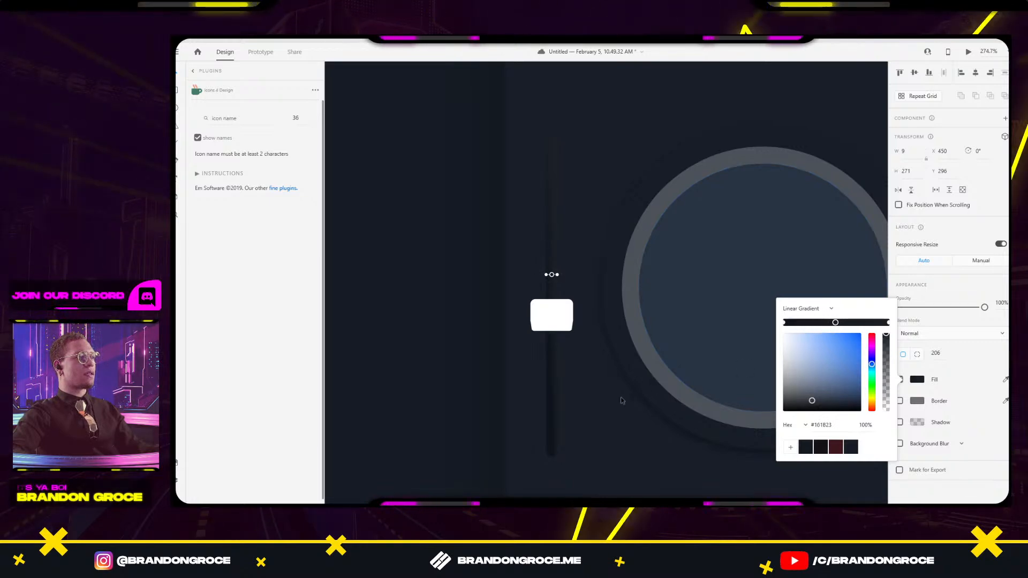
Level the start handle of the left slider track's gradient so the gradient runs straight across, and deselect the track.
scroll(547, 281, up, 5)
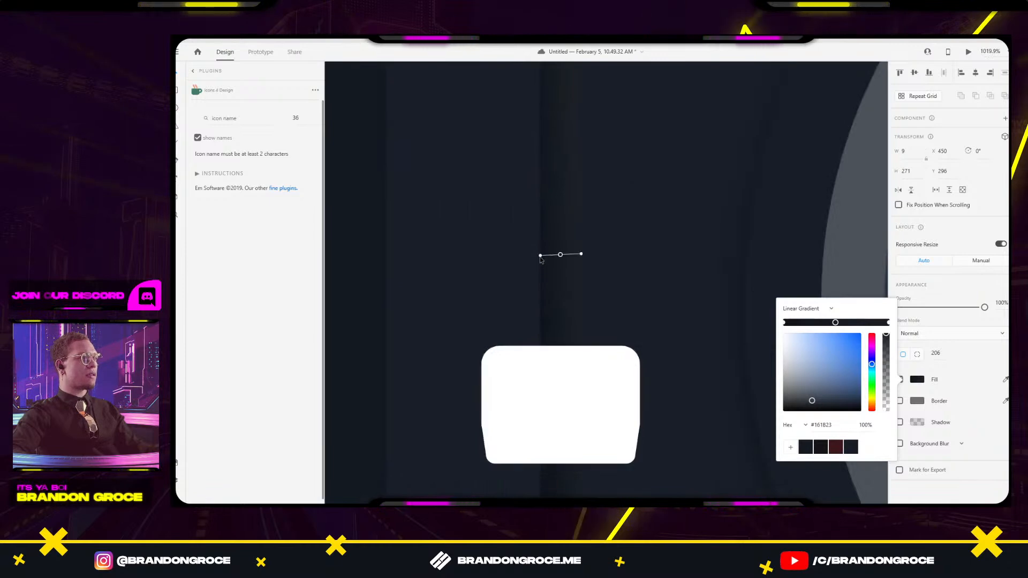
click(541, 256)
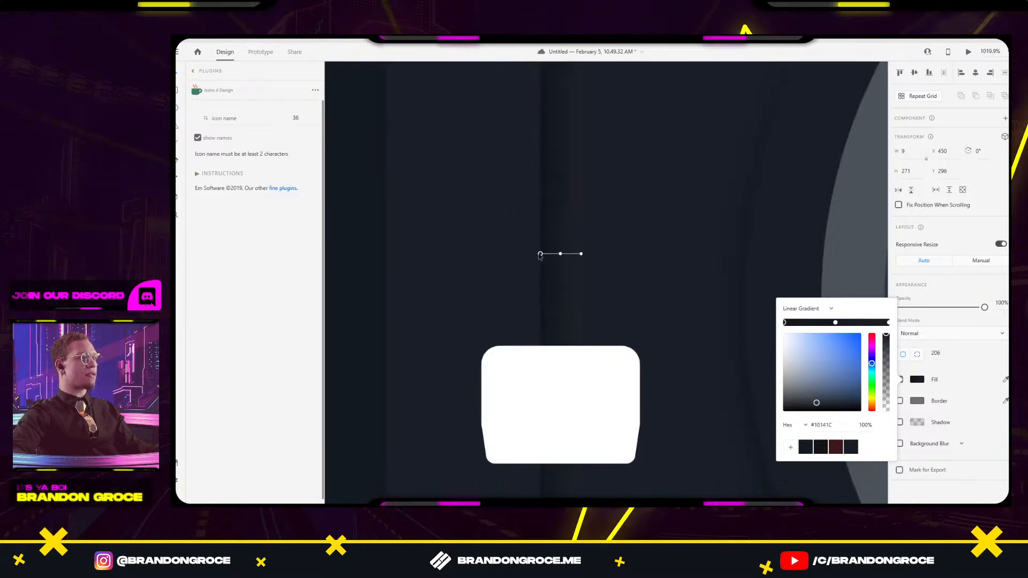
scroll(641, 233, down, 8)
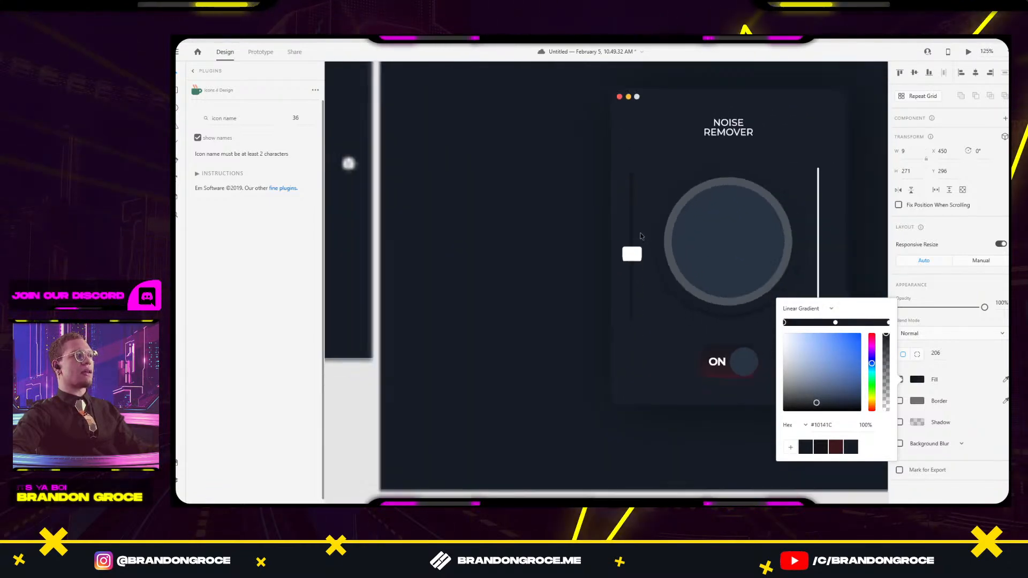
click(484, 258)
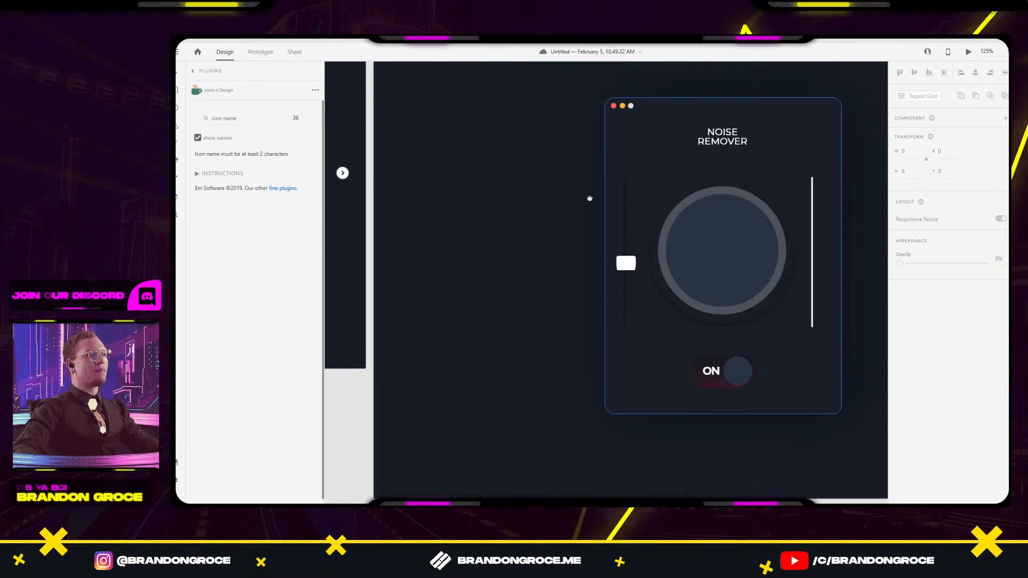
Extend the end of the left slider track's gradient slightly past the track's right edge to soften the shading.
scroll(571, 225, down, 5)
drag(566, 231, 585, 207)
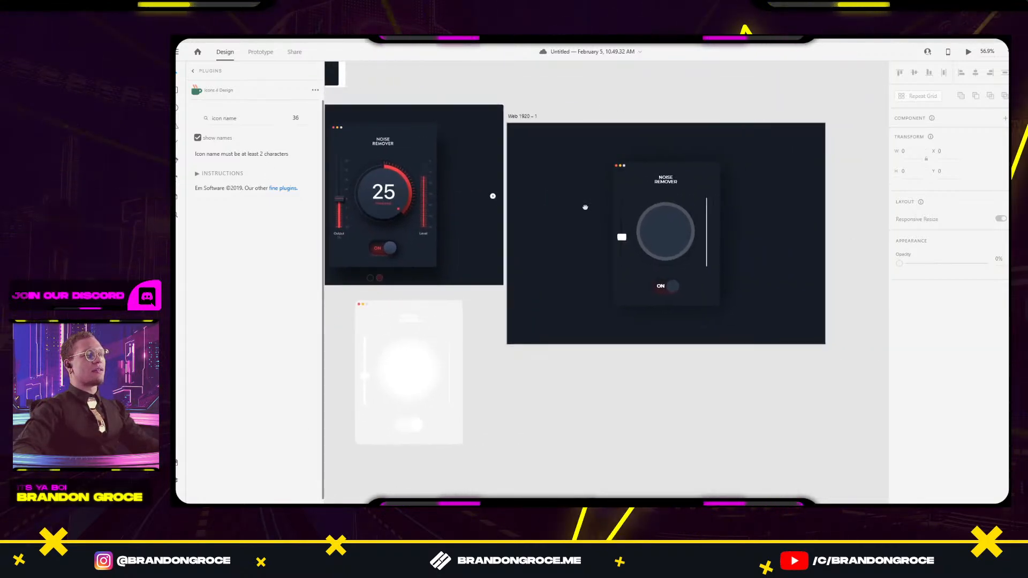
scroll(671, 220, up, 2)
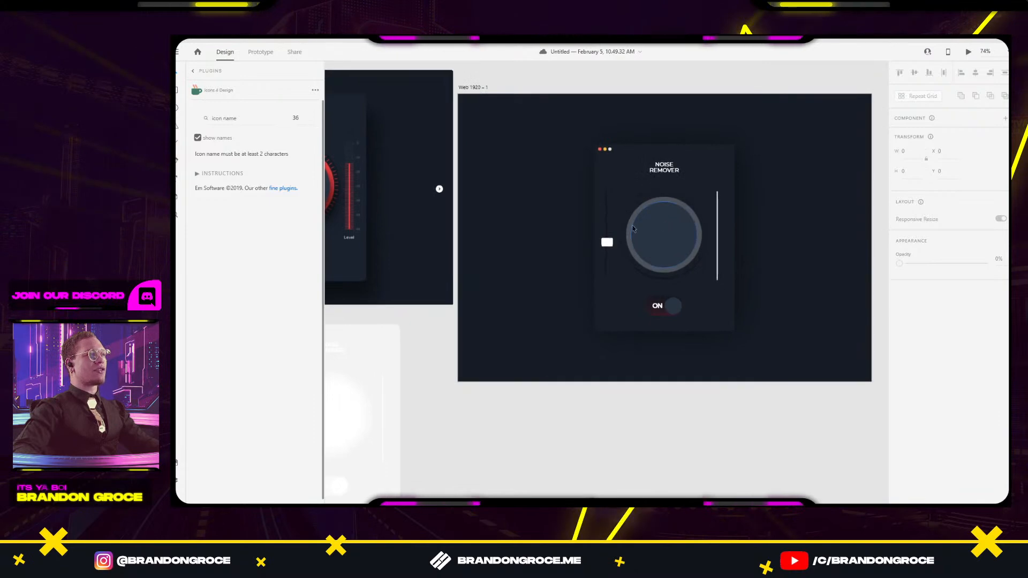
drag(450, 198, 636, 211)
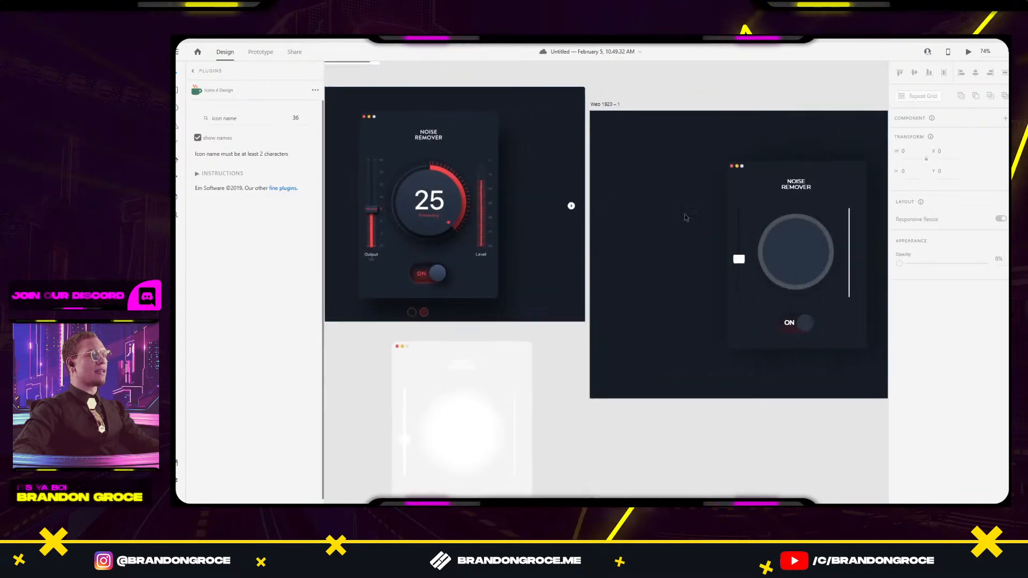
scroll(642, 214, up, 10)
click(643, 221)
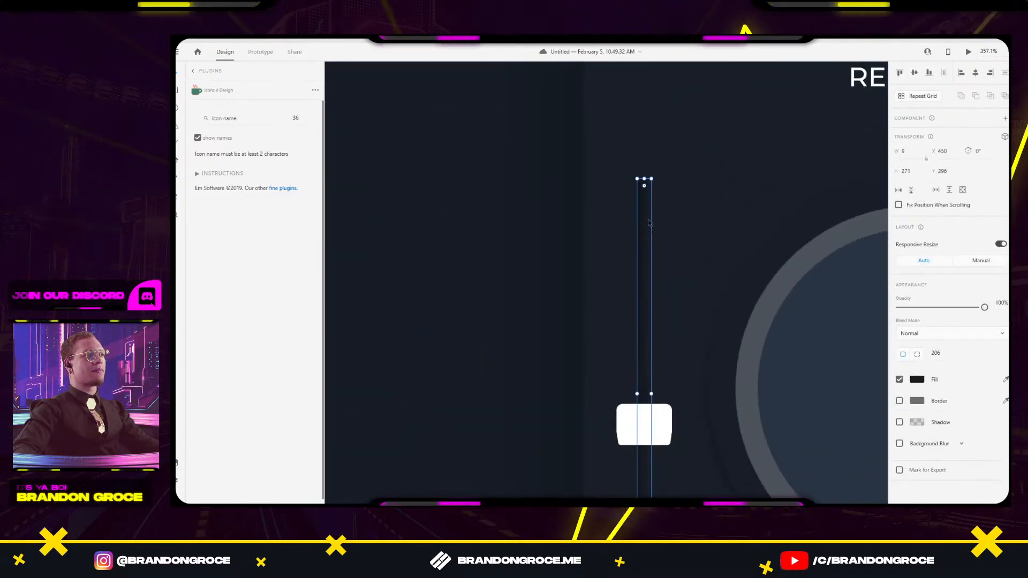
click(917, 379)
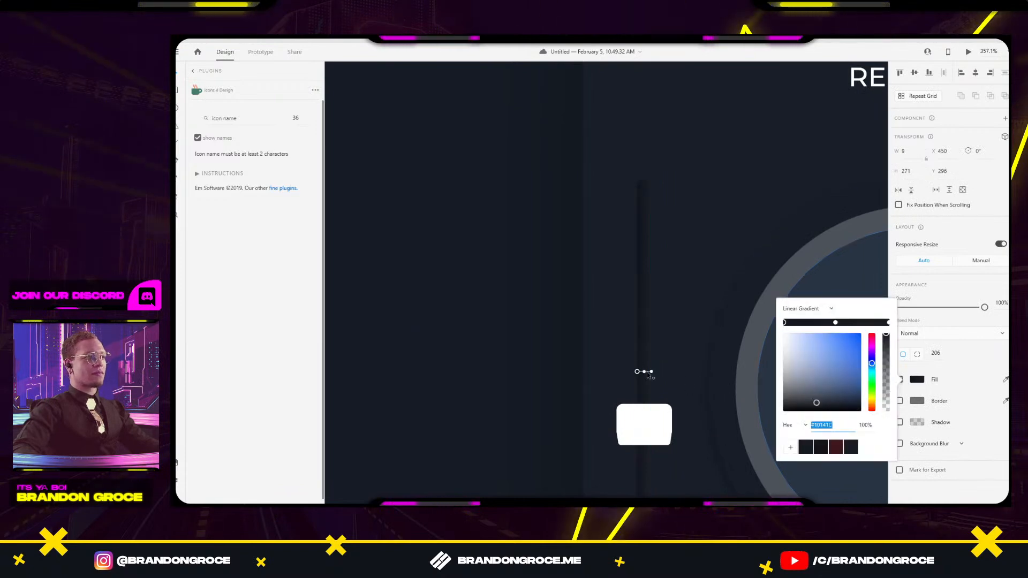
drag(651, 372, 665, 372)
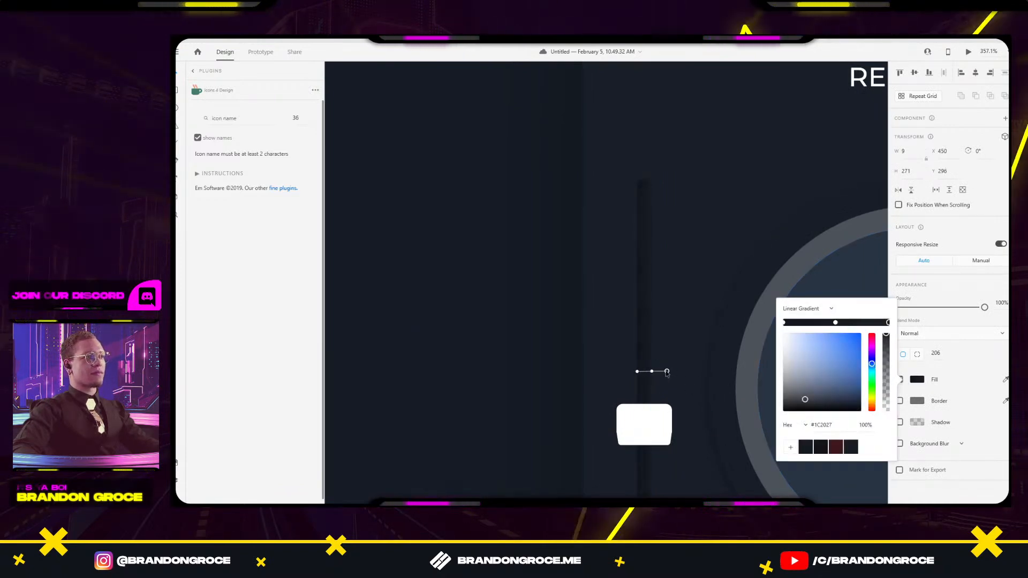
click(773, 222)
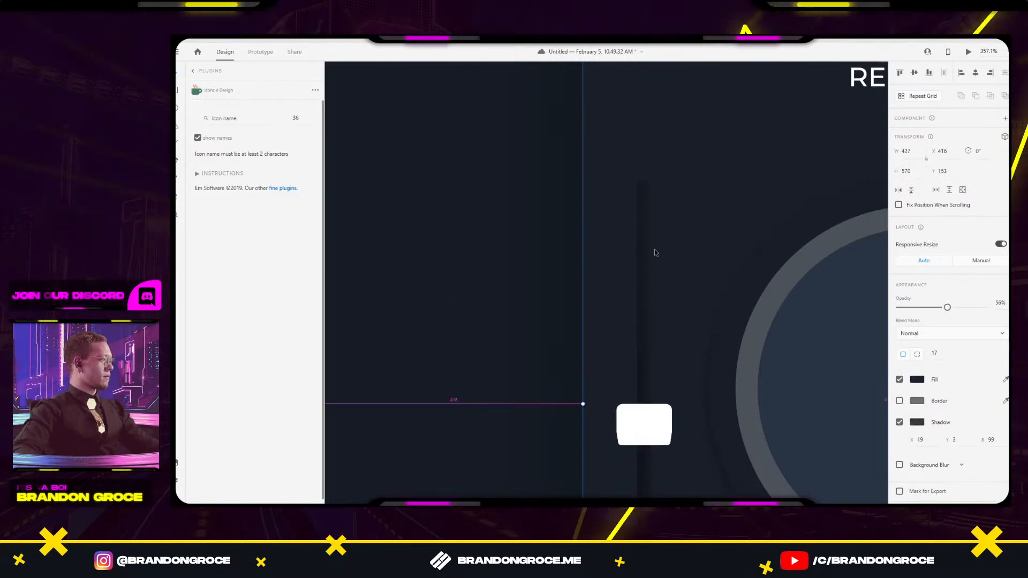
Change the fill of the vertical level line beside the dial from solid white to a linear gradient.
scroll(654, 249, down, 3)
scroll(680, 293, down, 2)
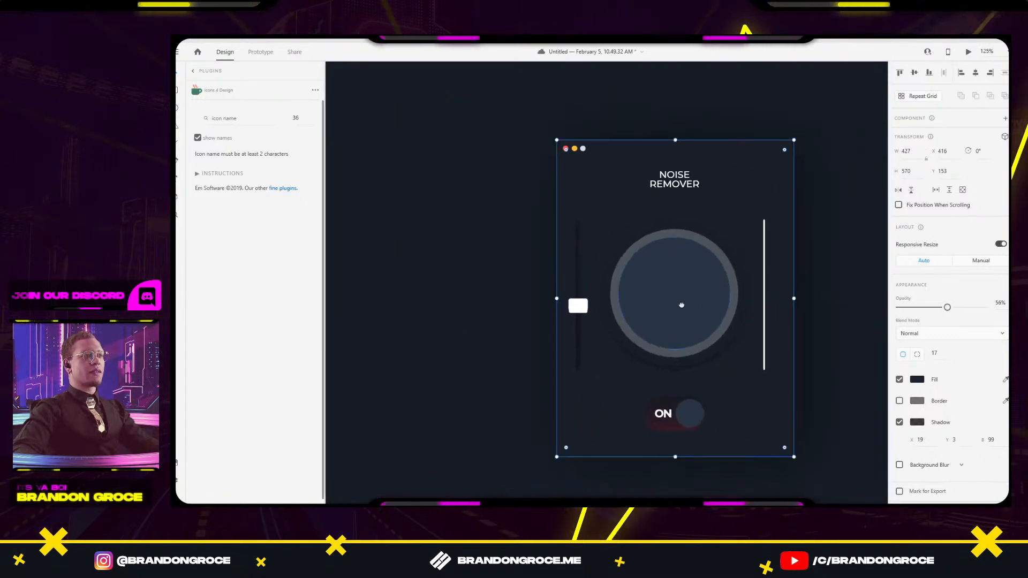
scroll(658, 294, up, 3)
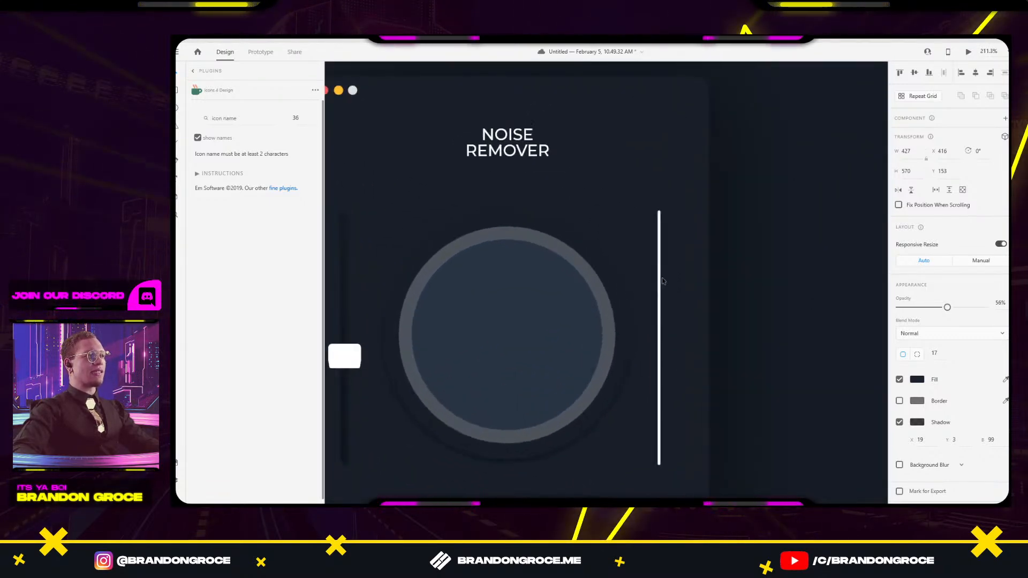
click(659, 294)
click(917, 387)
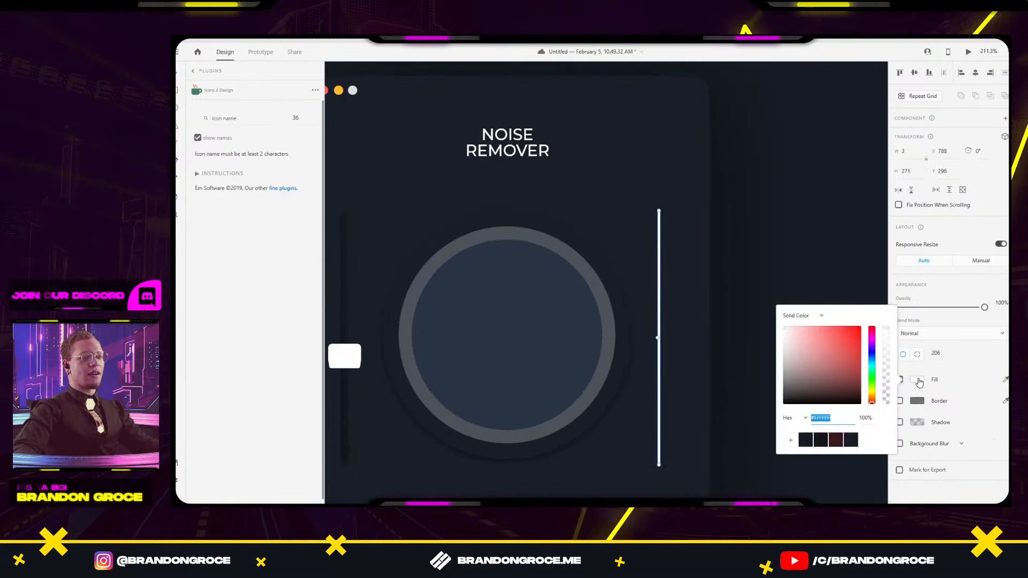
click(804, 316)
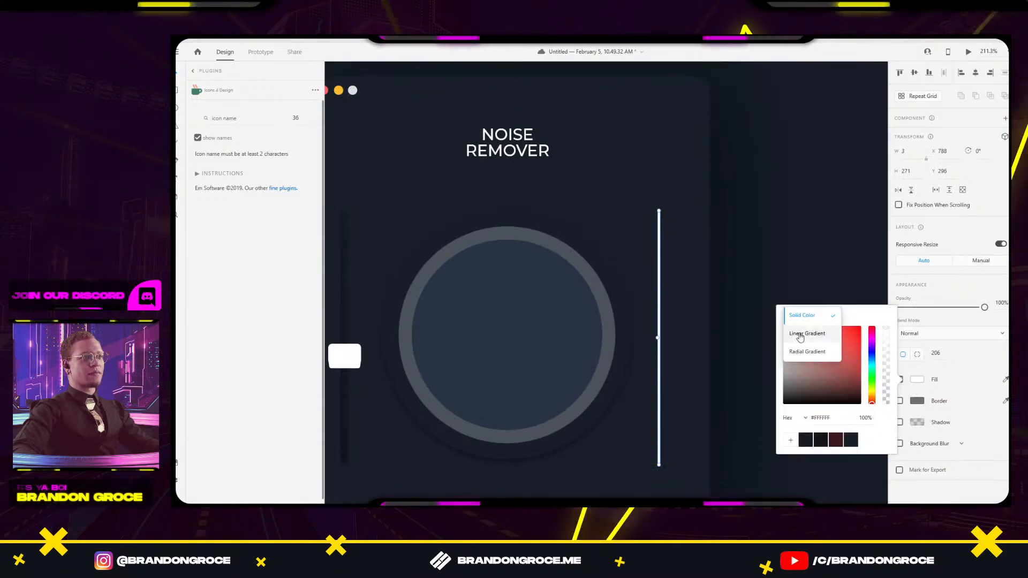
click(806, 333)
Turn the level line's gradient to run straight across its width, ending slightly past the line's edge.
scroll(667, 343, up, 4)
scroll(660, 143, down, 4)
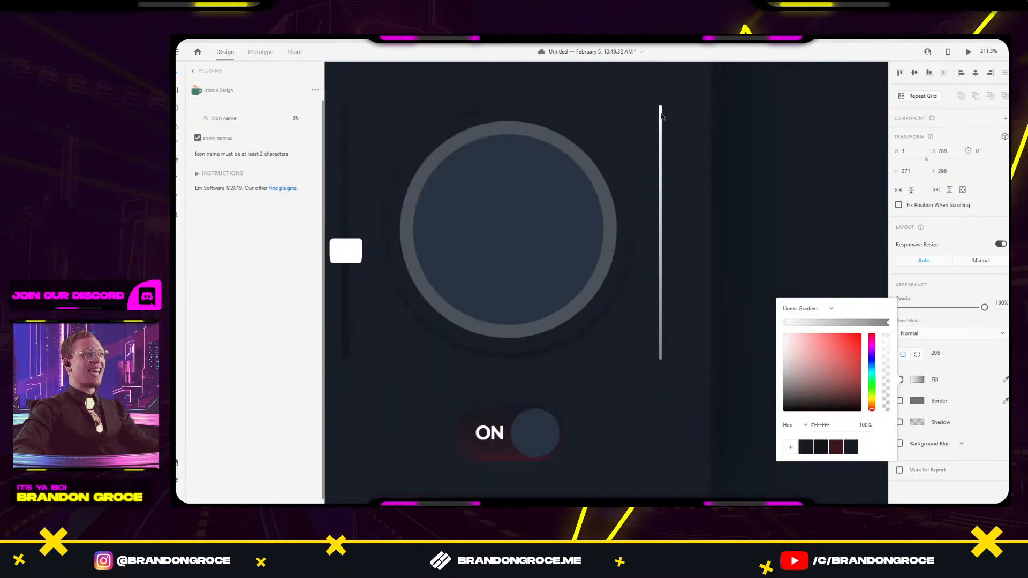
drag(660, 106, 676, 236)
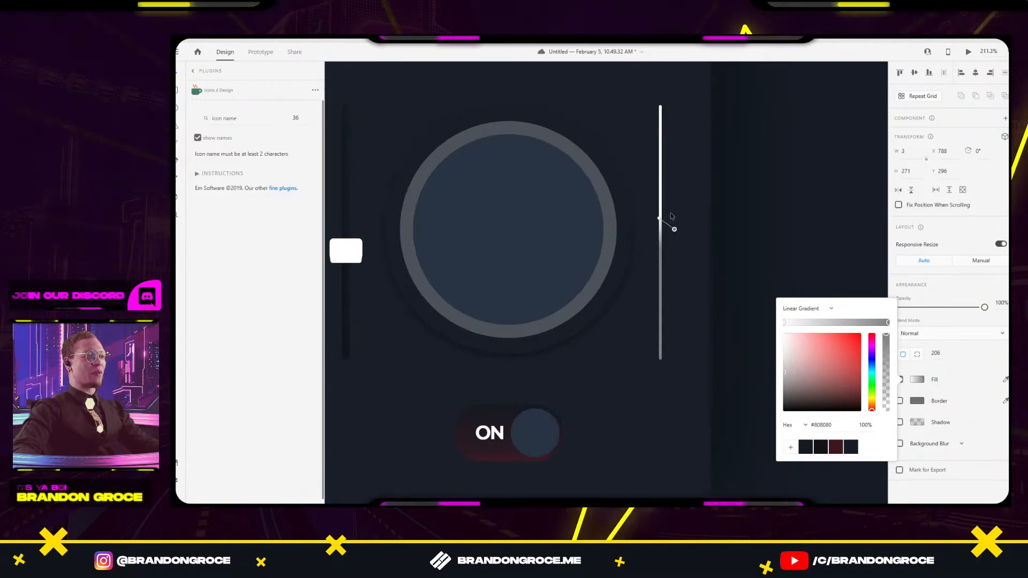
scroll(664, 219, up, 9)
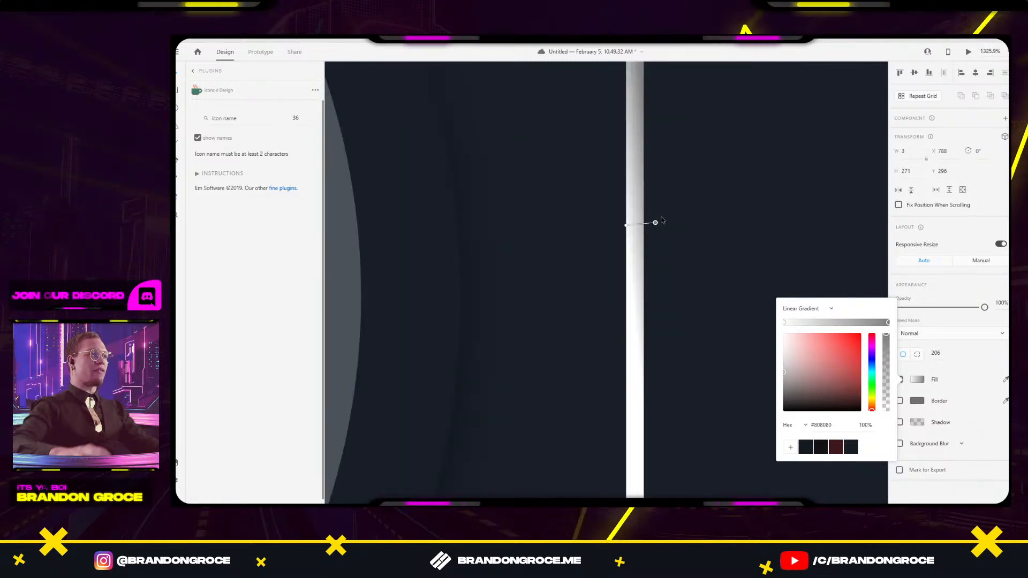
mouse_move(655, 222)
mouse_down()
mouse_move(639, 224)
mouse_move(648, 226)
mouse_up()
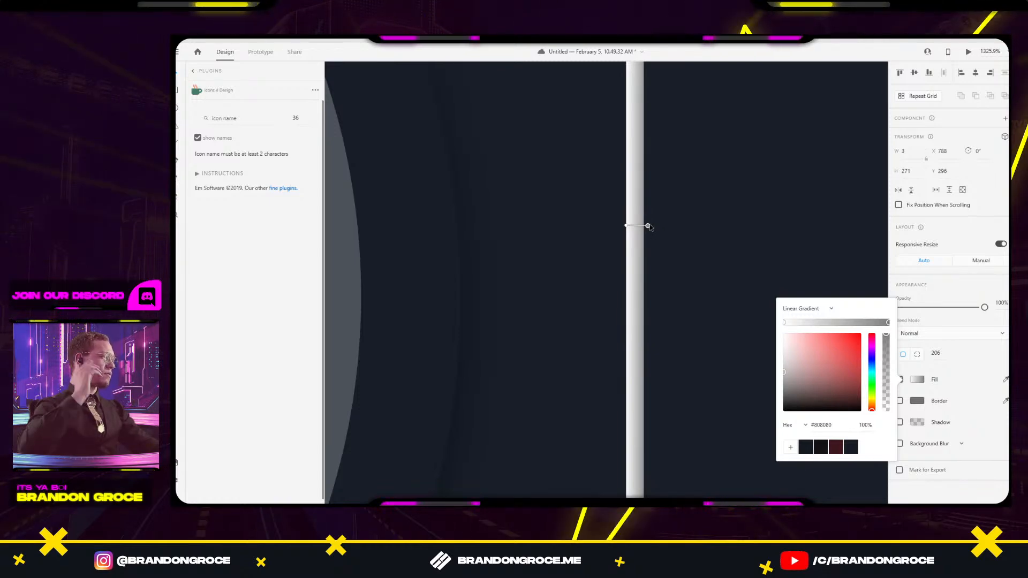
Set the level line's gradient end stop to the saved near-black swatch and the start stop to #171C26, and deselect the line.
click(805, 446)
click(784, 322)
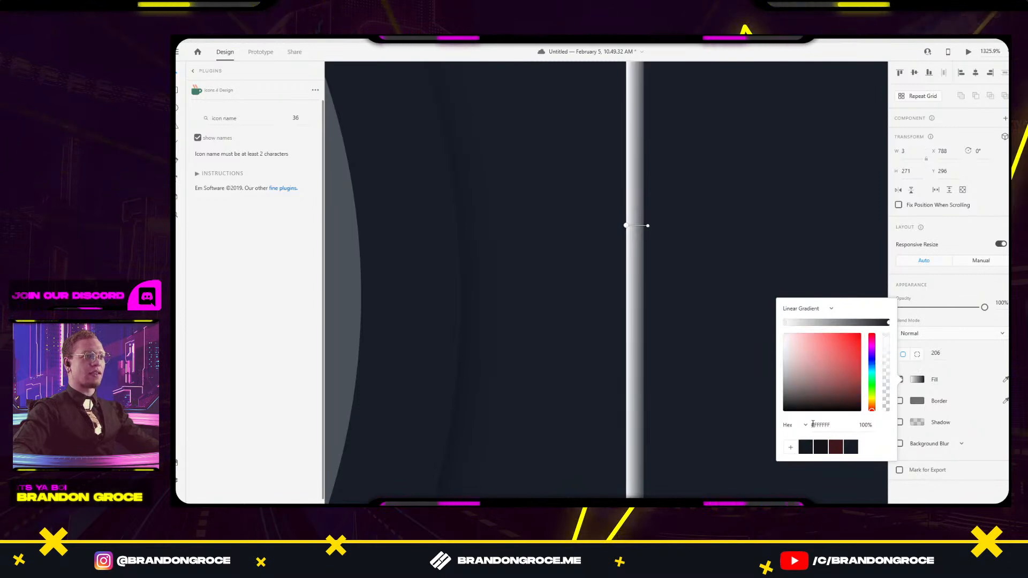
click(818, 447)
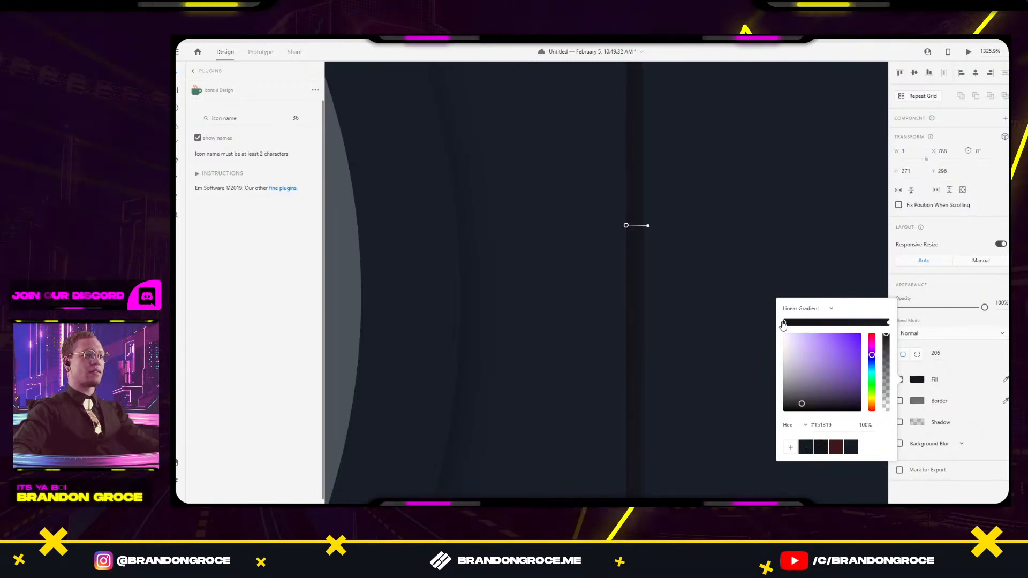
click(889, 322)
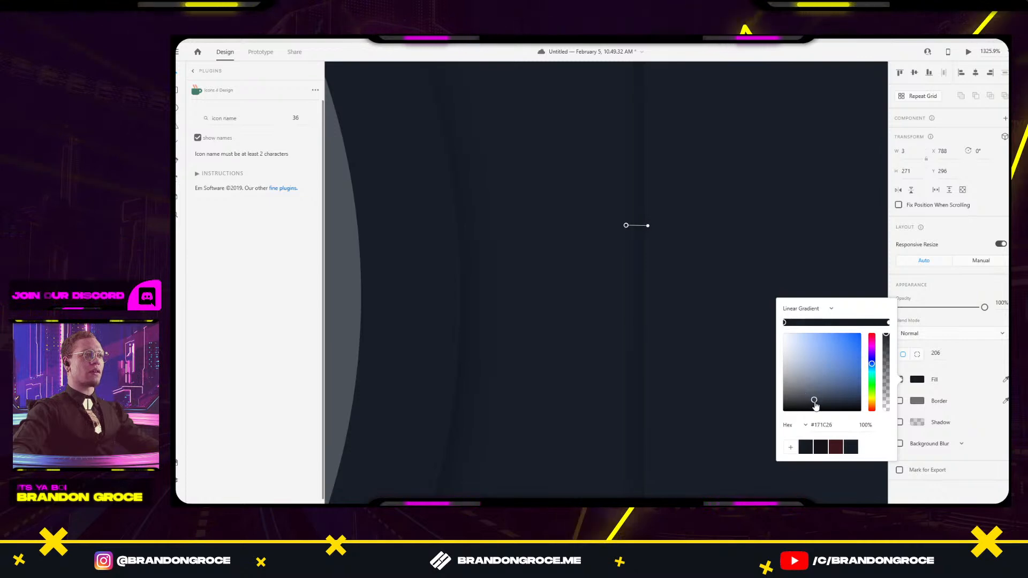
click(709, 320)
scroll(709, 320, down, 10)
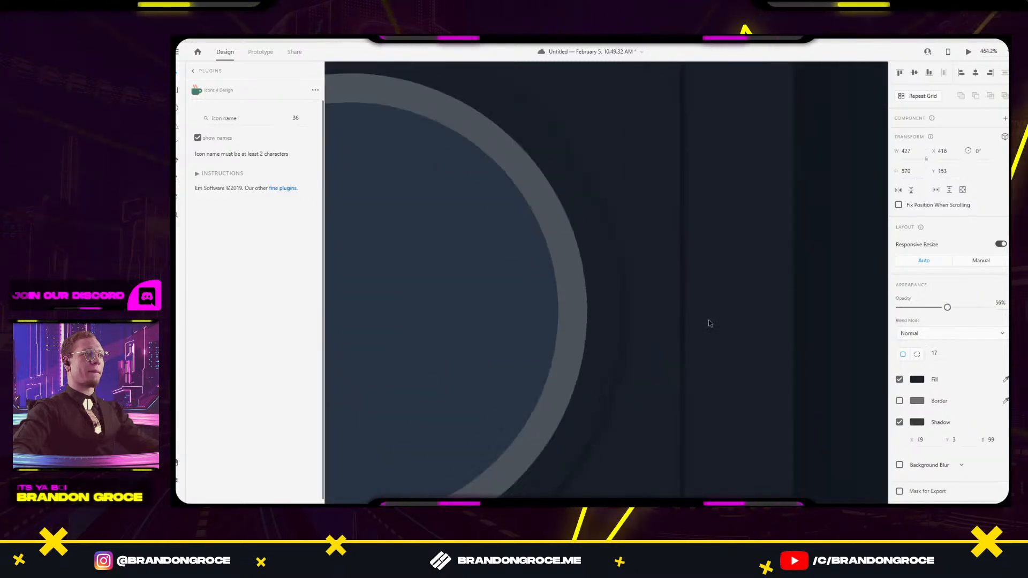
scroll(709, 320, down, 2)
click(792, 280)
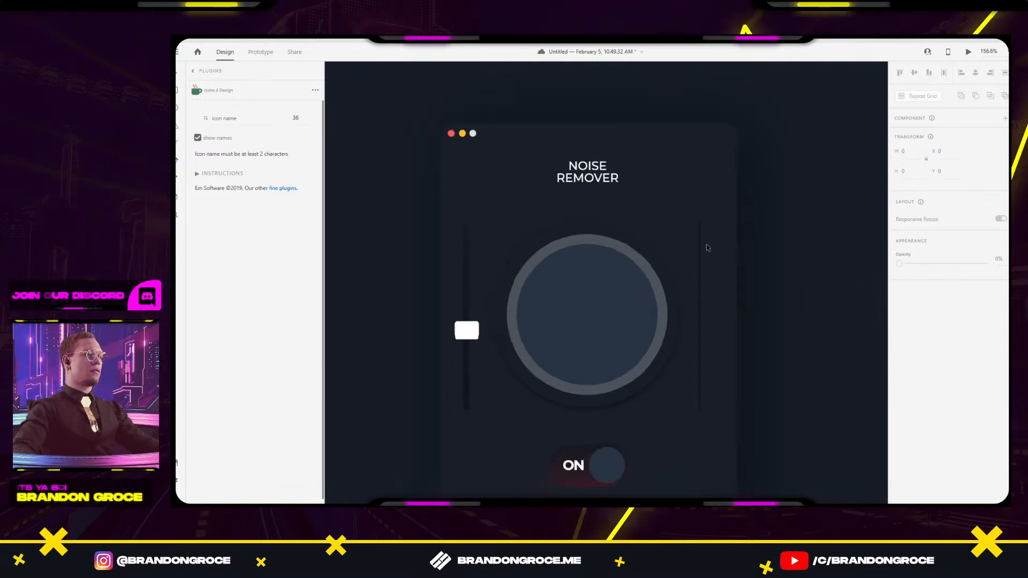
Examine the reference design's ON toggle closely and compare its rim and shading with the recreated toggle.
scroll(707, 247, down, 4)
scroll(707, 248, down, 2)
drag(522, 251, 571, 234)
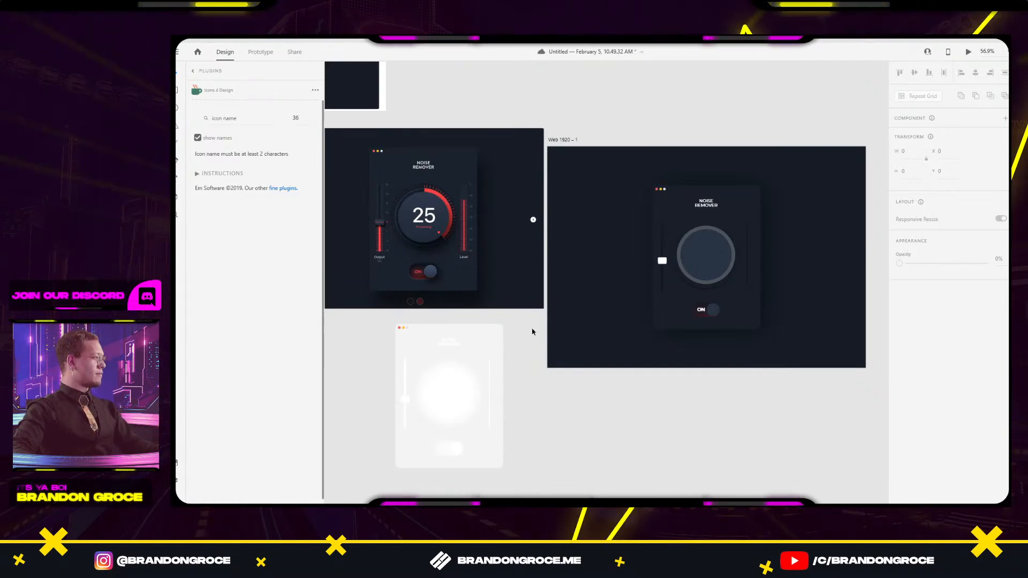
drag(515, 344, 535, 297)
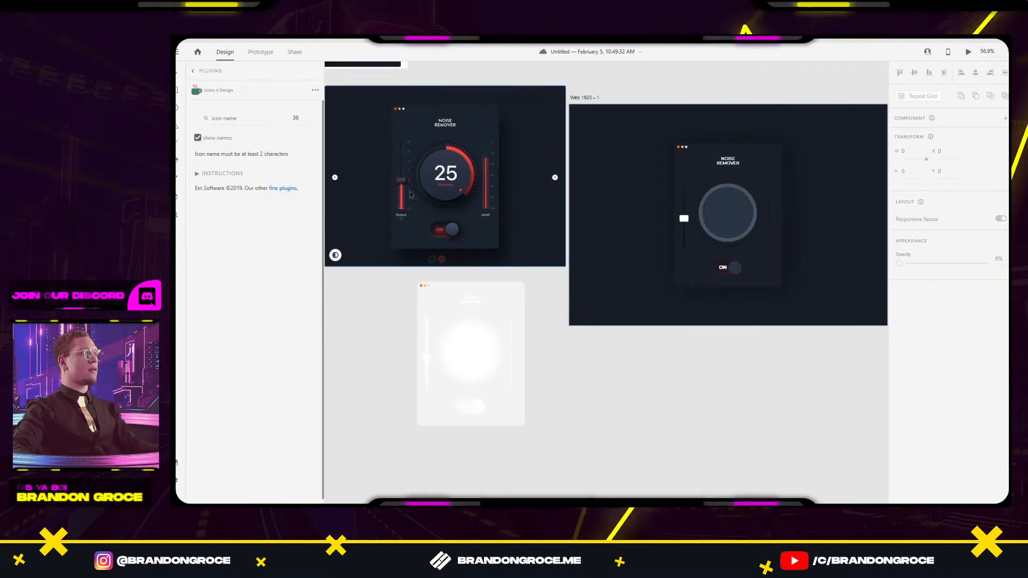
scroll(420, 240, up, 5)
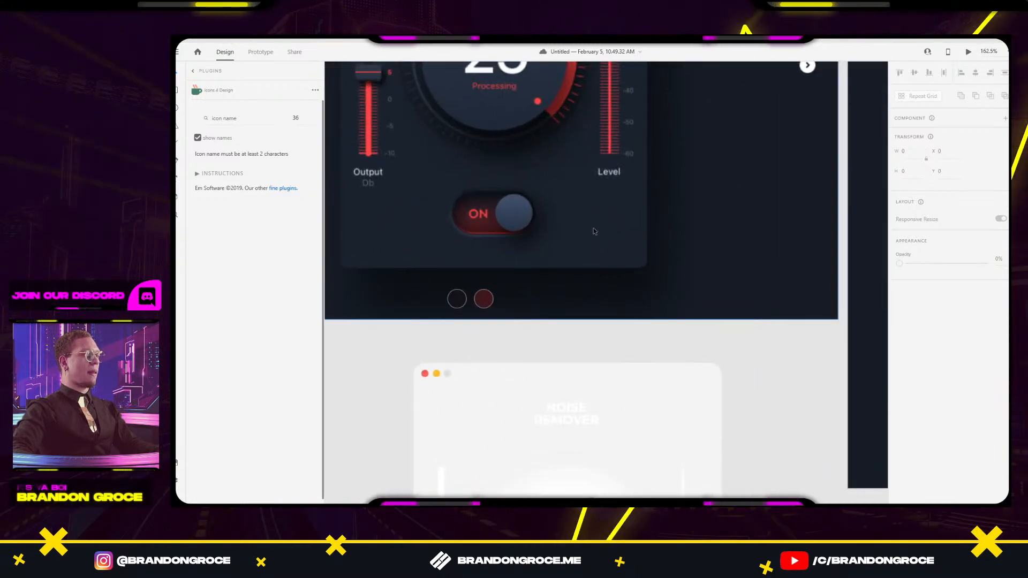
scroll(592, 230, up, 1)
scroll(460, 218, up, 5)
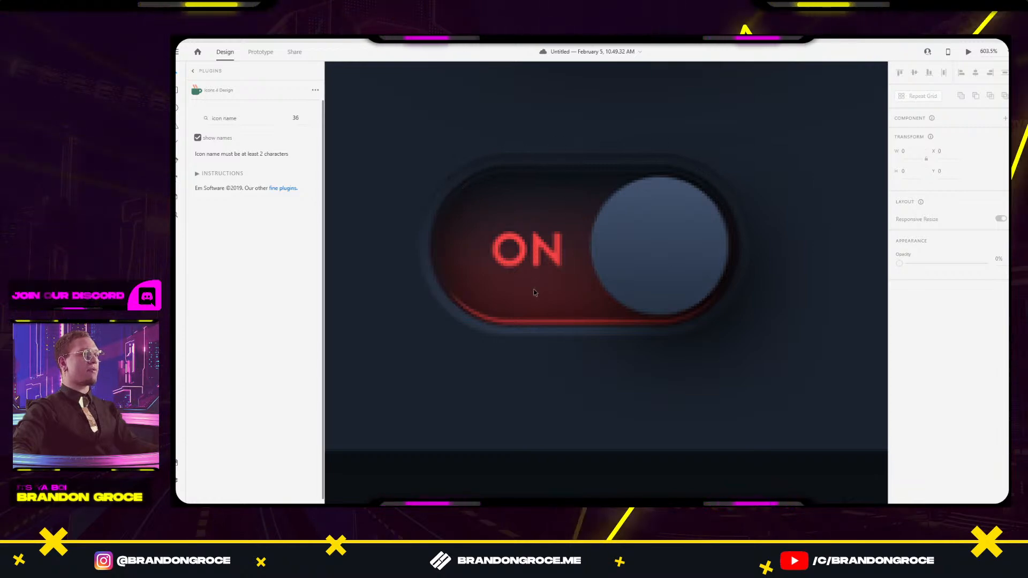
scroll(516, 316, down, 6)
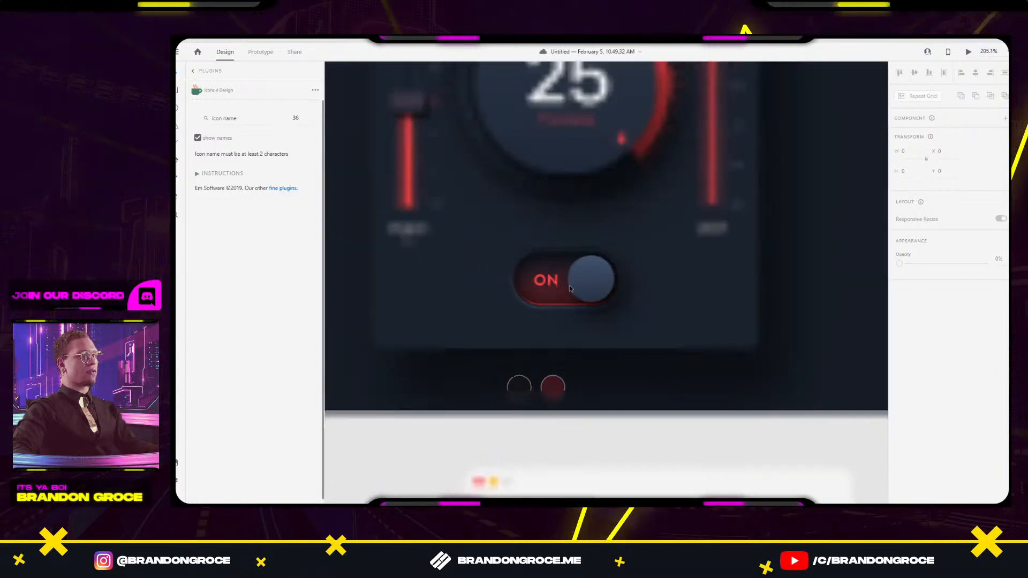
scroll(526, 264, down, 3)
scroll(539, 294, right, 3)
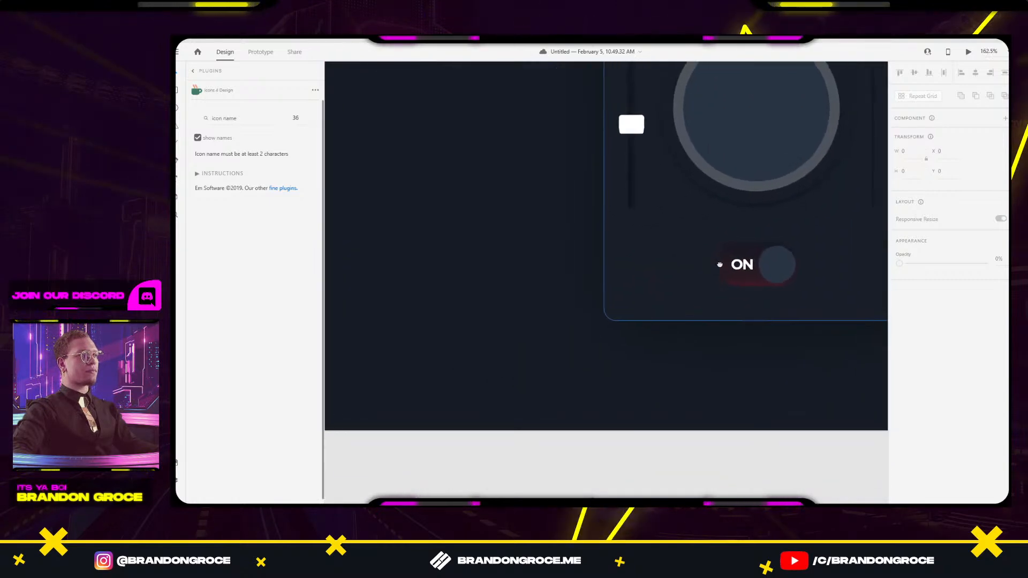
scroll(741, 264, up, 1)
scroll(742, 264, left, 3)
scroll(737, 257, right, 3)
scroll(731, 248, left, 3)
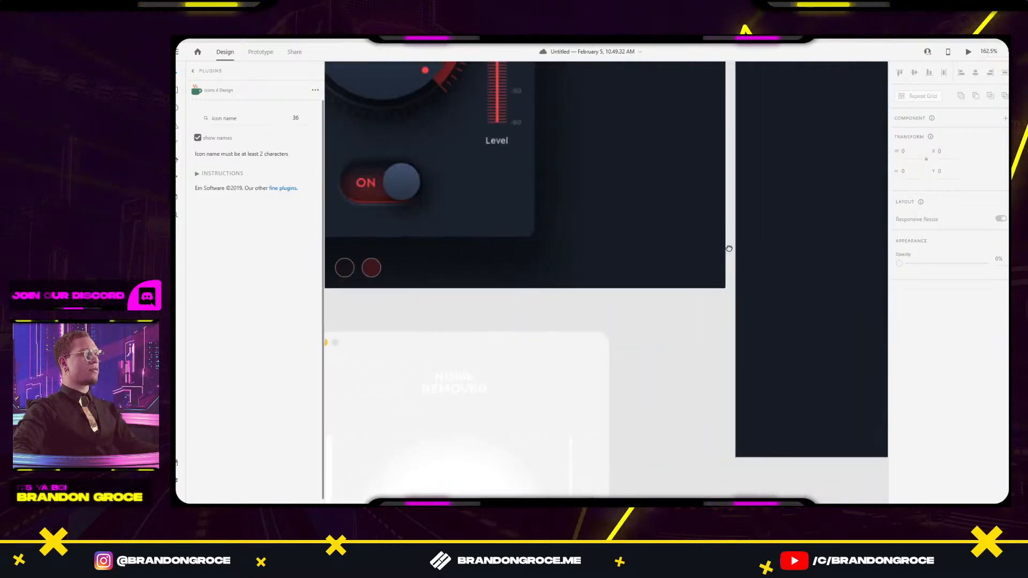
scroll(565, 293, up, 5)
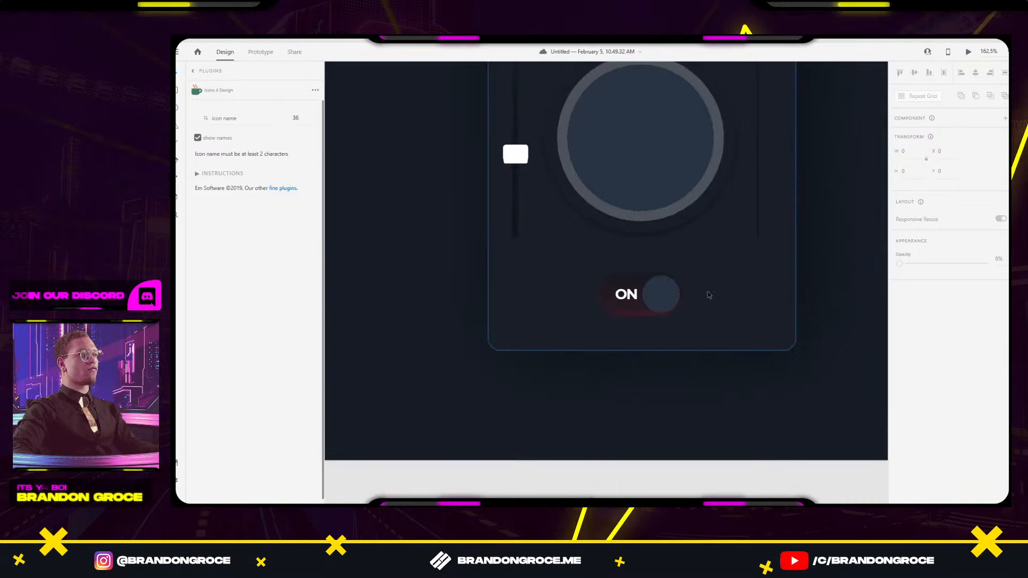
Duplicate the red toggle pill in front, fill the copy with the panel's dark colour, and set its opacity to 100%.
click(509, 227)
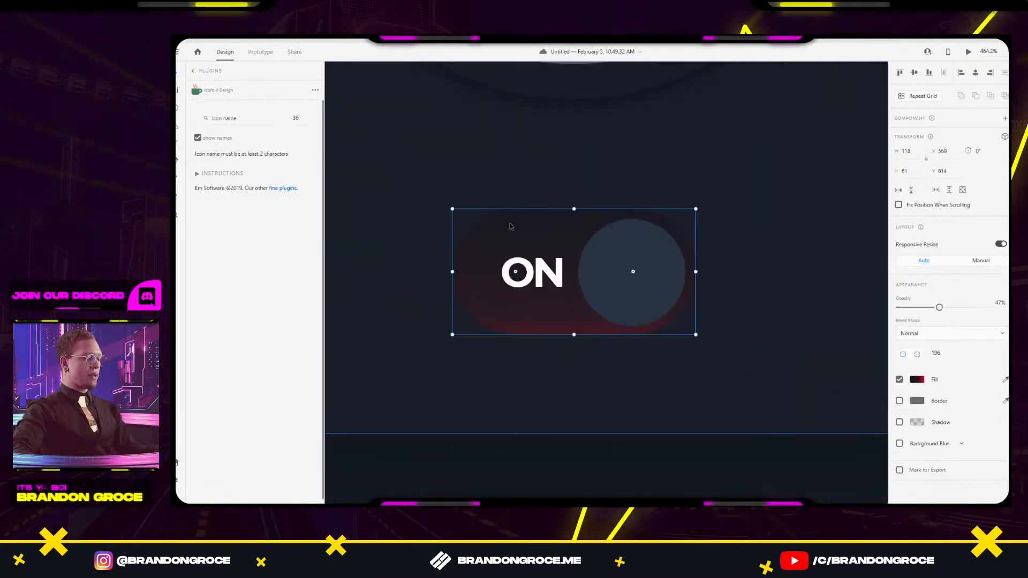
key(ctrl+shift+bracketright)
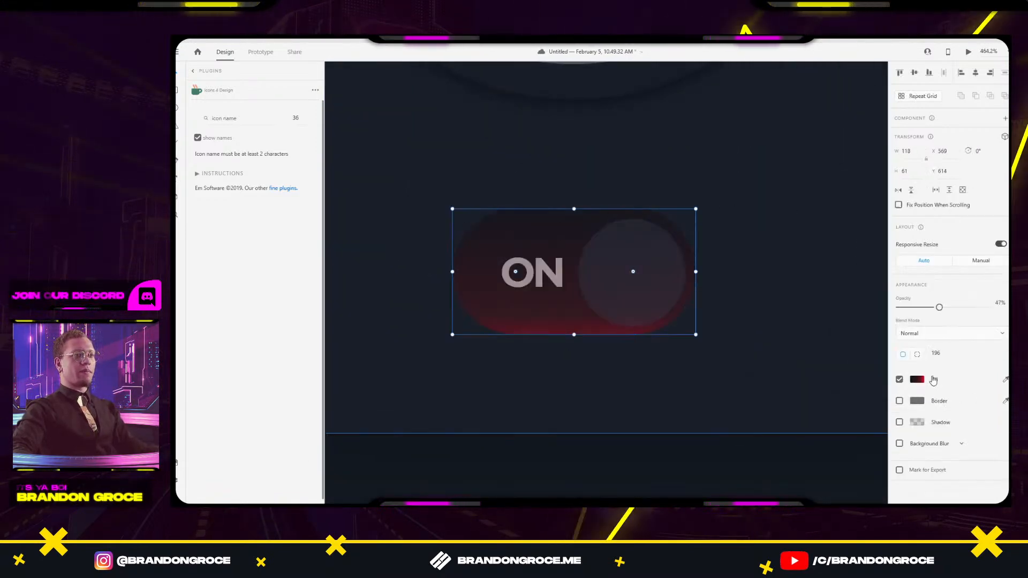
click(1005, 381)
click(746, 210)
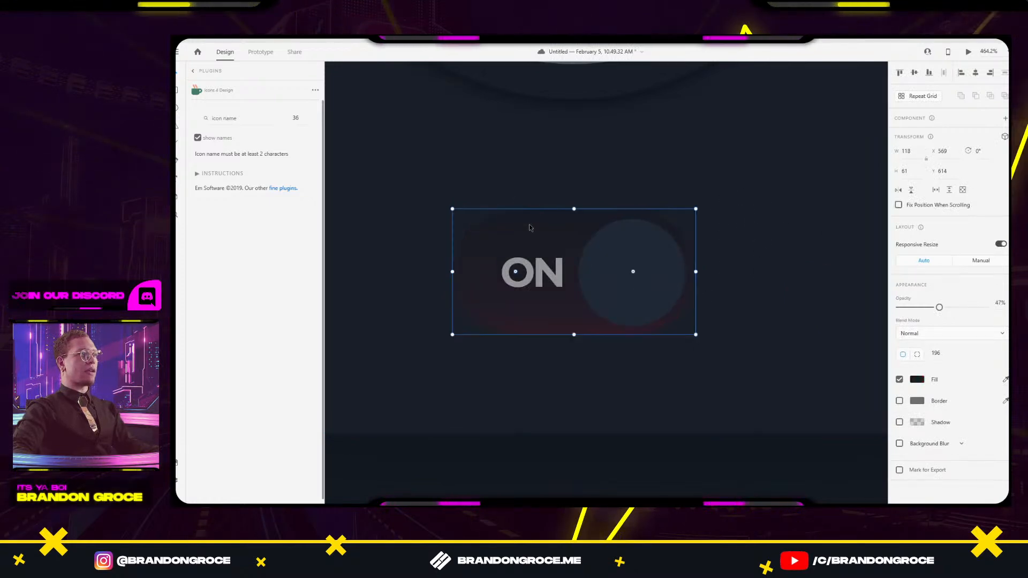
key(0)
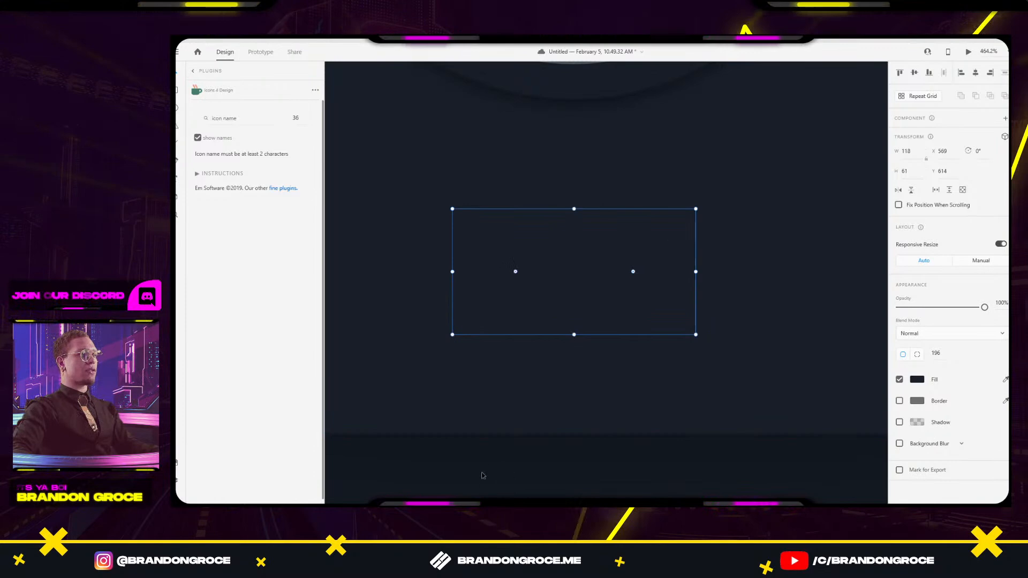
Move the ON label and the toggle knob together off the pills, horizontally toward the panel's right edge.
scroll(507, 450, down, 5)
drag(490, 484, 558, 373)
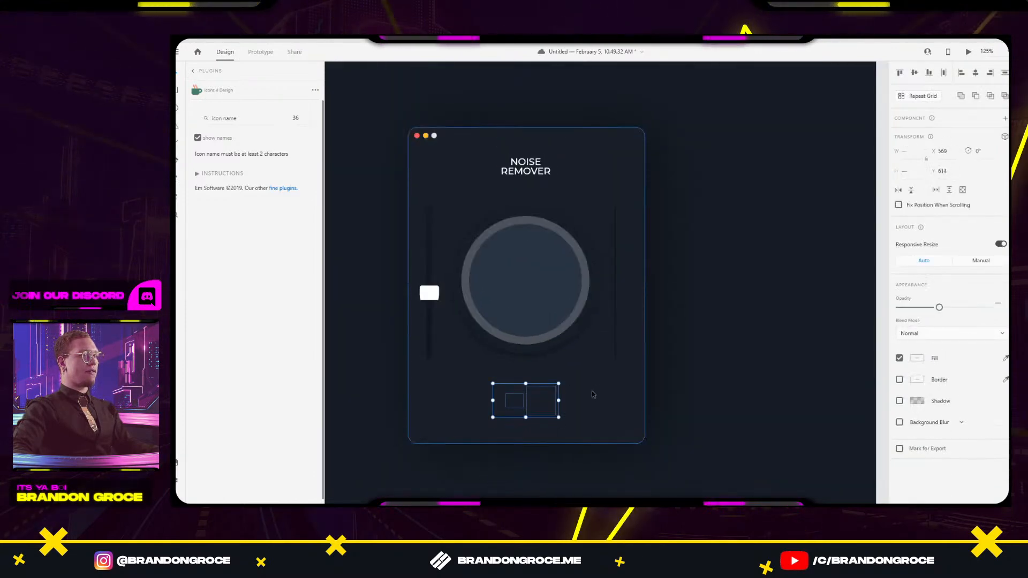
scroll(525, 407, up, 3)
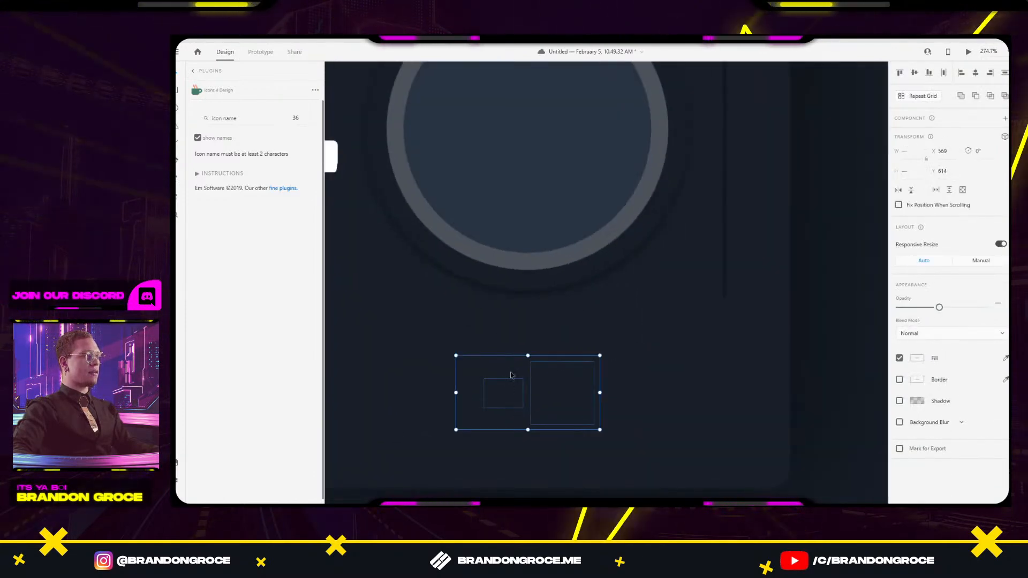
click(691, 379)
drag(588, 390, 681, 387)
click(538, 394)
click(478, 394)
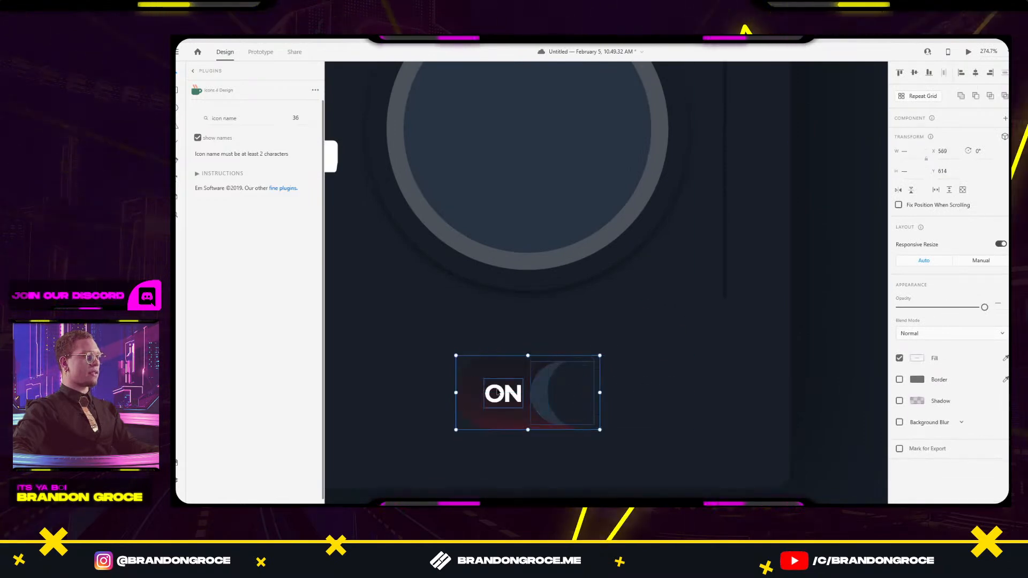
click(501, 398)
shift+click(541, 383)
drag(538, 377, 758, 377)
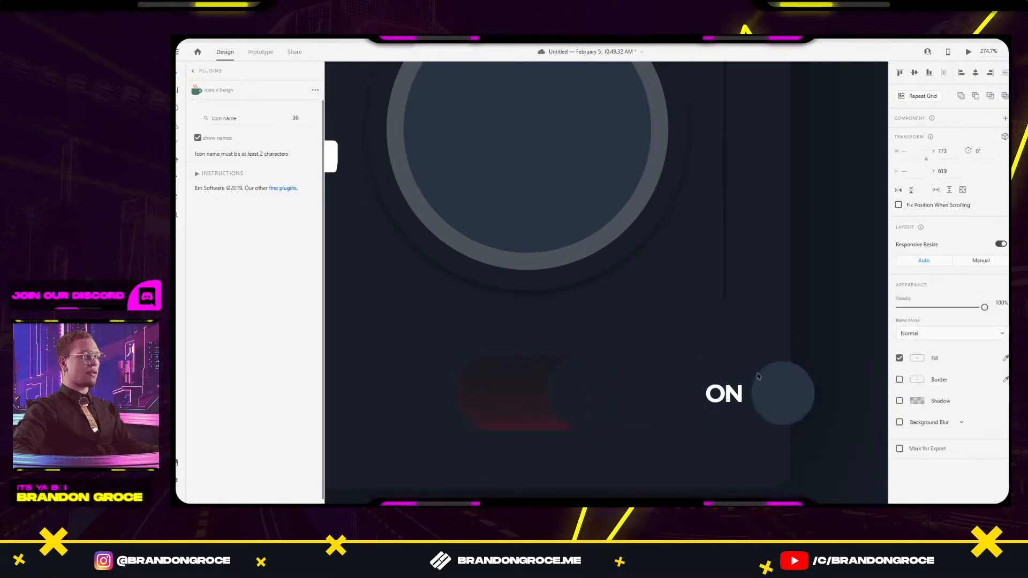
Shift the dark pill down to expose the red pill, and shrink the red pill evenly about its centre.
click(610, 388)
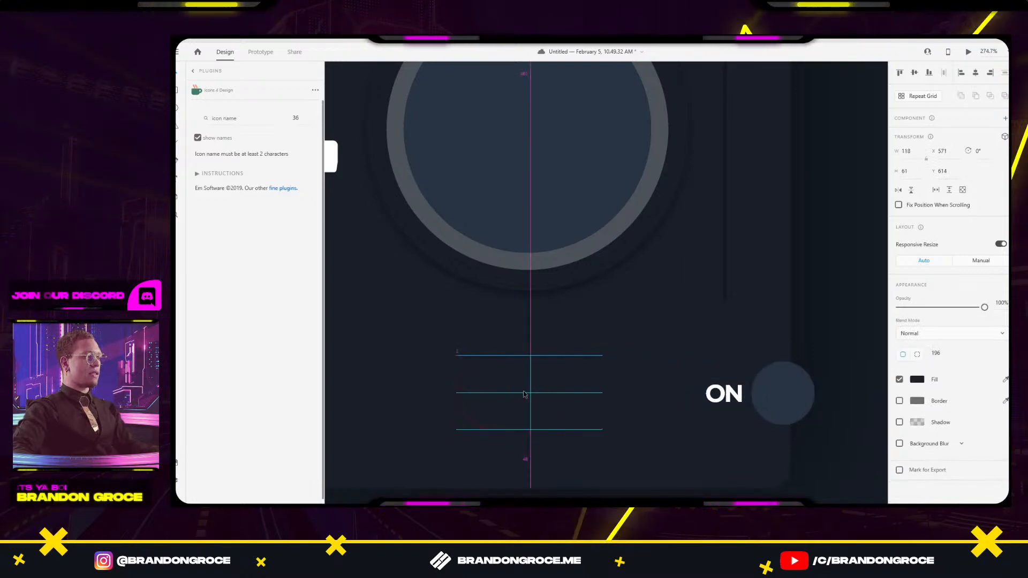
drag(519, 394, 546, 442)
click(560, 368)
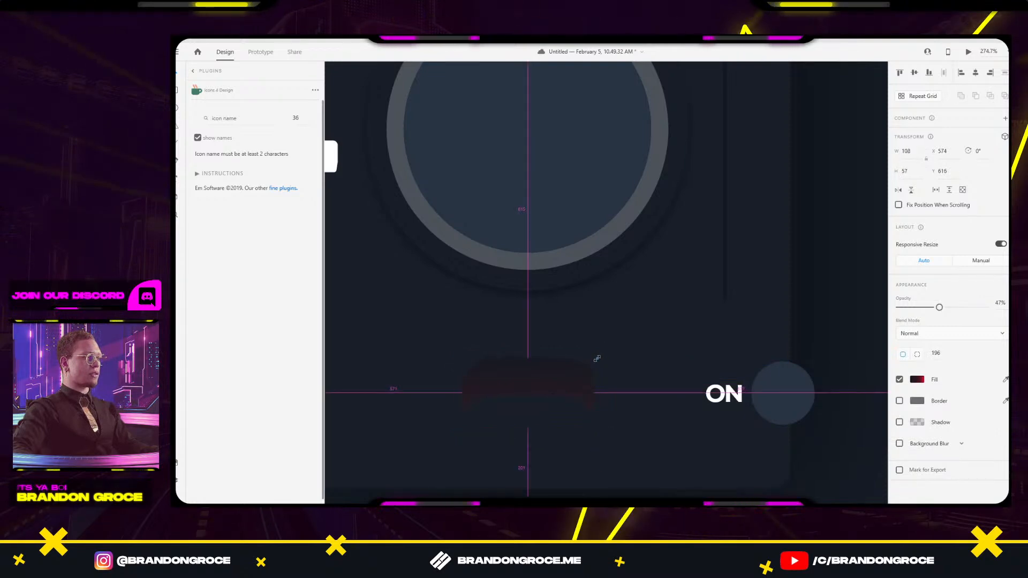
shift+click(596, 367)
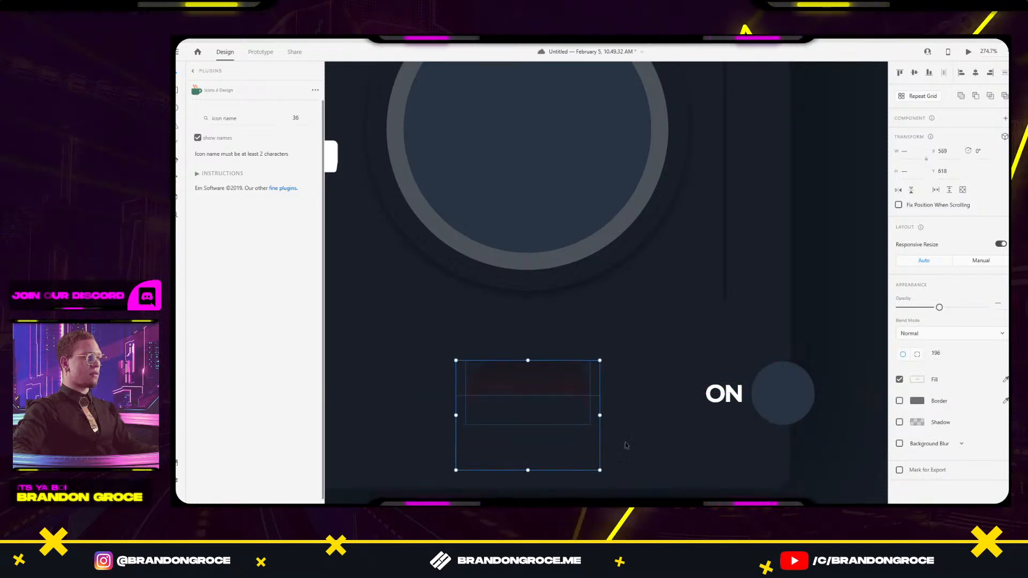
Move the dark pill back up over the smaller red pill.
click(600, 445)
drag(558, 438, 568, 399)
click(624, 364)
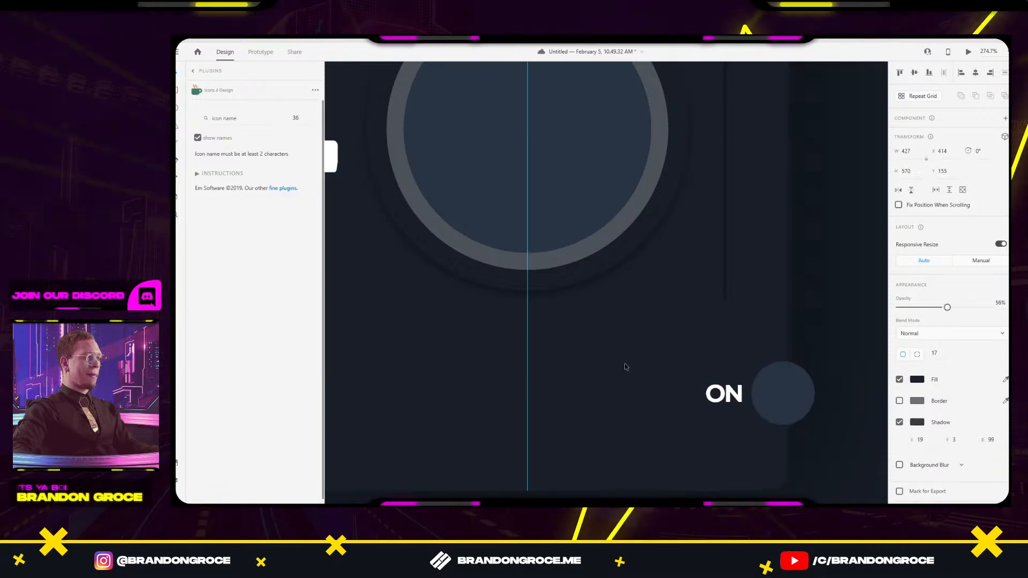
Align the dark and red pills by their vertical middles and mask the red pill with the dark pill's shape.
scroll(638, 409, down, 3)
drag(528, 487, 598, 362)
shift+click(620, 421)
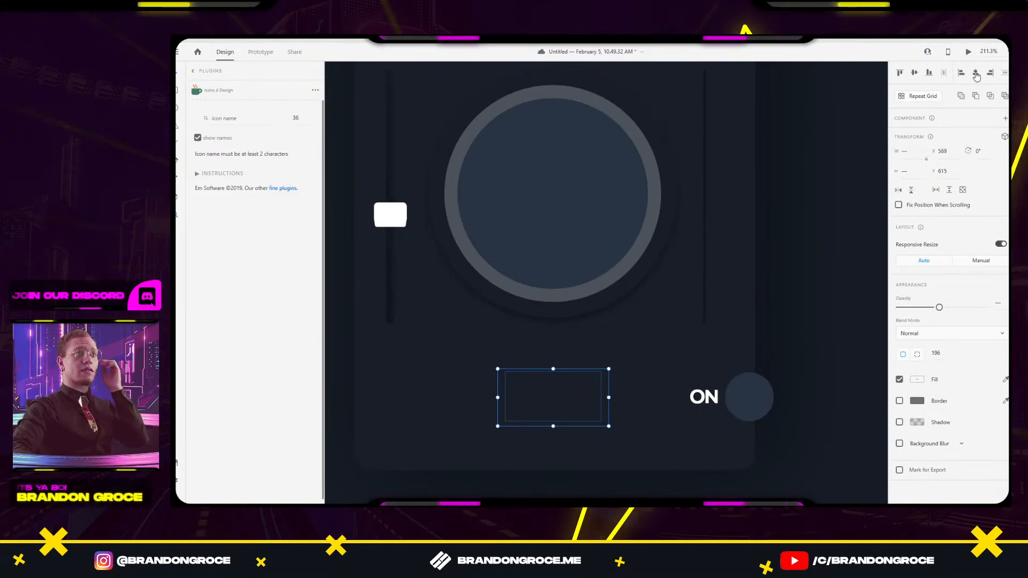
click(913, 75)
right_click(564, 402)
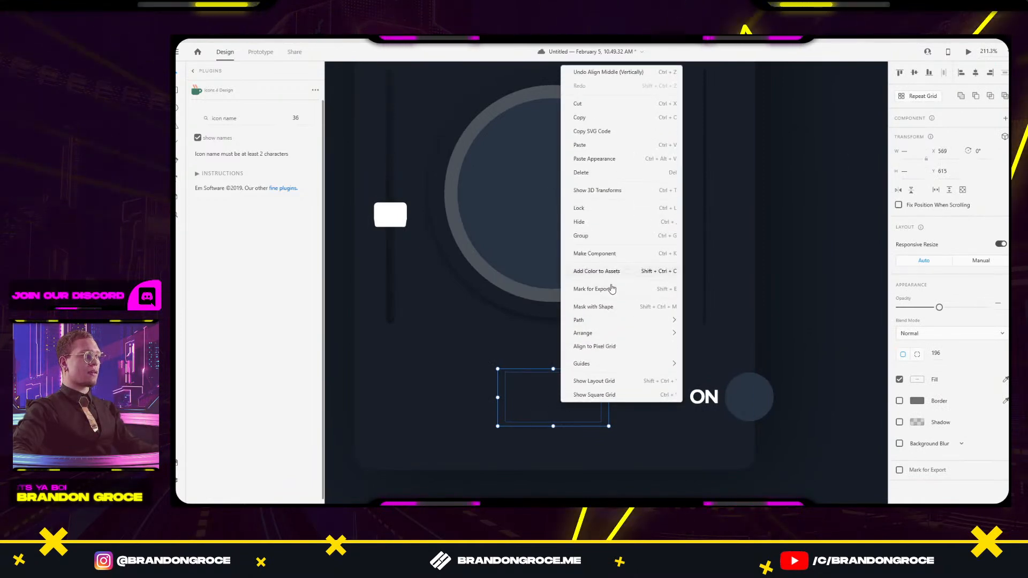
click(608, 306)
scroll(546, 404, up, 5)
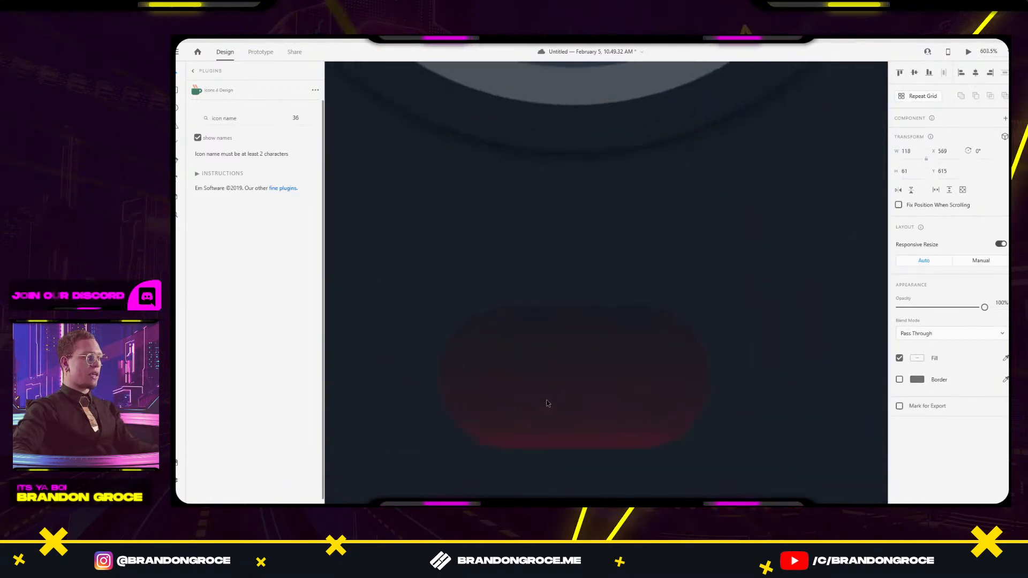
click(459, 318)
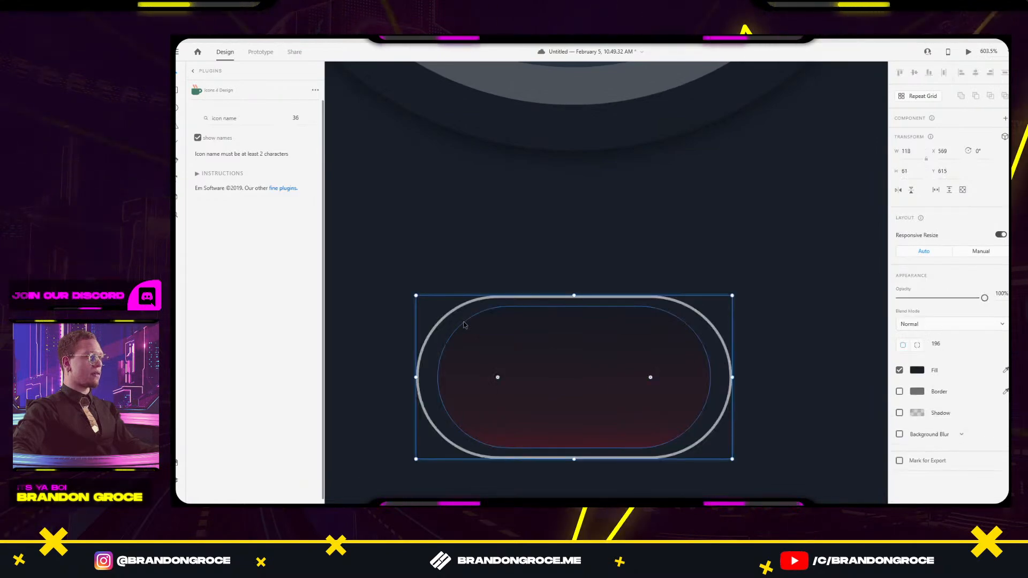
key(Delete)
click(458, 324)
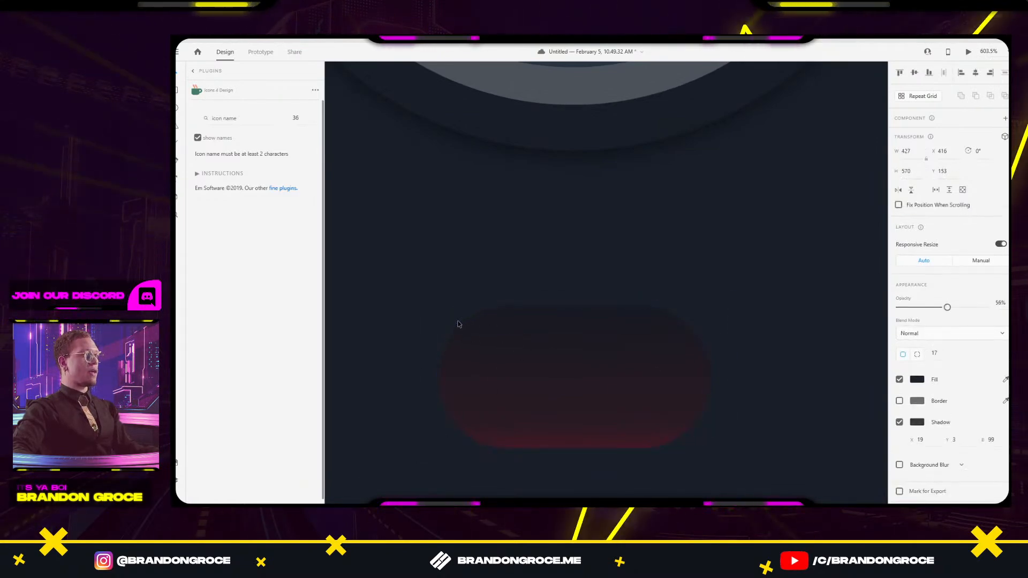
click(451, 326)
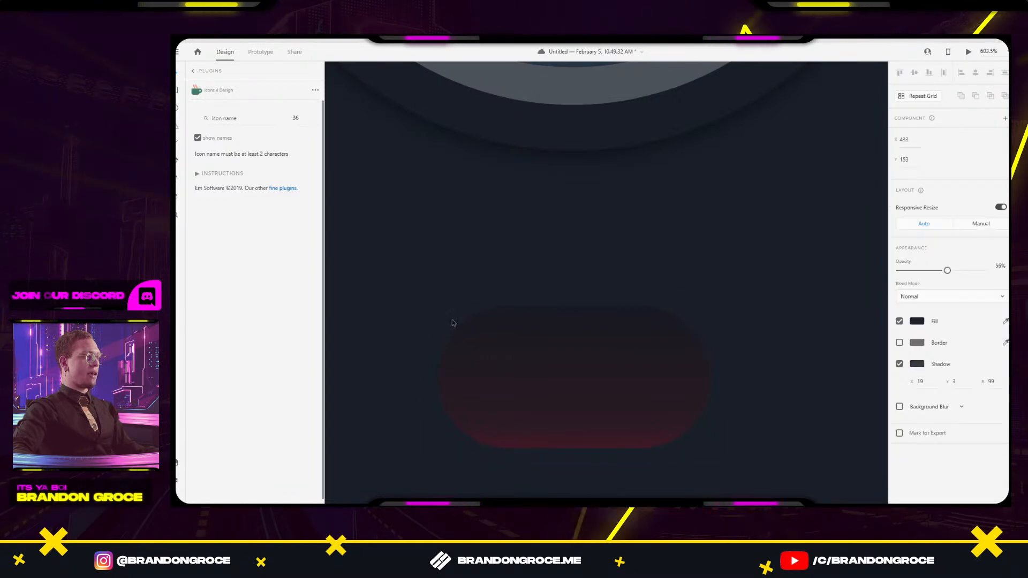
click(516, 314)
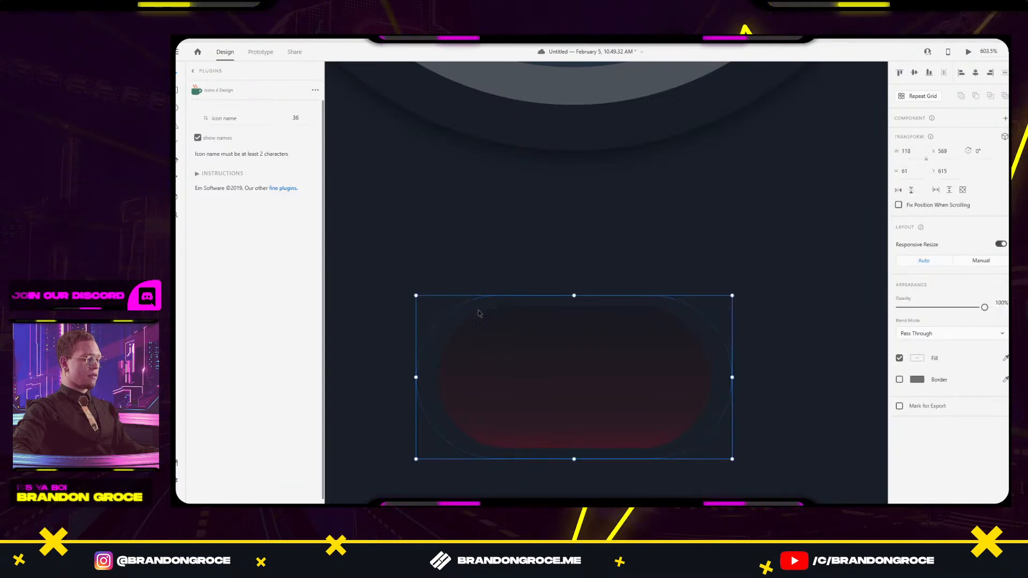
scroll(621, 309, down, 3)
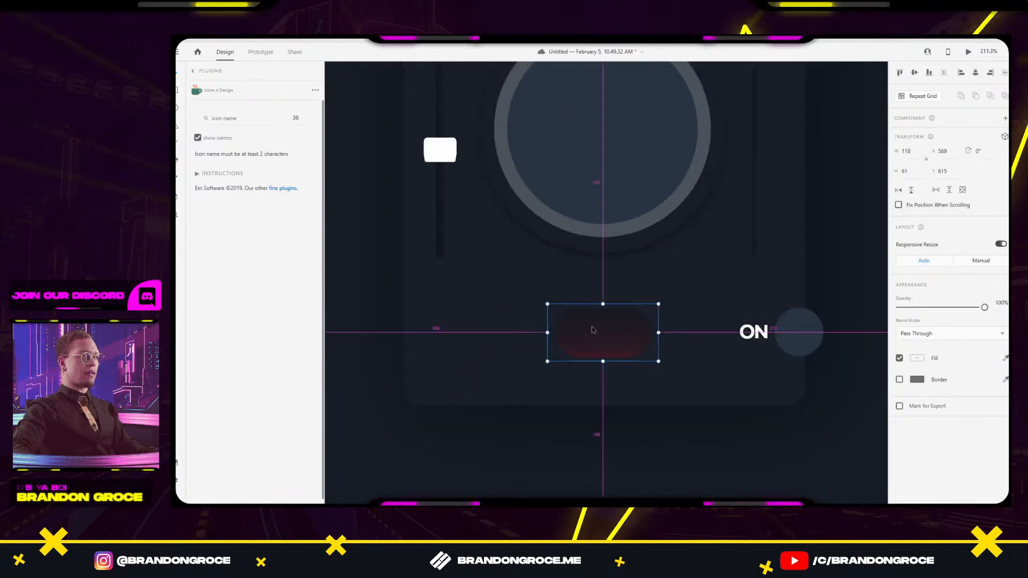
scroll(592, 328, up, 3)
Inside the mask group, duplicate the red gradient pill and enlarge the copy evenly about its centre to about 110 by 57.
double_click(526, 301)
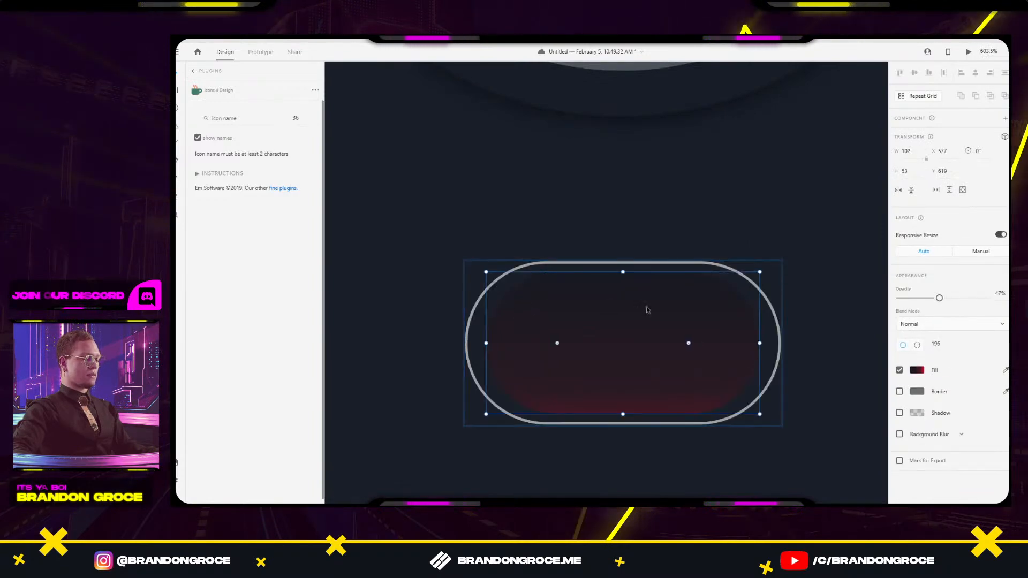
drag(647, 310, 714, 300)
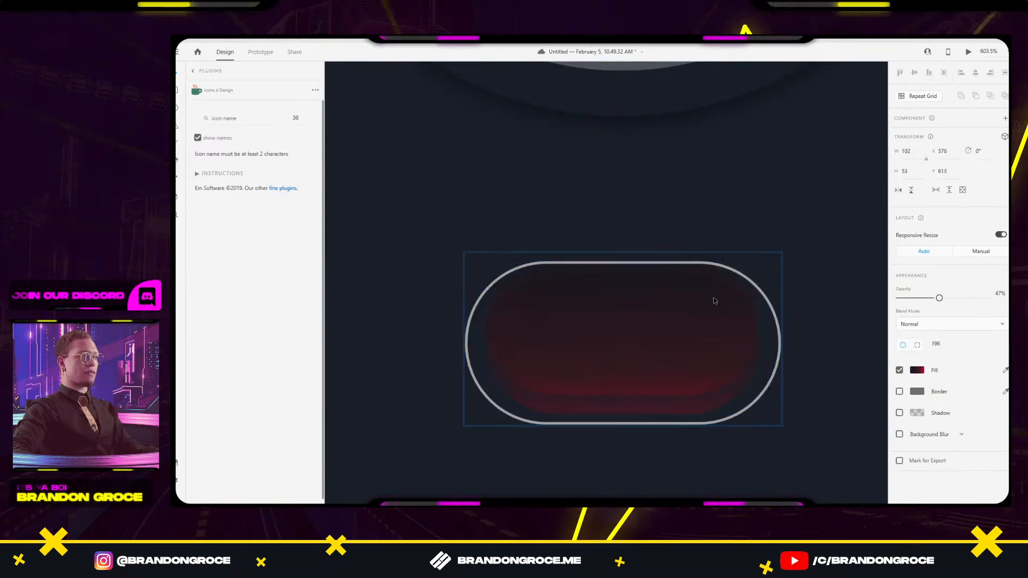
key(ctrl+z)
drag(760, 272, 768, 263)
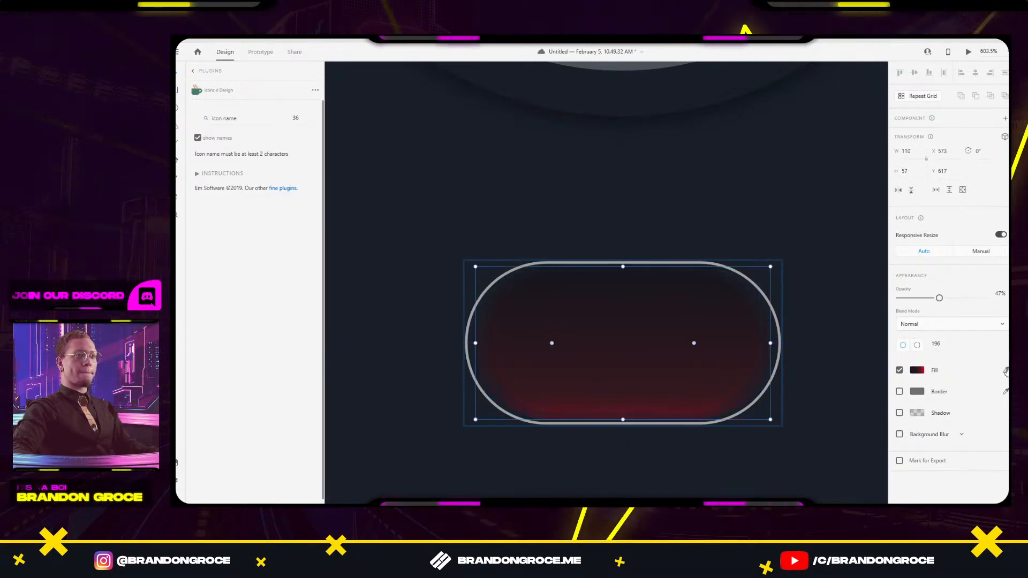
Fill the enlarged copy with the panel's dark colour, set its opacity to 100%, and keep it behind the red pill.
click(836, 271)
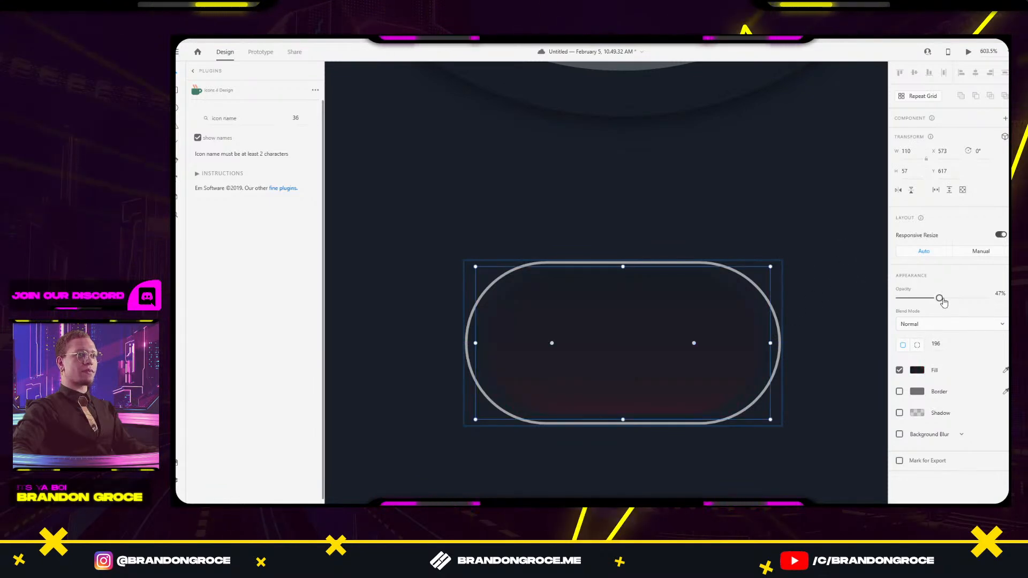
drag(941, 300, 986, 298)
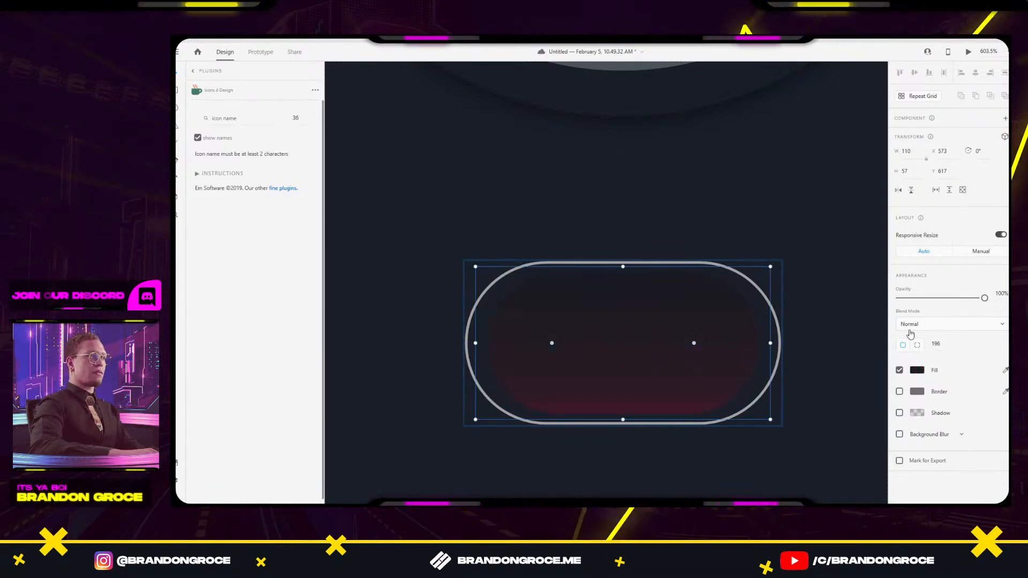
scroll(672, 330, up, 5)
drag(629, 307, 679, 332)
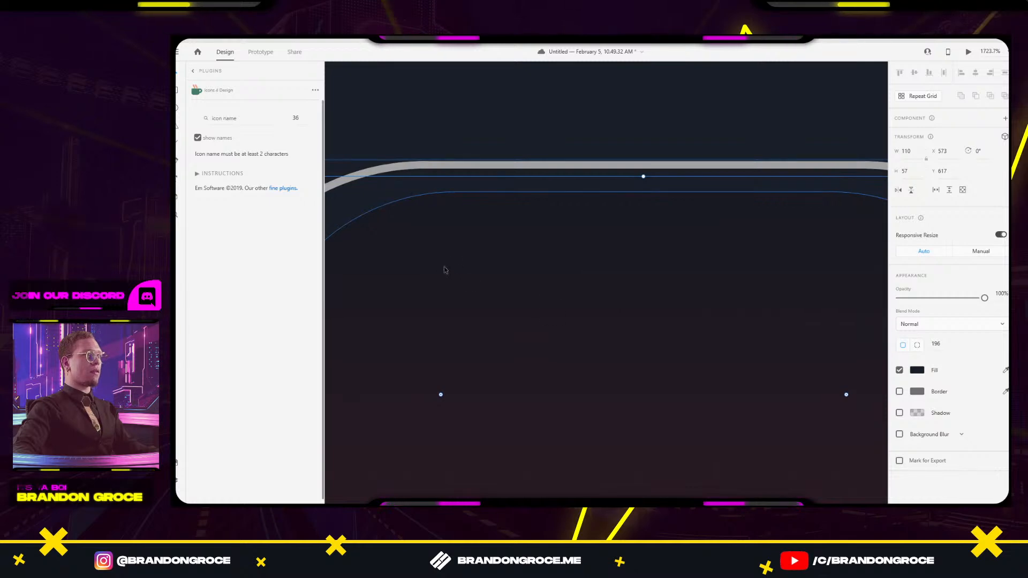
scroll(449, 274, down, 4)
Give the dark inner pill a black shadow at 63% opacity.
click(899, 413)
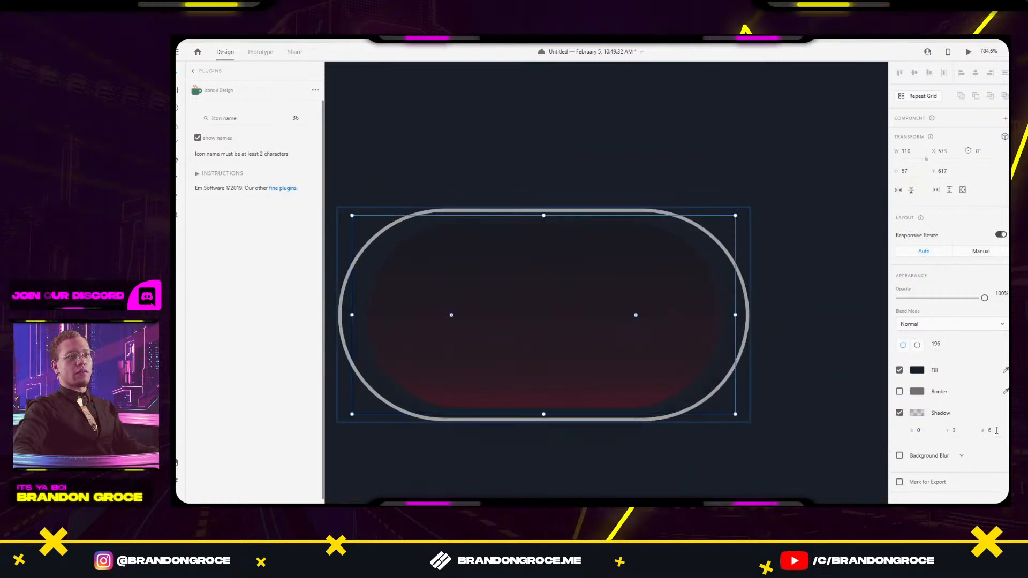
click(917, 413)
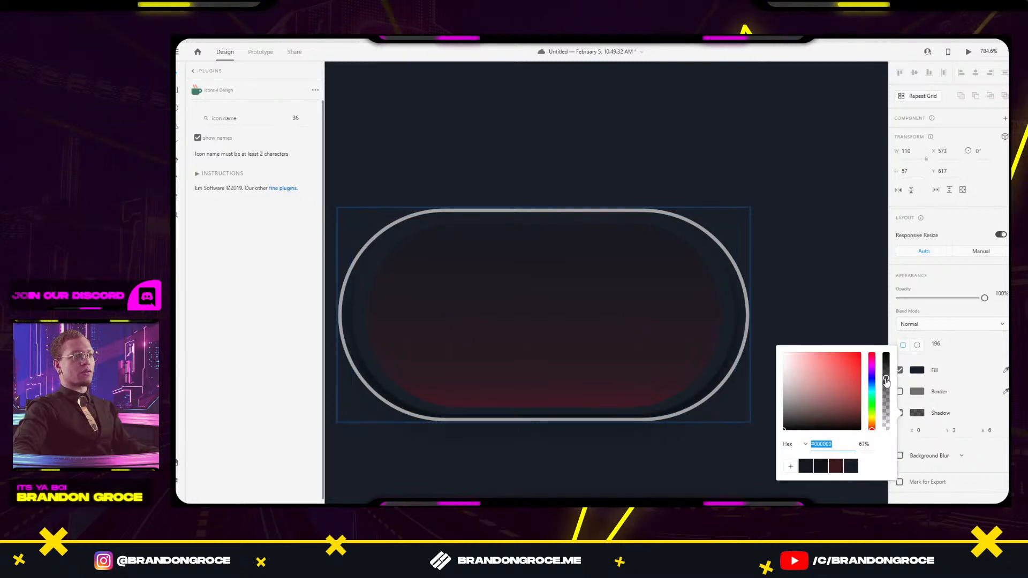
drag(886, 384, 884, 391)
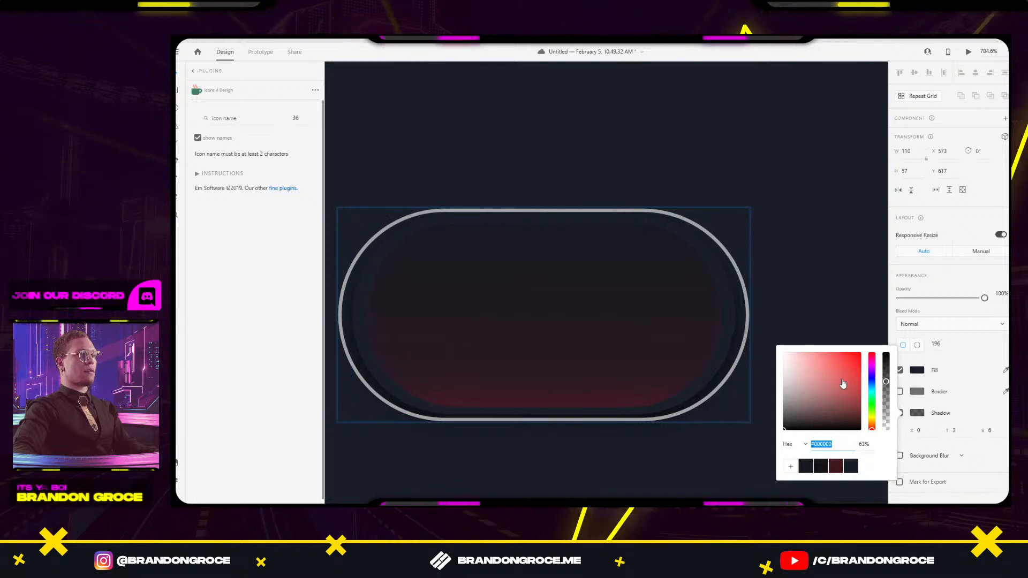
Resize the red gradient pill about its centre to about 106 by 51, leaving a dark rim around it.
click(649, 299)
click(740, 314)
drag(735, 315, 739, 315)
drag(545, 215, 547, 218)
click(545, 401)
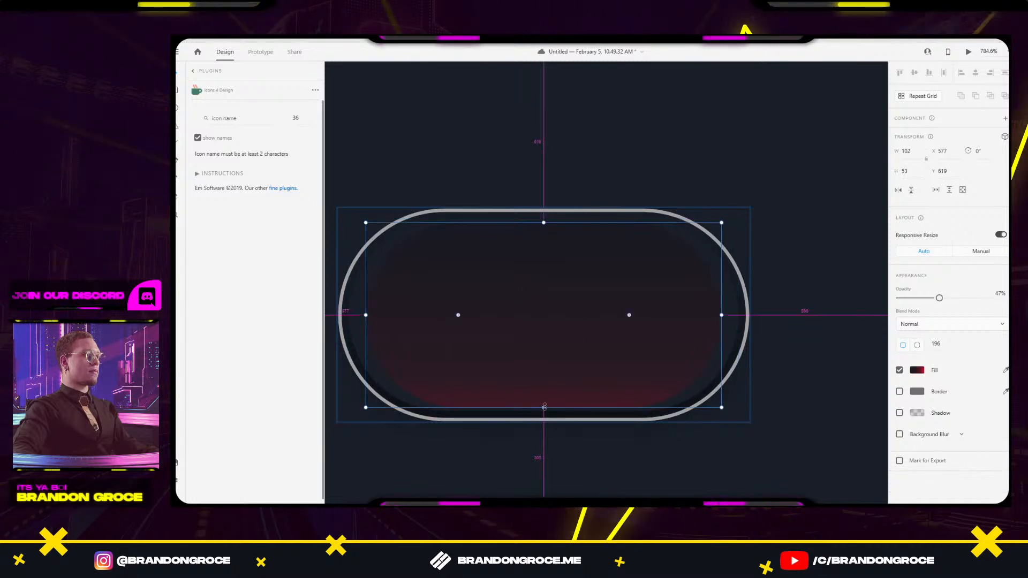
drag(545, 400, 545, 404)
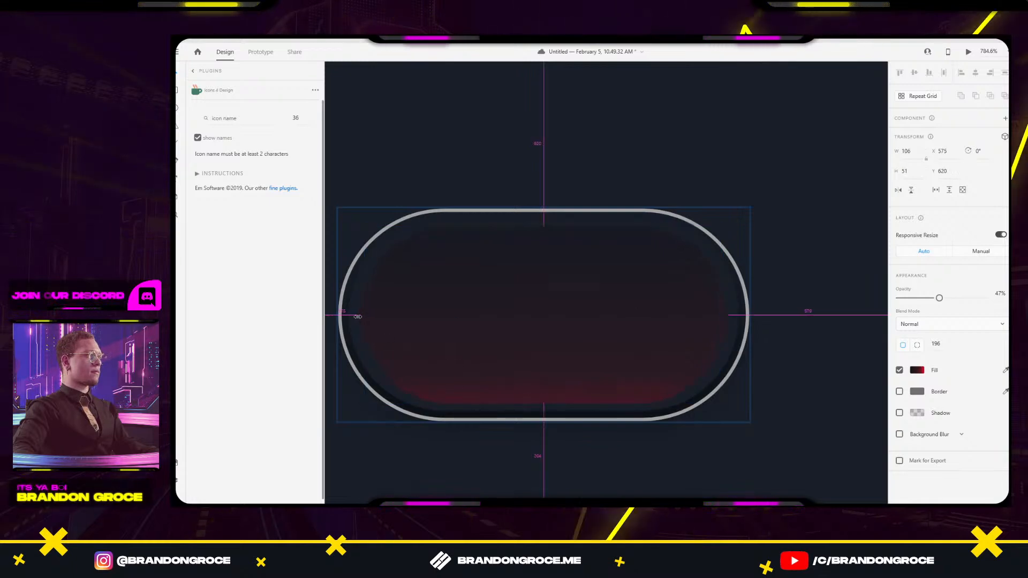
drag(358, 317, 358, 317)
click(522, 198)
Examine how the recessed toggle pill sits on the surrounding panel from close up and at a distance.
drag(511, 239, 709, 220)
scroll(709, 220, down, 3)
drag(640, 227, 702, 219)
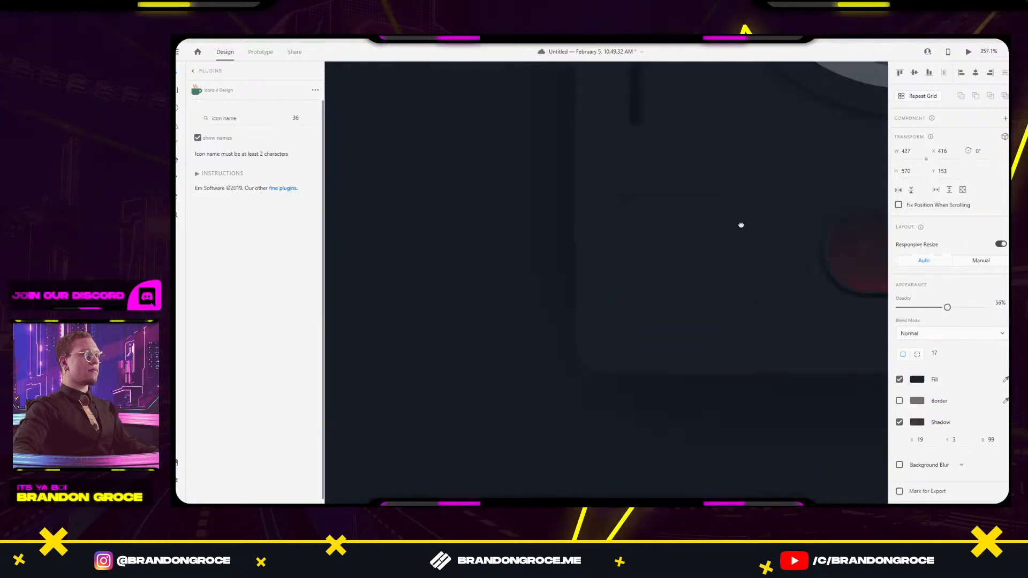
scroll(643, 206, down, 5)
scroll(642, 206, up, 3)
scroll(769, 245, down, 5)
scroll(768, 246, right, 8)
scroll(681, 313, up, 3)
scroll(657, 312, up, 5)
Copy the masked toggle pill onto the reference image and place it beside the ON toggle, below the Level label.
drag(589, 446, 723, 209)
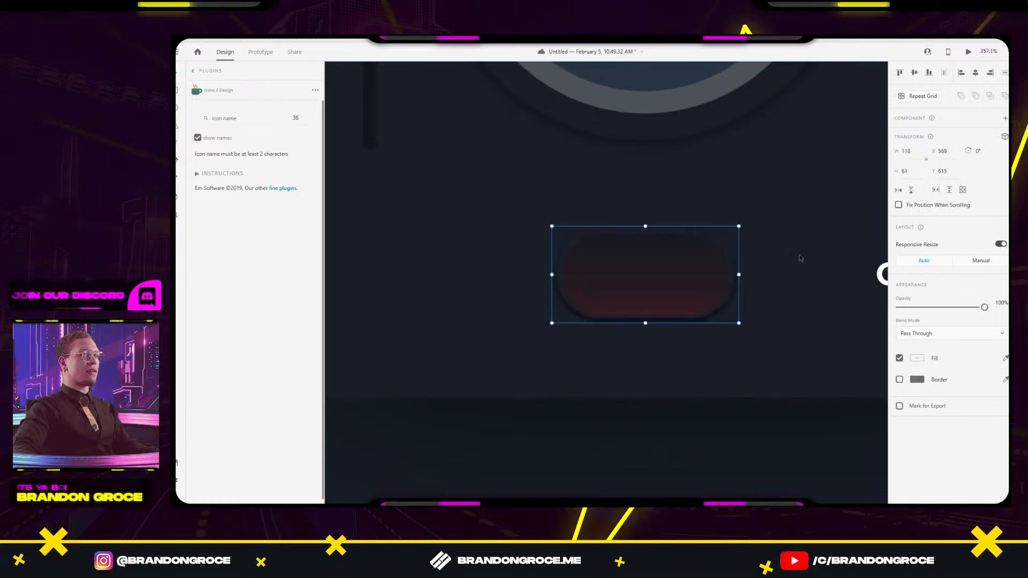
scroll(496, 267, down, 6)
scroll(670, 241, left, 8)
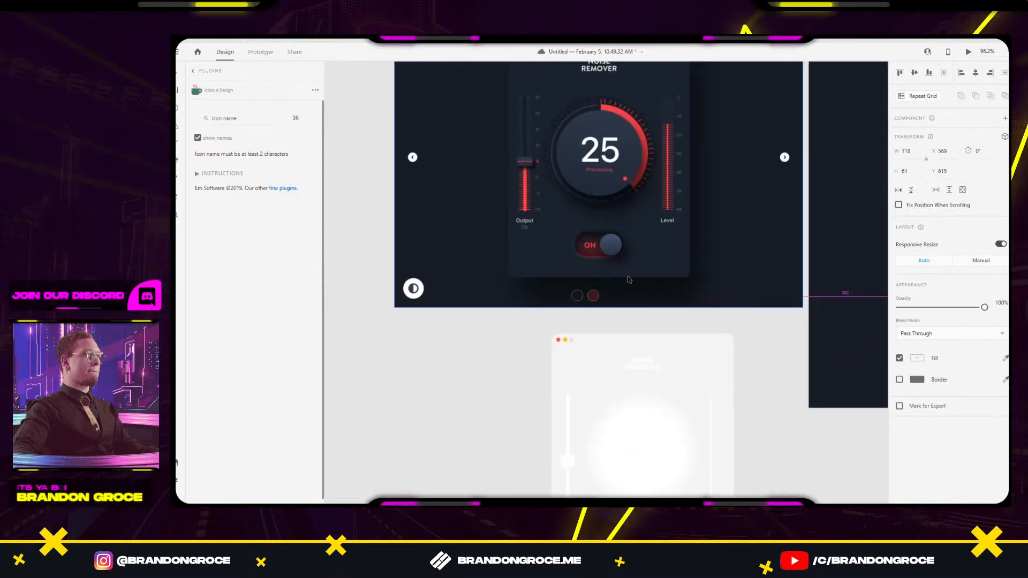
scroll(643, 272, up, 5)
key(ctrl+v)
drag(632, 271, 698, 197)
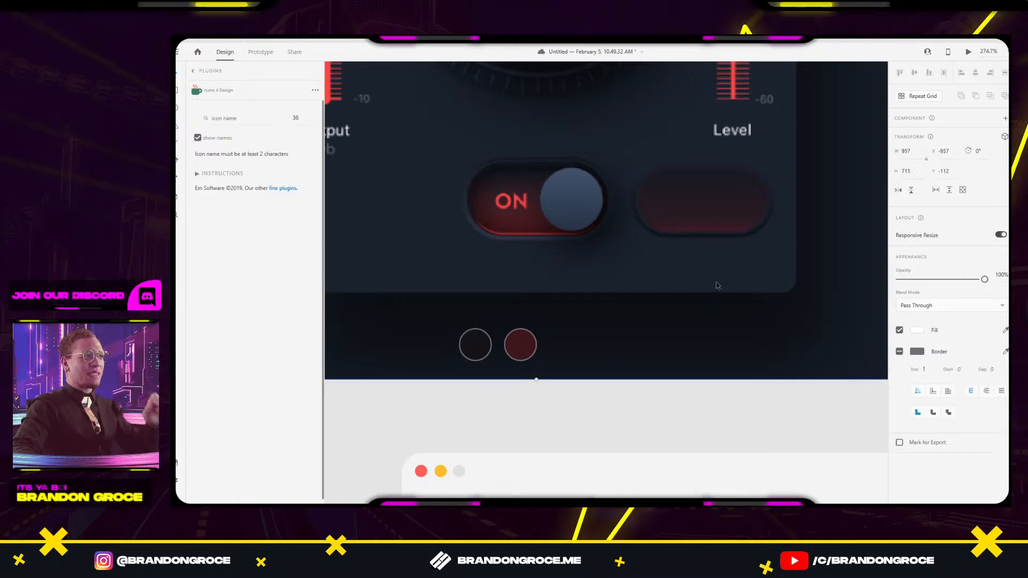
Place a separate copy of the dark outer pill over the reference image's ON toggle.
scroll(694, 211, up, 3)
drag(594, 239, 655, 277)
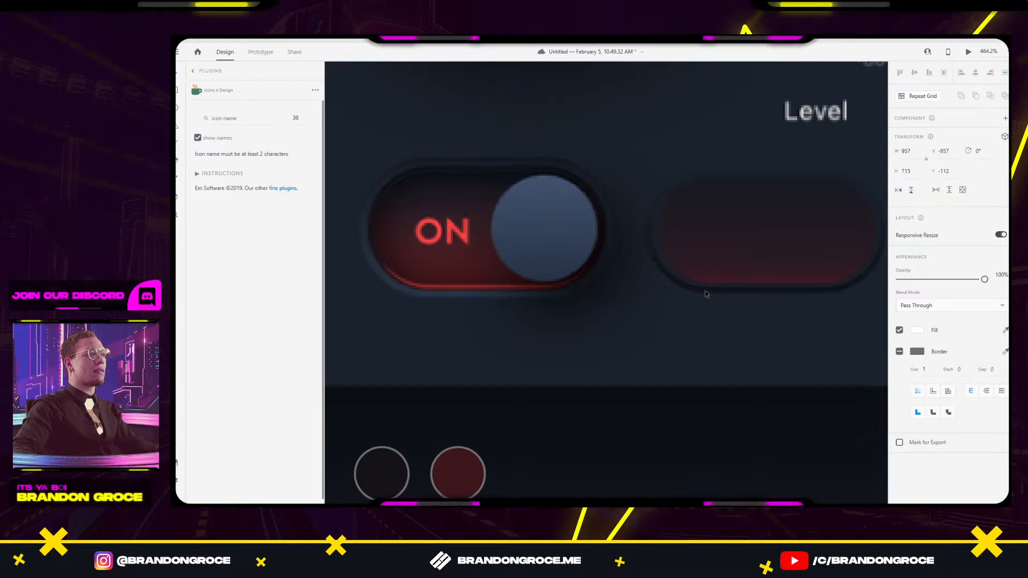
click(715, 256)
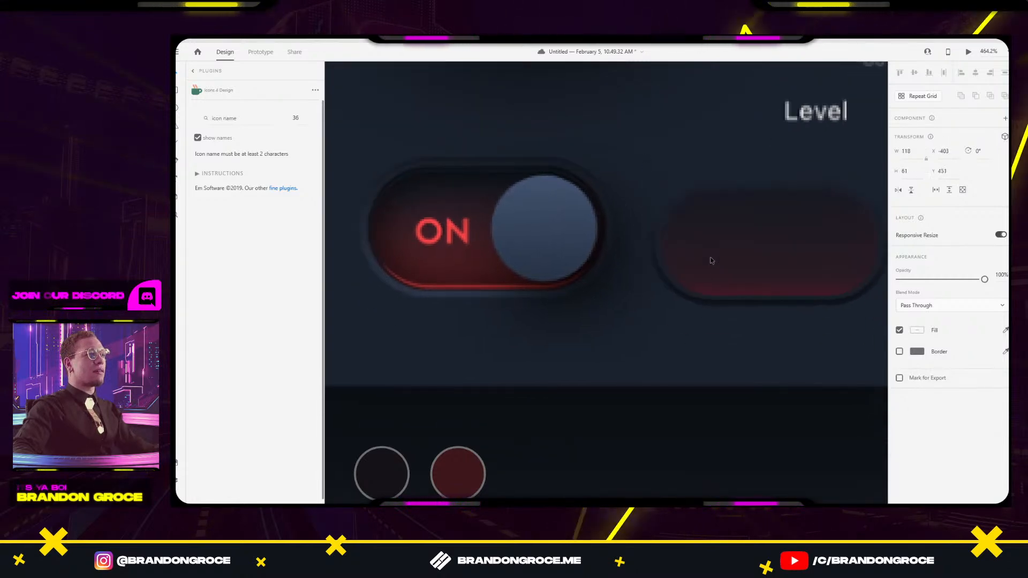
double_click(713, 249)
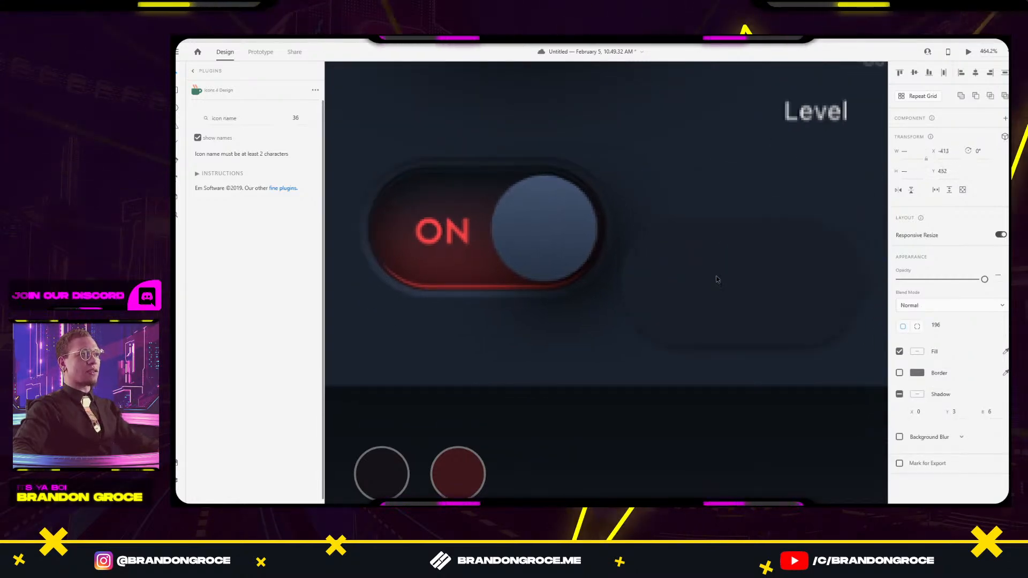
drag(733, 201, 456, 214)
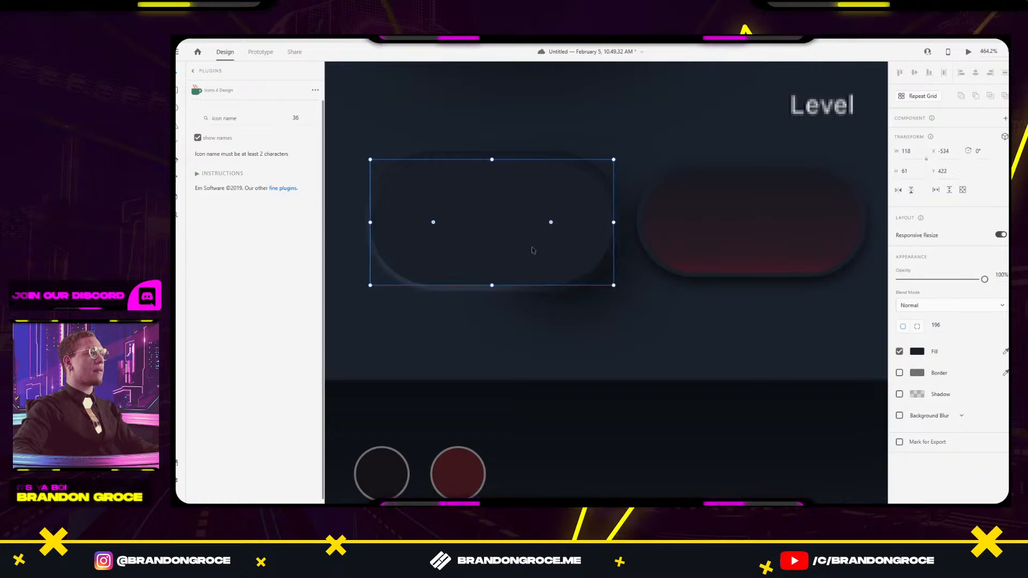
Enlarge the dark pill to about 125 by 69 so it covers the reference toggle's outer rim.
drag(492, 284, 491, 294)
drag(368, 225, 365, 226)
drag(489, 160, 491, 151)
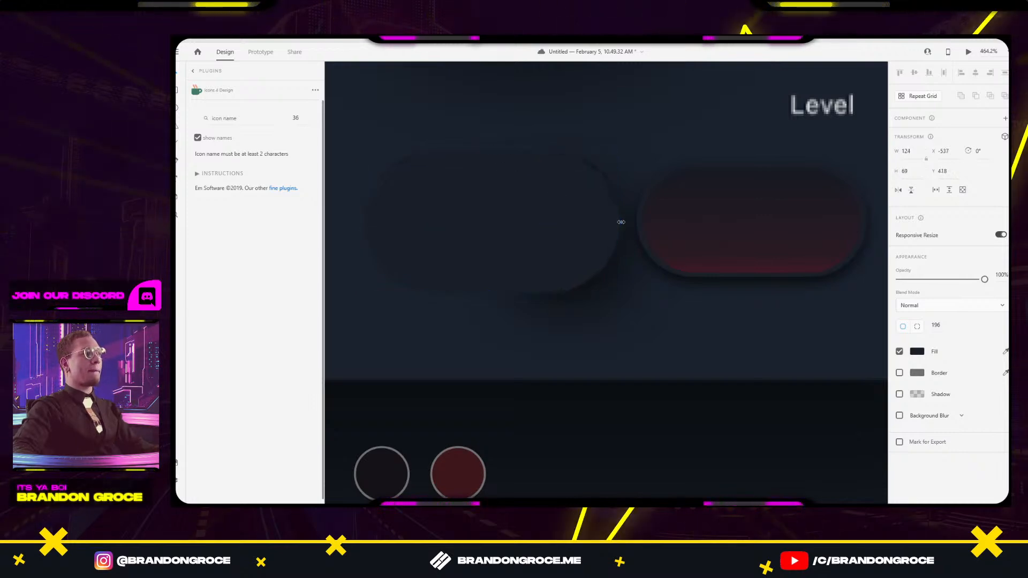
drag(622, 221, 622, 222)
Move the dark pill off the toggle, centre a copy of about 115 by 63 on it, and exclude their overlap to form a ring.
drag(494, 215, 645, 160)
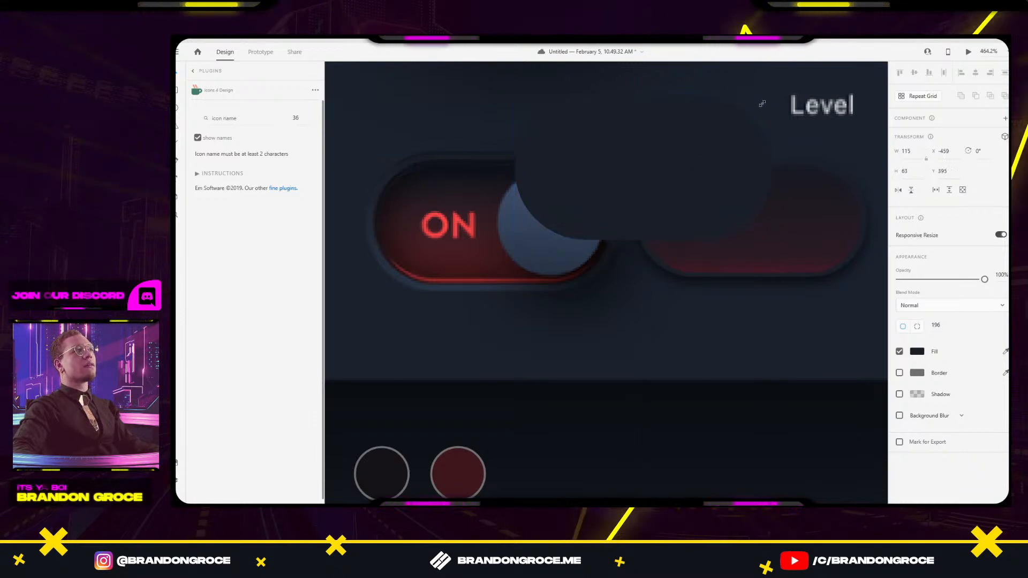
shift+click(535, 167)
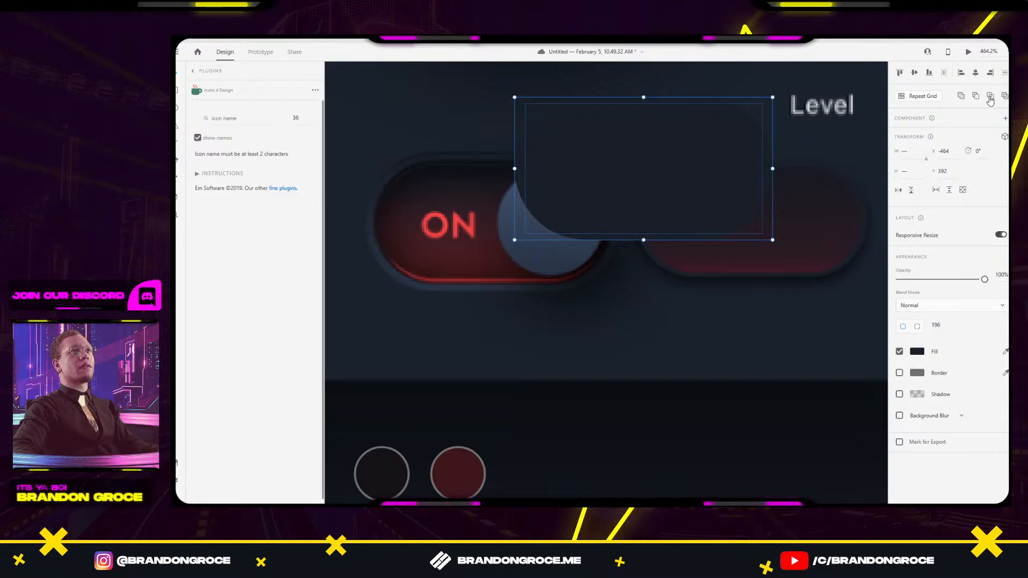
click(1005, 97)
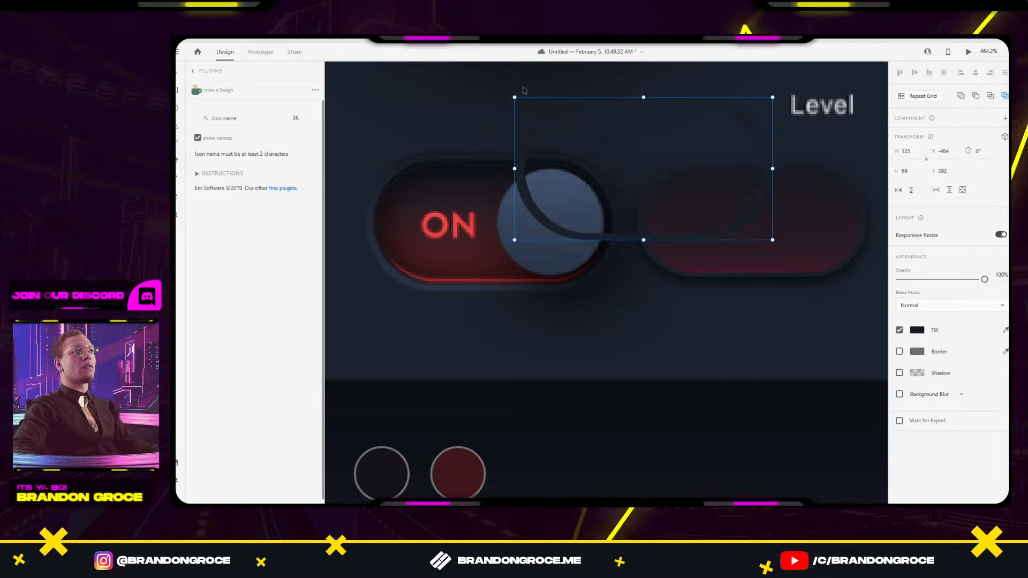
Compare the ring with the reference toggle, fit it around the red pill copy, and turn on its shadow.
drag(528, 135, 377, 190)
drag(478, 159, 736, 158)
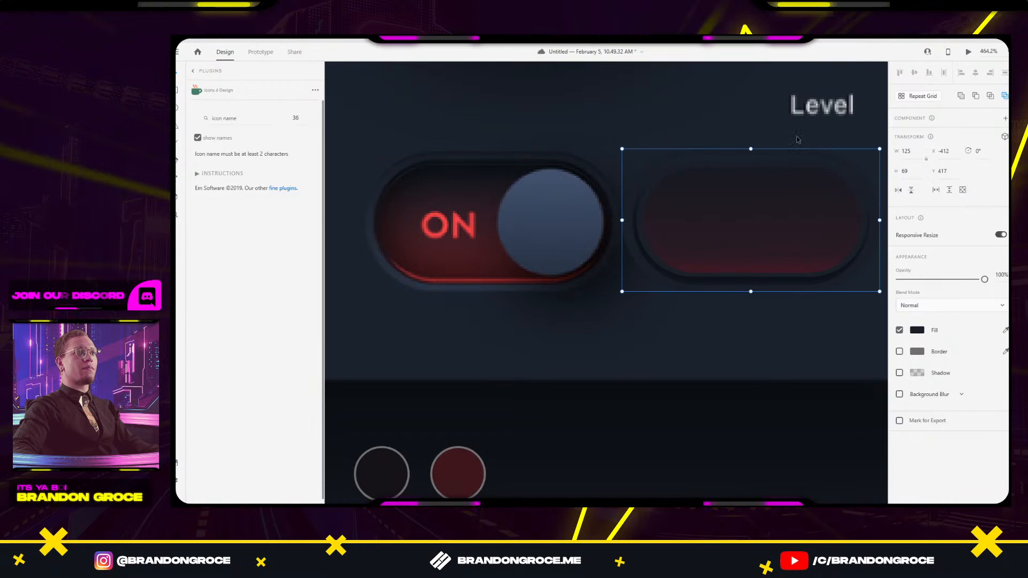
click(899, 372)
click(662, 160)
drag(651, 204, 673, 166)
Move the shadowed ring out onto the blank pasteboard beside the light version of the design.
scroll(707, 161, down, 5)
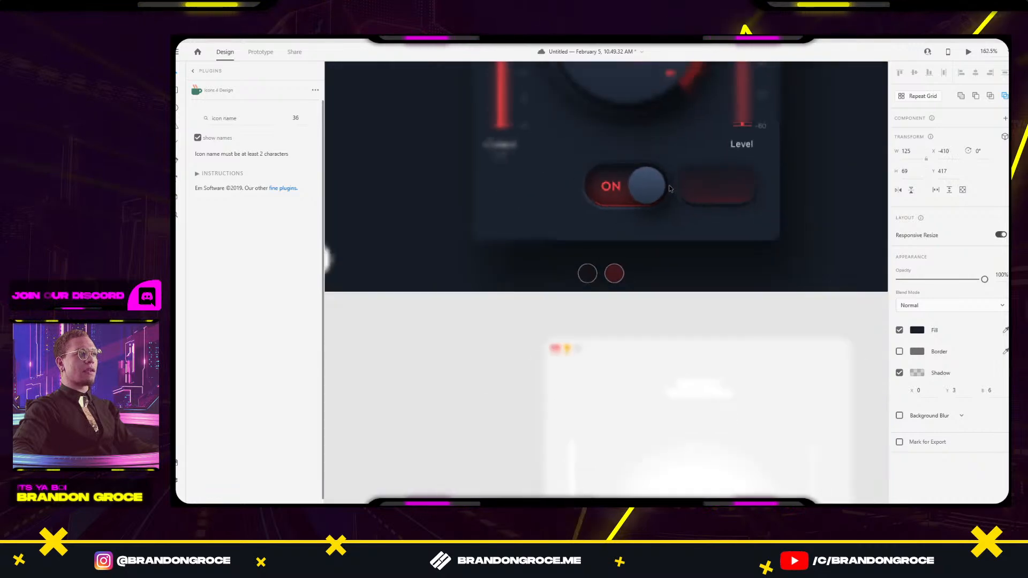
drag(705, 206, 452, 385)
scroll(452, 385, up, 5)
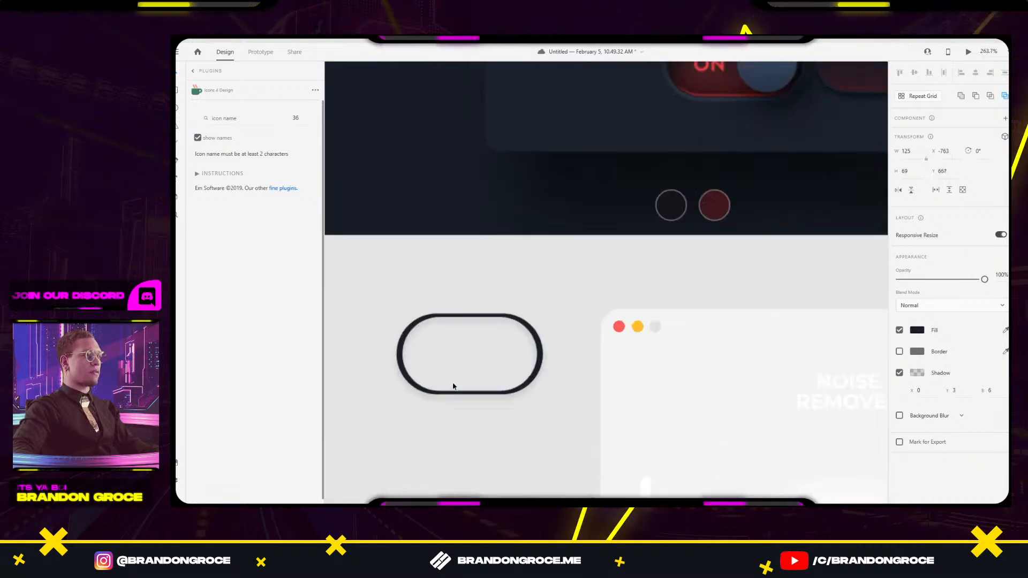
scroll(535, 278, left, 3)
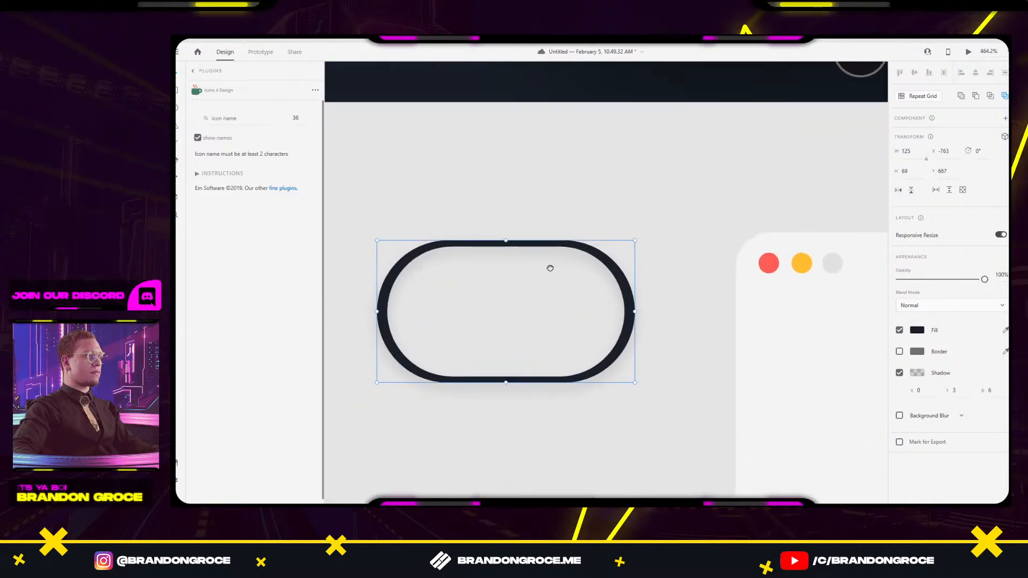
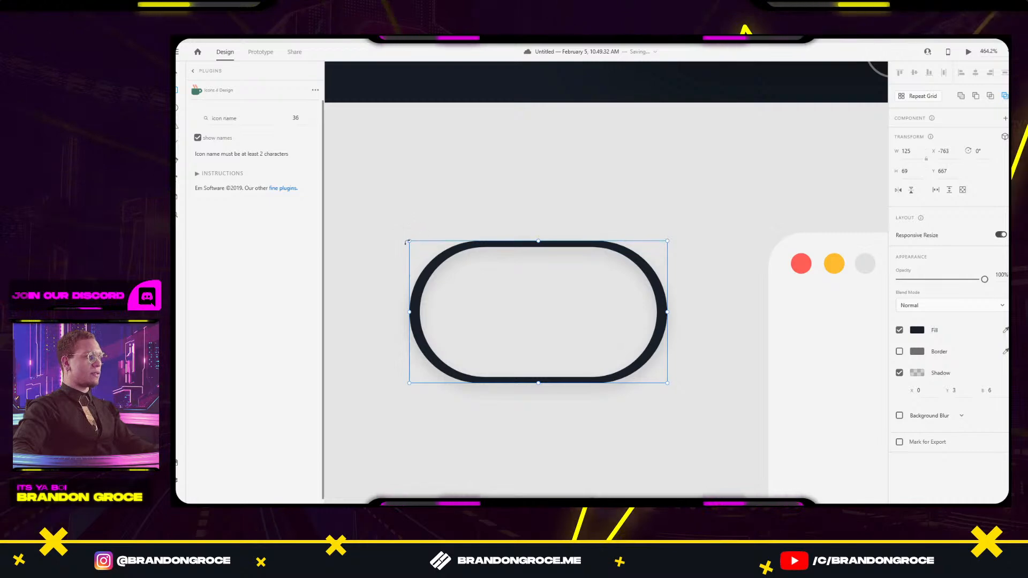
Draw a rectangle of about 175 by 119 over the ring, send it behind the ring, and centre the ring on it.
key(r)
drag(368, 199, 729, 443)
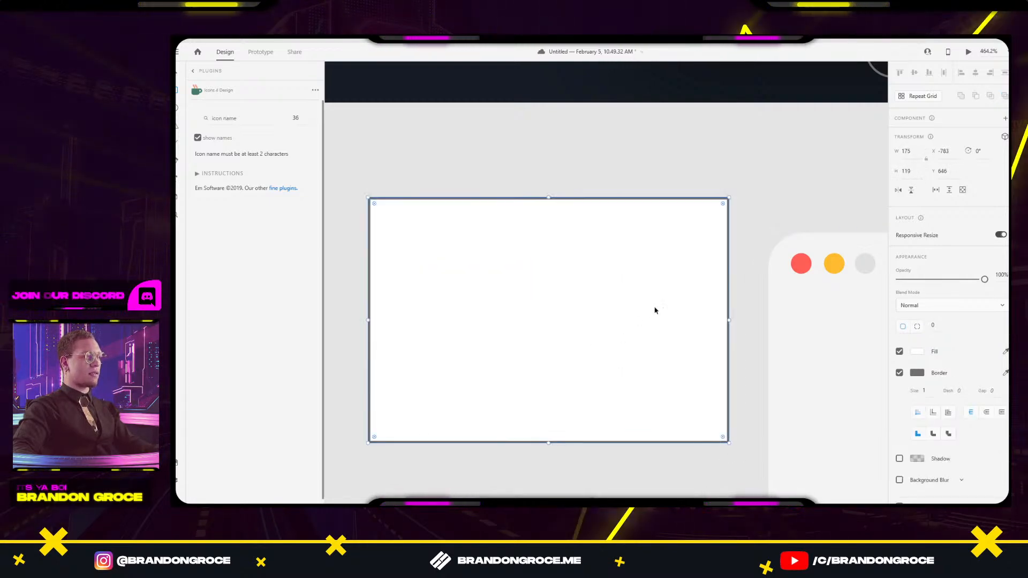
drag(699, 260, 715, 254)
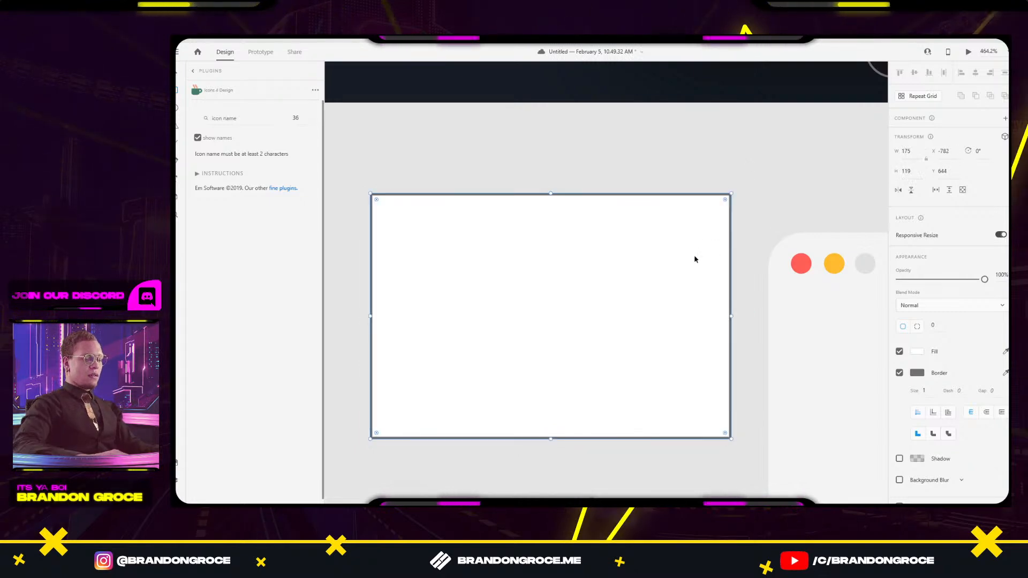
key(ctrl+shift+[)
drag(653, 285, 659, 289)
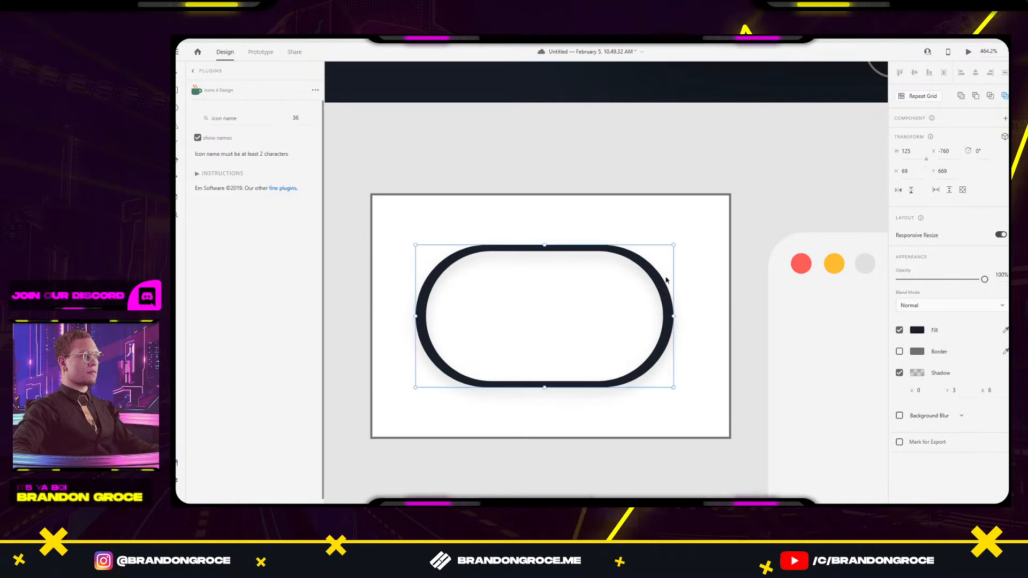
Try masking the white rectangle with the ring shape, then undo the mask.
shift+click(691, 243)
right_click(692, 243)
click(727, 284)
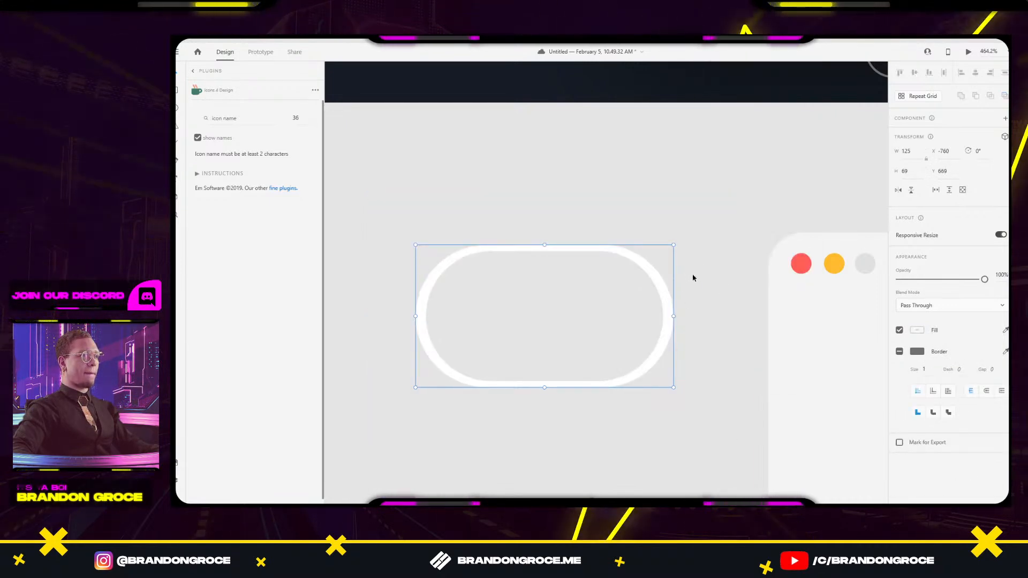
key(ctrl+z)
Remove the border from the white rectangle behind the ring.
click(911, 373)
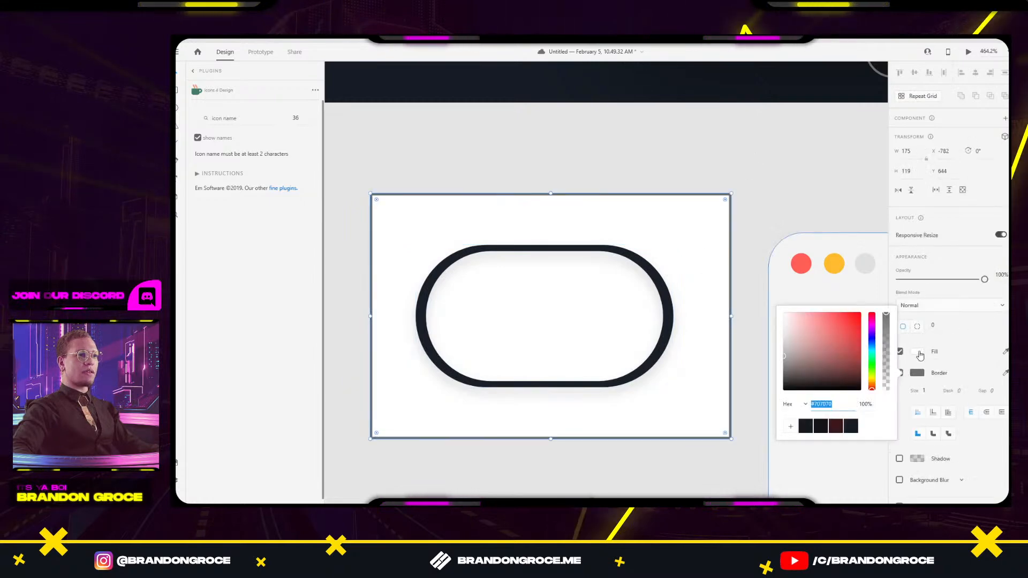
click(935, 376)
click(900, 373)
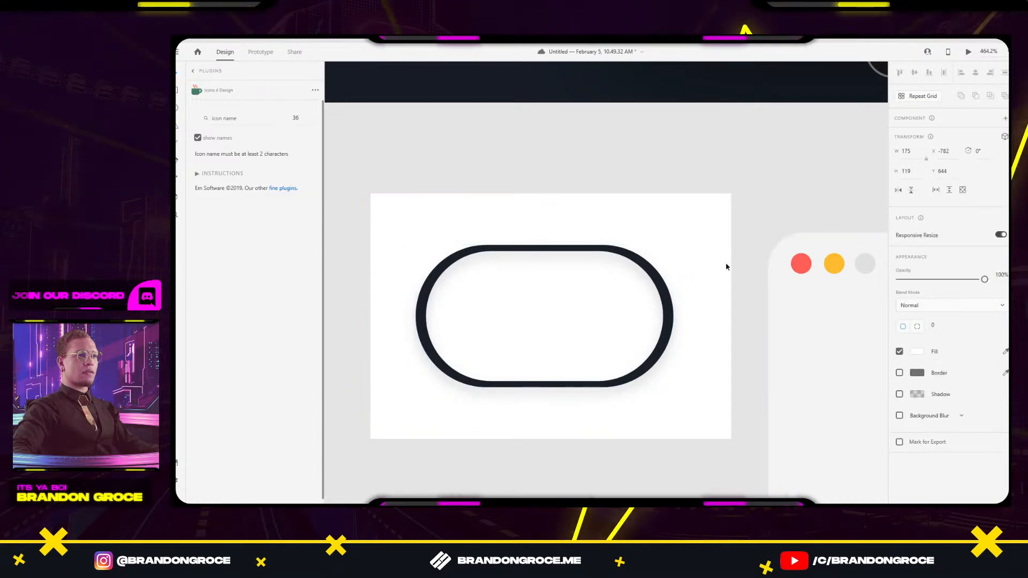
Try filling the rectangle with the ring's sampled dark colour and masking it with the ring shape.
key(i)
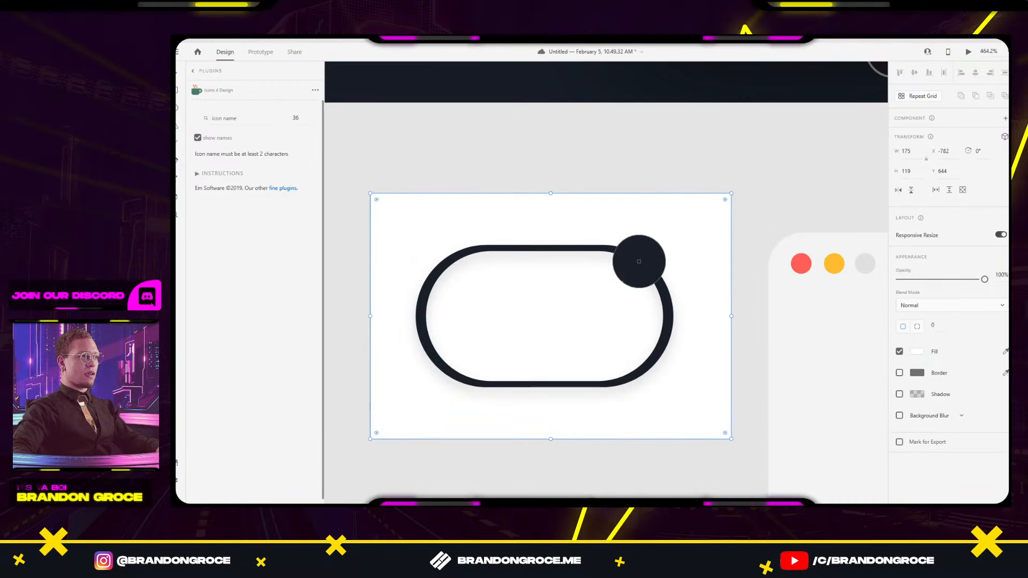
click(638, 257)
drag(771, 182, 562, 296)
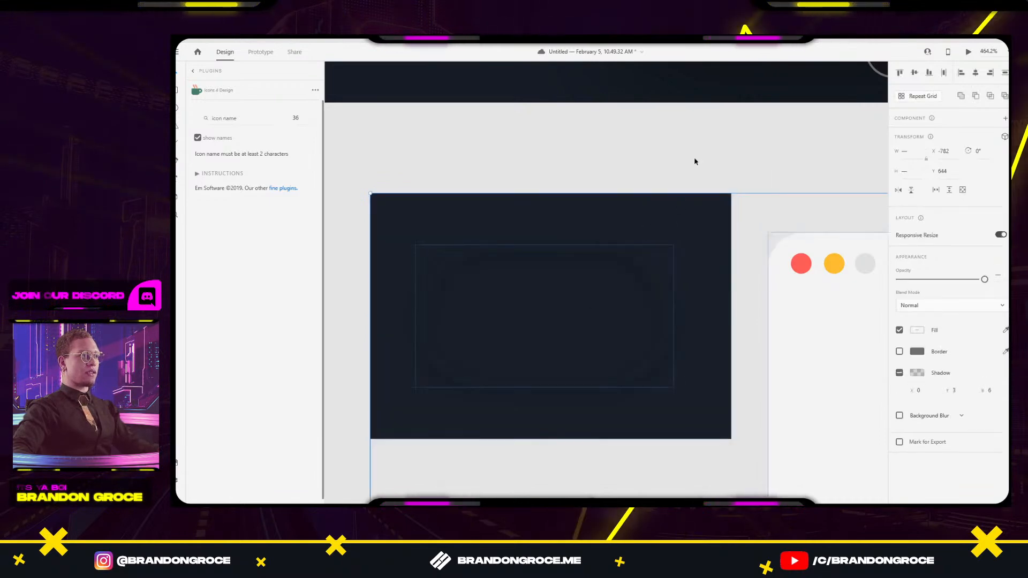
click(579, 278)
right_click(551, 268)
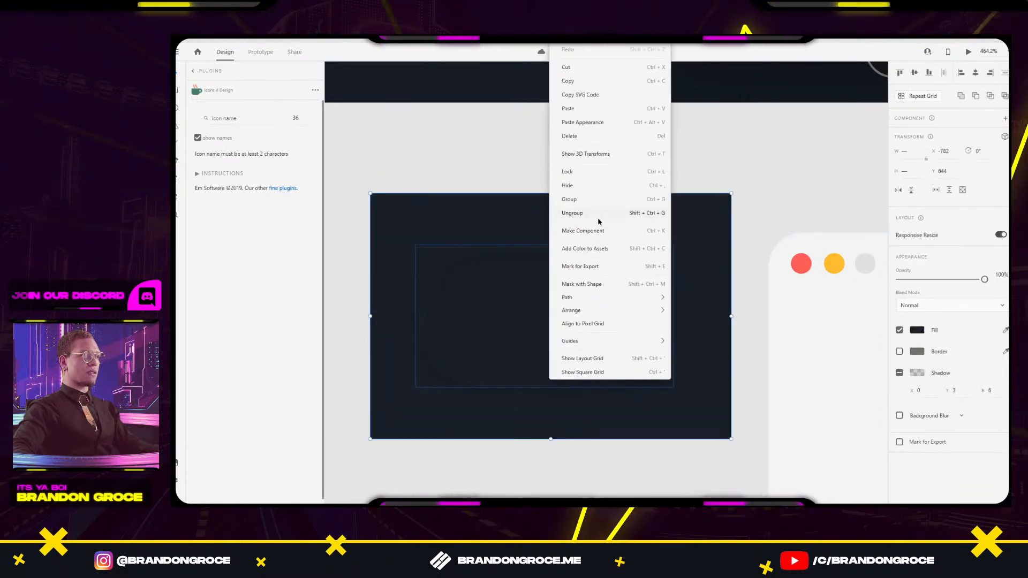
click(583, 284)
Open the mask group to inspect the ring and rectangle inside it, then leave the group.
scroll(542, 294, up, 5)
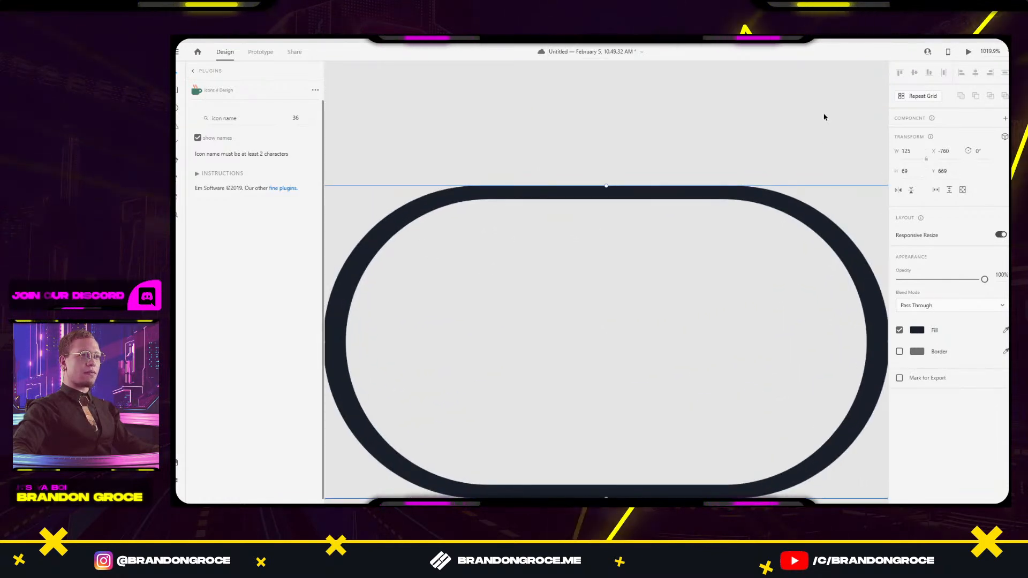
double_click(792, 214)
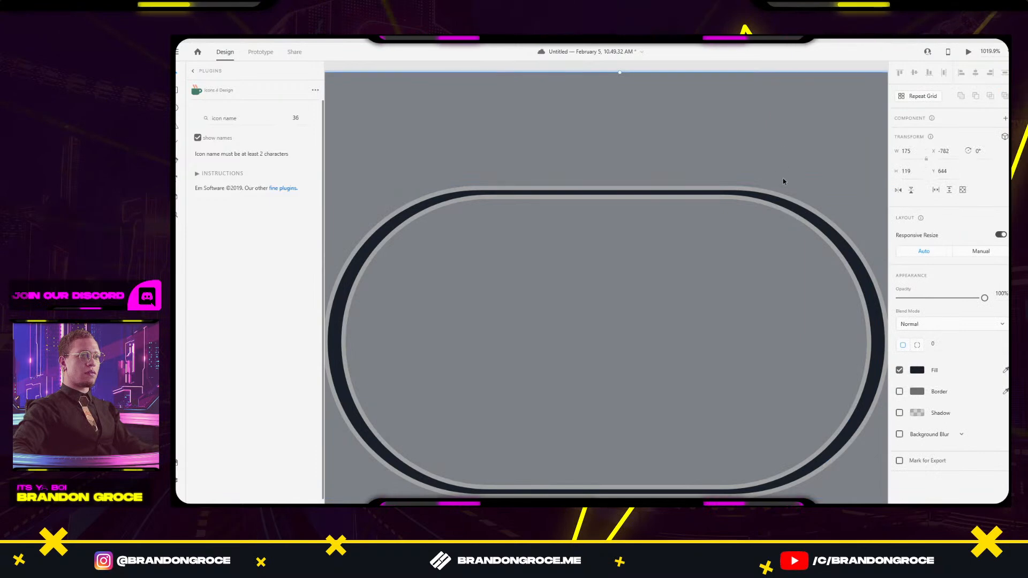
scroll(796, 220, down, 5)
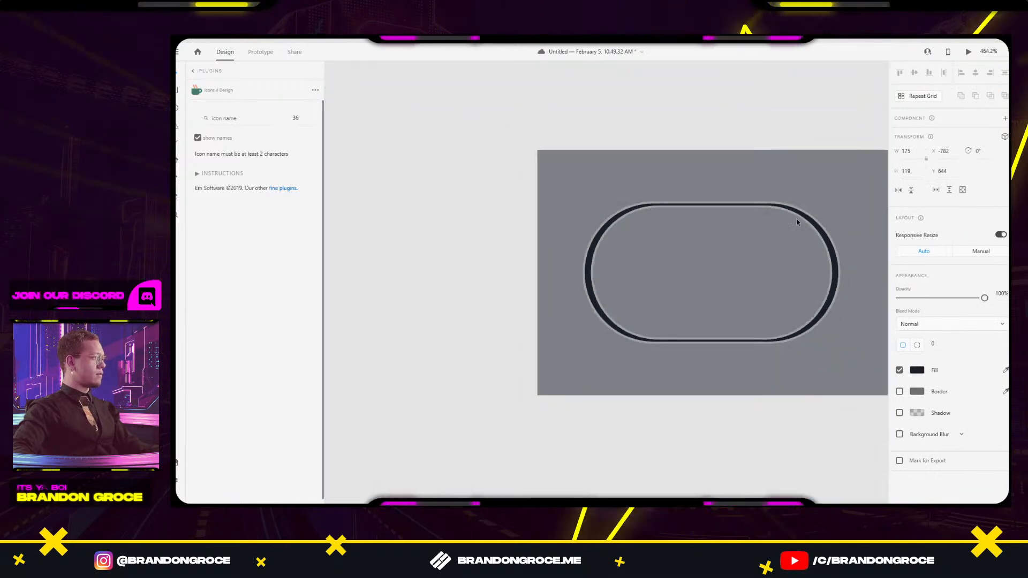
click(638, 371)
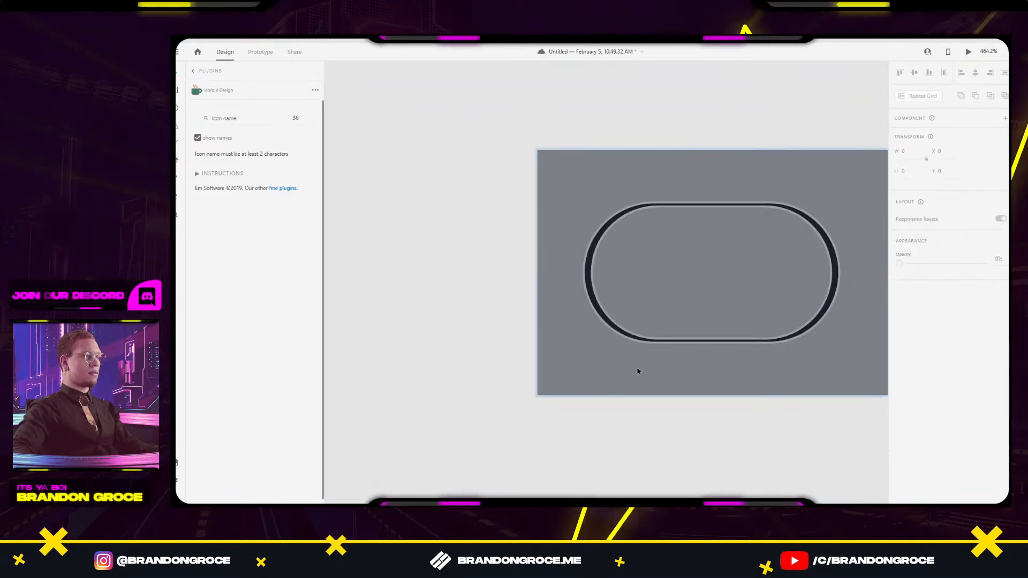
click(543, 445)
click(604, 226)
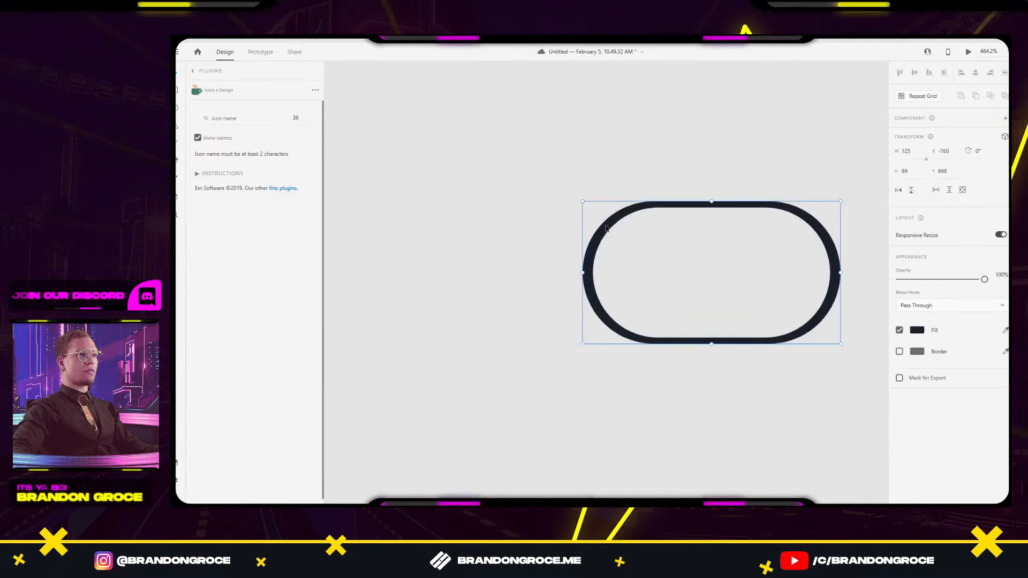
Select the ring inside the mask group and set its shadow colour's opacity to about 51%.
click(177, 479)
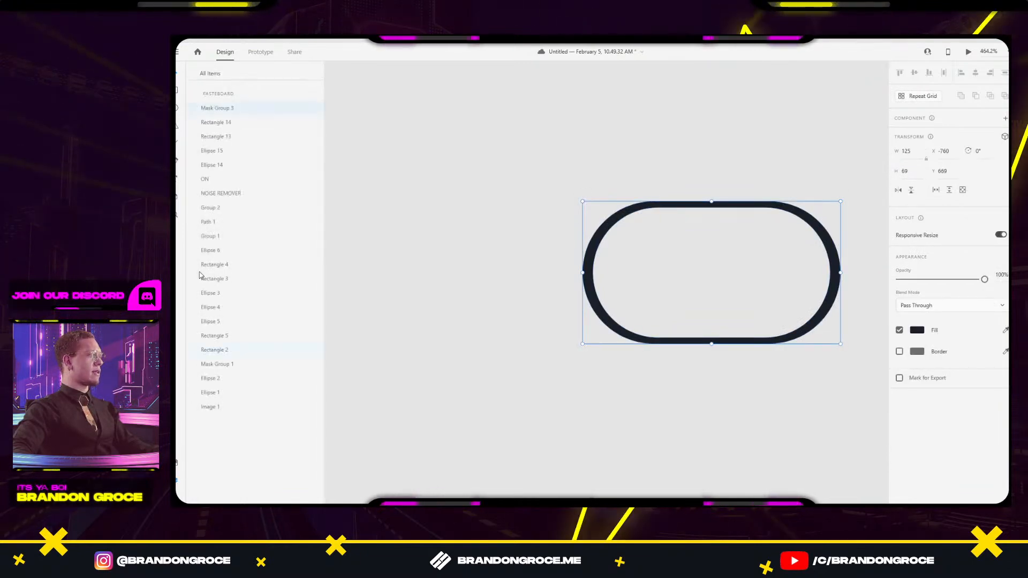
click(195, 105)
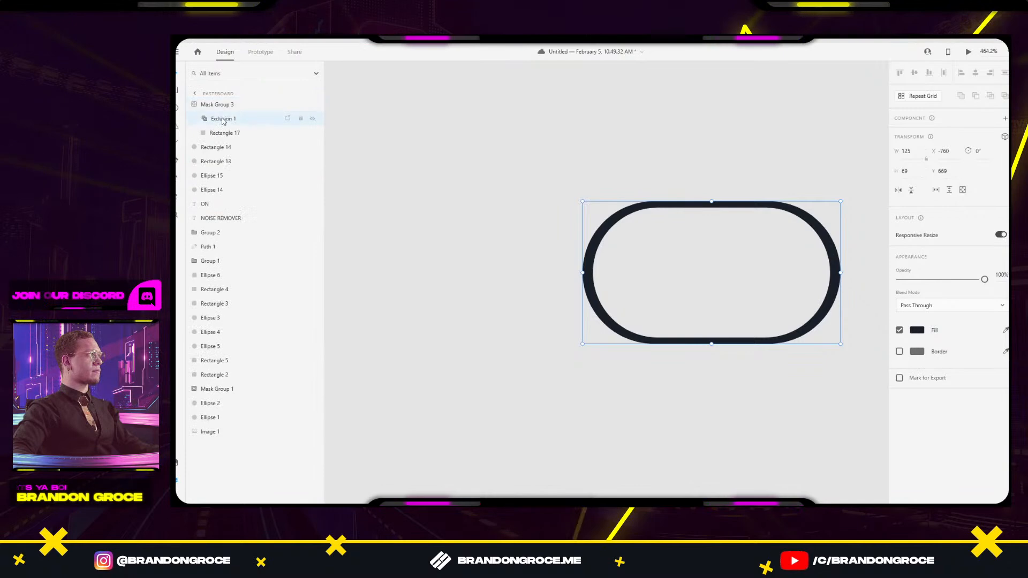
click(221, 118)
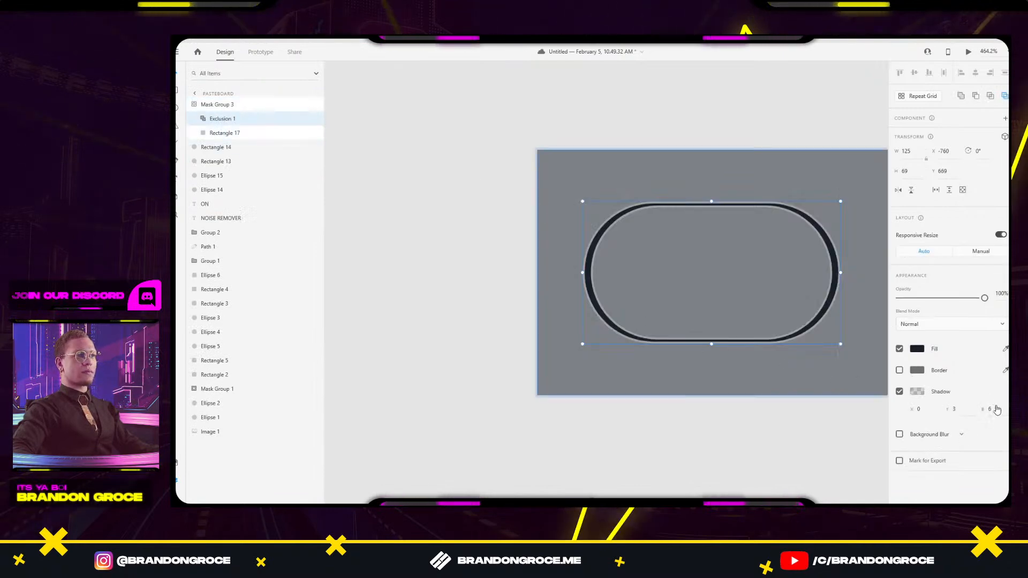
click(925, 396)
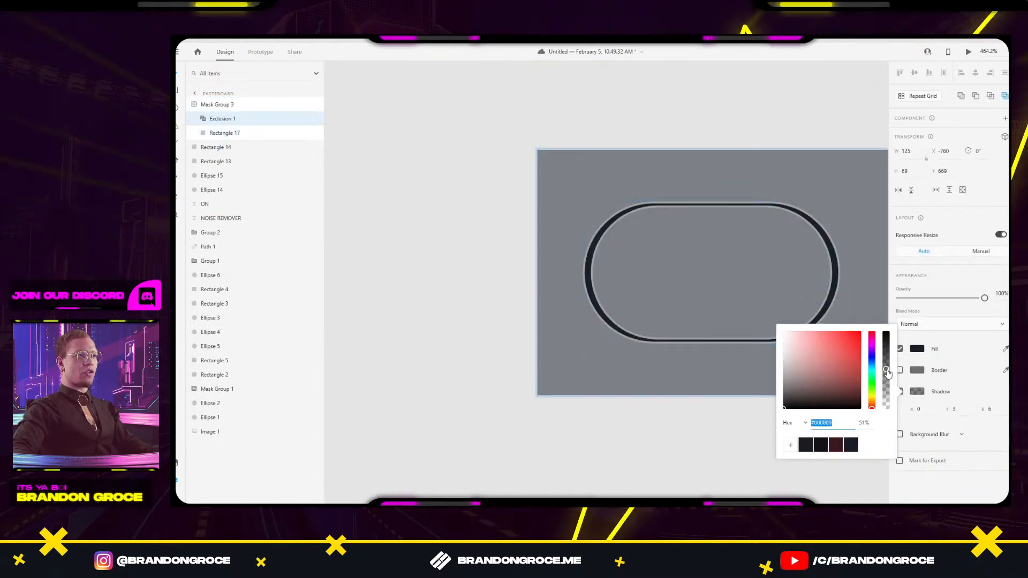
click(432, 296)
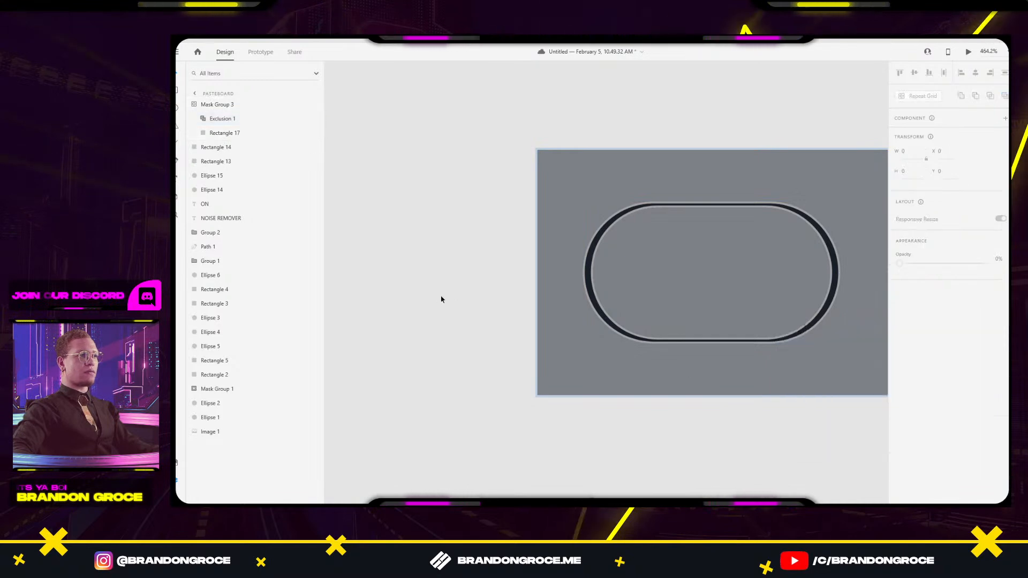
Undo the ring mask and the rectangle's dark fill.
click(464, 409)
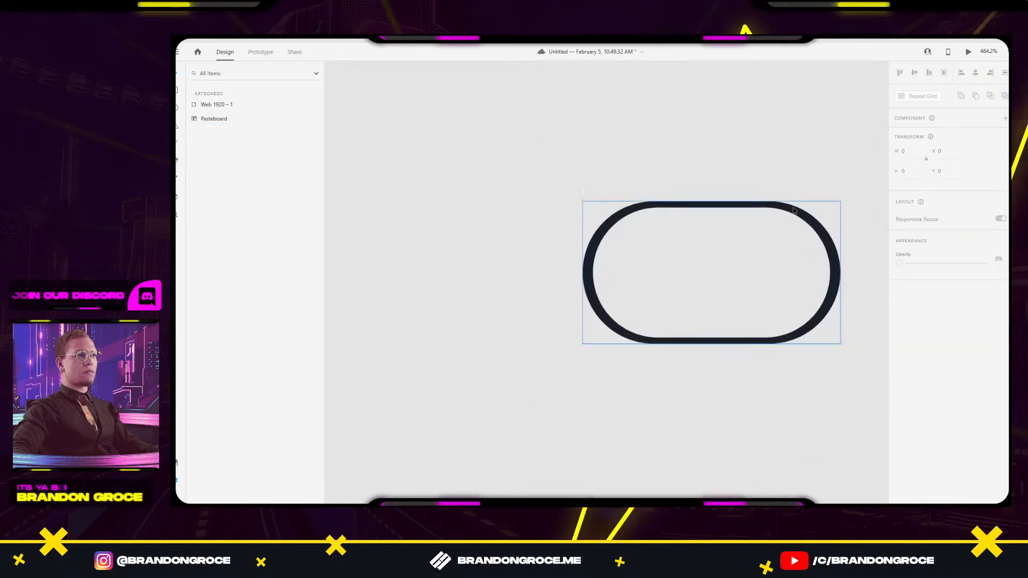
click(738, 159)
click(801, 139)
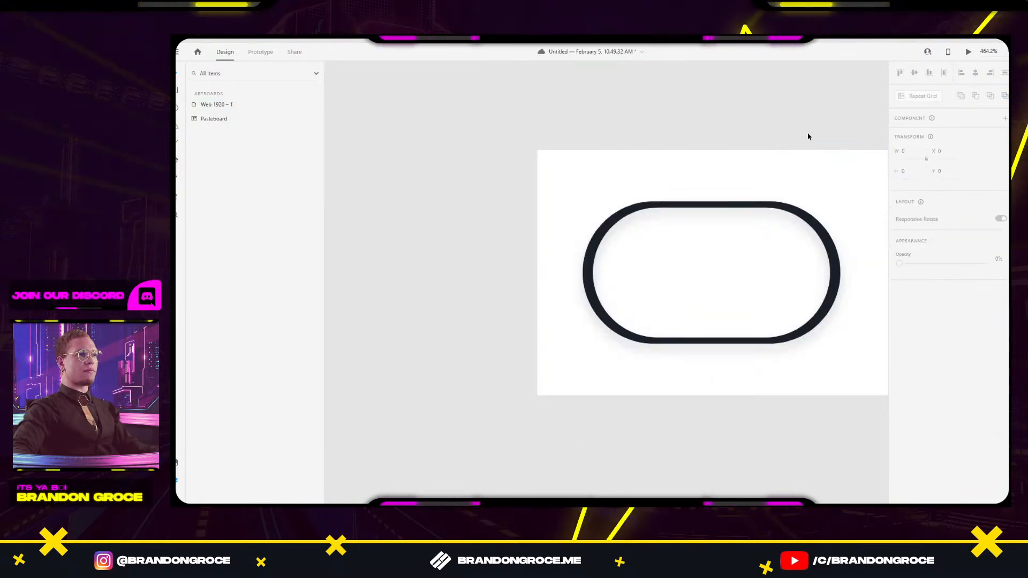
Move the white rectangle clear of the ring and centre a copy of the shadowed ring on it.
drag(792, 161, 490, 144)
scroll(558, 116, left, 5)
scroll(696, 248, left, 1)
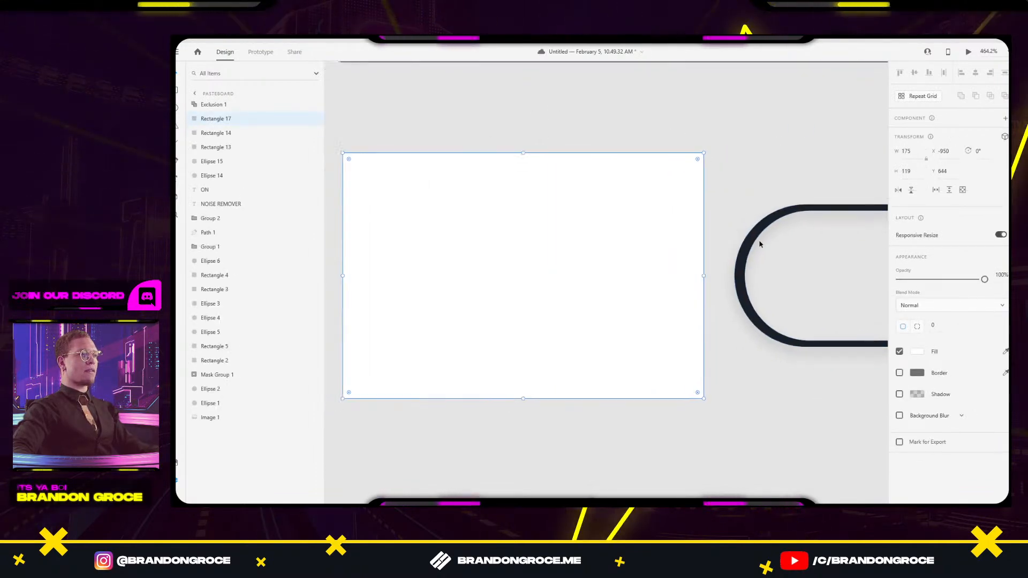
scroll(708, 183, down, 4)
drag(652, 292, 833, 210)
drag(642, 287, 486, 287)
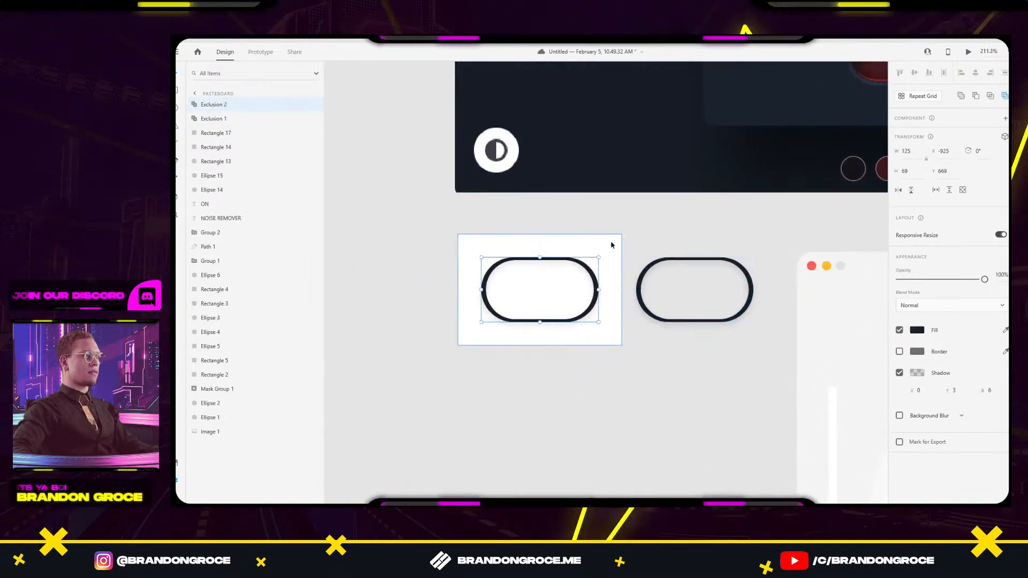
Ungroup the copied ring, delete its inner pill, and turn off the remaining pill's shadow.
key(ctrl+shift+g)
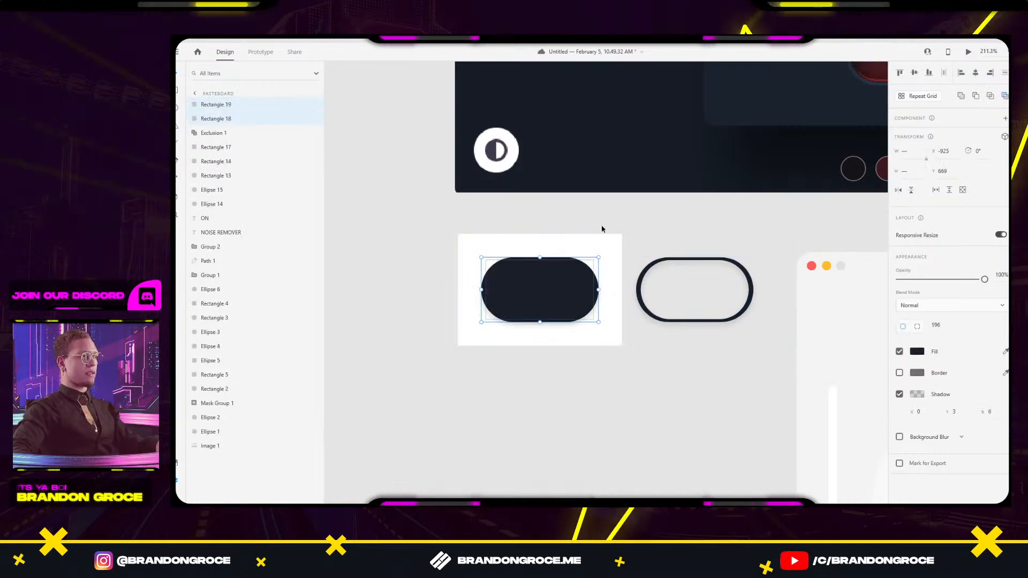
drag(522, 295, 537, 422)
key(Delete)
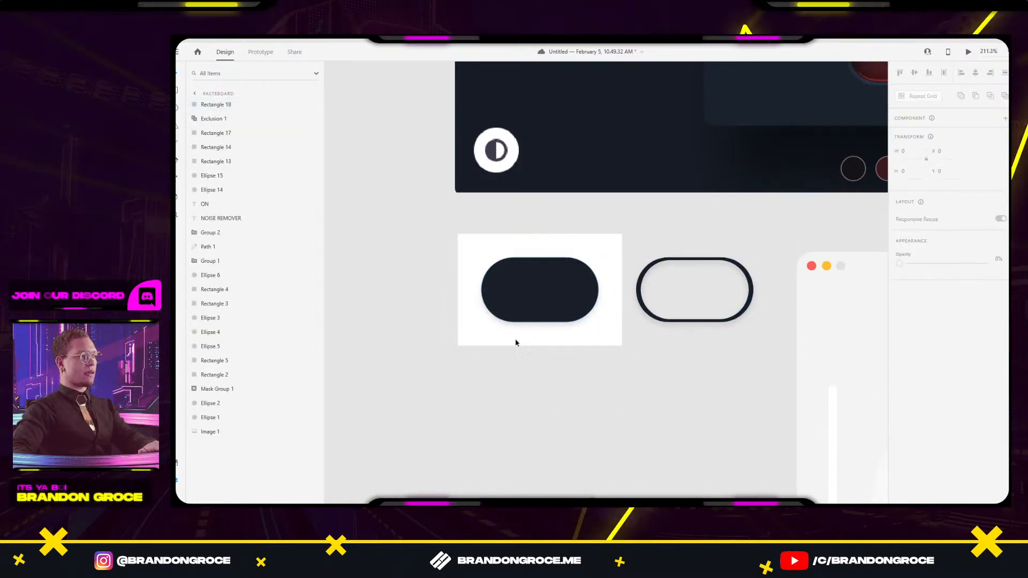
click(514, 289)
click(899, 394)
Exclude the dark pill from the white rectangle and fill the cut-out plate with a colour sampled from the dark design.
drag(637, 356, 565, 296)
right_click(564, 296)
click(608, 274)
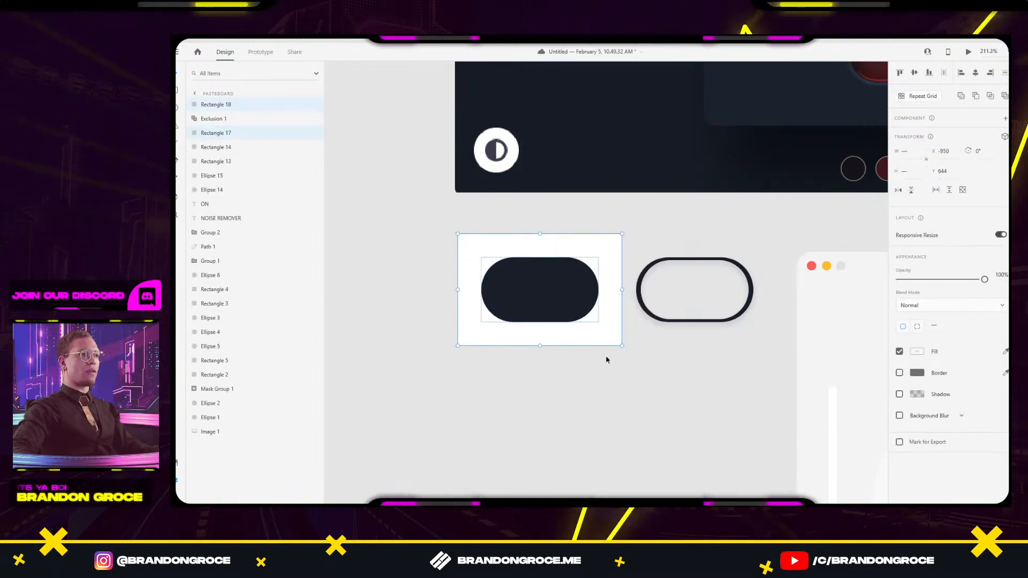
click(1004, 97)
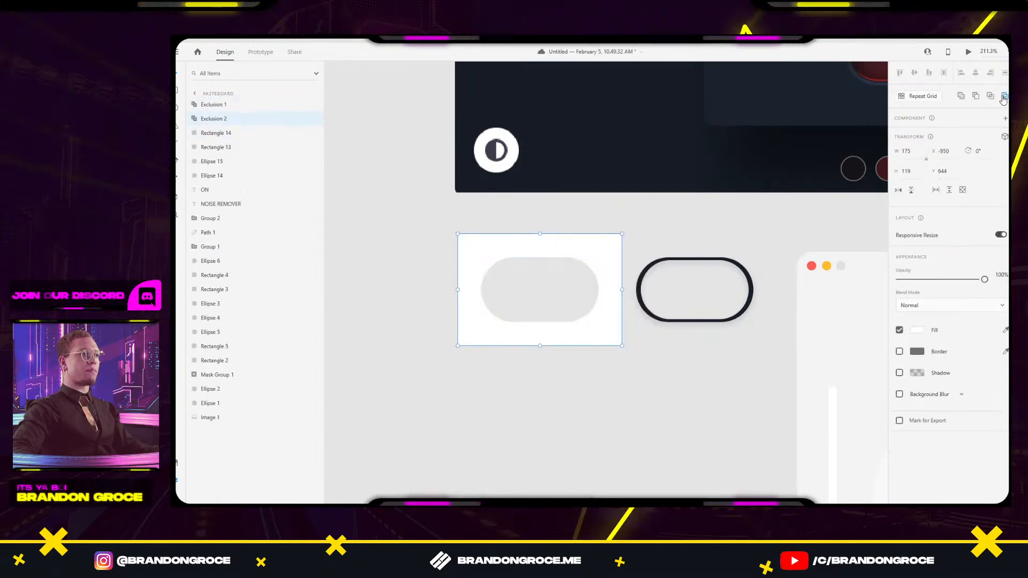
click(1005, 331)
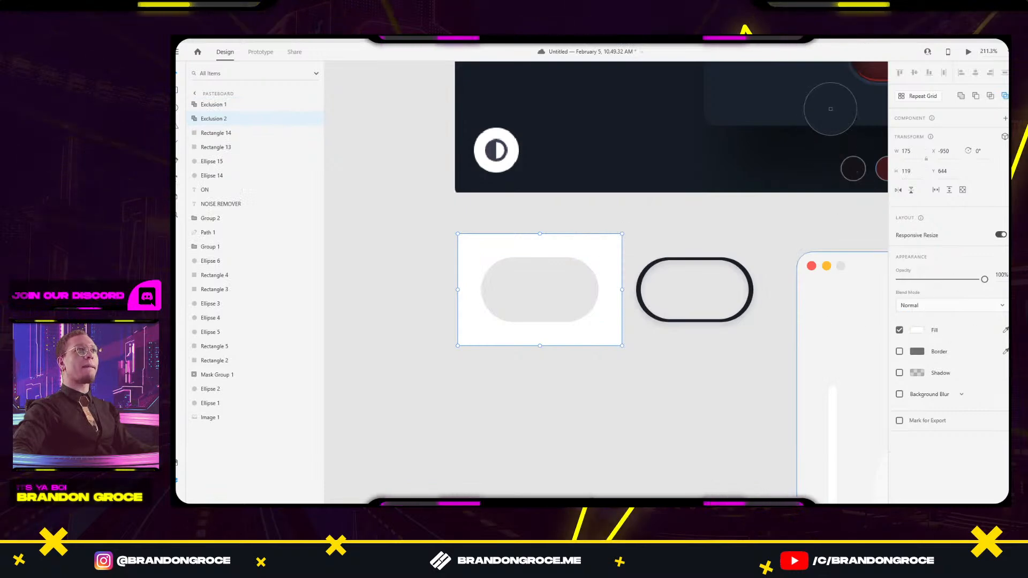
click(820, 95)
Move the dark cut-out plate over the shadowed ring so its pill-shaped opening lines up with the ring.
drag(576, 243, 732, 241)
scroll(723, 246, up, 5)
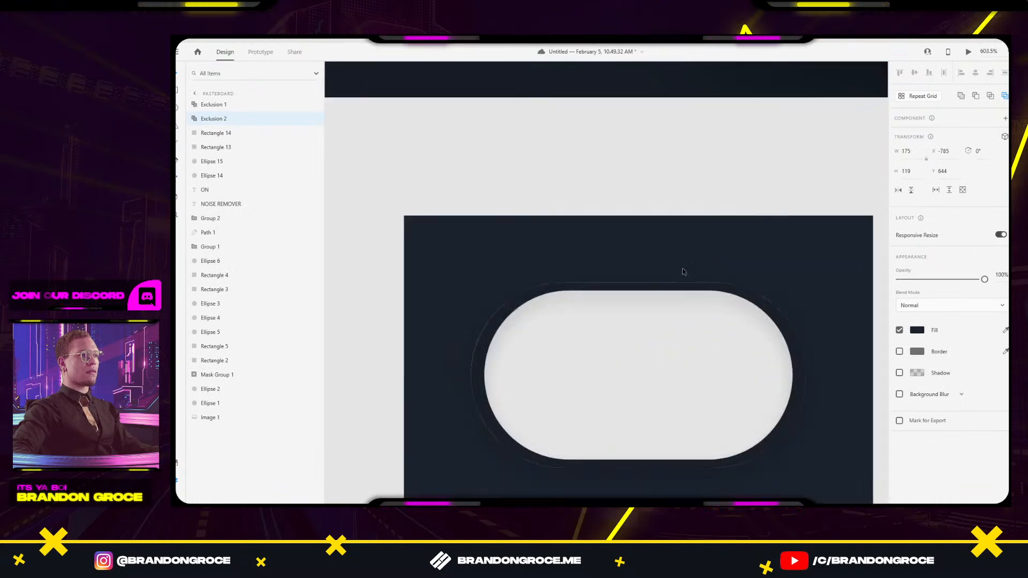
scroll(677, 283, up, 3)
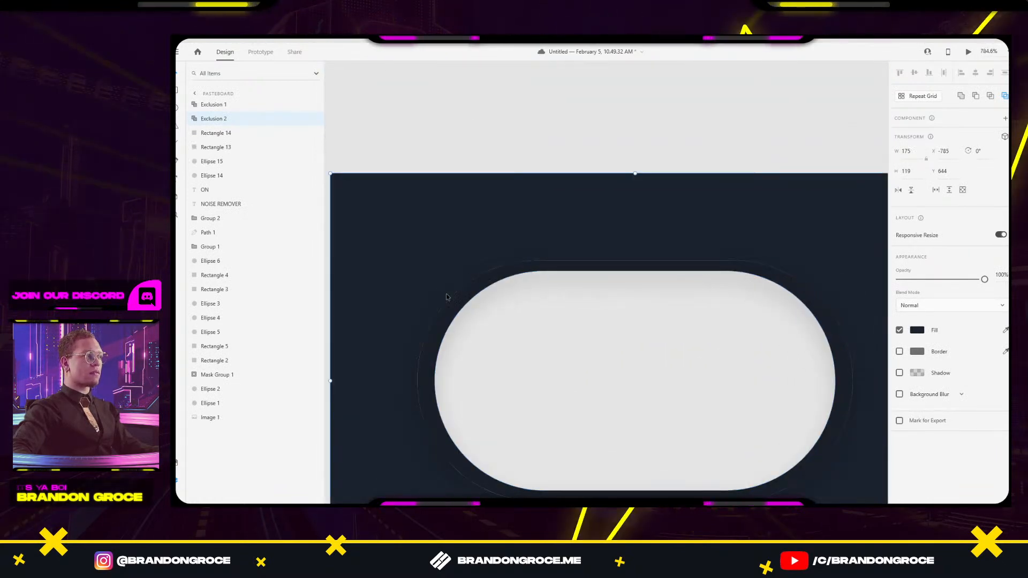
Select the pill inside the cut-out plate and shrink it to about 123 by 67 to tighten the opening around the ring.
double_click(458, 258)
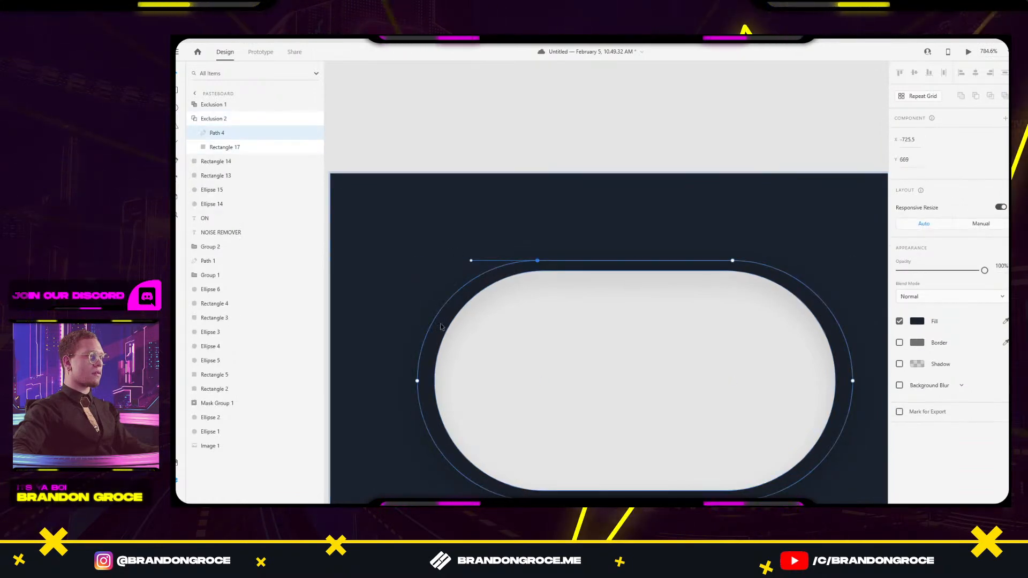
click(542, 146)
double_click(516, 231)
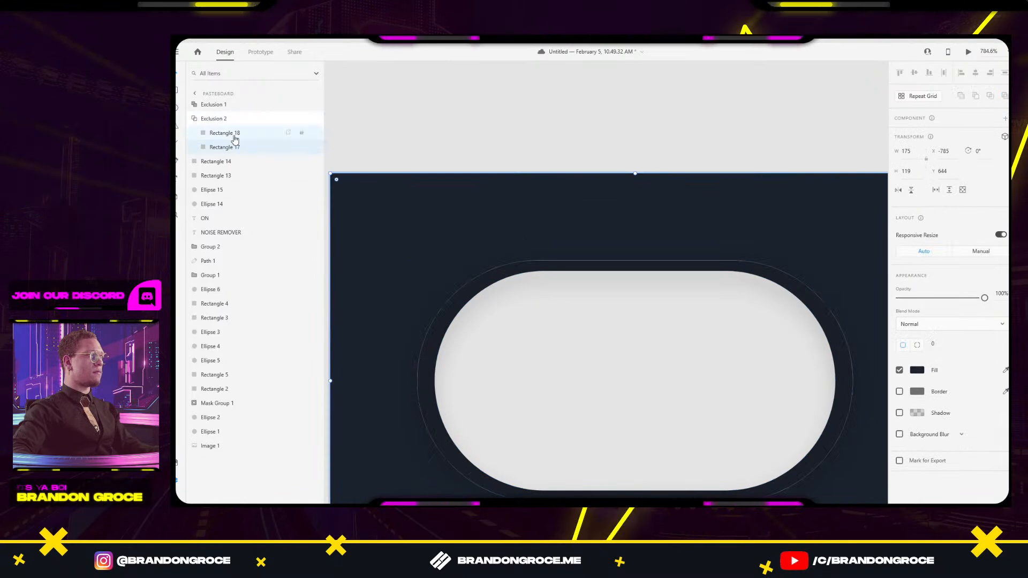
click(208, 136)
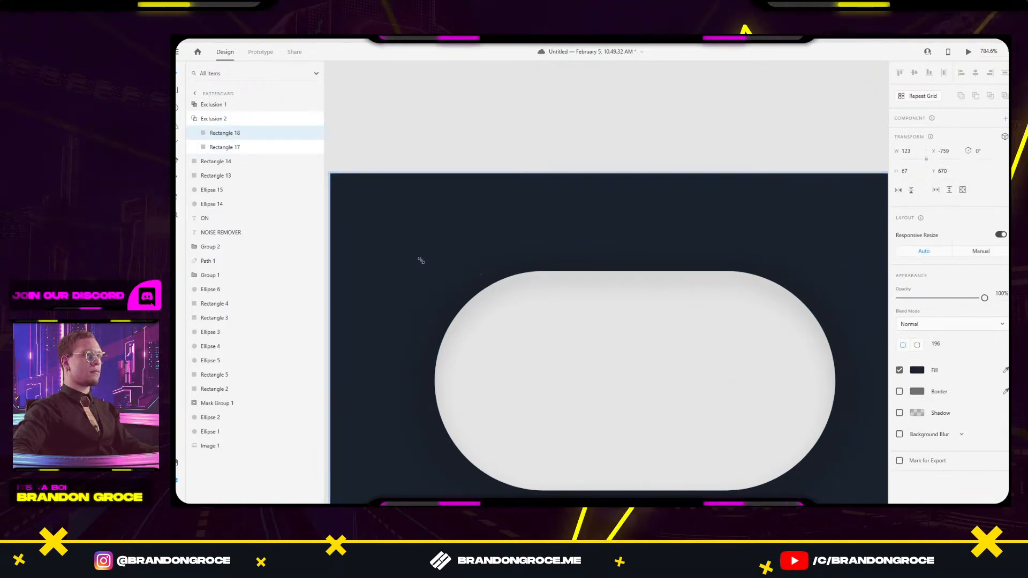
click(581, 140)
Group the cut-out plate with the shadowed ring and shift the group slightly on the pasteboard below the dark design.
scroll(626, 209, down, 3)
drag(457, 158, 724, 426)
drag(732, 348, 717, 315)
drag(782, 207, 664, 299)
drag(633, 257, 550, 309)
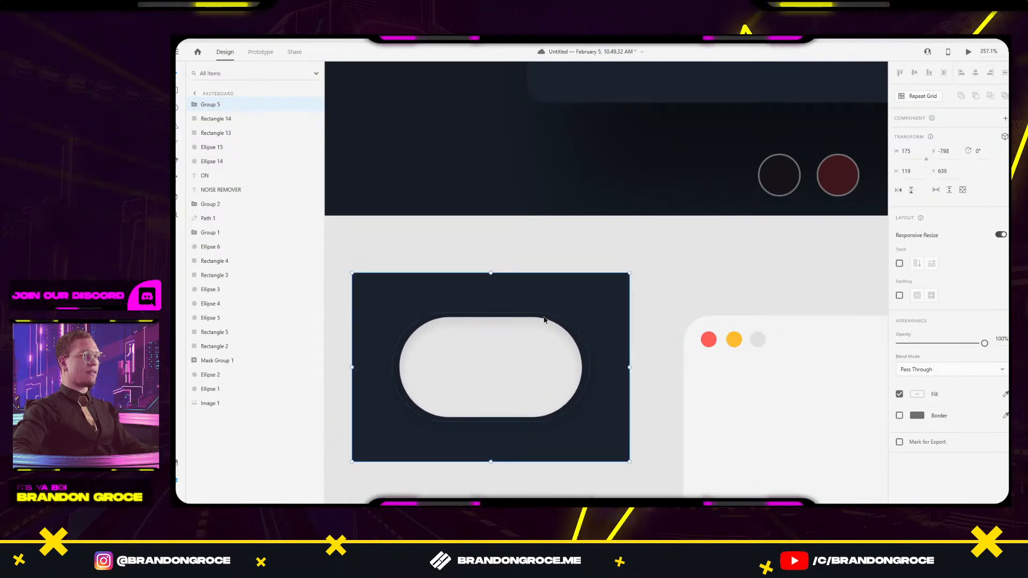
Select the shadowed ring inside the group and raise its shadow to full opacity.
click(195, 107)
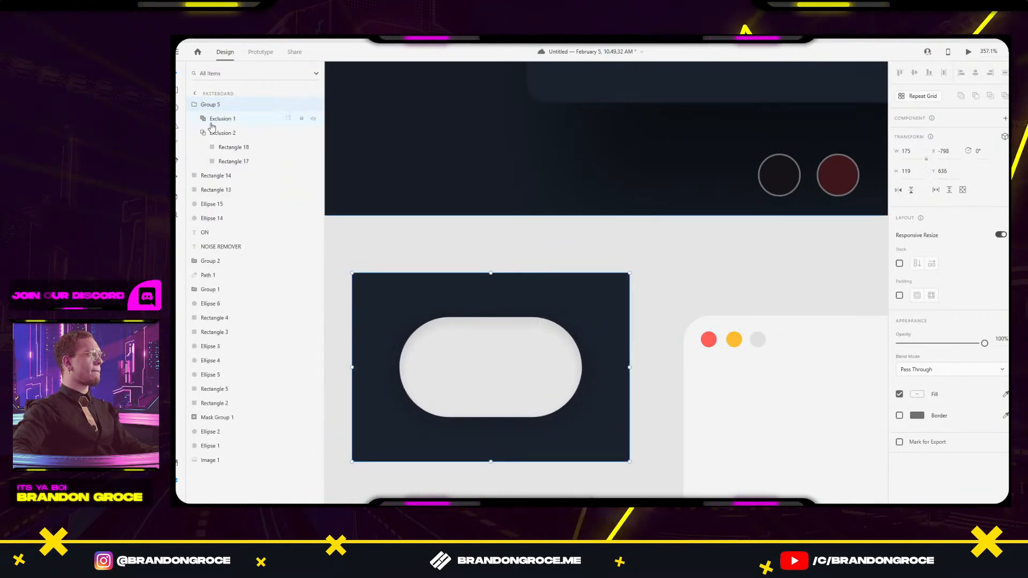
click(222, 119)
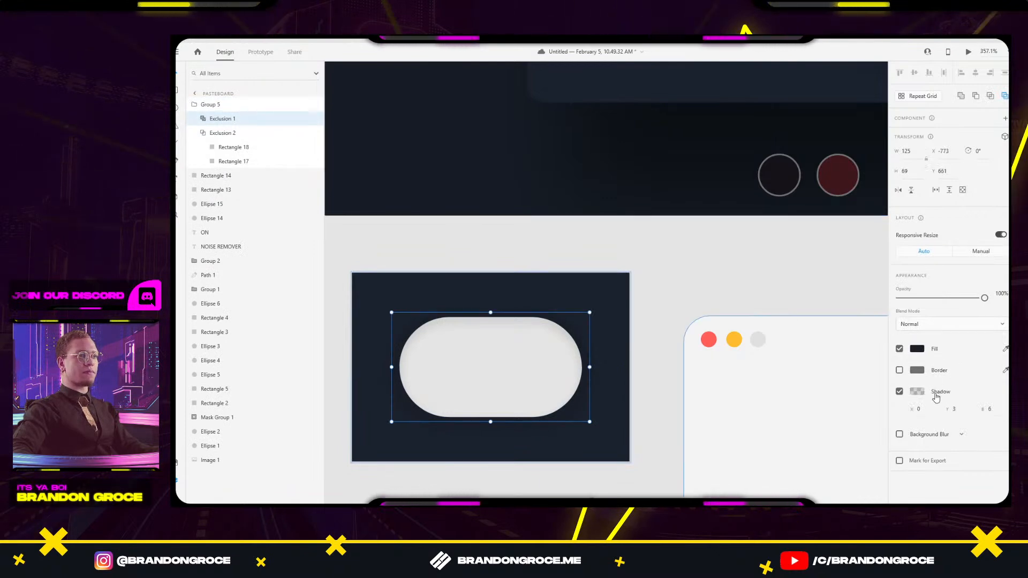
click(916, 392)
drag(886, 393, 887, 340)
click(615, 307)
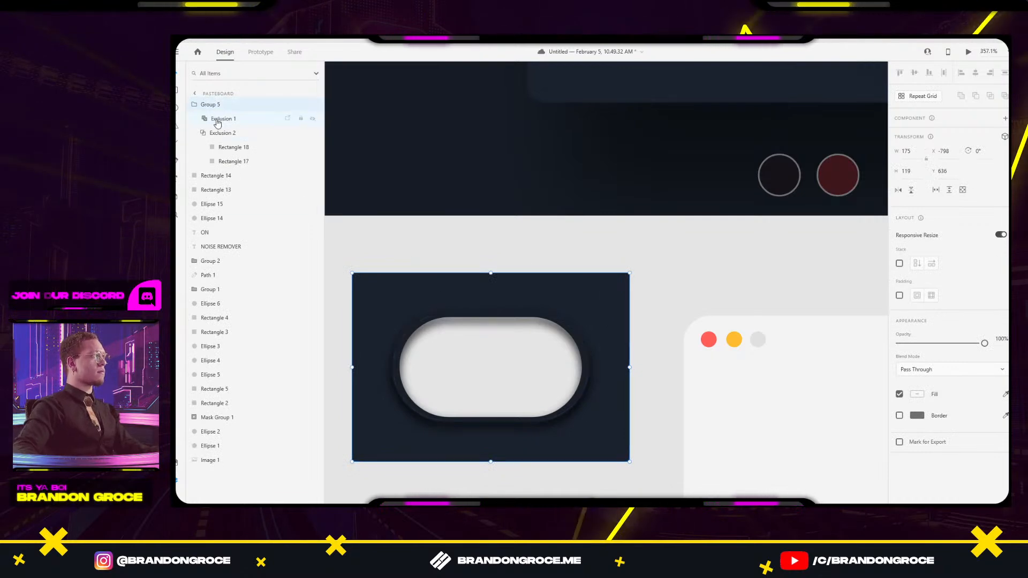
Reorder the group's layers so the cut-out plate sits above the shadowed ring.
click(217, 122)
click(202, 132)
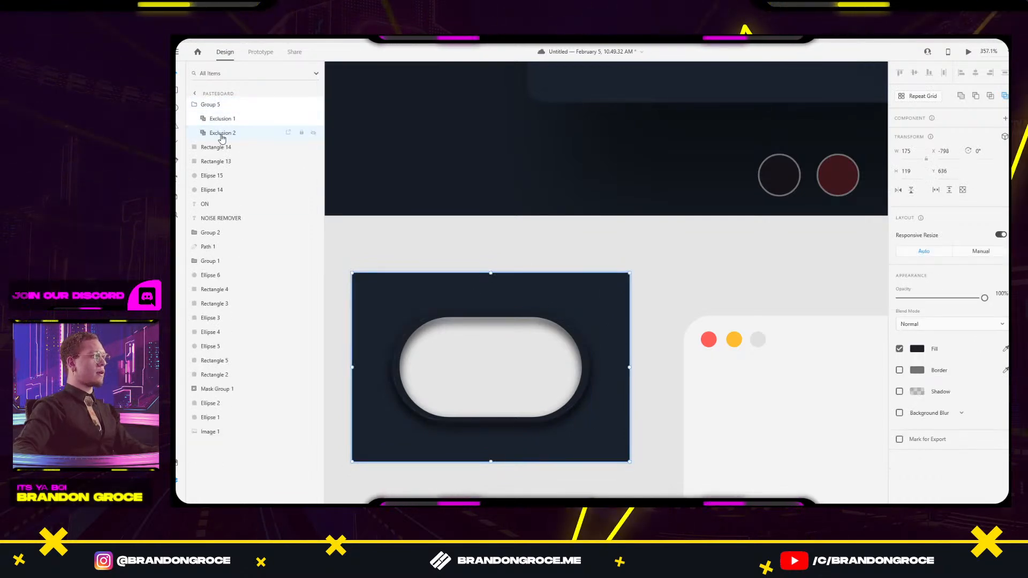
drag(223, 137, 226, 119)
click(688, 296)
Select the pill inside the cut-out plate and shrink it to about 117 by 65 to tighten the opening.
scroll(528, 358, up, 5)
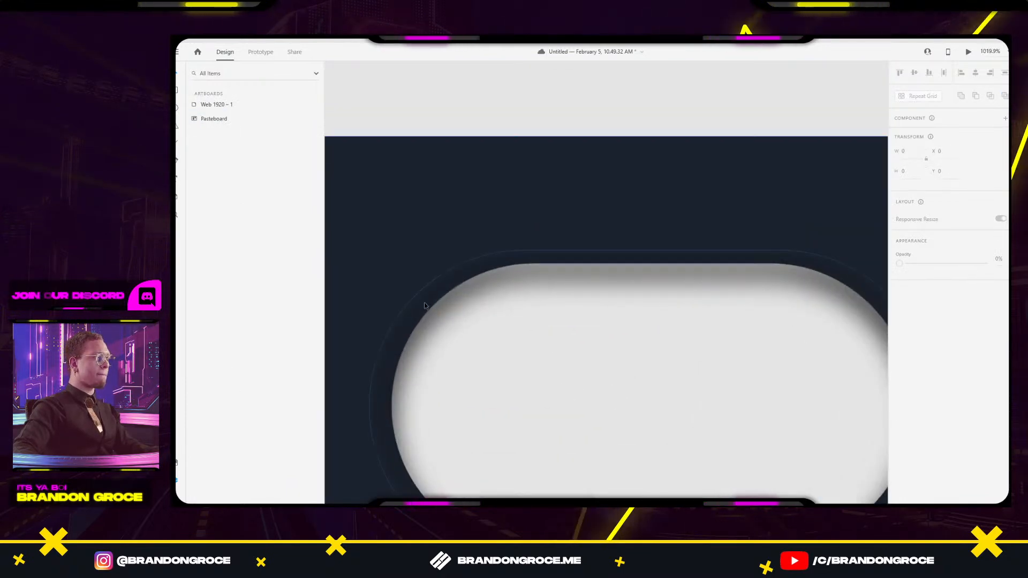
click(442, 301)
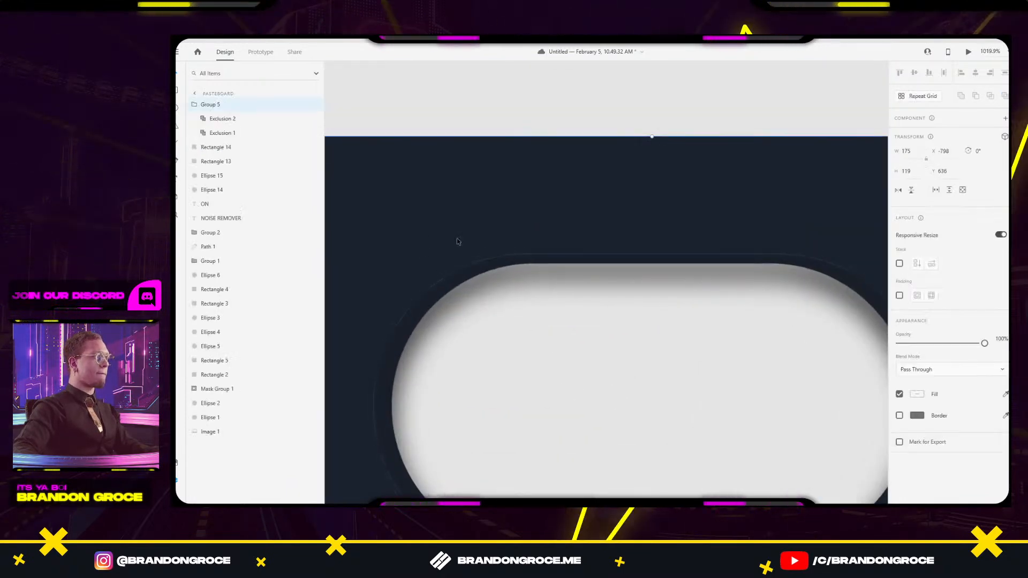
double_click(458, 242)
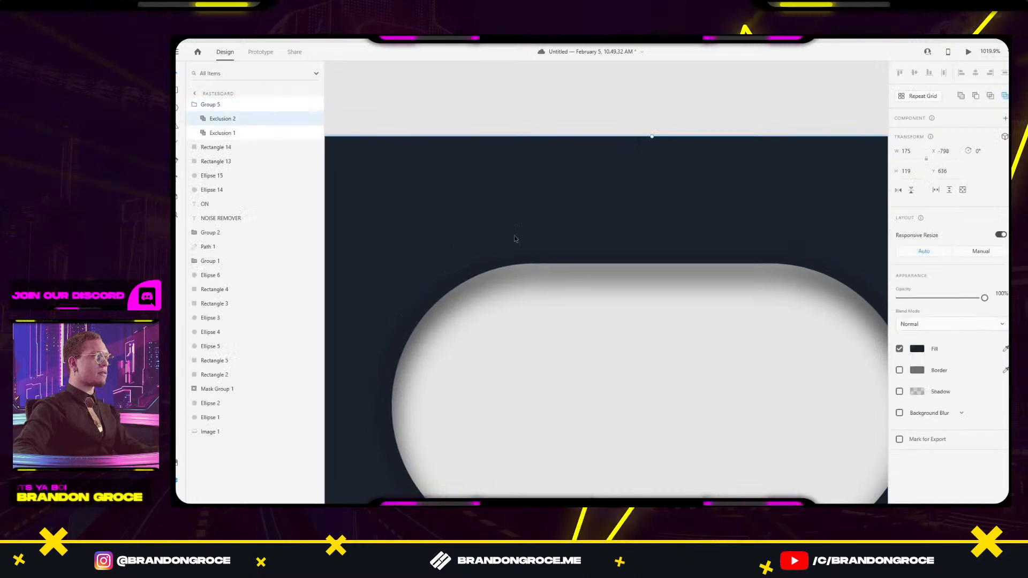
click(514, 252)
click(510, 262)
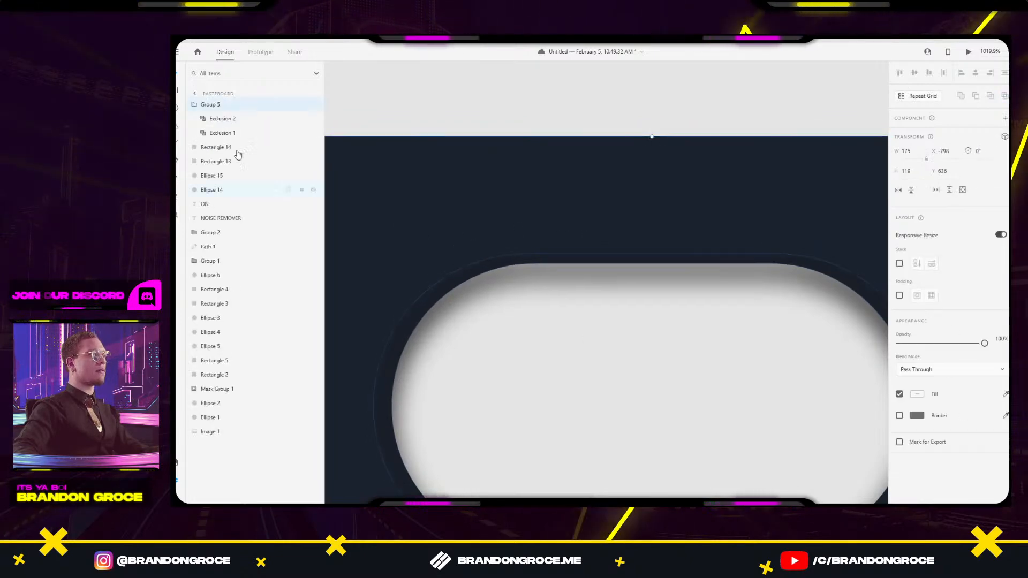
scroll(578, 311, down, 5)
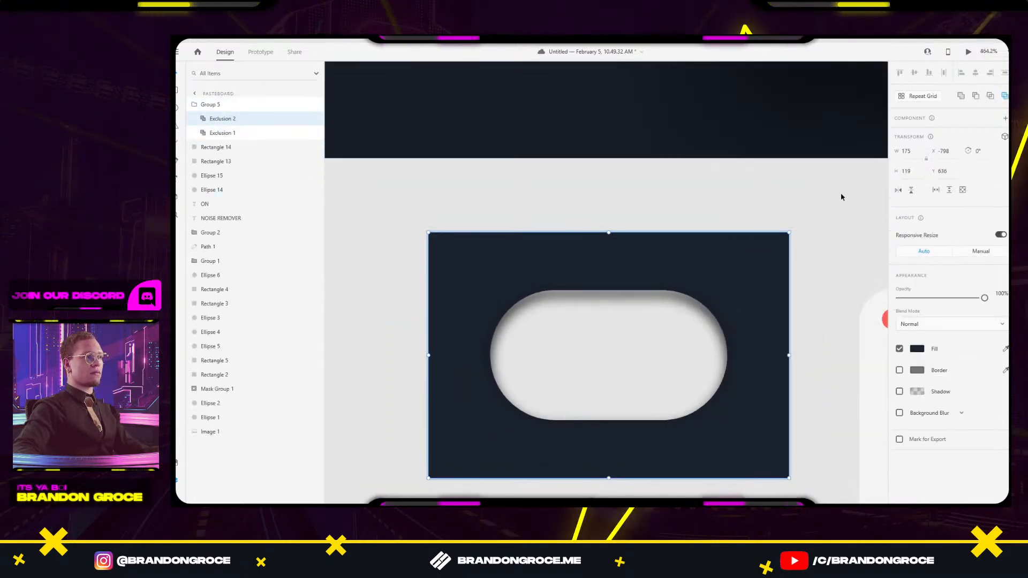
click(832, 251)
click(492, 413)
double_click(488, 396)
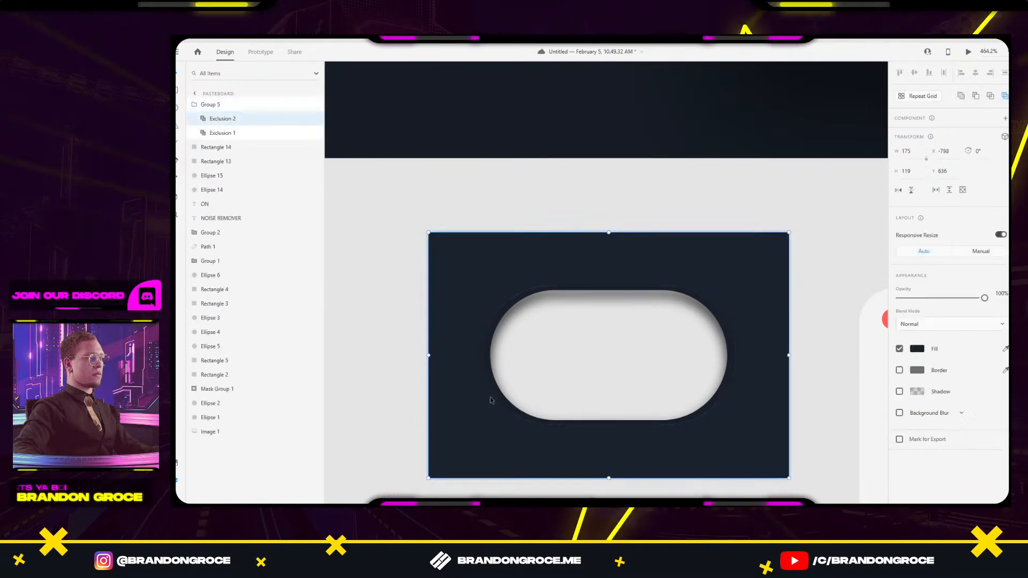
double_click(481, 389)
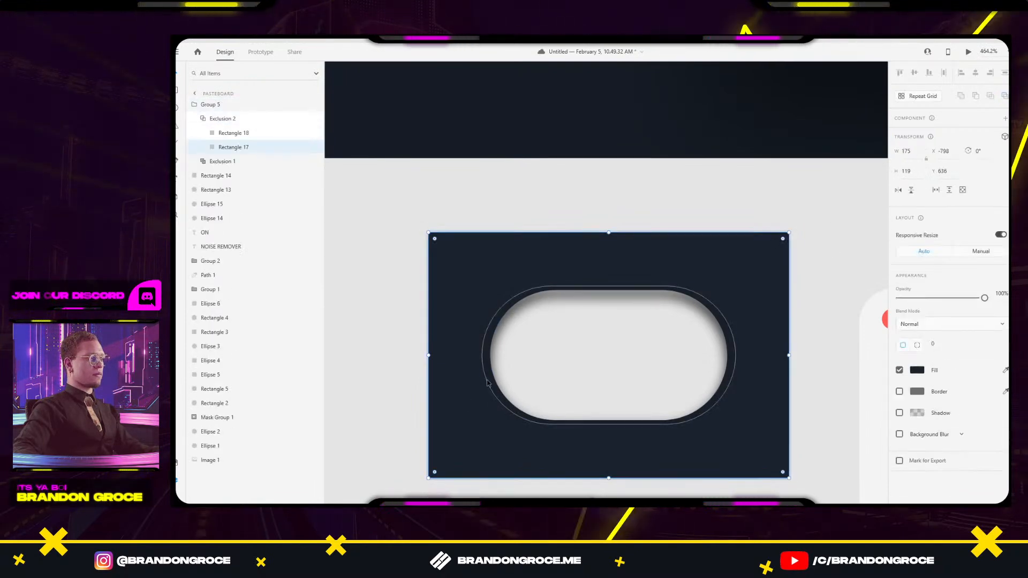
click(486, 383)
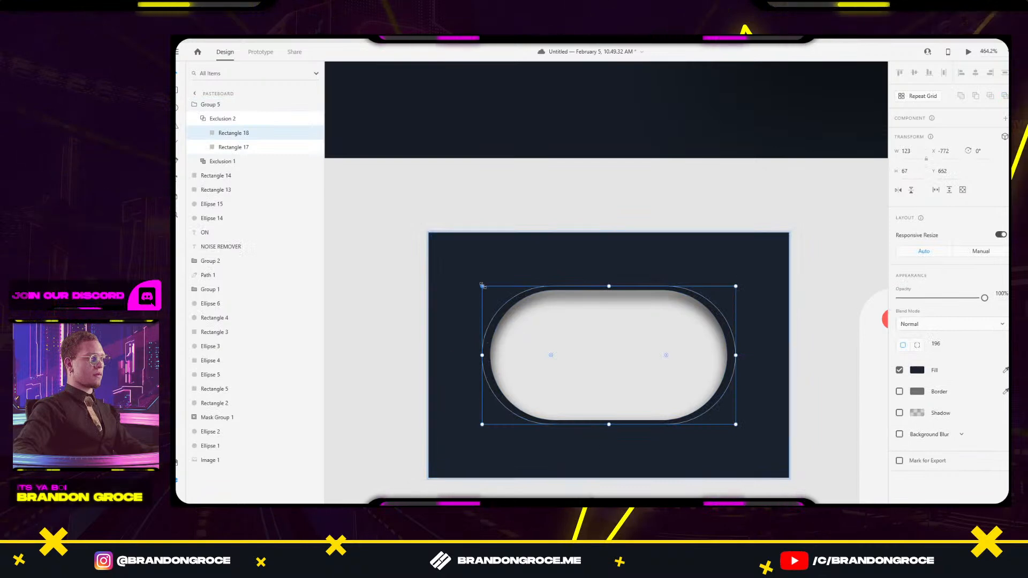
drag(483, 286, 513, 306)
Narrow the opening's pill to about 115 wide so its right end meets the ring's inner edge.
scroll(488, 362, up, 5)
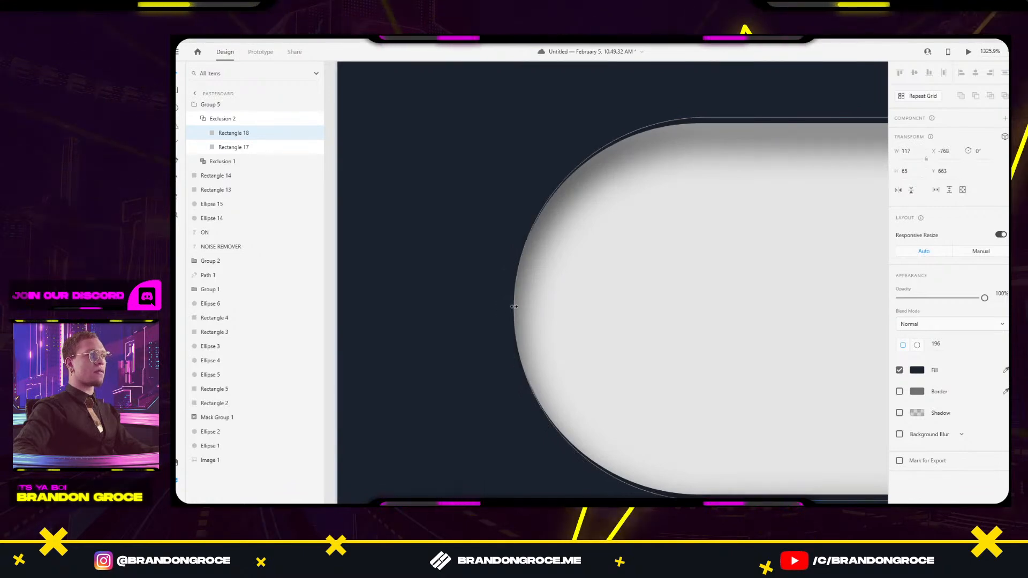
scroll(698, 302, down, 5)
scroll(620, 343, up, 4)
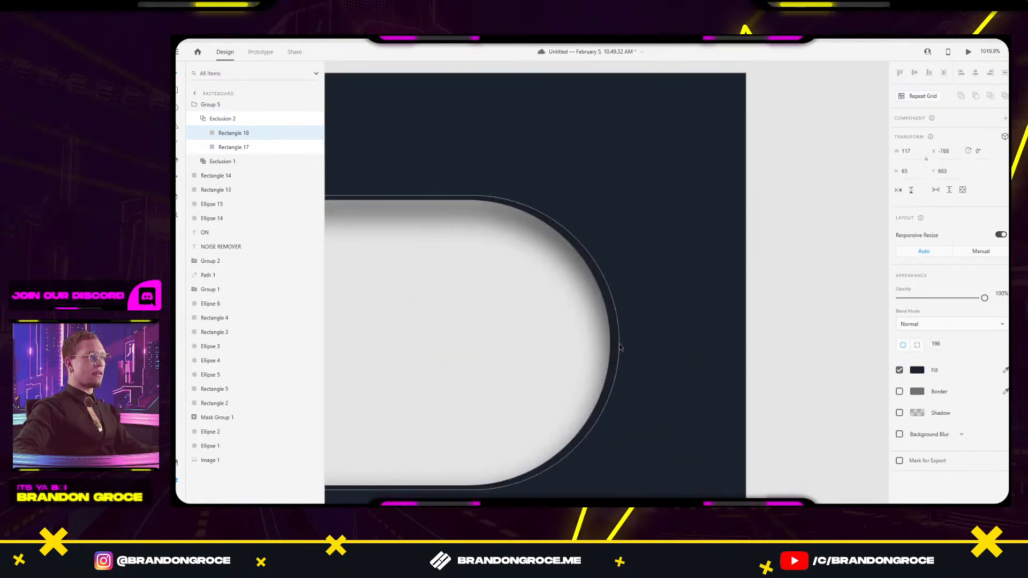
drag(619, 343, 611, 345)
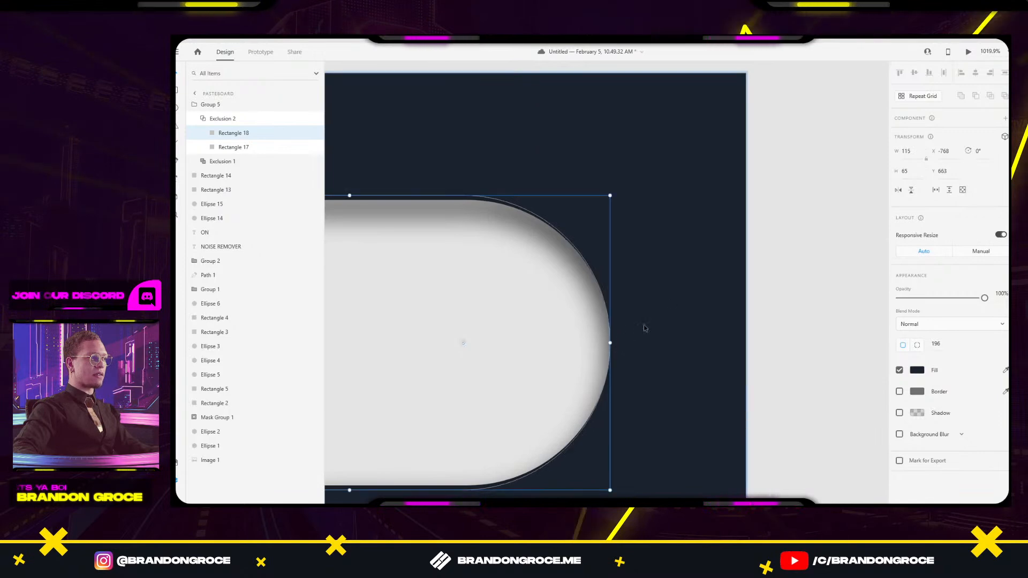
Pull in the pill's bottom and top edges to a height of about 63 to match the ring's inner edge.
scroll(580, 214, down, 3)
scroll(509, 459, up, 6)
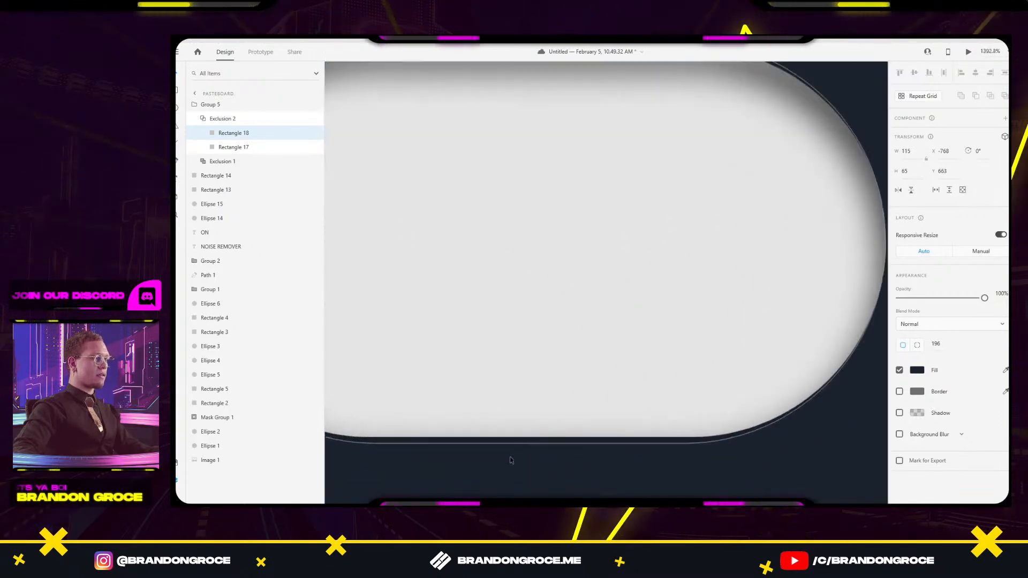
drag(551, 428, 554, 417)
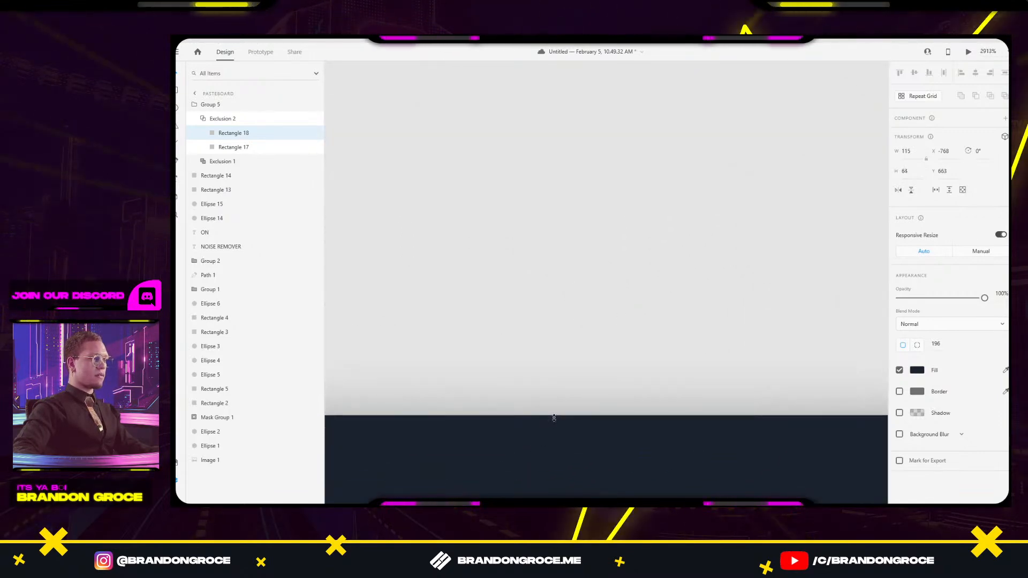
scroll(594, 240, down, 3)
scroll(541, 276, up, 5)
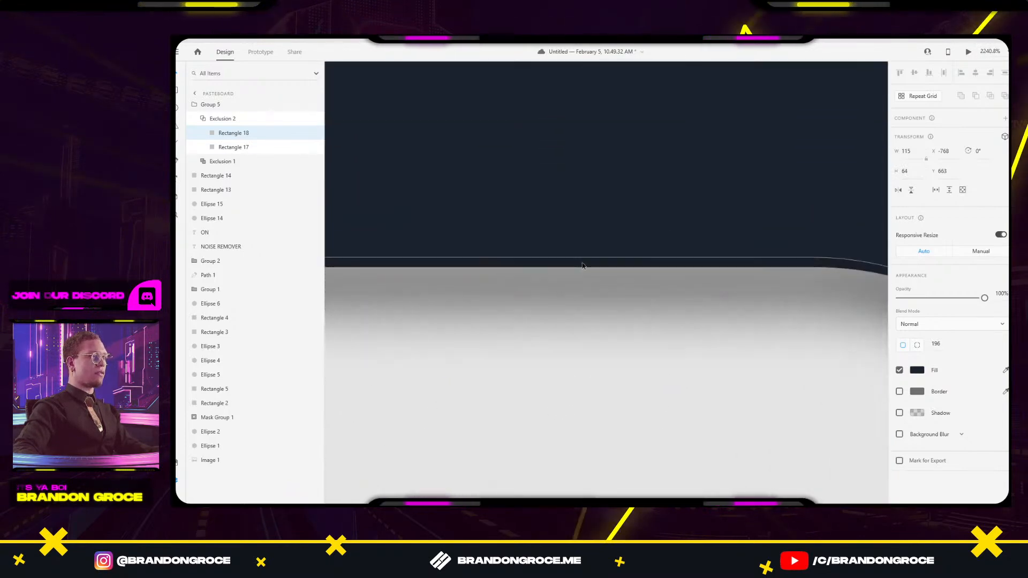
drag(559, 258, 558, 268)
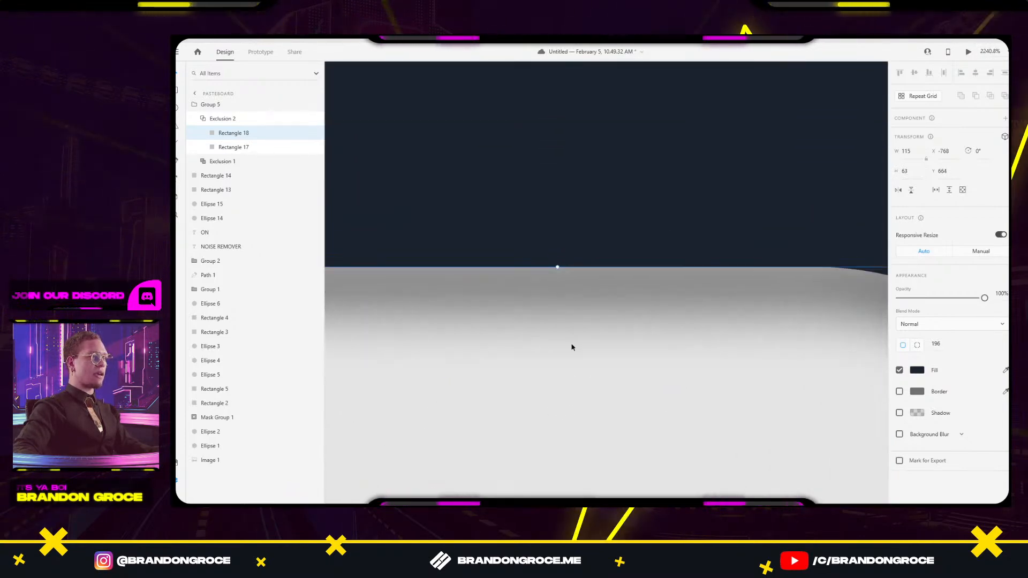
scroll(571, 345, down, 3)
Move the plate and ring group slightly up and to the left on the pasteboard, and deselect it.
click(564, 220)
drag(413, 190, 804, 415)
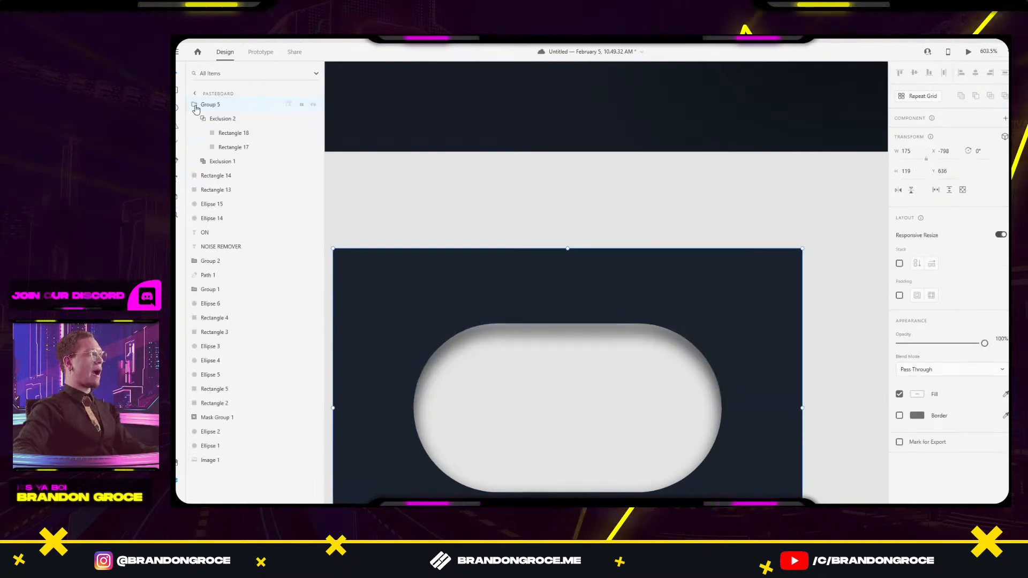
scroll(564, 207, down, 3)
key(Escape)
drag(643, 255, 620, 240)
key(Escape)
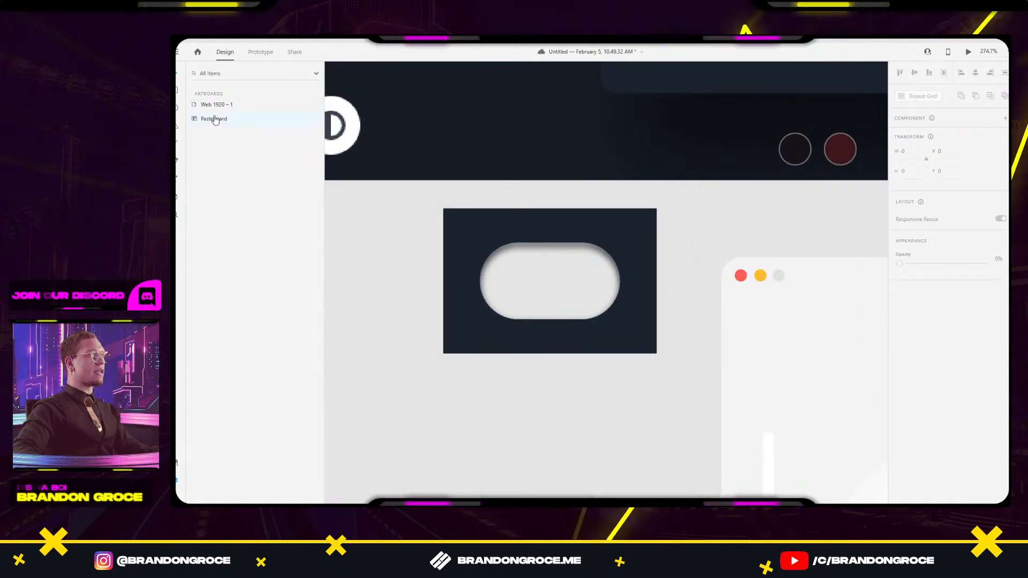
Lower the ring's shadow opacity to about 38% and shift the group slightly down and to the right on the pasteboard.
click(493, 276)
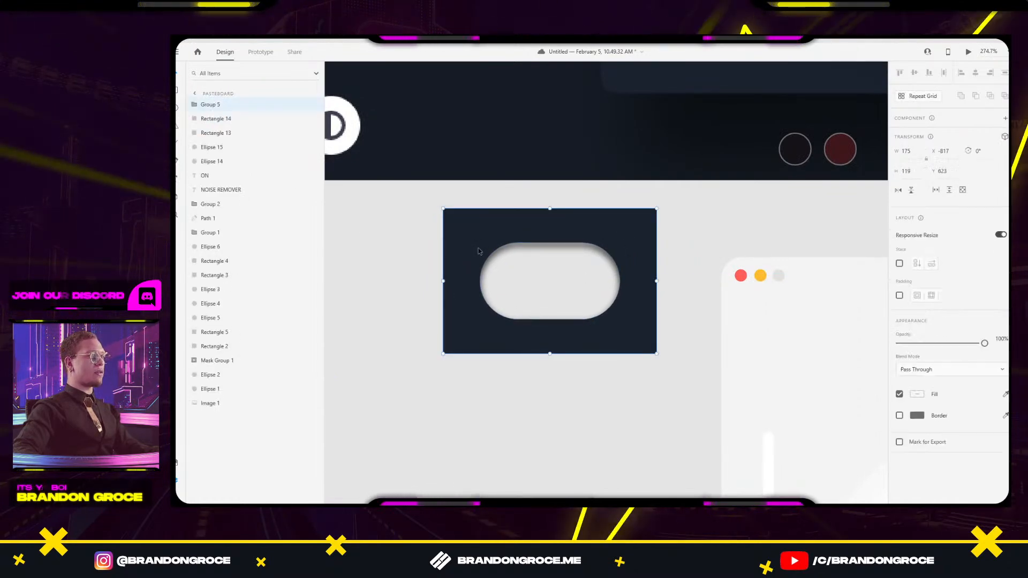
click(217, 118)
click(230, 132)
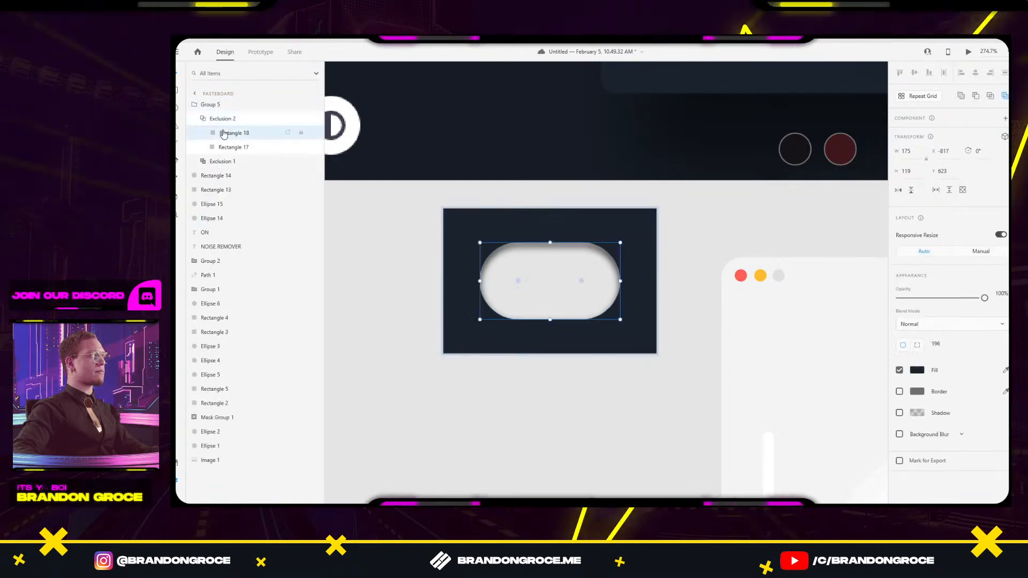
click(230, 150)
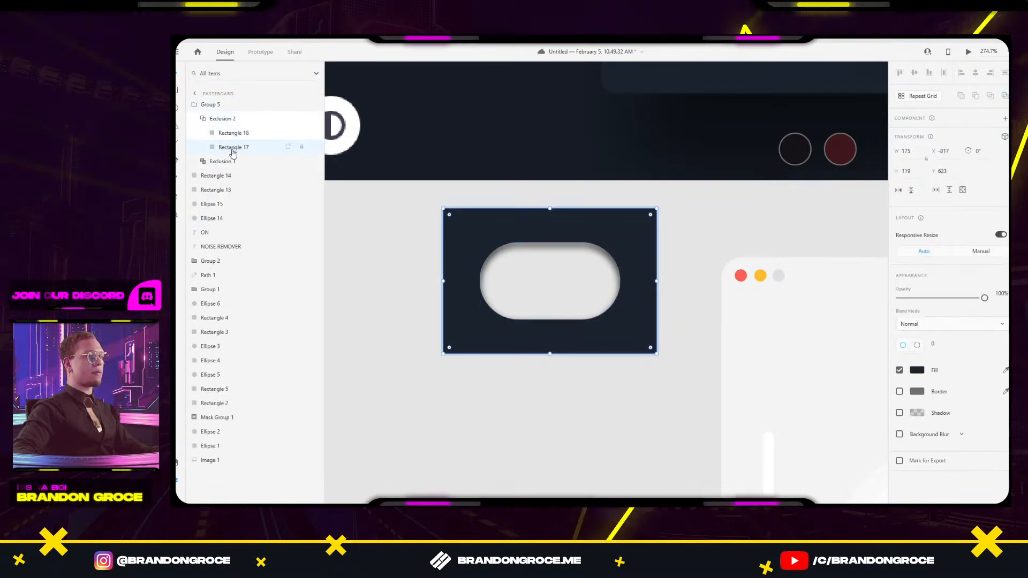
click(241, 163)
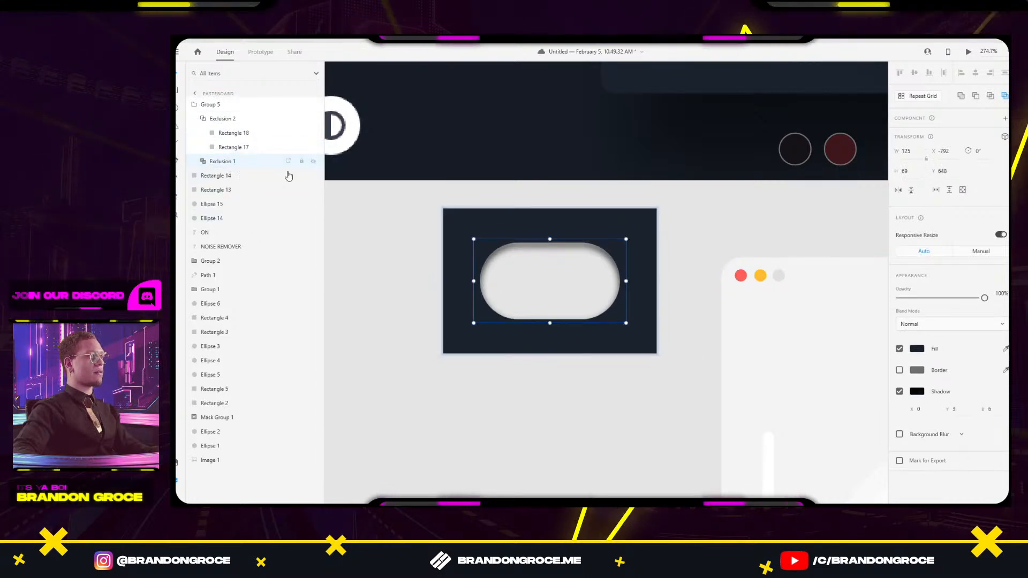
click(920, 394)
drag(886, 344, 889, 388)
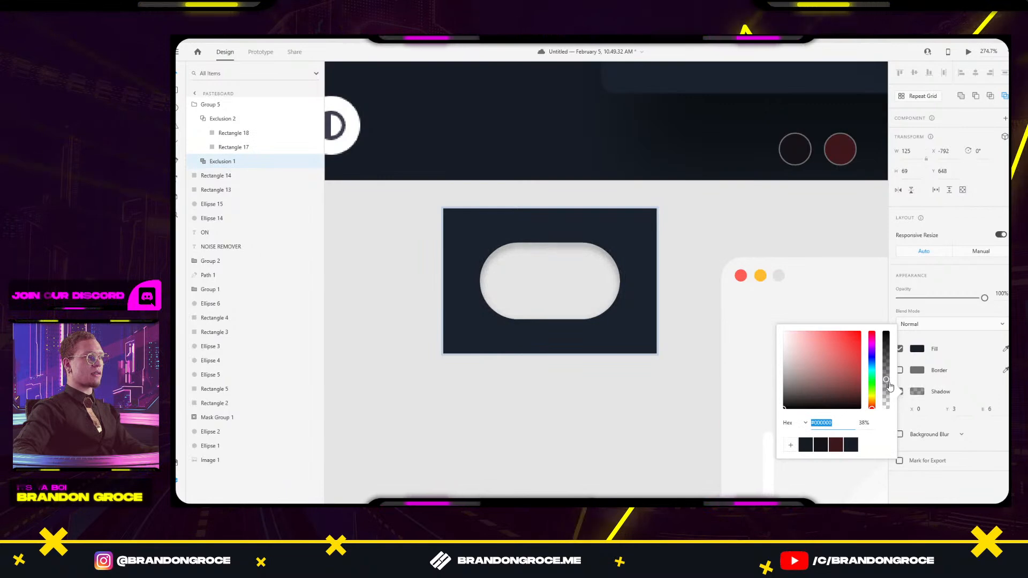
click(688, 216)
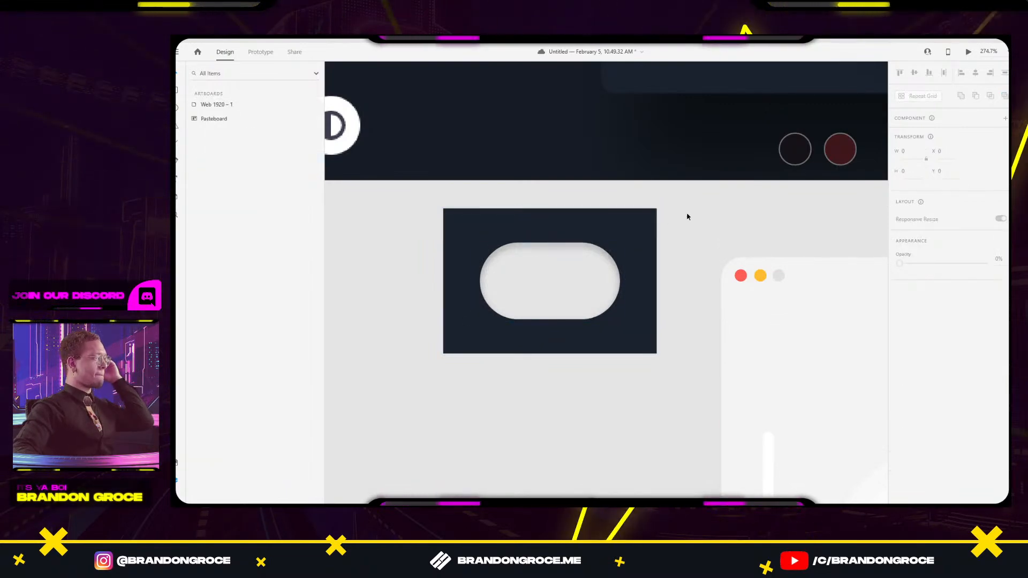
drag(696, 253, 582, 311)
mouse_move(508, 294)
mouse_down()
mouse_move(558, 271)
mouse_move(517, 307)
mouse_up()
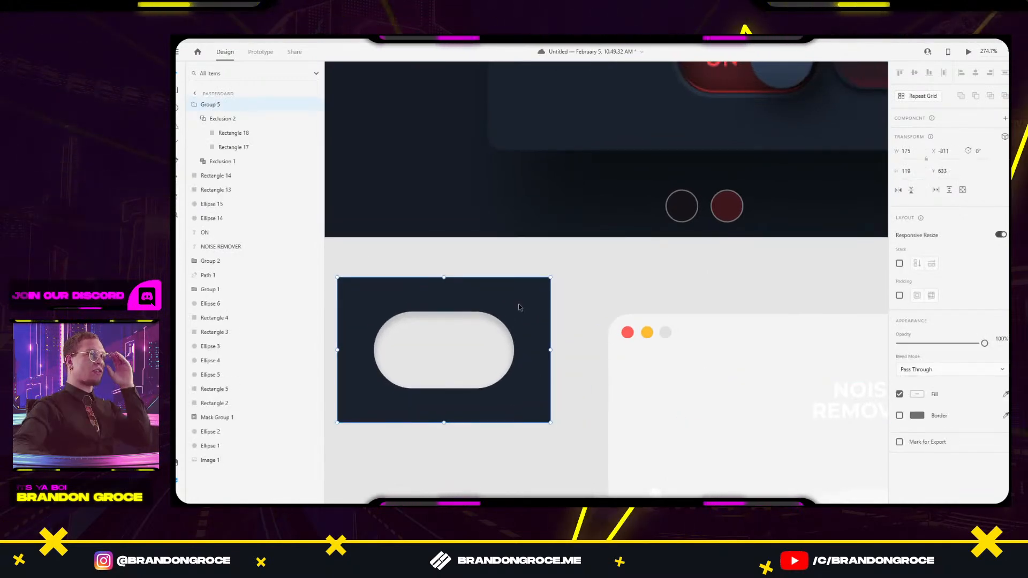
Draw a borderless white pill about 112 by 48 with a corner radius of 189 beside the cut-out plate.
scroll(668, 261, left, 5)
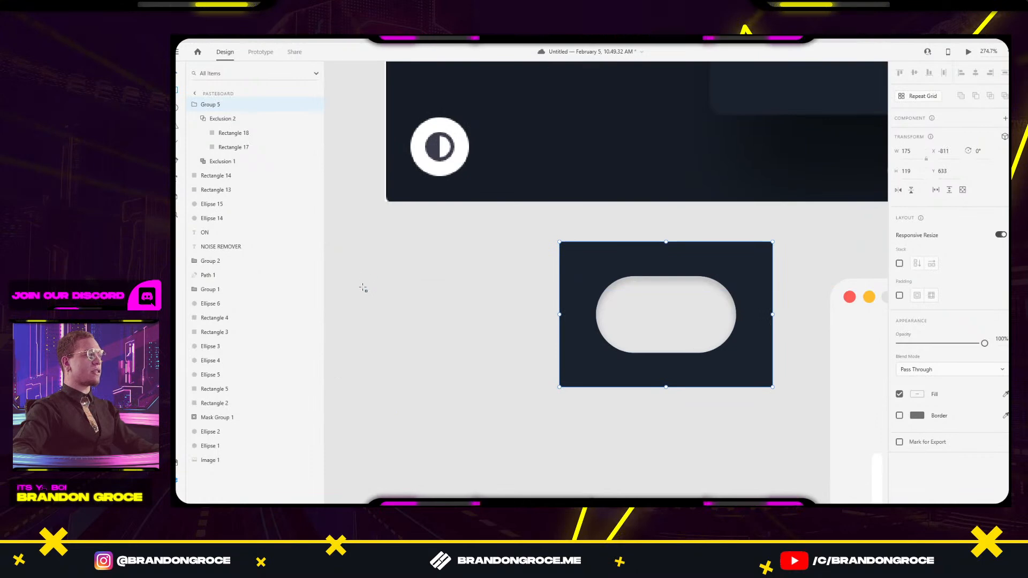
drag(361, 280, 496, 339)
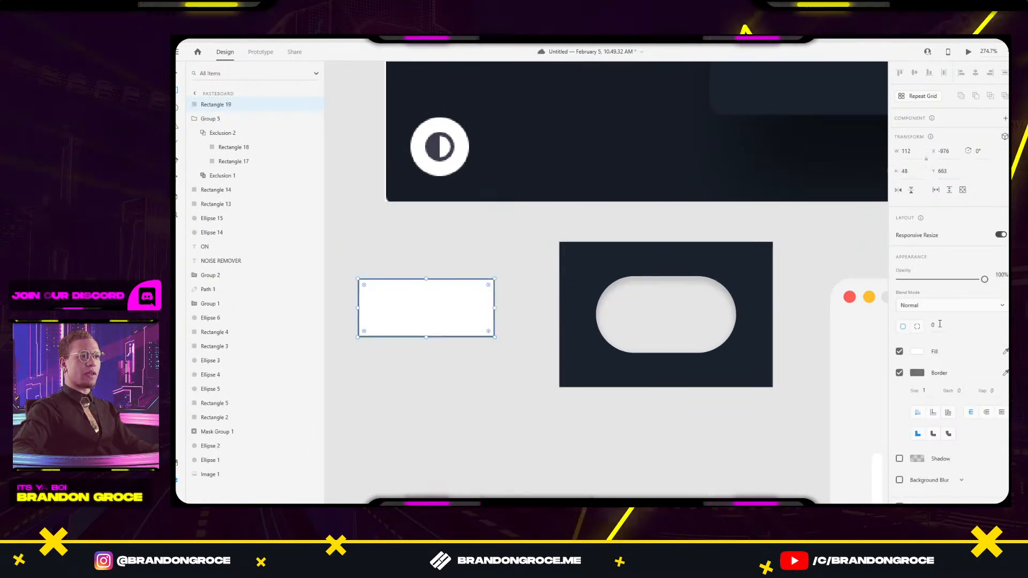
drag(940, 324, 940, 173)
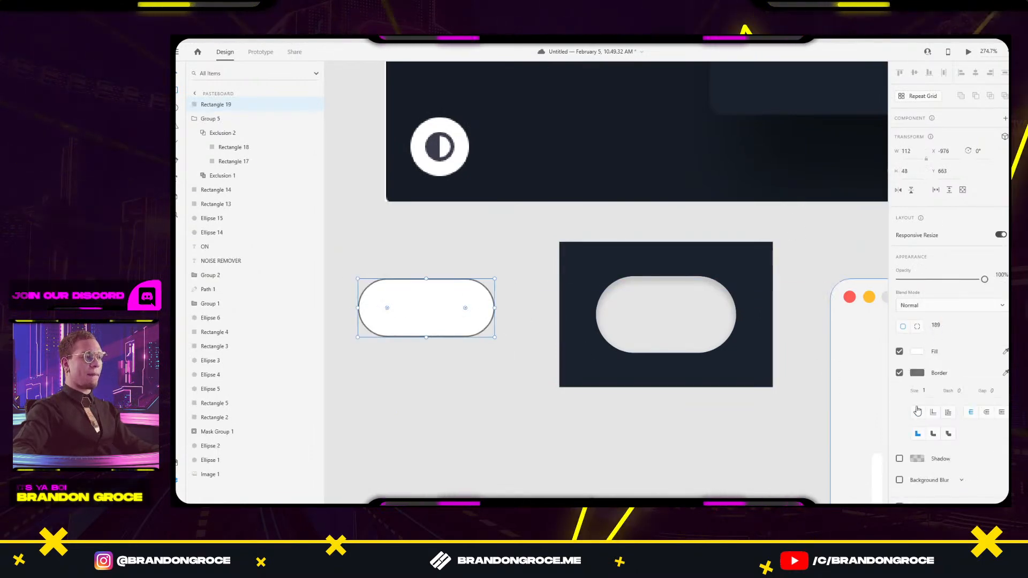
click(899, 374)
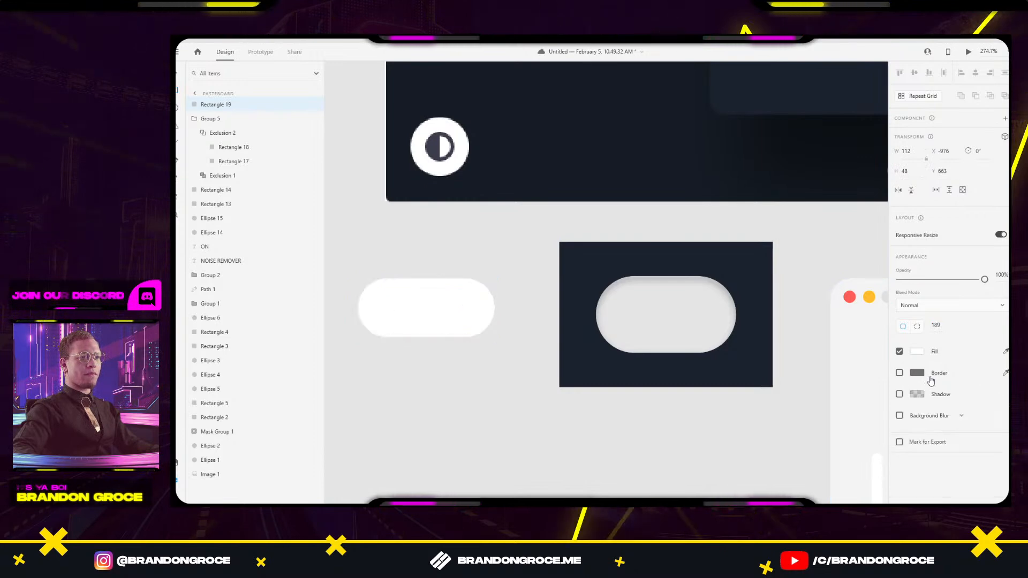
Add a black shadow at 100% opacity to the white pill.
click(900, 395)
click(917, 394)
drag(883, 395, 886, 321)
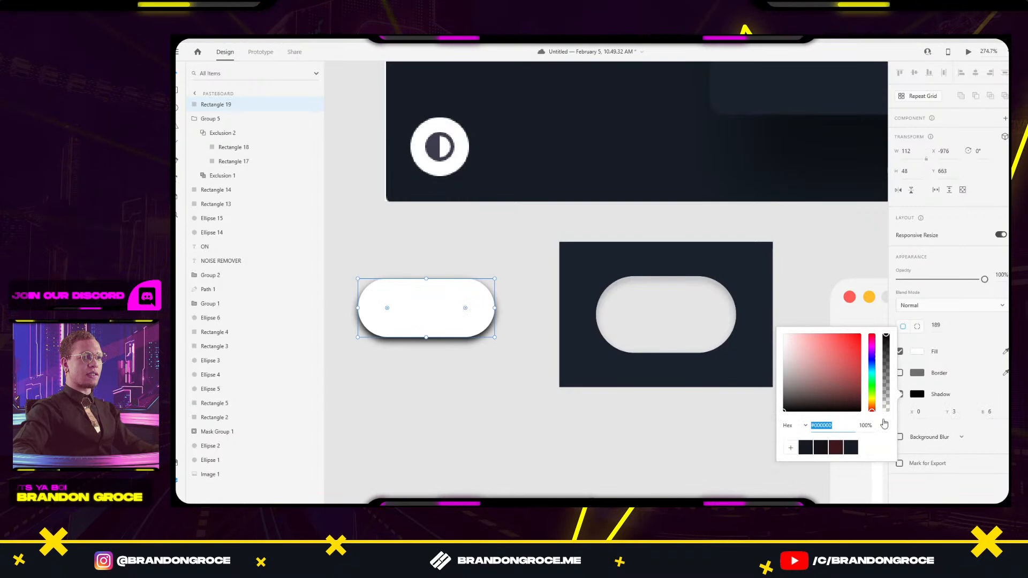
Offset the white pill's black shadow upward by setting its Y value to -6.
click(953, 411)
text(60)
key(Return)
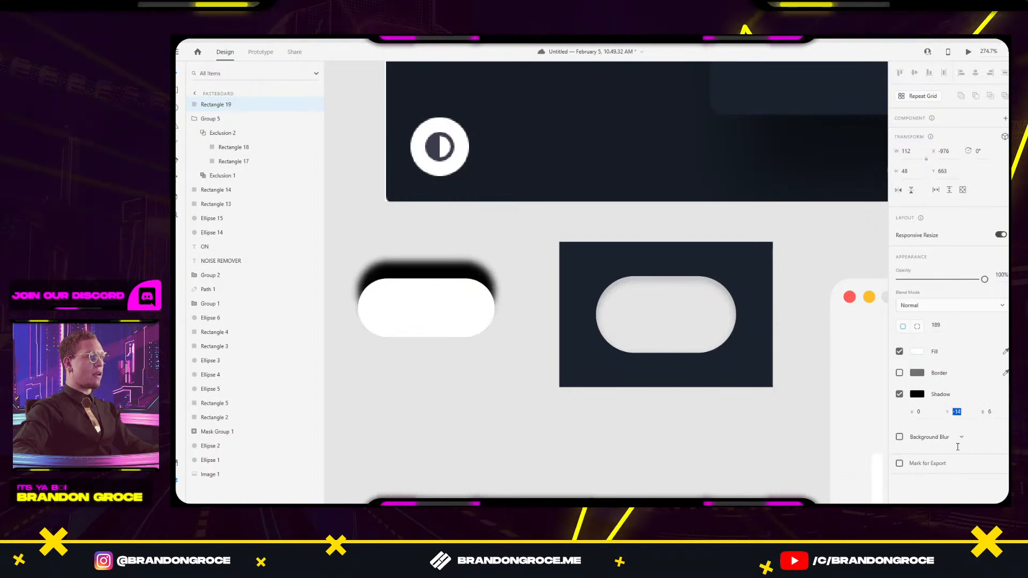
text(-60)
key(Return)
text(-6)
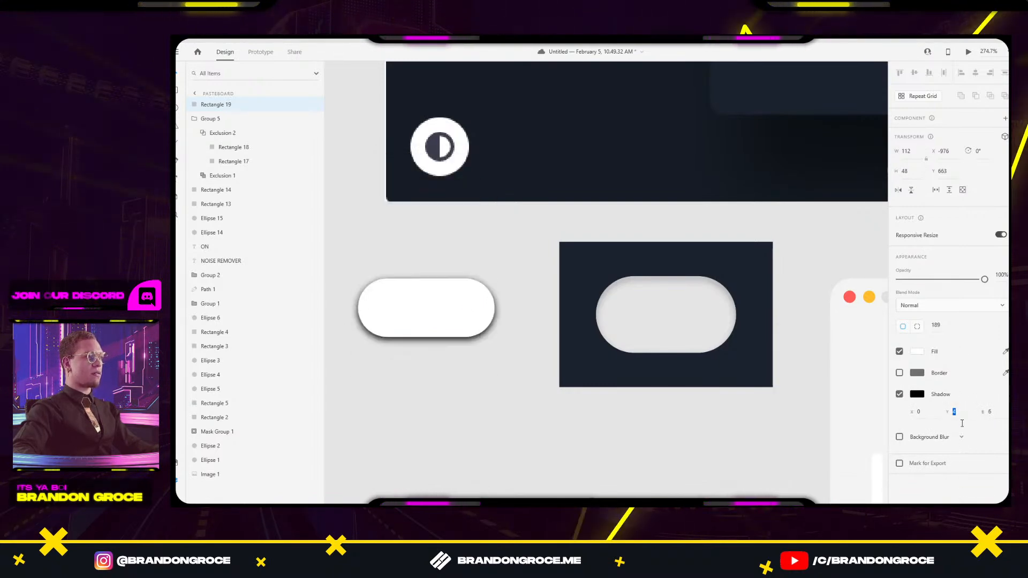
key(Return)
Set the white pill's shadow X offset to 46 and deselect the pill.
click(918, 412)
text(60)
key(Return)
text(-60)
key(Return)
text(46)
key(Return)
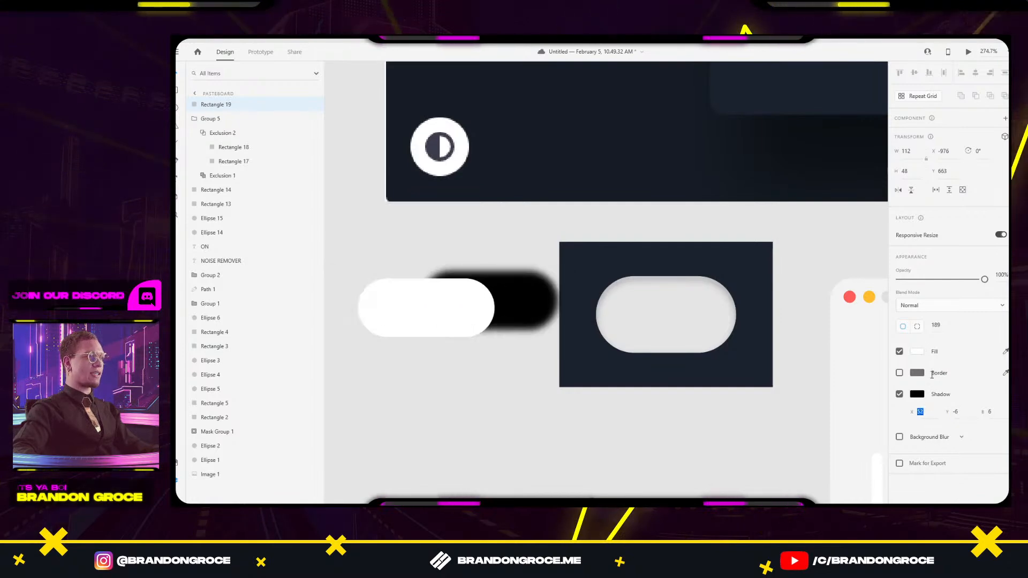
click(519, 339)
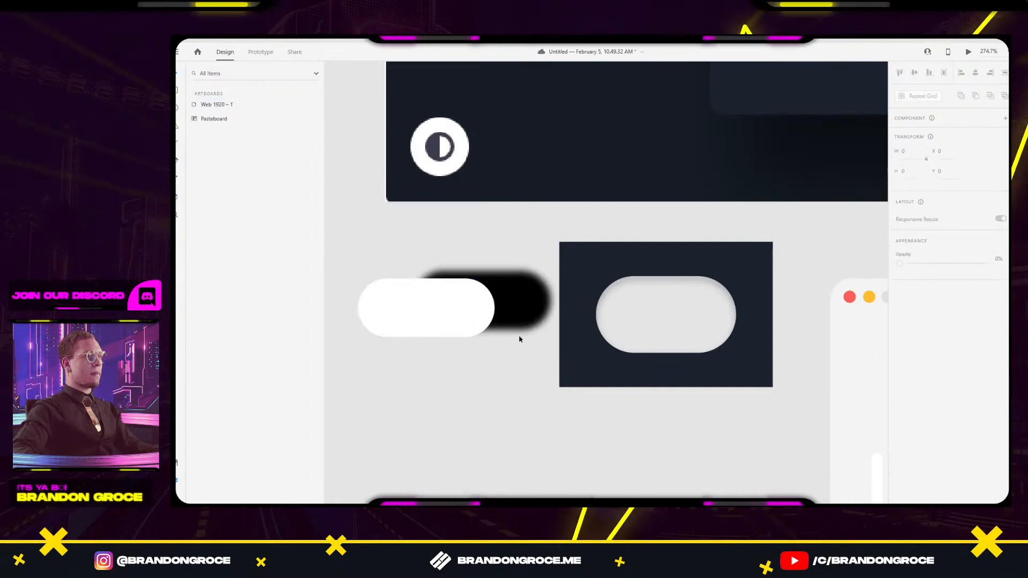
Draw a rectangle inside the white pill and exclude their overlap to cut a rectangular hole through the pill.
click(432, 303)
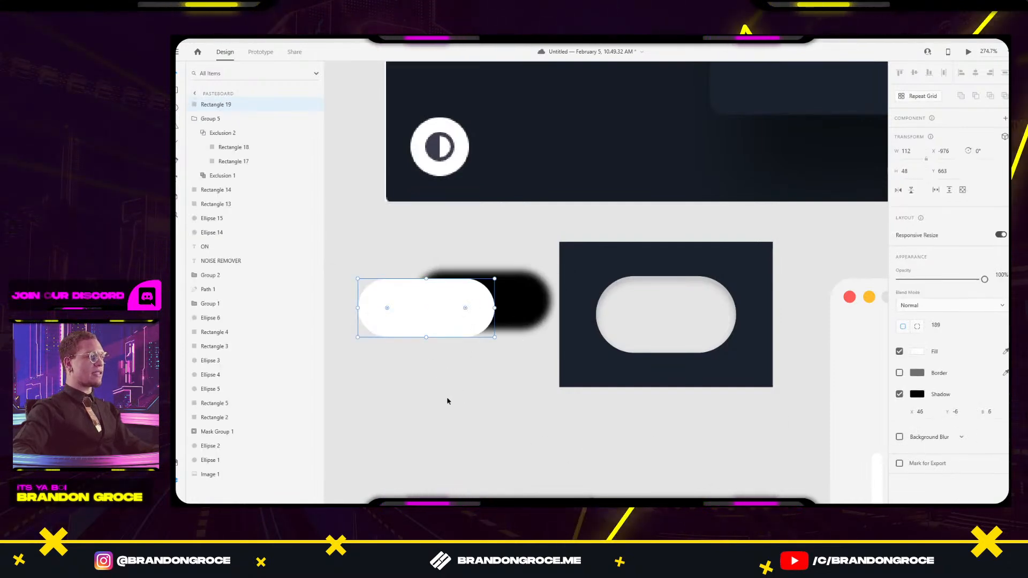
key(r)
drag(376, 291, 468, 328)
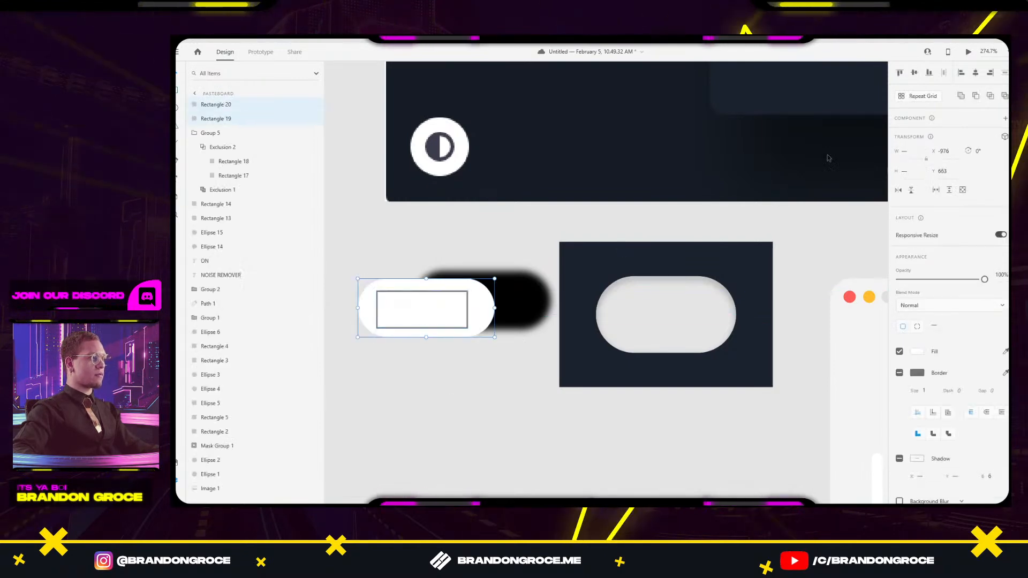
key(ctrl+alt+x)
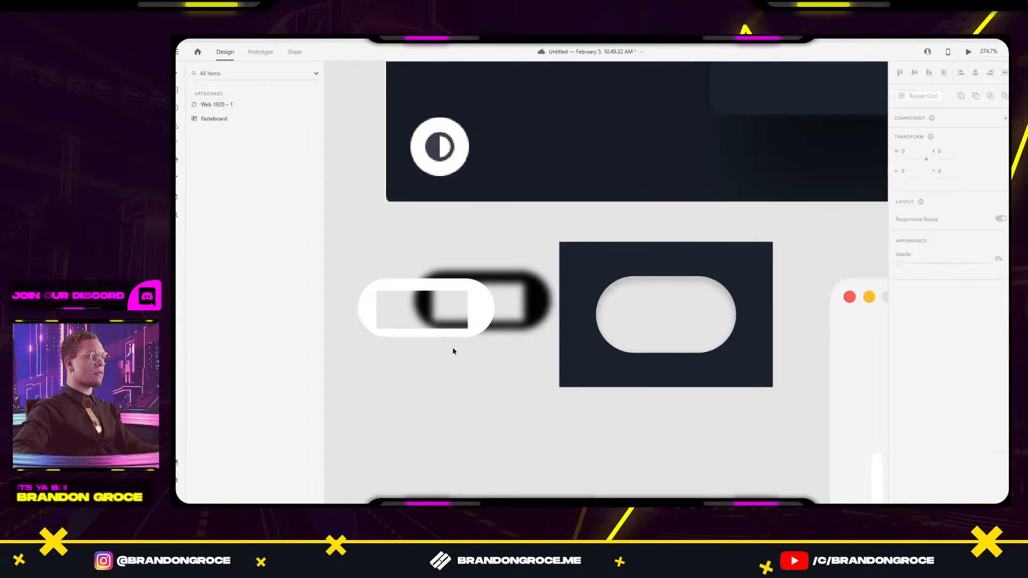
Reduce the cut-out pill's shadow X offset to 17 and deselect the shape.
click(928, 392)
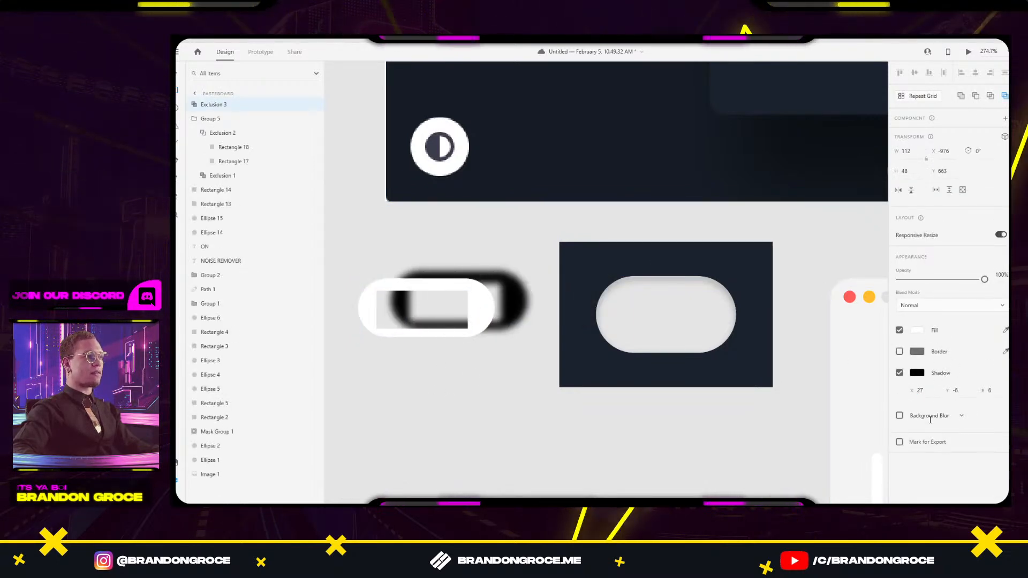
text(37)
key(Return)
drag(931, 423, 930, 462)
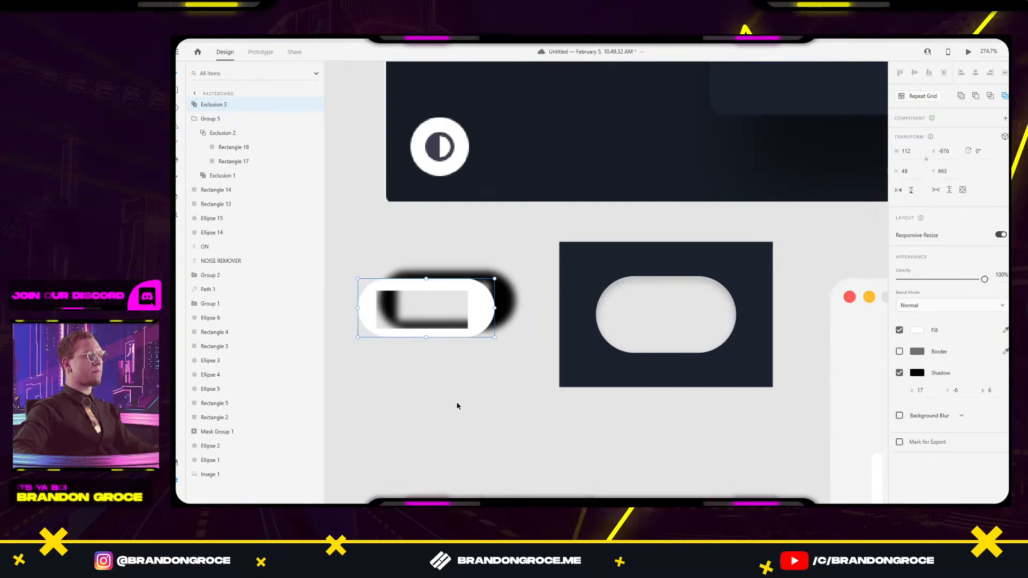
click(521, 398)
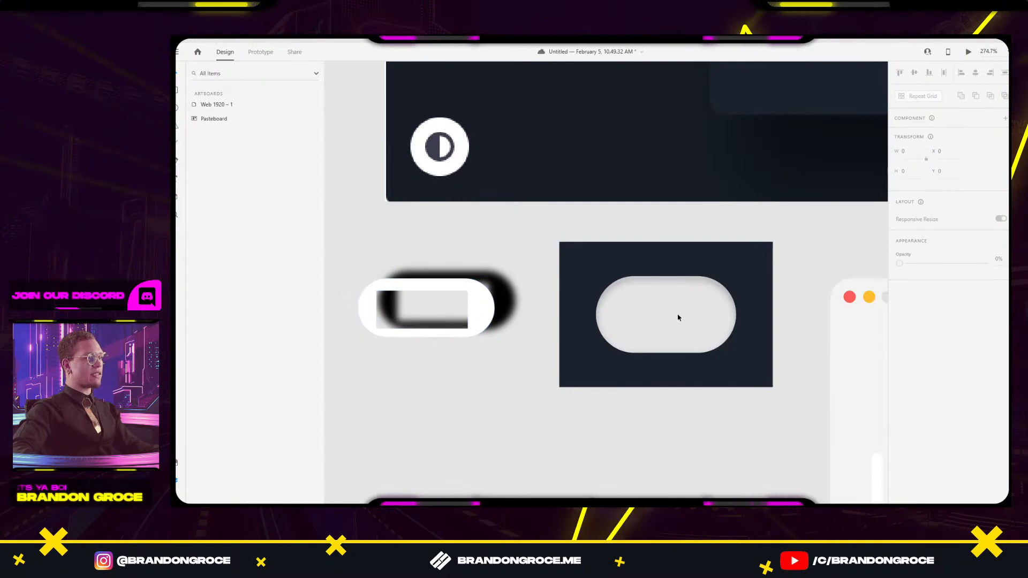
Move the cut-out plate group onto the design at about X -436, Y 392, framing the red gradient pill beside the ON toggle.
mouse_move(601, 256)
mouse_down()
mouse_move(579, 258)
mouse_move(593, 258)
mouse_up()
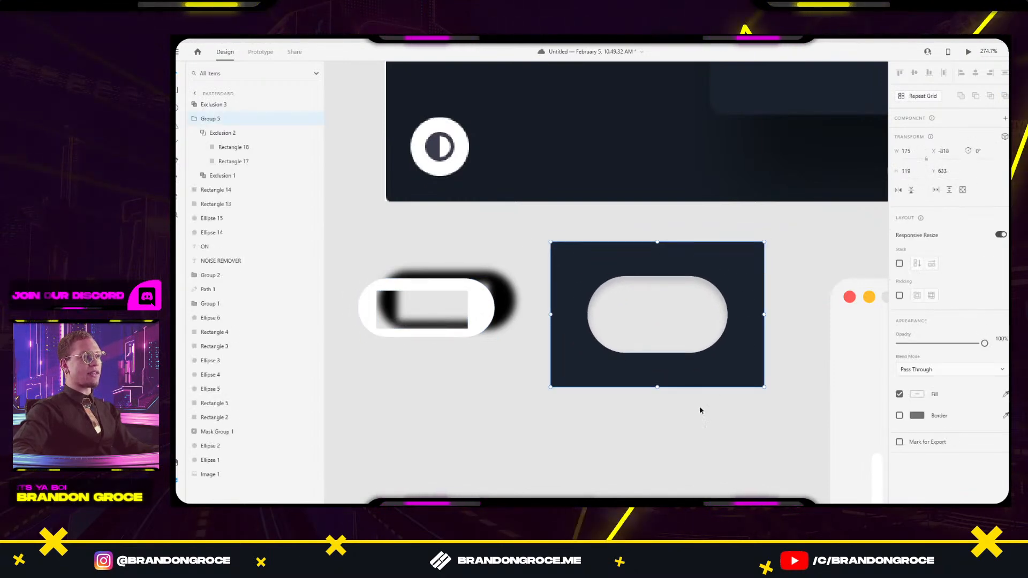
drag(686, 285, 752, 175)
drag(725, 189, 385, 339)
drag(458, 316, 730, 191)
scroll(675, 225, up, 4)
click(551, 229)
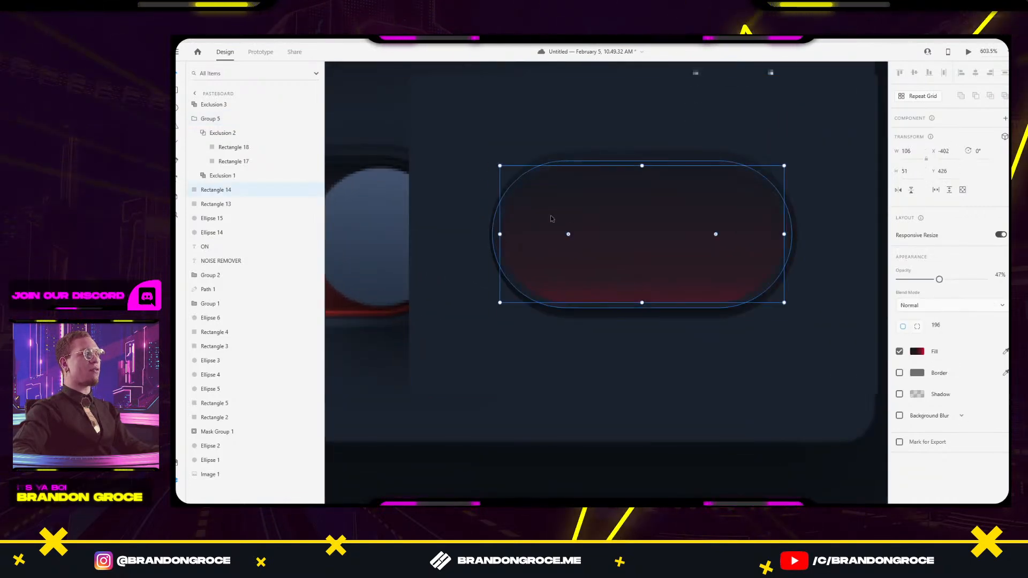
click(576, 113)
drag(575, 110, 581, 255)
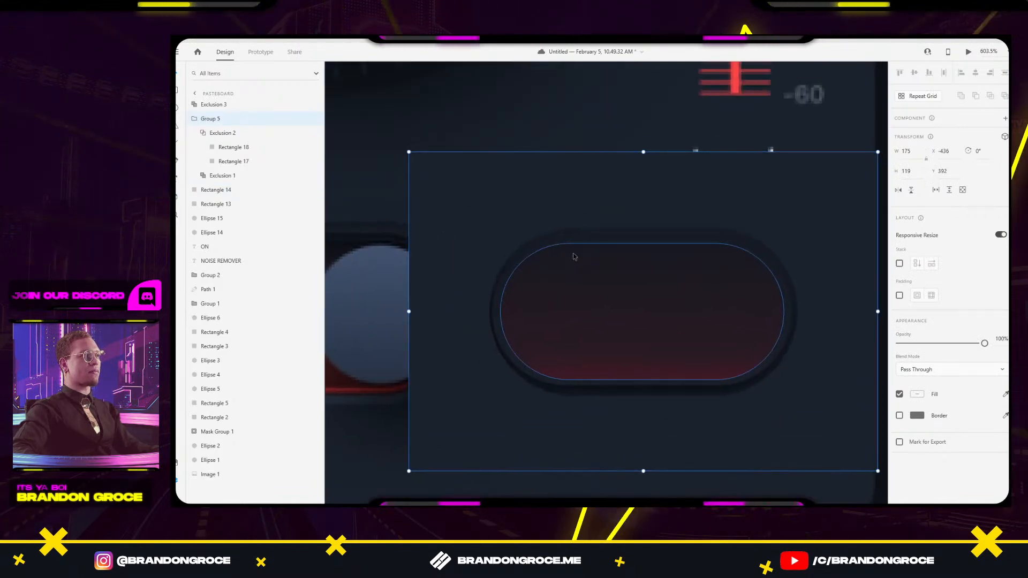
Move the red gradient pill out from the plate's opening to about X -379, Y 612 below the panel.
click(602, 272)
drag(692, 292, 737, 478)
scroll(812, 294, down, 5)
scroll(695, 305, up, 4)
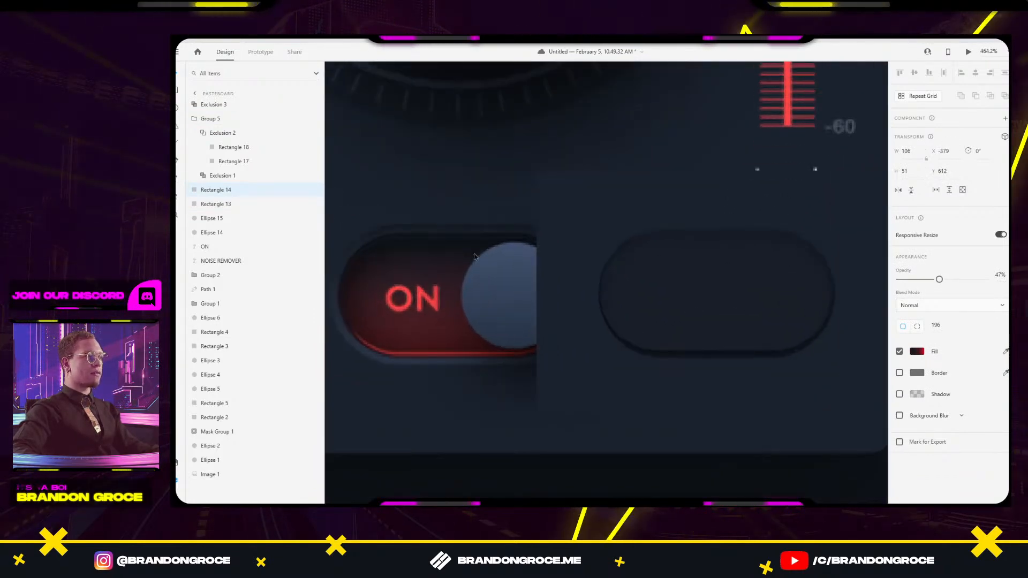
Enlarge the dark shadowed pill behind the plate to about 129 by 73 so it extends past the opening on all sides.
drag(691, 291, 687, 293)
drag(716, 239, 720, 221)
drag(719, 352, 714, 371)
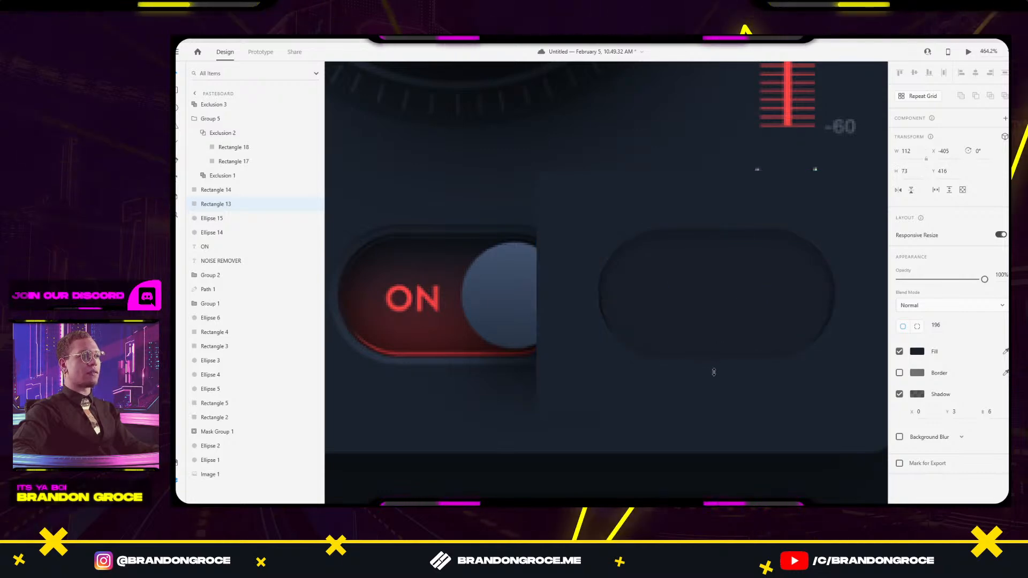
drag(600, 296, 587, 295)
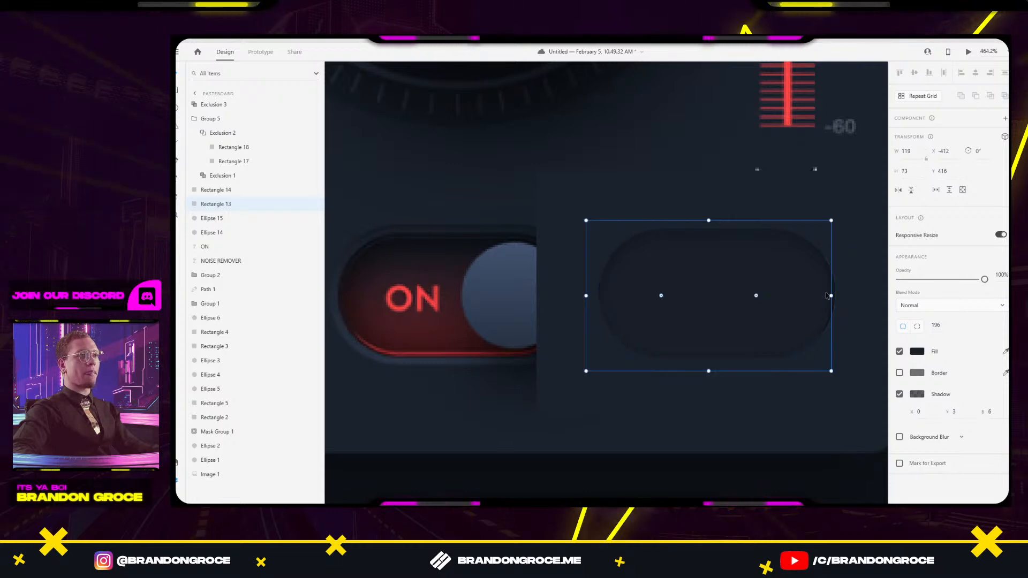
drag(831, 294, 852, 294)
scroll(827, 335, down, 3)
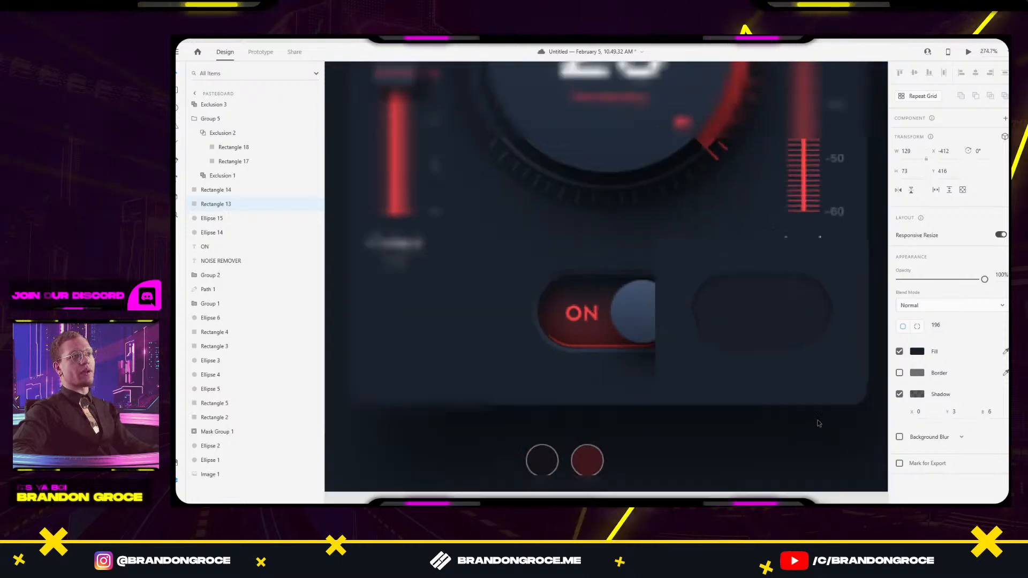
Deselect the dark pill by selecting the background mask group, and save the document.
click(821, 457)
drag(766, 428, 643, 399)
scroll(630, 276, up, 3)
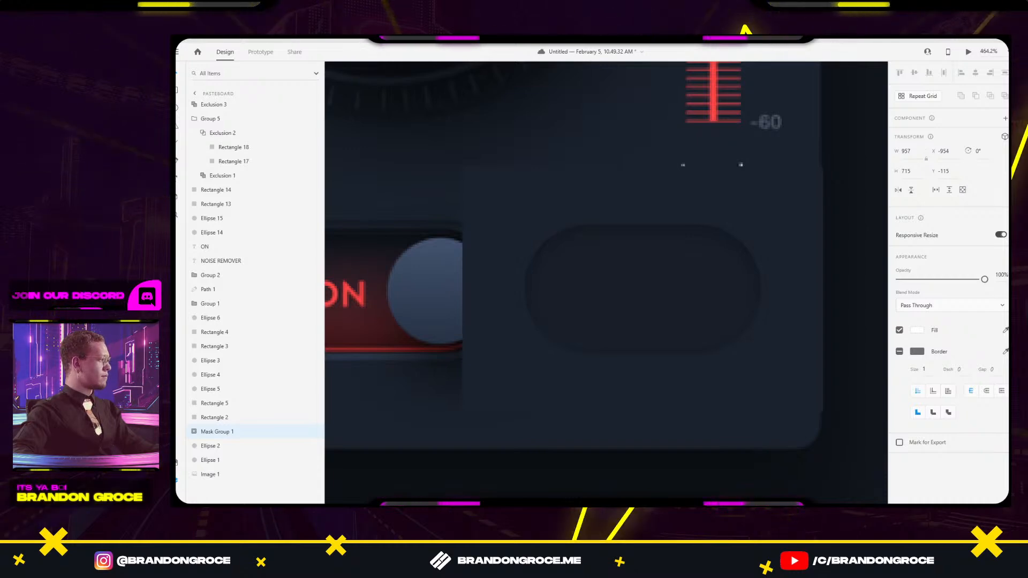
key(ctrl+s)
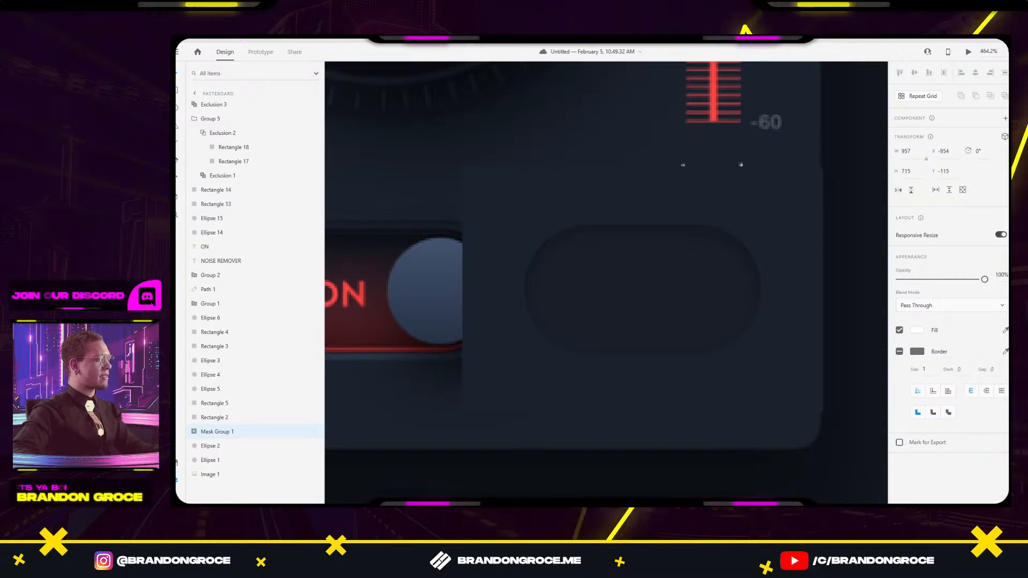
Reposition the dark pill behind the plate's opening at about X -411, Y 415.
scroll(478, 362, down, 4)
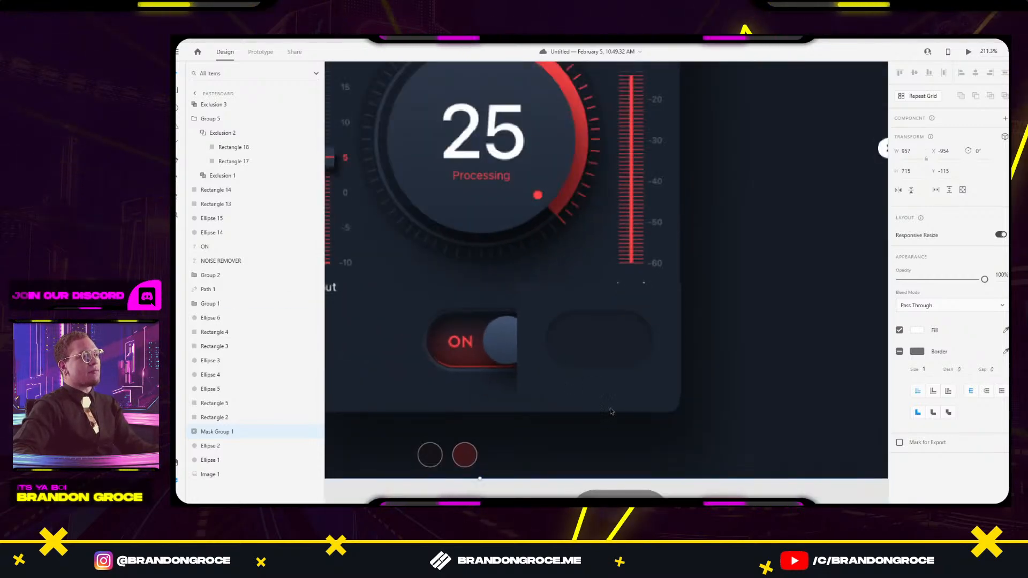
scroll(591, 339, up, 2)
click(648, 334)
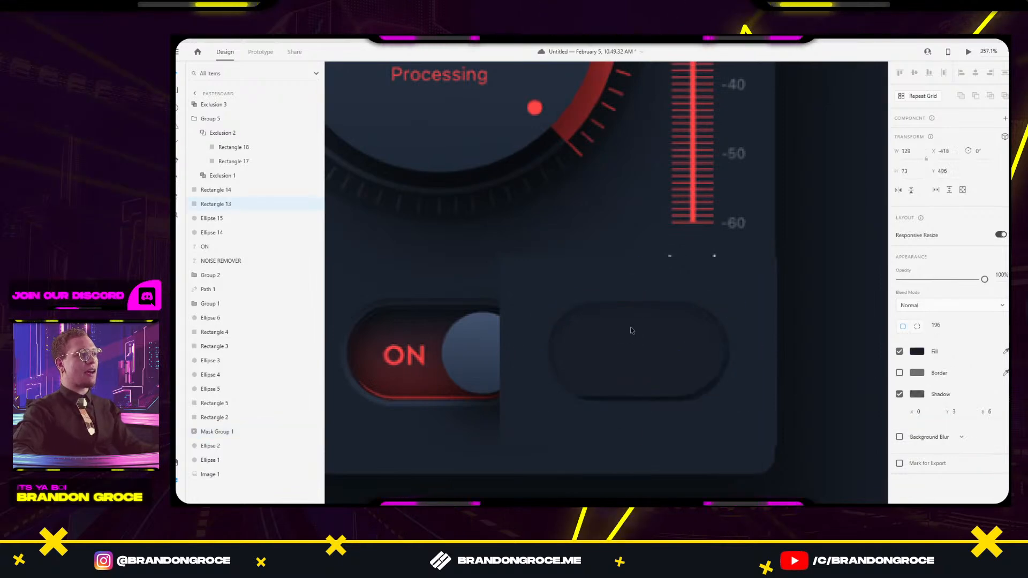
drag(626, 330, 631, 335)
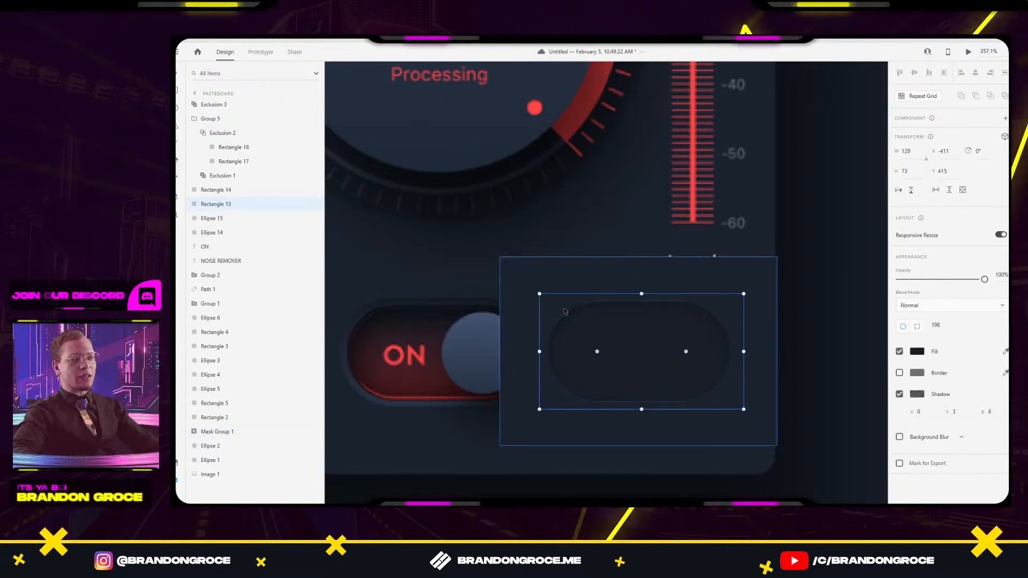
Move the plate group and dark pill together to about X -385, Y 369, clear of the reference ON toggle.
click(516, 289)
drag(517, 289, 604, 249)
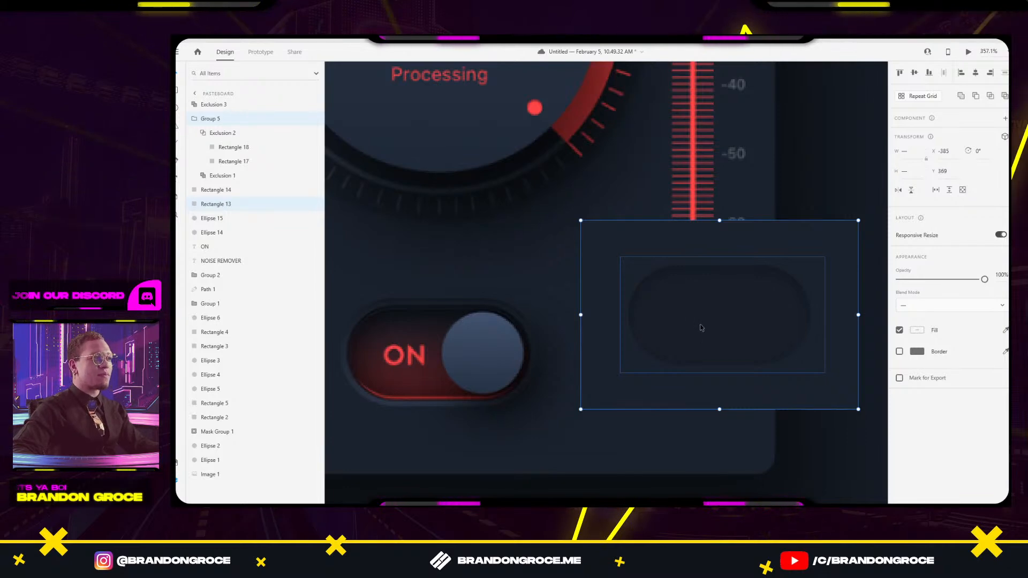
click(533, 235)
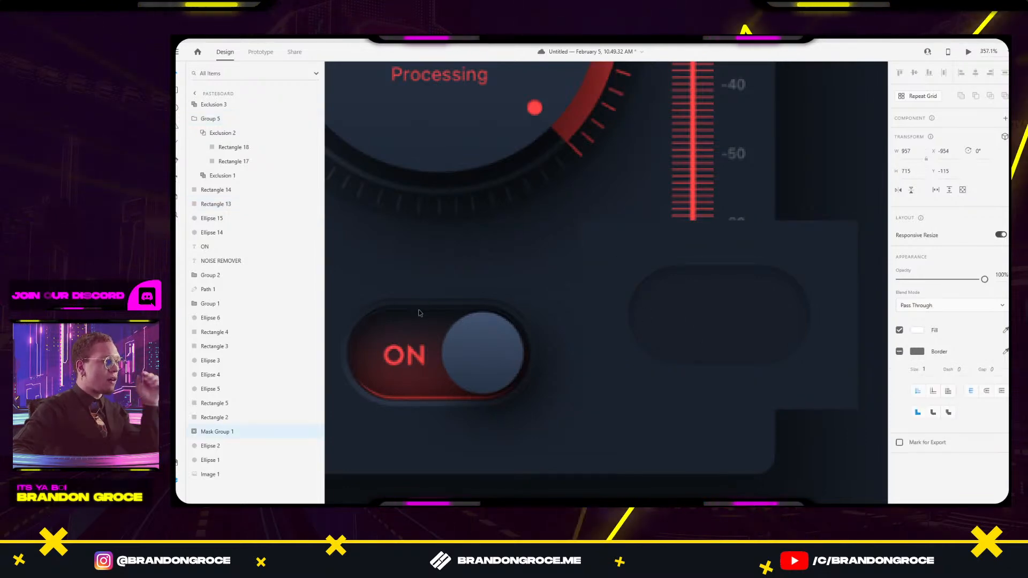
Duplicate the dark pill, send the copy behind the plate group, and shrink it to about 105 by 59.
click(727, 303)
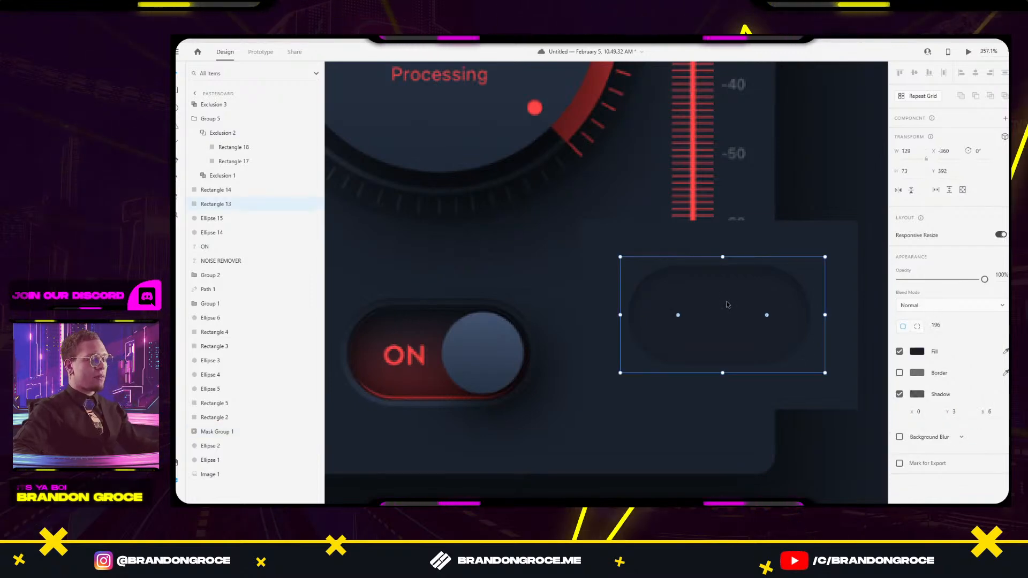
key(ctrl+v)
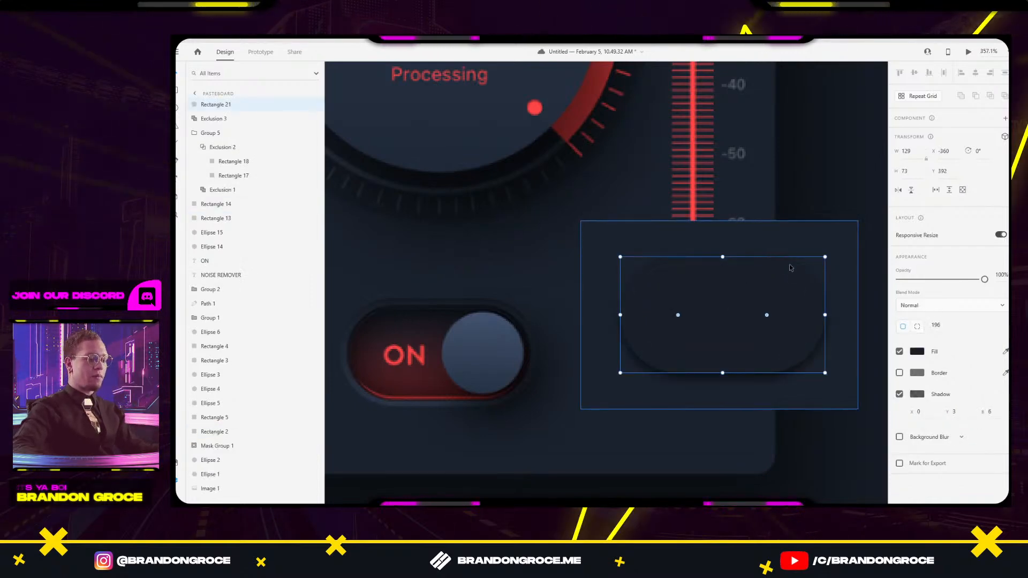
key(ctrl+[)
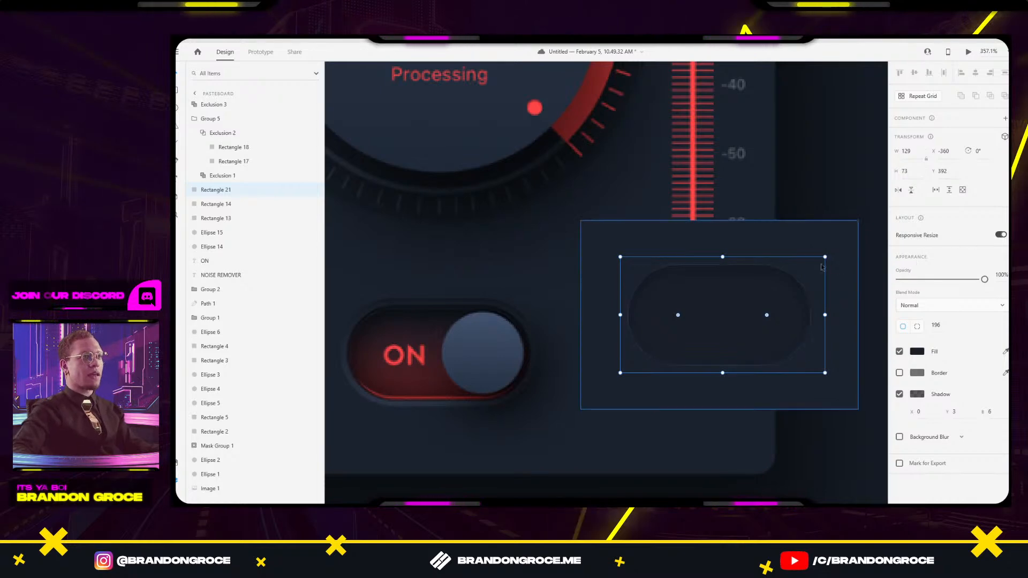
drag(825, 257, 806, 268)
drag(774, 310, 765, 310)
Widen the duplicated dark pill to about 111 so it sits evenly within the plate's opening.
scroll(682, 298, up, 5)
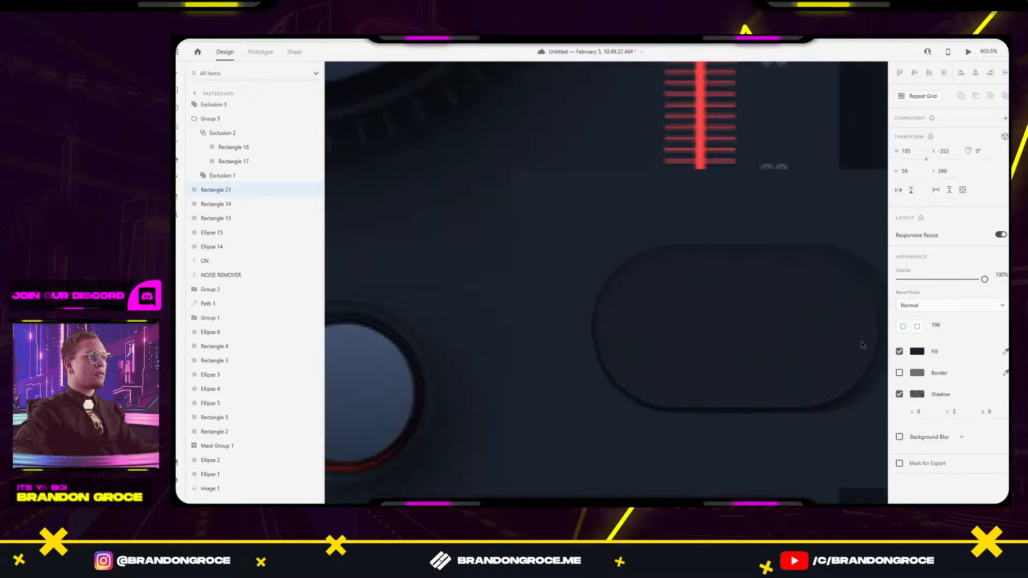
scroll(718, 337, right, 4)
drag(738, 313, 755, 315)
scroll(593, 316, down, 4)
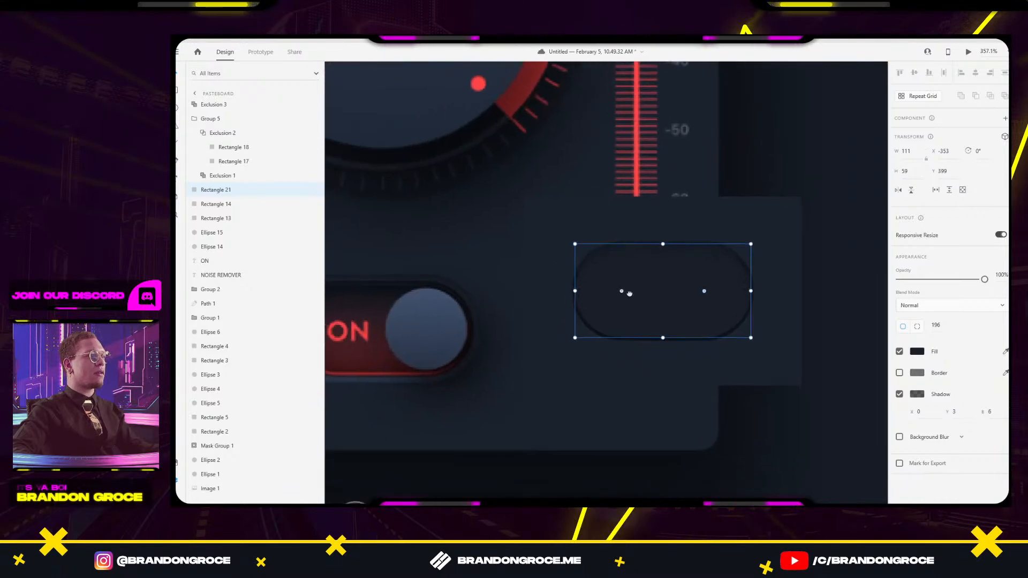
Check the reference ON toggle's inner edge and shrink the duplicated dark pill about its centre to about 105 by 55.
click(352, 413)
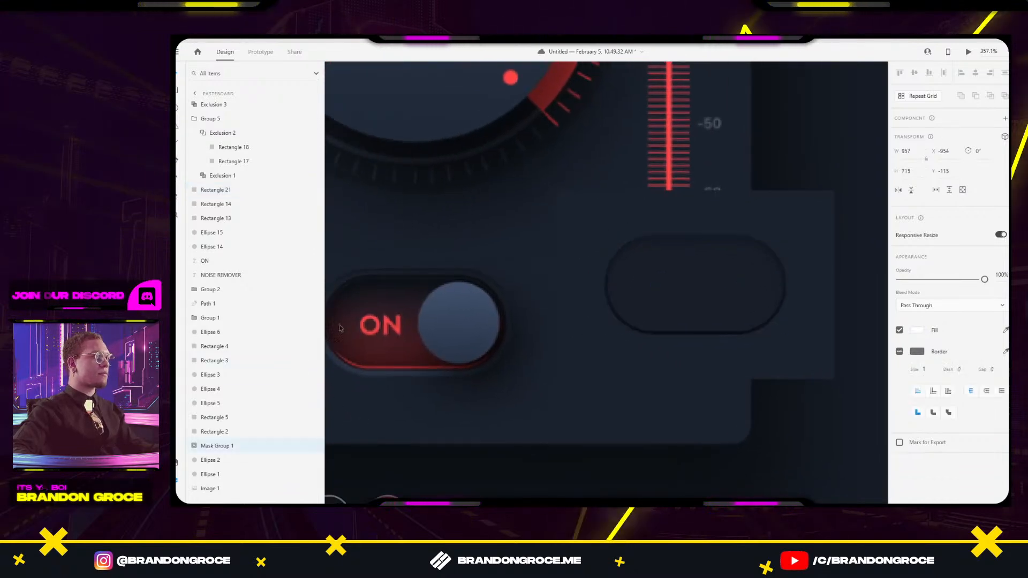
scroll(362, 319, up, 5)
scroll(362, 319, down, 5)
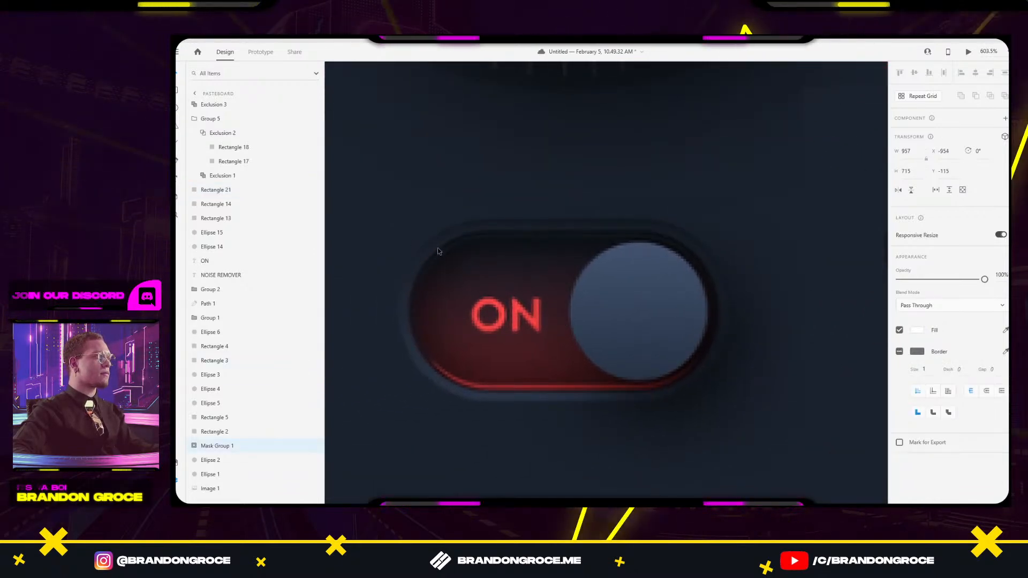
scroll(458, 291, up, 5)
drag(458, 290, 228, 277)
click(514, 182)
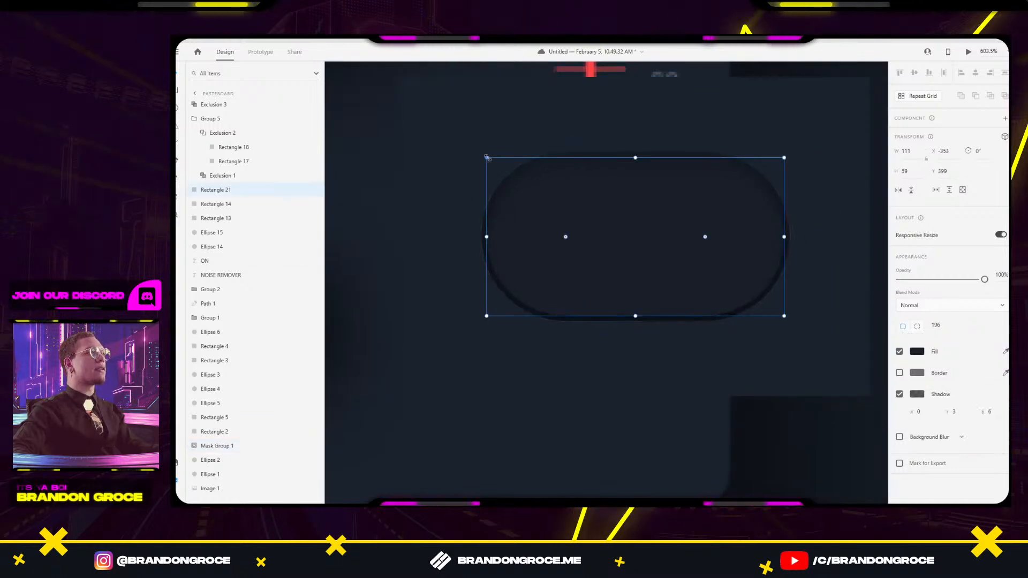
drag(491, 158, 494, 159)
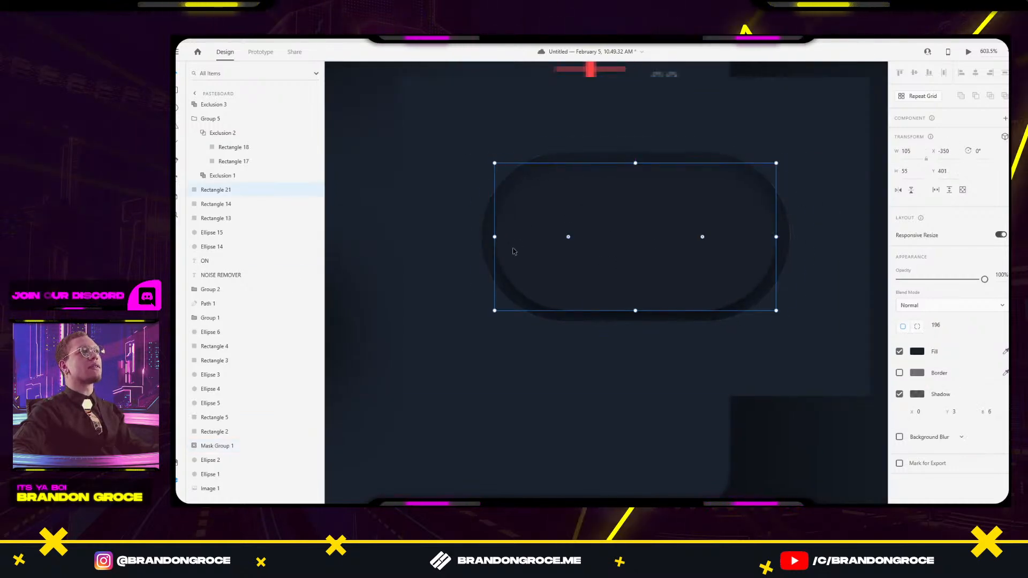
Lower the shadow opacity of the largest dark pill behind the plate's opening to 35%.
scroll(436, 260, down, 5)
scroll(640, 279, up, 3)
click(568, 289)
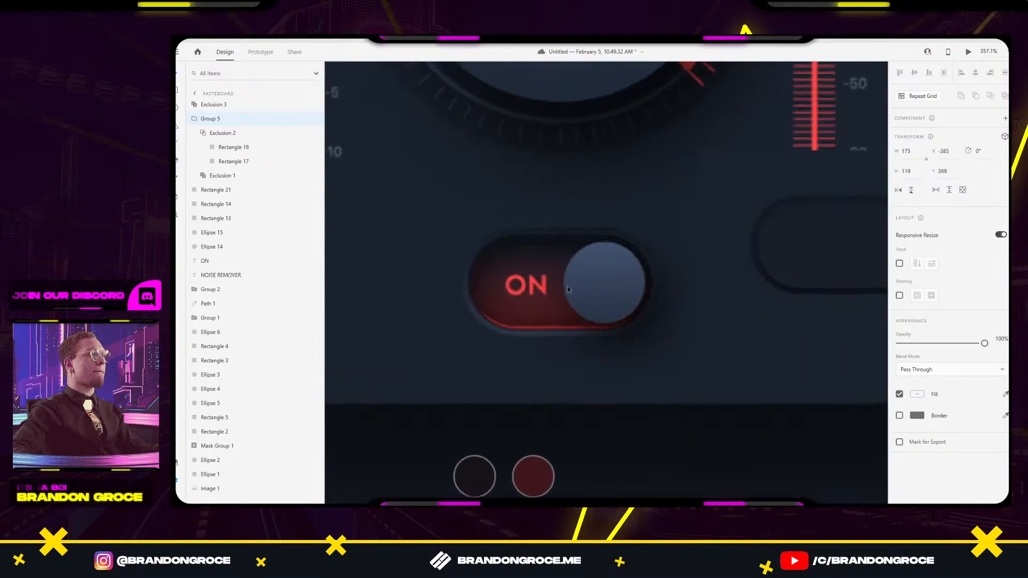
scroll(703, 181, up, 2)
scroll(703, 181, right, 3)
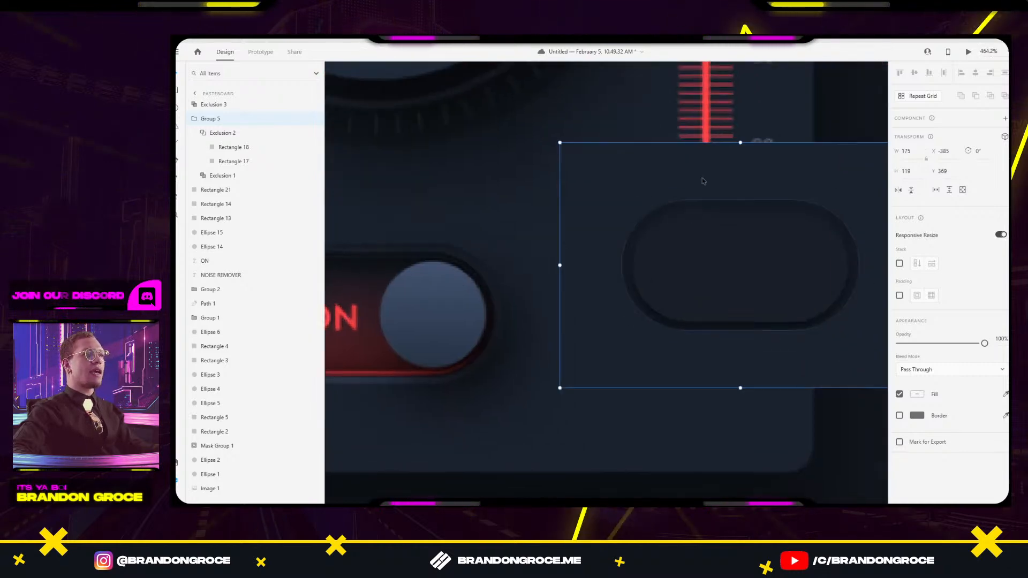
click(670, 211)
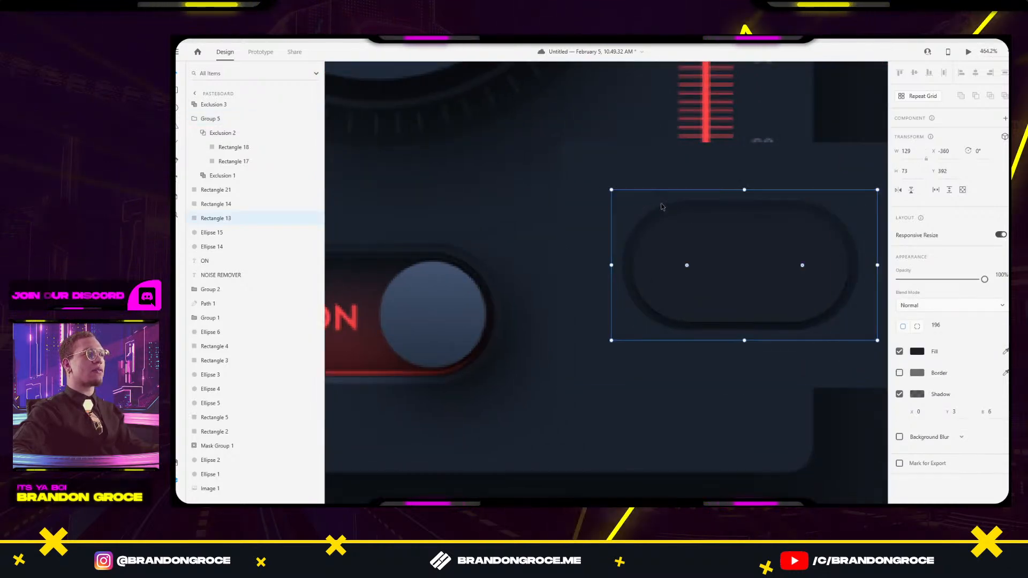
click(662, 206)
click(670, 211)
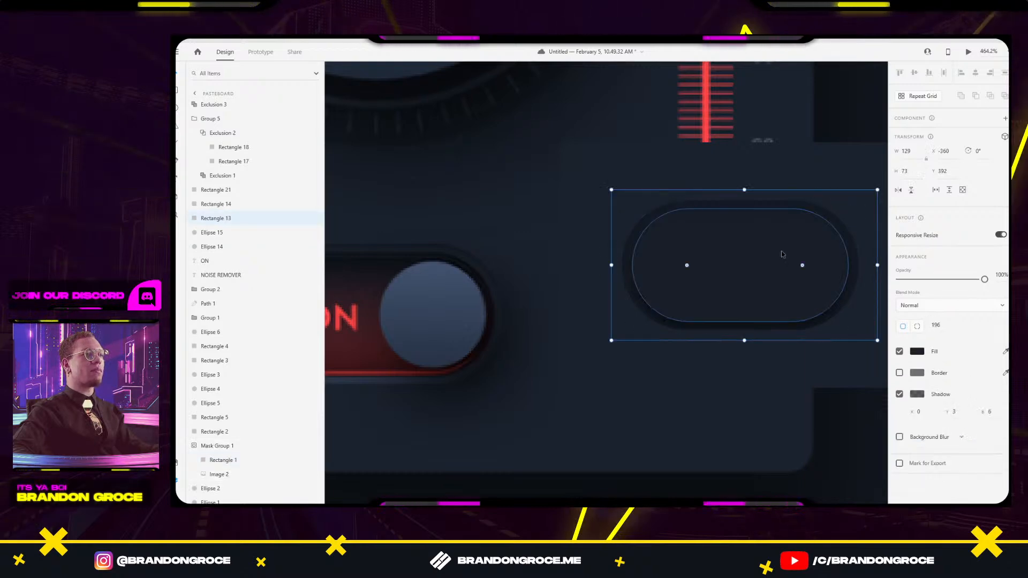
click(917, 394)
drag(886, 337, 886, 389)
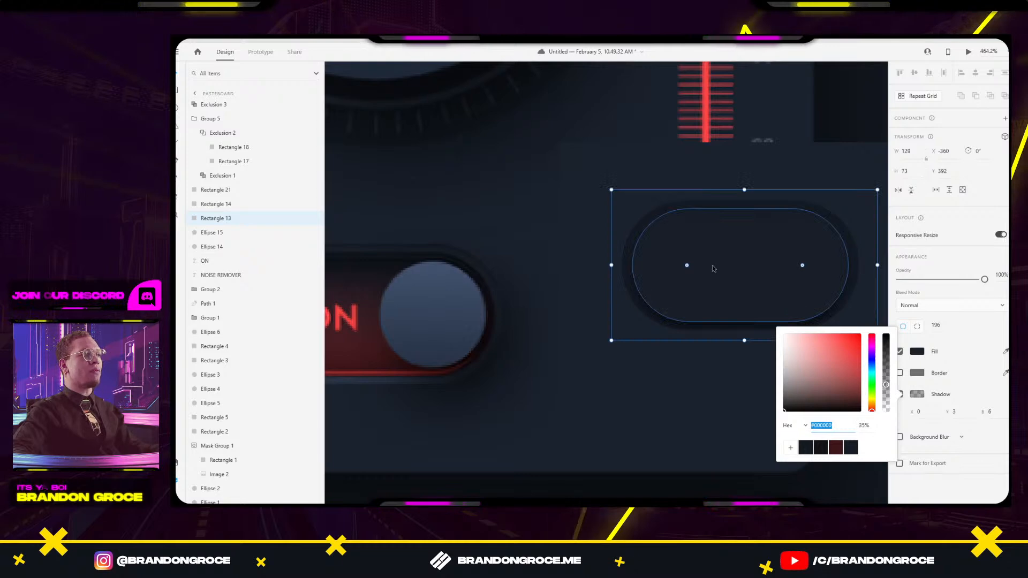
Set the shadow opacity of the pill-shaped ring inside the plate group to 0%.
click(597, 230)
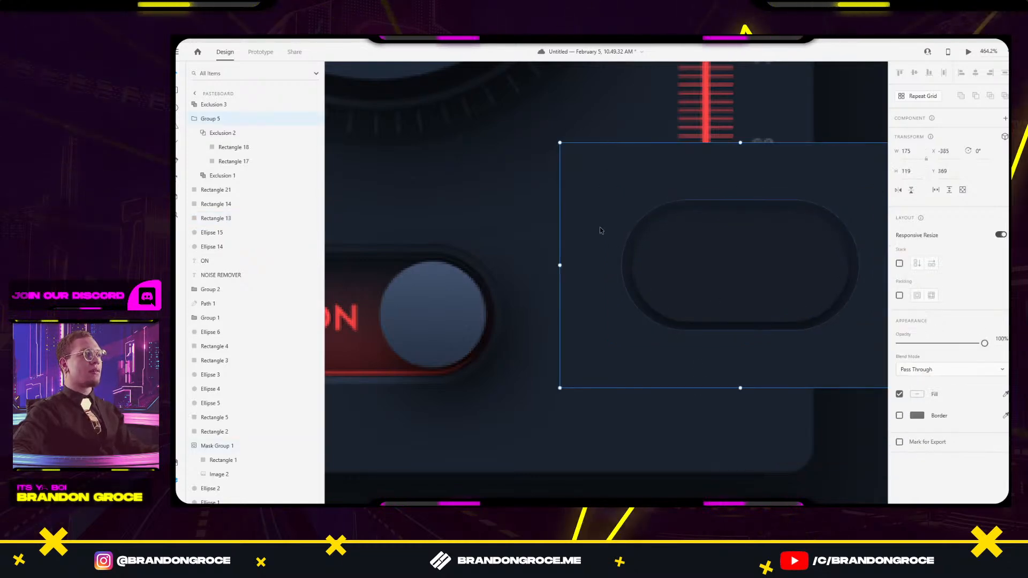
click(225, 160)
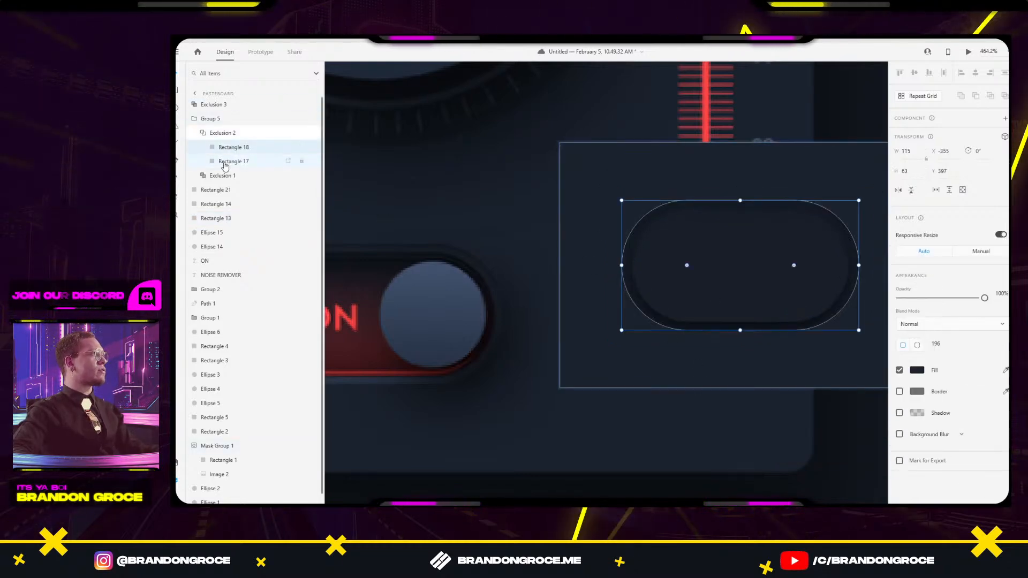
click(204, 135)
click(214, 147)
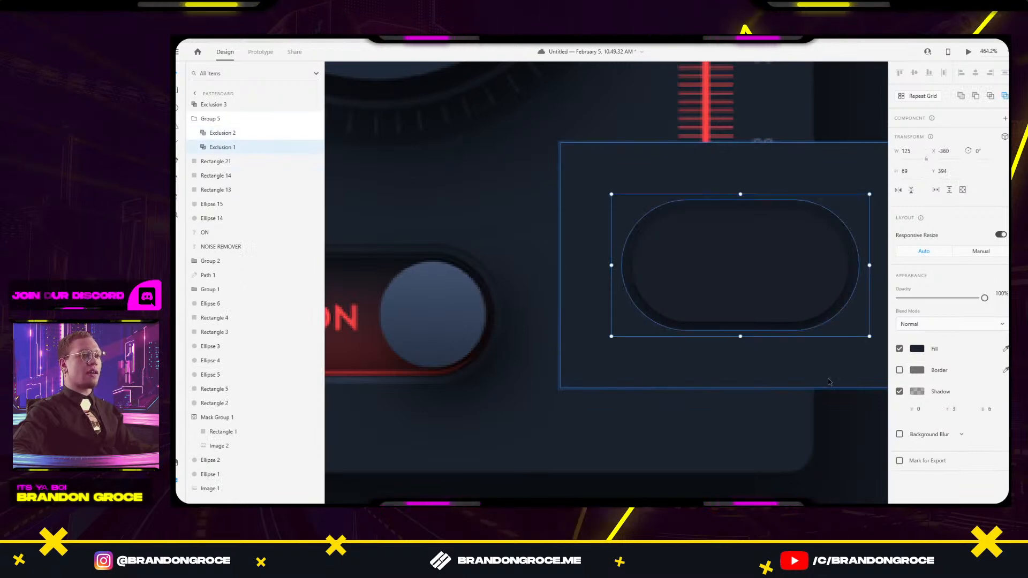
click(917, 391)
drag(887, 394, 888, 432)
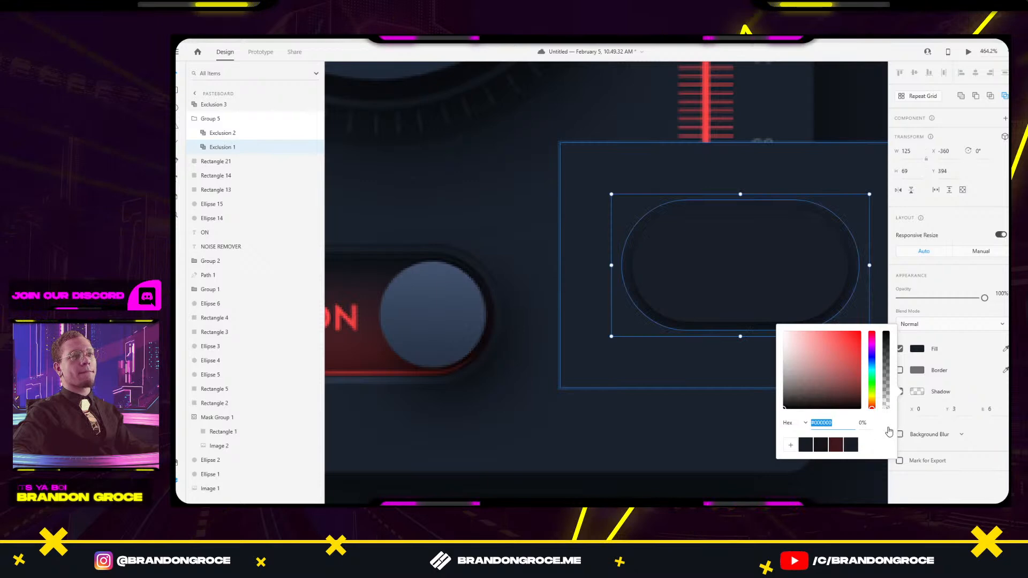
drag(715, 172, 498, 151)
key(ctrl+z)
Try the smallest dark pill inside the plate's opening with its shadow turned off.
click(741, 270)
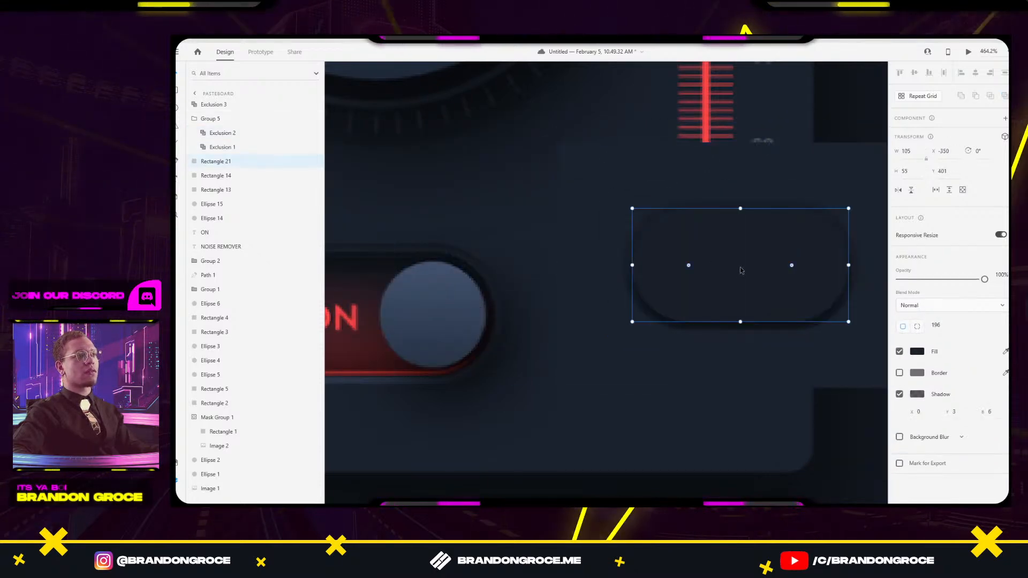
click(900, 395)
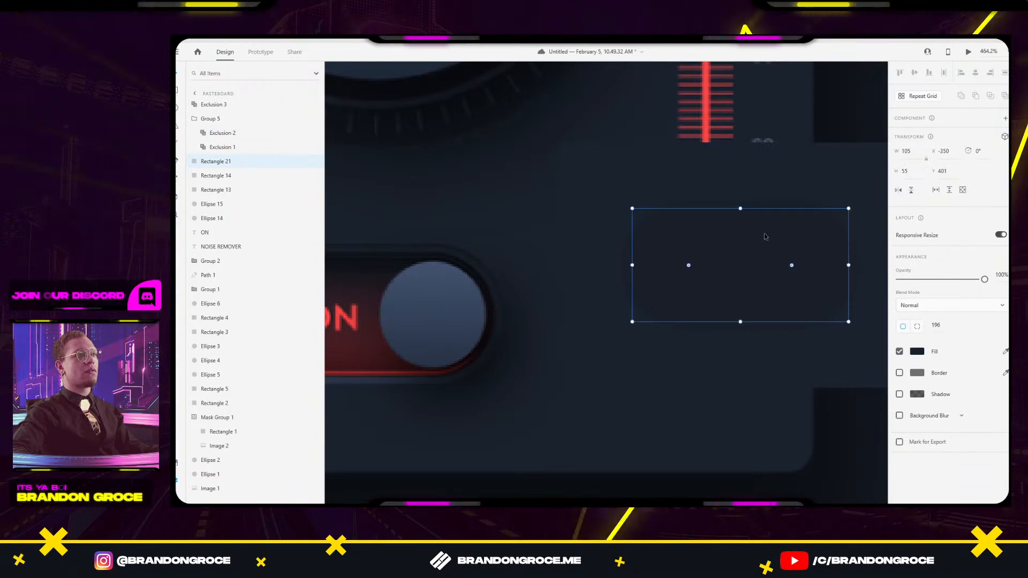
drag(756, 233, 695, 223)
drag(704, 287, 694, 287)
key(ctrl+z)
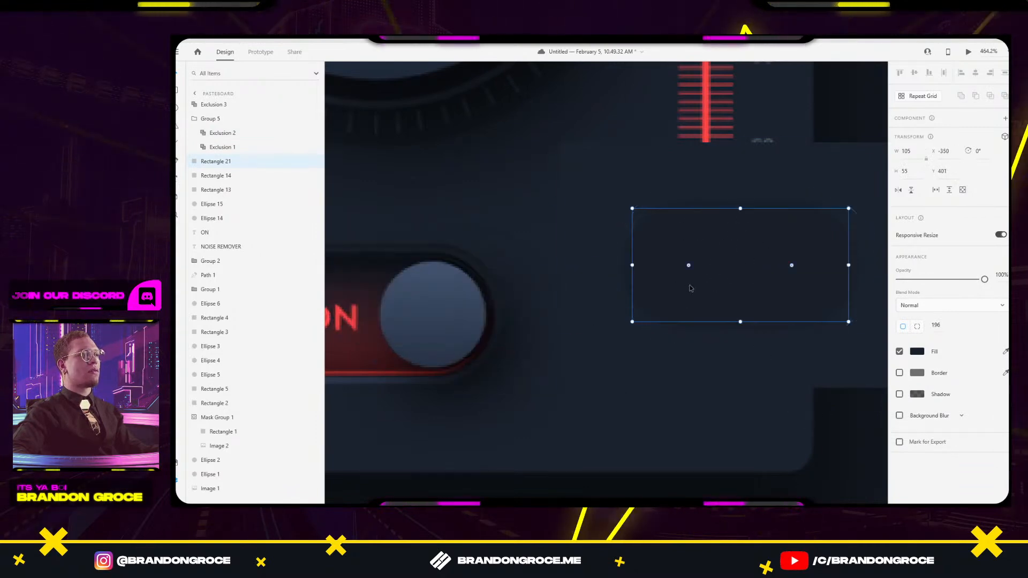
Lower the shadow opacity of the smallest dark pill inside the plate's opening, keeping its black shadow colour.
shift+click(782, 177)
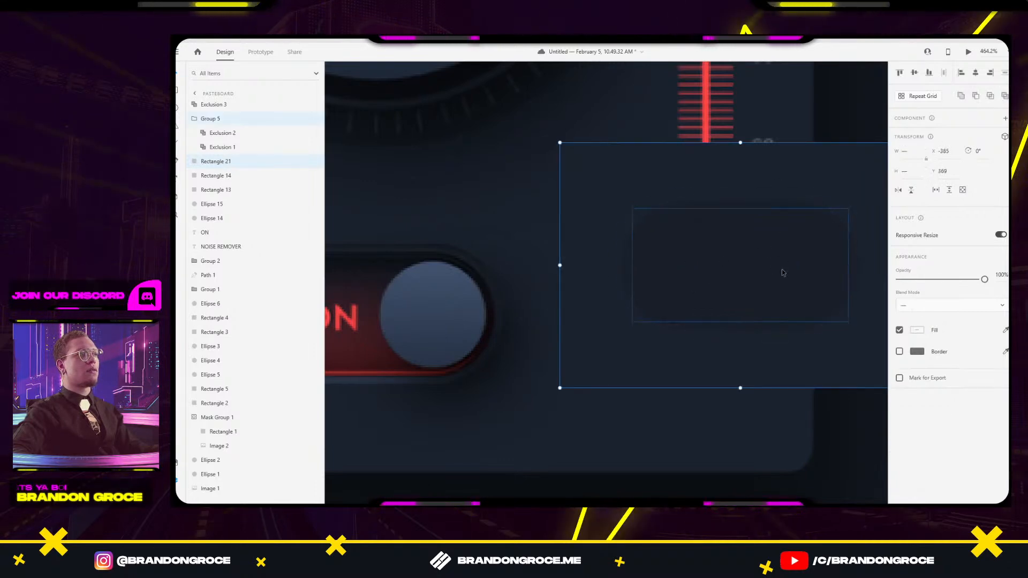
scroll(782, 273, down, 3)
drag(783, 273, 690, 257)
scroll(498, 436, down, 3)
double_click(690, 257)
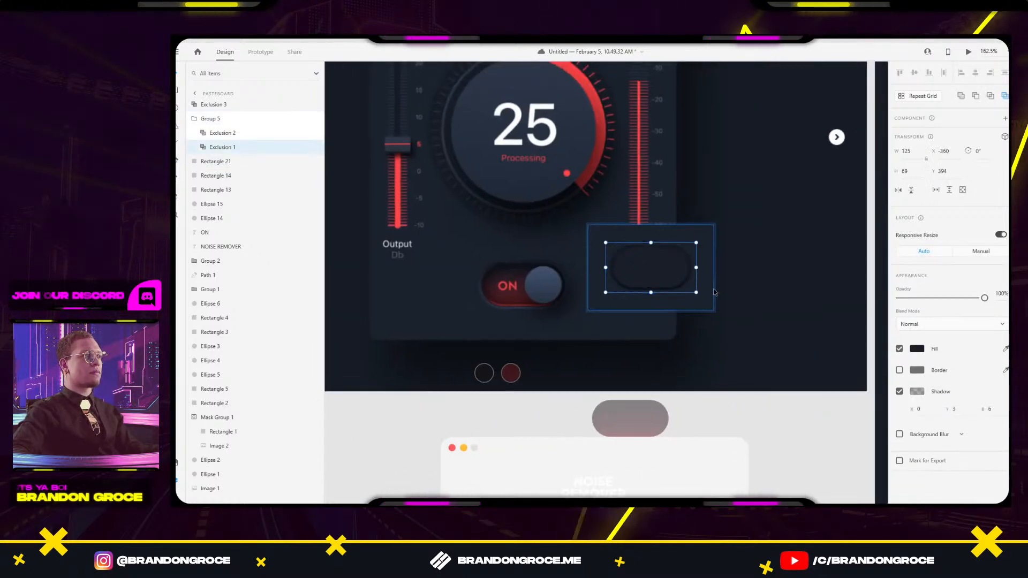
scroll(660, 279, up, 5)
click(658, 248)
drag(678, 252, 654, 252)
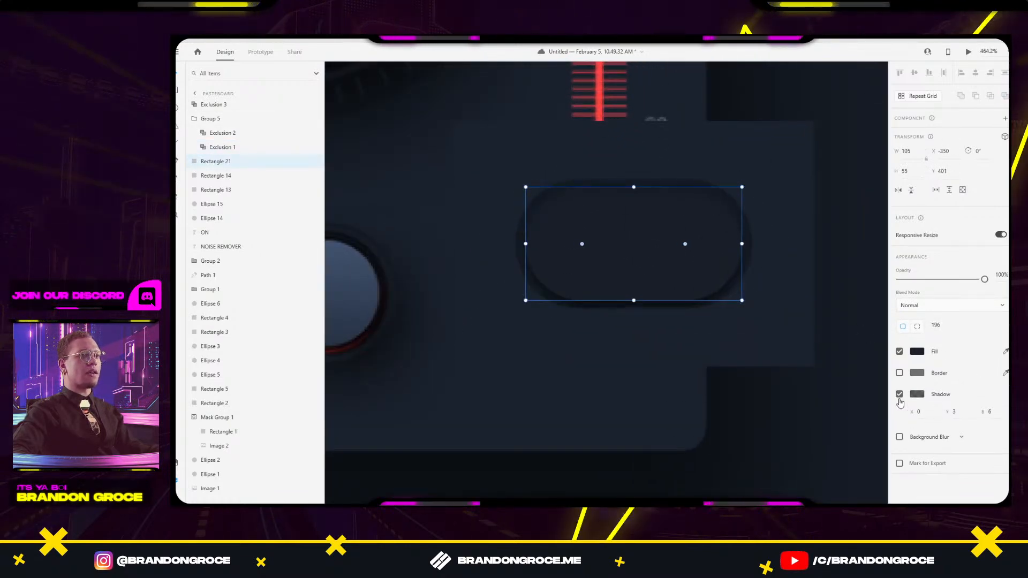
click(917, 394)
drag(886, 373, 887, 378)
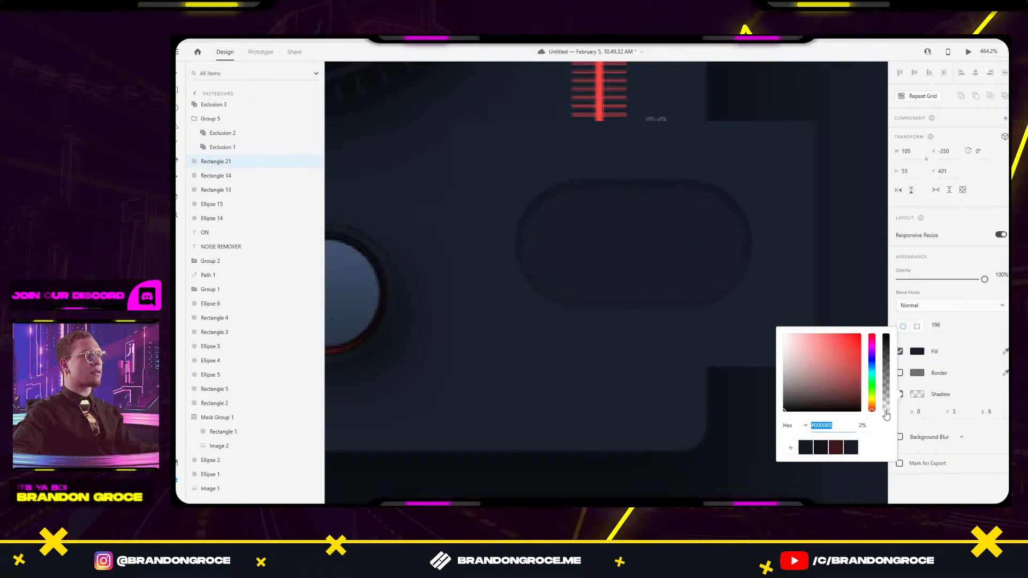
click(552, 377)
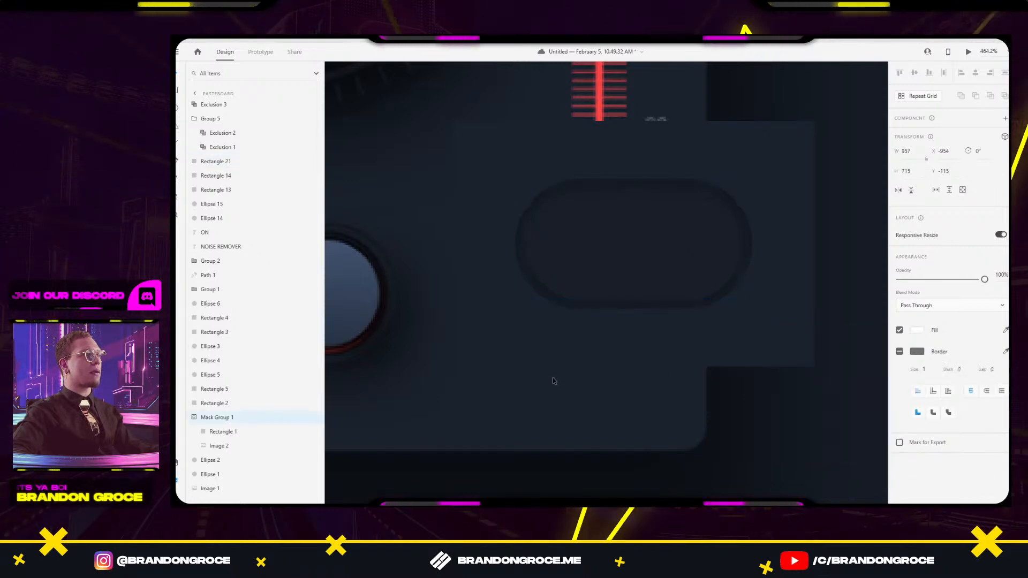
Examine the reference ON toggle's recessed edge and red inner glow up close.
scroll(503, 353, down, 3)
drag(503, 354, 738, 321)
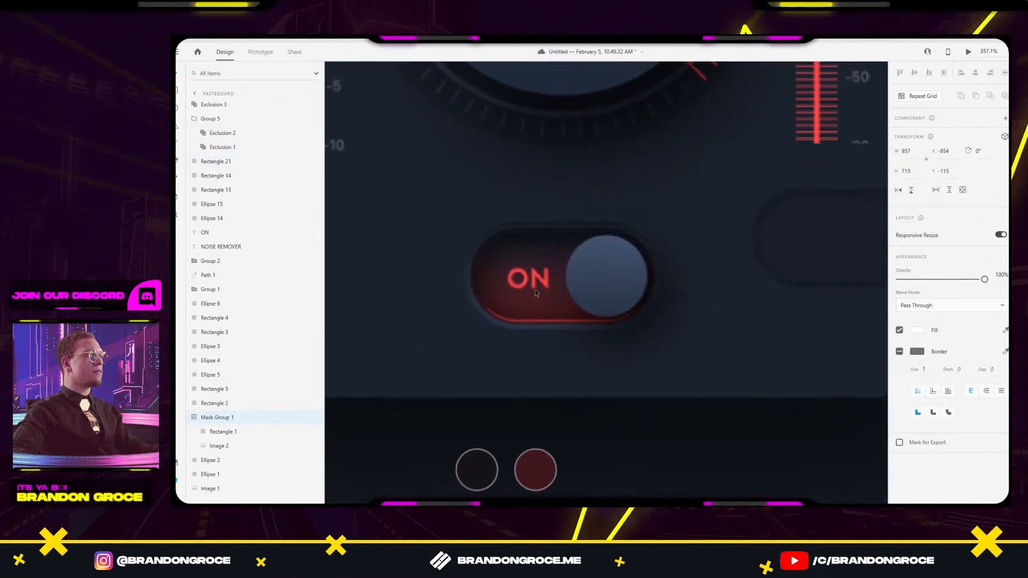
scroll(535, 290, up, 3)
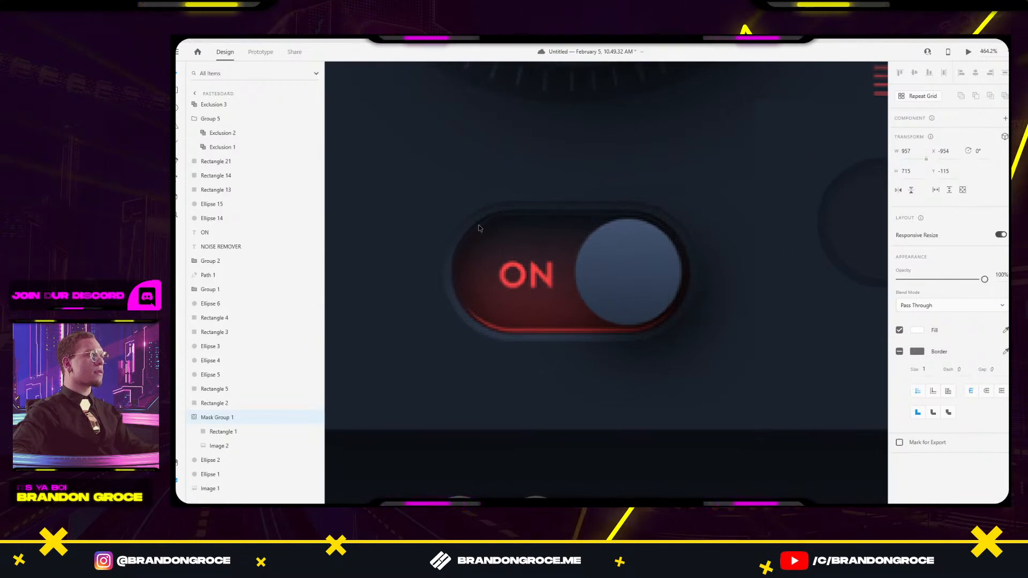
scroll(489, 222, up, 8)
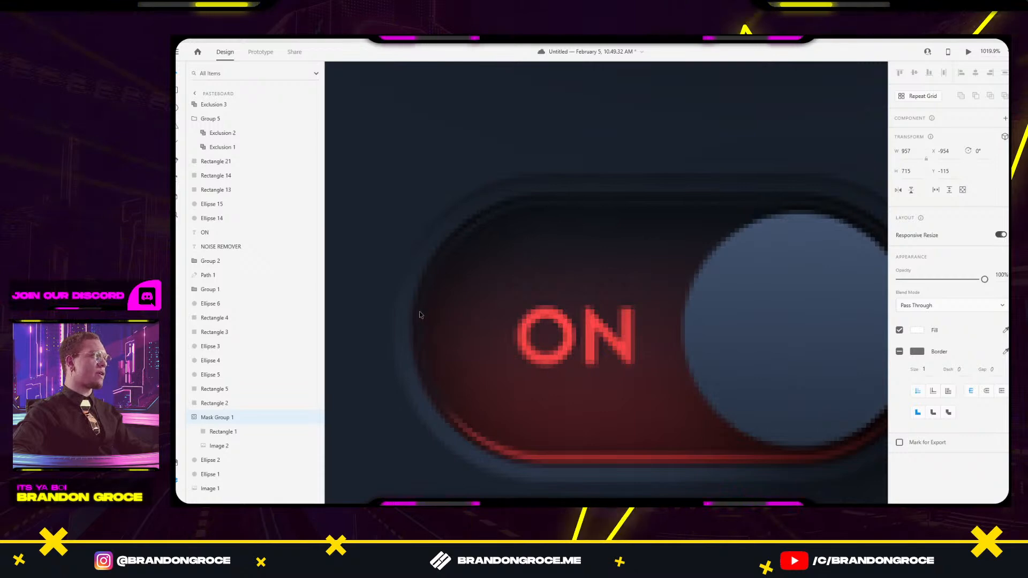
scroll(469, 250, down, 3)
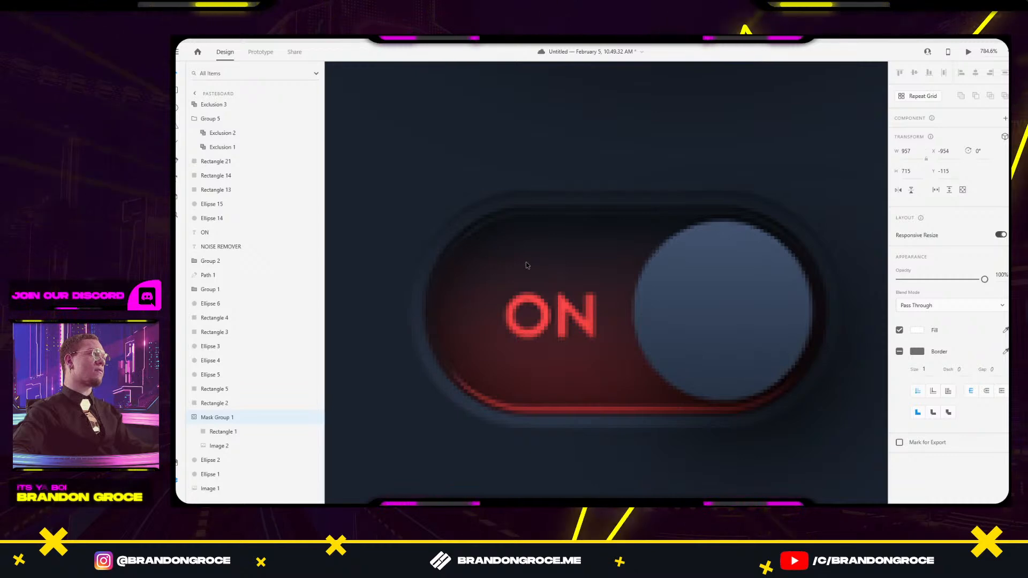
scroll(451, 270, down, 3)
scroll(511, 289, down, 4)
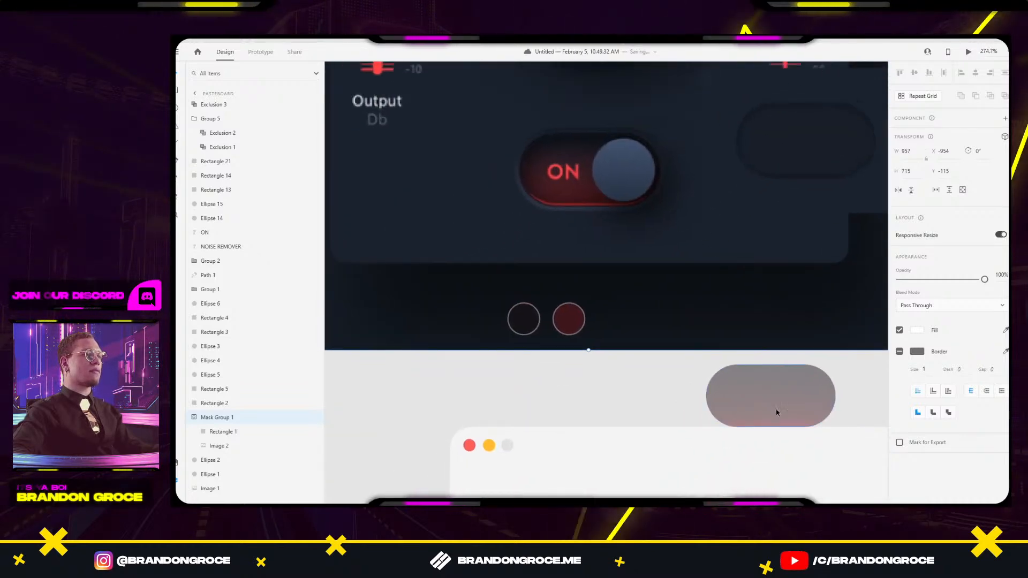
Move the red gradient pill onto the plate's opening and bring it to the front.
click(800, 177)
key(ctrl+shift+])
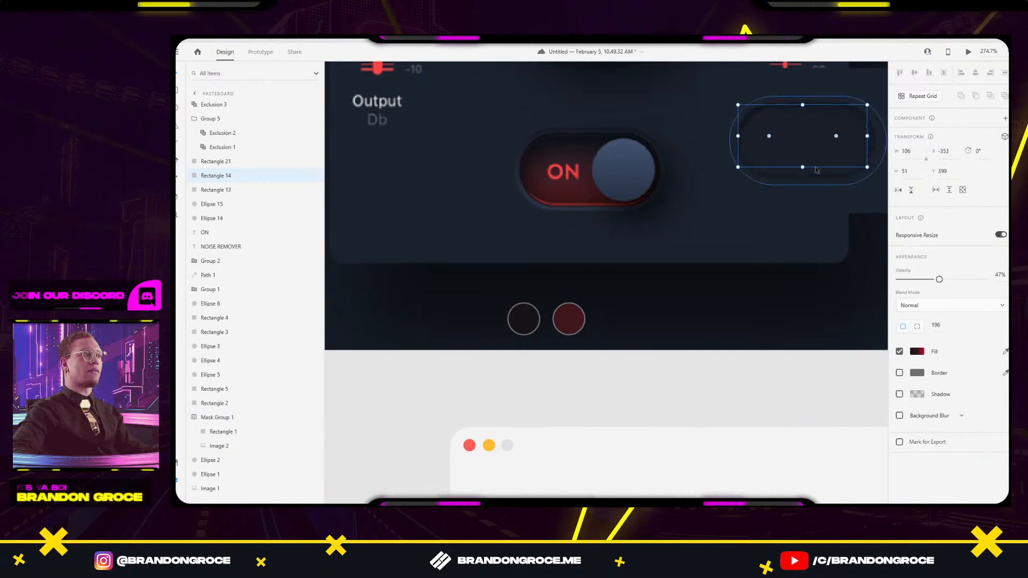
scroll(813, 161, up, 3)
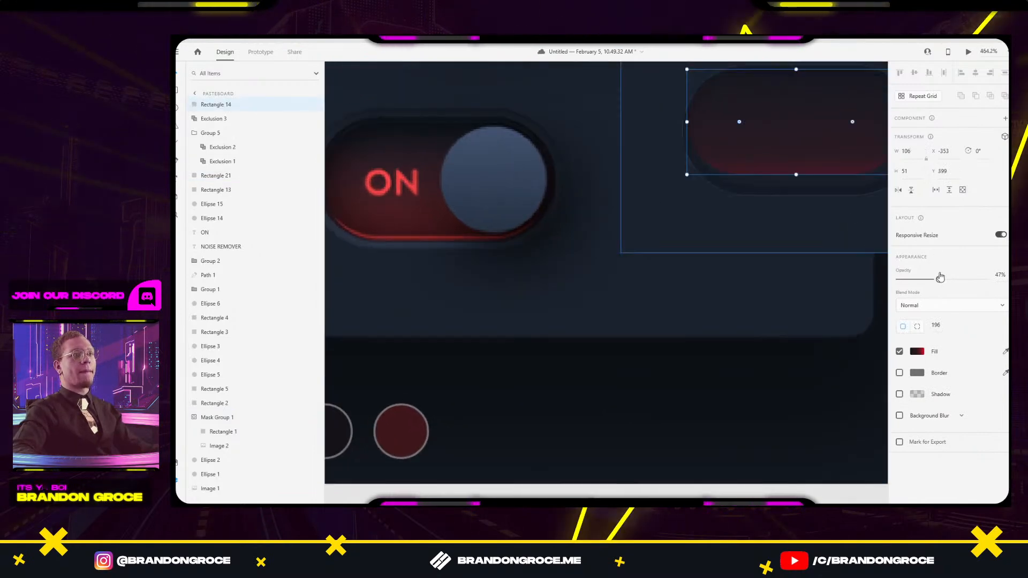
Set the red gradient pill's opacity to 100% and shrink it to about 99 by 47, centred at about X -347, Y 405.
text(100)
key(Return)
scroll(455, 164, right, 4)
scroll(455, 164, up, 2)
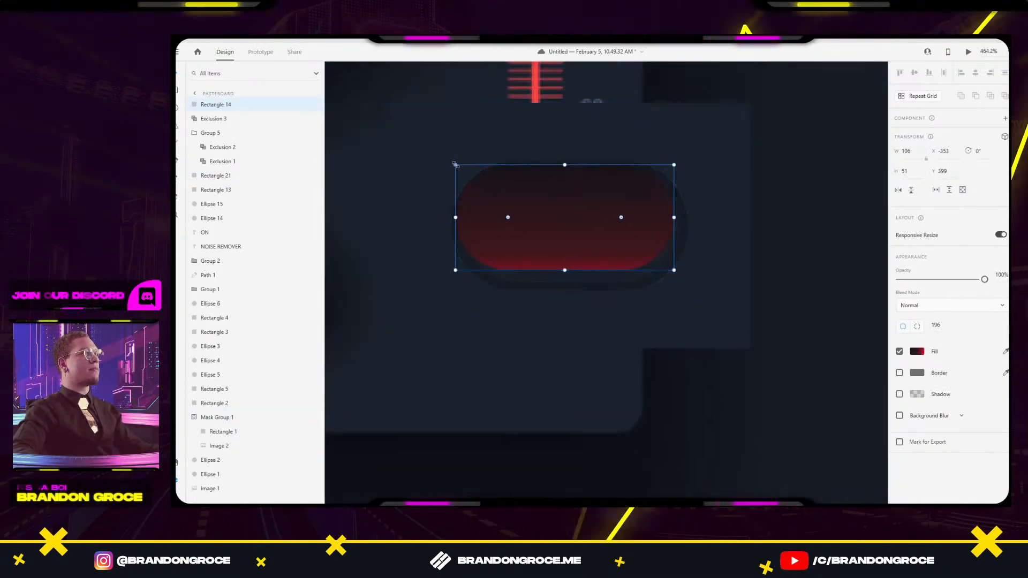
drag(455, 164, 470, 173)
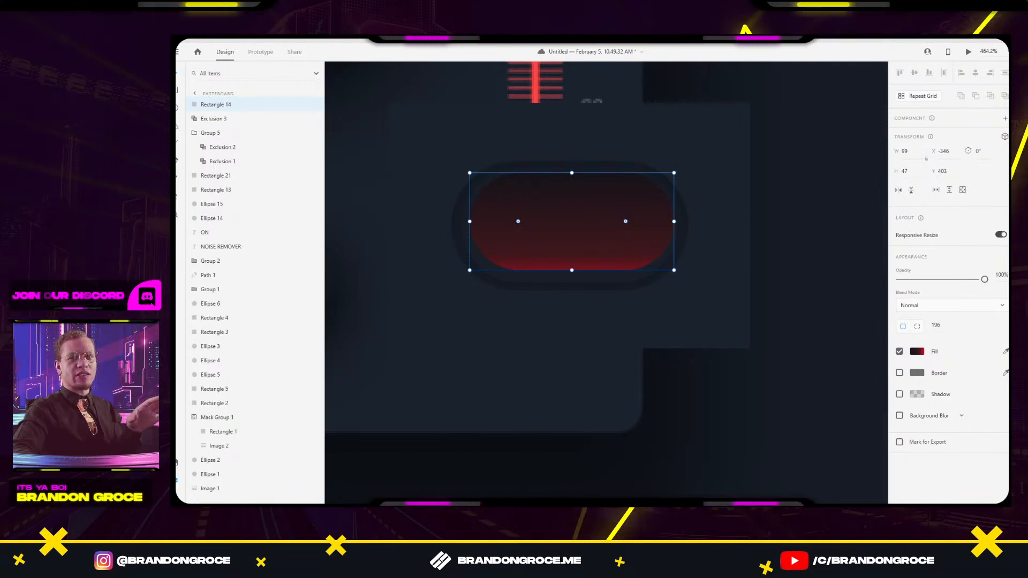
drag(556, 206, 550, 208)
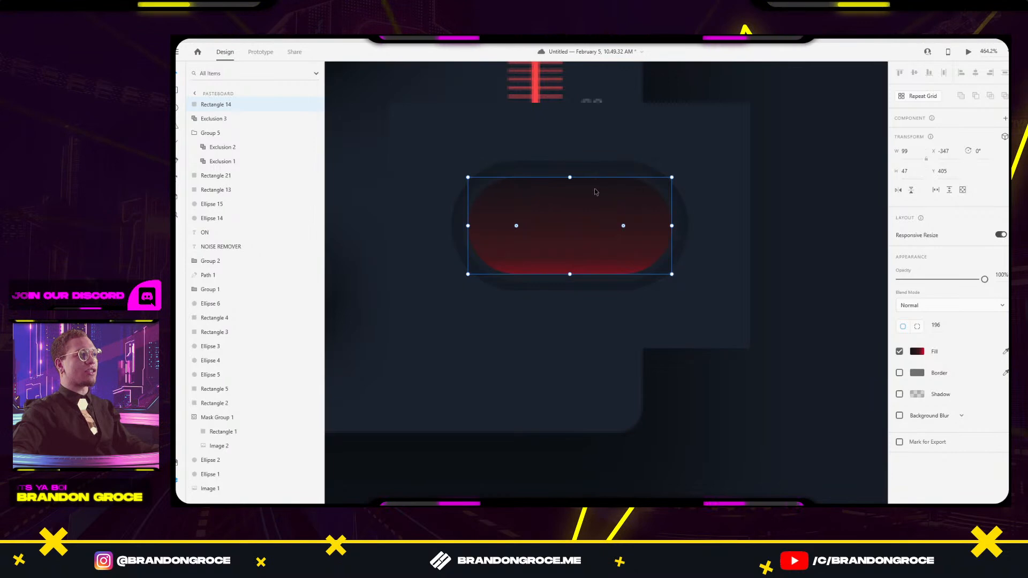
Add a black shadow at about 67% opacity to the red gradient pill.
scroll(577, 215, up, 3)
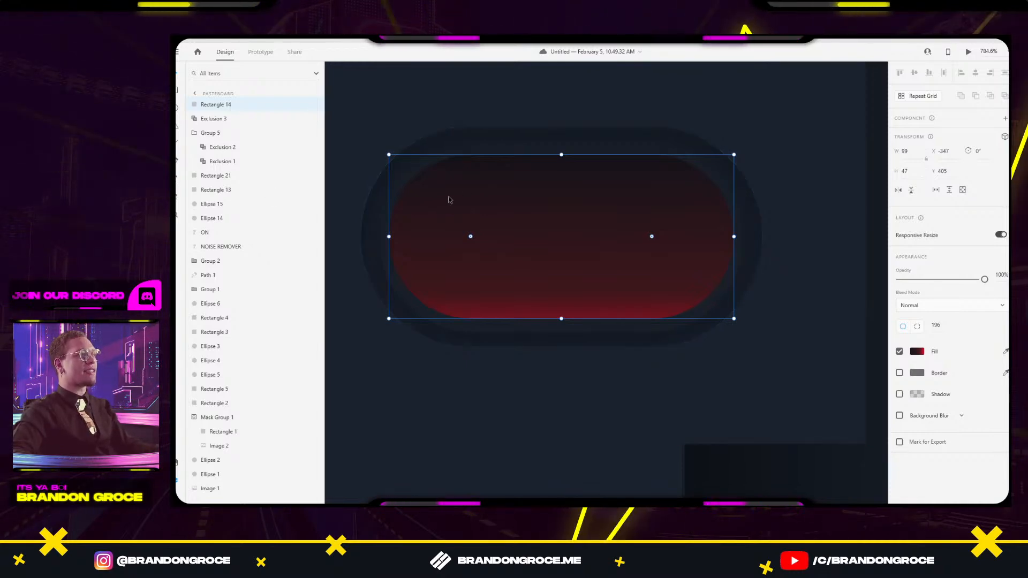
drag(481, 202, 585, 206)
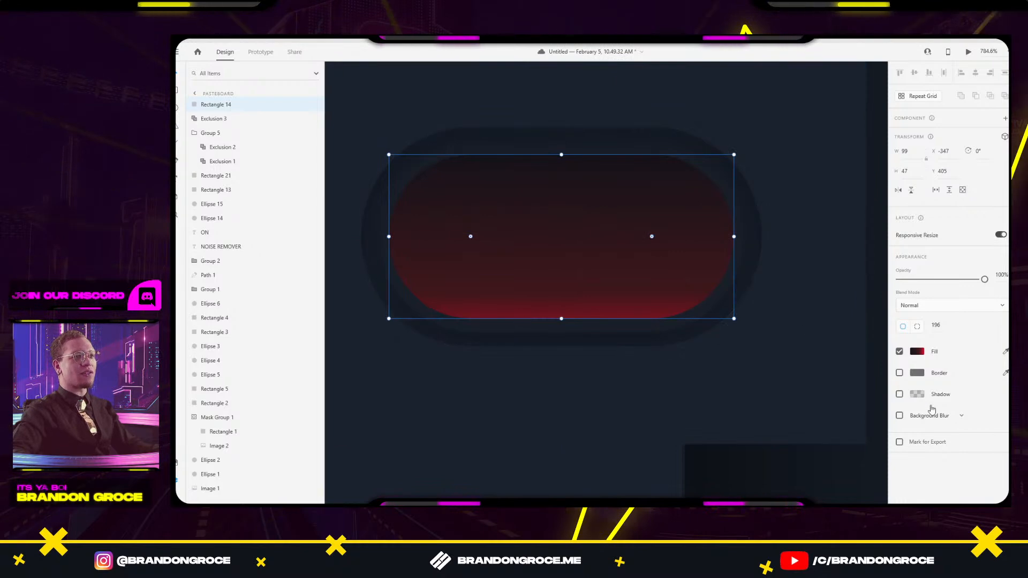
click(917, 394)
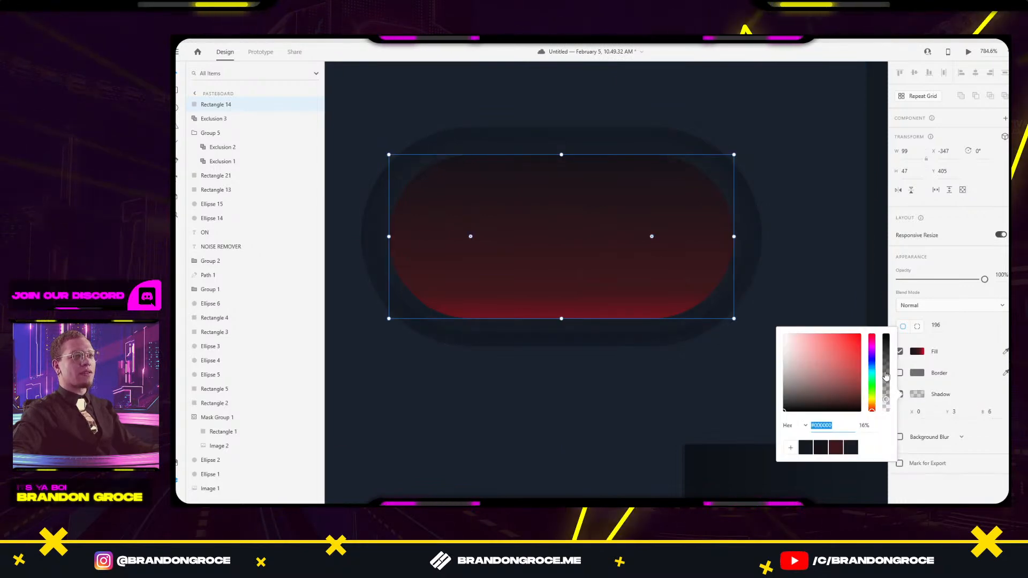
drag(887, 373, 886, 359)
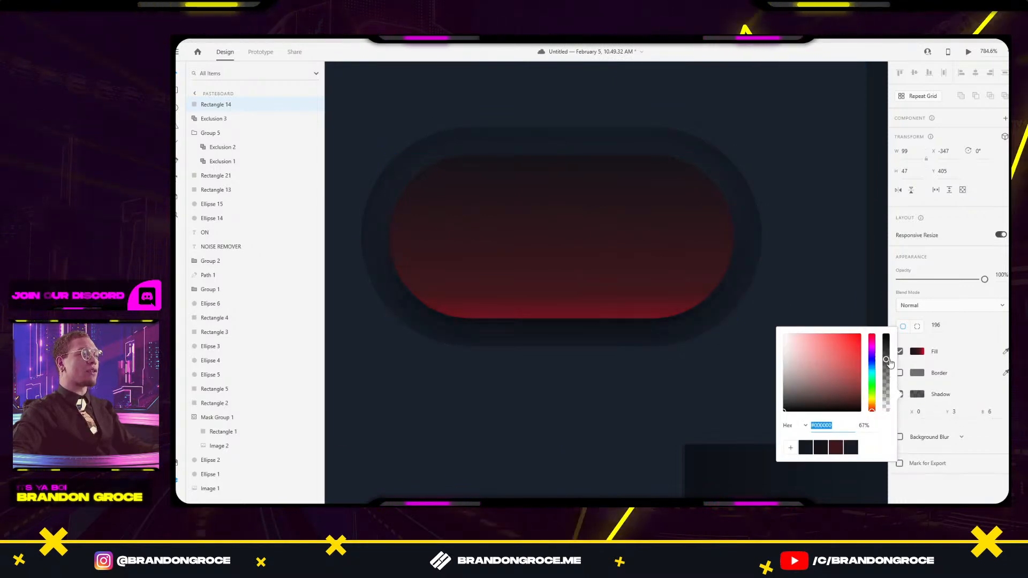
scroll(695, 313, down, 4)
drag(484, 383, 596, 345)
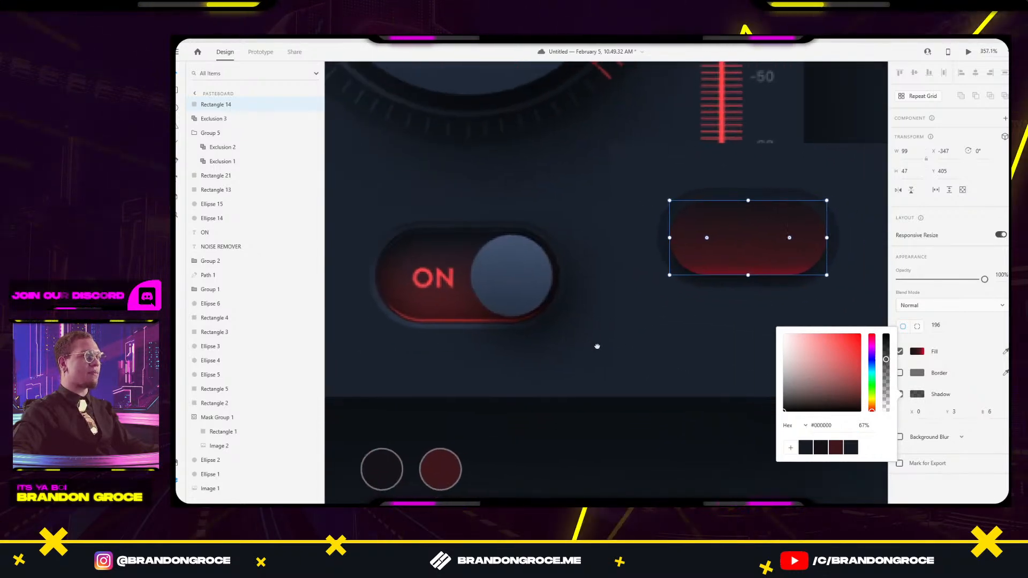
click(751, 260)
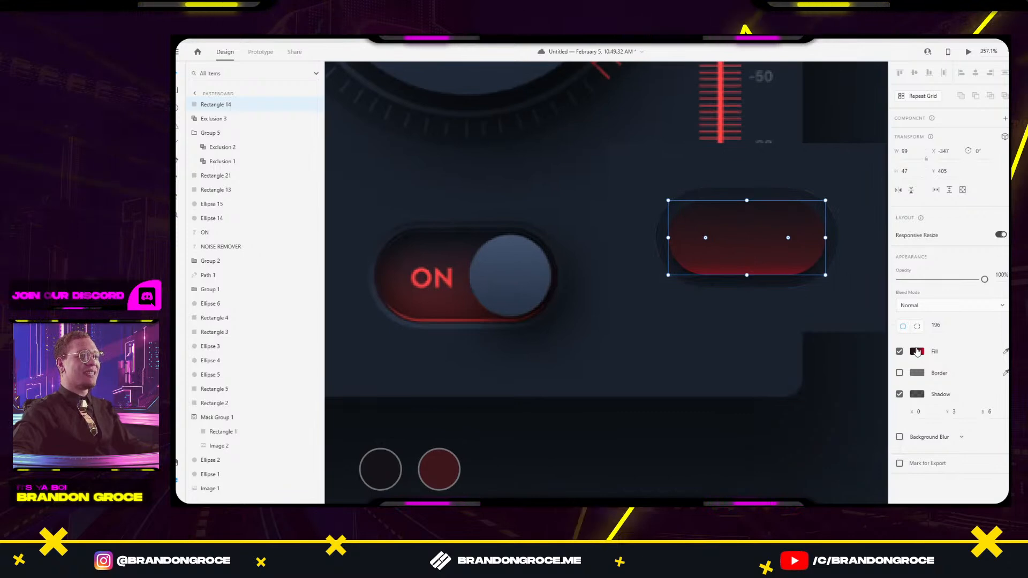
Start the red pill's fill gradient lower, extend it past the pill's lower edge, and brighten its red end stop to #FF0A29.
click(916, 351)
click(711, 301)
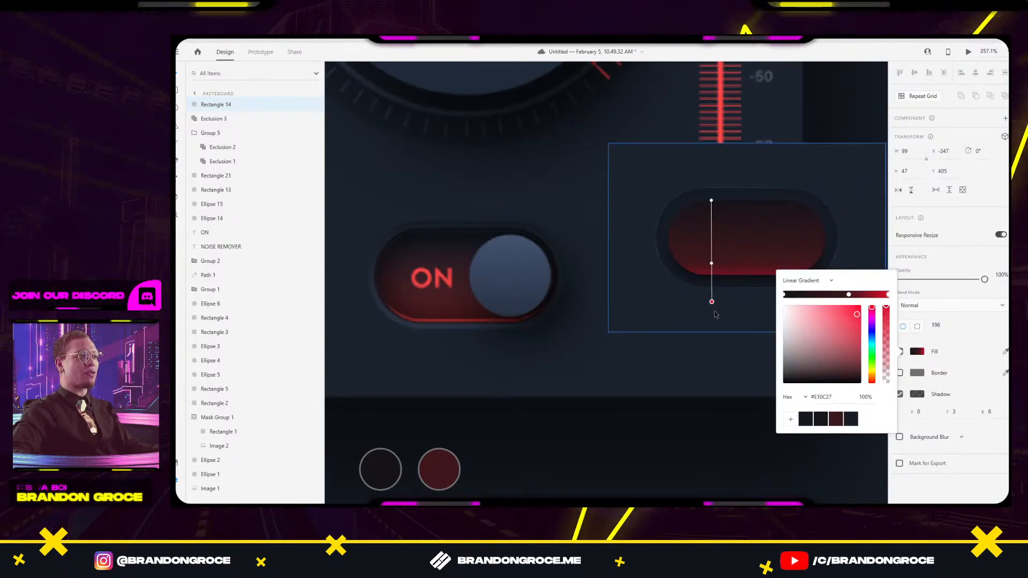
drag(711, 201, 703, 224)
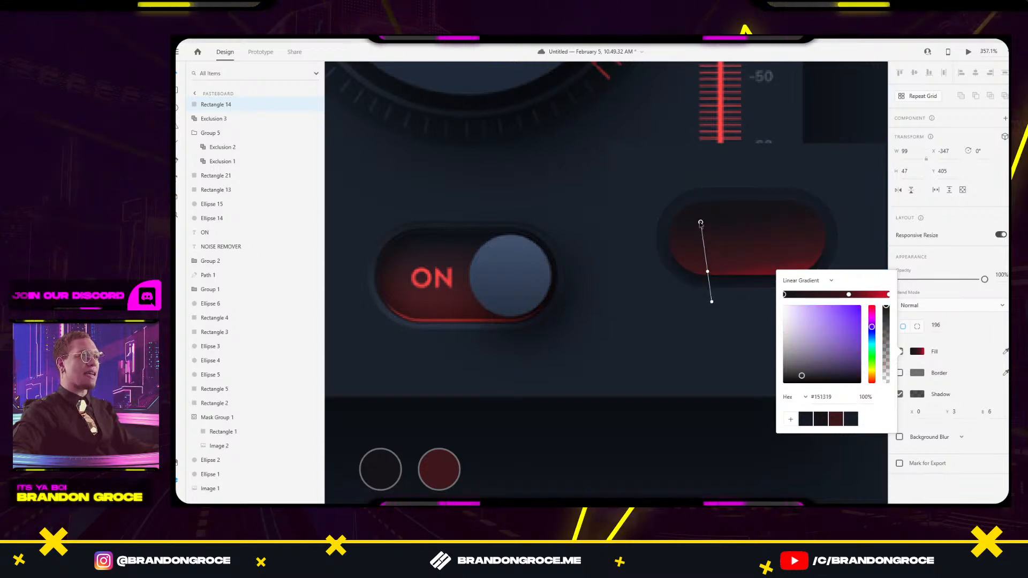
click(710, 293)
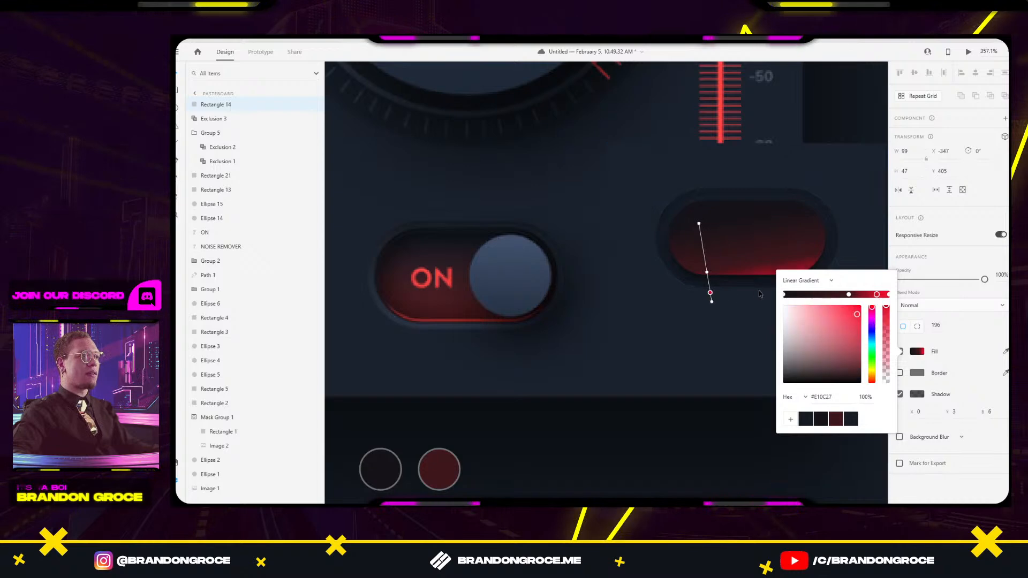
mouse_move(711, 298)
mouse_down()
mouse_move(710, 289)
mouse_move(712, 302)
mouse_up()
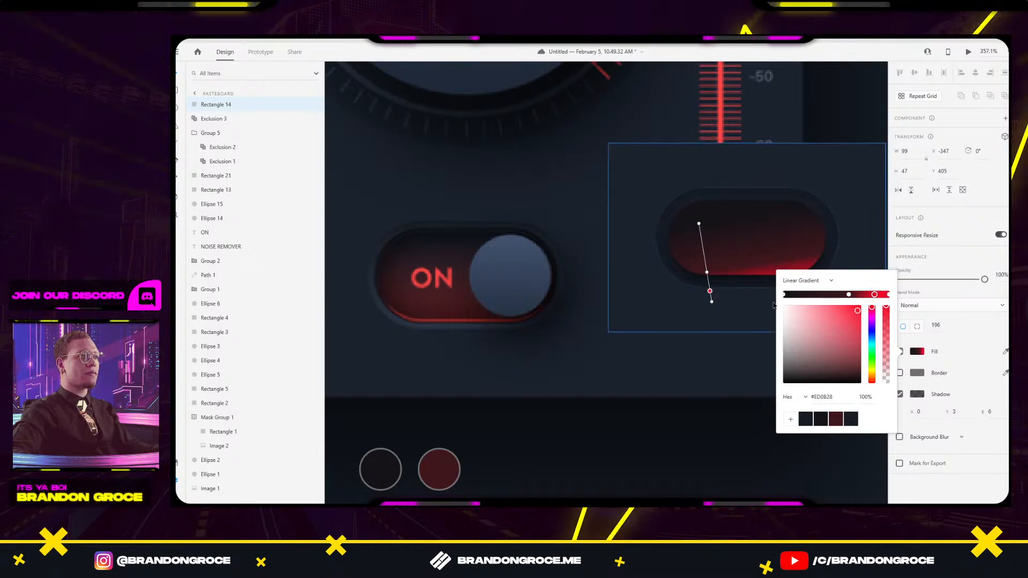
click(875, 295)
drag(879, 296, 857, 378)
Stretch the red pill's gradient almost vertically from its upper part to a point far below its lower edge.
drag(712, 302, 768, 305)
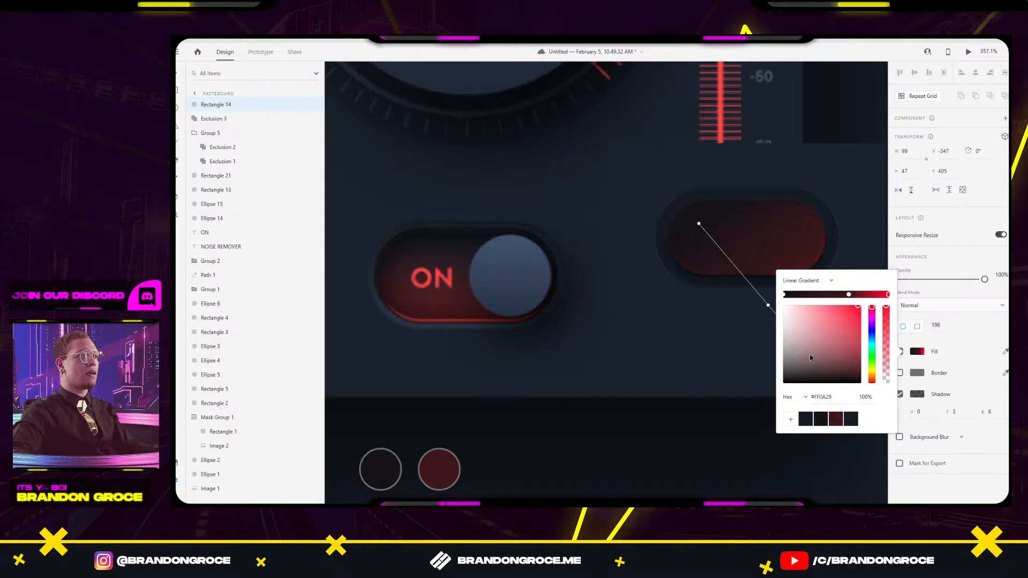
drag(818, 370, 815, 381)
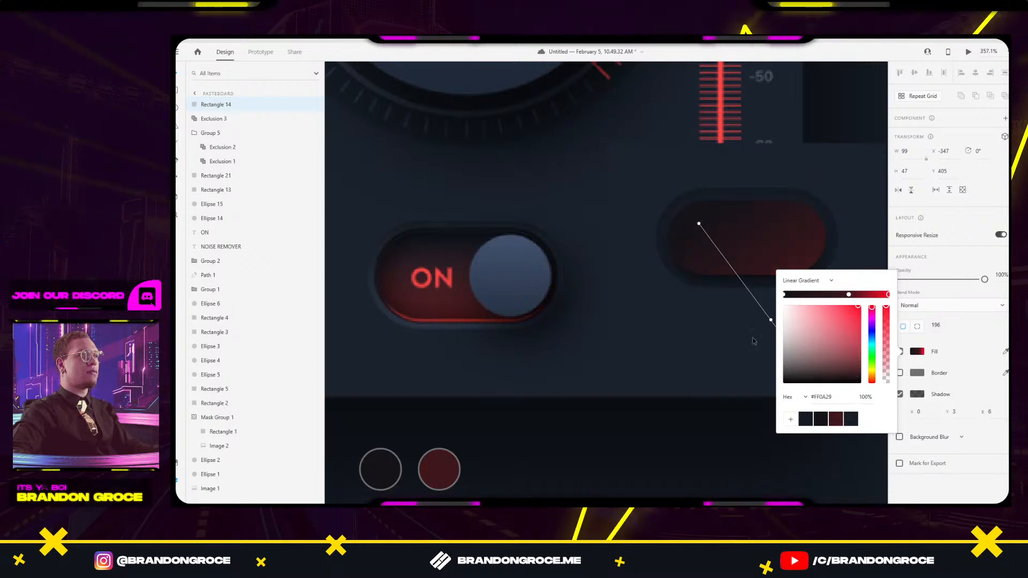
drag(707, 328, 627, 291)
drag(733, 341, 637, 340)
drag(618, 186, 643, 191)
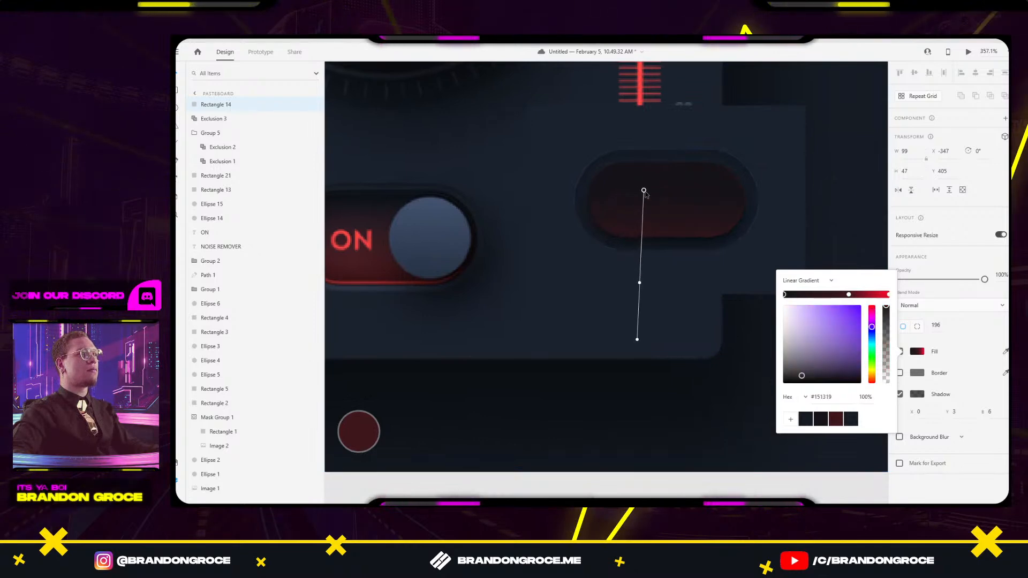
Add a dark #181319 stop near the gradient's start, set the start stop to #141217, and straighten the gradient vertically.
click(788, 295)
drag(789, 294, 793, 294)
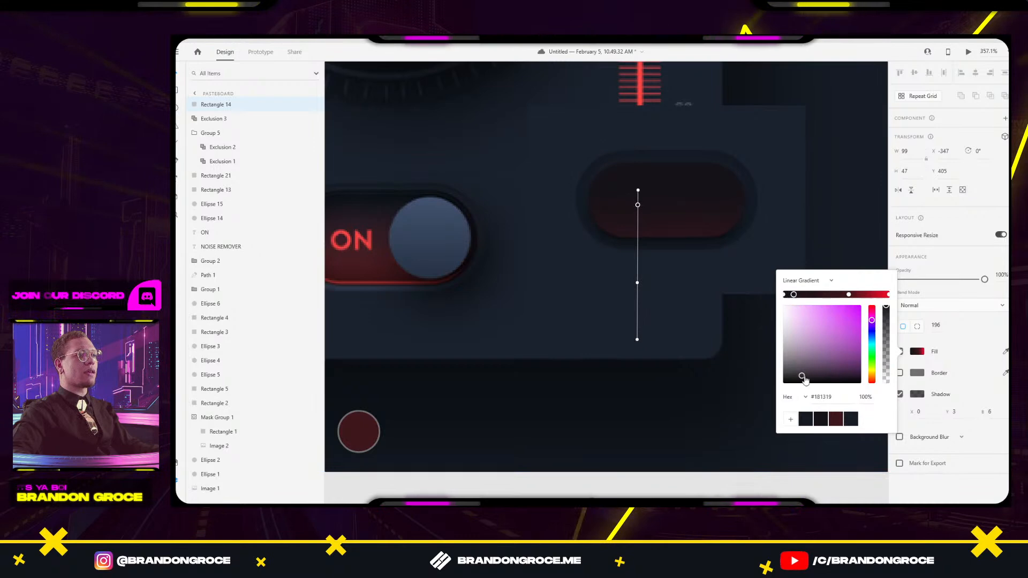
click(785, 295)
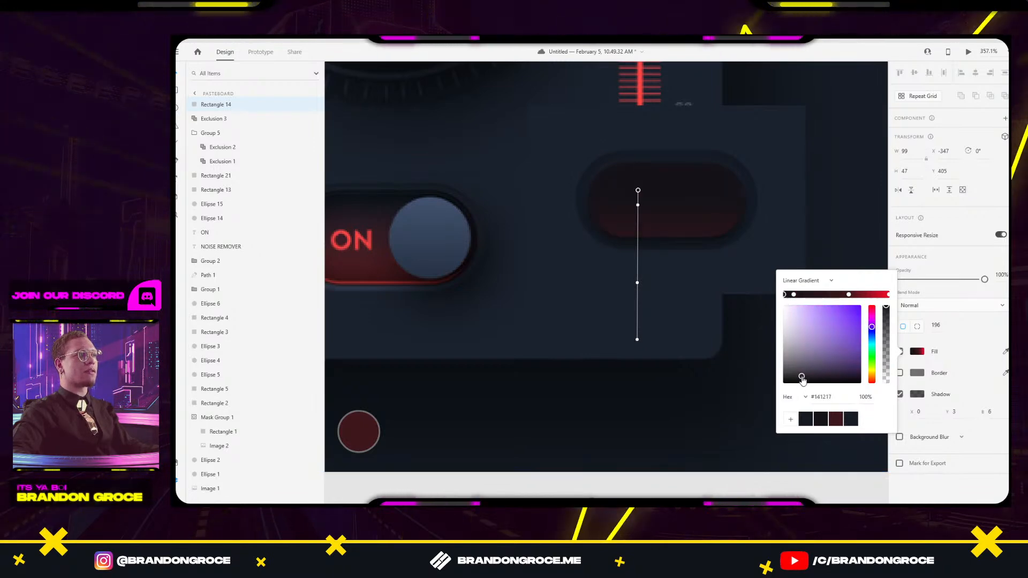
mouse_move(638, 190)
mouse_down()
mouse_move(634, 175)
mouse_move(629, 181)
mouse_up()
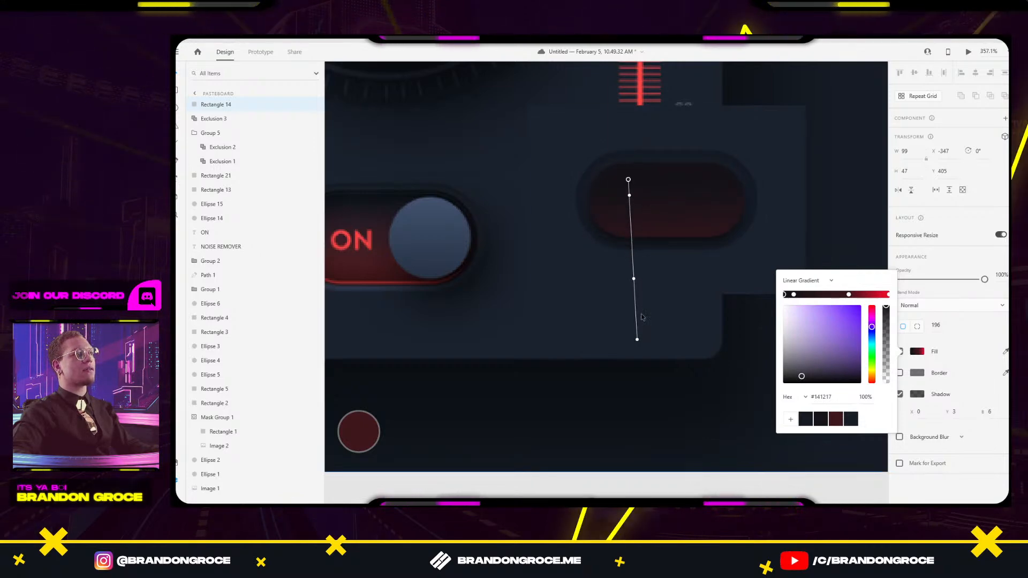
drag(637, 342, 629, 345)
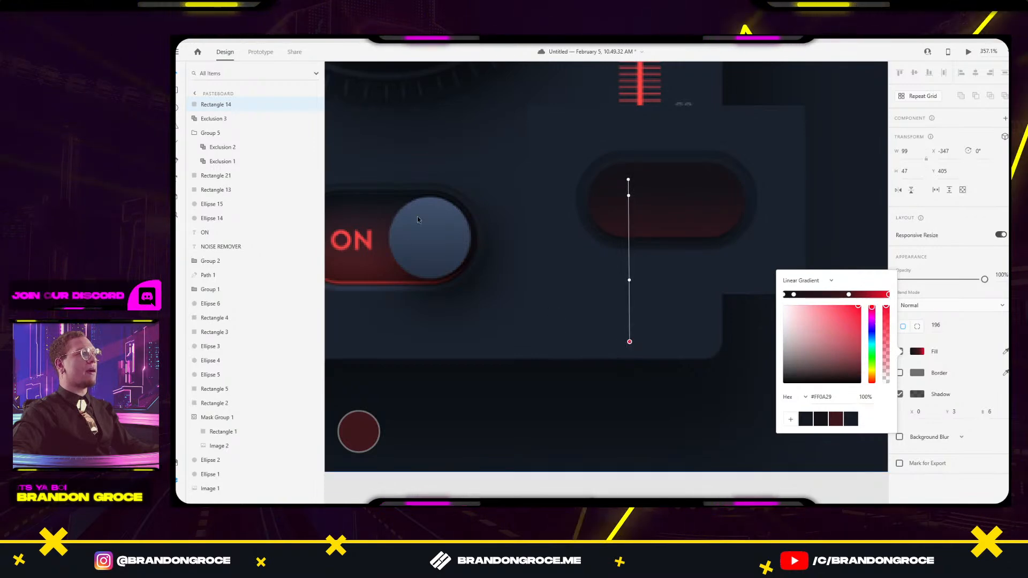
drag(383, 222, 463, 231)
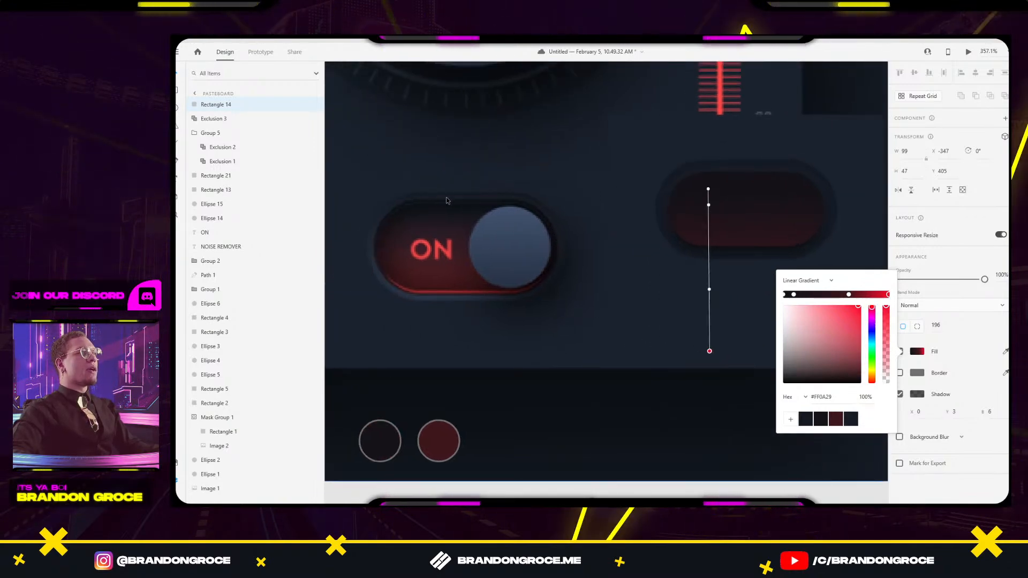
click(687, 180)
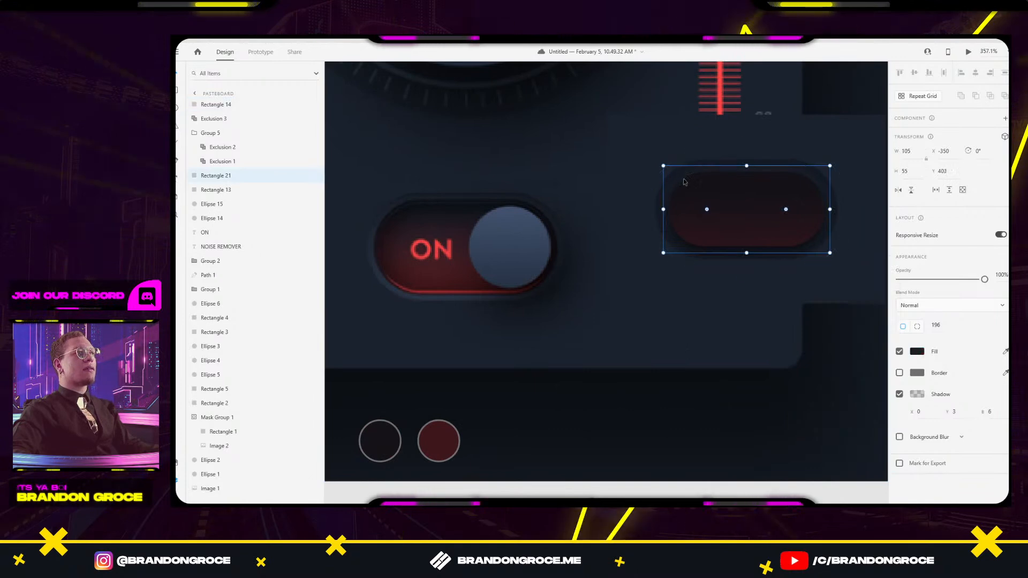
drag(685, 179, 669, 188)
key(ctrl+z)
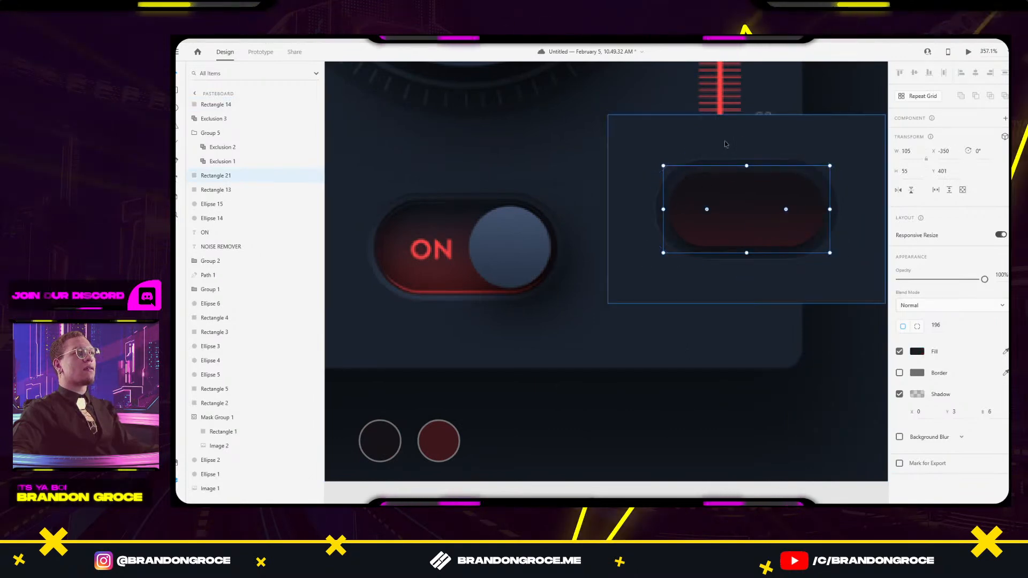
click(691, 188)
drag(781, 213, 741, 243)
key(ctrl+z)
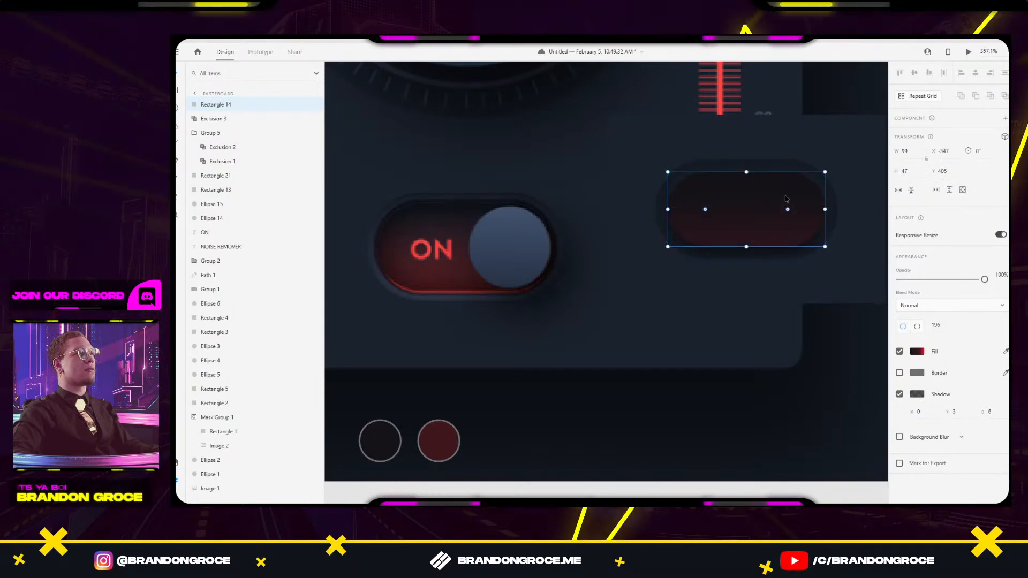
Move the red gradient pill to about X -399, Y 467, and enlarge the dark pill in the opening to about 107 by 57.
drag(786, 199, 704, 297)
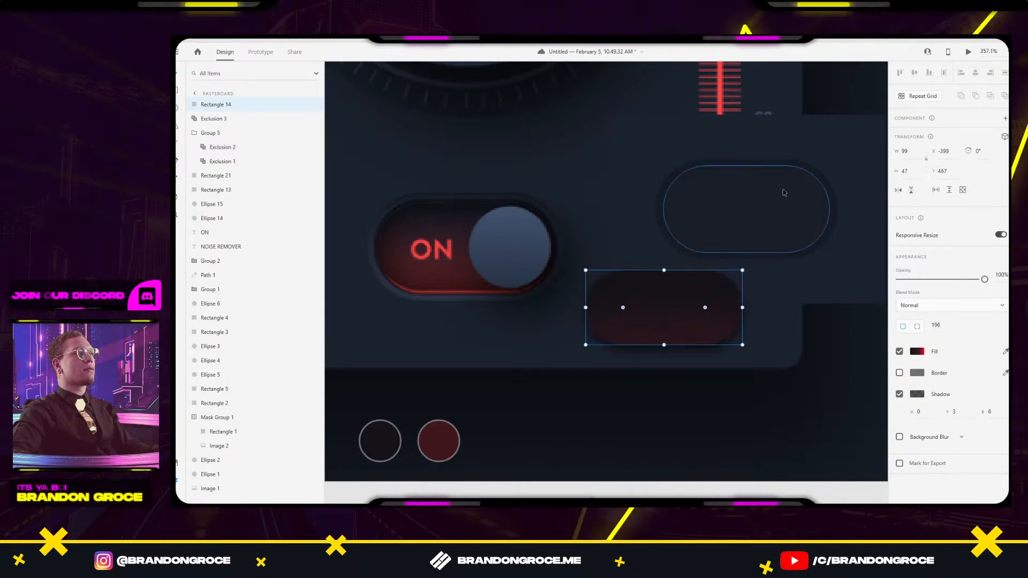
click(783, 190)
scroll(833, 192, up, 2)
scroll(833, 195, up, 3)
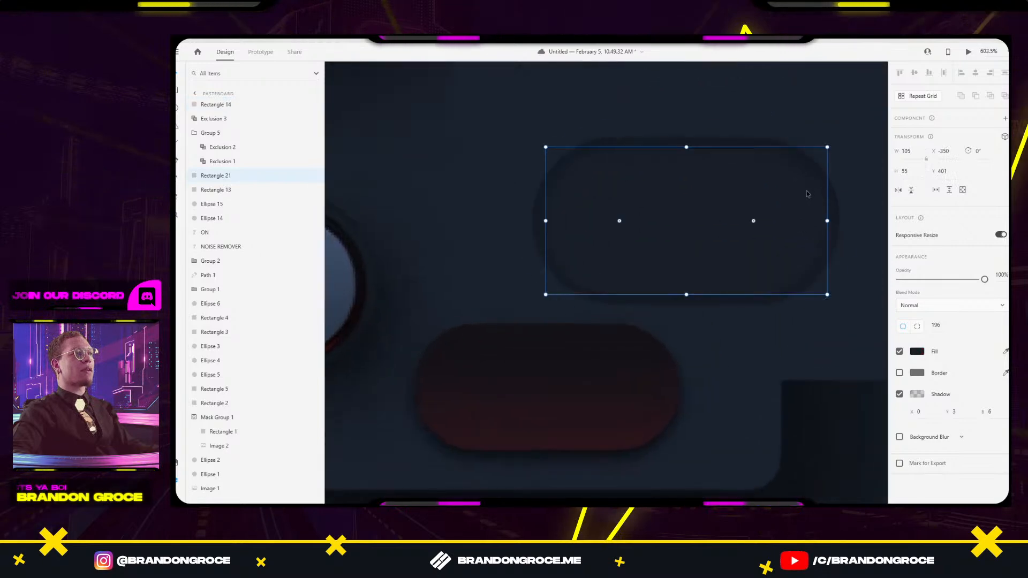
click(900, 394)
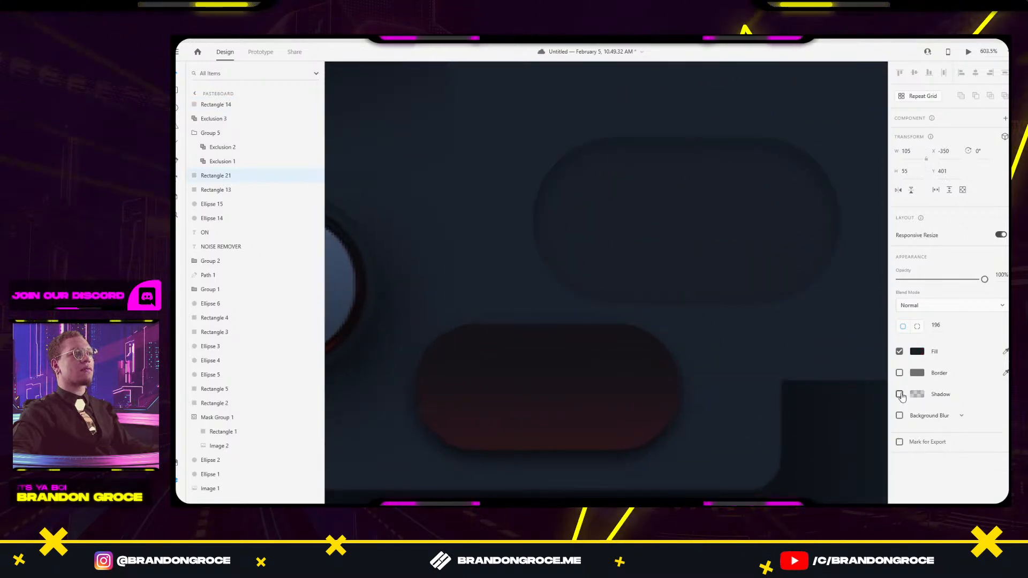
click(900, 395)
mouse_move(826, 146)
mouse_down()
mouse_move(863, 131)
mouse_move(812, 153)
mouse_move(838, 144)
mouse_up()
scroll(803, 166, down, 3)
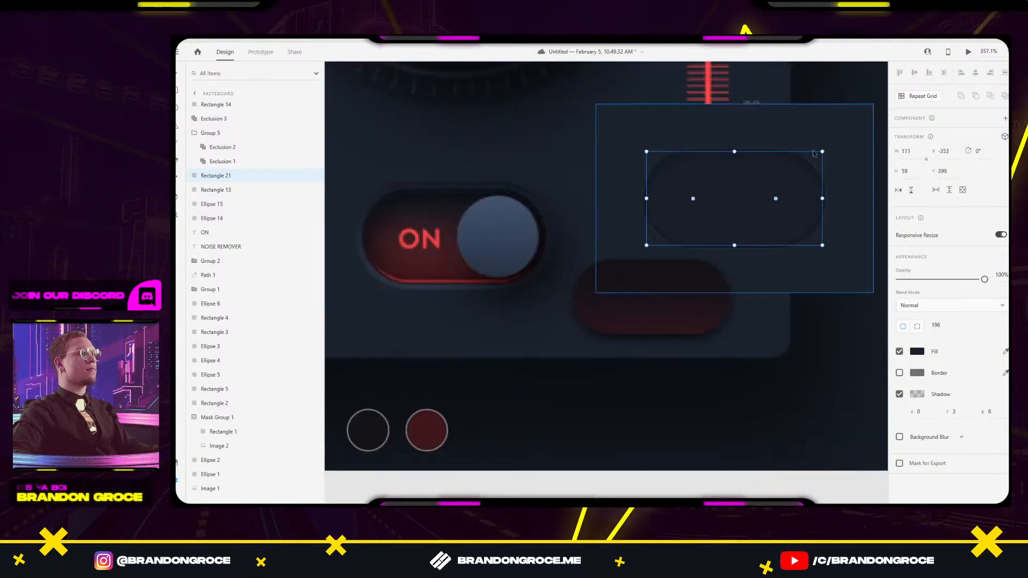
drag(823, 152, 821, 154)
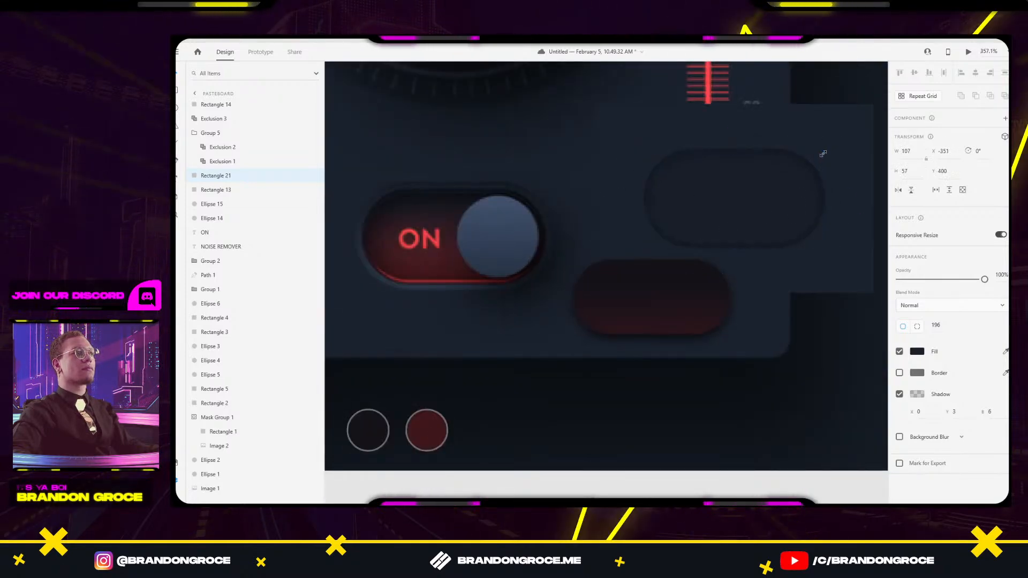
Shift the cut-out plate and dark pill aside and sample a fill from the reference toggle for the larger pill behind them.
click(640, 296)
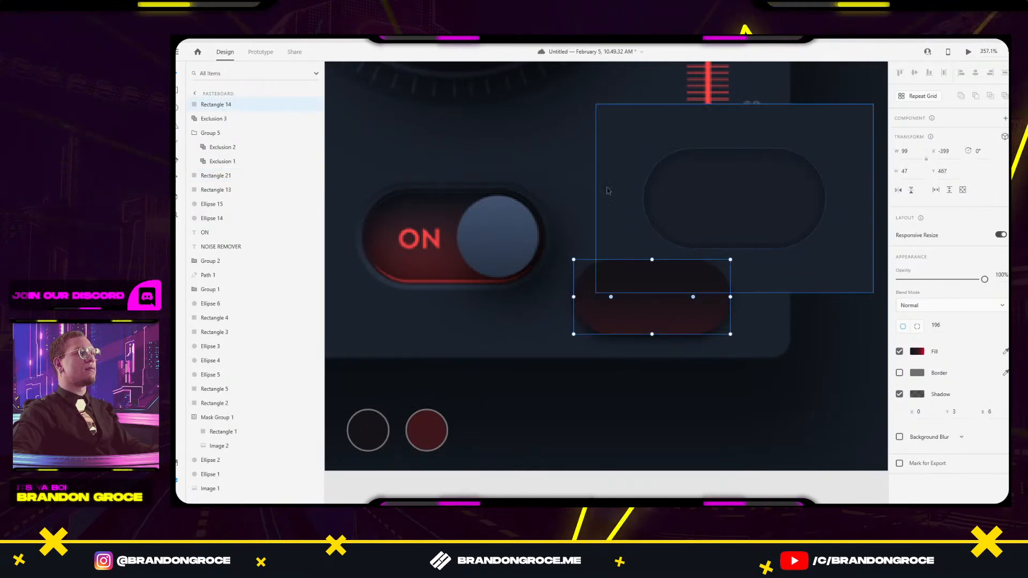
click(708, 187)
shift+click(645, 131)
drag(644, 131, 471, 329)
key(ctrl+z)
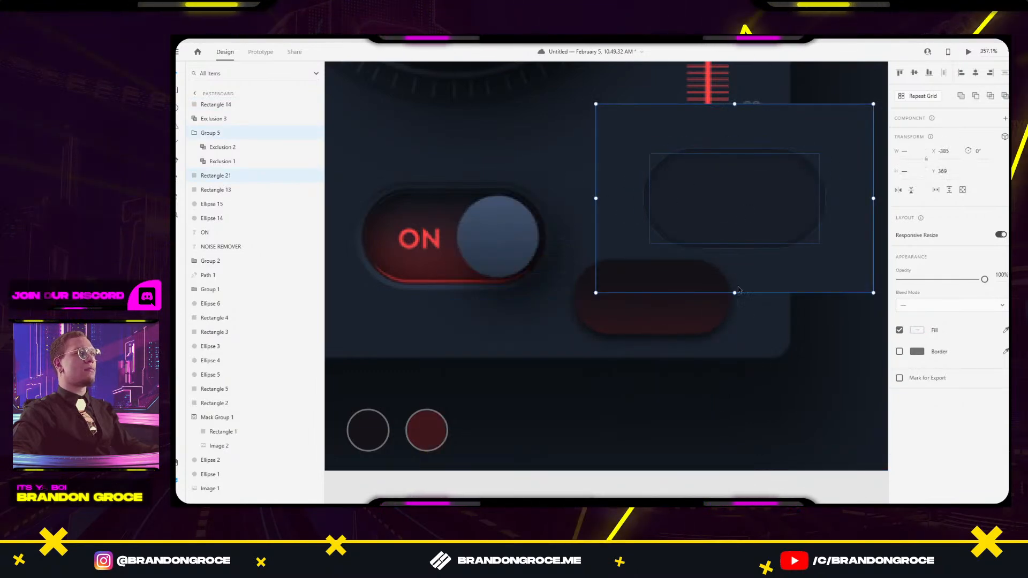
key(ctrl+z)
key(ctrl+z)
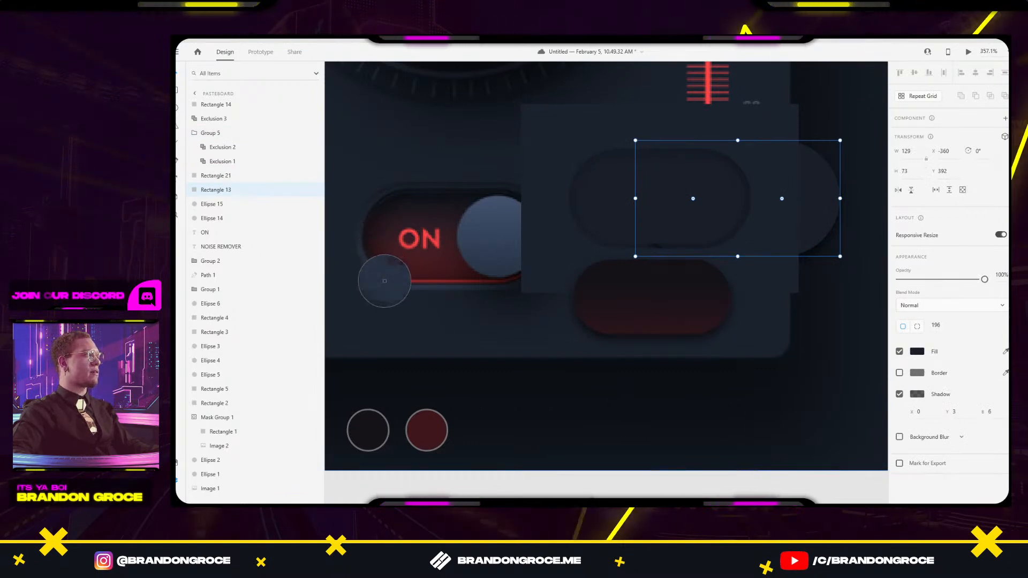
Move the cut-out plate and dark pill back over the larger pill, placing the selection at X -387, Y 369.
click(663, 174)
shift+click(719, 125)
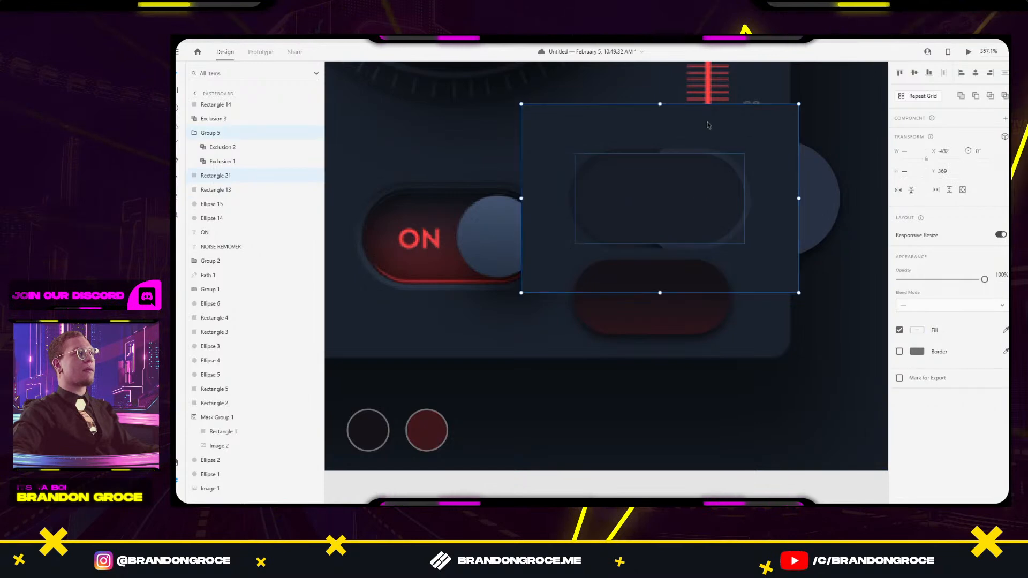
drag(718, 126, 756, 122)
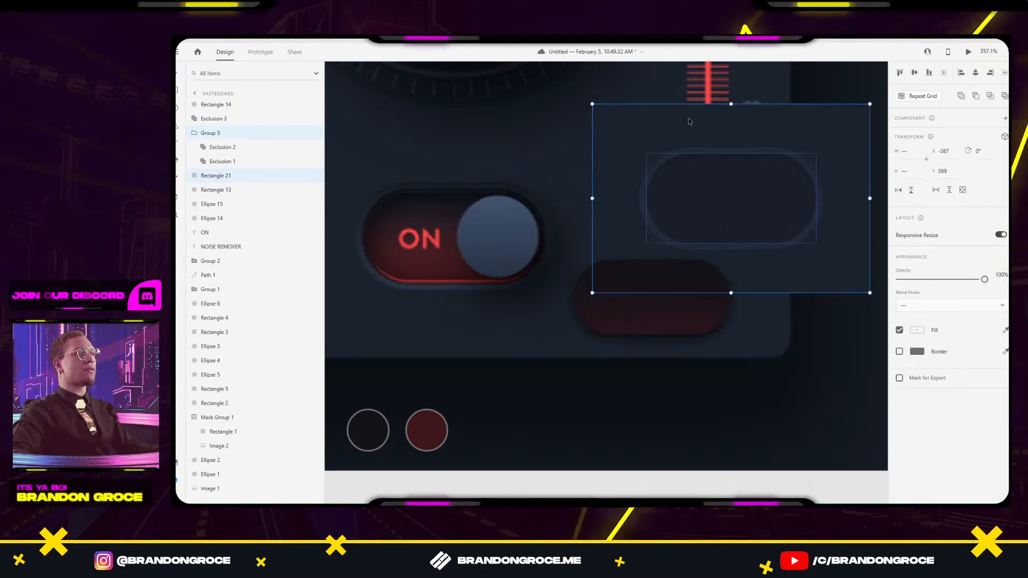
Select the Exclusion 1 shape inside the plate's group and set its black shadow's opacity to 53%.
double_click(677, 152)
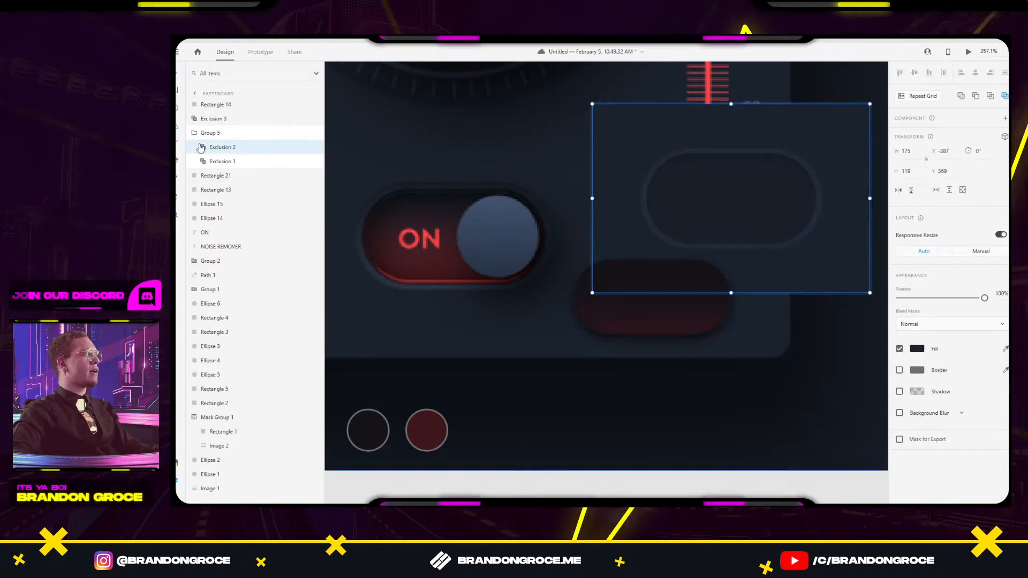
click(232, 146)
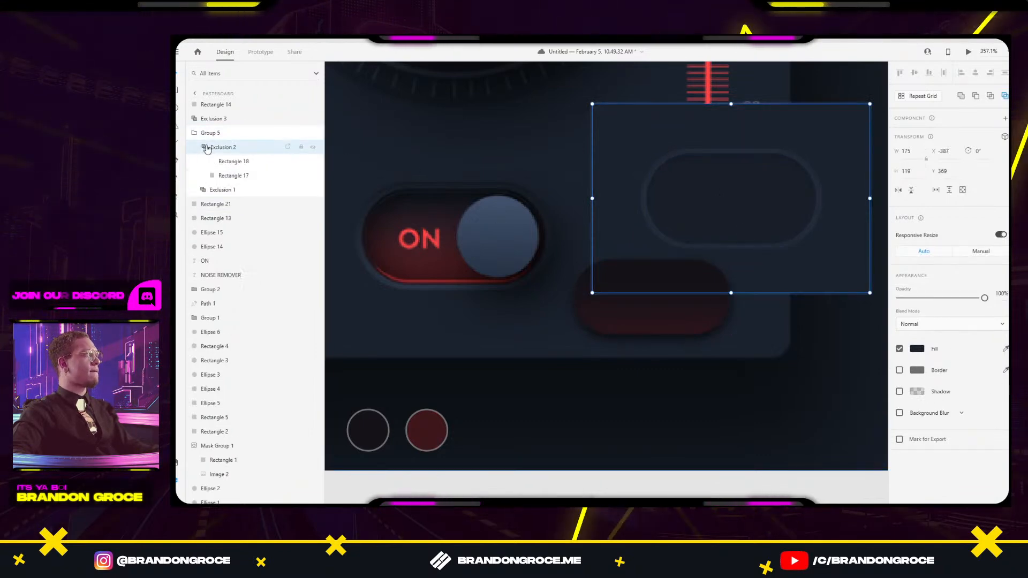
click(237, 161)
click(238, 177)
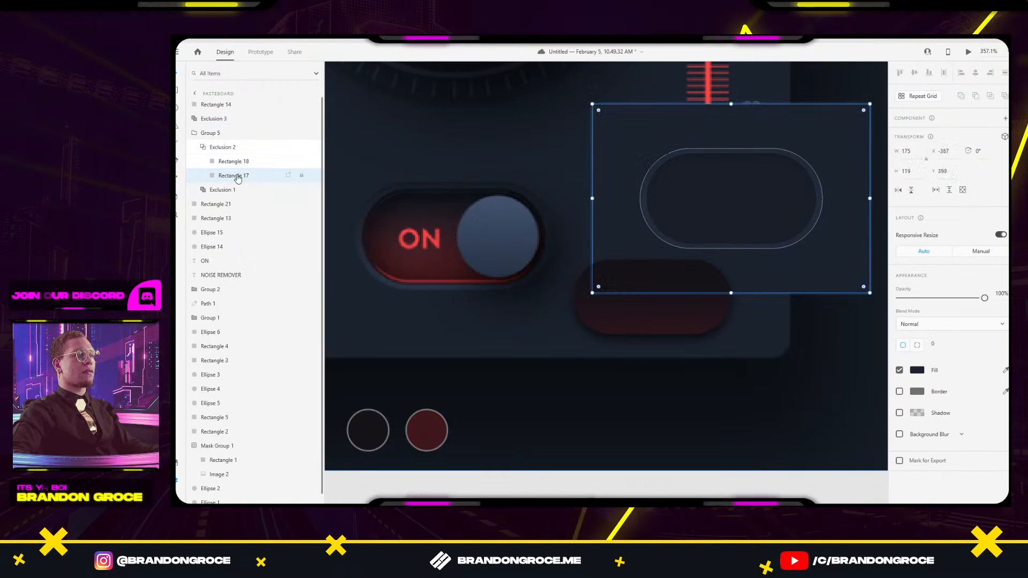
click(205, 191)
click(206, 192)
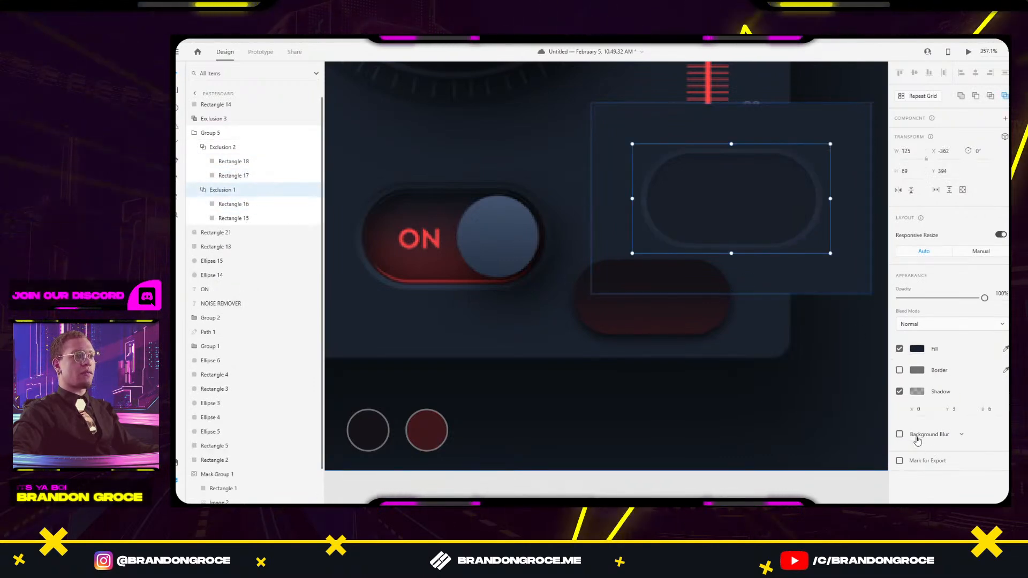
click(917, 392)
drag(886, 389, 887, 372)
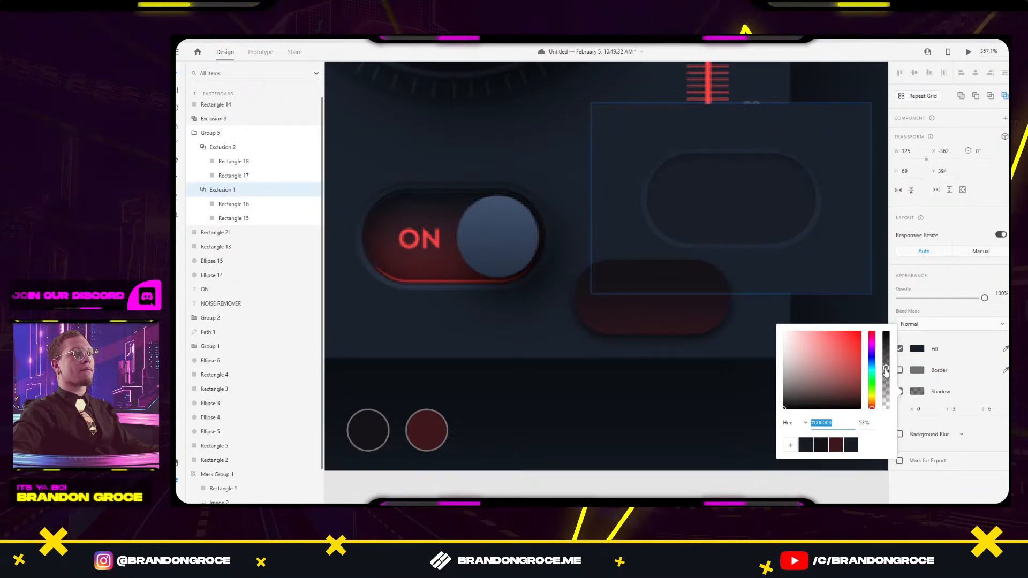
Set the Exclusion 1 shadow's blur to 7 and adjust its vertical offset.
click(991, 409)
text(34)
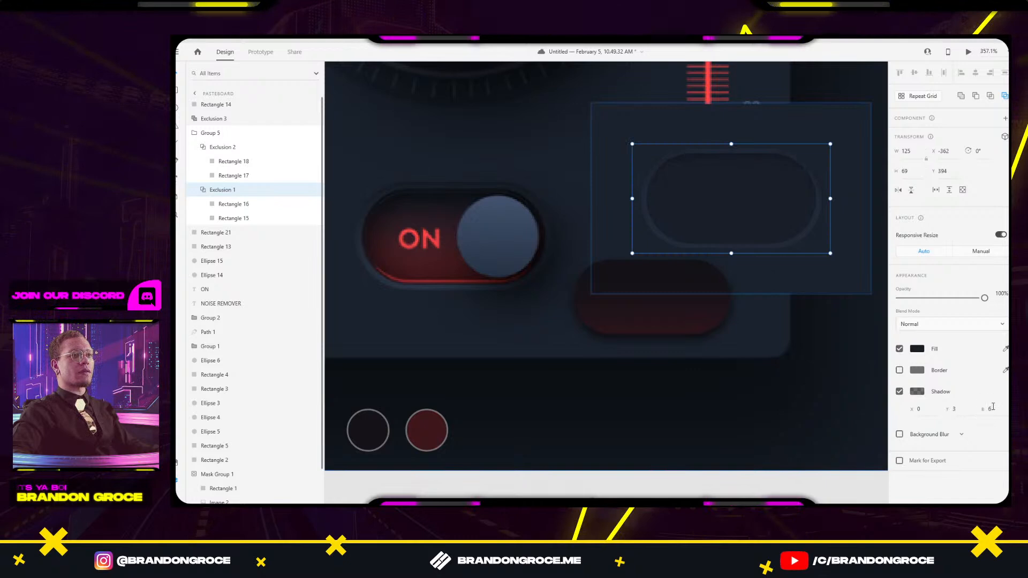
key(Return)
text(27)
key(Return)
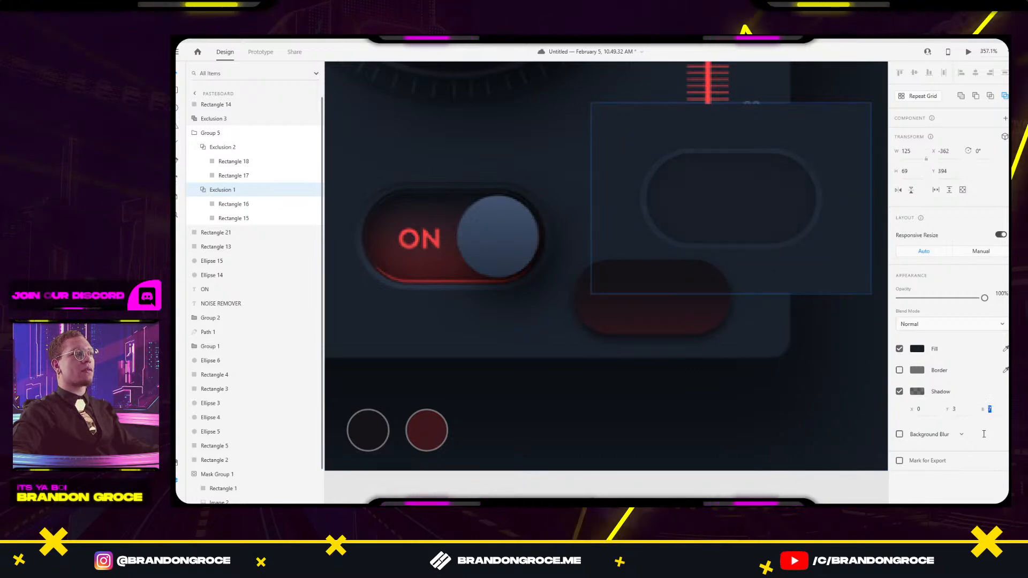
key(Up)
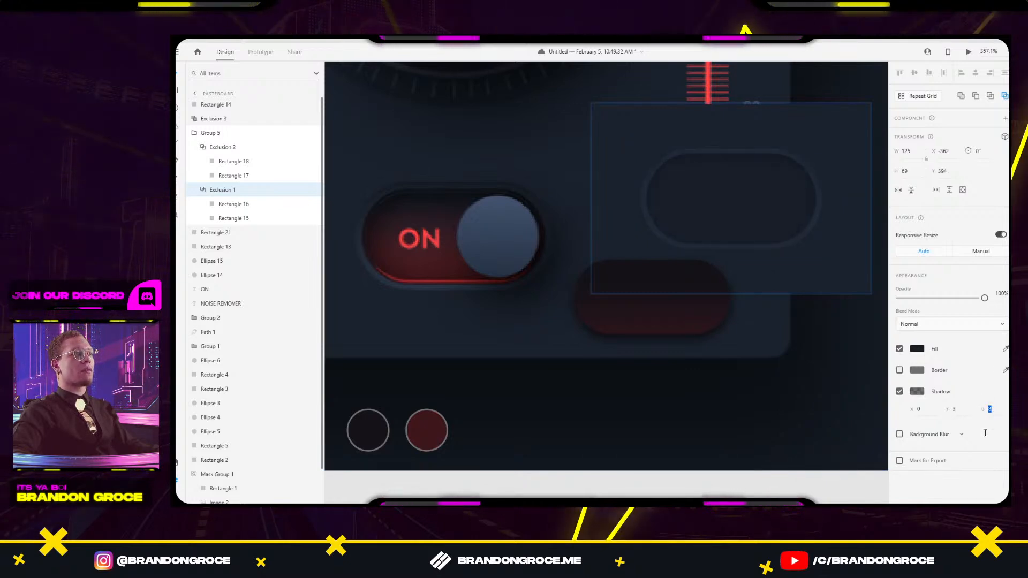
click(954, 409)
text(10)
key(Return)
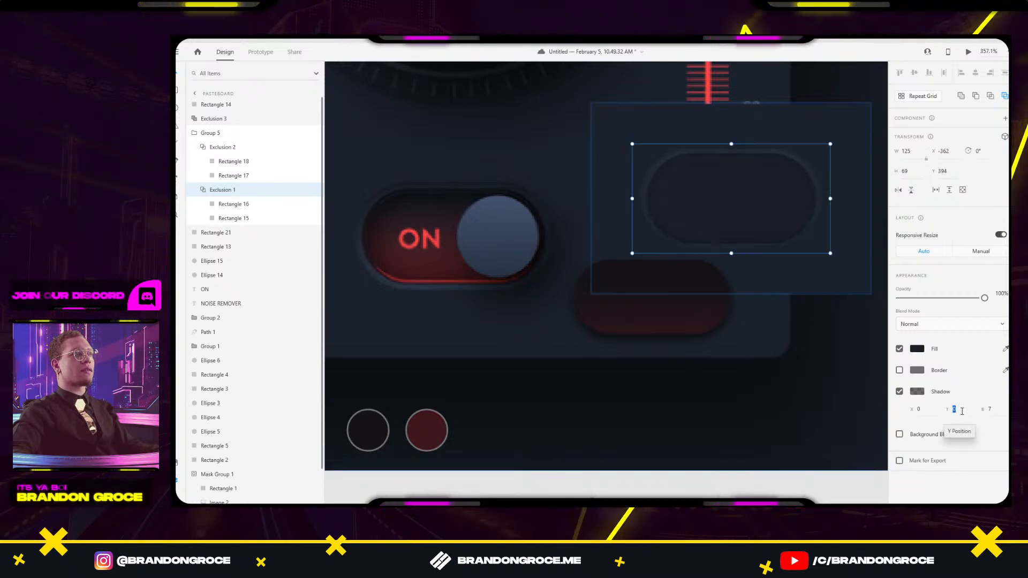
click(696, 214)
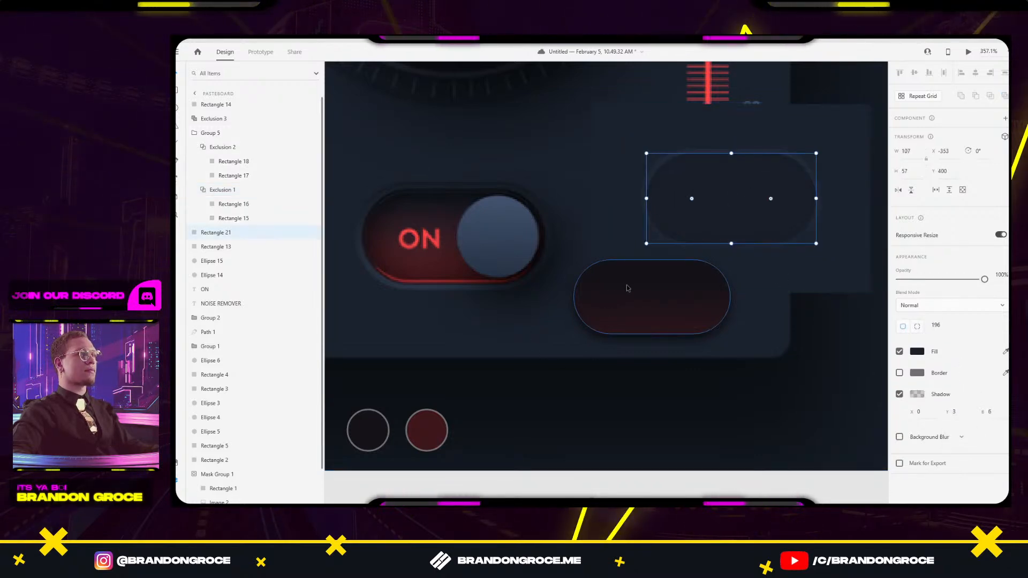
Move the red gradient pill over the dark pill in the plate's cut-out and enlarge it to 103 × 53 at X -351, Y 402.
click(609, 321)
drag(609, 321, 710, 207)
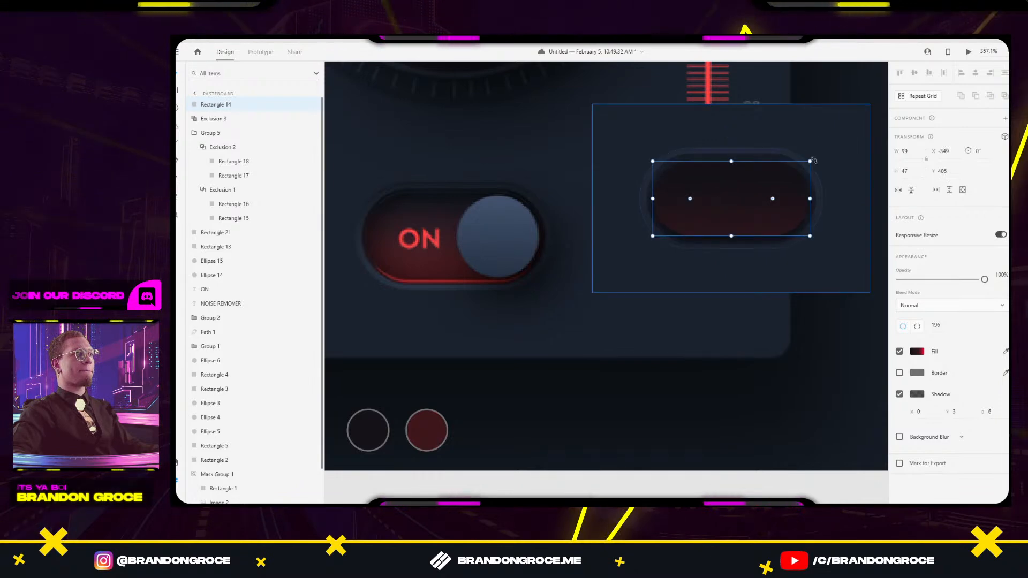
scroll(803, 179, up, 3)
scroll(802, 179, up, 2)
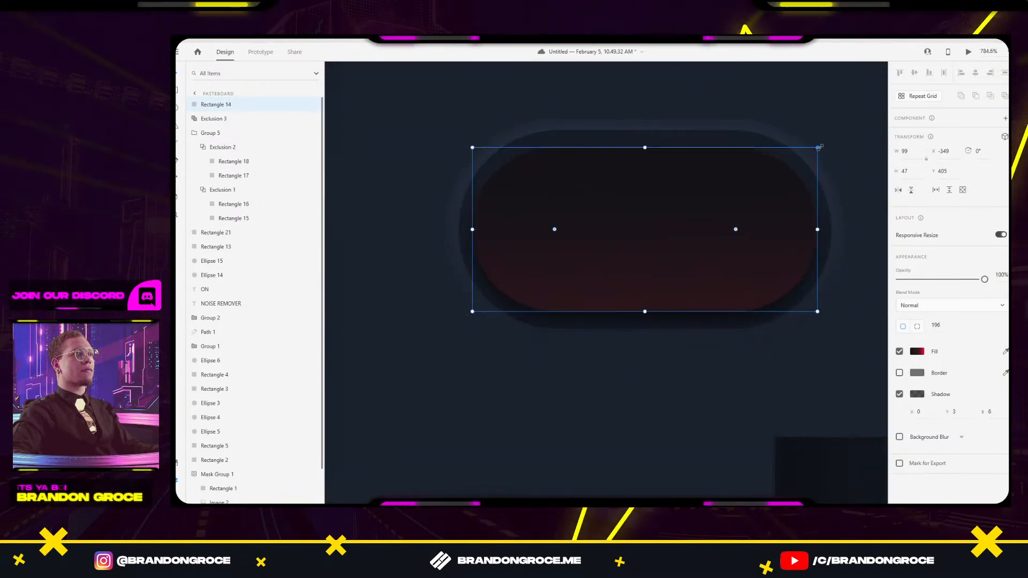
drag(820, 147, 826, 143)
key(ctrl+z)
drag(645, 146, 645, 136)
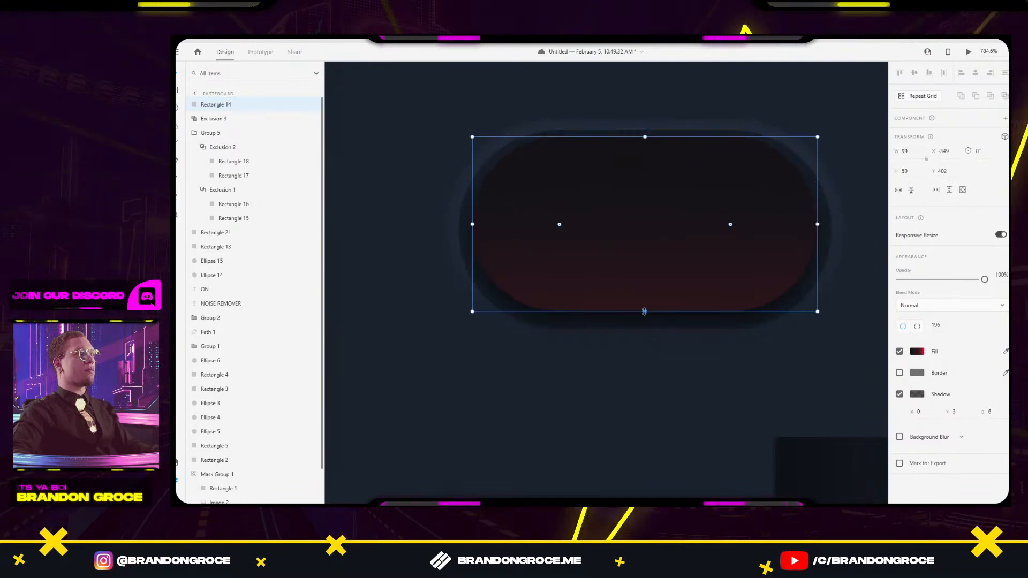
drag(645, 314, 645, 321)
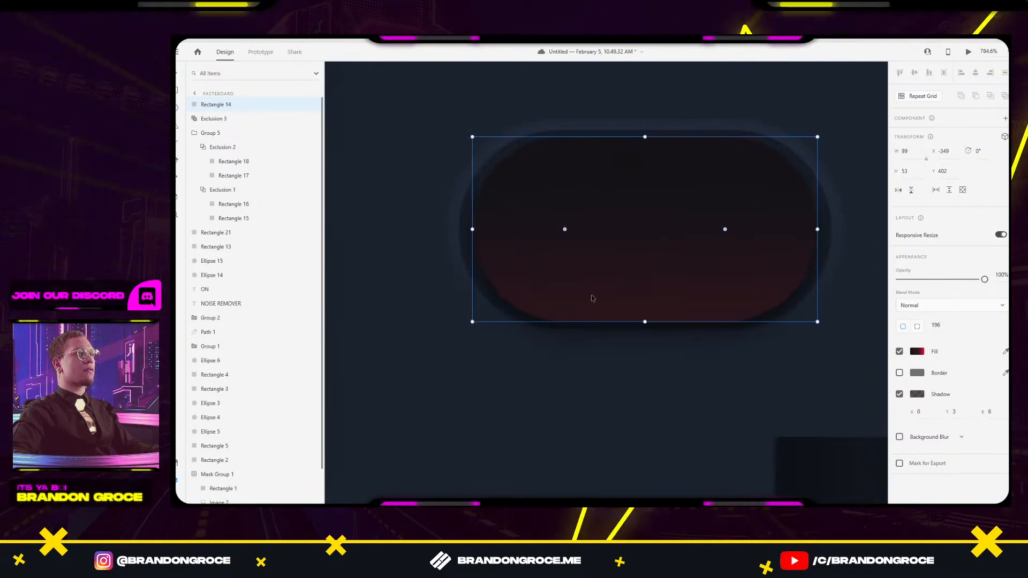
drag(470, 229, 466, 229)
drag(819, 230, 825, 230)
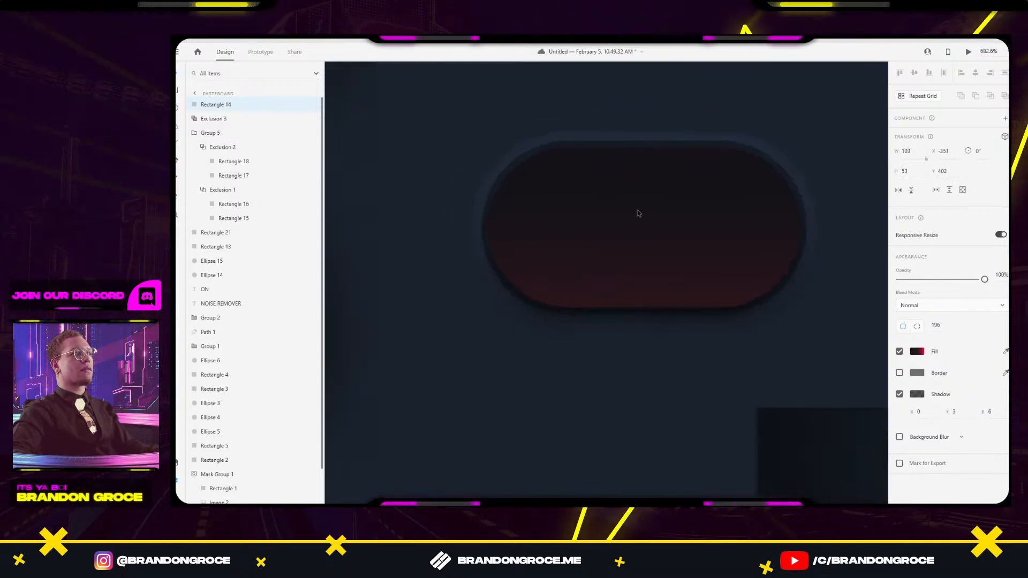
Turn off the shadow on the red gradient pill in the cut-out.
scroll(638, 213, down, 4)
key(ctrl+3)
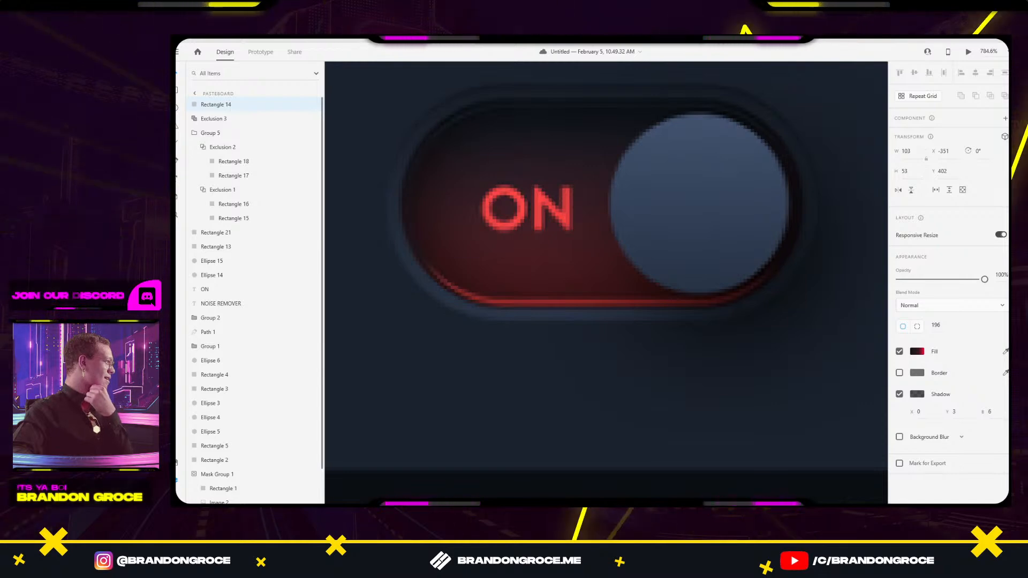
scroll(689, 289, down, 5)
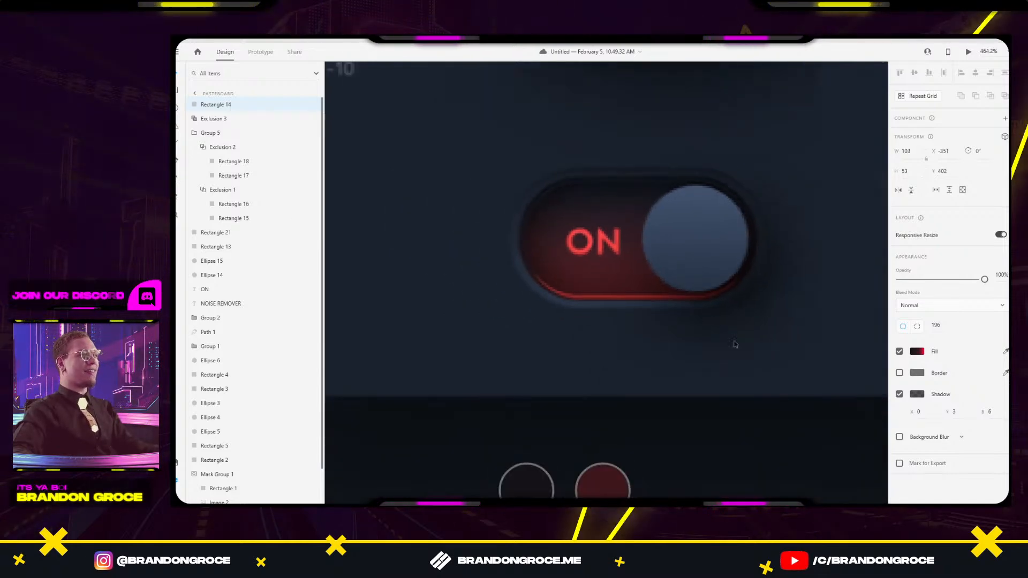
drag(446, 346, 644, 312)
scroll(729, 258, up, 1)
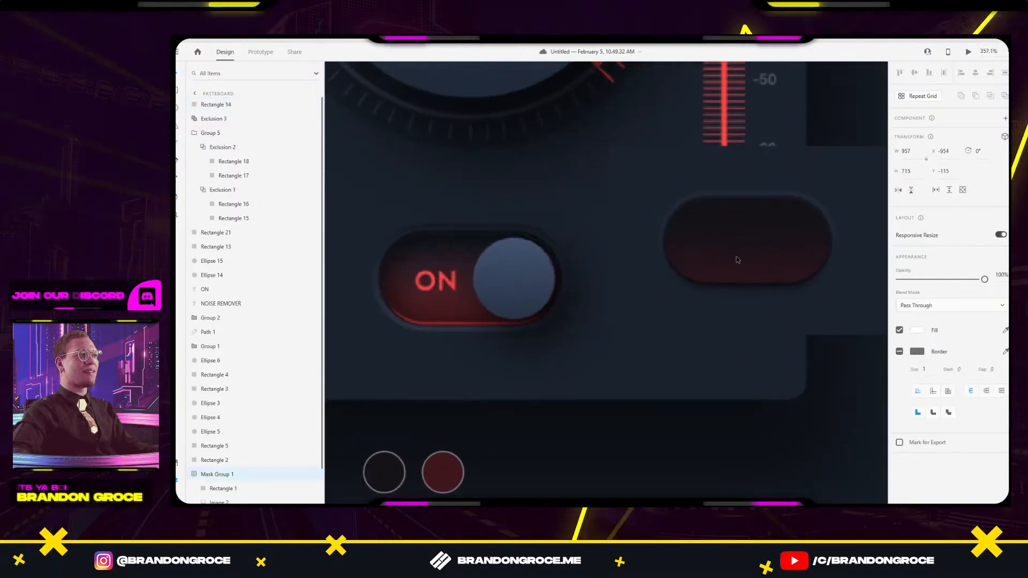
click(899, 394)
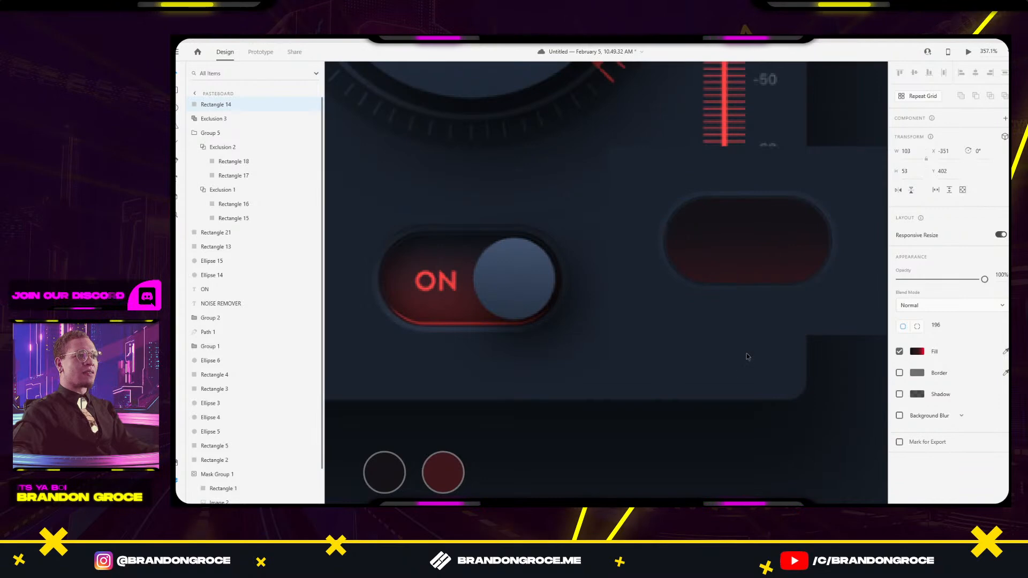
click(563, 469)
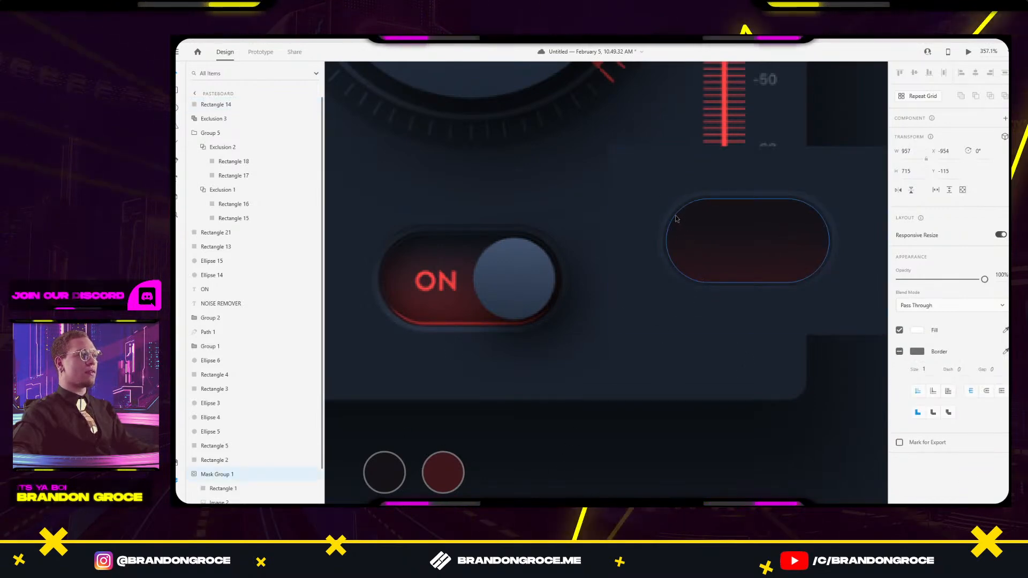
Move Rectangle 14 below Group 5 in the layer order.
click(703, 239)
click(203, 132)
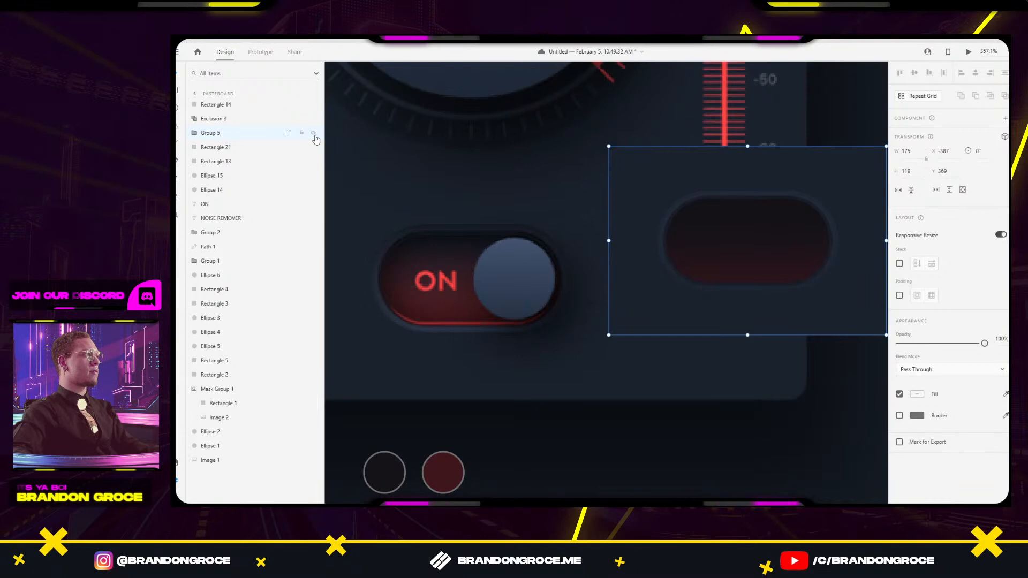
click(221, 107)
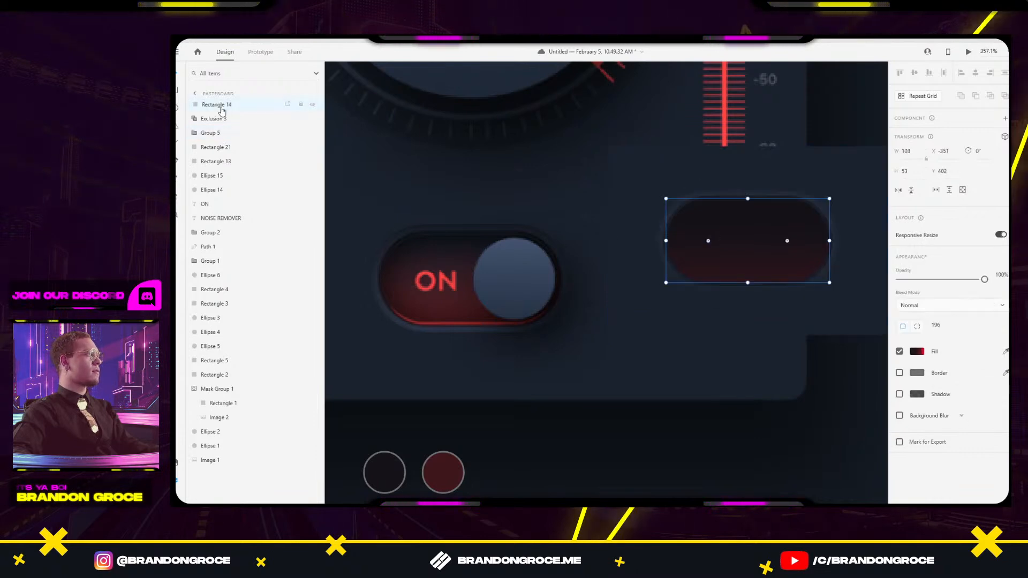
drag(225, 118, 219, 141)
click(218, 106)
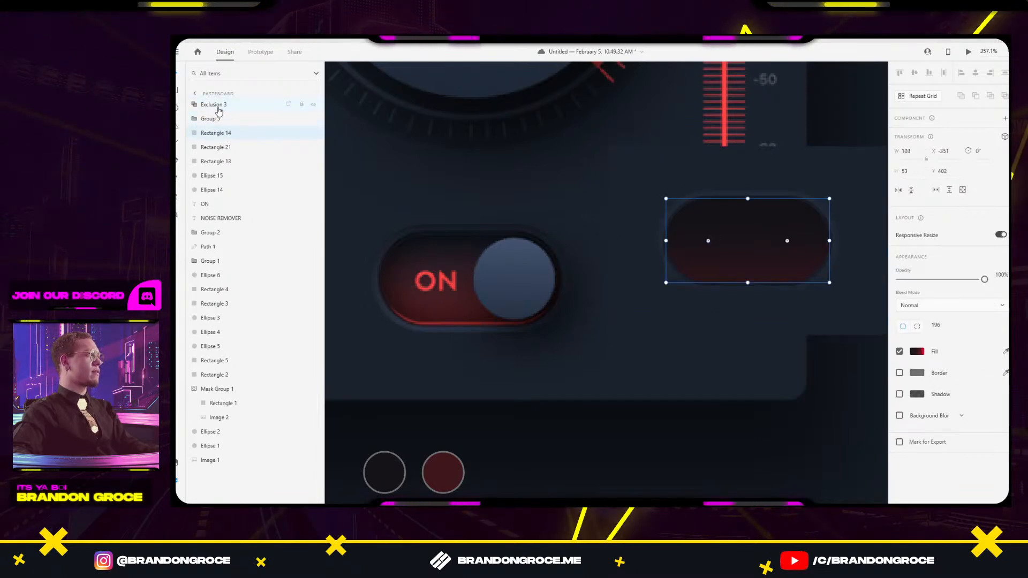
click(676, 216)
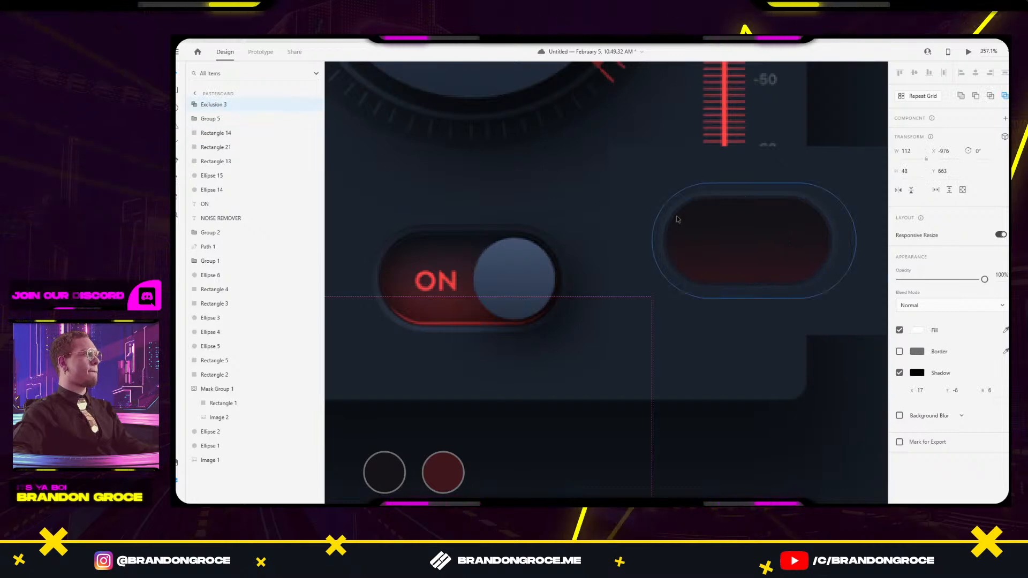
Rename the cut-out plate's Group 5 as MASK SHADOW.
scroll(675, 216, down, 5)
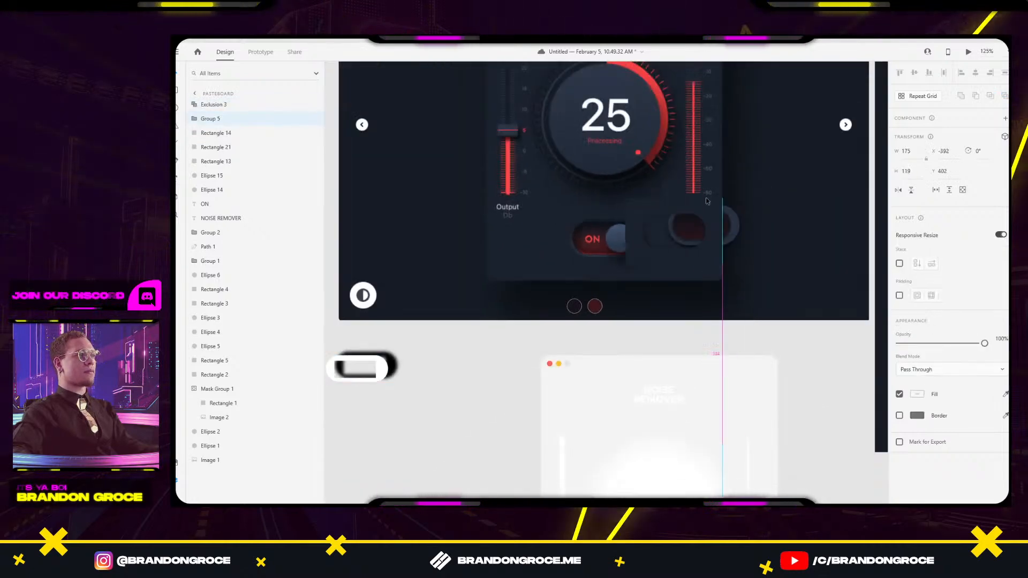
click(217, 133)
click(217, 119)
double_click(217, 118)
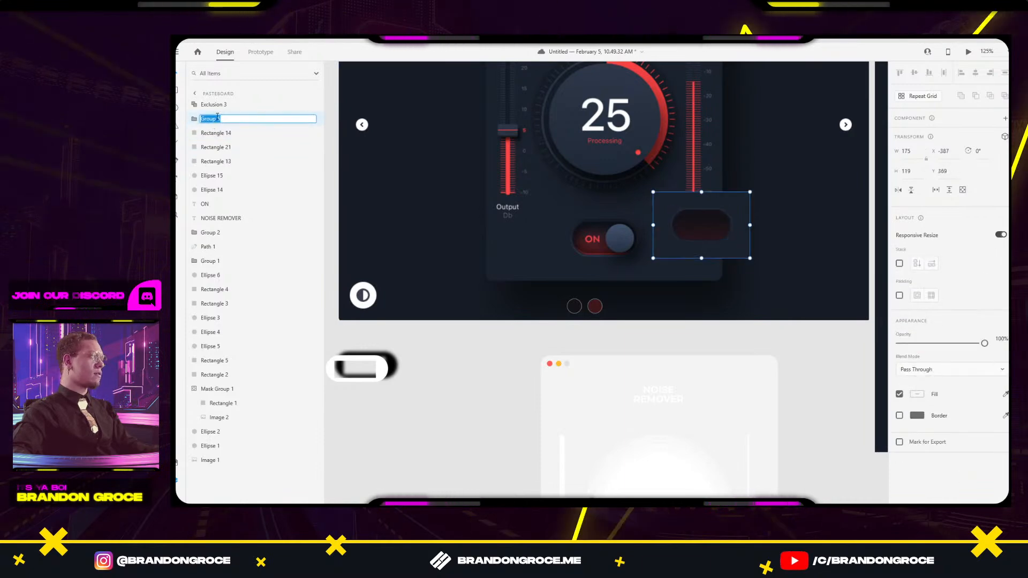
text(MA)
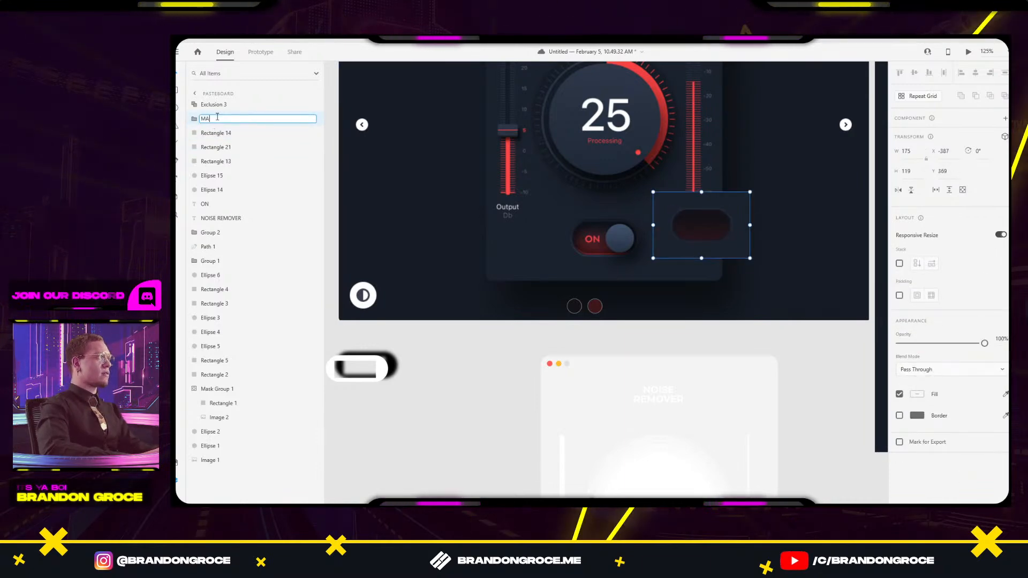
text(SK SHADOW)
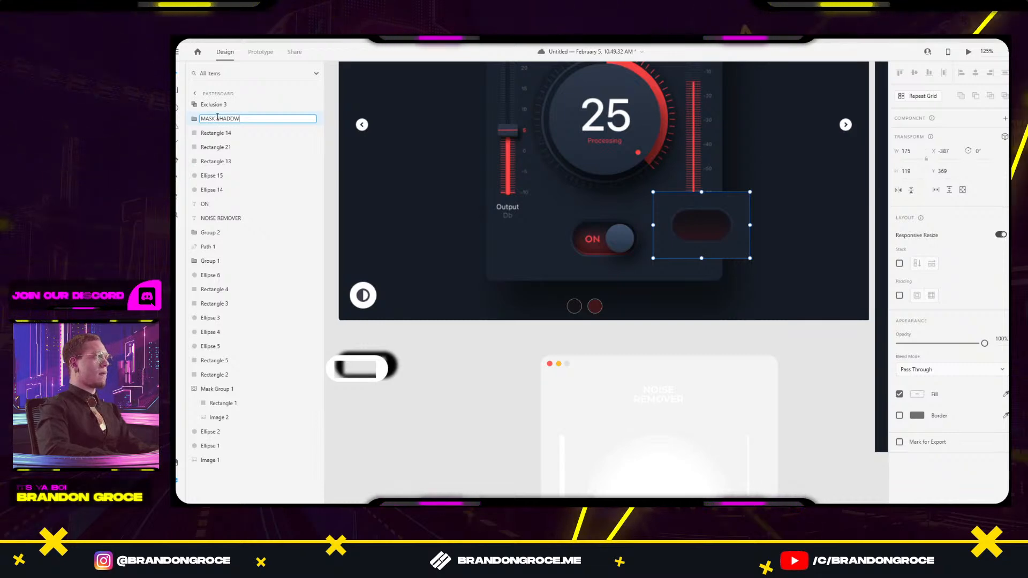
key(Return)
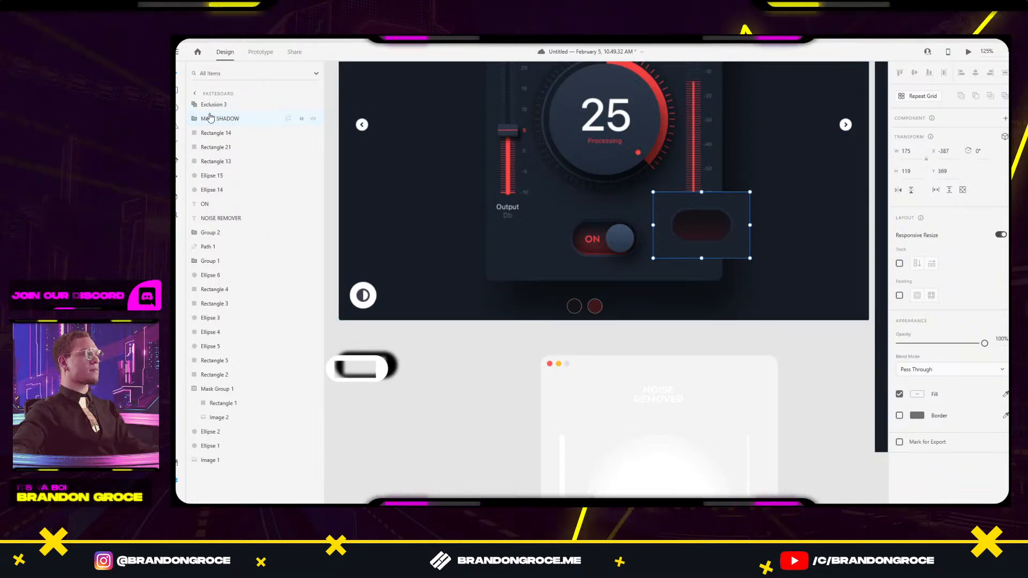
Rename the red gradient pill's Rectangle 14 layer as Red btn.
click(219, 133)
scroll(701, 249, up, 5)
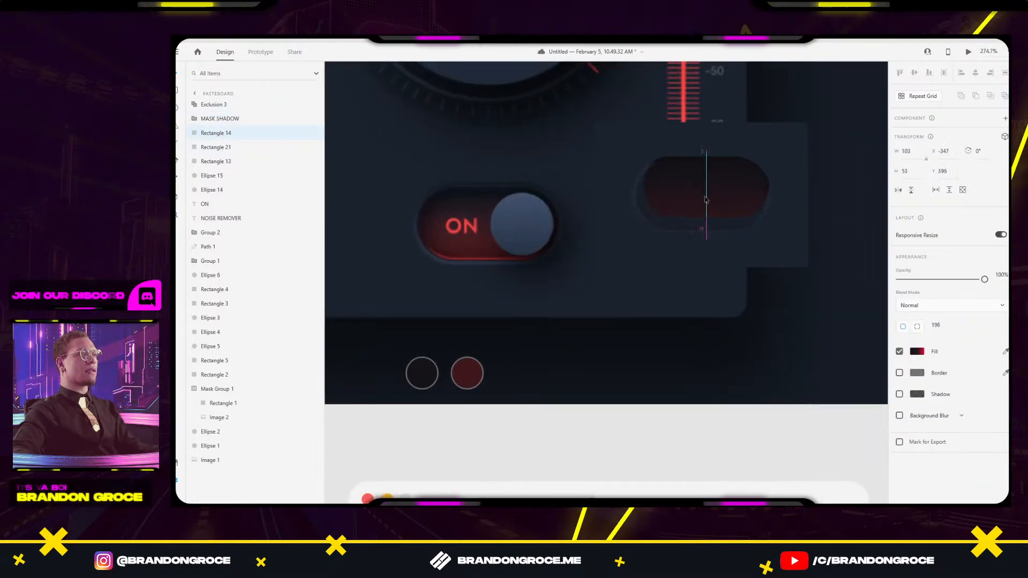
double_click(213, 133)
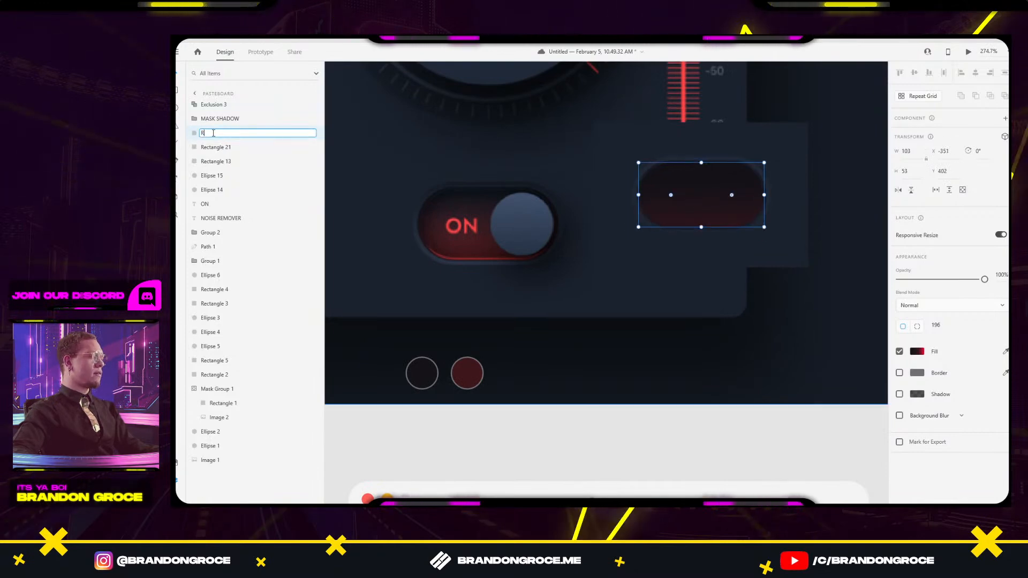
text(Red btn)
key(Return)
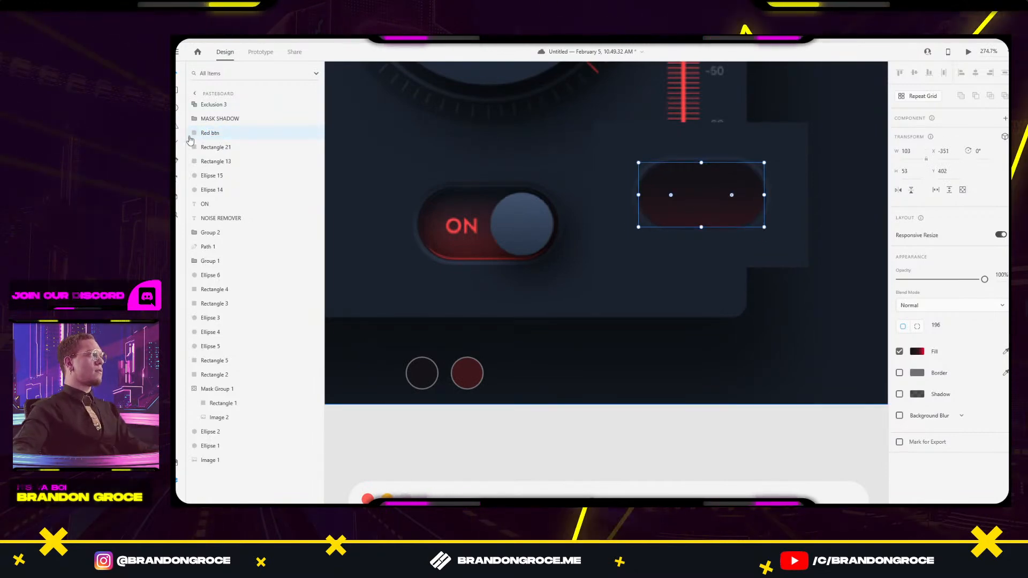
Rename the larger dark pill's Rectangle 21 layer as Top Later.
click(222, 148)
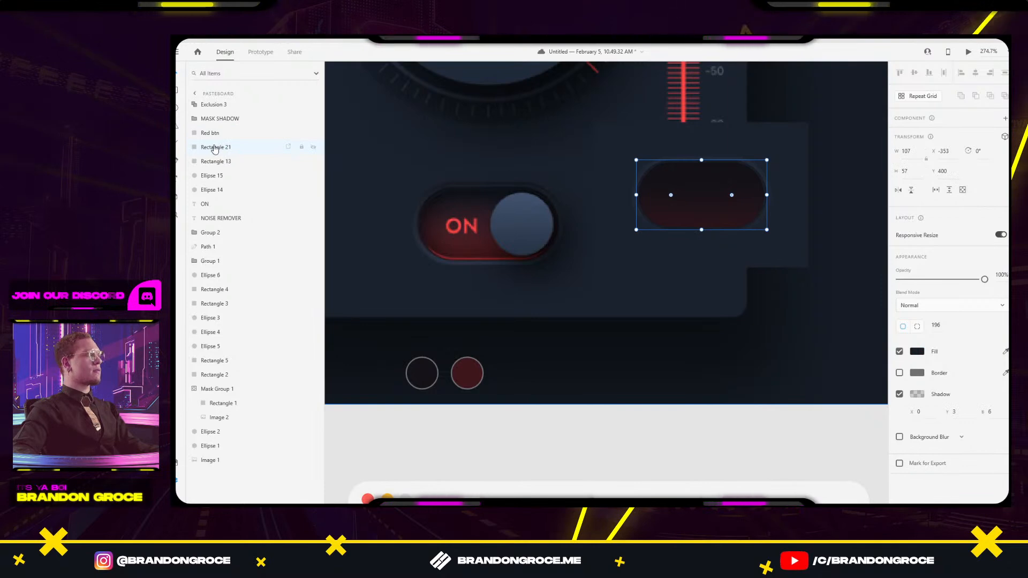
double_click(214, 148)
text(Top )
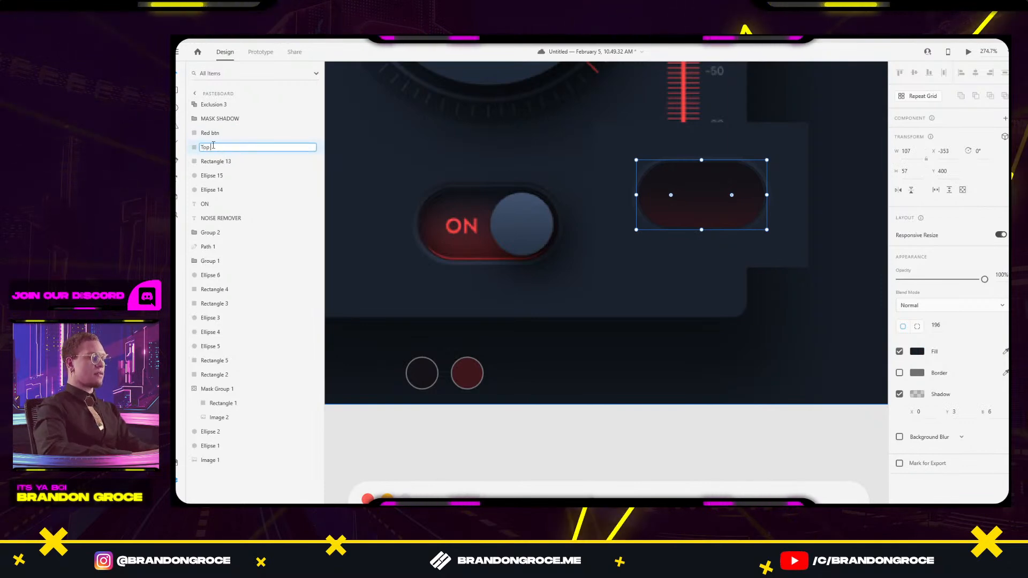
text(layer)
key(Return)
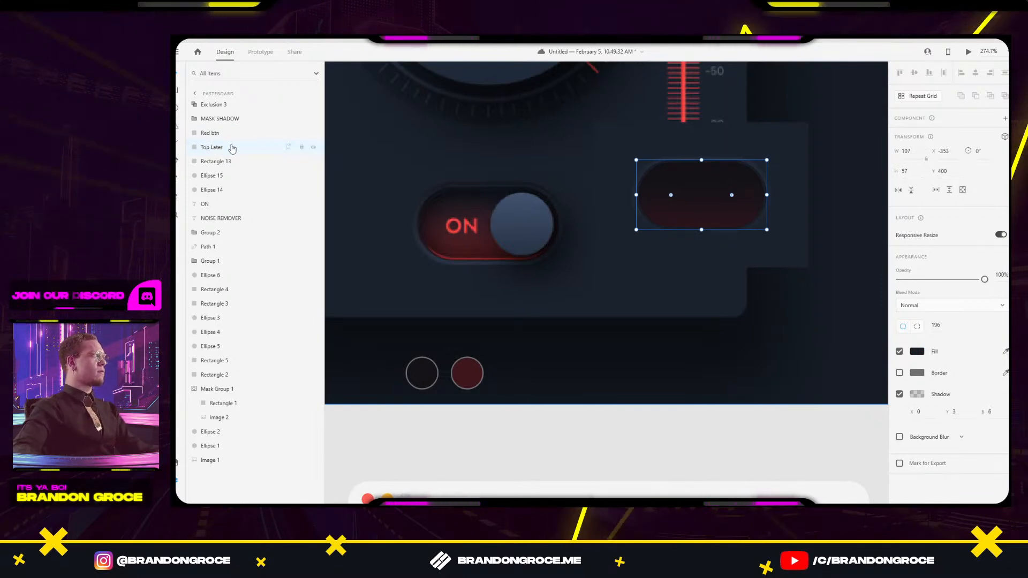
drag(221, 129, 218, 148)
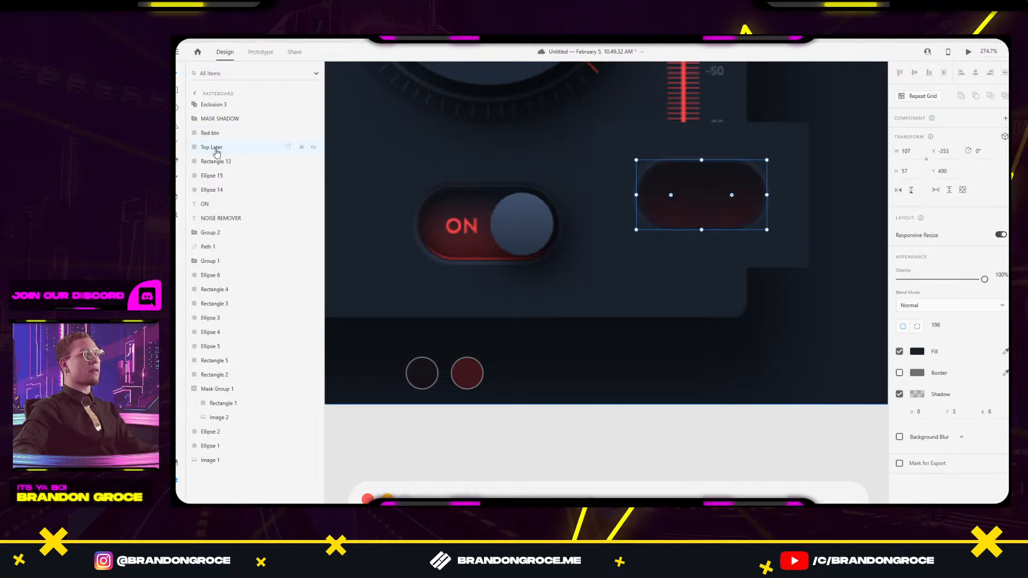
Rename the Red btn layer as bttm ring.
double_click(216, 133)
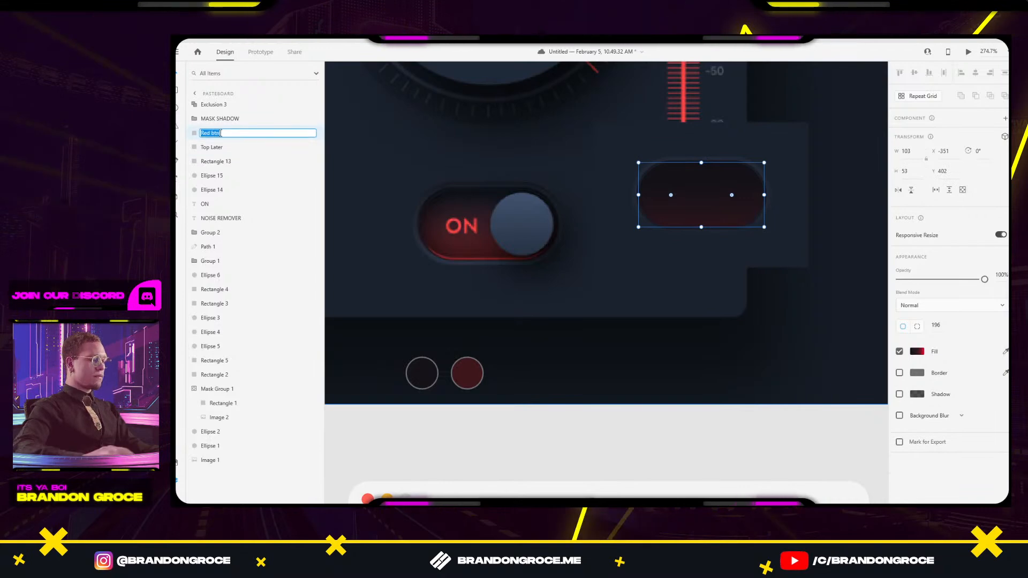
text(bt)
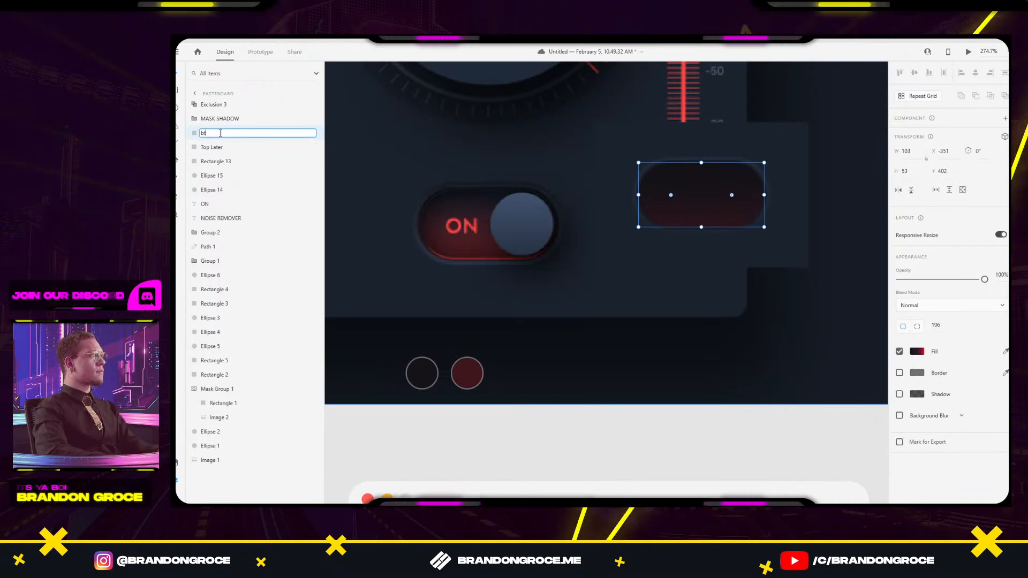
text(tm rim)
key(Return)
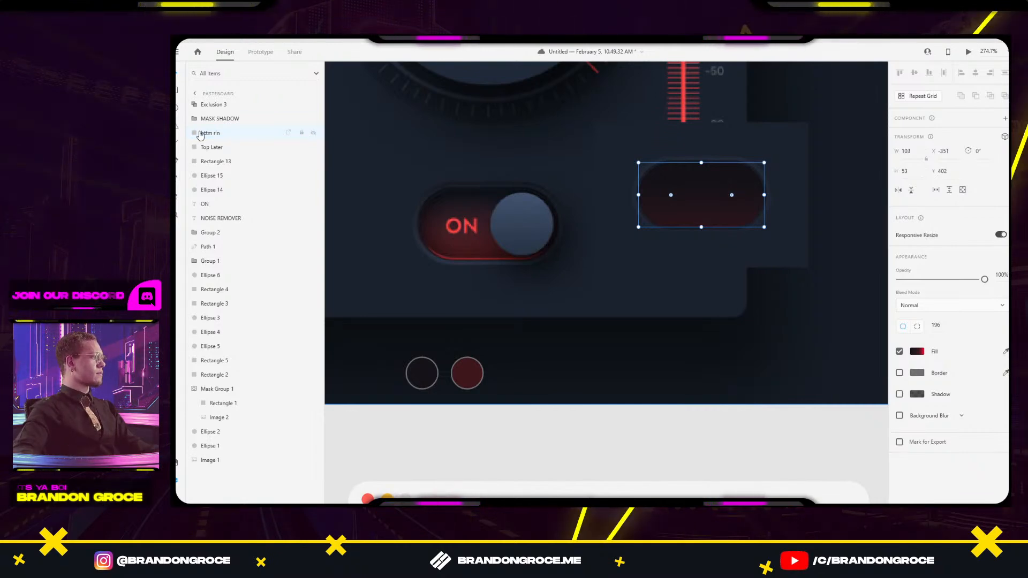
double_click(213, 134)
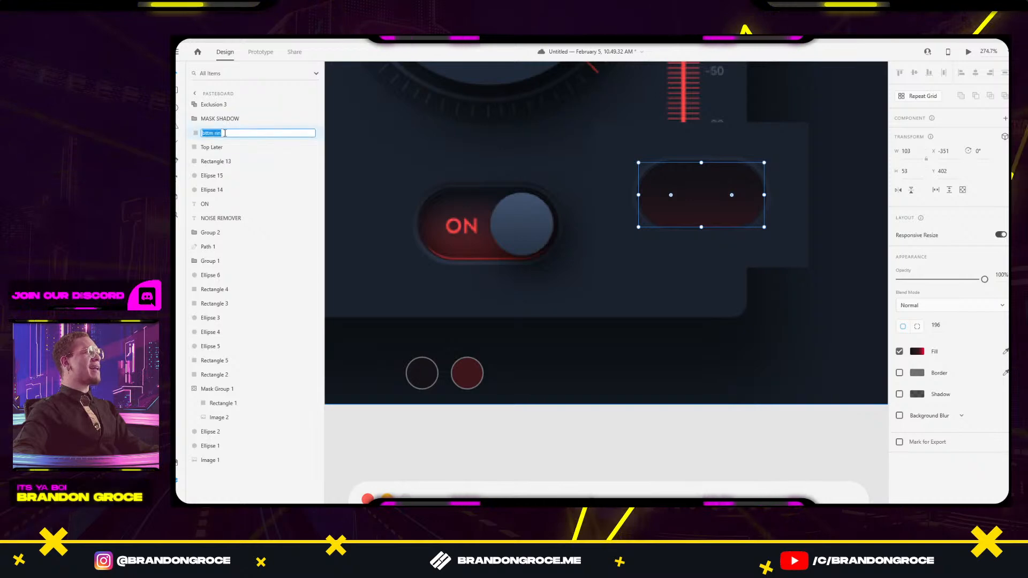
click(225, 133)
text(g)
key(Return)
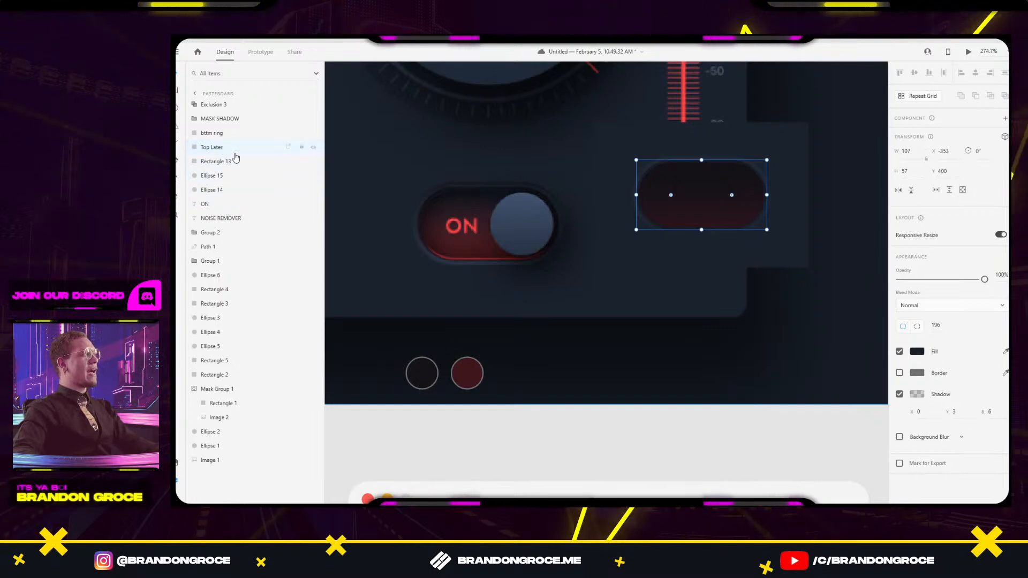
Scale the MASK SHADOW group down around its centre to about 172 × 117 at X -386, Y 370.
click(716, 238)
scroll(716, 238, up, 6)
scroll(580, 165, down, 2)
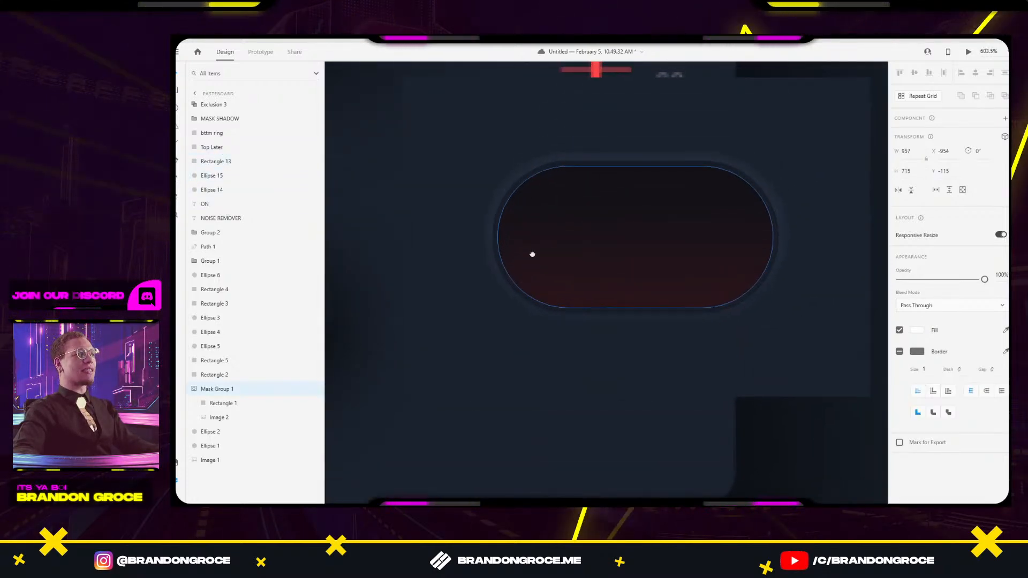
click(498, 253)
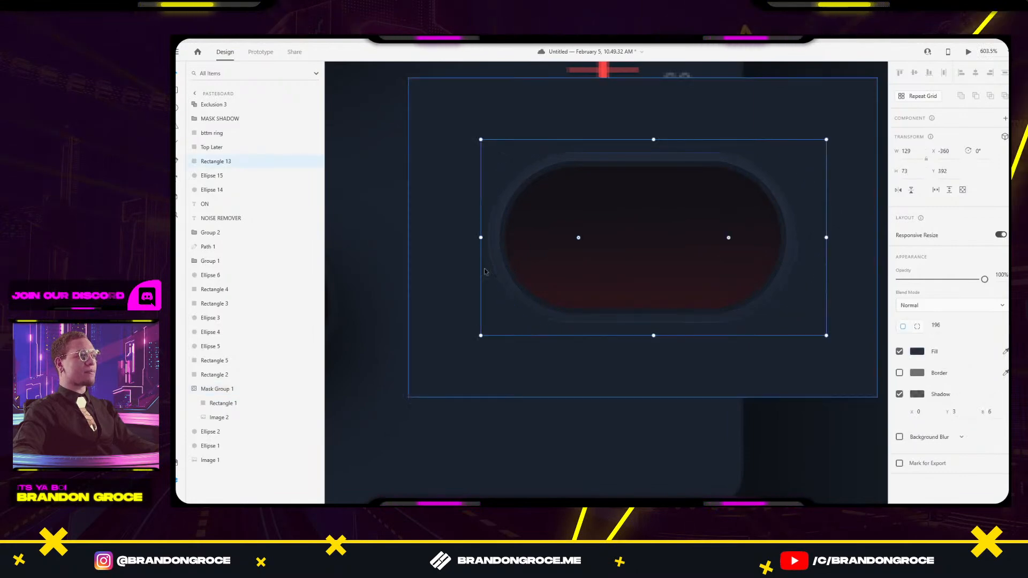
click(805, 109)
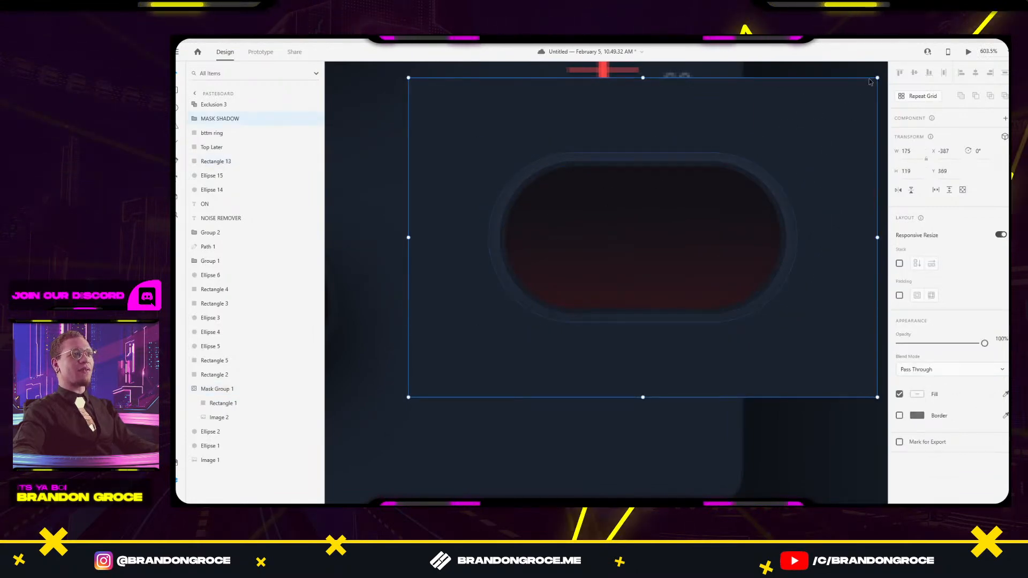
mouse_move(878, 77)
mouse_down()
mouse_move(864, 81)
mouse_move(873, 79)
mouse_up()
key(ctrl+z)
click(639, 262)
click(775, 114)
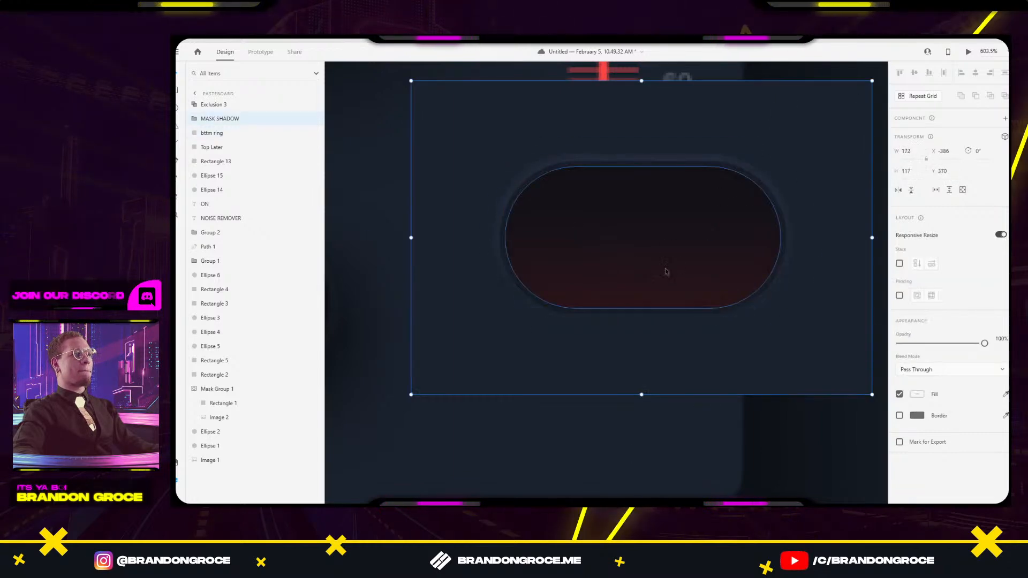
Move the Top Later pill straight down out of the toggle to Y 614, below the shadow mask.
click(672, 264)
scroll(624, 280, down, 4)
drag(537, 292, 590, 254)
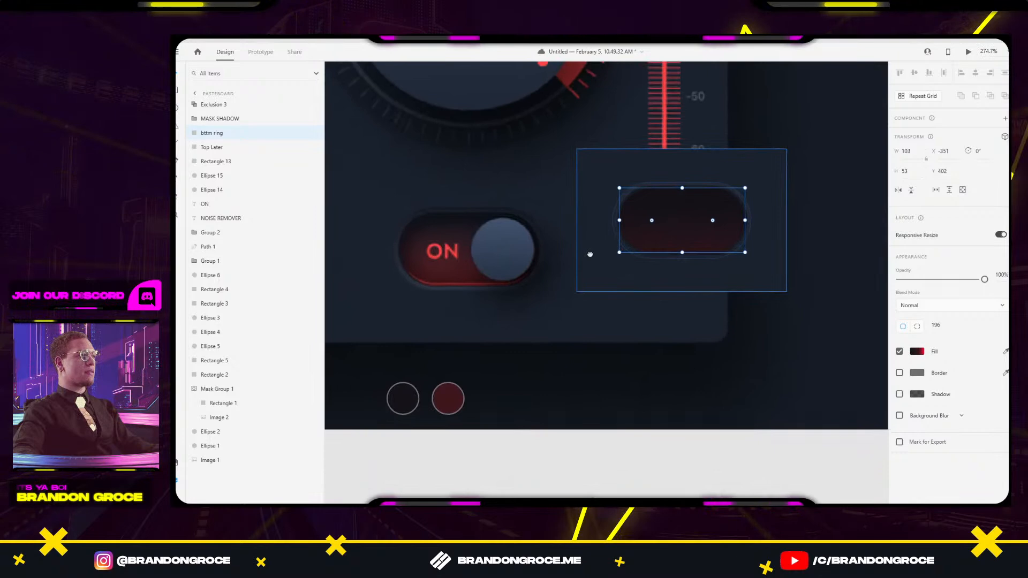
scroll(388, 256, up, 3)
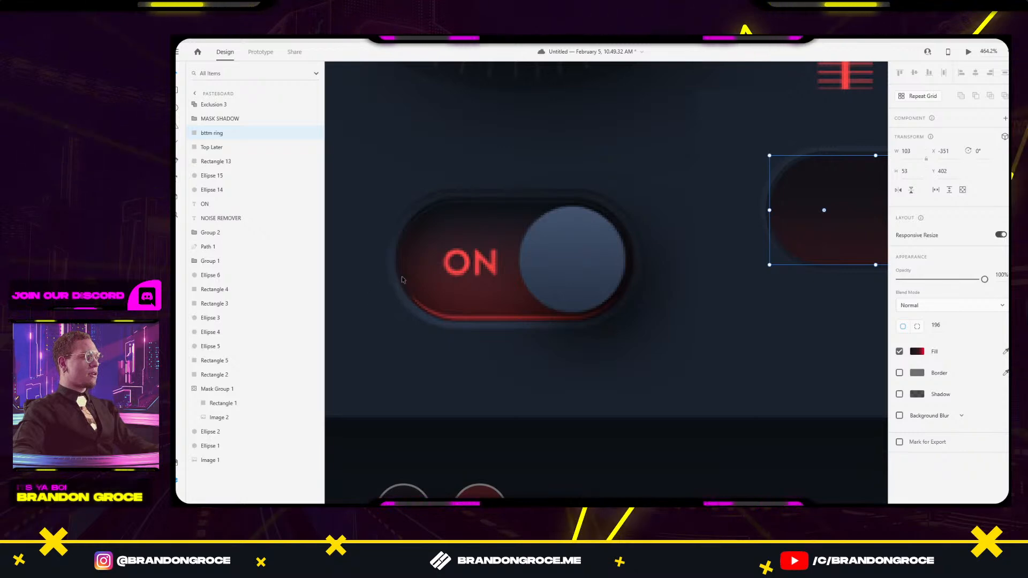
scroll(487, 261, right, 4)
click(586, 130)
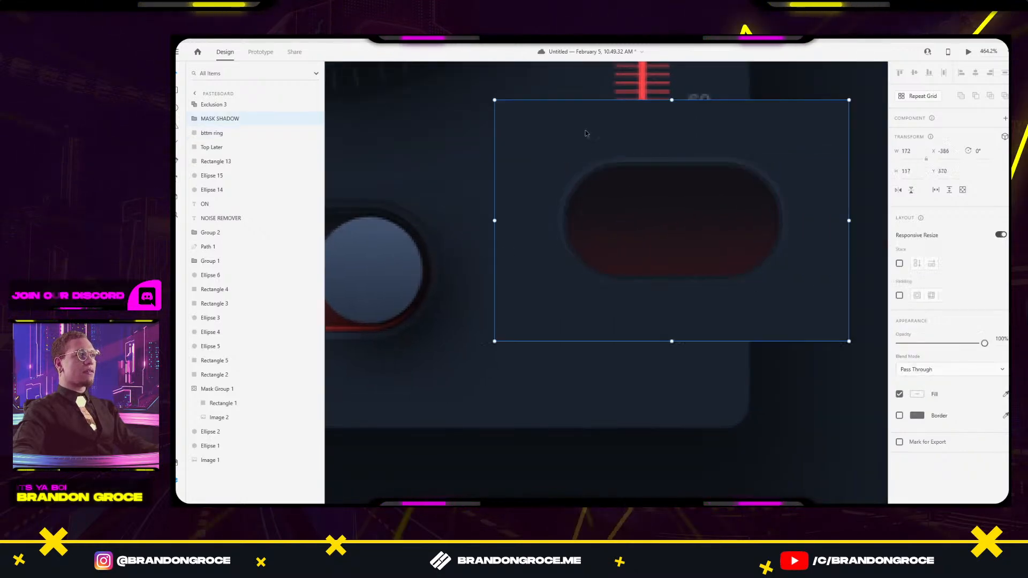
click(592, 174)
drag(591, 174, 586, 459)
Copy the white ON label and its round knob from the wireframe artboard and place the copies over the new dark red toggle pill.
scroll(513, 329, down, 5)
scroll(725, 394, down, 3)
scroll(661, 353, right, 5)
scroll(472, 250, up, 3)
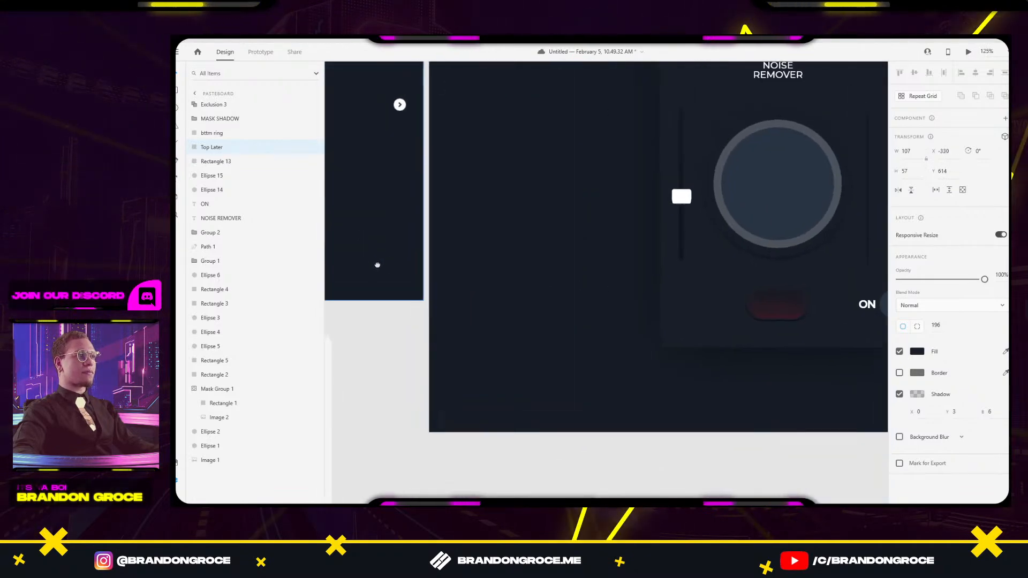
scroll(708, 314, right, 5)
scroll(709, 315, down, 1)
click(729, 277)
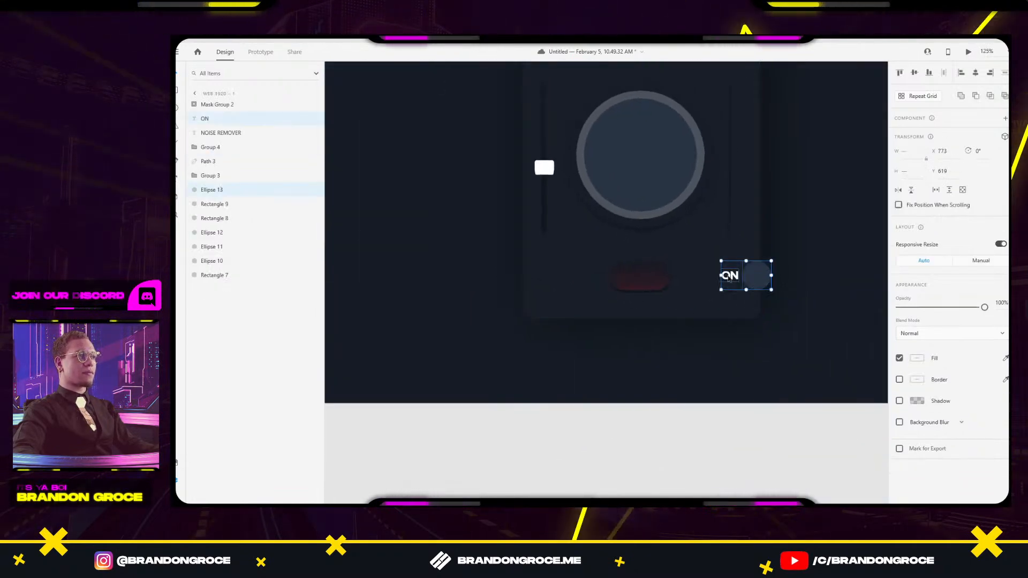
key(ctrl+v)
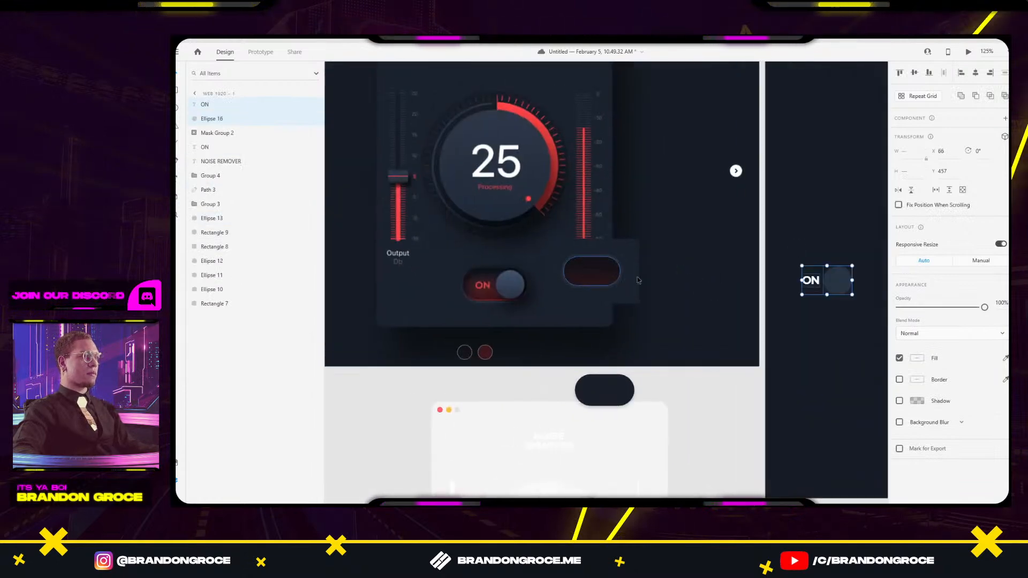
drag(815, 283, 563, 278)
scroll(592, 274, up, 5)
Resize the copied knob to 46 × 46 at X -299, Y 406, and nudge the ON label slightly towards it.
double_click(648, 270)
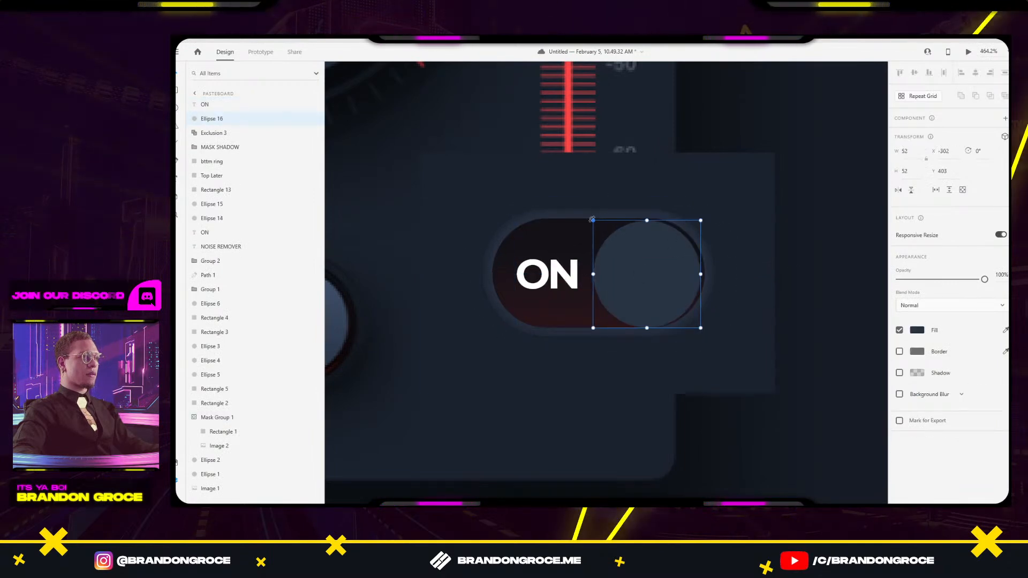
drag(593, 220, 605, 230)
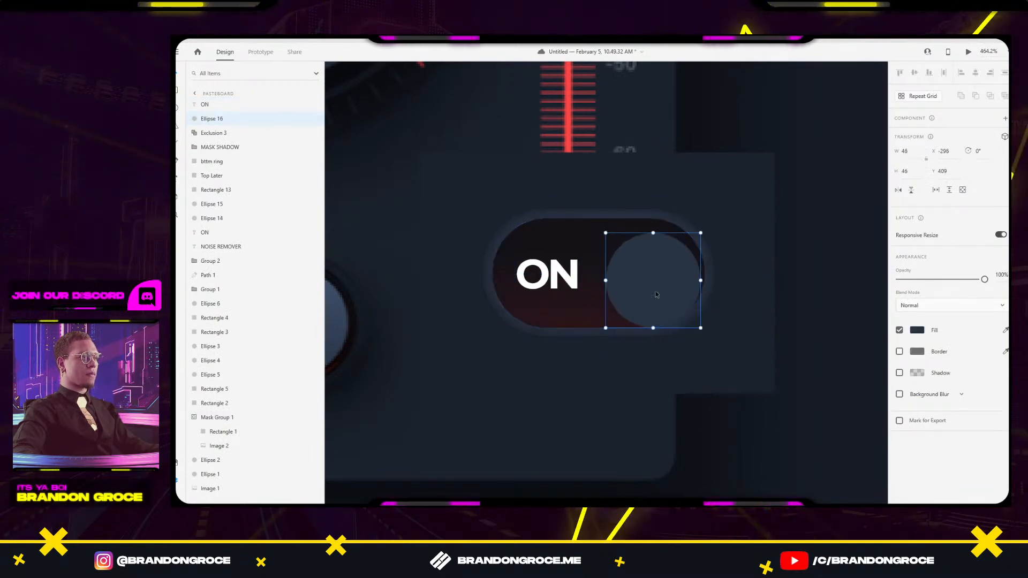
drag(656, 295, 648, 290)
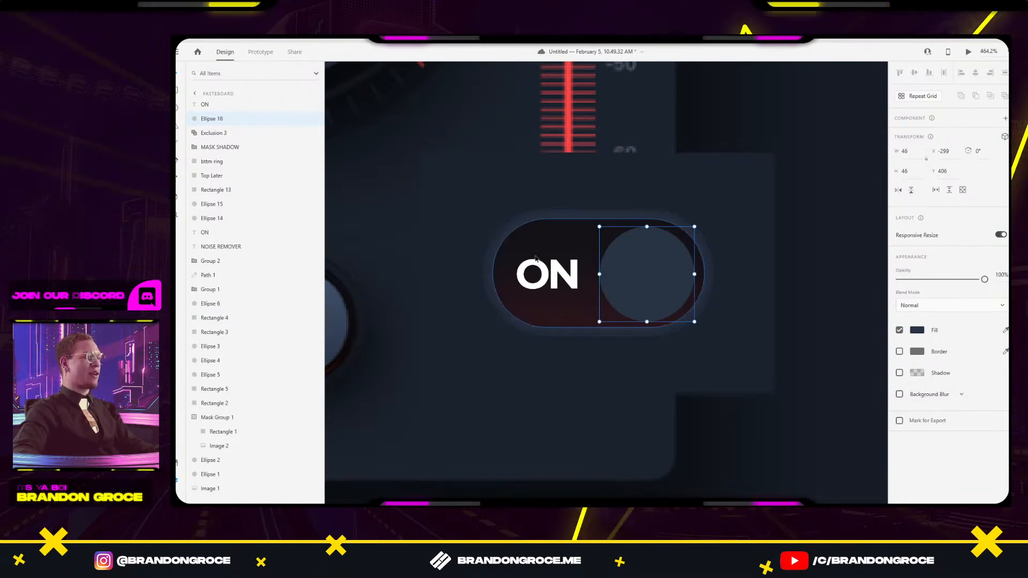
click(547, 274)
drag(553, 274, 559, 273)
Open the fill colour settings of the new toggle's round knob, keeping the reference toggle in view.
click(647, 274)
drag(532, 309, 638, 217)
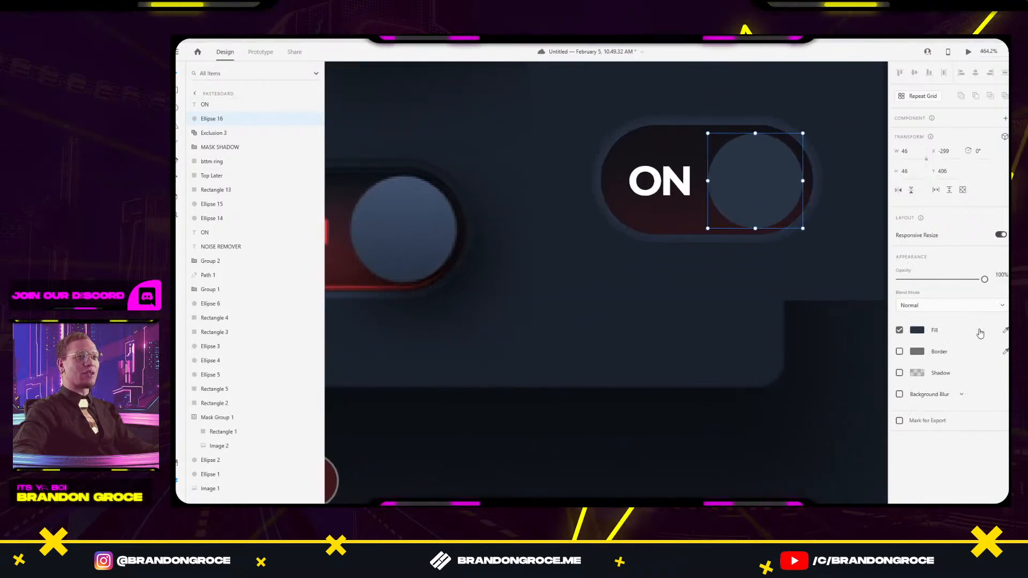
click(918, 332)
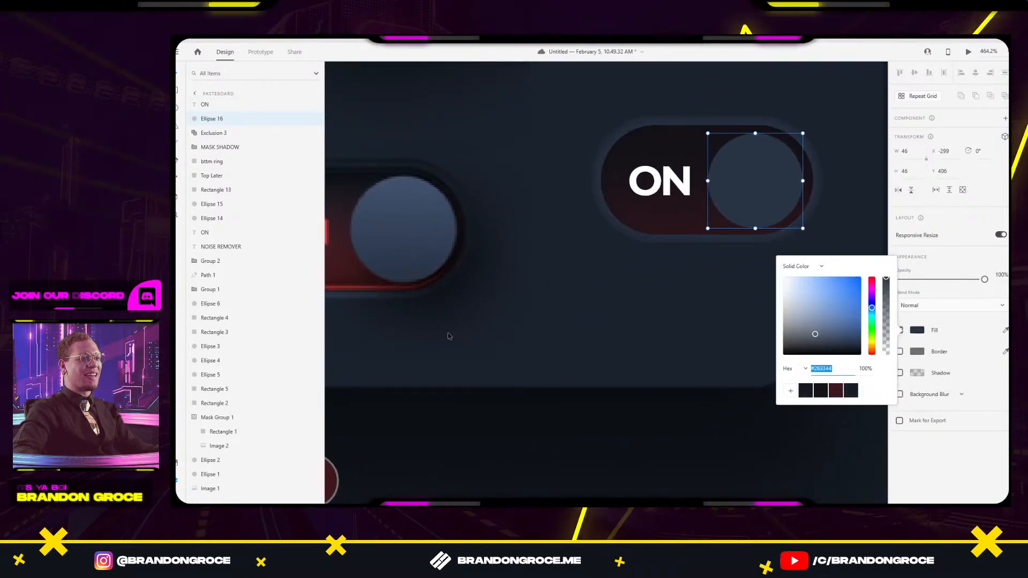
Draw two small circles side by side, about 14 px wide each, in the dark area below the reference toggle.
click(555, 434)
key(e)
mouse_move(438, 423)
mouse_down()
mouse_move(459, 428)
mouse_move(459, 445)
mouse_move(488, 438)
mouse_up()
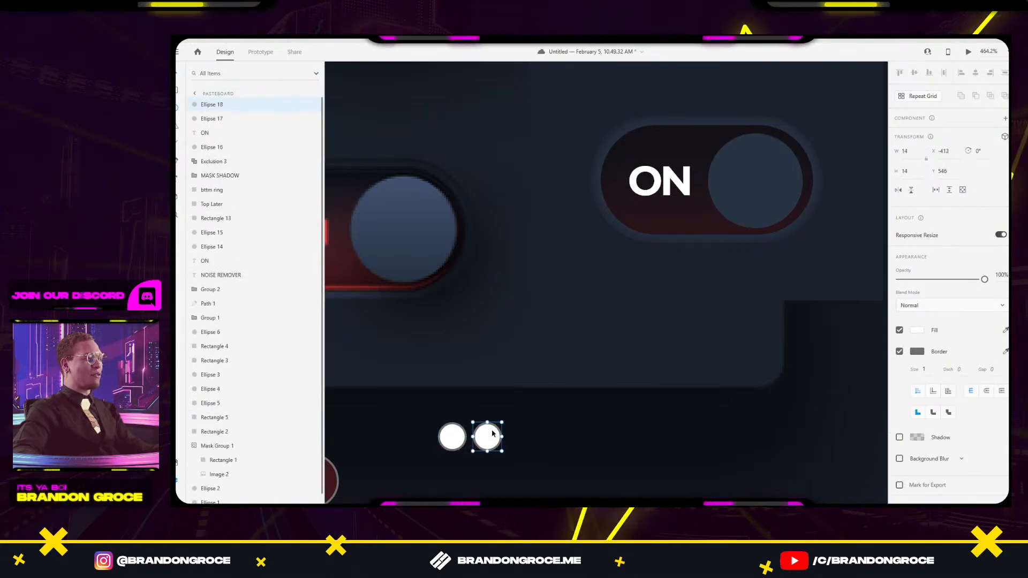
Fill the first small circle with the lighter blue sampled from the reference knob's upper part and the second with its darker lower blue.
click(461, 443)
key(i)
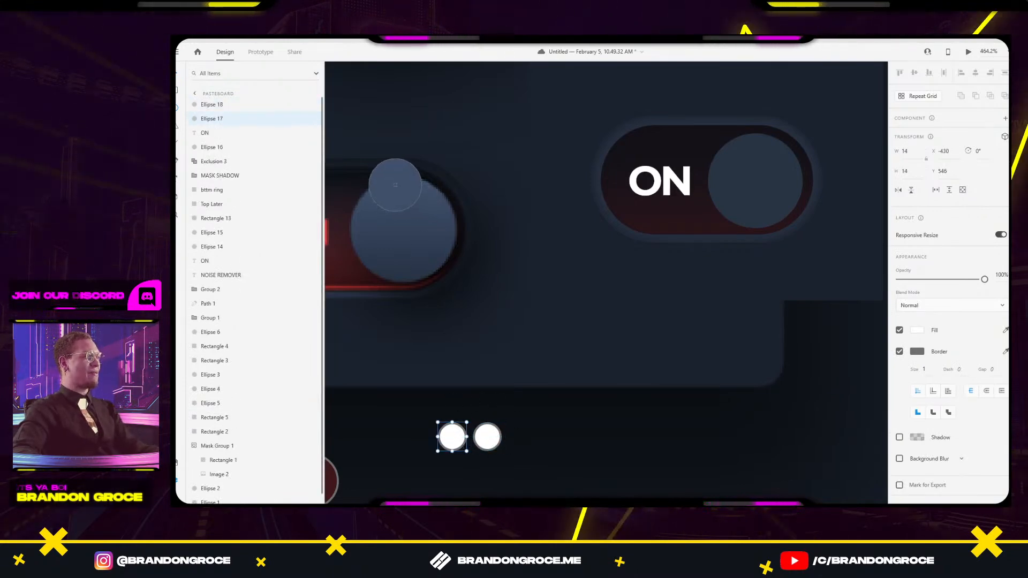
click(395, 183)
click(486, 439)
key(i)
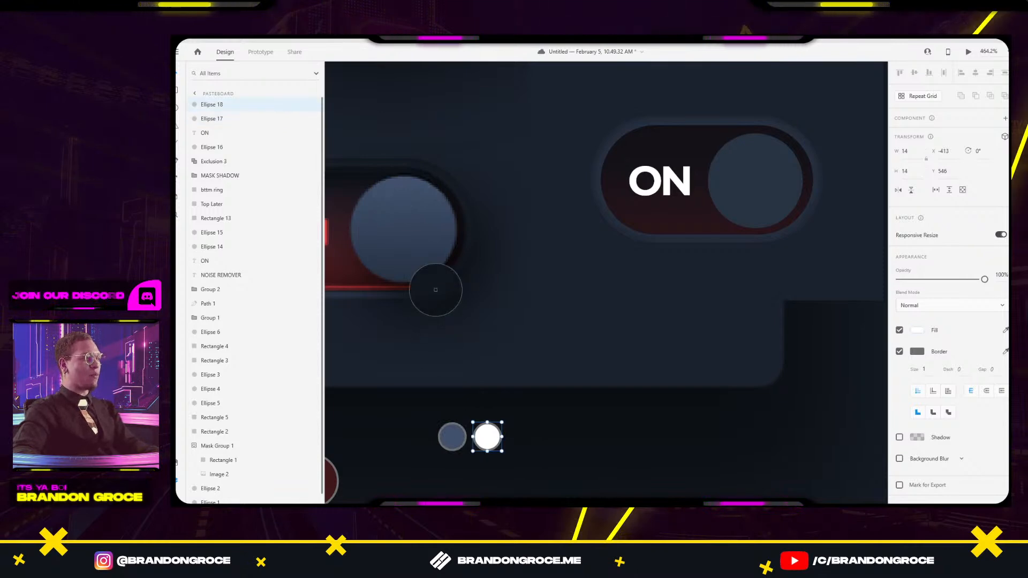
click(414, 267)
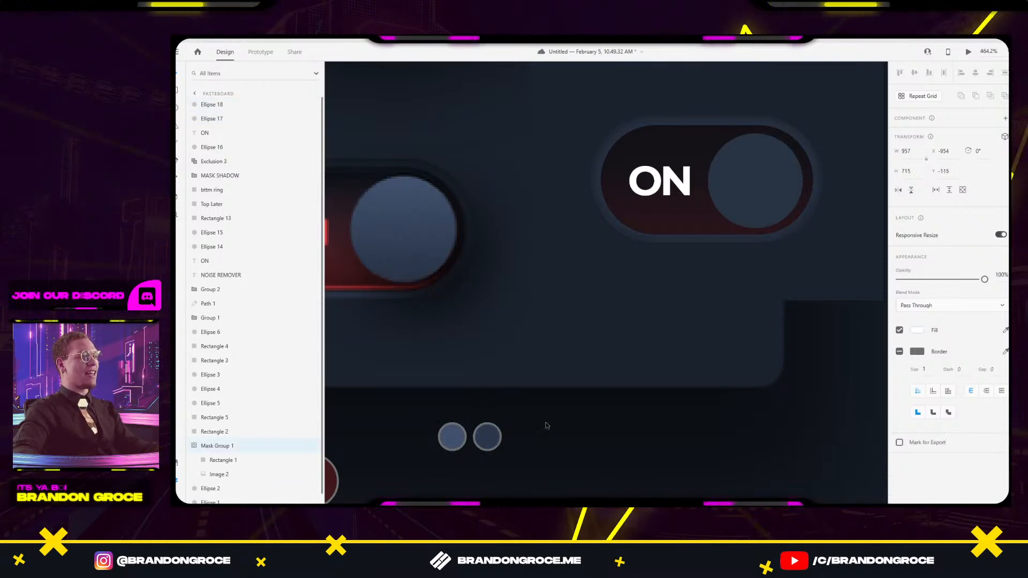
Remove the border from both small sample circles.
click(454, 438)
shift+click(487, 437)
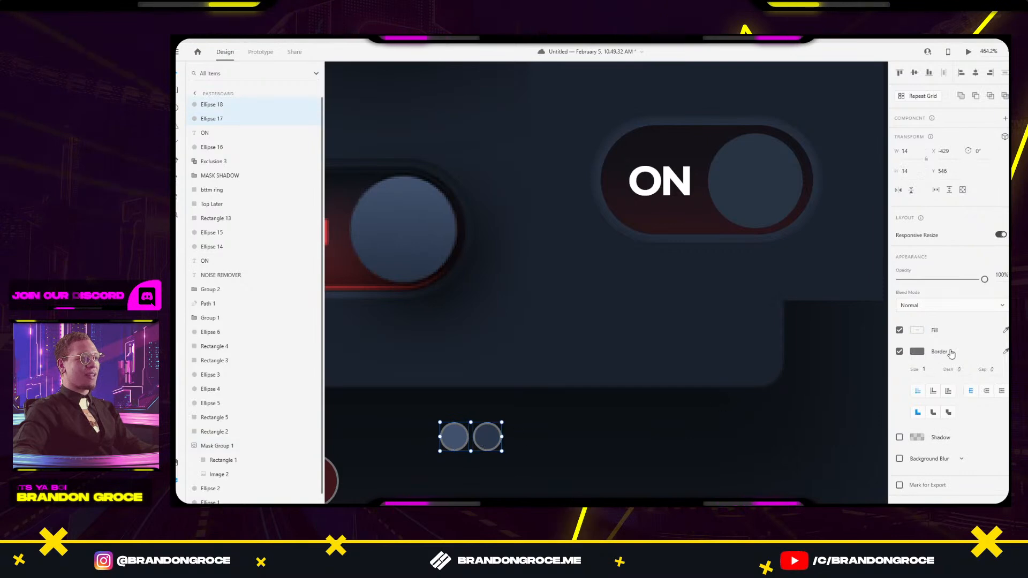
key(Escape)
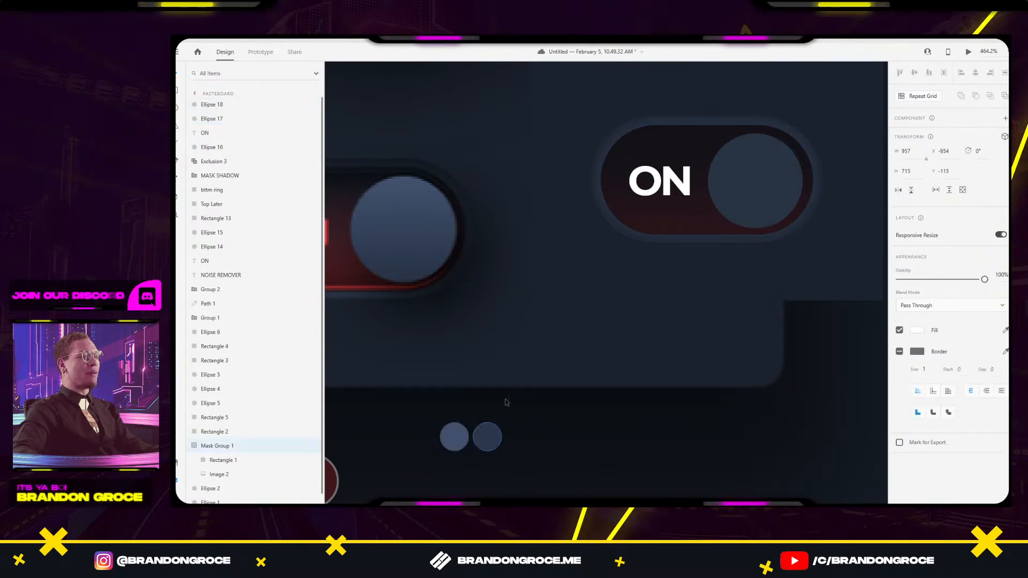
Try a linear gradient on the new toggle's knob, tilting its start point toward the knob's upper left.
click(768, 211)
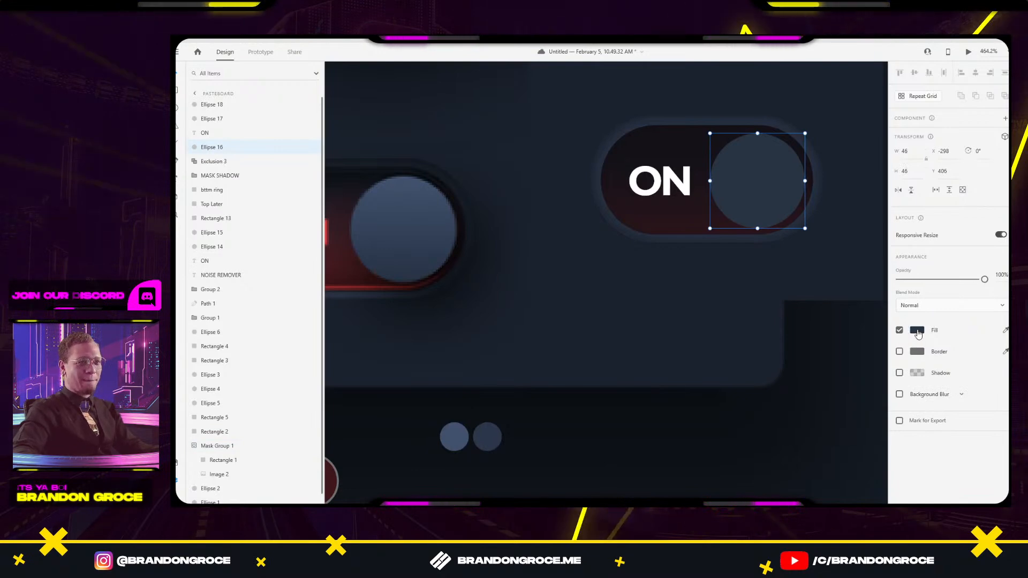
click(917, 331)
click(798, 260)
click(796, 284)
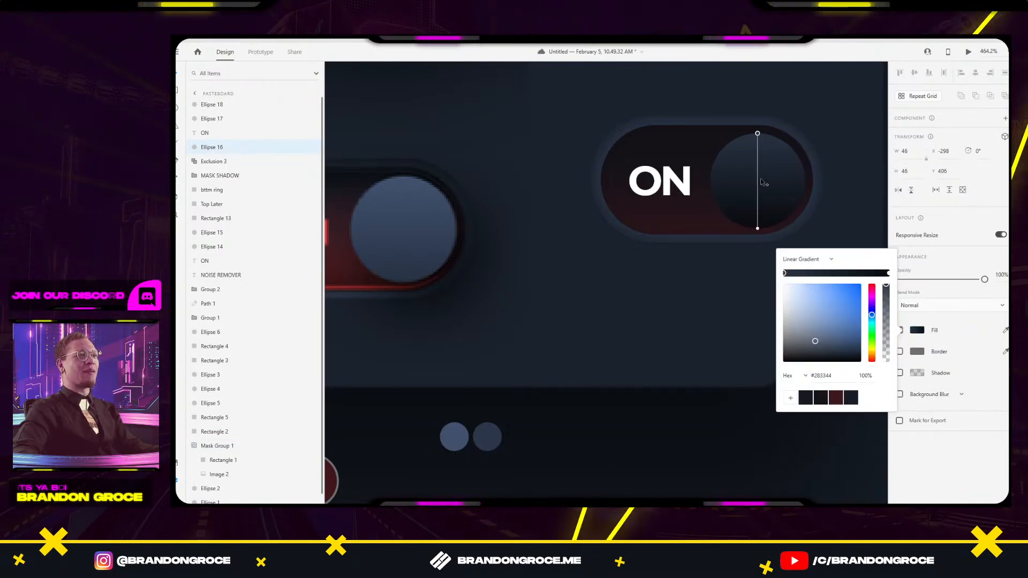
drag(757, 133, 739, 138)
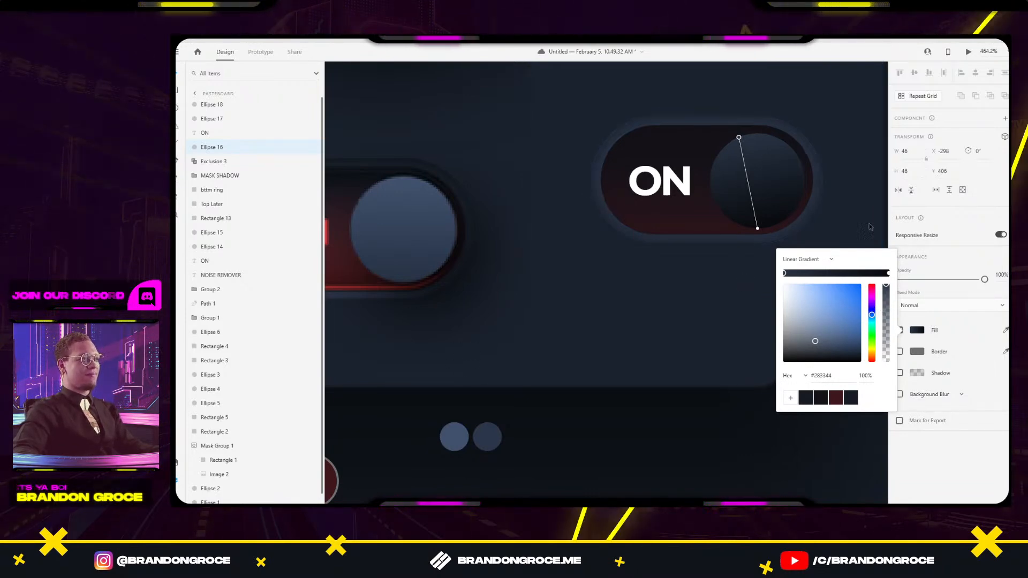
Save the fill colors of both small sample circles as color swatches.
click(454, 436)
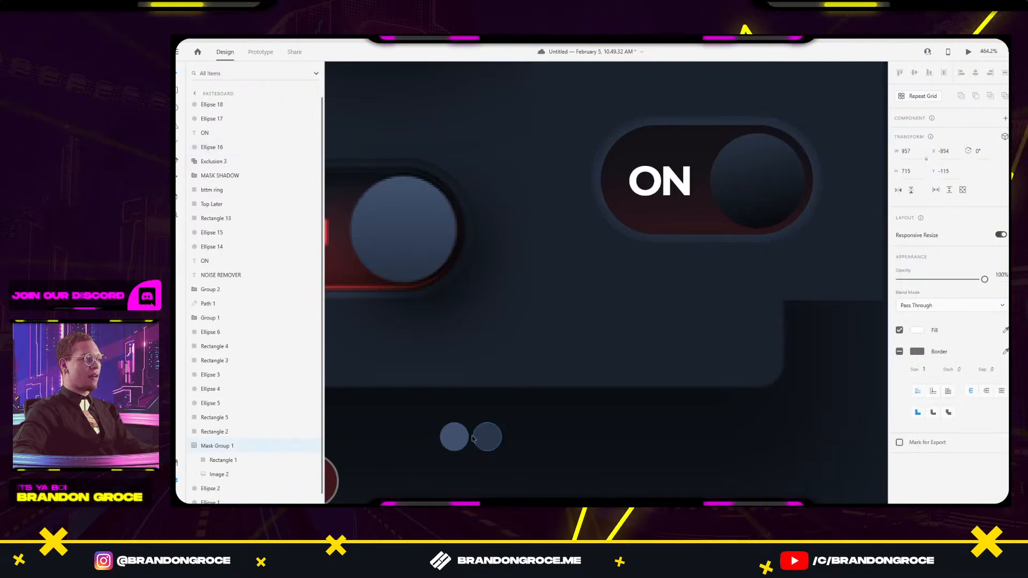
click(917, 330)
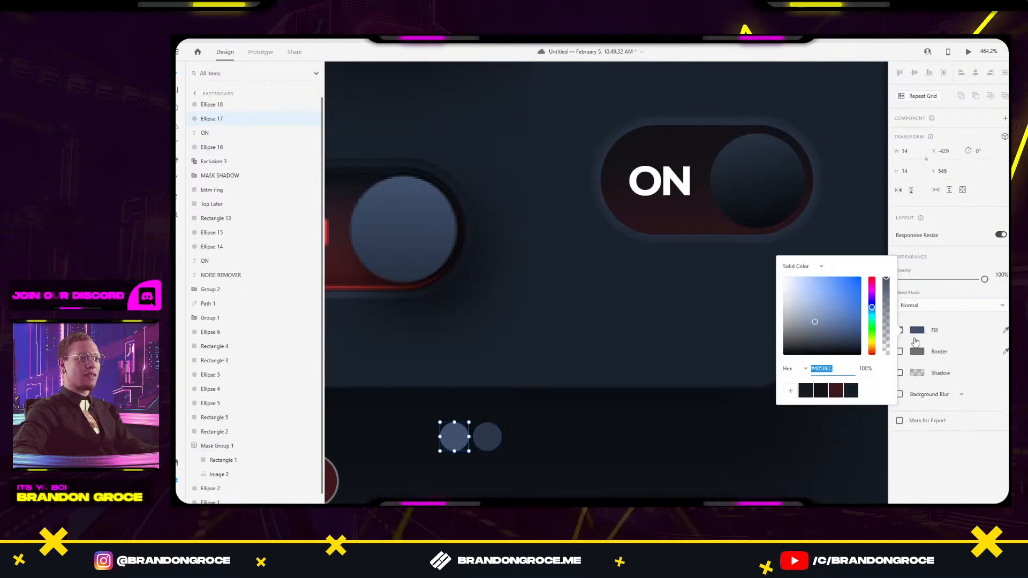
click(793, 391)
click(479, 438)
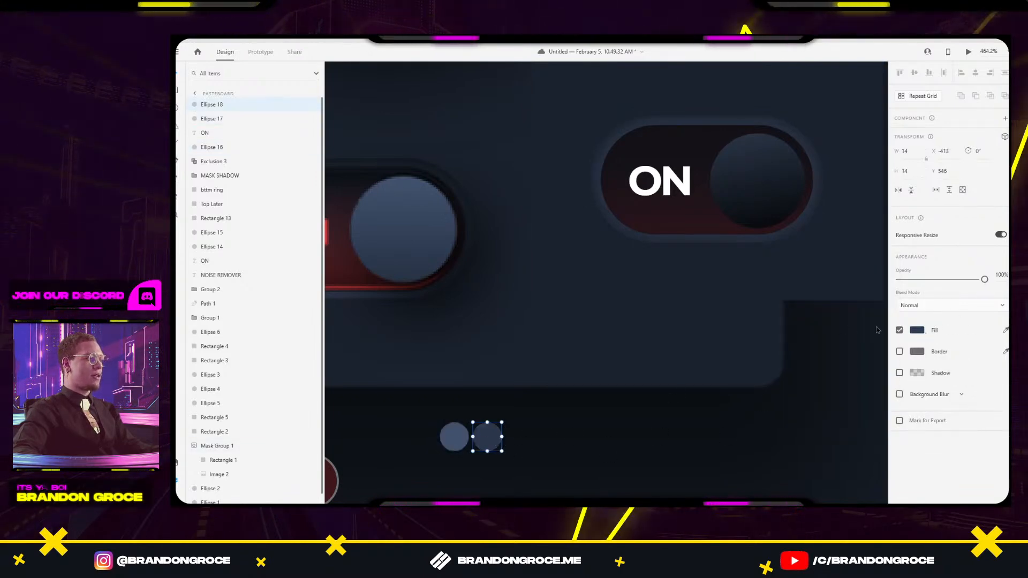
click(917, 331)
click(752, 300)
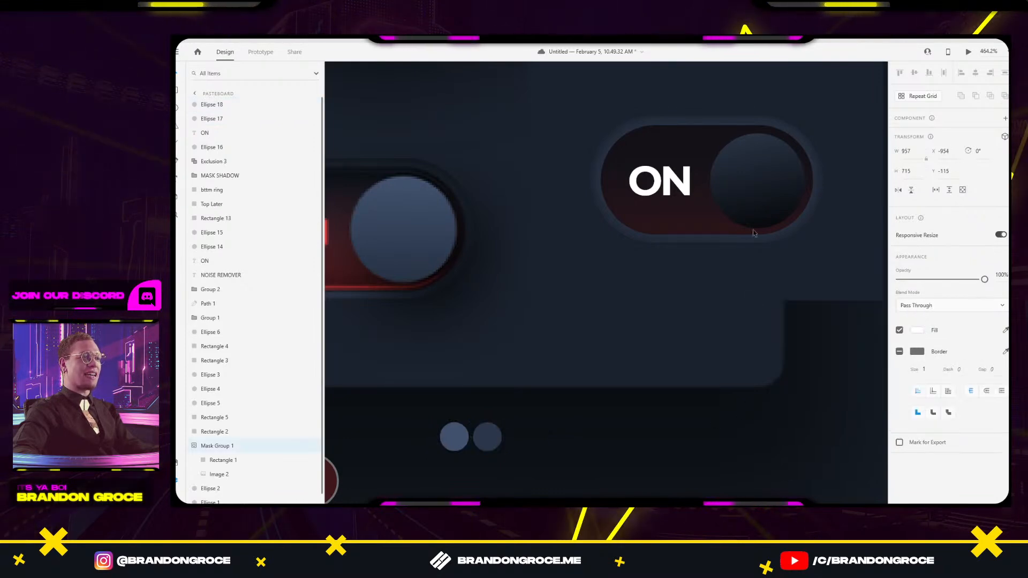
Fill the new toggle's knob with the lighter blue #40506C sampled from the first small circle.
click(795, 214)
click(917, 330)
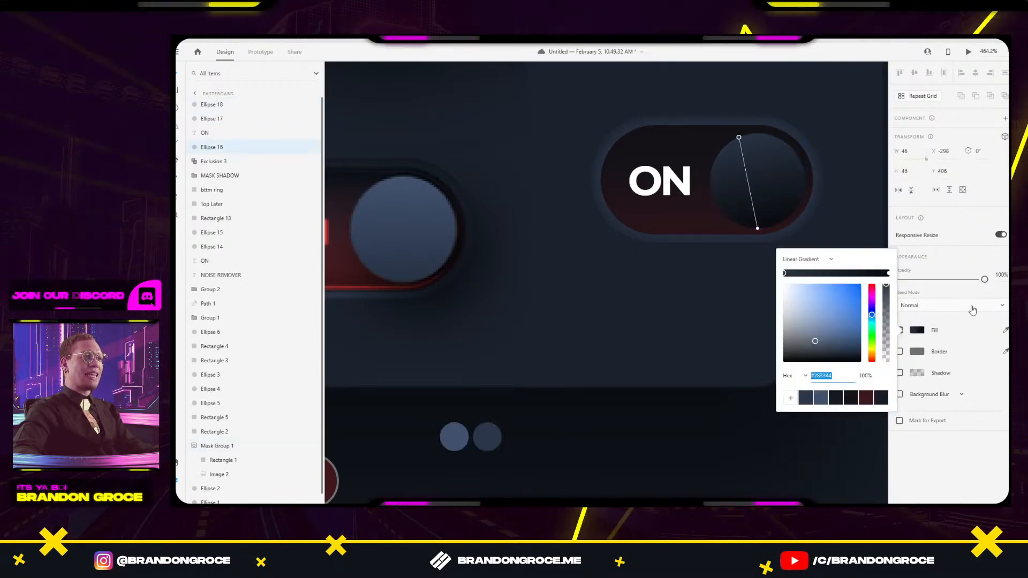
click(1006, 331)
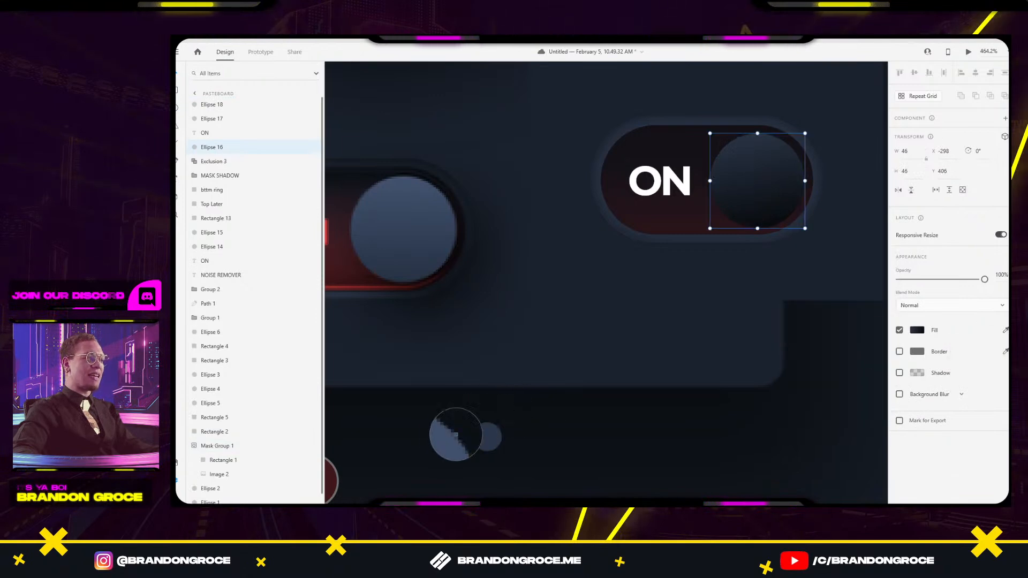
click(458, 441)
click(782, 163)
Change the knob's fill to a linear gradient running diagonally from its upper left to its lower right.
click(917, 330)
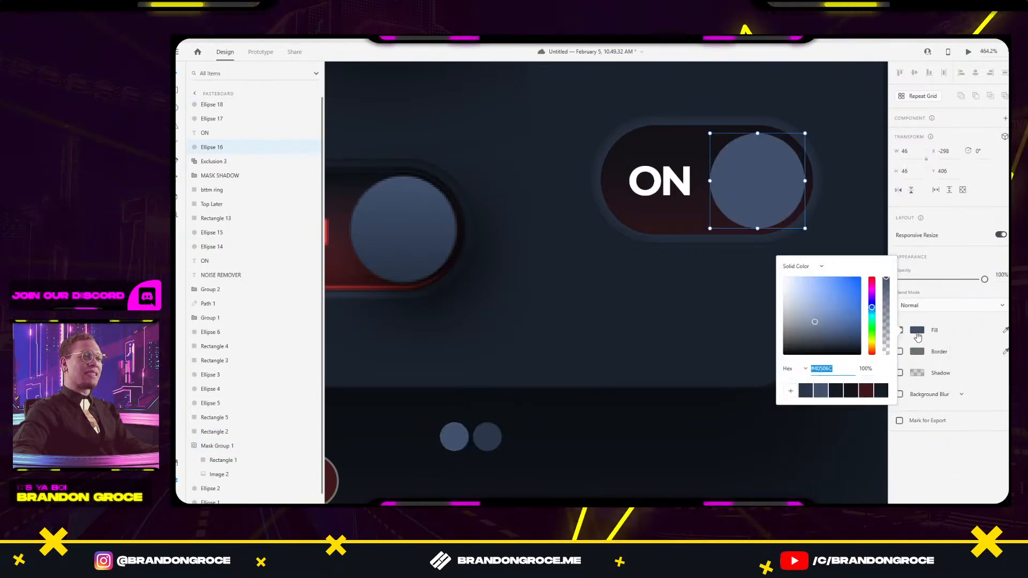
click(782, 265)
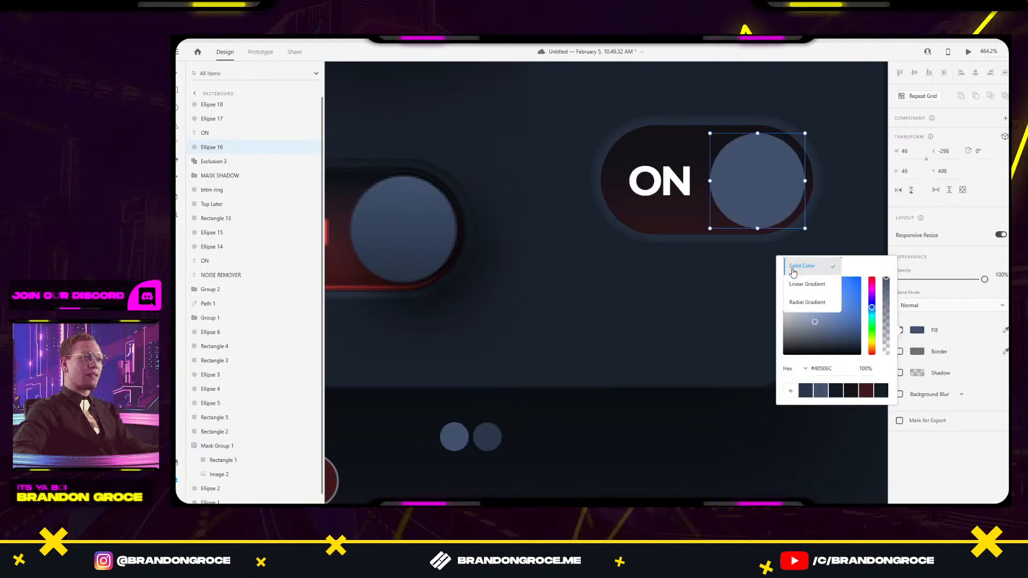
click(804, 292)
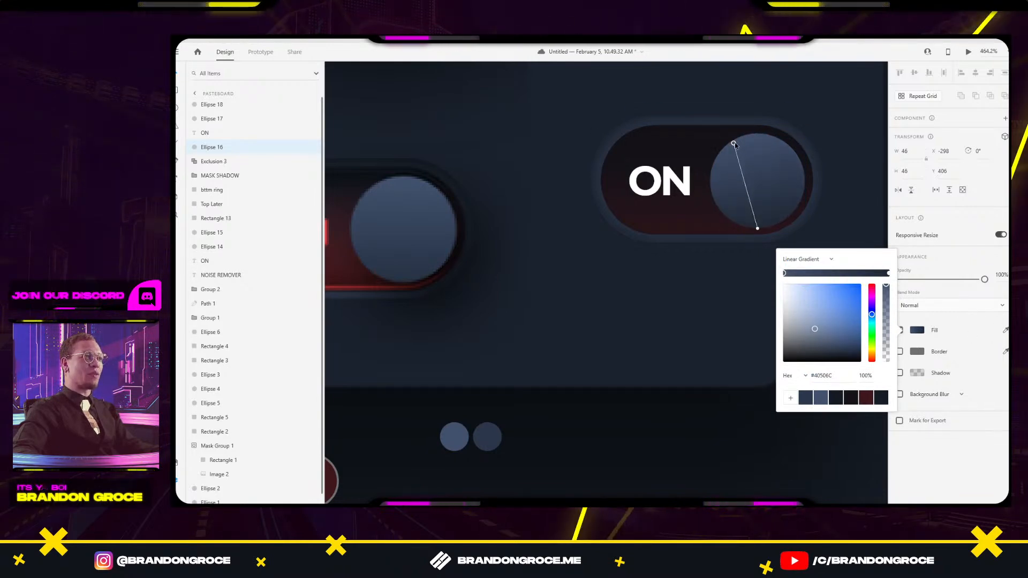
click(758, 229)
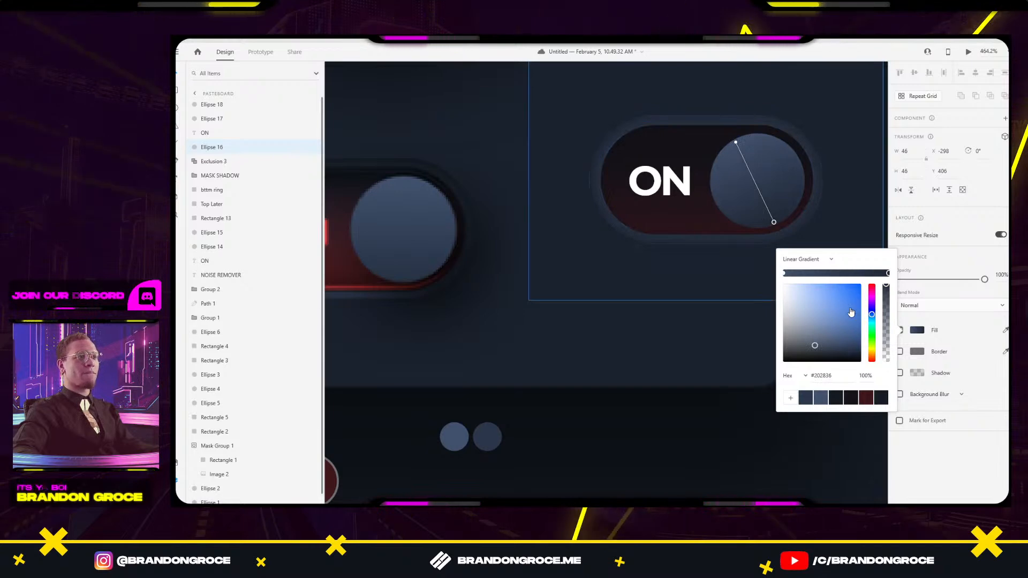
Set the end stop of the knob's gradient to the saved darker blue #2A374A.
click(990, 345)
click(923, 334)
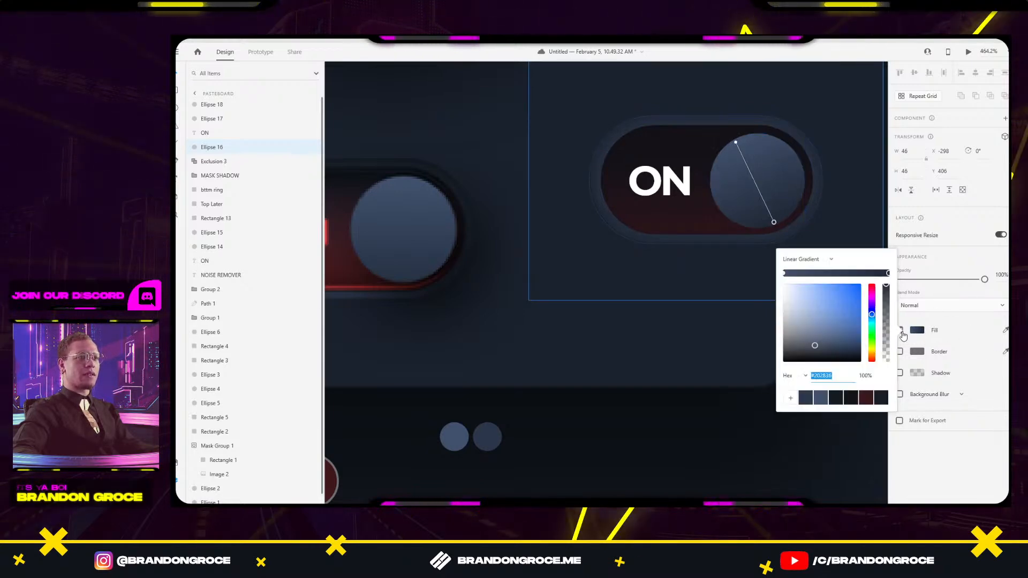
click(804, 399)
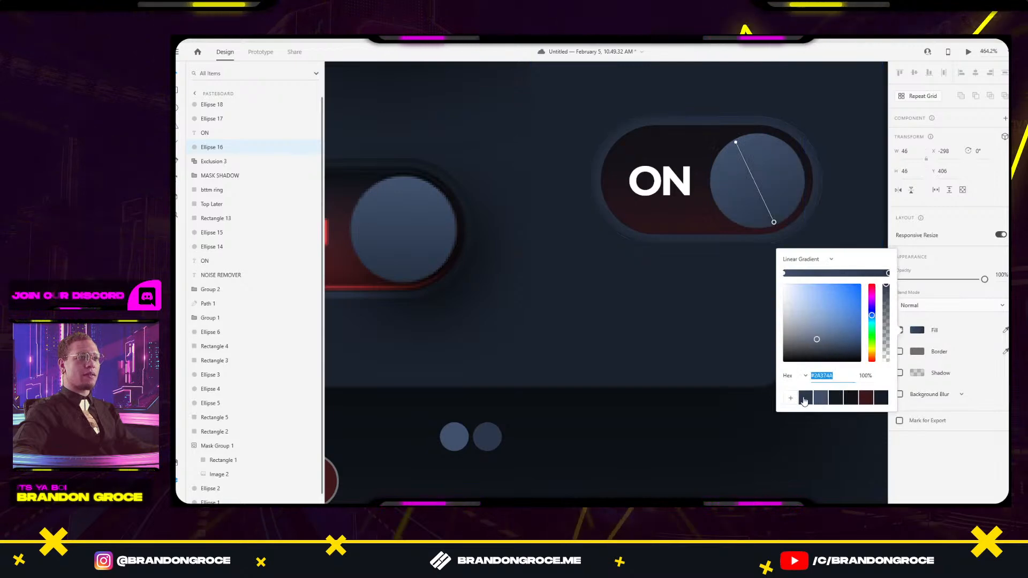
click(698, 408)
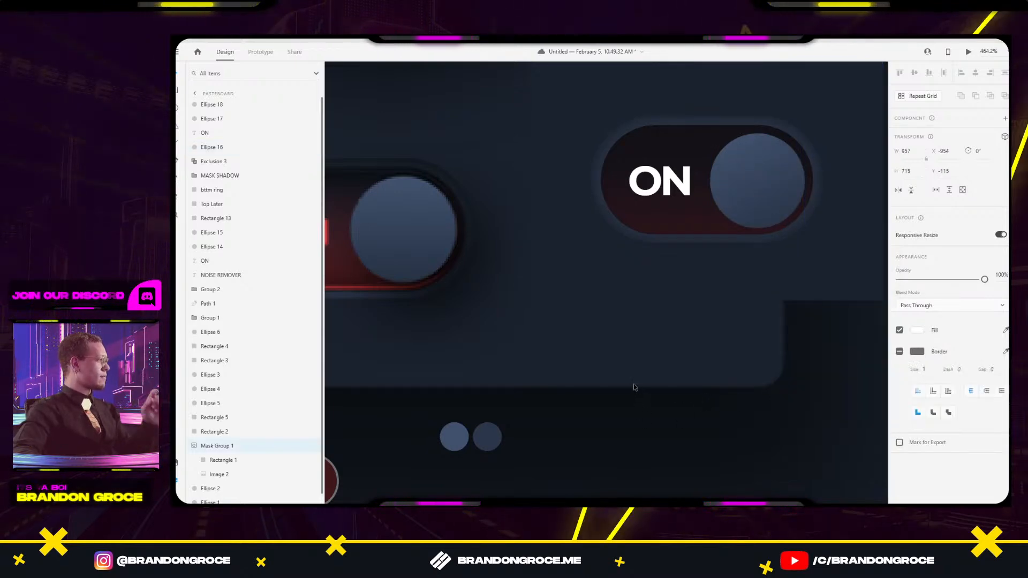
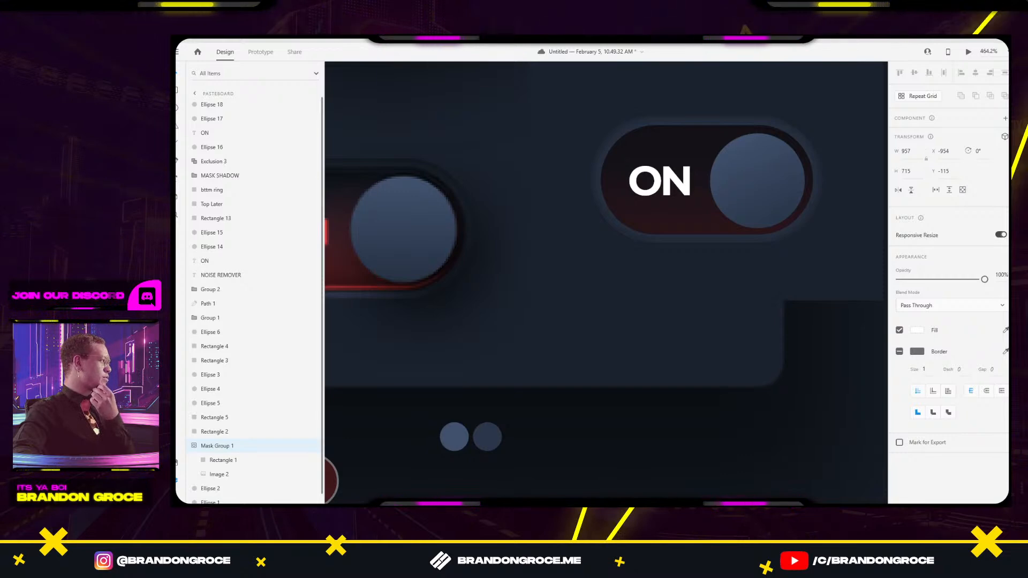
Nudge the new toggle's ON text 1 px to the right and fill it with the red sampled from the reference toggle's ON text.
drag(592, 323, 477, 316)
click(673, 202)
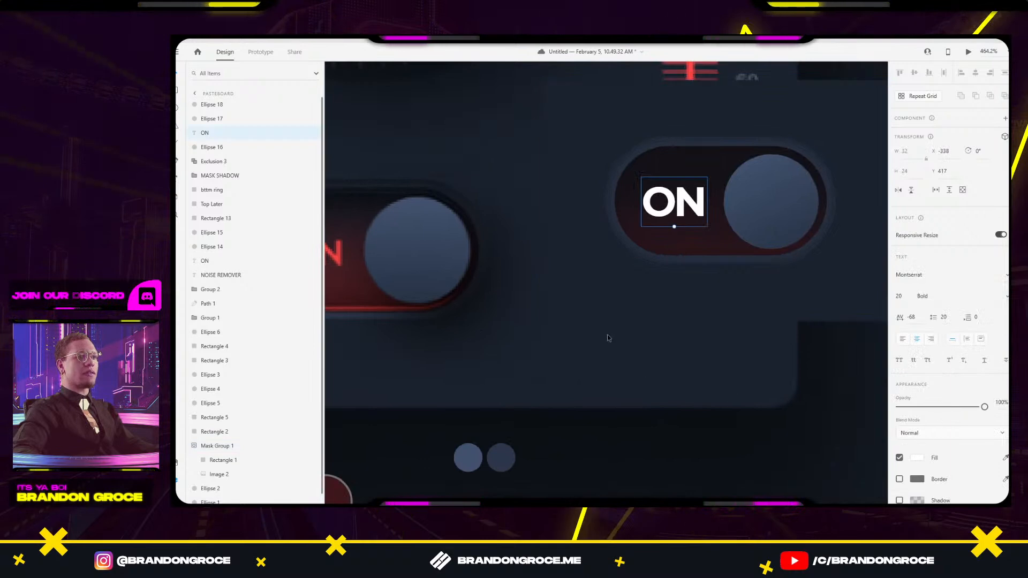
drag(610, 350, 661, 334)
key(ctrl+b)
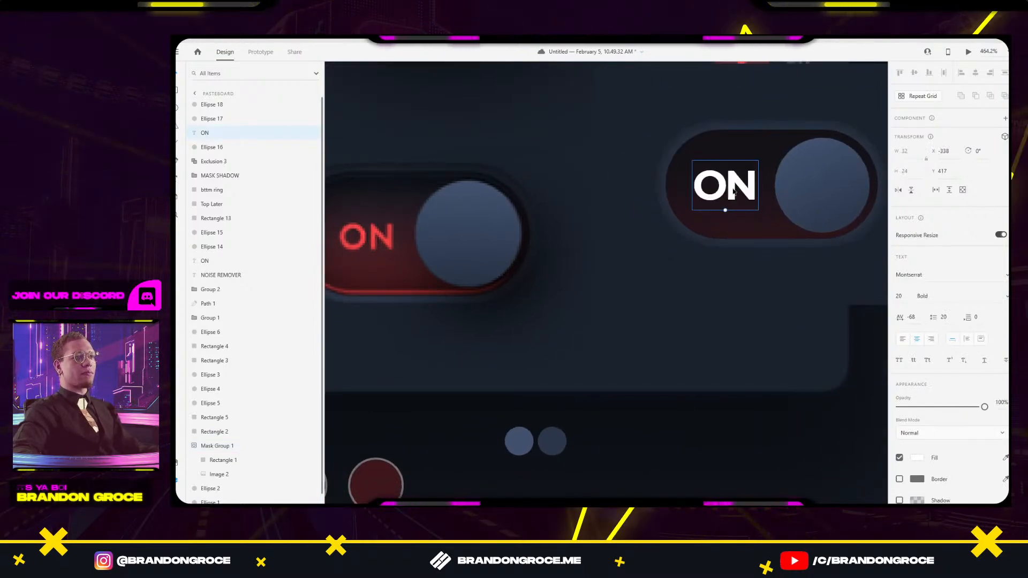
key(ctrl+b)
click(910, 458)
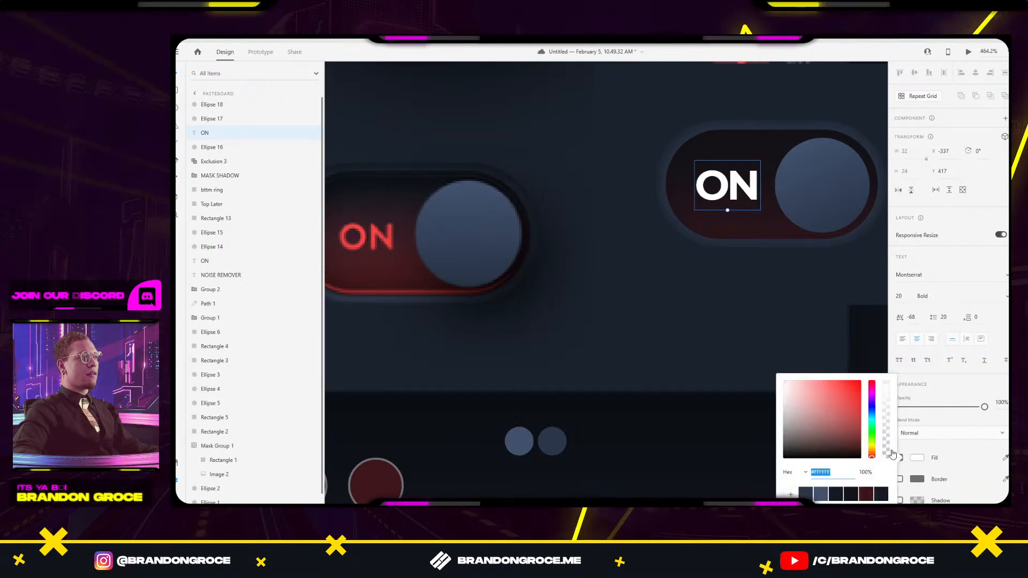
click(1006, 458)
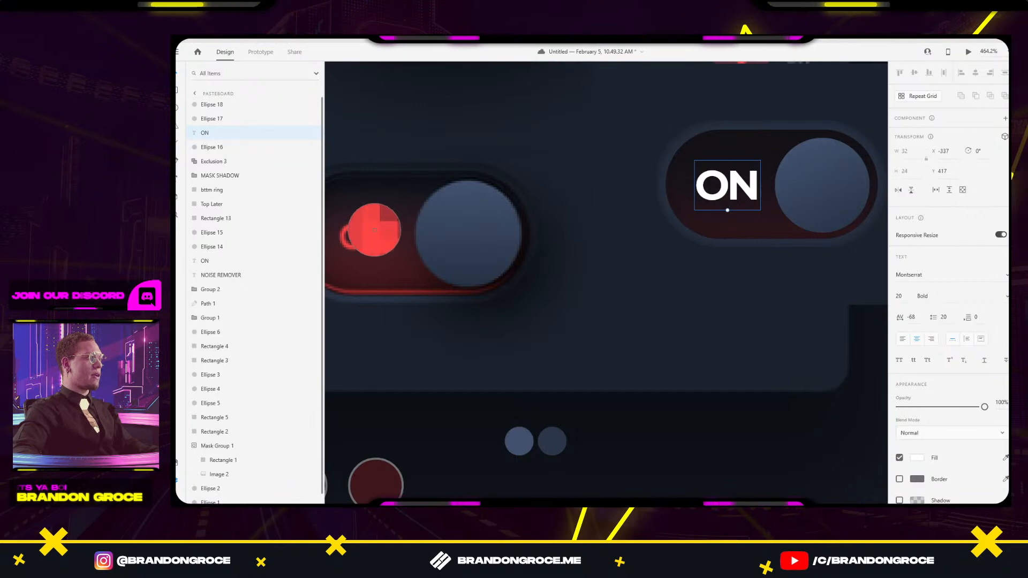
click(367, 228)
click(731, 177)
click(742, 215)
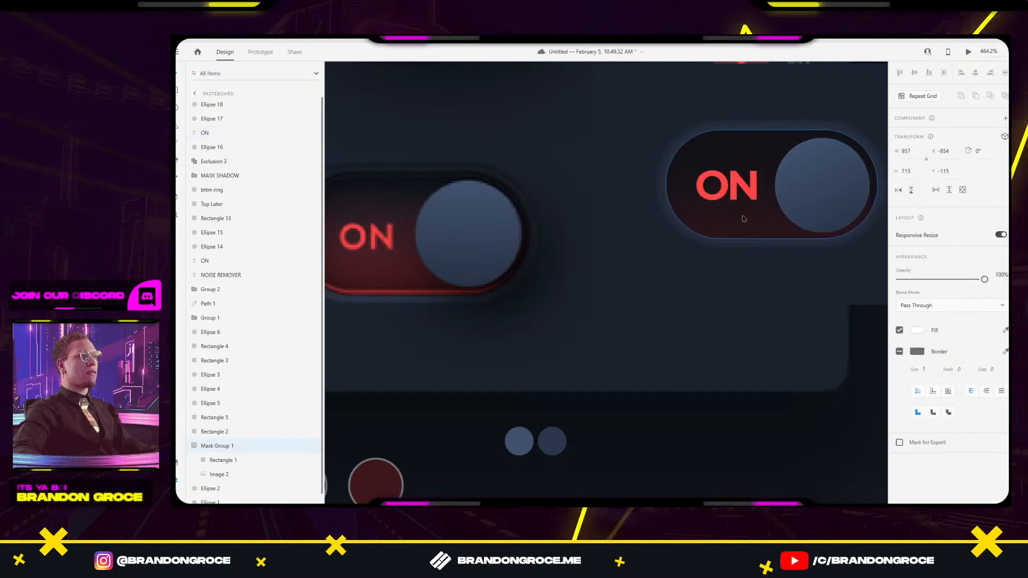
Place two overlapping copies of the toggle's dark red pill below it, offset 2 px vertically from each other.
drag(729, 227, 678, 369)
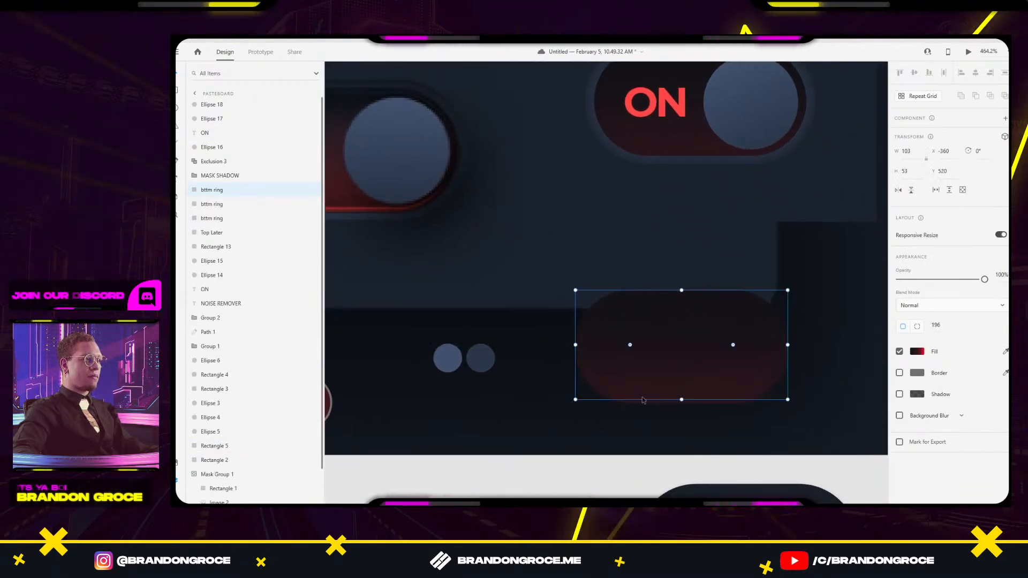
Try combining the two overlapping pill copies with Mask with Shape, Intersect and Exclude Overlap, undoing each attempt.
right_click(666, 360)
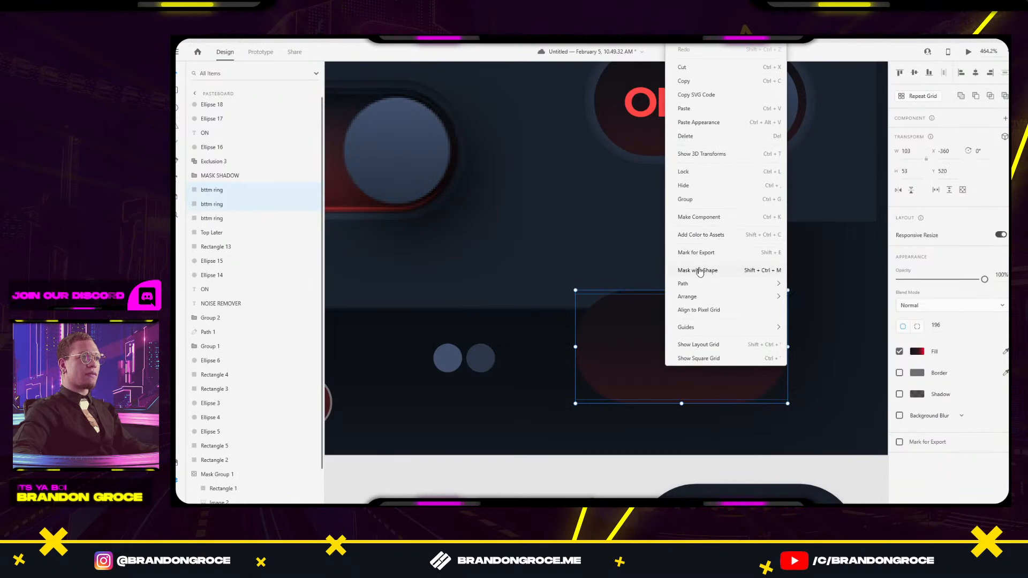
click(699, 270)
key(ctrl+z)
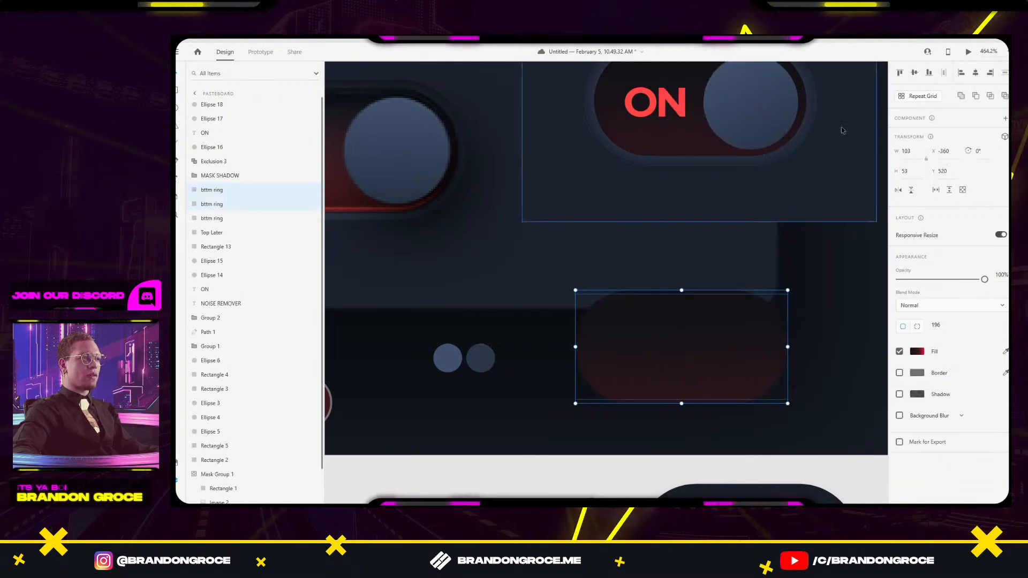
click(990, 96)
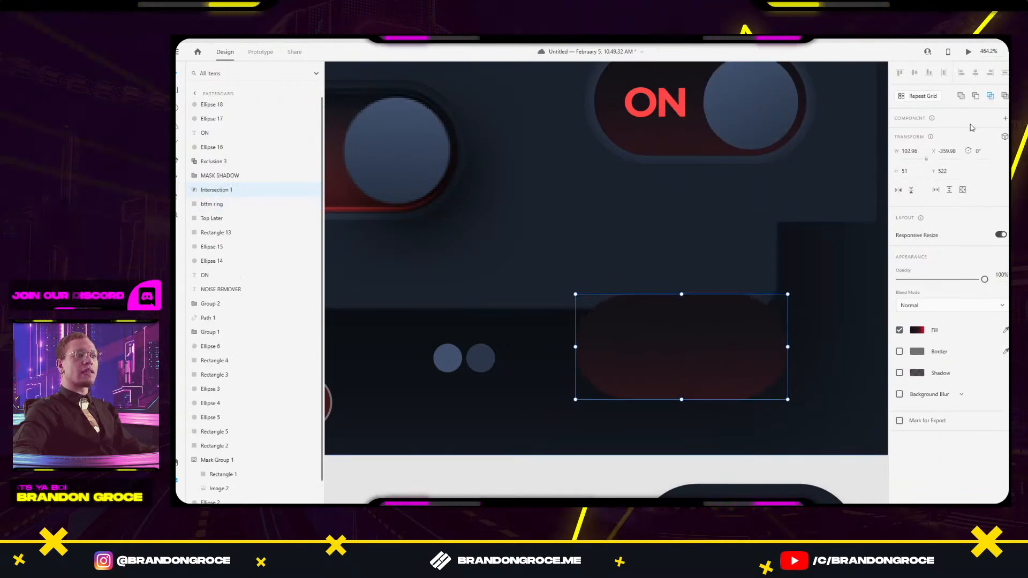
key(ctrl+z)
click(1005, 99)
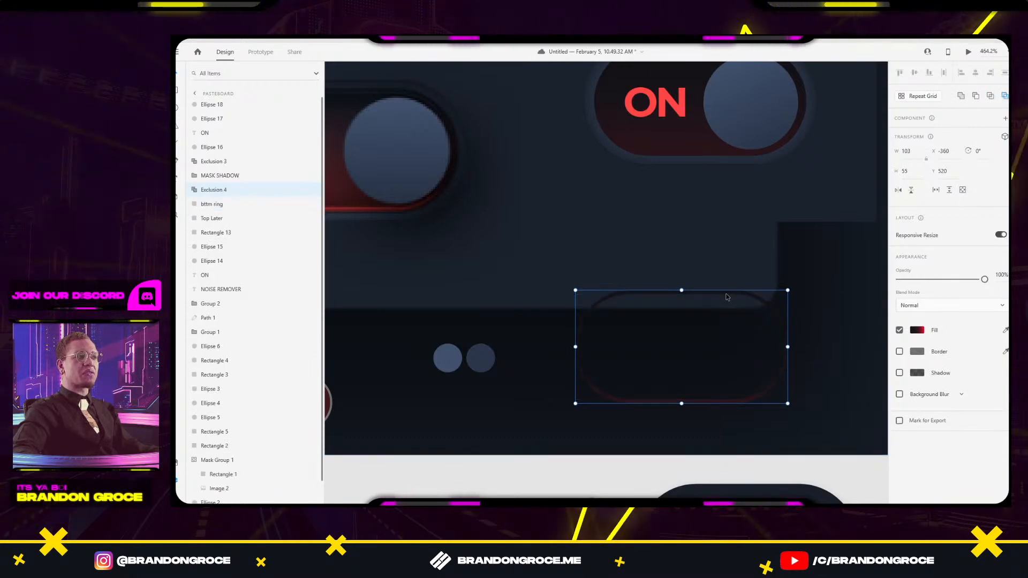
key(ctrl+z)
Widen both overlapping pill copies symmetrically to 113 px and select only the front copy.
drag(788, 345, 798, 344)
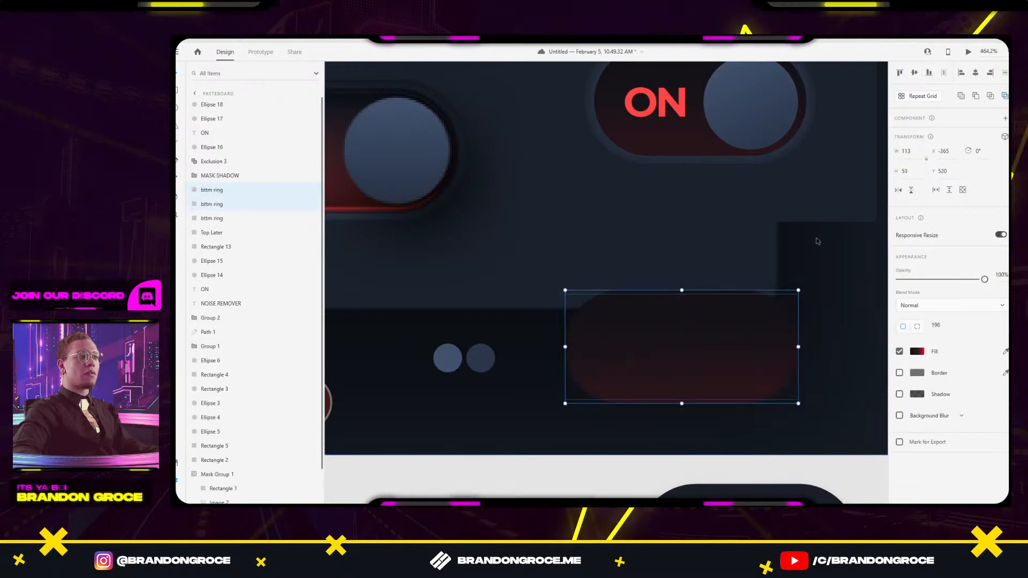
click(654, 344)
double_click(630, 352)
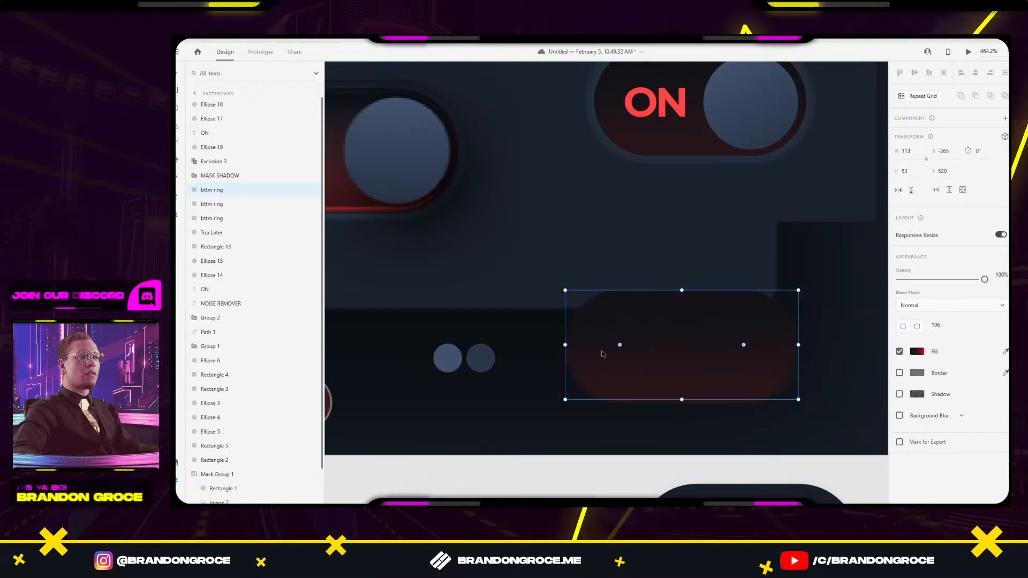
Widen the front pill copy symmetrically to 121 px, subtract it from the back copy, and place the resulting sliver along the new toggle's bottom edge.
drag(559, 346, 557, 345)
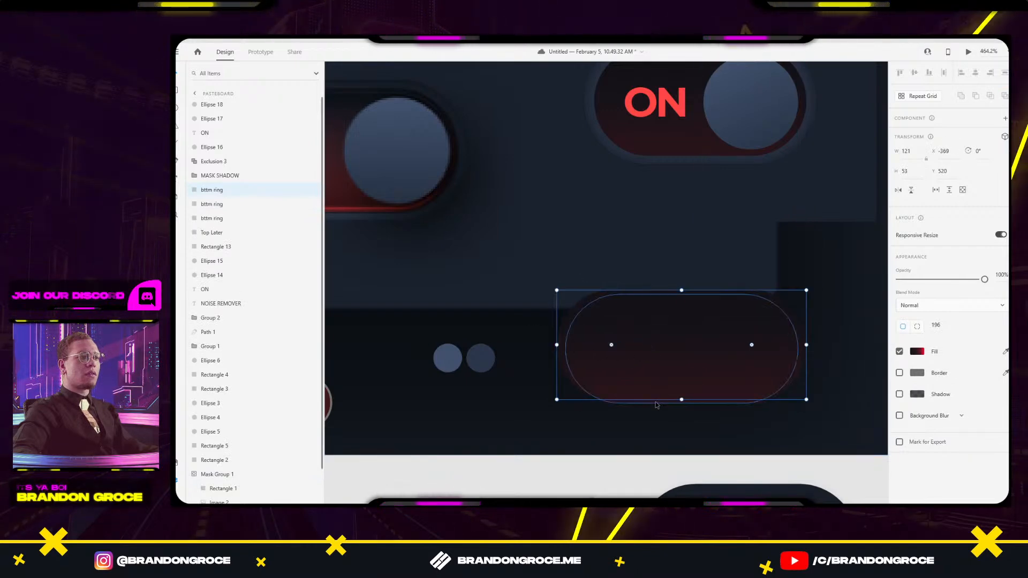
shift+click(657, 405)
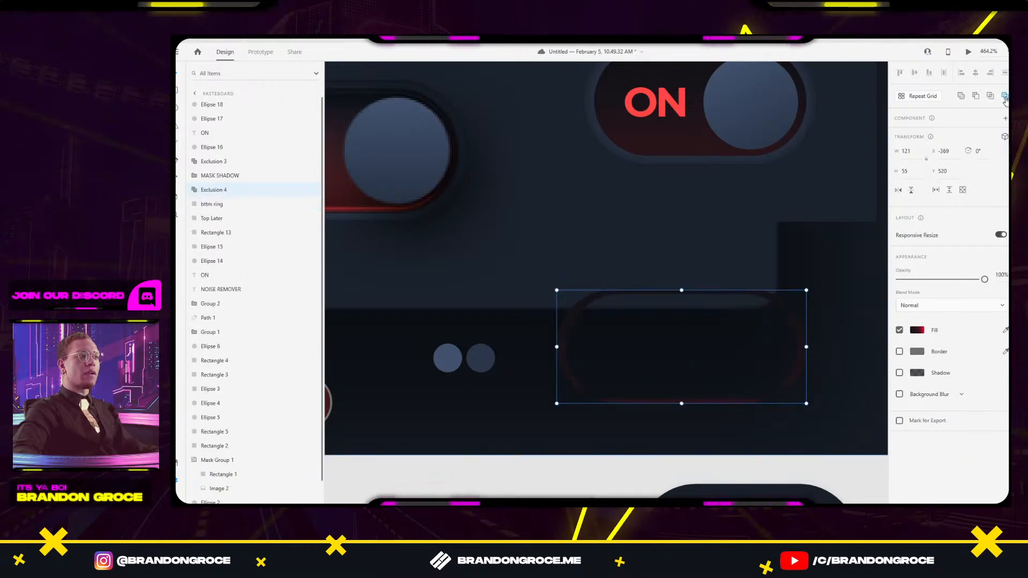
click(977, 97)
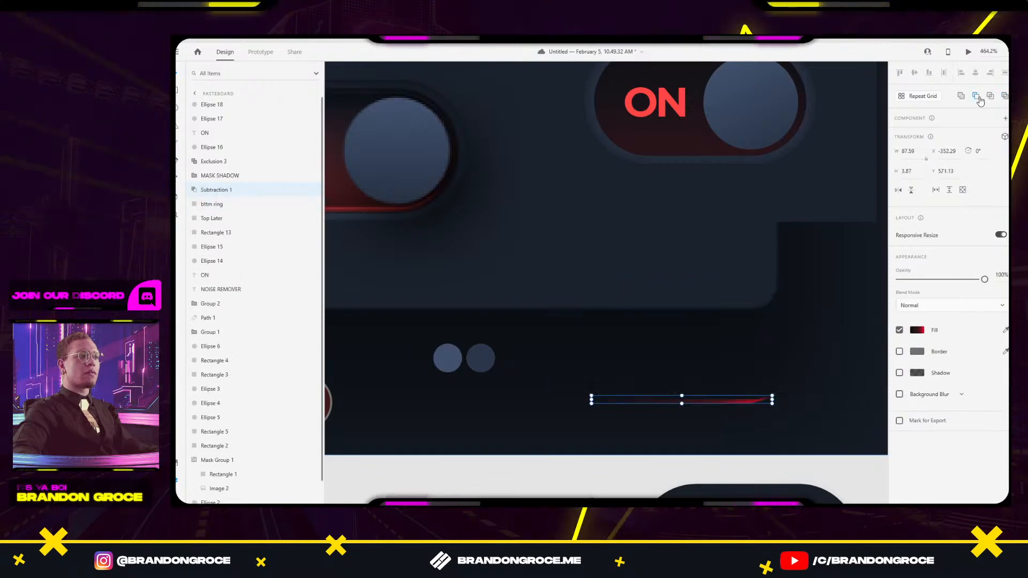
drag(651, 401, 669, 156)
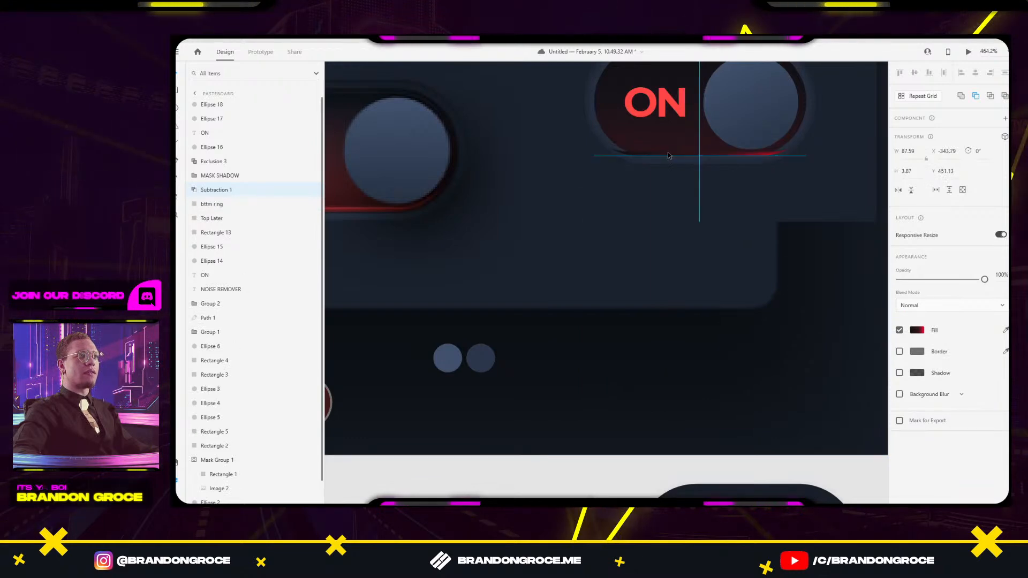
Remove the intermediate stops from the sliver's linear gradient fill, leaving only the dark and red end stops.
scroll(668, 155, up, 5)
click(917, 331)
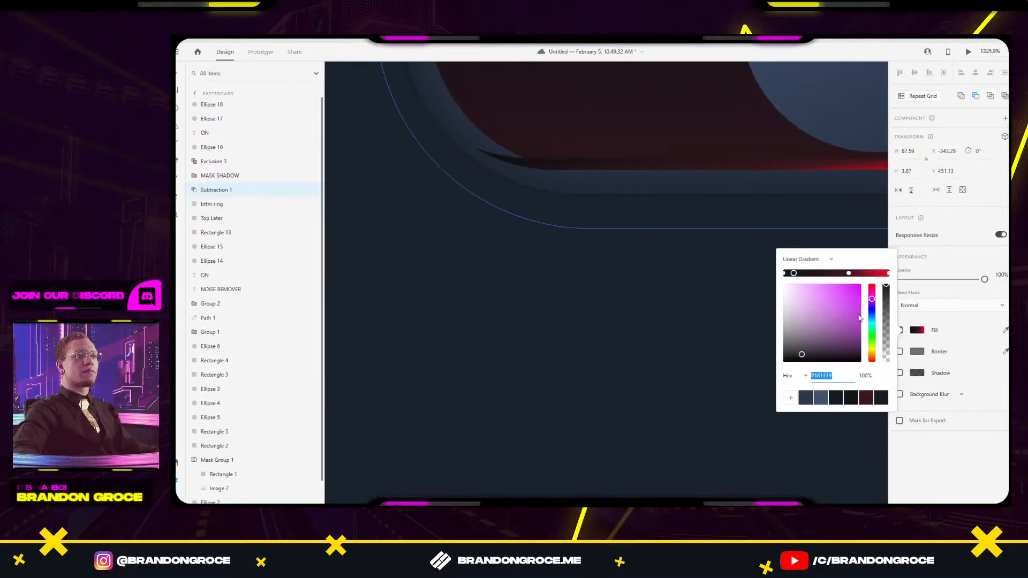
drag(848, 273, 846, 314)
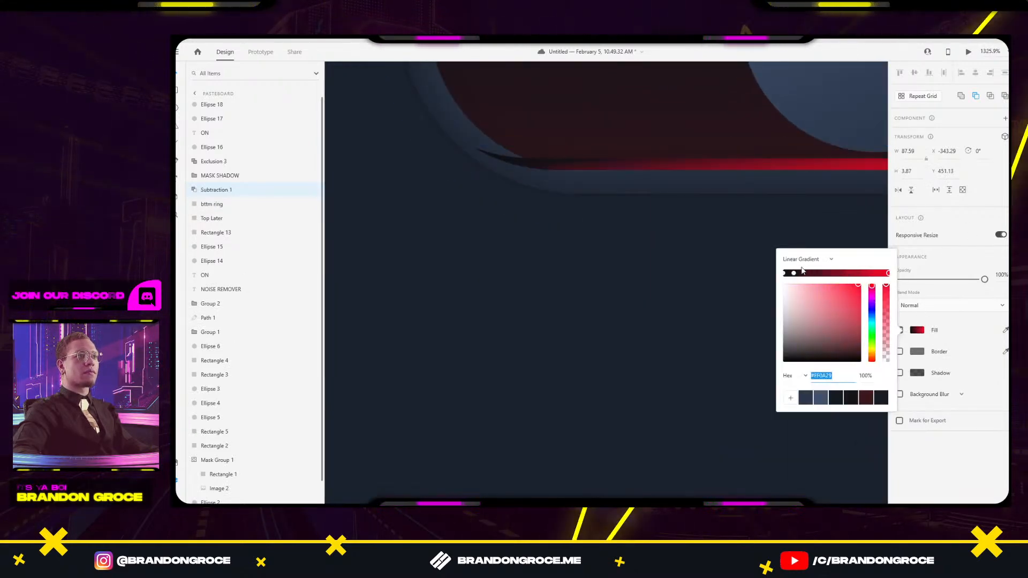
click(784, 273)
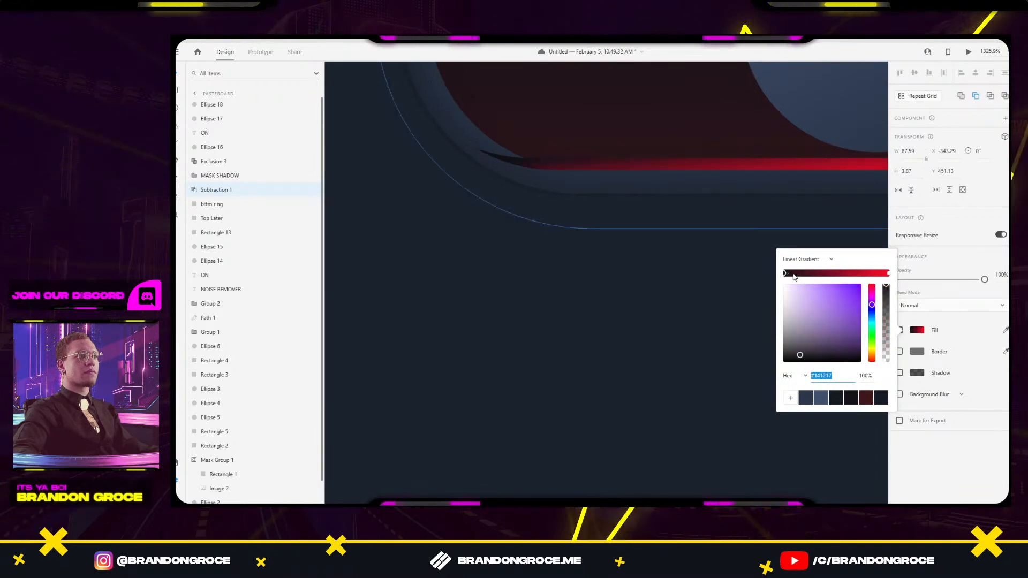
click(889, 273)
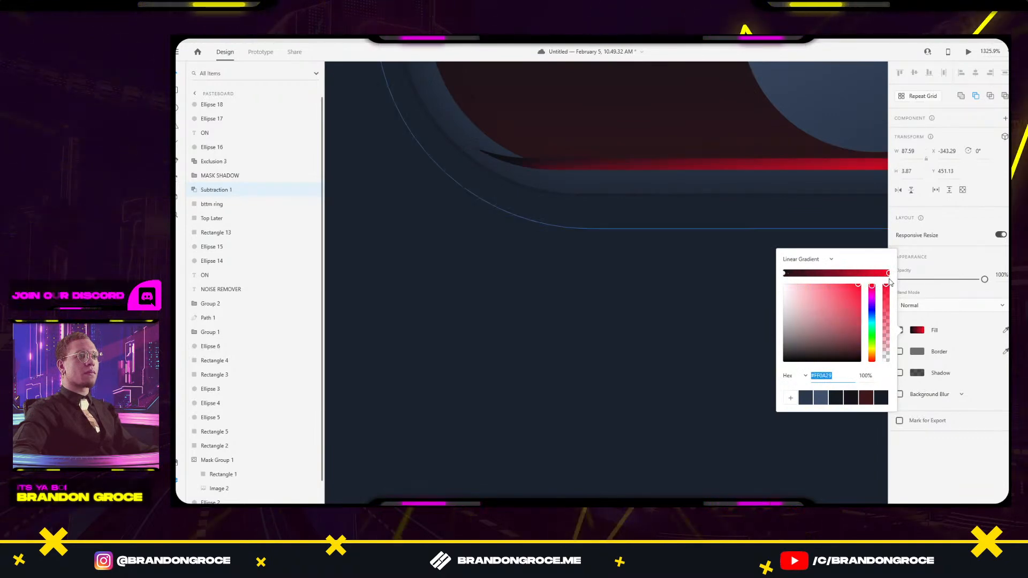
Save the red #FF0A29 as a colour swatch and apply it to the sliver gradient's dark end stop.
click(793, 398)
click(784, 266)
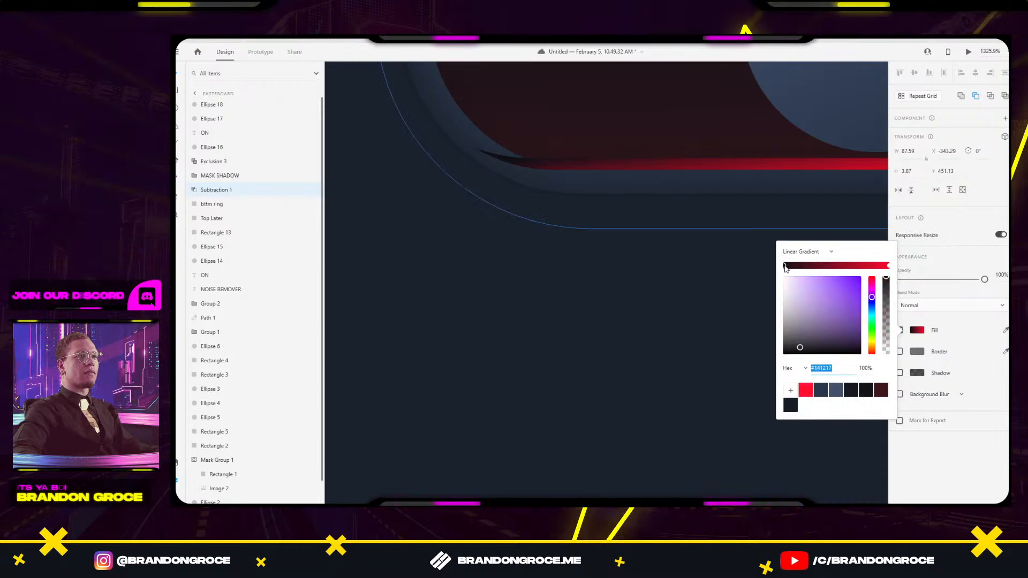
click(804, 391)
Nudge the red sliver 1 px to the right and resize it to about 78.7 × 4.3 px to fit the toggle's curved bottom rim.
scroll(669, 230, down, 5)
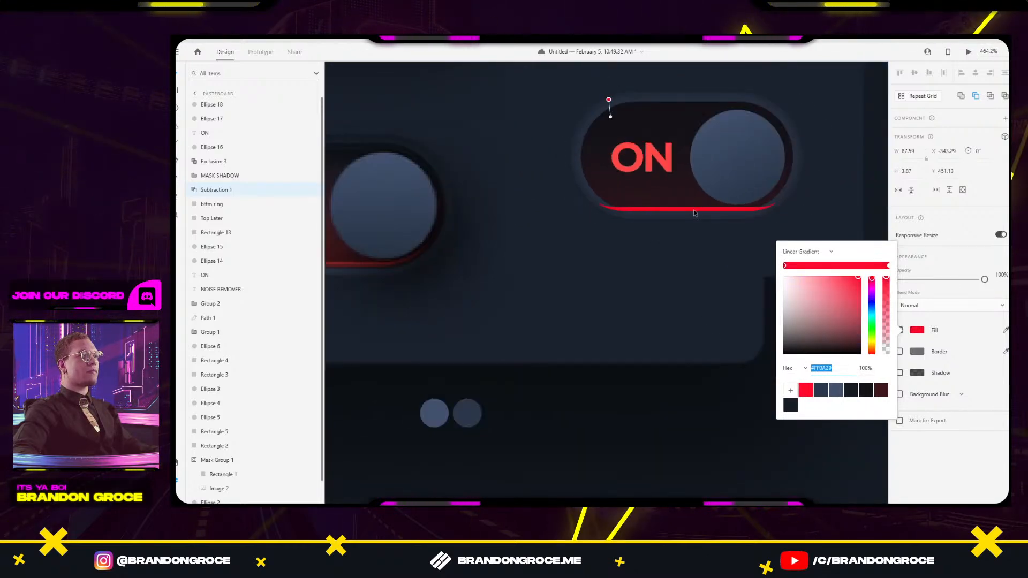
scroll(693, 210, up, 6)
mouse_move(633, 204)
mouse_down()
mouse_move(638, 187)
mouse_move(637, 197)
mouse_up()
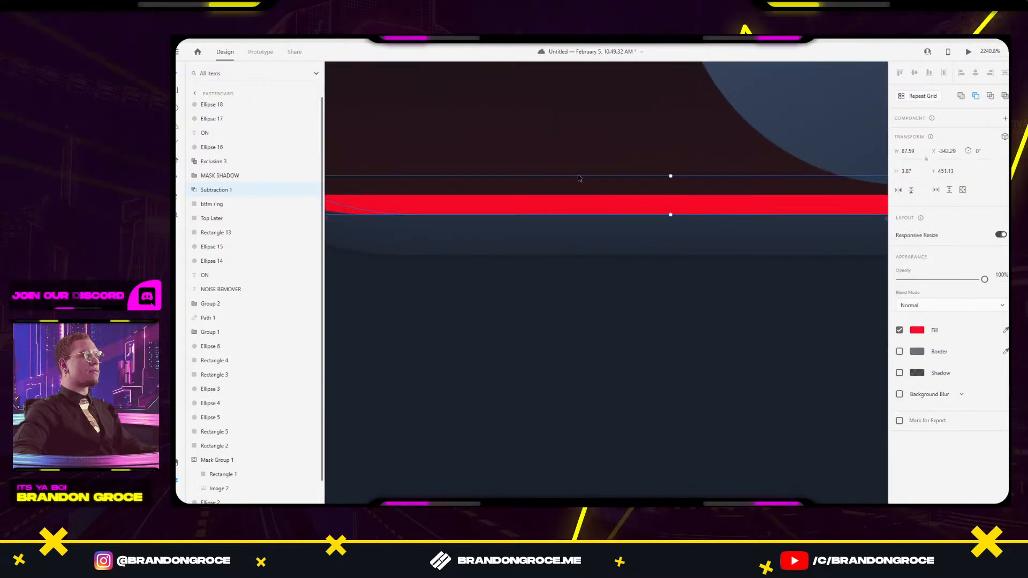
scroll(578, 176, down, 4)
drag(476, 202, 494, 195)
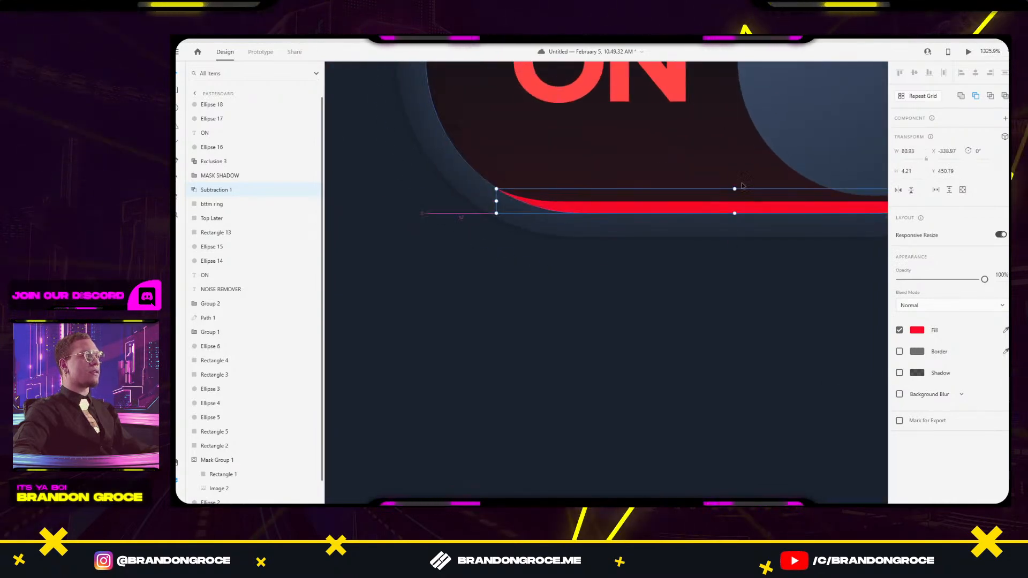
scroll(696, 214, down, 3)
scroll(728, 230, up, 5)
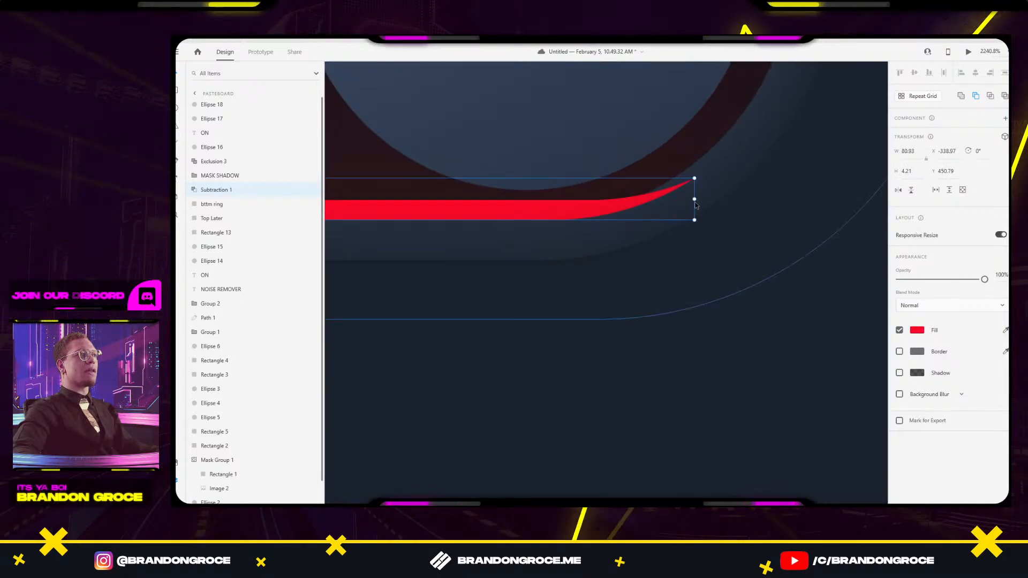
drag(693, 197, 675, 194)
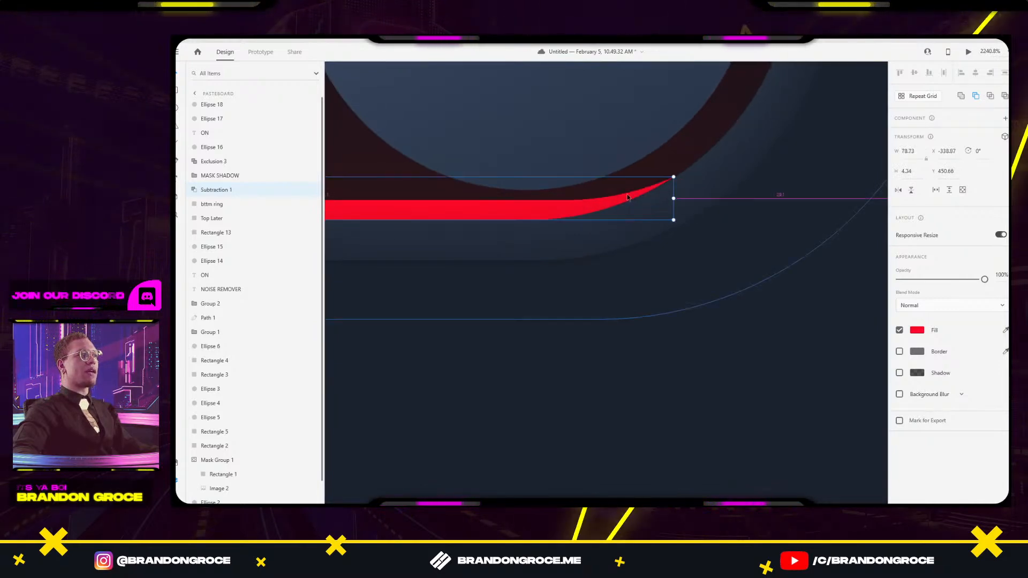
Set the starting stop of the sliver's linear gradient to the saved dark red #3F171C, keeping the other end red.
scroll(637, 225, down, 10)
scroll(630, 234, down, 3)
scroll(428, 235, up, 5)
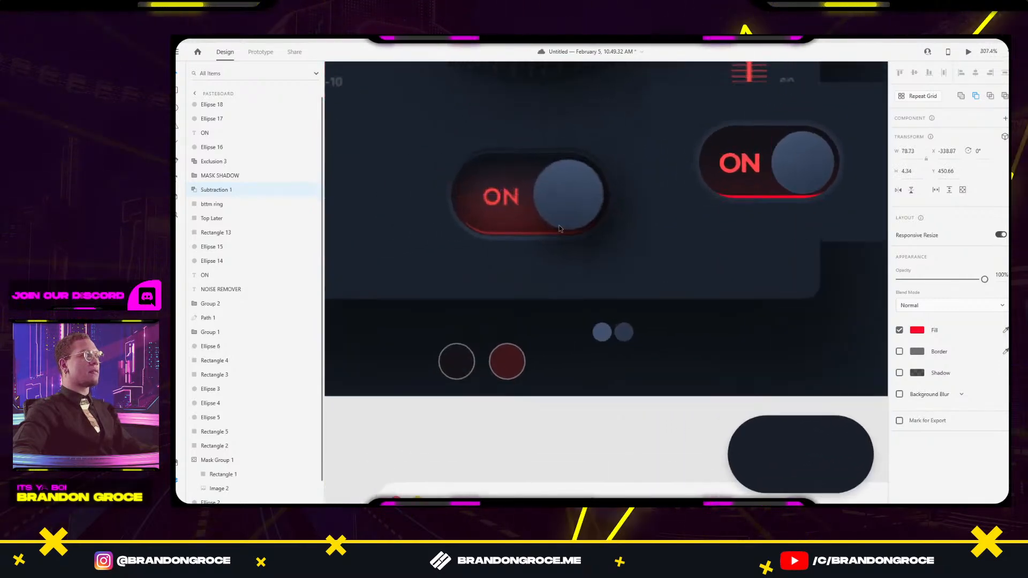
scroll(615, 269, right, 5)
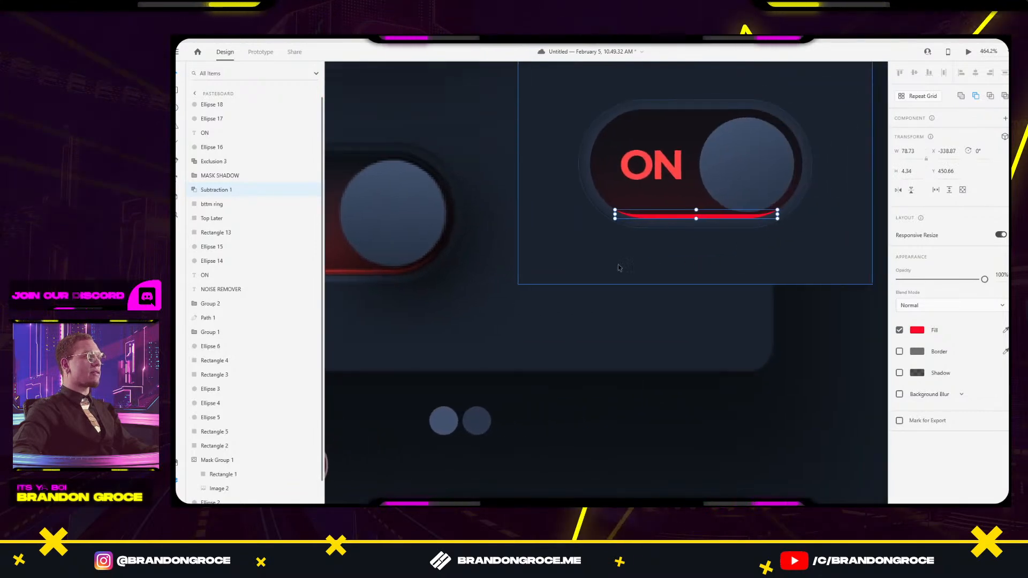
scroll(684, 206, up, 6)
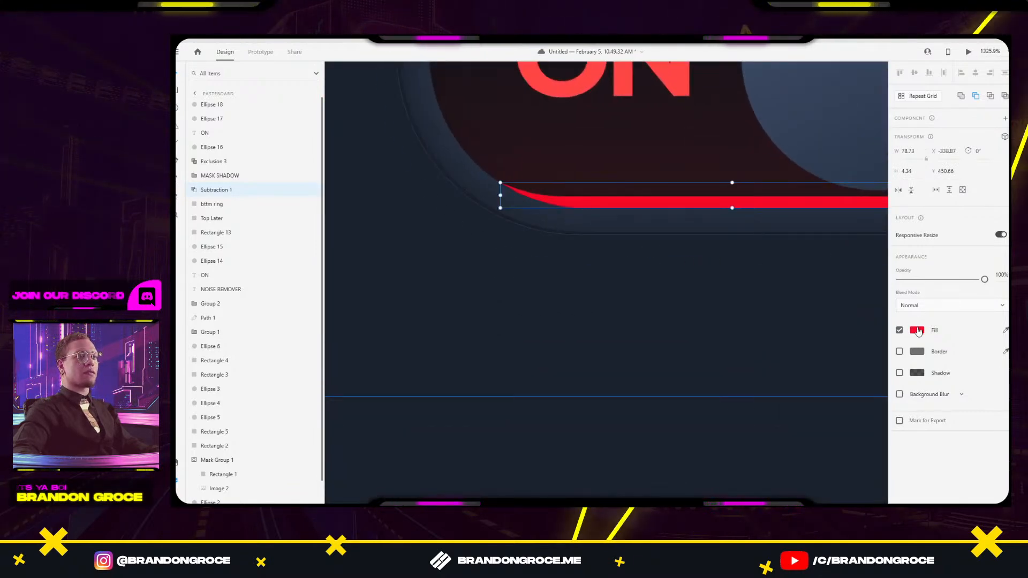
click(916, 332)
click(805, 251)
click(804, 265)
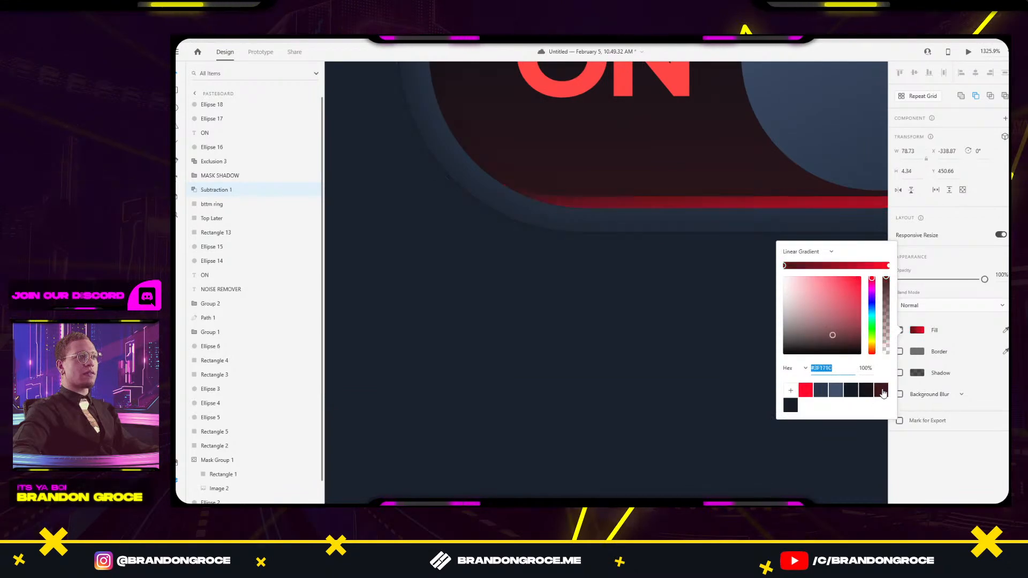
scroll(732, 260, right, 3)
scroll(731, 261, up, 1)
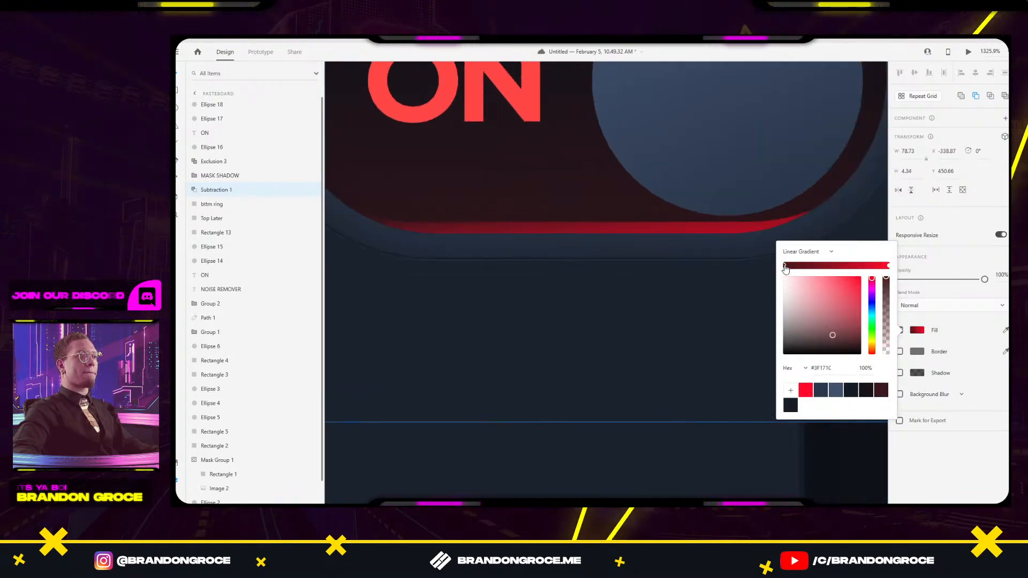
scroll(672, 261, down, 5)
key(Escape)
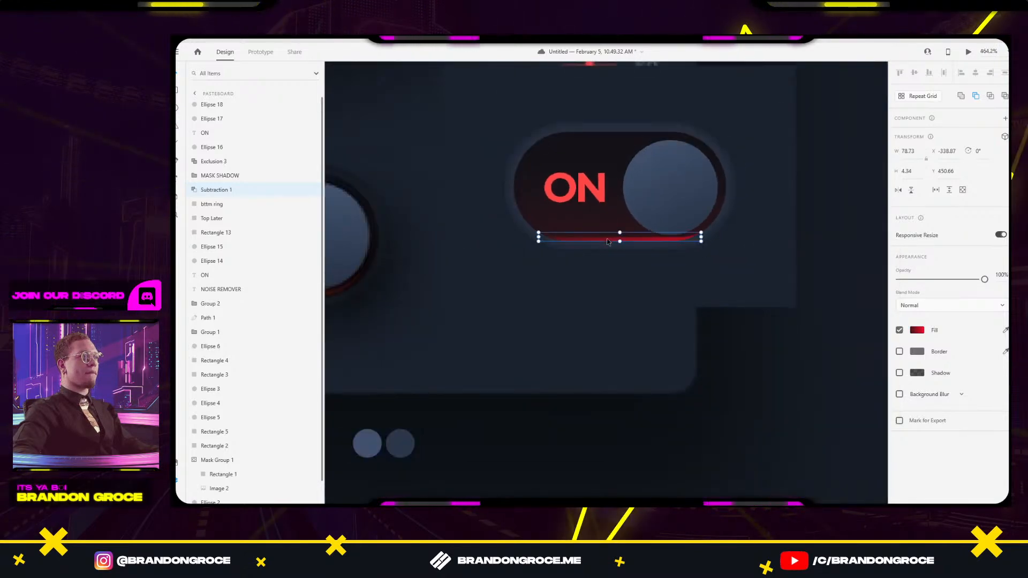
Try different lengths and angles for the sliver's gradient line, running it steeply across the toggle and beneath the rim.
click(919, 332)
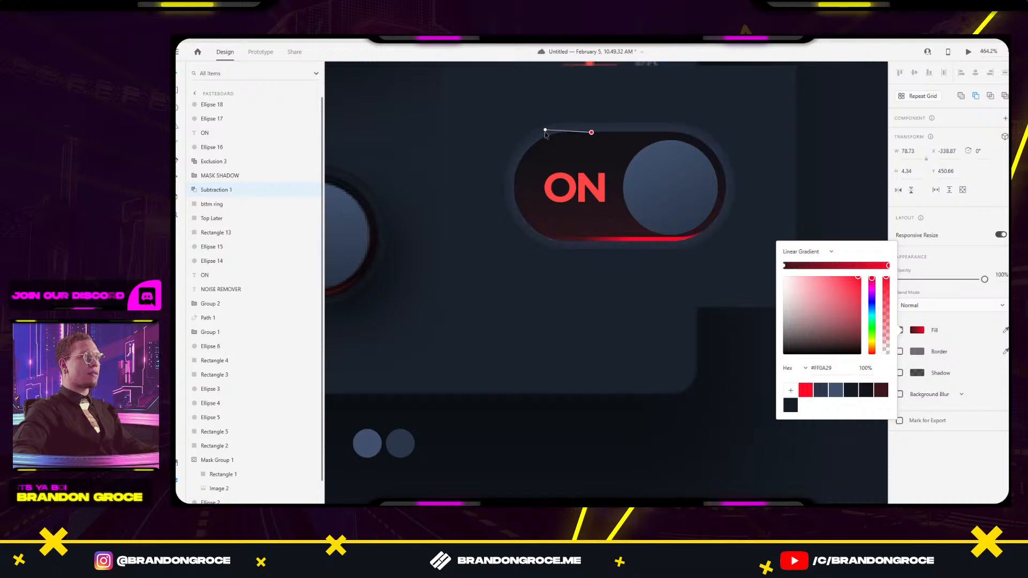
key(ctrl+z)
drag(638, 308, 637, 314)
drag(591, 132, 581, 65)
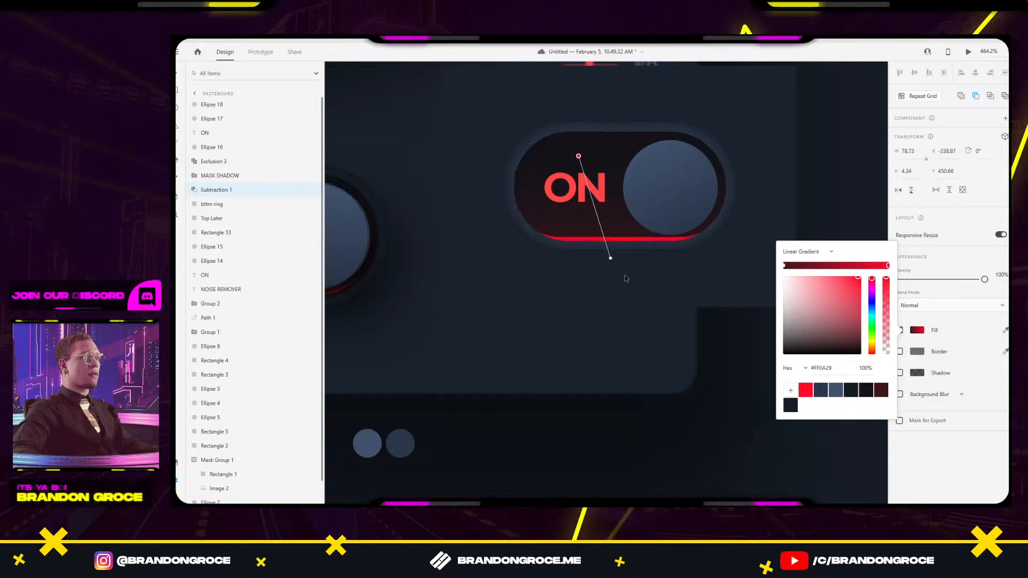
drag(641, 349, 648, 371)
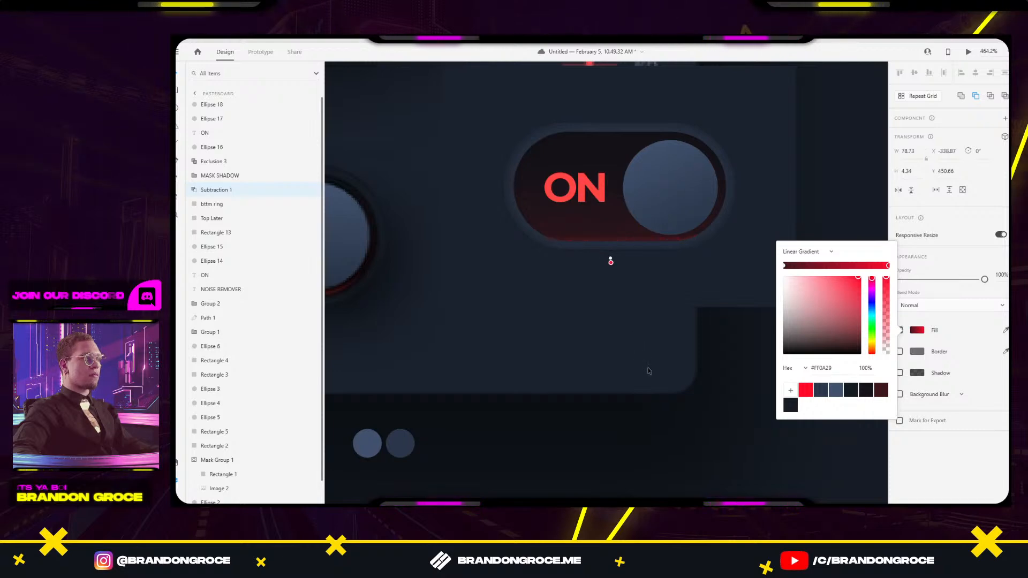
scroll(611, 259, up, 5)
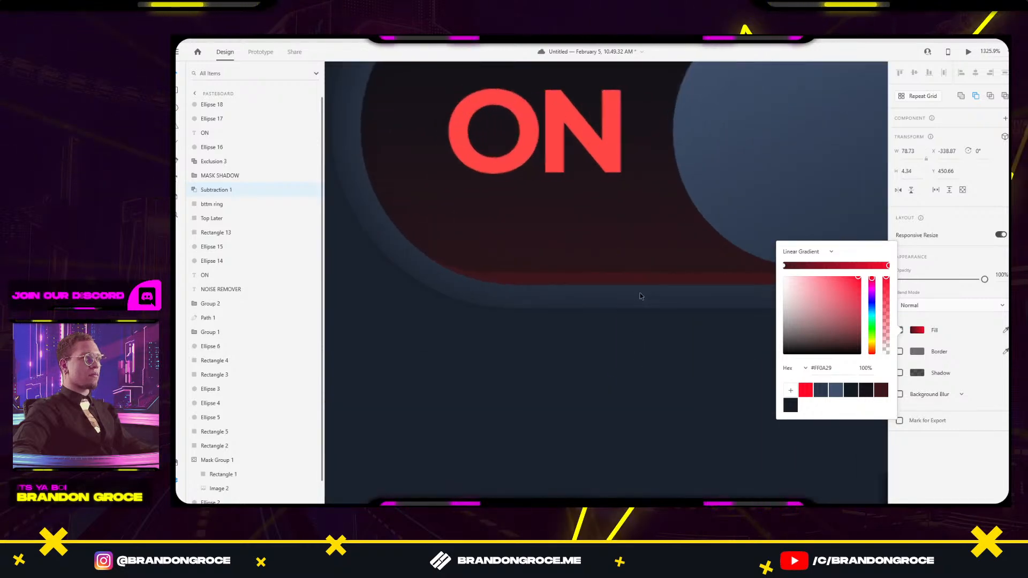
drag(637, 335, 567, 65)
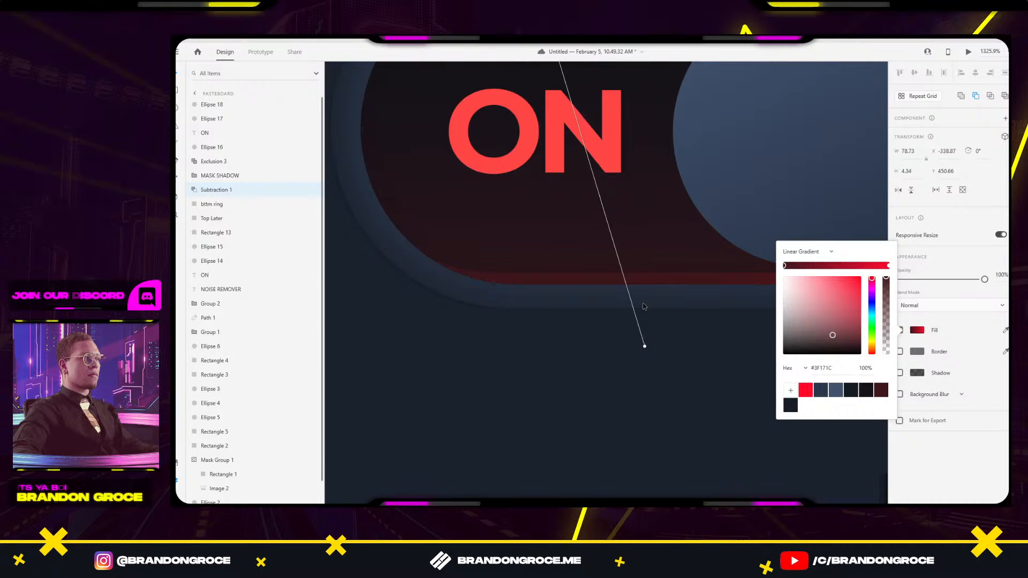
Try a short, nearly vertical gradient line just beneath the toggle's rim for the red sliver.
scroll(681, 292, down, 4)
drag(618, 161, 667, 330)
click(664, 317)
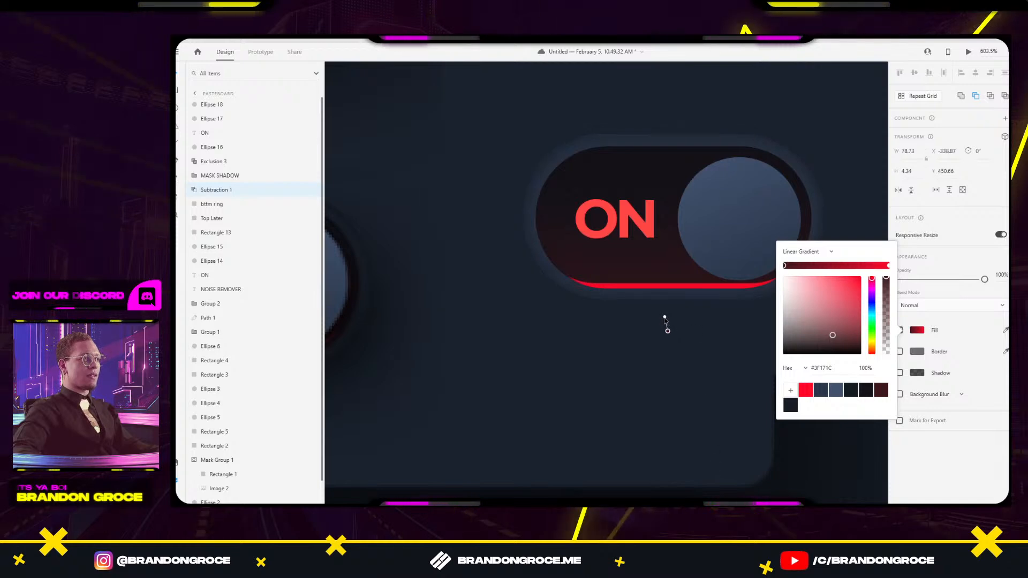
drag(624, 161, 666, 343)
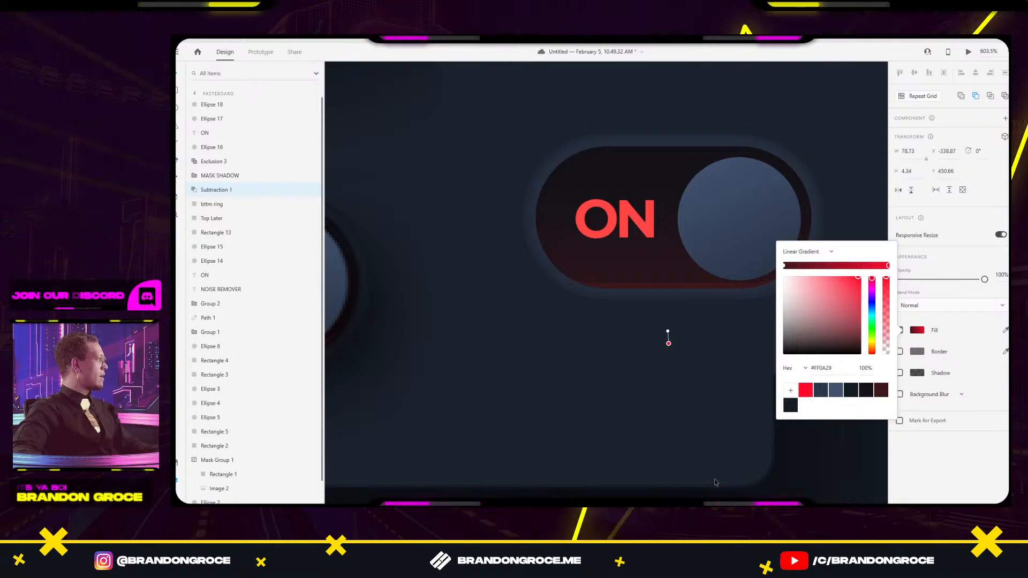
click(667, 332)
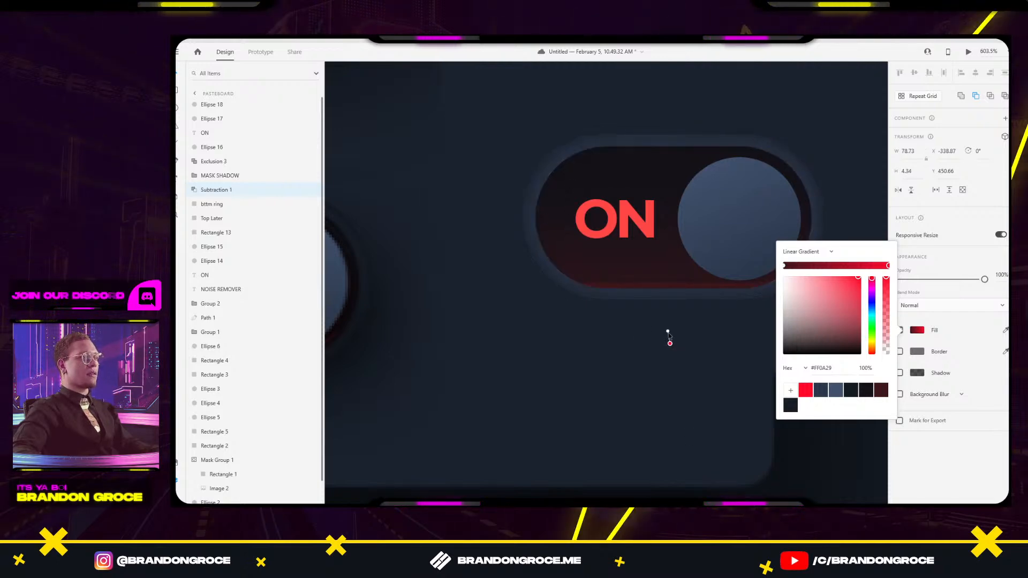
drag(668, 332, 661, 311)
click(672, 287)
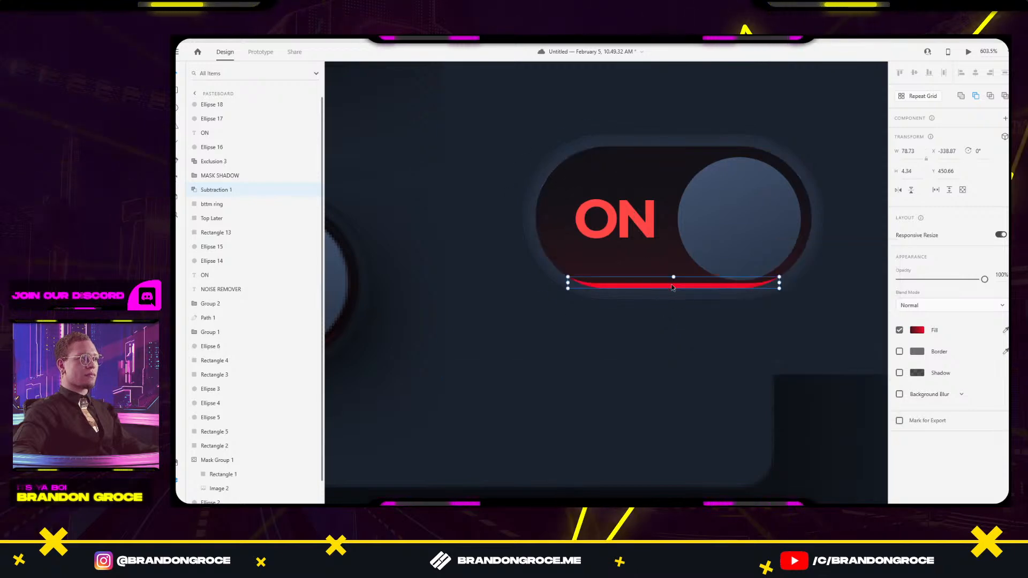
Try adjusting the linear gradient line of the second bttm ring shape inside the red sliver's subtraction group.
click(192, 191)
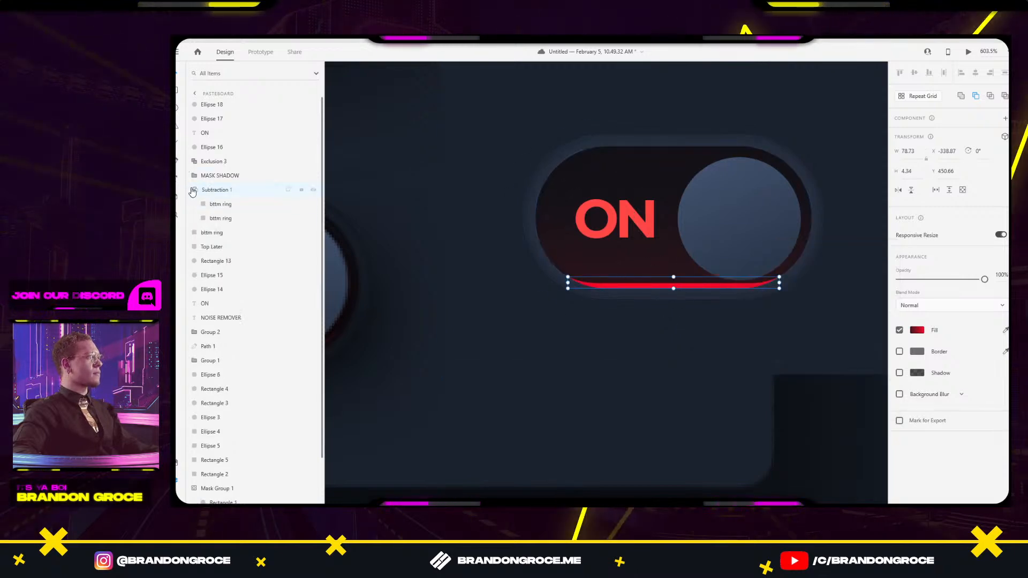
click(217, 209)
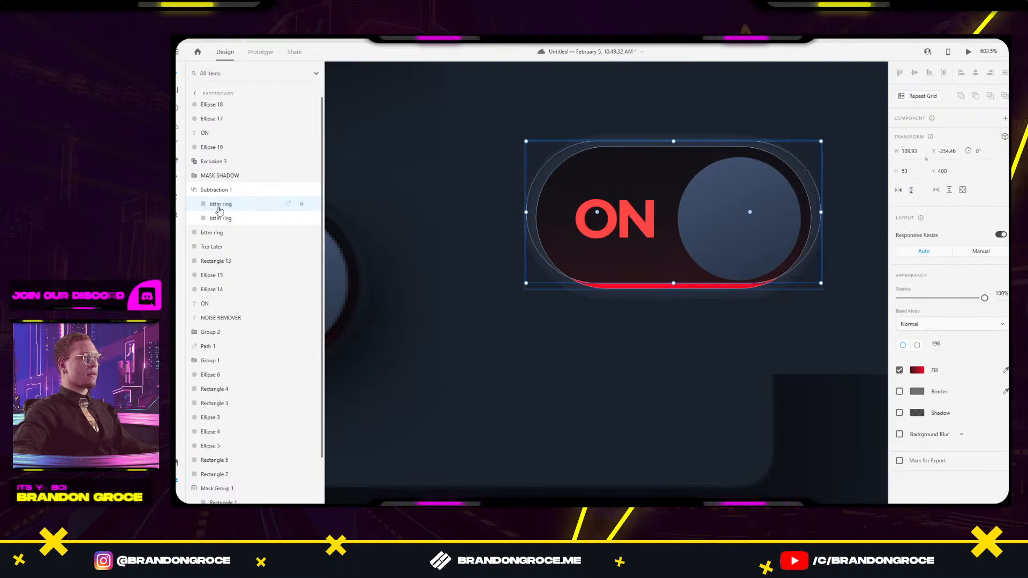
click(219, 219)
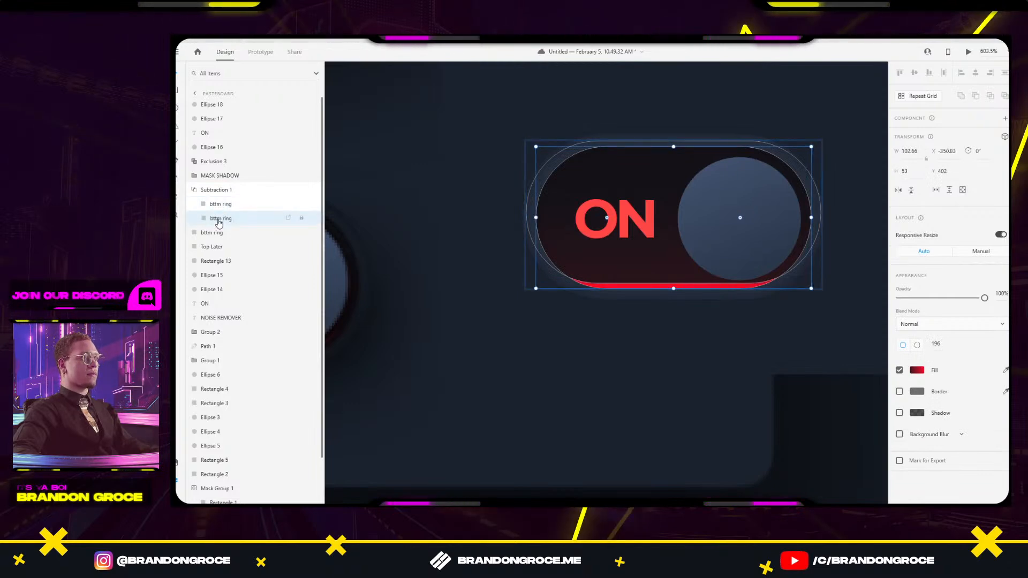
click(917, 370)
scroll(687, 356, down, 3)
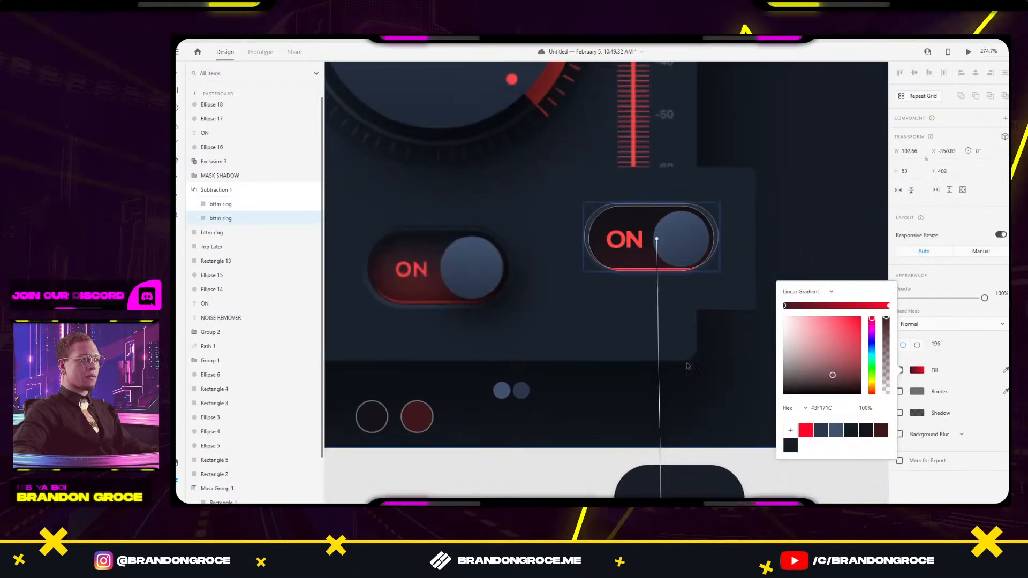
scroll(687, 356, down, 8)
drag(644, 370, 620, 107)
scroll(673, 129, down, 5)
scroll(620, 333, up, 1)
scroll(618, 95, up, 10)
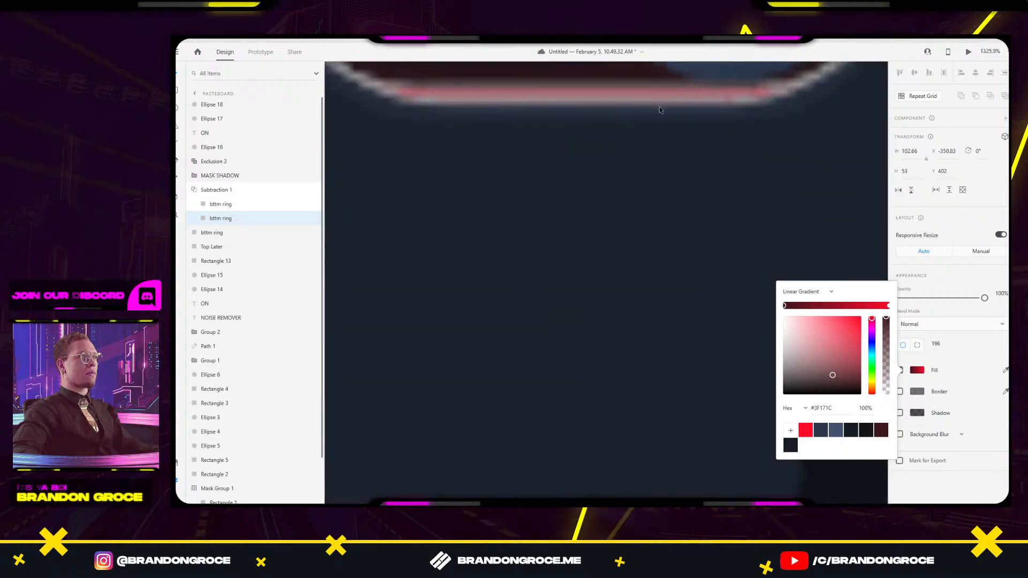
drag(609, 73, 543, 187)
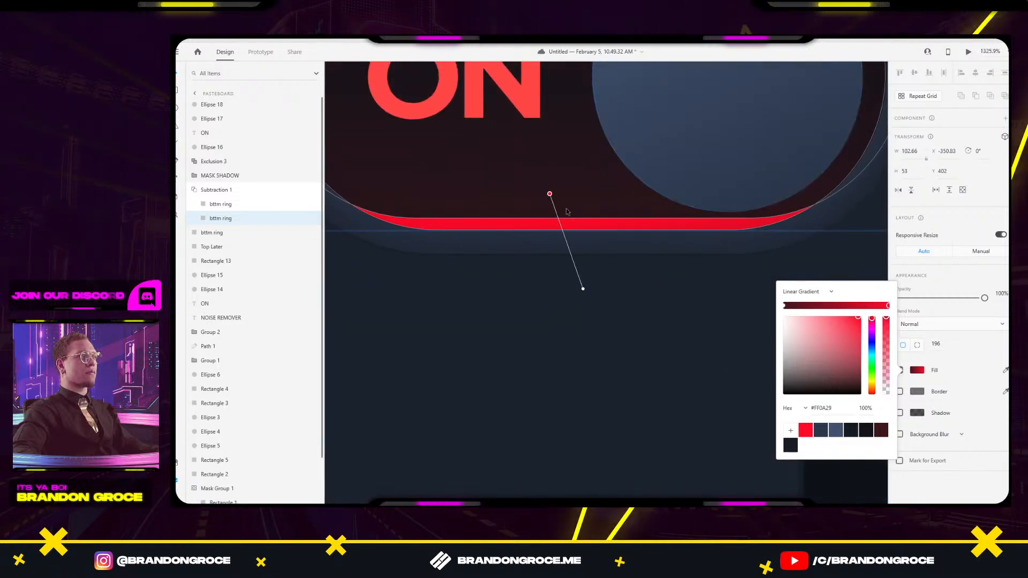
key(Escape)
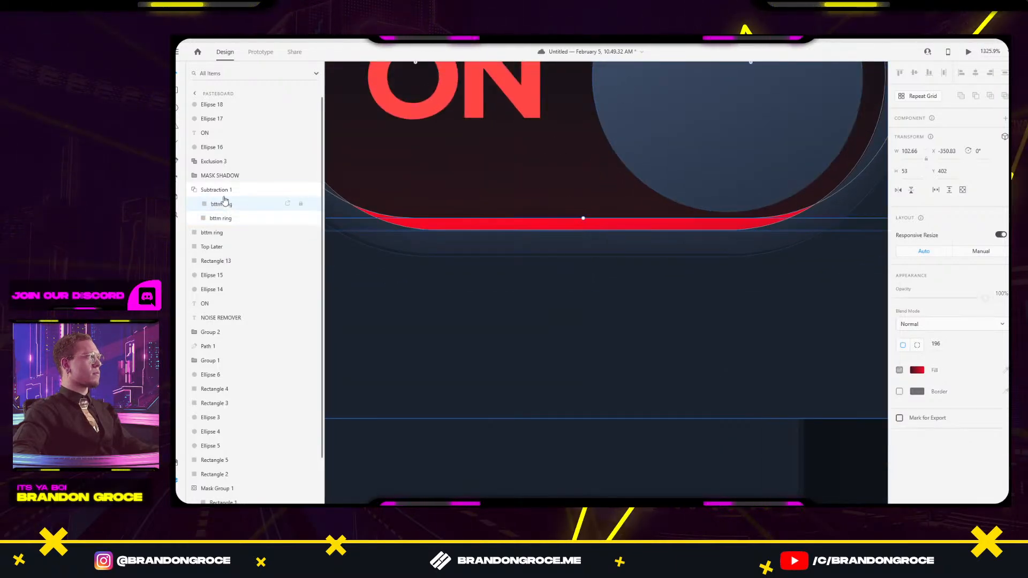
Reselect the whole red sliver and try shortening its gradient line to a small vertical one beneath the toggle.
click(225, 190)
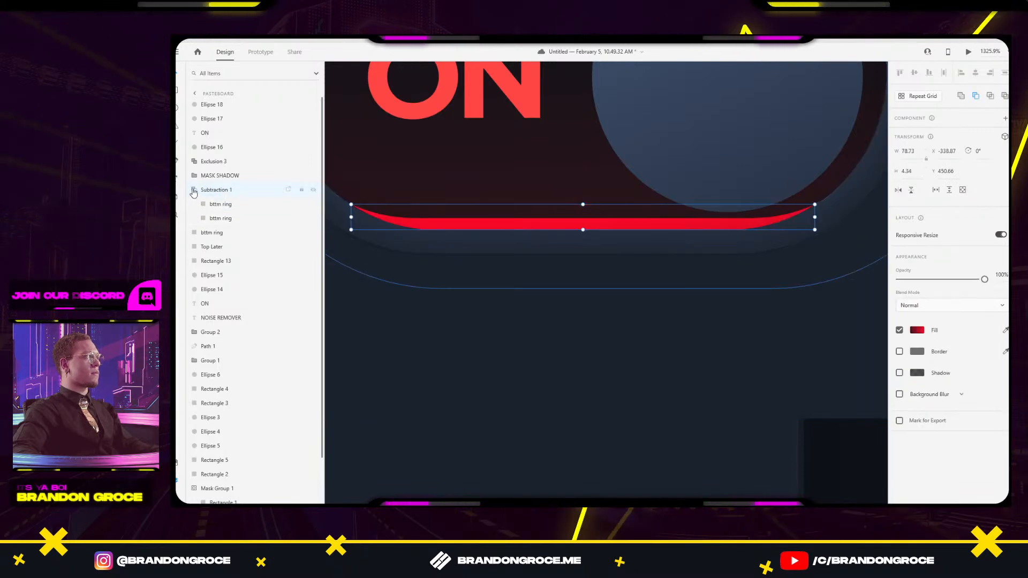
click(213, 191)
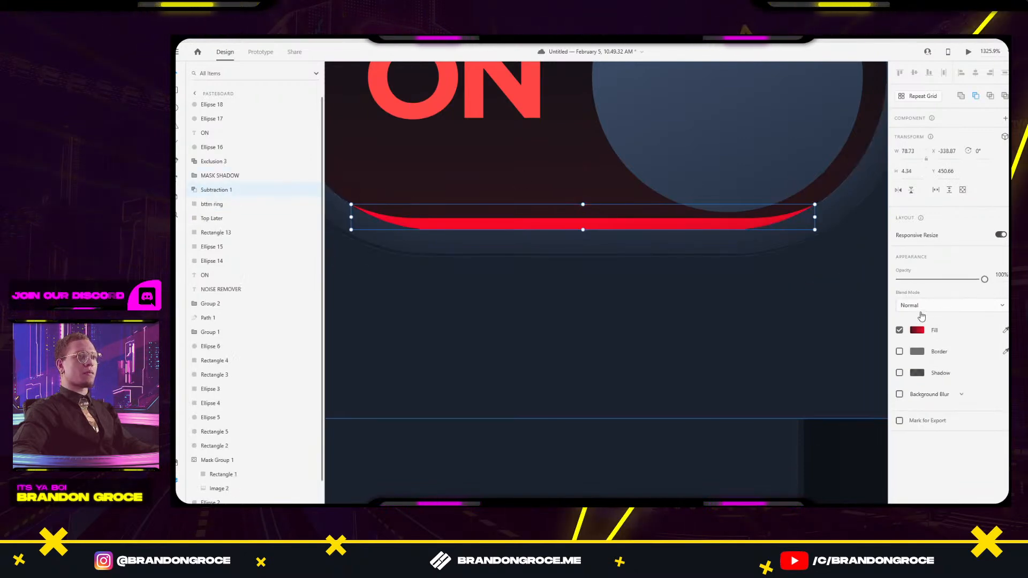
click(917, 330)
scroll(589, 217, down, 5)
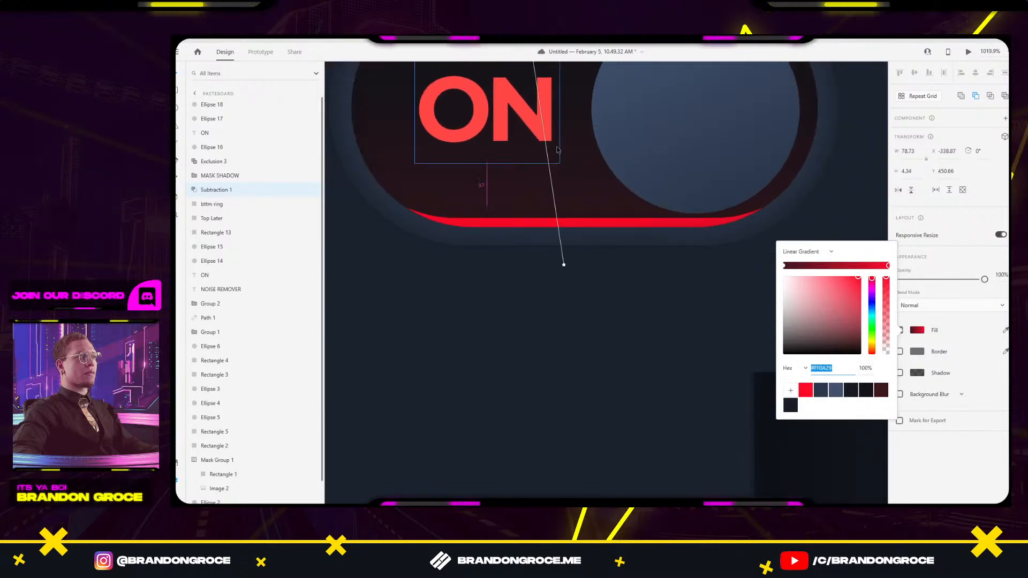
scroll(564, 112, down, 5)
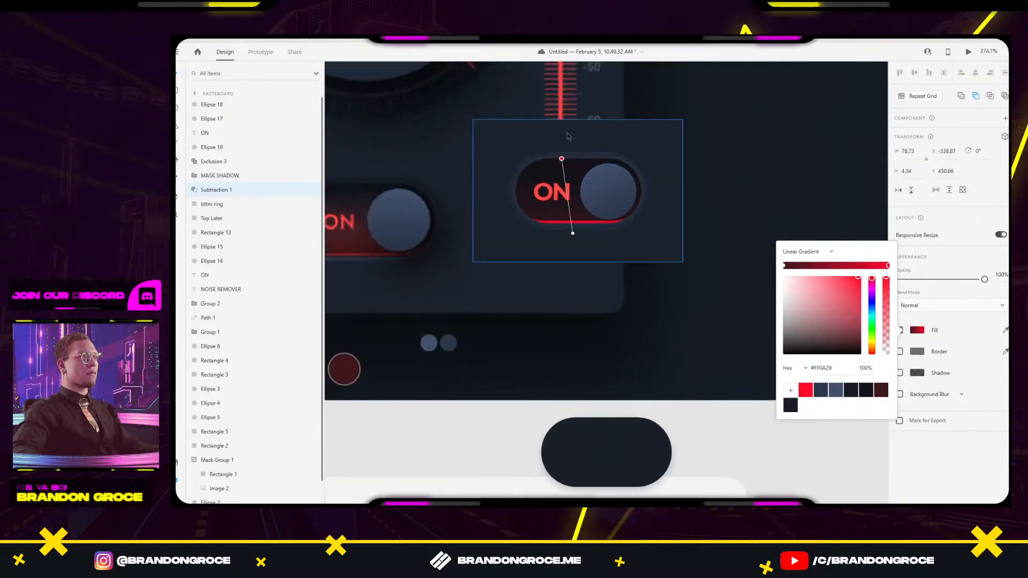
drag(557, 155, 547, 241)
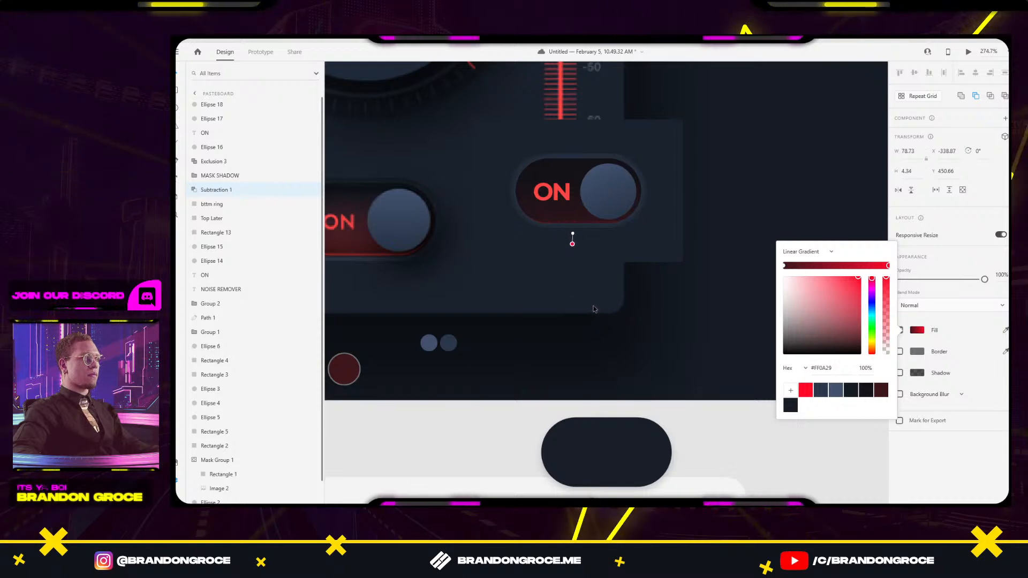
Try diagonal, nearly horizontal and very short gradient lines for the red sliver around the toggle's bottom rim.
scroll(574, 237, up, 5)
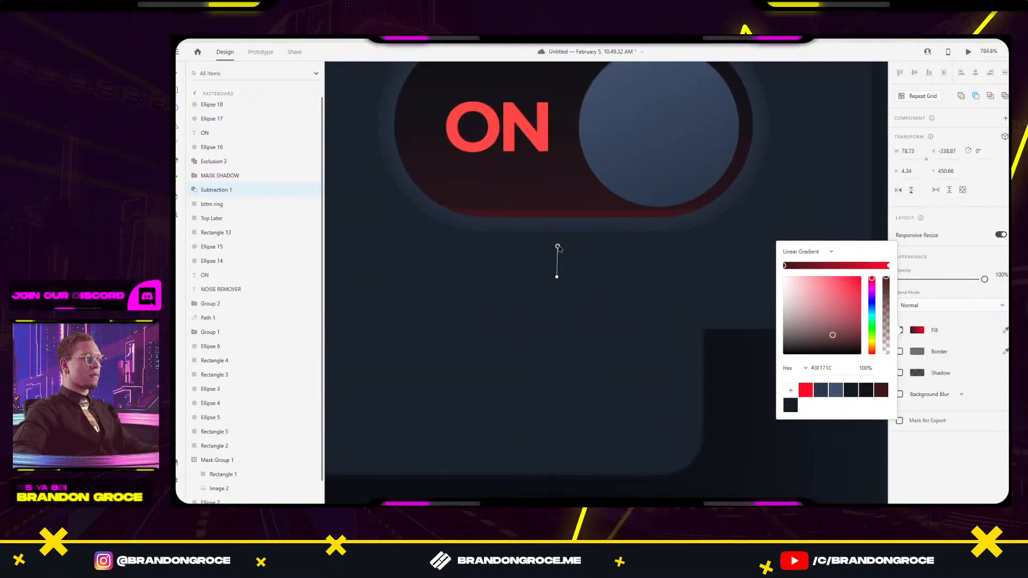
drag(558, 249, 497, 53)
drag(593, 301, 524, 326)
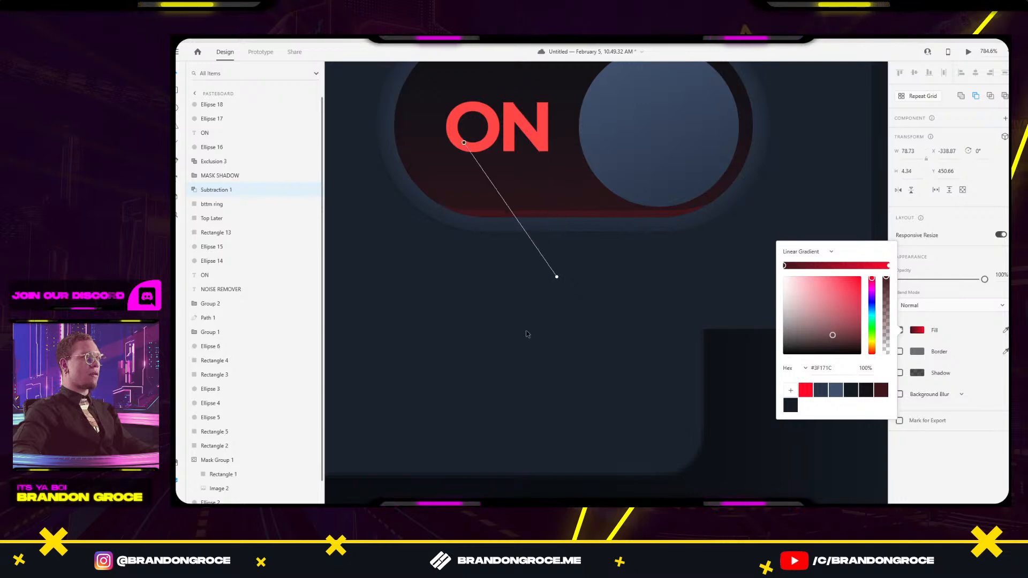
mouse_move(557, 277)
mouse_down()
mouse_move(481, 103)
mouse_move(372, 149)
mouse_move(624, 314)
mouse_move(539, 208)
mouse_move(547, 276)
mouse_up()
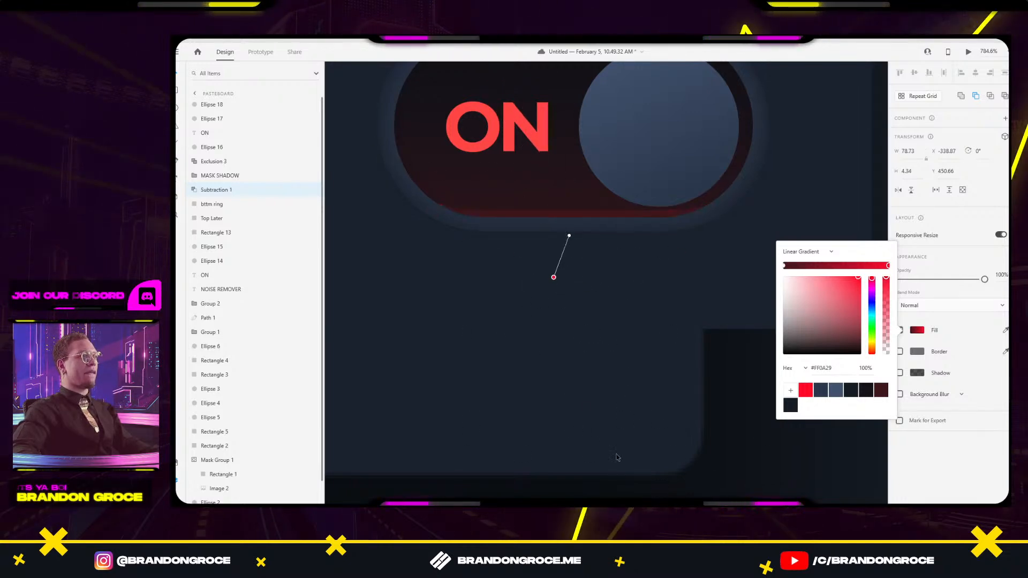
drag(610, 440, 553, 411)
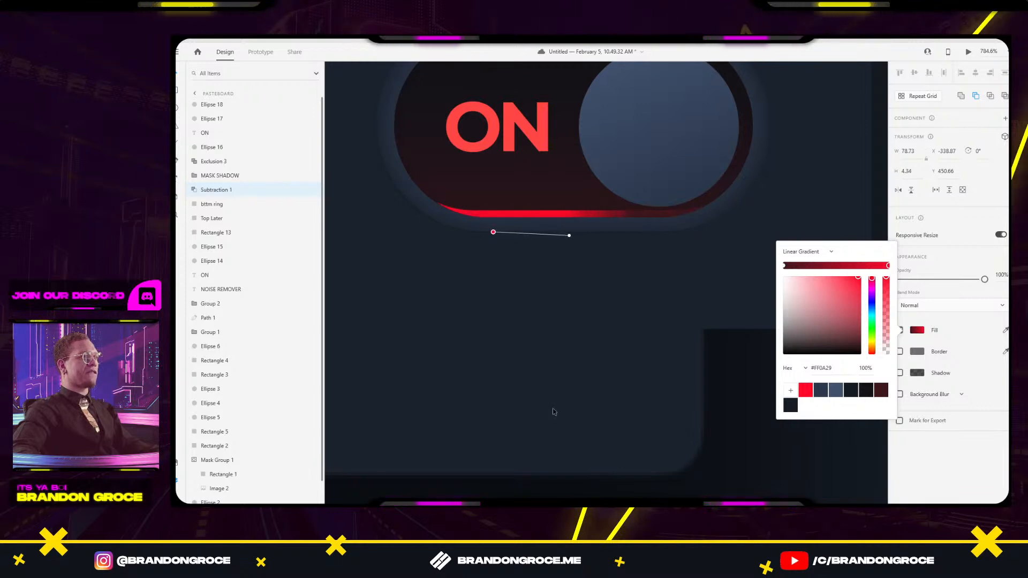
drag(467, 418, 627, 419)
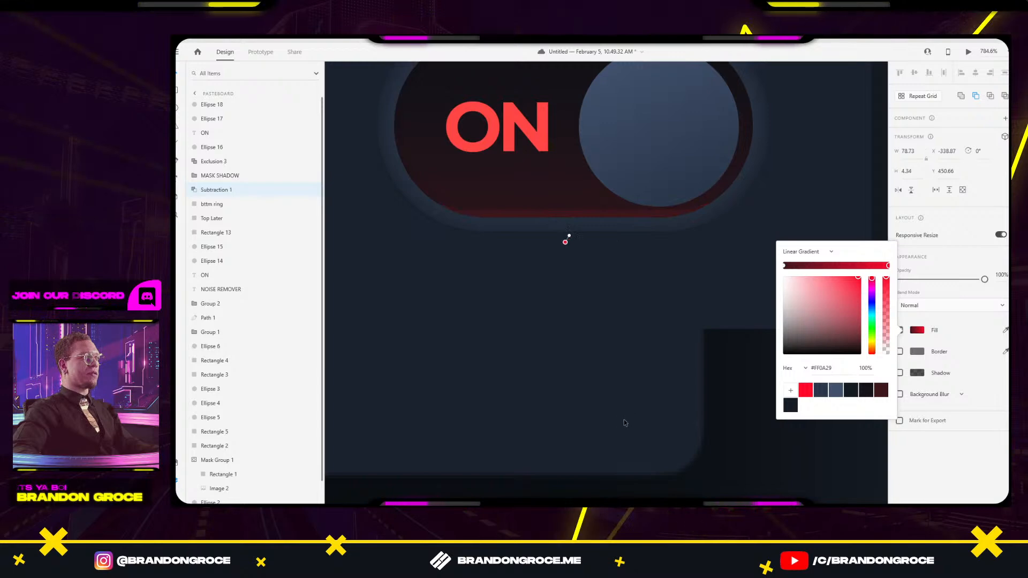
Switch the red sliver's fill to a radial gradient and back to linear to reset its gradient line.
click(801, 172)
click(602, 215)
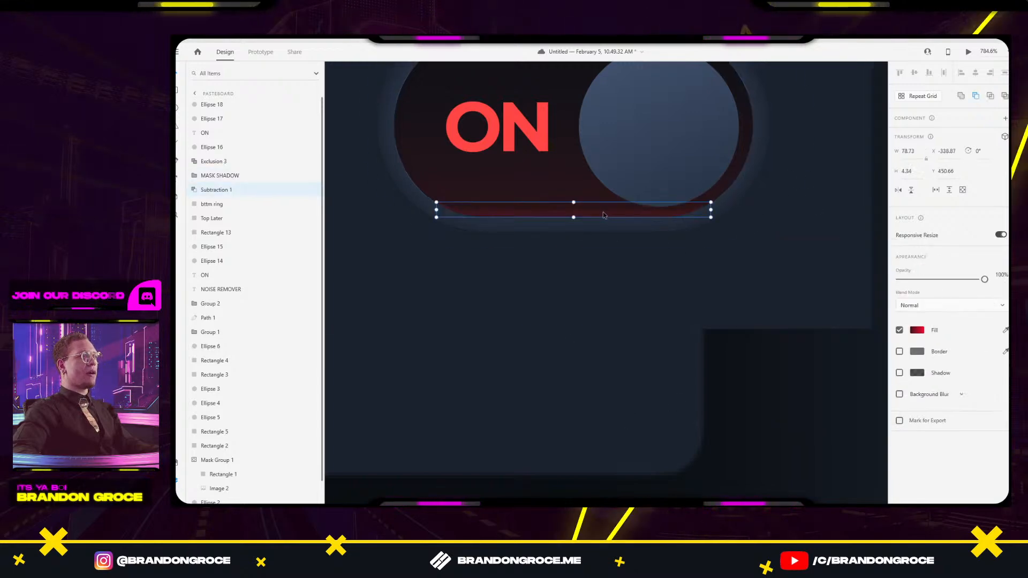
scroll(609, 155, down, 3)
drag(612, 149, 658, 233)
click(918, 336)
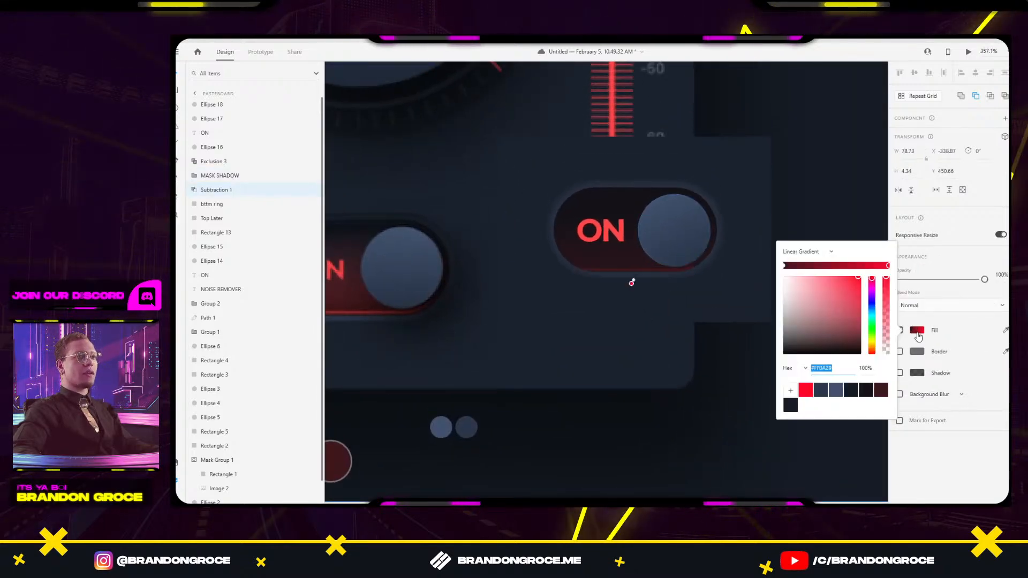
click(803, 252)
click(806, 268)
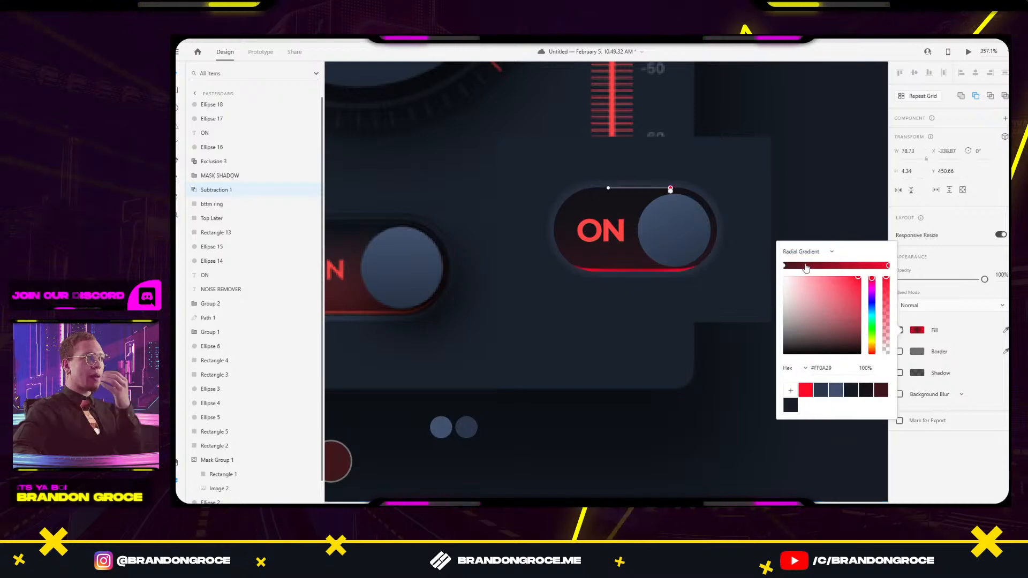
click(807, 252)
click(821, 239)
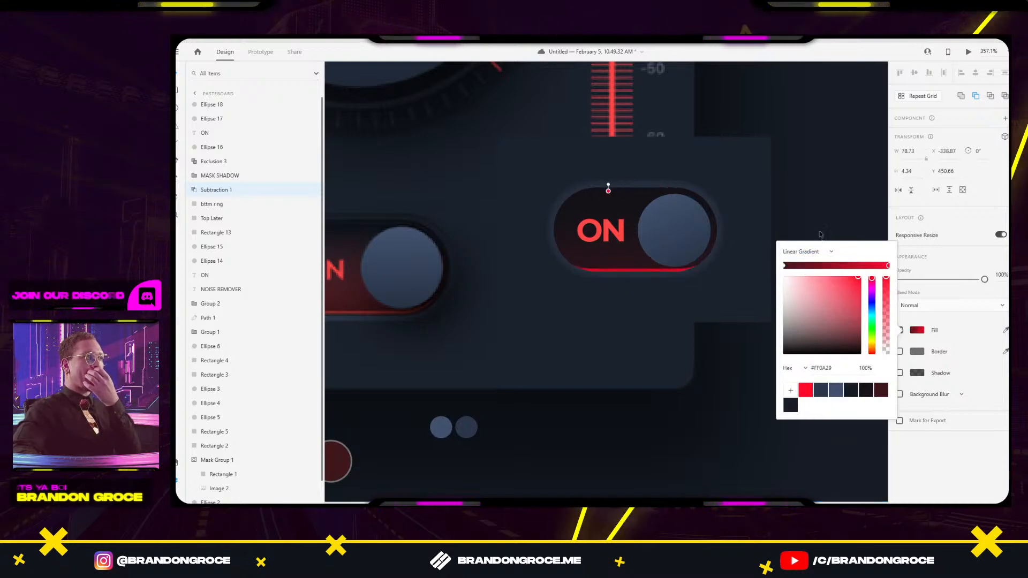
Extend the red end of the sliver's gradient line straight down from the toggle's upper edge to the ON label.
scroll(608, 199, up, 3)
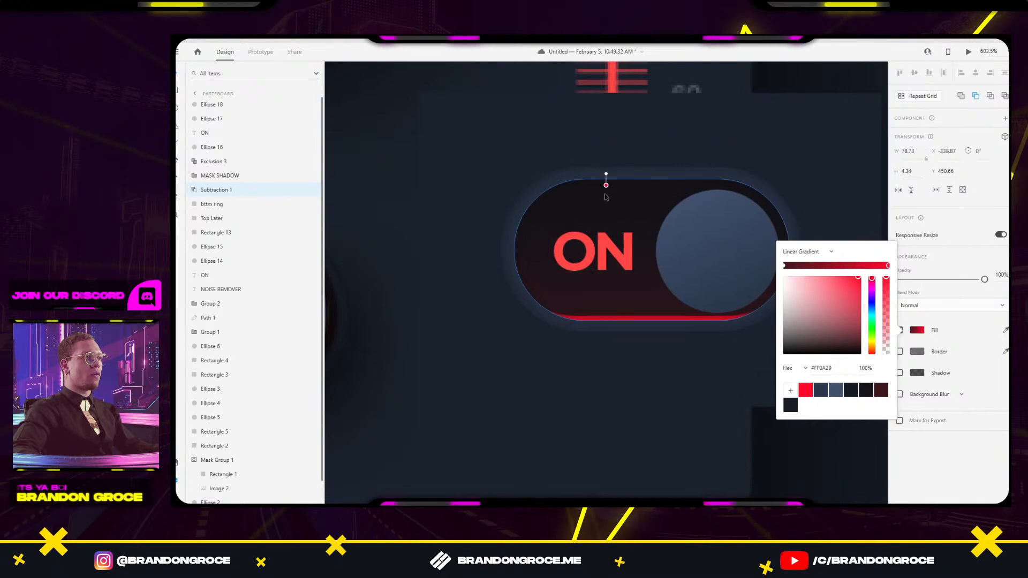
click(658, 319)
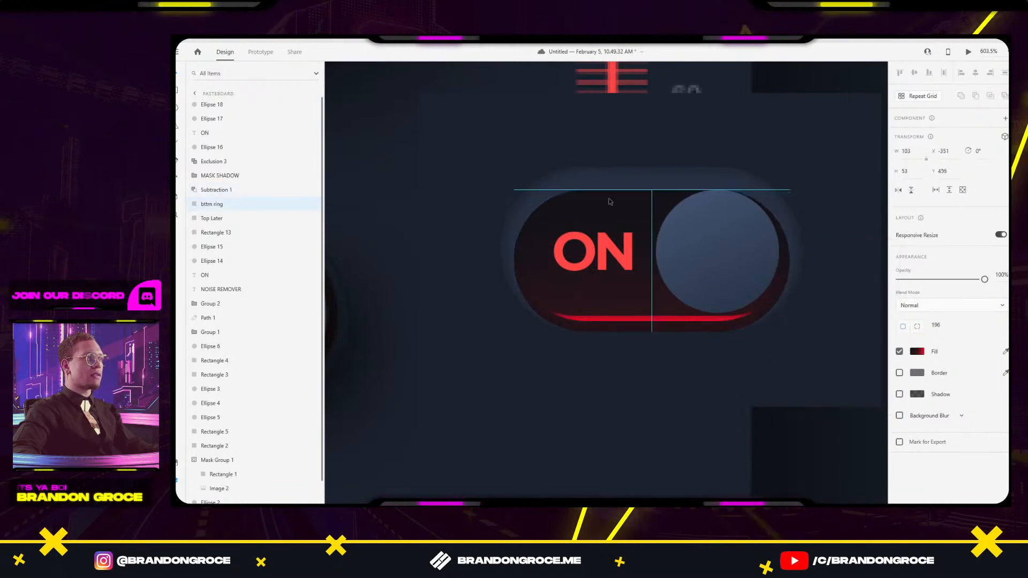
click(658, 318)
click(917, 331)
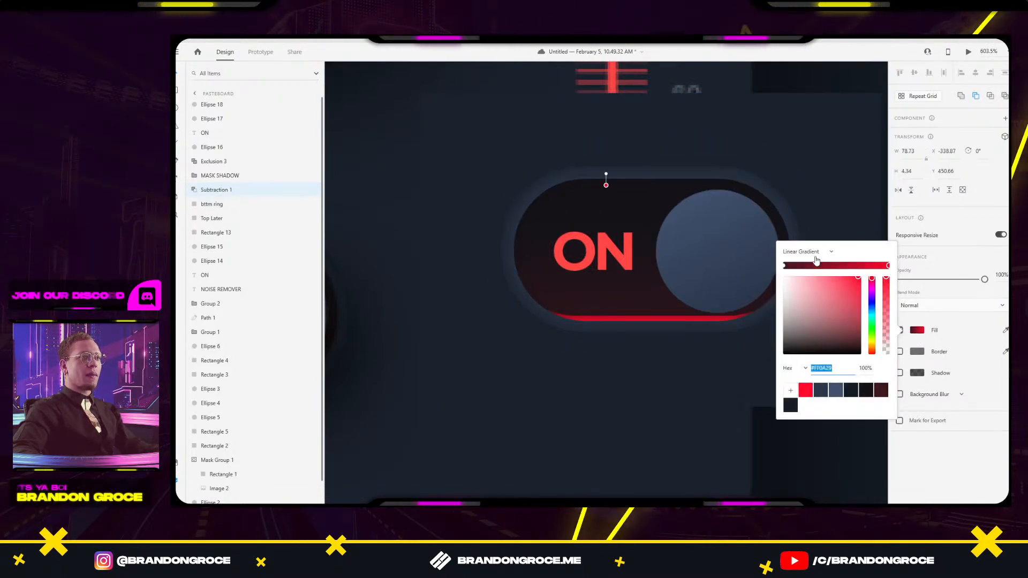
drag(606, 185, 631, 236)
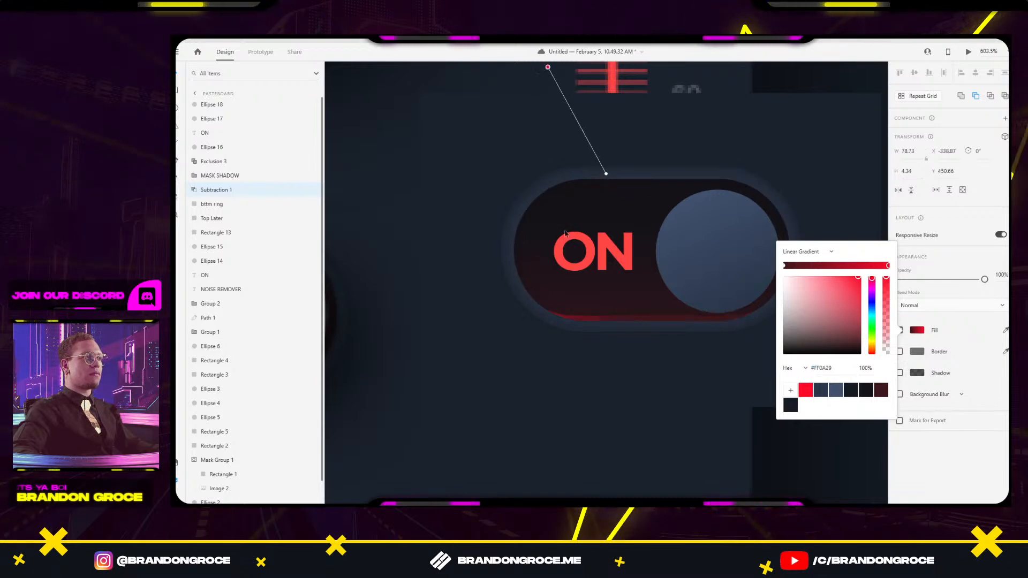
drag(679, 369, 655, 373)
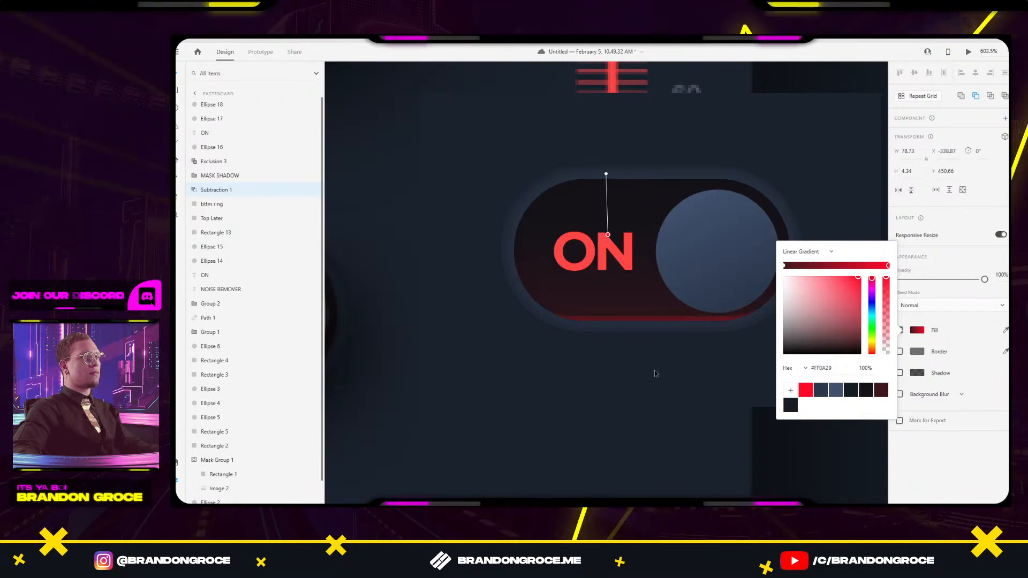
Add a red middle stop to the sliver's linear gradient and place it at about the midpoint.
click(808, 266)
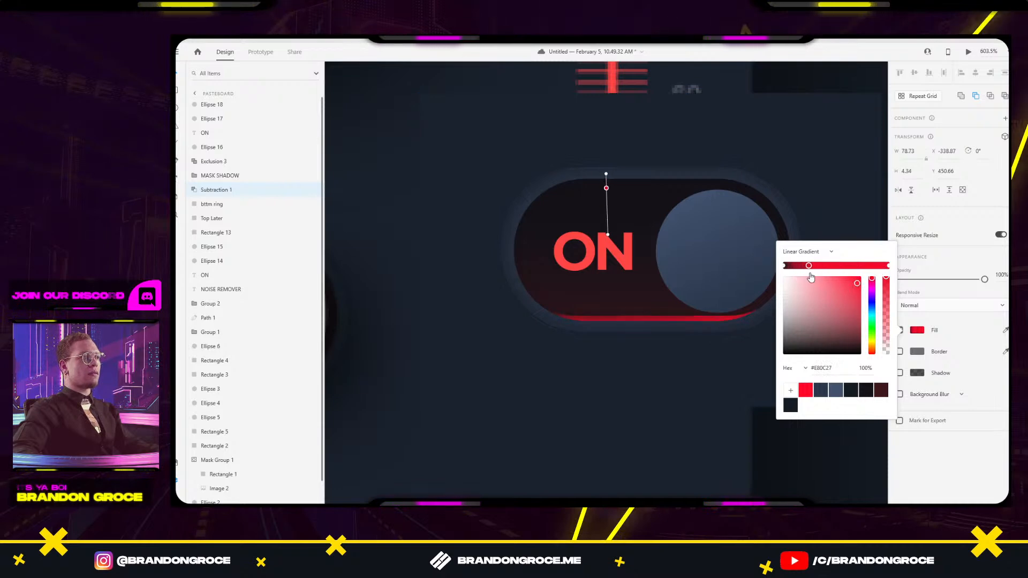
drag(819, 277, 840, 278)
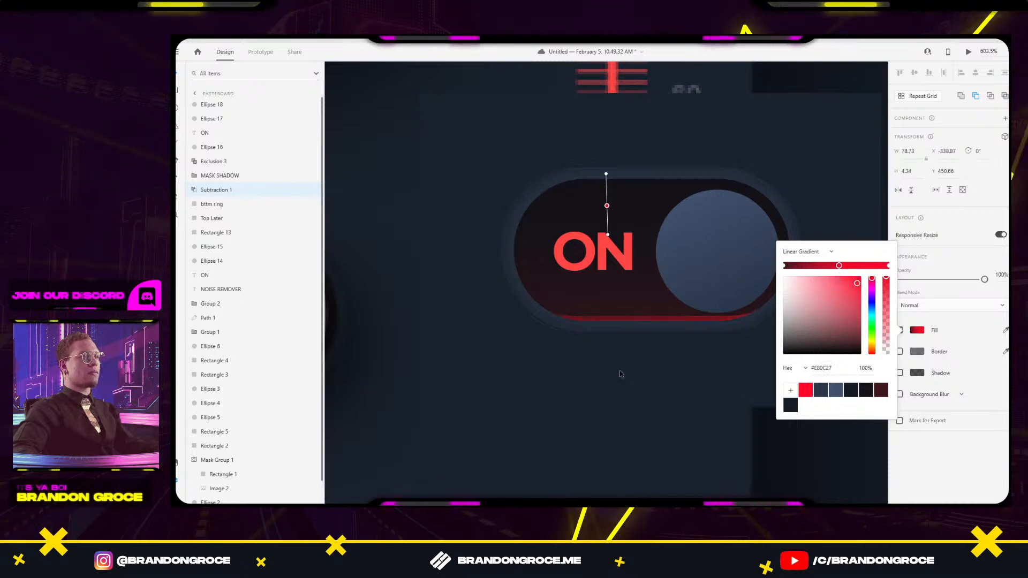
scroll(571, 347, down, 2)
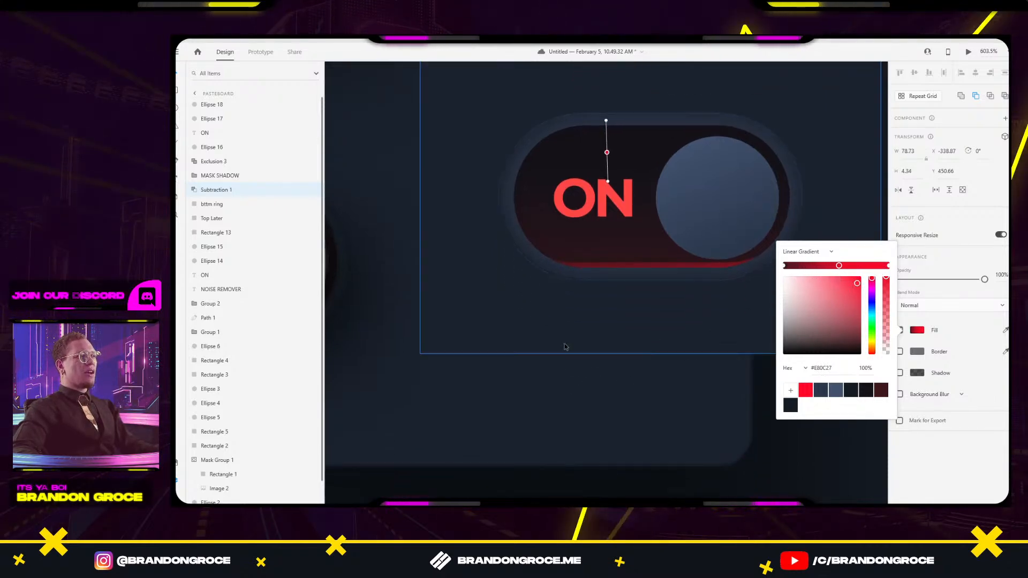
scroll(565, 344, down, 4)
Reduce the new toggle's ON label to font size 16 and reposition it at X -335, Y 420.
drag(477, 333, 560, 305)
click(659, 266)
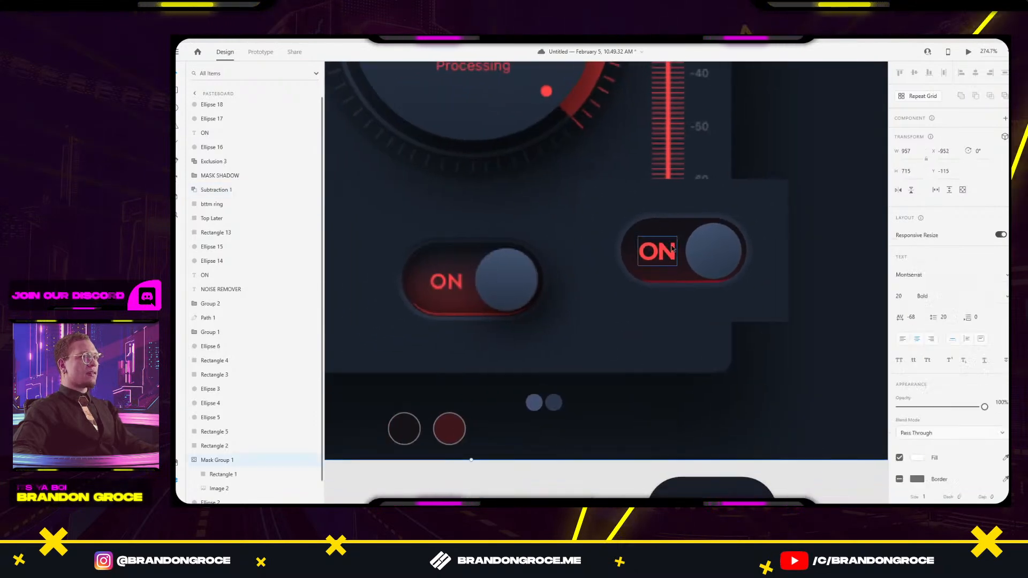
drag(658, 266, 658, 259)
scroll(659, 258, up, 4)
key(Down)
key(Down)
key(Down)
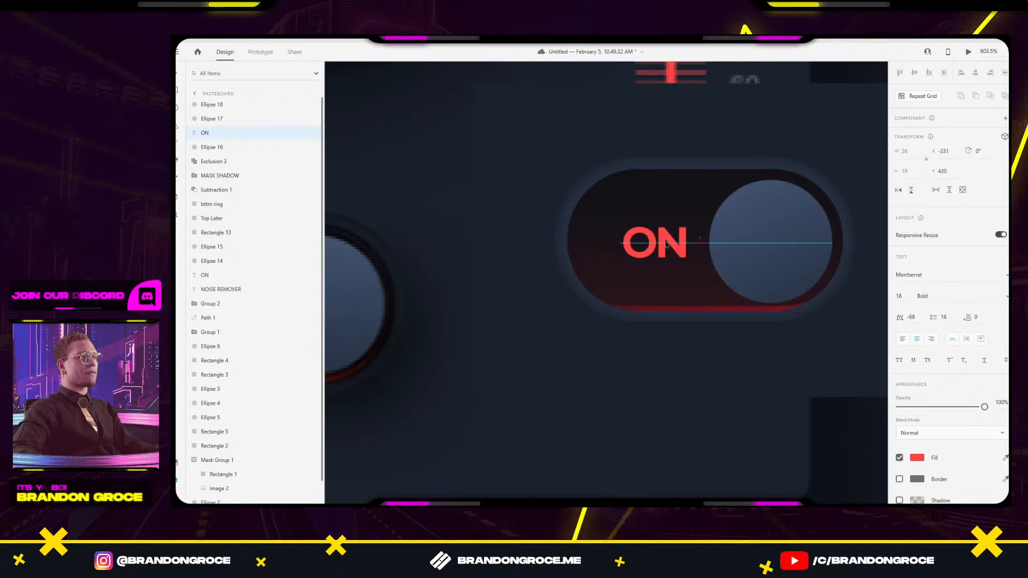
key(Left)
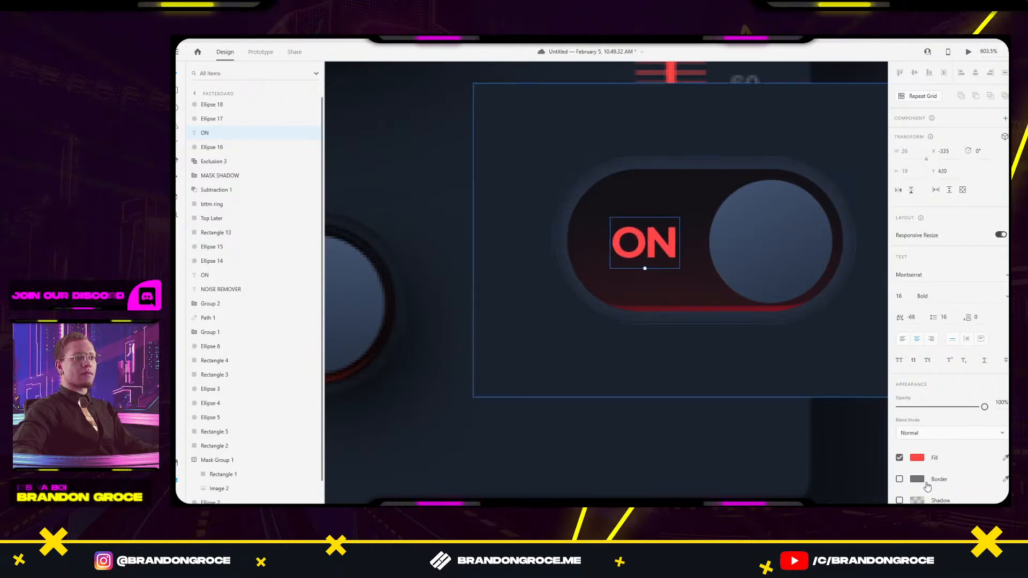
Give the ON label a shadow in the saved red #FF0A29 at 27% opacity.
scroll(916, 479, down, 2)
click(900, 451)
click(916, 451)
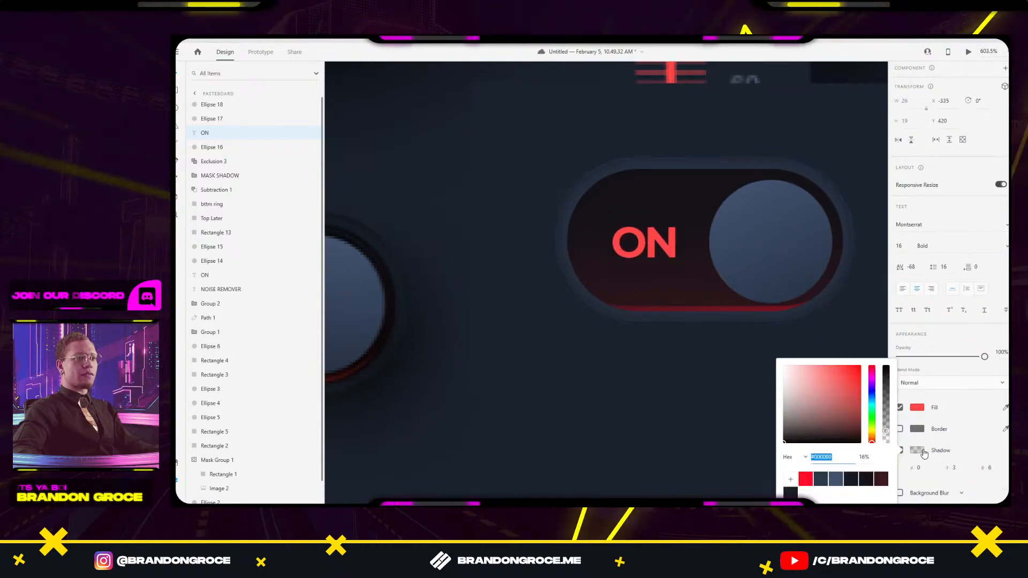
click(807, 479)
click(944, 439)
click(919, 450)
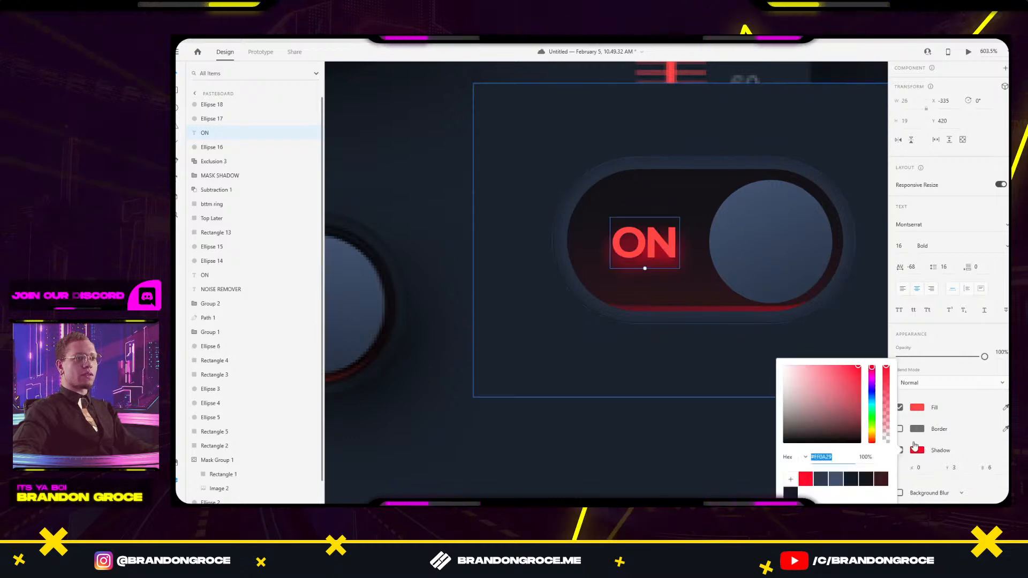
drag(888, 379, 883, 433)
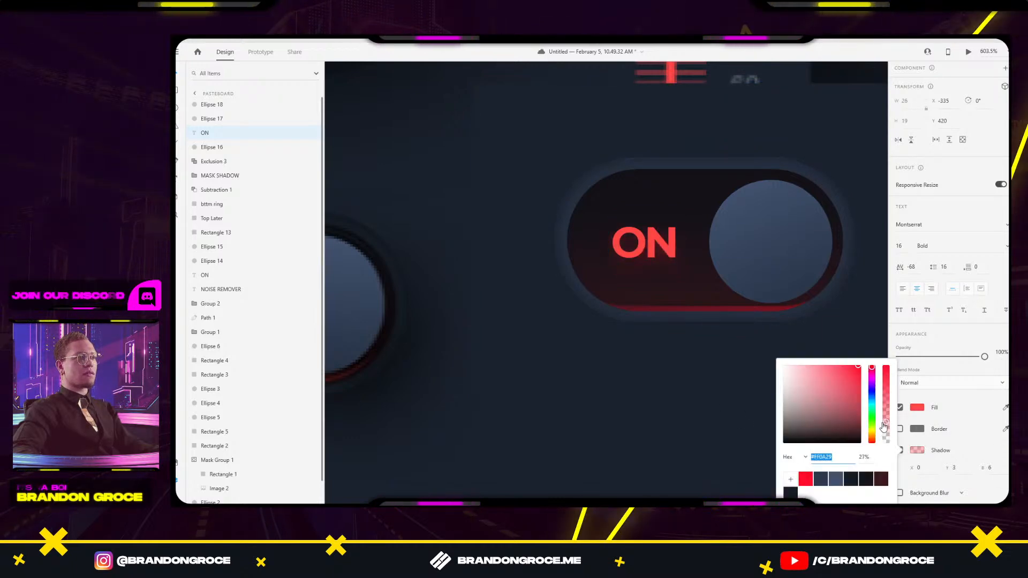
Set the blur of the ON label's shadow to 10 and save the document.
scroll(644, 348, down, 5)
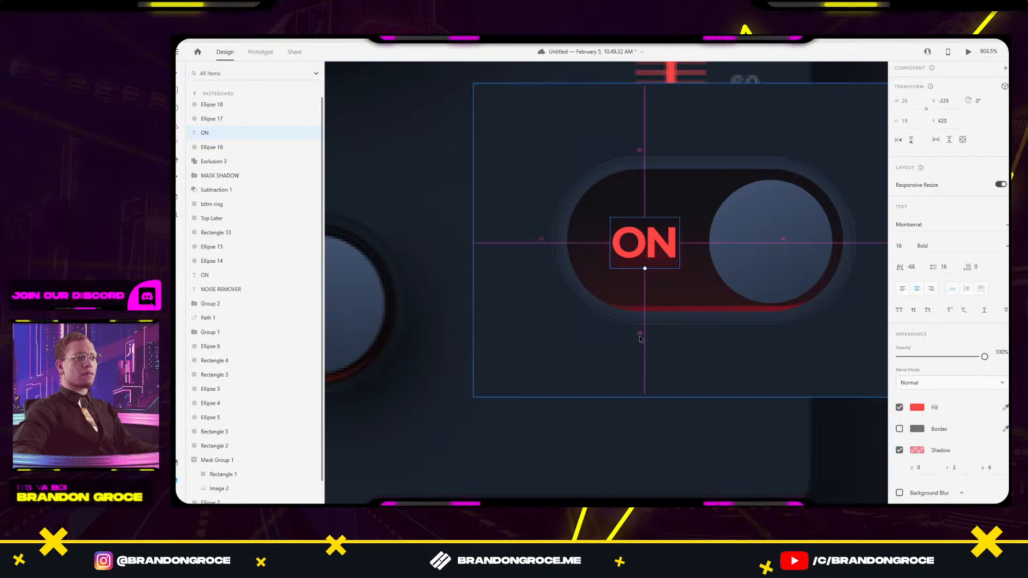
click(992, 468)
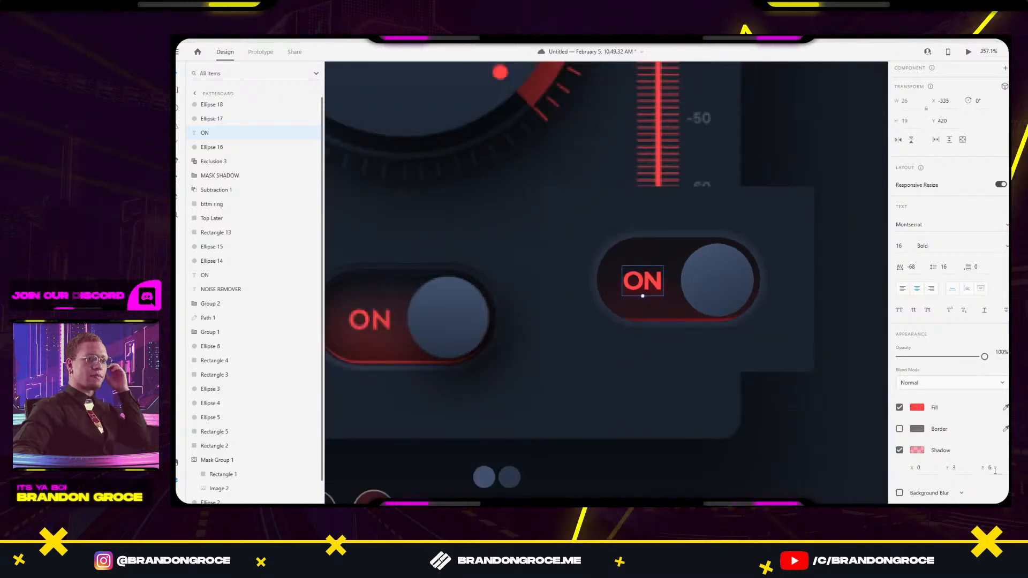
text(20)
key(Return)
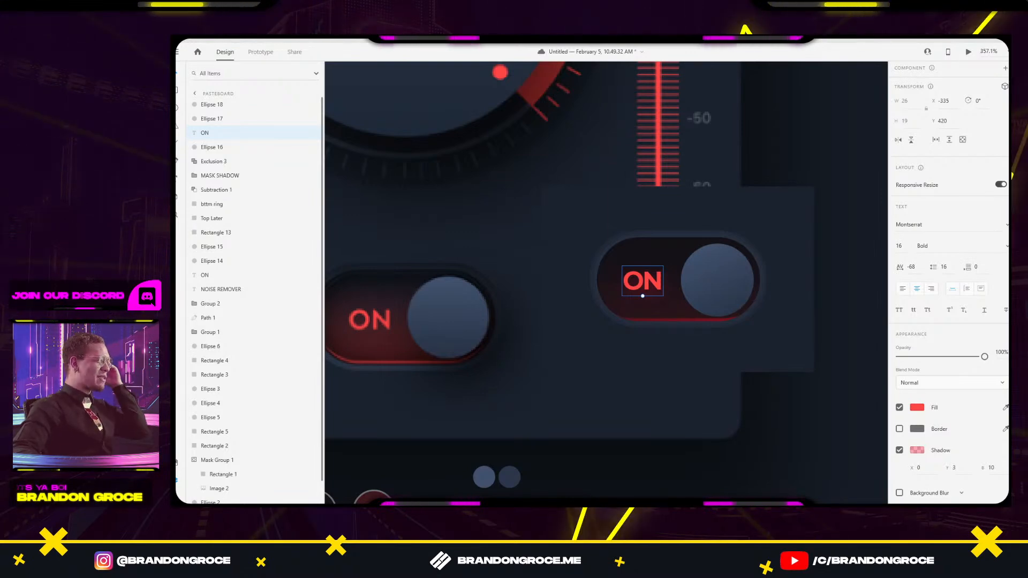
key(ctrl+s)
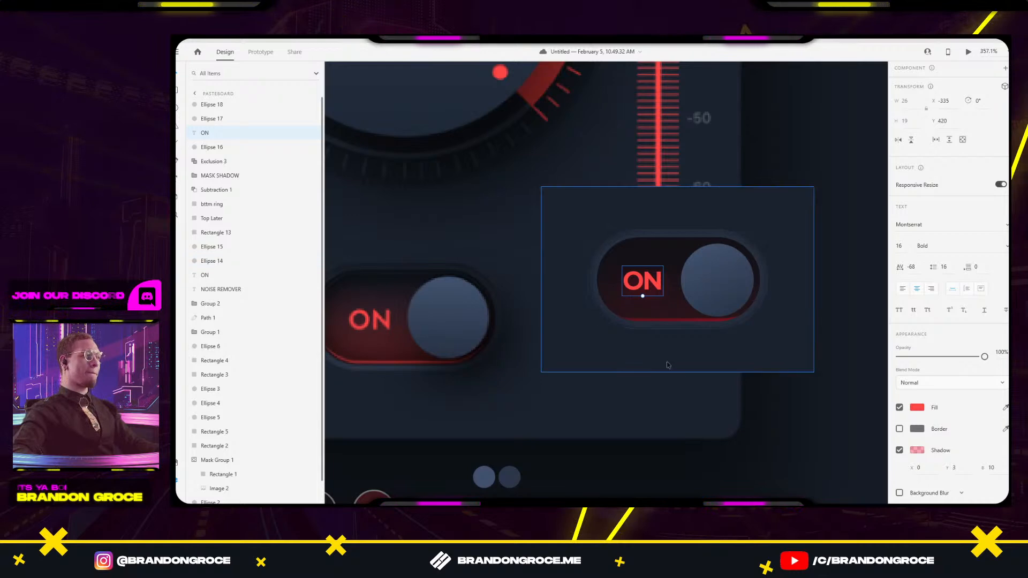
Stretch the larger ring inside the red sliver's subtraction to a height of 55 and nudge it up to Y 397.
scroll(642, 294, up, 5)
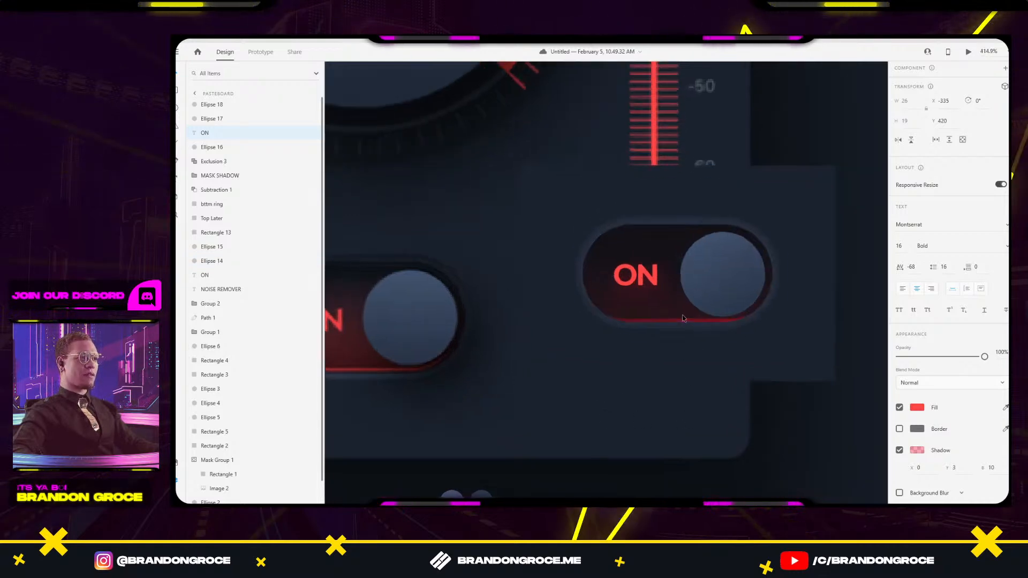
click(624, 324)
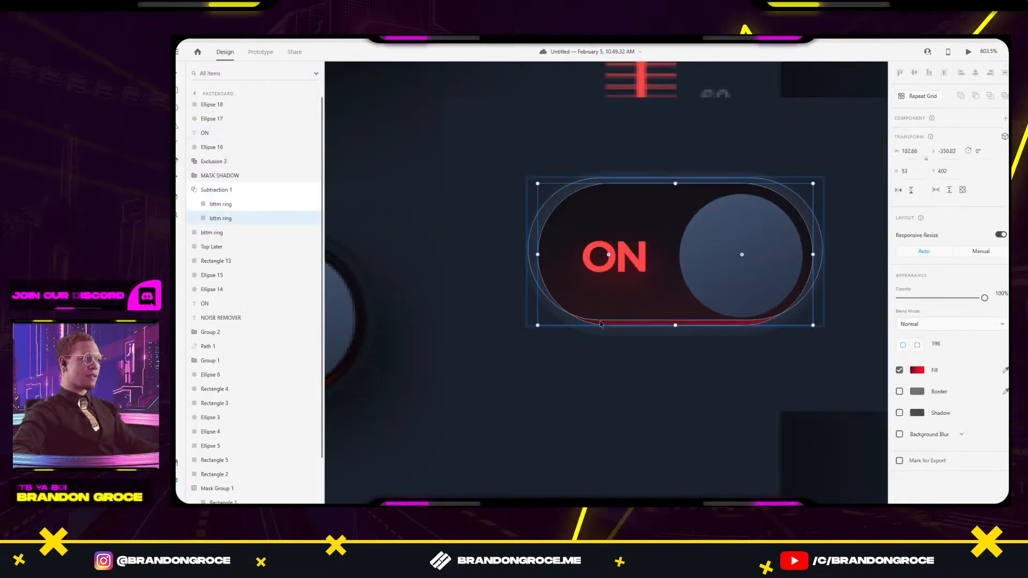
click(616, 315)
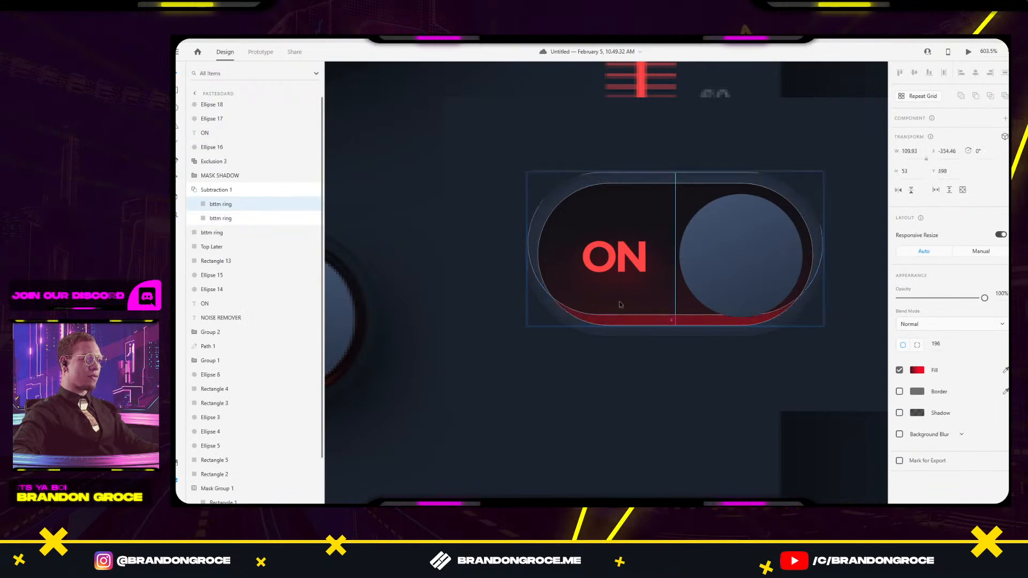
key(Up)
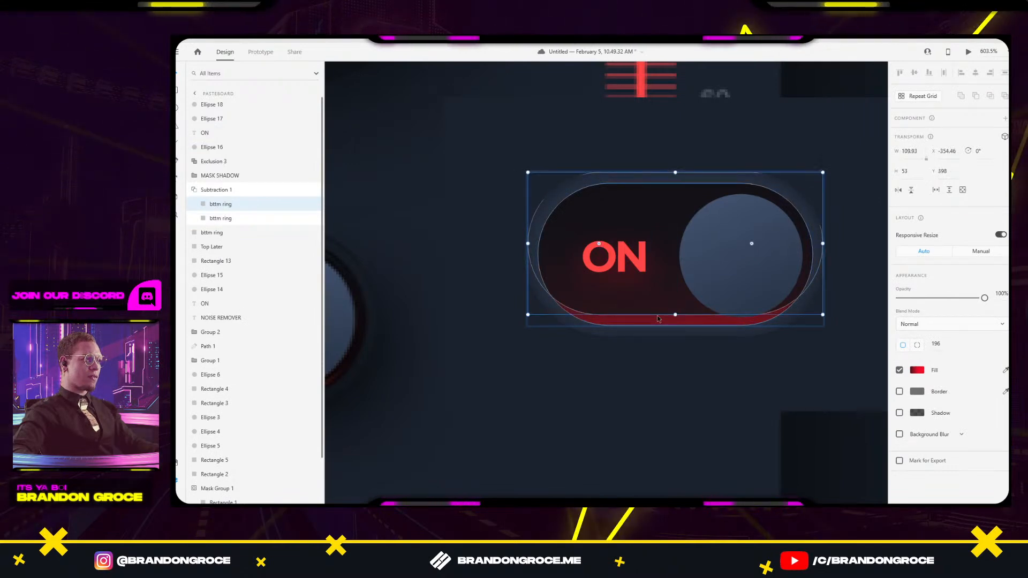
drag(675, 315, 675, 321)
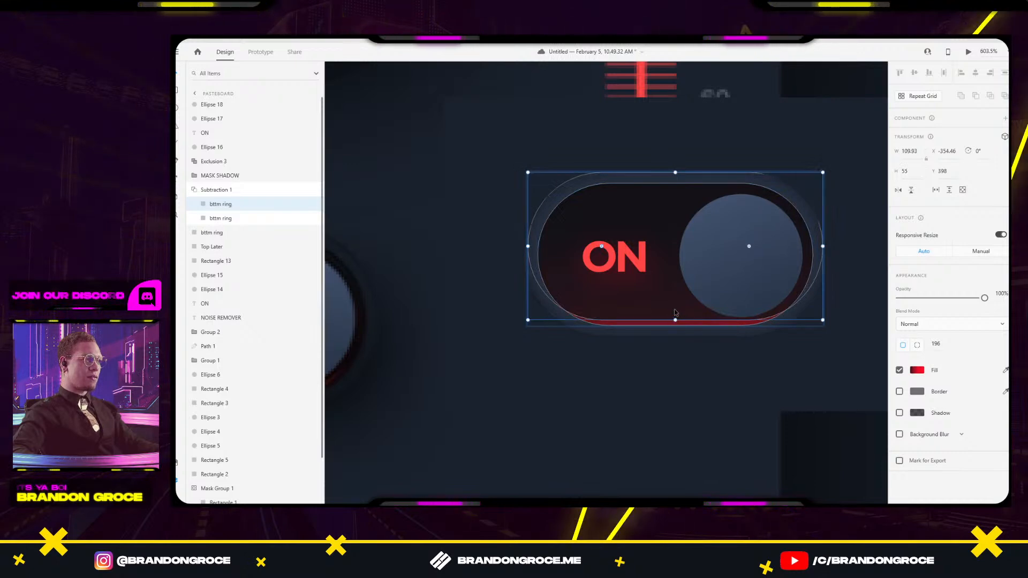
key(Up)
click(689, 386)
scroll(820, 454, down, 3)
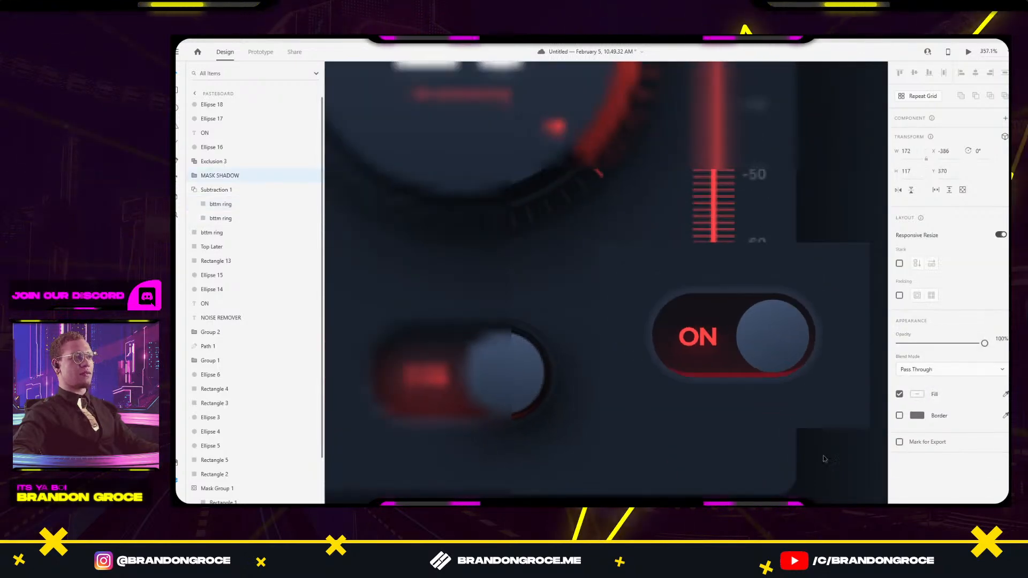
scroll(763, 405, up, 4)
click(705, 342)
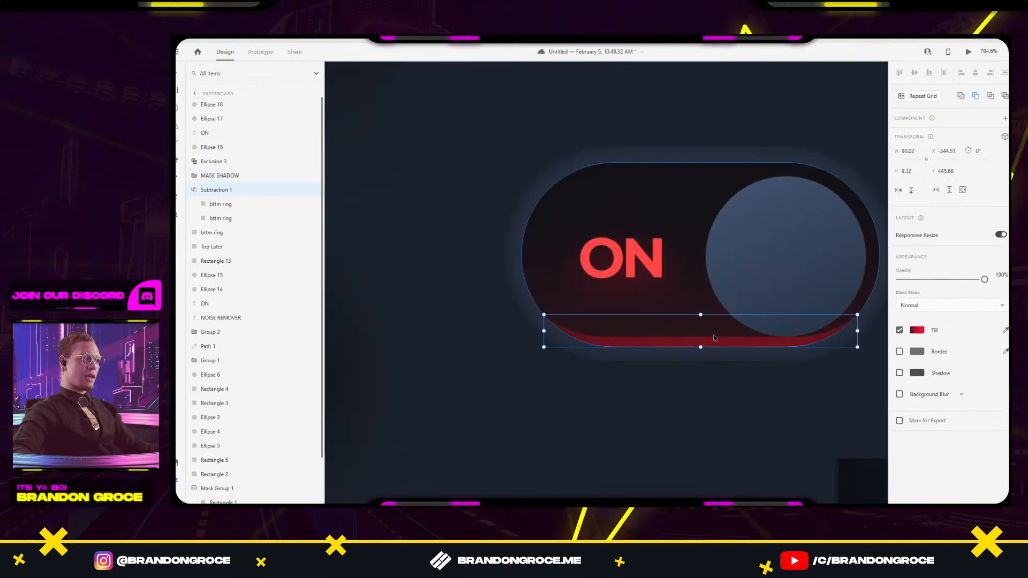
double_click(667, 335)
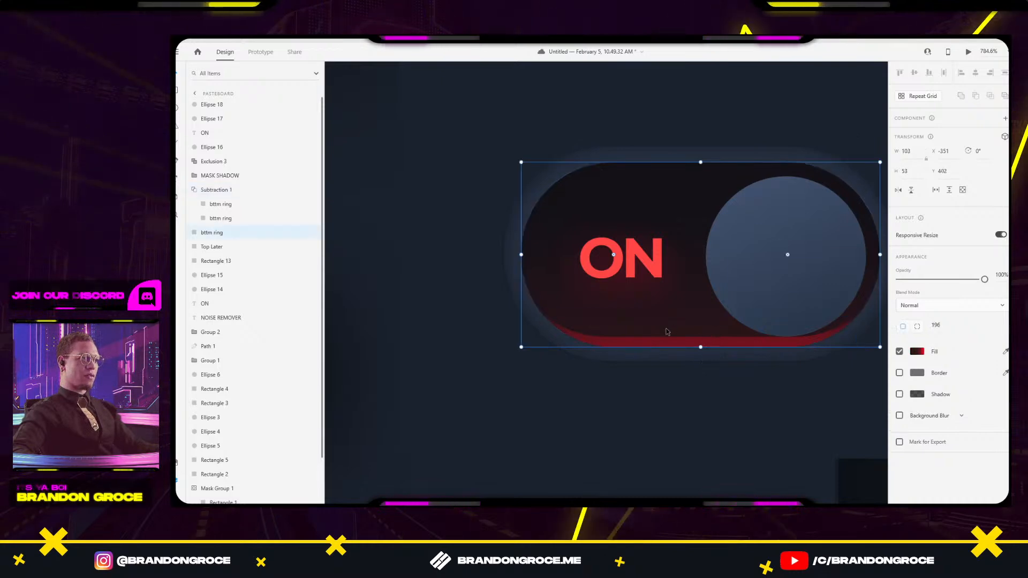
double_click(667, 338)
drag(668, 338, 670, 344)
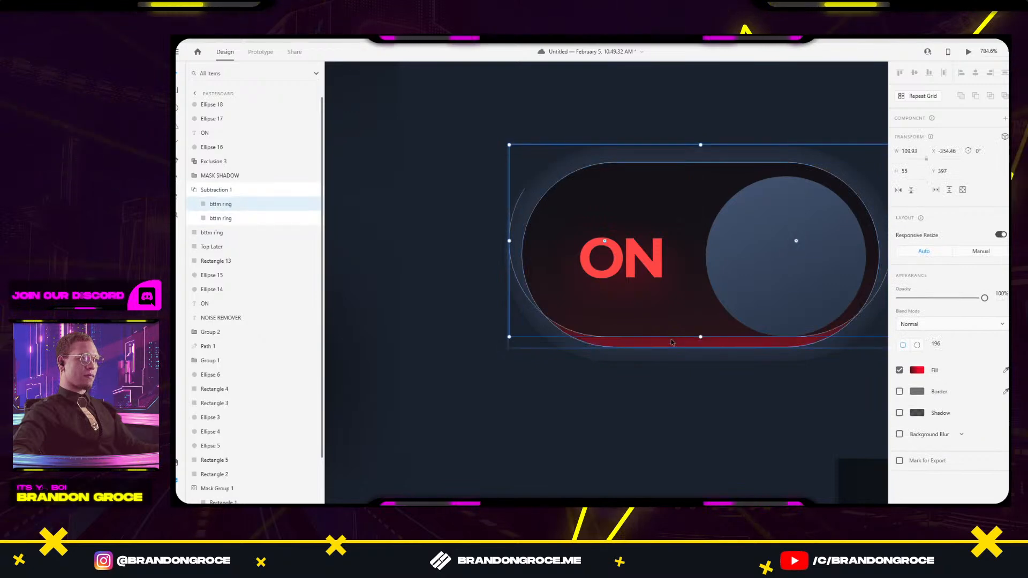
key(Escape)
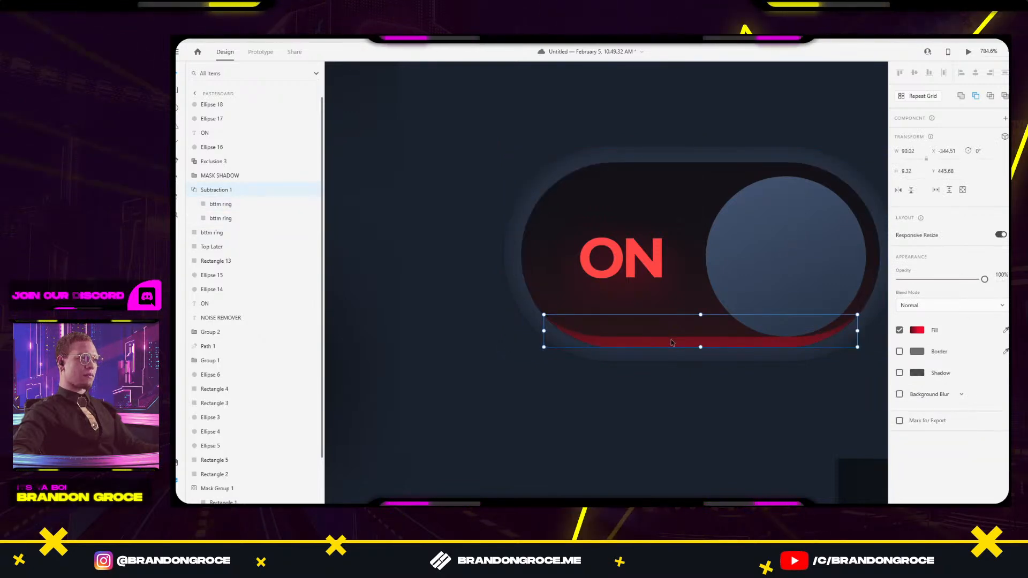
Bring the toggle's blue gradient knob to the front of the layer stack.
click(781, 285)
key(ctrl+shift+bracketright)
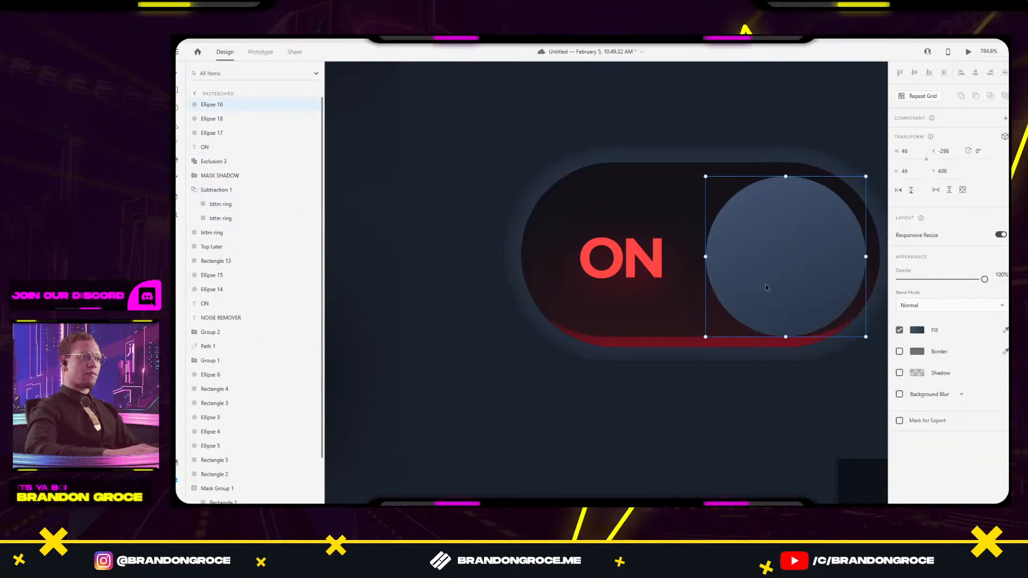
click(719, 342)
scroll(601, 307, down, 5)
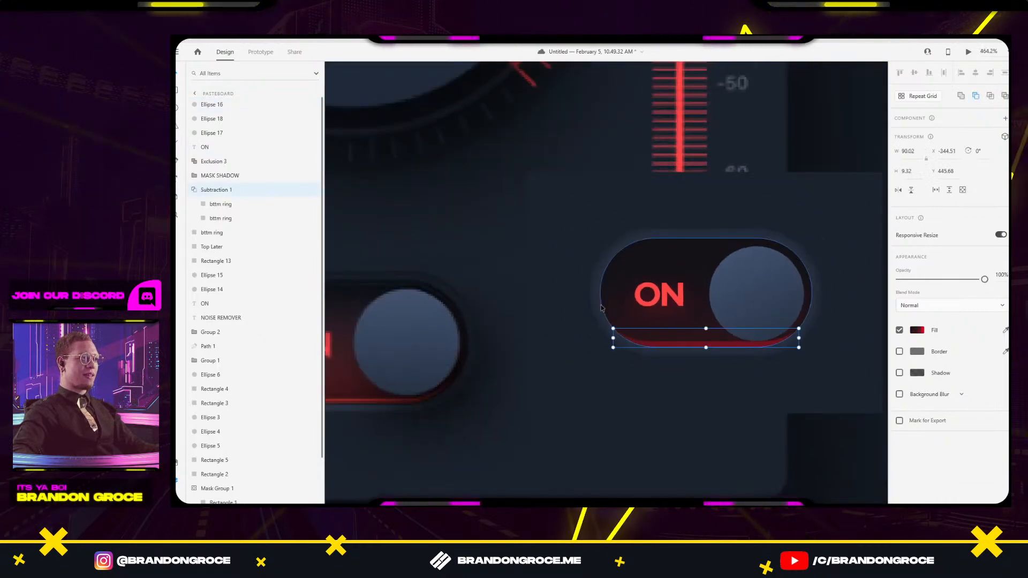
Duplicate the toggle's dark base shape, bring the copy to the front and mask the red sliver with it.
click(605, 307)
shift+click(673, 345)
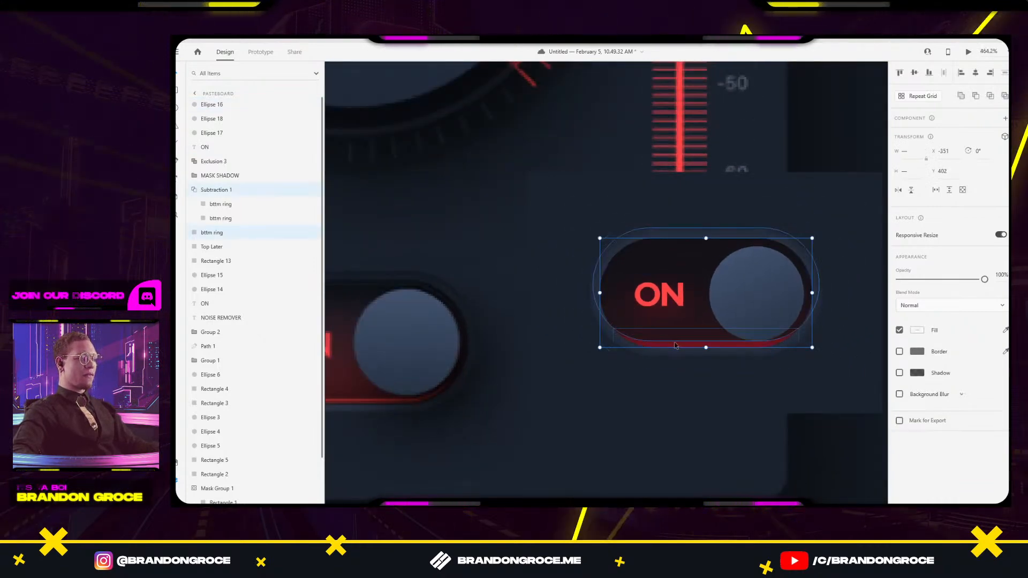
click(618, 301)
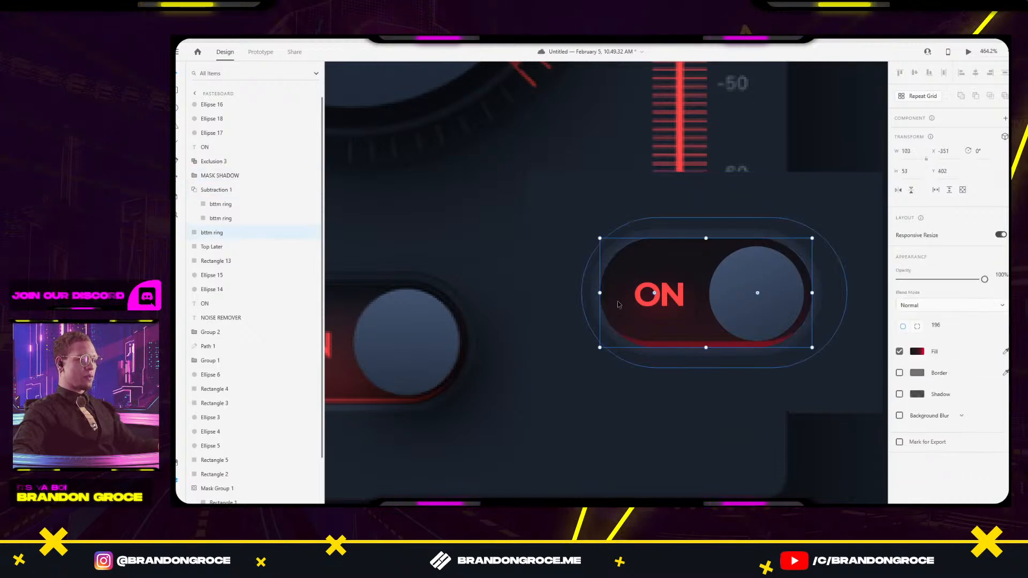
key(ctrl+shift+bracketright)
shift+click(642, 345)
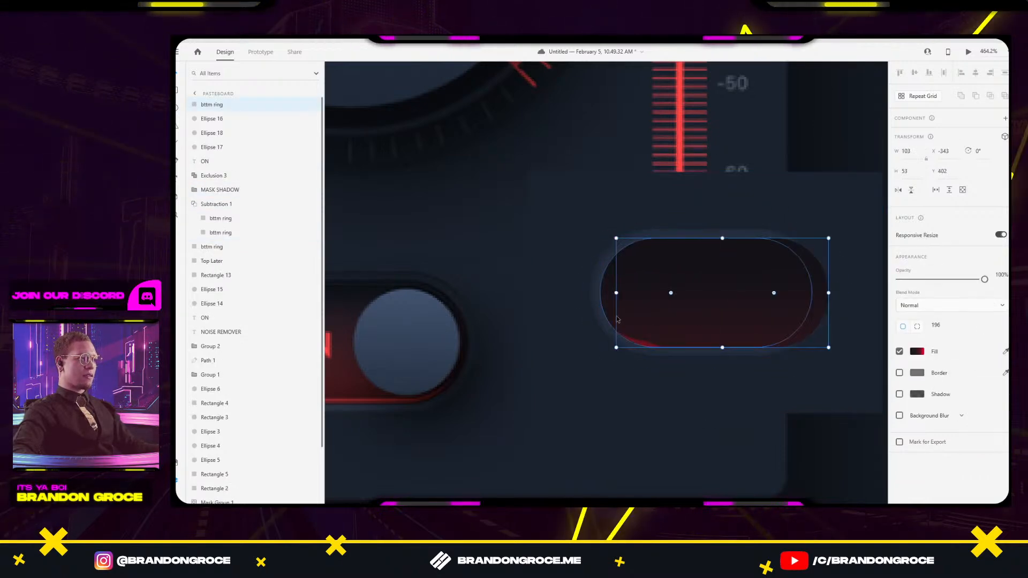
right_click(642, 349)
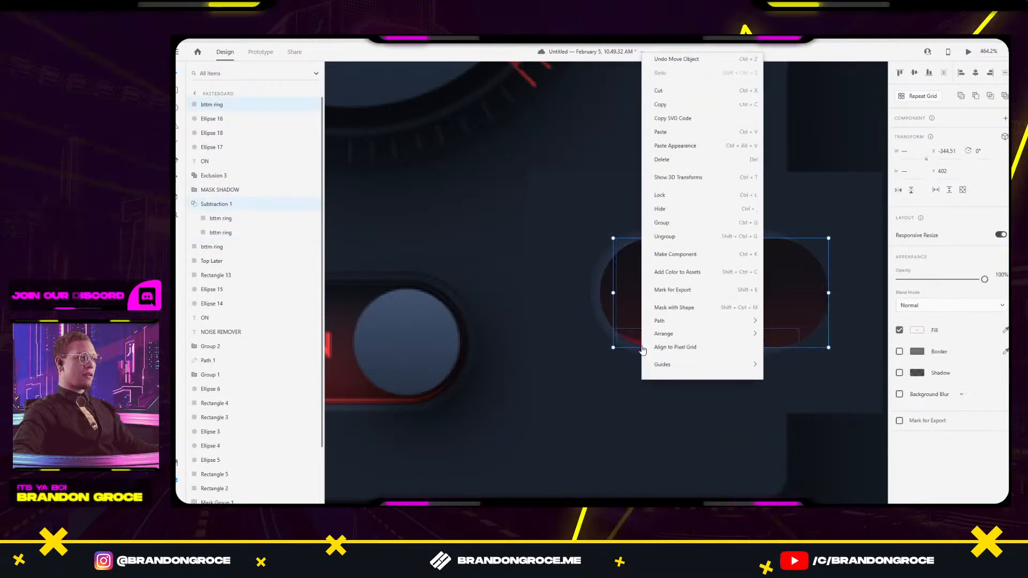
click(679, 290)
scroll(669, 345, up, 5)
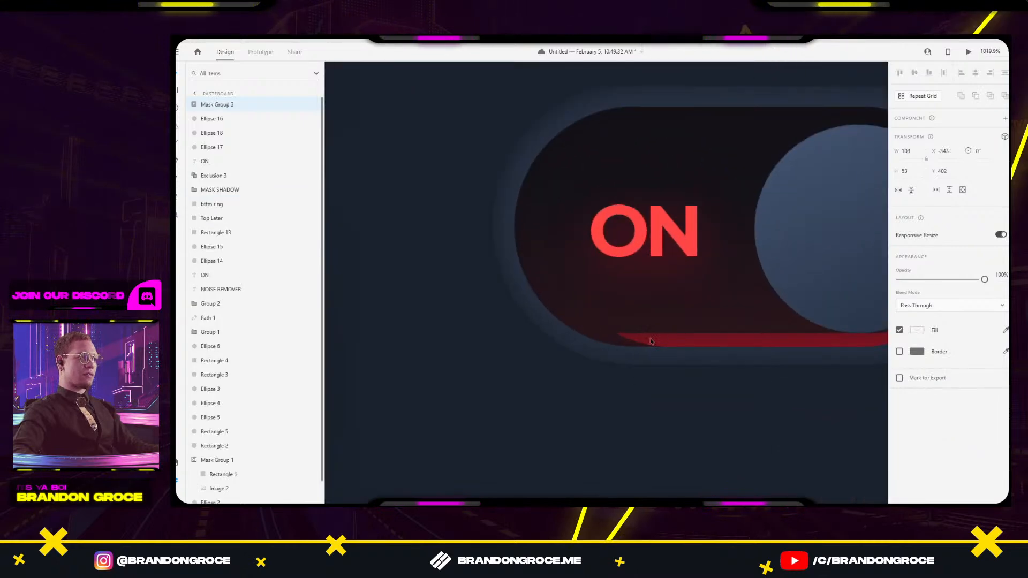
Move the mask shape inside the new mask group to X -351, Y 402, aligned with the toggle's dark base.
double_click(632, 340)
drag(632, 339, 570, 327)
click(631, 340)
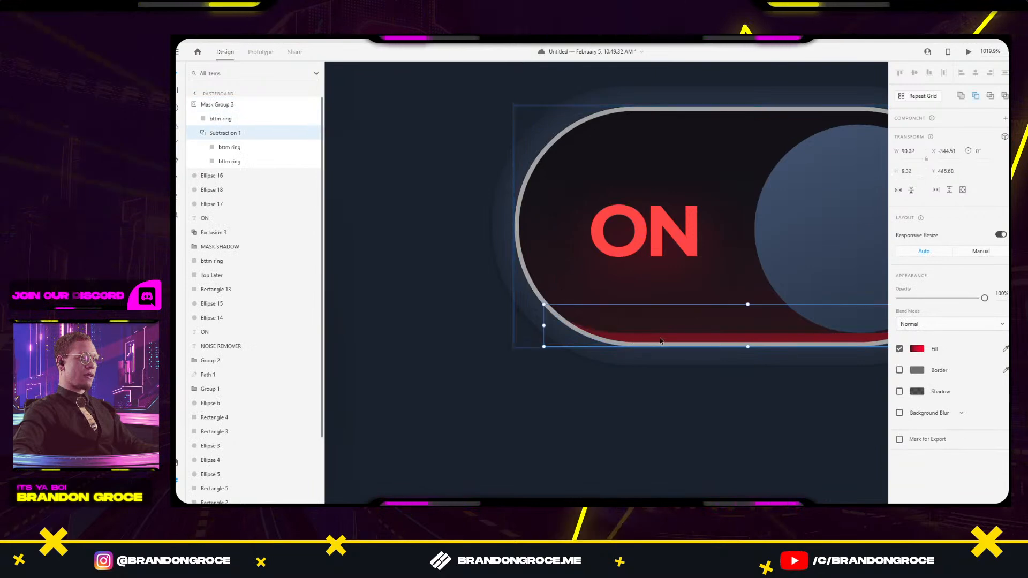
click(718, 415)
scroll(721, 413, down, 5)
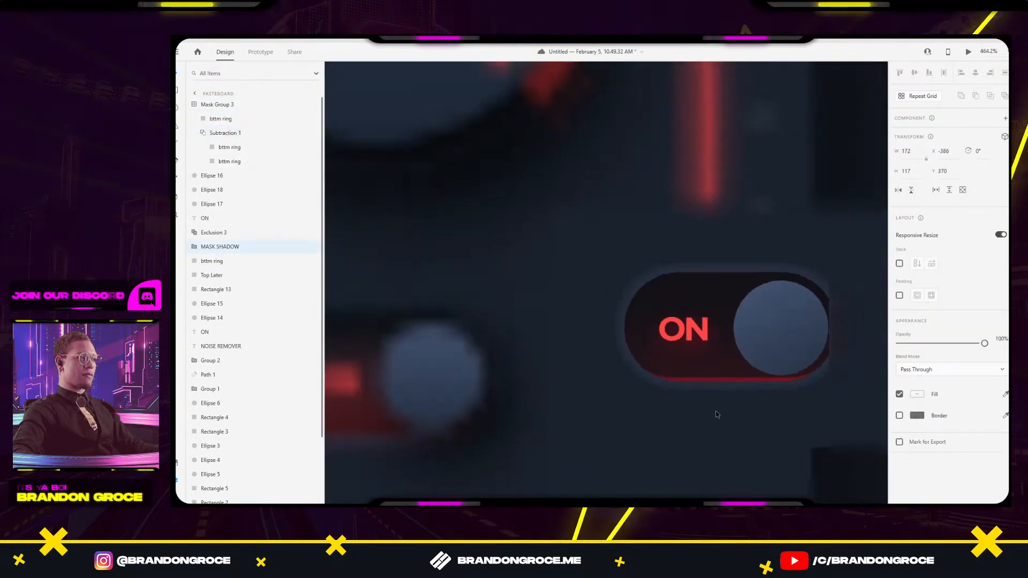
click(744, 378)
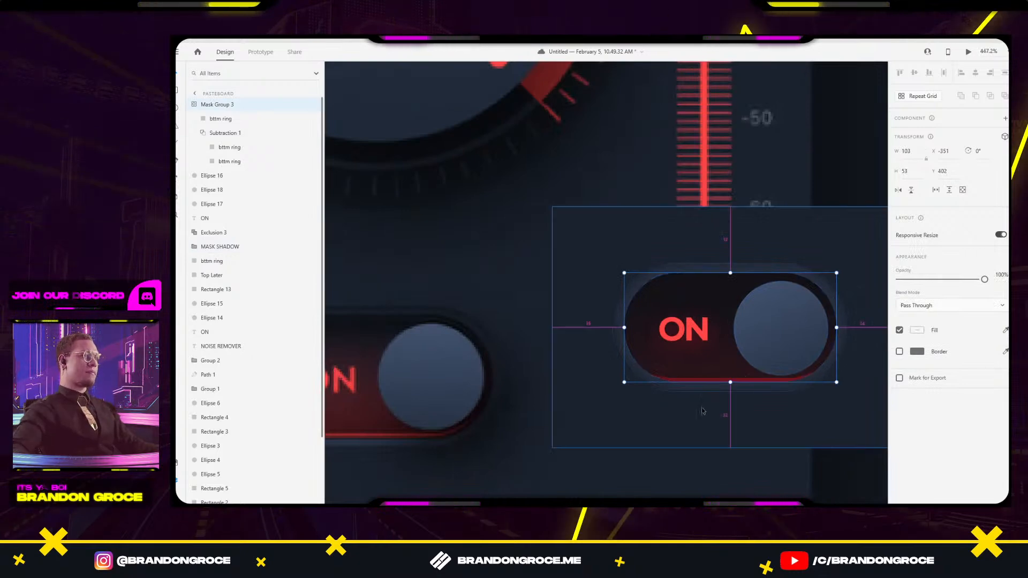
scroll(744, 380, down, 2)
scroll(749, 382, up, 1)
Move the dark start of the base shape's linear gradient up to the toggle's upper edge.
click(749, 381)
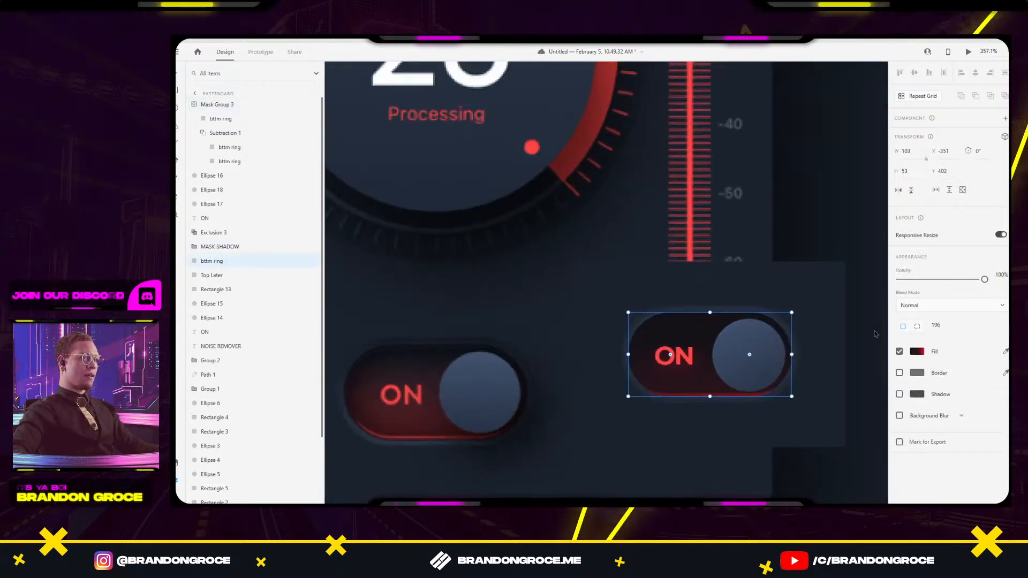
click(917, 353)
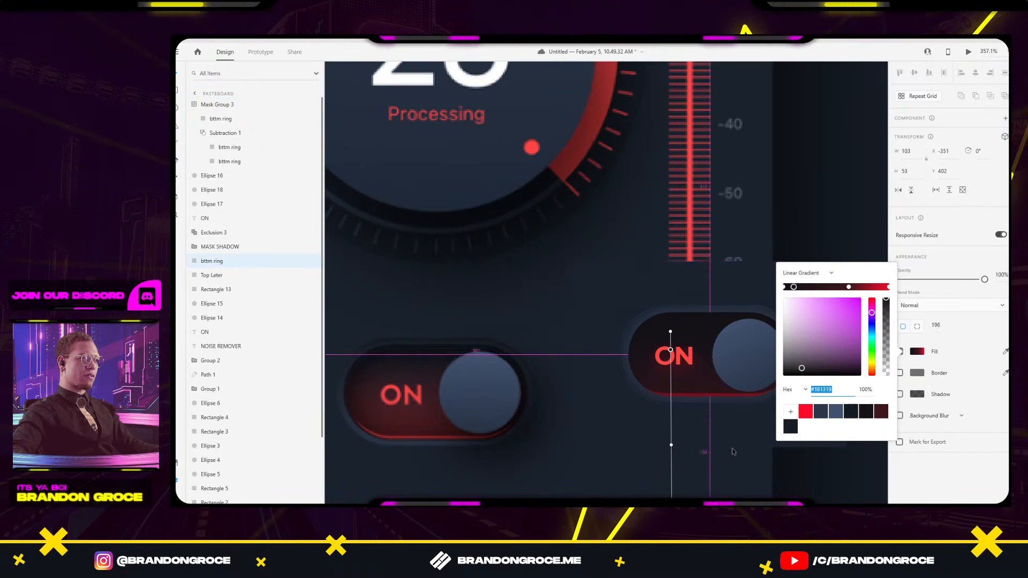
scroll(734, 452, down, 2)
drag(734, 452, 690, 332)
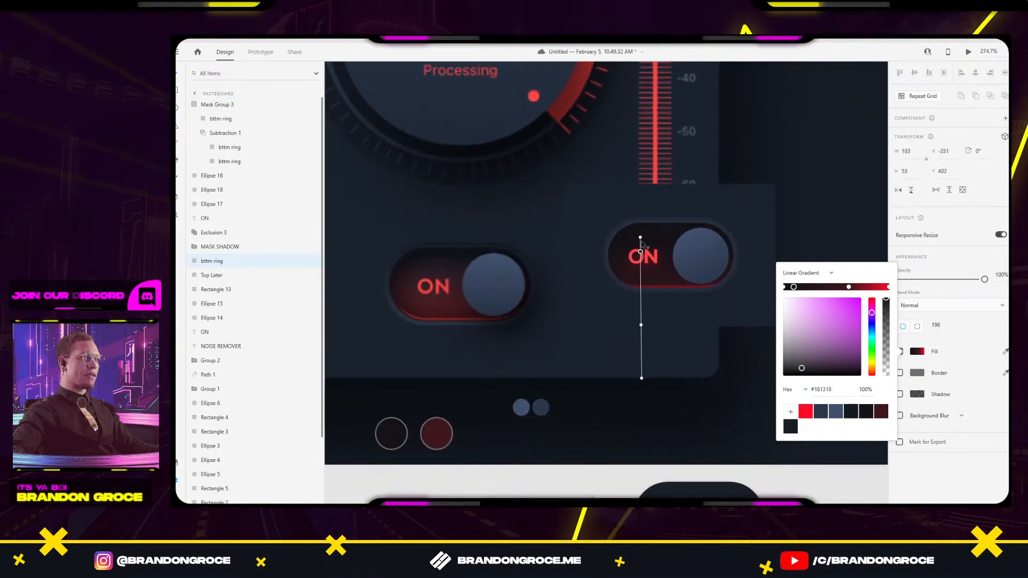
drag(641, 251, 638, 223)
click(872, 312)
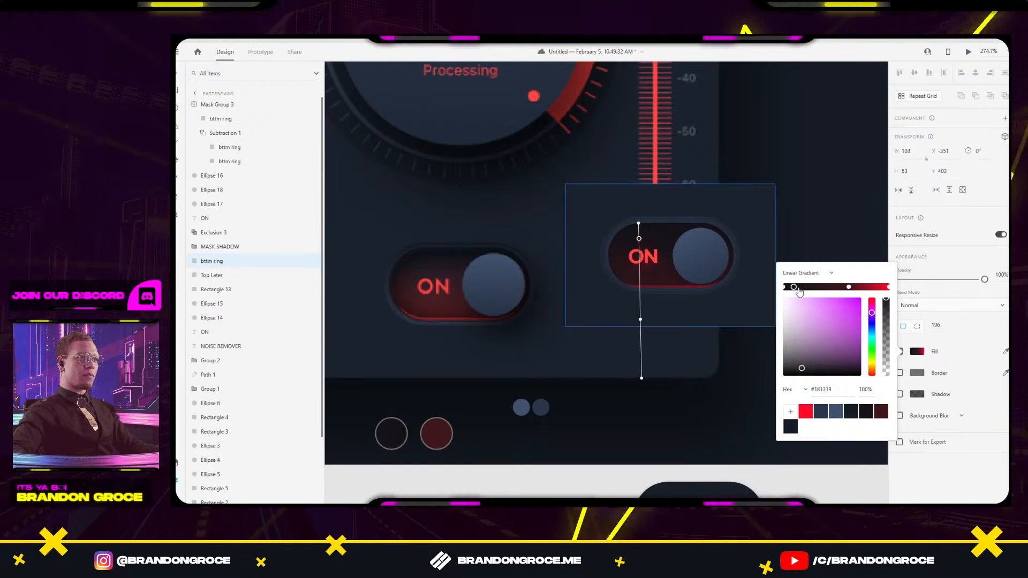
Shift the base gradient's dark red #3F171C stop to about a third of its length, just below the ON label.
drag(849, 290, 809, 292)
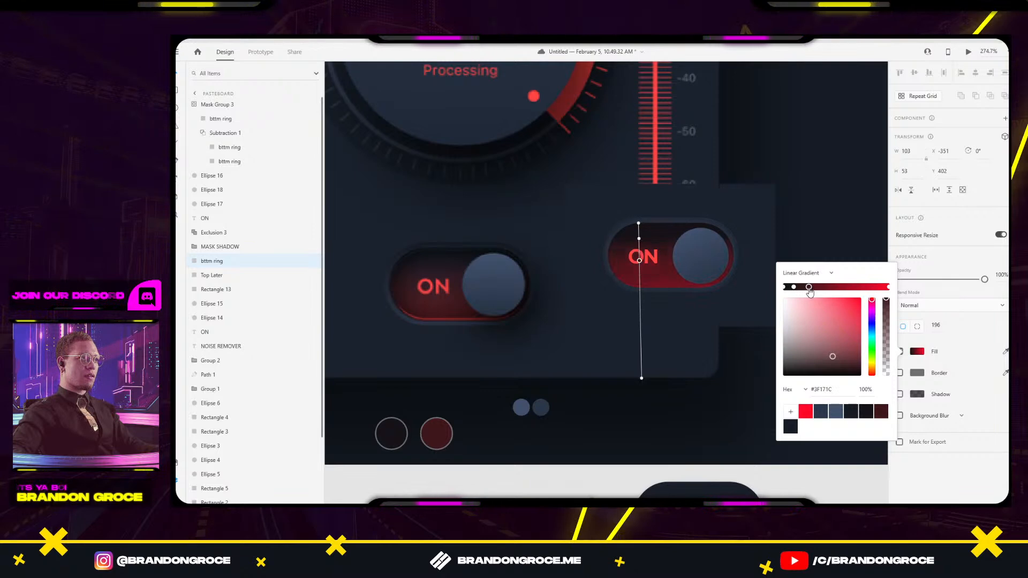
mouse_move(637, 225)
mouse_down()
mouse_move(620, 230)
mouse_move(640, 227)
mouse_up()
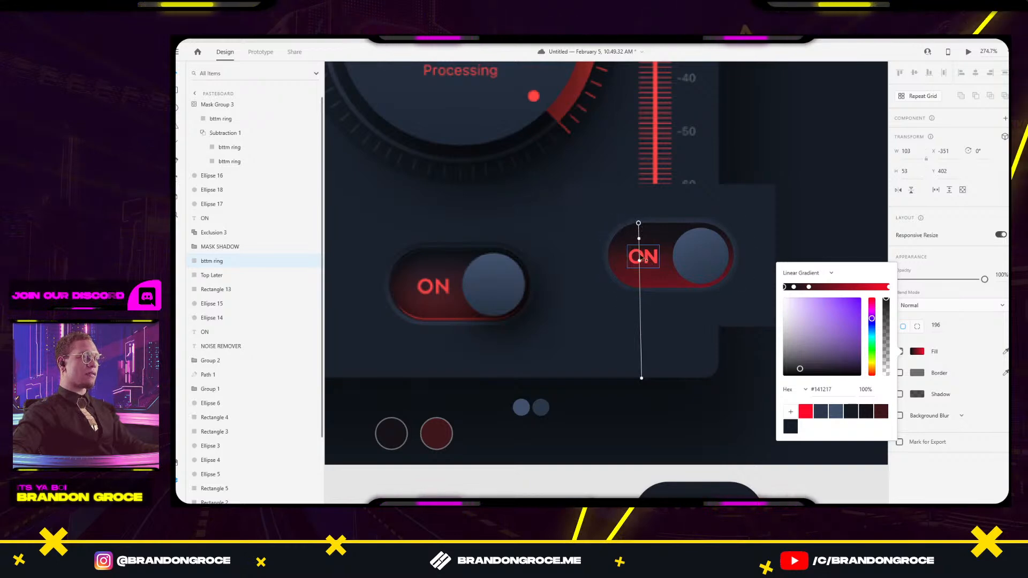
drag(639, 262, 639, 277)
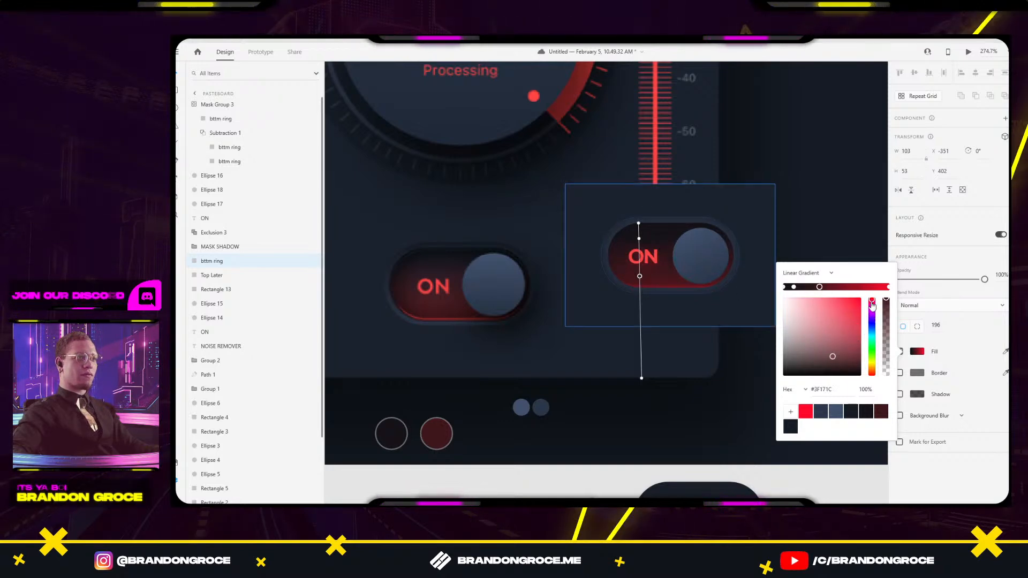
Recolour the base gradient's second stop to the dark purple #1D0D20 and leave the fill editor.
click(639, 239)
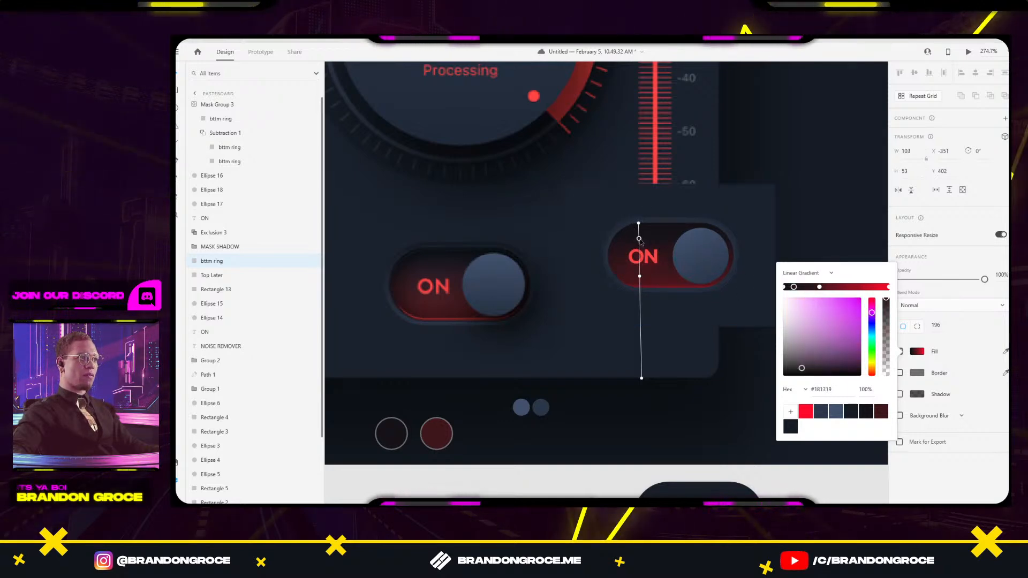
drag(845, 330, 831, 370)
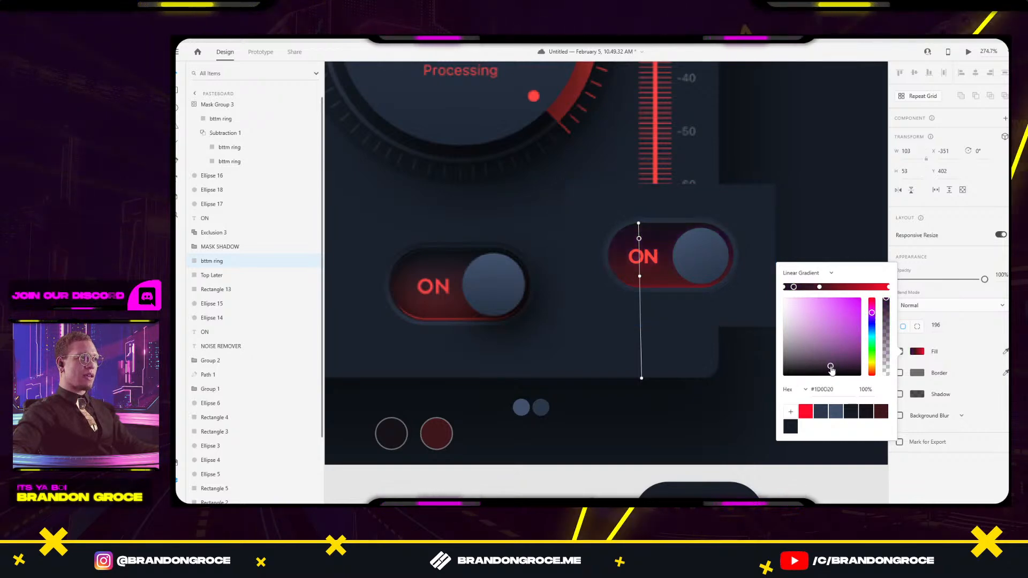
click(728, 316)
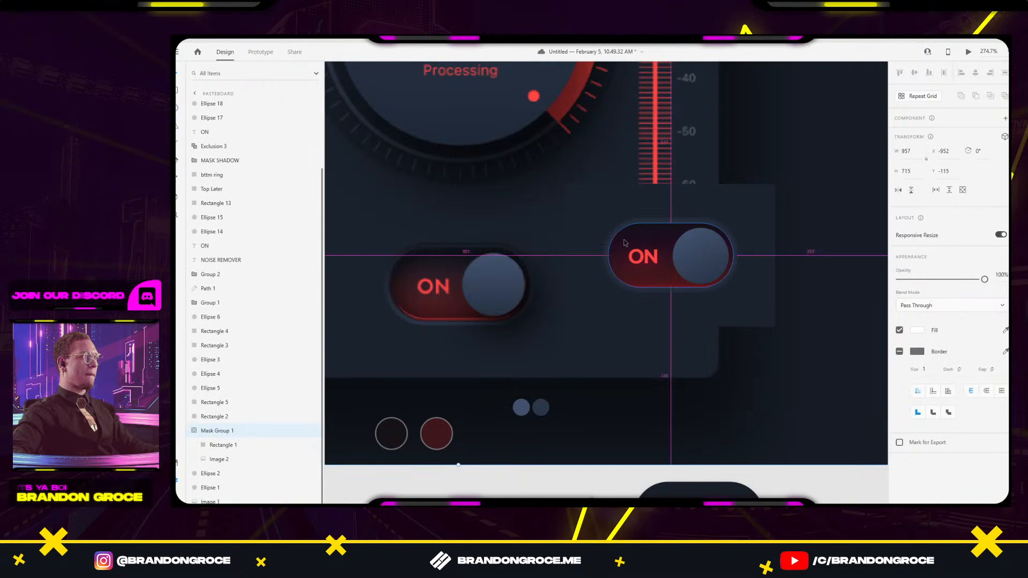
scroll(624, 243, up, 3)
click(686, 293)
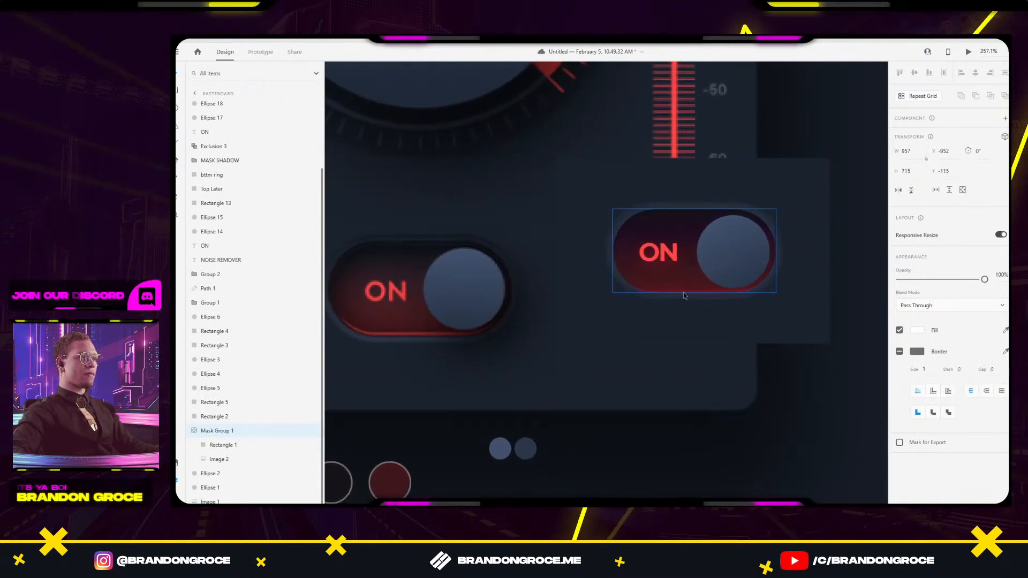
Shift the bright red middle stop of the bottom rim's linear gradient closer to its bright end.
double_click(684, 293)
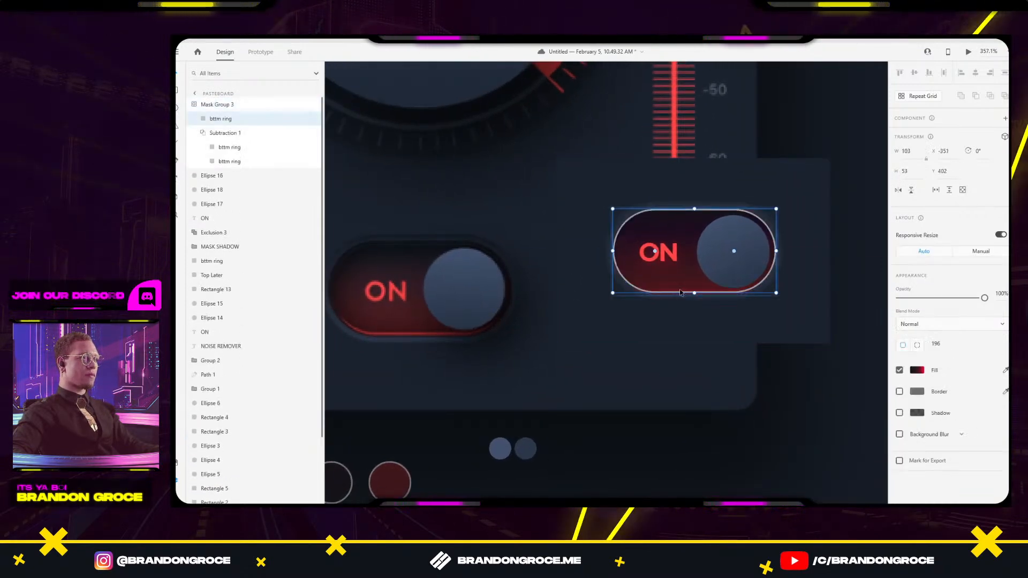
click(682, 293)
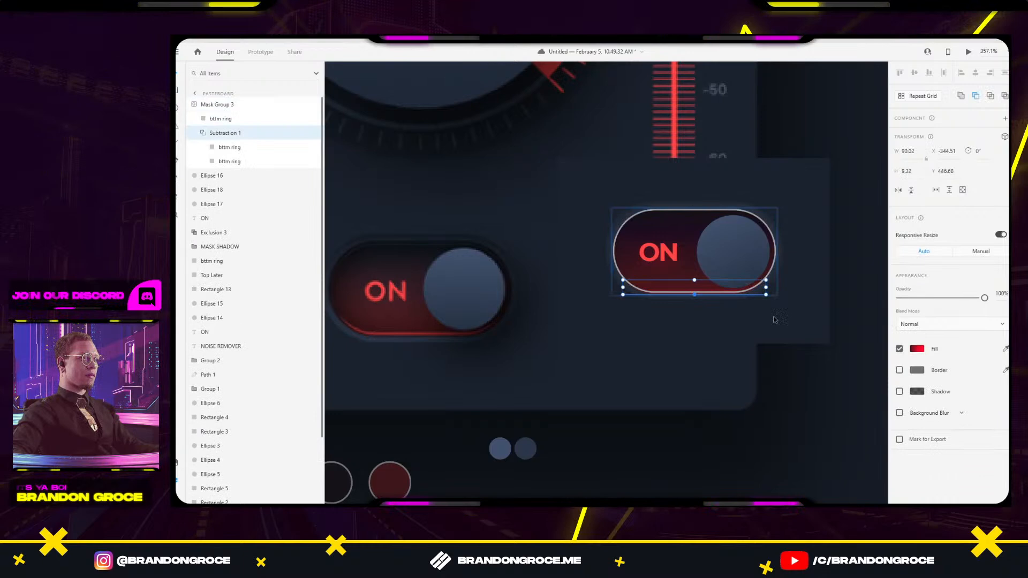
click(917, 349)
click(839, 284)
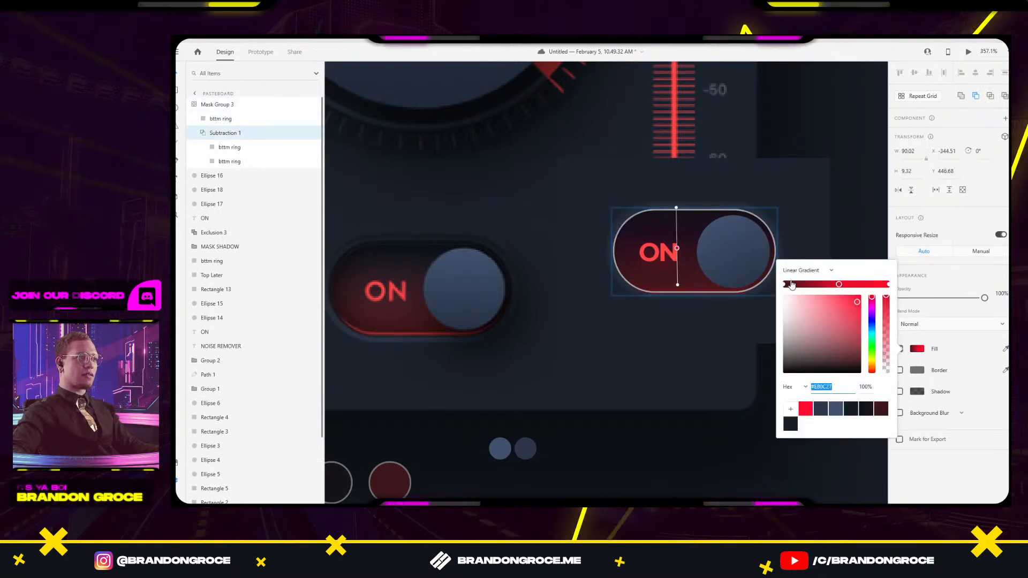
drag(838, 285, 857, 284)
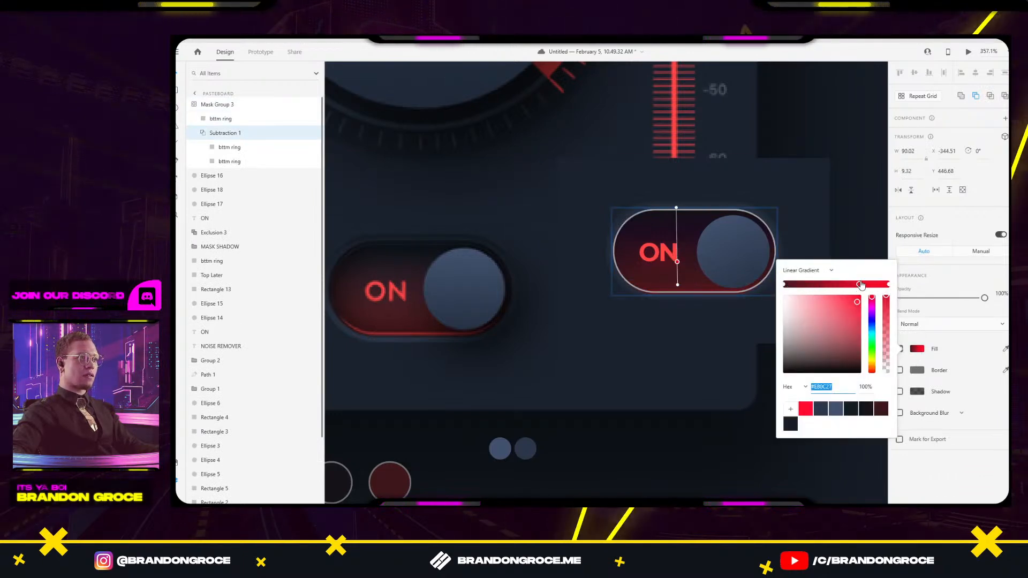
click(692, 295)
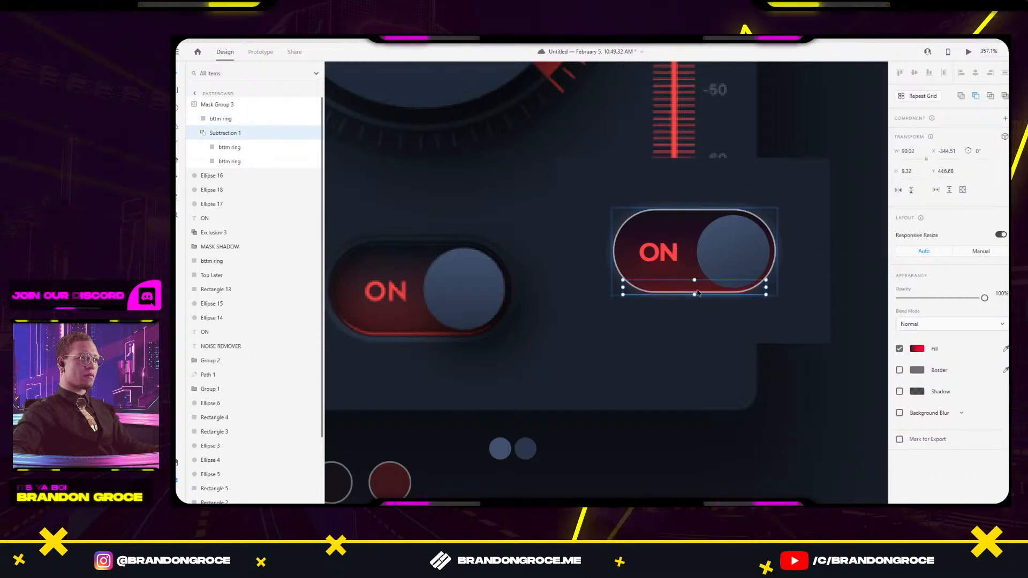
Examine the mask shape and the two subtracted ring shapes that form the red bottom rim against the reference toggle.
click(709, 294)
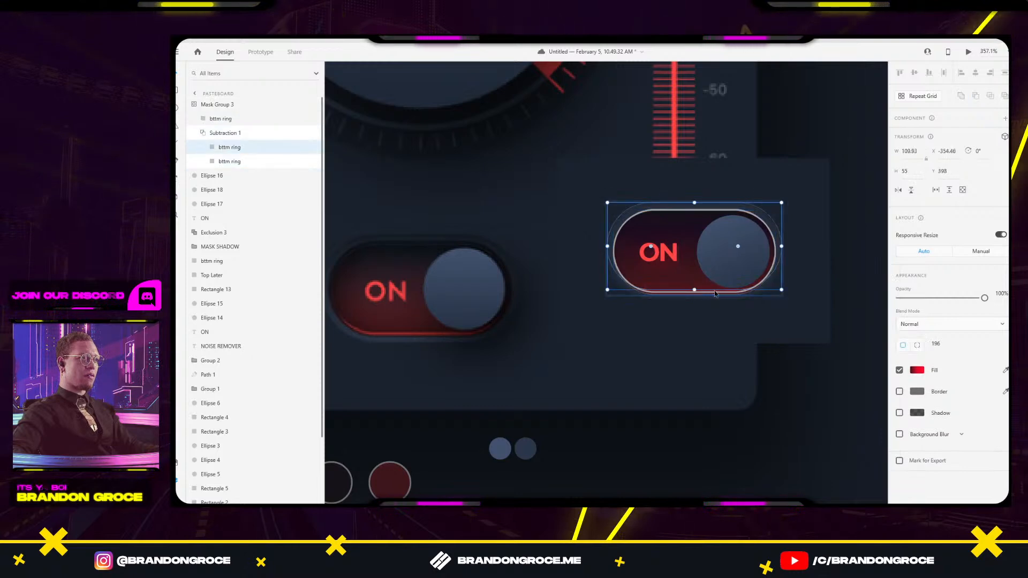
scroll(719, 291, up, 5)
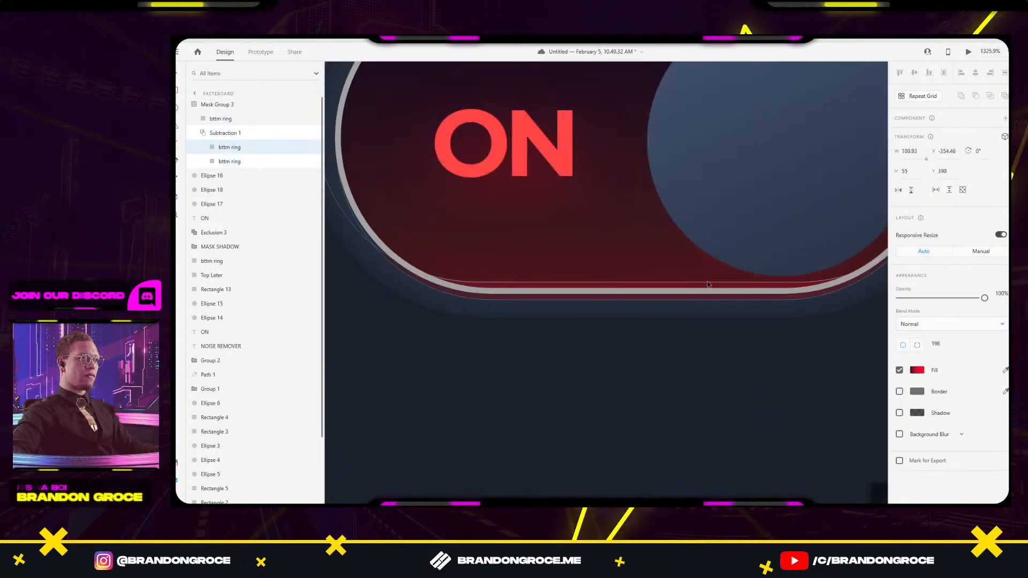
click(706, 288)
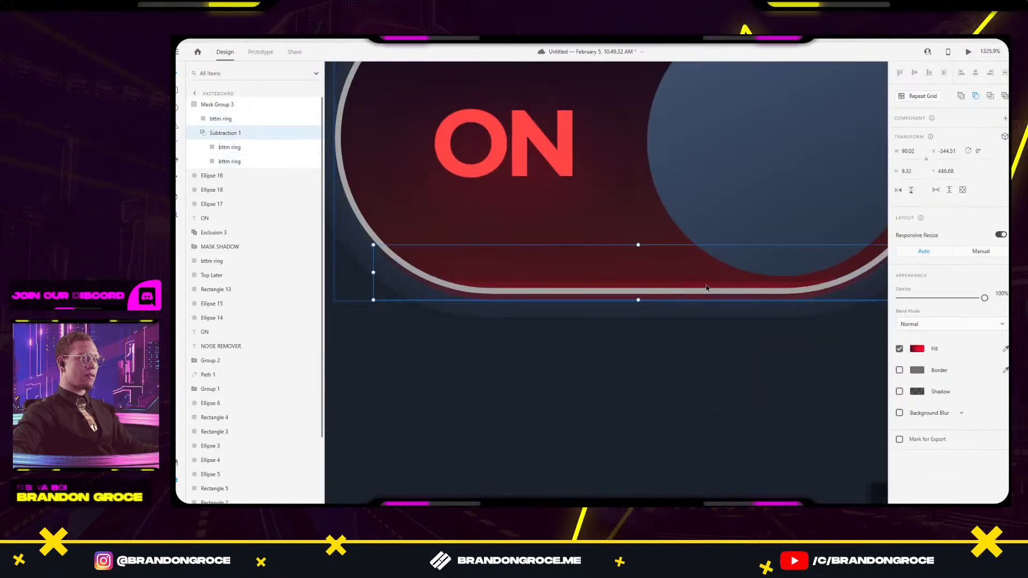
double_click(705, 288)
double_click(706, 288)
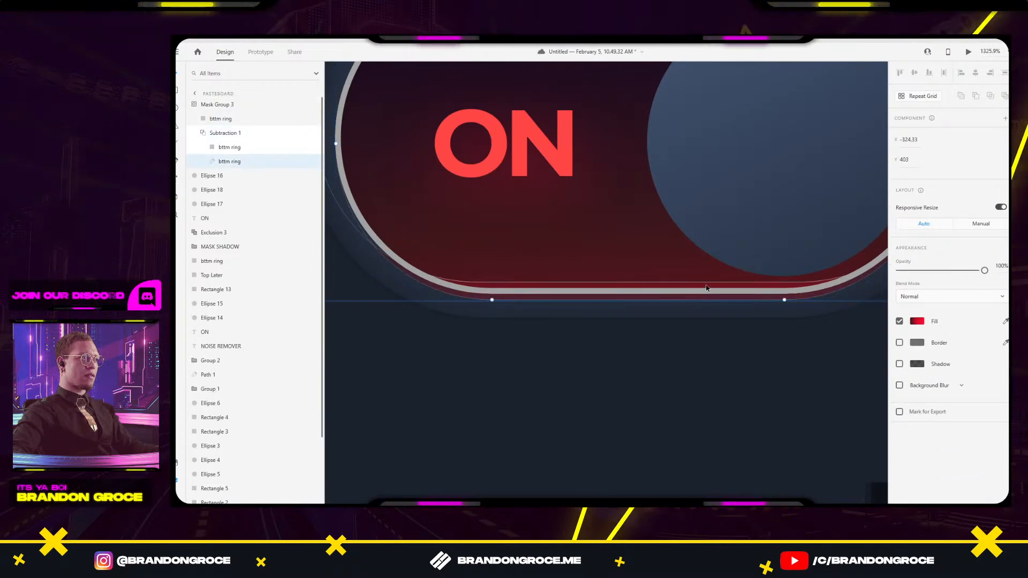
scroll(707, 300, down, 5)
click(647, 343)
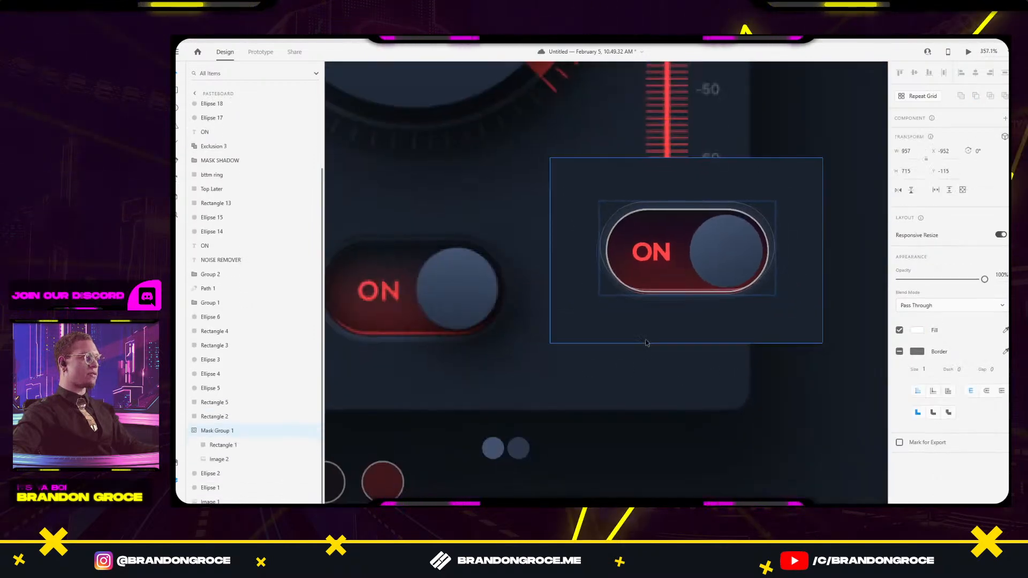
scroll(647, 343, left, 3)
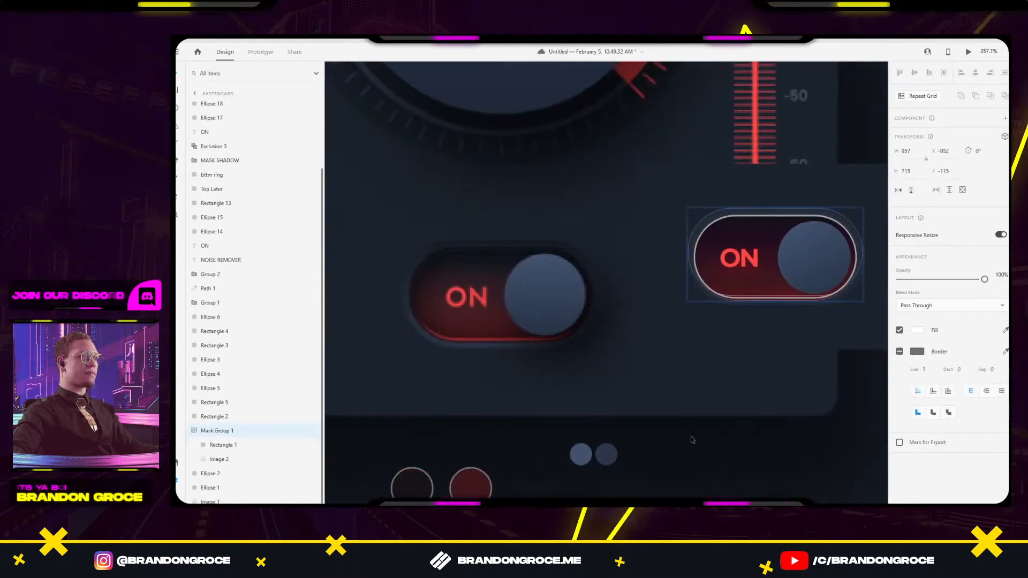
click(783, 297)
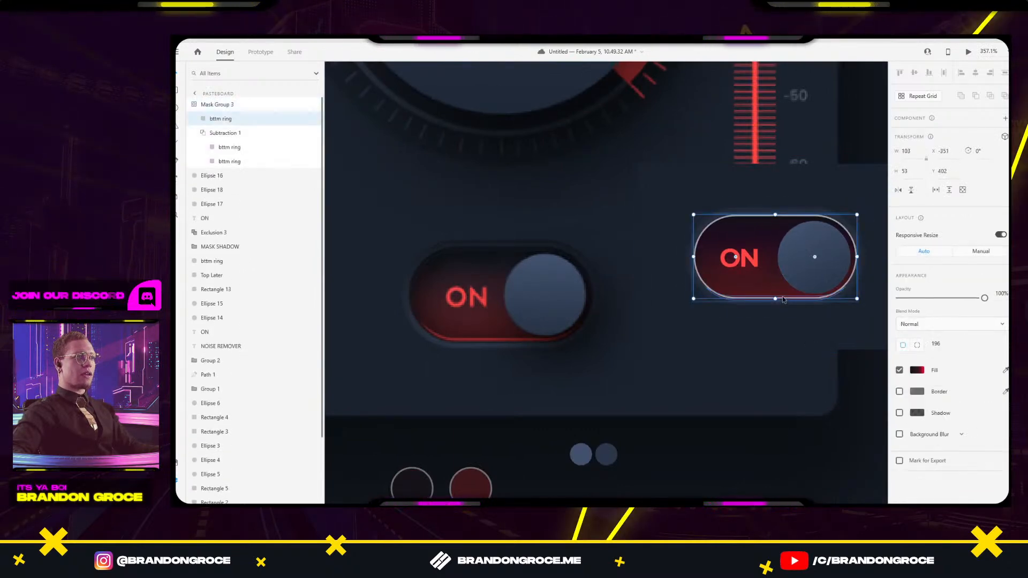
click(793, 358)
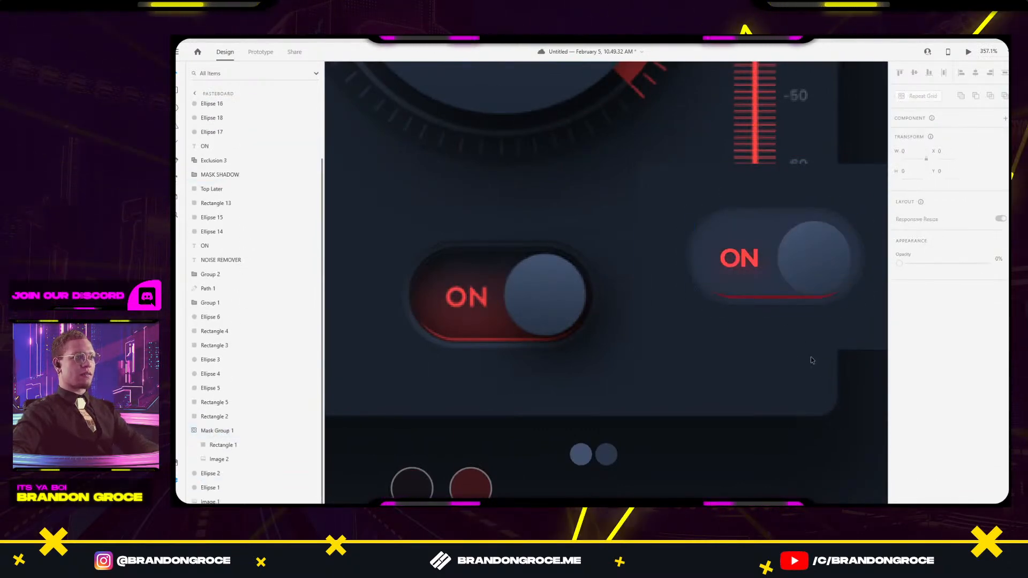
Delete the mask shape and the red subtraction rim from the toggle's mask group.
click(782, 298)
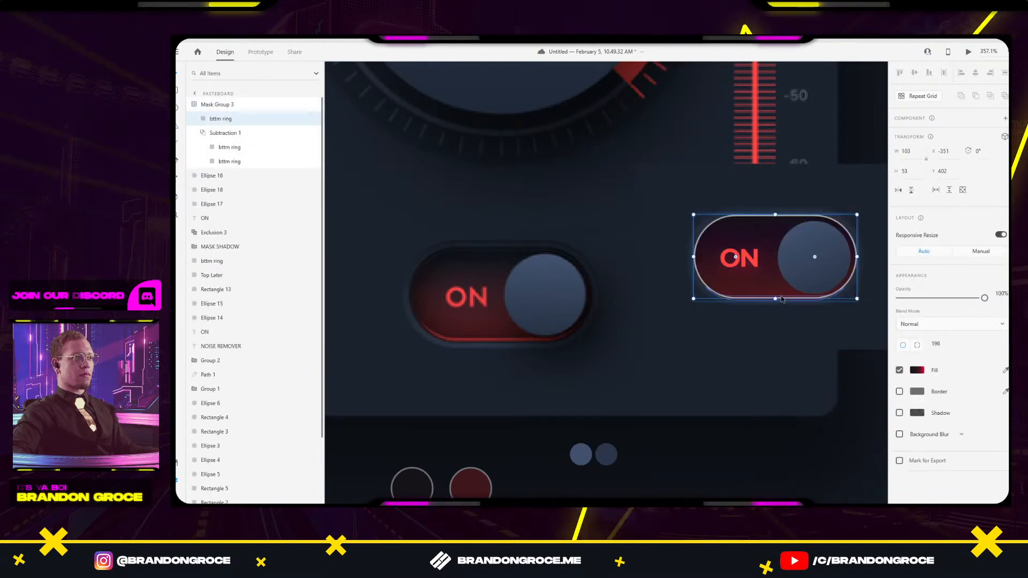
key(Delete)
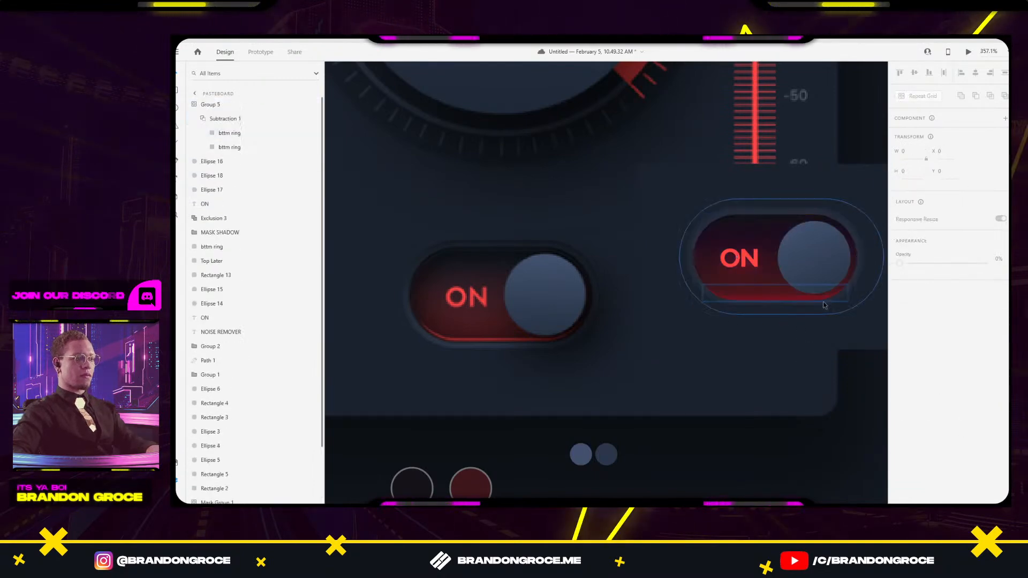
click(789, 299)
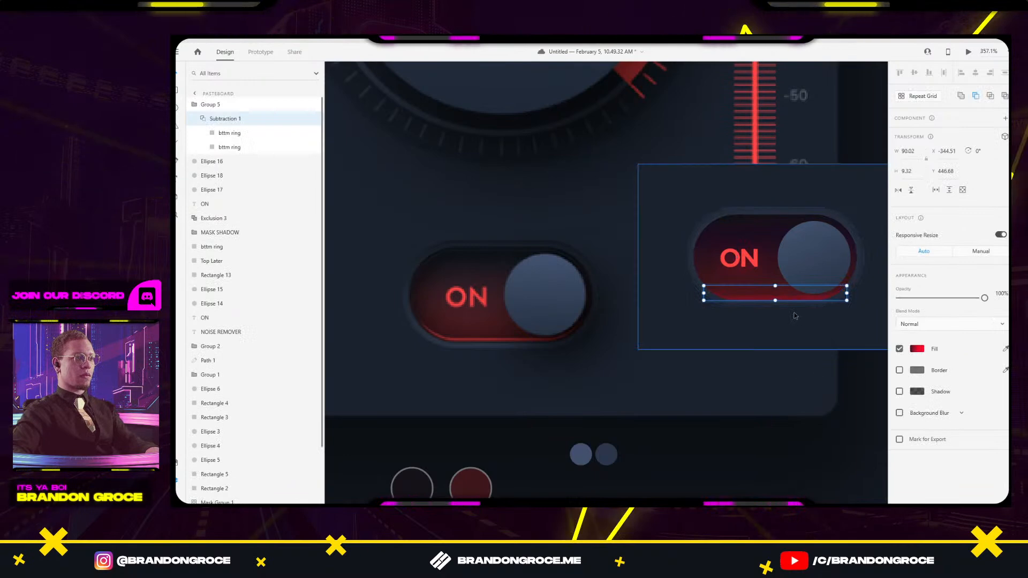
key(Down)
key(Down)
key(Down)
key(Down)
key(Down)
key(Delete)
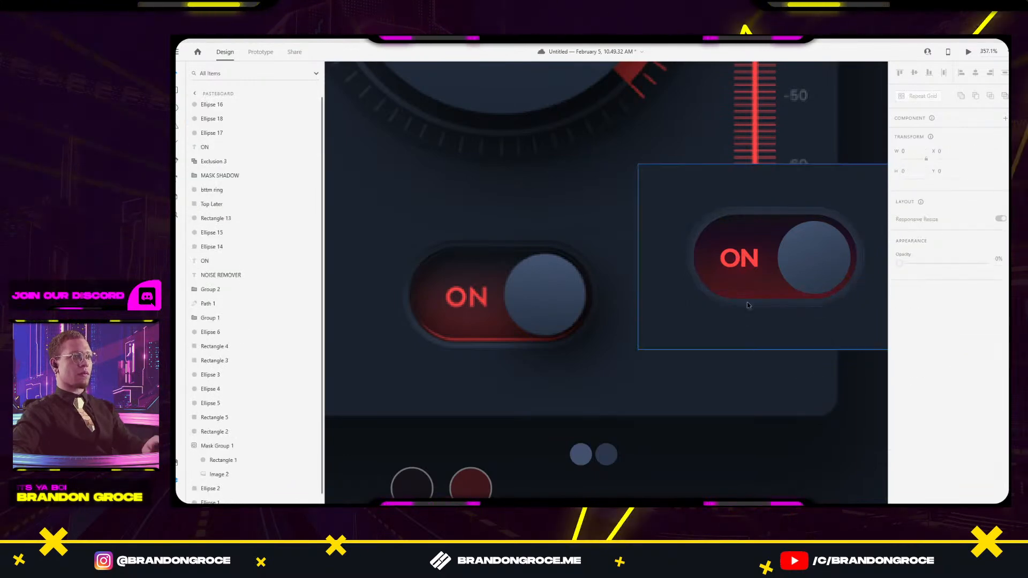
Duplicate the MASK SHADOW group around the toggle and scale the copy down to 157 × 107.
click(749, 227)
click(716, 209)
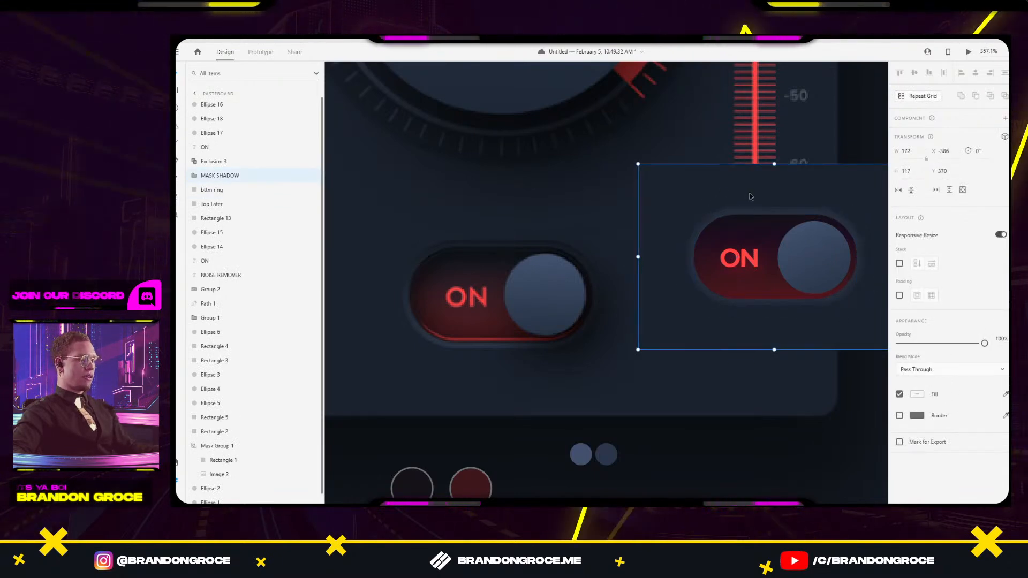
key(ctrl+d)
drag(816, 204, 692, 187)
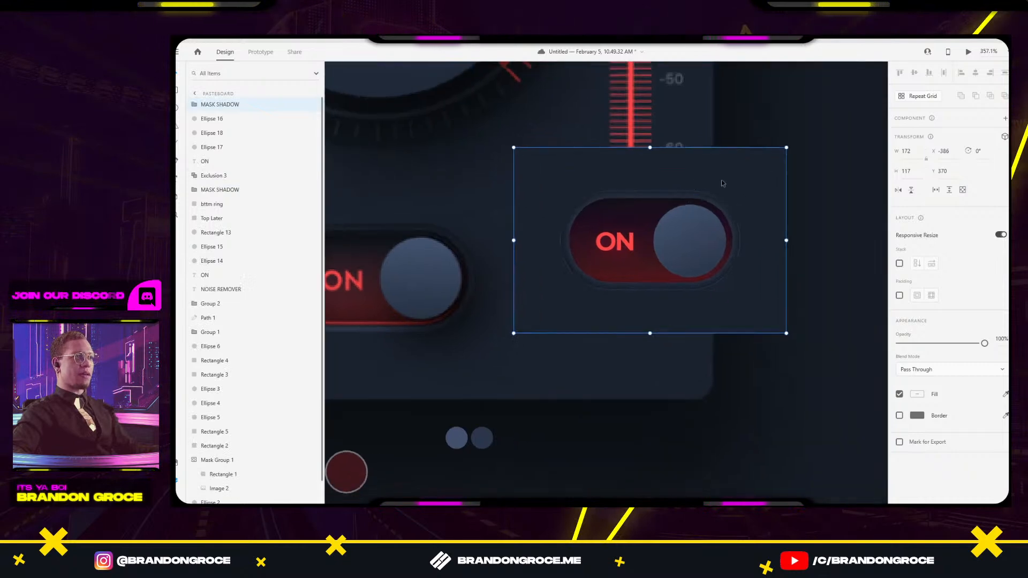
drag(787, 147, 776, 155)
Send the smaller MASK SHADOW copy backward until it sits directly below the original MASK SHADOW and above the bttm ring.
key(ctrl+[)
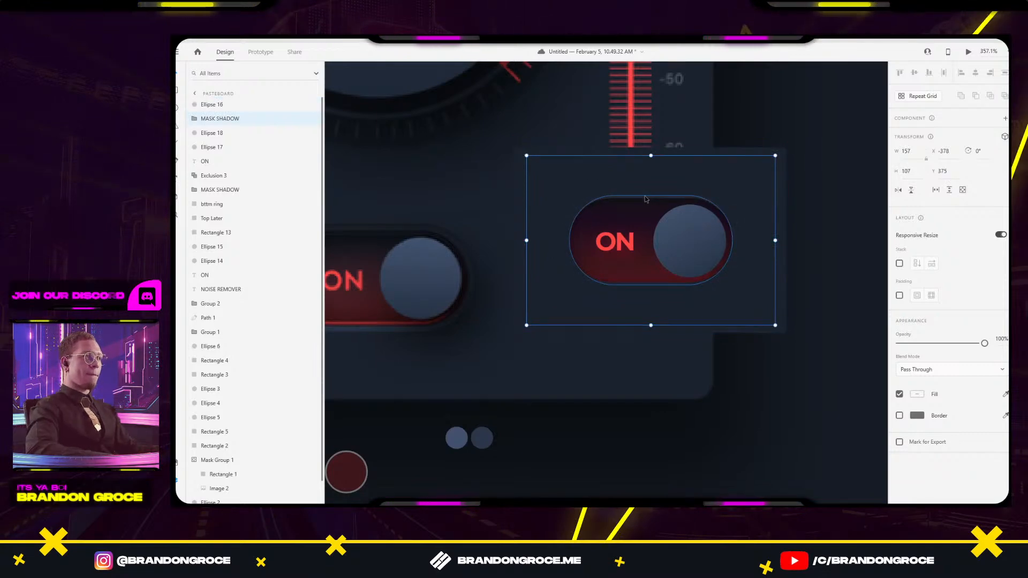
key(ctrl+[)
key(ctrl+[)
key(ctrl+[)
key(ctrl+[)
key(ctrl+[)
key(ctrl+[)
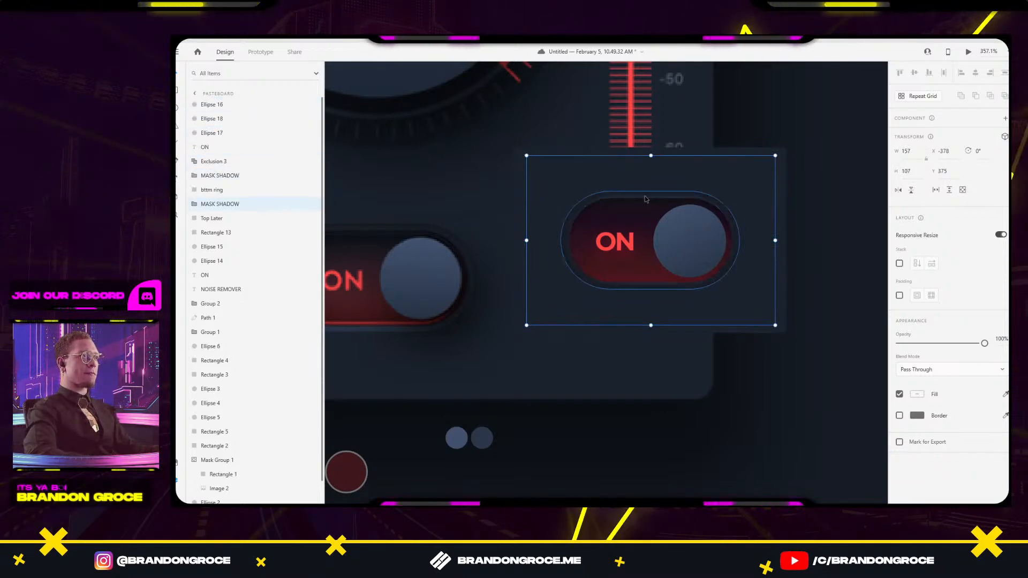
key(ctrl+])
Fit the MASK SHADOW copy around the toggle base by reducing its height to 98 and placing it at X -378, Y 380.
scroll(645, 199, up, 5)
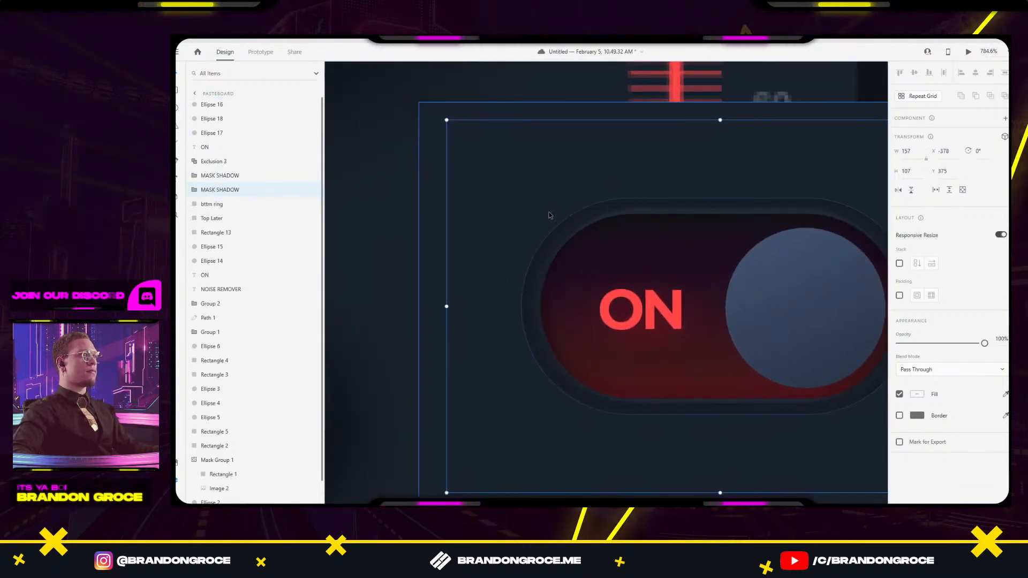
drag(447, 120, 434, 119)
drag(753, 312, 646, 282)
drag(847, 183, 745, 205)
mouse_move(785, 111)
mouse_down()
mouse_move(778, 116)
mouse_move(789, 120)
mouse_up()
scroll(573, 429, down, 3)
scroll(572, 429, left, 2)
drag(579, 370, 577, 356)
scroll(577, 357, up, 2)
scroll(577, 357, right, 2)
drag(792, 229, 788, 229)
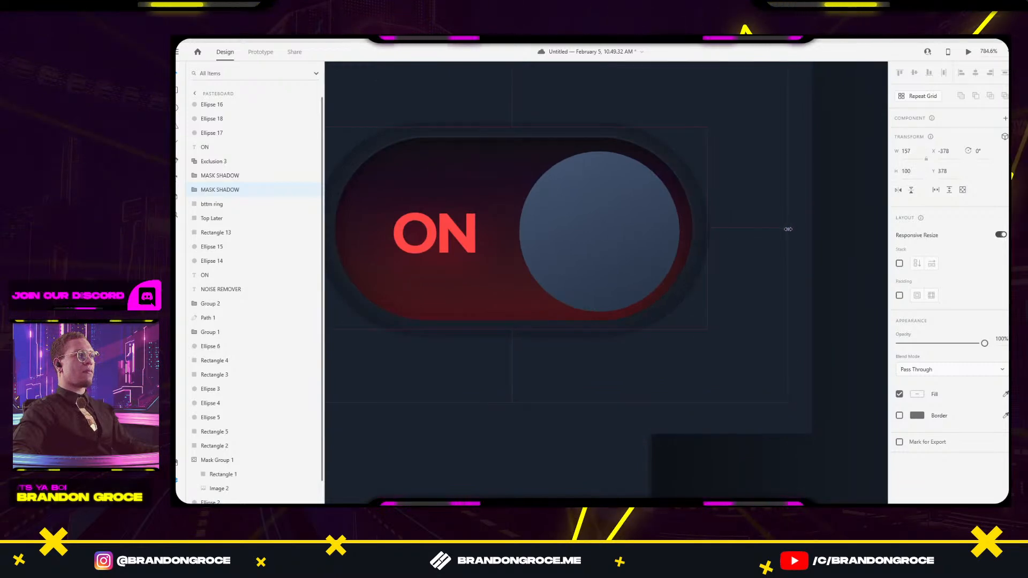
scroll(789, 230, left, 3)
scroll(788, 229, up, 1)
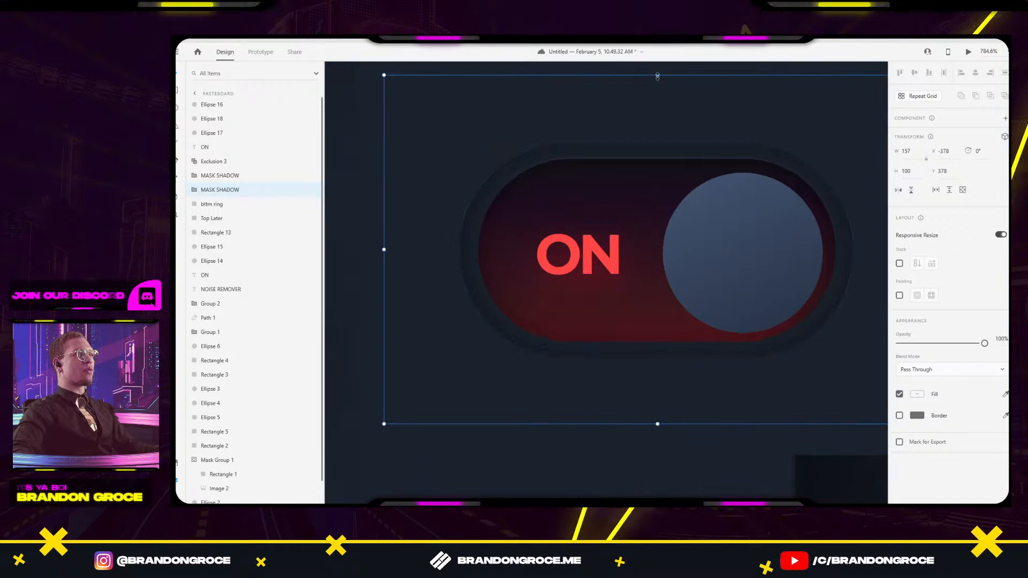
drag(658, 76, 659, 81)
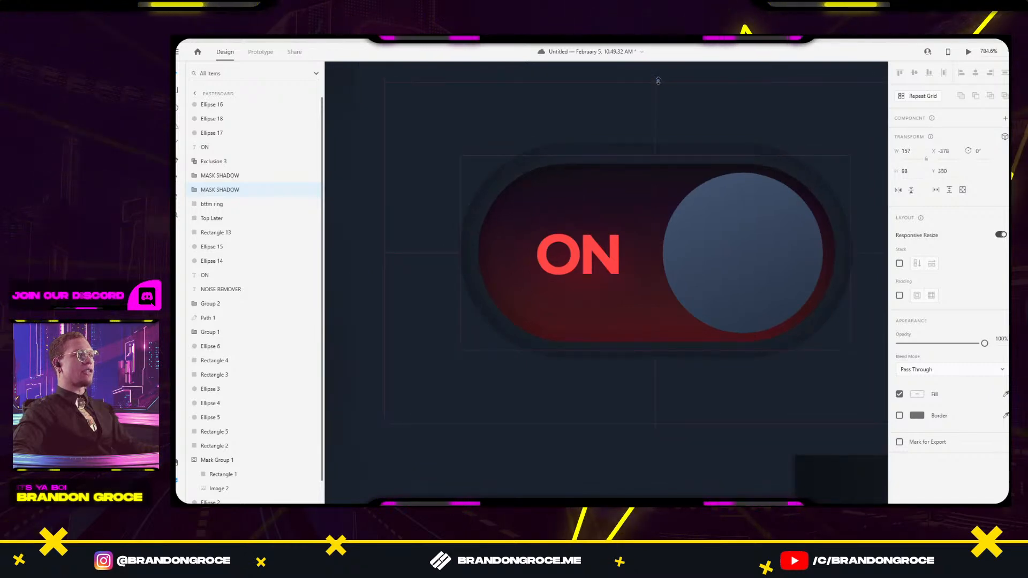
Recolour Rectangle 18 inside the original MASK SHADOW's Exclusion 2 to a dark navy.
scroll(738, 166, down, 3)
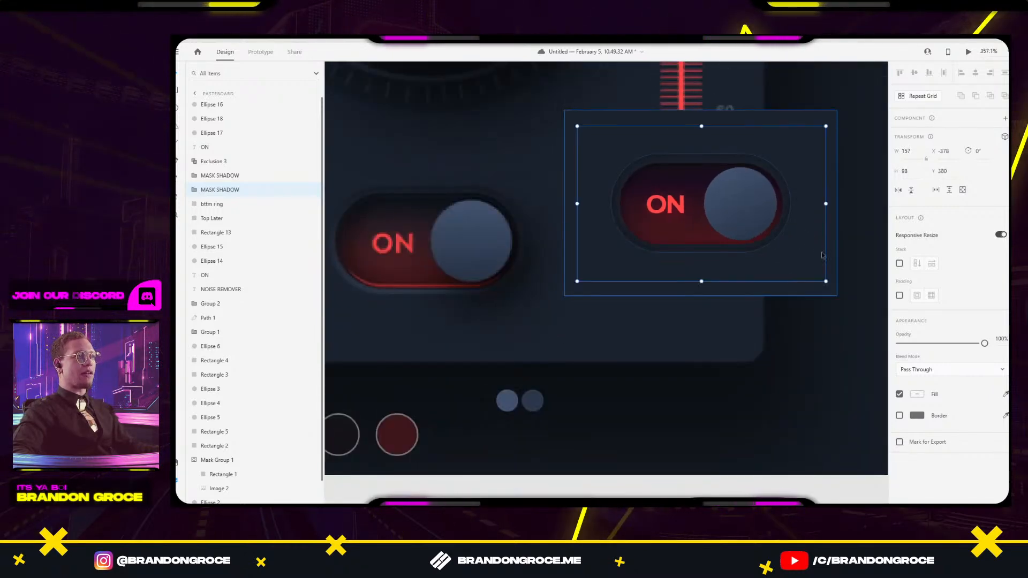
scroll(737, 230, up, 1)
scroll(737, 226, up, 3)
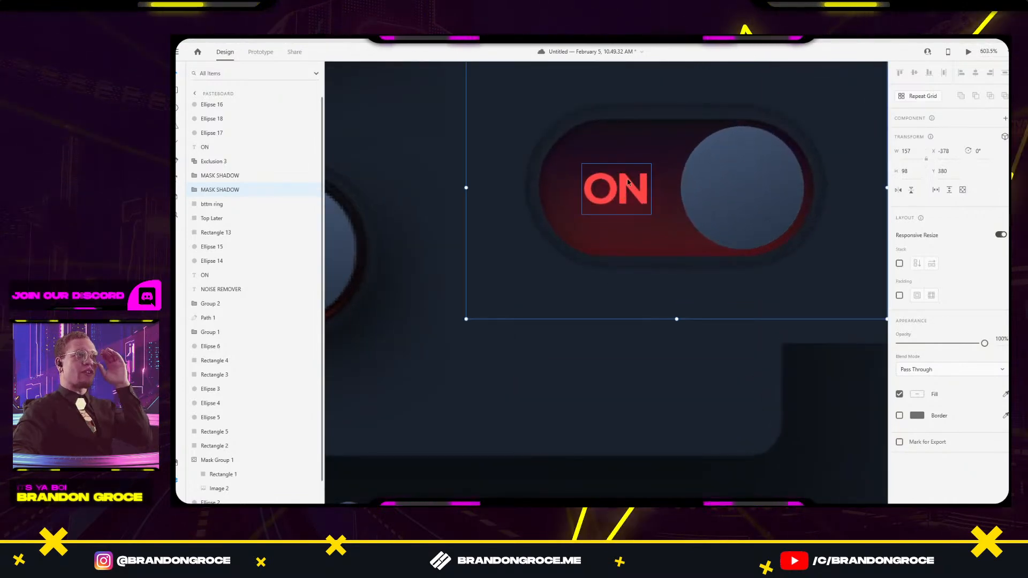
click(746, 171)
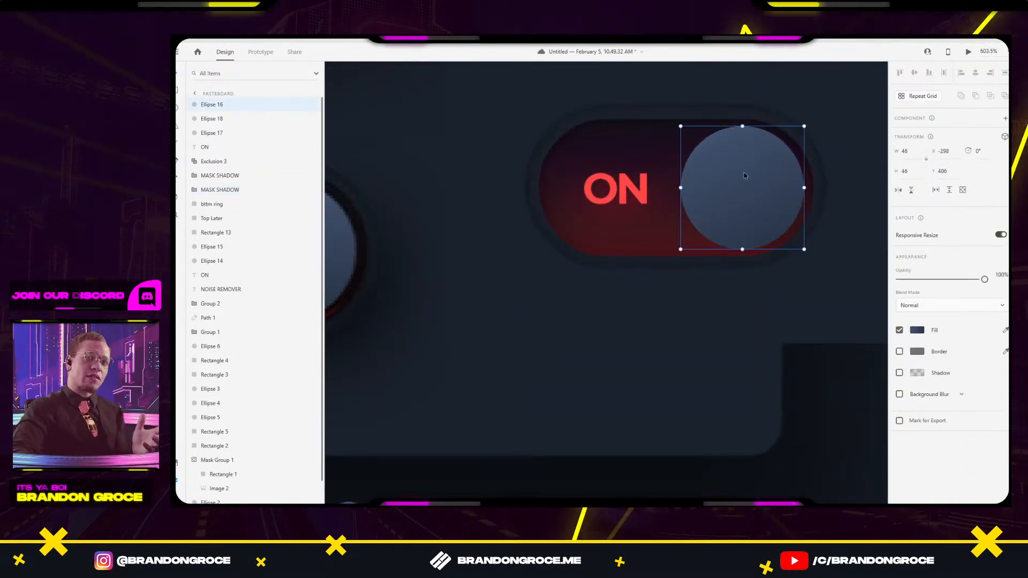
click(616, 190)
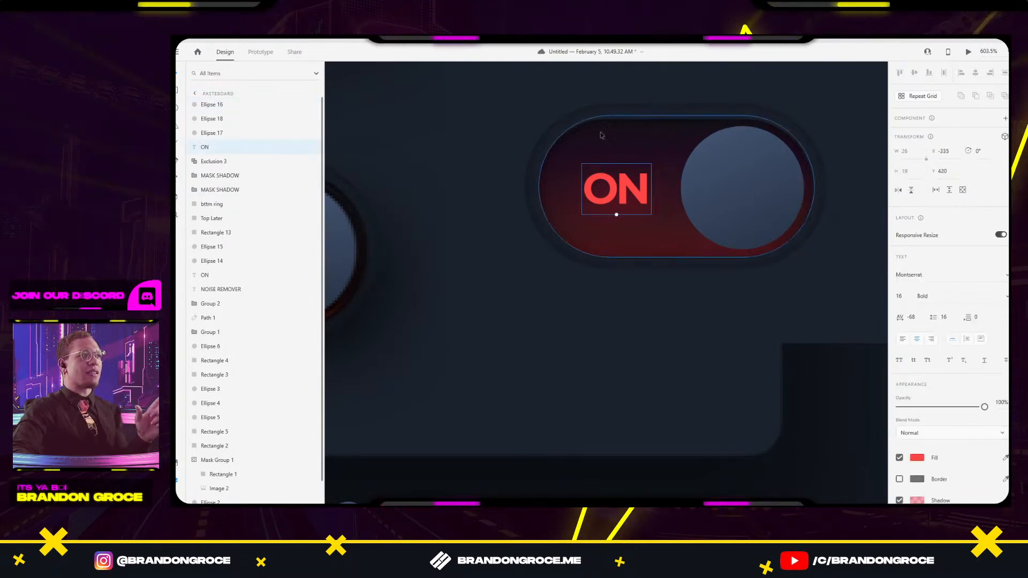
click(566, 127)
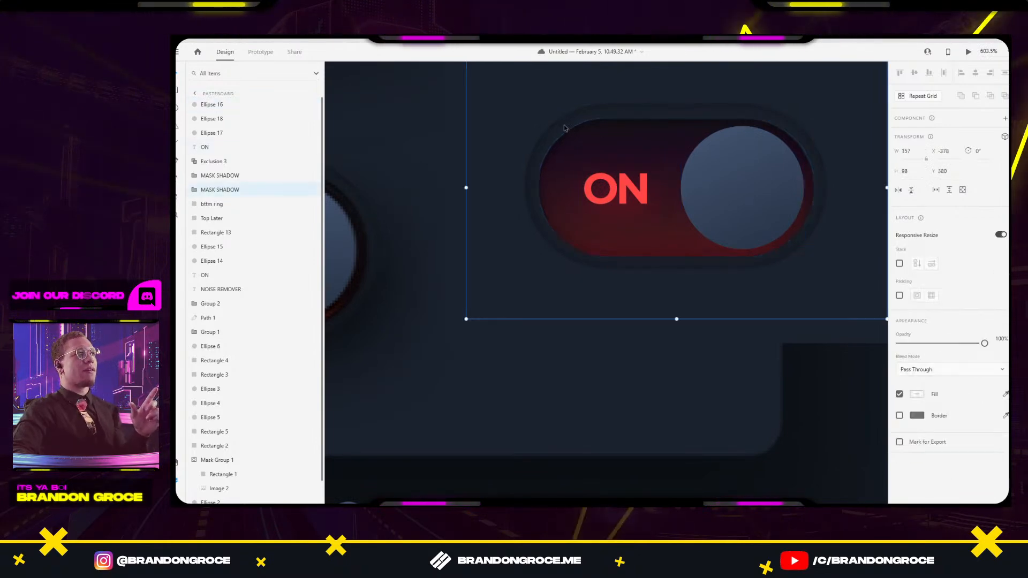
double_click(545, 149)
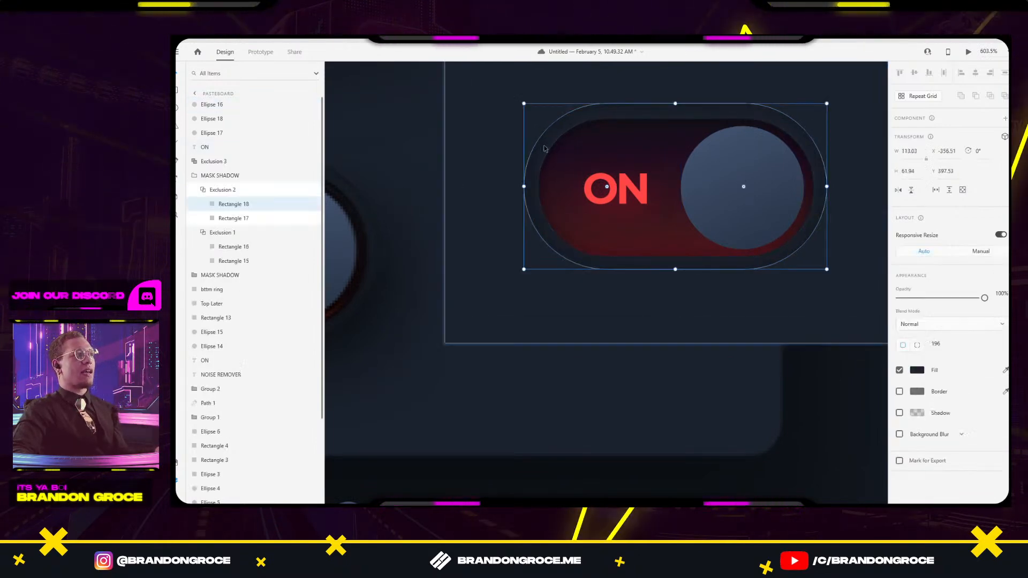
click(918, 371)
drag(818, 373, 819, 373)
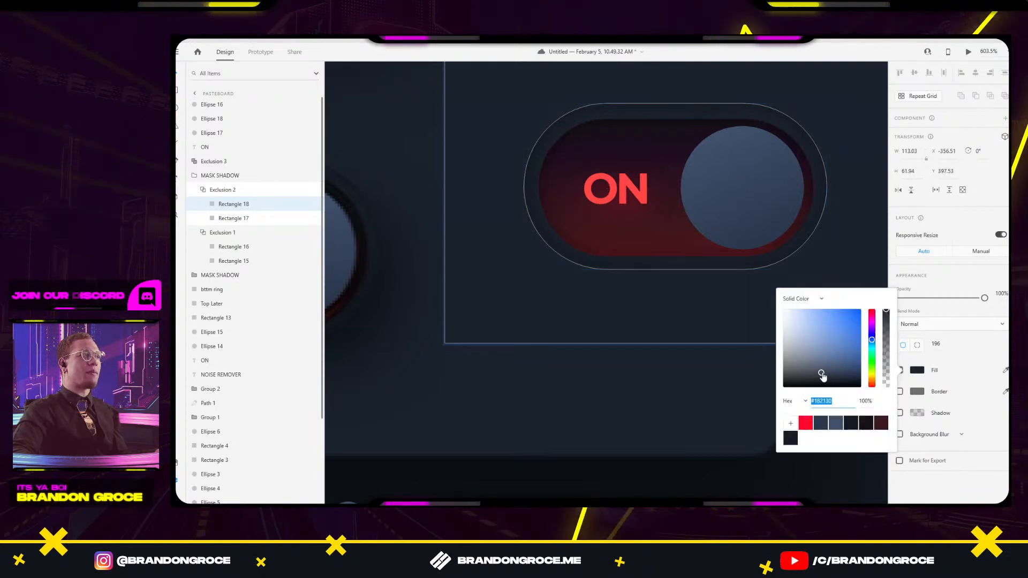
click(535, 203)
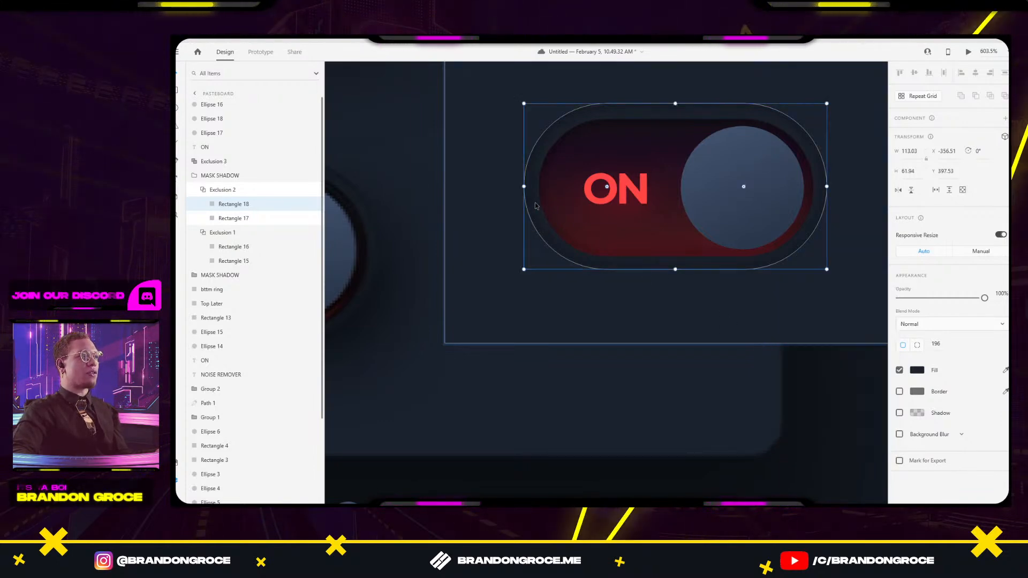
double_click(535, 203)
click(429, 203)
mouse_move(480, 199)
mouse_down()
mouse_move(527, 200)
mouse_move(498, 197)
mouse_up()
key(ctrl+z)
Recolour Exclusion 2 inside the smaller MASK SHADOW group to the dark slate blue #263143.
click(469, 190)
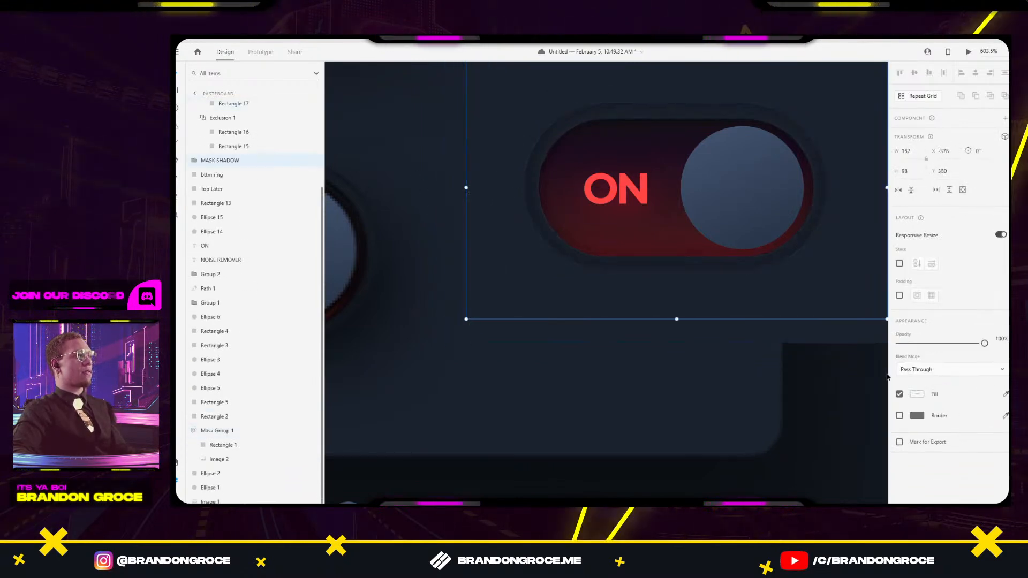
click(195, 161)
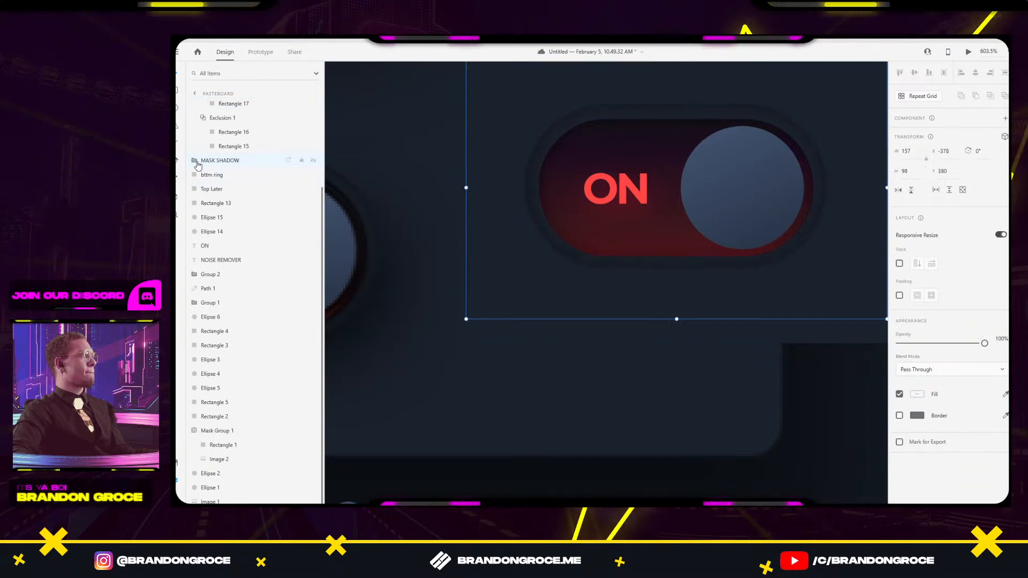
click(216, 177)
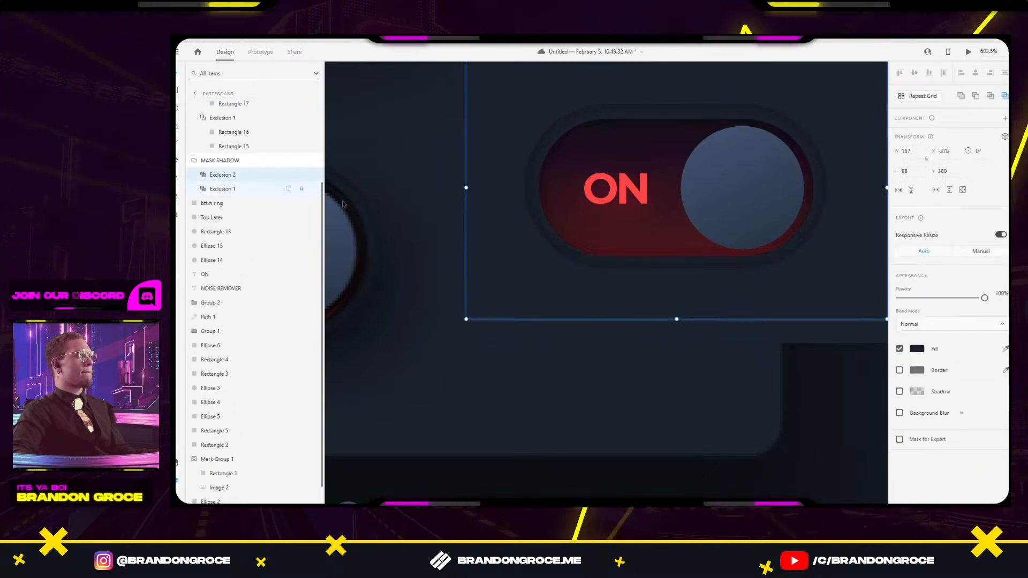
click(917, 348)
click(824, 339)
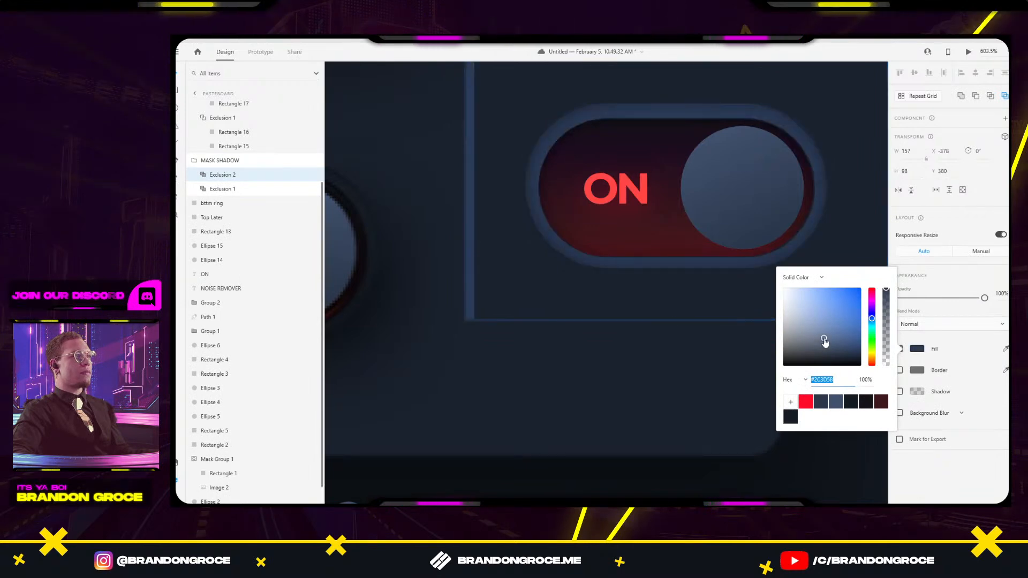
drag(815, 349, 818, 348)
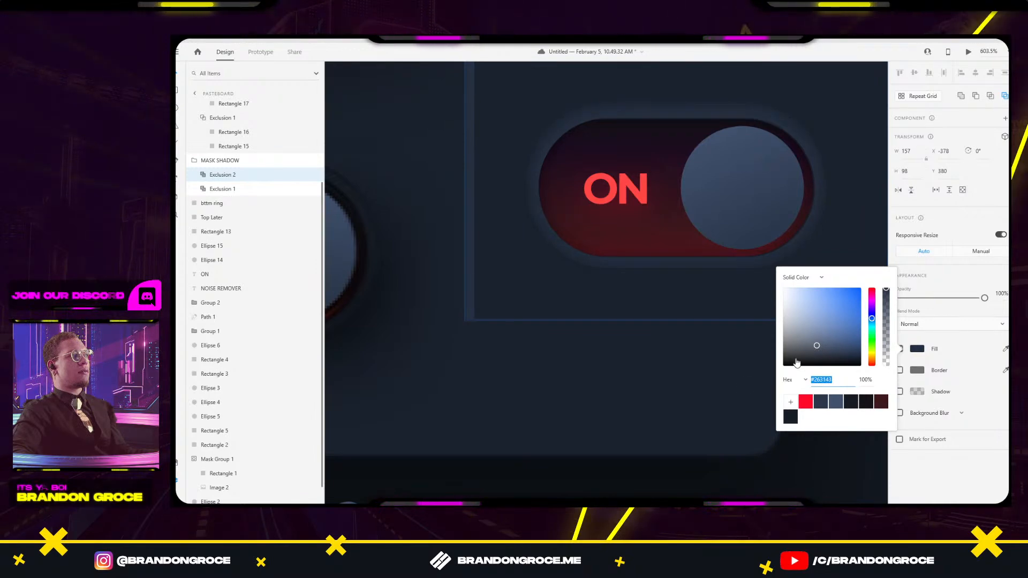
click(697, 369)
scroll(697, 355, down, 4)
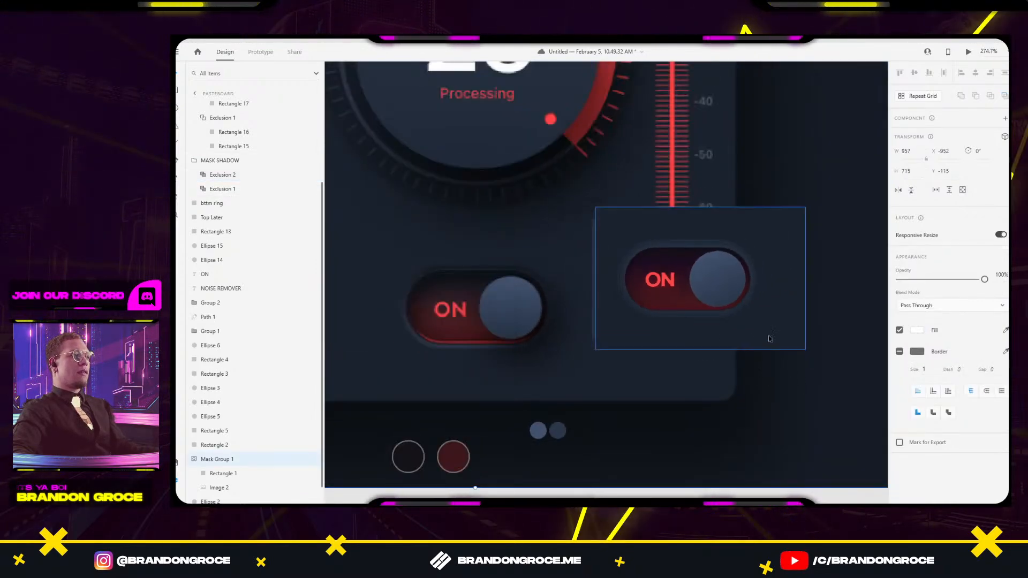
Try shifting the larger and smaller MASK SHADOW groups sideways relative to each other.
click(716, 275)
scroll(669, 273, up, 3)
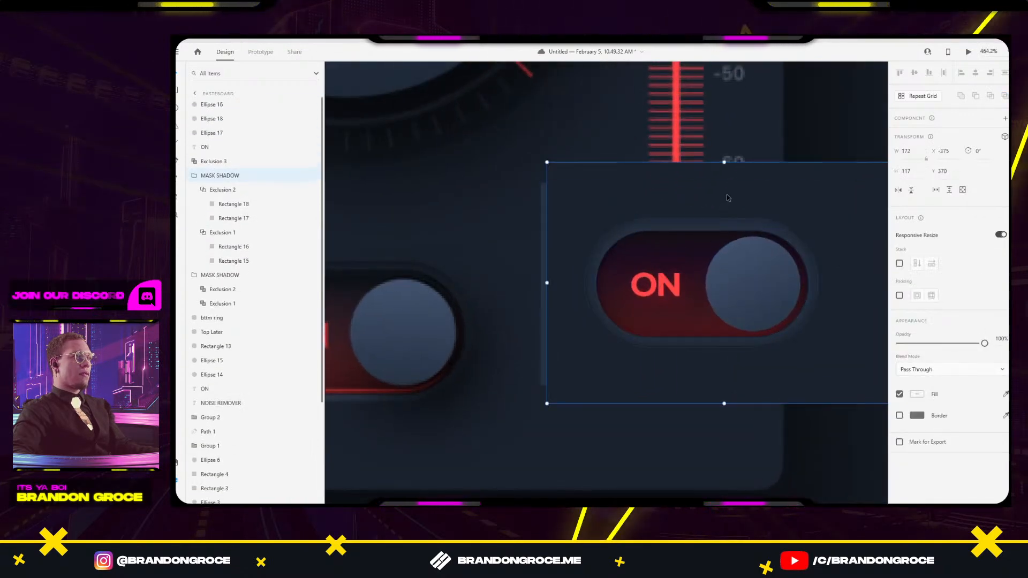
click(599, 260)
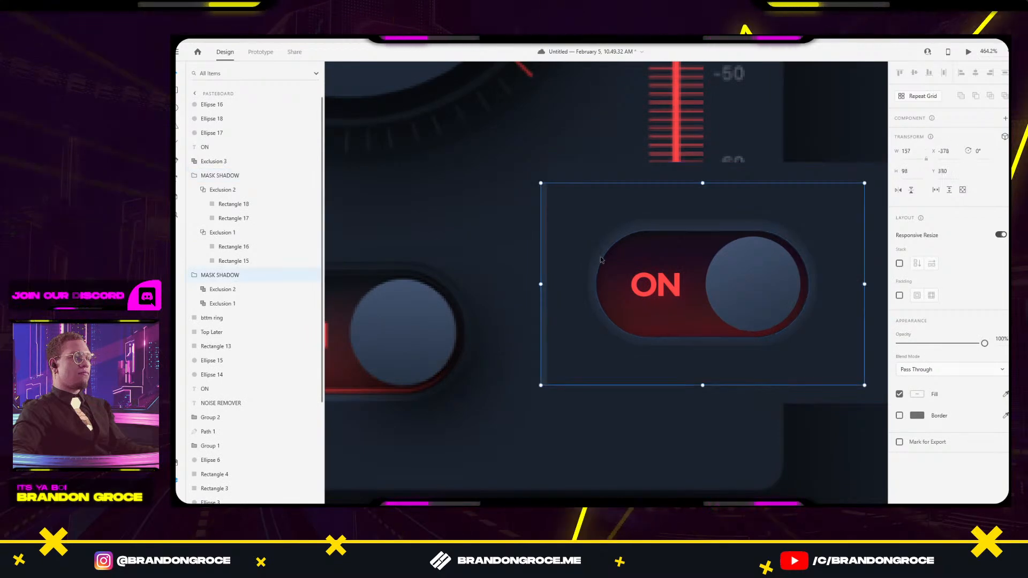
click(559, 251)
double_click(557, 257)
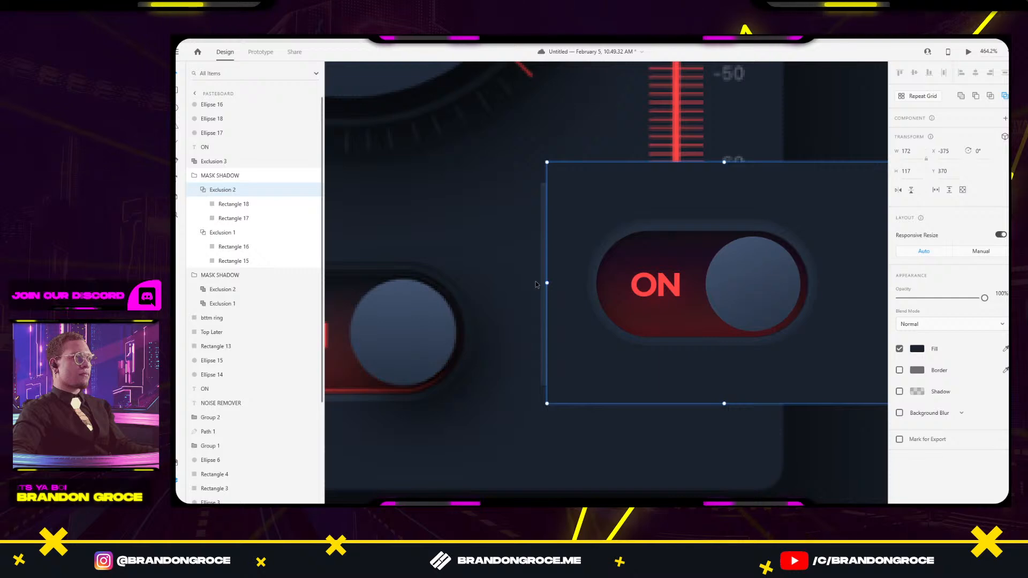
key(Escape)
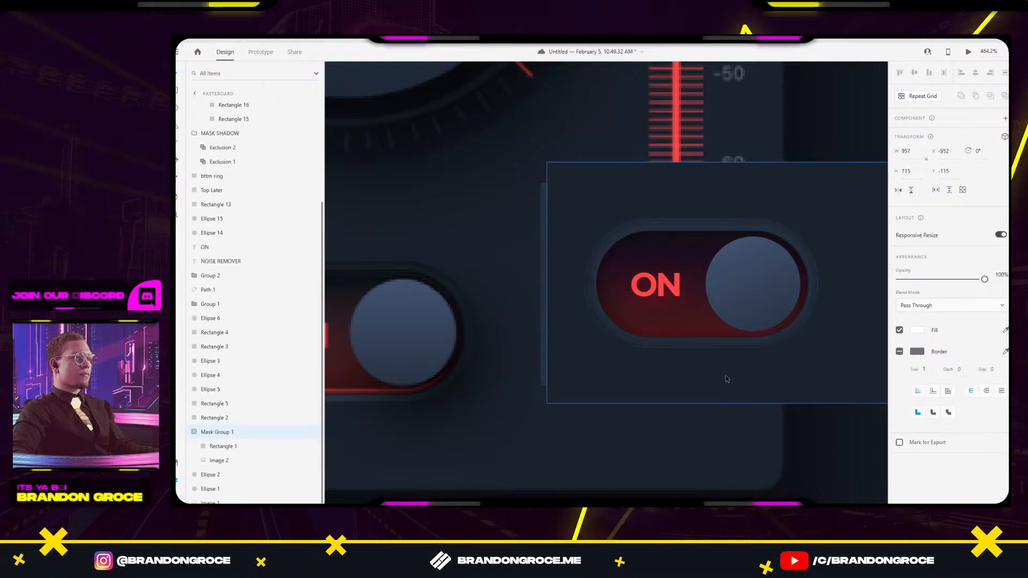
drag(712, 379, 724, 378)
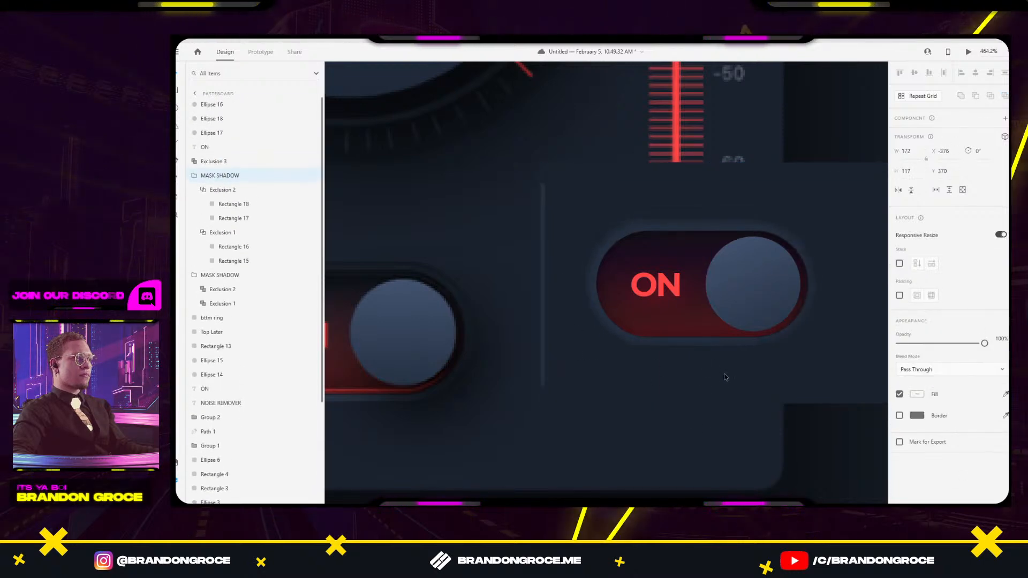
click(544, 291)
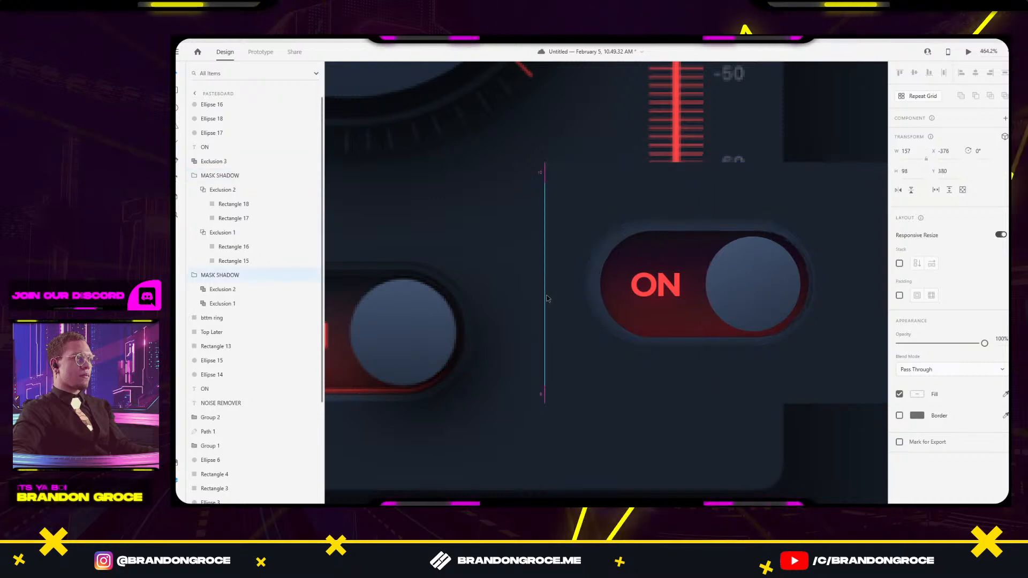
Extend the left edge of Rectangle 17 in the larger MASK SHADOW's Exclusion 2 outward past the smaller mask's left edge.
click(582, 196)
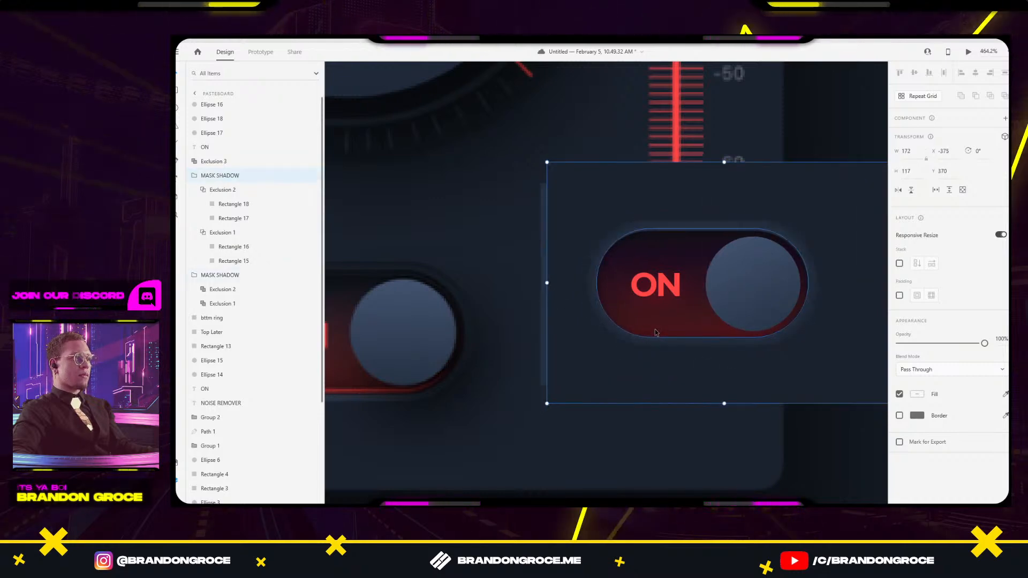
double_click(565, 192)
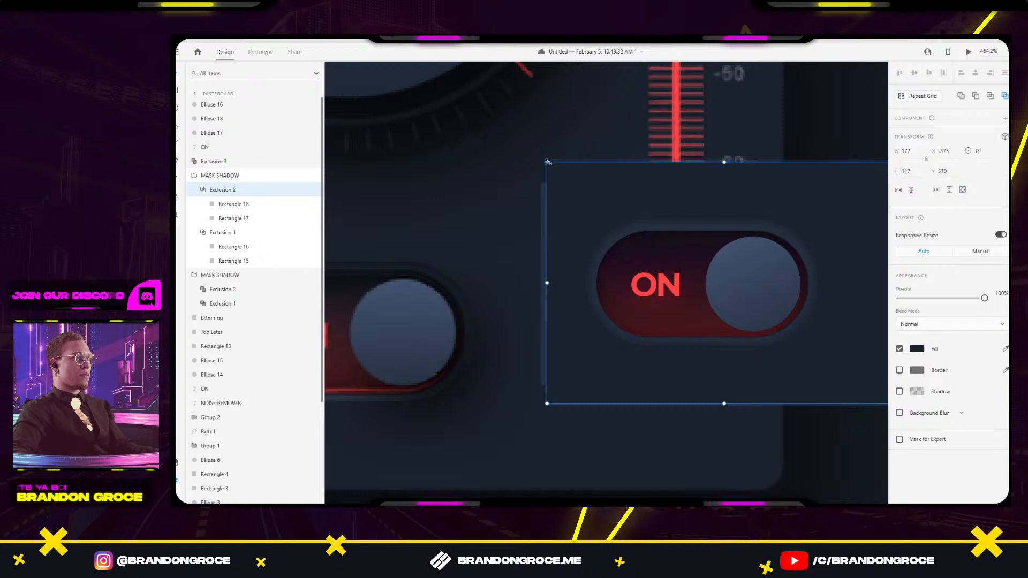
double_click(563, 188)
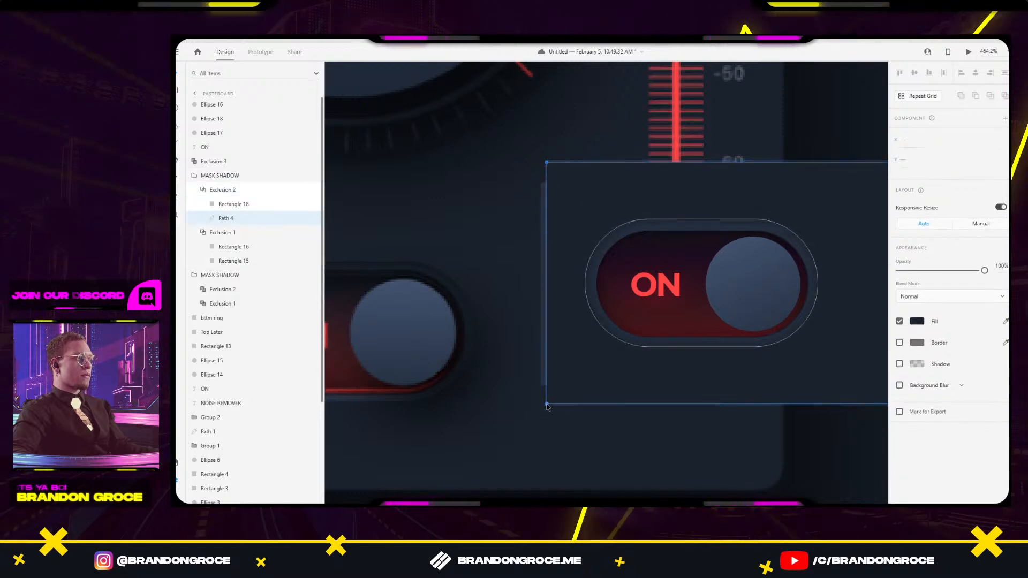
drag(548, 407, 533, 405)
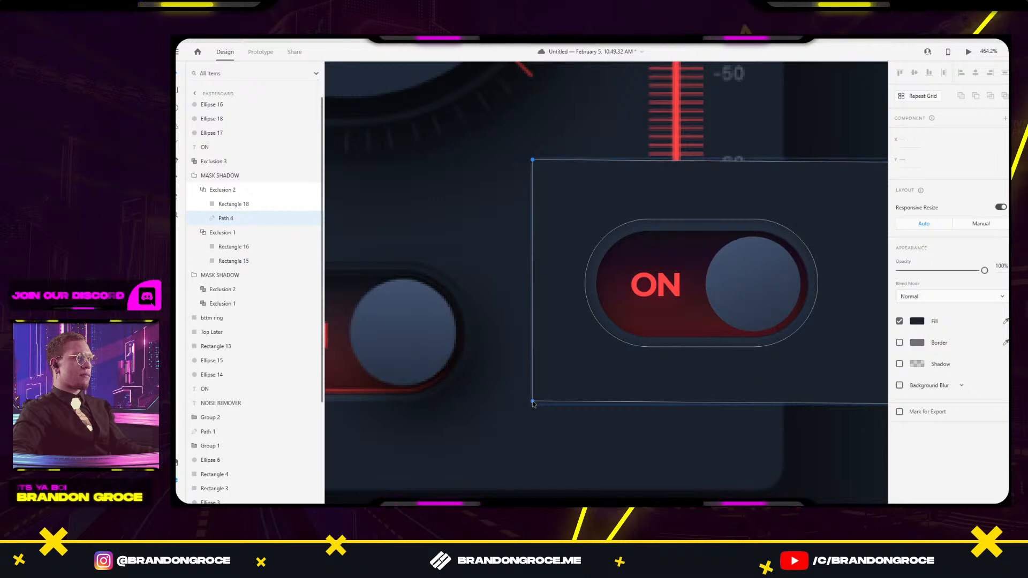
click(636, 434)
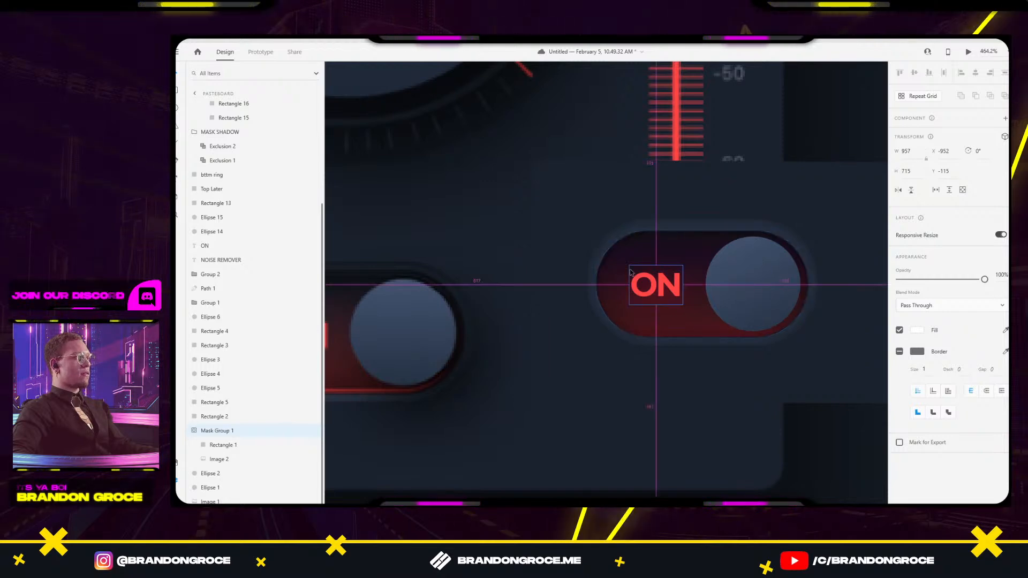
Collapse the larger MASK SHADOW group and select Exclusion 1 inside the smaller one.
scroll(613, 217, up, 3)
click(612, 217)
scroll(643, 219, left, 4)
scroll(643, 219, down, 2)
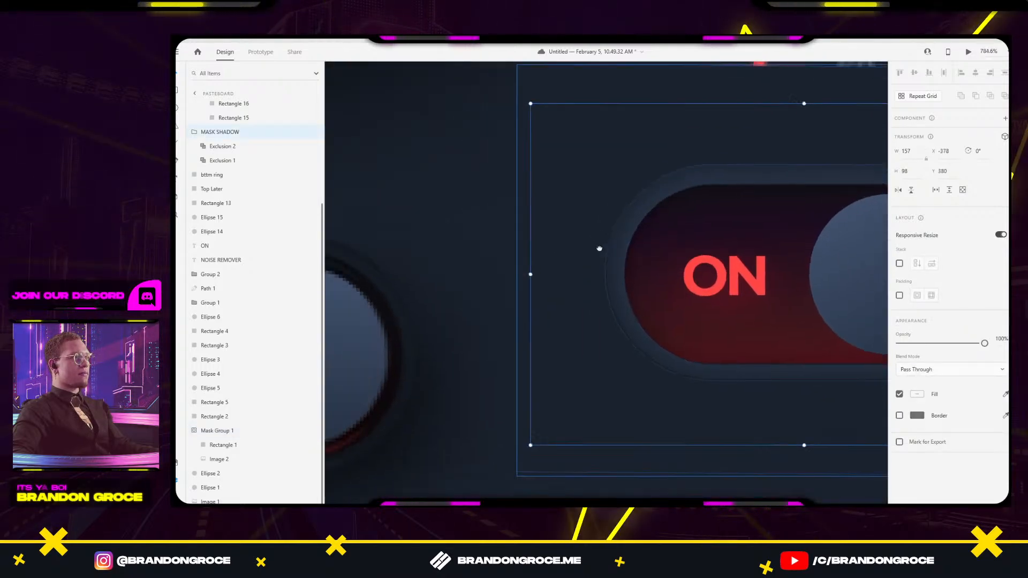
double_click(674, 221)
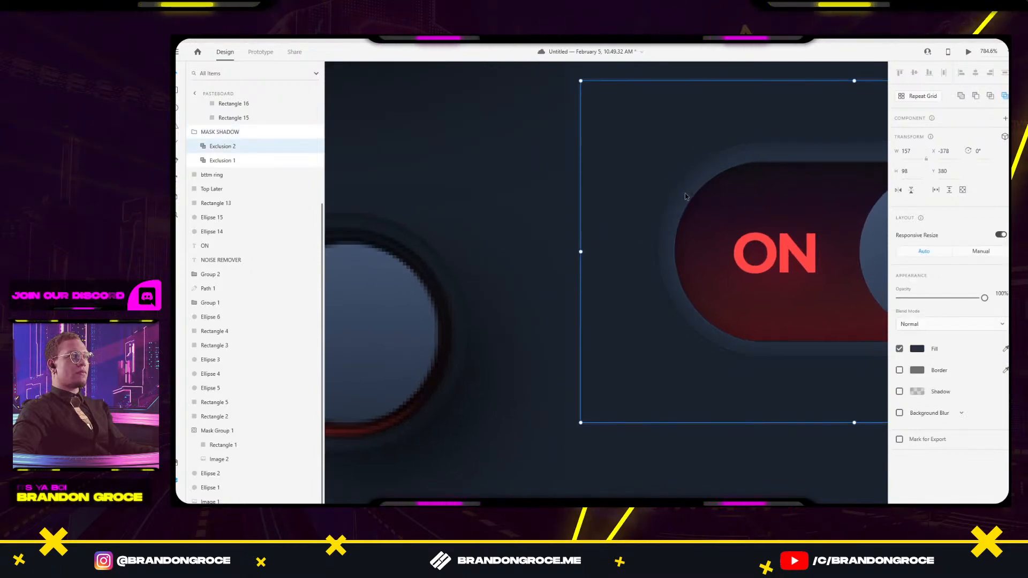
click(581, 198)
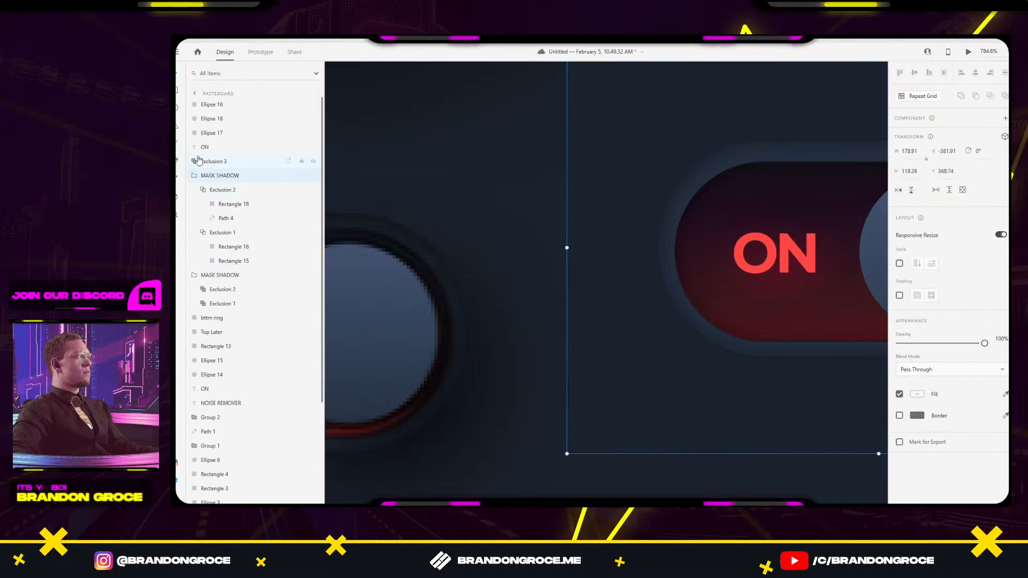
click(195, 179)
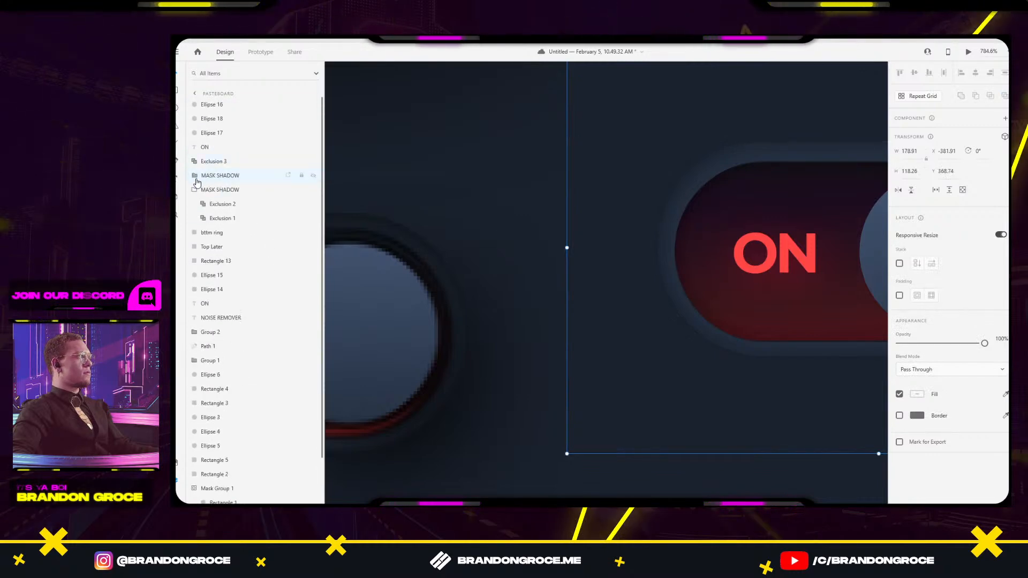
click(229, 207)
click(229, 218)
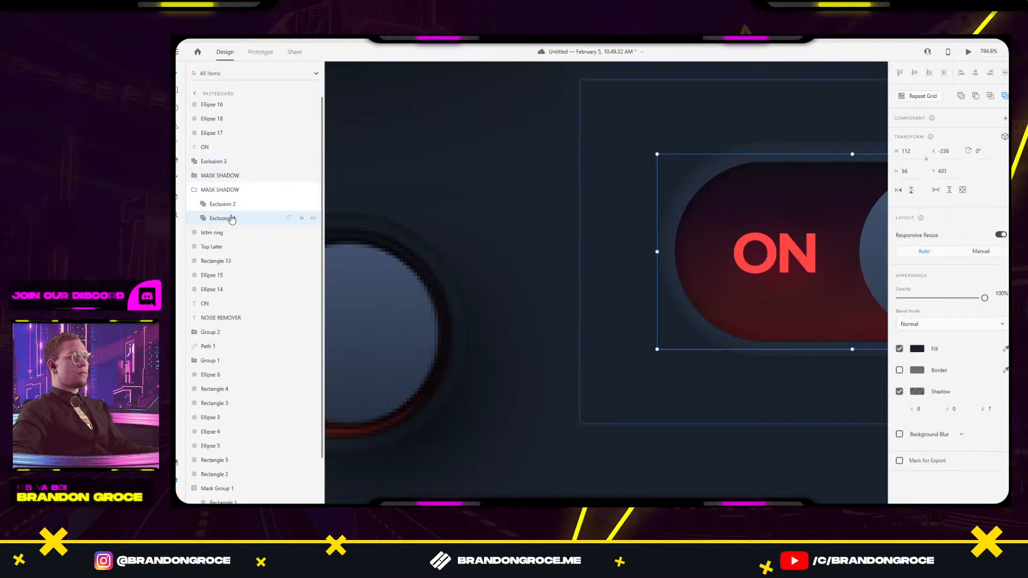
Adjust the shadow blur of the smaller MASK SHADOW's Exclusion 1, settling on 12.
click(990, 408)
text(36)
key(Return)
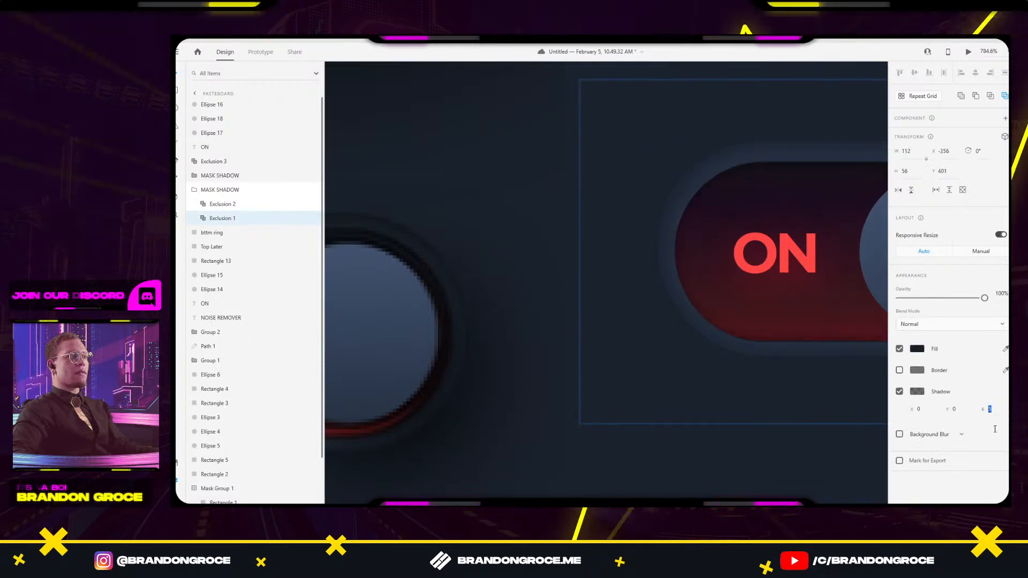
text(7)
key(Return)
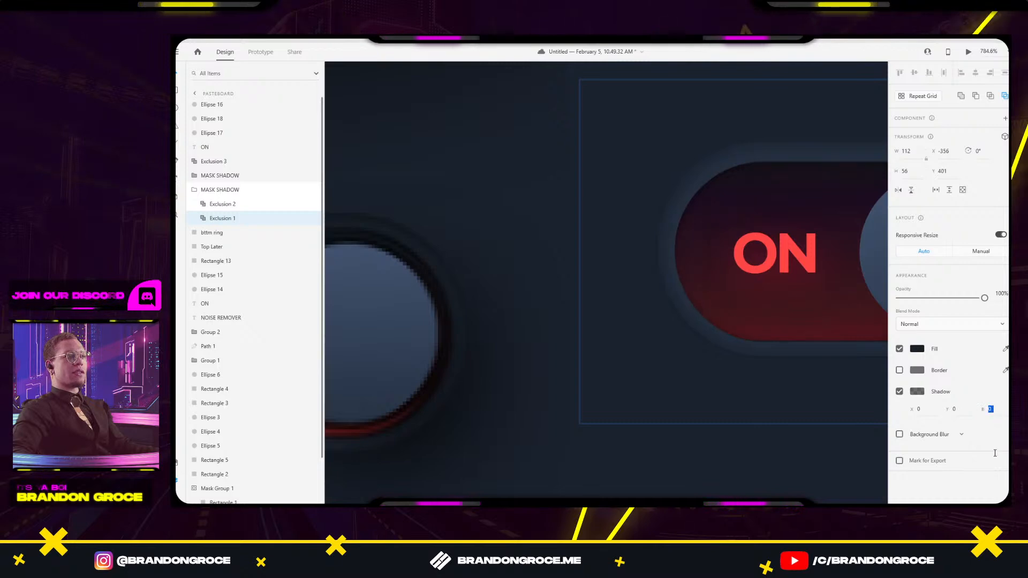
text(14)
key(Return)
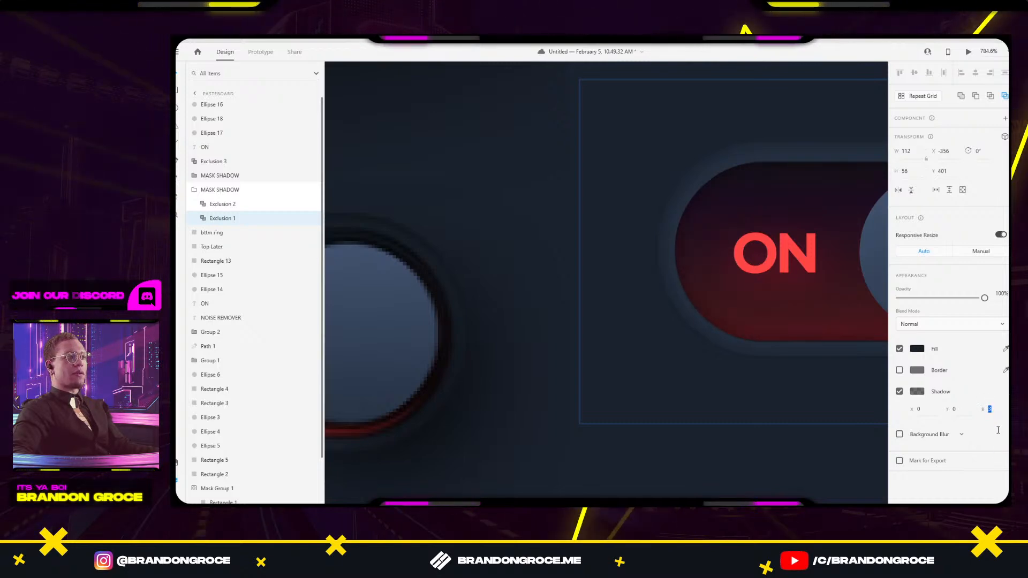
text(31)
key(Return)
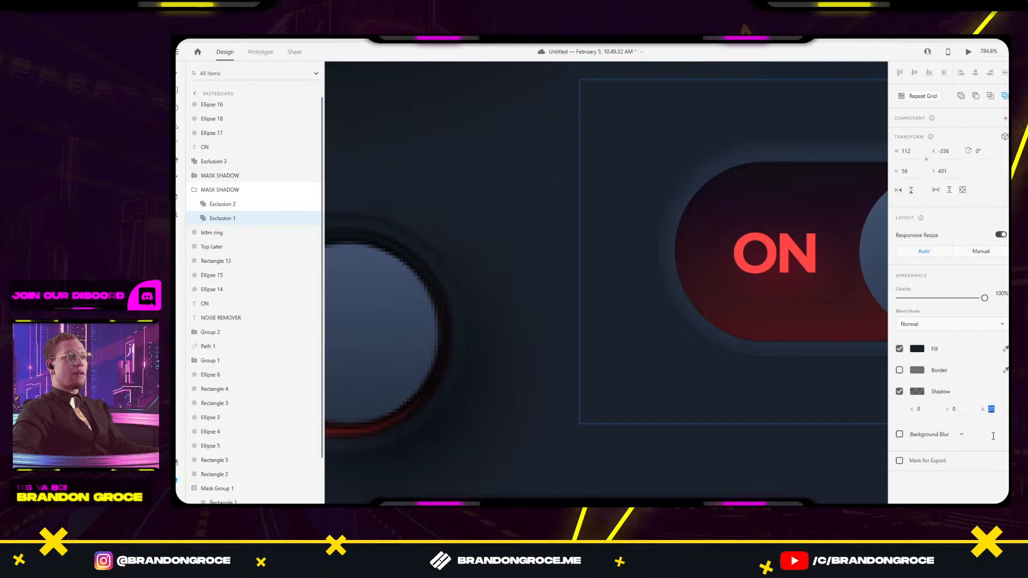
text(8)
key(Return)
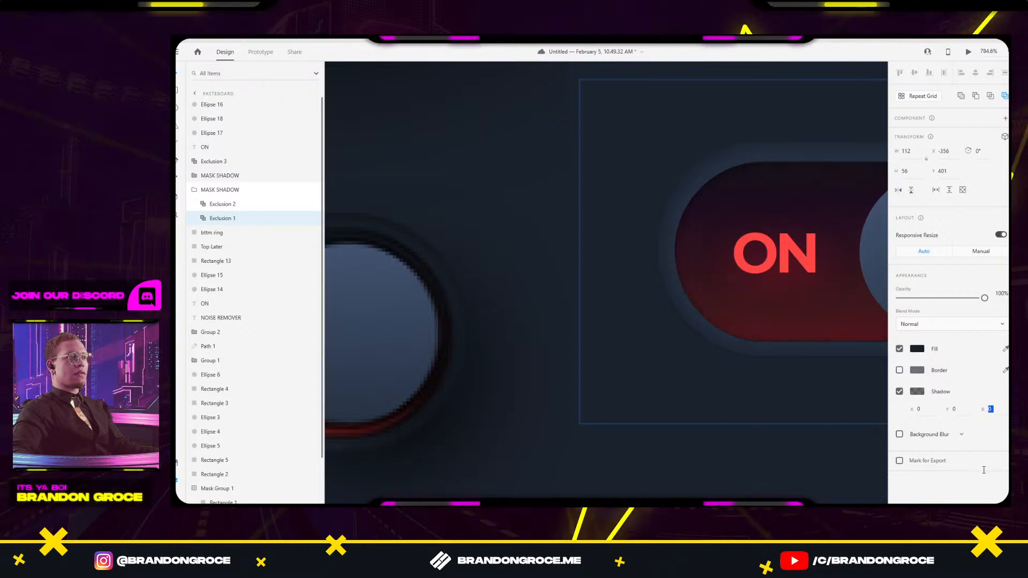
Raise the opacity of Exclusion 1's black shadow to 89%.
click(916, 391)
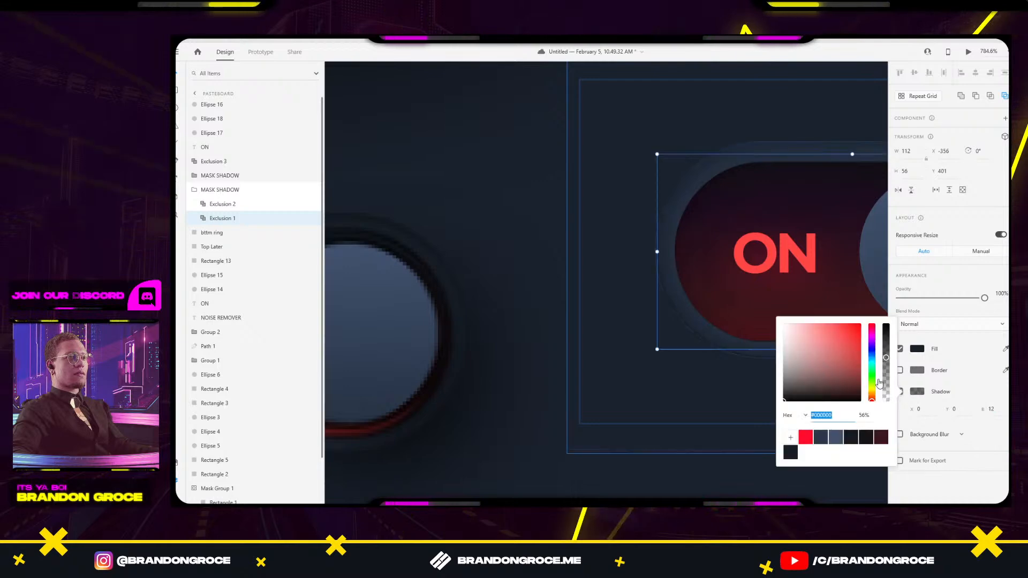
drag(886, 359, 890, 337)
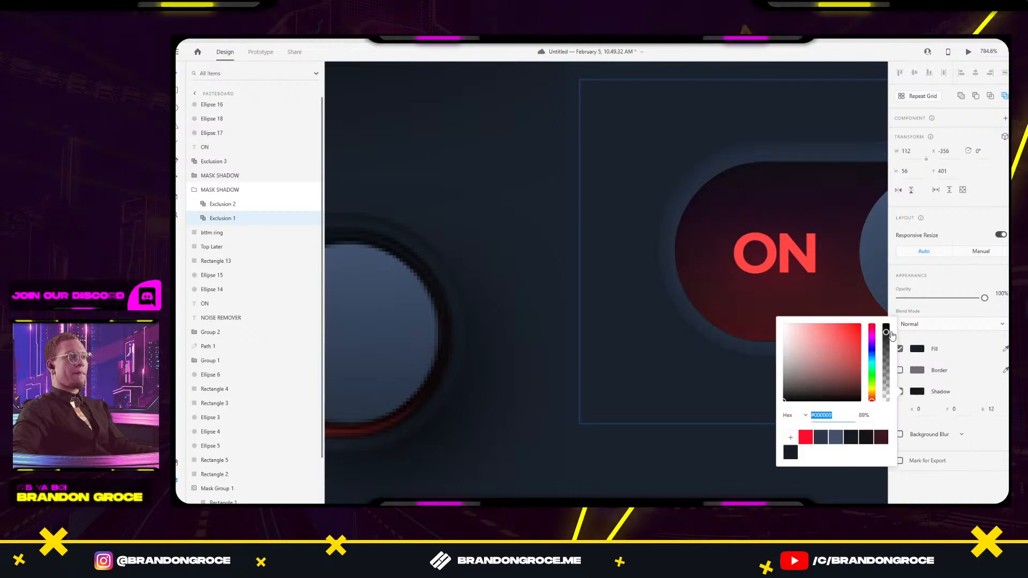
click(656, 293)
Compare the recessed edge around the rebuilt toggle with the reference toggle, at overview and close up.
scroll(656, 294, down, 5)
click(696, 257)
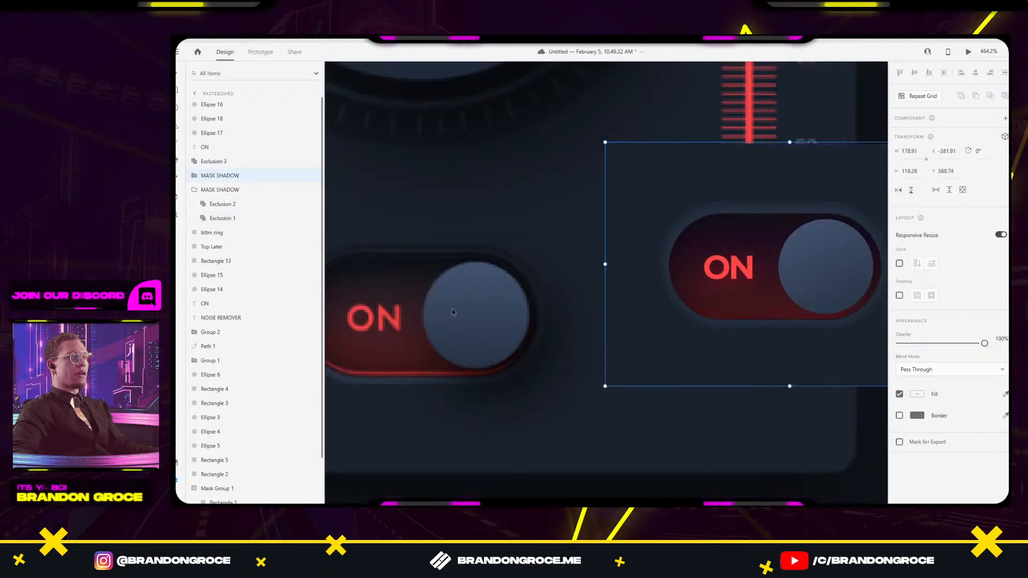
scroll(497, 271, up, 5)
scroll(602, 317, up, 2)
scroll(534, 280, right, 4)
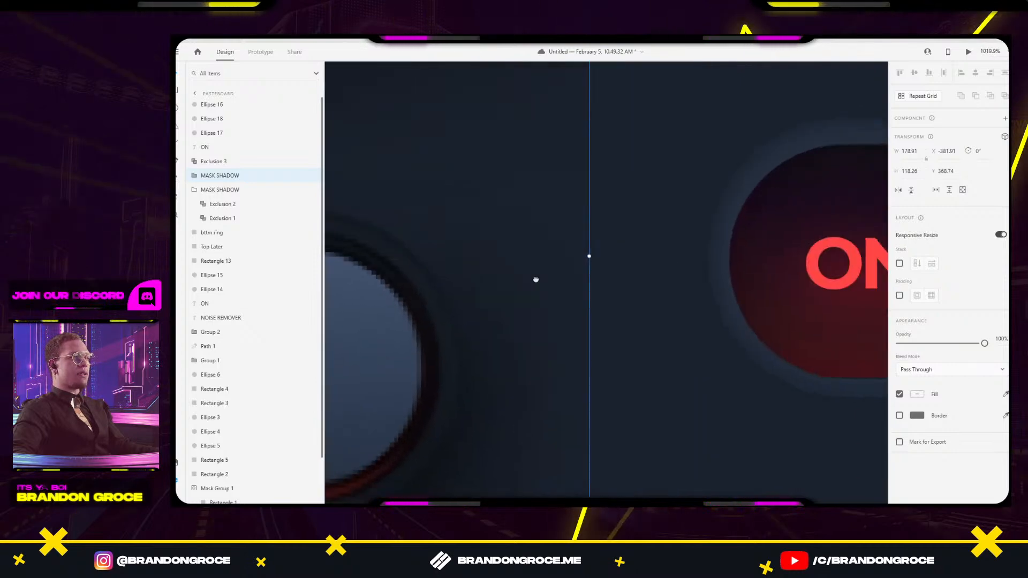
click(636, 195)
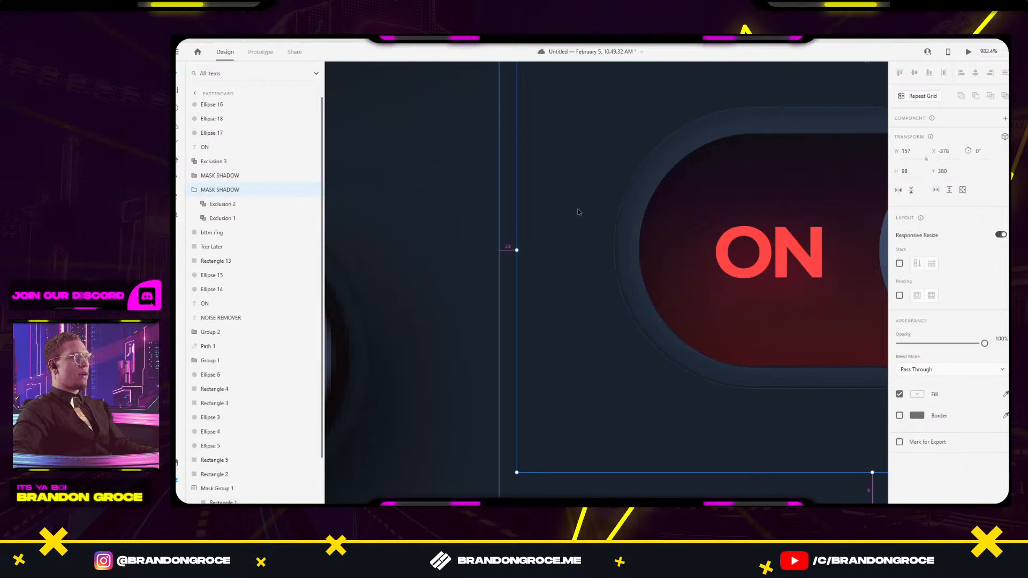
scroll(578, 211, down, 5)
Collapse the smaller MASK SHADOW group and rename the larger group MASK SHADOW 3 and the smaller one MASK SHADOW 2.
click(206, 190)
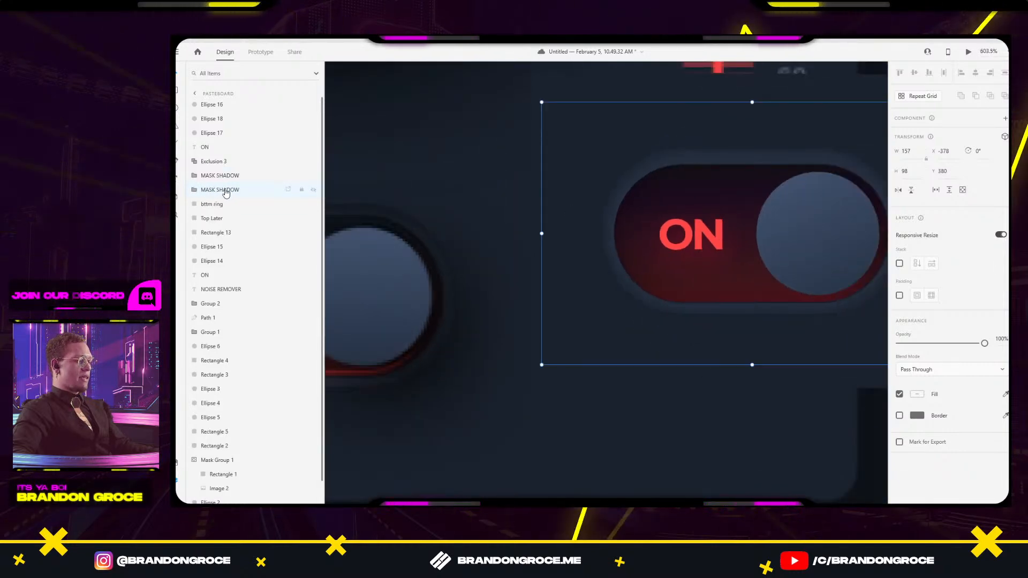
double_click(233, 176)
text(3)
double_click(245, 188)
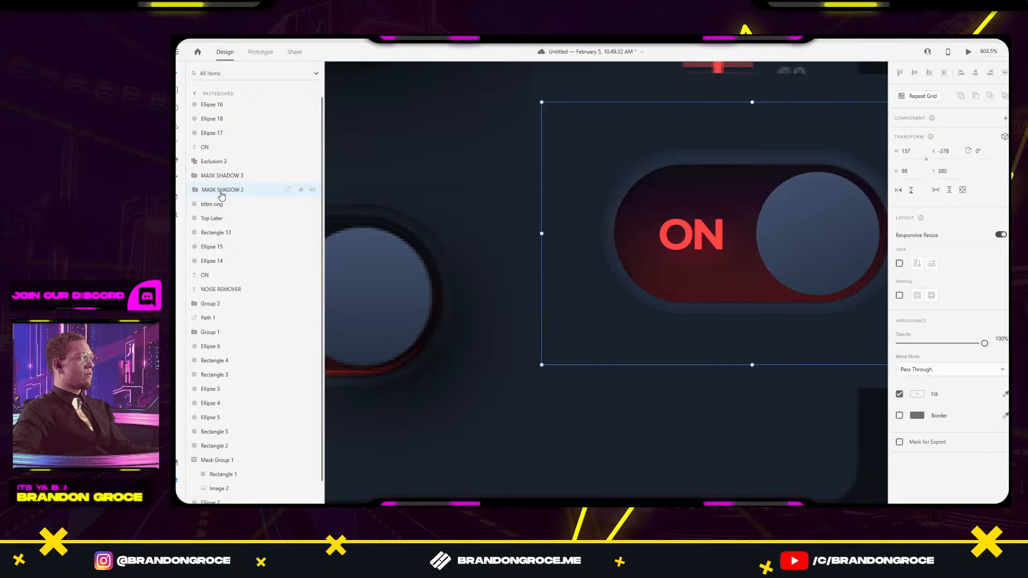
Duplicate the MASK SHADOW 2 group directly below itself and rename the copy MASK SHADOW 1.
key(Return)
drag(236, 206, 243, 203)
double_click(243, 205)
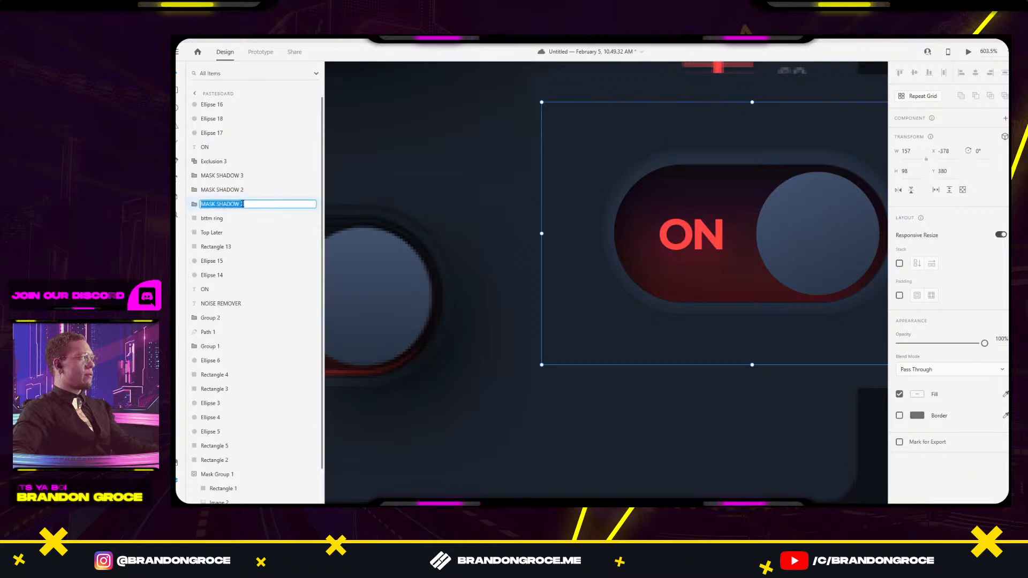
key(Return)
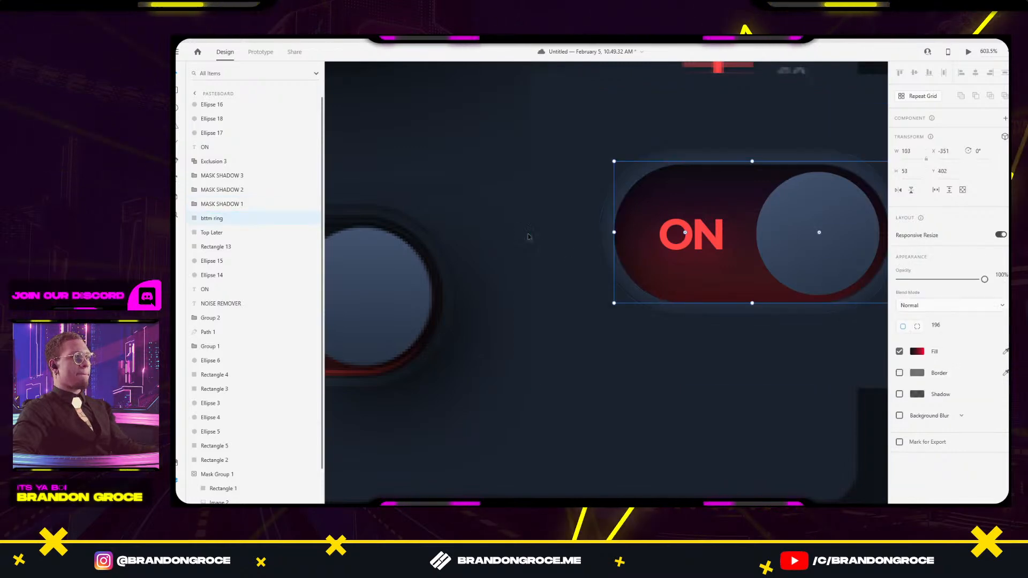
Scale the MASK SHADOW 1 group down around the toggle, adjusting its side edges to a size of 154 × 94.
mouse_move(541, 102)
mouse_down()
mouse_move(553, 107)
mouse_move(541, 103)
mouse_up()
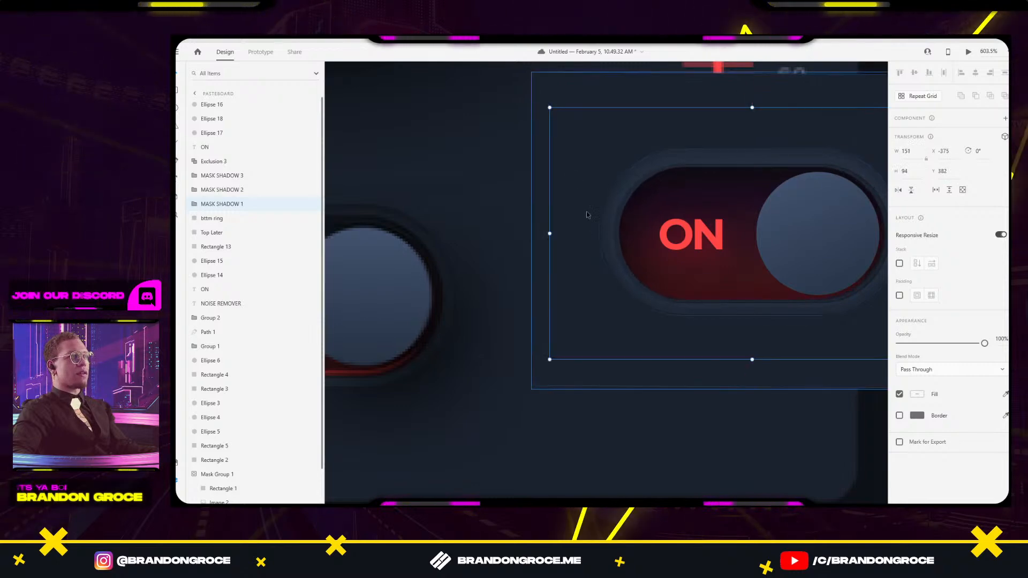
drag(550, 233, 547, 232)
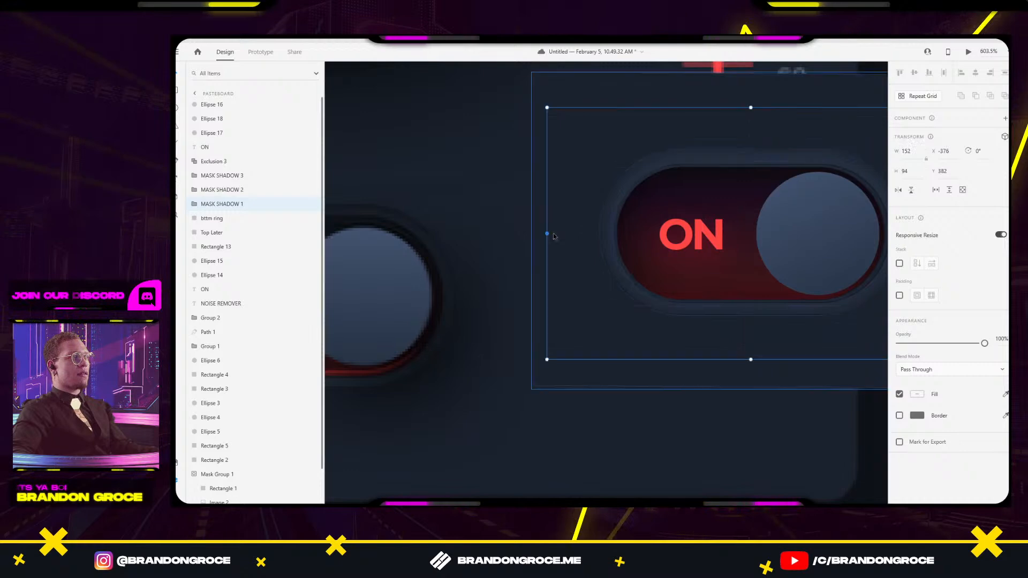
scroll(549, 232, down, 3)
scroll(741, 226, up, 5)
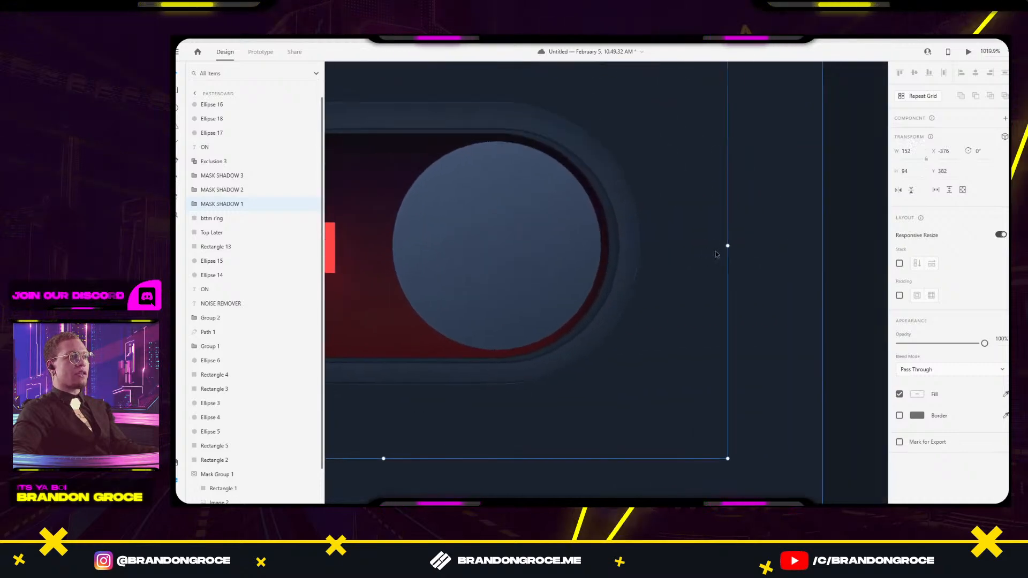
drag(729, 246, 734, 245)
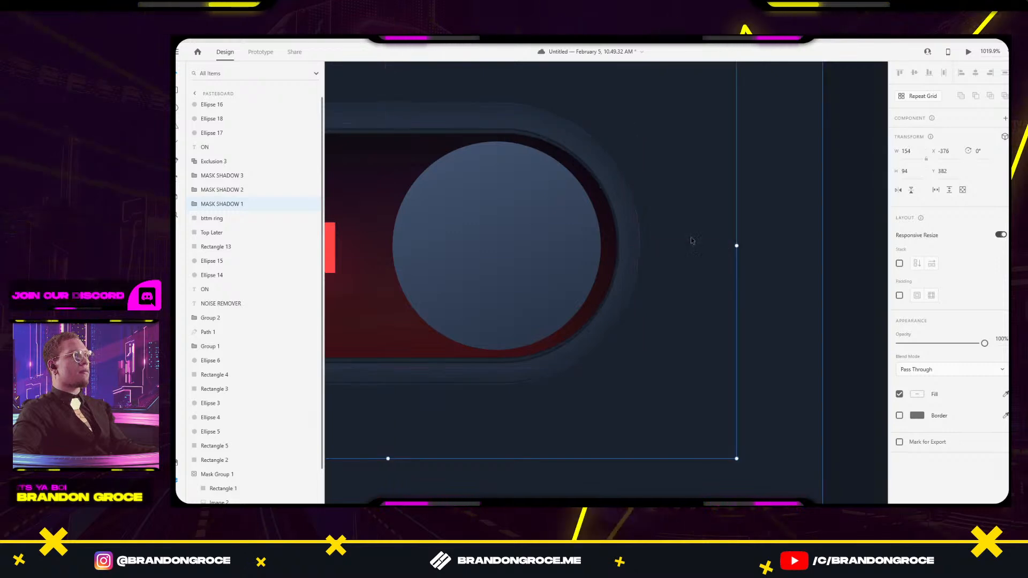
Extend MASK SHADOW 1's left and top edges outward slightly, resizing the group to 155 × 95.
scroll(748, 257, left, 5)
scroll(596, 143, up, 3)
drag(590, 139, 588, 139)
drag(441, 265, 558, 232)
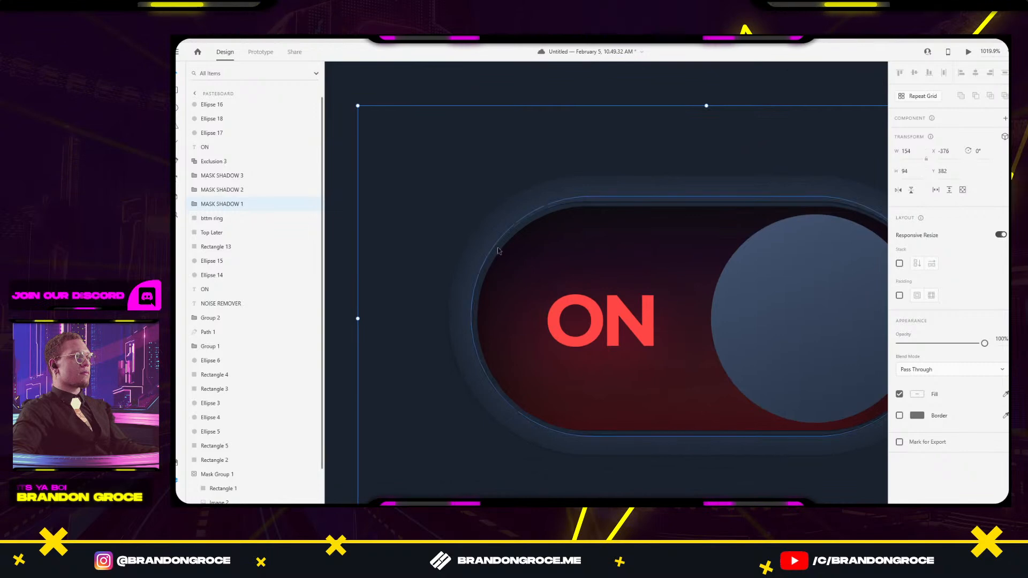
drag(358, 319, 354, 318)
mouse_move(704, 106)
mouse_down()
mouse_move(705, 125)
mouse_move(706, 102)
mouse_up()
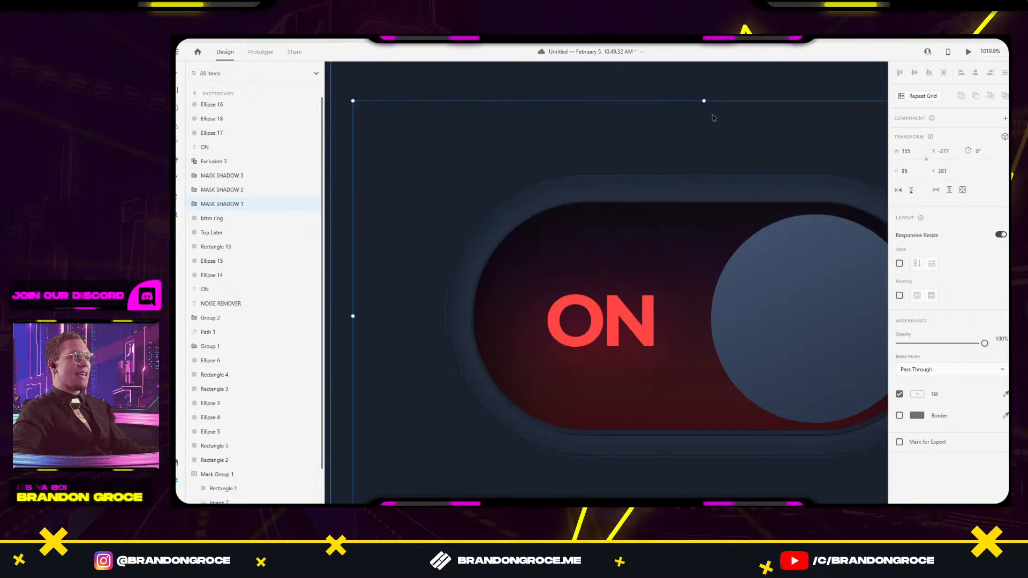
Try lowering the top edges of Rectangle 16 and Rectangle 15 in MASK SHADOW 1's Exclusion 1, and inspect Exclusion 2's shapes.
click(196, 204)
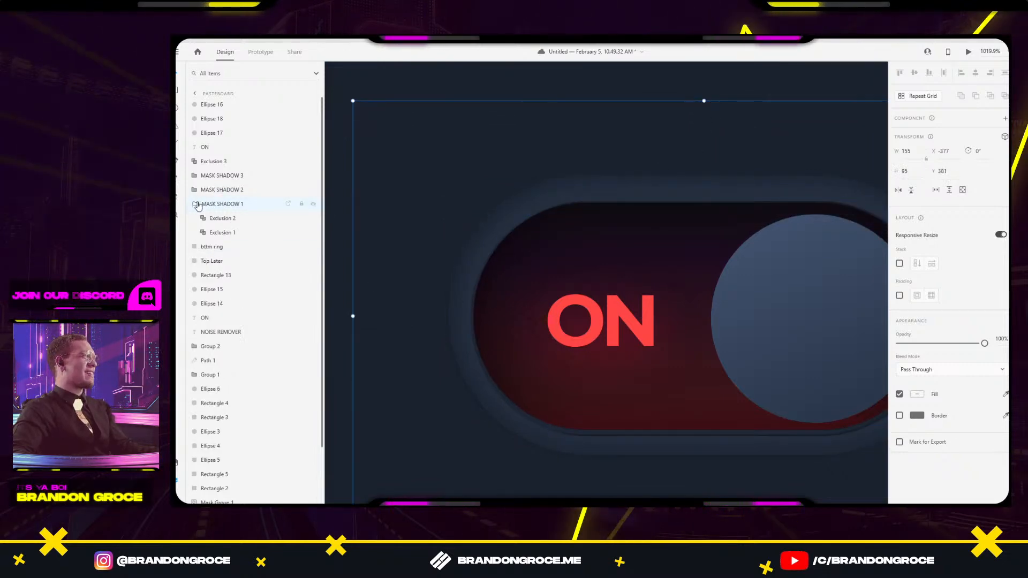
click(211, 219)
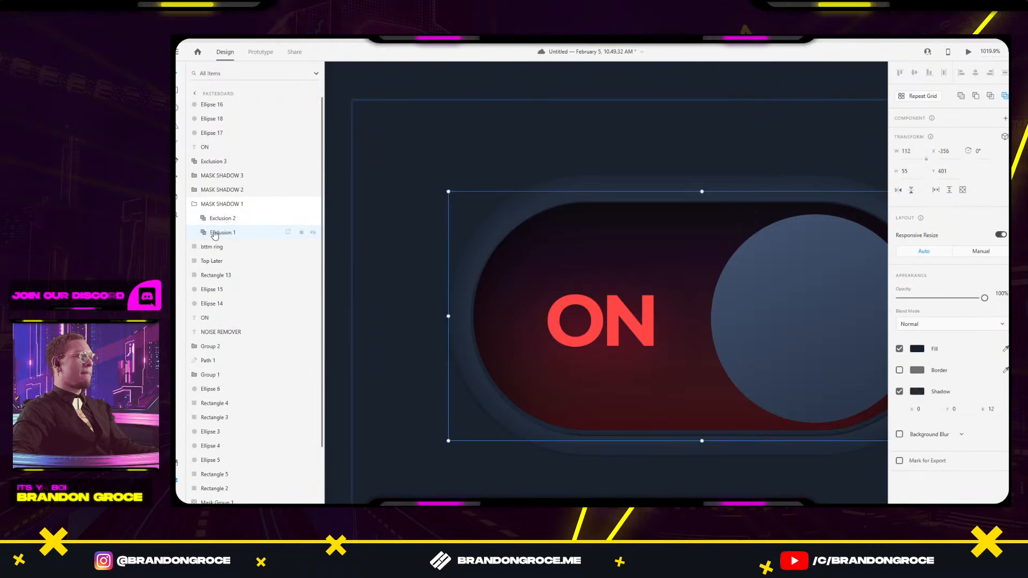
click(203, 233)
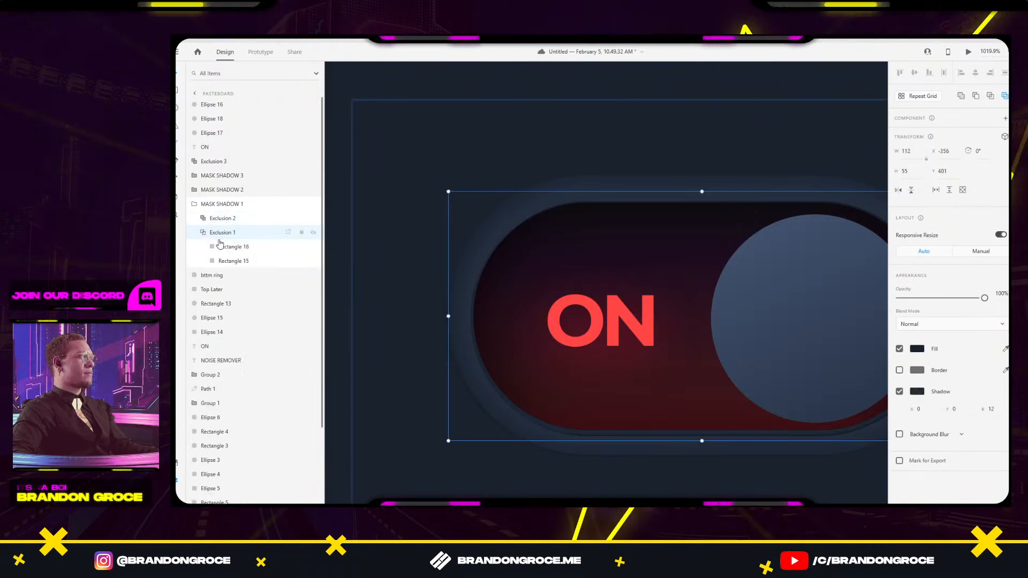
click(228, 247)
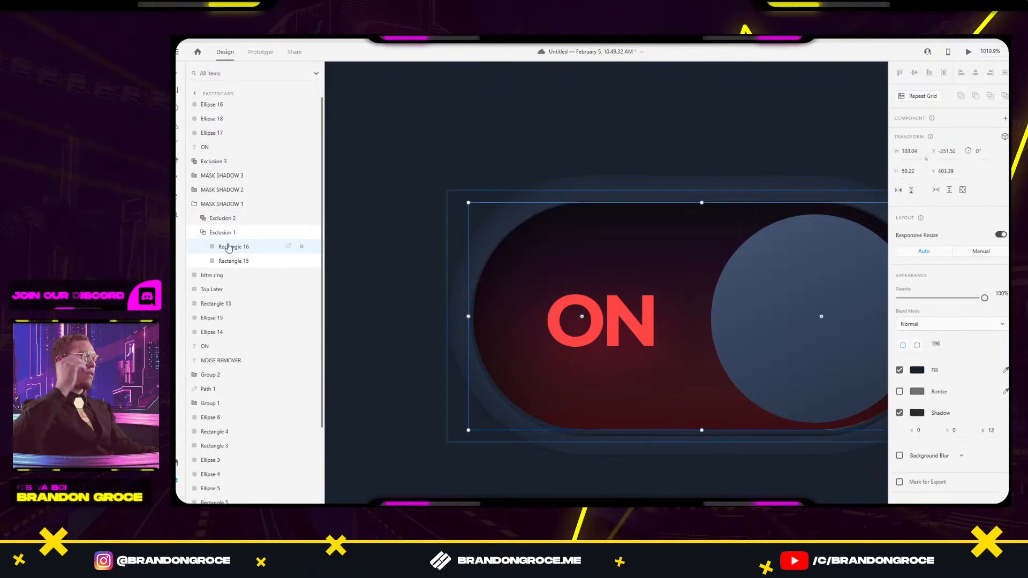
drag(702, 203, 700, 209)
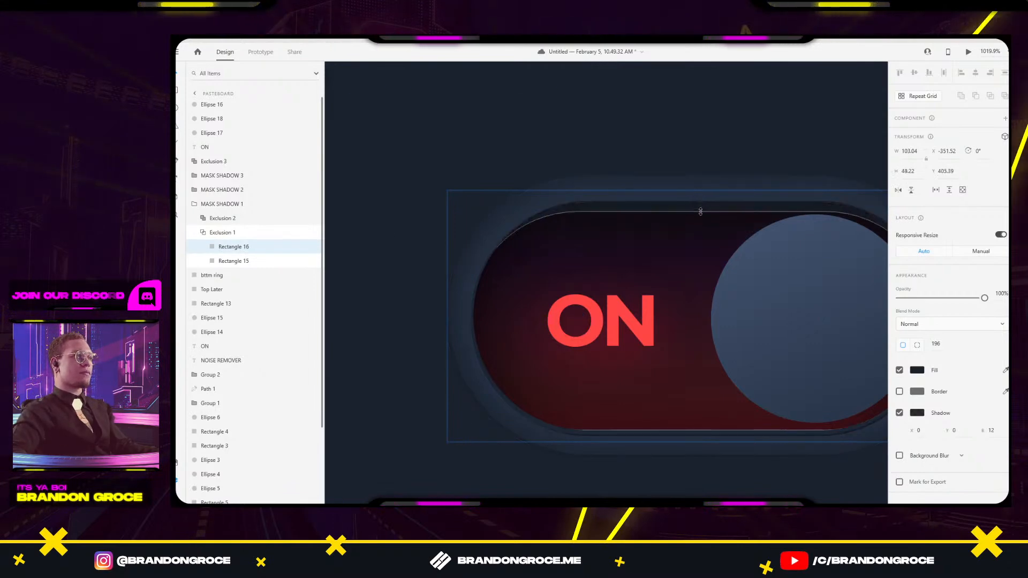
key(ctrl+z)
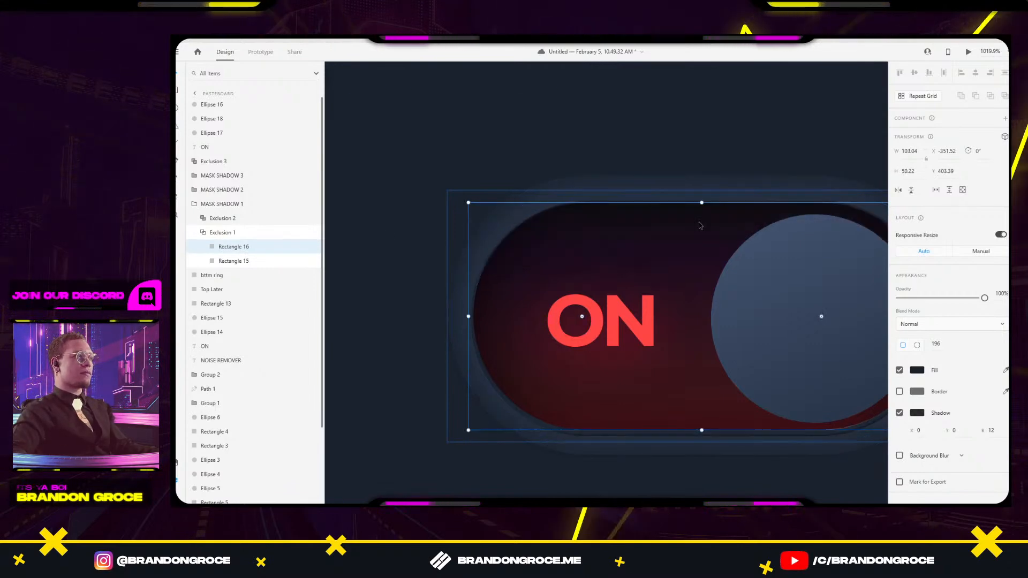
click(228, 262)
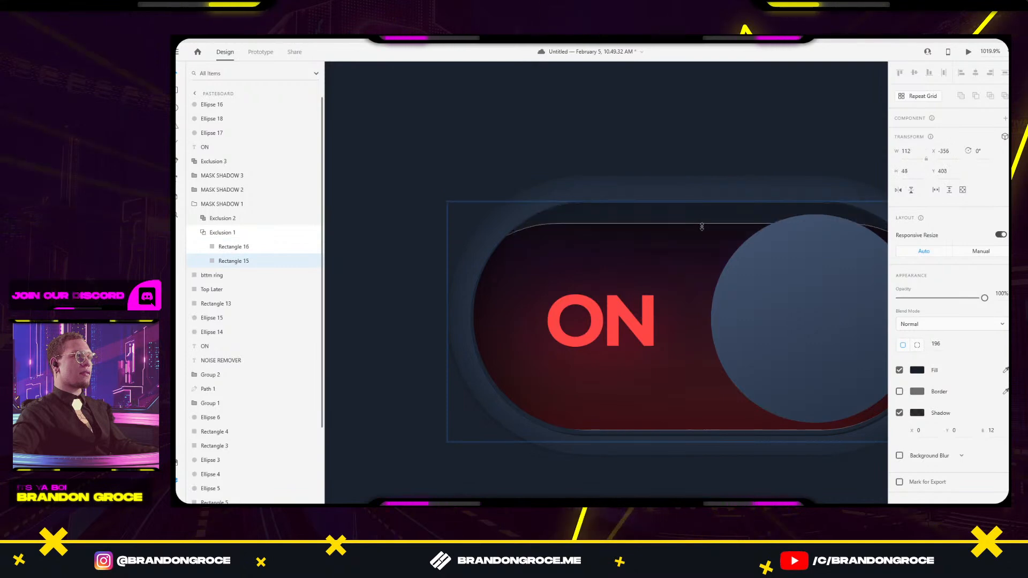
drag(702, 224, 702, 191)
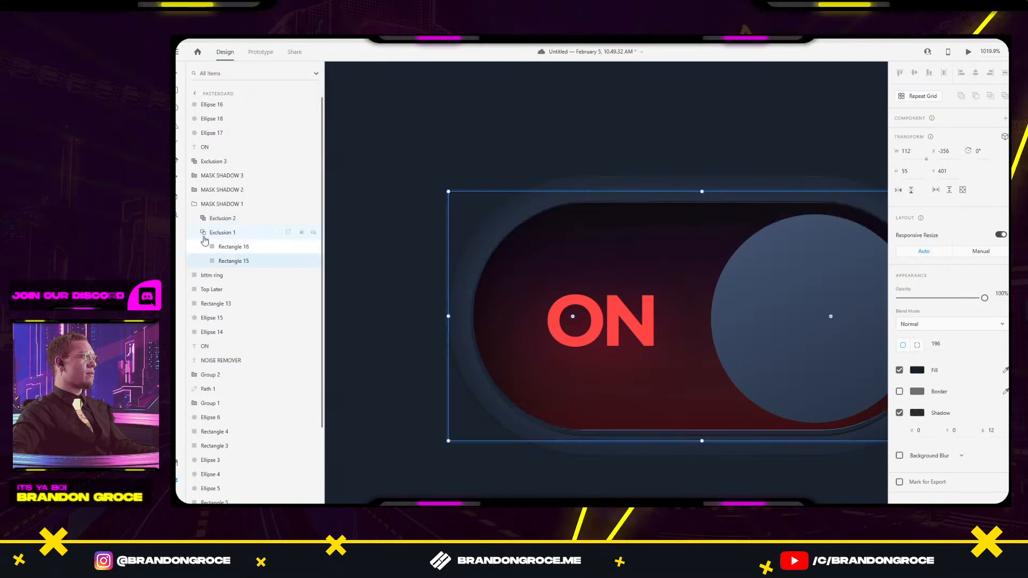
click(214, 218)
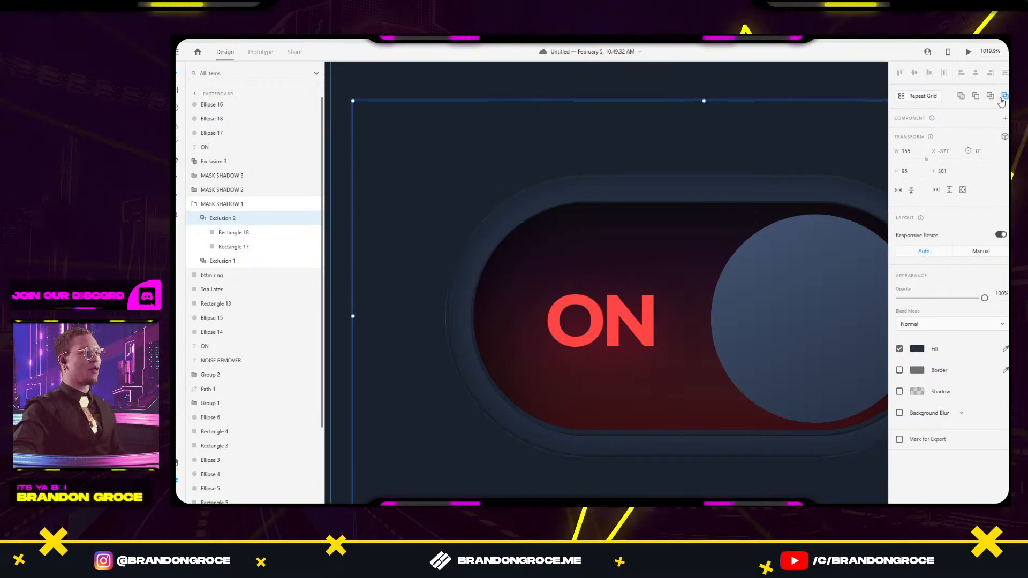
double_click(735, 436)
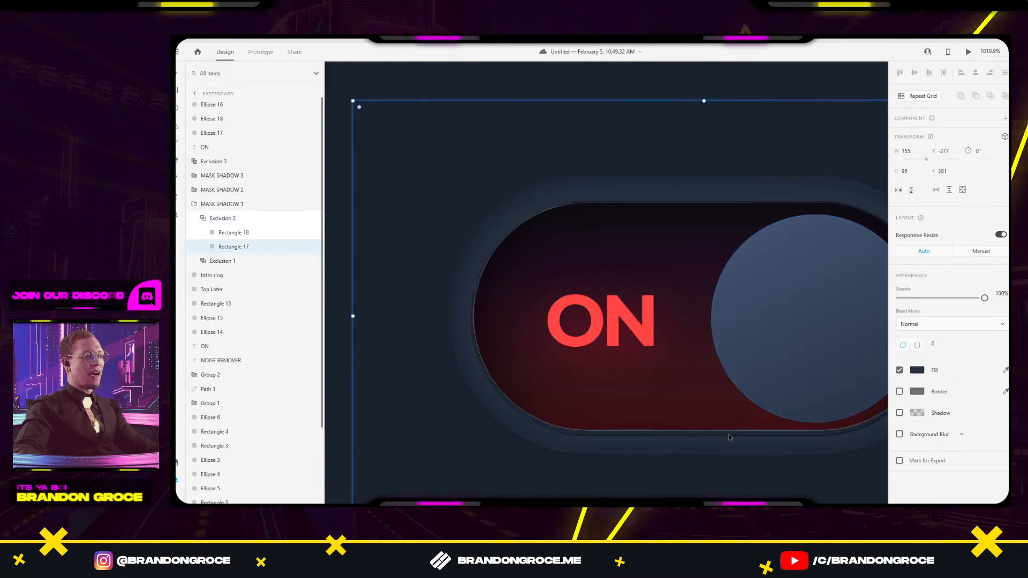
scroll(737, 436, down, 3)
click(796, 424)
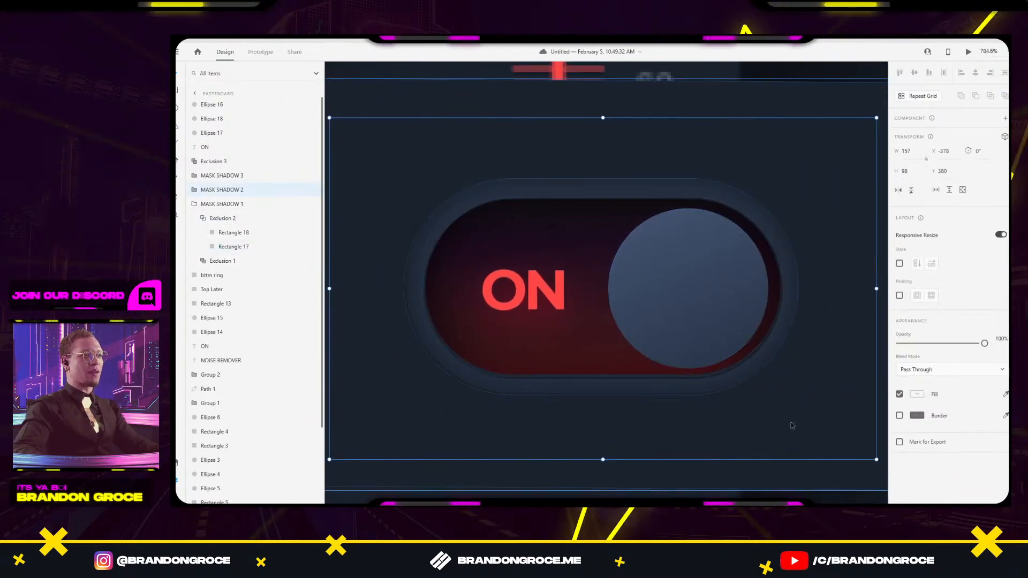
Add a gradient stop near the light end of the knob's fill and lighten the end stop's blue-grey slightly.
scroll(795, 424, down, 2)
drag(709, 455, 674, 398)
click(695, 283)
click(918, 331)
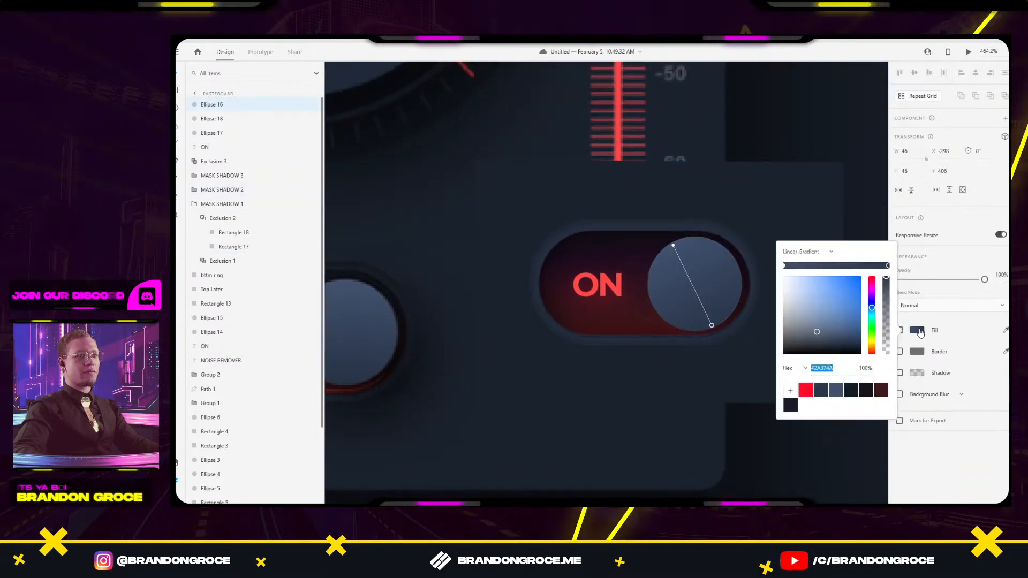
click(794, 266)
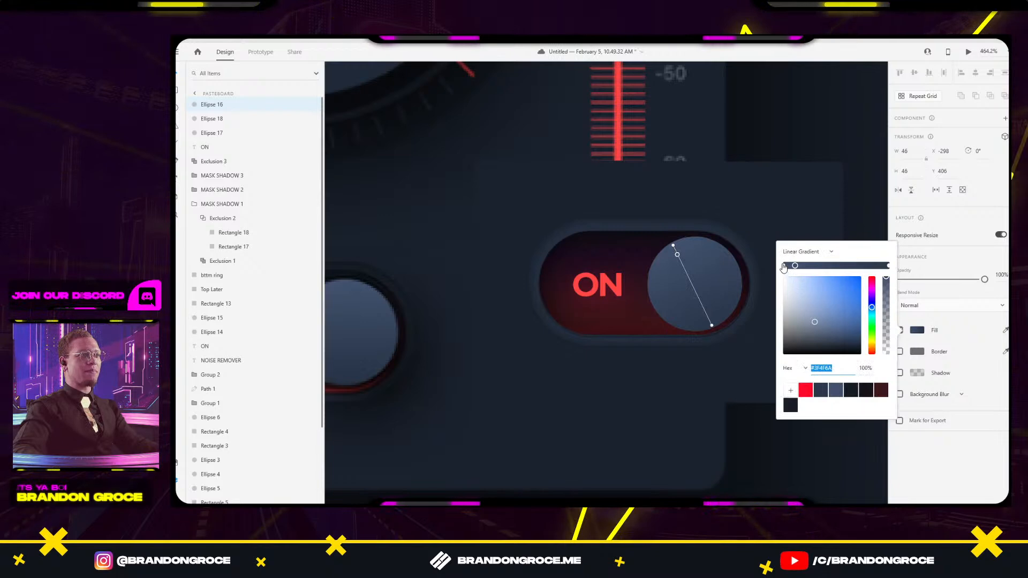
drag(813, 321, 816, 320)
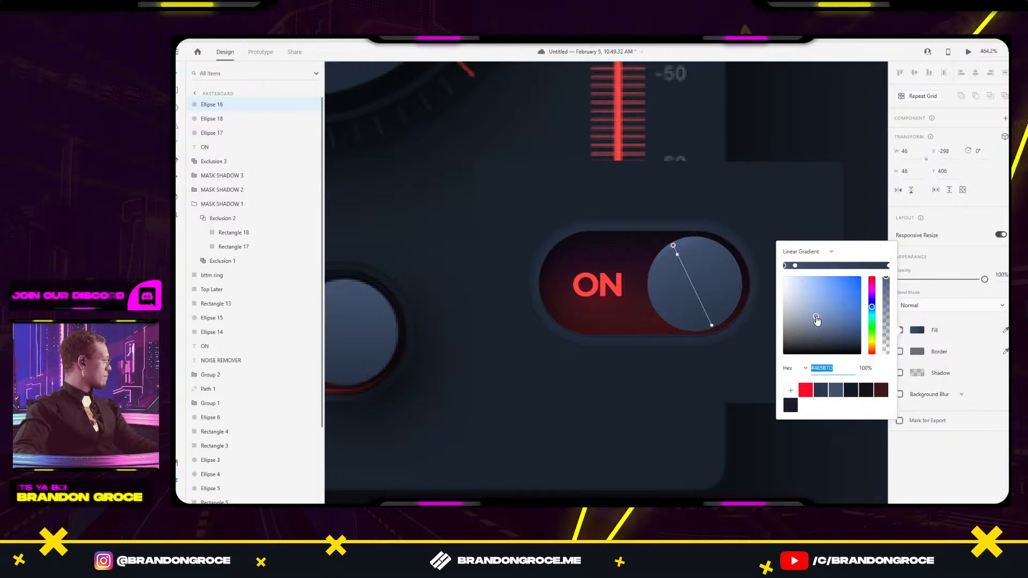
click(740, 202)
Place two copies of the bttm ring over the reference toggle, with one offset slightly upward to match the red lower rim.
drag(561, 351, 723, 259)
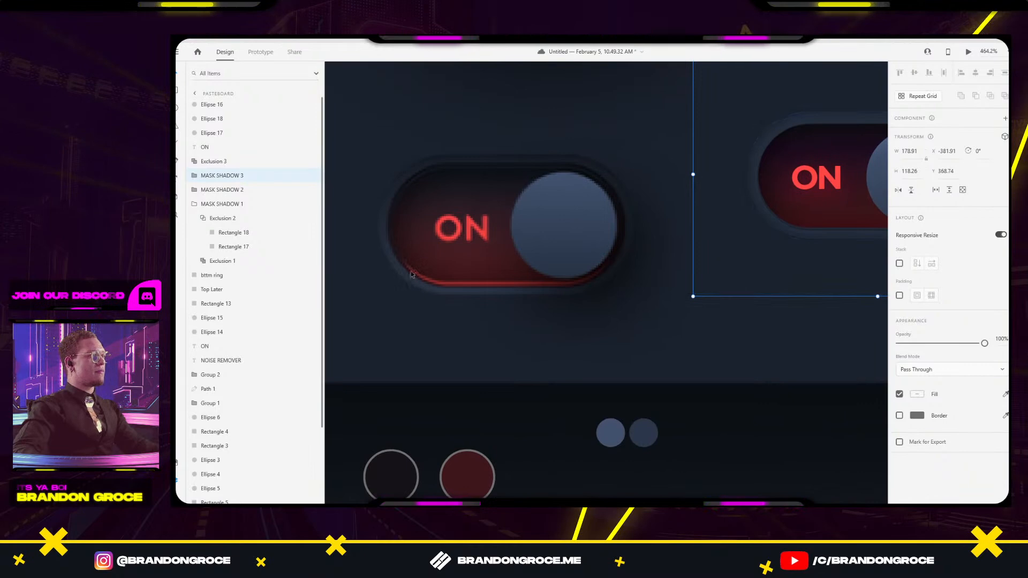
scroll(428, 285, up, 2)
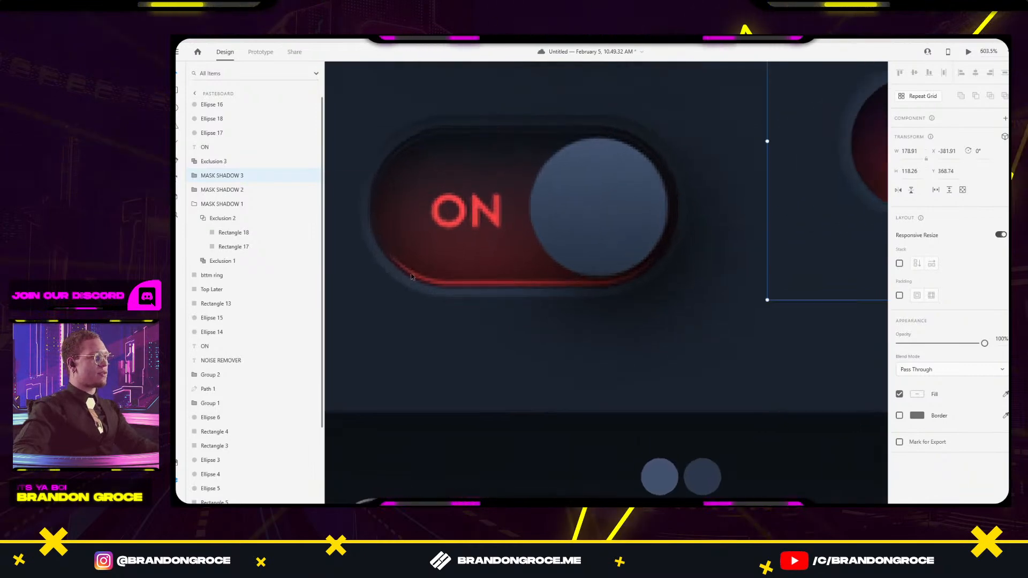
click(493, 288)
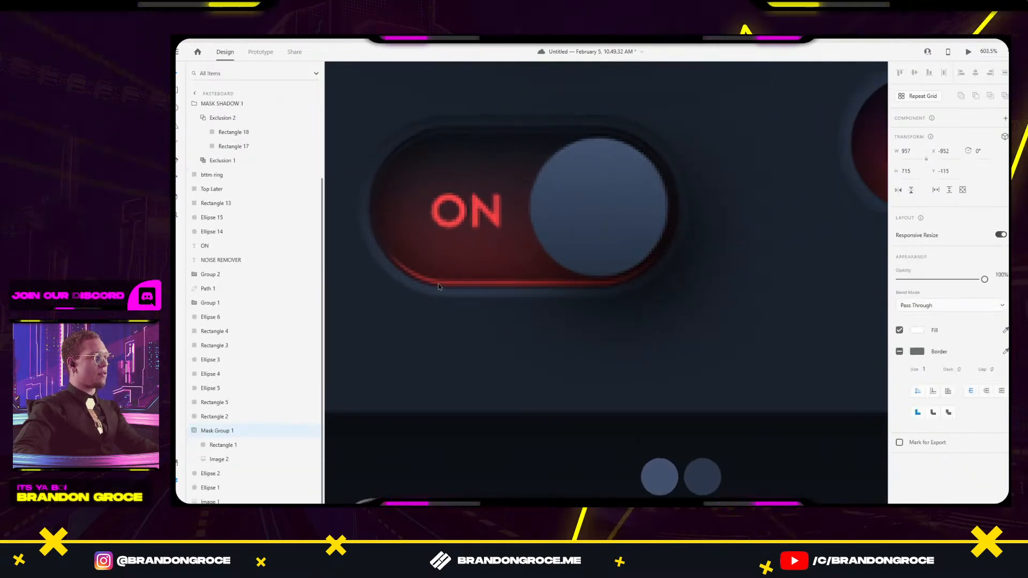
drag(857, 182, 554, 289)
alt+drag(628, 292, 528, 220)
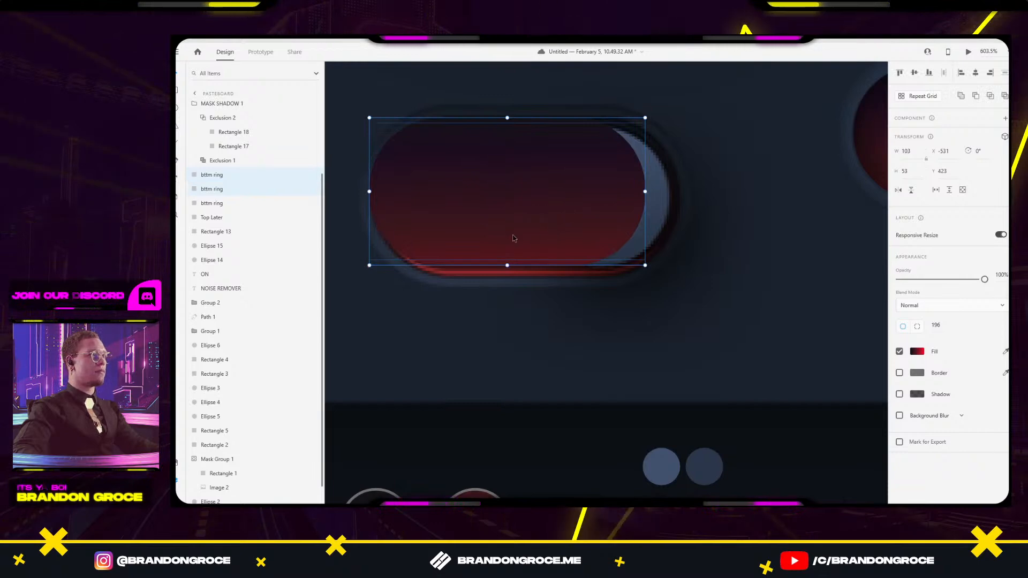
key(Up)
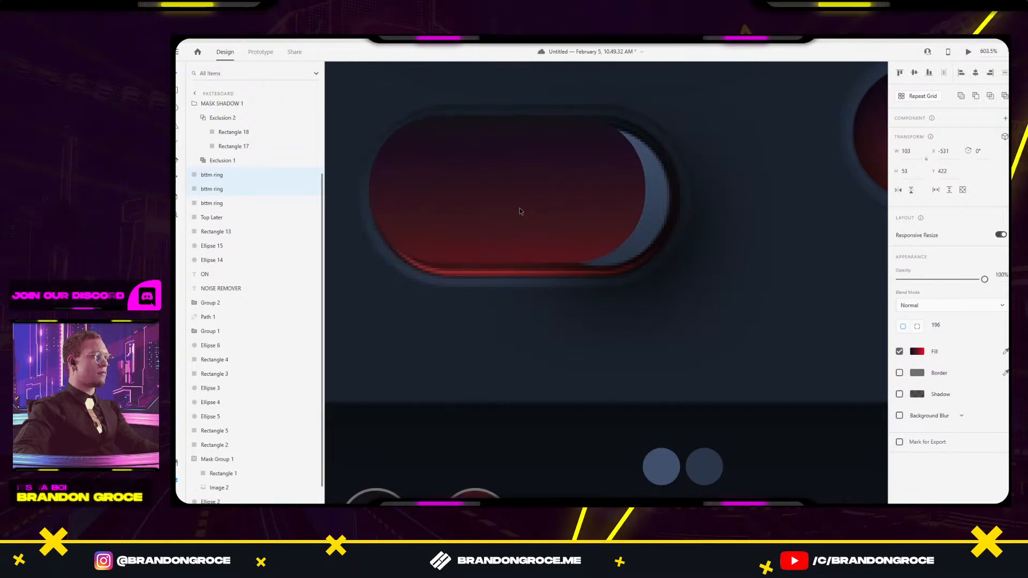
click(493, 204)
click(500, 201)
shift+click(464, 261)
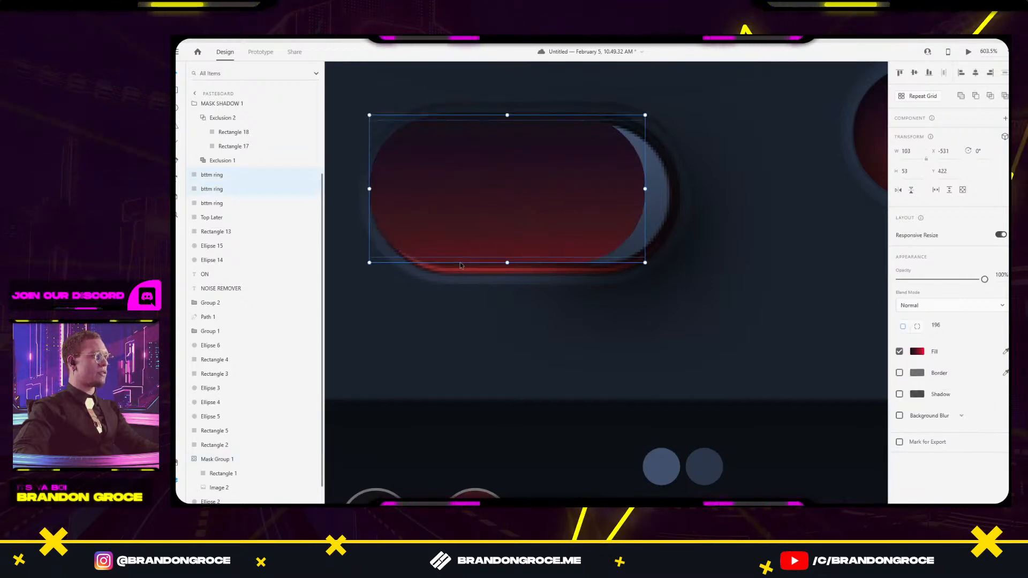
Subtract one bttm ring copy from the other to leave a thin lower crescent, and move it onto the rebuilt toggle.
click(990, 96)
key(ctrl+z)
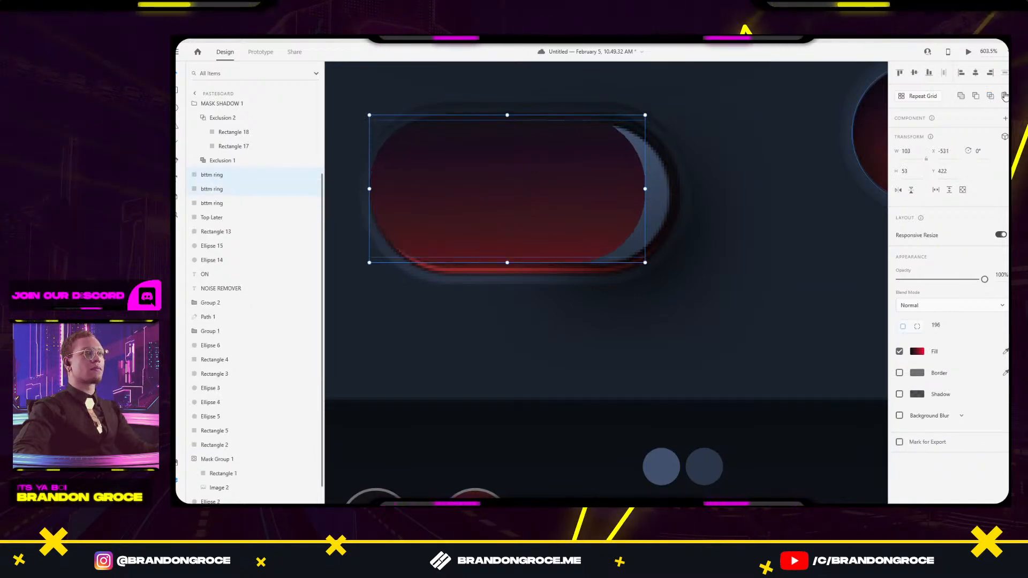
click(974, 97)
drag(568, 259, 813, 259)
drag(743, 287, 473, 330)
drag(430, 303, 673, 241)
Change the crescent's fill to solid red #FF0A29 and align it with the toggle's lower edge at X -351.
click(916, 331)
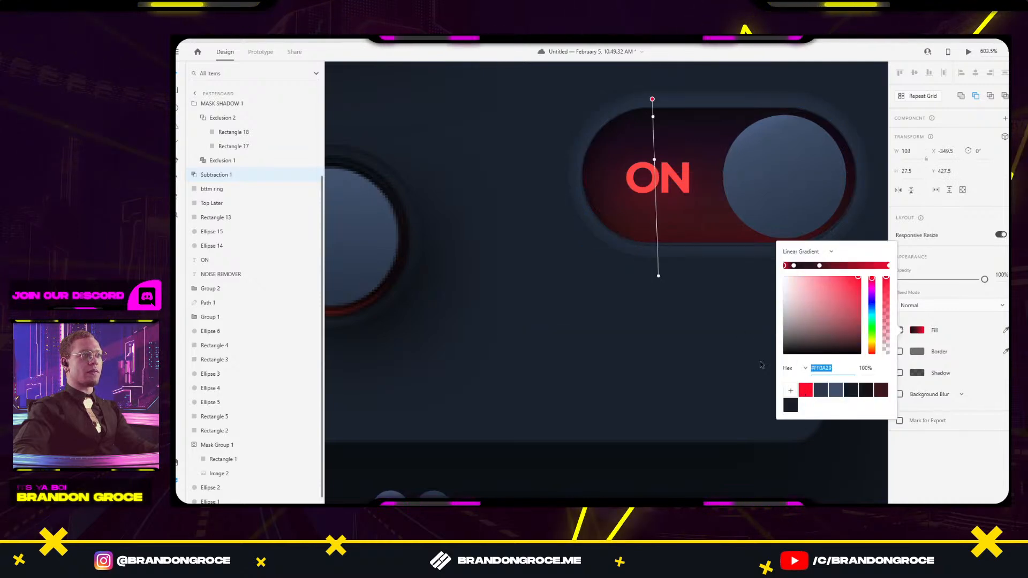
click(808, 252)
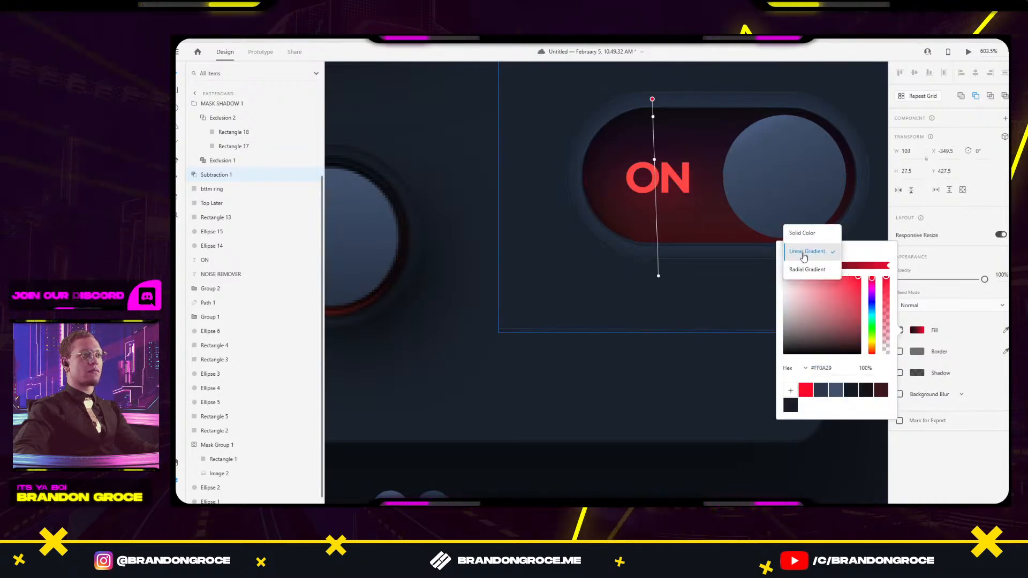
click(811, 234)
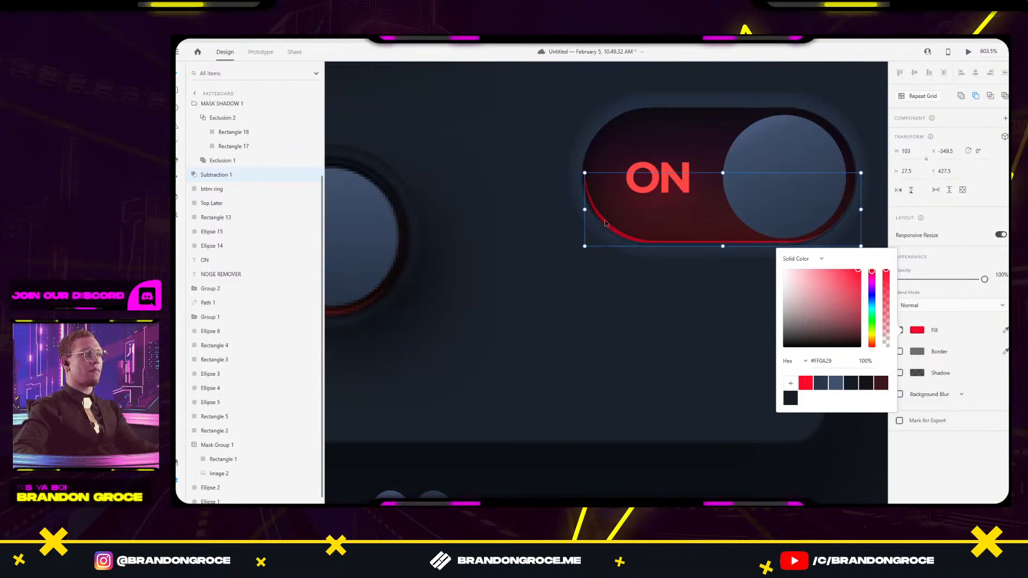
click(619, 244)
drag(619, 244, 606, 226)
Change the lower crescent's fill to a linear gradient from #FF4058 to a muted dark red #A14955.
scroll(667, 321, down, 4)
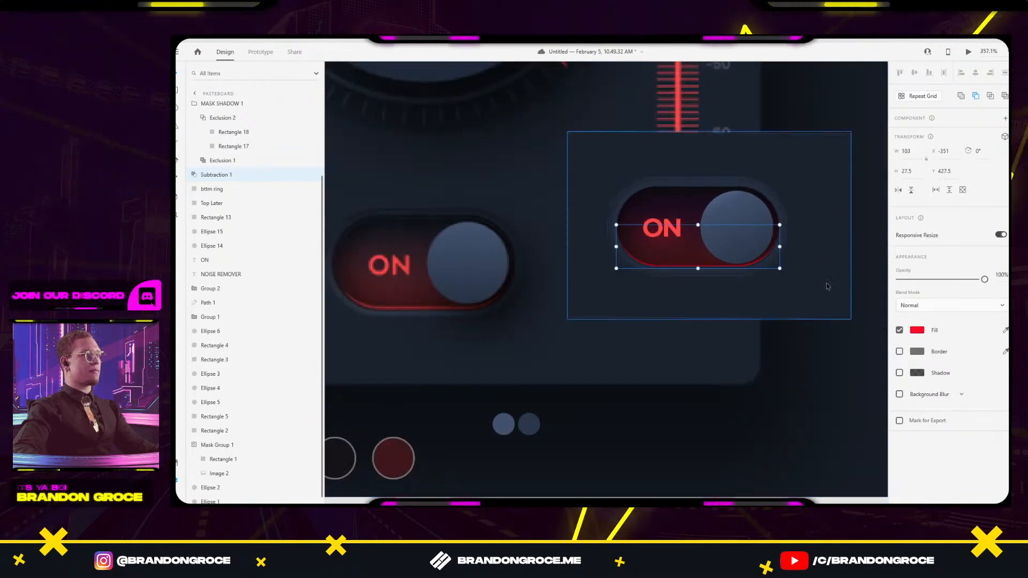
click(917, 330)
click(802, 258)
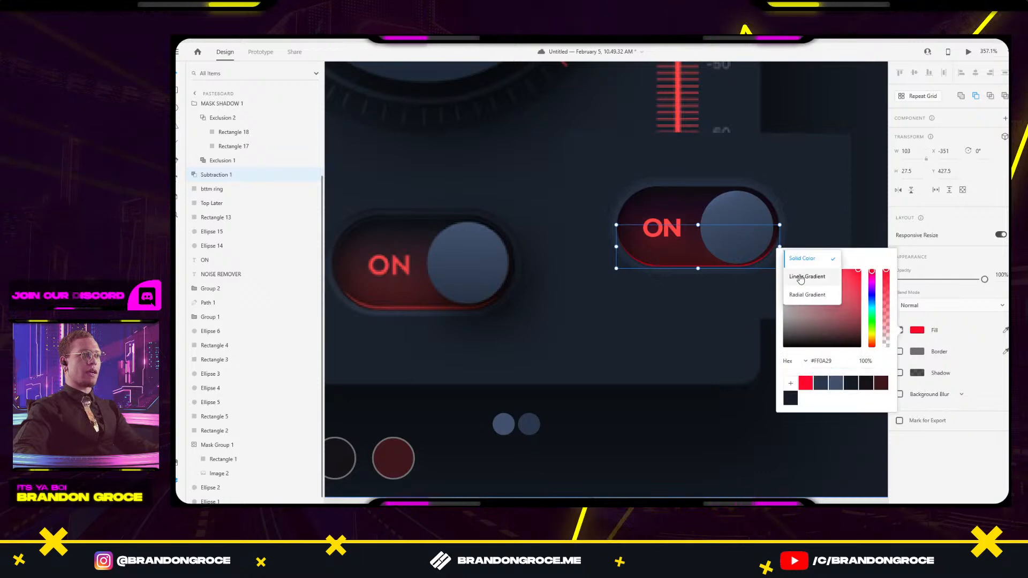
click(798, 277)
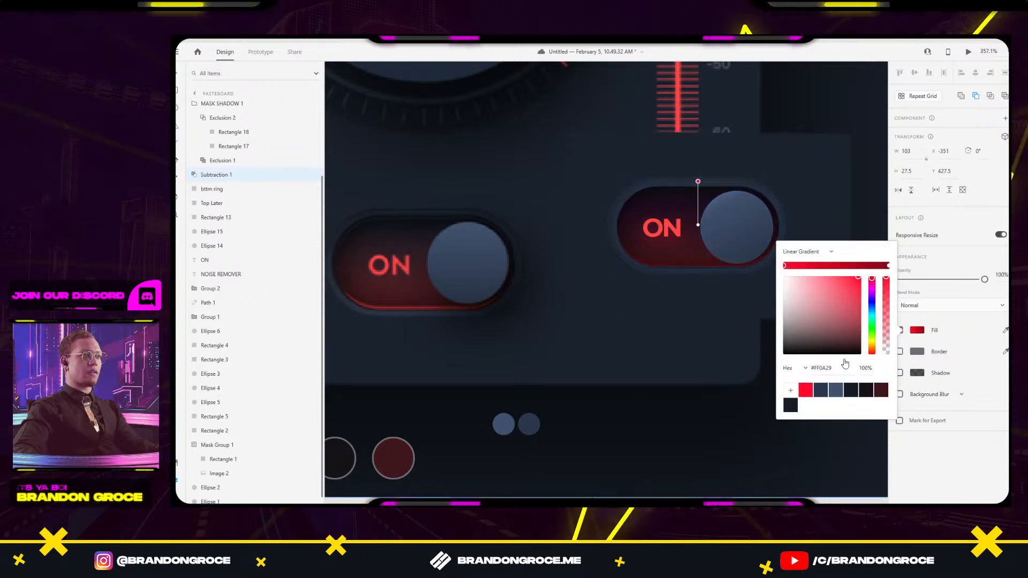
mouse_move(854, 279)
mouse_down()
mouse_move(817, 311)
mouse_move(838, 328)
mouse_move(839, 270)
mouse_up()
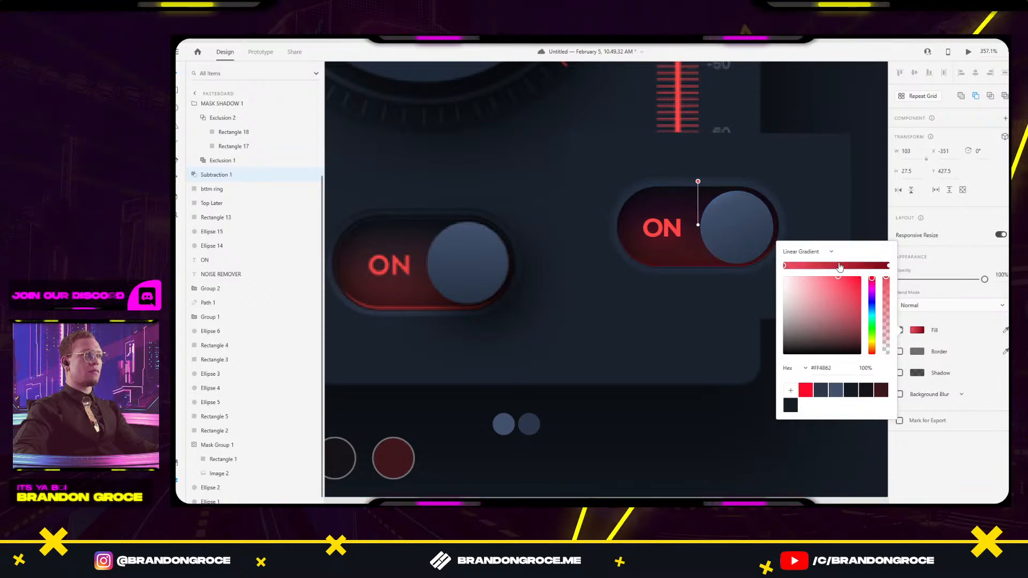
click(887, 266)
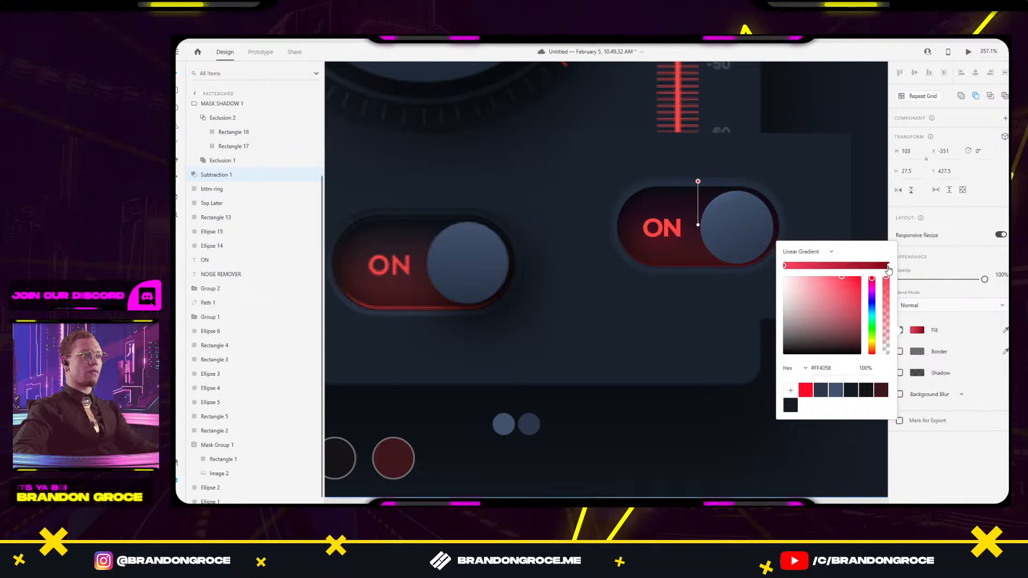
drag(845, 285, 826, 309)
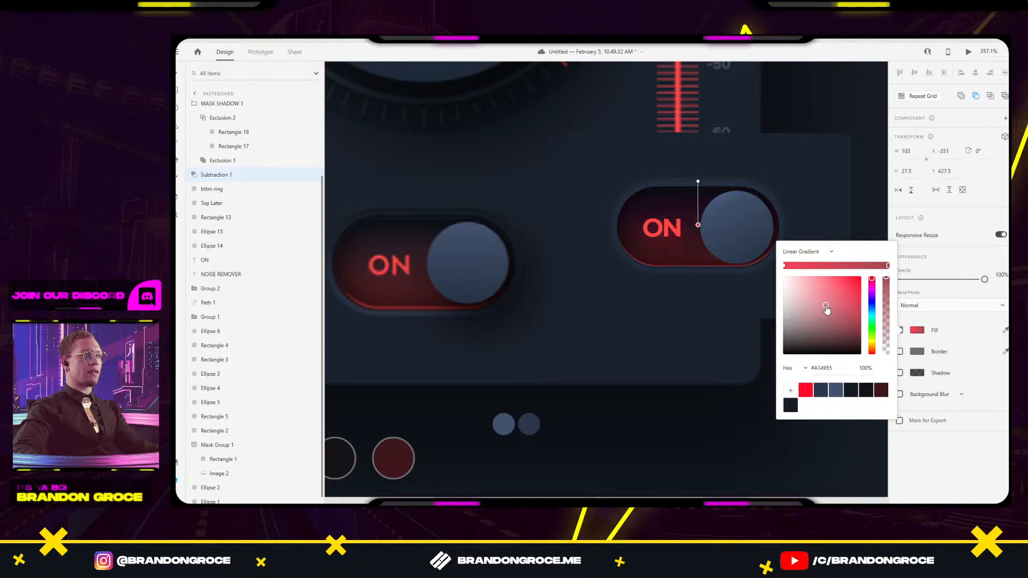
Add a middle stop to the crescent's gradient slightly past its centre and lighten the starting stop to a light pink.
click(786, 268)
click(839, 266)
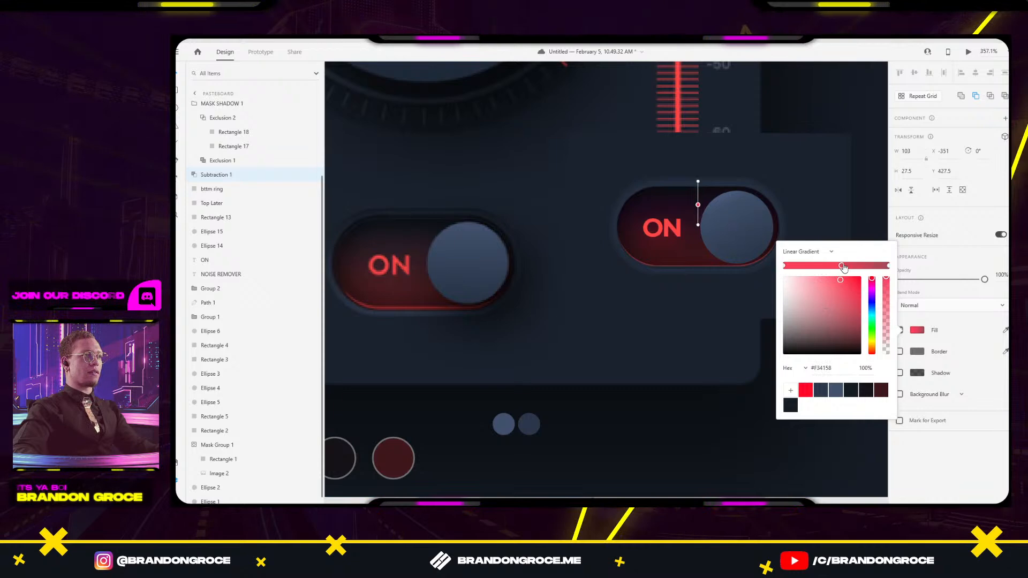
click(785, 266)
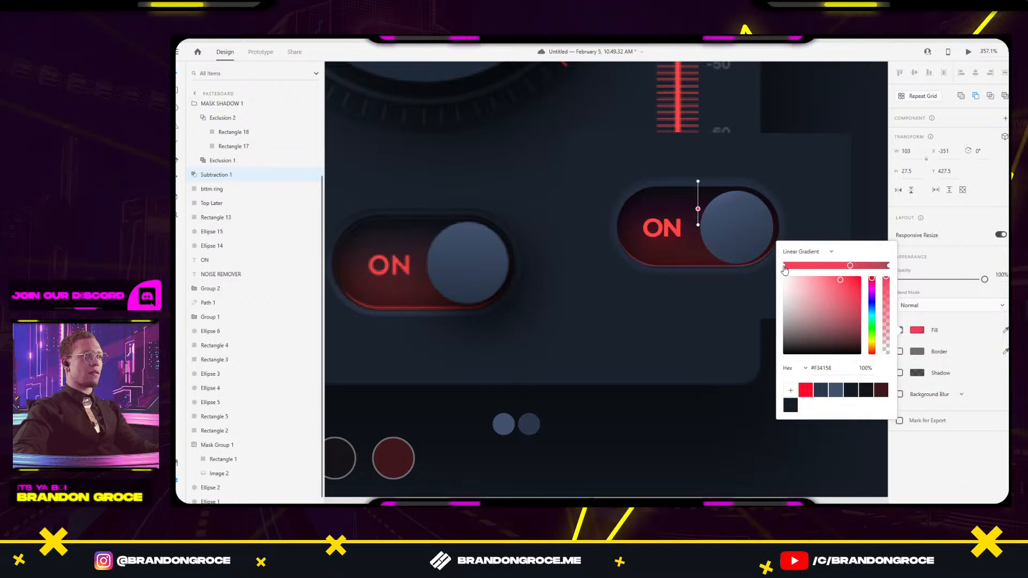
drag(802, 281, 821, 277)
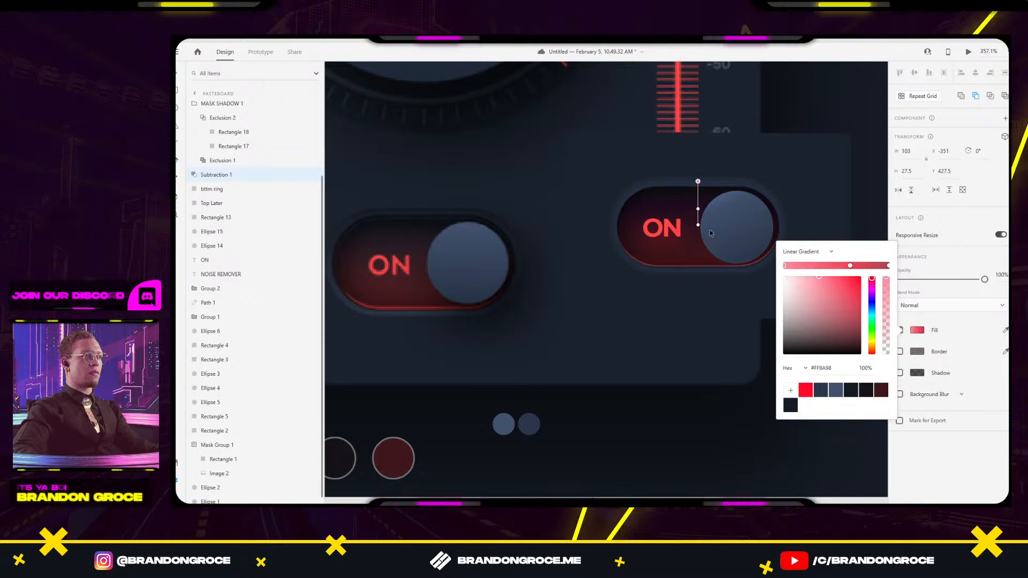
mouse_move(698, 225)
mouse_down()
mouse_move(670, 285)
mouse_move(701, 220)
mouse_up()
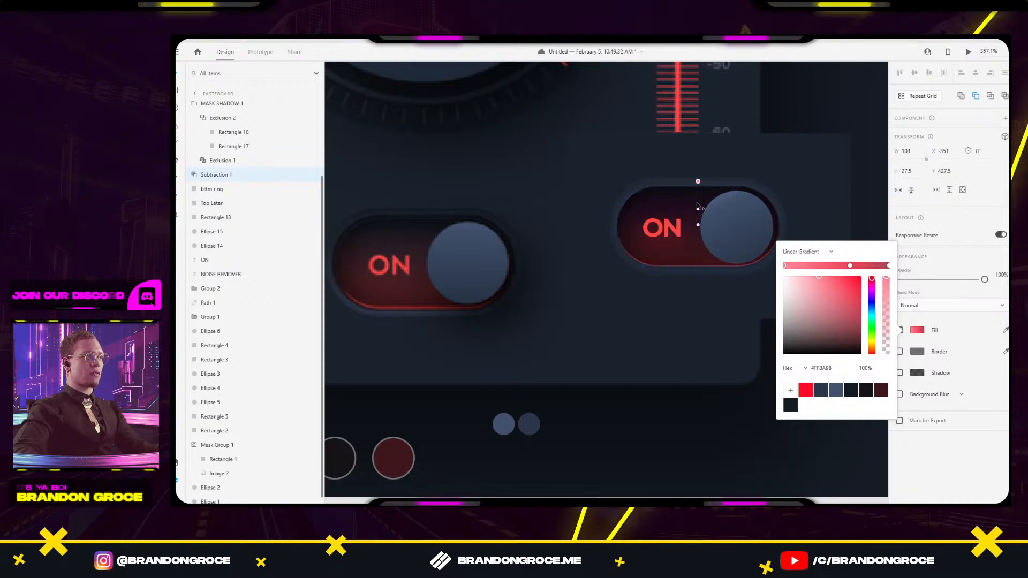
Nudge the crescent up to Y 426.5 so more of it shows along the toggle's lower edge.
scroll(680, 246, up, 5)
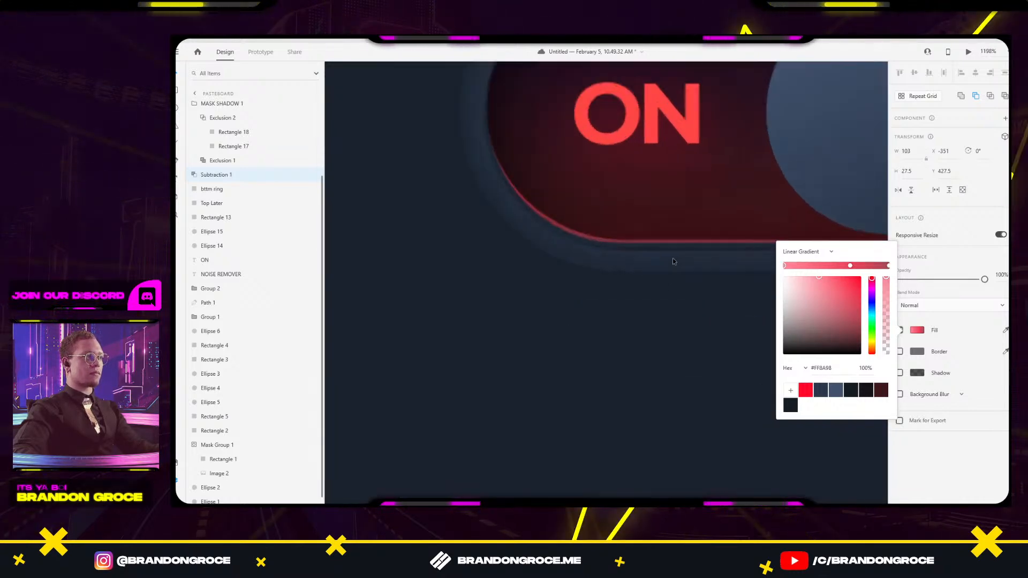
click(683, 241)
key(Up)
key(Up)
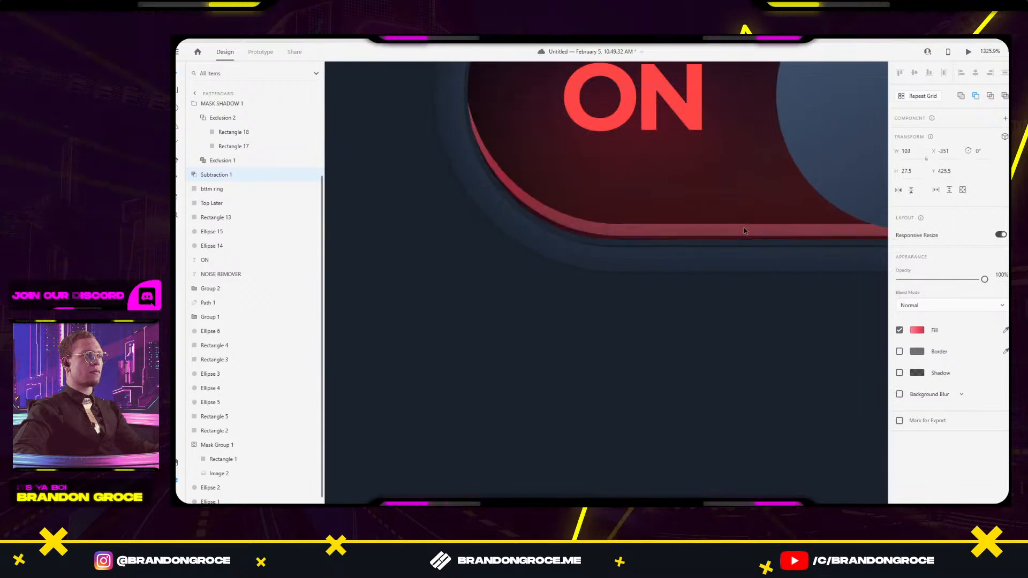
scroll(744, 232, down, 4)
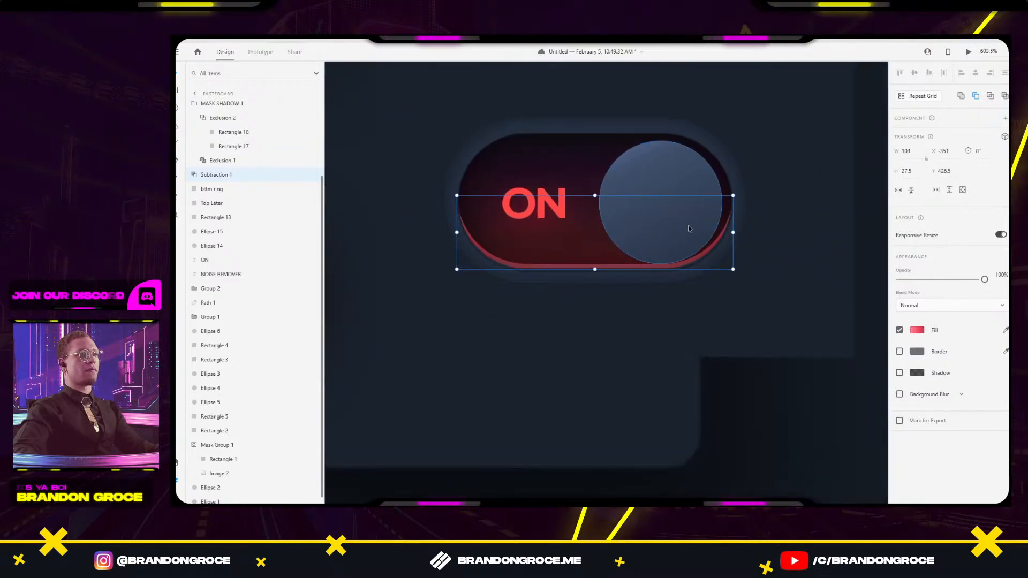
Try shrinking the toggle's knob to 42 by 42 about its centre.
click(689, 228)
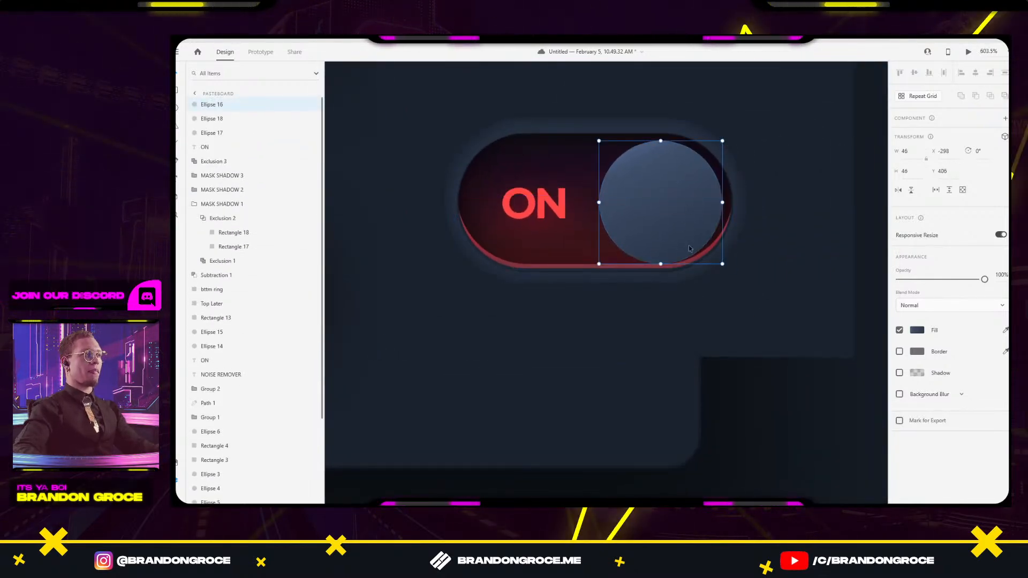
drag(722, 263, 718, 259)
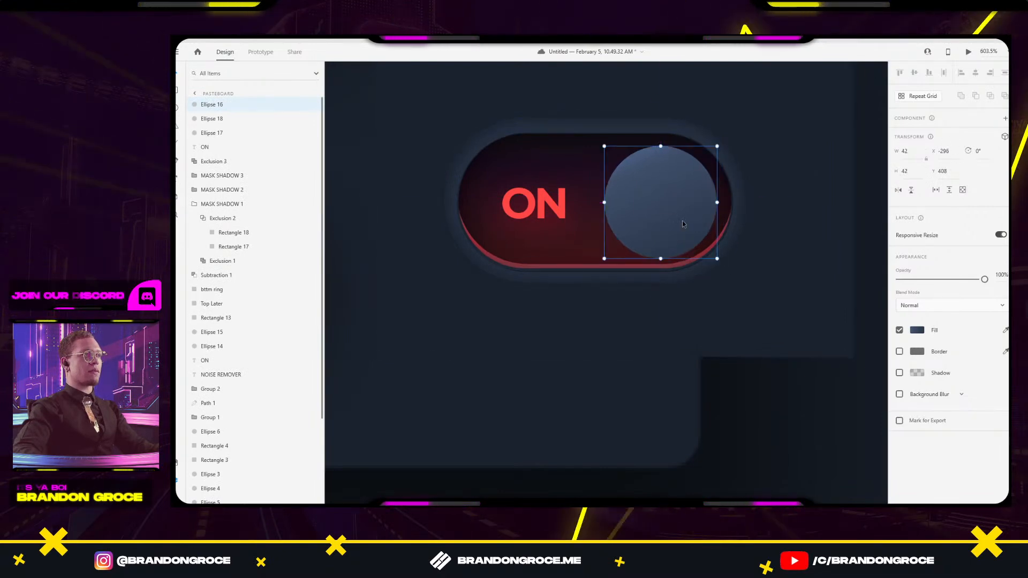
click(788, 177)
scroll(789, 179, down, 2)
drag(657, 289, 645, 308)
double_click(733, 227)
scroll(766, 227, up, 4)
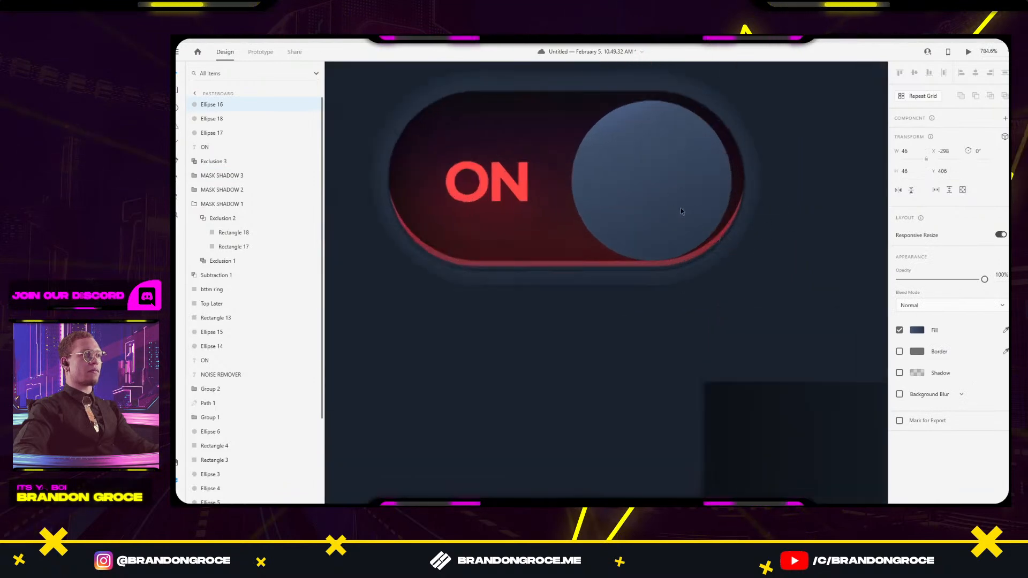
Give the knob a black drop shadow at 68% opacity with a blur of 3.
click(900, 373)
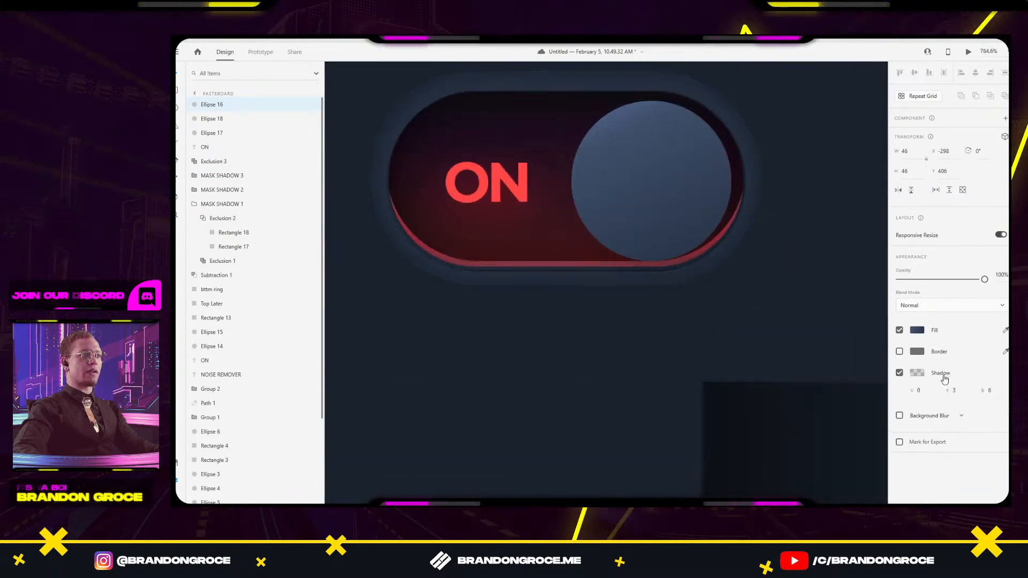
click(917, 373)
drag(886, 370, 887, 330)
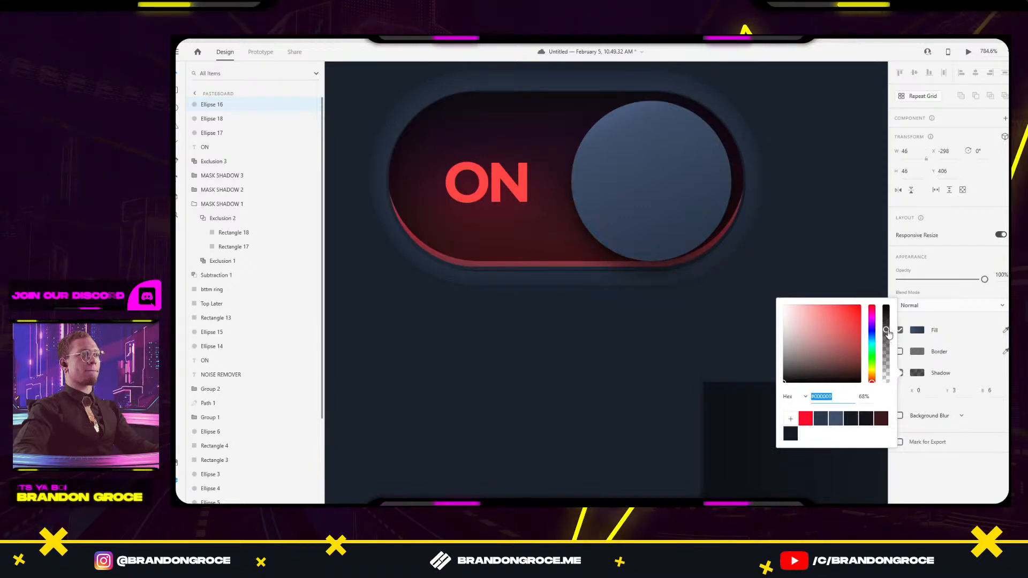
click(999, 391)
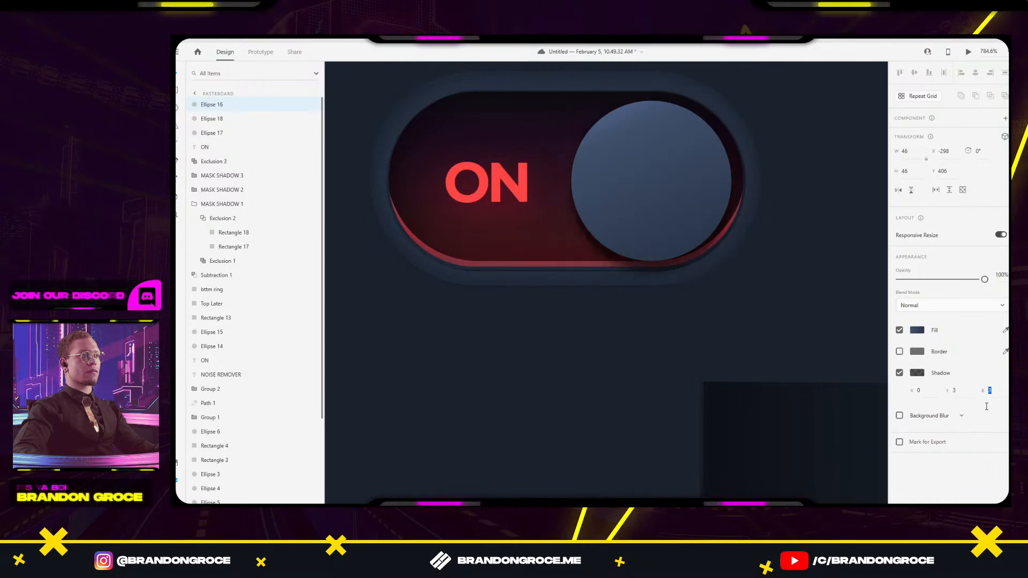
key(Return)
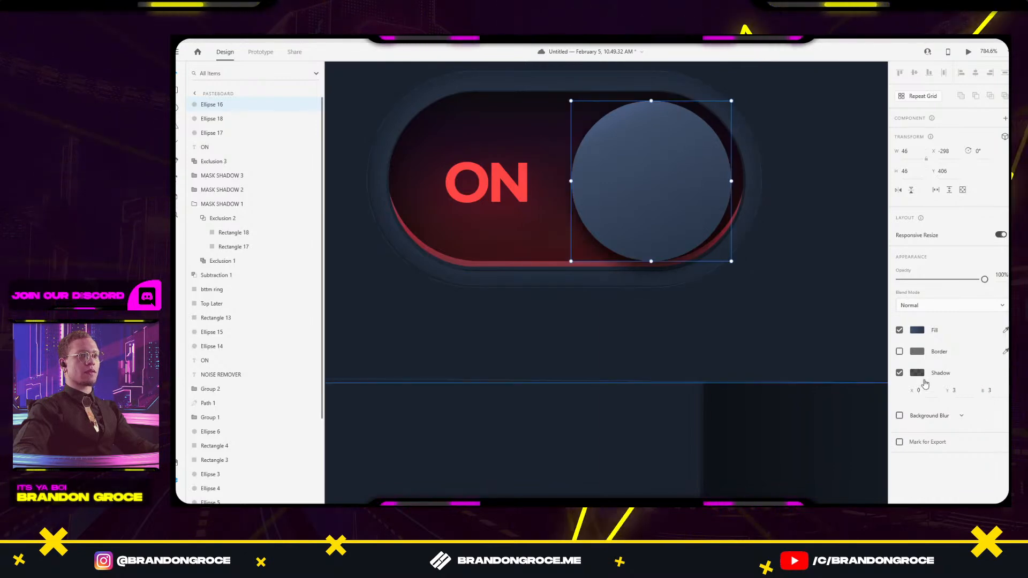
Offset the knob's shadow to X 4 and Y 4, trying a stronger opacity before setting it to 68%.
click(916, 374)
drag(887, 333, 887, 315)
click(957, 389)
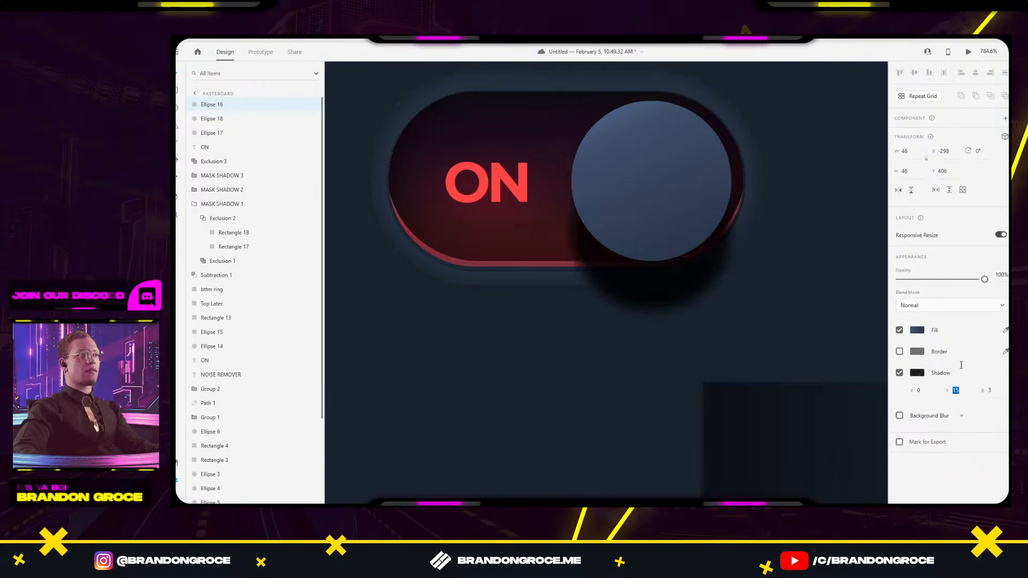
text(4)
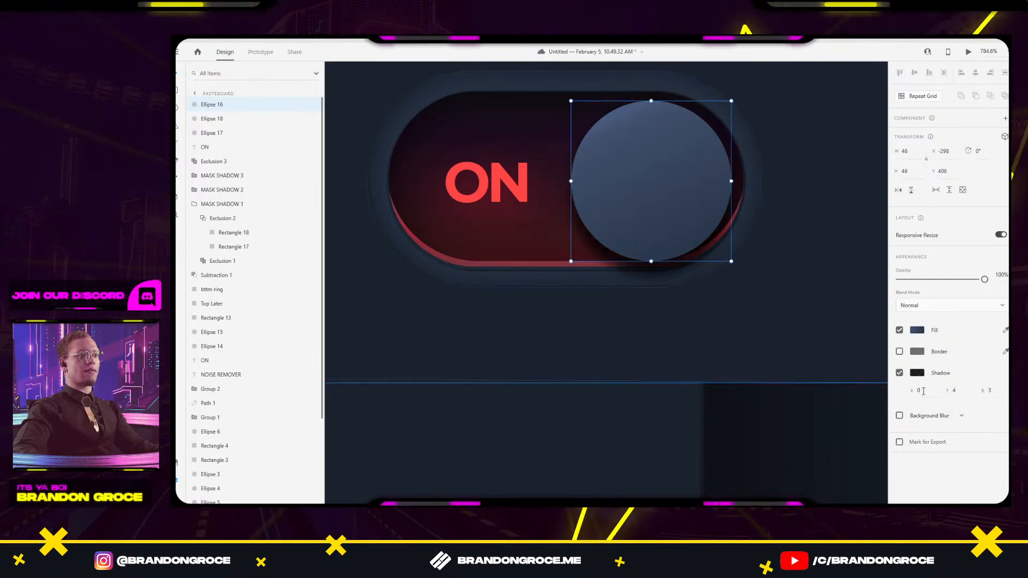
key(shift+Tab)
key(Down)
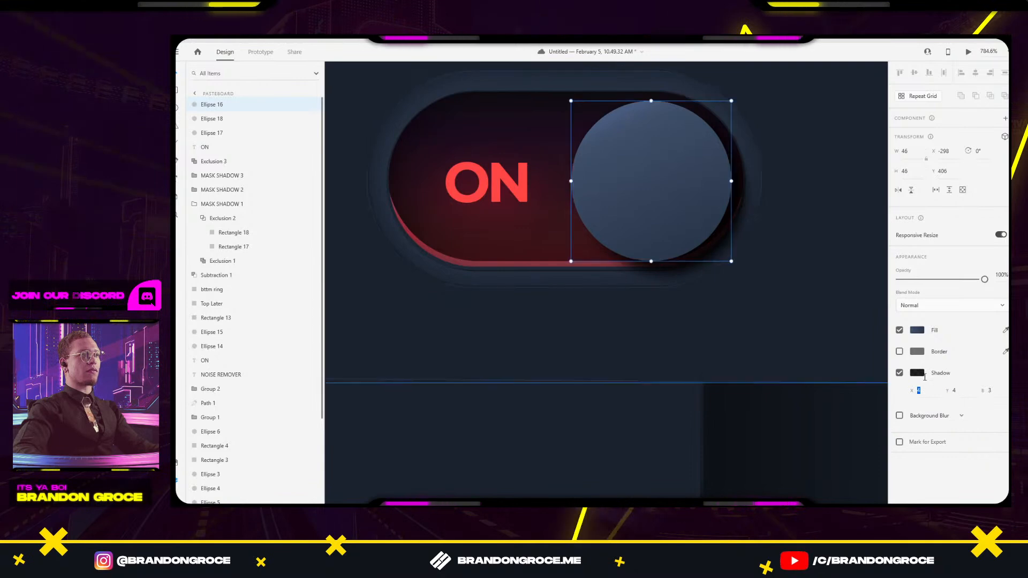
click(919, 372)
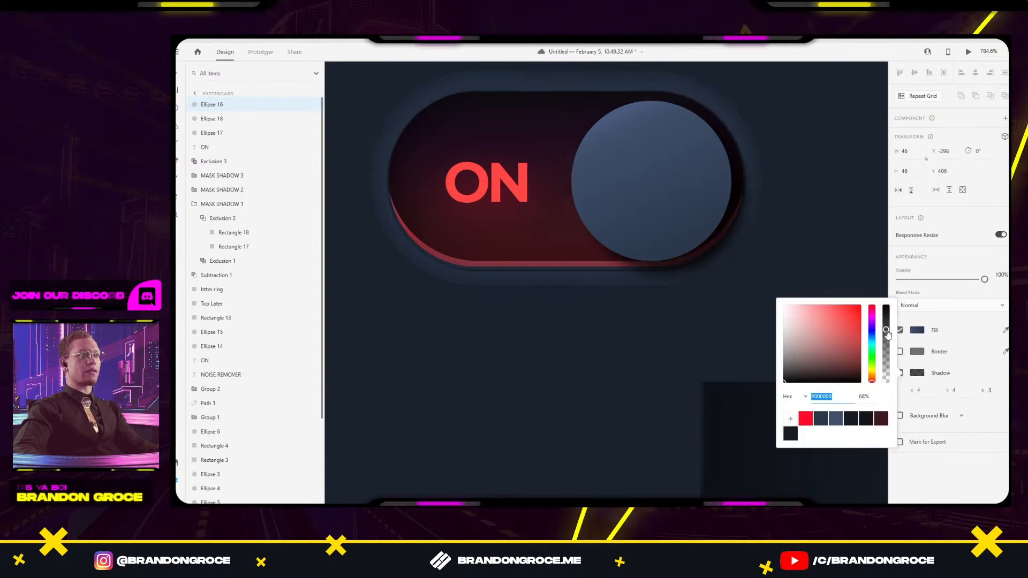
click(824, 208)
scroll(824, 209, down, 5)
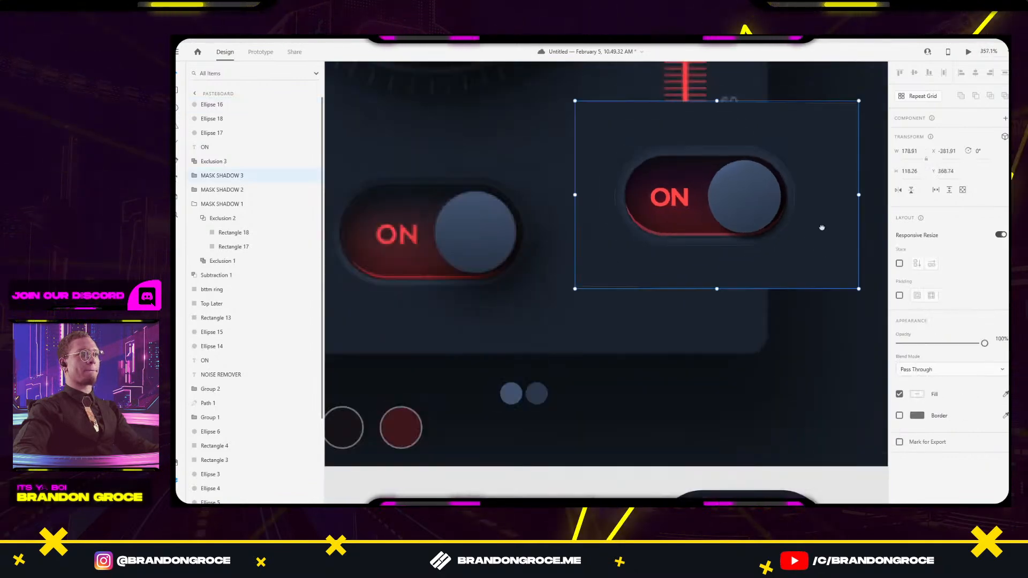
Add a gradient stop near the dark end of the knob's fill and darken the end stop's blue-grey.
scroll(747, 303, up, 5)
click(672, 210)
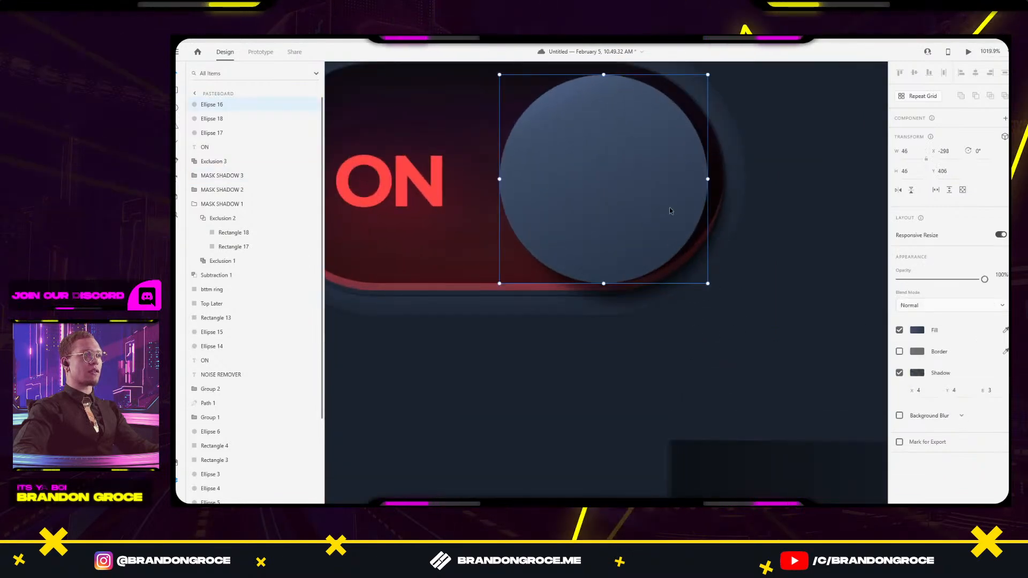
scroll(633, 210, down, 4)
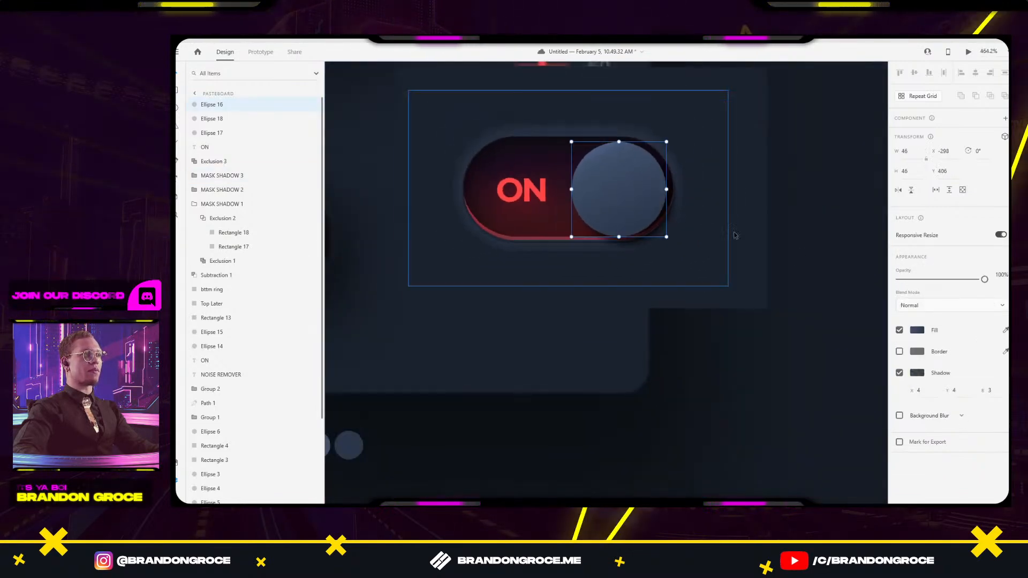
click(919, 332)
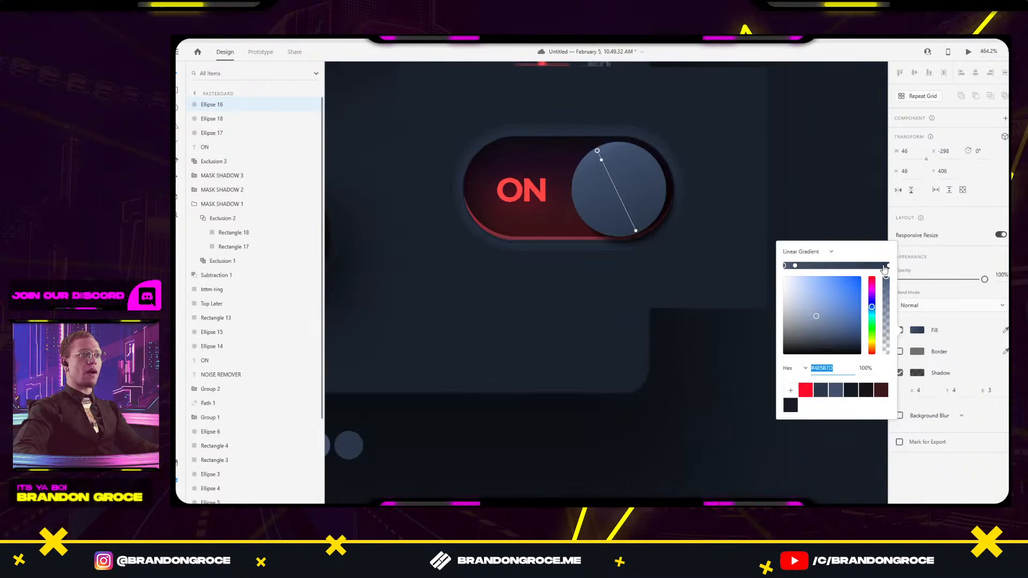
click(862, 266)
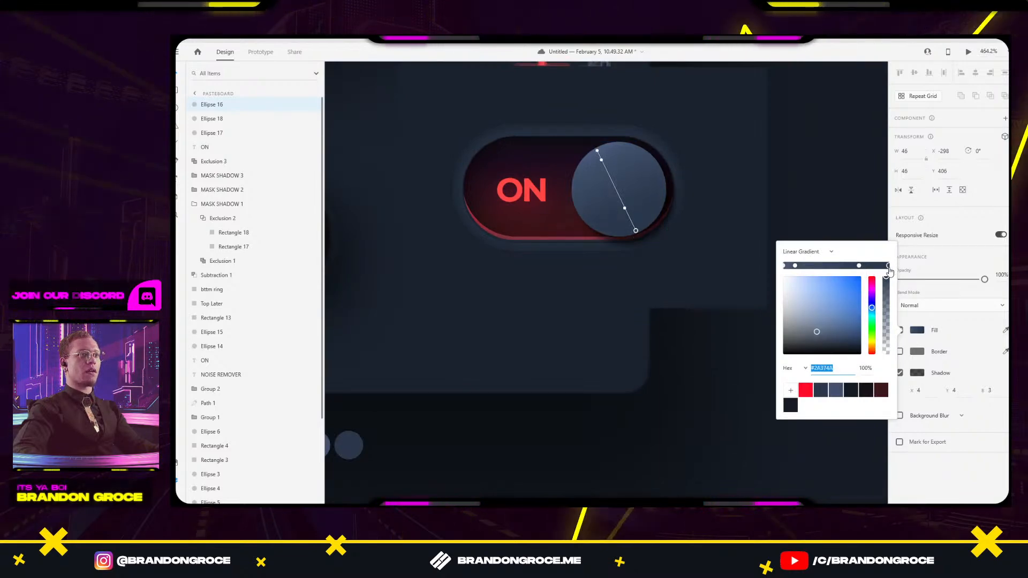
click(818, 338)
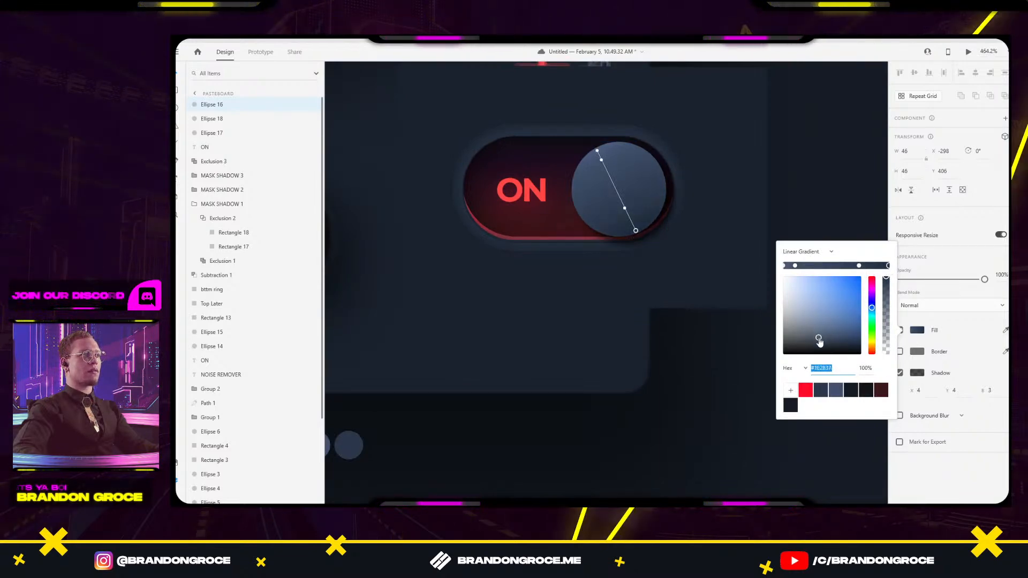
drag(822, 337, 820, 338)
click(719, 357)
scroll(688, 346, down, 3)
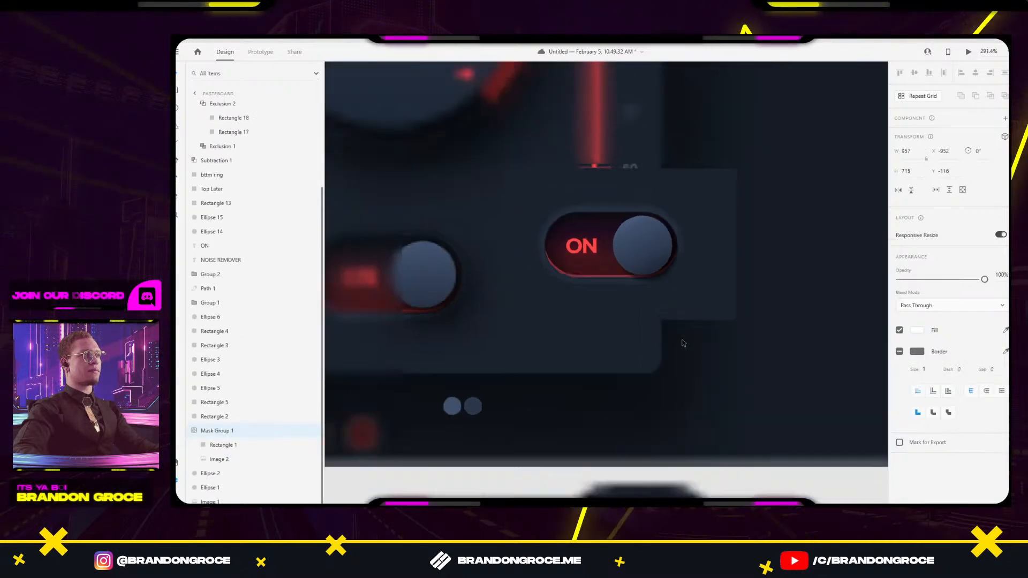
drag(670, 384, 777, 364)
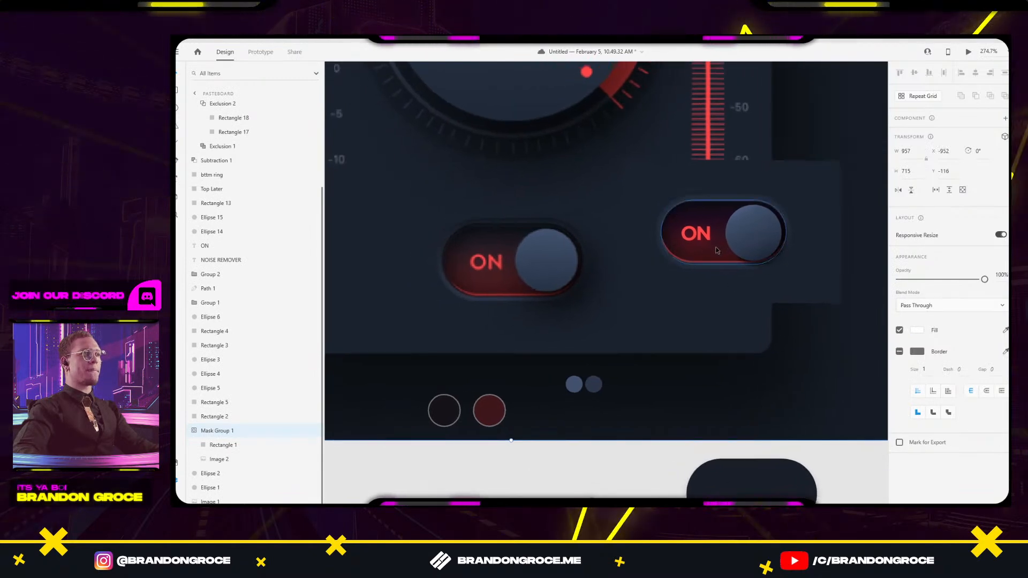
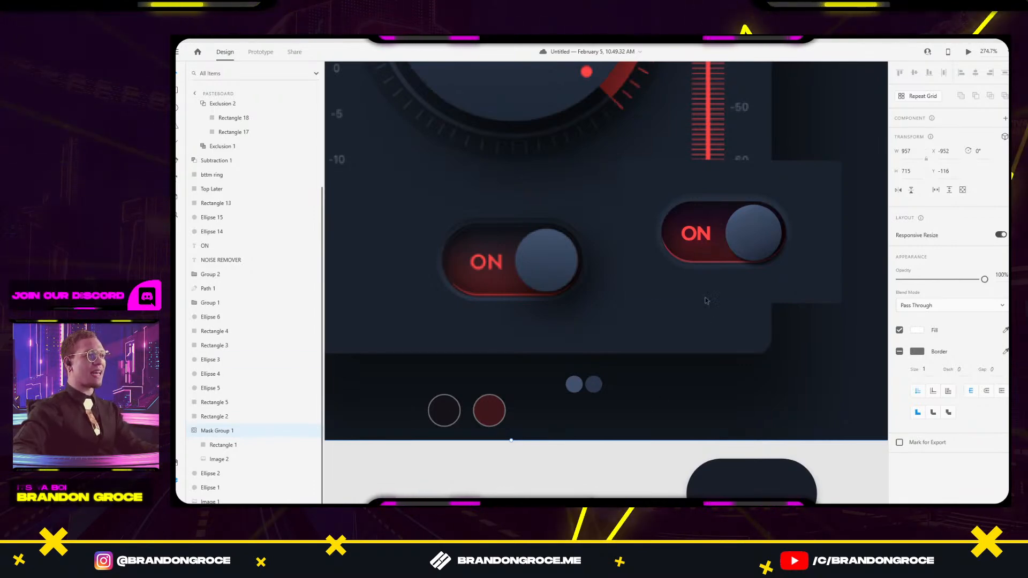
Shrink the rounded cut-out inside MASK SHADOW 3's Exclusion 2 to about 105 by 54 around its centre.
click(673, 197)
scroll(723, 214, up, 5)
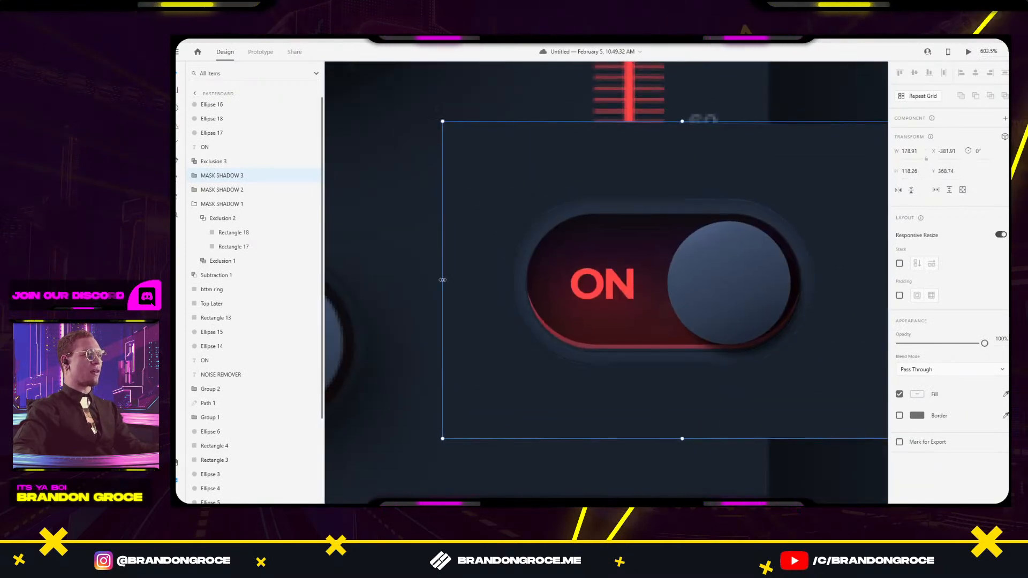
double_click(493, 243)
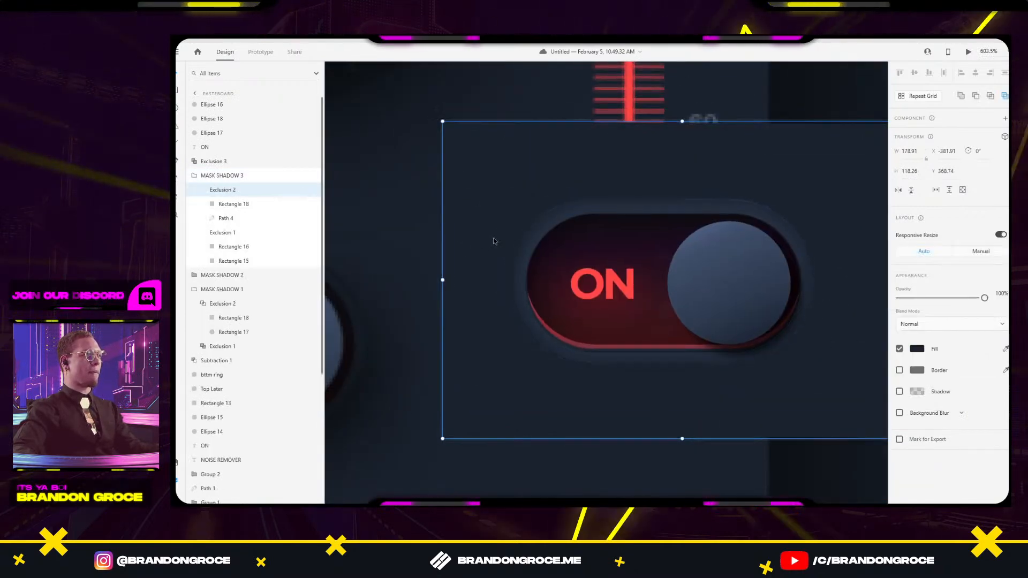
double_click(532, 226)
click(533, 226)
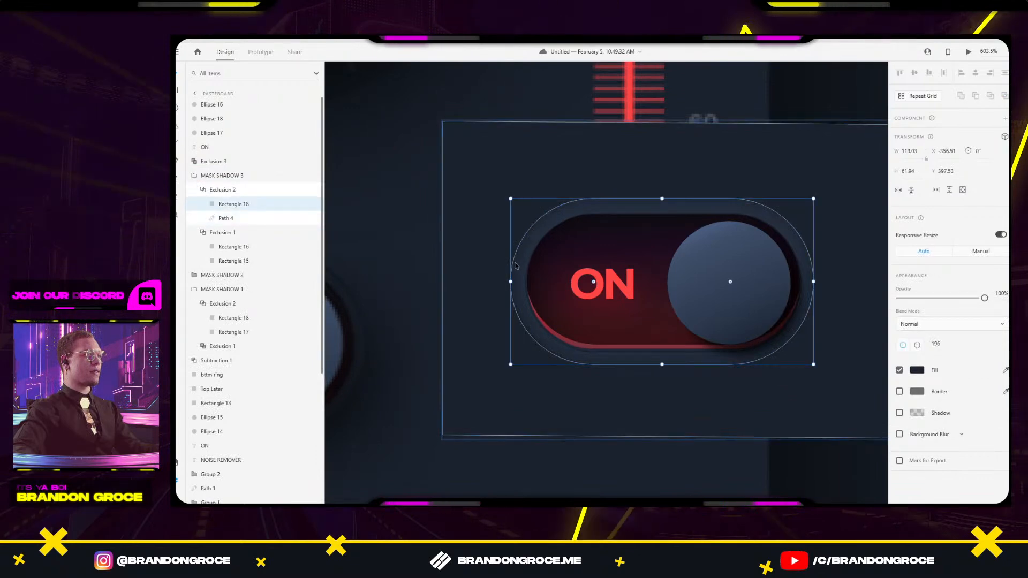
drag(511, 198, 521, 201)
drag(661, 204, 663, 207)
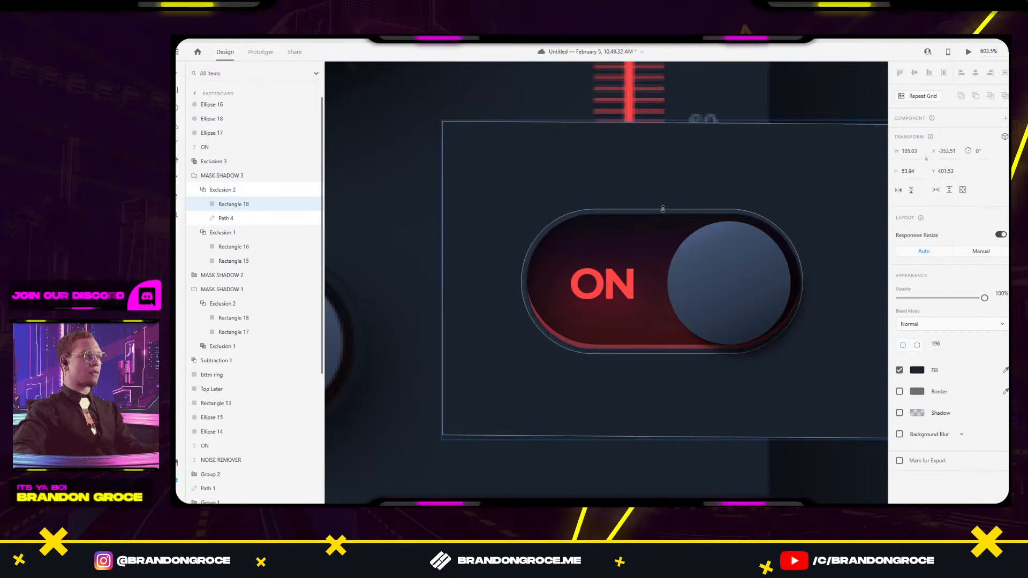
click(669, 94)
scroll(693, 119, down, 5)
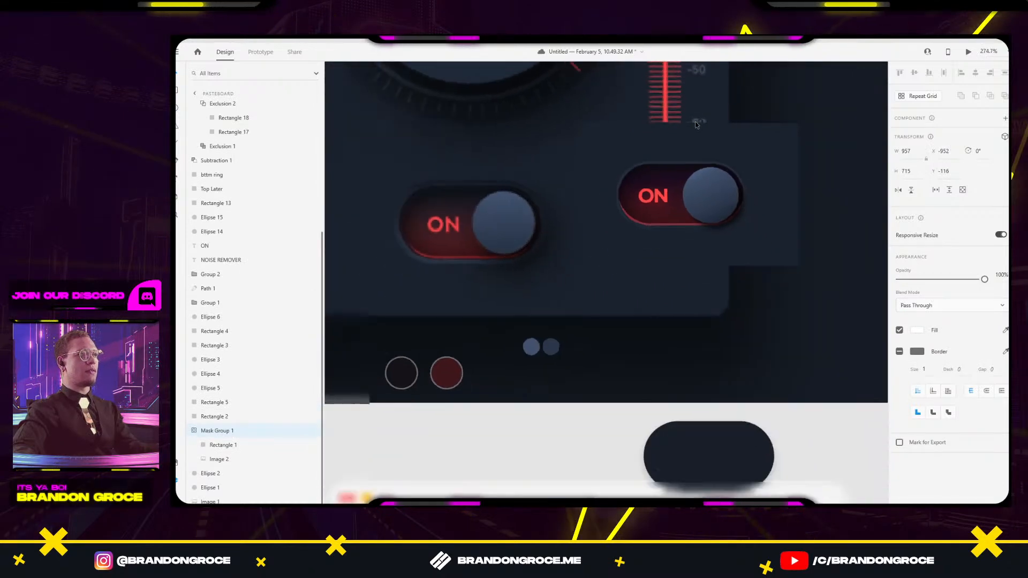
Set the blur of the toggle knob's shadow to 15.
click(653, 197)
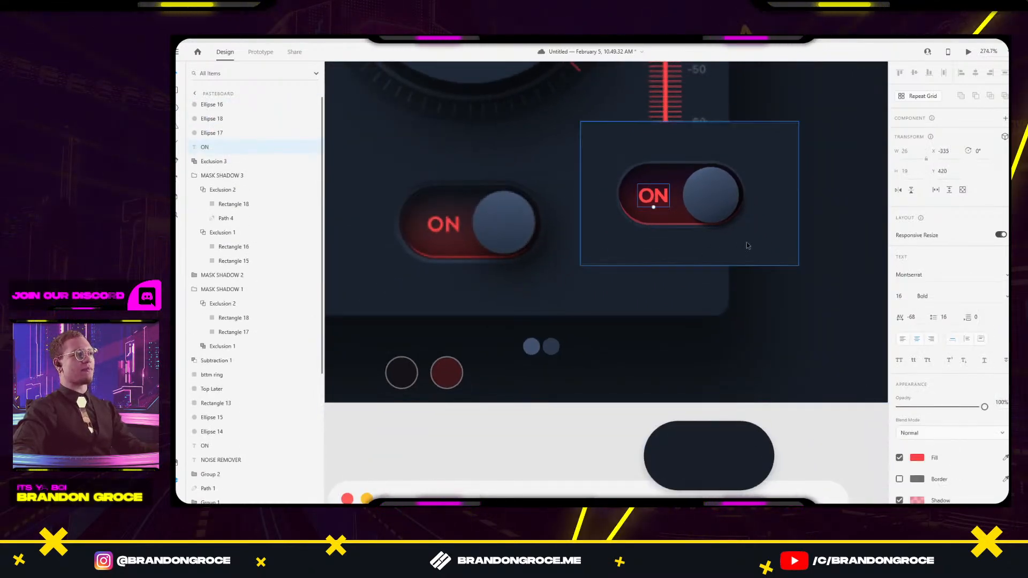
scroll(742, 241, up, 2)
click(726, 195)
click(918, 373)
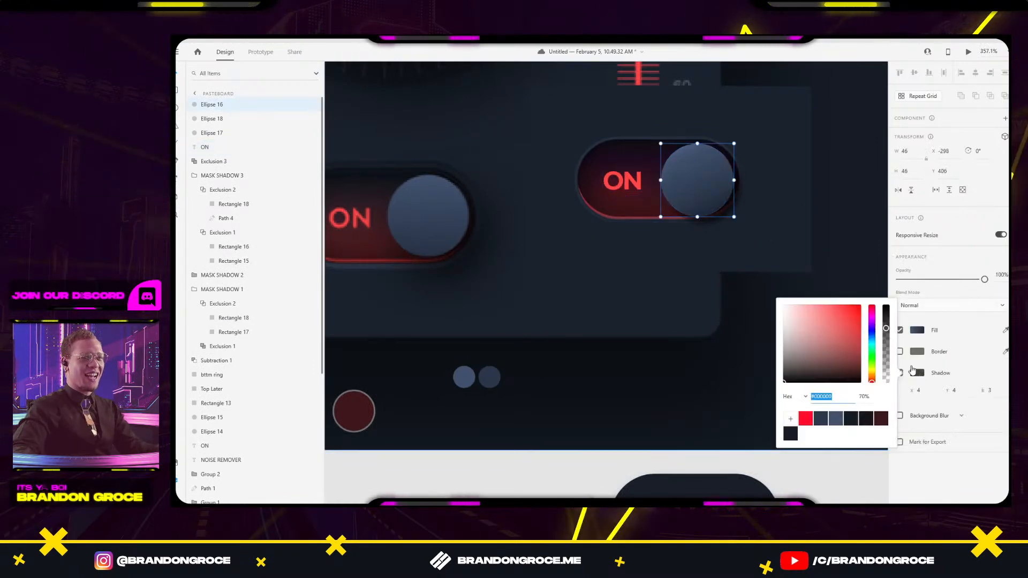
click(999, 390)
text(6)
key(Return)
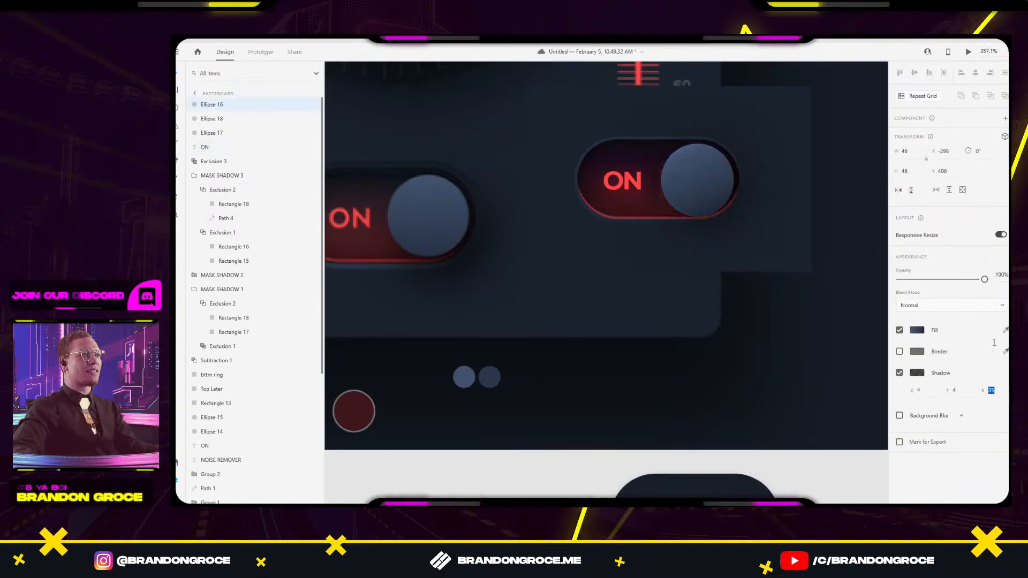
key(Up)
key(Up)
key(Up)
key(Up)
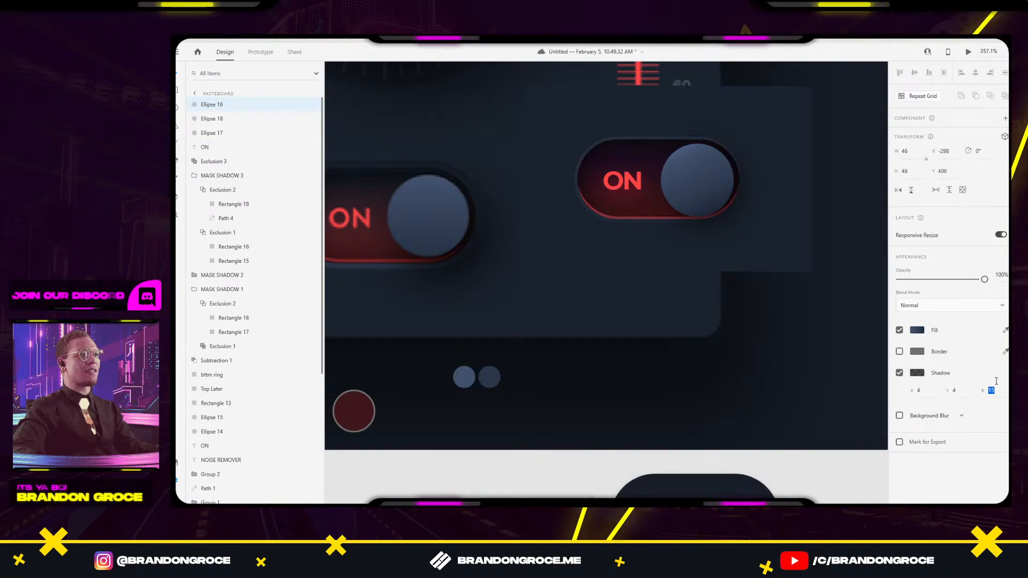
click(688, 164)
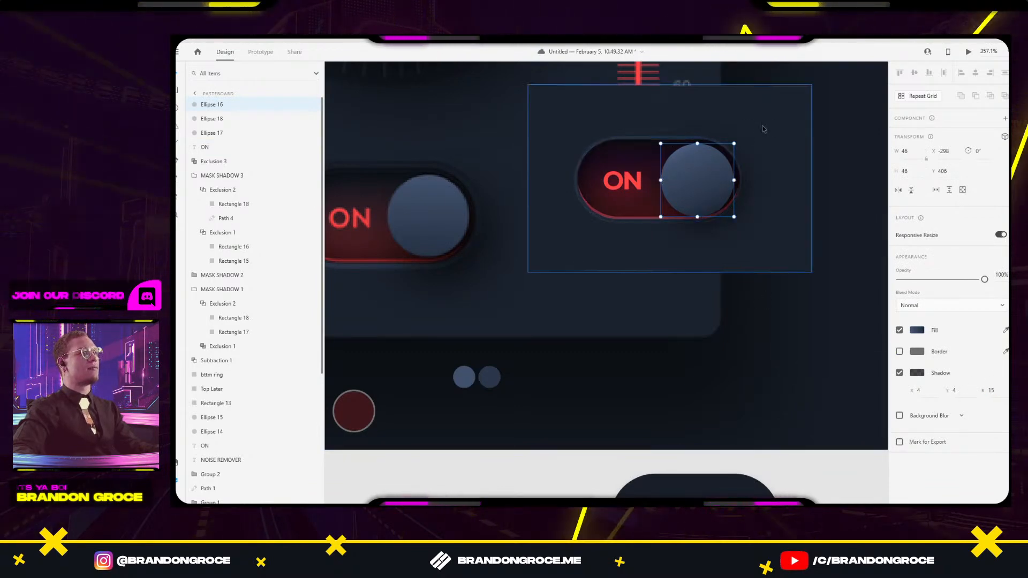
Compare the toggle with the reference, collapse the MASK SHADOW 3 and MASK SHADOW 1 groups, and select MASK SHADOW 1.
click(747, 134)
scroll(599, 129, up, 4)
drag(449, 252, 717, 254)
drag(524, 285, 689, 296)
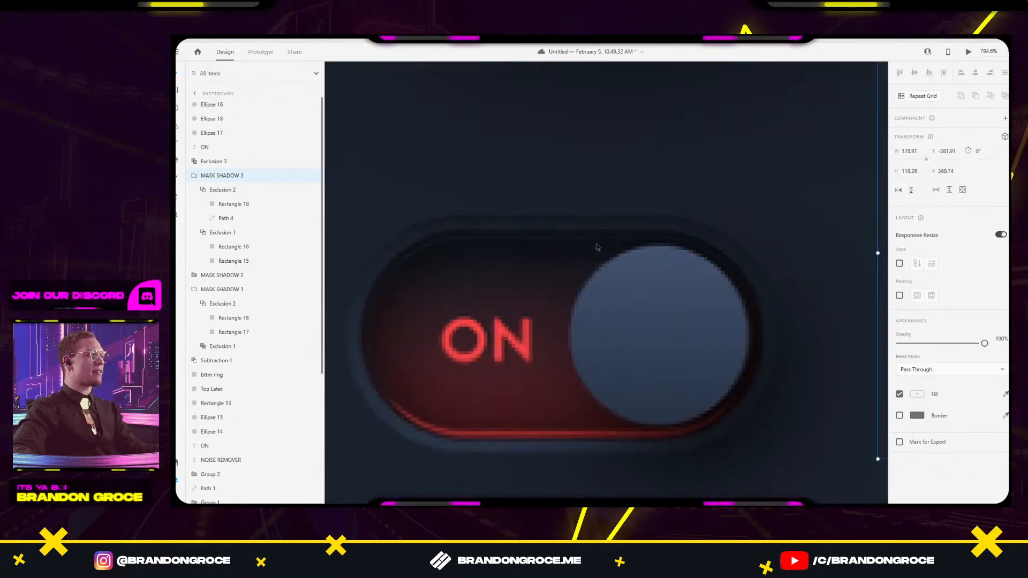
scroll(757, 286, down, 4)
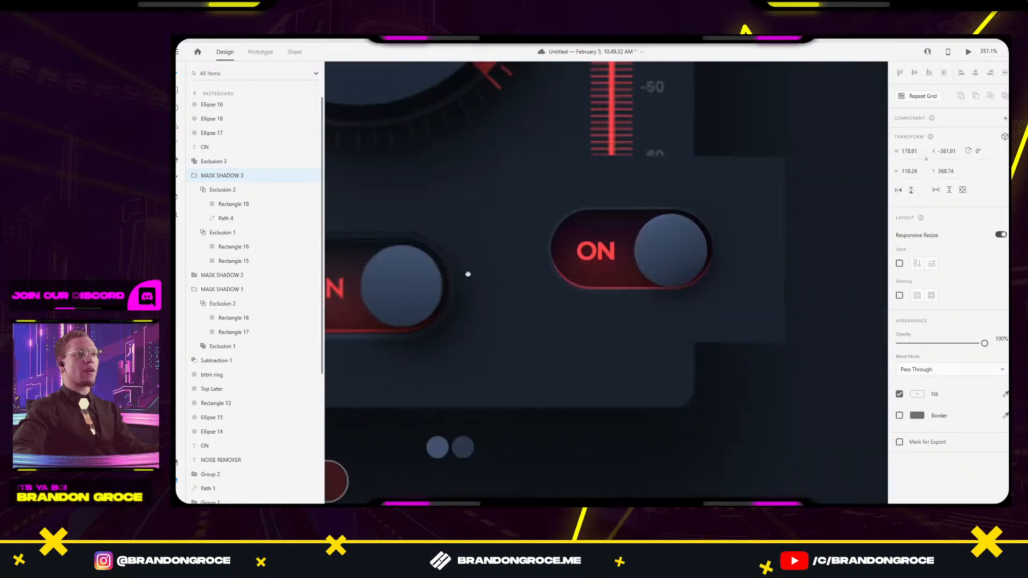
scroll(602, 222, up, 4)
click(528, 204)
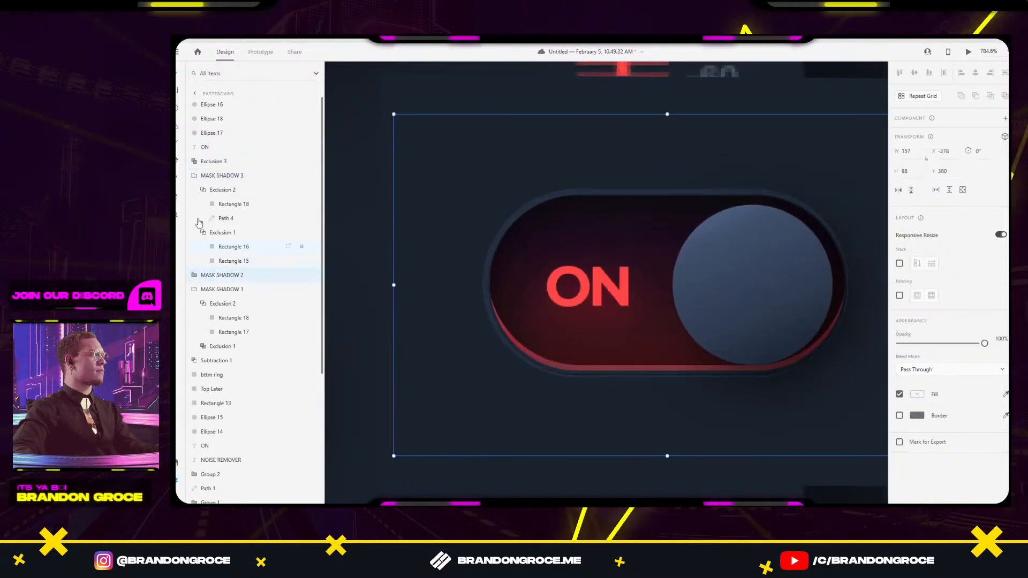
click(195, 177)
click(229, 191)
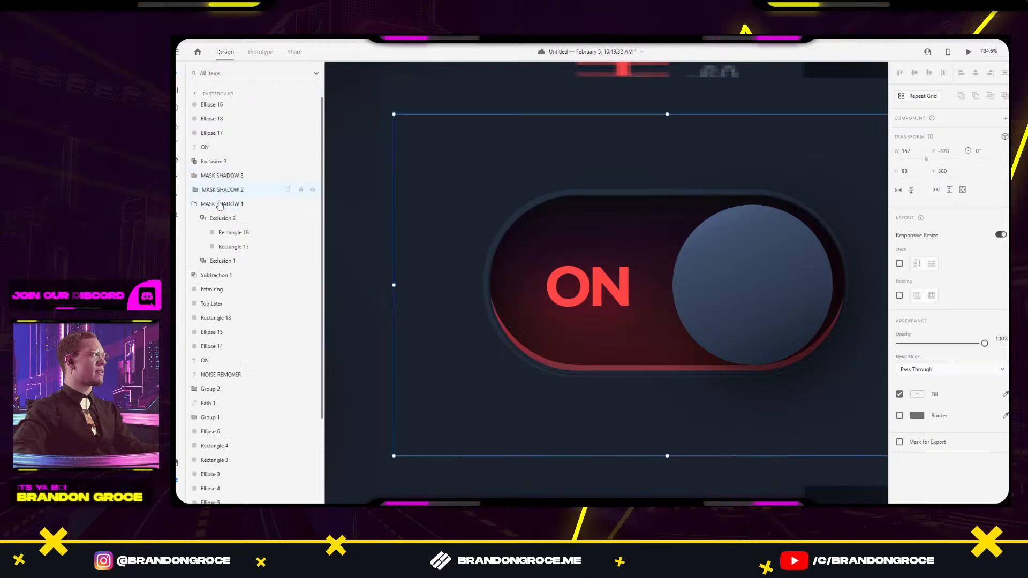
click(194, 204)
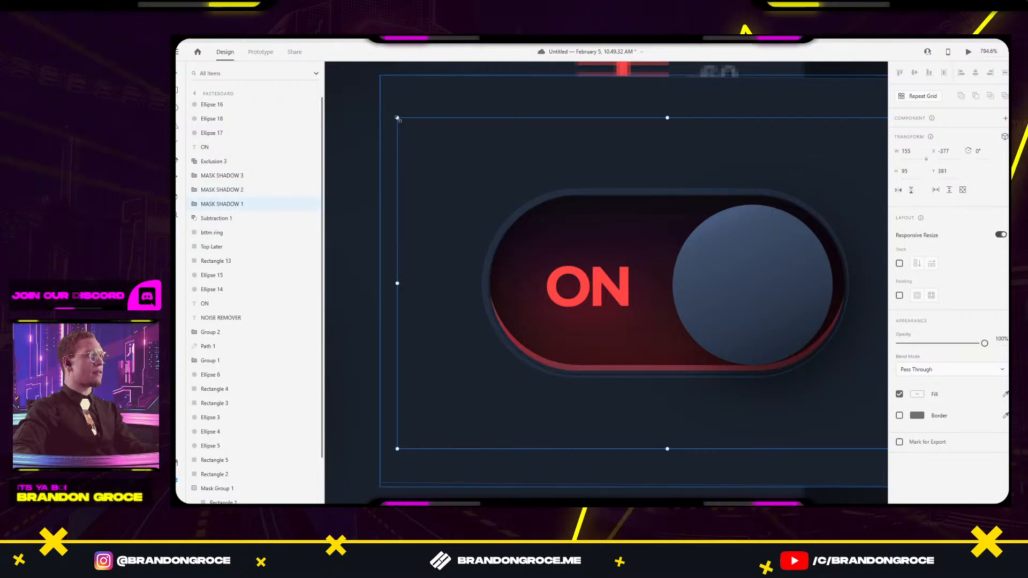
Try shrinking MASK SHADOW 1 to 152 by 94 by pulling in its top-left corner and right edge.
drag(399, 119, 399, 120)
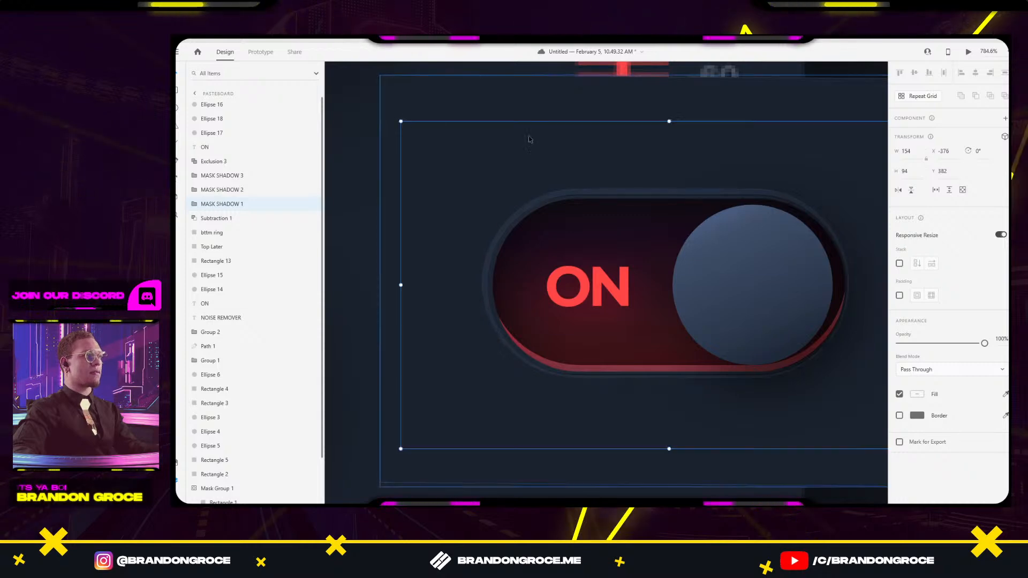
drag(755, 204, 655, 183)
drag(836, 265, 830, 265)
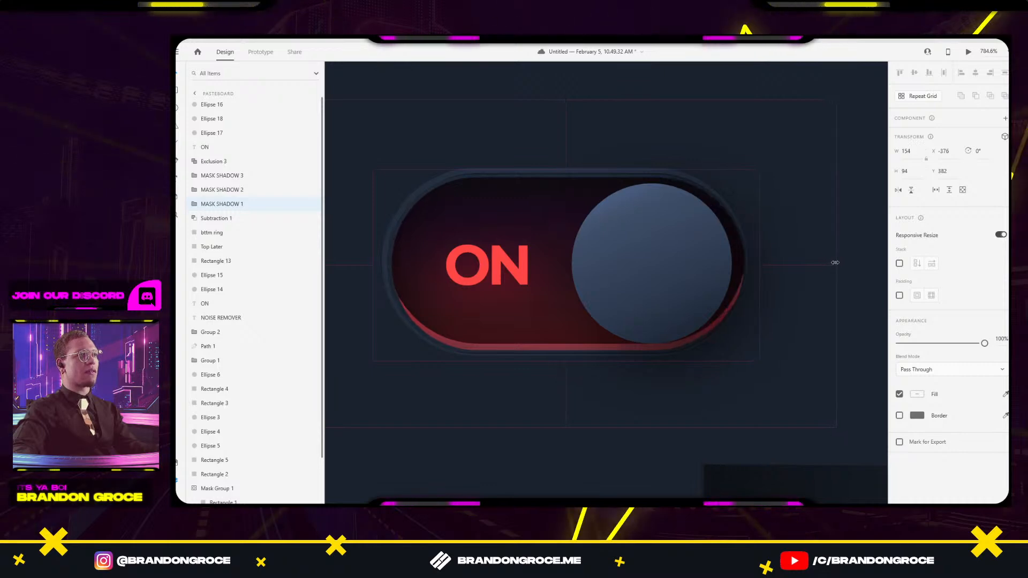
drag(834, 263, 830, 265)
scroll(743, 240, up, 5)
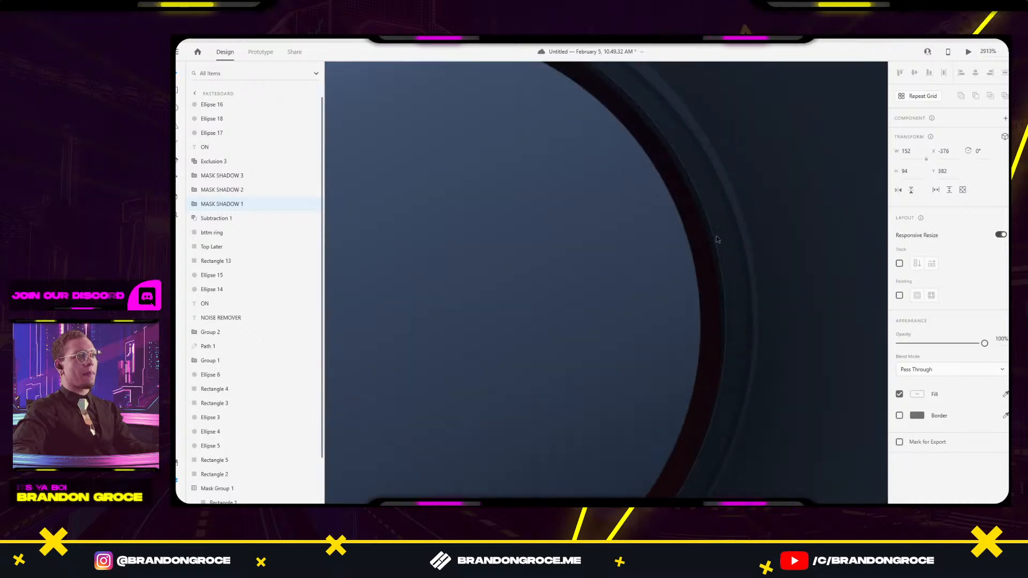
scroll(708, 227, down, 5)
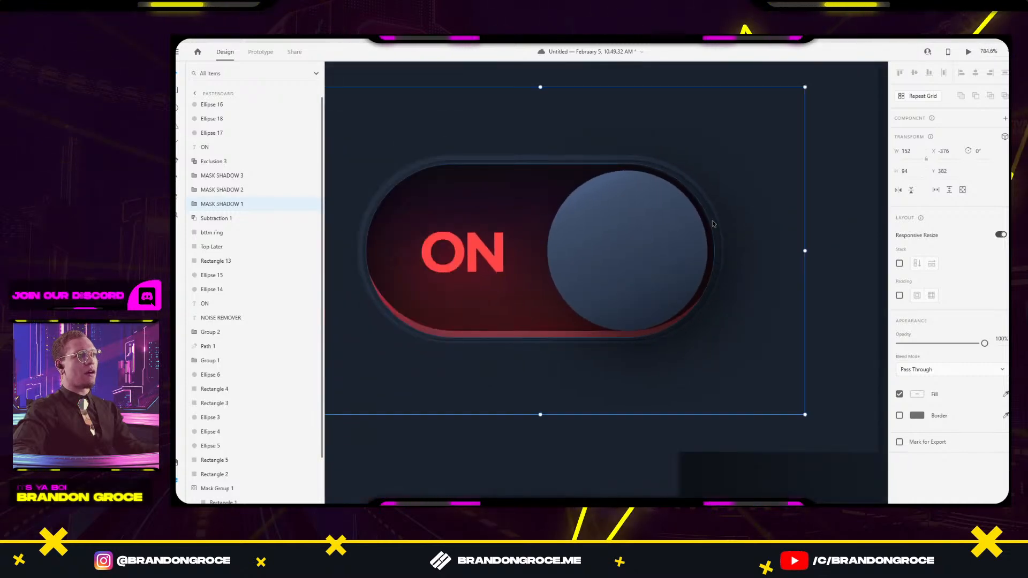
Replace MASK SHADOW 1 with a copy of MASK SHADOW 2 placed directly beneath the original and renamed MASK SHADOW 1.
key(Delete)
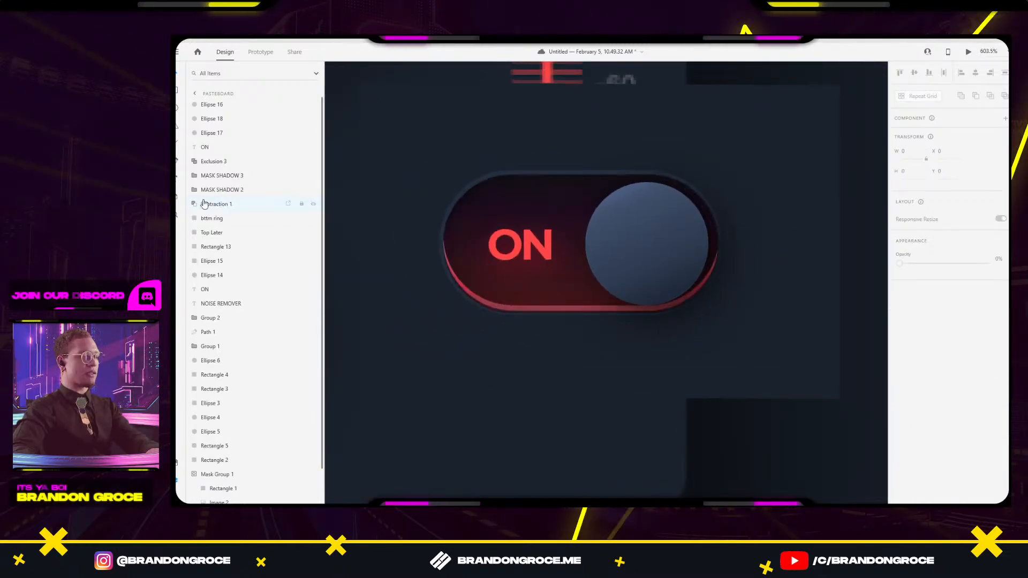
click(208, 192)
key(ctrl+c)
key(ctrl+v)
drag(235, 103, 241, 206)
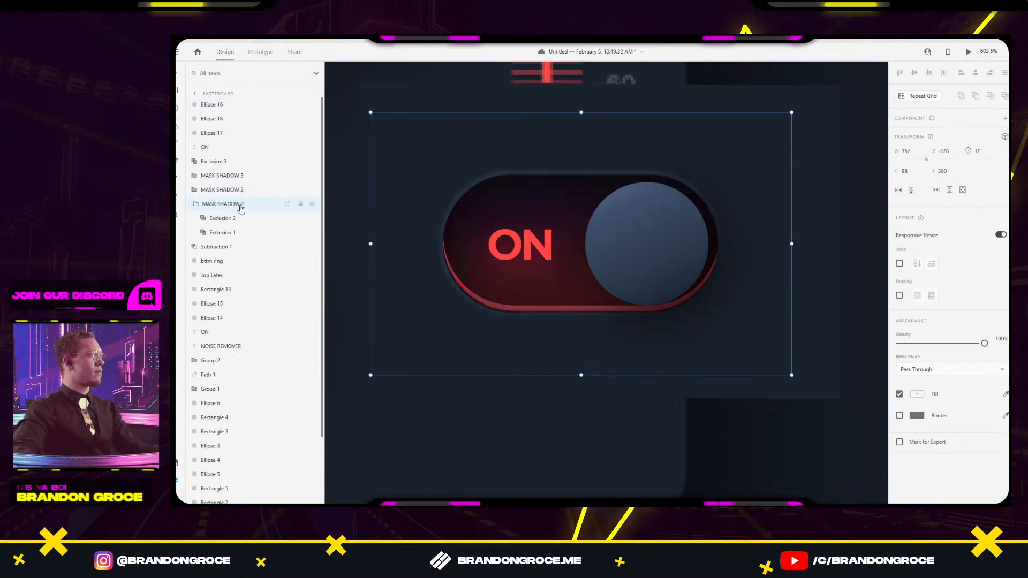
double_click(241, 206)
text(1)
key(Return)
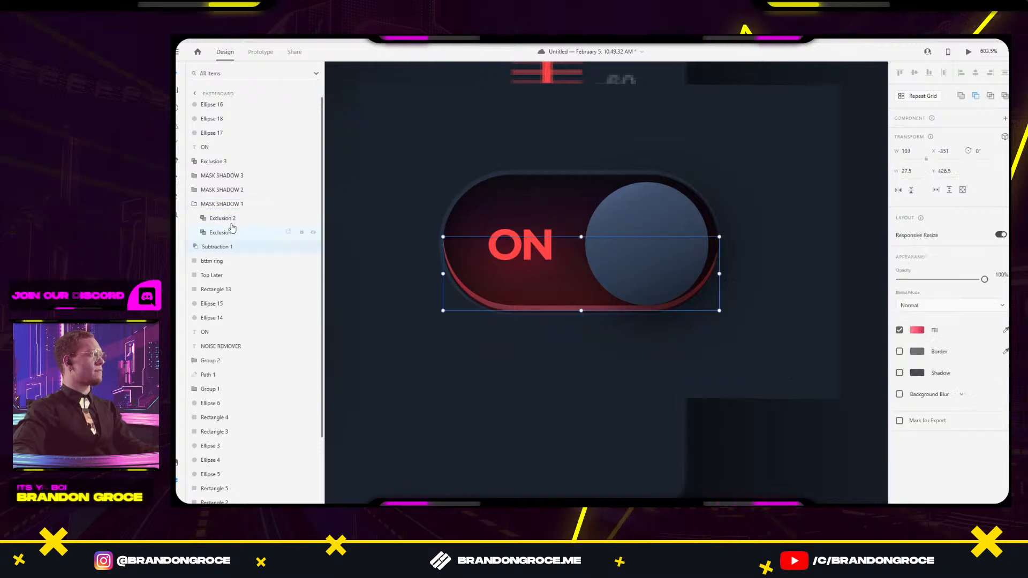
click(196, 204)
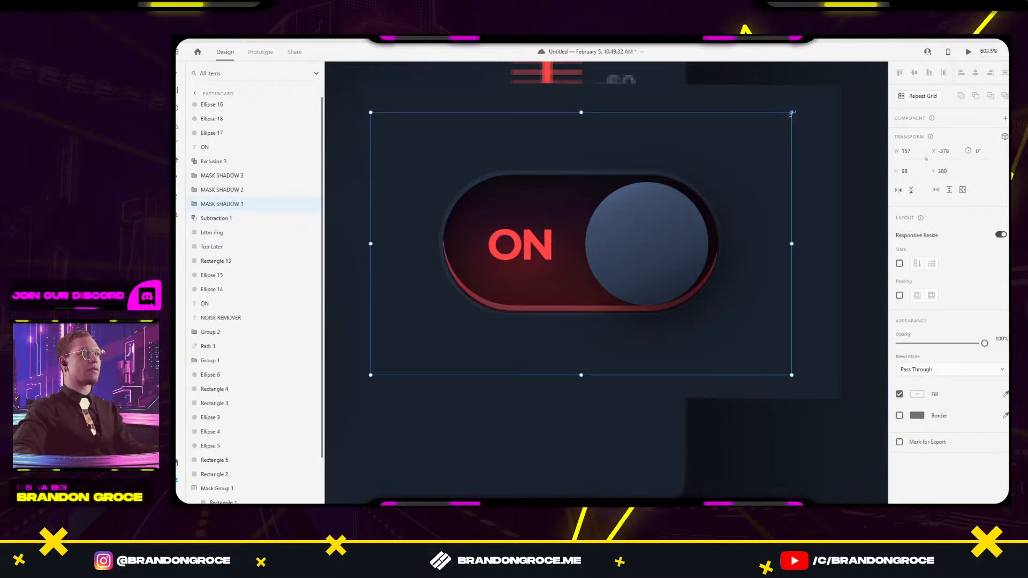
Shrink the new MASK SHADOW 1 group to 153 by 95 around its centre.
drag(792, 113, 784, 116)
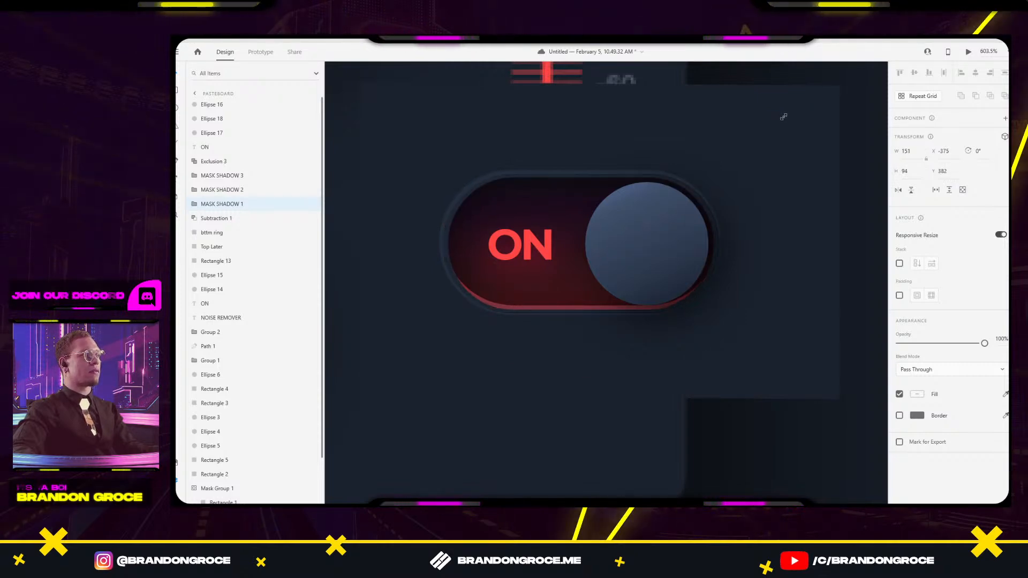
drag(784, 116, 785, 115)
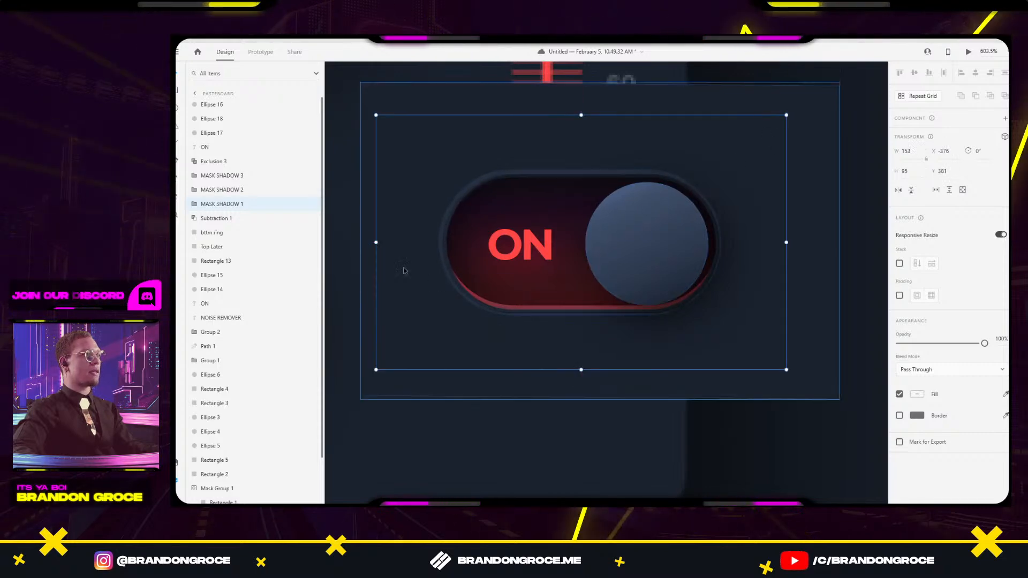
scroll(415, 241, up, 5)
scroll(519, 207, up, 3)
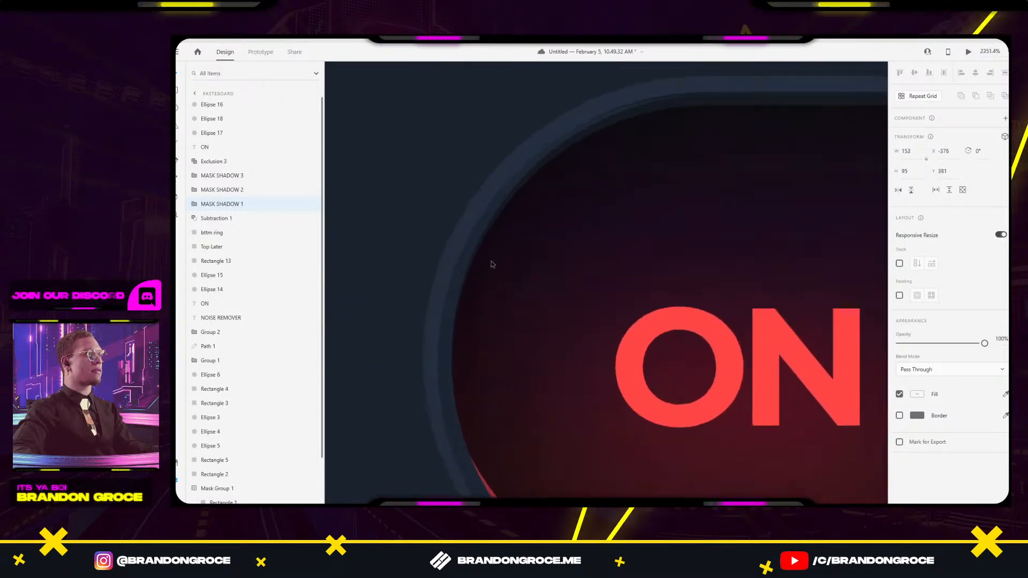
scroll(463, 329, down, 8)
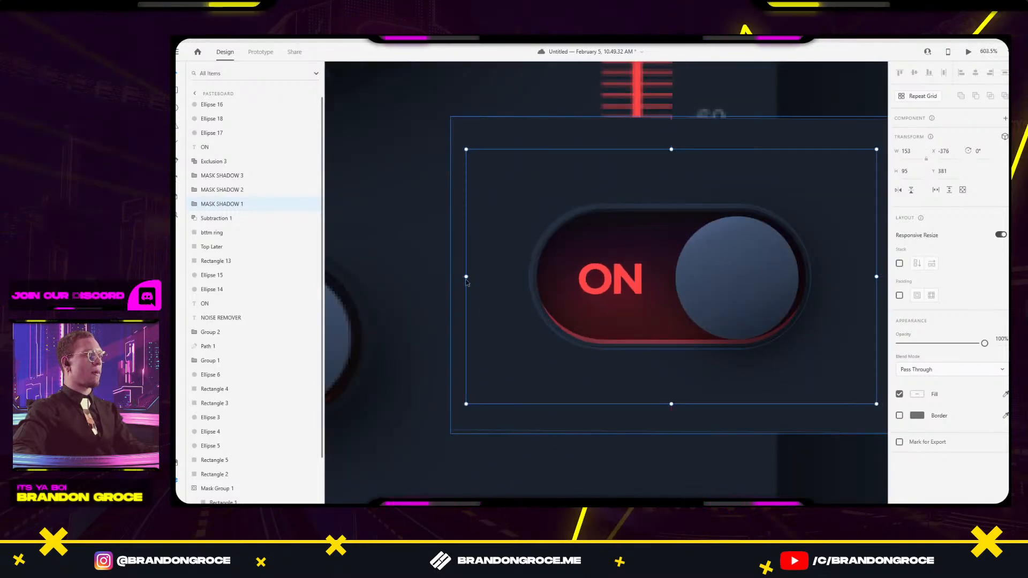
Lower the top edge of MASK SHADOW 1 to make the group 94 high, and inspect both ends of the toggle's rim.
drag(465, 276, 466, 278)
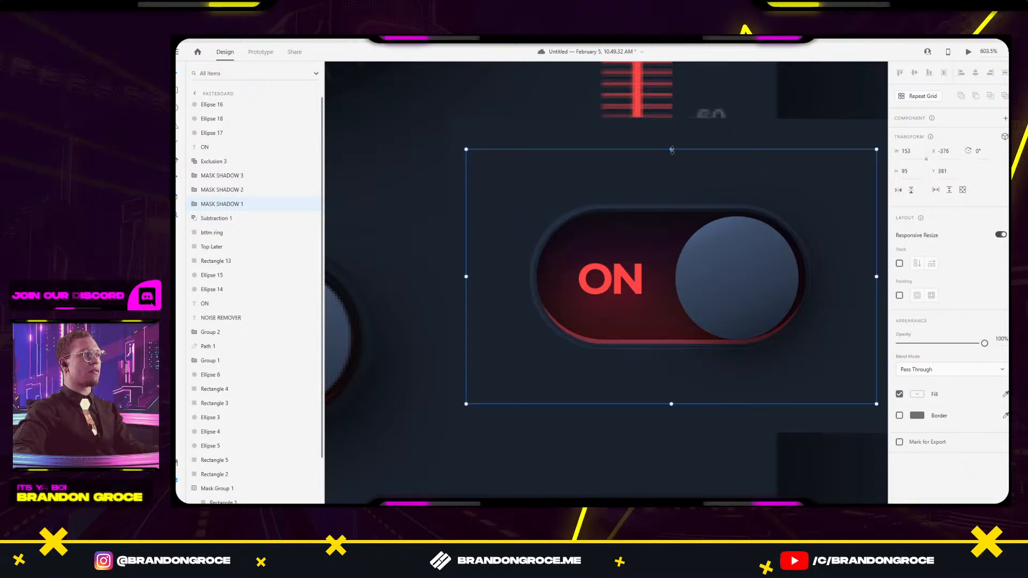
mouse_move(672, 150)
mouse_down()
mouse_move(672, 169)
mouse_move(679, 152)
mouse_up()
scroll(778, 248, up, 5)
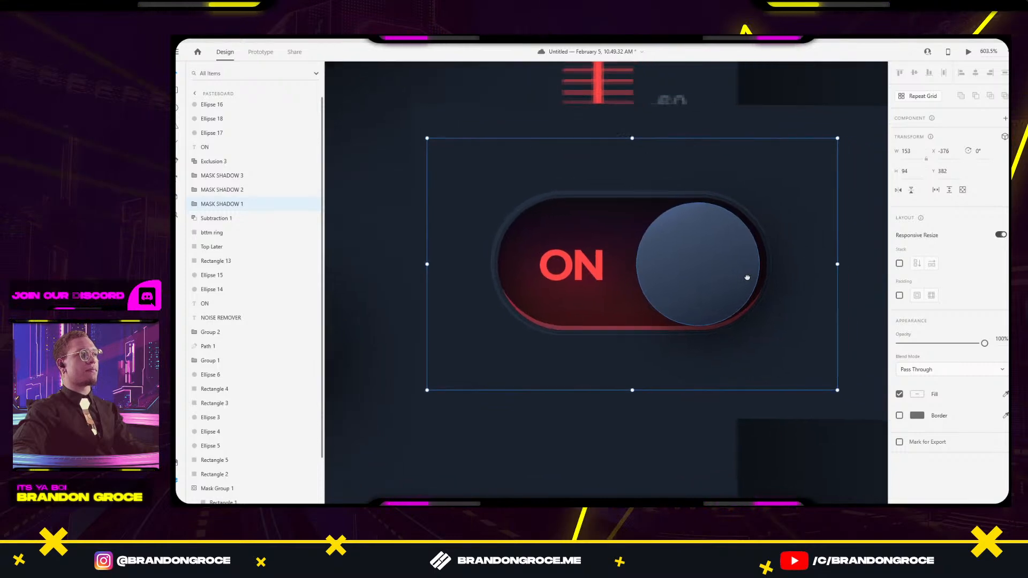
drag(806, 248, 803, 248)
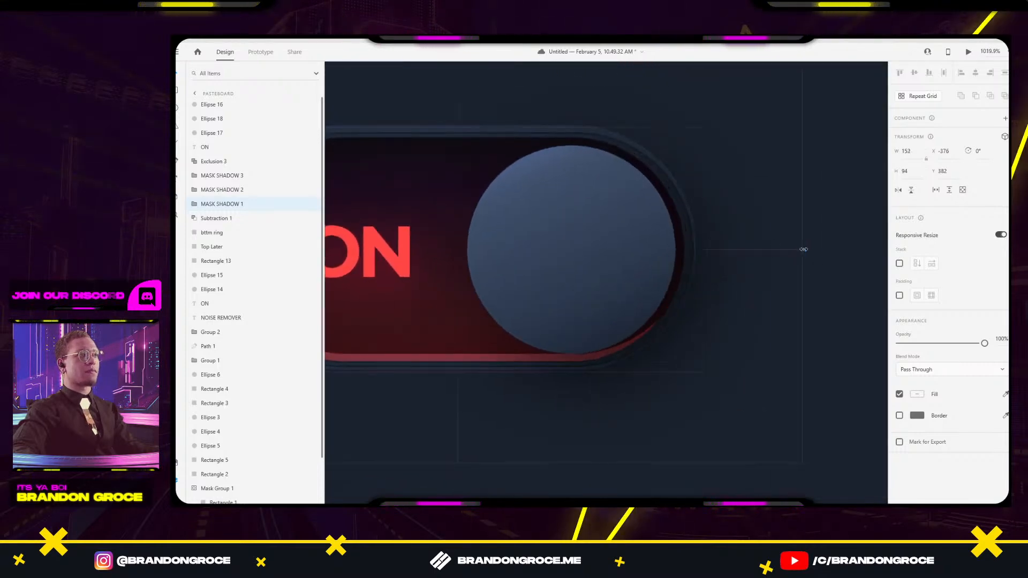
drag(523, 257, 699, 249)
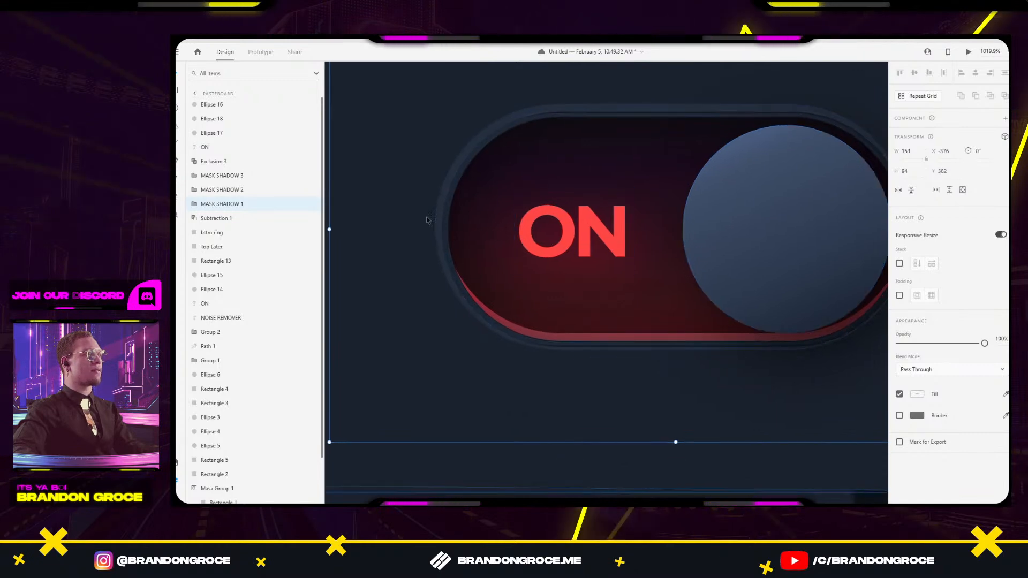
scroll(438, 217, right, 5)
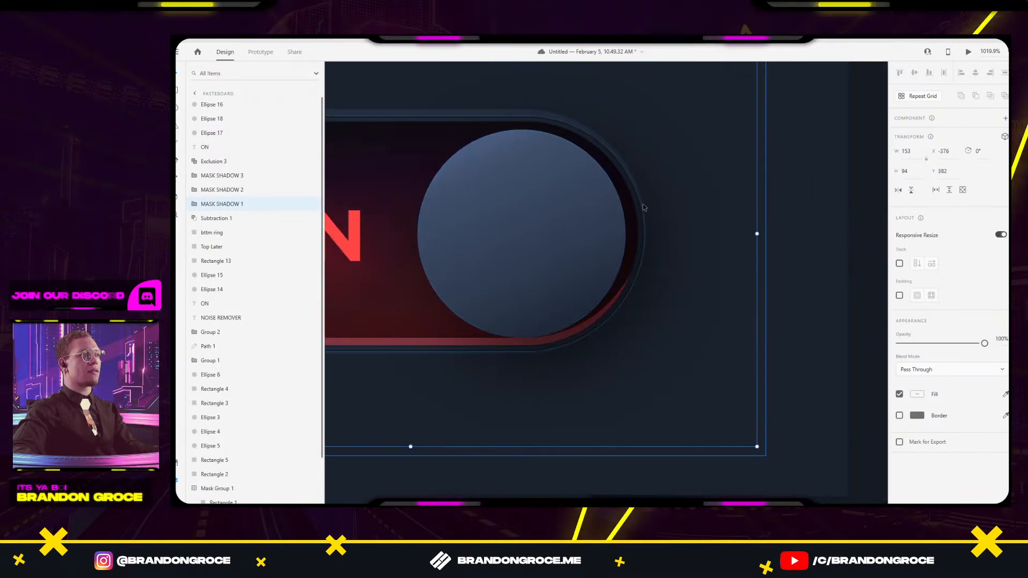
Narrow MASK SHADOW 2 to a width of 156 by pulling in its right edge.
click(824, 234)
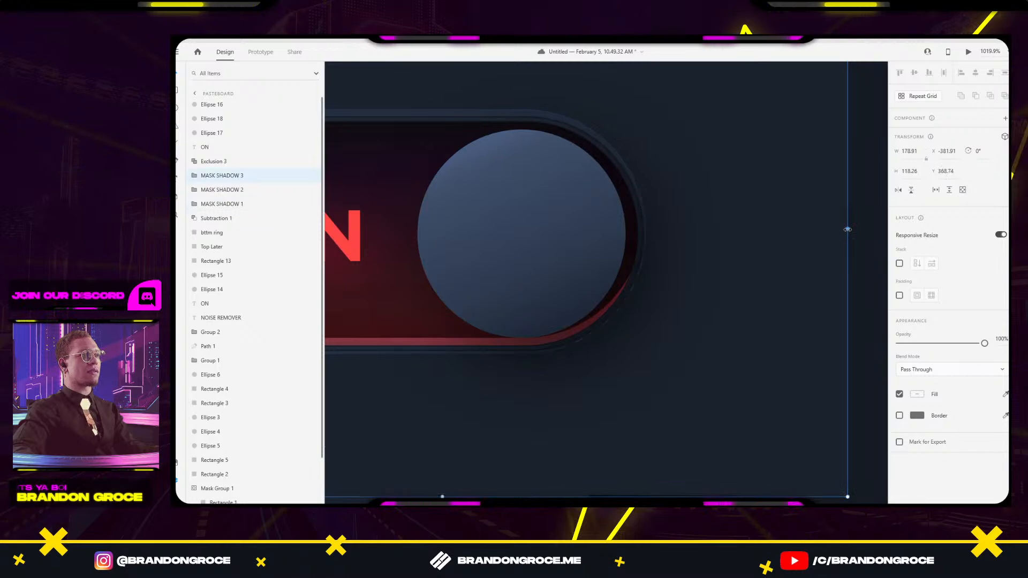
click(222, 189)
drag(765, 230, 762, 235)
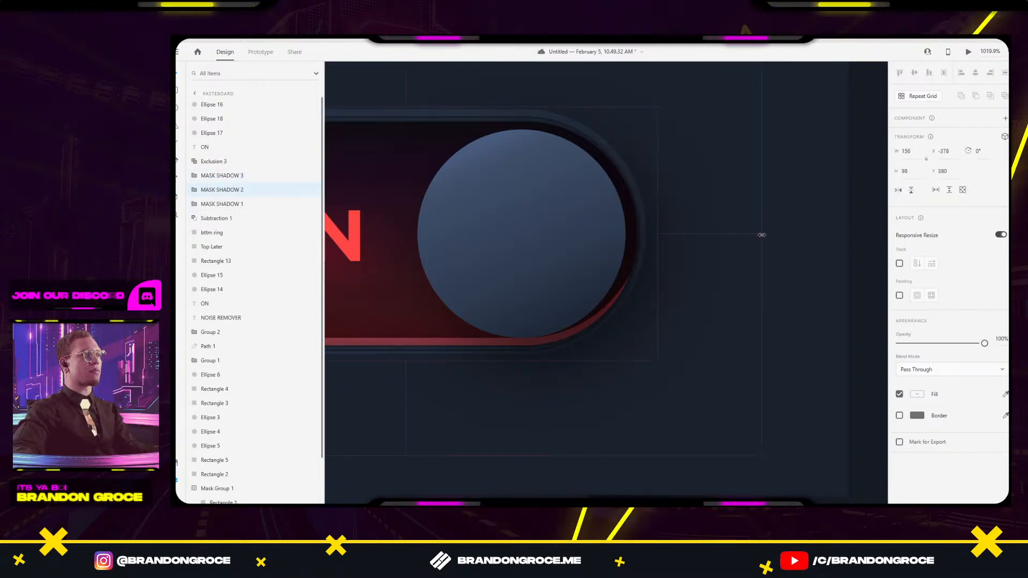
scroll(759, 232, left, 5)
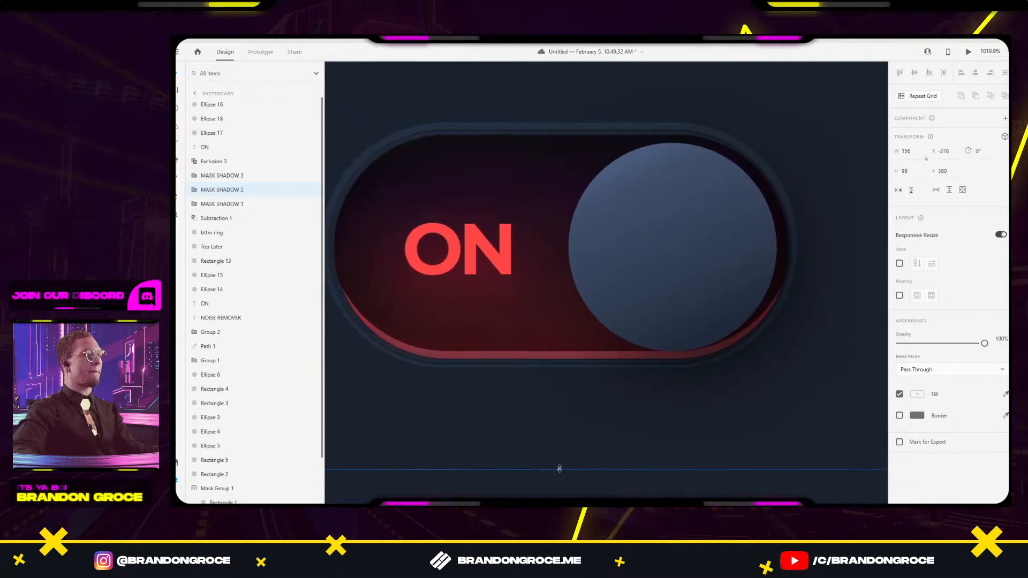
Reduce the MASK SHADOW 2 group to a height of 97 and narrow MASK SHADOW 1 to a width of 152.
drag(559, 469, 559, 464)
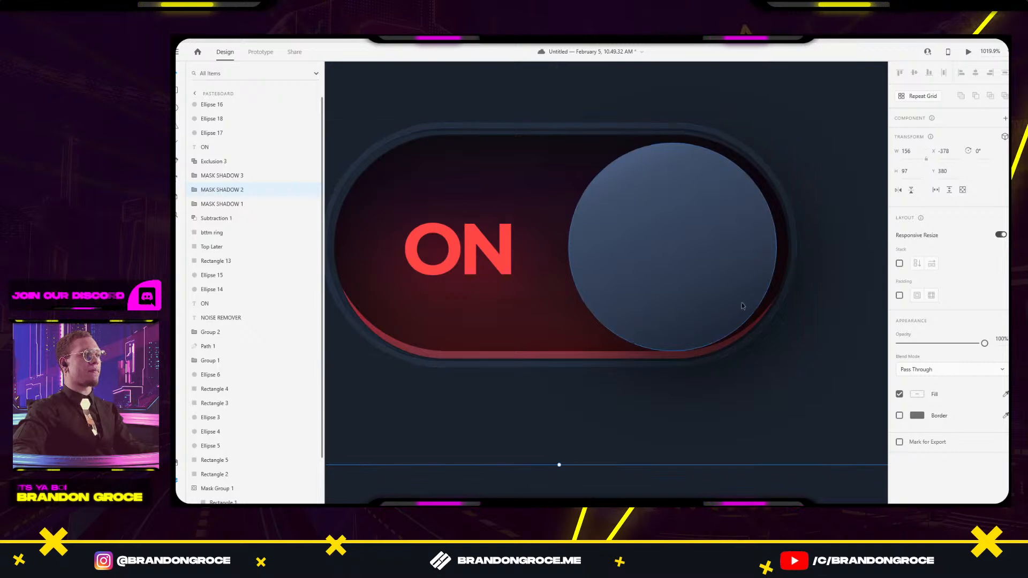
click(214, 204)
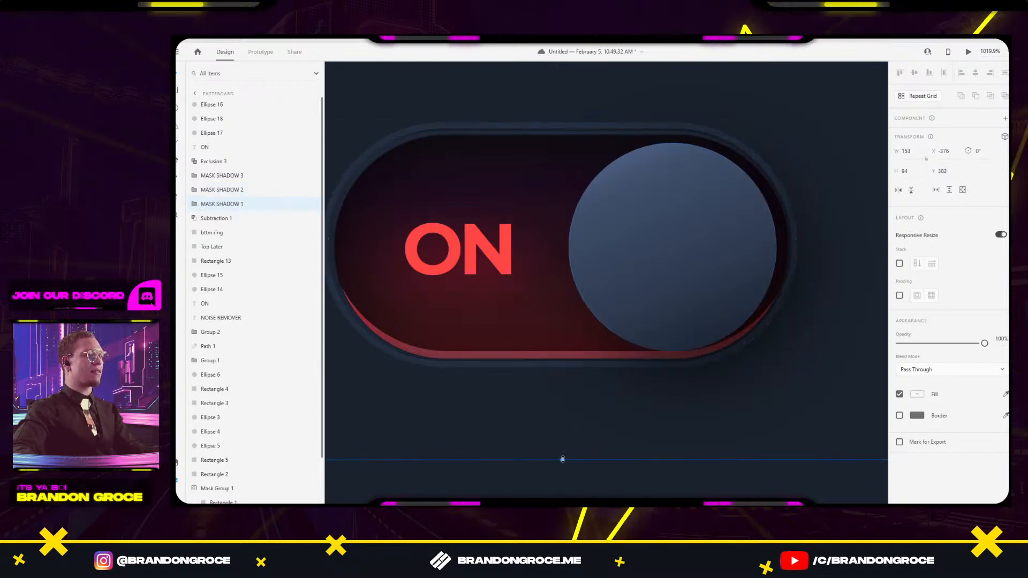
drag(561, 460, 564, 460)
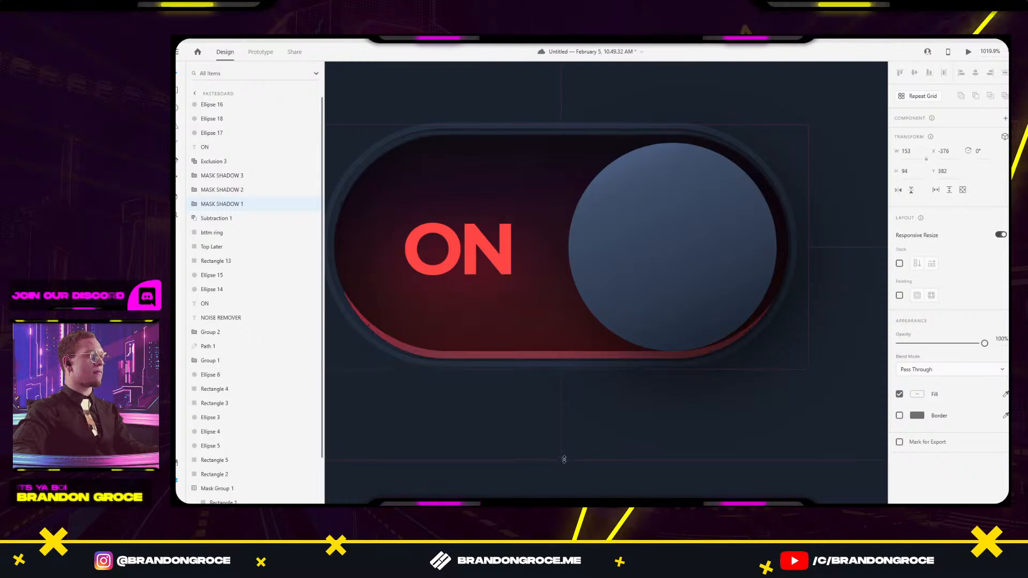
scroll(563, 460, right, 4)
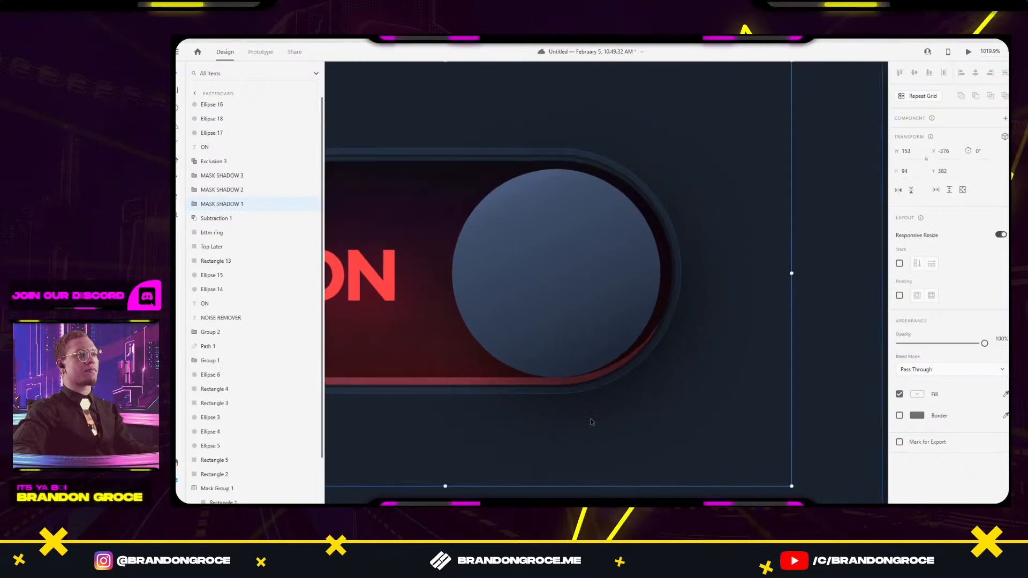
drag(792, 273, 789, 279)
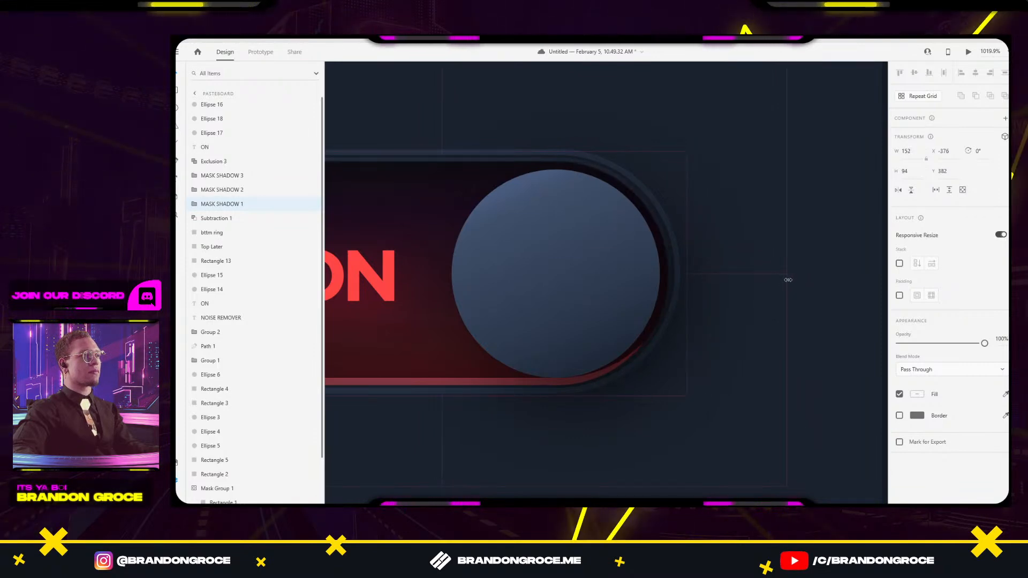
scroll(640, 410, down, 5)
click(796, 426)
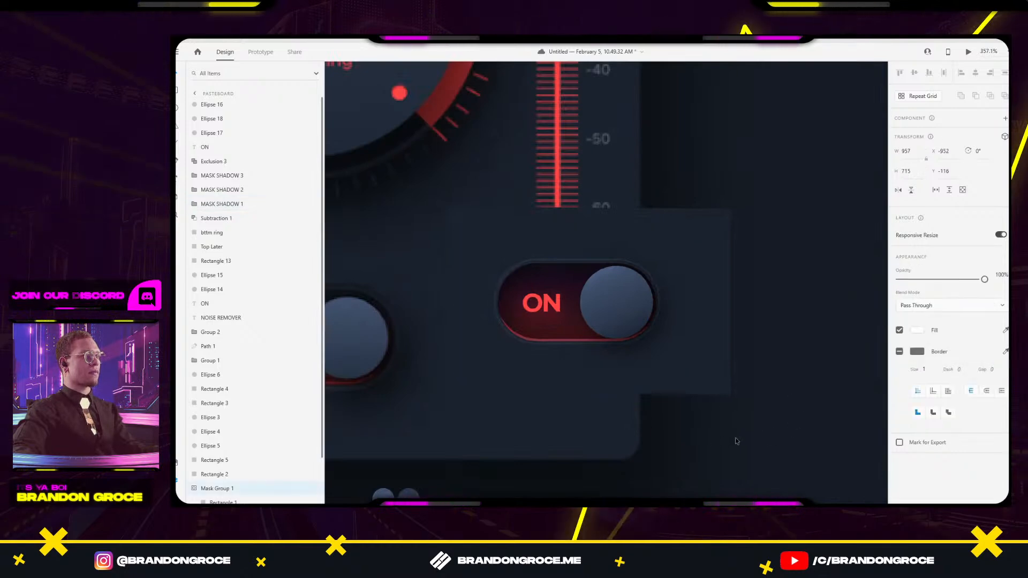
Select all parts of the rebuilt toggle together, including its knob, ON label, rim and three MASK SHADOW groups.
scroll(735, 440, down, 4)
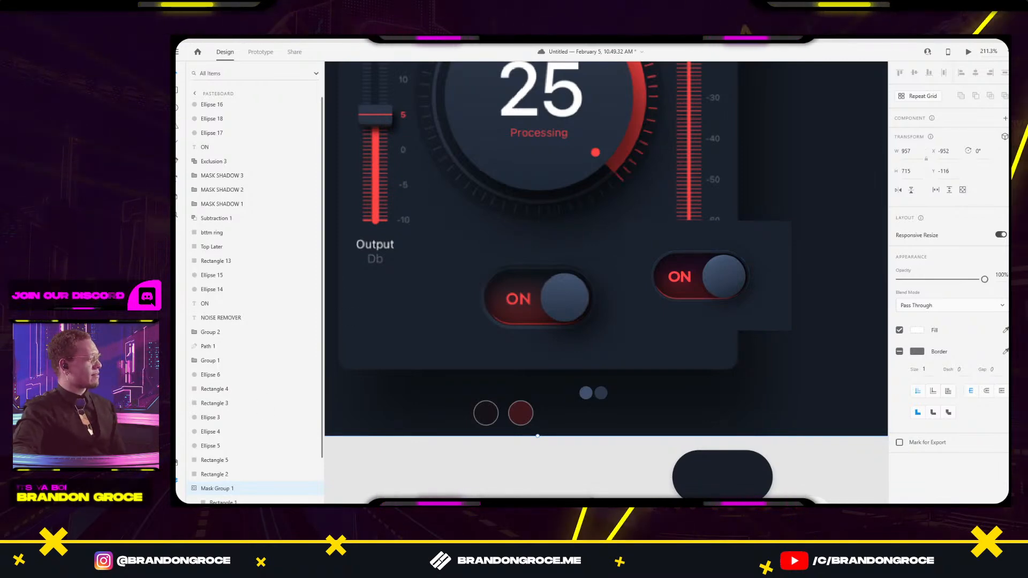
click(726, 277)
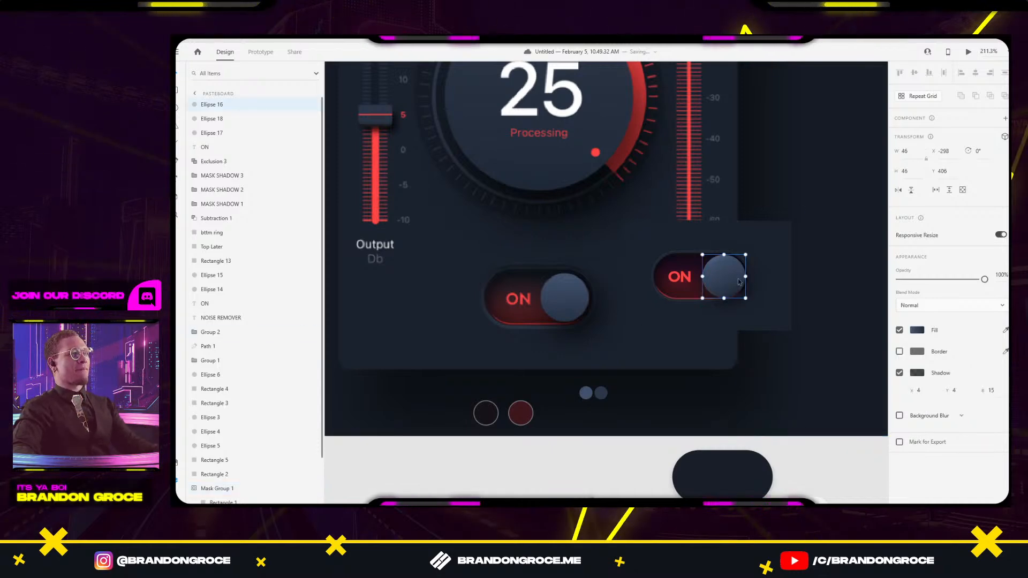
scroll(767, 276, up, 5)
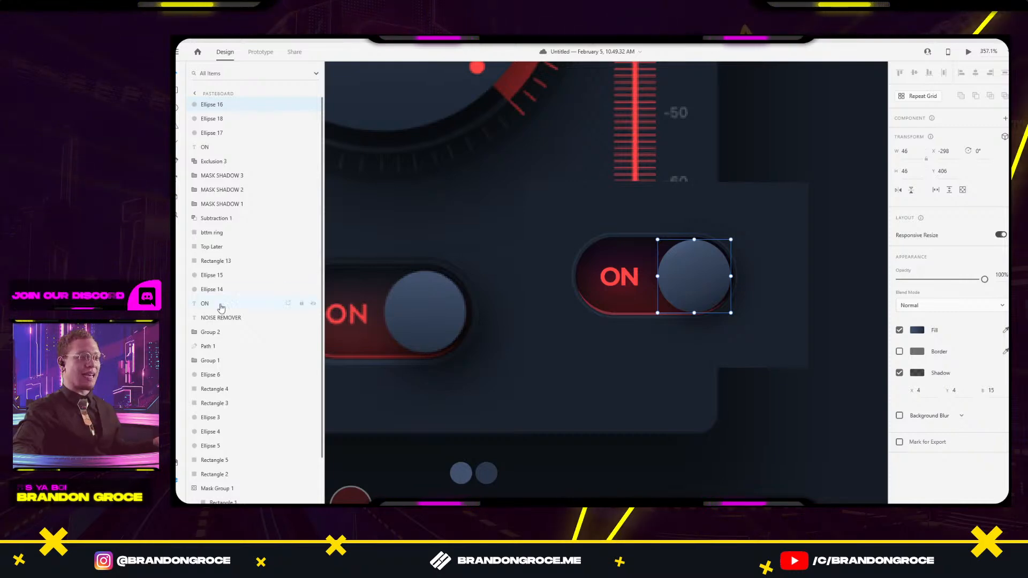
click(747, 243)
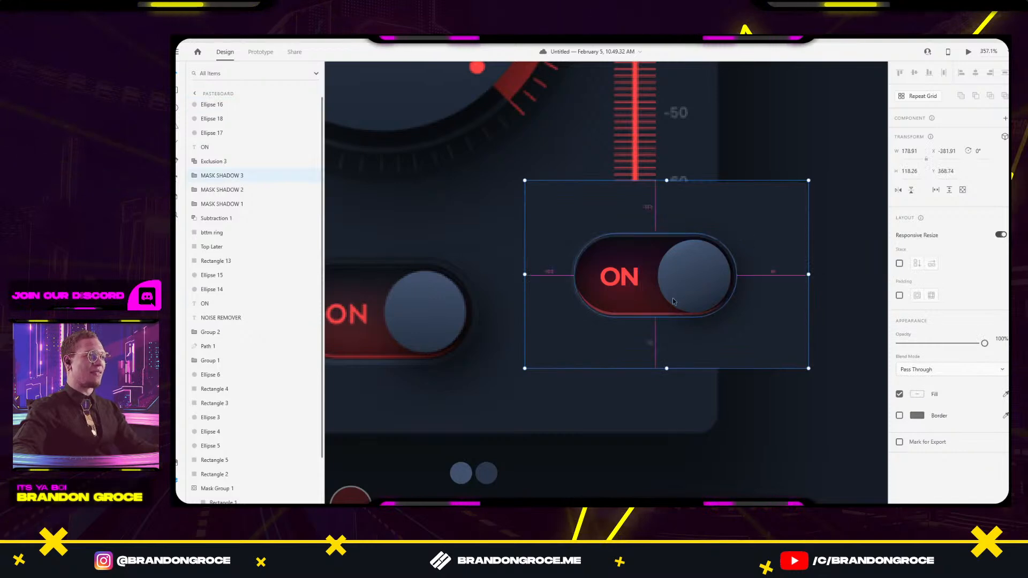
scroll(675, 297, down, 3)
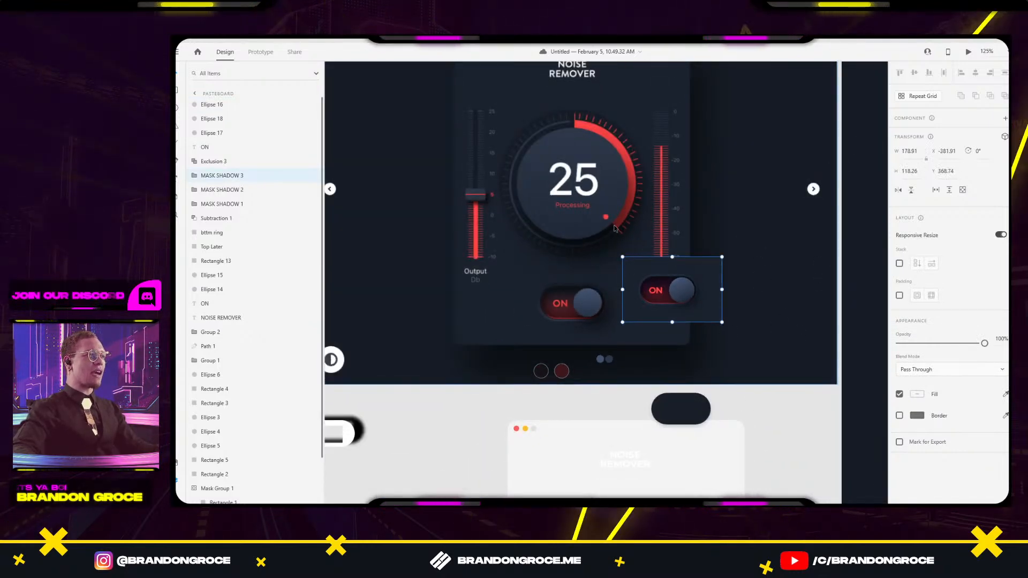
click(667, 380)
drag(730, 388, 612, 250)
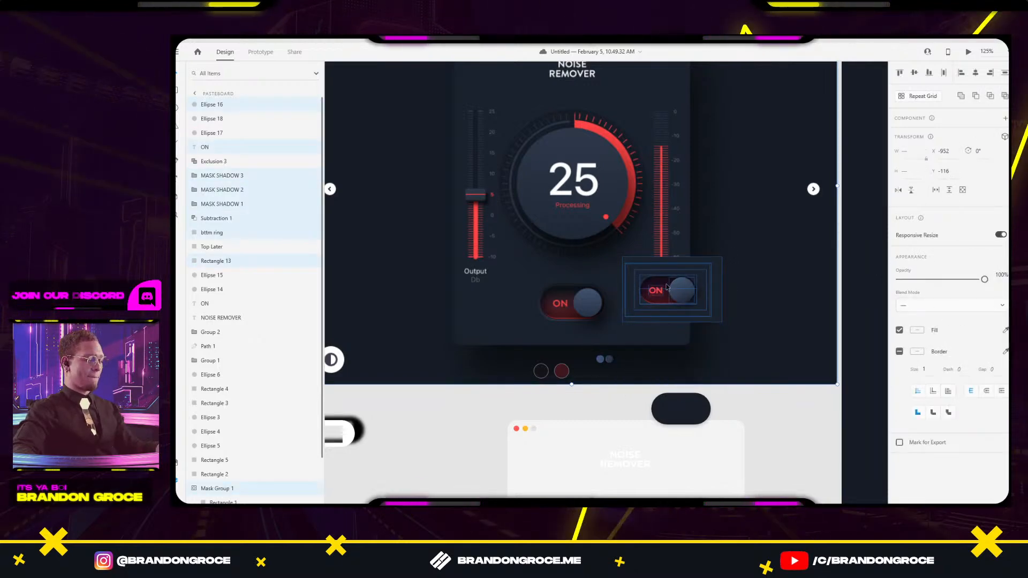
key(ctrl+g)
drag(694, 272, 759, 368)
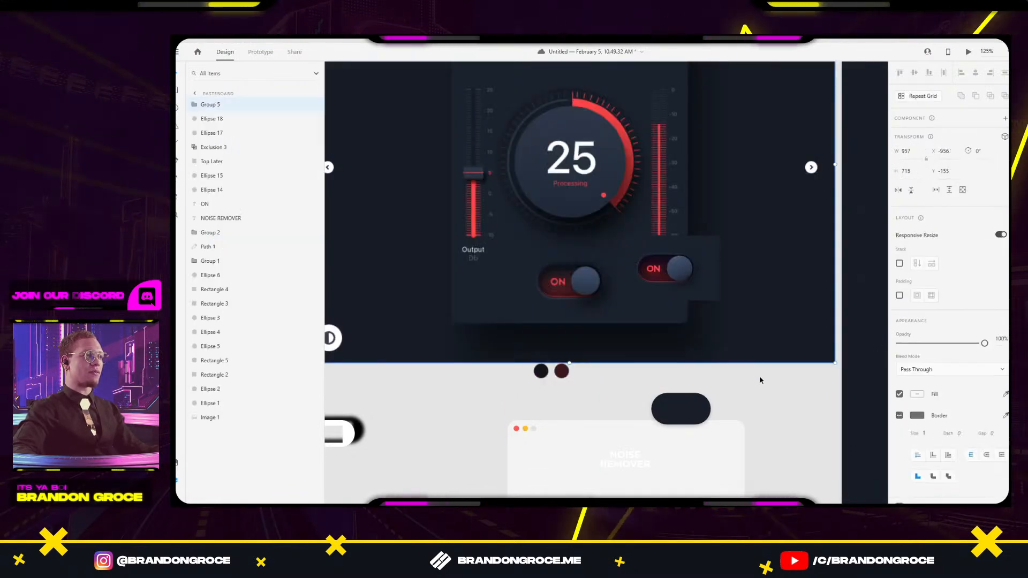
click(760, 369)
click(667, 236)
drag(700, 268, 703, 289)
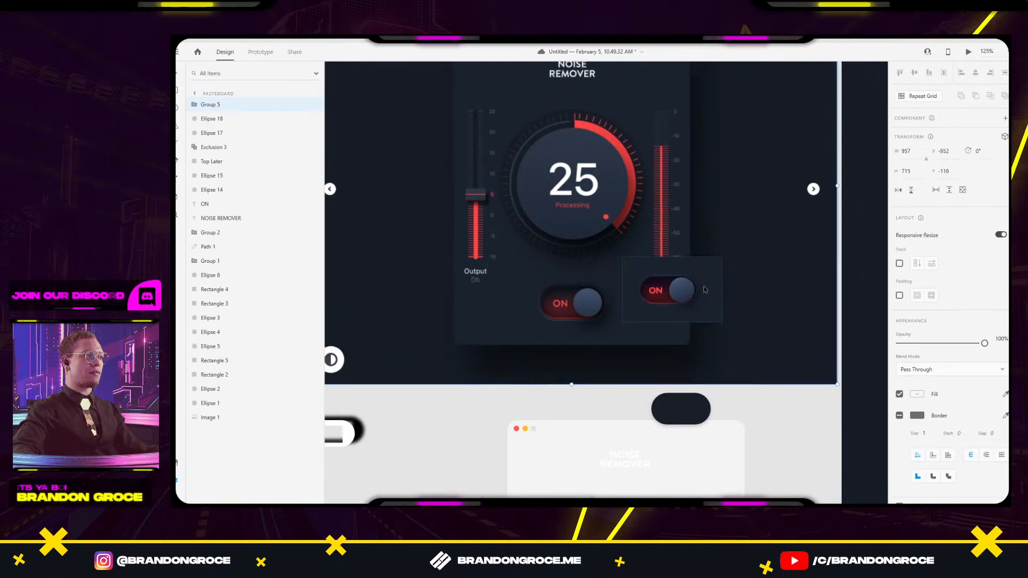
key(ctrl+shift+g)
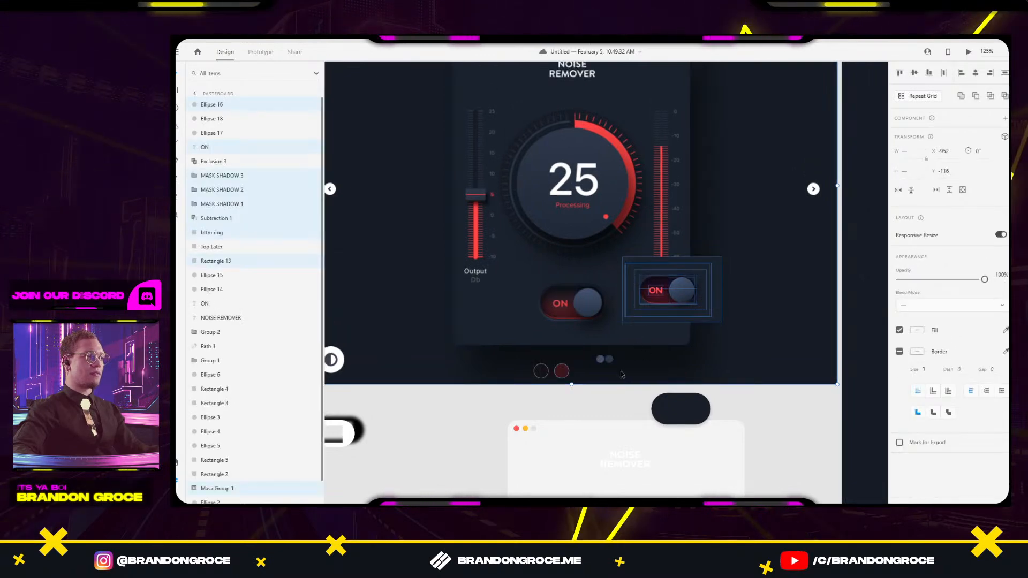
Group the toggle's parts without the reference Mask Group 1, and move the group onto the artboard containing the unfinished NOISE REMOVER panel.
key(ctrl+g)
drag(694, 263, 715, 345)
scroll(791, 318, down, 4)
scroll(764, 286, up, 5)
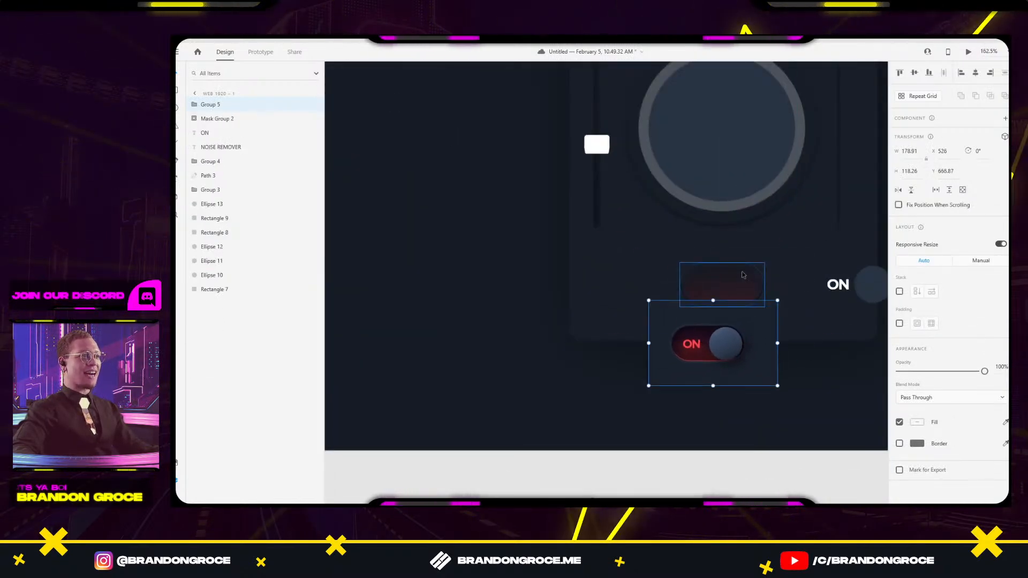
Delete the old dark red pill, Mask Group 2, and move the toggle group into its place at X 544, Y 593.87.
click(689, 283)
scroll(689, 283, up, 3)
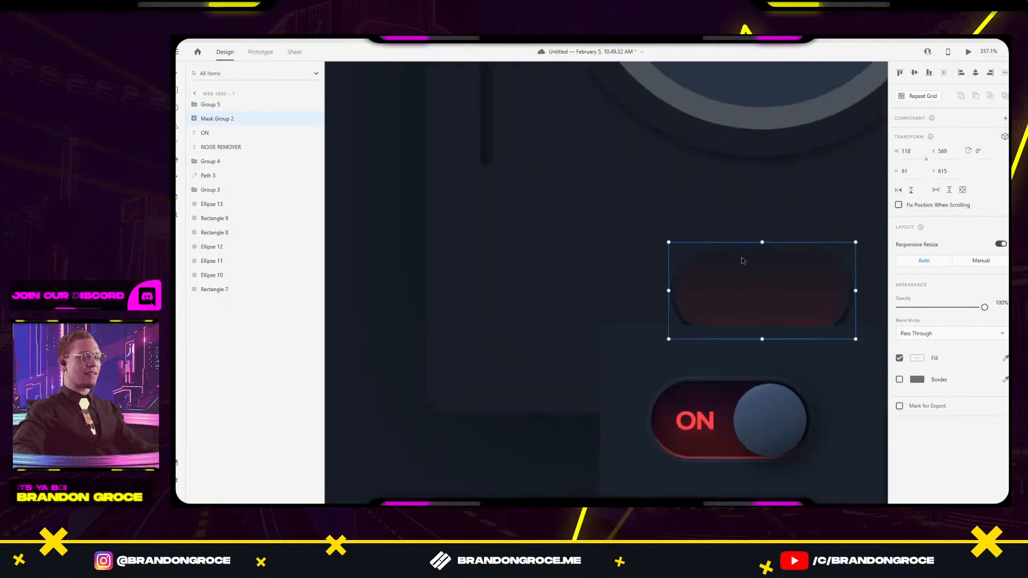
key(Delete)
scroll(751, 372, up, 2)
drag(751, 372, 623, 274)
scroll(774, 241, down, 4)
scroll(623, 274, up, 3)
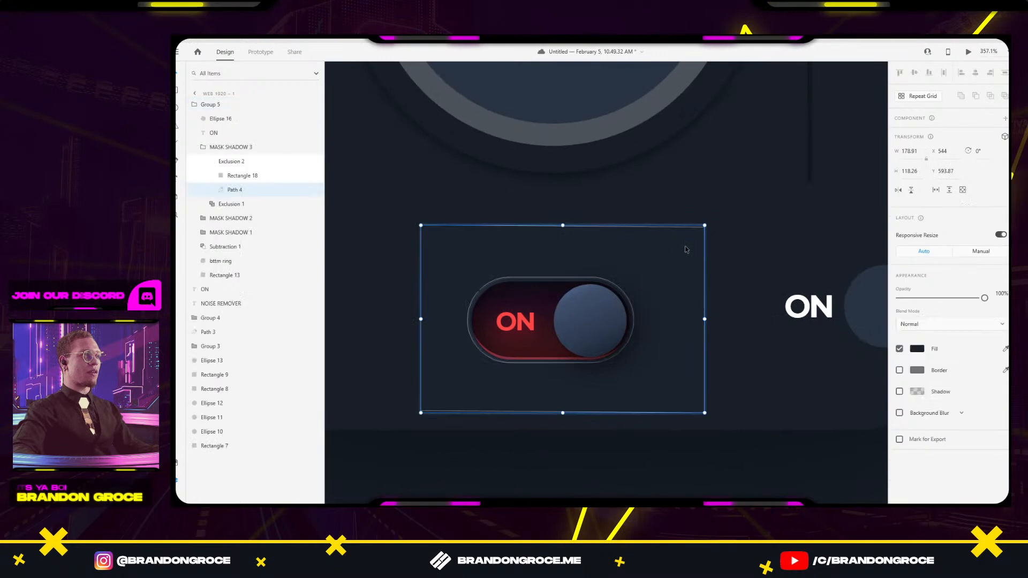
Try to sample a new fill colour for the panel rectangle behind the toggle.
click(767, 283)
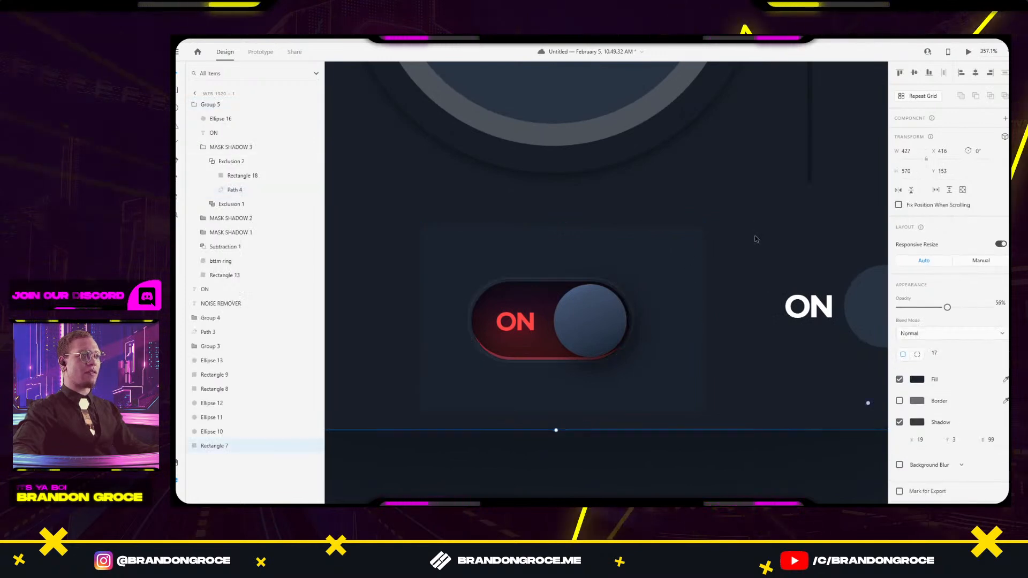
click(917, 380)
click(990, 384)
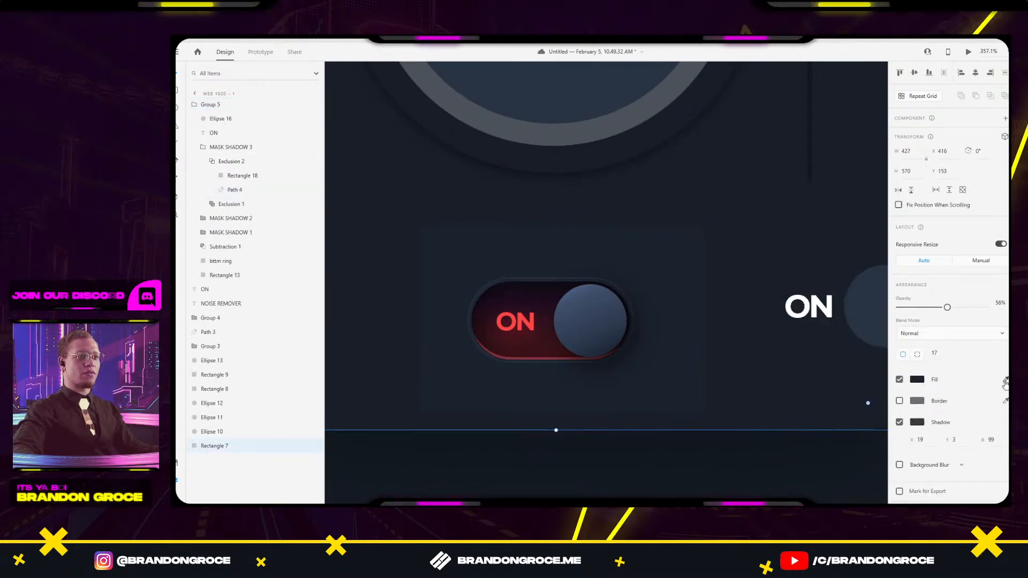
scroll(698, 276, down, 5)
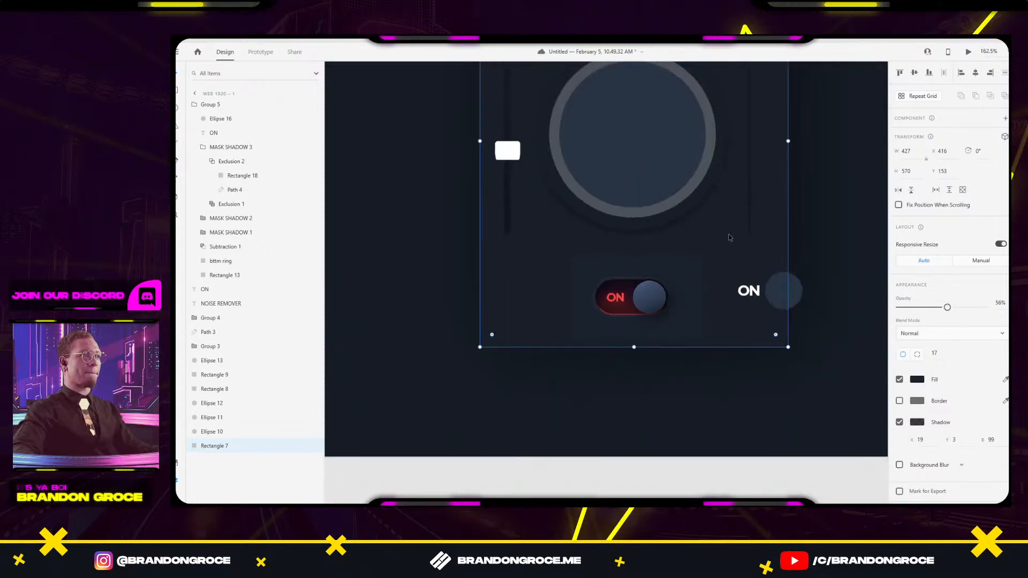
Inspect the masking path surrounding the toggle, reselect the whole toggle group and collapse its layers.
ctrl+click(698, 283)
scroll(748, 291, up, 3)
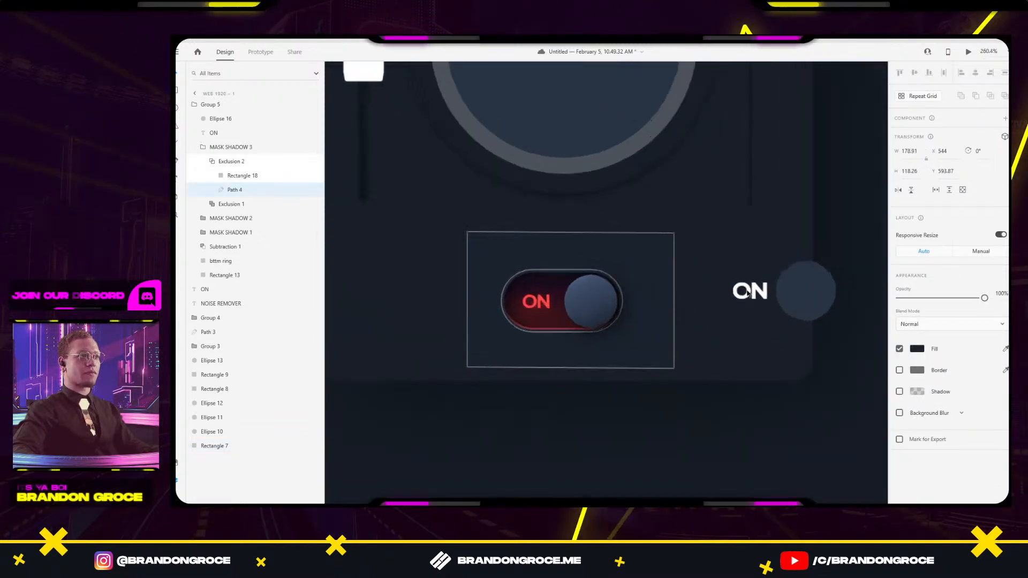
double_click(653, 247)
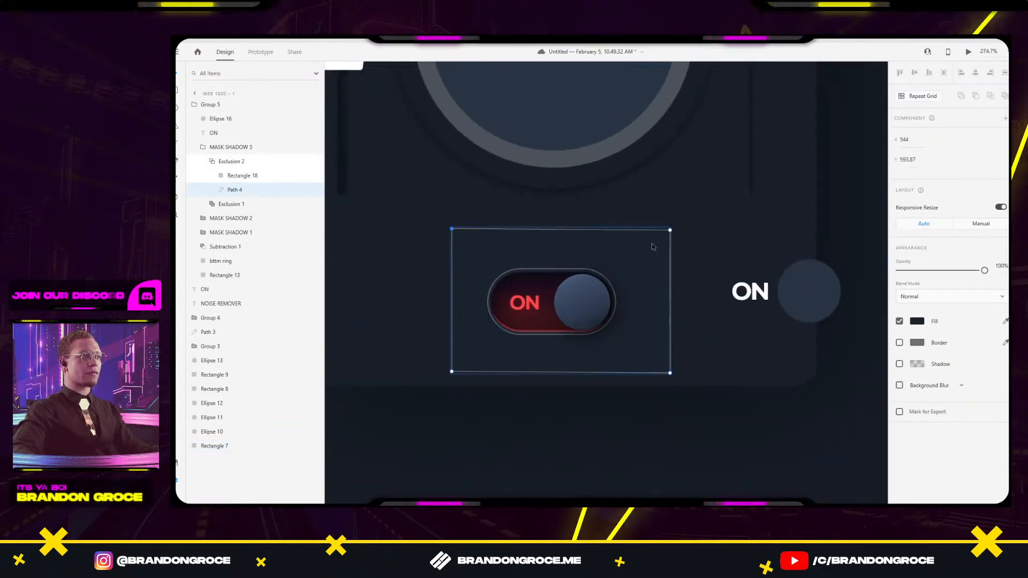
click(660, 262)
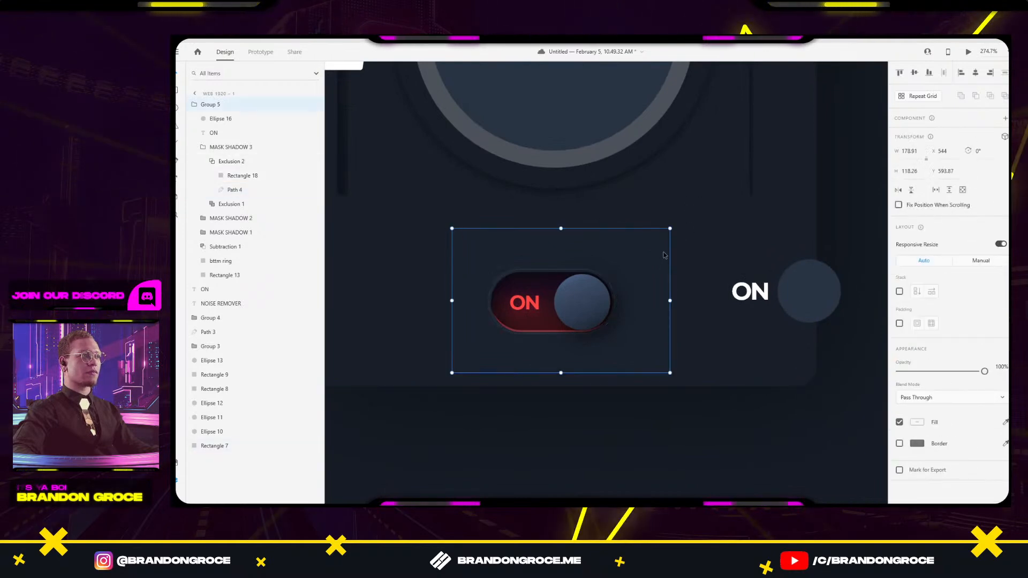
click(193, 106)
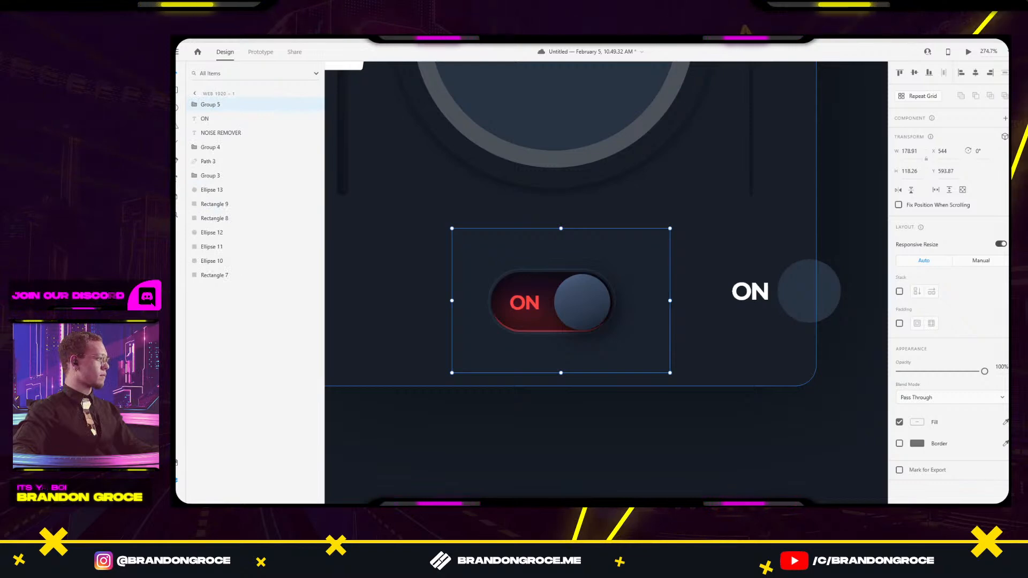
scroll(405, 239, down, 2)
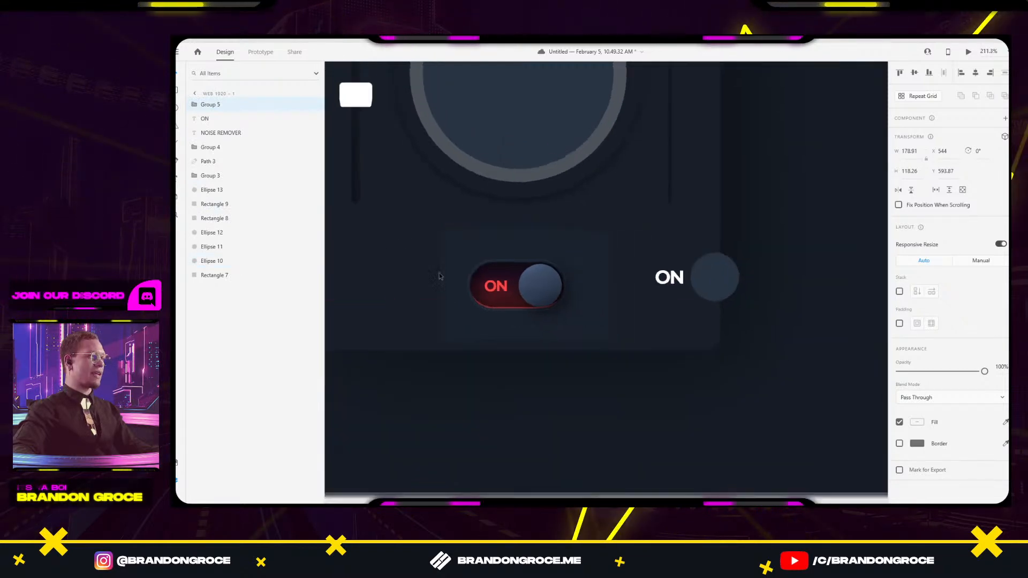
Compare the toggle placed on the NOISE REMOVER panel with the ON switch in the reference design.
click(539, 386)
scroll(453, 351, down, 3)
scroll(454, 351, down, 1)
drag(440, 351, 716, 291)
drag(515, 251, 763, 250)
drag(585, 235, 599, 327)
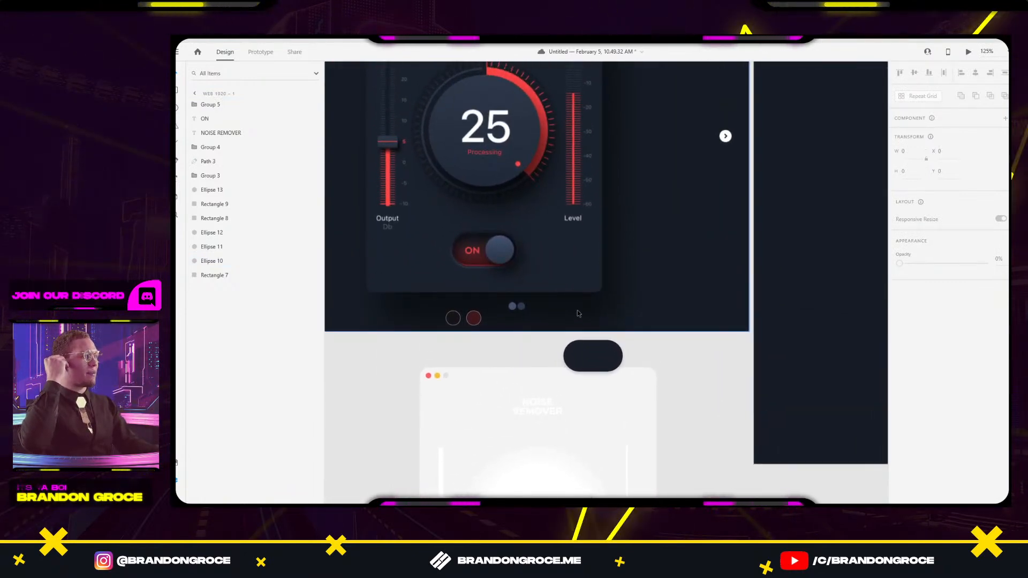
scroll(587, 256, right, 10)
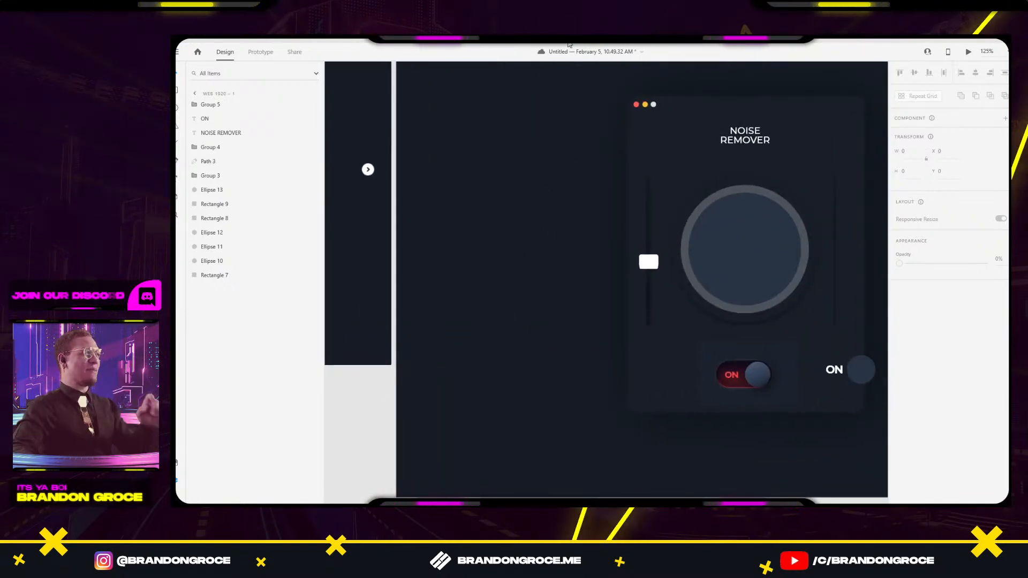
Save the design as a local document on the Desktop named "Noise Knob — February 5, 10.49.32 AM".
click(182, 53)
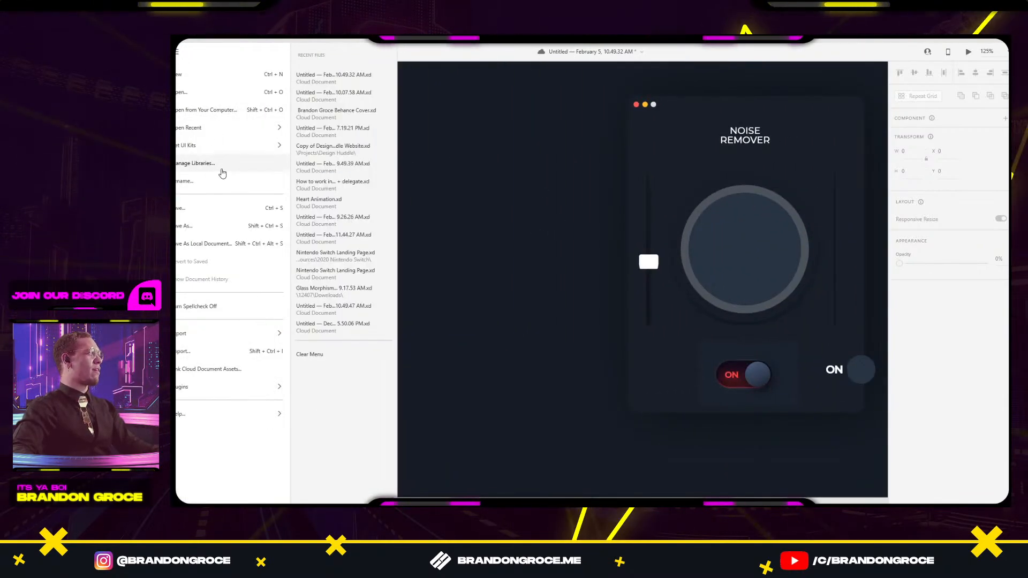
click(196, 245)
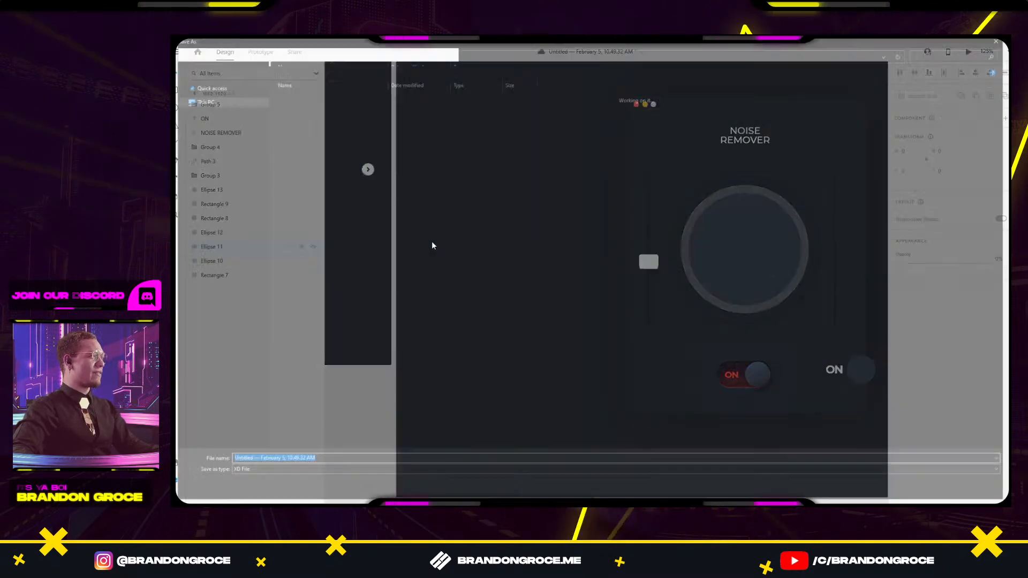
click(202, 166)
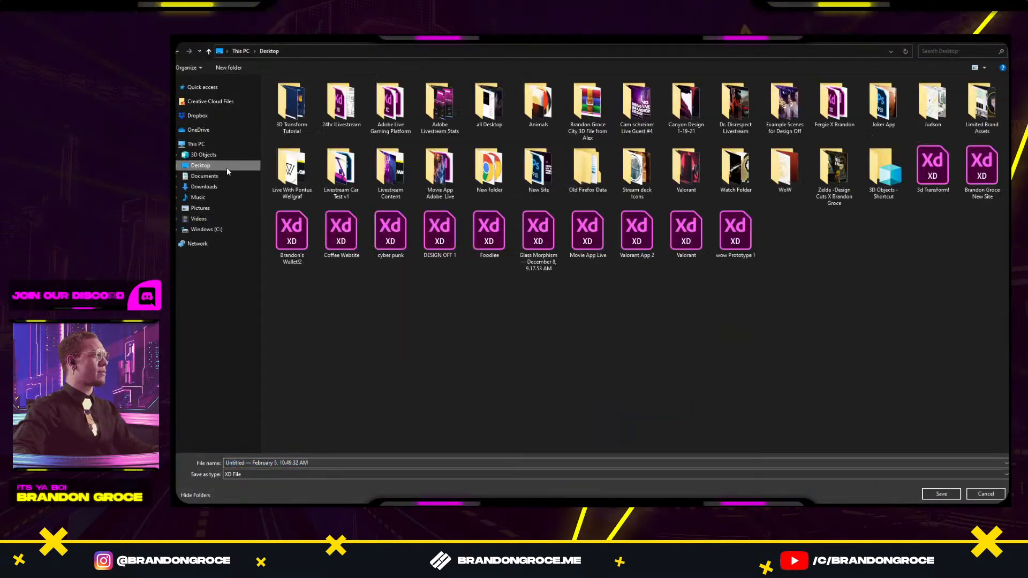
click(275, 463)
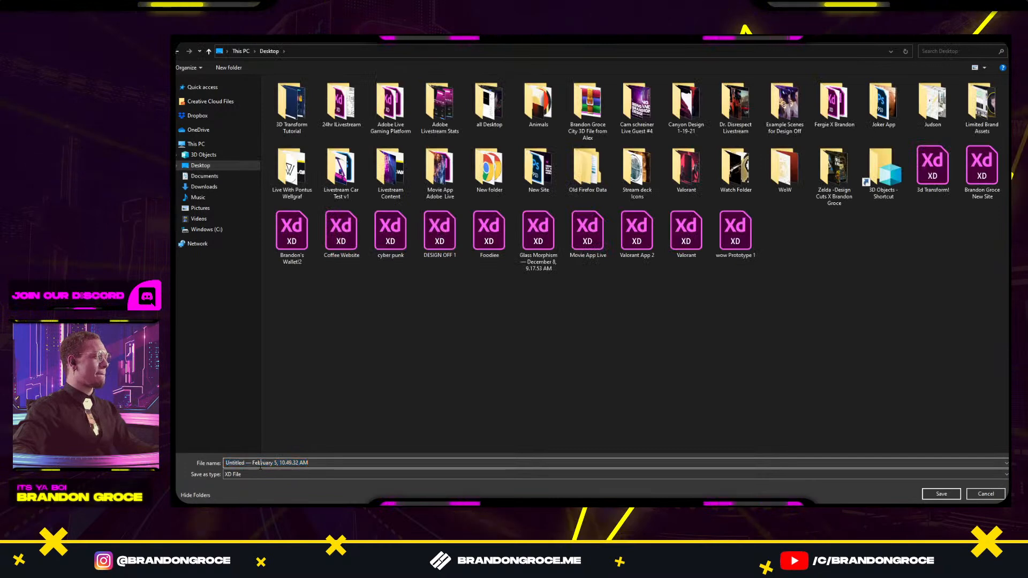
click(260, 463)
drag(246, 463, 192, 463)
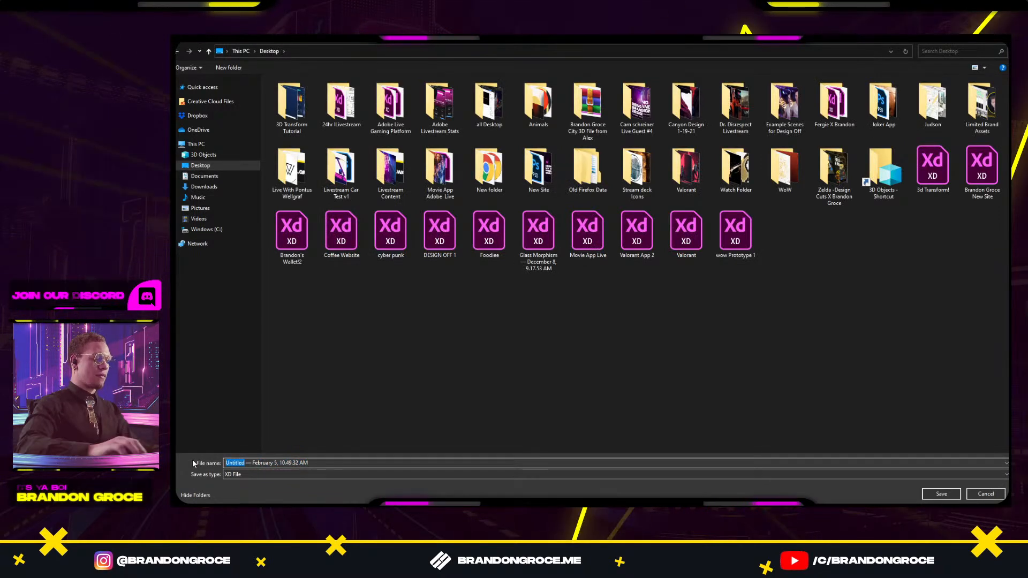
text(Noice)
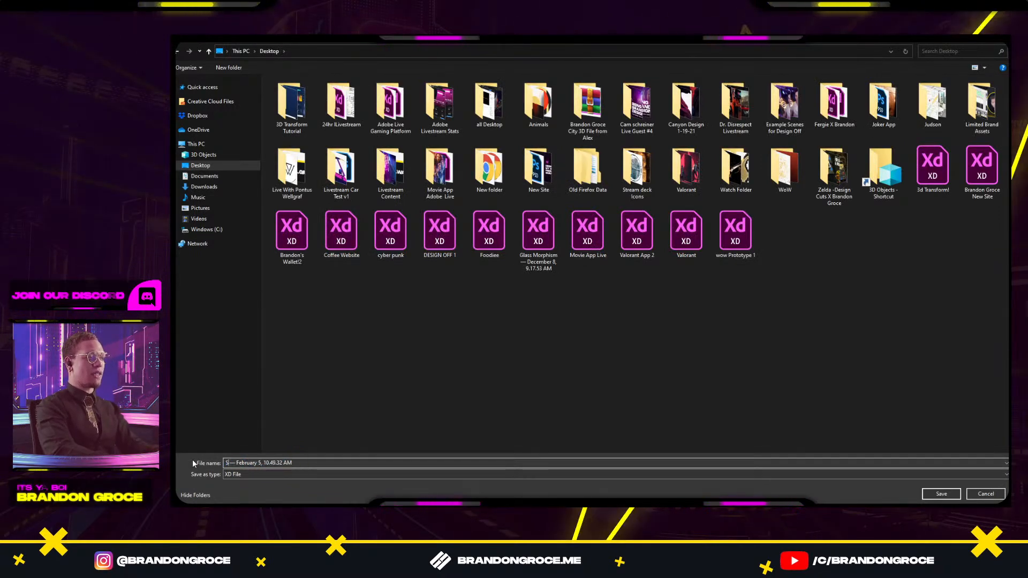
key(BackSpace)
key(BackSpace)
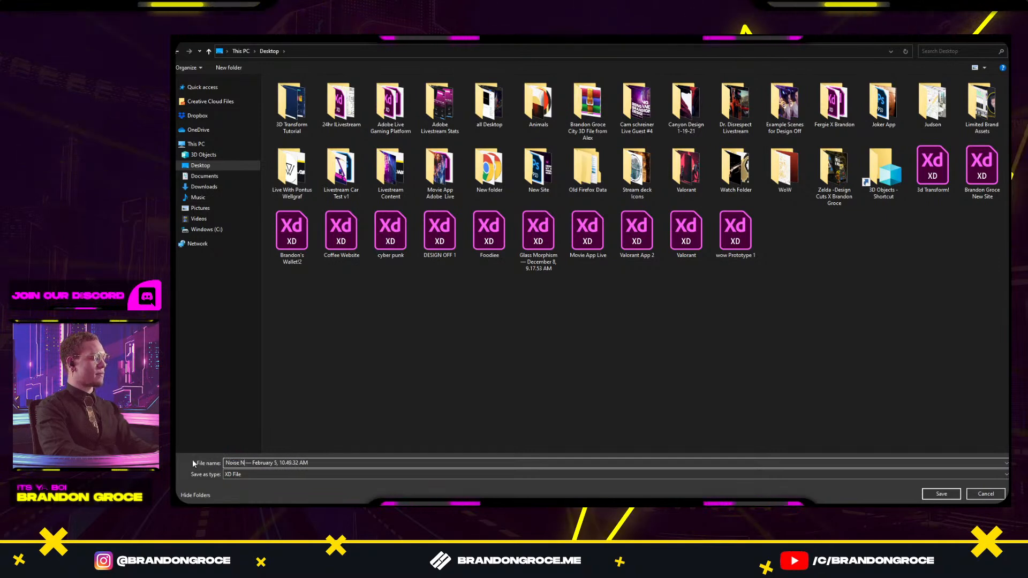
text(se Knob)
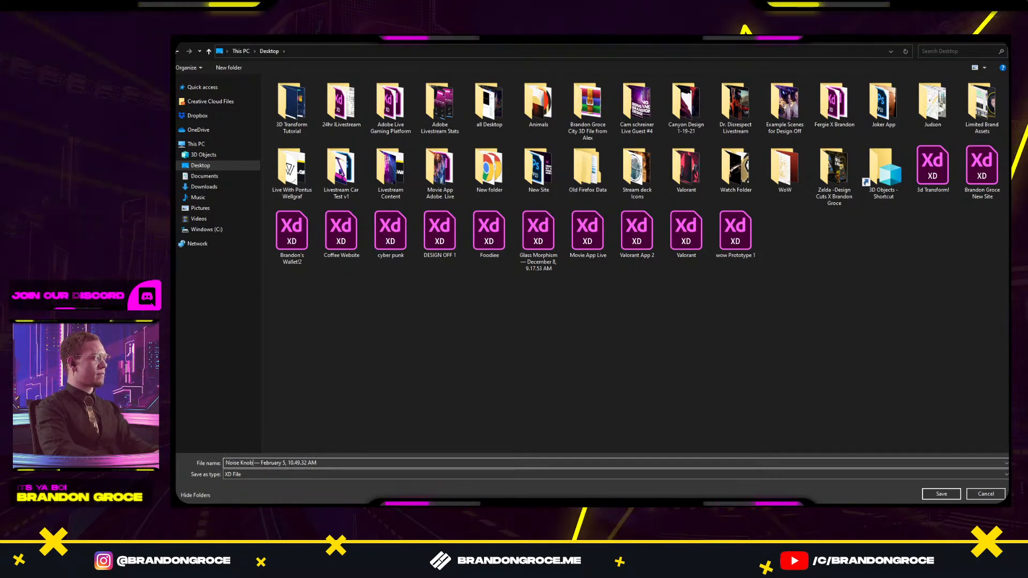
key(Return)
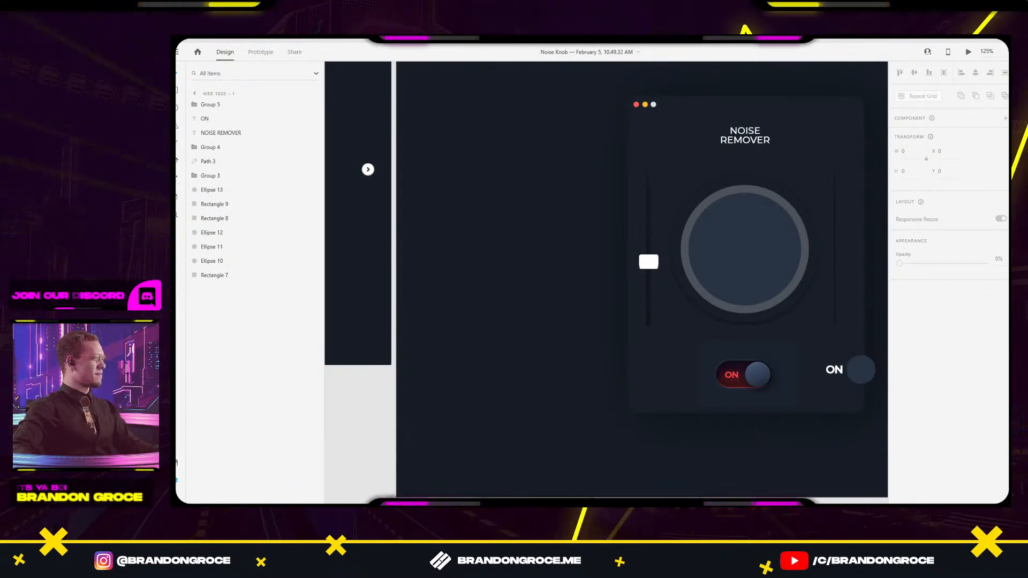
Examine the mask path around the placed toggle up close for visible edges against the panel.
scroll(664, 423, right, 5)
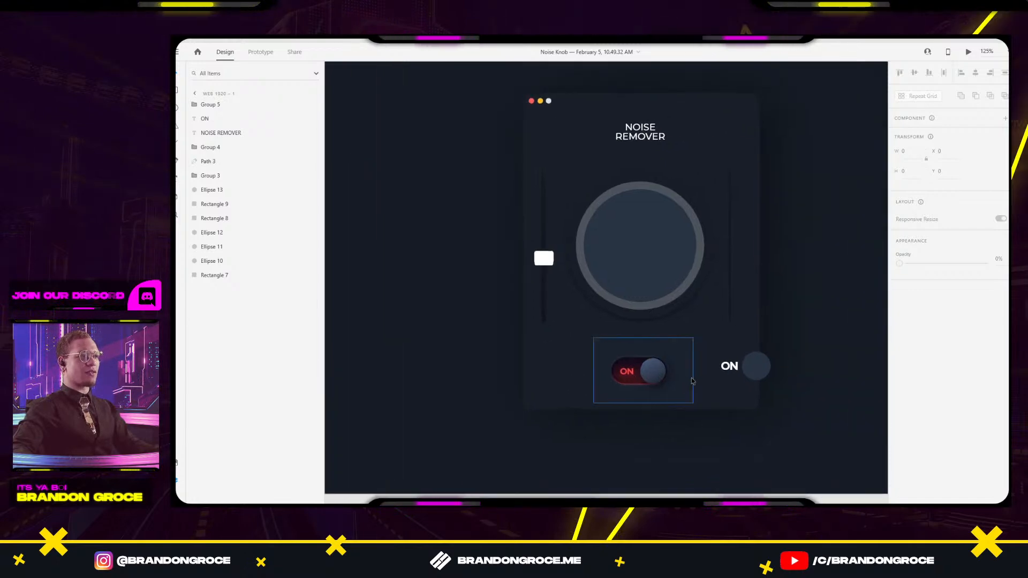
scroll(697, 390, up, 2)
scroll(697, 389, up, 5)
ctrl+click(658, 337)
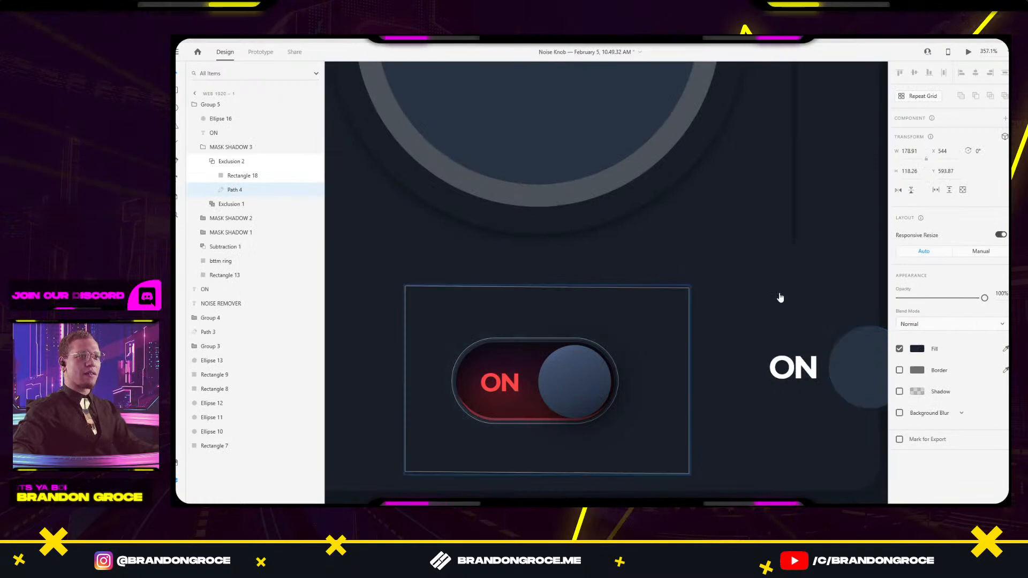
click(700, 278)
Move the whole toggle group up on the panel to Y 577.87, keeping X at 544.
scroll(722, 346, down, 1)
scroll(722, 348, down, 3)
click(637, 358)
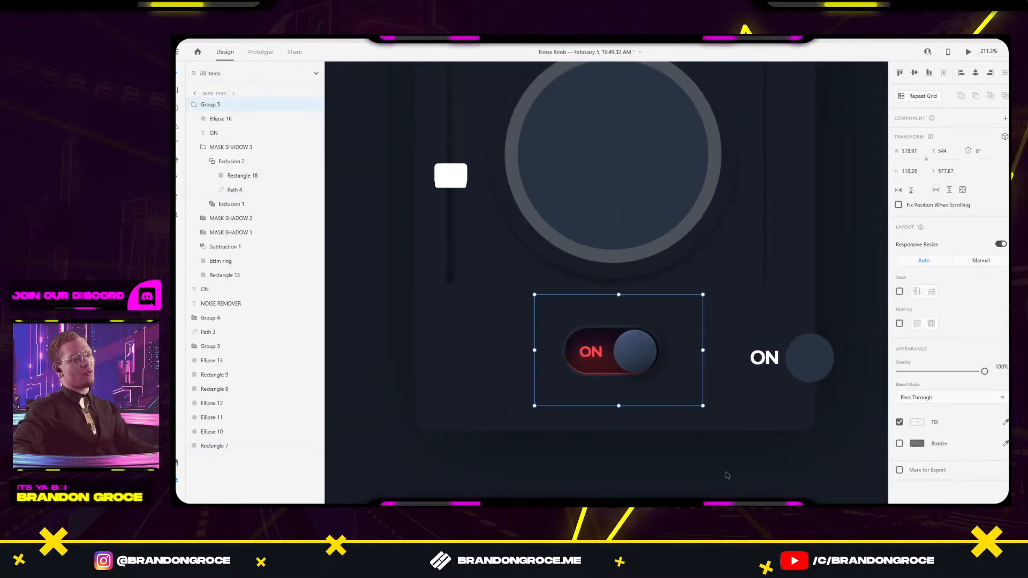
click(726, 478)
scroll(700, 440, down, 3)
drag(701, 440, 654, 414)
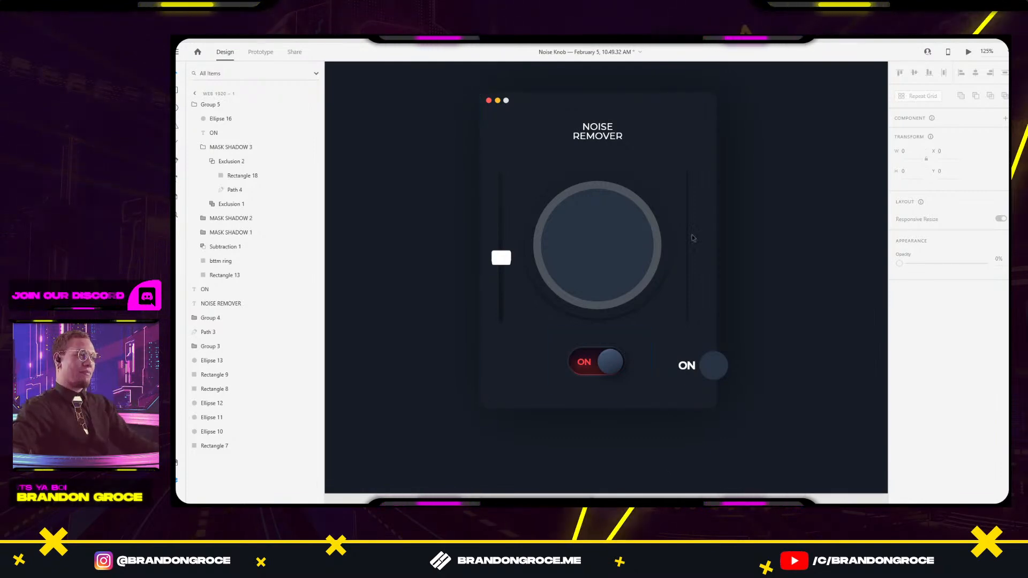
Examine the reference NOISE REMOVER design's panel, knob, sliders and switch for comparison with the new panel.
scroll(617, 248, left, 10)
scroll(617, 248, down, 2)
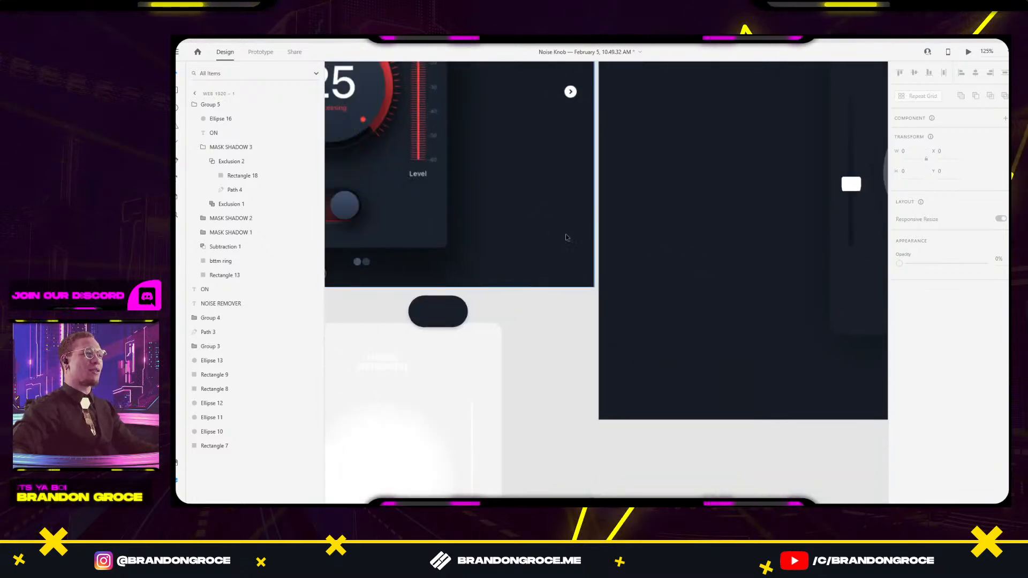
scroll(511, 325, left, 8)
scroll(511, 325, up, 3)
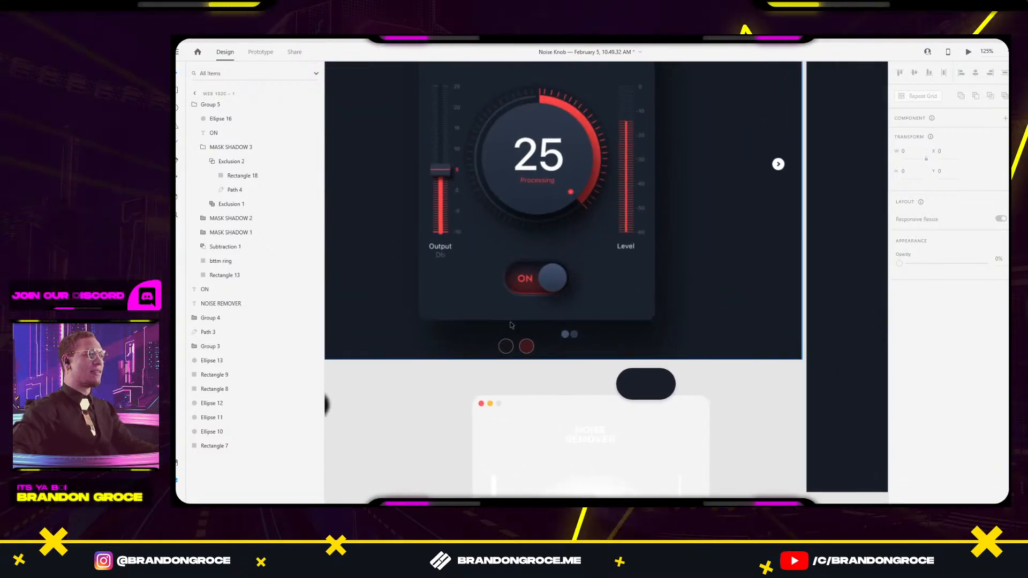
scroll(440, 191, up, 2)
scroll(538, 179, left, 2)
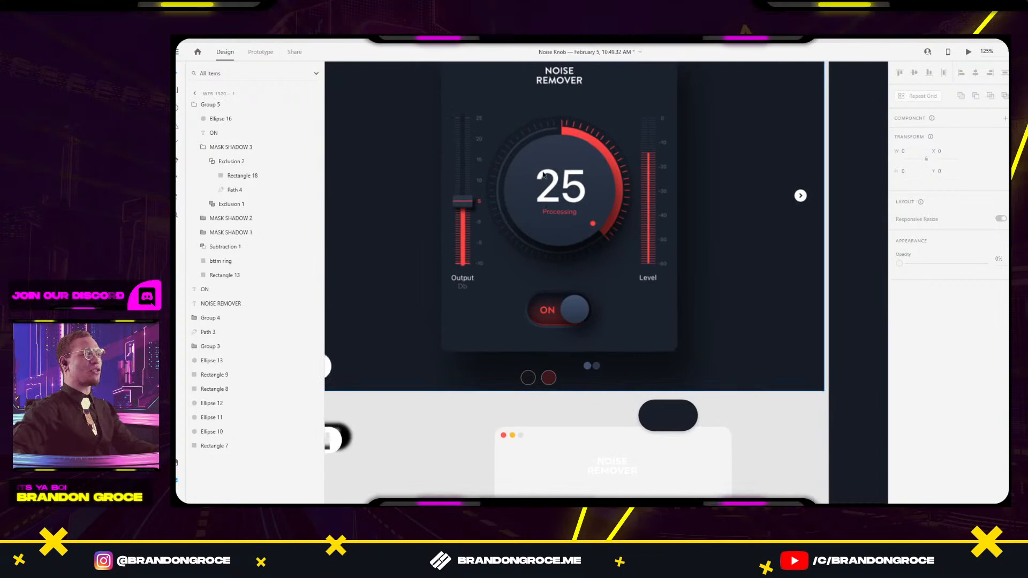
scroll(720, 224, down, 5)
scroll(456, 282, right, 5)
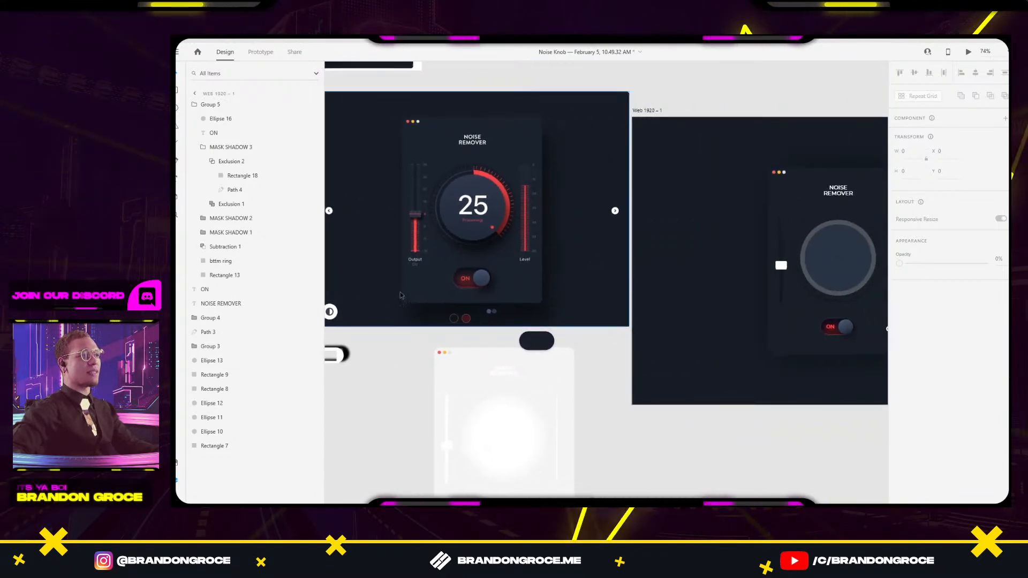
Select the background rectangle of the new NOISE REMOVER panel.
scroll(743, 316, right, 3)
scroll(728, 339, down, 1)
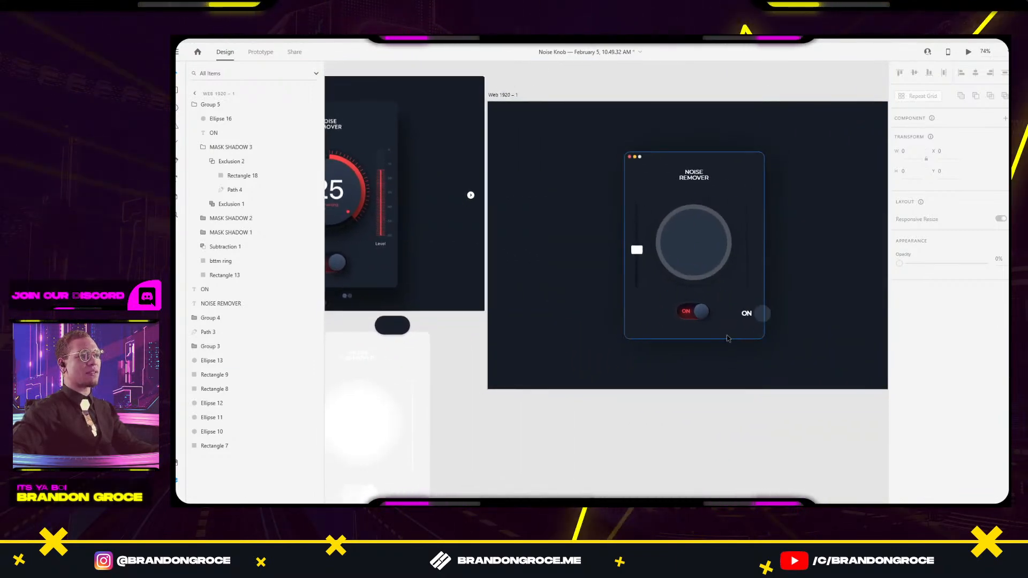
click(728, 338)
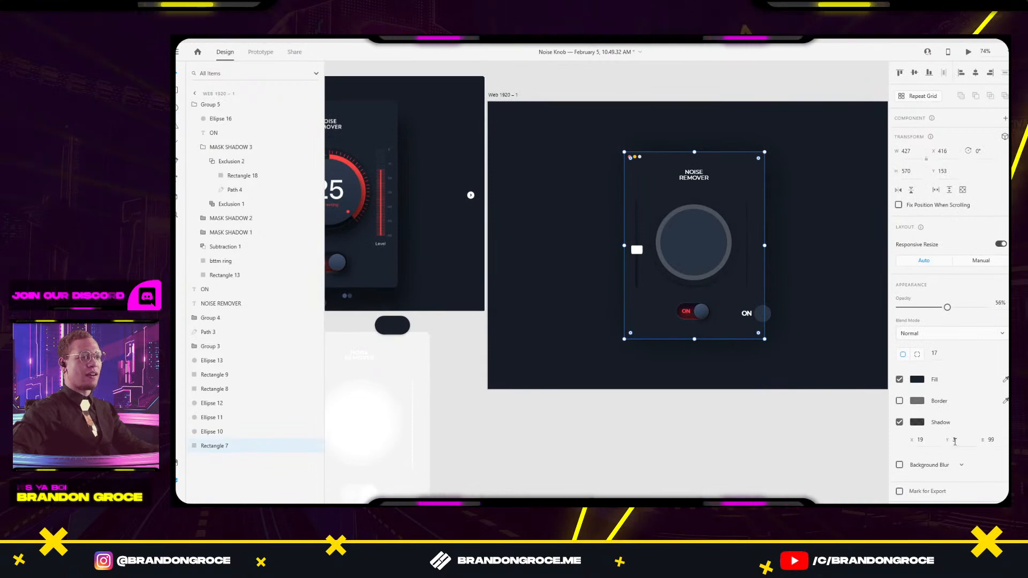
Adjust the opacity of the black shadow behind the Noise Remover card.
click(918, 424)
mouse_move(886, 375)
mouse_down()
mouse_move(886, 358)
mouse_move(886, 380)
mouse_up()
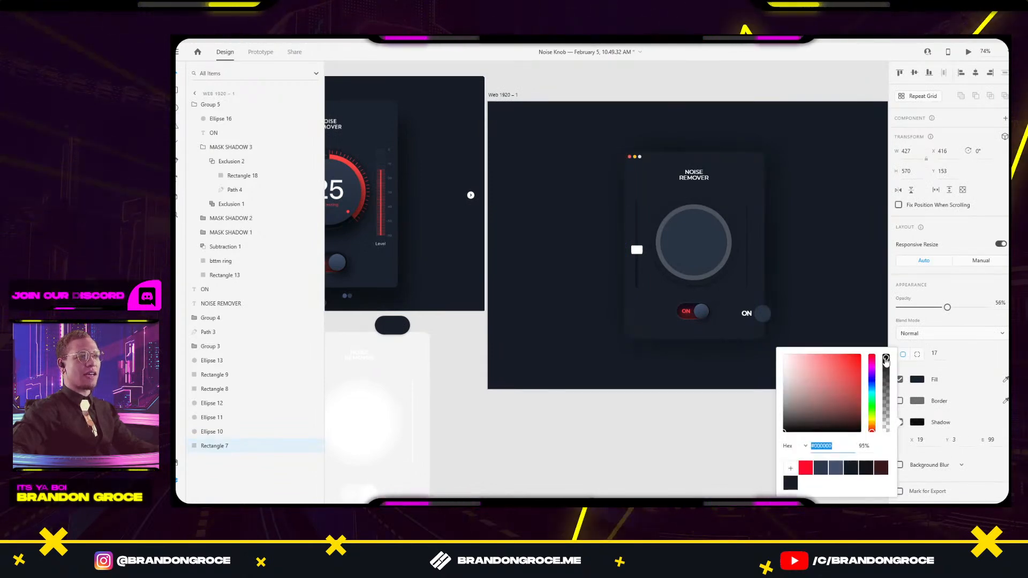
key(Escape)
Delete the stray white ON label and the dark circle beside the finished toggle on the card.
click(747, 313)
shift+click(763, 313)
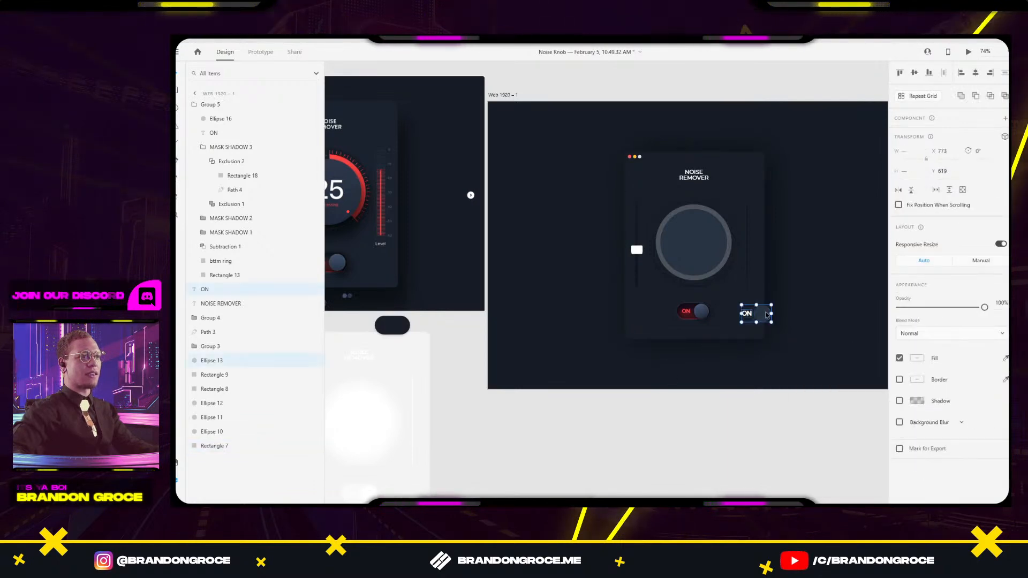
key(Delete)
click(712, 423)
Copy the knob's large dark outer circle onto the pasteboard below the artboard and set the copy's opacity to 100%.
drag(514, 338, 603, 337)
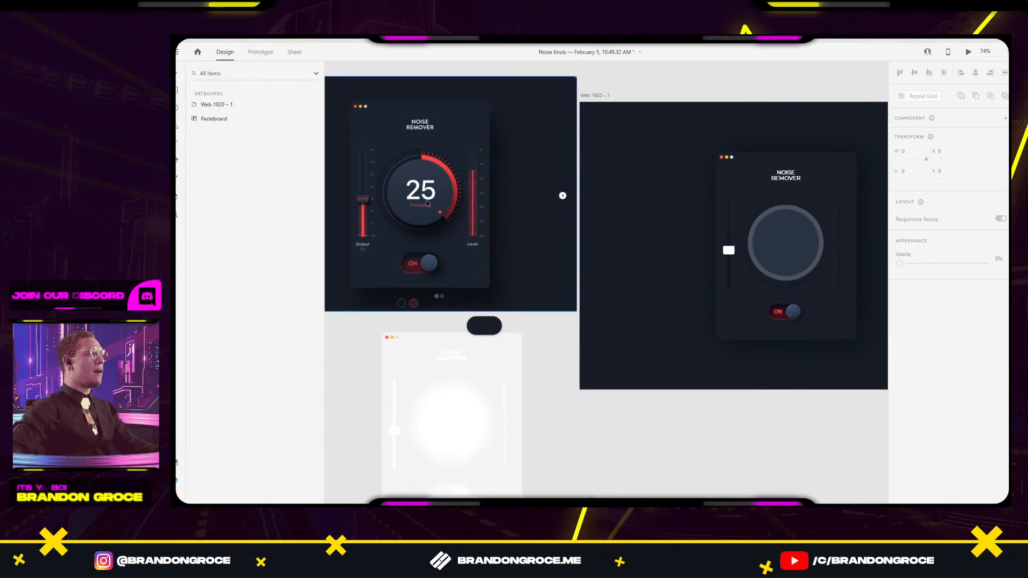
scroll(409, 217, up, 2)
scroll(689, 246, down, 2)
scroll(646, 239, up, 3)
scroll(647, 240, up, 3)
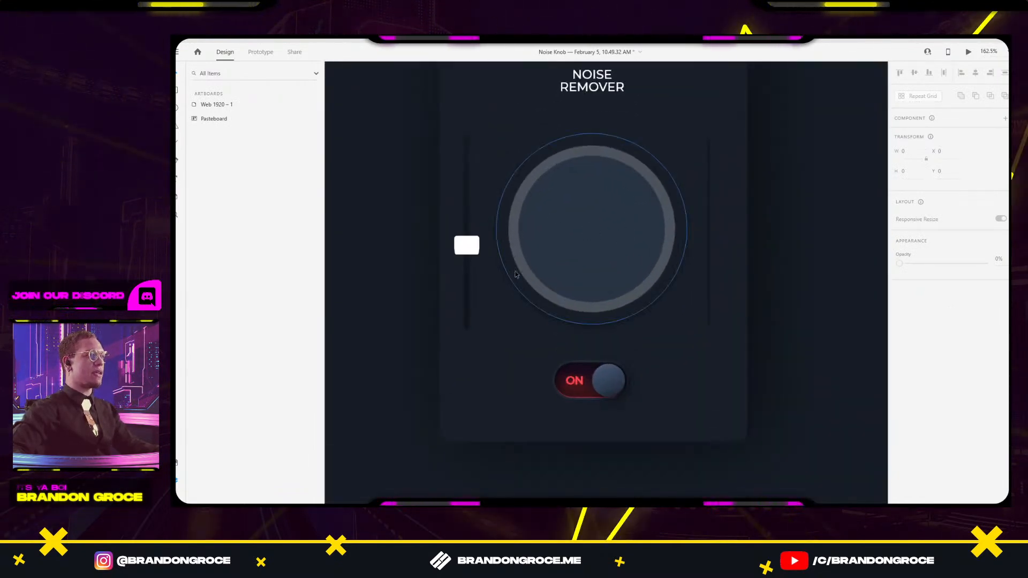
click(532, 294)
scroll(532, 294, down, 3)
drag(532, 294, 366, 468)
drag(943, 285, 987, 276)
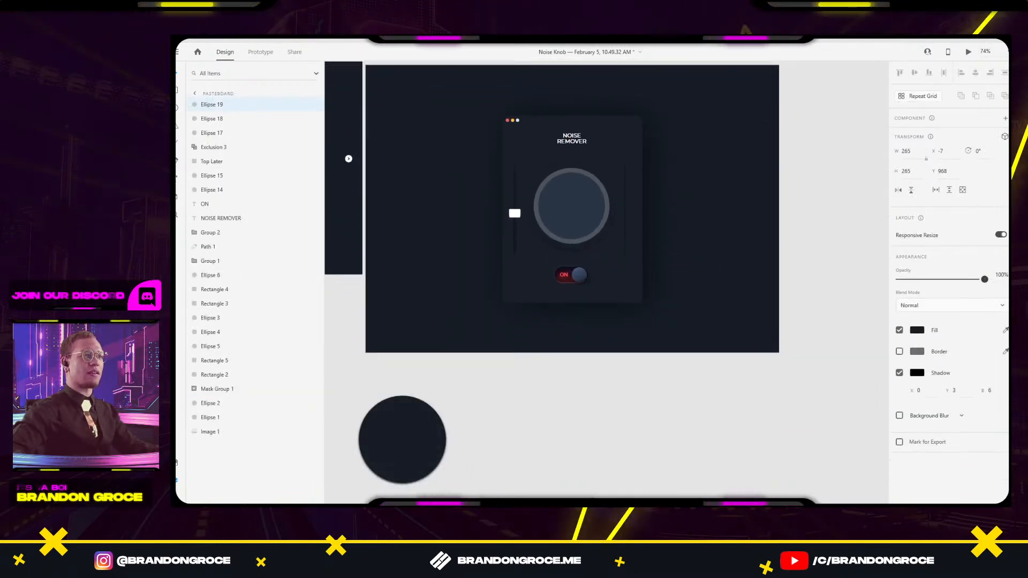
click(604, 454)
Move the copied circle farther right on the pasteboard below the artboard and turn off its shadow.
scroll(699, 353, left, 5)
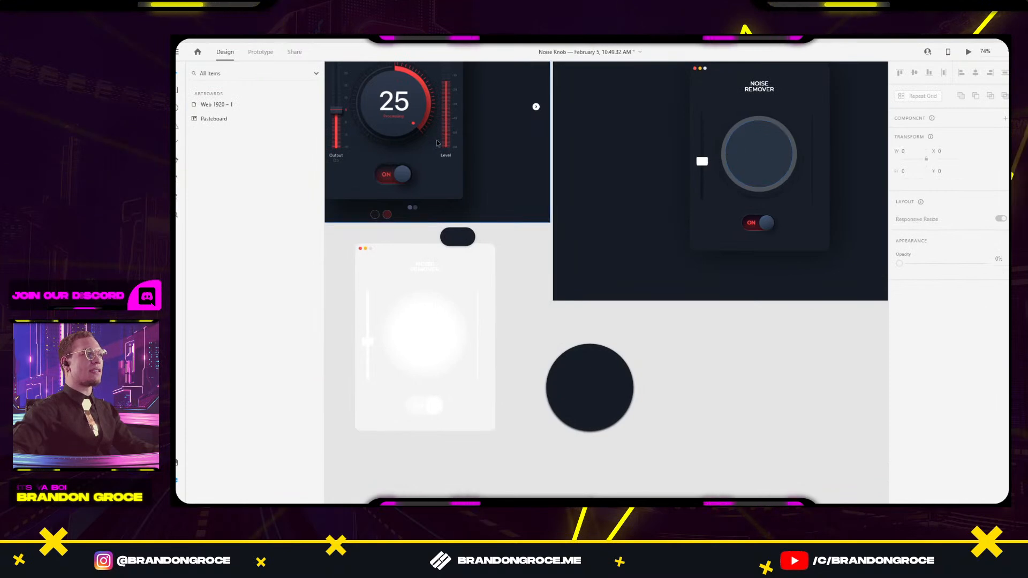
scroll(601, 142, up, 5)
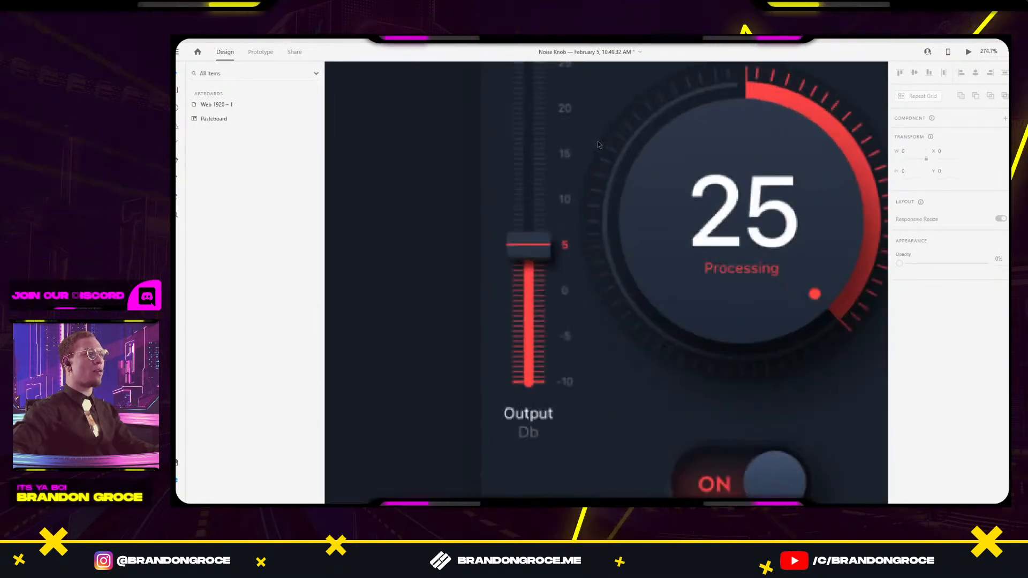
scroll(633, 159, up, 2)
scroll(633, 159, right, 2)
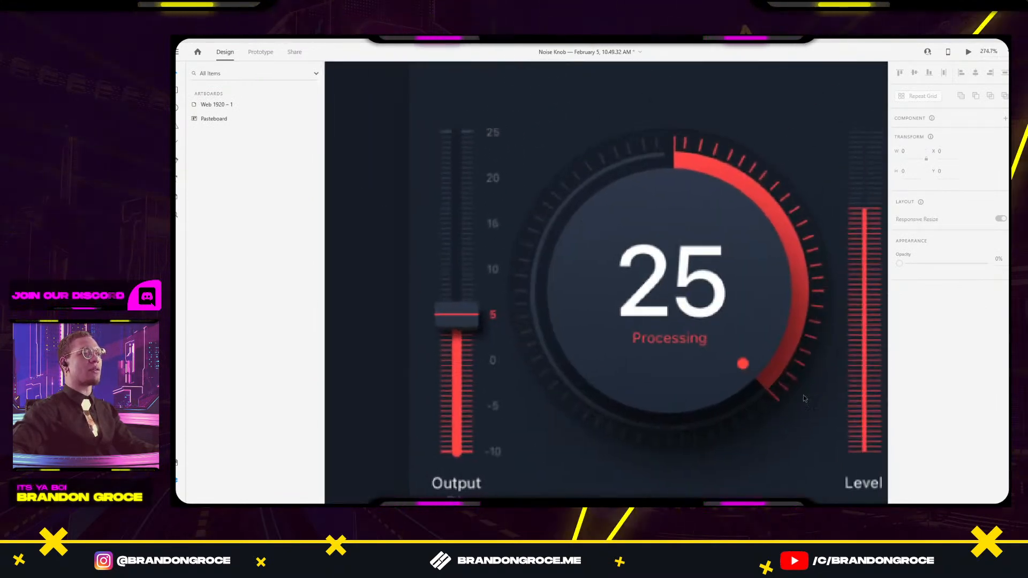
scroll(774, 229, down, 6)
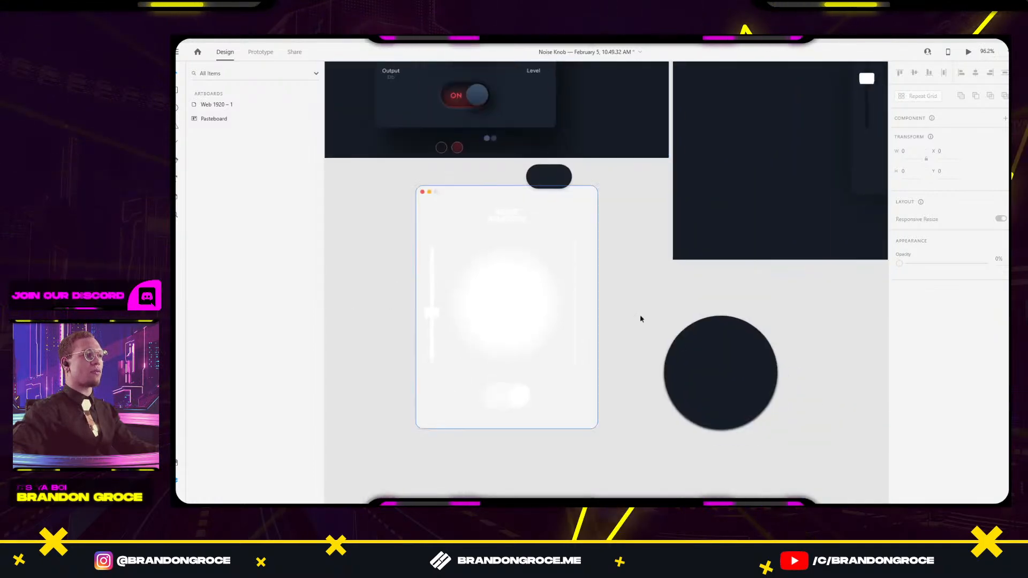
click(771, 378)
scroll(728, 331, down, 2)
scroll(727, 332, down, 2)
scroll(728, 332, right, 3)
drag(611, 314, 678, 328)
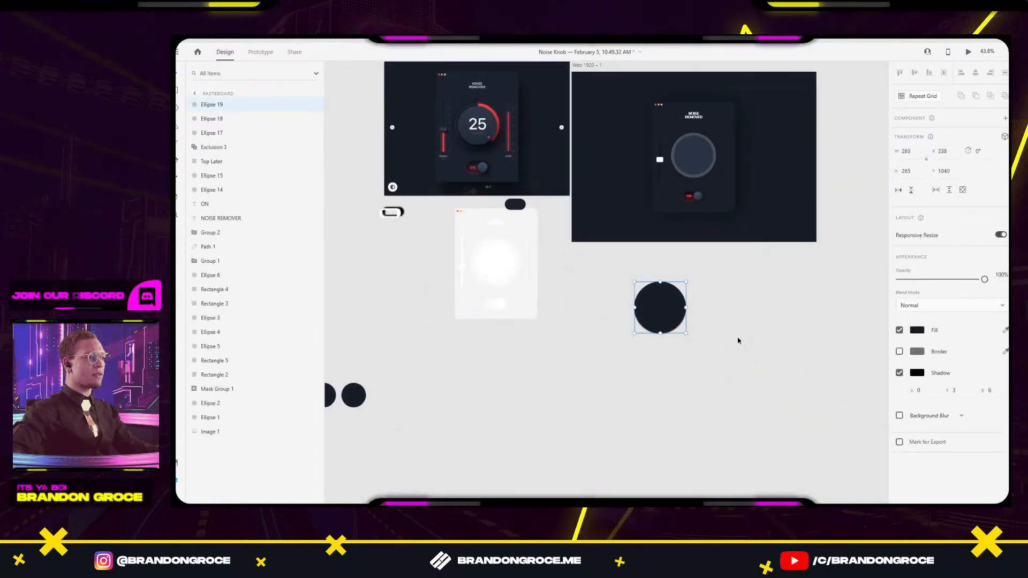
click(899, 373)
Draw a white rectangle about 558 by 539 over the copied circle and remove its border.
mouse_move(601, 255)
mouse_down()
mouse_move(745, 375)
mouse_move(710, 359)
mouse_up()
click(900, 373)
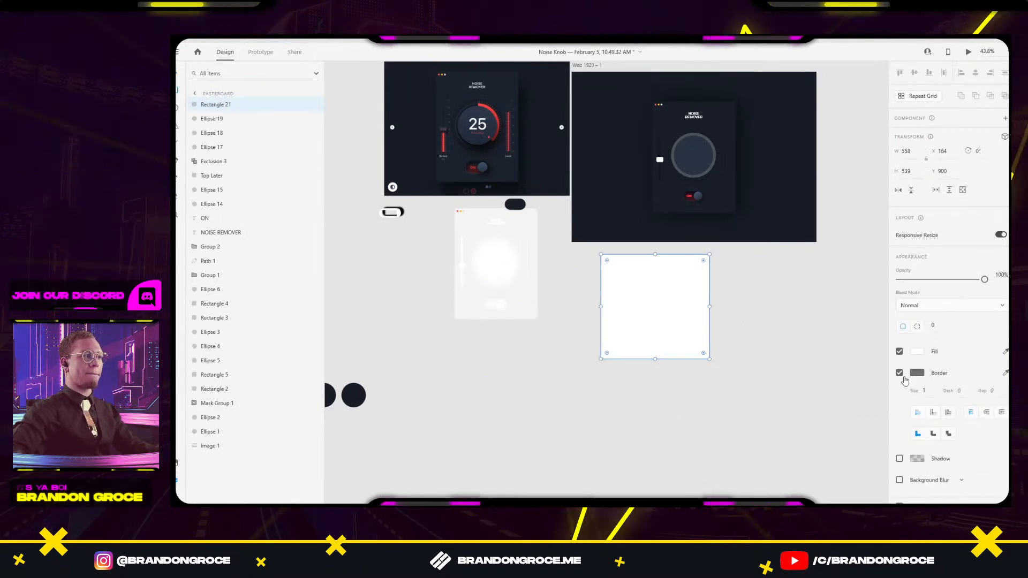
click(899, 372)
Align the copied circle and the white rectangle to each other's center.
drag(756, 280, 564, 349)
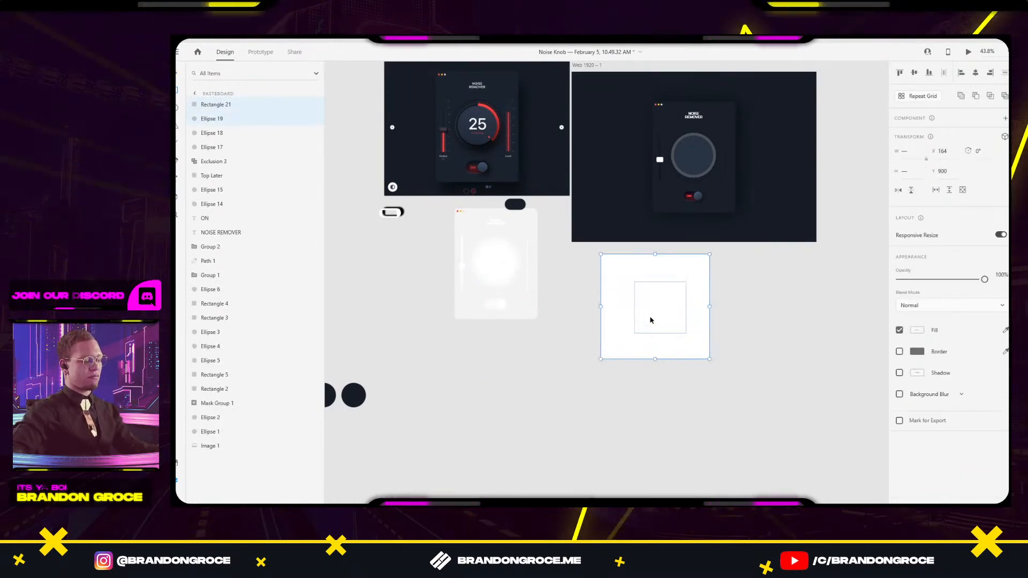
right_click(748, 249)
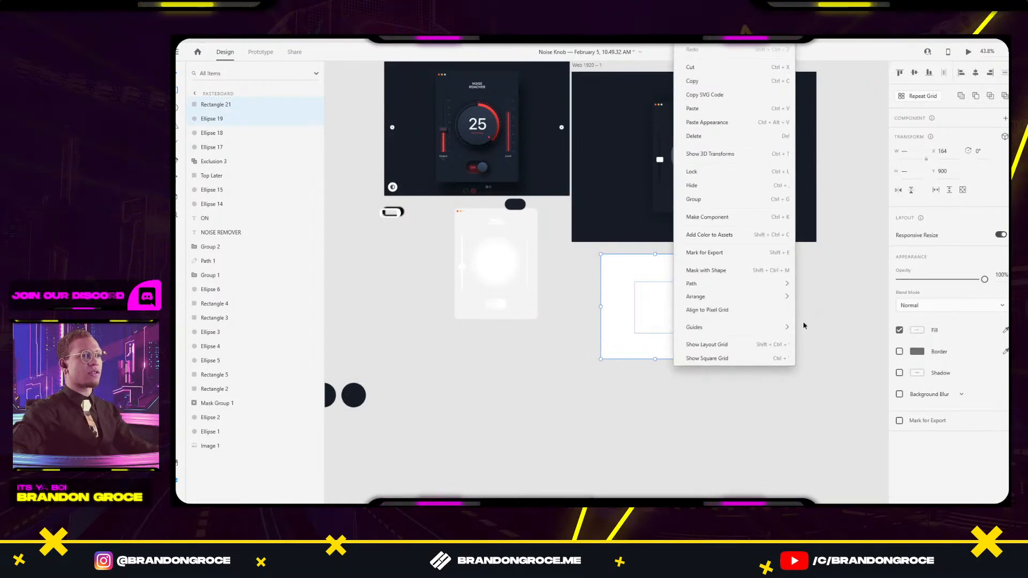
click(843, 299)
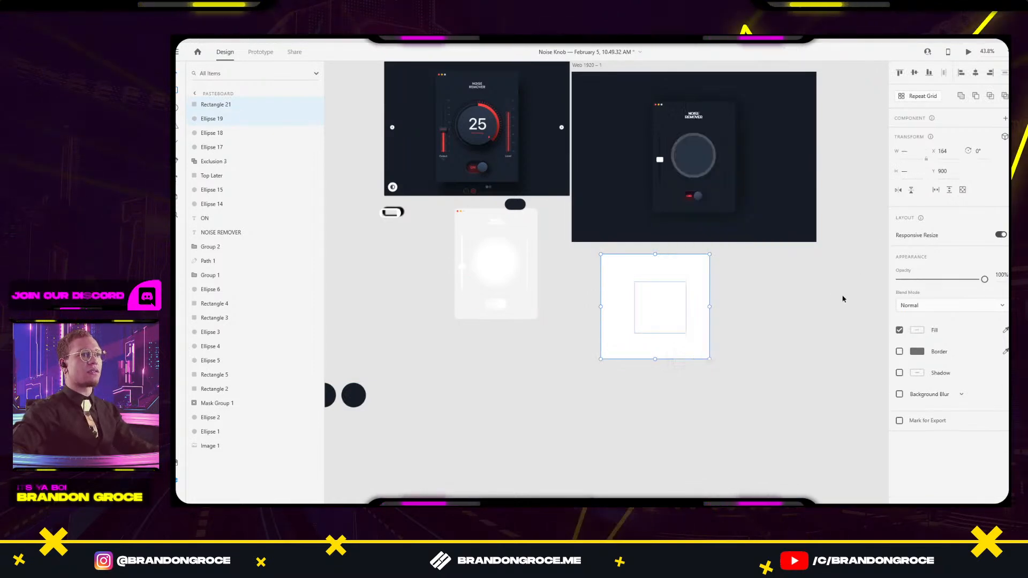
click(917, 73)
Try to combine the circle and the rectangle with Mask with Shape.
right_click(700, 303)
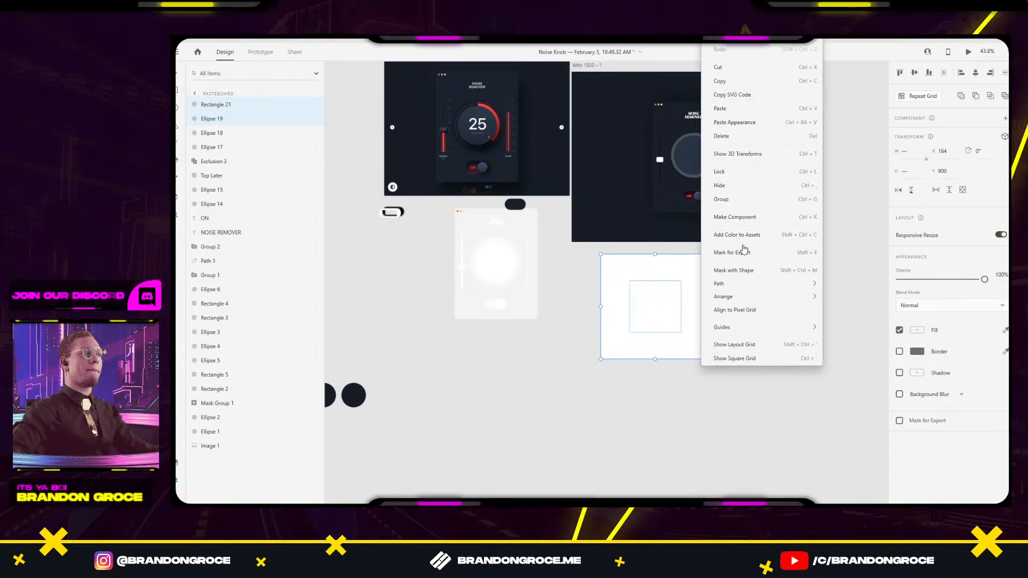
click(741, 271)
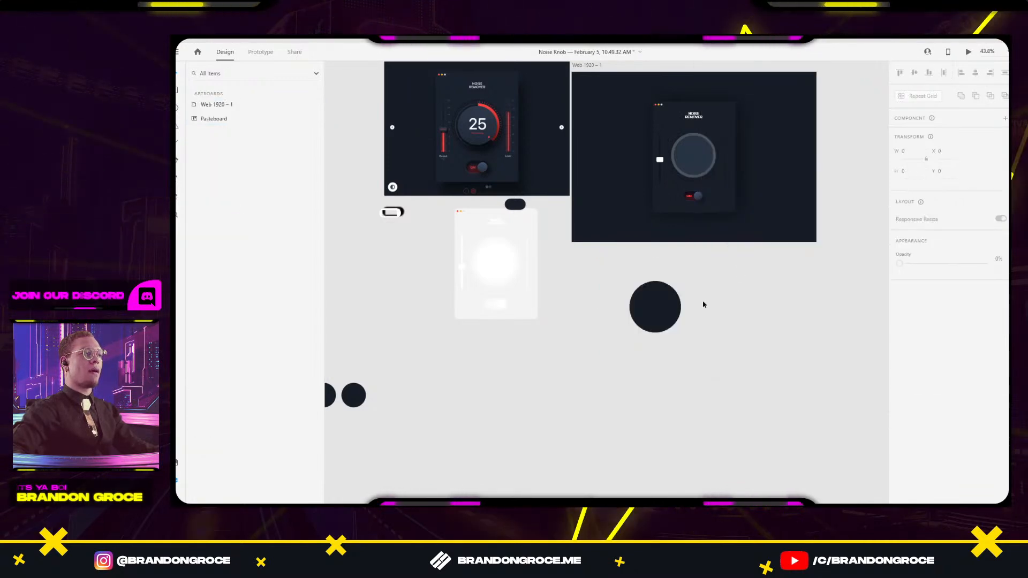
key(ctrl+z)
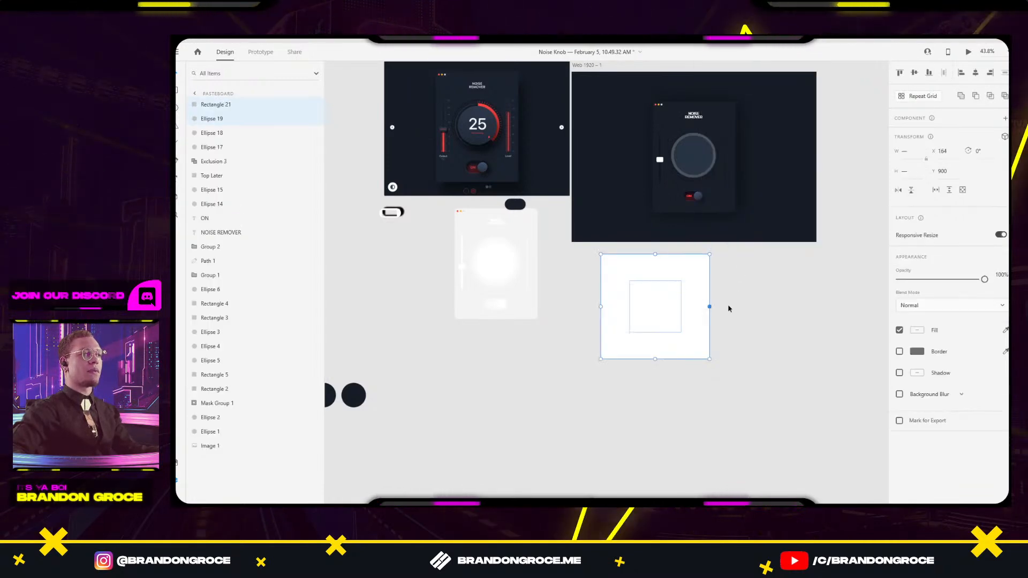
Cut the circle out of the rectangle with Exclude Overlap and give the result a shadow with a blur of 44.
click(1005, 97)
drag(696, 321, 721, 325)
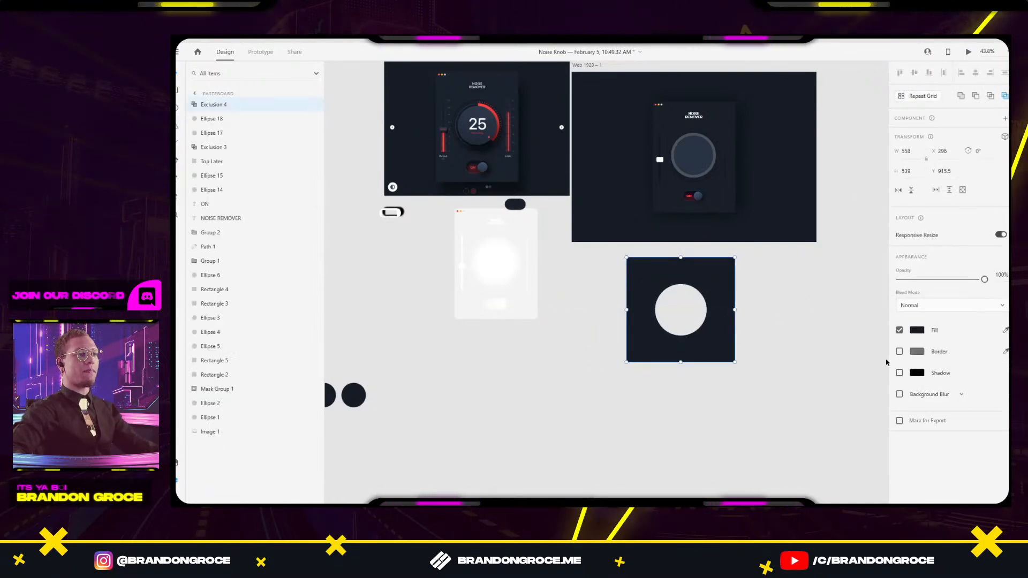
click(899, 374)
scroll(697, 298, up, 4)
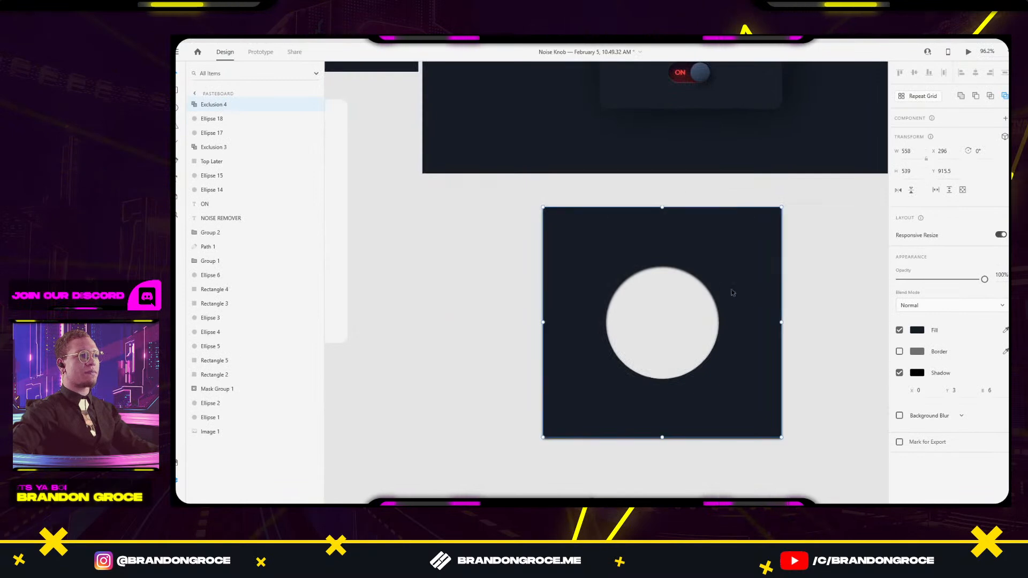
drag(990, 390, 989, 319)
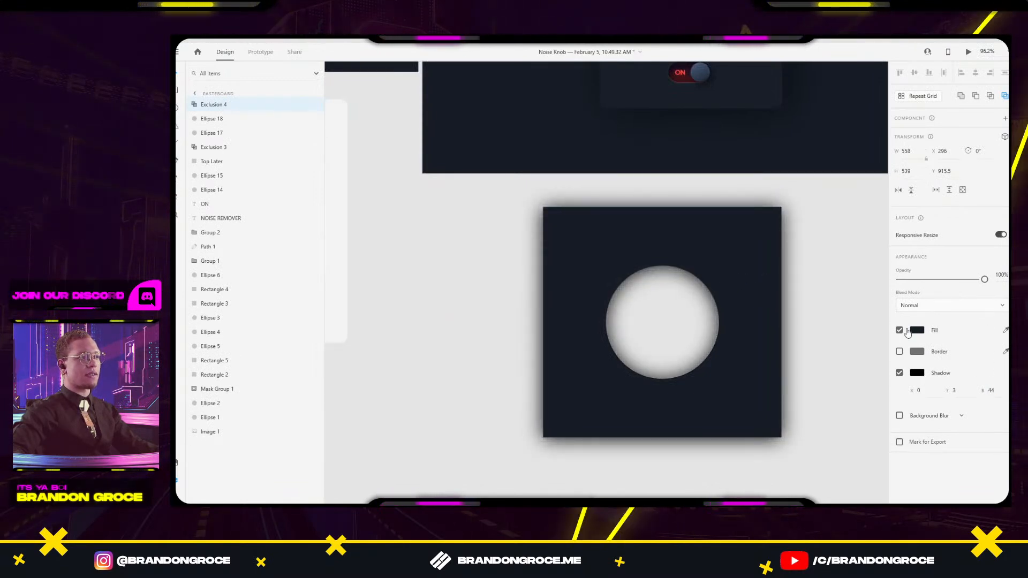
Undo the shadow changes on the rectangle with the circular hole.
key(ctrl+z)
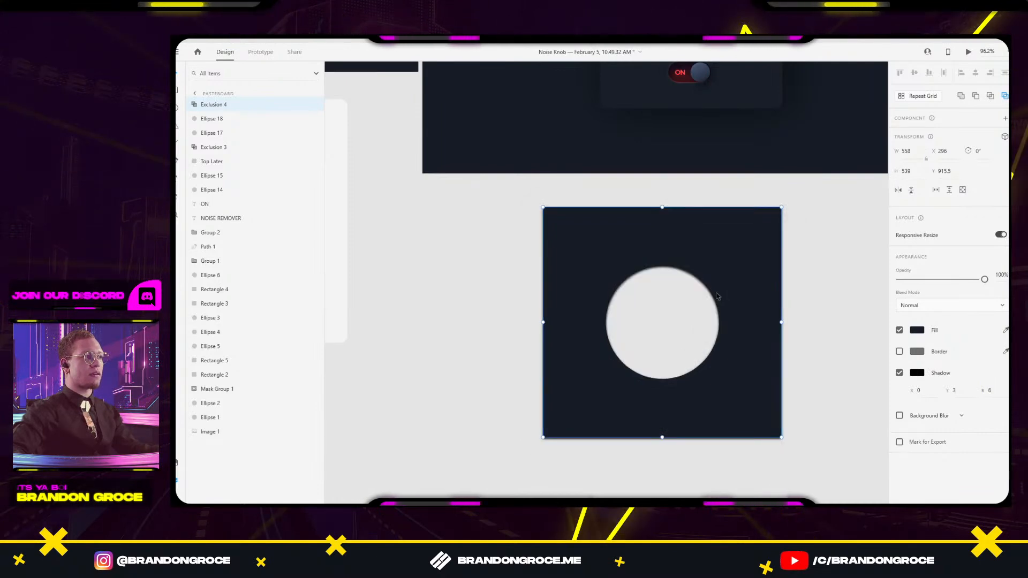
key(ctrl+z)
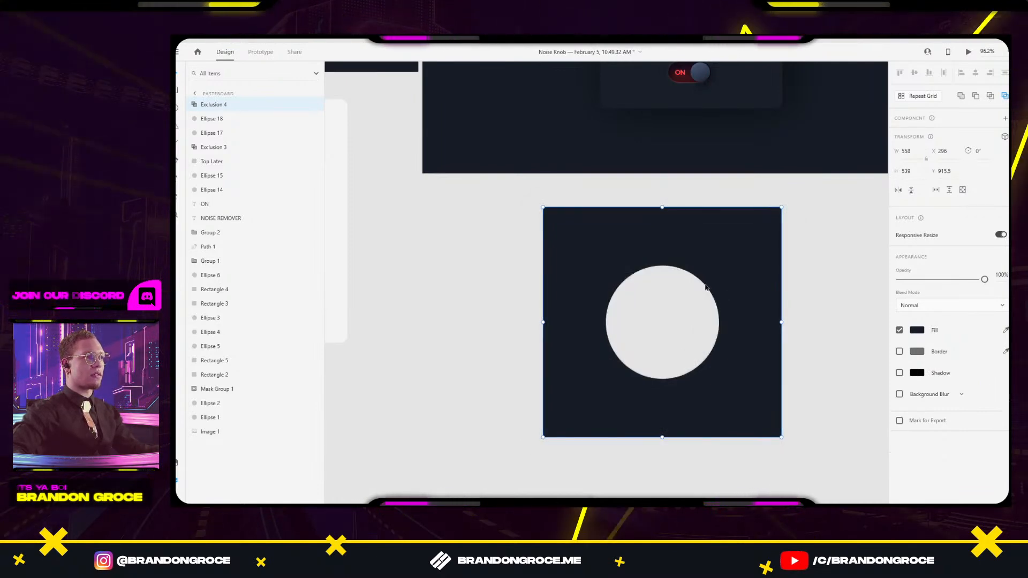
key(ctrl+z)
Select the ellipse inside the excluded shape and enable its shadow with a blur of 32.
double_click(703, 273)
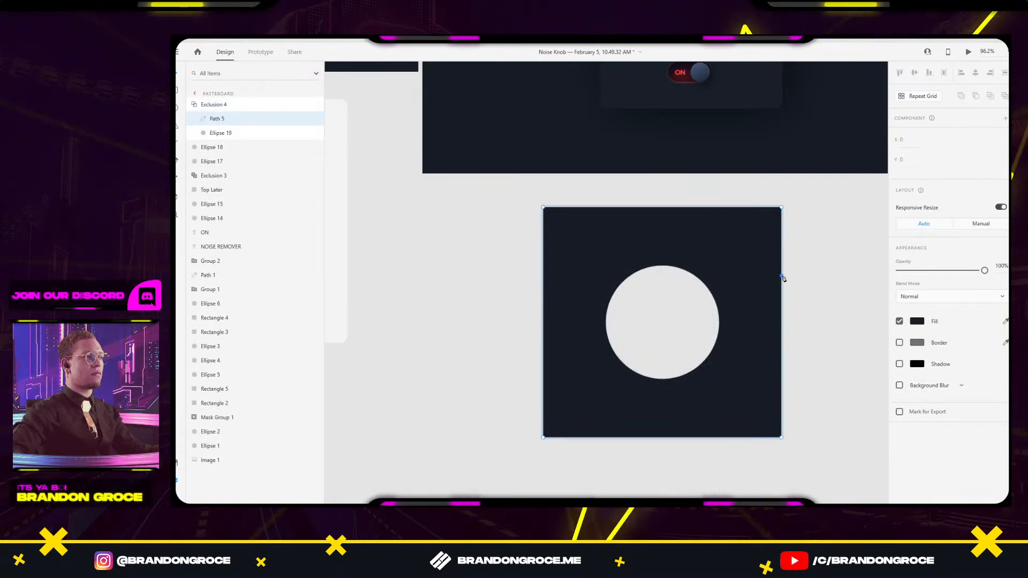
key(ctrl+z)
click(861, 253)
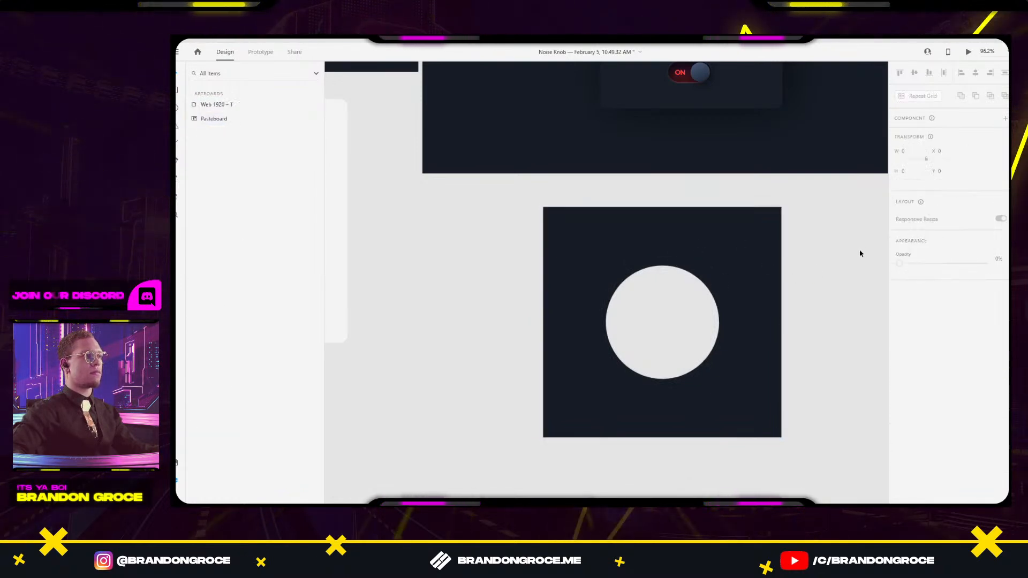
click(698, 278)
key(ctrl+8)
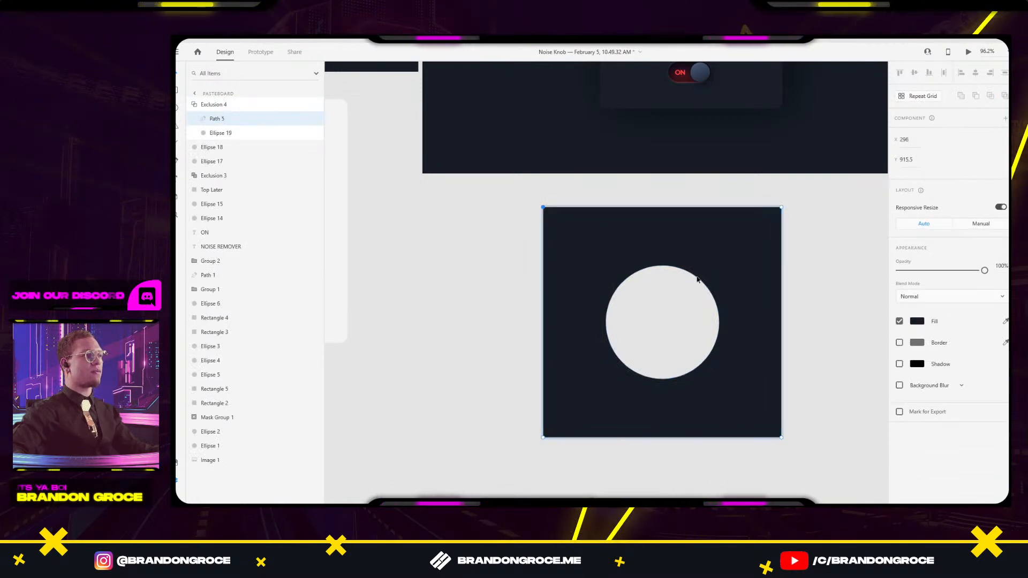
key(ctrl+z)
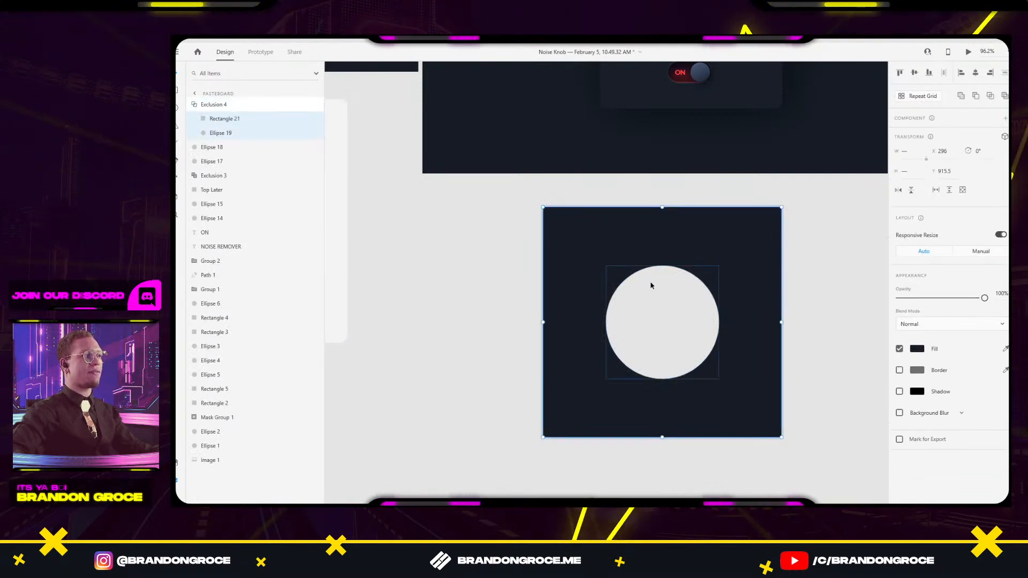
click(225, 138)
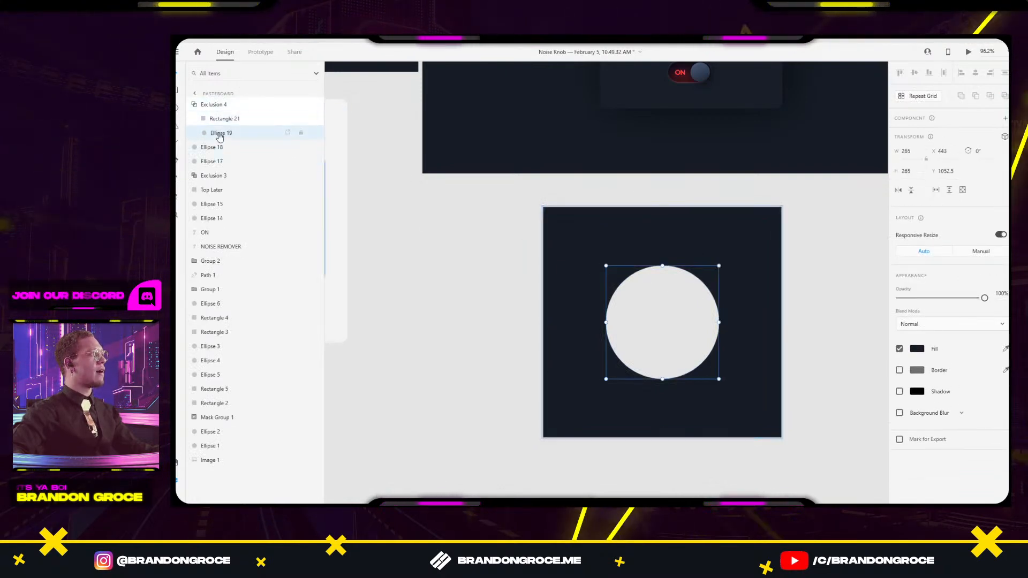
click(899, 392)
drag(992, 408, 1002, 363)
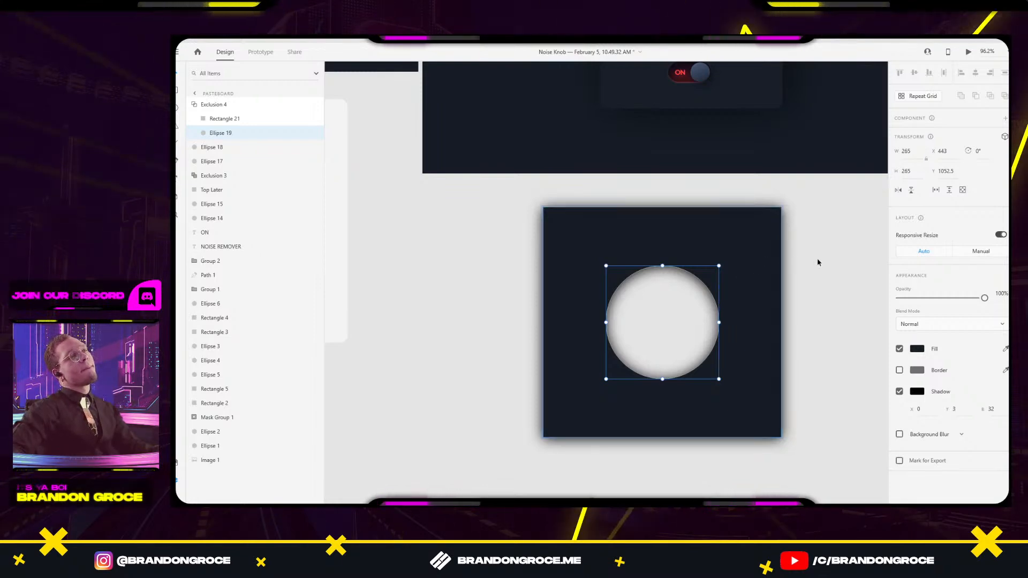
Delete the rectangle with the circular hole from the pasteboard.
click(794, 262)
click(750, 293)
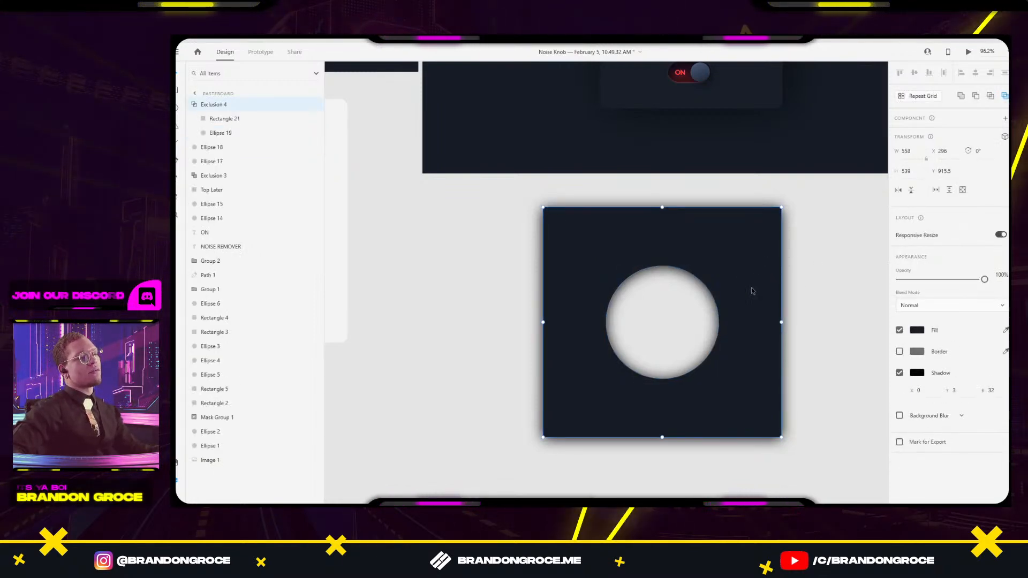
key(Delete)
Copy the knob's 203 by 203 inner circle onto the pasteboard and add a slightly larger duplicate sharing the same center.
scroll(603, 252, down, 5)
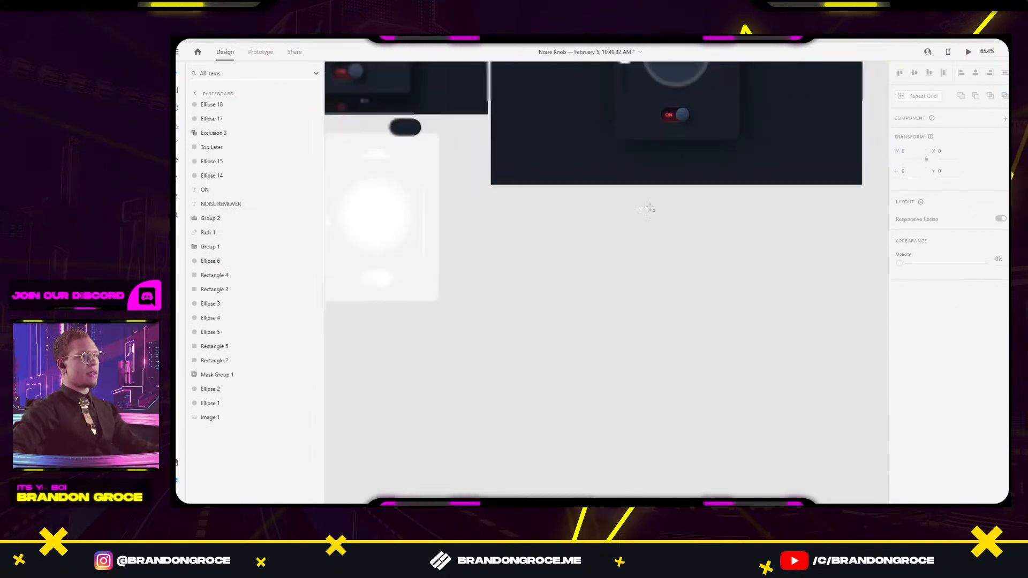
drag(663, 104, 663, 255)
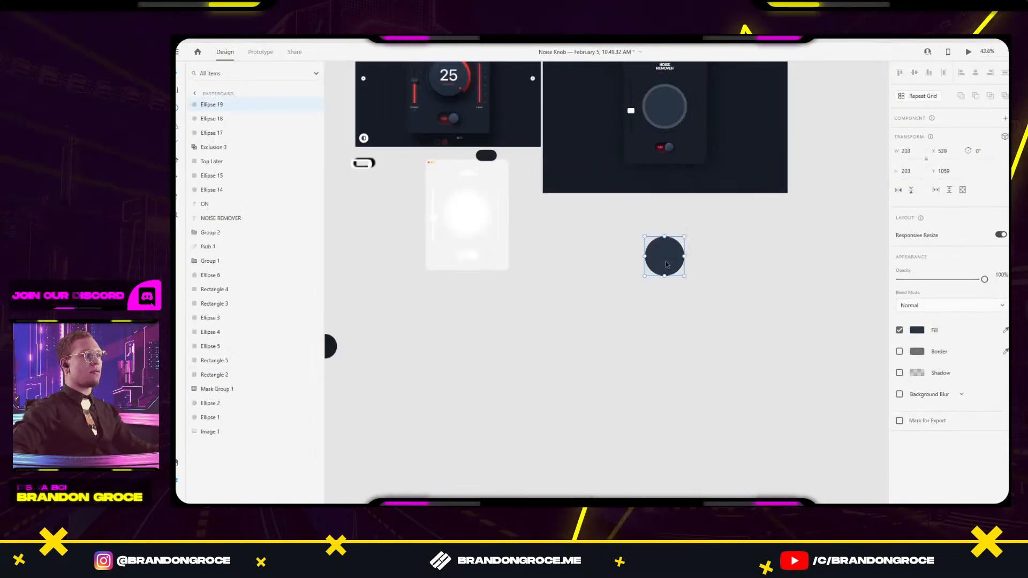
scroll(691, 260, up, 5)
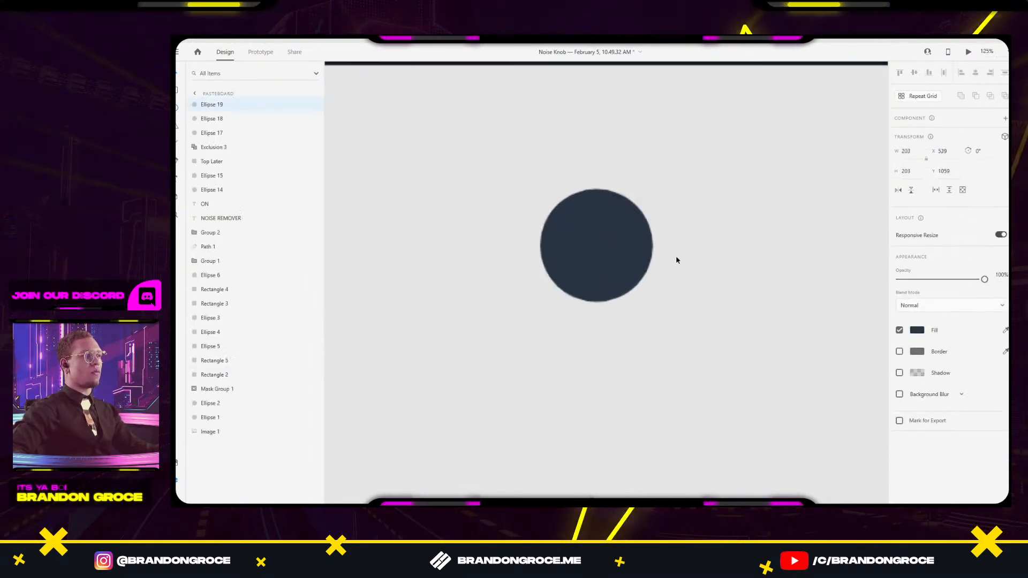
key(ctrl+d)
drag(653, 189, 657, 186)
Combine the two concentric circles with Exclude Overlap to form a thin ring.
drag(696, 171, 545, 291)
right_click(647, 245)
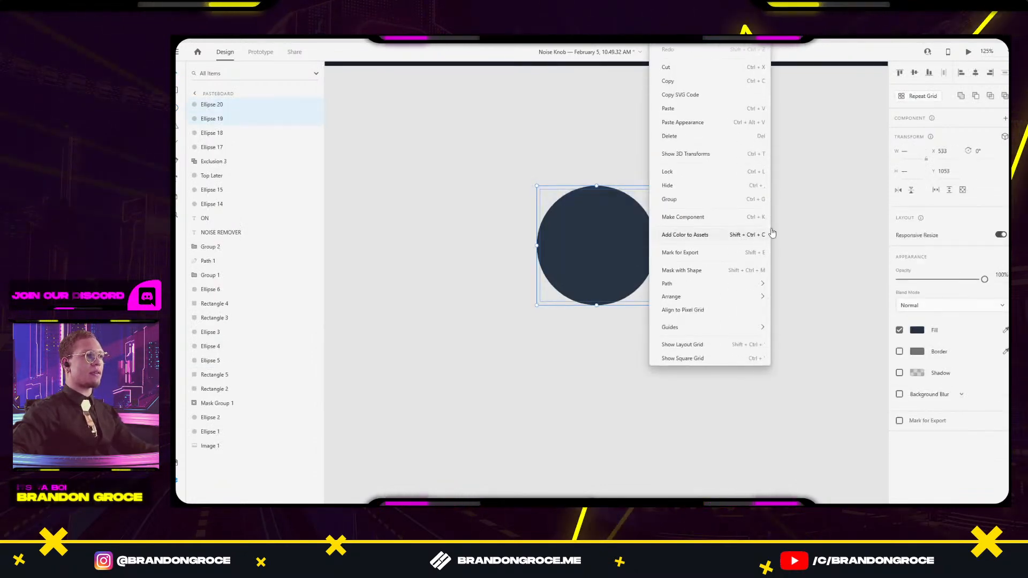
key(Escape)
drag(681, 171, 541, 328)
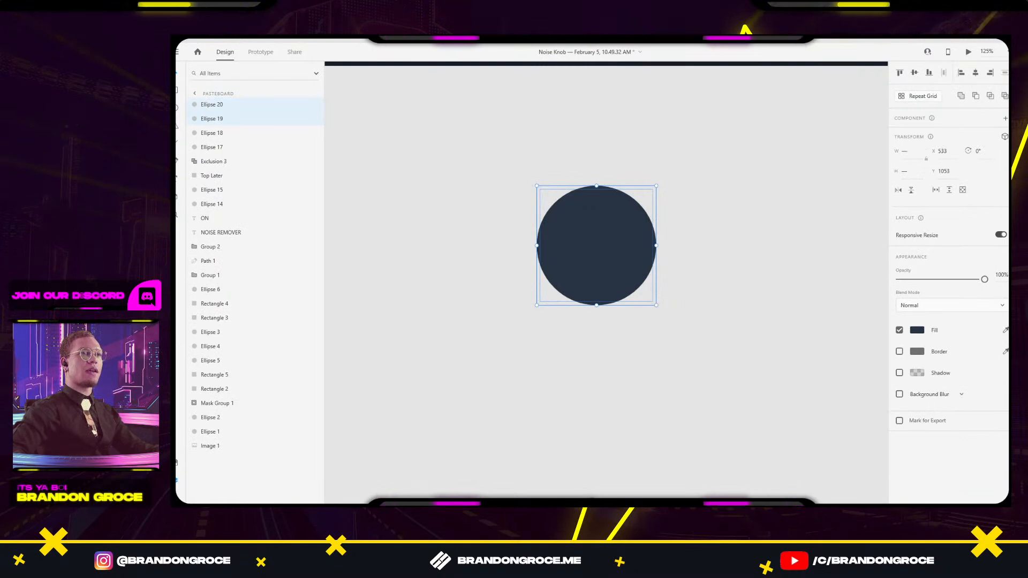
click(991, 97)
click(618, 232)
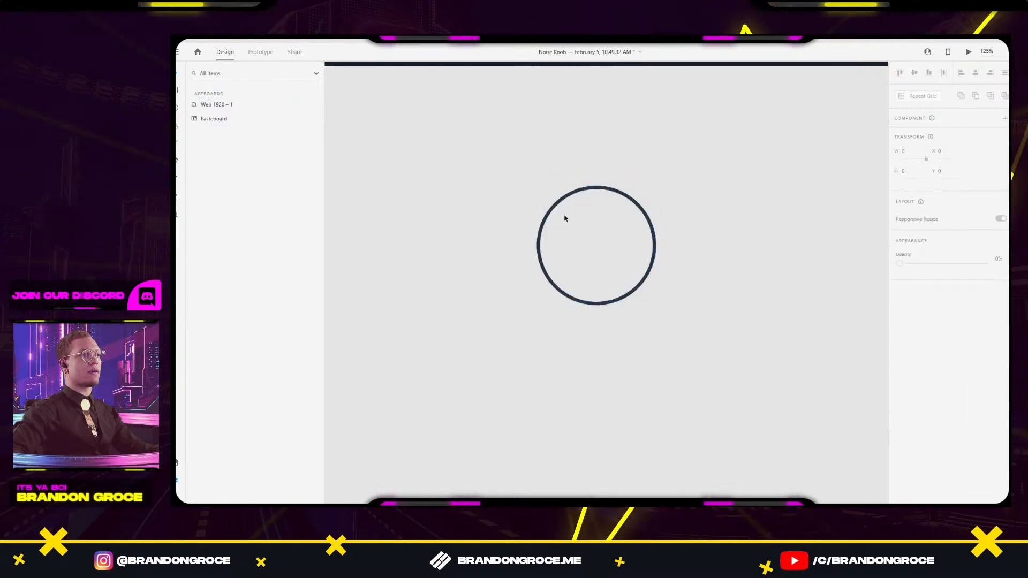
Enable the ring's shadow, and draw a rectangle about 443 by 454 centered over the ring.
click(584, 191)
click(900, 374)
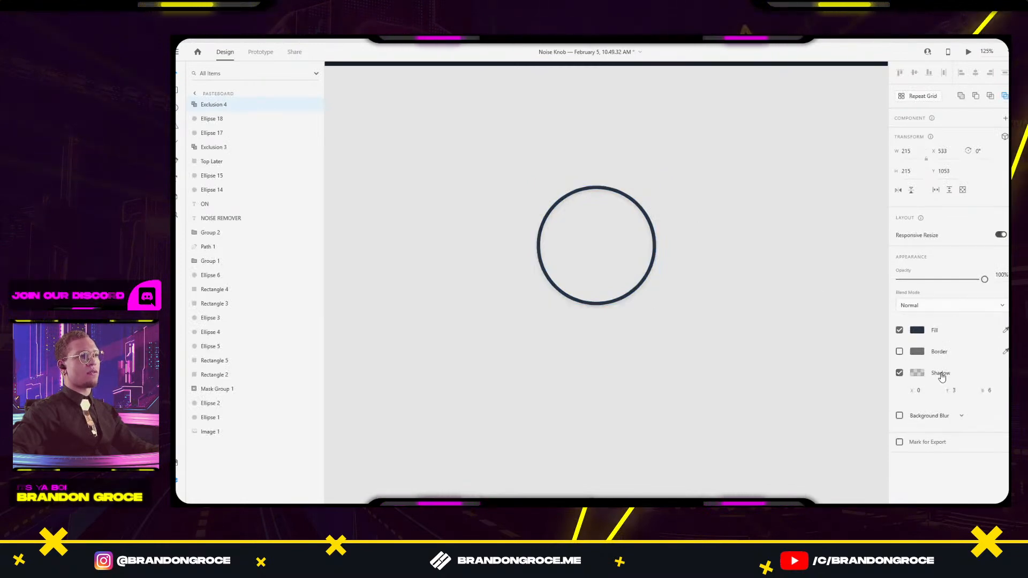
scroll(696, 193, down, 4)
key(r)
mouse_move(564, 150)
mouse_down()
mouse_move(725, 315)
mouse_move(711, 300)
mouse_up()
key(v)
drag(735, 177, 664, 220)
click(977, 74)
click(914, 74)
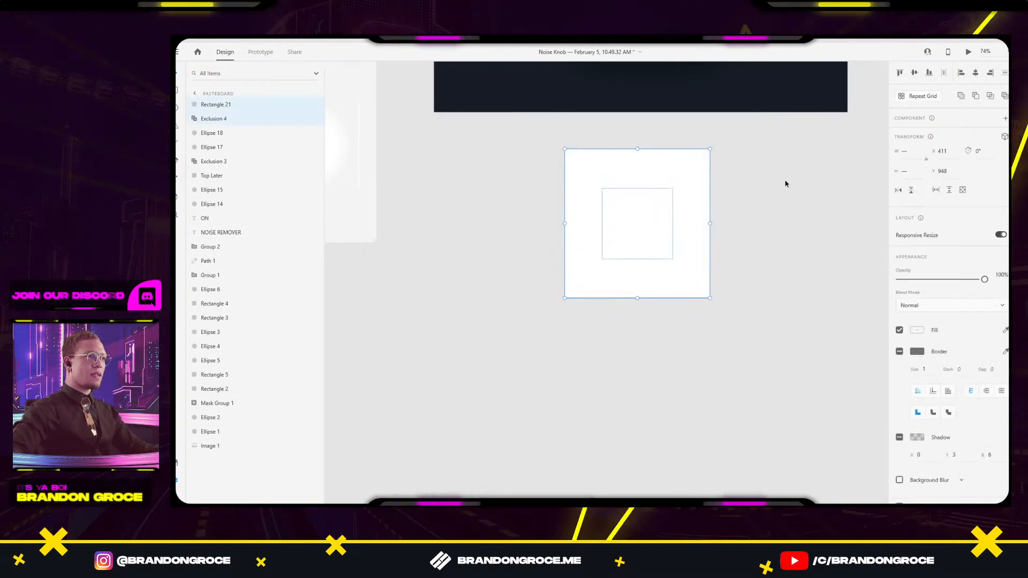
Fill the new rectangle with the dark blue sampled from the knob's face and remove its border.
click(781, 182)
click(702, 183)
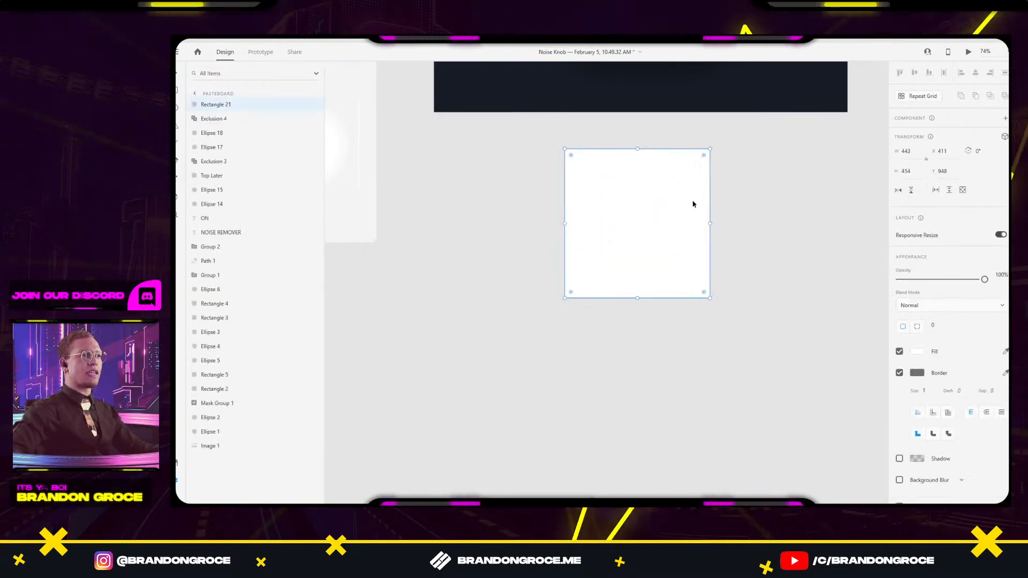
drag(748, 161, 711, 382)
click(708, 362)
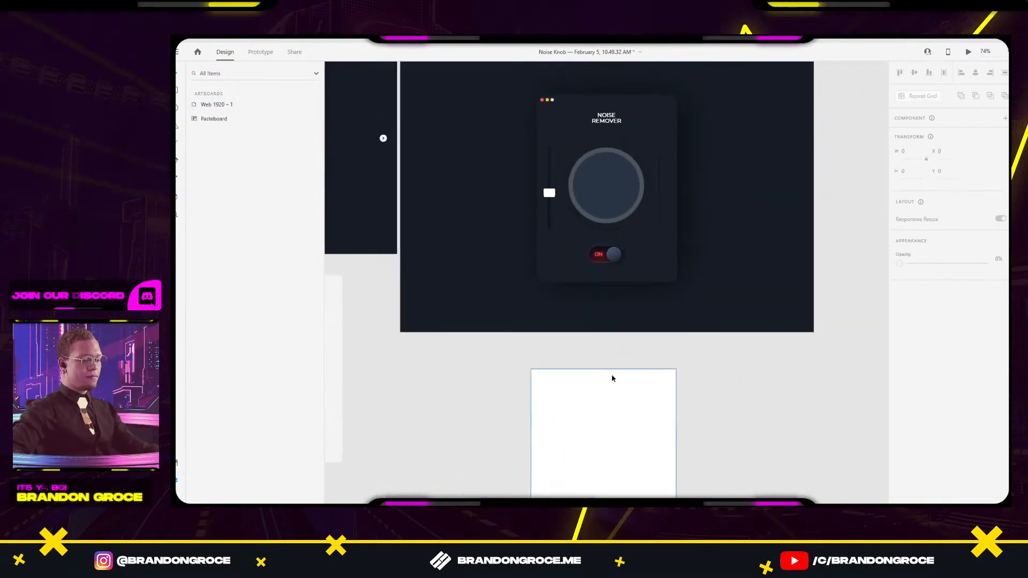
click(637, 389)
key(i)
click(612, 196)
scroll(743, 402, down, 3)
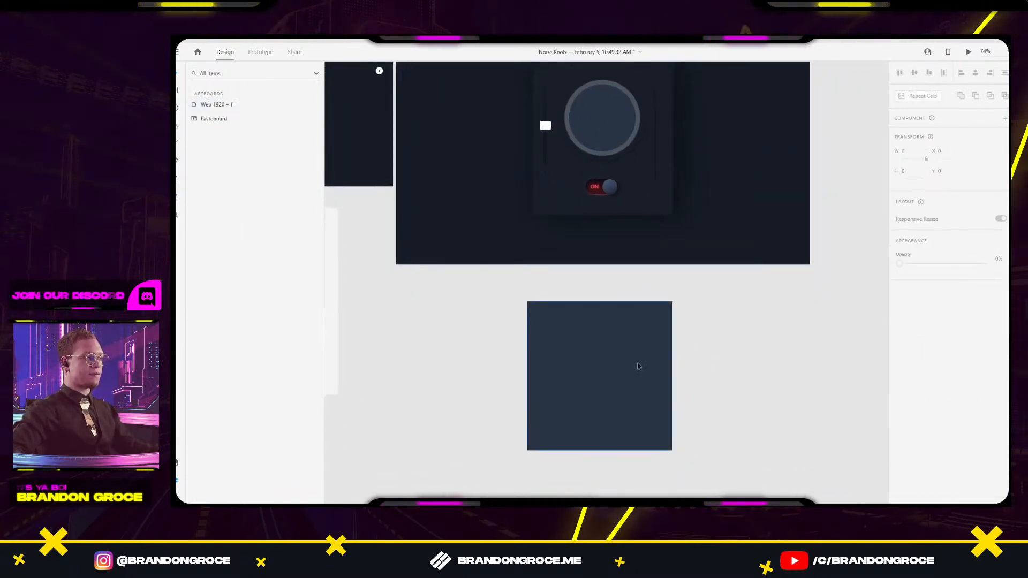
click(899, 373)
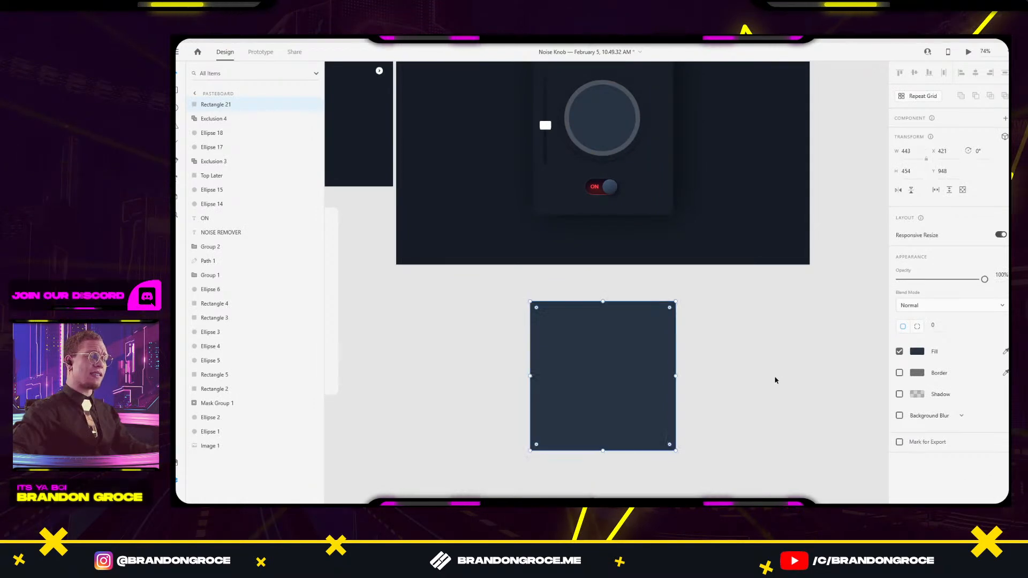
Try to combine the rectangle with the ring using Exclude Overlap, and undo it.
scroll(798, 332, down, 2)
scroll(798, 332, left, 1)
scroll(723, 247, up, 3)
drag(771, 218, 421, 360)
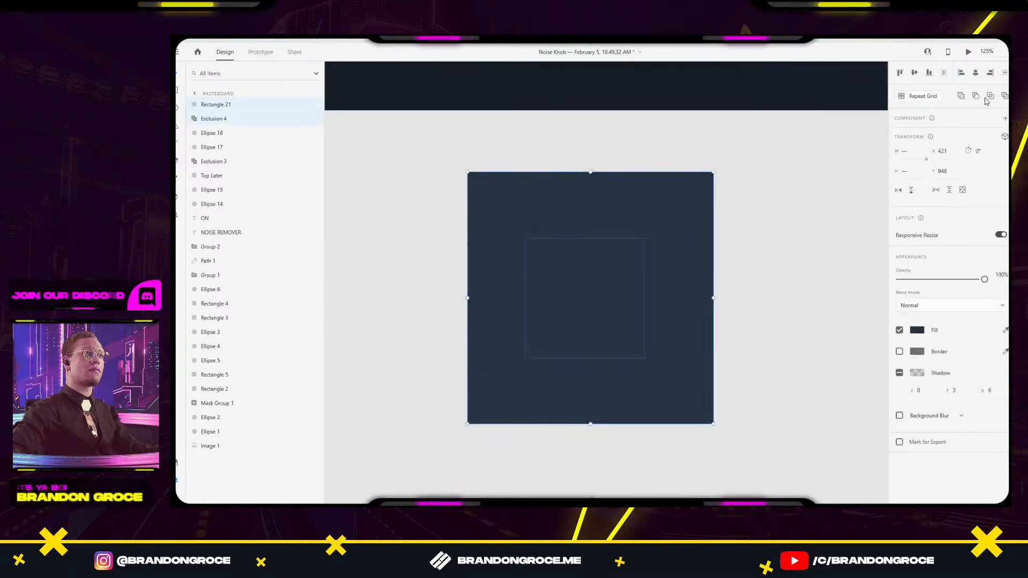
click(753, 218)
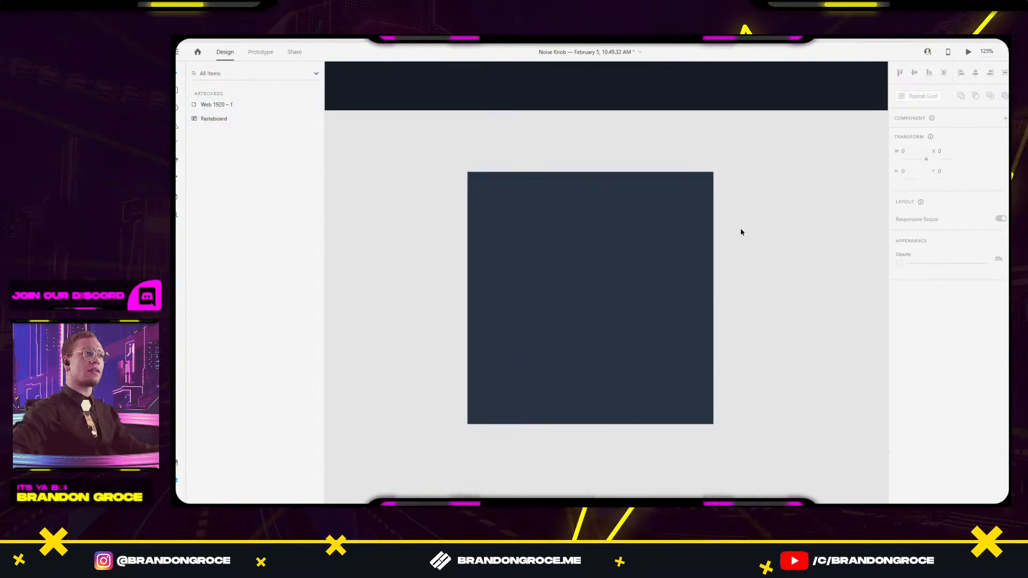
drag(792, 188, 407, 415)
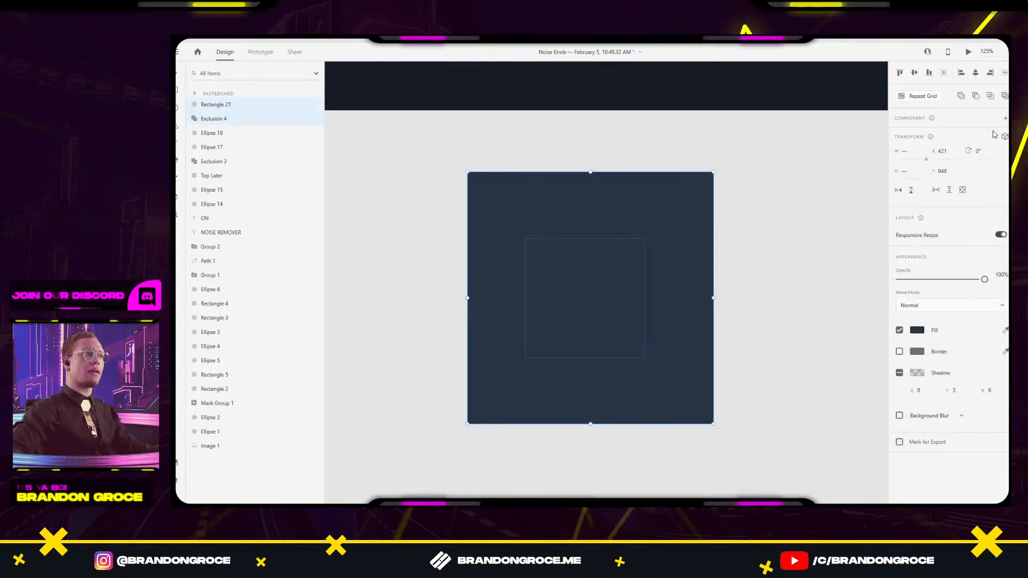
click(1005, 96)
click(819, 193)
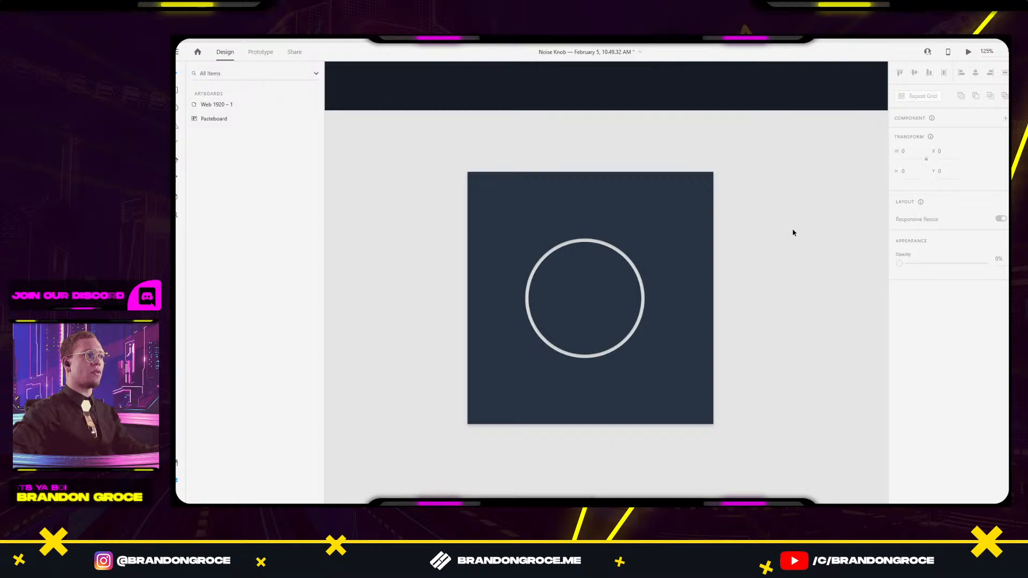
key(ctrl+z)
click(794, 230)
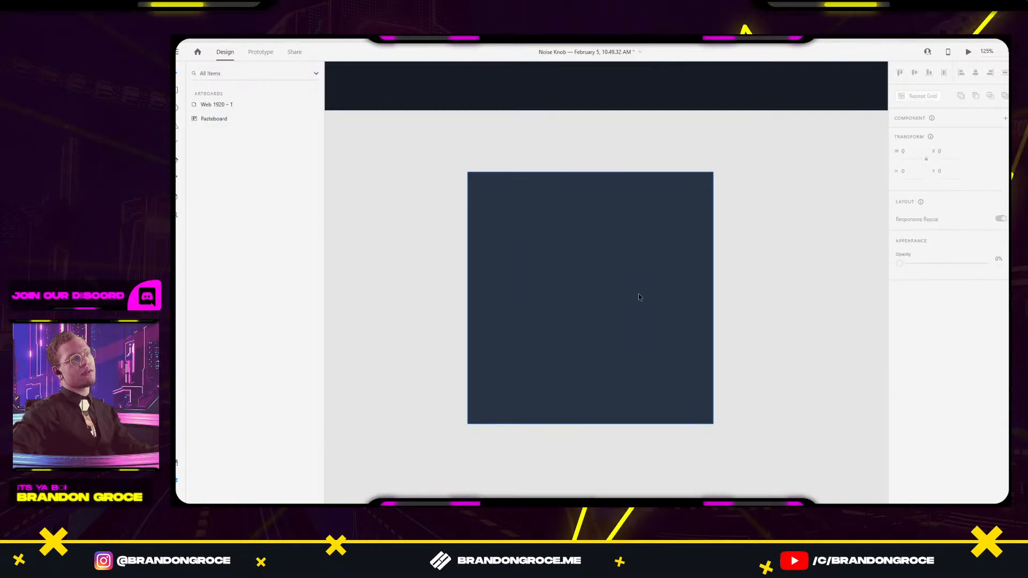
Move the rectangle off the ring and place a duplicate of the ring on top of it.
click(654, 286)
drag(665, 259, 807, 259)
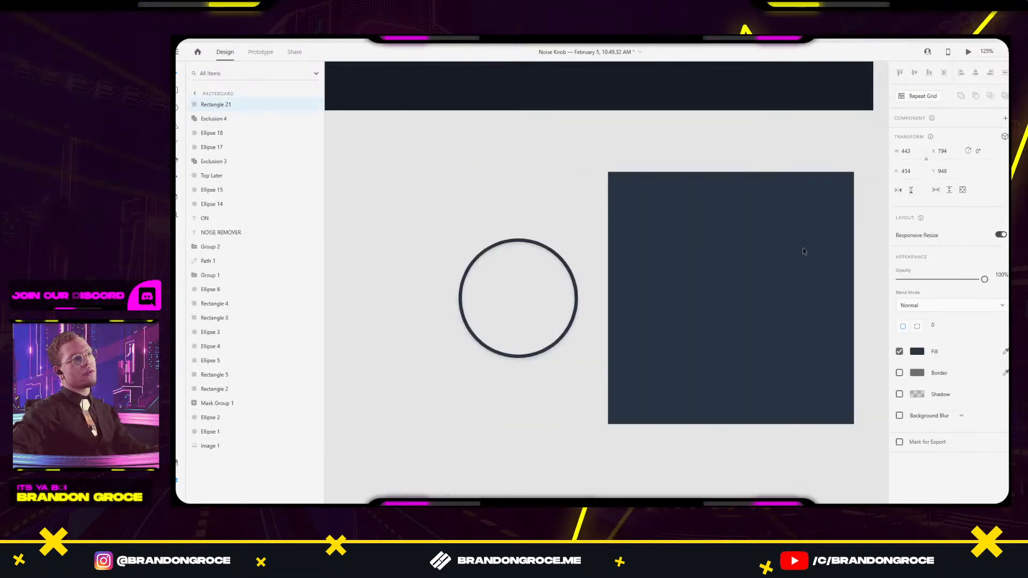
drag(557, 259, 775, 279)
key(ctrl+])
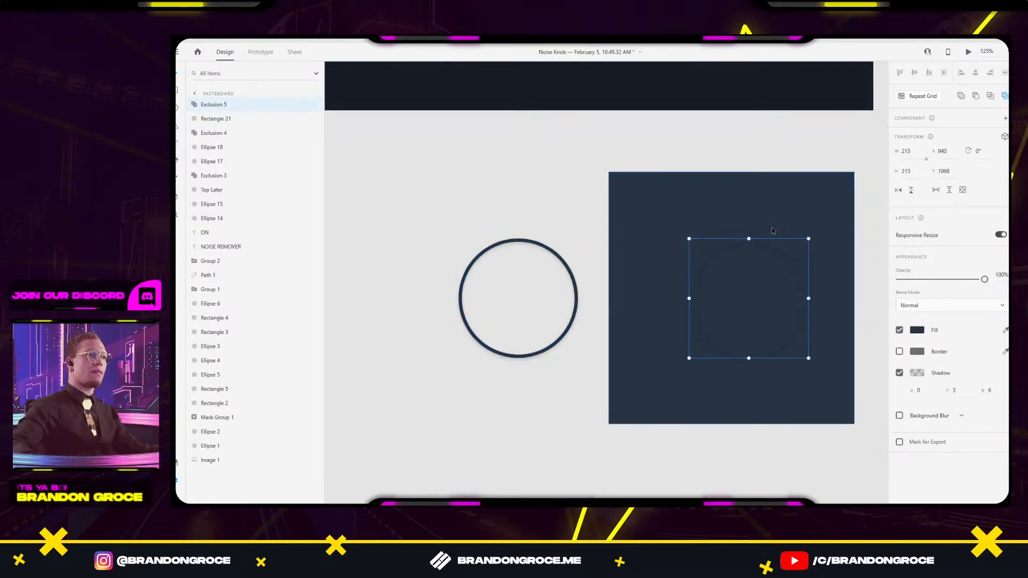
Copy the 215 by 215 outer ellipse from the duplicated ring, and delete that duplicate.
click(194, 104)
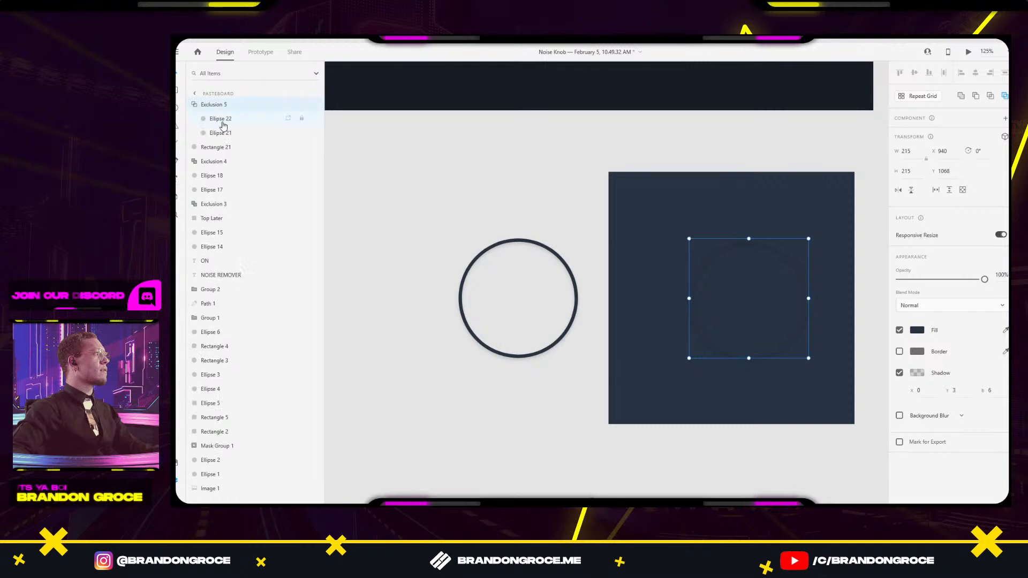
click(223, 122)
click(221, 133)
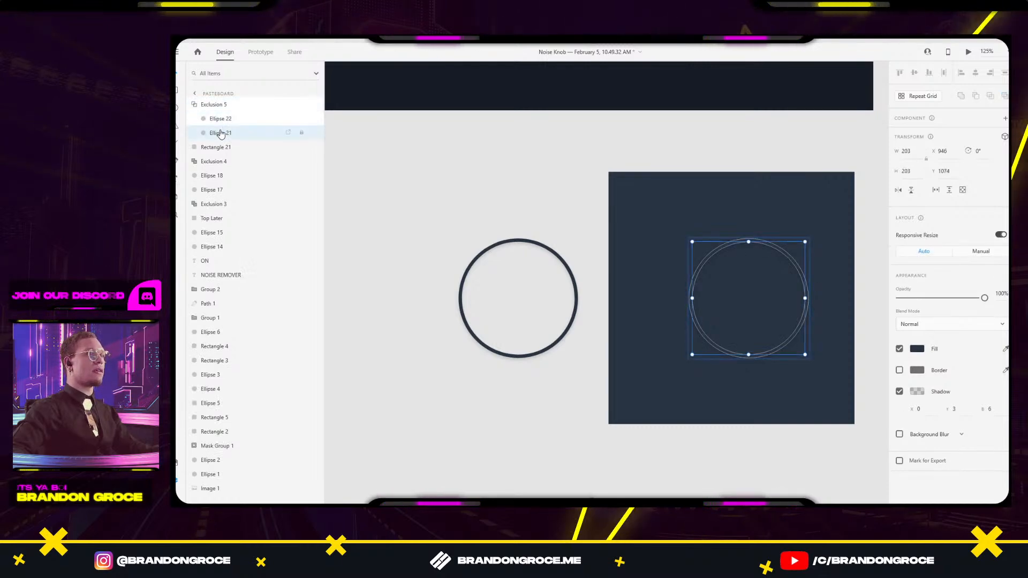
click(223, 121)
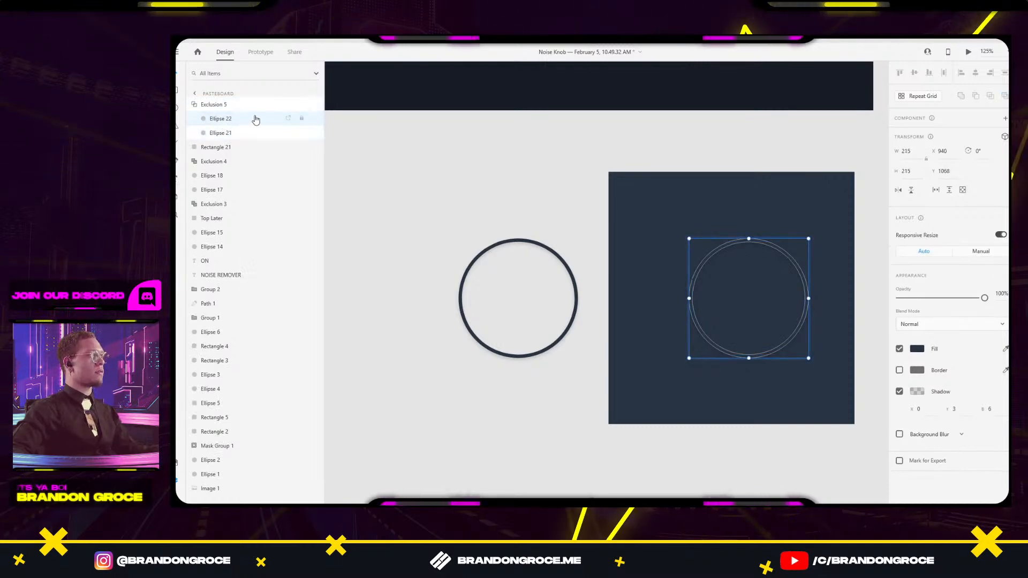
key(Delete)
key(Delete)
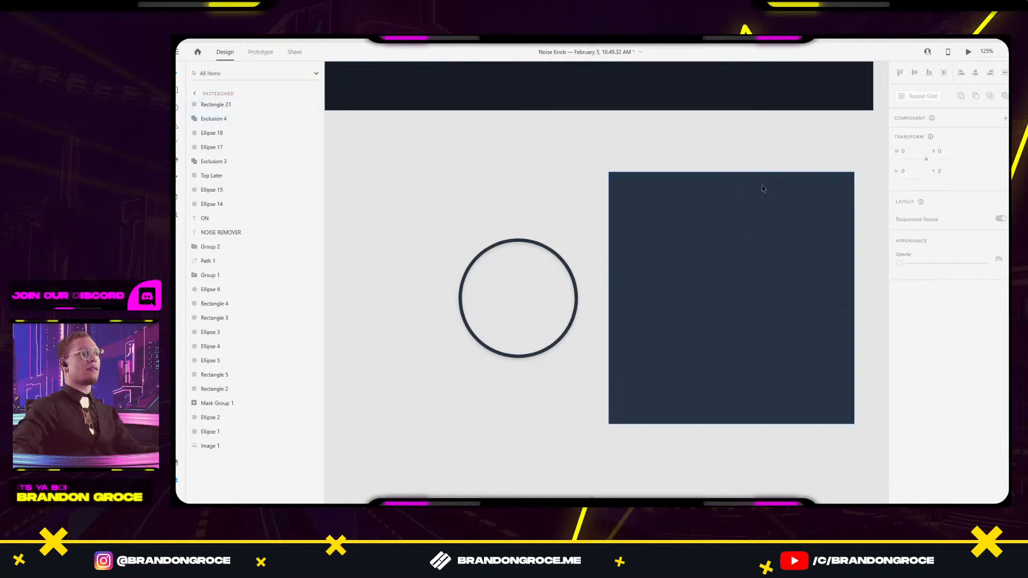
Paste the copied circle, center it on the dark rectangle, and select both shapes.
key(ctrl+v)
mouse_move(756, 292)
mouse_down()
mouse_move(735, 289)
mouse_move(750, 280)
mouse_up()
shift+click(803, 208)
Try to mask the rectangle with the circle using Mask with Shape, and undo it.
right_click(815, 209)
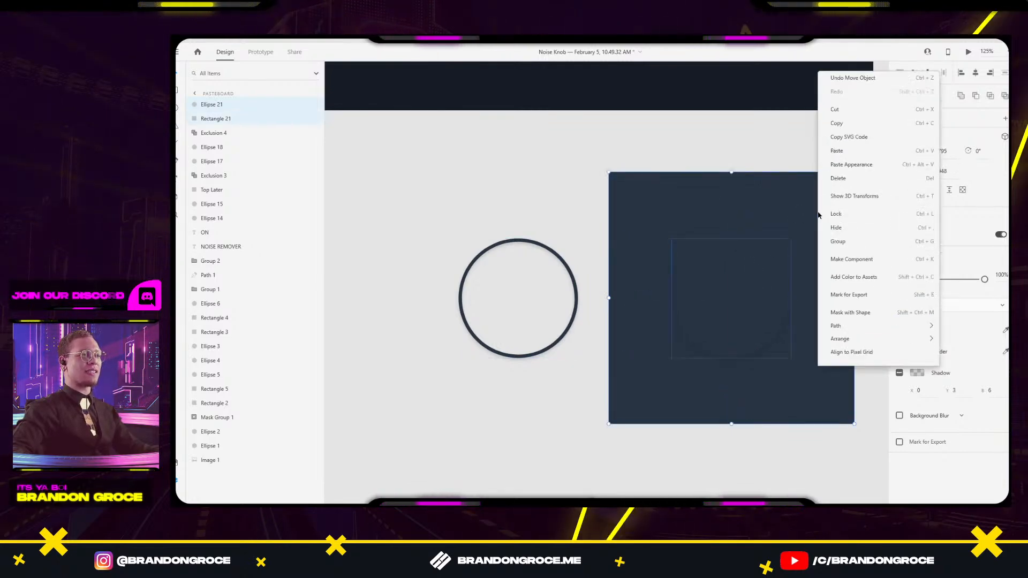
click(850, 270)
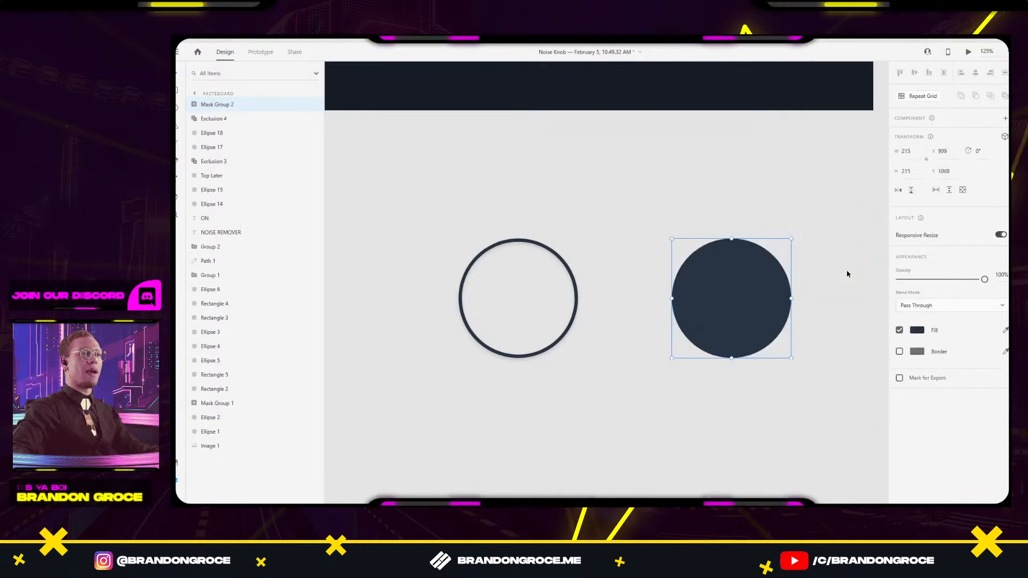
key(ctrl+z)
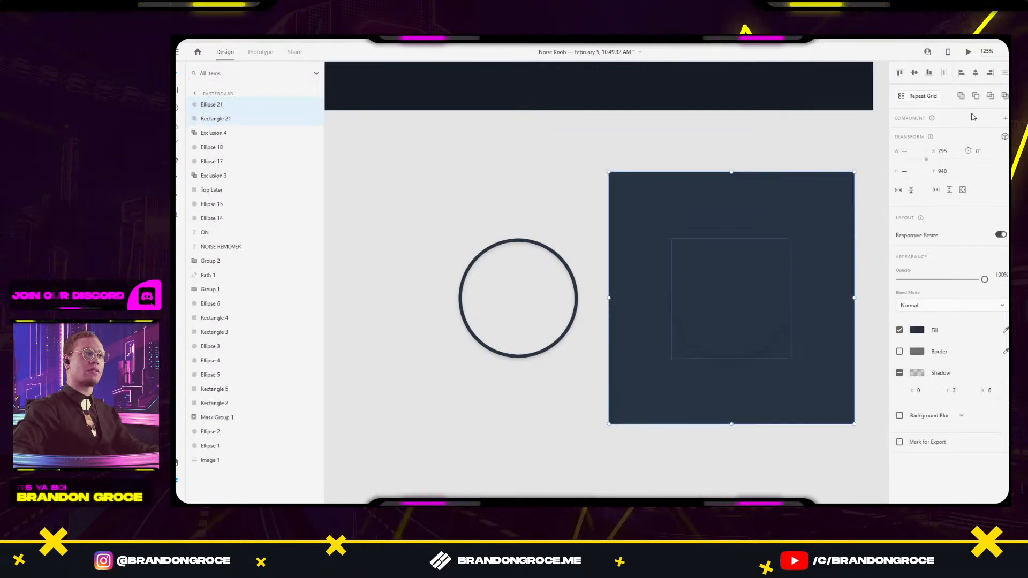
Cut the circle out of the rectangle with Exclude Overlap and center the result over the ring.
click(1005, 97)
drag(815, 213, 602, 213)
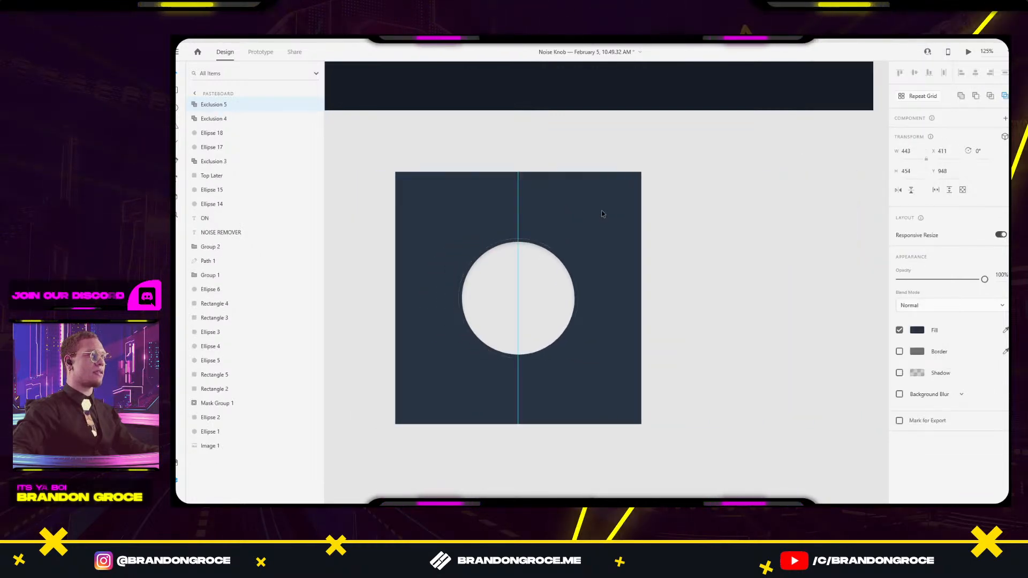
Shrink the ellipse inside the excluded shape slightly so the hole matches the ring's inner edge.
scroll(517, 263, up, 4)
double_click(562, 231)
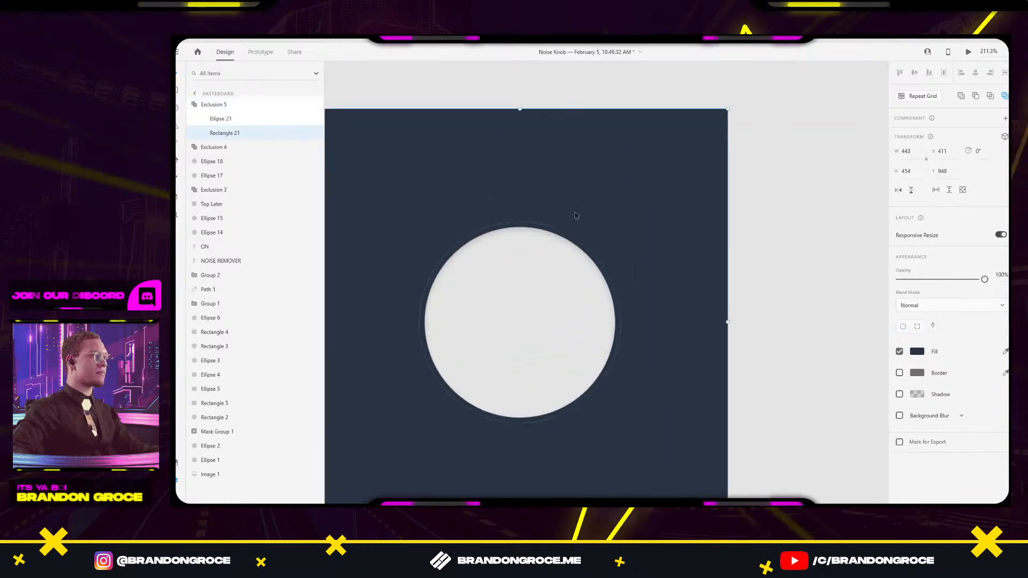
click(557, 239)
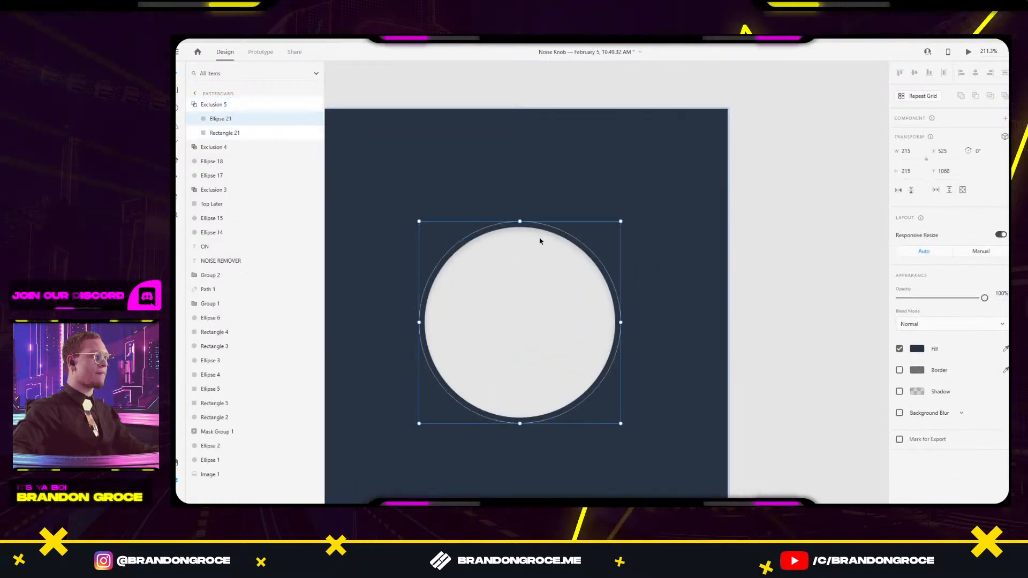
drag(418, 222, 422, 223)
click(785, 166)
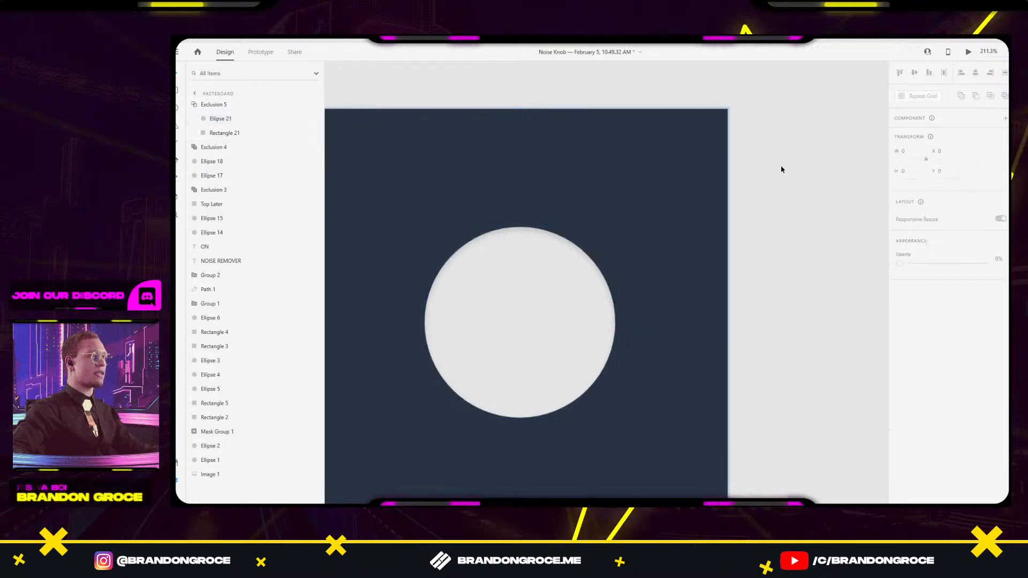
Move the cutout rectangle aside and give the exposed ring a darker shadow with an adjusted blur.
drag(506, 151, 702, 165)
click(463, 245)
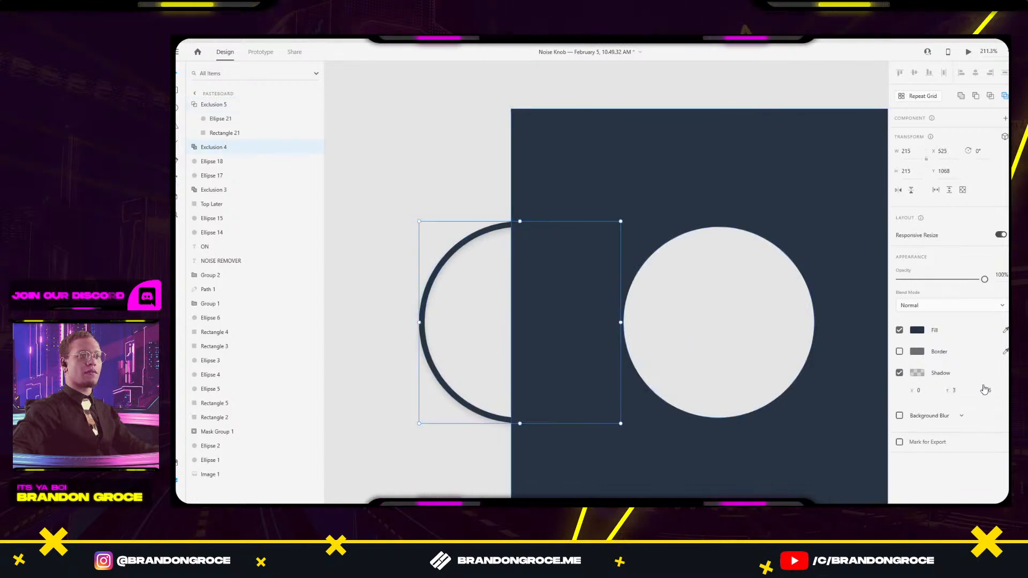
click(988, 390)
text(2)
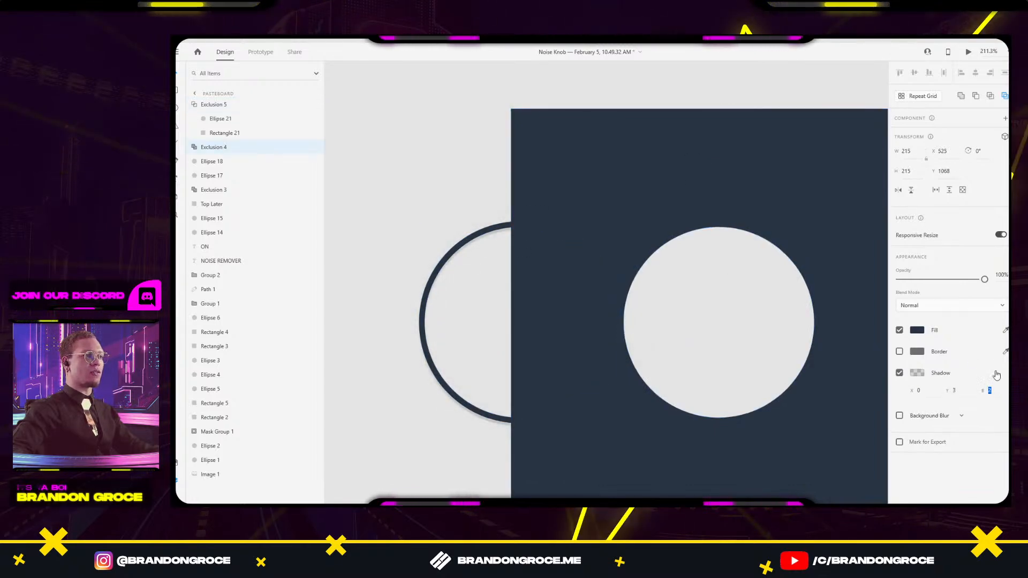
click(917, 372)
drag(886, 341, 894, 322)
click(996, 391)
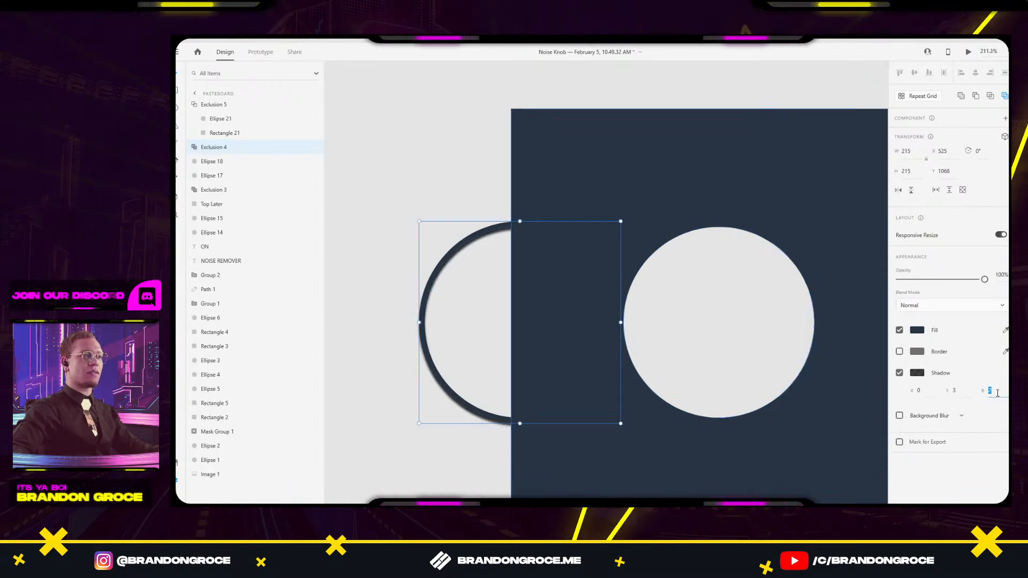
Move the cutout rectangle back over the ring and group the two shapes.
drag(756, 173, 614, 142)
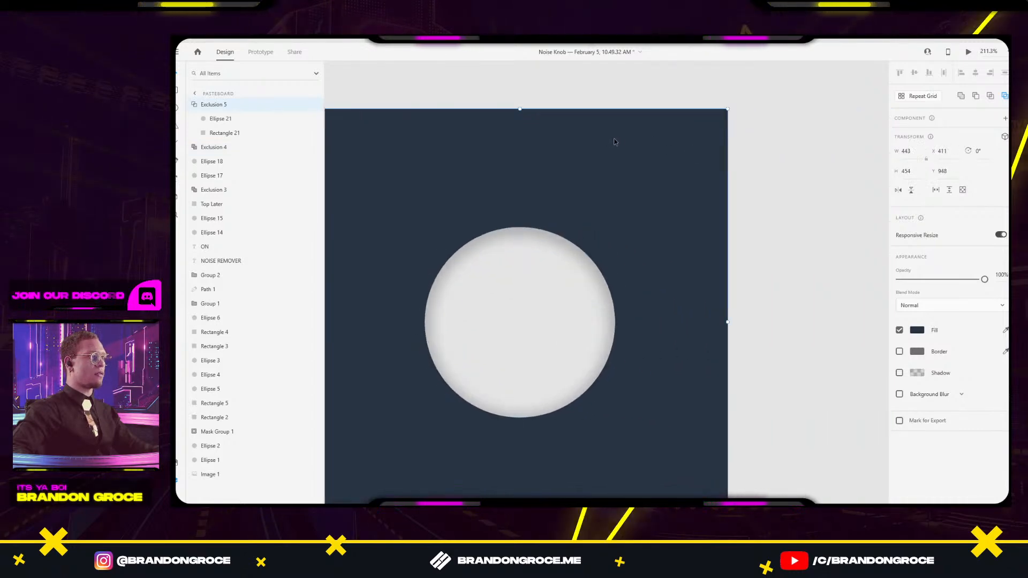
scroll(796, 192, down, 3)
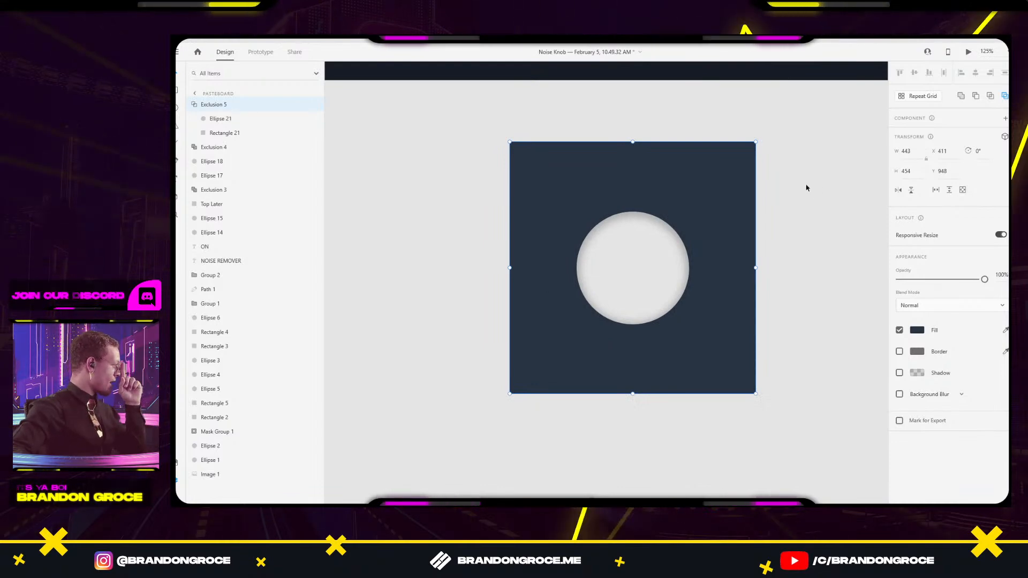
drag(809, 178, 474, 332)
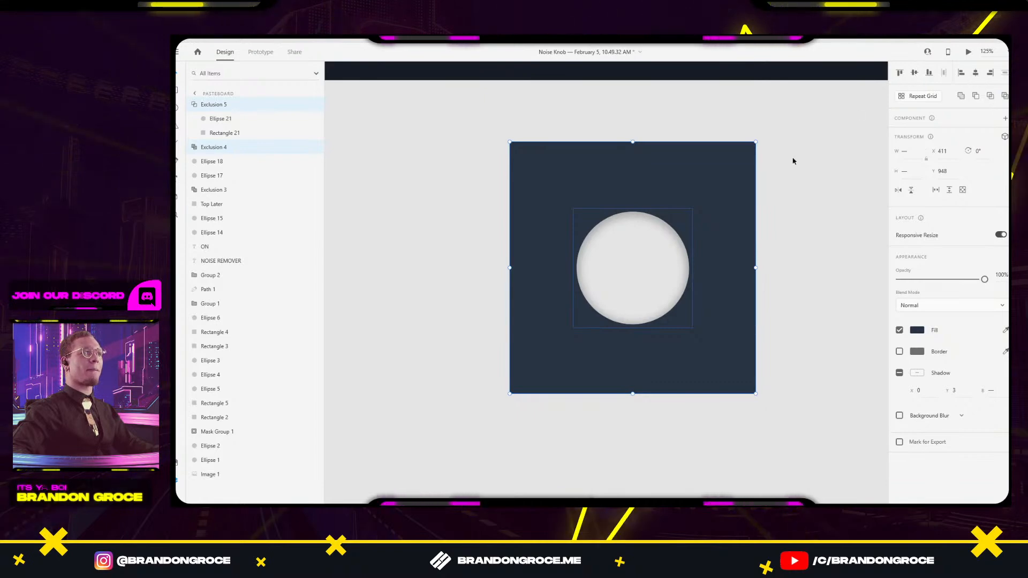
click(808, 157)
scroll(756, 215, down, 3)
drag(756, 215, 633, 409)
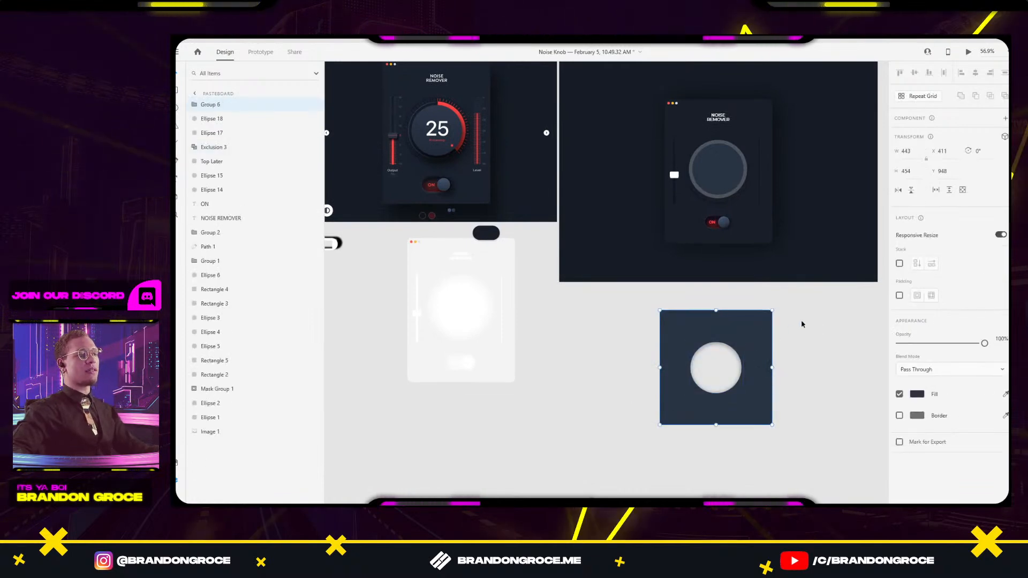
Resize the cutout rectangle inside the group to 313 by 276 and place the group over the knob on the artboard.
double_click(695, 343)
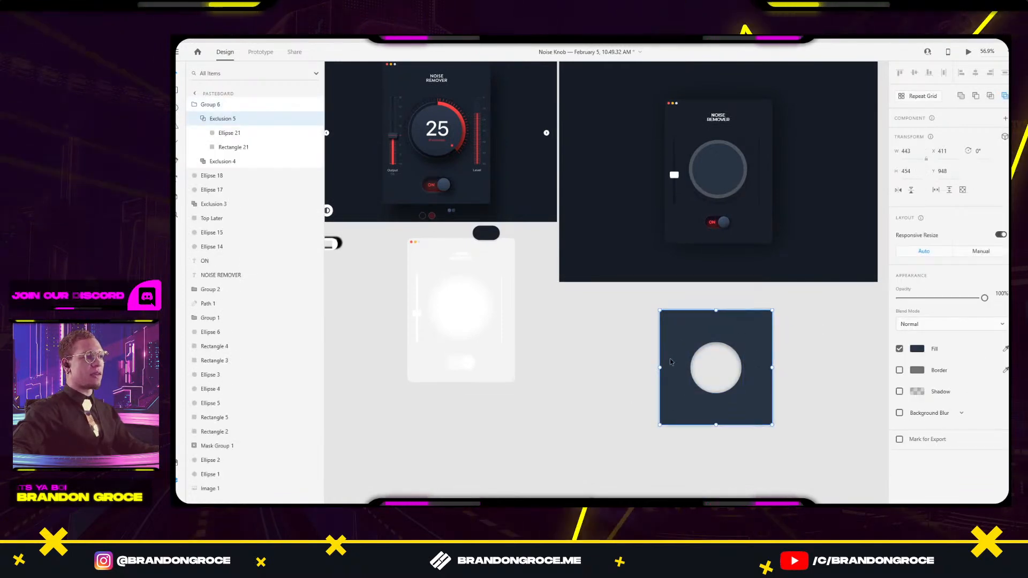
click(235, 147)
drag(660, 367, 676, 368)
drag(716, 310, 746, 144)
click(807, 334)
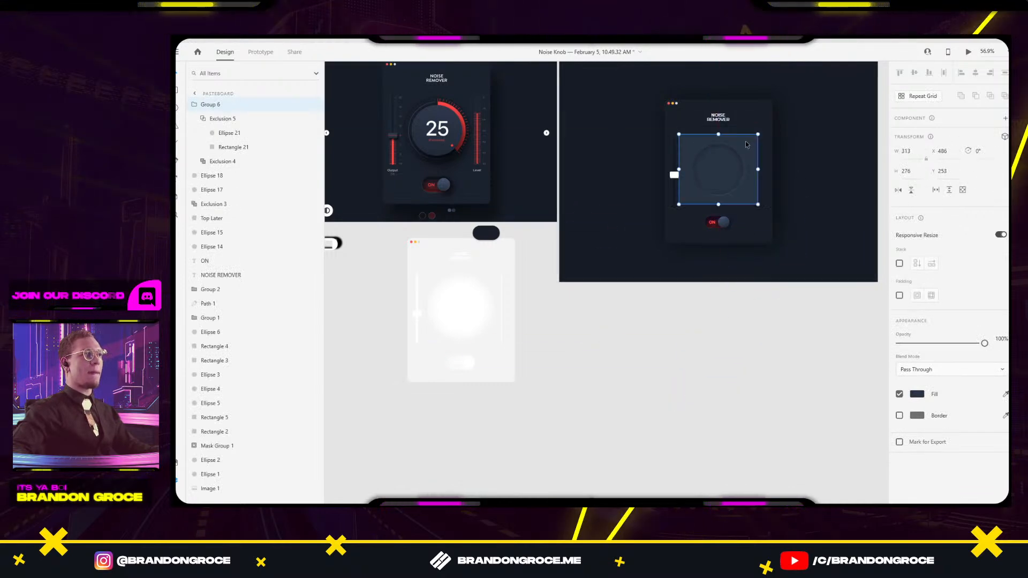
Send the inner-shadow group backward in the layer order until it sits directly beneath Rectangle 7.
scroll(745, 144, up, 5)
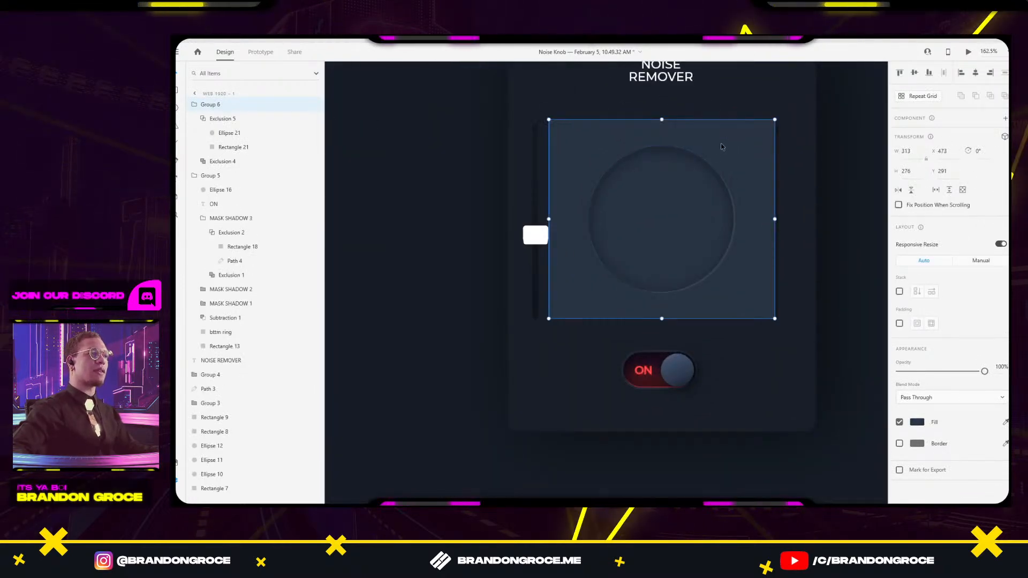
key(ctrl+bracketleft)
key(ctrl+bracketleft)
key(ctrl+bracketleft)
key(ctrl+bracketleft)
key(ctrl+bracketleft)
key(ctrl+bracketleft)
key(ctrl+bracketleft)
key(ctrl+bracketleft)
key(ctrl+bracketleft)
key(ctrl+bracketleft)
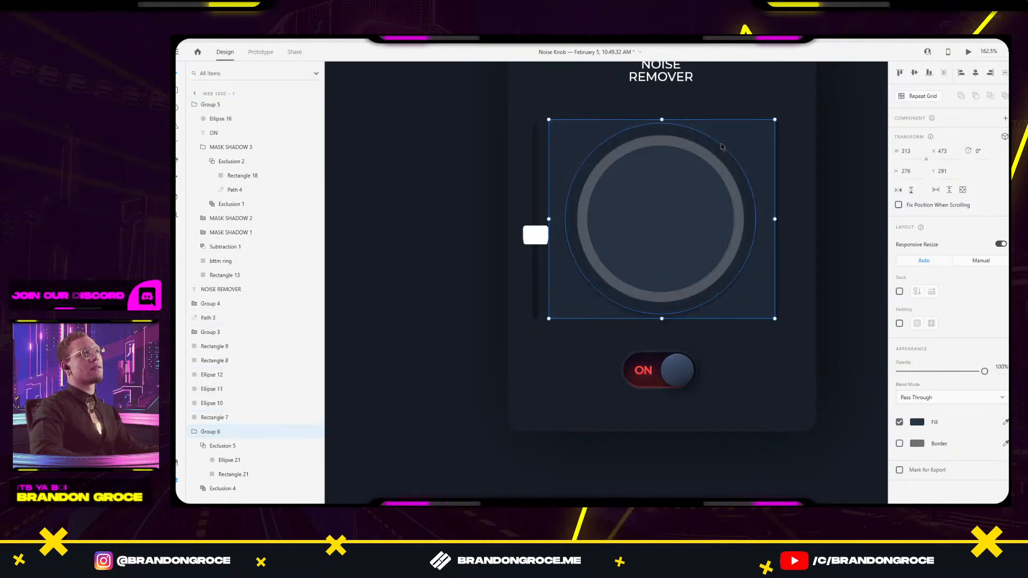
Send Rectangle 7 behind the inner-shadow group in the layer order.
drag(722, 147, 664, 214)
double_click(663, 215)
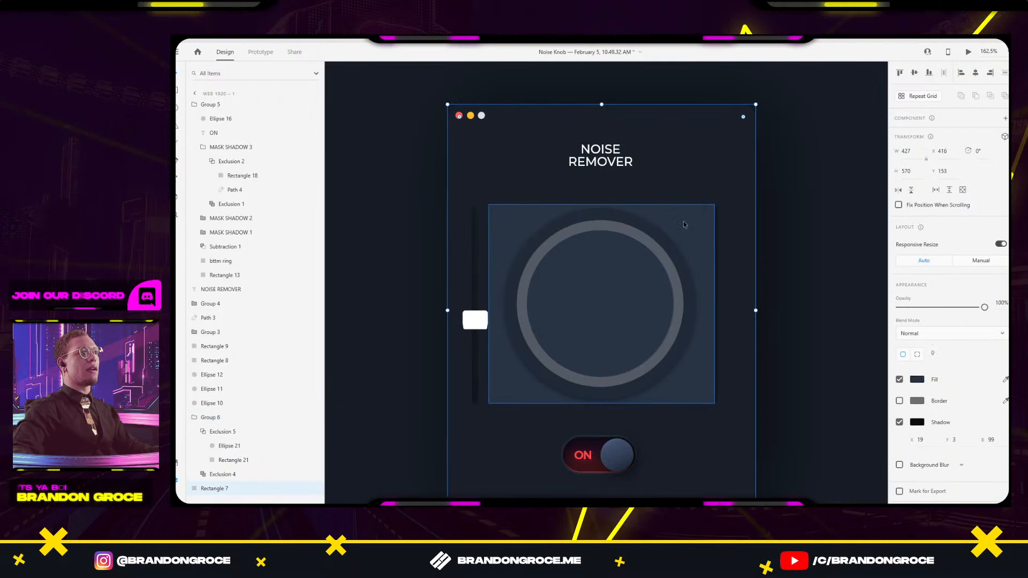
Match the cutout's fill to the panel colour and move the inner-shadow group aside from the knob.
double_click(664, 214)
key(Escape)
drag(664, 216, 608, 219)
drag(541, 220, 615, 207)
Move the three knob circles, Ellipse 10, Ellipse 11 and Ellipse 12, off the artboard onto the pasteboard.
click(600, 300)
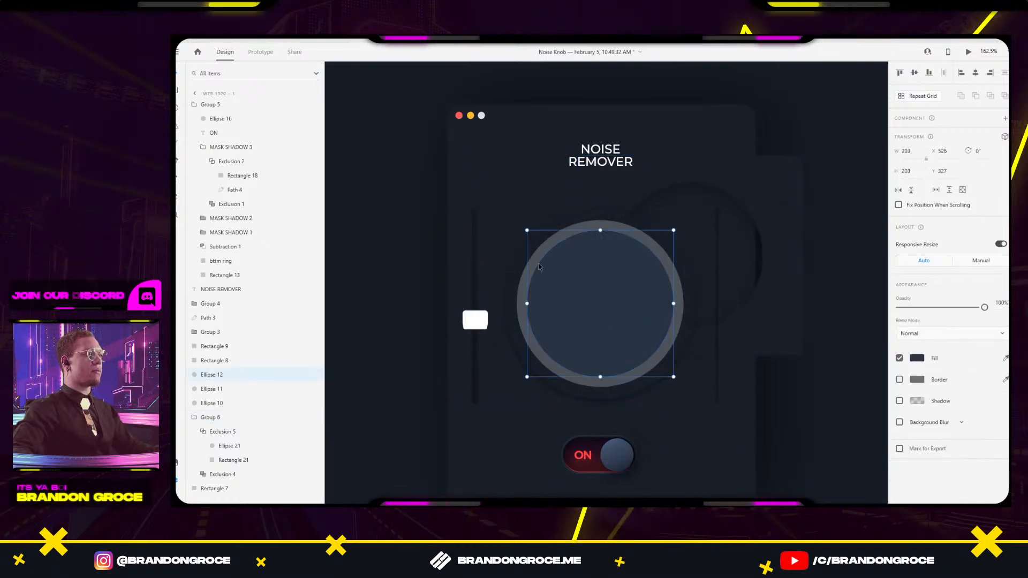
shift+click(529, 265)
drag(529, 265, 634, 312)
key(ctrl+z)
key(ctrl+z)
key(ctrl+z)
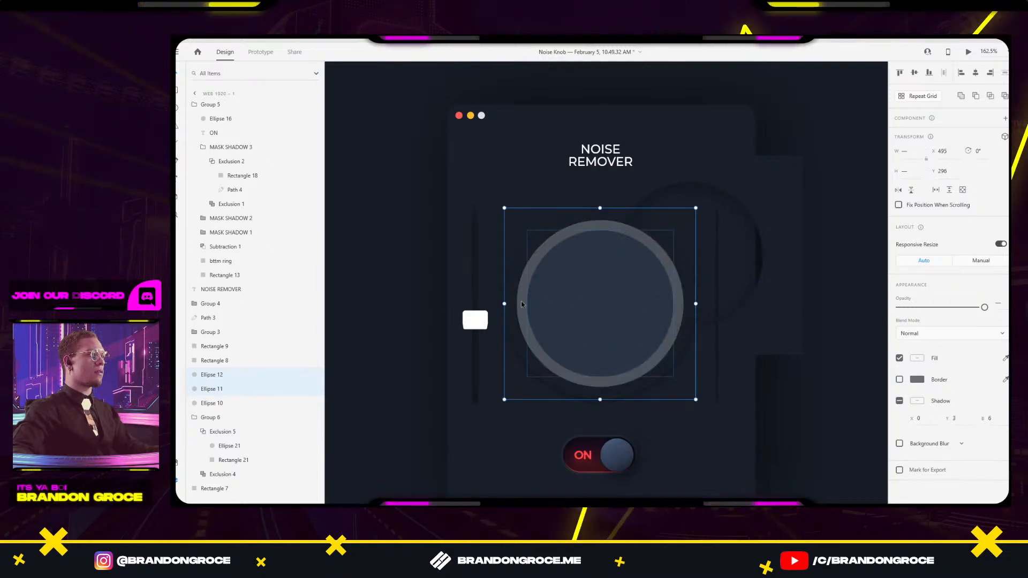
drag(556, 320, 865, 283)
shift+click(535, 299)
scroll(546, 298, down, 5)
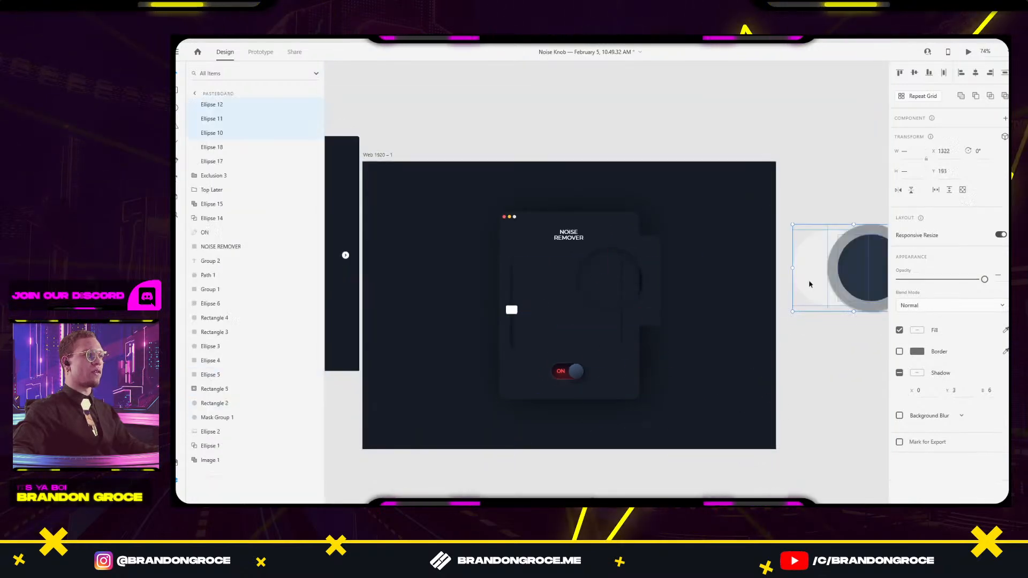
Move the inner-shadow group back over the panel and centre it horizontally on Rectangle 7.
drag(641, 254, 600, 251)
scroll(599, 285, up, 4)
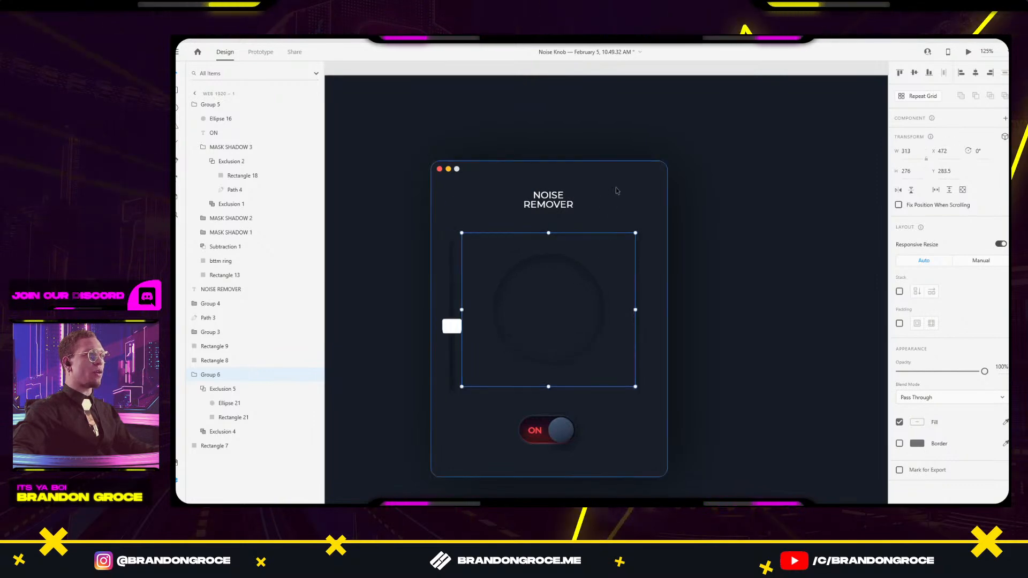
shift+click(616, 191)
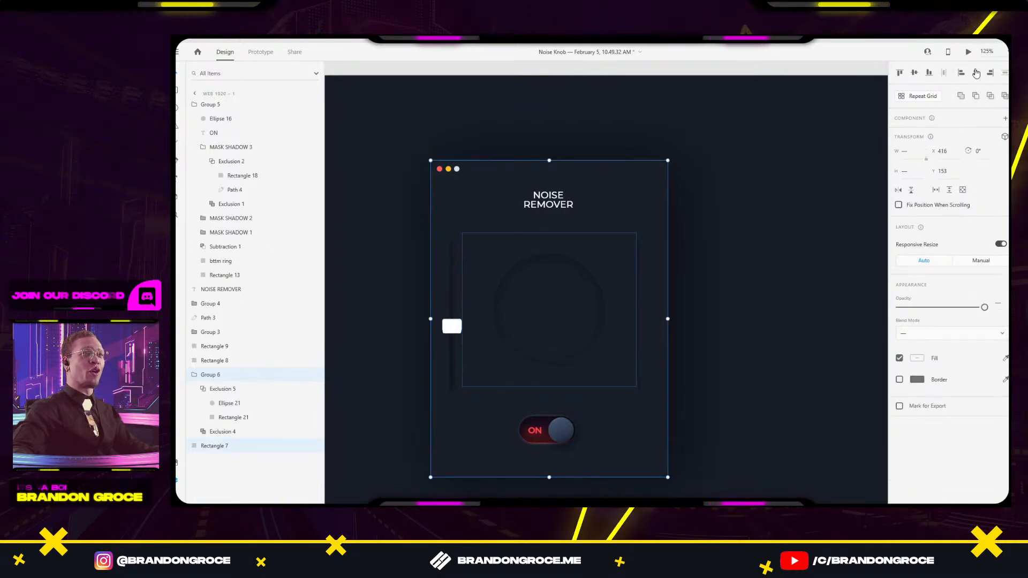
key(Escape)
scroll(645, 278, down, 5)
drag(471, 295, 461, 210)
scroll(598, 196, up, 6)
double_click(603, 188)
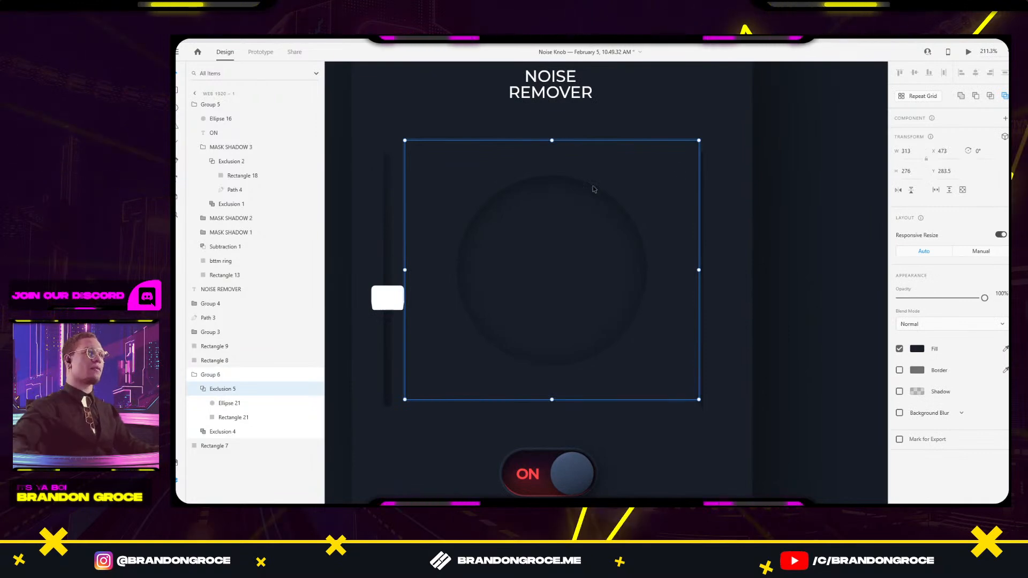
drag(700, 139, 654, 161)
drag(610, 196, 645, 177)
key(ctrl+z)
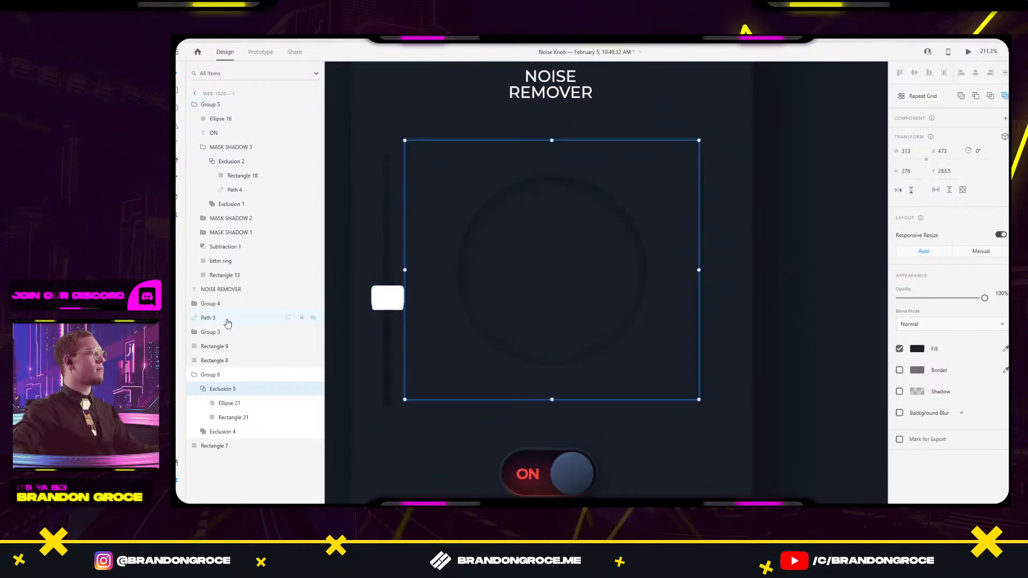
Enlarge the whole inner-shadow group about its centre to 359 by 316.56.
click(211, 375)
drag(698, 141, 728, 121)
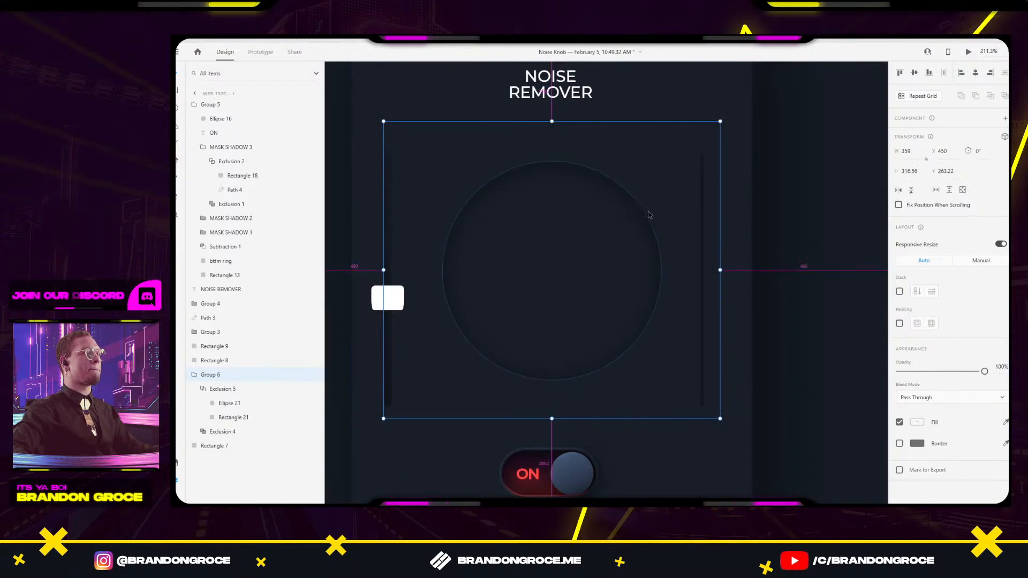
scroll(636, 202, down, 3)
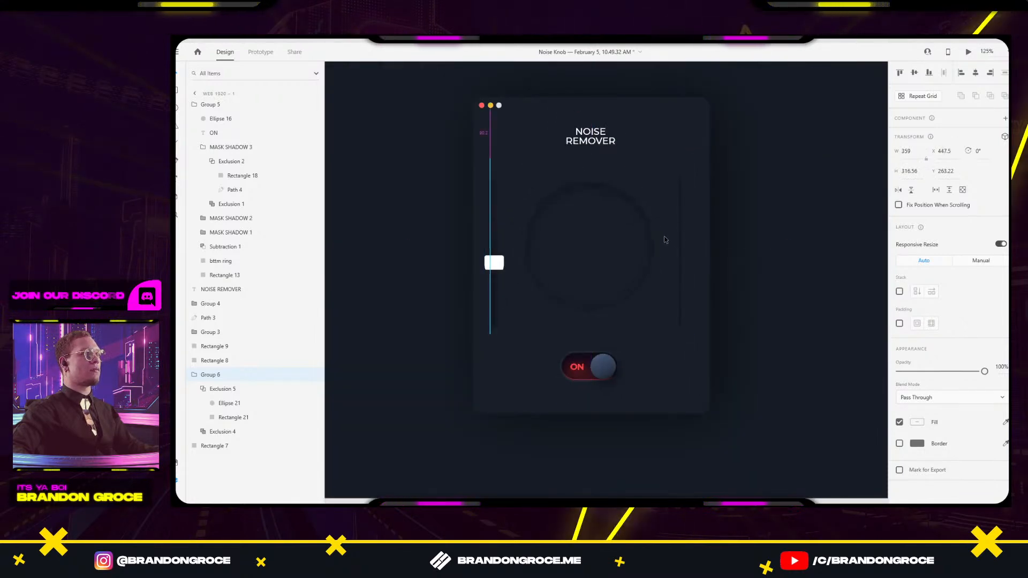
Examine the enlarged knob recess and the ON toggle on the panel.
click(765, 267)
scroll(765, 267, down, 2)
scroll(696, 358, up, 5)
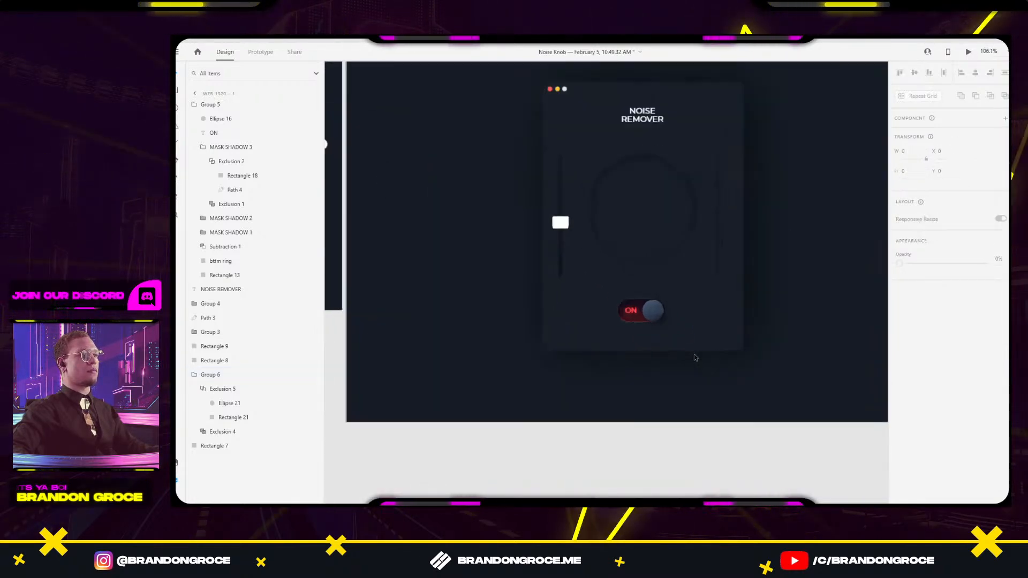
click(497, 217)
double_click(480, 211)
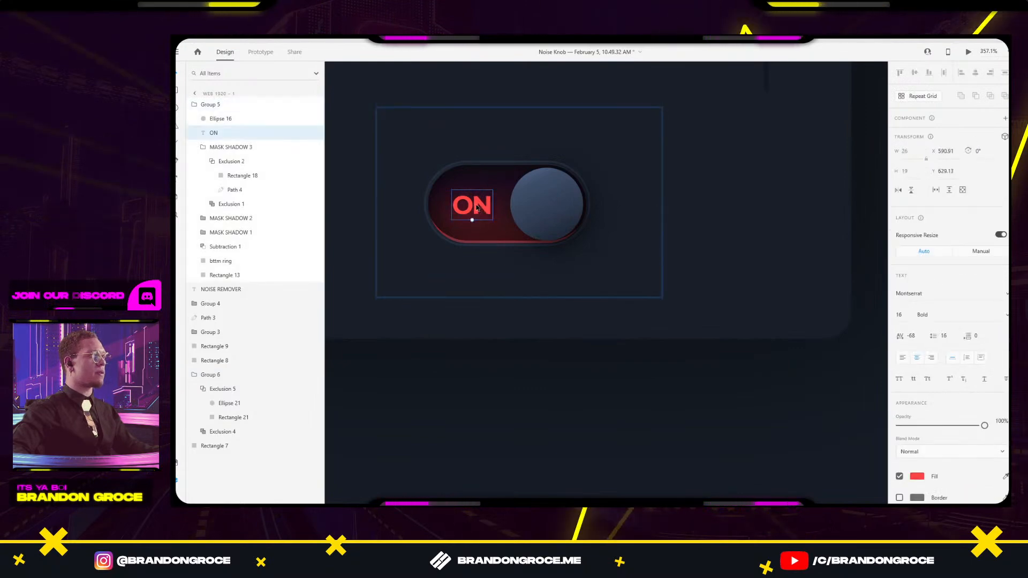
click(725, 188)
scroll(725, 188, down, 3)
drag(726, 185, 649, 421)
scroll(752, 232, down, 2)
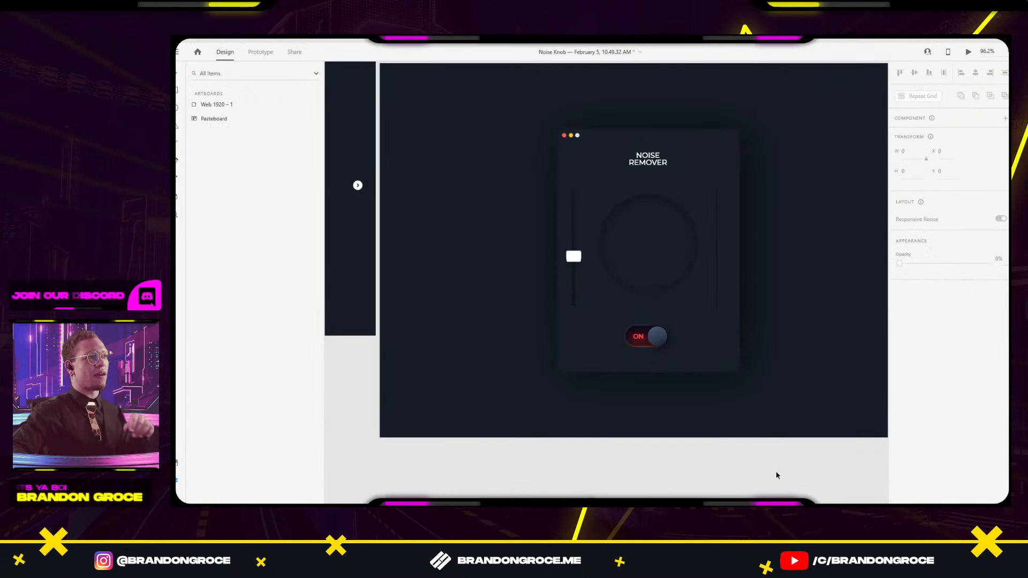
Undo the last horizontal shift of the inner-shadow group.
click(696, 215)
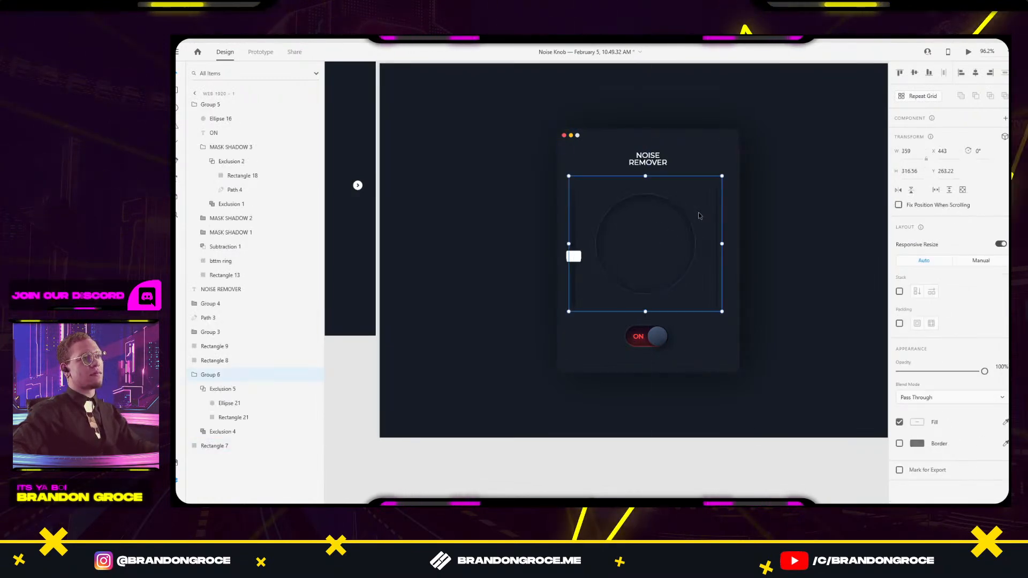
key(ctrl+z)
click(720, 398)
Bring the dark Ellipse 12 back from the pasteboard onto the artboard, over the knob recess.
scroll(785, 341, down, 3)
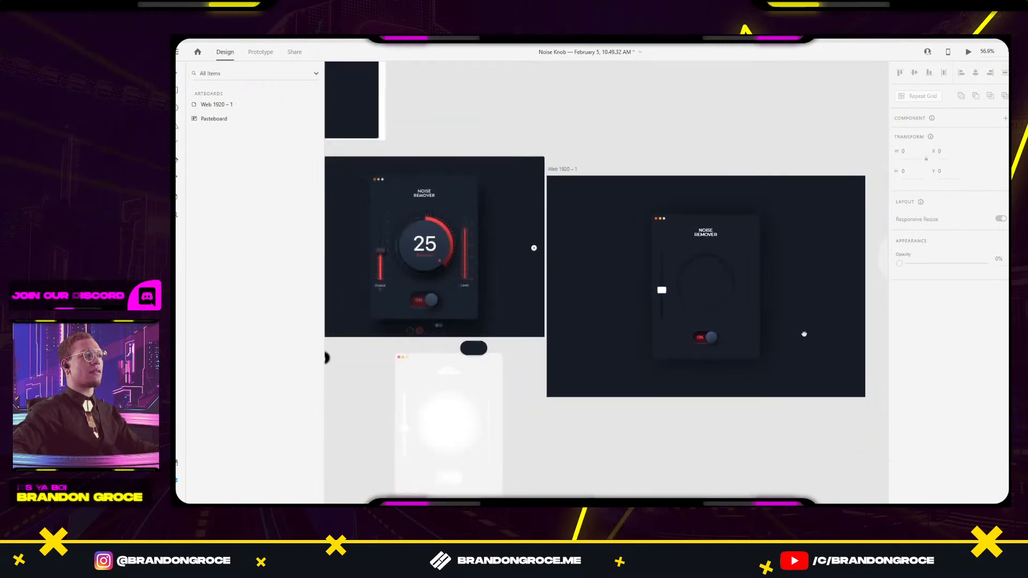
drag(807, 332, 518, 349)
click(654, 276)
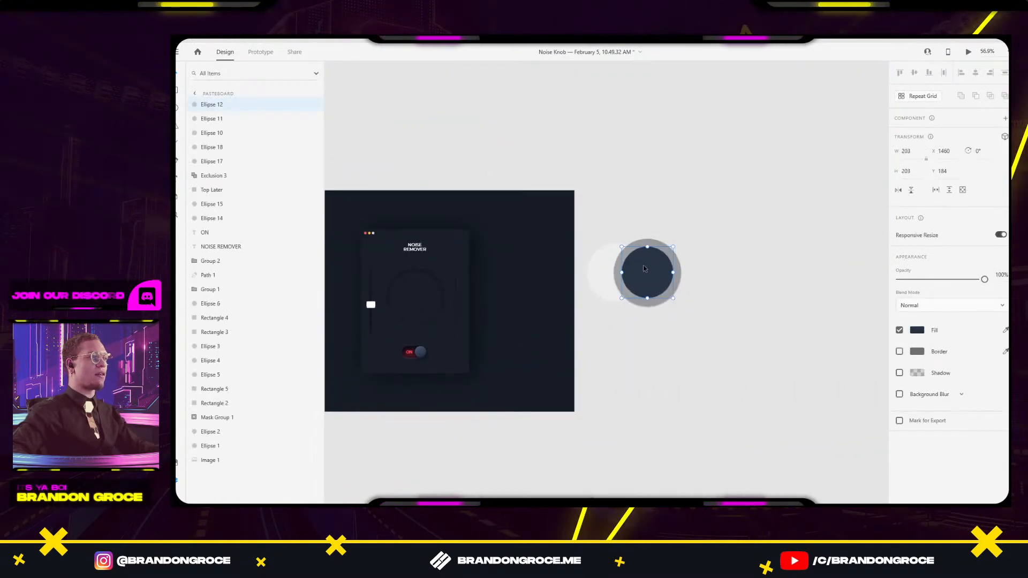
scroll(610, 275, left, 5)
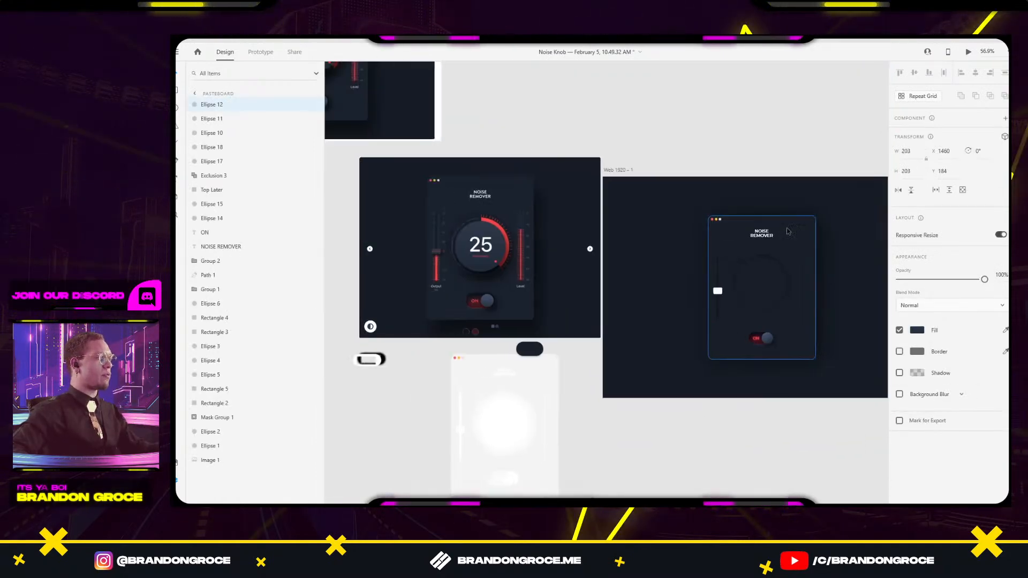
scroll(461, 226, up, 4)
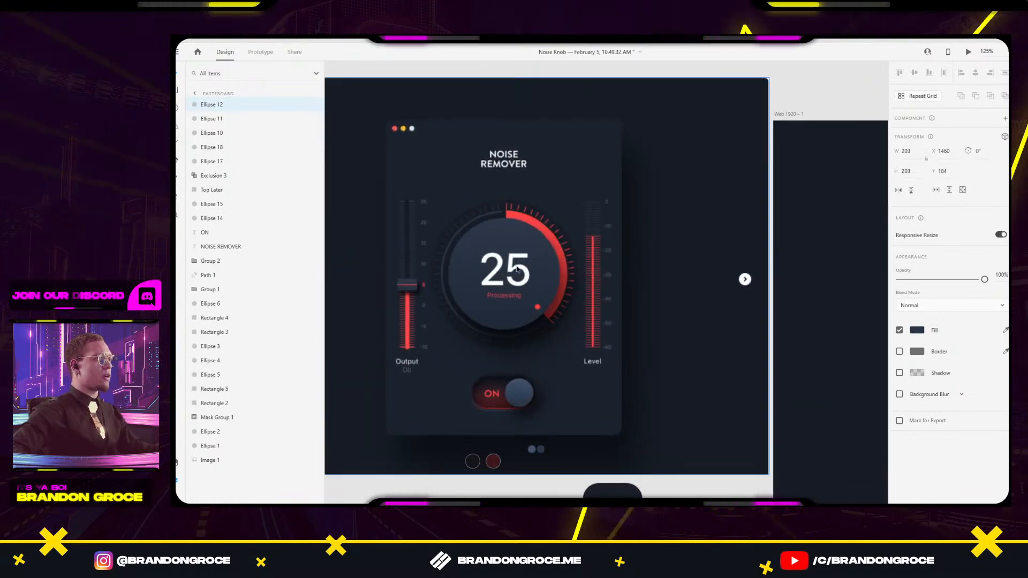
scroll(569, 279, right, 6)
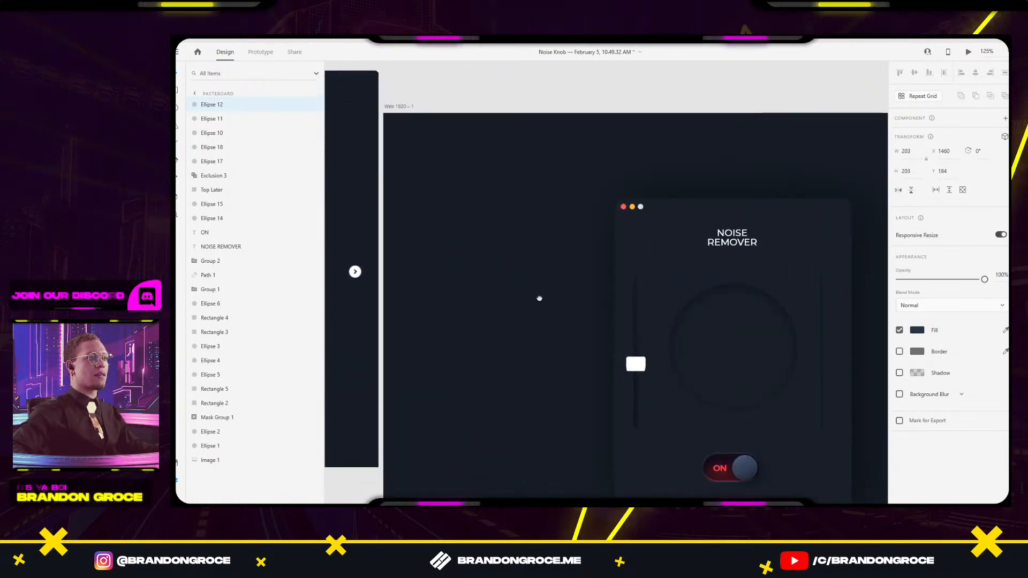
scroll(540, 298, left, 5)
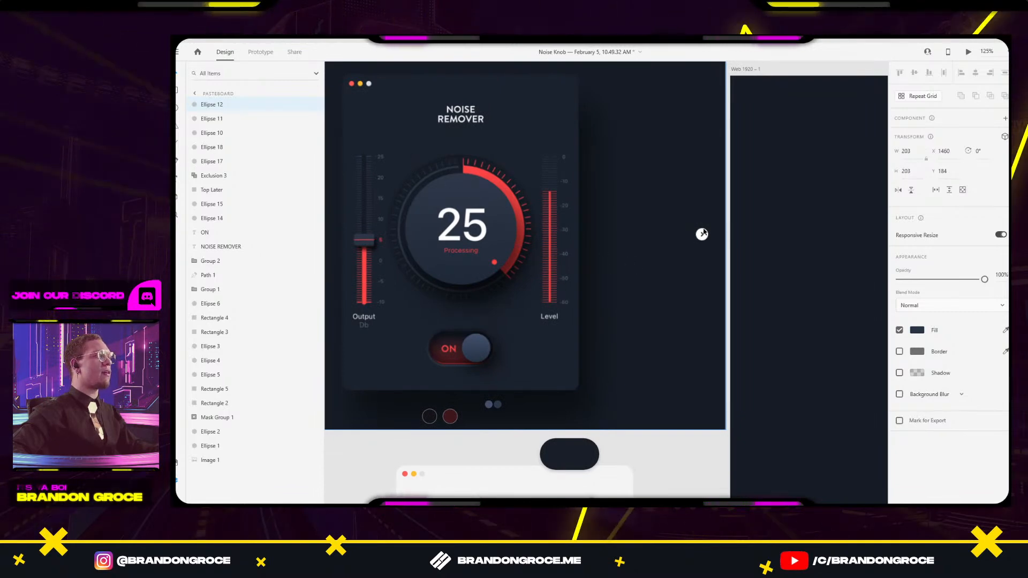
drag(704, 233, 404, 263)
scroll(405, 289, down, 5)
drag(803, 306, 594, 323)
scroll(580, 318, up, 5)
Centre Ellipse 12 on the inner-shadow group and shrink it about its centre to expose more of the recess.
click(716, 252)
scroll(711, 270, down, 3)
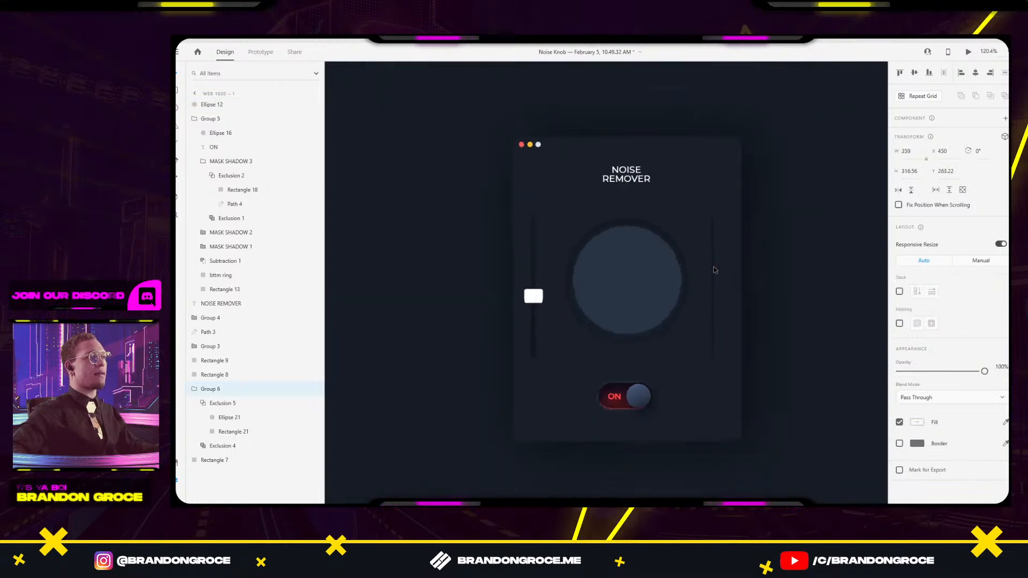
scroll(714, 270, down, 3)
scroll(615, 267, up, 3)
click(620, 266)
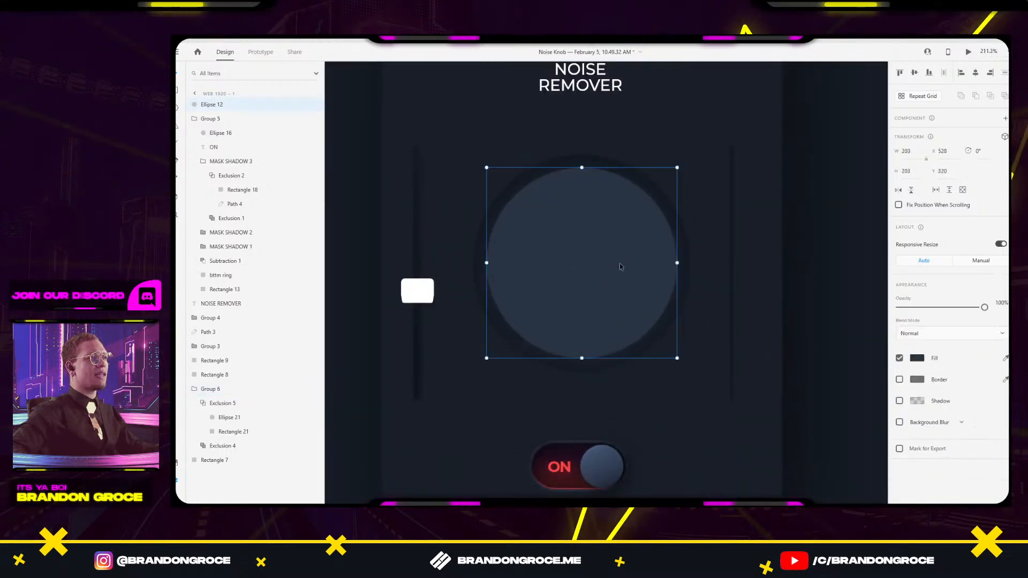
shift+click(689, 194)
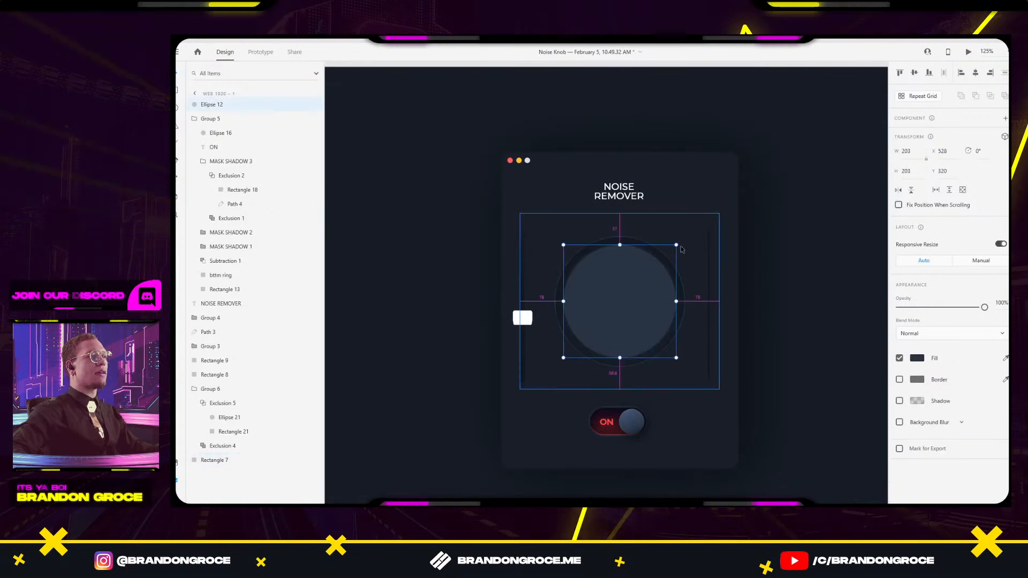
drag(676, 245, 671, 253)
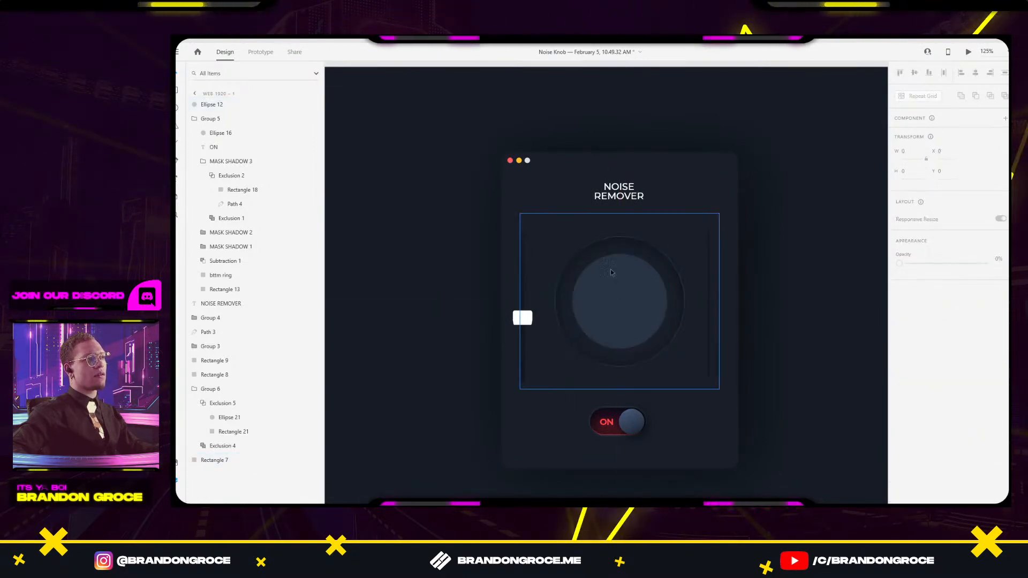
Lower the shadow colour's opacity to about 61% on Exclusion 4 inside the inner-shadow group.
click(615, 236)
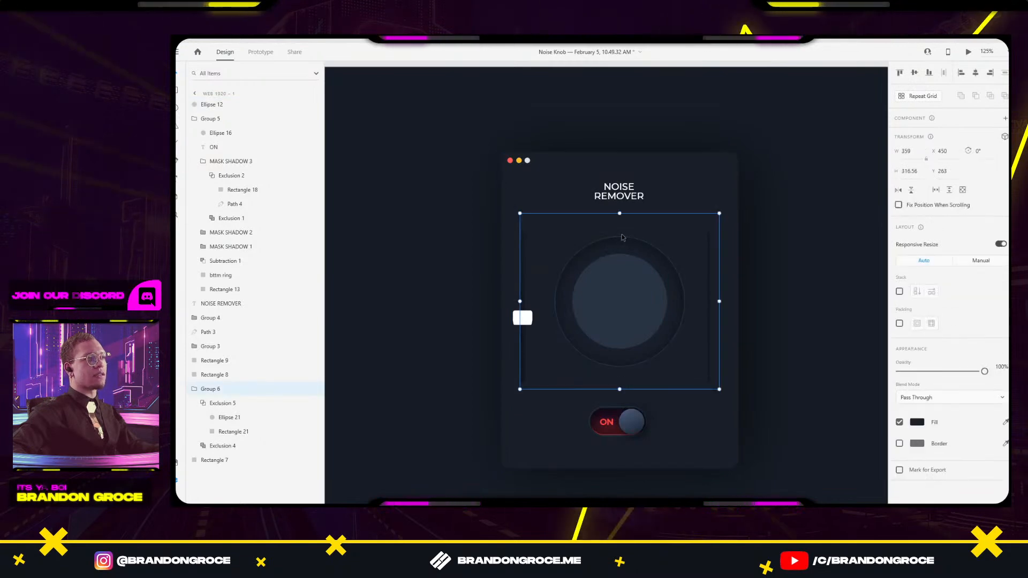
double_click(625, 241)
key(Escape)
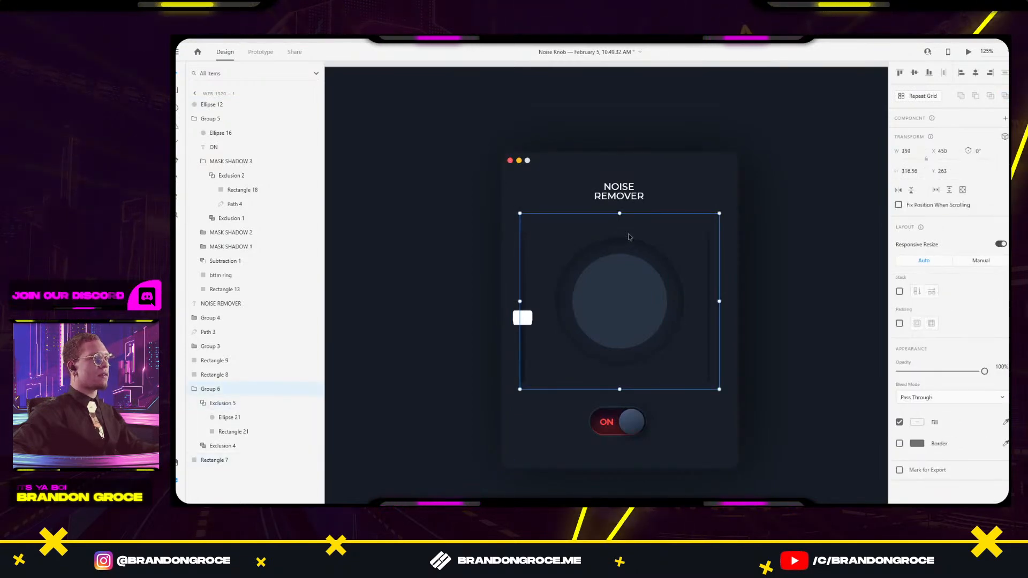
click(225, 419)
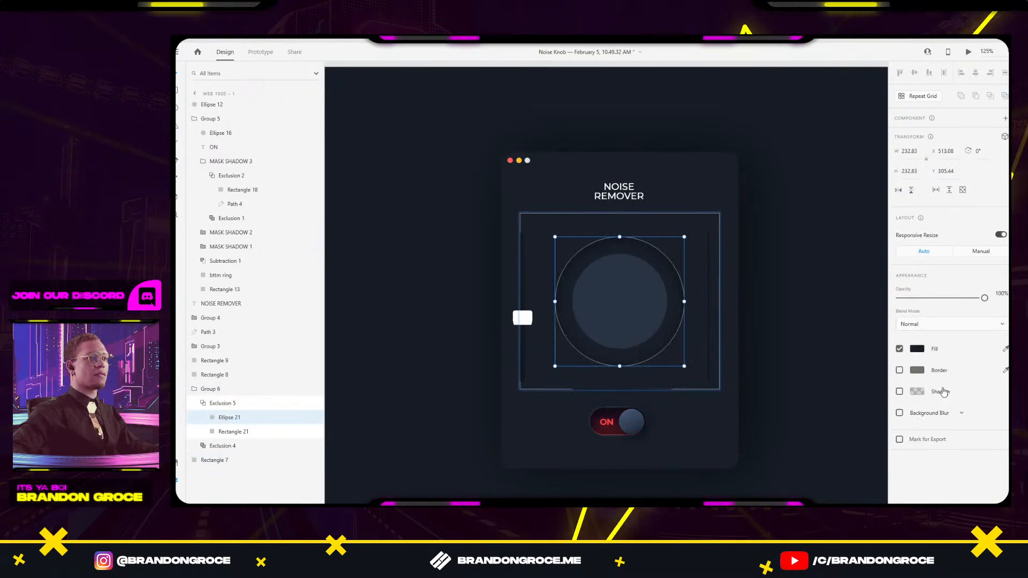
click(231, 449)
click(919, 392)
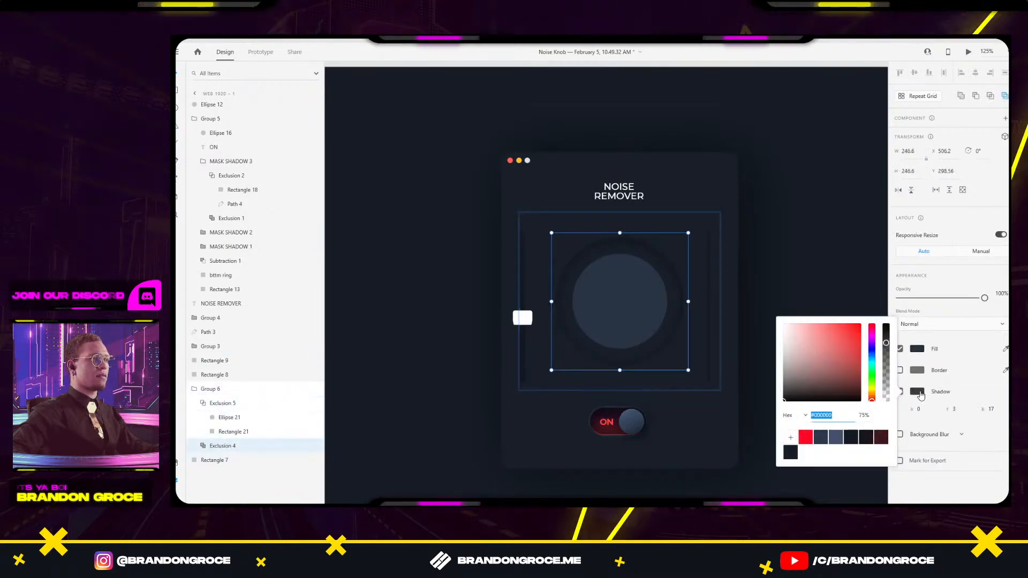
mouse_move(887, 358)
mouse_down()
mouse_move(886, 368)
mouse_move(887, 359)
mouse_up()
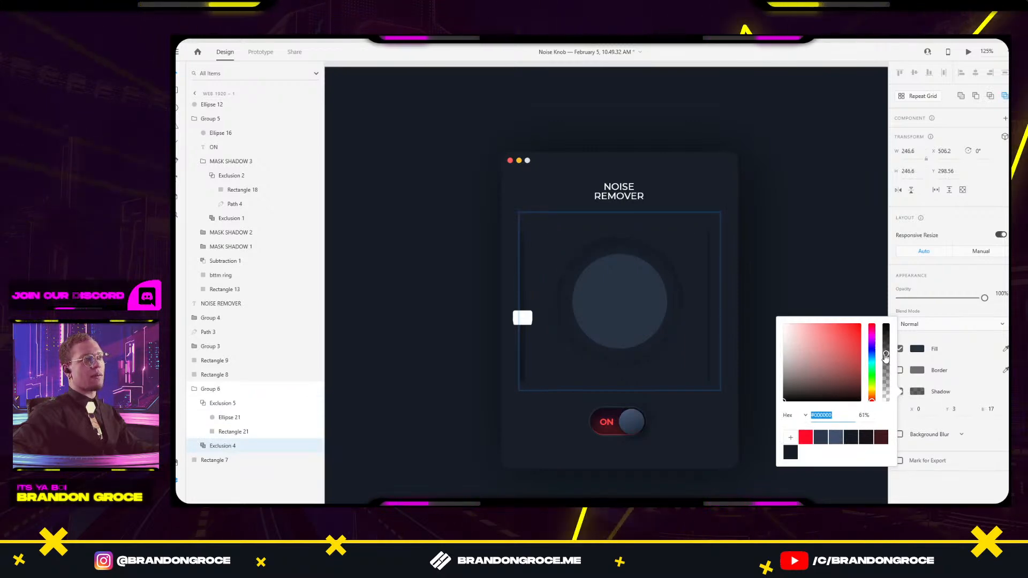
click(909, 422)
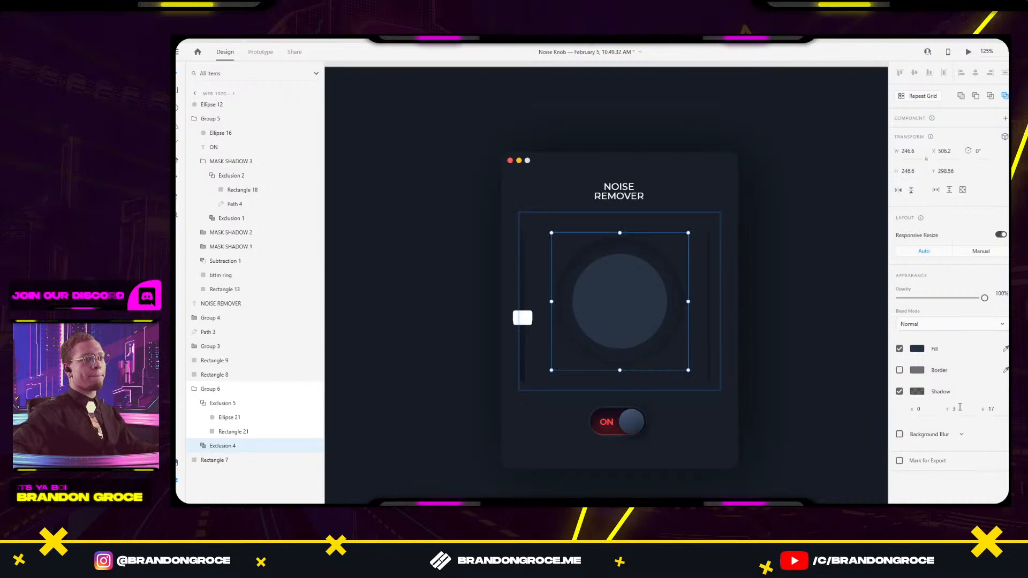
Set Exclusion 4's shadow Y offset to 0 and adjust its blur.
text(0)
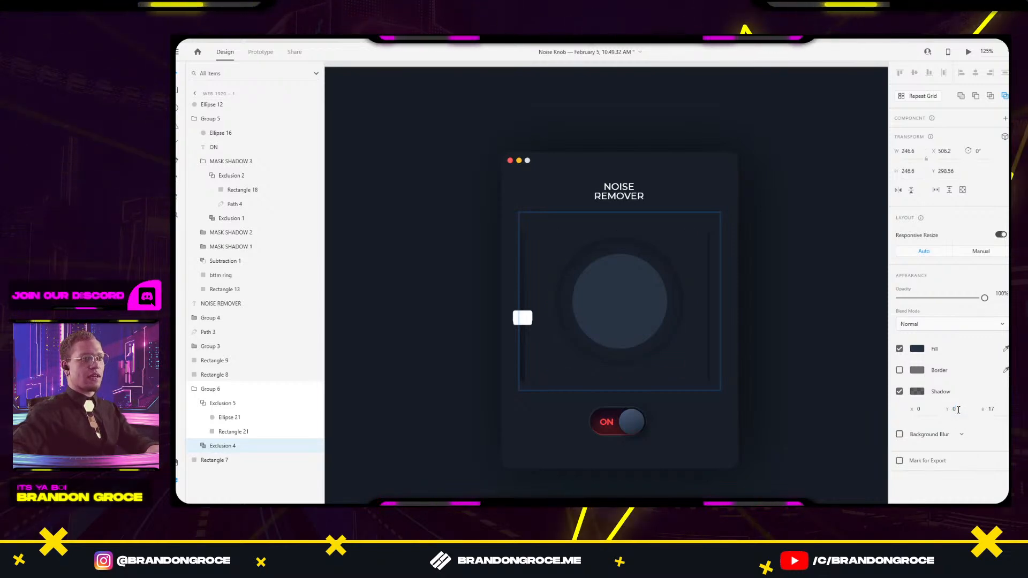
click(994, 408)
key(shift+Up)
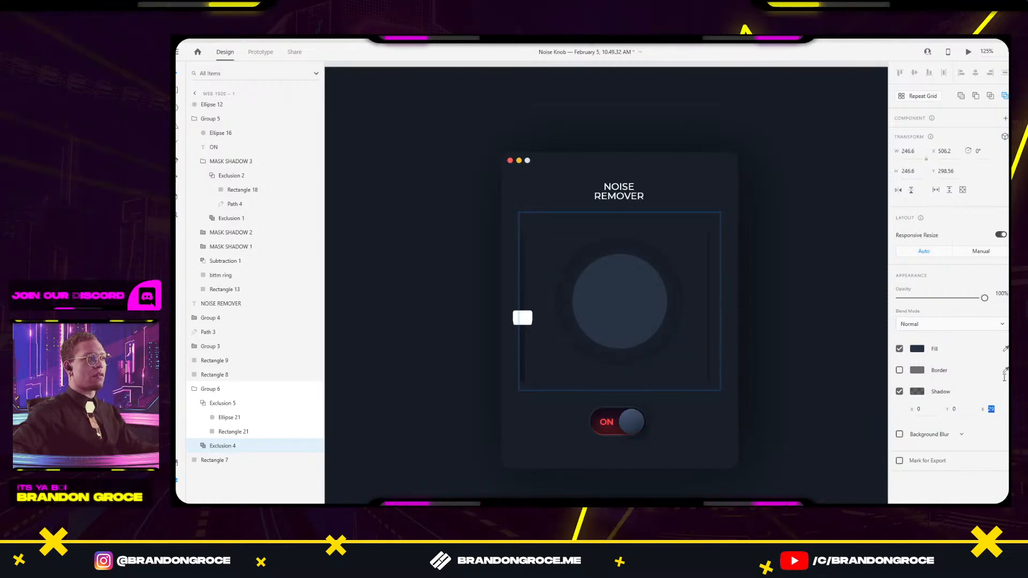
text(13)
key(Return)
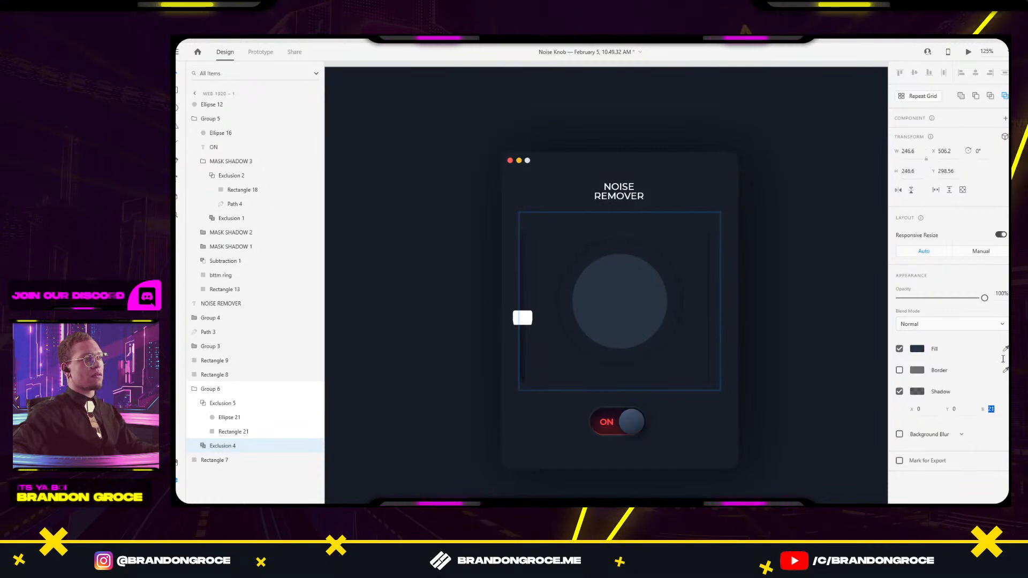
click(821, 301)
Compare the rebuilt knob panel with the reference design beside the artboard.
scroll(809, 297, down, 5)
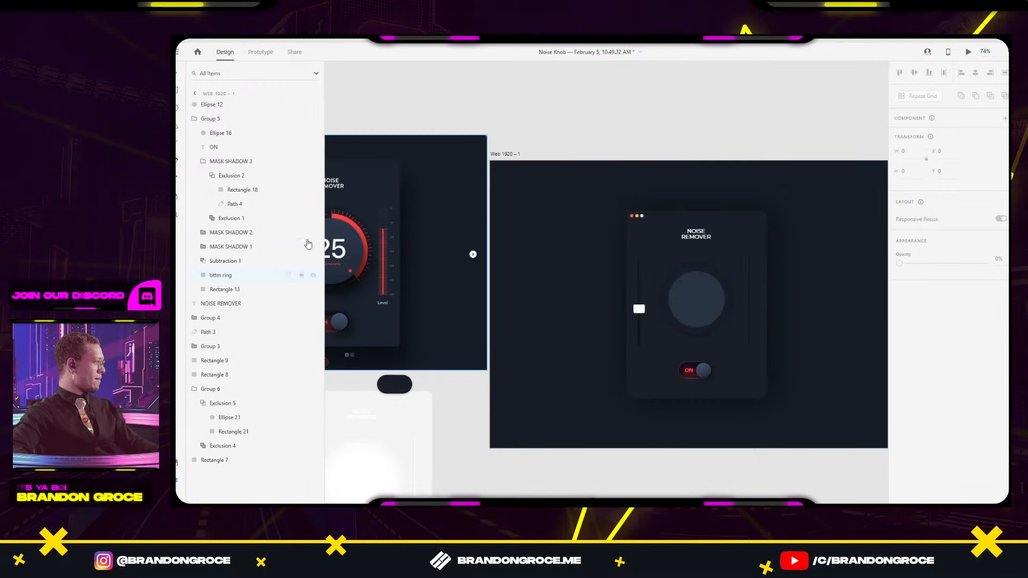
click(676, 94)
scroll(650, 135, left, 3)
scroll(651, 136, left, 3)
drag(661, 134, 606, 137)
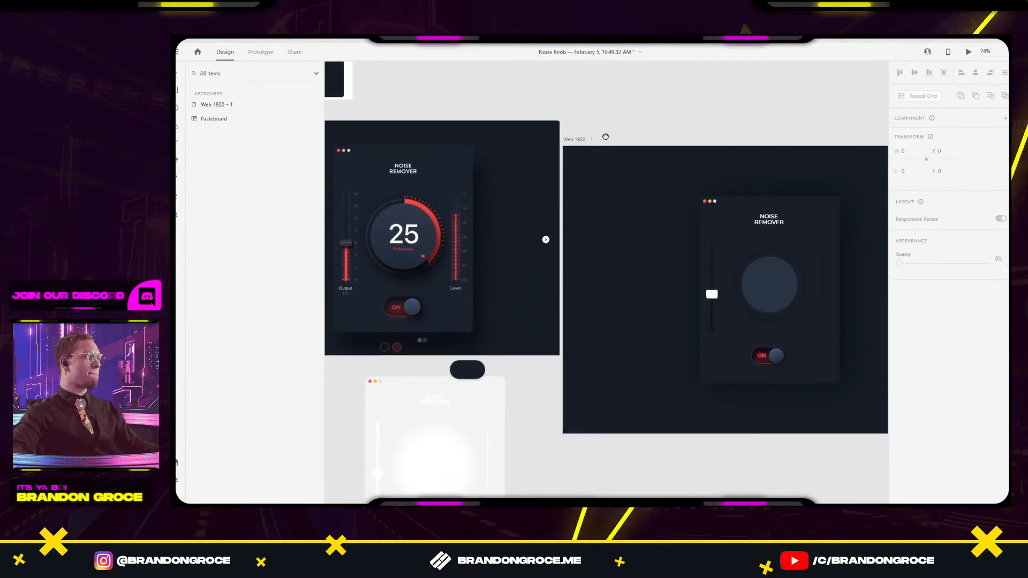
Save each of the four gradient stop colours of the toggle's circle, Ellipse 16, as a colour swatch.
click(769, 284)
scroll(727, 292, up, 3)
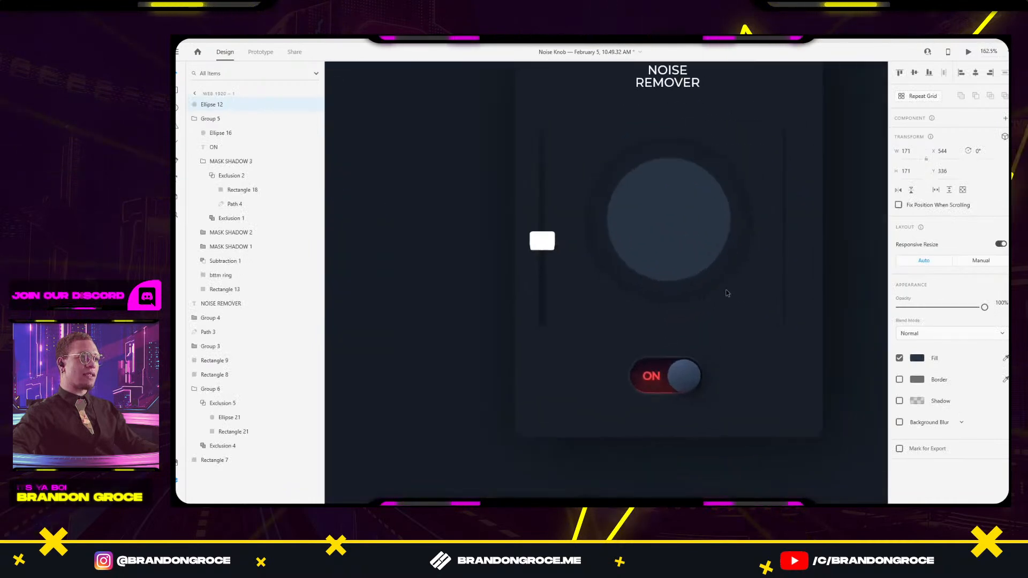
double_click(684, 377)
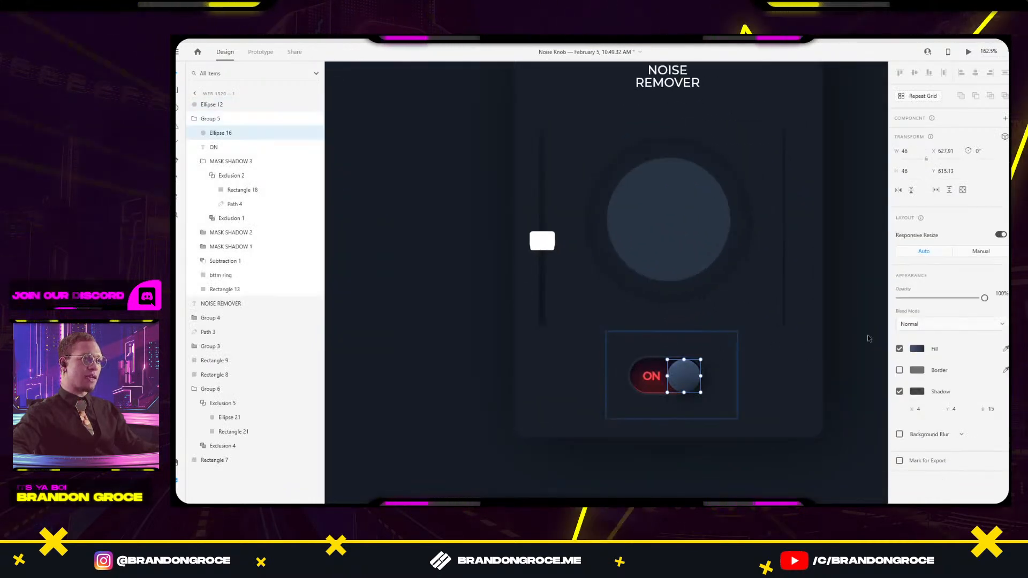
click(917, 349)
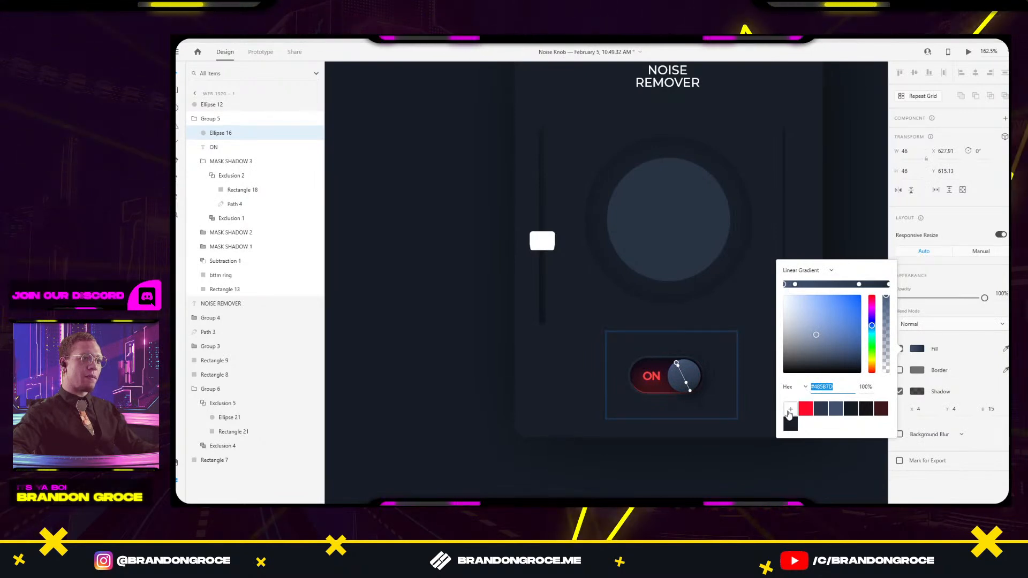
click(793, 411)
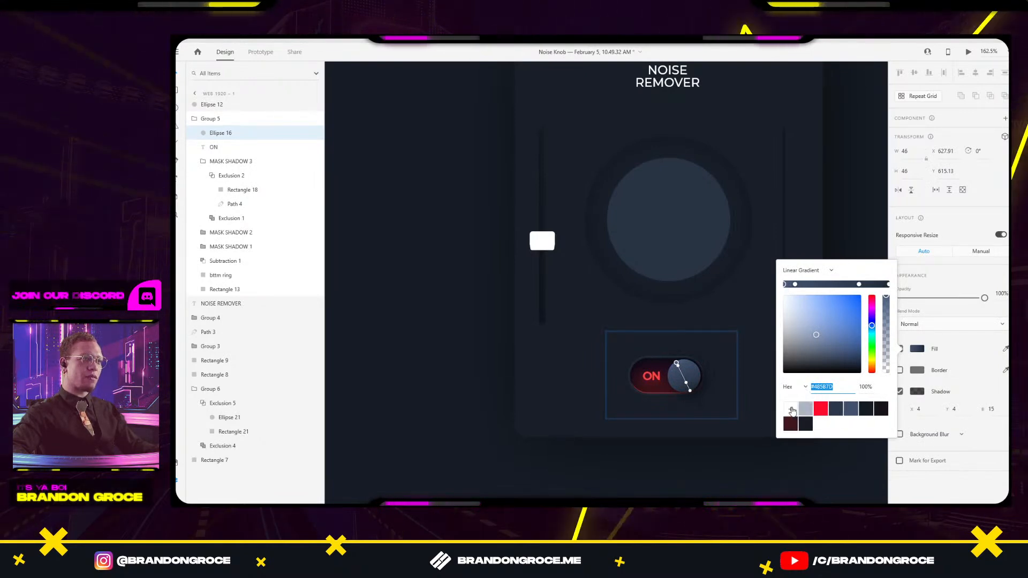
click(795, 285)
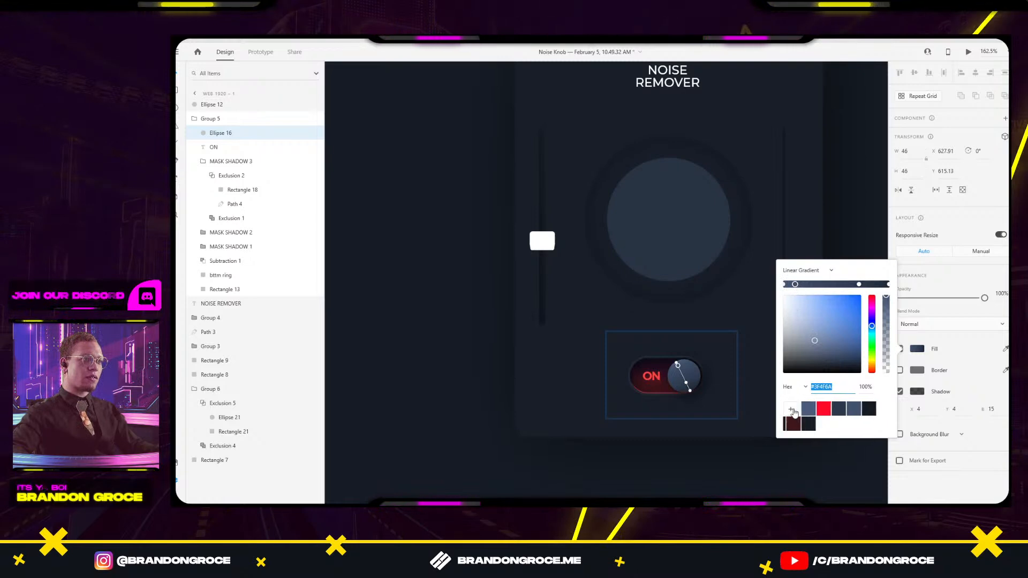
click(793, 410)
click(859, 285)
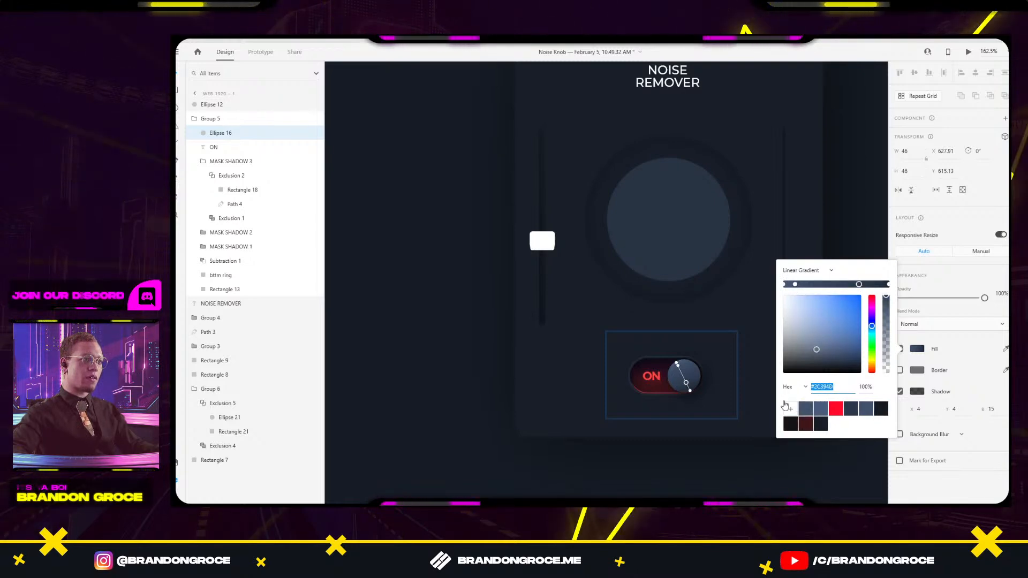
click(791, 411)
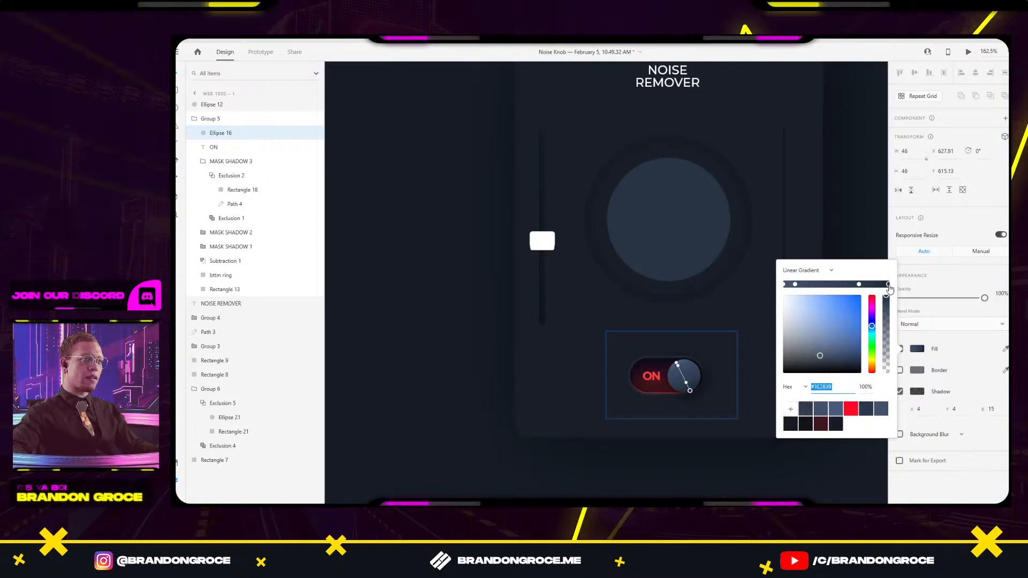
Change Ellipse 12's fill to a linear gradient and angle it diagonally from the circle's upper-left edge to its lower-right edge.
click(718, 257)
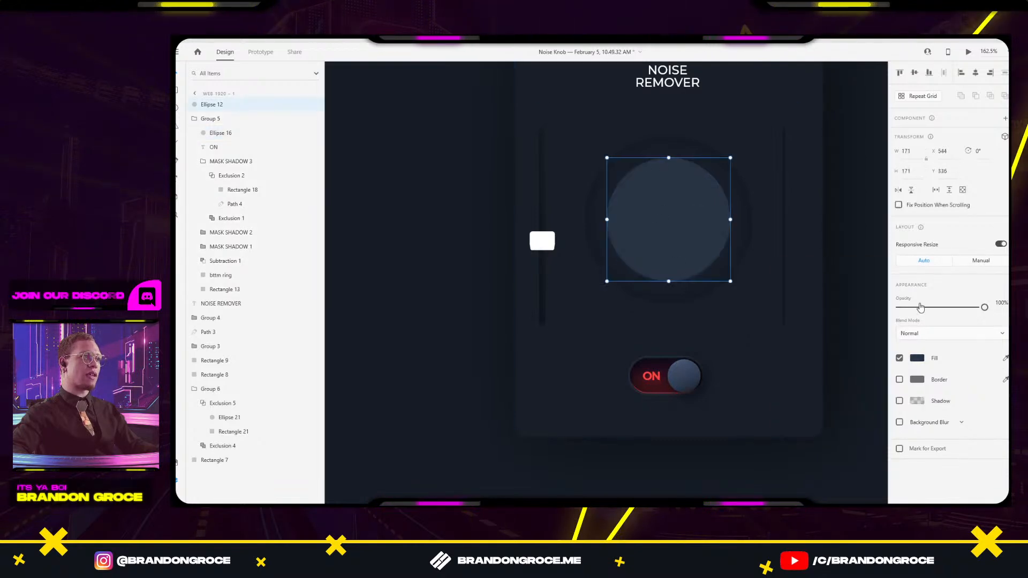
click(917, 363)
click(803, 279)
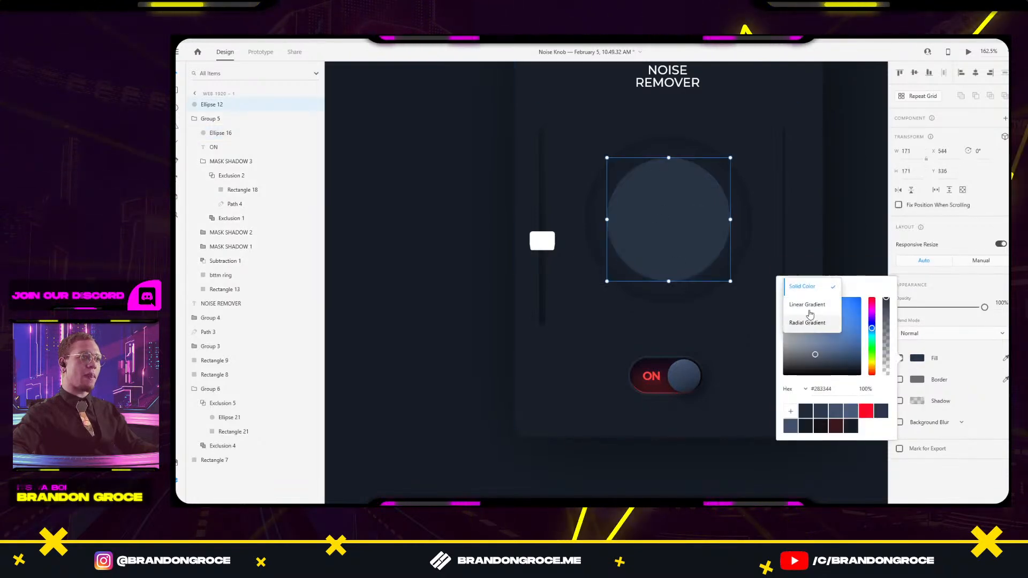
click(810, 312)
click(766, 289)
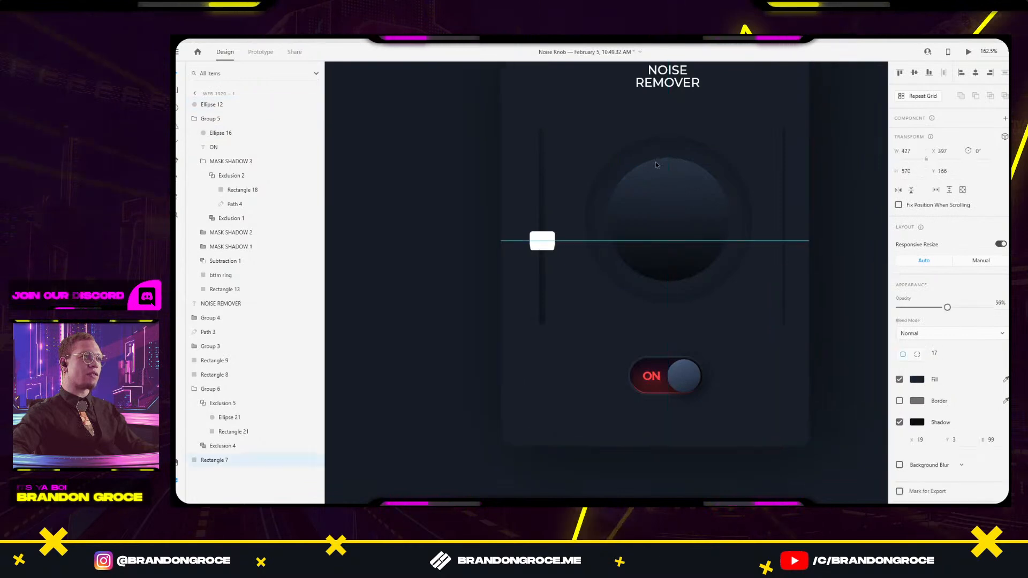
click(686, 172)
click(917, 358)
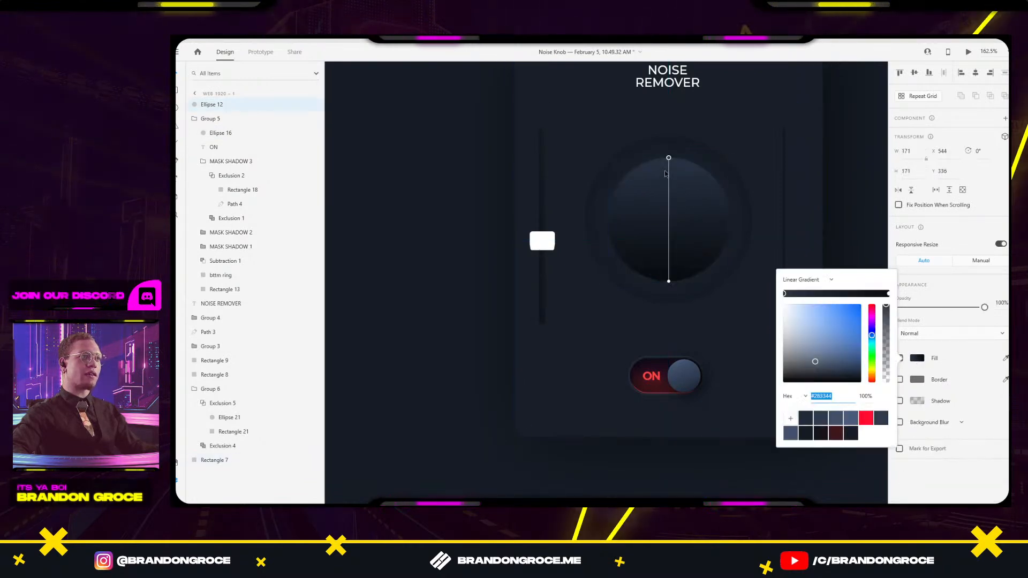
drag(669, 159, 630, 171)
drag(669, 280, 706, 274)
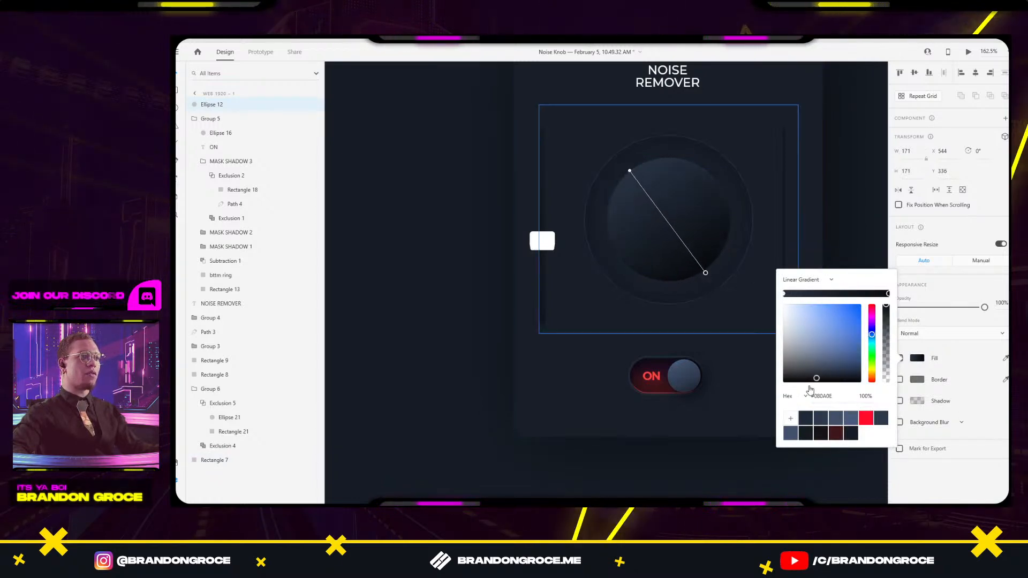
Recolour Ellipse 12's gradient with the saved toggle colours, adding middle stops #3F4F6A and #2C394D and setting the end stop to #1E2839.
click(852, 422)
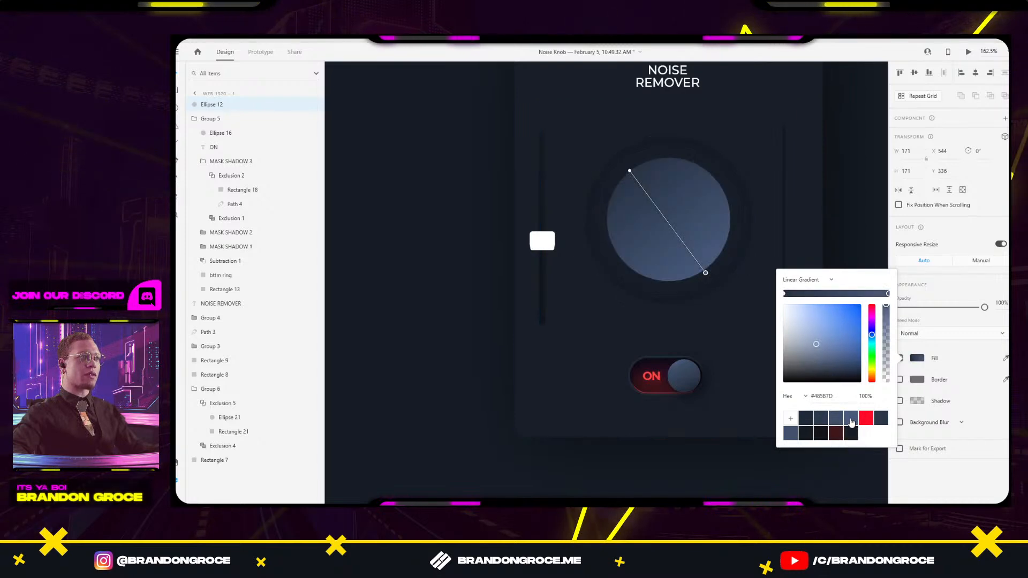
key(ctrl+z)
click(803, 294)
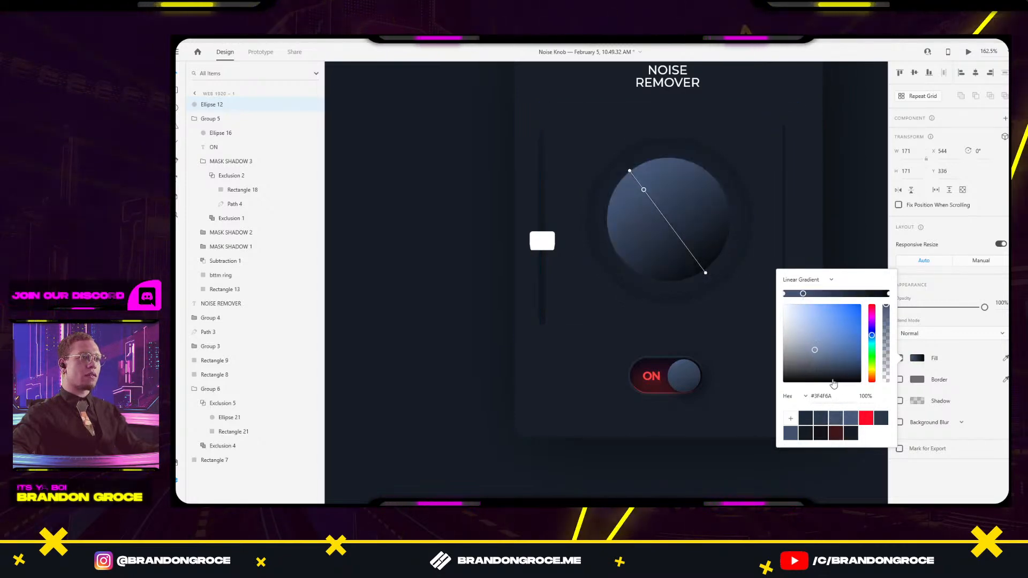
click(850, 294)
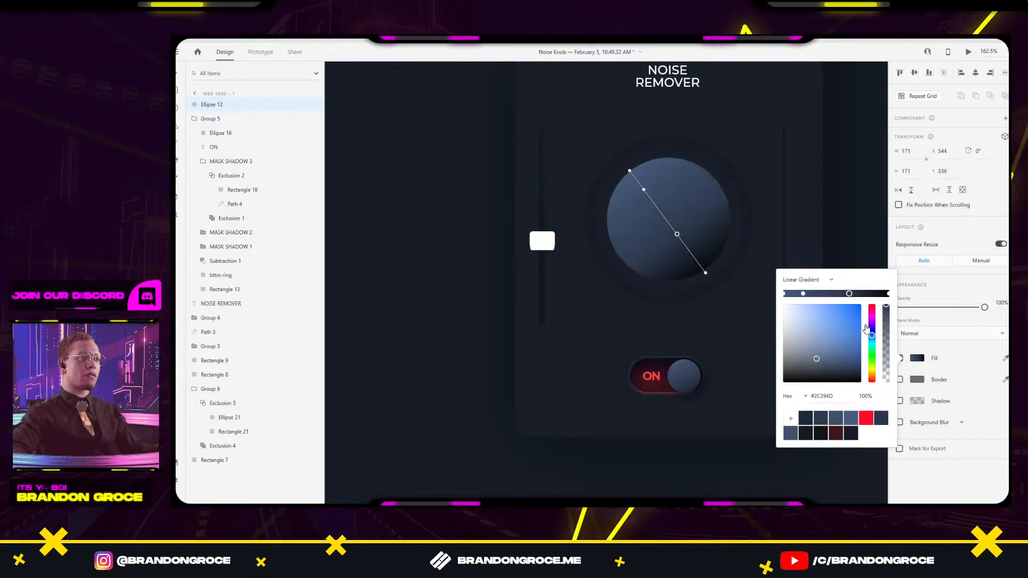
click(705, 272)
click(806, 418)
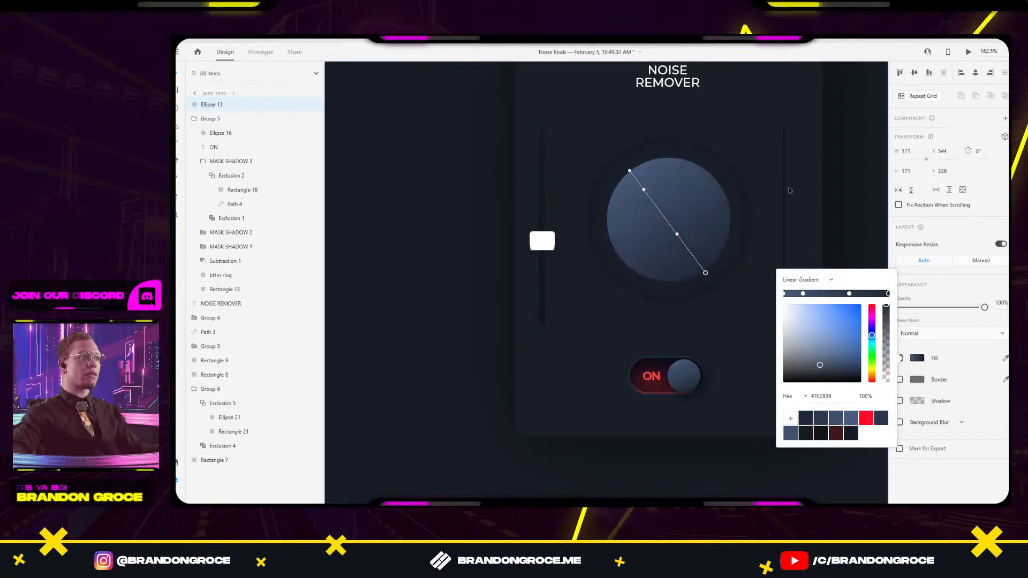
key(Escape)
Compare the shaded knob circle and its surrounding recess with the knob in the reference design.
scroll(645, 202, down, 3)
key(Escape)
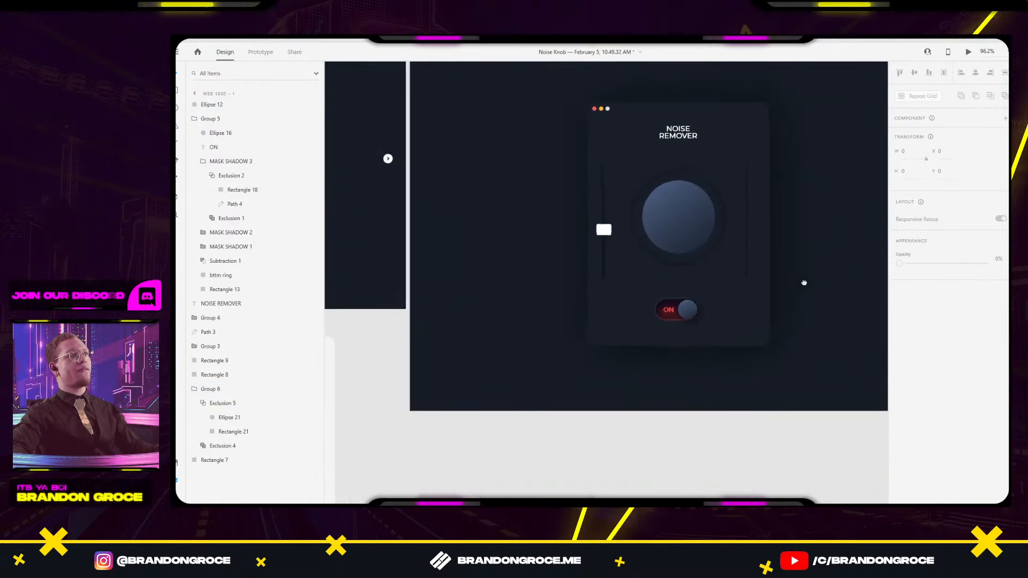
scroll(562, 250, left, 5)
scroll(562, 250, up, 1)
scroll(558, 254, up, 1)
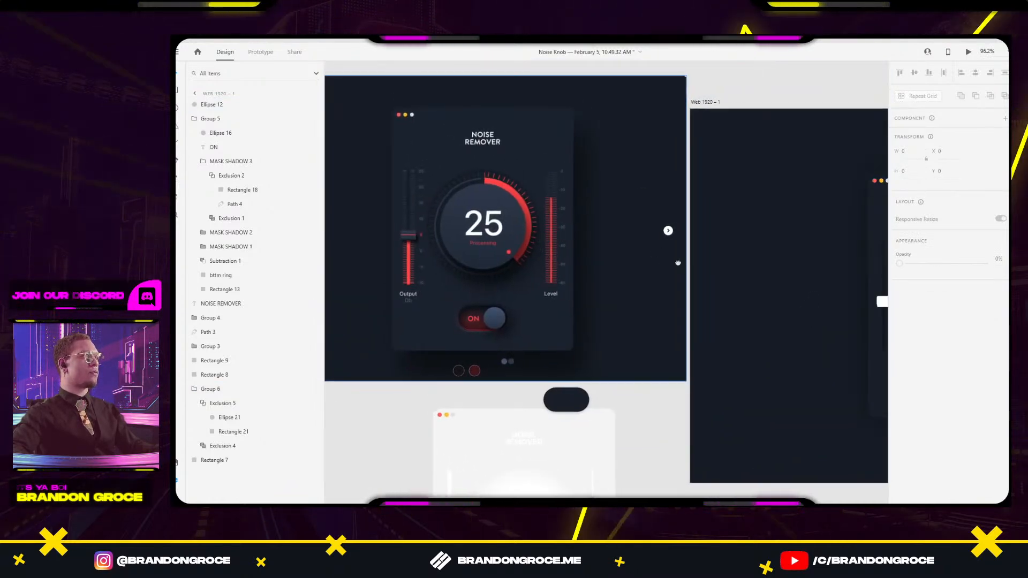
scroll(679, 263, right, 5)
scroll(680, 265, up, 3)
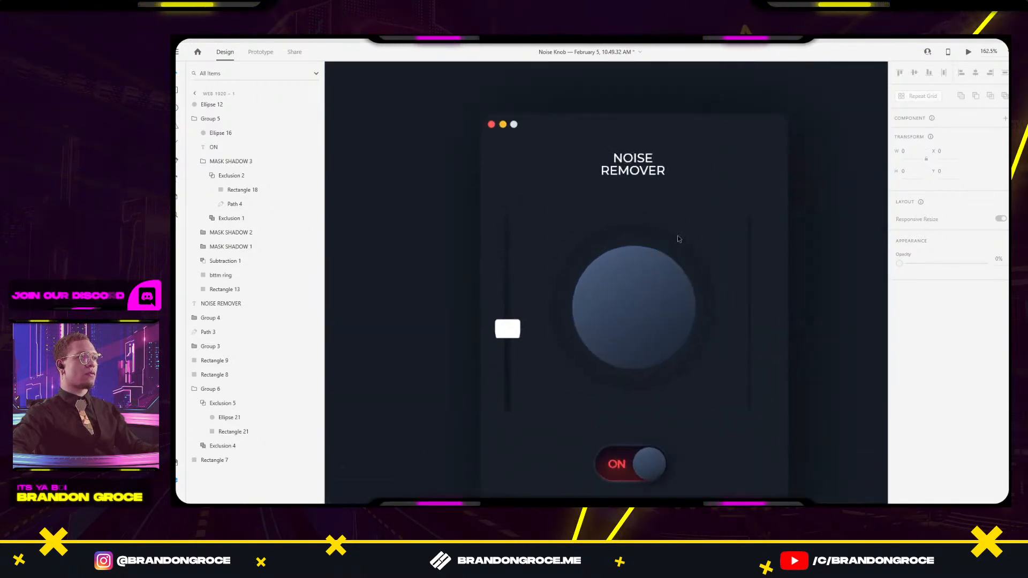
Enlarge the inner-shadow Group 6 proportionally about its centre to about 421 × 372, checking the recess against the reference.
click(678, 239)
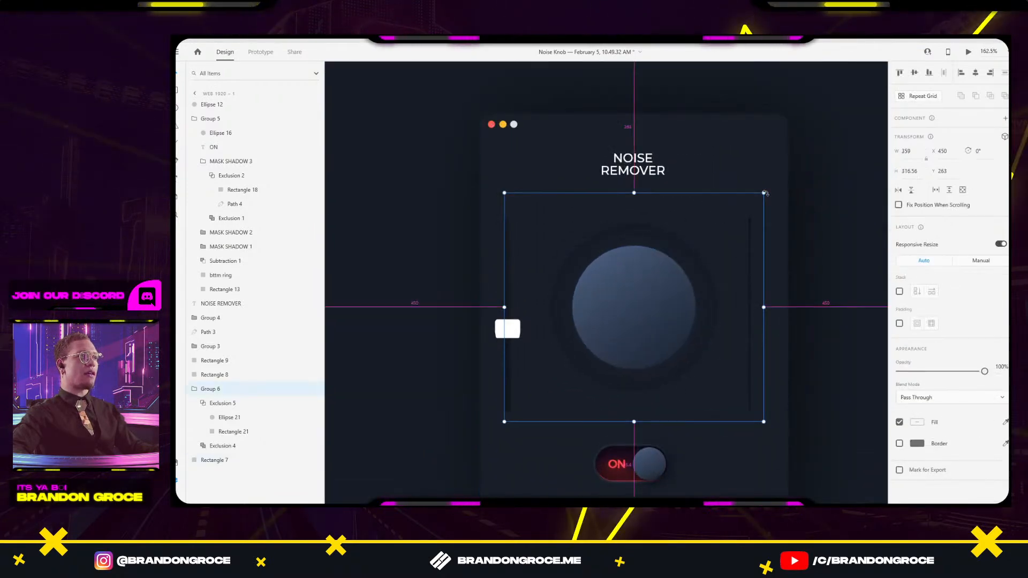
drag(765, 193, 822, 167)
scroll(615, 273, left, 10)
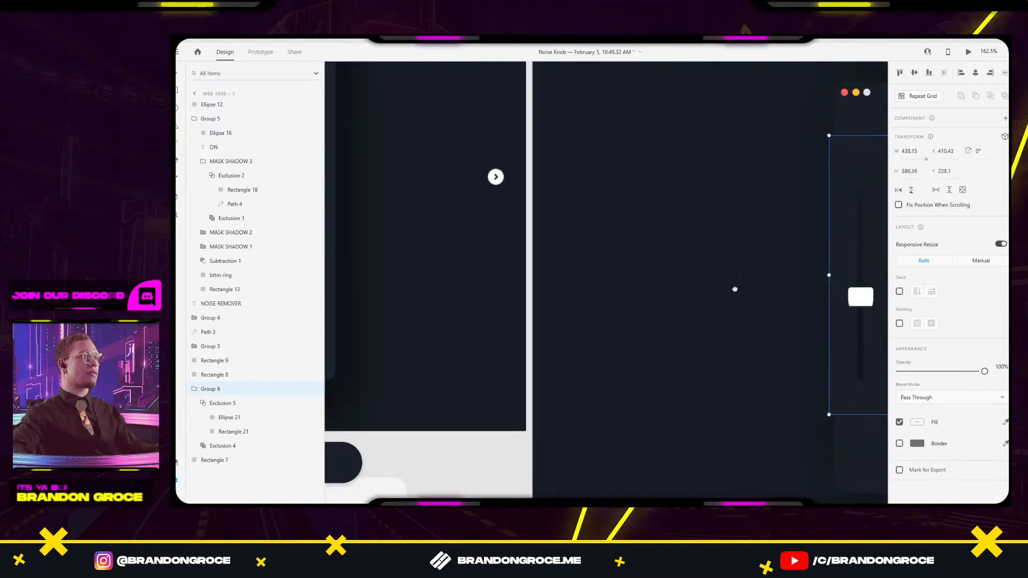
scroll(575, 280, left, 3)
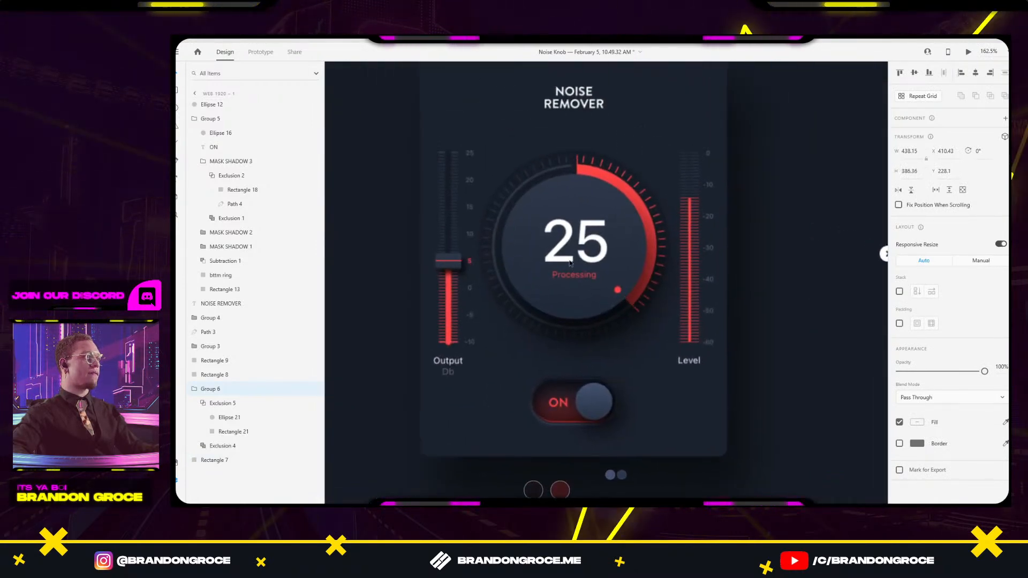
scroll(409, 271, right, 10)
scroll(409, 271, left, 10)
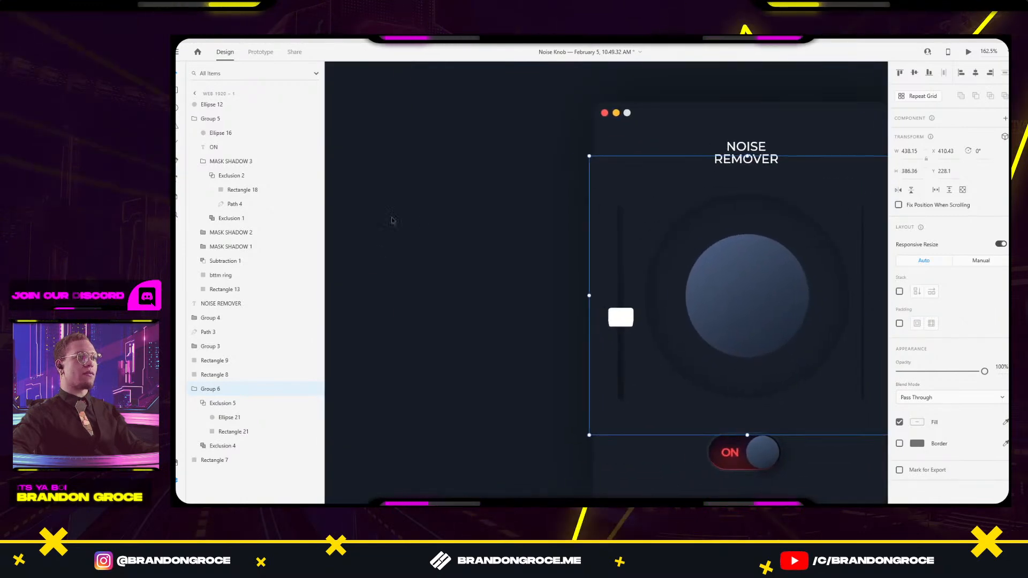
drag(640, 266, 456, 279)
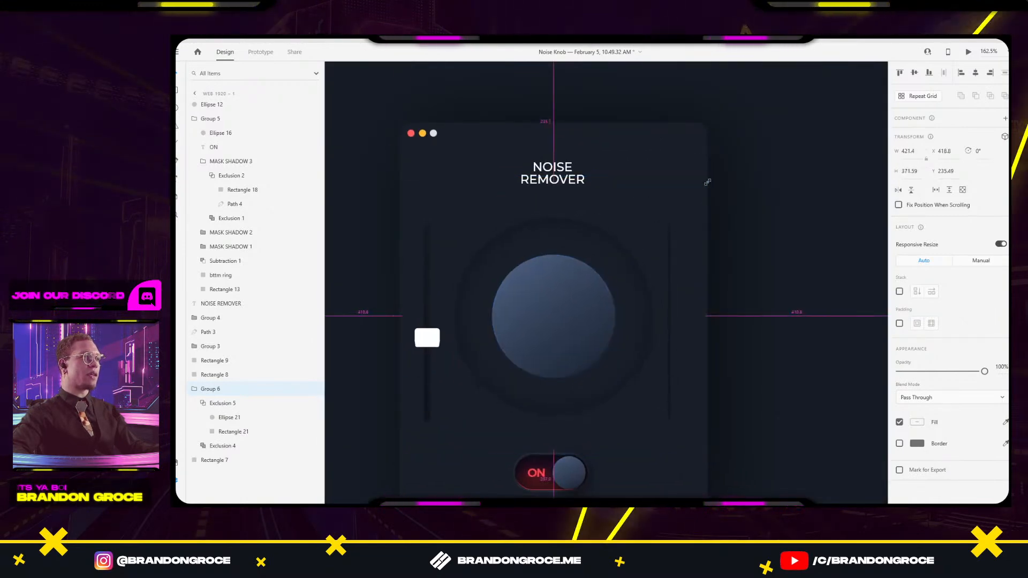
click(751, 186)
Draw a borderless 11 × 11 circle beside the reference knob's red dot and fill it with the red sampled from that dot.
scroll(482, 248, left, 10)
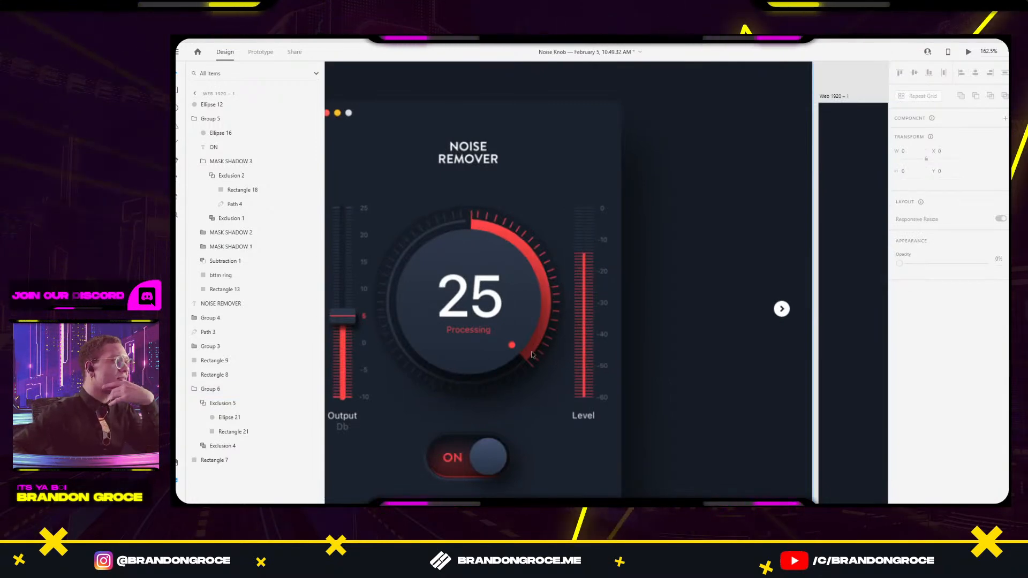
scroll(466, 322, right, 6)
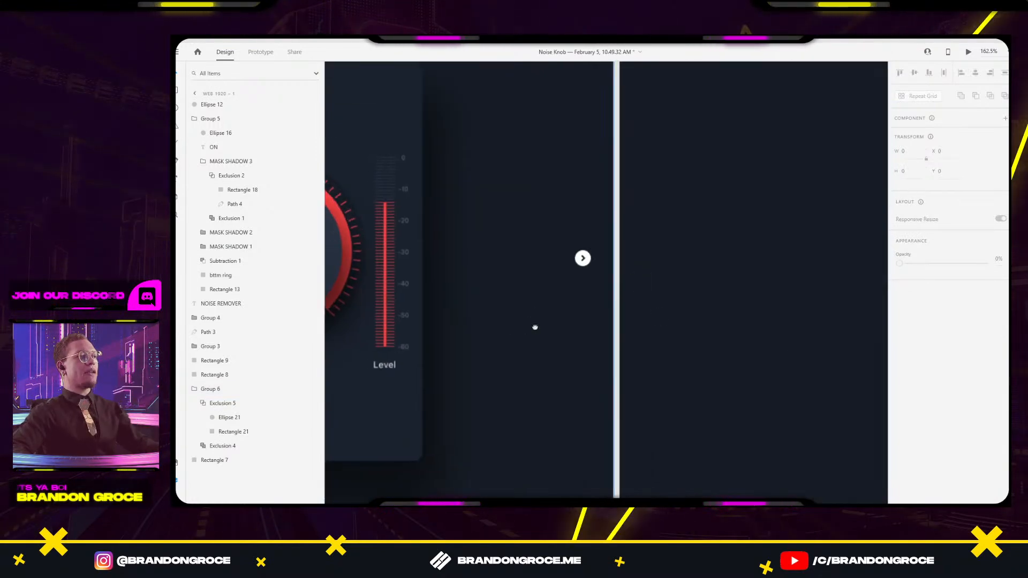
scroll(514, 323, left, 6)
scroll(525, 344, up, 4)
scroll(532, 330, down, 3)
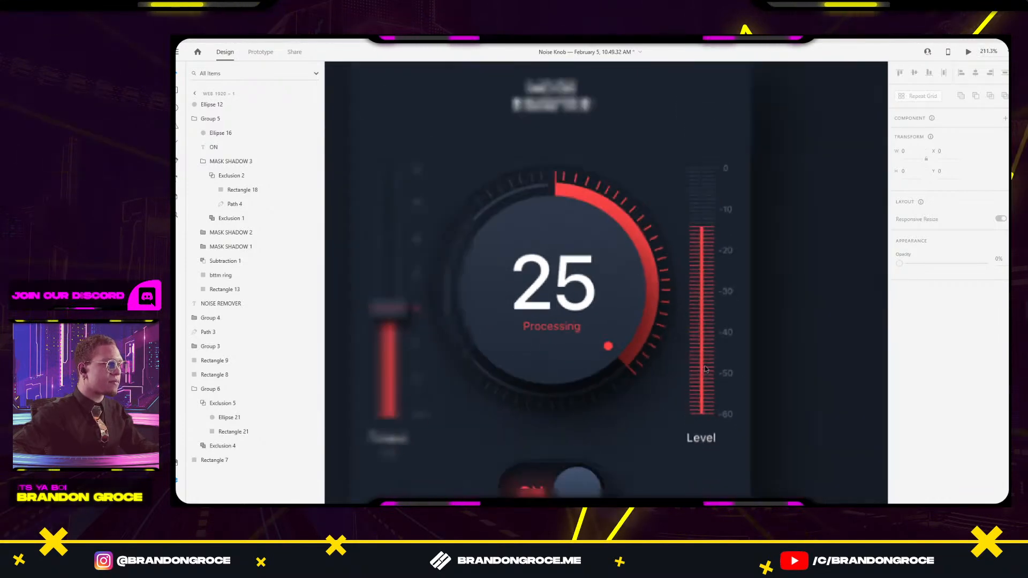
scroll(608, 345, up, 4)
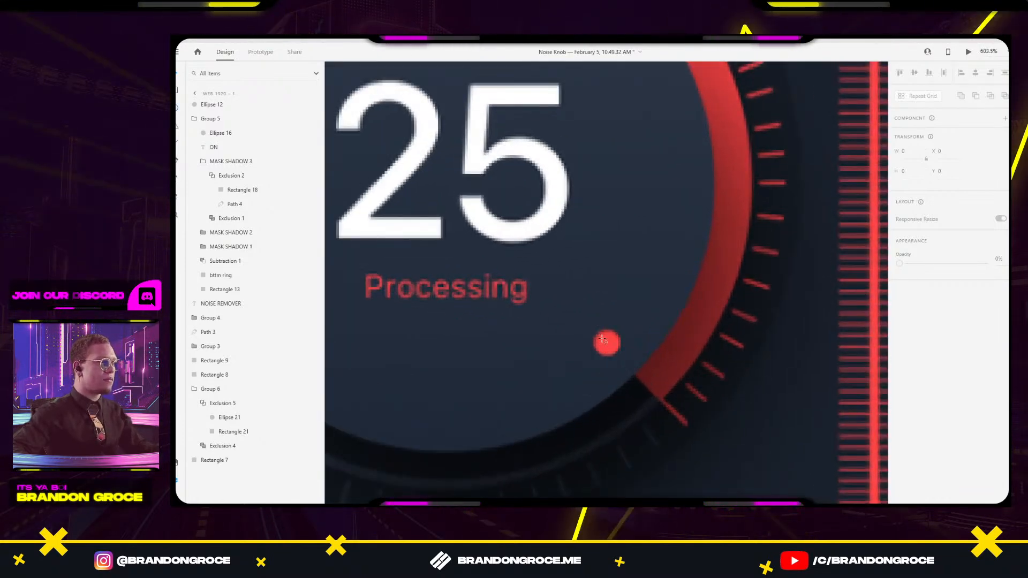
click(608, 346)
drag(613, 344, 669, 334)
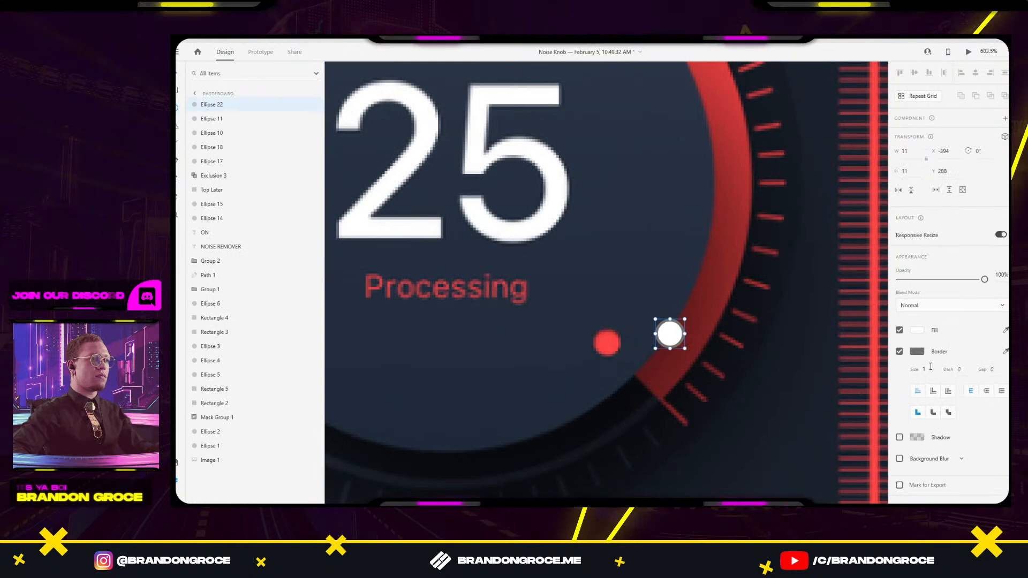
click(899, 352)
click(1005, 329)
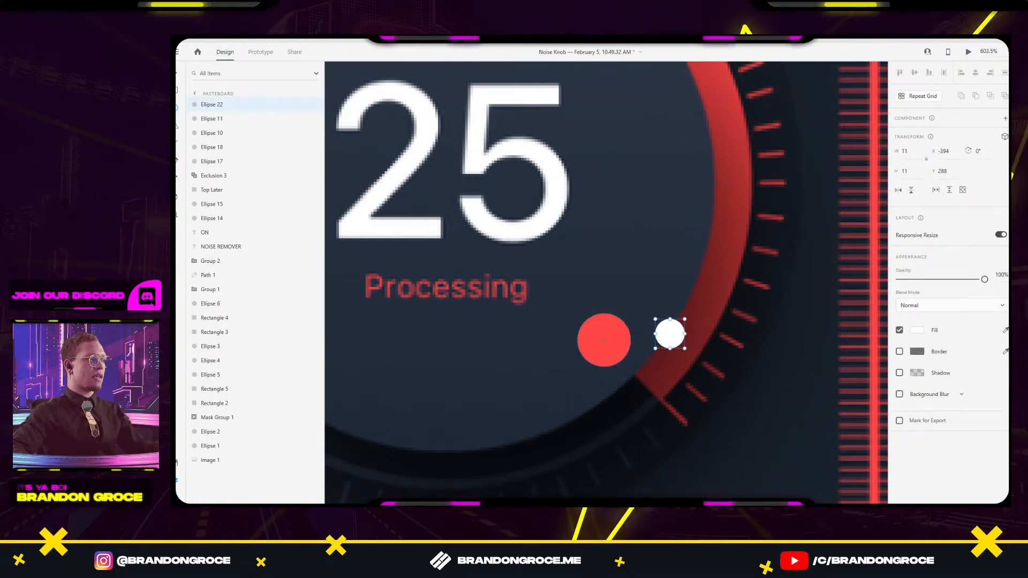
click(607, 342)
Move the red circle from the pasteboard to the Web 1920 – 1 artboard by cutting and pasting it.
scroll(647, 299, down, 3)
key(Delete)
scroll(669, 305, down, 2)
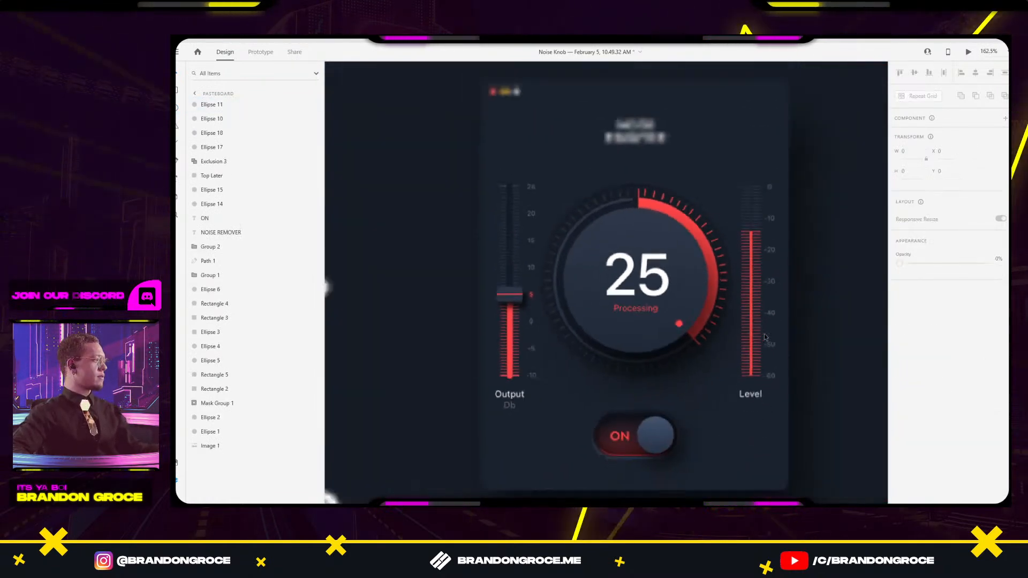
scroll(690, 309, up, 2)
scroll(691, 309, right, 5)
scroll(672, 284, down, 3)
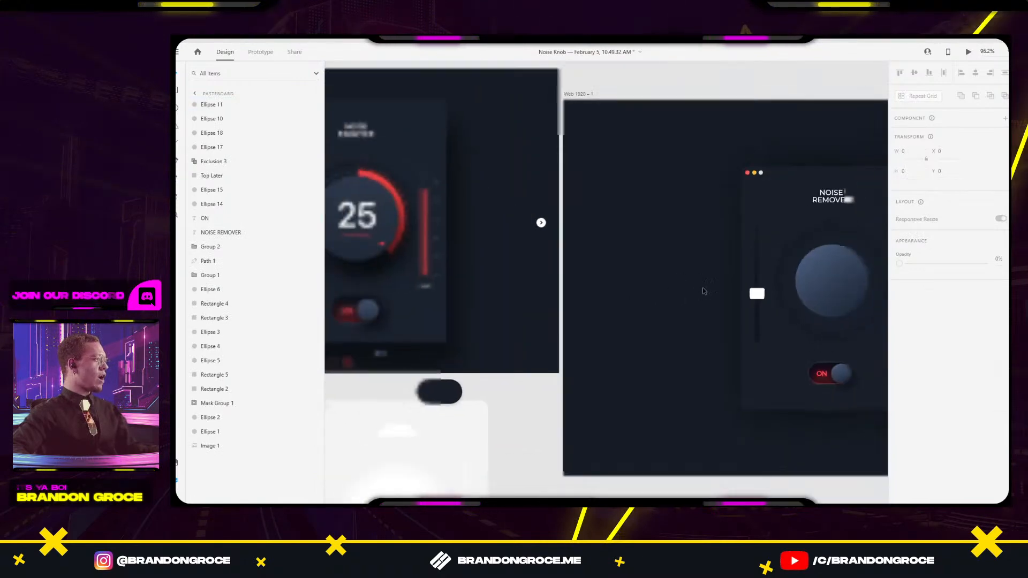
scroll(638, 300, up, 2)
scroll(638, 297, up, 3)
key(ctrl+z)
scroll(650, 285, up, 4)
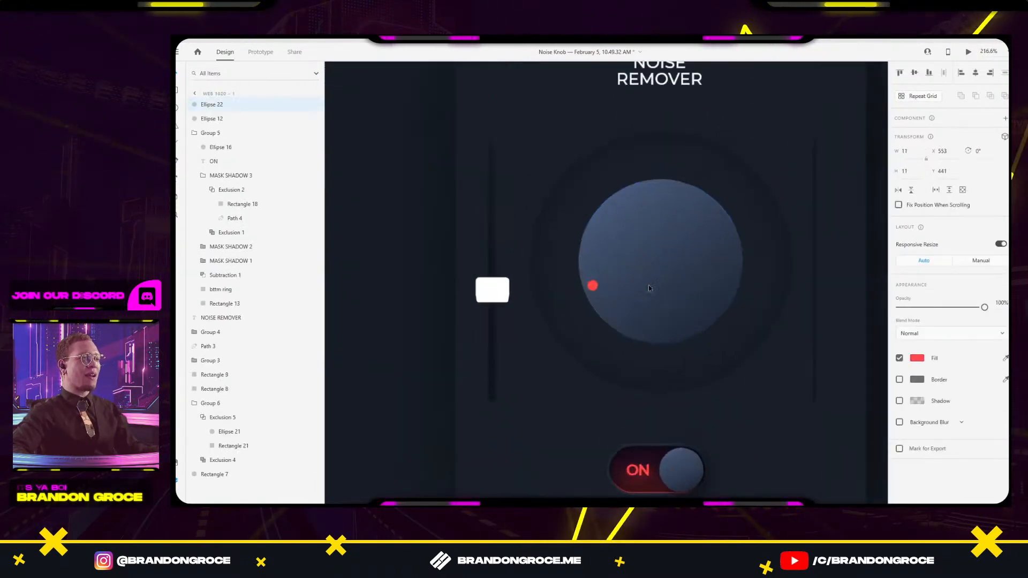
Shrink the red dot, Ellipse 22, to 5 × 5 and place it inside the knob's lower-right edge at about X 685, Y 450.
drag(761, 291, 758, 295)
scroll(763, 295, down, 2)
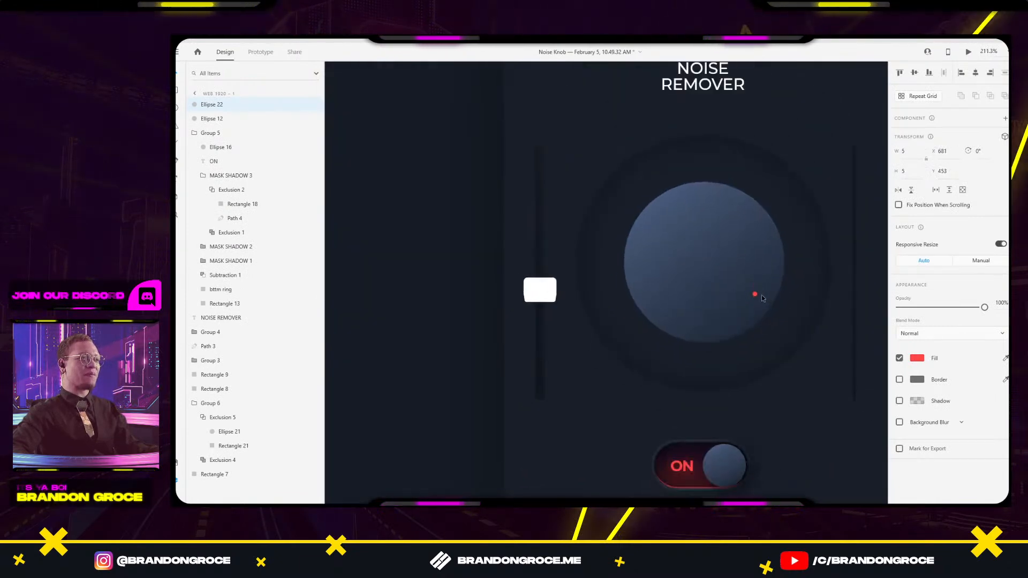
scroll(755, 305, up, 5)
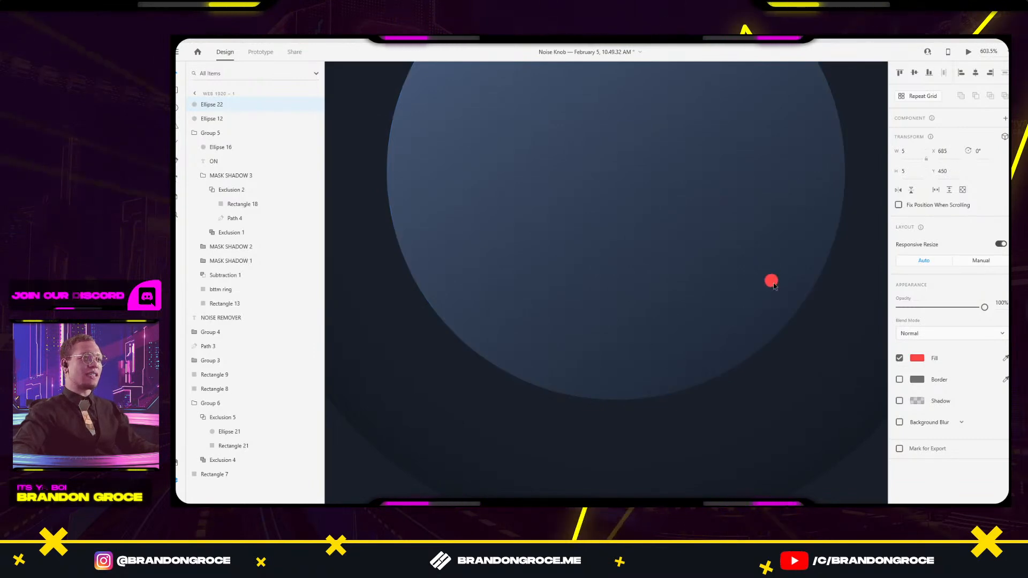
Move the red dot, Ellipse 22, straight down to about Y 463 and compare the knob with the reference.
drag(773, 281, 773, 293)
scroll(755, 236, down, 4)
scroll(740, 221, down, 3)
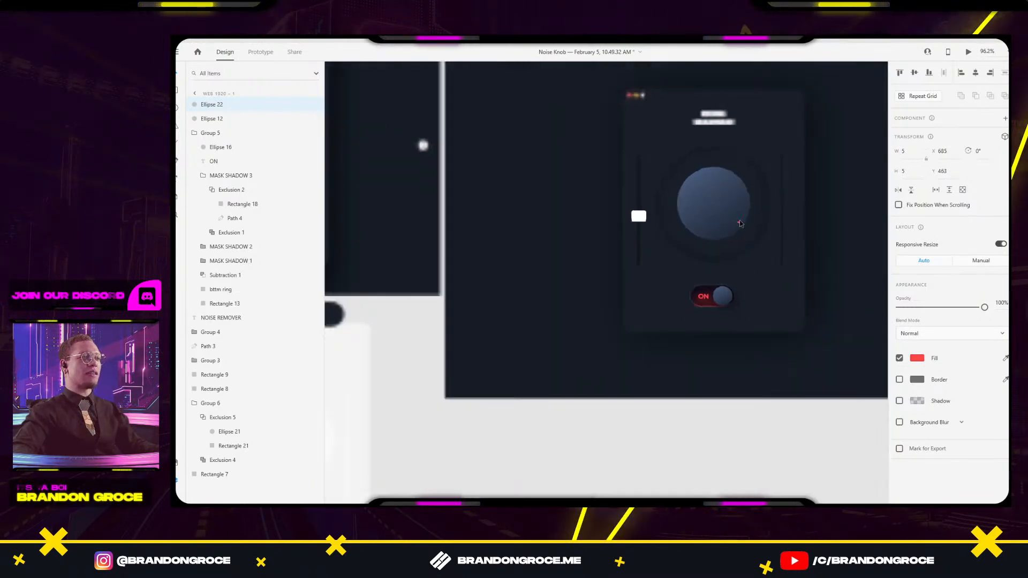
scroll(685, 250, up, 5)
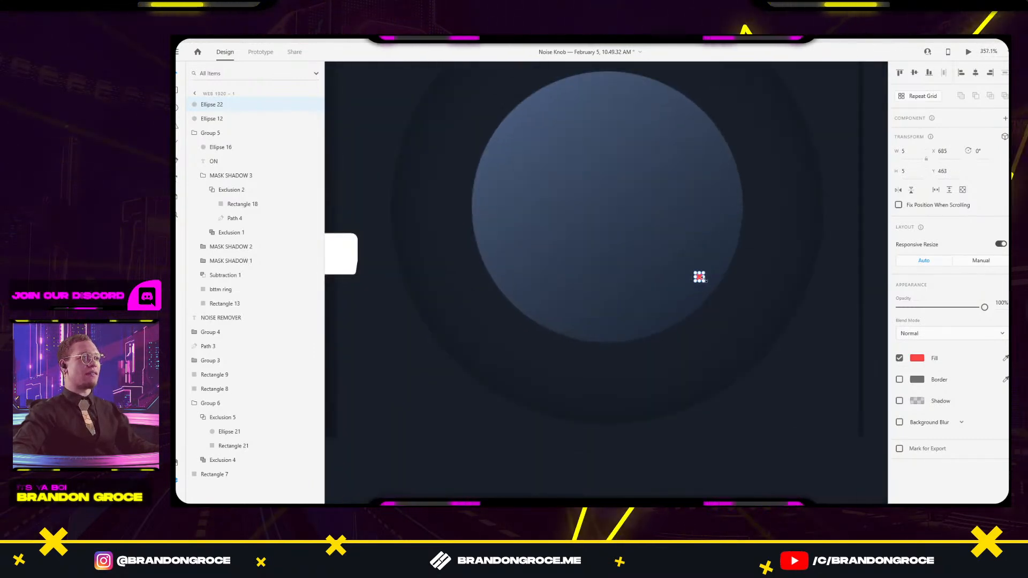
scroll(605, 290, down, 5)
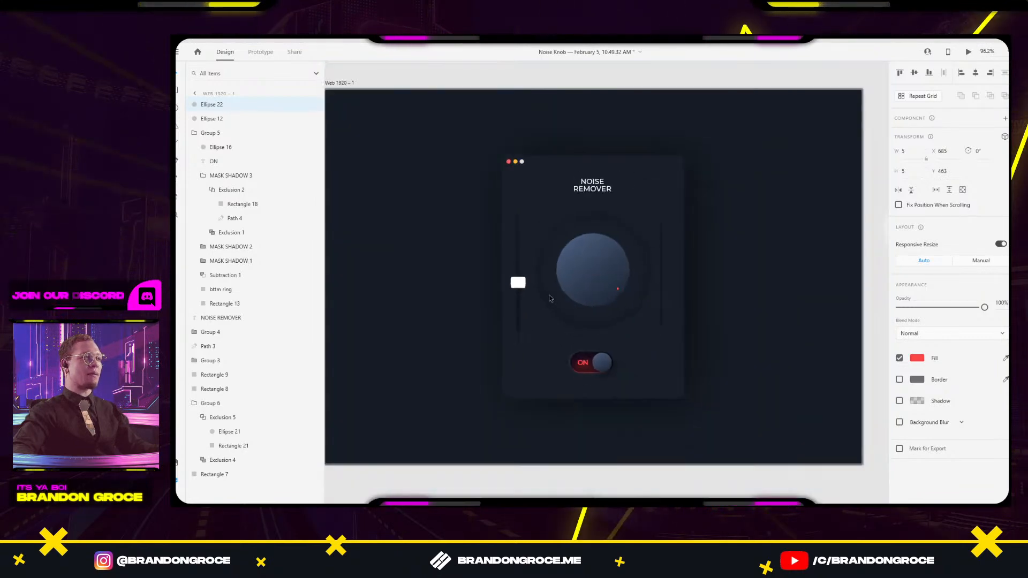
drag(538, 328, 848, 310)
mouse_move(552, 264)
mouse_down()
mouse_move(563, 268)
mouse_move(422, 340)
mouse_move(395, 311)
mouse_move(482, 295)
mouse_move(551, 297)
mouse_move(465, 199)
mouse_move(564, 147)
mouse_move(562, 252)
mouse_up()
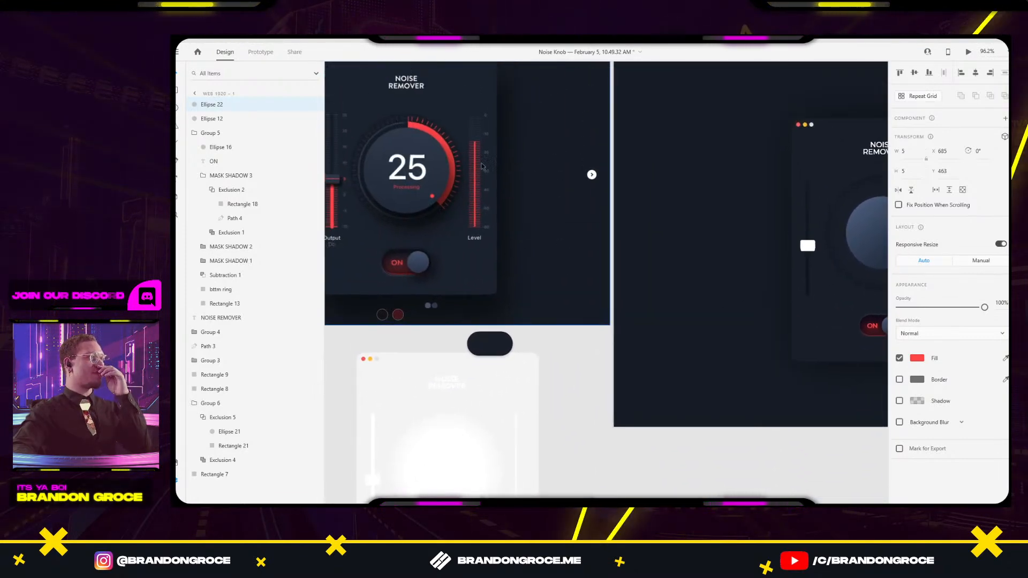
drag(724, 402, 535, 338)
click(696, 413)
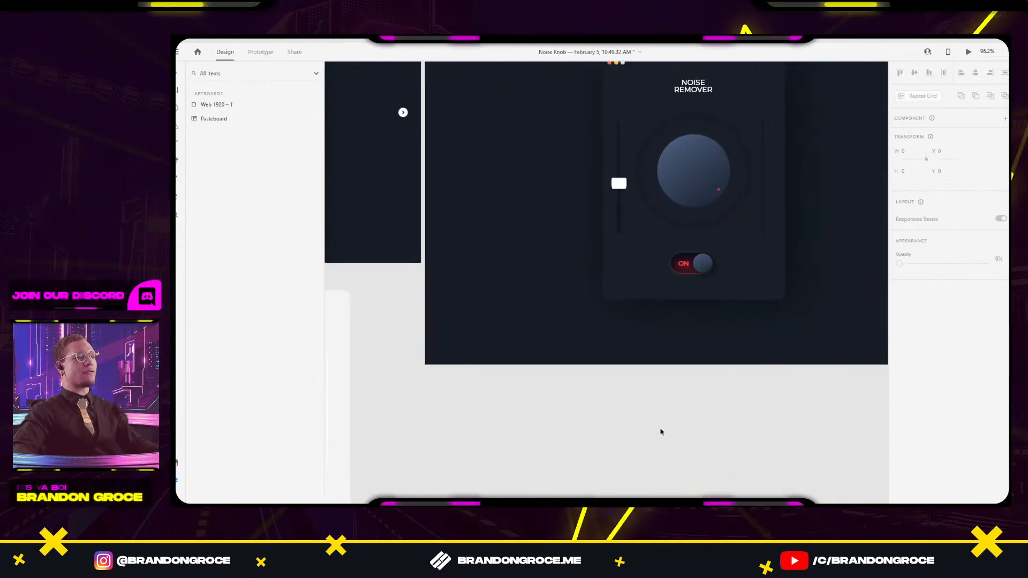
Add the text "25" on the knob circle and fill it with white #FFFFFF.
drag(680, 423, 676, 385)
scroll(675, 385, up, 5)
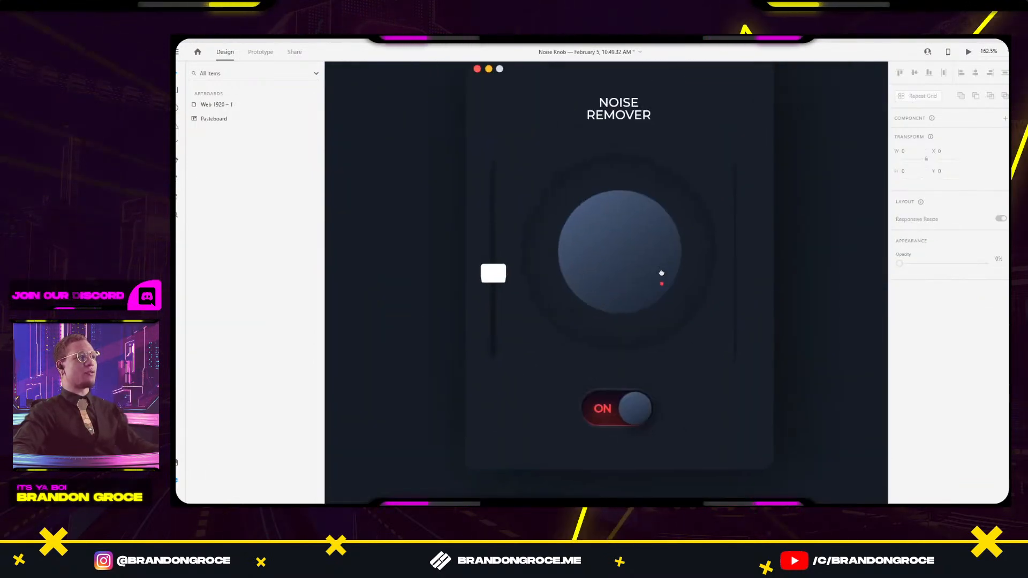
click(591, 256)
text(25)
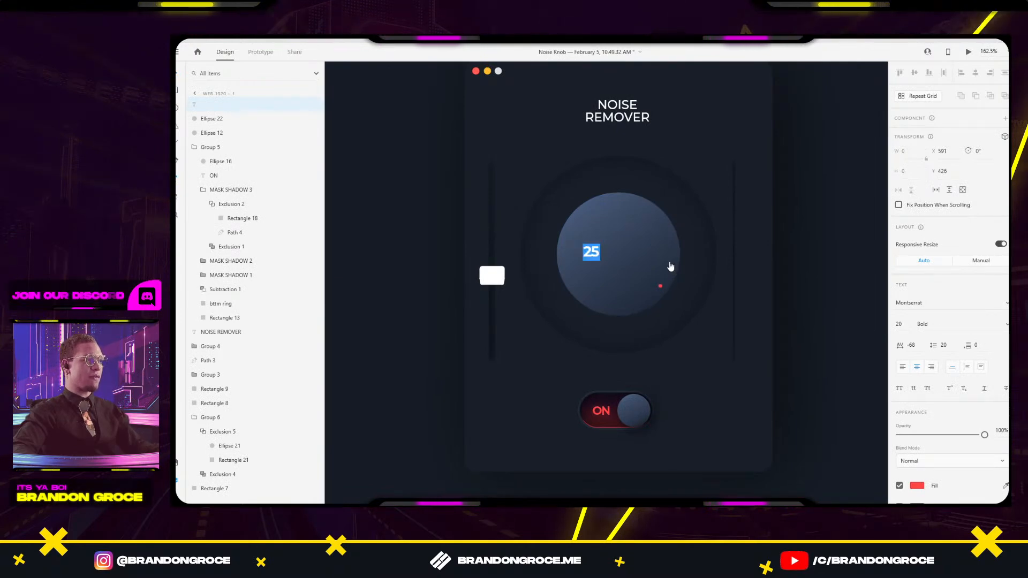
click(917, 486)
drag(828, 435, 722, 309)
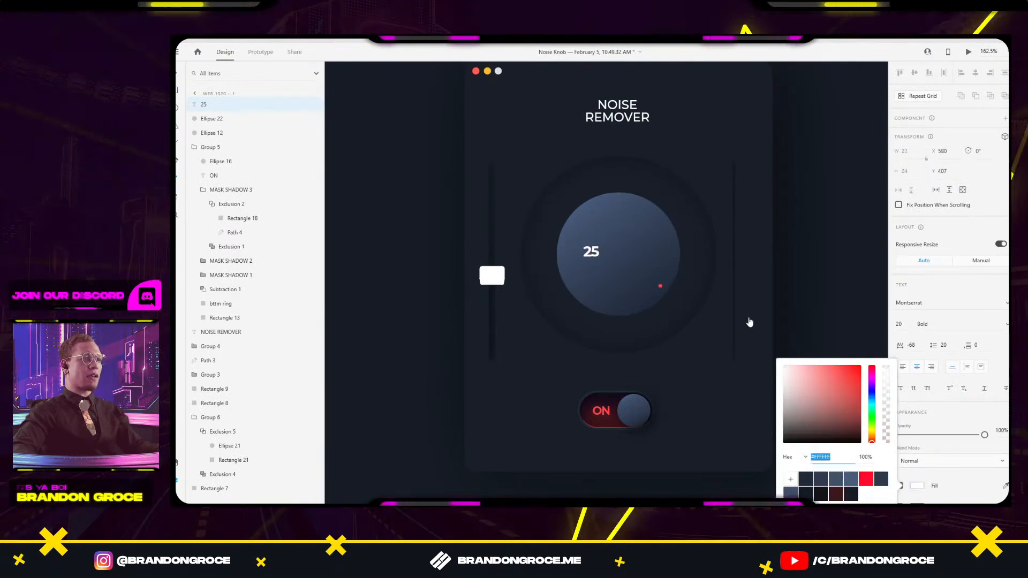
Set the character spacing of the 25 text to 57.
scroll(971, 477, down, 3)
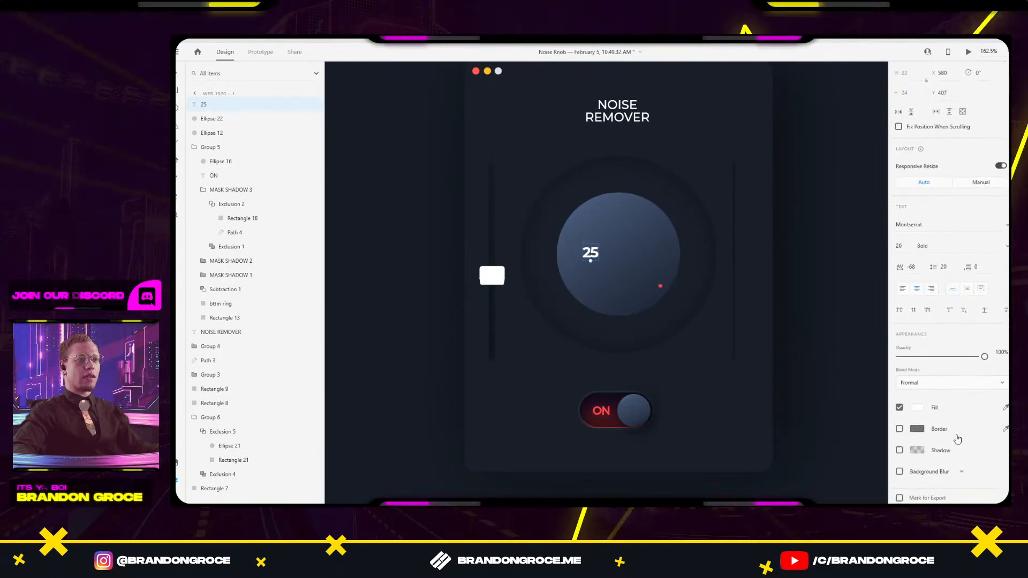
drag(915, 271, 918, 228)
text(57)
key(Return)
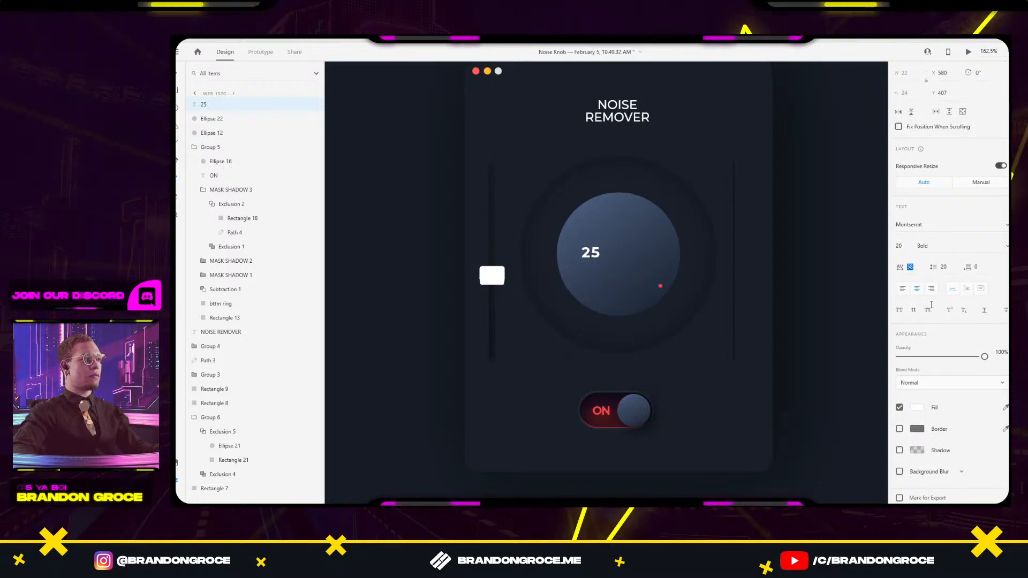
Try the fonts Helvetica 25, Helvetica 65 and Helvetica Neue on the 25 text.
click(941, 220)
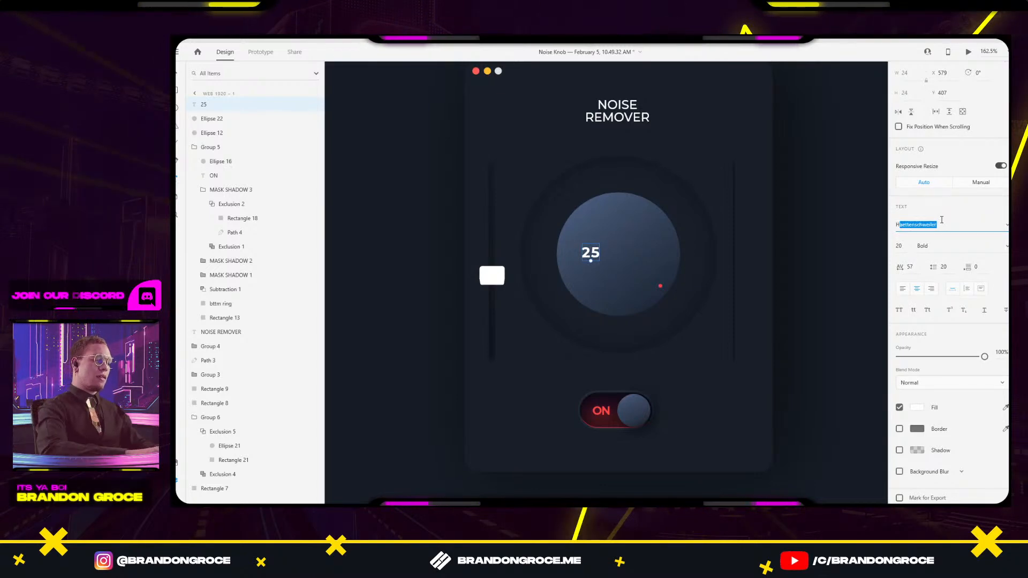
text(HELvetica 25)
key(Return)
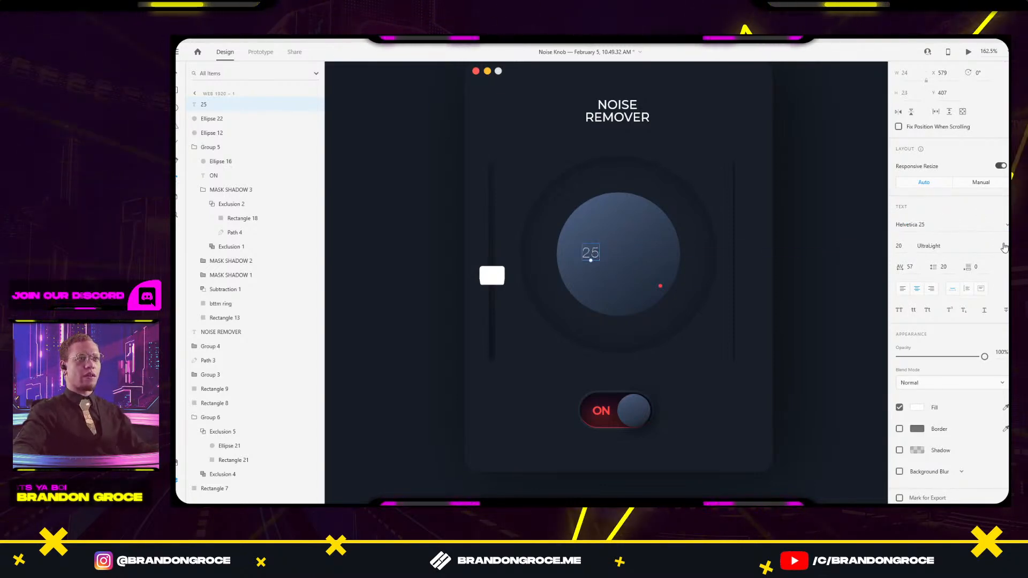
click(991, 246)
click(992, 246)
click(1007, 225)
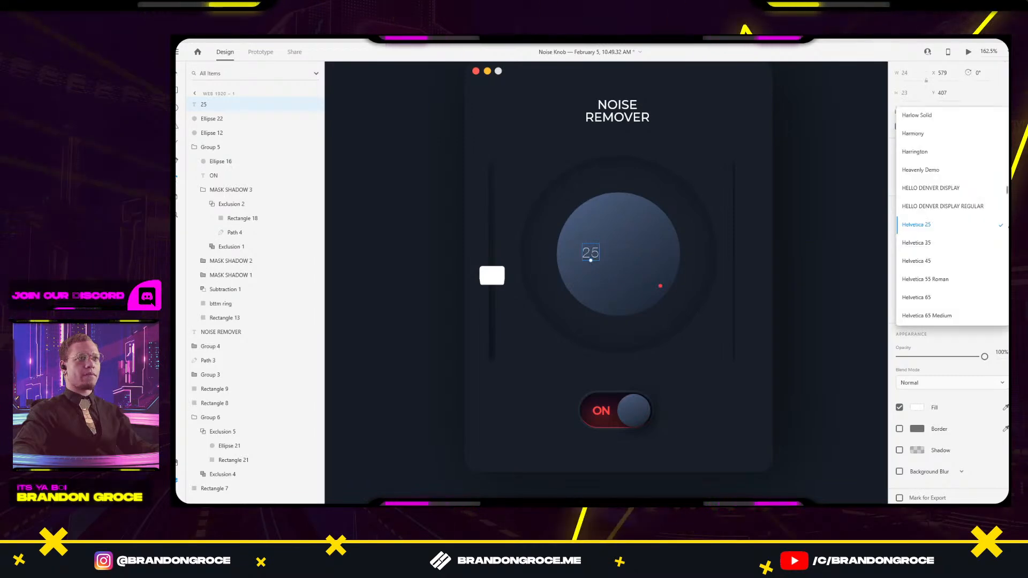
click(931, 297)
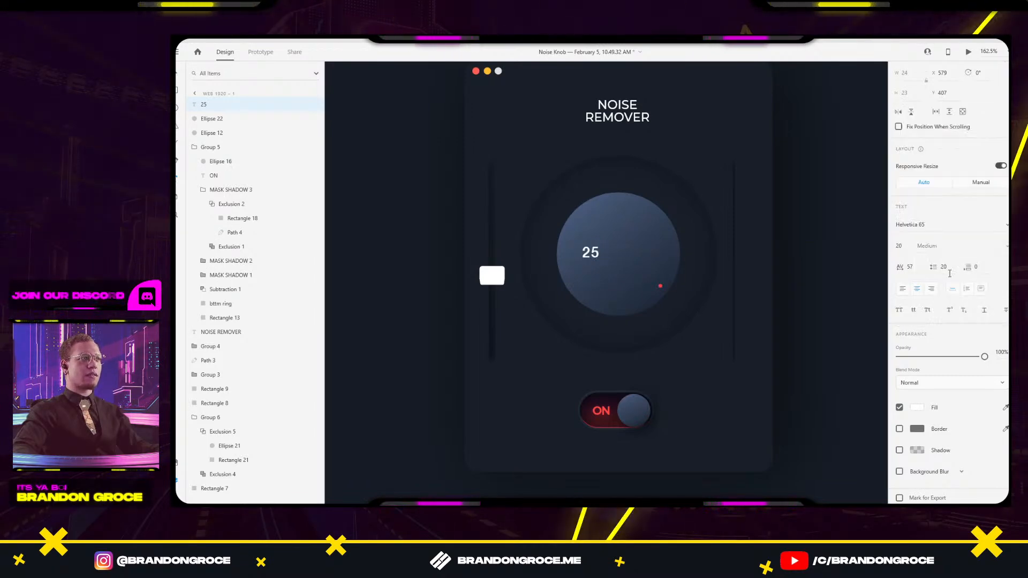
click(1003, 224)
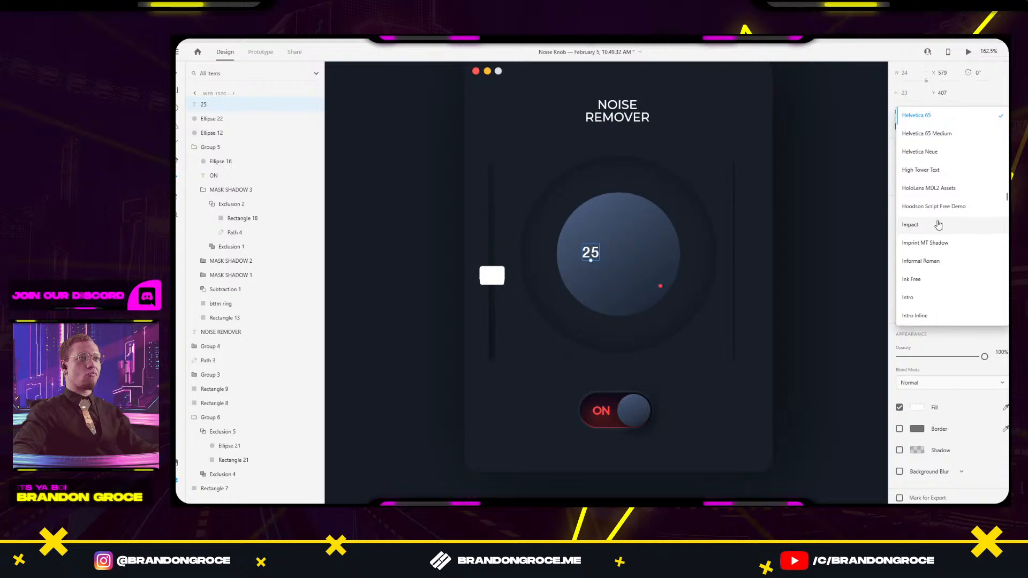
click(939, 152)
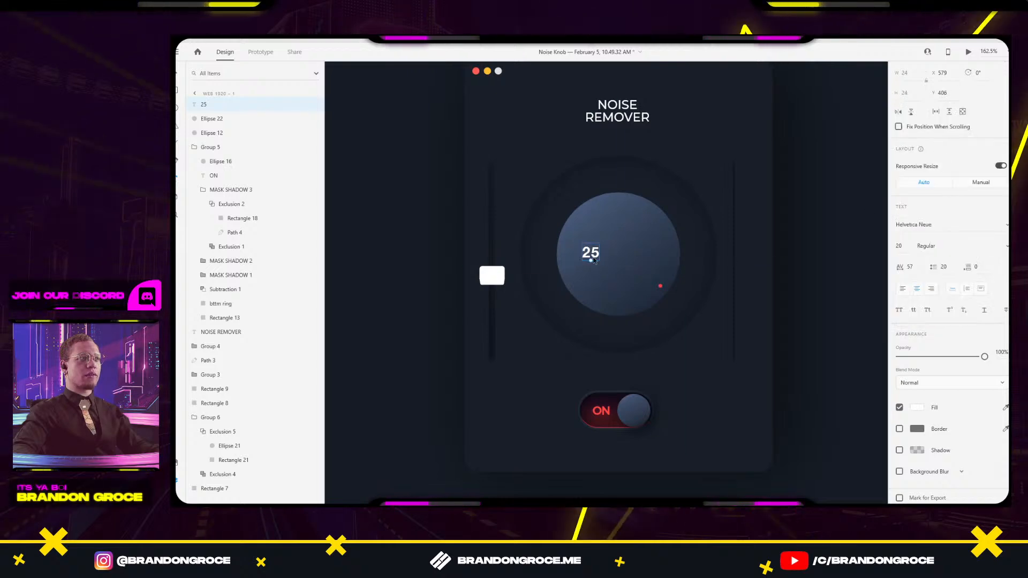
Enlarge the 25 text to font size 57 and place it beside the reference knob's number for comparison.
drag(590, 263, 627, 243)
drag(557, 278, 843, 265)
scroll(843, 264, down, 5)
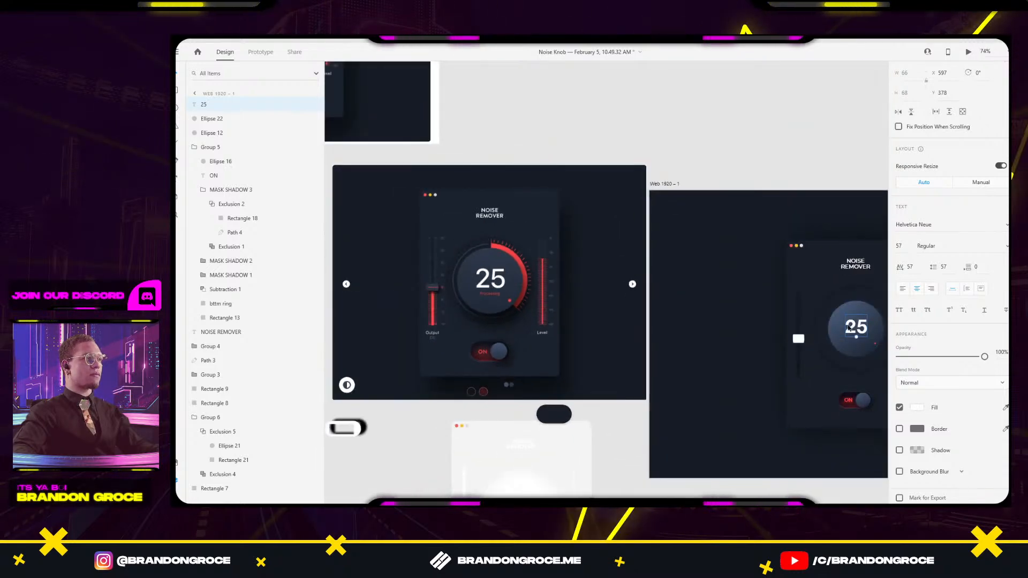
drag(496, 271, 492, 282)
scroll(474, 283, up, 7)
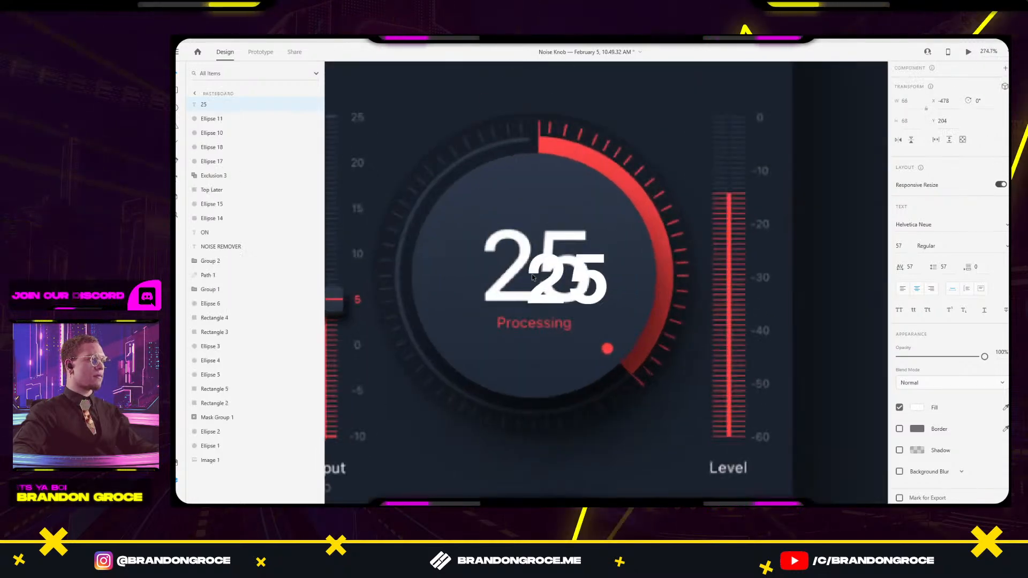
drag(555, 272, 630, 256)
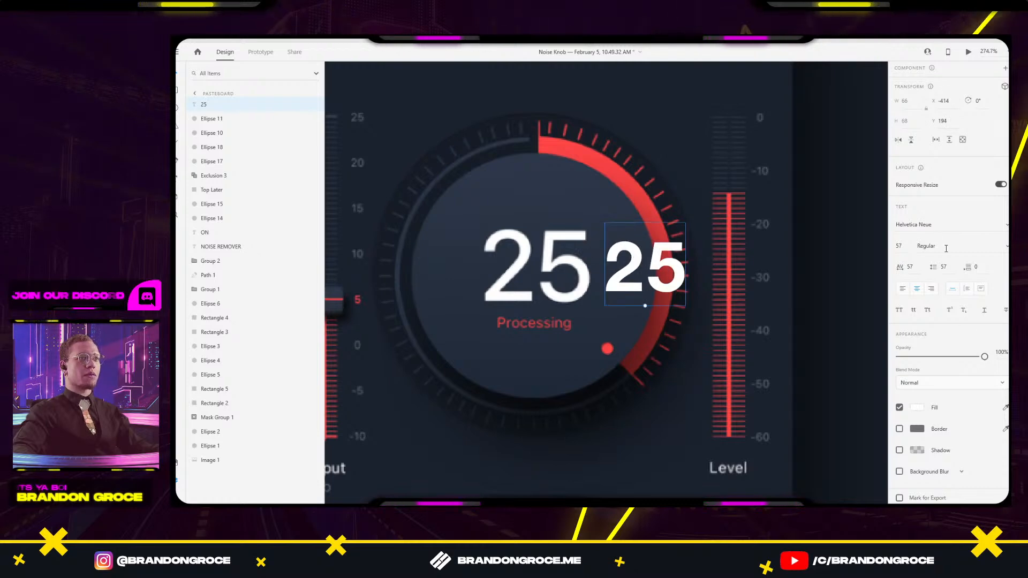
Try the fonts Gill Sans, Garamond and Gigi on the 25 text against the reference number.
click(942, 224)
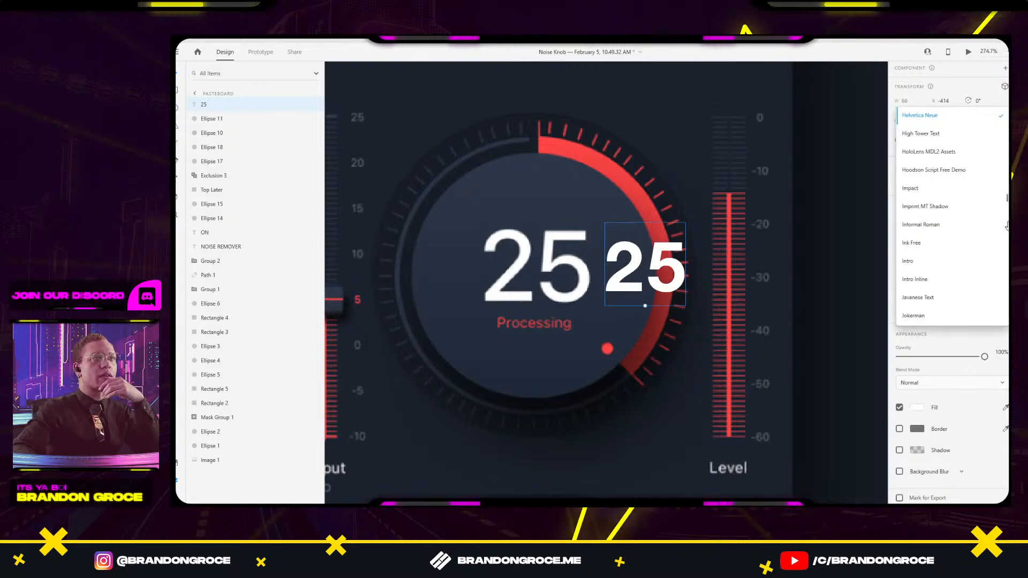
scroll(937, 227, up, 6)
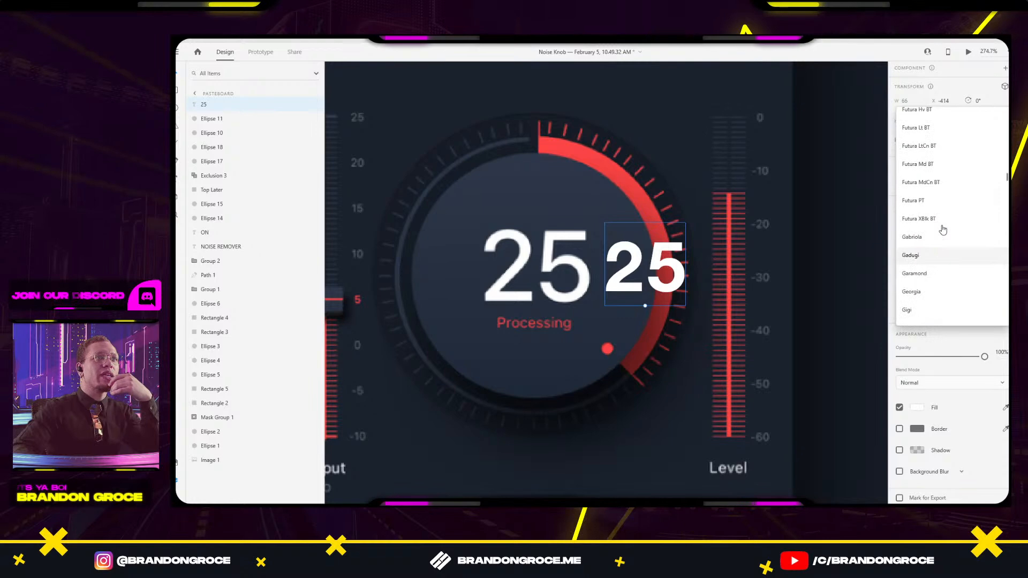
click(916, 282)
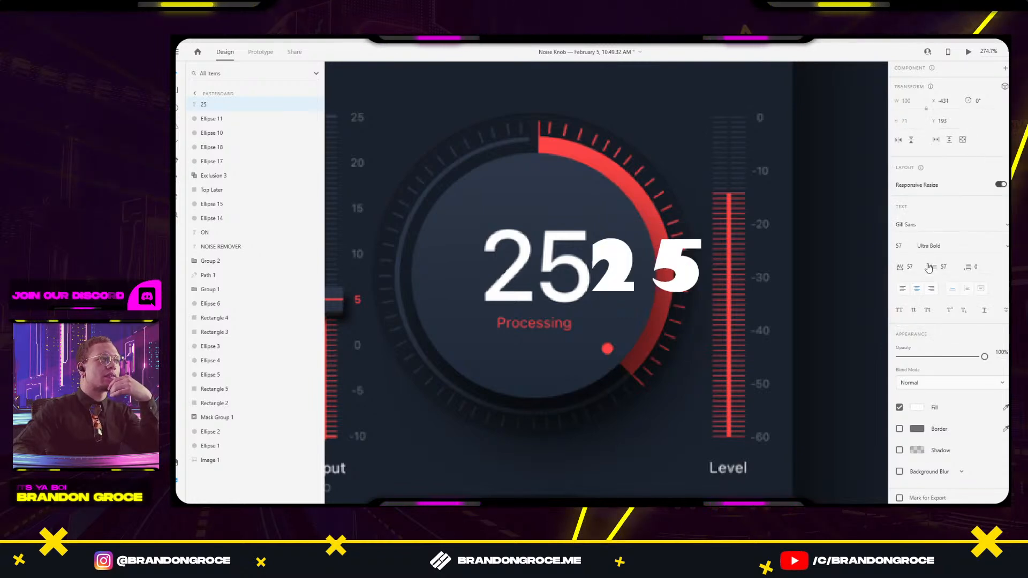
click(1008, 227)
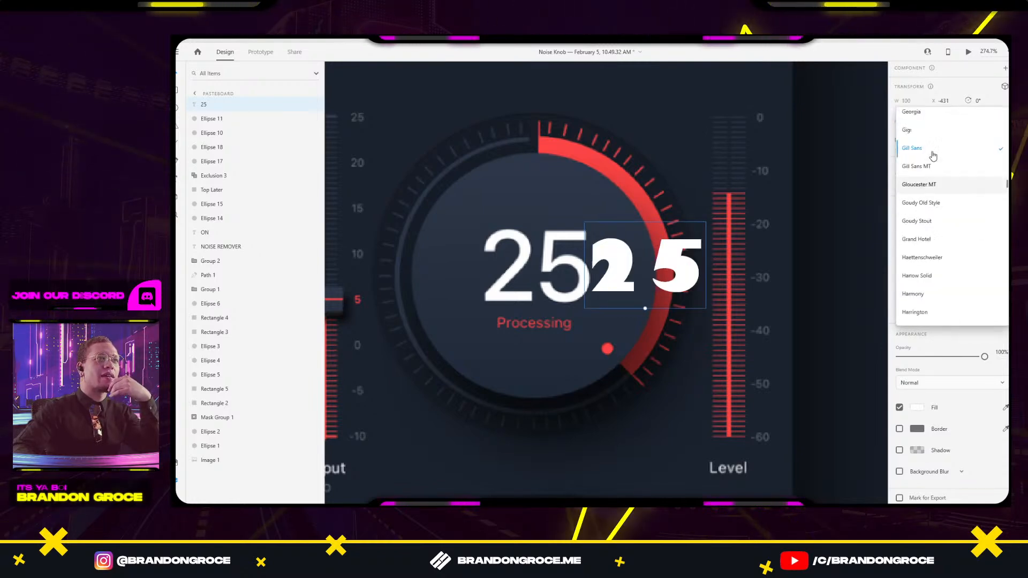
click(943, 125)
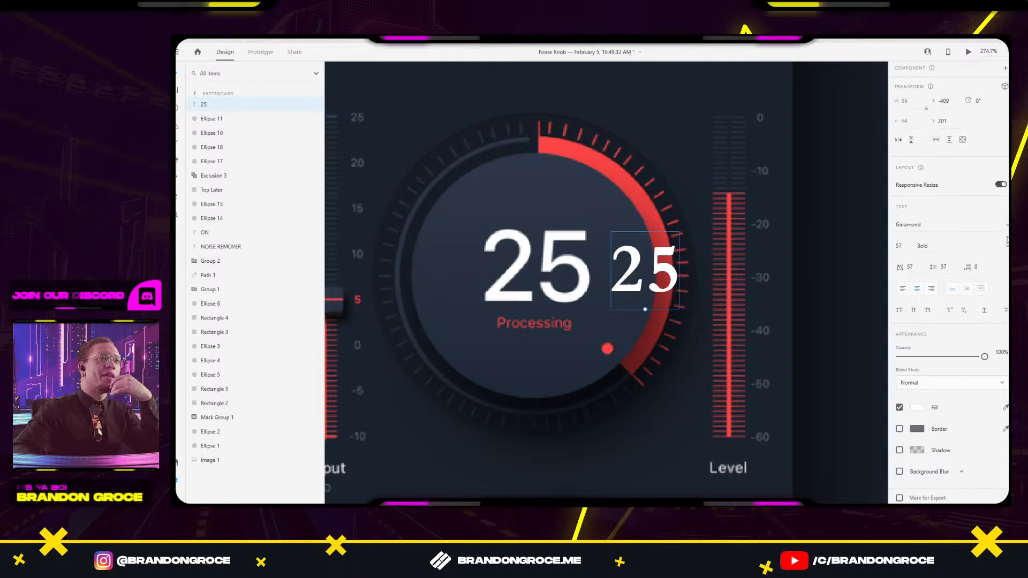
click(1005, 227)
click(934, 155)
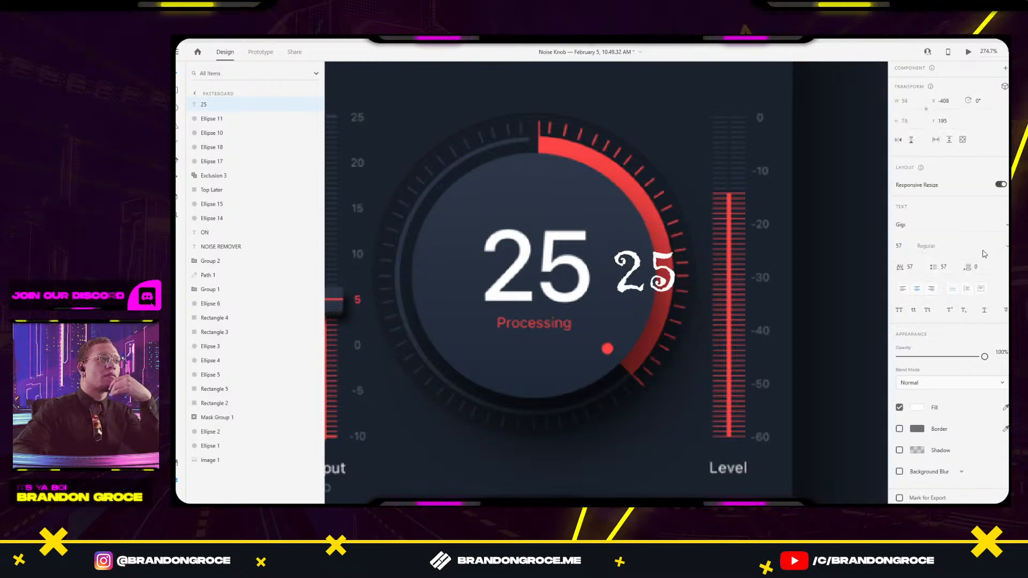
Try Futura Hv BT, Felix Titling, Das Modern and Dubai as fonts for the 25 text.
click(922, 224)
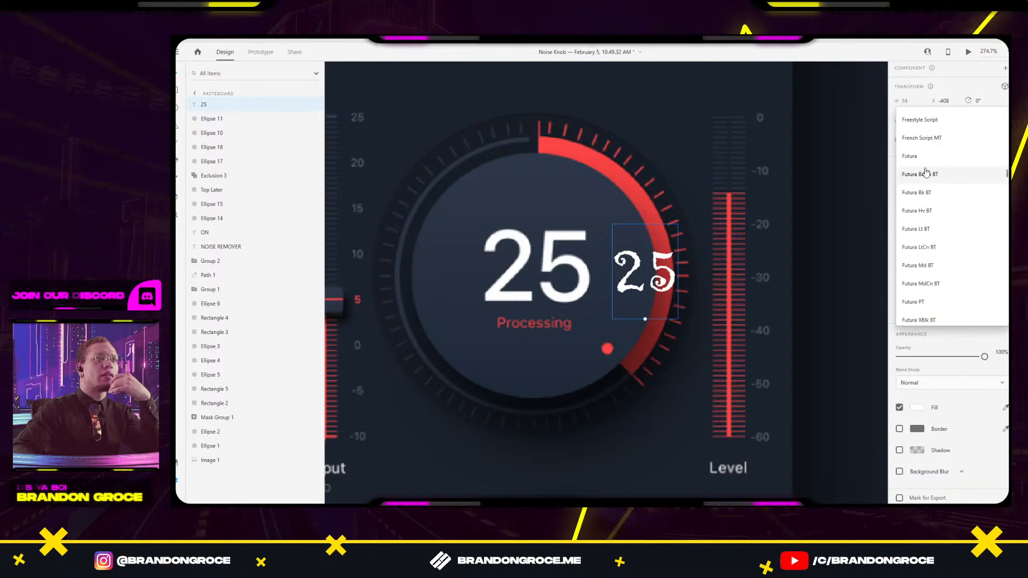
scroll(922, 214, down, 1)
click(921, 211)
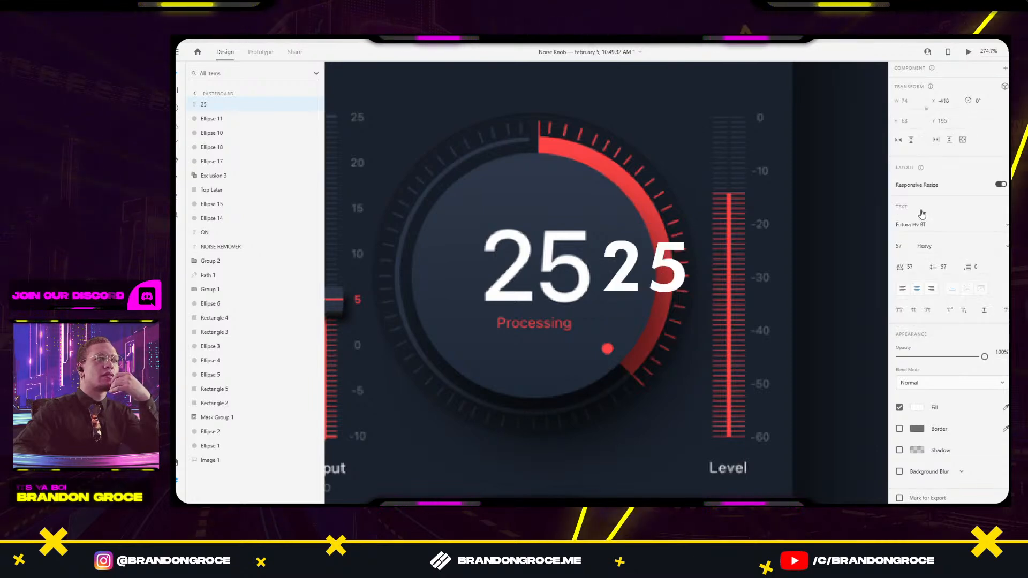
click(1001, 228)
scroll(931, 161, up, 5)
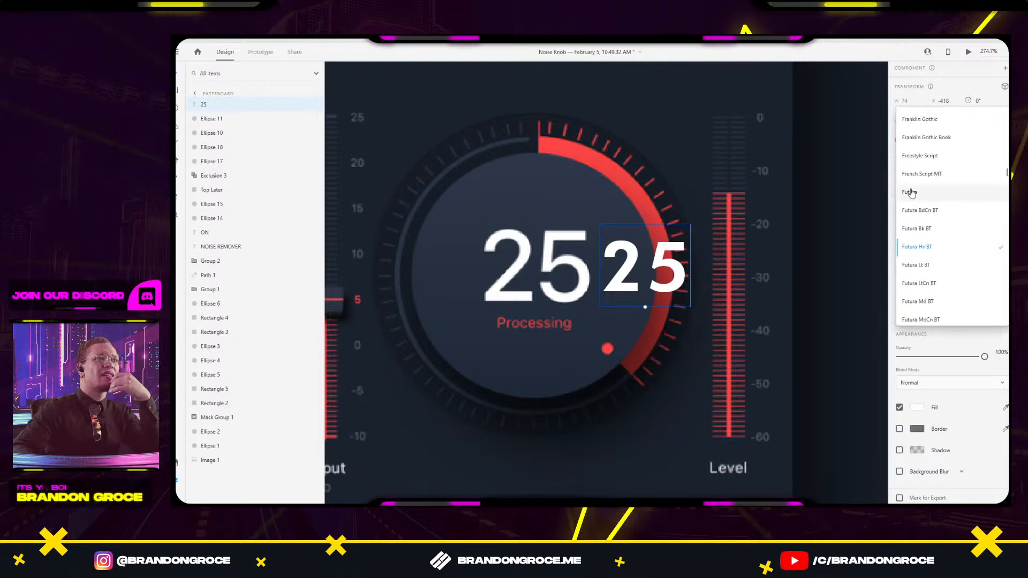
click(922, 134)
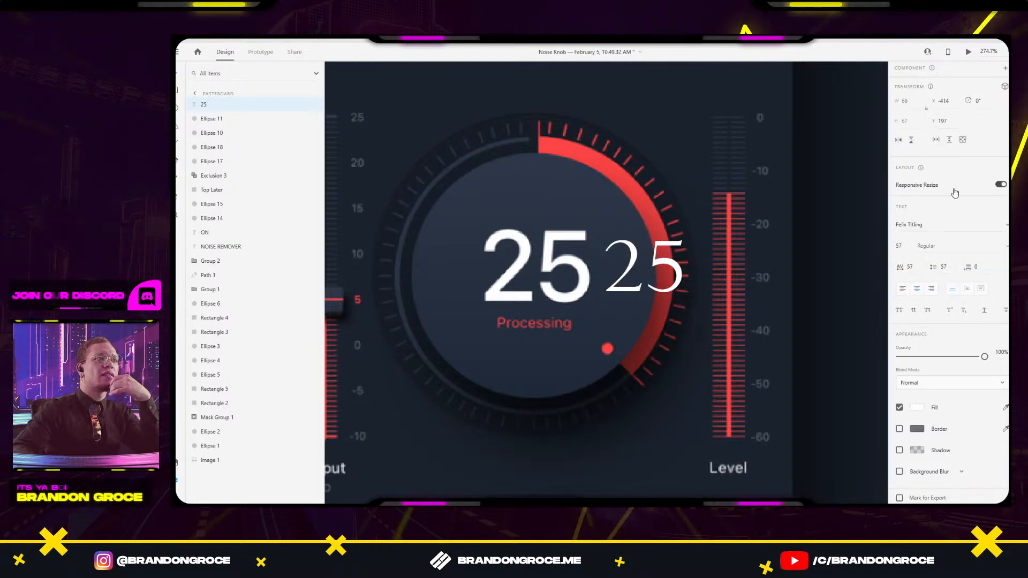
click(1006, 231)
scroll(925, 144, up, 5)
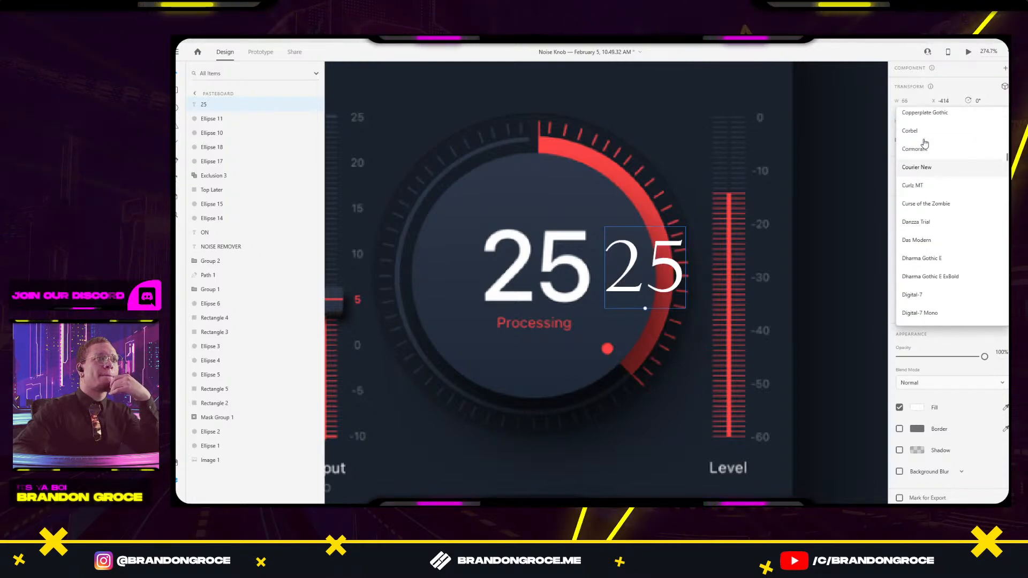
click(917, 239)
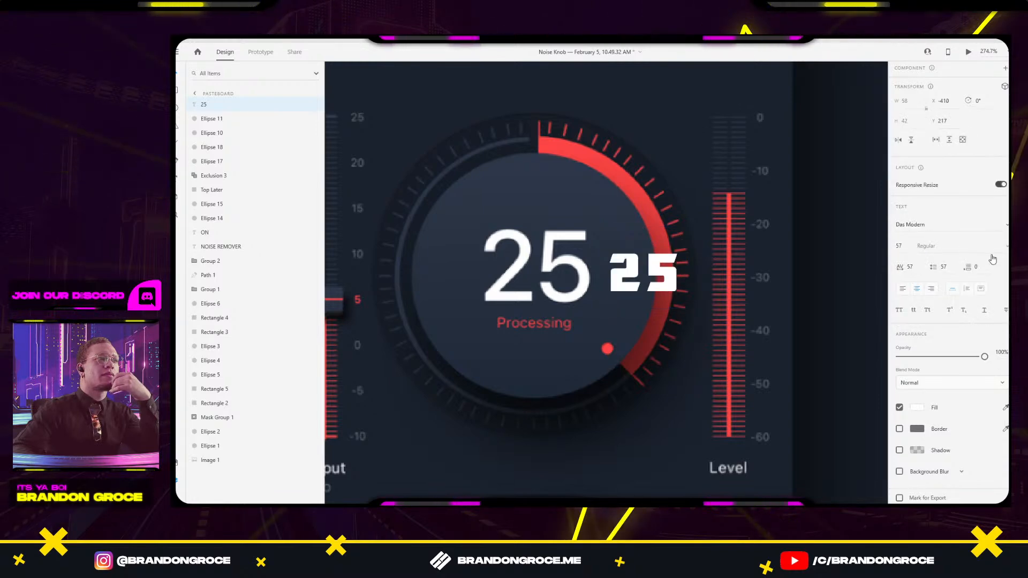
click(1001, 225)
click(929, 225)
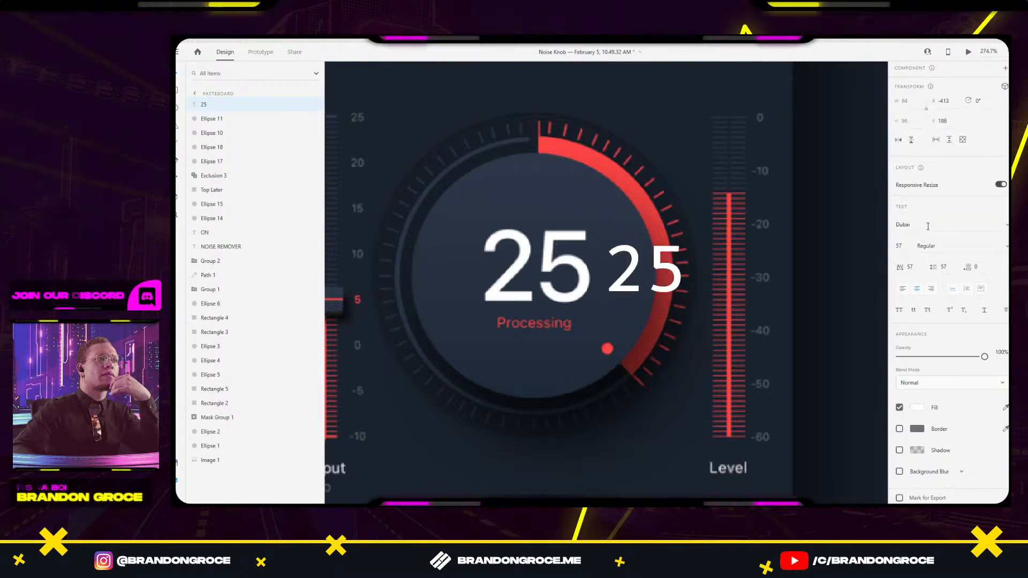
Set the 25 text in Eurostile and move it back onto the Web 1920 – 1 knob at about X 593, Y 377.
click(949, 227)
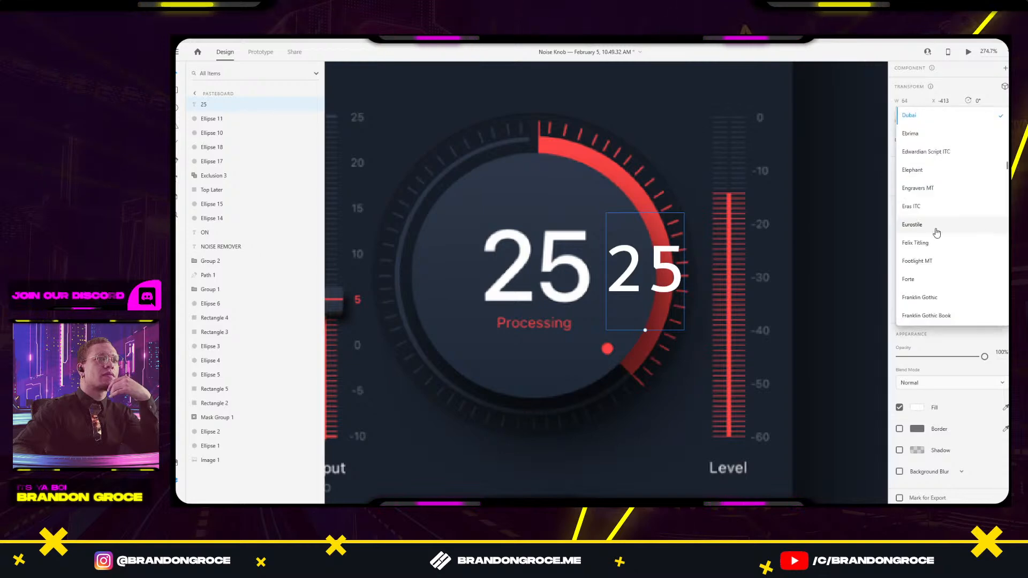
click(936, 232)
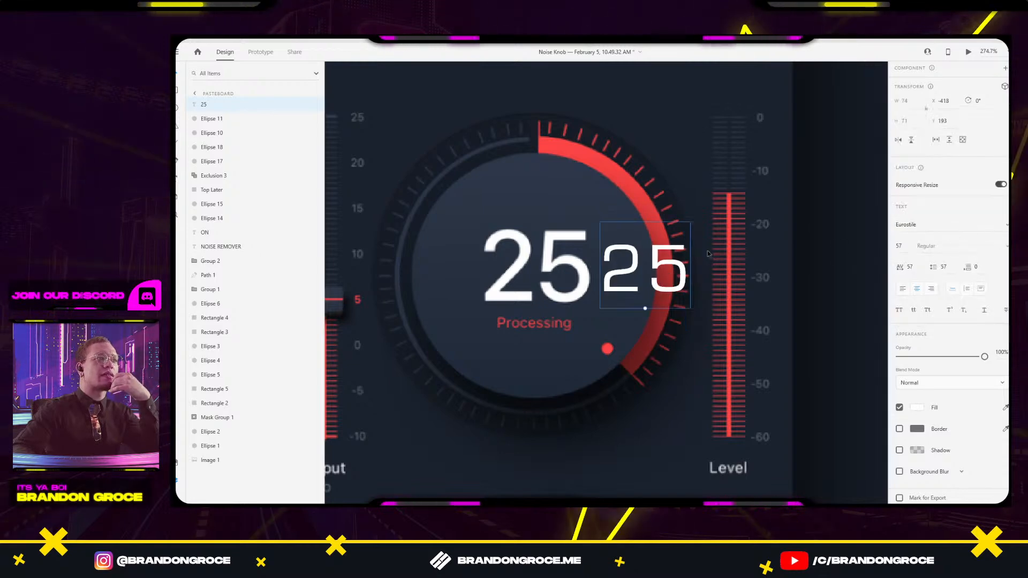
scroll(680, 266, down, 3)
drag(683, 266, 390, 240)
scroll(384, 247, down, 2)
drag(713, 300, 713, 293)
scroll(716, 295, up, 5)
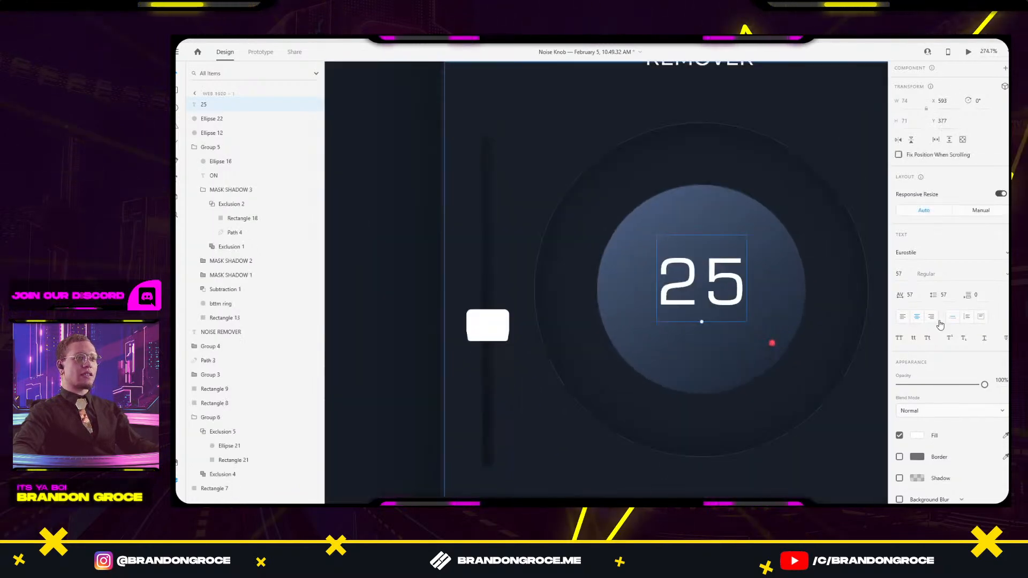
Tighten the 25 text's character spacing to -73 and move it down on the knob to about Y 386.
text(-86)
key(Return)
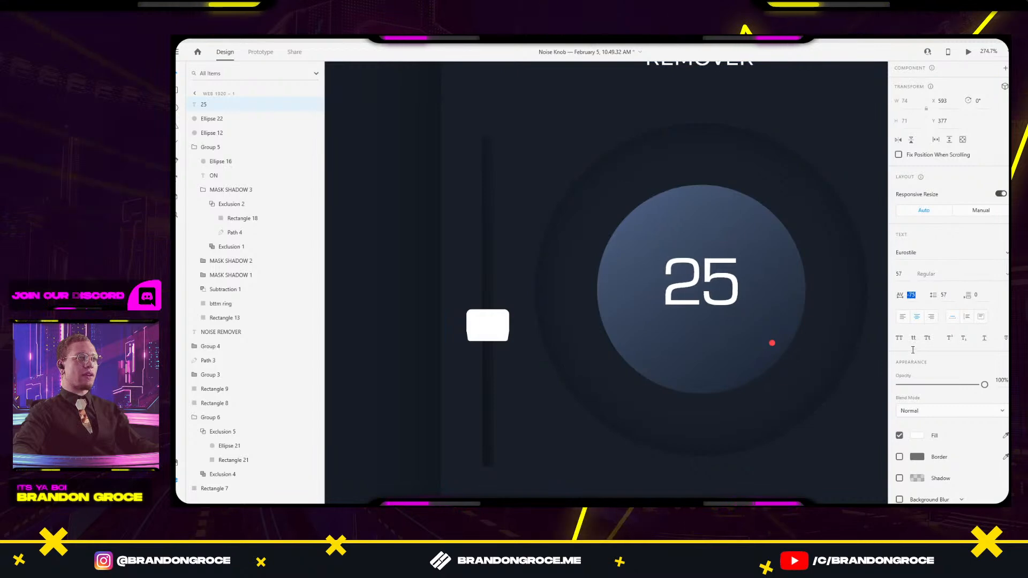
scroll(659, 239, down, 3)
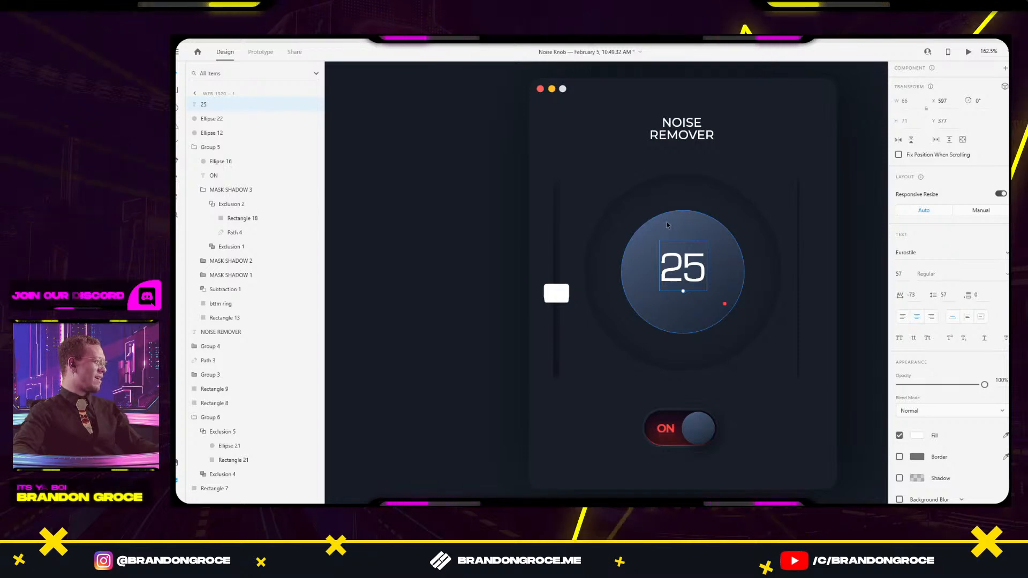
scroll(668, 224, up, 2)
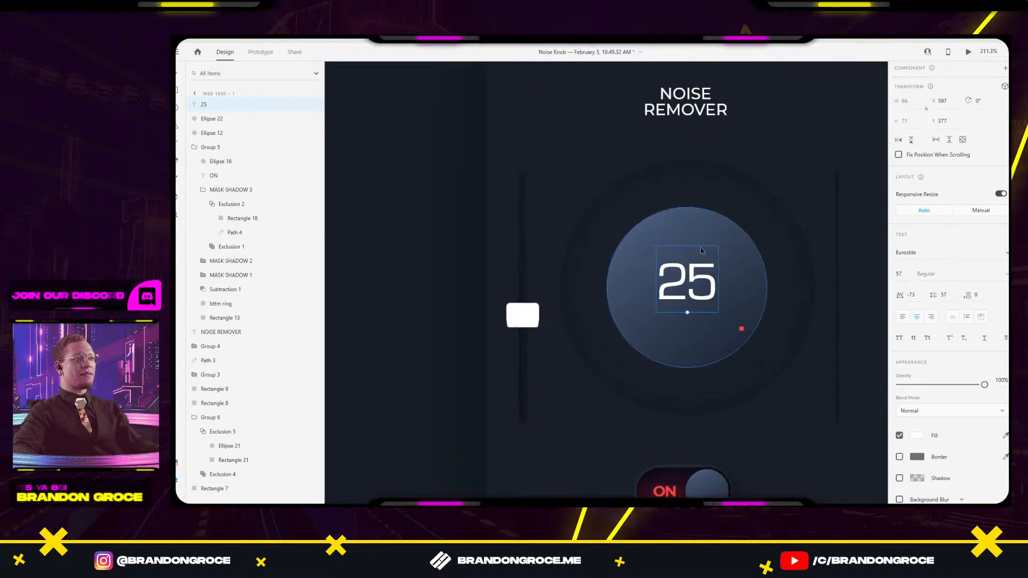
drag(711, 284, 703, 287)
scroll(616, 313, down, 4)
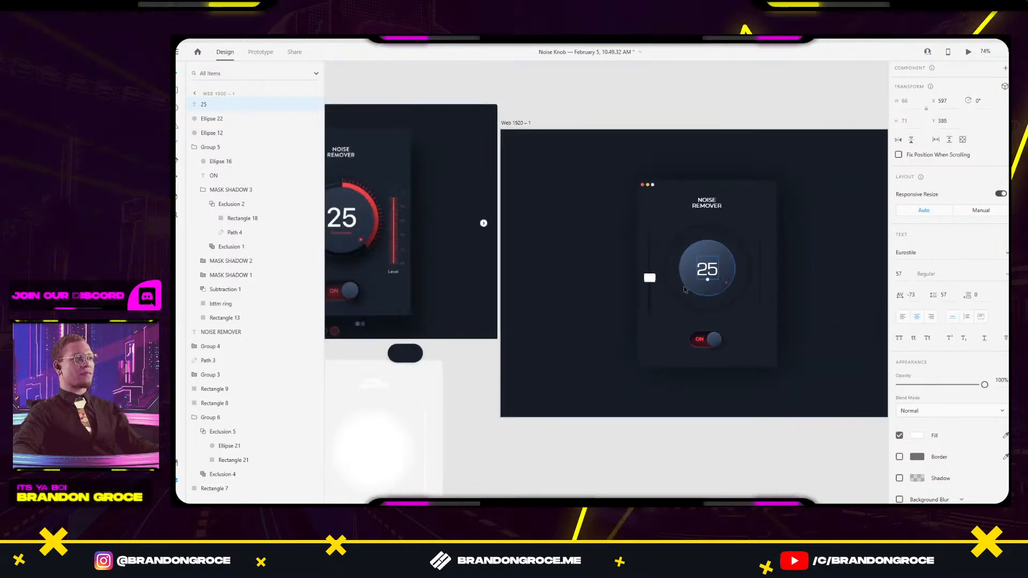
Try the fonts Droid Serif and Freestyle Script on the knob's 25 text.
scroll(686, 289, up, 3)
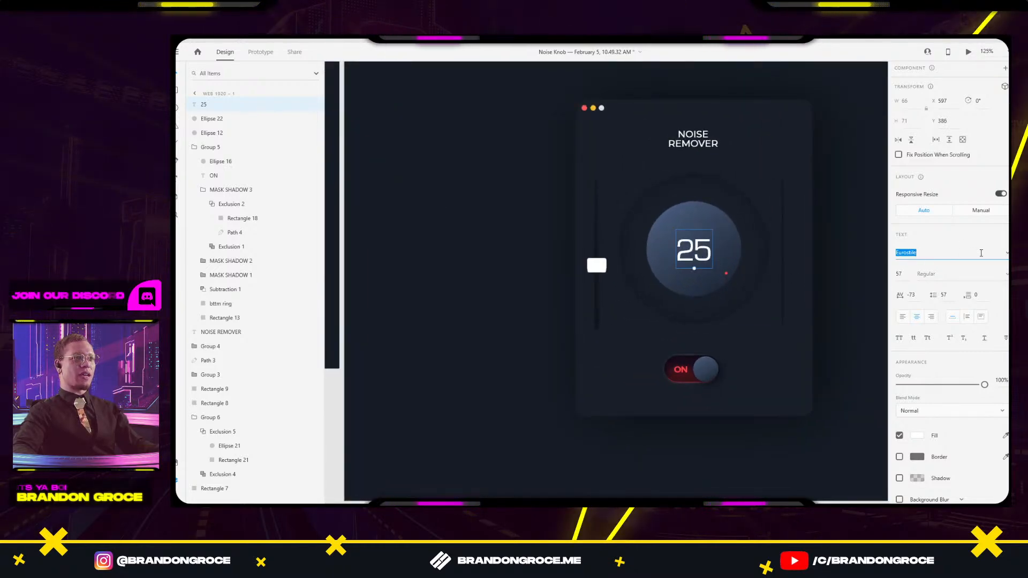
click(1007, 256)
scroll(931, 214, up, 4)
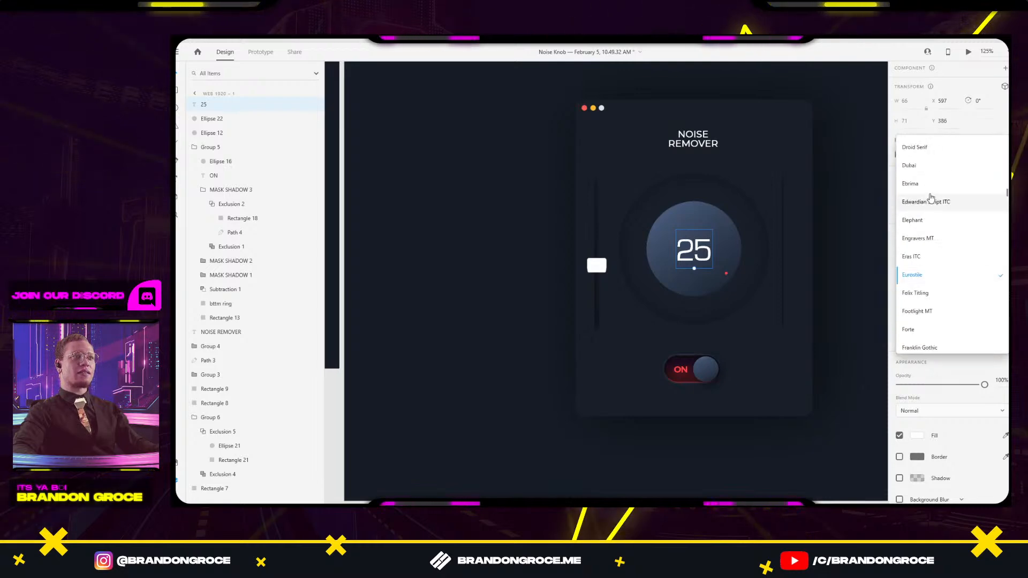
scroll(930, 157, up, 3)
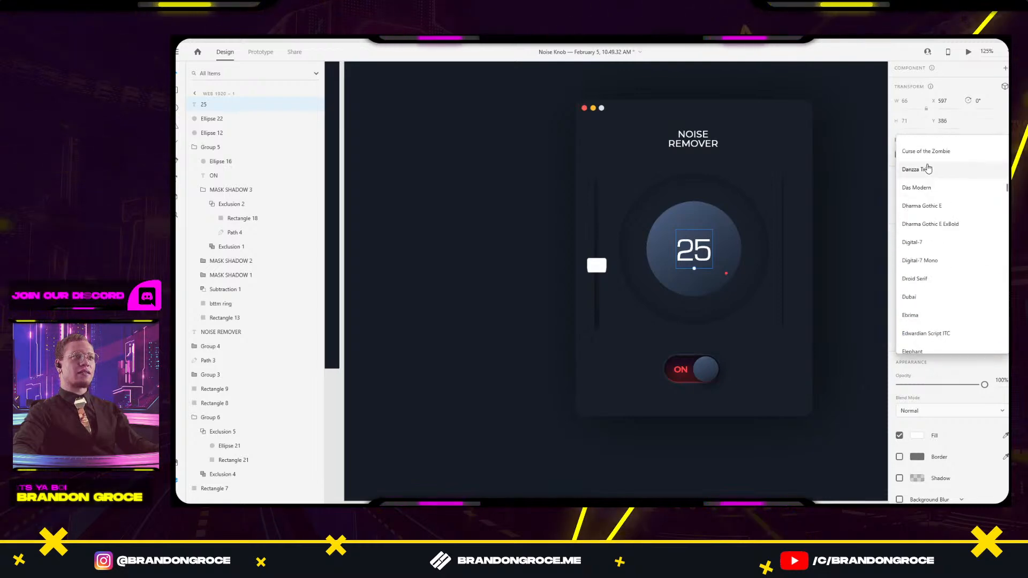
click(919, 282)
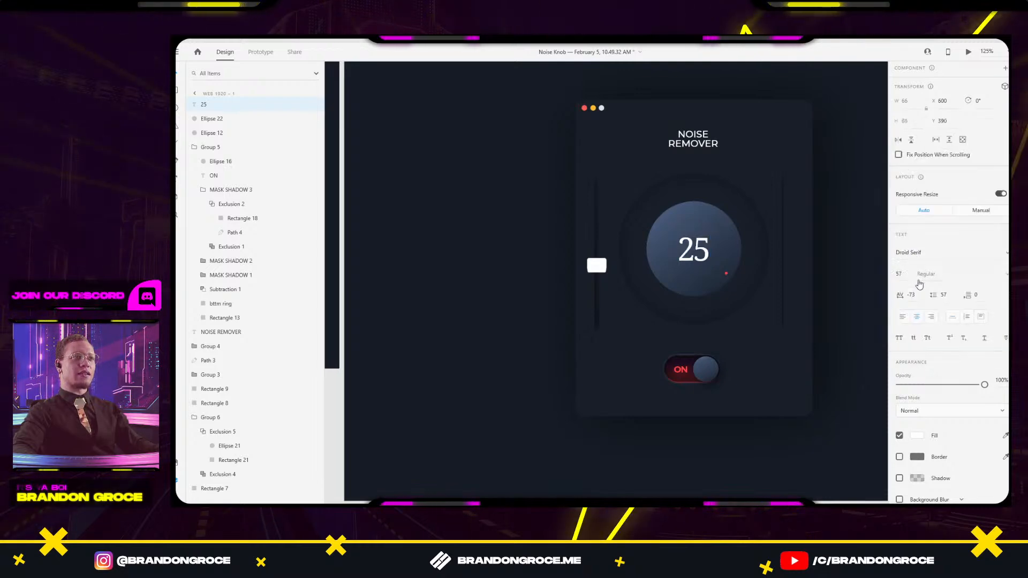
click(989, 247)
scroll(959, 241, down, 3)
click(948, 161)
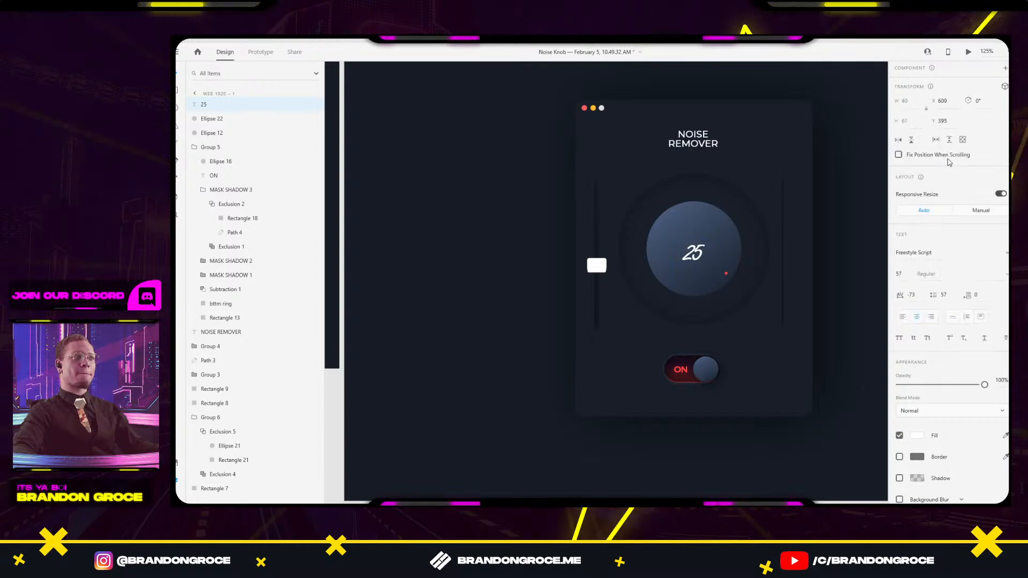
key(alt+Tab)
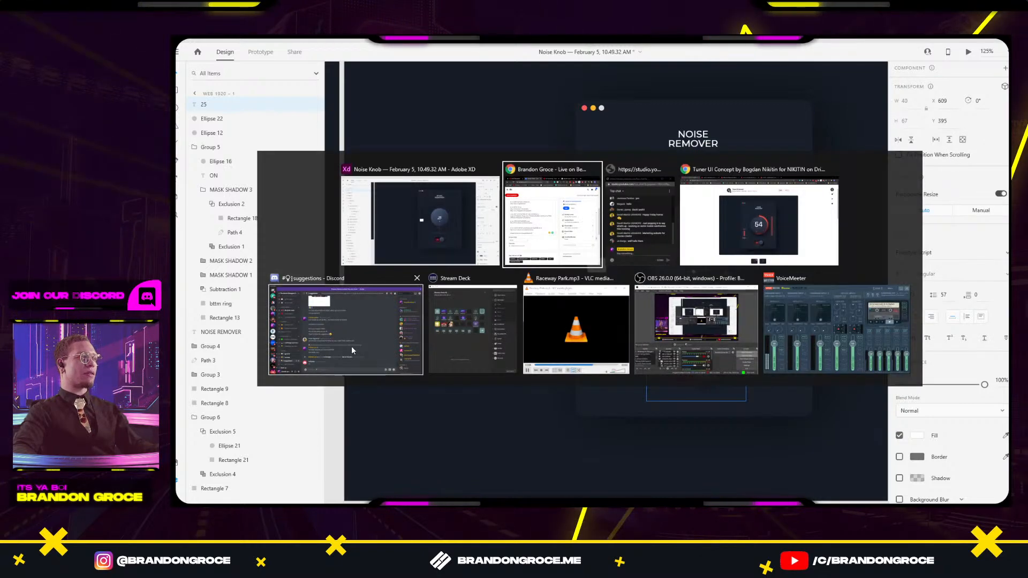
key(Escape)
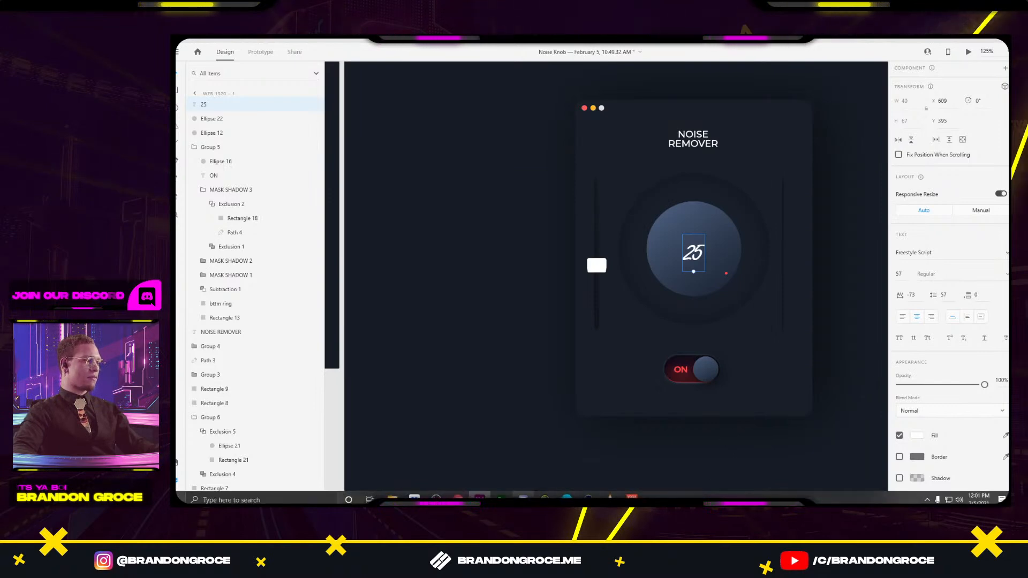
Open the Tuner UI Concept reference image from the pasteboard for editing in Photoshop.
scroll(498, 85, down, 5)
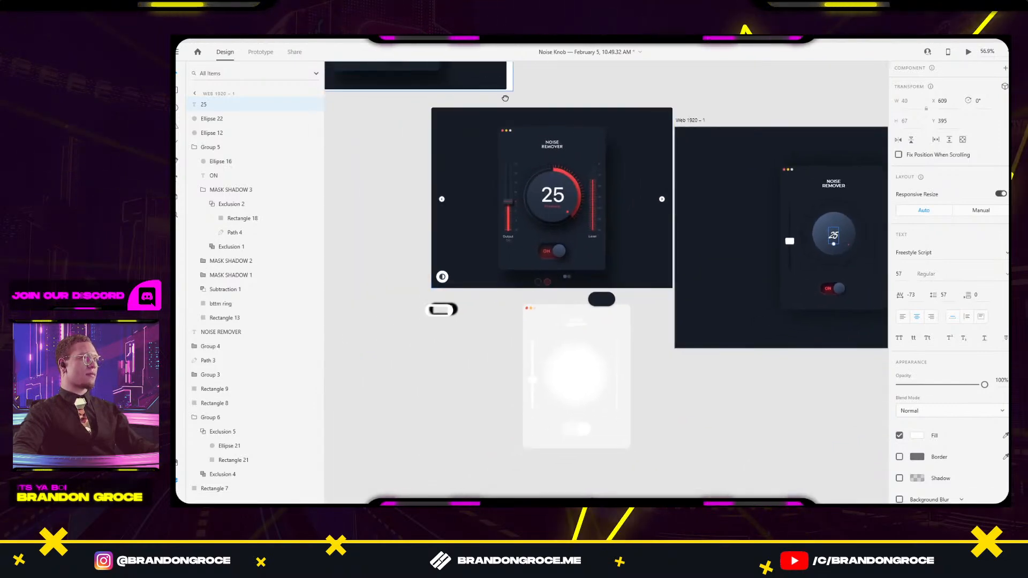
scroll(498, 85, up, 5)
scroll(498, 84, left, 5)
right_click(728, 257)
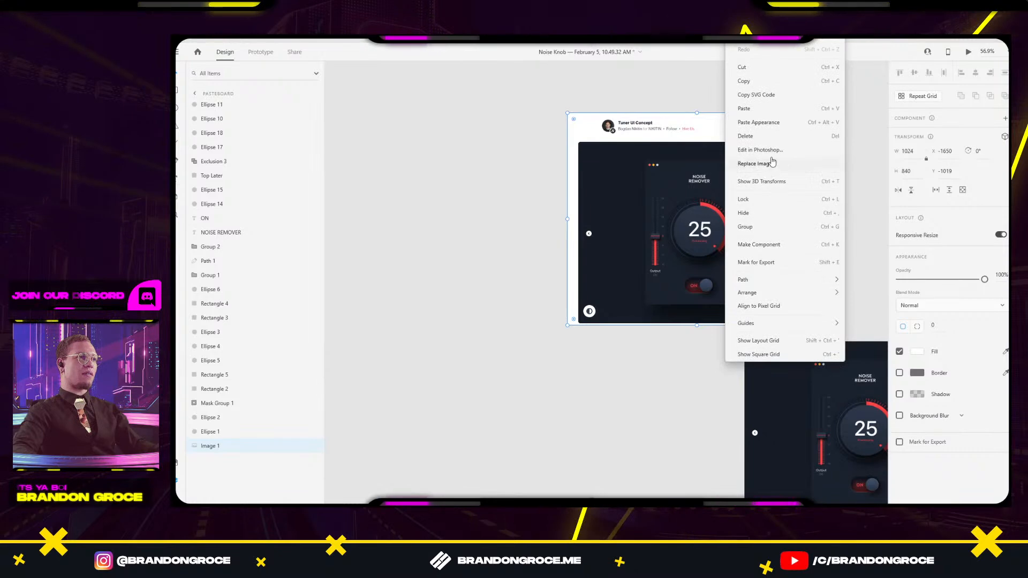
click(771, 164)
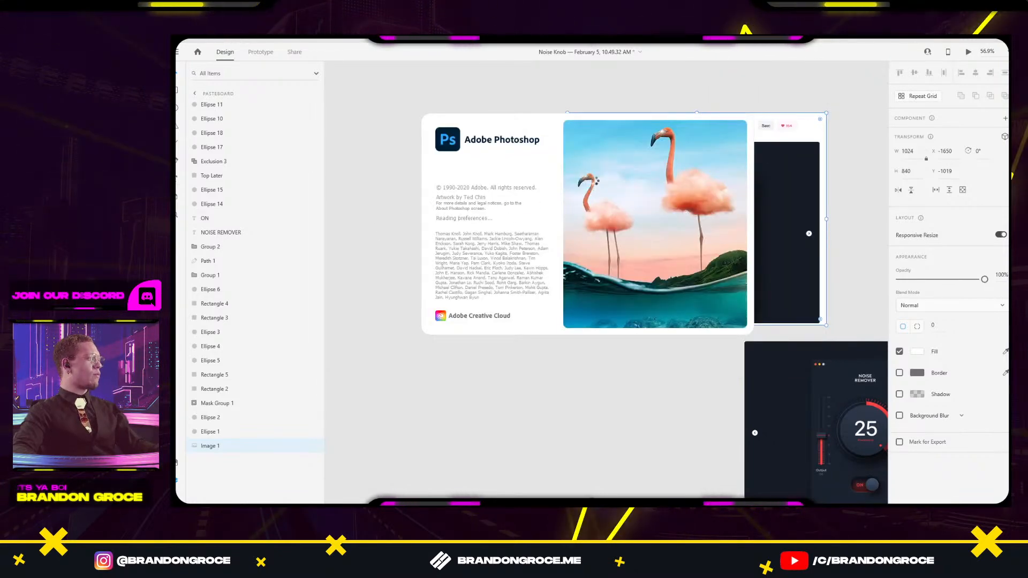
click(645, 403)
Set the knob's 25 text in Poppins and compare it with the number on the reference knob.
drag(697, 403, 303, 207)
click(714, 277)
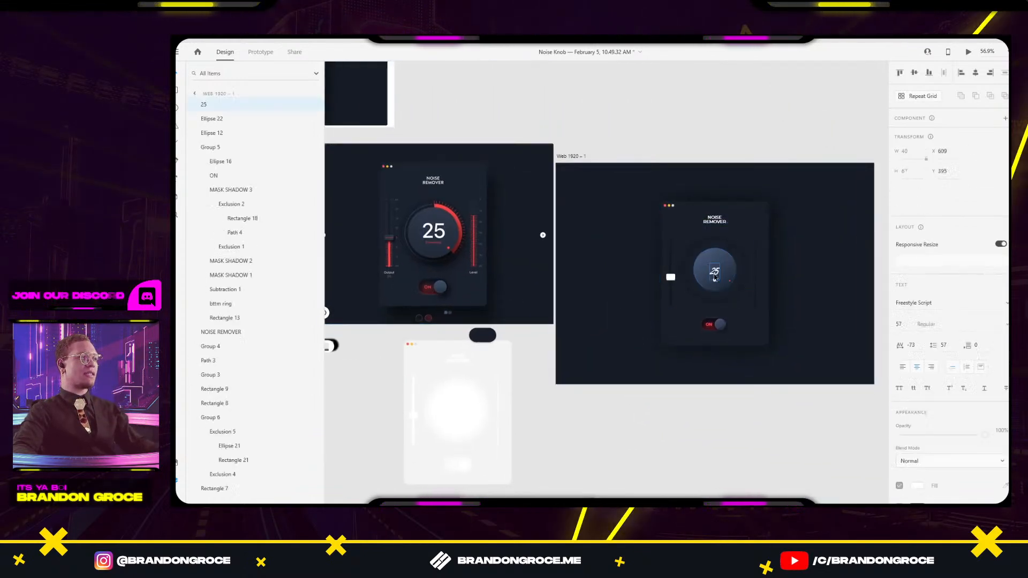
scroll(715, 277, up, 5)
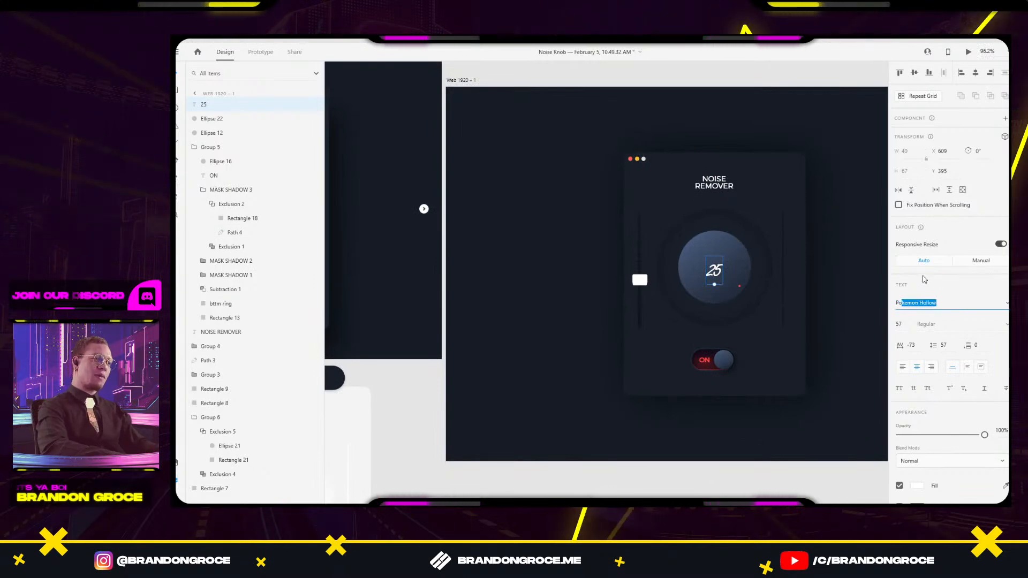
drag(597, 268, 780, 249)
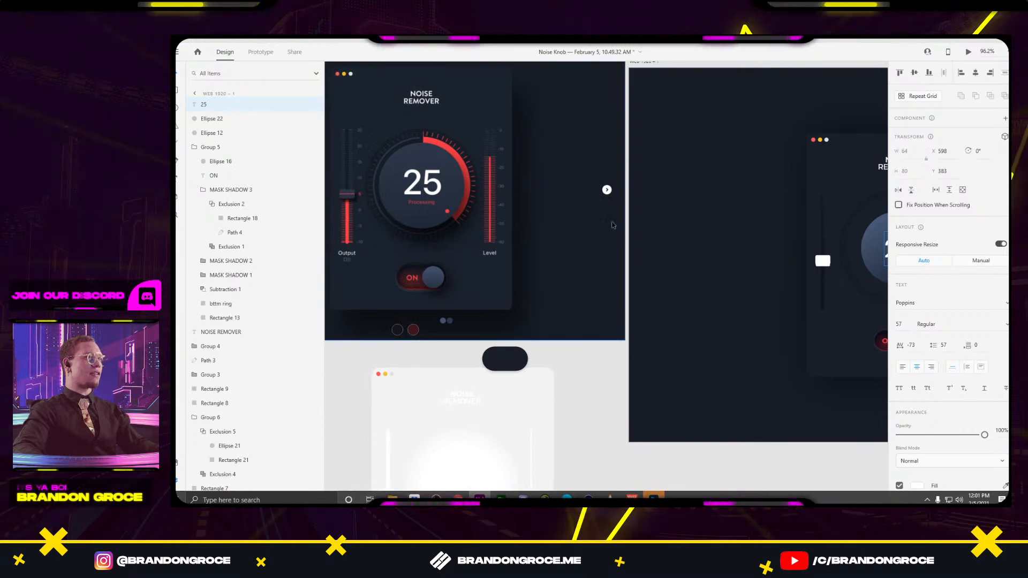
drag(677, 229, 448, 228)
Loosen the Poppins 25 text's character spacing to about -35.
scroll(636, 256, up, 5)
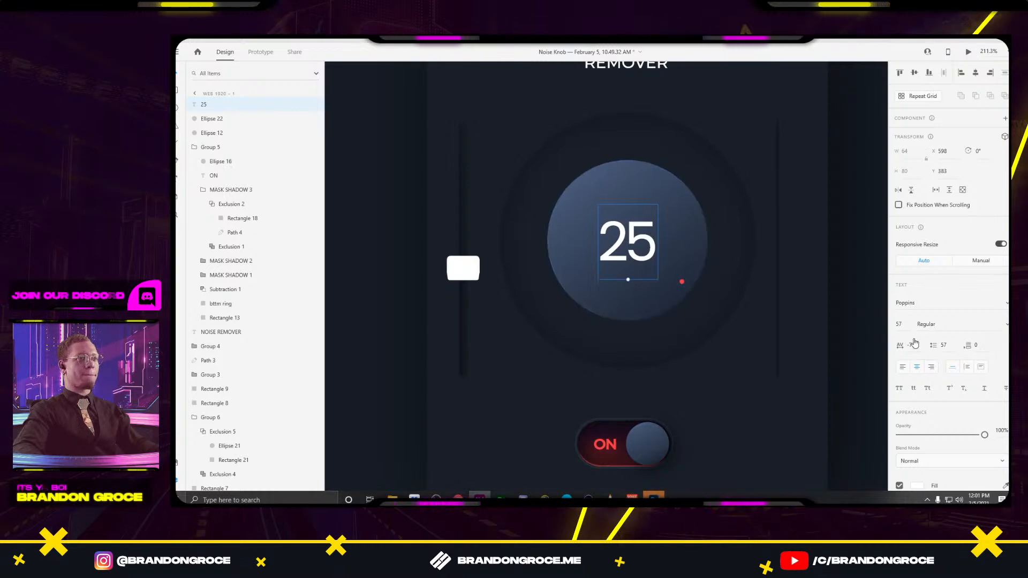
text(-39)
key(Return)
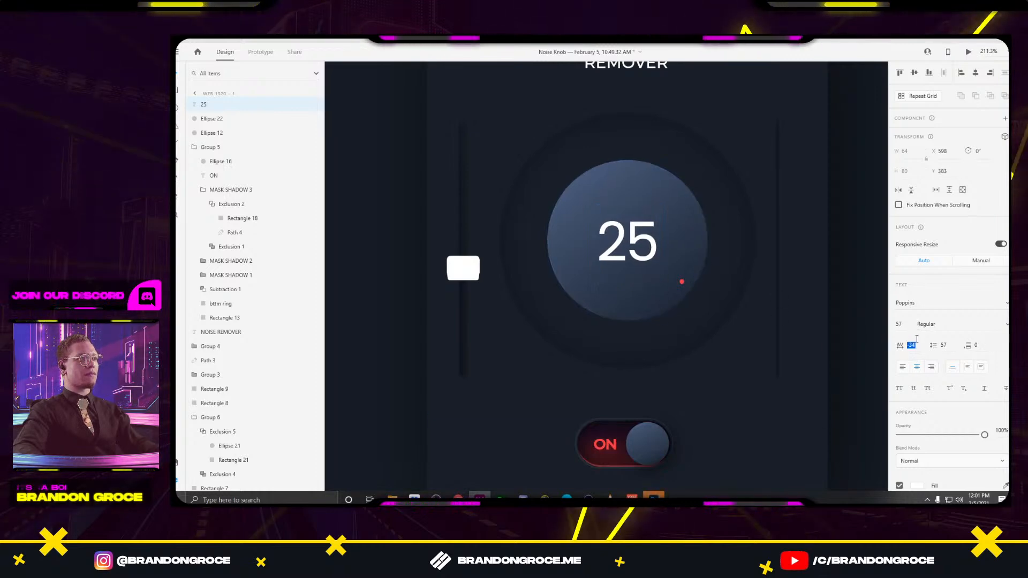
key(Up)
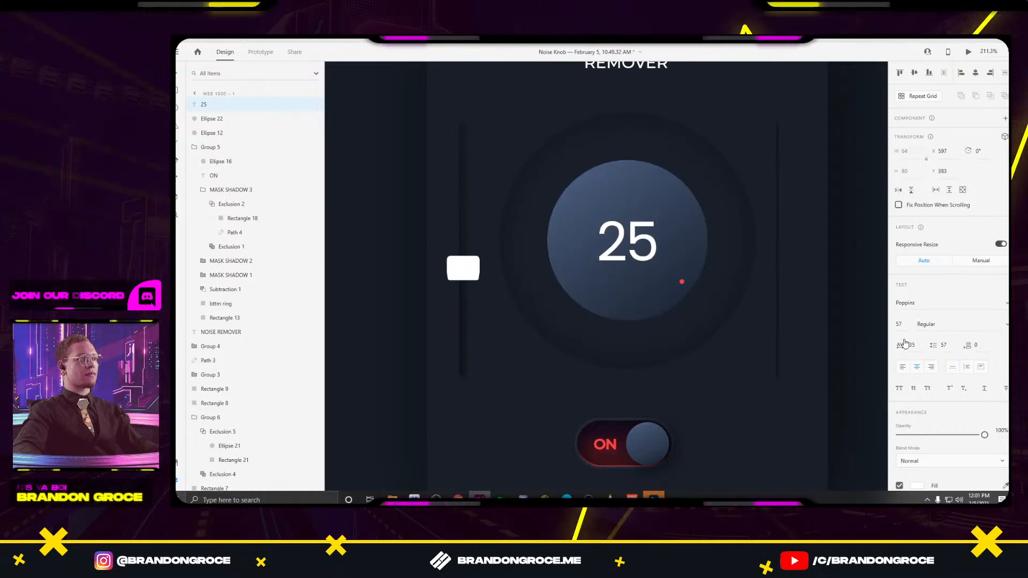
Switch to Photoshop and add a 25 text layer over the reference image, in the empty dark area at its upper right.
key(alt+Tab)
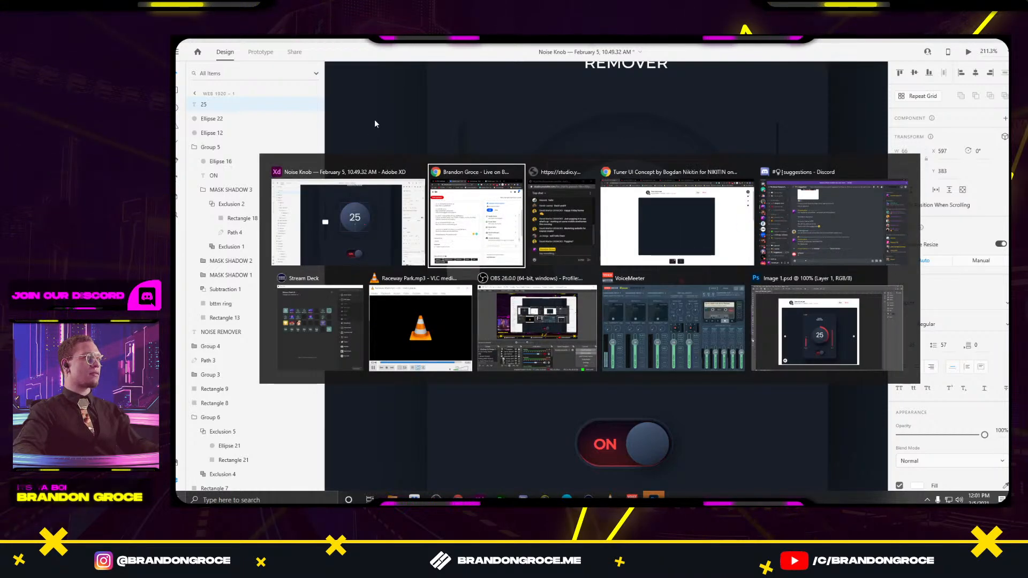
click(653, 498)
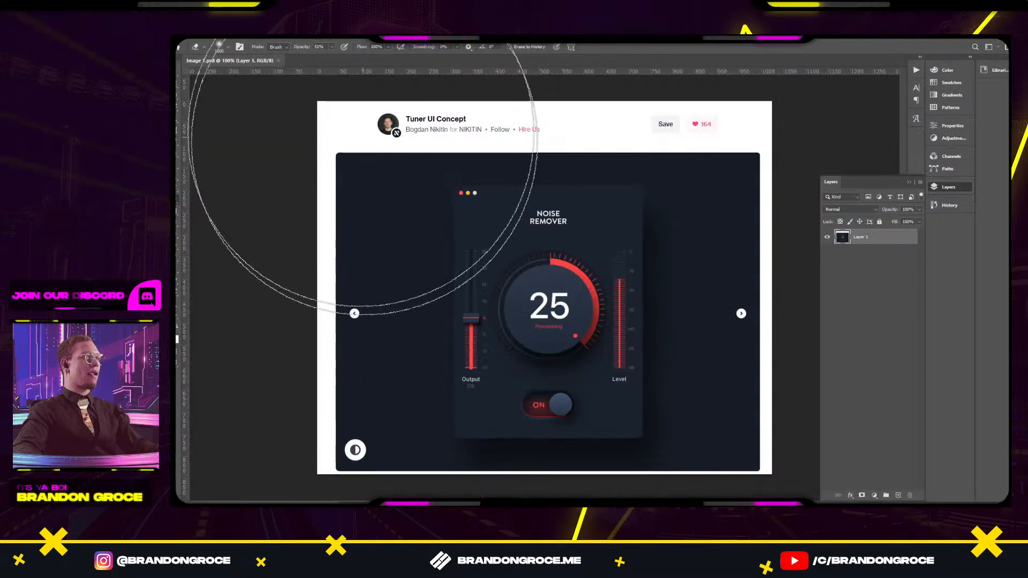
key(t)
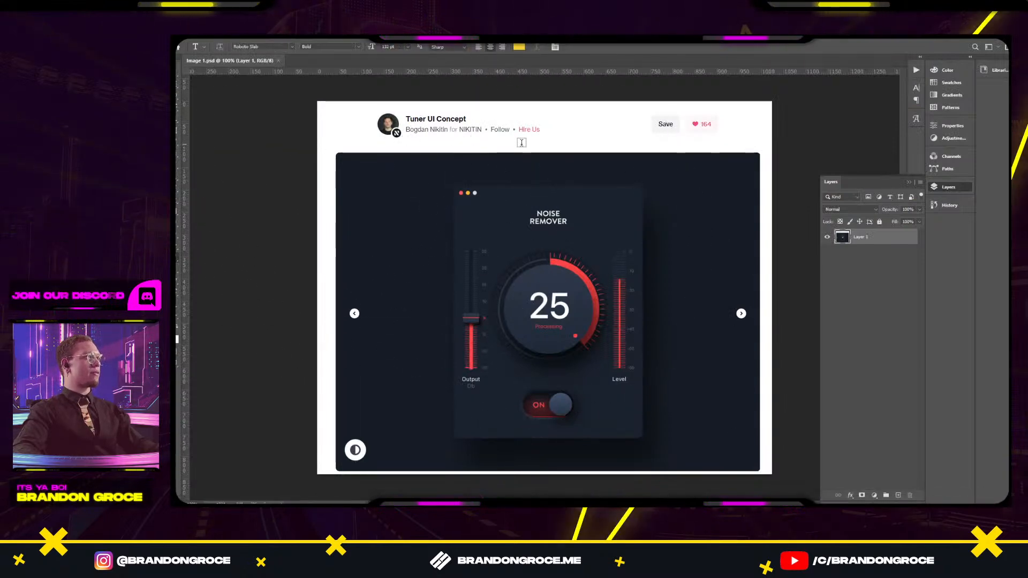
click(585, 127)
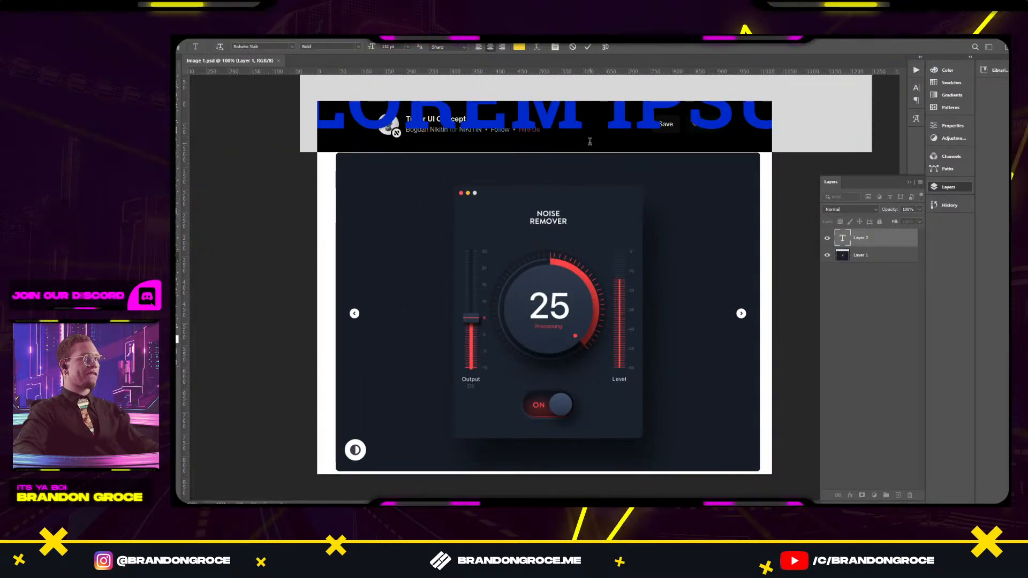
text(25)
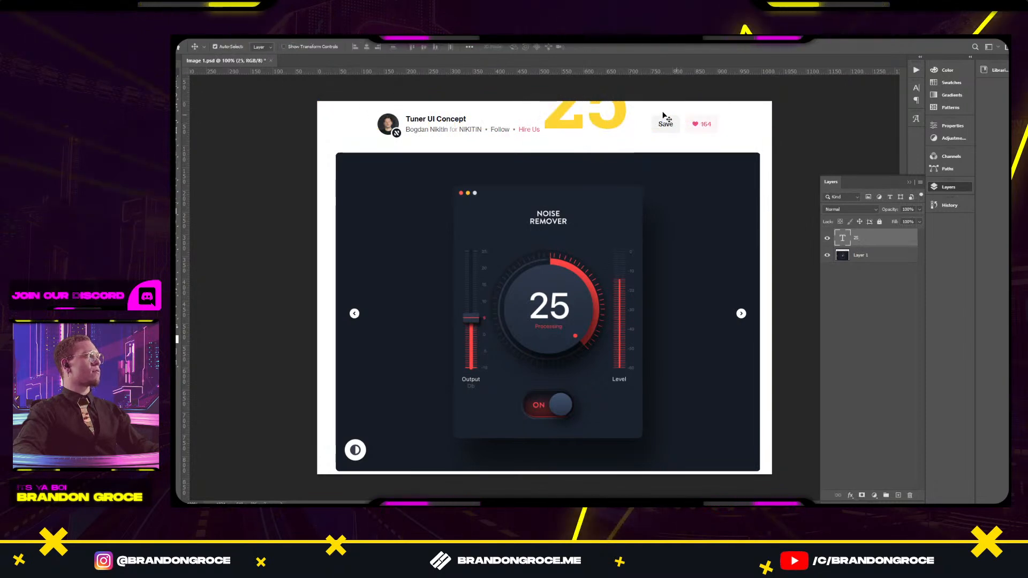
drag(626, 126, 746, 214)
Set the yellow 25 text in Aileron and place a duplicate of it directly below.
double_click(707, 206)
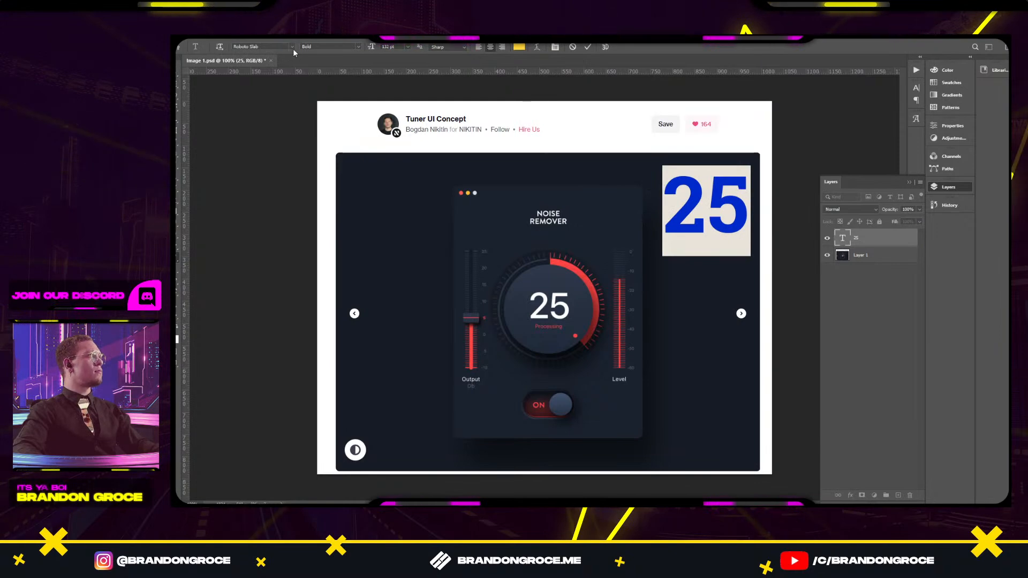
click(293, 47)
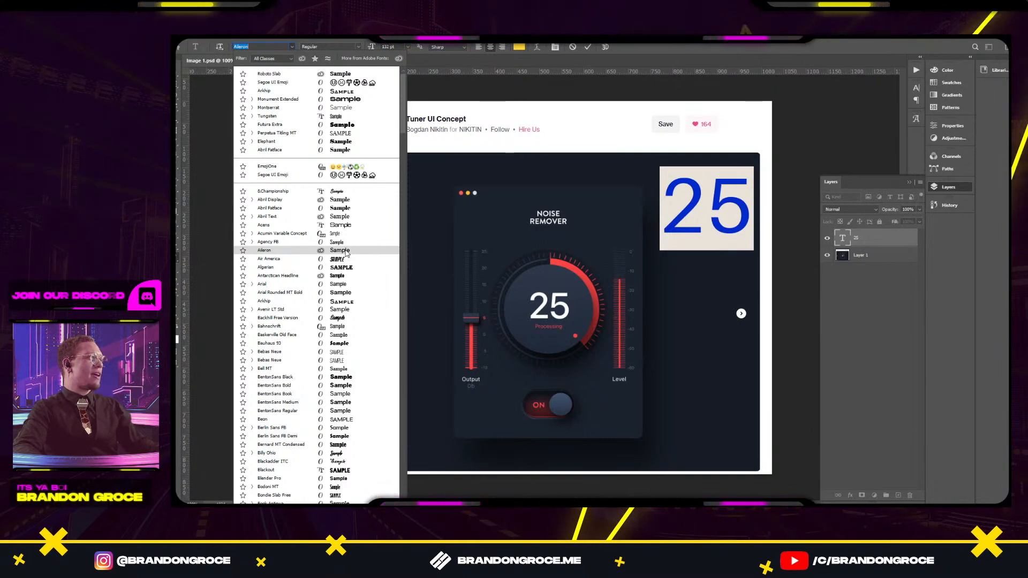
click(345, 252)
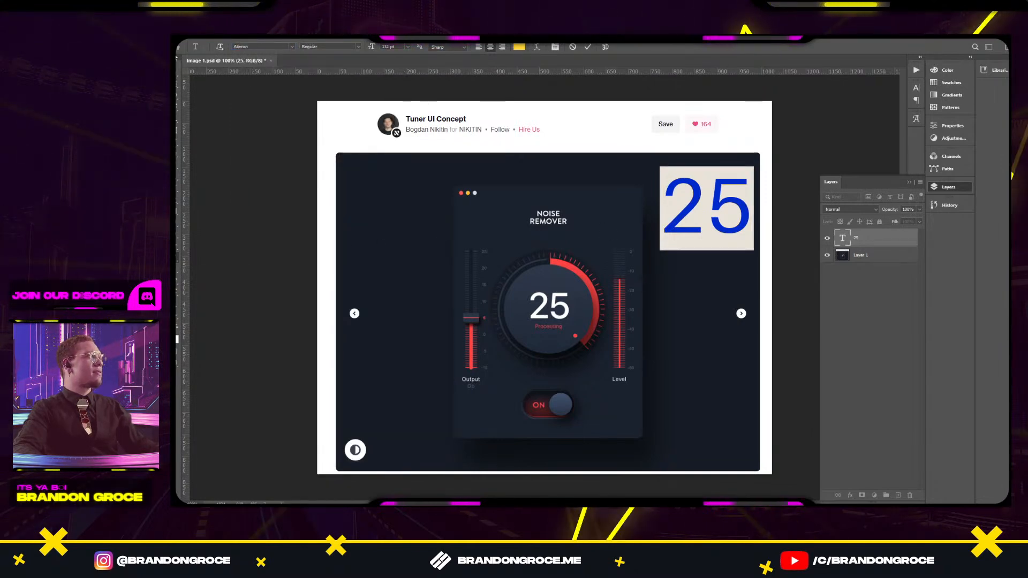
key(ctrl+Return)
key(v)
drag(695, 203, 694, 287)
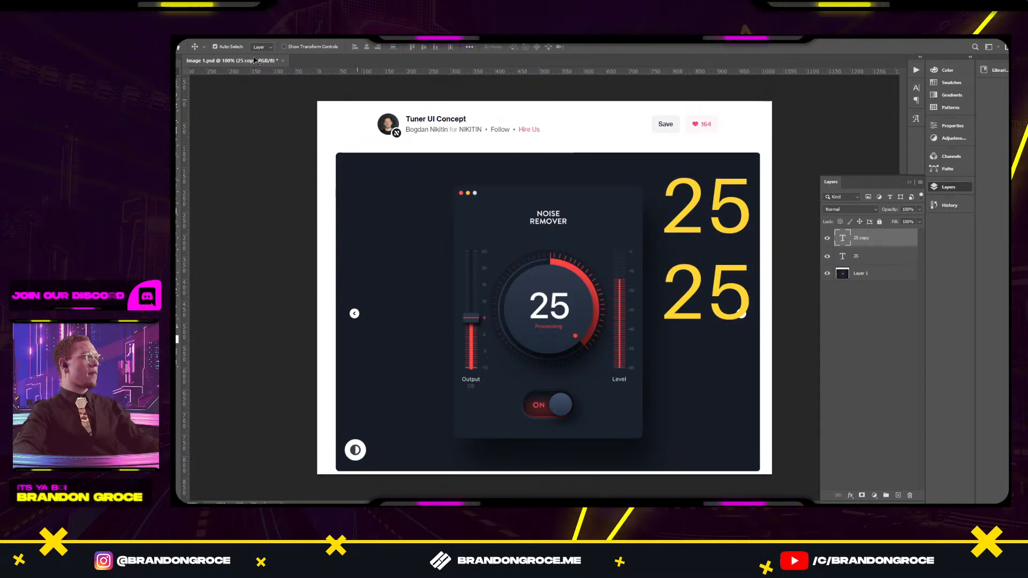
Preview installed fonts on the lower yellow 25 and compare each with the number on the reference knob.
click(291, 46)
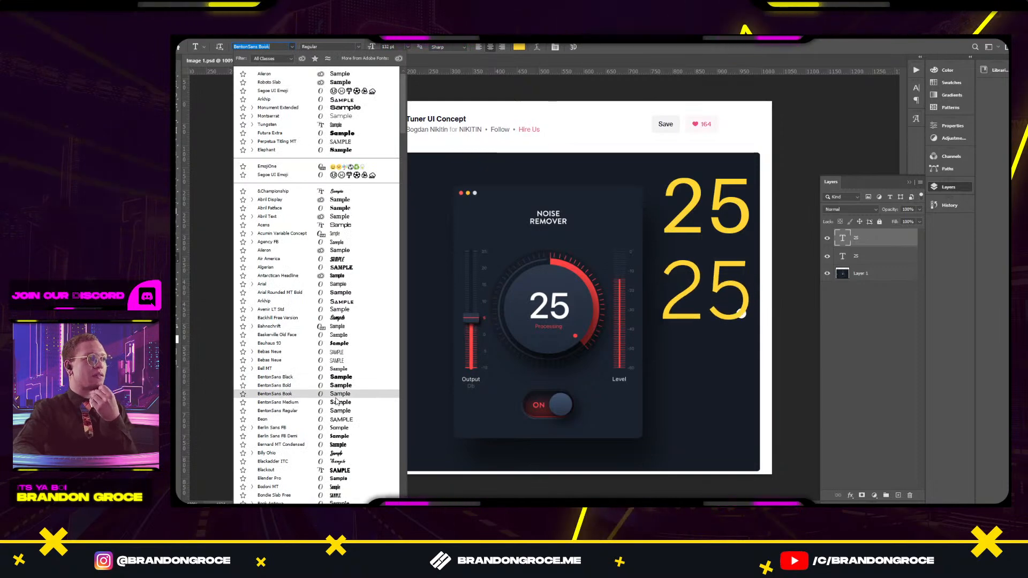
scroll(339, 431, down, 1)
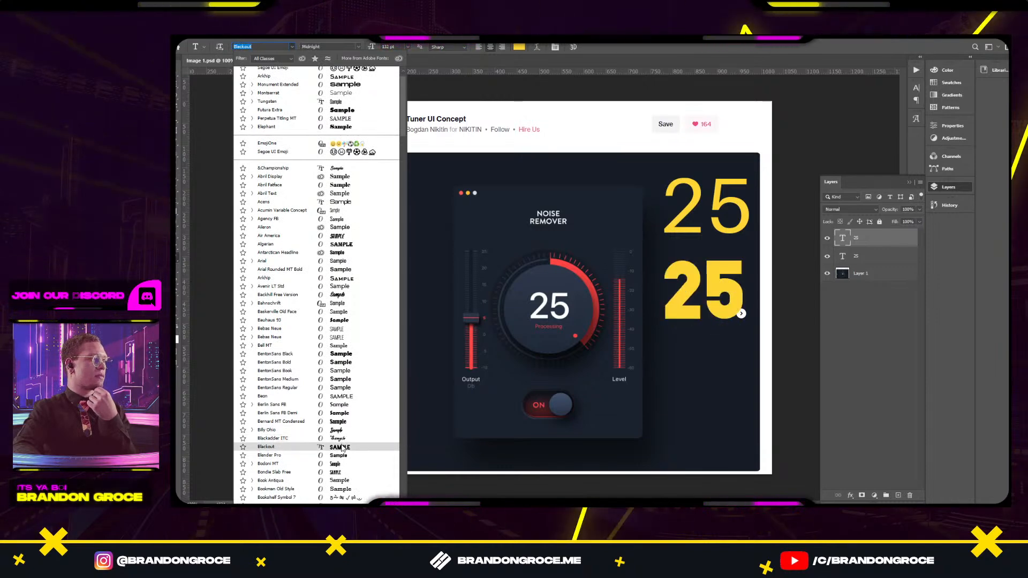
scroll(343, 449, down, 3)
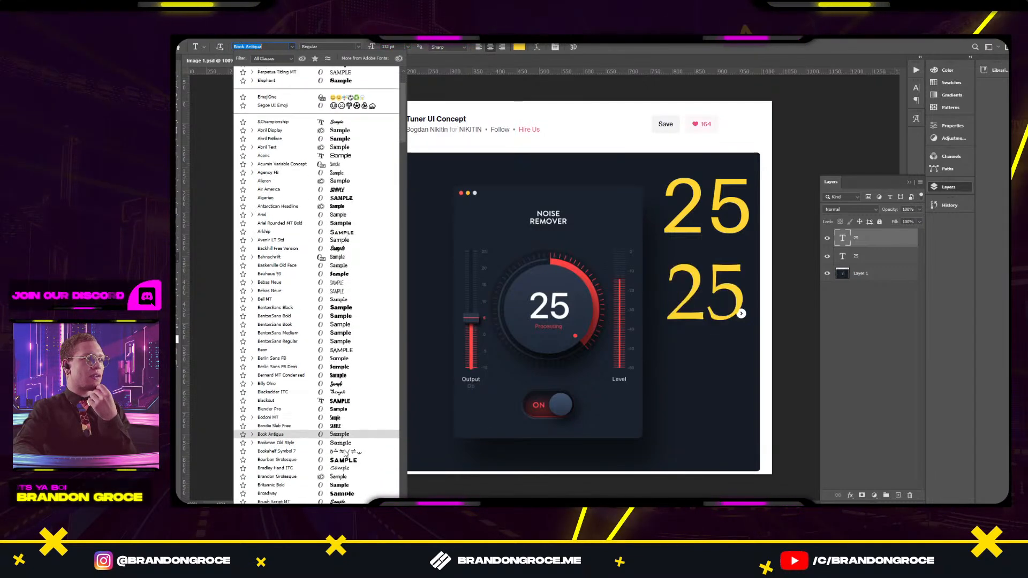
scroll(345, 449, down, 2)
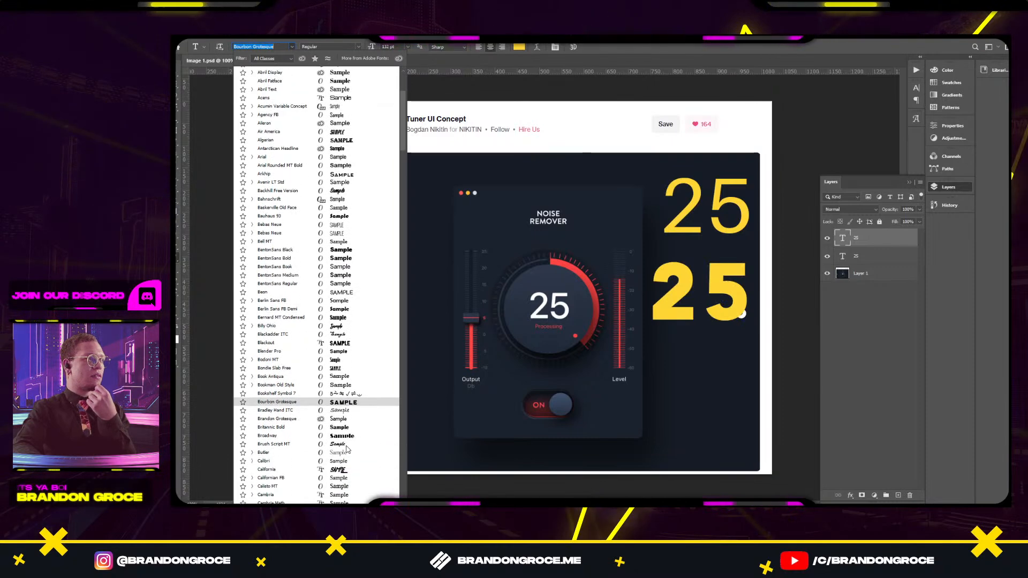
scroll(348, 448, down, 3)
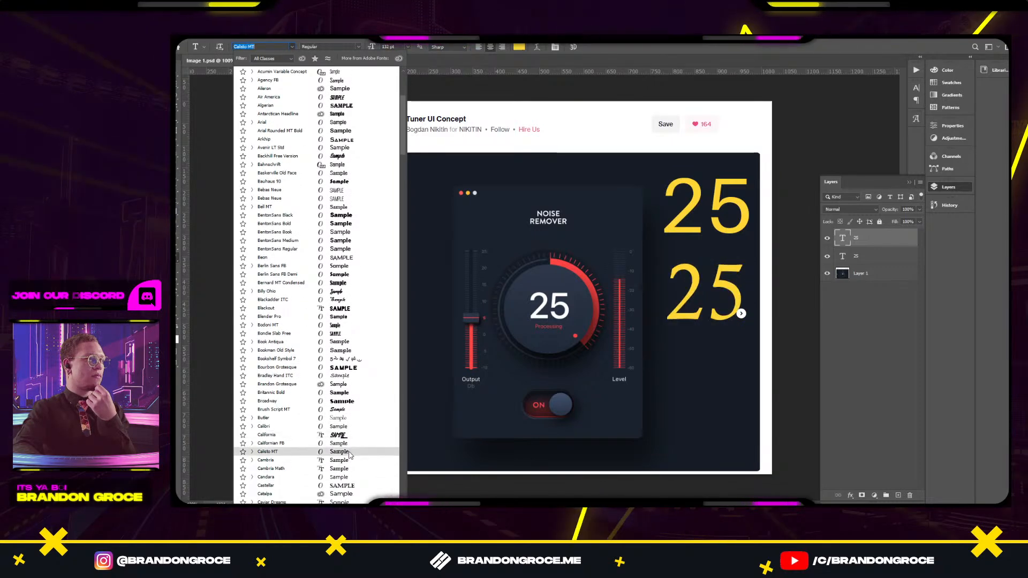
scroll(349, 461, down, 1)
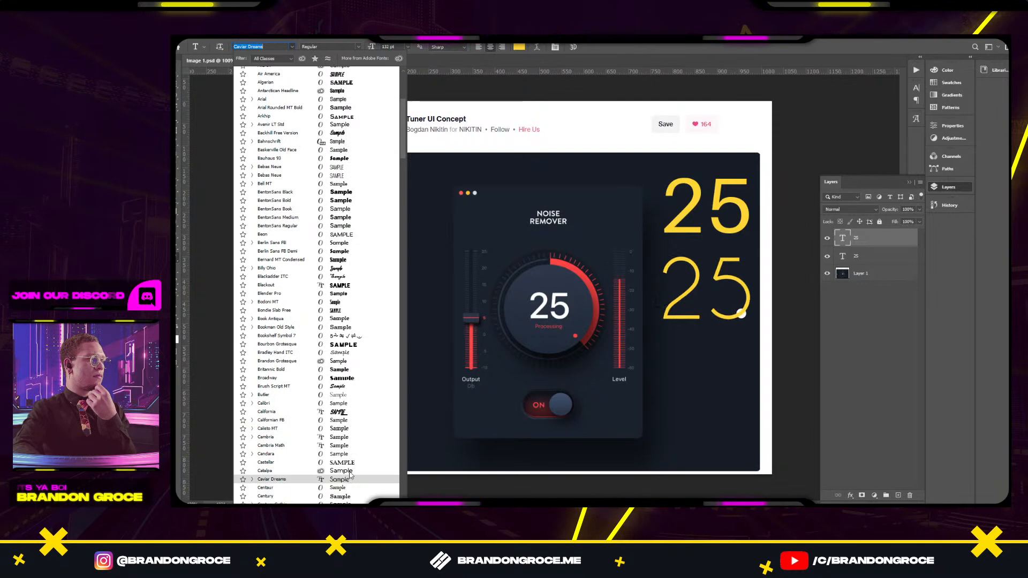
scroll(347, 479, down, 2)
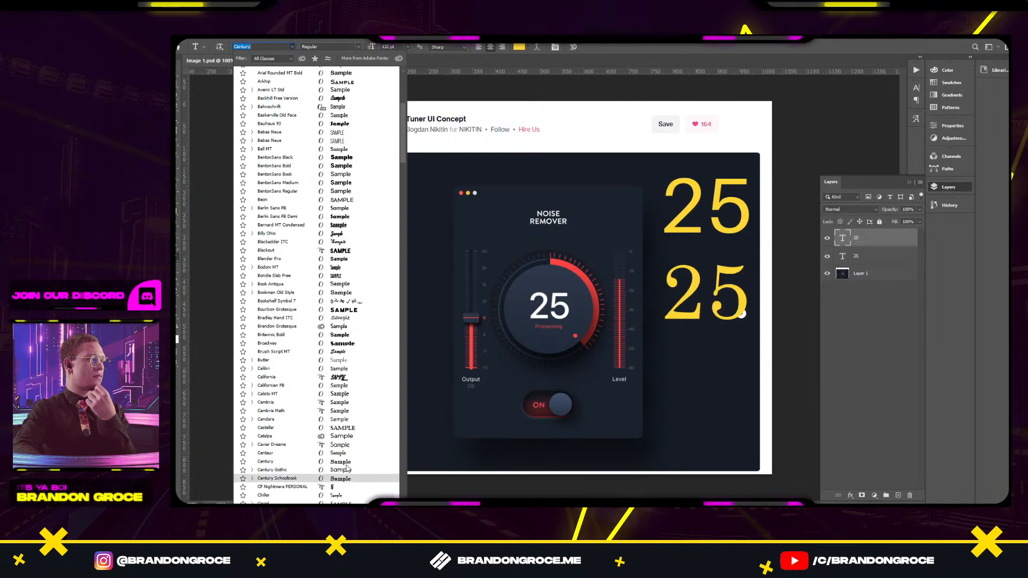
scroll(343, 268, up, 15)
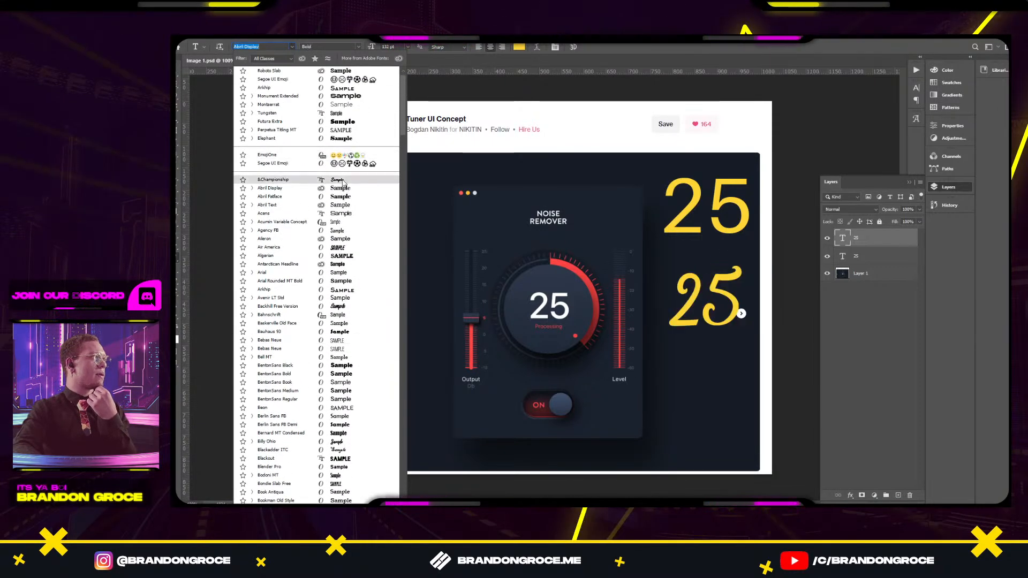
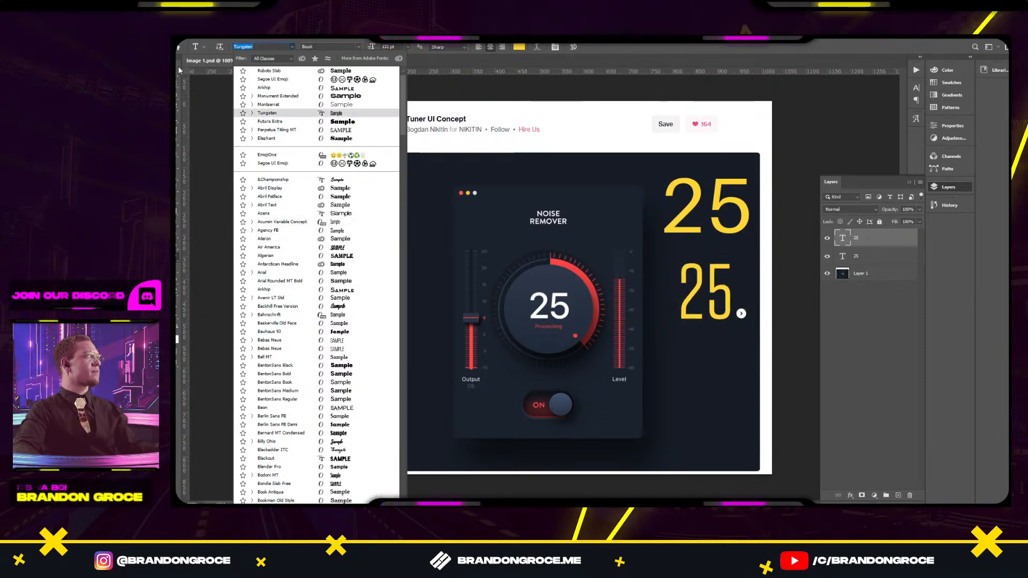
key(Escape)
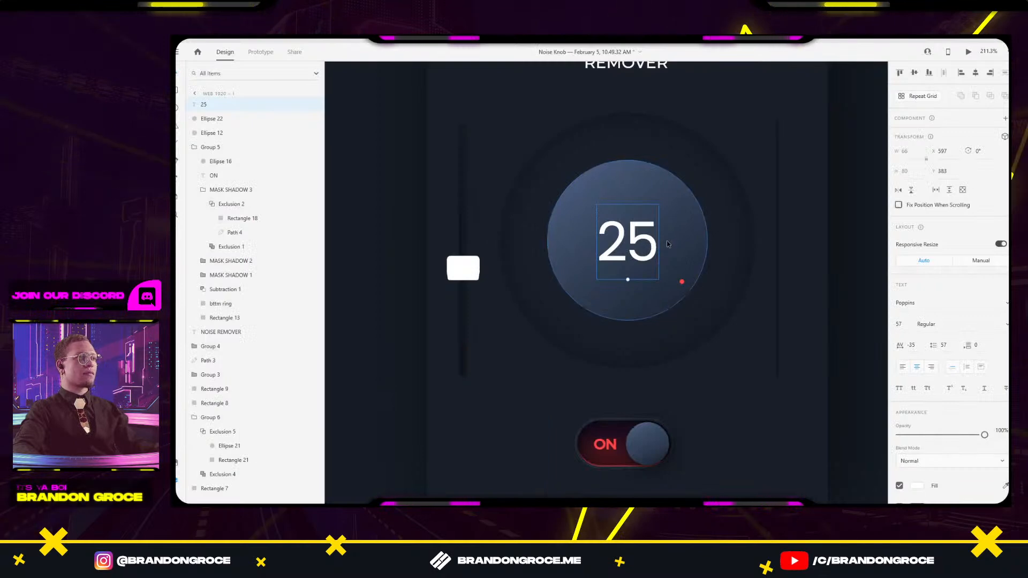
Switch to Adobe XD and place a duplicate of the knob's 25 text on the pasteboard above the artboard's upper right corner.
key(alt)
scroll(647, 244, down, 5)
drag(647, 244, 849, 159)
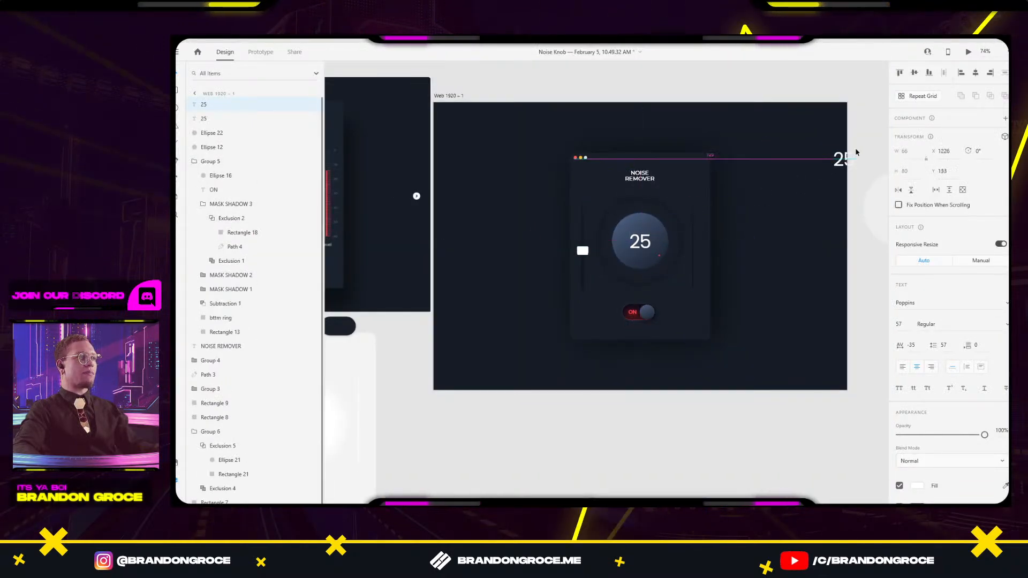
drag(842, 88, 842, 89)
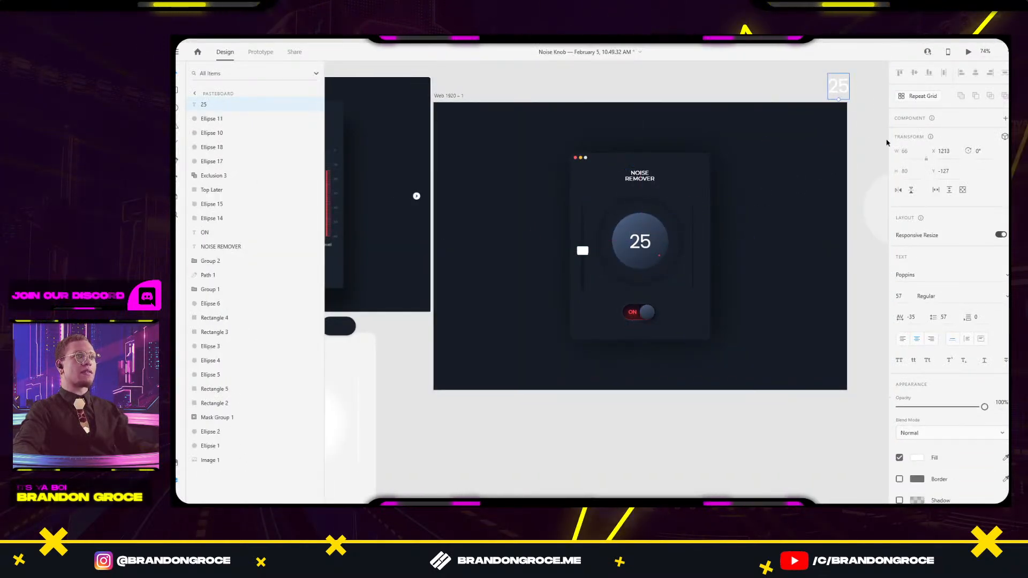
Set the 25 text on the knob in Aileron.
click(650, 243)
click(984, 302)
scroll(985, 295, down, 10)
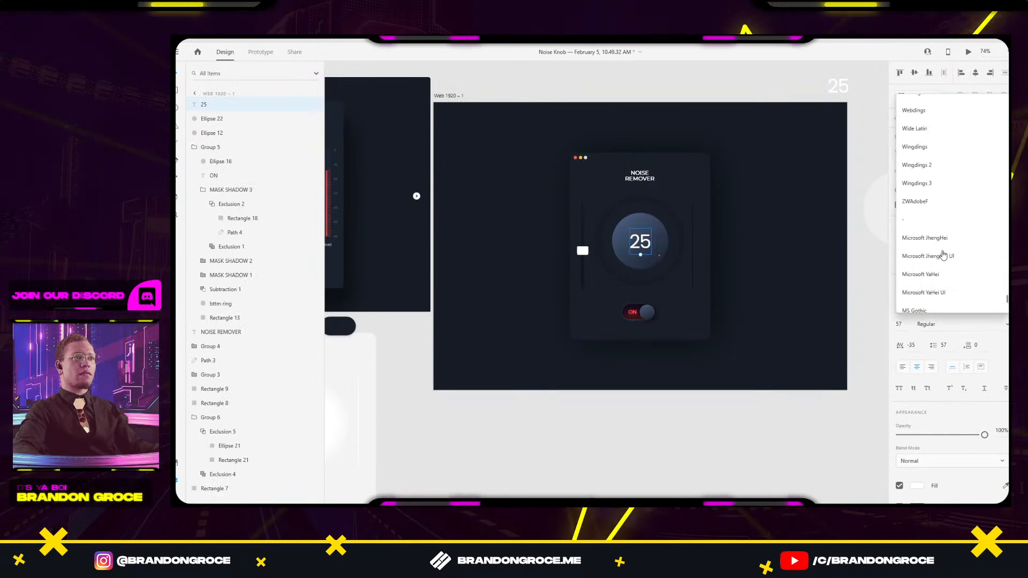
scroll(952, 203, up, 15)
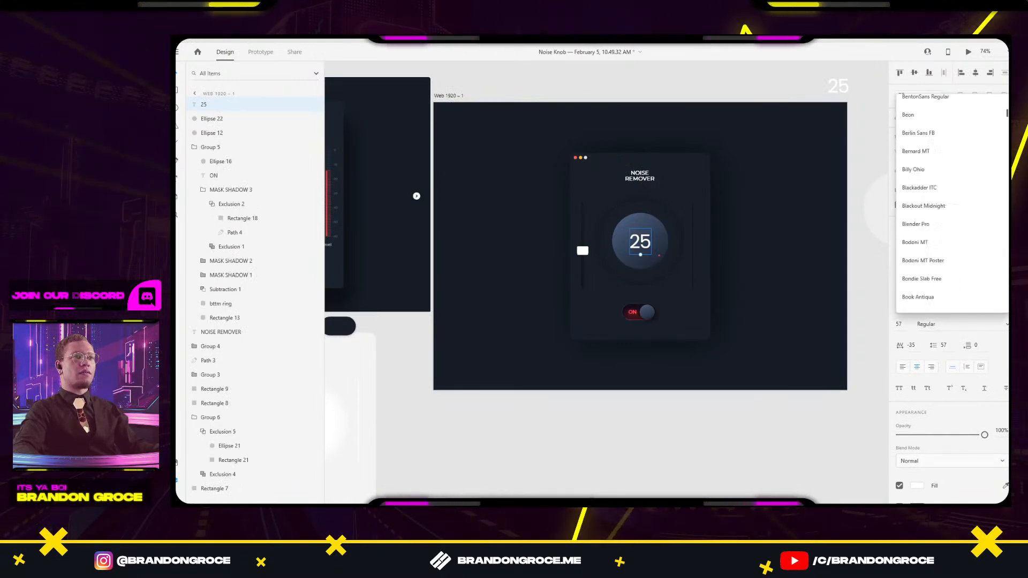
scroll(910, 193, down, 2)
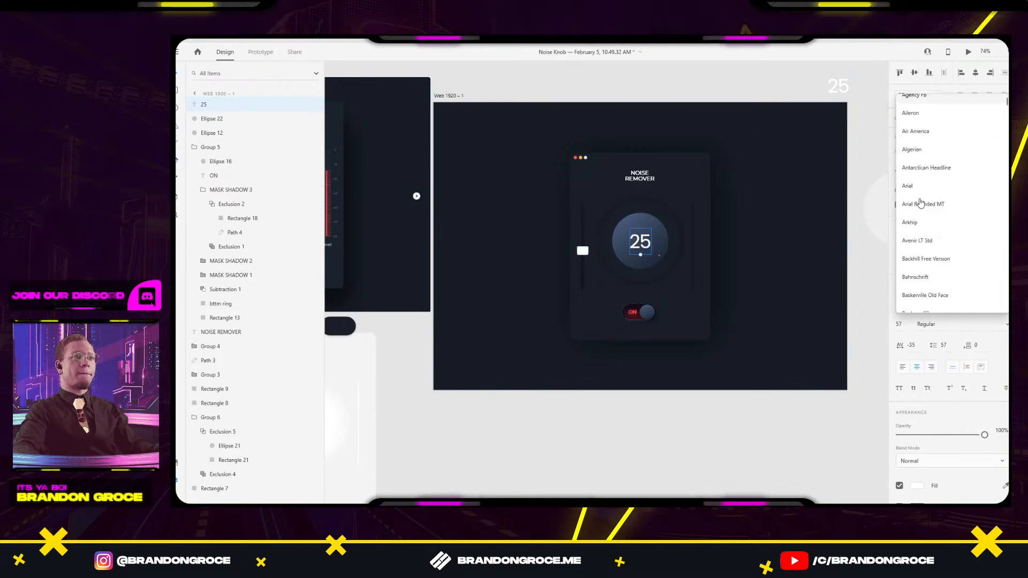
scroll(922, 203, up, 2)
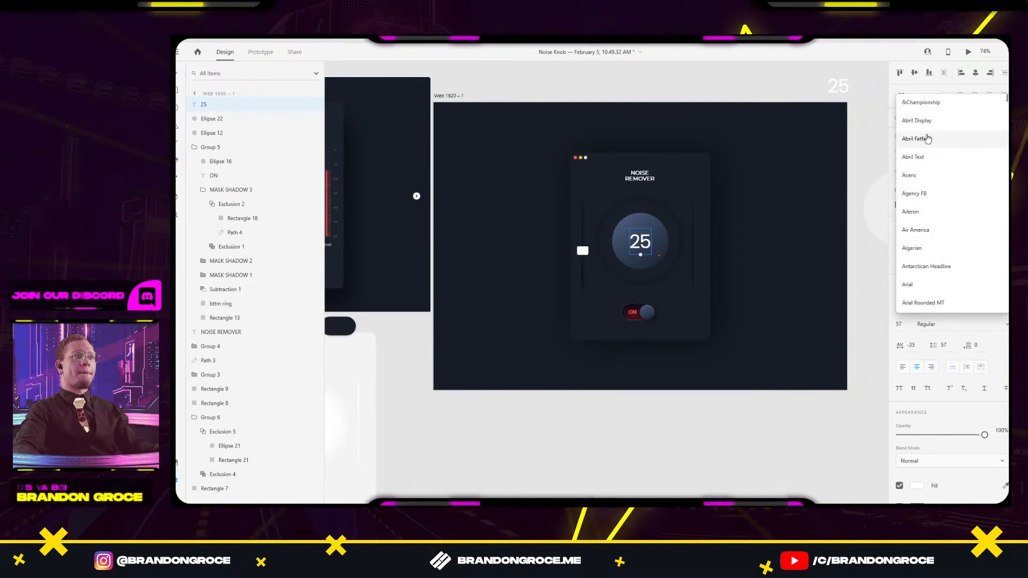
scroll(928, 270, down, 3)
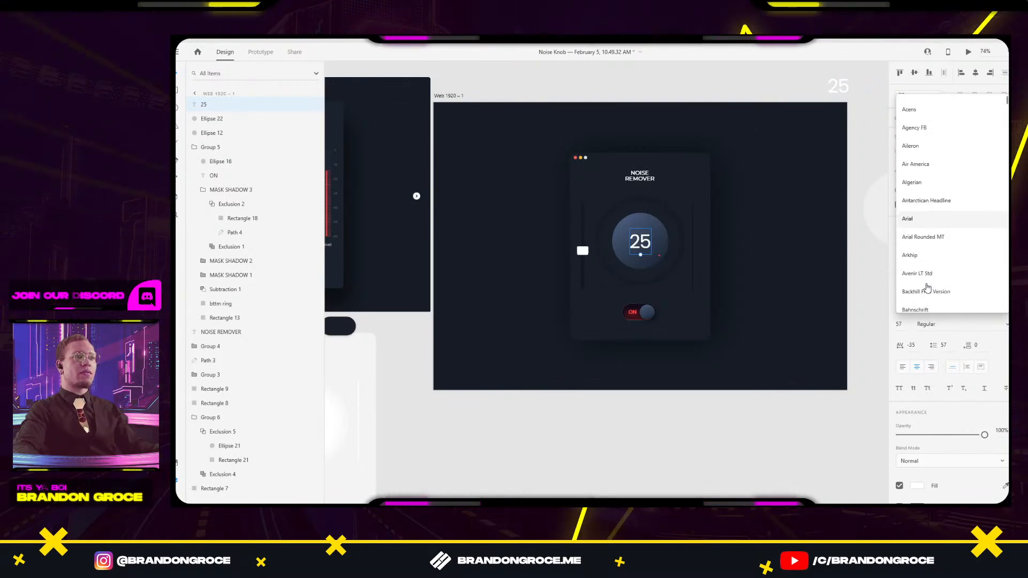
scroll(930, 277, up, 3)
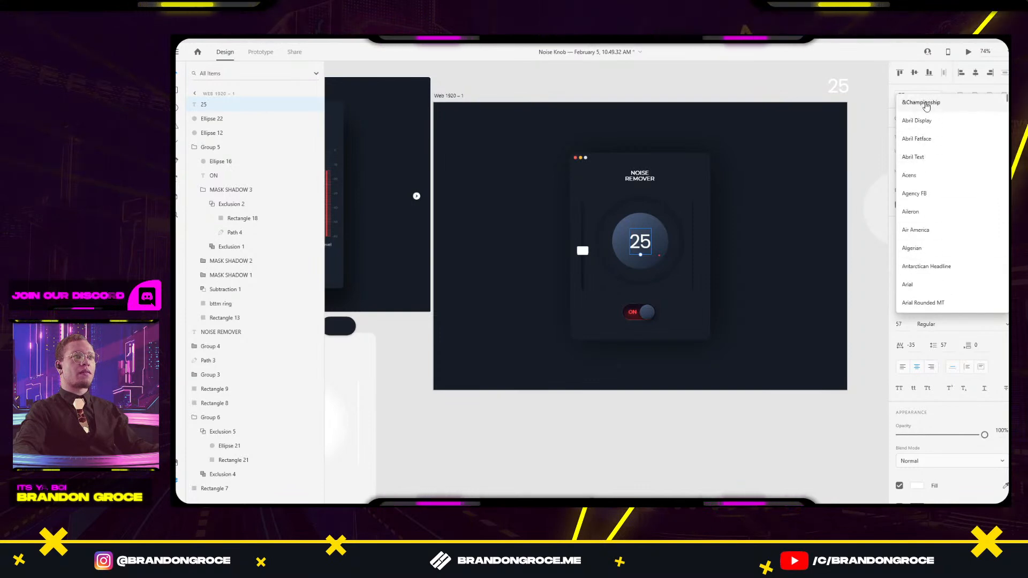
click(919, 212)
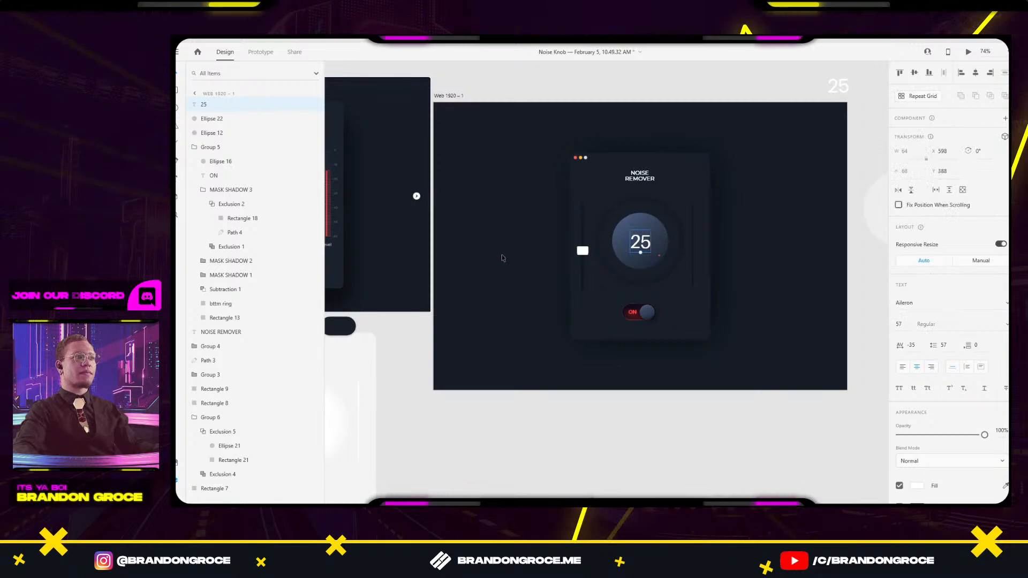
Switch to Photoshop to check the font and style of the upper yellow 25, and return to Adobe XD.
key(alt+Tab)
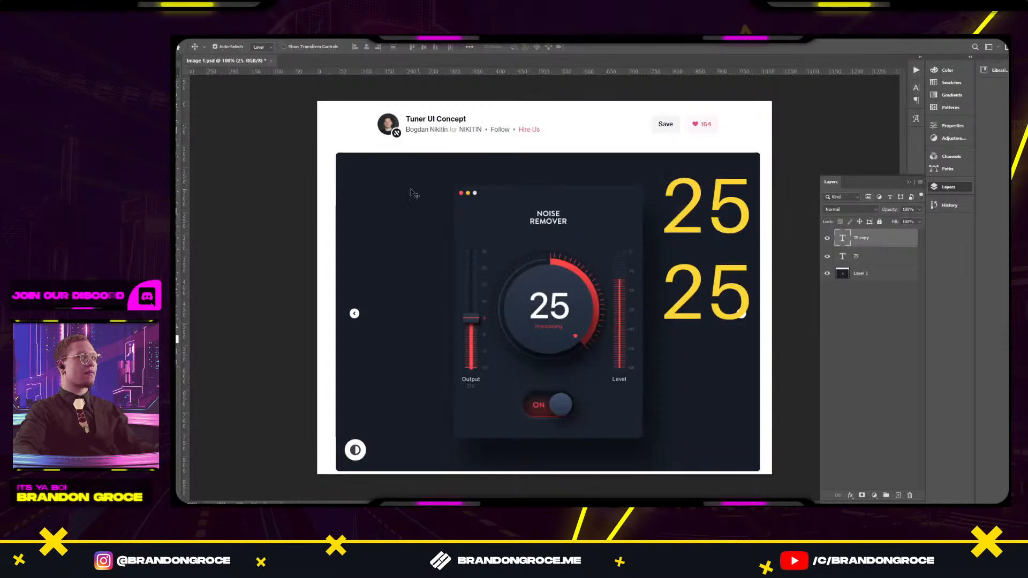
double_click(715, 202)
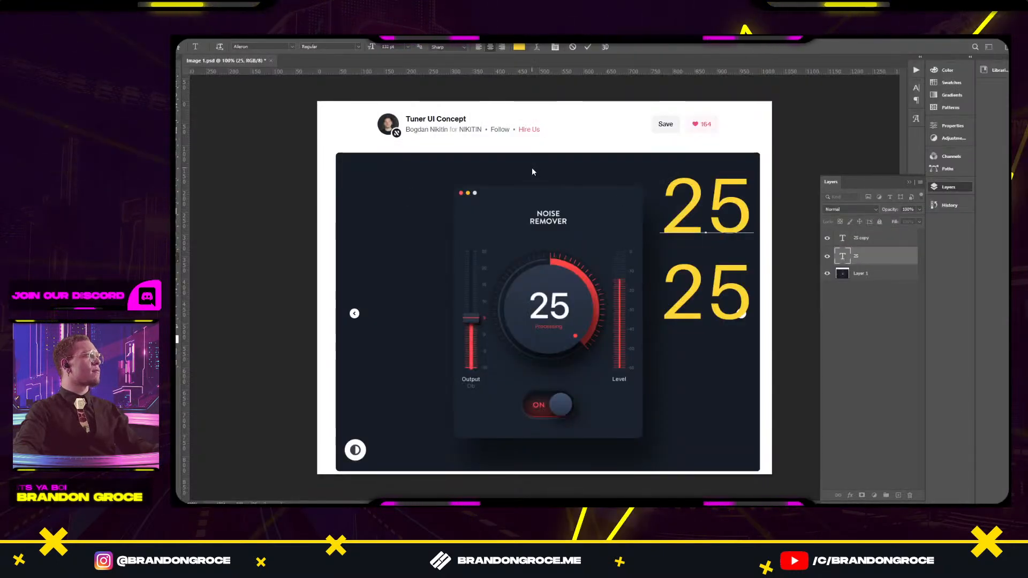
key(Escape)
key(v)
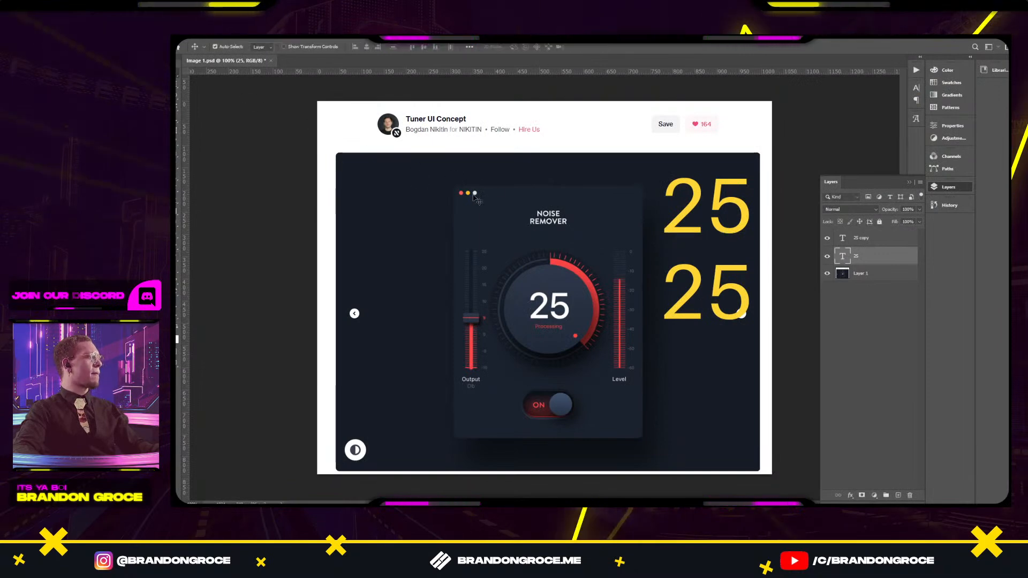
key(alt+Tab)
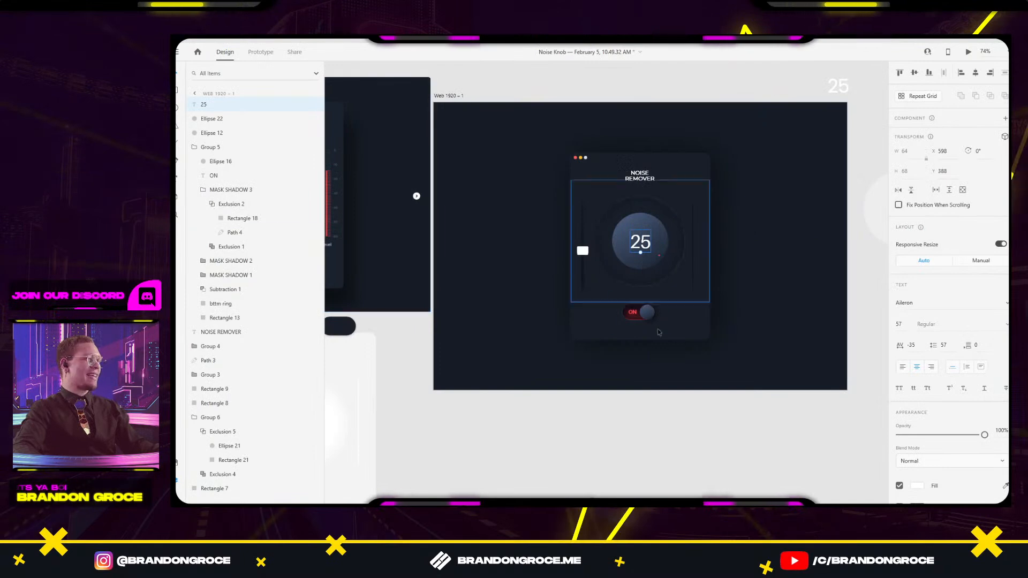
Try Air America on the knob's 25 text and switch its font back to Poppins.
click(674, 407)
drag(607, 282, 667, 264)
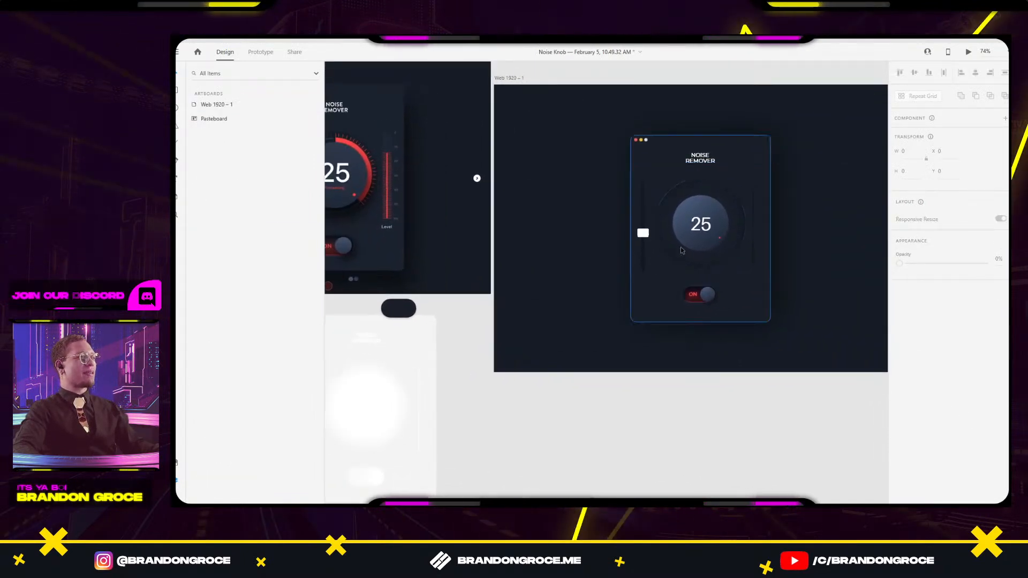
click(700, 224)
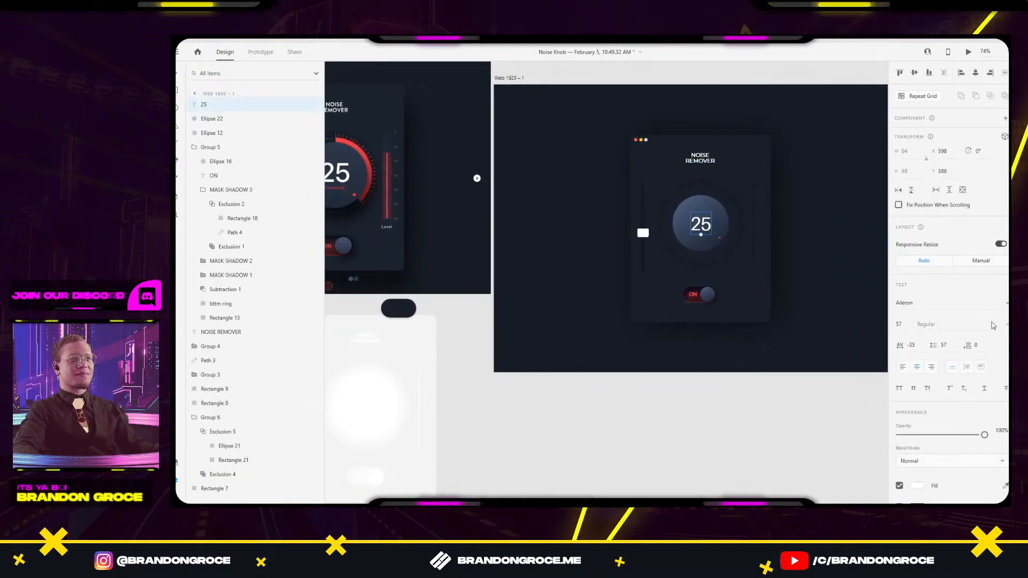
click(990, 303)
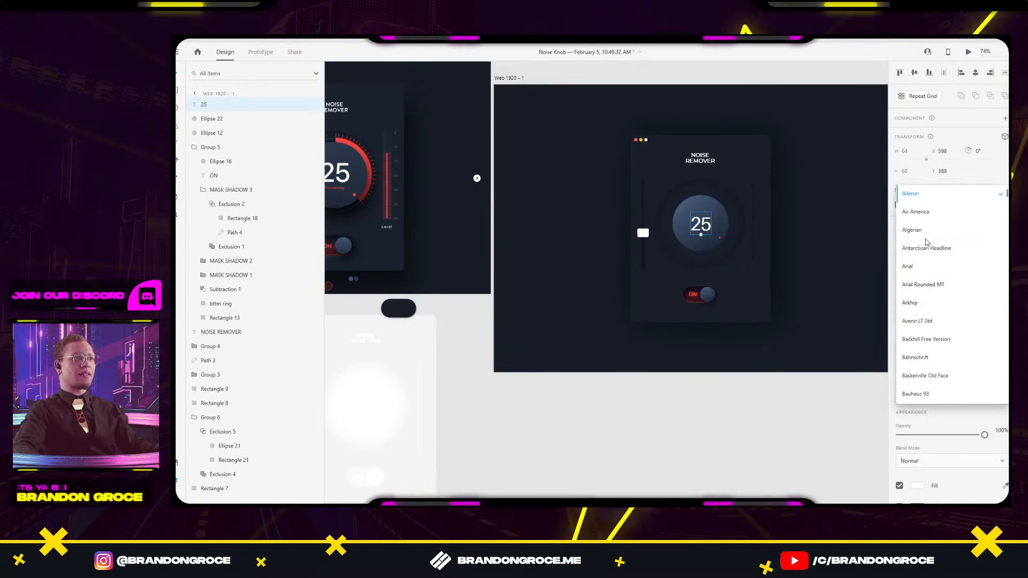
click(919, 212)
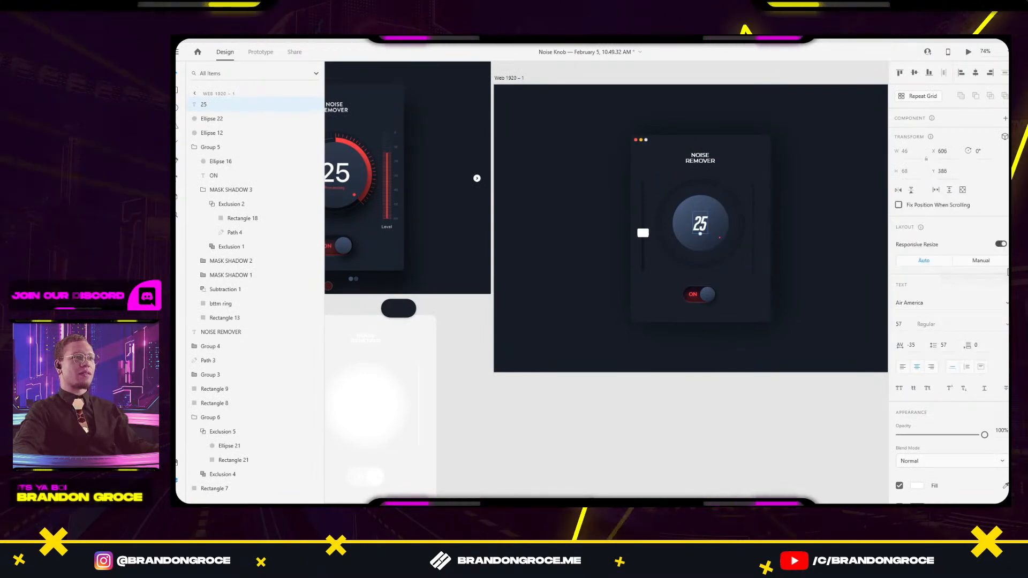
click(1006, 306)
click(935, 236)
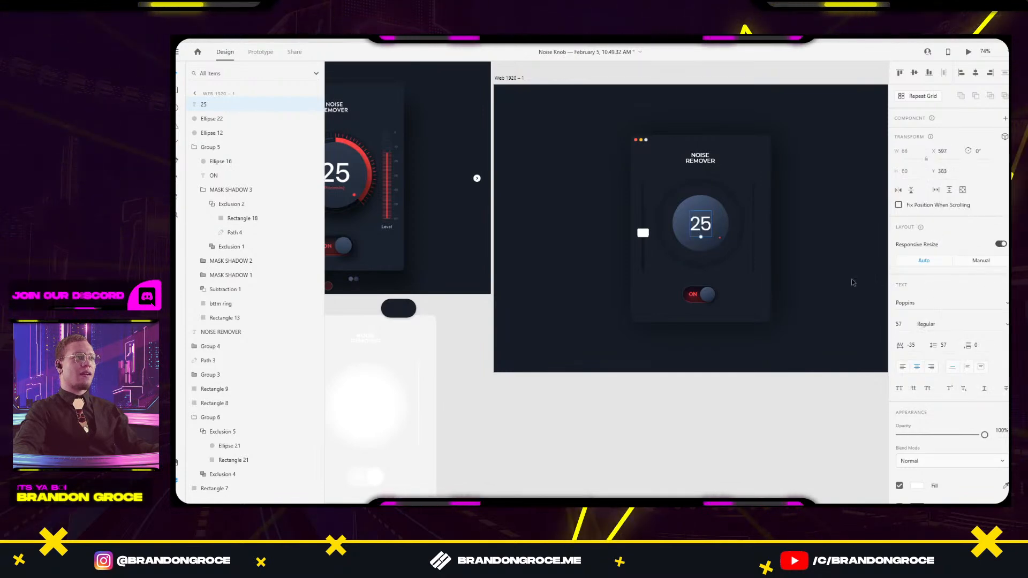
Compare the knob's 25 text with the reference and set its weight to Medium.
click(825, 430)
drag(654, 265, 680, 260)
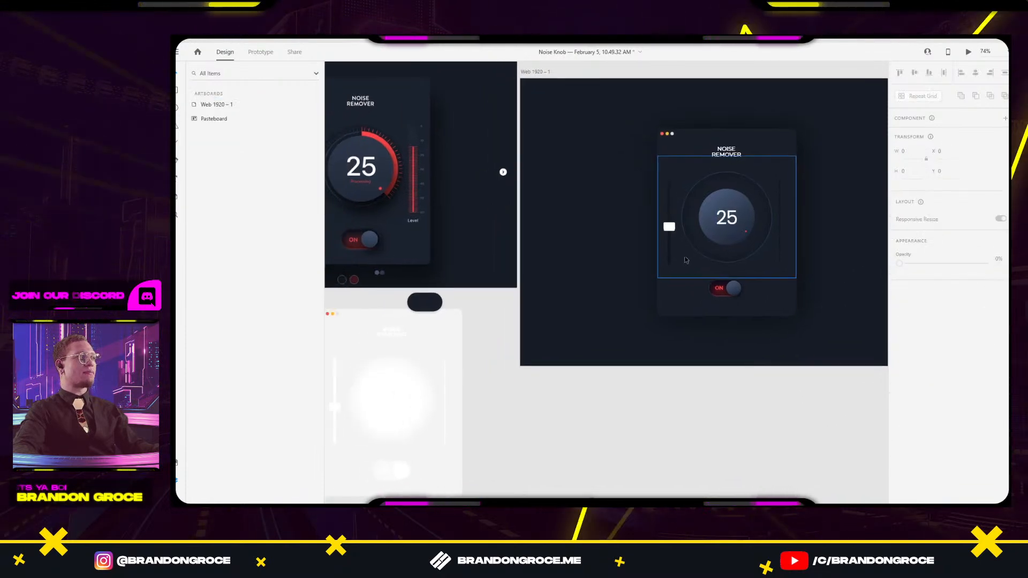
click(725, 224)
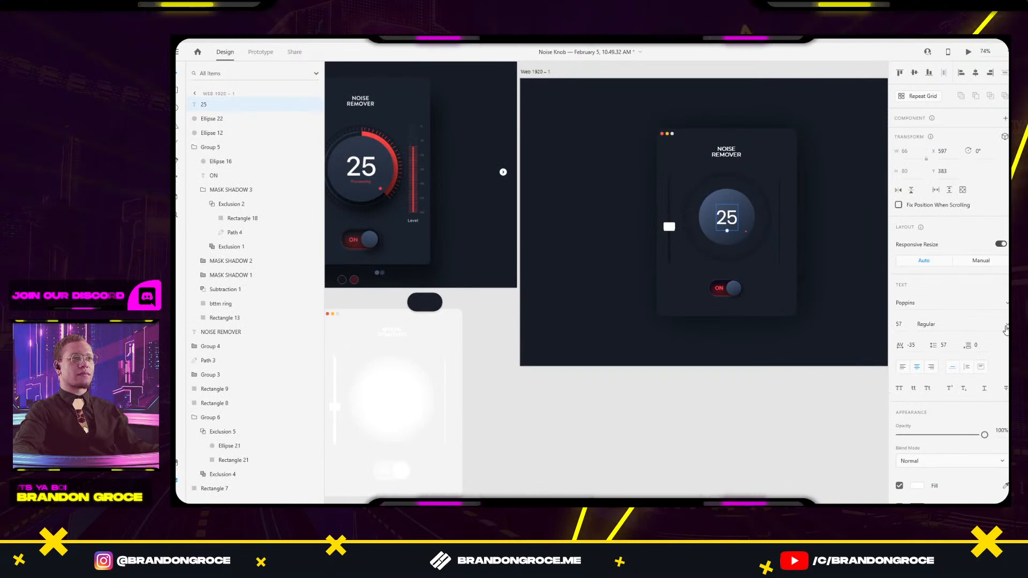
click(1005, 329)
click(964, 305)
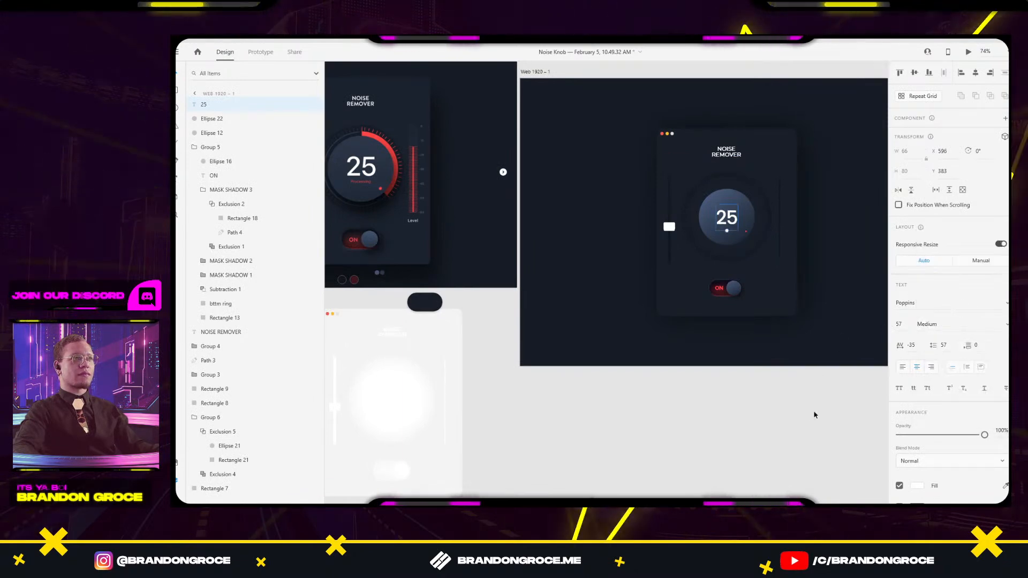
Enlarge the knob's 25 text to about size 69 and move it slightly up, keeping it horizontally centred on the knob.
scroll(739, 230, up, 5)
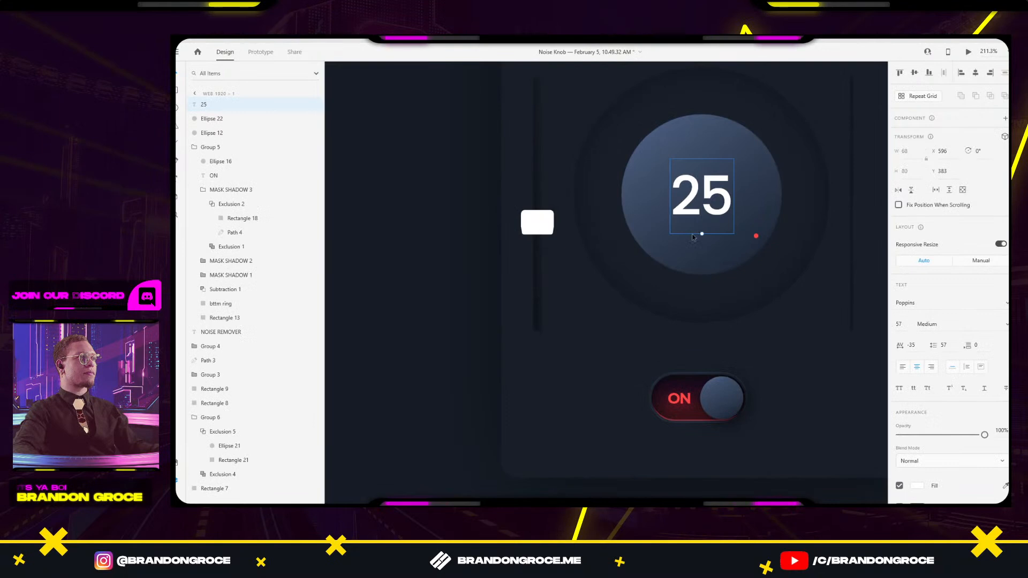
drag(703, 241, 704, 249)
drag(710, 207, 710, 187)
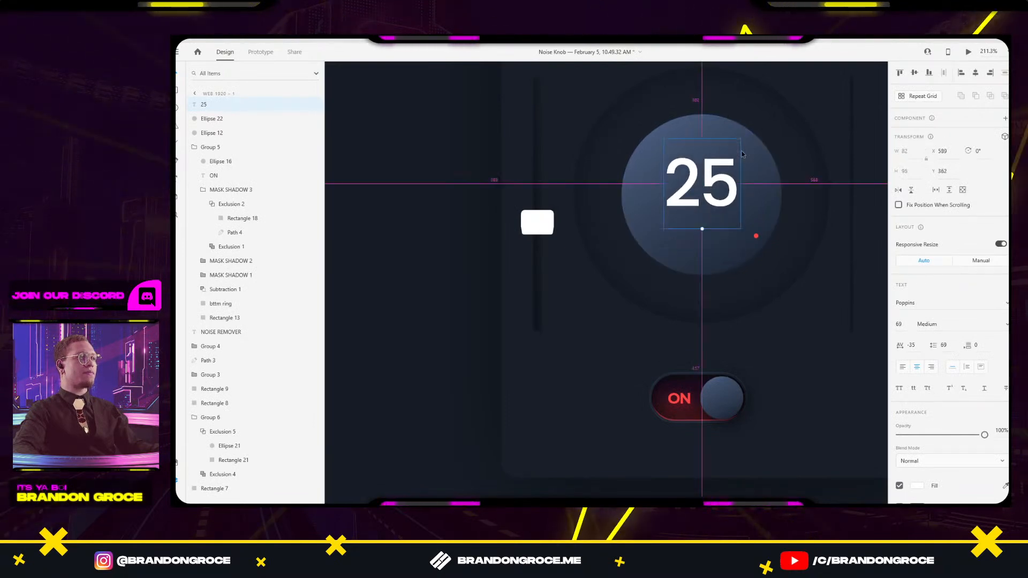
scroll(744, 150, down, 4)
drag(748, 140, 710, 218)
Try the Poor Richard font on the NOISE REMOVER heading and undo the change.
click(682, 163)
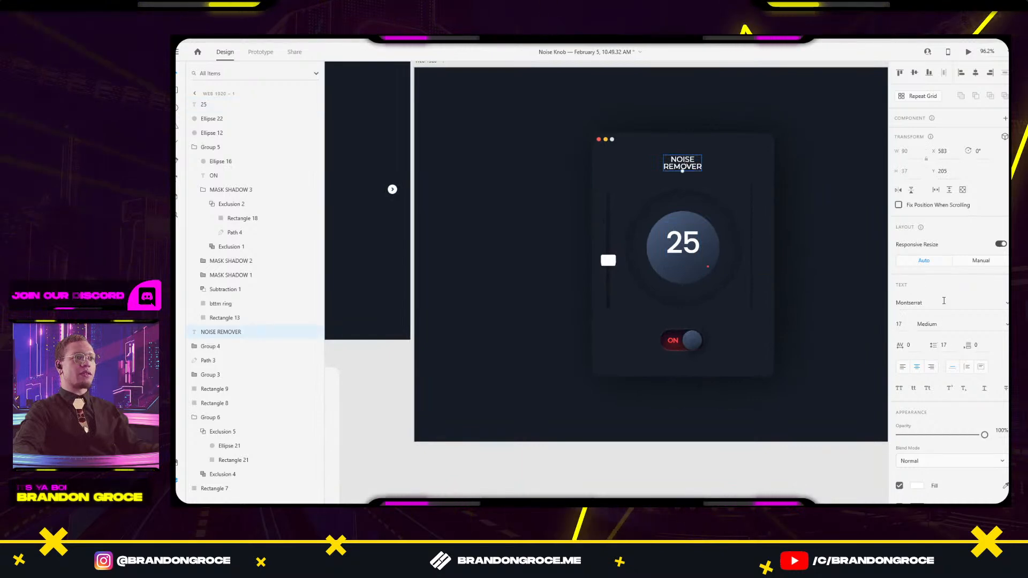
click(921, 299)
text(Poor Richard)
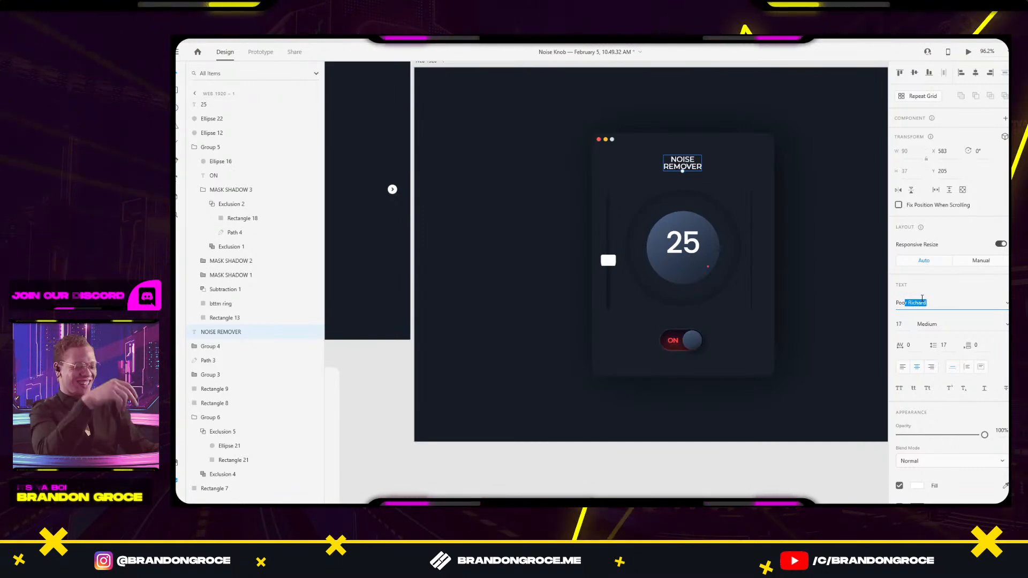
key(Return)
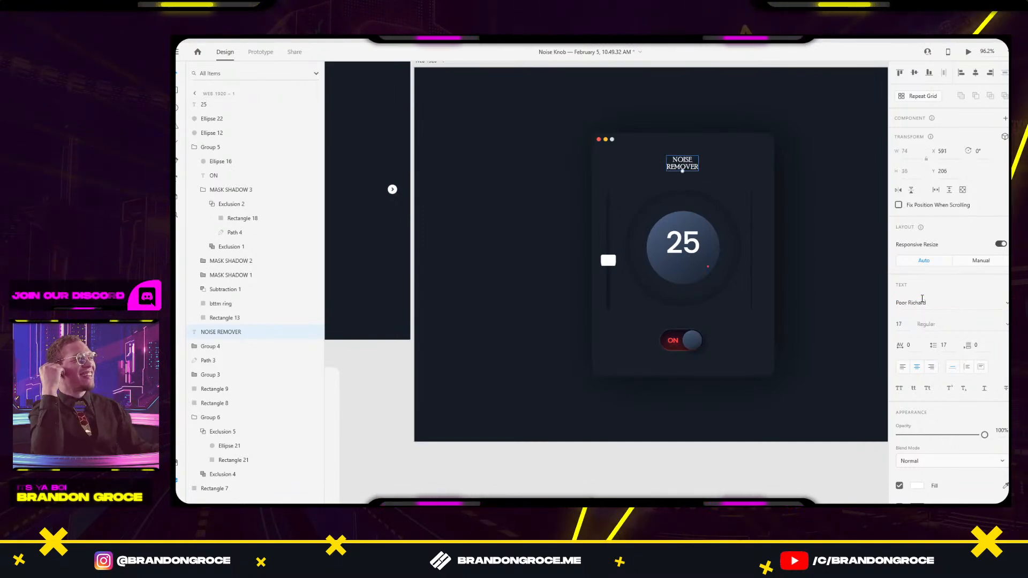
key(ctrl+z)
Set the NOISE REMOVER heading's font to Poppins with Regular weight.
click(947, 298)
text(Popp)
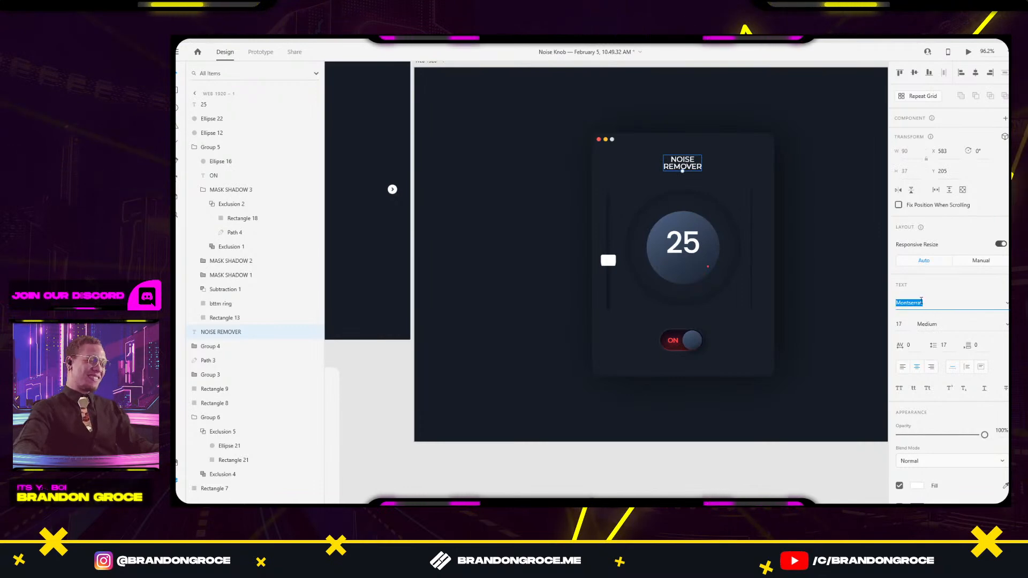
key(Return)
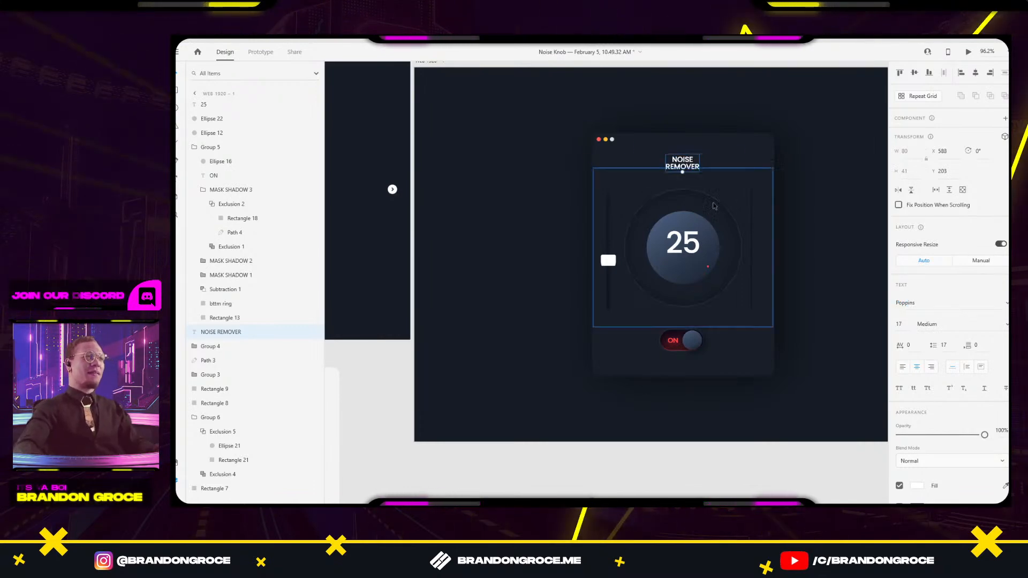
key(ctrl+3)
click(958, 324)
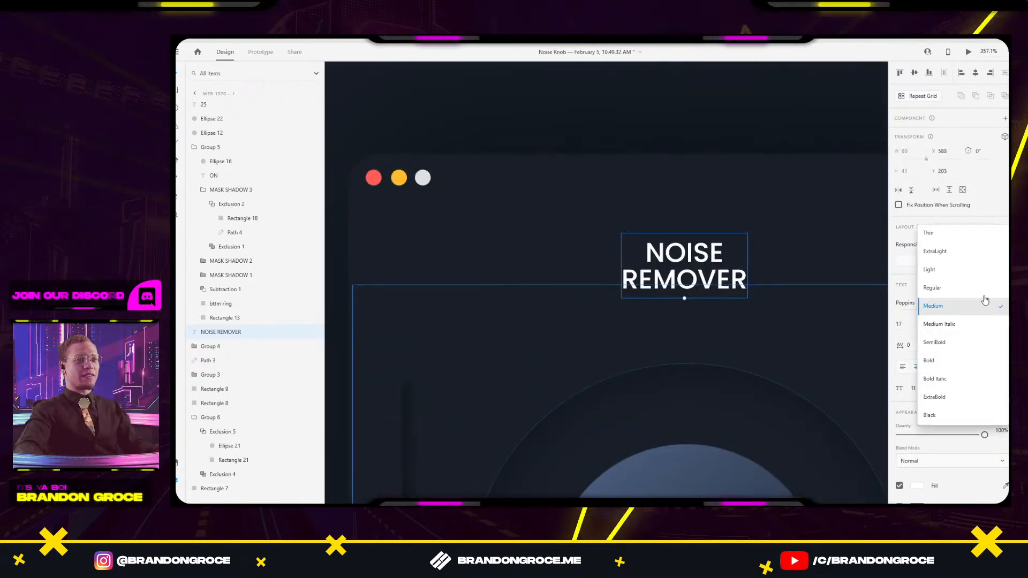
click(980, 288)
Switch the toggle's ON text to Poppins, trying Medium weight before settling on SemiBold.
scroll(773, 312, down, 3)
scroll(589, 396, up, 3)
double_click(558, 384)
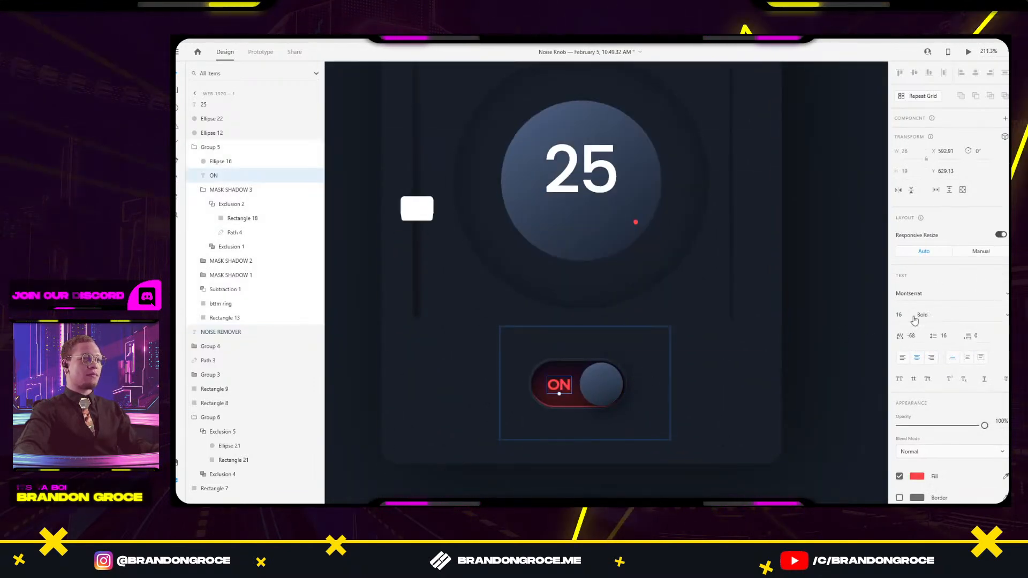
text(Poppins)
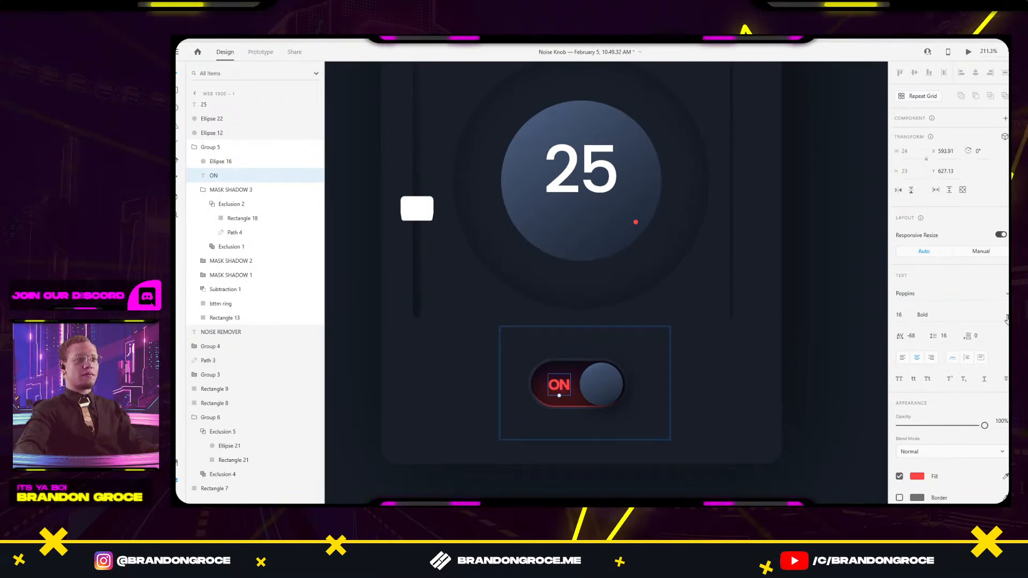
click(932, 315)
click(952, 260)
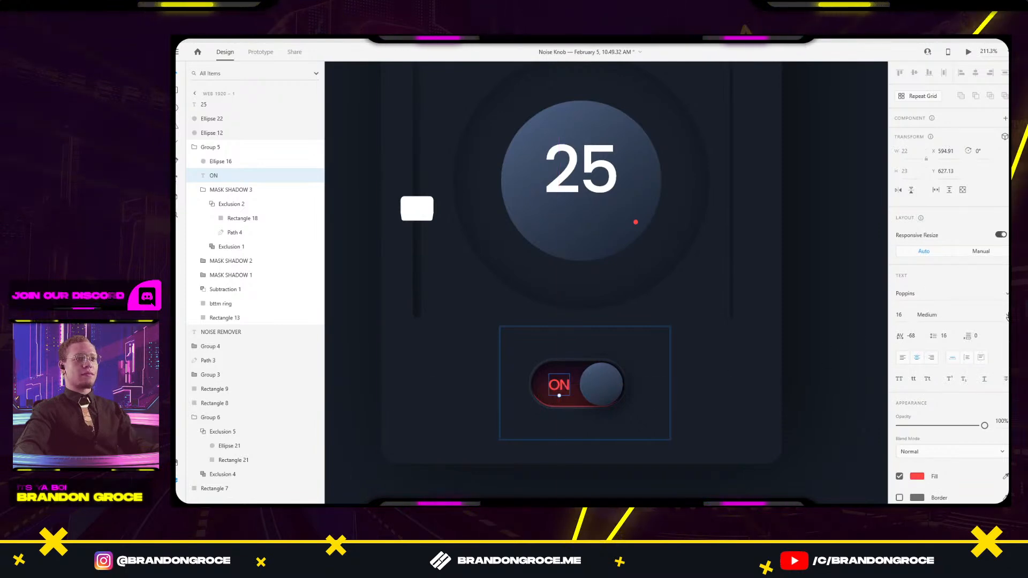
click(931, 315)
click(943, 335)
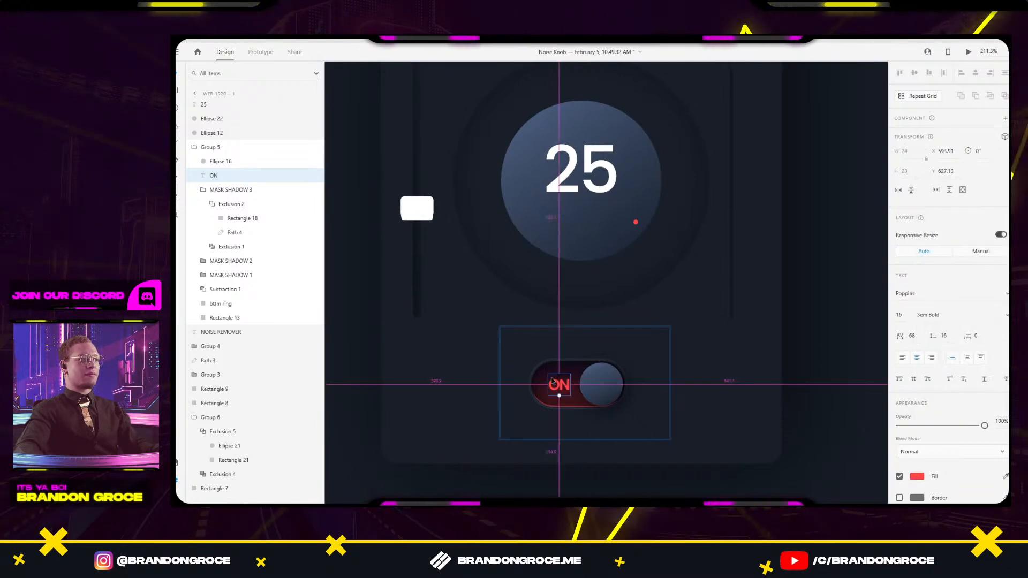
Nudge the ON text about 1 px to the right inside the toggle.
scroll(554, 384, up, 3)
key(Right)
key(Right)
key(Right)
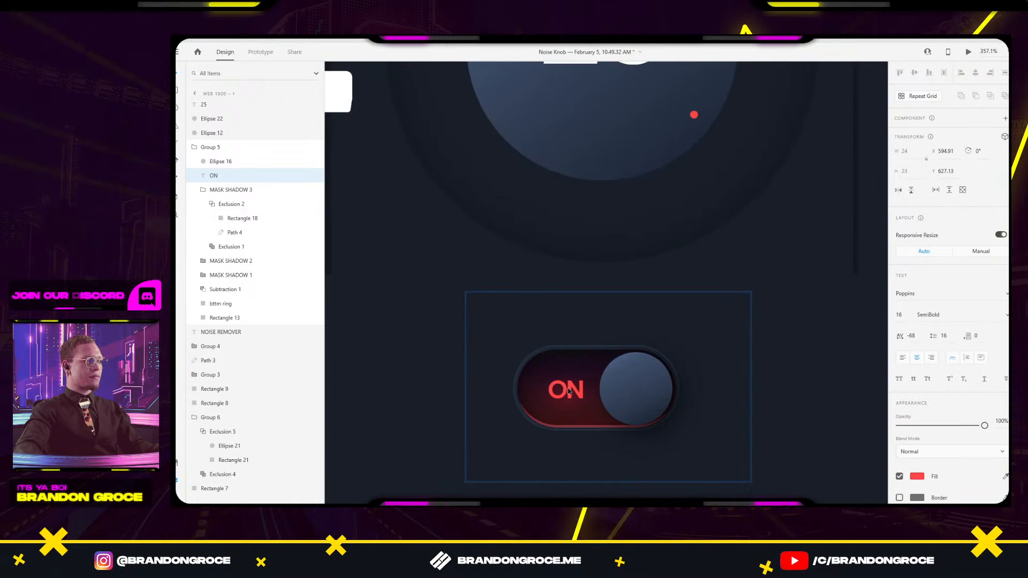
scroll(569, 391, down, 5)
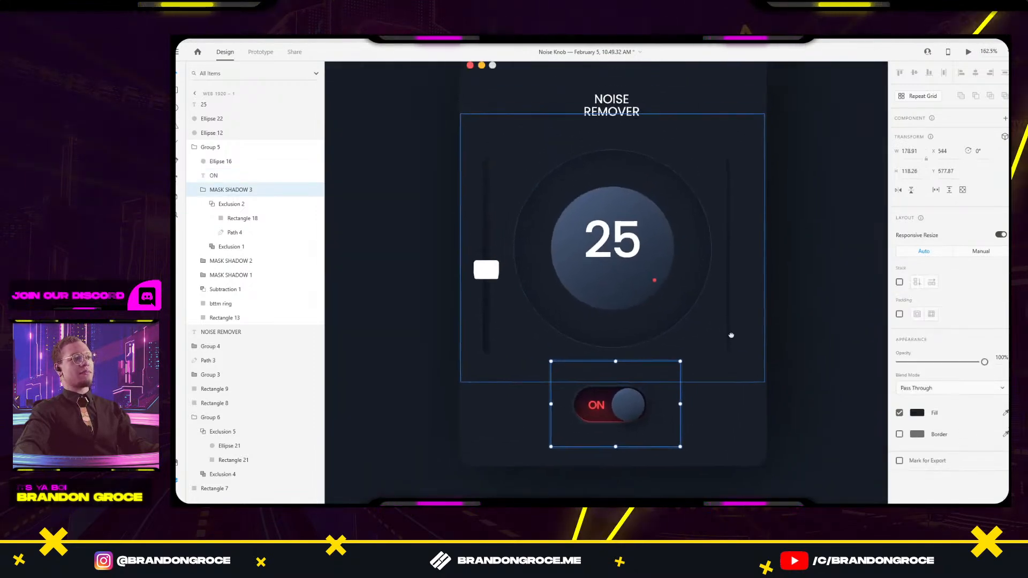
Enlarge the toggle's ON text to size 18 and align it vertically with the centre of the toggle's round handle.
click(805, 260)
click(589, 418)
scroll(645, 386, up, 3)
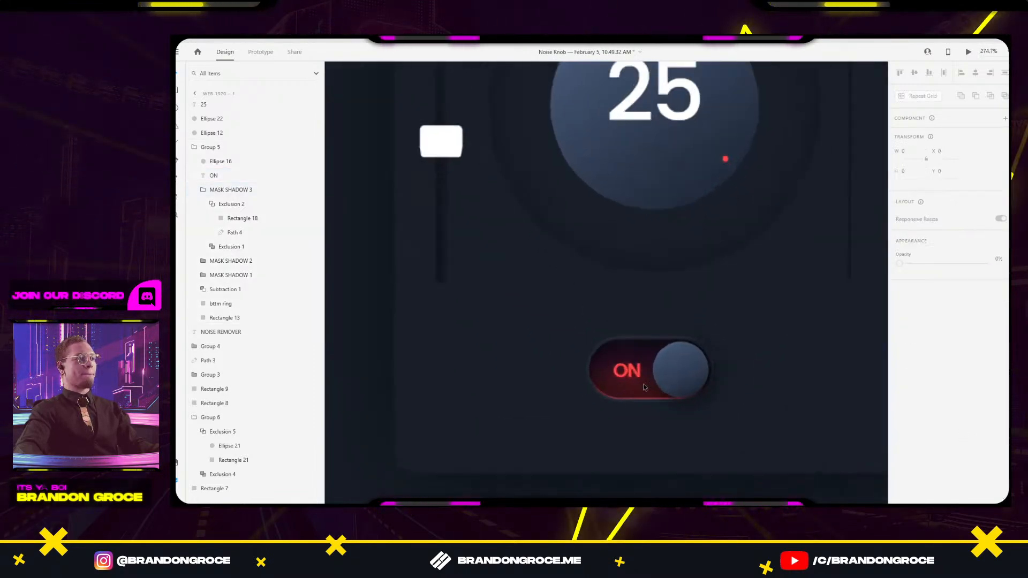
double_click(633, 375)
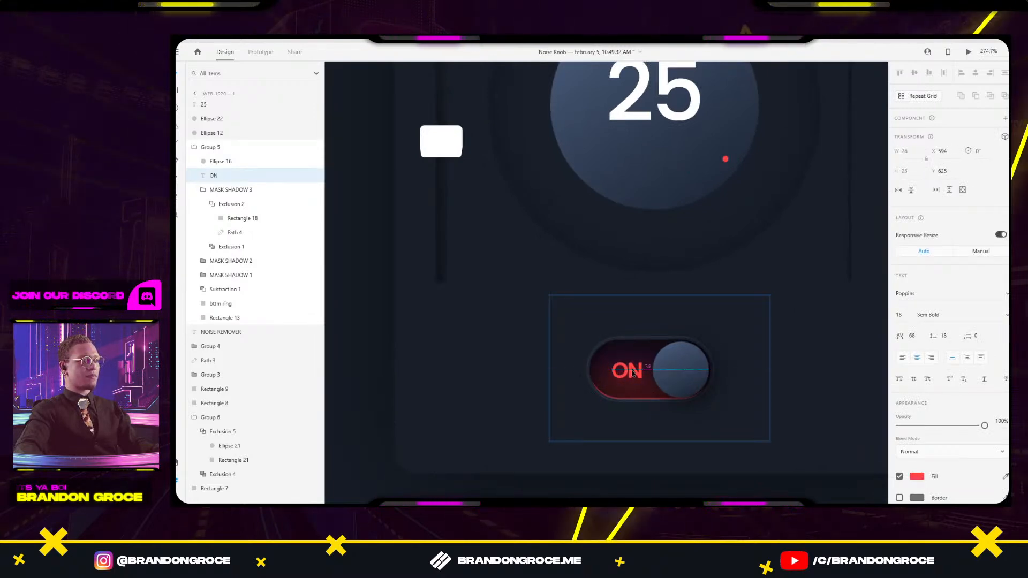
click(676, 376)
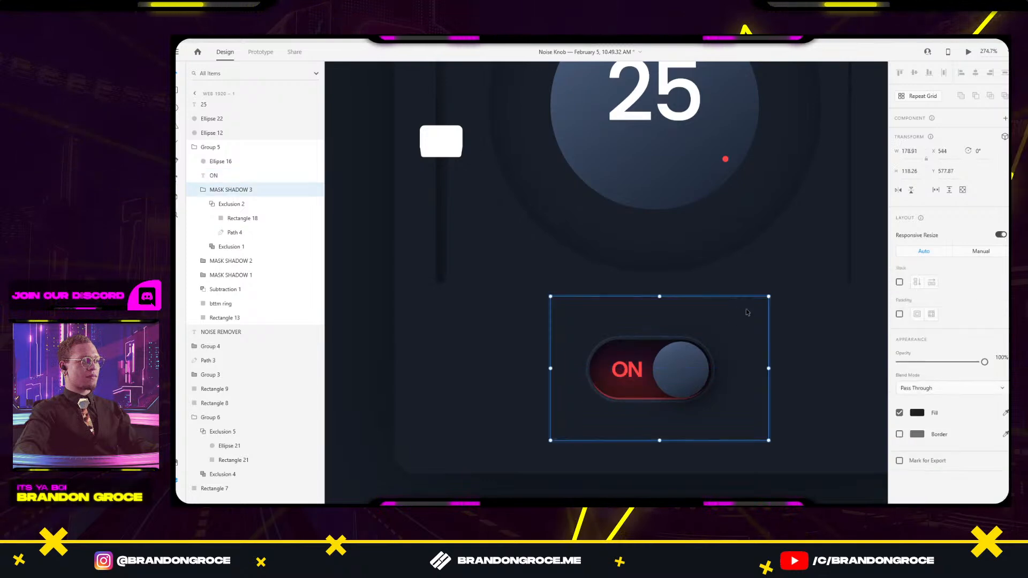
scroll(693, 379, down, 2)
scroll(693, 379, up, 4)
click(655, 345)
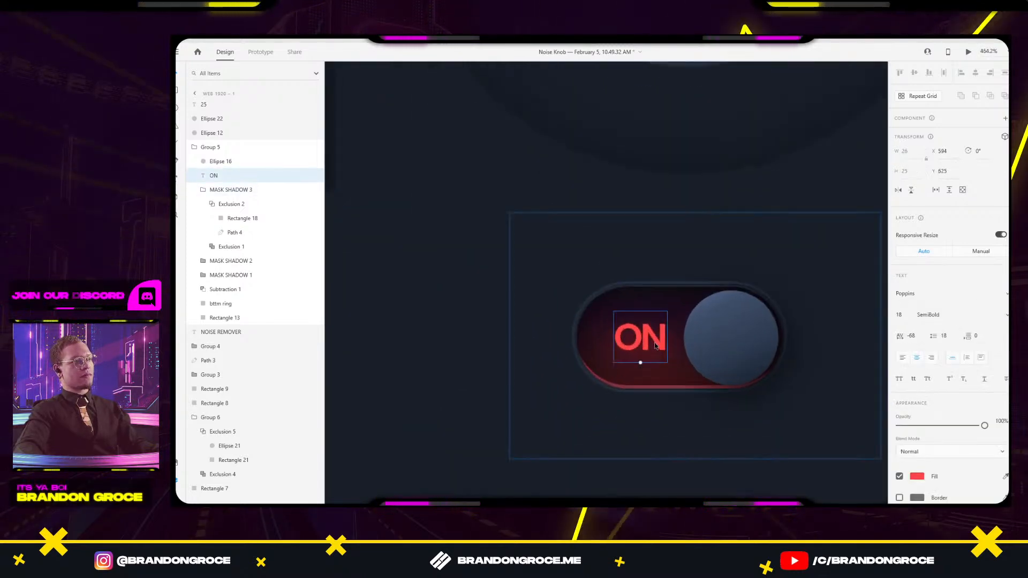
key(Escape)
scroll(653, 360, down, 5)
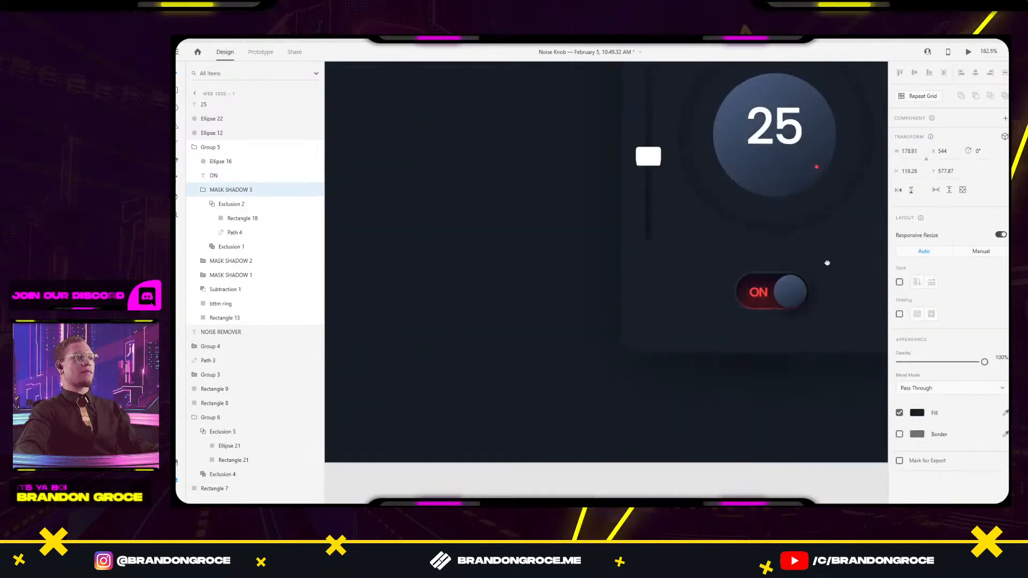
Duplicate the NOISE REMOVER heading below the knob's 25 and replace the copy's text with PROCESSING.
click(592, 236)
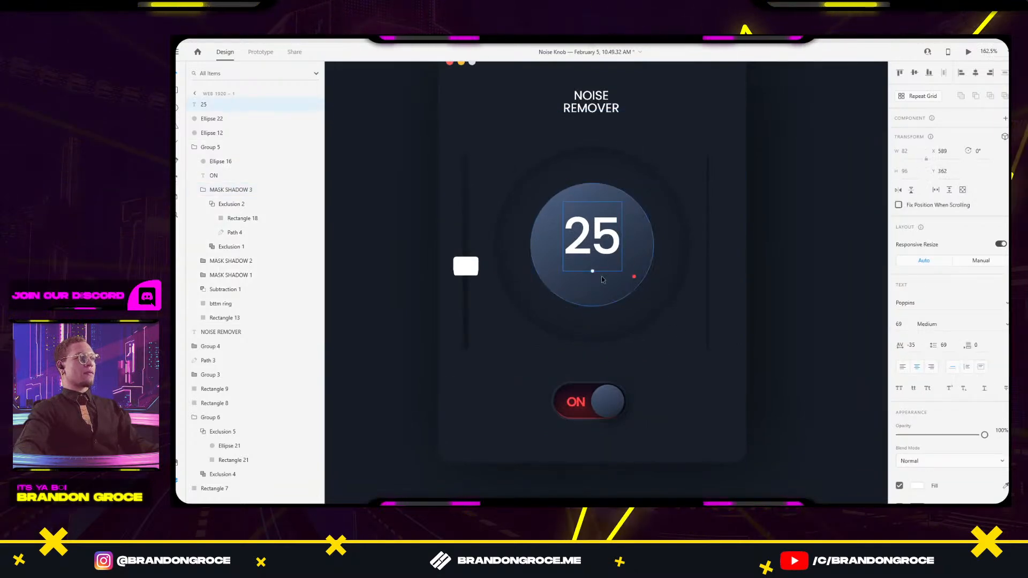
drag(591, 107, 594, 278)
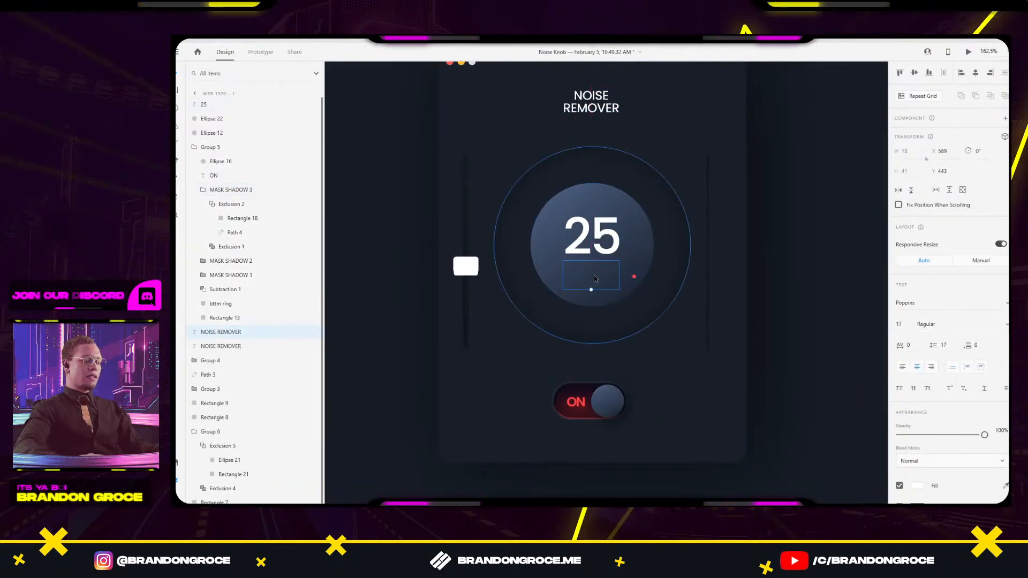
double_click(593, 278)
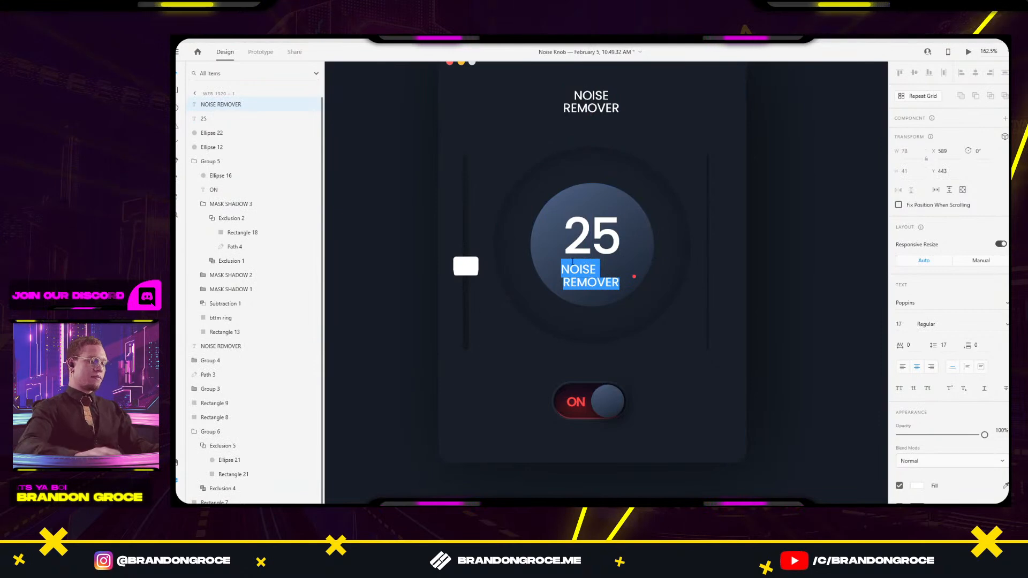
text(p)
text(PROCESSING)
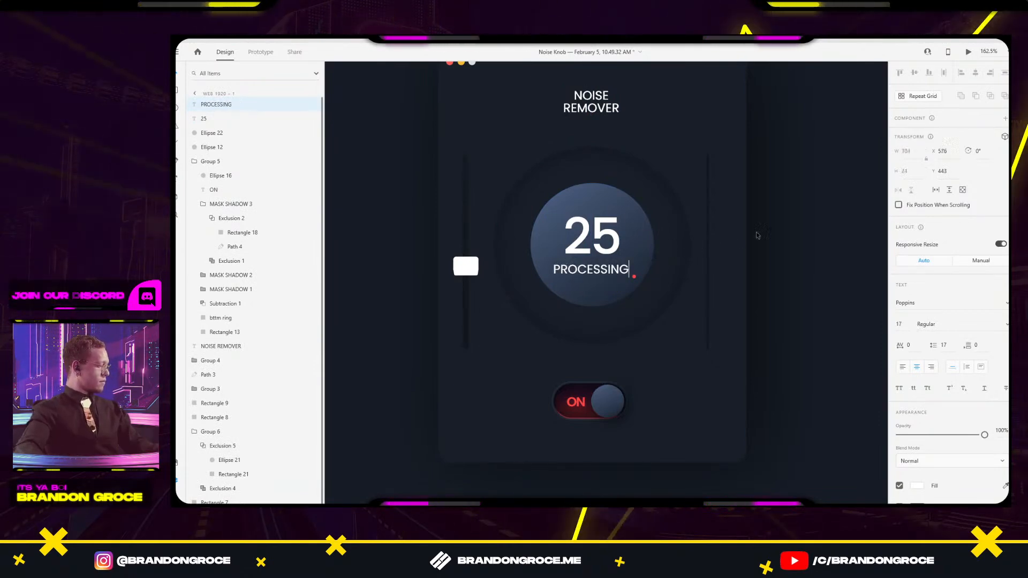
key(Escape)
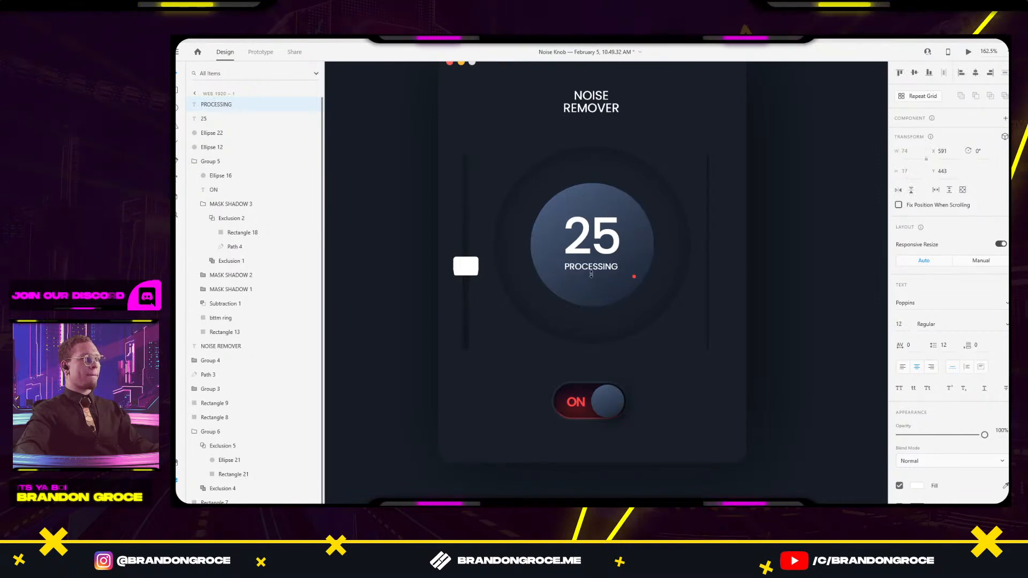
Style the PROCESSING text after the reference at size 10 and Light weight, with the red fill sampled from the toggle's ON text.
scroll(591, 272, down, 5)
scroll(698, 256, left, 10)
scroll(698, 256, right, 8)
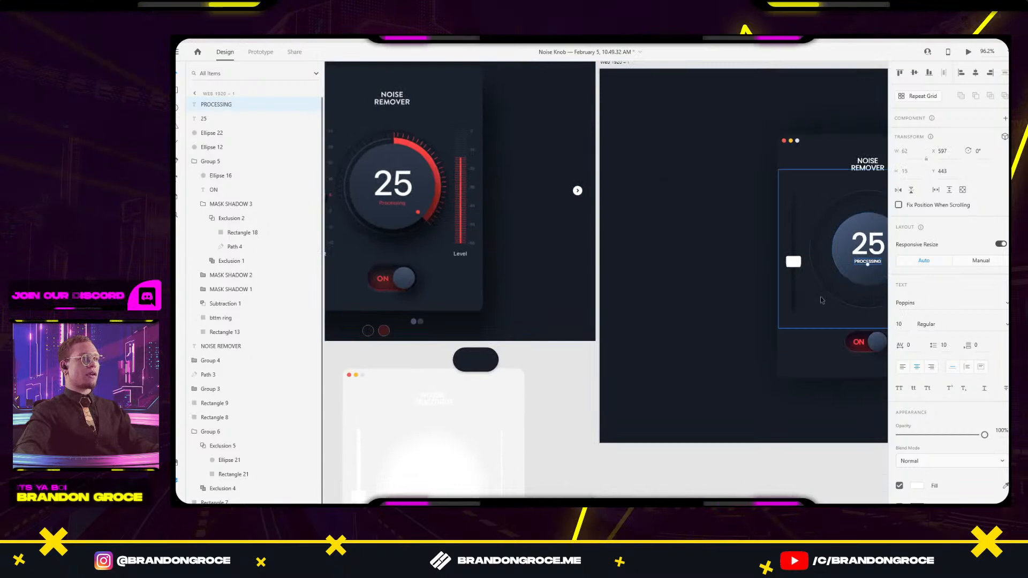
scroll(809, 262, up, 4)
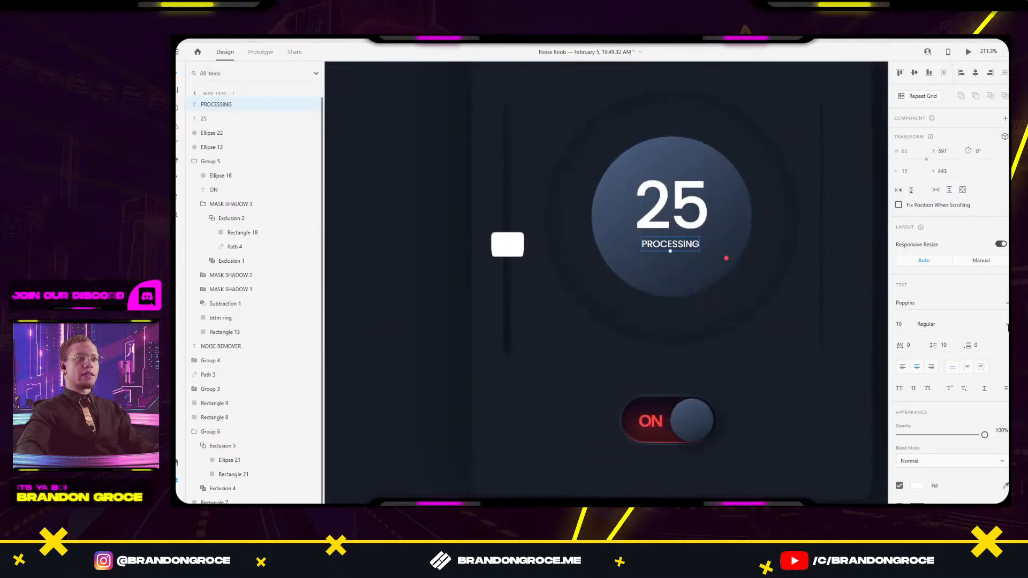
click(1008, 325)
click(916, 269)
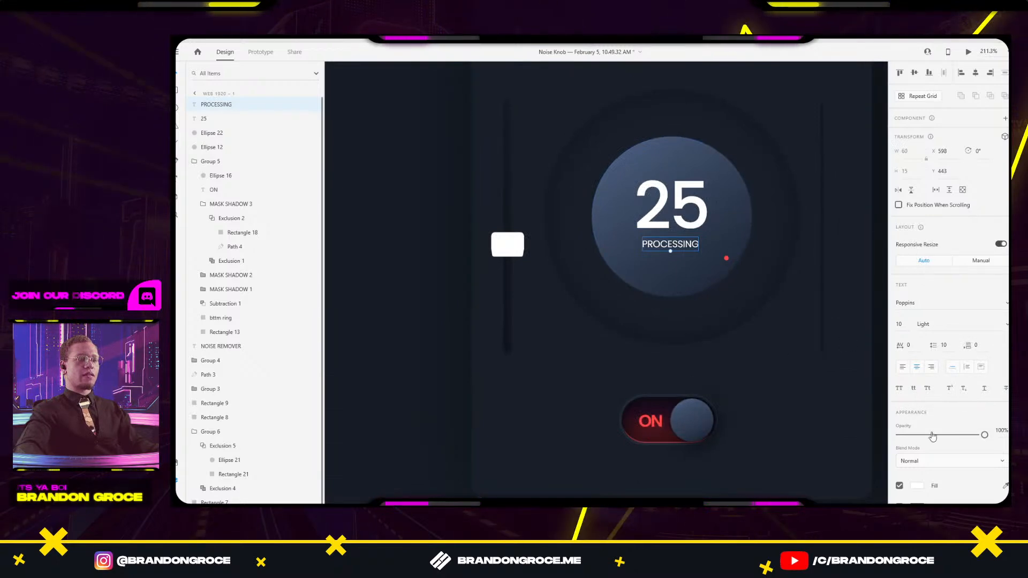
click(661, 420)
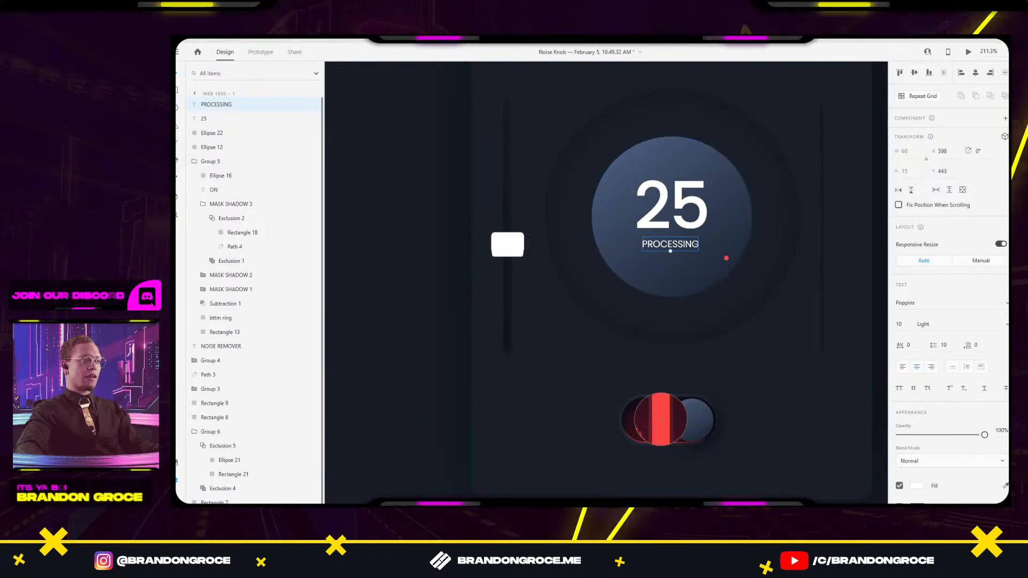
click(662, 424)
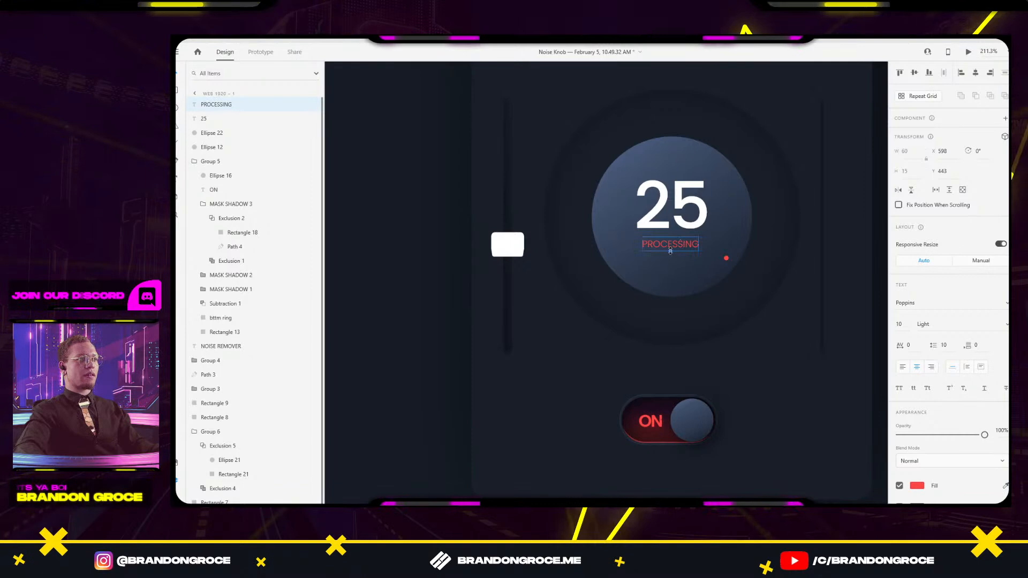
Move the 25 and PROCESSING texts down together so the 25 sits centred on the knob, and compare the result with the reference.
ctrl+scroll(669, 247, down, 5)
drag(667, 249, 581, 254)
ctrl+scroll(723, 276, up, 3)
ctrl+scroll(723, 276, up, 2)
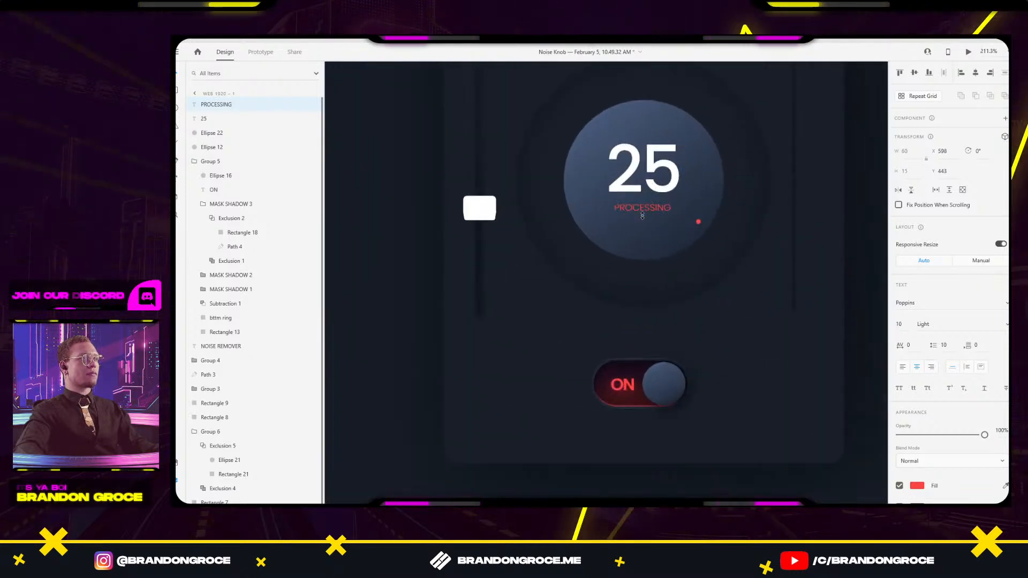
drag(656, 175, 656, 186)
click(707, 161)
ctrl+scroll(707, 161, down, 3)
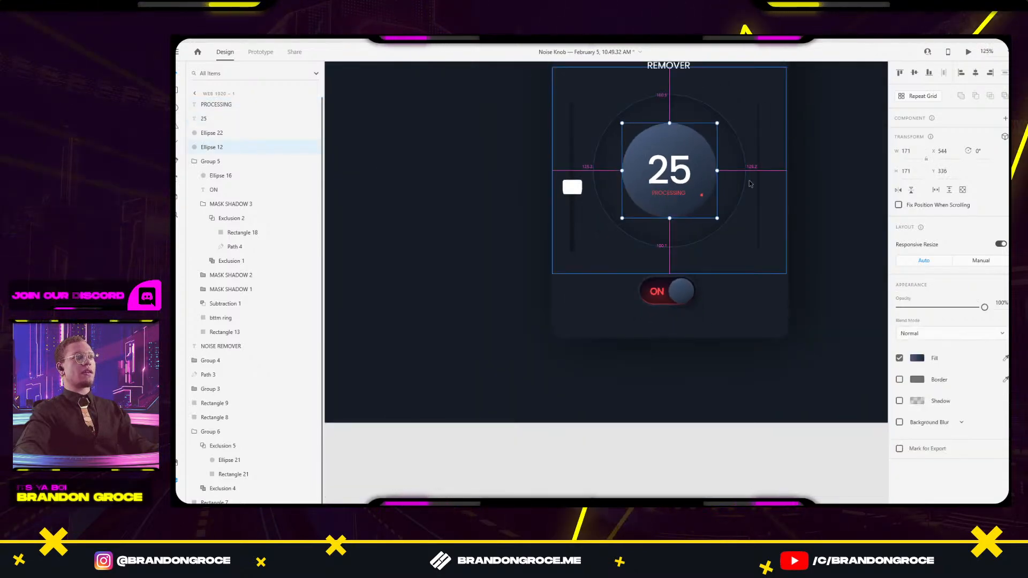
scroll(727, 175, down, 3)
click(749, 349)
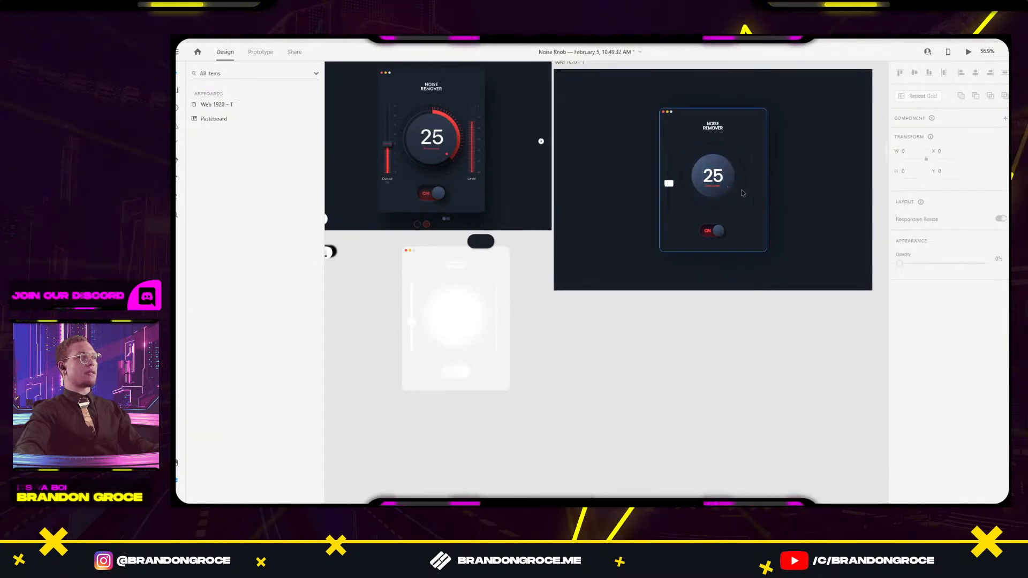
Extend the start of the knob circle's linear gradient outward beyond its upper-left edge to soften the fill.
scroll(761, 161, up, 5)
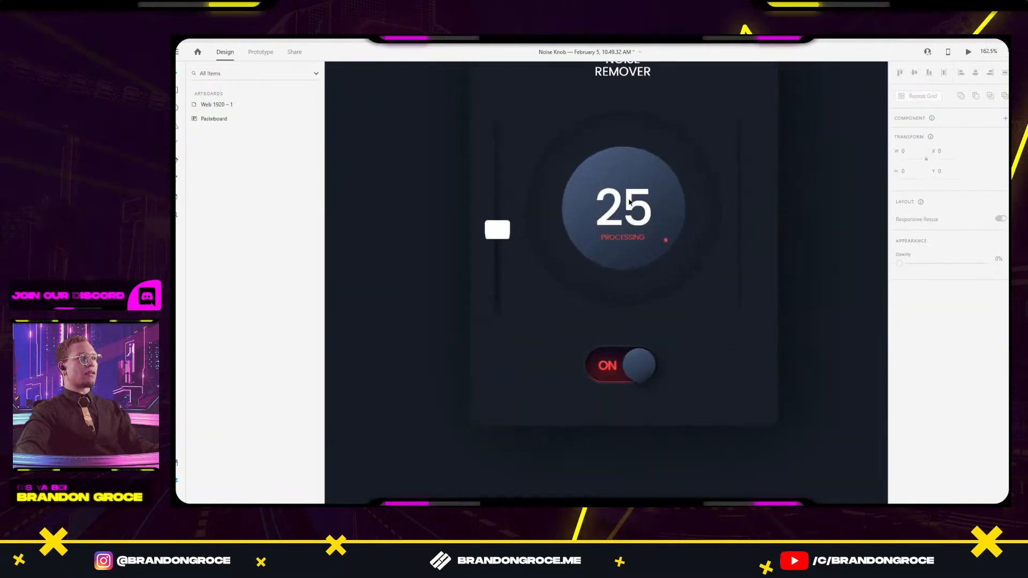
click(630, 197)
click(663, 179)
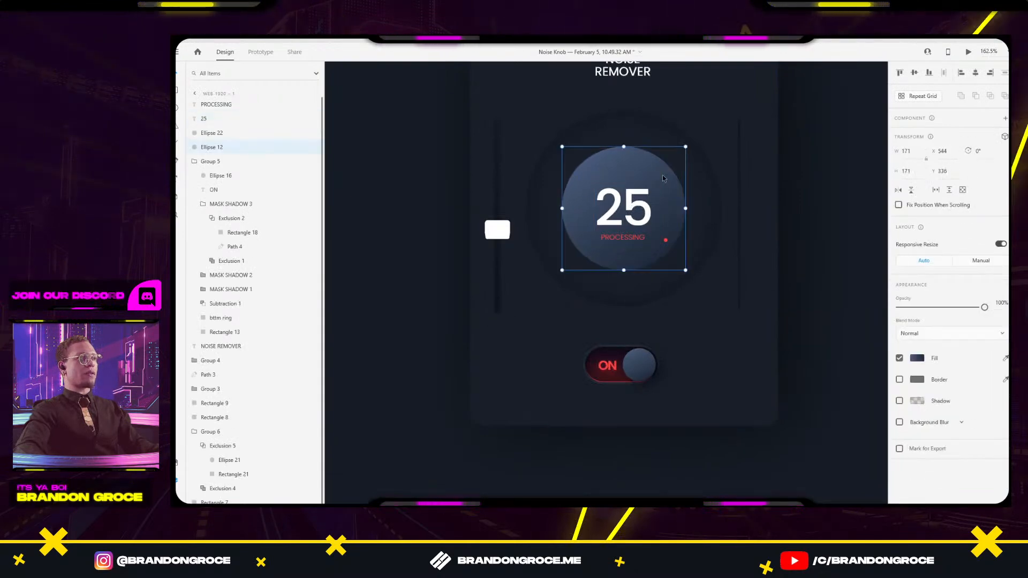
click(917, 367)
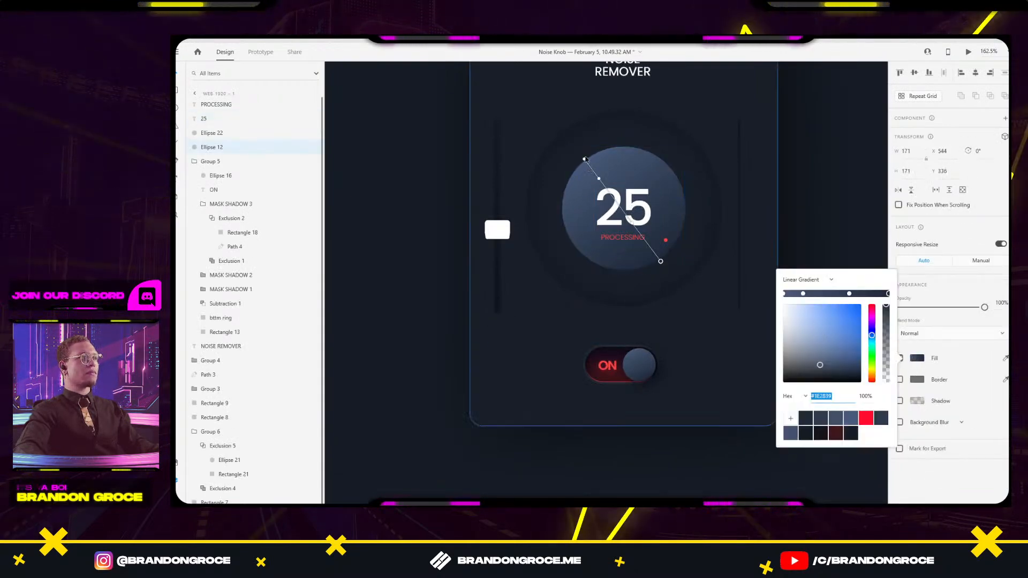
drag(566, 138, 558, 129)
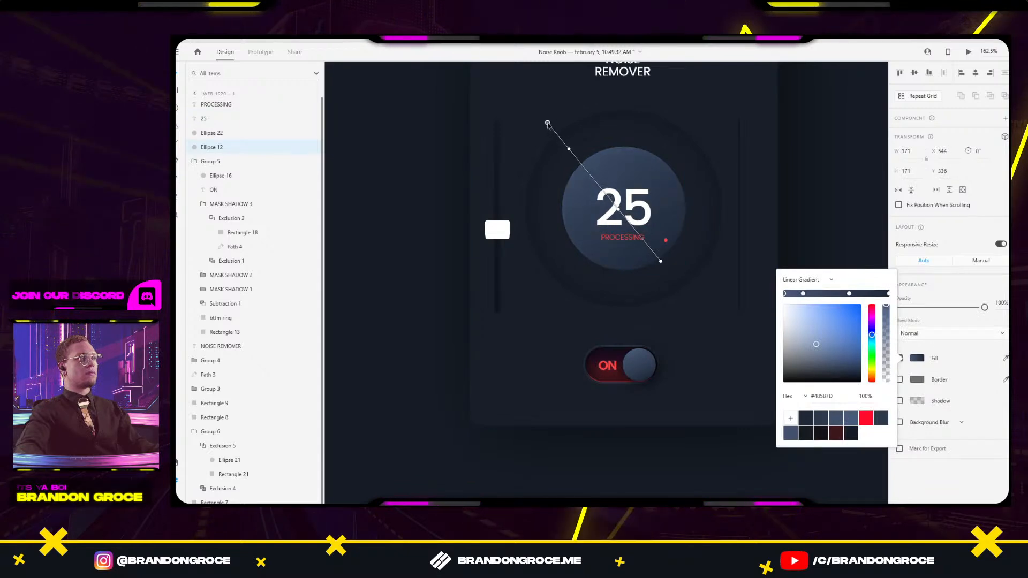
click(660, 430)
scroll(648, 435, down, 2)
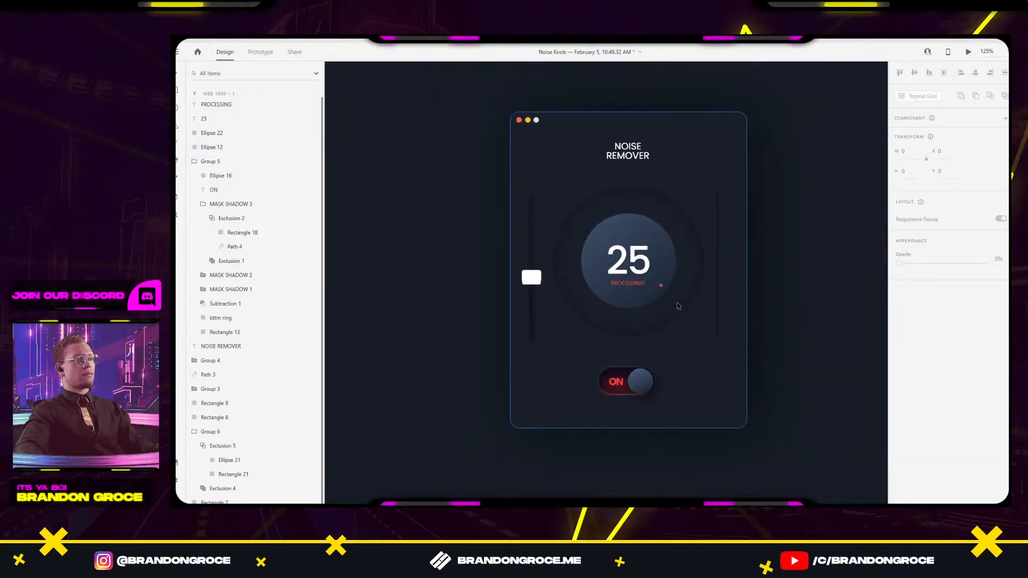
Nudge the small red dot on the knob so it sits level with the PROCESSING text.
scroll(660, 288, up, 4)
drag(660, 288, 663, 285)
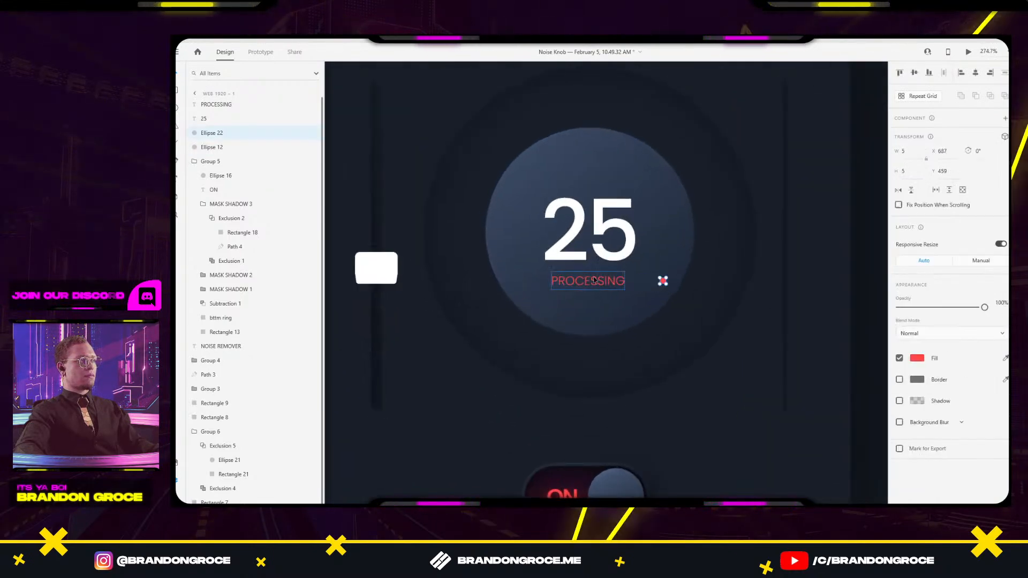
drag(593, 279, 596, 279)
click(660, 259)
scroll(660, 259, down, 4)
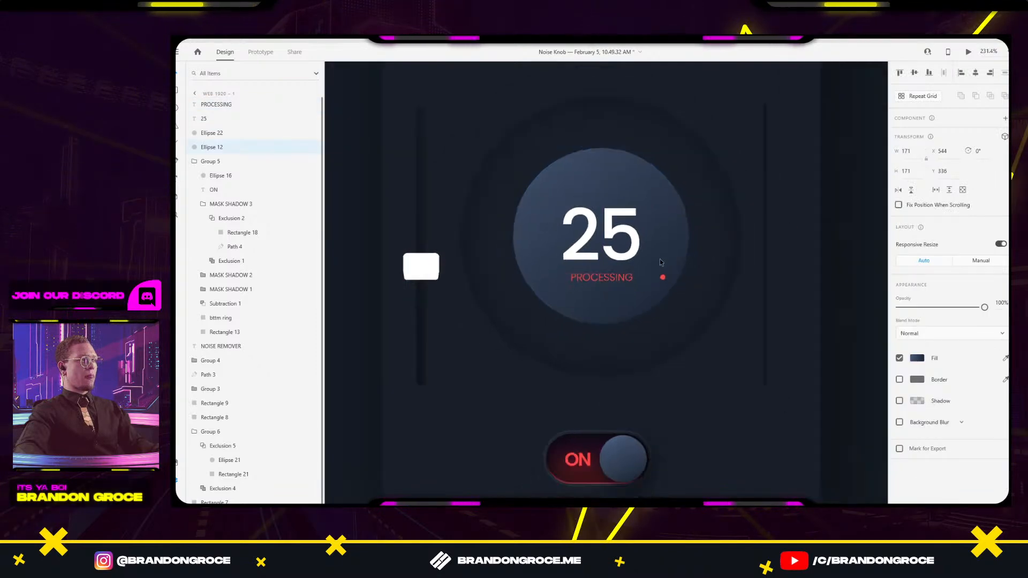
scroll(741, 322, down, 3)
click(532, 354)
drag(478, 346, 584, 297)
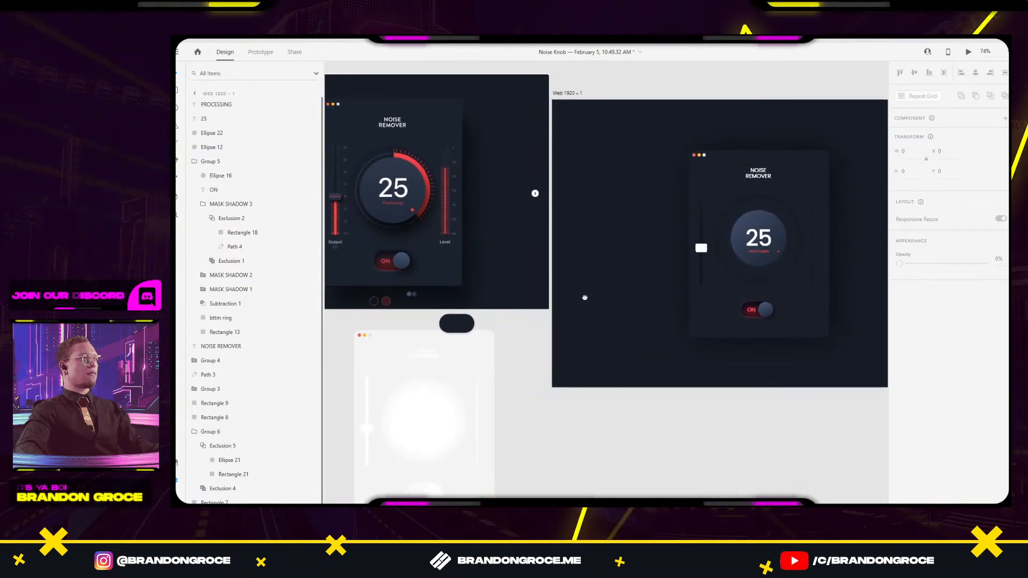
Set the character spacing of the knob's 25 text to -42.
click(759, 241)
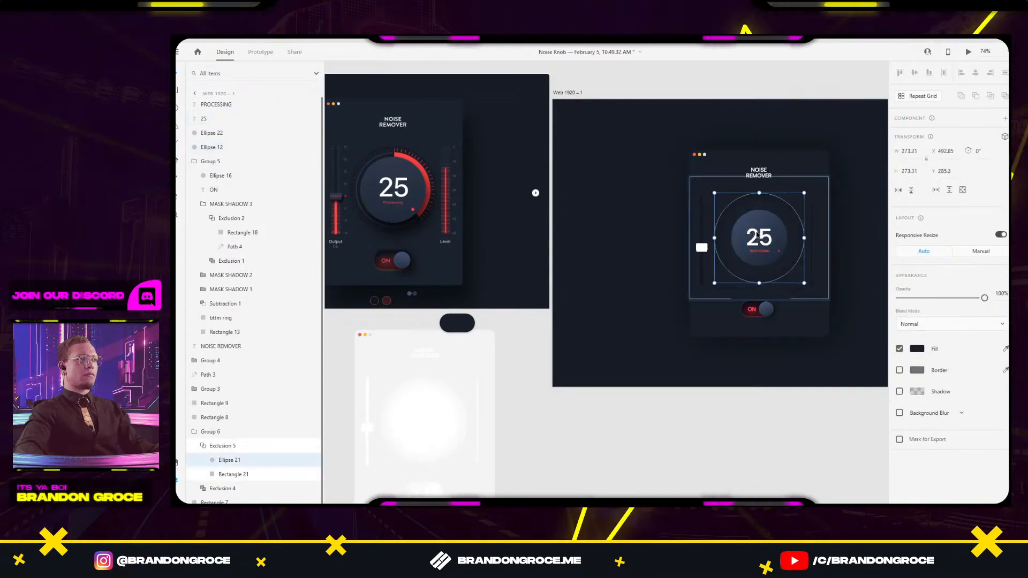
click(754, 234)
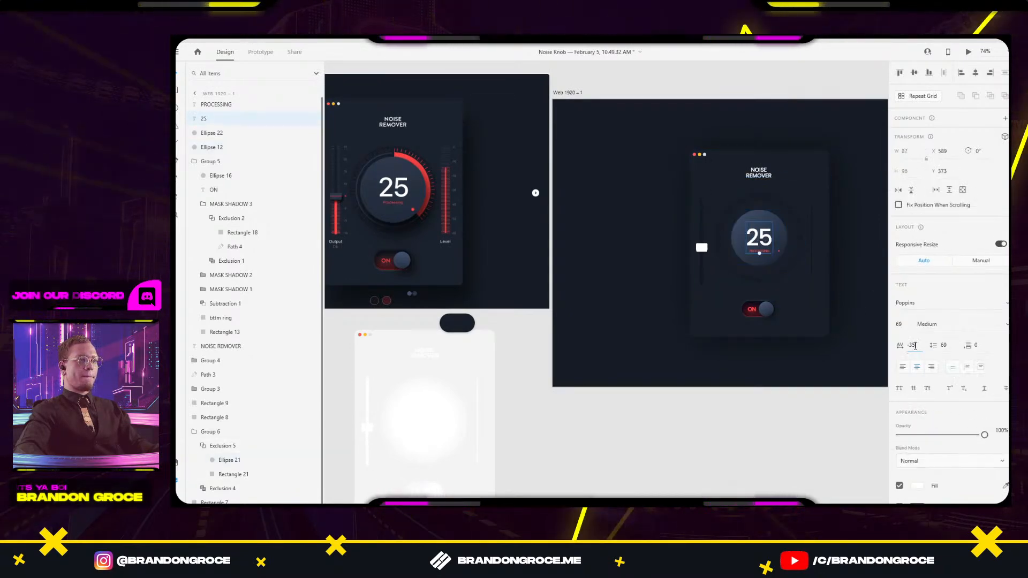
text(74)
key(Return)
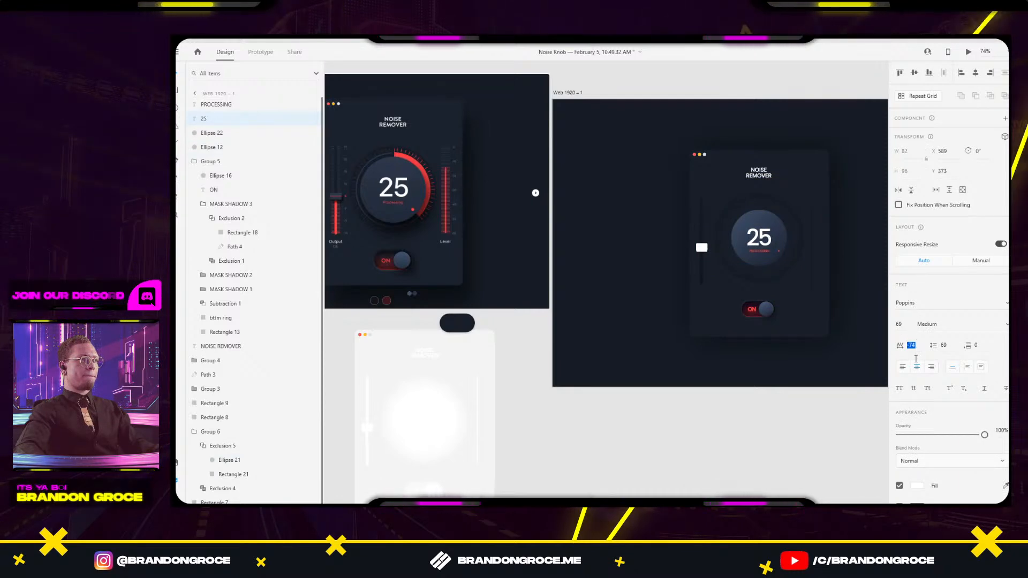
text(-42)
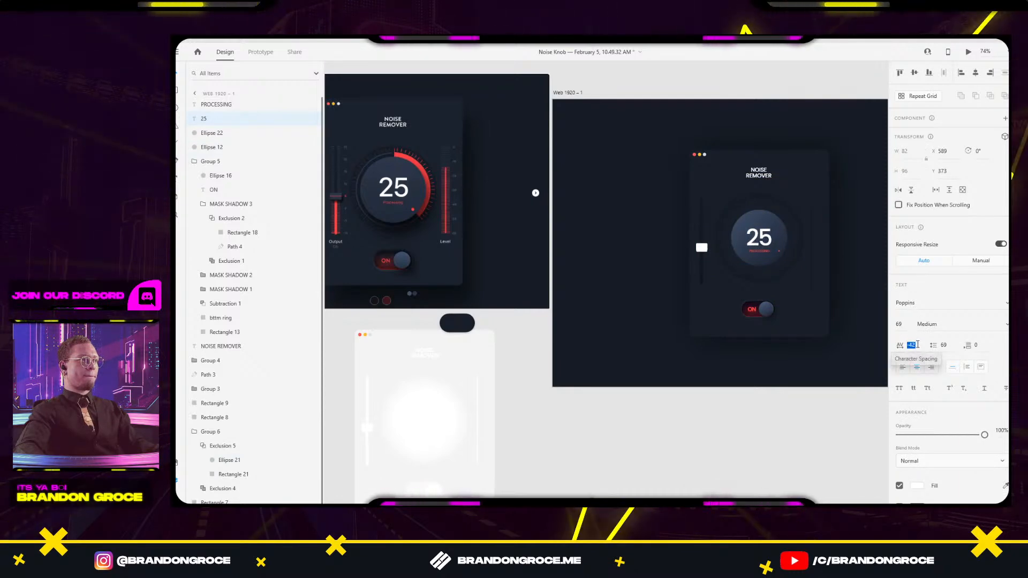
key(Return)
click(798, 401)
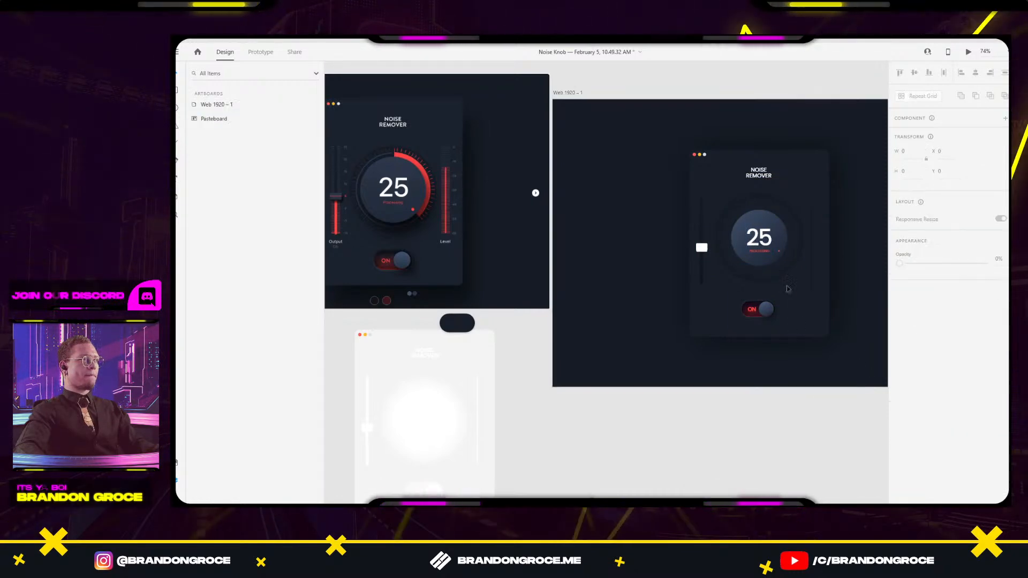
Pull the start of the knob circle's linear gradient farther out beyond its upper-left edge.
click(777, 226)
click(916, 358)
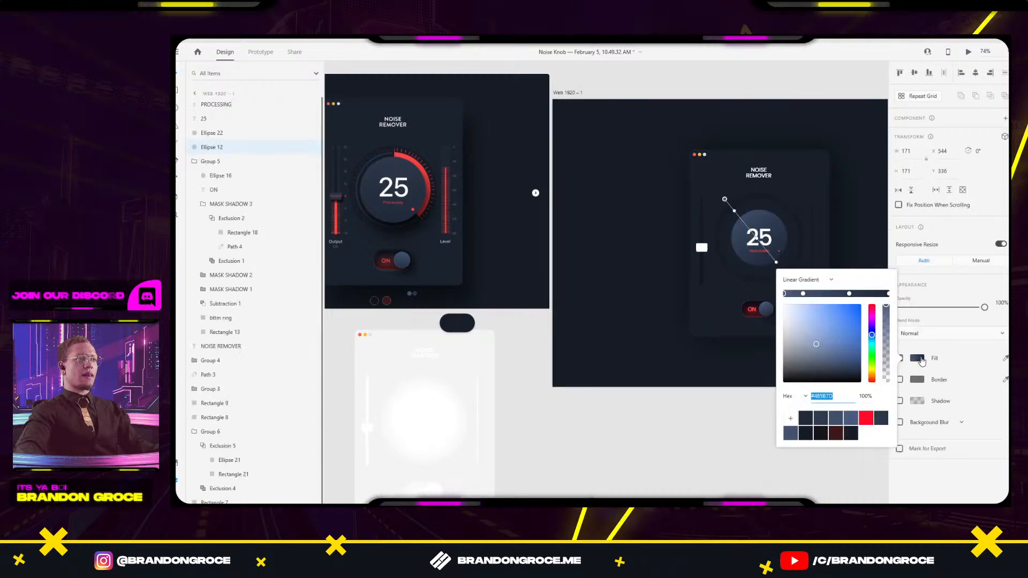
click(724, 199)
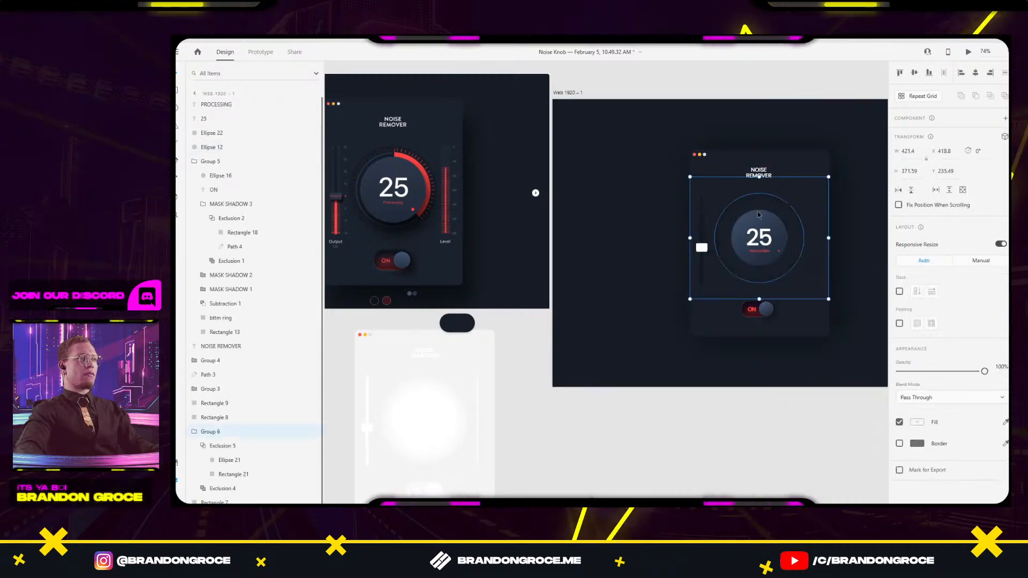
click(767, 225)
click(917, 358)
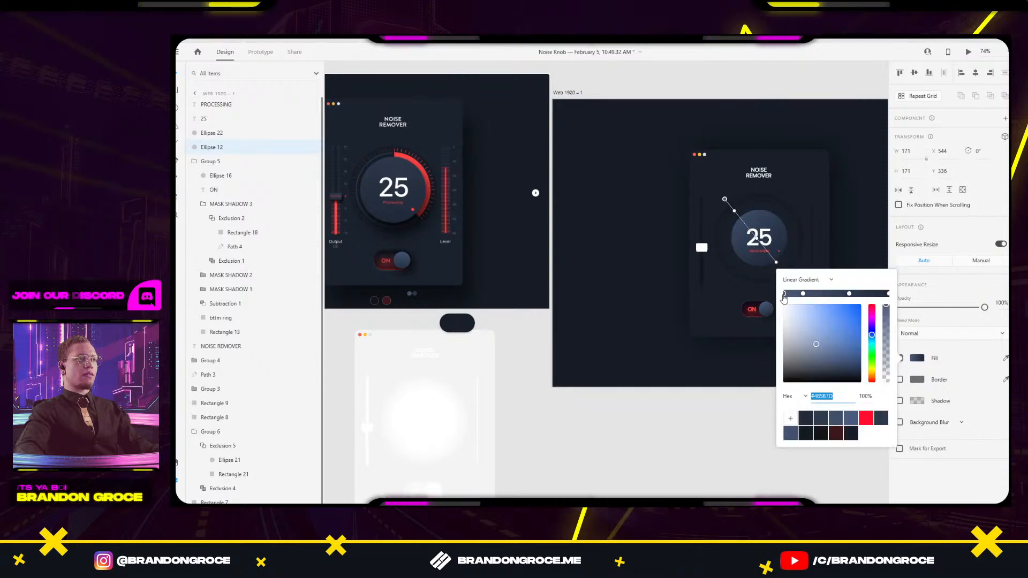
drag(725, 199, 704, 172)
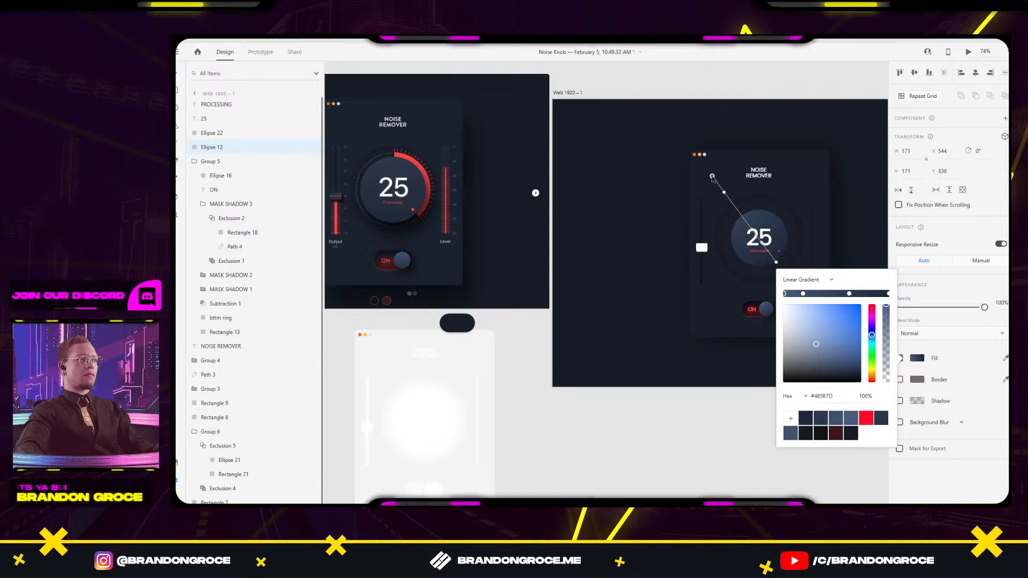
click(759, 394)
mouse_move(684, 387)
mouse_down()
mouse_move(725, 408)
mouse_move(637, 411)
mouse_move(714, 410)
mouse_move(685, 399)
mouse_up()
Fill the card's background rectangle with the colour sampled from the lower right area of the reference card.
click(803, 322)
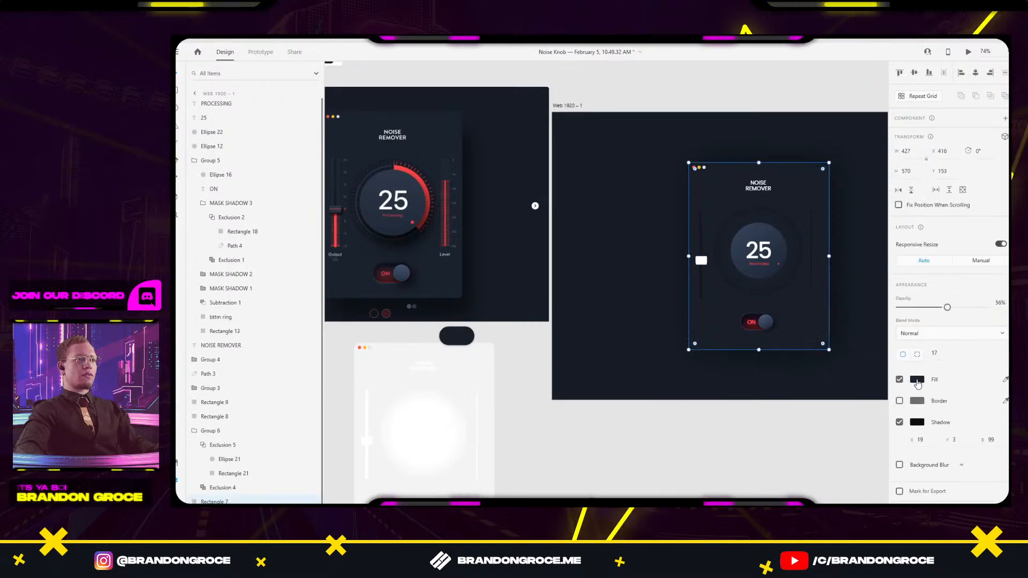
click(917, 380)
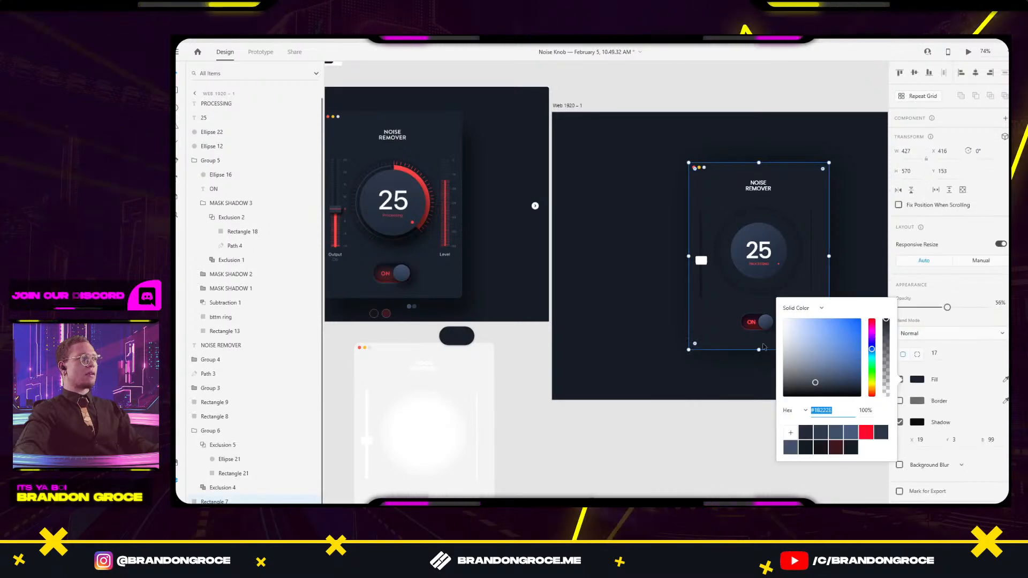
click(715, 420)
click(729, 339)
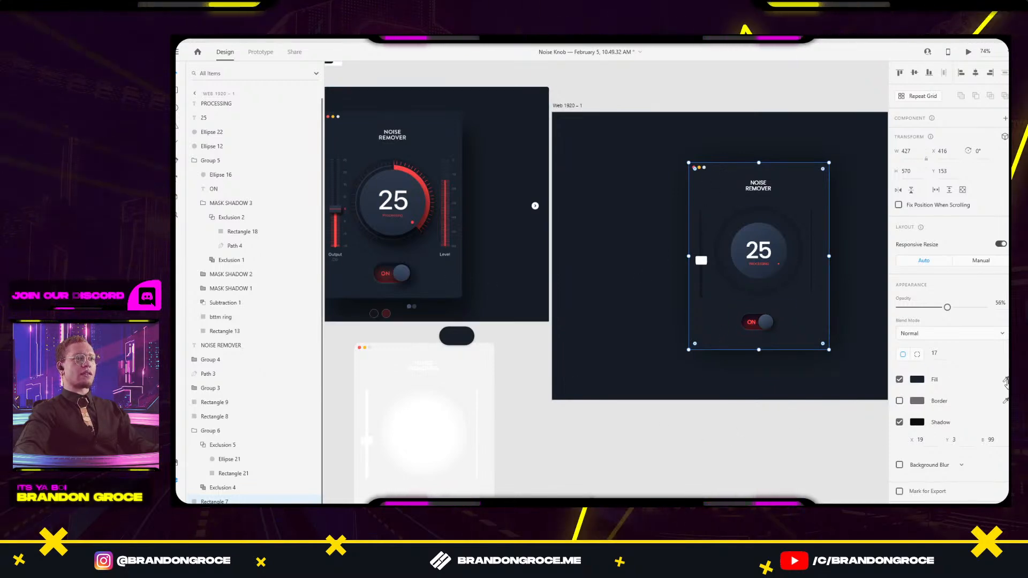
click(451, 287)
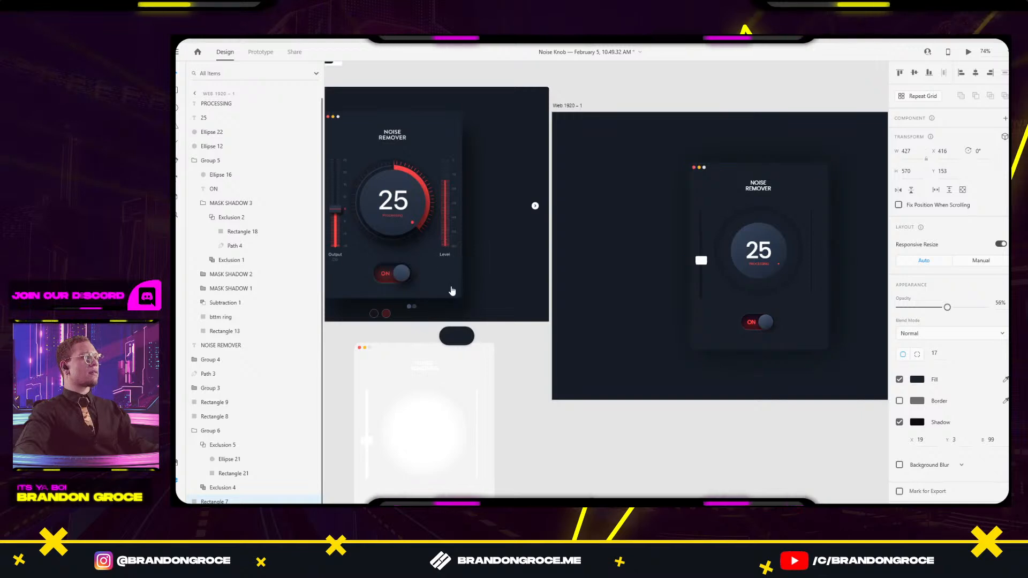
click(730, 438)
mouse_move(801, 434)
mouse_down()
mouse_move(787, 452)
mouse_move(809, 447)
mouse_up()
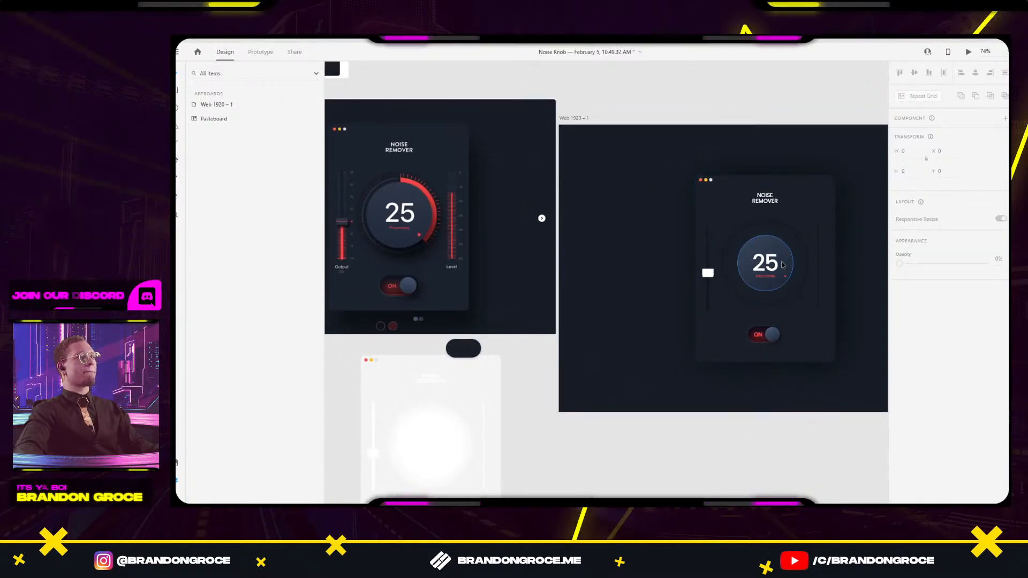
scroll(800, 279, up, 3)
drag(437, 211, 741, 318)
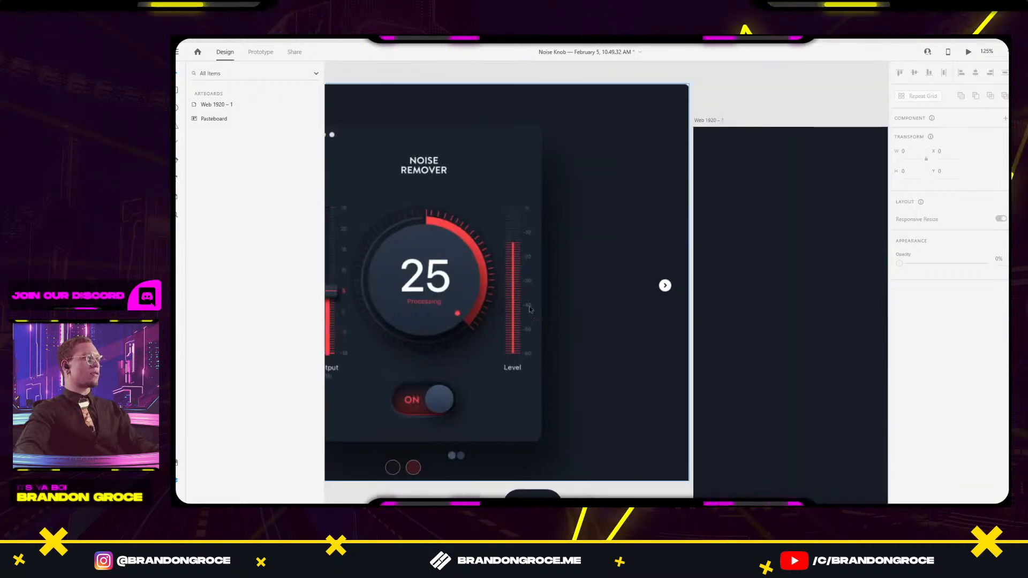
drag(654, 304, 505, 232)
scroll(726, 306, down, 3)
scroll(782, 370, down, 5)
scroll(782, 369, right, 8)
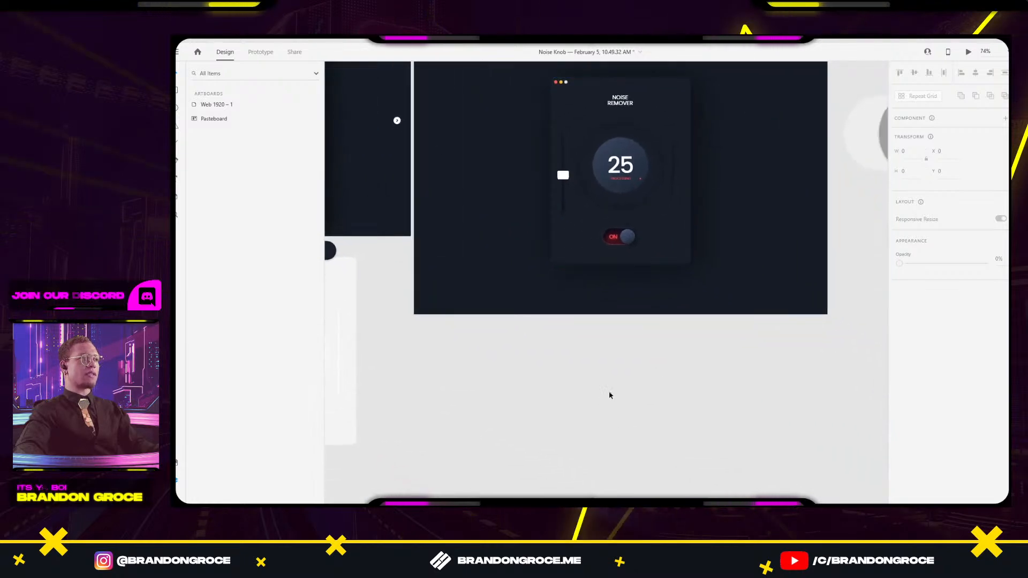
drag(527, 350, 667, 491)
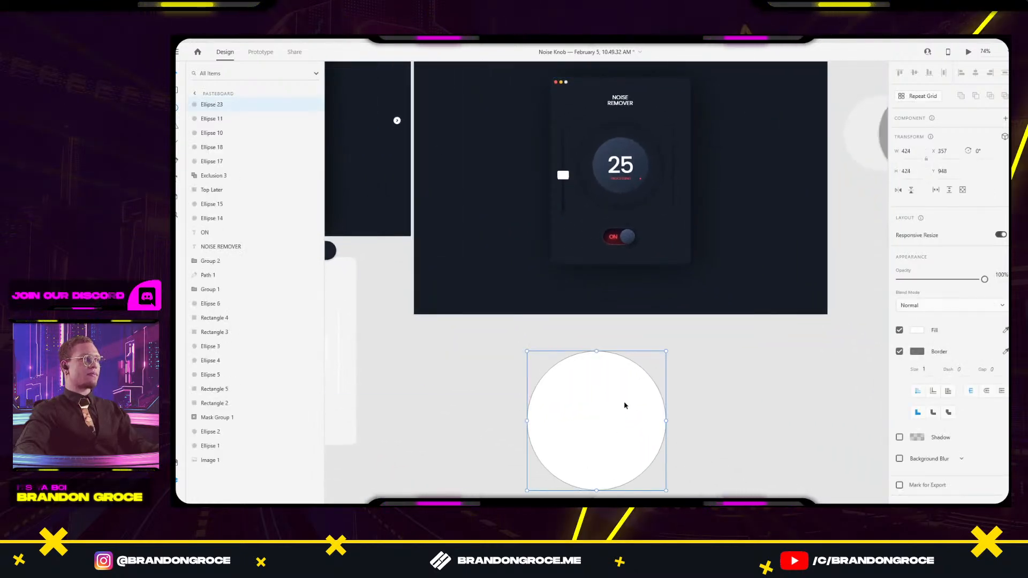
key(Delete)
Copy the knob circle to the pasteboard below the artboard at about 221 px wide and duplicate it as a slightly smaller inner circle.
alt+drag(640, 153, 622, 371)
scroll(679, 371, left, 5)
scroll(678, 371, up, 1)
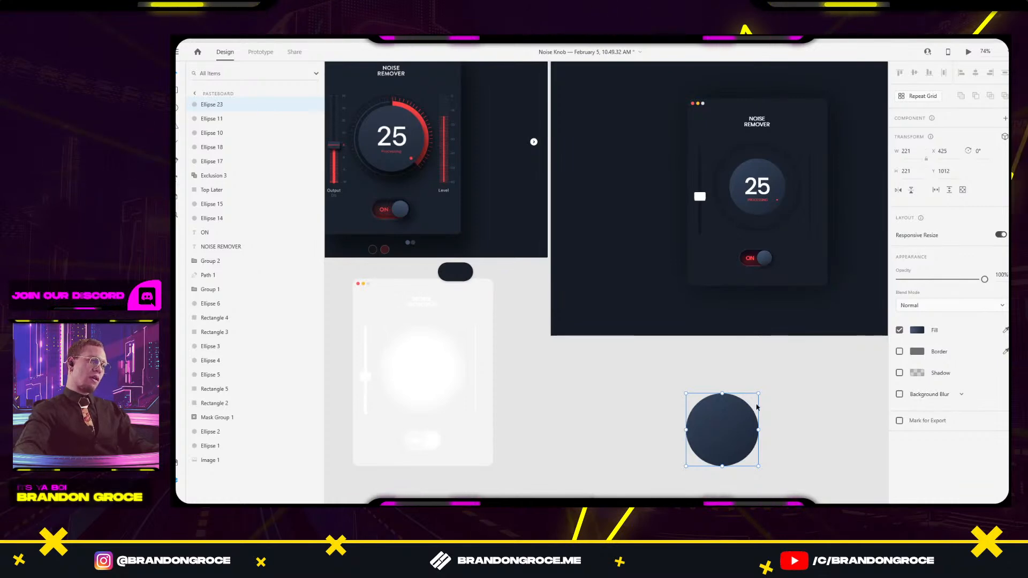
key(ctrl+d)
alt+shift+drag(757, 398, 754, 400)
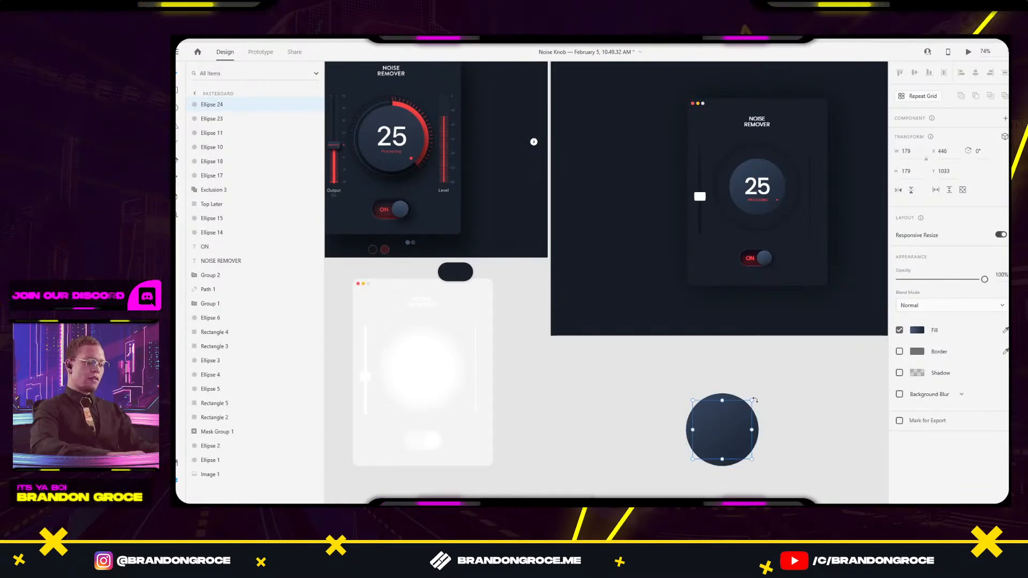
key(ctrl+3)
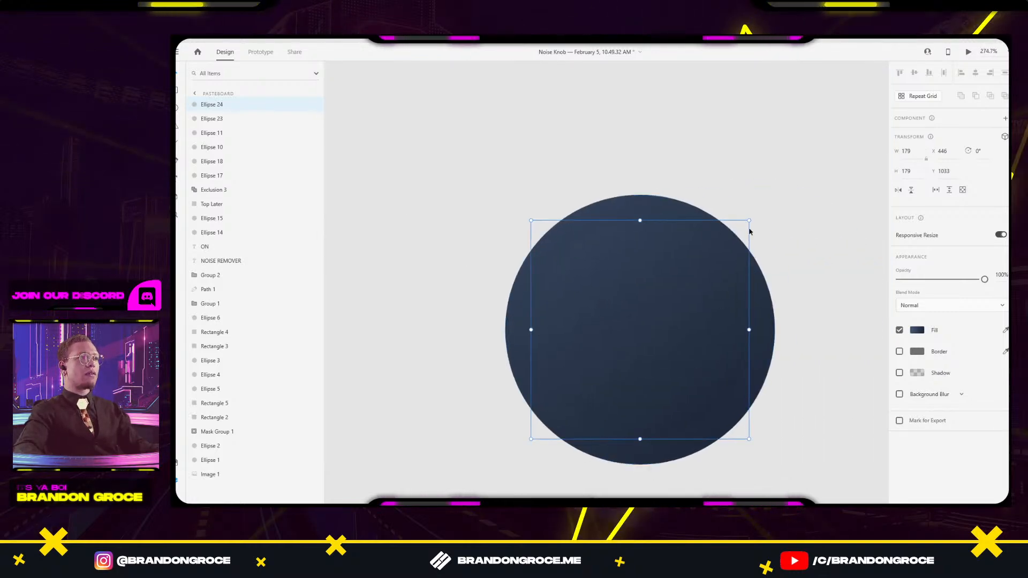
drag(749, 220, 759, 210)
Centre the two pasteboard circles on each other and combine them with Exclude Overlap into an even ring.
drag(734, 144, 647, 230)
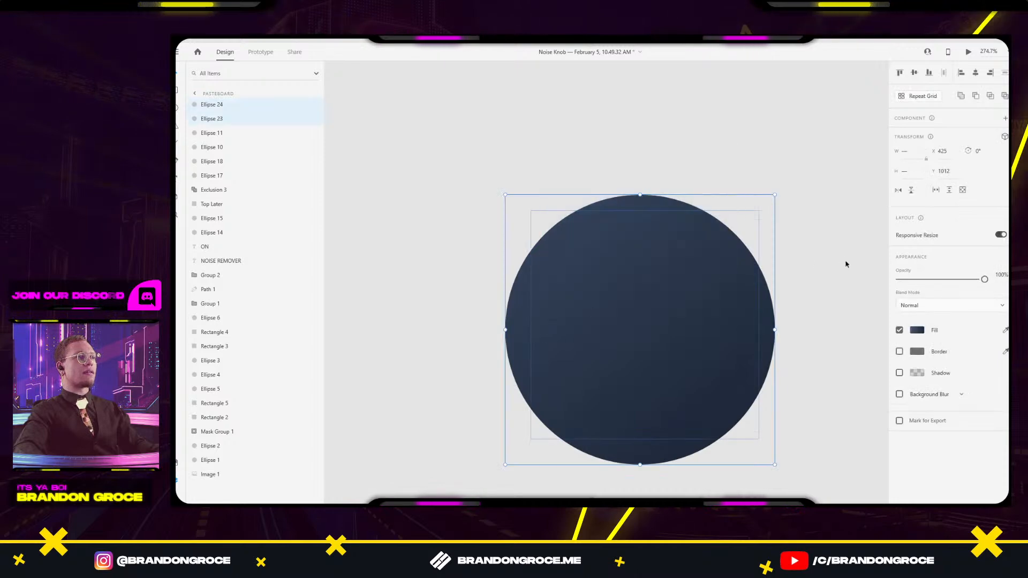
click(1004, 95)
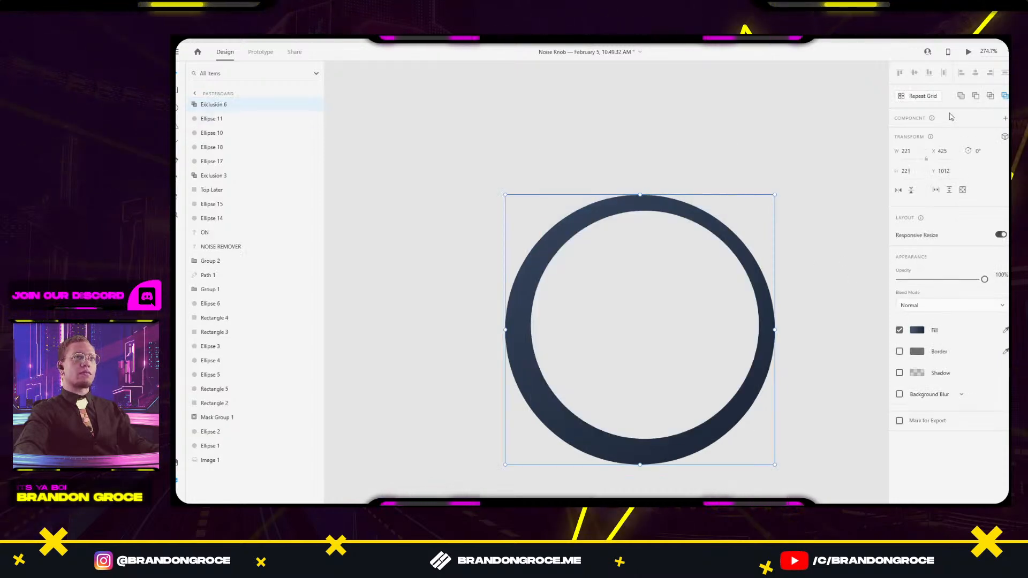
click(818, 141)
key(ctrl+z)
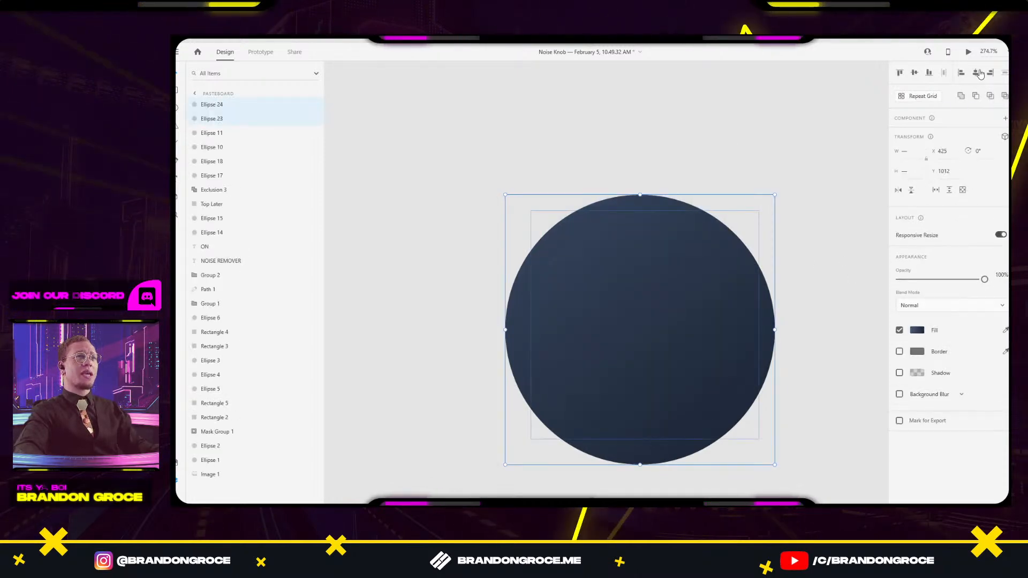
click(980, 74)
click(1005, 95)
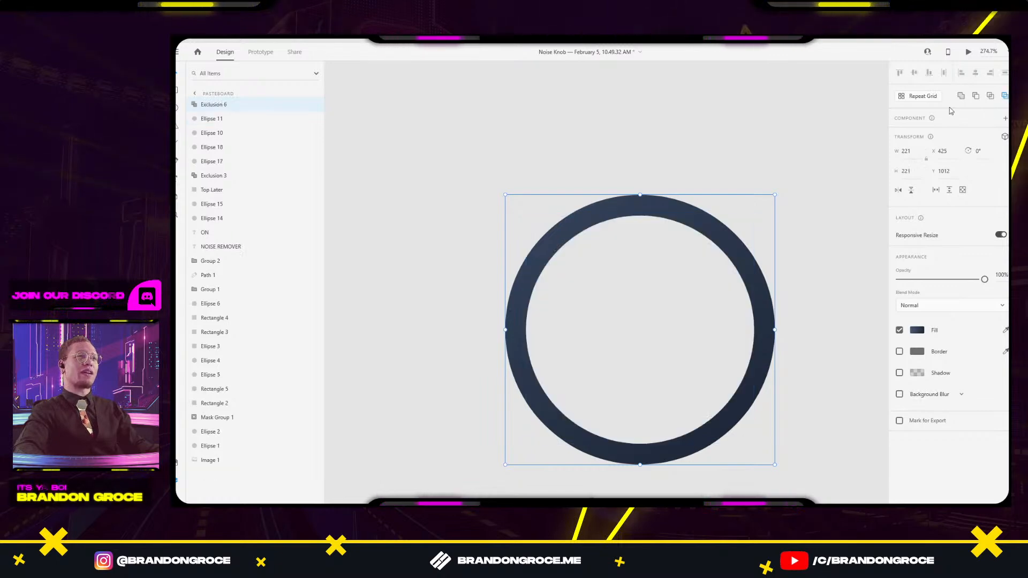
click(833, 133)
scroll(714, 233, down, 3)
drag(714, 232, 663, 271)
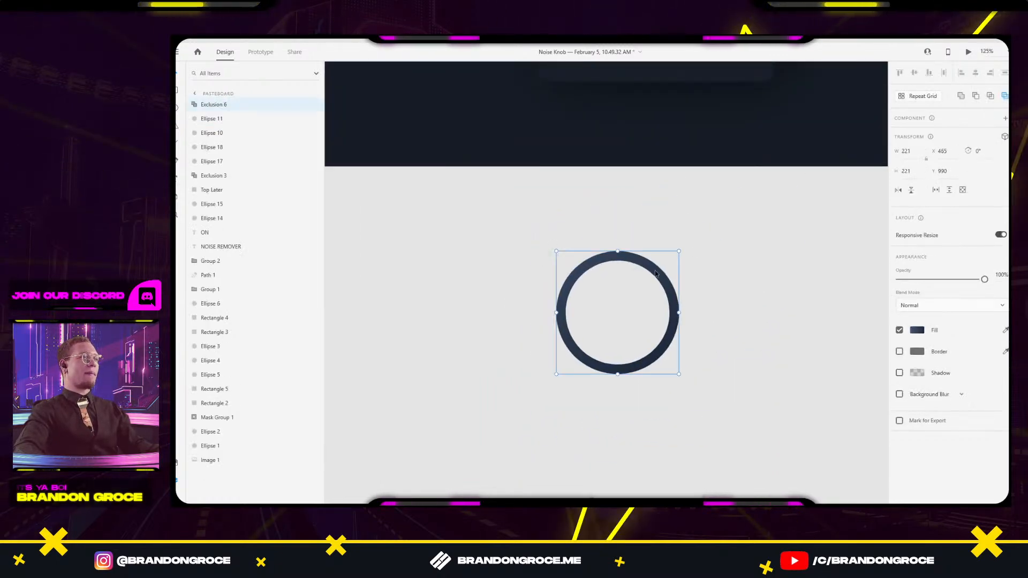
Change the ring's fill from a linear gradient to the solid red #FF0A29 swatch.
click(917, 331)
click(865, 390)
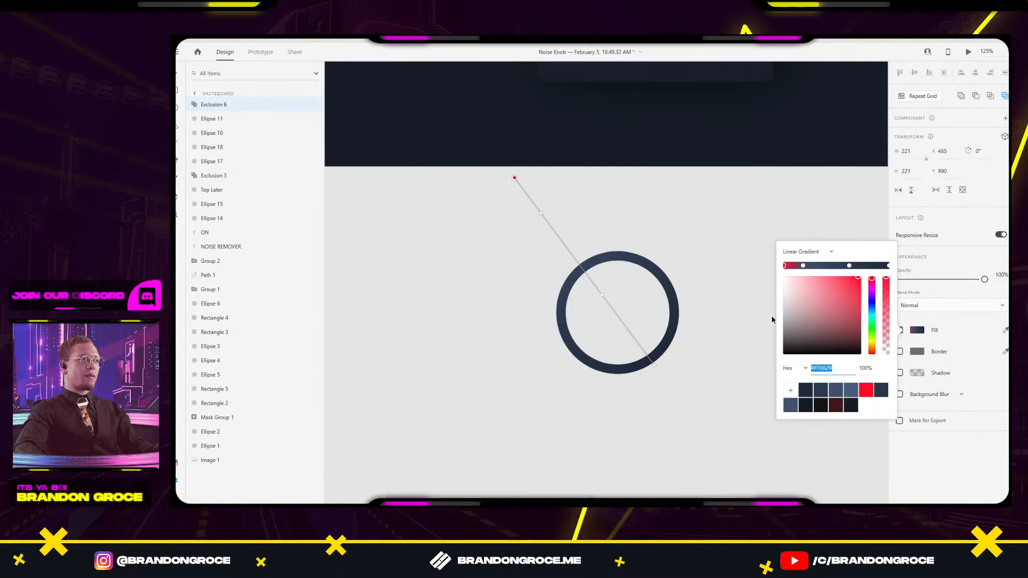
click(804, 259)
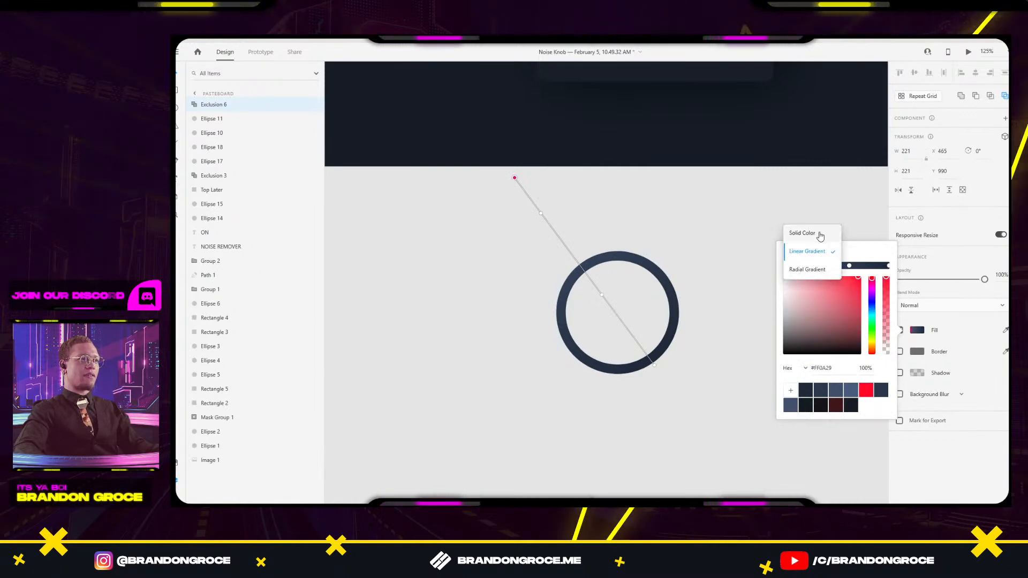
click(817, 232)
click(639, 277)
click(636, 263)
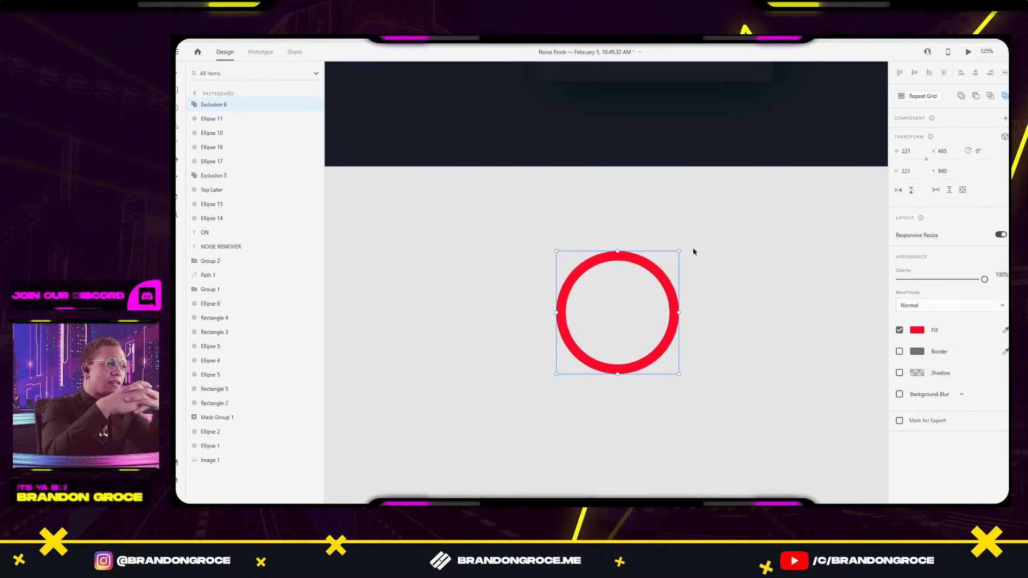
Save the toggle's ON text fill as a colour swatch and apply that red to the ring.
scroll(745, 234, down, 5)
drag(736, 243, 687, 354)
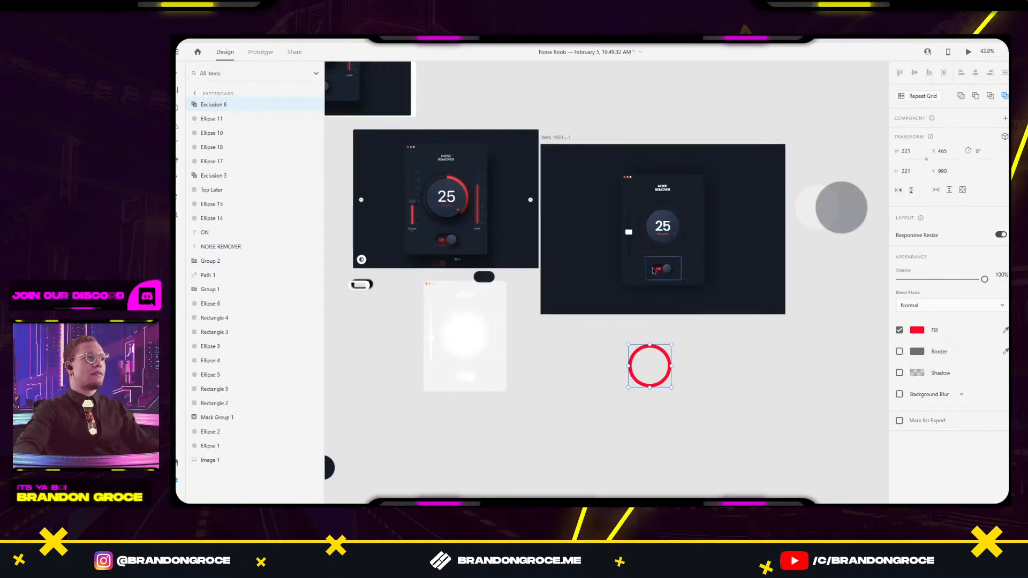
scroll(655, 267, up, 3)
double_click(663, 270)
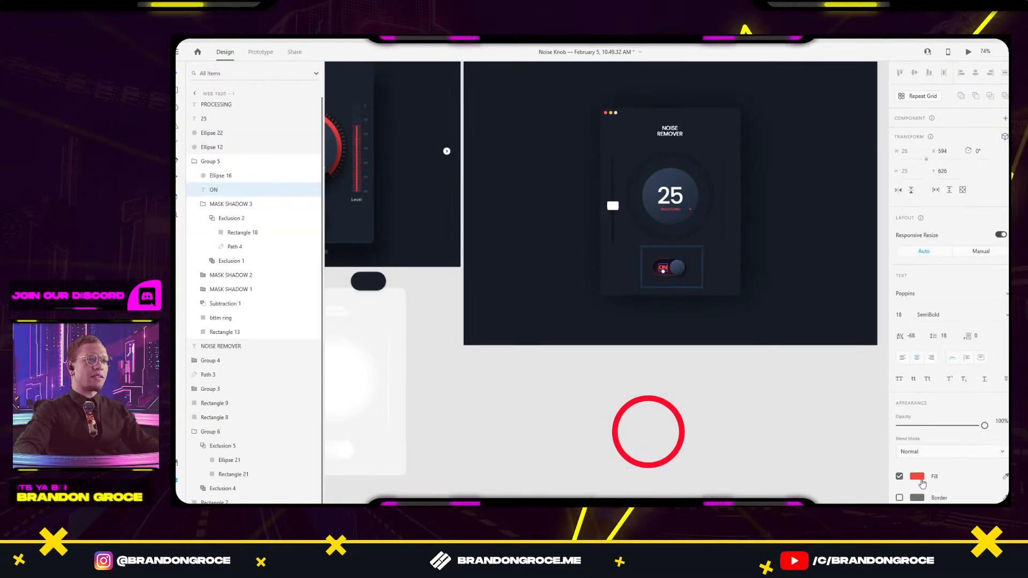
click(917, 476)
click(797, 480)
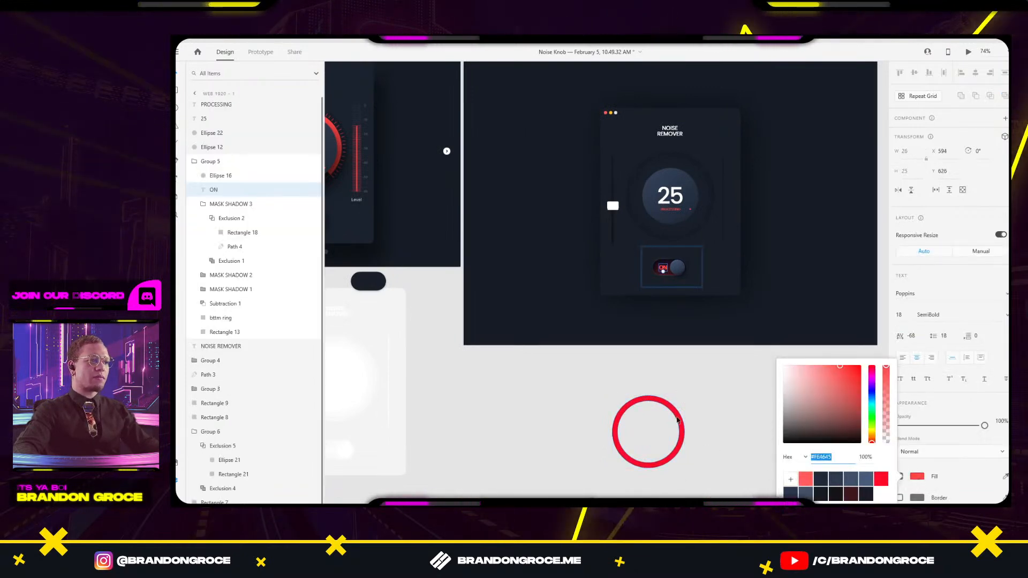
click(677, 421)
click(916, 331)
click(717, 402)
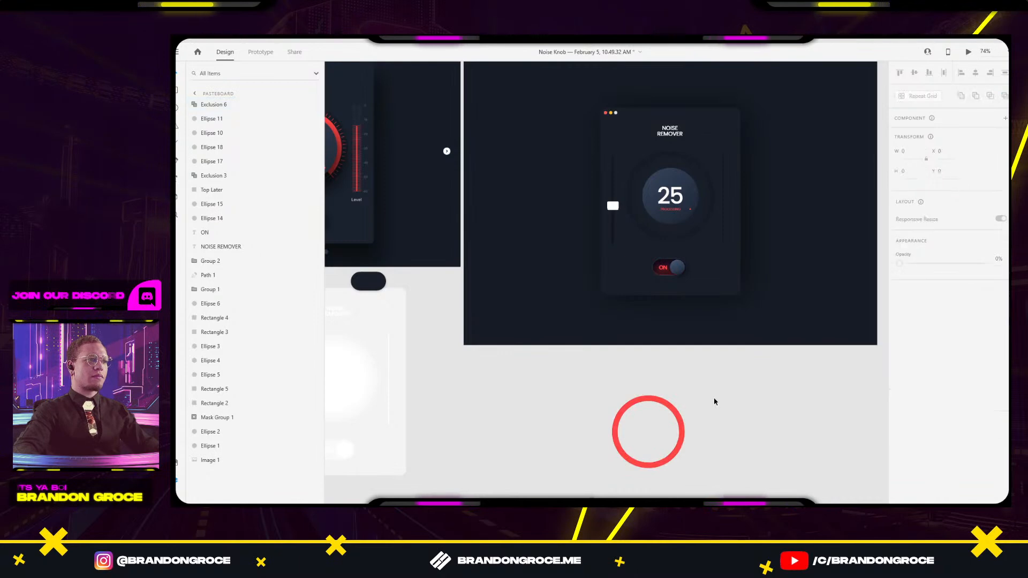
Move the red ring closer beneath the artboard and centre the 25 text inside the knob circle.
drag(663, 402, 676, 376)
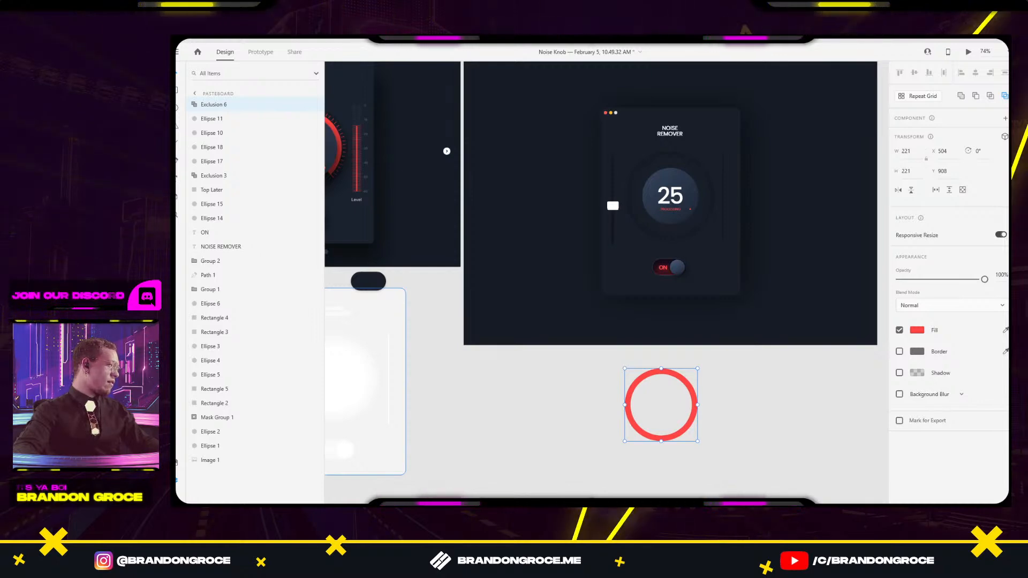
scroll(696, 211, up, 5)
click(645, 151)
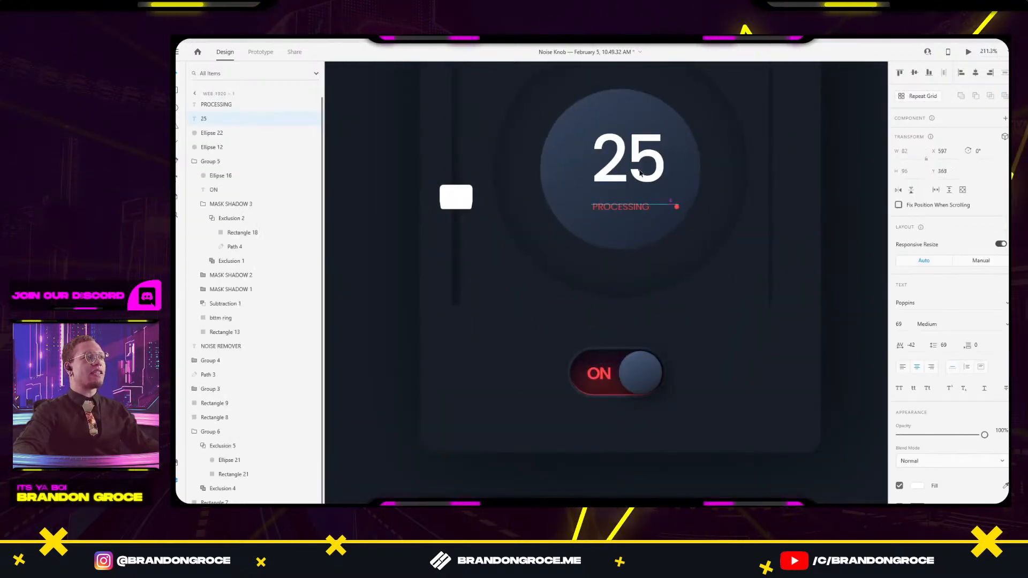
click(661, 150)
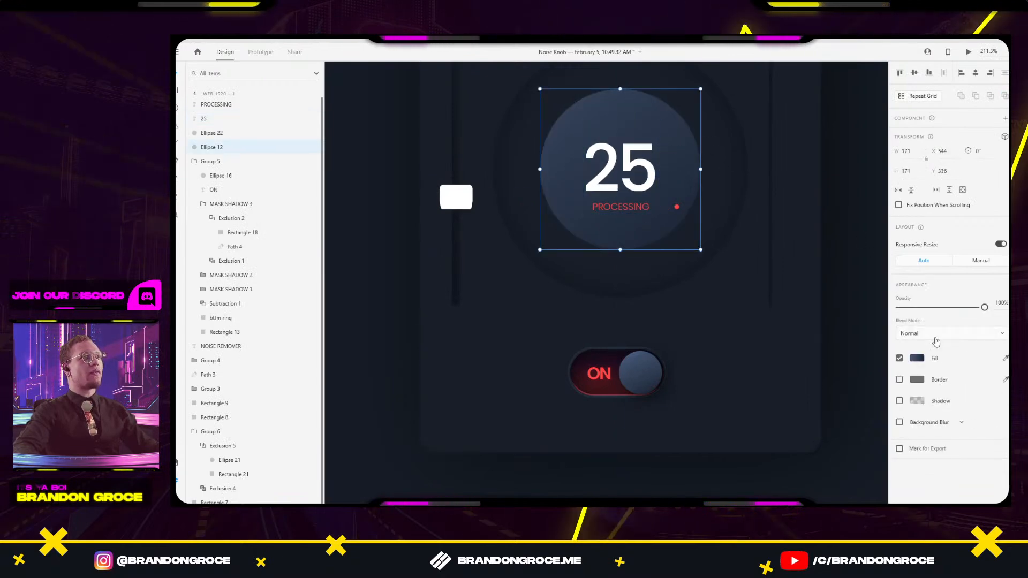
Duplicate the Web 1920 – 1 artboard onto the empty pasteboard below the original as a test copy.
click(916, 359)
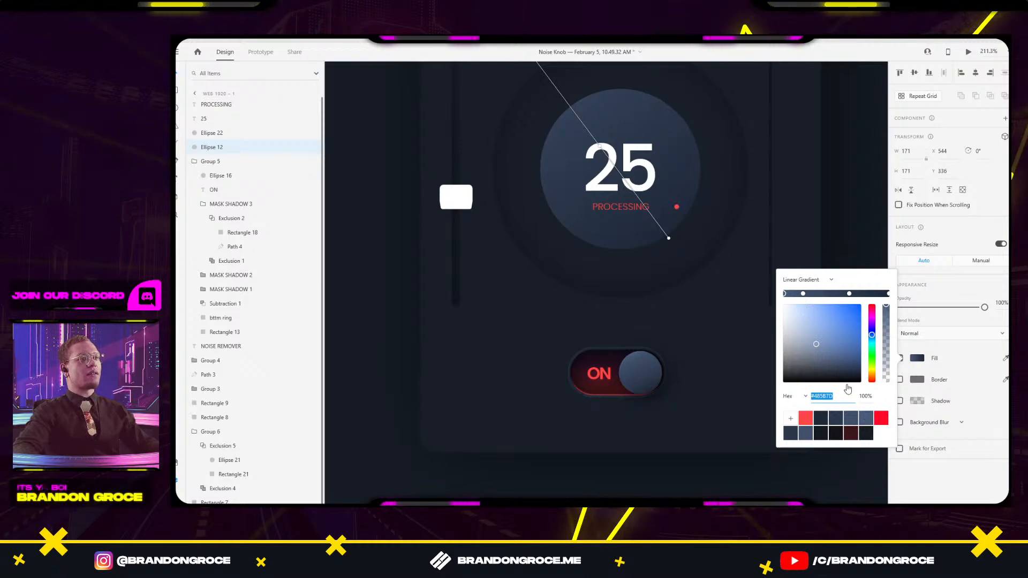
scroll(737, 150, down, 3)
key(Escape)
scroll(579, 185, down, 6)
drag(526, 186, 662, 332)
scroll(779, 385, up, 5)
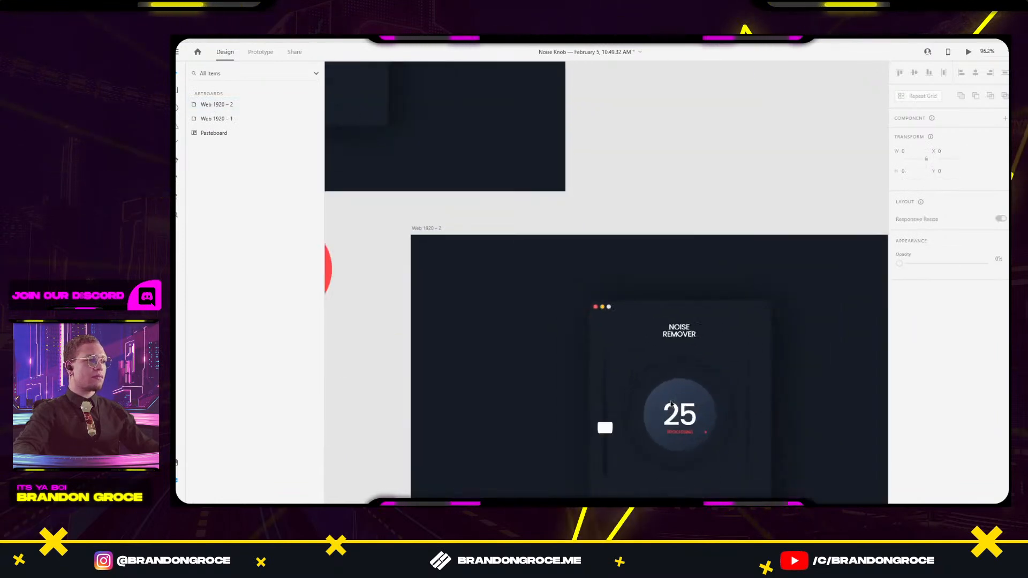
Try a solid #23324A fill instead of the linear gradient on the knob circle in the duplicated artboard.
click(675, 391)
click(918, 358)
click(800, 275)
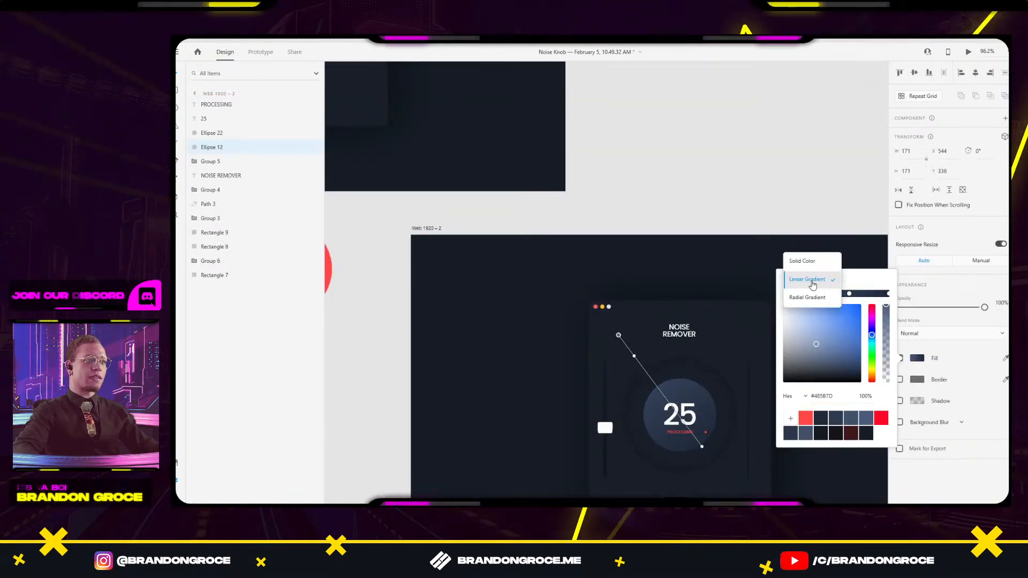
click(794, 259)
scroll(704, 359, down, 3)
scroll(704, 359, right, 2)
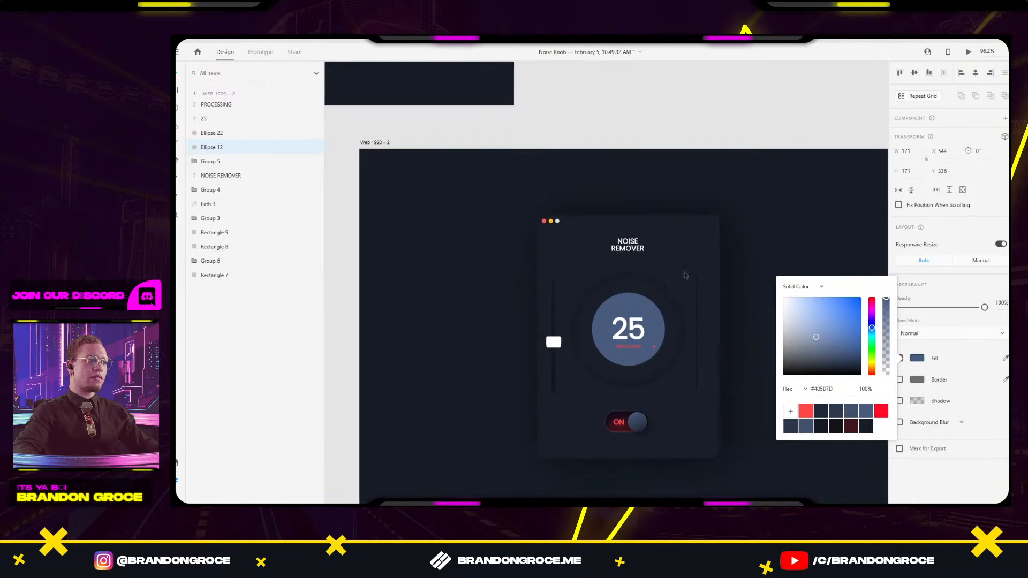
click(850, 411)
click(843, 416)
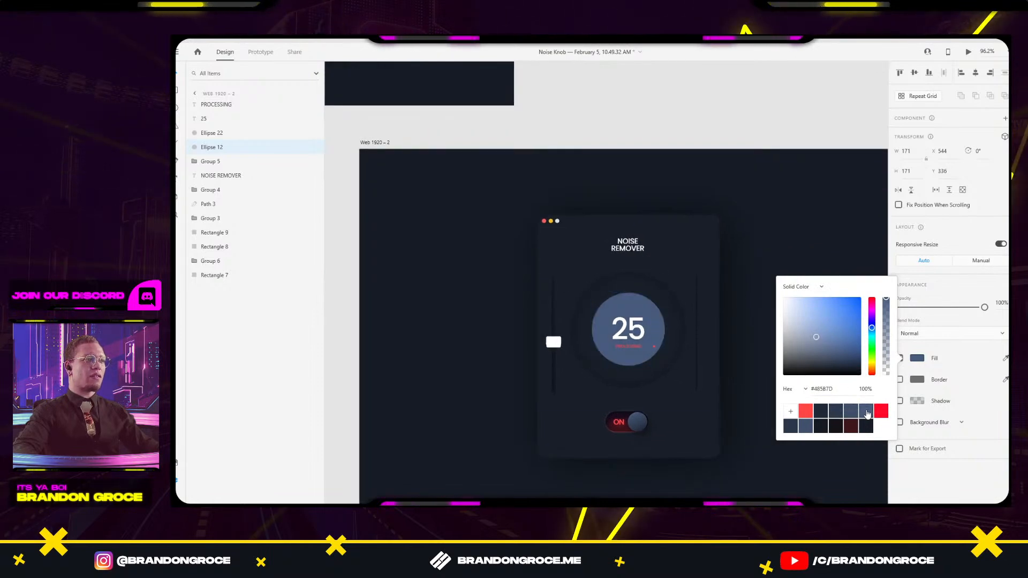
click(822, 413)
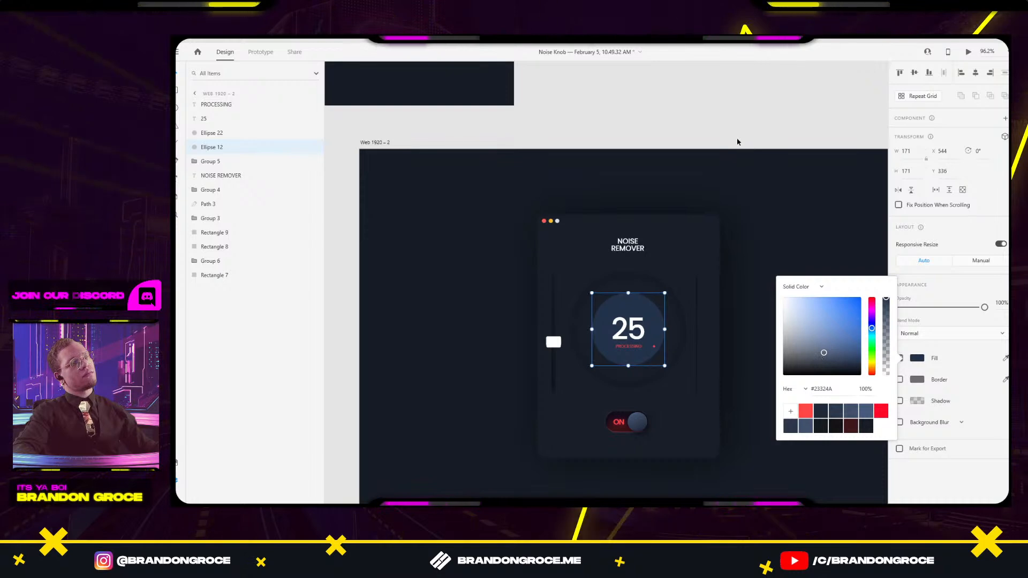
Undo the solid knob fill trial together with the artboard duplication.
key(ctrl+z)
key(ctrl+z)
key(ctrl+z)
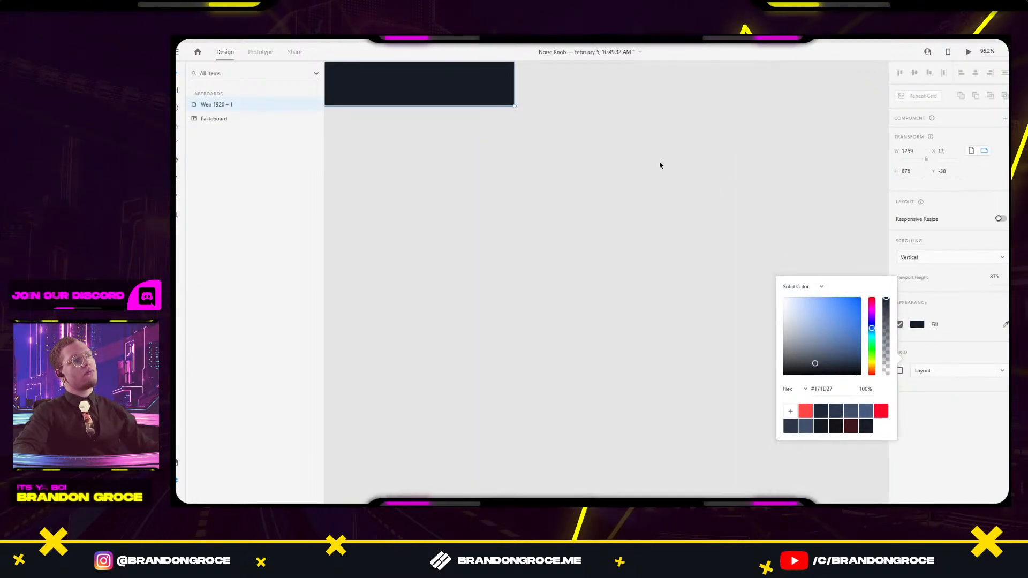
click(662, 172)
scroll(663, 176, down, 5)
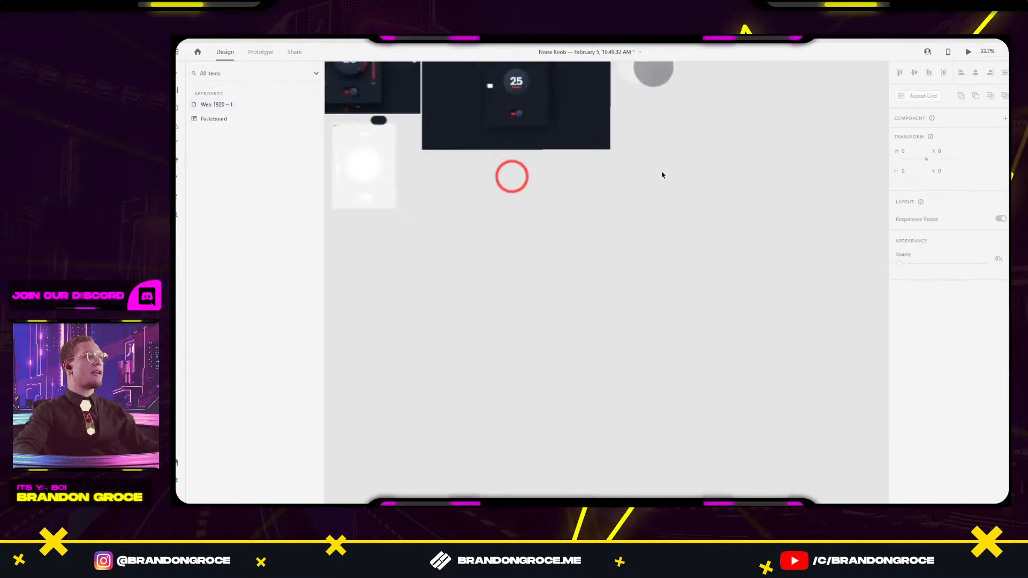
scroll(561, 203, up, 5)
drag(589, 245, 588, 296)
scroll(583, 301, up, 5)
key(ctrl+z)
key(ctrl+z)
key(ctrl+z)
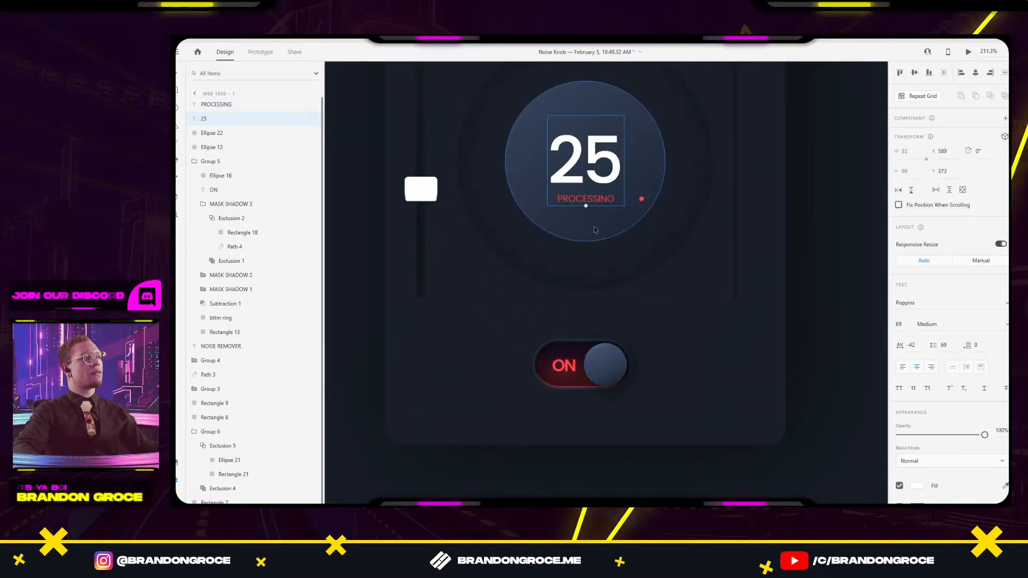
Add a black shadow to the 25 text with Y offset 3, blur 9 and 46% opacity.
scroll(931, 445, down, 3)
click(917, 451)
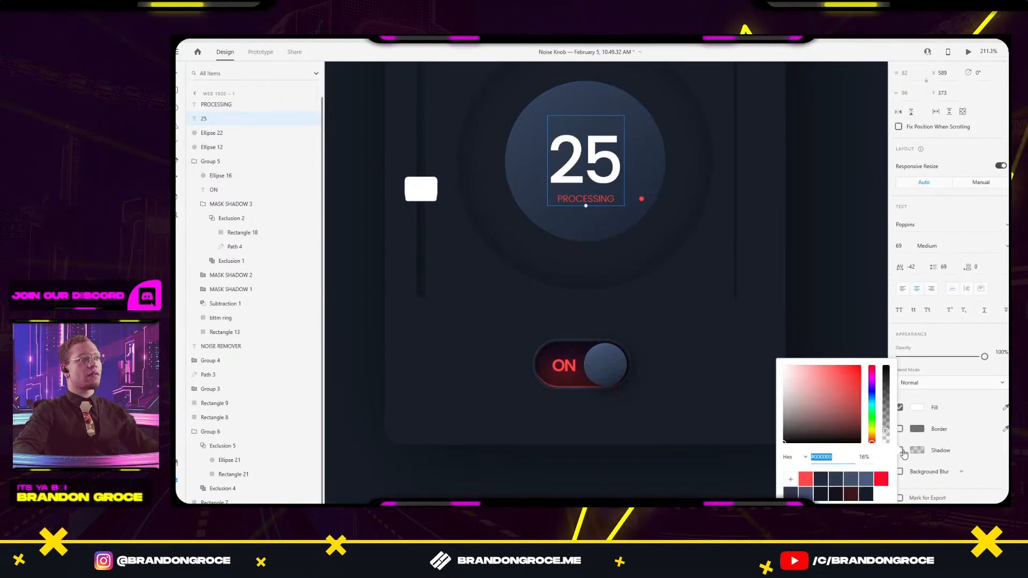
click(918, 452)
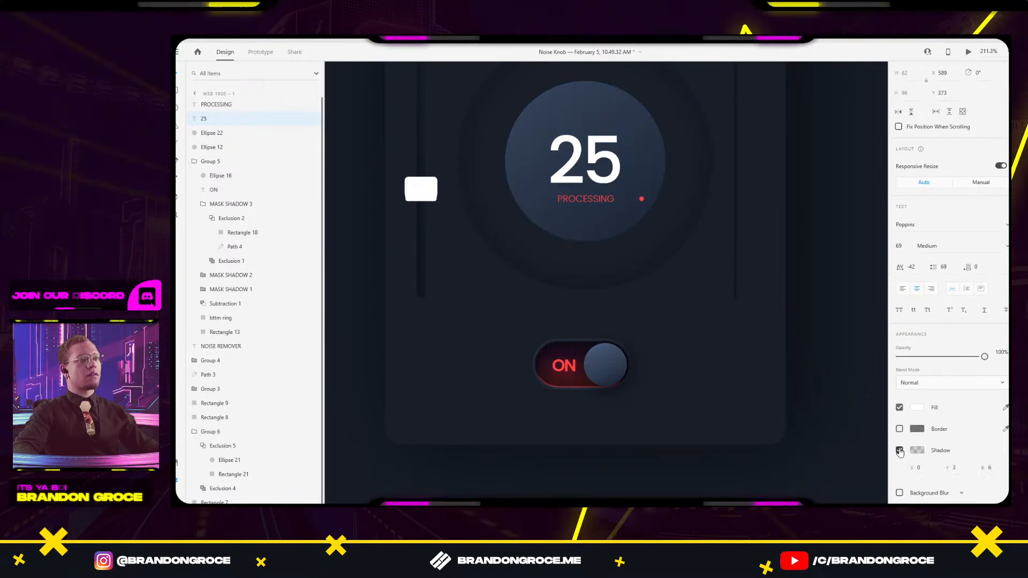
click(900, 451)
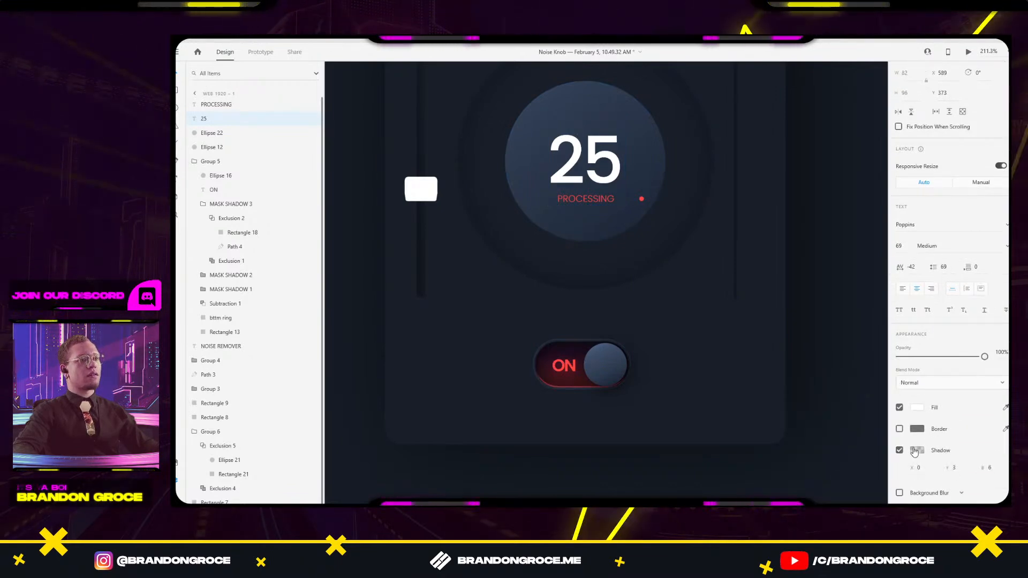
click(585, 199)
click(612, 167)
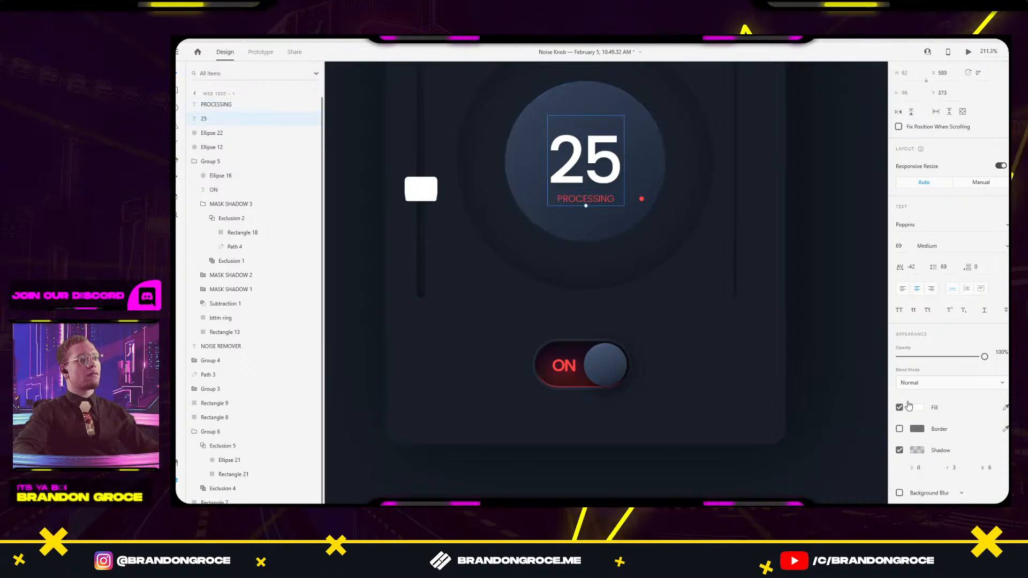
text(13)
key(Return)
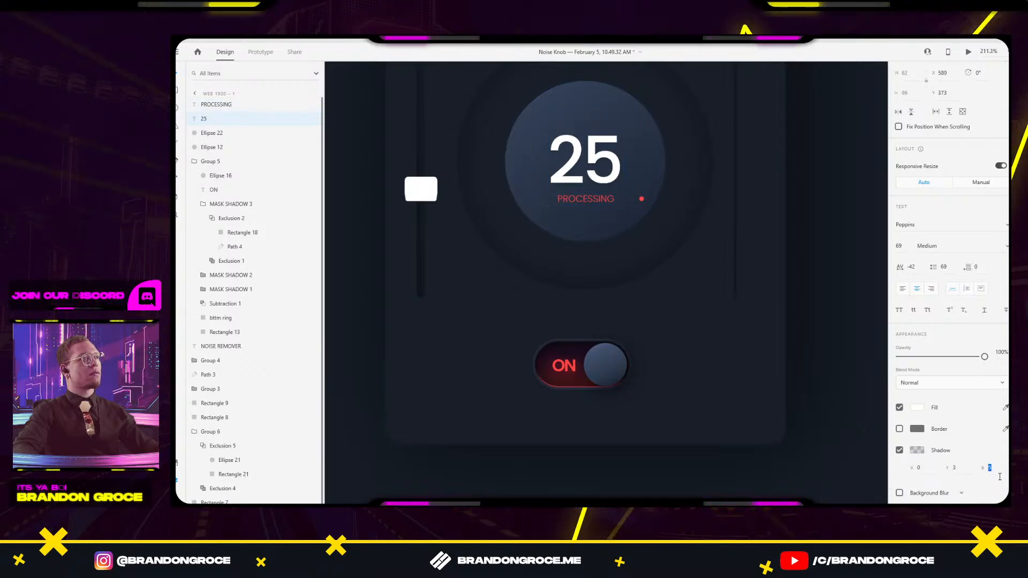
click(917, 452)
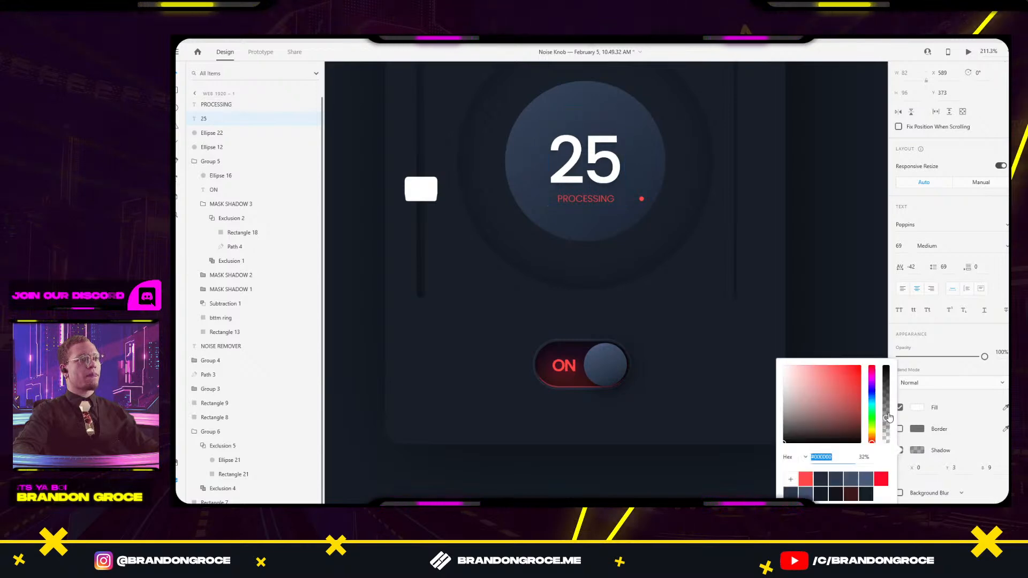
scroll(644, 252, down, 3)
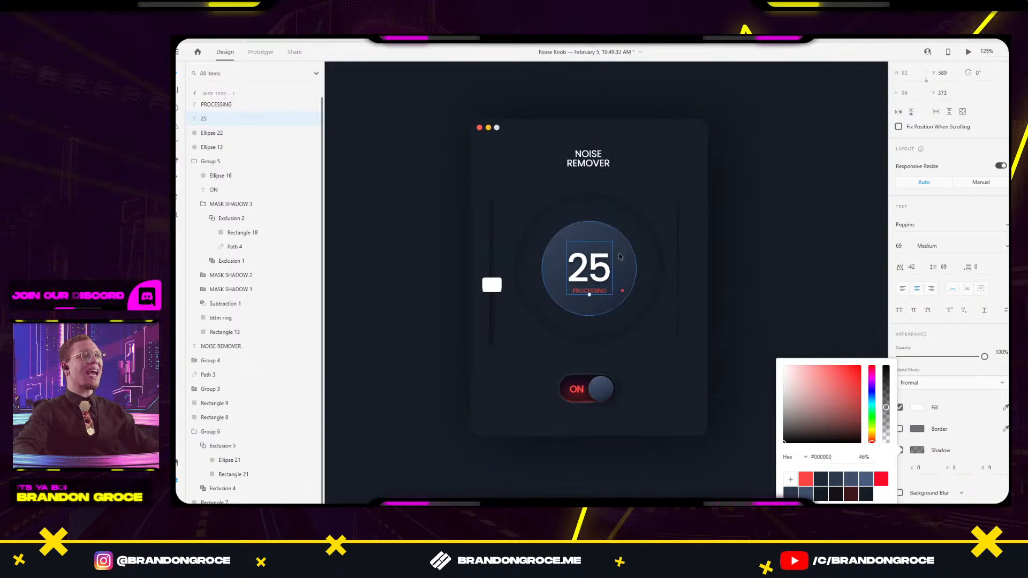
Move the red PROCESSING label out of the knob and centre it just beneath the NOISE REMOVER title.
click(600, 294)
drag(601, 293, 604, 362)
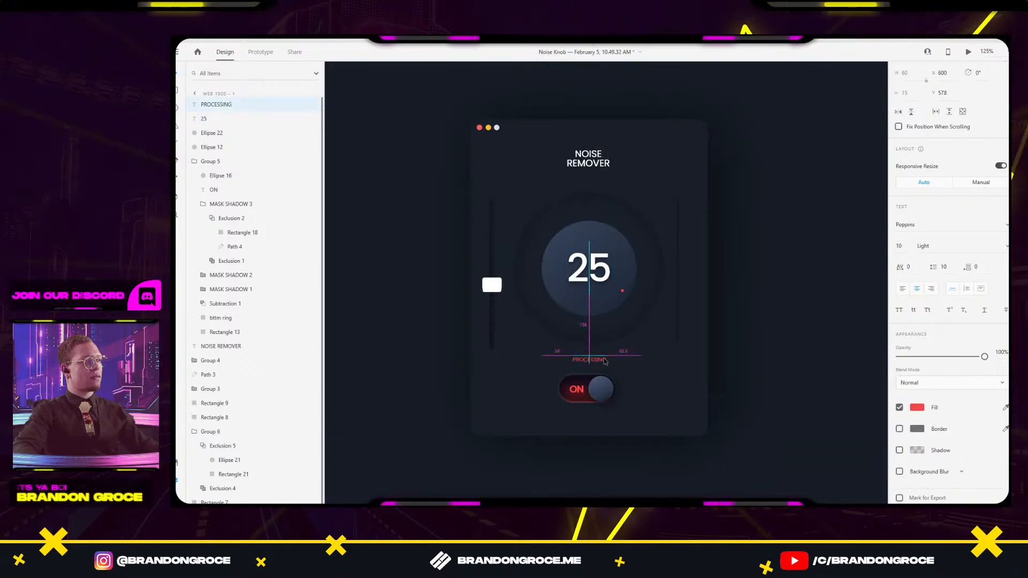
click(654, 352)
scroll(604, 214, up, 3)
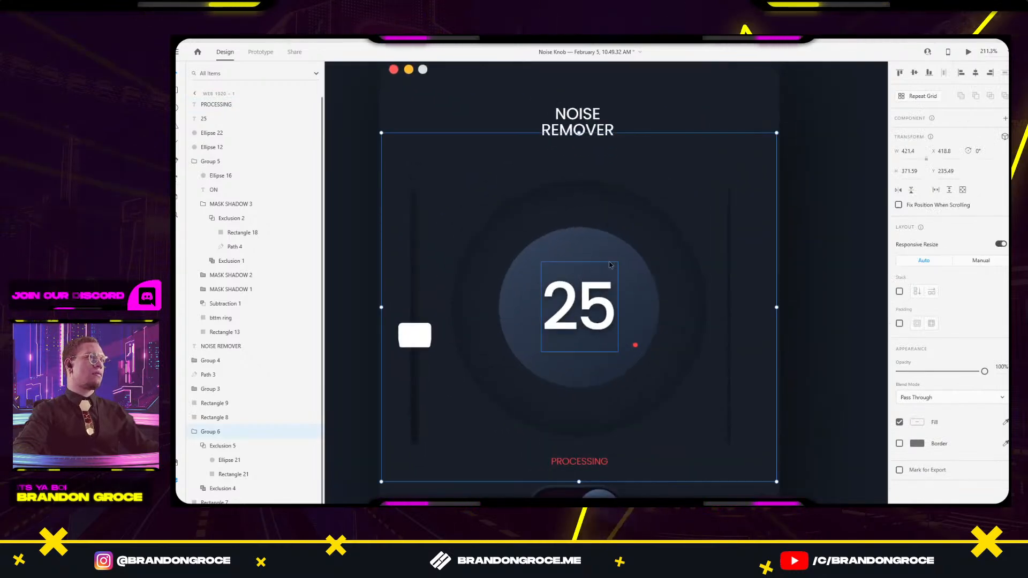
drag(591, 466, 605, 162)
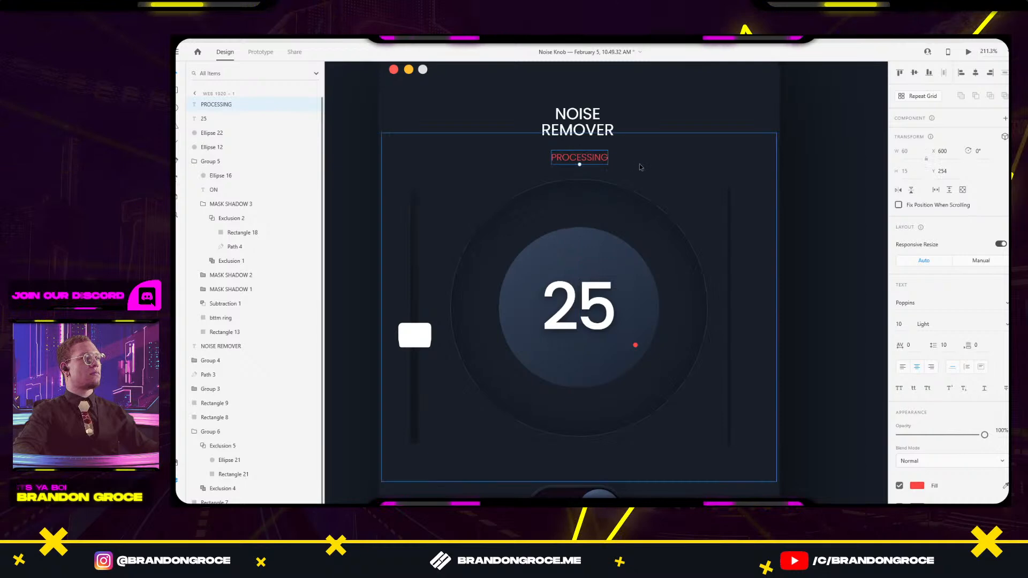
key(ctrl+0)
scroll(626, 291, up, 1)
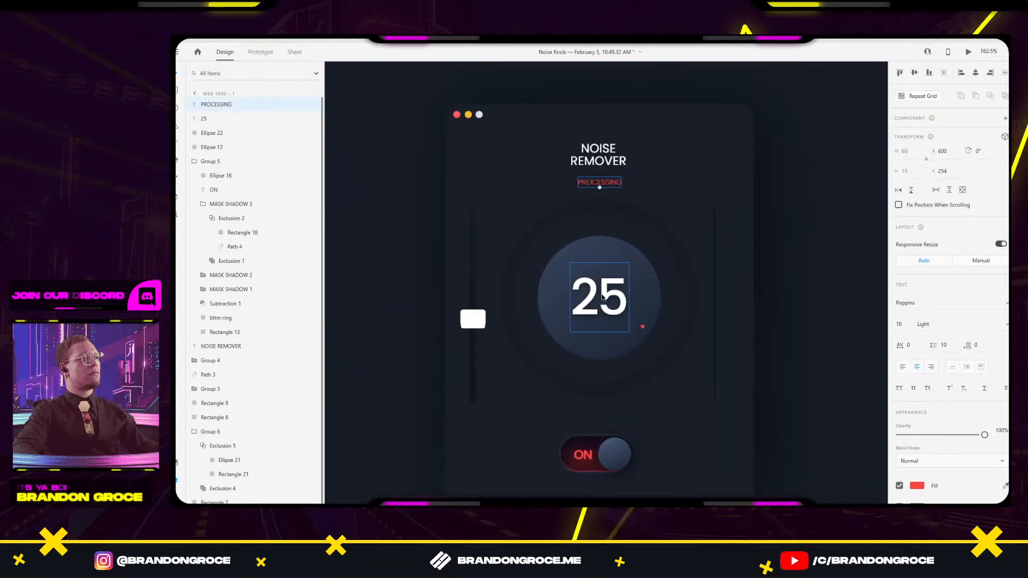
Soften the 25 text's shadow by lowering its colour opacity to about 24%.
scroll(937, 418, down, 3)
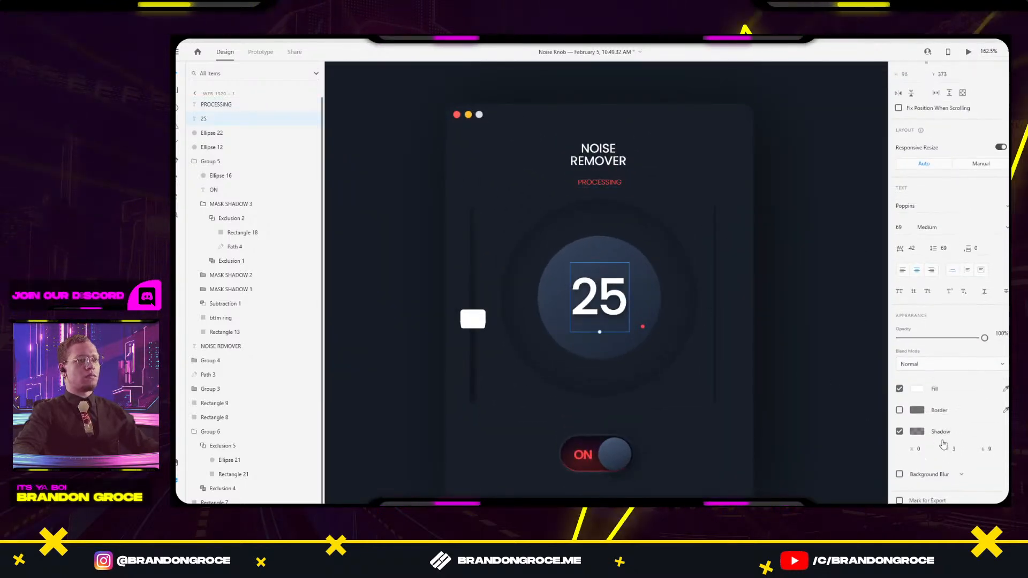
click(917, 429)
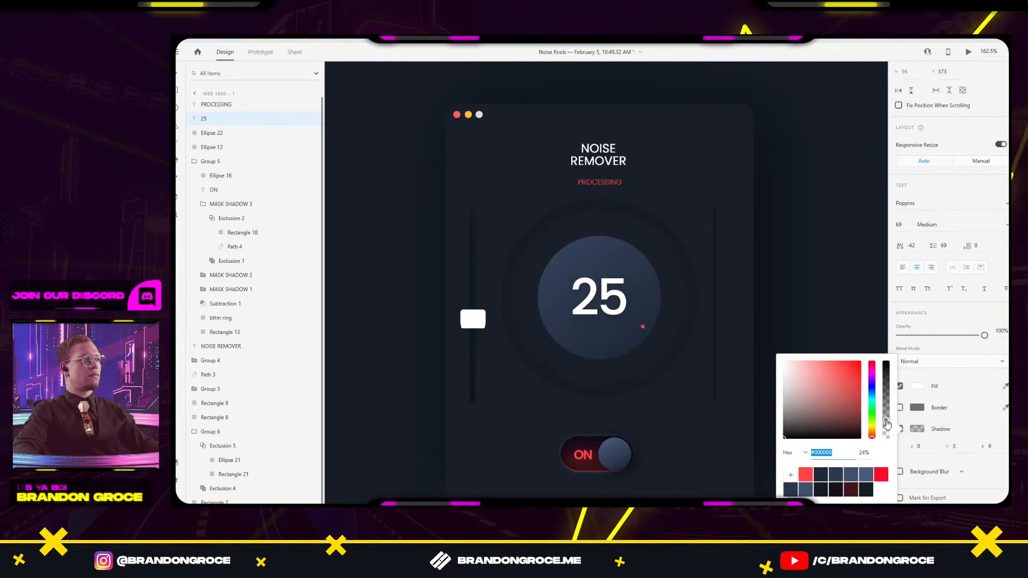
click(812, 215)
Lower the small red indicator dot in the knob to X 684, Y 463, following the reference.
scroll(796, 232, down, 6)
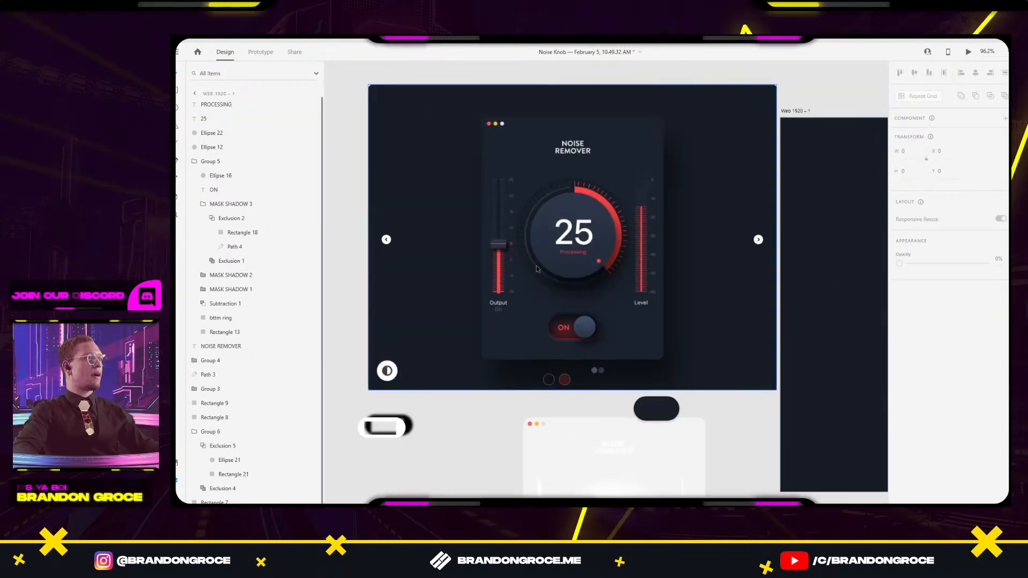
scroll(674, 291, up, 5)
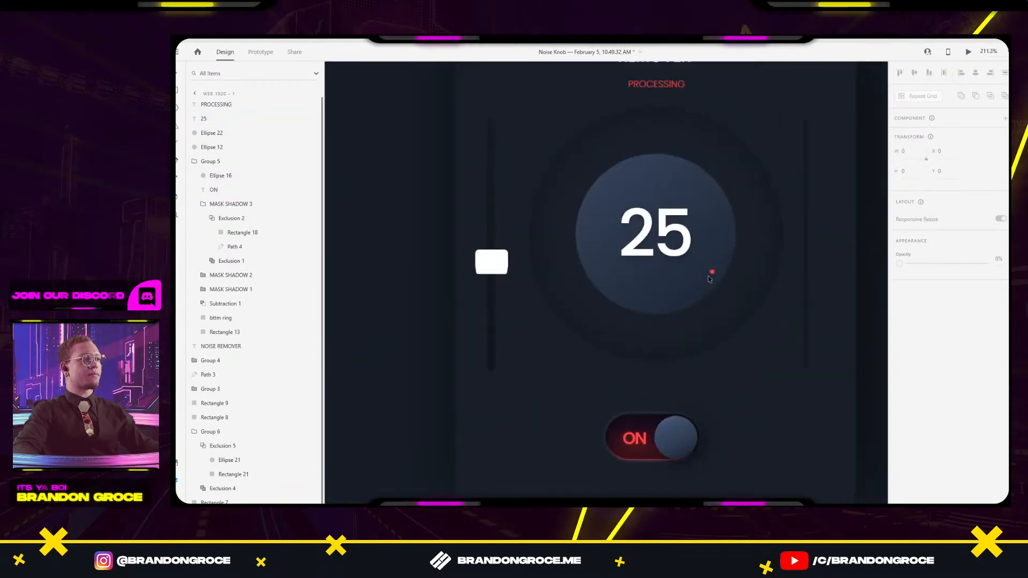
click(712, 272)
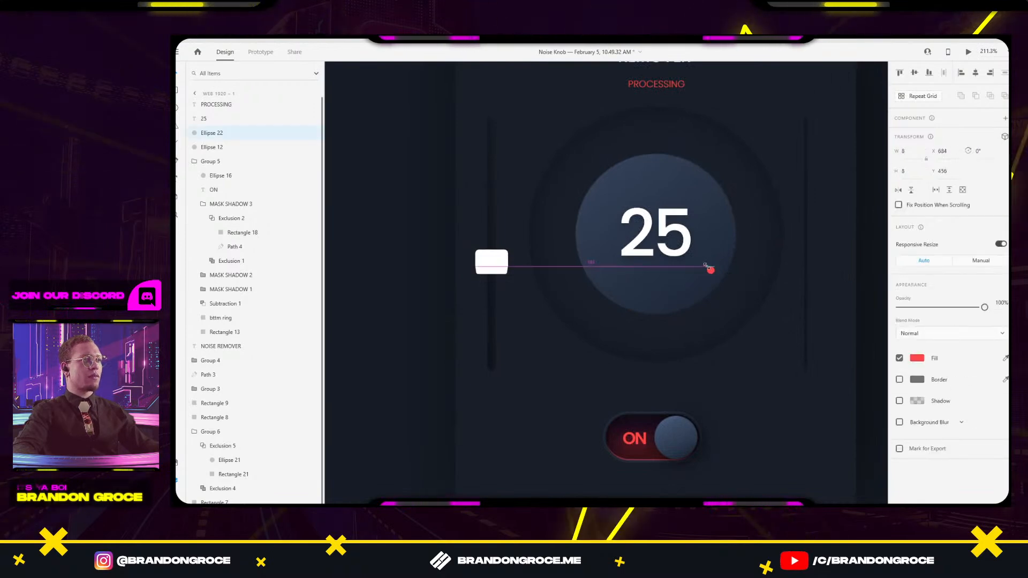
click(714, 281)
scroll(714, 281, up, 5)
click(705, 264)
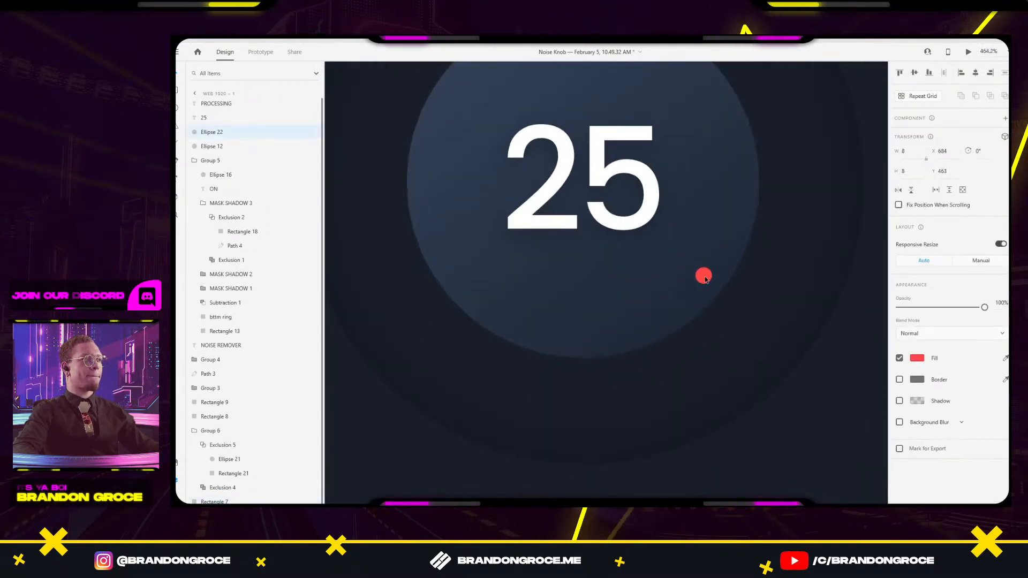
Shift the red ring farther left and slightly lower on the pasteboard beneath the artboard.
click(583, 278)
scroll(664, 187, down, 2)
scroll(664, 187, down, 6)
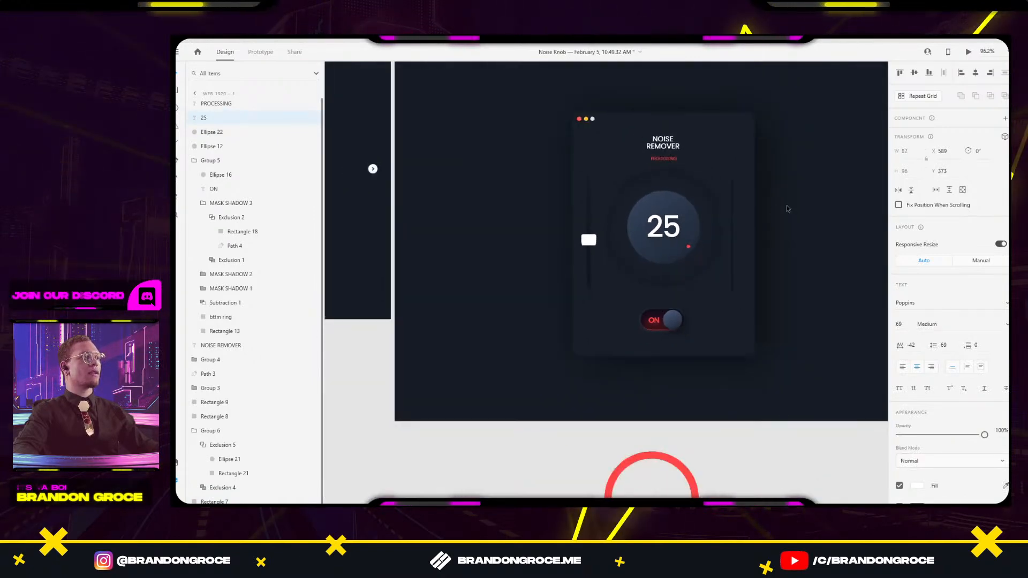
scroll(787, 208, down, 5)
scroll(733, 223, up, 1)
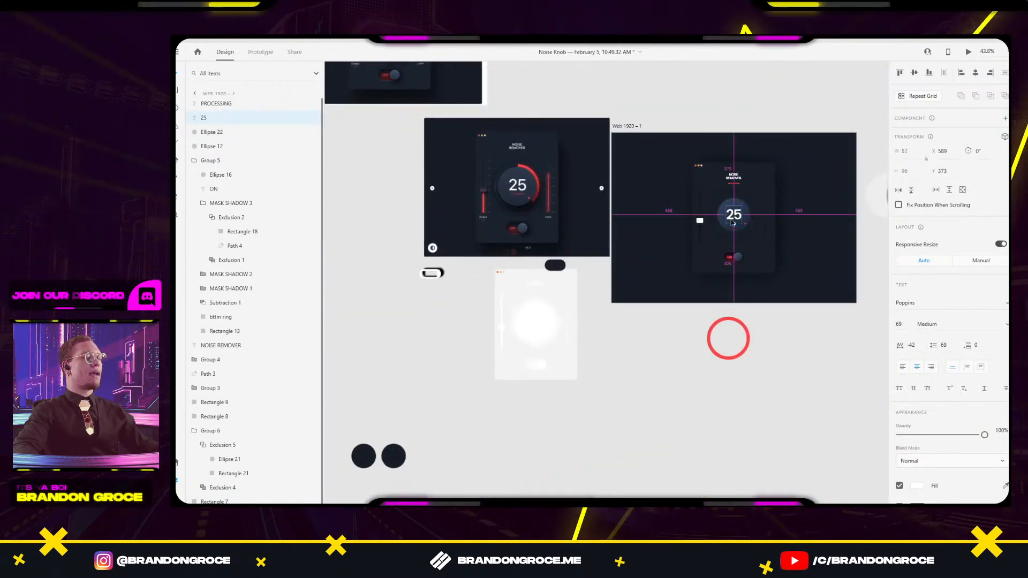
scroll(734, 223, up, 2)
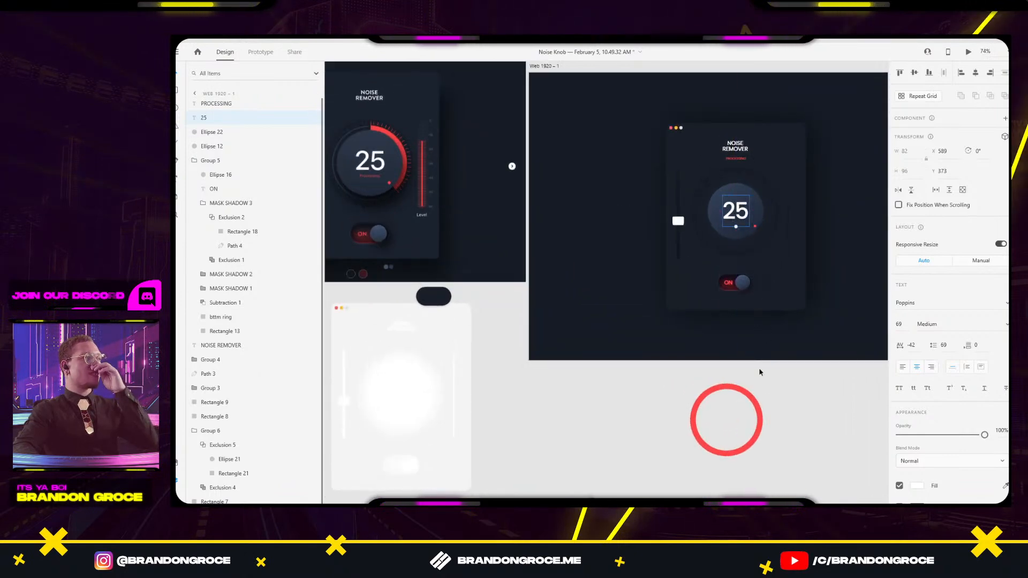
drag(754, 405, 698, 420)
click(729, 444)
scroll(728, 444, up, 3)
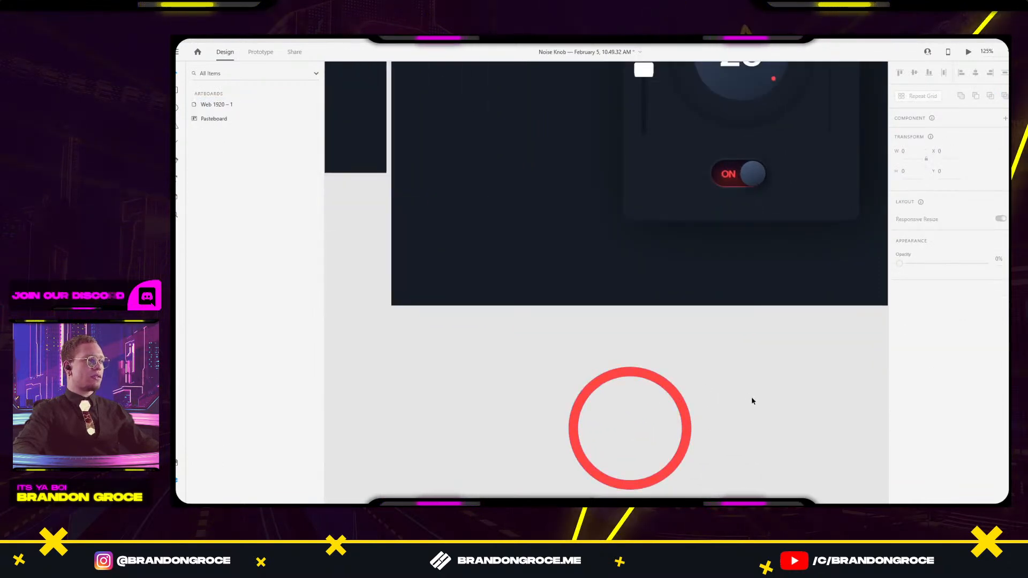
click(638, 379)
double_click(640, 373)
click(766, 383)
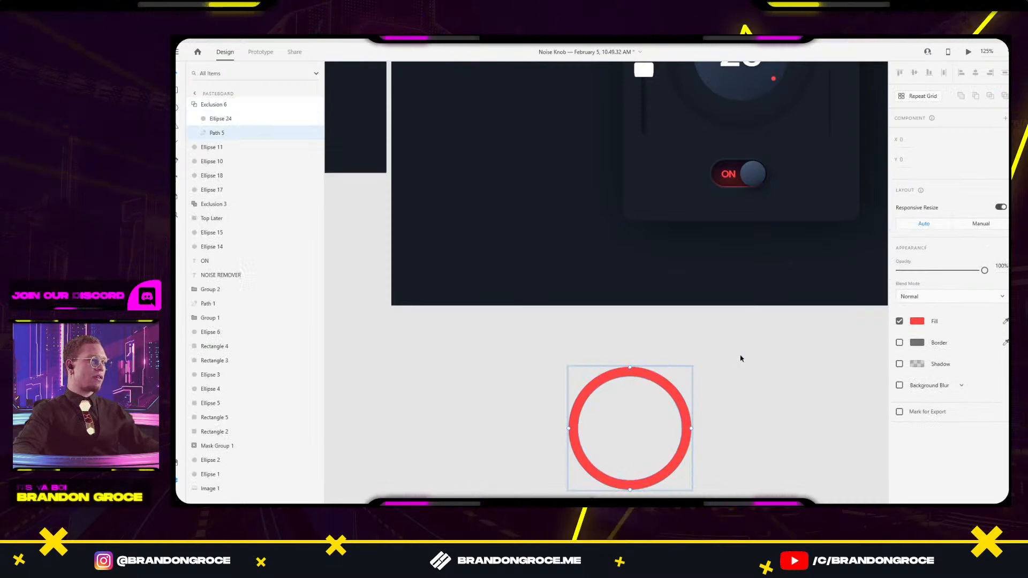
key(Escape)
drag(760, 414, 746, 358)
click(753, 374)
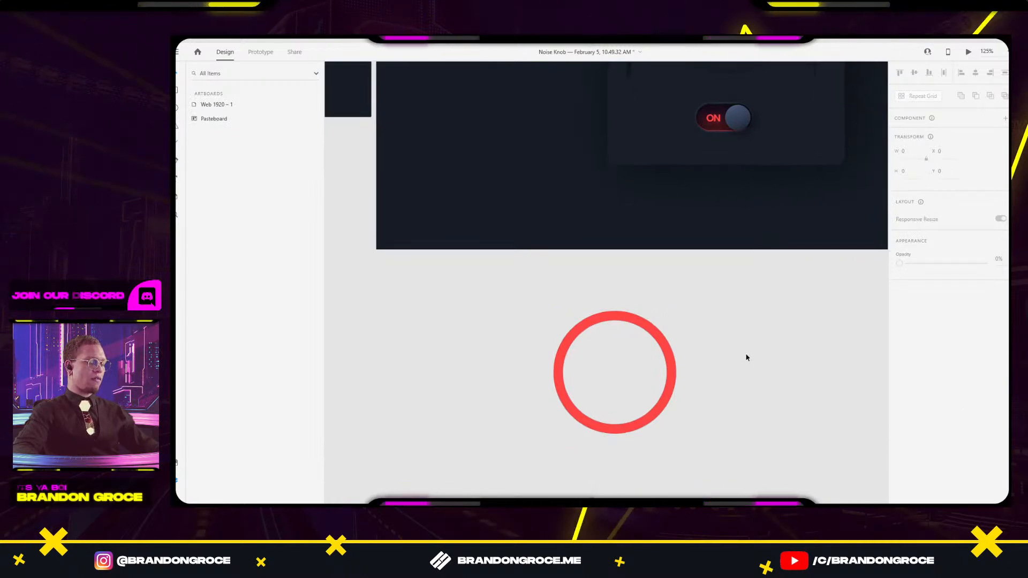
Draw a white square about 238 px wide beside the red ring and add three anchor points along its top edge.
key(r)
mouse_move(705, 290)
mouse_down()
mouse_move(734, 338)
mouse_move(835, 421)
mouse_up()
key(p)
click(810, 290)
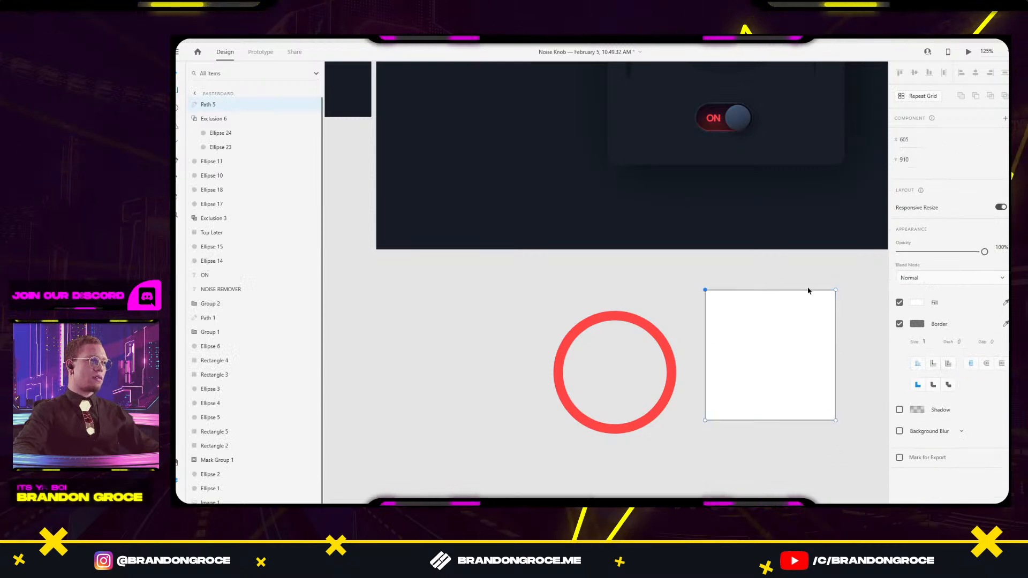
drag(811, 292, 760, 364)
key(ctrl+z)
click(741, 290)
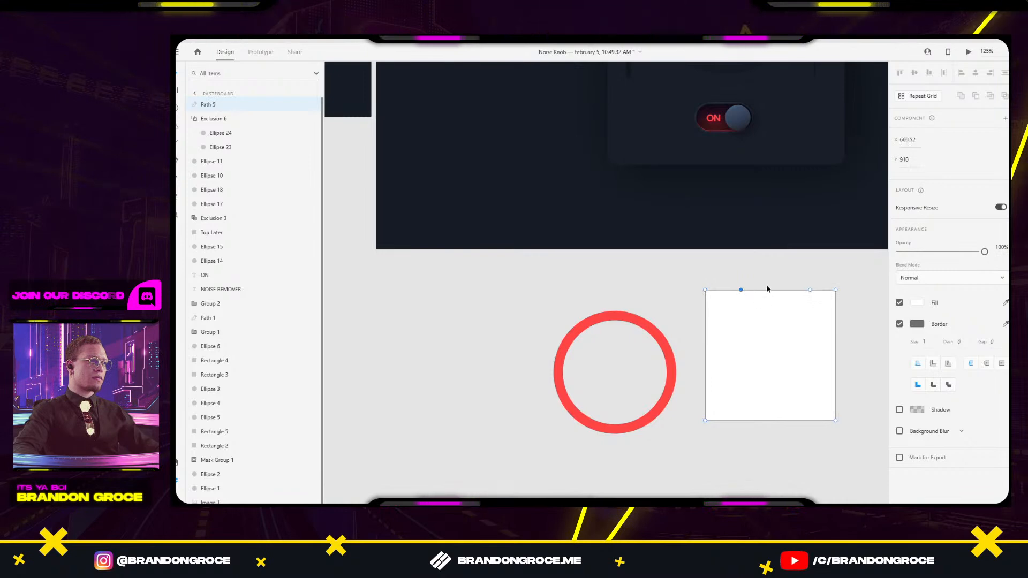
drag(804, 320, 767, 345)
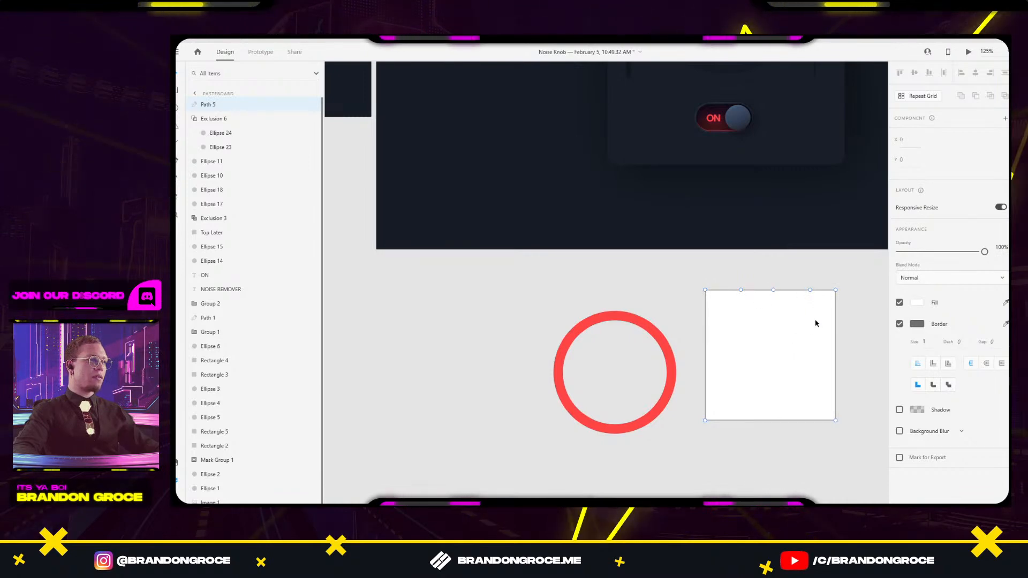
key(Escape)
Move the white square over the red ring and enlarge it to about 270 by 262 px so it covers the ring.
drag(836, 310, 663, 333)
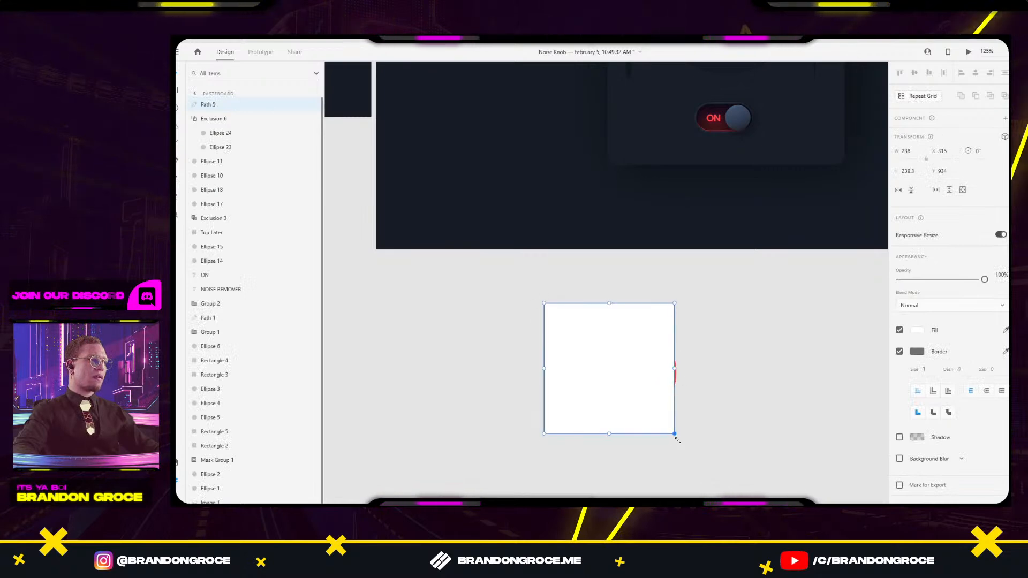
drag(675, 434, 694, 449)
click(734, 434)
Mask the red ring with the white square and select the square's path inside the mask group.
click(660, 345)
click(765, 320)
drag(795, 279, 626, 381)
right_click(619, 379)
click(679, 288)
double_click(628, 321)
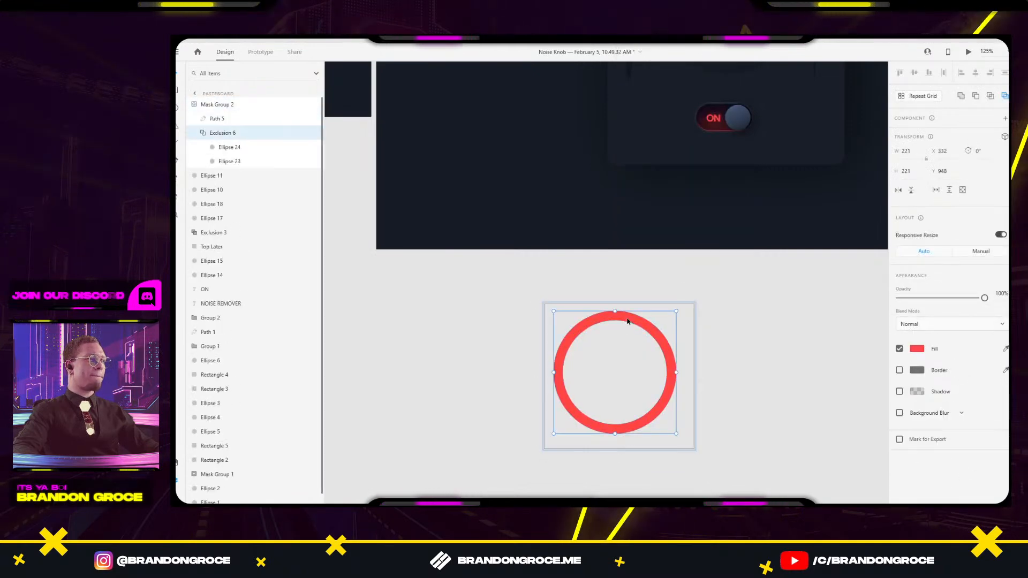
click(222, 120)
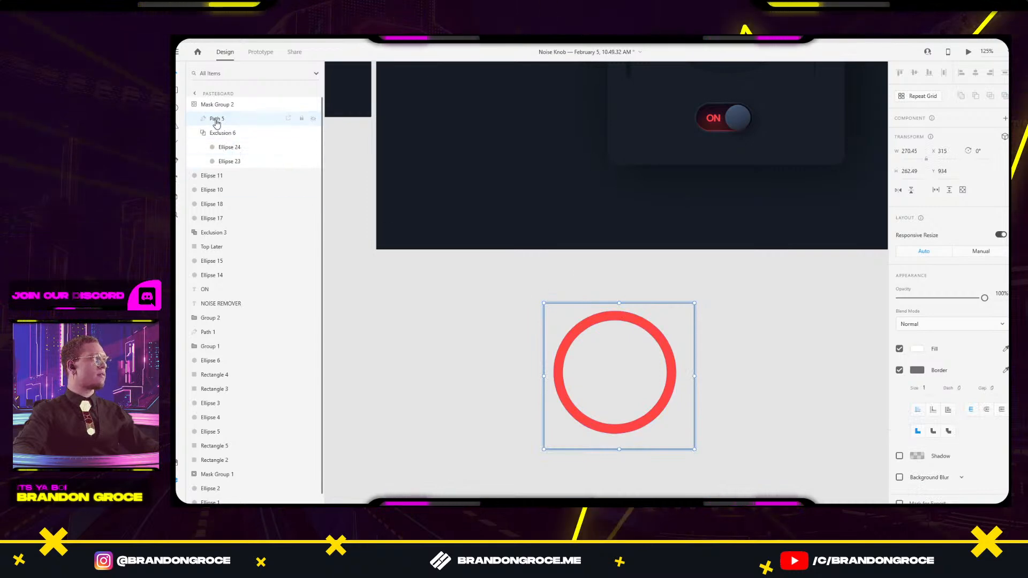
Try to reshape the square mask path by moving its top-edge and corner anchor points, with its border turned off.
key(Return)
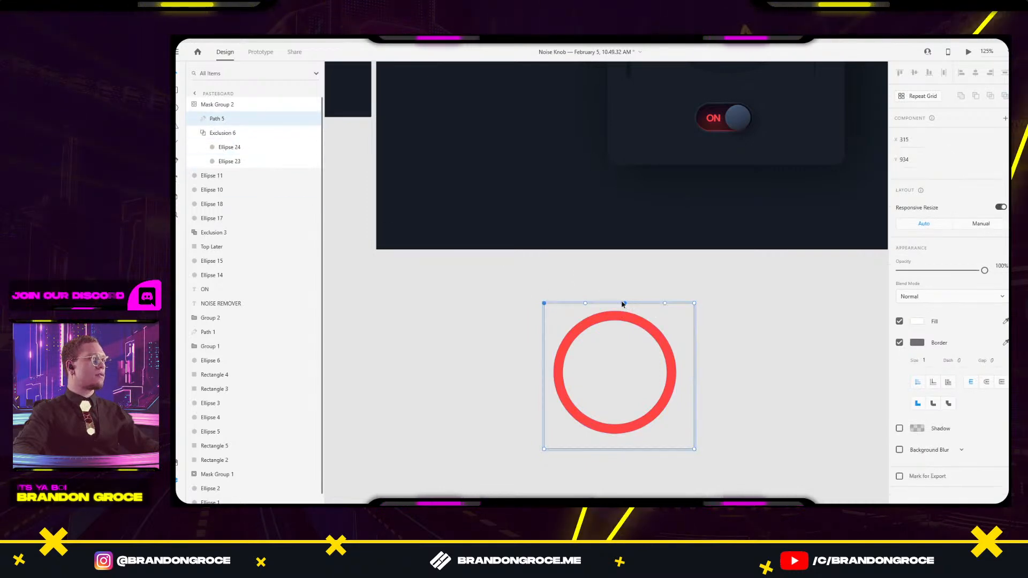
mouse_move(622, 303)
mouse_down()
mouse_move(608, 356)
mouse_move(632, 310)
mouse_move(617, 324)
mouse_move(619, 306)
mouse_up()
click(899, 343)
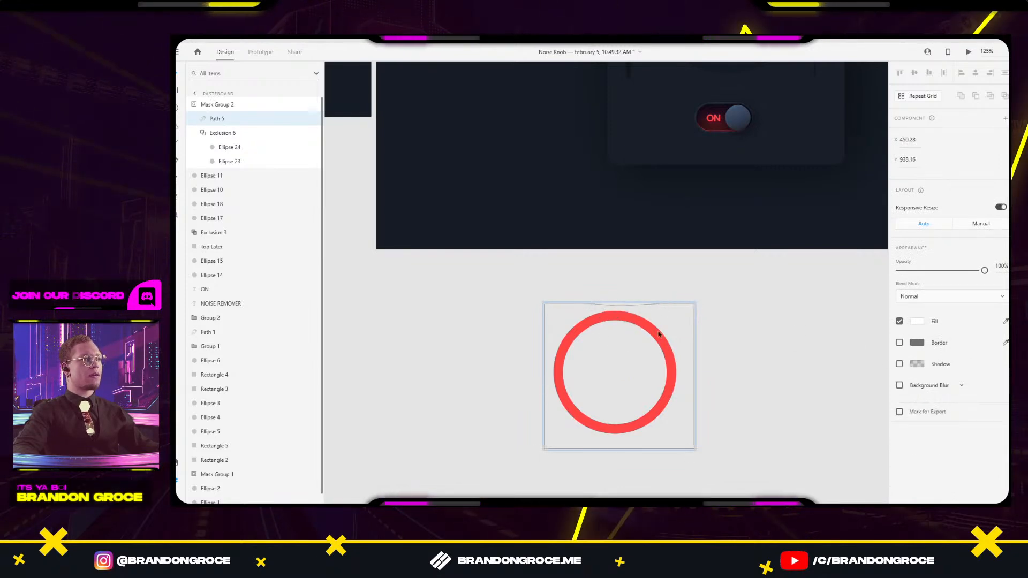
mouse_move(620, 308)
mouse_down()
mouse_move(619, 349)
mouse_move(609, 314)
mouse_up()
key(ctrl+z)
drag(617, 352, 622, 321)
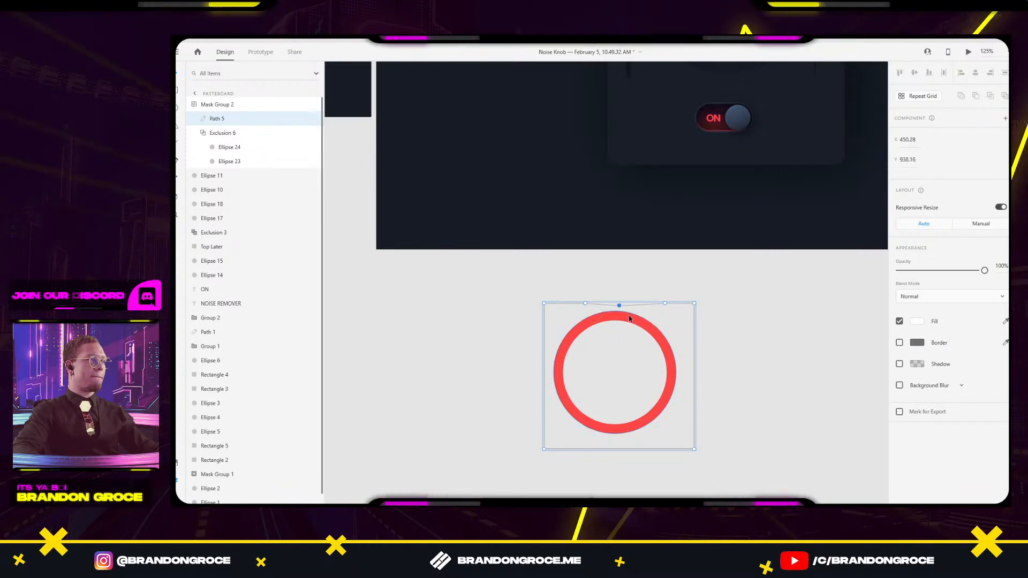
key(ctrl+z)
click(694, 318)
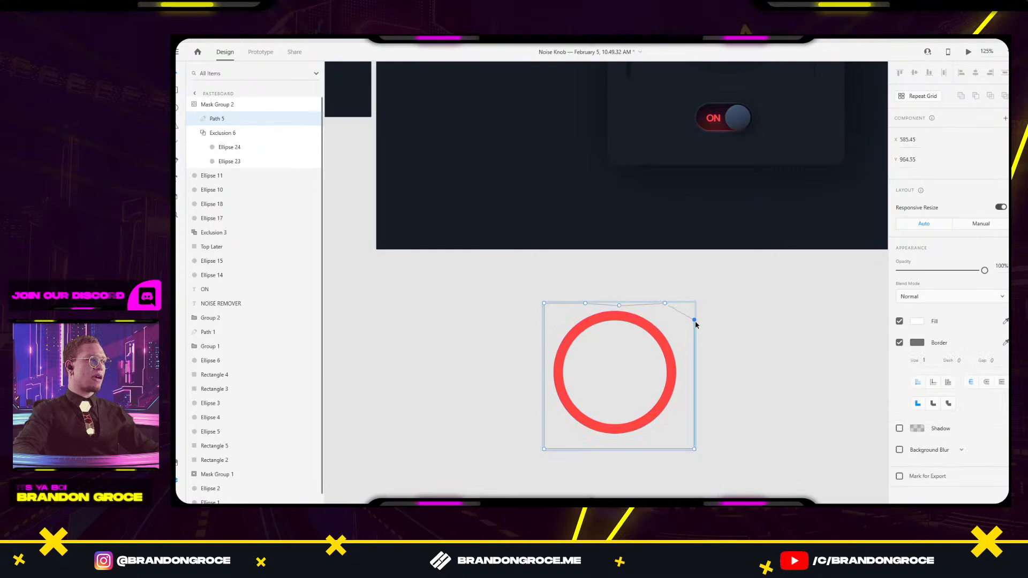
key(Escape)
Ungroup the masked ring and mask it with the square path again, undoing the adjustment tried on the new group.
key(ctrl+shift+g)
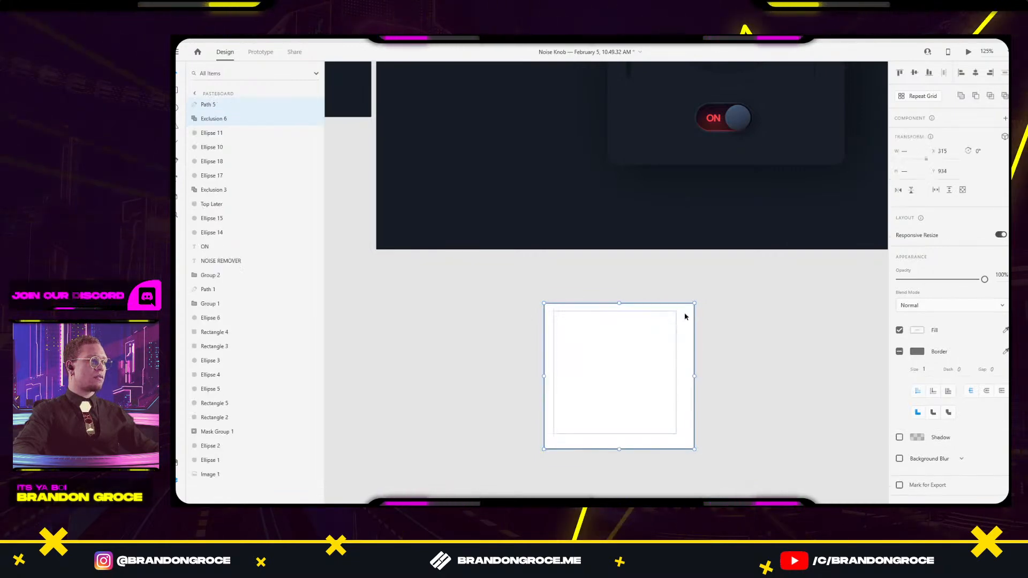
key(ctrl+shift+m)
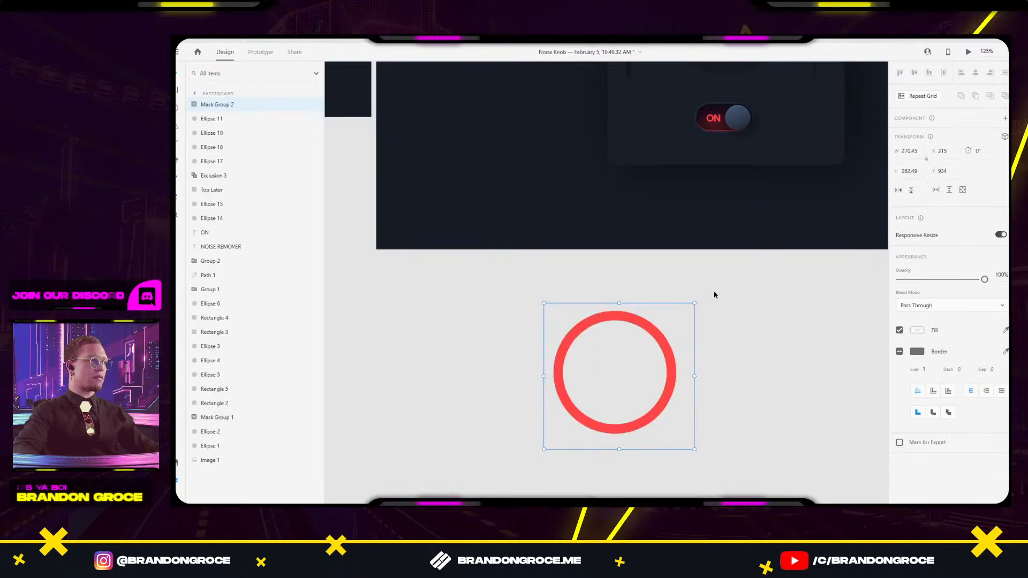
drag(978, 151, 986, 113)
key(ctrl+z)
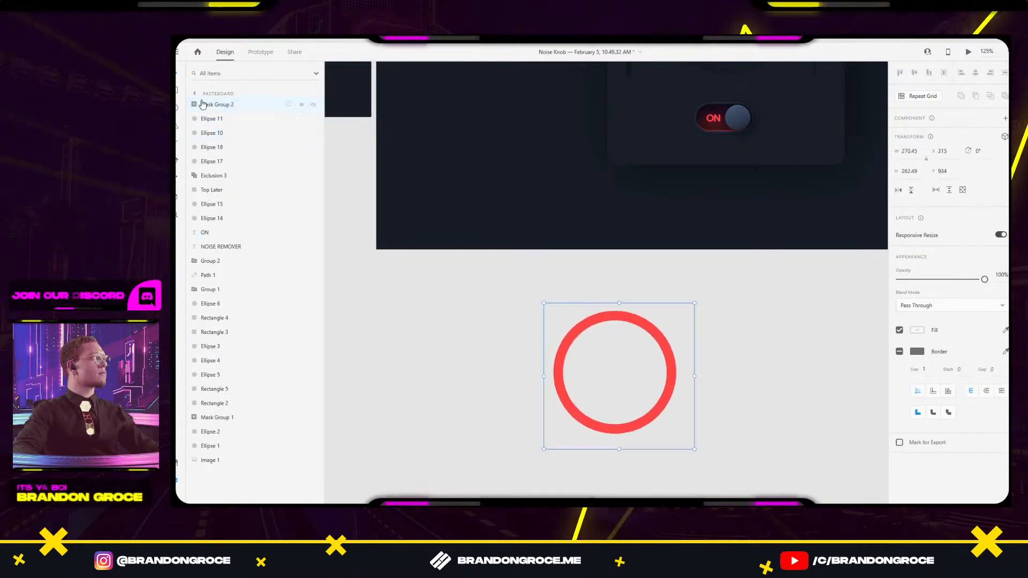
Rotate Path 5 inside Mask Group 2 to 90°.
click(195, 104)
click(243, 123)
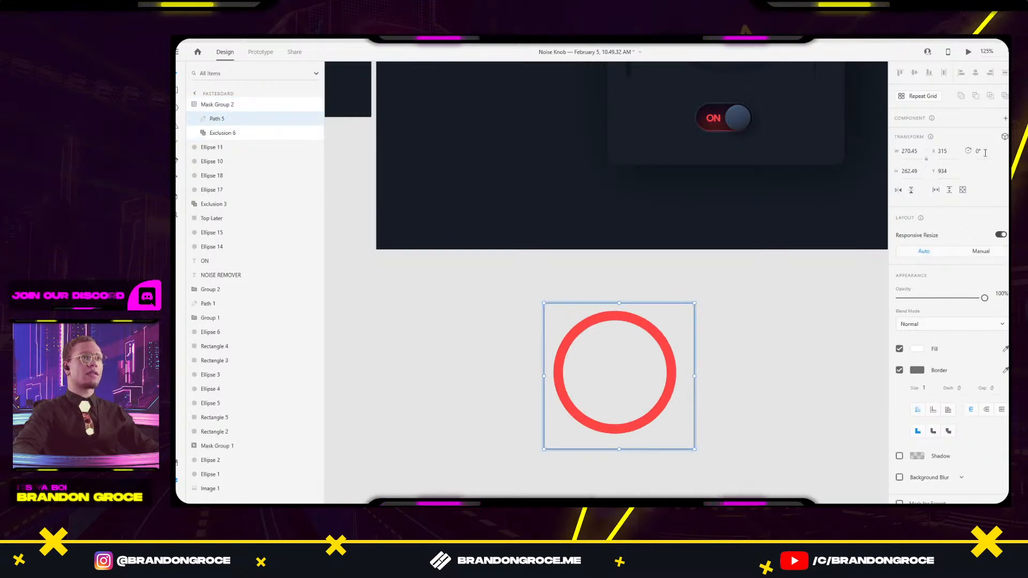
text(90)
key(Return)
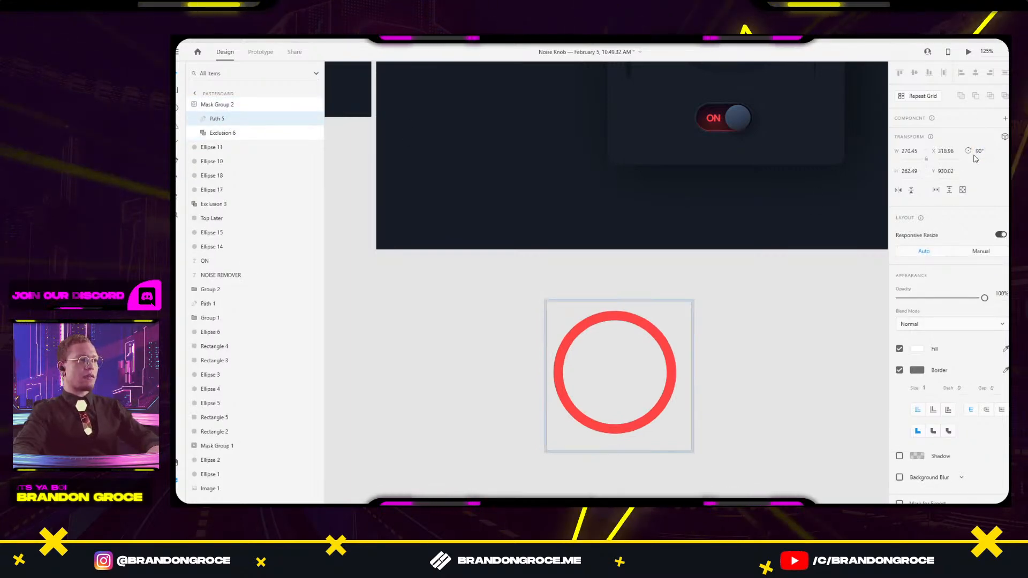
Move the mask path's upper-right corner anchor to the ring's centre to cut a wedge out of the ring.
double_click(673, 305)
click(692, 302)
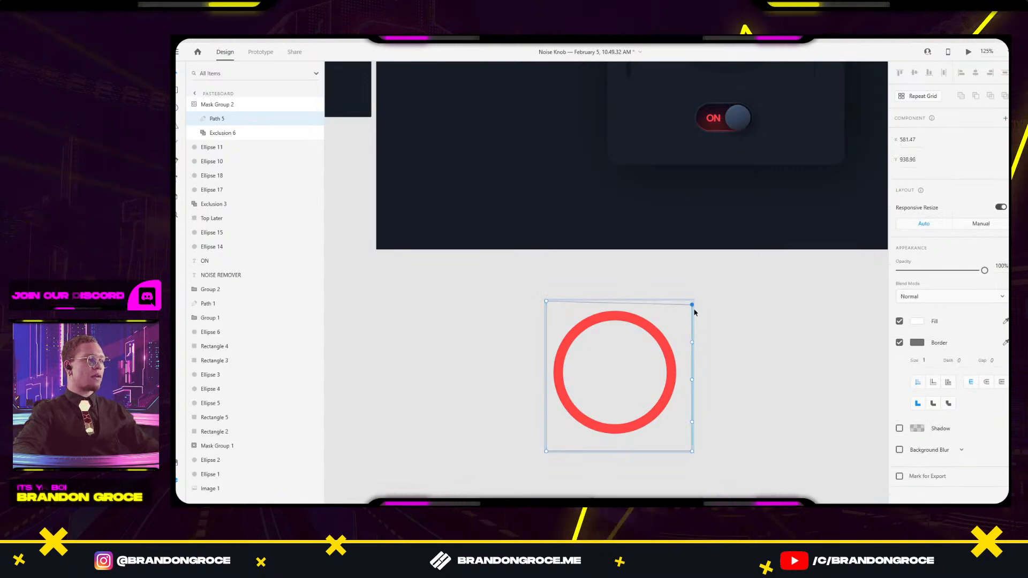
drag(693, 308, 705, 363)
drag(713, 406, 667, 307)
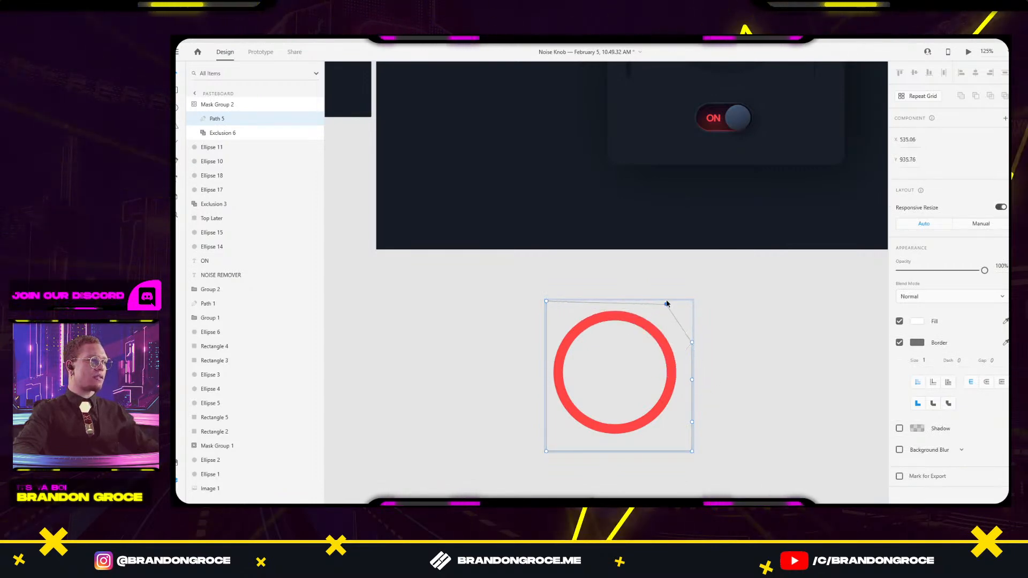
drag(667, 307, 616, 371)
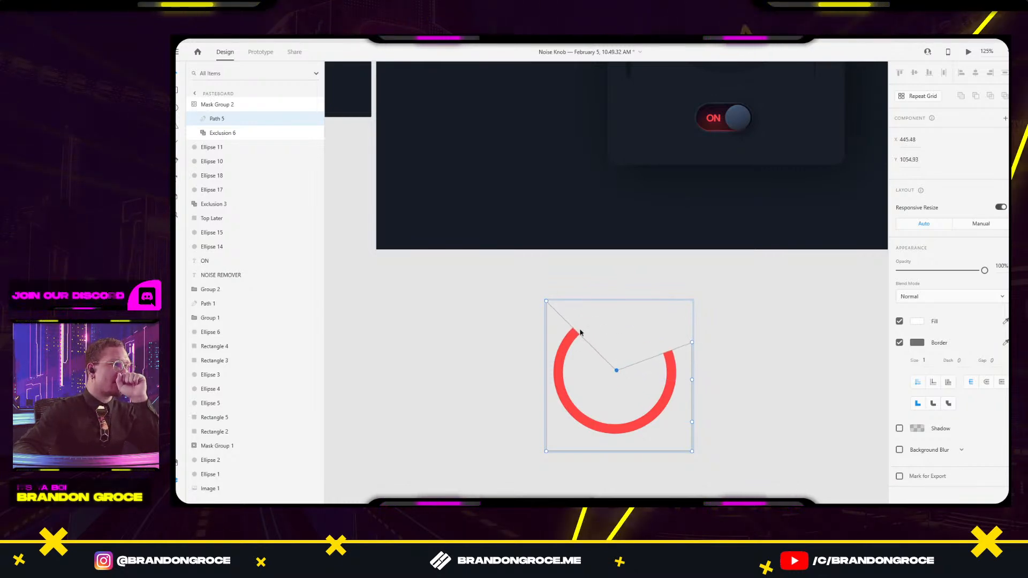
Reposition the mask's outer anchors, adding one for the upper-left corner, to form a closed slit from the ring's centre to its top edge.
drag(547, 301, 616, 303)
click(602, 331)
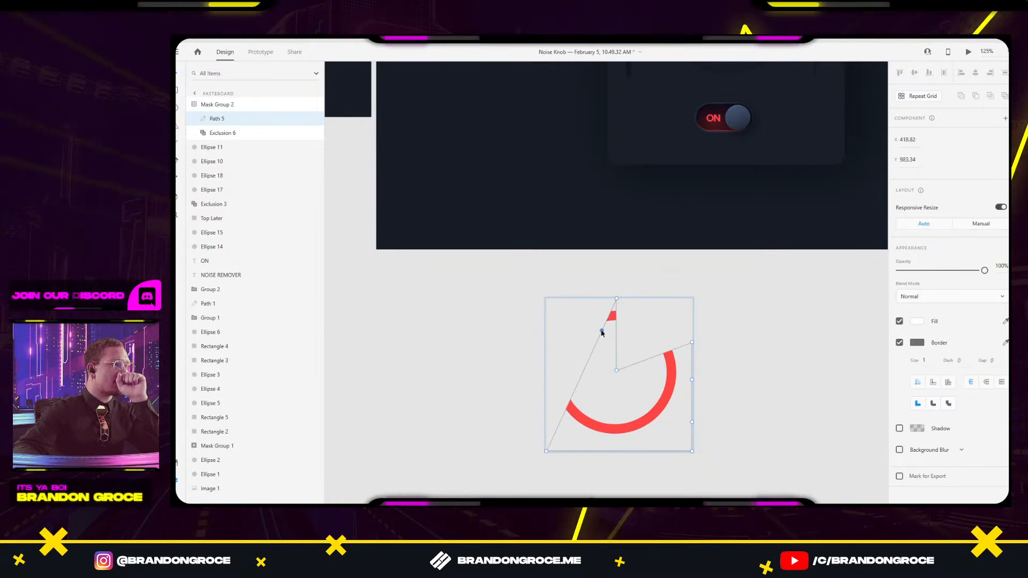
drag(603, 332, 549, 302)
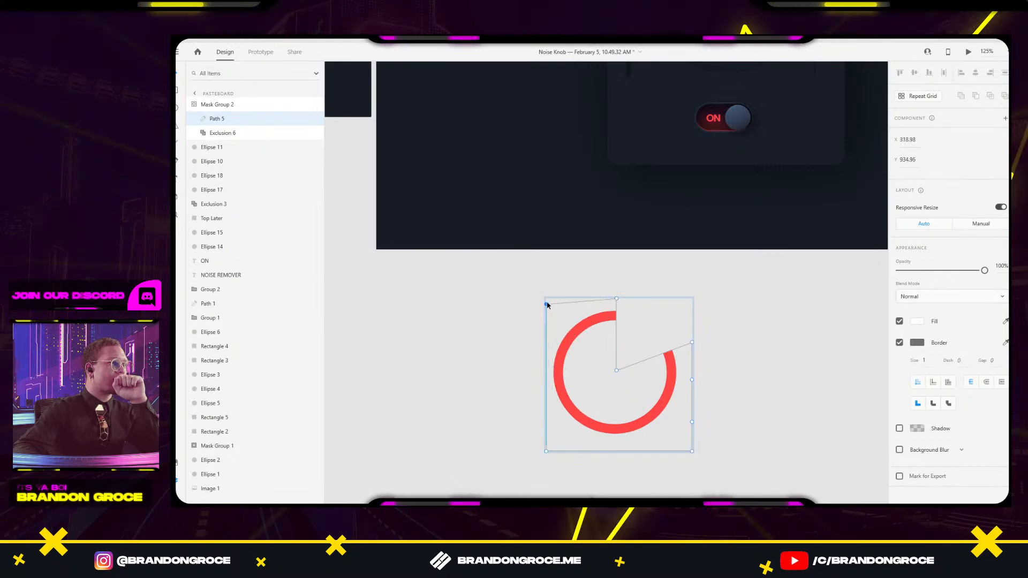
drag(692, 345, 617, 300)
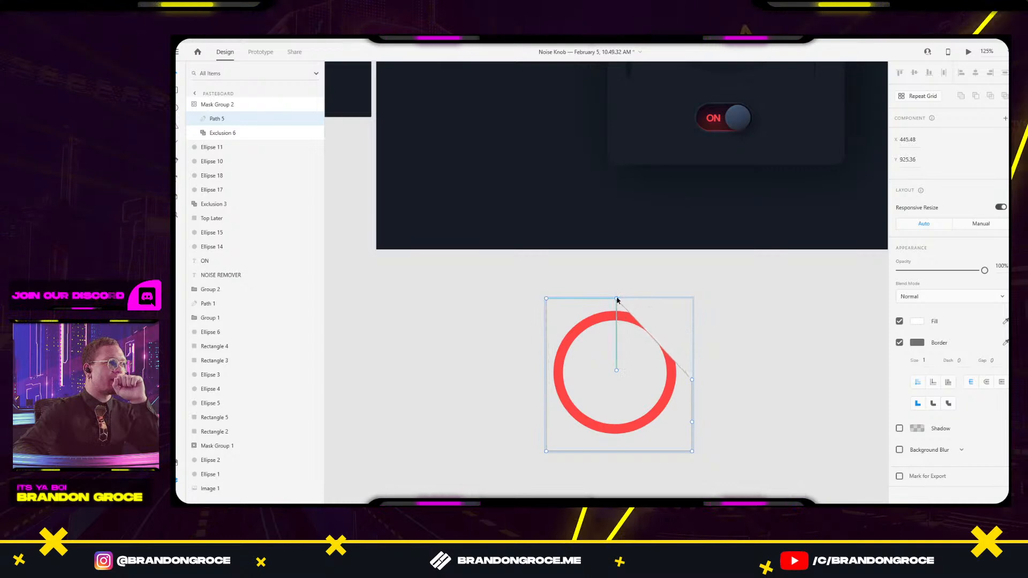
drag(692, 382, 692, 298)
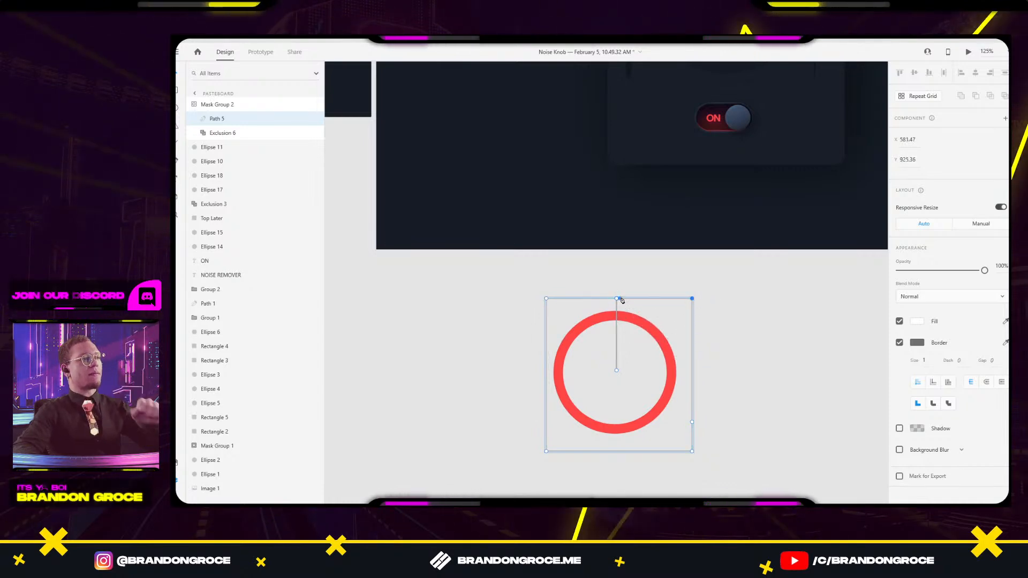
Test the mask by sweeping the slit's outer anchor around the ring and returning it to the top centre.
drag(642, 309, 806, 244)
scroll(617, 301, up, 5)
key(ctrl+z)
scroll(774, 279, up, 2)
scroll(775, 279, right, 2)
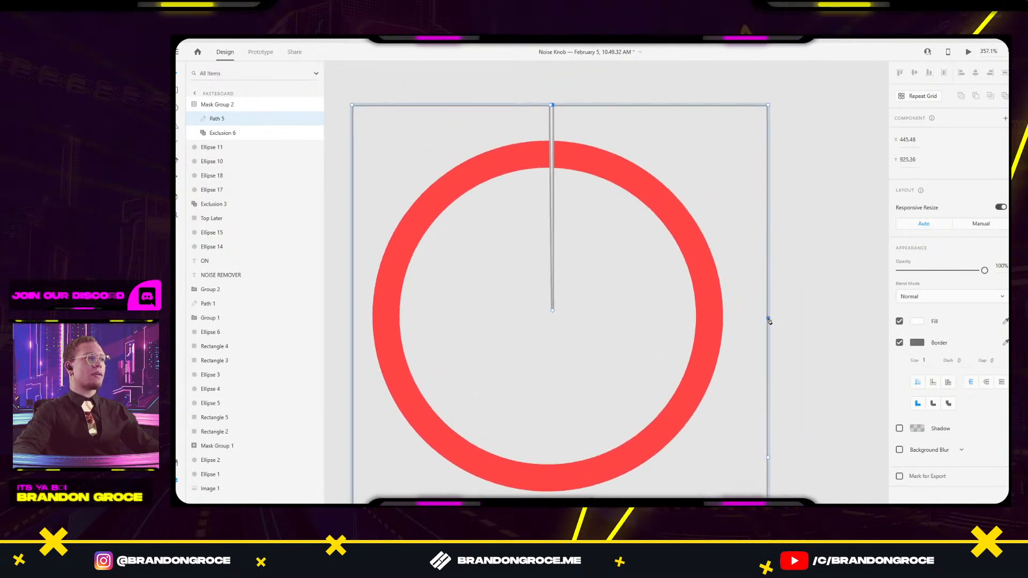
scroll(769, 320, down, 4)
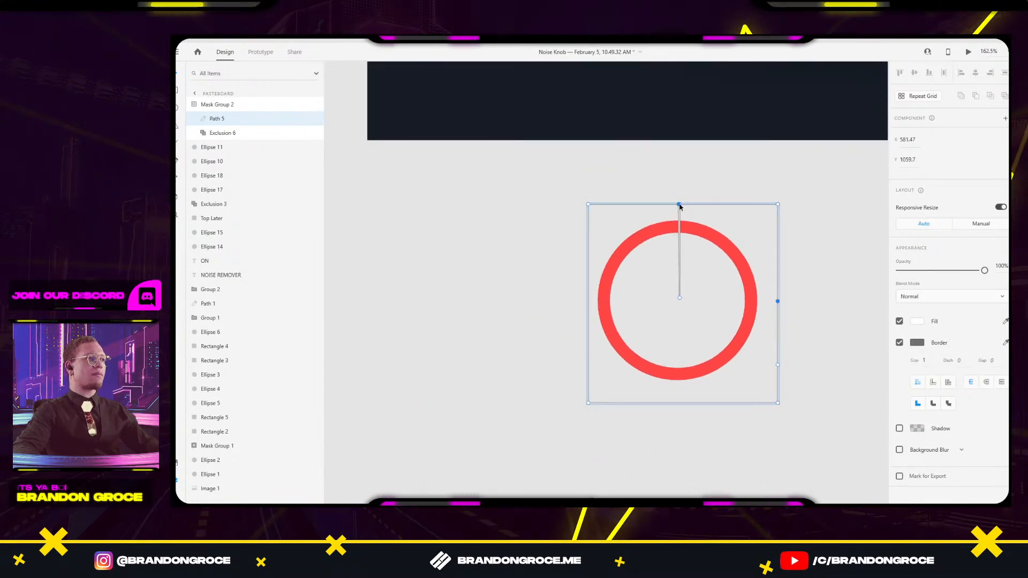
drag(705, 212, 772, 330)
drag(764, 365, 679, 205)
Exit path editing and turn off the border of the mask path.
scroll(711, 209, up, 5)
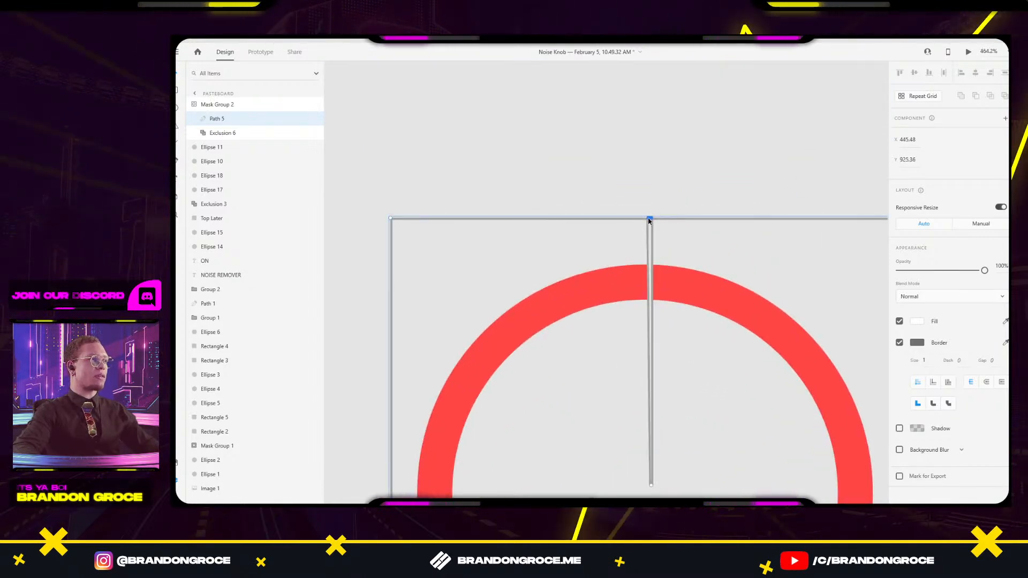
click(689, 172)
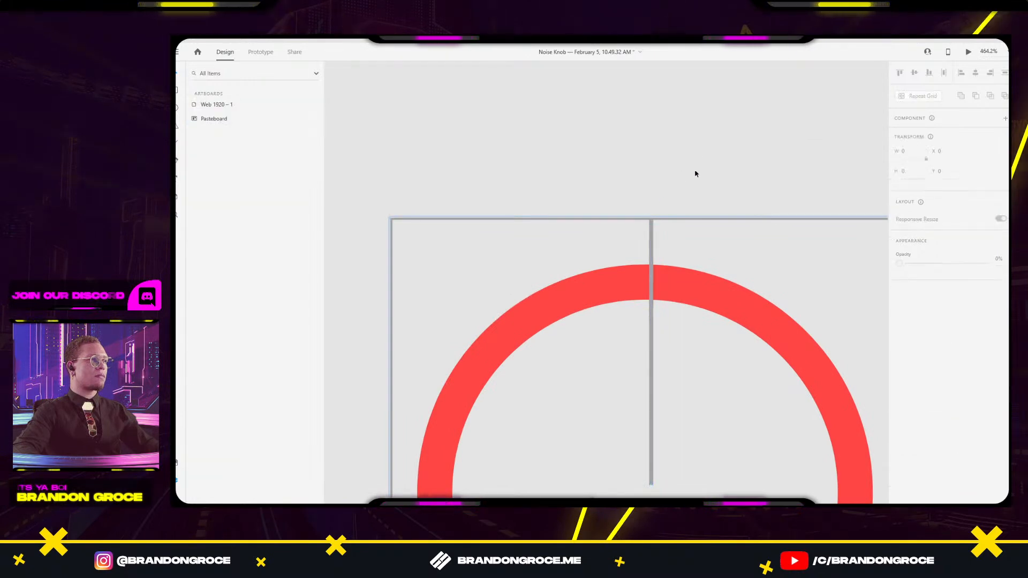
scroll(707, 171, down, 3)
scroll(707, 171, down, 1)
click(730, 192)
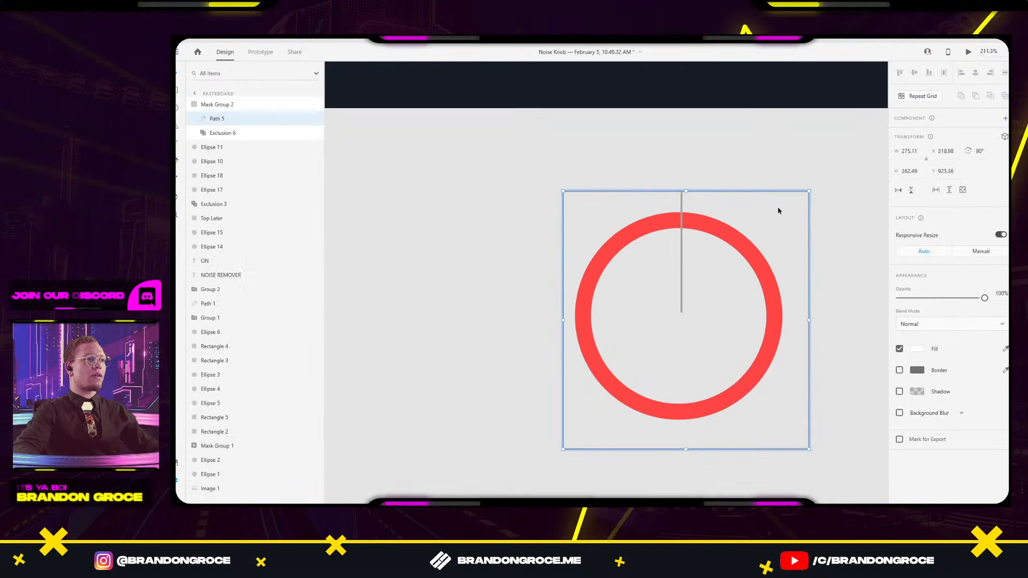
click(798, 147)
click(735, 251)
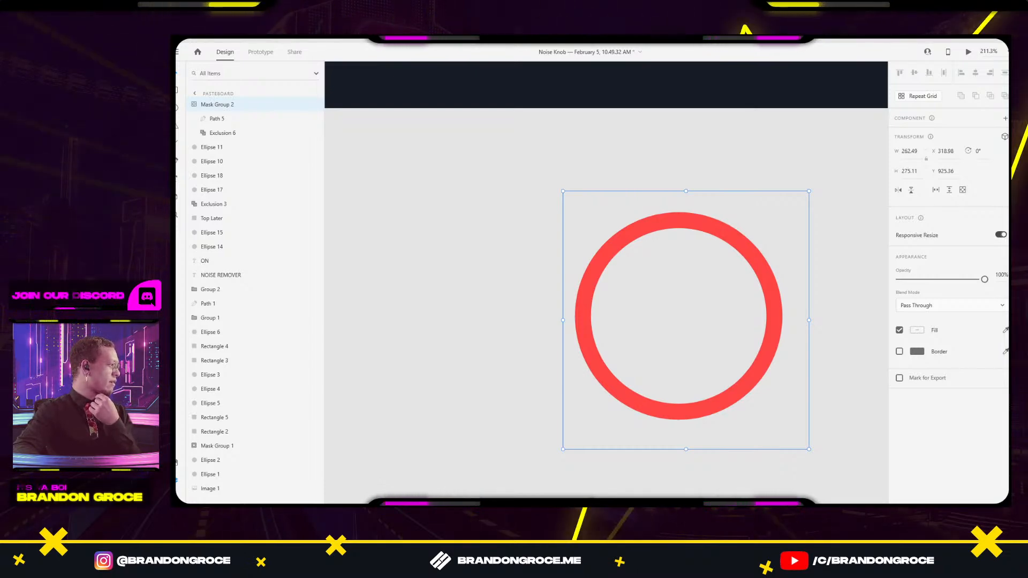
click(579, 142)
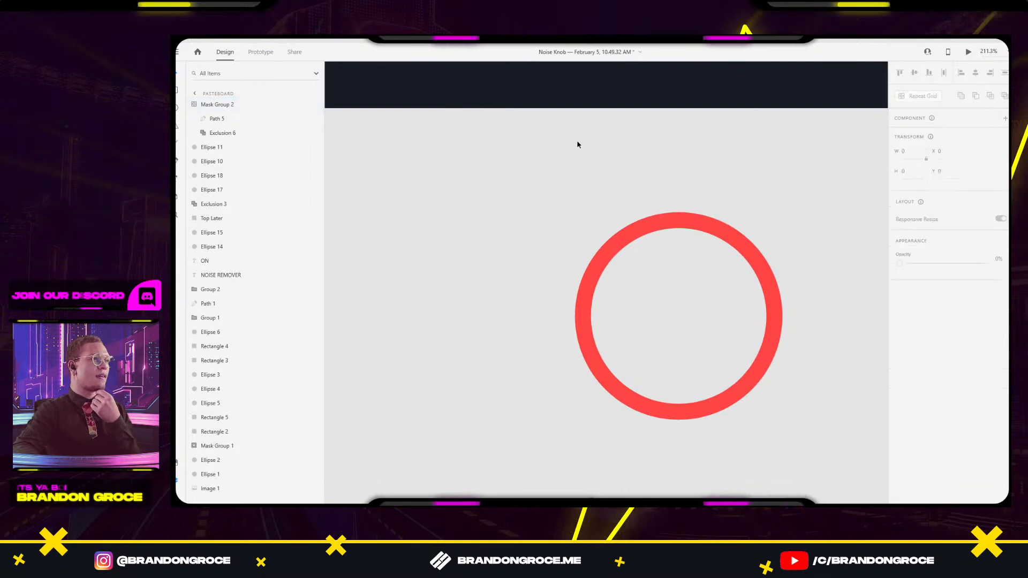
Move the masked red ring onto the artboard around the 25 knob, at about X 507, Y 288.
click(653, 219)
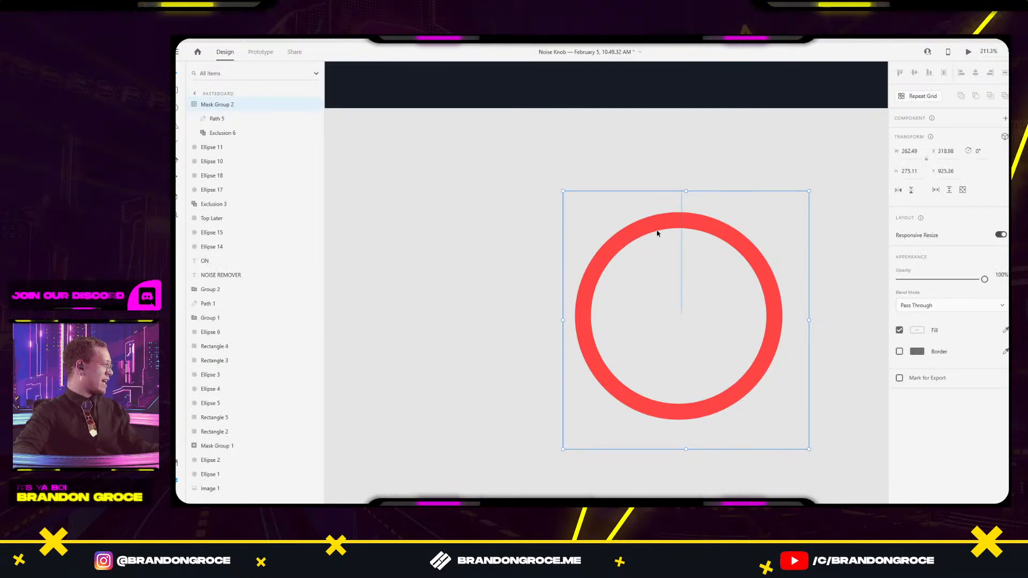
scroll(728, 202, down, 5)
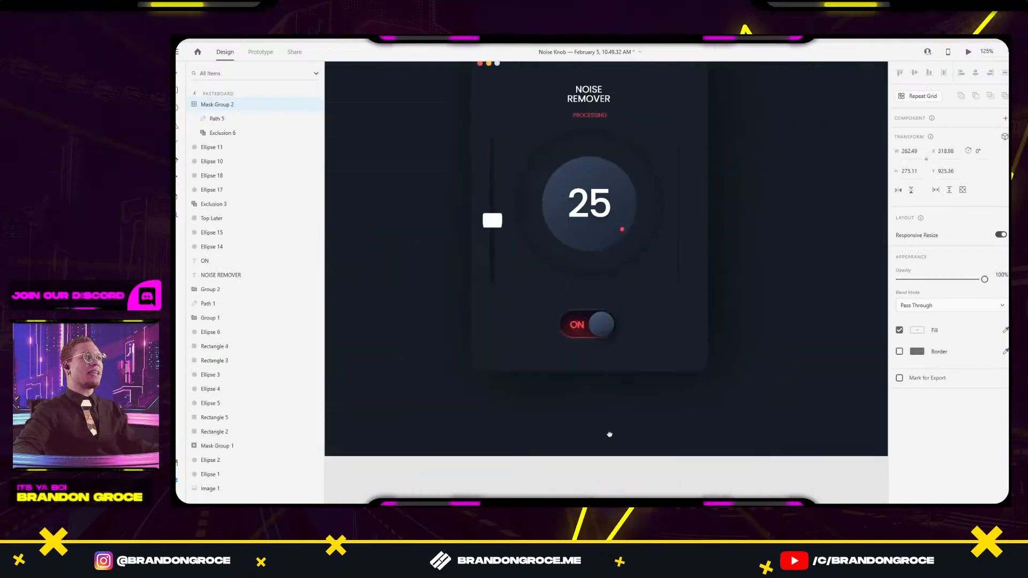
drag(670, 307, 675, 382)
click(610, 269)
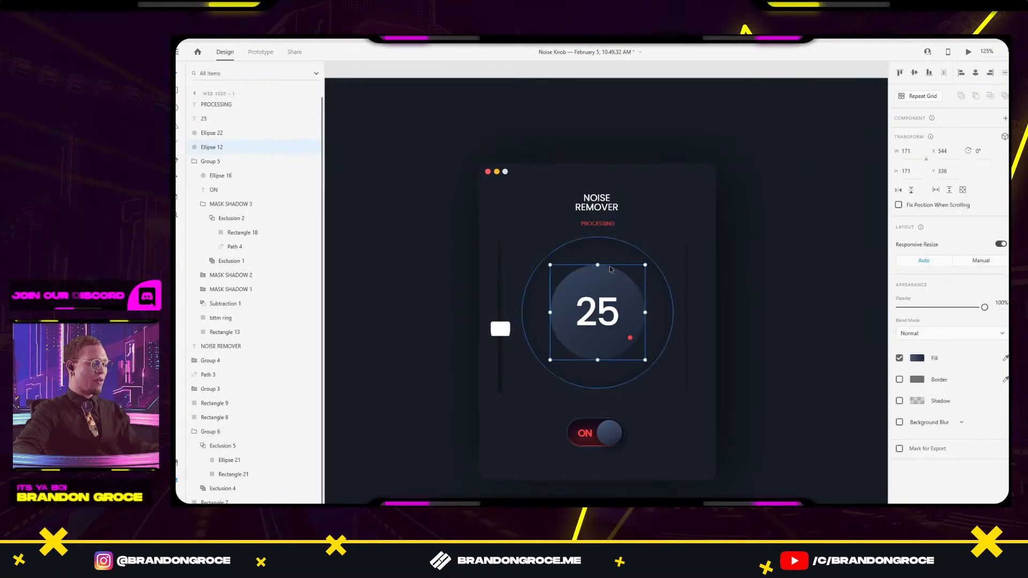
key(ctrl+z)
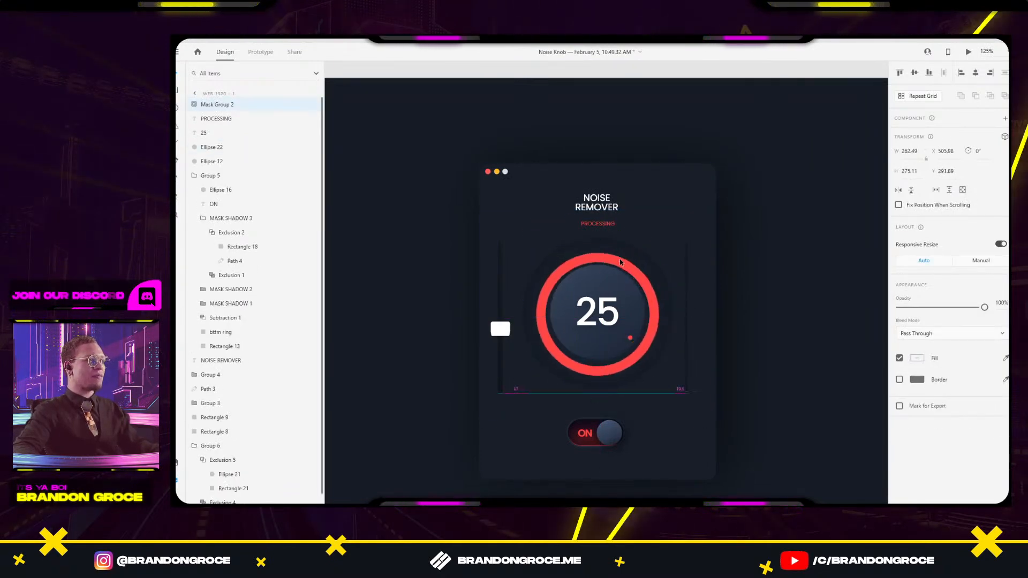
click(623, 261)
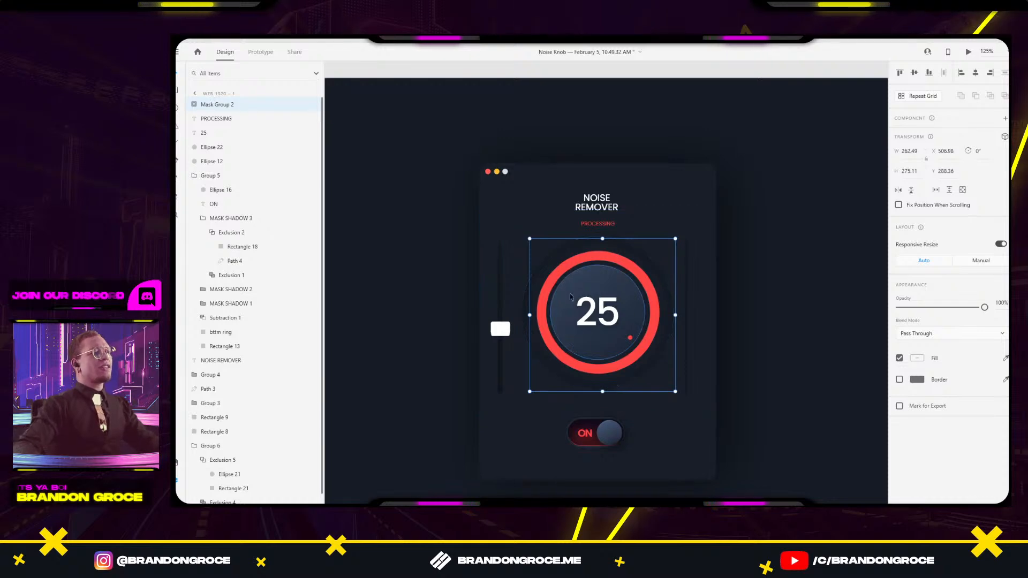
Nudge the masked ring down 1 px and scale it proportionally to about 236 × 247 to fit the knob.
scroll(568, 295, up, 3)
key(Down)
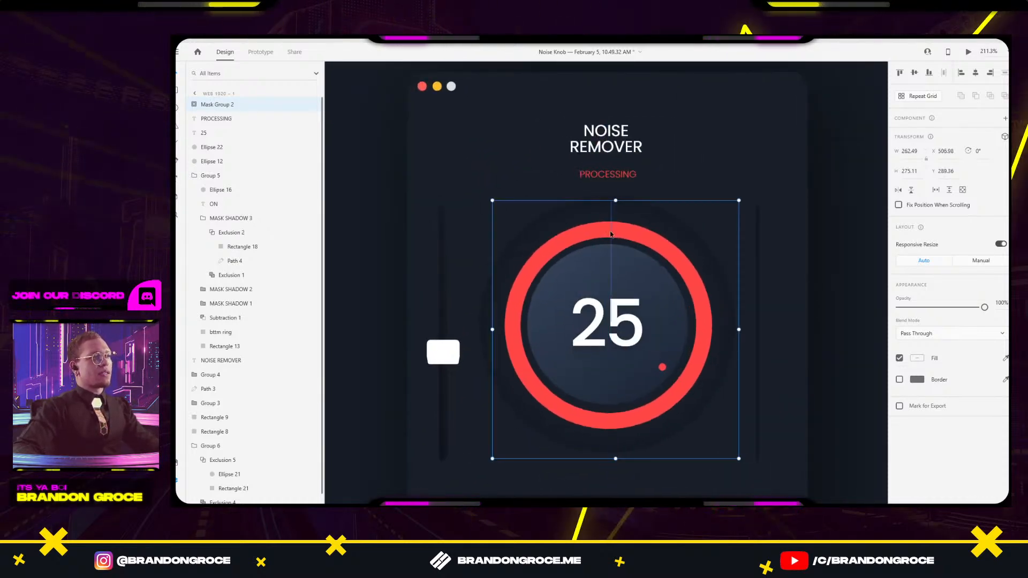
scroll(607, 230, down, 5)
drag(783, 231, 678, 206)
scroll(766, 246, up, 4)
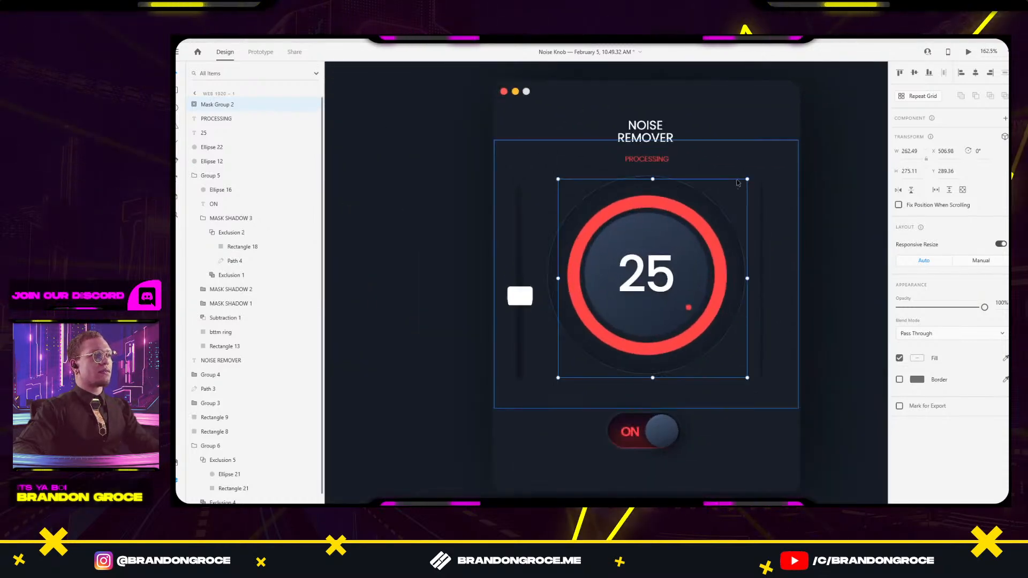
drag(747, 177, 738, 184)
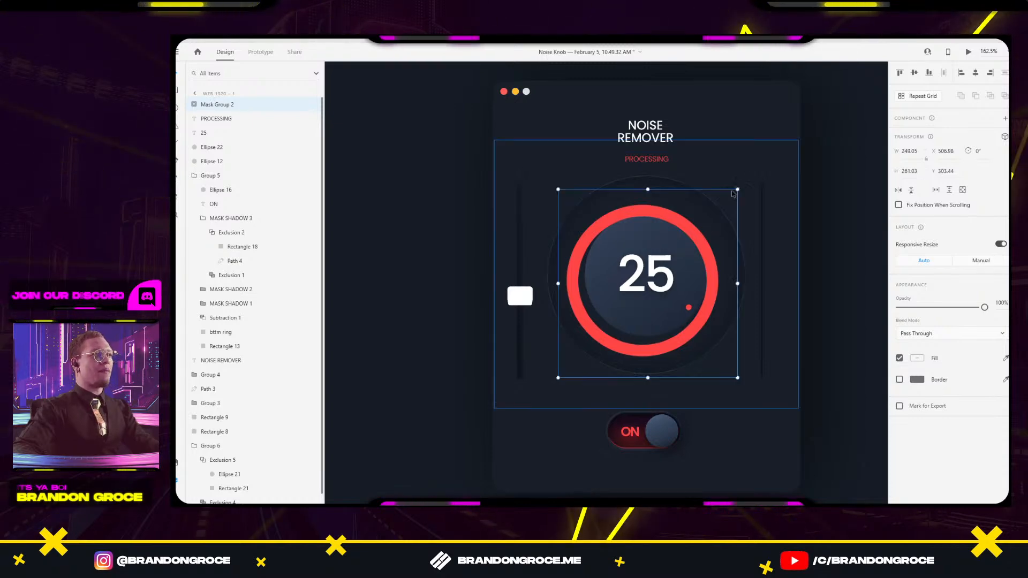
drag(558, 379, 565, 369)
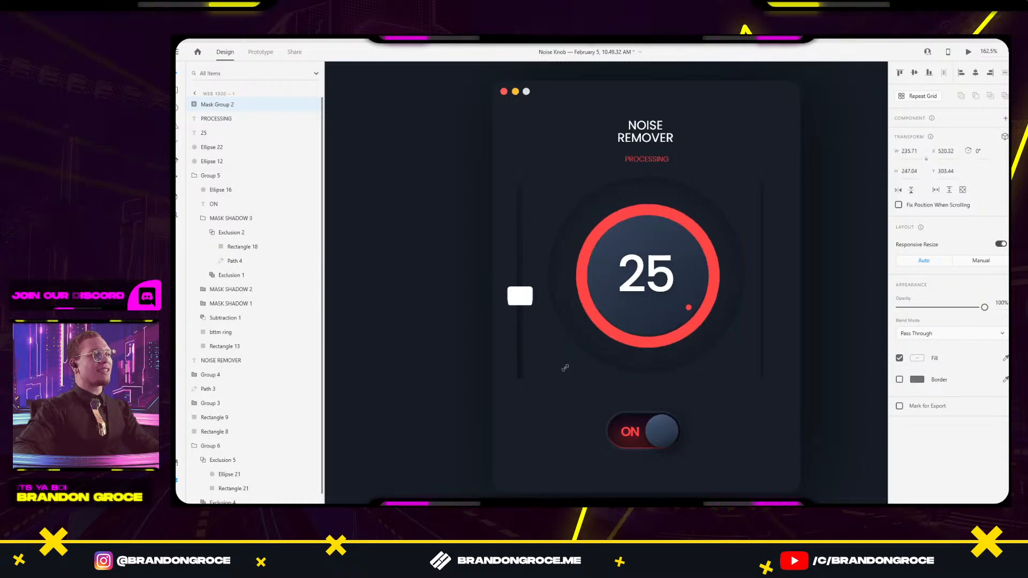
Send the masked ring backward in the layer order until it sits directly below the NOISE REMOVER text layer.
key(ctrl+bracketleft)
key(ctrl+bracketleft)
key(ctrl+bracketleft)
key(ctrl+bracketleft)
key(ctrl+bracketleft)
key(ctrl+bracketleft)
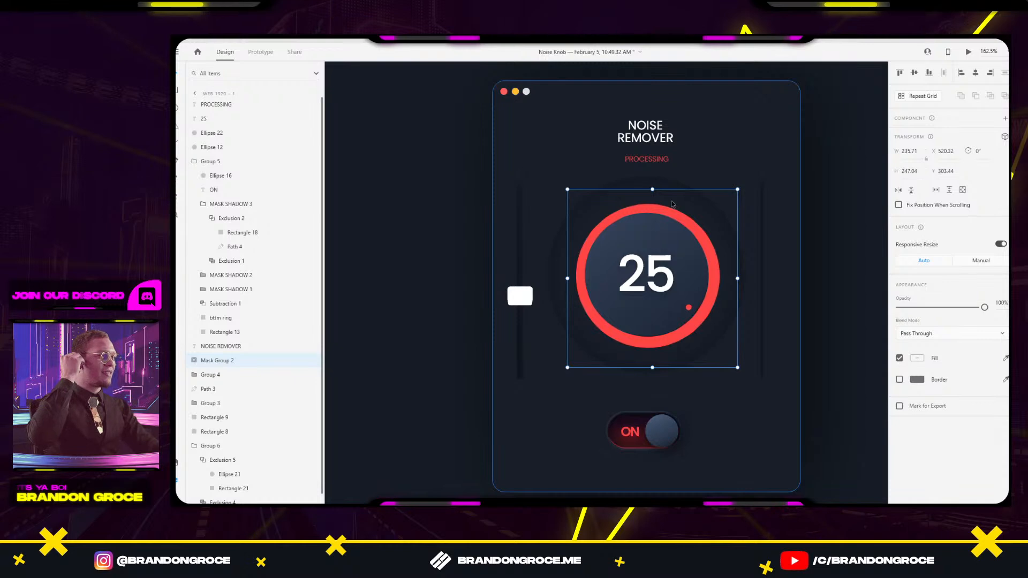
Shift the masked ring slightly left and up around the knob, to about X 516, Y 298.
key(Left)
key(Left)
key(Up)
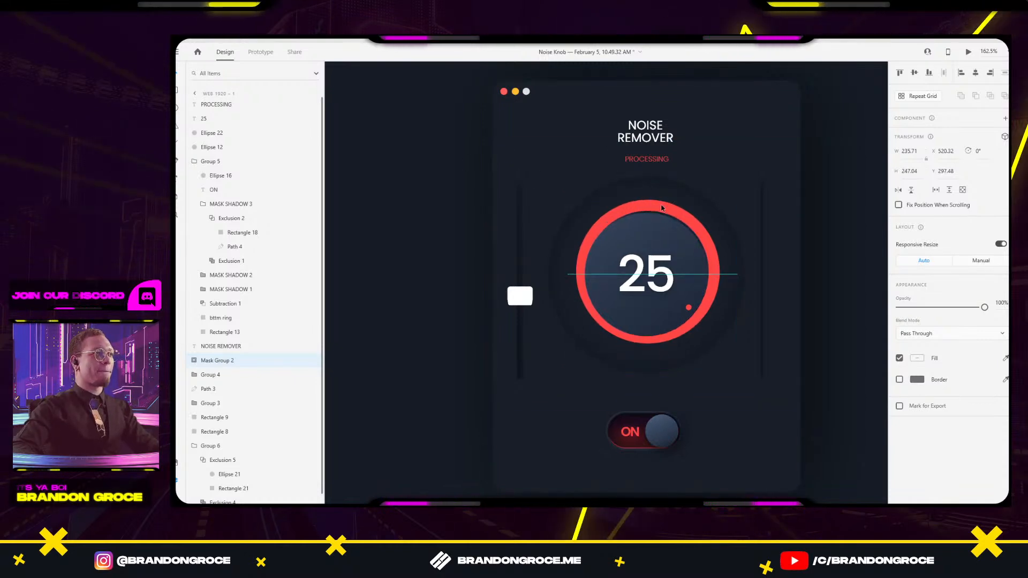
drag(659, 212, 660, 210)
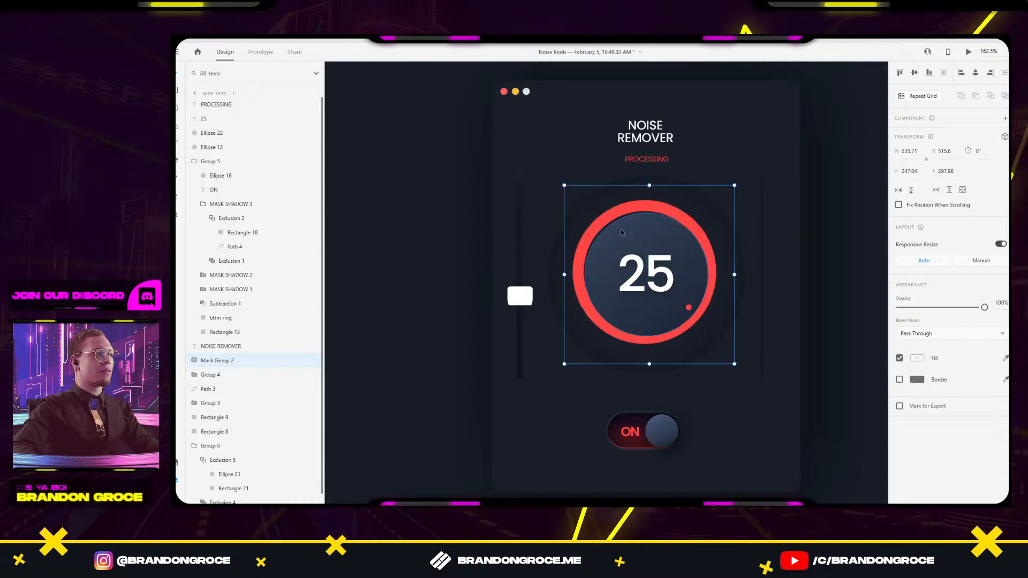
Scale the masked red ring around the 25 knob down proportionally to about 230 × 242.
drag(565, 186, 568, 189)
scroll(765, 209, down, 2)
Turn on a black shadow for the blue knob circle behind the 25 and set the shadow colour to 73% opacity.
click(712, 254)
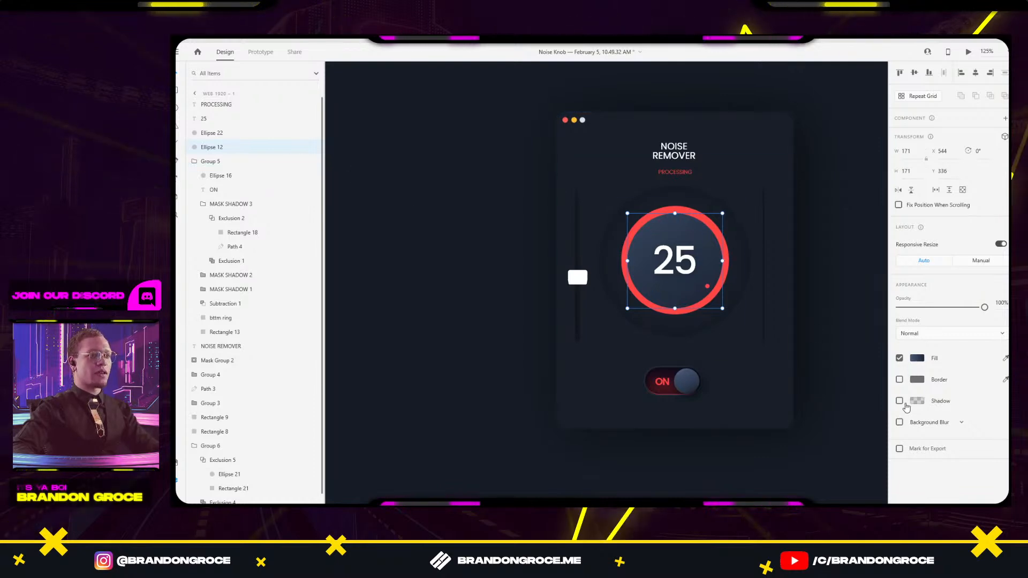
click(899, 401)
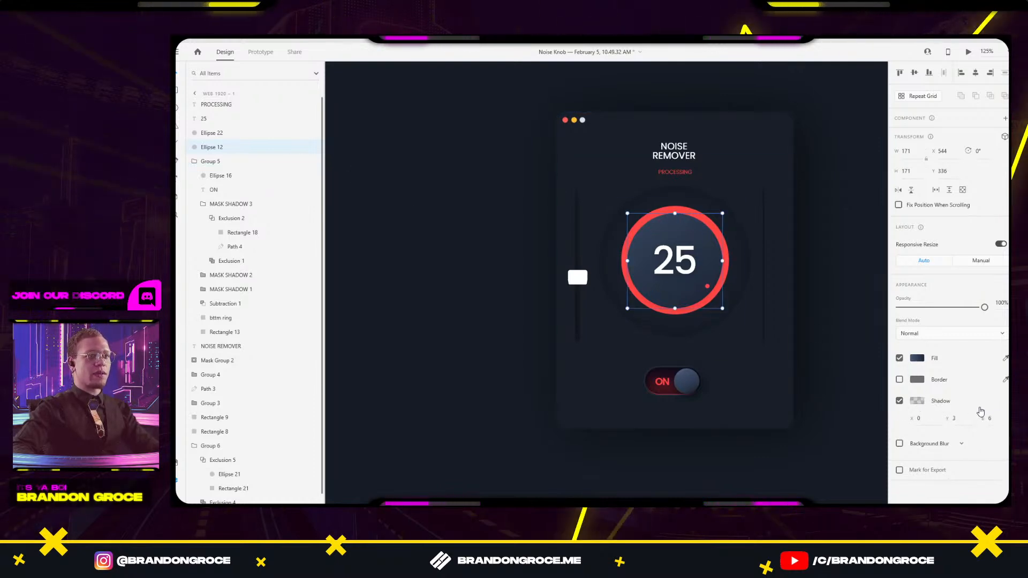
click(917, 401)
drag(887, 405, 886, 353)
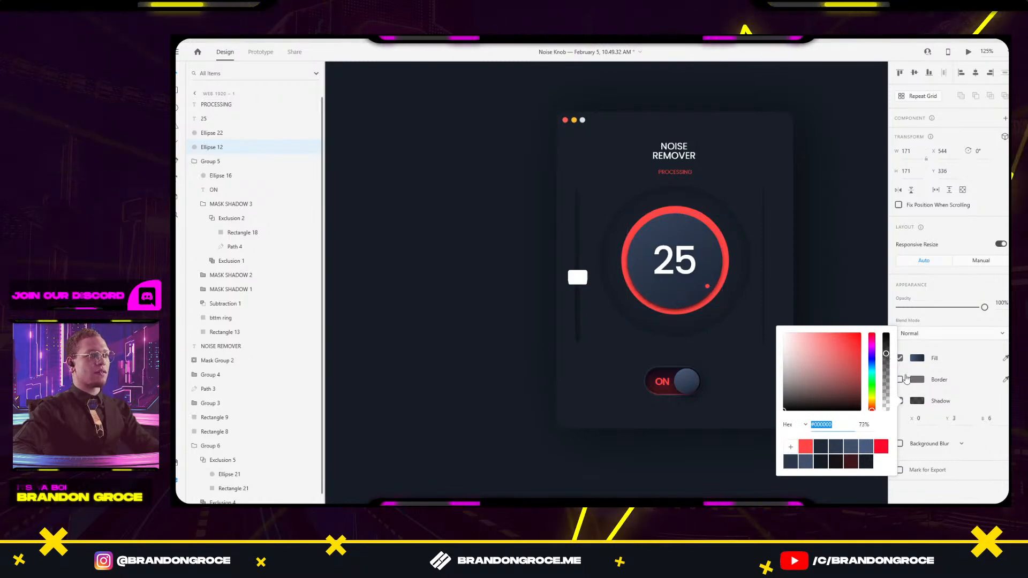
Set the blur of the knob circle's shadow to 14.
click(991, 419)
text(24)
key(Return)
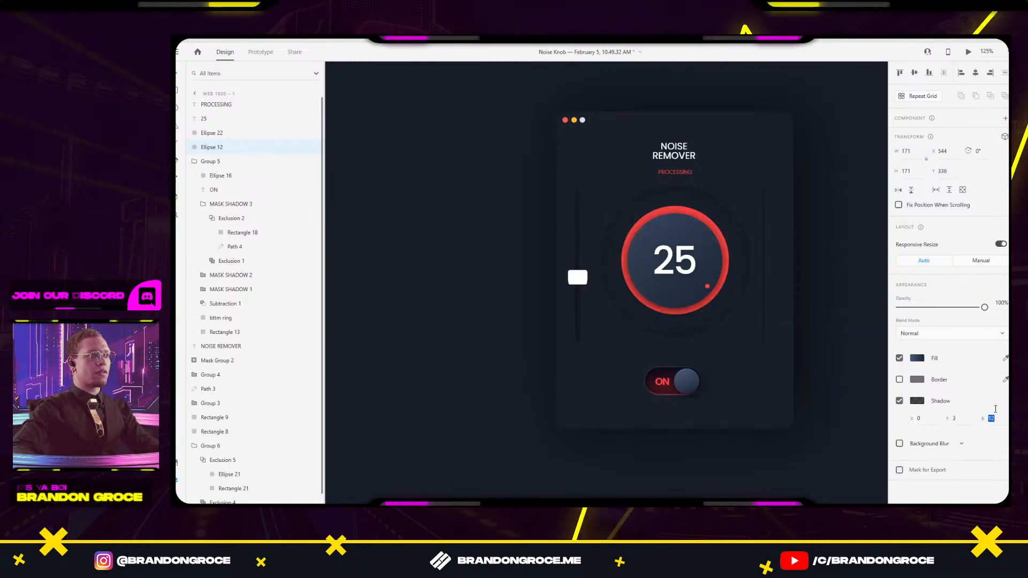
key(Down)
key(Down)
key(Down)
key(Down)
key(Down)
key(Down)
Offset the knob circle's shadow to X 9 and Y 15, and deselect the circle.
click(953, 419)
key(Up)
key(Up)
key(Up)
key(Up)
key(Up)
key(Up)
key(Up)
key(Up)
key(Up)
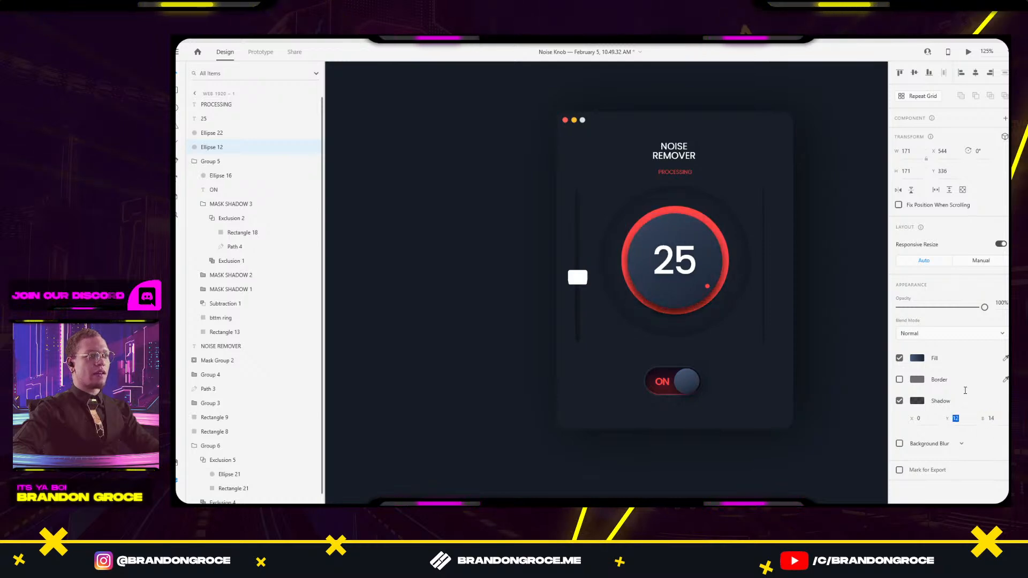
key(Up)
key(Up)
key(Up)
click(930, 421)
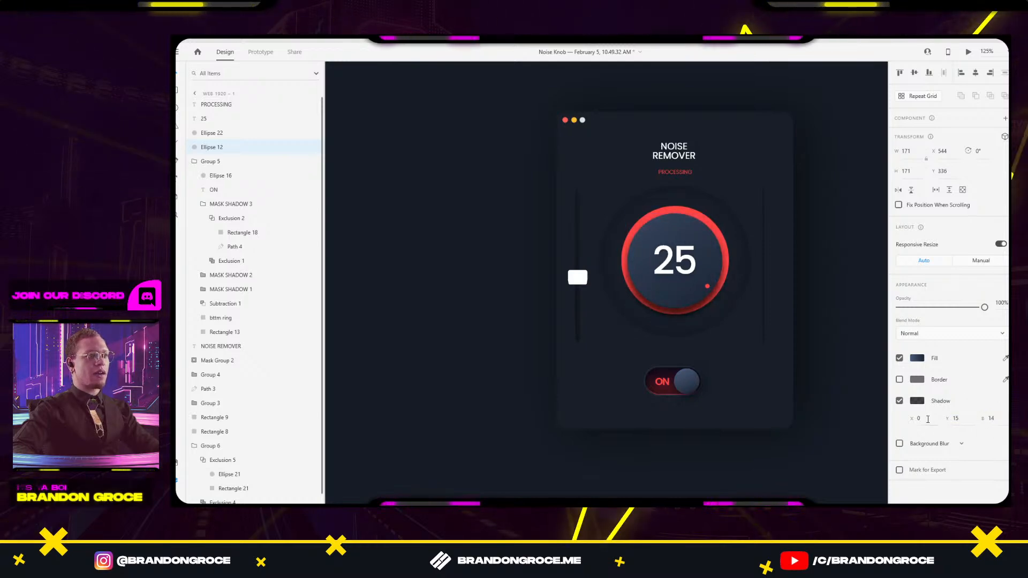
key(shift+Up)
key(shift+Down)
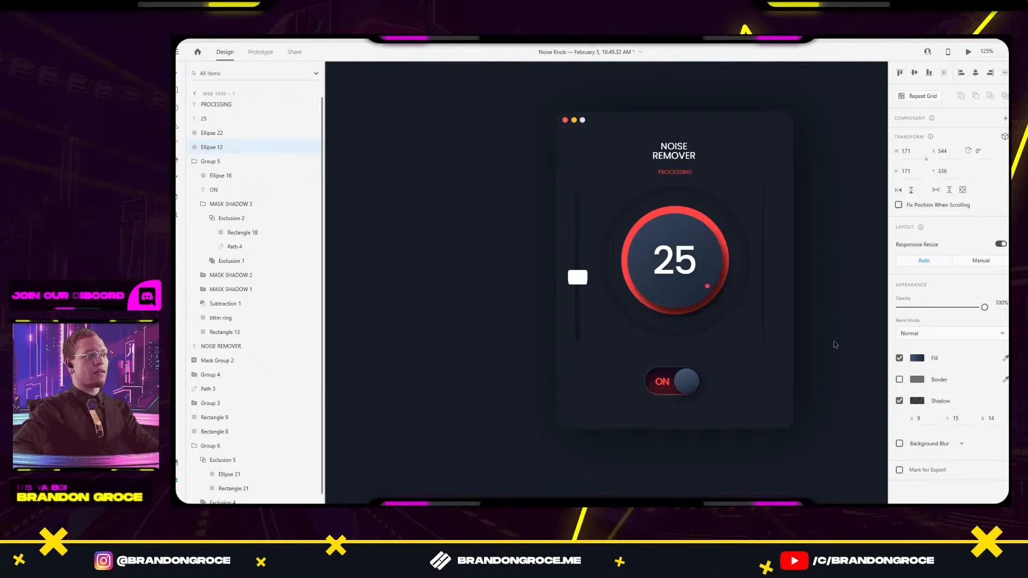
click(835, 339)
Lower the opacity of the knob circle's shadow colour to 48%.
scroll(836, 337, down, 4)
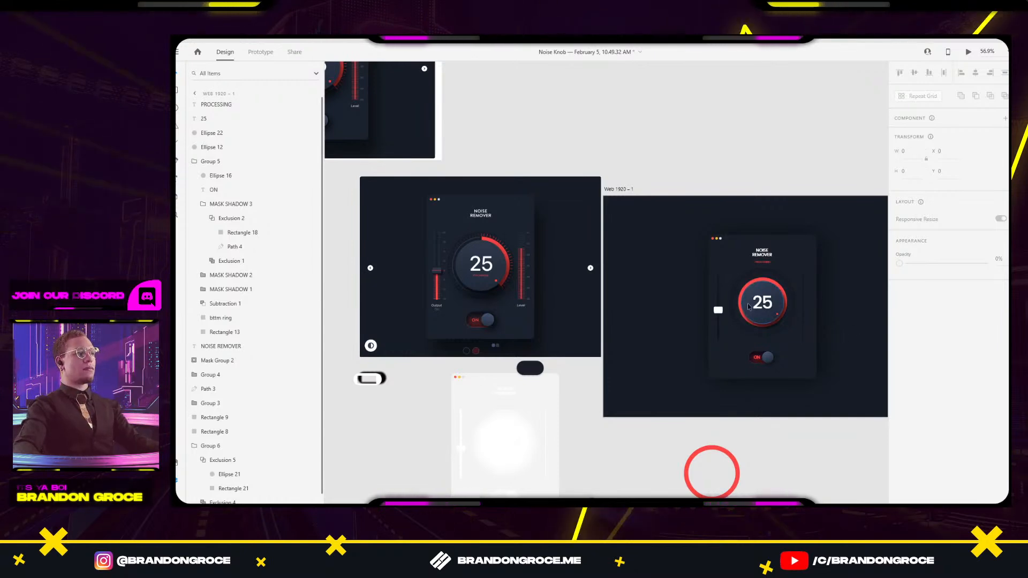
scroll(741, 306, up, 4)
click(752, 324)
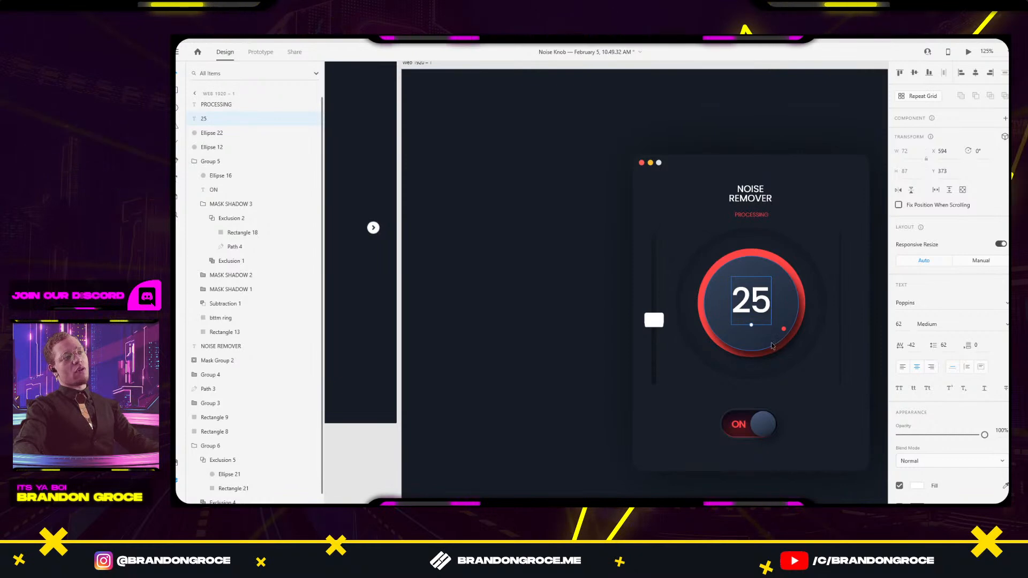
click(760, 340)
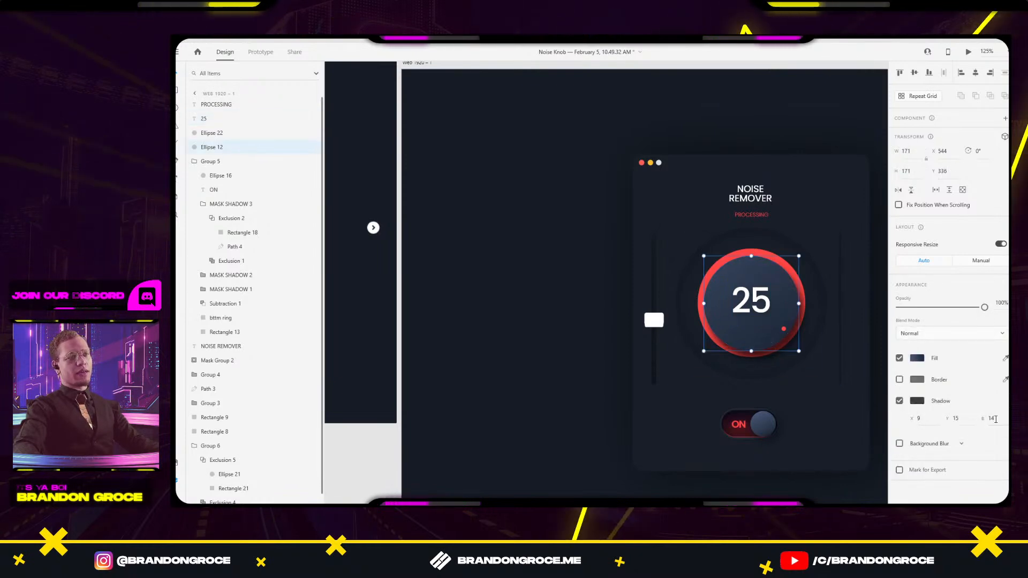
click(916, 401)
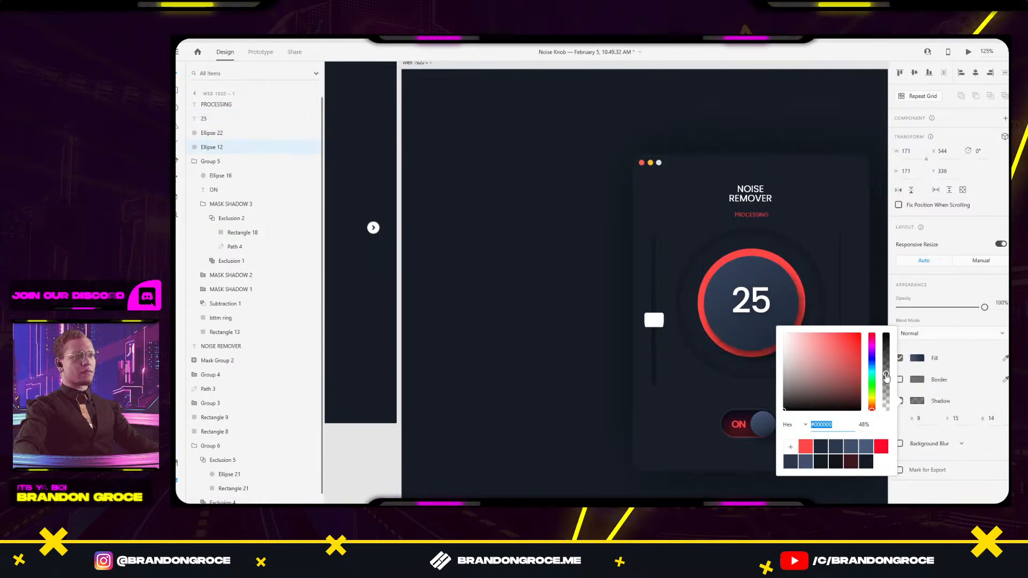
scroll(803, 305, down, 3)
scroll(803, 305, right, 4)
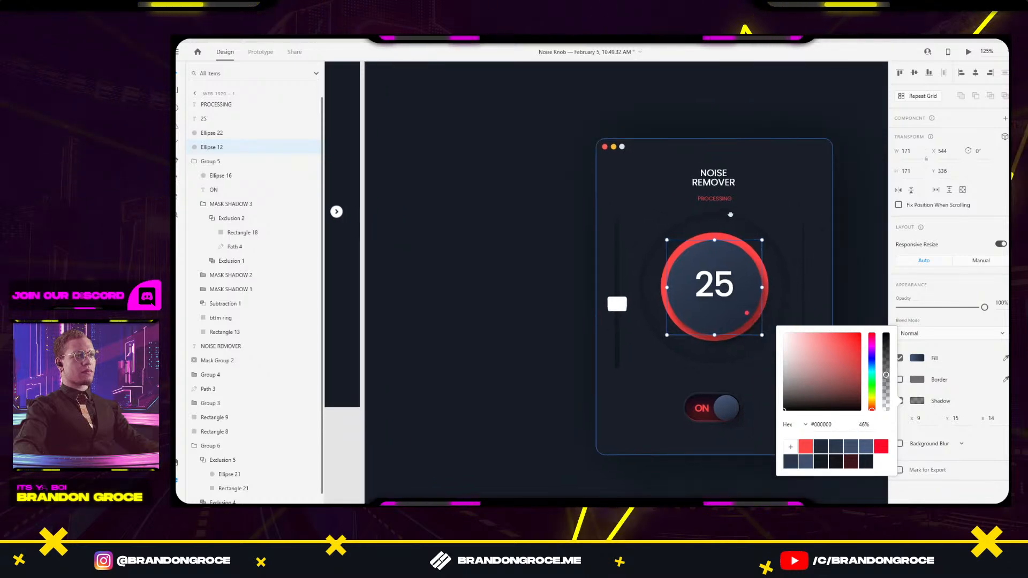
click(767, 260)
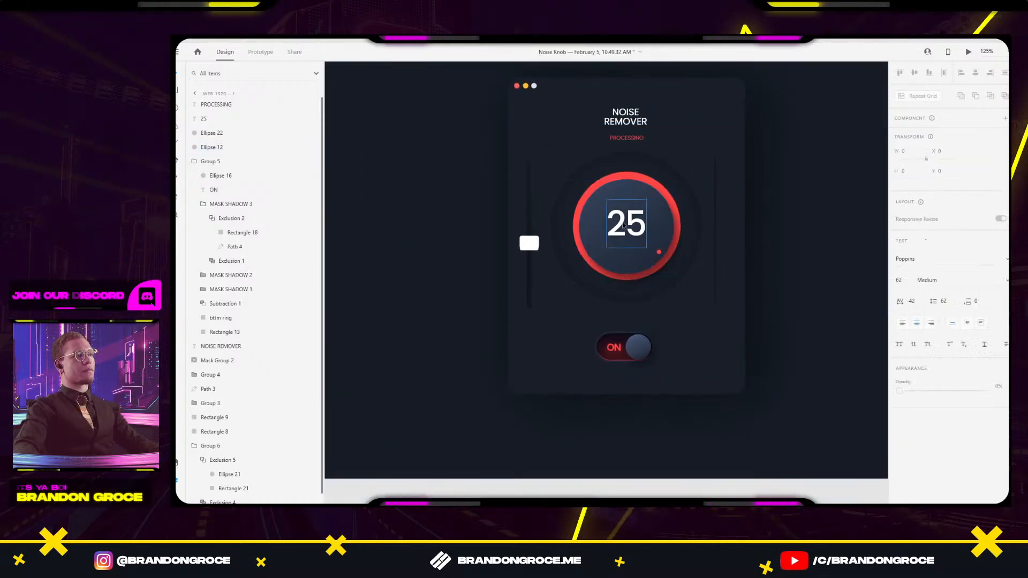
Move the 25 text off the knob and out of the artboard.
double_click(638, 228)
scroll(641, 231, down, 5)
drag(642, 231, 801, 280)
scroll(652, 233, up, 5)
Shorten the knob circle's linear gradient by moving its start point in to the circle's upper-left edge.
click(618, 201)
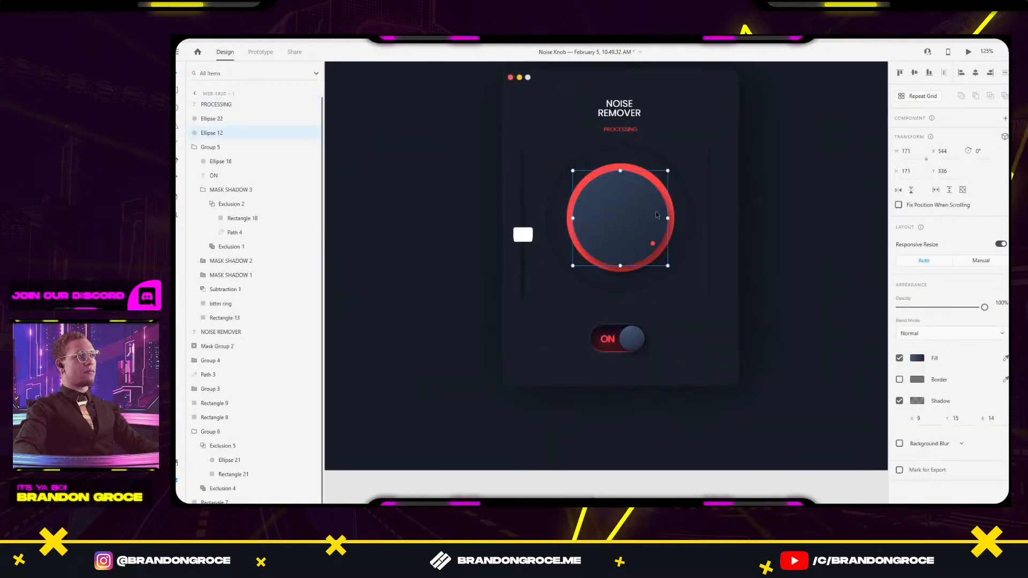
click(917, 358)
drag(544, 117, 553, 128)
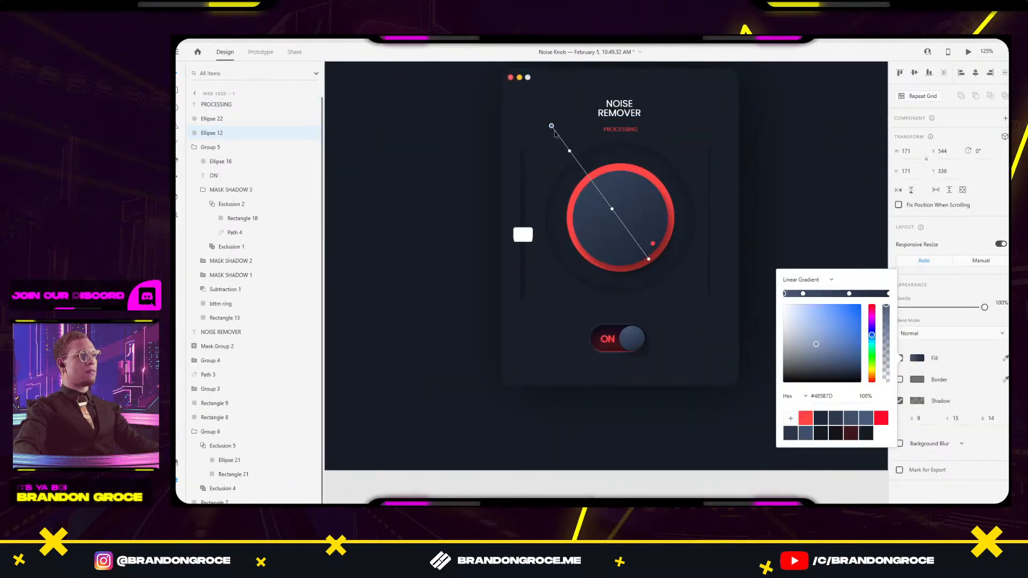
drag(585, 177, 582, 179)
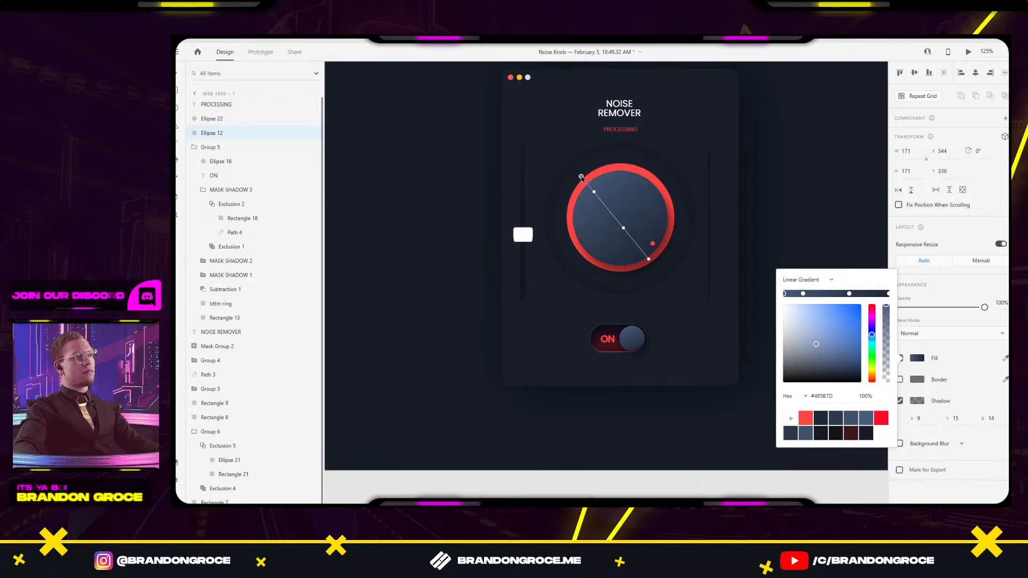
click(735, 148)
click(776, 163)
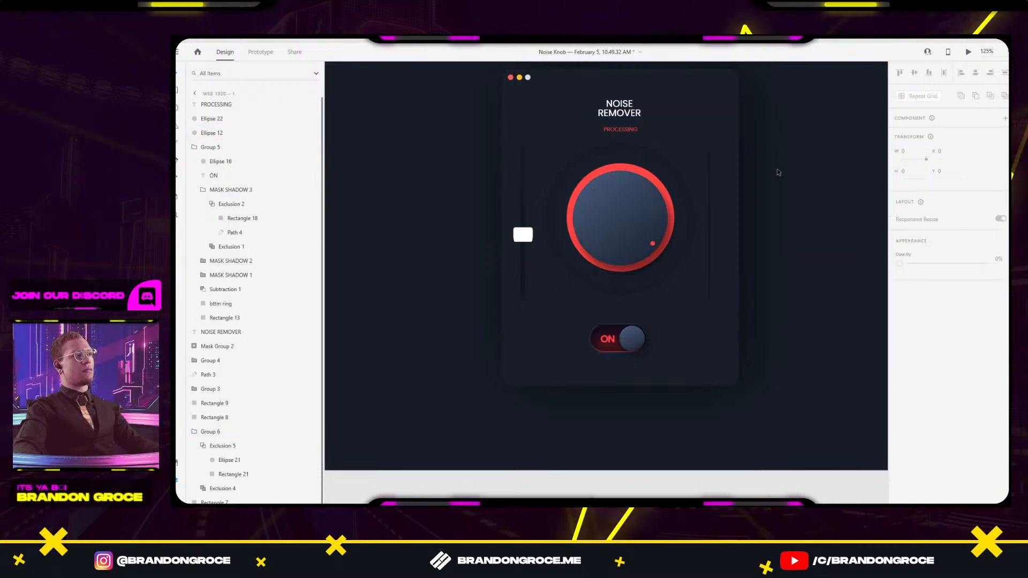
Examine the knob and its red ring and compare them with the reference Noise Remover design.
scroll(785, 183, down, 3)
drag(788, 214, 728, 251)
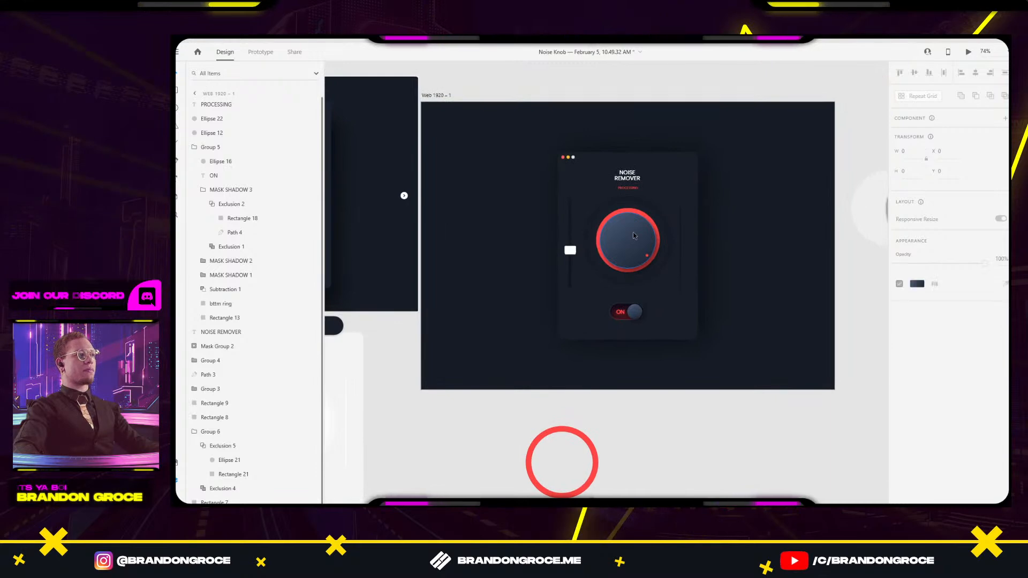
click(632, 233)
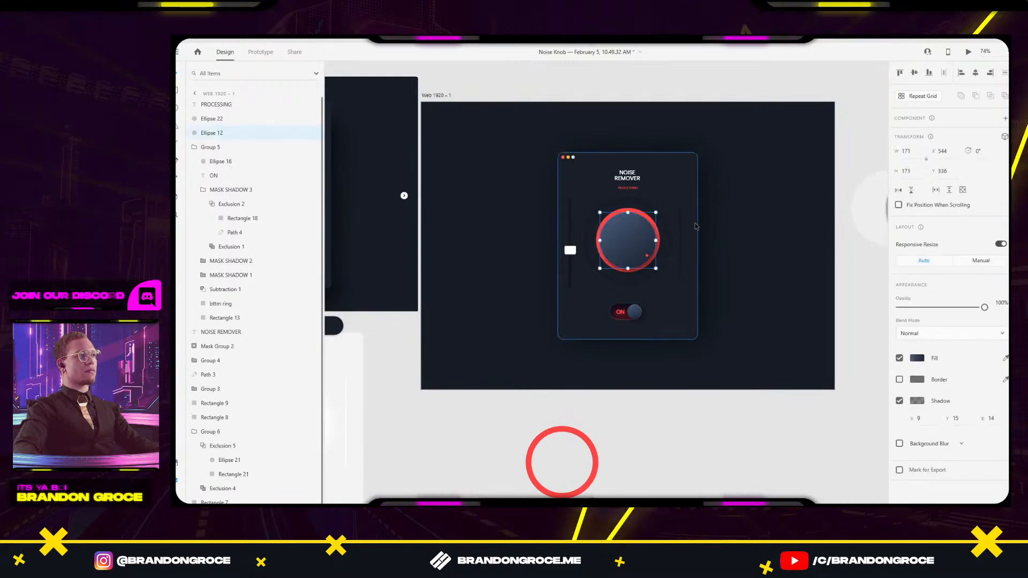
scroll(647, 255, up, 4)
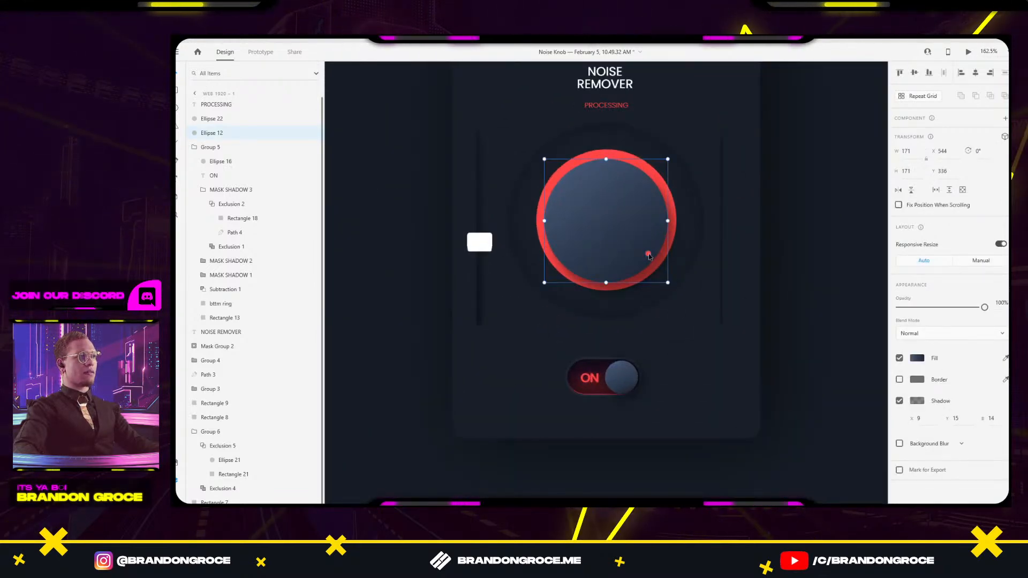
click(647, 256)
click(650, 169)
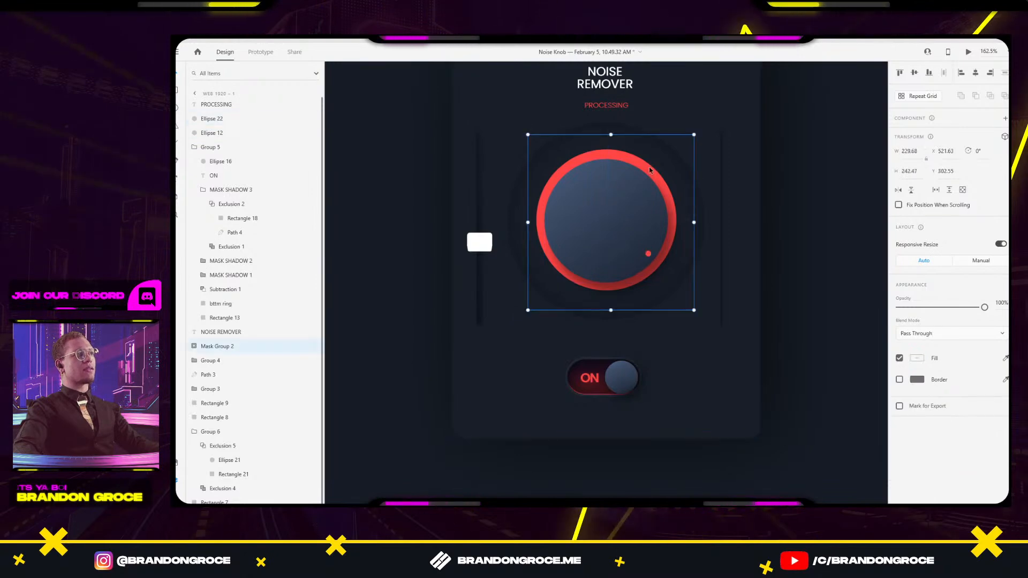
scroll(649, 167, down, 5)
drag(492, 203, 619, 216)
scroll(673, 161, up, 4)
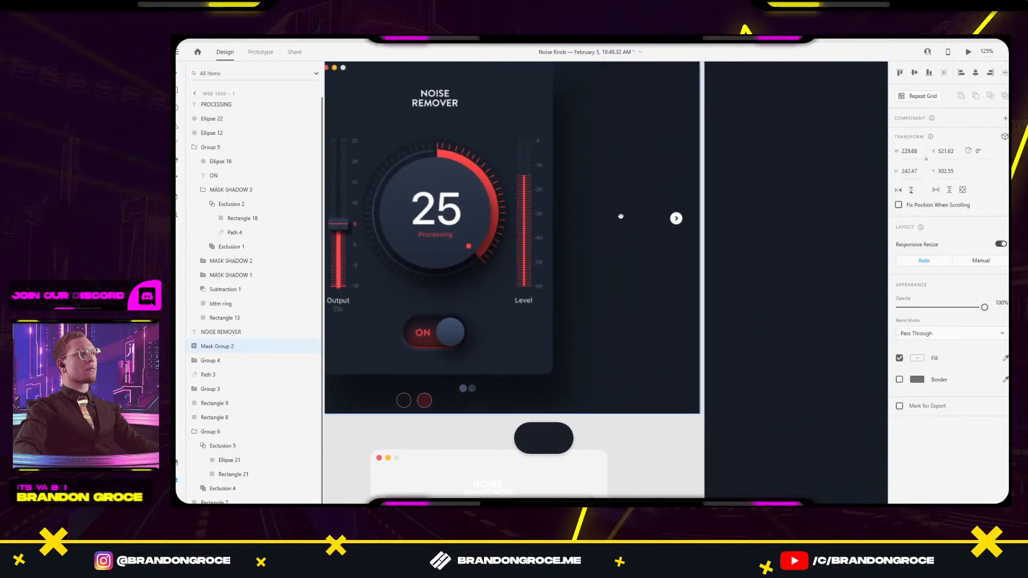
scroll(728, 280, down, 3)
drag(728, 280, 609, 197)
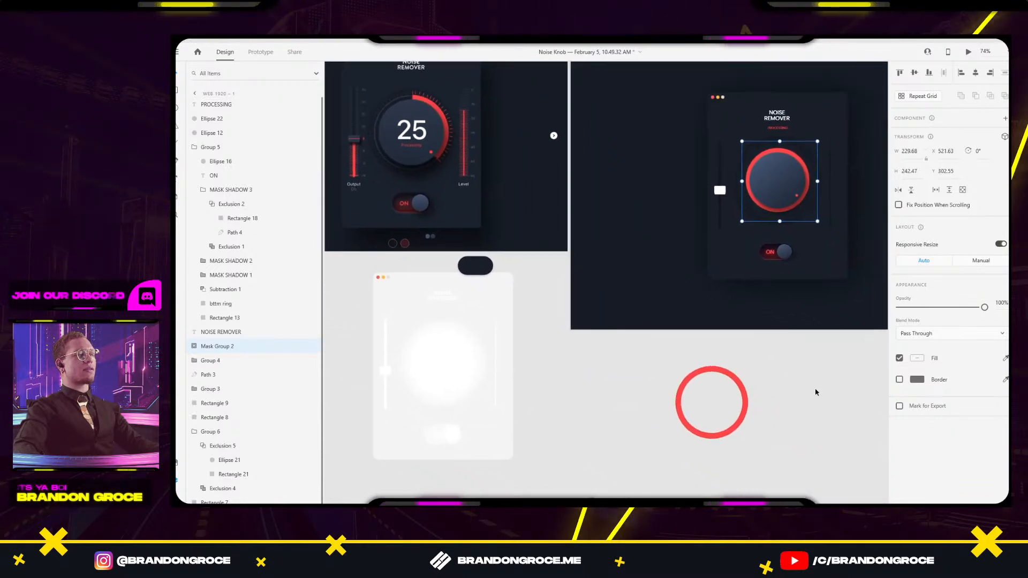
click(821, 382)
drag(822, 361, 733, 325)
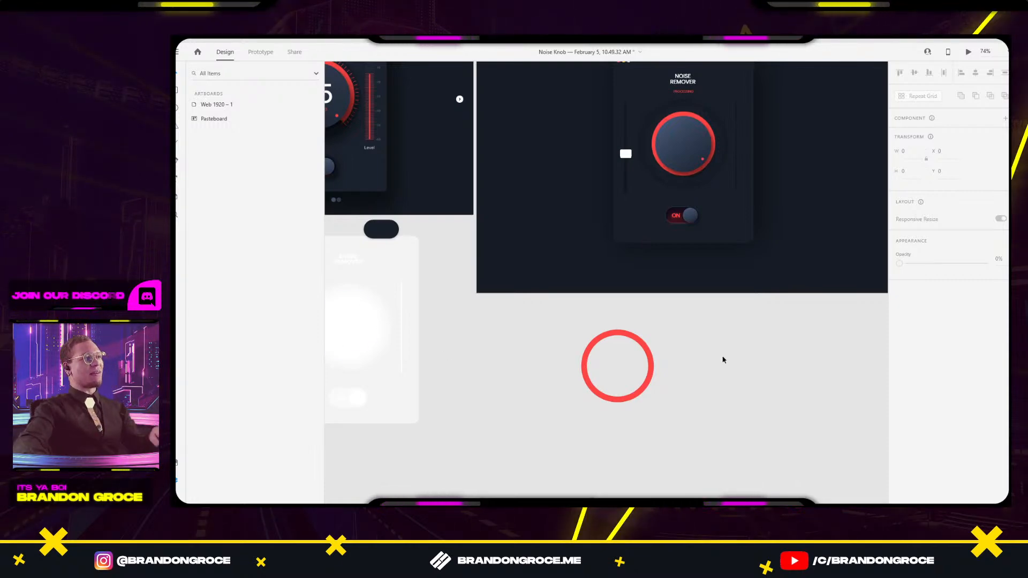
drag(768, 358, 675, 472)
scroll(636, 249, up, 3)
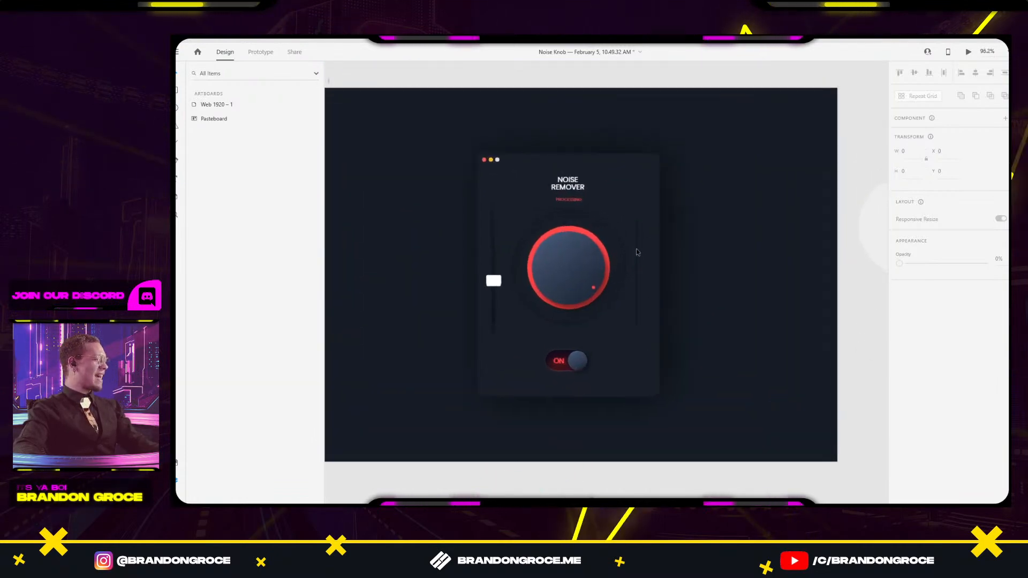
Examine the white slider handle group beside the knob up close.
click(556, 172)
scroll(760, 399, down, 1)
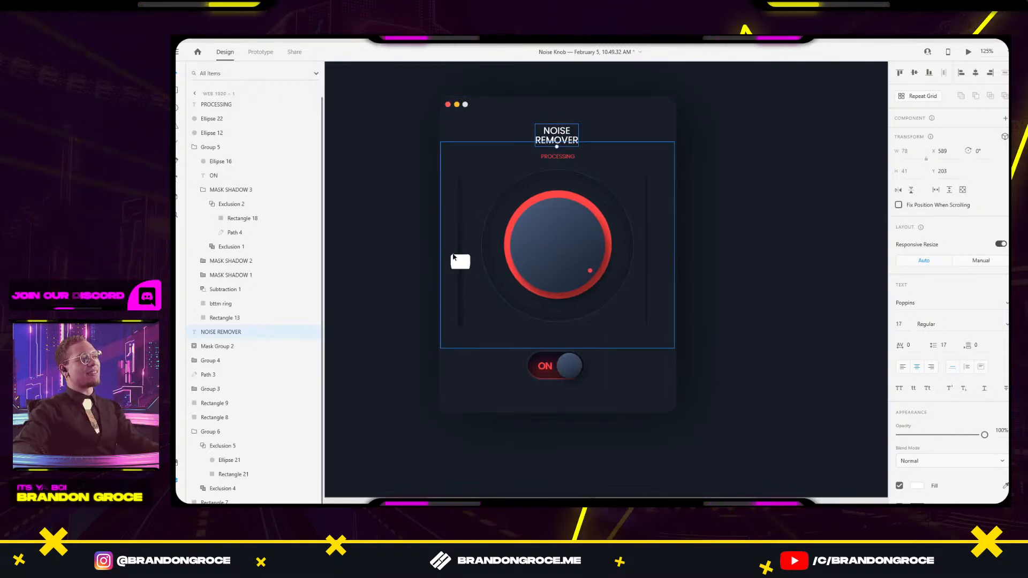
click(461, 262)
scroll(460, 261, up, 2)
scroll(461, 262, up, 3)
scroll(448, 264, up, 4)
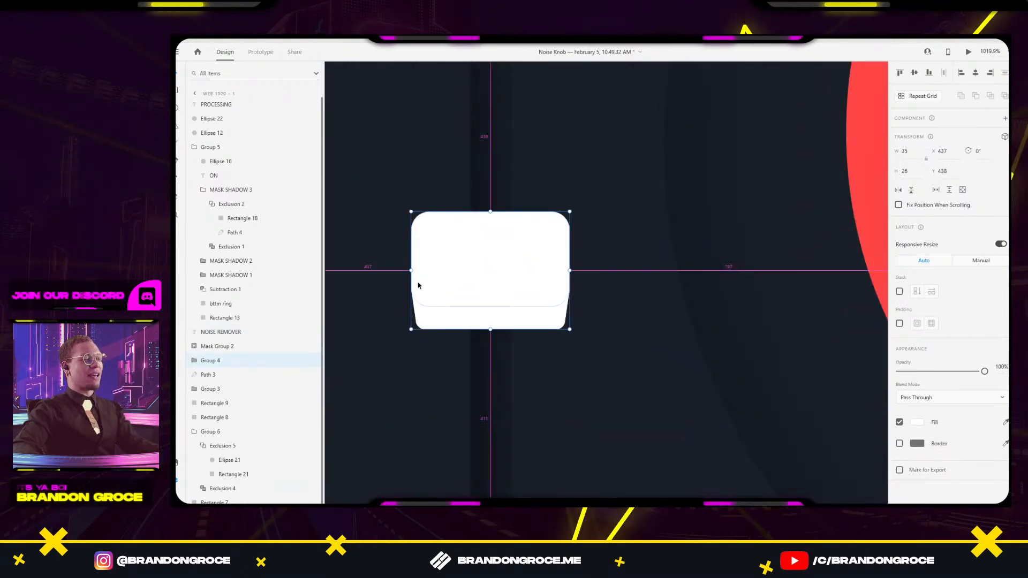
scroll(418, 284, down, 1)
scroll(418, 285, down, 7)
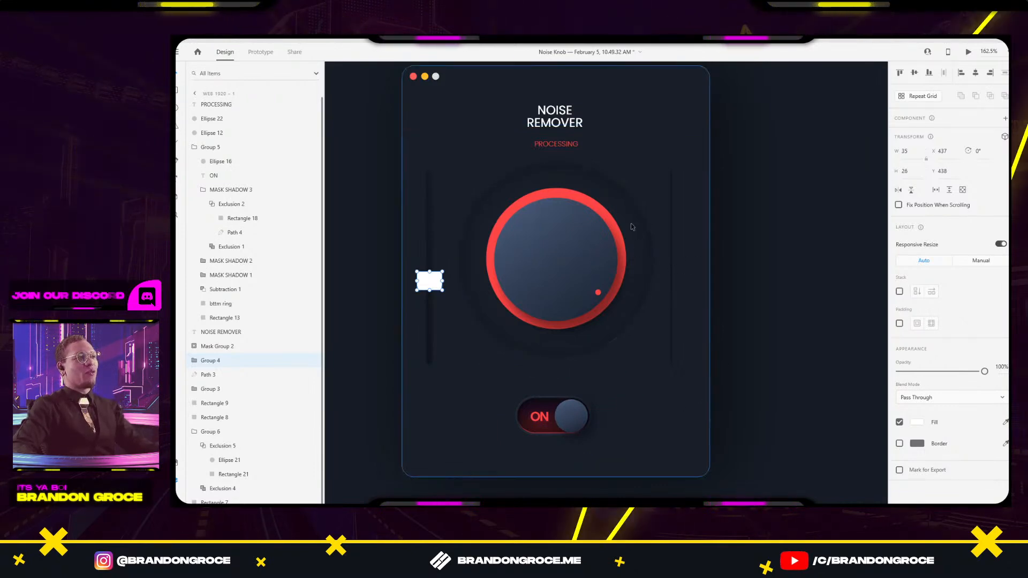
Add an unfilled circle about 239 × 239 with a thin border, centred around the knob at about X 512, Y 303.
key(e)
drag(734, 259, 875, 400)
drag(809, 330, 546, 244)
drag(612, 314, 643, 348)
click(900, 358)
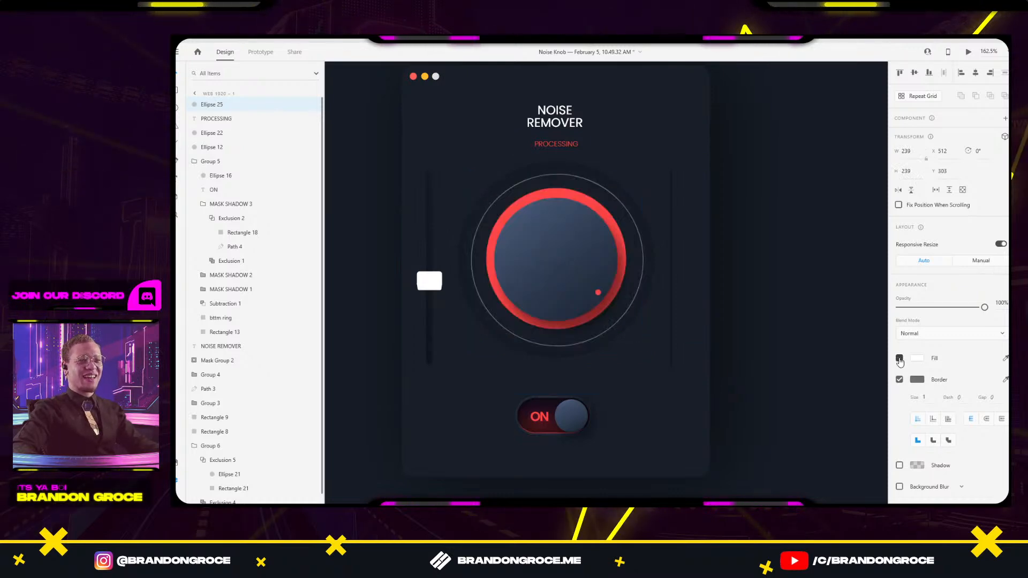
Make the new circle's border dashed with a dash length of 10 and a border size of 13.
click(956, 397)
text(3)
key(Return)
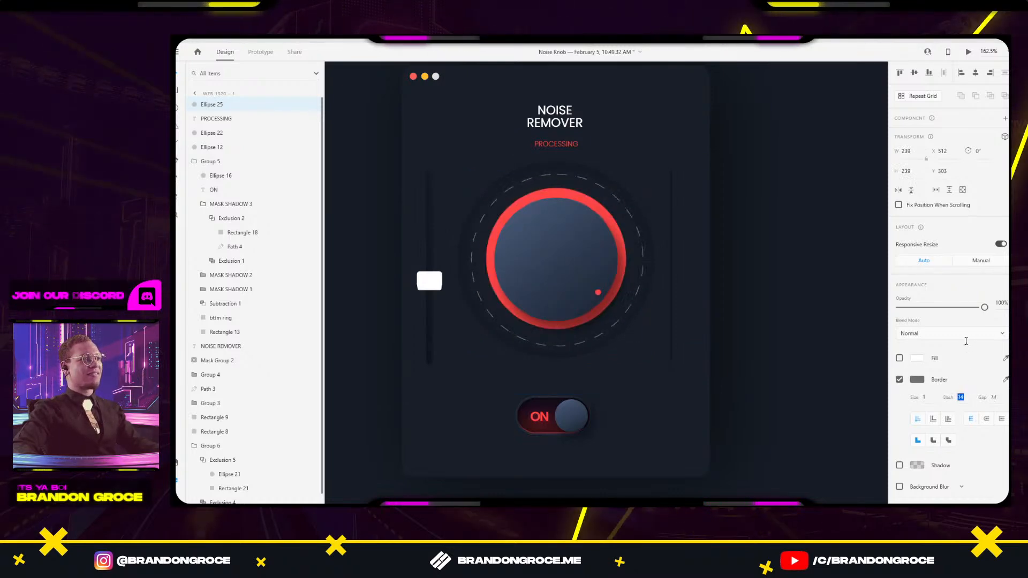
click(993, 394)
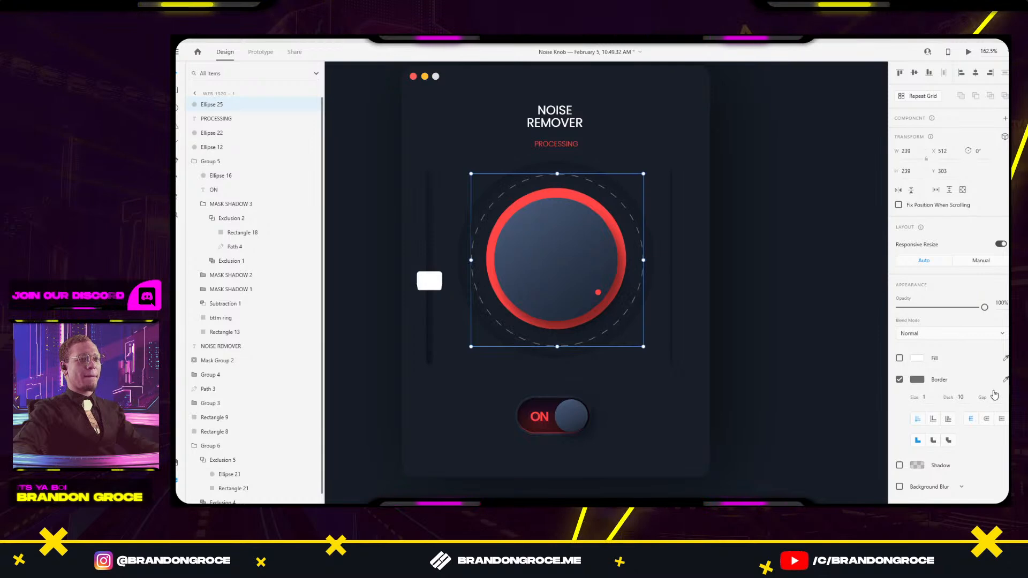
click(924, 397)
text(13)
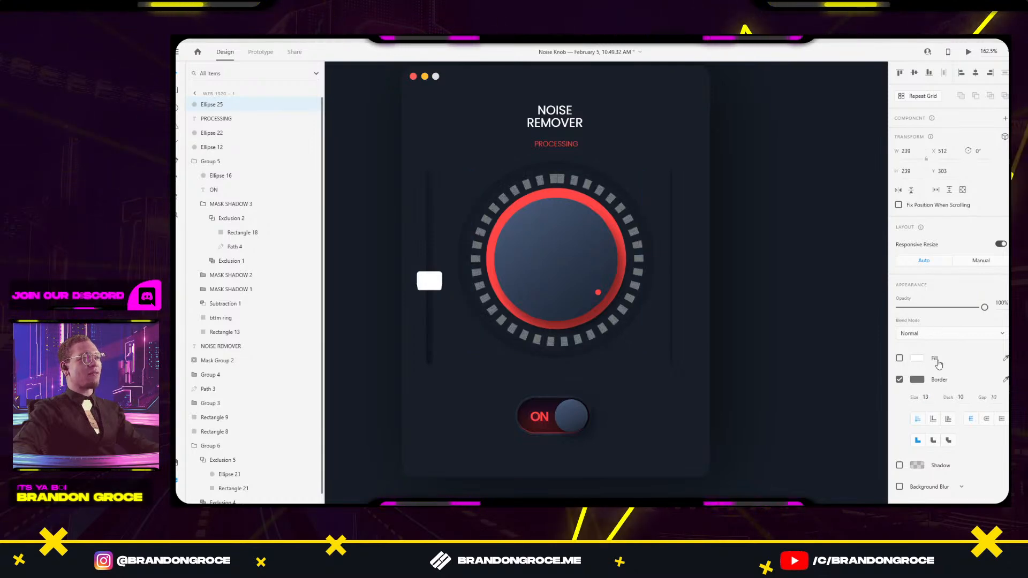
Try longer dash lengths on the ring's dashed border, raising the value to 25 and reducing it to 23.
key(Tab)
text(13)
key(Return)
key(Up)
key(Up)
key(Up)
key(Up)
key(Up)
key(Up)
key(Up)
key(Up)
key(Up)
key(Up)
key(Up)
key(Up)
key(Up)
key(Up)
key(Up)
key(Up)
key(Up)
key(Up)
key(Up)
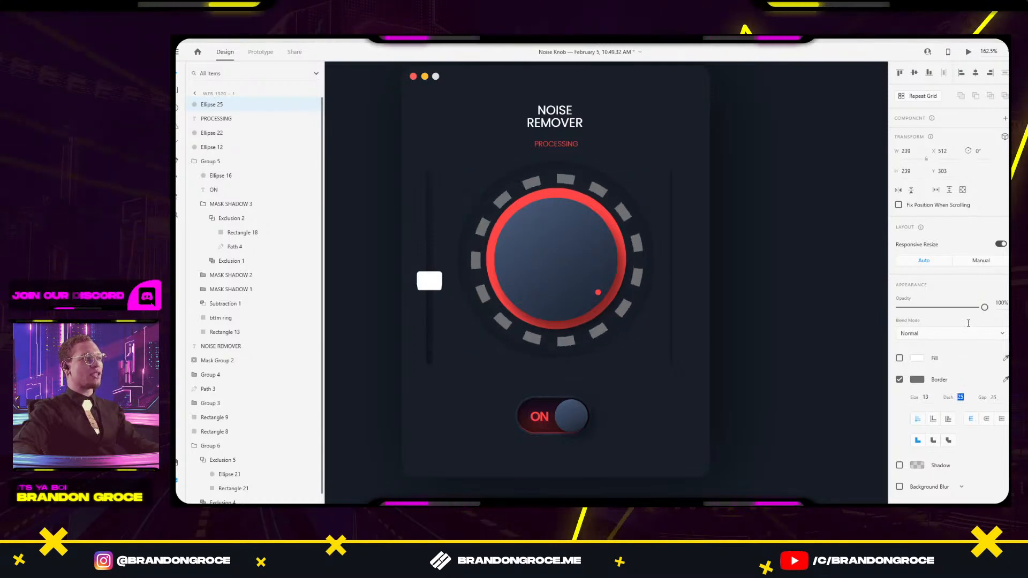
key(Down)
key(Down)
key(Down)
key(Down)
key(Down)
key(Down)
key(Down)
key(Down)
key(Down)
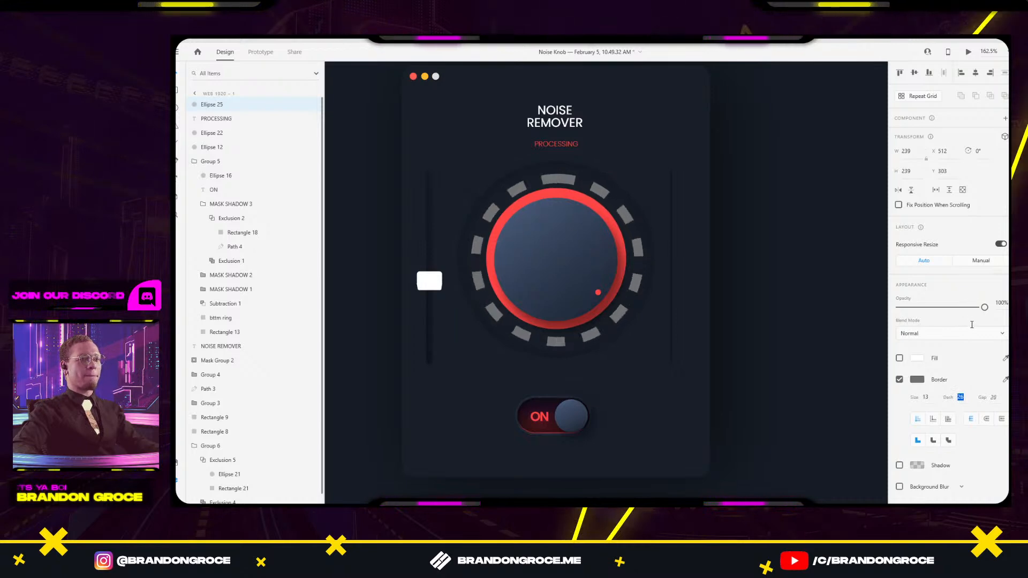
Thin the dashed ring's border to a size of 5.
click(932, 400)
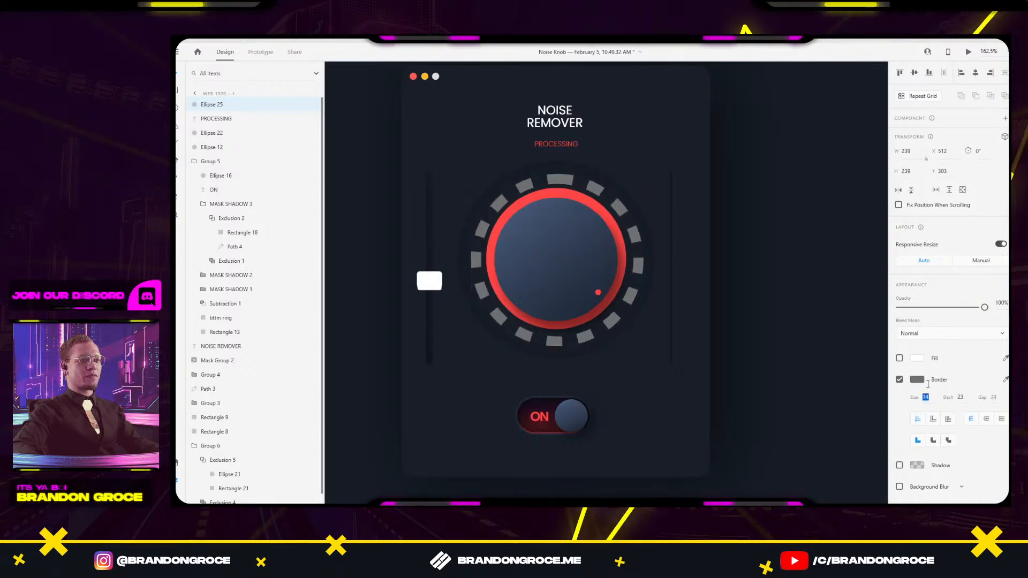
key(Down)
key(Down)
key(Down)
key(Down)
key(Down)
key(Down)
key(Down)
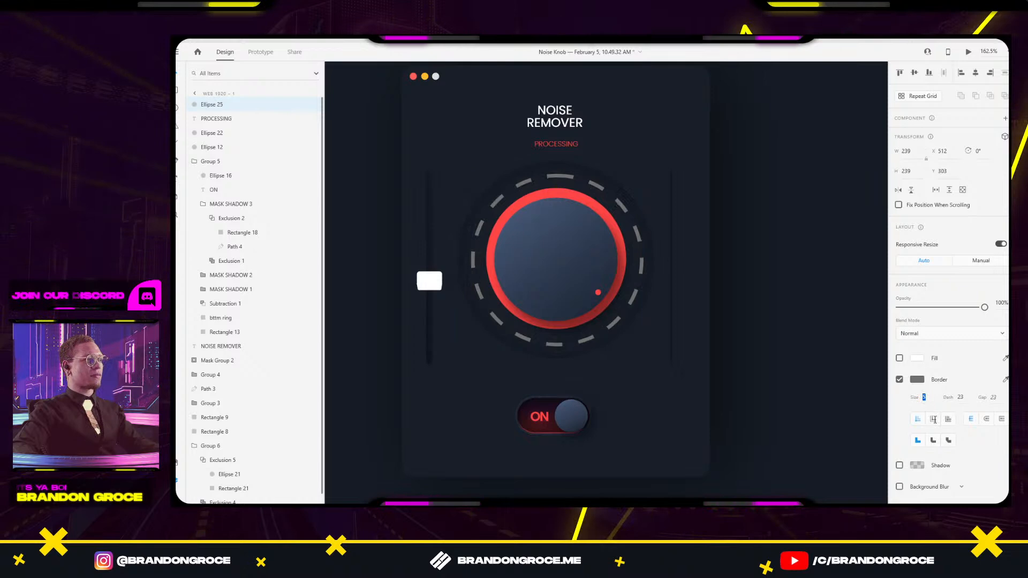
key(Return)
Try much longer dashes on the thin ring around the knob.
key(Tab)
key(Up)
key(Up)
key(Up)
key(Up)
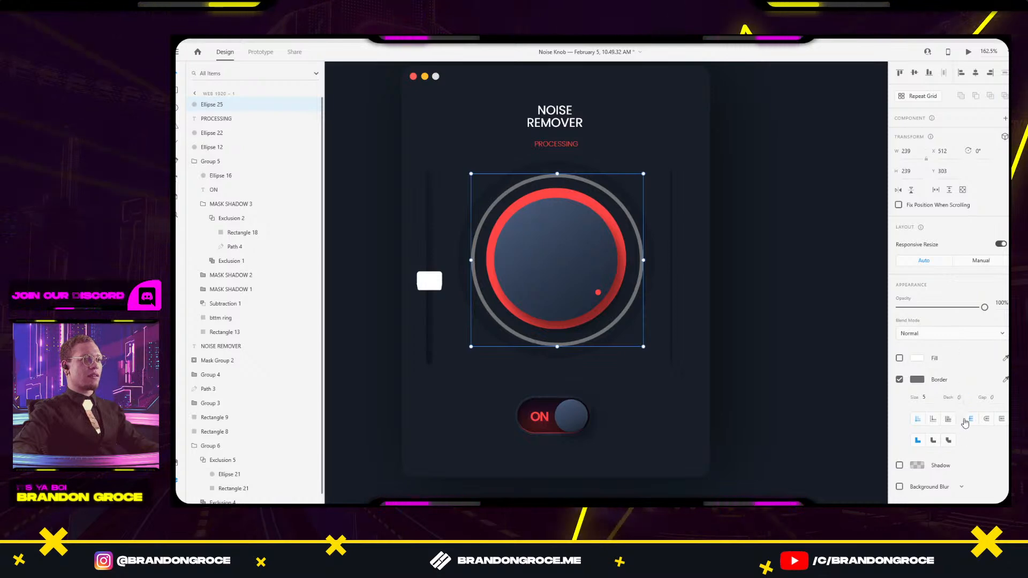
text(40)
key(Return)
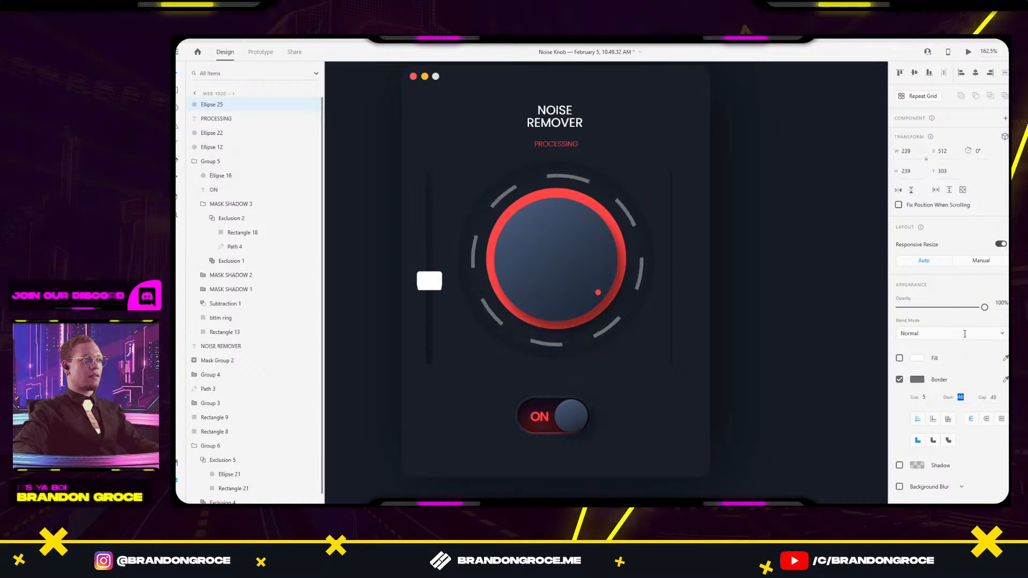
text(82)
key(Return)
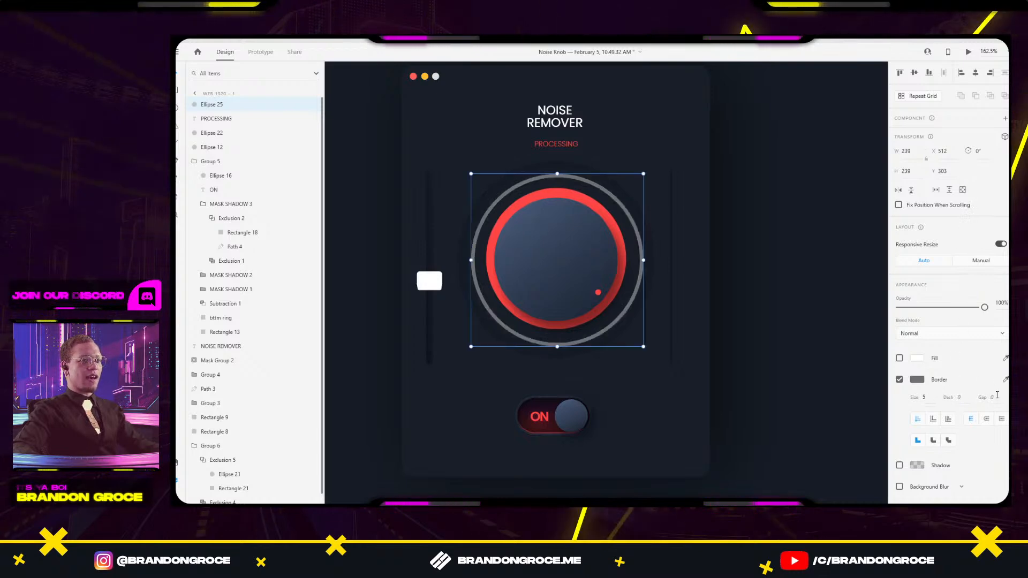
Try a dash length of 27 with a gap of about 47 on the ring's border.
text(27)
key(Tab)
text(46)
key(Return)
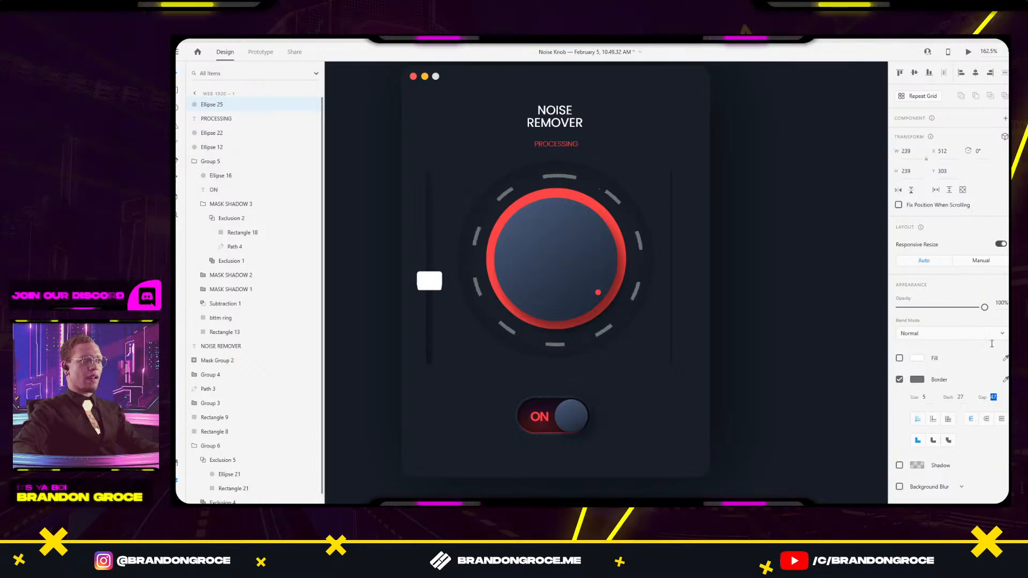
Set the ring's border gap to 7 and its dash length to 1 to form fine tick marks.
text(8)
key(Return)
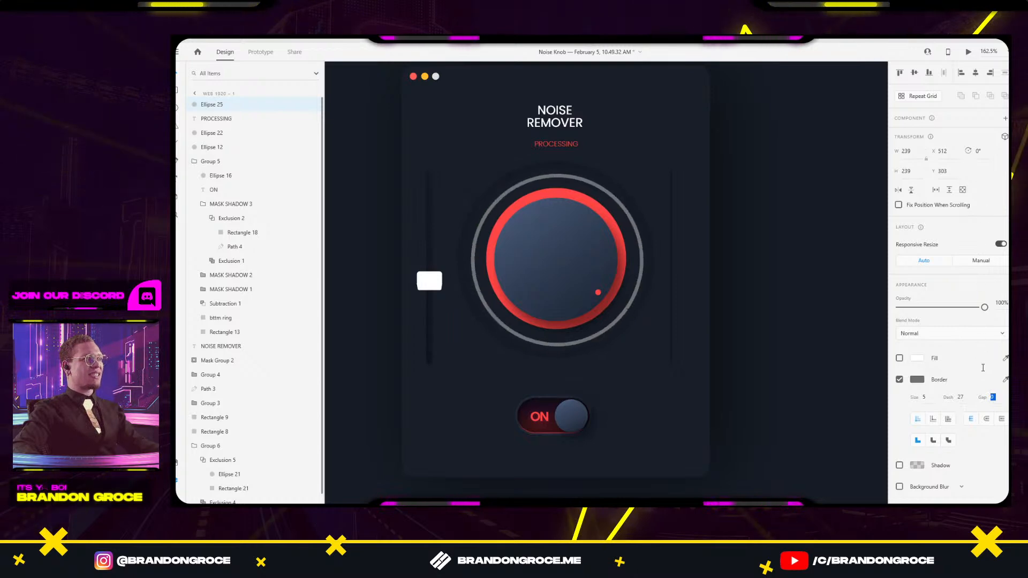
click(956, 384)
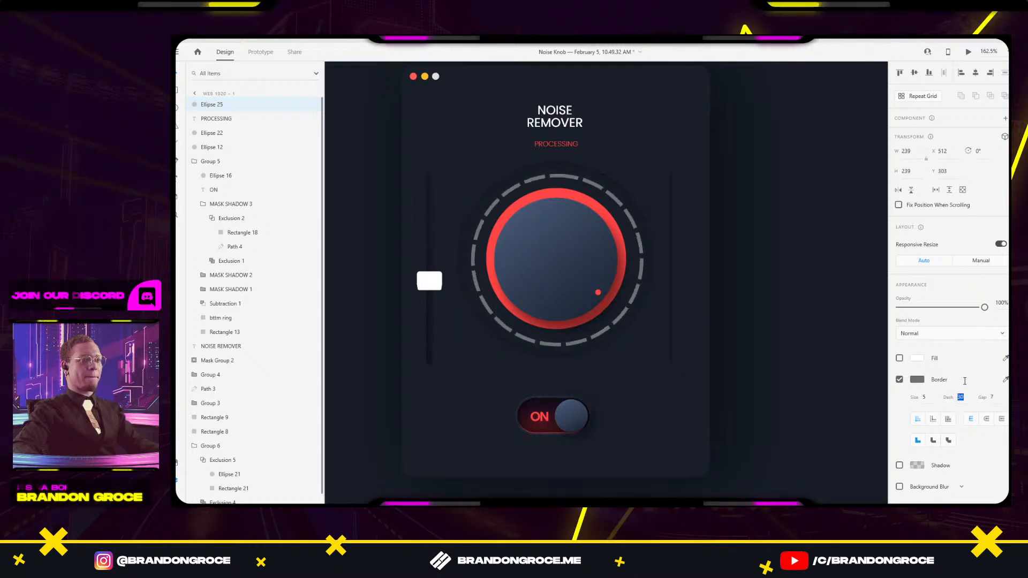
text(76)
key(Return)
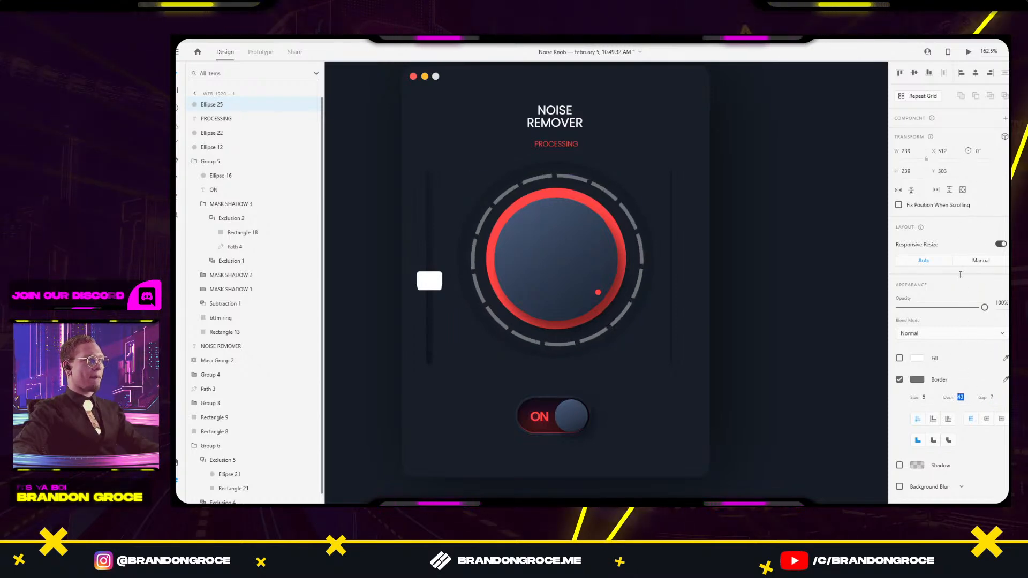
text(1)
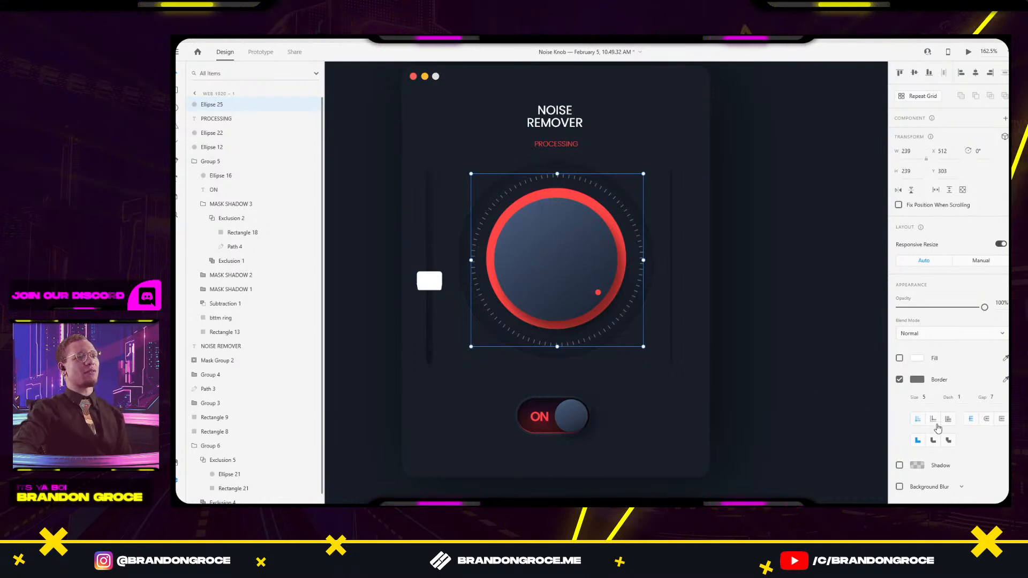
Try a border size of 8 on the tick ring, check it deselected, and reduce the size to 6.
click(928, 399)
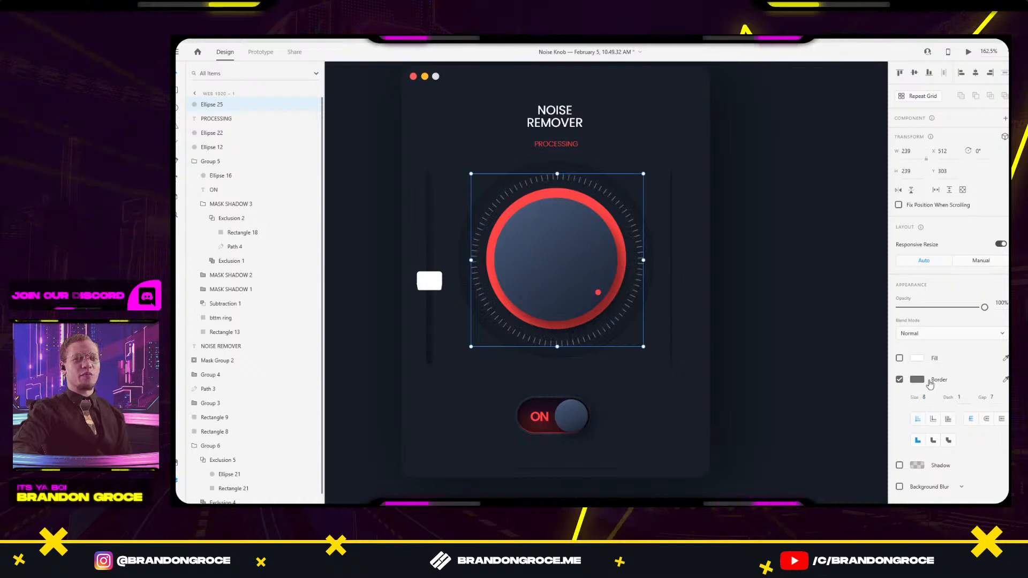
click(742, 191)
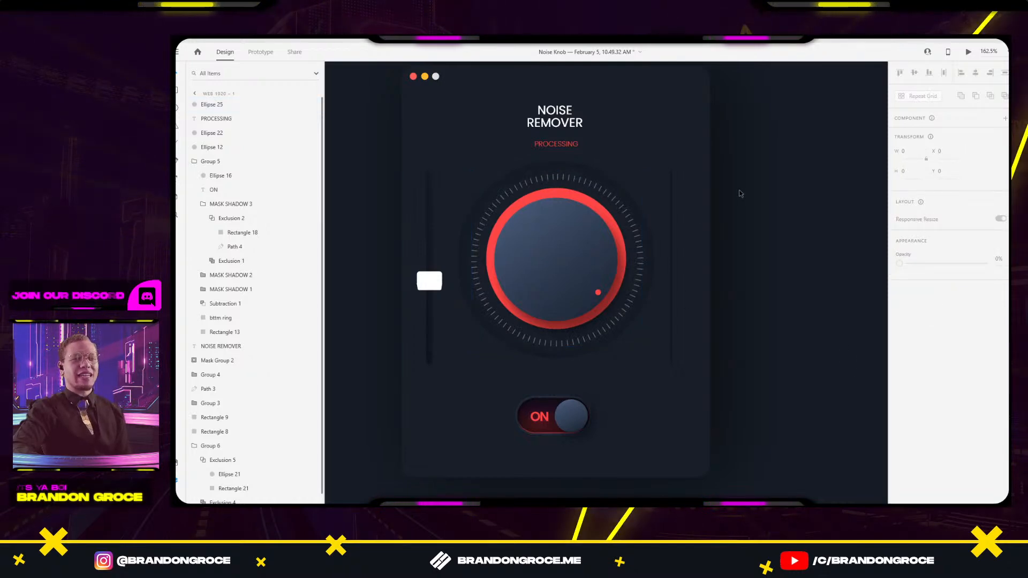
click(637, 233)
click(932, 397)
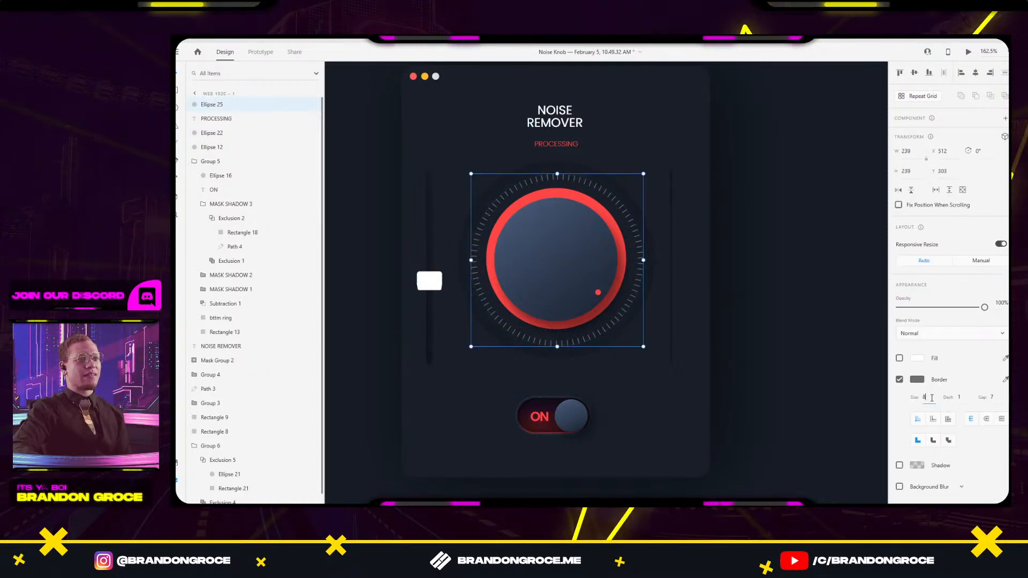
key(Down)
key(Return)
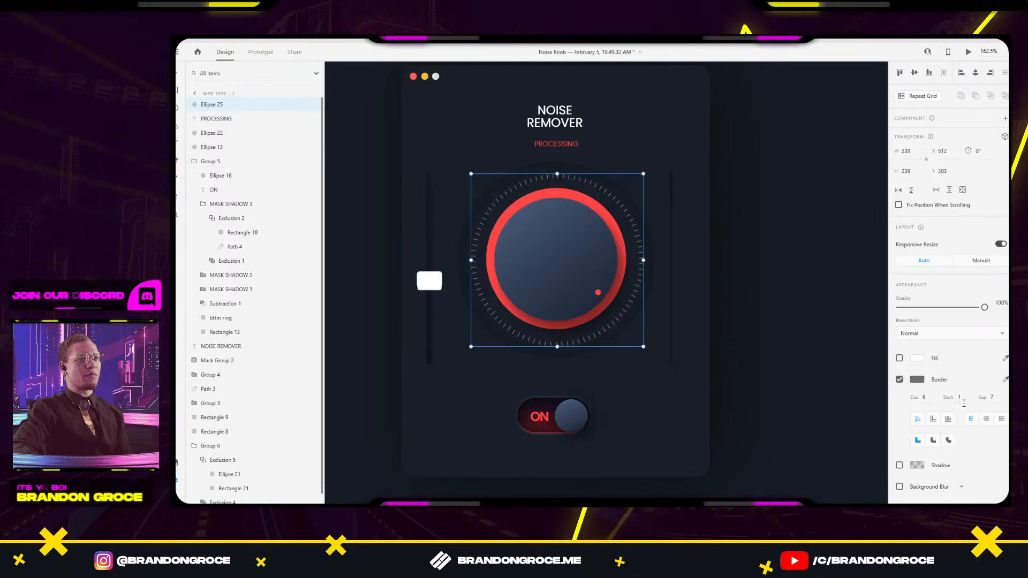
Space out the tick marks around the knob by setting the ring's border gap to 15.
click(993, 397)
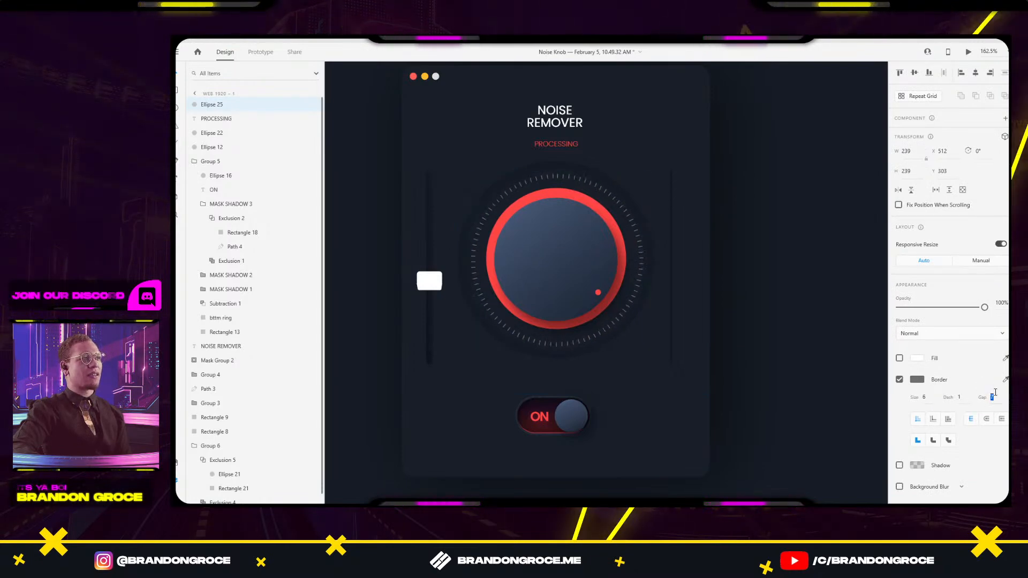
key(Up)
key(Up)
key(Up)
key(Up)
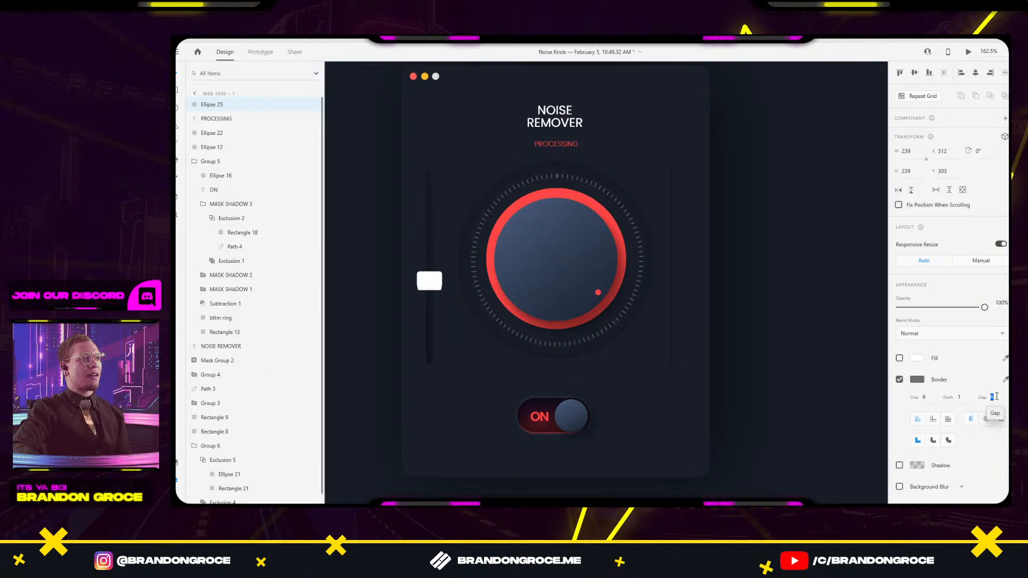
key(Up)
key(Up)
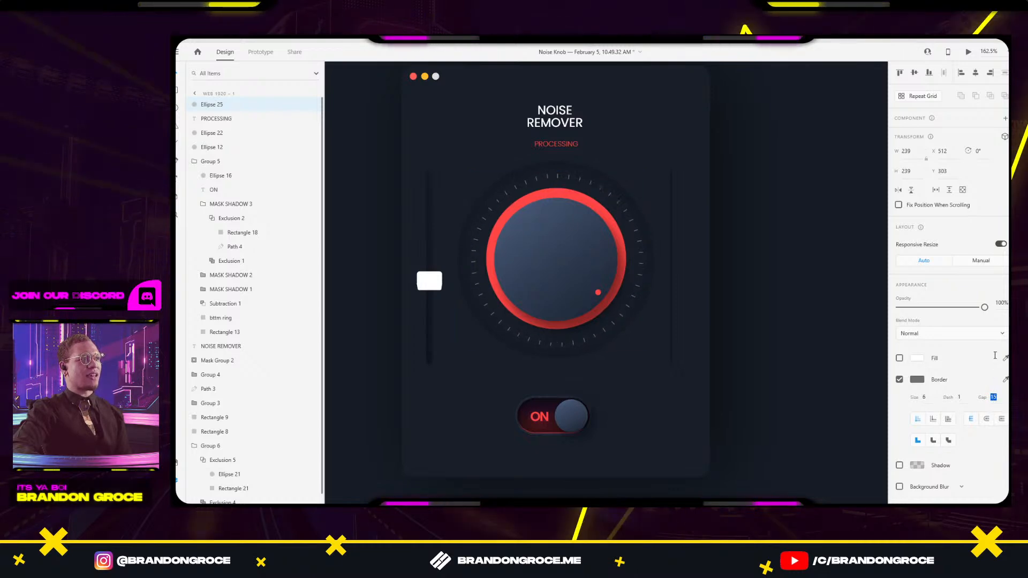
key(Down)
key(Return)
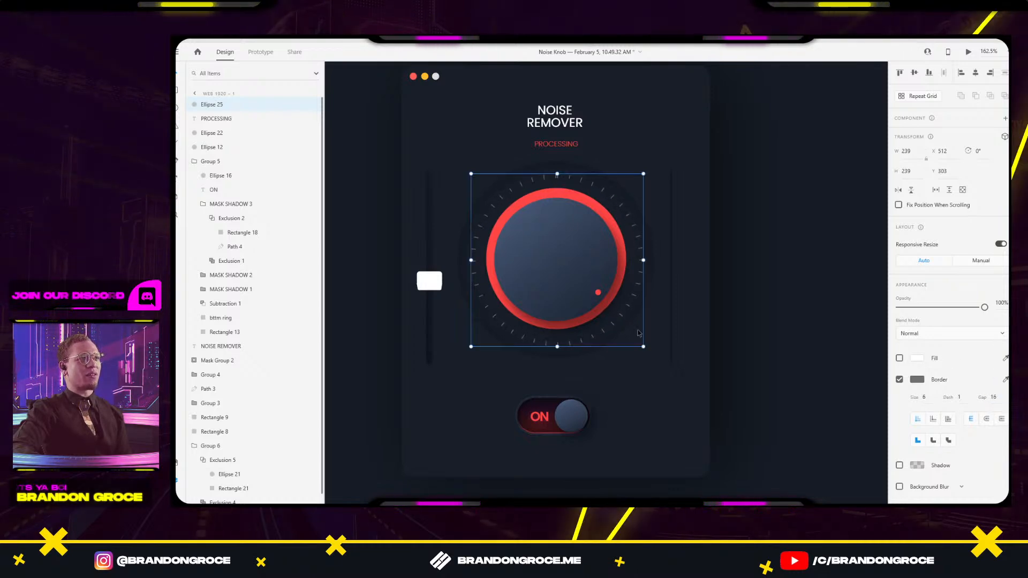
click(994, 396)
key(Up)
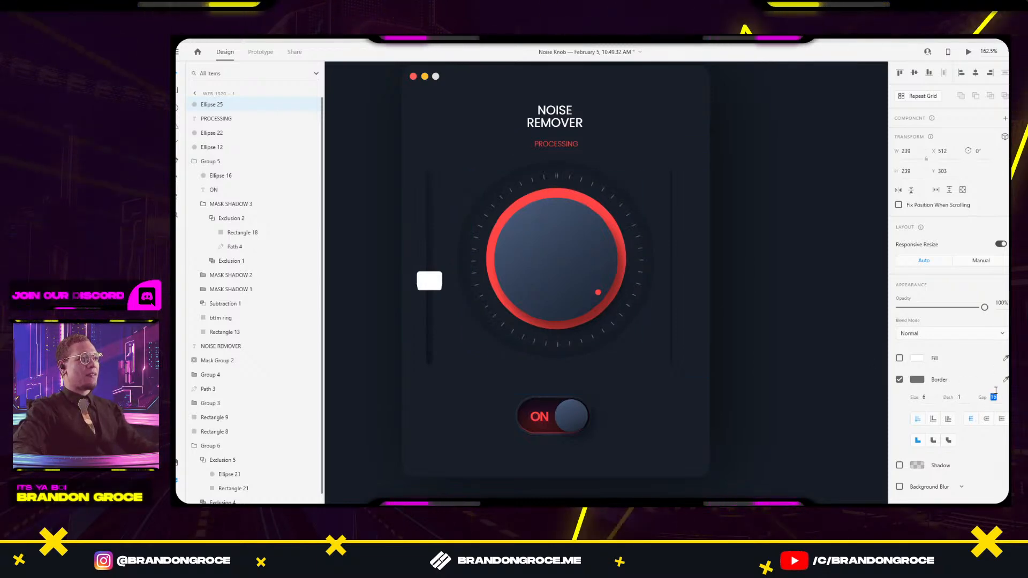
key(Down)
key(Return)
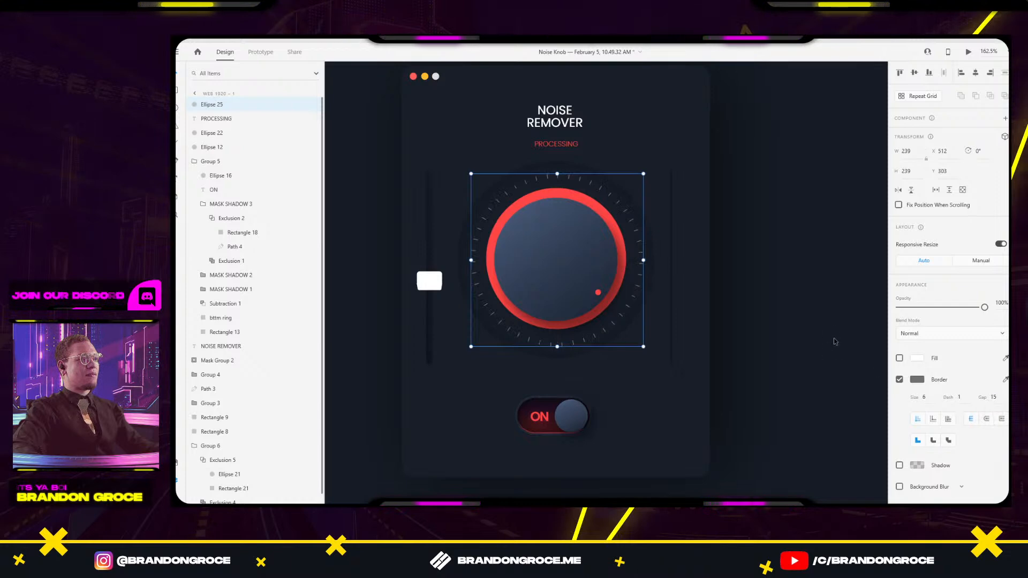
click(834, 342)
scroll(779, 335, down, 3)
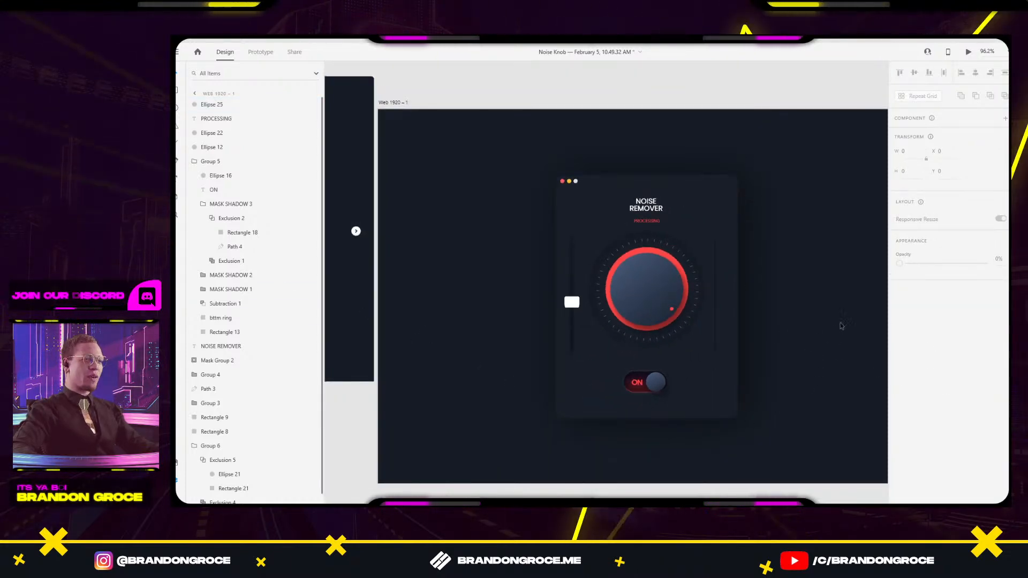
Widen the tick ring's border gap to 24.
click(677, 252)
scroll(654, 271, up, 3)
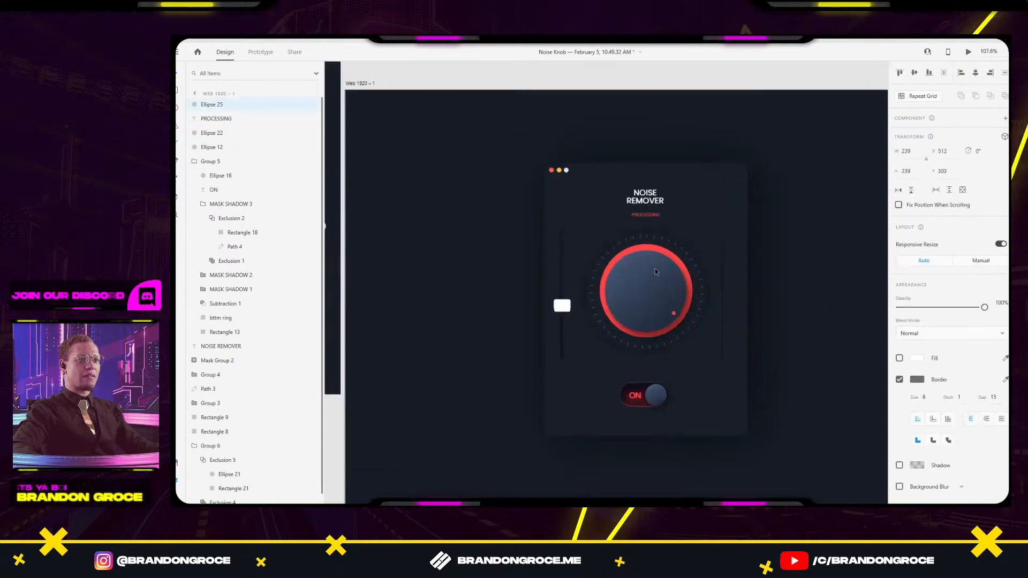
drag(1004, 398, 964, 84)
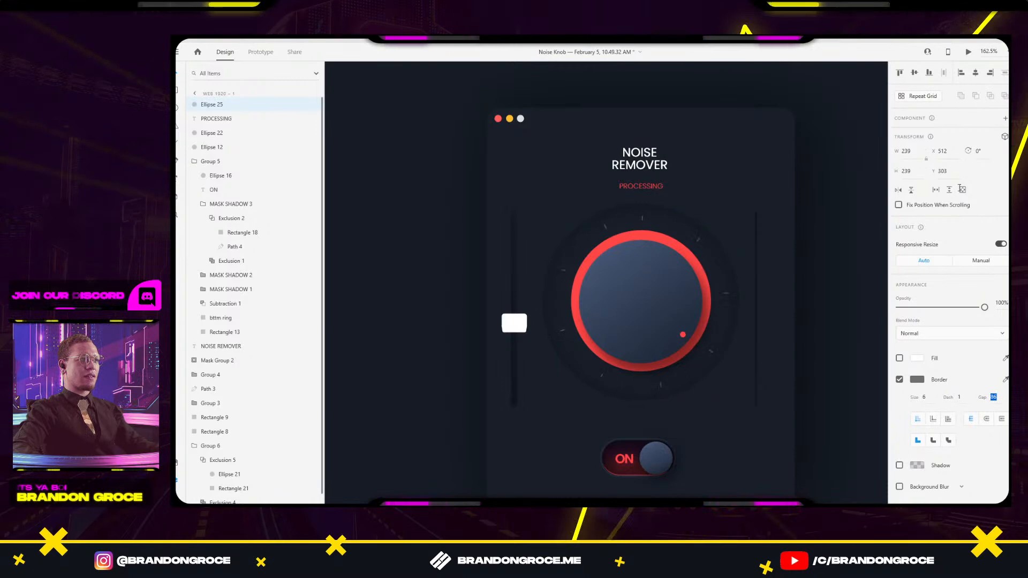
drag(965, 269, 969, 284)
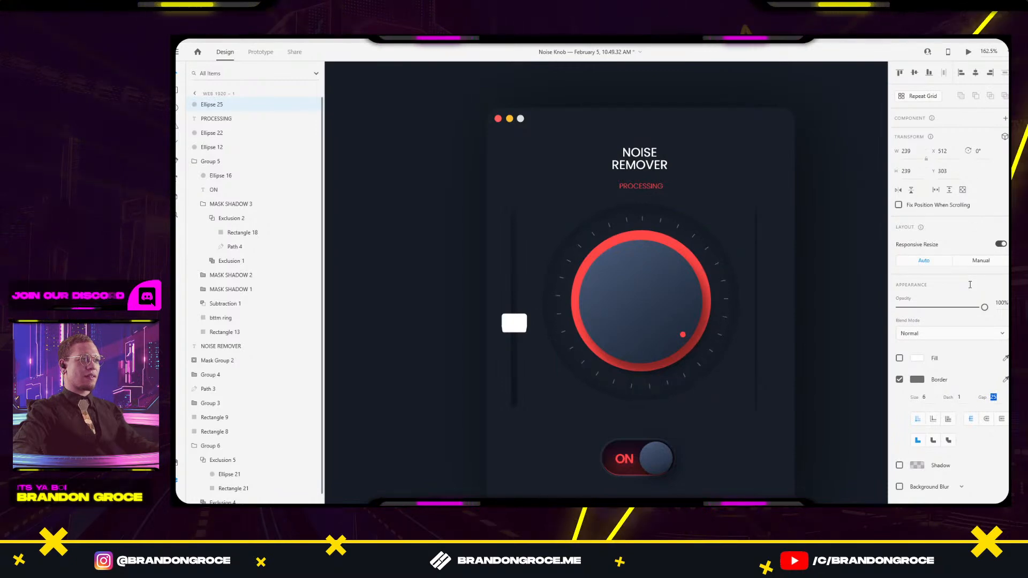
Compare the tick ring with the ticks around the dial in the reference Noise Remover design.
click(758, 239)
scroll(813, 252, down, 3)
drag(812, 252, 656, 259)
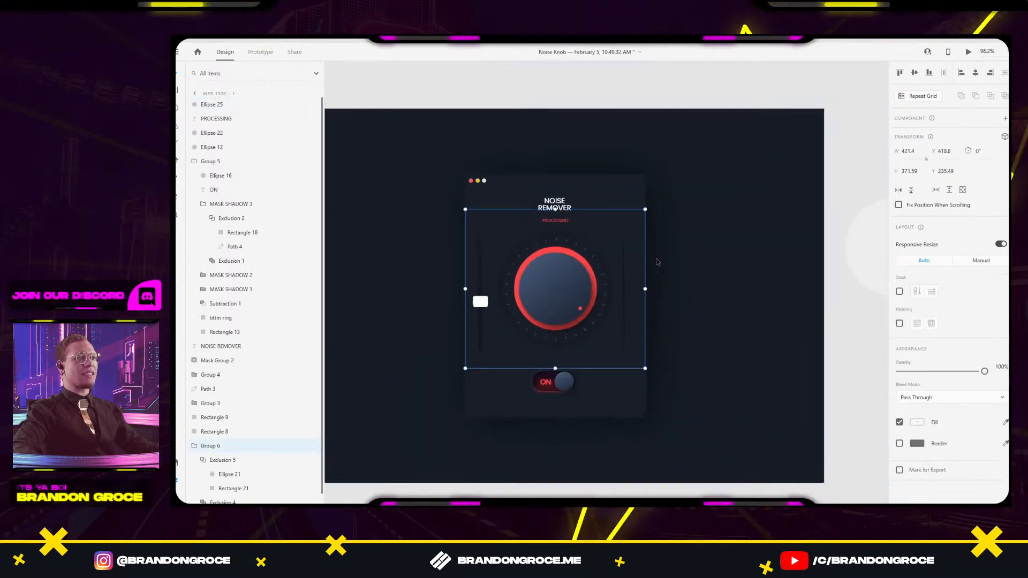
scroll(657, 254, down, 4)
drag(468, 232, 578, 233)
scroll(578, 233, up, 5)
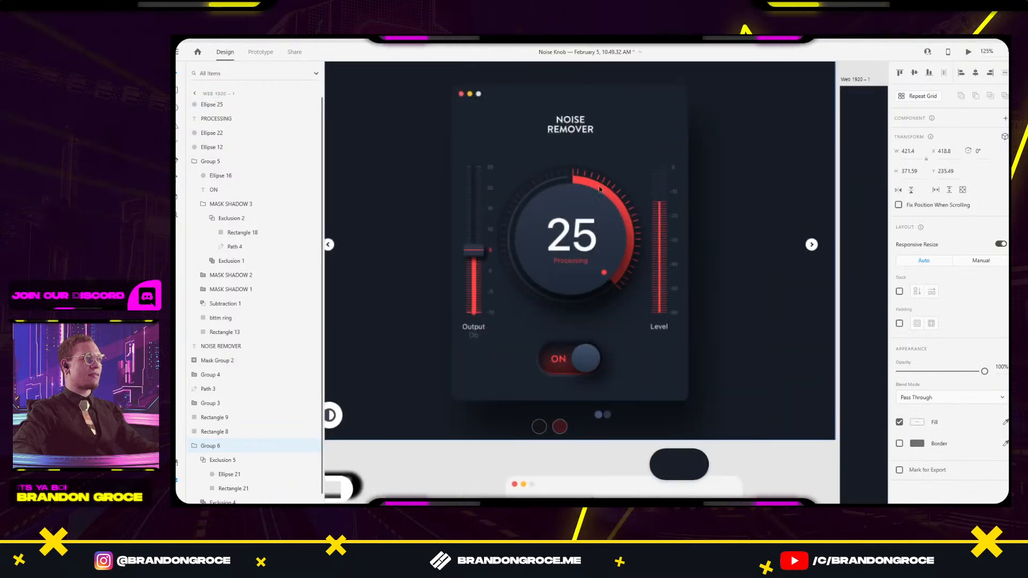
scroll(510, 259, right, 5)
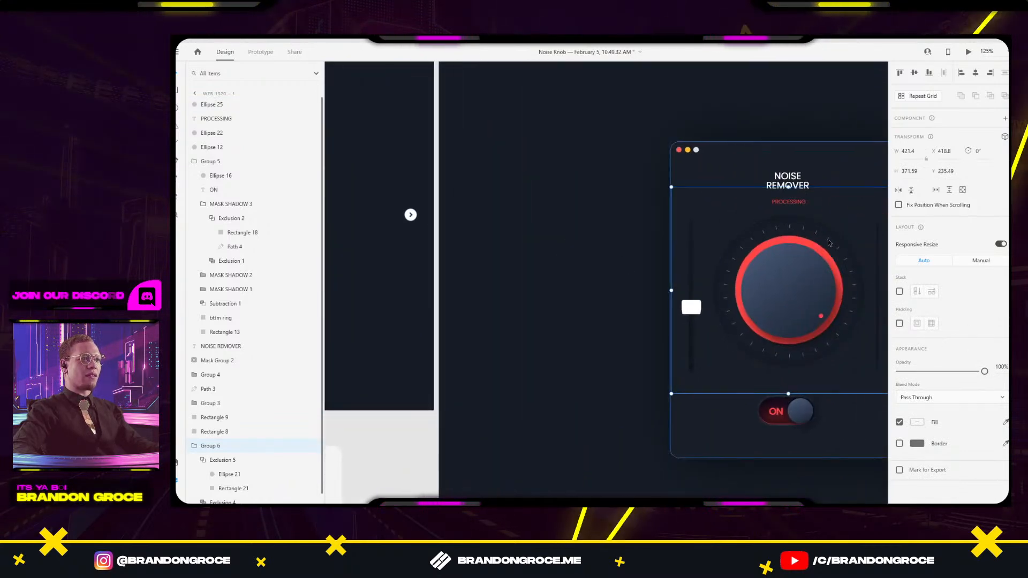
Set the tick ring's border size to 8.
click(830, 239)
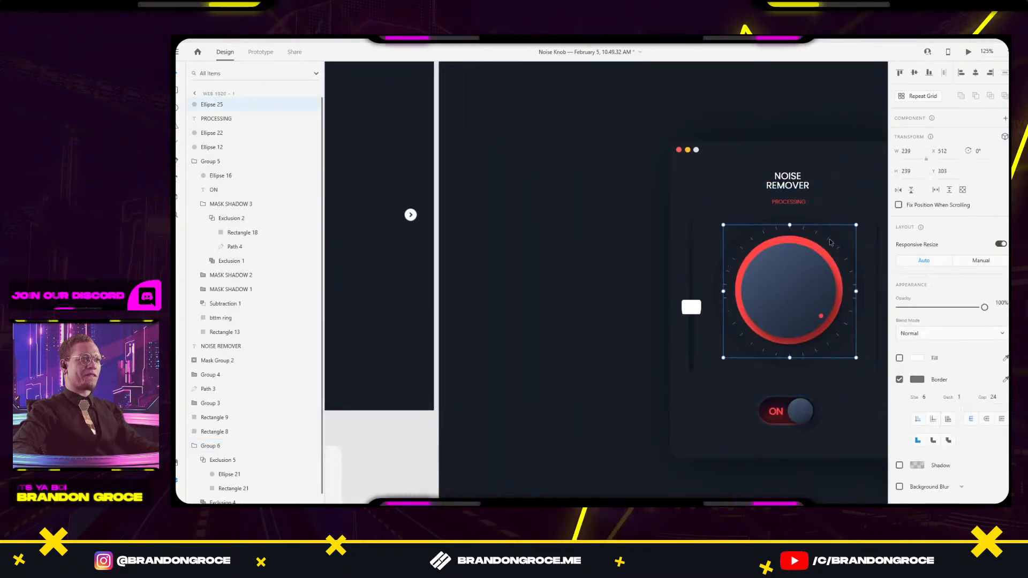
click(926, 397)
text(8)
Place a copy of the tick ring over the reference design's dial, aligned at about X -592, Y 111.
drag(432, 282, 377, 248)
drag(744, 194, 632, 120)
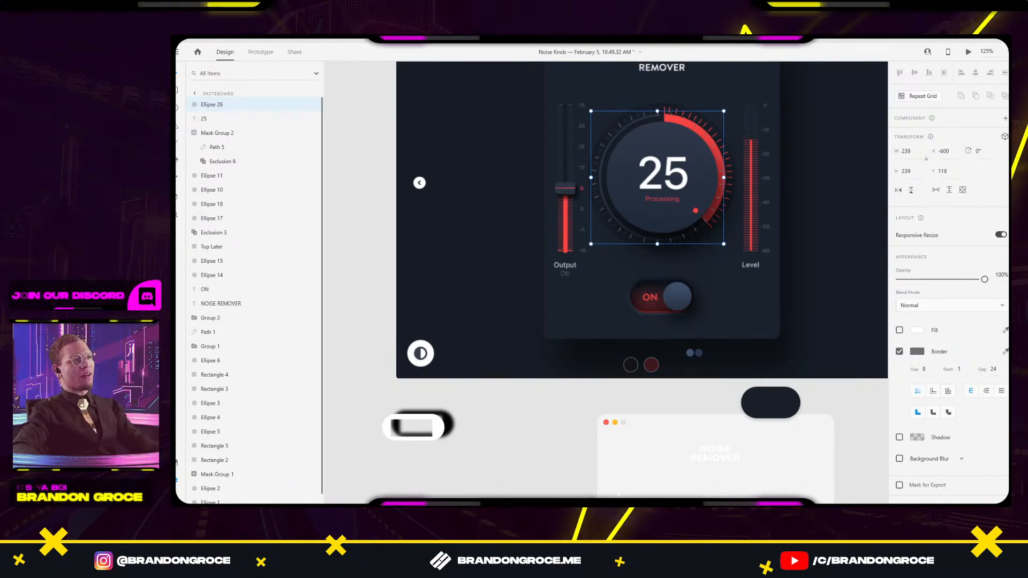
drag(645, 116, 651, 114)
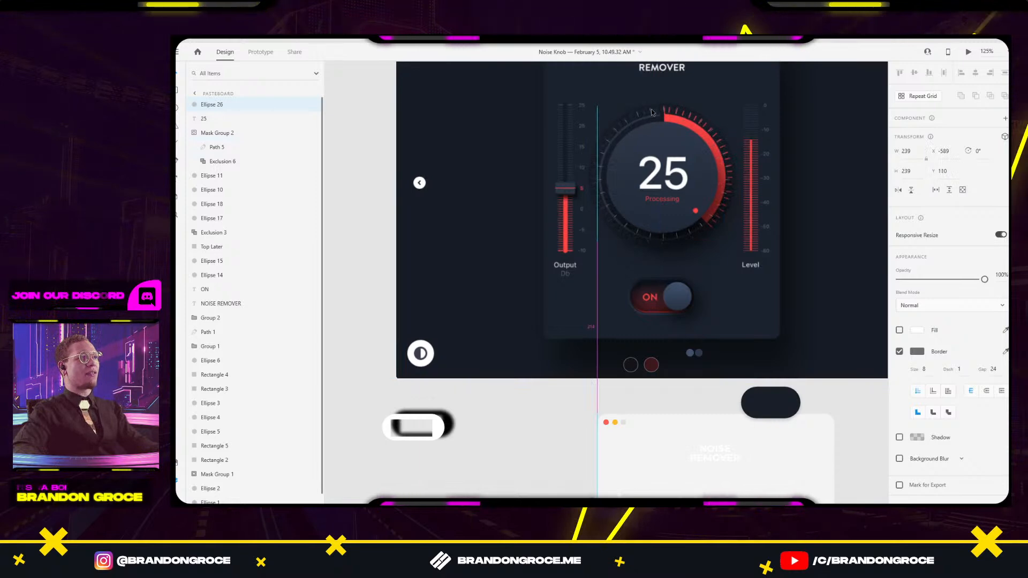
drag(652, 112, 651, 113)
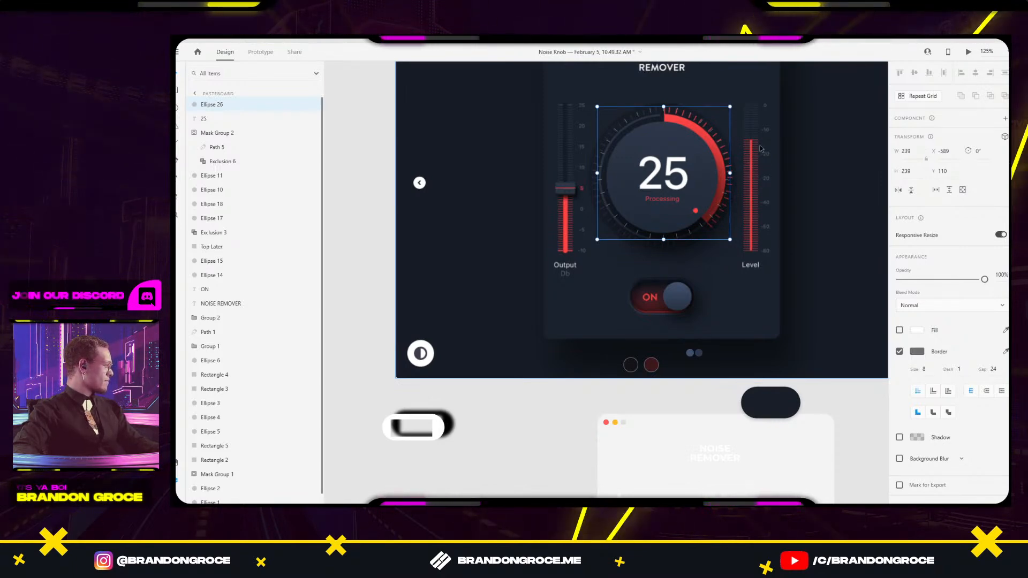
drag(787, 136, 735, 166)
key(alt)
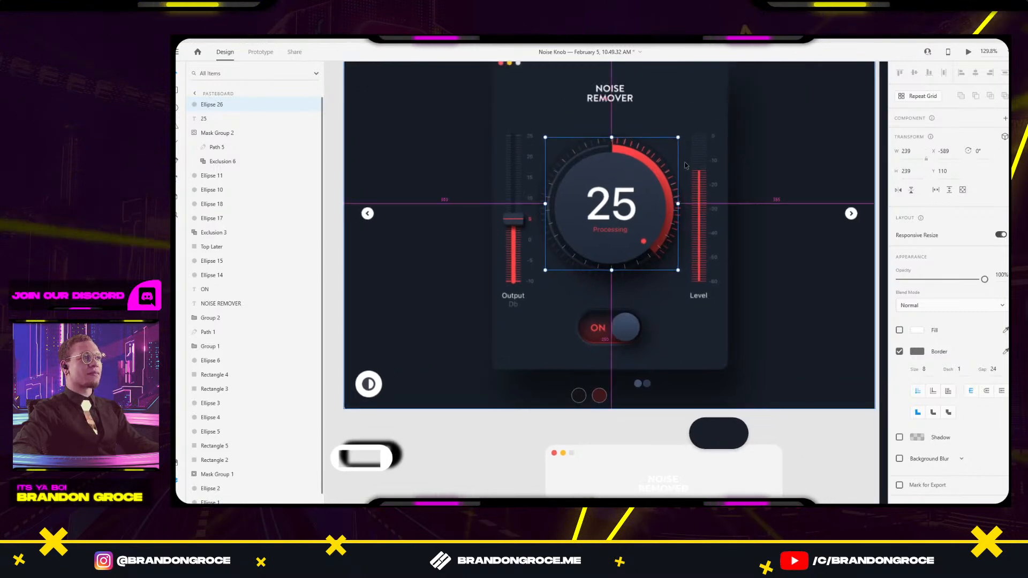
scroll(685, 163, up, 3)
drag(604, 138, 602, 137)
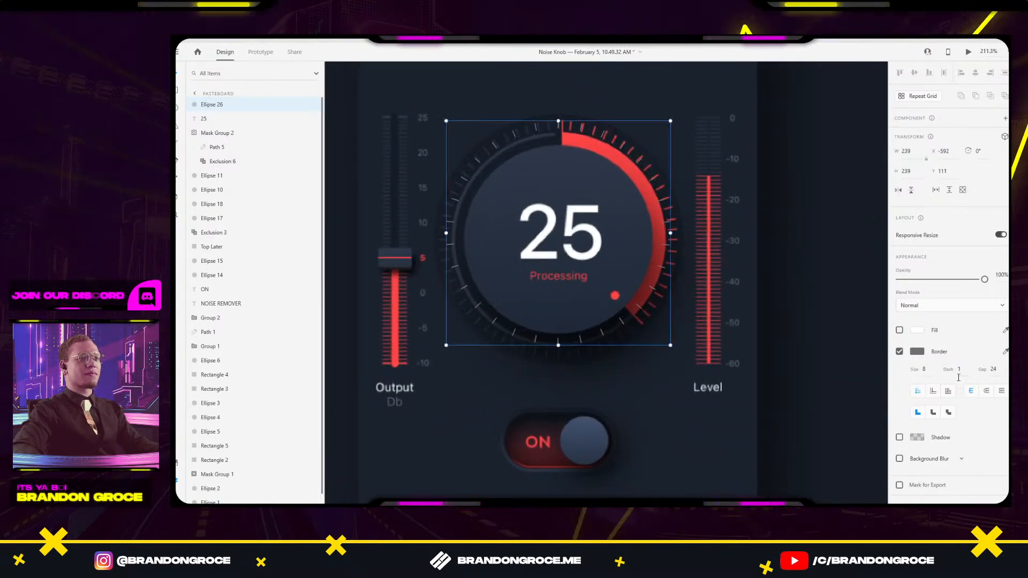
Set the dash length of the tick ring copy's border to 2.
click(931, 369)
key(Return)
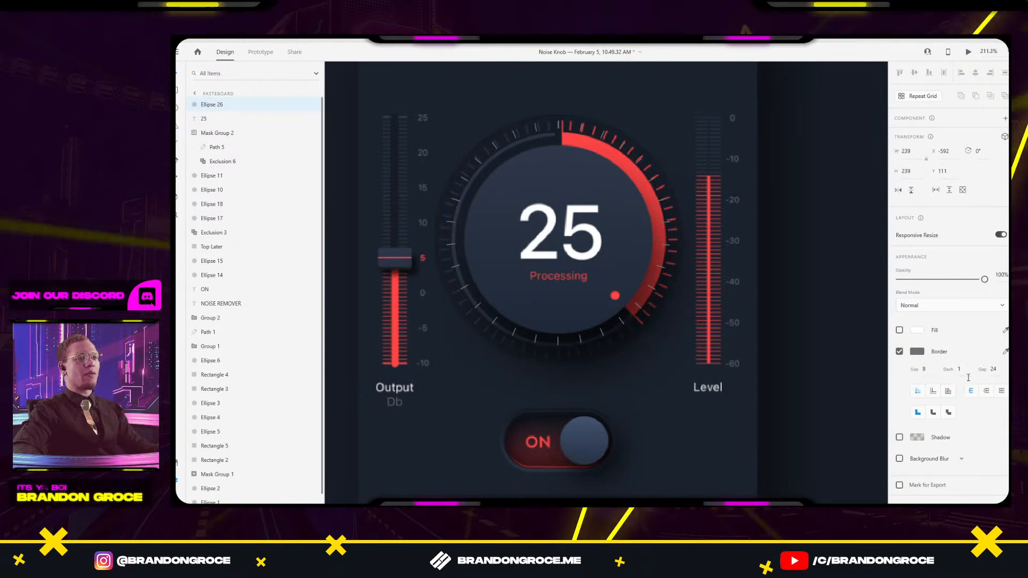
text(2)
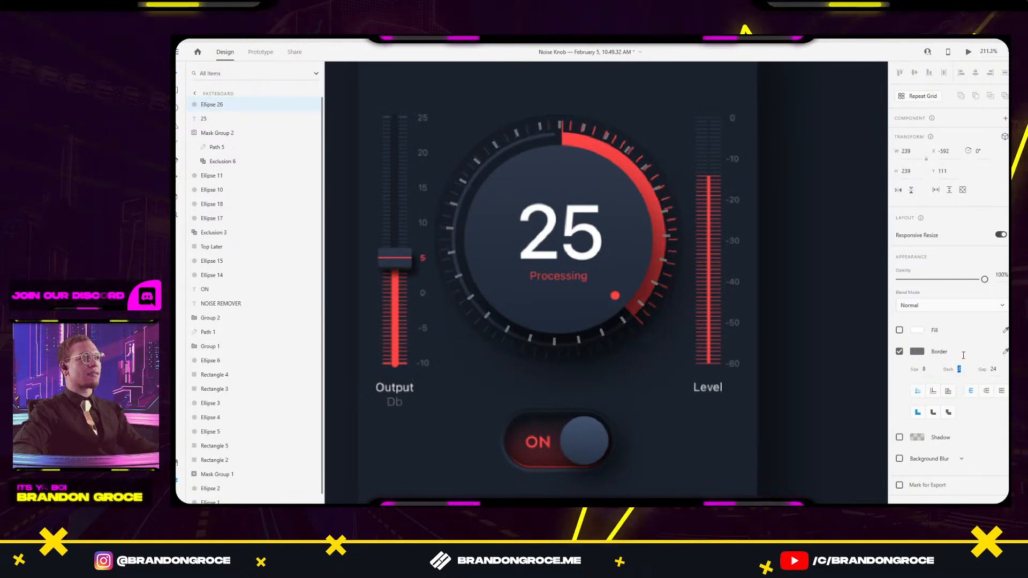
key(Return)
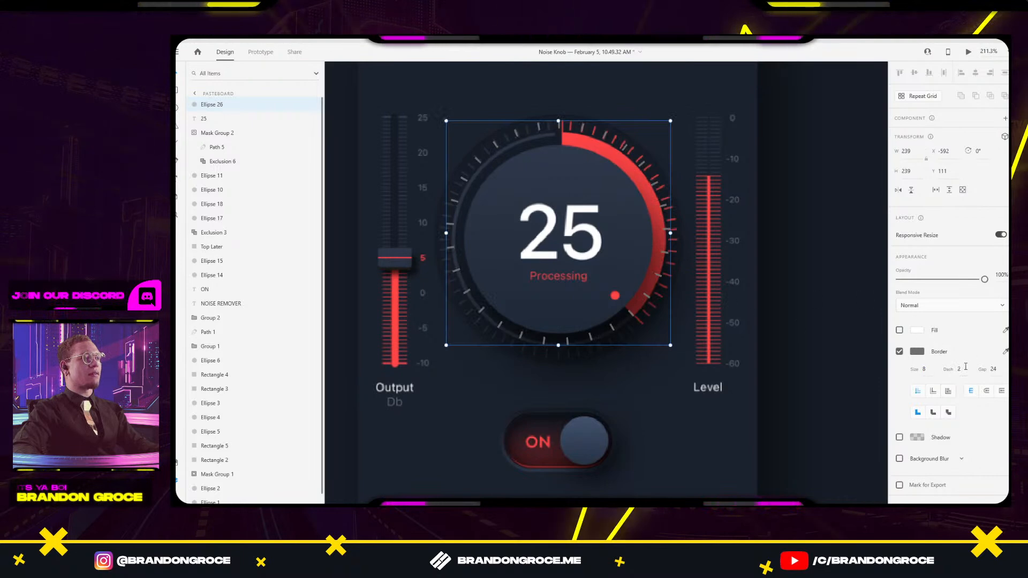
click(960, 369)
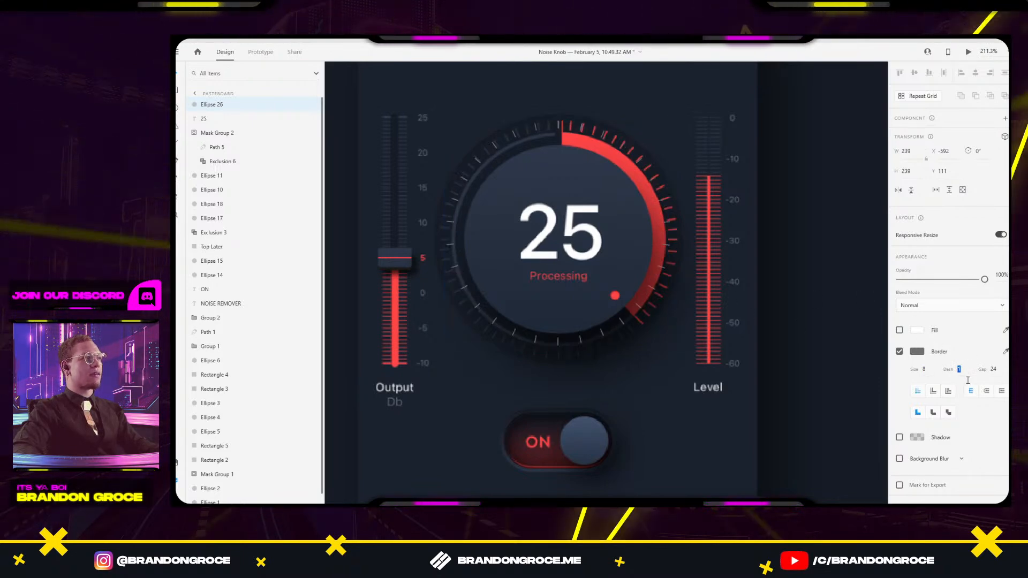
text(2)
key(Return)
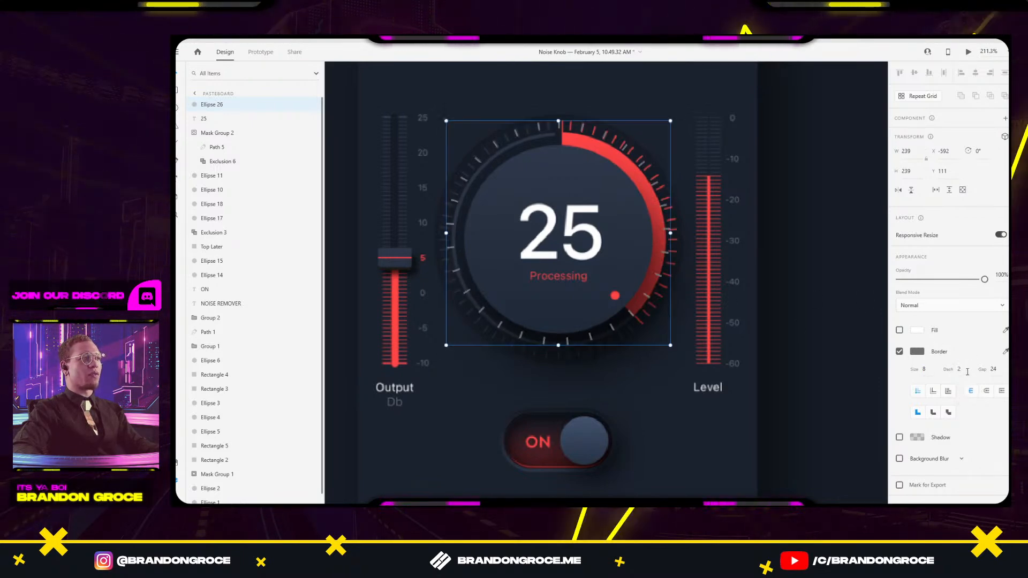
Try a border gap of 27 on the tick ring copy.
click(999, 370)
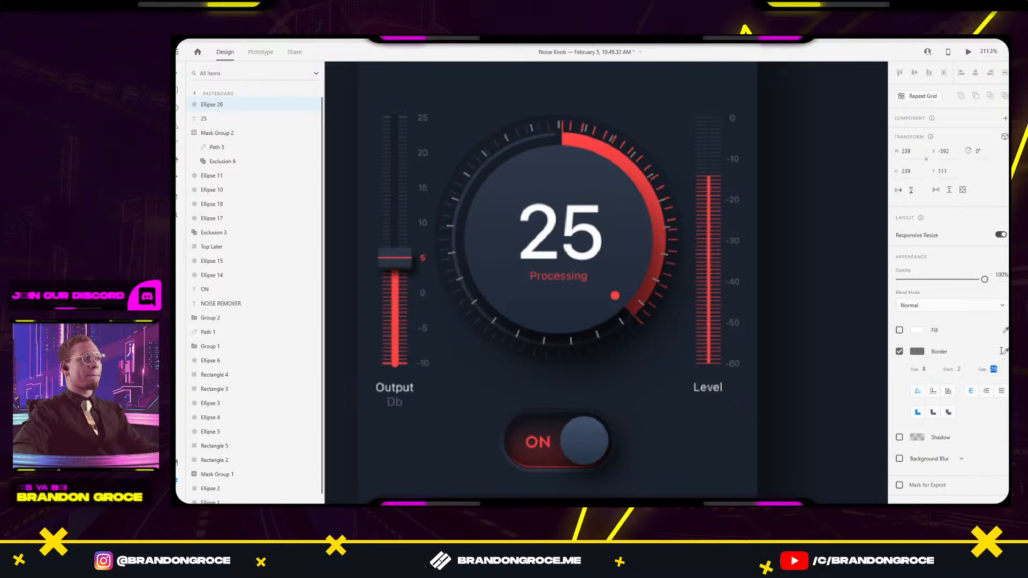
text(27)
key(Return)
click(1005, 351)
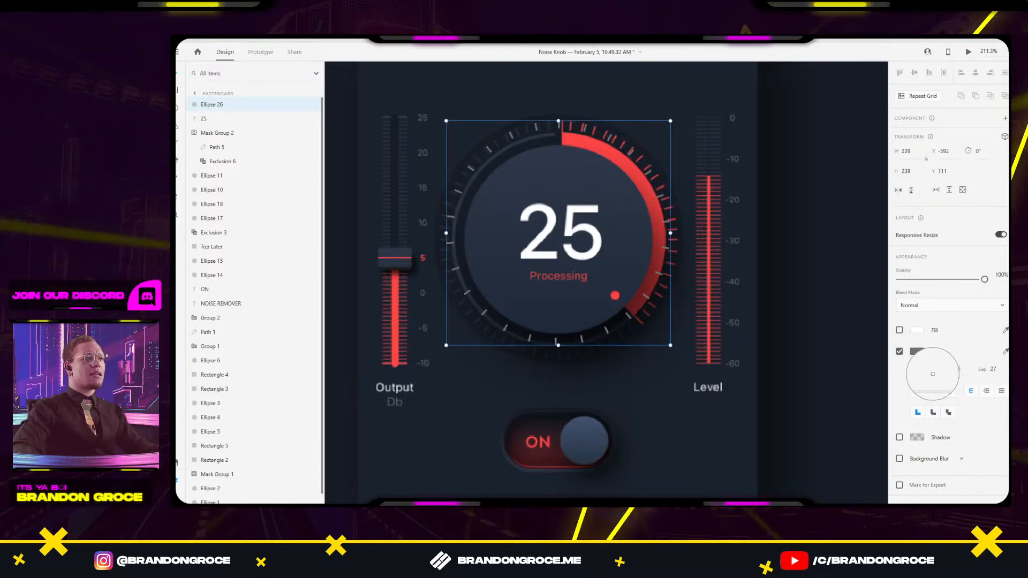
click(974, 336)
Set the tick ring copy's border size to 10 and try a dash of 4 before returning it to 2.
click(941, 366)
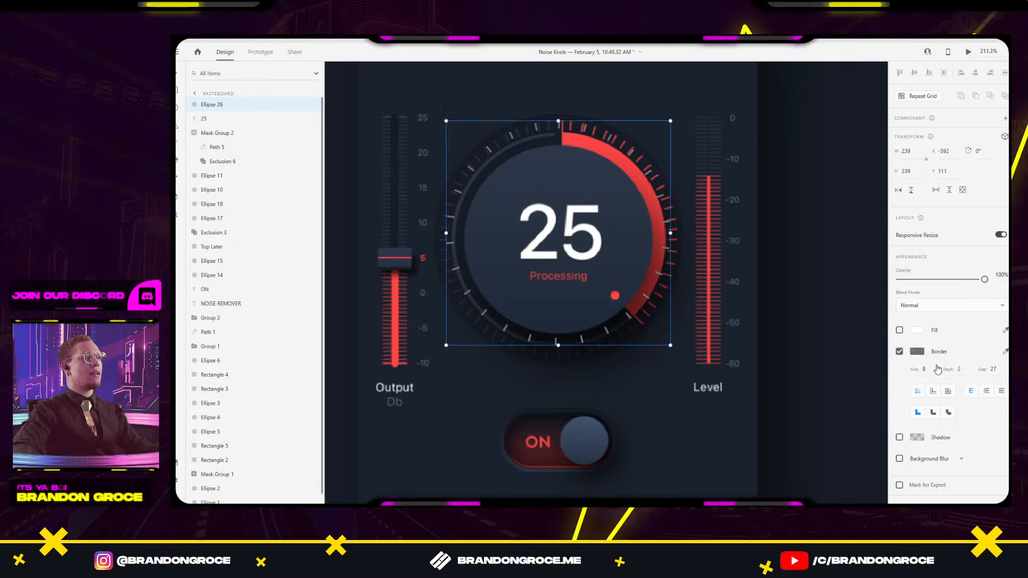
key(BackSpace)
text(11)
key(Return)
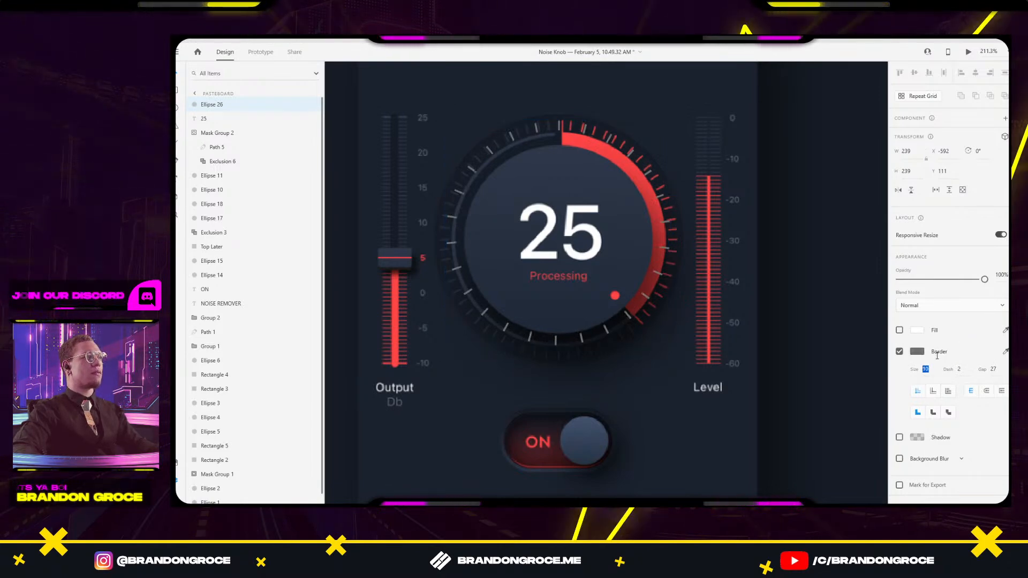
key(Tab)
text(4)
key(Return)
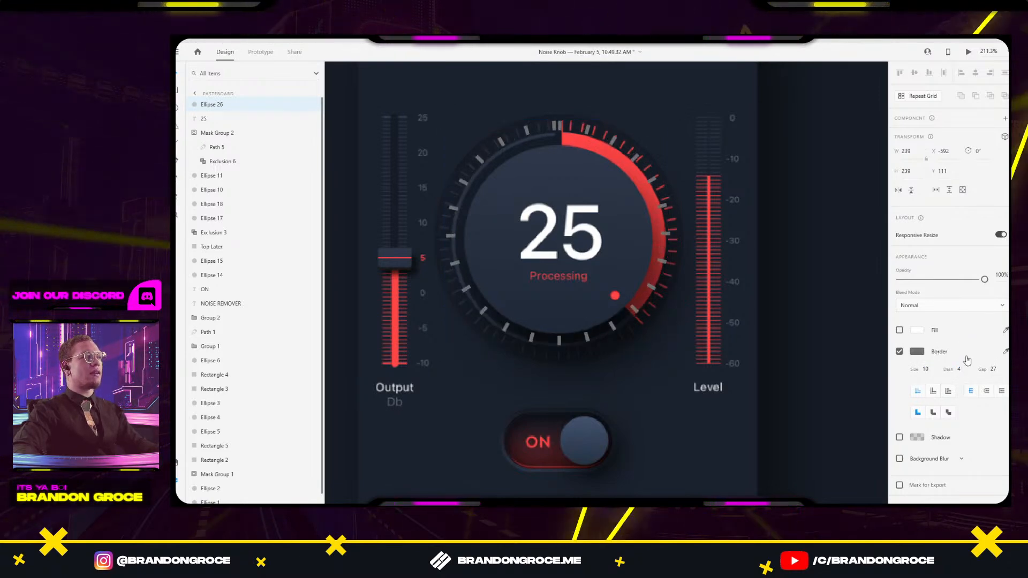
text(2)
Try border gaps of 31 and 44 on the tick ring copy over the reference dial.
key(Tab)
text(31)
key(Return)
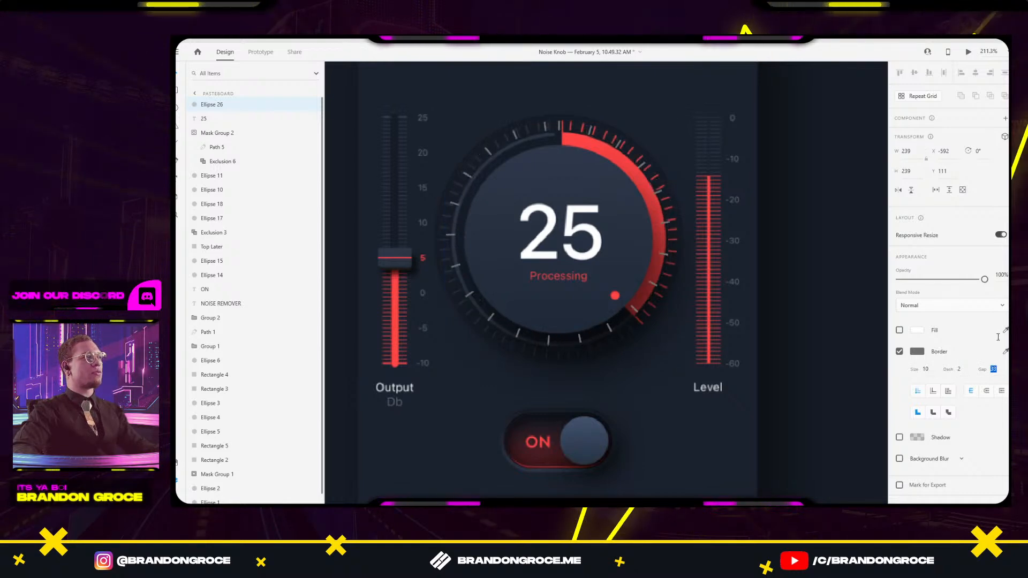
text(44)
key(Return)
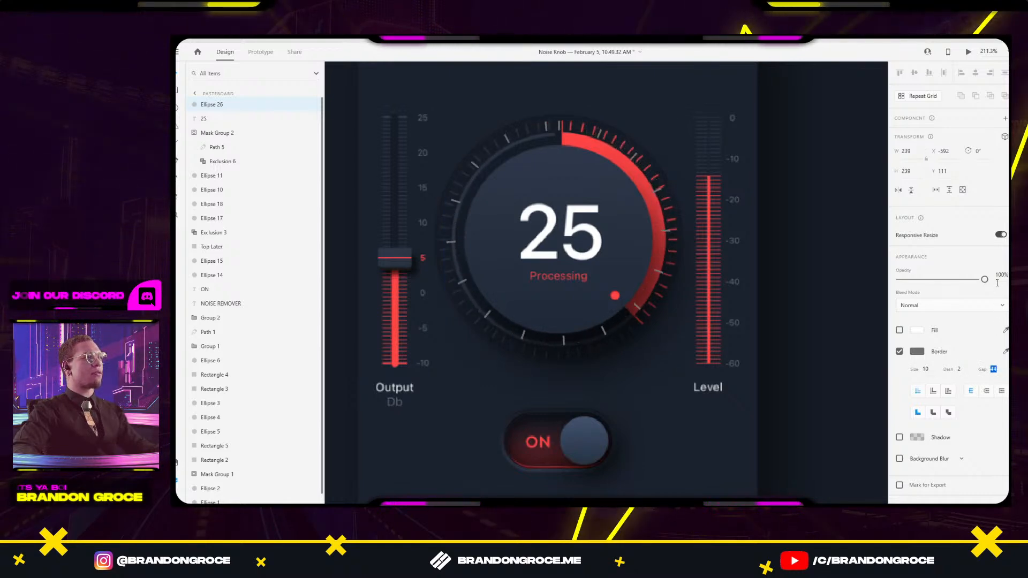
Set the tick ring copy's border gap to 11 and move the ring off the reference dial to X -326, Y 111.
text(10)
key(Return)
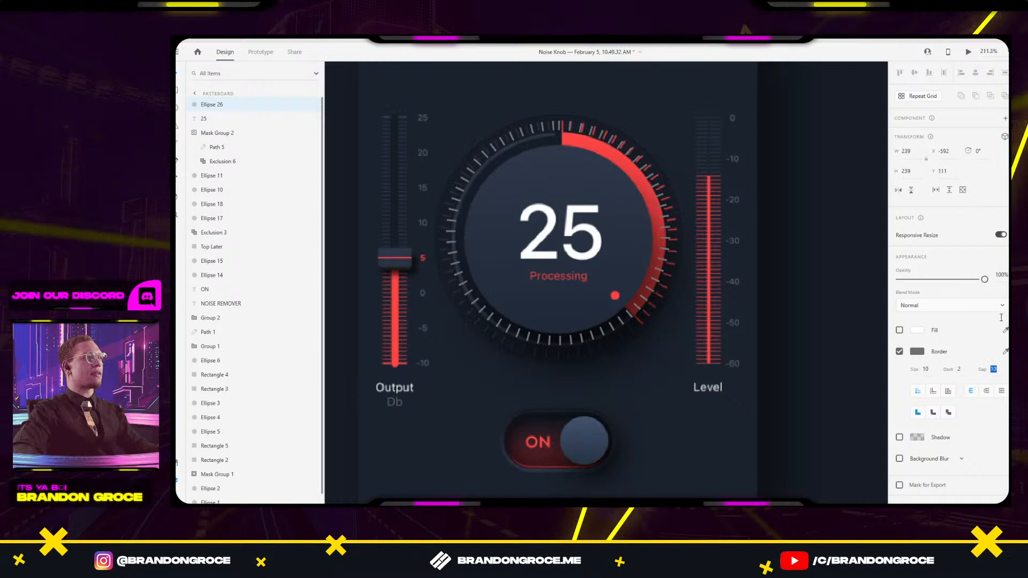
key(Up)
scroll(698, 208, down, 4)
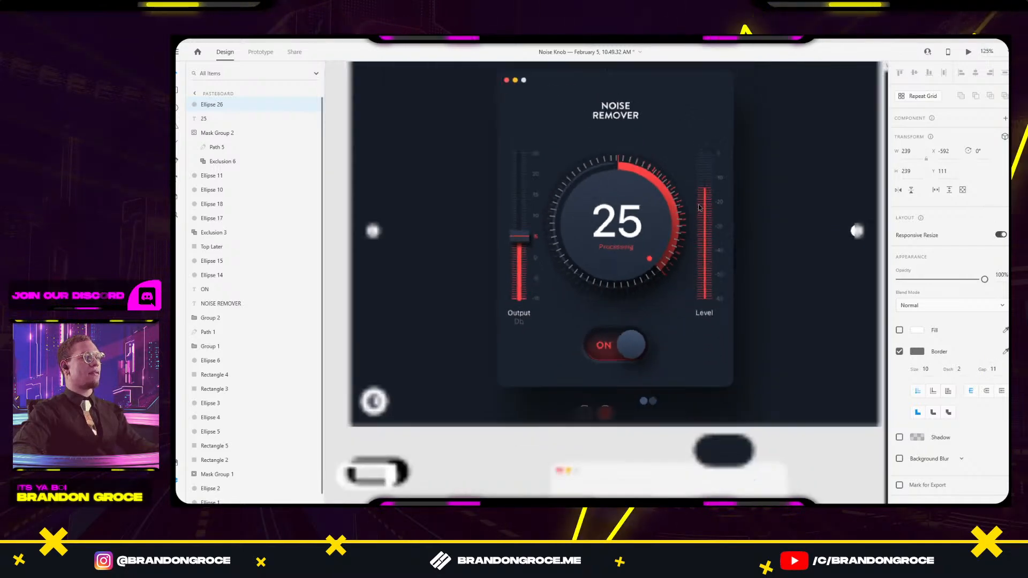
drag(637, 165, 785, 164)
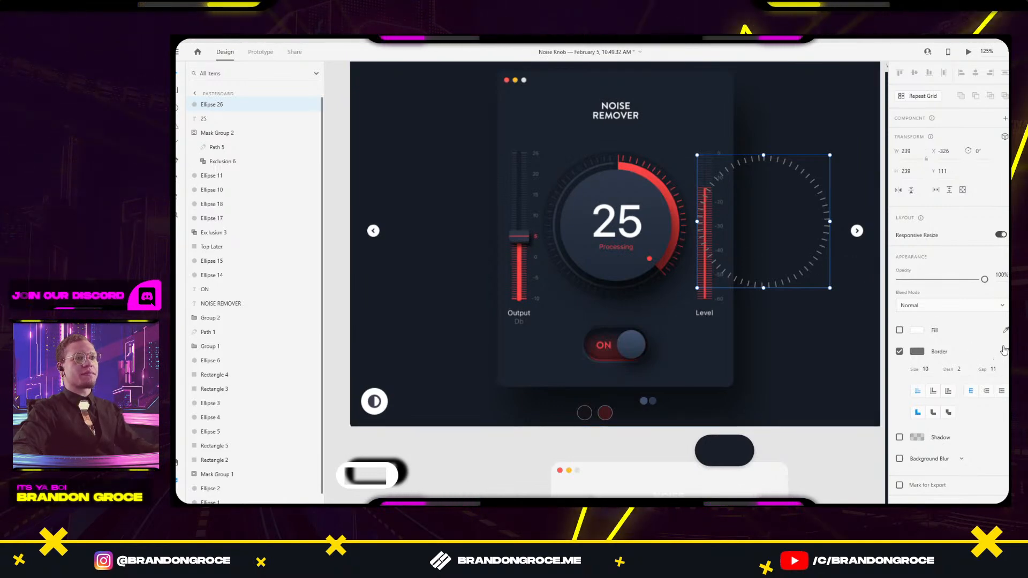
Remove the old, widely spaced tick ring from around the red-ringed knob on the Web 1920 – 1 artboard.
scroll(810, 189, down, 3)
scroll(810, 189, down, 2)
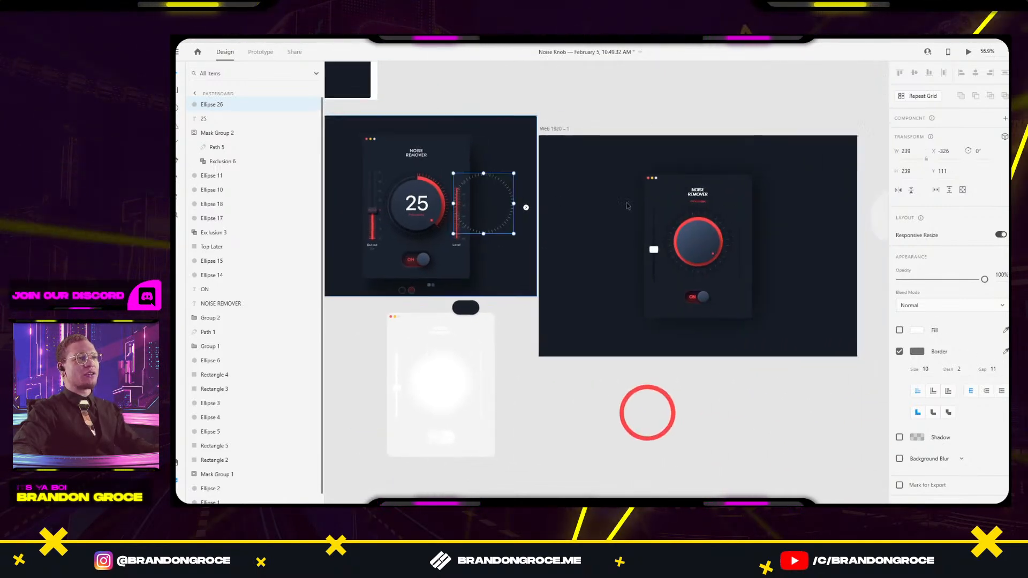
scroll(645, 183, up, 5)
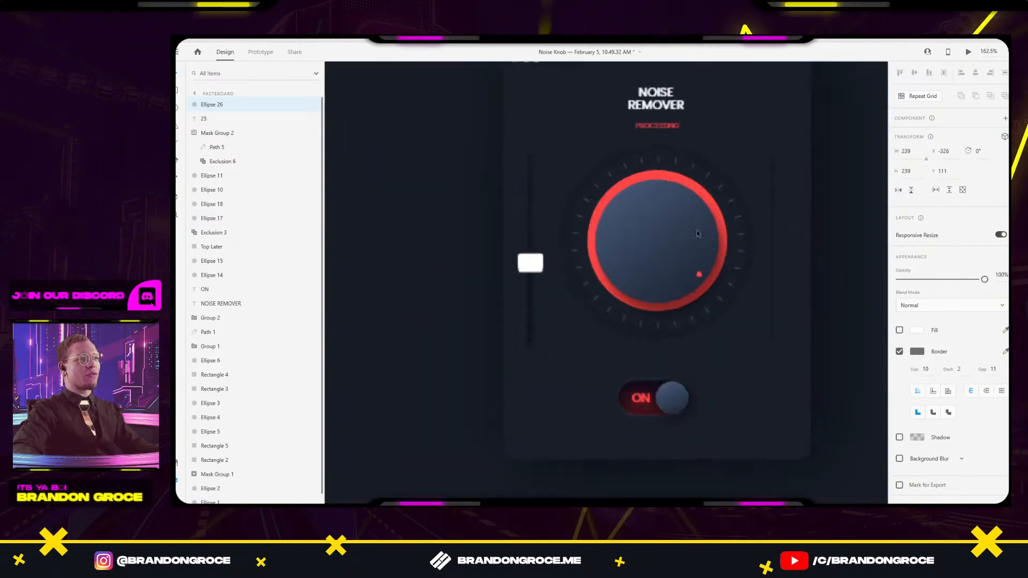
click(658, 159)
click(573, 194)
Move the new tick ring clear of the reference's Level meter to X -262, Y 110 and sample its border color from the reference dial's dark ticks.
scroll(574, 194, down, 4)
scroll(573, 195, left, 5)
scroll(574, 194, up, 2)
click(640, 223)
drag(641, 223, 666, 222)
scroll(602, 254, up, 5)
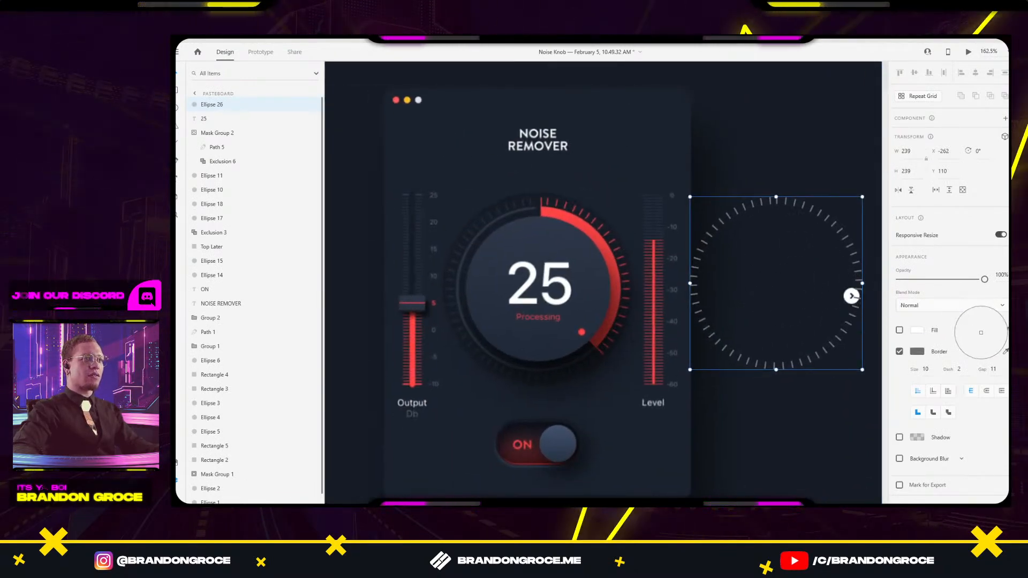
click(1005, 352)
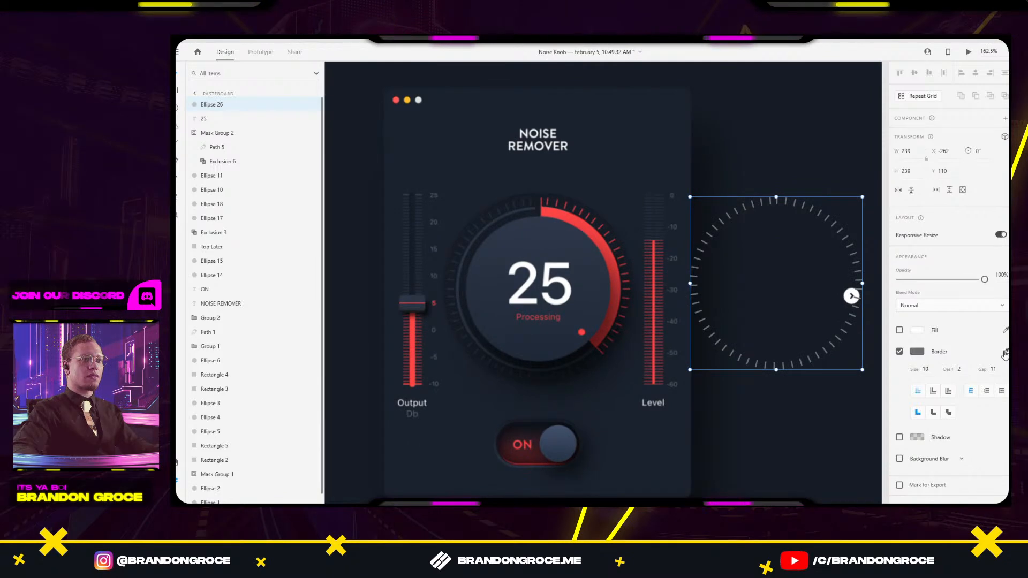
click(509, 213)
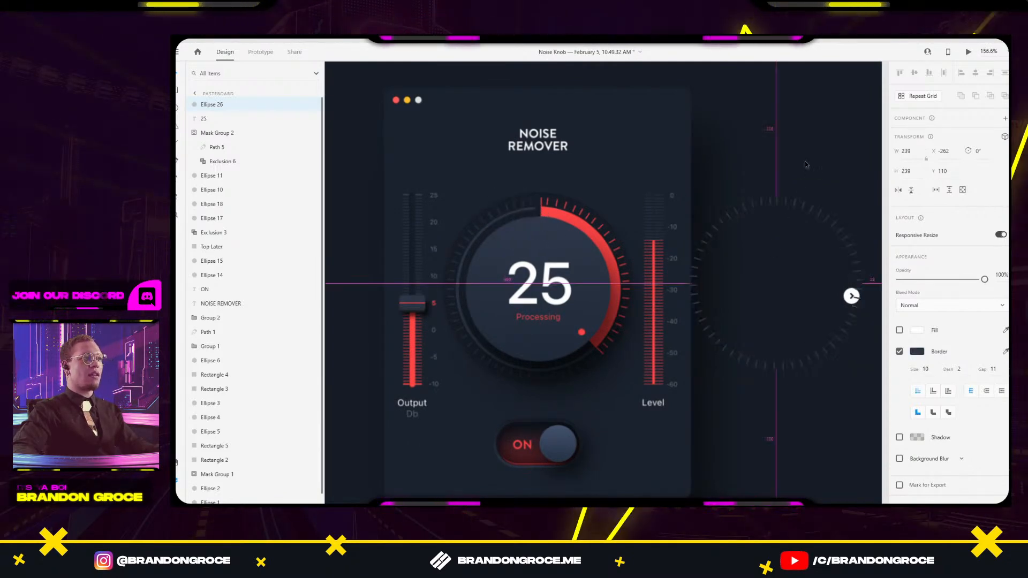
Place the tick ring around the knob on the Web 1920 – 1 artboard and enlarge it to 245 by 245.
scroll(589, 178, down, 3)
drag(586, 179, 731, 248)
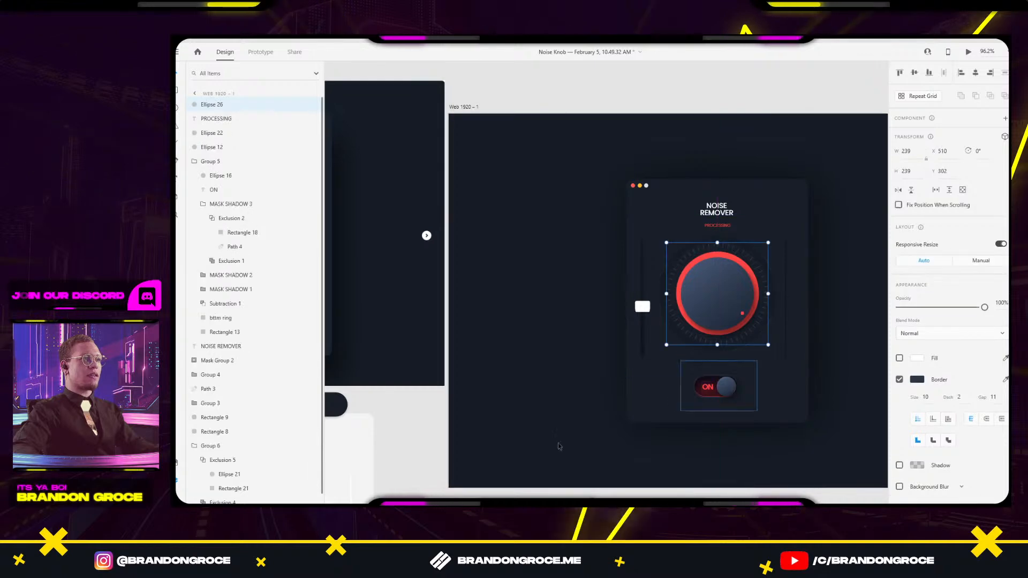
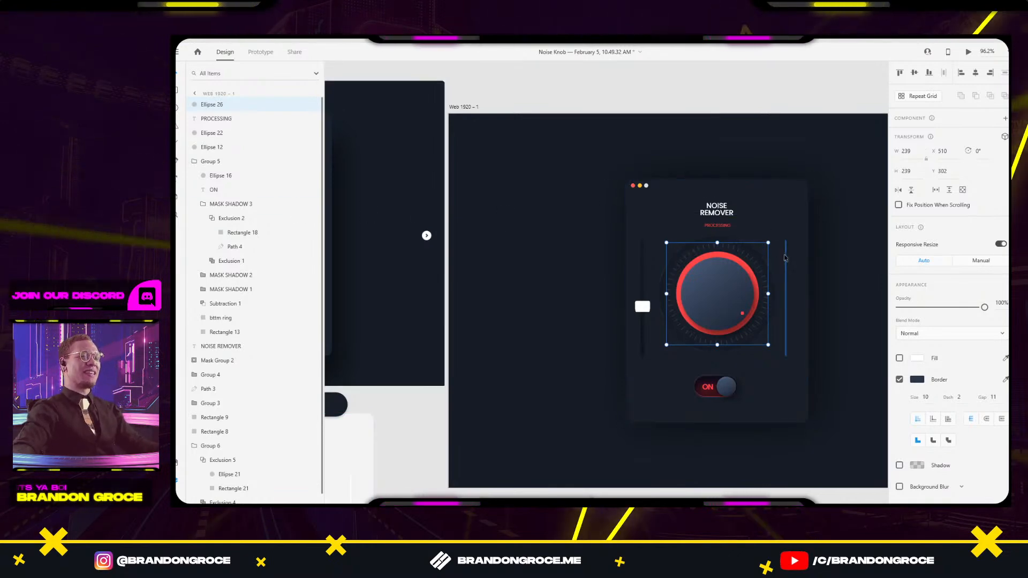
scroll(785, 257, up, 5)
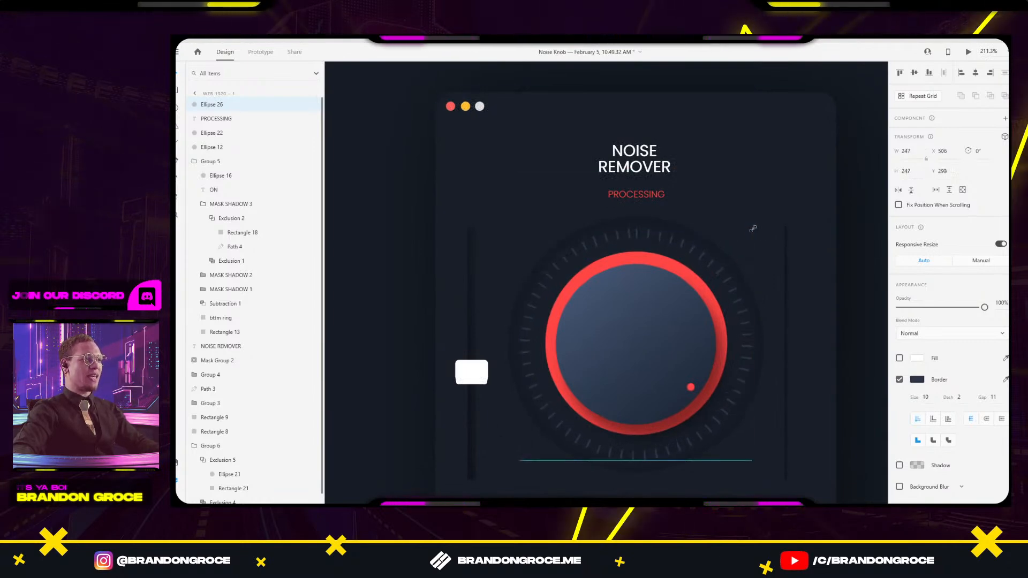
drag(748, 232, 753, 227)
drag(544, 400, 532, 402)
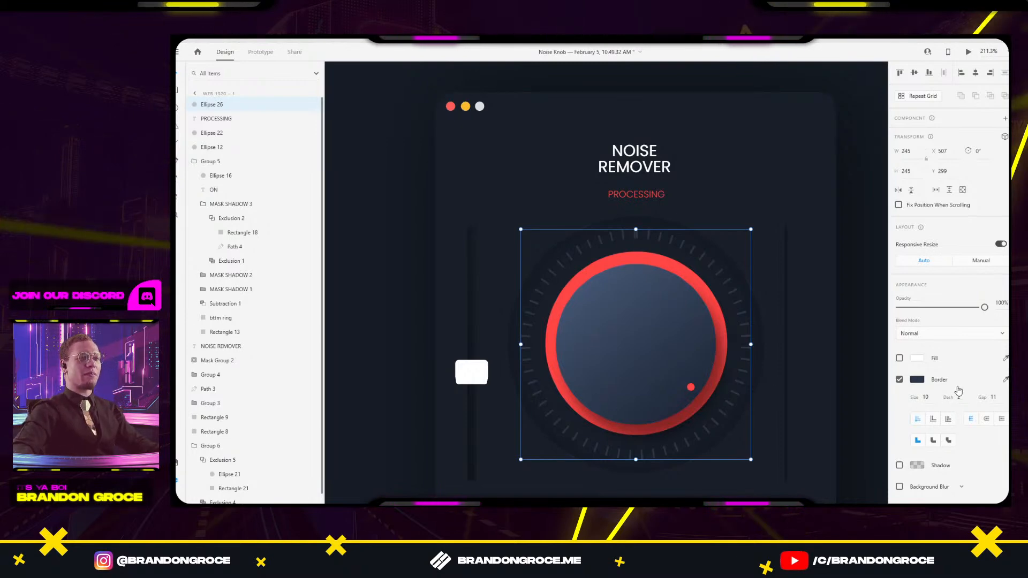
Try a longer dash on the tick ring's border, return it to 2, and set the gap to 12.
key(Up)
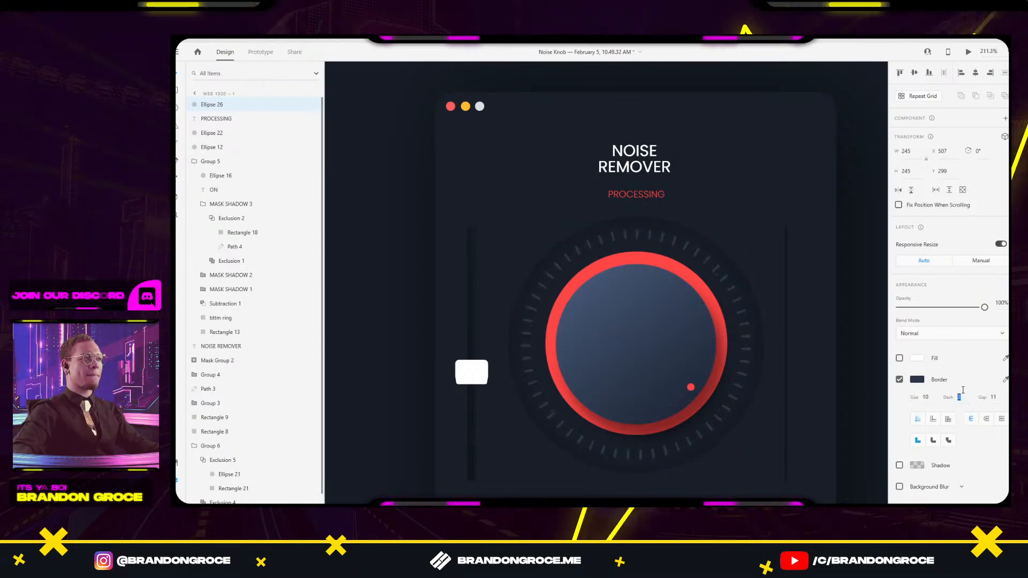
key(Down)
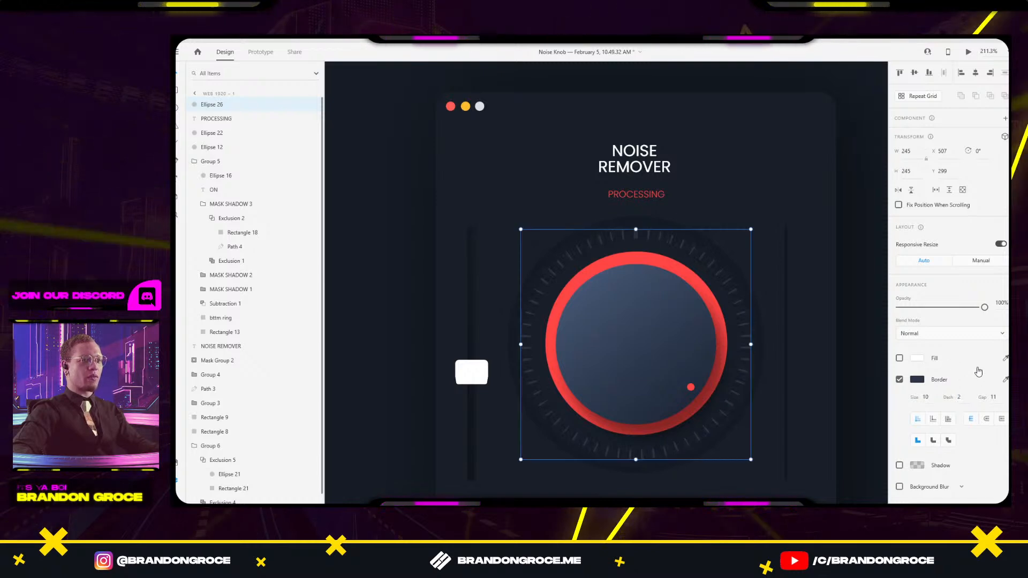
click(999, 389)
key(Up)
key(Escape)
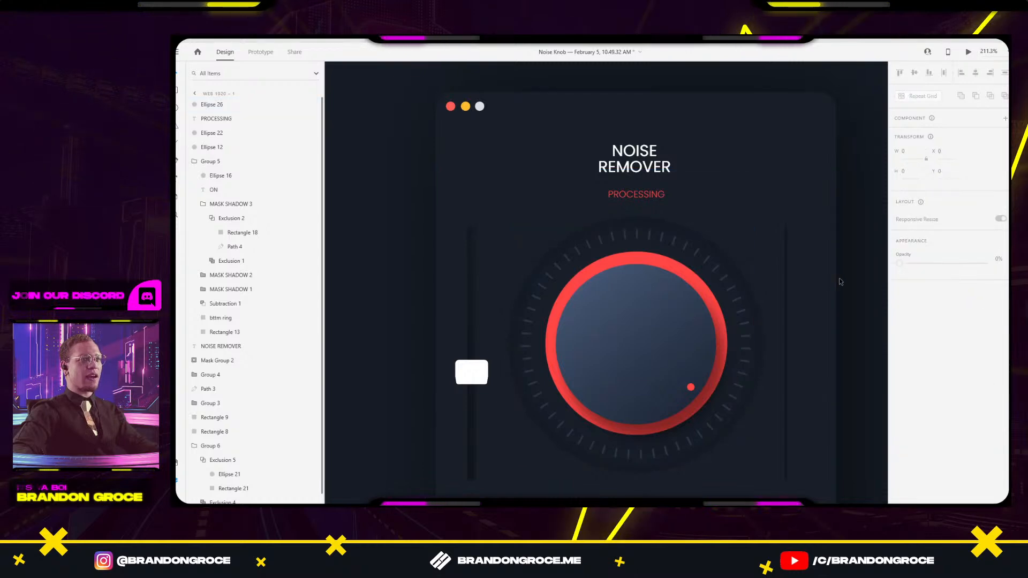
Collapse the ON switch's Group 5 in the layer list.
scroll(839, 277, down, 3)
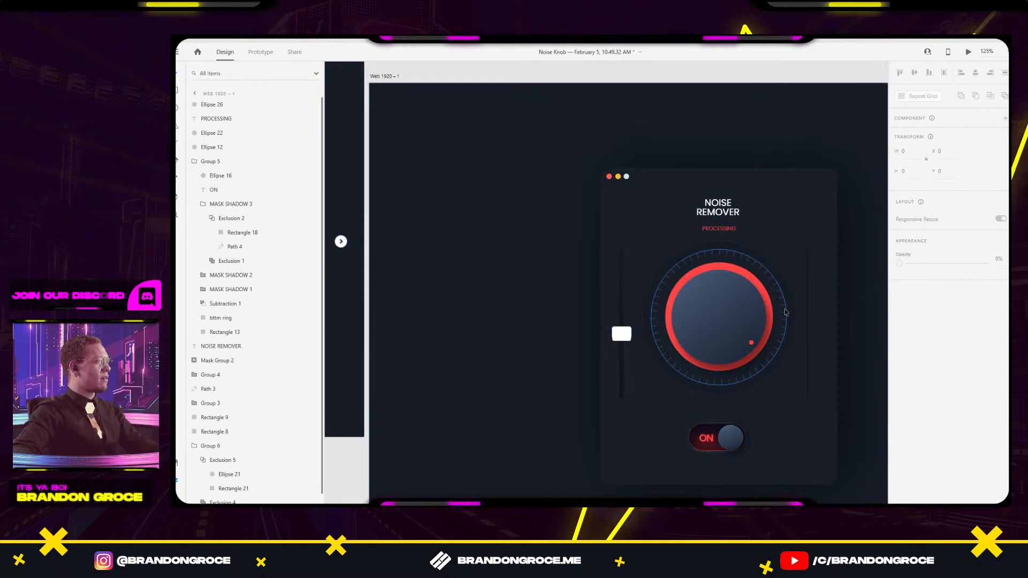
drag(827, 316, 778, 283)
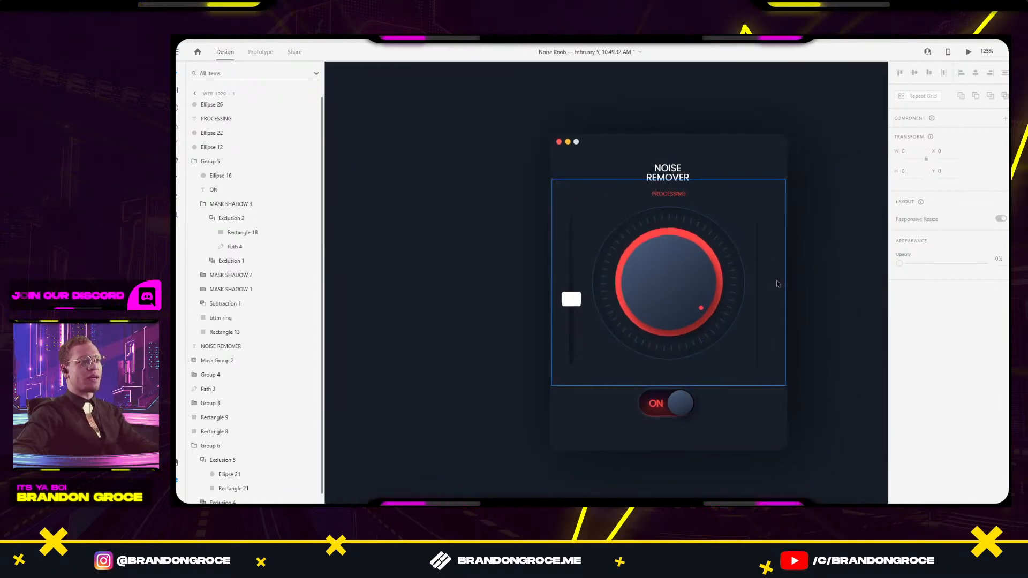
click(212, 105)
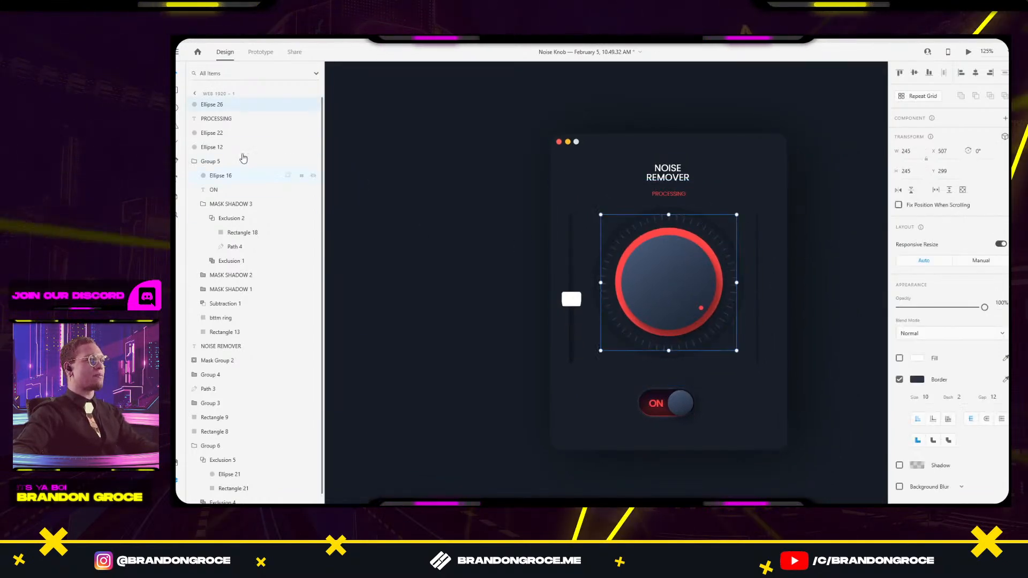
click(195, 161)
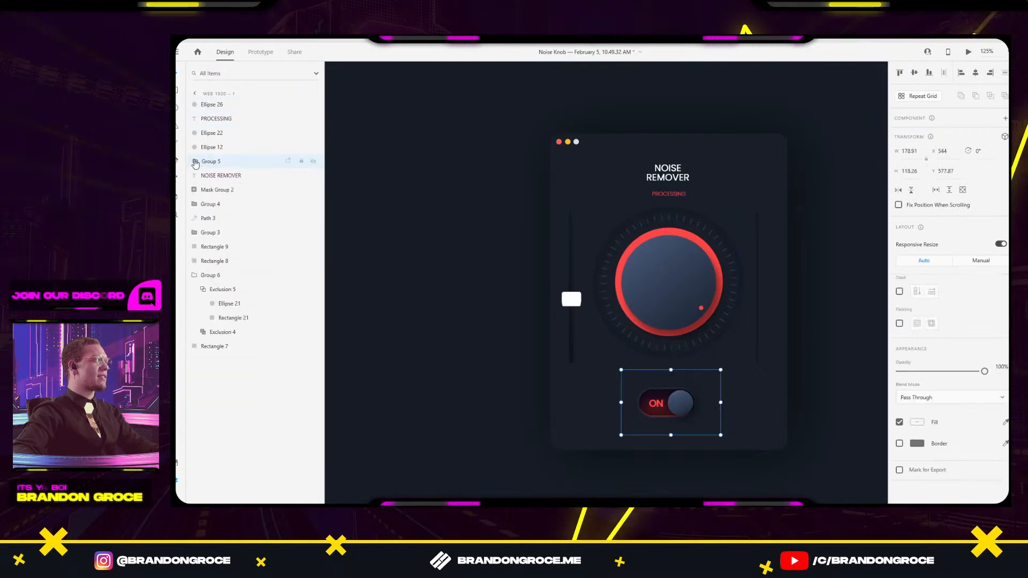
Switch to Chrome at the Tuner UI Concept reference page and open the bookmarked Business Prioritization spreadsheet.
key(alt+Tab)
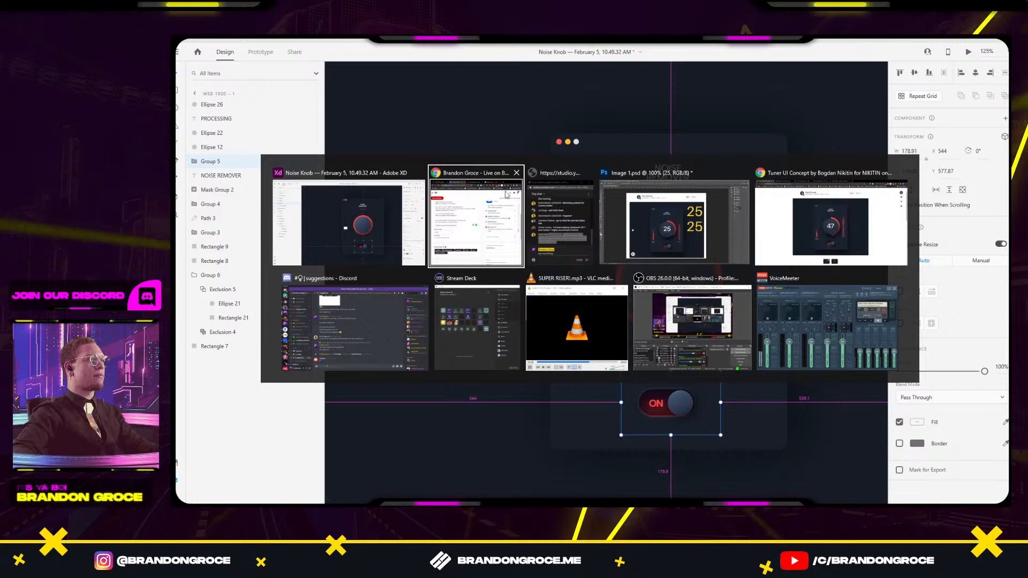
key(alt+Tab)
key(alt+Tab)
key(alt+Tab)
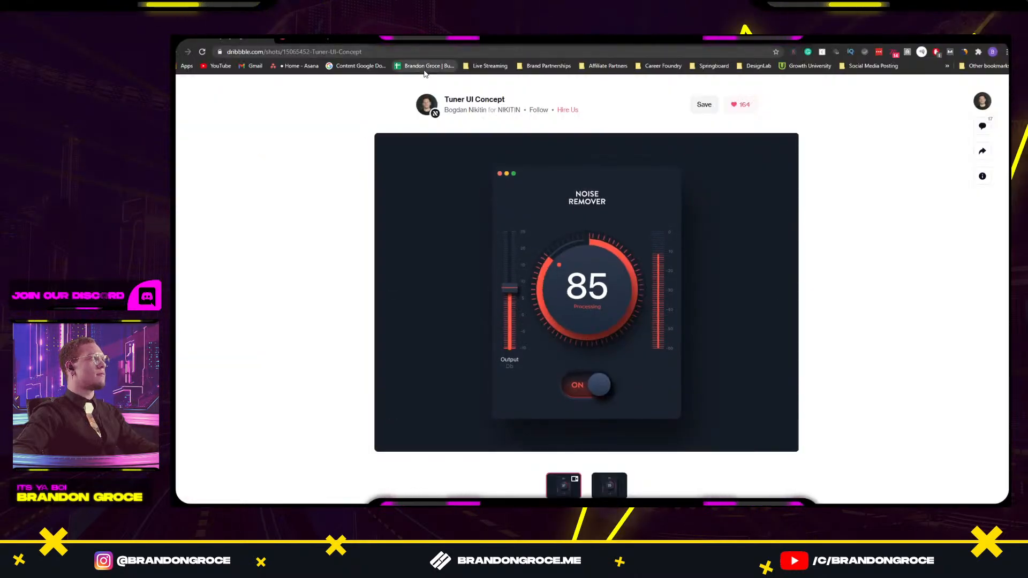
click(426, 66)
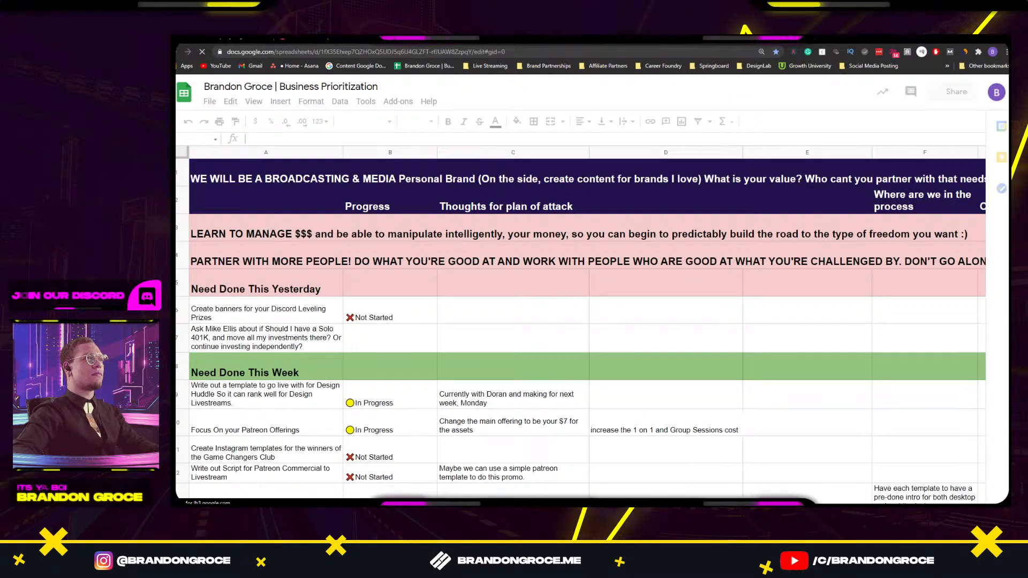
key(ctrl+Tab)
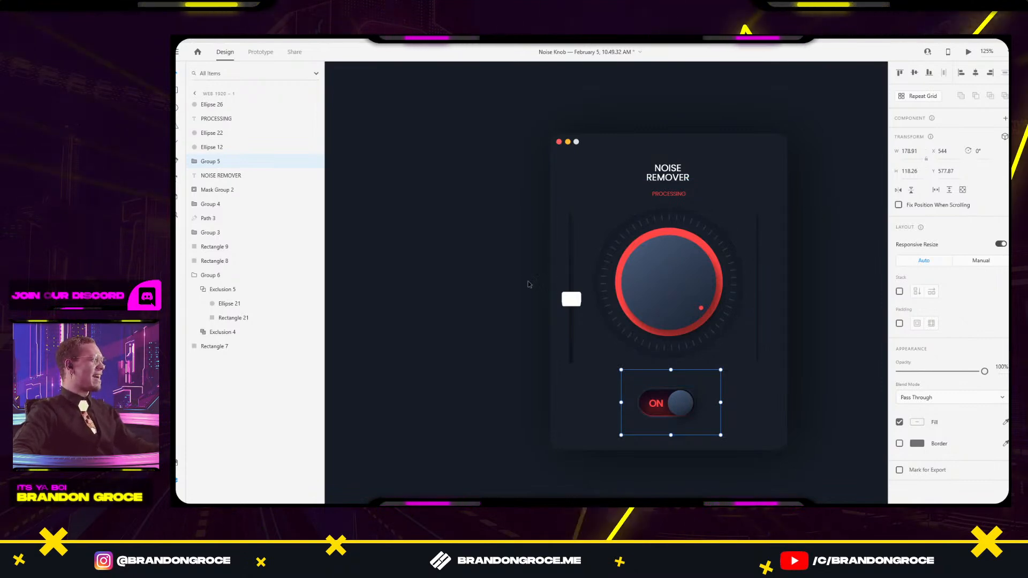
Duplicate the dark tick ring beside the knob and sample the copy's border color from the red progress ring.
drag(436, 207, 357, 169)
click(715, 286)
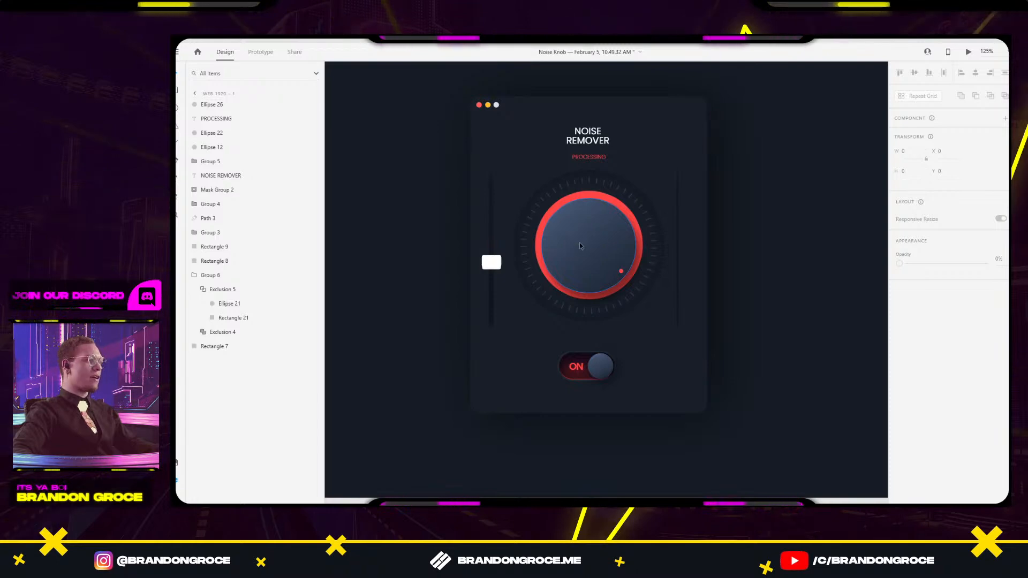
scroll(576, 246, up, 3)
click(539, 155)
drag(536, 153, 769, 160)
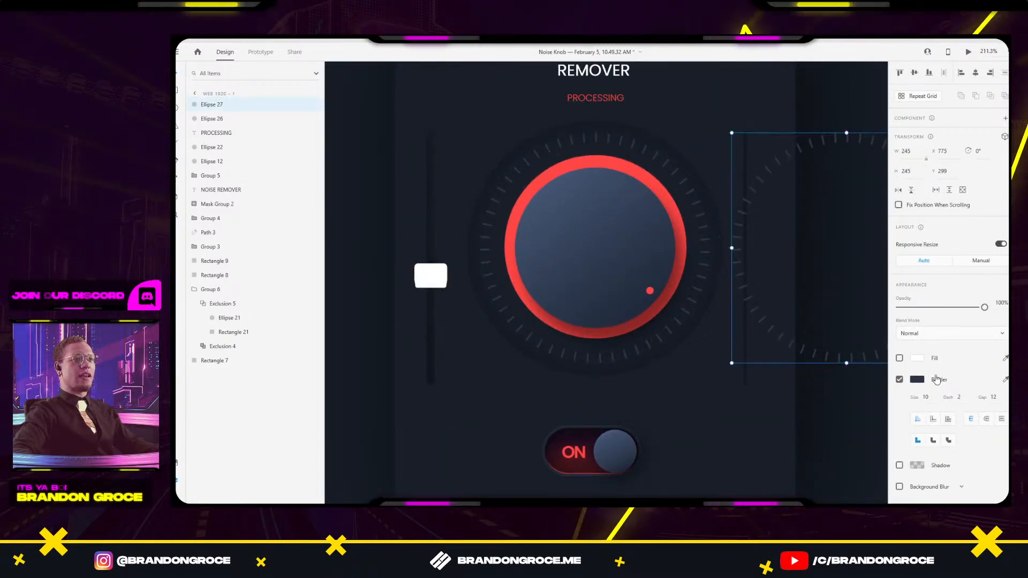
click(1005, 380)
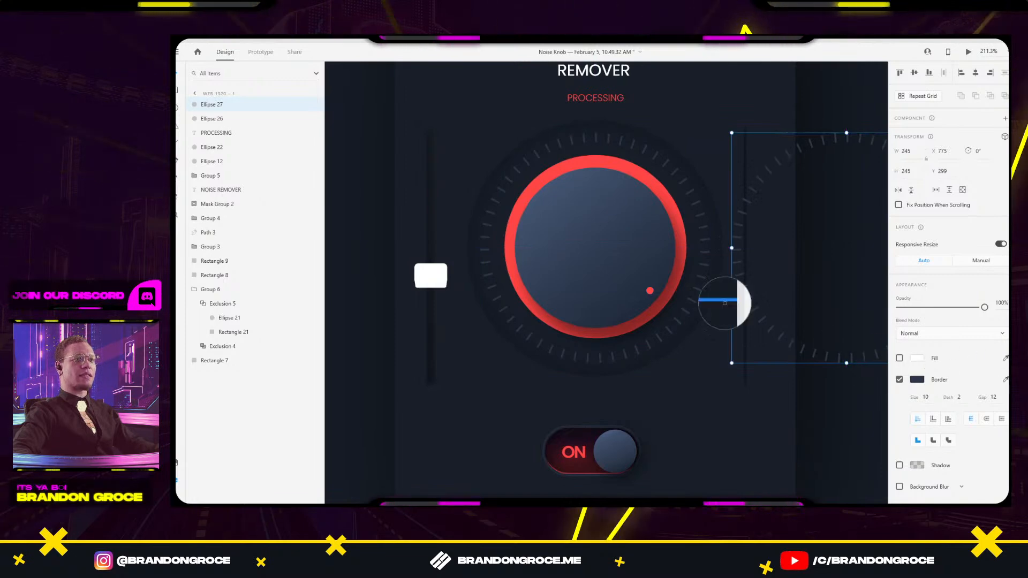
click(577, 164)
Move the red tick ring copy off the artboard onto the pasteboard, beside the solid red ring.
scroll(599, 164, down, 5)
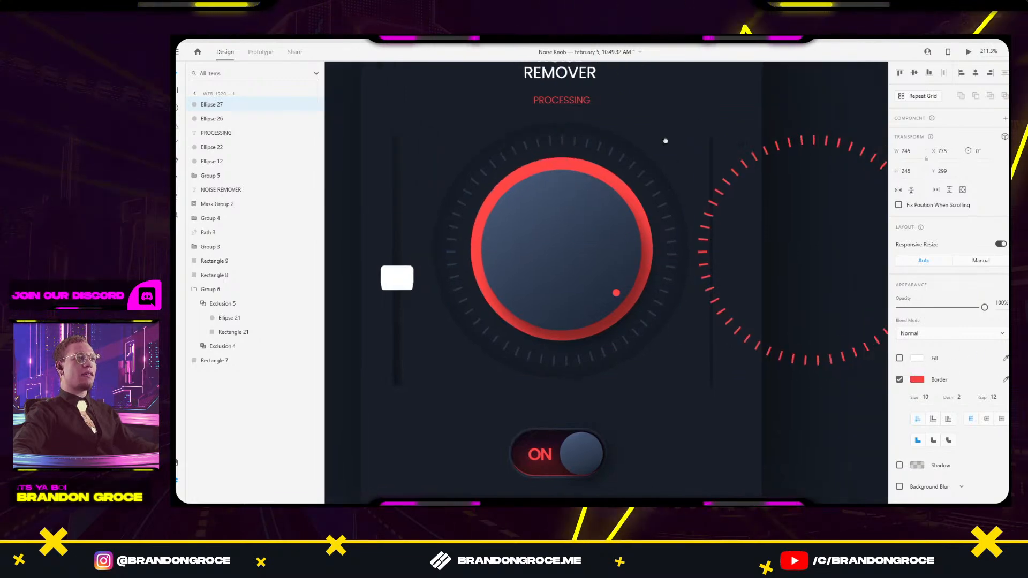
drag(603, 166, 563, 450)
scroll(674, 399, down, 1)
scroll(673, 399, down, 3)
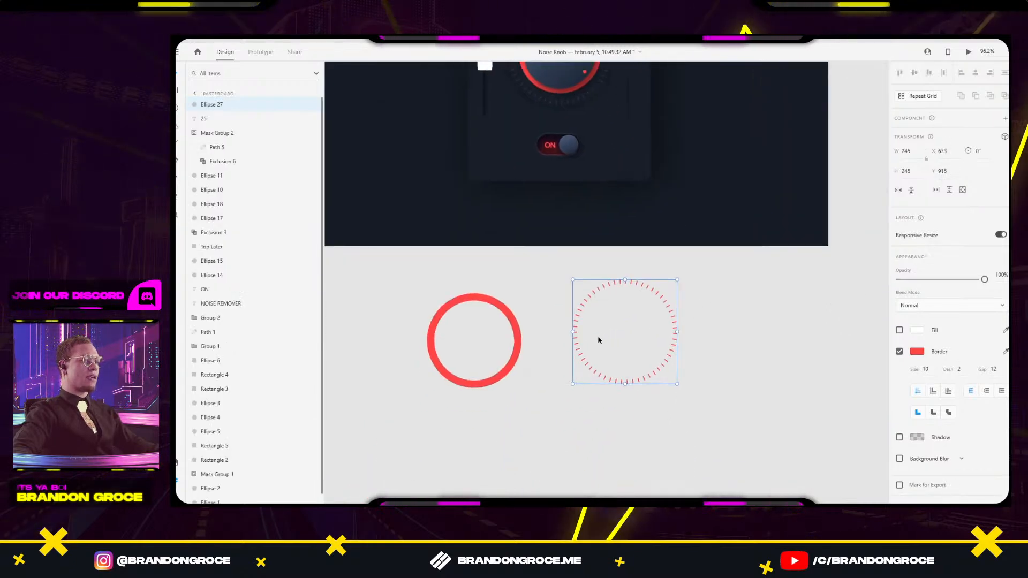
scroll(647, 271, up, 3)
scroll(783, 314, down, 5)
scroll(782, 314, down, 2)
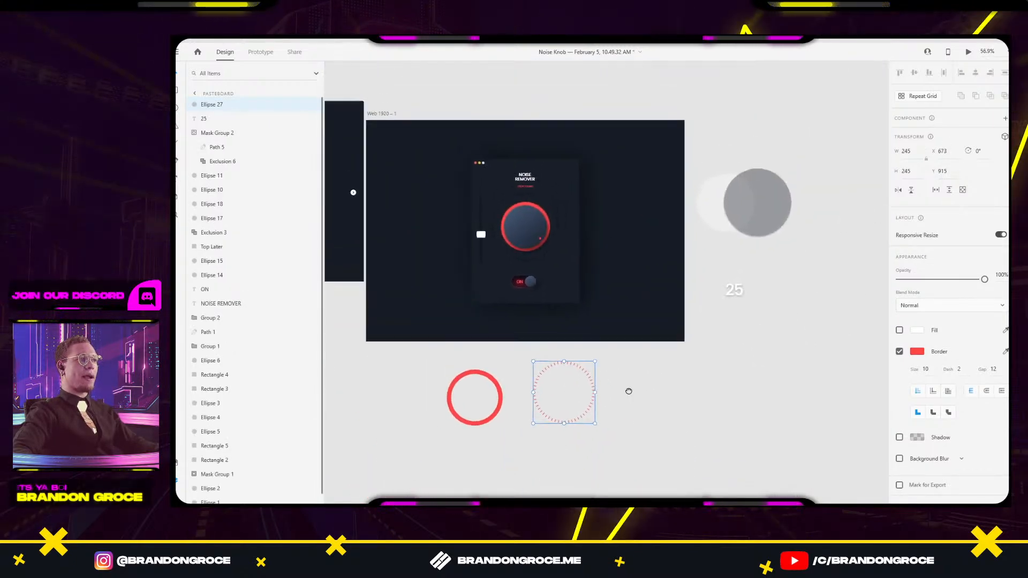
Copy the mask shape Path 5 out of Mask Group 2 and place the copy over the red tick ring.
shift+click(533, 358)
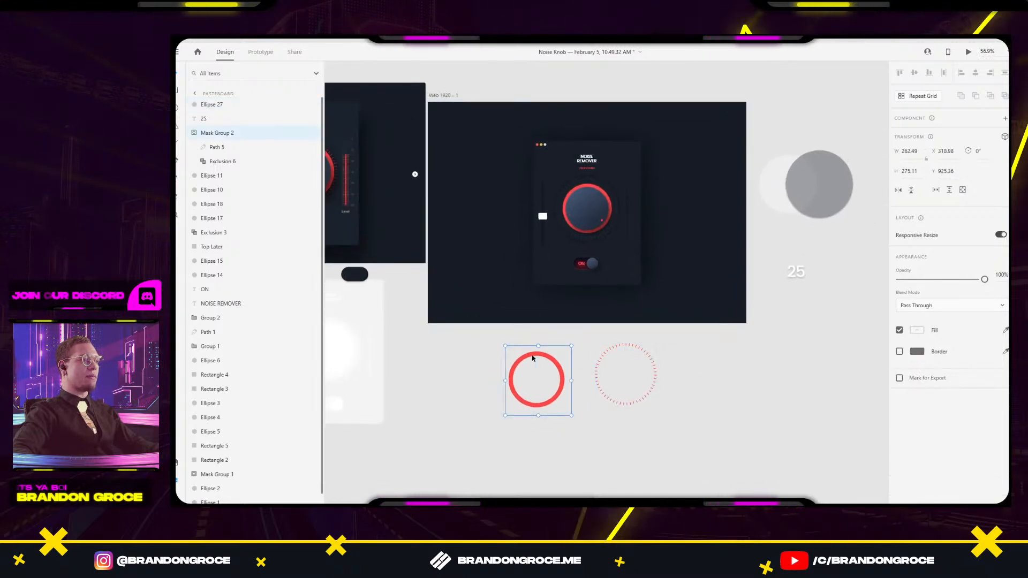
scroll(532, 359, up, 3)
double_click(540, 353)
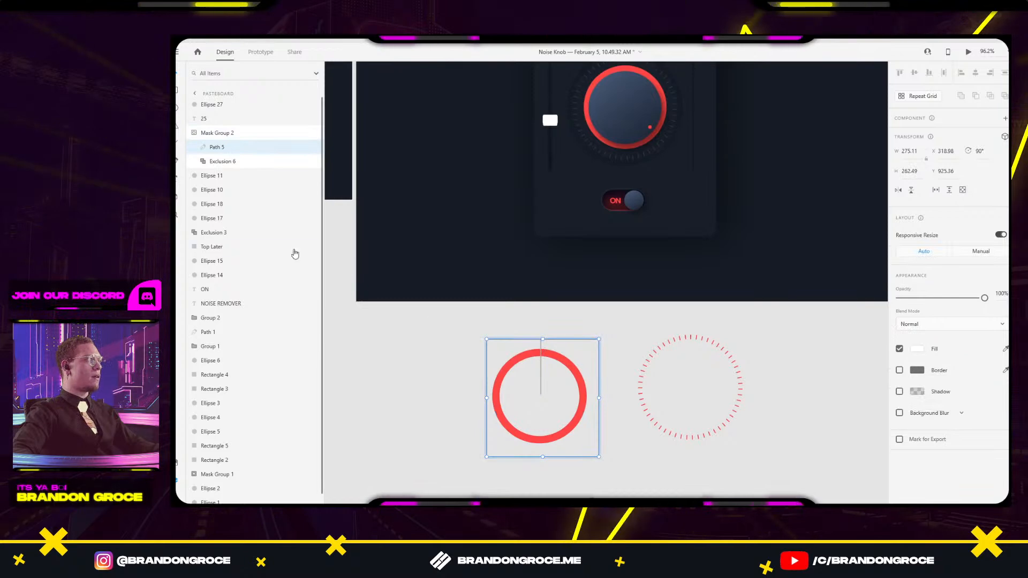
key(ctrl+v)
drag(572, 378, 715, 368)
double_click(803, 380)
key(Escape)
Center the copied path and the red tick ring on each other and mask the ring with the shape.
drag(795, 354, 629, 445)
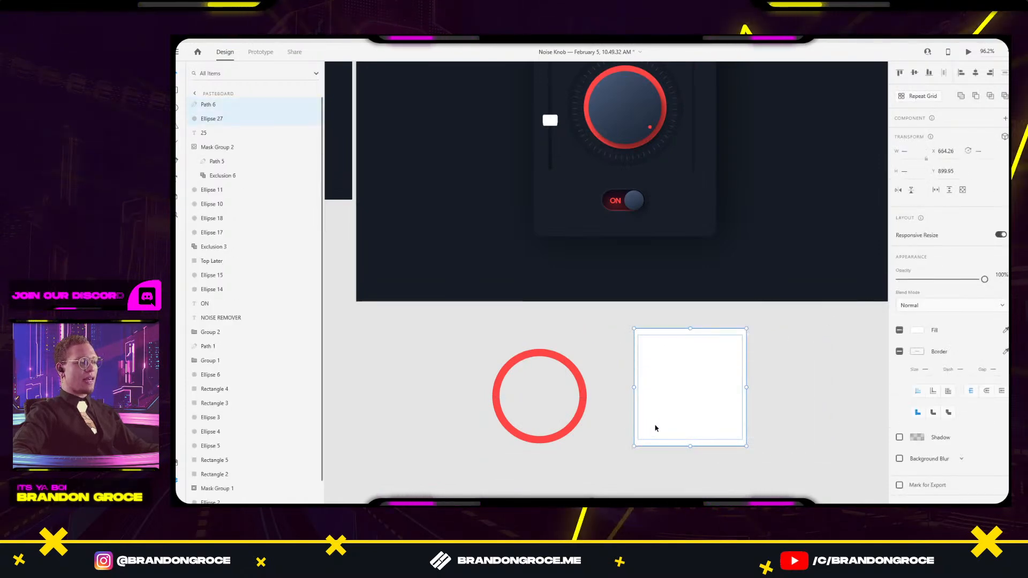
click(976, 72)
drag(806, 349, 616, 453)
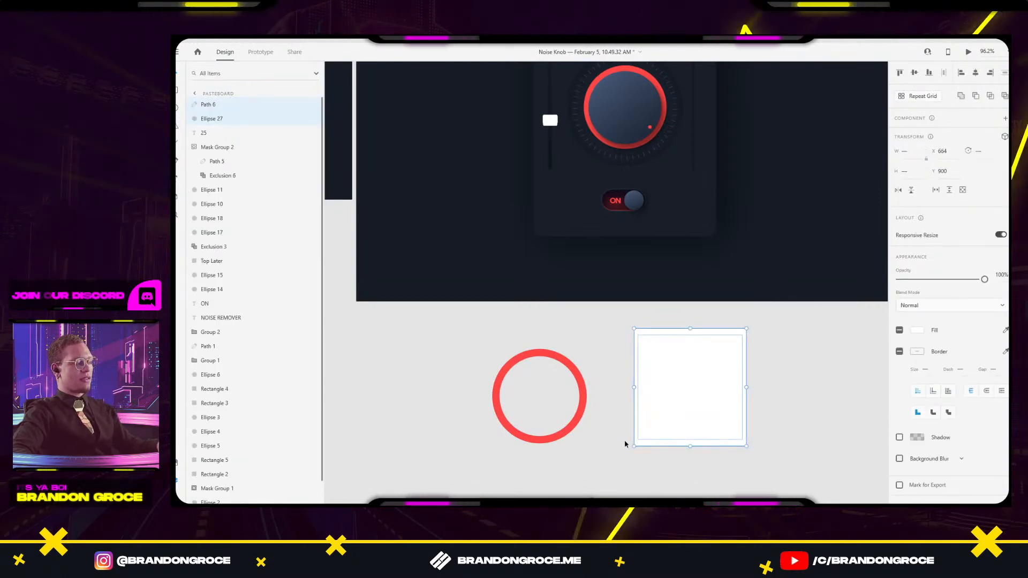
click(778, 369)
drag(824, 334, 643, 427)
right_click(716, 394)
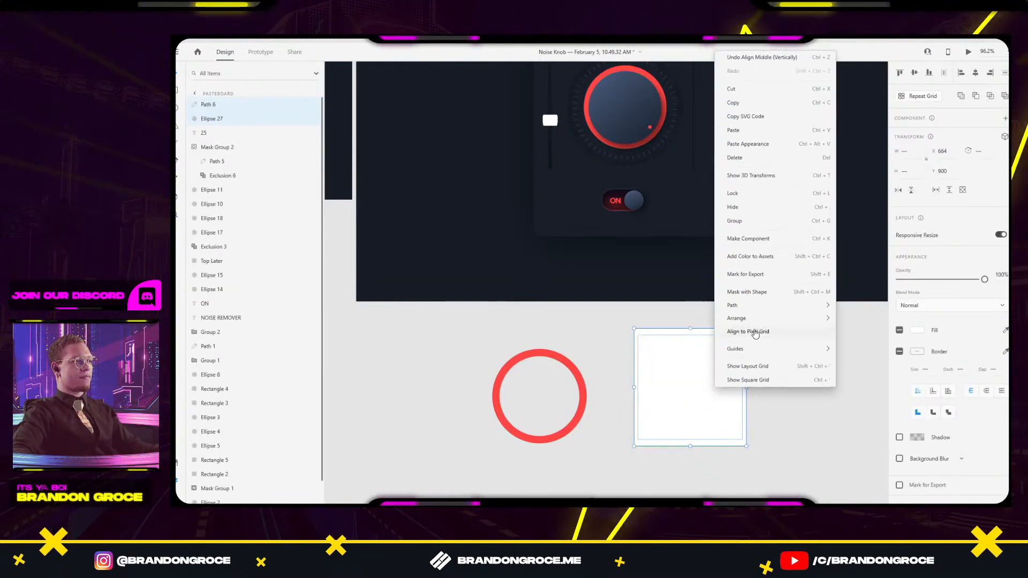
click(766, 292)
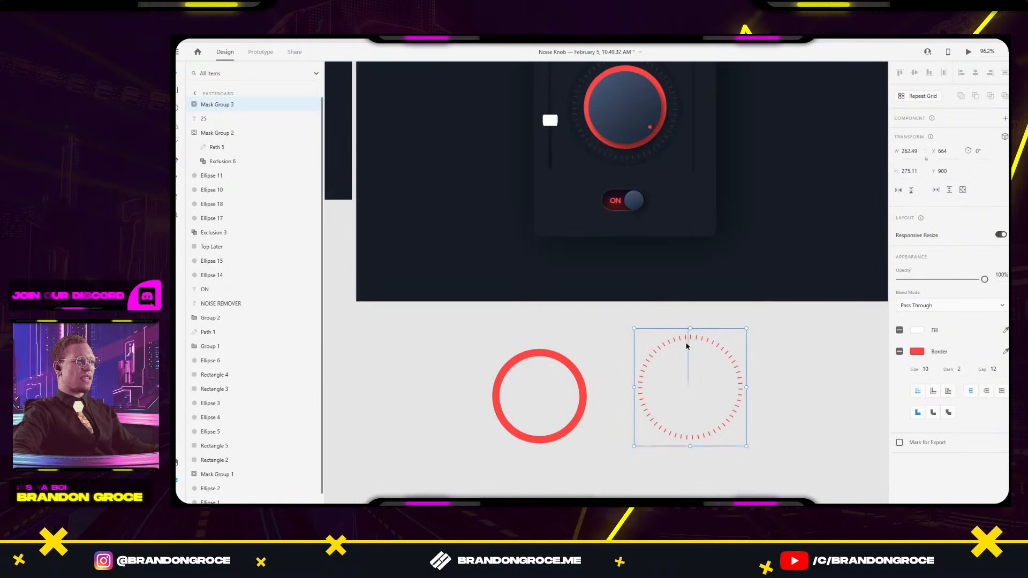
Open the mask path inside Mask Group 3 for point editing.
scroll(667, 298, up, 5)
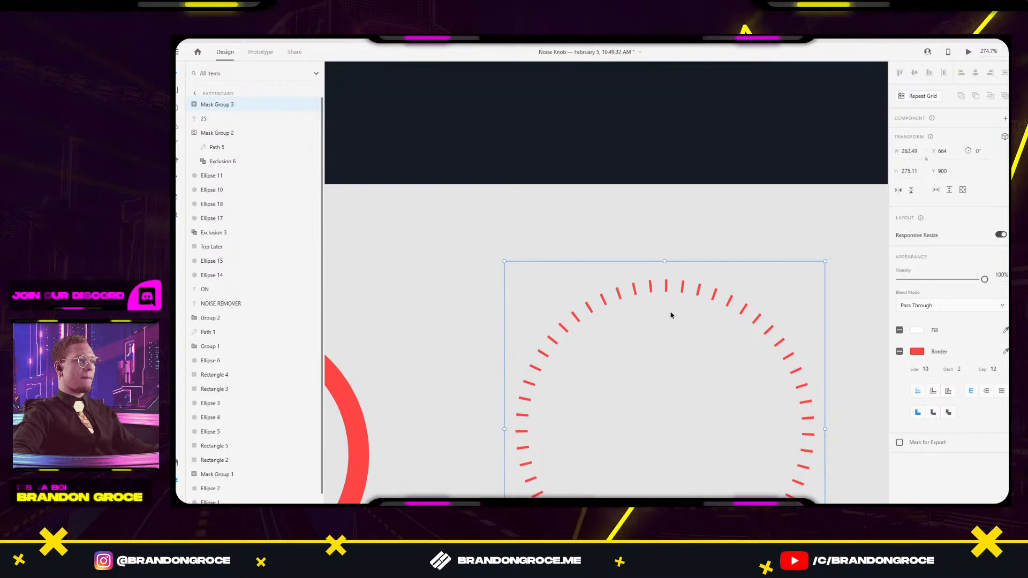
click(663, 317)
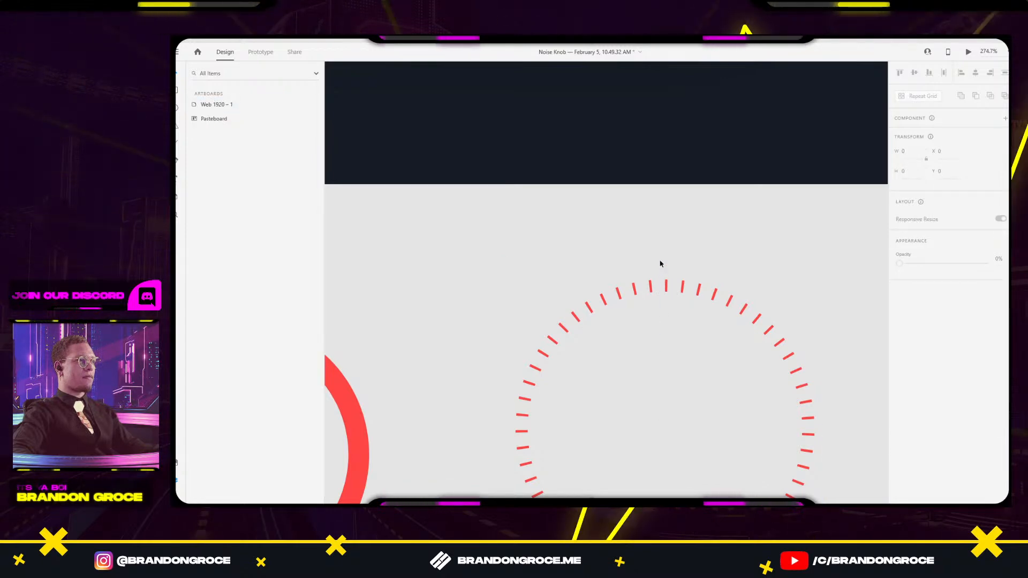
click(658, 277)
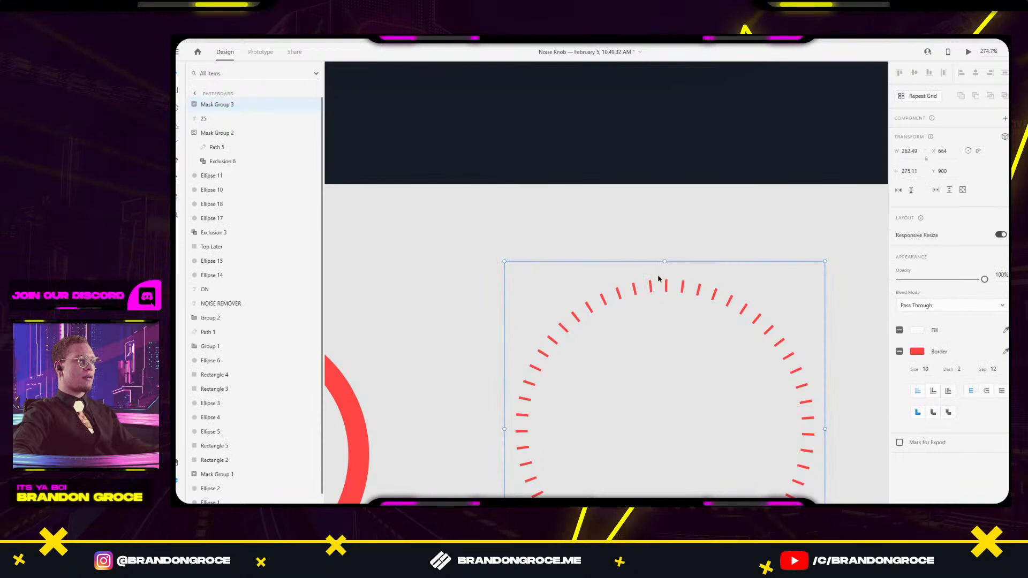
key(Escape)
double_click(659, 276)
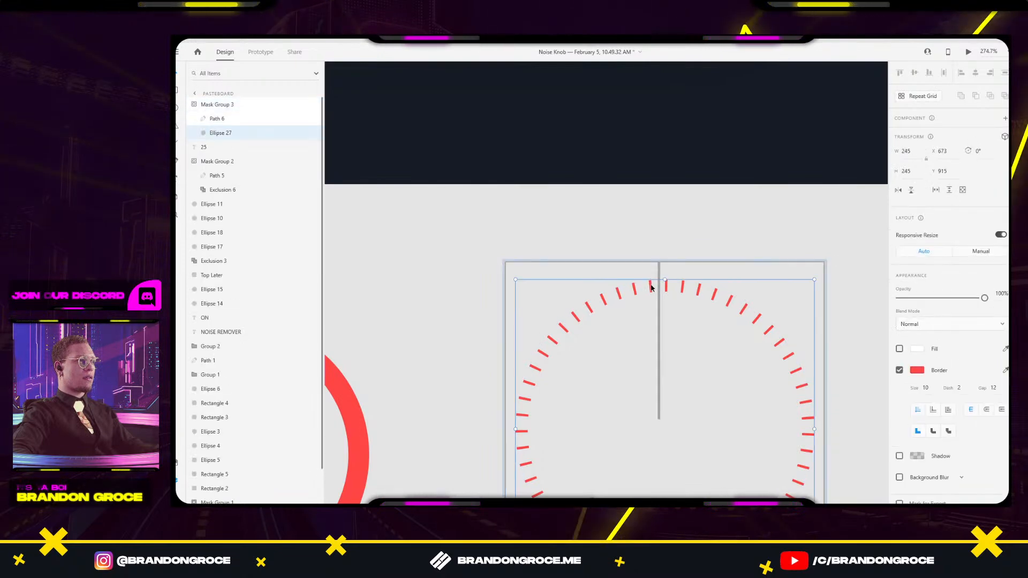
key(Escape)
click(660, 277)
double_click(660, 278)
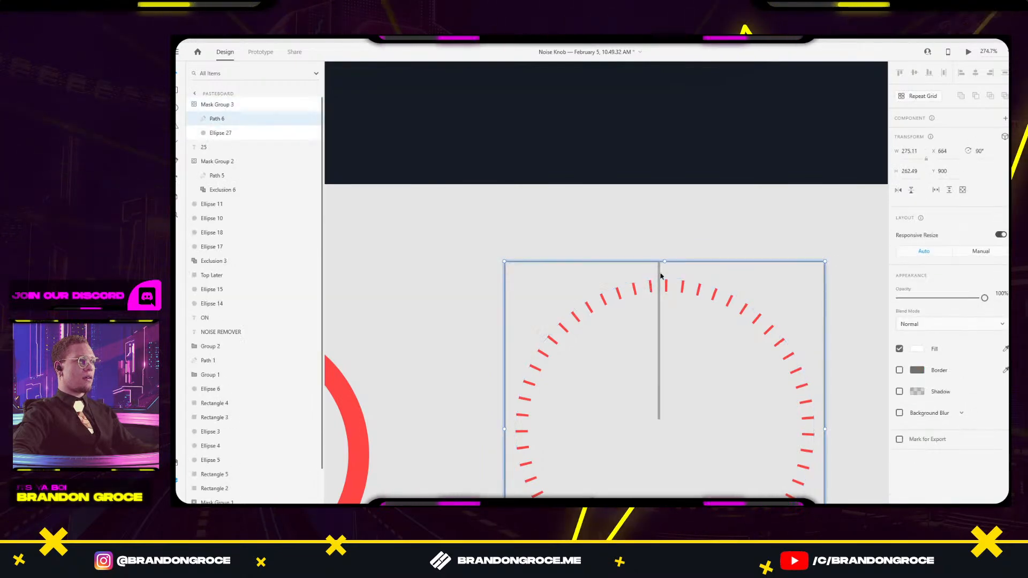
click(651, 286)
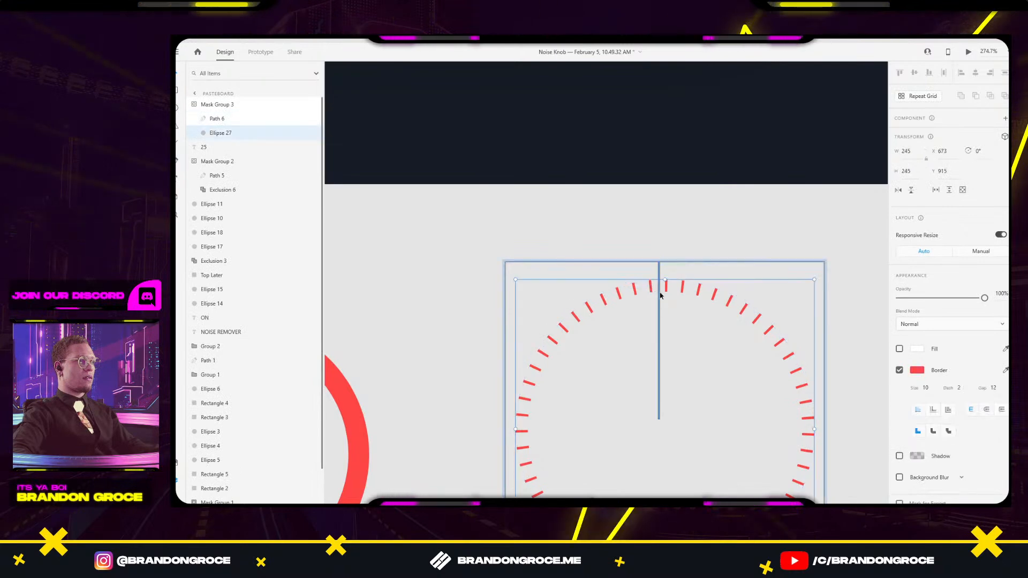
click(660, 292)
double_click(660, 305)
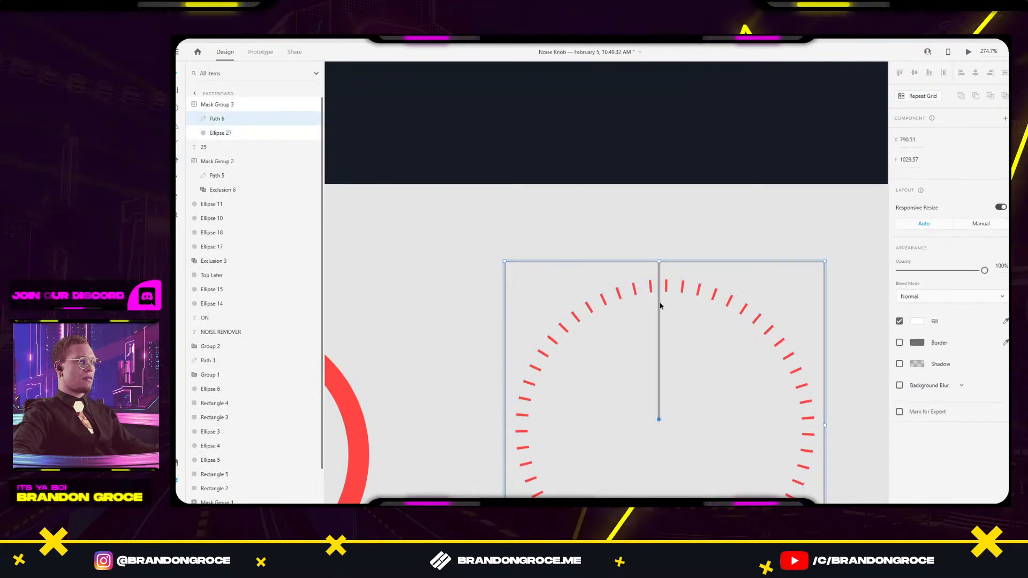
Reshape the mask path's points so only the red ticks from twelve o'clock clockwise to the lower right remain.
drag(662, 262, 784, 418)
click(628, 240)
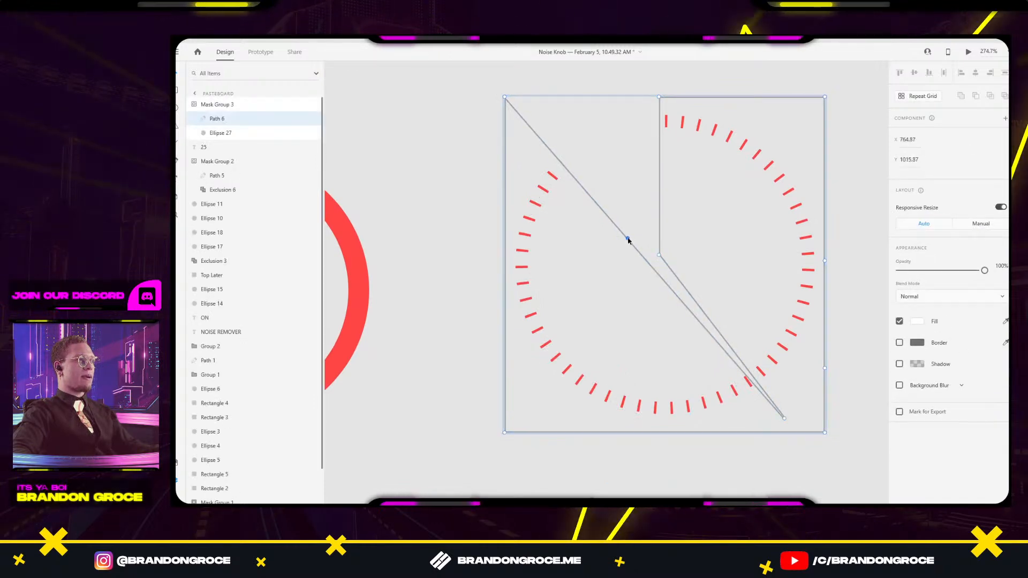
drag(625, 242, 513, 422)
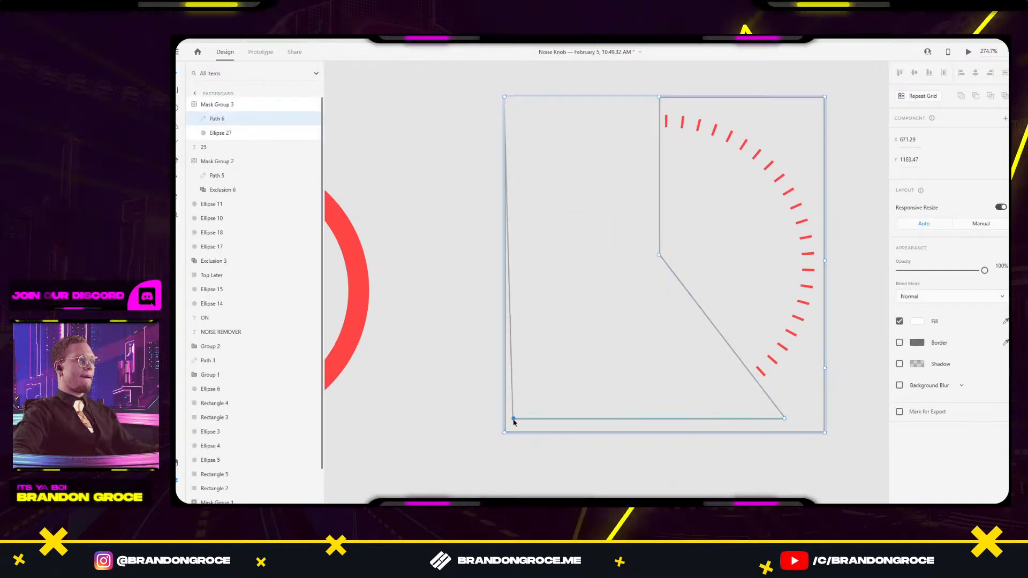
click(726, 494)
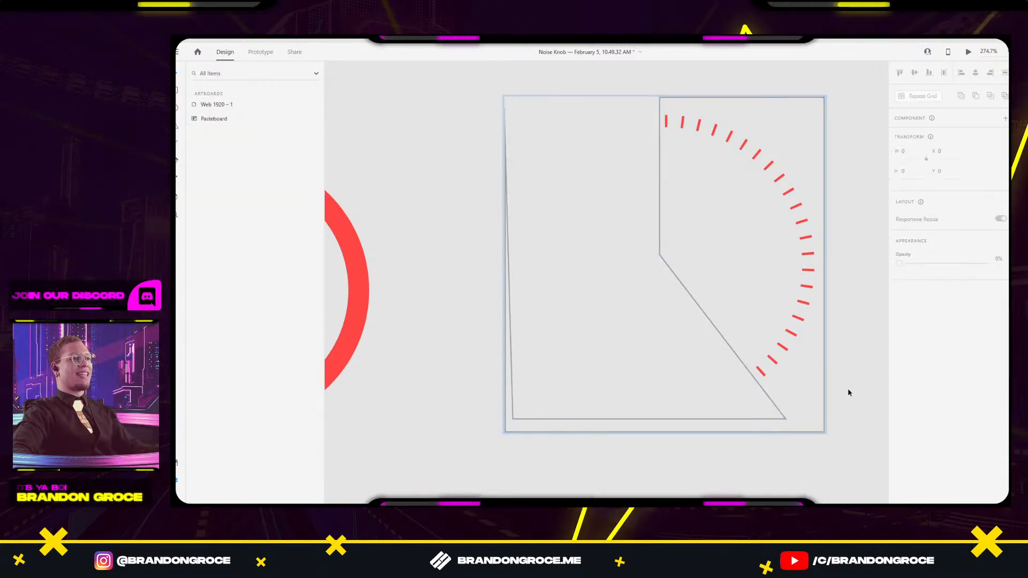
Copy the masked red tick arc onto the Web 1920 – 1 artboard and line it up over the knob's dark tick ring.
click(808, 287)
scroll(819, 184, down, 5)
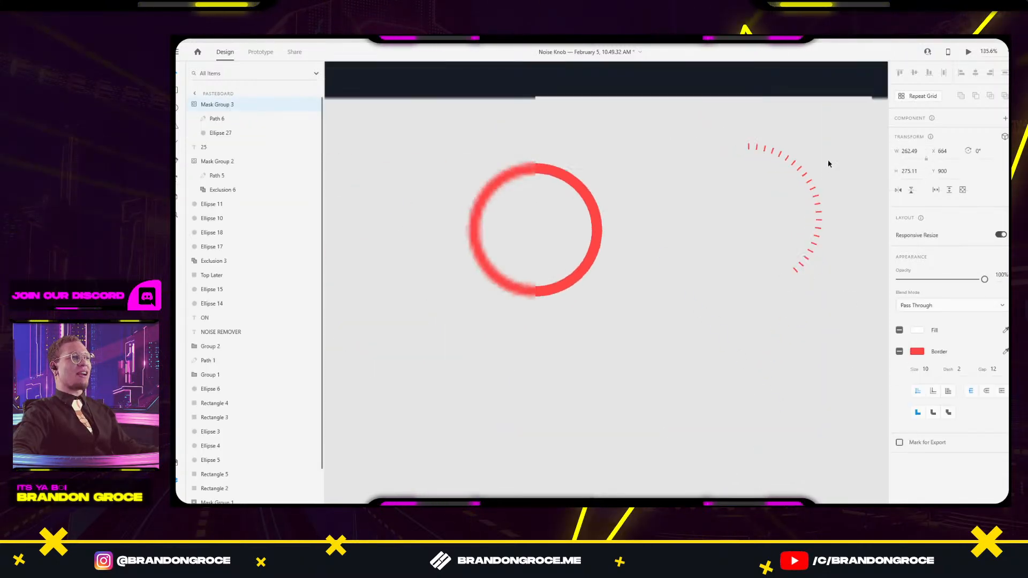
drag(691, 399, 622, 249)
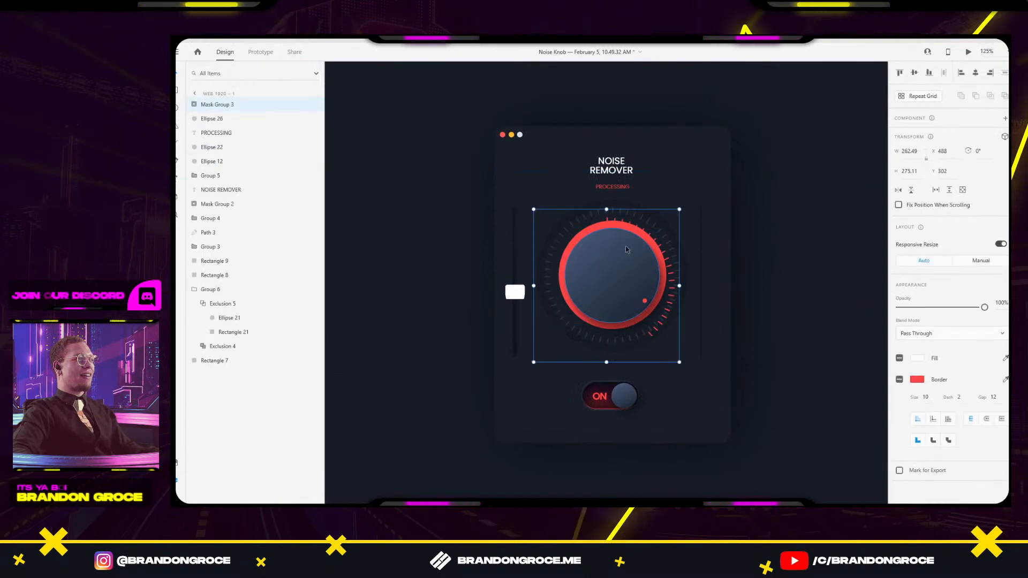
drag(672, 282, 694, 291)
scroll(690, 284, up, 8)
scroll(722, 251, down, 8)
click(840, 257)
scroll(540, 223, down, 2)
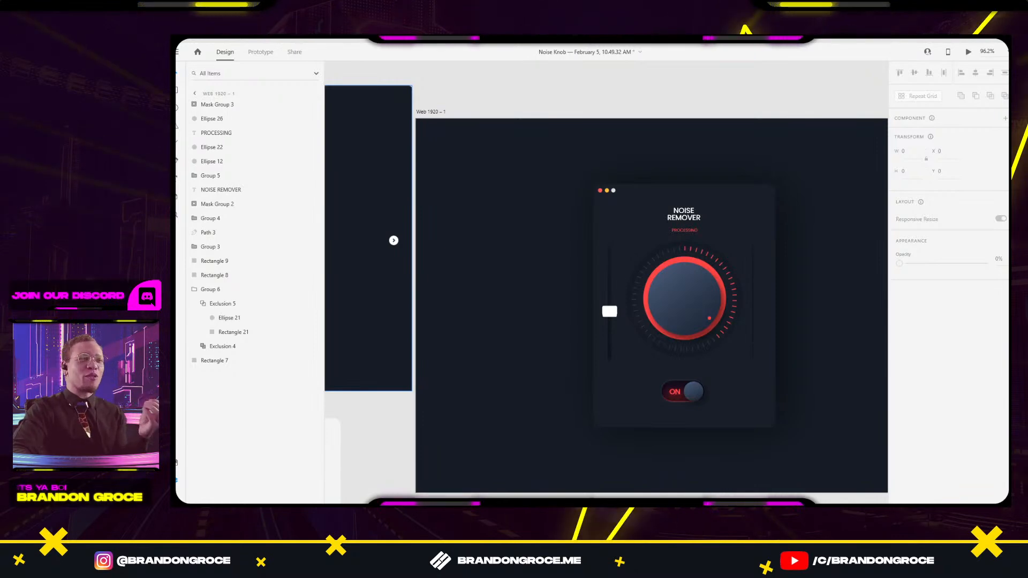
click(701, 85)
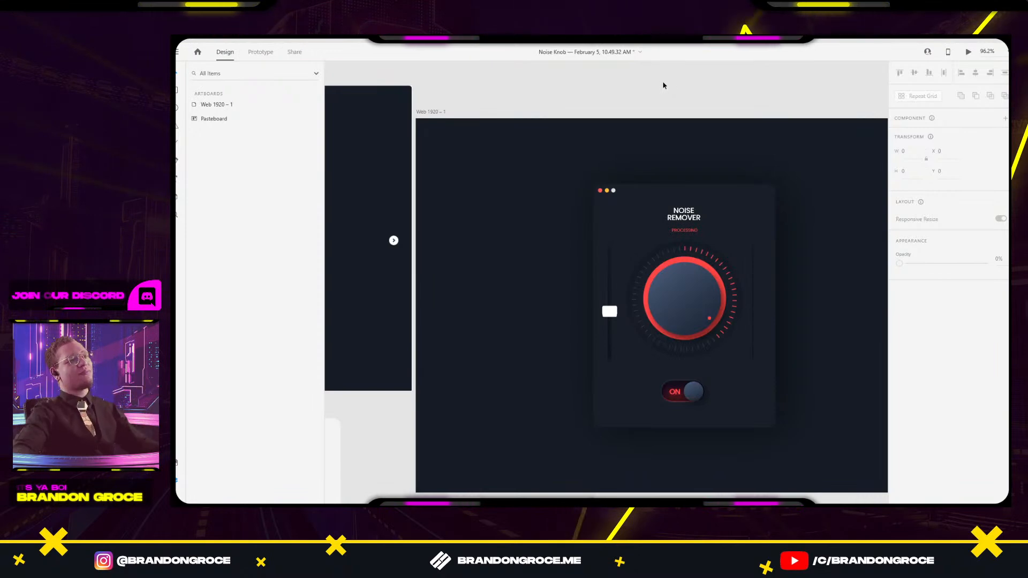
drag(751, 195, 734, 191)
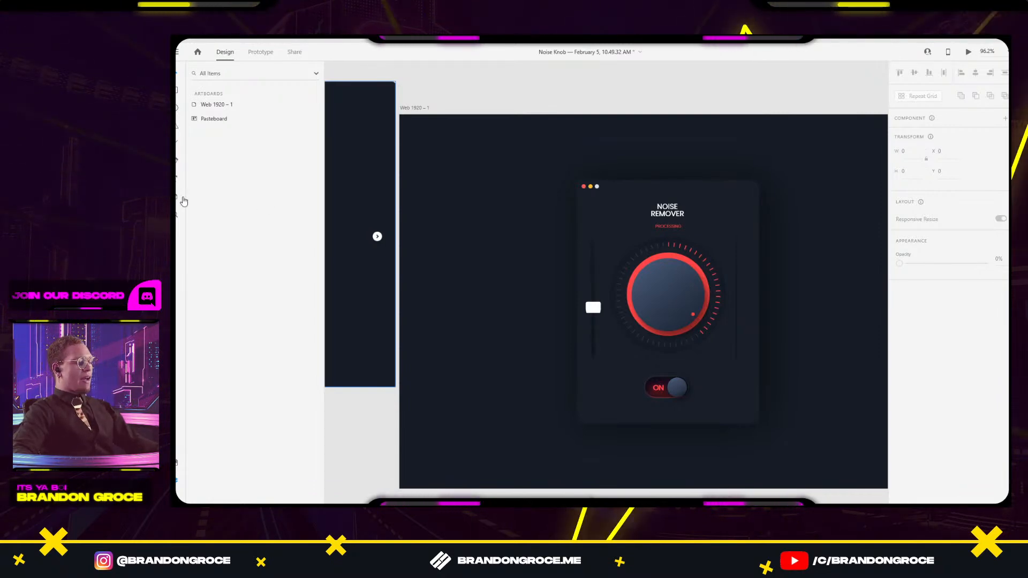
drag(812, 97, 744, 73)
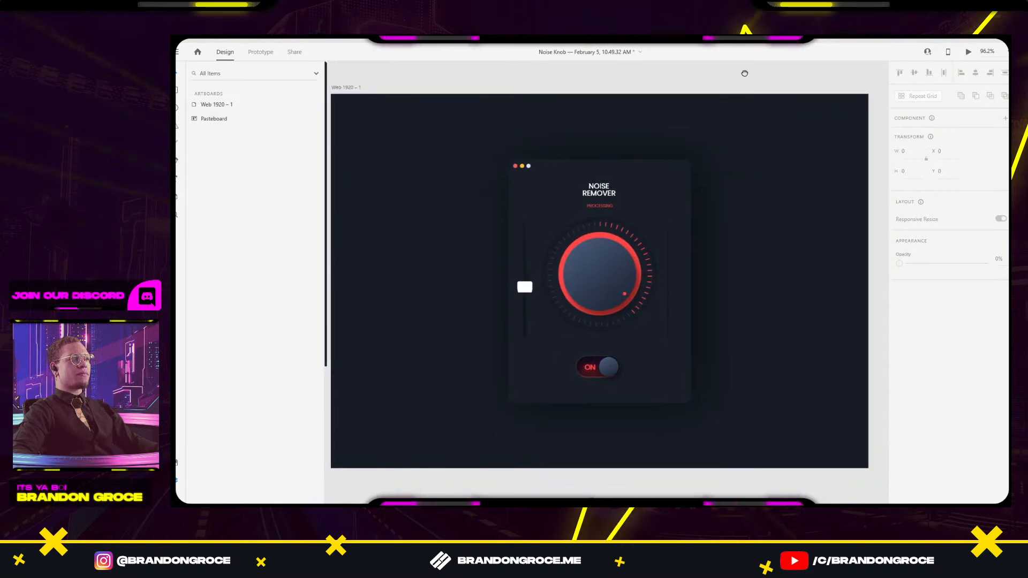
click(642, 175)
scroll(688, 225, up, 3)
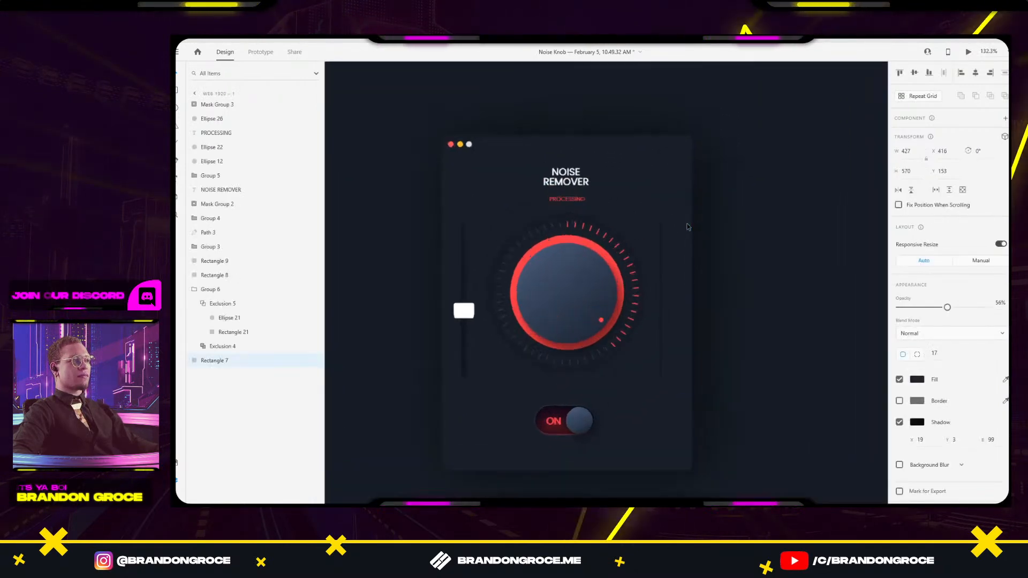
drag(649, 253, 704, 229)
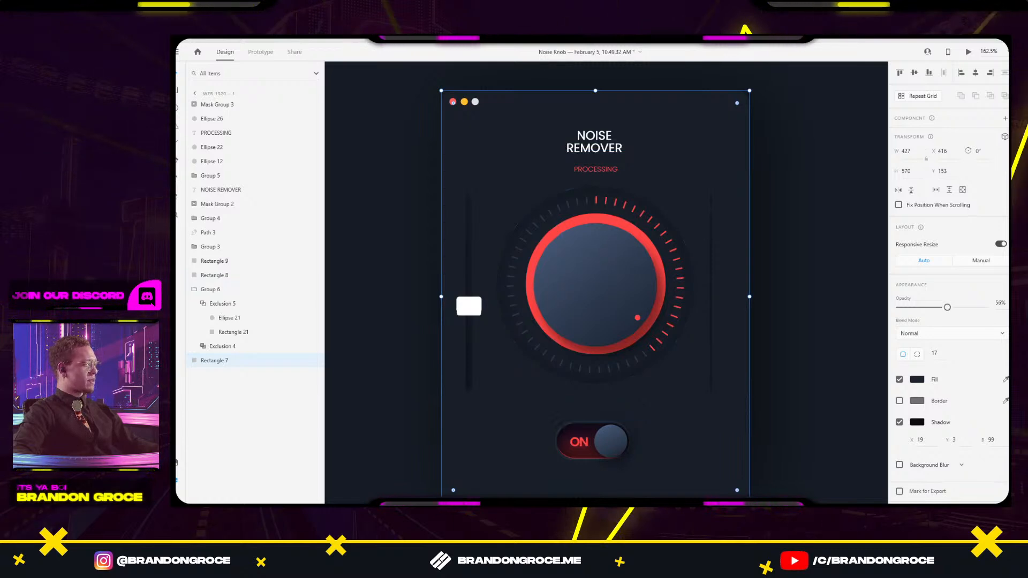
scroll(615, 179, down, 1)
scroll(615, 179, down, 2)
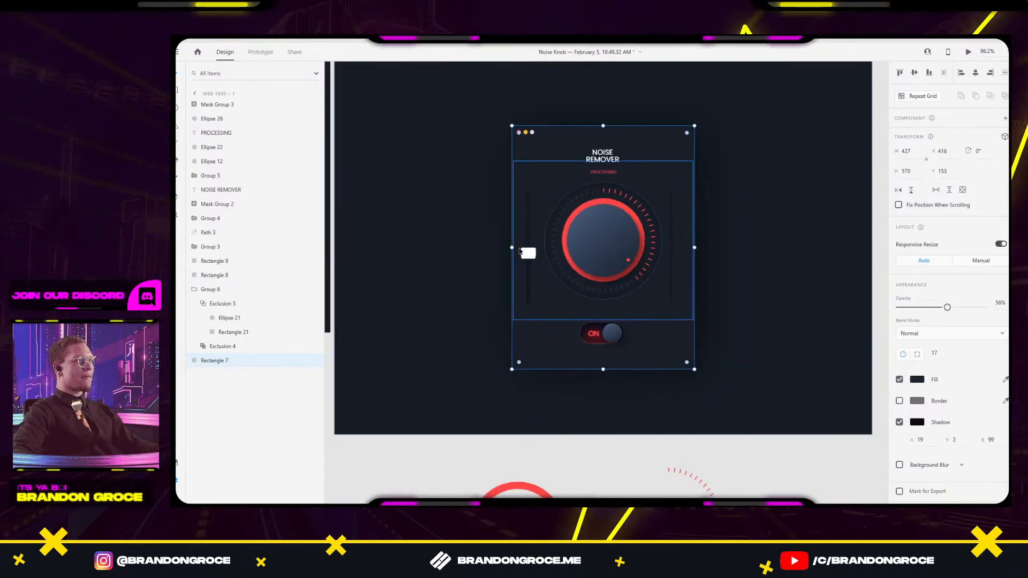
Duplicate the white slider handle and place the copy beside the reference design's Output slider handle.
drag(450, 299, 763, 326)
scroll(546, 228, up, 3)
scroll(546, 228, down, 3)
scroll(717, 279, down, 1)
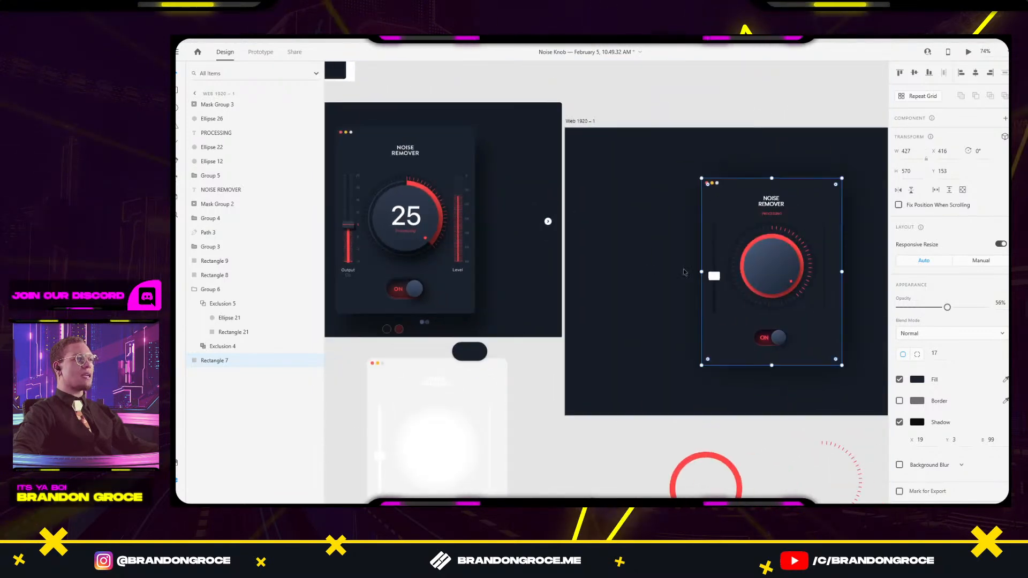
double_click(717, 279)
drag(717, 279, 700, 221)
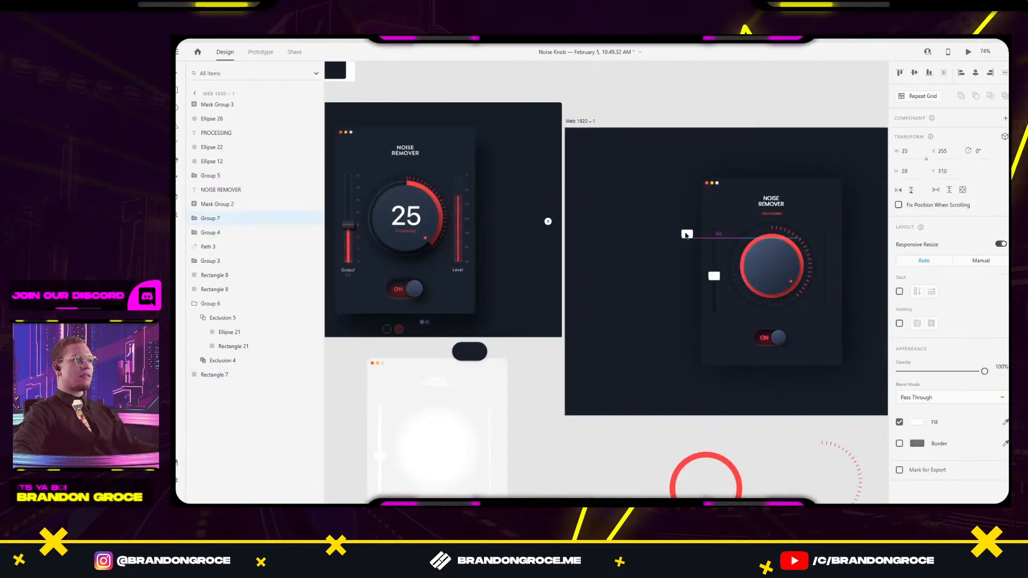
drag(369, 221, 589, 265)
scroll(338, 227, up, 5)
drag(526, 234, 638, 242)
scroll(637, 243, up, 4)
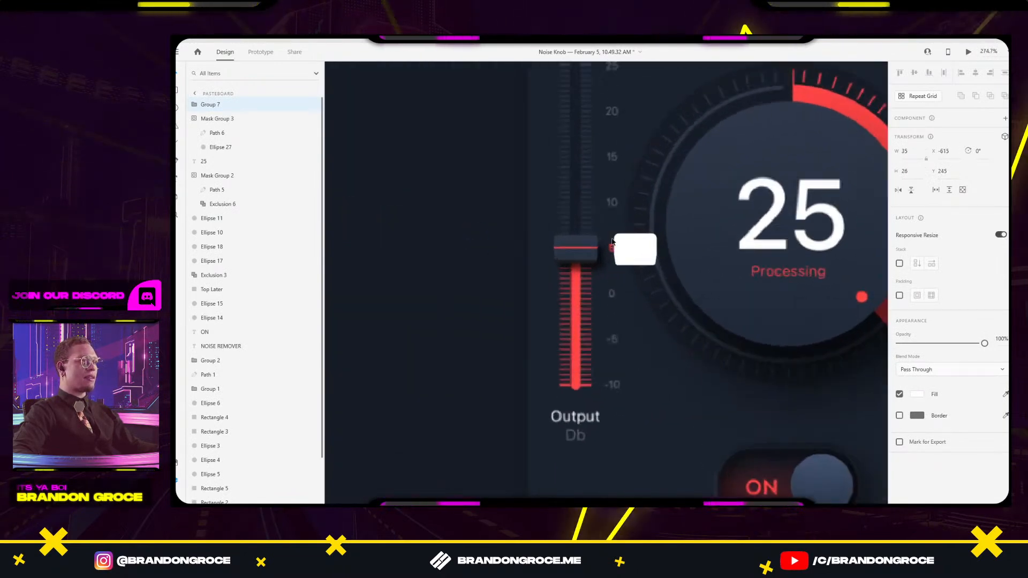
Sample the reference Output slider handle's dark blue as the fill of Rectangle 6 in the copied handle.
double_click(648, 249)
key(i)
click(565, 239)
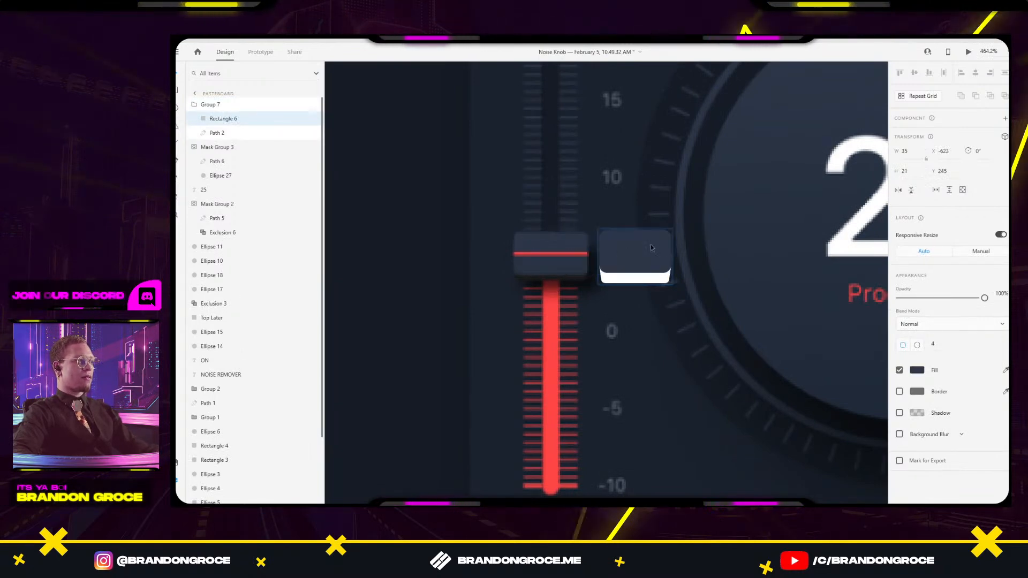
Sample the reference Output handle's near-black underside as the fill of Path 2, the lower edge of the copied handle.
click(652, 283)
key(i)
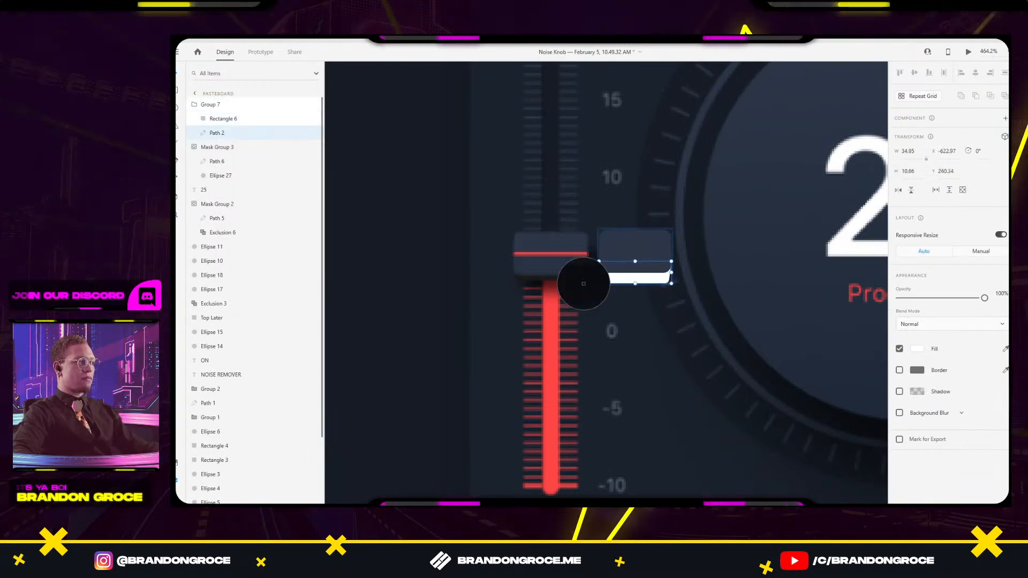
click(580, 278)
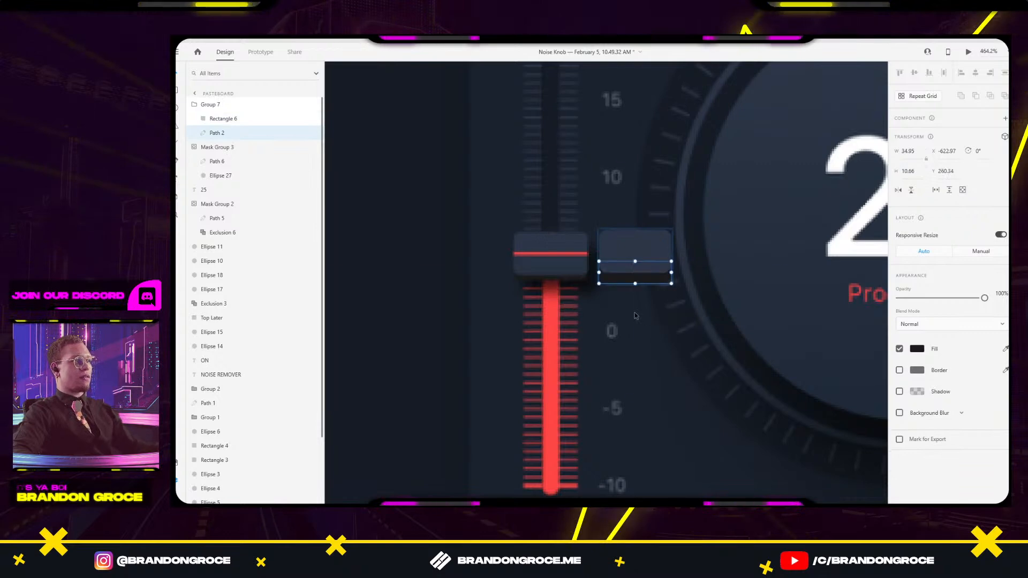
key(alt)
scroll(623, 301, up, 5)
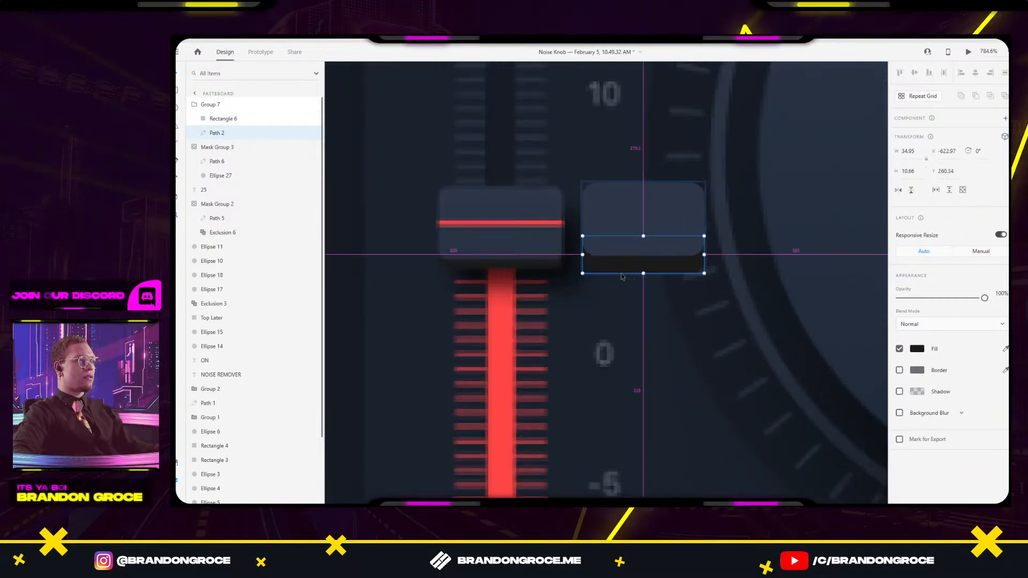
Give the copied handle's lower edge a black shadow with about 62% opacity.
click(900, 391)
click(917, 392)
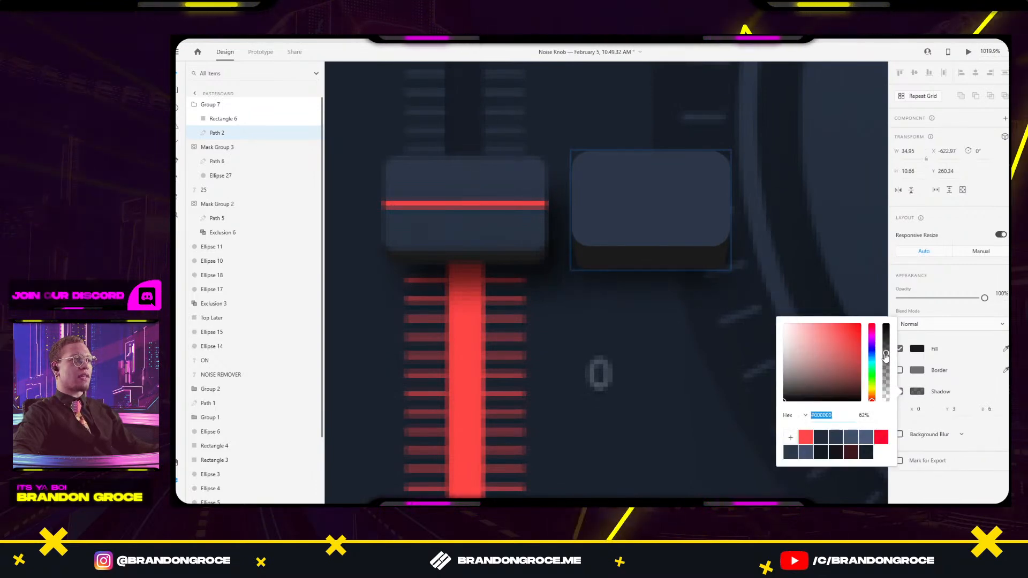
click(624, 294)
Draw a borderless 35 by 1 rectangle across the copied handle's middle and fill it with the saved red.
key(r)
drag(573, 198, 732, 201)
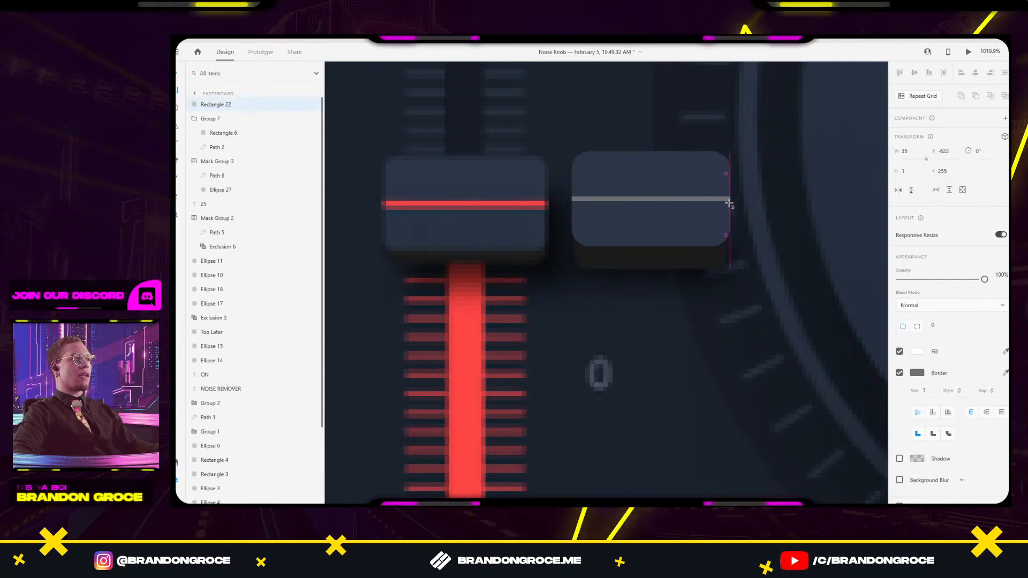
click(900, 373)
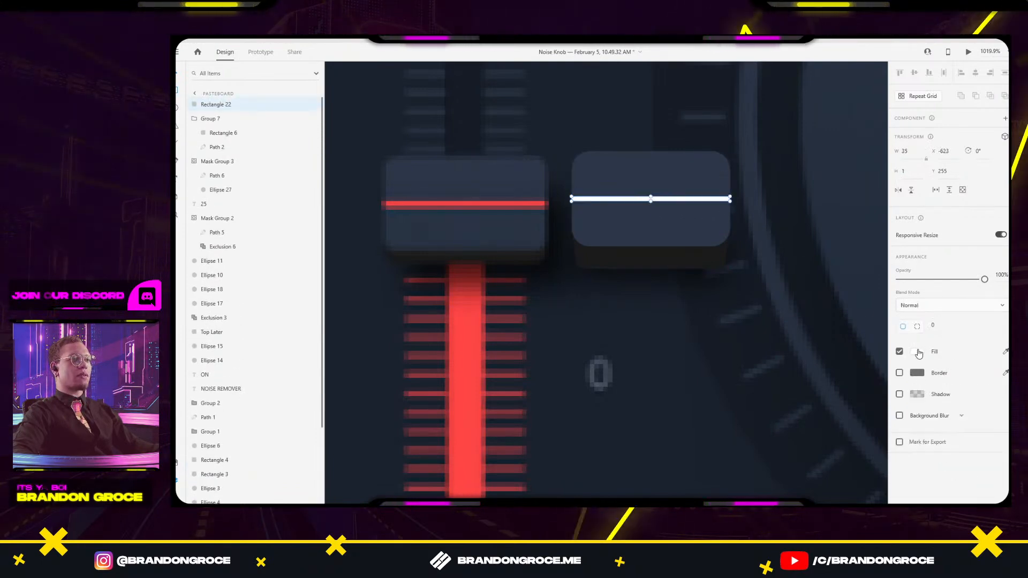
click(917, 352)
click(806, 405)
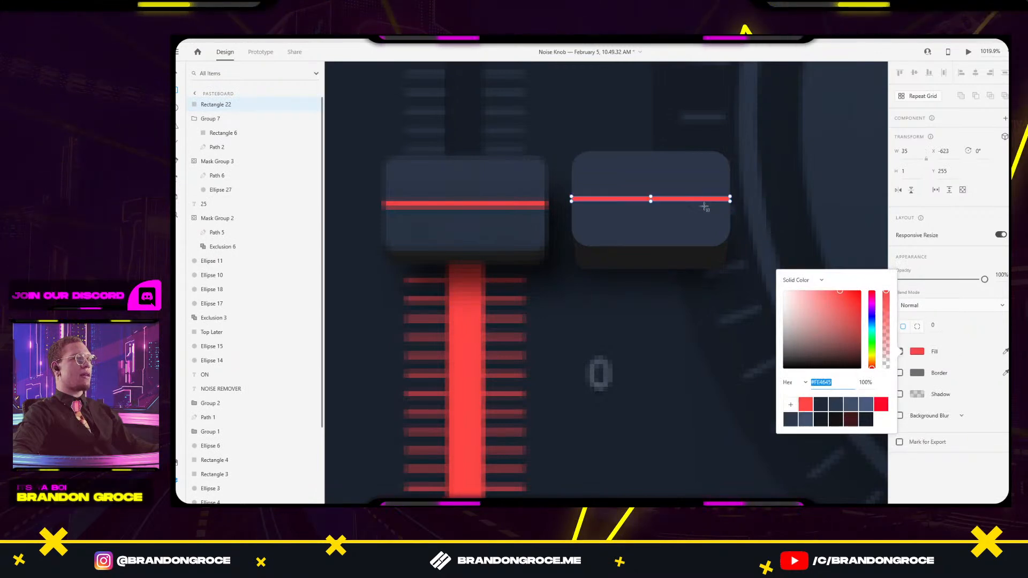
click(791, 182)
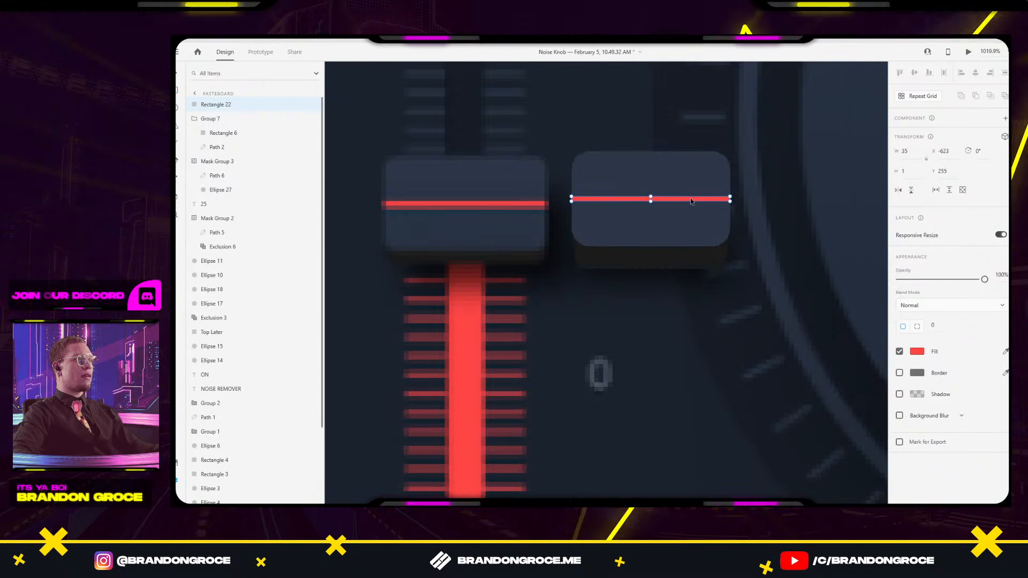
Duplicate the red line 1 px lower and sample the dark blue beneath the reference handle's red line as its fill.
alt+drag(691, 201, 688, 206)
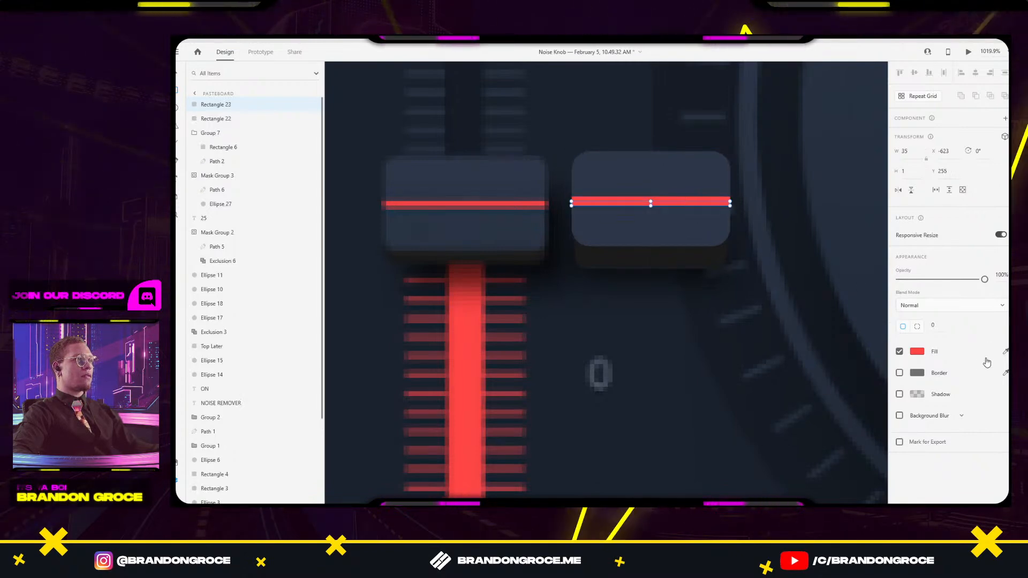
click(1004, 352)
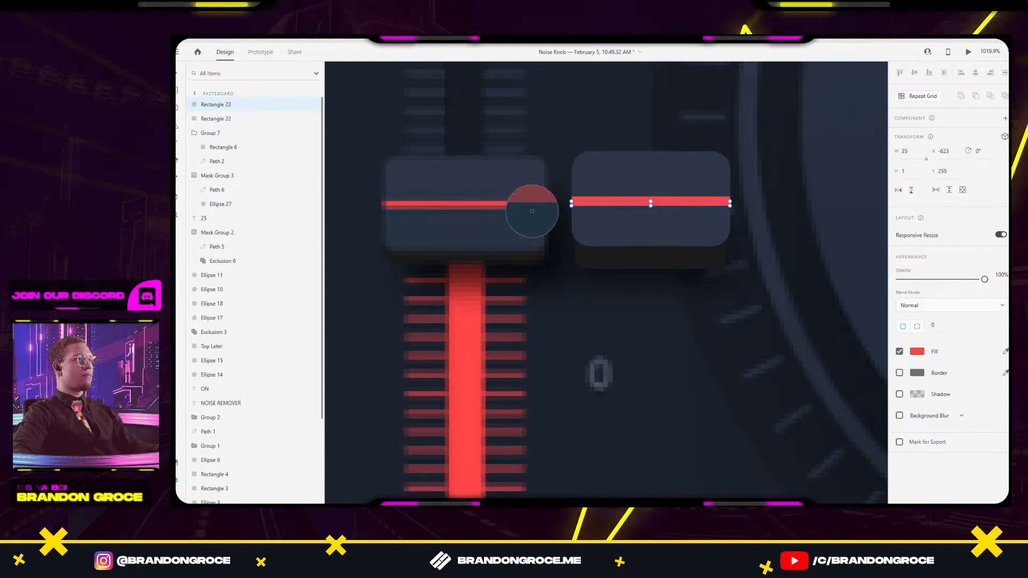
click(532, 211)
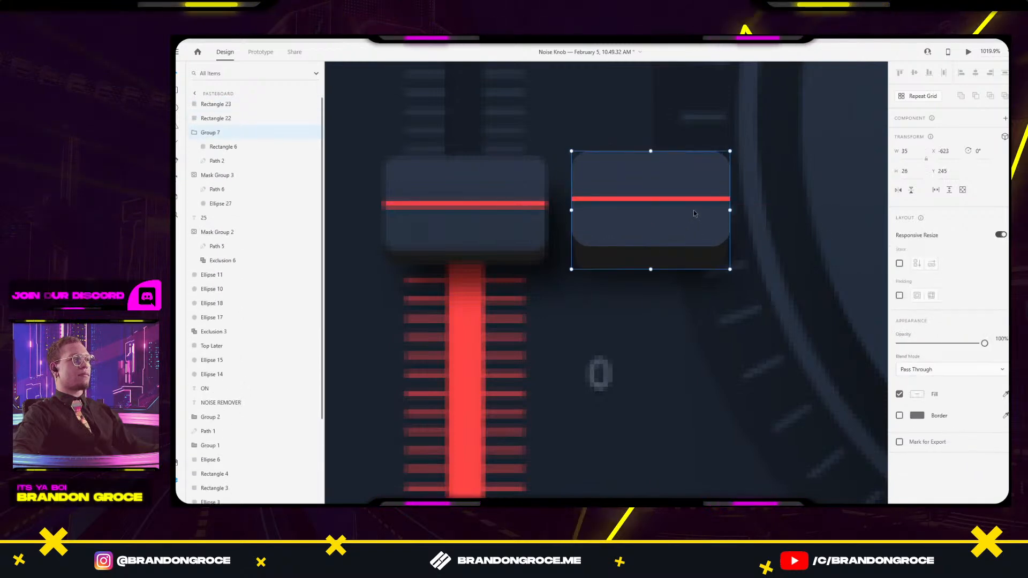
Fine-tune the fill of the dark line under the red one to #1F3244.
scroll(694, 214, up, 5)
key(Down)
click(917, 351)
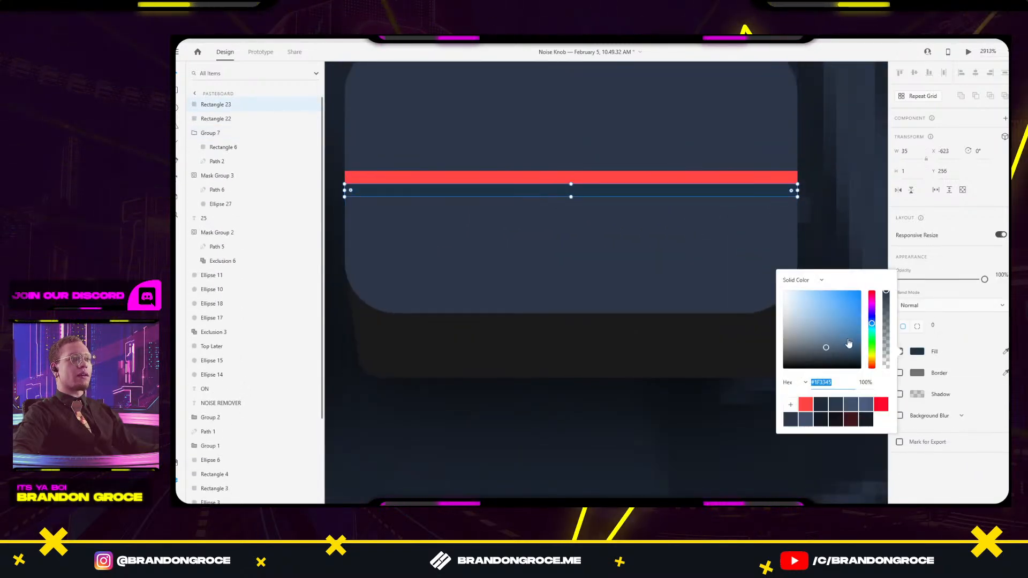
click(826, 351)
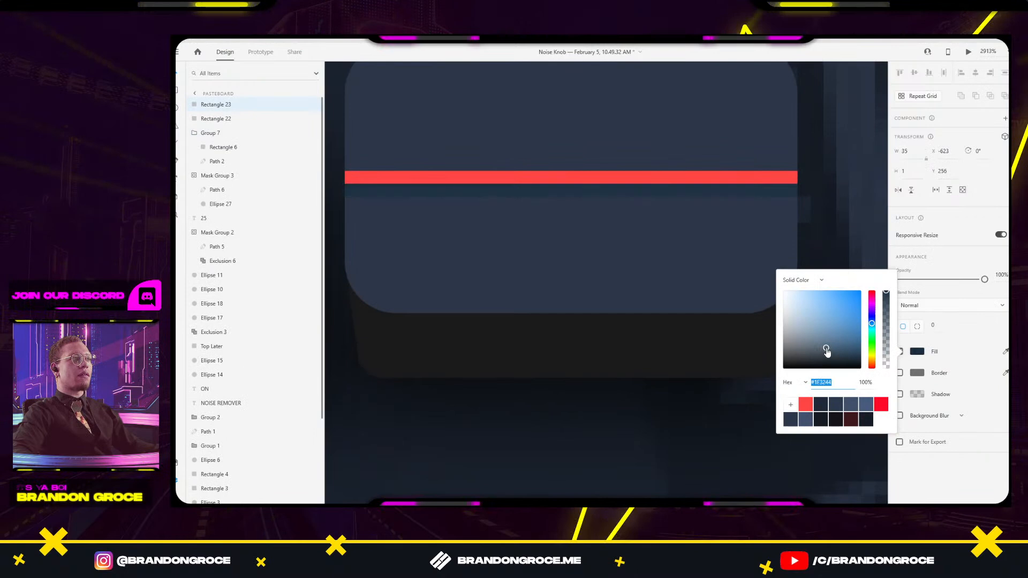
click(828, 219)
scroll(830, 217, down, 4)
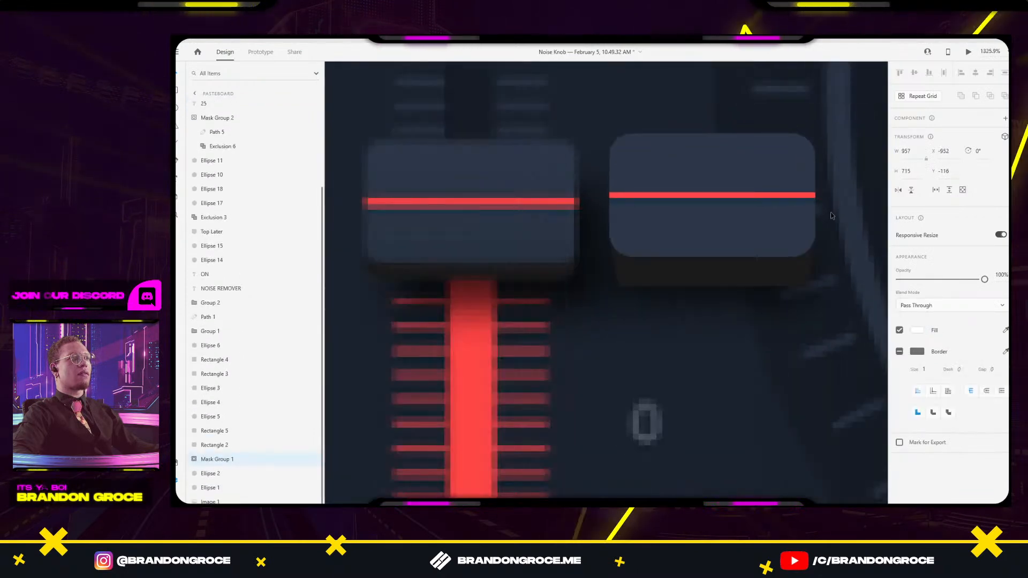
Add another copy of the red line between the red and dark lines, filled with the dim red sampled from the reference handle.
scroll(670, 203, up, 3)
drag(585, 195, 599, 195)
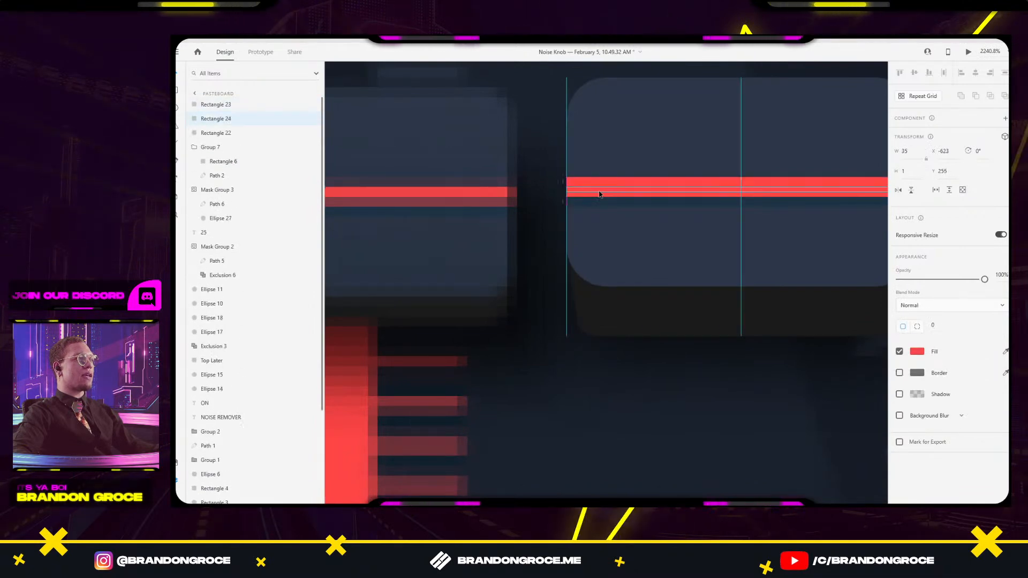
click(1005, 354)
click(474, 196)
scroll(562, 115, down, 3)
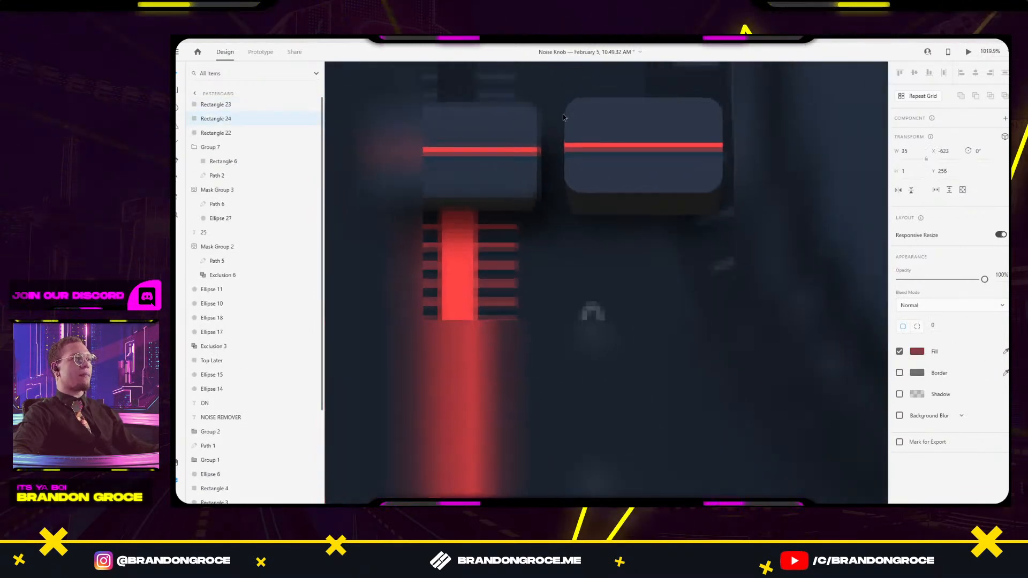
scroll(615, 151, up, 2)
scroll(617, 151, down, 4)
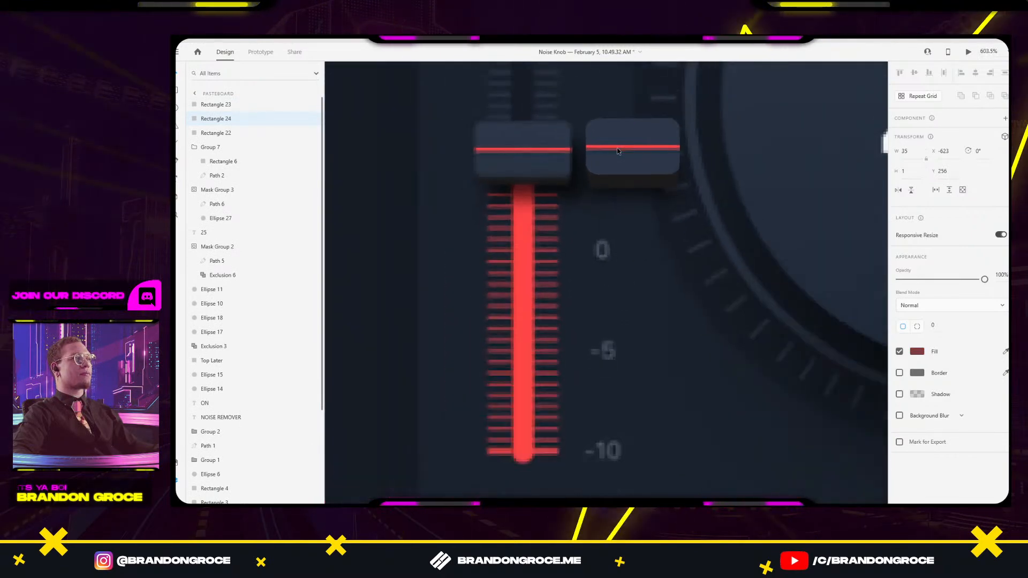
Move all parts of the finished handle away from the reference handle and group them.
shift+click(619, 150)
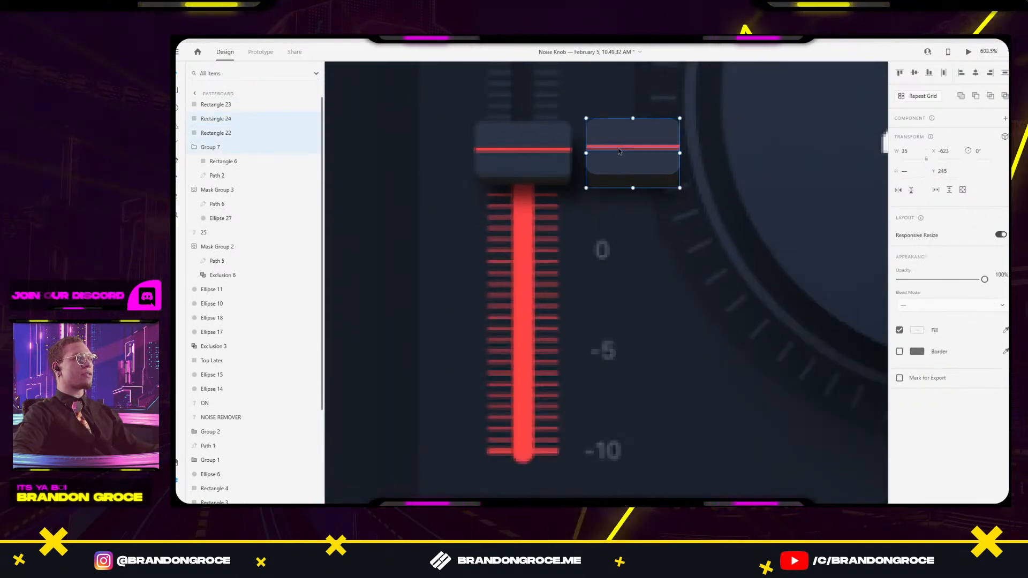
drag(621, 173, 660, 189)
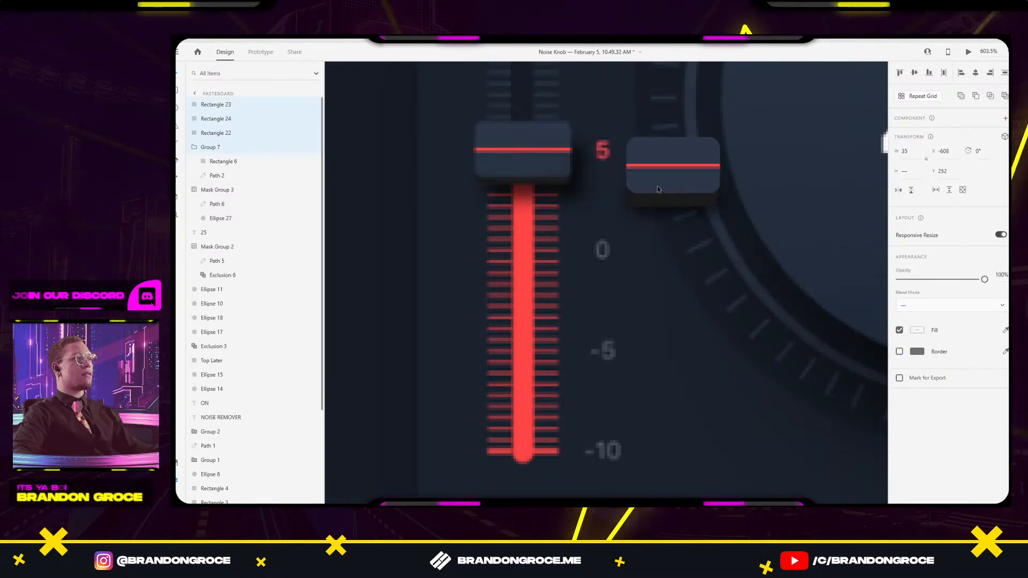
key(ctrl+g)
scroll(661, 202, down, 6)
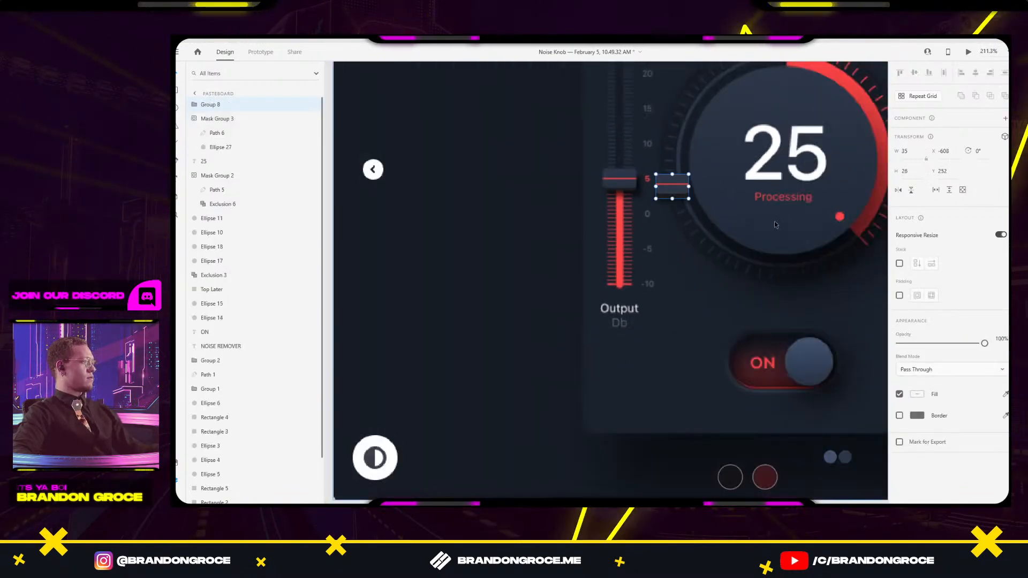
scroll(742, 228, right, 10)
scroll(702, 309, down, 4)
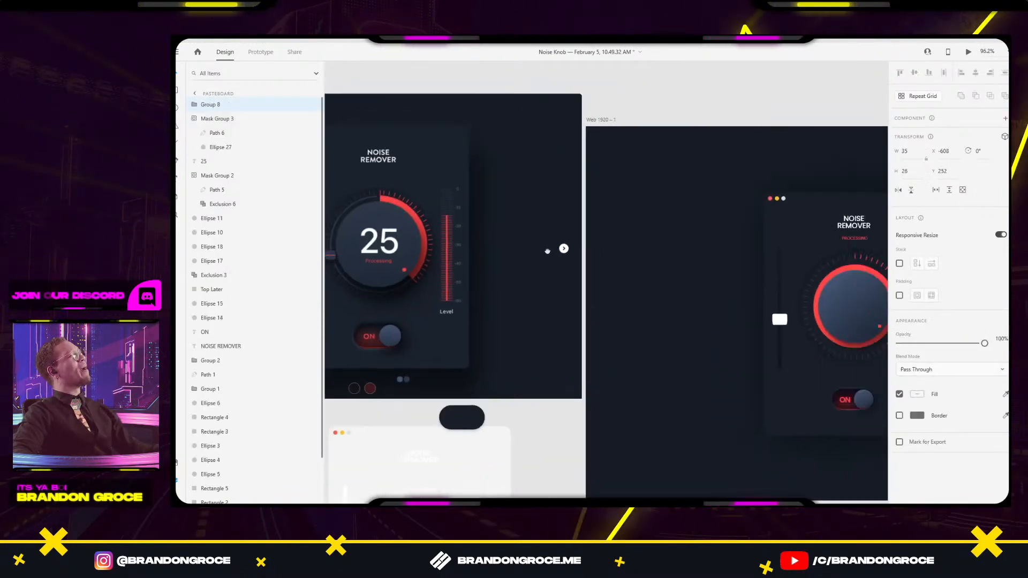
scroll(702, 310, up, 4)
click(573, 307)
click(659, 221)
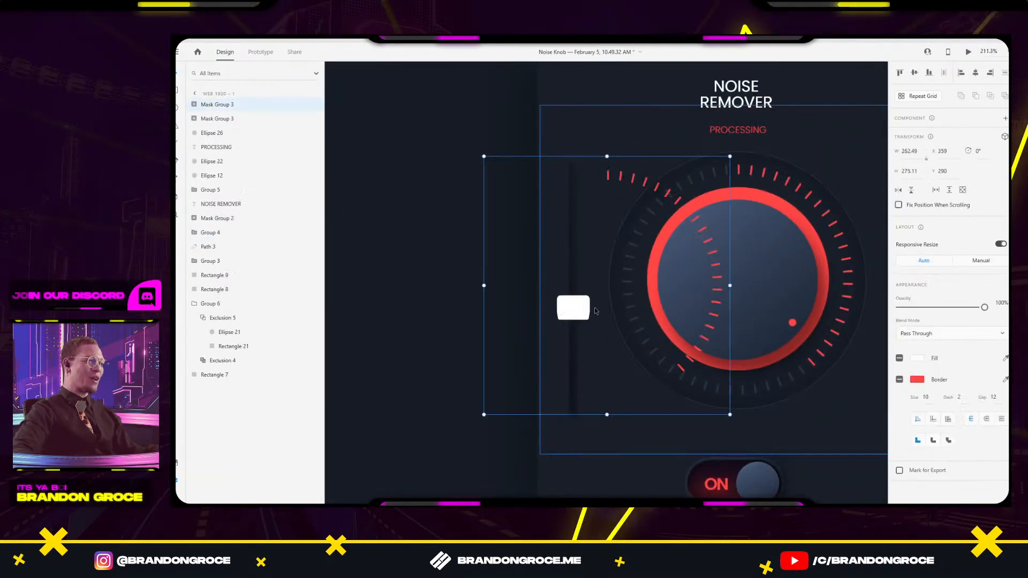
key(ctrl+z)
Copy the grouped dark handle onto the Web 1920 – 1 artboard in place of the white slider handle.
scroll(659, 220, down, 4)
scroll(449, 214, left, 10)
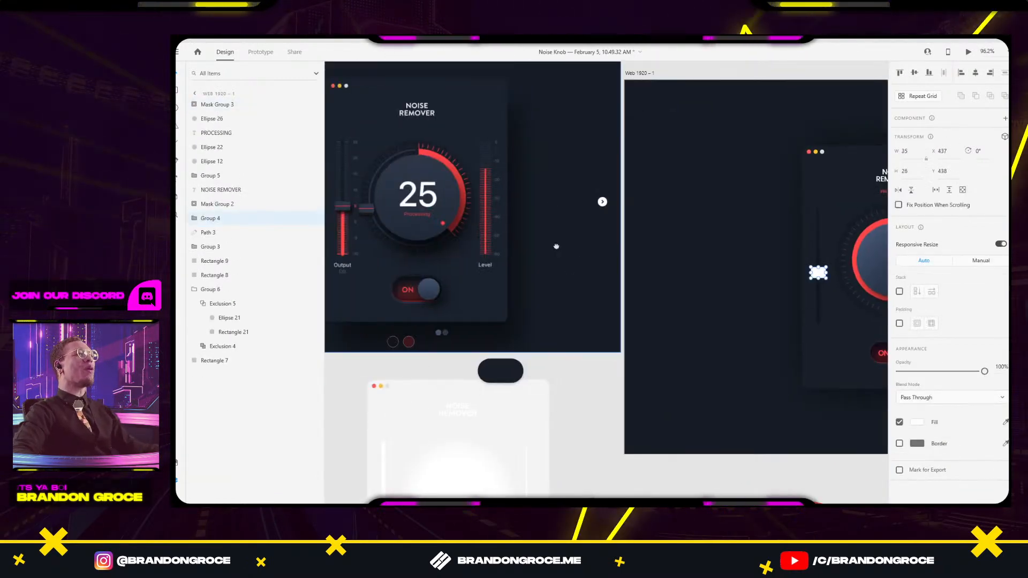
key(ctrl+g)
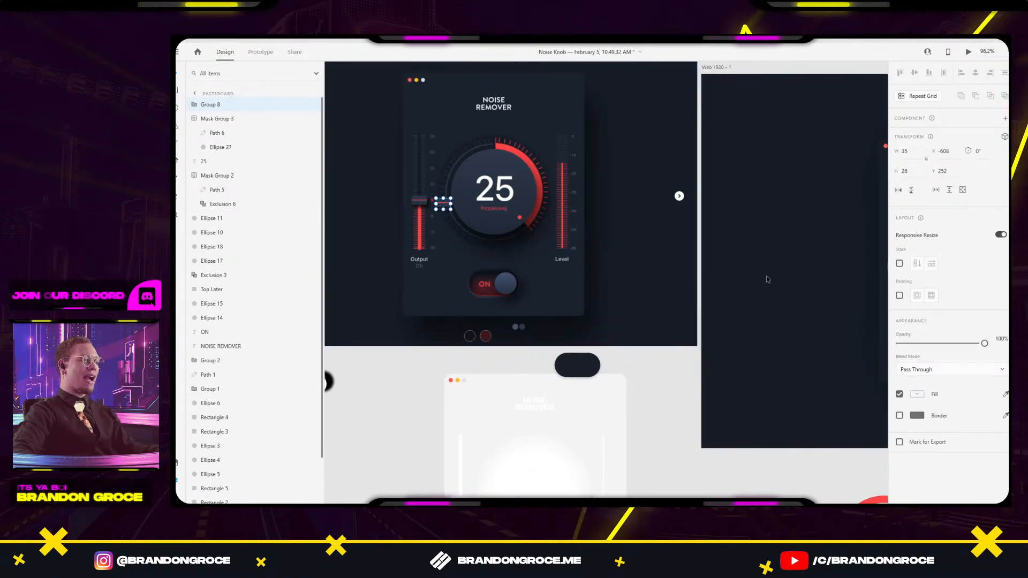
scroll(766, 276, left, 5)
scroll(628, 274, up, 5)
key(ctrl+z)
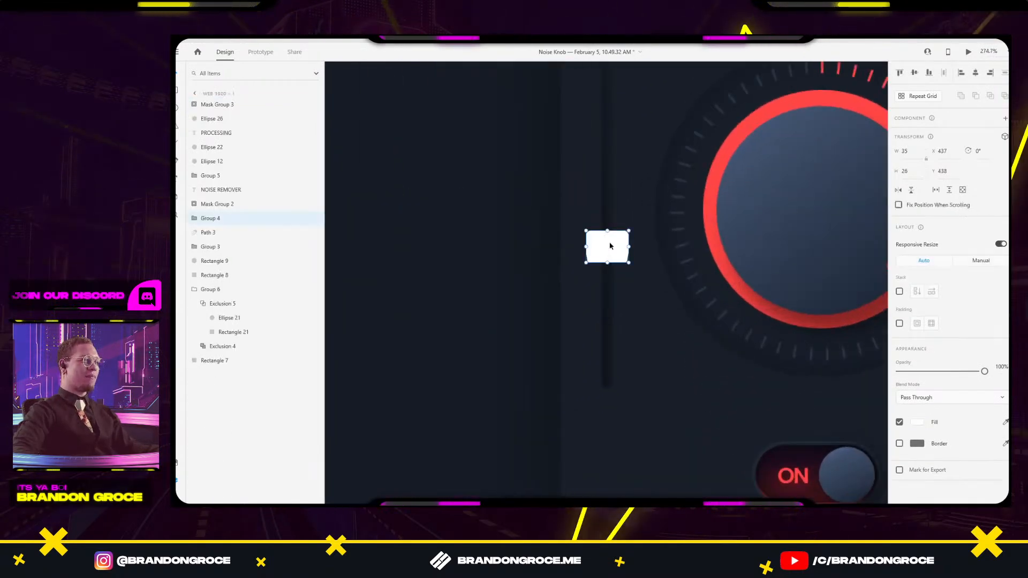
key(ctrl+z)
key(ctrl+g)
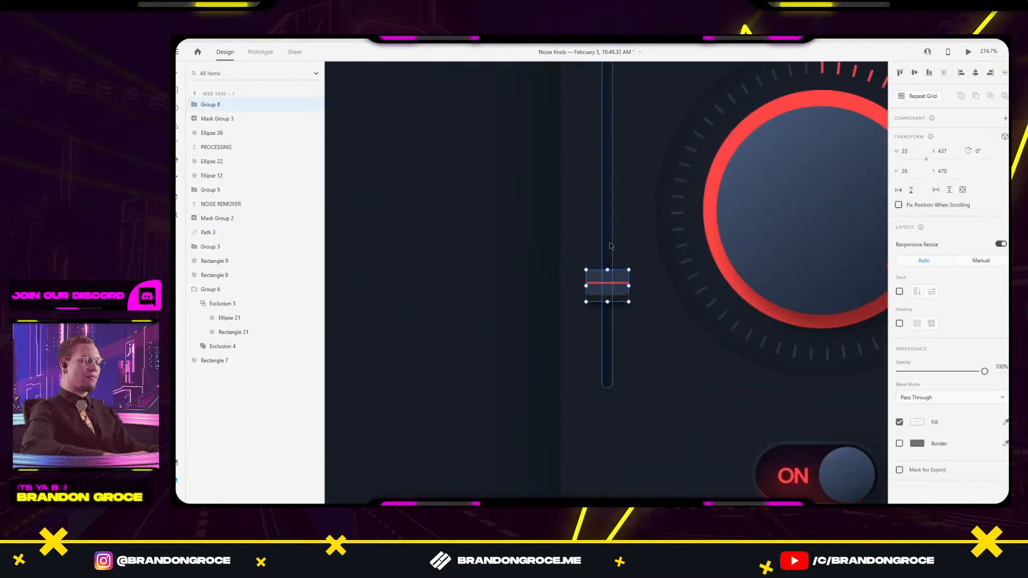
Move the new handle up along its slider track to X 437, Y 402.
click(633, 145)
drag(614, 290, 612, 207)
scroll(662, 216, down, 5)
Switch to Chrome and search Google for "code miko".
key(alt+Tab)
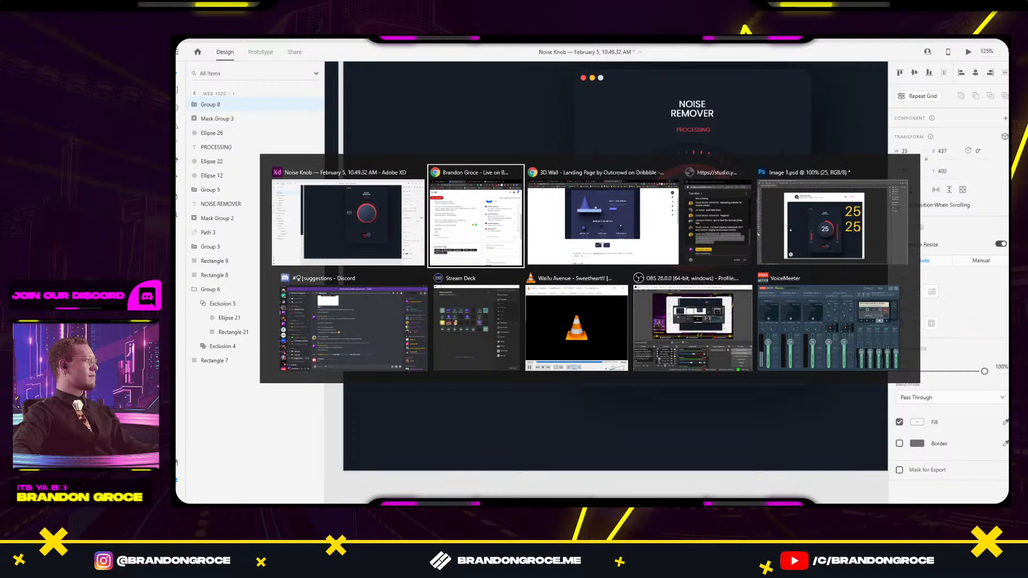
key(Escape)
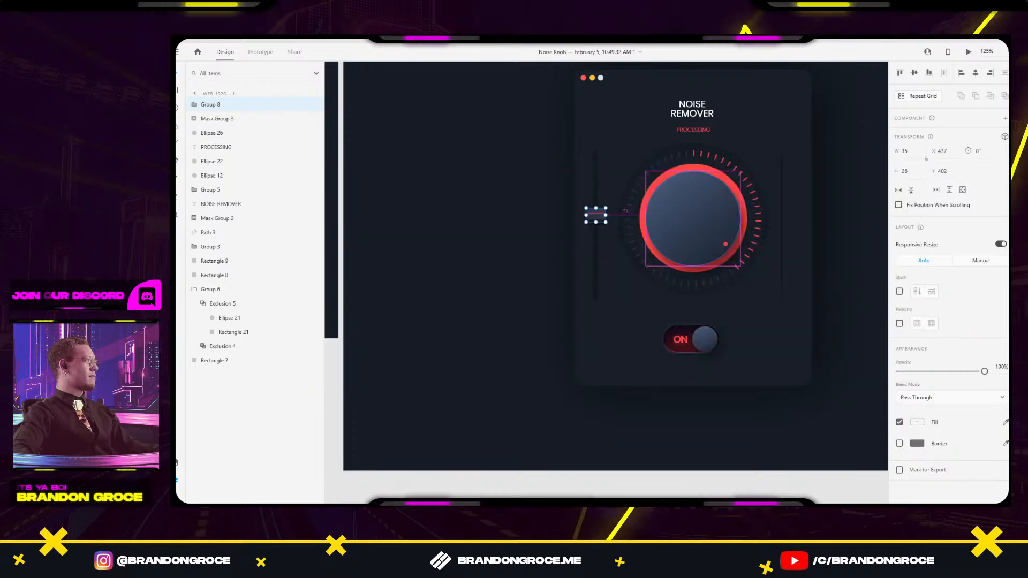
key(alt+Tab)
double_click(599, 80)
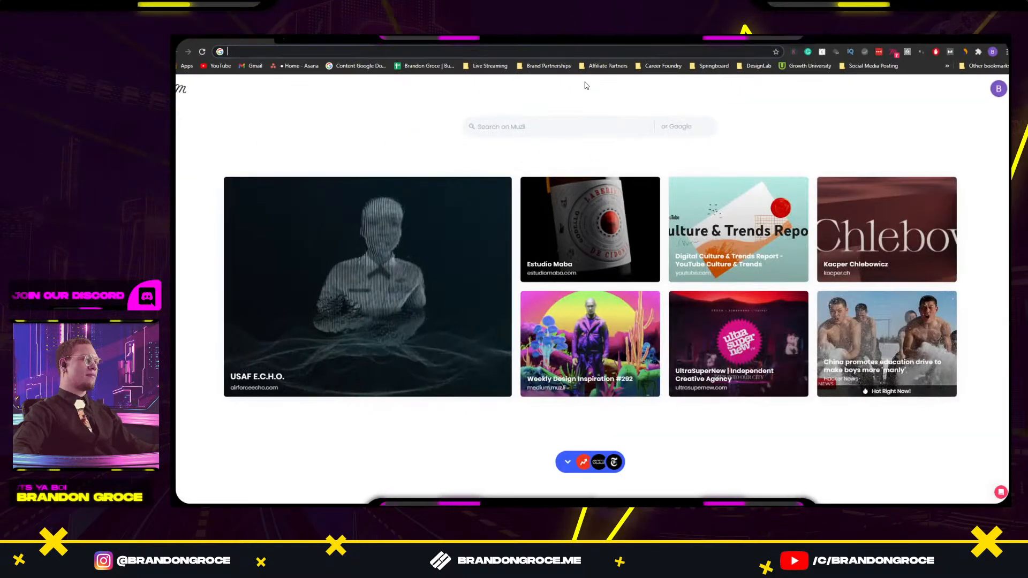
text(code miko)
key(Return)
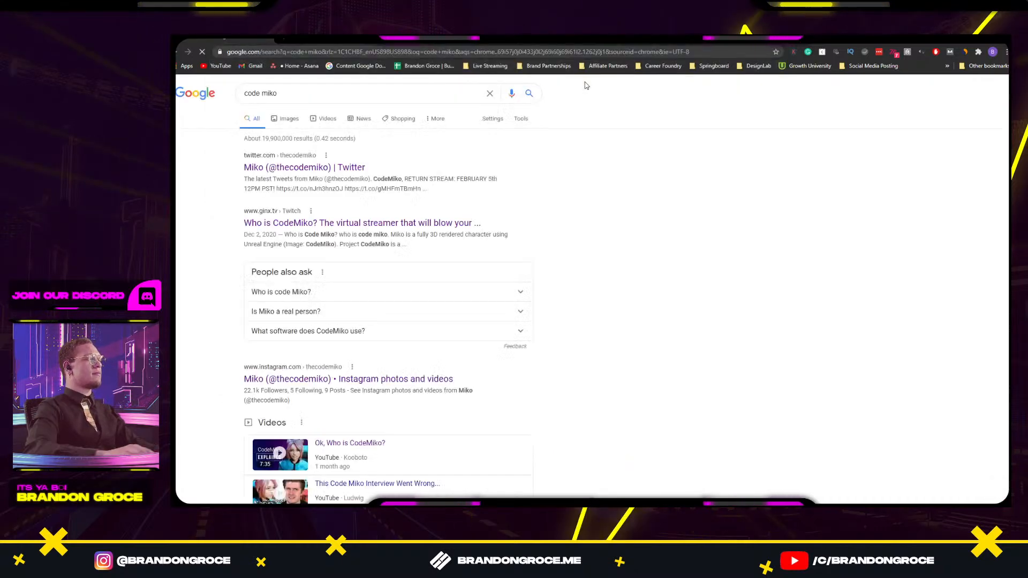
Play the video "Ok, Who is CodeMiko?" muted in full screen, skipping ahead to 0:49.
click(348, 443)
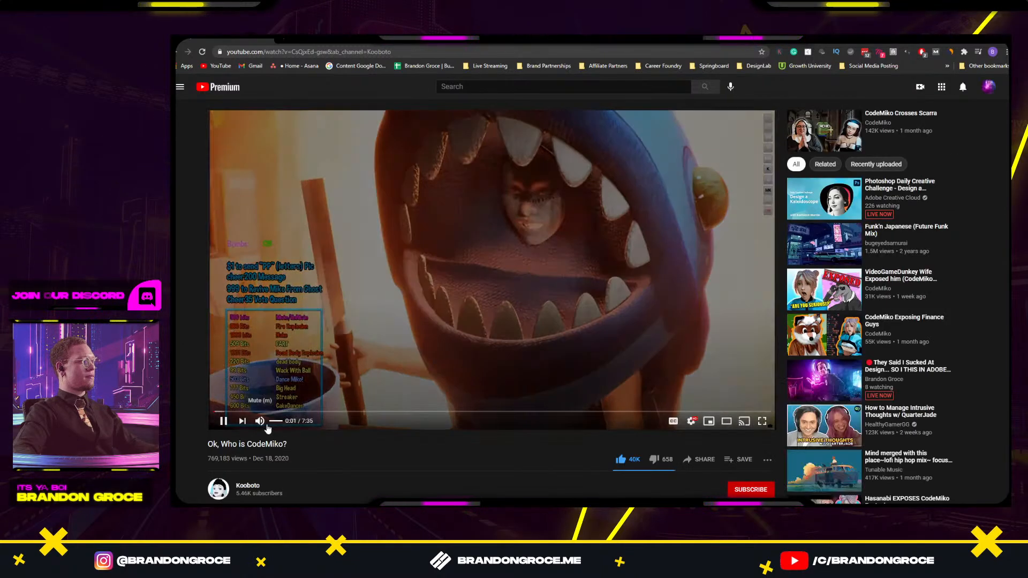
click(260, 421)
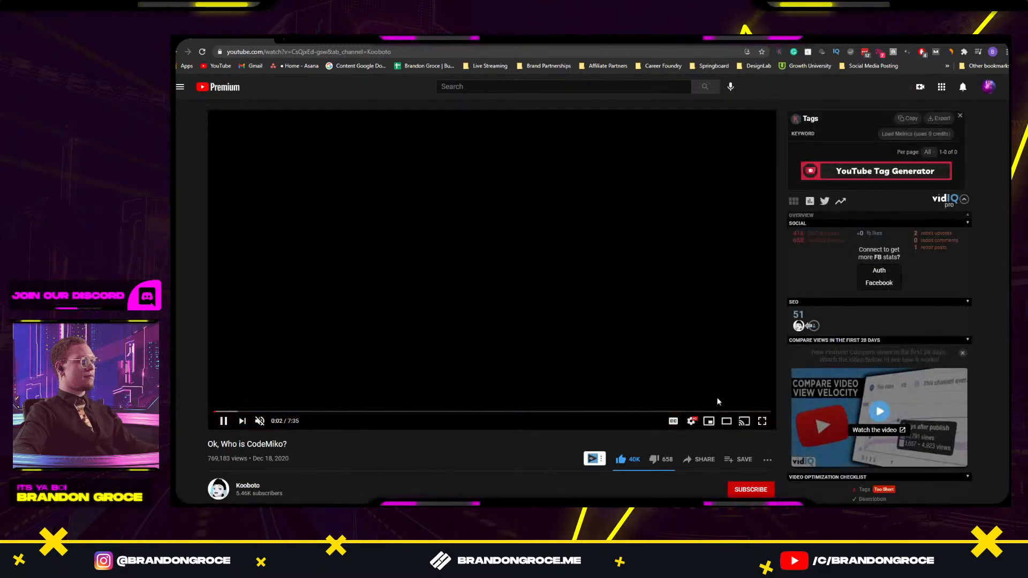
key(f)
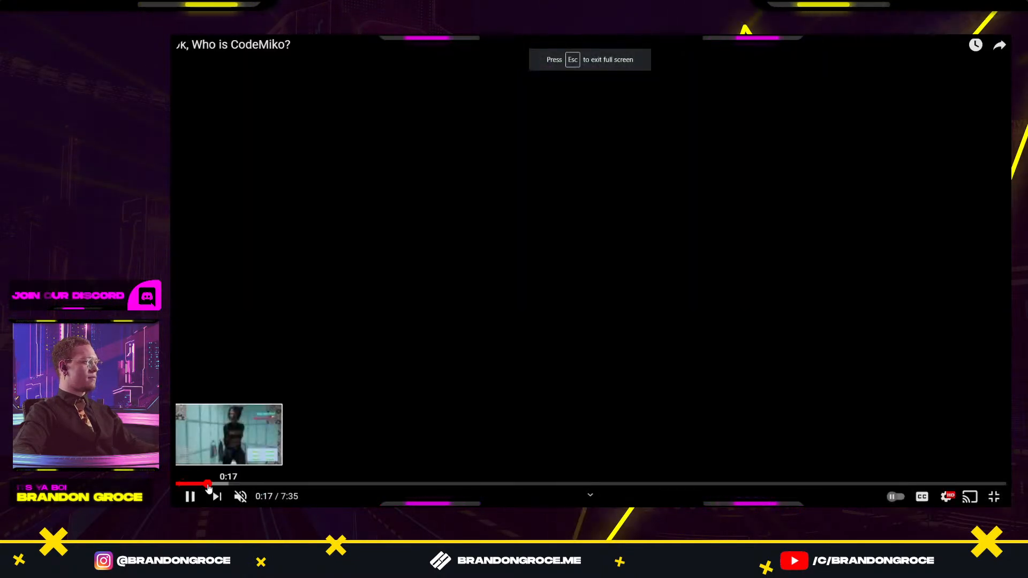
click(208, 484)
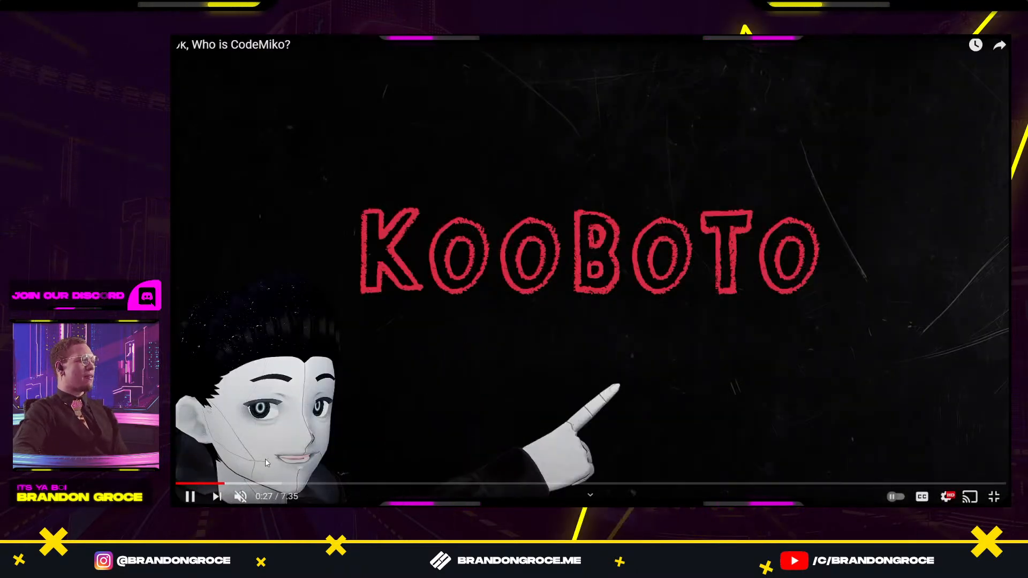
click(265, 483)
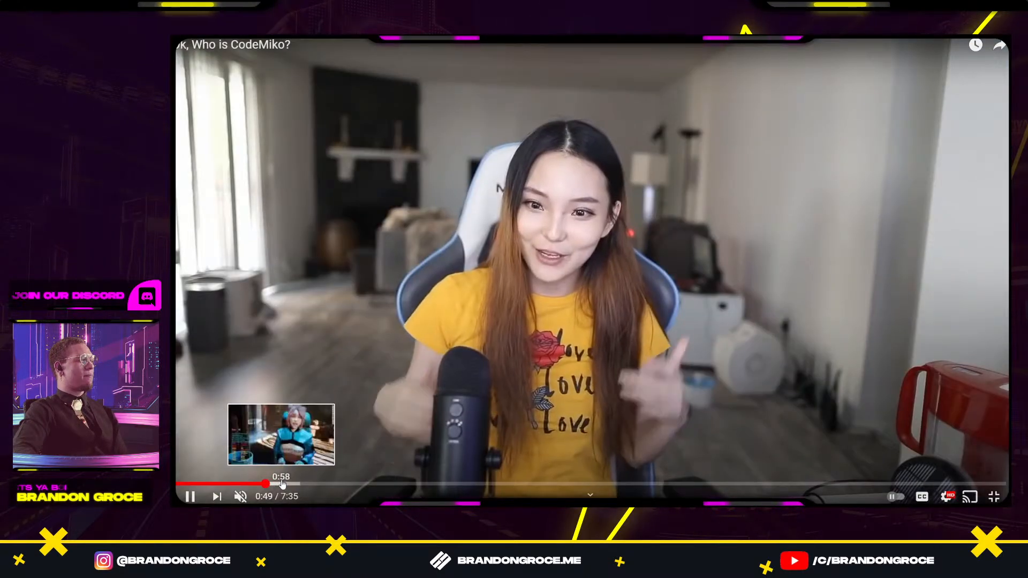
Skim through the CodeMiko video, skipping forward in stages from 0:58 to 4:07.
click(282, 483)
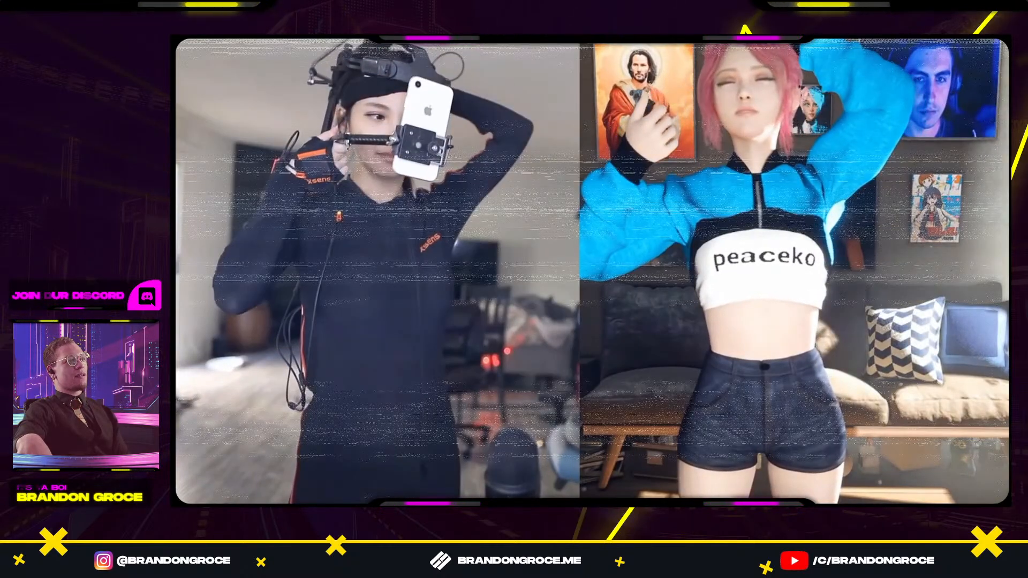
click(324, 483)
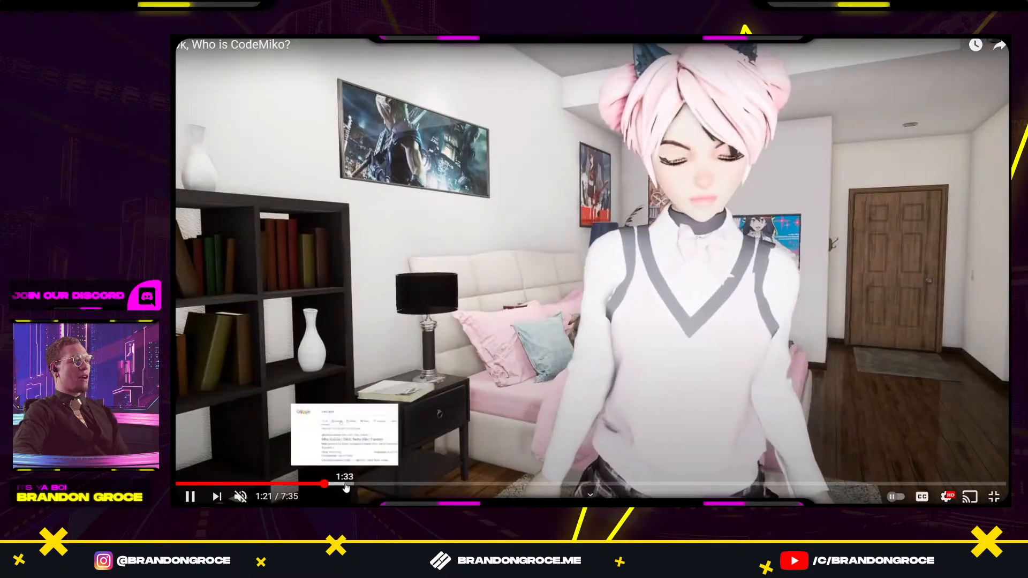
click(346, 483)
click(369, 483)
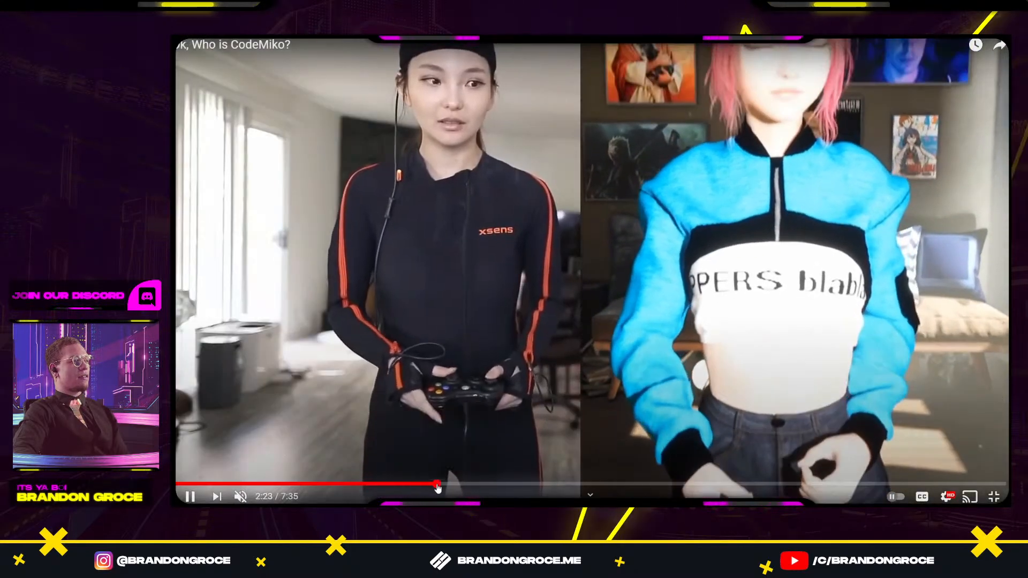
click(437, 485)
click(506, 485)
click(550, 484)
click(557, 484)
click(578, 485)
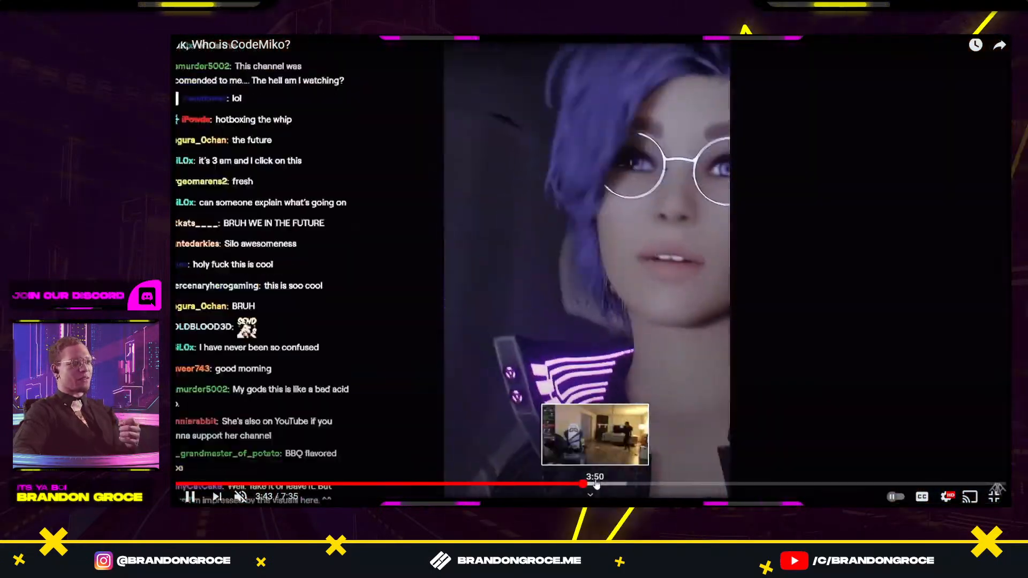
click(597, 485)
click(616, 485)
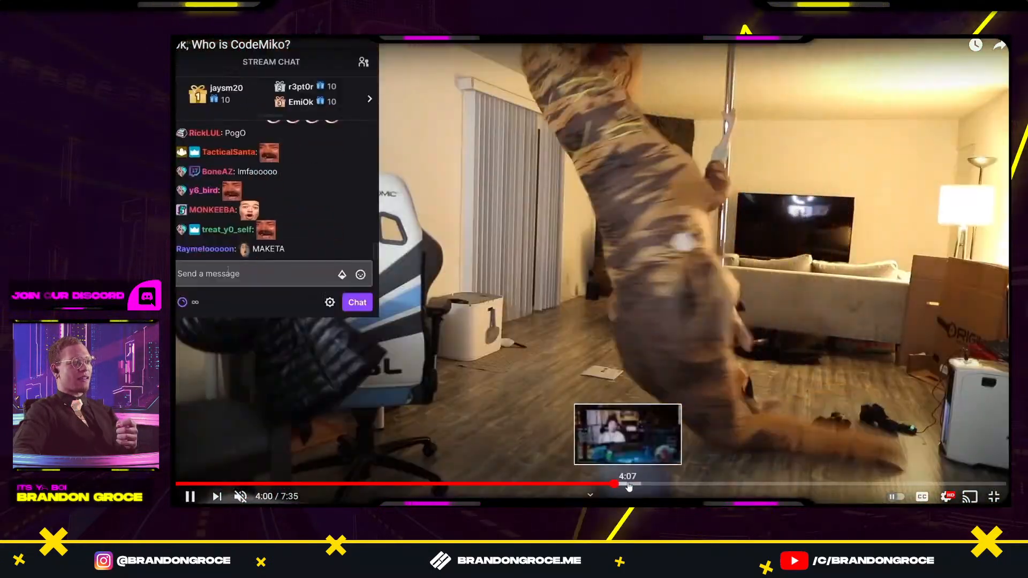
click(629, 484)
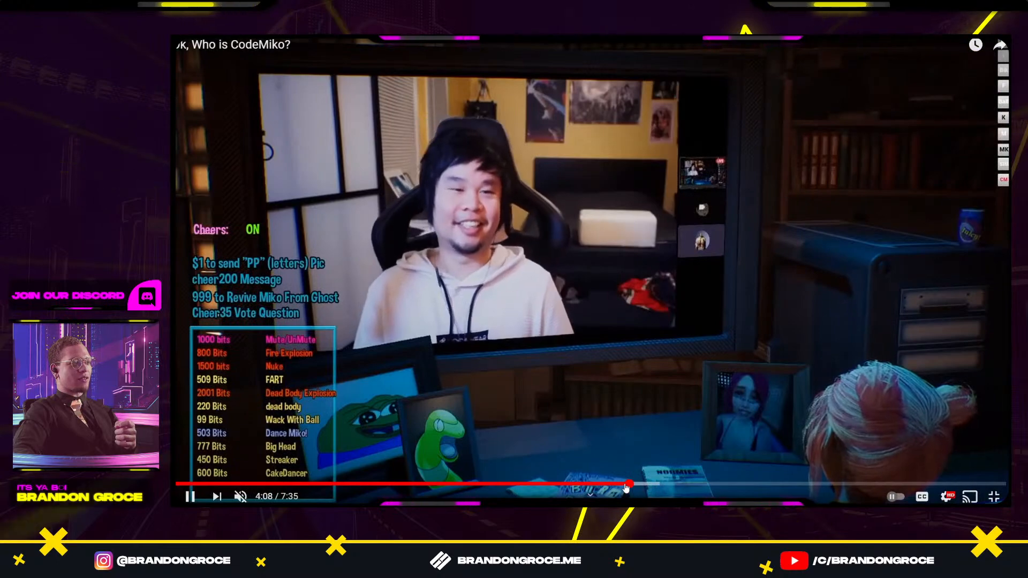
Replay the part of the video around 4:05, pausing and resuming it, and skip ahead past 4:18.
click(625, 484)
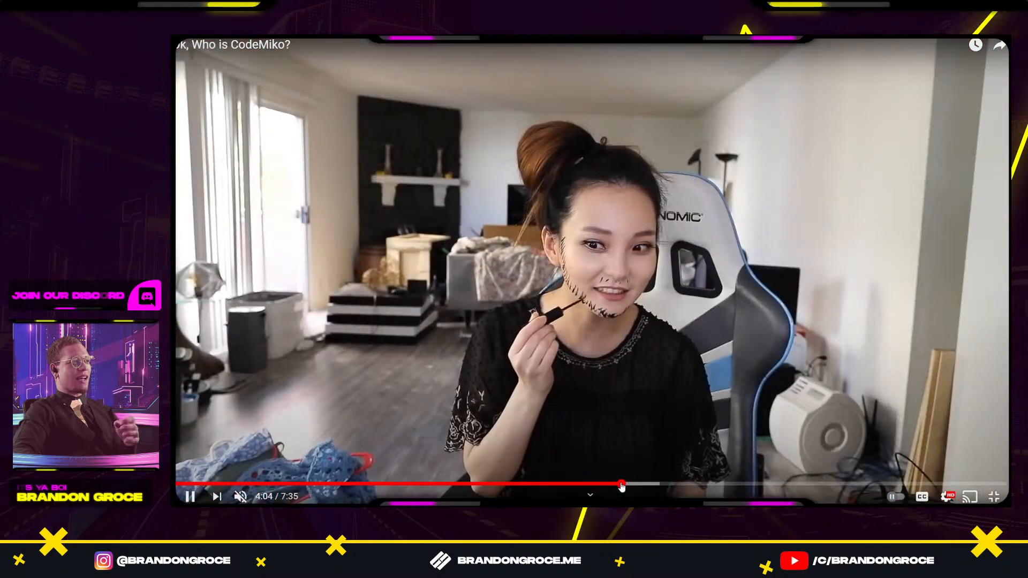
click(625, 484)
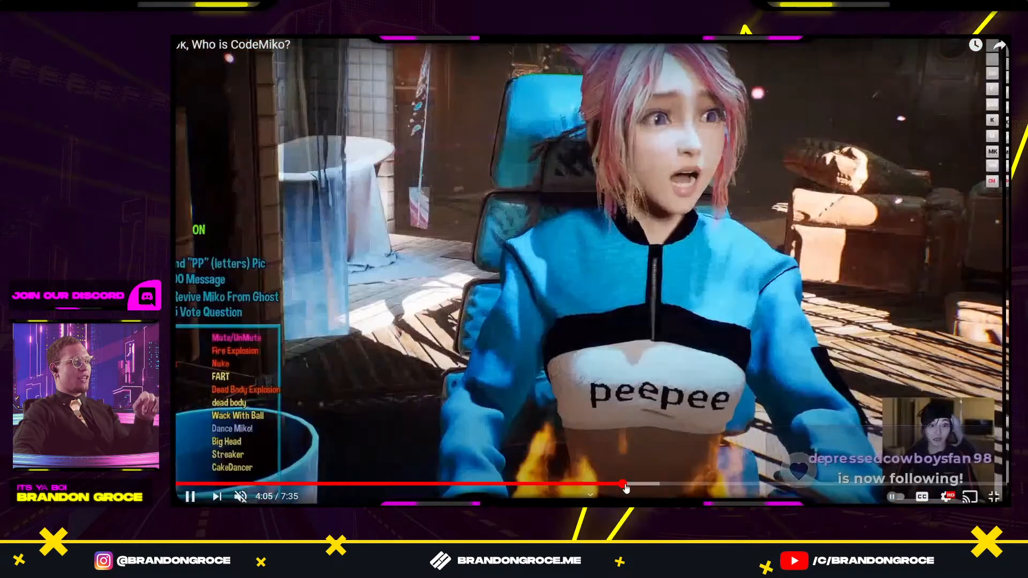
click(472, 318)
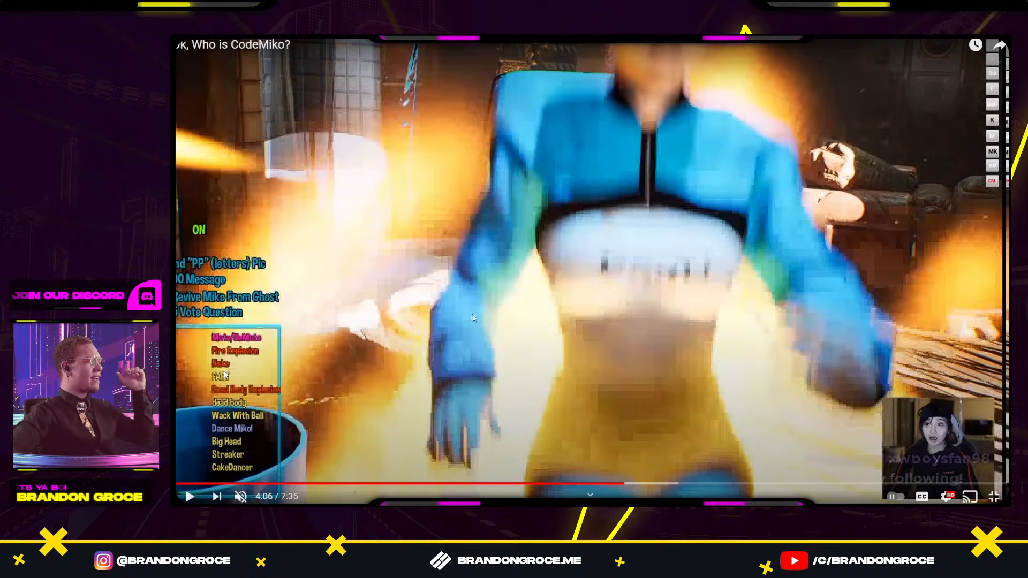
click(634, 336)
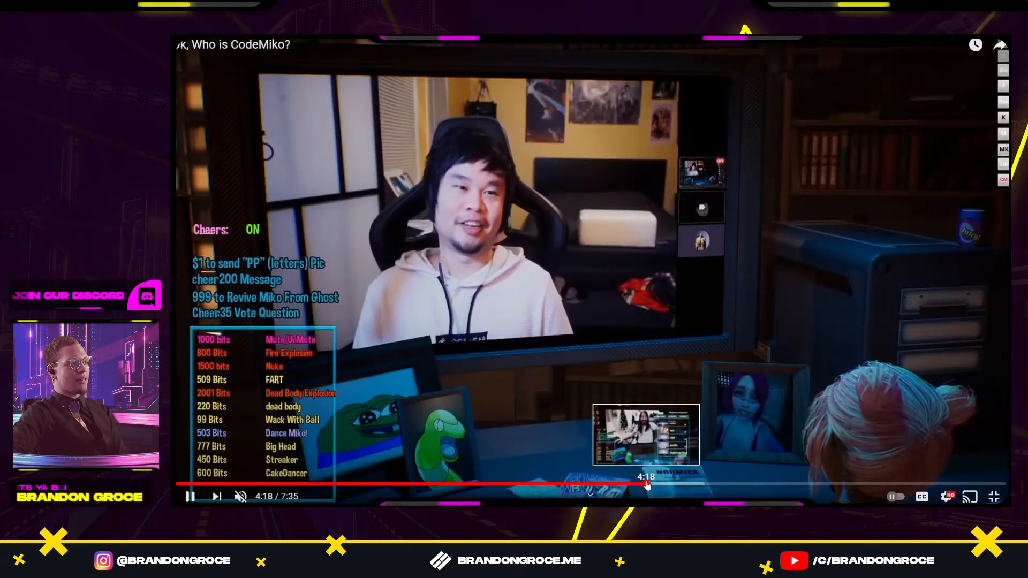
click(647, 484)
click(662, 484)
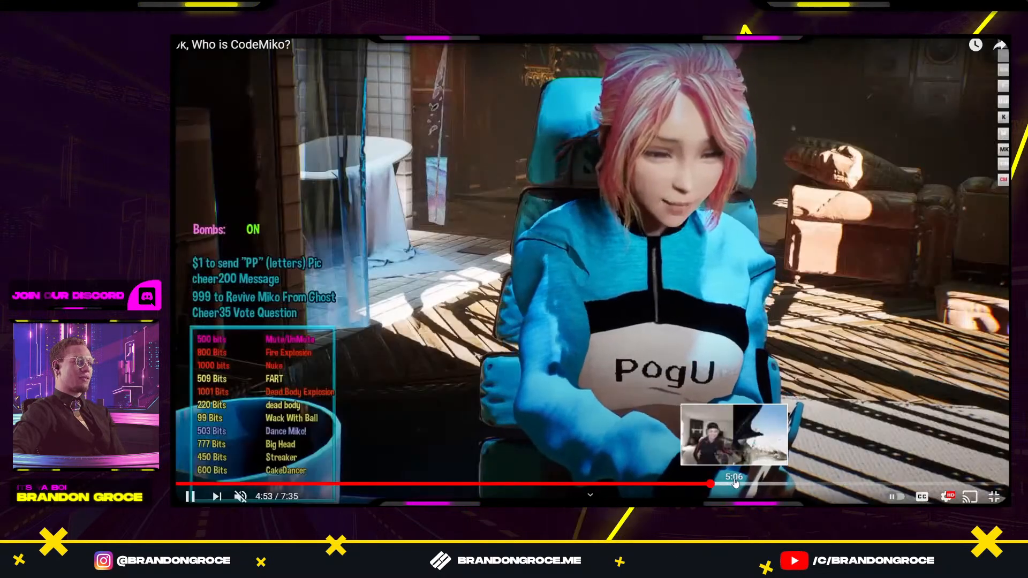
Skip the video forward to 5:06, 5:31 and 6:00, and exit full screen.
click(735, 483)
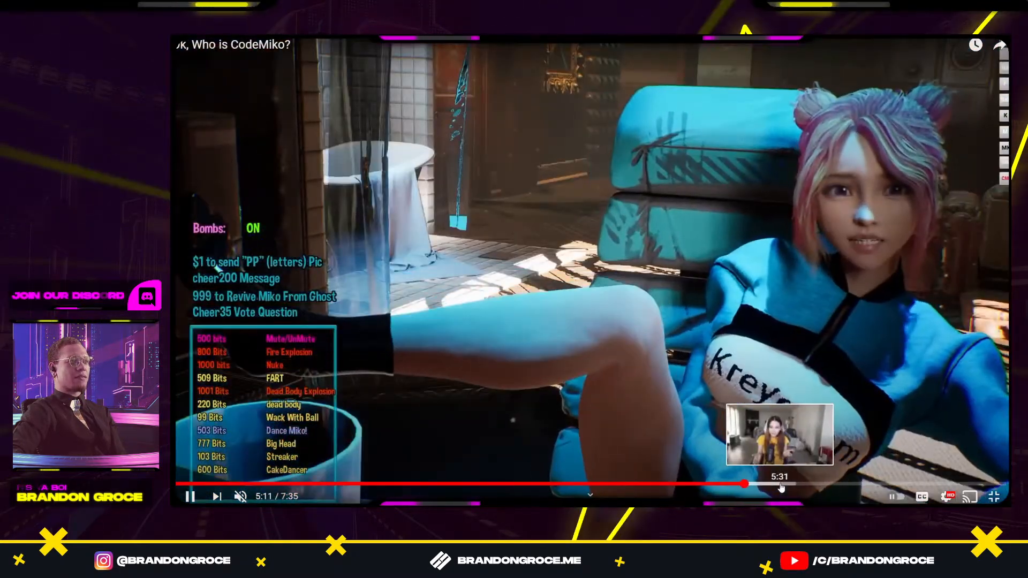
click(781, 484)
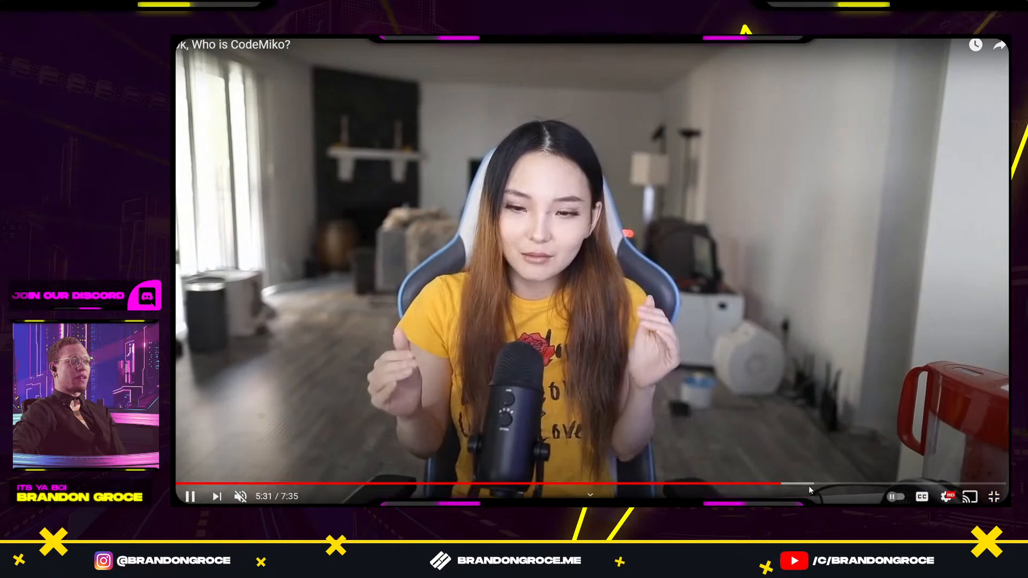
click(831, 484)
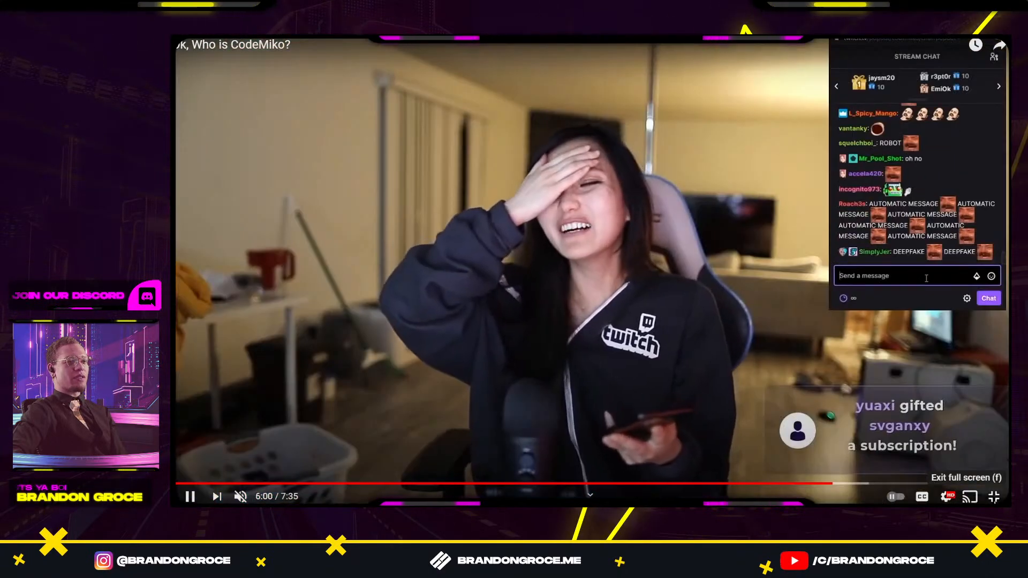
click(994, 497)
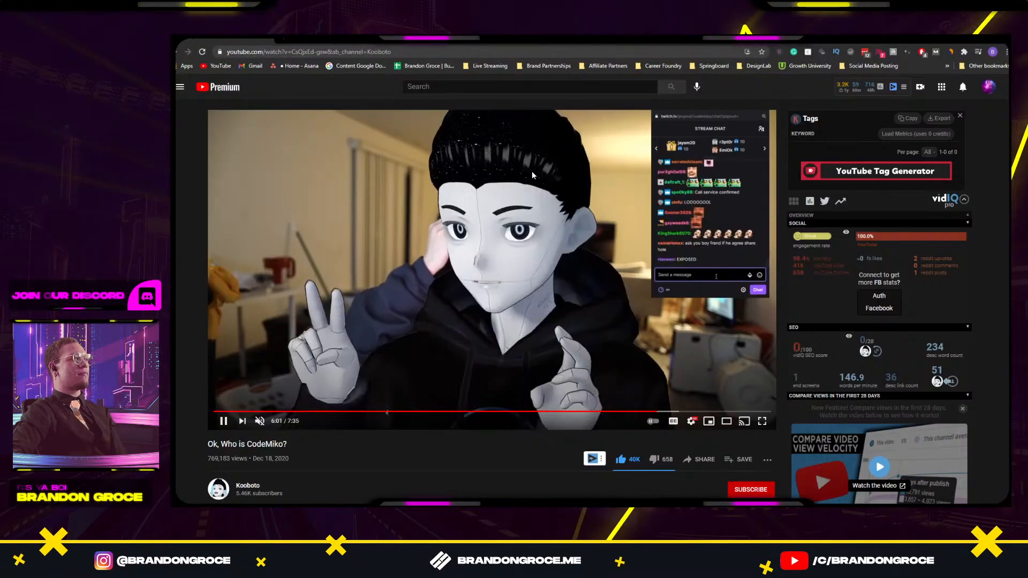
Switch back to Adobe XD and examine the Noise Remover panel both as a whole and up close.
key(alt+Tab)
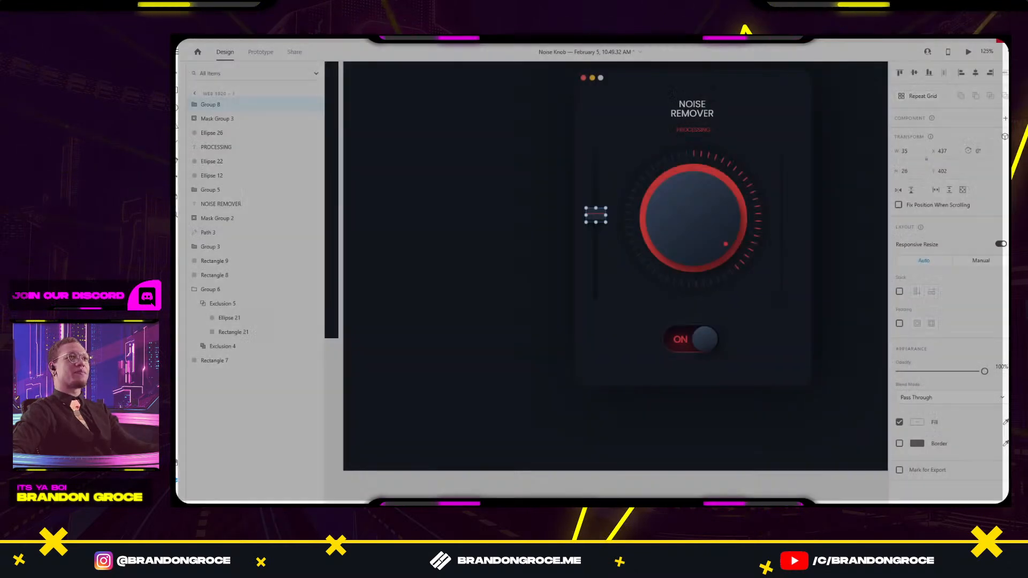
scroll(444, 238, down, 3)
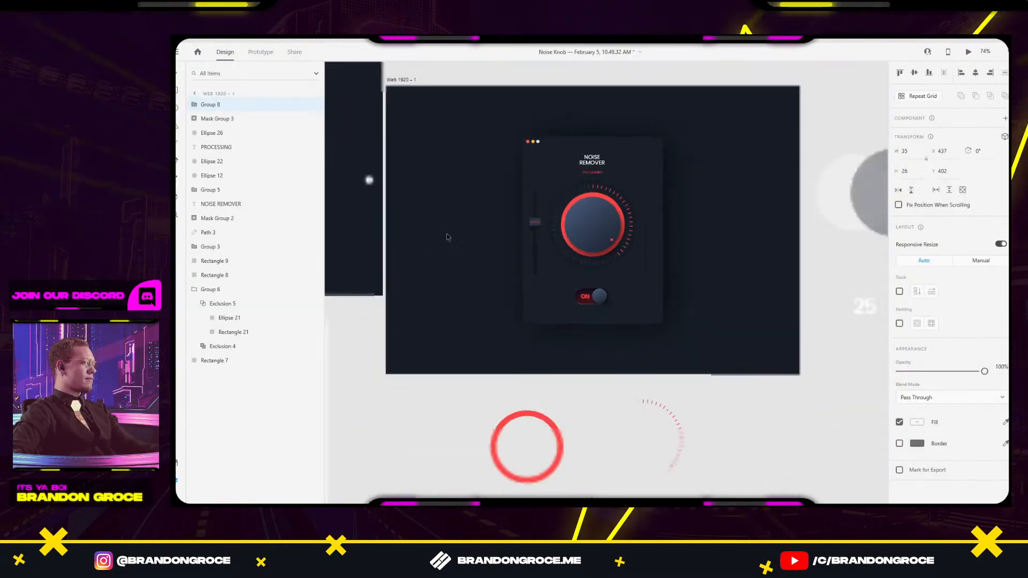
click(492, 240)
scroll(487, 263, up, 3)
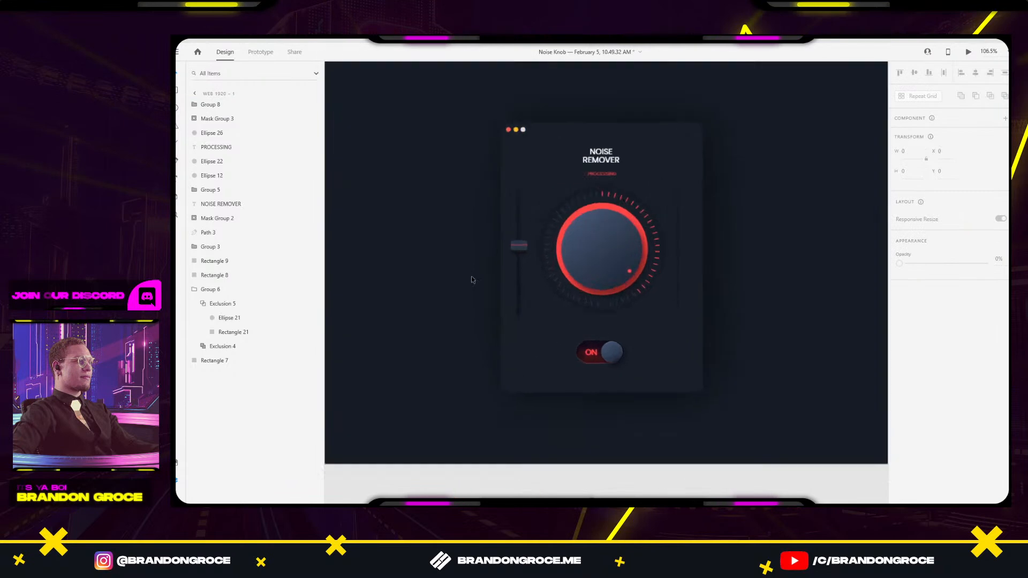
drag(461, 255, 513, 272)
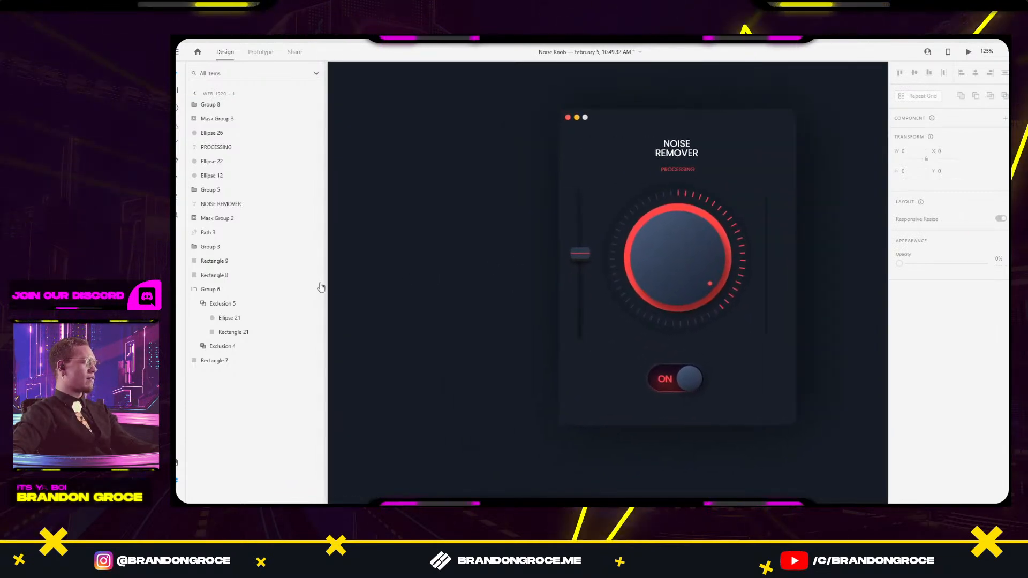
scroll(564, 220, down, 3)
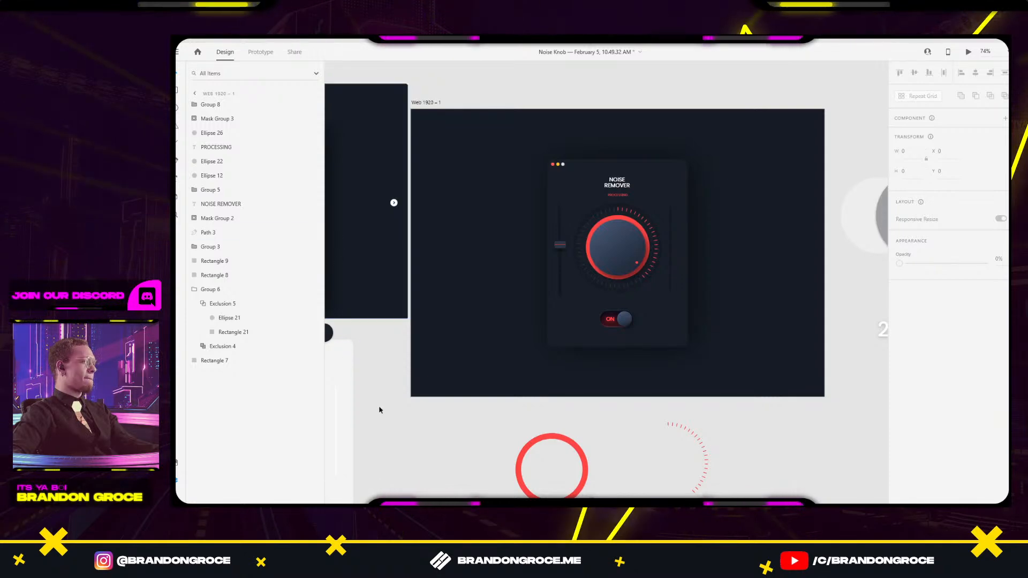
drag(366, 416, 391, 414)
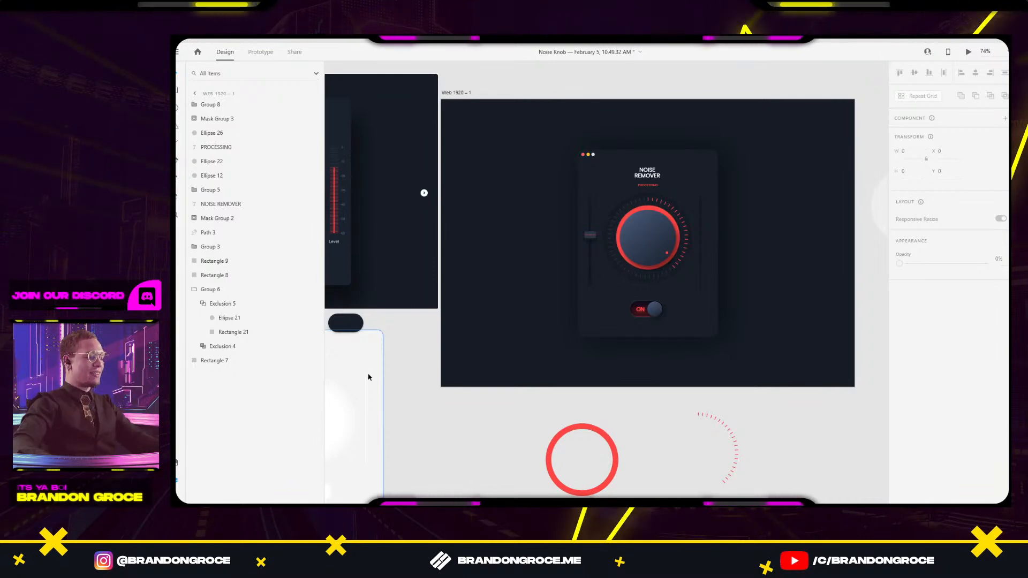
click(504, 408)
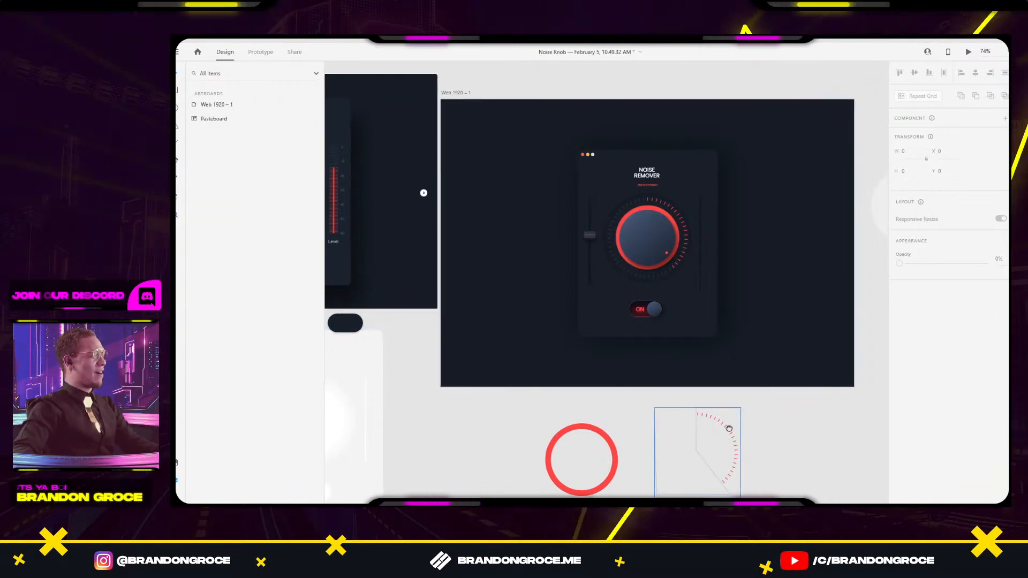
Move the dark slider handle down its track to the lower part, beside the knob's bottom edge.
scroll(729, 428, right, 2)
scroll(664, 211, up, 5)
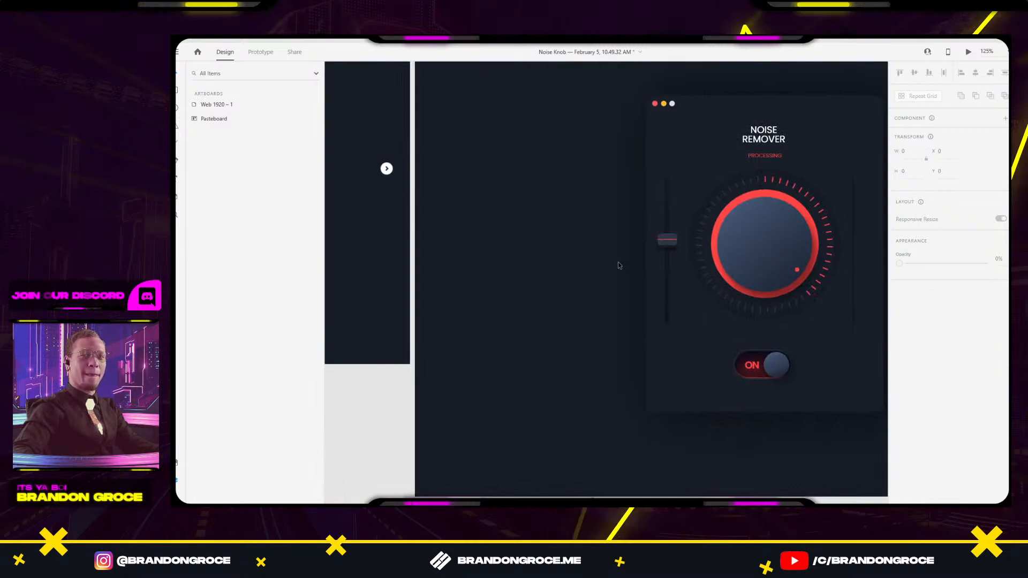
drag(674, 244, 673, 289)
click(683, 347)
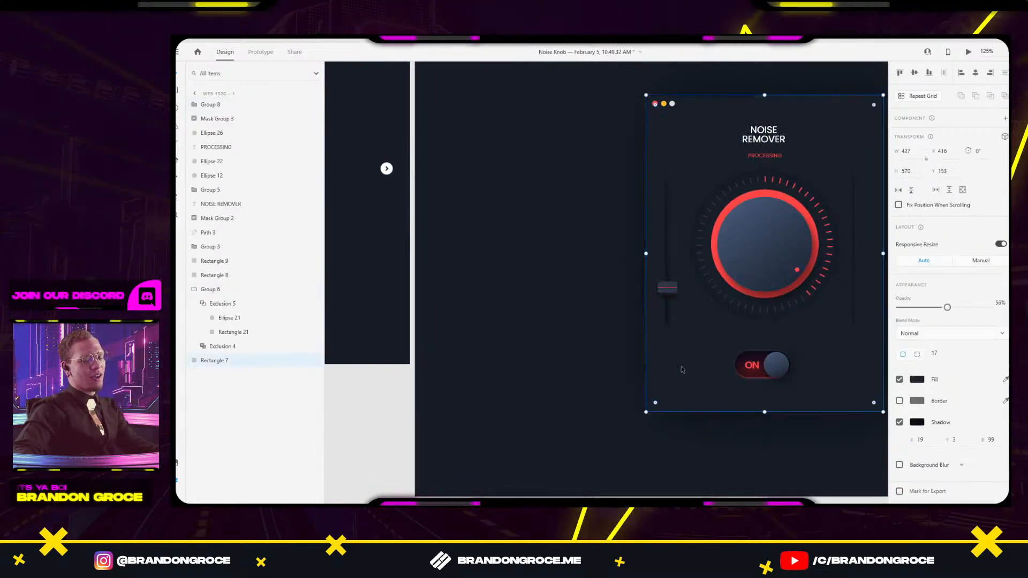
Compare the Noise Remover panel and its slider with the reference design on the neighbouring artboard.
key(alt+Tab)
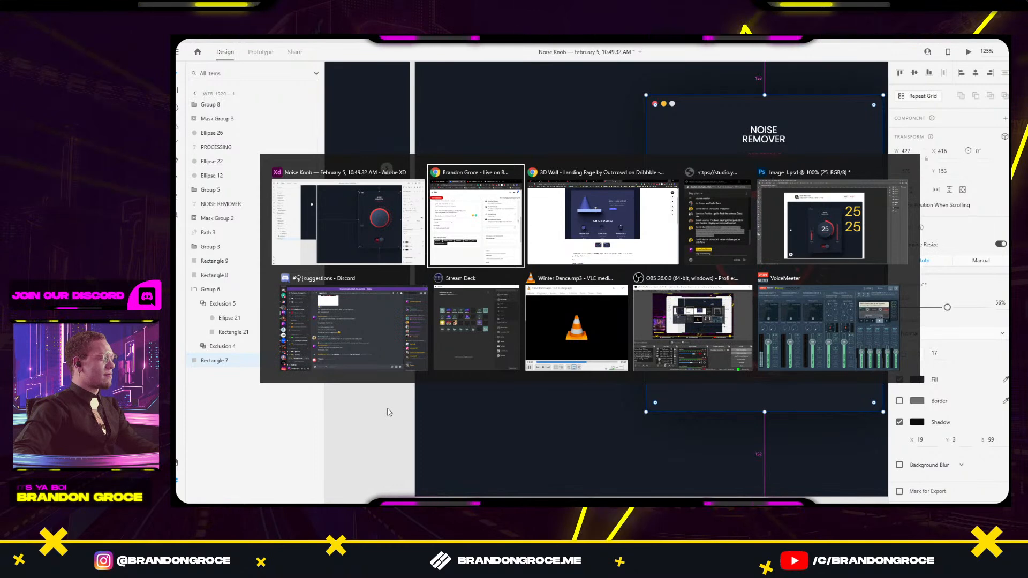
key(Escape)
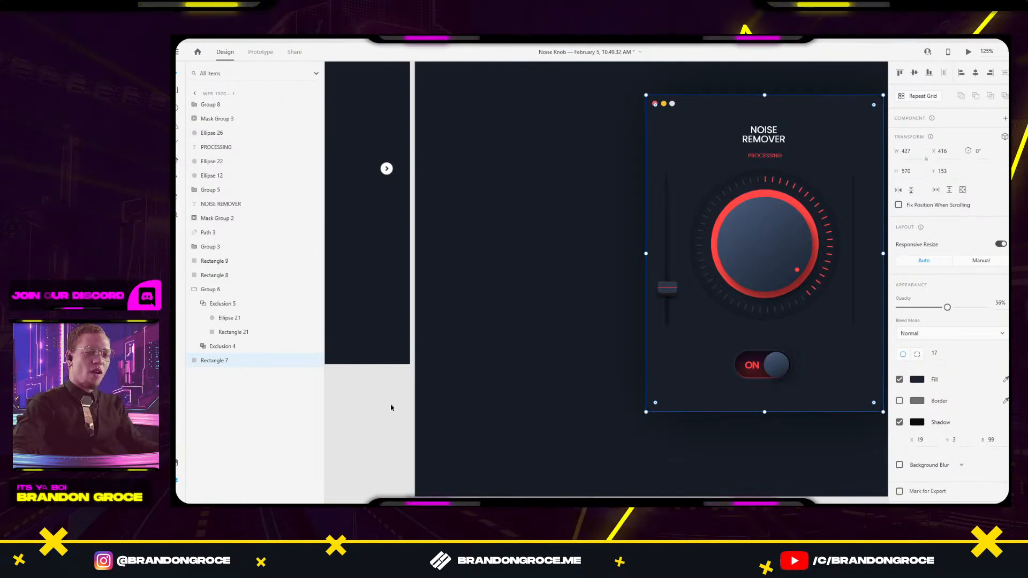
drag(559, 294, 455, 316)
click(473, 303)
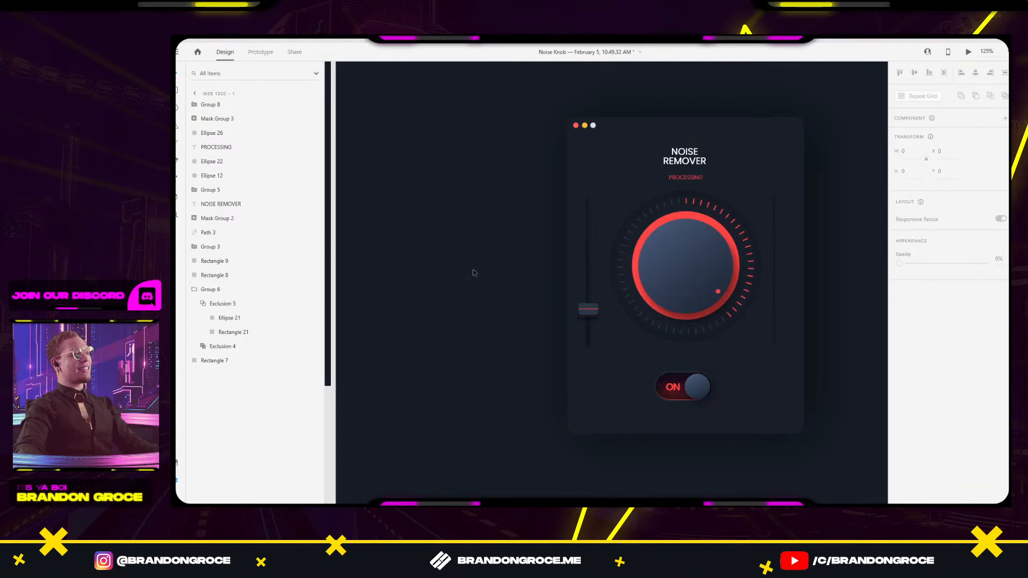
drag(562, 328, 689, 315)
scroll(586, 267, left, 5)
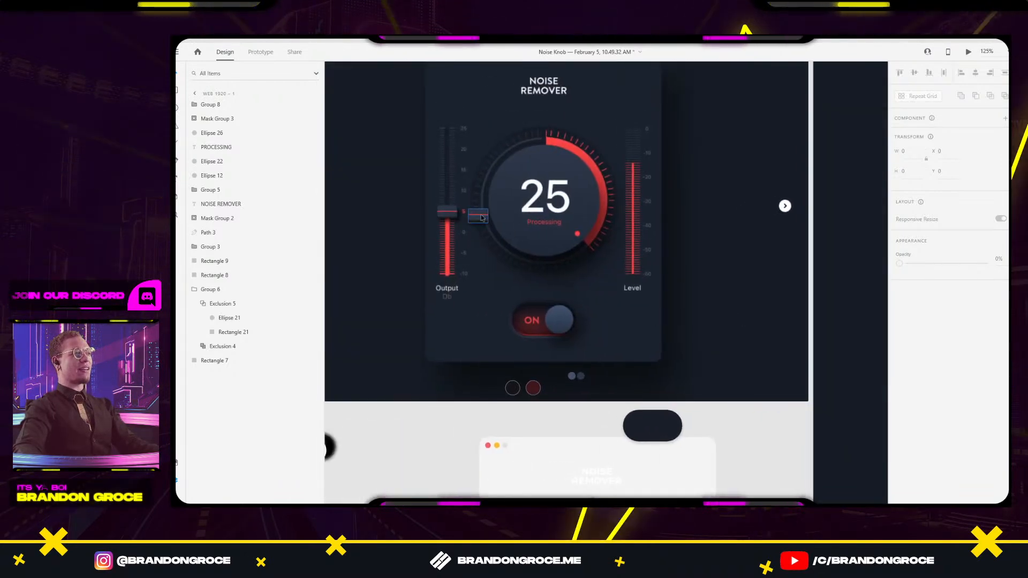
scroll(676, 283, right, 6)
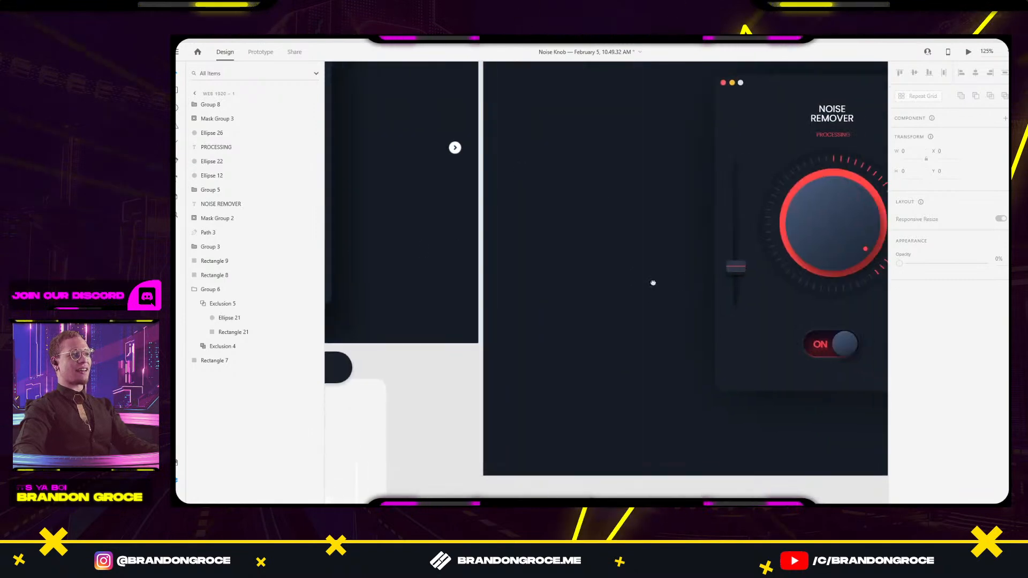
Duplicate the panel's background rectangle in place and send the copy behind all other layers.
scroll(676, 283, right, 3)
click(761, 341)
scroll(431, 284, down, 2)
drag(448, 282, 519, 292)
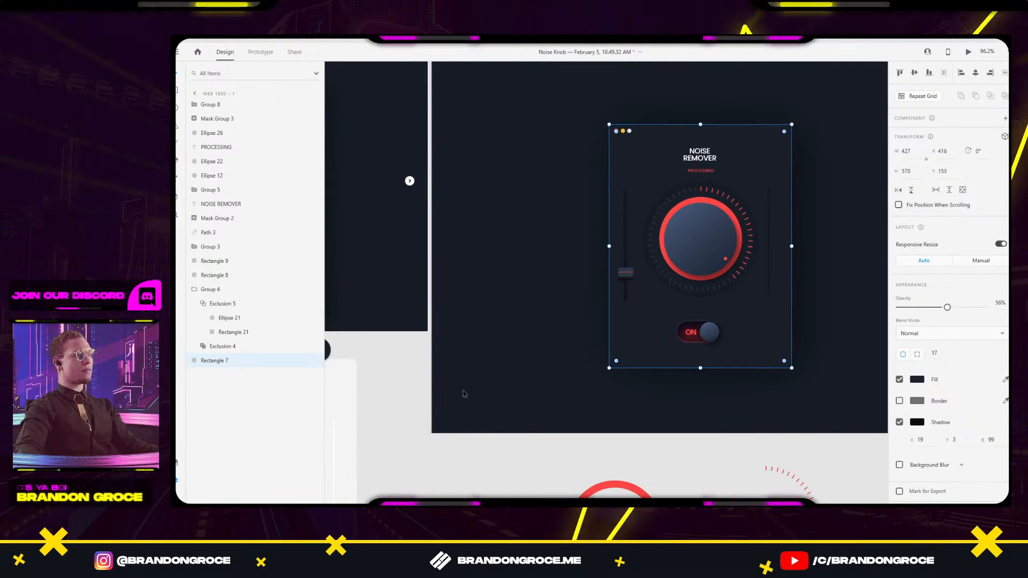
key(ctrl+v)
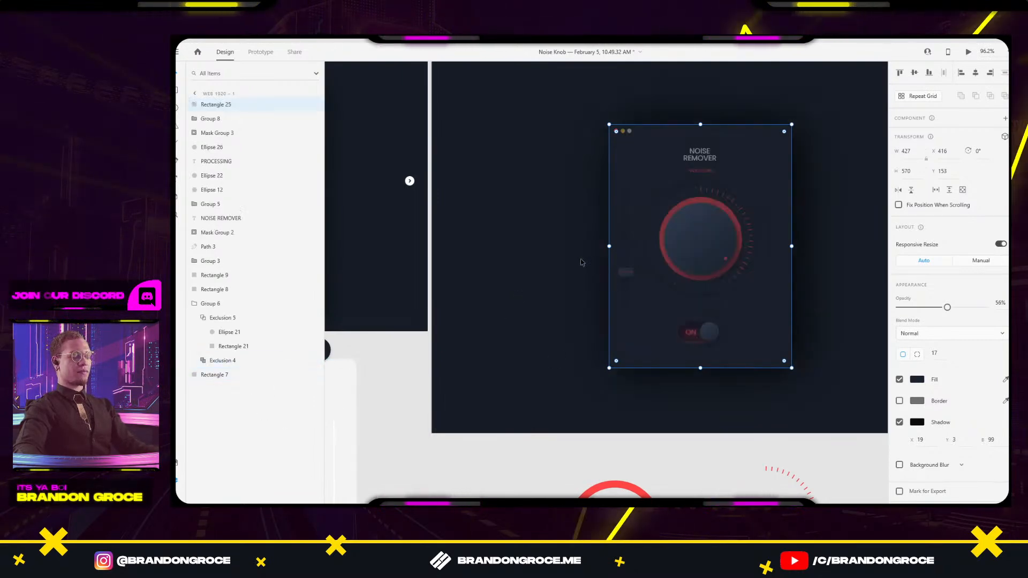
key(ctrl+shift+bracketleft)
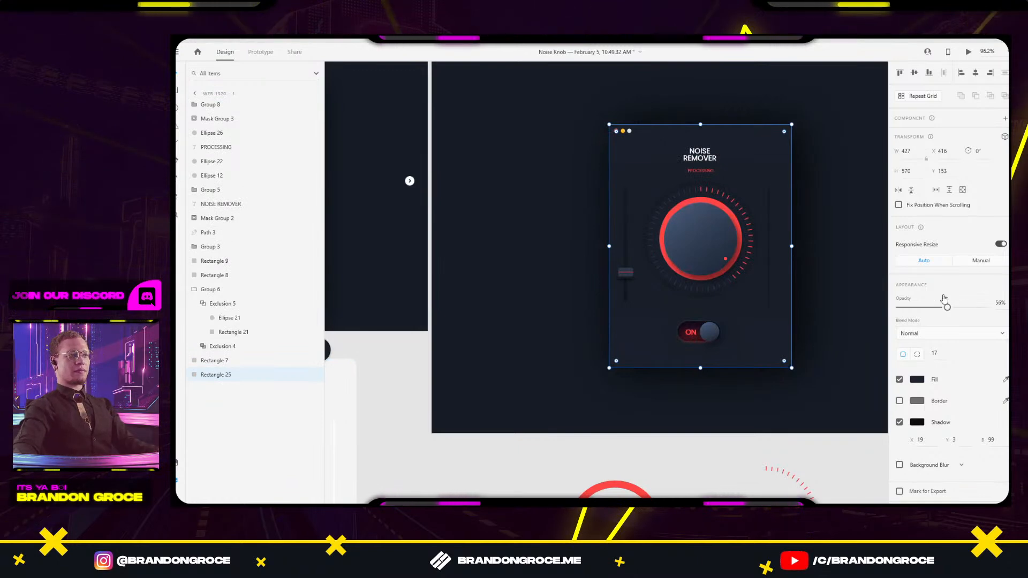
Set the duplicated background rectangle's opacity to 100% and its shadow's Y offset to 59.
drag(955, 312, 953, 309)
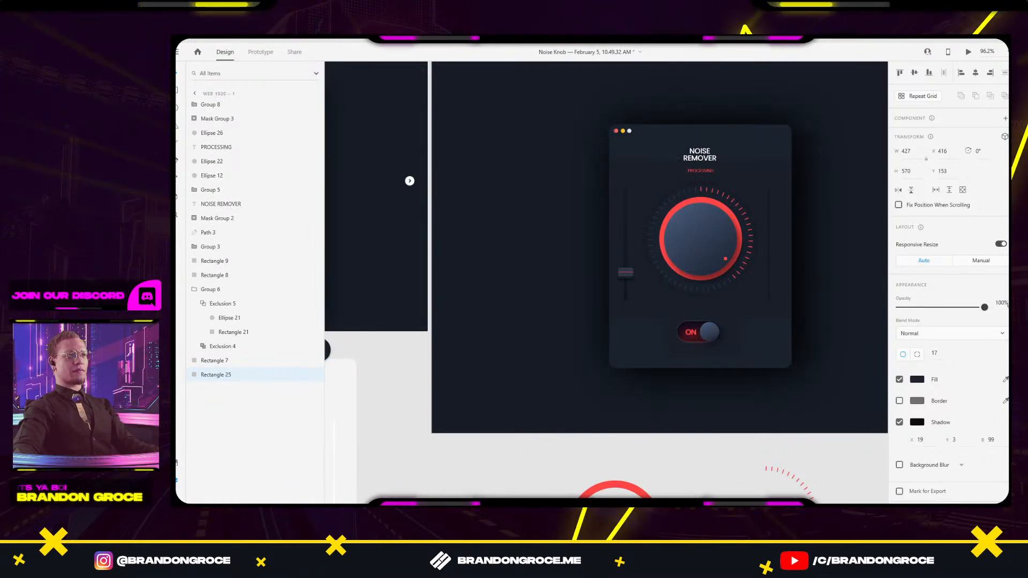
click(959, 440)
text(93)
key(Return)
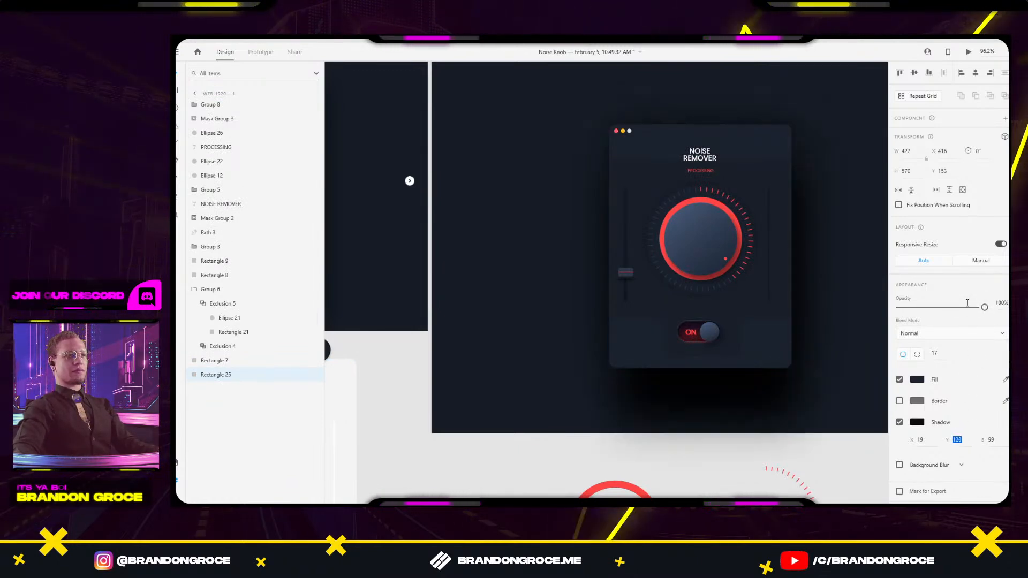
text(59)
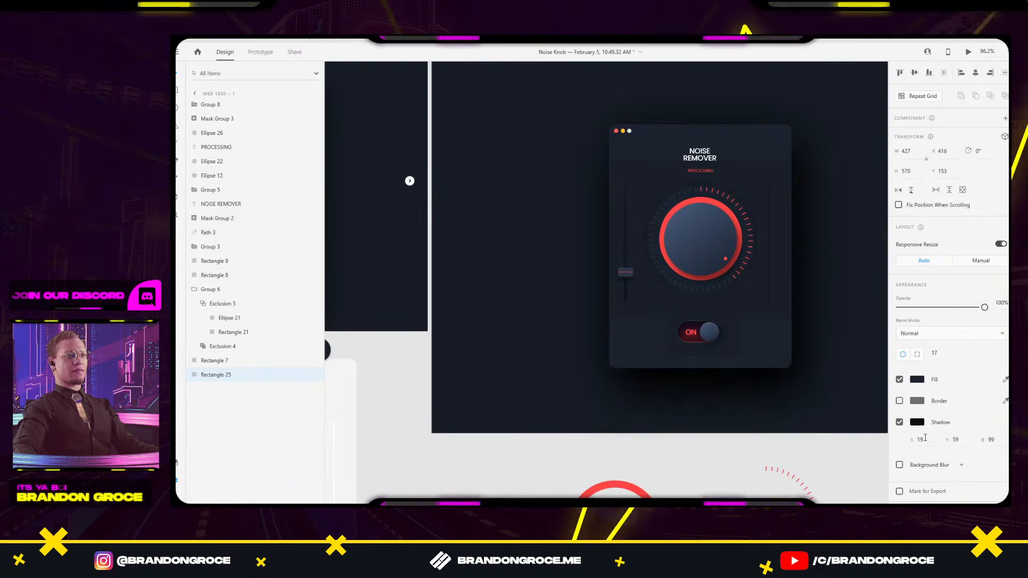
Set the duplicated background rectangle's shadow X offset to 0 and reduce the rectangle's opacity to soften the shadow.
click(931, 442)
text(-17)
key(Return)
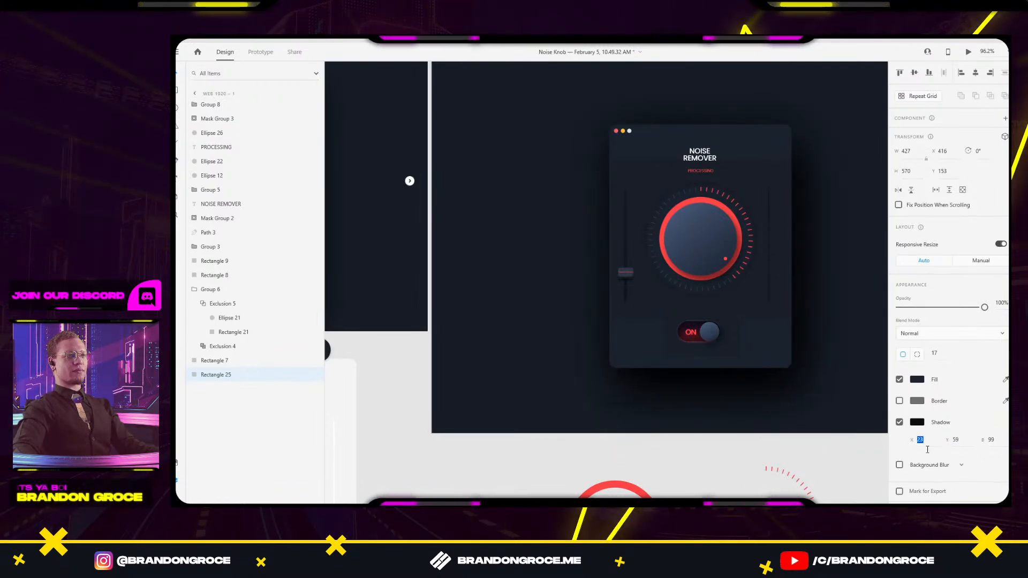
key(Down)
key(Down)
key(Down)
key(Down)
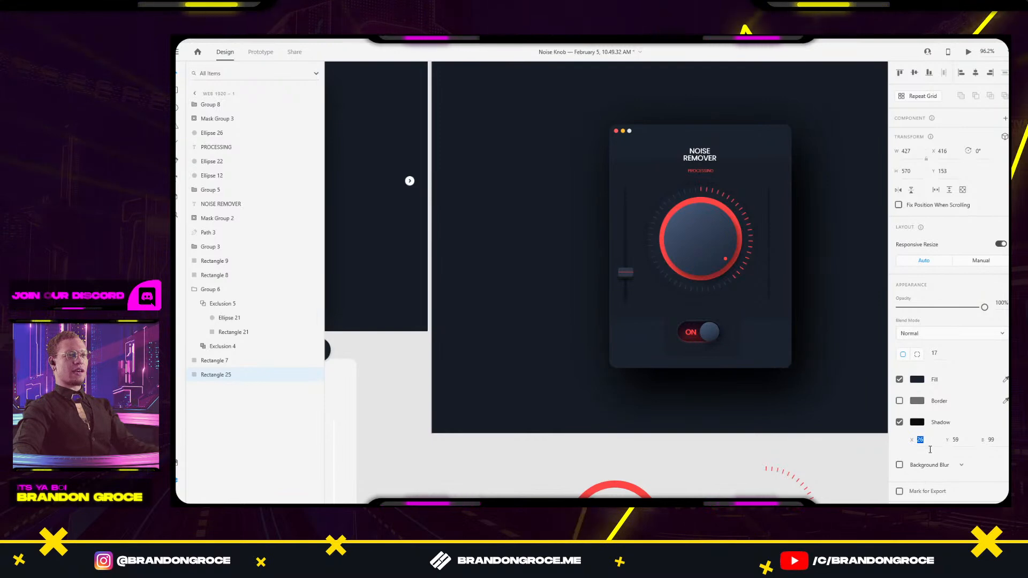
key(Down)
key(Down)
key(Down)
key(Down)
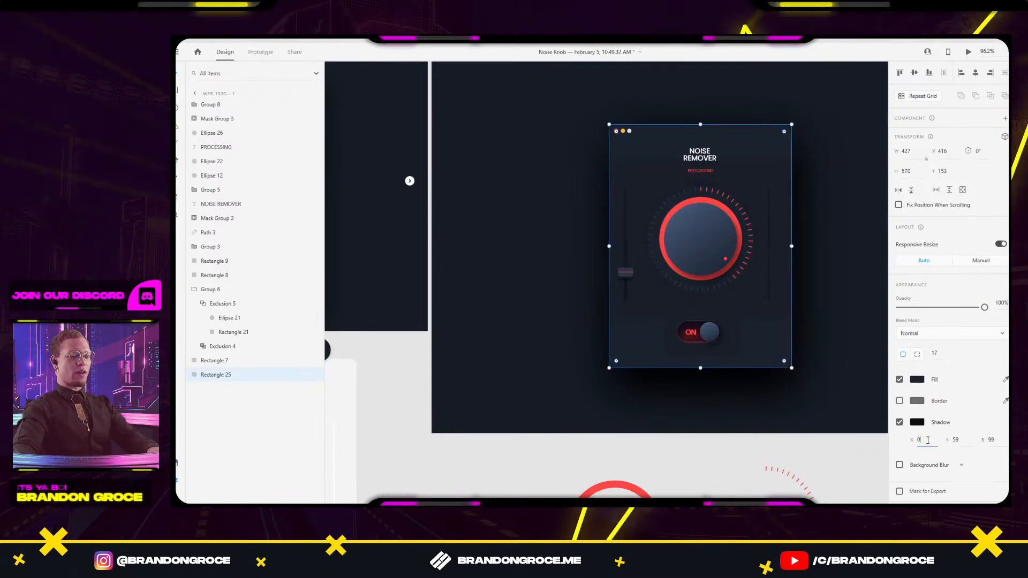
drag(980, 309, 919, 314)
click(844, 461)
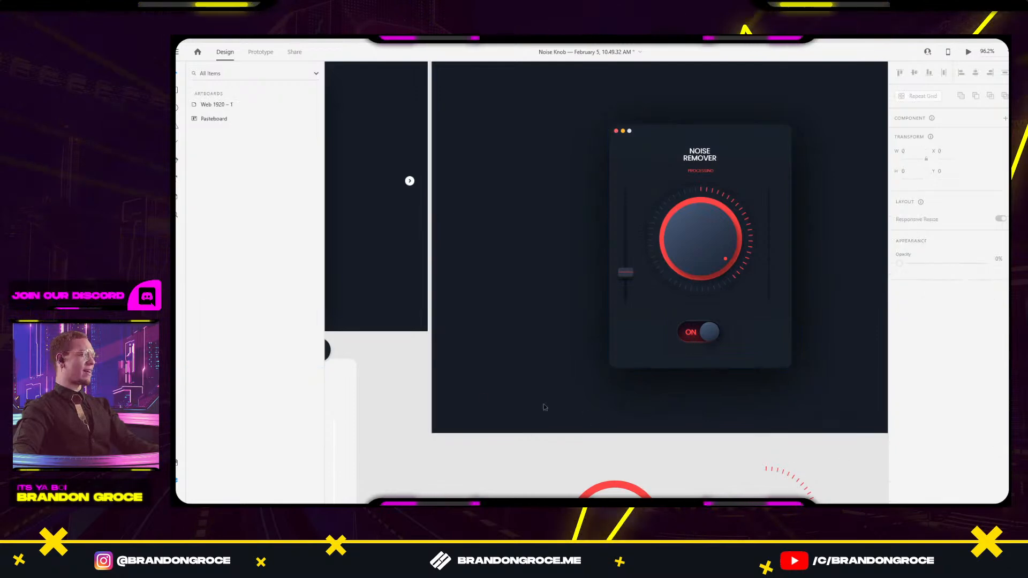
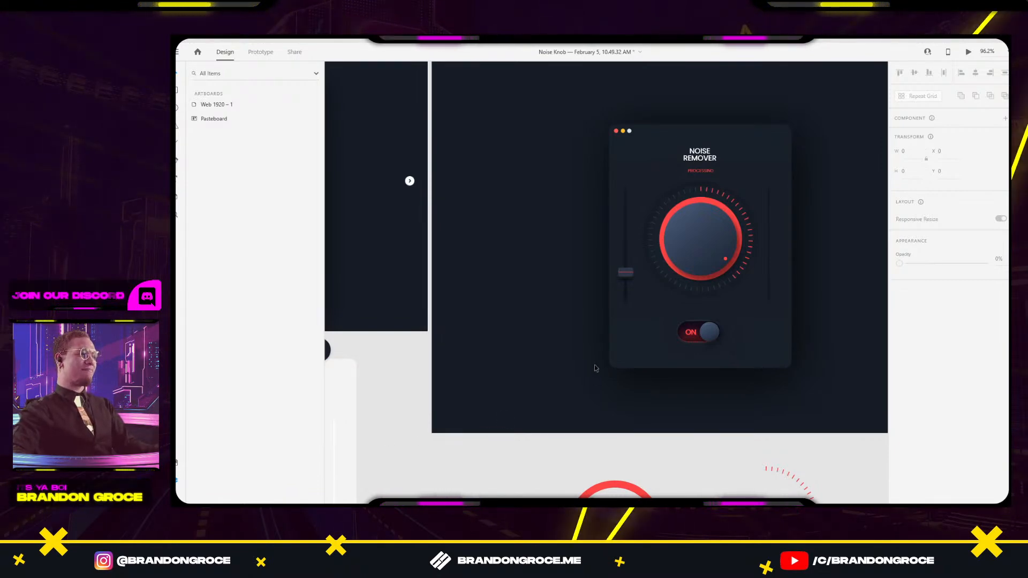
Align the Noise Remover artboard with the neighbouring artboard's top edge and move the overlapping grey circle out of its way.
scroll(546, 296, down, 2)
scroll(546, 296, left, 1)
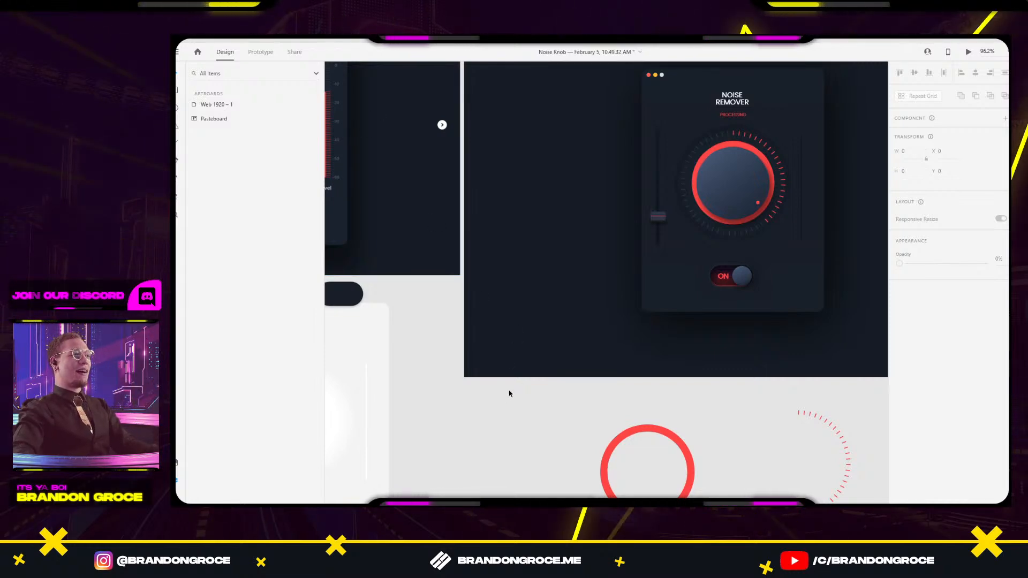
scroll(558, 311, down, 5)
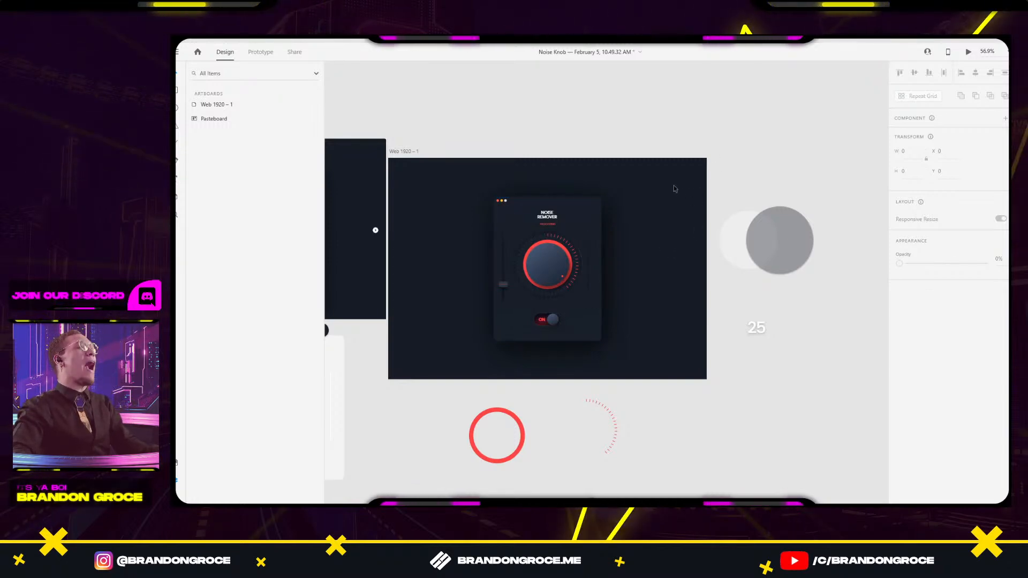
click(412, 152)
drag(412, 152, 429, 132)
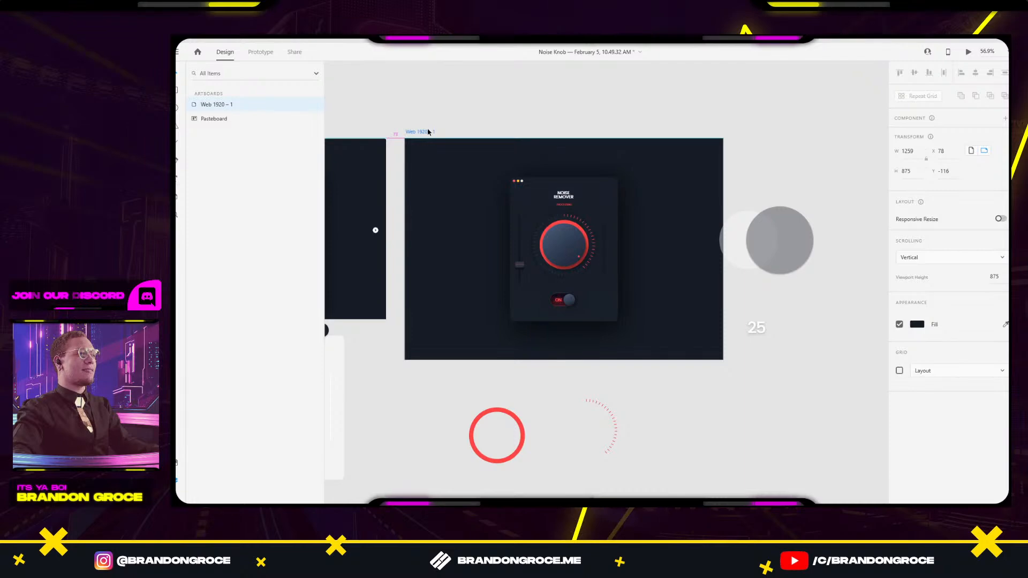
drag(790, 173, 734, 278)
drag(764, 218, 825, 177)
click(805, 321)
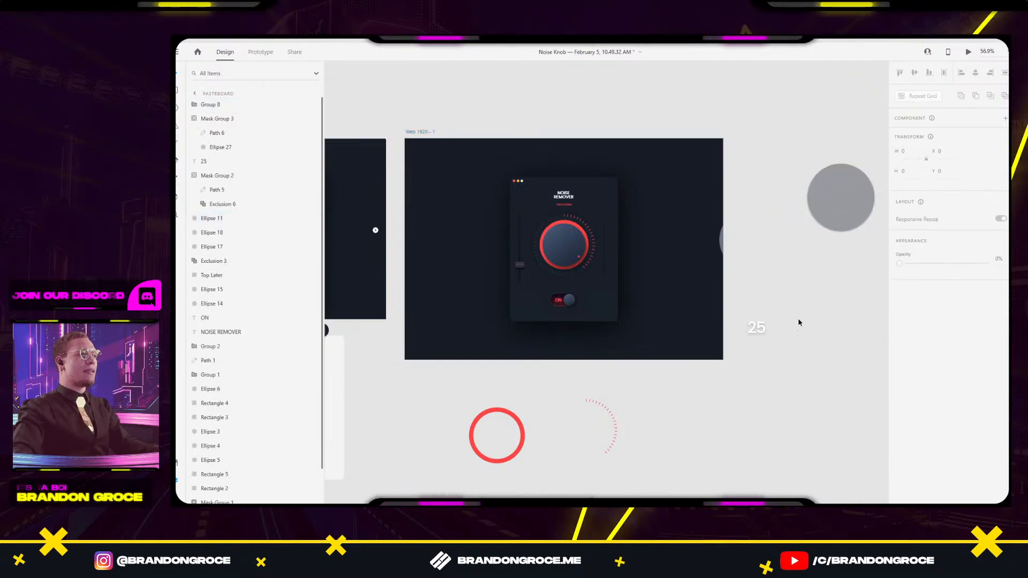
Draw a vertical line about 266 px tall just outside the thin track on the knob's right side.
scroll(545, 303, up, 4)
drag(529, 301, 565, 355)
scroll(640, 256, up, 4)
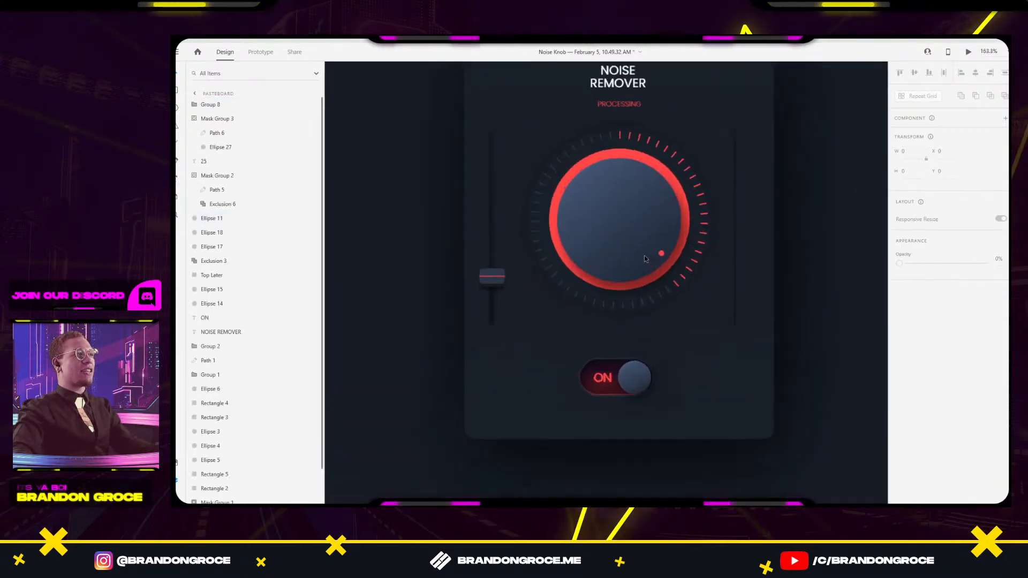
drag(605, 235, 604, 246)
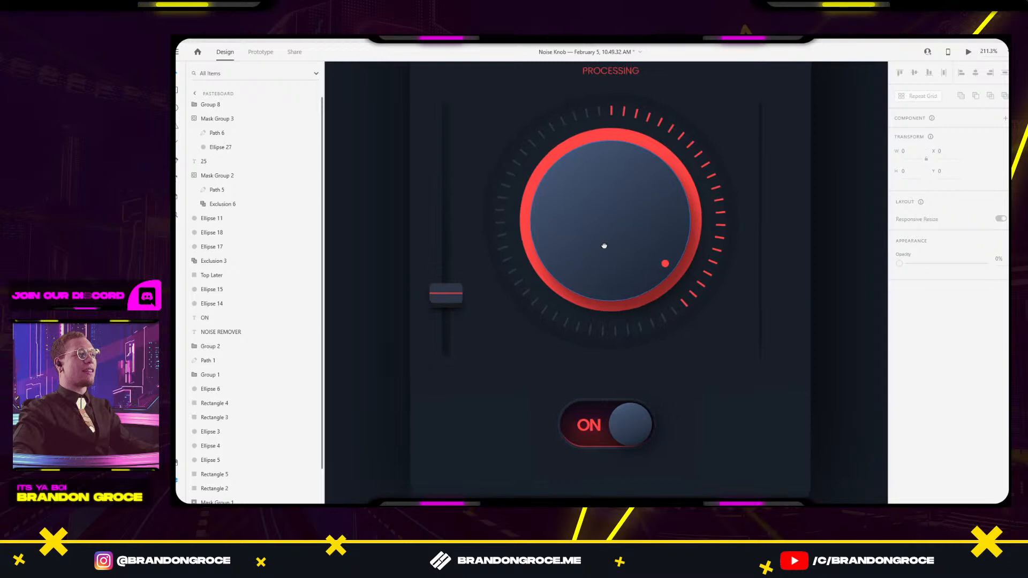
click(760, 163)
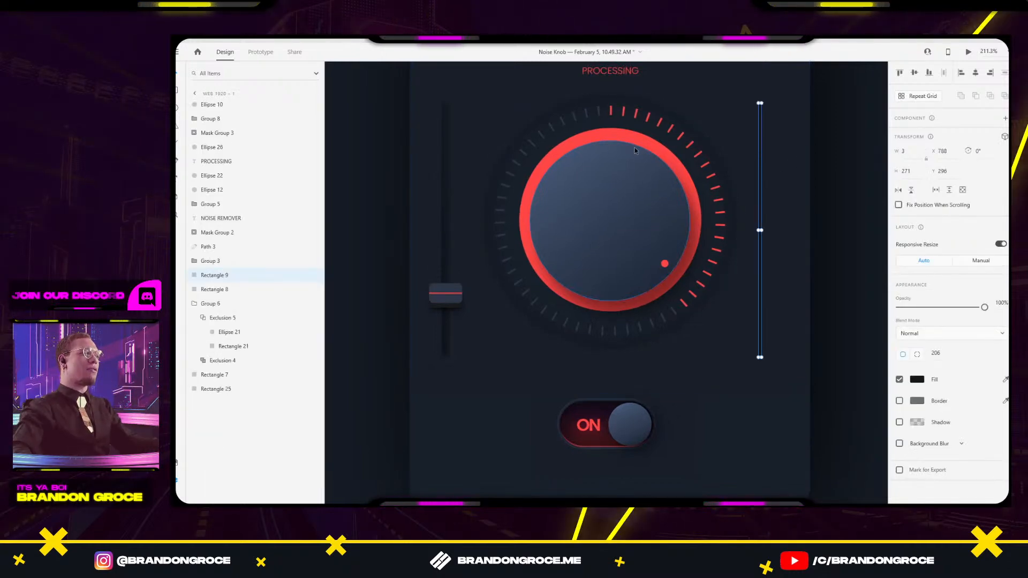
key(r)
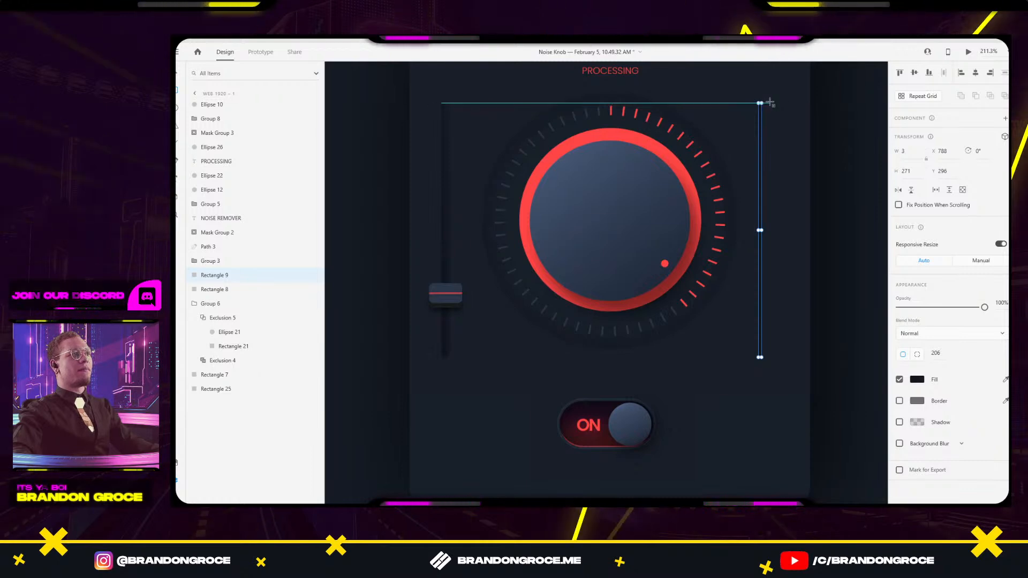
drag(769, 102, 768, 346)
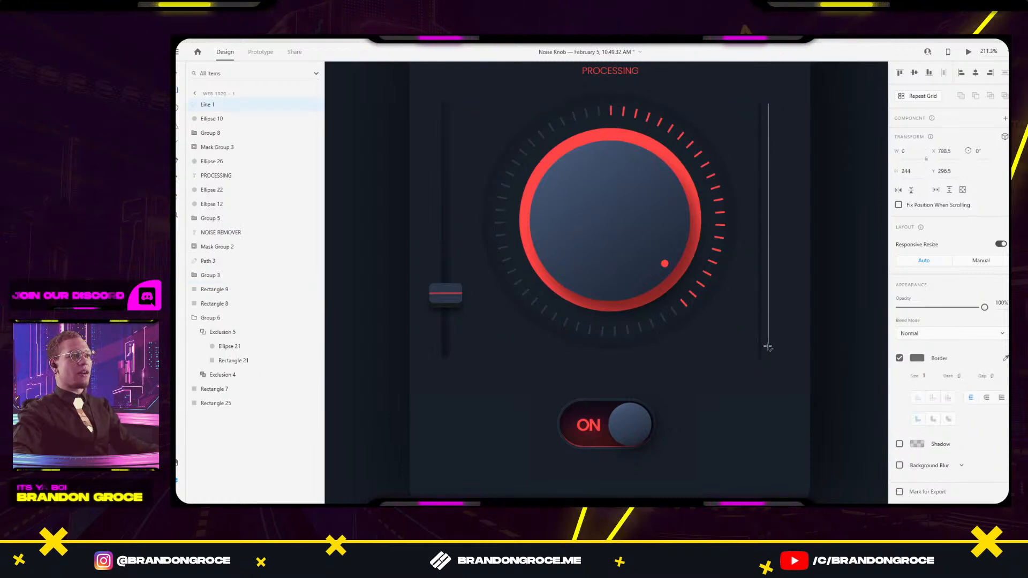
Set the line's border size to 6, align its top with the track and extend its height to 271.5.
text(6)
key(Return)
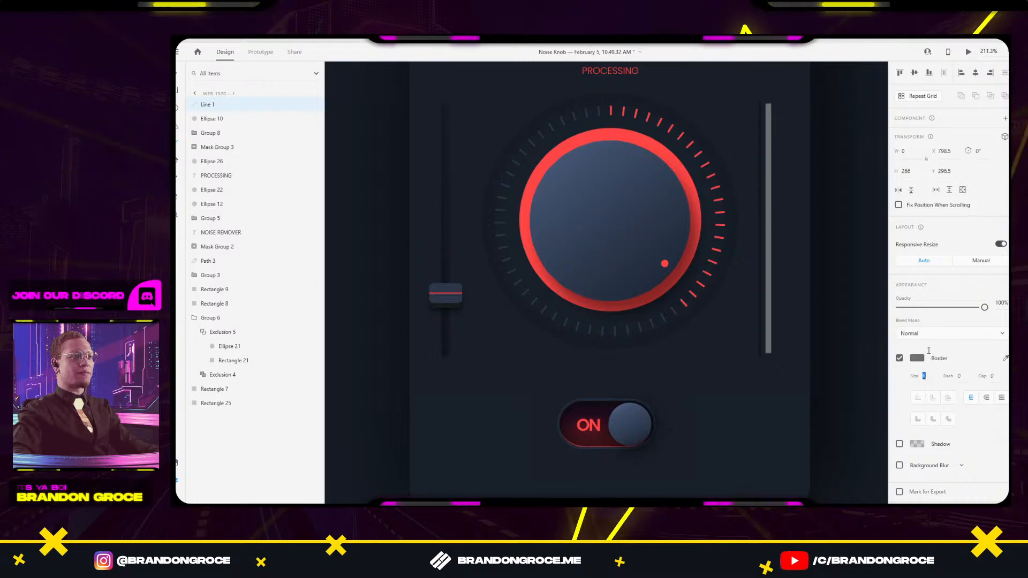
drag(770, 191, 770, 190)
scroll(767, 349, up, 5)
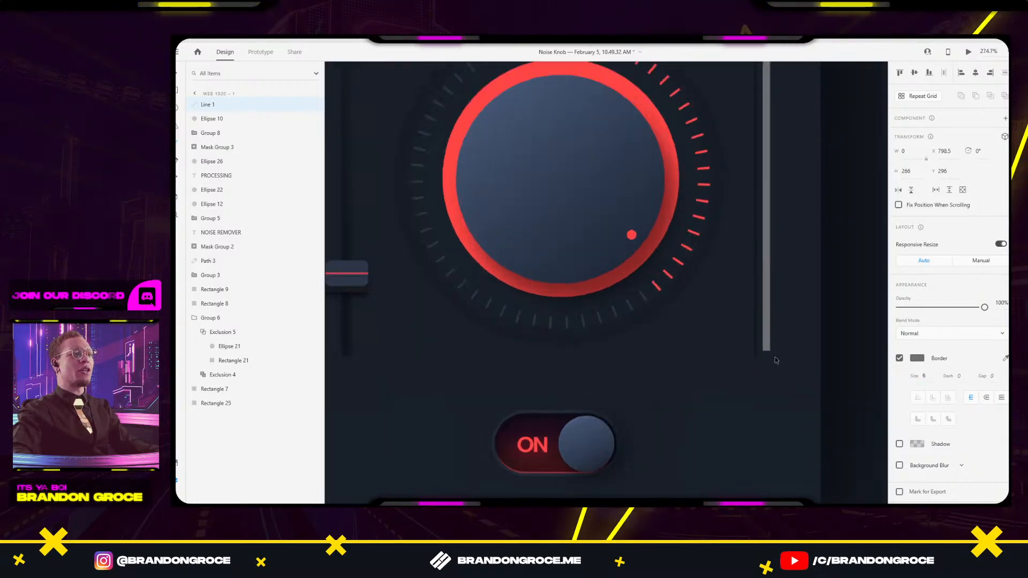
drag(757, 340, 757, 355)
scroll(805, 315, down, 5)
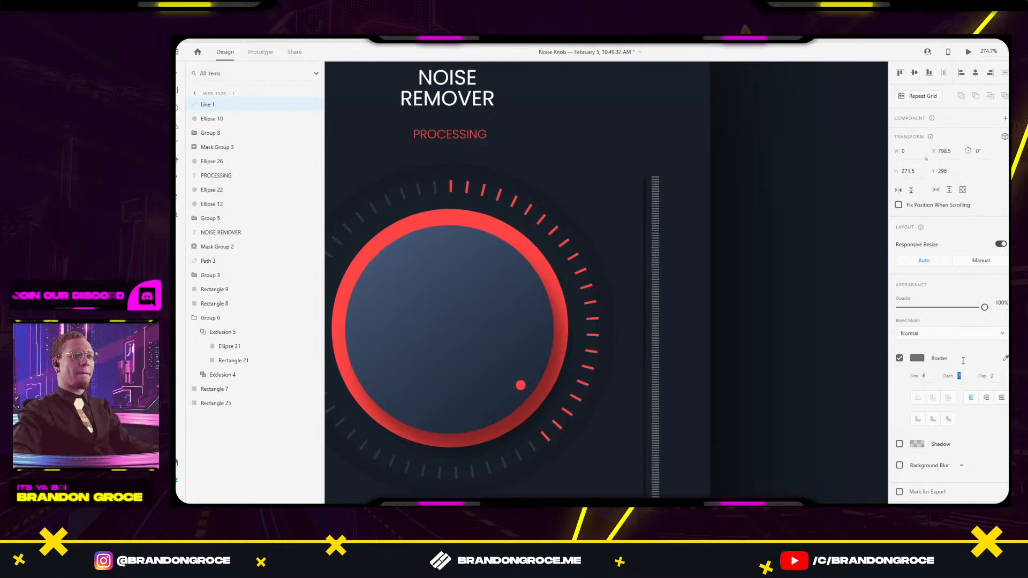
Turn the vertical line into dashes with border size 8, dash 3 and gap 9.
text(3)
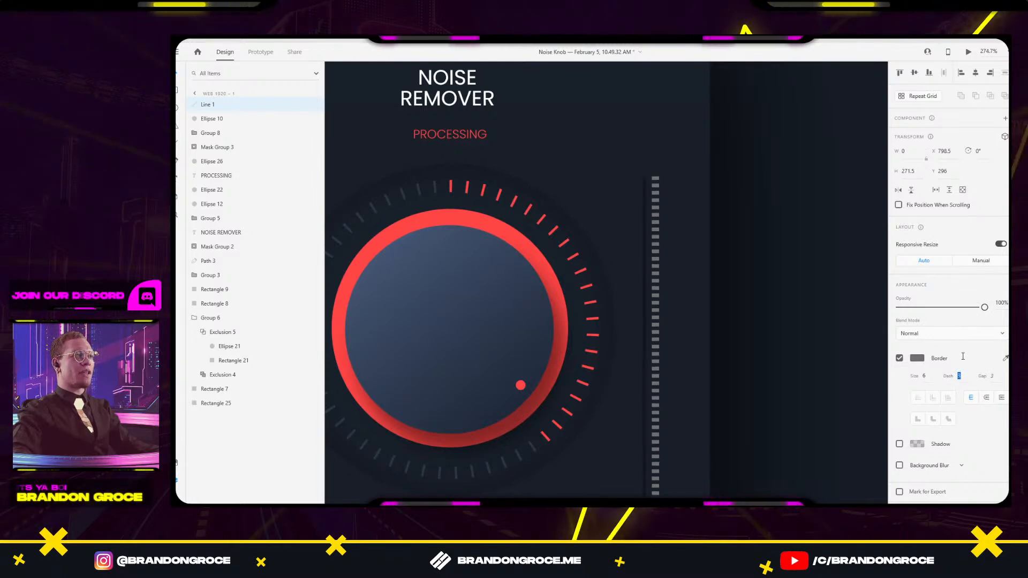
key(shift+Tab)
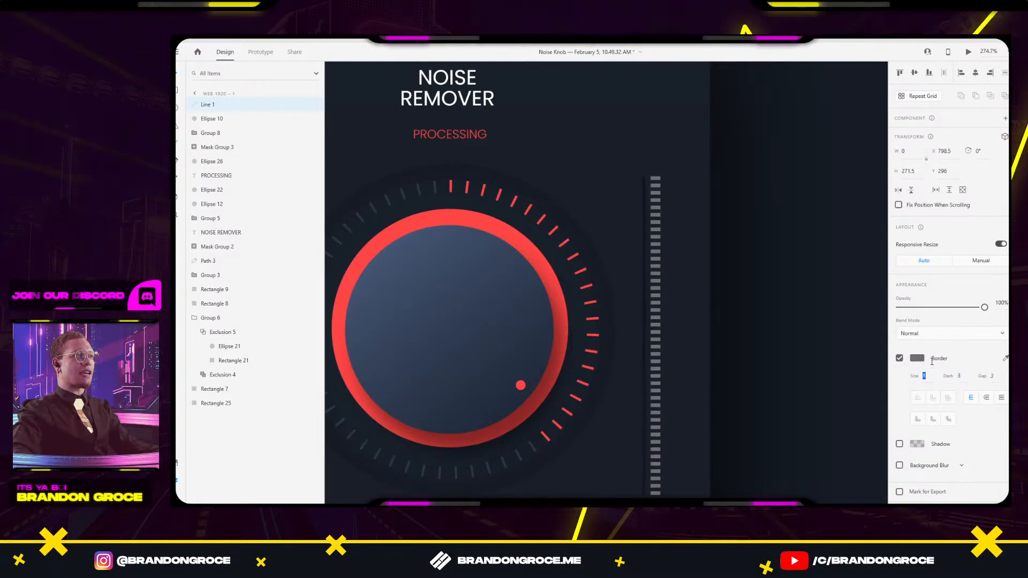
key(Up)
key(Up)
key(Up)
key(Up)
key(Up)
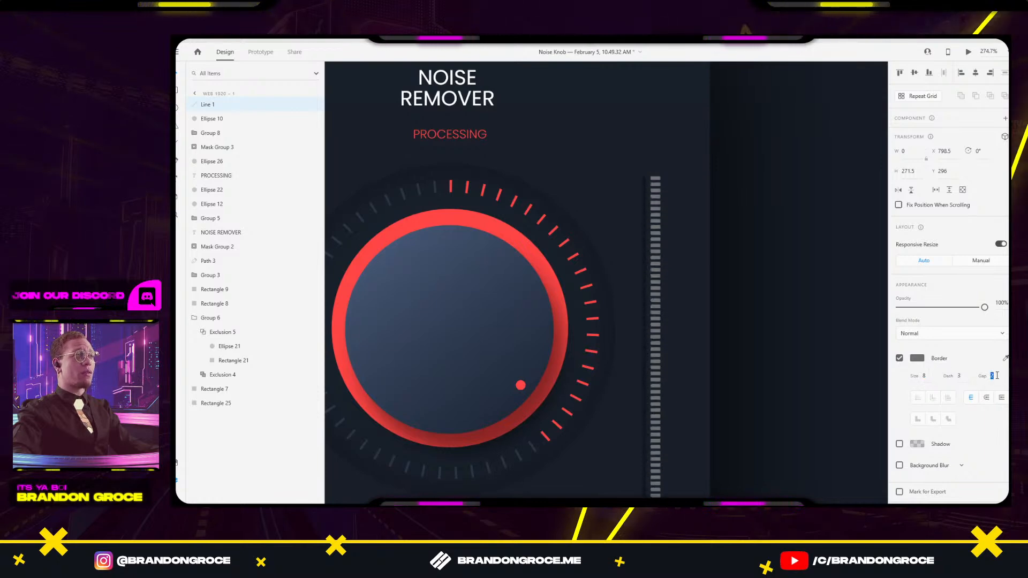
key(Up)
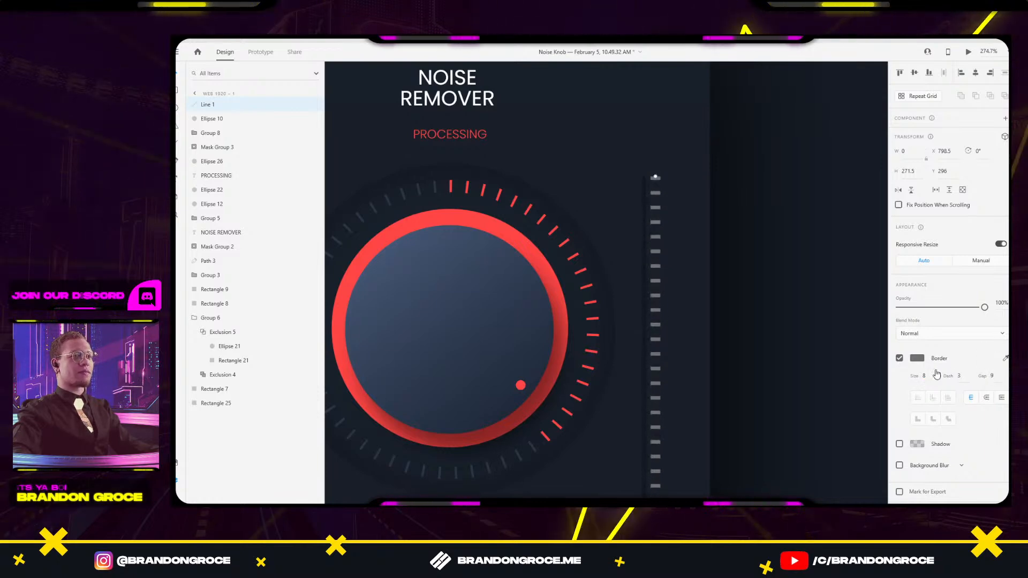
Refine the dashed line into thin tick marks with border size 9 and dash 1.
key(Down)
key(Down)
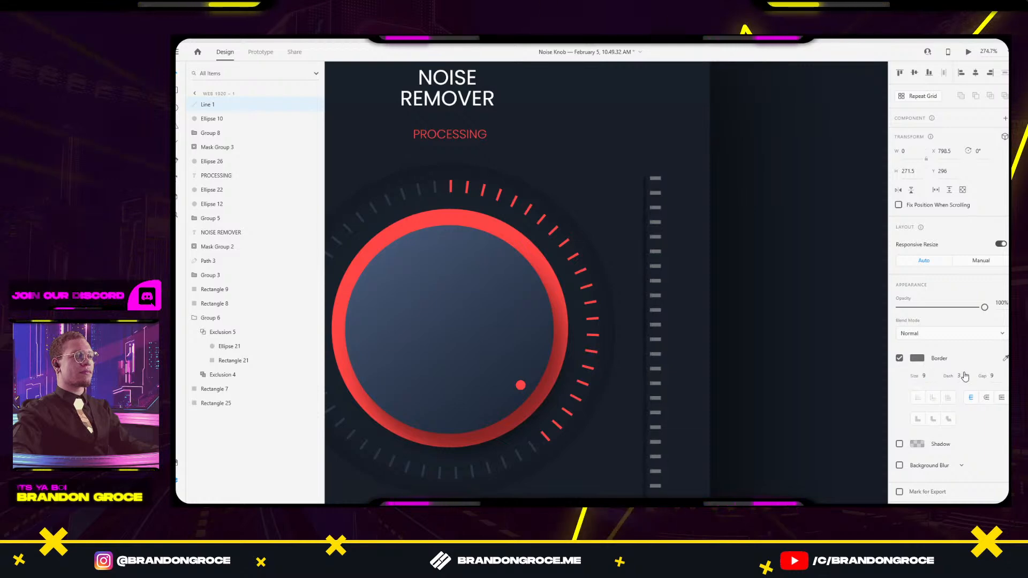
key(Down)
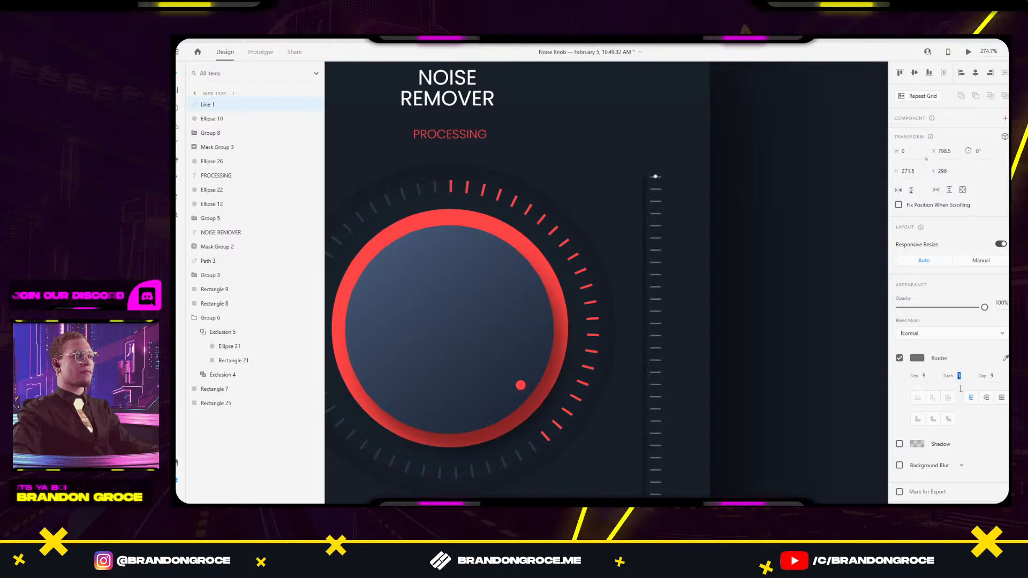
key(Up)
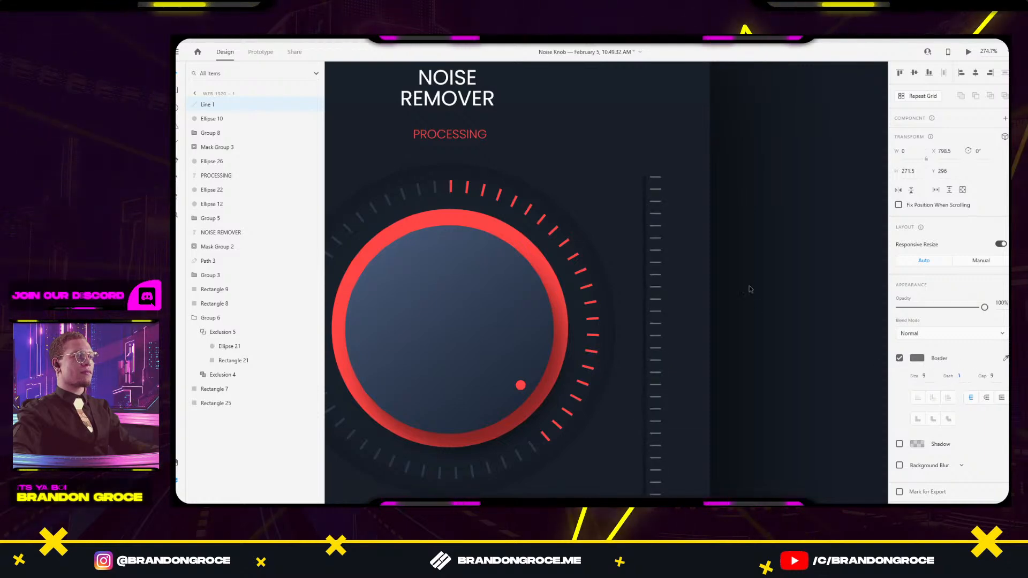
Set the tick line's border size to 5 and widen its gap to 14.
click(764, 305)
key(ctrl+0)
scroll(724, 265, up, 5)
click(704, 265)
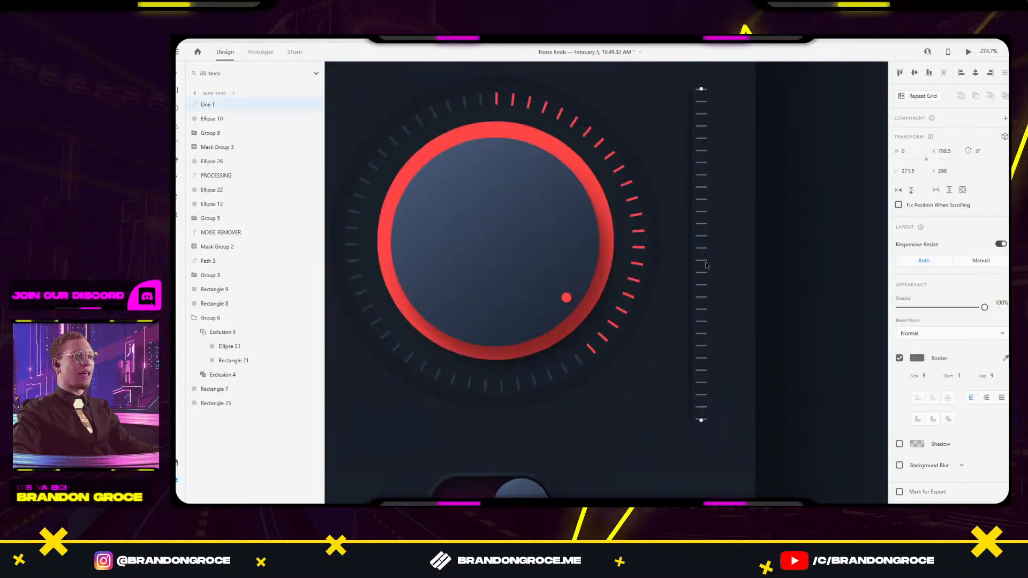
click(962, 375)
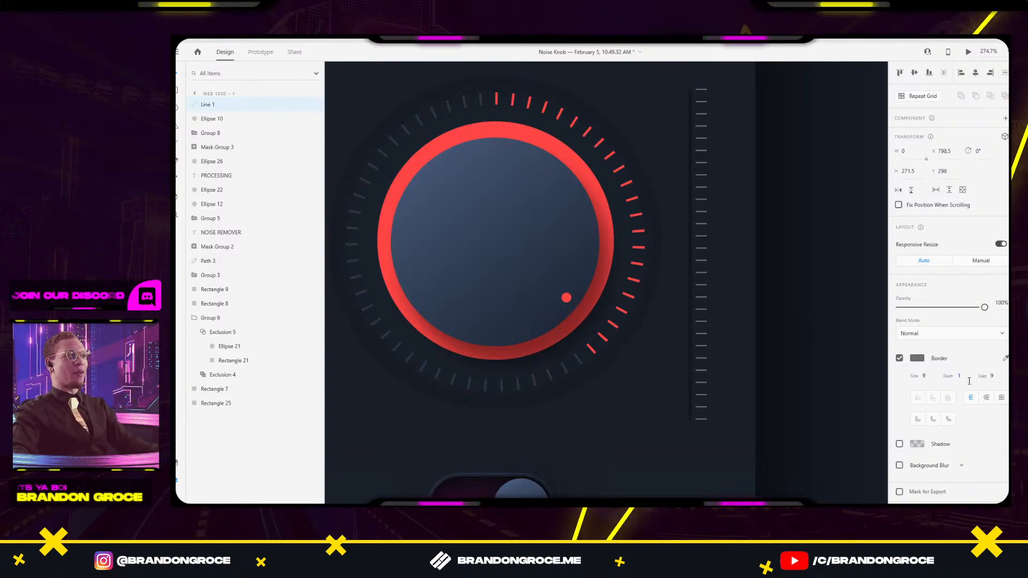
text(5)
key(Return)
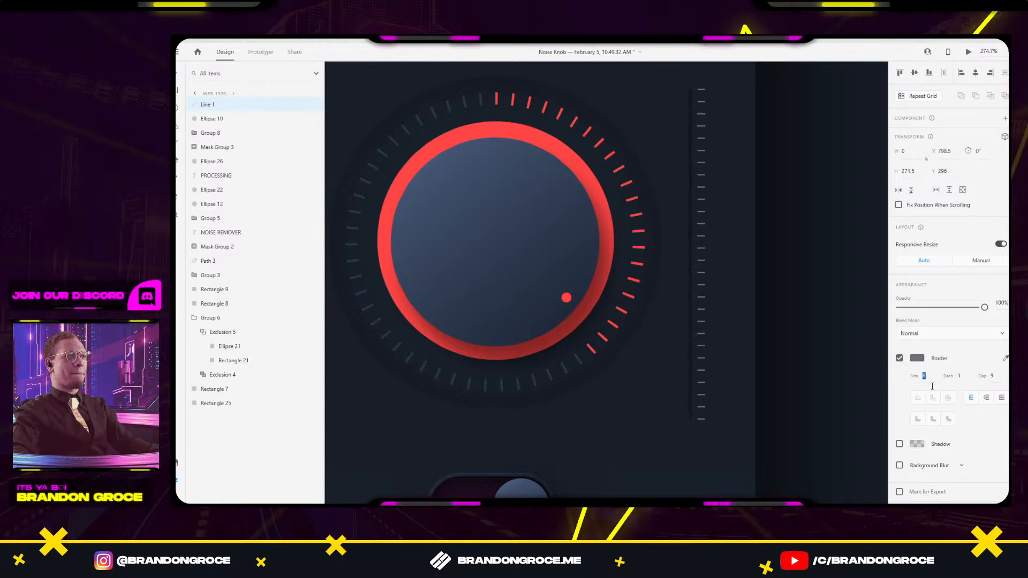
click(992, 375)
text(13)
key(Return)
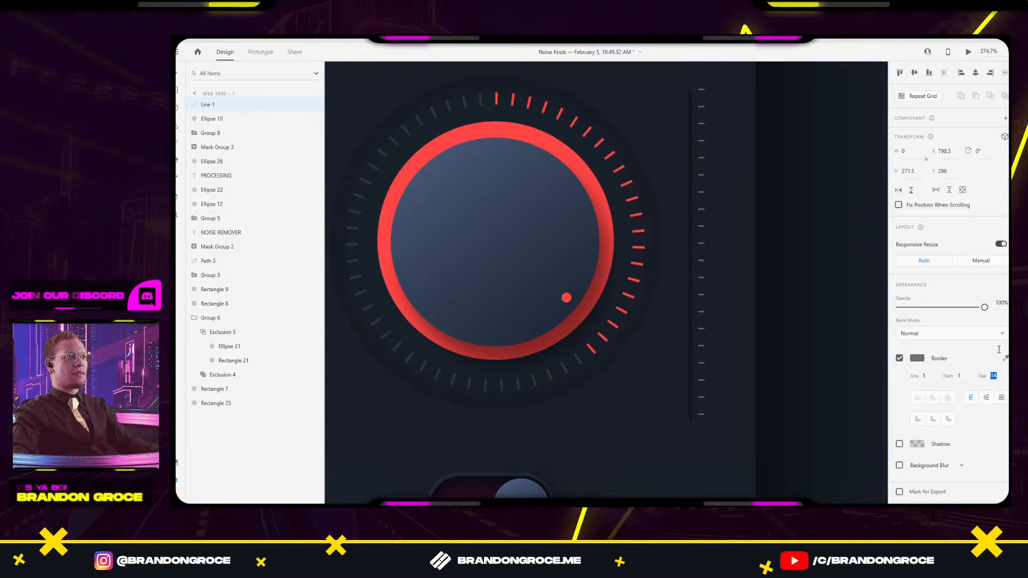
Tighten the gap between the tick marks to 3.
text(1)
key(Return)
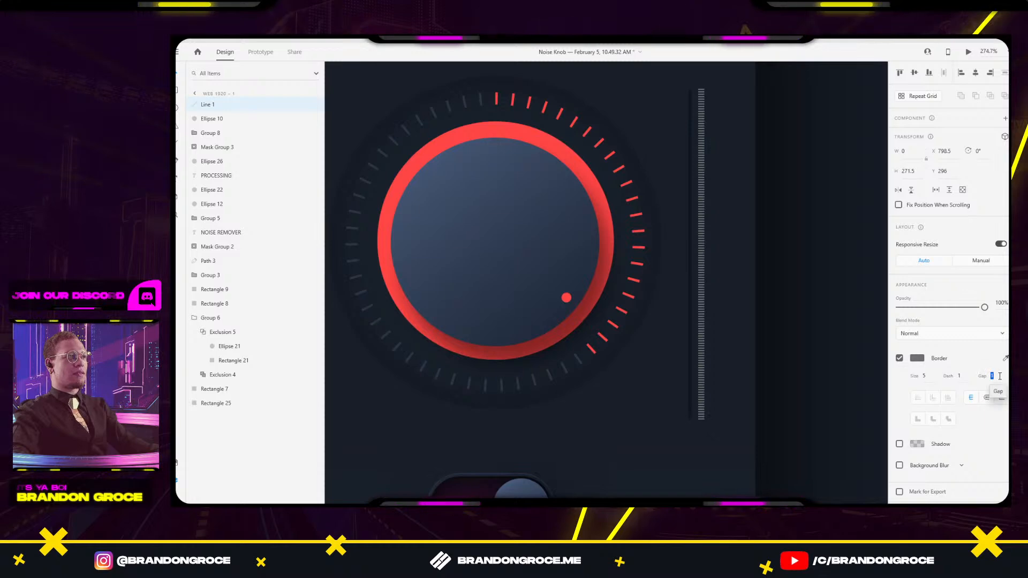
key(Up)
key(Up)
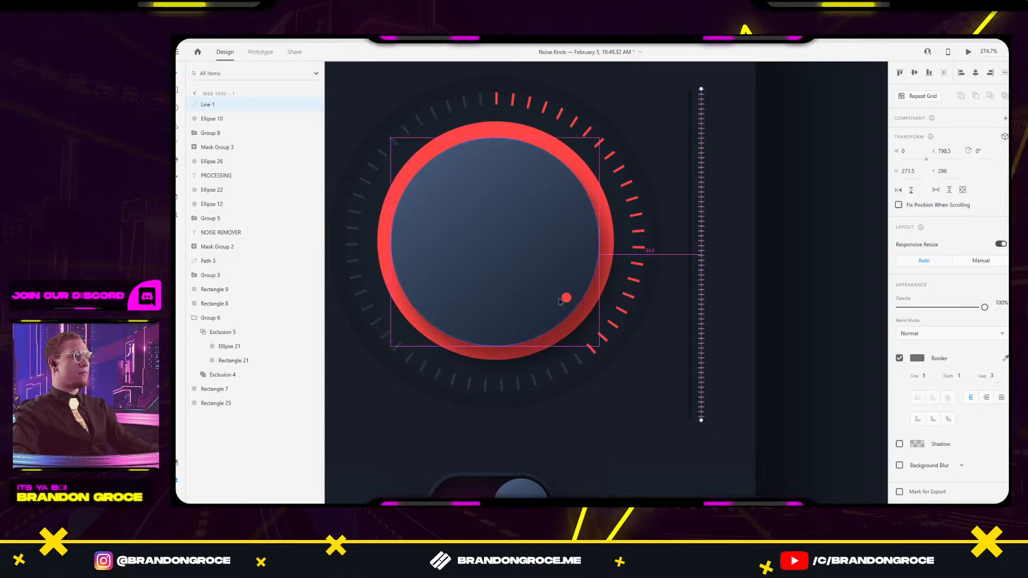
Move the tick line across to the reference design, over the number scale beside the Level meter.
scroll(565, 298, down, 4)
drag(398, 288, 519, 240)
drag(845, 232, 177, 229)
mouse_move(613, 207)
mouse_down()
mouse_move(601, 190)
mouse_move(606, 225)
mouse_up()
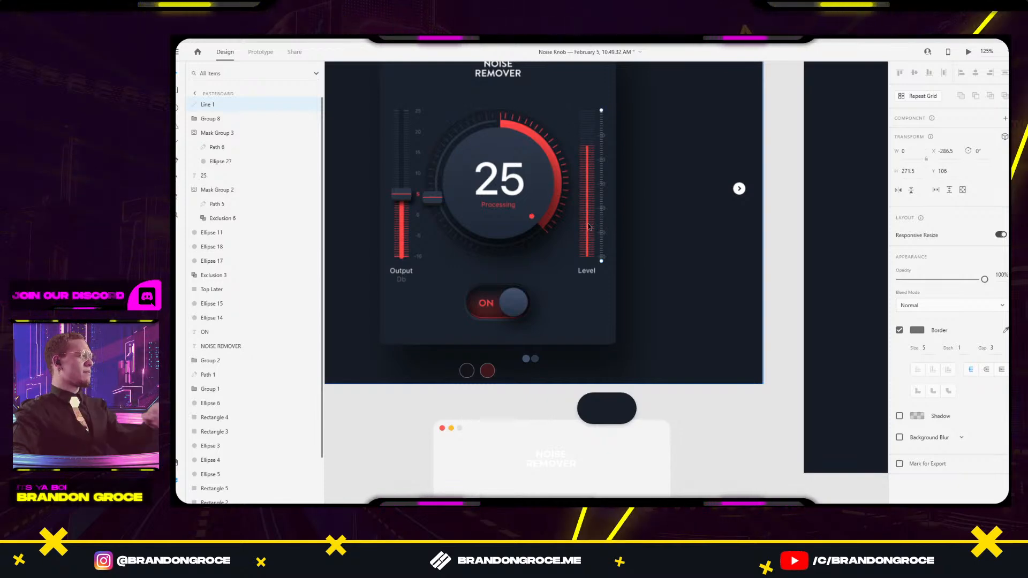
Set the tick line's border size to 11 and lay it over the right half of the Level meter's tick marks.
scroll(597, 209, up, 5)
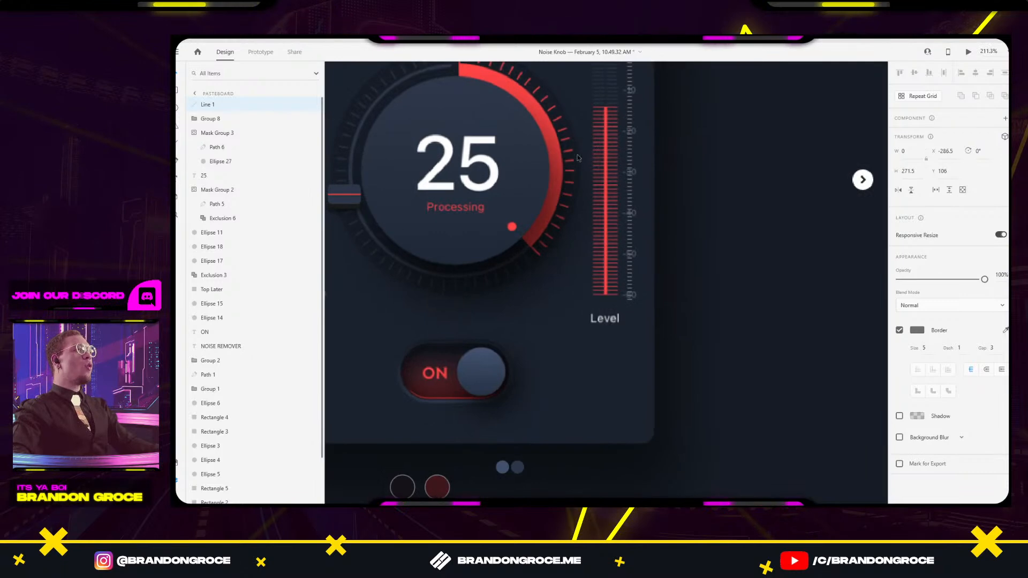
scroll(585, 202, up, 3)
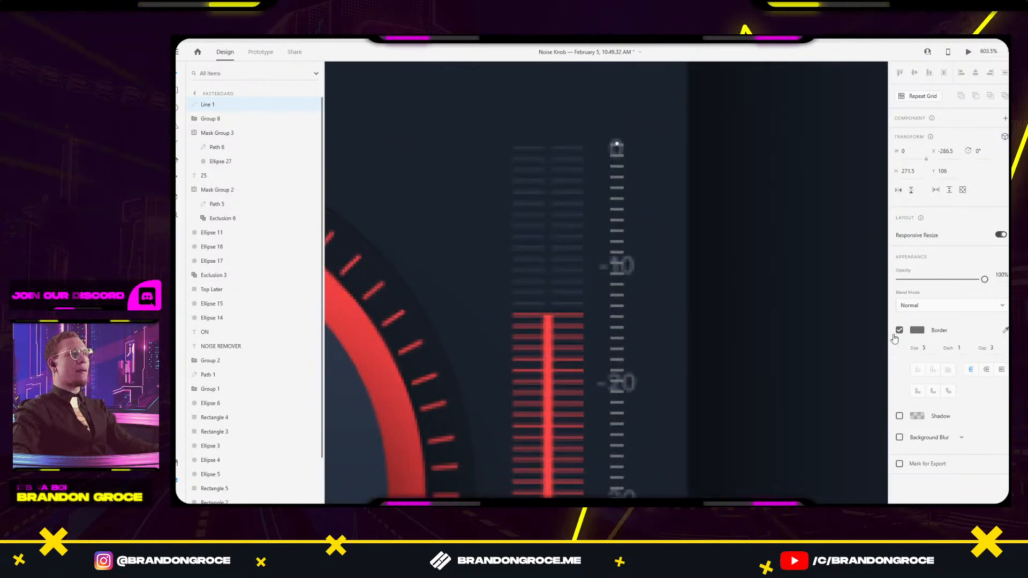
drag(929, 345, 929, 322)
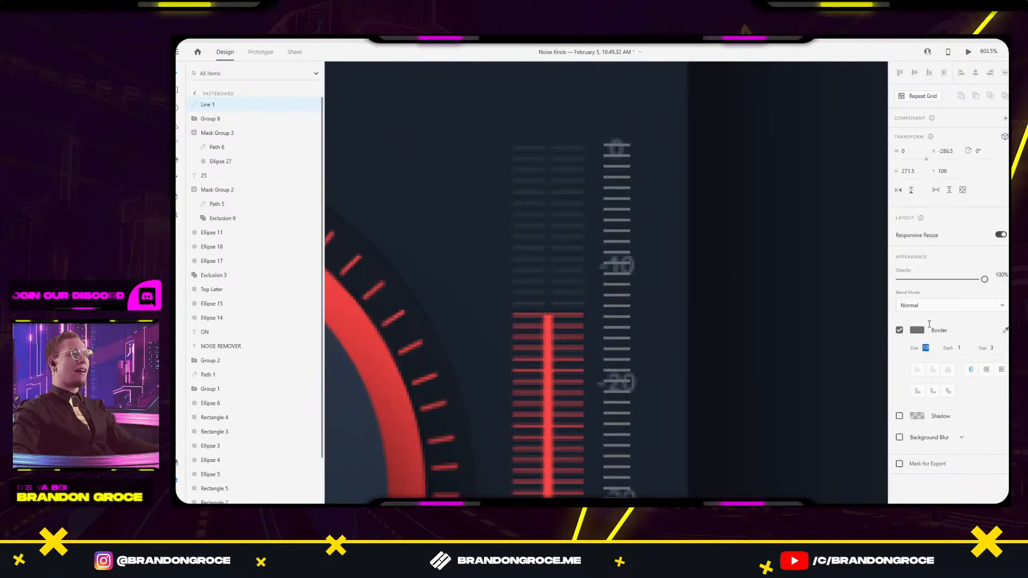
drag(625, 172, 577, 175)
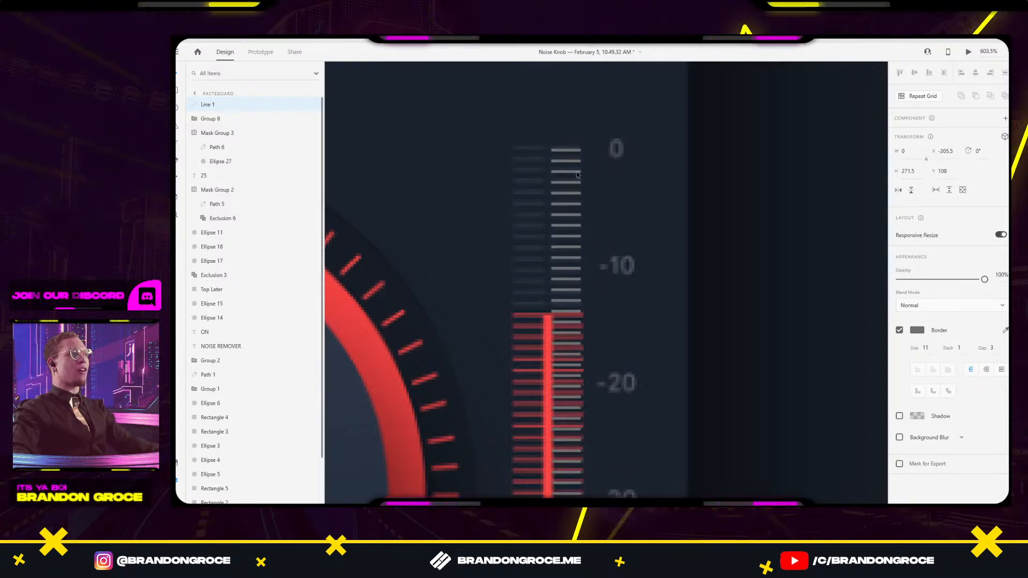
Set the tick line's border size to 12, align it with the Level meter's right ticks, and duplicate it over the left ticks.
click(932, 343)
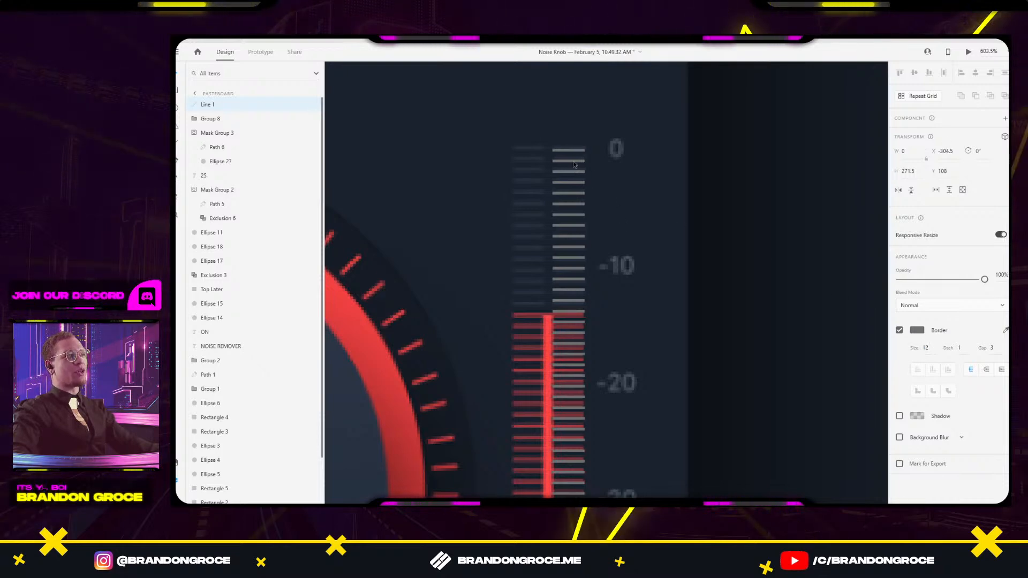
drag(572, 165, 574, 165)
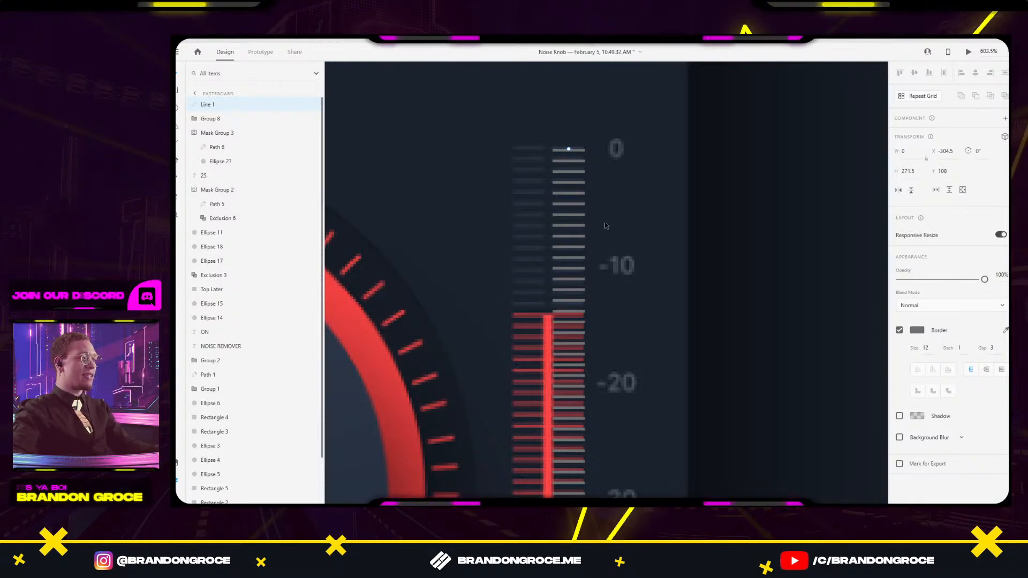
drag(577, 153, 535, 147)
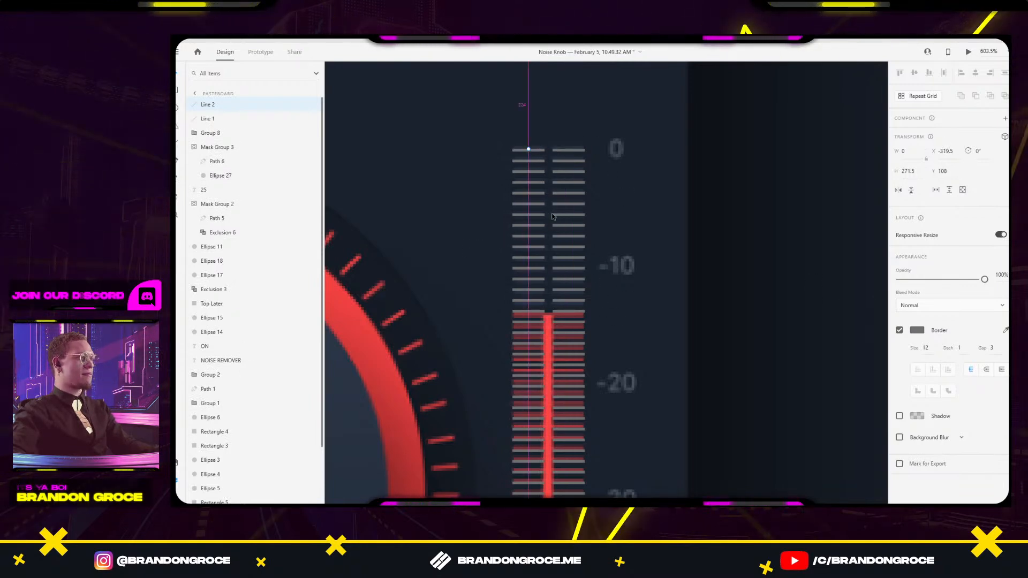
Move both tick lines beside the Level meter and match their border color to the reference's dark unlit ticks.
drag(561, 196, 648, 192)
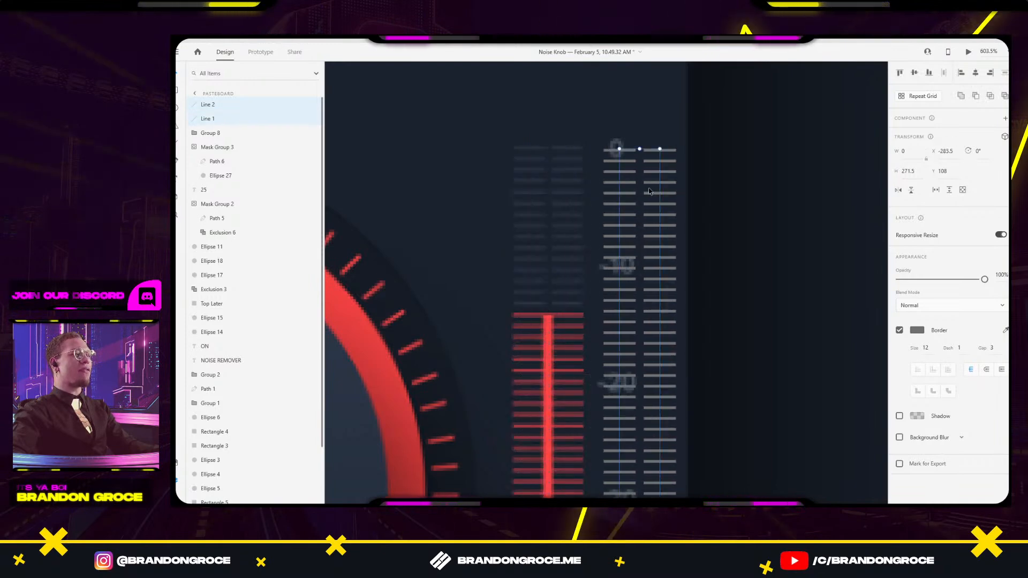
click(561, 246)
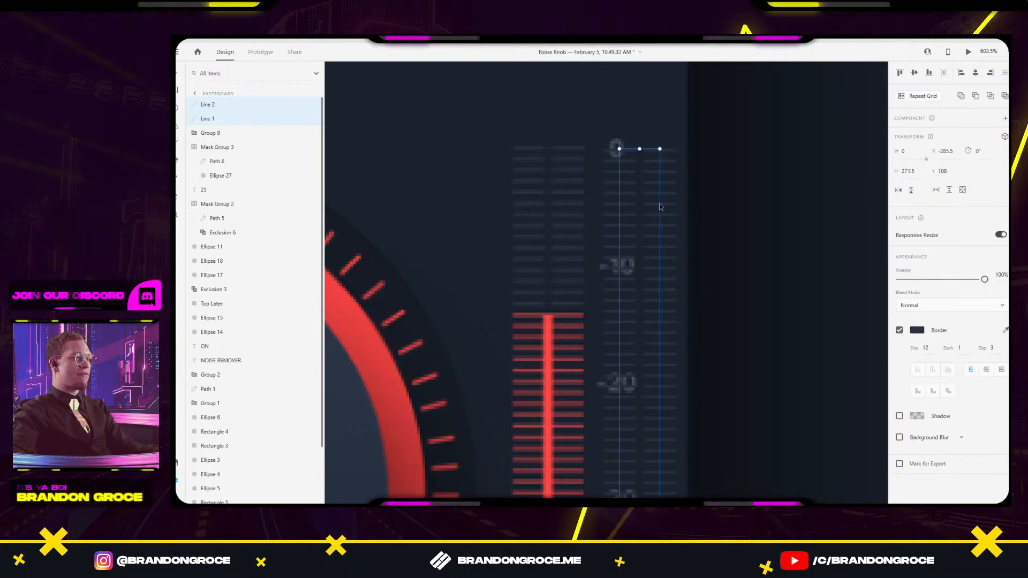
Copy both tick lines onto the recreated panel and place them at equal distances on either side of the Level slot.
scroll(660, 204, down, 5)
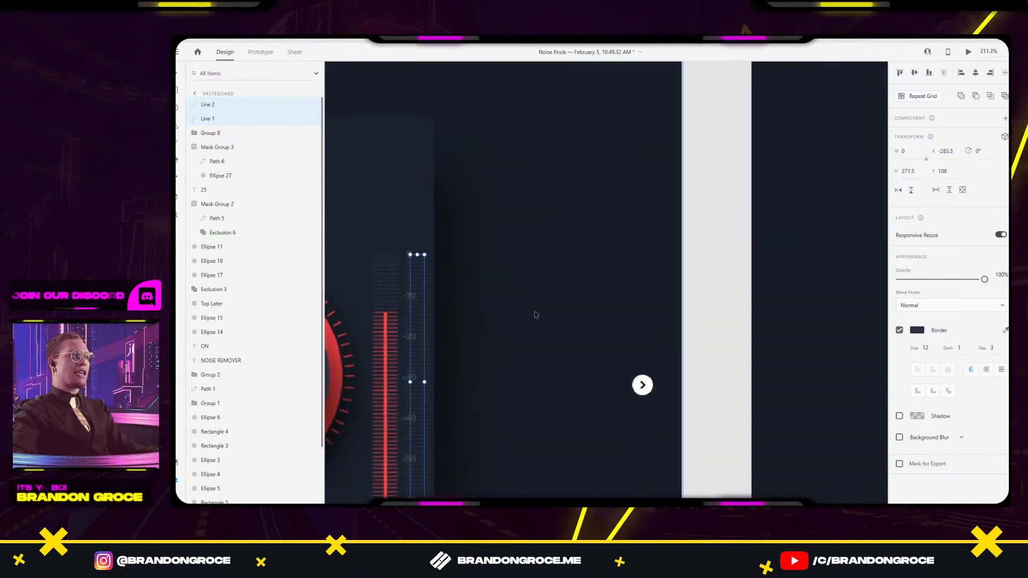
scroll(554, 280, down, 3)
scroll(706, 285, up, 6)
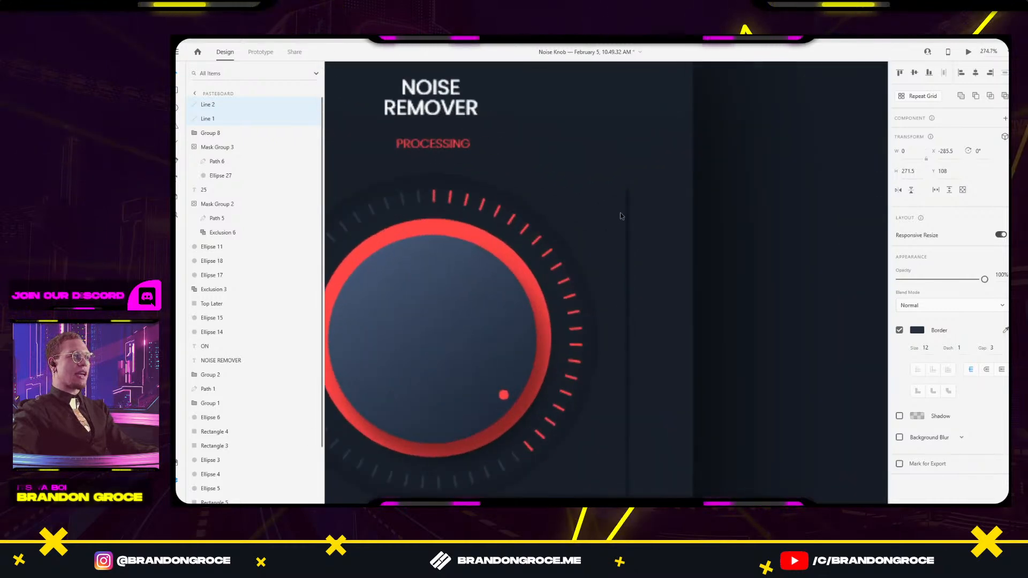
drag(628, 206, 640, 262)
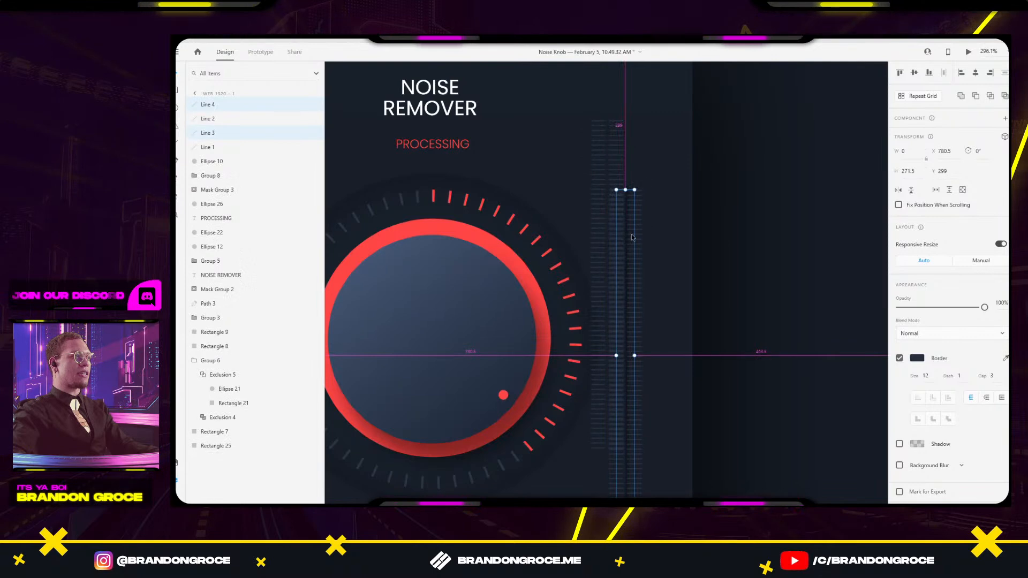
scroll(628, 211, up, 5)
key(ctrl+z)
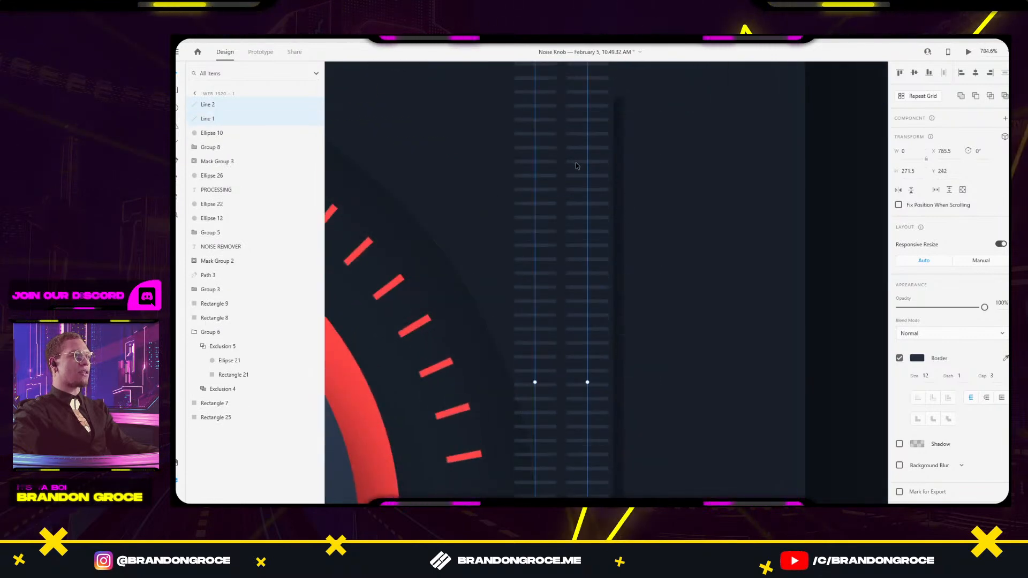
key(ctrl+z)
drag(585, 207, 629, 350)
drag(645, 204, 653, 208)
click(653, 208)
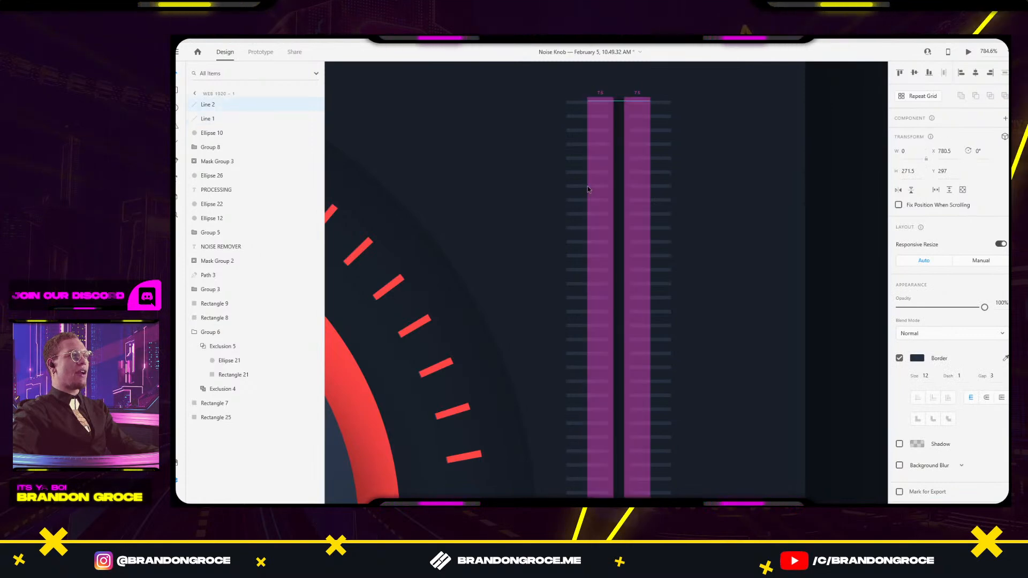
Compare the recreated panel's tick marks with the Level meter in the reference design.
click(745, 233)
scroll(744, 233, down, 6)
scroll(744, 233, down, 3)
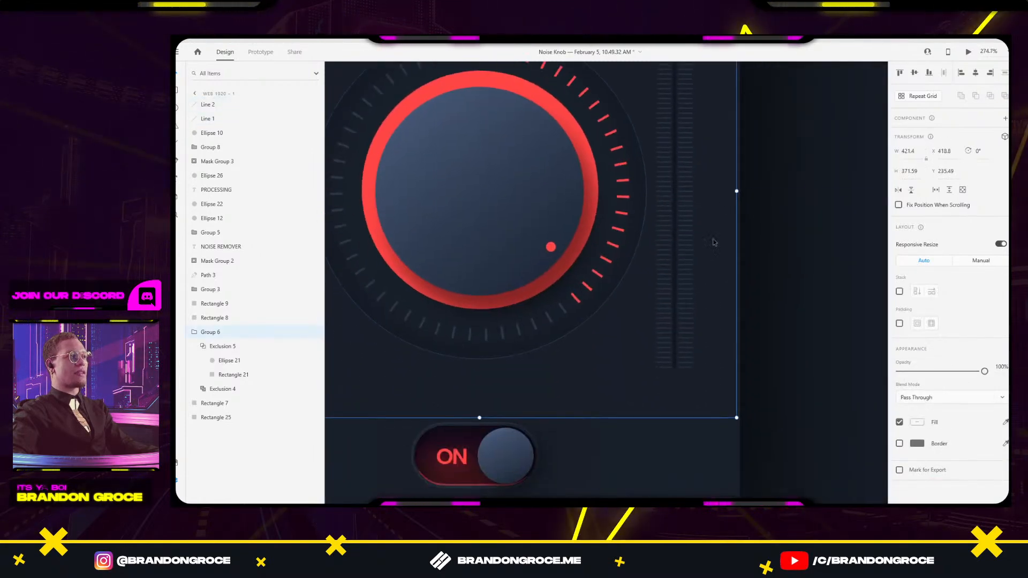
scroll(744, 383, up, 3)
key(Escape)
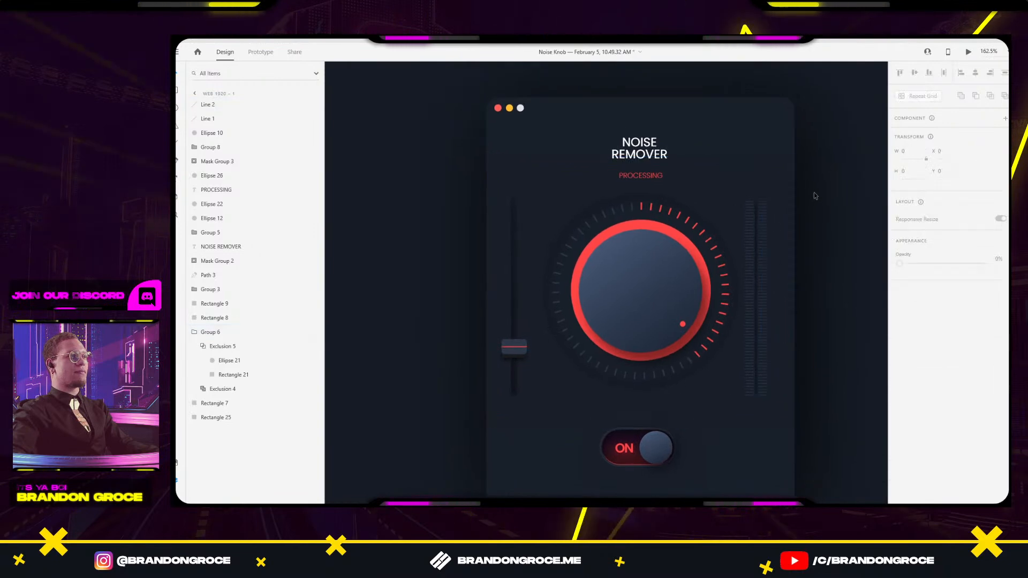
scroll(459, 280, down, 3)
drag(539, 247, 587, 283)
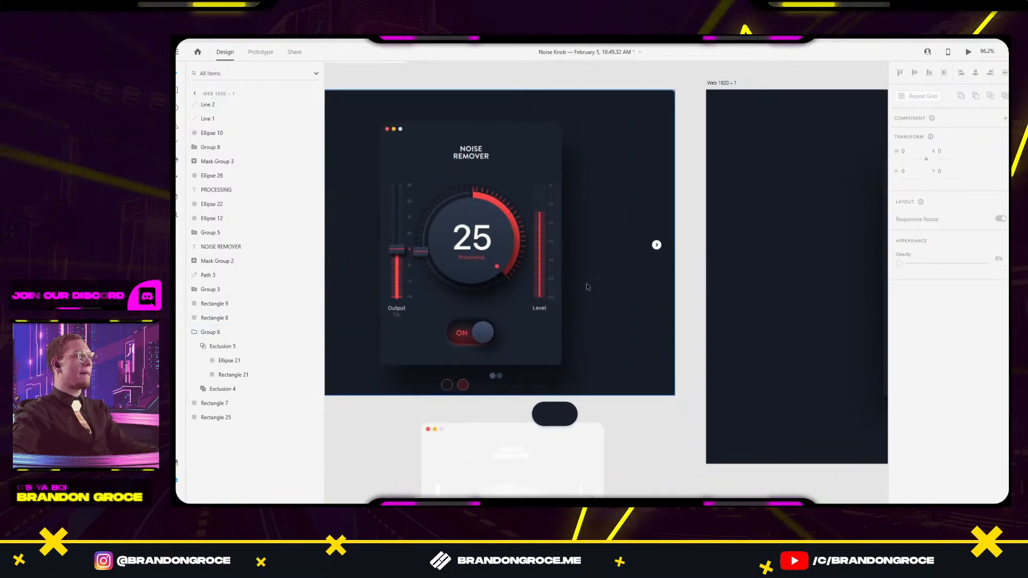
click(557, 198)
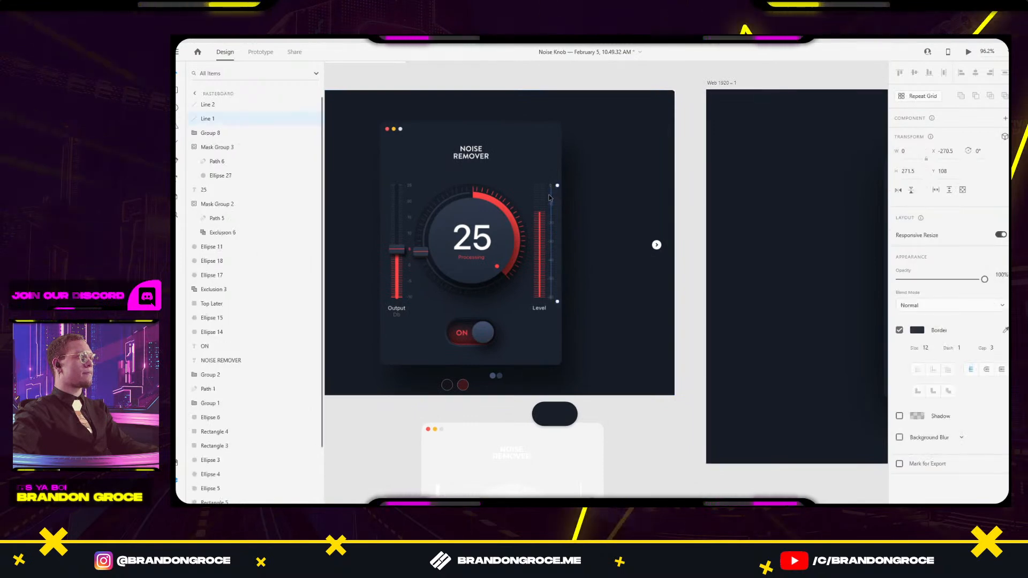
scroll(562, 284, right, 5)
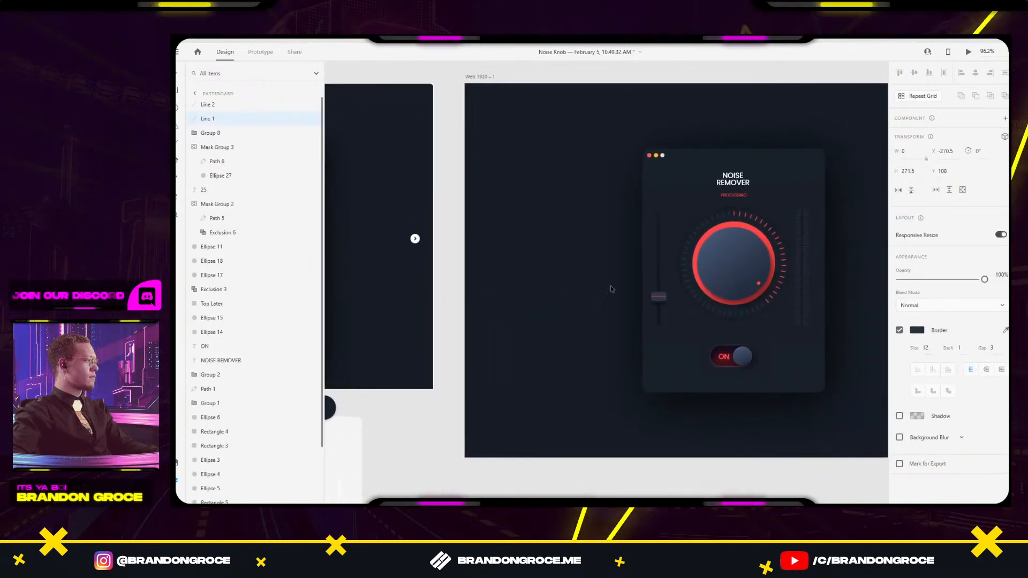
scroll(693, 304, up, 5)
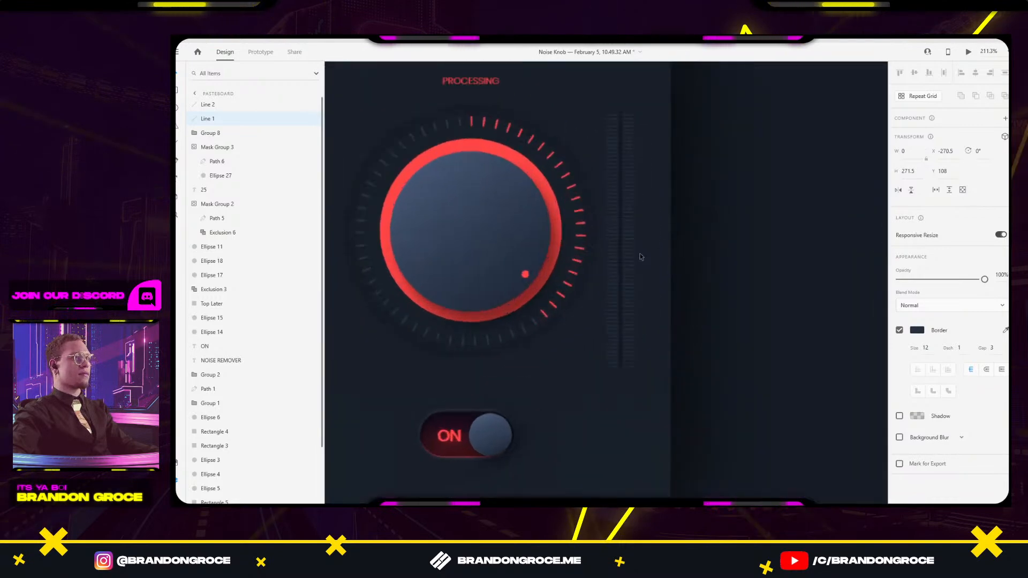
Duplicate the recreated panel's two tick lines onto the output slider, one on each side of its slot.
shift+click(628, 252)
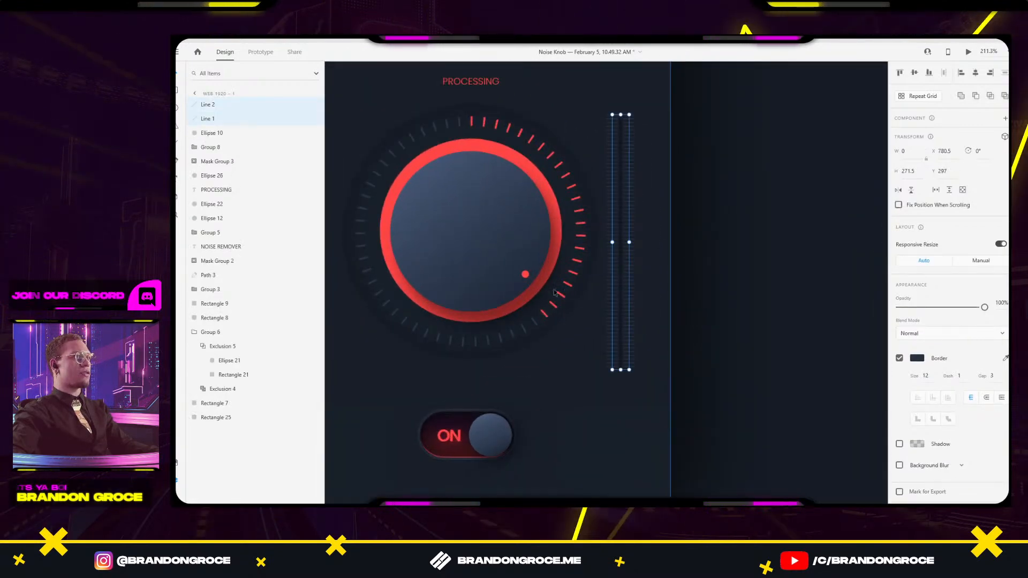
scroll(708, 282, left, 3)
drag(754, 278, 439, 277)
click(452, 210)
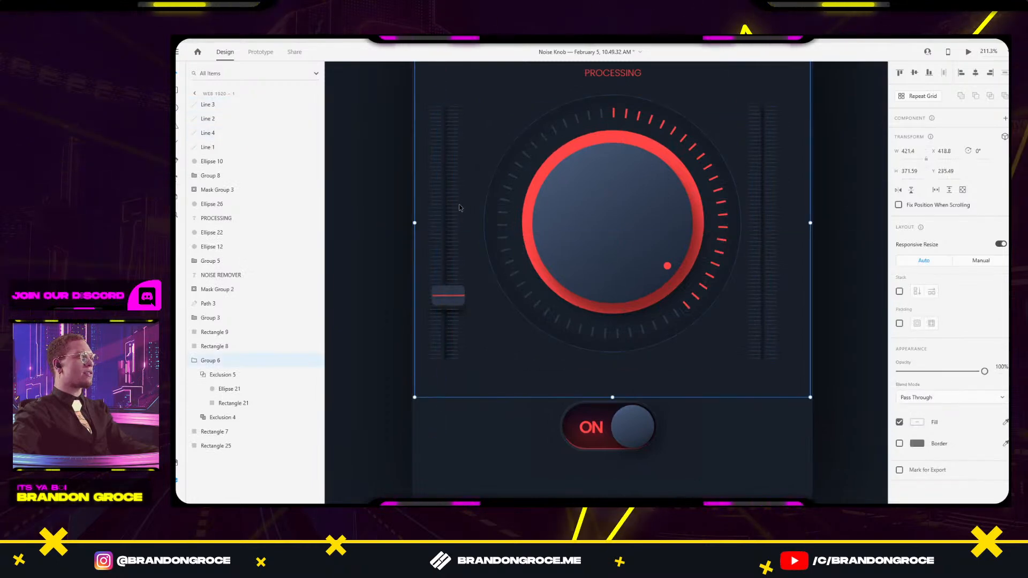
click(509, 184)
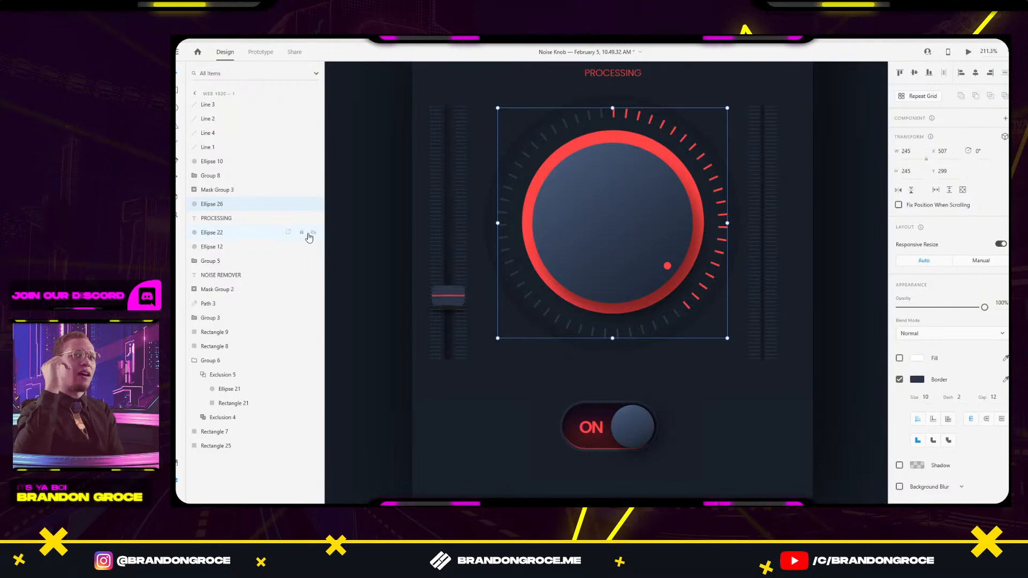
click(381, 167)
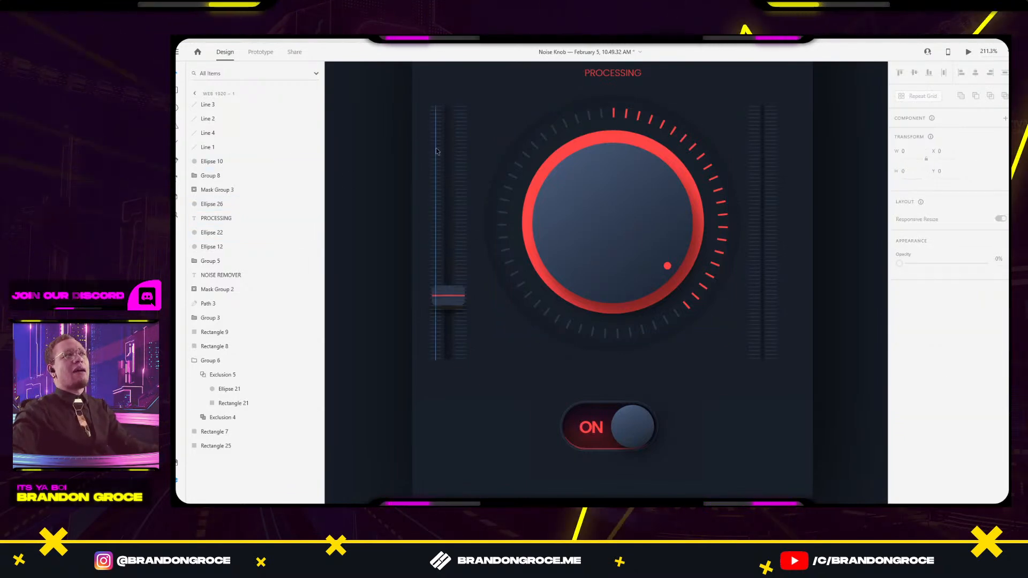
Bring the output slider's handle to the front, above the duplicated tick lines.
click(435, 241)
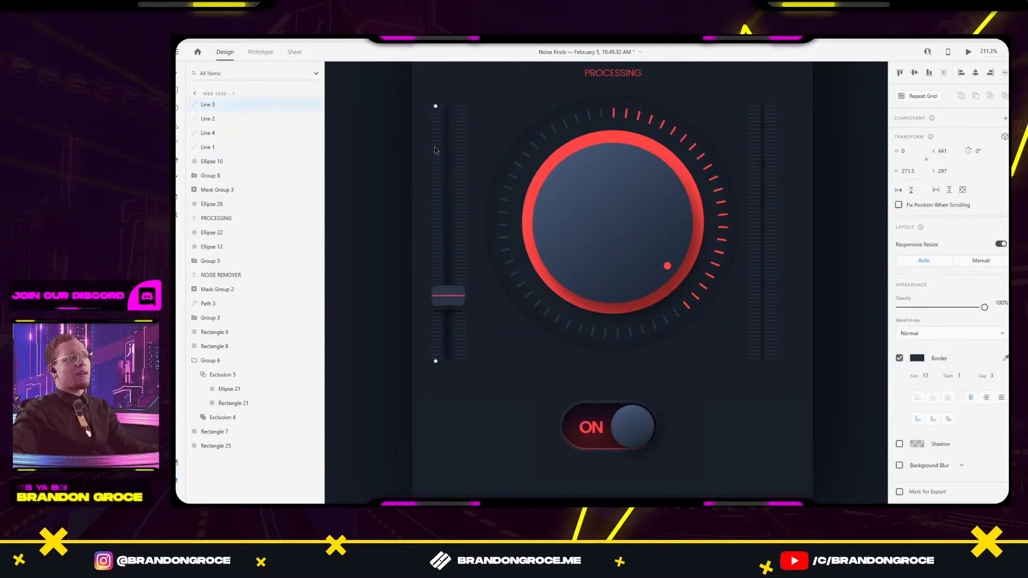
click(449, 300)
key(ctrl+shift+bracketright)
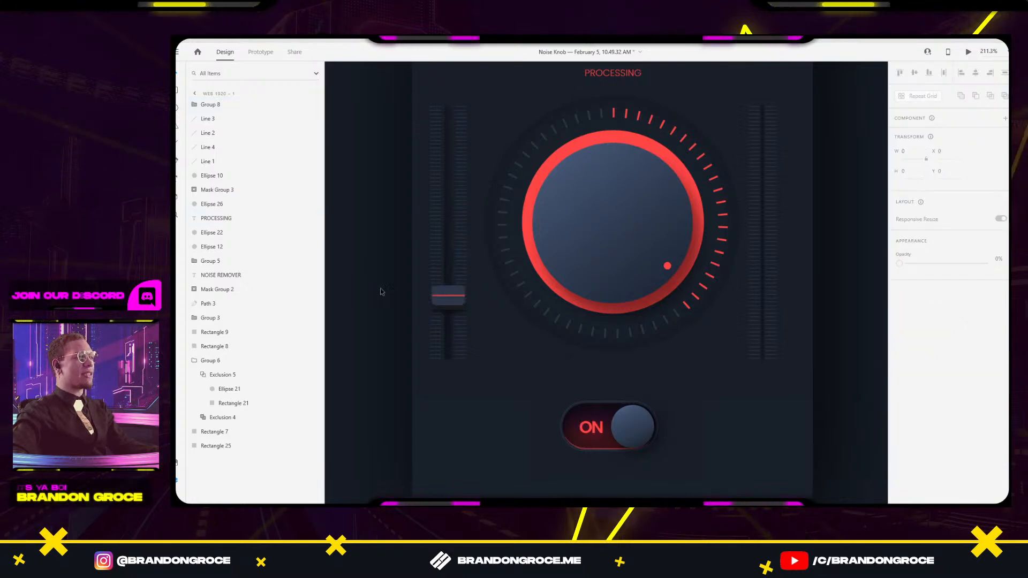
Add the text "25" at the top of the Output slider's scale in the reference design and set its font size to 12.
scroll(644, 376, down, 5)
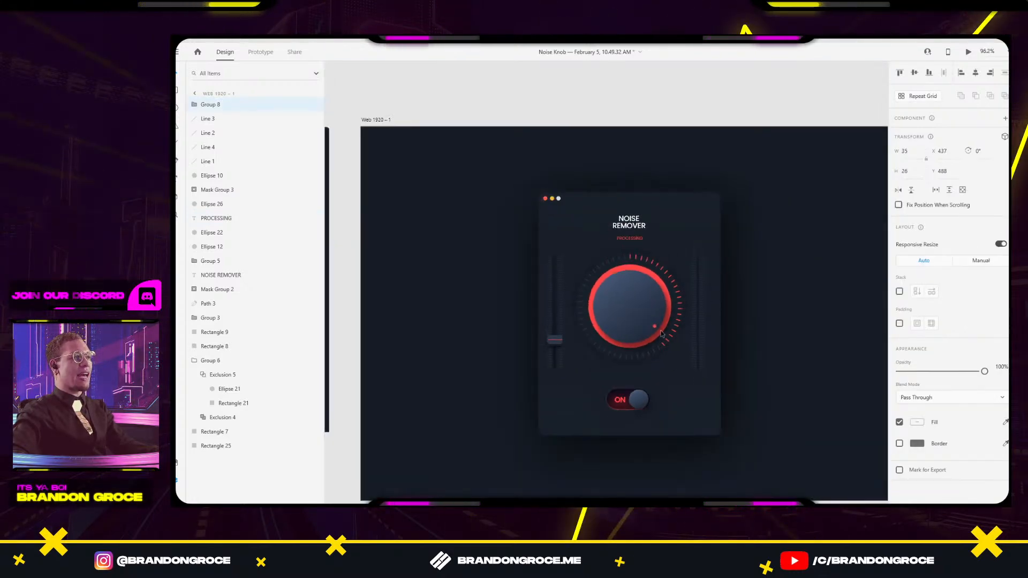
key(Escape)
drag(544, 342, 692, 296)
drag(507, 262, 737, 248)
scroll(443, 172, up, 5)
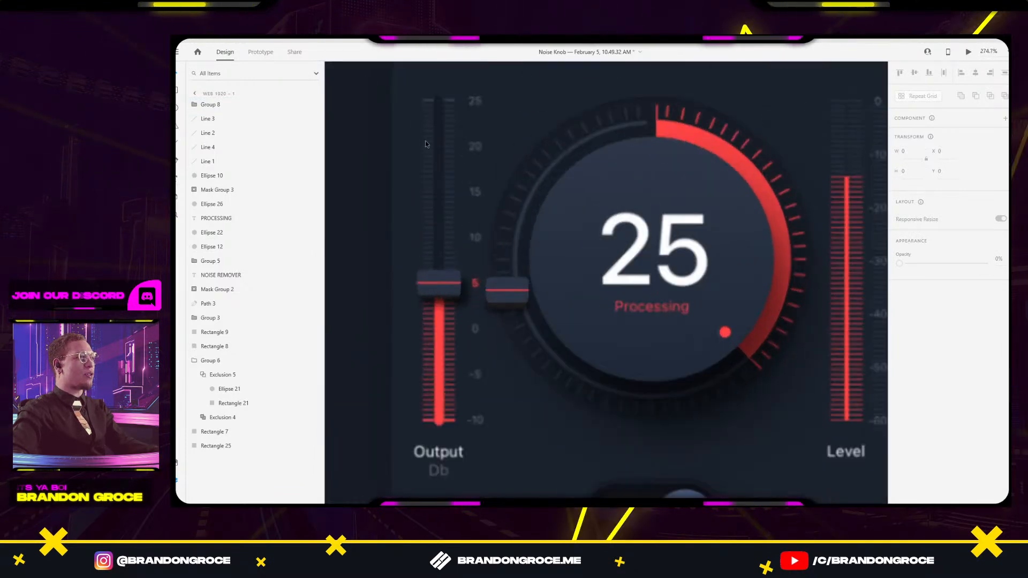
key(t)
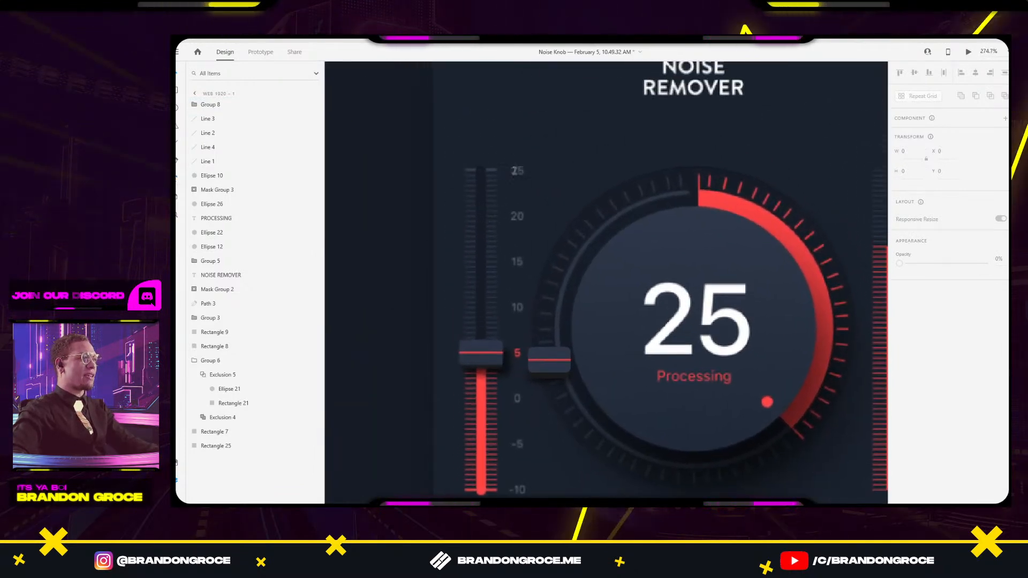
click(511, 170)
text(25)
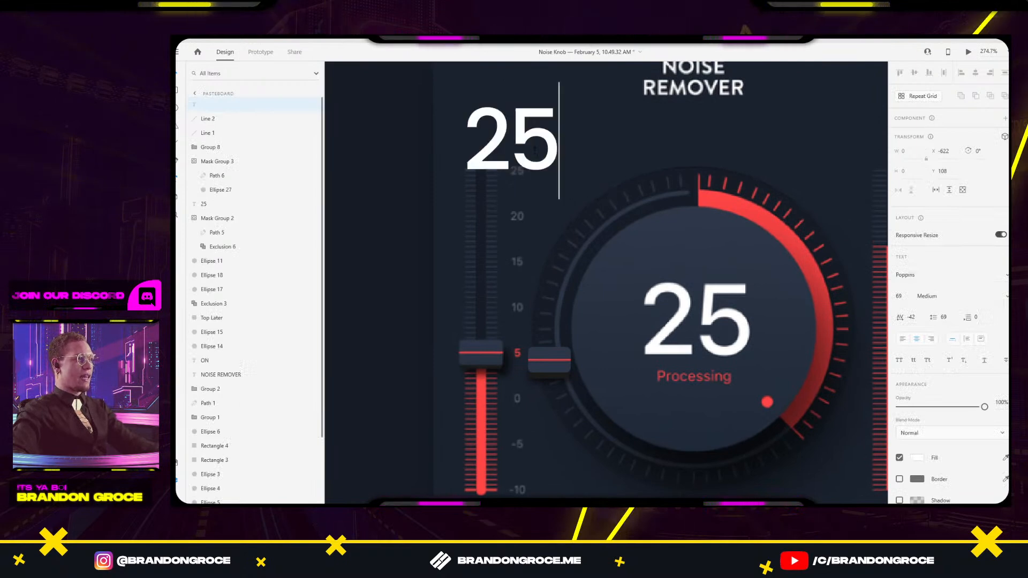
key(ctrl+a)
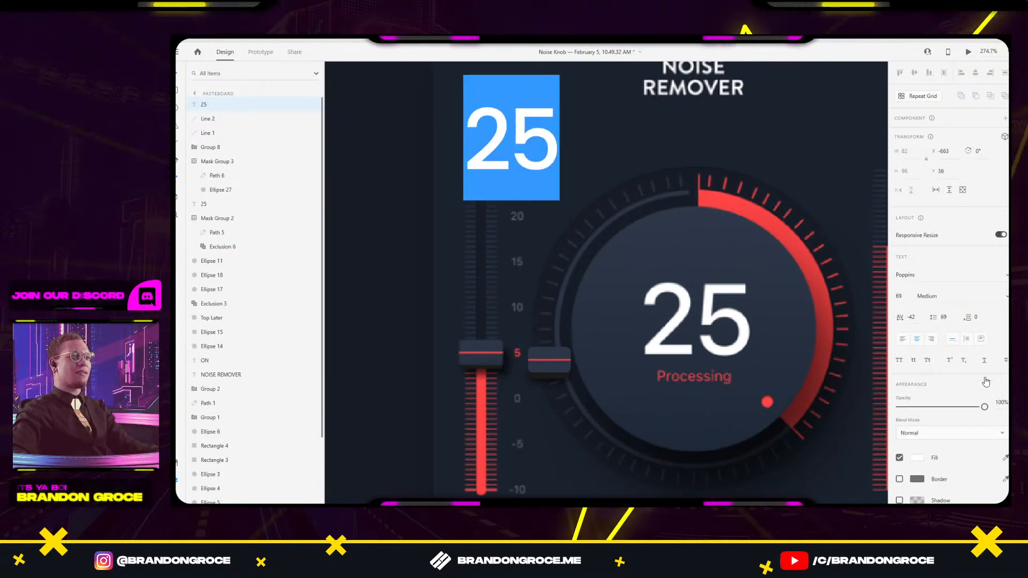
drag(900, 296, 909, 340)
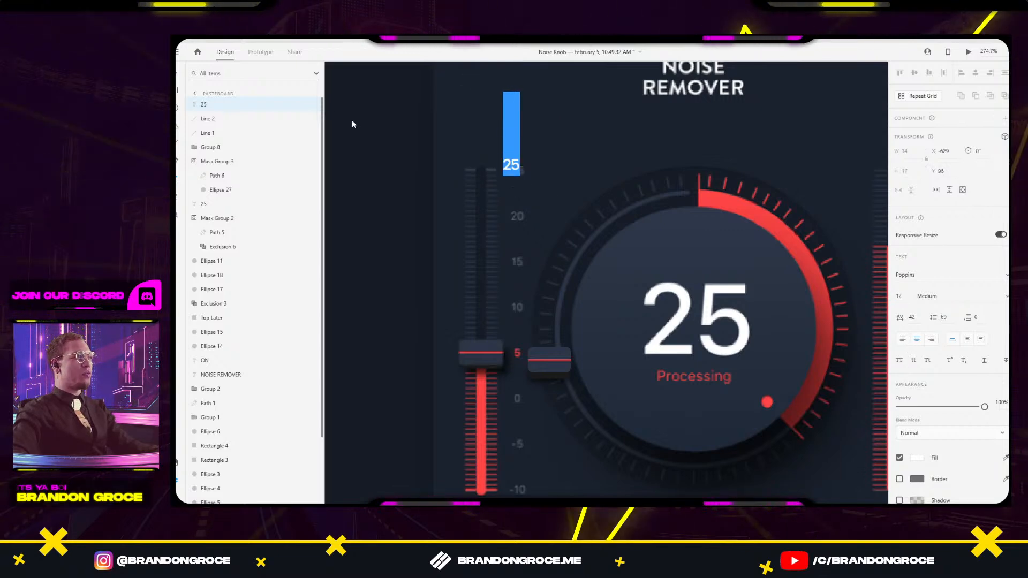
key(Escape)
Scale the new label to font size 10 and lay it over the reference's 25 on the Output scale.
scroll(490, 169, up, 2)
scroll(491, 169, up, 4)
drag(538, 156, 558, 173)
Duplicate the label down the Output scale and change the copies to 20 and 15.
drag(569, 209, 611, 423)
double_click(568, 302)
text(0)
key(Escape)
double_click(638, 308)
text(15)
key(Escape)
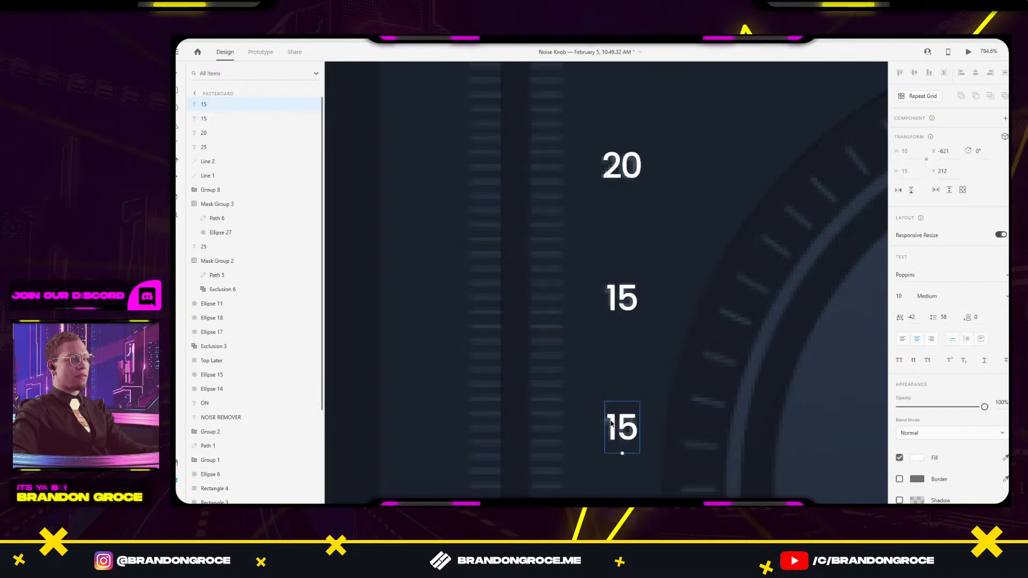
Change the lowest duplicated label to 10 and place it over the matching number on the Output scale.
scroll(663, 309, down, 5)
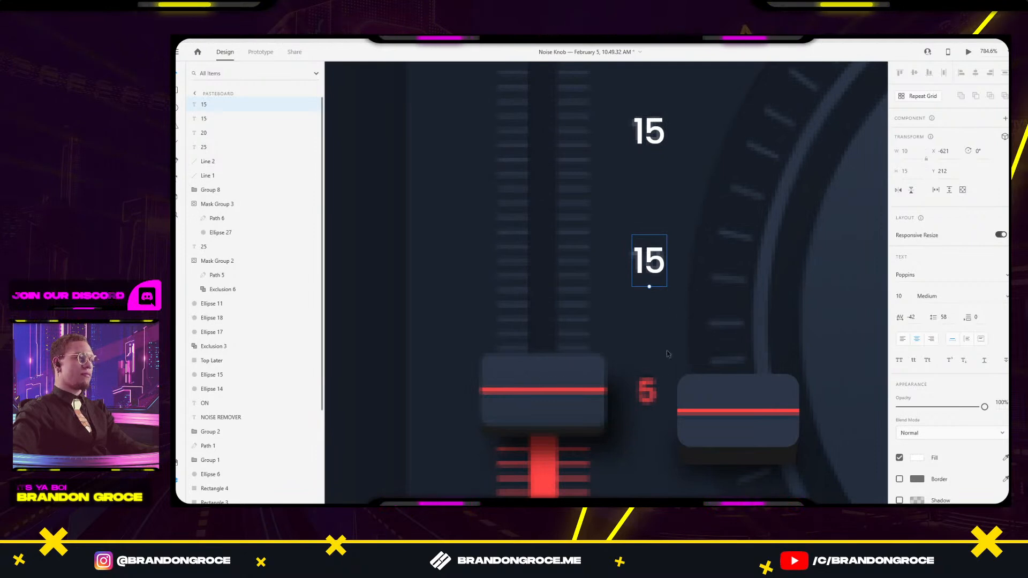
drag(656, 260, 701, 260)
double_click(693, 261)
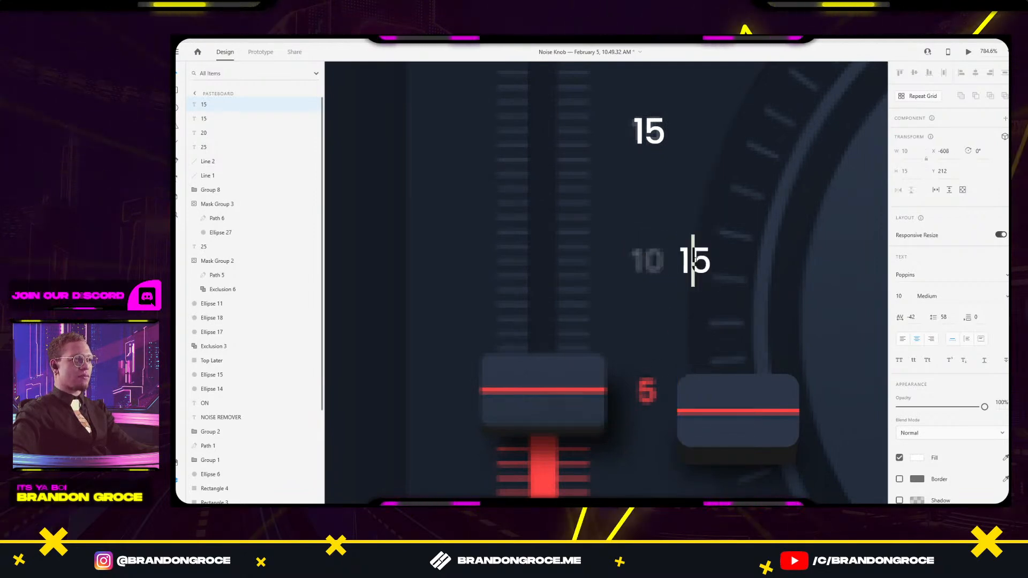
key(ctrl+a)
text(10)
key(Escape)
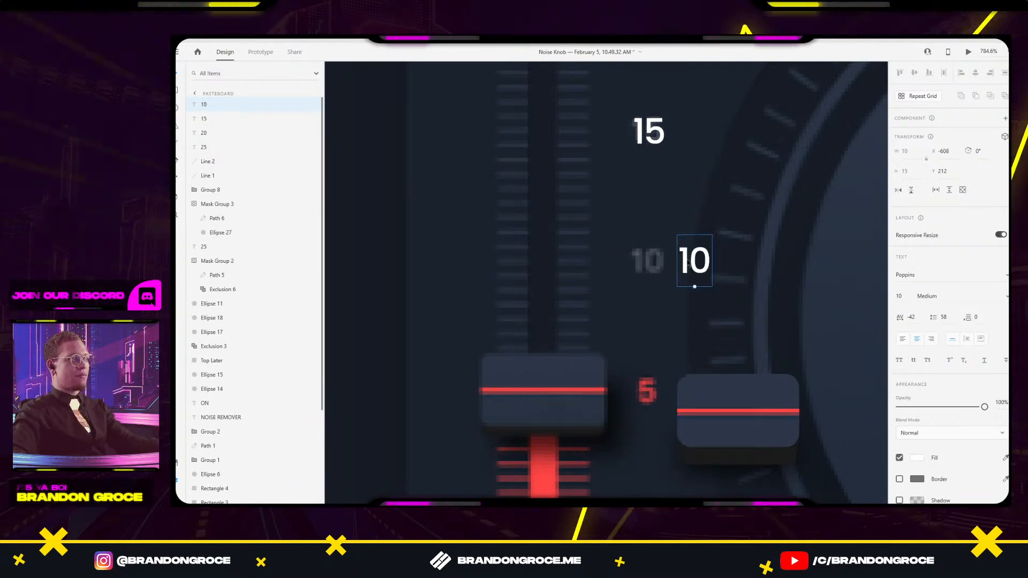
drag(689, 259, 646, 259)
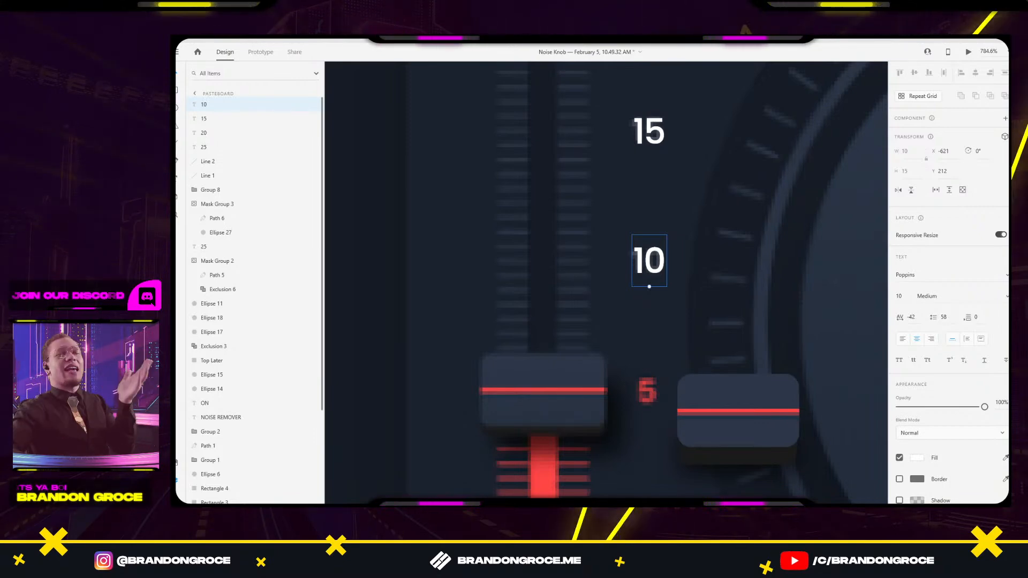
Duplicate the 10 label down over the scale's red number and change the copy to 5.
drag(656, 261, 569, 321)
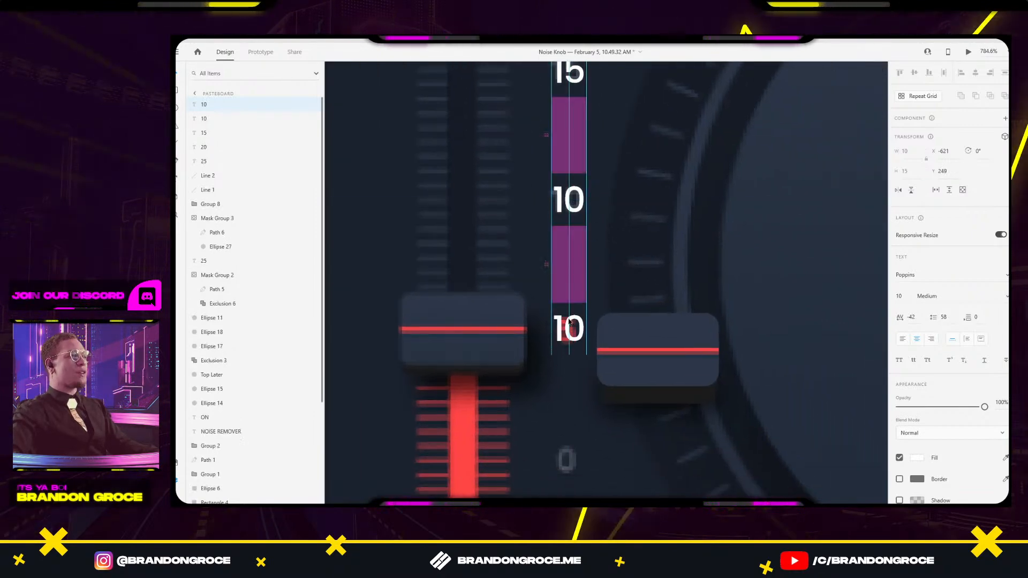
double_click(569, 316)
text(5)
key(Escape)
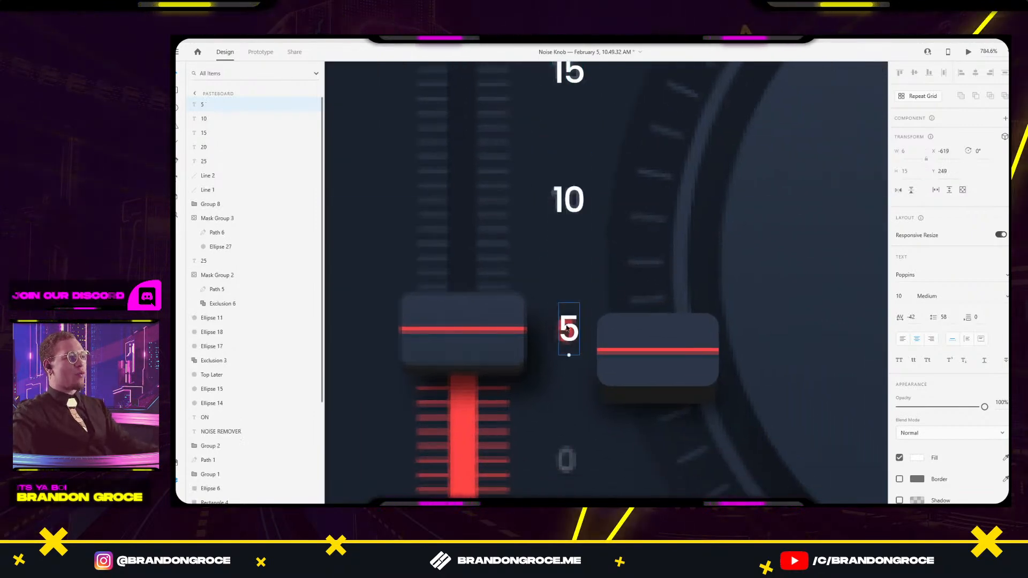
Nudge the 5 label onto the reference's red number, duplicate it down the Output scale and change the copy to 0.
drag(569, 328, 569, 331)
click(673, 255)
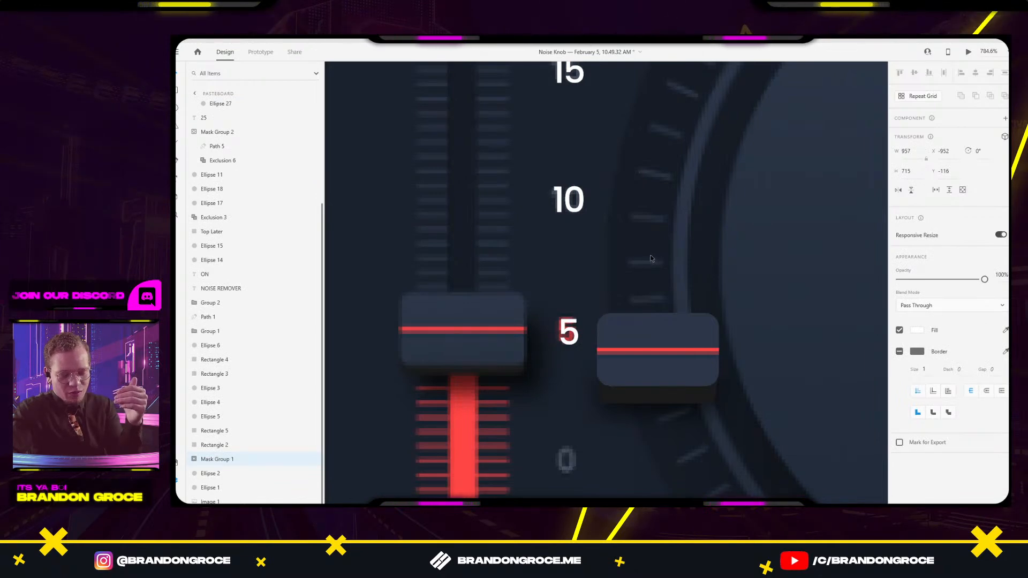
drag(562, 333, 561, 459)
double_click(561, 459)
text(0)
key(Escape)
Duplicate the 5 label down to the next reference number below 0 and change the copy to -5.
scroll(568, 375, down, 5)
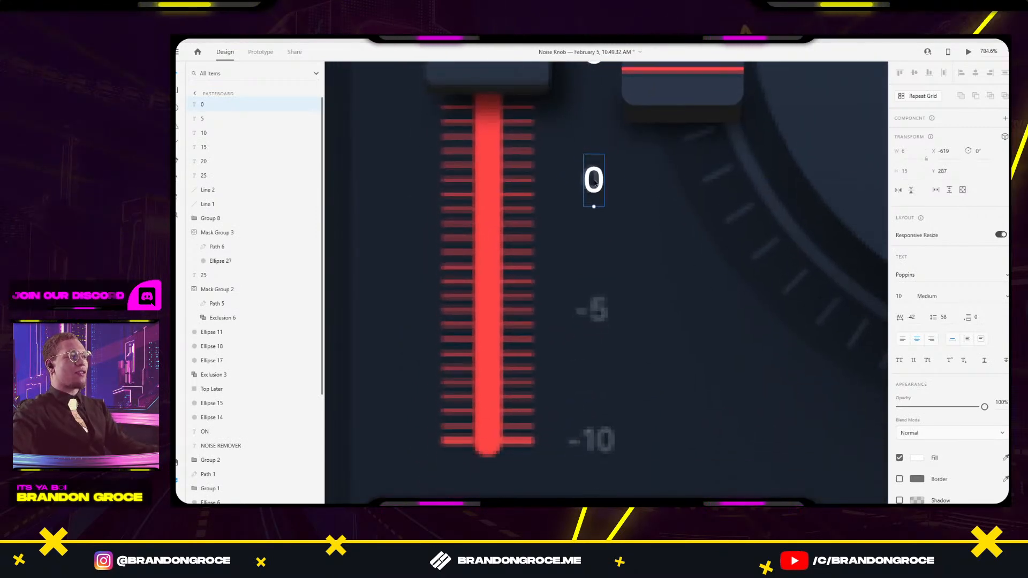
scroll(608, 177, down, 5)
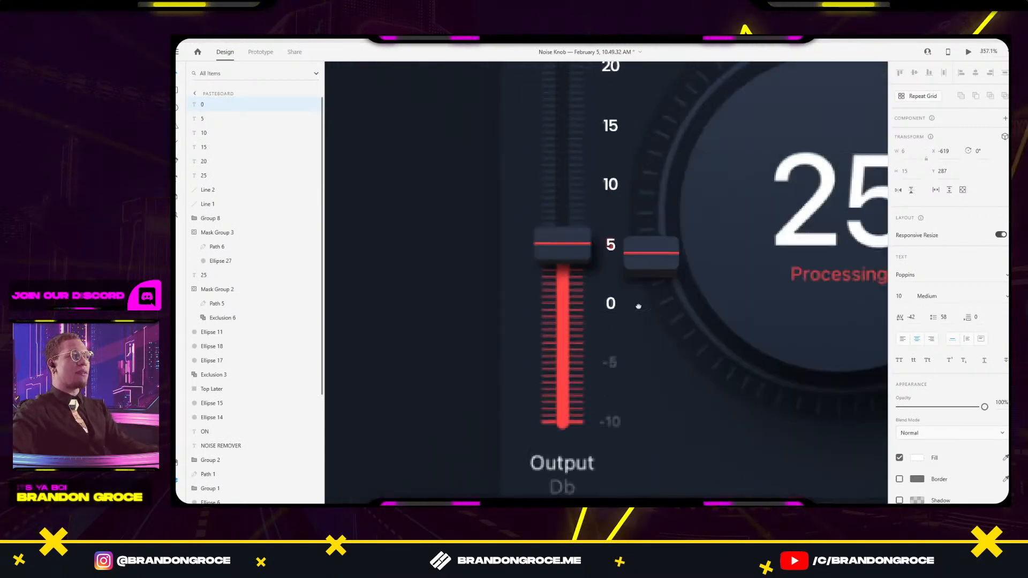
drag(610, 268, 612, 385)
click(614, 390)
scroll(615, 390, up, 5)
double_click(619, 352)
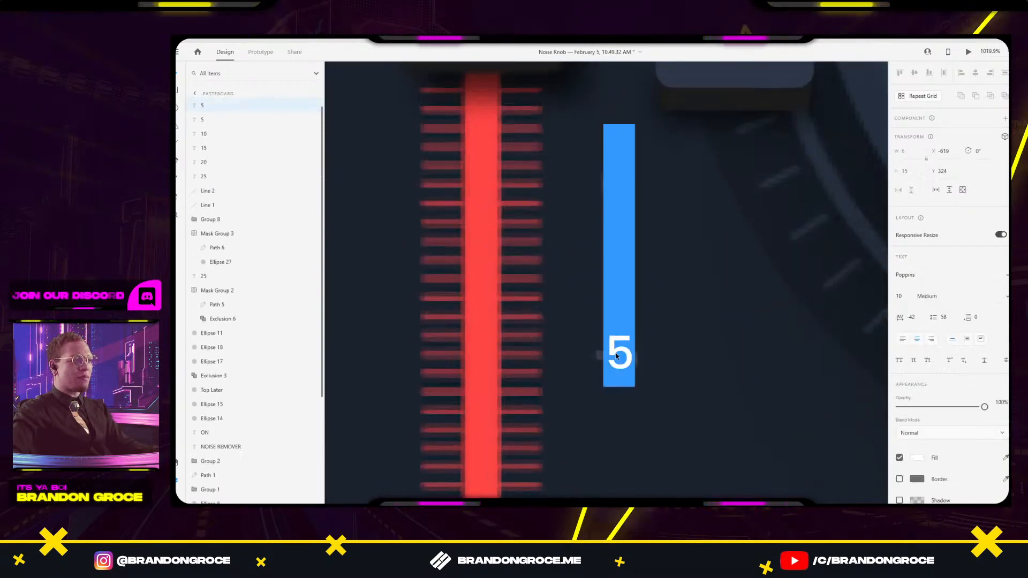
click(606, 353)
text(-)
key(Escape)
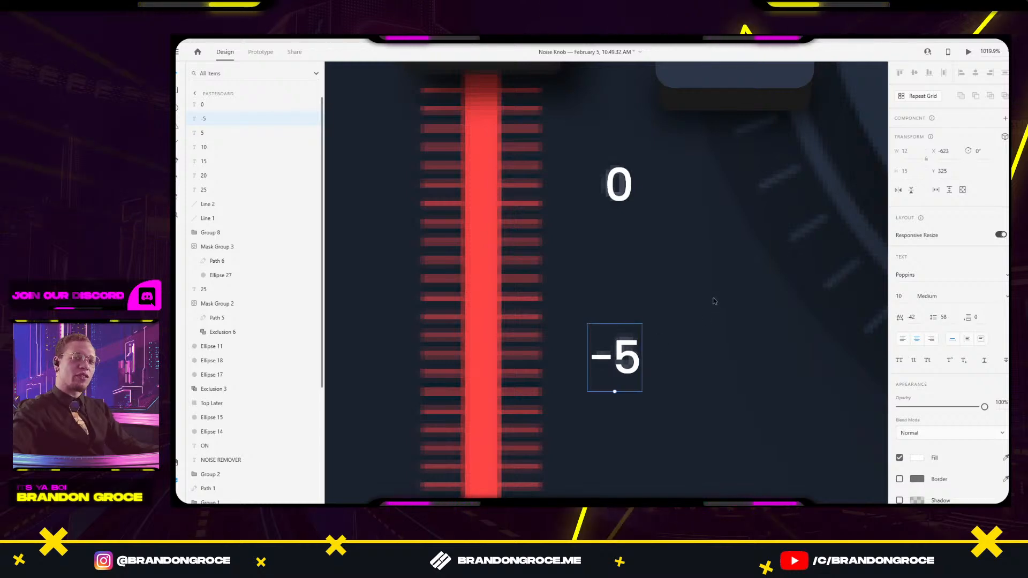
Duplicate the -5 label down to the lowest number on the Output scale and change the copy to -10.
scroll(713, 297, down, 3)
drag(661, 335, 659, 430)
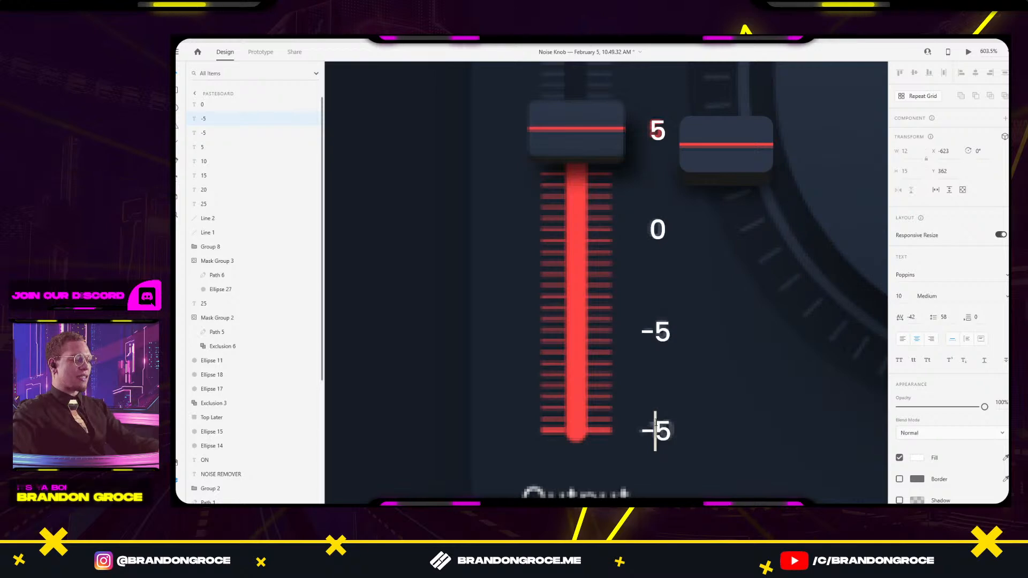
text(1)
key(Delete)
text(0)
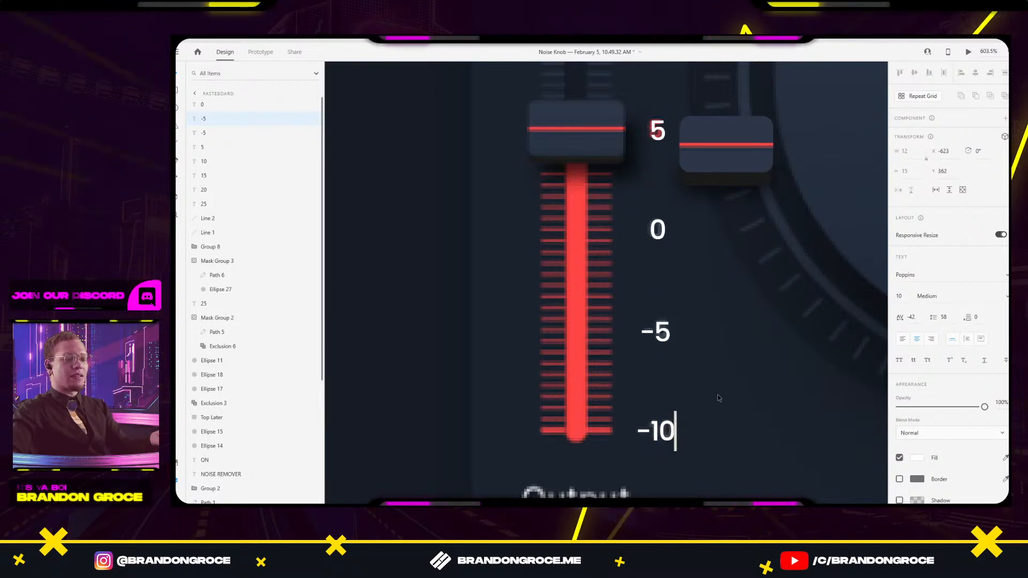
key(Escape)
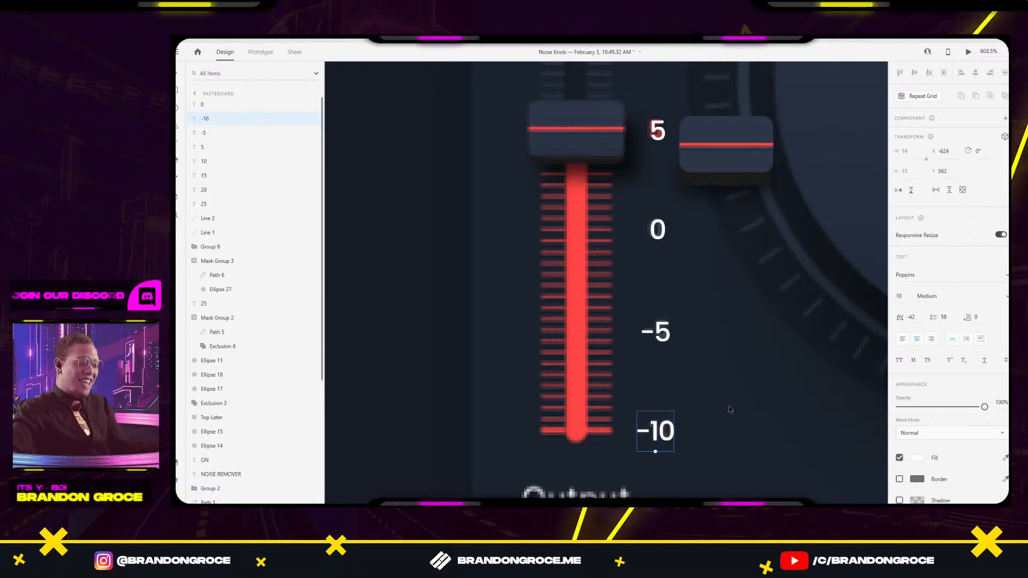
Duplicate the -10 label onto the caption below the slider and change the copy's text to Output.
drag(731, 408, 701, 307)
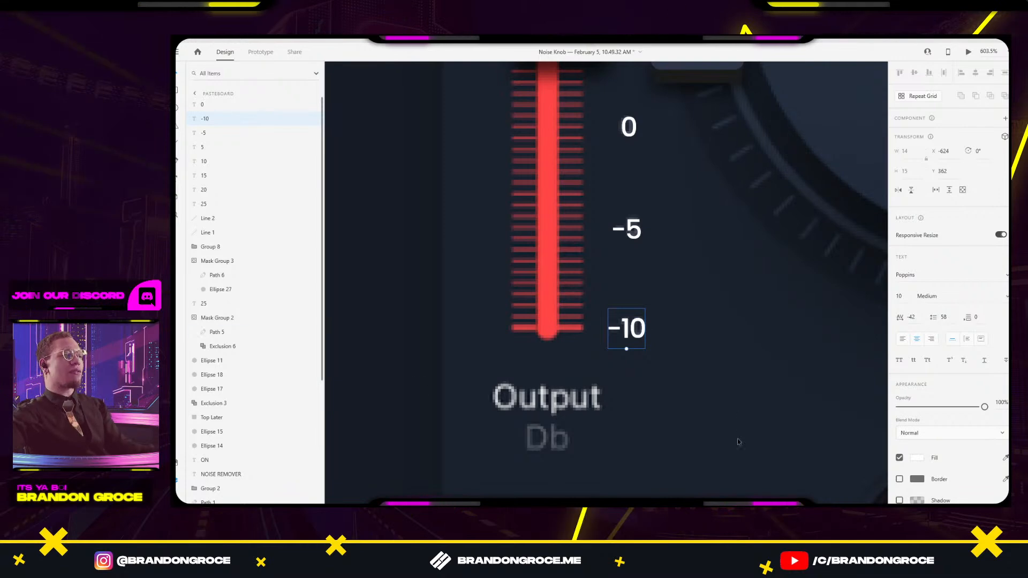
click(719, 394)
scroll(677, 165, down, 4)
scroll(661, 215, up, 3)
scroll(659, 203, up, 2)
scroll(645, 418, up, 3)
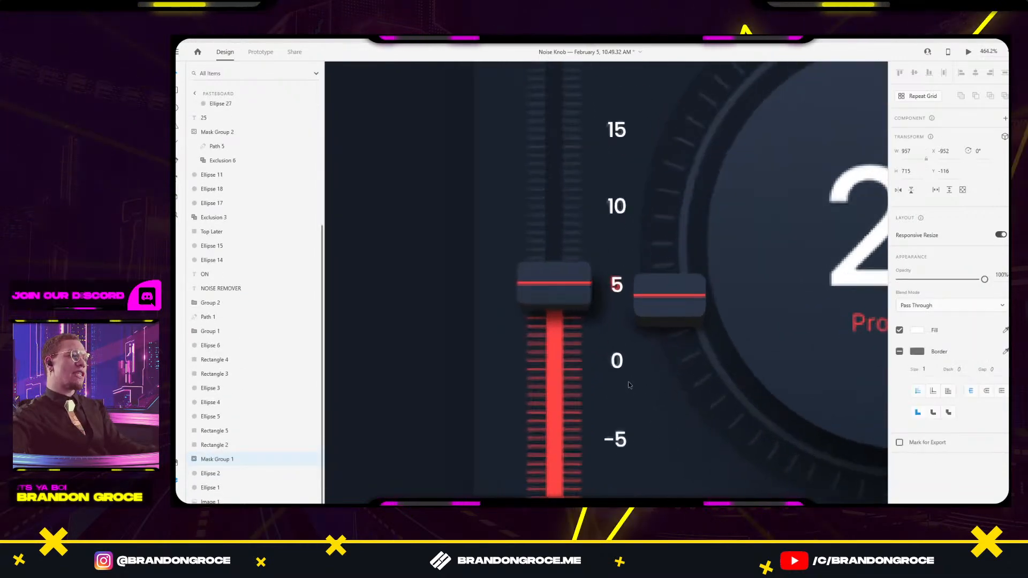
scroll(653, 373, down, 5)
drag(621, 245, 538, 298)
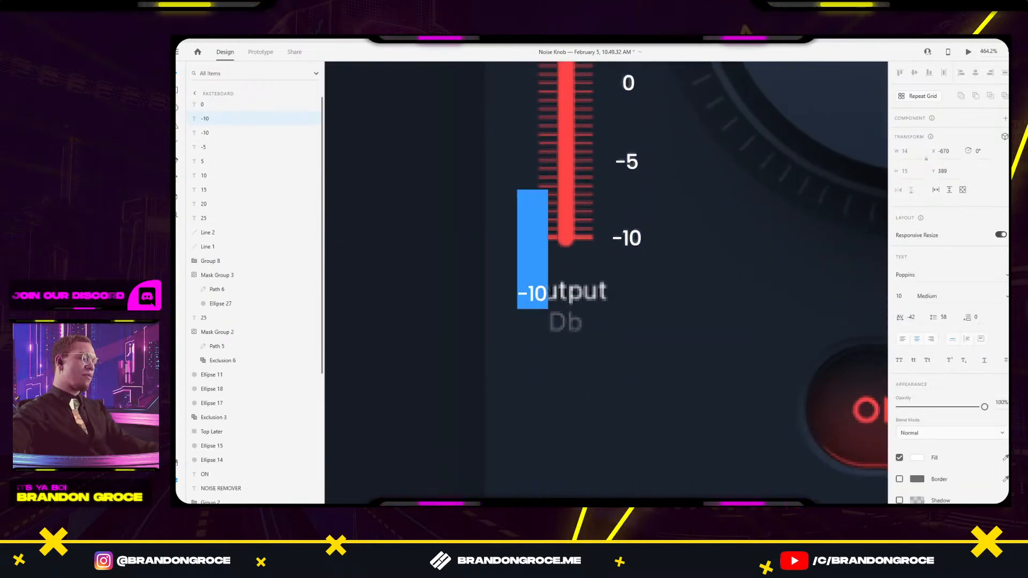
text(0)
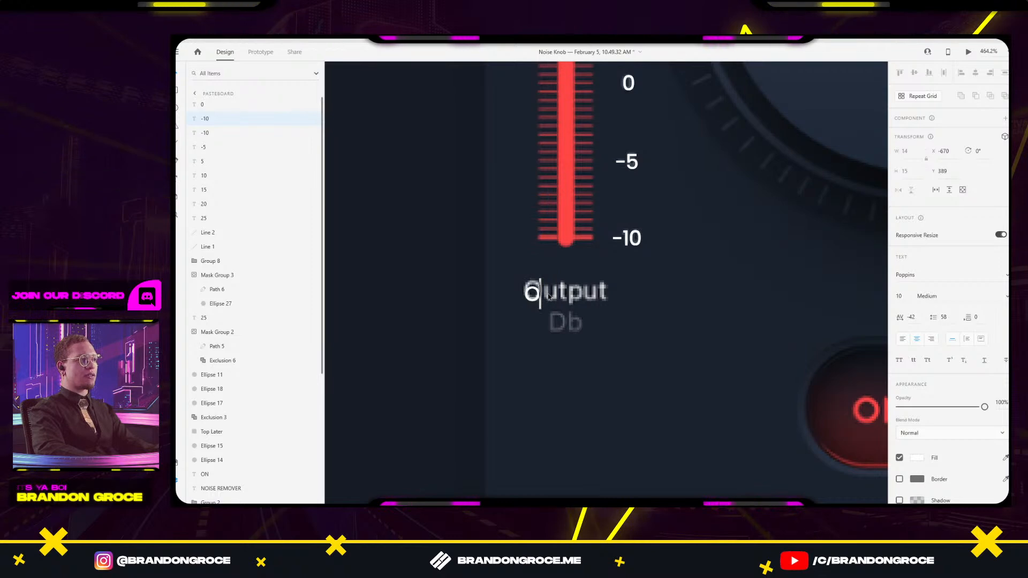
text(it)
key(BackSpace)
key(BackSpace)
text(u)
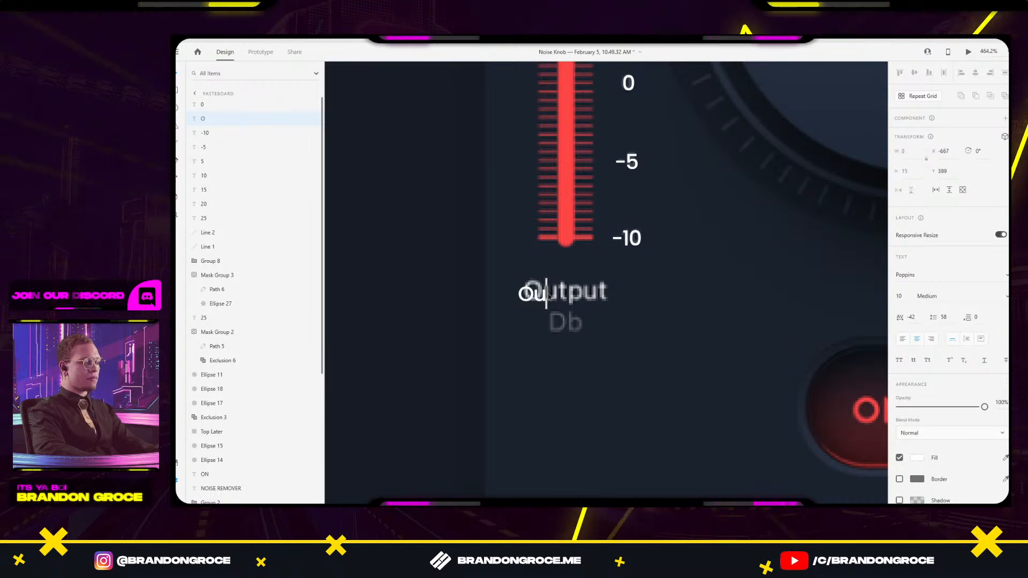
text(tput)
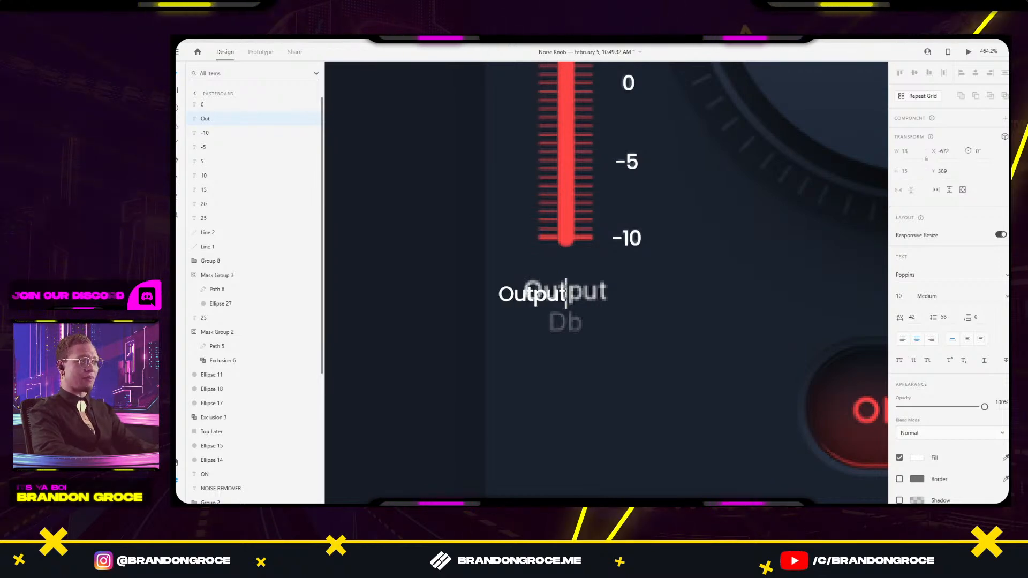
key(Escape)
Duplicate the Output caption directly below it and change the copy's text to Db.
drag(540, 296, 570, 326)
double_click(565, 334)
text(Db)
click(660, 328)
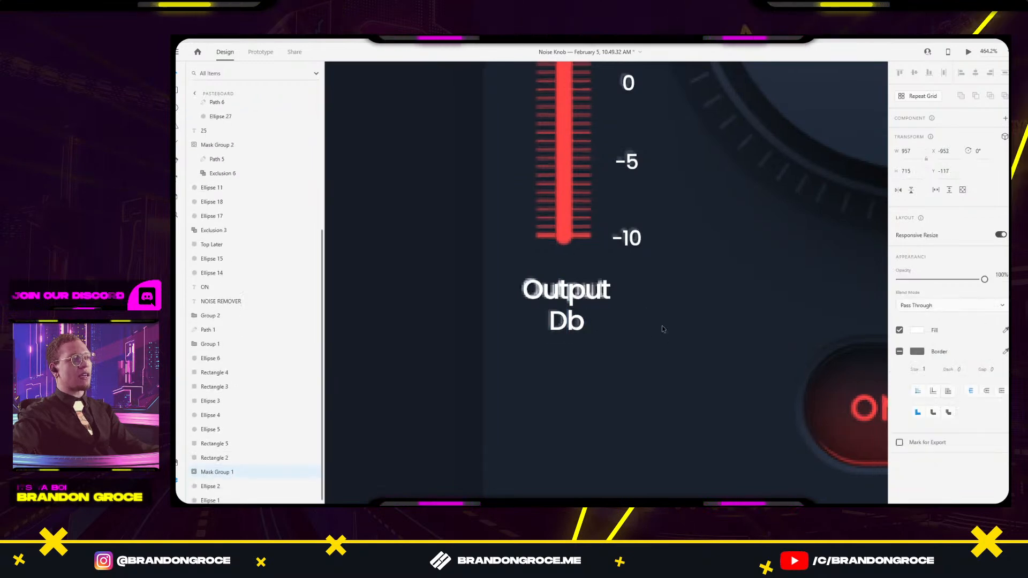
Group the Output and Db captions.
scroll(661, 326, down, 3)
drag(701, 305, 656, 333)
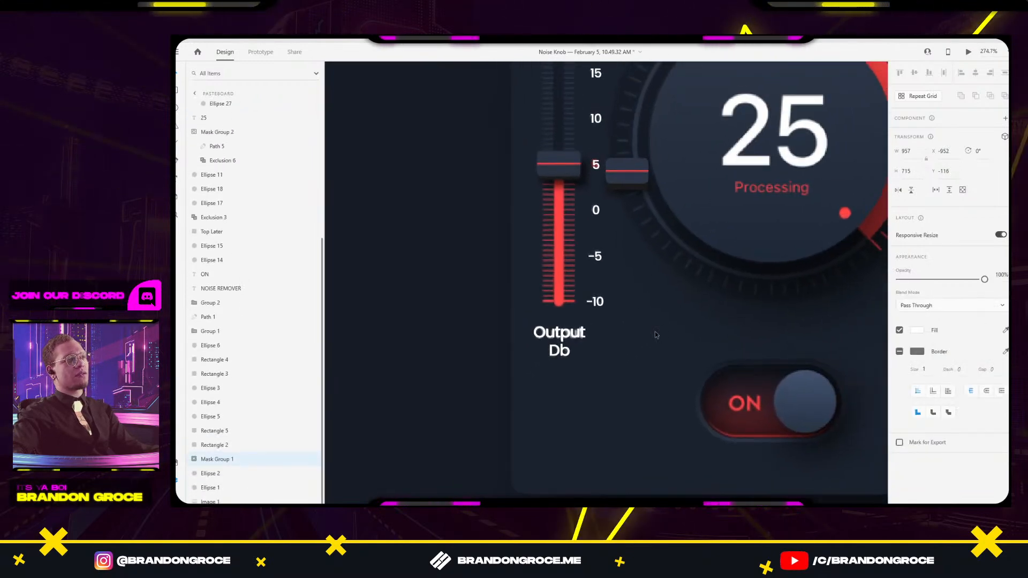
scroll(599, 369, down, 3)
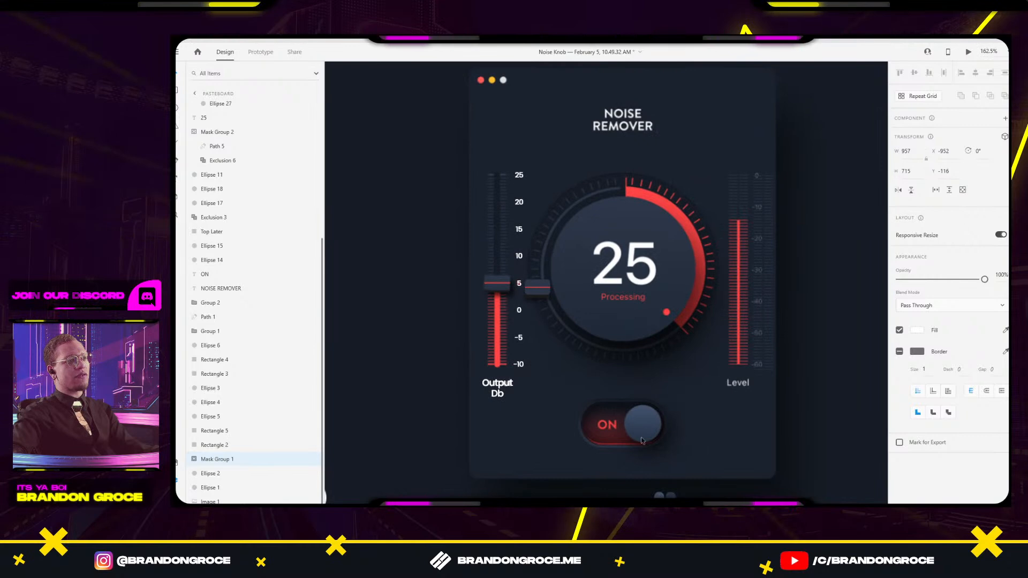
click(497, 384)
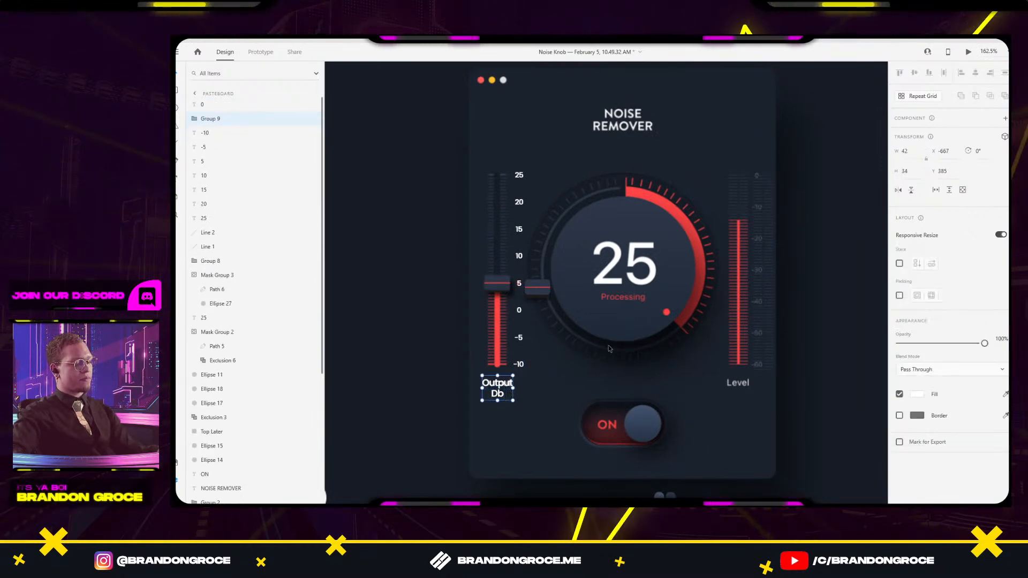
Align all the Output scale numbers from 25 to -10 on their horizontal centres and group them.
click(519, 338)
shift+click(518, 364)
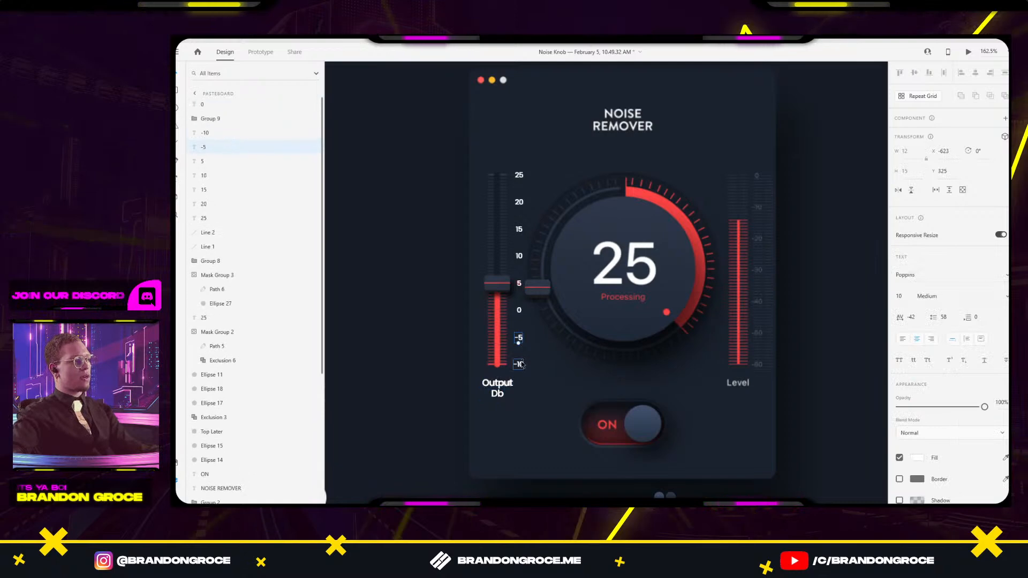
shift+click(519, 310)
shift+click(519, 283)
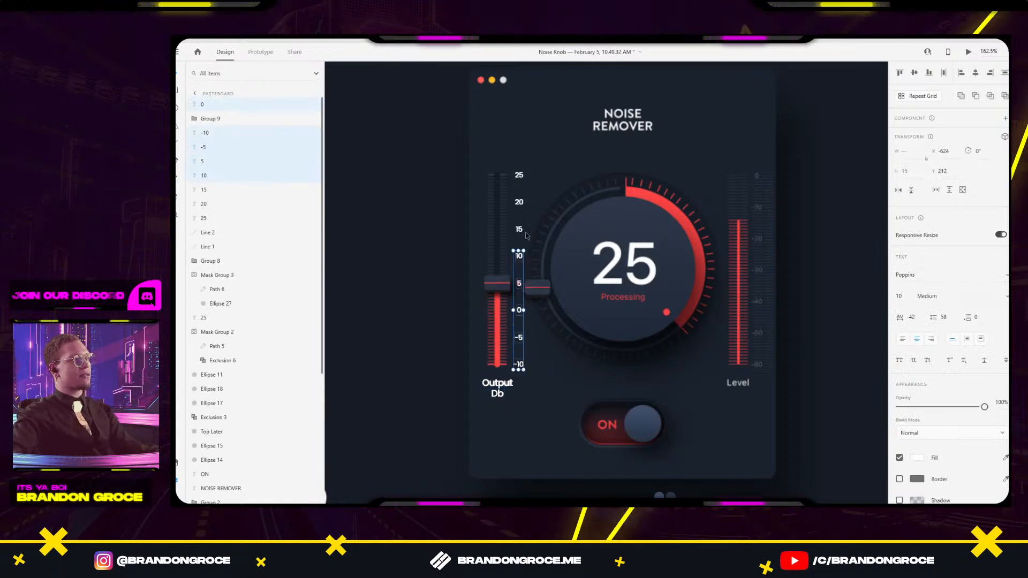
shift+click(519, 175)
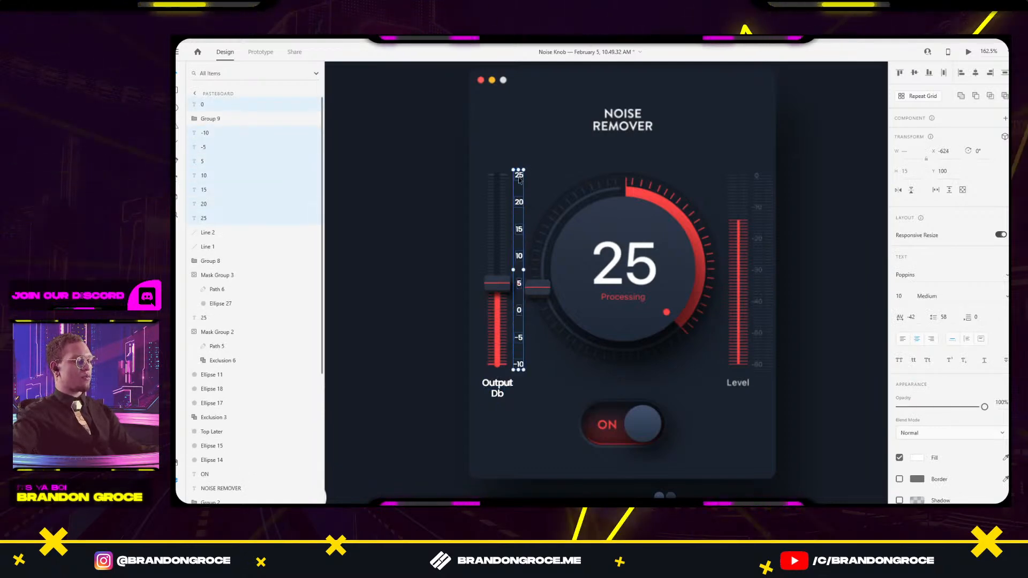
key(ctrl+g)
key(ctrl+shift+g)
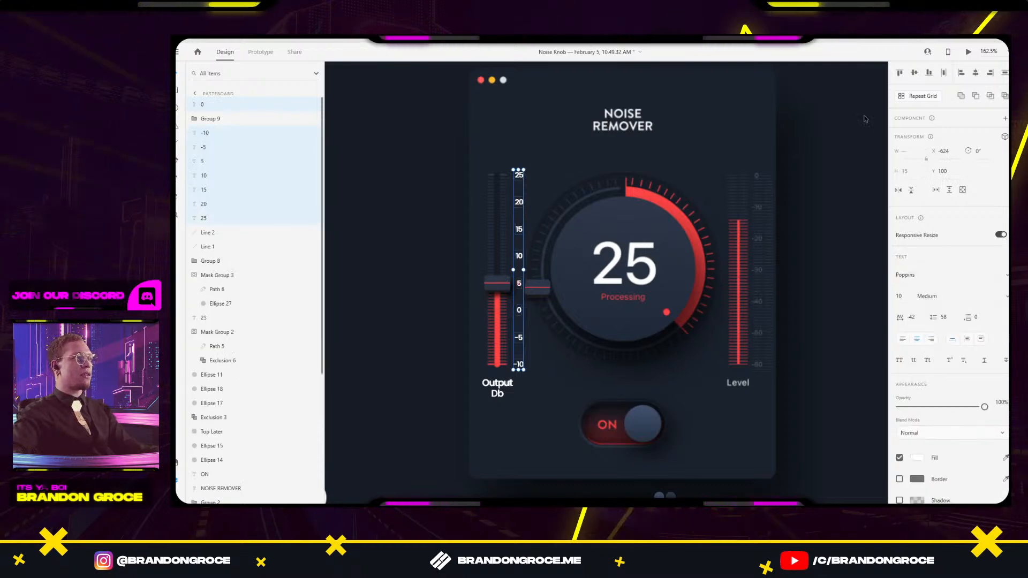
click(977, 74)
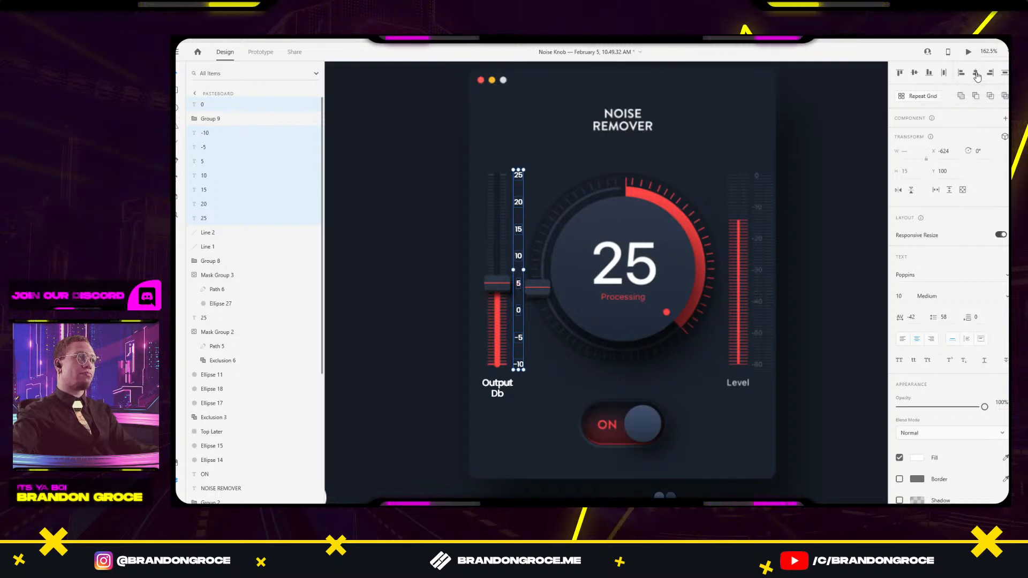
key(ctrl+g)
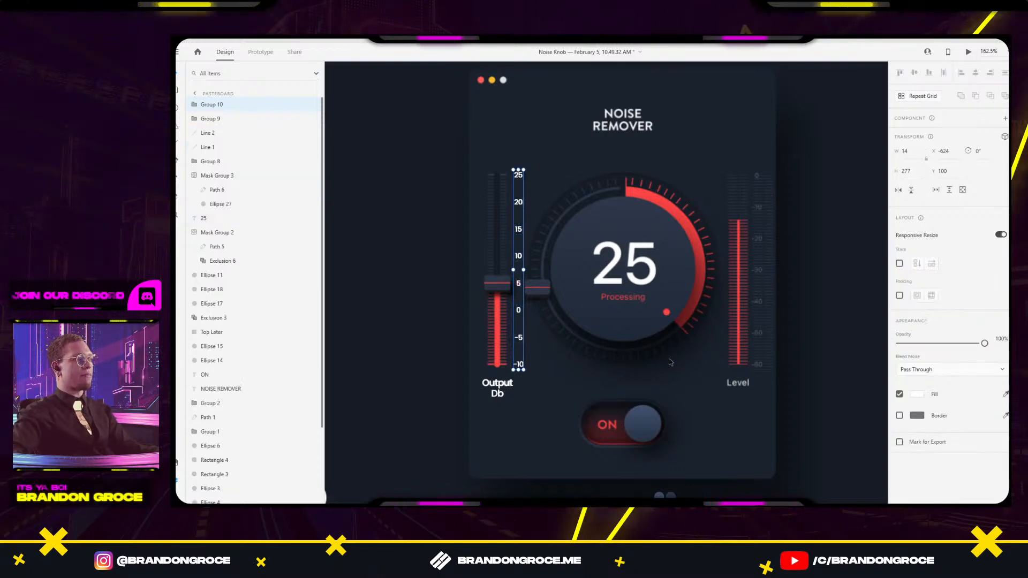
Copy the number and caption groups into the Web 1920 – 1 artboard and place the numbers beside the slider with the knob.
shift+click(506, 385)
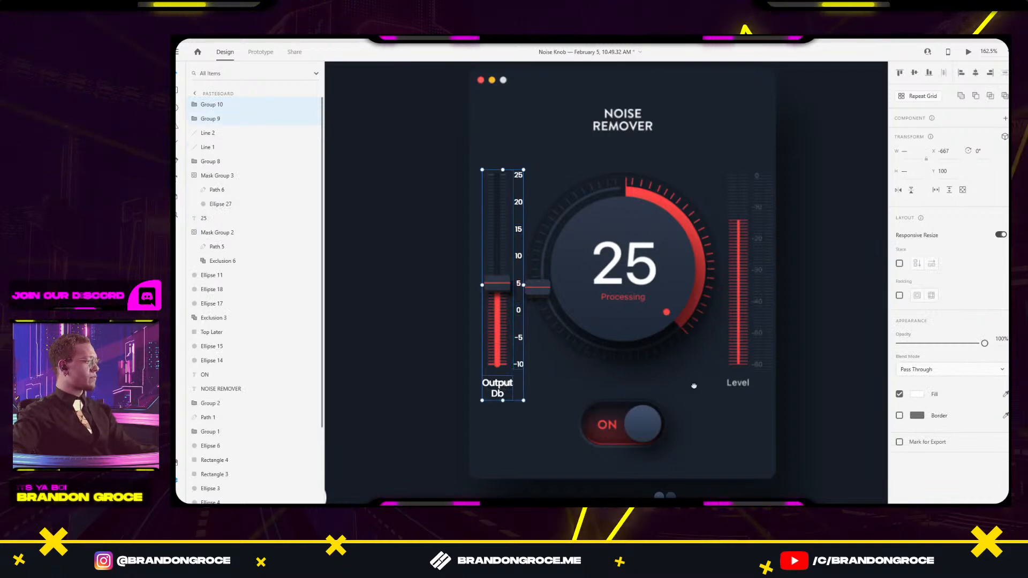
scroll(585, 366, right, 3)
scroll(585, 366, down, 3)
scroll(600, 332, right, 3)
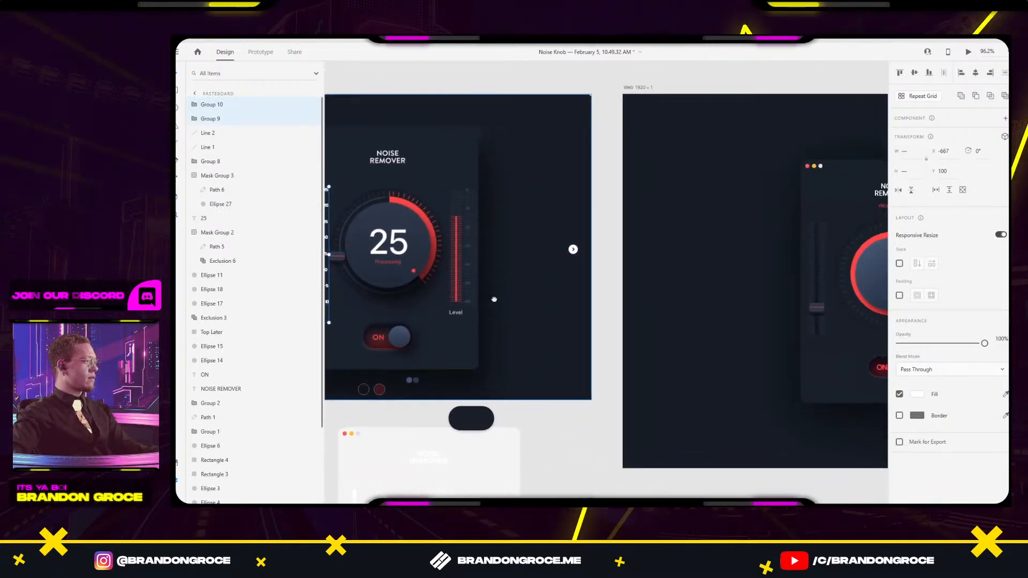
scroll(609, 302, right, 5)
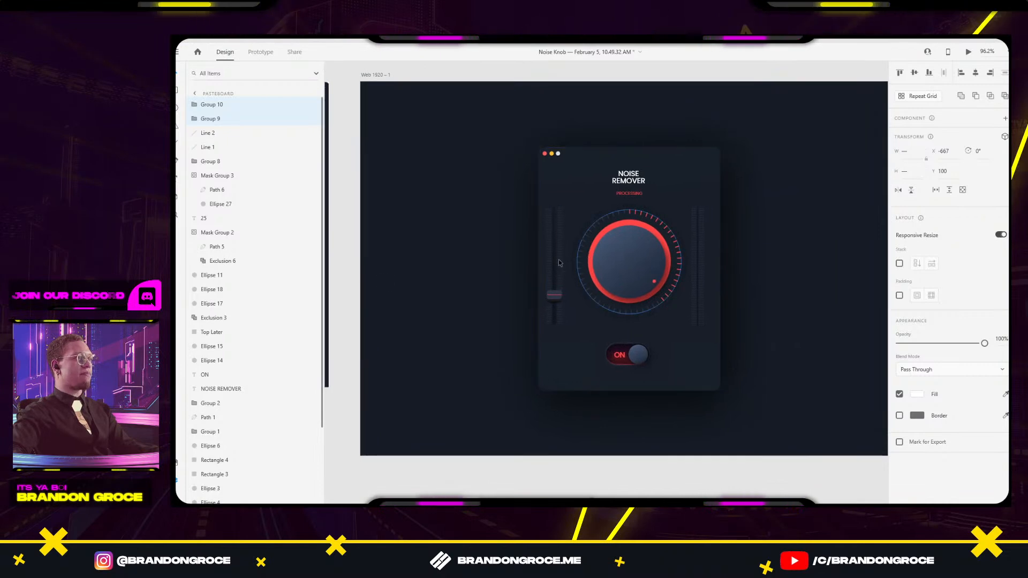
click(554, 264)
key(ctrl+v)
drag(616, 271, 566, 273)
scroll(576, 269, up, 5)
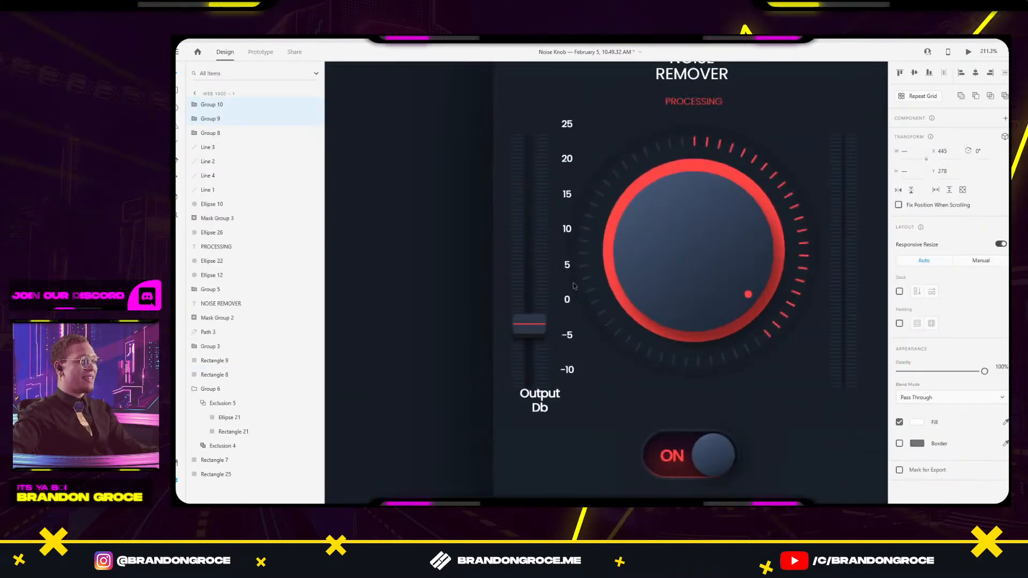
drag(561, 349, 554, 349)
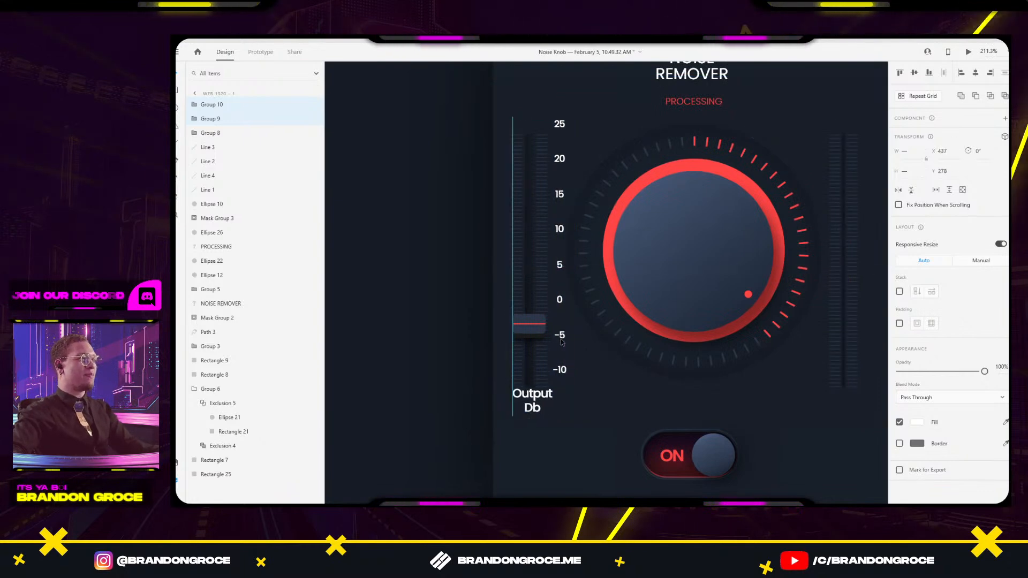
Center the Output and Db captions beneath the slider and set the number group's opacity to 33%.
double_click(540, 396)
drag(535, 396, 543, 408)
shift+click(532, 409)
click(562, 368)
drag(984, 371, 928, 373)
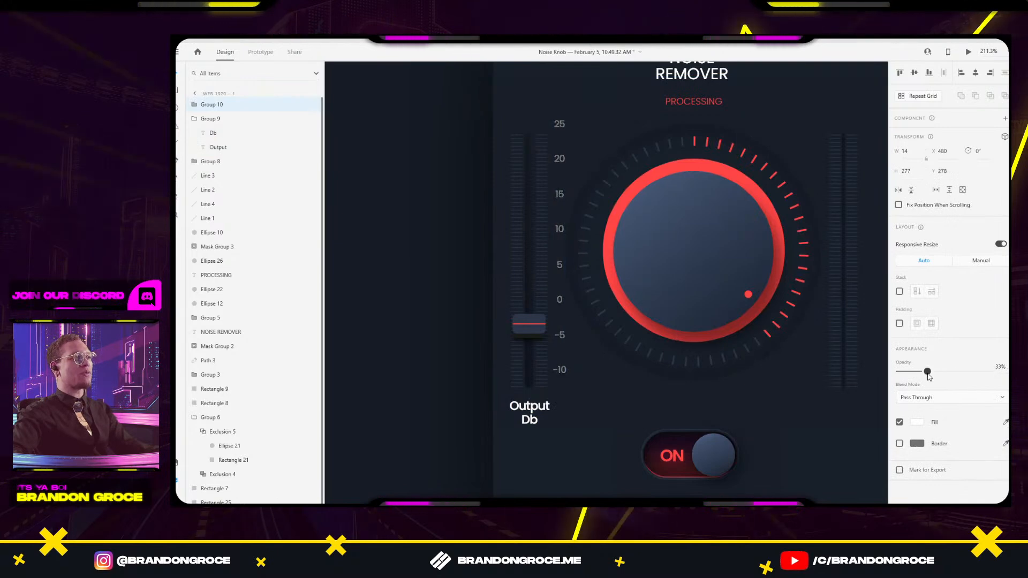
Move the number group on the reference design sideways onto the dial to uncover the original Output scale numbers.
scroll(711, 253, down, 5)
scroll(536, 230, left, 3)
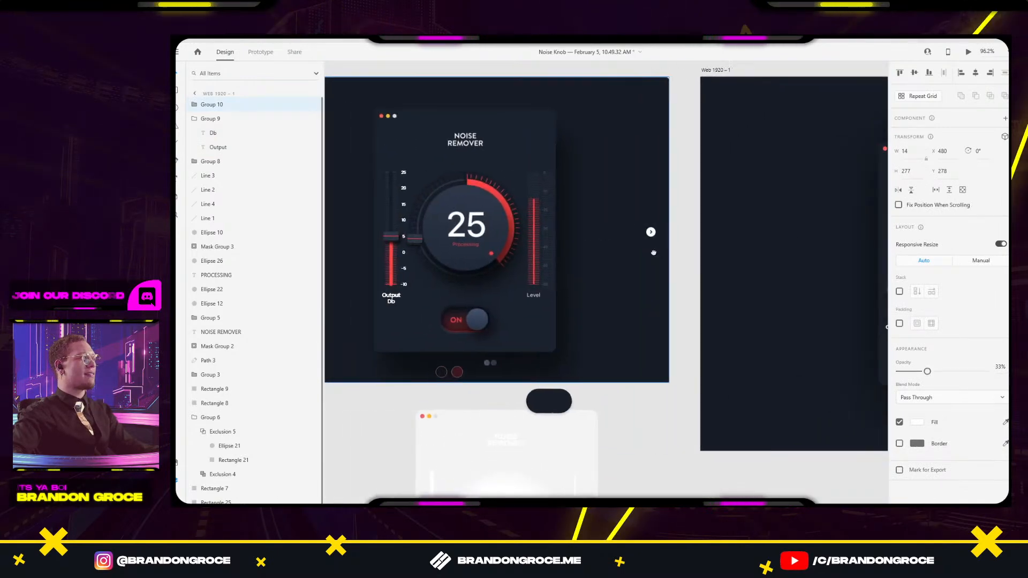
key(ctrl+z)
key(ctrl+z)
key(ctrl+z)
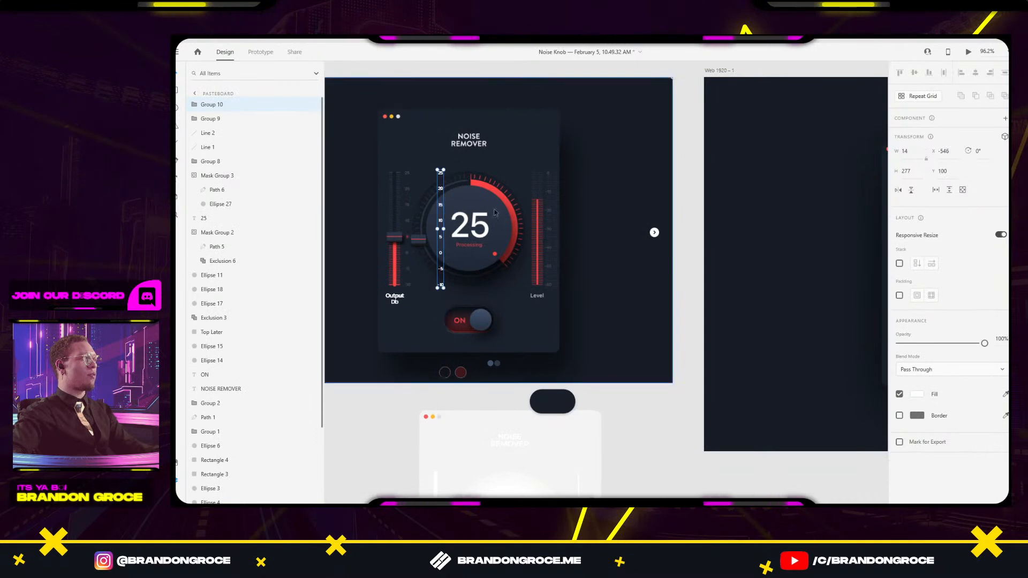
Move the artboard's number group down to Y 297 and reduce its height to 267 to fit the slider's tick marks.
scroll(482, 241, right, 6)
scroll(552, 225, up, 5)
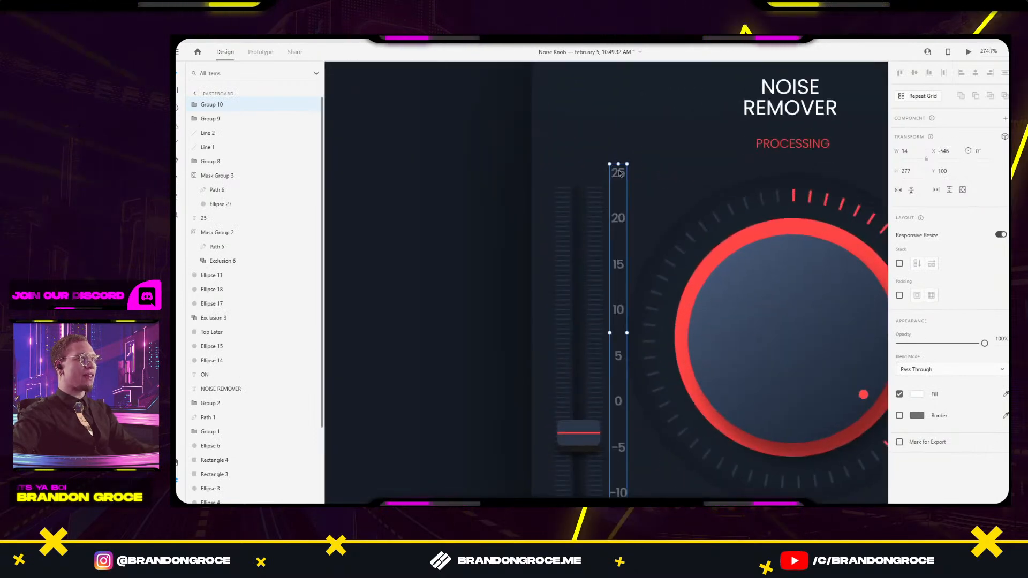
click(619, 197)
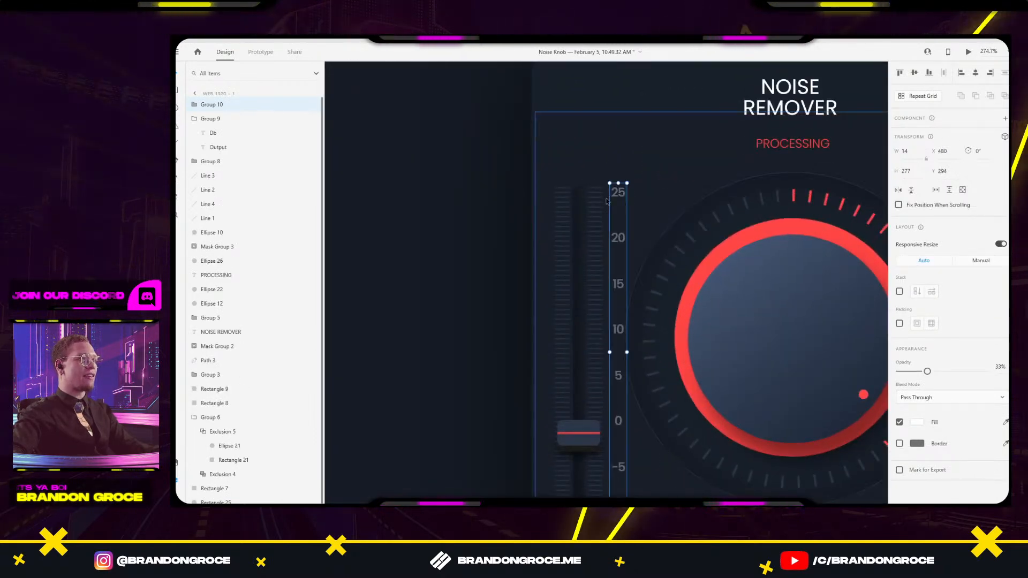
drag(618, 197, 619, 203)
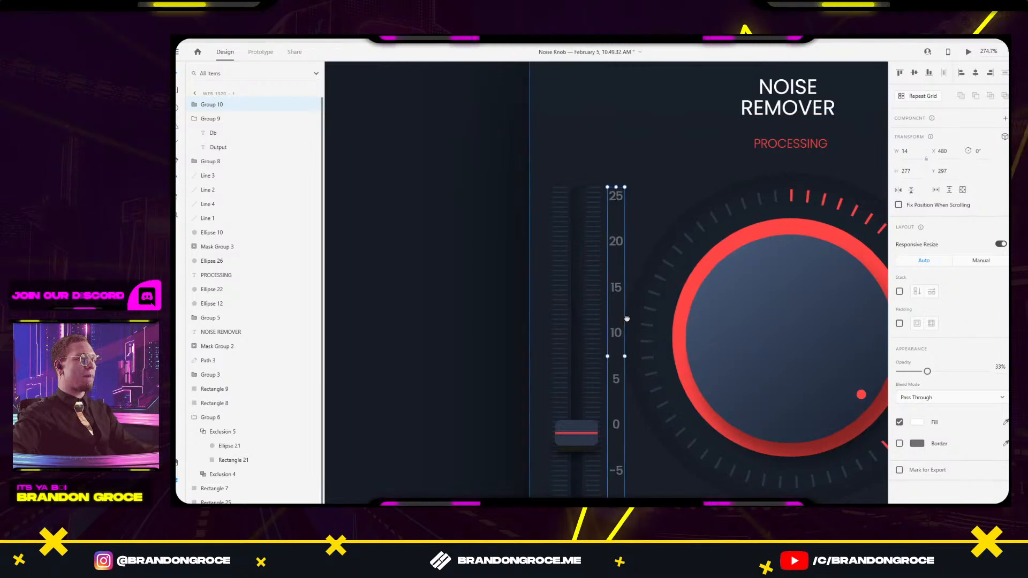
scroll(586, 369, down, 3)
drag(585, 369, 588, 357)
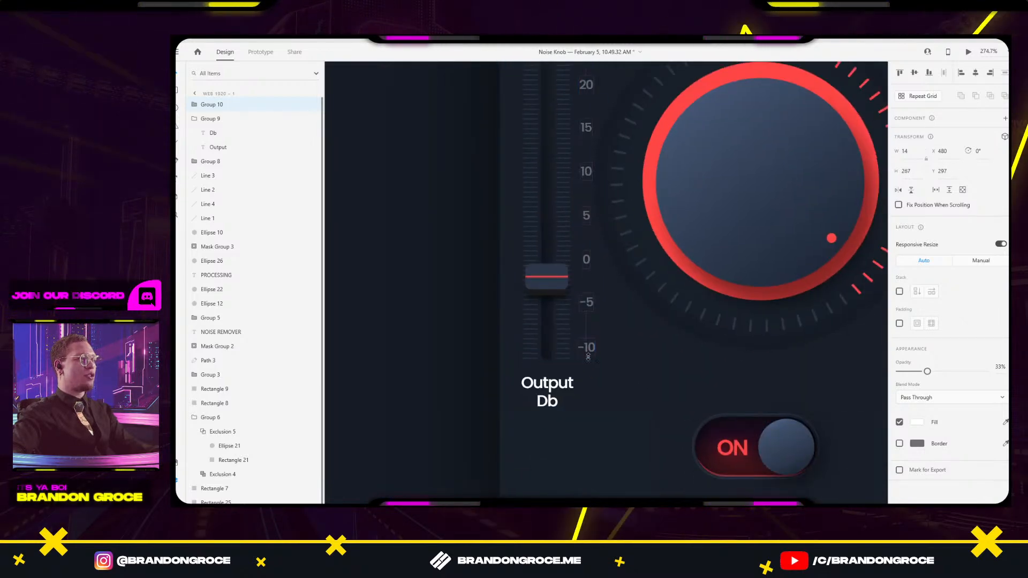
Set the font size of all the decibel scale numbers from 25 to -10 beside the output slider to 8.
scroll(595, 348, down, 5)
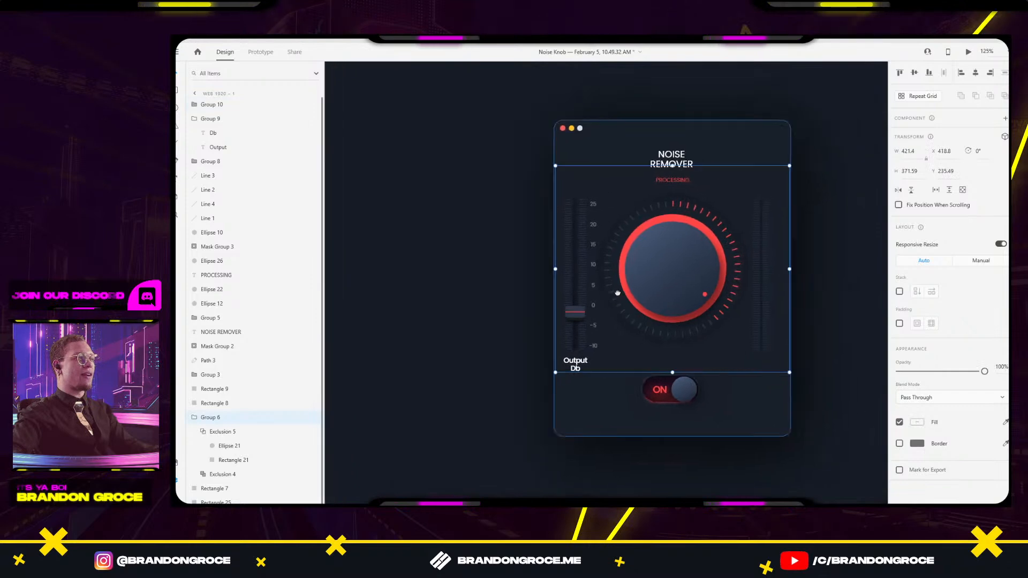
click(593, 242)
double_click(593, 242)
scroll(594, 215, up, 3)
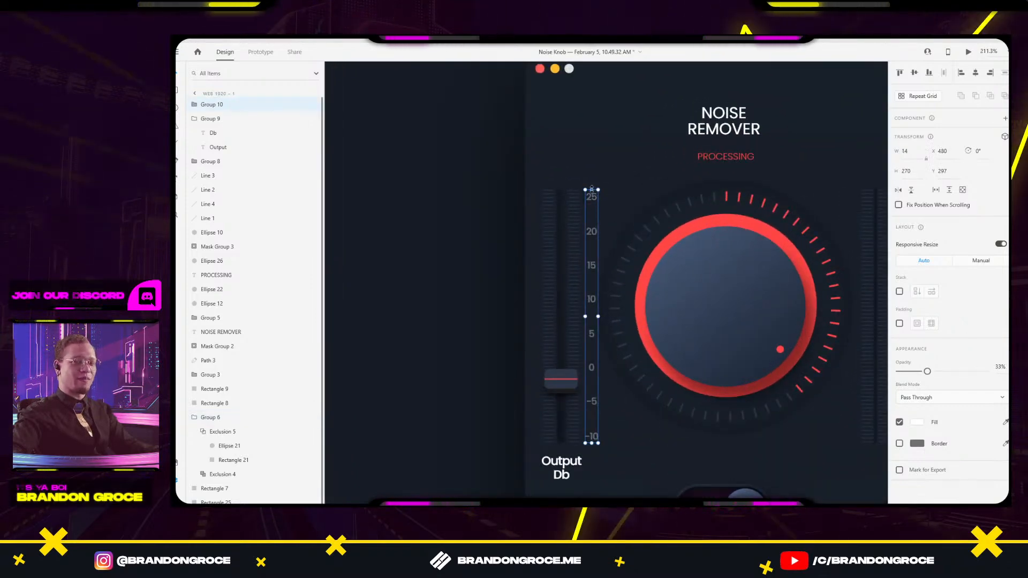
double_click(595, 201)
shift+click(595, 234)
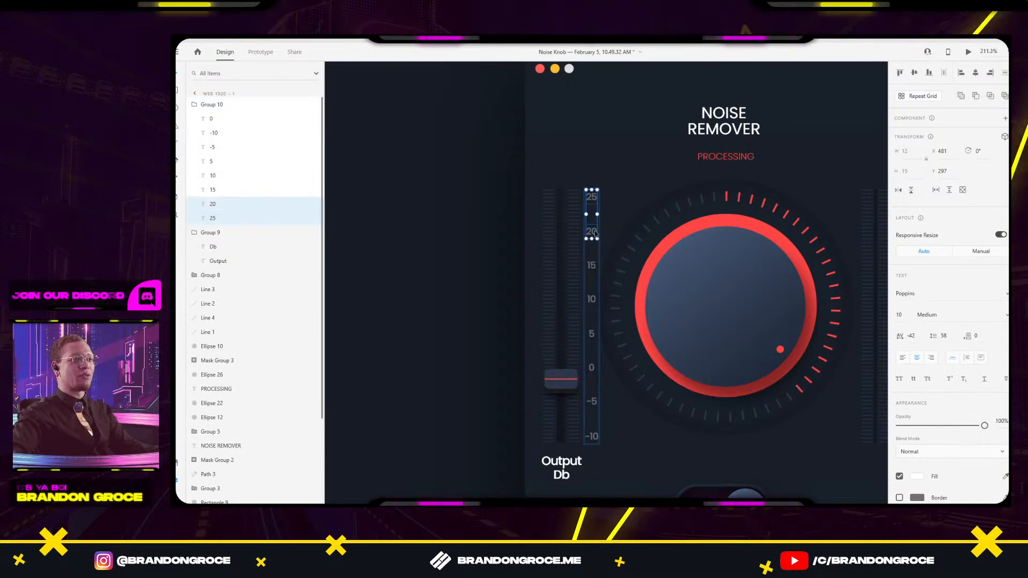
shift+click(593, 269)
shift+click(592, 300)
shift+click(591, 335)
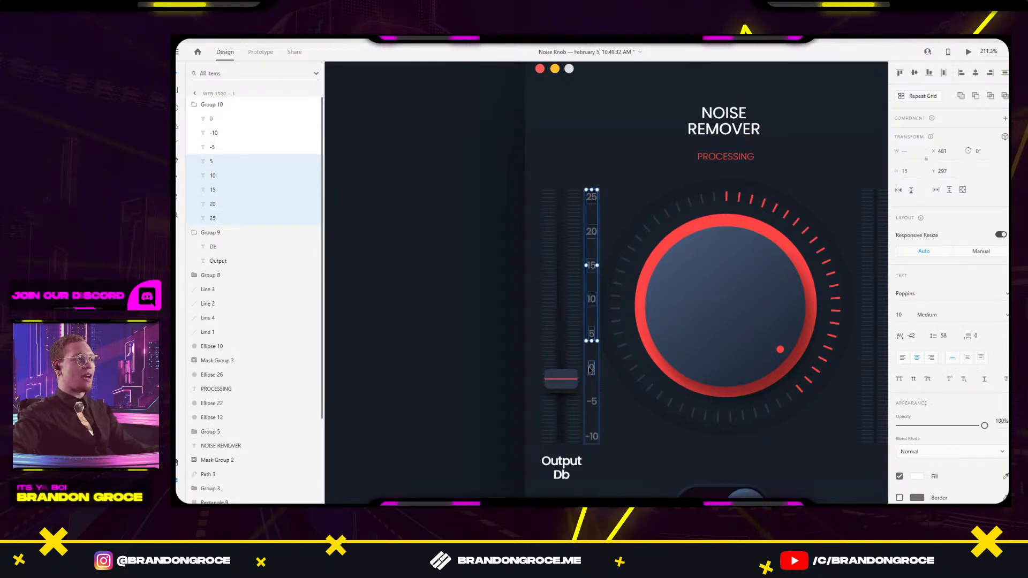
shift+click(592, 368)
shift+click(591, 401)
shift+click(592, 436)
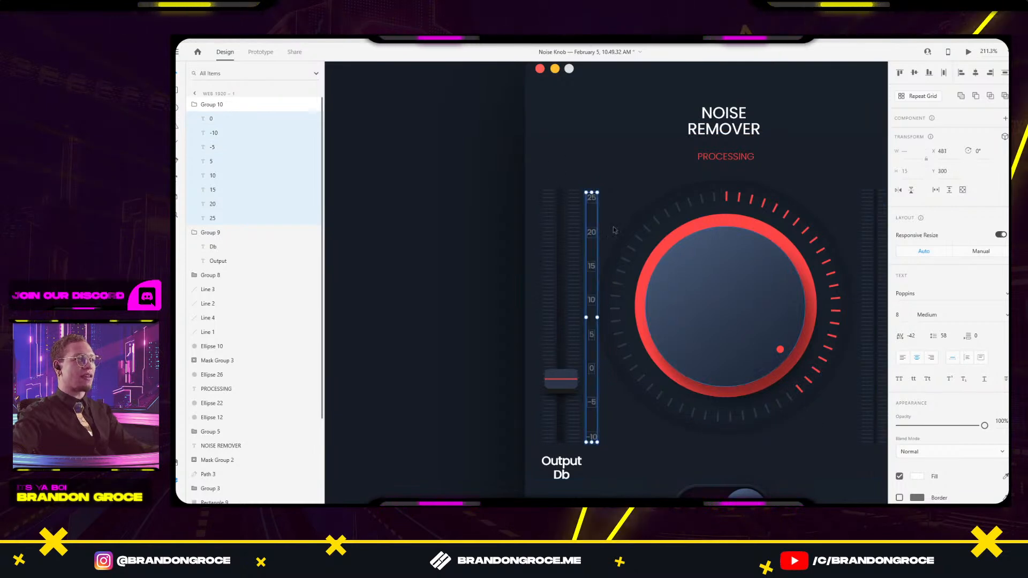
click(622, 140)
click(472, 174)
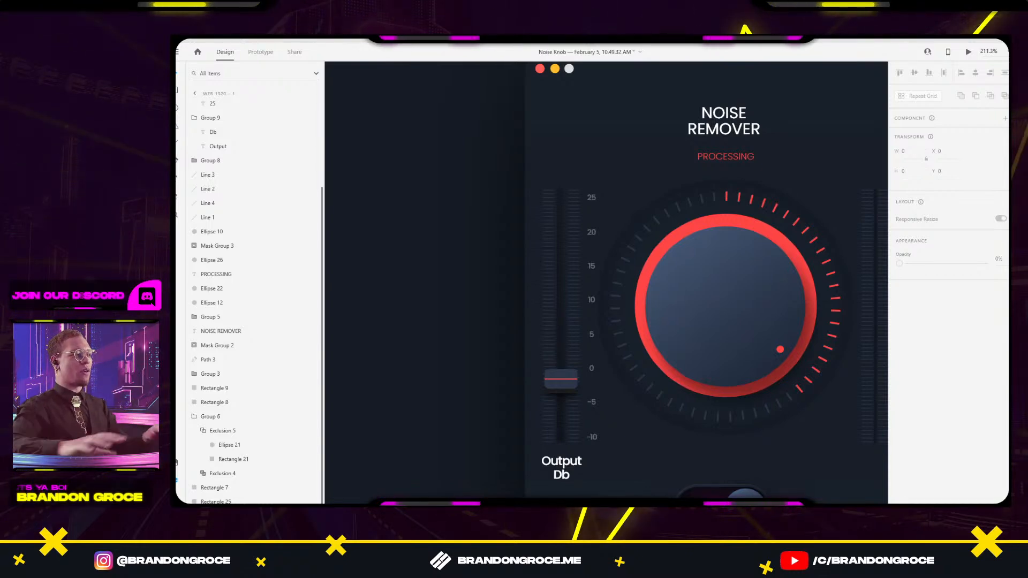
Set the opacity of the grouped Output Db label below the slider to 33%.
scroll(538, 221, down, 3)
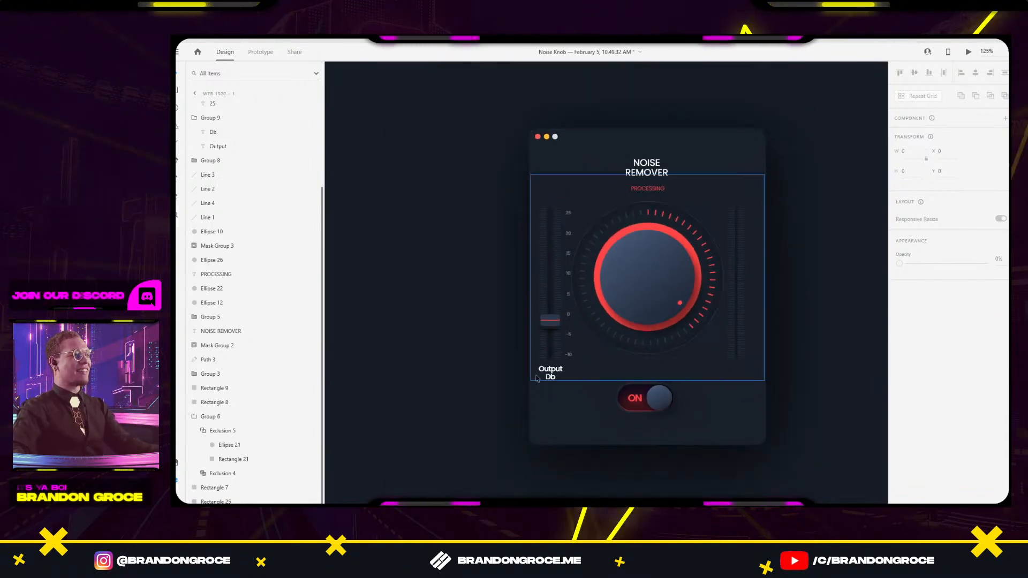
scroll(579, 343, up, 5)
click(602, 331)
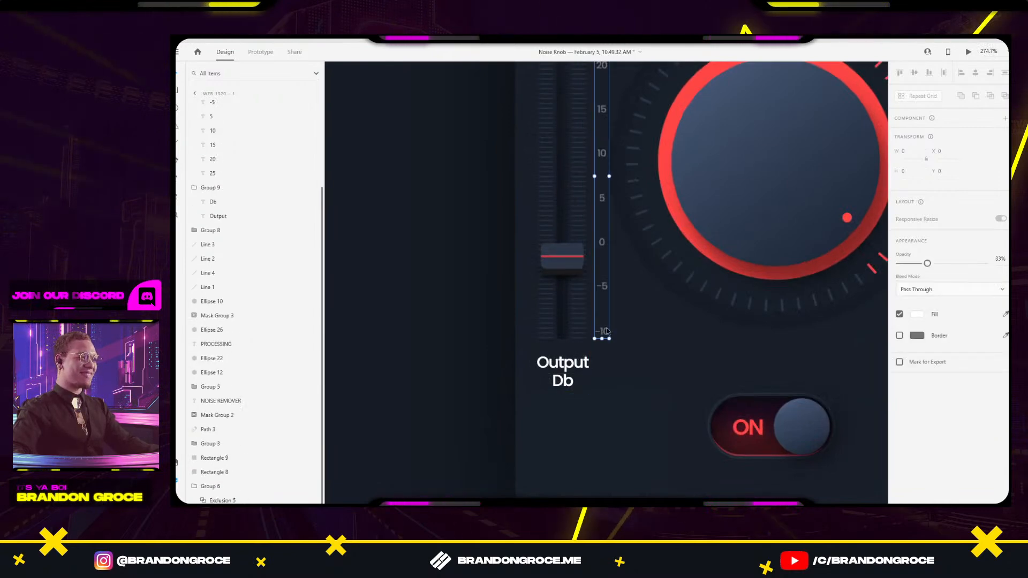
click(569, 383)
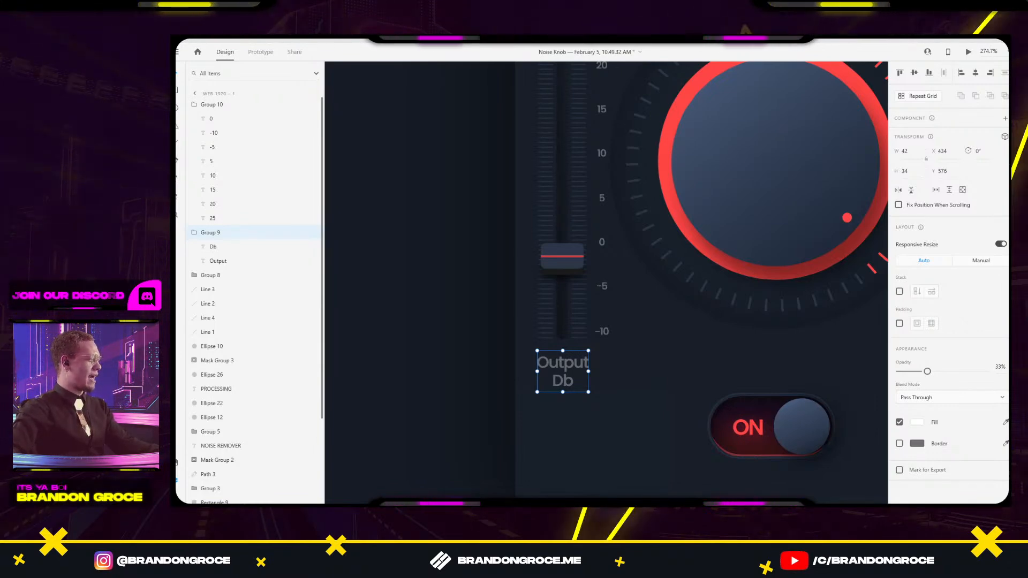
Enable a shadow on the red dashed tick ring, Ellipse 27, inside Mask Group 3 around the knob.
scroll(646, 288, right, 10)
scroll(645, 288, up, 2)
click(630, 261)
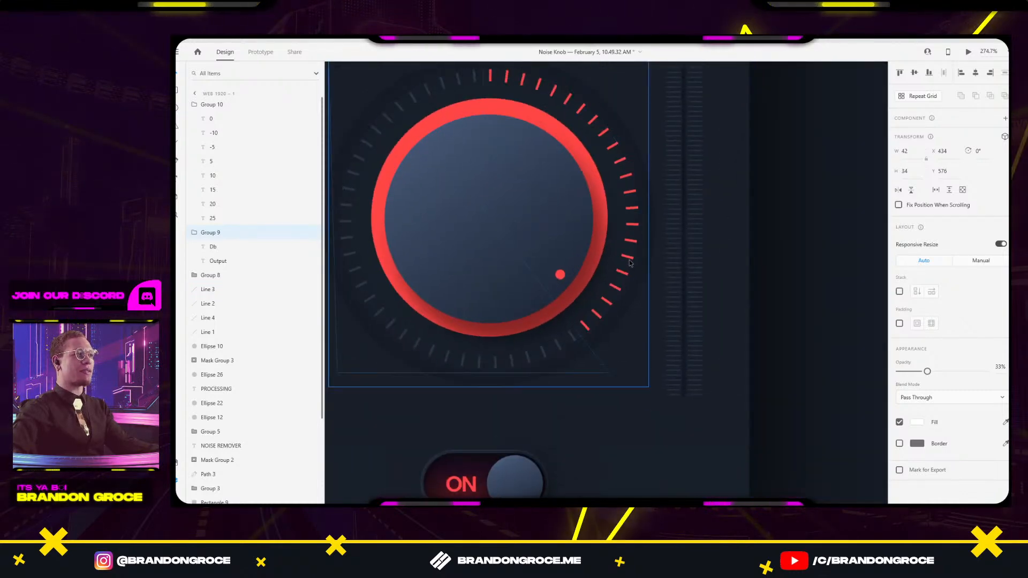
click(194, 361)
click(216, 377)
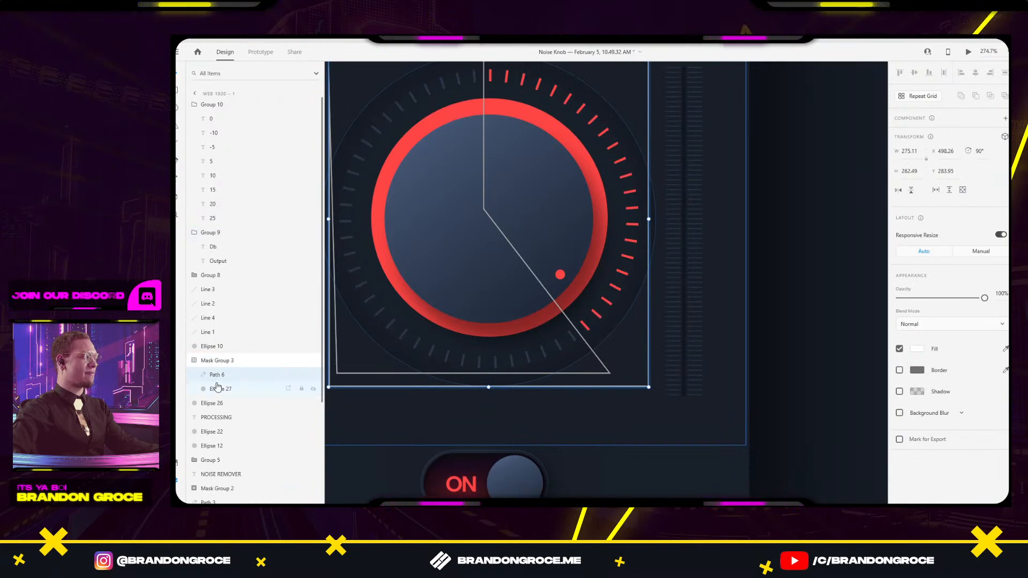
click(217, 386)
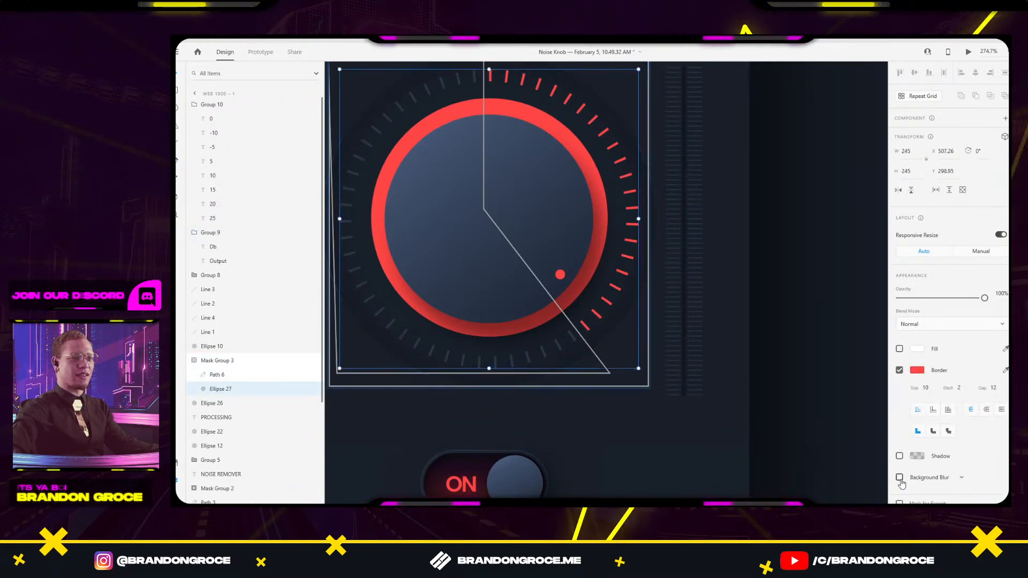
scroll(903, 461, down, 1)
click(900, 451)
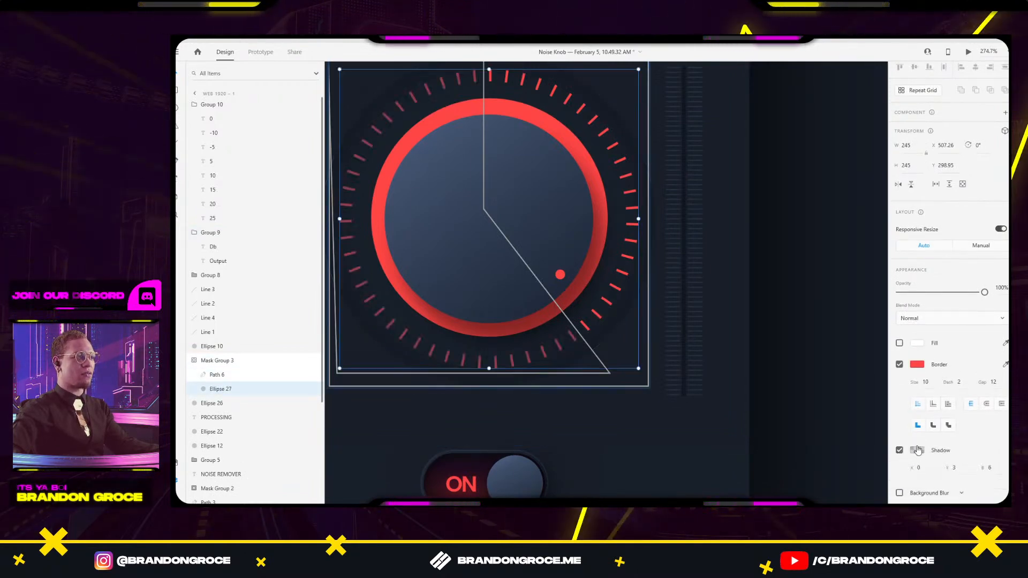
Set the tick ring's shadow colour to red #FF2727 at 26% opacity.
click(917, 451)
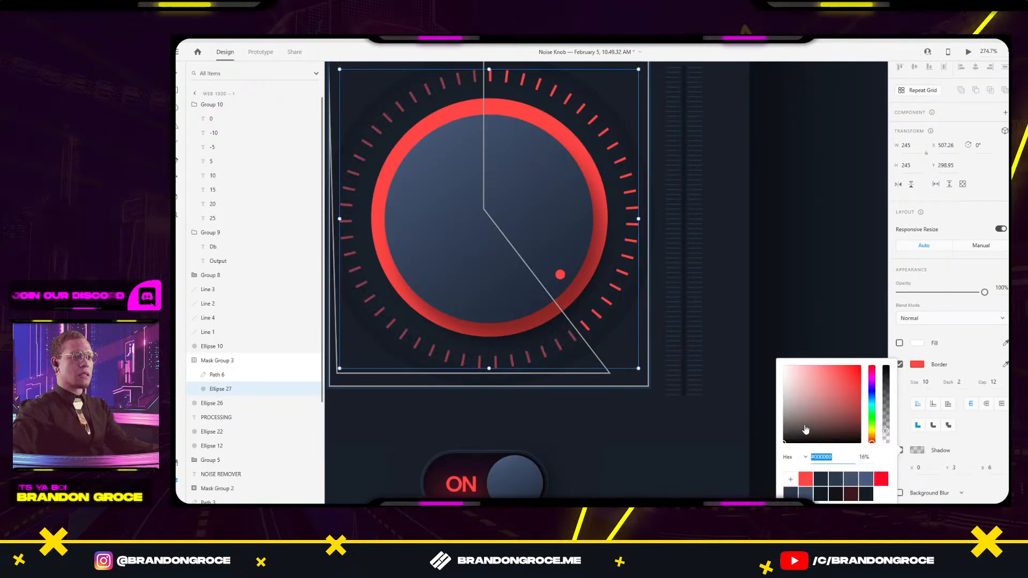
click(804, 425)
click(845, 368)
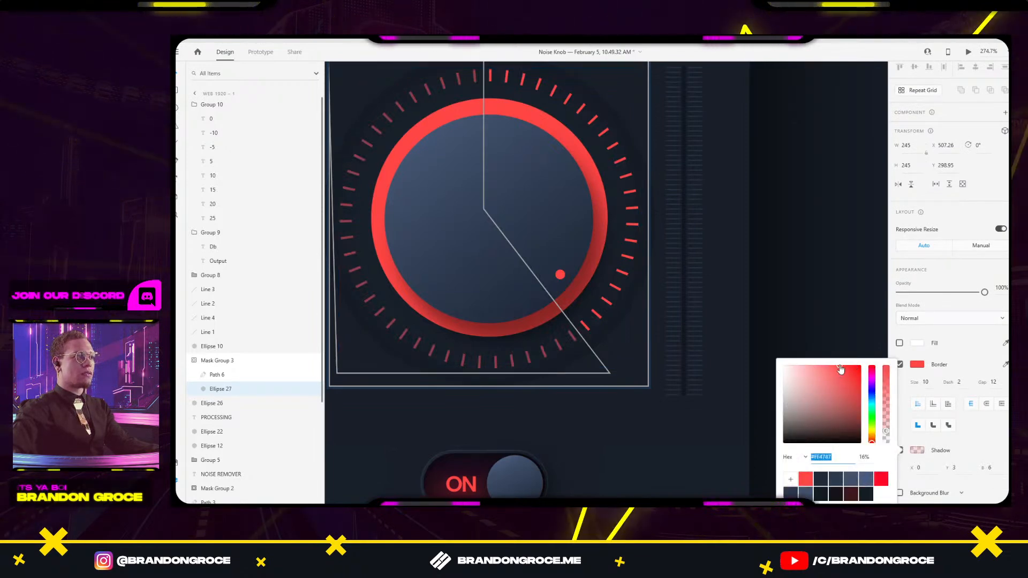
drag(848, 371, 849, 365)
click(979, 435)
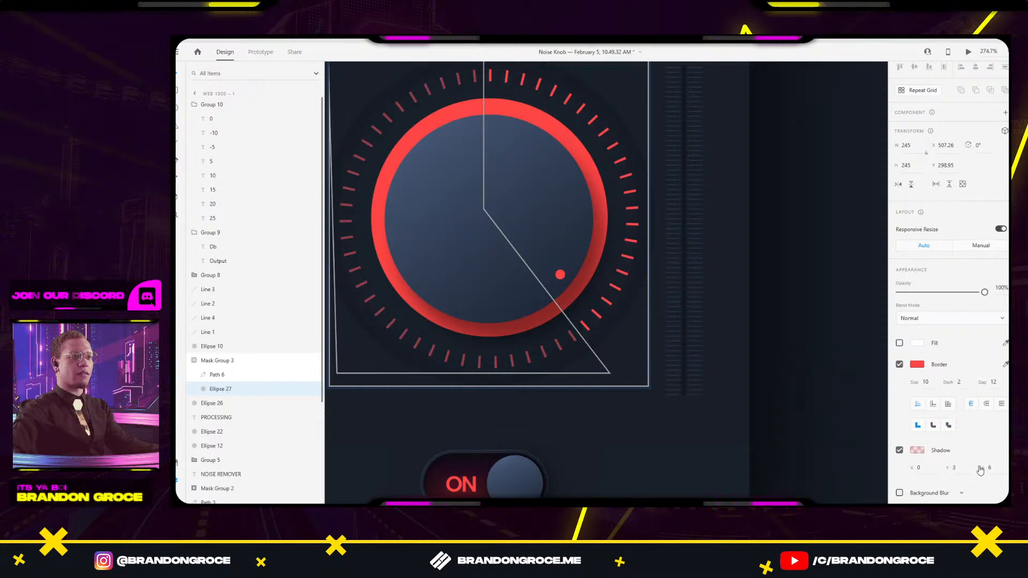
click(914, 452)
drag(886, 431, 888, 416)
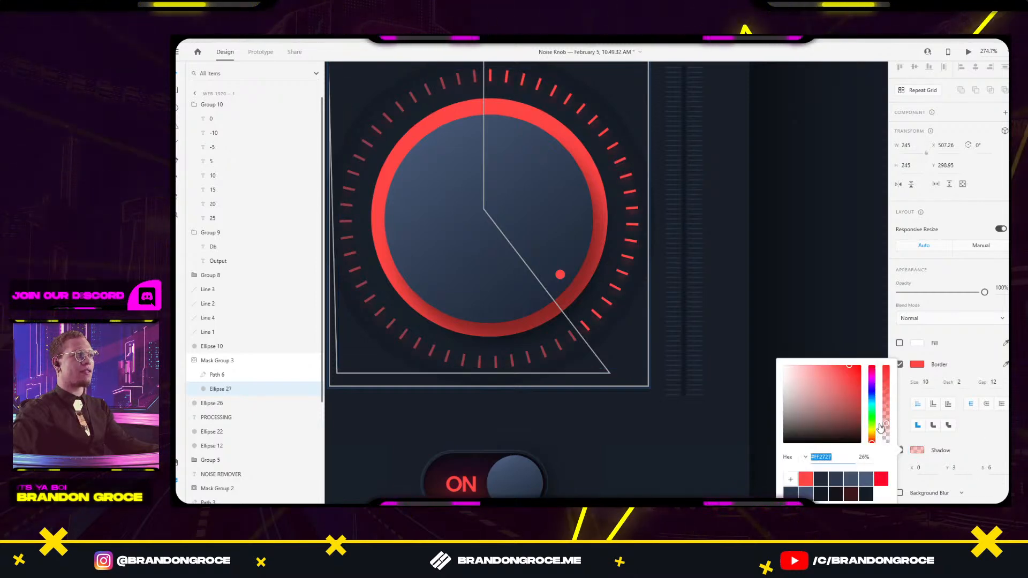
click(819, 223)
Switch to Chrome and bring up the Tuner UI Concept shot on Dribbble as the design reference.
scroll(694, 293, down, 5)
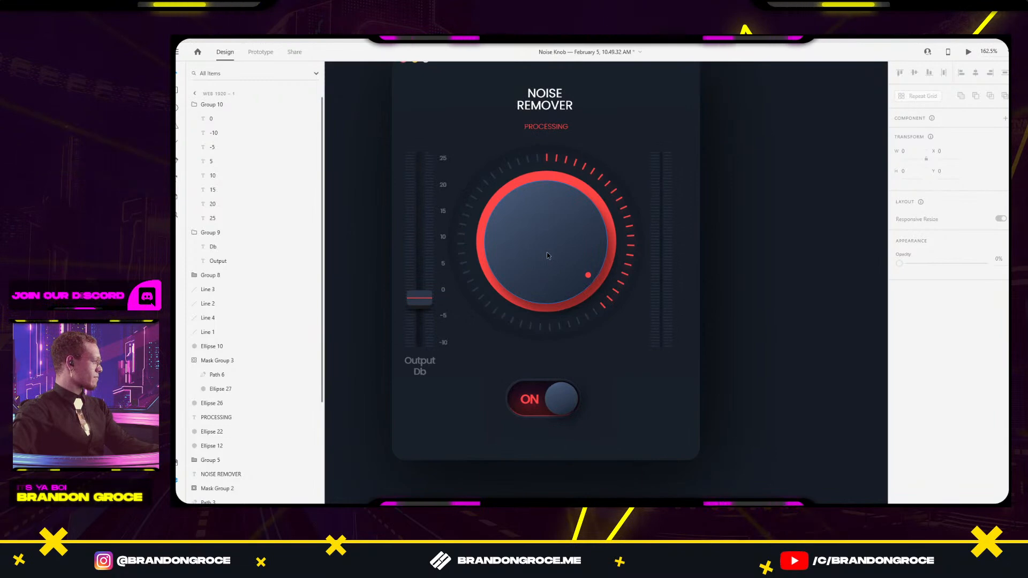
drag(534, 257, 580, 240)
scroll(563, 246, down, 6)
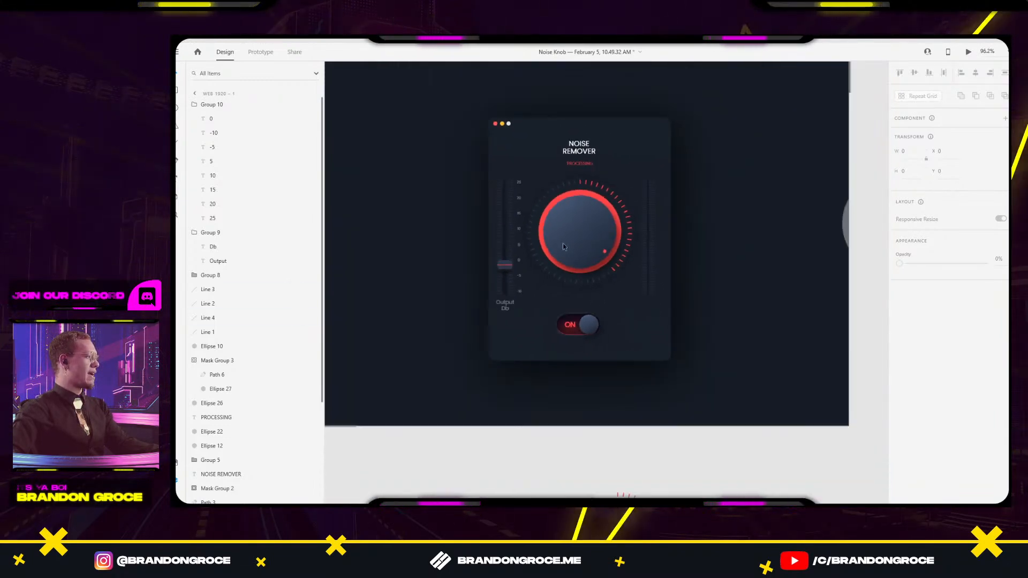
key(alt+Tab)
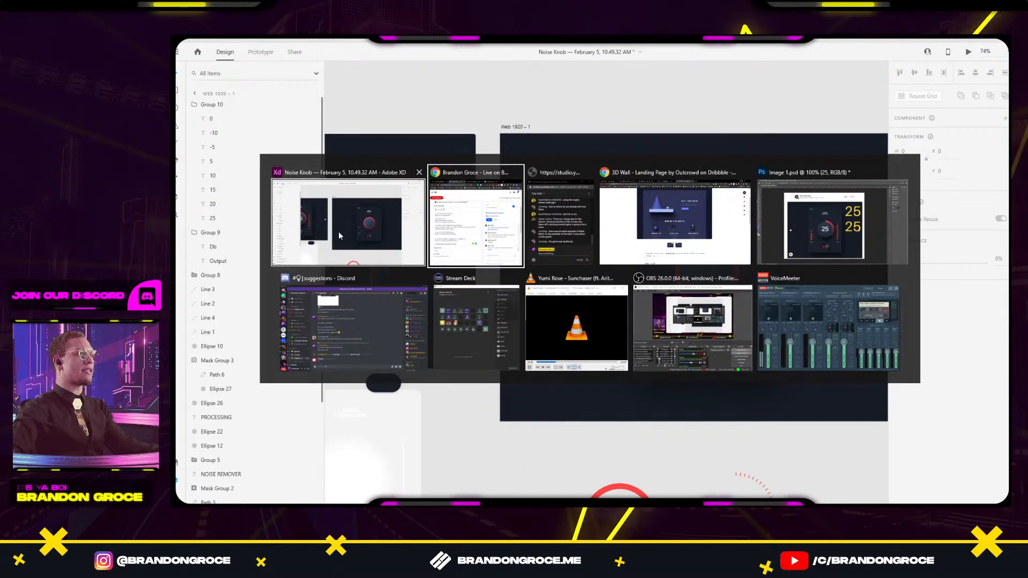
key(alt+Tab)
key(alt+Tab)
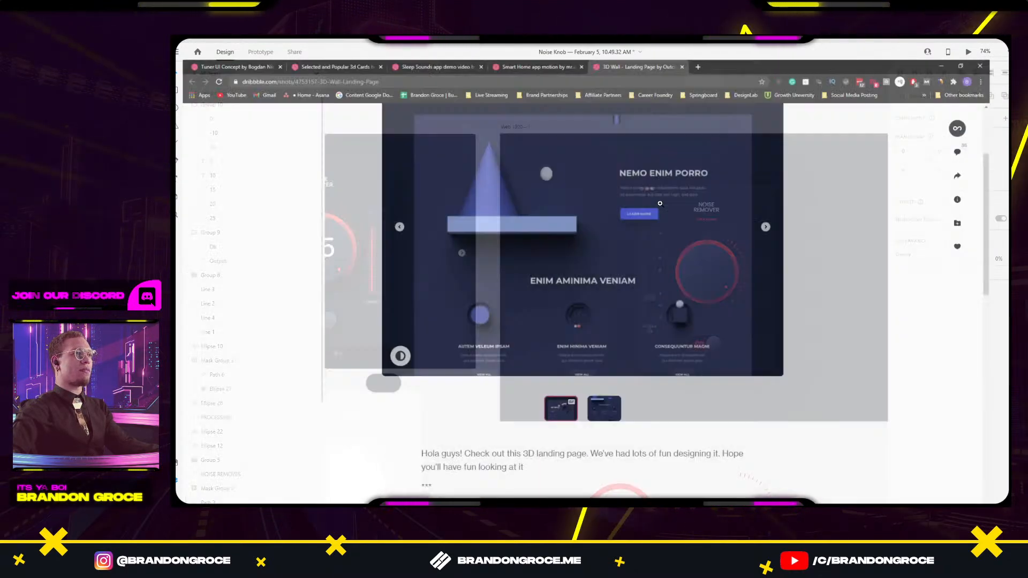
key(Right)
key(Right)
key(Right)
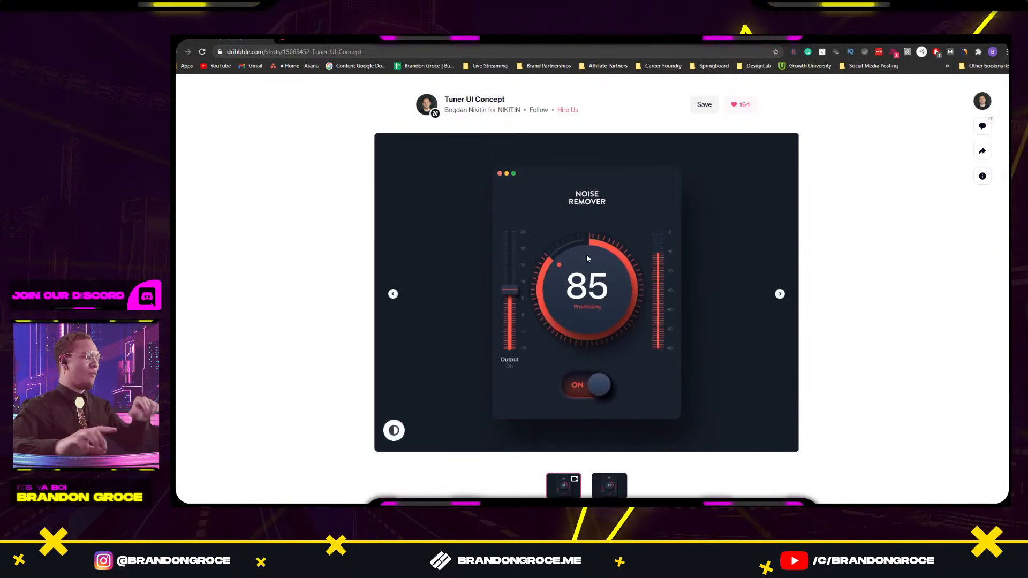
Switch between Adobe XD and the Dribbble shot to compare the level meter right of the knob with the reference.
key(alt+Tab)
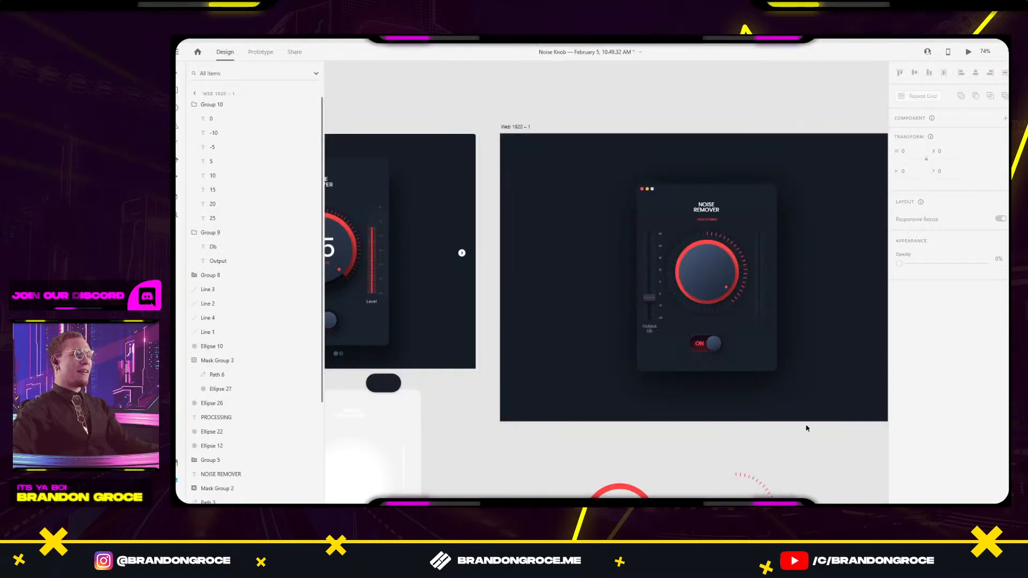
click(819, 435)
drag(819, 435, 737, 363)
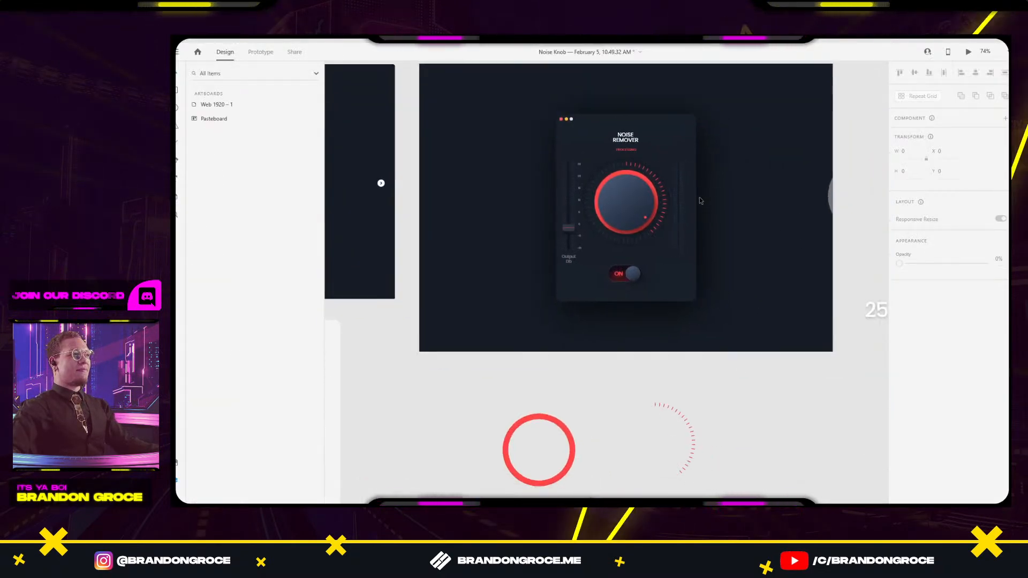
scroll(702, 202, up, 3)
key(alt+Tab)
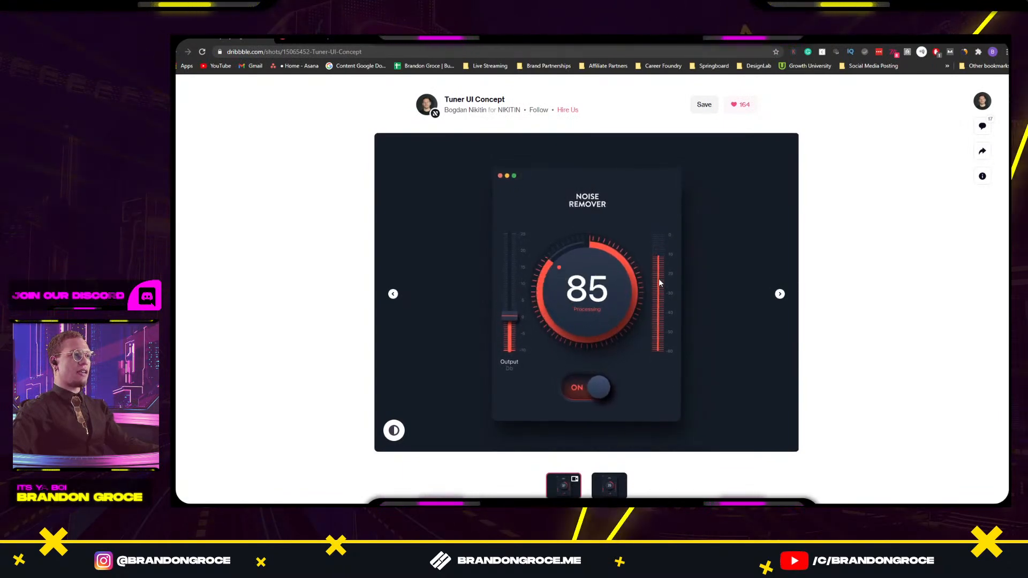
key(alt+Tab)
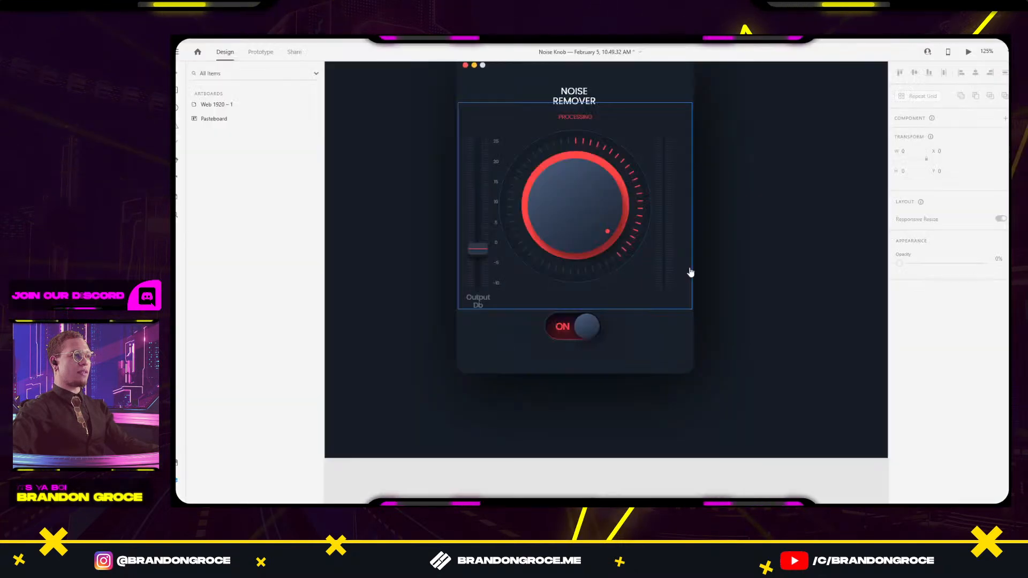
Group the two dashed lines of the level meter, and separately group the two dashed lines of the output slider.
click(661, 247)
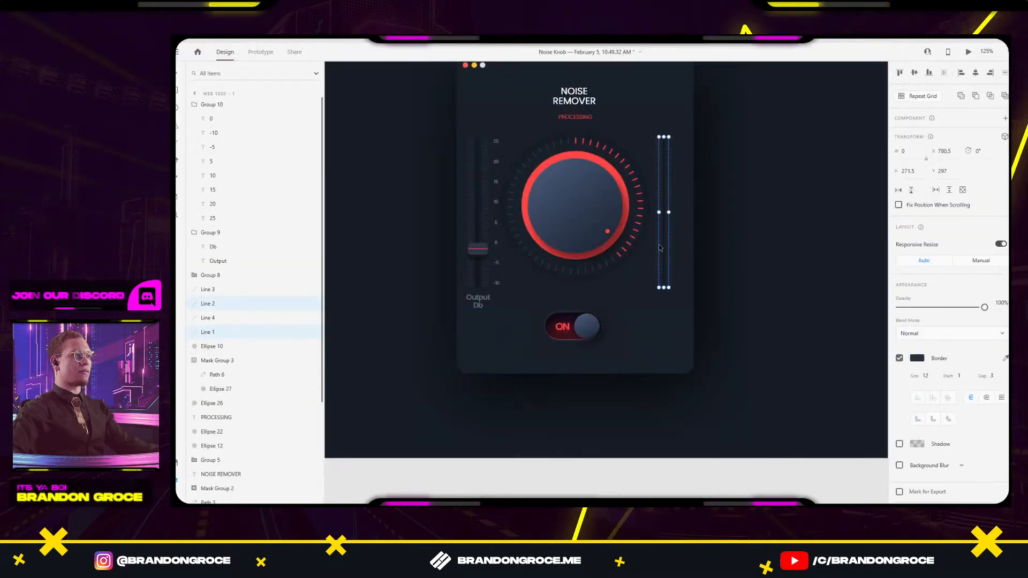
scroll(696, 205, up, 5)
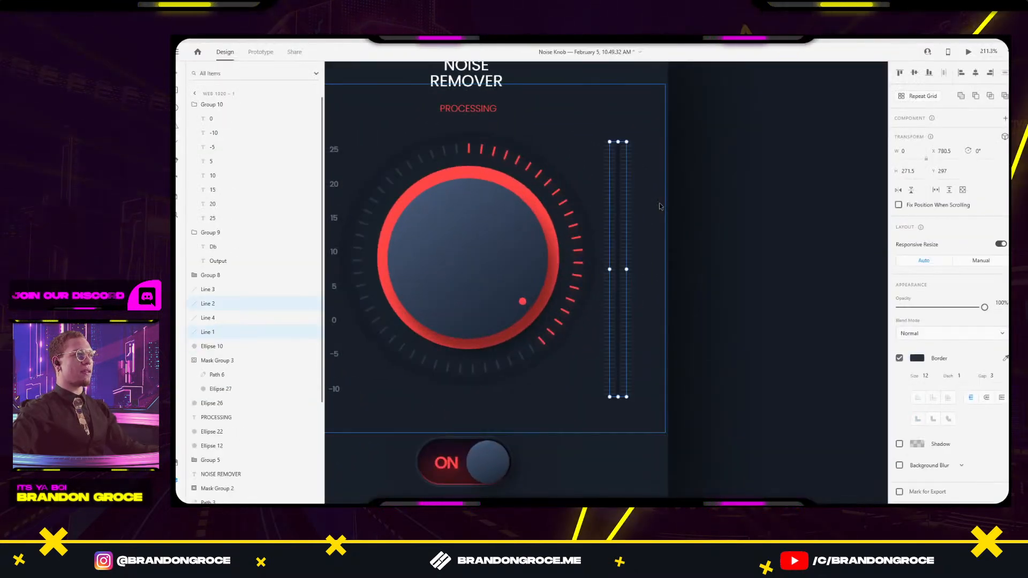
key(ctrl+g)
drag(701, 266, 943, 246)
click(531, 221)
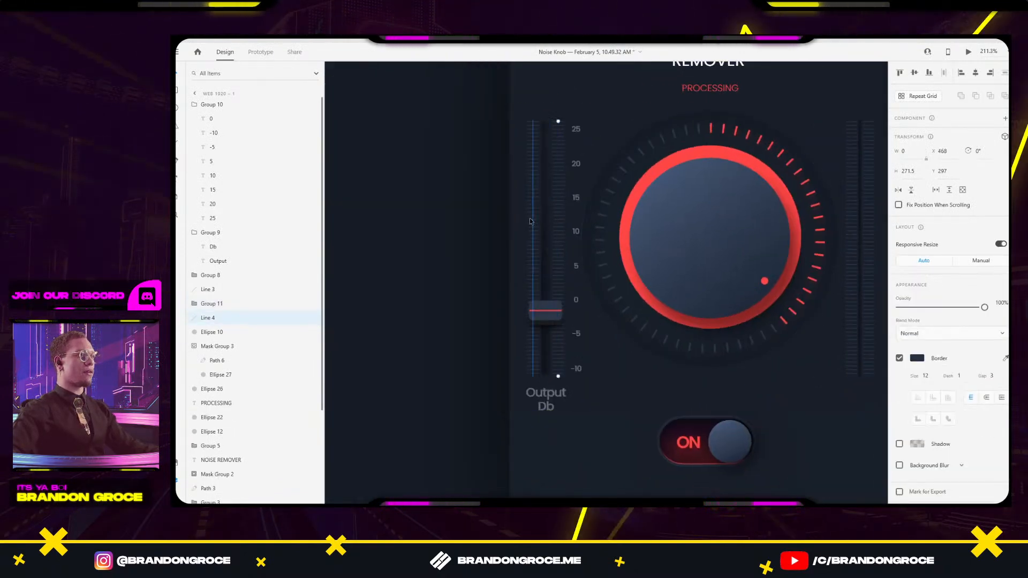
click(534, 223)
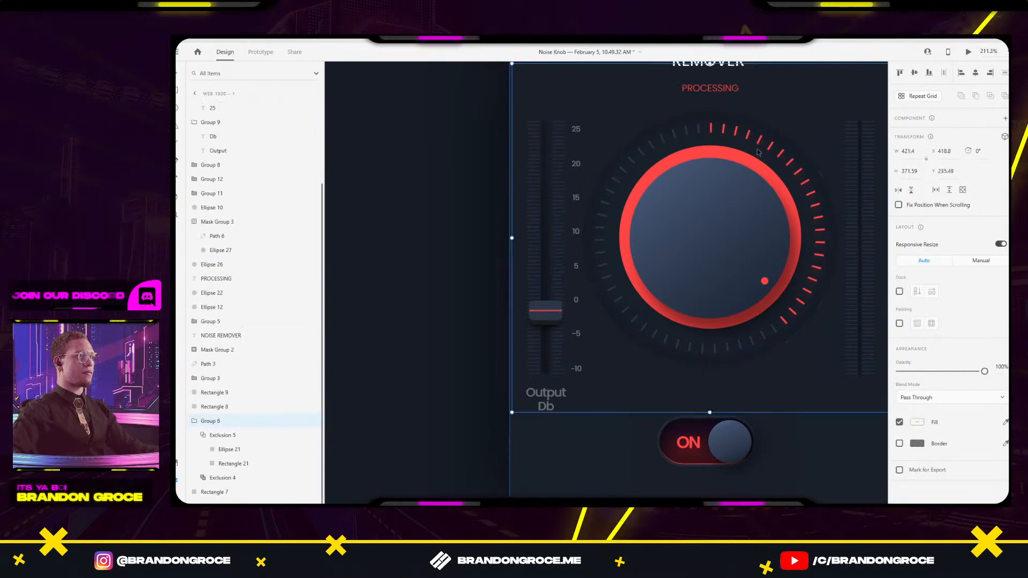
Duplicate the level meter's dashed-line group and give the copy's border the saved light red swatch.
scroll(587, 226, right, 5)
scroll(588, 226, up, 2)
click(587, 226)
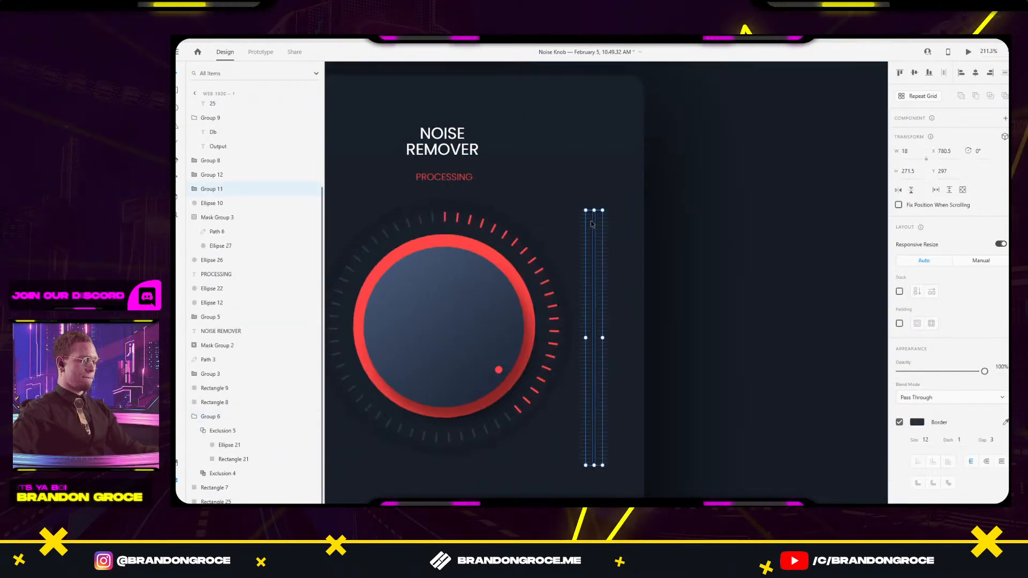
click(920, 422)
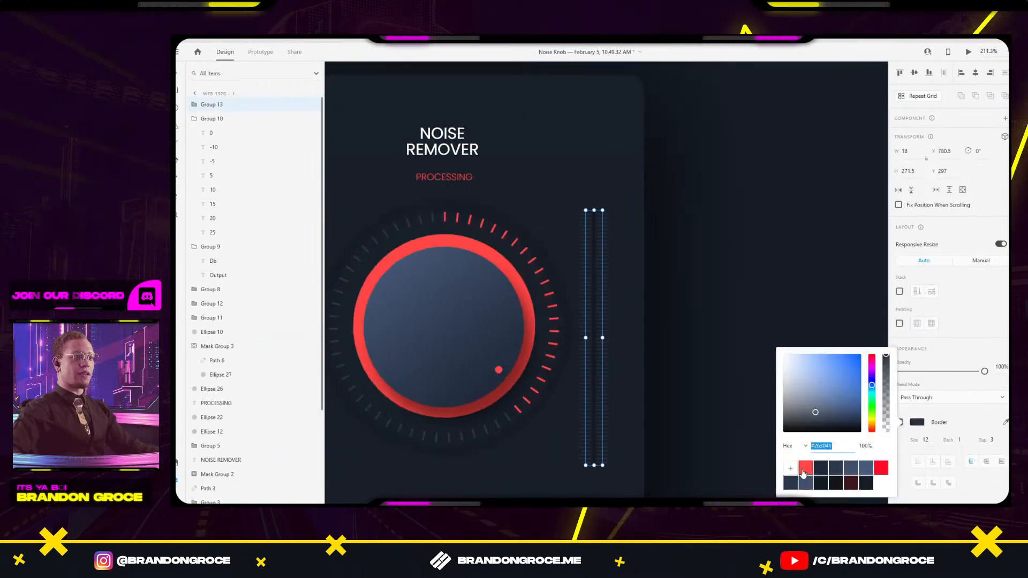
click(874, 466)
click(599, 242)
click(600, 241)
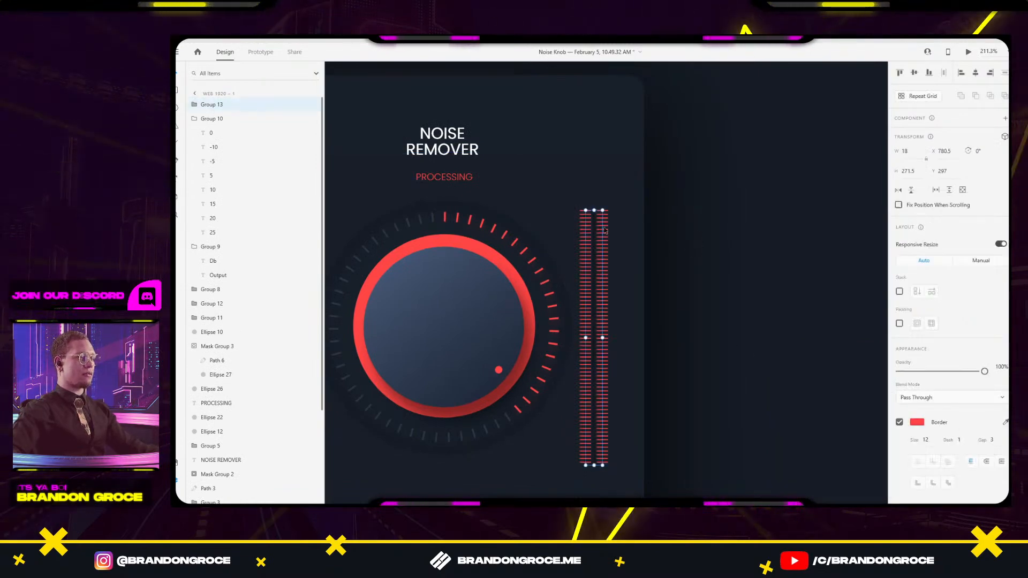
Move the red dashed-line group off the artboard onto the pasteboard, beside the red tick arc.
key(Delete)
scroll(665, 309, down, 8)
key(ctrl+z)
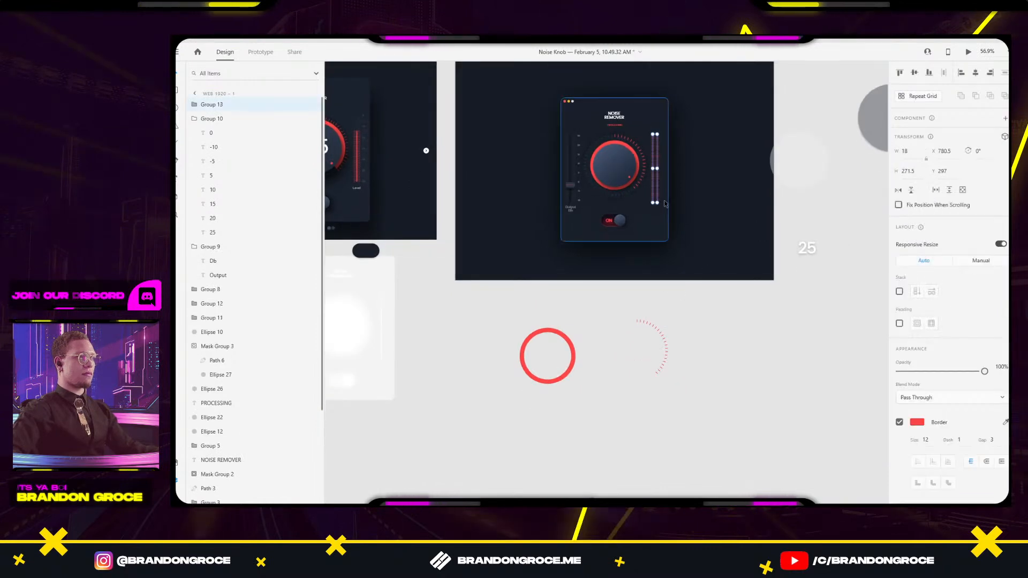
click(768, 362)
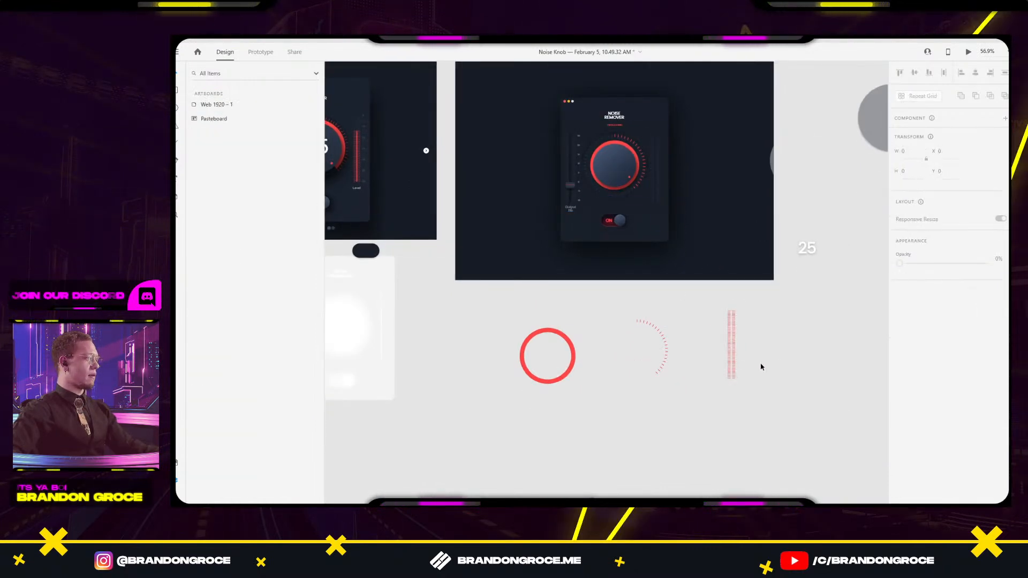
Draw a rectangle about 68 × 317 around the red dashed-line group on the pasteboard and mask the group with it.
scroll(769, 363, up, 5)
click(692, 276)
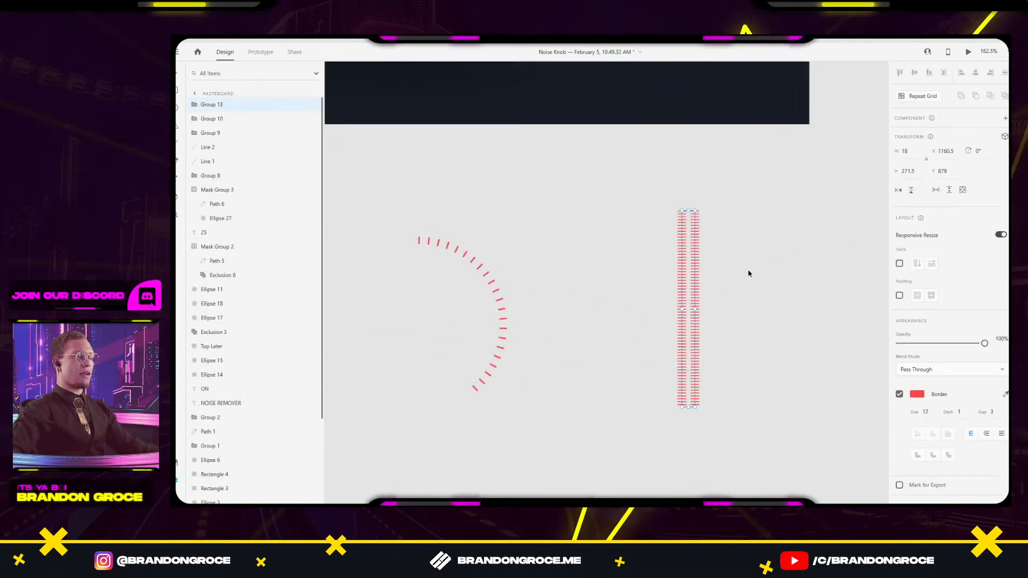
key(r)
drag(663, 196, 713, 424)
key(v)
drag(577, 376, 847, 313)
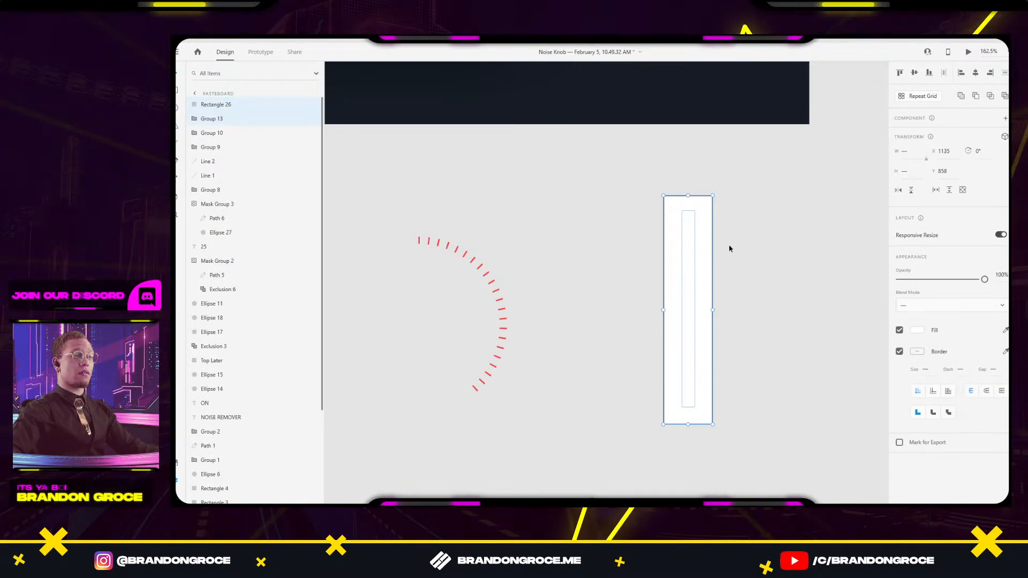
right_click(708, 252)
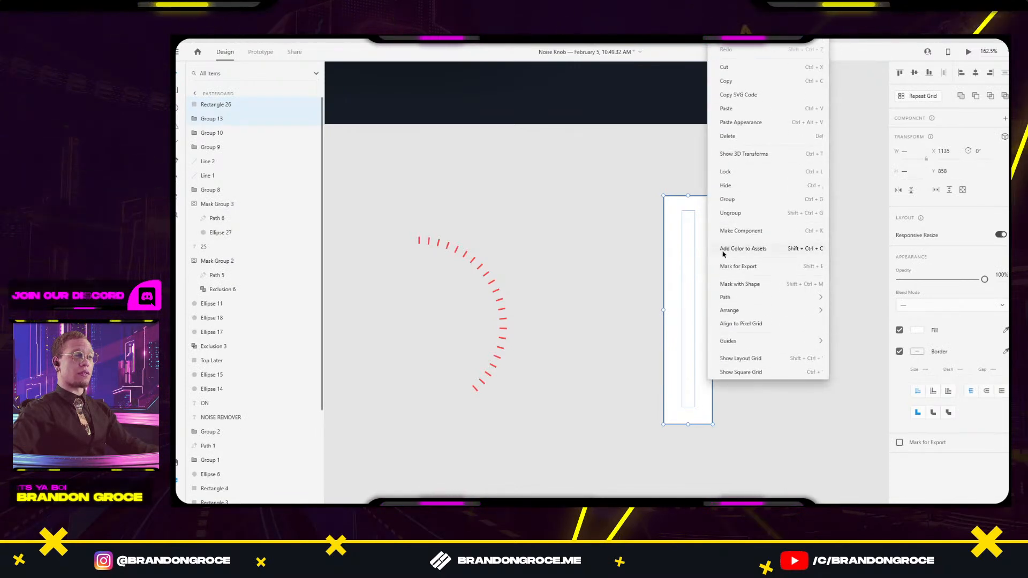
click(739, 283)
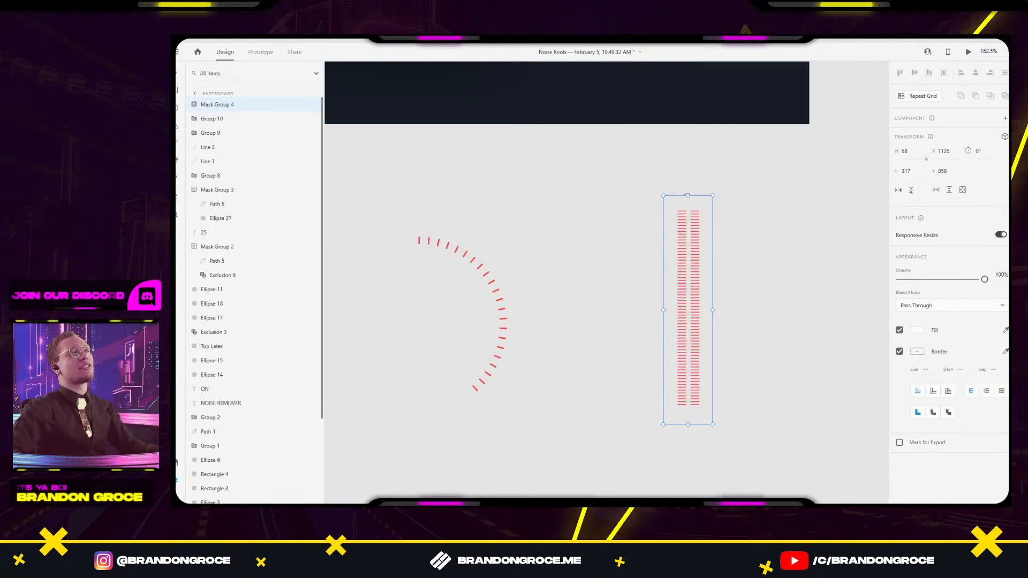
key(Escape)
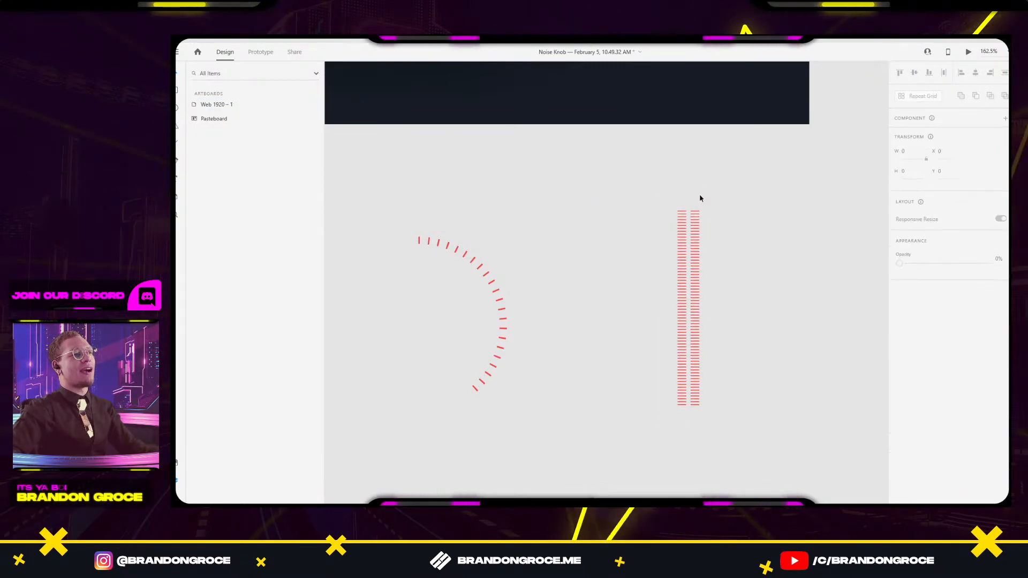
Shrink the mask rectangle downward to a height of 31 so it covers only the lowest pair of red dashes.
click(699, 228)
key(Escape)
click(697, 228)
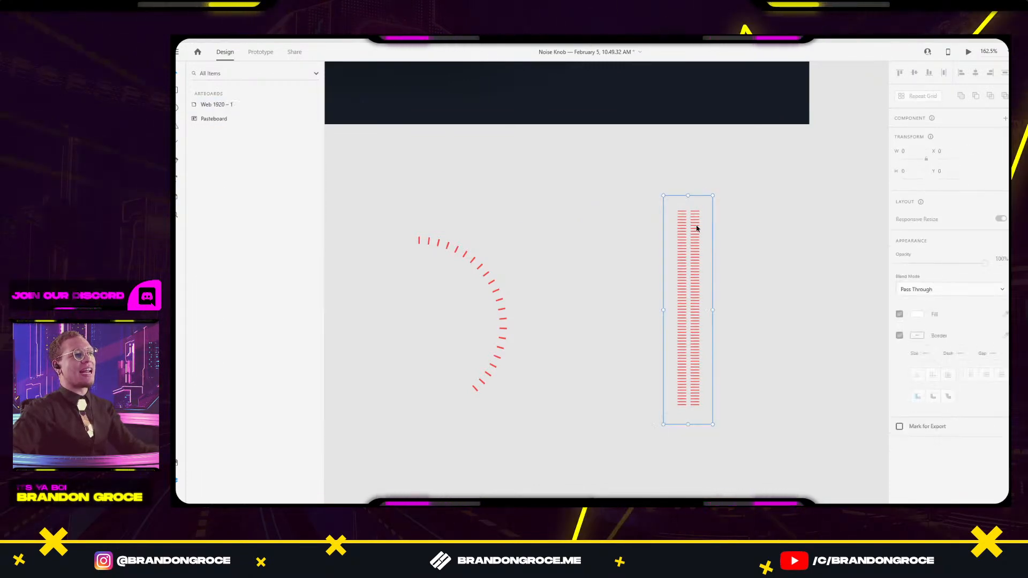
double_click(695, 207)
double_click(689, 199)
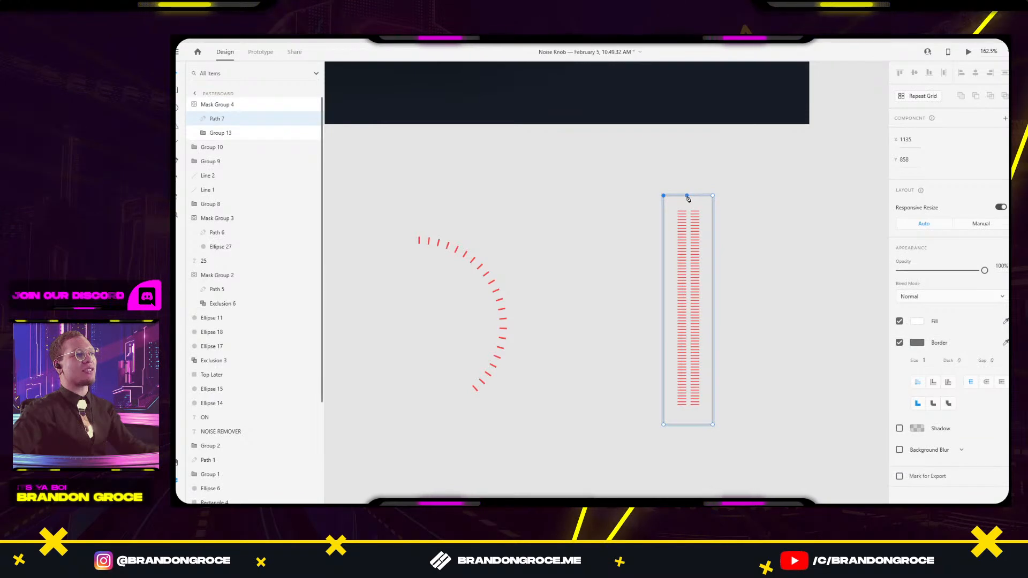
key(Escape)
drag(681, 196, 680, 342)
drag(671, 402, 672, 402)
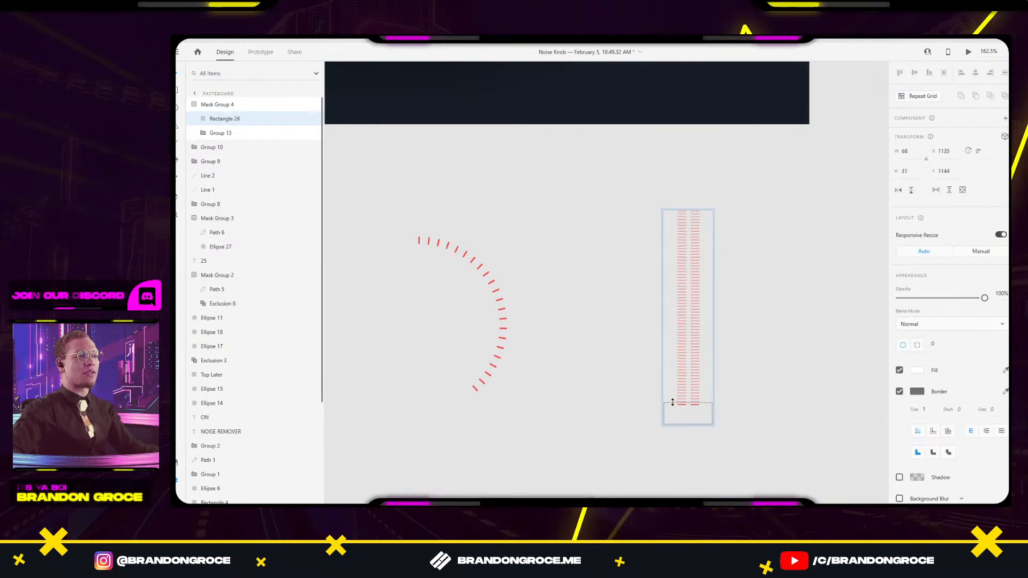
key(Escape)
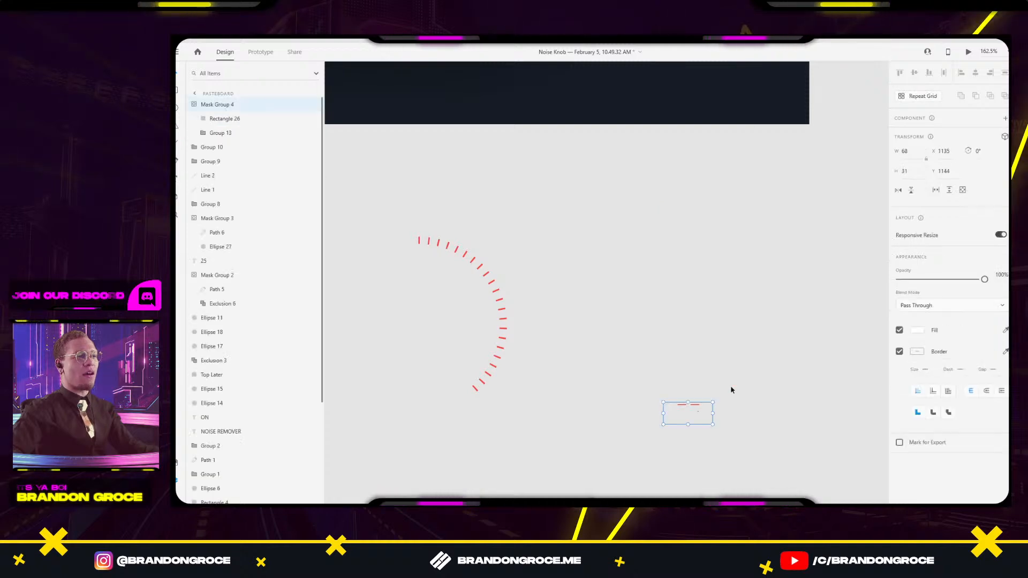
Move the masked red dashes onto the level meter right of the knob, aligned with its lowest pair of dashes.
drag(739, 348, 728, 363)
scroll(728, 363, up, 5)
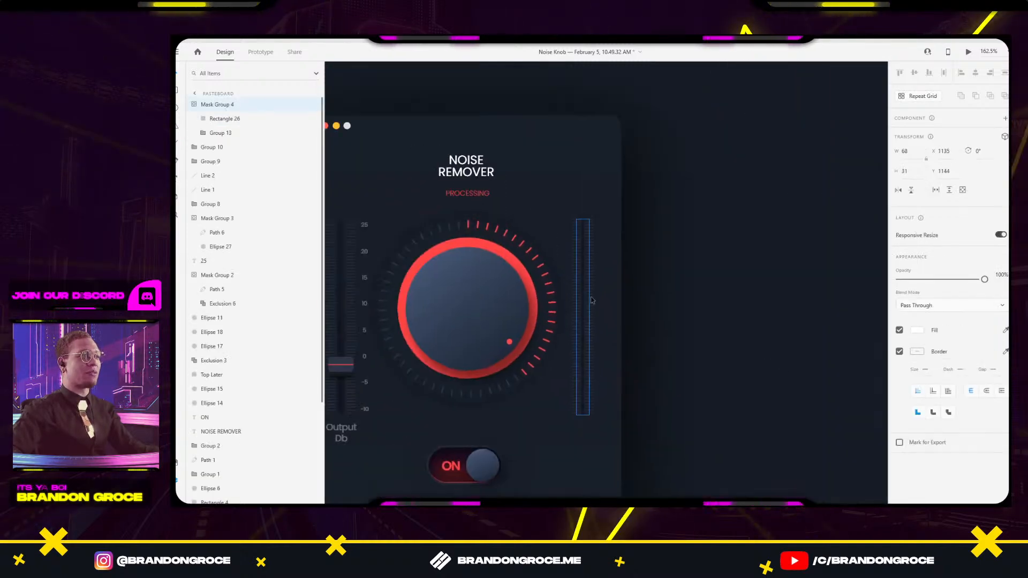
scroll(574, 328, up, 4)
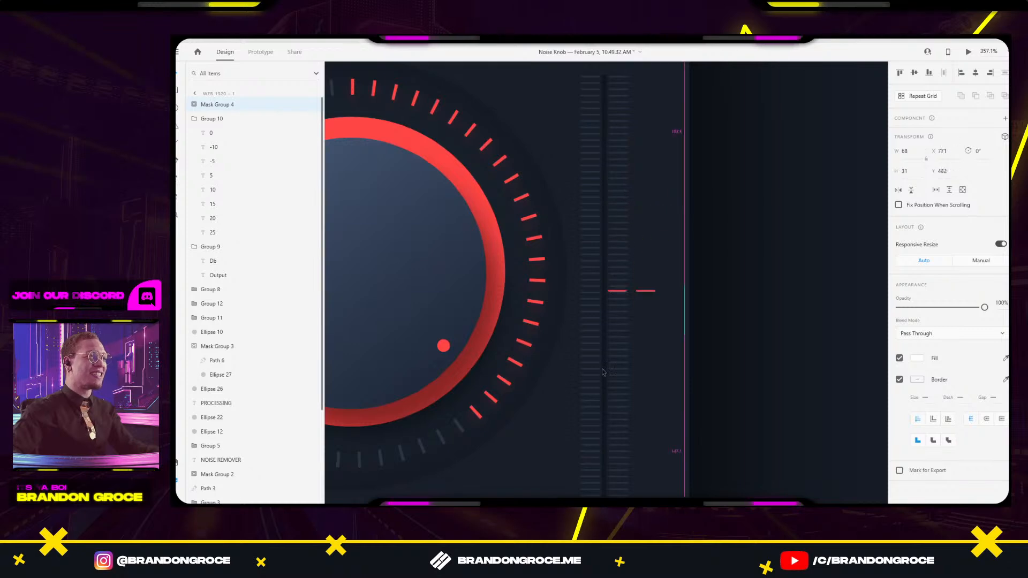
scroll(583, 454, down, 3)
drag(610, 341, 617, 391)
scroll(599, 393, up, 6)
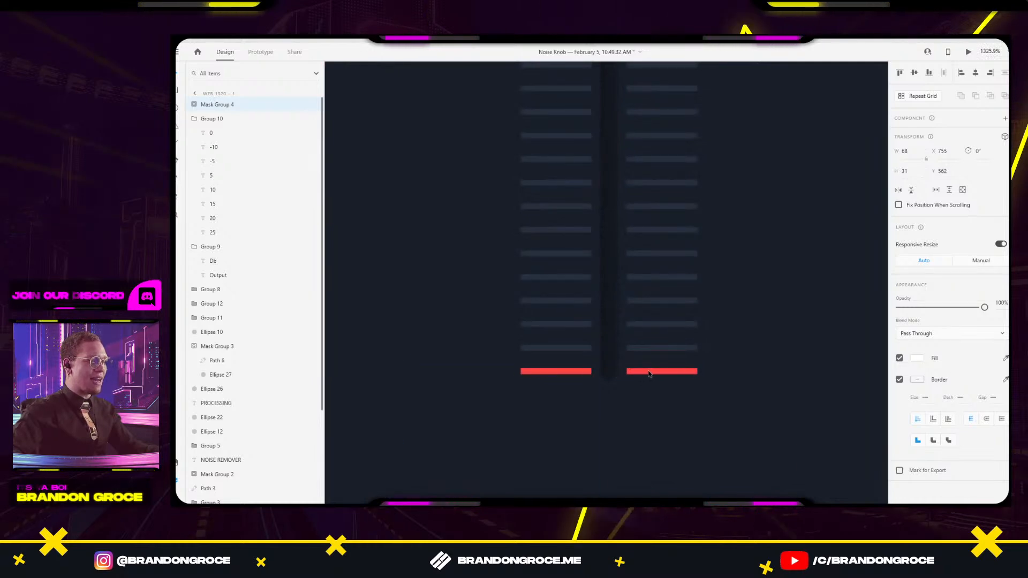
scroll(649, 373, down, 4)
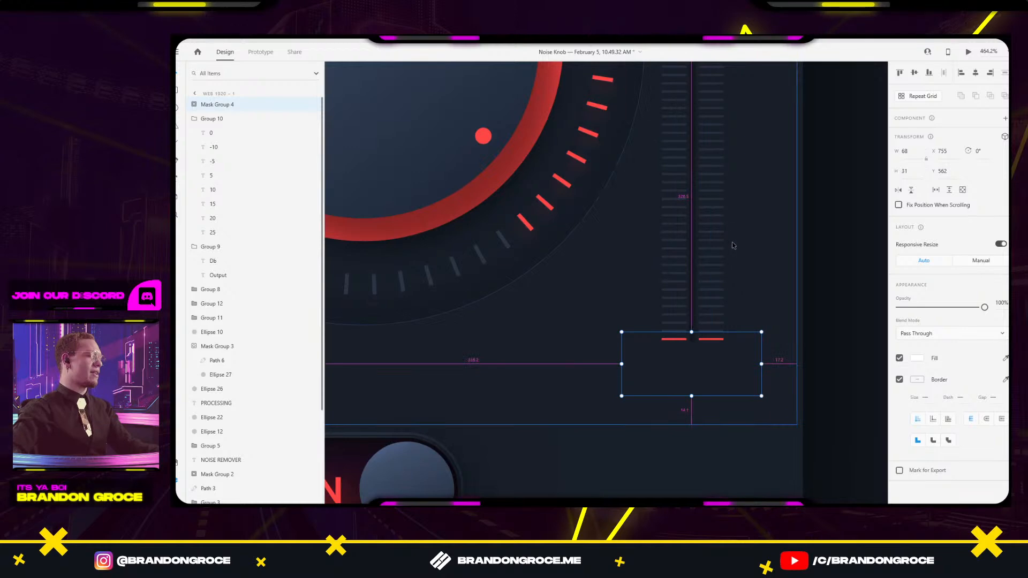
double_click(703, 336)
mouse_move(691, 332)
mouse_down()
mouse_move(696, 172)
mouse_move(710, 204)
mouse_move(696, 174)
mouse_move(692, 330)
mouse_up()
click(842, 243)
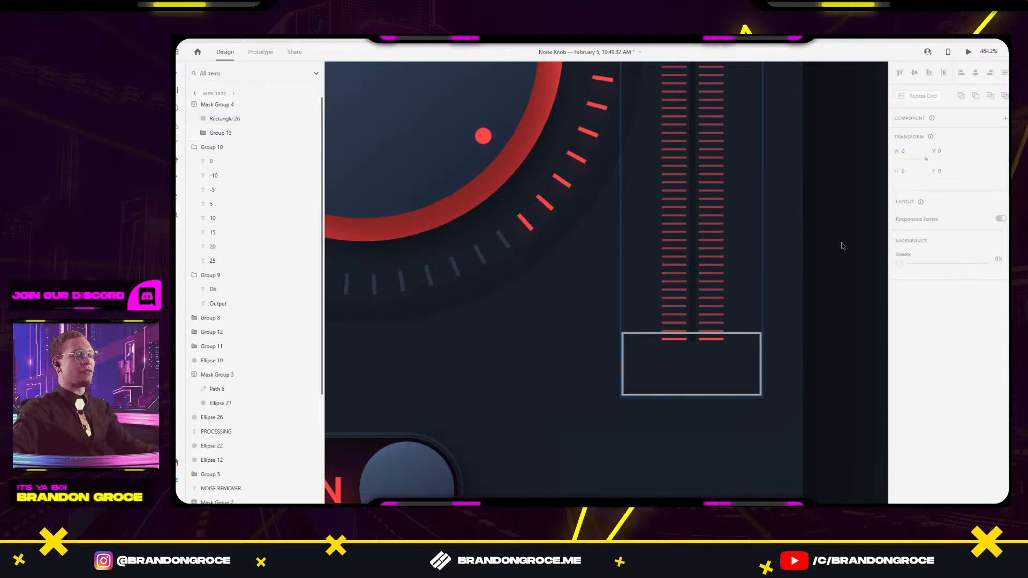
scroll(822, 265, down, 5)
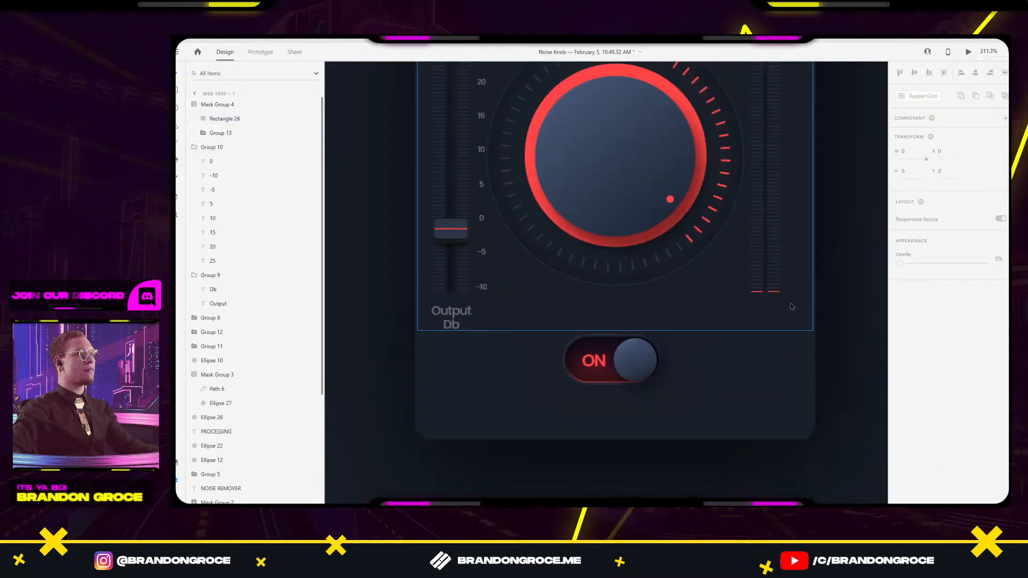
Duplicate the masked red dashes and move the copy over the lowest dashes of the output slider.
click(773, 296)
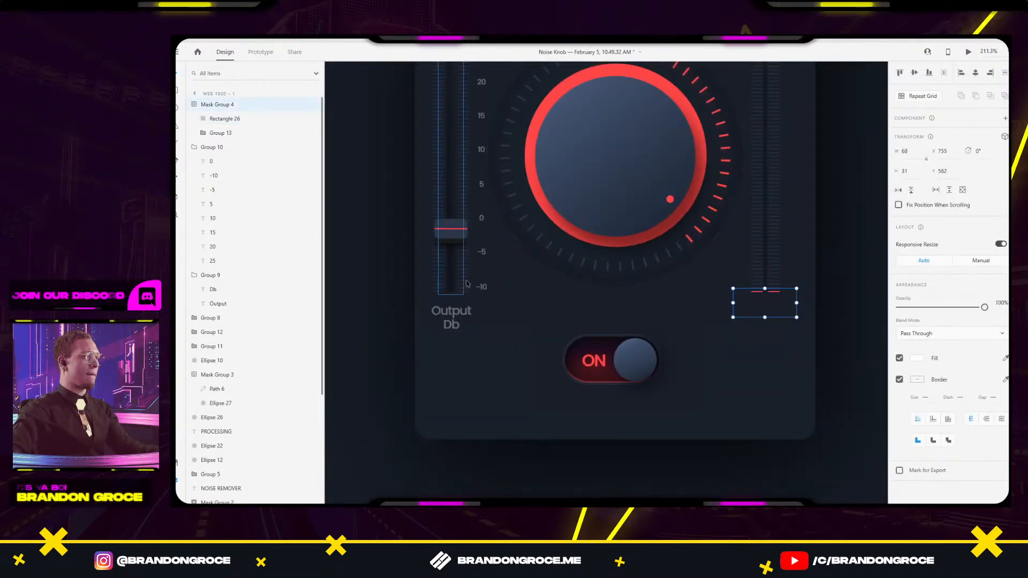
key(ctrl+d)
drag(774, 294, 440, 296)
scroll(442, 292, up, 8)
scroll(427, 297, up, 2)
scroll(428, 296, up, 4)
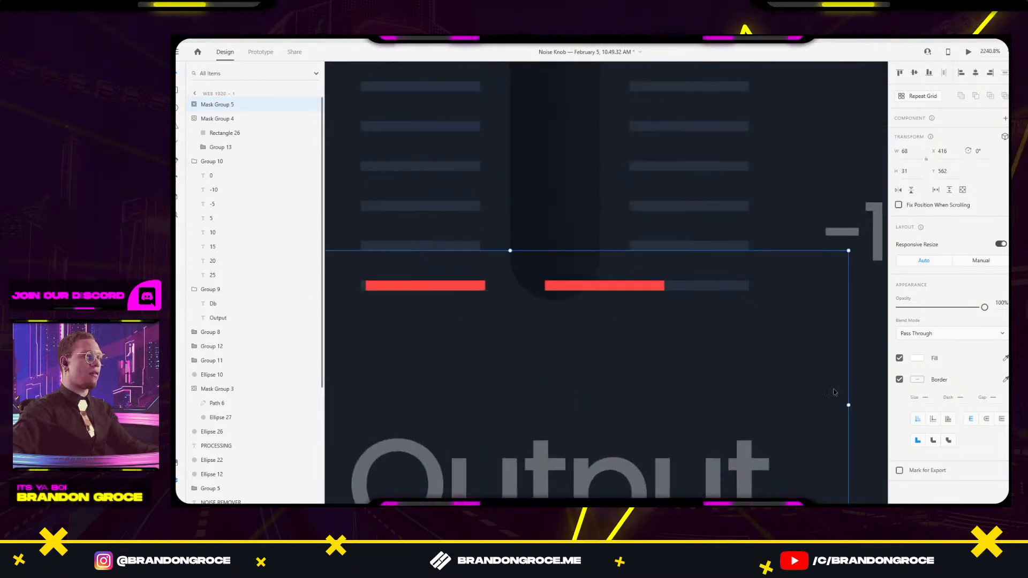
Try resizing the copied masked group sideways to match the spacing of the output slider's dashes.
drag(849, 404, 796, 404)
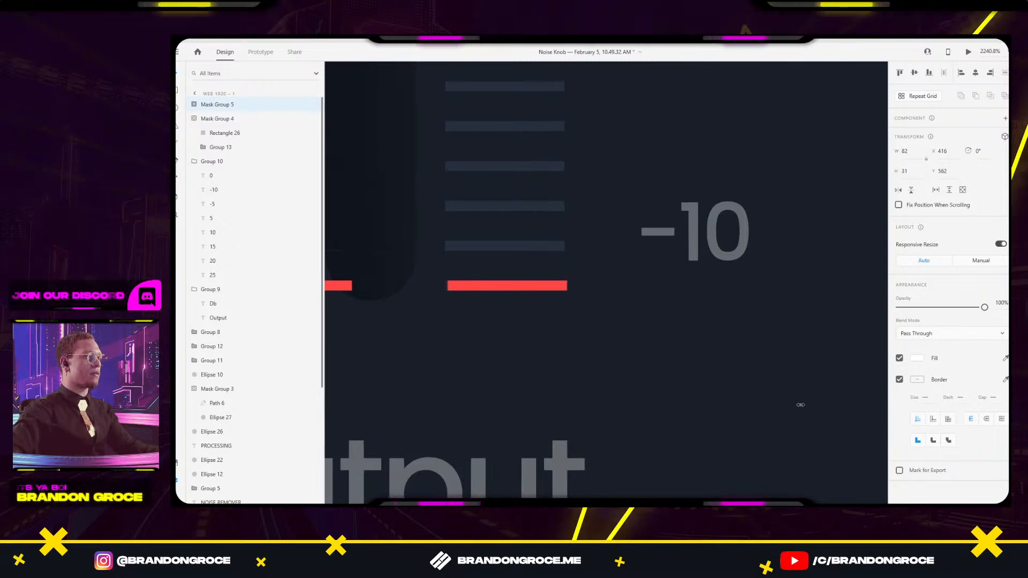
scroll(800, 405, down, 6)
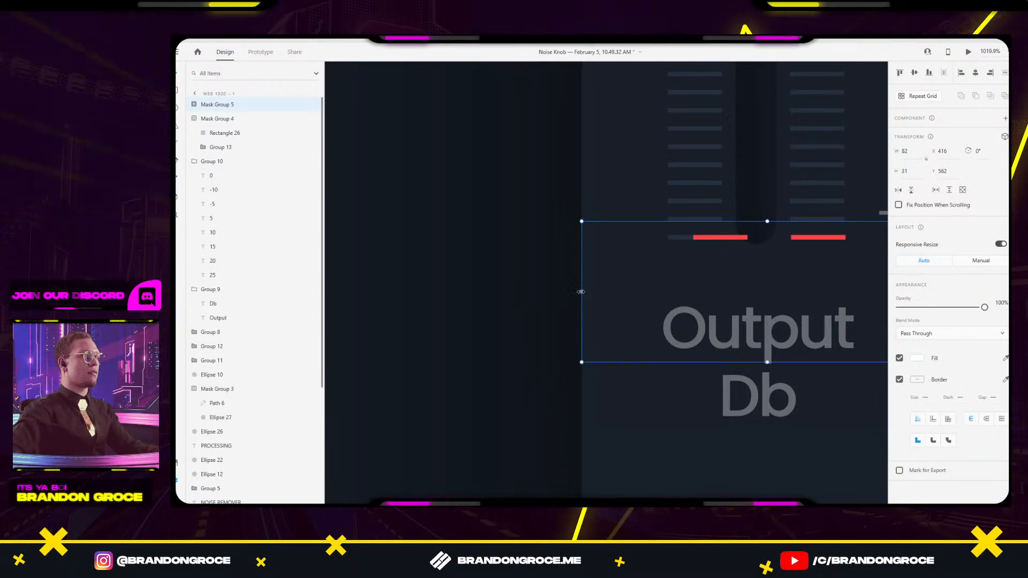
drag(581, 292, 603, 289)
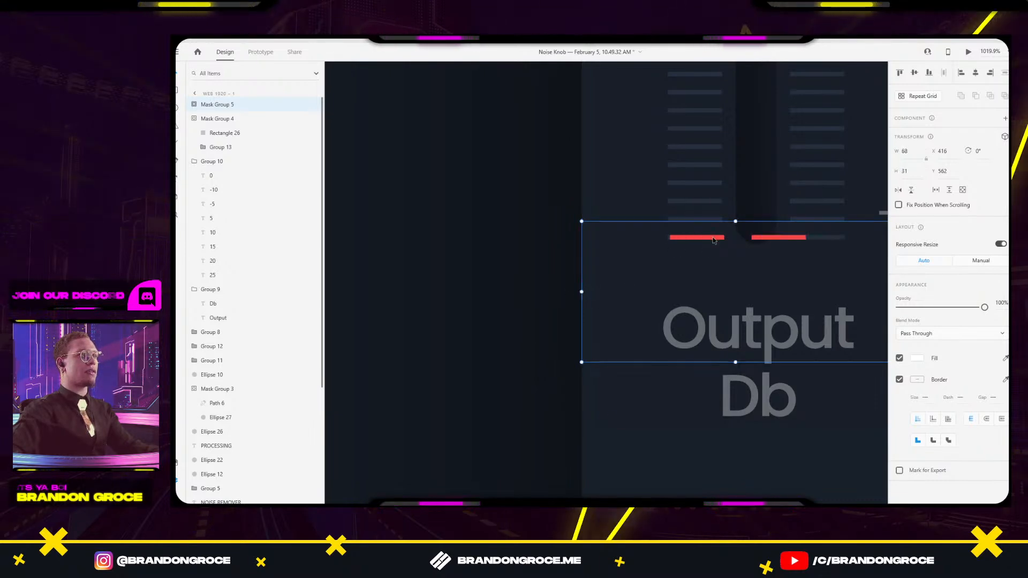
Move the right red dashed line inside the copied mask group over the slider's right-hand dashes.
double_click(738, 235)
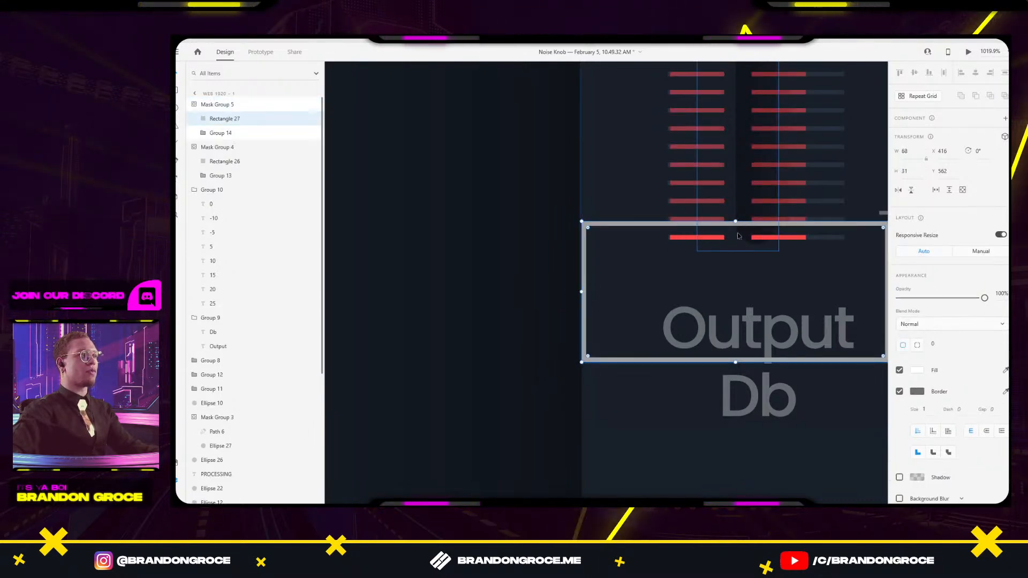
click(777, 243)
double_click(777, 239)
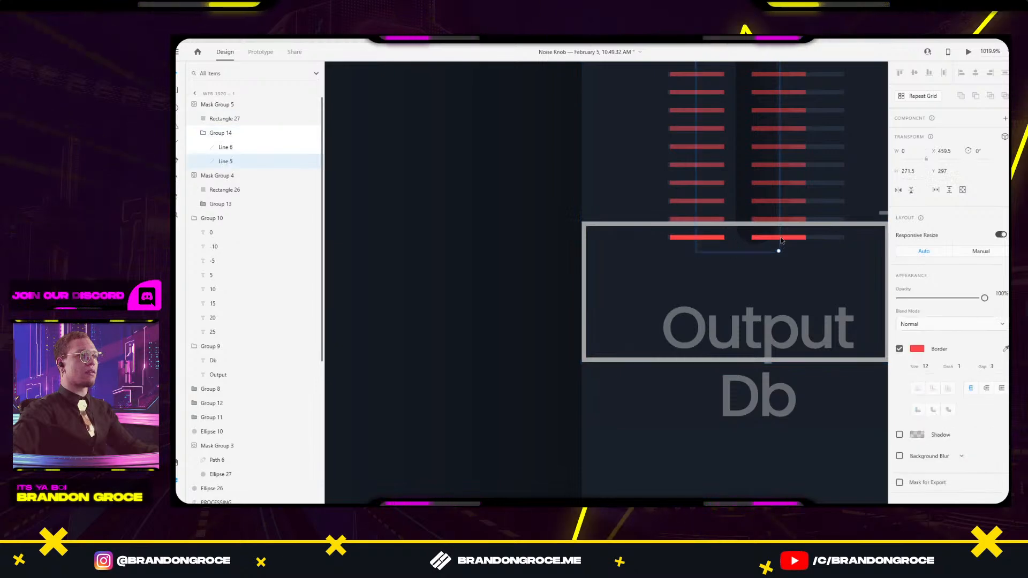
drag(780, 248, 823, 239)
scroll(824, 243, up, 4)
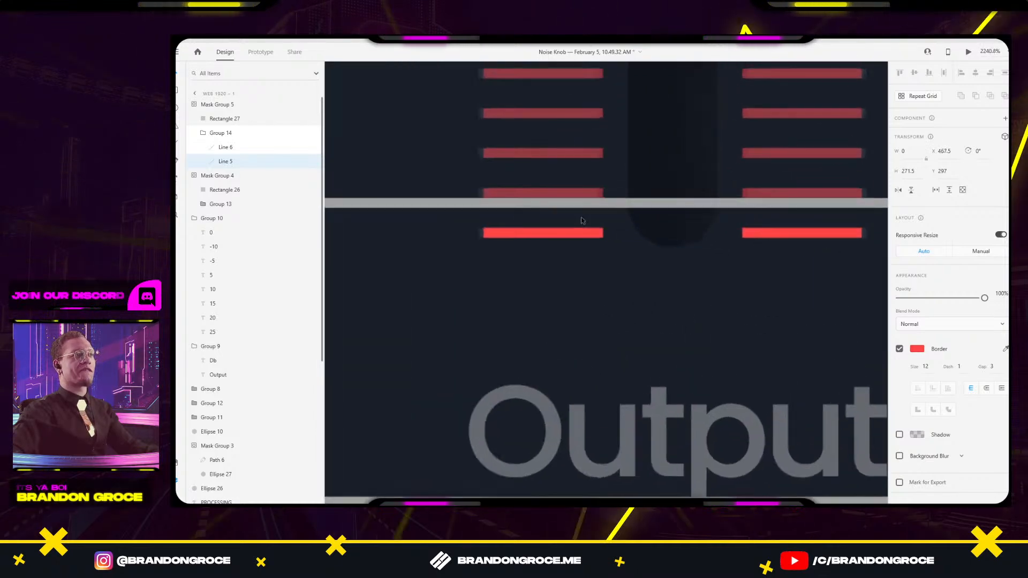
Try to adjust the copy's left red dashed line through its path points, undoing the last point change.
double_click(562, 236)
drag(544, 236, 541, 258)
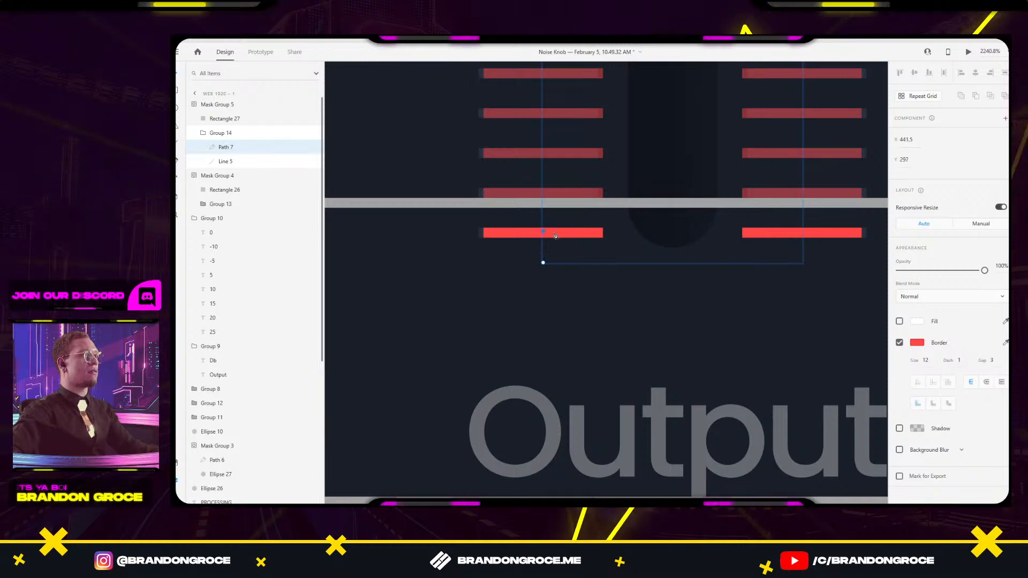
key(Escape)
double_click(543, 220)
click(543, 220)
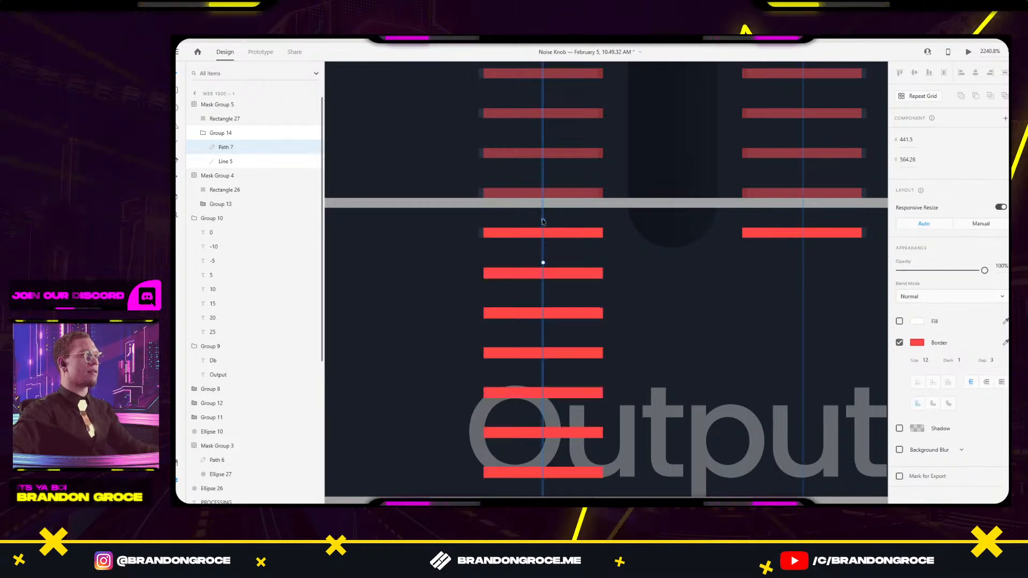
double_click(543, 220)
key(ctrl+z)
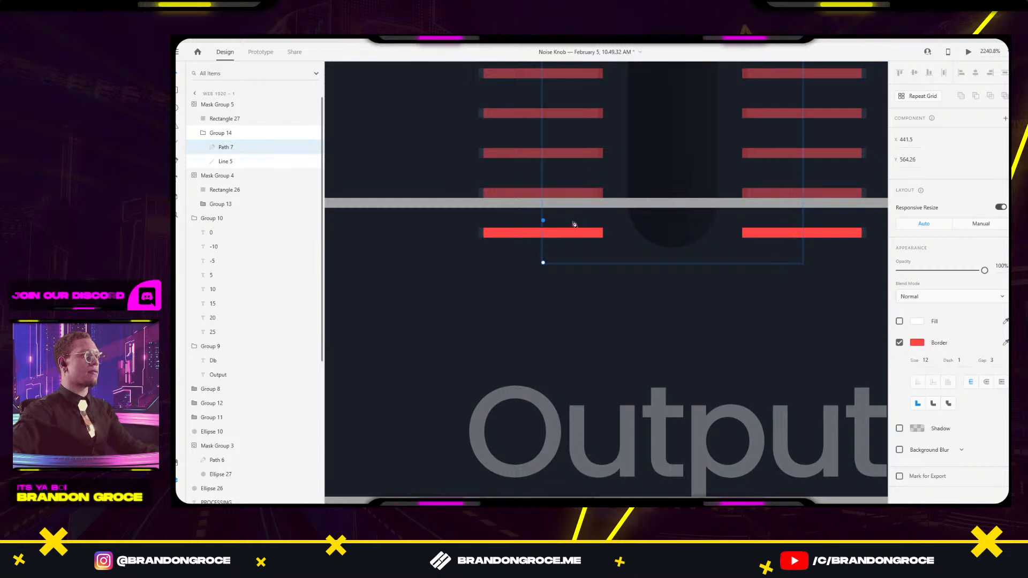
Shift the left red dashed line in the copied group slightly left, to X 440.5.
scroll(588, 214, down, 5)
click(567, 228)
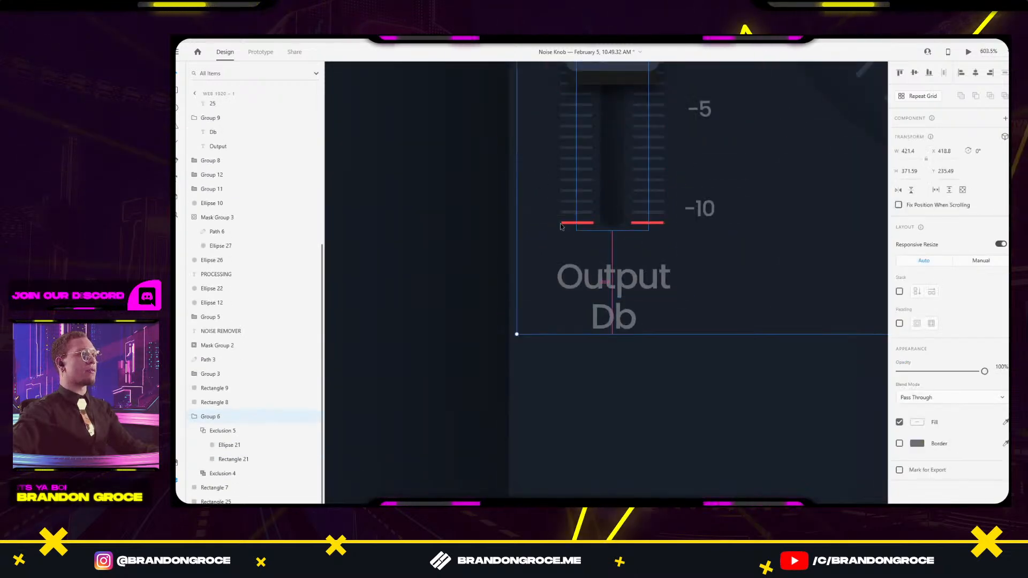
scroll(563, 223, up, 5)
click(623, 219)
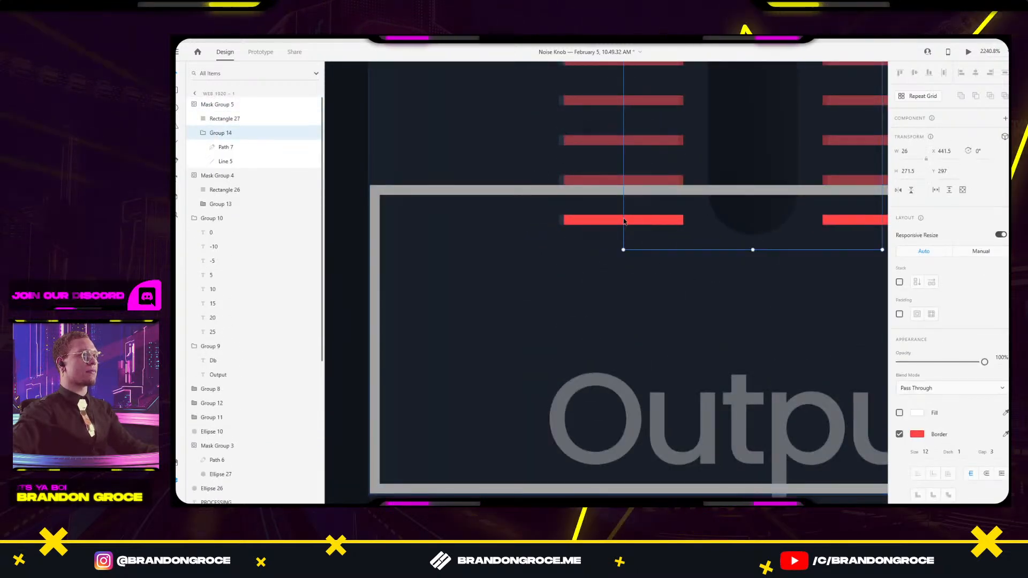
mouse_move(623, 220)
mouse_down()
mouse_move(594, 223)
mouse_move(614, 224)
mouse_up()
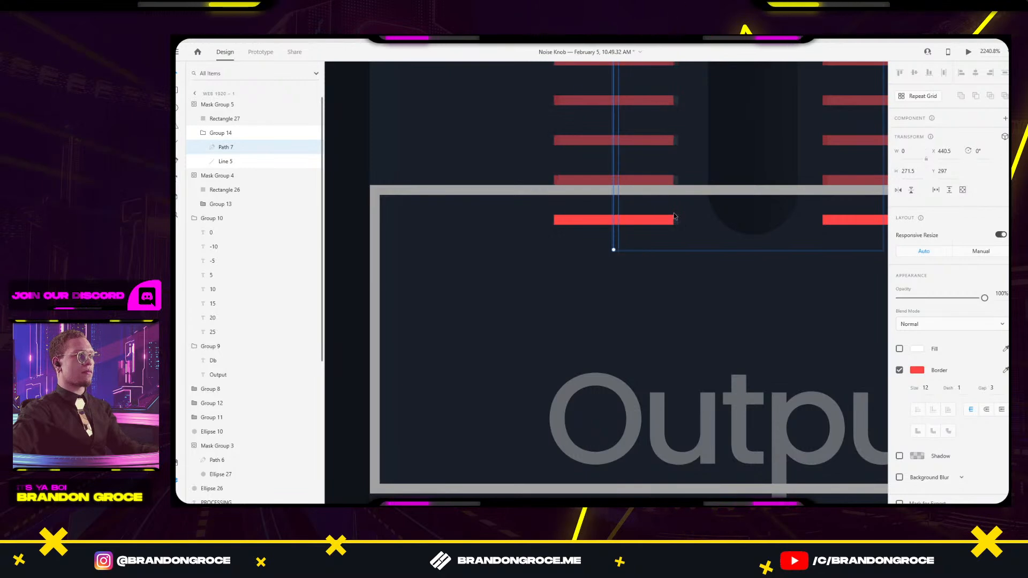
Undo the position changes to the copied group's red lines, restoring one undone move.
key(ctrl+z)
key(ctrl+z)
key(ctrl+z)
key(ctrl+z)
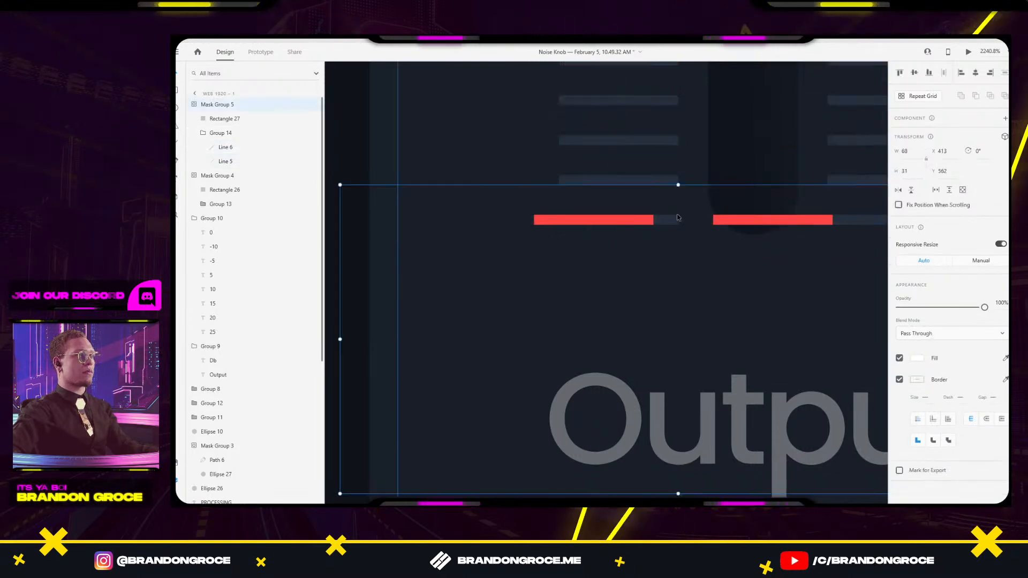
key(ctrl+shift+z)
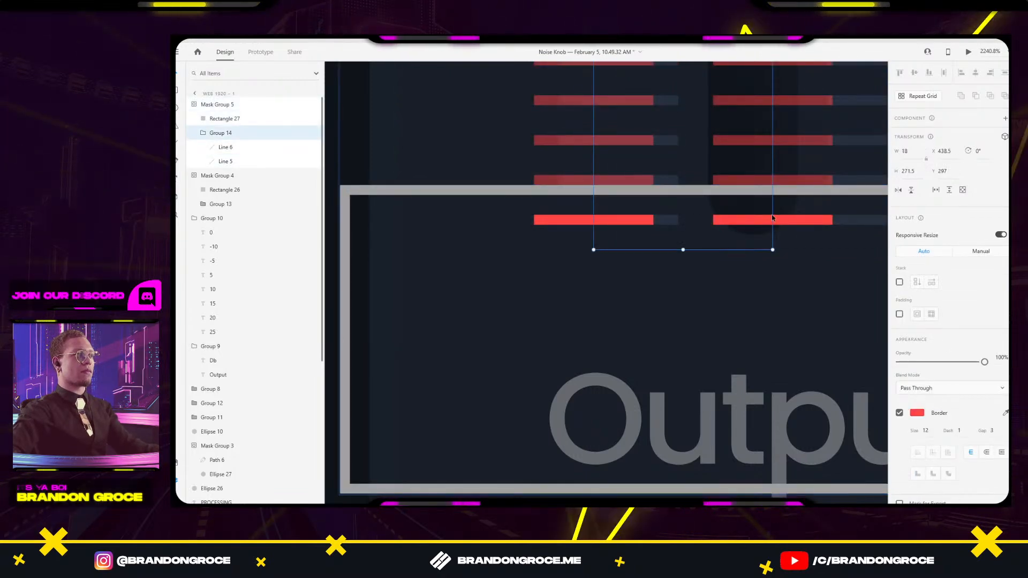
Shift the right red line outward once more, and delete the copied mask group from the output slider.
drag(780, 220, 802, 213)
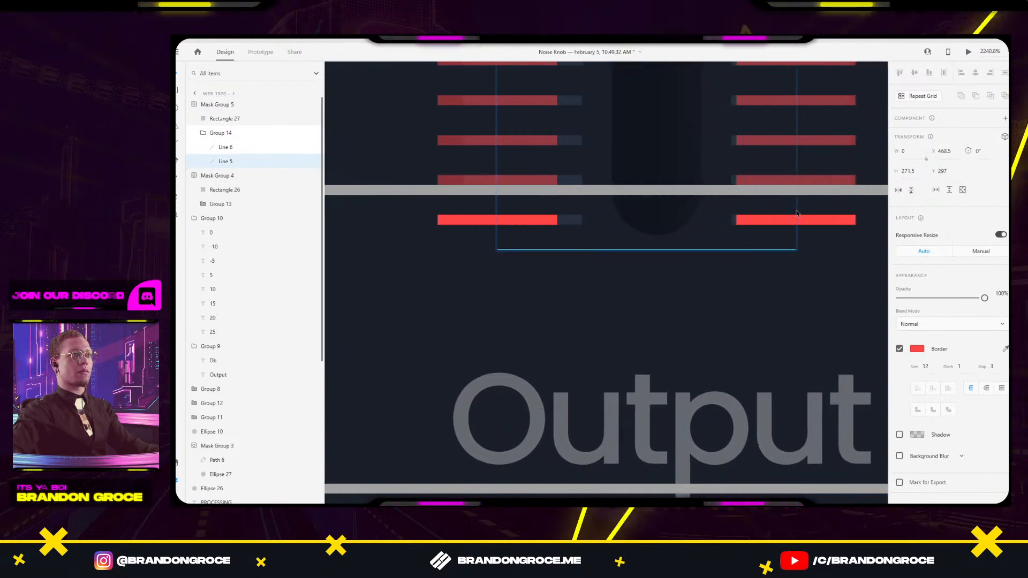
key(Delete)
scroll(800, 218, down, 10)
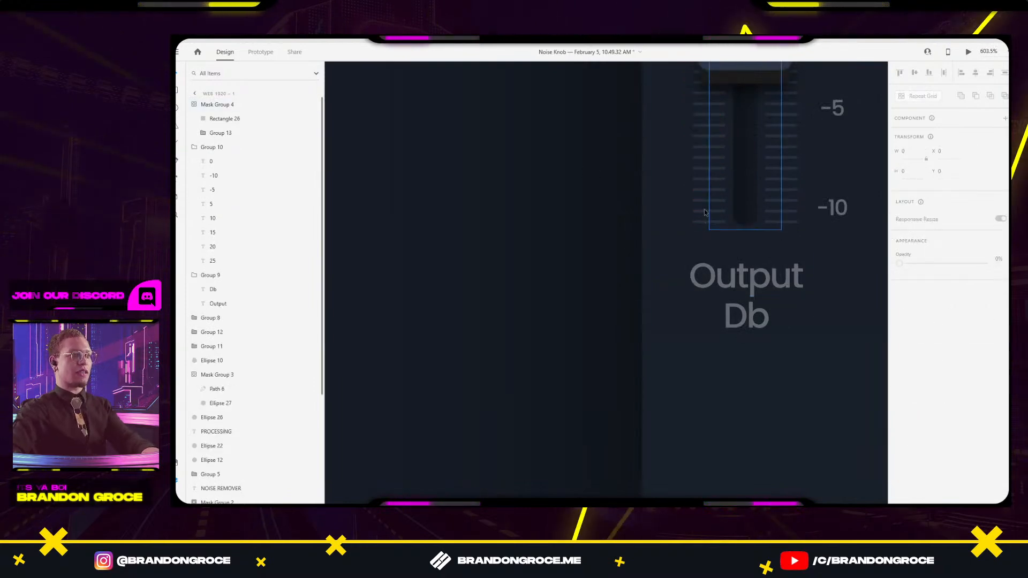
Duplicate the output slider's own dark dashed-line group in place.
scroll(642, 246, up, 2)
scroll(643, 246, right, 3)
click(633, 249)
scroll(643, 262, down, 6)
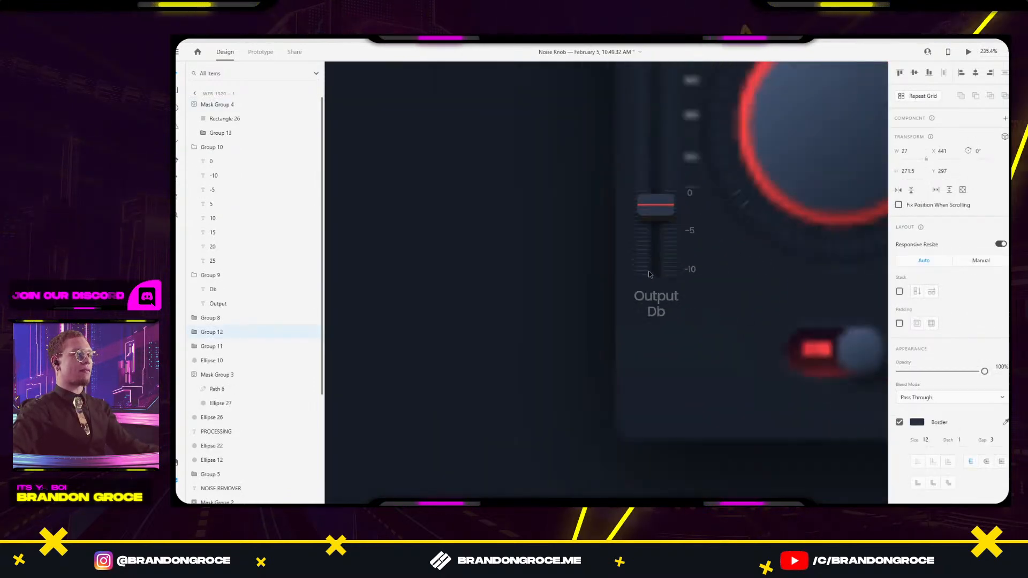
key(ctrl+c)
key(ctrl+v)
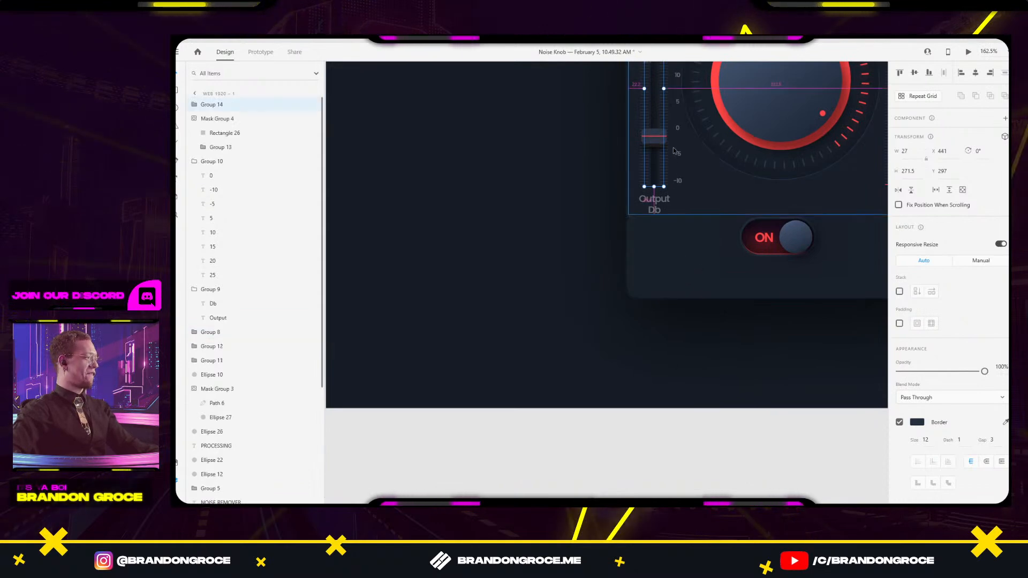
Recolor the border of the duplicated output slider dashes with the saved red swatch.
scroll(673, 148, up, 5)
scroll(669, 193, up, 2)
click(905, 423)
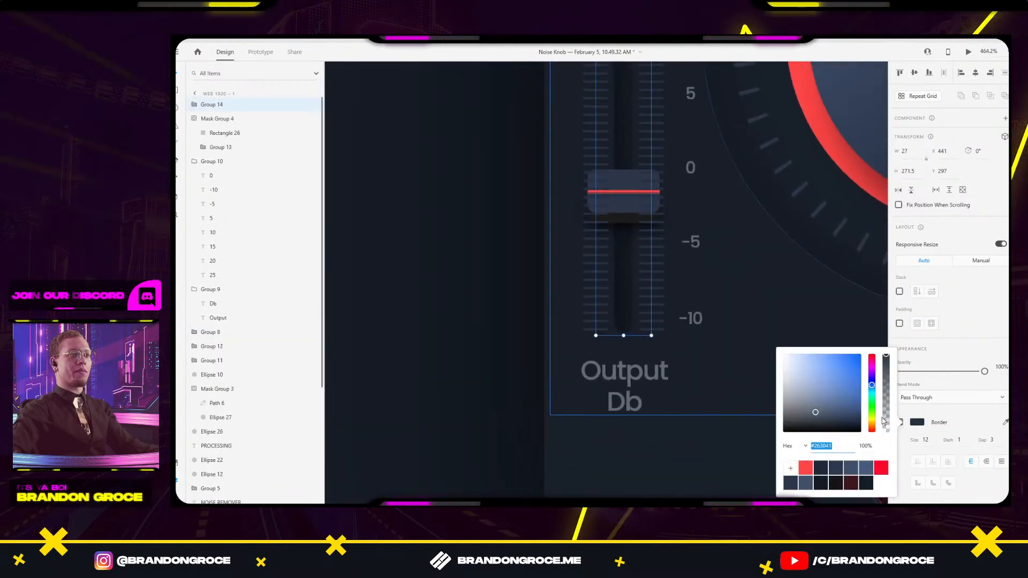
click(805, 468)
scroll(615, 301, down, 1)
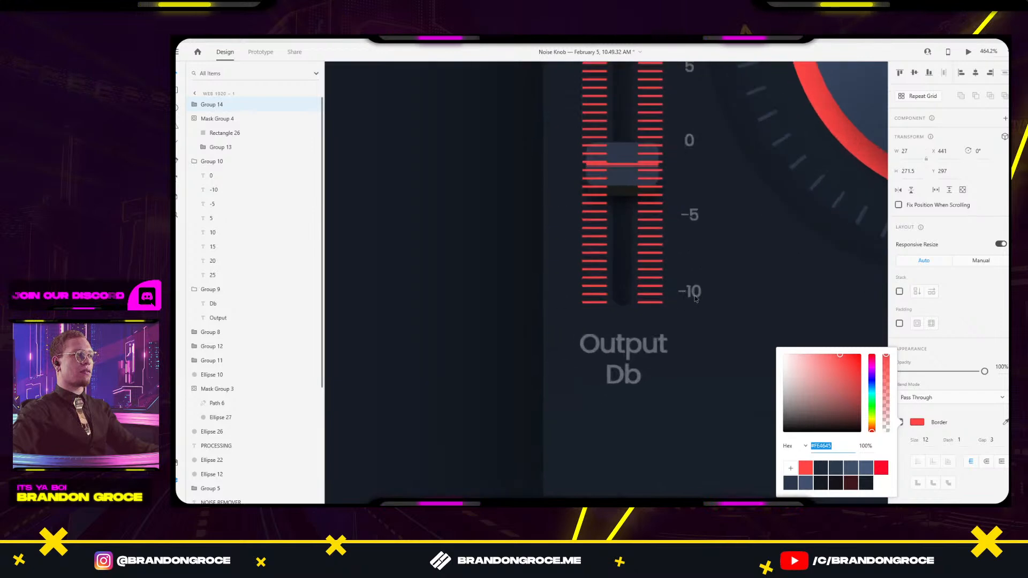
Draw a 55 × 14 rectangle over the lowest dashes of the output slider and mask the red dash group with it.
click(554, 291)
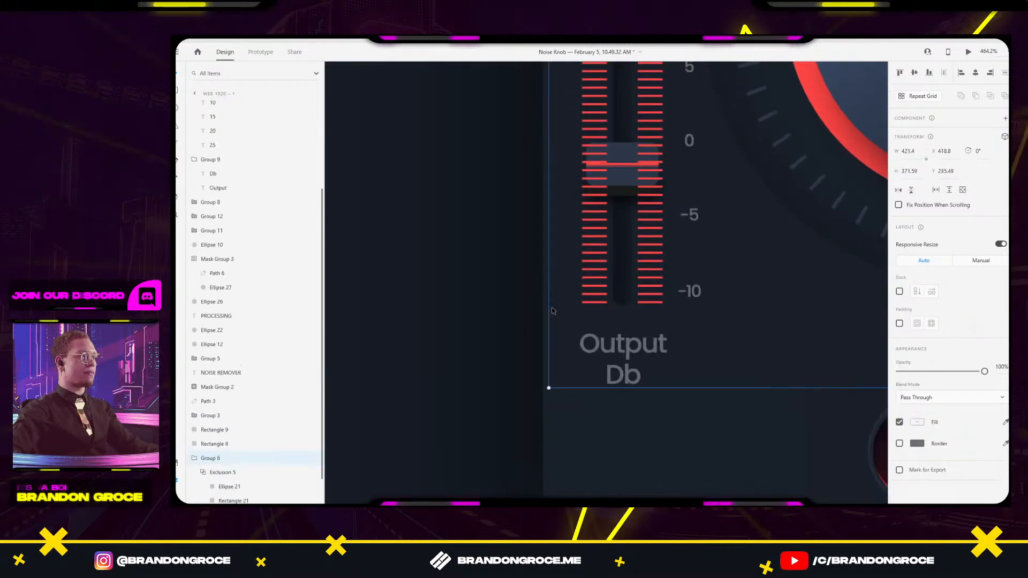
drag(563, 284, 677, 314)
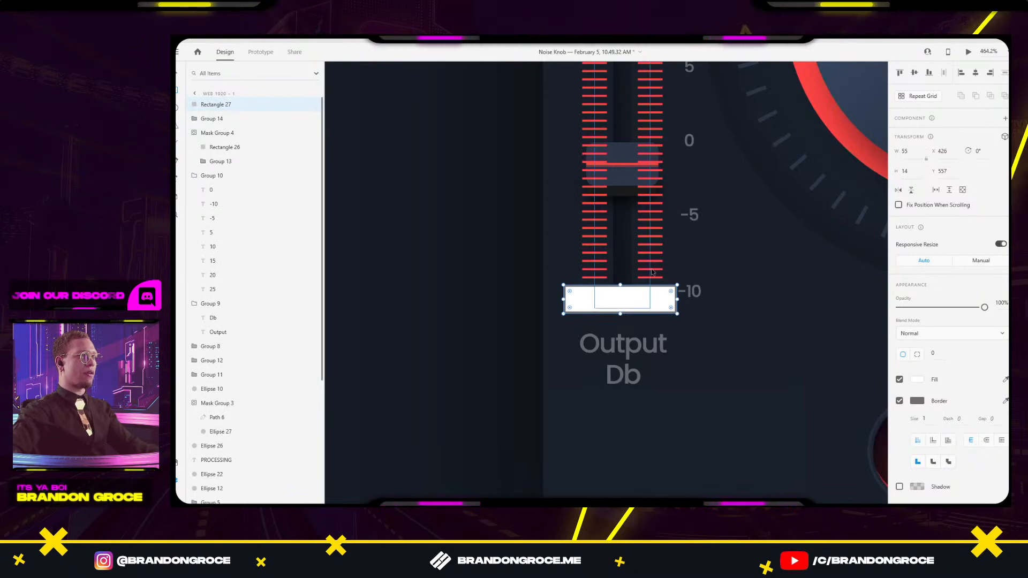
shift+click(652, 272)
right_click(661, 300)
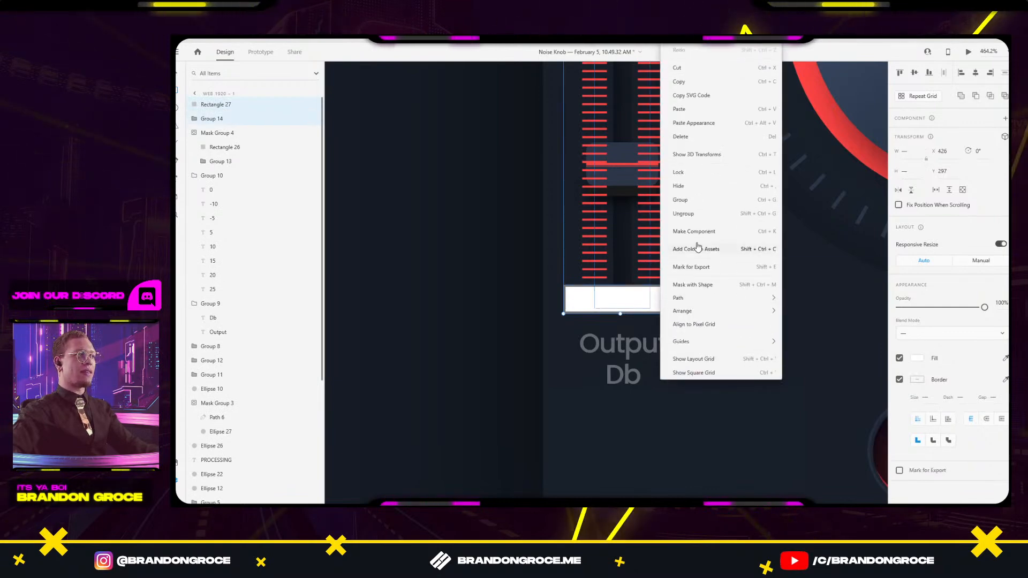
click(696, 284)
scroll(624, 313, up, 3)
scroll(608, 265, down, 6)
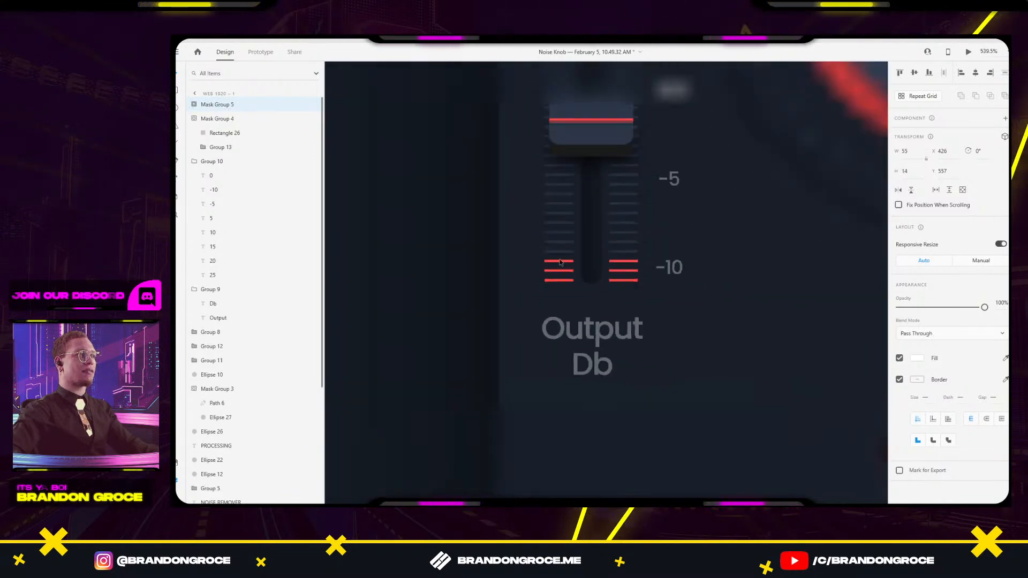
drag(696, 441, 585, 386)
click(687, 448)
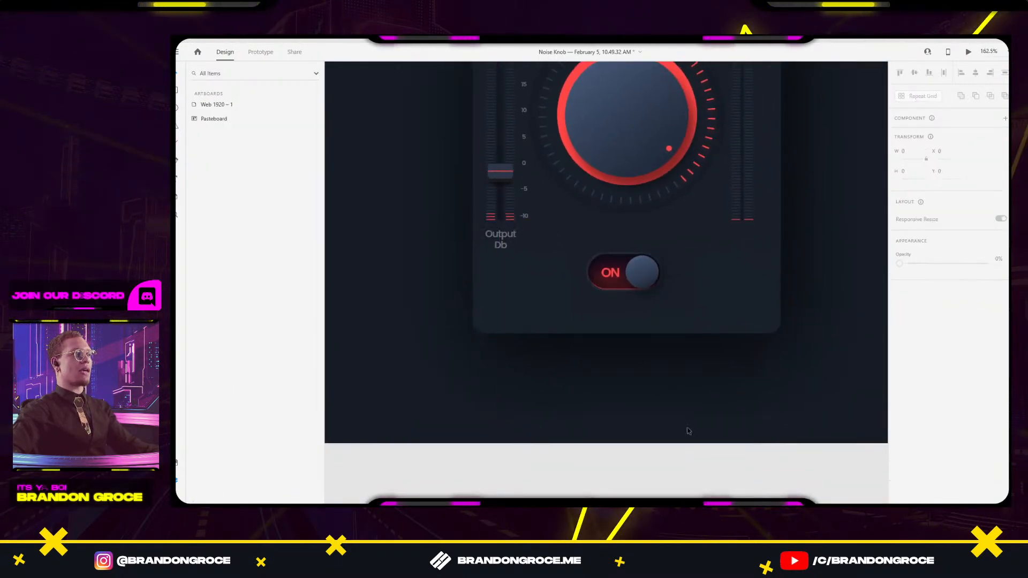
Examine the whole noise remover panel, including the PROCESSING label and the output slider handle.
scroll(717, 333, down, 3)
drag(728, 326, 682, 345)
scroll(632, 208, up, 8)
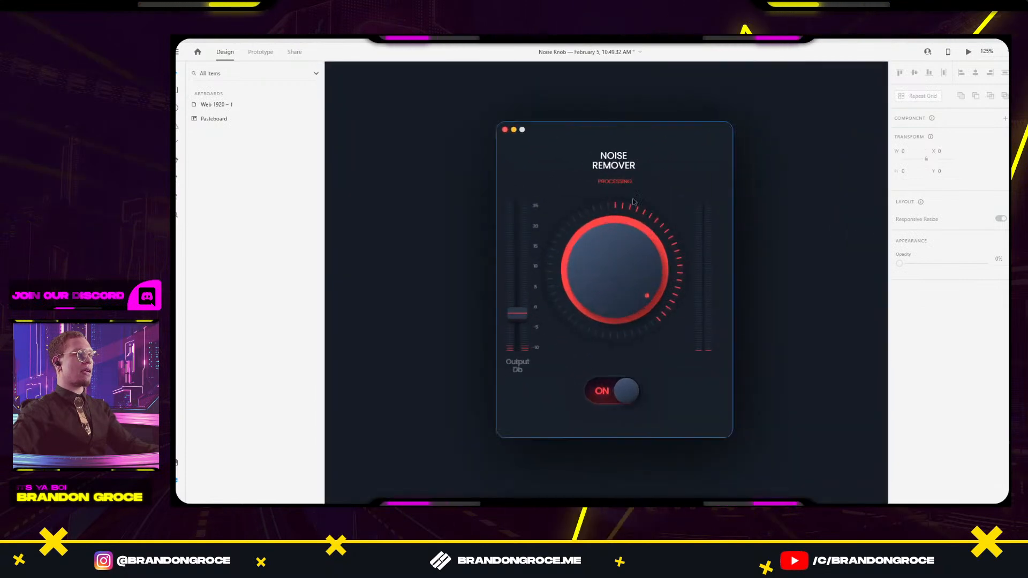
click(618, 188)
scroll(602, 177, down, 2)
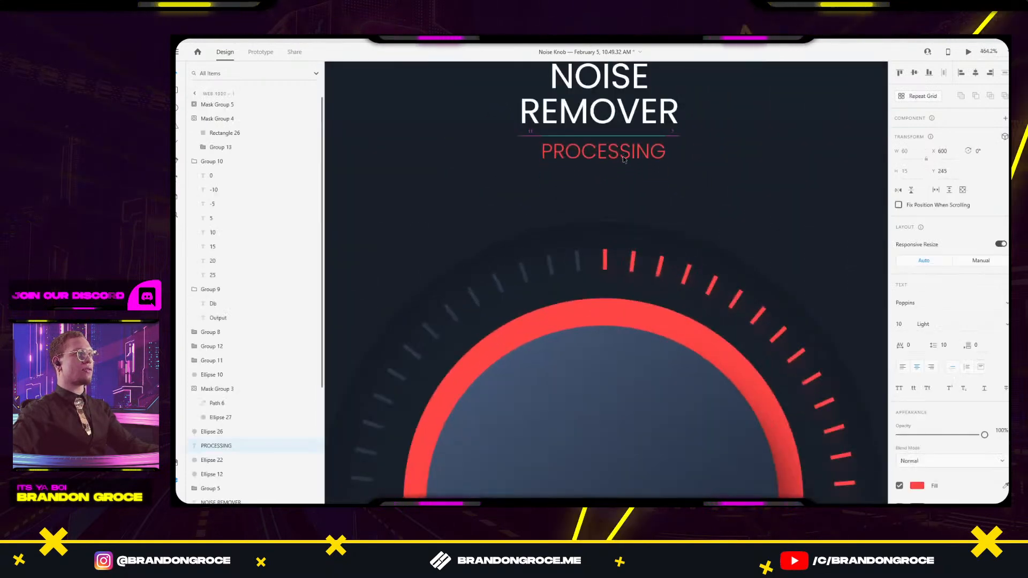
scroll(723, 170, down, 4)
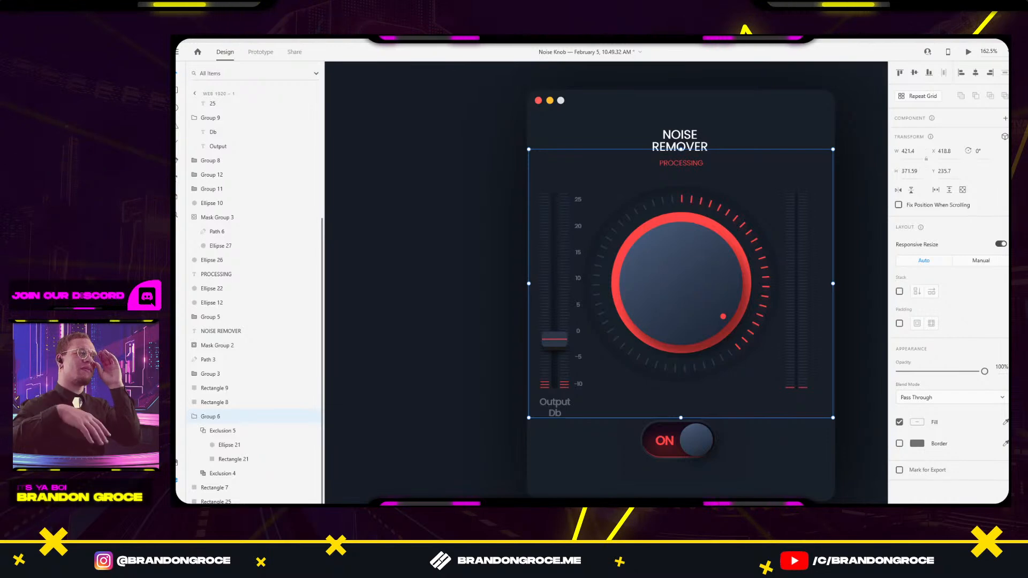
click(557, 339)
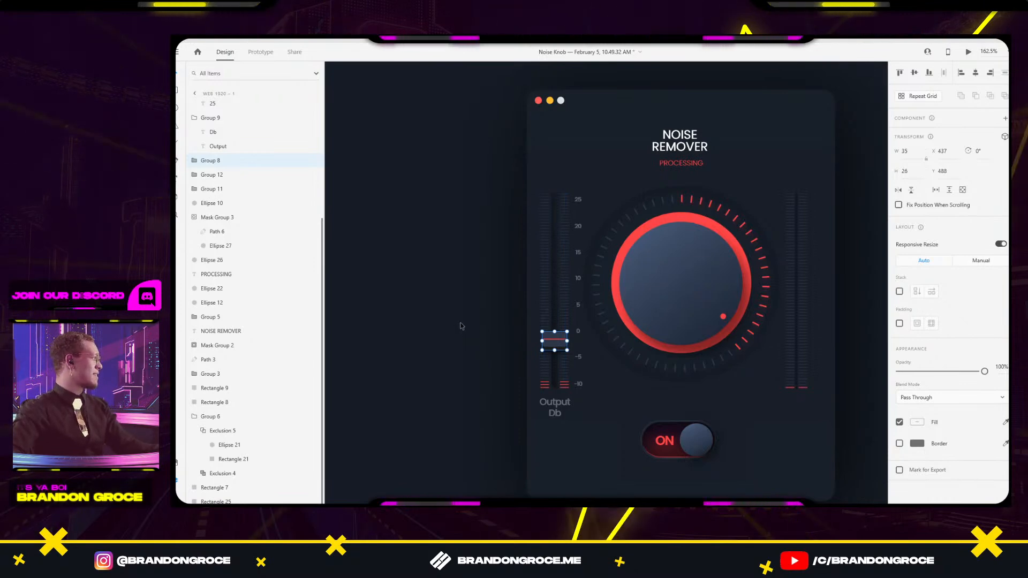
scroll(584, 302, down, 3)
scroll(583, 302, down, 2)
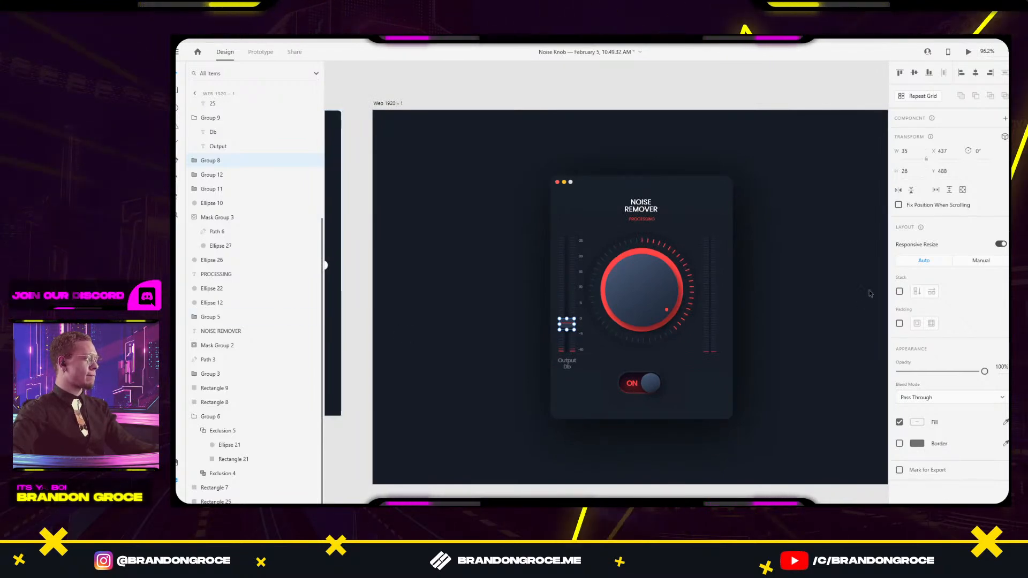
key(Escape)
drag(818, 382, 781, 365)
scroll(608, 202, up, 5)
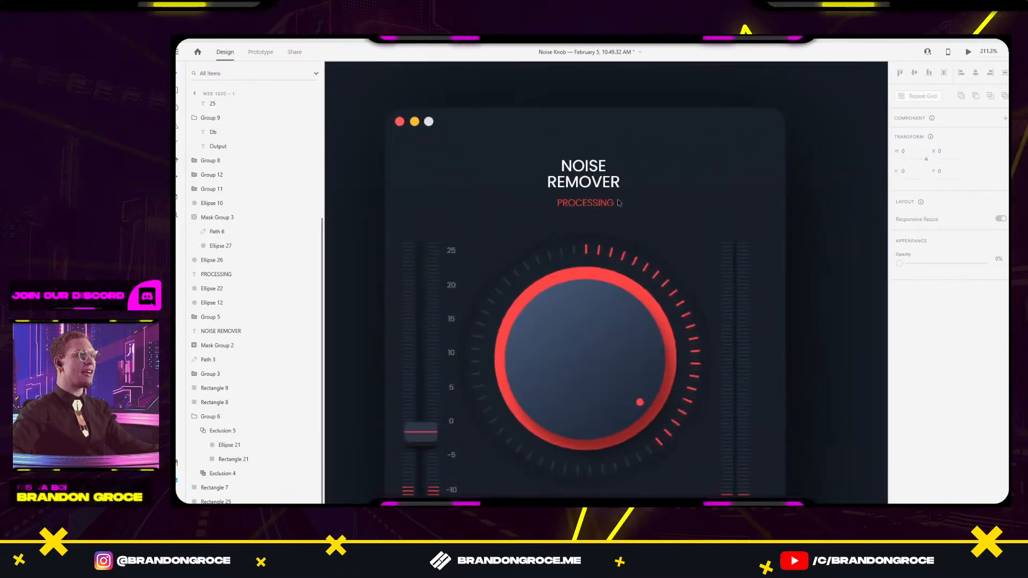
scroll(608, 202, down, 3)
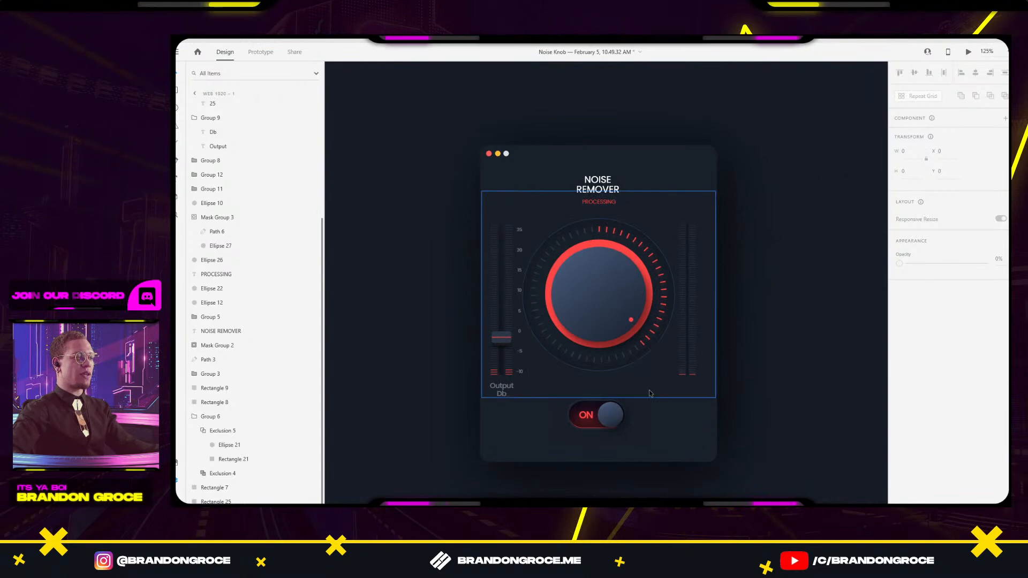
Try moving the PROCESSING label below the ON toggle, at Y 675.
click(600, 206)
drag(601, 207, 593, 442)
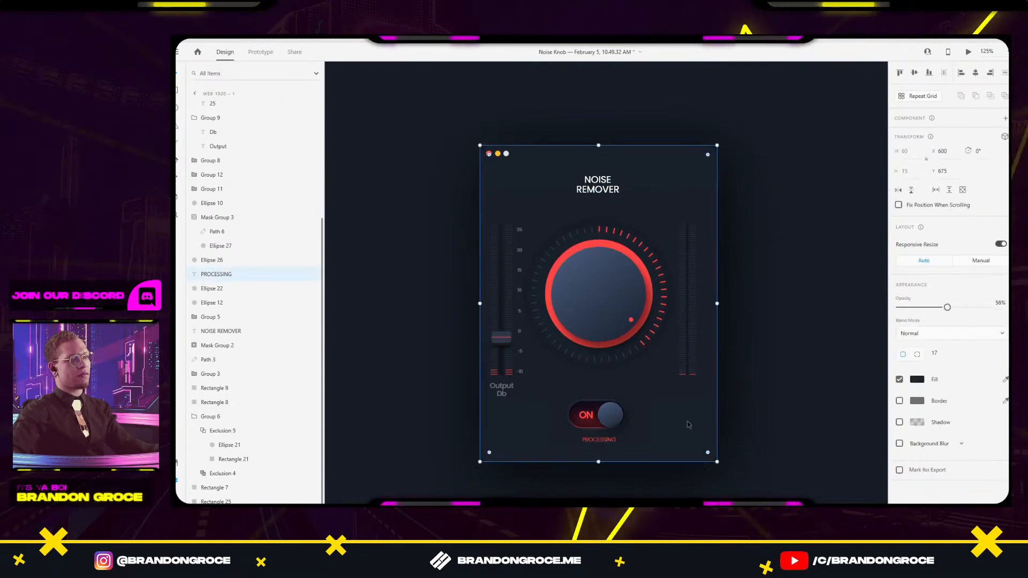
click(688, 425)
click(860, 316)
scroll(862, 317, down, 4)
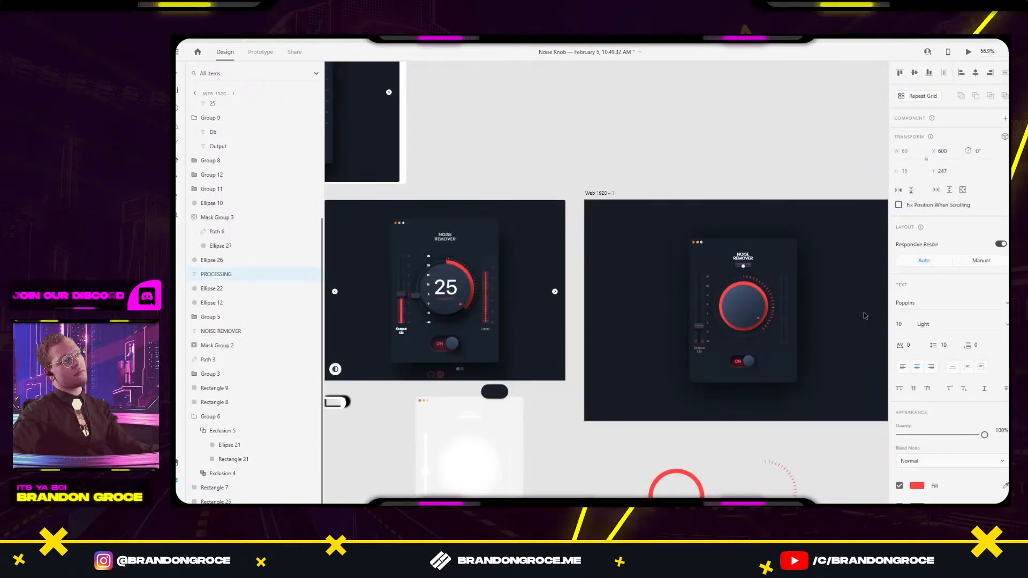
drag(863, 316, 678, 257)
click(762, 295)
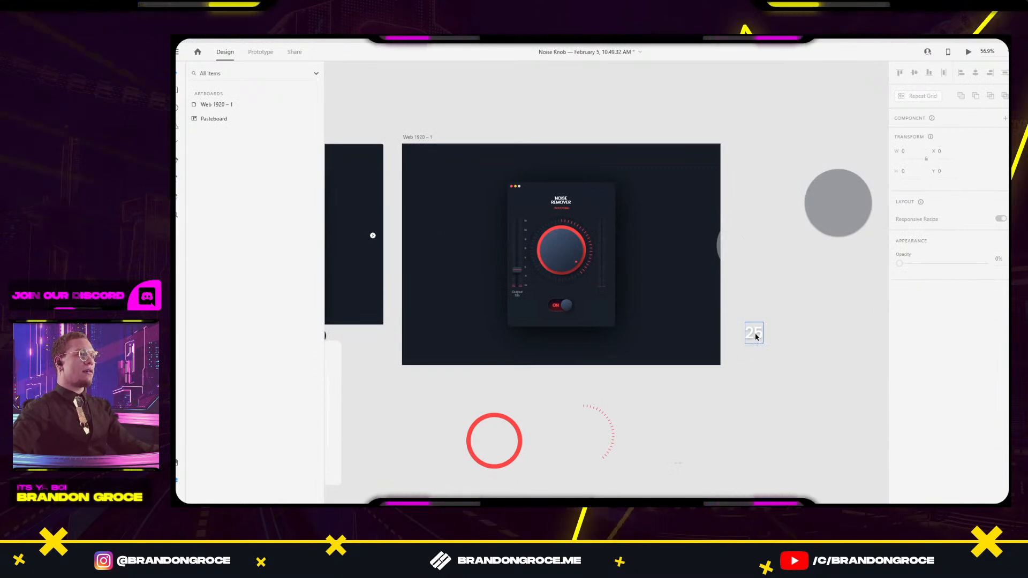
scroll(500, 211, left, 5)
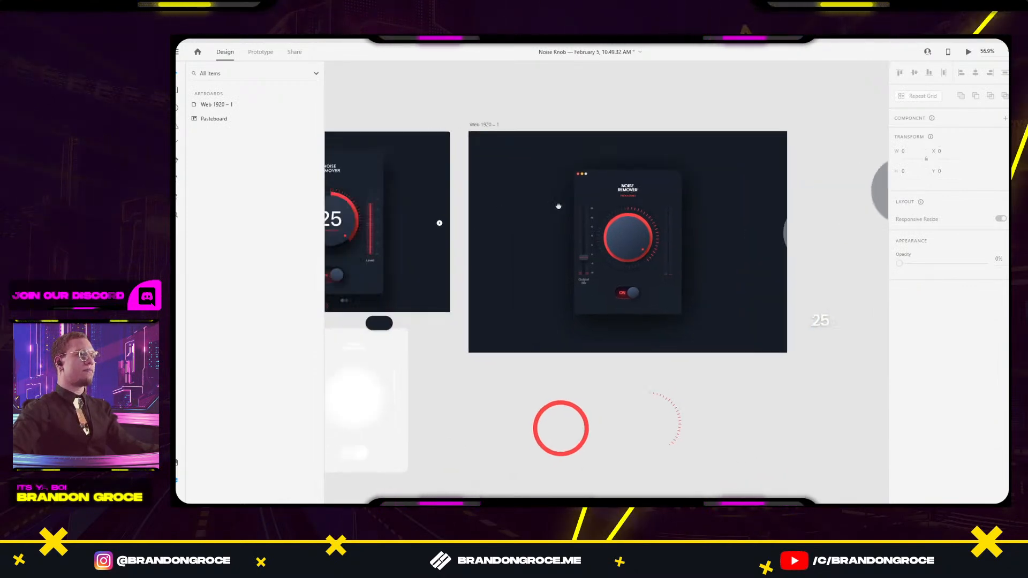
Fill the output slider's scale numbers with a dark color sampled from the dial's tick marks and raise the group's opacity.
scroll(610, 263, up, 5)
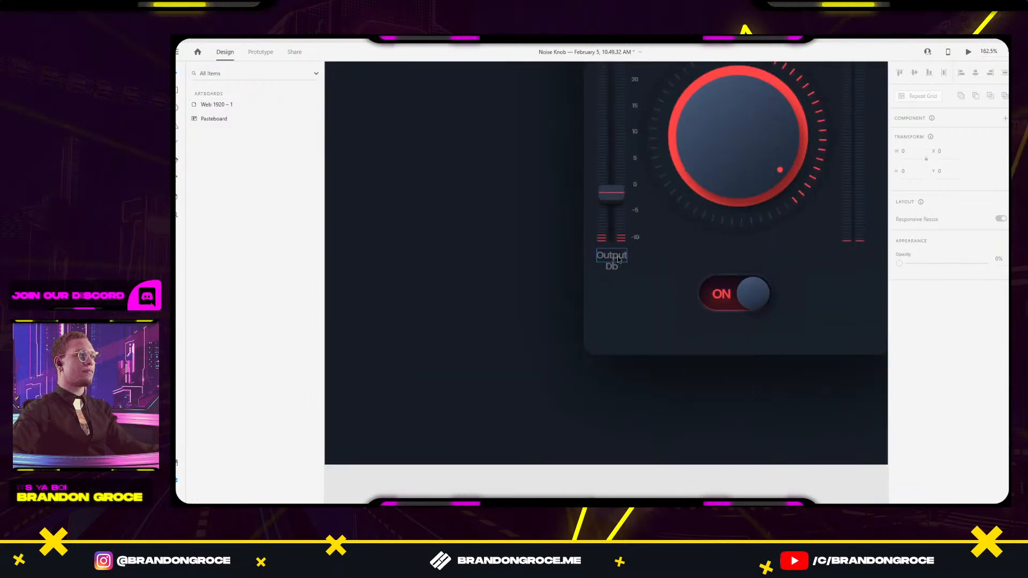
scroll(647, 268, up, 2)
scroll(647, 268, right, 2)
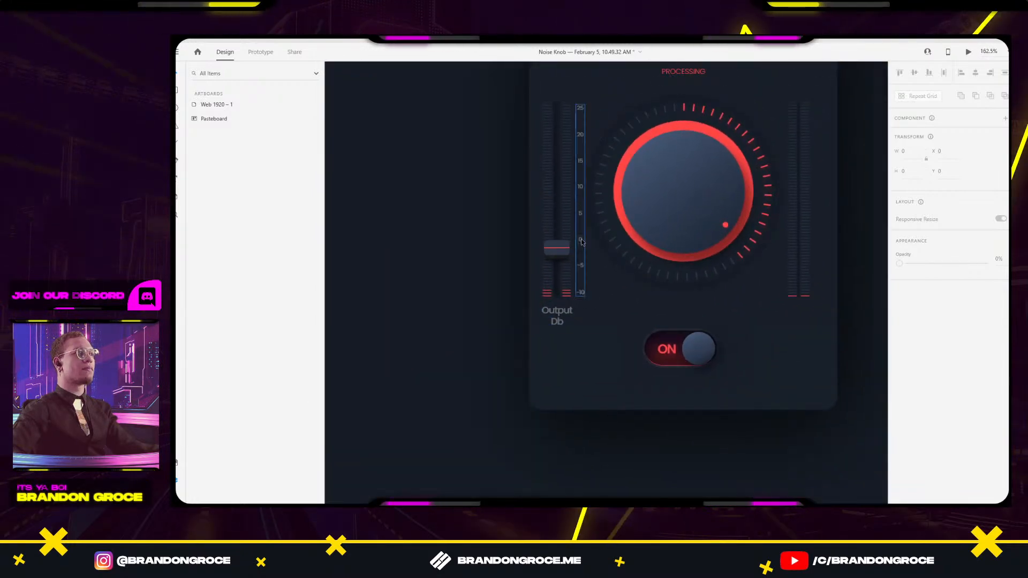
double_click(582, 242)
key(Escape)
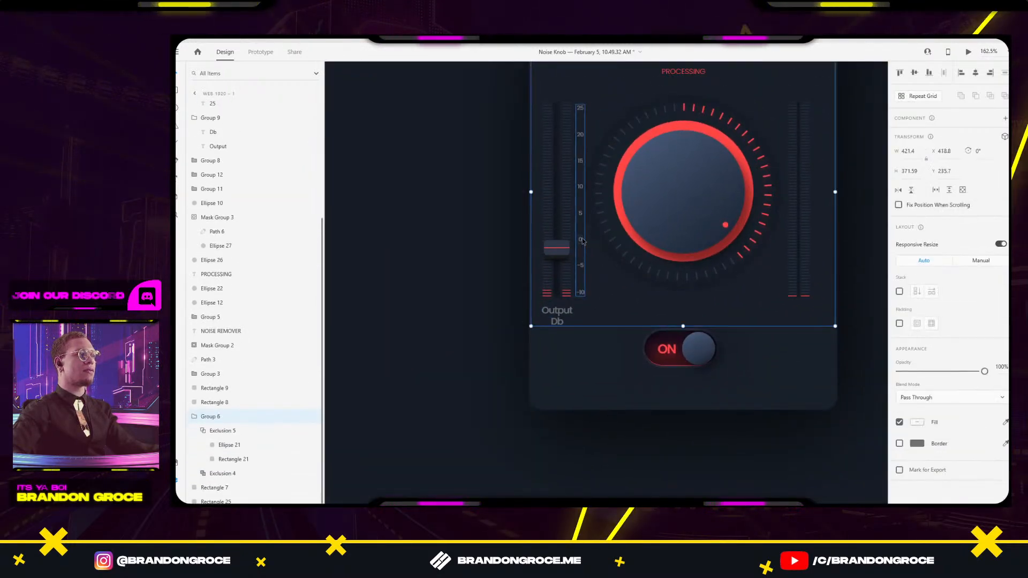
click(918, 423)
key(i)
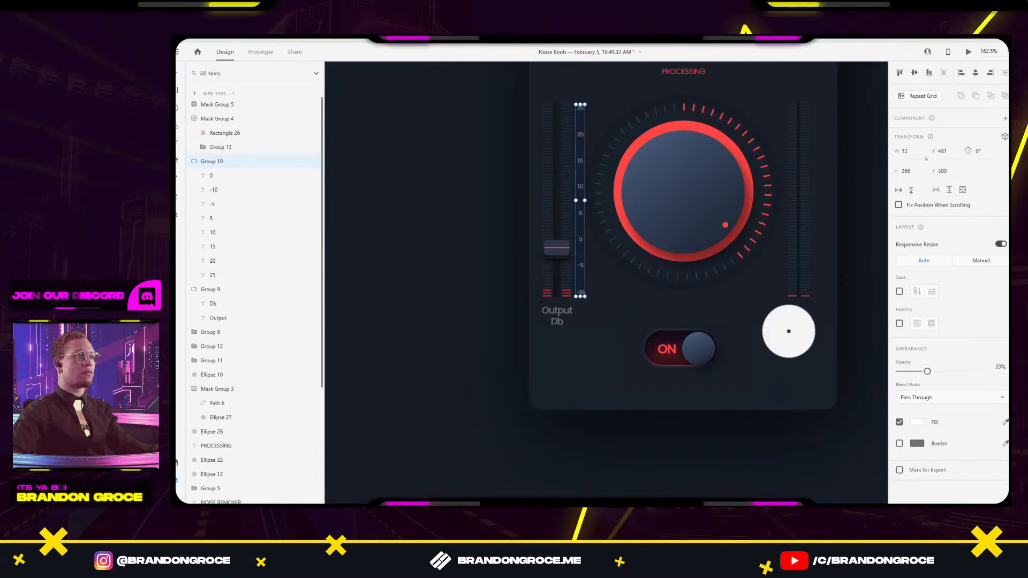
click(696, 277)
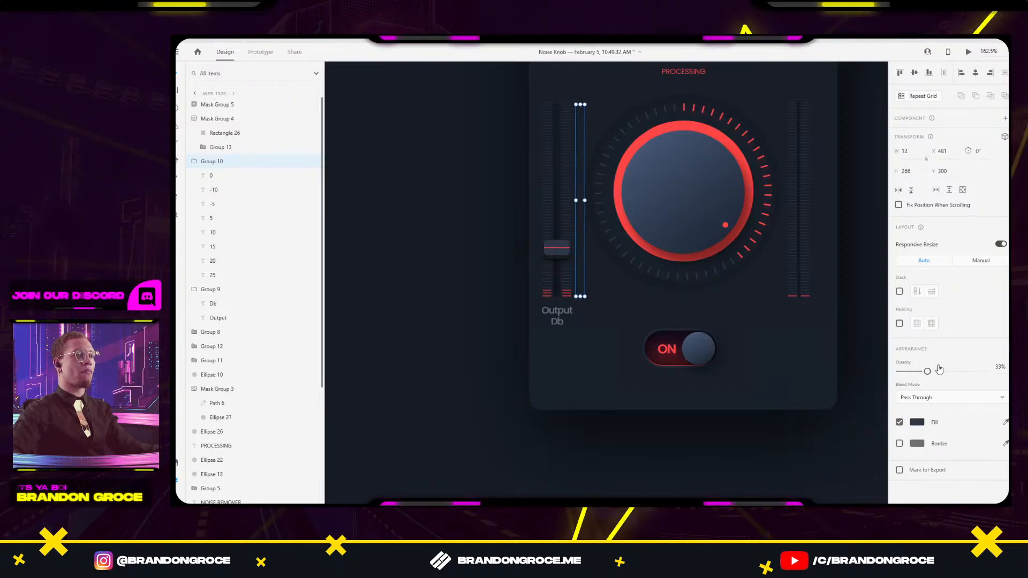
drag(927, 371, 972, 371)
click(580, 307)
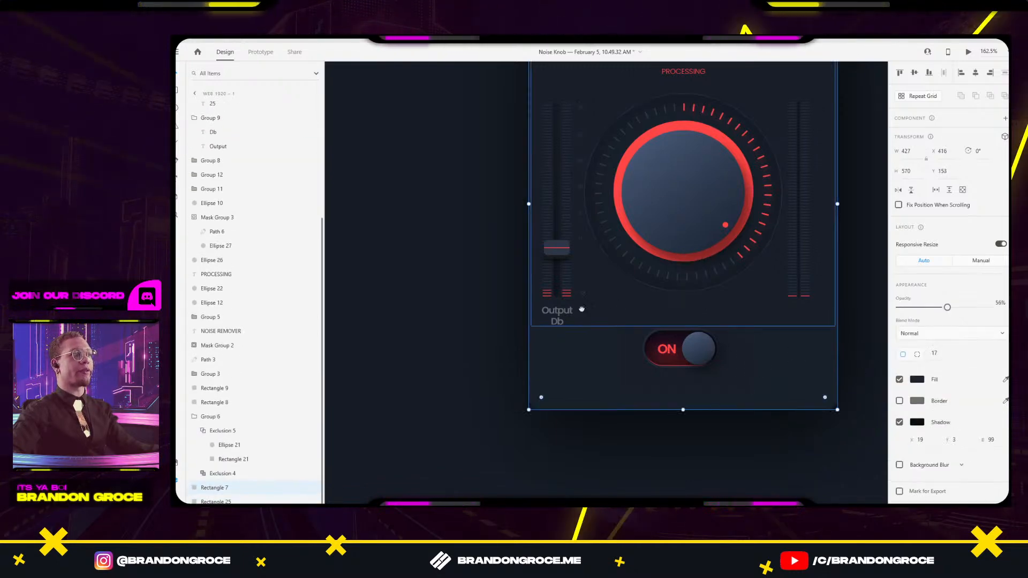
Fill the Output Db label group with a dark color sampled from the panel artwork and raise its opacity.
drag(581, 308, 625, 356)
click(625, 356)
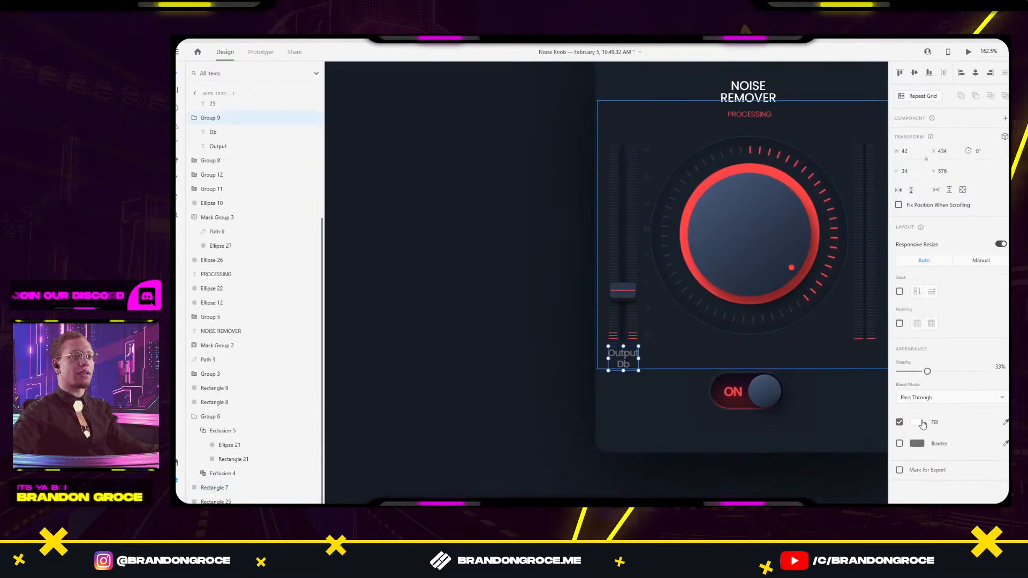
click(1005, 424)
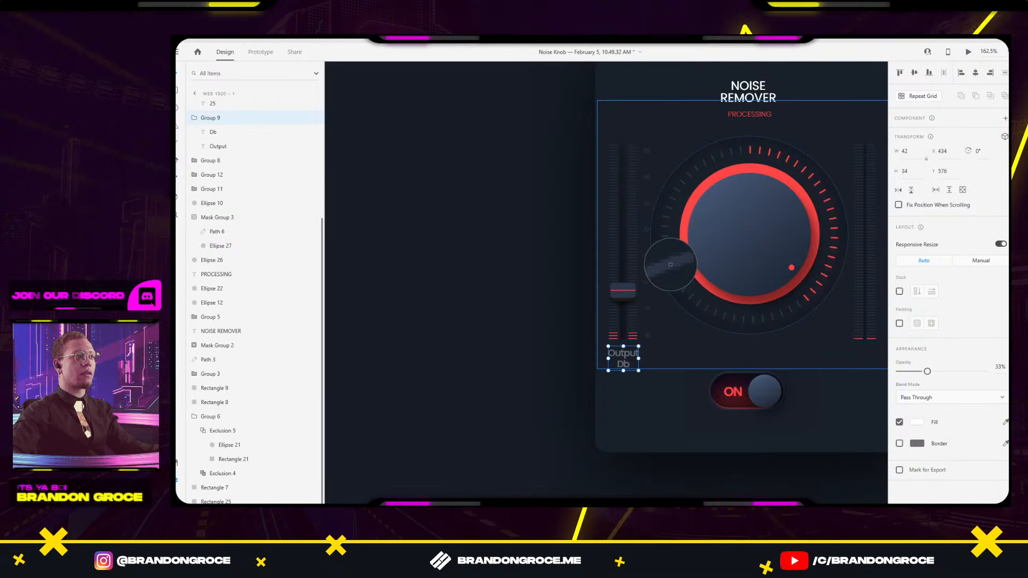
click(635, 367)
click(632, 368)
click(632, 367)
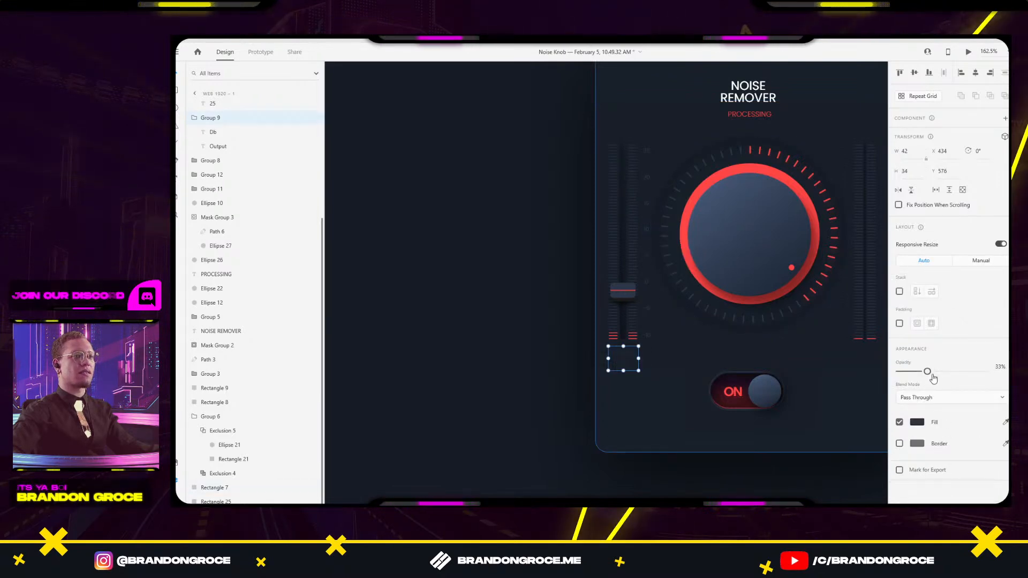
drag(929, 374, 979, 372)
click(723, 487)
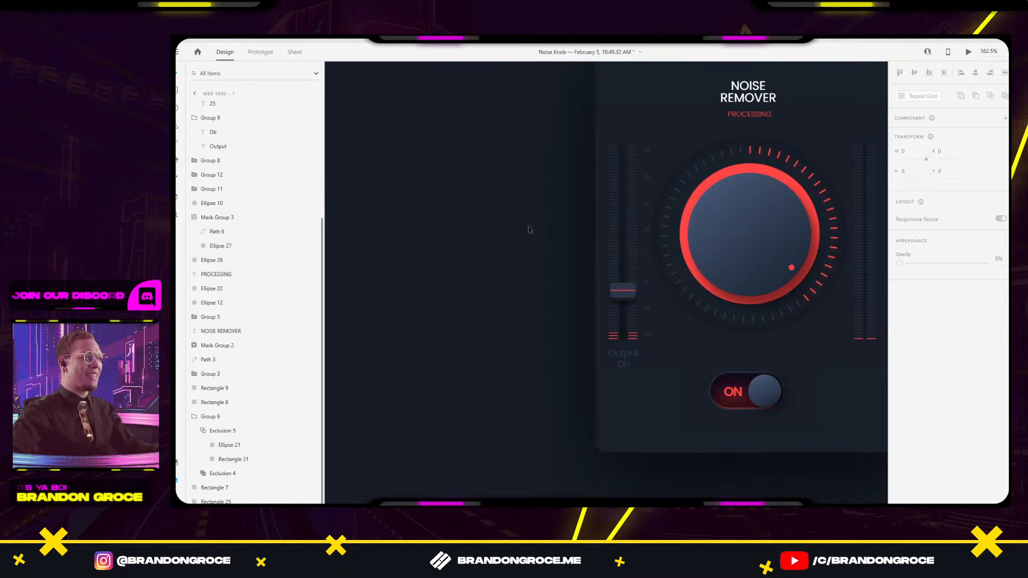
Select the red dashed tick path inside the dial's mask group and set its red shadow color to 69% opacity.
scroll(513, 224, right, 5)
scroll(650, 283, up, 5)
double_click(677, 297)
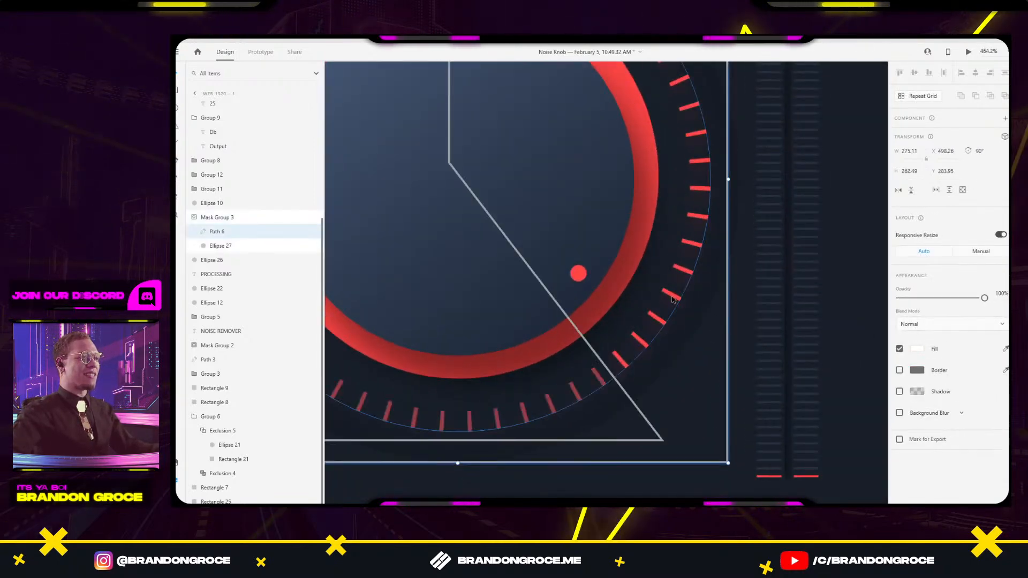
double_click(673, 299)
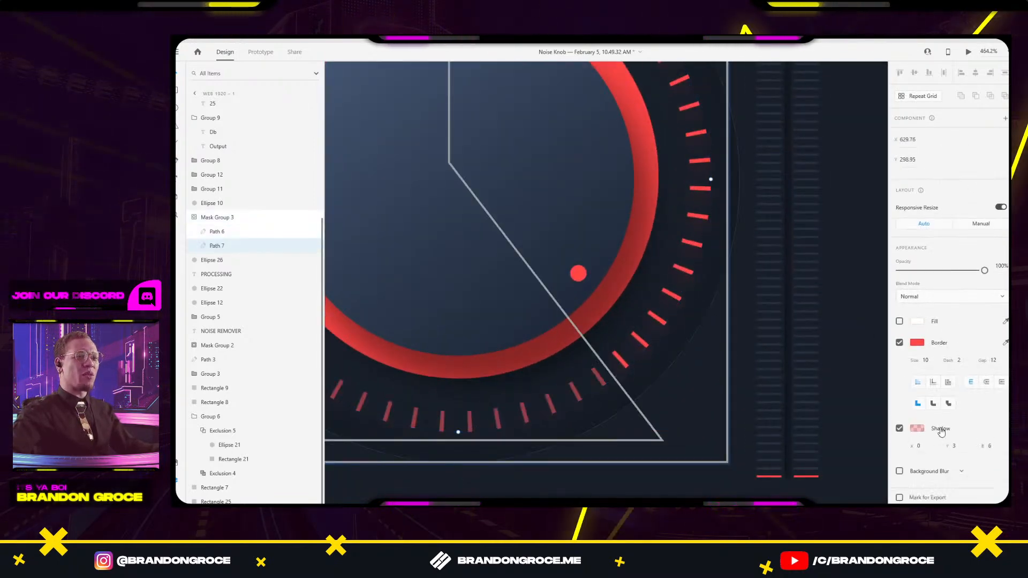
click(916, 429)
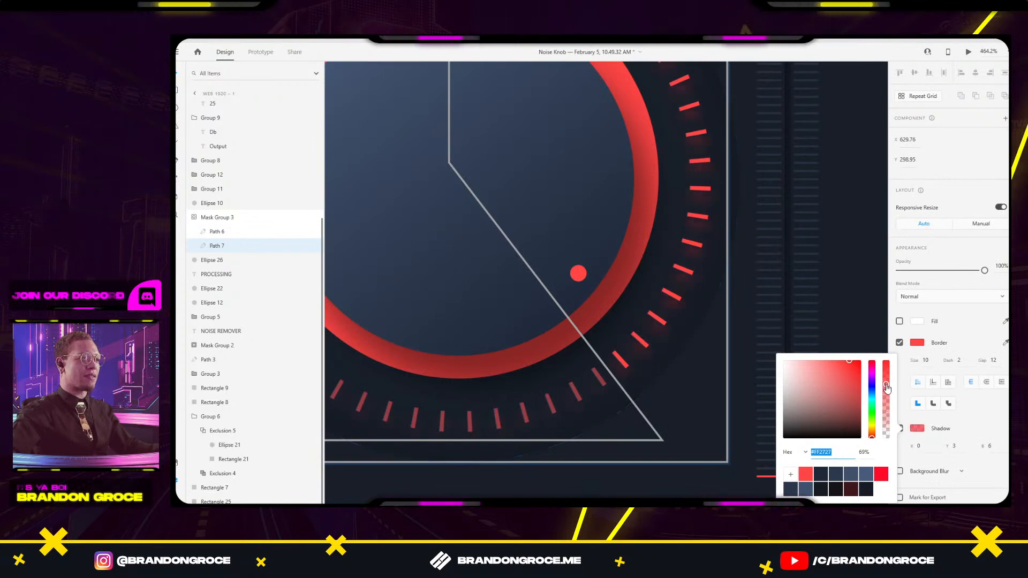
Set the shadow blur of the dial's red ticks to 14 and deselect the path.
click(991, 445)
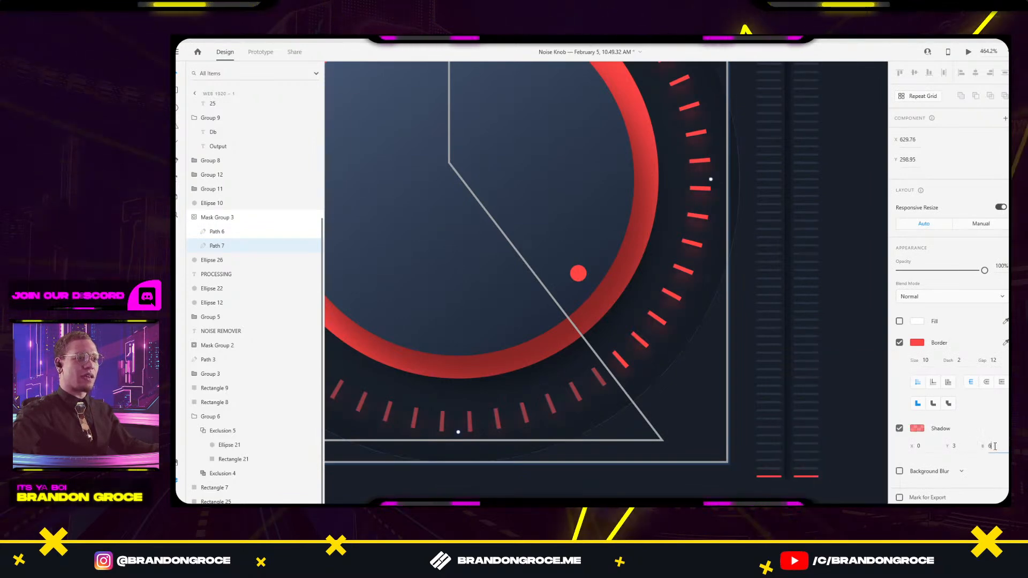
text(22)
key(Return)
key(Up)
key(Up)
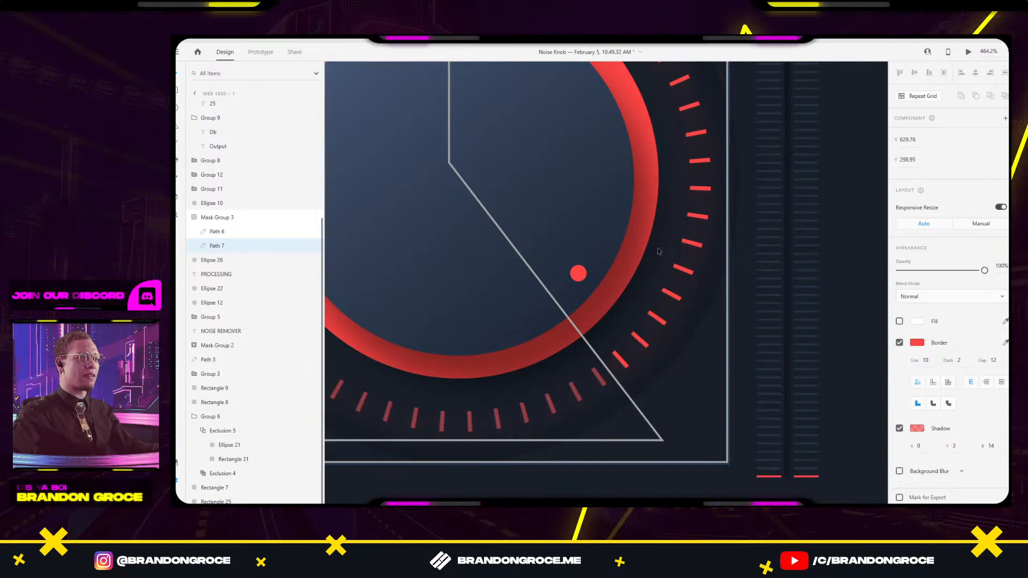
scroll(653, 258, down, 5)
click(771, 202)
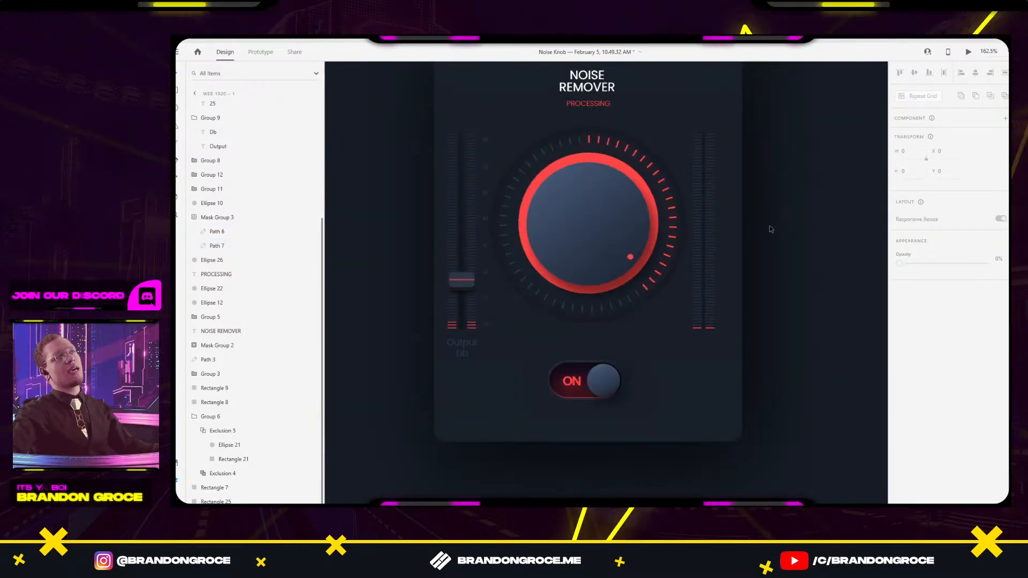
scroll(789, 241, down, 2)
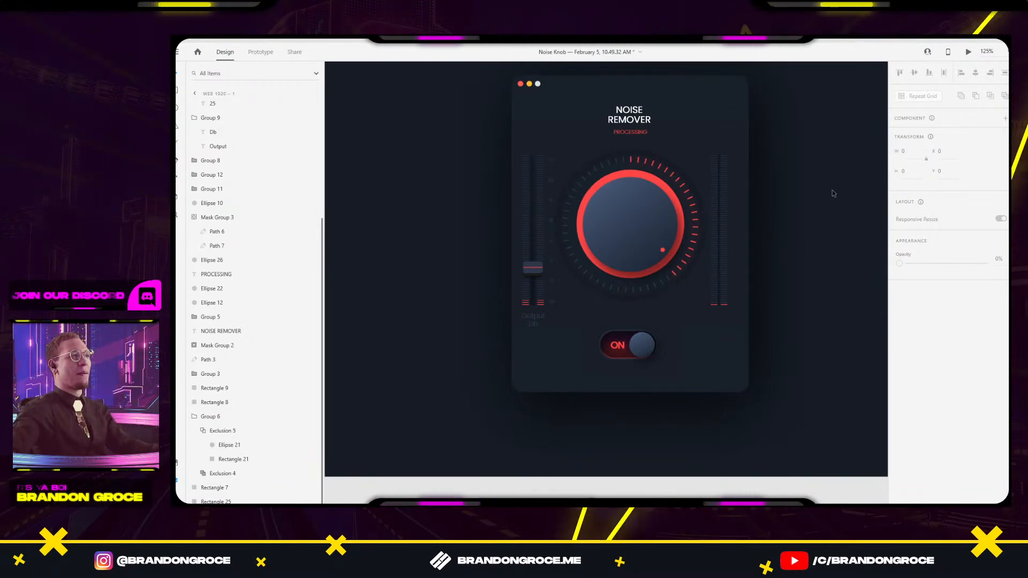
Raise the shadow color of the dial's red dashed tick path to full opacity and adjust its shadow blur.
scroll(822, 214, up, 1)
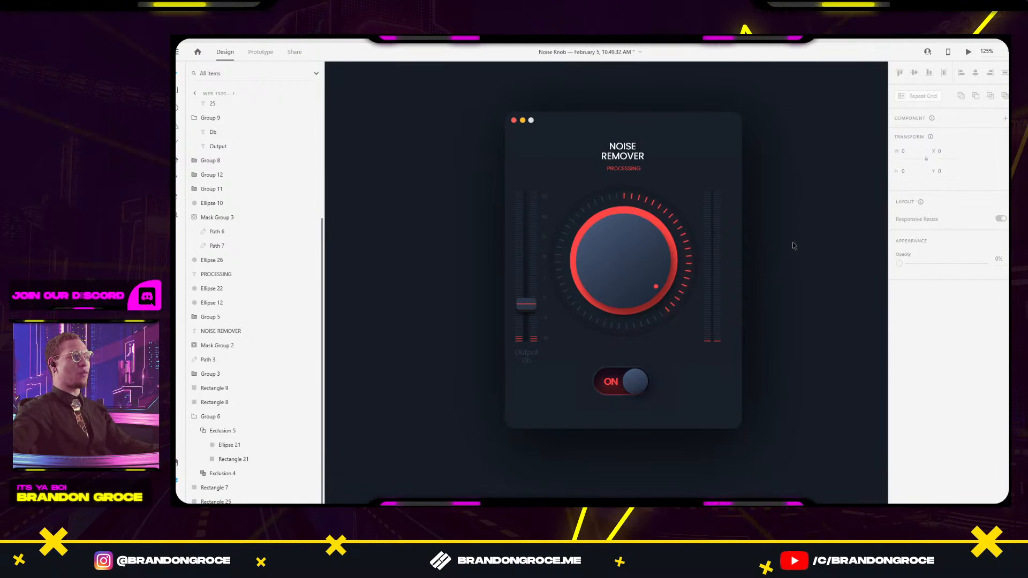
scroll(614, 391, up, 3)
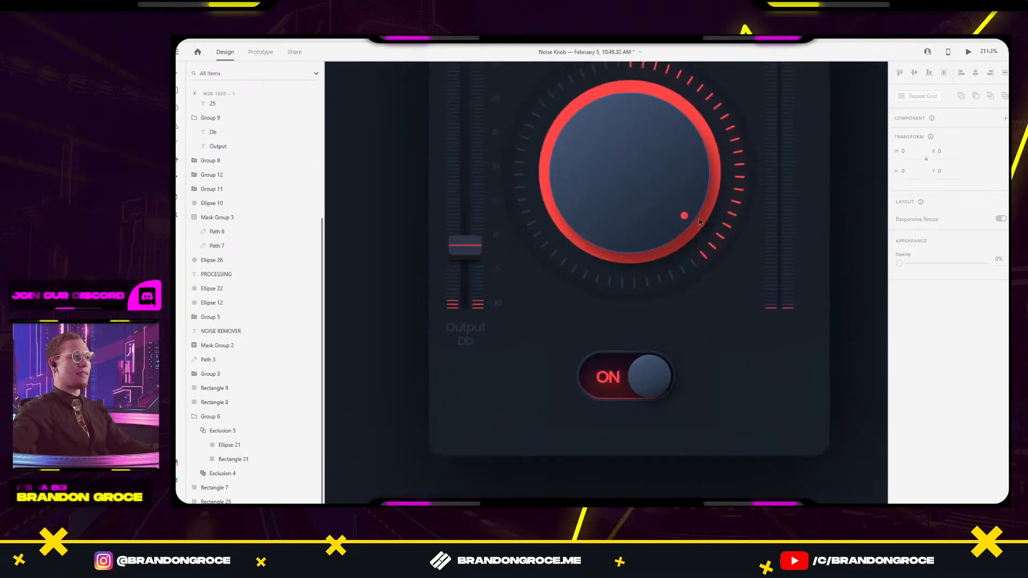
scroll(627, 200, down, 2)
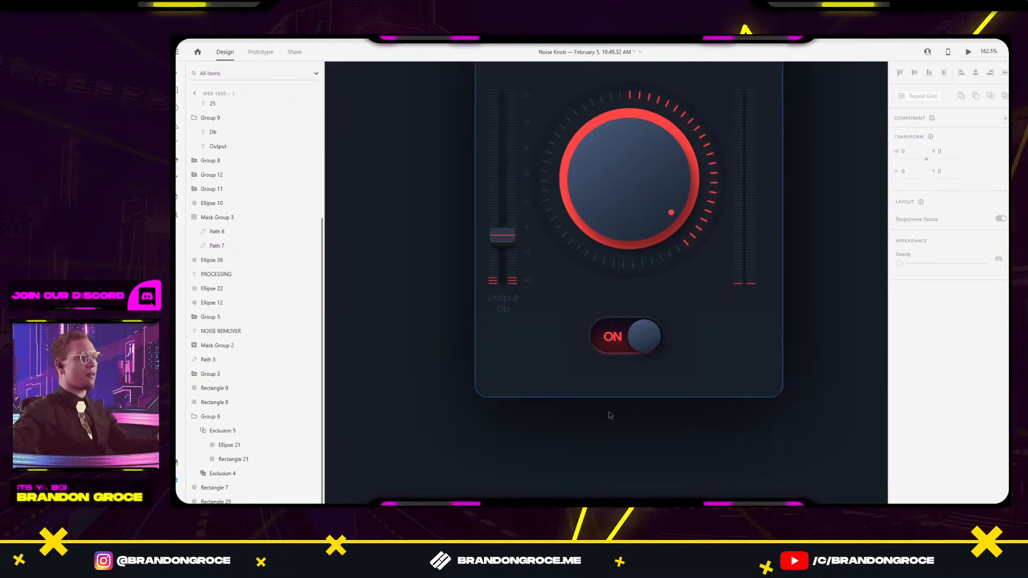
drag(787, 250, 747, 357)
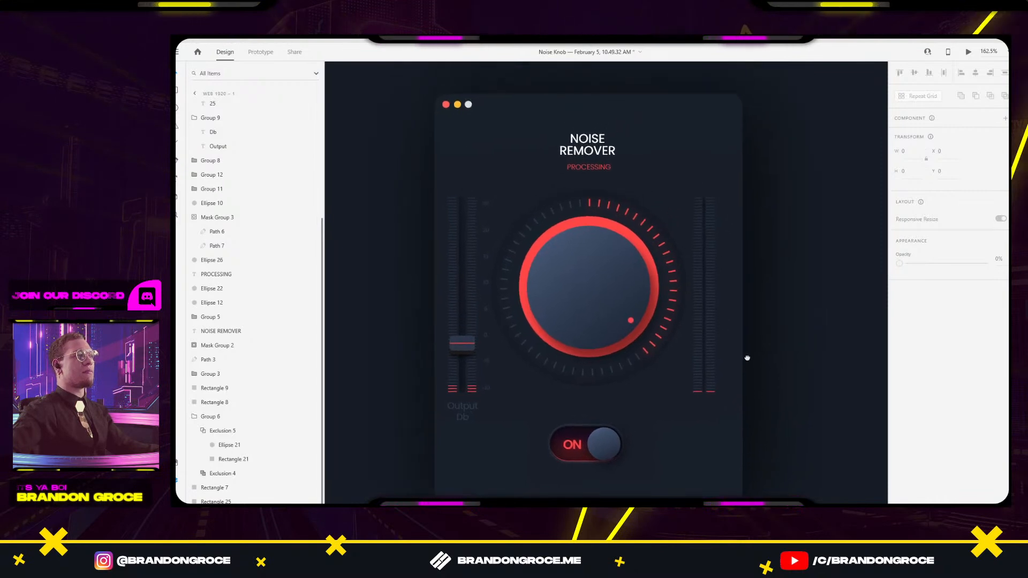
click(669, 266)
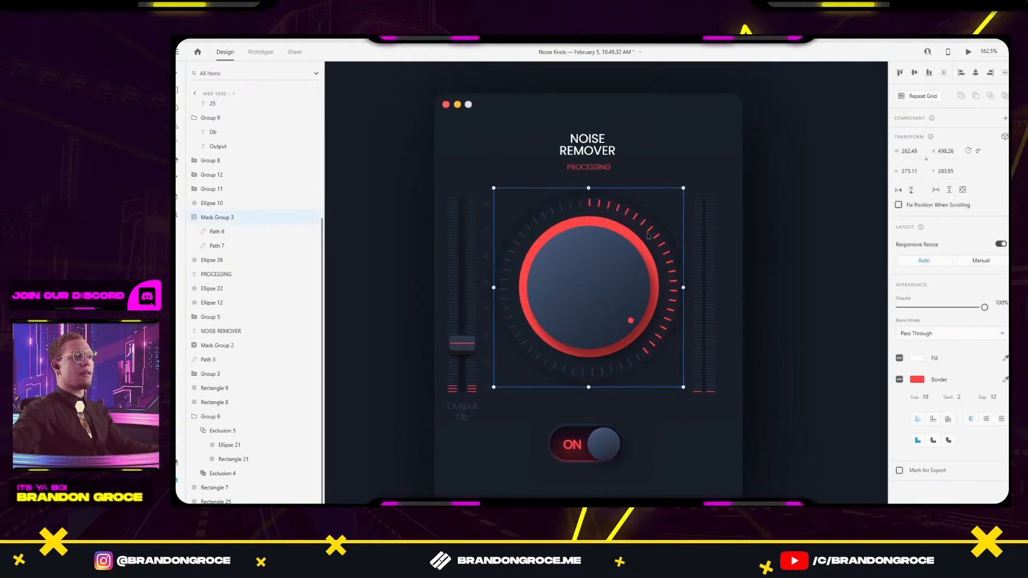
click(663, 247)
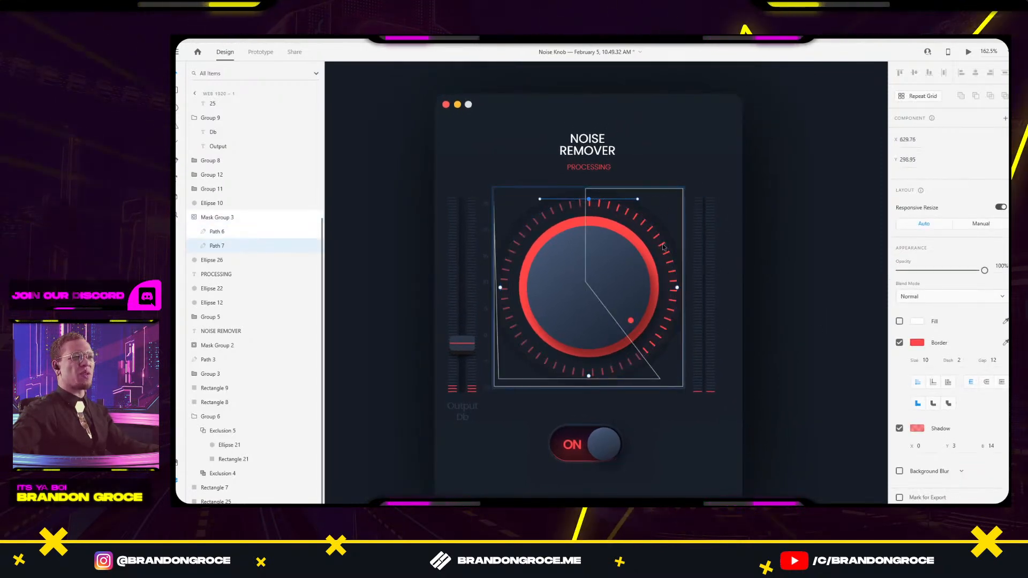
click(917, 429)
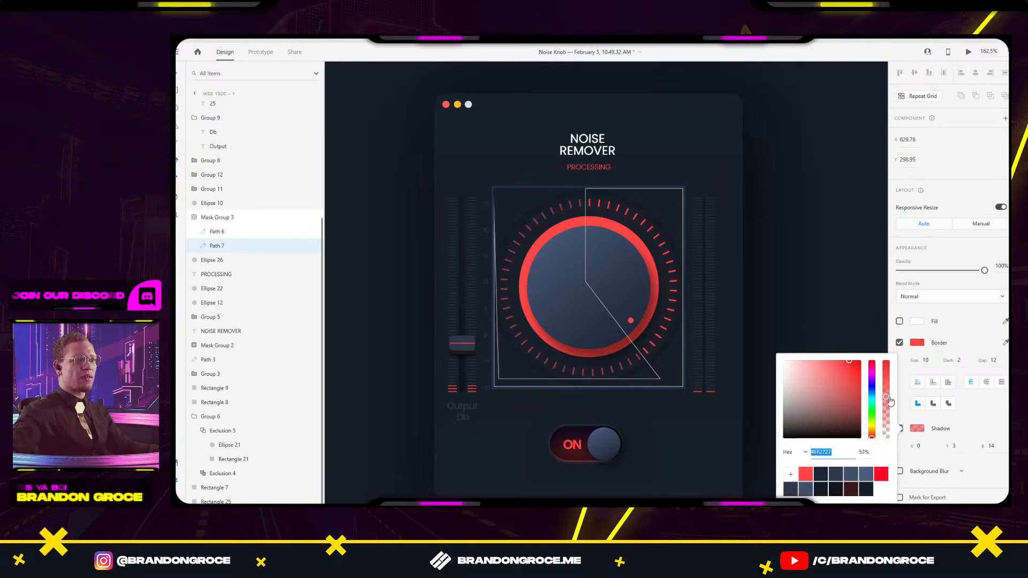
click(1006, 439)
drag(1001, 425, 1001, 402)
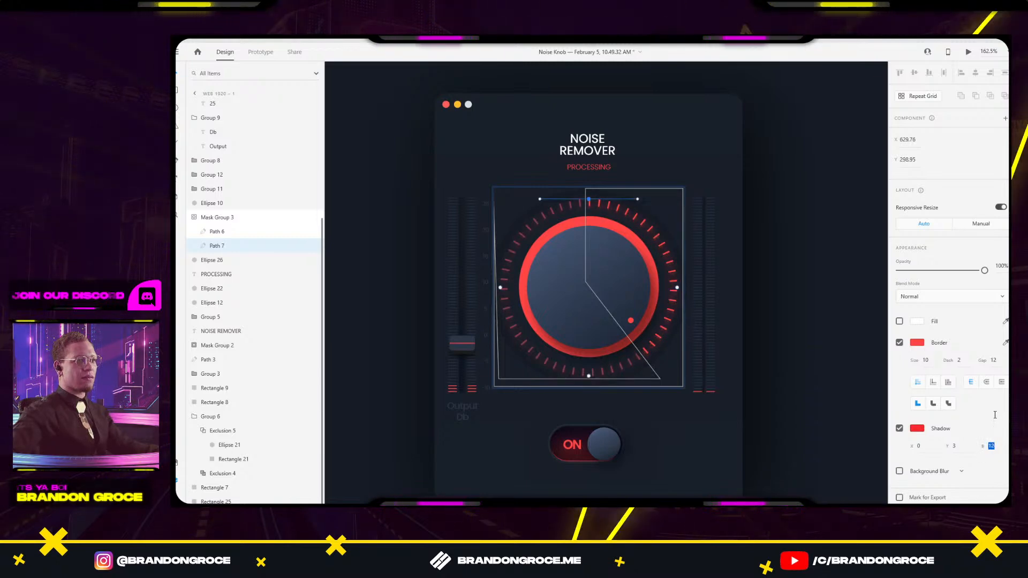
key(Escape)
key(Escape)
Review the whole noise remover panel on its artboard and save the Noise Knob document.
scroll(798, 313, down, 5)
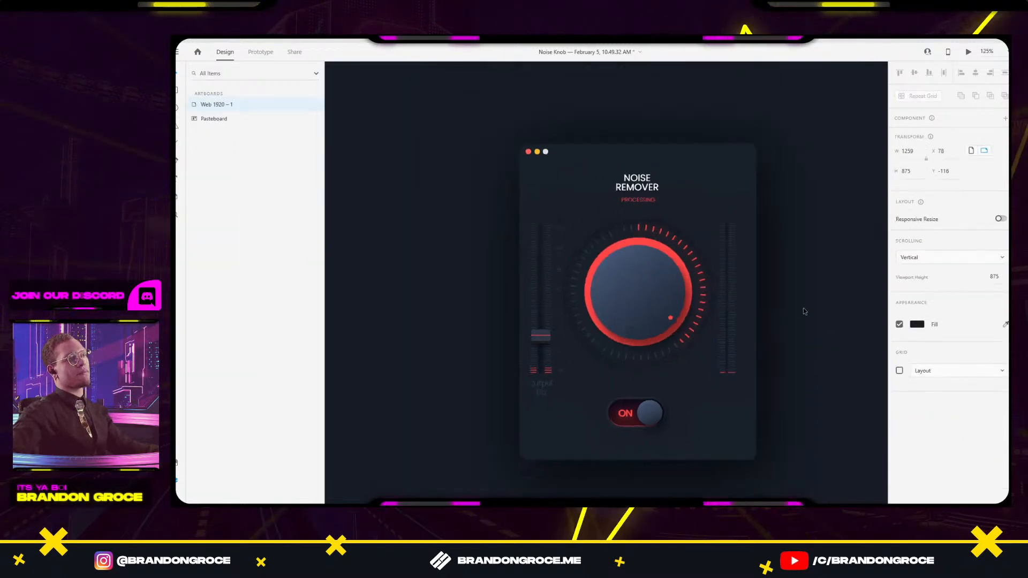
drag(812, 320, 738, 279)
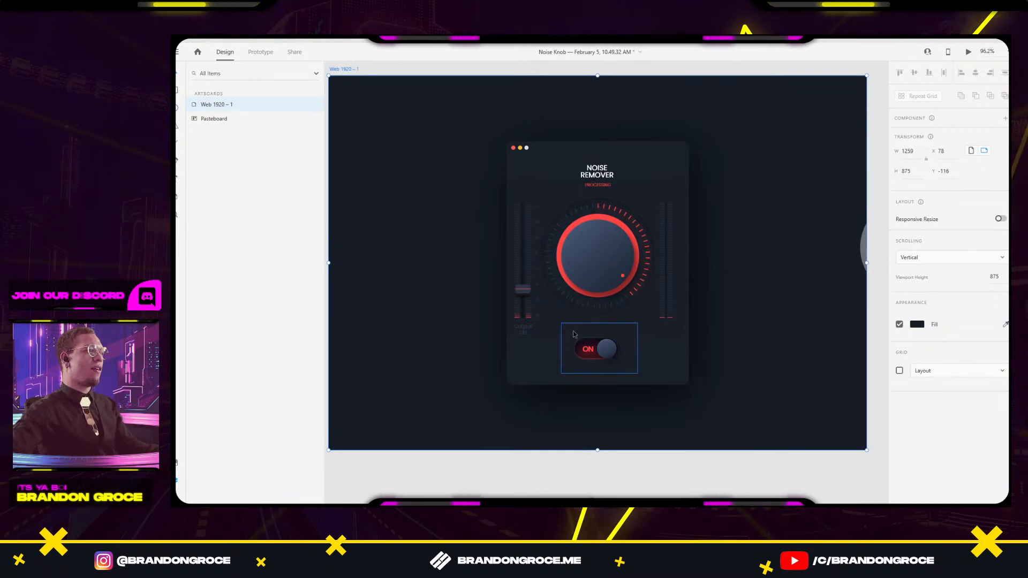
drag(709, 268, 725, 308)
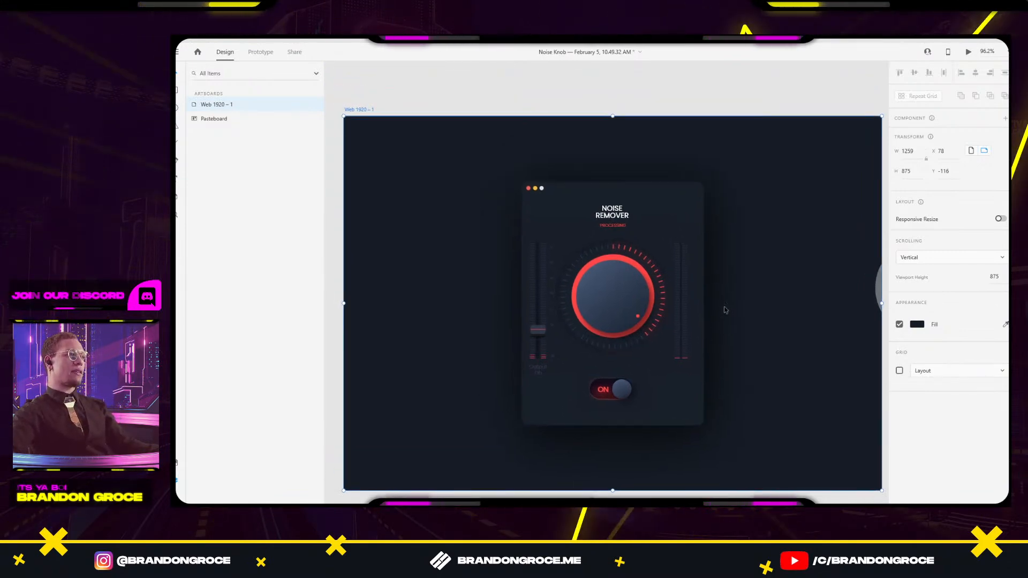
key(ctrl+s)
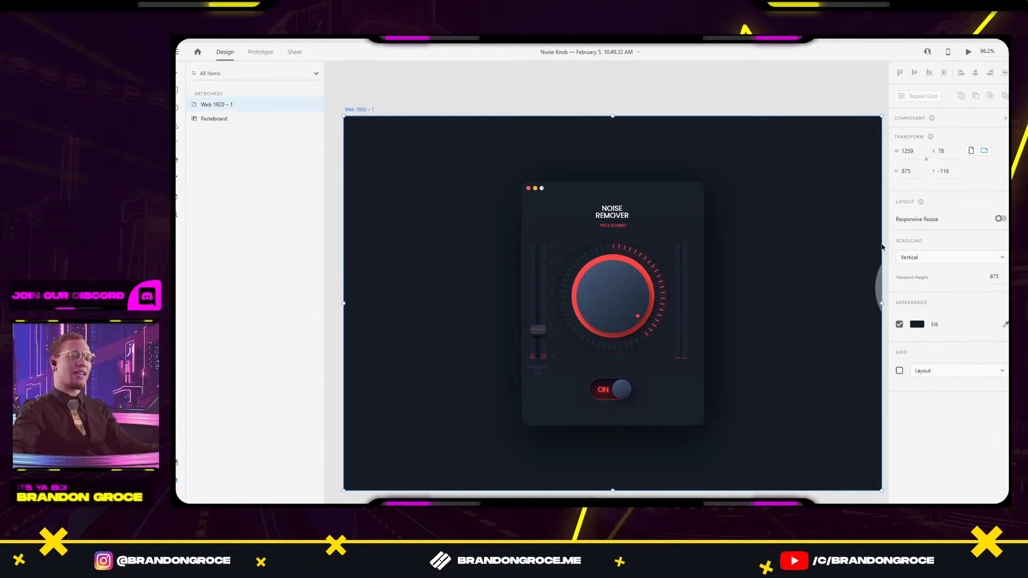
Choose another playback device in the system volume controls and return to the canvas.
scroll(649, 144, down, 5)
drag(644, 175, 682, 167)
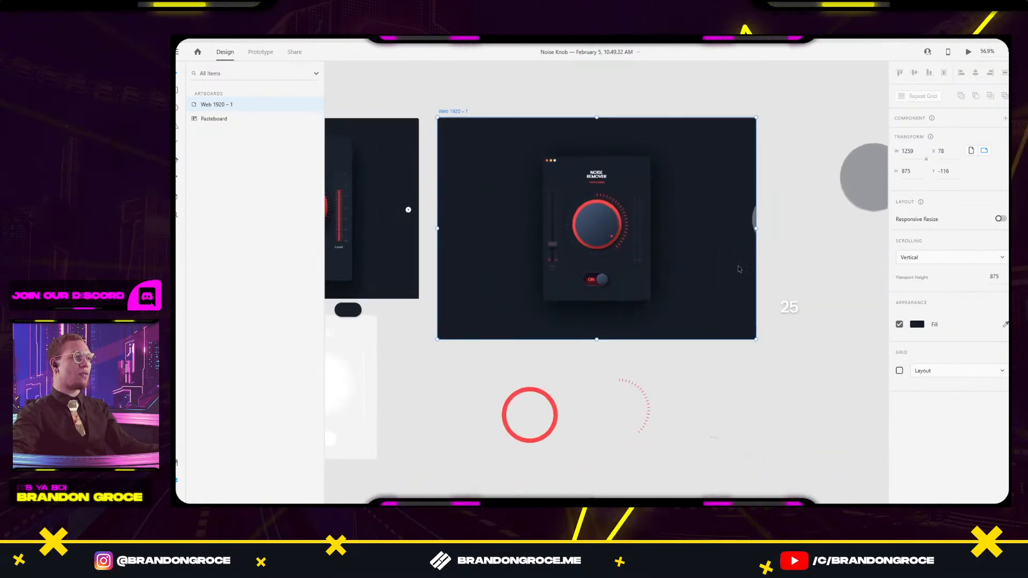
mouse_move(642, 502)
click(959, 499)
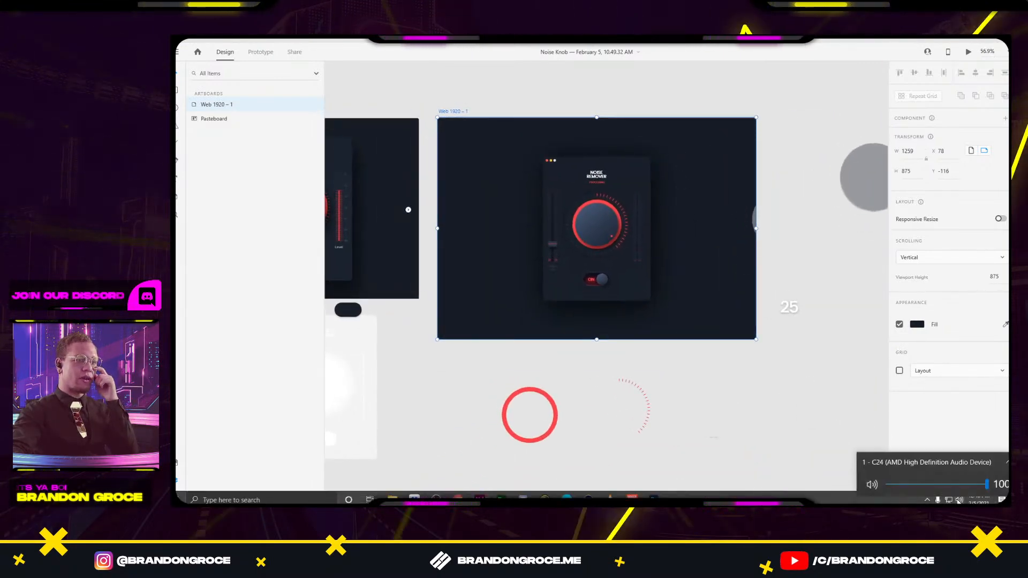
click(926, 459)
click(910, 405)
click(804, 415)
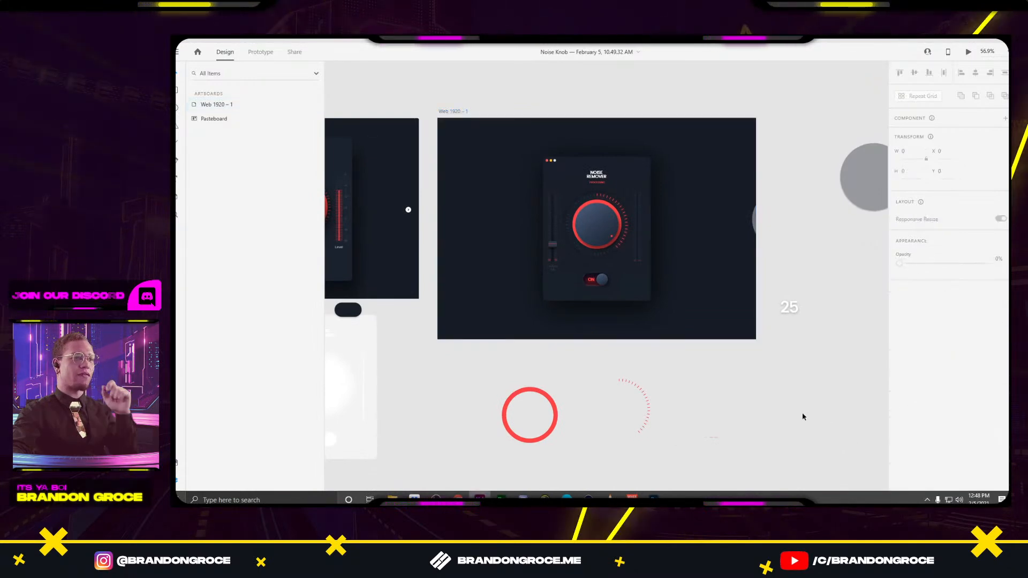
drag(698, 385, 745, 413)
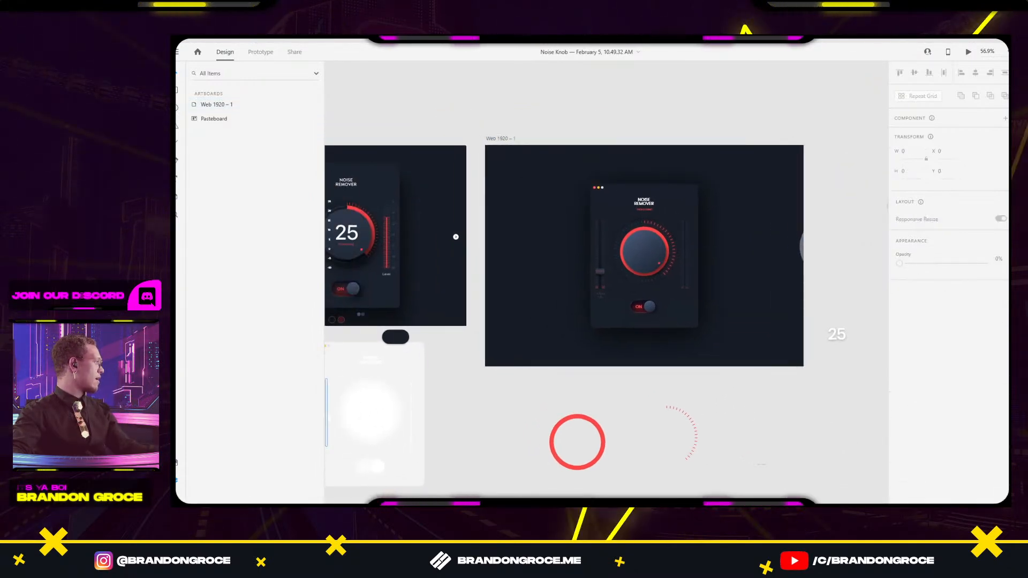
scroll(673, 347, up, 5)
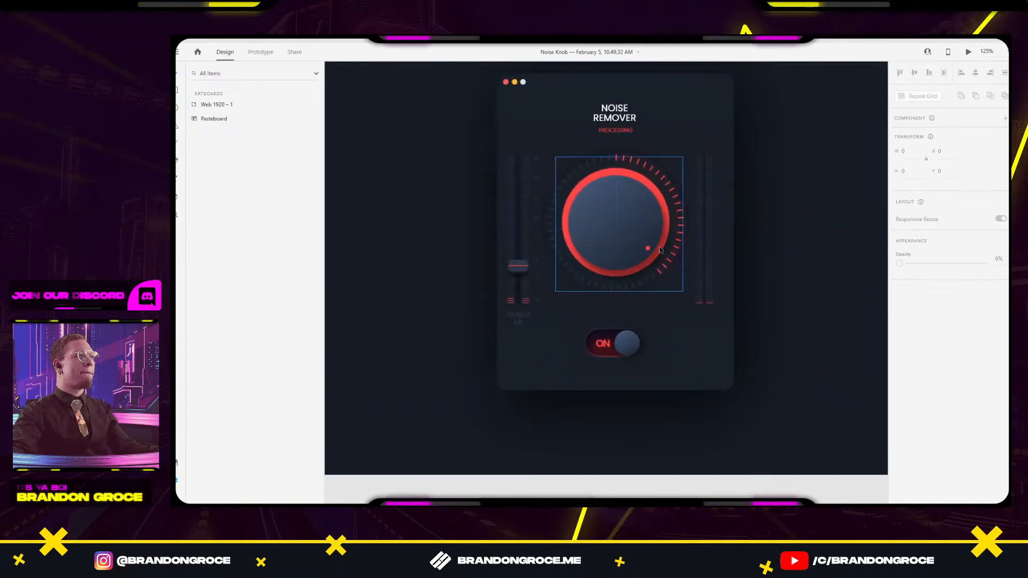
drag(459, 222, 703, 268)
scroll(545, 267, down, 3)
scroll(545, 266, down, 4)
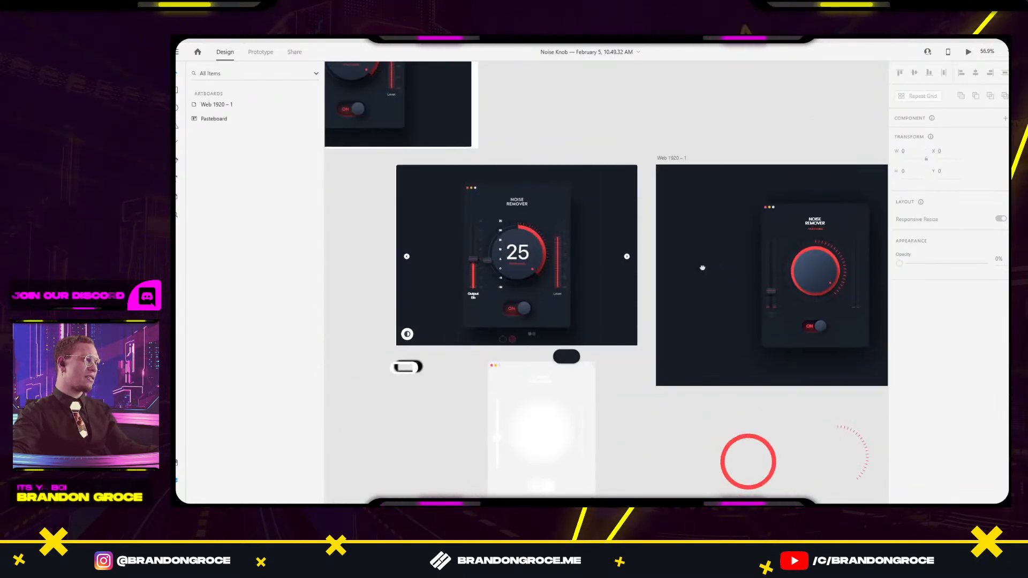
key(alt+Tab)
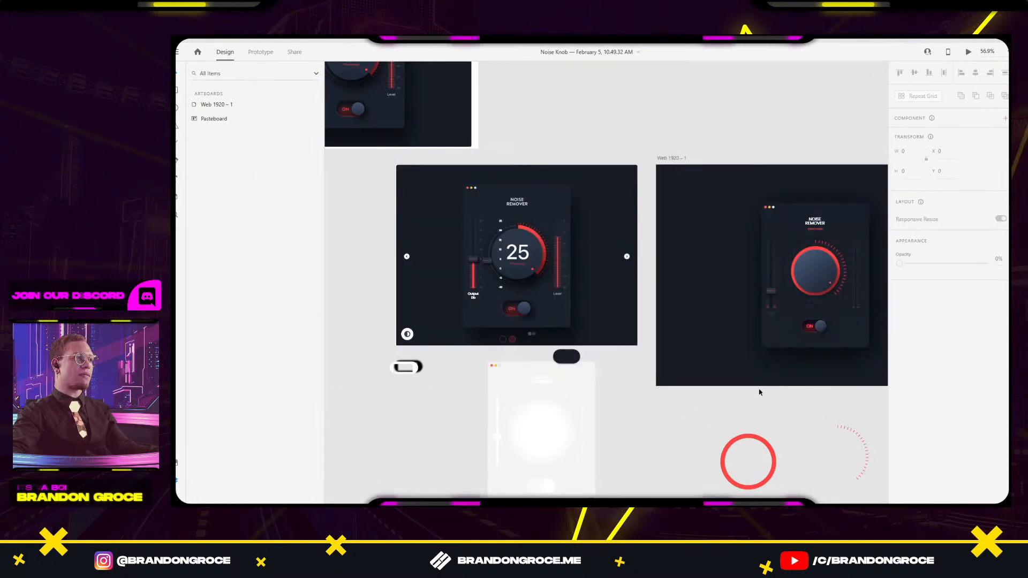
Move the reference mockups and the loose pieces around them on the pasteboard left, away from the Web 1920 – 1 artboard.
drag(808, 398, 581, 366)
scroll(581, 366, down, 1)
scroll(581, 366, down, 2)
drag(511, 422, 751, 378)
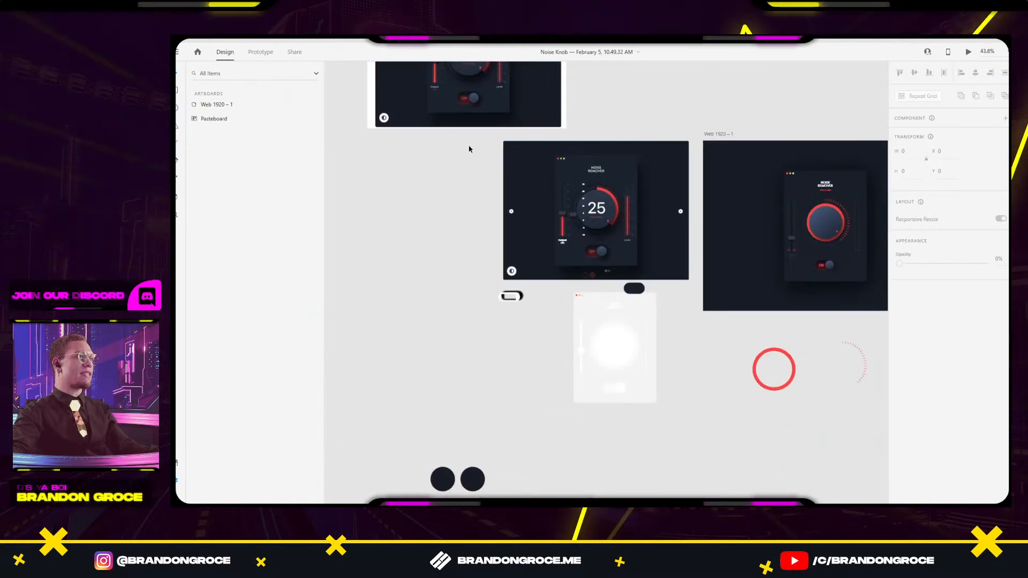
drag(463, 143, 661, 412)
drag(637, 336, 502, 336)
click(649, 360)
scroll(654, 372, down, 3)
scroll(654, 372, left, 2)
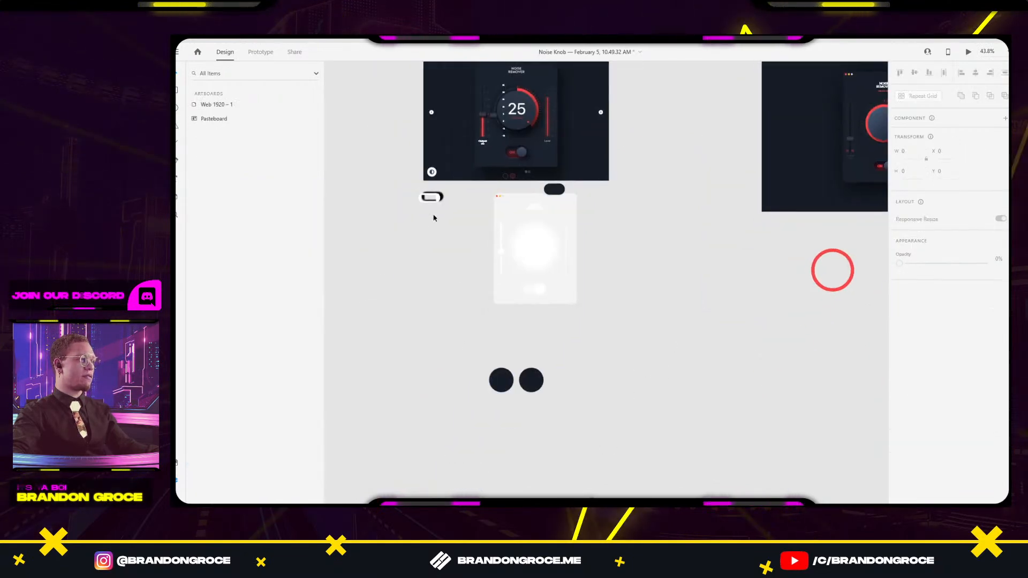
Shift the white panel copy and the two dark circles left so they line up beneath the reference mockup.
drag(471, 192, 637, 328)
drag(556, 263, 479, 277)
drag(458, 353, 628, 452)
drag(530, 380, 466, 371)
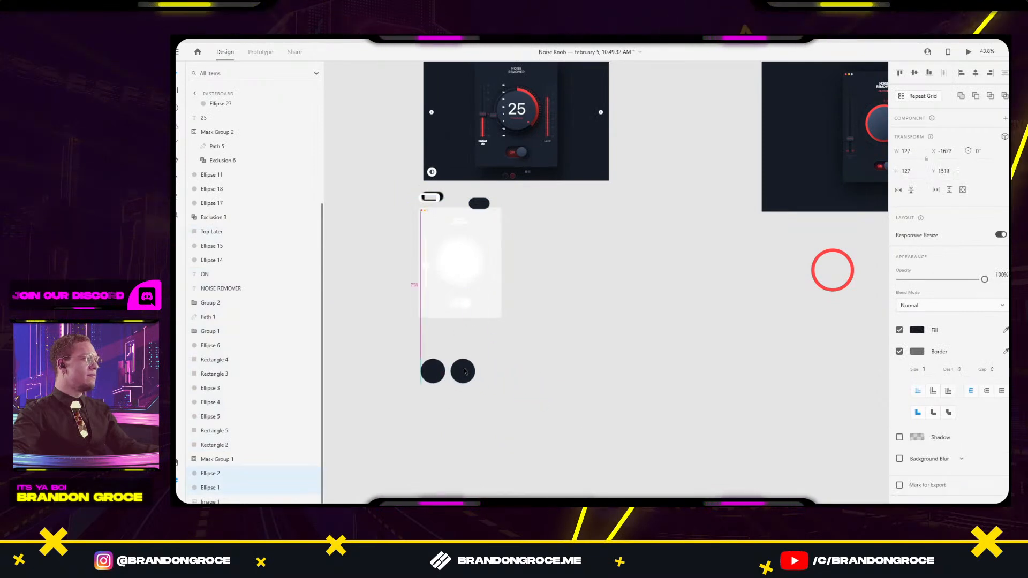
Move the red ring and the dashed tick arc from below the artboard to beneath the reference mockup.
scroll(579, 333, right, 5)
scroll(580, 333, up, 2)
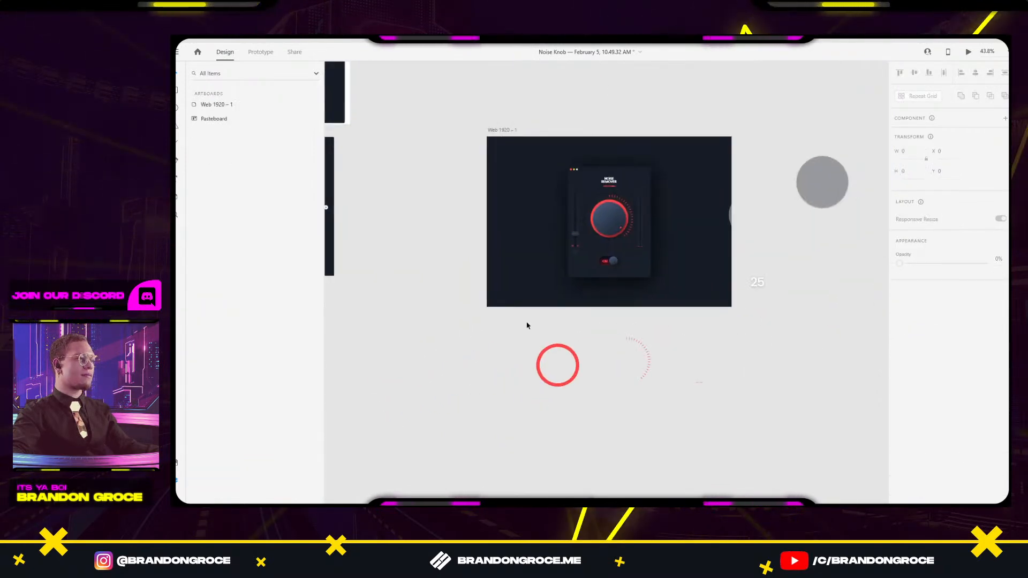
drag(526, 326, 704, 433)
drag(572, 354, 585, 315)
click(691, 231)
drag(691, 230, 380, 248)
Pull the pale circle overlapping the artboard's right edge out onto the pasteboard below the gray circle.
scroll(681, 255, up, 3)
drag(681, 255, 585, 325)
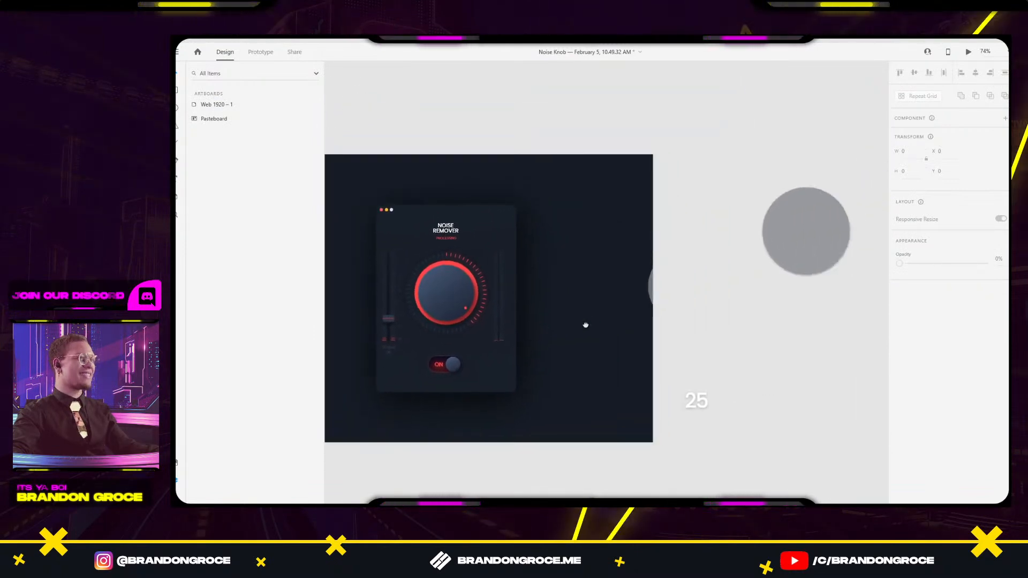
drag(672, 290, 748, 351)
click(702, 346)
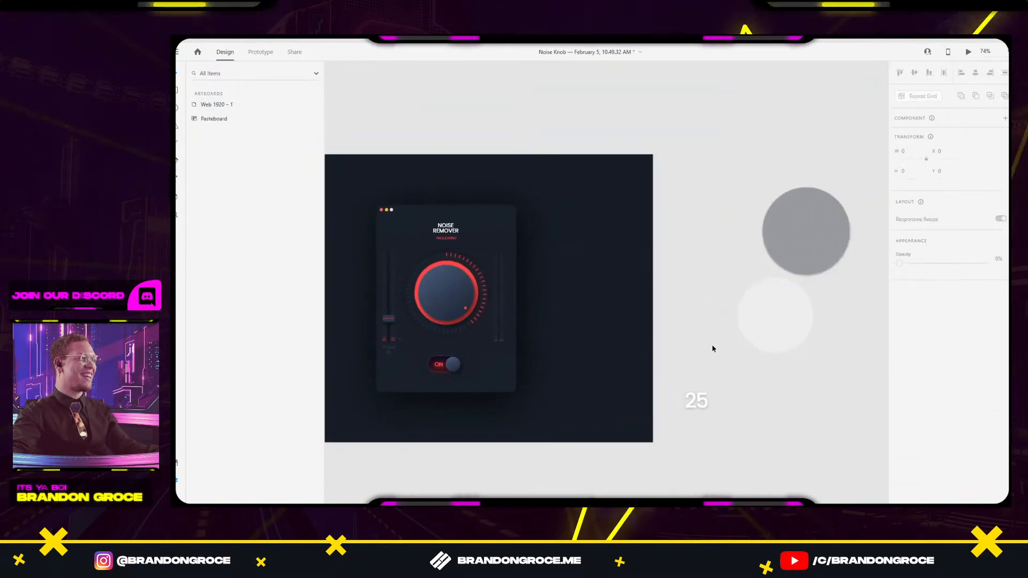
Select the gray circle, the pale circle and the 25 text and move them to the far left of the reference mockups.
scroll(738, 414, down, 3)
drag(705, 234, 803, 488)
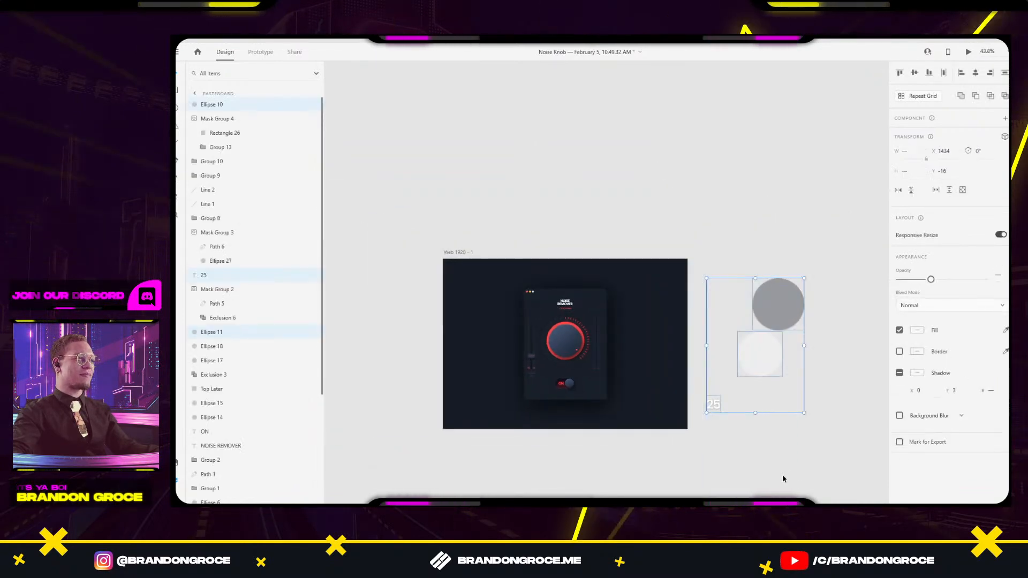
scroll(790, 429, down, 3)
scroll(799, 374, down, 3)
drag(806, 295, 372, 303)
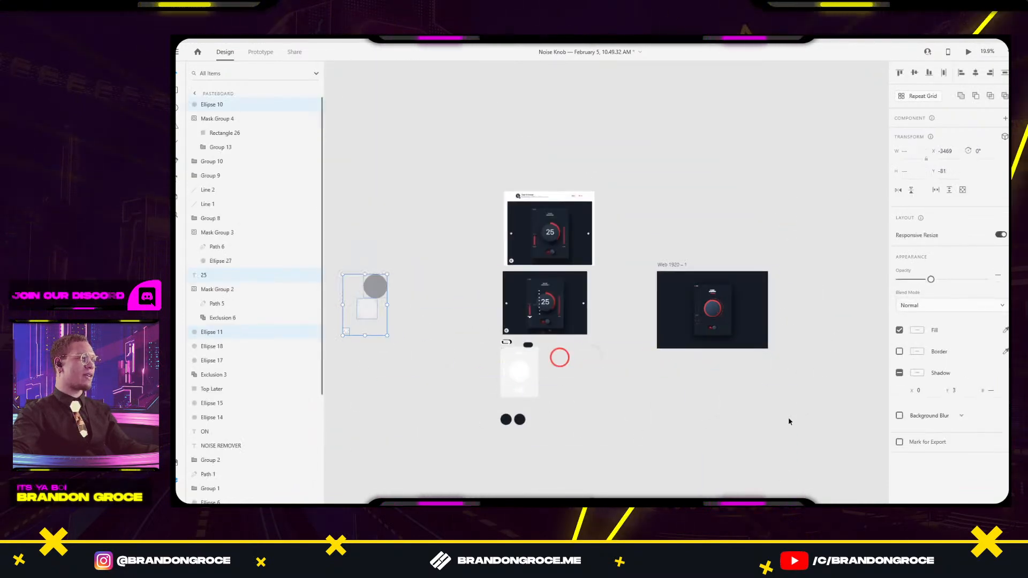
Duplicate the Web 1920 – 1 artboard and place the copy directly above the original.
scroll(754, 406, up, 3)
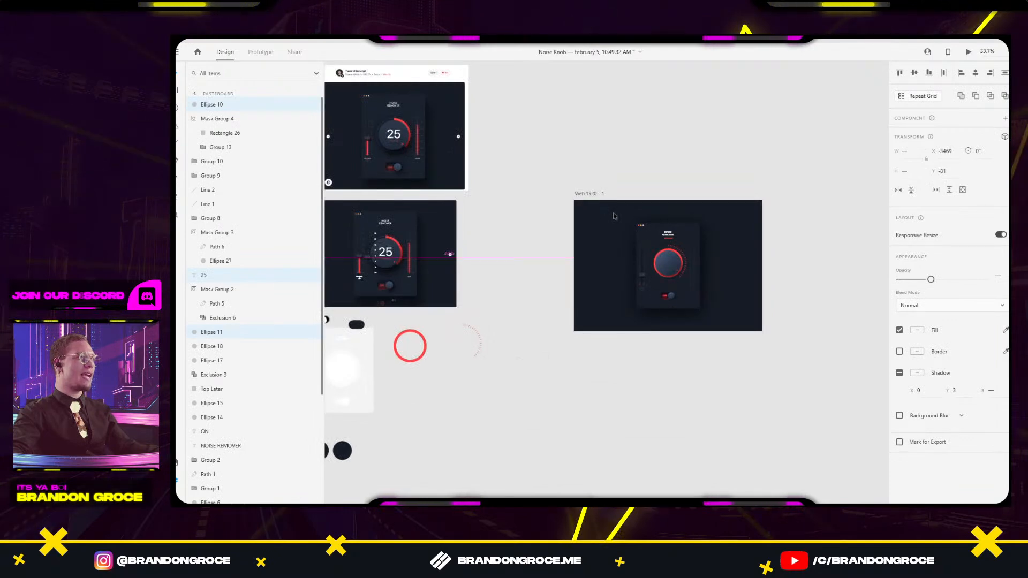
click(585, 192)
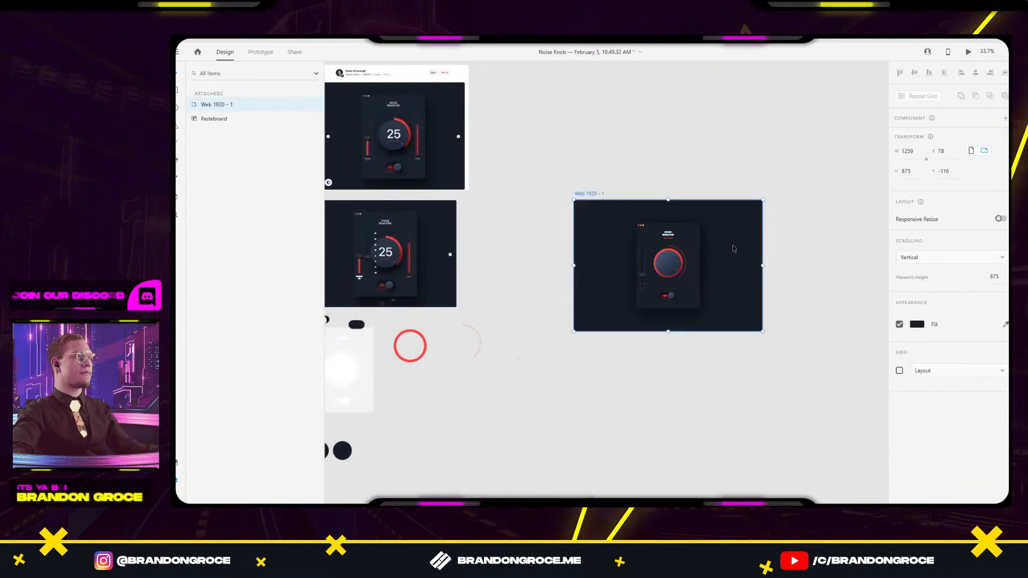
drag(604, 198, 611, 142)
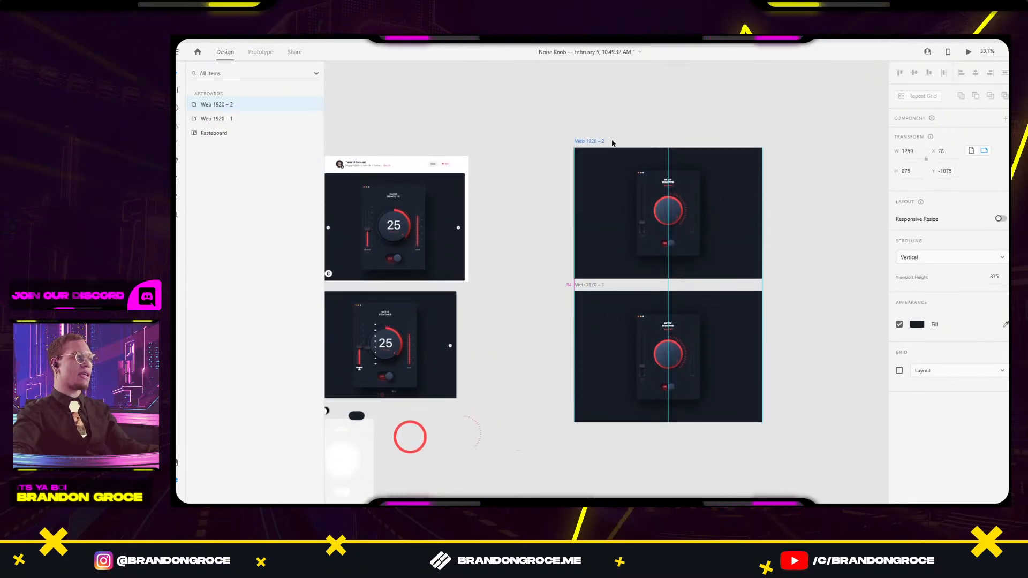
Switch to the browser to examine the animated Tuner UI Concept shot on Dribbble, and return to the XD document.
key(alt+Tab)
click(687, 211)
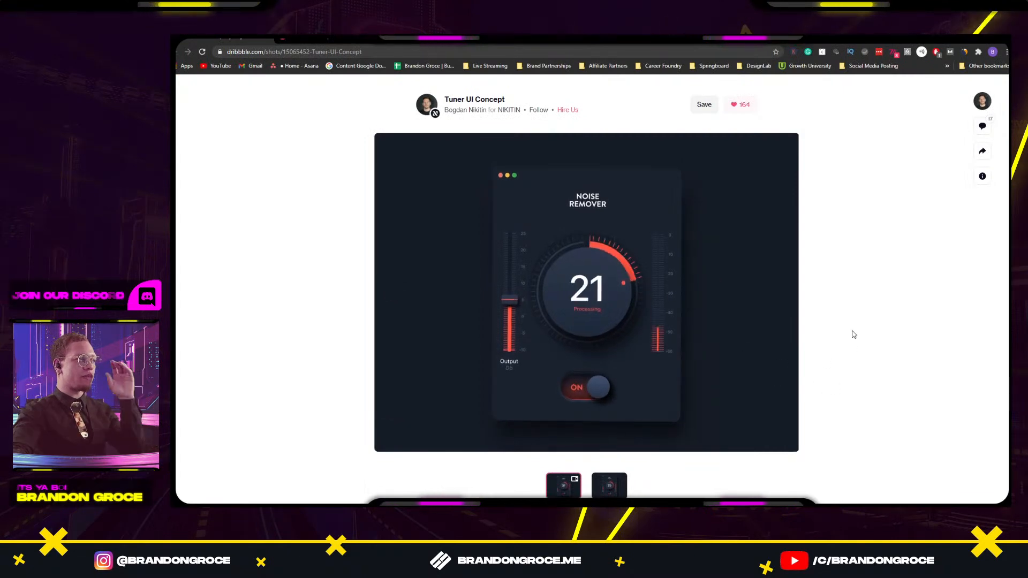
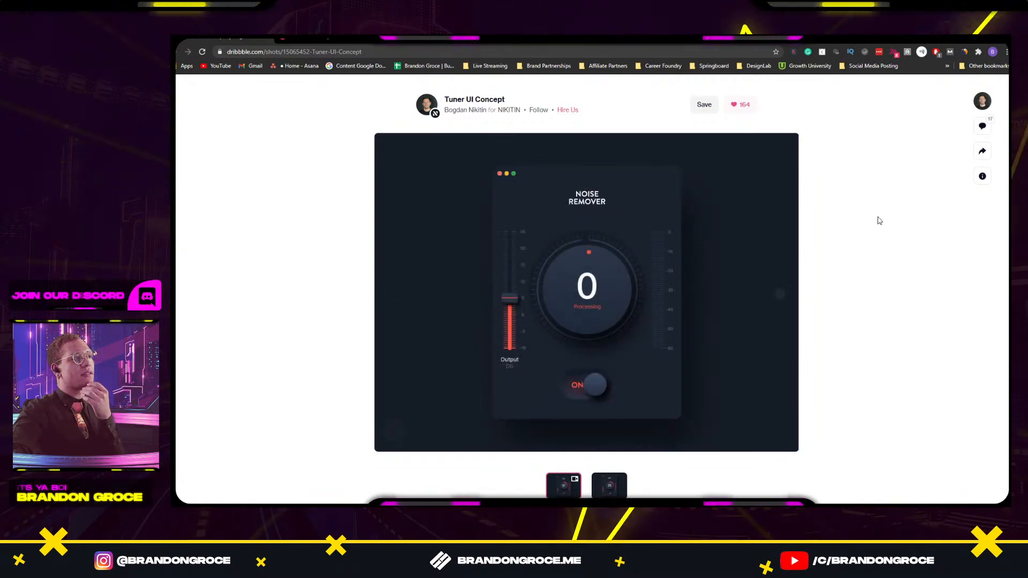
key(alt+Tab)
Stagger the three window dots on the Web 1920 – 2 artboard downward, with red at Y 176, yellow at Y 197 and white at Y 223.
scroll(821, 271, up, 5)
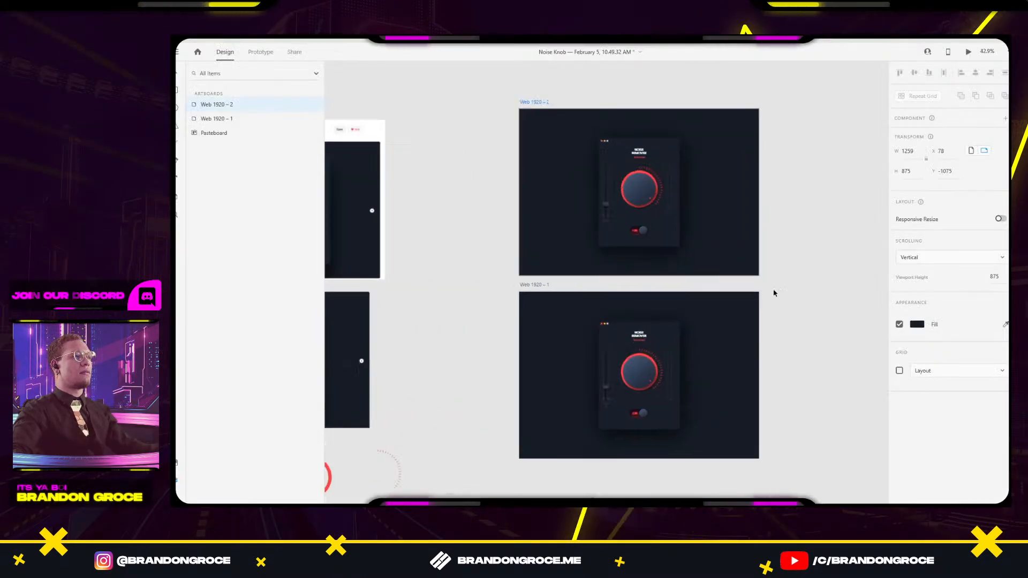
scroll(751, 296, up, 4)
click(554, 181)
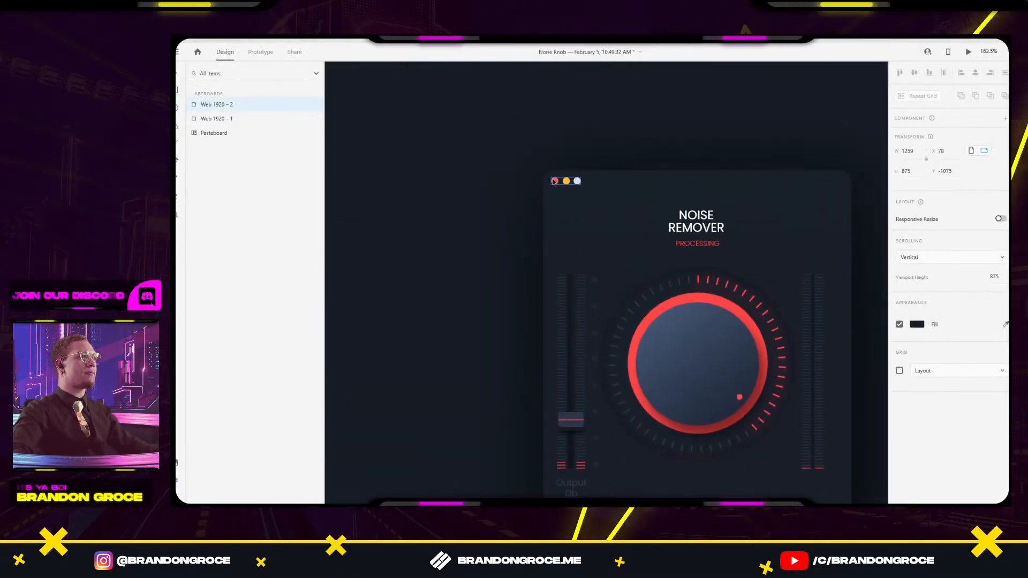
double_click(556, 182)
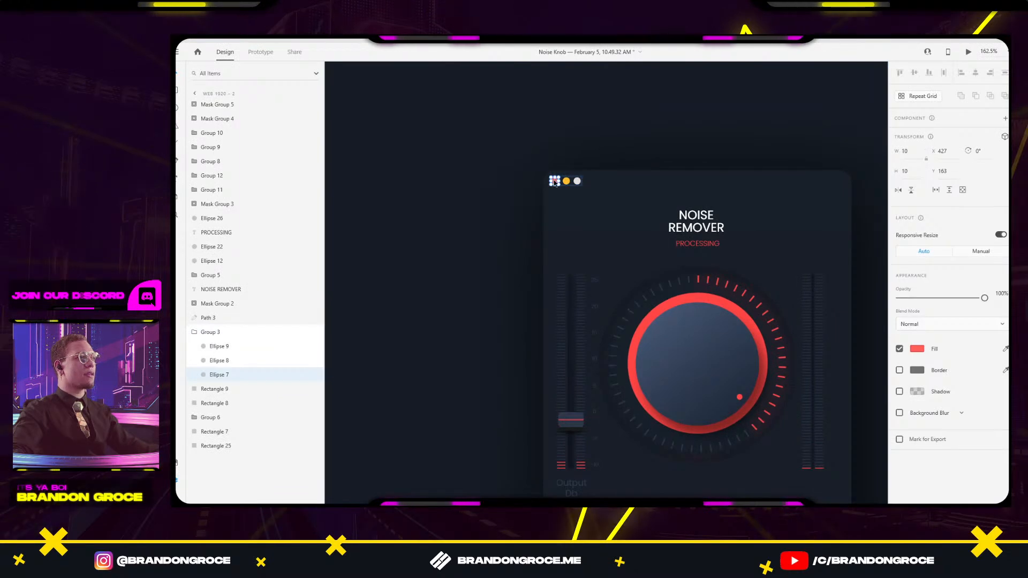
scroll(567, 182, up, 5)
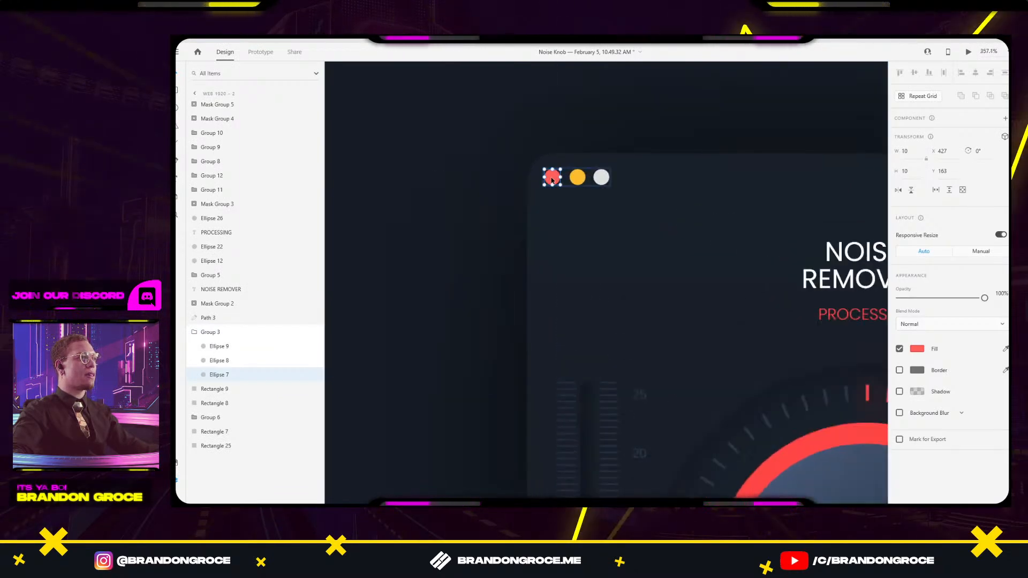
drag(577, 182, 578, 234)
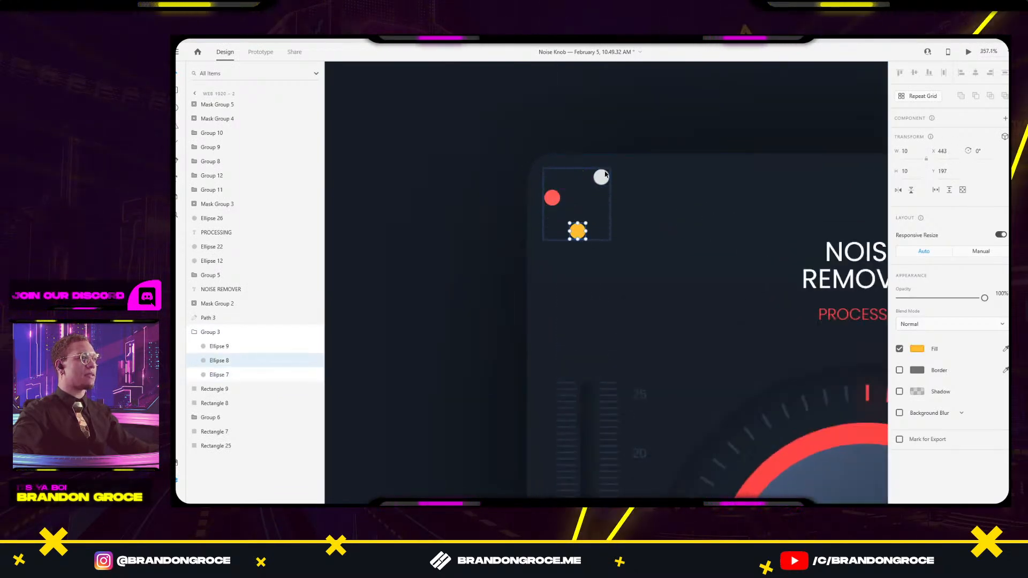
drag(605, 174, 602, 244)
drag(601, 289, 601, 272)
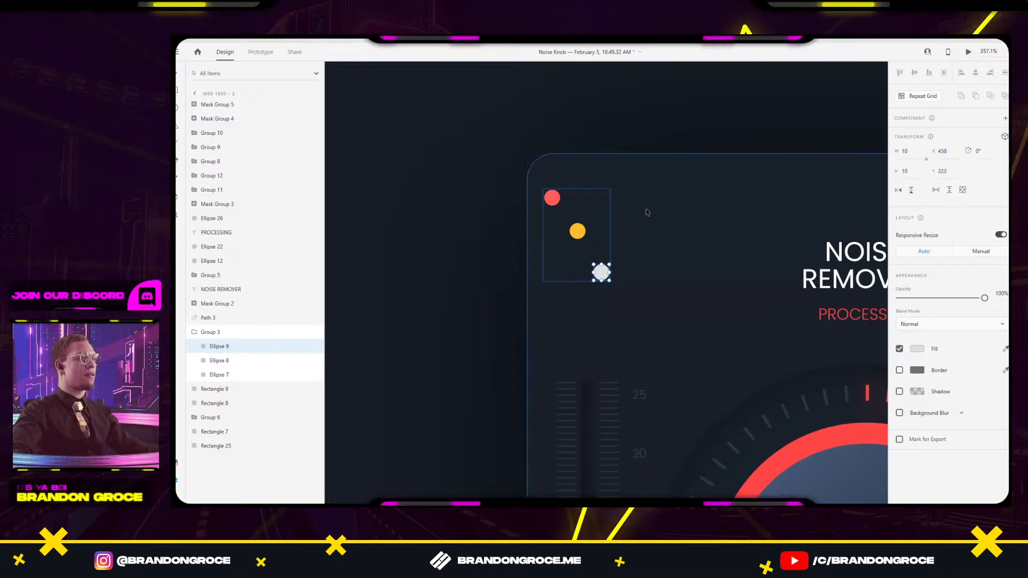
Set the opacity of the red, yellow and white window dots to 0% on Web 1920 – 2.
click(553, 199)
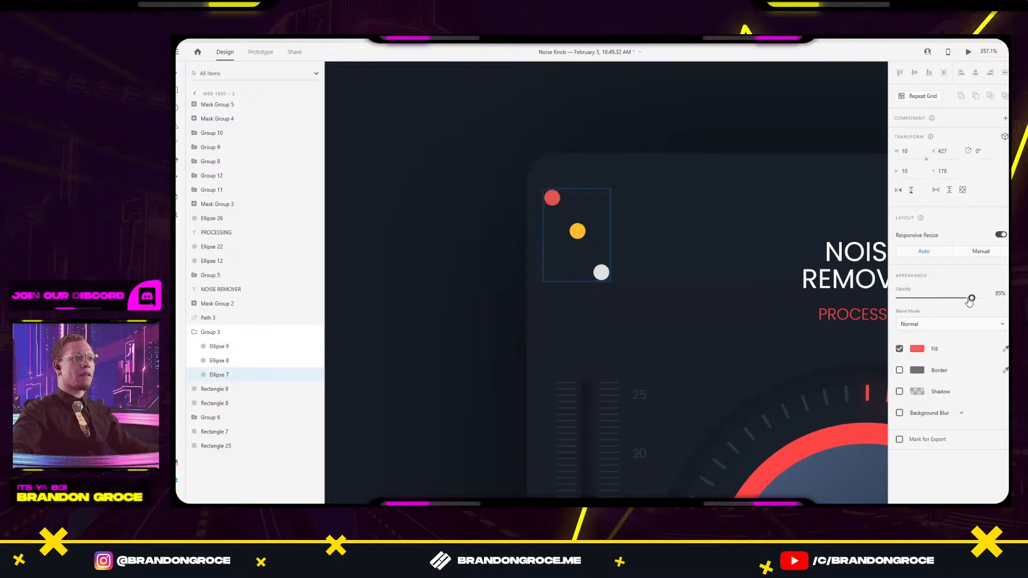
drag(973, 299, 896, 298)
click(577, 231)
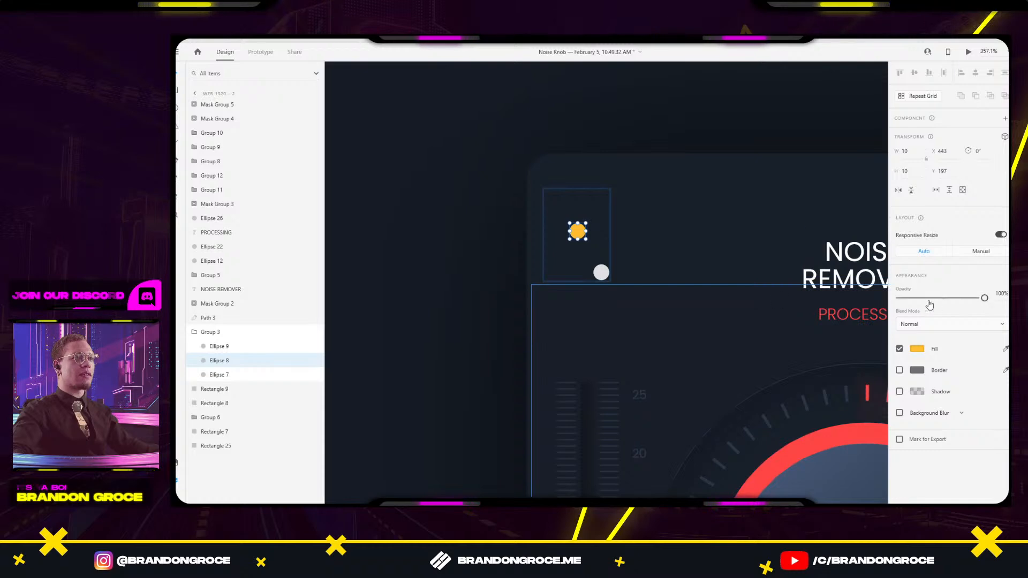
drag(984, 297, 897, 298)
click(601, 272)
drag(984, 297, 844, 310)
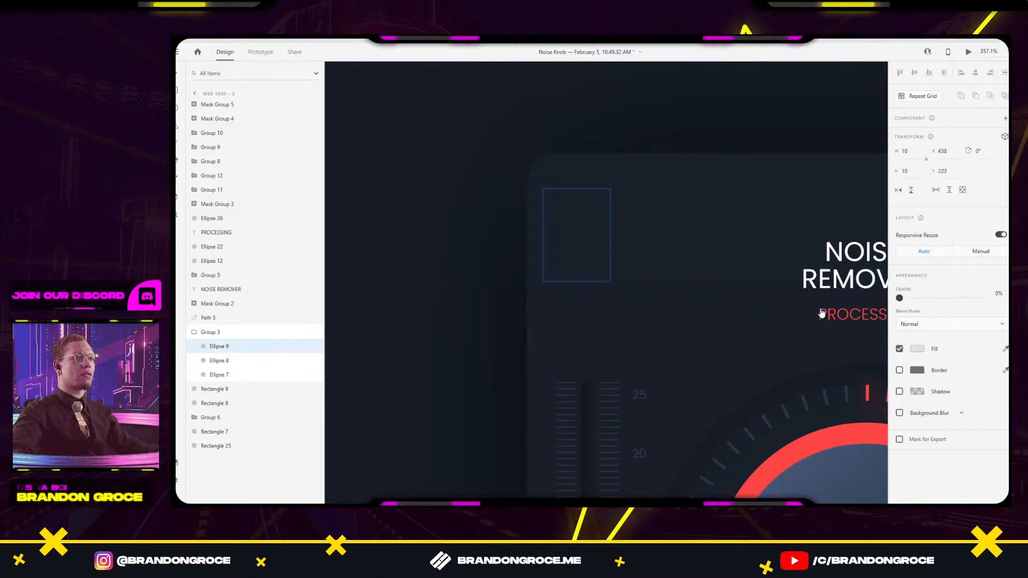
click(704, 236)
Review how the toggle and panel elements animate in the Dribbble shot in the browser, and return to the XD document.
scroll(704, 236, down, 5)
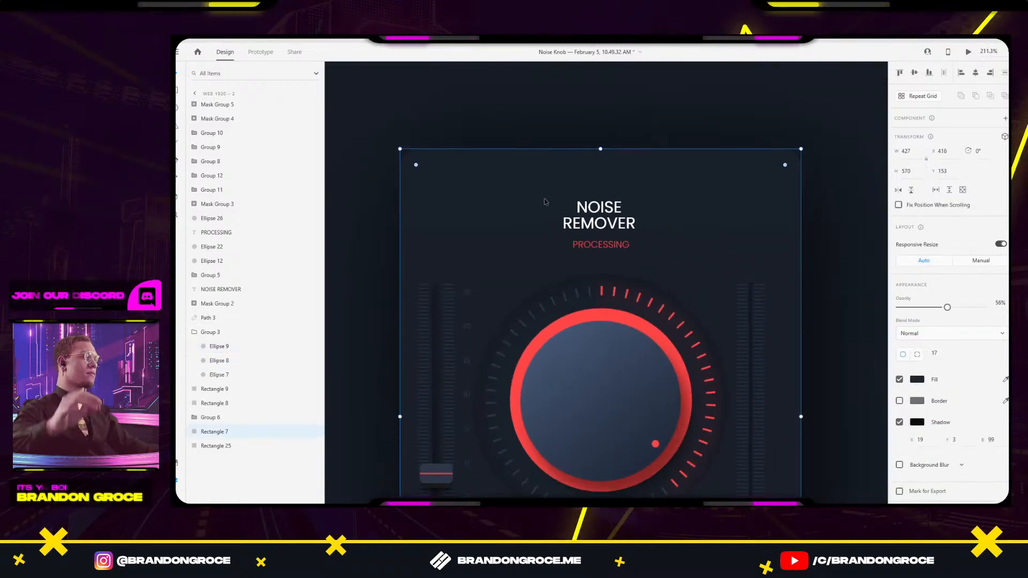
scroll(535, 253, down, 3)
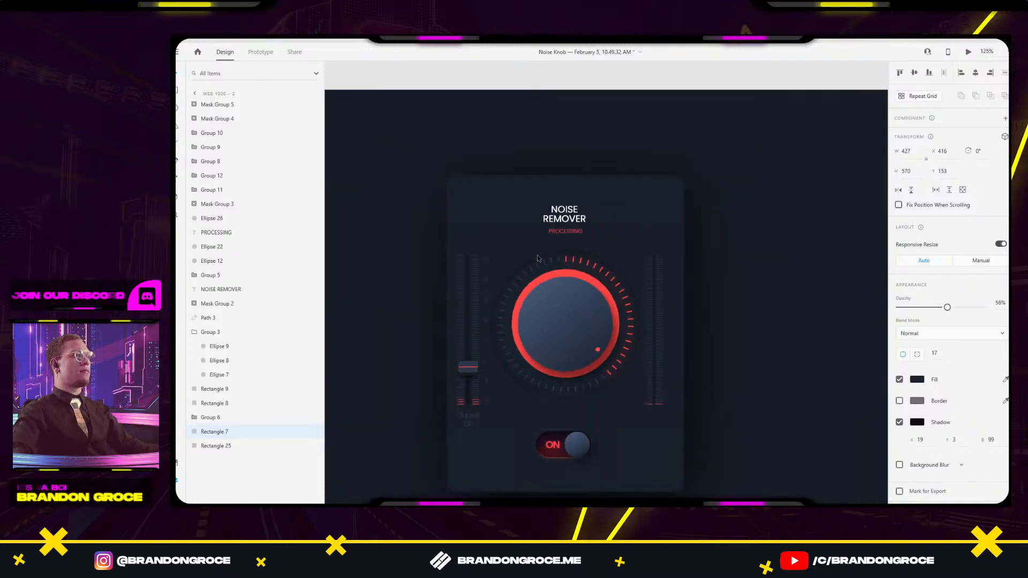
key(alt+Tab)
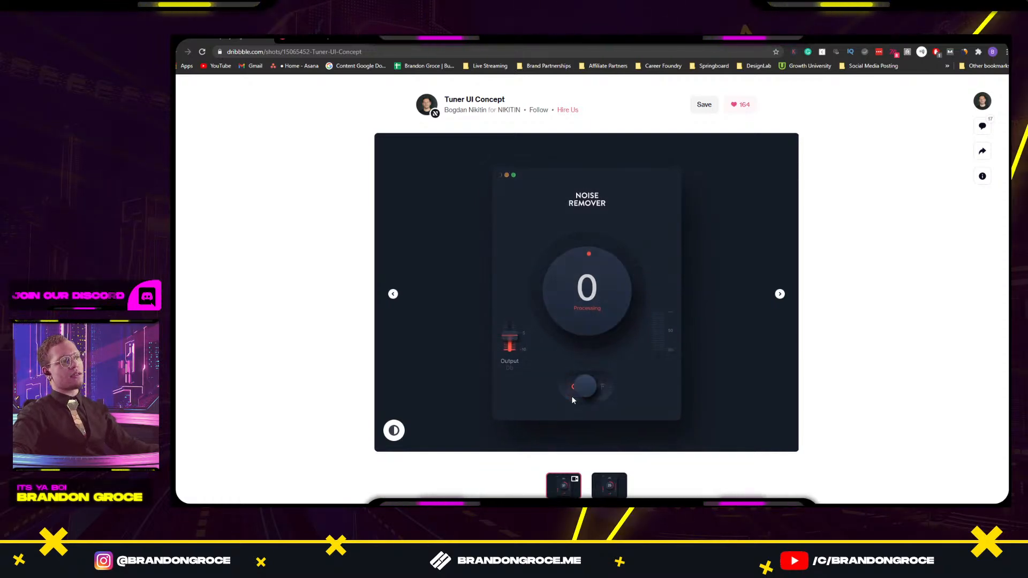
key(alt+Tab)
scroll(577, 395, down, 6)
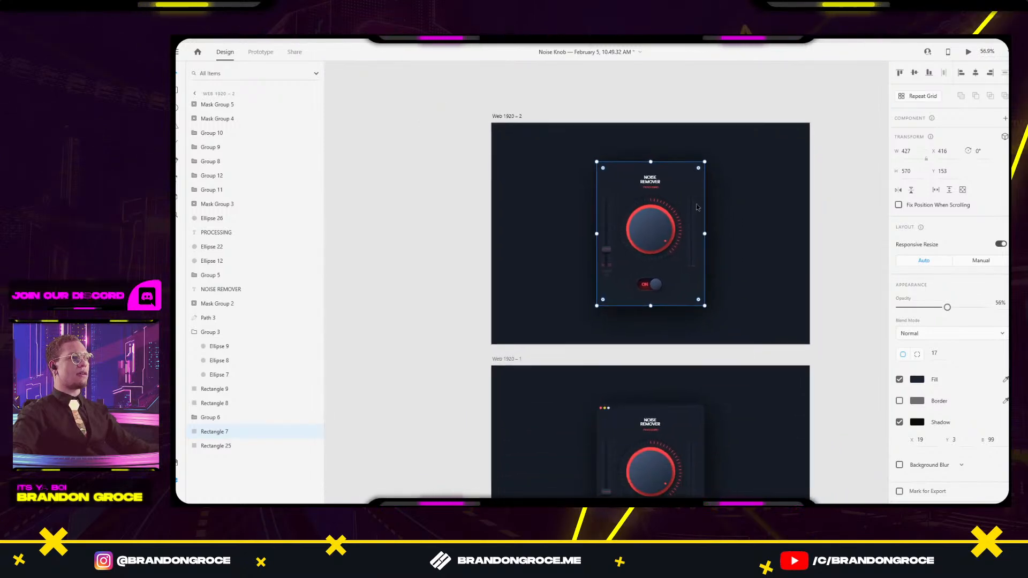
Lower the ON label in the Web 1920 – 2 toggle to Y 637 and set its opacity to 0%.
scroll(660, 299, up, 6)
click(642, 262)
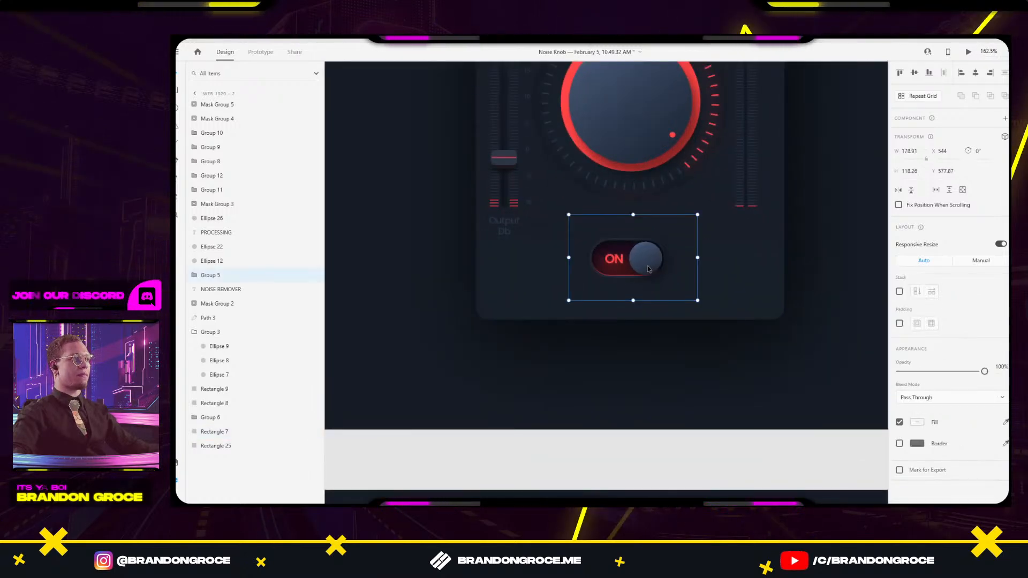
double_click(643, 262)
click(614, 259)
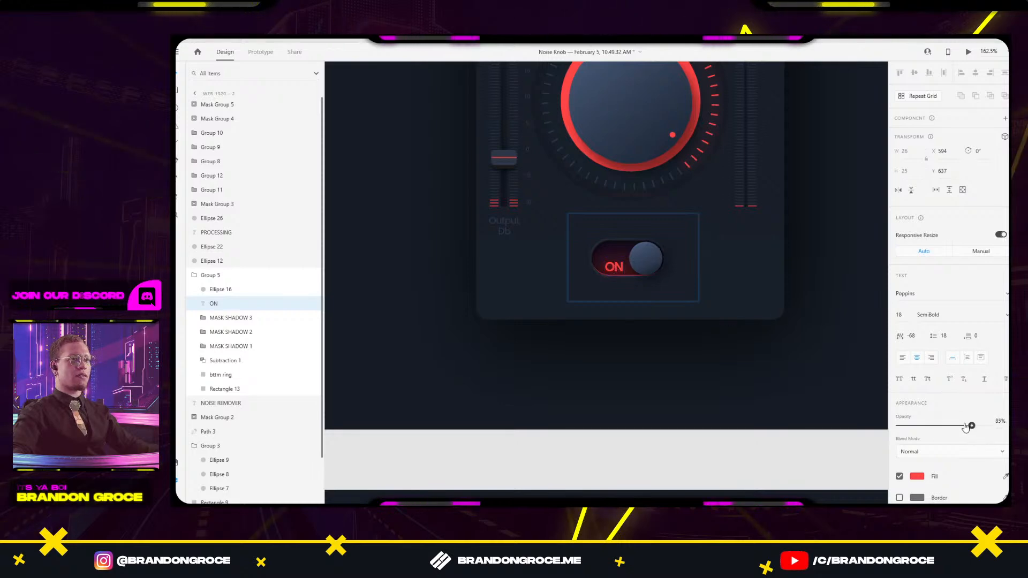
key(0)
key(0)
Fade out the toggle's red bttm ring and set the opacity of its red Subtraction 1 edge highlight to 0%.
scroll(610, 274, up, 4)
click(580, 217)
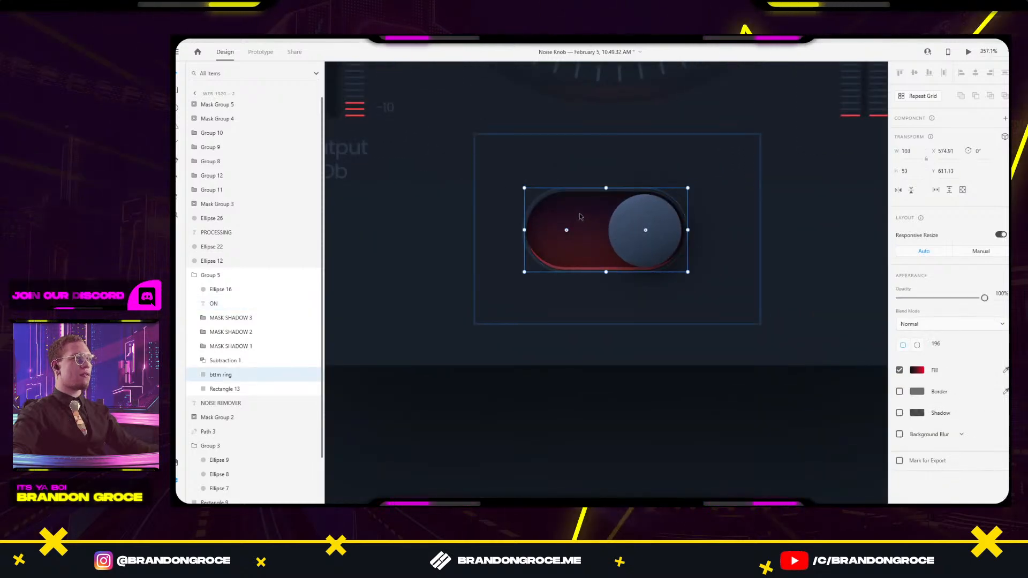
drag(984, 298, 904, 295)
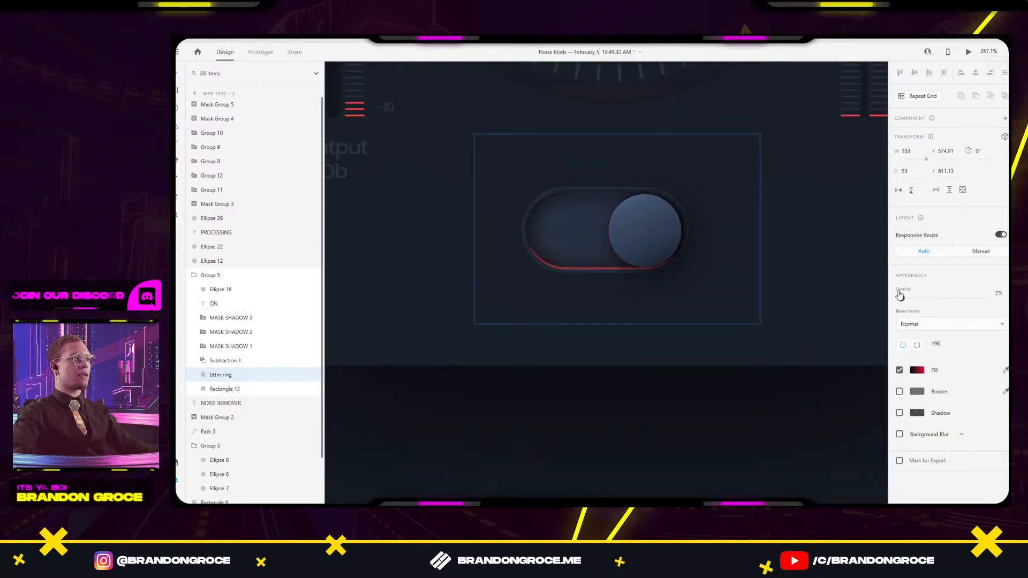
click(607, 270)
drag(956, 304, 897, 299)
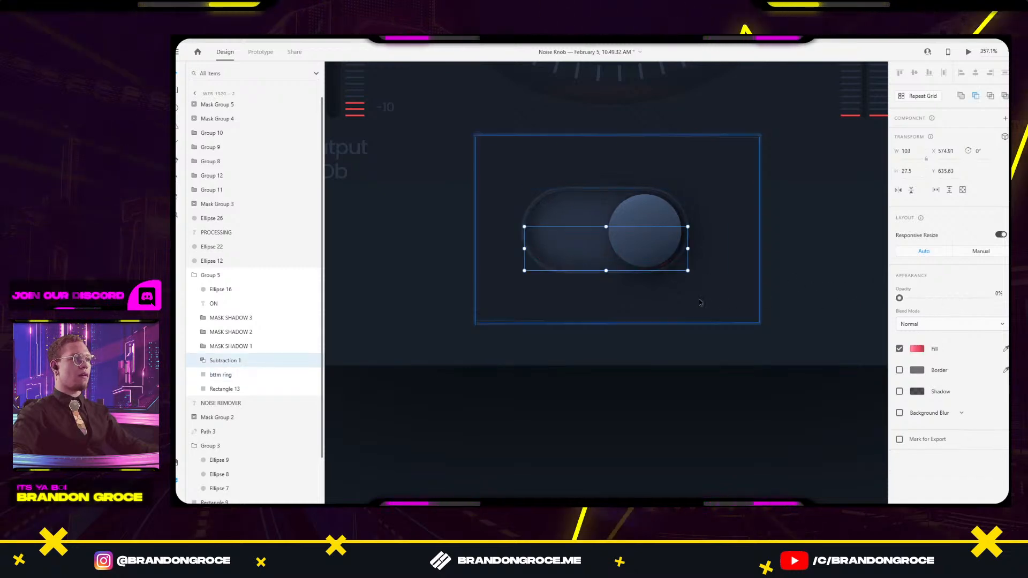
Move the round toggle knob horizontally to the left end of its track, at X 579.91.
drag(653, 220, 578, 221)
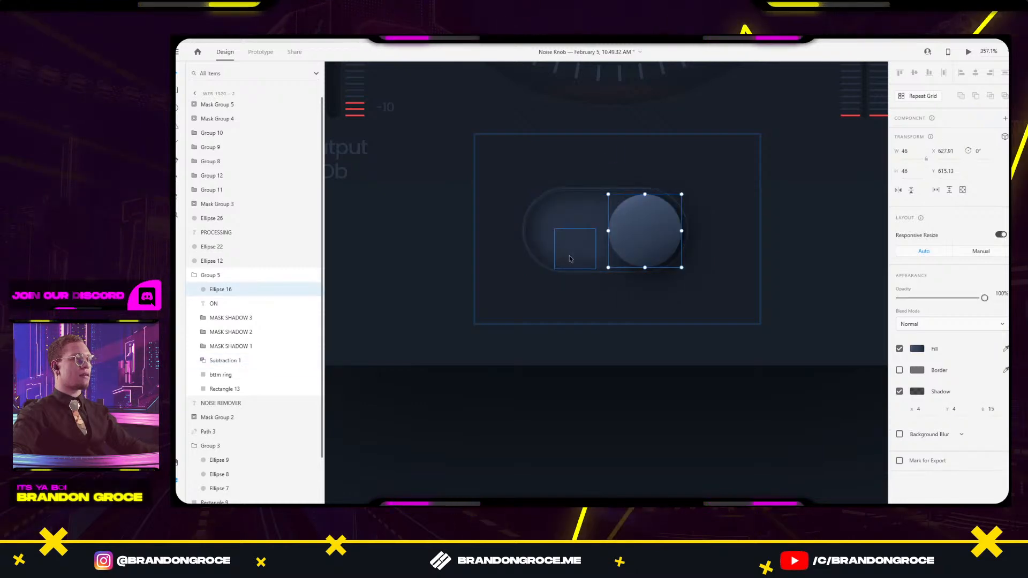
click(572, 259)
drag(637, 231, 570, 230)
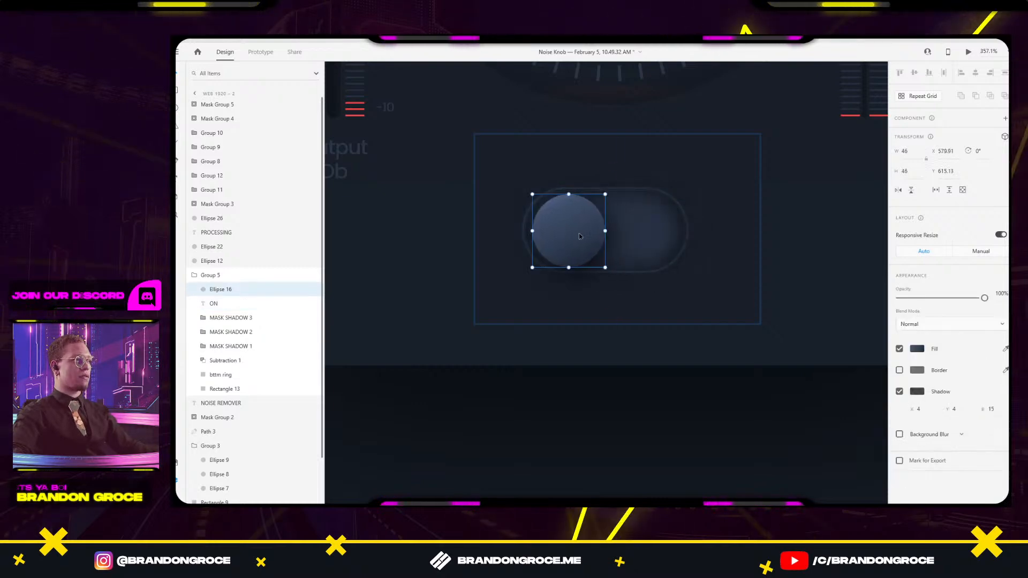
Paste a copy of the ON label at 100% opacity, place it right of the knob and change its text to OFF.
key(ctrl+v)
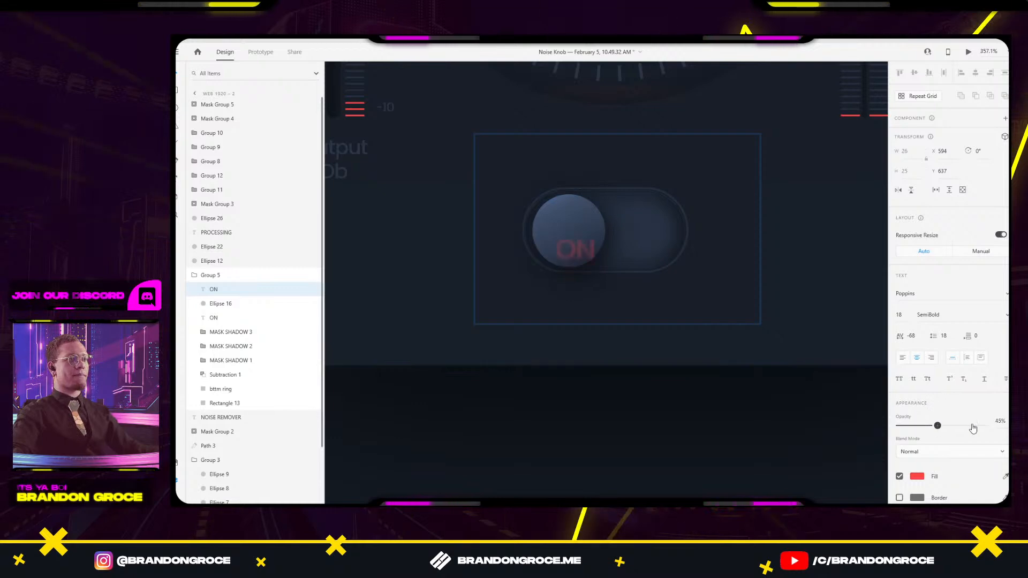
drag(900, 426, 985, 425)
drag(578, 249, 638, 236)
double_click(639, 236)
text(OFF)
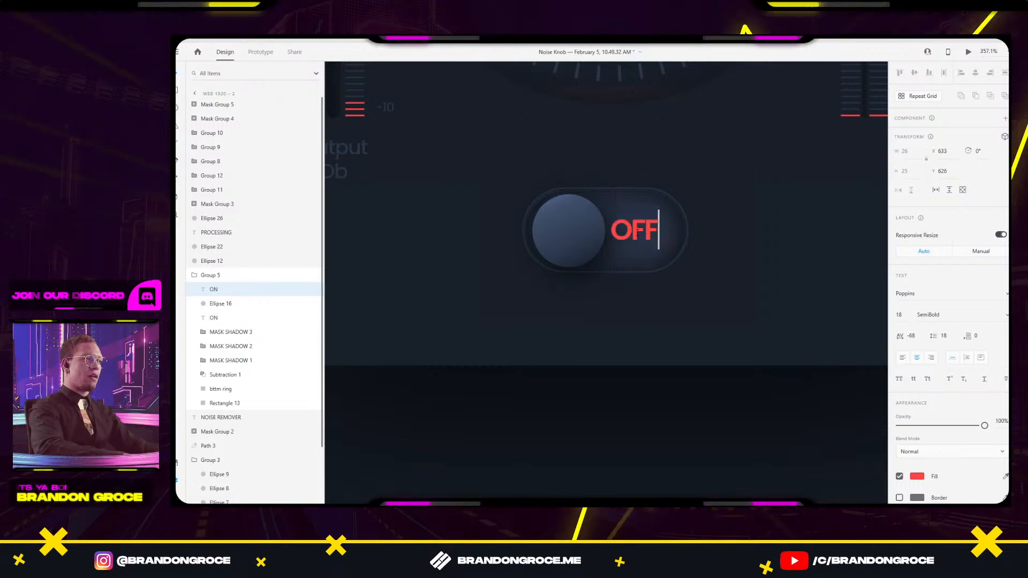
Recolor the OFF label with a muted slate-blue fill and turn off its red shadow.
click(917, 476)
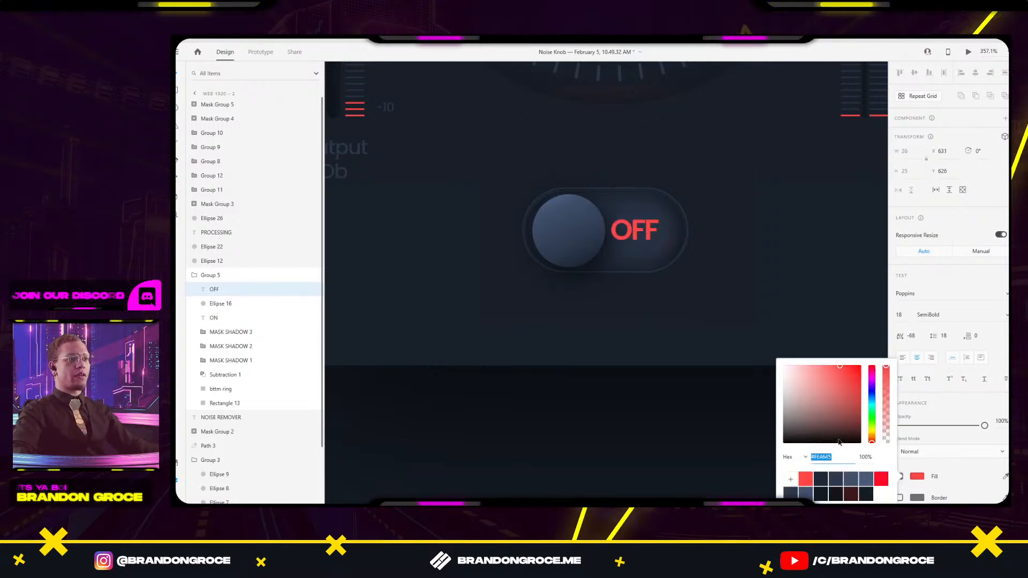
click(958, 460)
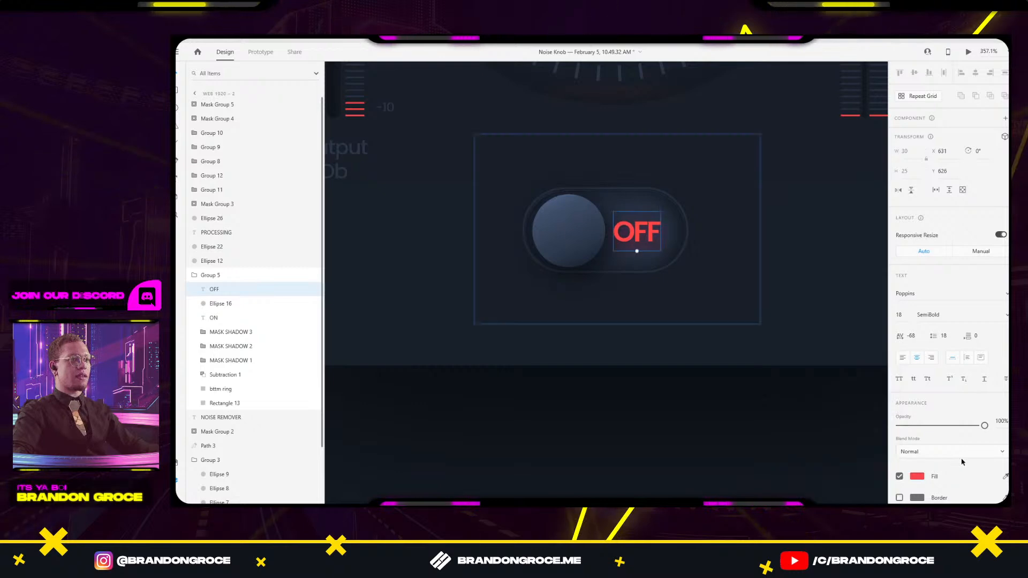
scroll(968, 480, down, 2)
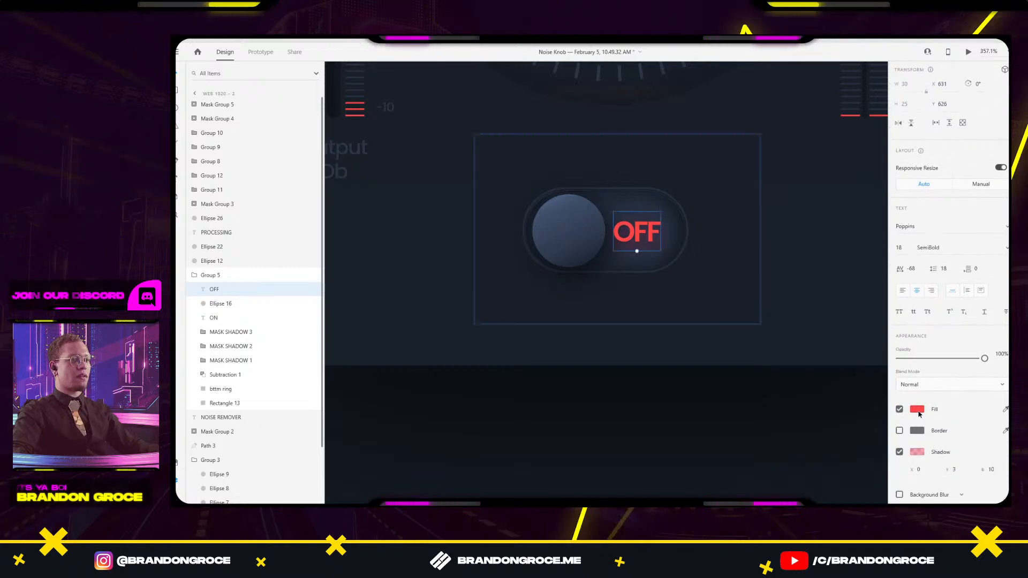
click(916, 410)
click(868, 459)
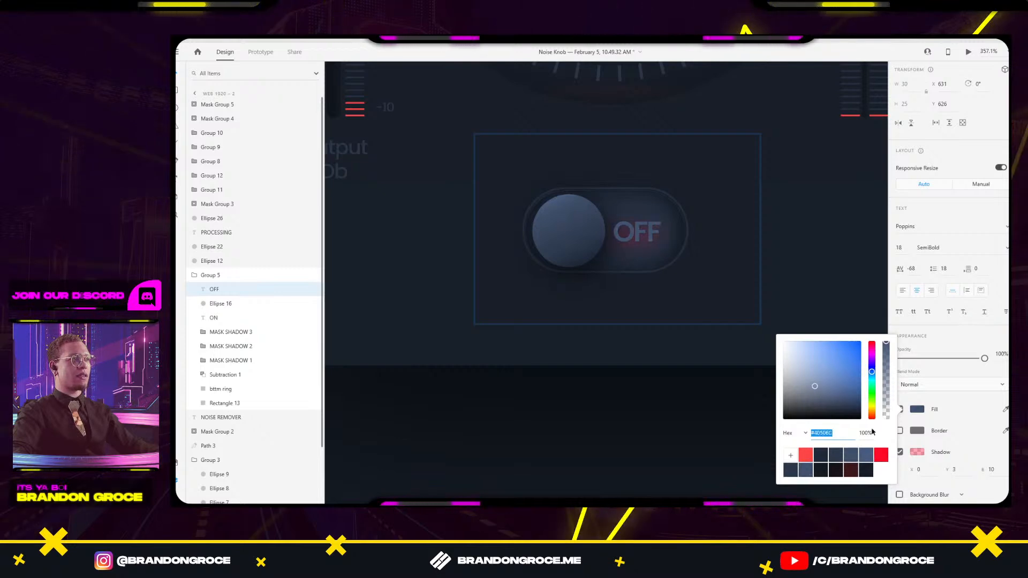
click(904, 455)
click(916, 452)
click(919, 452)
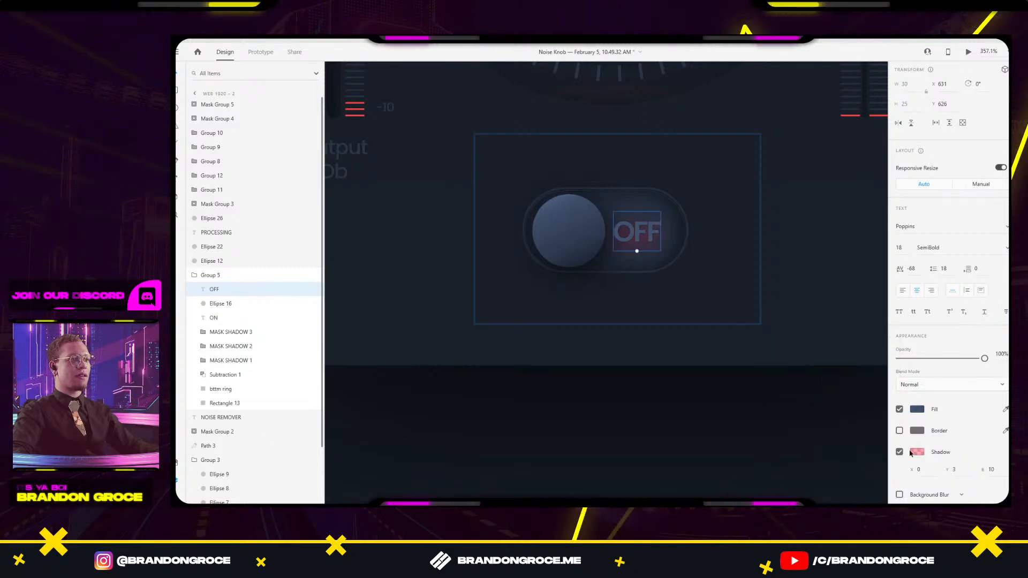
Nudge the OFF label sideways to X 633 inside the toggle track and deselect it.
scroll(694, 243, up, 3)
drag(641, 236, 651, 236)
scroll(680, 227, down, 6)
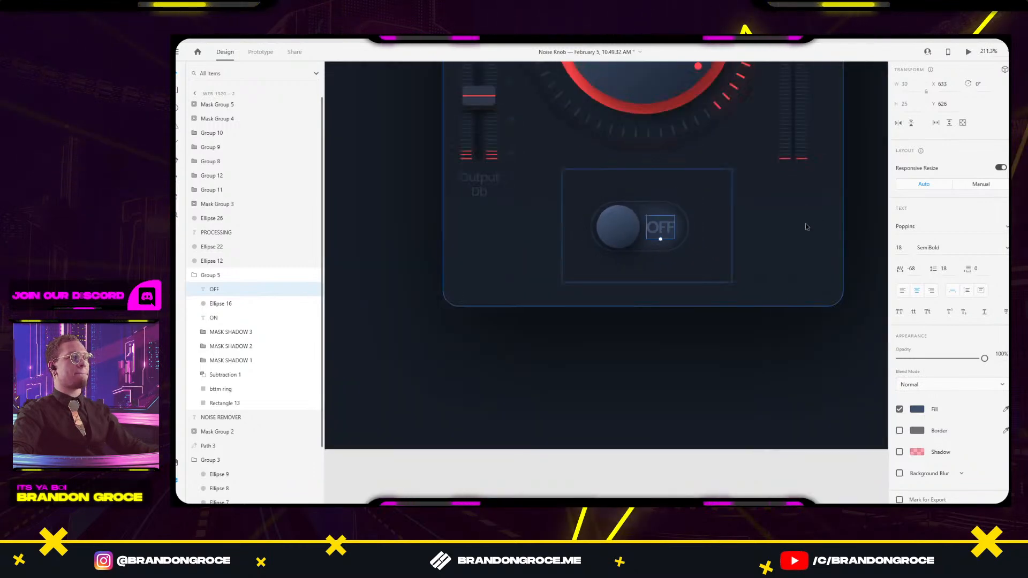
click(812, 229)
scroll(817, 236, down, 4)
drag(817, 244, 722, 288)
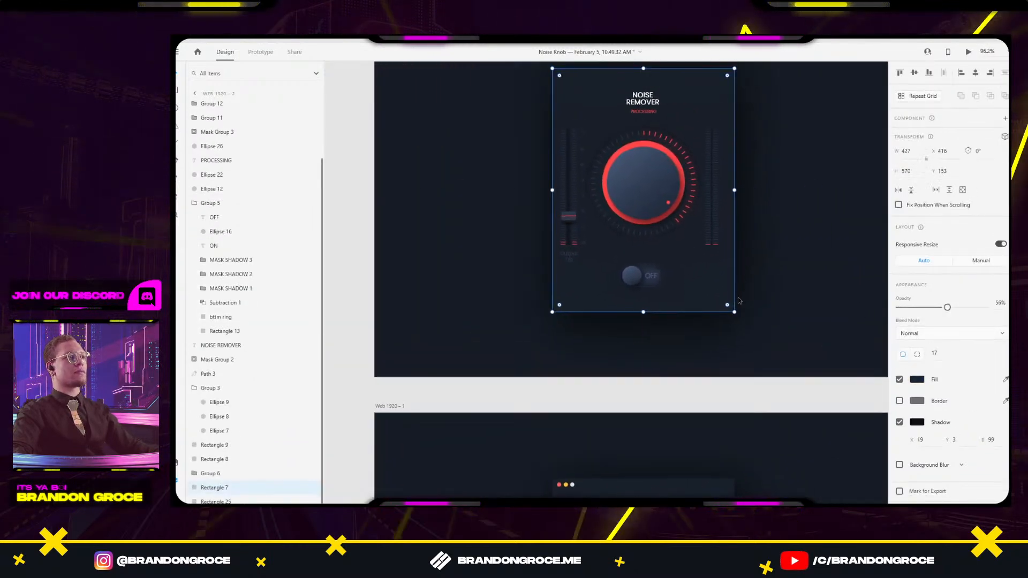
Copy the OFF label from the Web 1920 – 2 toggle and expand the toggle's Group 5 on Web 1920 – 1.
click(637, 276)
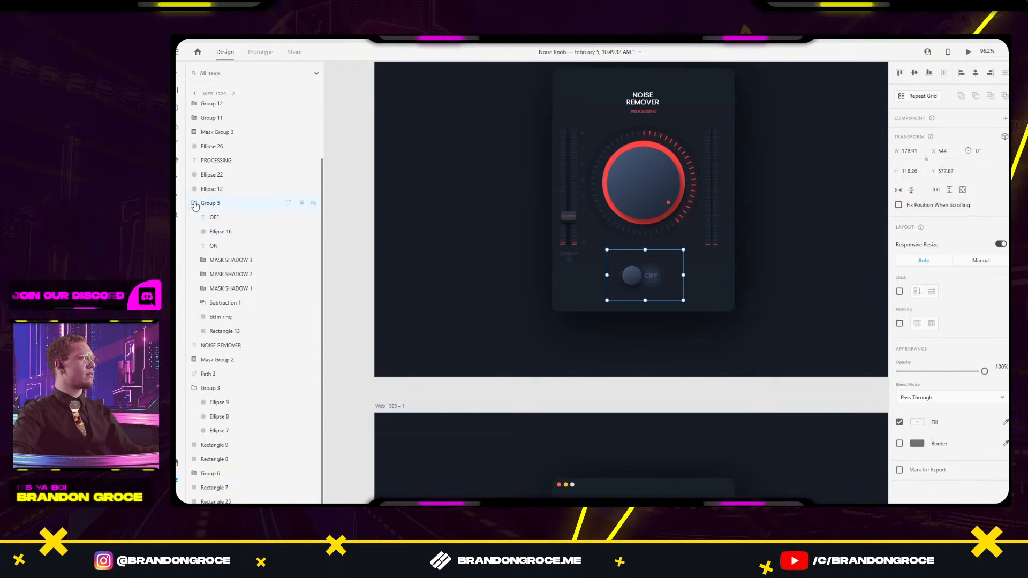
double_click(656, 278)
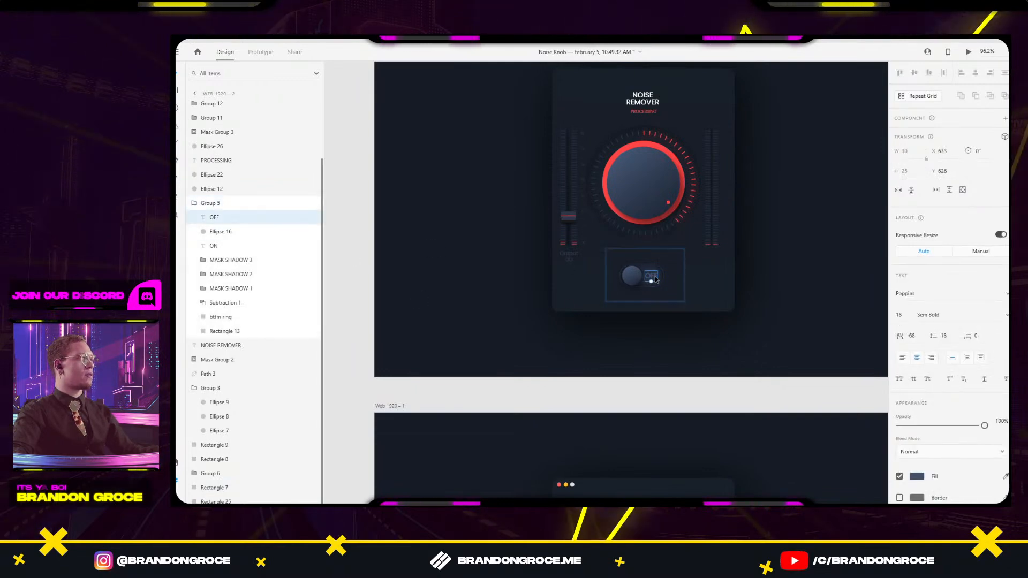
scroll(717, 193, down, 4)
scroll(717, 193, down, 2)
click(638, 394)
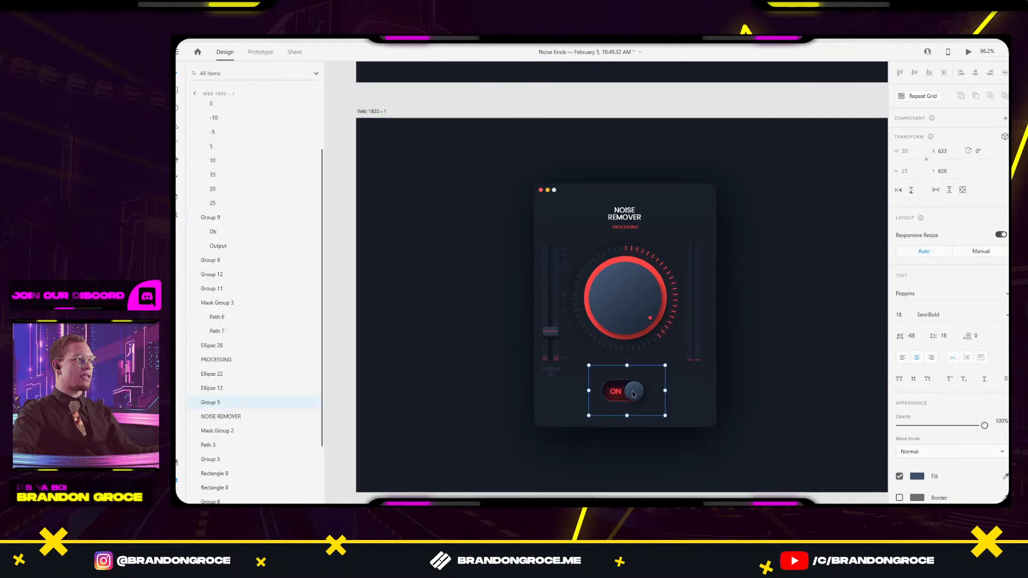
click(194, 402)
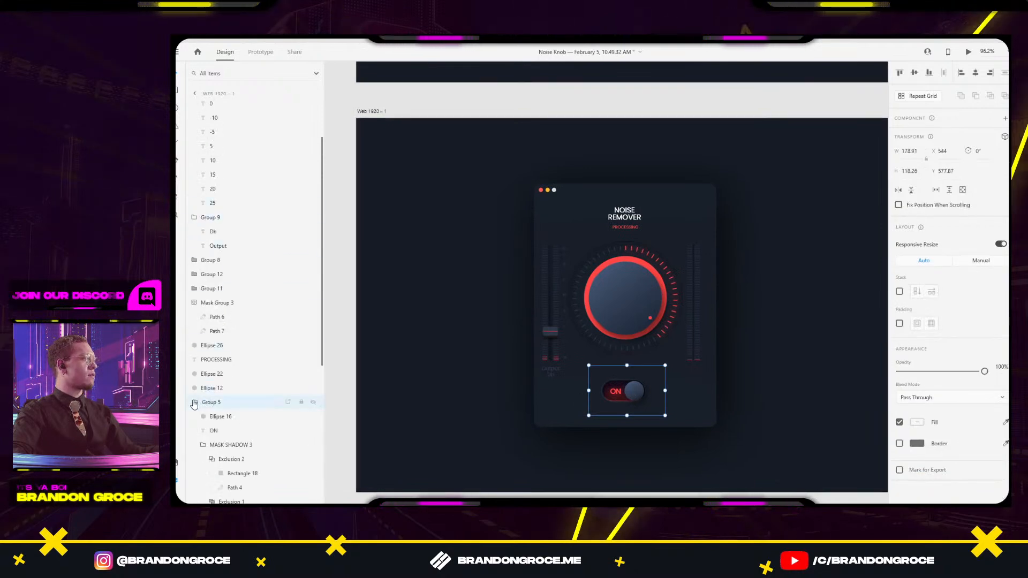
Try pasting the copied OFF label onto the Web 1920 – 1 artboard, and delete the pasted copy.
key(ctrl+v)
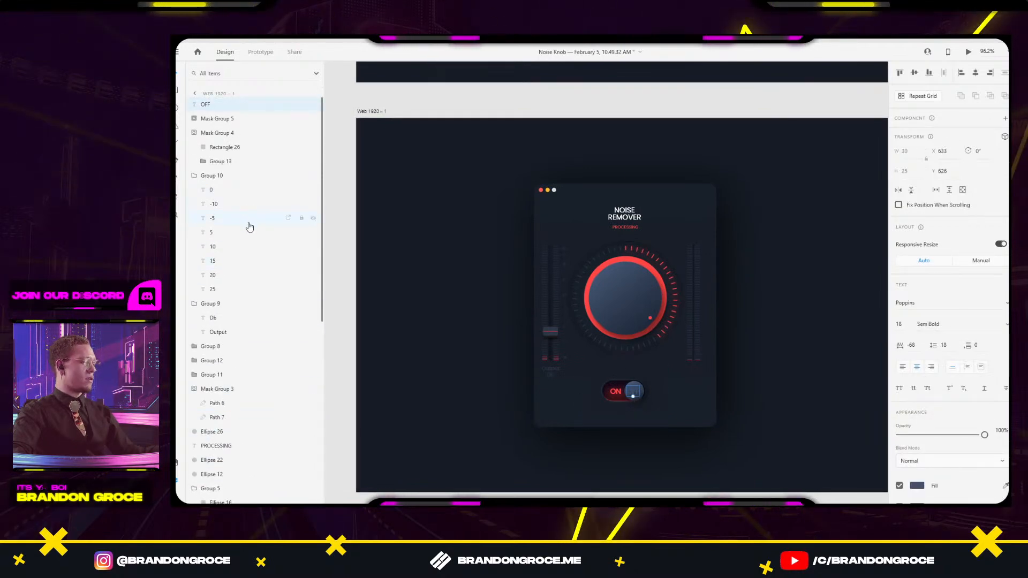
key(Delete)
scroll(258, 277, down, 5)
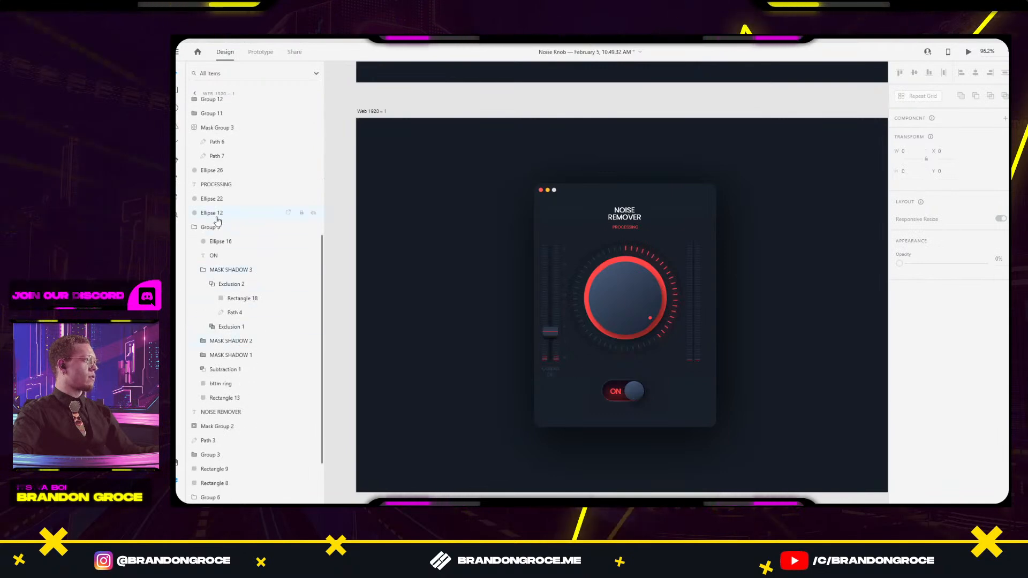
Paste the OFF label into the toggle's Group 5 on Web 1920 – 1 and move its layer beneath the Ellipse 16 knob.
click(215, 242)
key(ctrl+v)
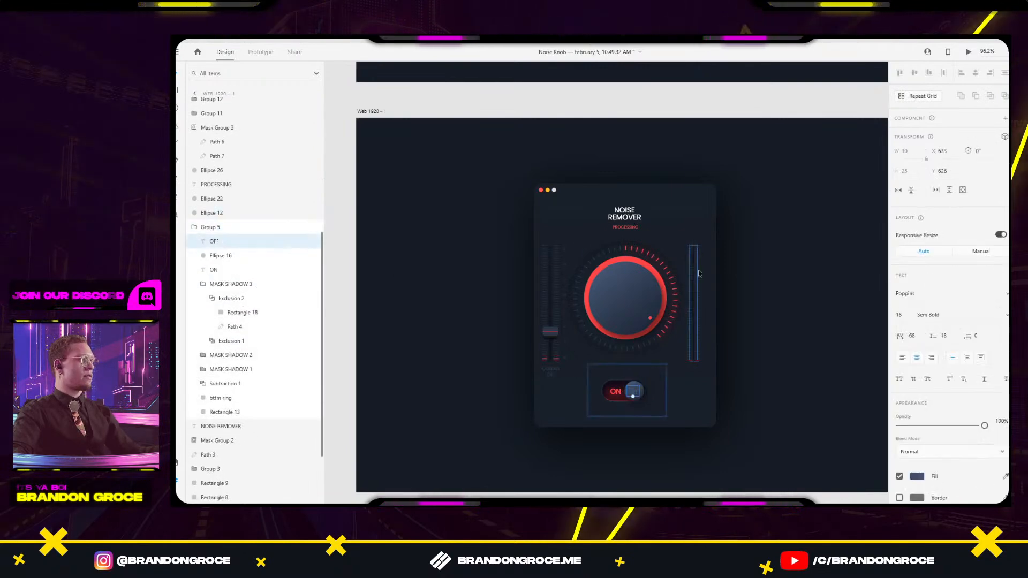
scroll(685, 300, up, 5)
click(628, 207)
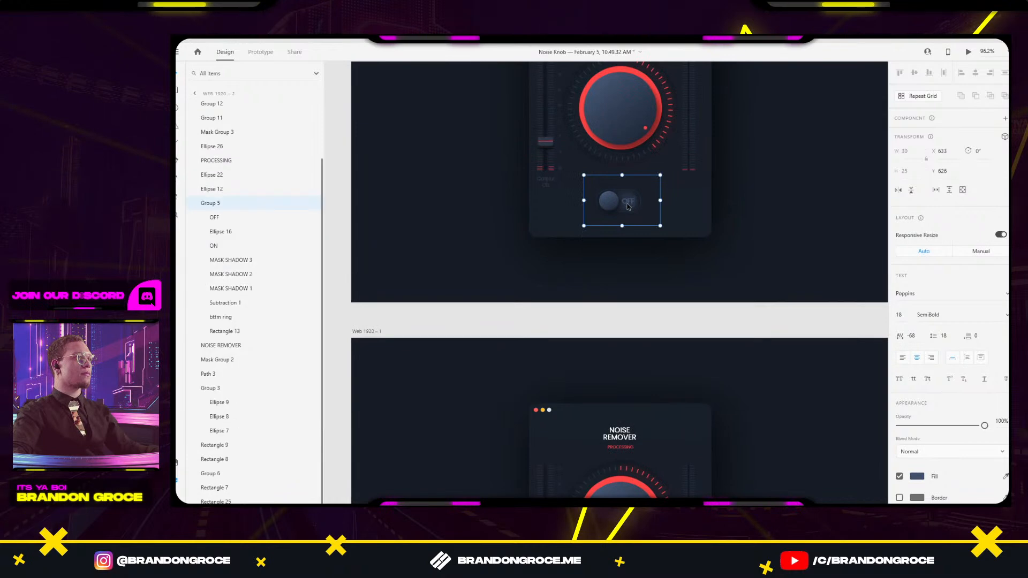
scroll(666, 317, down, 5)
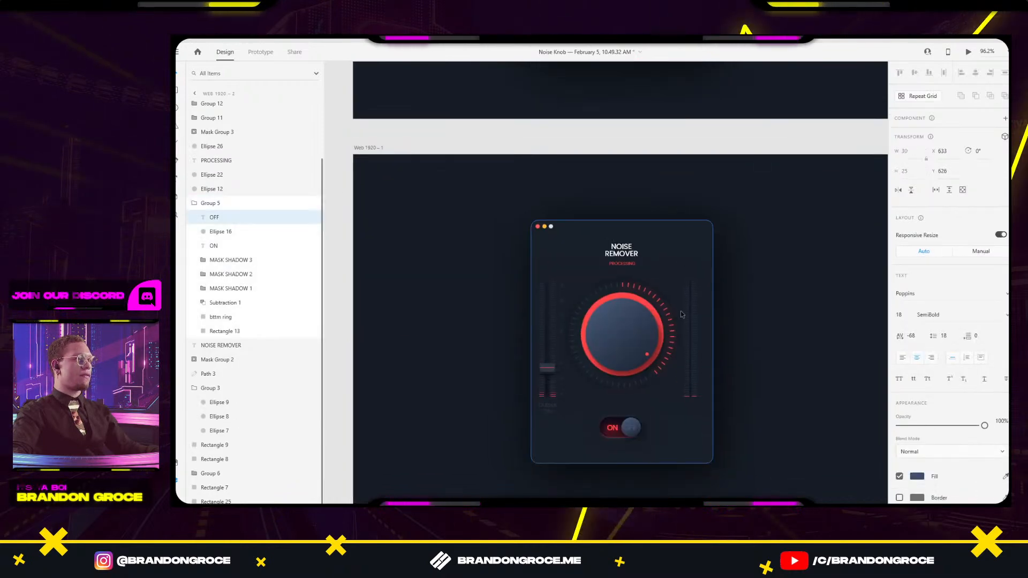
click(632, 431)
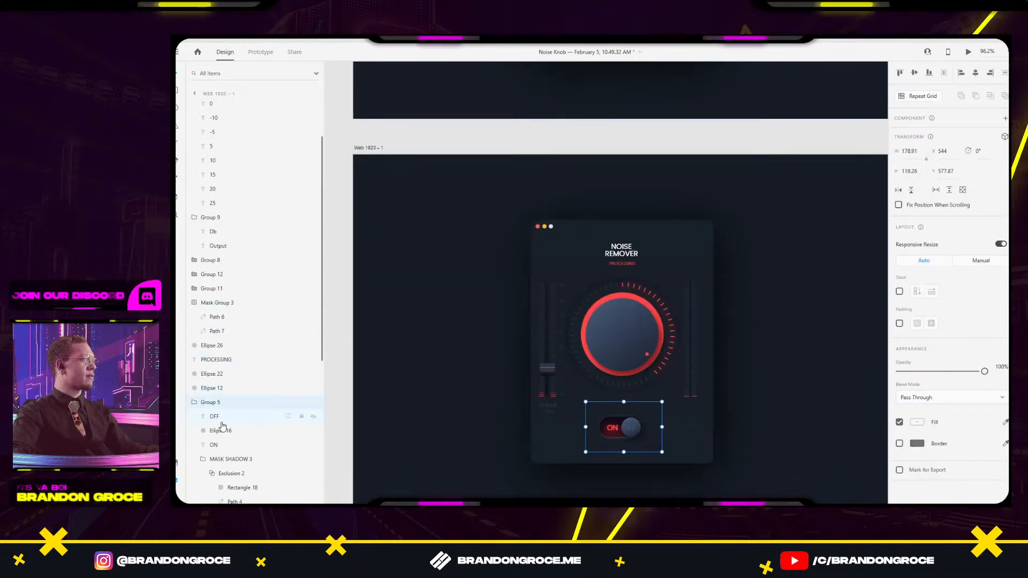
drag(214, 417, 218, 442)
Move the OFF layer beneath Ellipse 16 in Group 5 on Web 1920 – 2 and deselect it.
scroll(594, 218, up, 4)
click(594, 218)
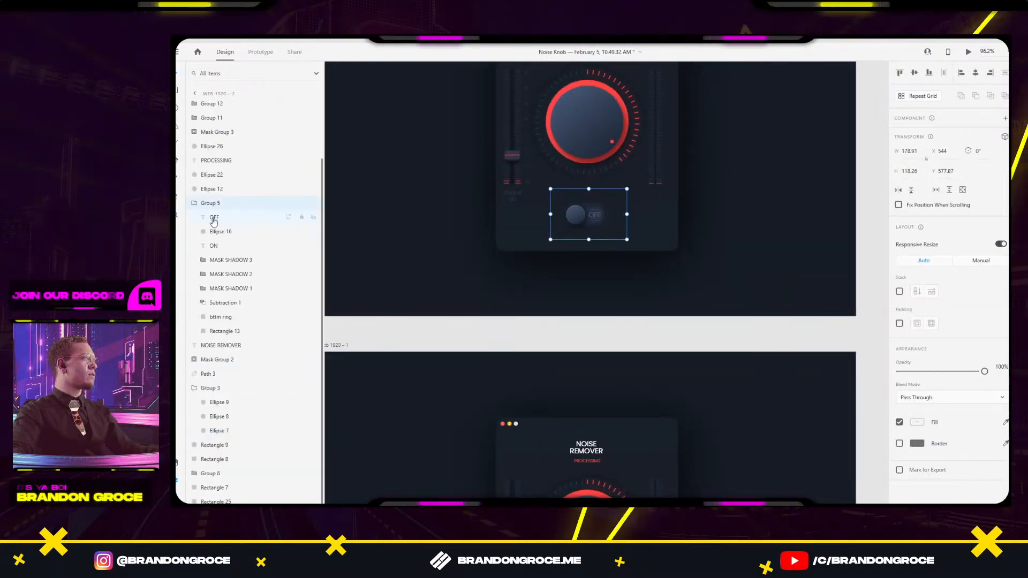
drag(213, 242, 213, 241)
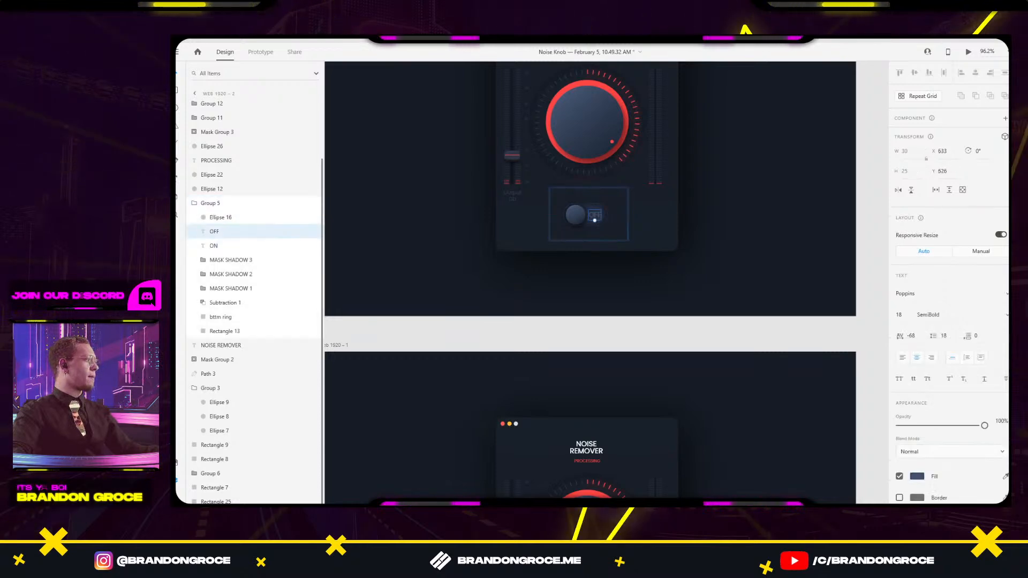
click(757, 184)
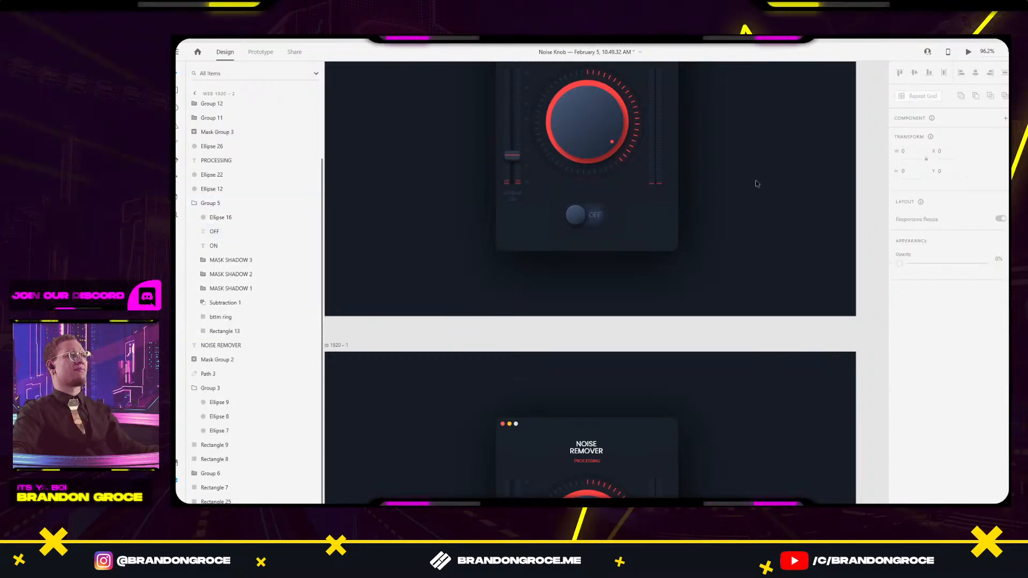
Compare the OFF toggle with the Dribbble reference in the browser and lower the OFF label's opacity to about 67% in Adobe XD.
ctrl+scroll(583, 214, up, 4)
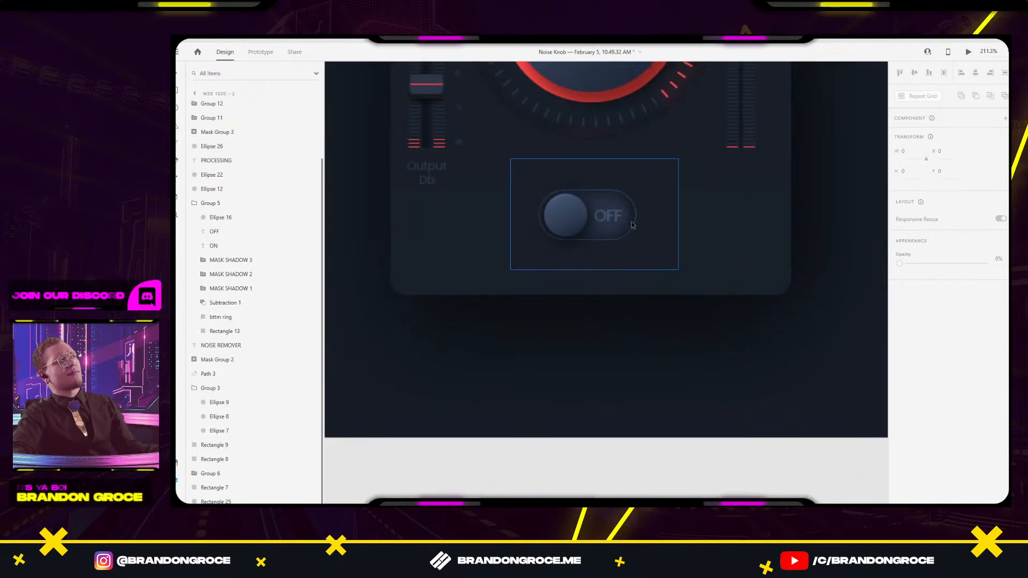
ctrl+scroll(581, 247, down, 4)
key(alt+Tab)
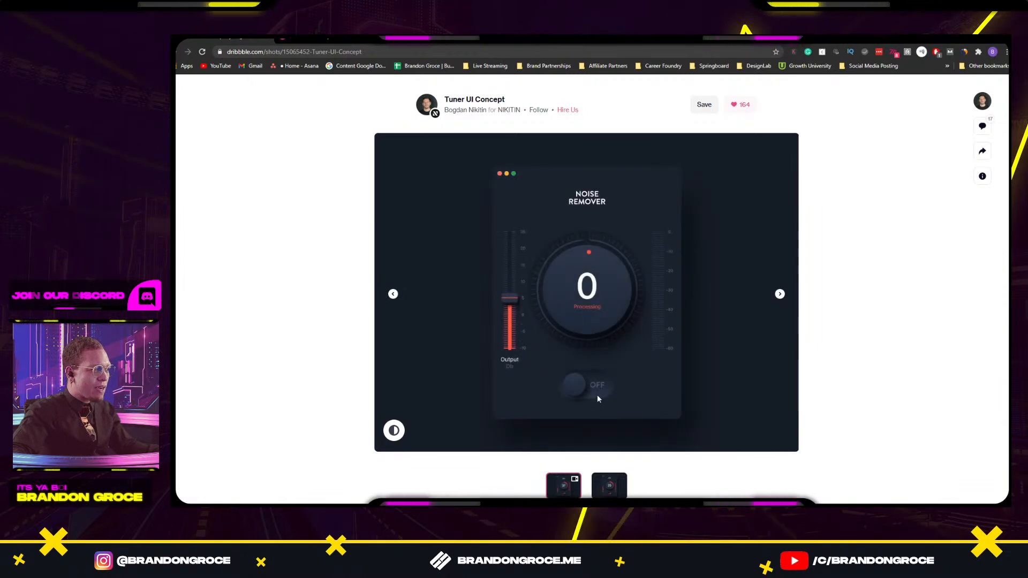
key(alt+Tab)
scroll(587, 234, up, 5)
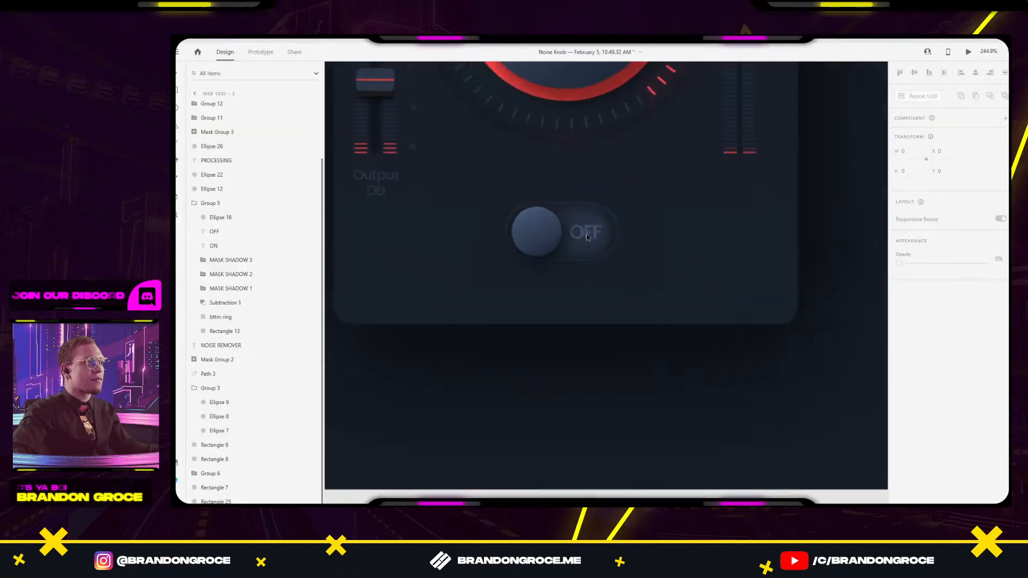
double_click(574, 203)
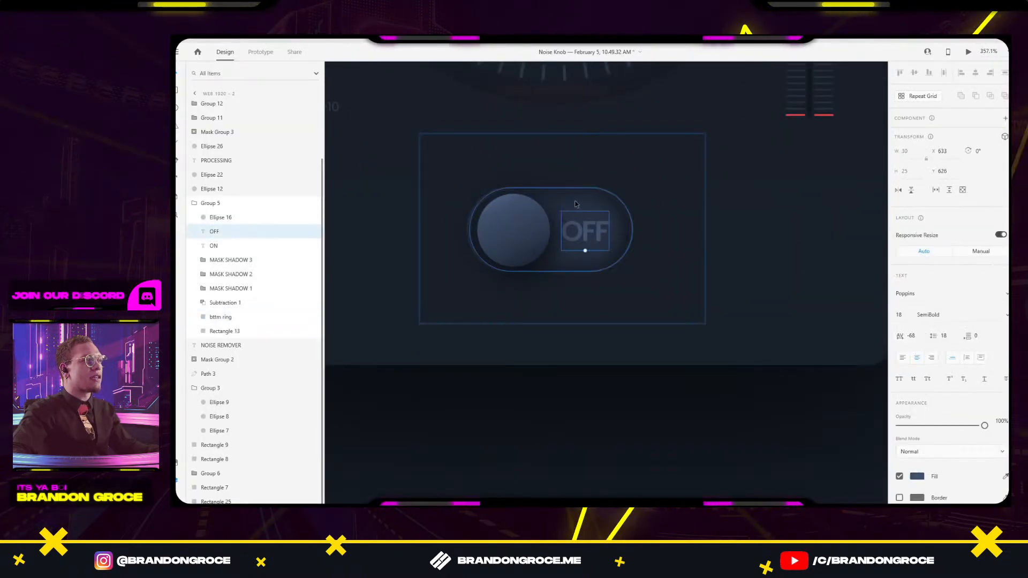
click(593, 239)
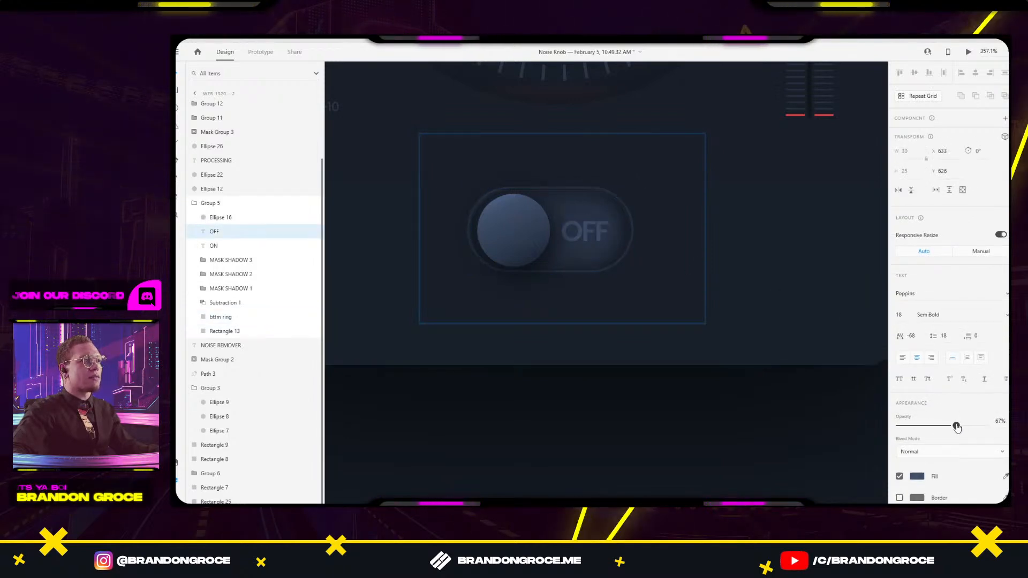
click(714, 406)
scroll(714, 405, down, 4)
drag(748, 364, 698, 380)
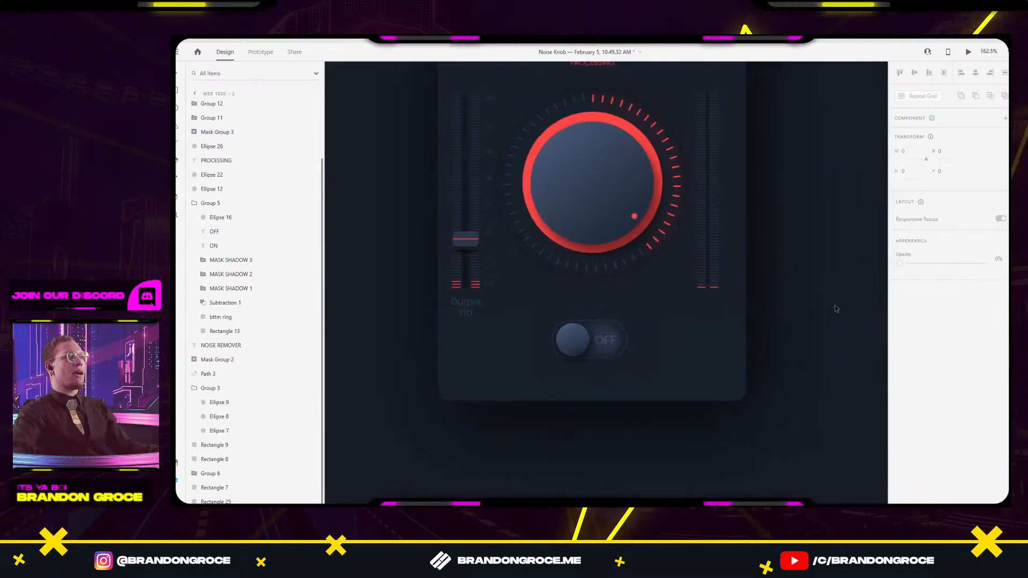
Shrink the Mask Group 5 rectangle to a height of 5 to hide the red level marks beside the Output slider.
scroll(832, 306, down, 2)
scroll(827, 304, down, 1)
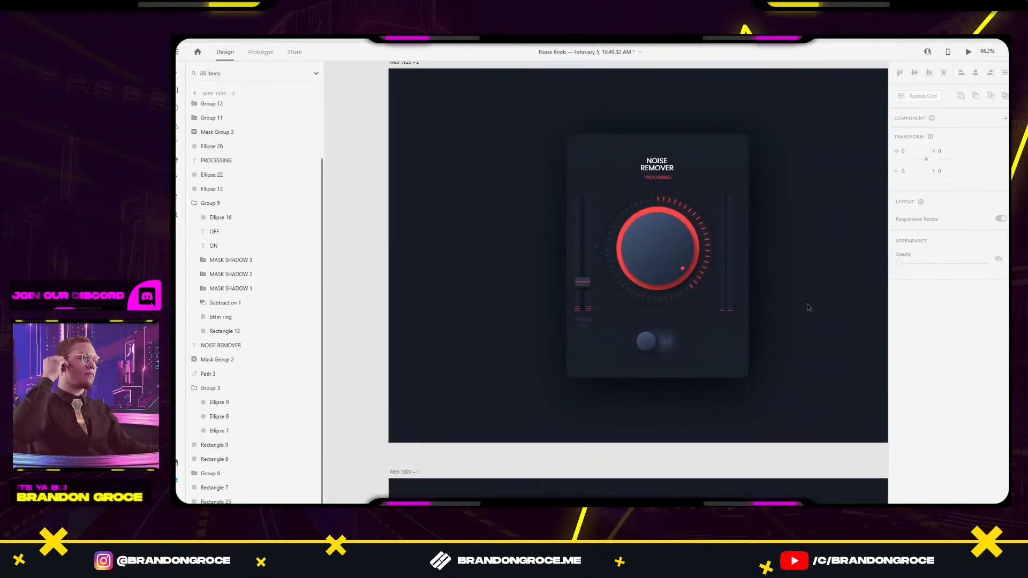
scroll(564, 294, up, 4)
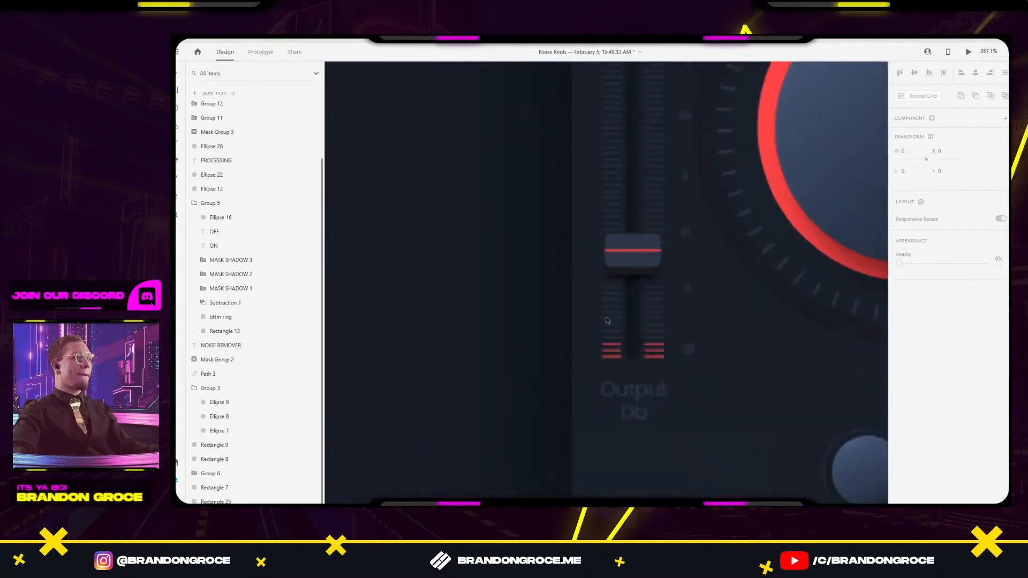
click(609, 349)
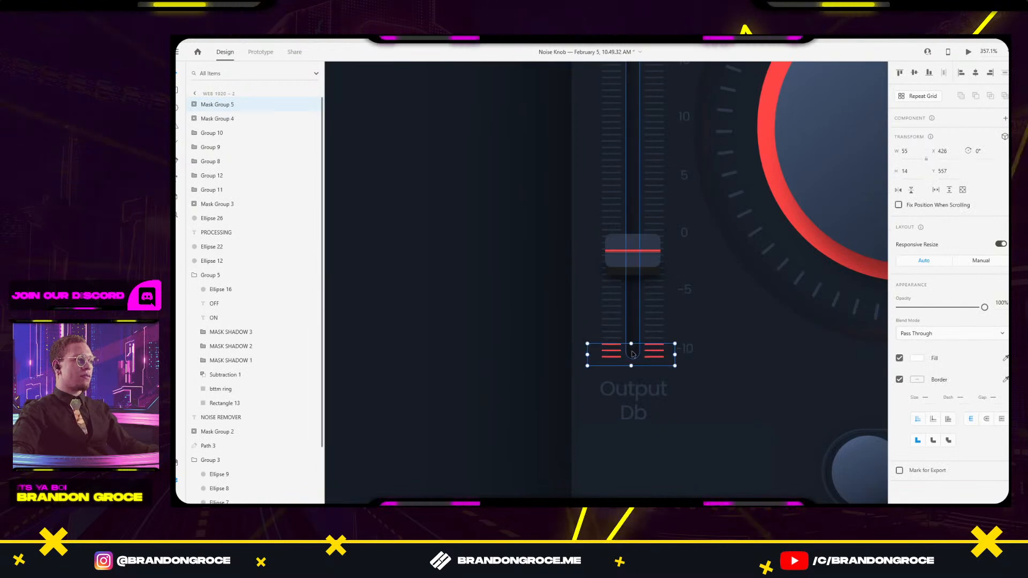
double_click(633, 354)
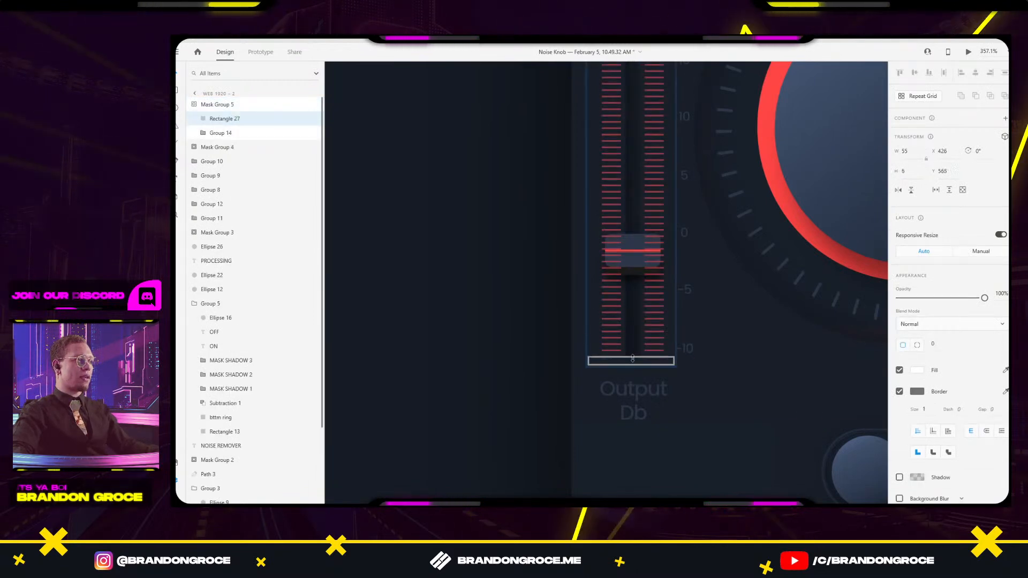
Lower the upper edge of Mask Group 4's Rectangle 26 to hide the red marks of the meter beside the dial.
scroll(752, 309, right, 6)
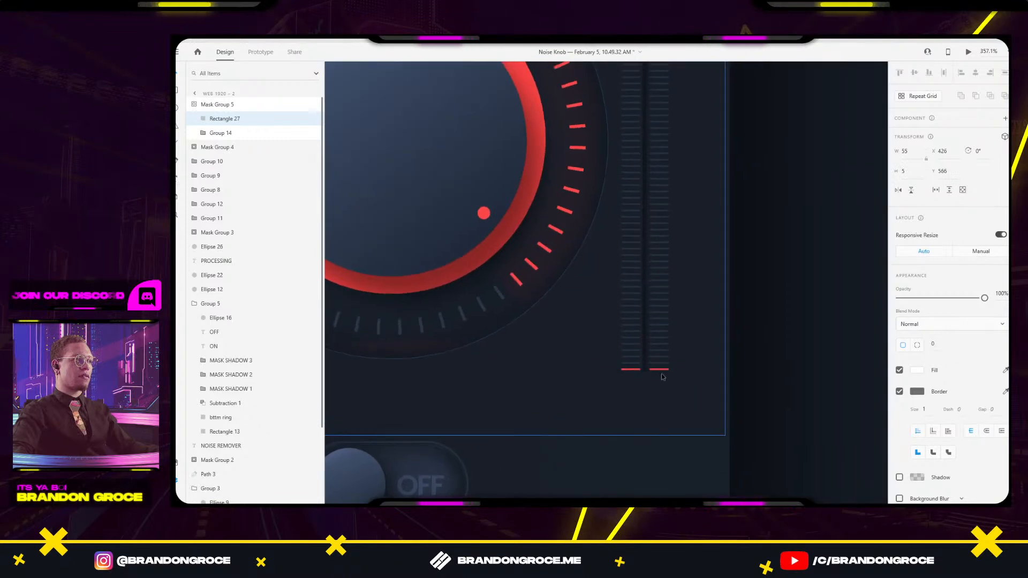
click(664, 373)
double_click(664, 373)
click(664, 374)
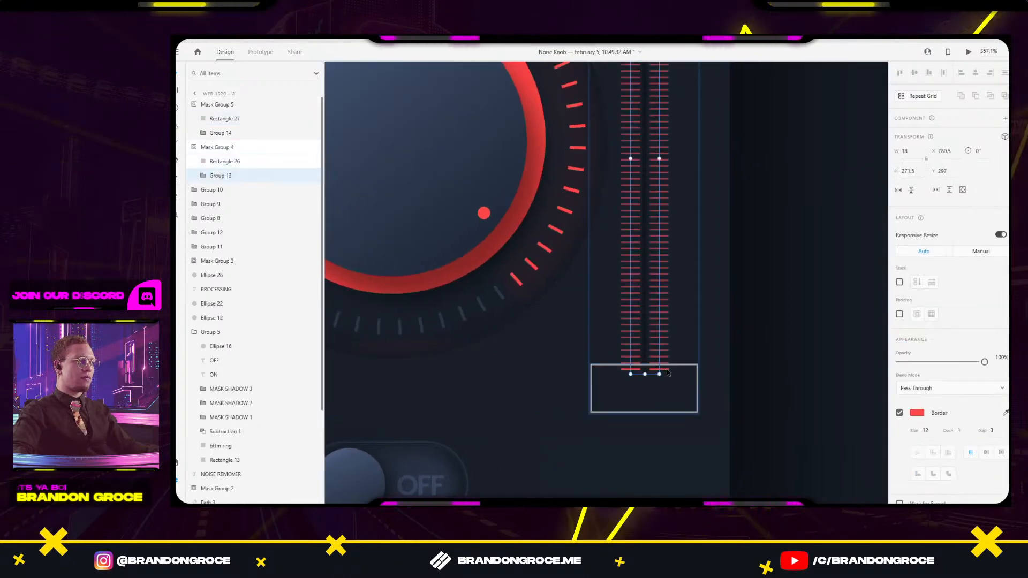
click(644, 365)
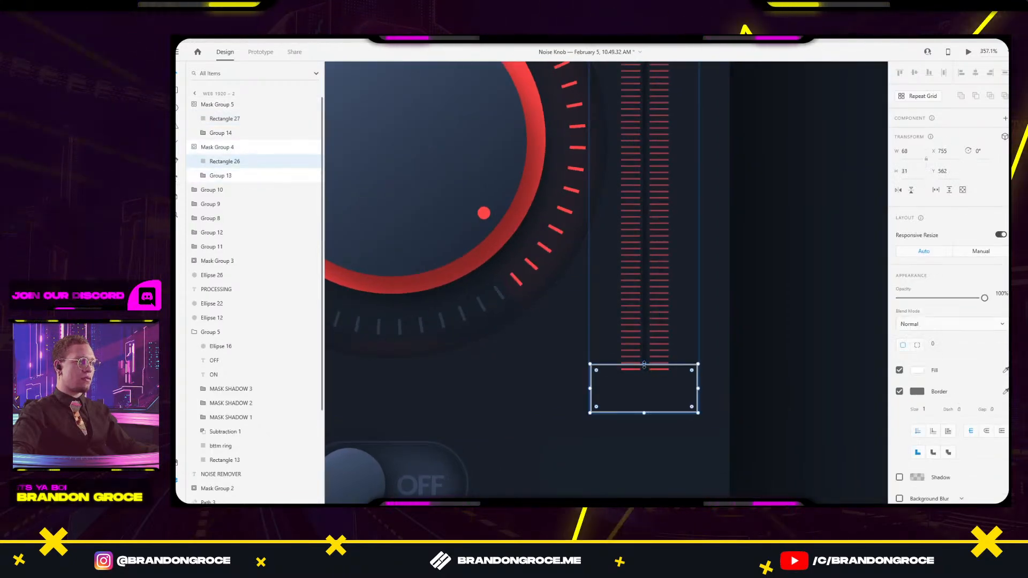
click(742, 336)
scroll(741, 320, down, 5)
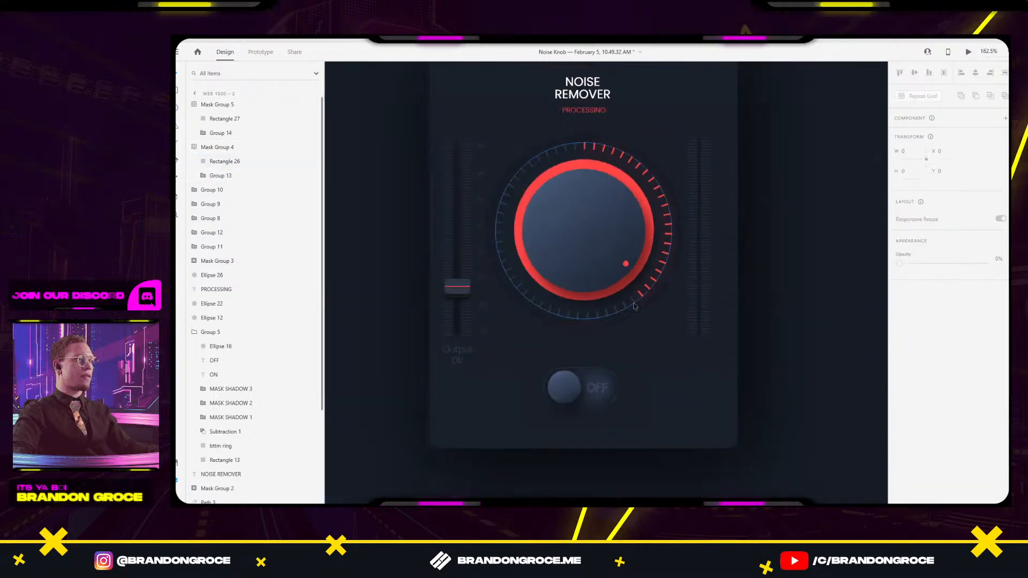
Reshape the dial's Path 6 mask by moving its lower corner anchor points up to the mask's upper edge.
scroll(643, 289, up, 6)
double_click(640, 292)
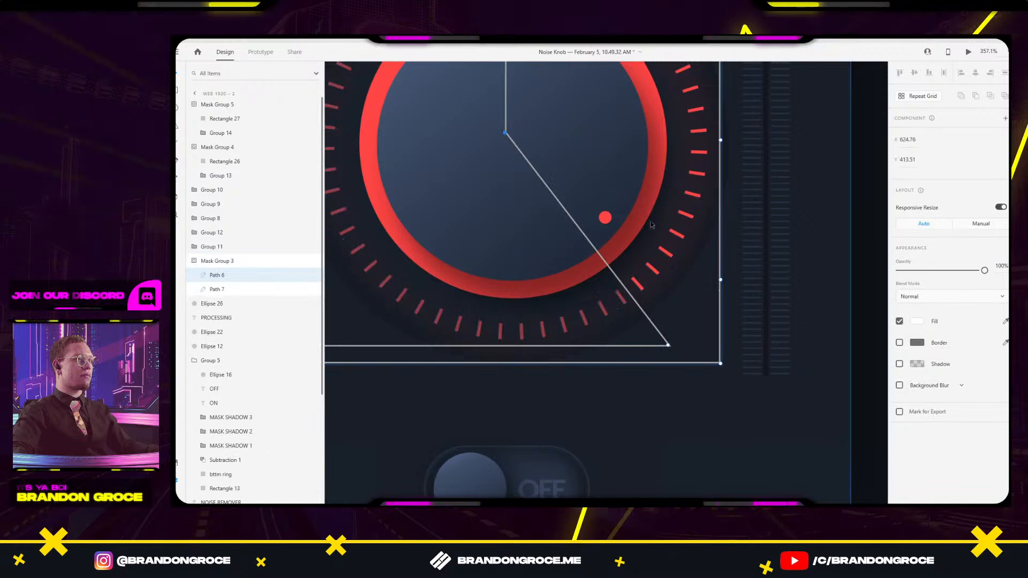
scroll(642, 267, down, 5)
click(660, 272)
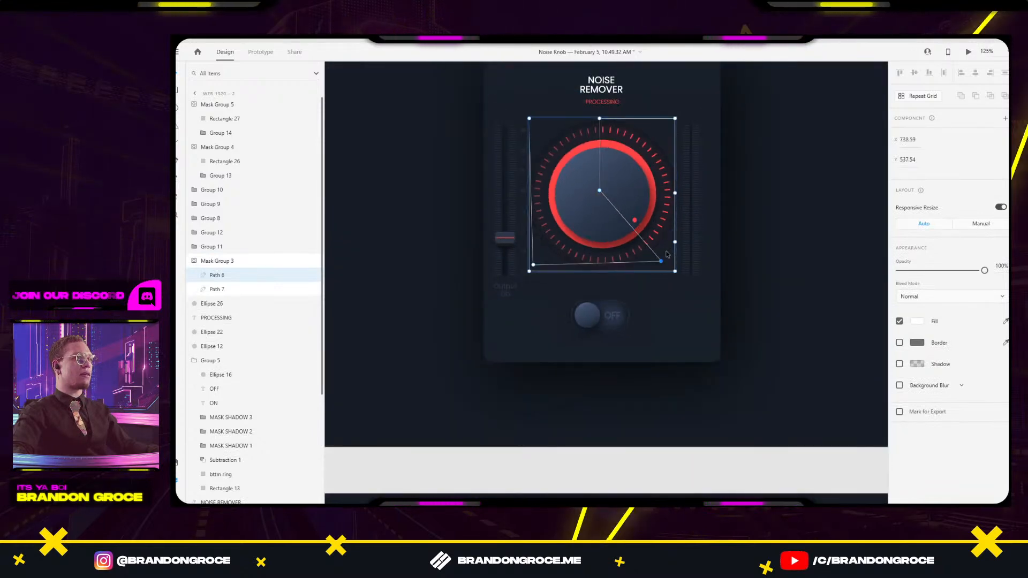
drag(684, 154, 600, 119)
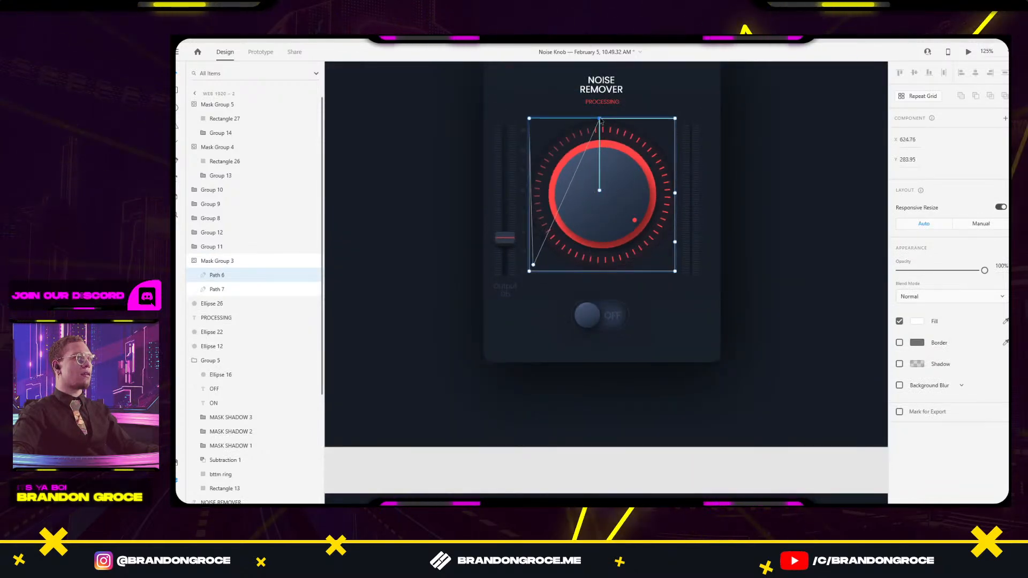
drag(533, 264, 595, 265)
drag(573, 170, 570, 123)
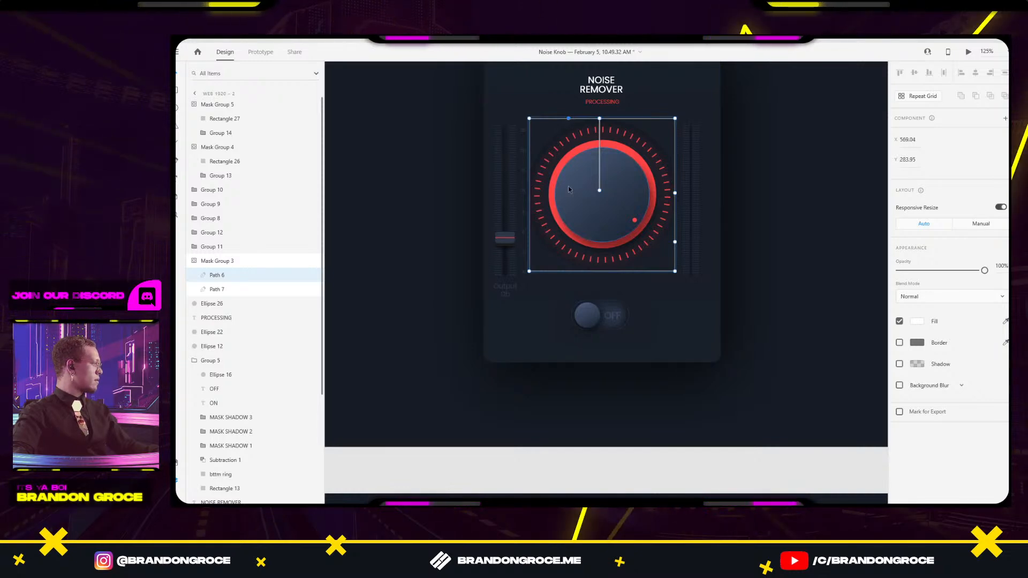
click(773, 165)
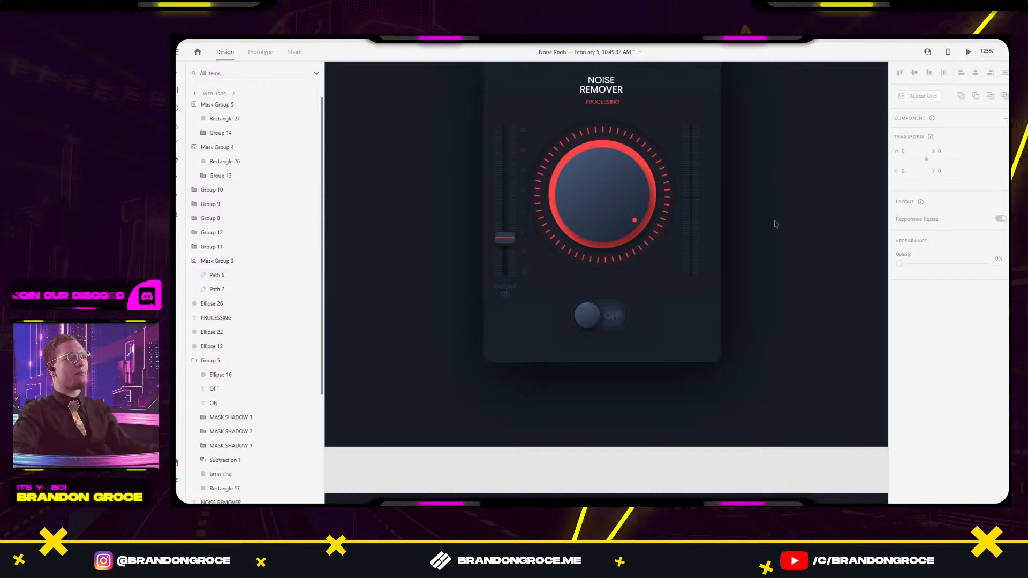
double_click(601, 143)
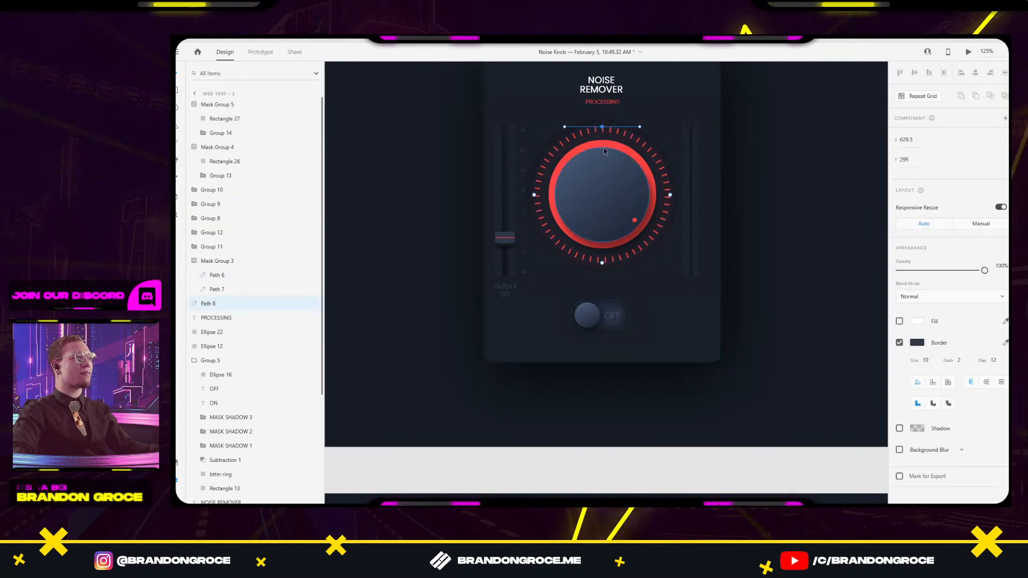
double_click(601, 134)
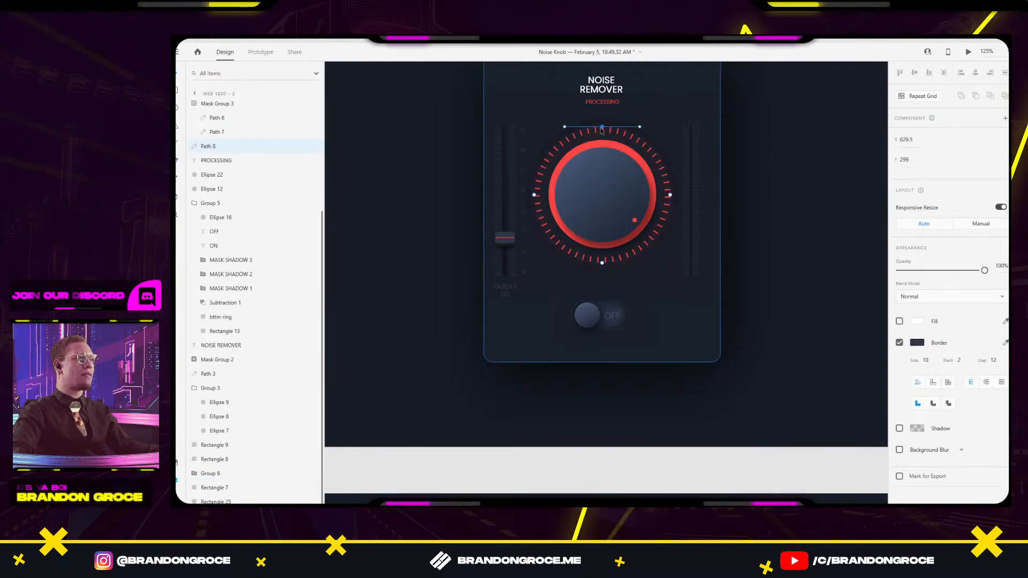
key(Escape)
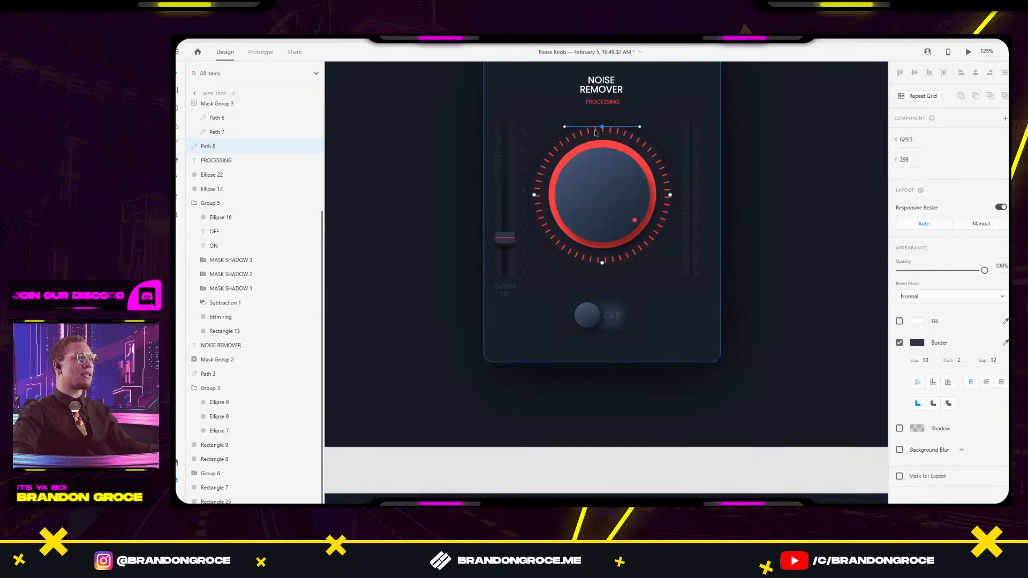
Open the dial's Path 6 mask for anchor editing and move its upper anchor down toward the dial's lower-left part.
double_click(598, 132)
double_click(598, 132)
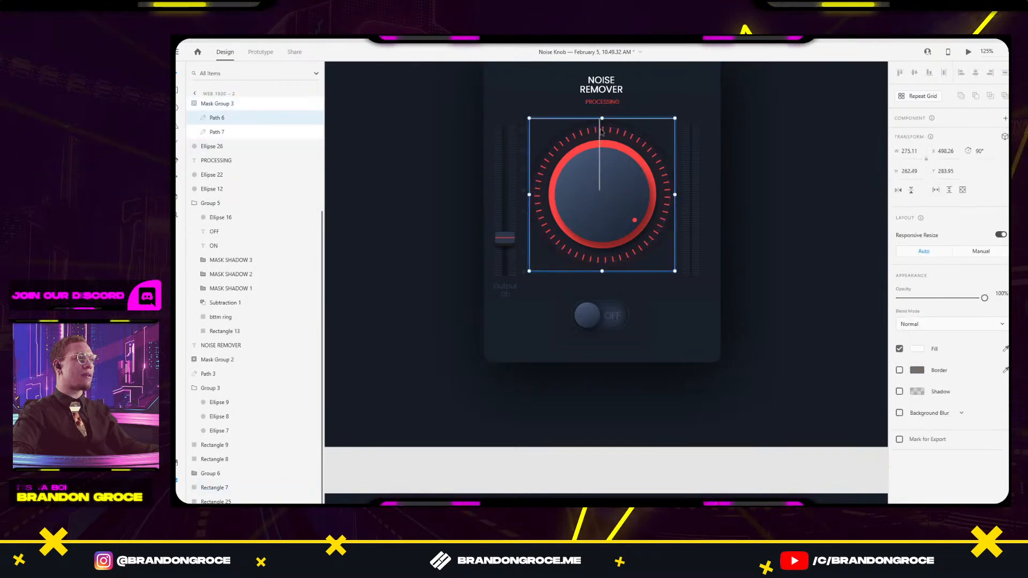
double_click(600, 132)
drag(600, 133, 550, 201)
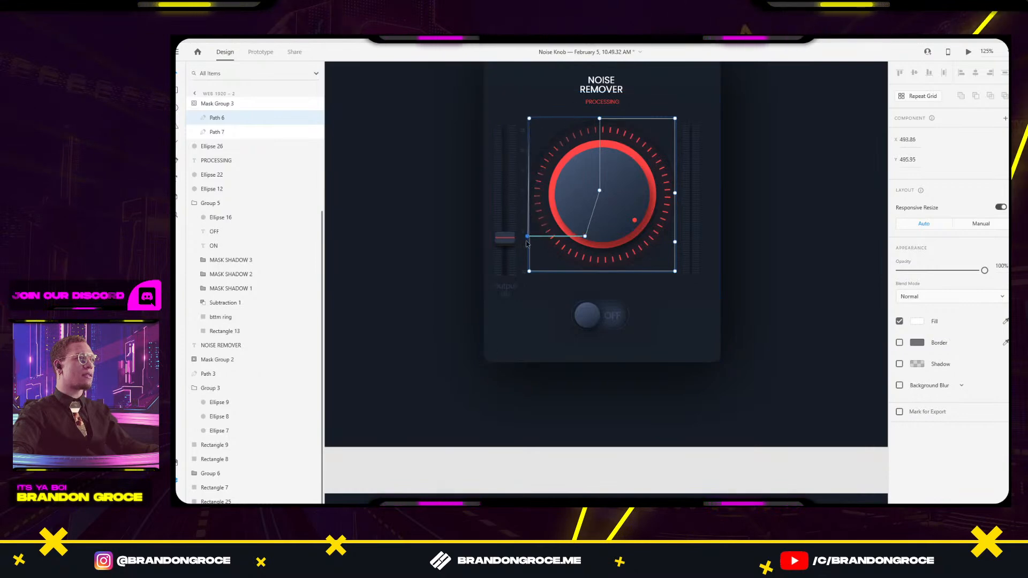
drag(540, 266, 547, 267)
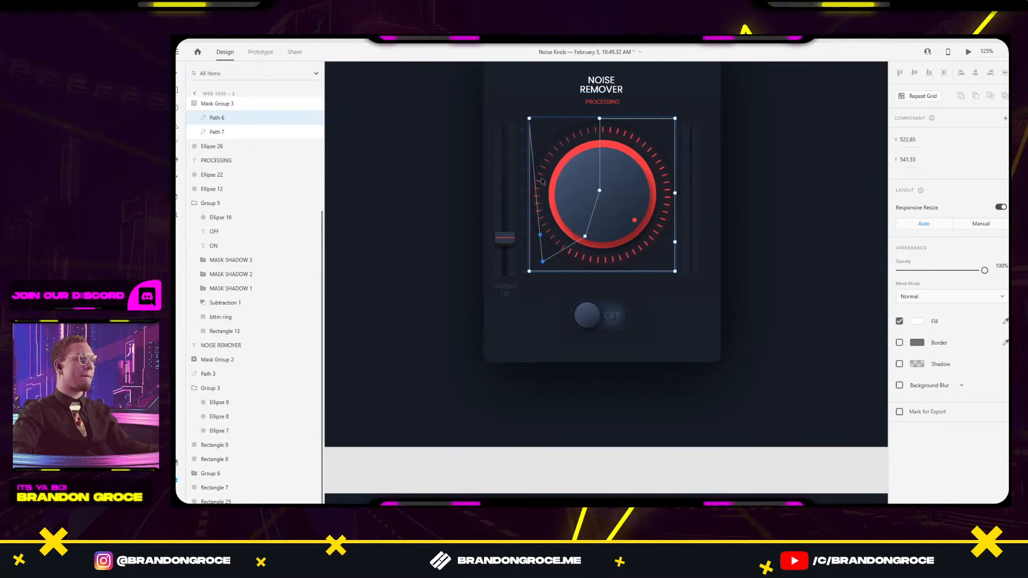
drag(528, 186, 569, 271)
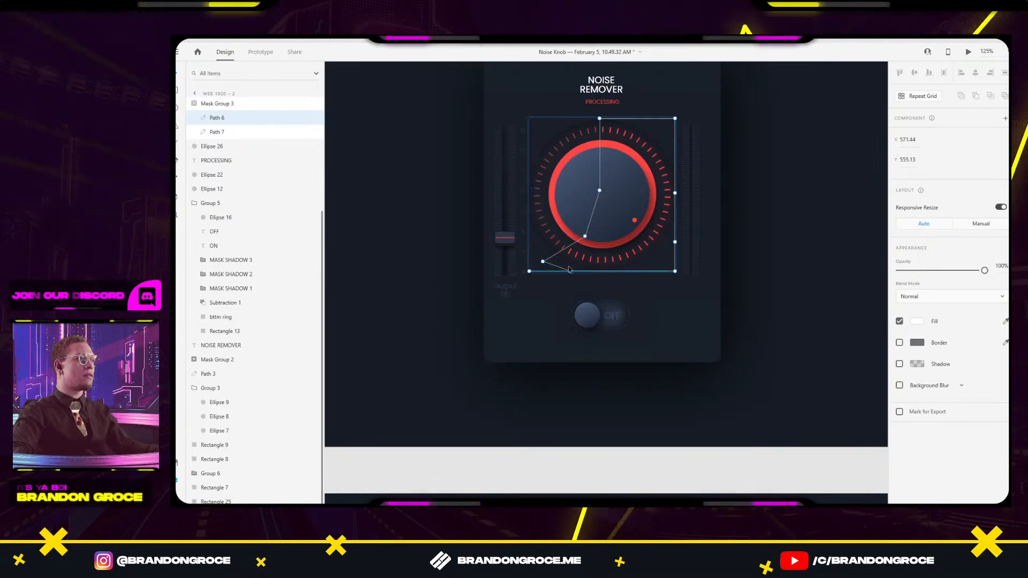
drag(636, 259, 657, 264)
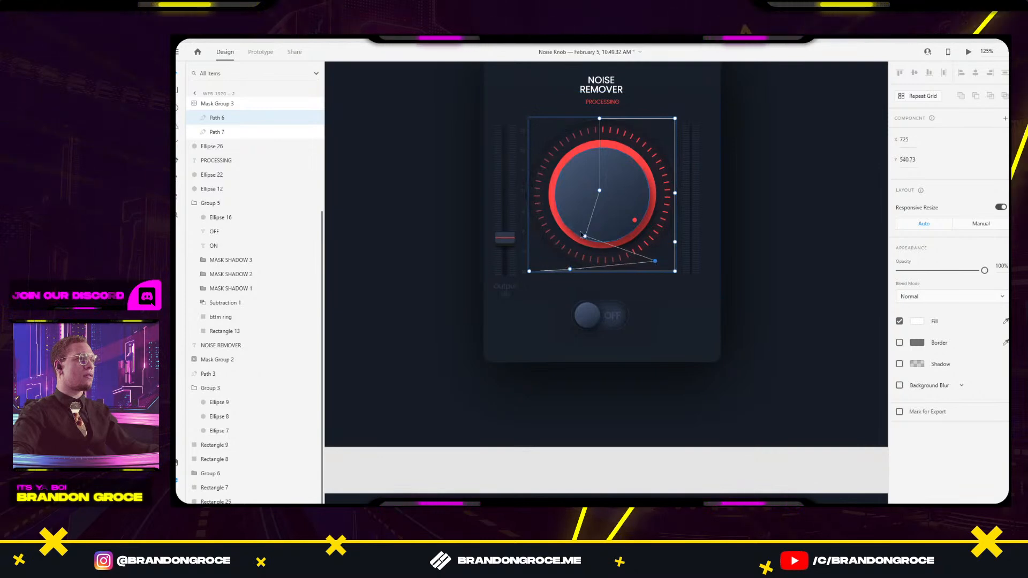
drag(657, 209, 676, 213)
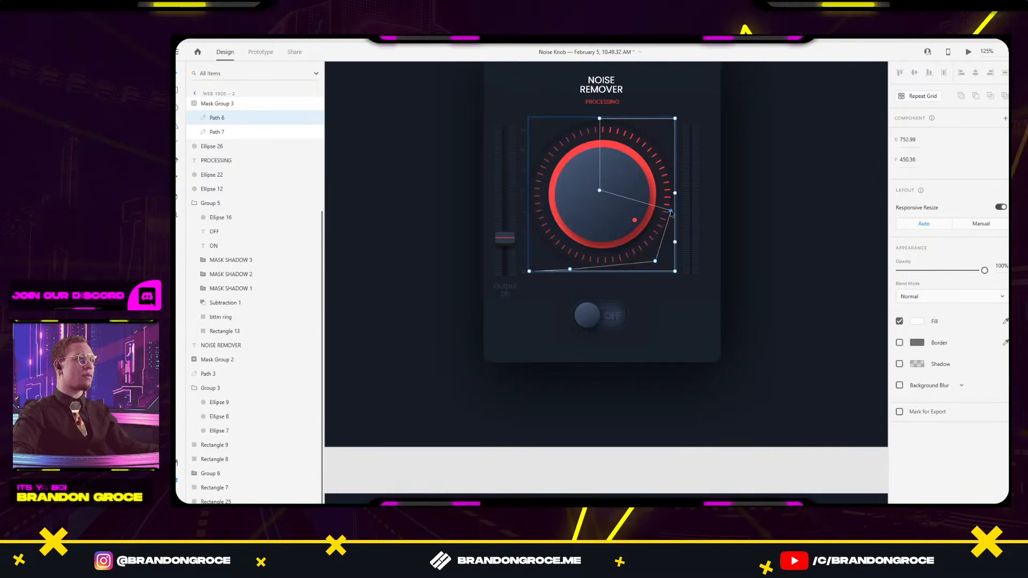
drag(700, 171, 662, 232)
scroll(622, 249, up, 3)
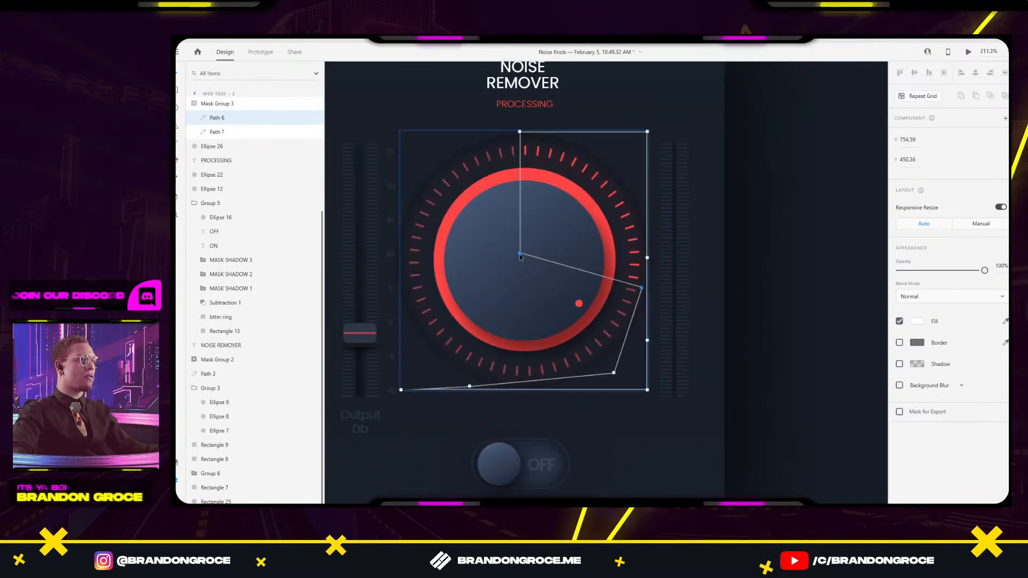
key(ctrl+z)
key(ctrl+z)
key(ctrl+z)
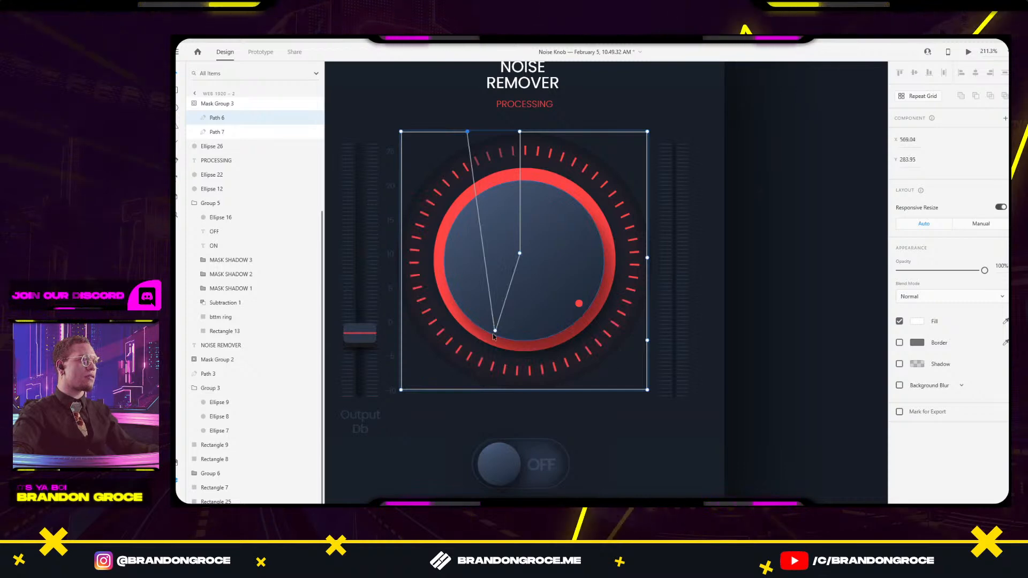
Move the Path 6 mask's left-side anchor points across to the upper-right edge of the dial to hide all red tick marks.
drag(468, 132, 438, 358)
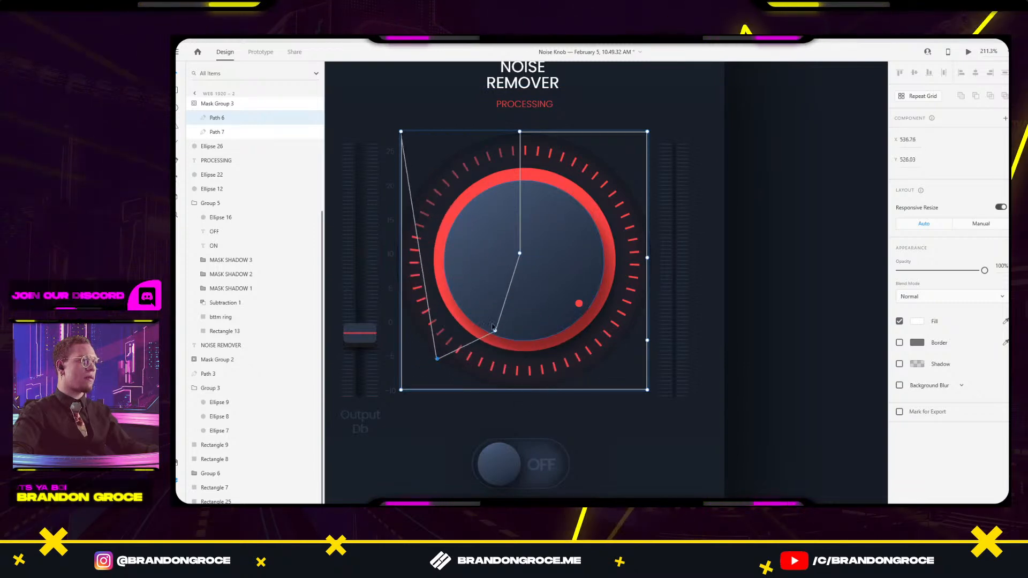
drag(513, 326, 523, 148)
drag(438, 358, 634, 150)
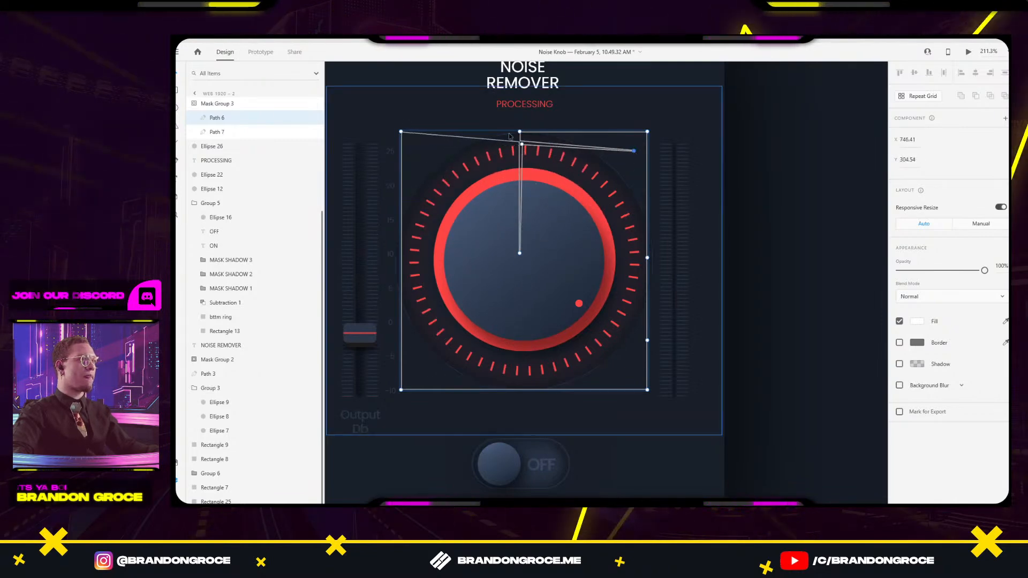
drag(401, 131, 643, 249)
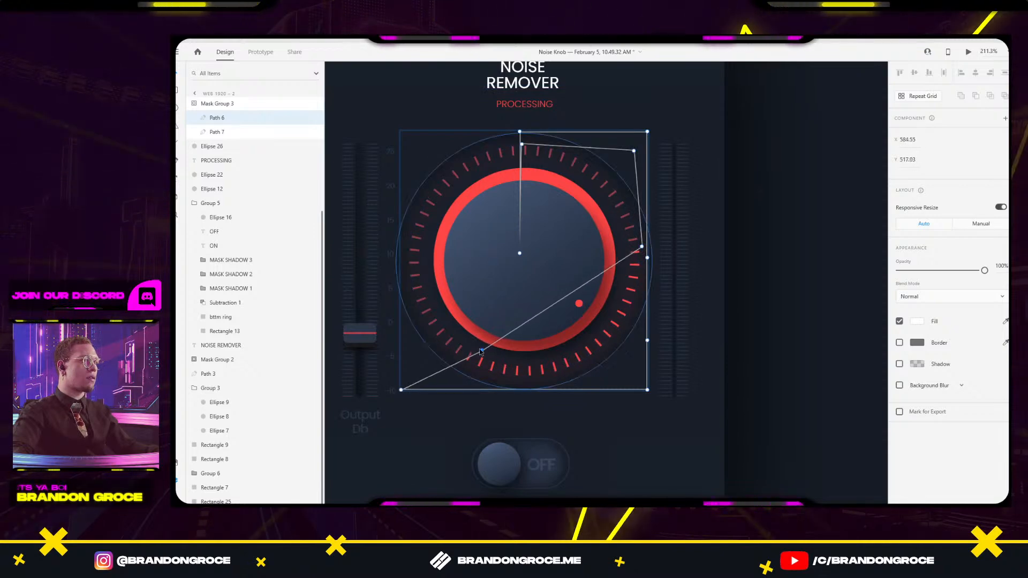
drag(401, 392, 644, 289)
key(ctrl+z)
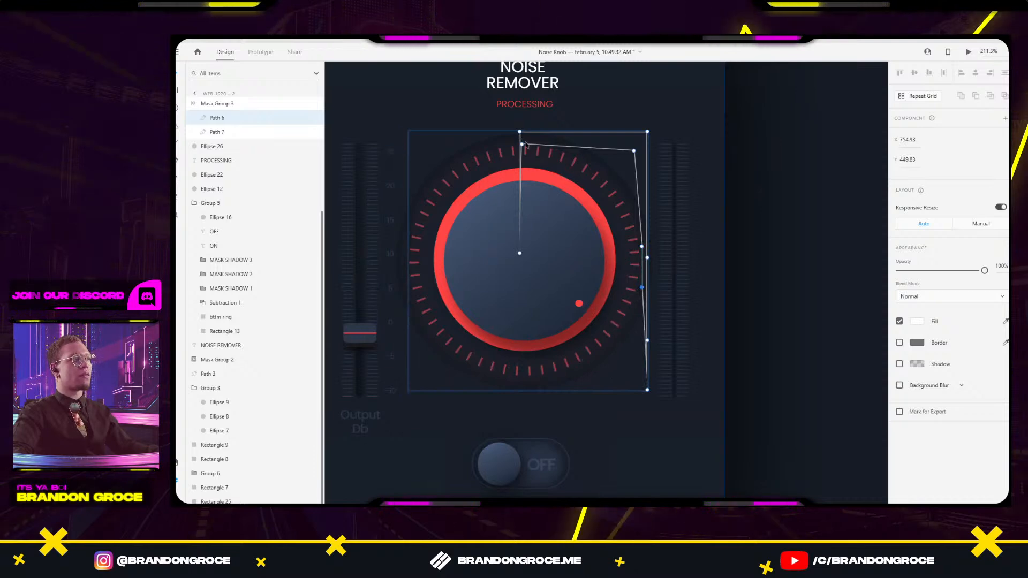
key(Escape)
scroll(612, 203, down, 5)
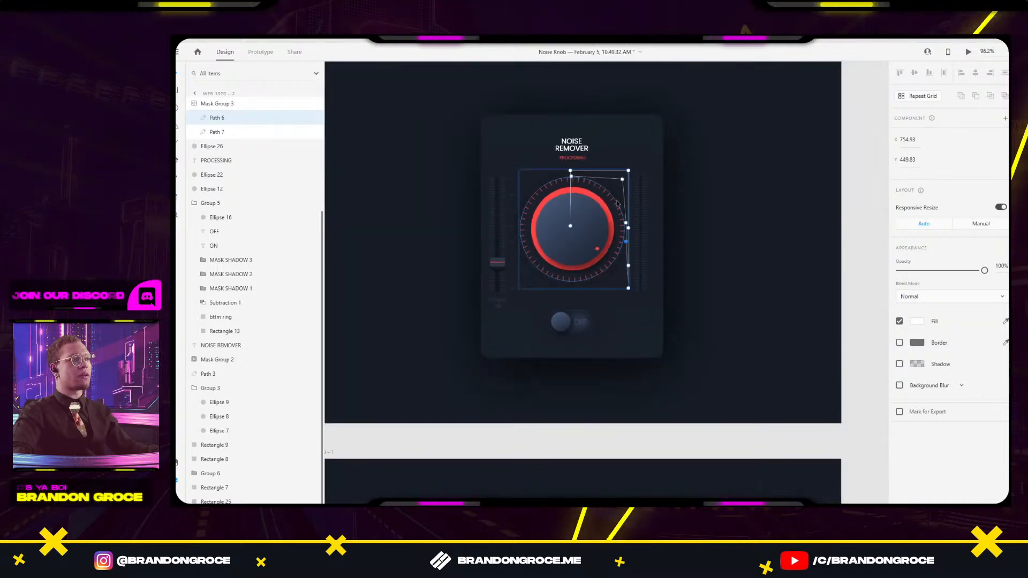
Compare the off-state artboard with the Dribbble Tuner UI Concept shot in the browser and return to Adobe XD.
scroll(717, 177, down, 4)
drag(688, 216, 675, 208)
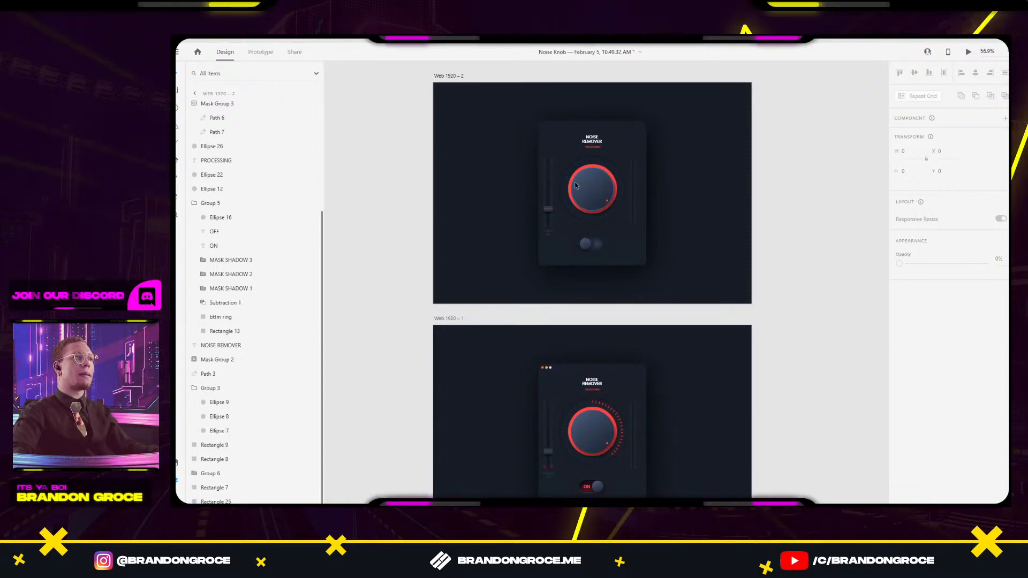
scroll(575, 184, down, 2)
click(730, 186)
scroll(538, 136, up, 2)
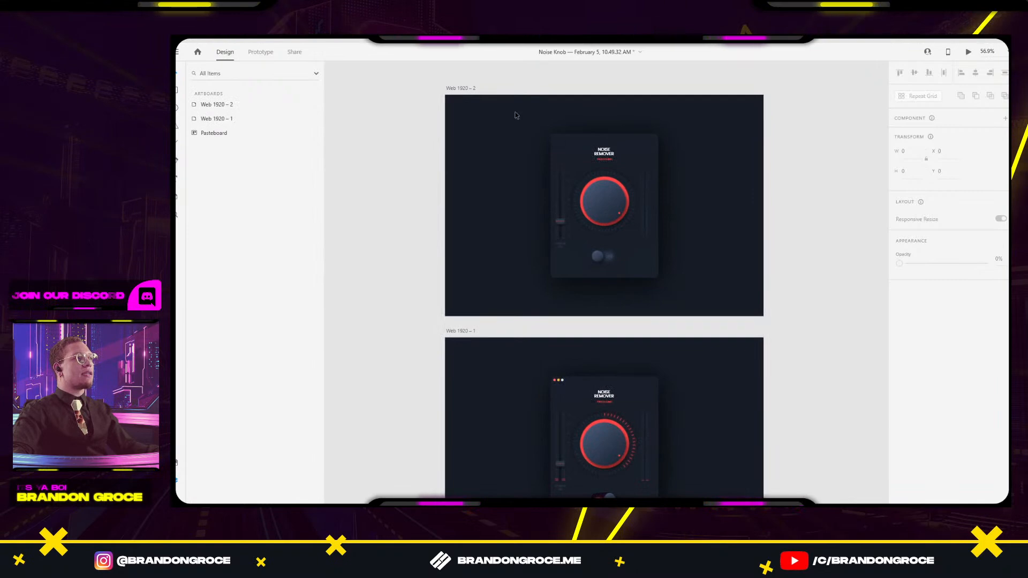
click(628, 150)
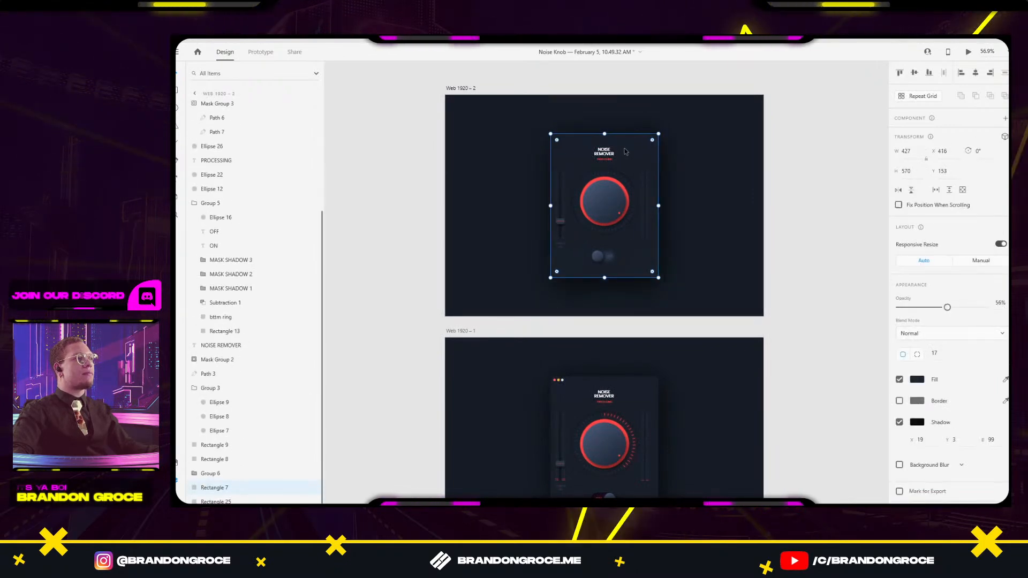
scroll(638, 188, down, 2)
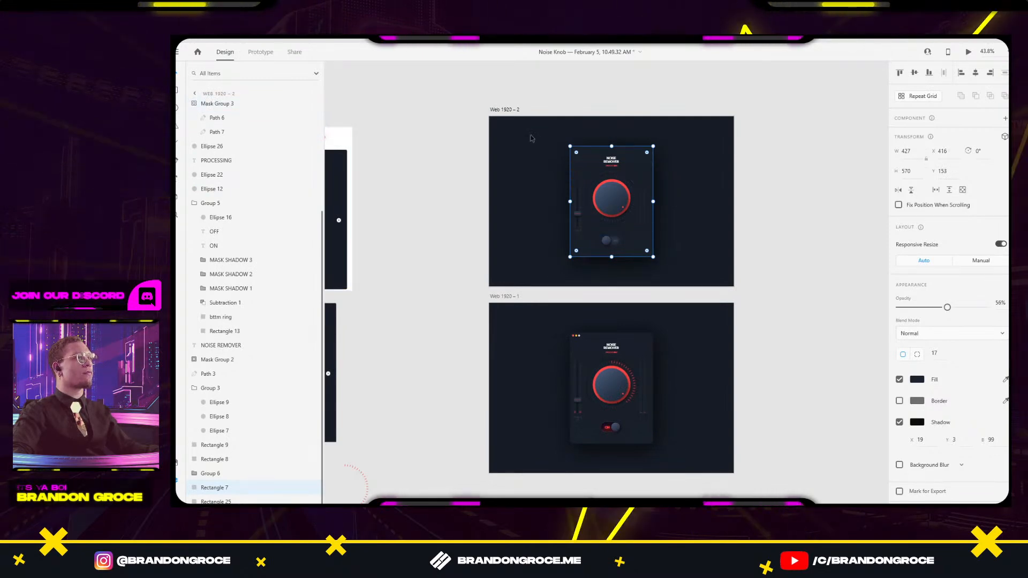
key(alt+Tab)
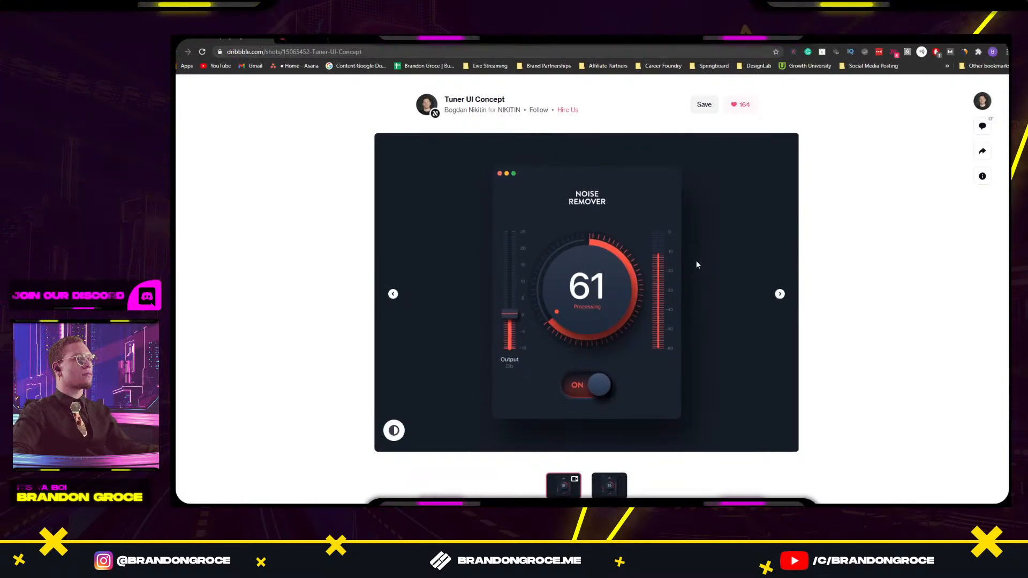
key(alt+Tab)
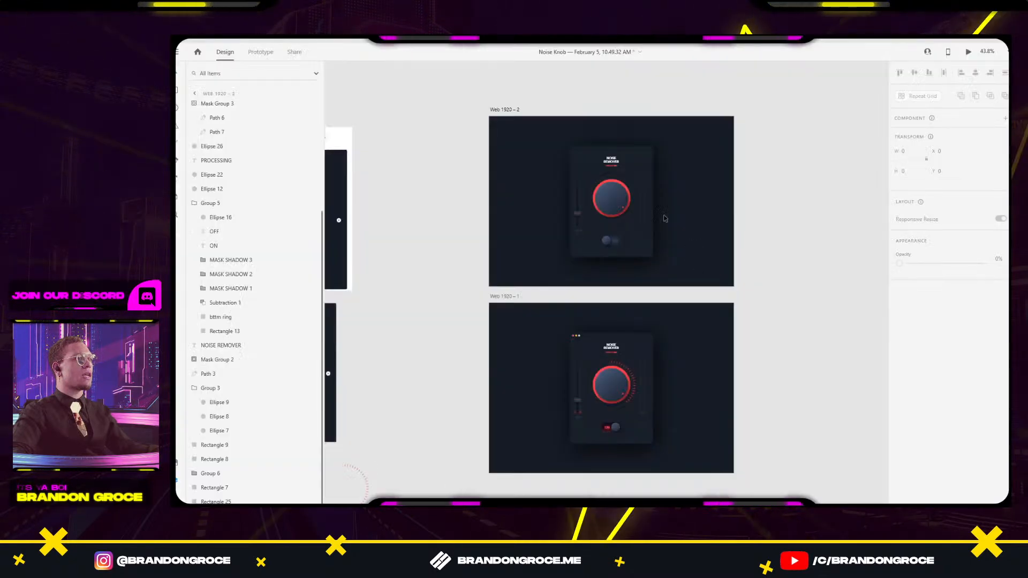
Group the noise remover elements on each artboard and rename the Web 1920 – 2 group as Group 15.
click(612, 378)
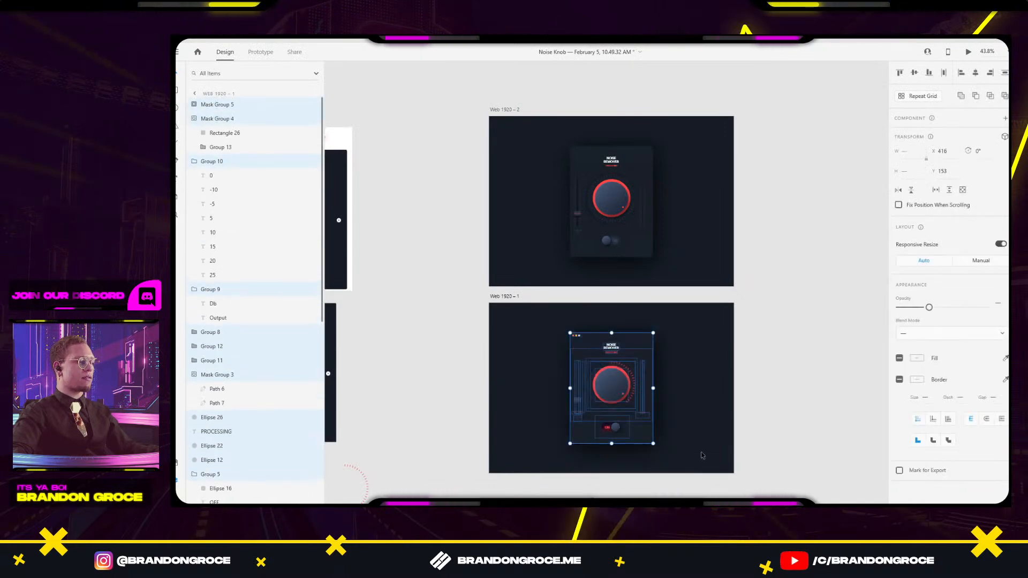
drag(555, 134, 666, 269)
key(ctrl+g)
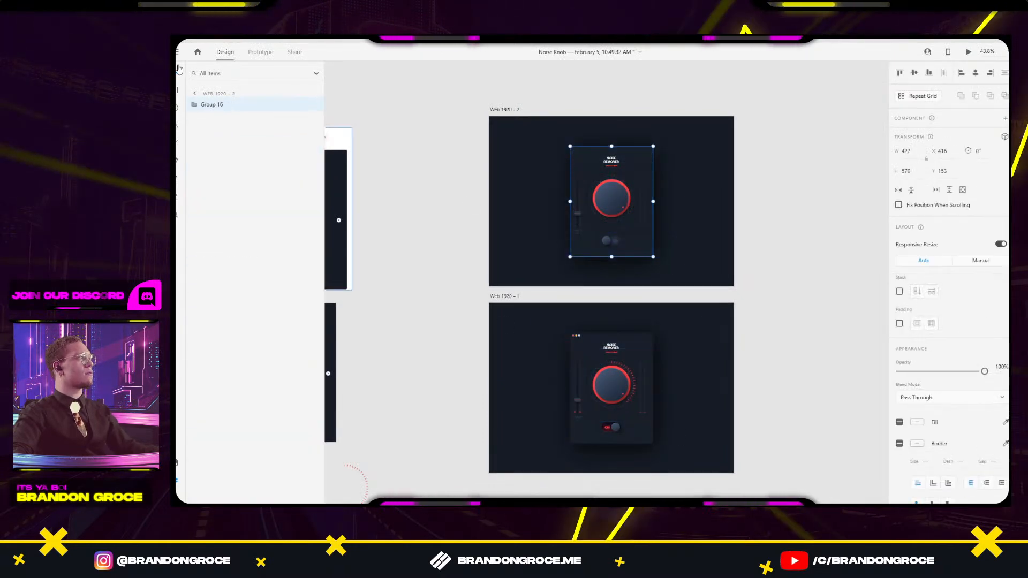
double_click(226, 104)
key(BackSpace)
text(5)
key(Return)
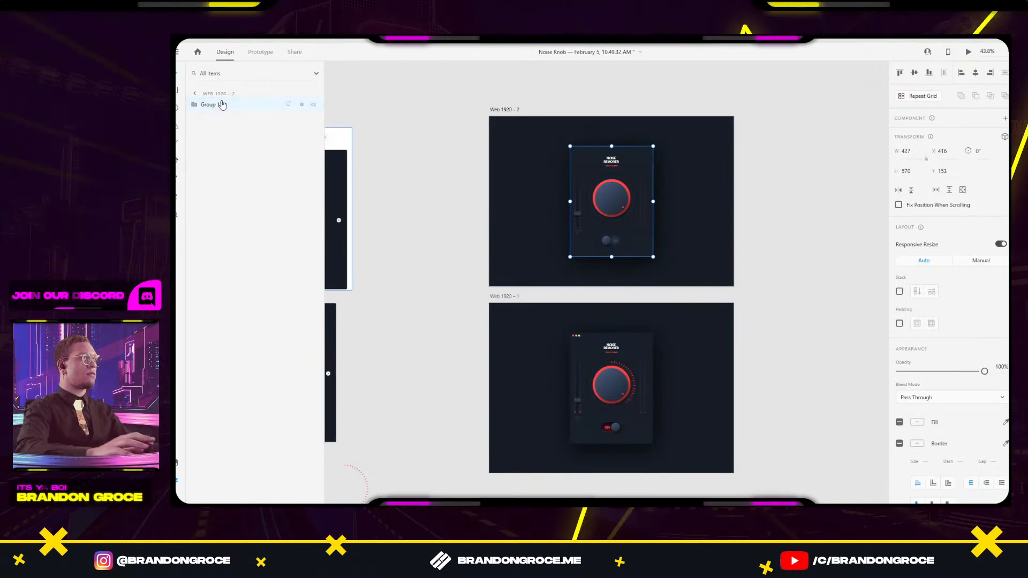
Link artboard Web 1920 – 2 to Web 1920 – 1 in the prototype and make Web 1920 – 2 the flow's home screen.
click(566, 111)
click(513, 109)
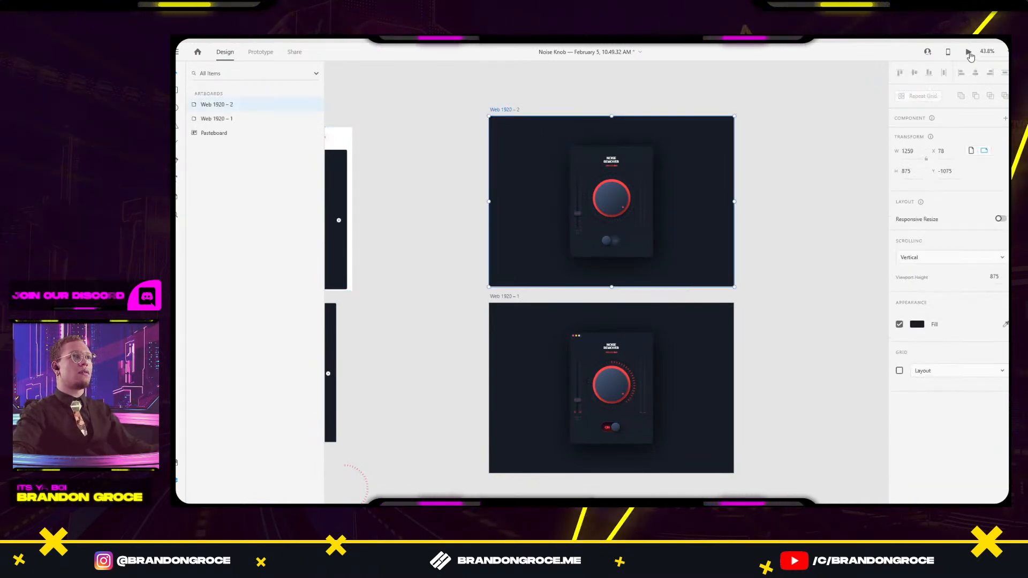
click(257, 53)
drag(734, 193, 670, 420)
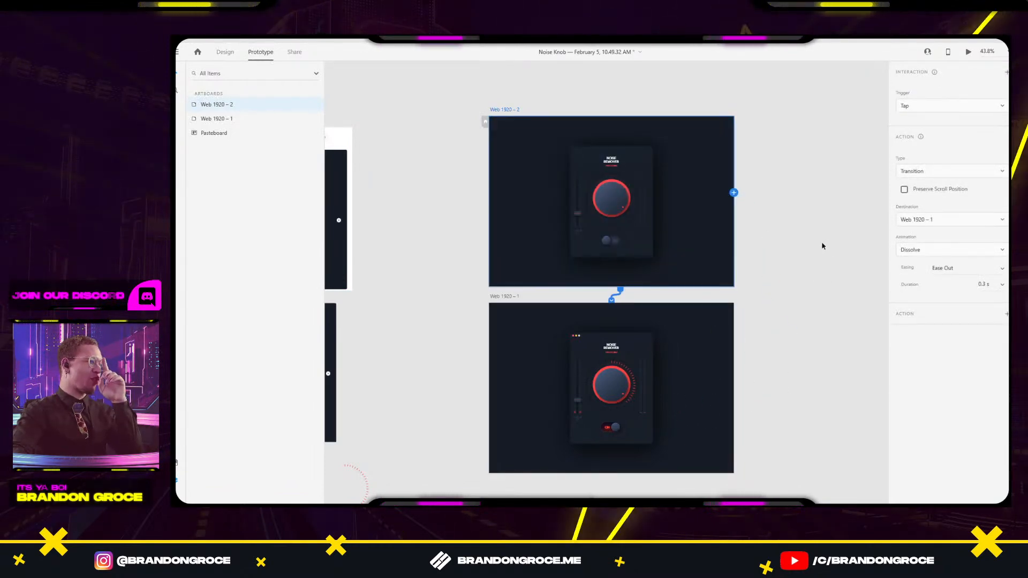
click(485, 122)
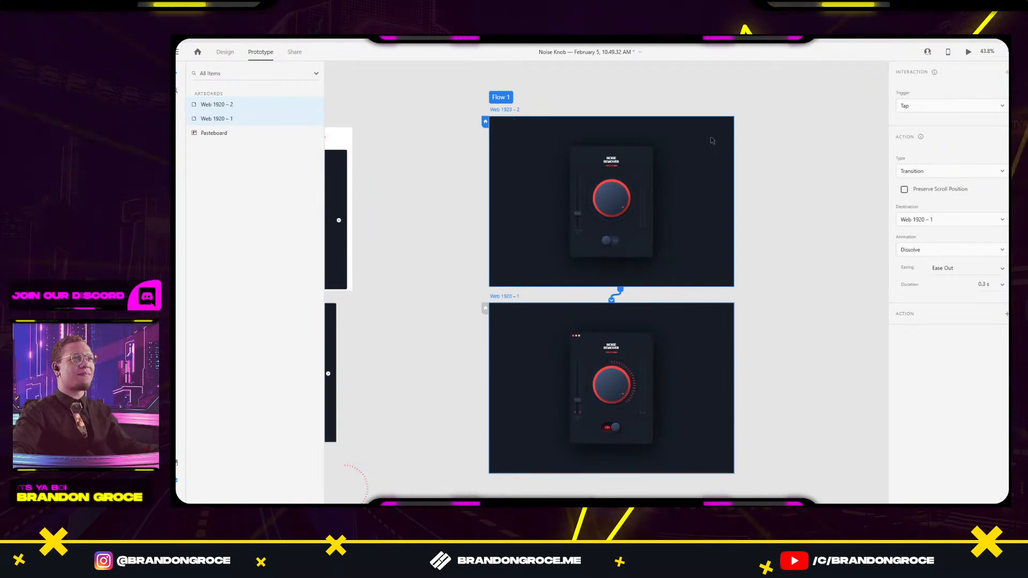
Preview the linked prototype from the off-state artboard and close the preview.
key(ctrl+Return)
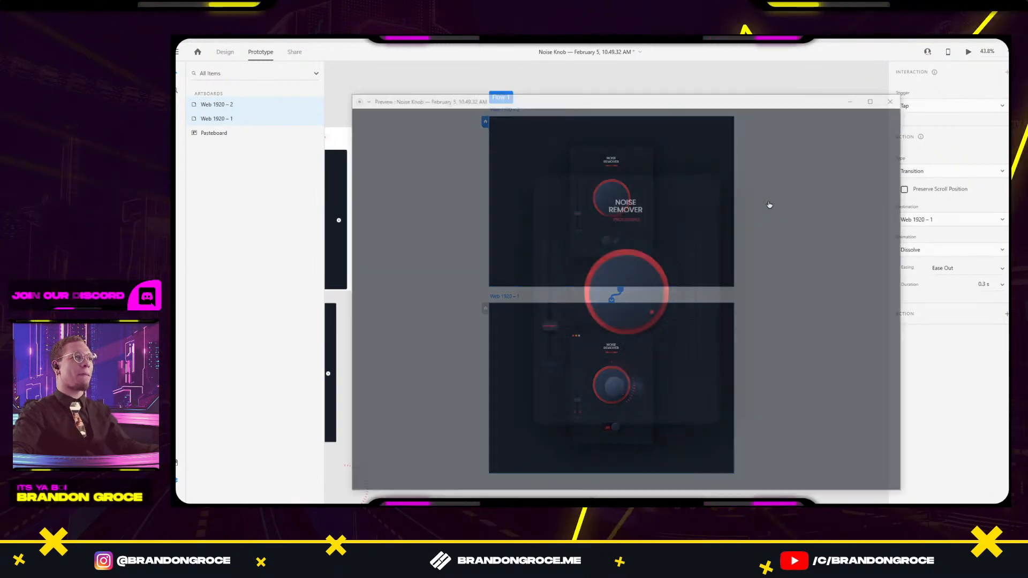
click(896, 98)
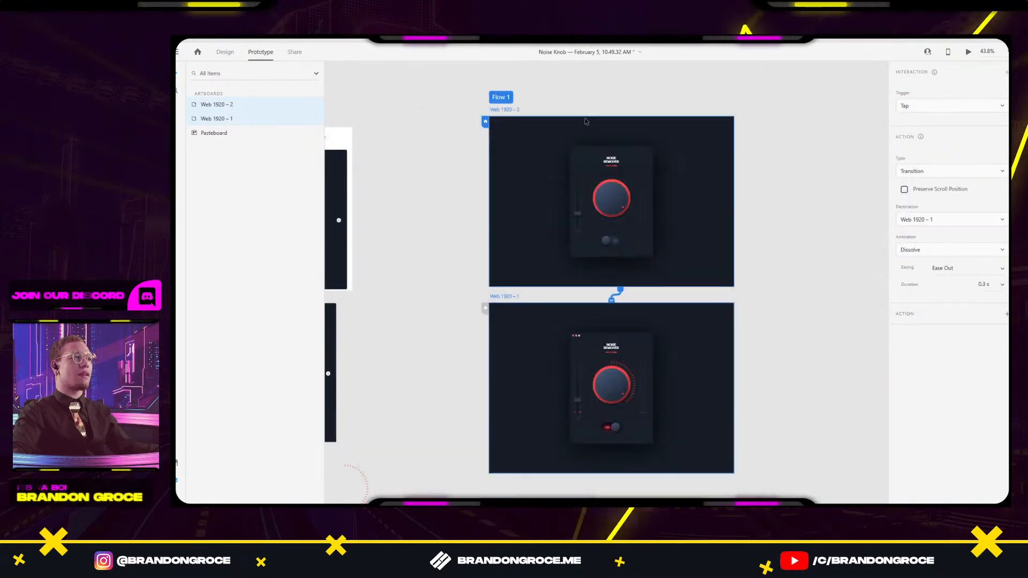
click(225, 52)
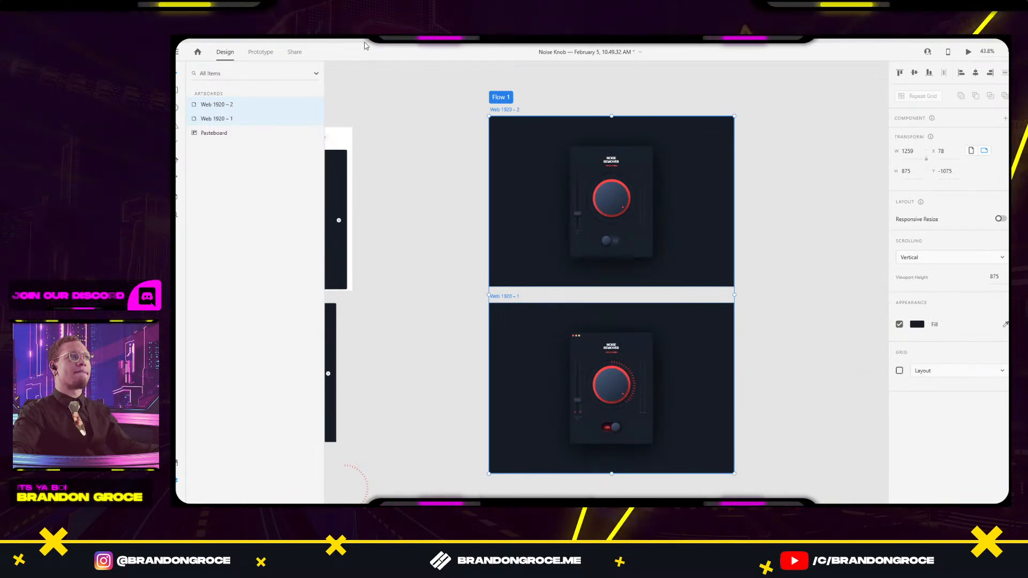
Set the interaction's trigger to Time with a 2 s delay and its action type to Auto-Animate.
click(246, 51)
click(958, 105)
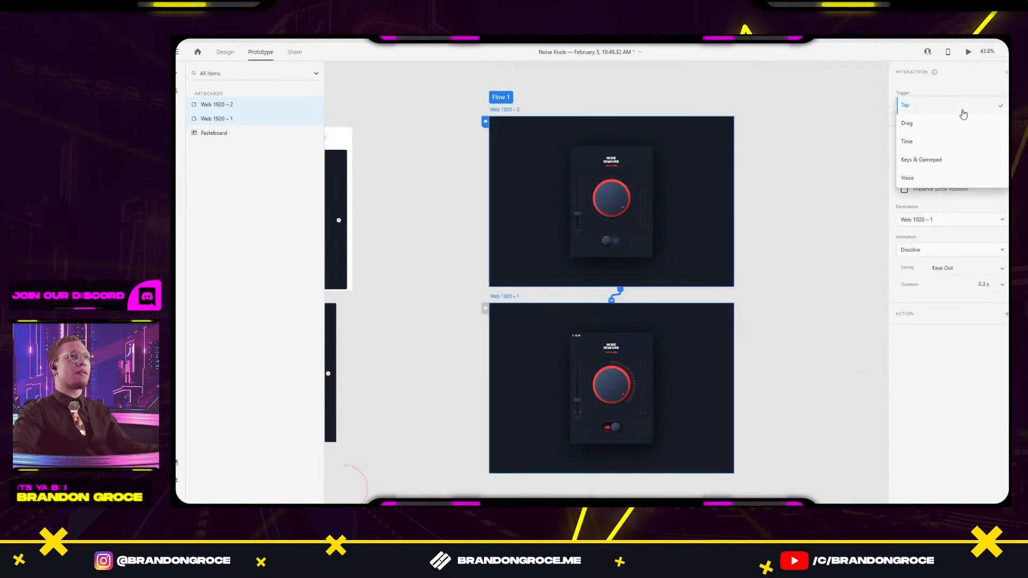
click(944, 145)
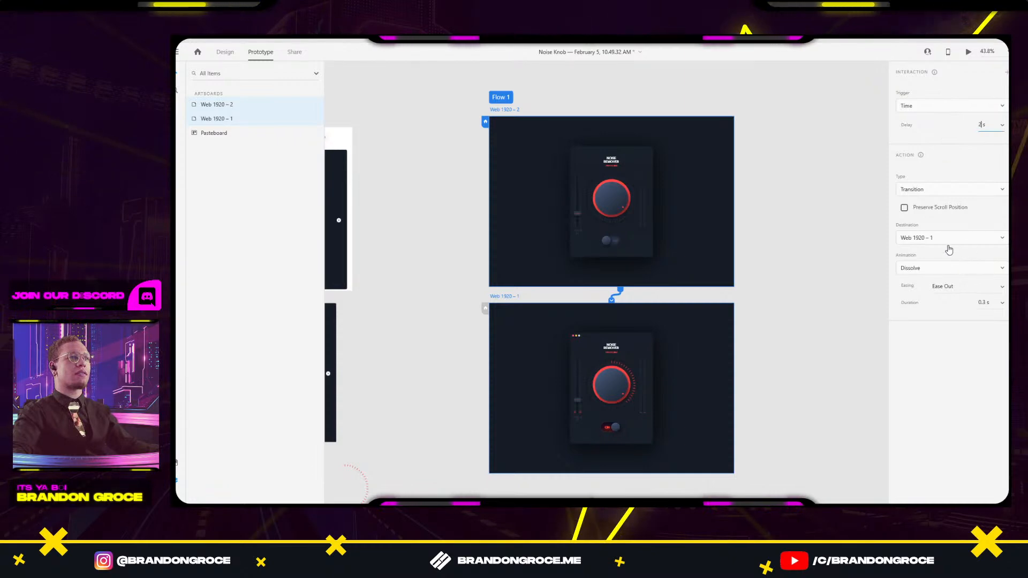
click(947, 190)
click(947, 207)
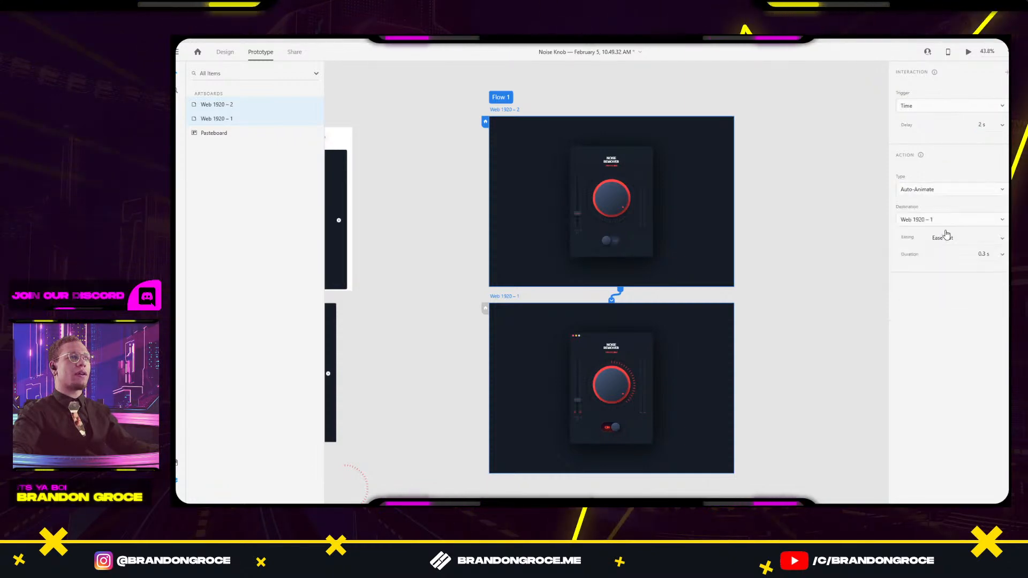
Set the Auto-Animate easing to Snap with a duration of 1 s and preview the prototype.
click(1001, 228)
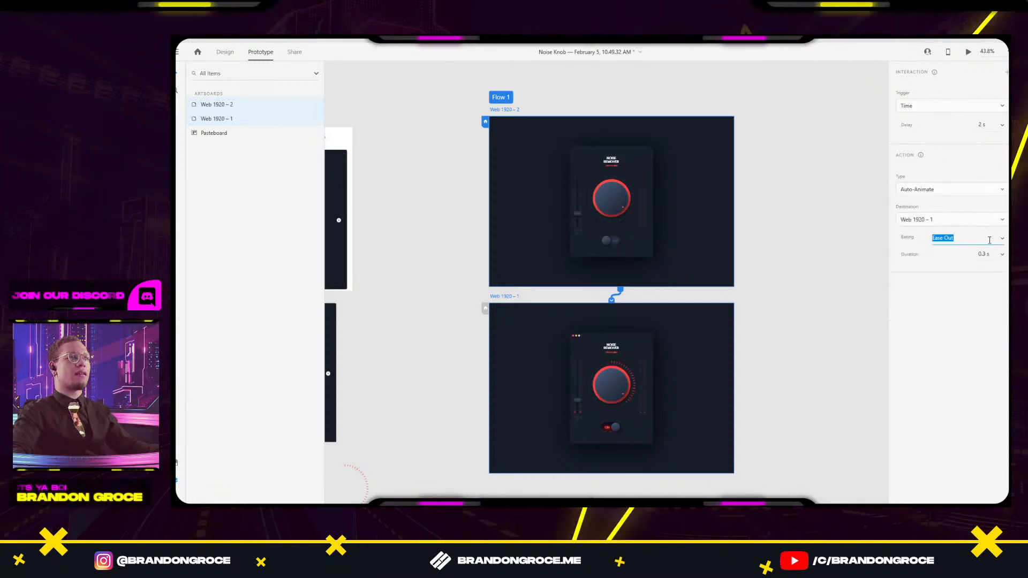
click(1001, 238)
click(951, 290)
click(987, 254)
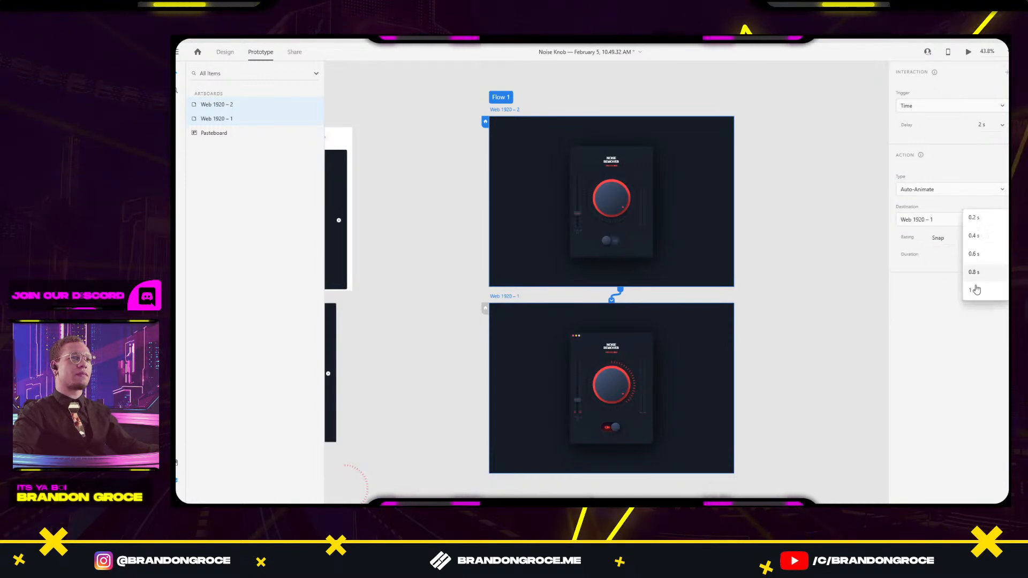
click(974, 290)
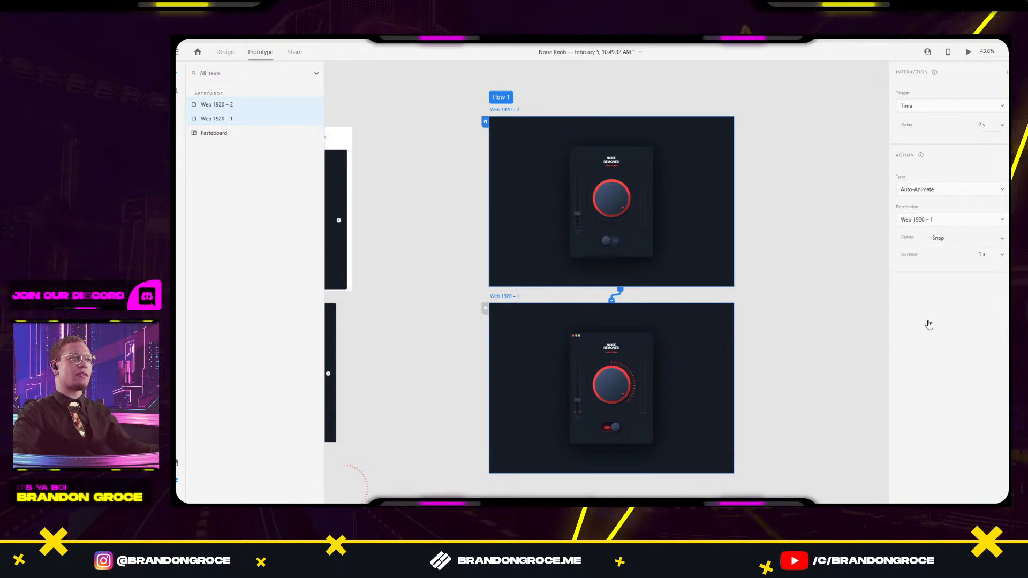
click(970, 52)
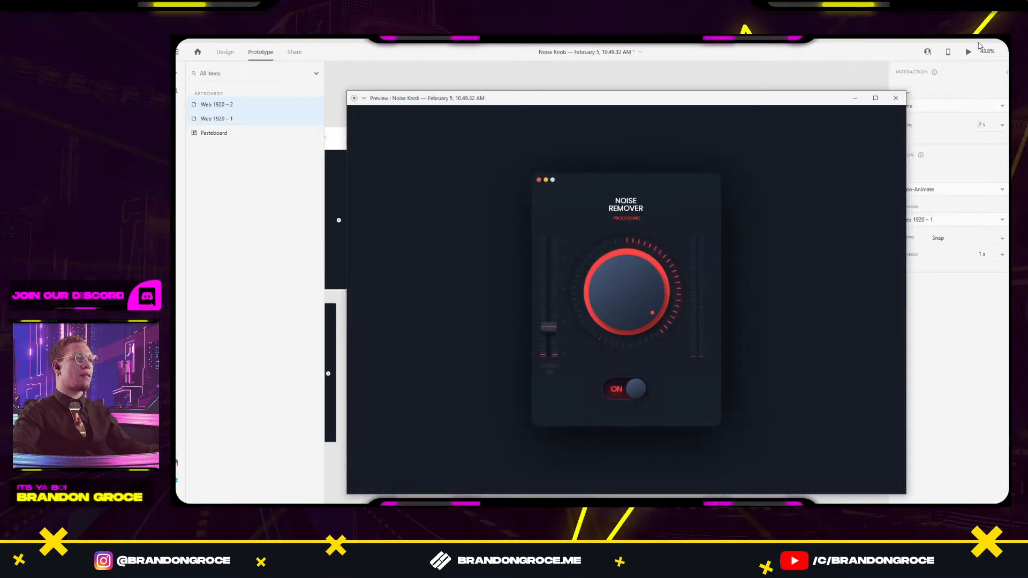
Close the preview and shorten the mask over the output slider's red level bars on Web 1920 – 1 to a height of 4.
click(896, 98)
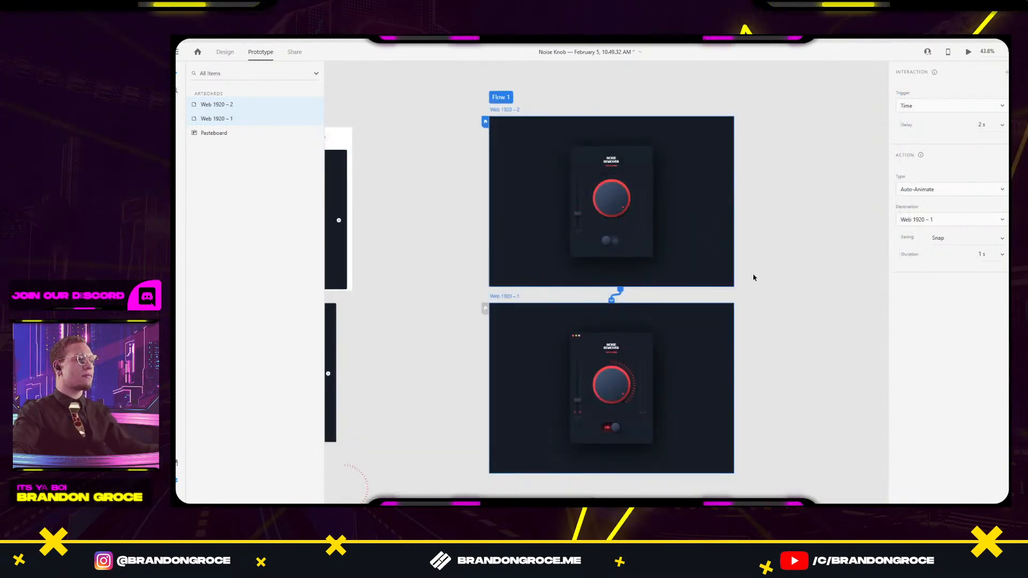
scroll(614, 426, up, 5)
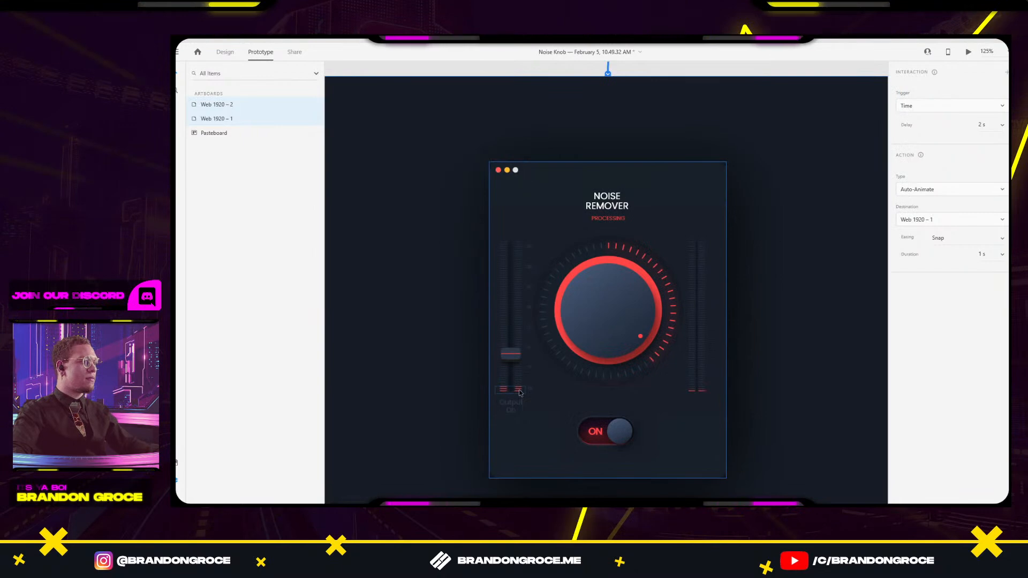
double_click(519, 391)
key(ctrl+1)
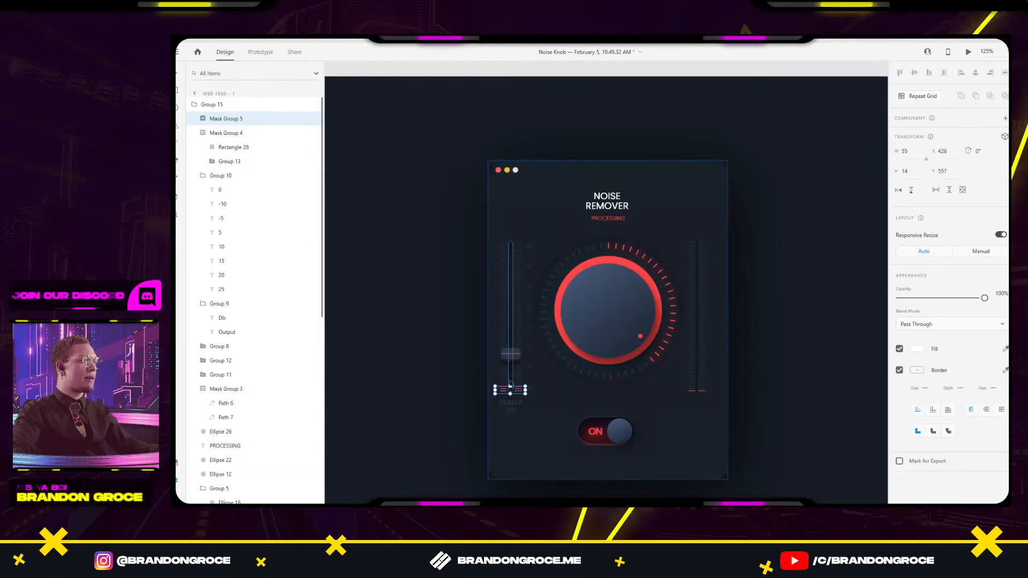
scroll(513, 391, up, 6)
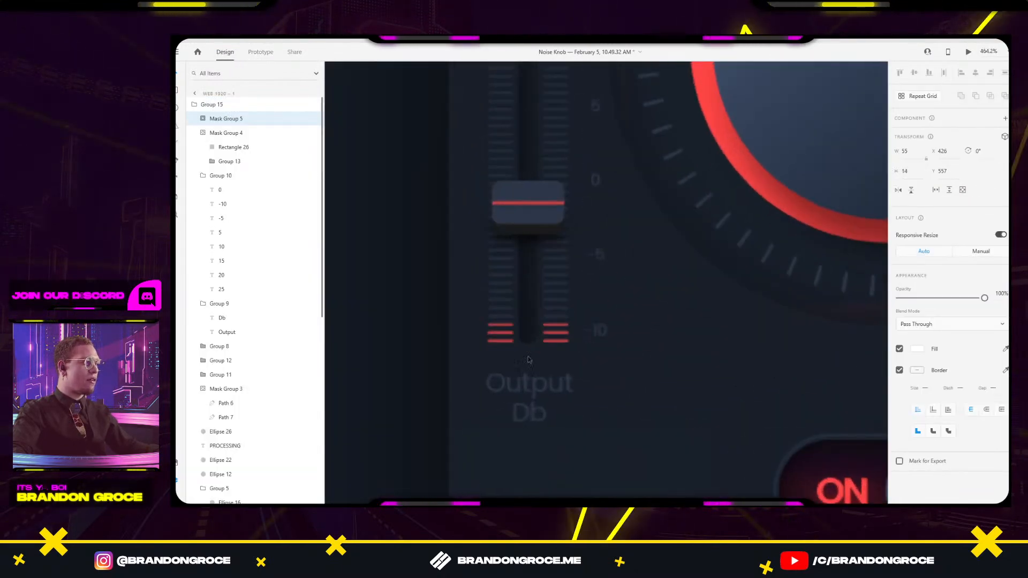
double_click(533, 330)
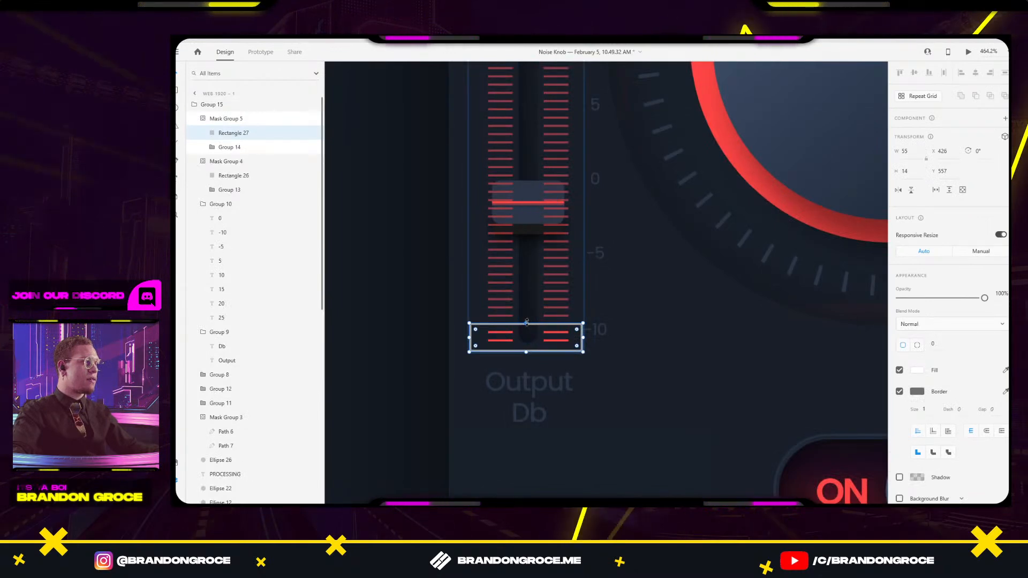
scroll(528, 344, right, 10)
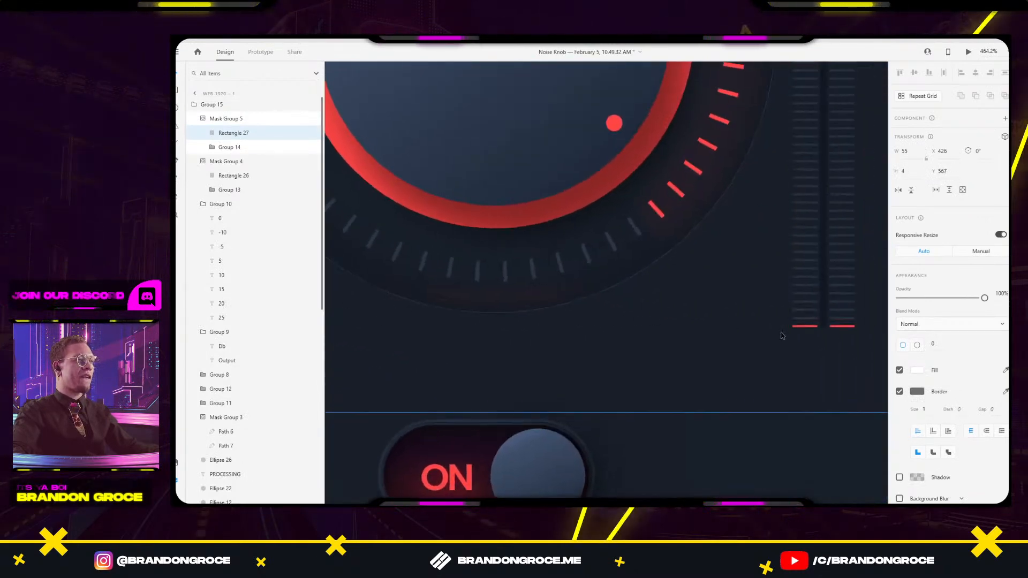
Lower the upper edge of the mask on the level meter beside the knob's right side to hide its red bars.
double_click(702, 348)
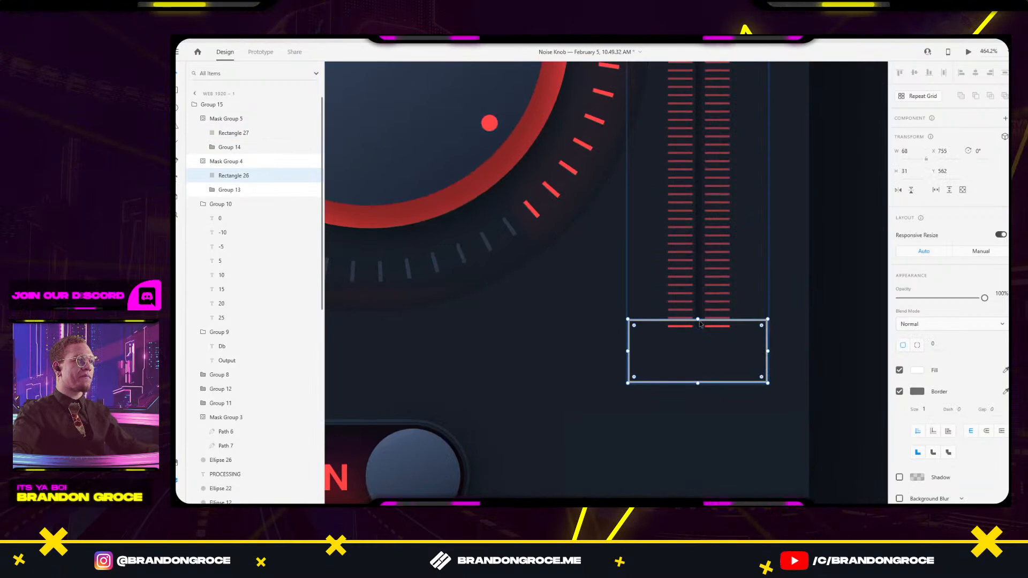
drag(698, 319, 698, 330)
click(804, 264)
scroll(774, 267, down, 4)
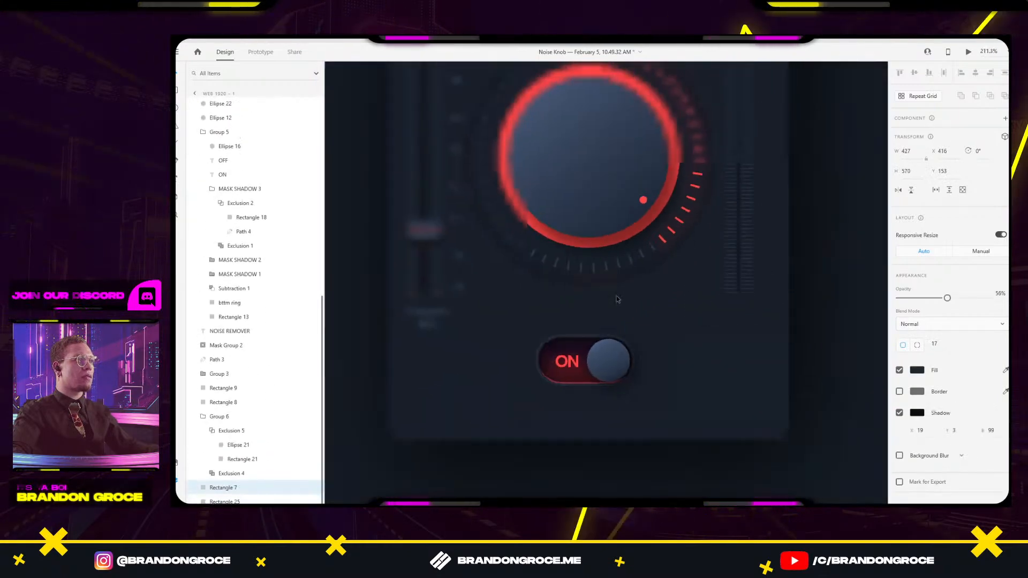
Duplicate the Web 1920 – 1 artboard beside the original.
drag(593, 381, 641, 334)
scroll(641, 333, up, 5)
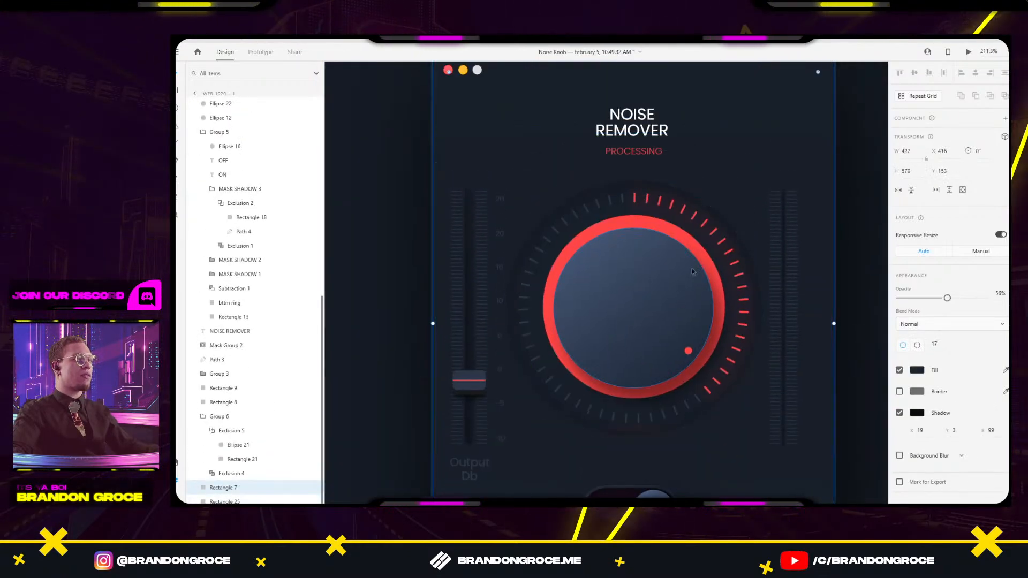
click(636, 199)
scroll(702, 191, down, 5)
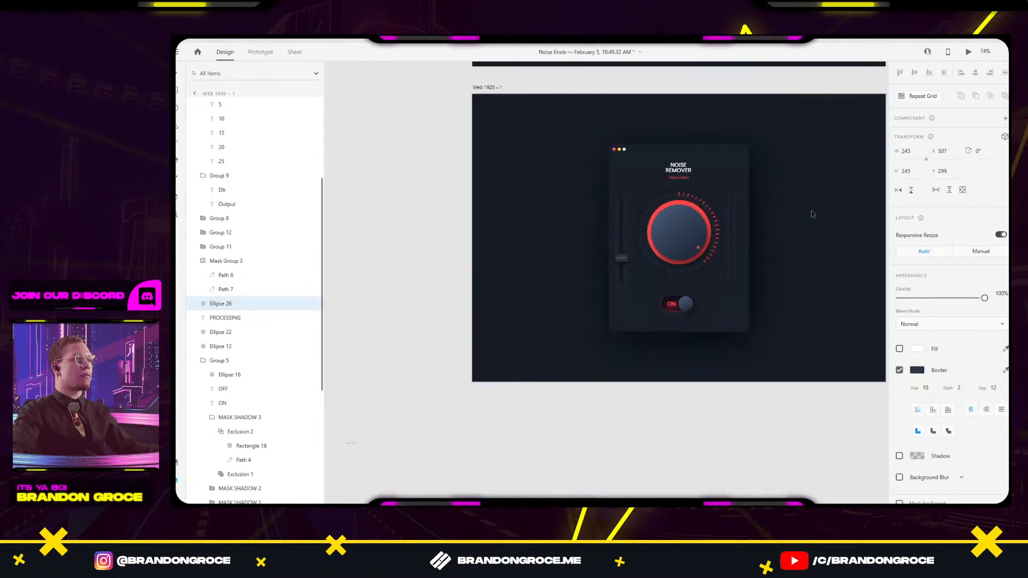
click(811, 215)
drag(812, 214, 689, 280)
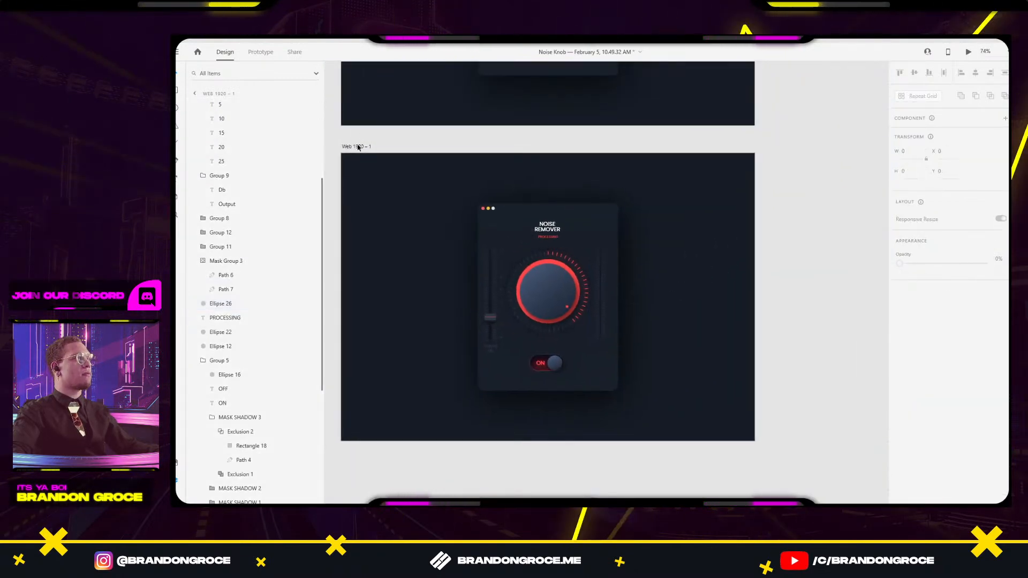
drag(351, 149, 795, 148)
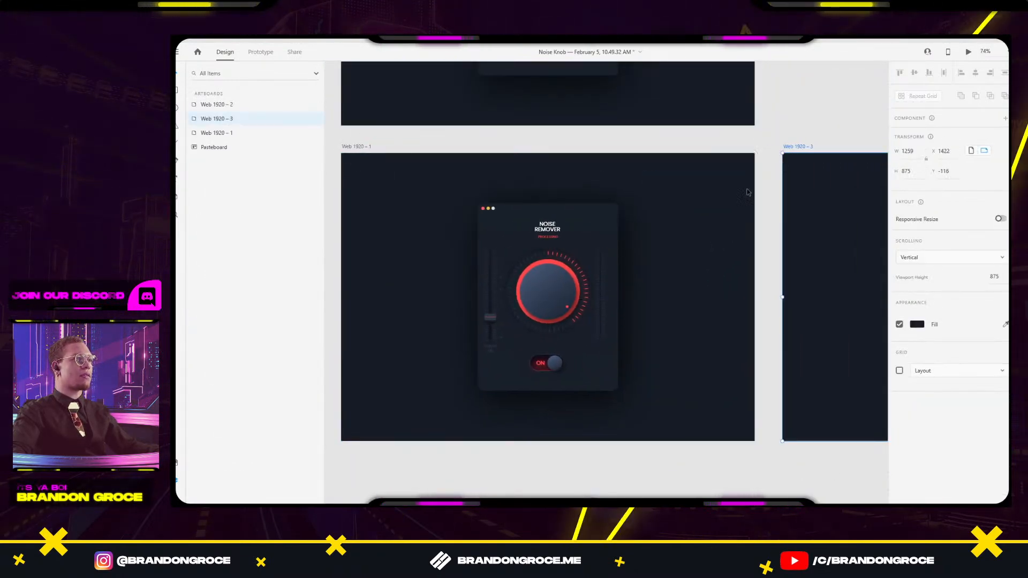
Try to reshape the mask of the knob's red tick ring by moving its corner and centre points.
scroll(537, 276, up, 3)
scroll(539, 277, up, 3)
click(593, 216)
double_click(593, 215)
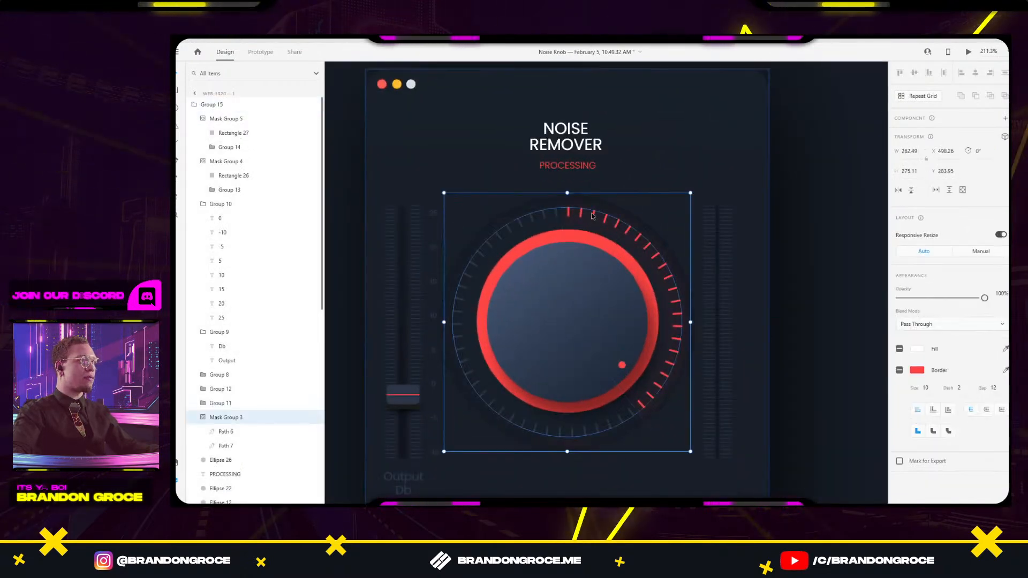
click(568, 216)
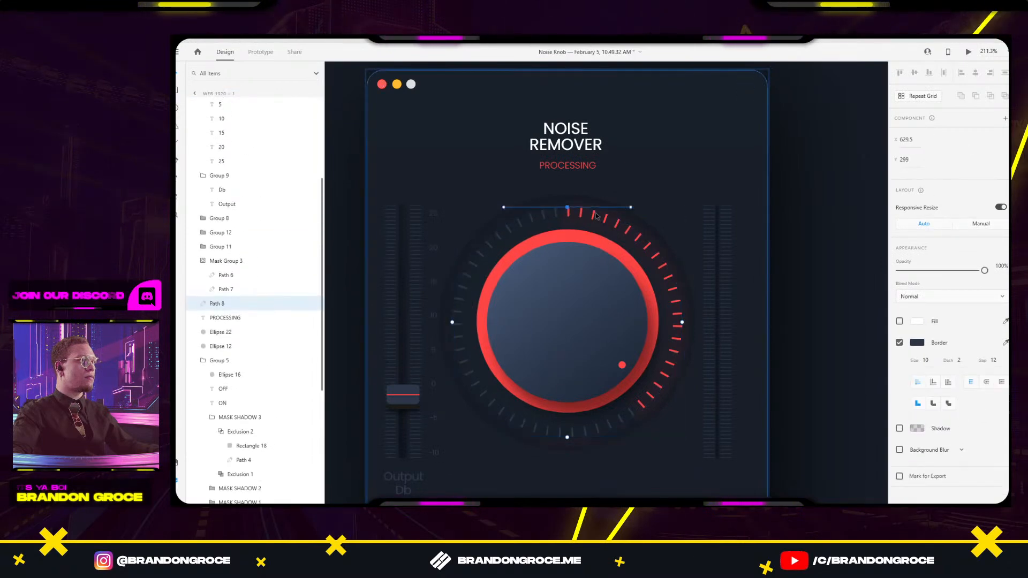
click(593, 217)
click(594, 216)
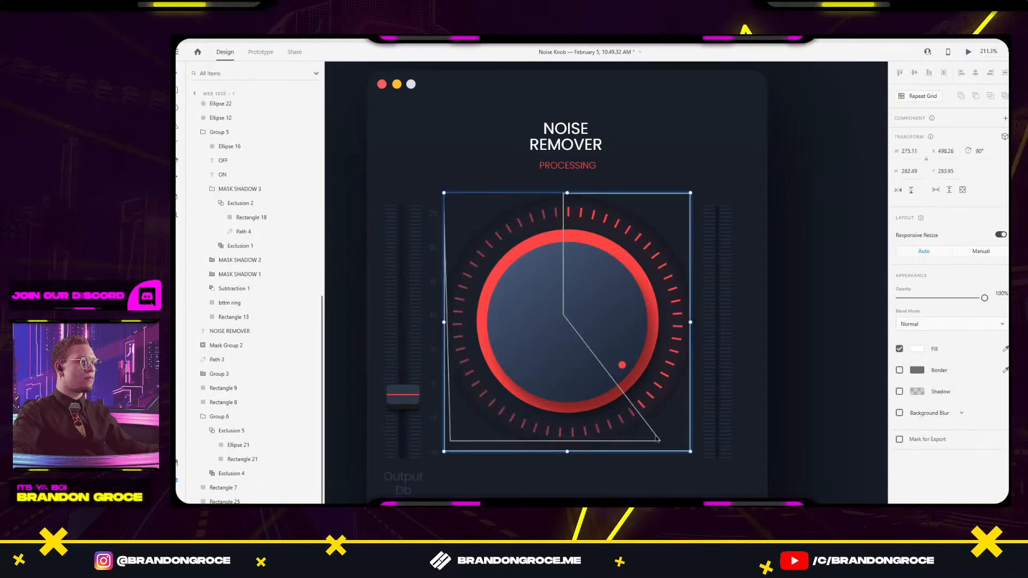
drag(656, 436, 451, 440)
drag(508, 383, 653, 436)
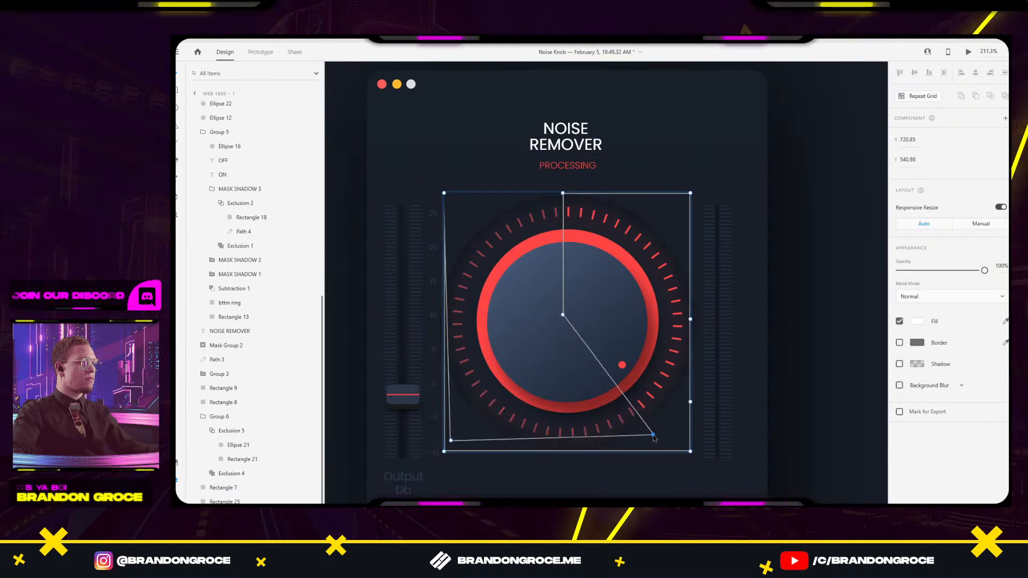
drag(565, 326, 688, 344)
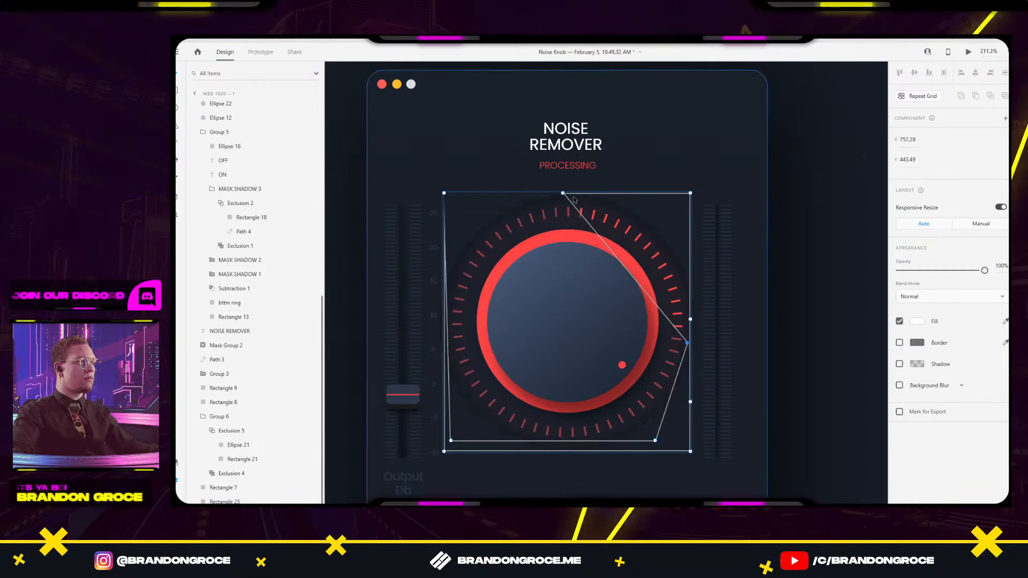
Undo the point moves on the red tick ring's mask and deselect it.
key(ctrl+z)
key(ctrl+z)
key(Escape)
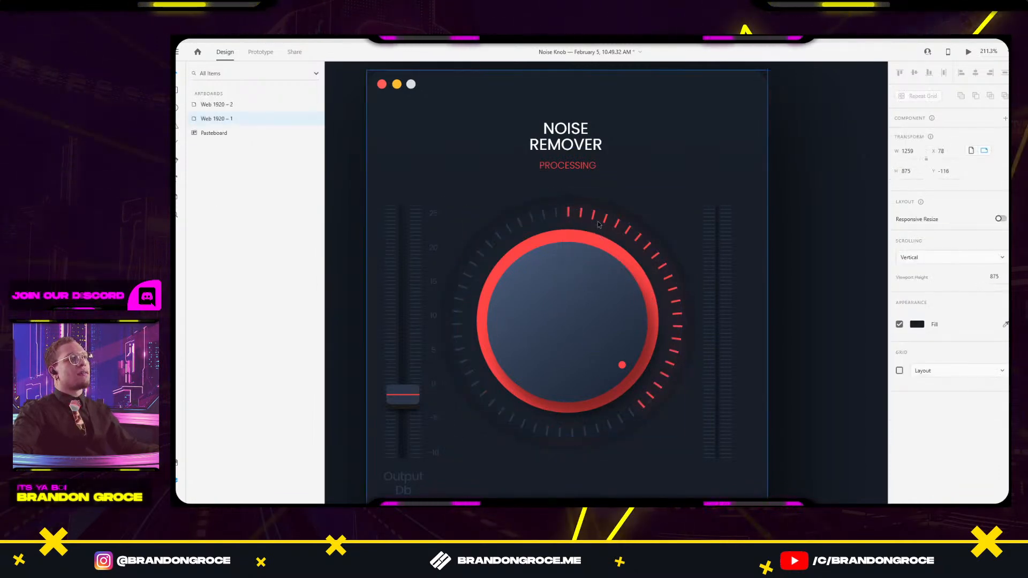
Edit the red tick ring's mask path and move its lower-right notch point up to the ring's top centre.
click(581, 216)
double_click(581, 217)
double_click(564, 271)
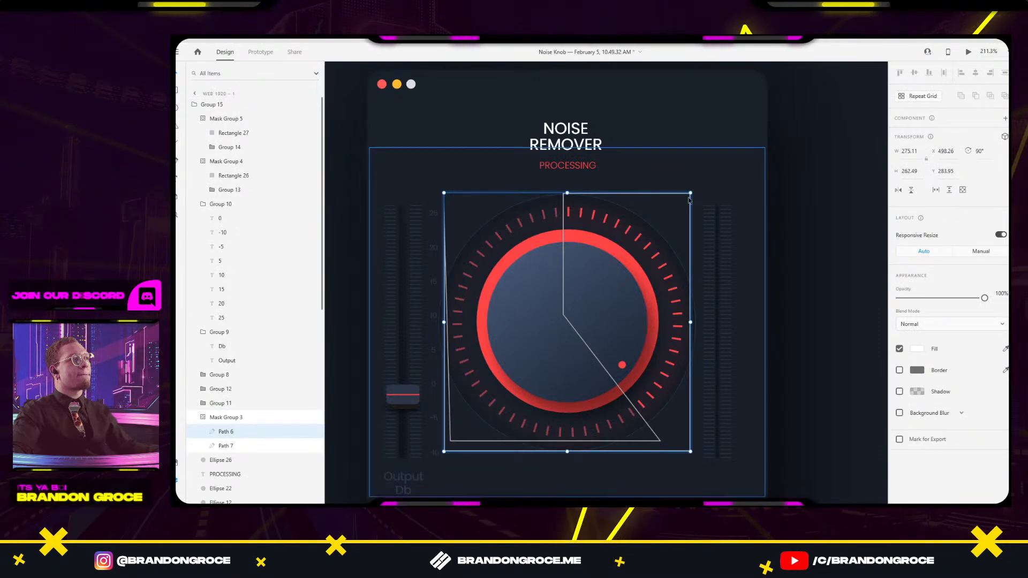
double_click(563, 203)
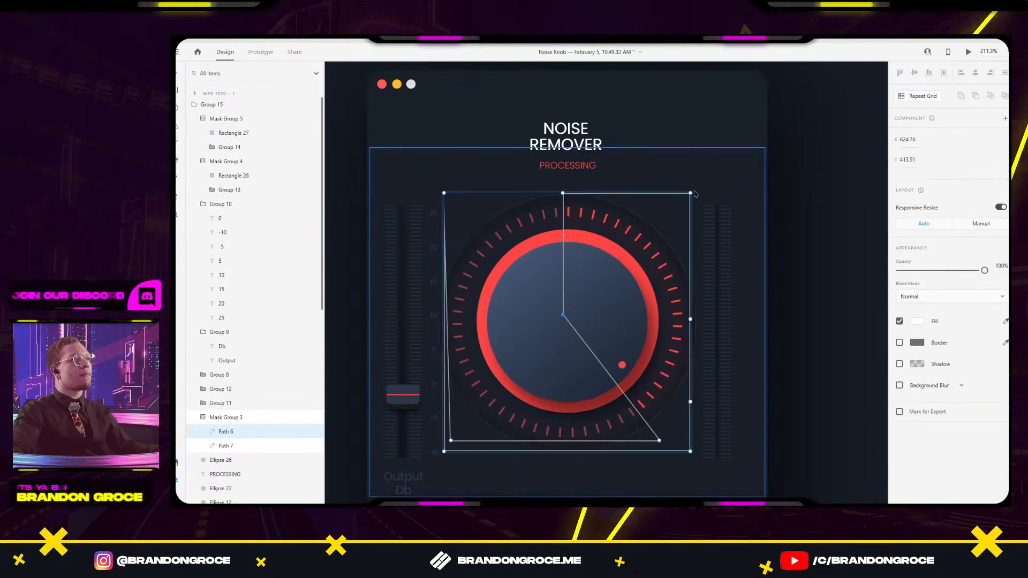
drag(674, 219, 566, 309)
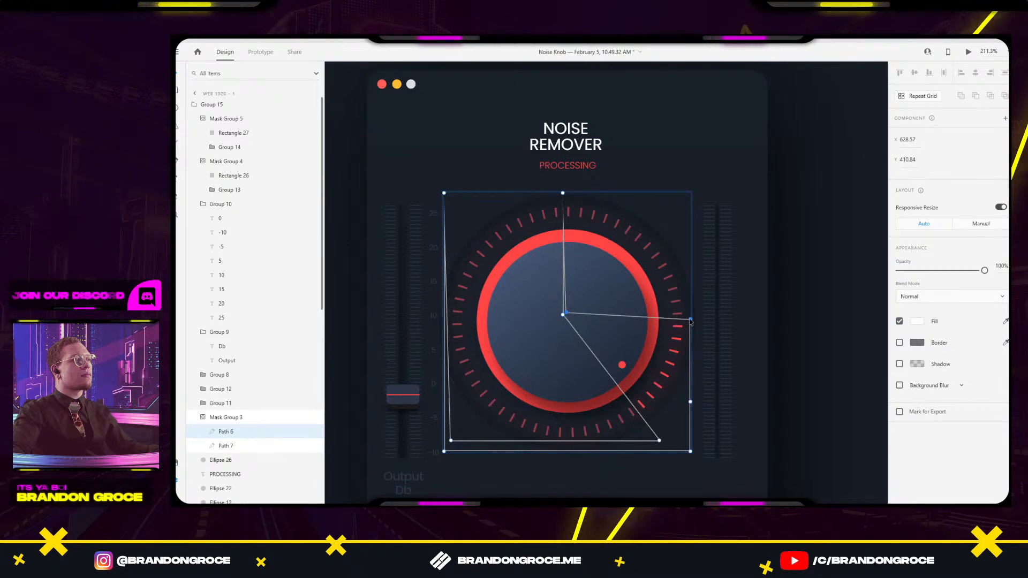
drag(690, 320, 690, 192)
drag(660, 441, 524, 299)
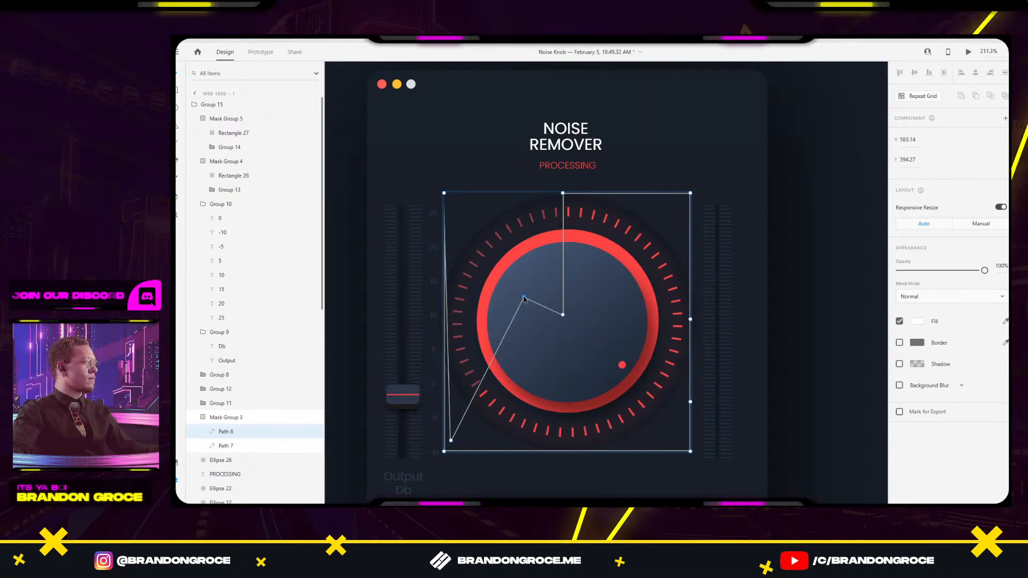
drag(530, 289, 561, 196)
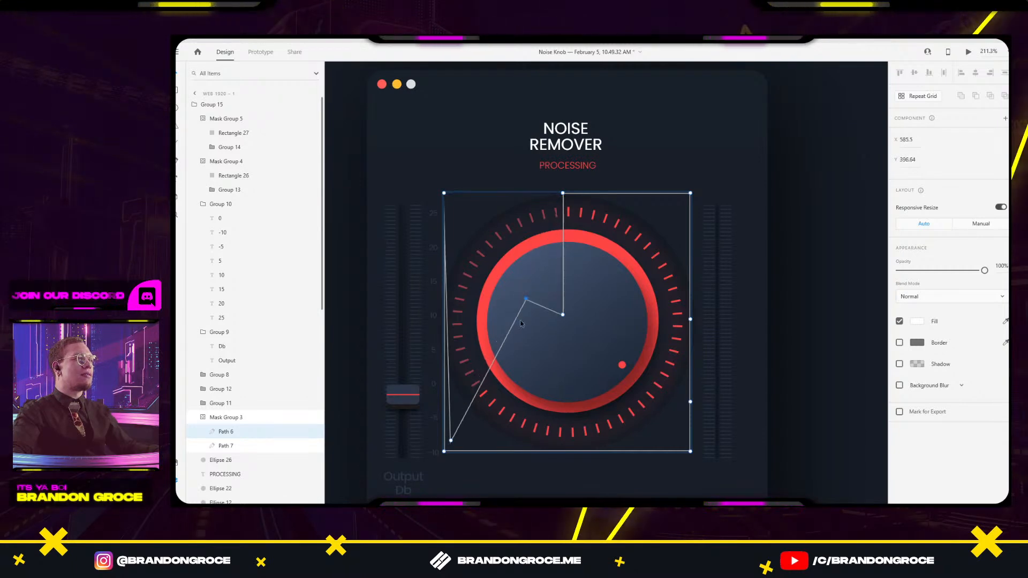
drag(594, 434, 567, 202)
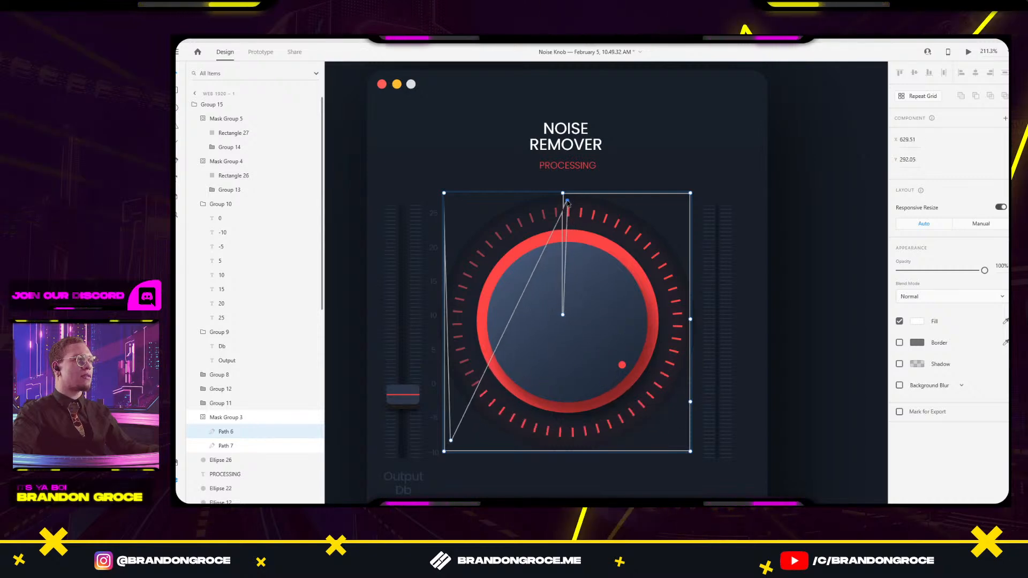
Move the mask's left-hand corner points over to its right edge so the mask collapses and hides the red ticks.
drag(452, 440, 674, 199)
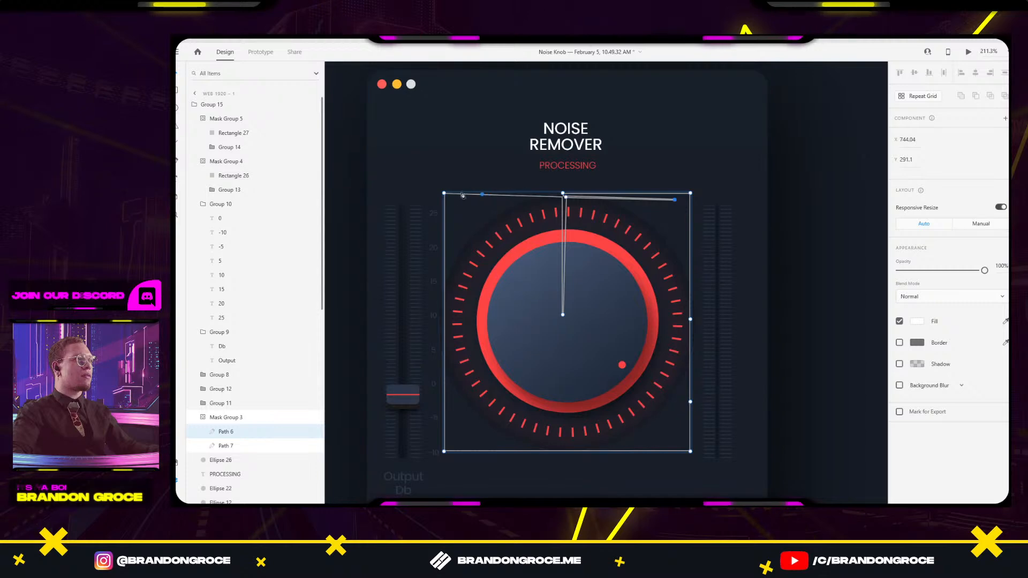
drag(444, 193, 686, 448)
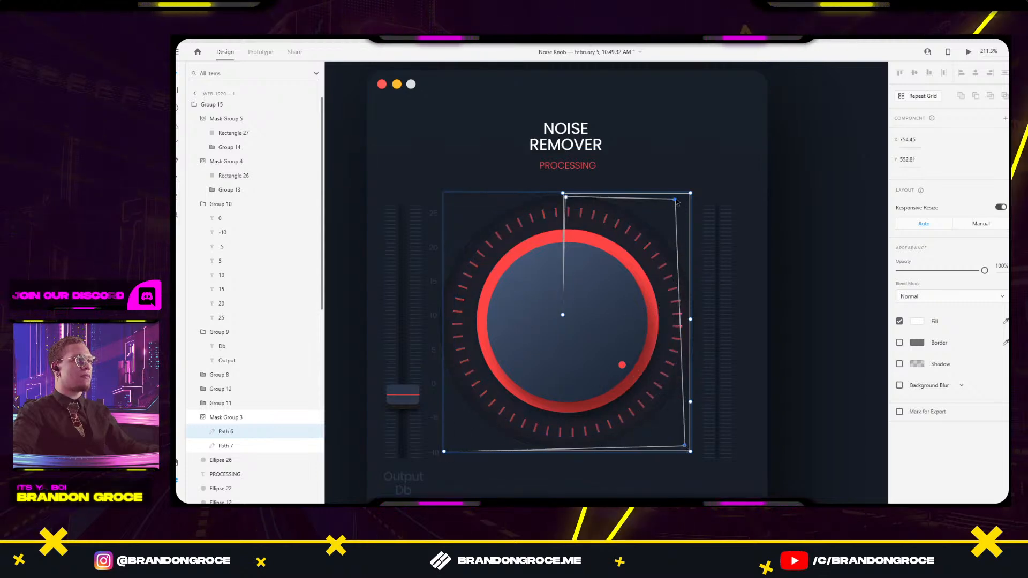
drag(675, 200, 685, 197)
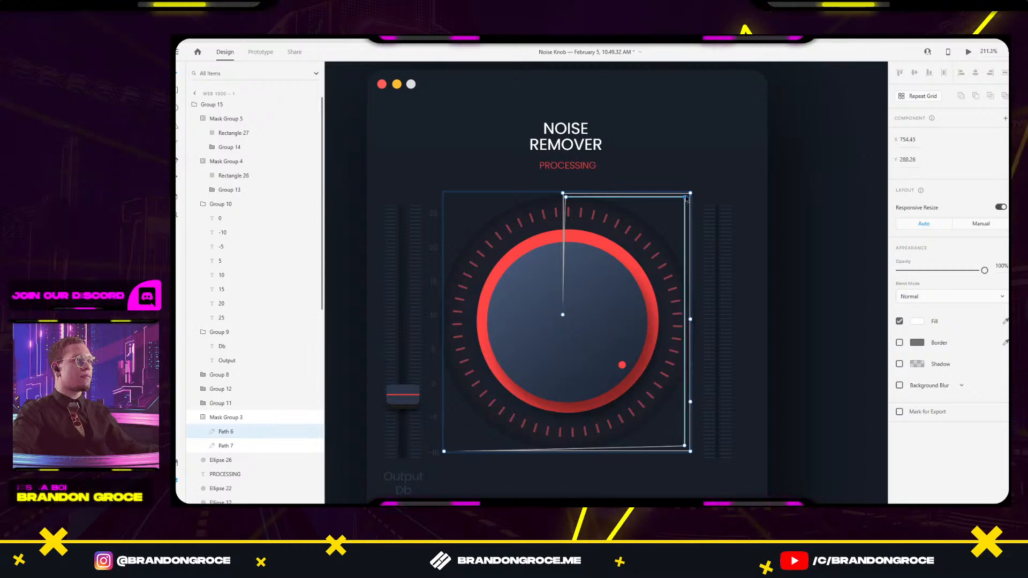
click(764, 133)
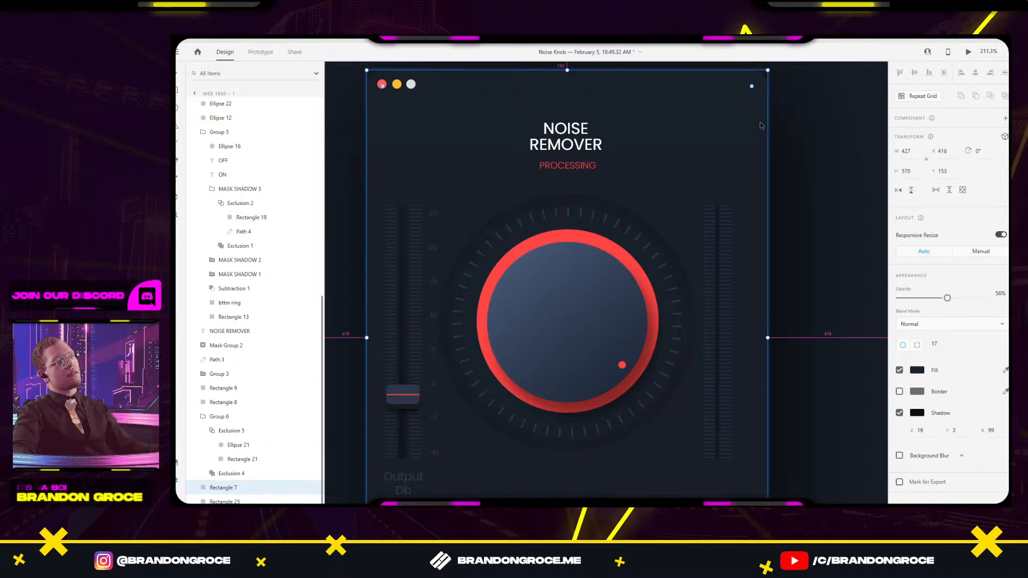
Inspect the dark tick ring around the knob and the shapes lying beneath it.
click(578, 211)
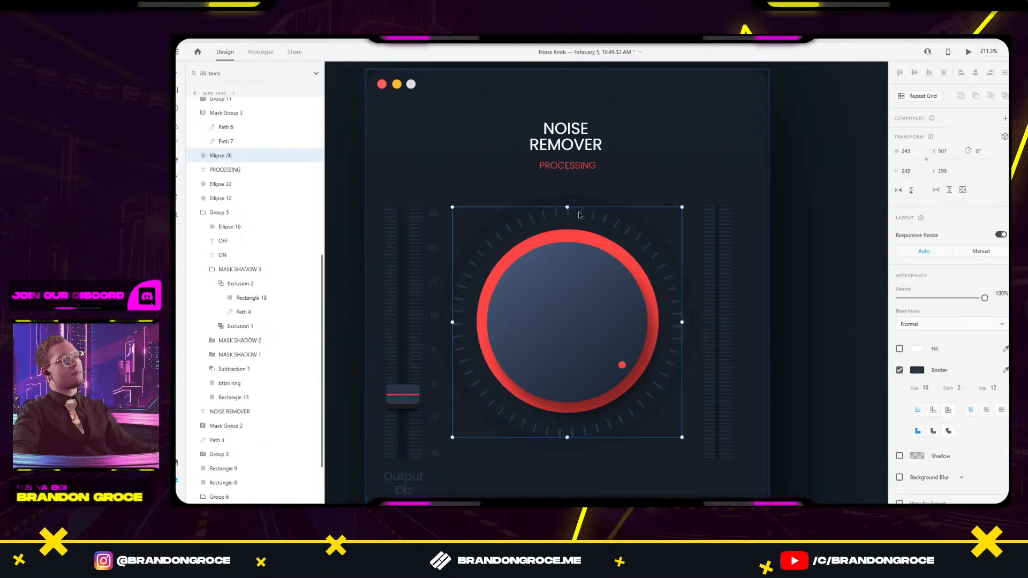
double_click(568, 212)
double_click(555, 215)
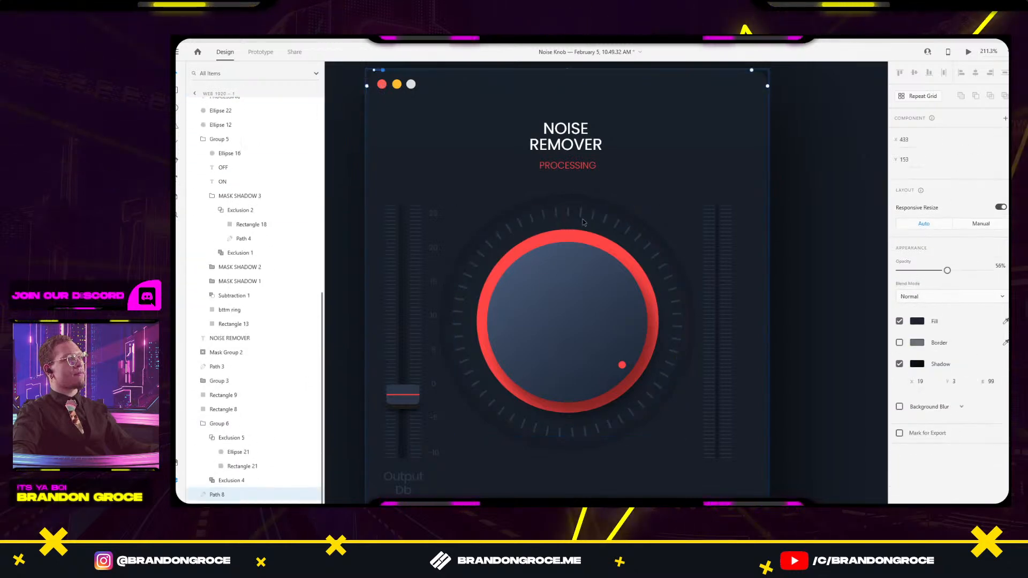
click(587, 215)
double_click(586, 215)
click(588, 223)
click(576, 219)
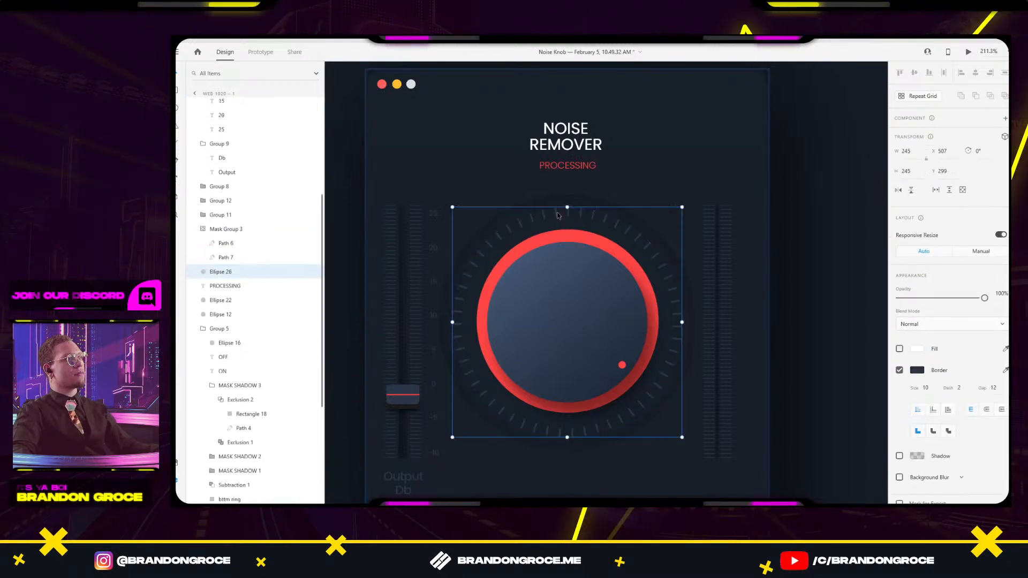
Examine the layers stacked beneath the dark tick ring, including Group 6 with its exclusion shapes and Ellipse 26.
click(564, 216)
scroll(204, 246, down, 3)
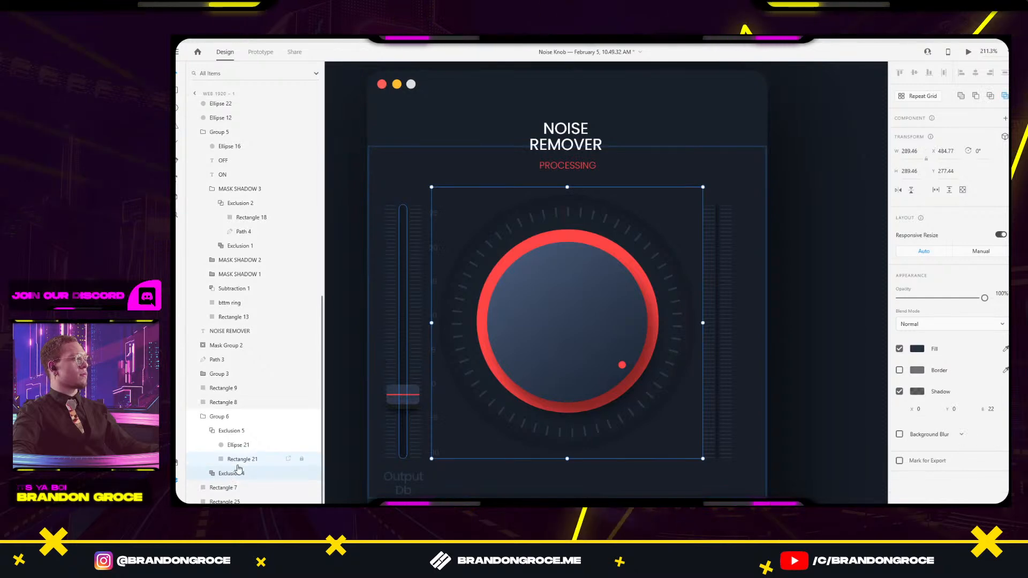
click(241, 458)
click(243, 446)
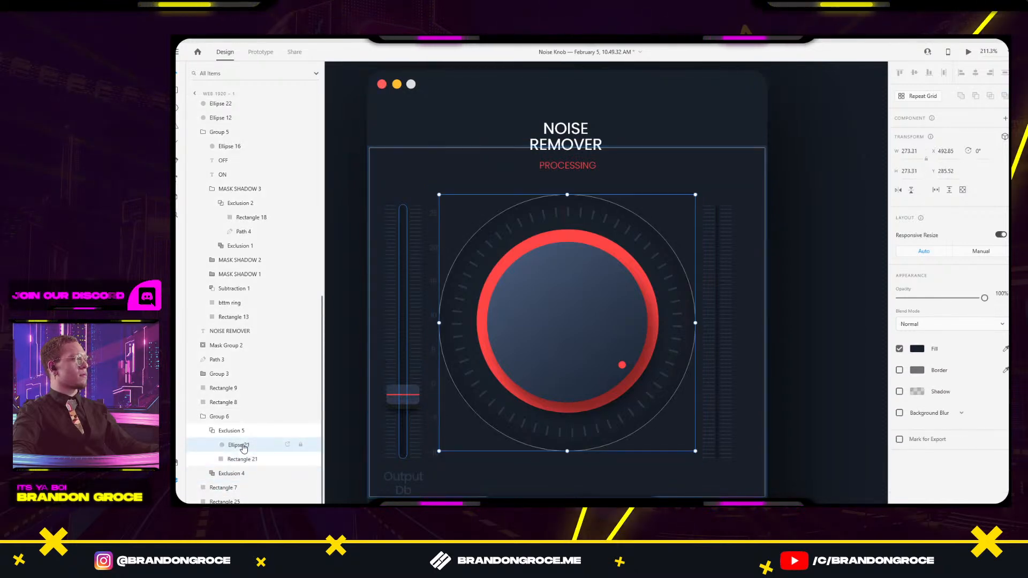
click(214, 431)
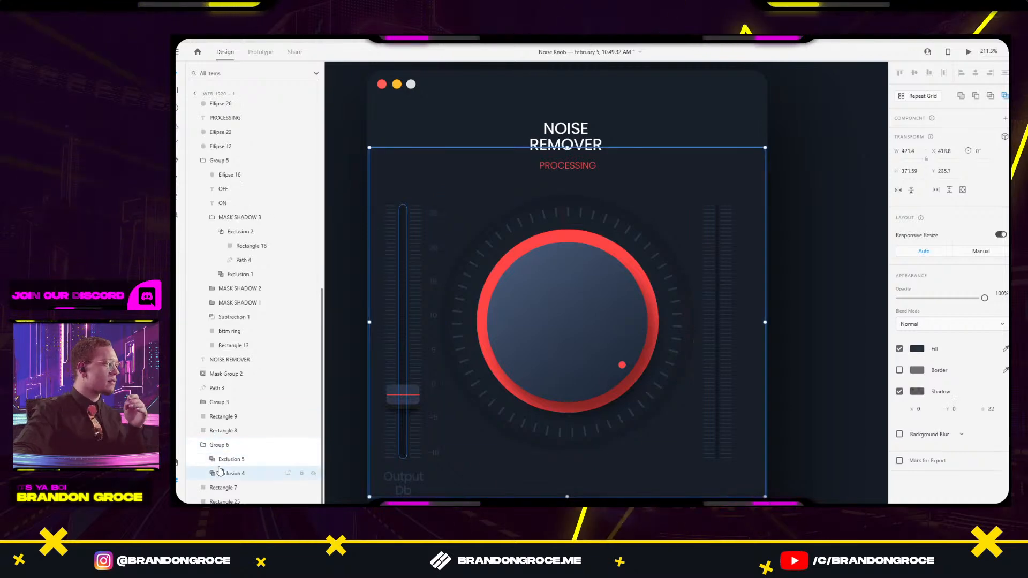
click(308, 477)
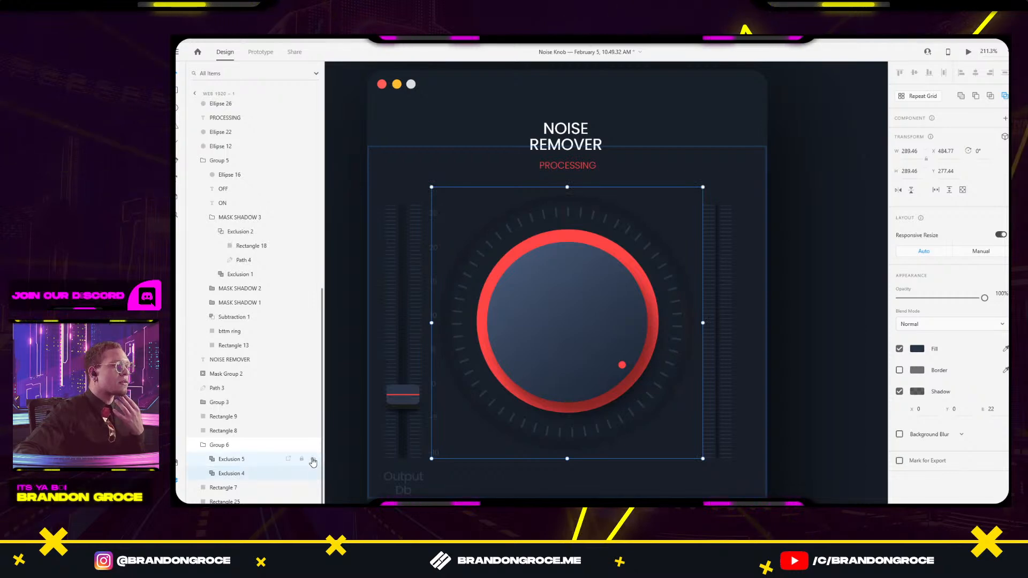
click(313, 459)
click(214, 445)
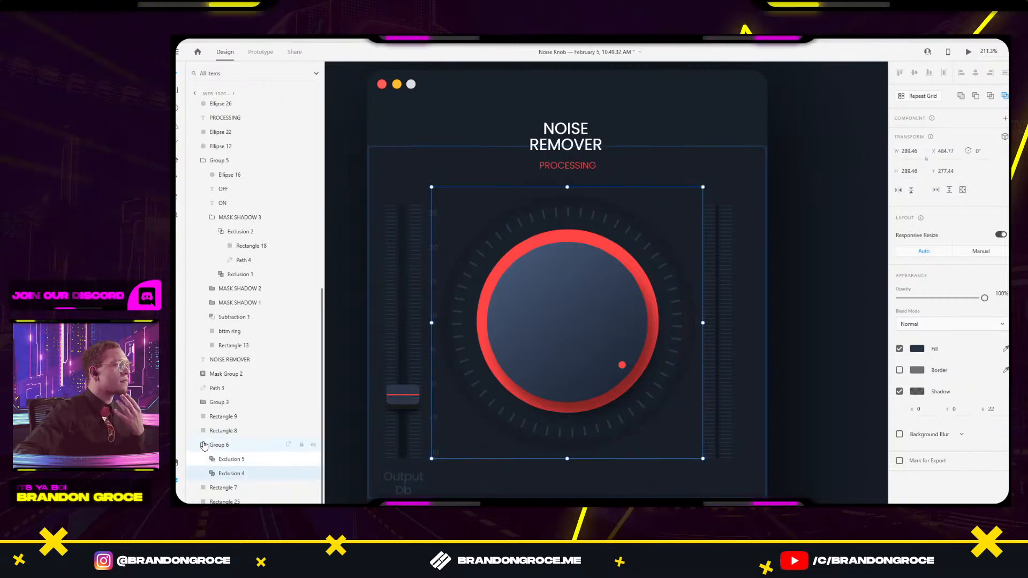
click(203, 445)
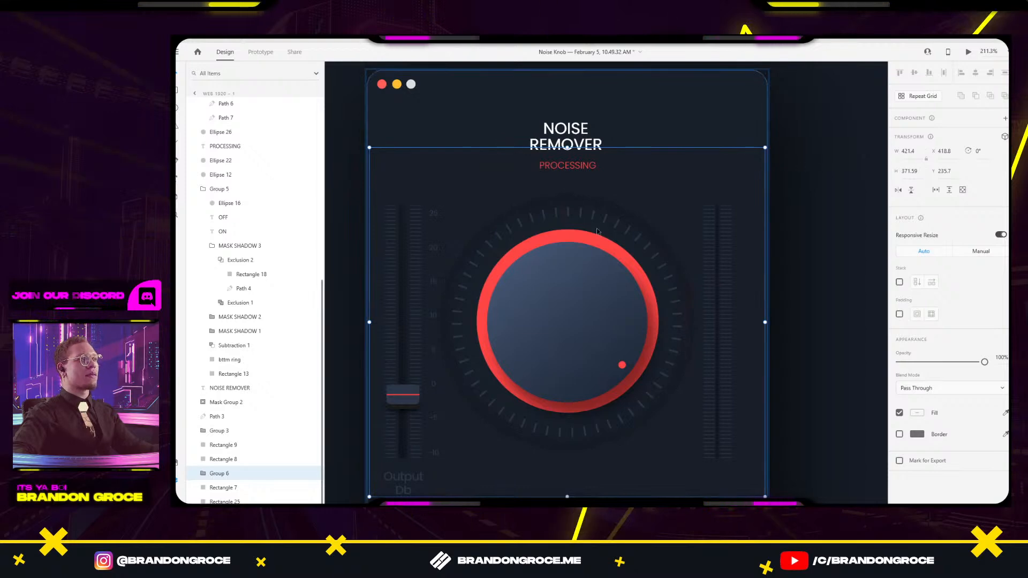
click(457, 252)
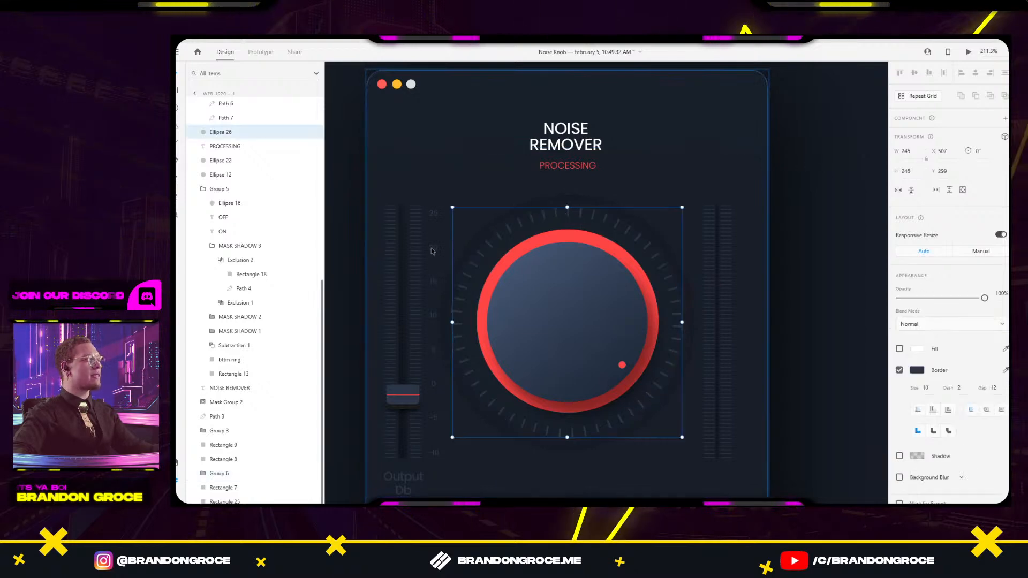
click(567, 297)
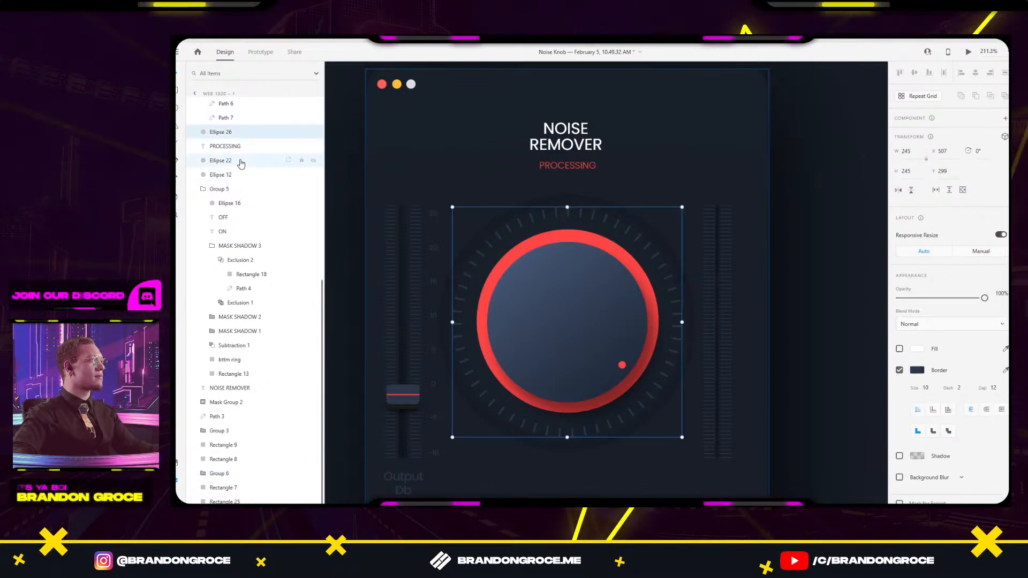
scroll(212, 176, up, 5)
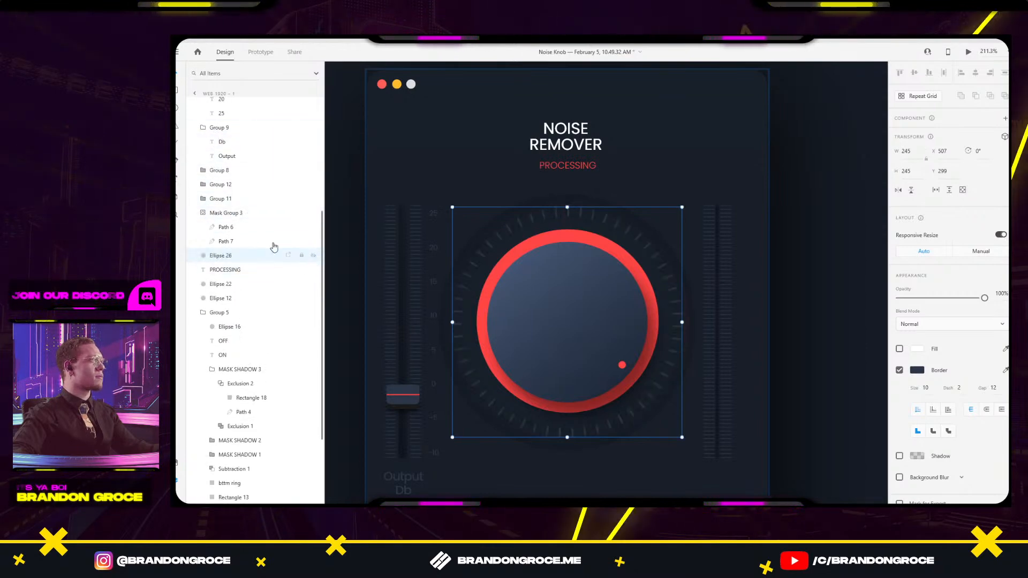
Edit the red tick mask's path and move its inner top point onto the outer corner at the ring's top centre.
click(224, 214)
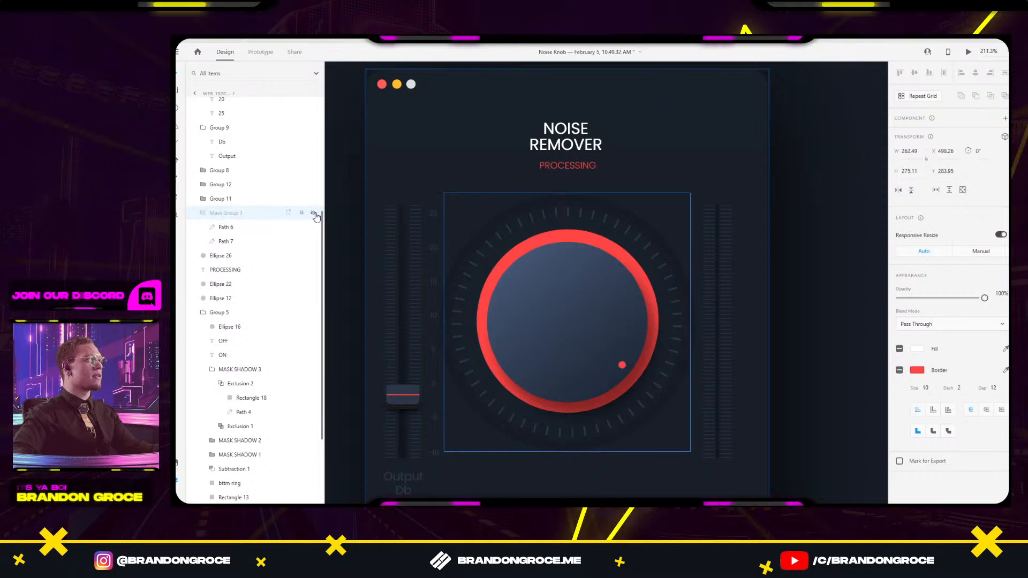
click(244, 234)
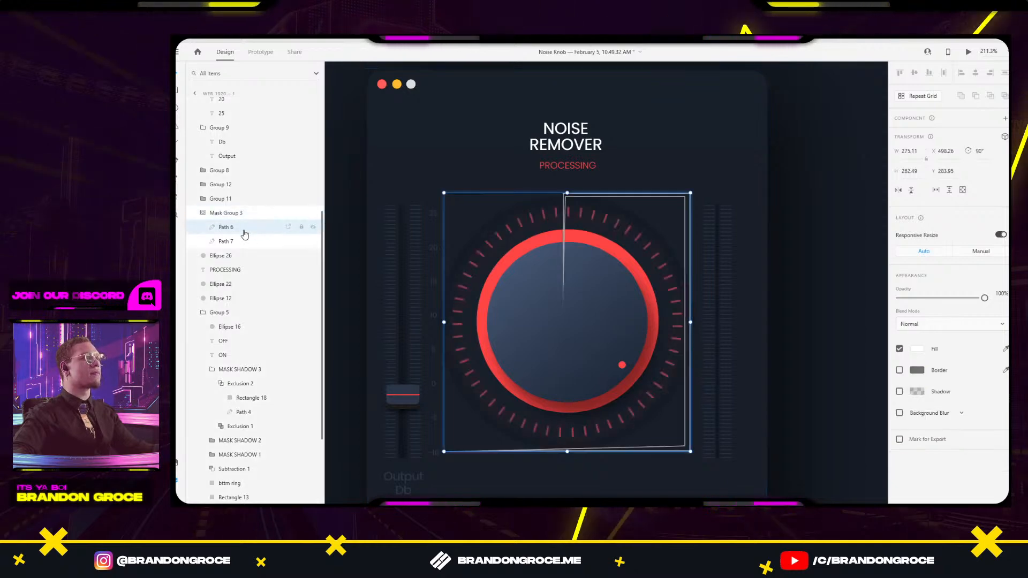
scroll(637, 234, up, 5)
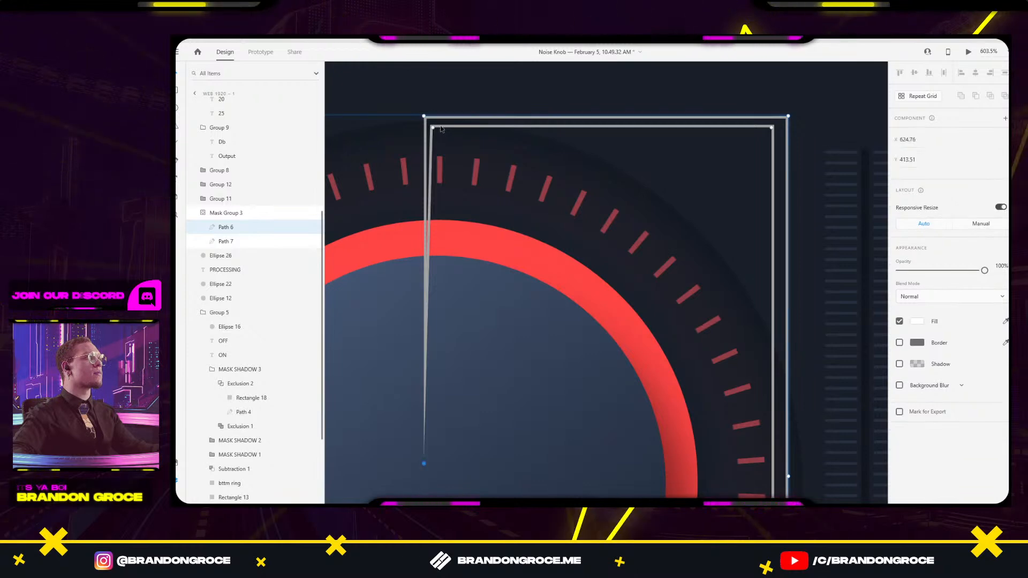
double_click(430, 129)
drag(430, 129, 429, 122)
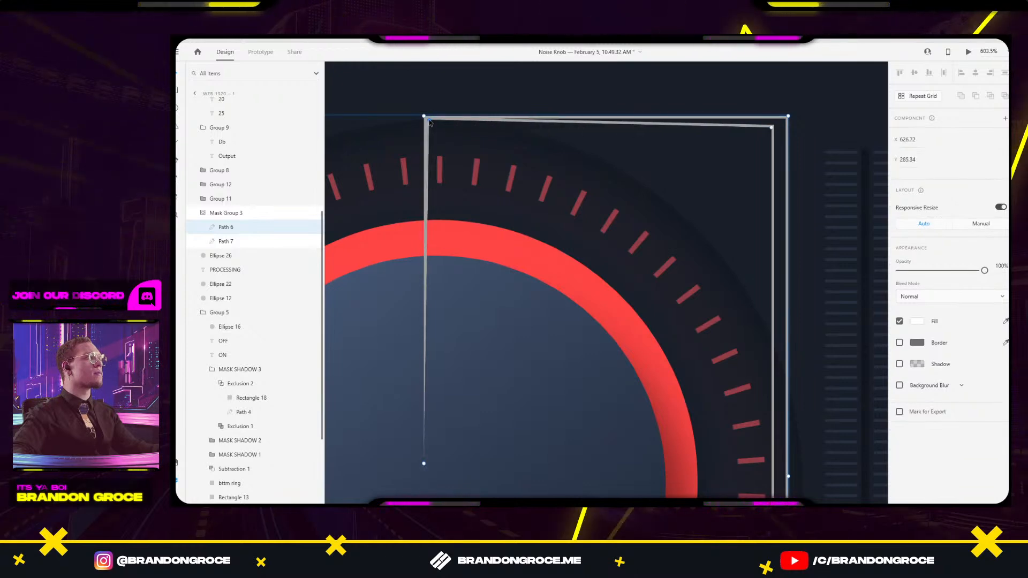
scroll(491, 117, down, 5)
click(743, 127)
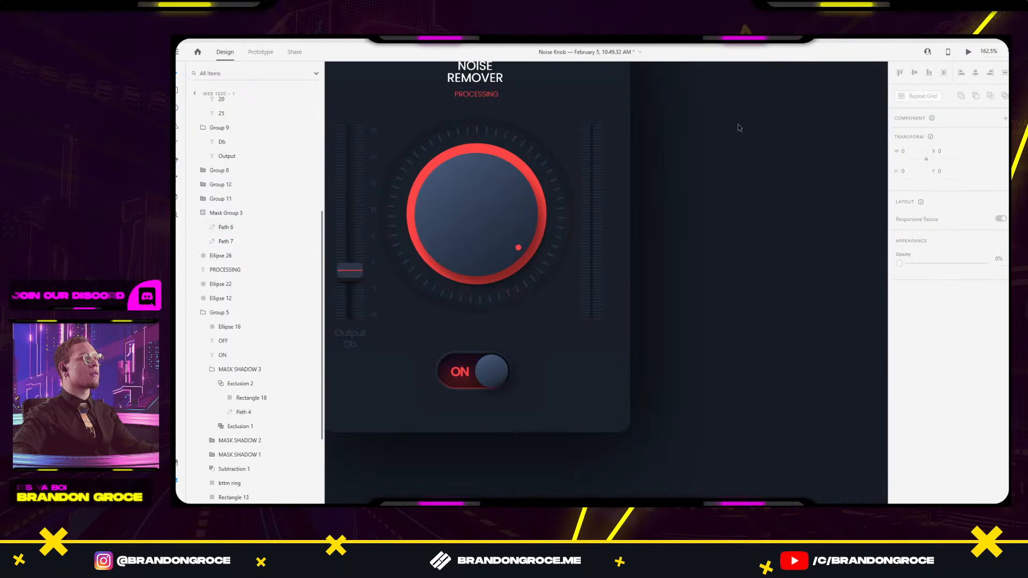
scroll(702, 199, down, 3)
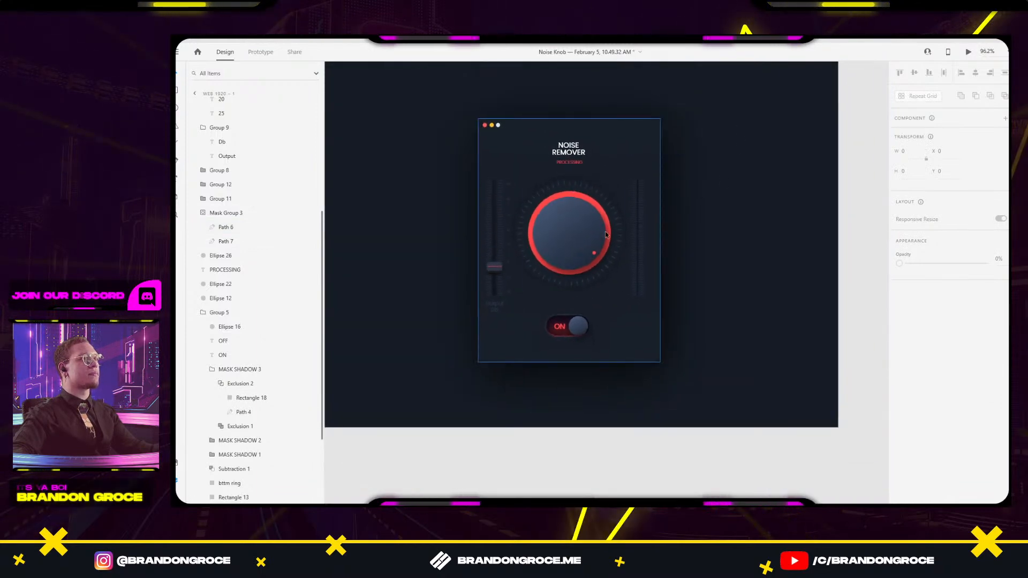
Move the red tick mask's inner upper-right and lower-right points onto its outer corners to collapse the mask fully.
scroll(660, 230, up, 5)
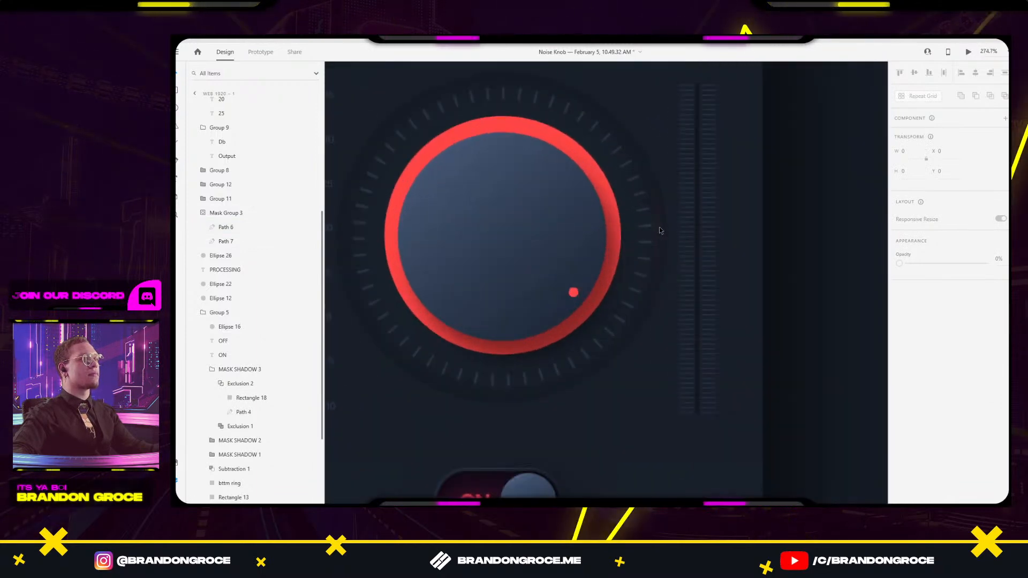
click(230, 227)
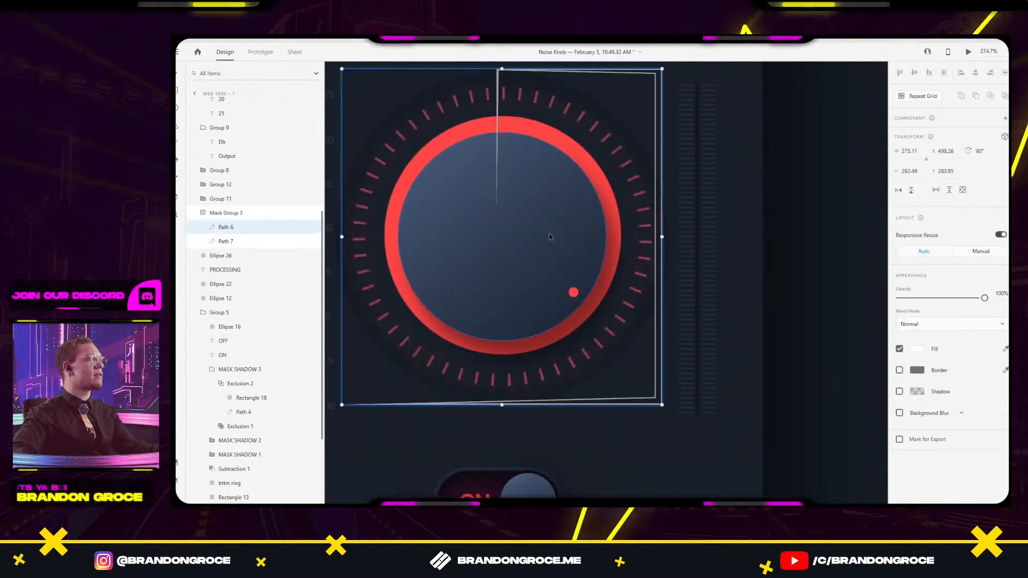
double_click(655, 75)
drag(657, 78, 661, 72)
drag(655, 398, 661, 405)
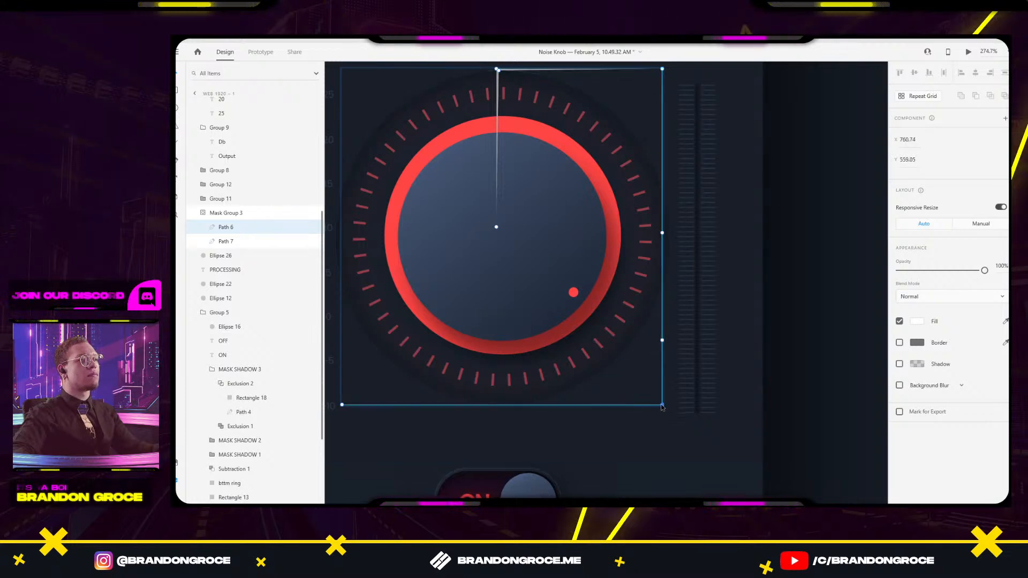
click(843, 285)
scroll(825, 278, down, 3)
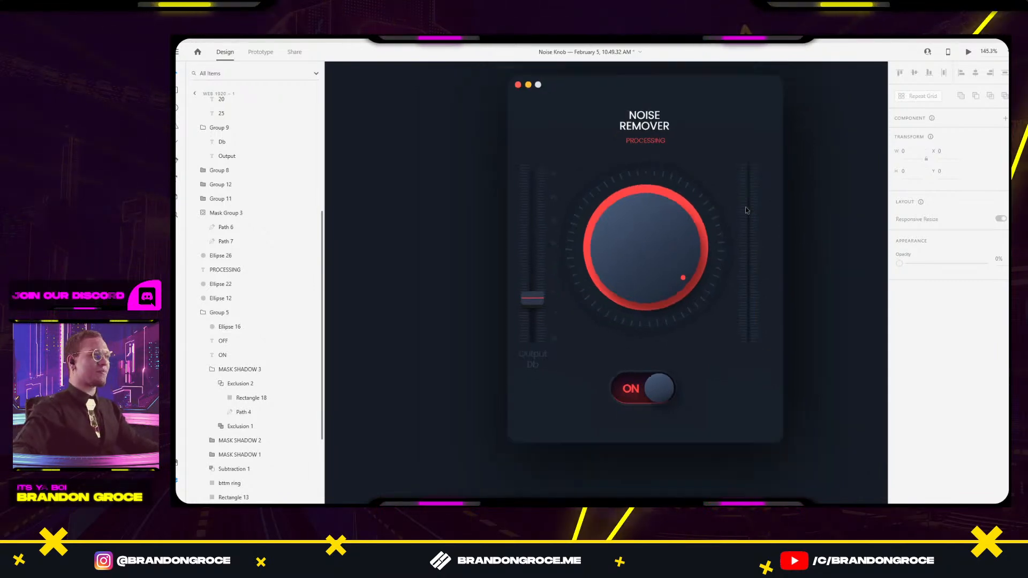
Duplicate the ON artboard Web 1920 – 1 and place the copy to its right.
scroll(749, 209, down, 5)
scroll(735, 180, up, 3)
scroll(773, 230, up, 3)
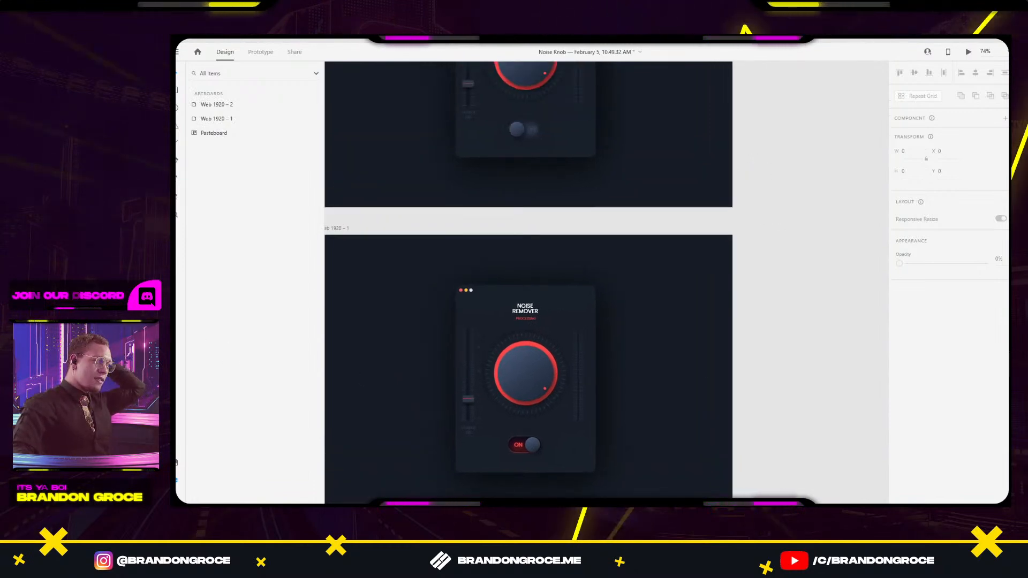
scroll(782, 300, up, 3)
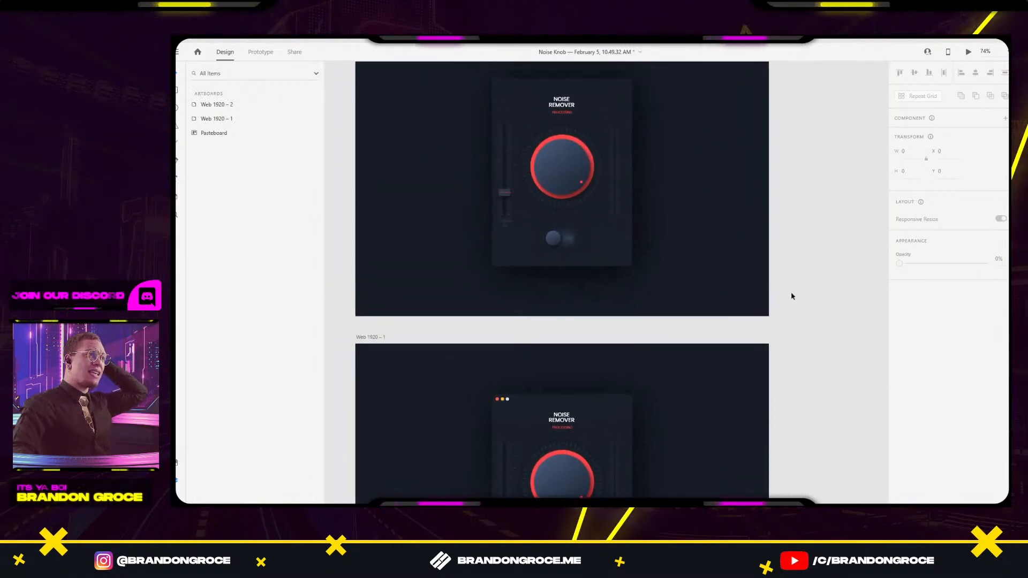
scroll(793, 293, down, 5)
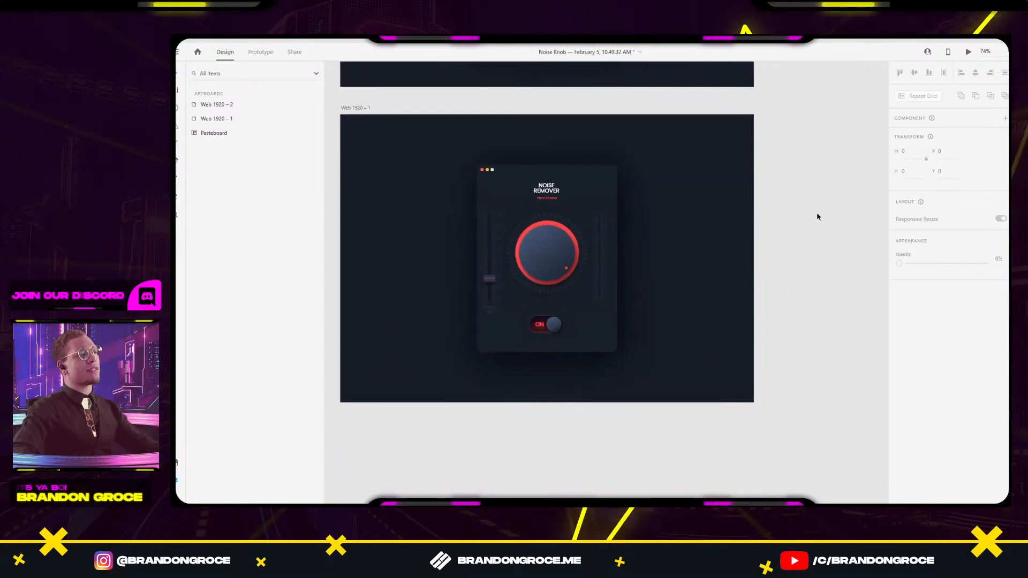
scroll(803, 236, right, 3)
scroll(801, 296, down, 5)
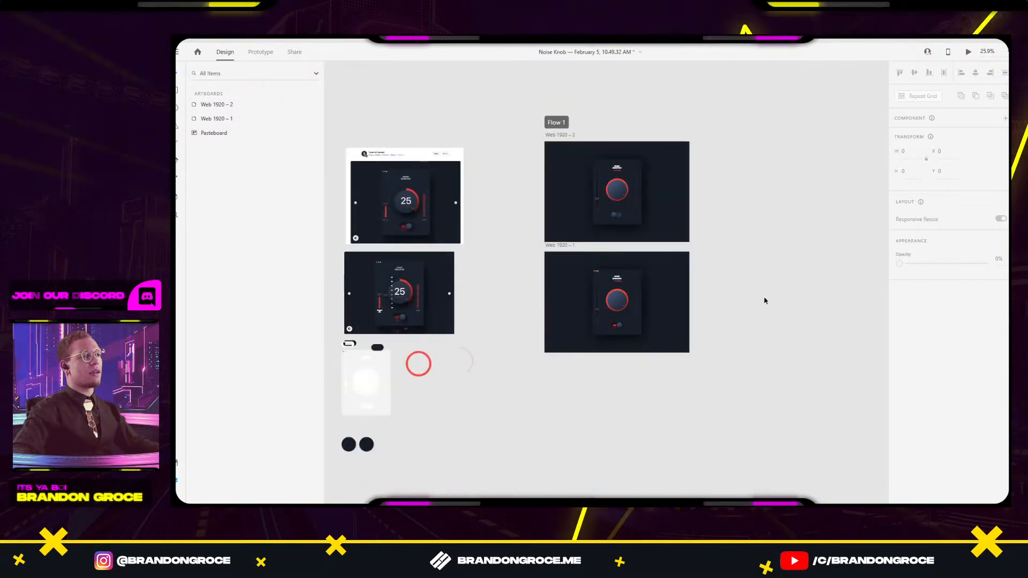
scroll(681, 299, up, 3)
click(473, 215)
drag(474, 215, 720, 213)
click(759, 156)
Lower the Output slider handle on the OFF artboard Web 1920 – 2 to near the bottom of its track.
scroll(820, 319, up, 2)
scroll(821, 319, up, 4)
scroll(778, 348, right, 2)
scroll(509, 224, left, 4)
scroll(509, 224, down, 3)
scroll(510, 220, down, 1)
drag(509, 221, 814, 306)
scroll(535, 374, up, 4)
click(597, 309)
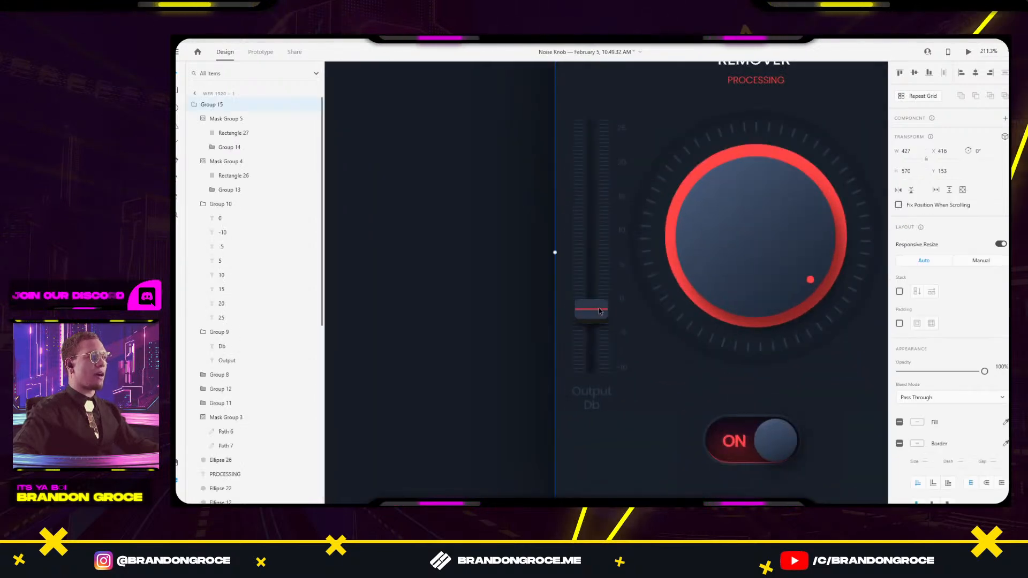
double_click(598, 310)
scroll(596, 300, up, 10)
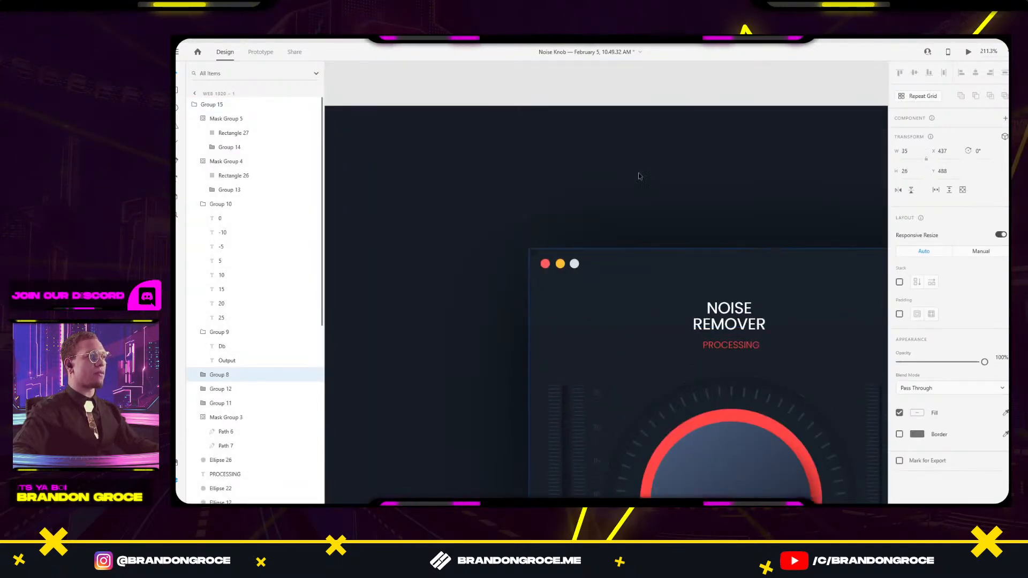
click(631, 118)
double_click(636, 119)
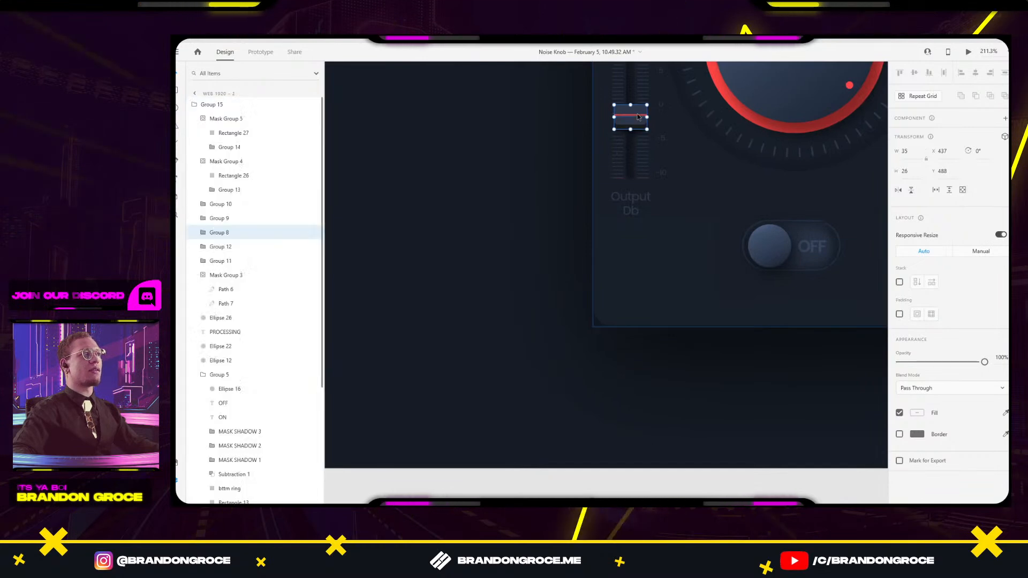
drag(640, 137, 640, 166)
click(640, 126)
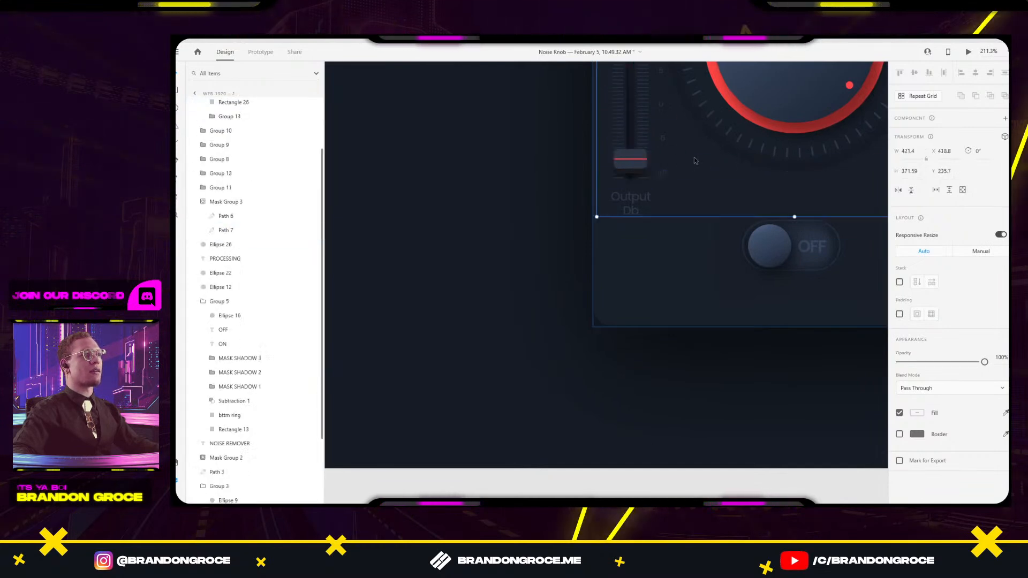
Raise the Output slider handle on artboard Web 1920 – 1 to slightly above the middle of its track.
scroll(640, 126, down, 3)
scroll(640, 126, right, 2)
scroll(664, 299, down, 4)
scroll(676, 321, down, 4)
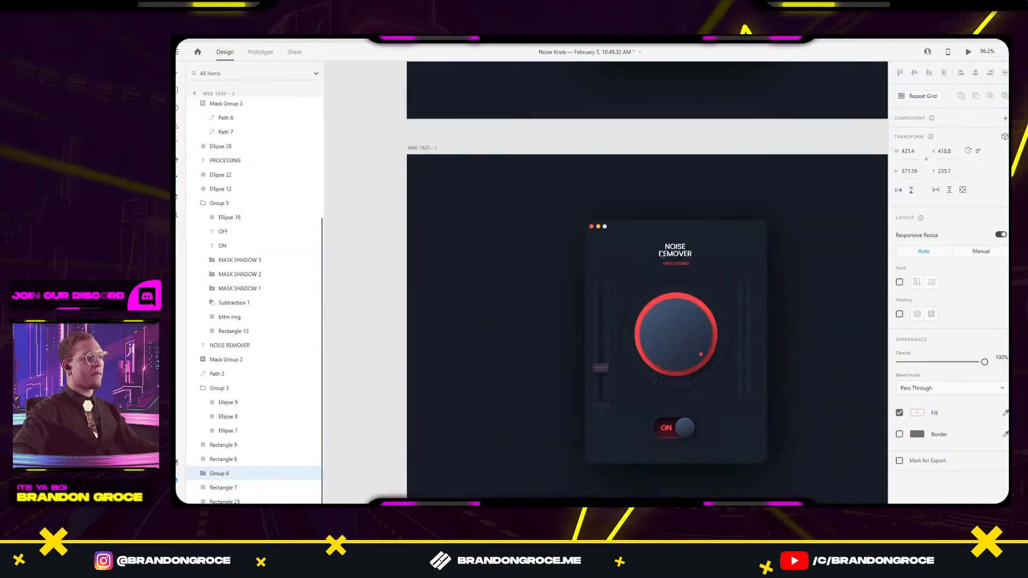
click(600, 370)
double_click(600, 370)
drag(600, 370, 606, 332)
click(852, 352)
Raise the Output slider handle on the copied artboard Web 1920 – 3 to the 10 mark.
scroll(683, 337, right, 4)
scroll(684, 337, down, 3)
scroll(618, 304, up, 4)
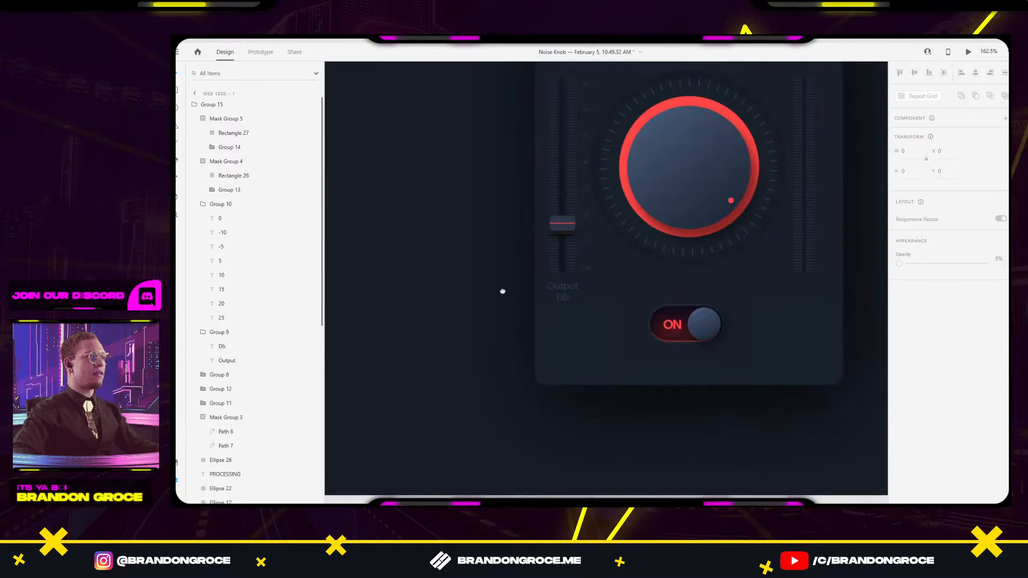
scroll(637, 286, left, 3)
double_click(673, 259)
drag(672, 256, 669, 197)
click(718, 264)
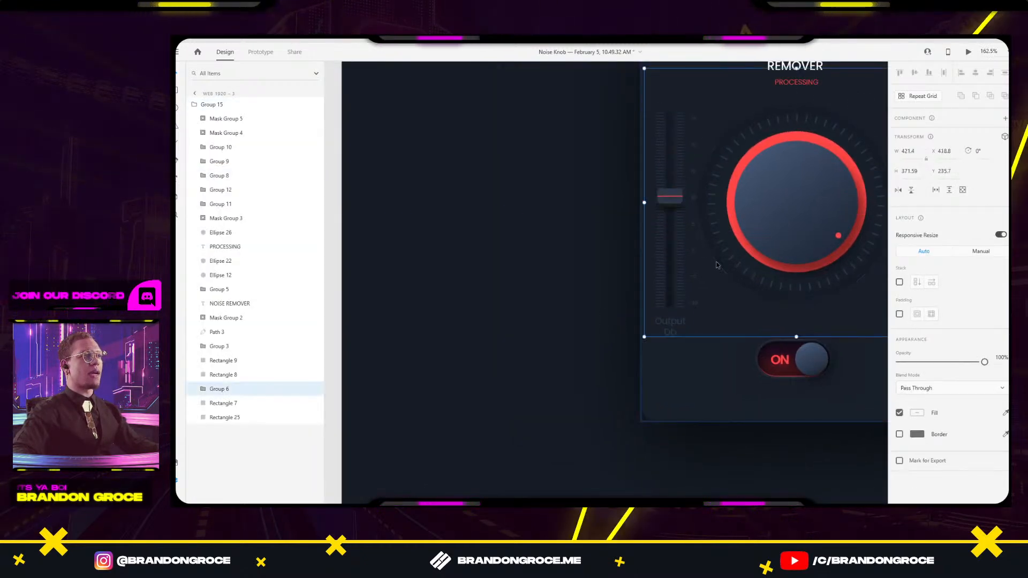
Stretch the Output level bars' mask on Web 1920 – 3 up to the slider handle, about 167 high, revealing the red bars.
scroll(670, 317, up, 3)
scroll(586, 318, down, 5)
scroll(586, 318, right, 3)
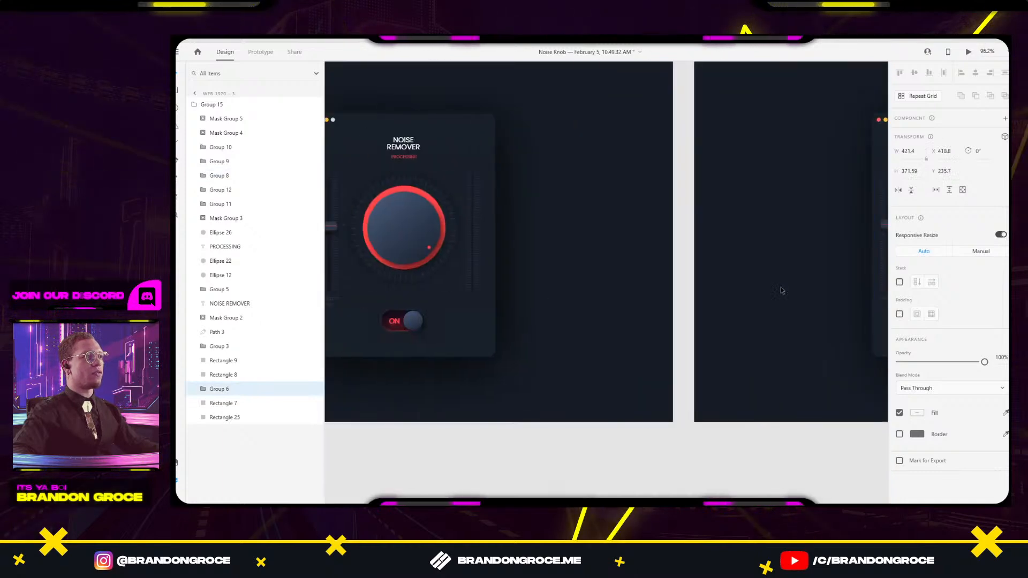
scroll(691, 301, left, 3)
scroll(445, 243, up, 5)
click(599, 356)
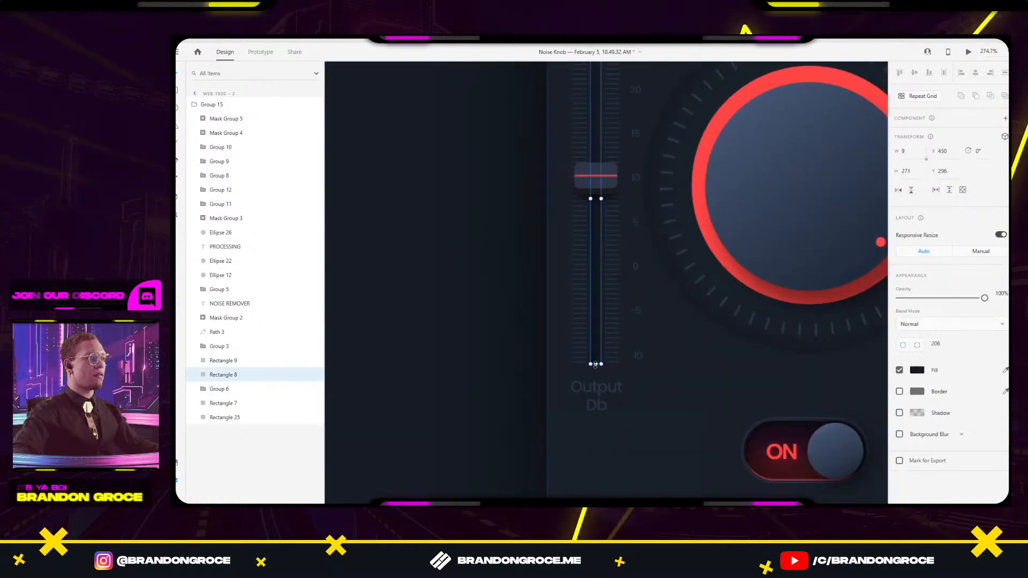
double_click(606, 366)
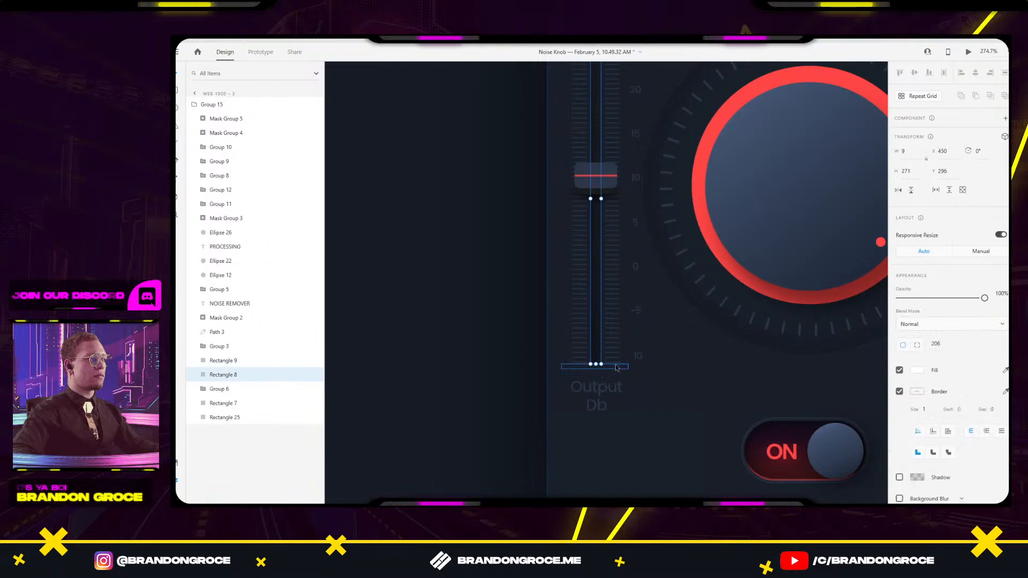
drag(594, 366, 605, 166)
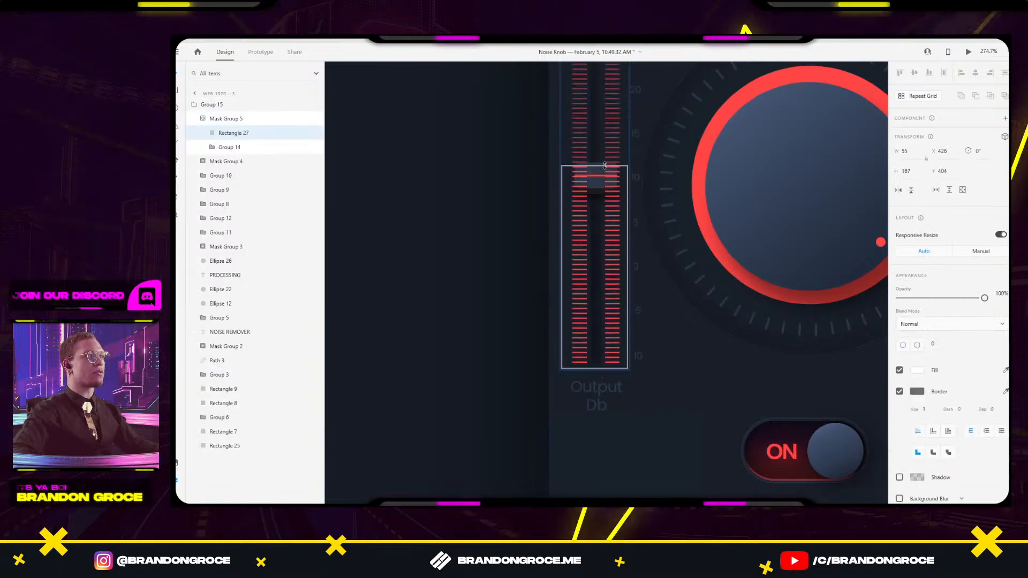
click(471, 305)
scroll(467, 306, down, 4)
drag(468, 306, 671, 313)
click(468, 352)
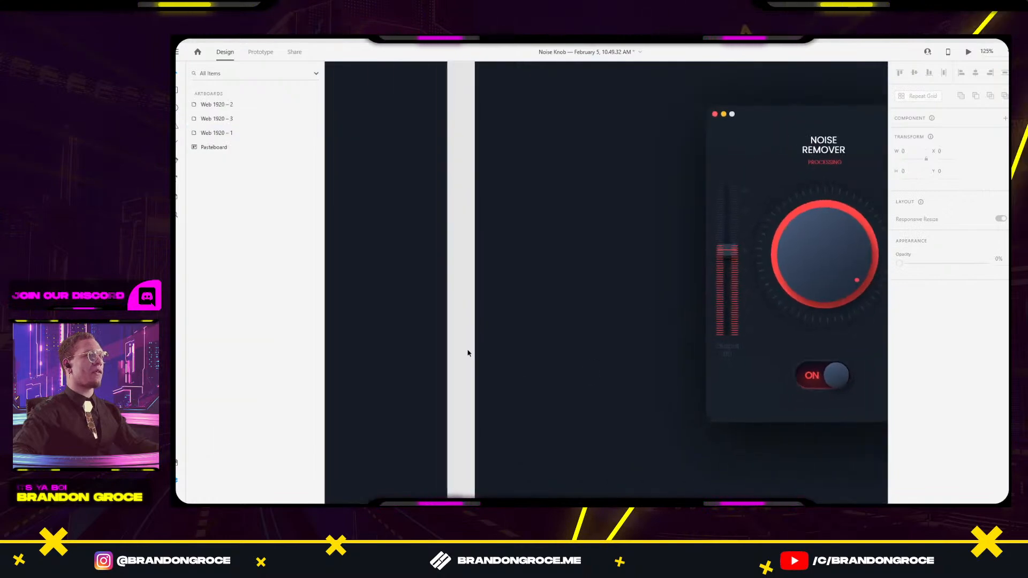
Send the Output level bars' mask group behind the slider handle on Web 1920 – 3, directly below Group 8 in the layer order.
click(560, 291)
scroll(560, 292, down, 3)
click(702, 455)
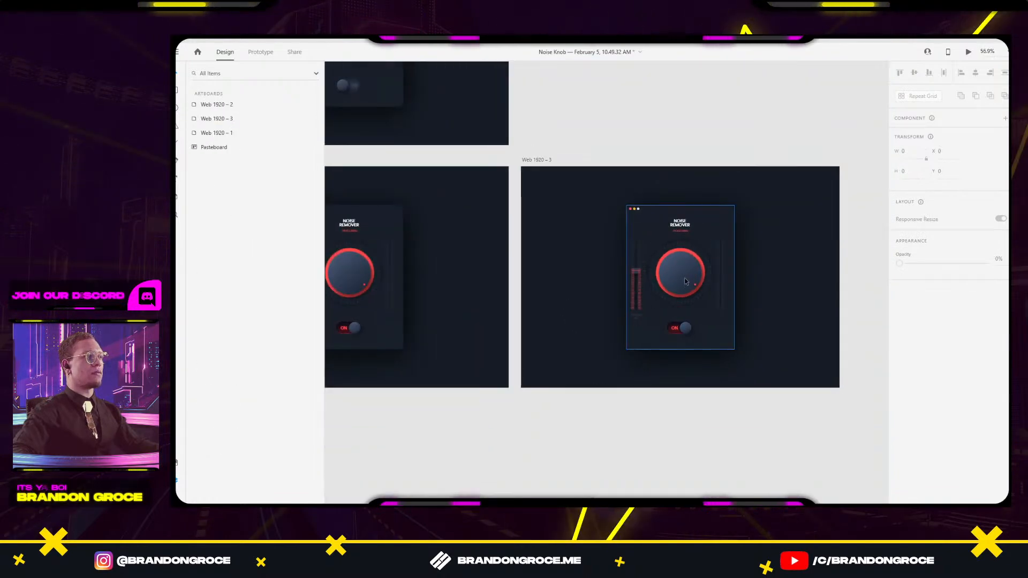
scroll(685, 279, up, 4)
scroll(524, 260, up, 5)
click(629, 301)
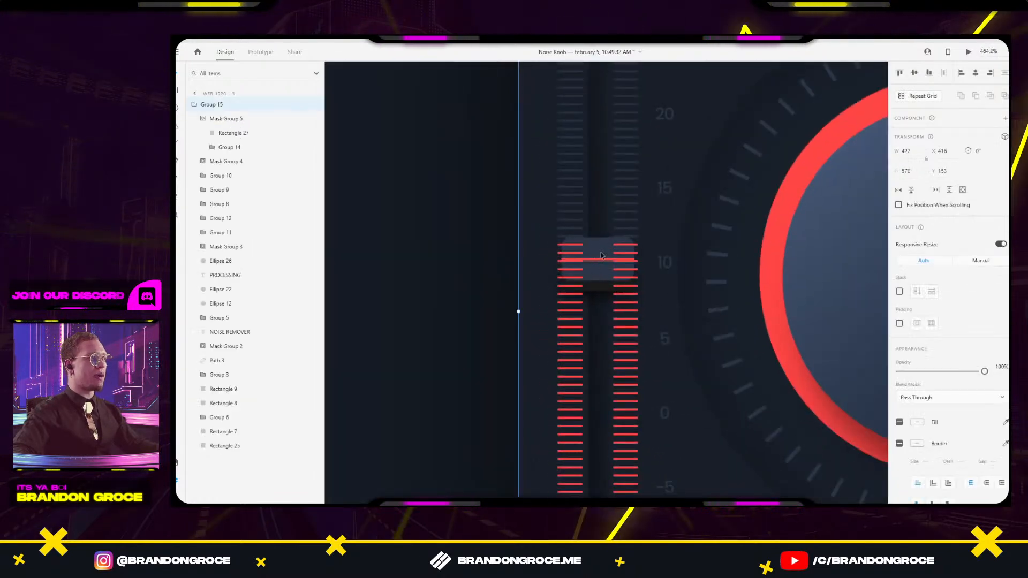
double_click(630, 313)
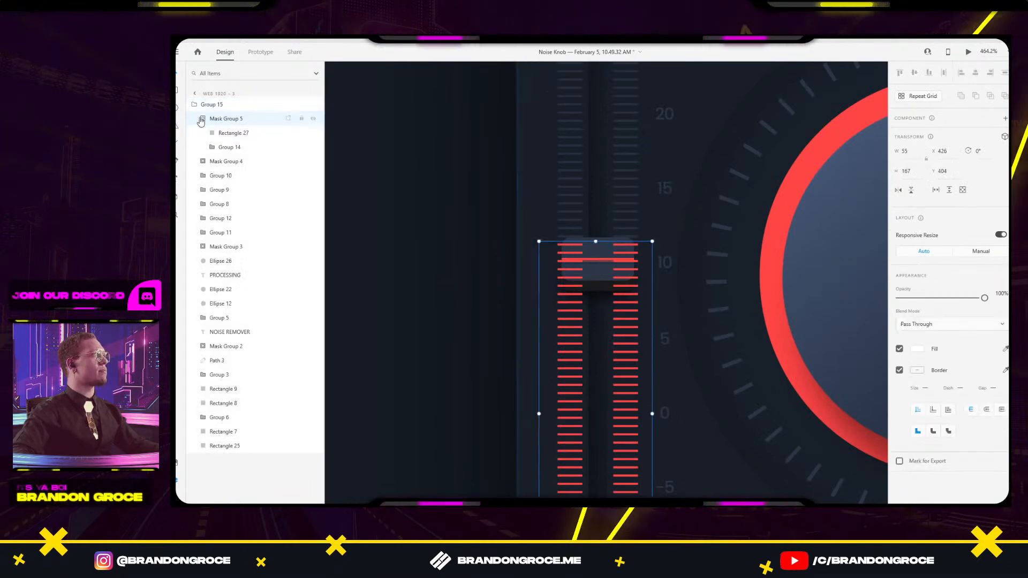
click(201, 121)
key(ctrl+bracketleft)
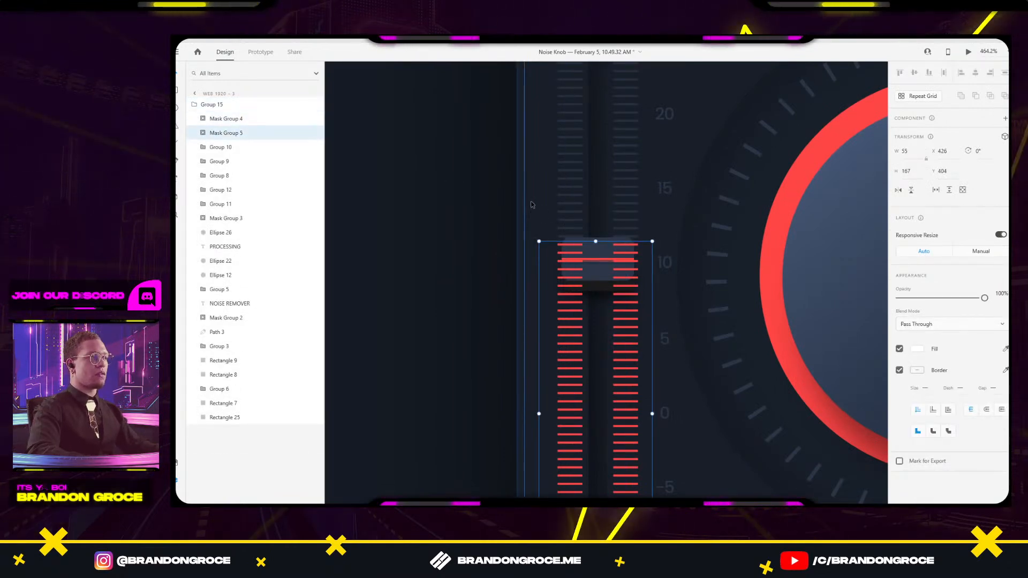
key(ctrl+bracketleft)
key(ctrl+bracketleft)
key(ctrl+bracketleft)
key(ctrl+bracketleft)
key(ctrl+bracketright)
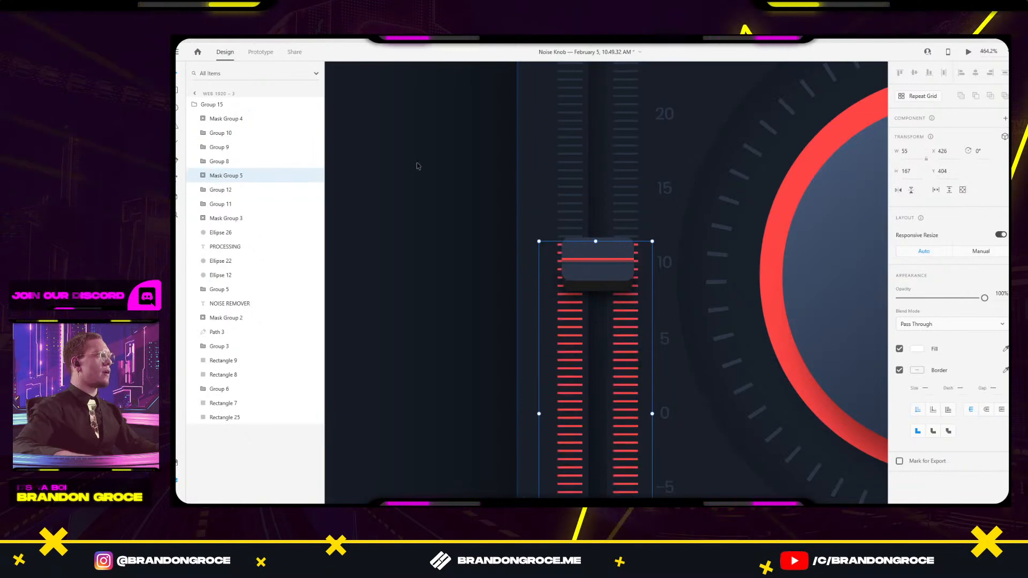
Reorder the Output level bars' Mask Group 5 on Web 1920 – 1 so it also sits directly below Group 8, behind the handle.
scroll(360, 201, down, 4)
scroll(441, 273, left, 5)
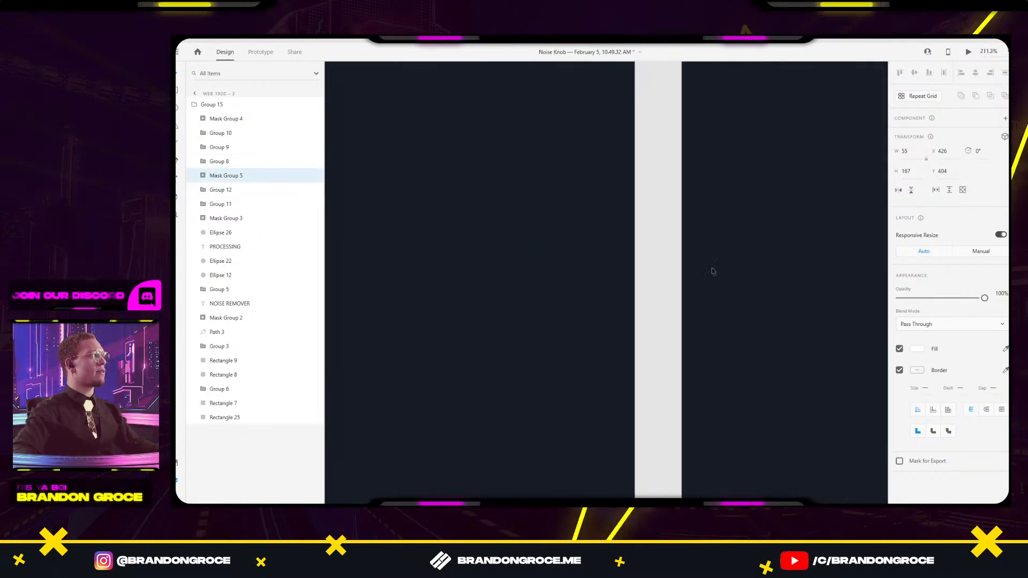
scroll(776, 270, left, 5)
scroll(642, 321, down, 3)
scroll(592, 366, up, 4)
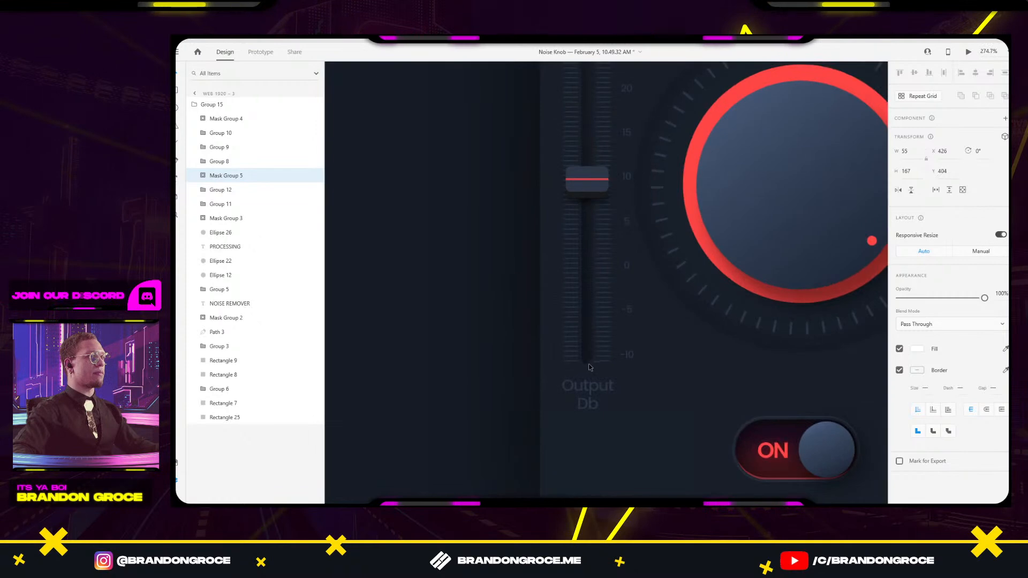
click(570, 366)
double_click(570, 367)
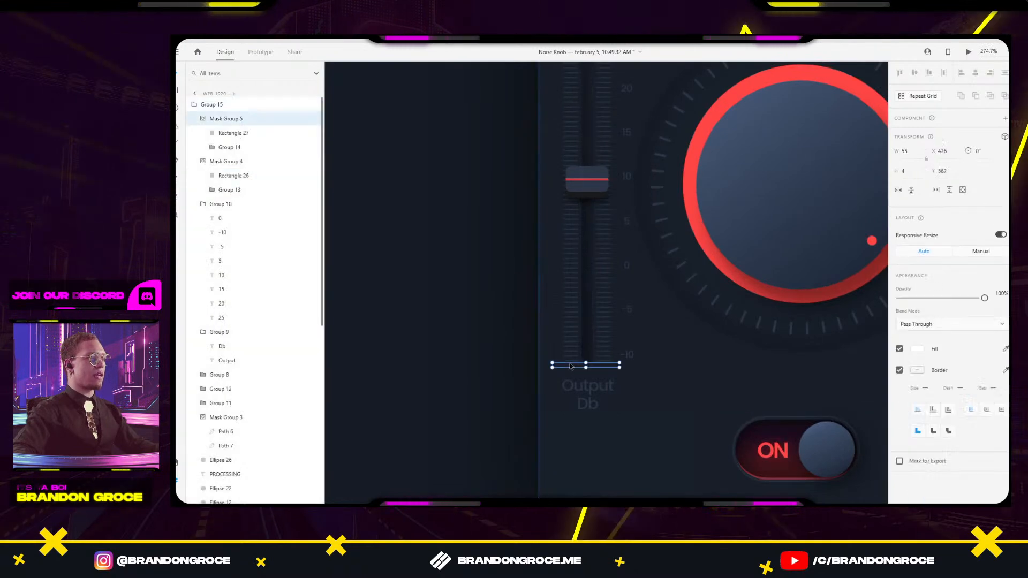
click(204, 162)
click(203, 176)
click(202, 189)
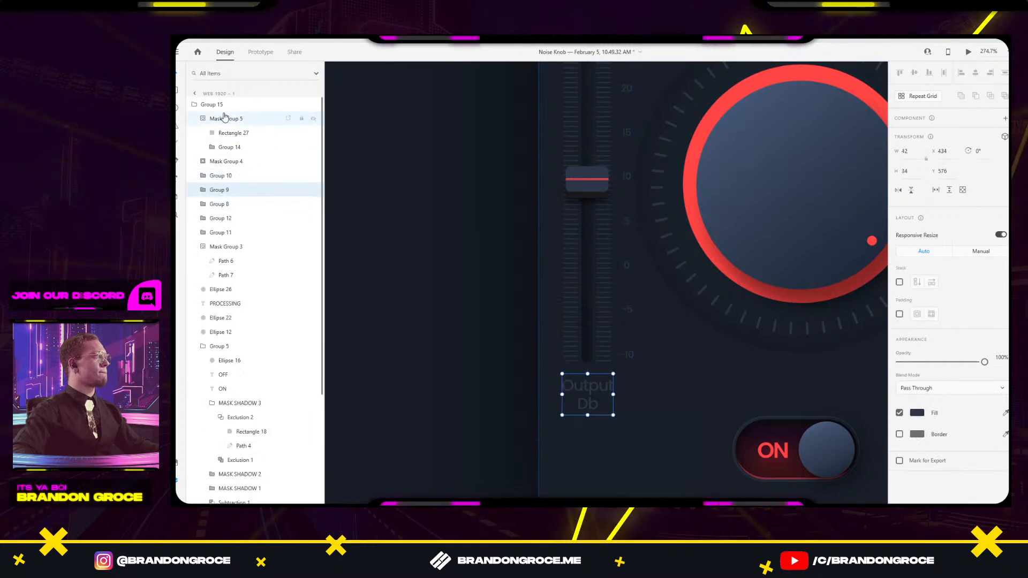
drag(224, 118, 229, 186)
click(442, 193)
Lower the upper edge of the Output bars' mask on Web 1920 – 3 slightly, to the red line of the slider handle.
scroll(669, 324, down, 3)
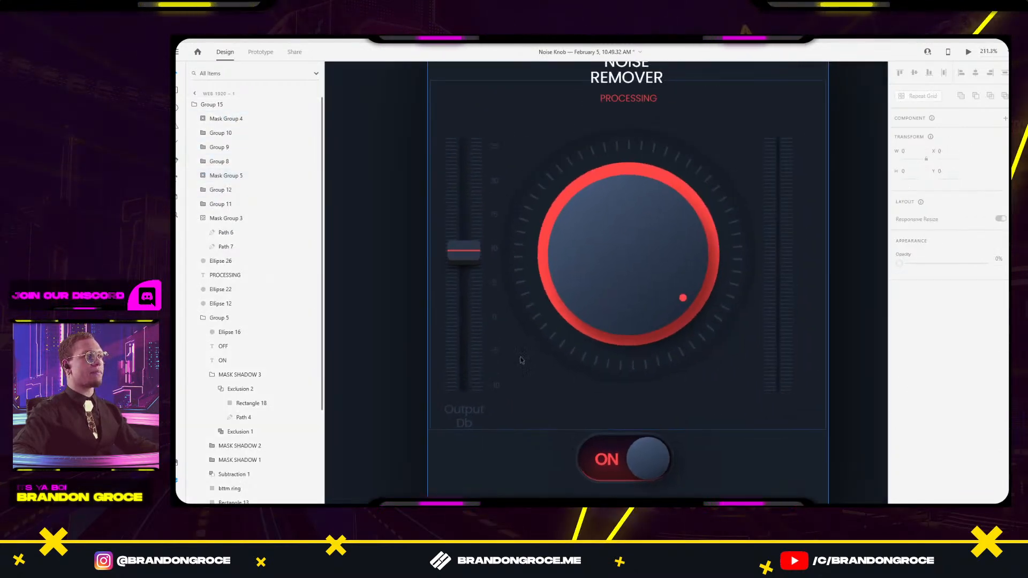
scroll(511, 367, down, 3)
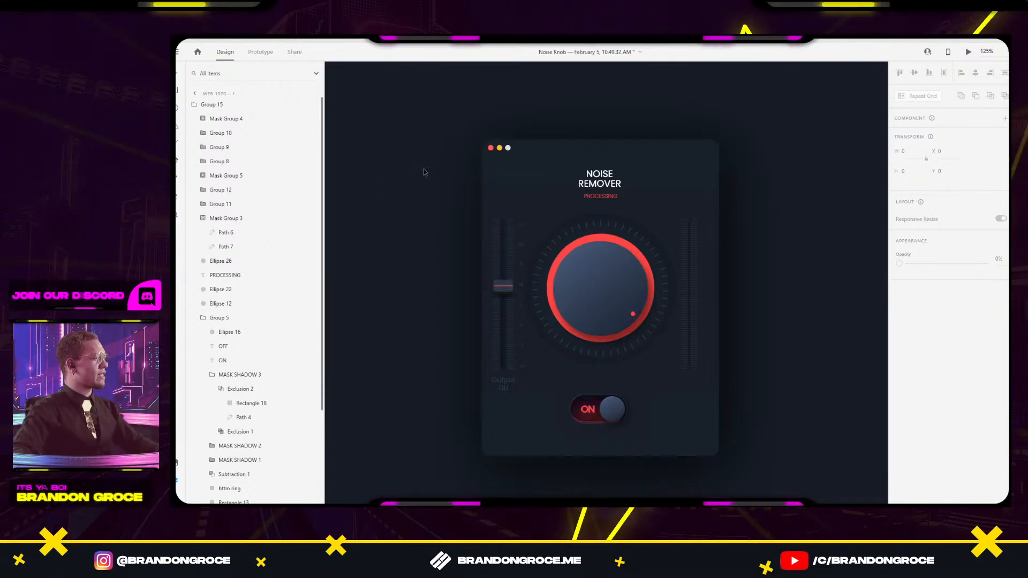
scroll(815, 262, down, 3)
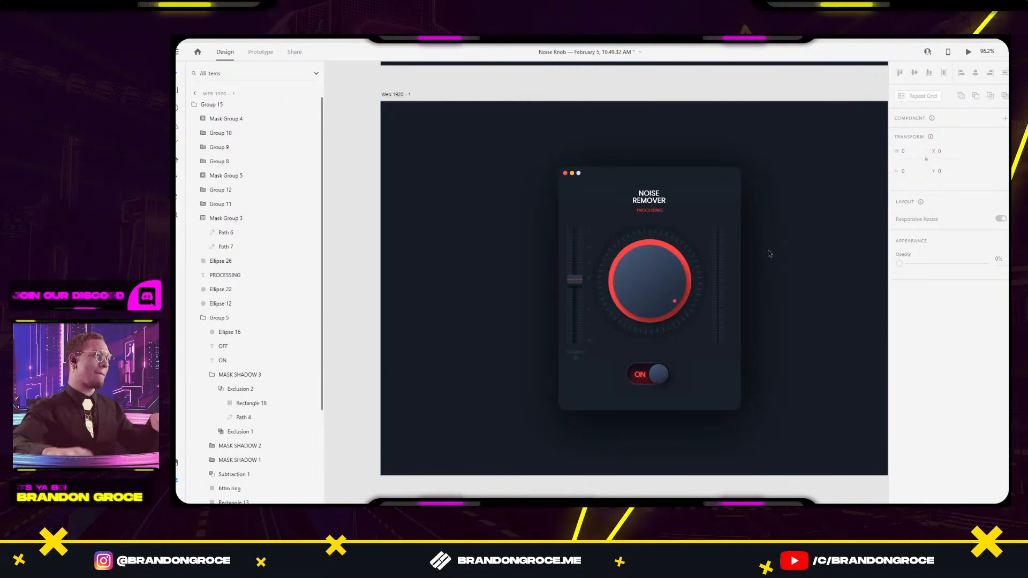
click(367, 227)
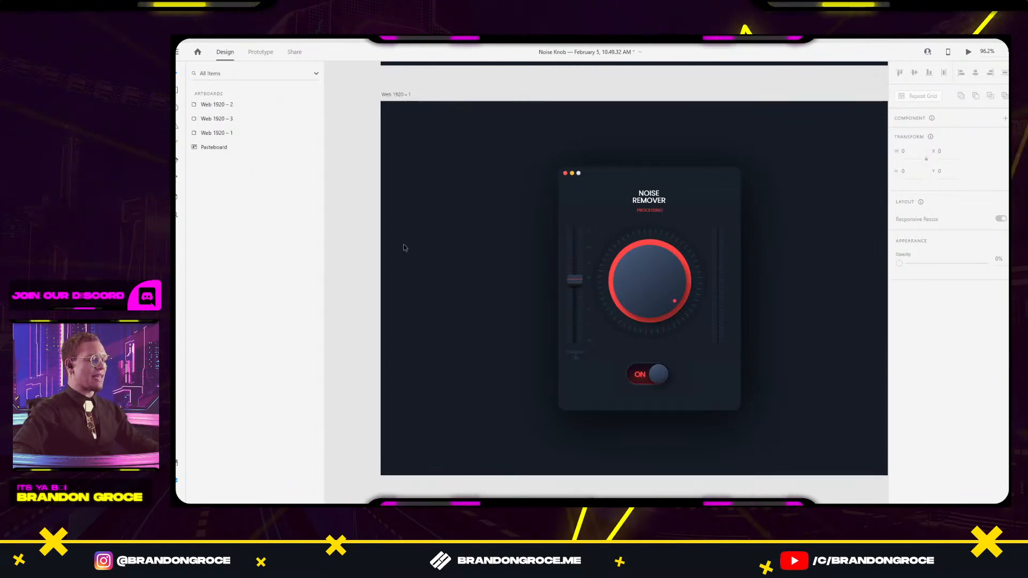
scroll(404, 246, down, 2)
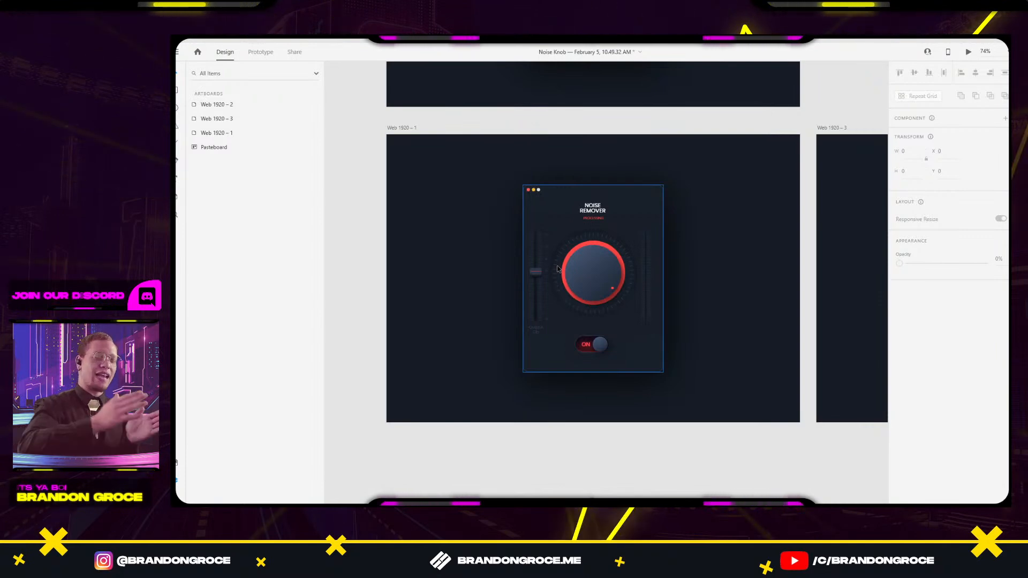
scroll(662, 446, right, 5)
scroll(623, 454, right, 3)
scroll(701, 356, down, 3)
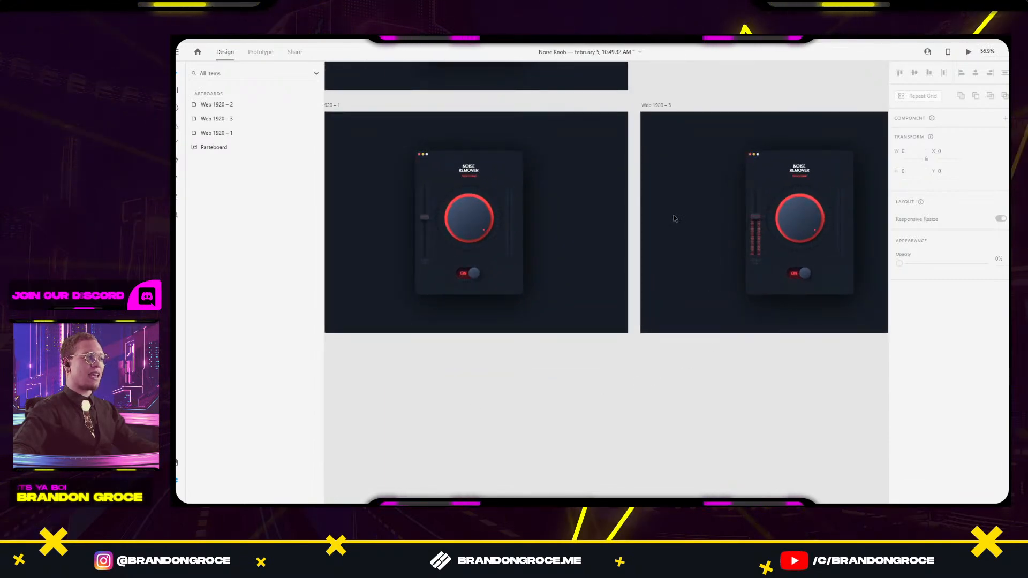
scroll(693, 236, up, 5)
scroll(687, 288, up, 6)
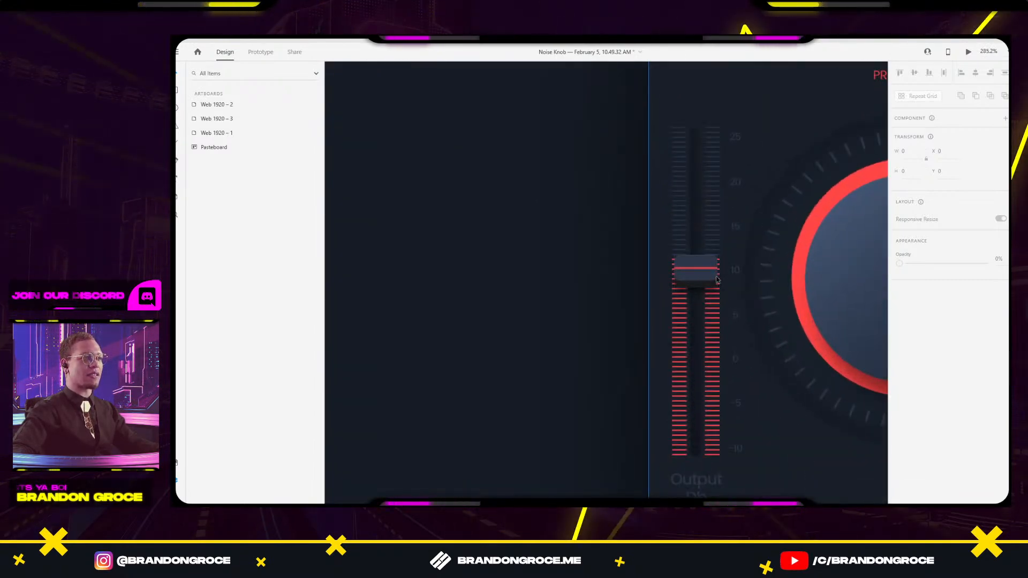
click(719, 297)
double_click(718, 298)
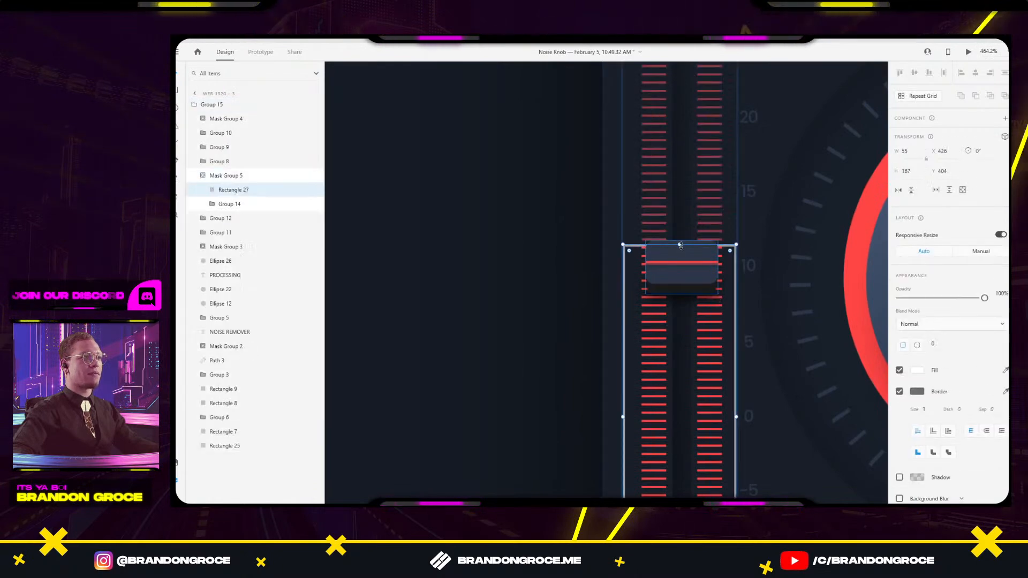
click(507, 246)
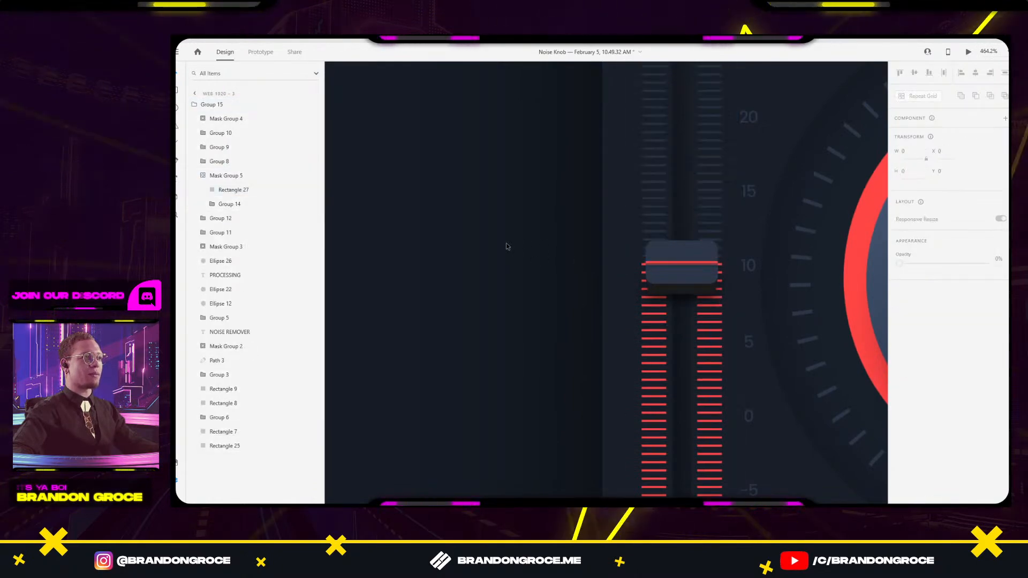
Connect artboard Web 1920 – 1 to Web 1920 – 3 in the prototype with a timed Auto-Animate interaction.
scroll(507, 245, down, 6)
scroll(484, 284, down, 6)
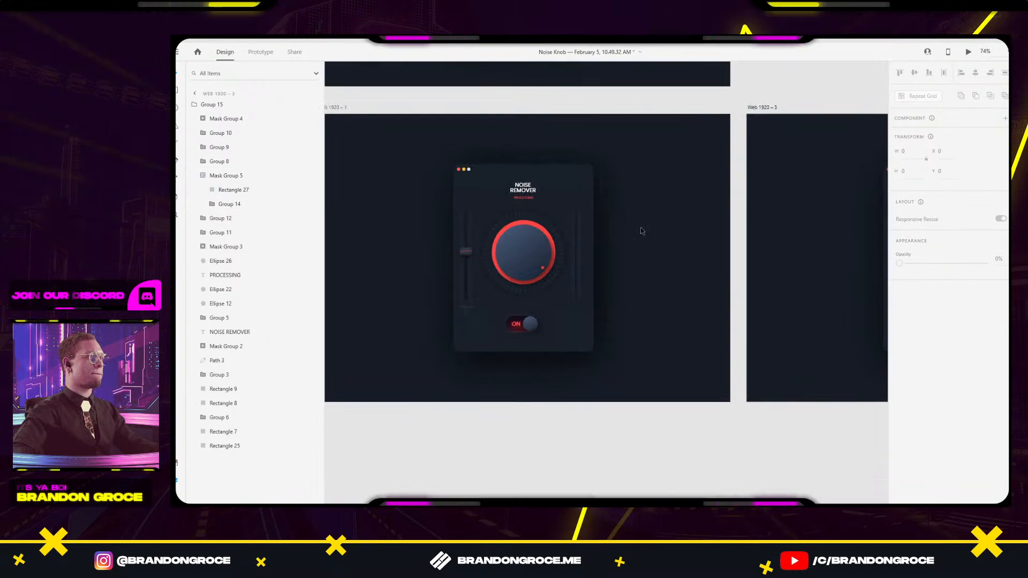
click(544, 190)
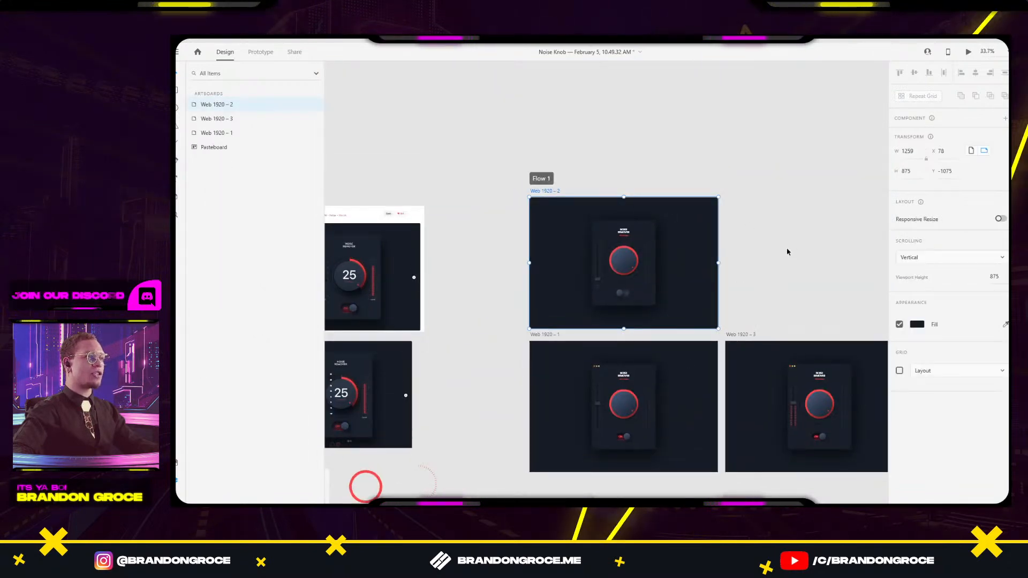
click(269, 55)
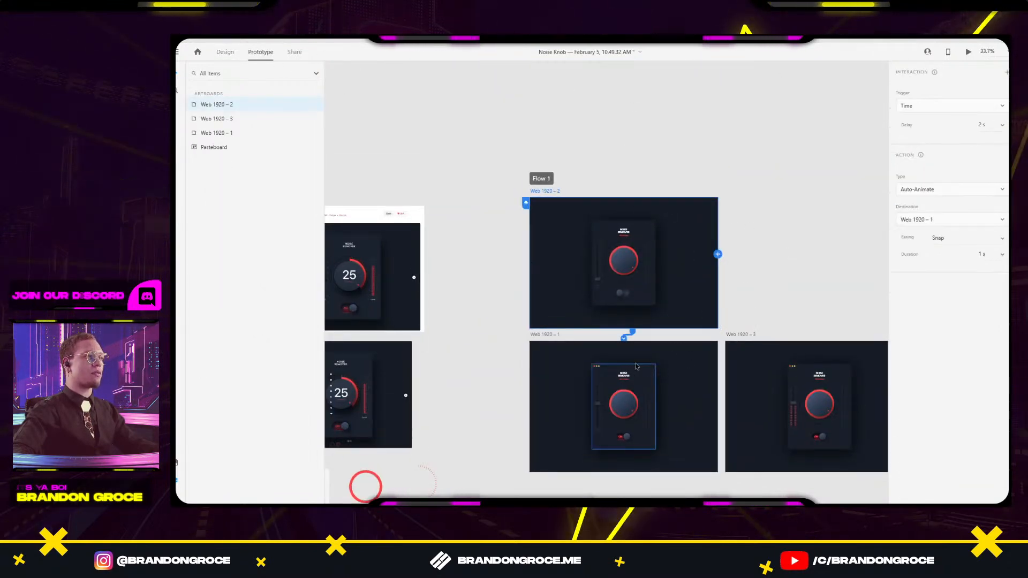
click(603, 353)
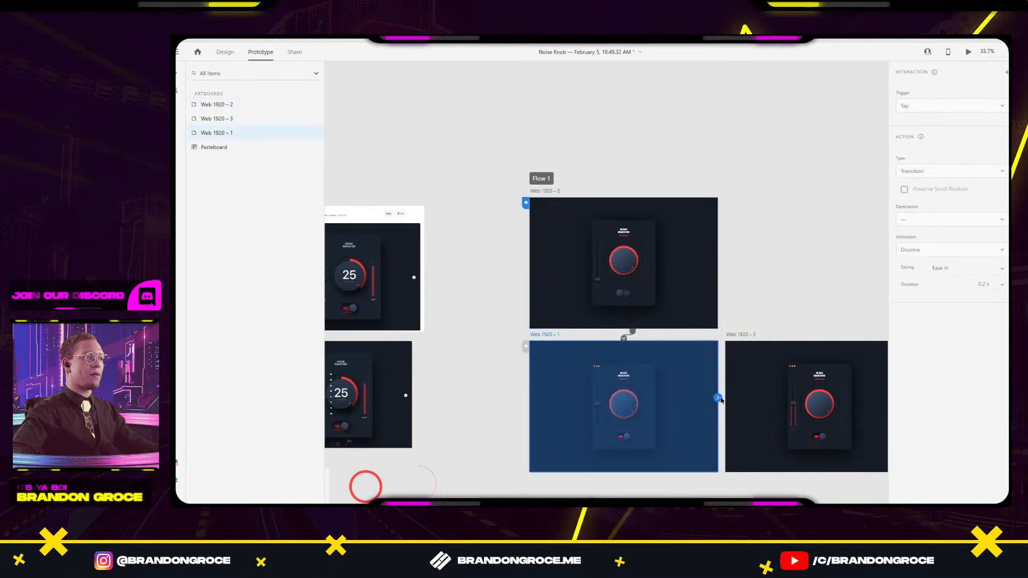
drag(795, 405, 789, 379)
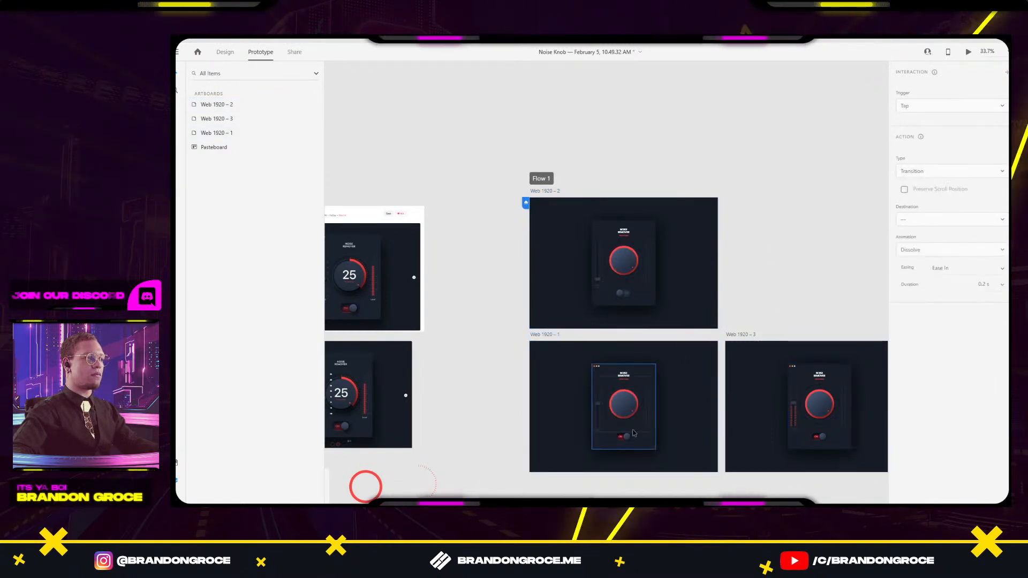
Stretch the Output level bars' mask on Web 1920 – 1 upward to slightly above the slider handle, revealing the red bars.
key(ctrl+3)
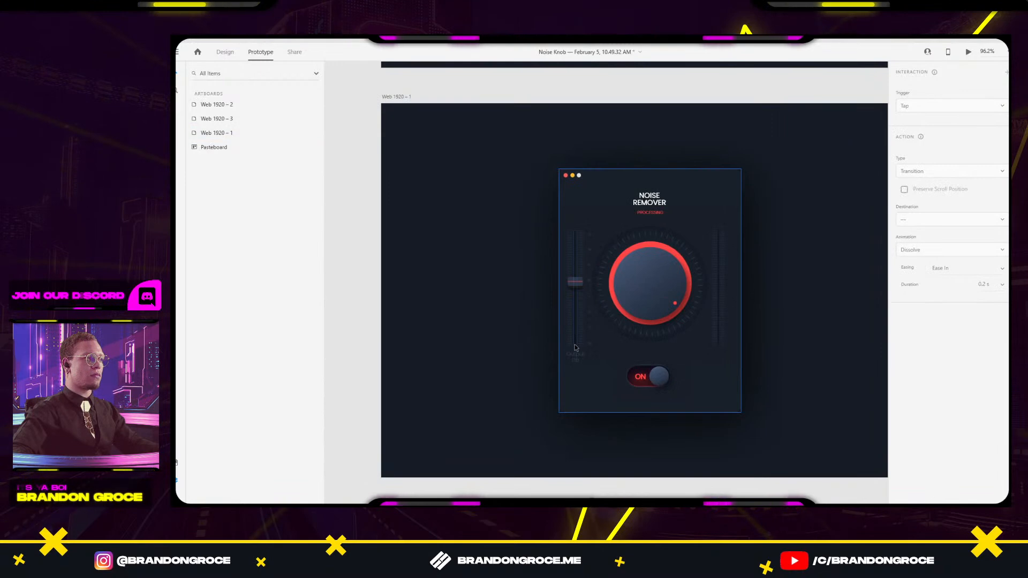
click(571, 347)
double_click(570, 347)
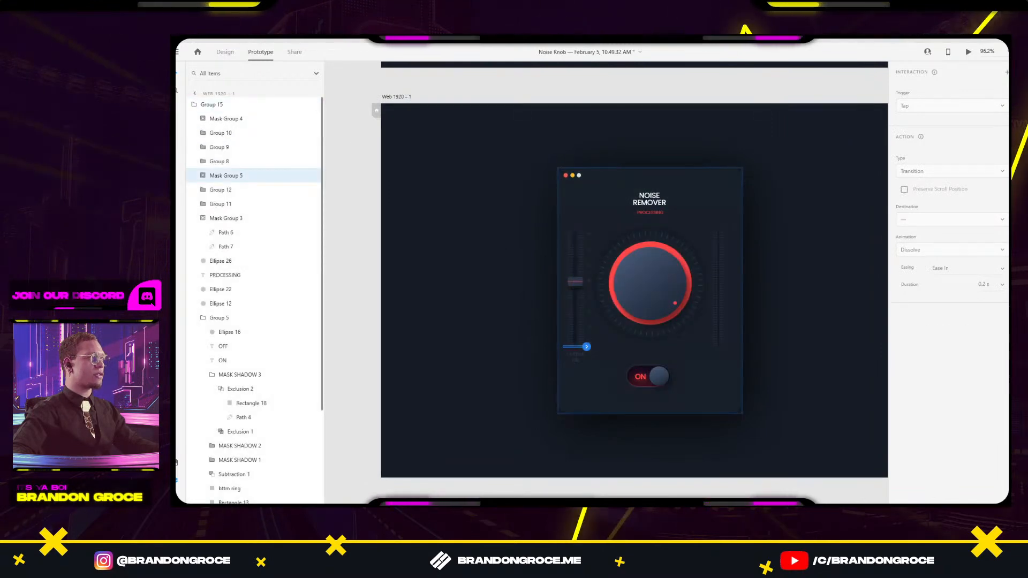
scroll(538, 320, up, 5)
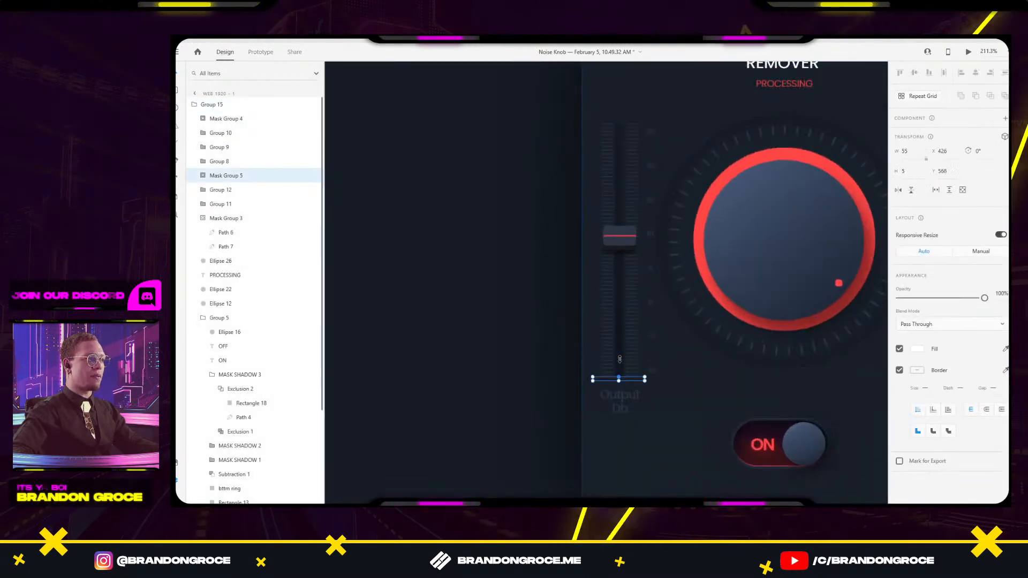
double_click(619, 378)
scroll(617, 377, up, 5)
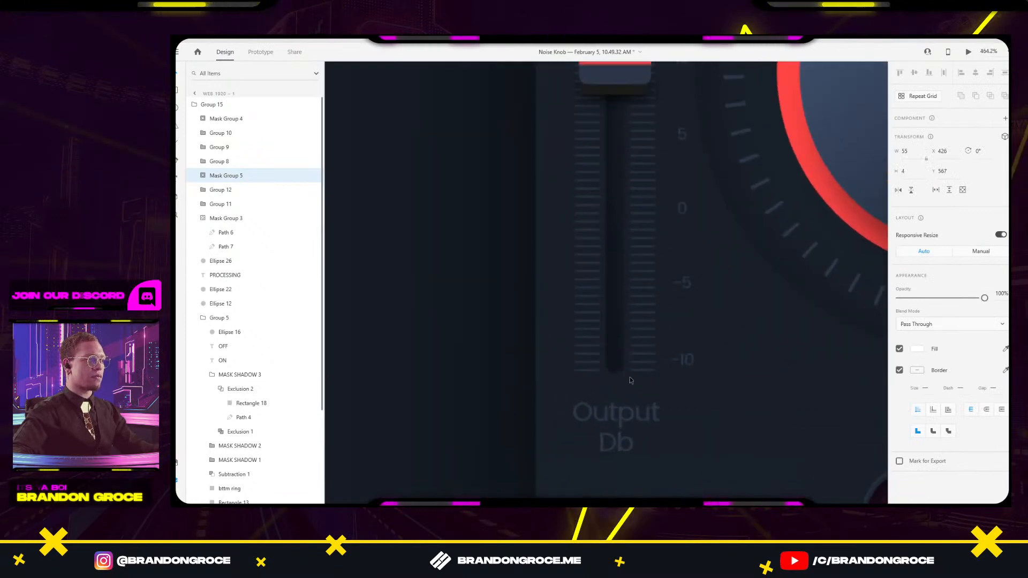
double_click(586, 375)
double_click(614, 378)
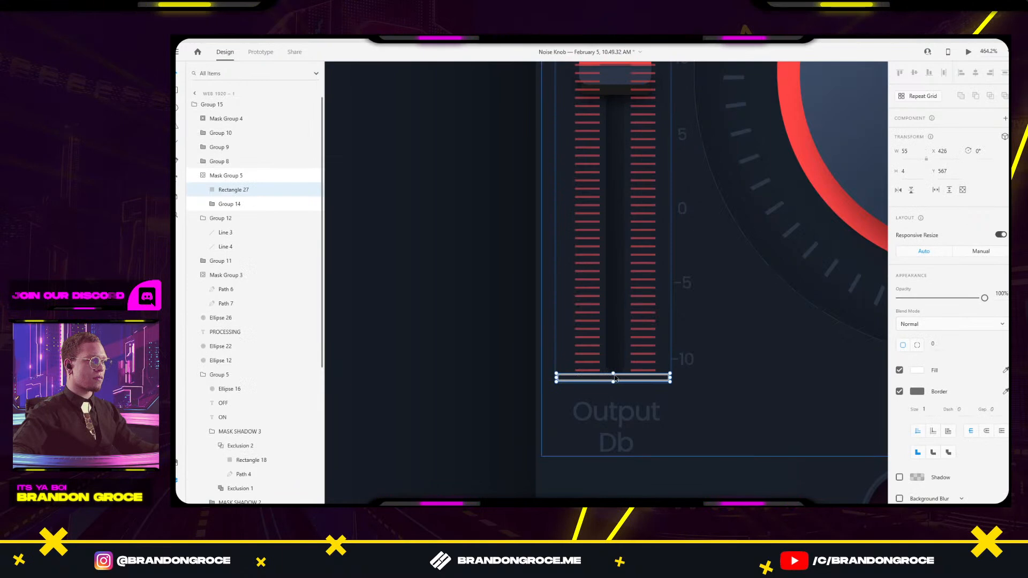
drag(613, 372, 633, 124)
click(459, 154)
scroll(557, 310, down, 10)
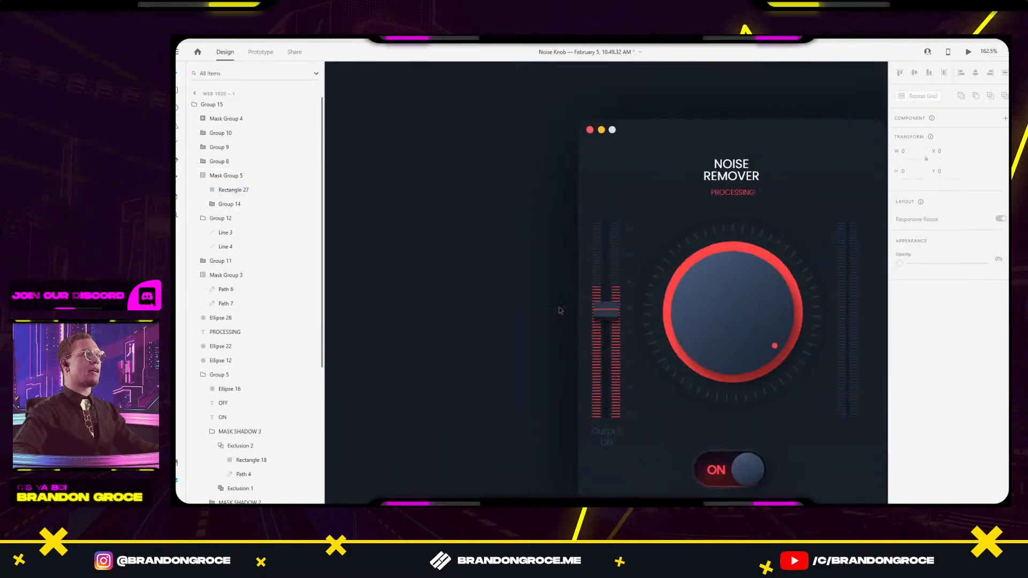
Check the Auto-Animate interactions of Web 1920 – 1 and Web 1920 – 2, and preview the prototype from Web 1920 – 2.
scroll(572, 348, down, 3)
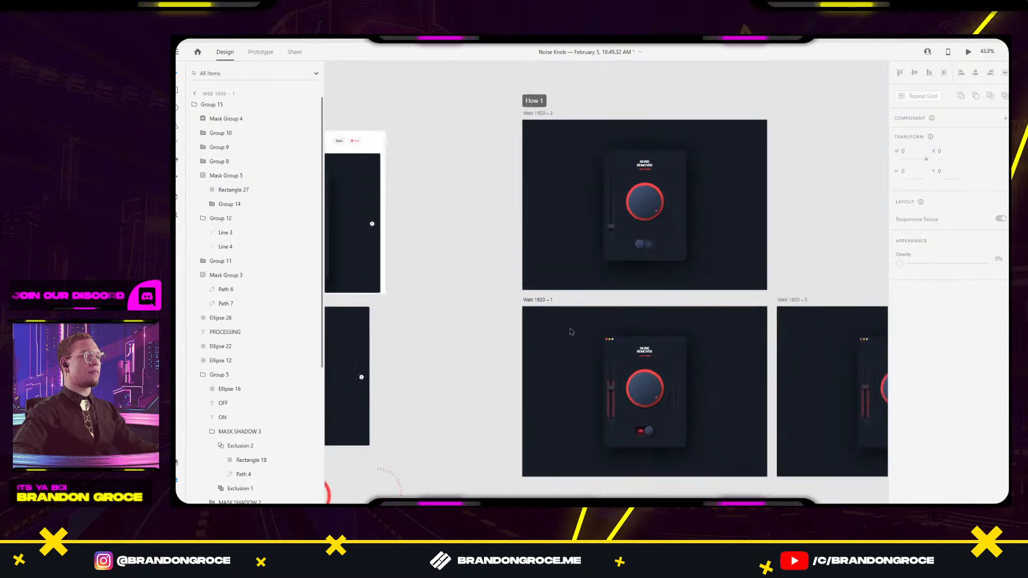
click(526, 131)
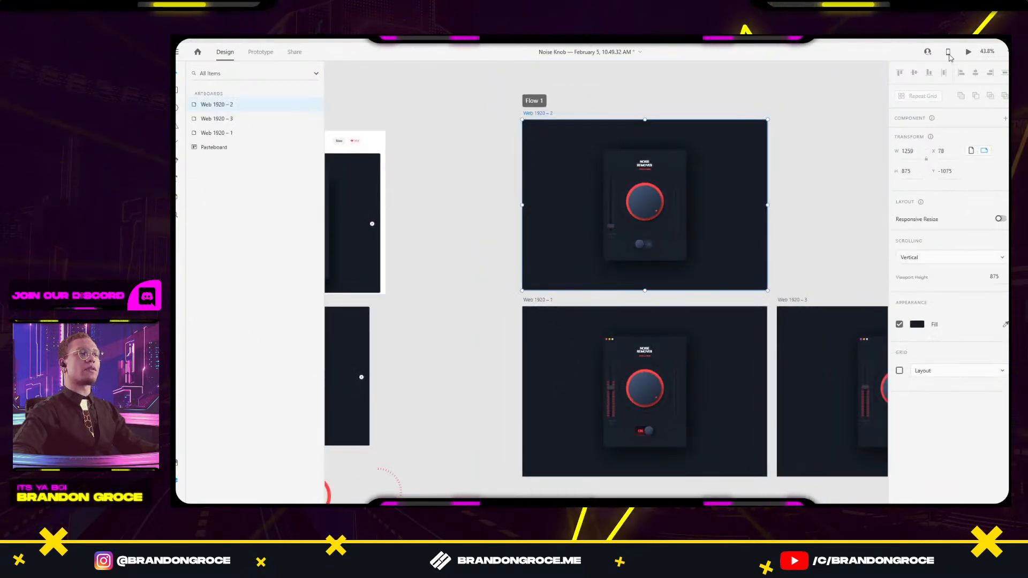
click(538, 300)
scroll(446, 118, right, 2)
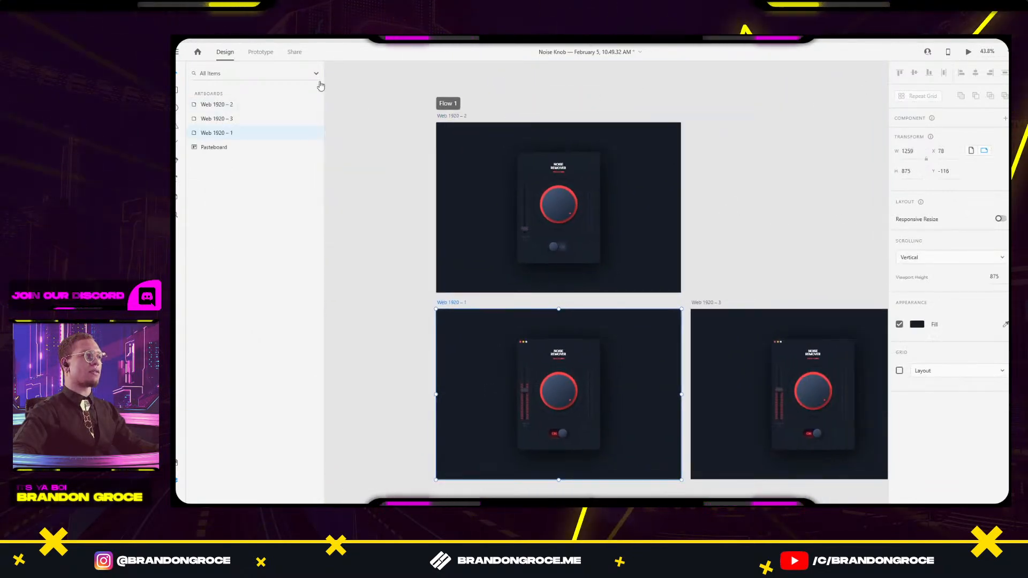
click(261, 52)
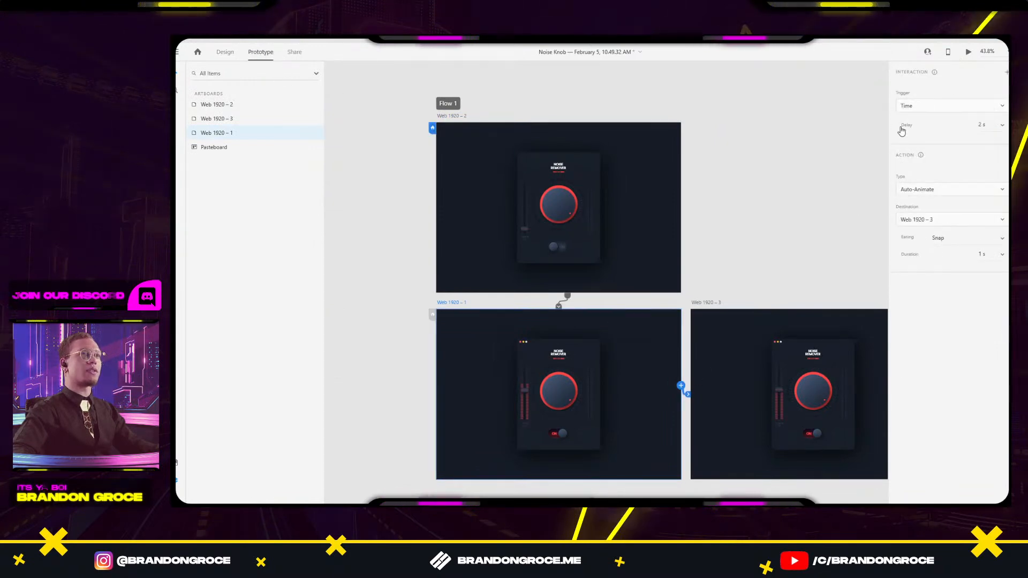
click(448, 104)
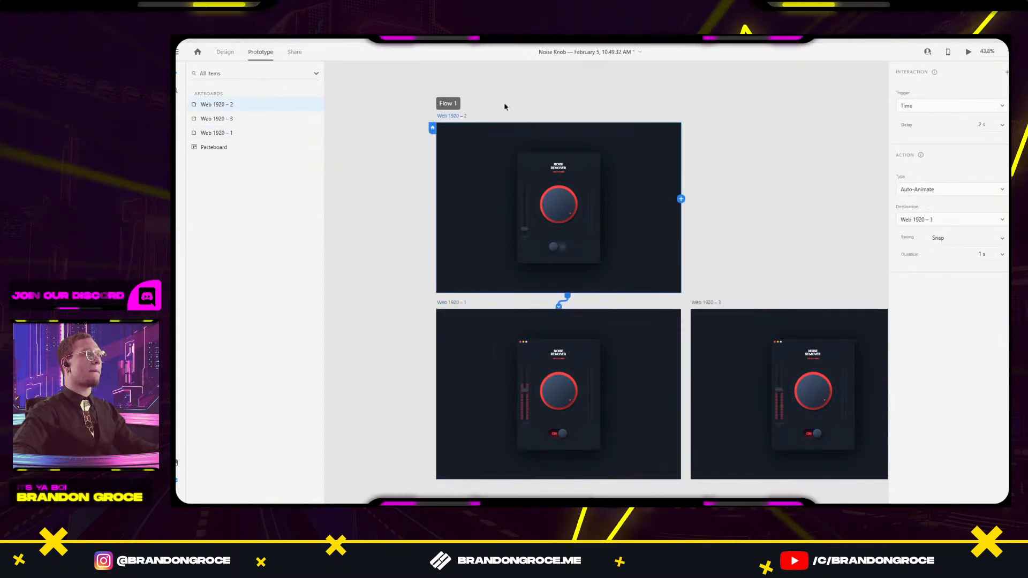
click(968, 51)
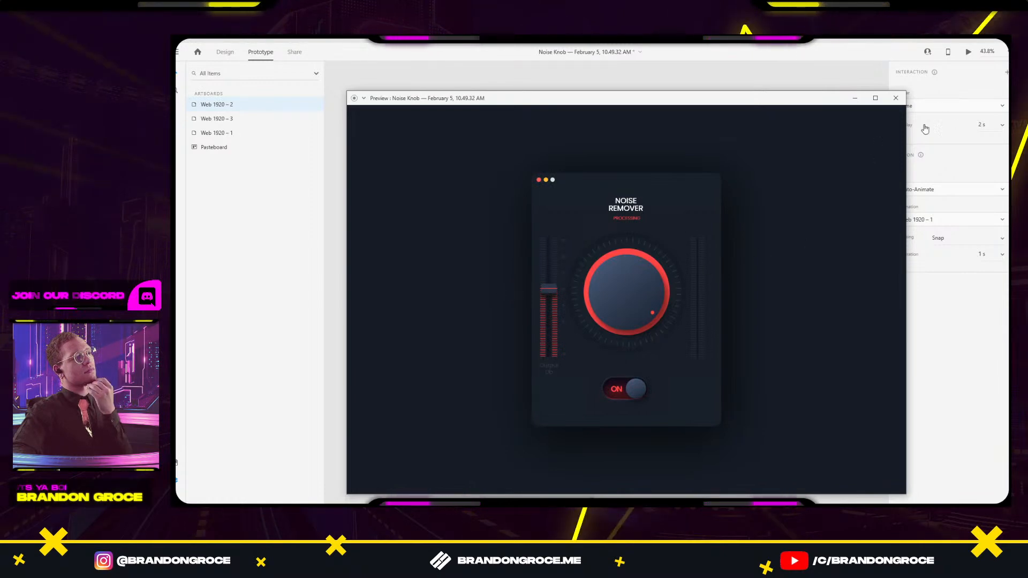
Close the preview and remove the timed interaction that links artboard Web 1920 – 2 to Web 1920 – 1.
click(896, 98)
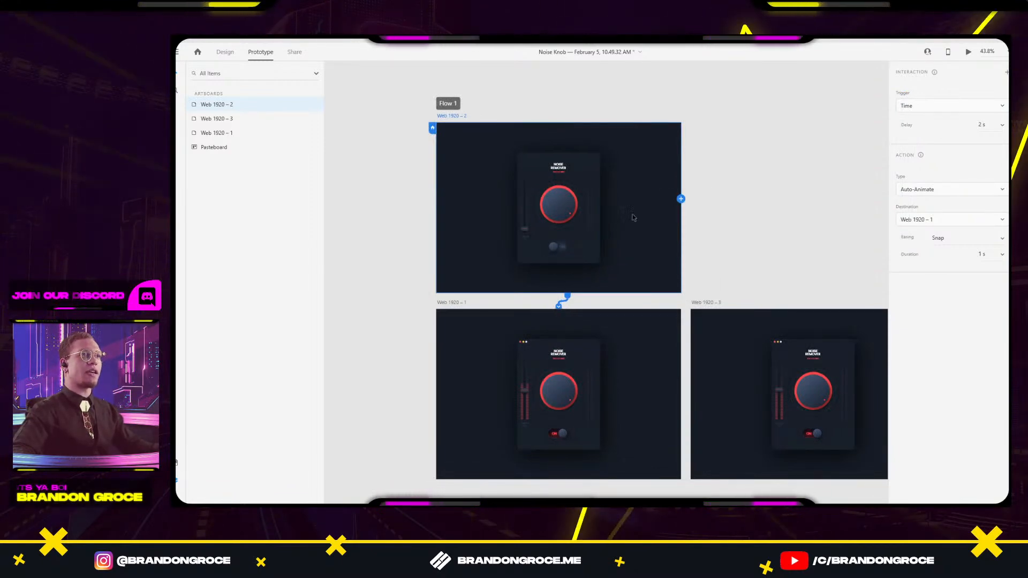
click(963, 110)
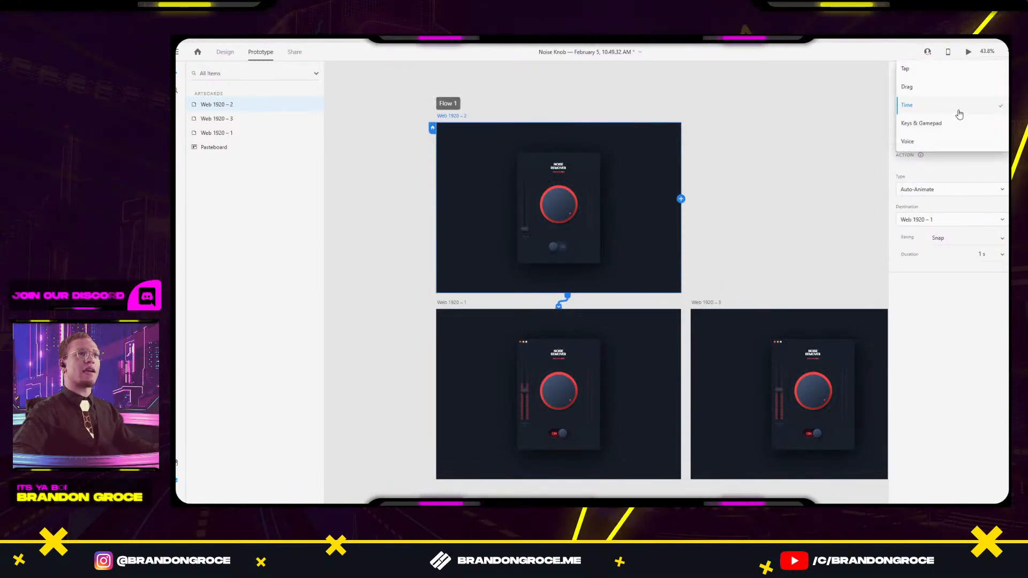
click(961, 111)
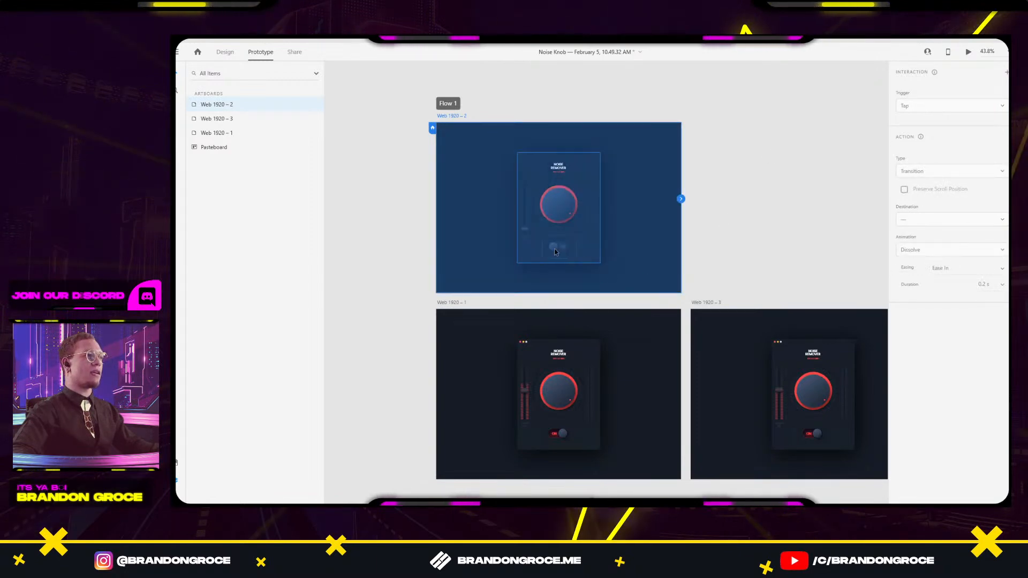
Try to connect the whole OFF toggle group on Web 1920 – 2 to Web 1920 – 1 with a Drag-triggered Auto-Animate and Snap easing.
double_click(555, 252)
drag(577, 247, 568, 364)
click(937, 106)
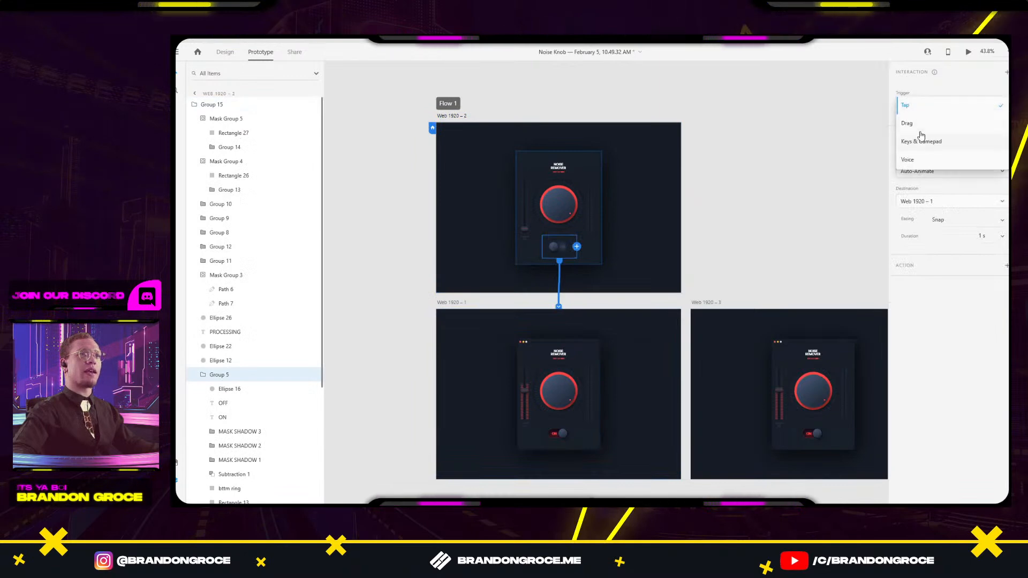
click(920, 122)
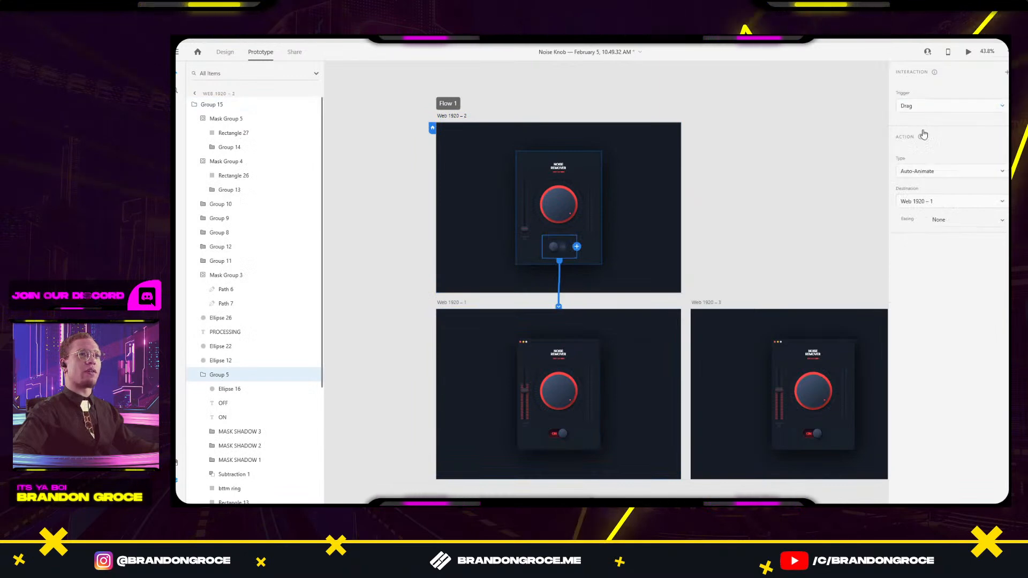
click(999, 221)
click(944, 275)
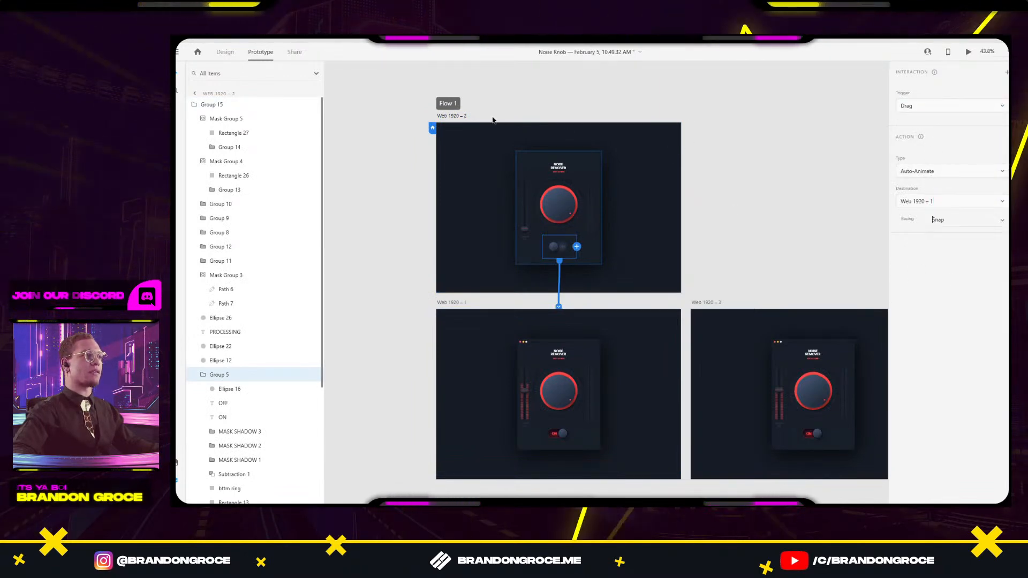
Preview the toggle's drag interaction from Web 1920 – 2, and detach its connection to Web 1920 – 1.
click(968, 52)
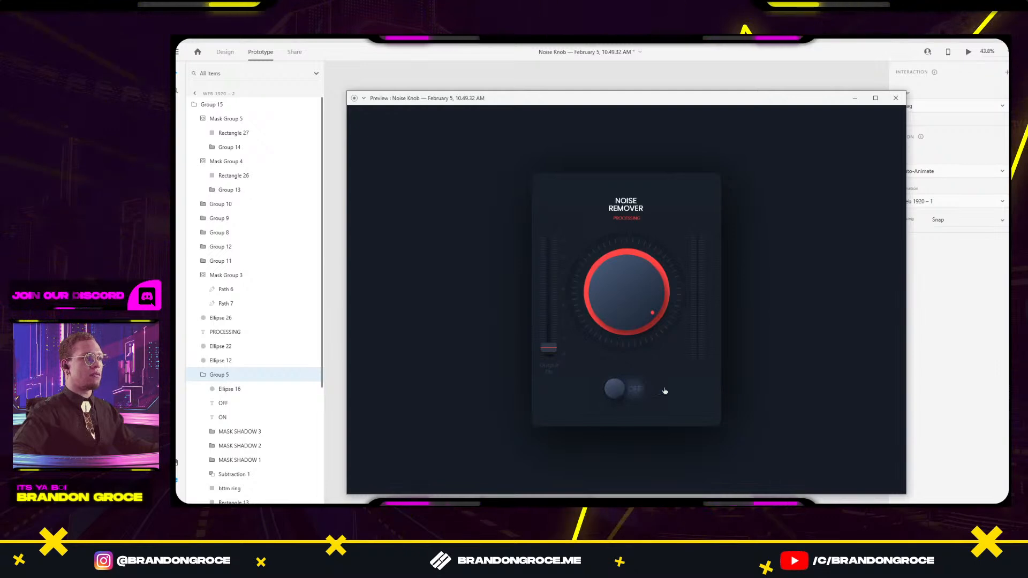
click(895, 98)
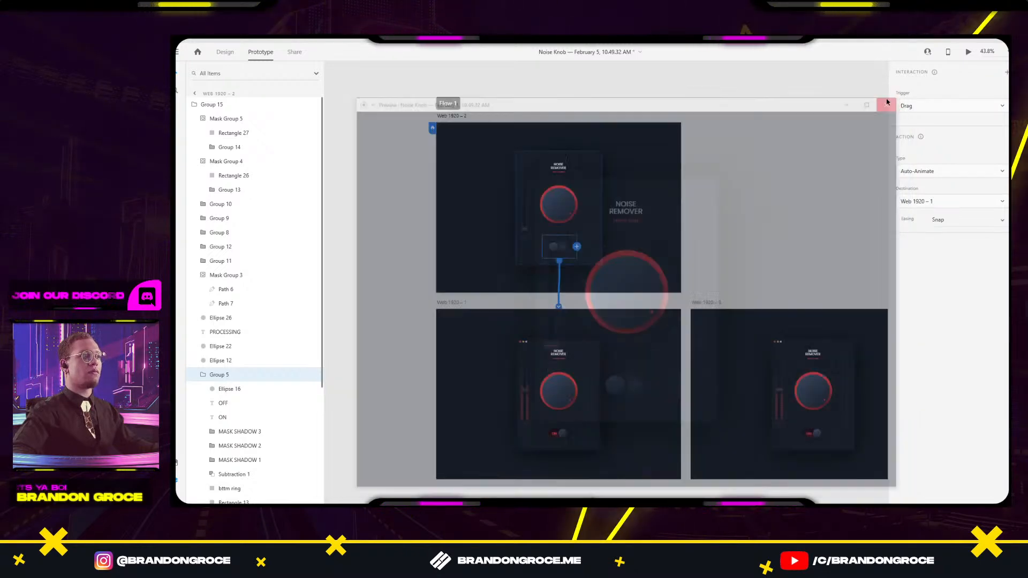
click(579, 290)
click(559, 247)
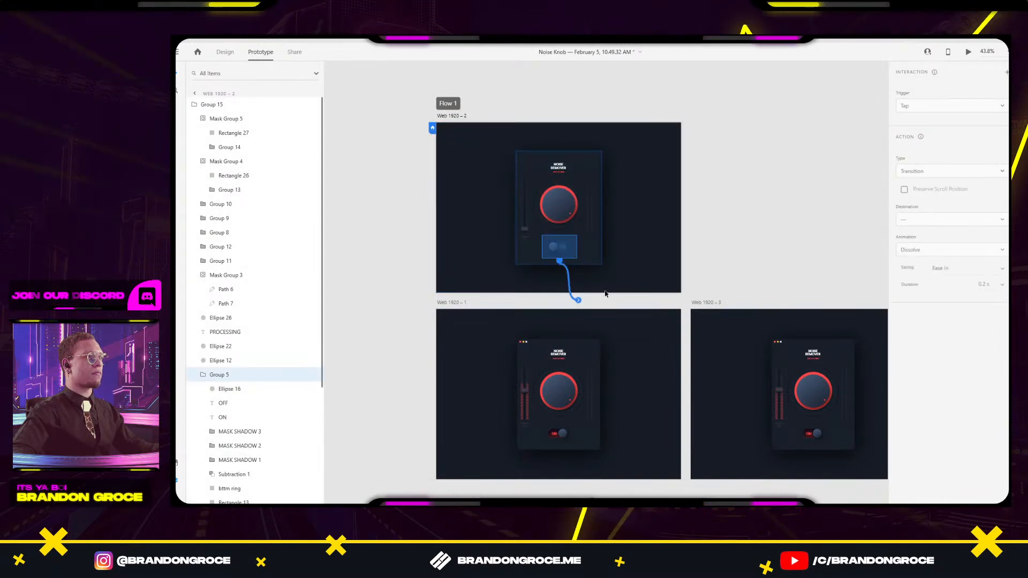
Select only the round knob inside the OFF toggle group on Web 1920 – 2 for prototyping.
scroll(579, 265, up, 5)
double_click(579, 266)
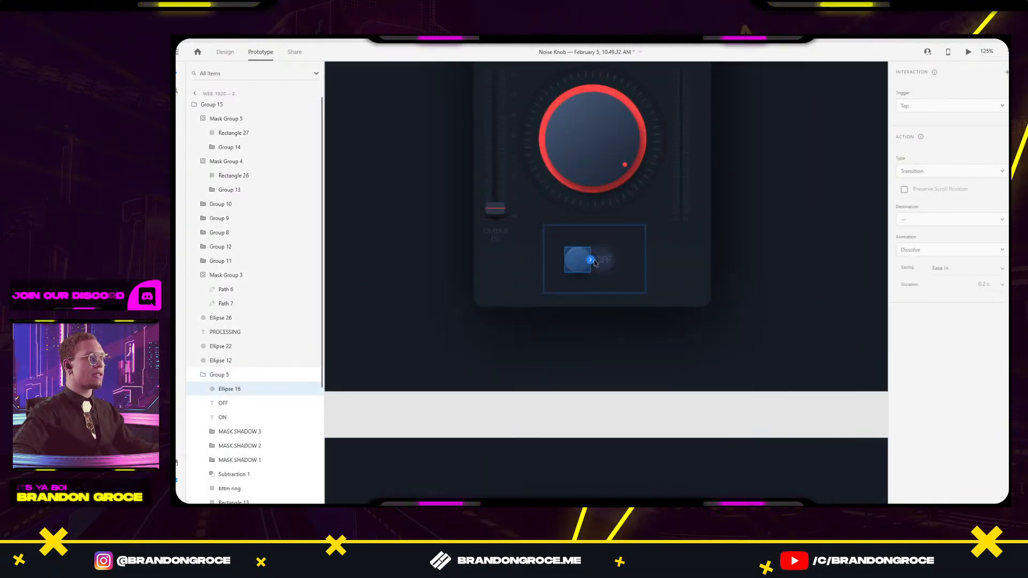
Link the toggle knob on Web 1920 – 2 to artboard Web 1920 – 1 with a Drag trigger and Auto-Animate.
drag(623, 404, 592, 431)
scroll(727, 268, down, 5)
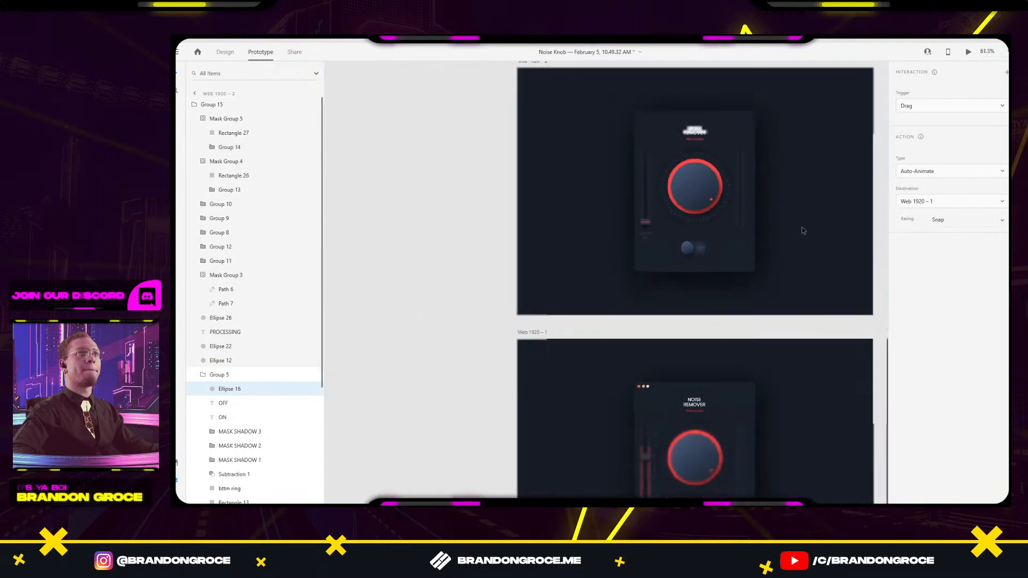
Preview the prototype from Web 1920 – 2, slide the toggle to ON, and close the preview.
click(512, 116)
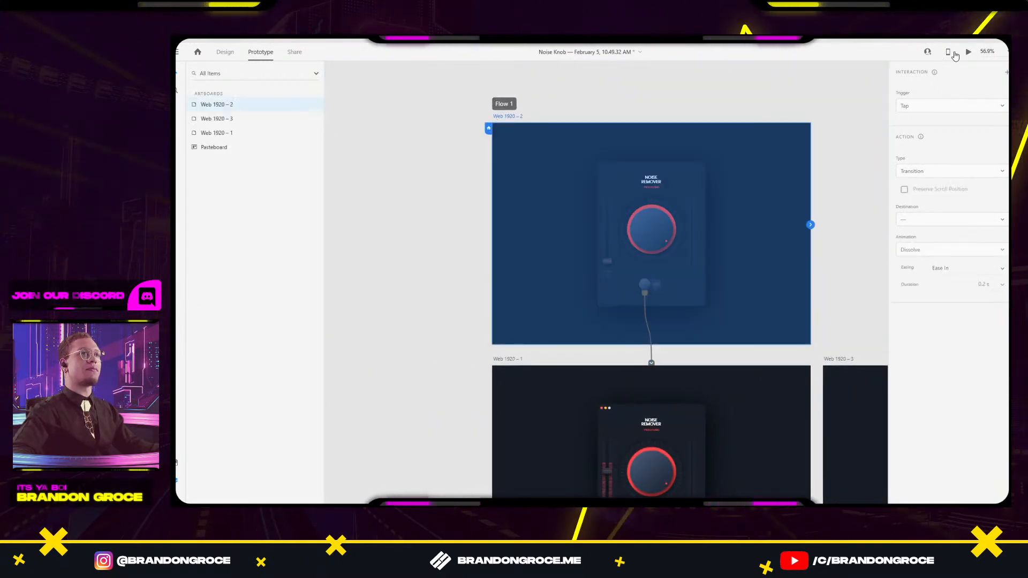
key(ctrl+Return)
mouse_move(629, 389)
mouse_down()
mouse_move(615, 389)
mouse_move(647, 389)
mouse_up()
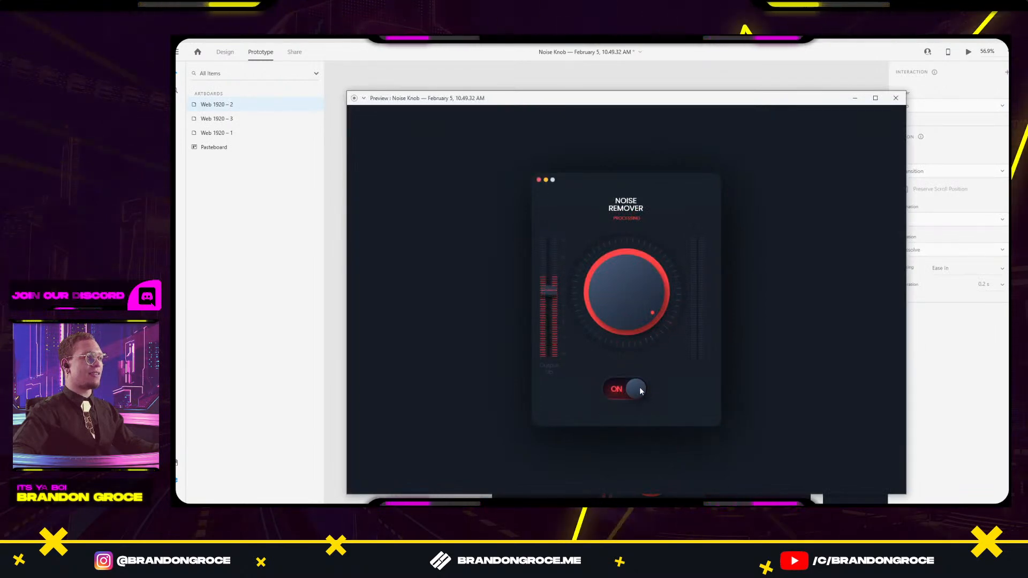
click(903, 97)
Link the toggle knob on Web 1920 – 1 back to Web 1920 – 2 with a Drag trigger and Auto-Animate.
scroll(805, 146, down, 4)
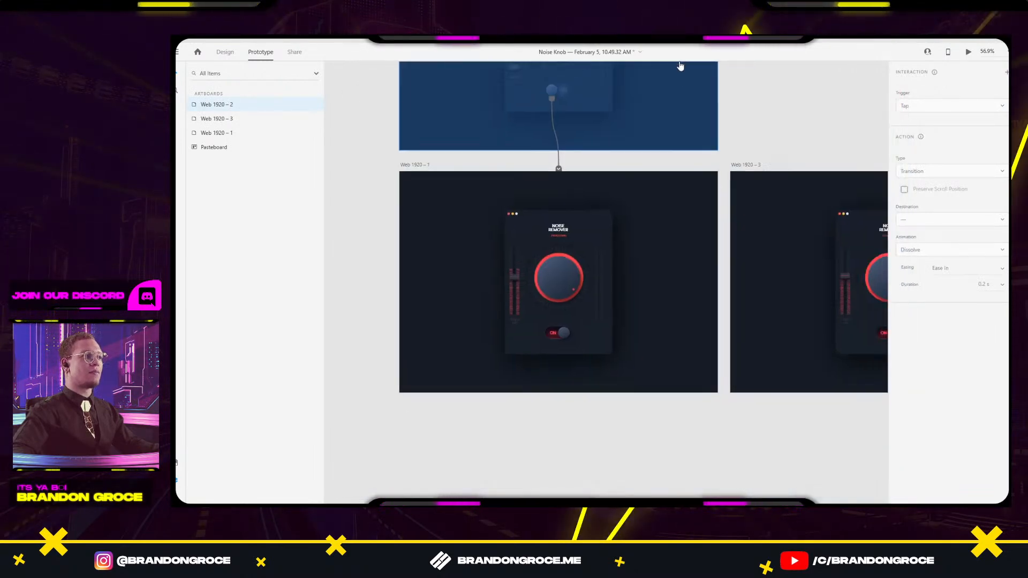
double_click(565, 334)
double_click(564, 335)
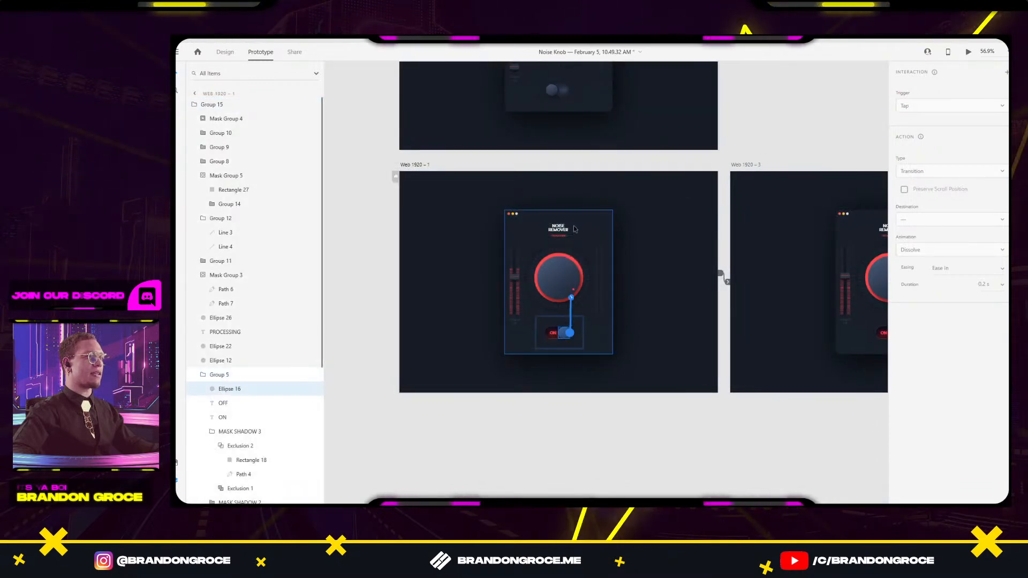
drag(569, 333, 559, 107)
scroll(778, 311, up, 4)
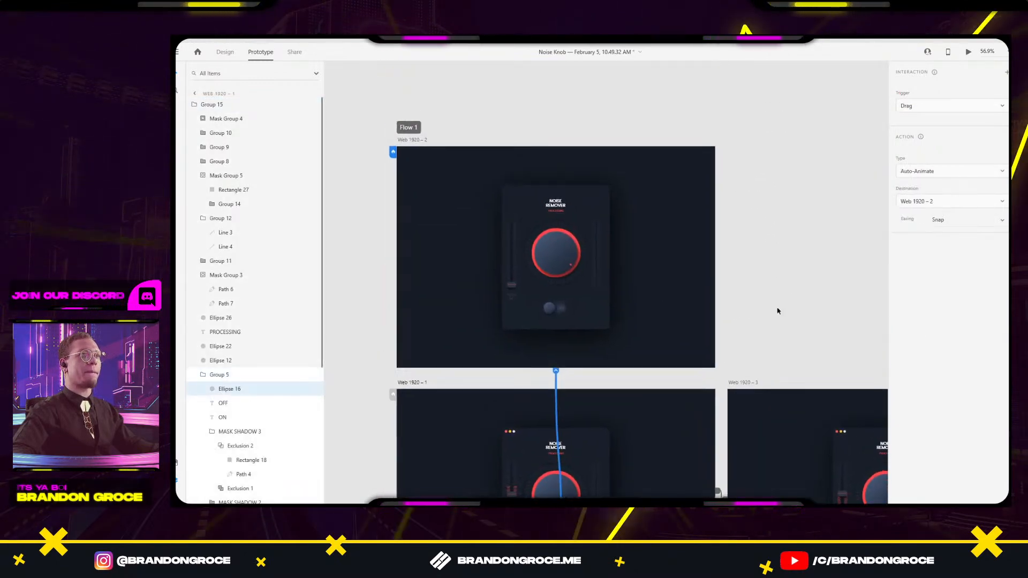
Preview the prototype from Web 1920 – 2 in full screen and test the toggle in both directions.
click(412, 141)
click(971, 53)
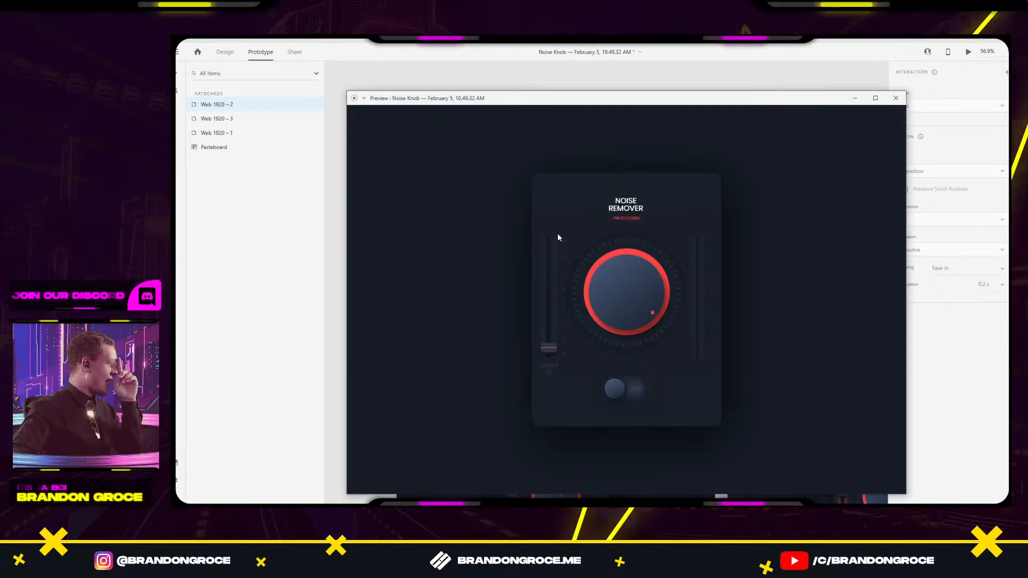
double_click(591, 98)
drag(581, 366, 557, 369)
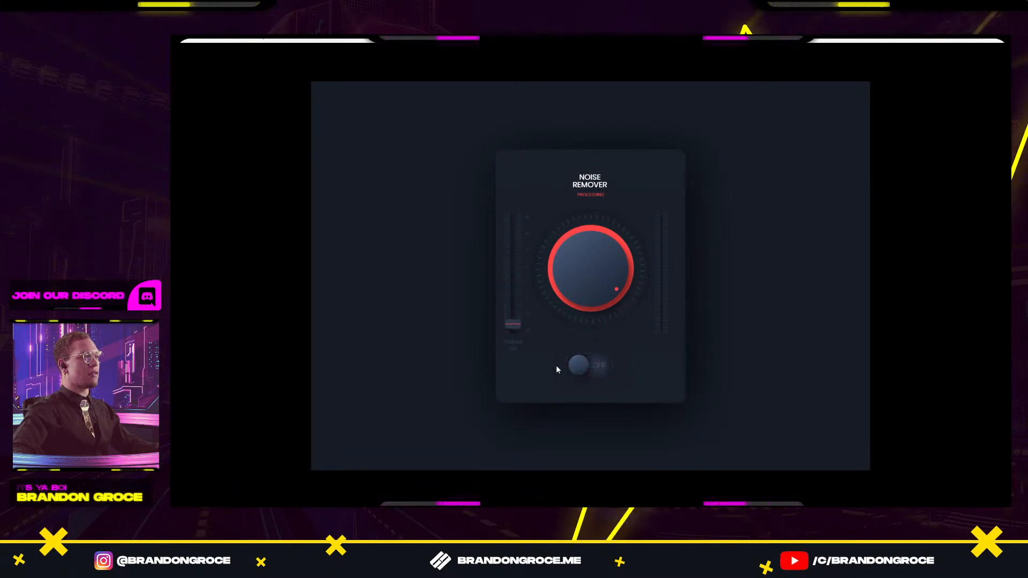
click(606, 365)
click(603, 364)
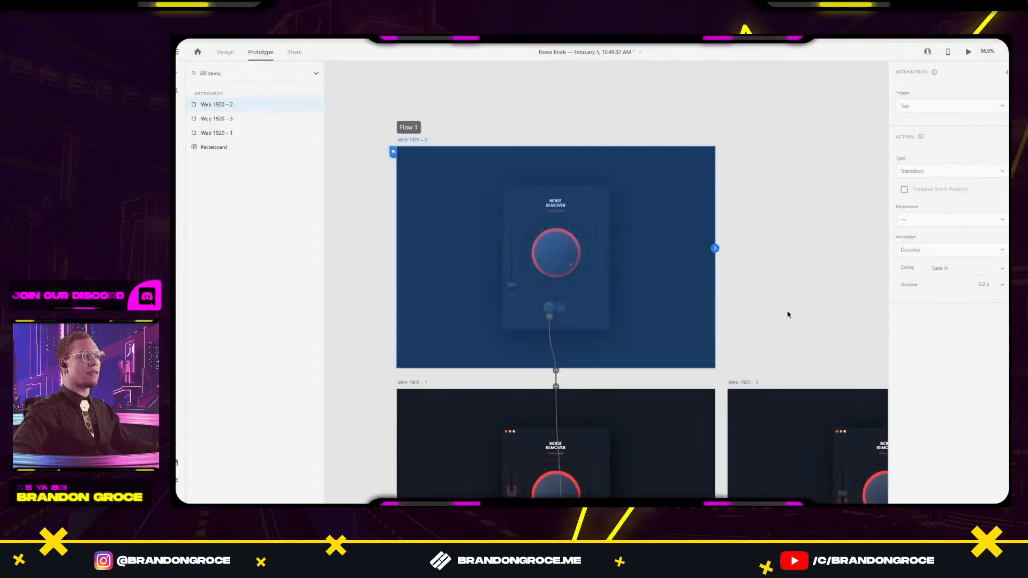
On Web 1920 – 2, collapse Mask Group 5 and Mask Group 4 and move Mask Group 5 between Group 8 and Group 12.
scroll(801, 223, down, 3)
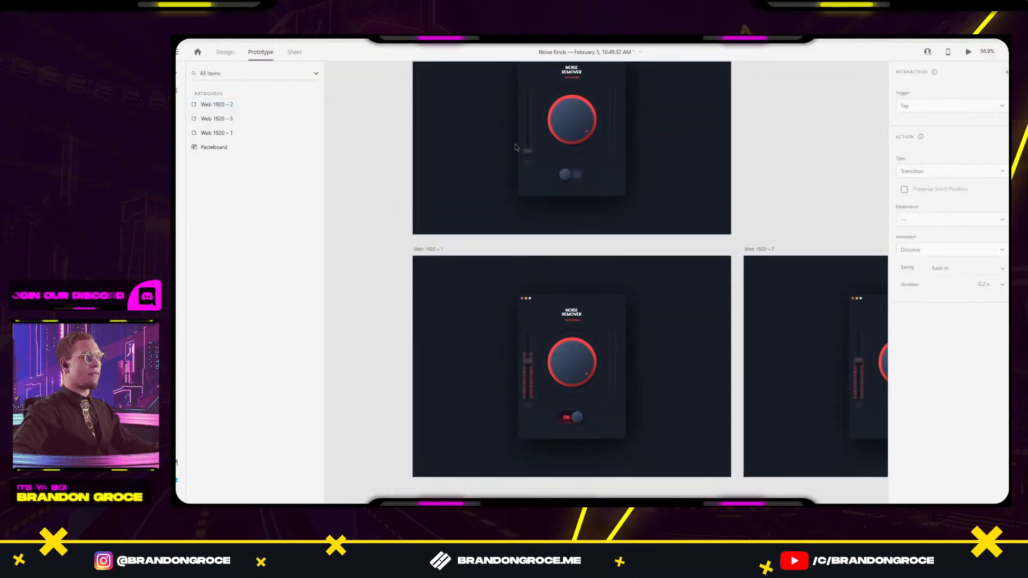
scroll(531, 136, up, 5)
double_click(522, 210)
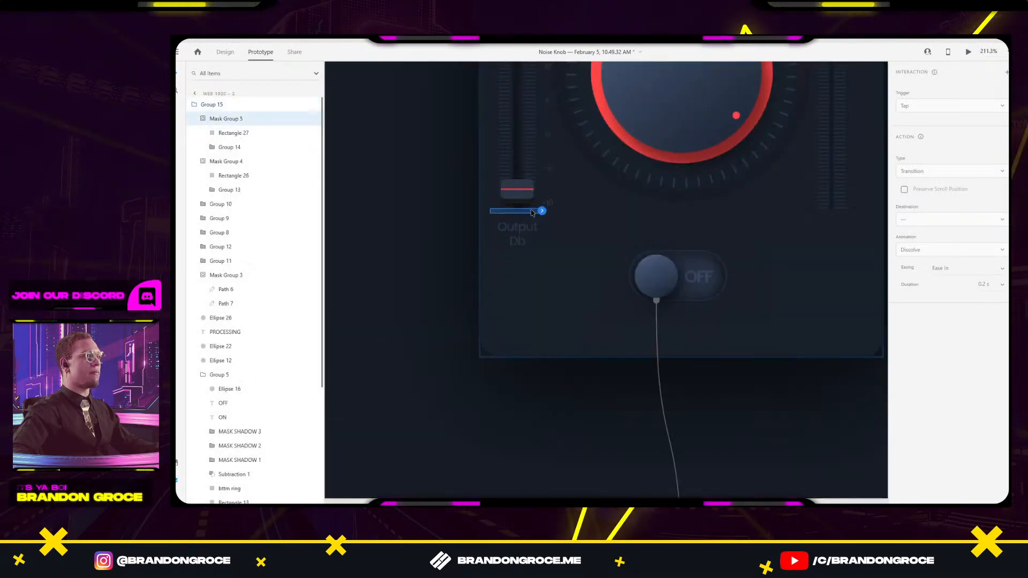
key(alt+1)
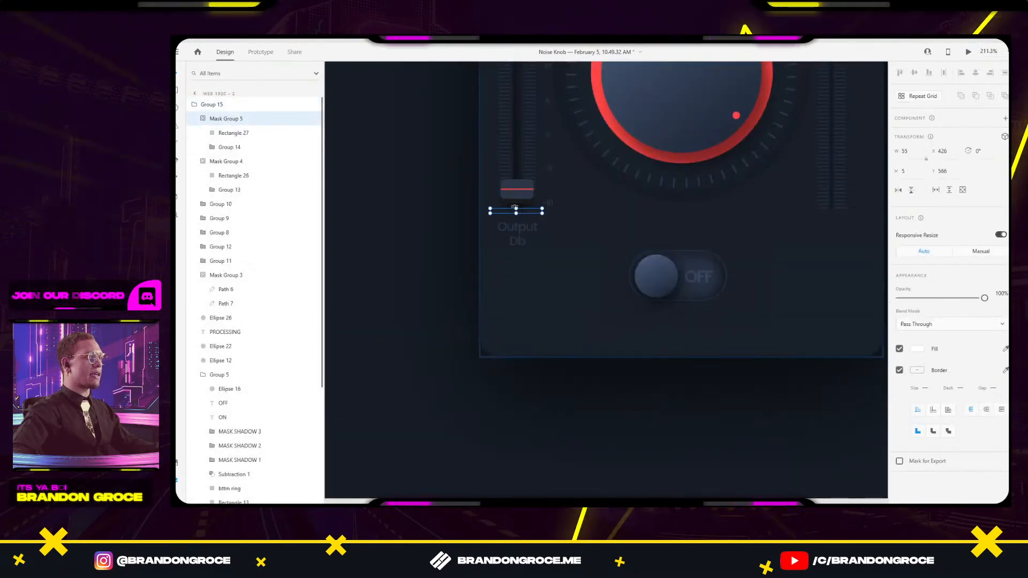
click(202, 118)
click(202, 132)
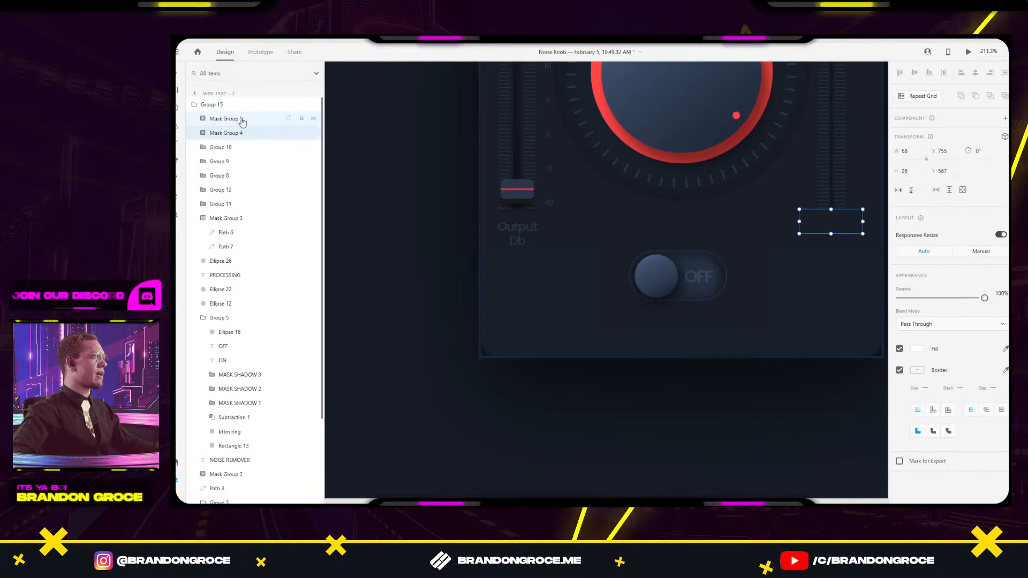
drag(231, 123, 230, 182)
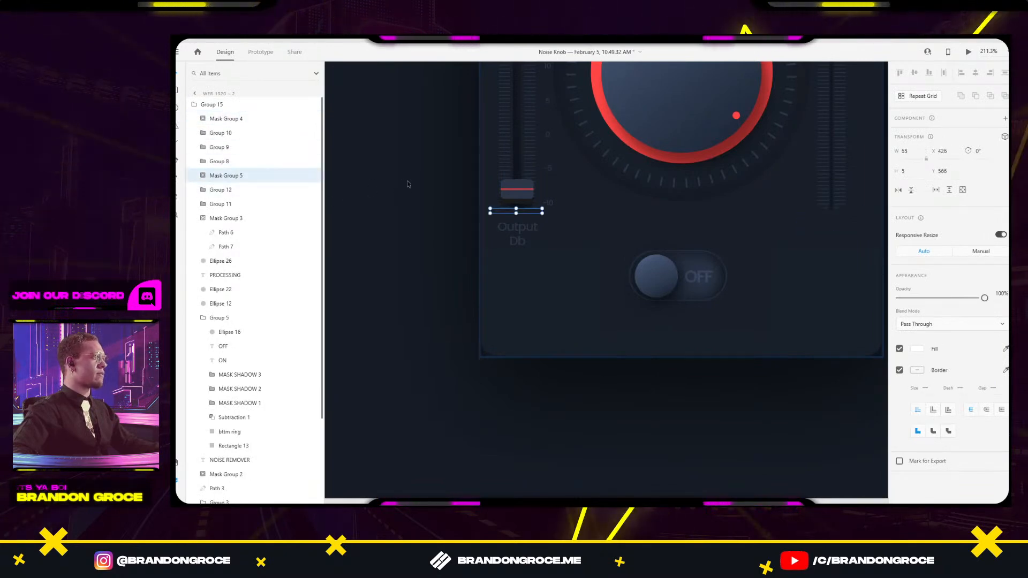
Preview Web 1920 – 2 to check the level meter animation while switching the toggle, and close the preview.
scroll(431, 190, down, 5)
drag(433, 192, 452, 278)
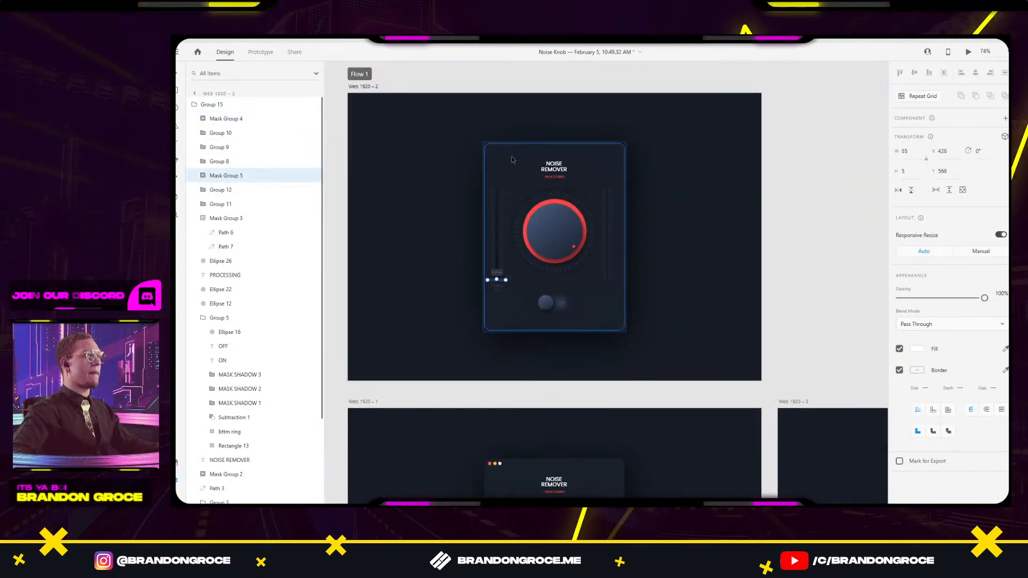
click(364, 87)
click(928, 52)
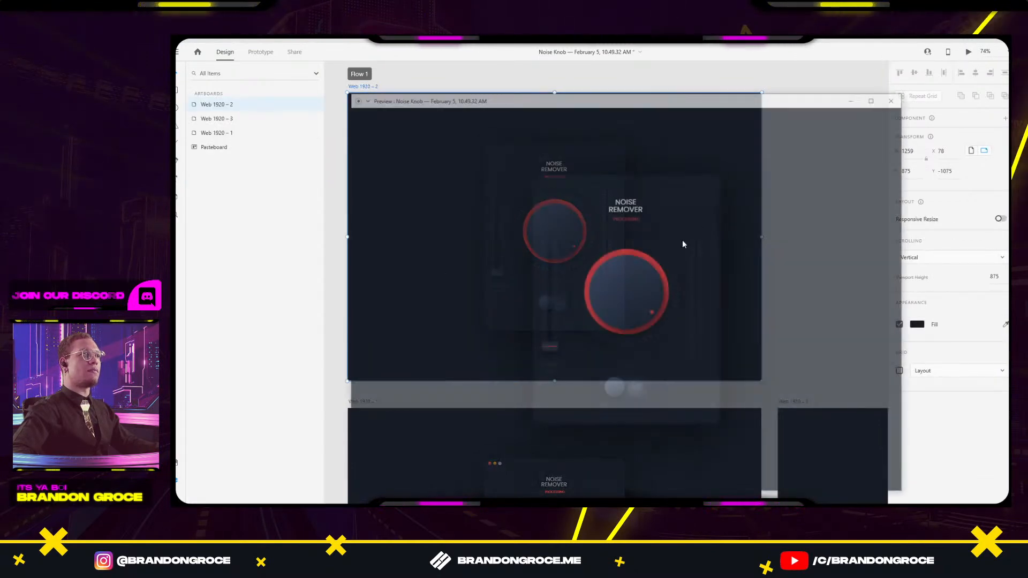
click(625, 386)
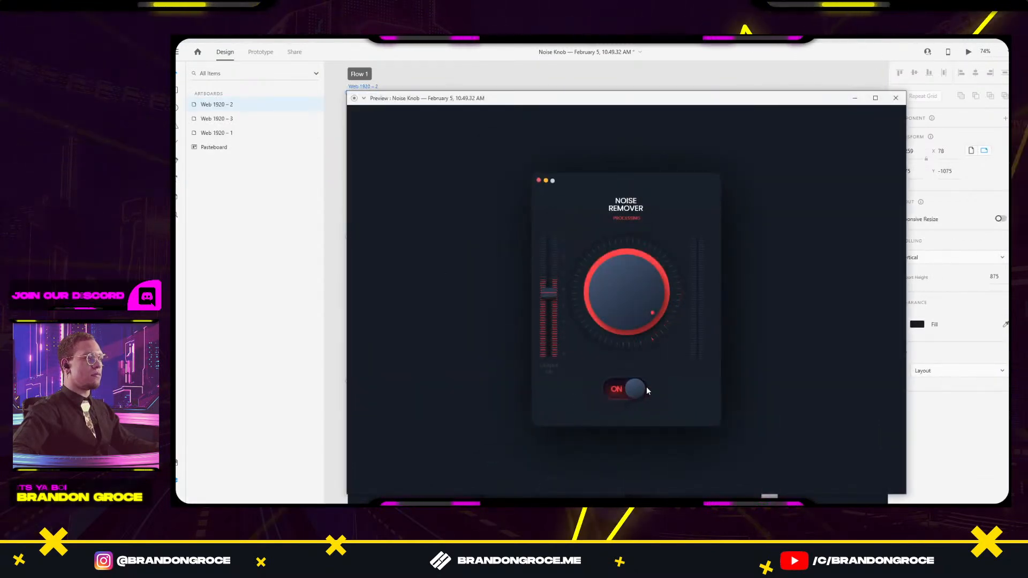
click(641, 393)
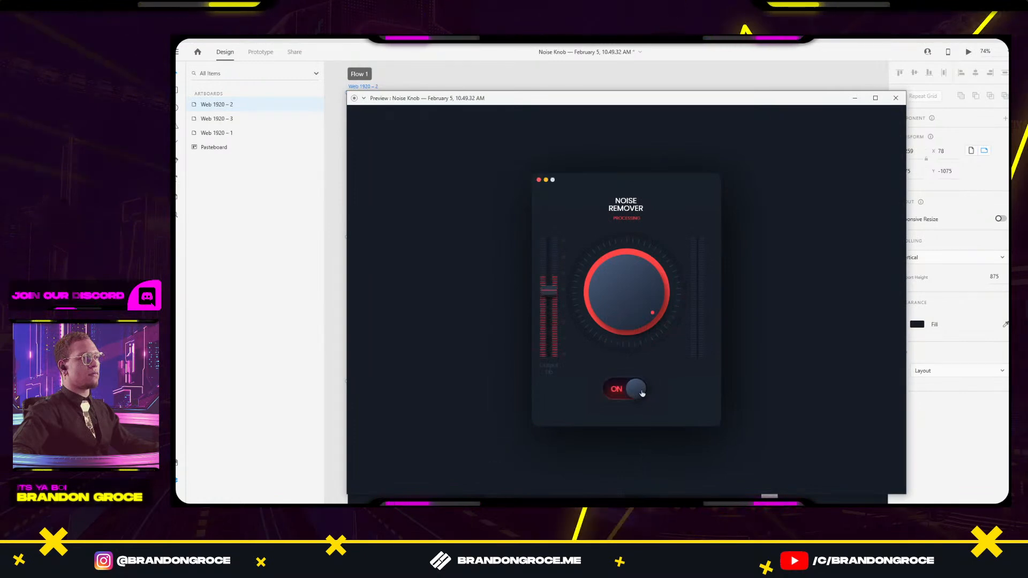
click(622, 392)
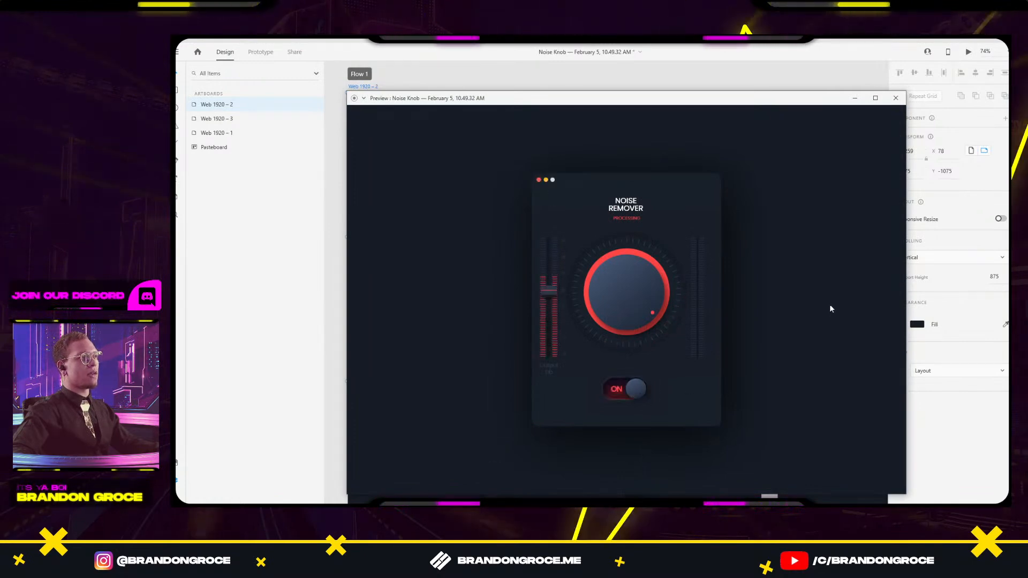
click(896, 99)
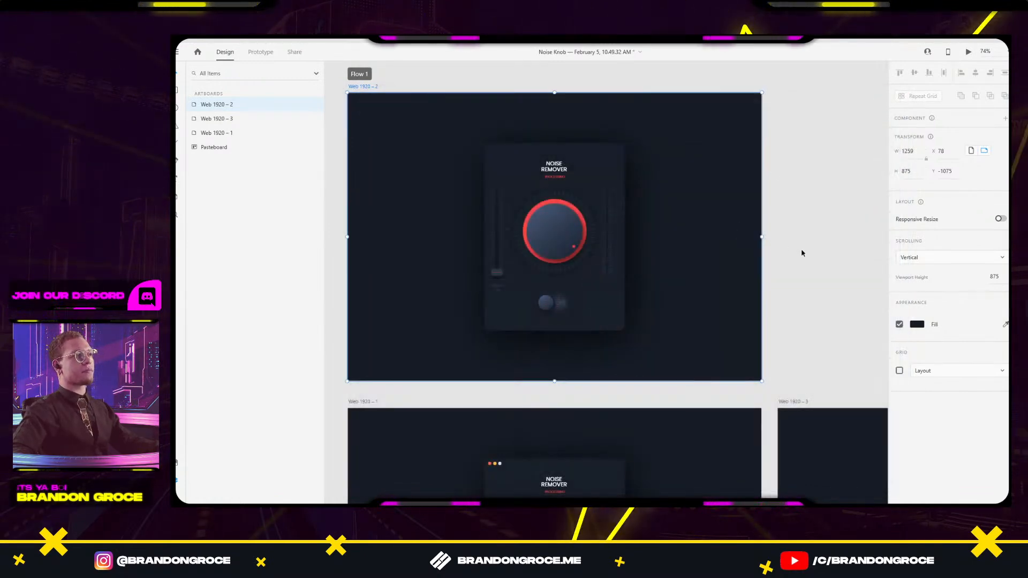
Duplicate the Web 1920 – 2 artboard and place the copy directly above the original at Y -1984.
scroll(830, 274, down, 2)
scroll(830, 274, down, 3)
scroll(830, 274, right, 2)
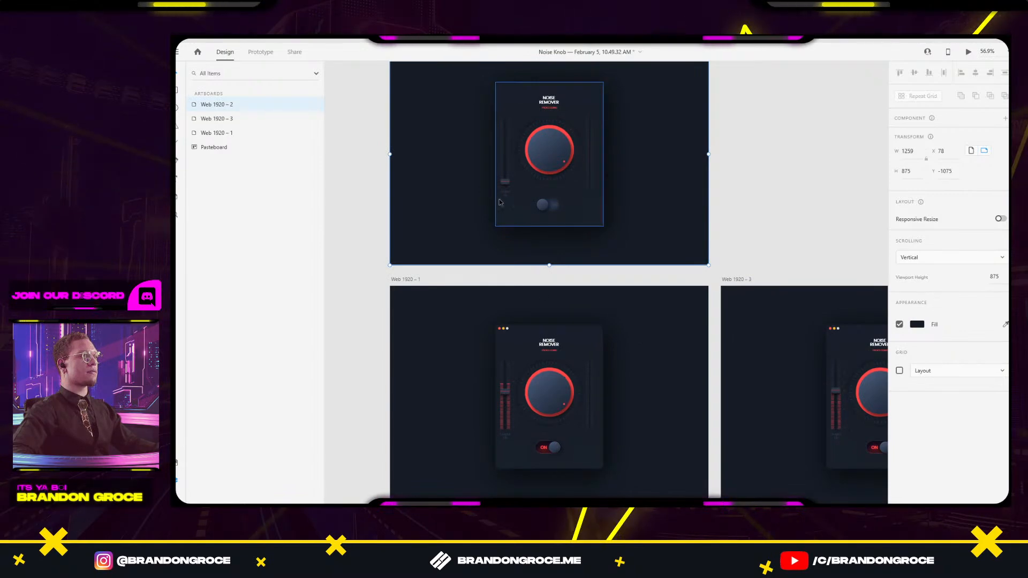
drag(453, 159, 507, 311)
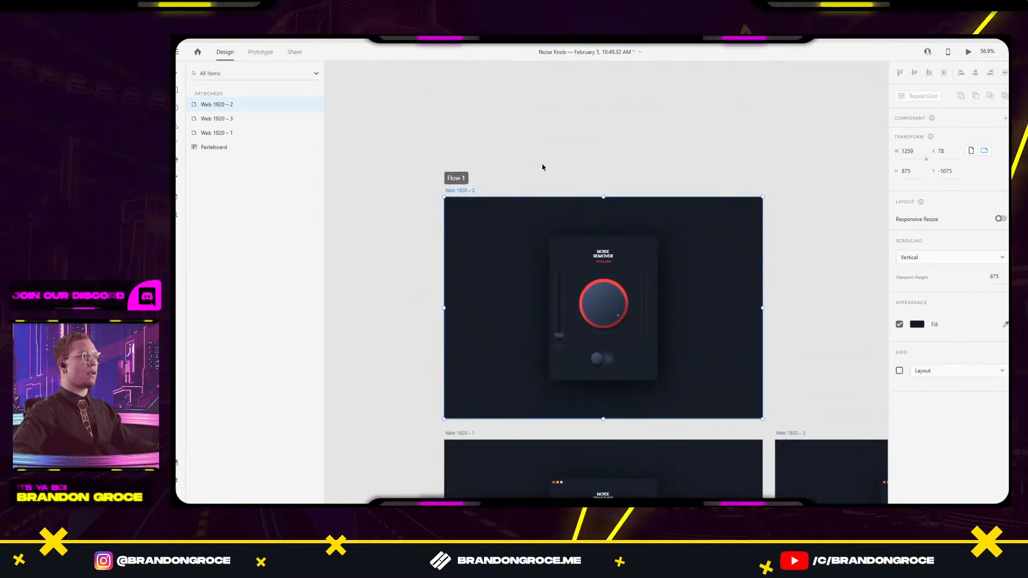
scroll(545, 172, down, 5)
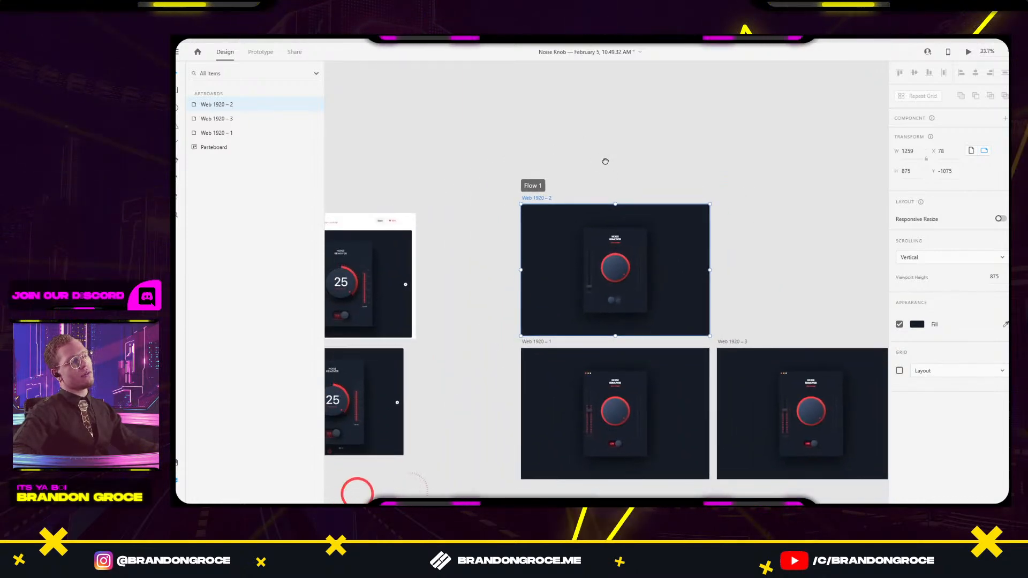
scroll(594, 155, up, 2)
scroll(594, 154, left, 2)
drag(616, 289, 613, 153)
drag(836, 363, 730, 286)
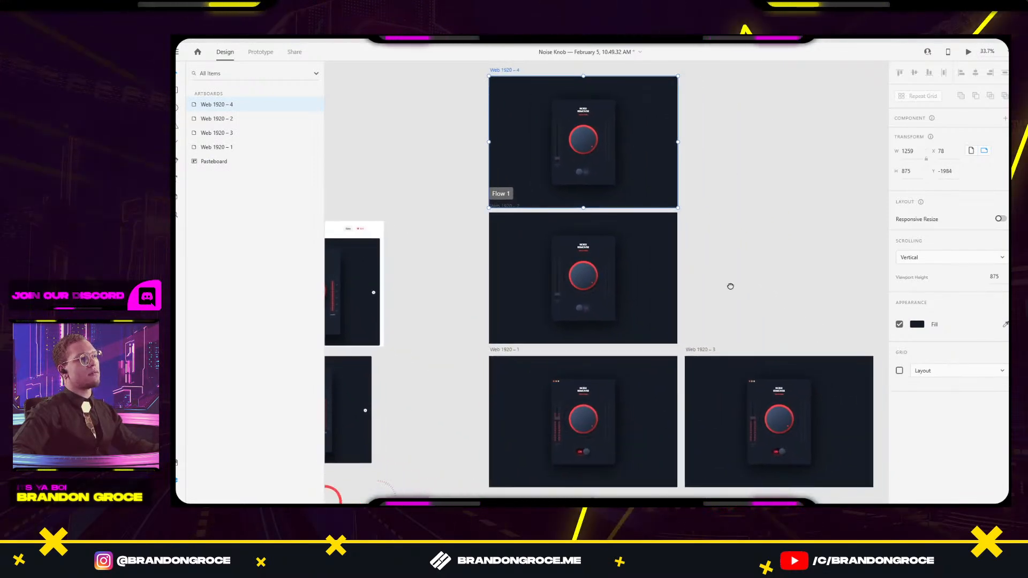
Copy the group of three coloured window dots from the card on Web 1920 – 1.
scroll(560, 391, up, 10)
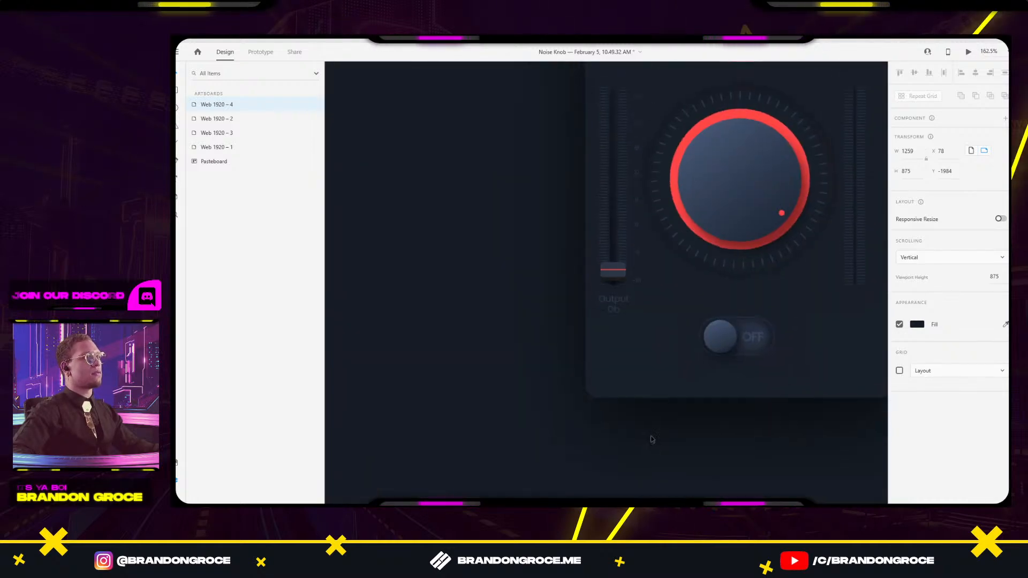
scroll(625, 184, down, 3)
scroll(610, 451, down, 5)
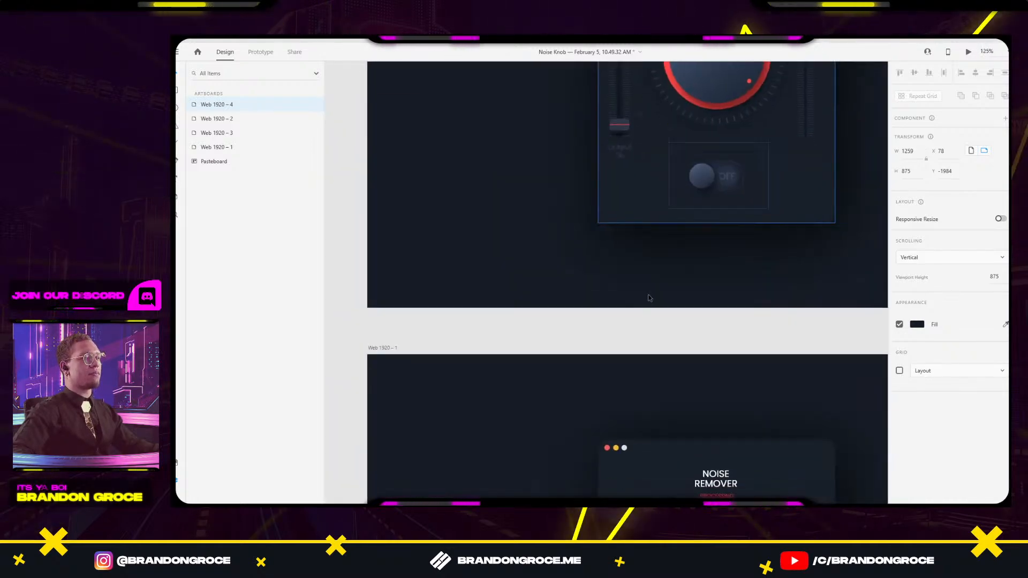
click(611, 451)
double_click(611, 451)
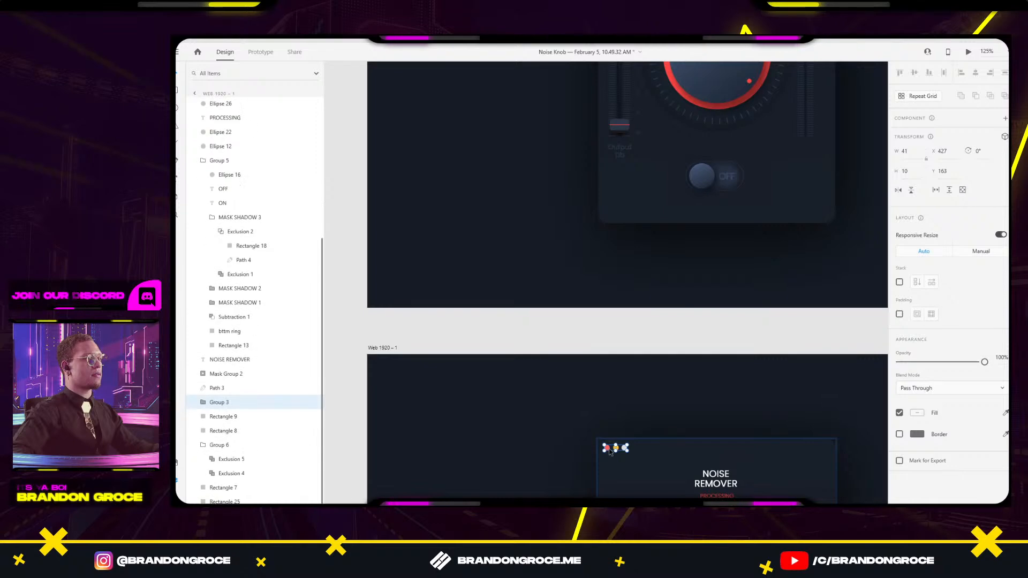
scroll(627, 216, down, 5)
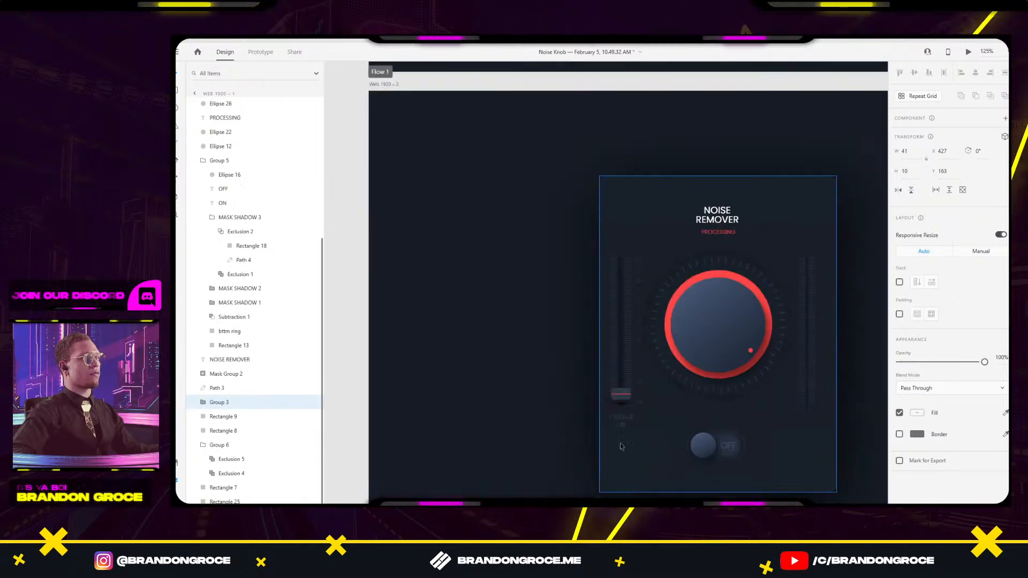
Try to paste the copied window dots into the card group on Web 1920 – 2.
click(615, 204)
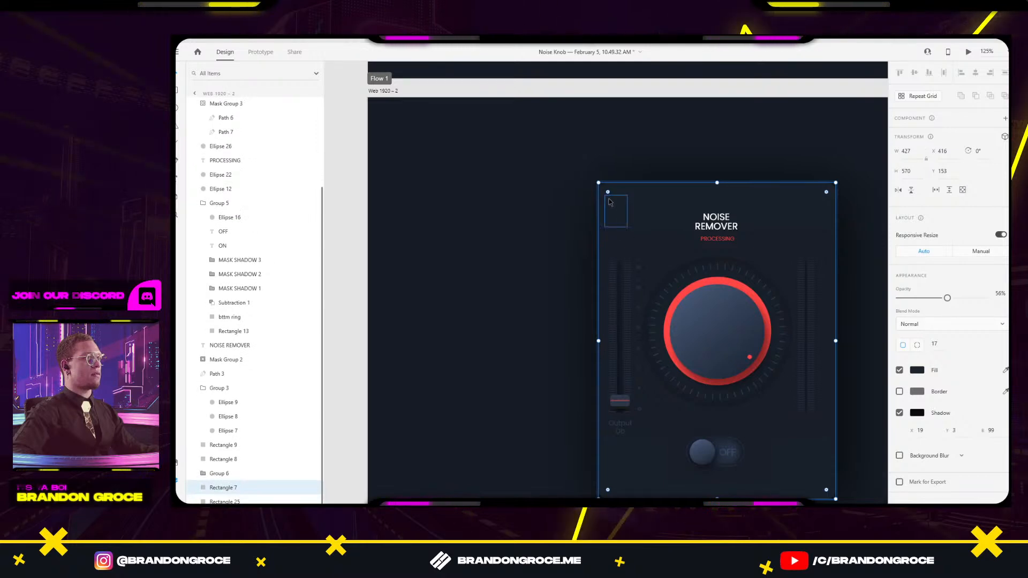
click(609, 201)
key(ctrl+z)
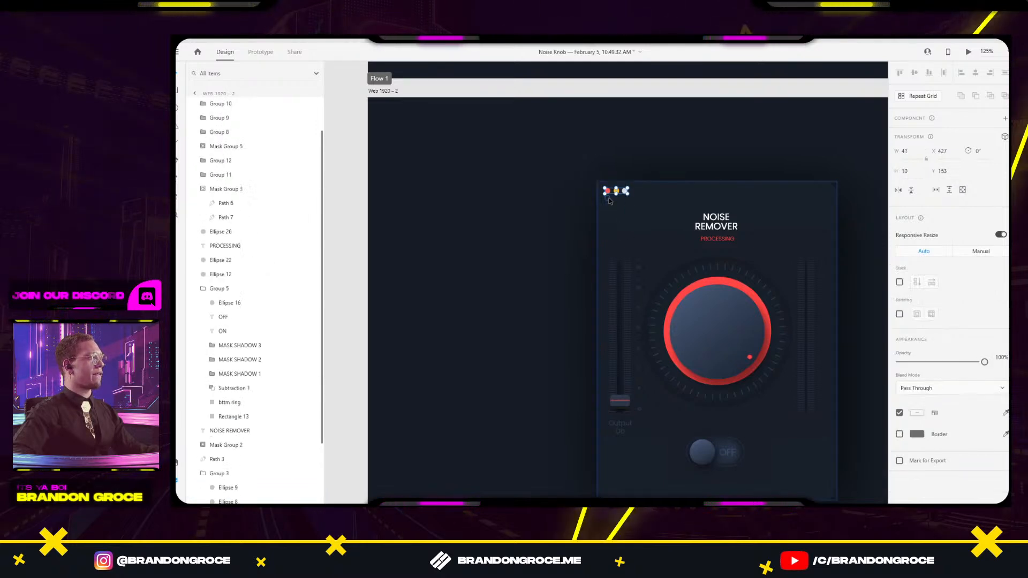
Collapse Group 3 on Web 1920 – 2 and paste the copied window dots into the card's upper-left corner.
scroll(246, 214, down, 3)
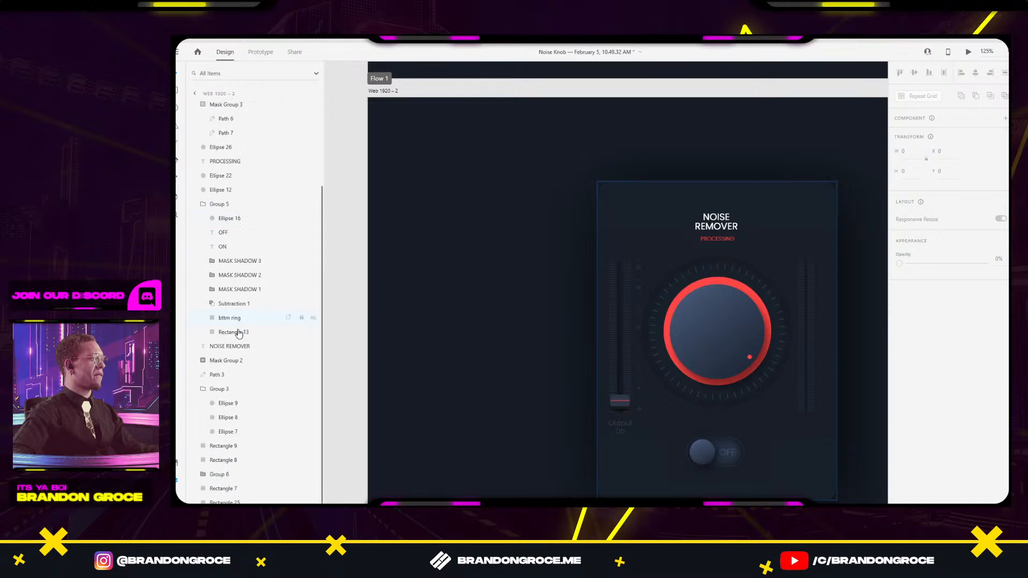
click(612, 202)
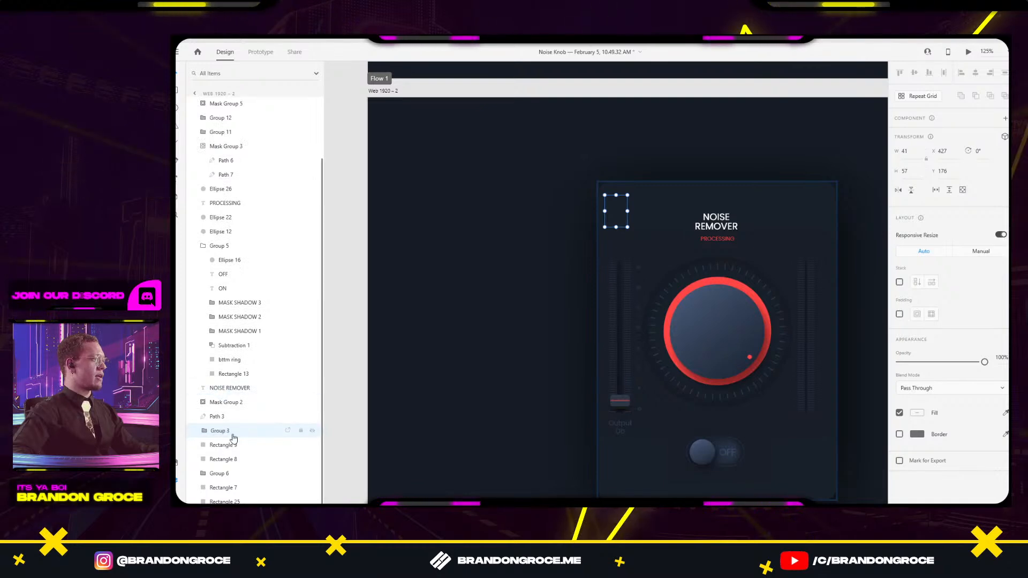
key(ctrl+z)
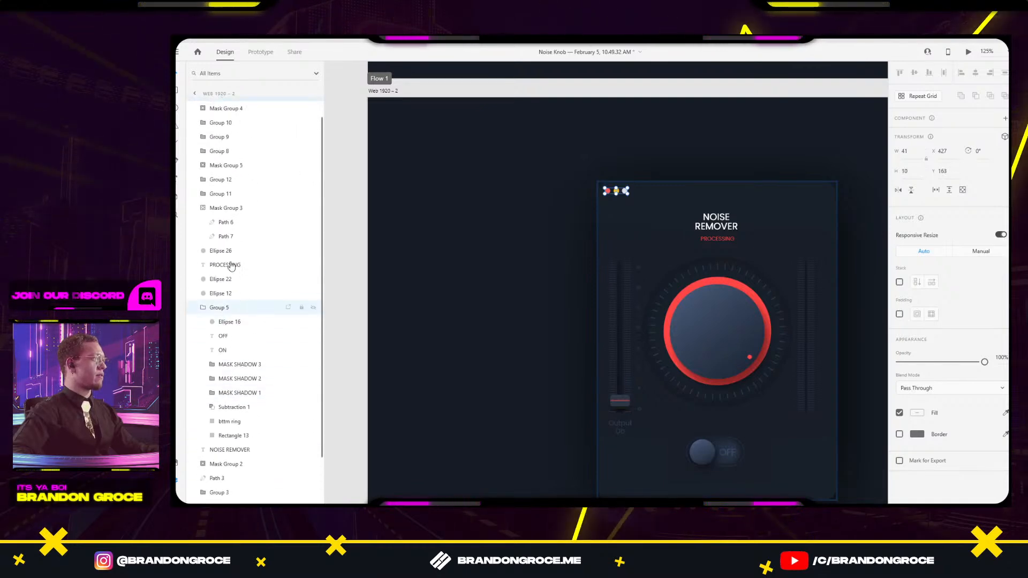
Move the pasted window dots group directly below Group 3 in the layer order and rename it "Group 3".
scroll(254, 225, up, 2)
drag(219, 122, 222, 451)
text(Grou)
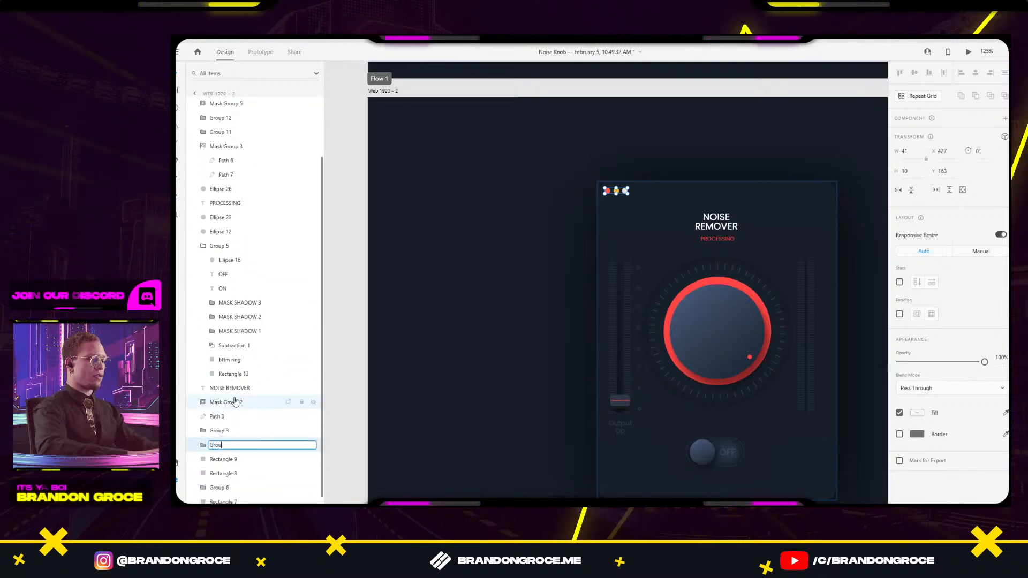
key(Return)
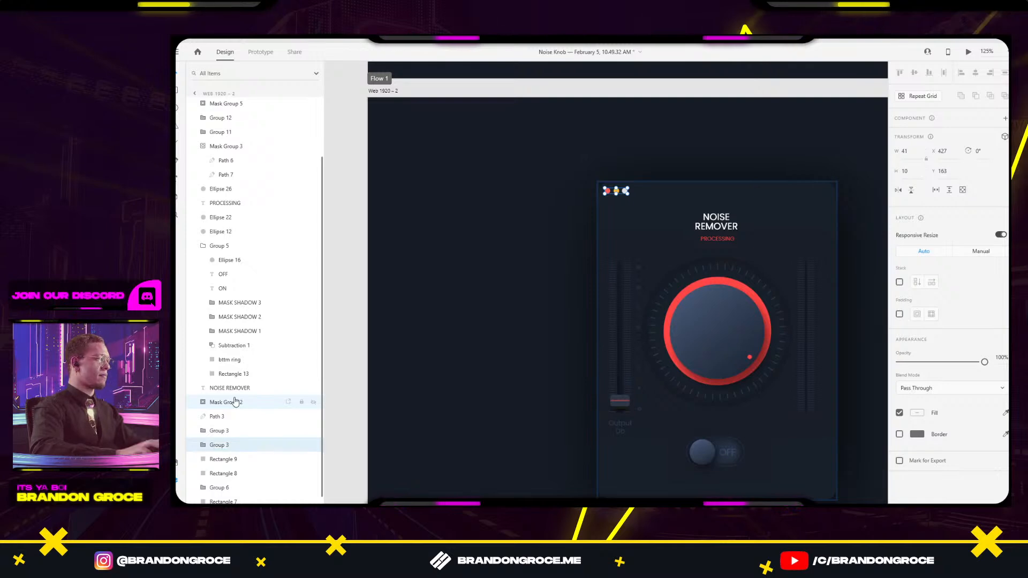
Delete the duplicate Group 3 directly above the pasted window dots group in the Web 1920 – 2 layer order.
click(230, 431)
key(Delete)
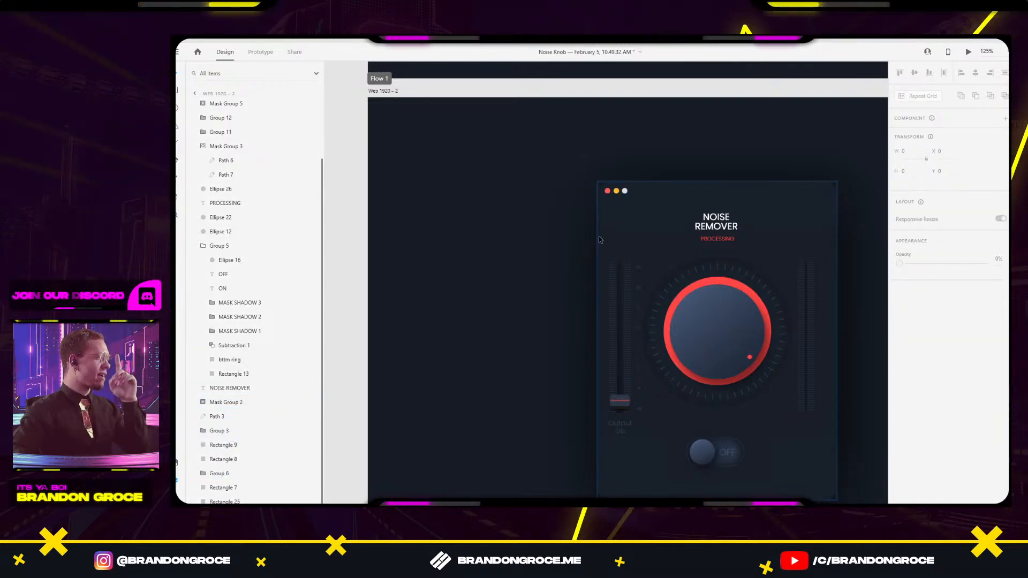
scroll(625, 191, up, 3)
scroll(625, 191, up, 2)
click(626, 192)
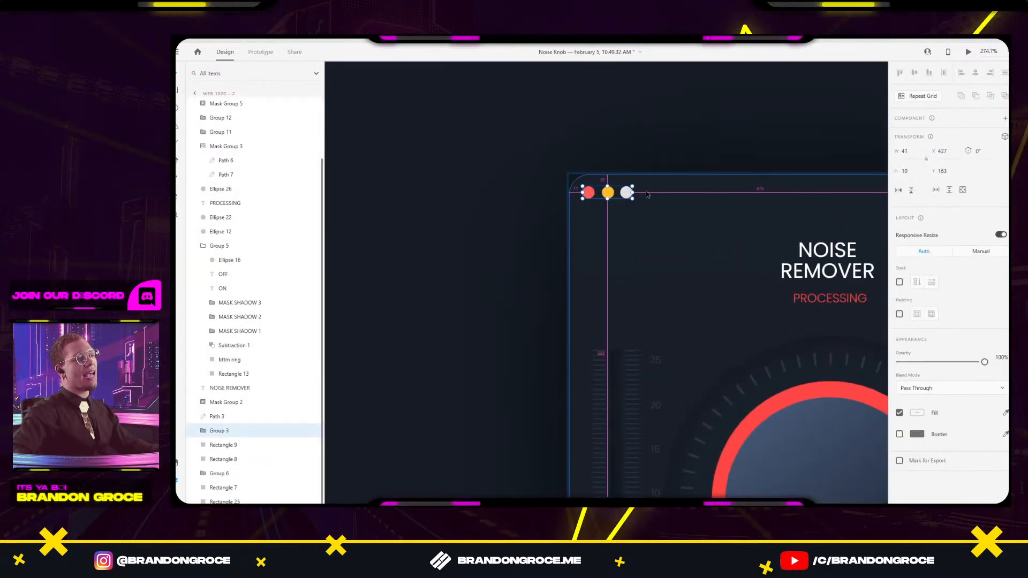
Preview the prototype starting from the Web 1920 – 4 artboard and close the preview.
scroll(647, 194, down, 5)
scroll(627, 190, up, 3)
scroll(627, 189, down, 2)
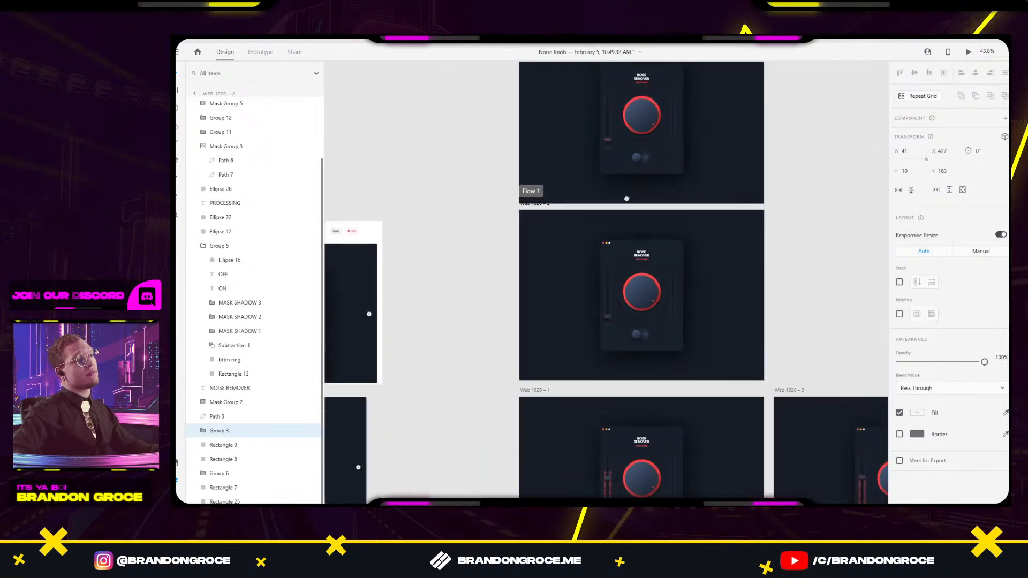
scroll(627, 190, up, 3)
click(523, 169)
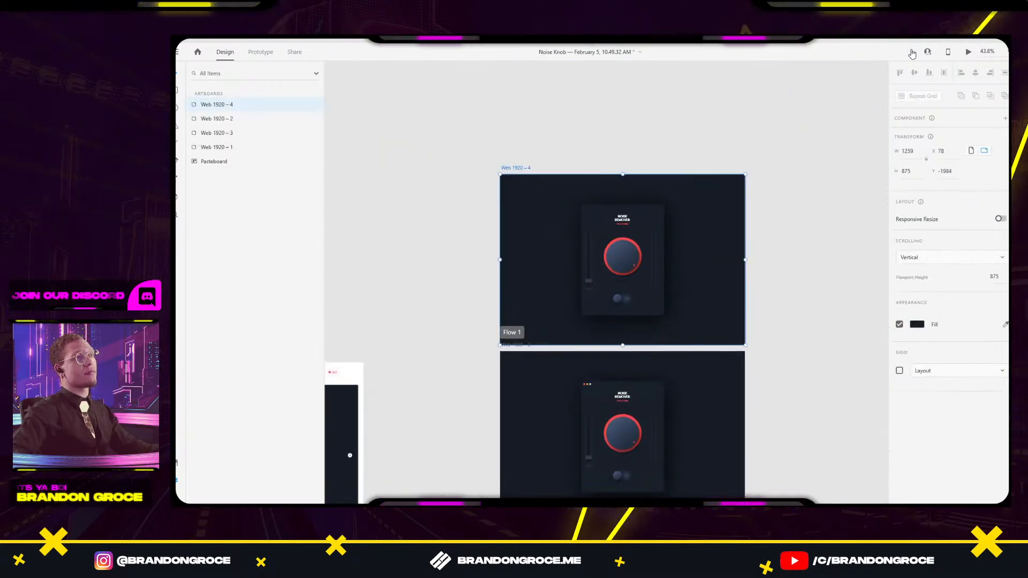
click(967, 52)
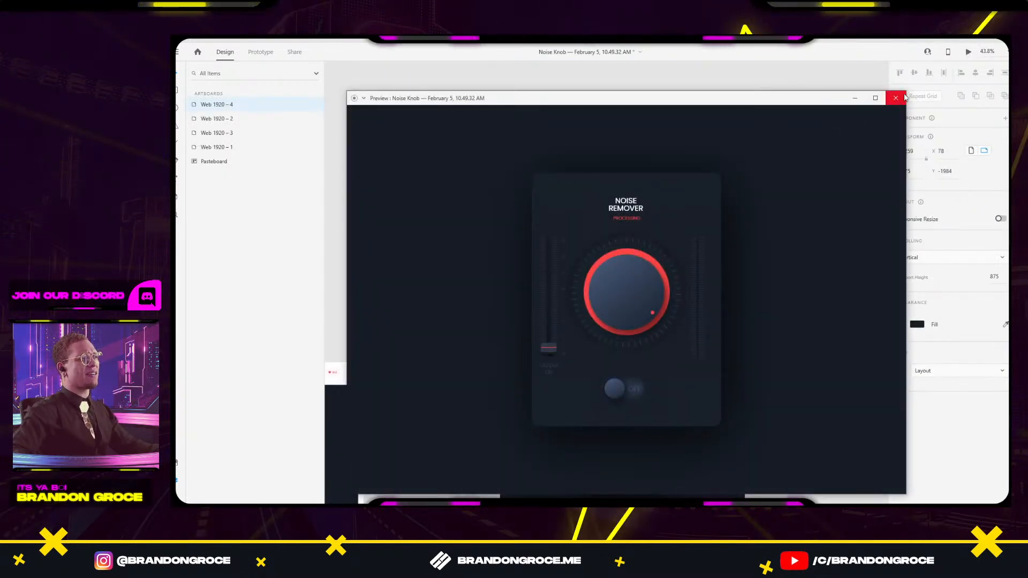
click(896, 98)
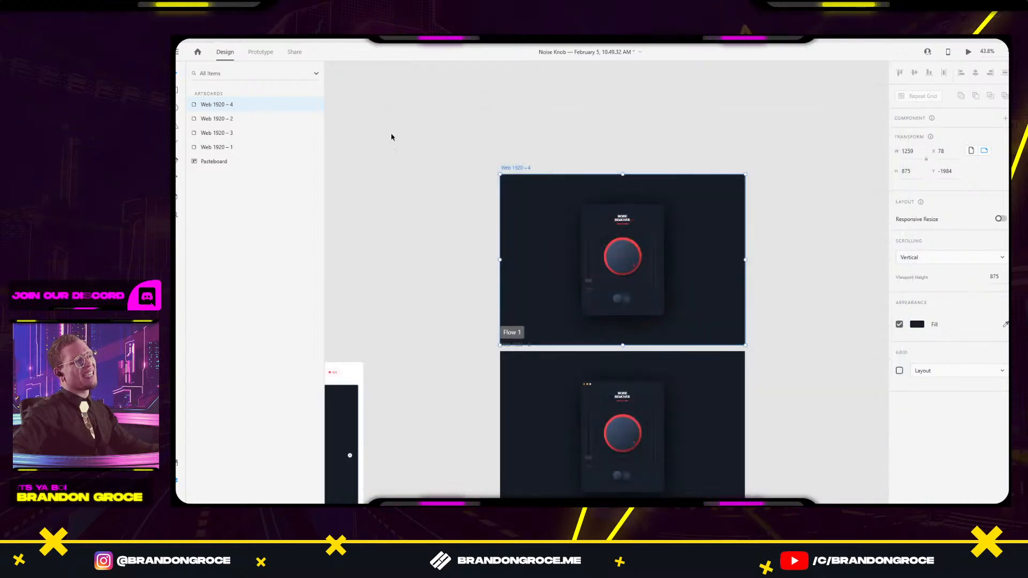
Shrink the red ring (Exclusion 6) on Web 1920 – 4 about its centre until the knob fully covers it.
click(260, 52)
scroll(785, 291, down, 2)
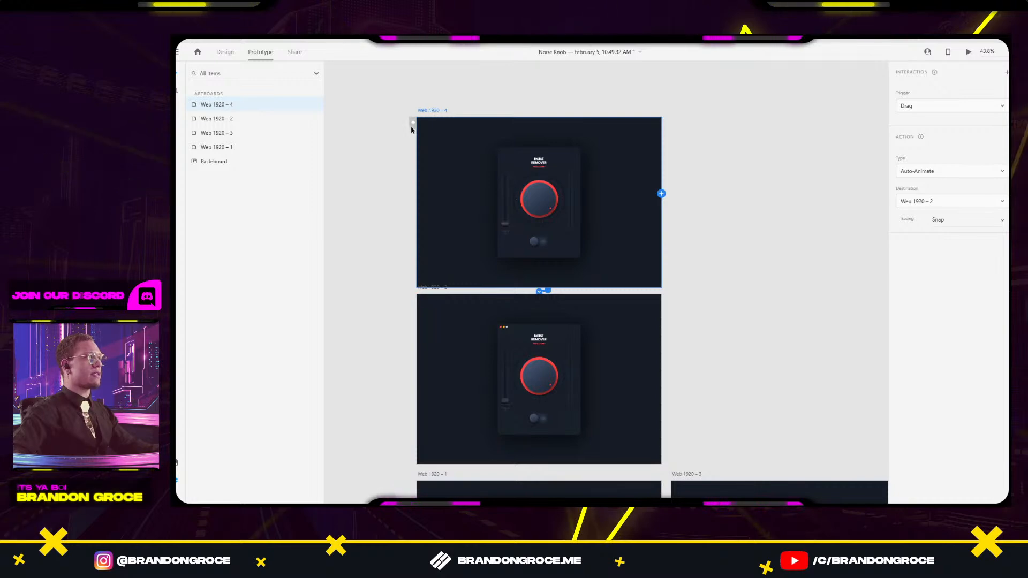
key(ctrl+a)
scroll(535, 200, up, 5)
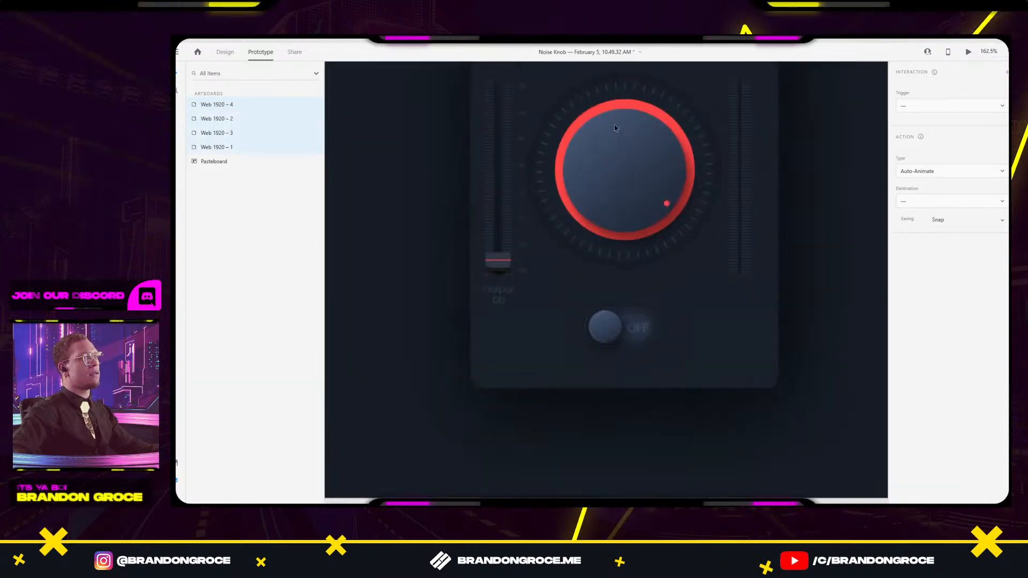
ctrl+click(625, 102)
ctrl+click(645, 110)
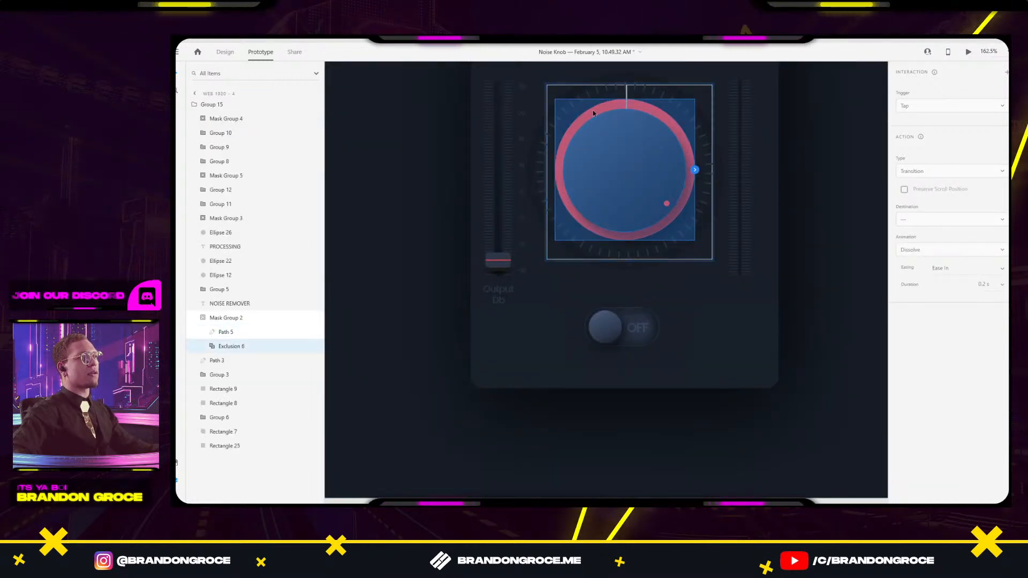
click(225, 52)
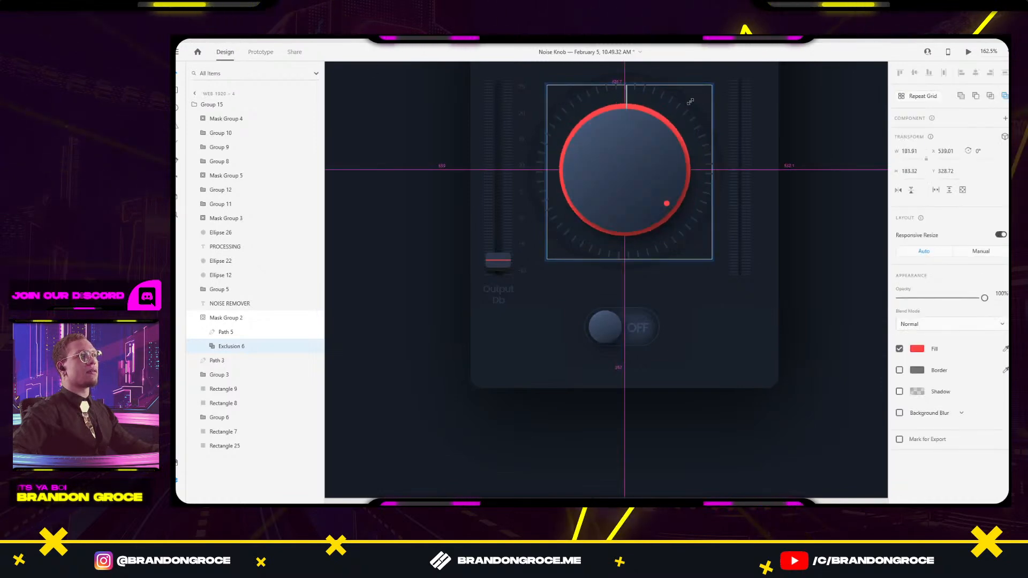
key(Escape)
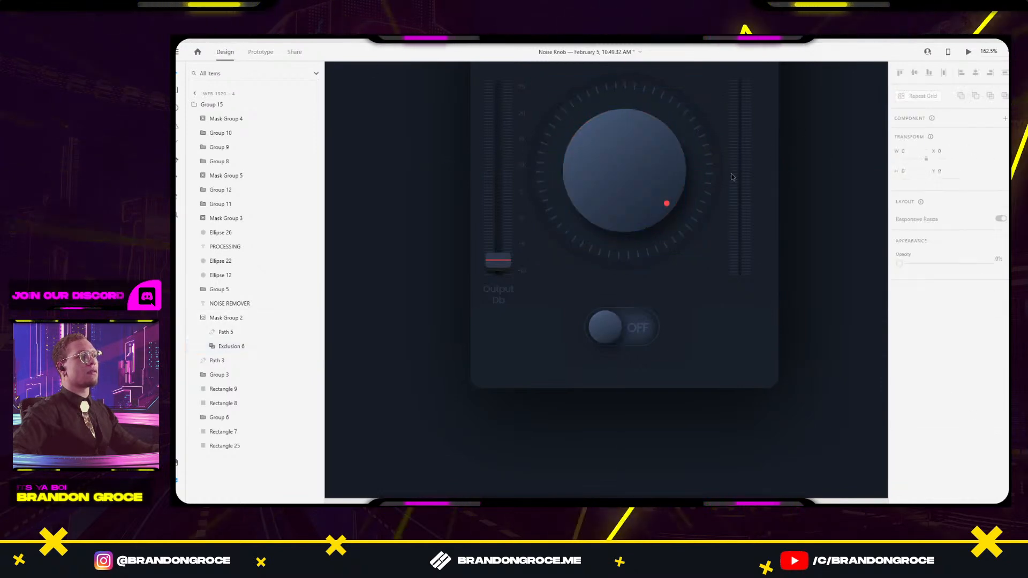
Move the red indicator dot (Ellipse 22) on Web 1920 – 4 to the centre of the knob, at X 625, Y 418.
click(670, 207)
scroll(669, 207, up, 5)
ctrl+click(652, 197)
scroll(652, 197, down, 2)
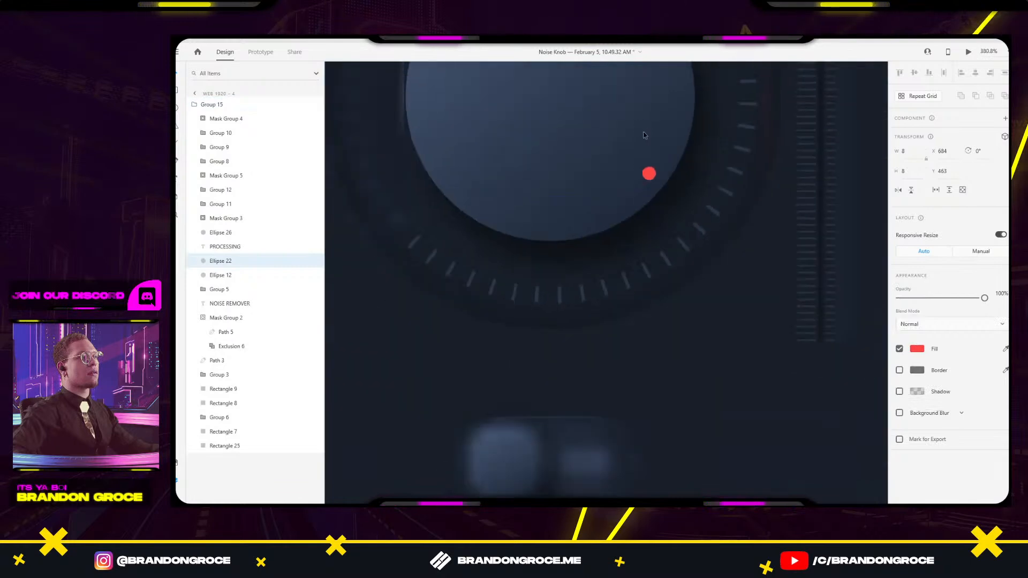
drag(708, 306, 613, 234)
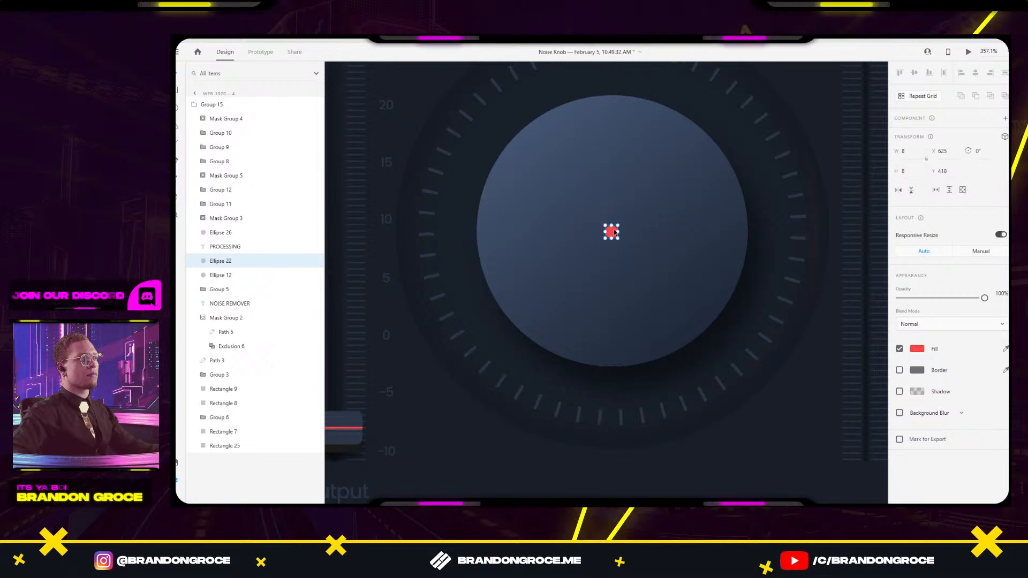
scroll(612, 233, down, 5)
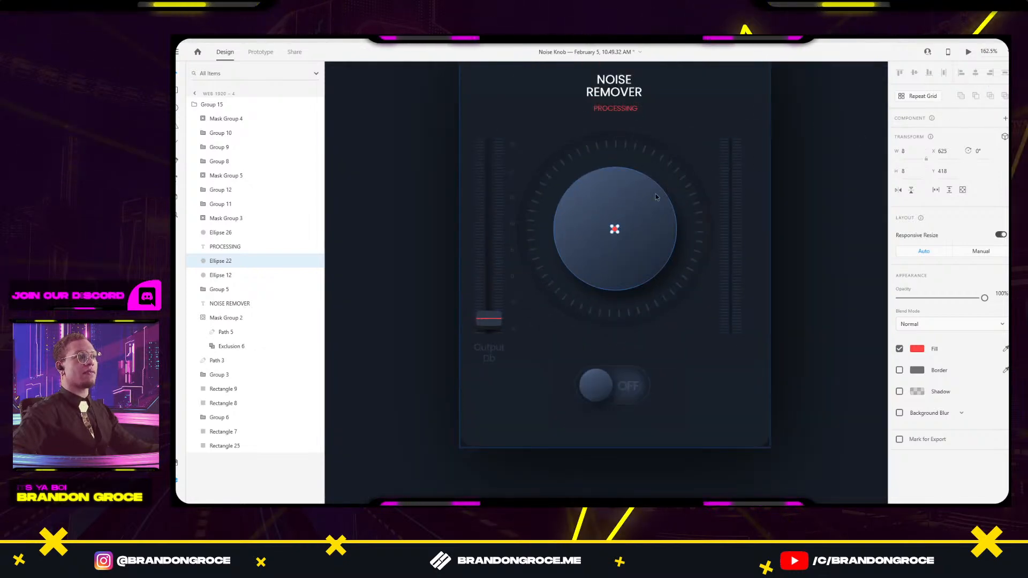
Shrink the red dot at the knob's centre to 2 by 2 and set its opacity to 0%.
click(653, 194)
click(791, 184)
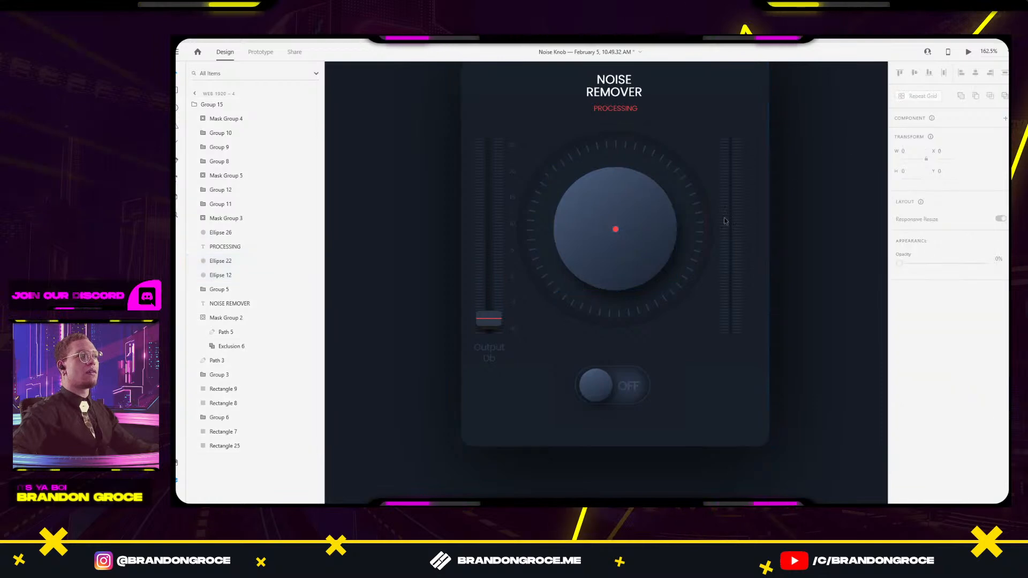
click(616, 230)
scroll(616, 231, up, 5)
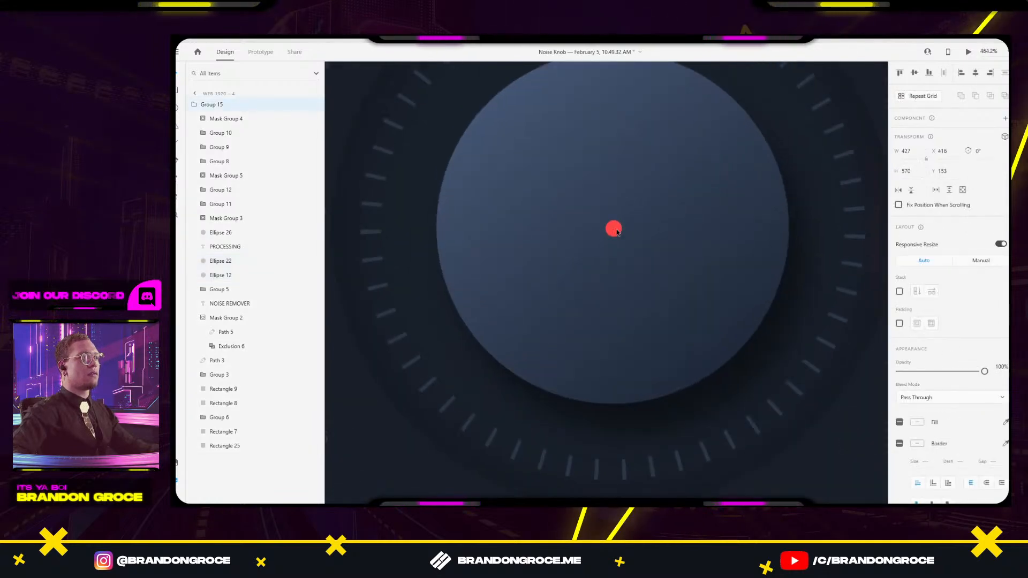
double_click(616, 230)
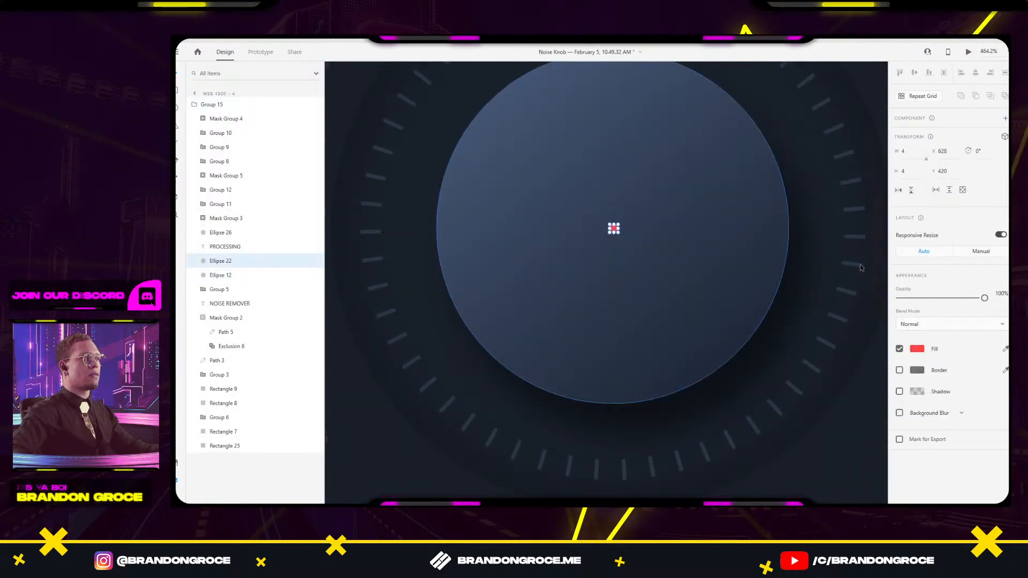
scroll(625, 237, up, 5)
drag(632, 213, 628, 219)
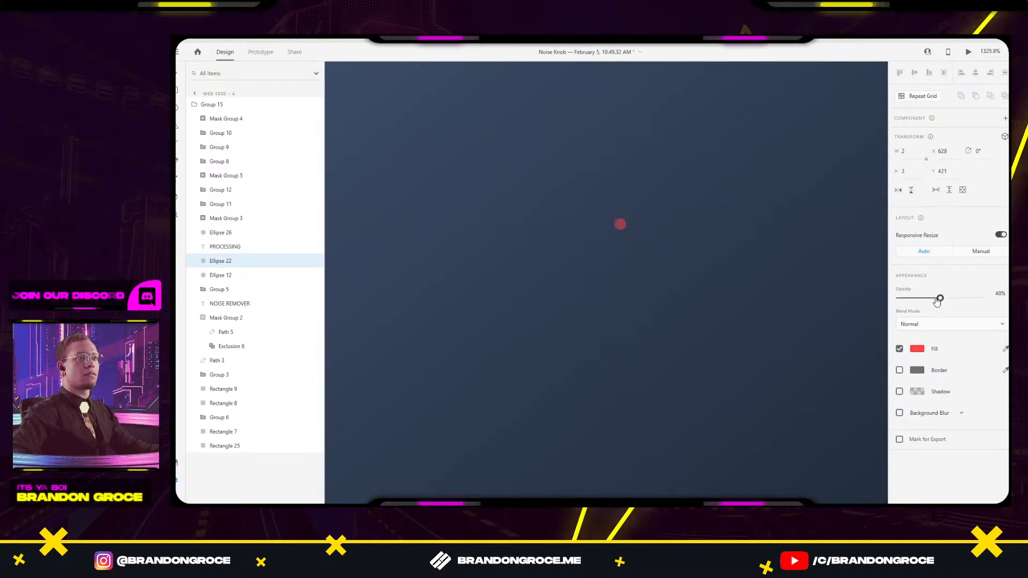
scroll(712, 271, down, 8)
click(816, 415)
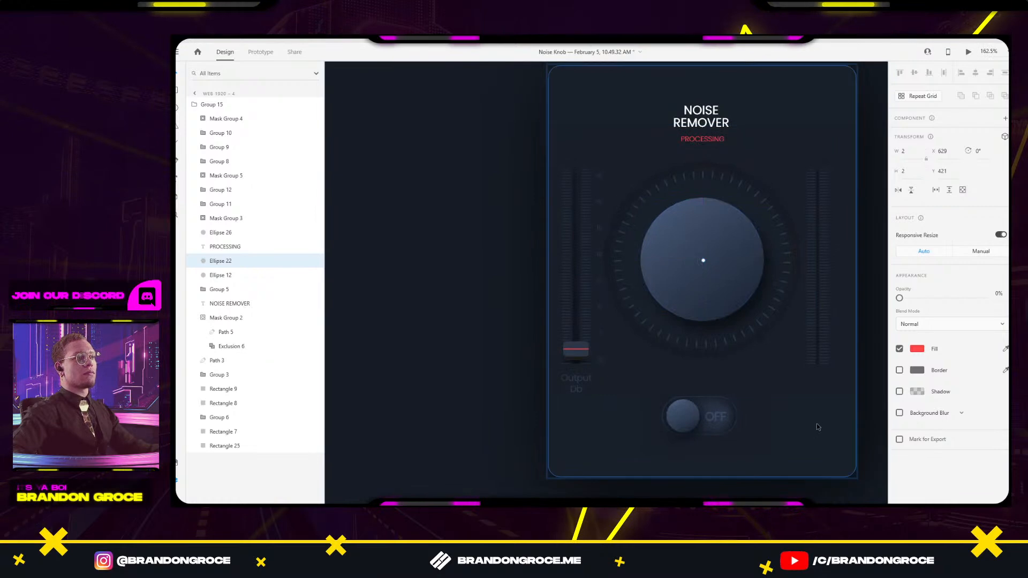
Enable 3D transforms on the whole card group on Web 1920 – 4, set its Y rotation to 15° and its opacity to 0%.
scroll(817, 412, down, 5)
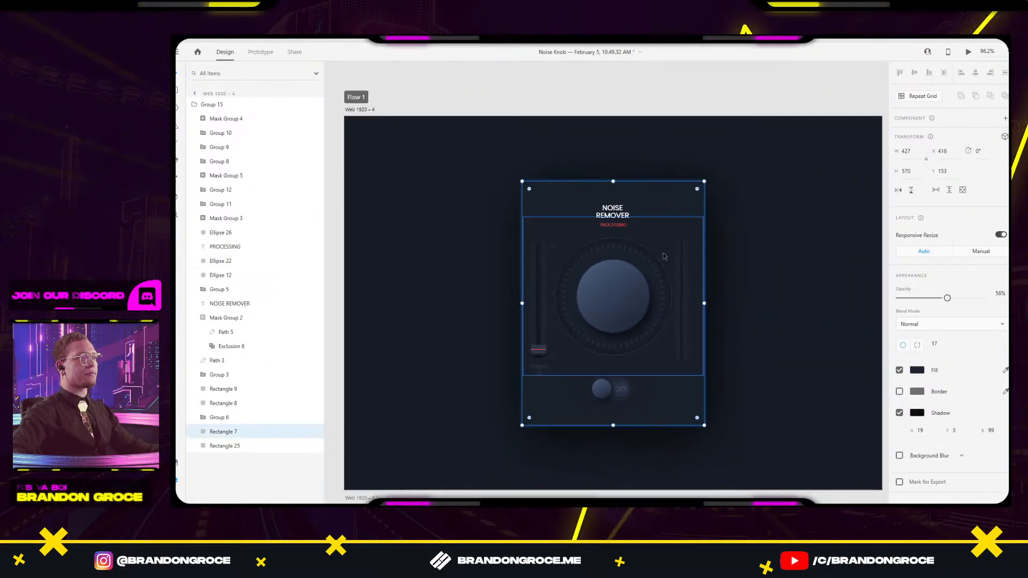
scroll(751, 300, down, 3)
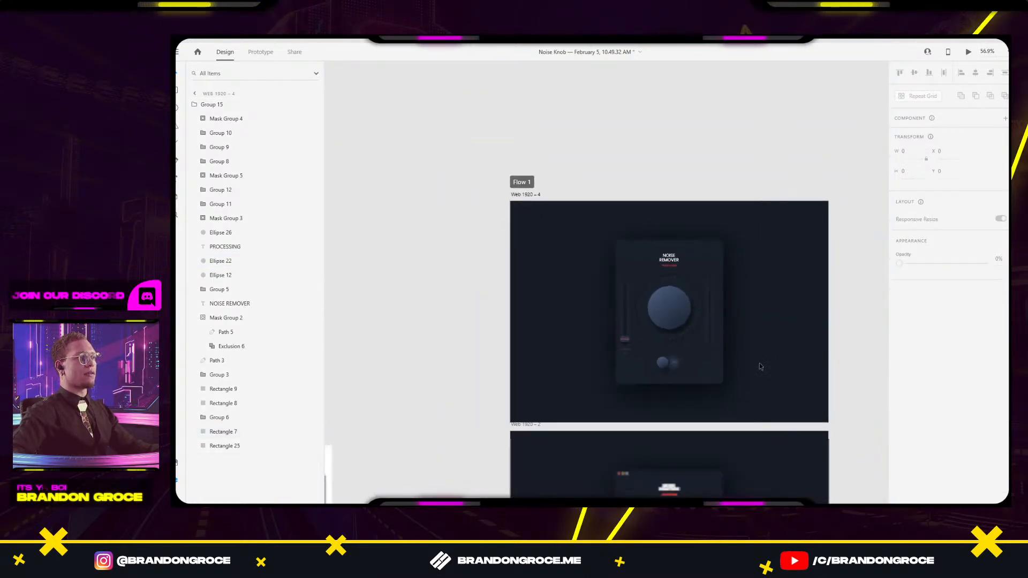
click(687, 345)
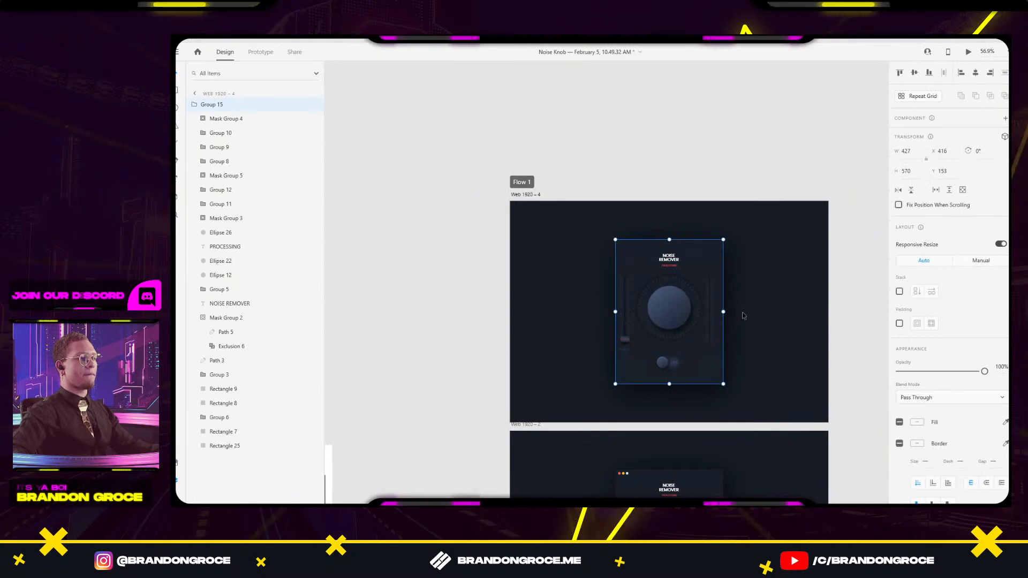
drag(723, 236, 736, 244)
key(ctrl+z)
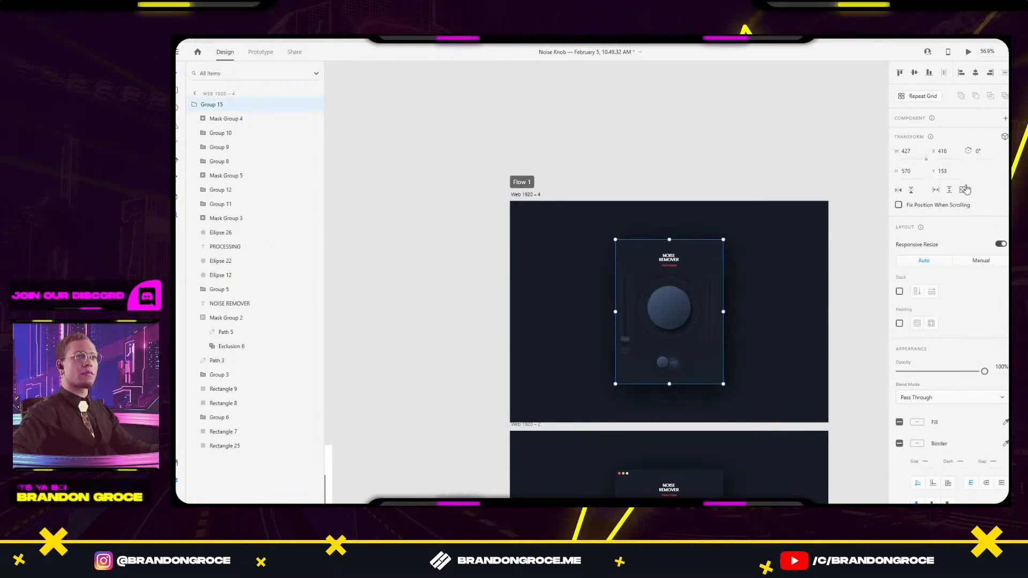
click(1004, 138)
mouse_move(978, 171)
mouse_down()
mouse_move(978, 160)
mouse_move(973, 202)
mouse_move(981, 163)
mouse_up()
key(ctrl+z)
drag(984, 392, 817, 404)
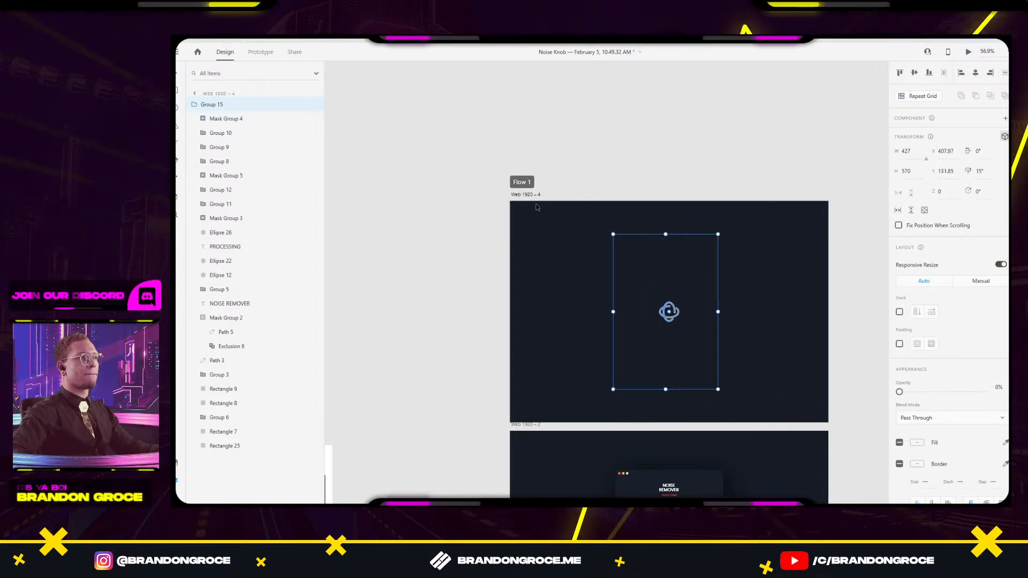
Change the Web 1920 – 4 interaction trigger from Drag to Time with a delay of 1 s.
click(535, 194)
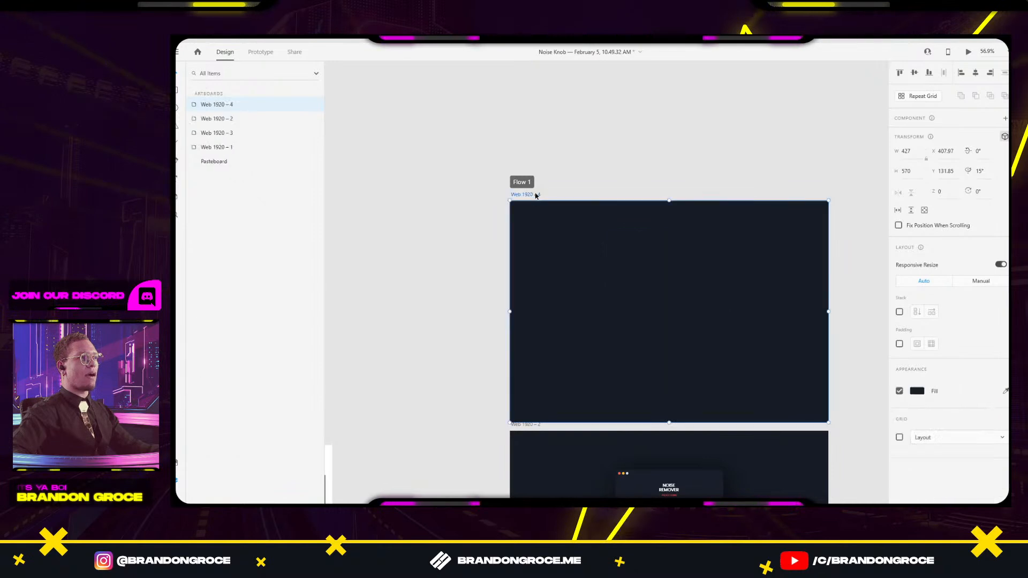
click(255, 51)
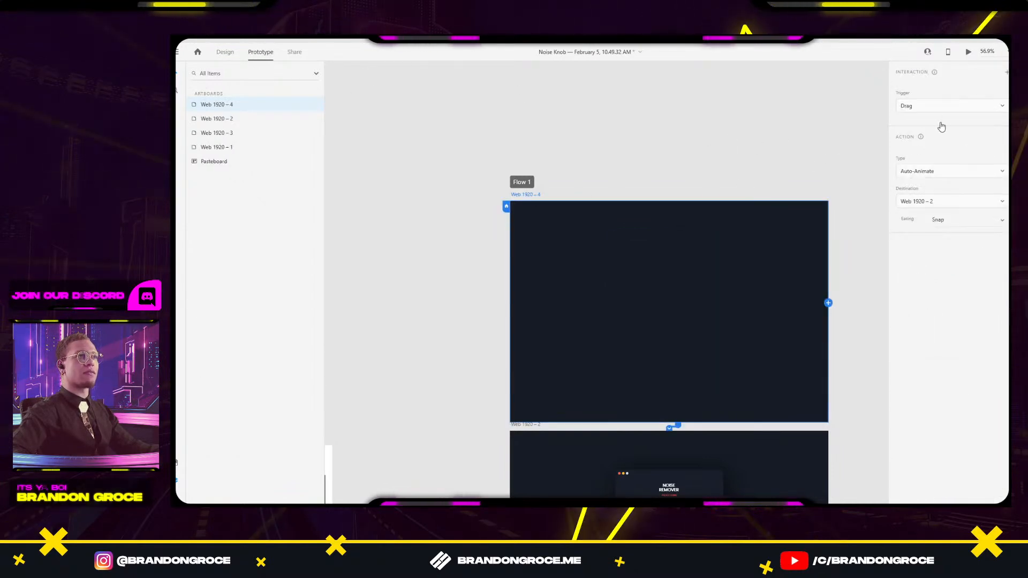
click(934, 106)
click(931, 124)
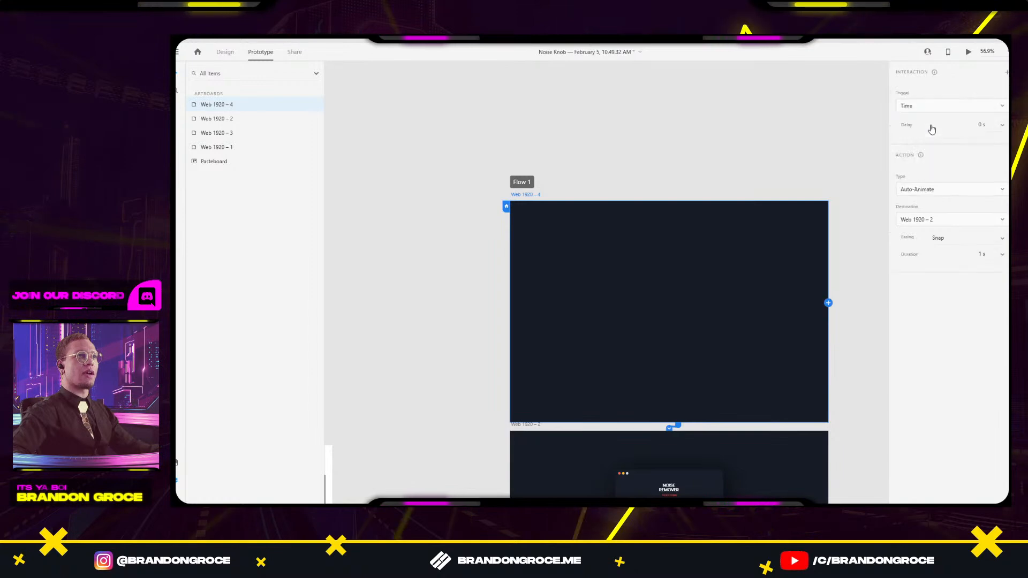
click(1003, 126)
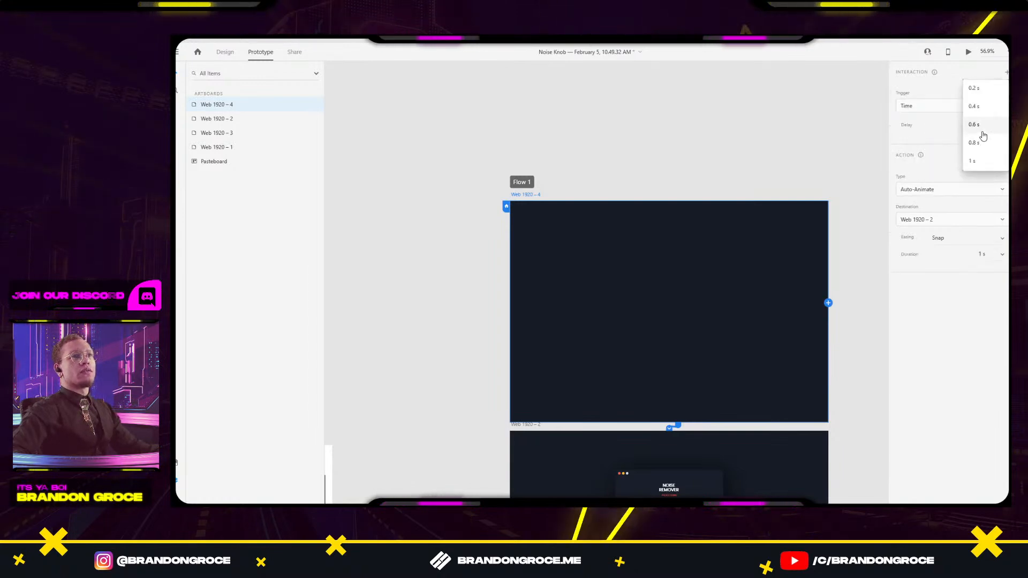
click(973, 161)
click(977, 253)
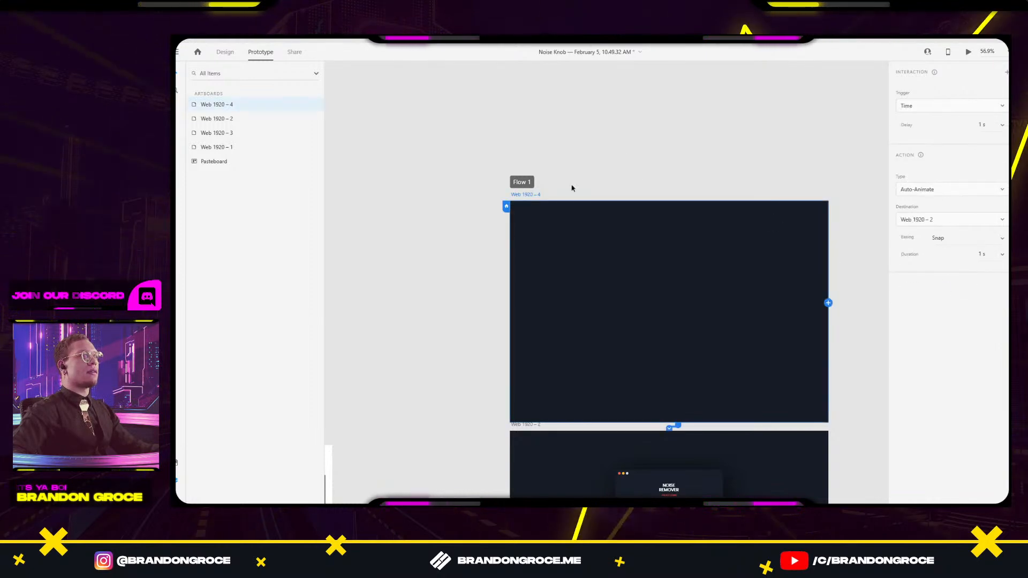
Play the timed intro animation from Web 1920 – 4 twice in the preview, closing the preview after each run.
click(969, 52)
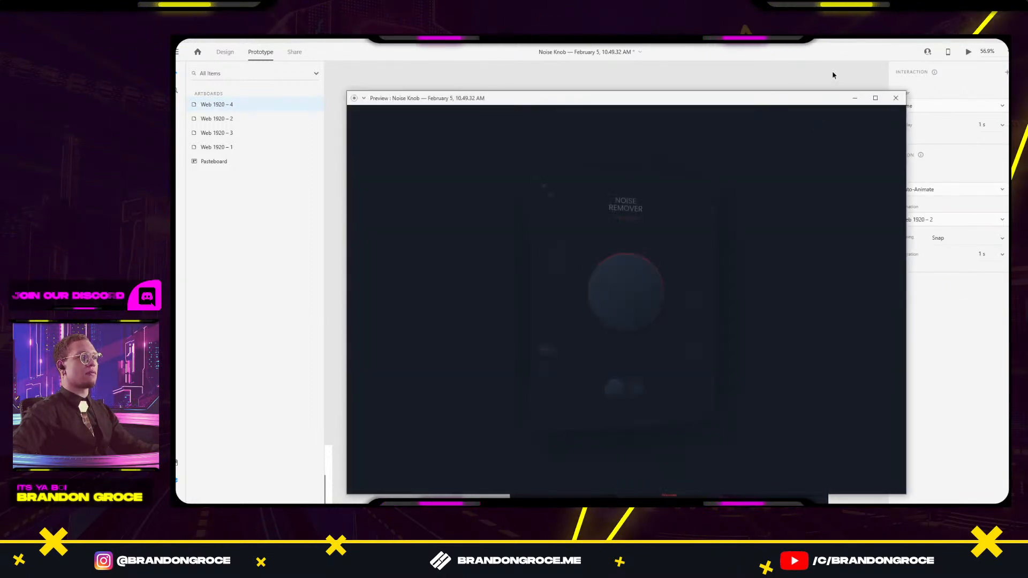
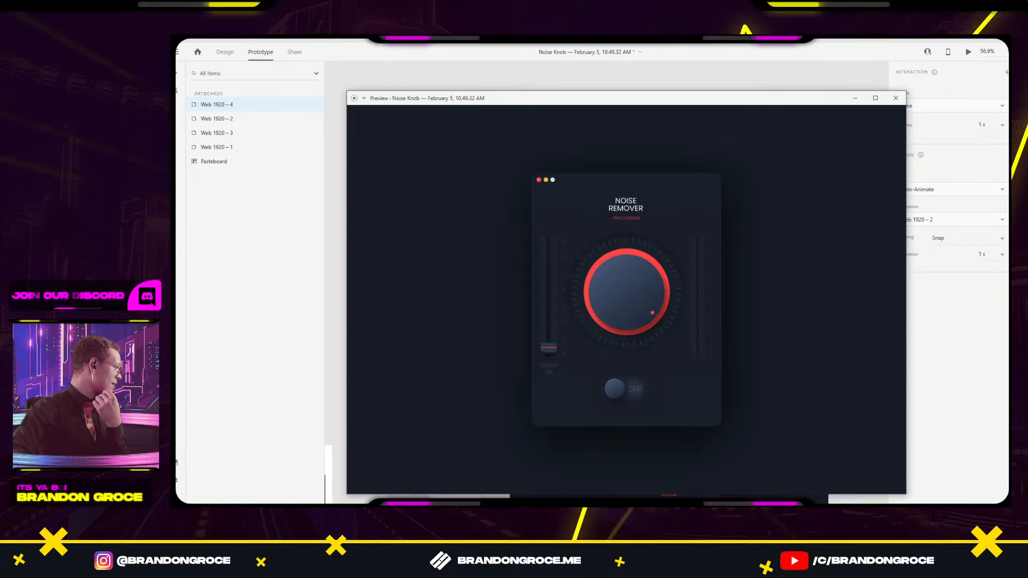
drag(591, 103, 557, 93)
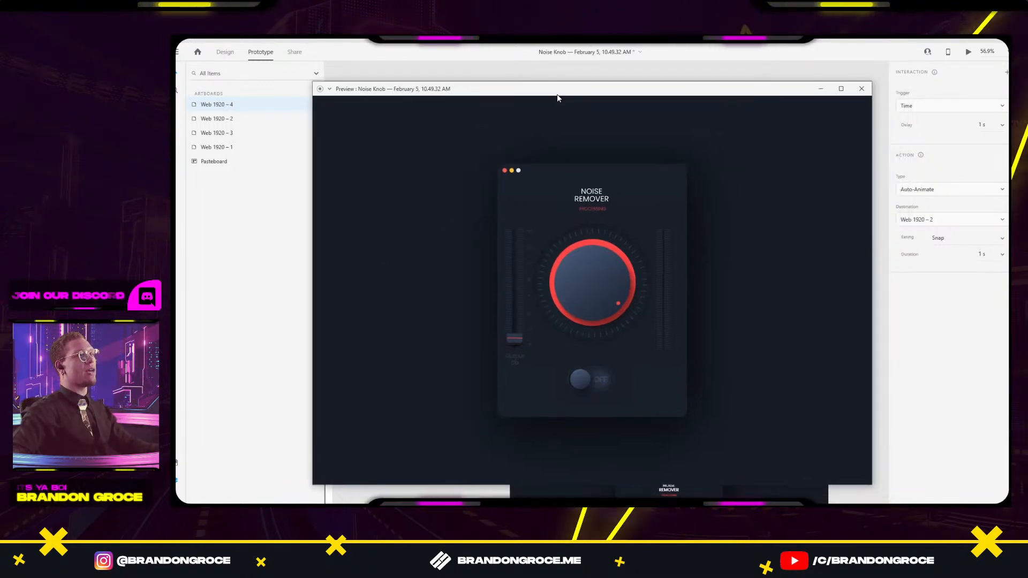
click(862, 89)
scroll(803, 123, down, 3)
scroll(760, 150, up, 4)
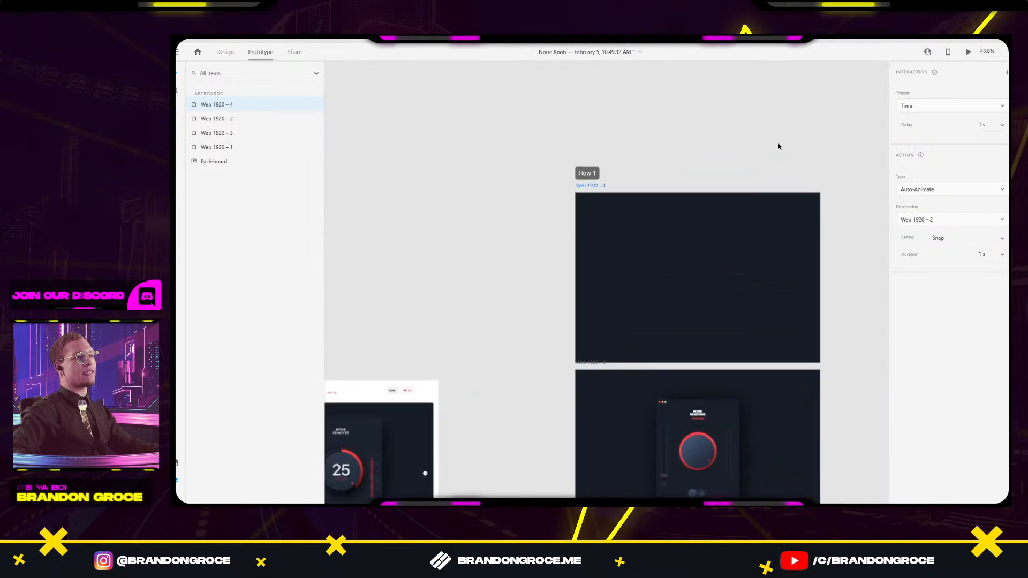
click(968, 51)
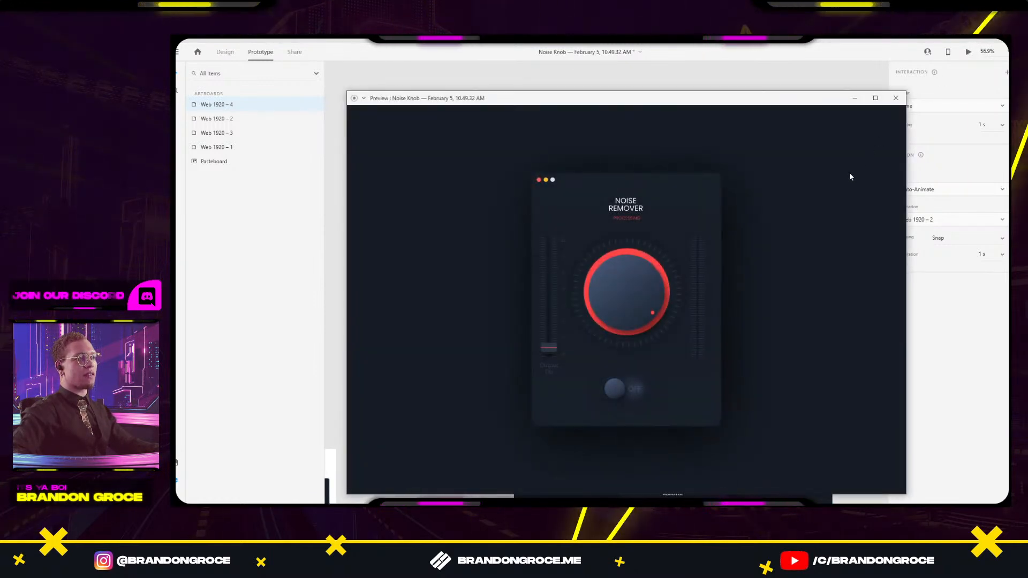
click(896, 98)
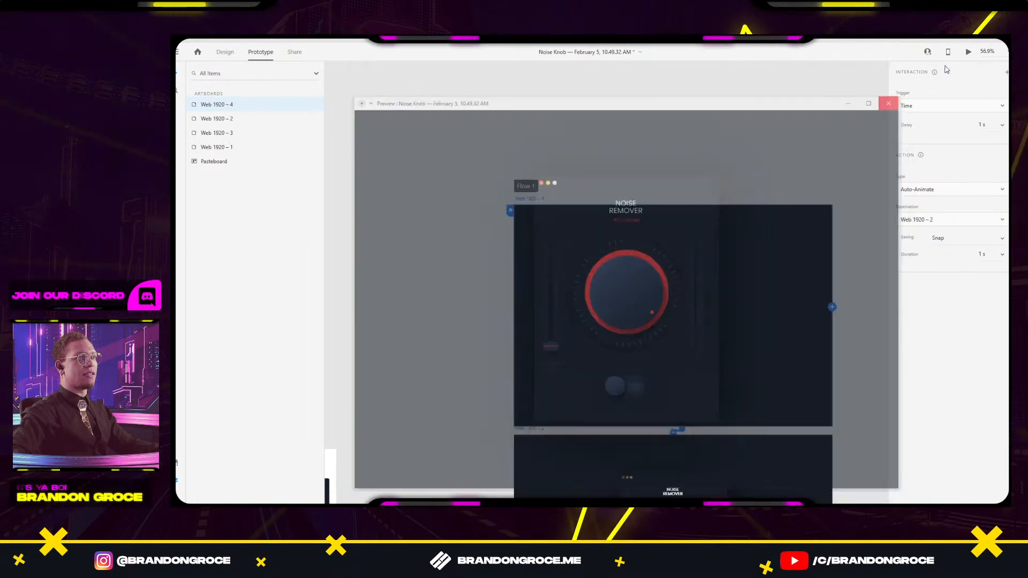
Play the timed intro in the preview, switch the toggle from off to on, and close the preview.
click(968, 52)
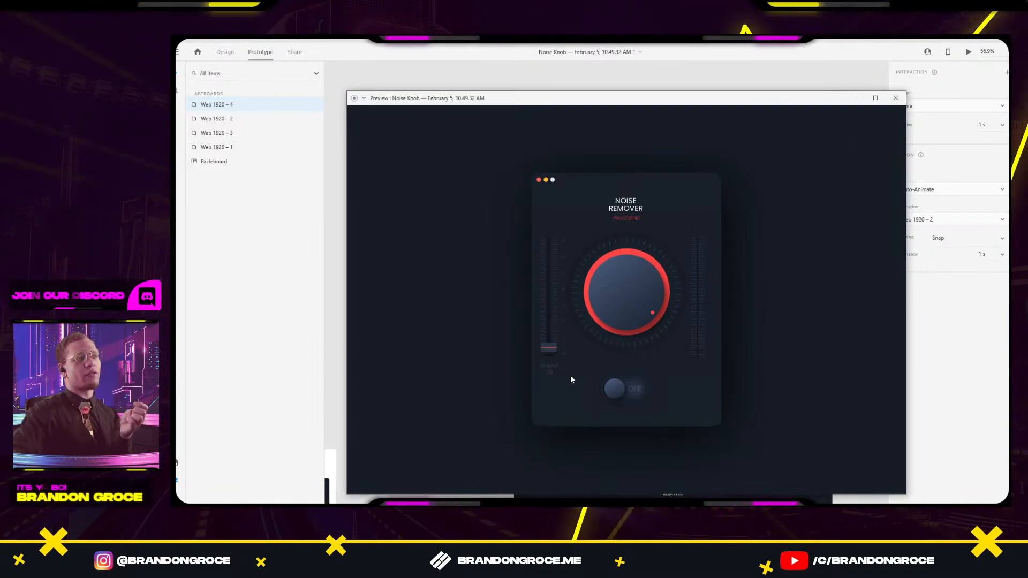
click(615, 390)
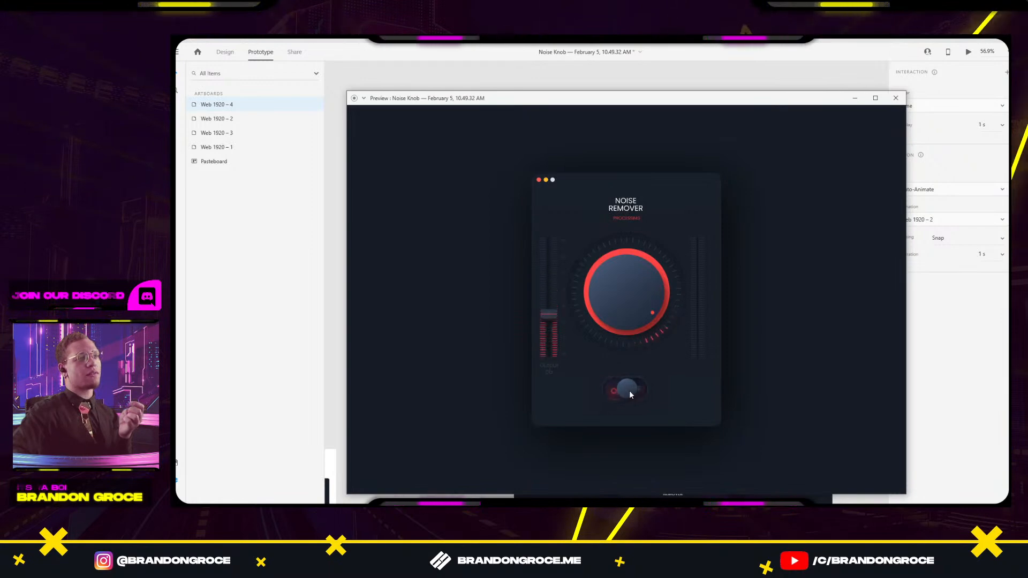
click(631, 390)
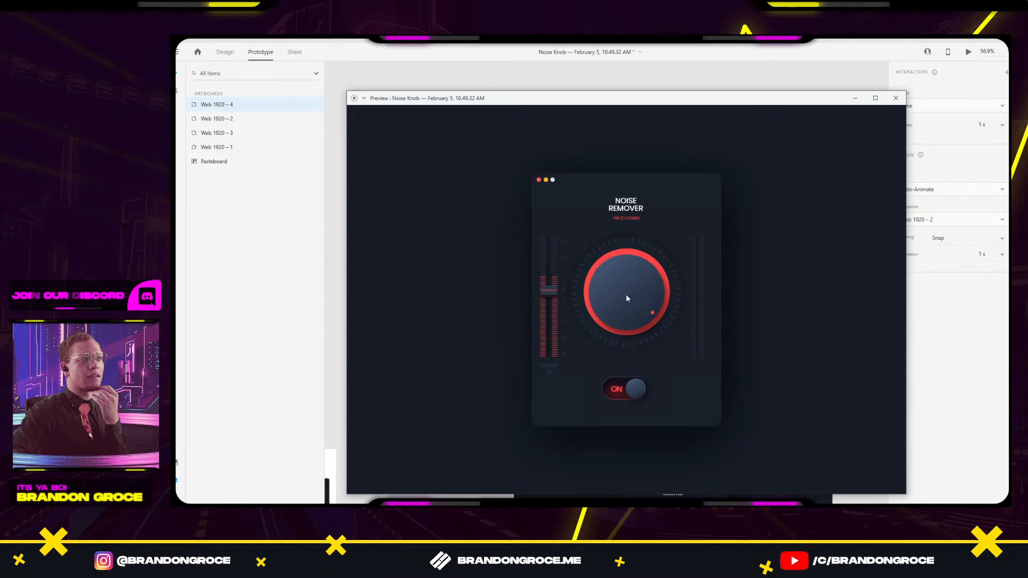
click(895, 98)
On Web 1920 – 1, lower the top edge of the Output Db meter's red level mask to the middle of the slider handle.
scroll(669, 374, down, 8)
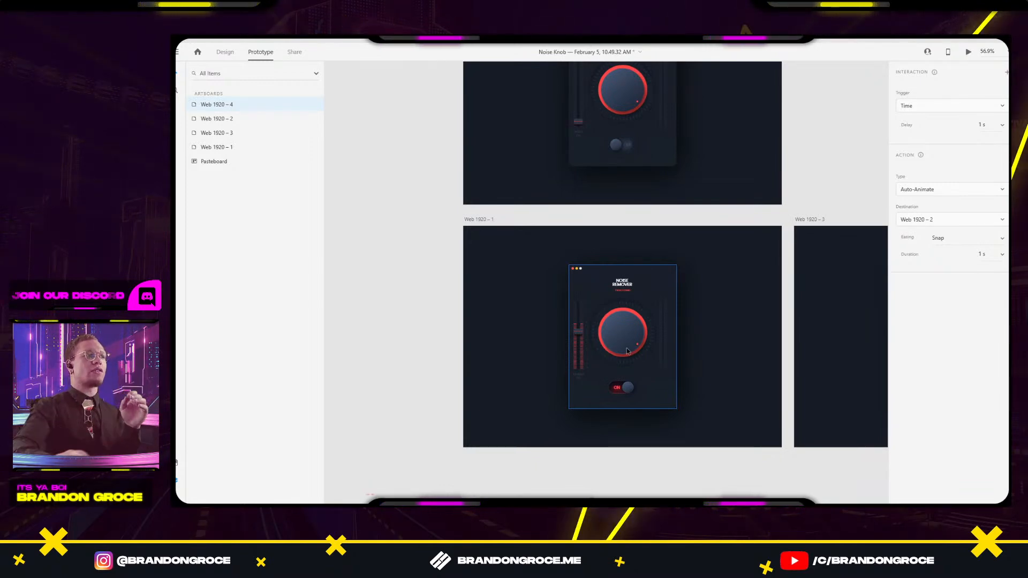
scroll(584, 324, up, 5)
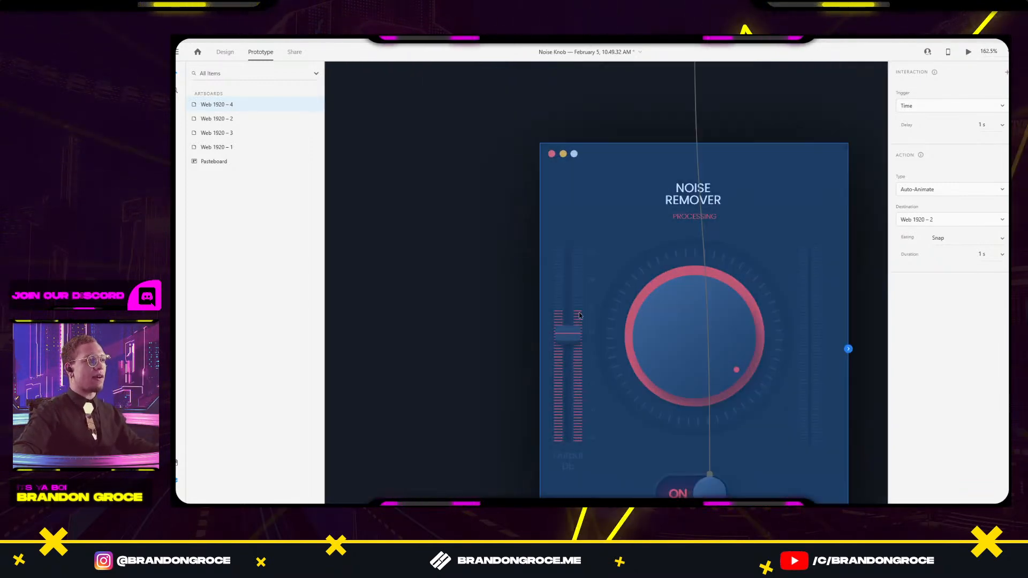
double_click(576, 320)
click(226, 52)
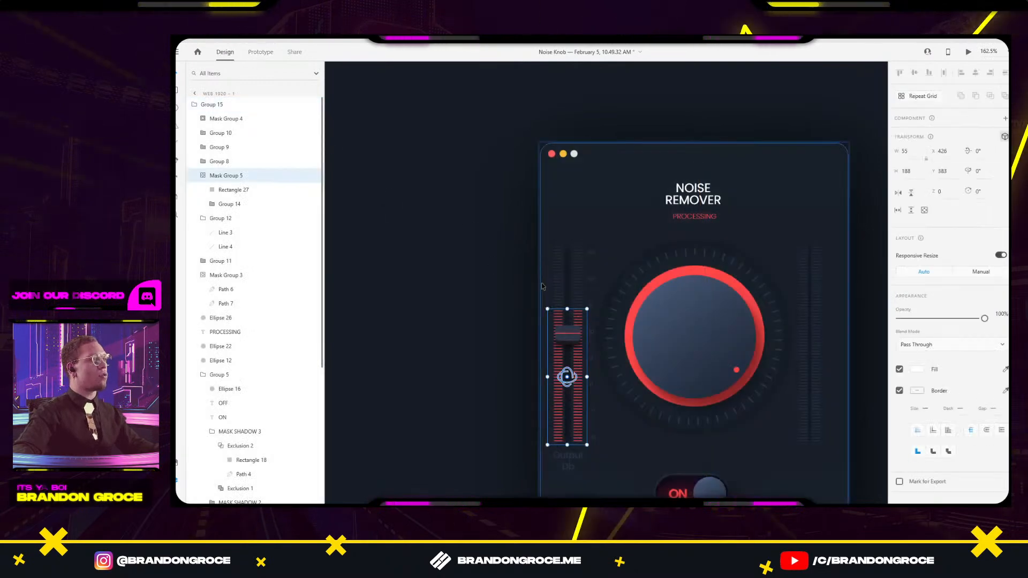
scroll(540, 286, up, 4)
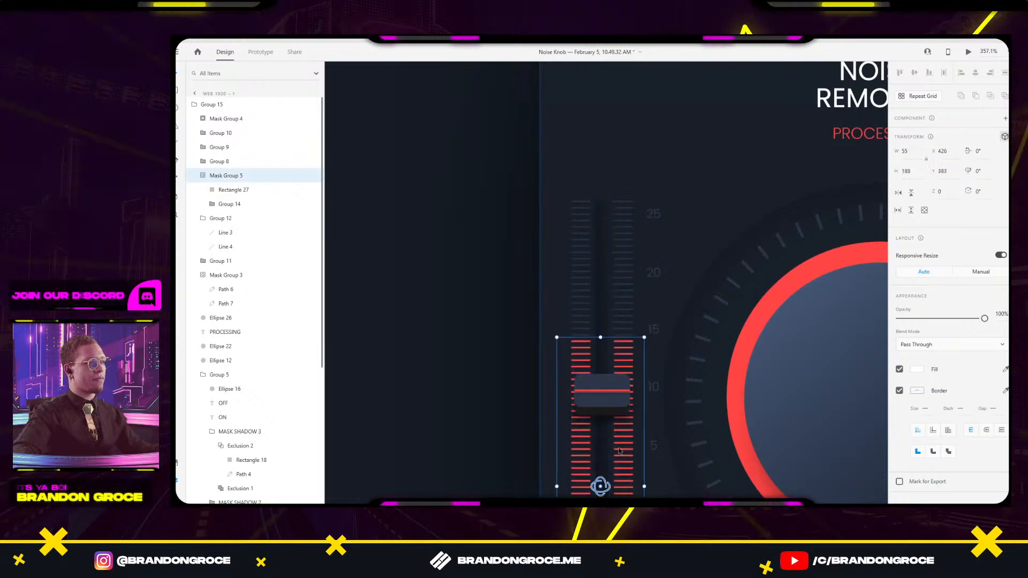
scroll(577, 337, down, 2)
scroll(577, 337, right, 2)
double_click(576, 338)
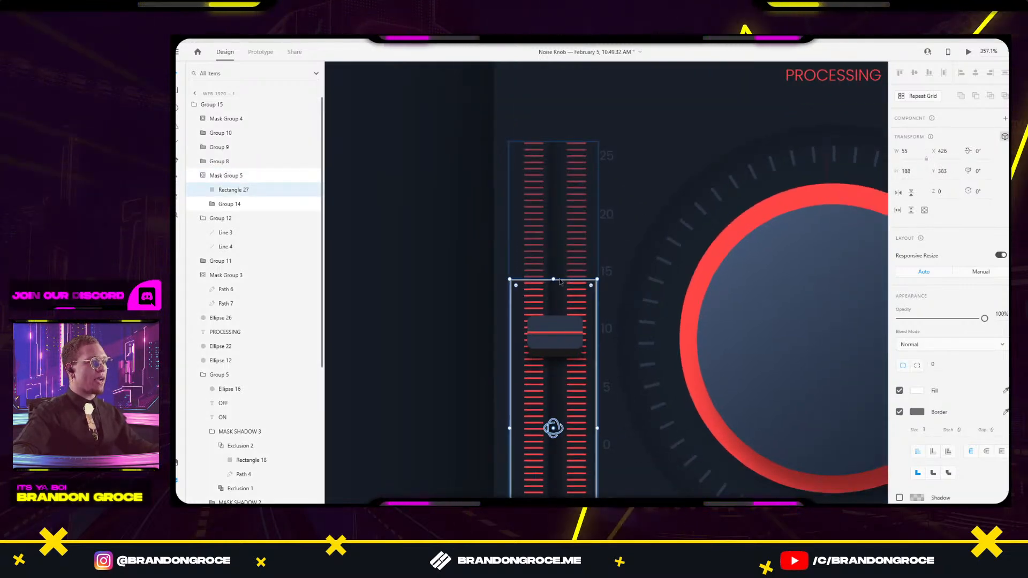
double_click(560, 279)
key(Escape)
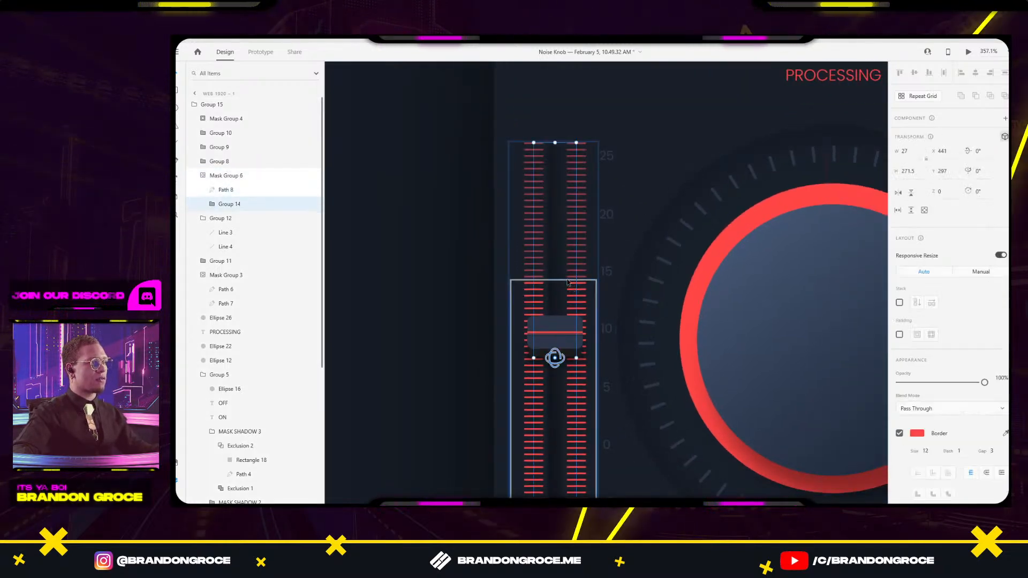
drag(555, 279, 550, 335)
click(411, 311)
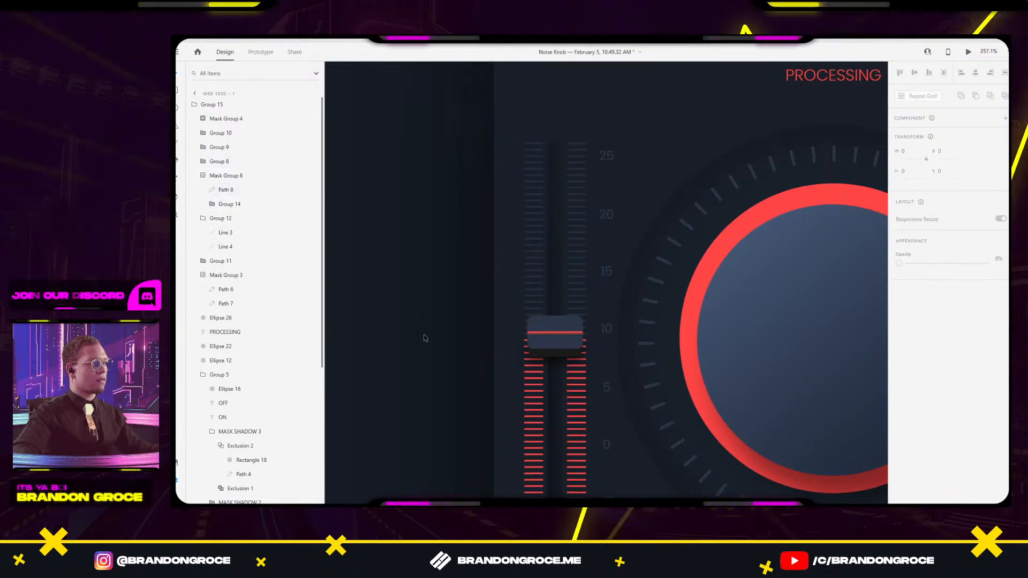
Duplicate the Web 1920 – 3 artboard and place the copy to its right.
scroll(421, 337, down, 4)
drag(422, 351, 458, 297)
scroll(504, 365, down, 3)
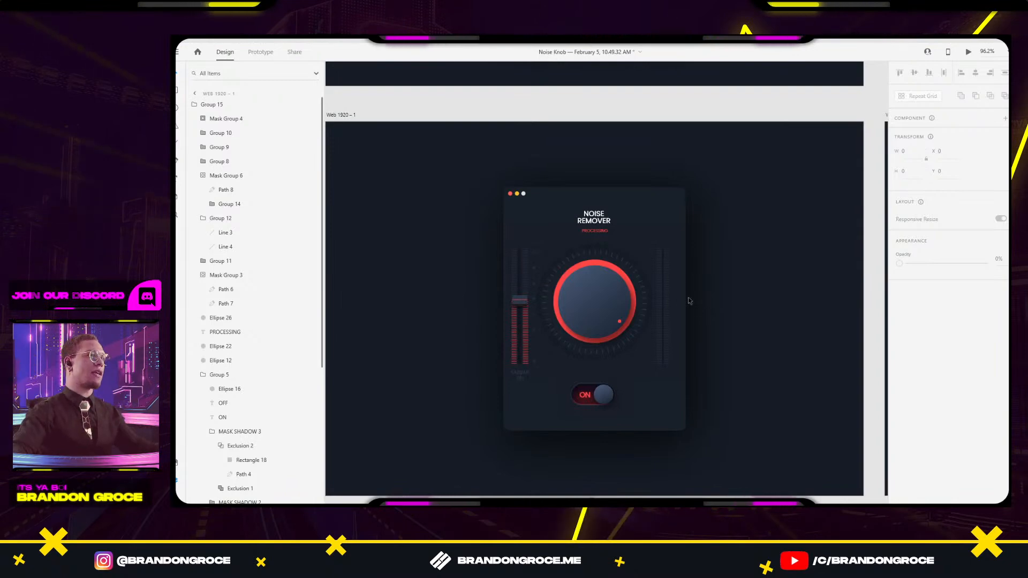
scroll(681, 288, down, 3)
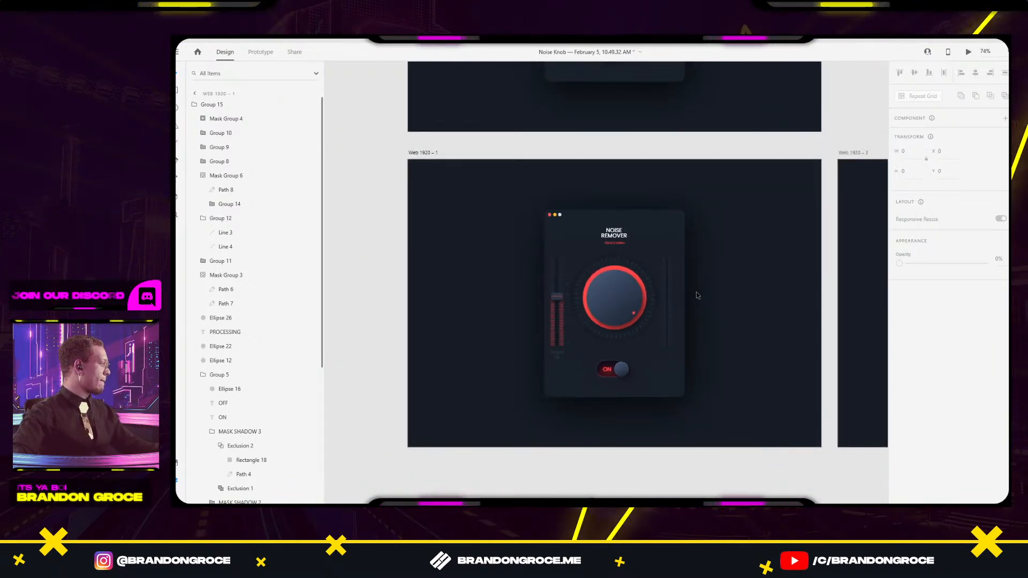
scroll(701, 294, down, 3)
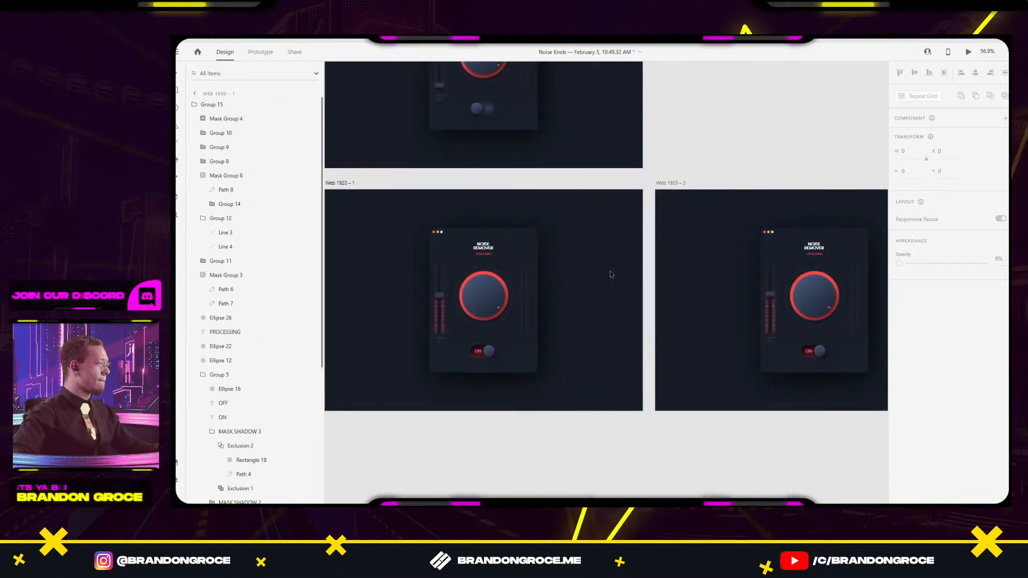
click(596, 457)
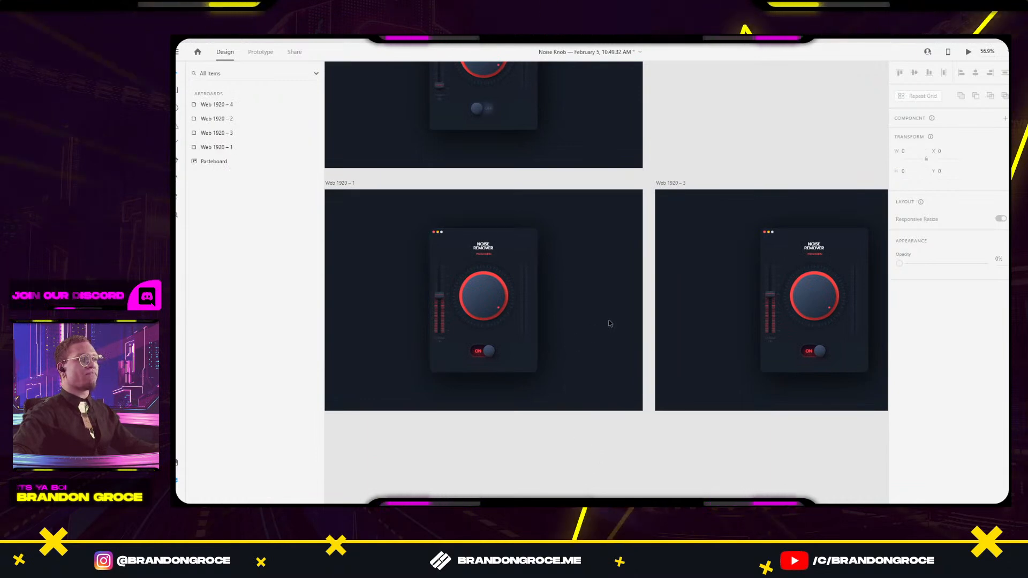
scroll(736, 459, right, 5)
scroll(656, 426, down, 1)
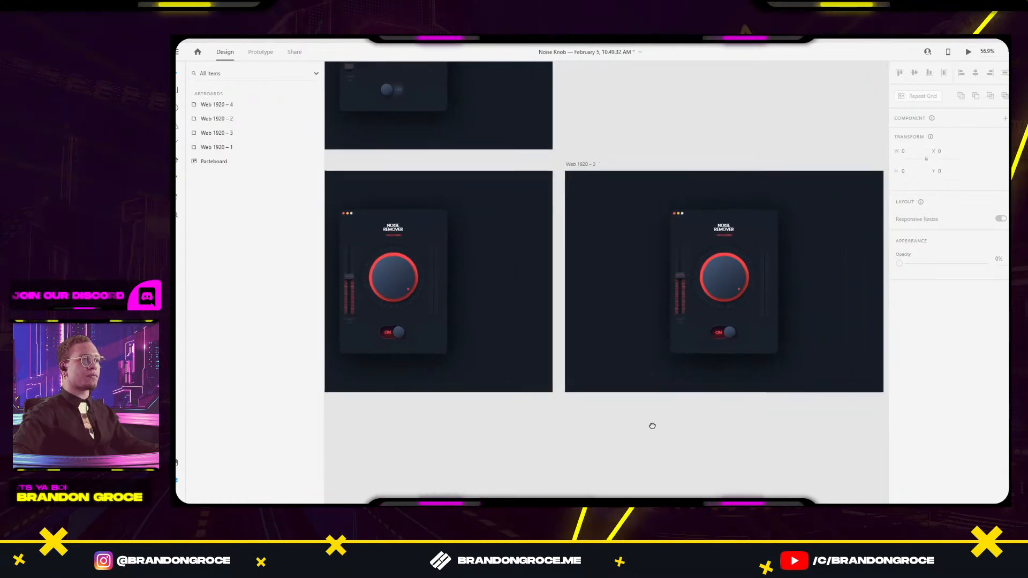
drag(433, 126, 772, 113)
On Web 1920 – 5, move the Output Db slider handle straight down to about Y 450.
scroll(605, 241, up, 5)
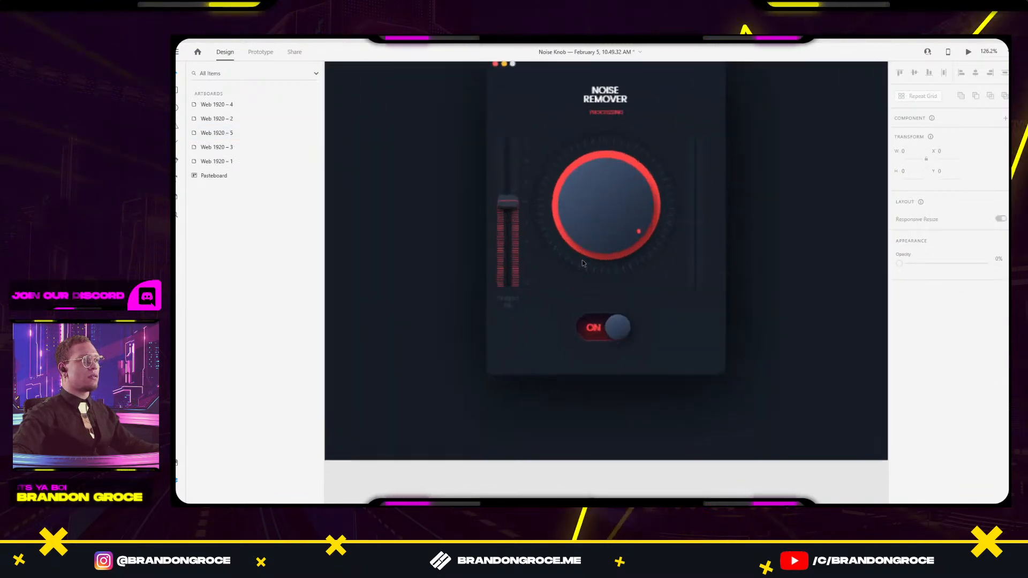
click(484, 185)
double_click(484, 186)
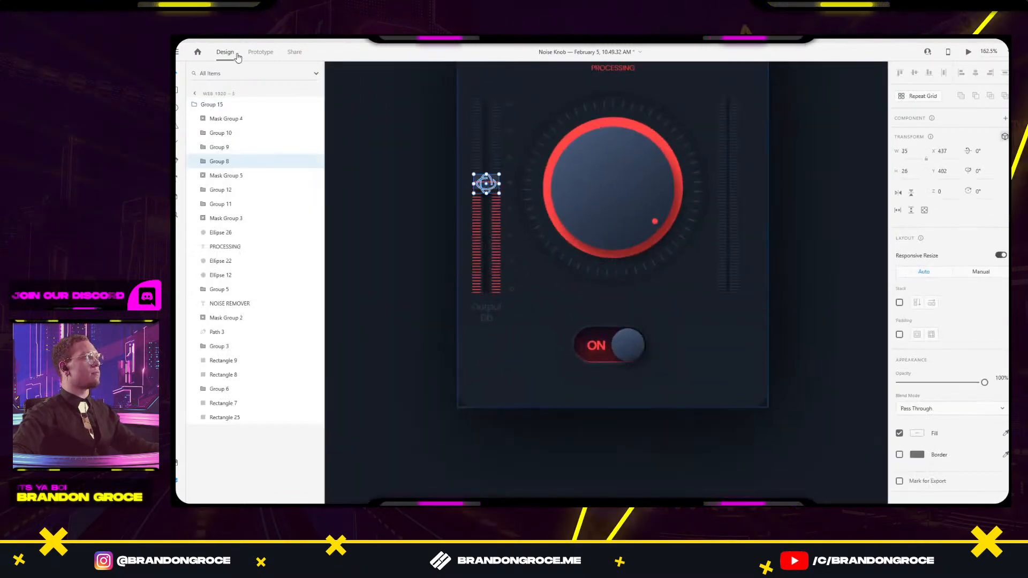
click(260, 52)
click(221, 53)
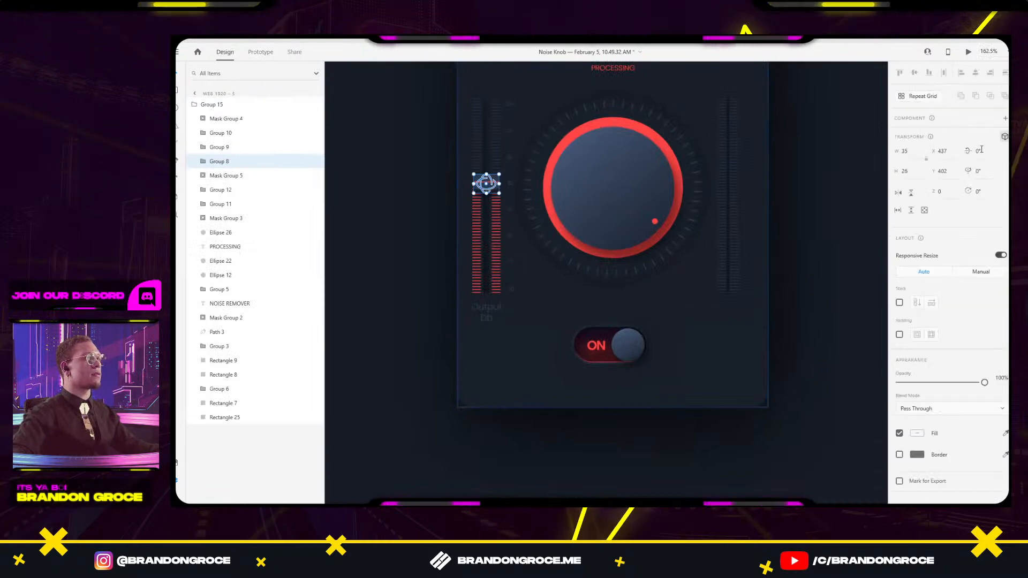
drag(484, 181, 485, 216)
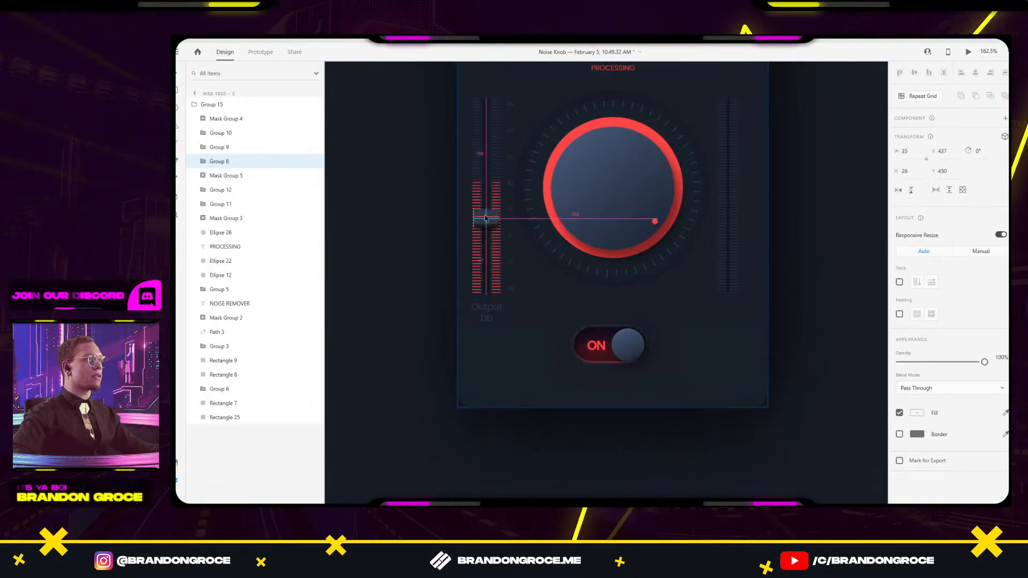
Lower the top edge of the Output Db meter's red level mask to the moved handle, making it about 108 high at Y 463.
double_click(495, 188)
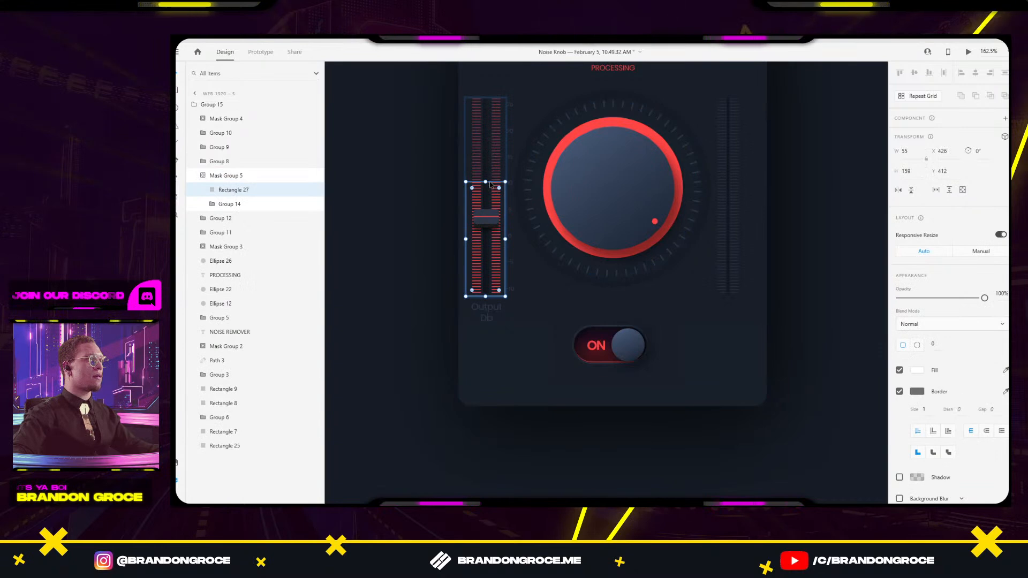
double_click(488, 182)
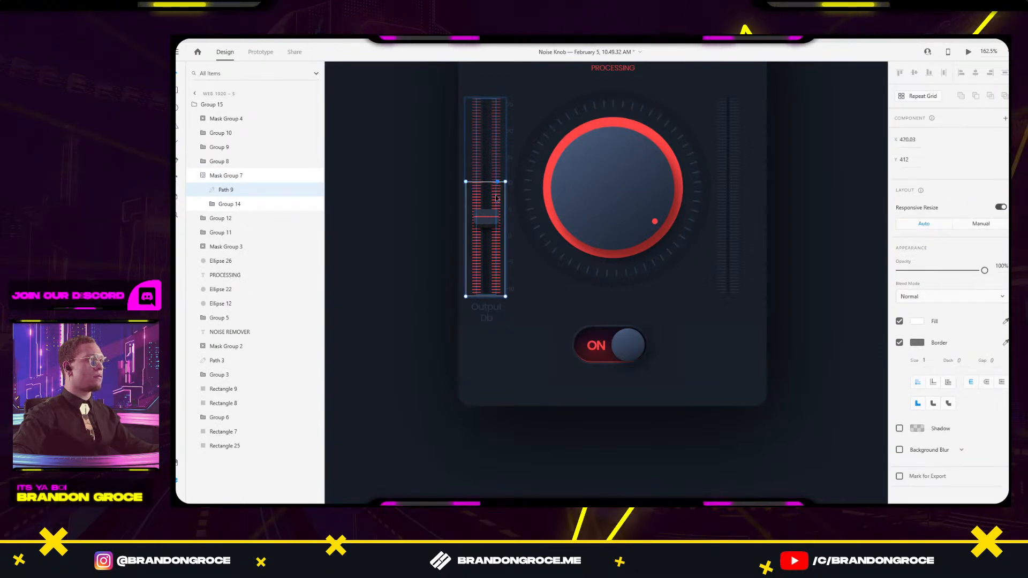
click(487, 185)
click(486, 184)
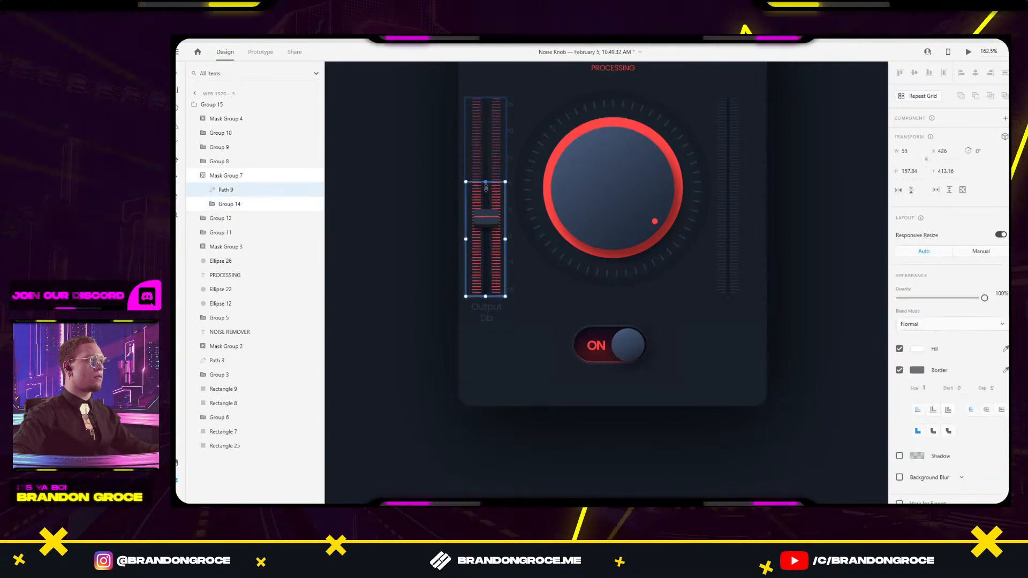
drag(486, 217, 487, 218)
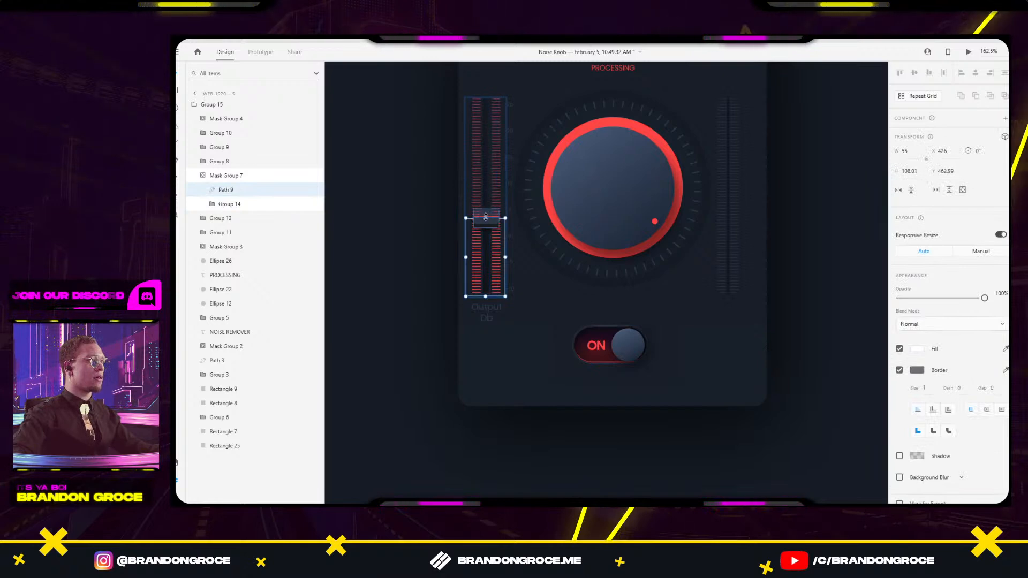
Raise the top edge of the red level mask on the meter right of the knob, making it about 260 high at Y 333.
click(735, 292)
double_click(735, 291)
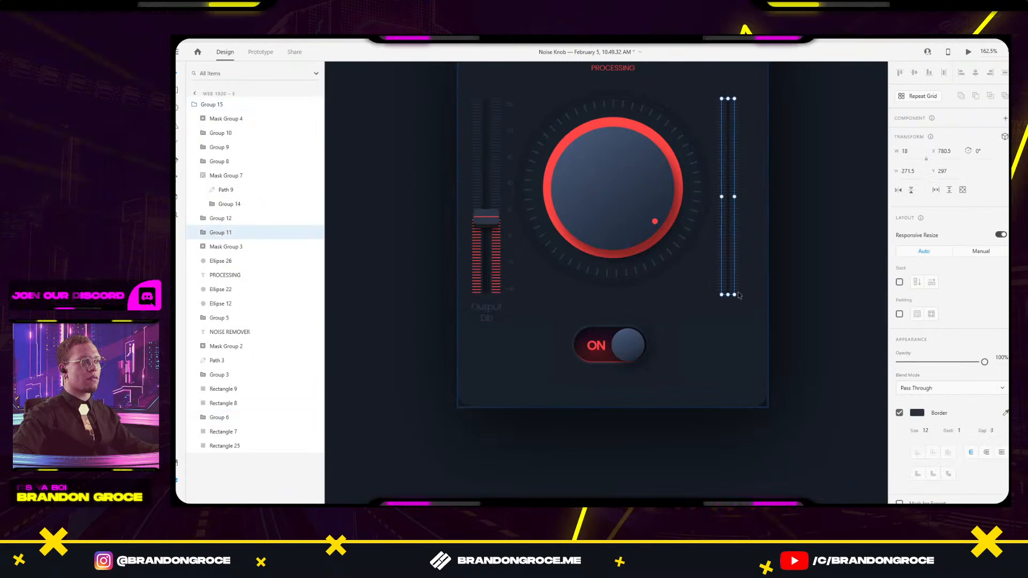
click(738, 295)
click(740, 296)
double_click(739, 297)
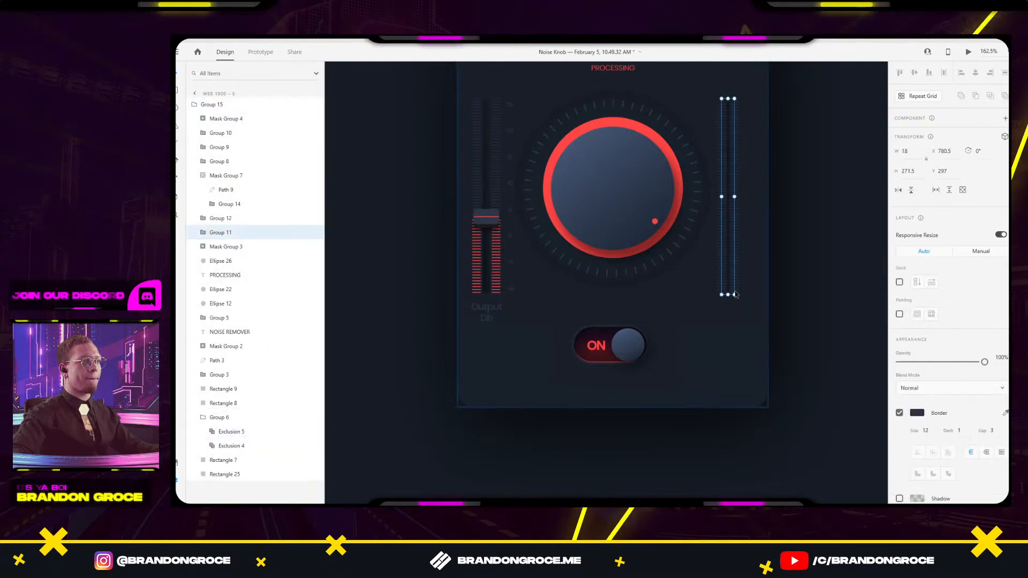
double_click(739, 297)
drag(740, 298, 732, 134)
key(ctrl+0)
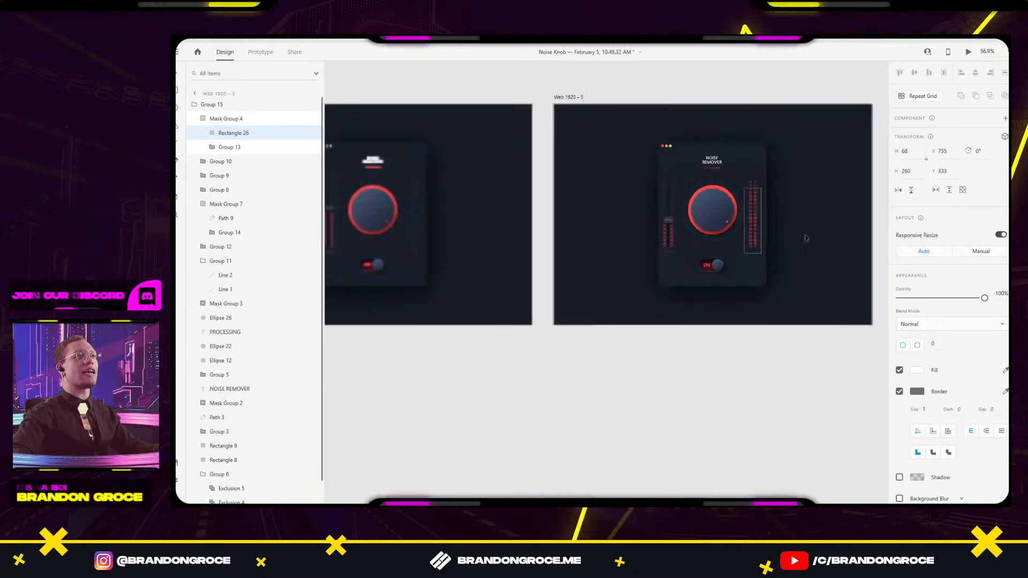
click(770, 358)
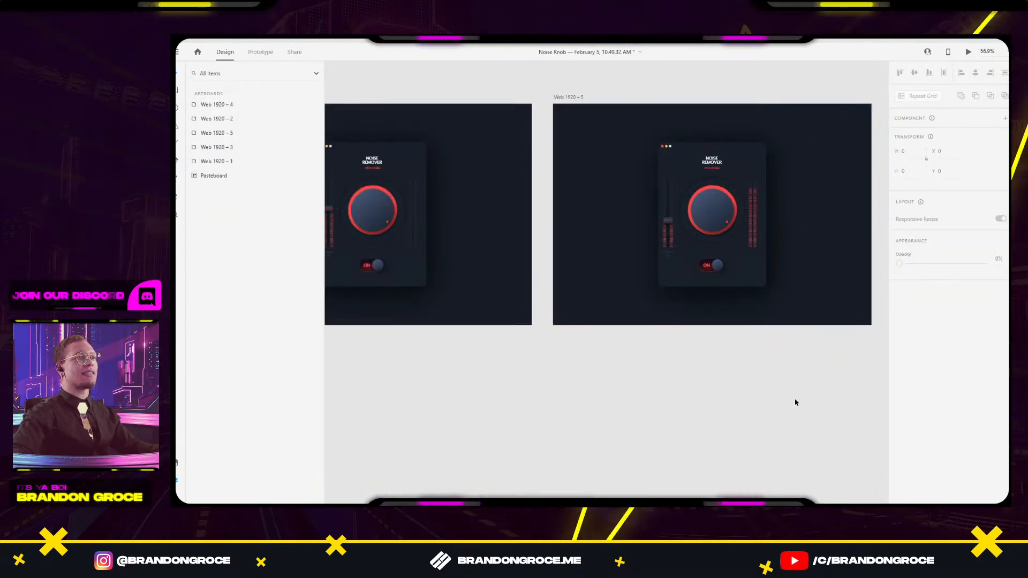
Duplicate the Web 1920 – 5 artboard and place the copy directly below it.
scroll(796, 402, right, 4)
drag(464, 94, 472, 320)
scroll(808, 422, down, 3)
click(793, 314)
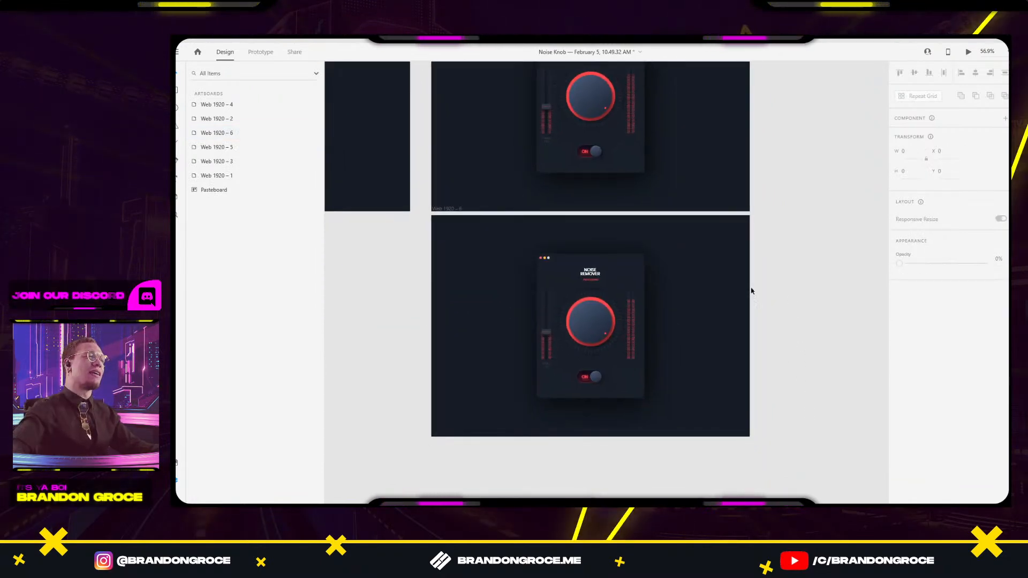
On Web 1920 – 6, lower the top edge of the right meter's red level mask, making it about 66 high at Y 527.
scroll(608, 304, up, 5)
double_click(670, 296)
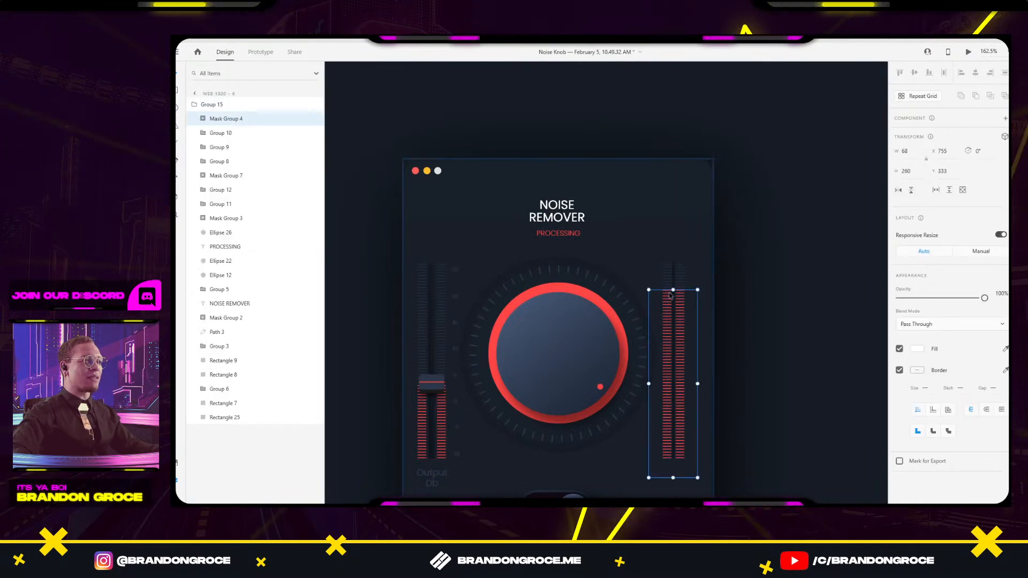
scroll(670, 295, up, 6)
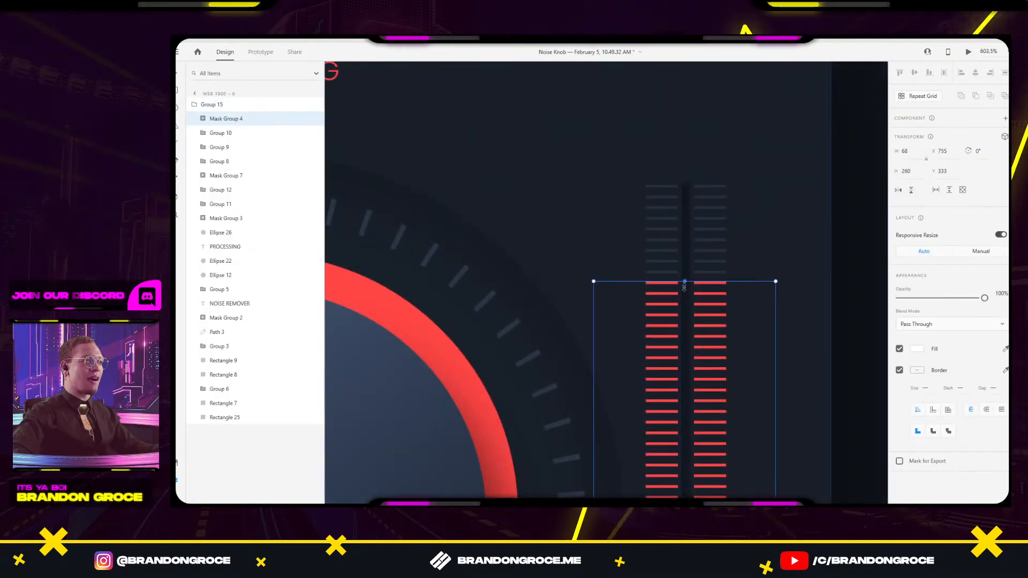
click(669, 283)
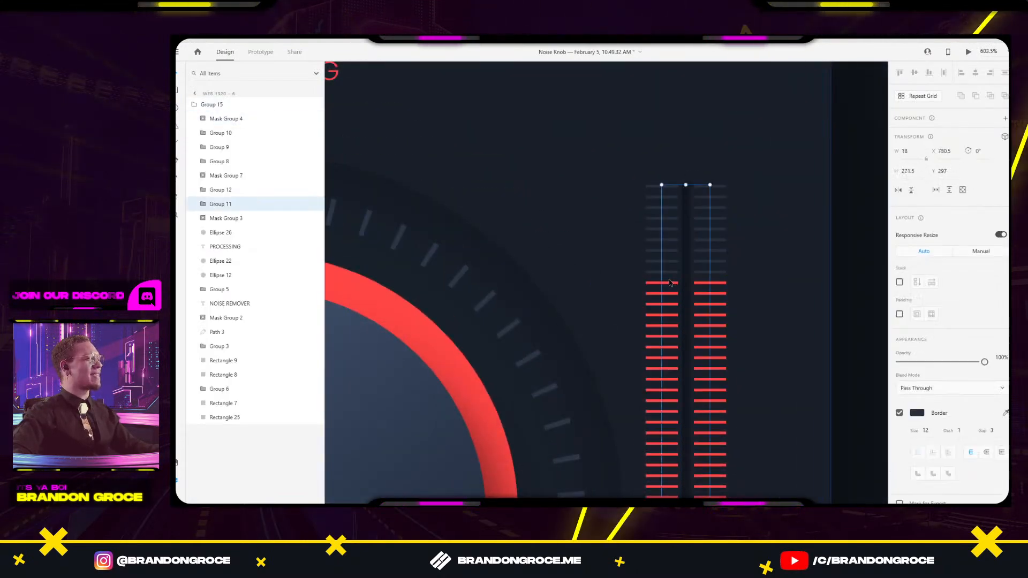
double_click(687, 290)
drag(685, 284, 686, 437)
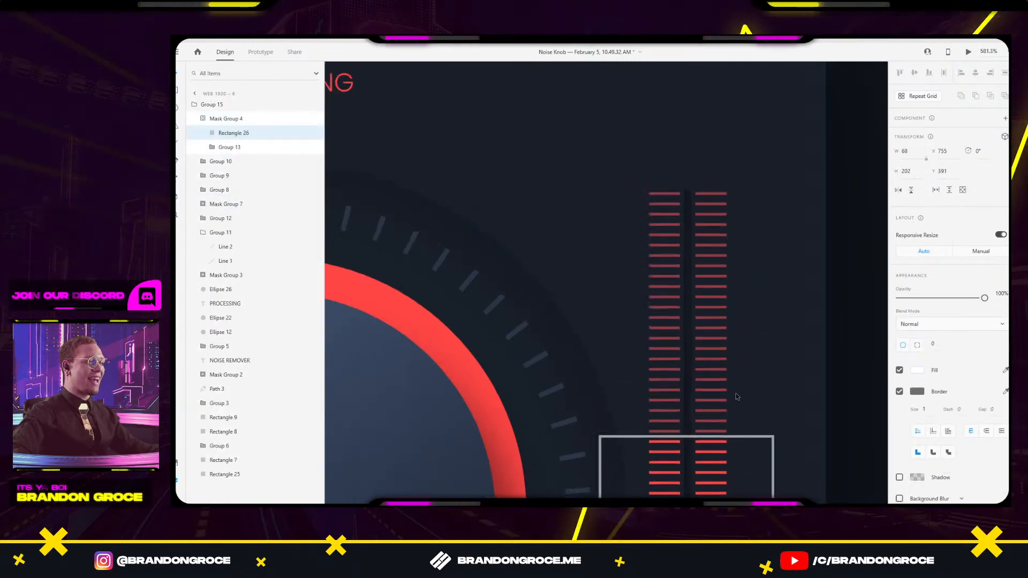
scroll(737, 397, down, 10)
scroll(712, 375, up, 5)
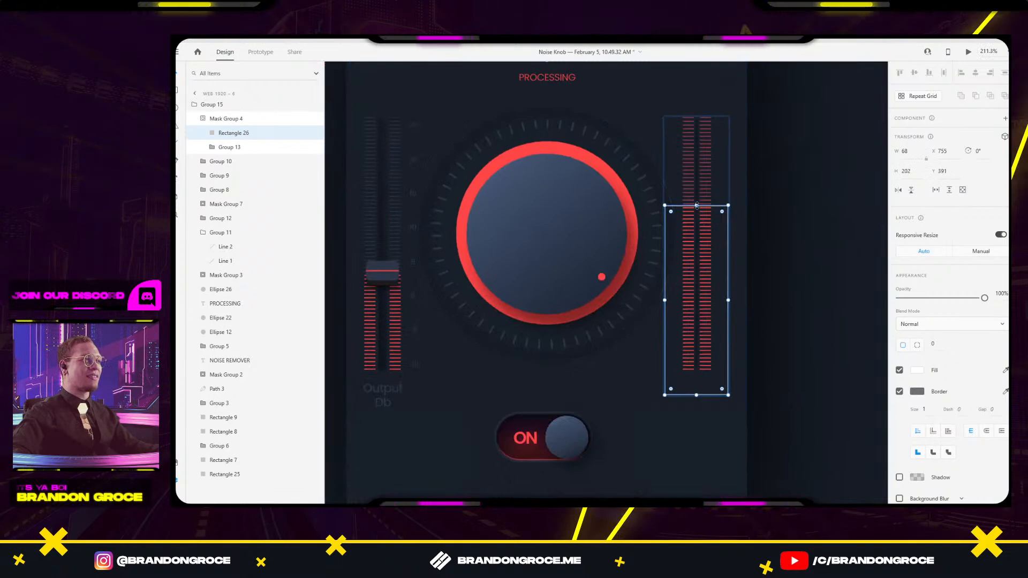
drag(704, 275, 704, 332)
scroll(696, 334, up, 6)
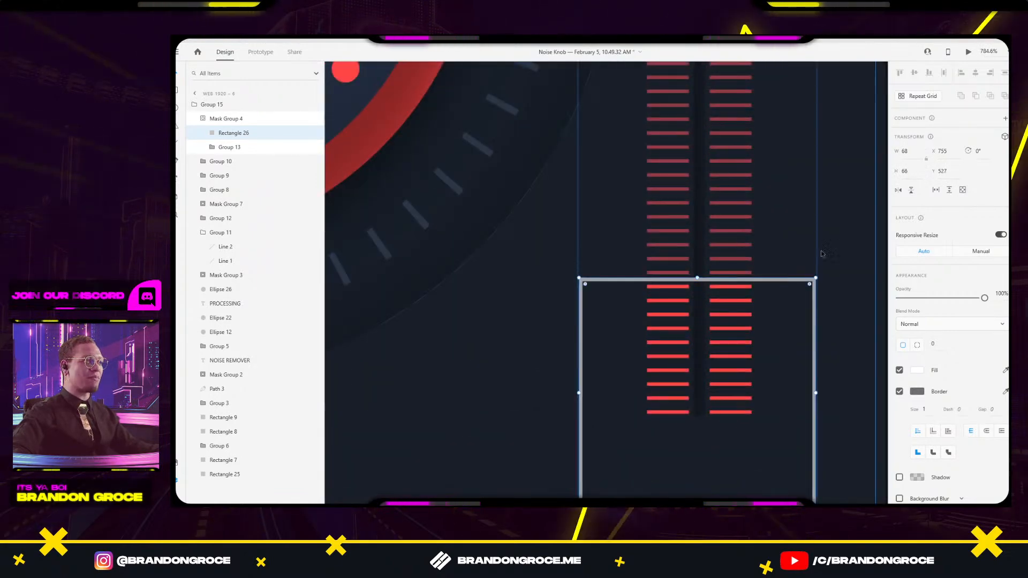
click(836, 245)
scroll(835, 245, down, 4)
scroll(836, 245, down, 5)
click(807, 294)
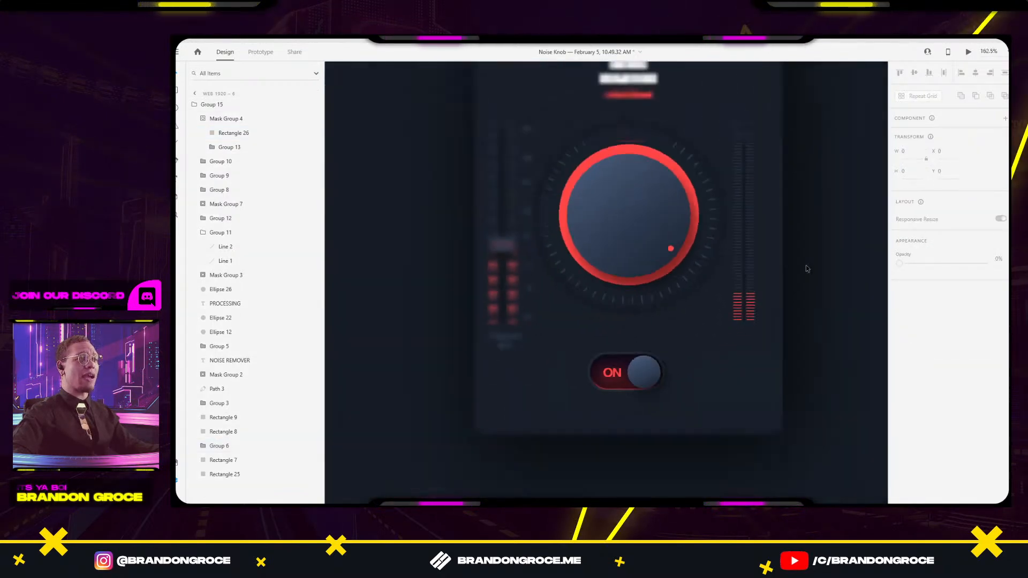
On Web 1920 – 5, rotate the knob face together with its red dot to 75°.
click(803, 489)
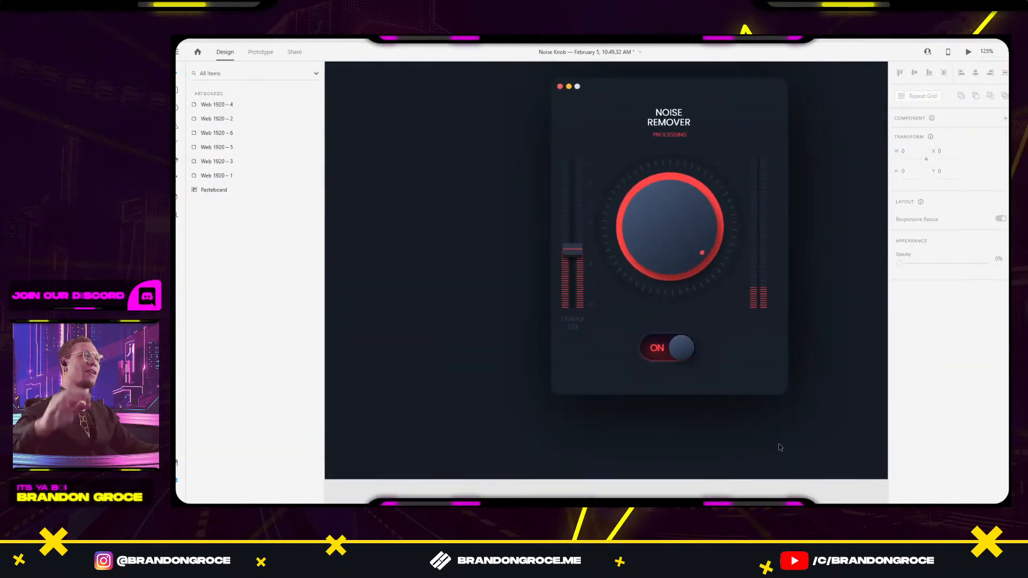
scroll(736, 308, down, 6)
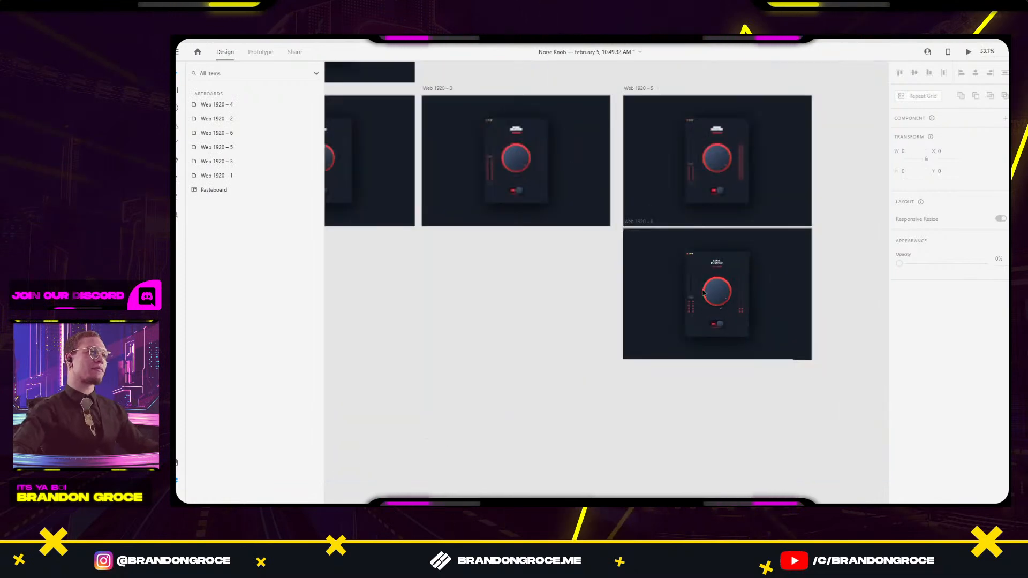
scroll(650, 266, up, 2)
scroll(649, 266, left, 2)
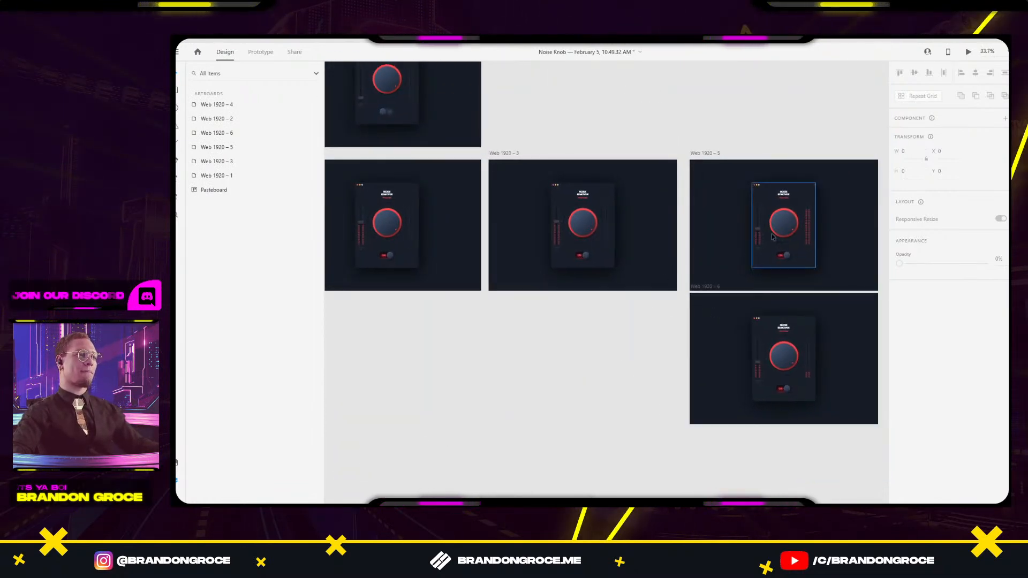
scroll(753, 259, up, 10)
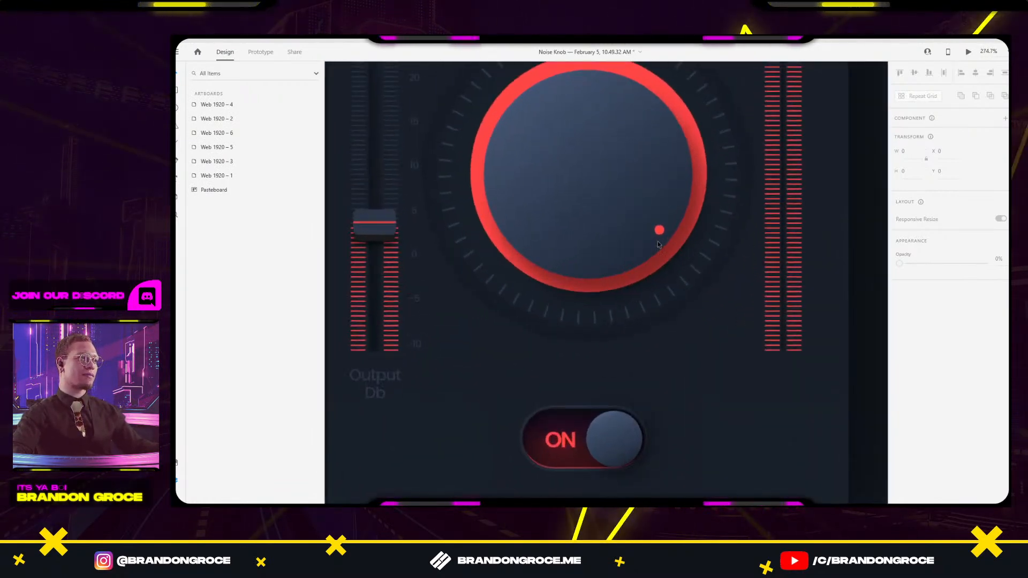
double_click(659, 230)
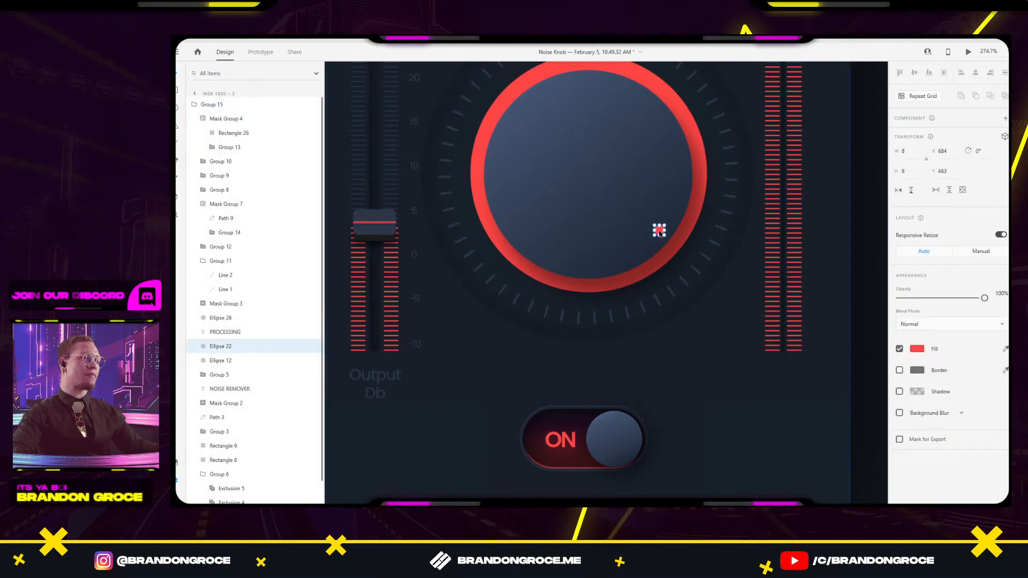
shift+click(662, 199)
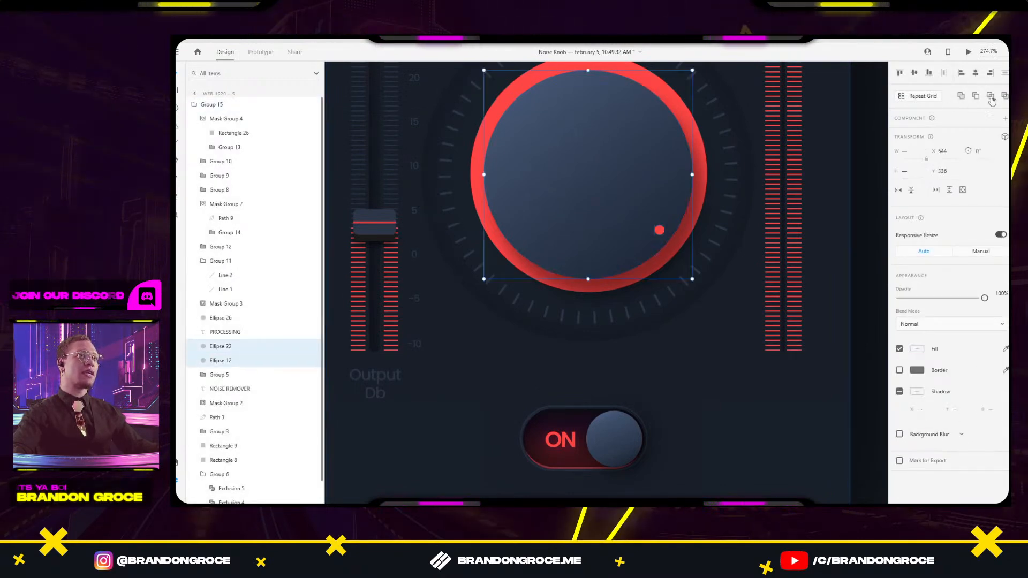
key(Return)
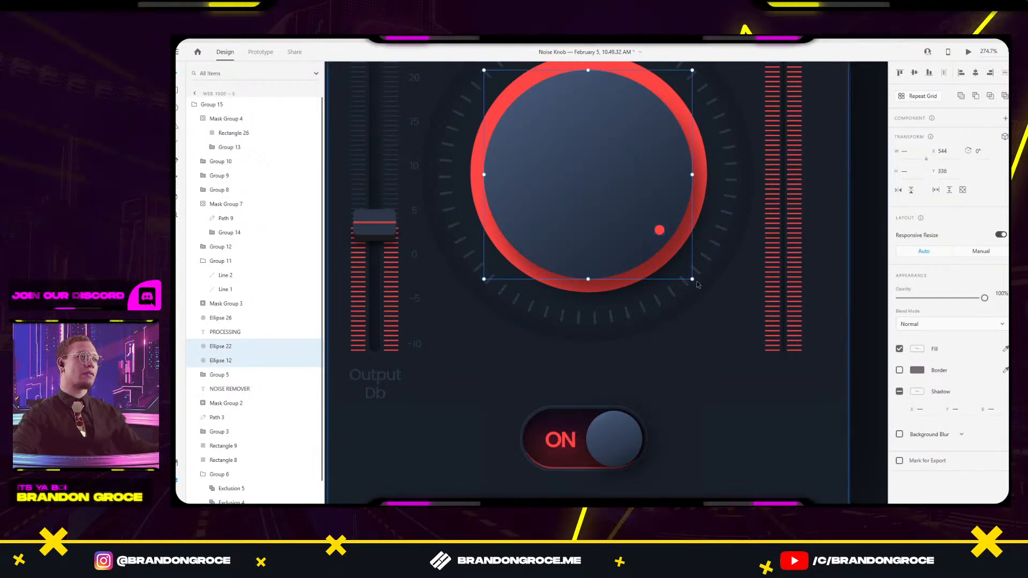
drag(688, 293, 645, 318)
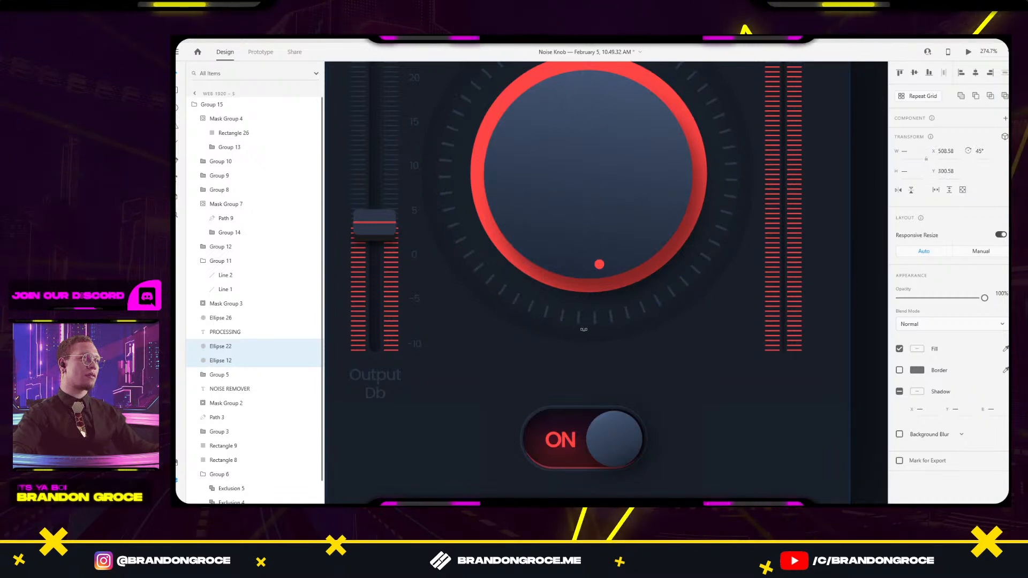
drag(561, 331, 499, 316)
scroll(611, 270, down, 5)
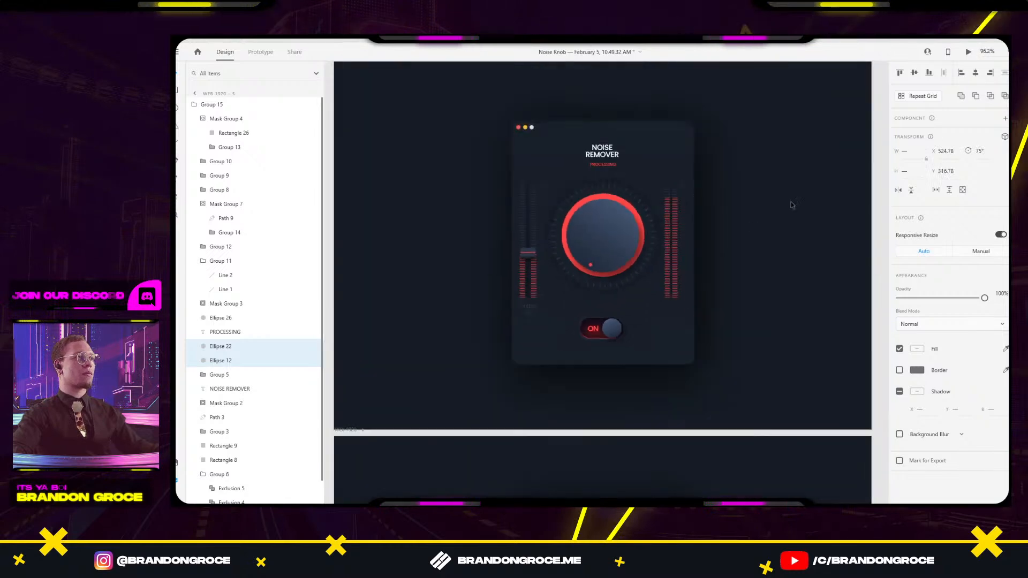
click(795, 205)
scroll(795, 205, down, 4)
click(868, 179)
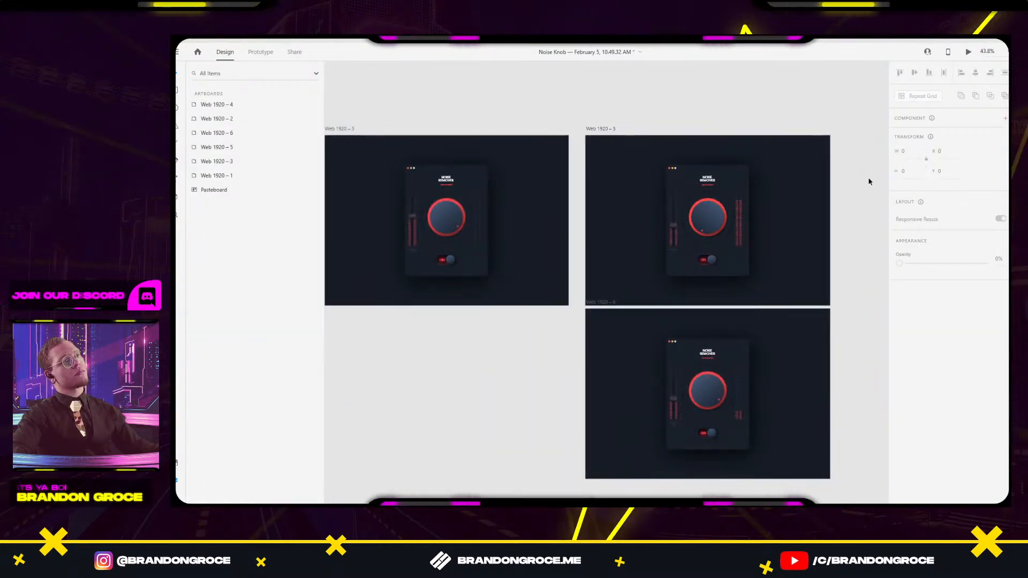
Try to set the rotation of the knob face and its red dot on Web 1920 – 6 to 75°.
drag(546, 97, 628, 101)
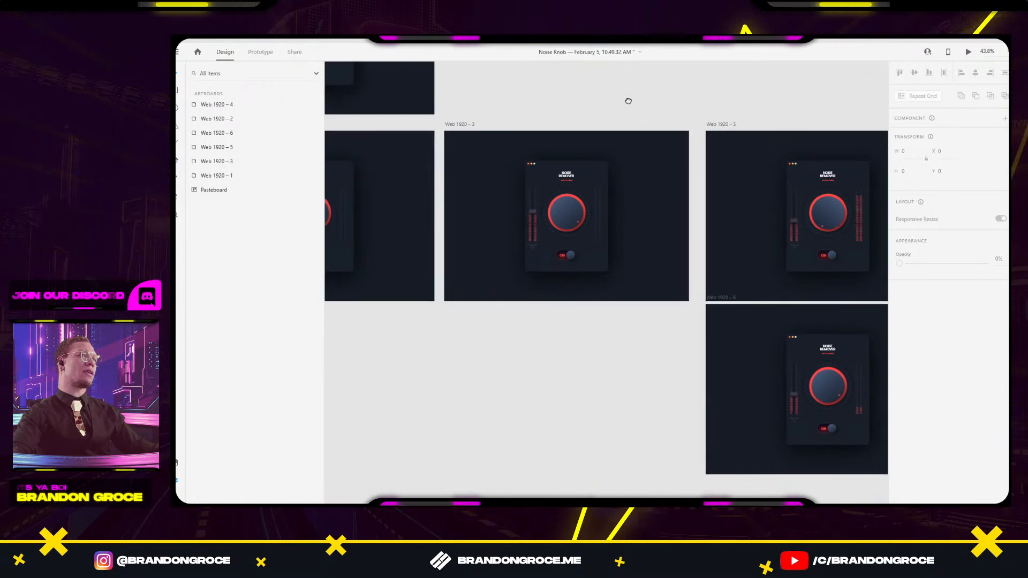
double_click(824, 213)
drag(797, 213, 701, 198)
scroll(753, 202, up, 4)
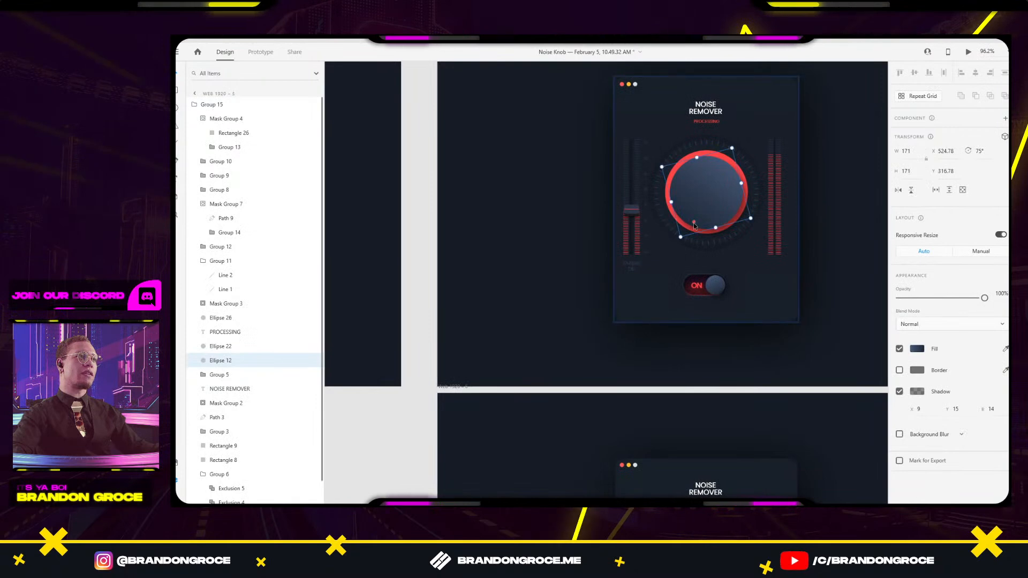
drag(768, 296, 753, 212)
scroll(752, 212, down, 3)
click(689, 422)
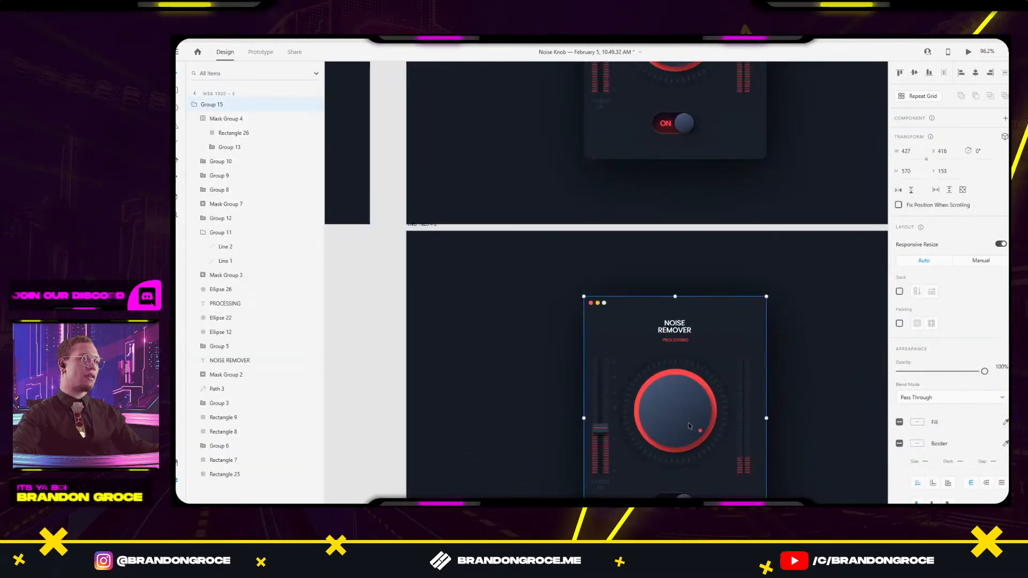
double_click(688, 425)
shift+click(700, 430)
click(981, 153)
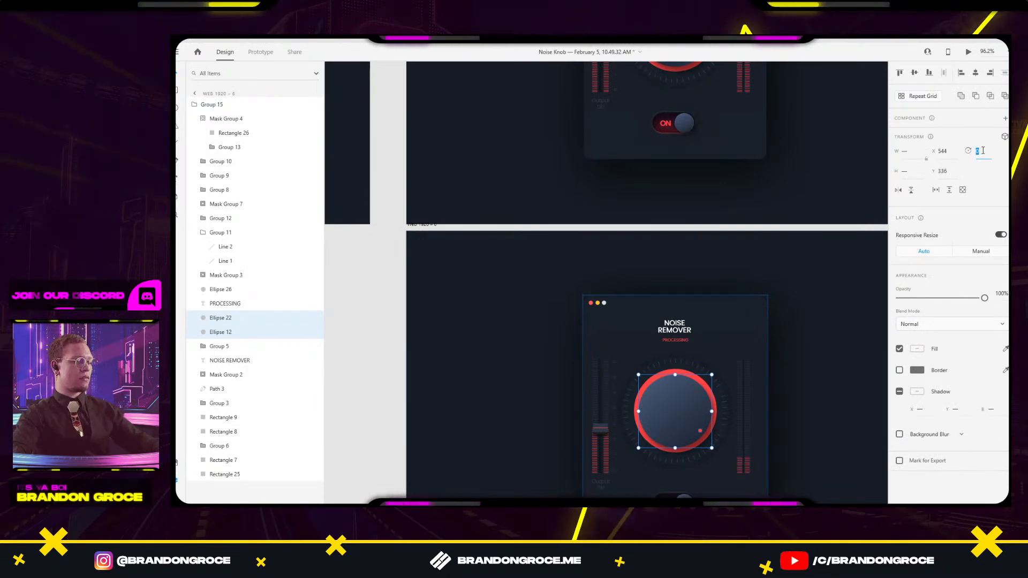
text(75)
key(Return)
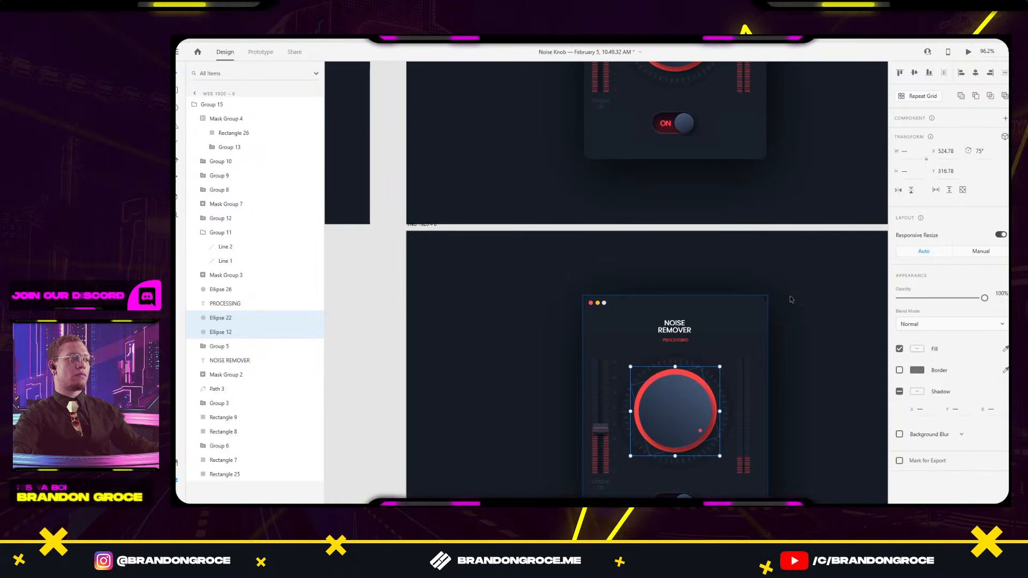
key(ctrl+z)
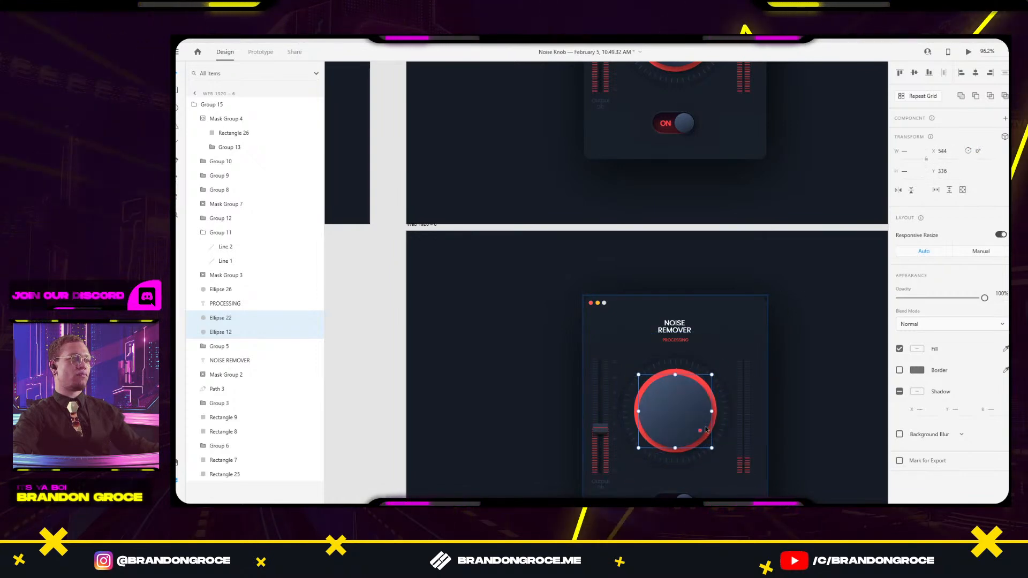
Rotate the knob face and its red dot on Web 1920 – 6 to 124°.
drag(716, 377, 720, 427)
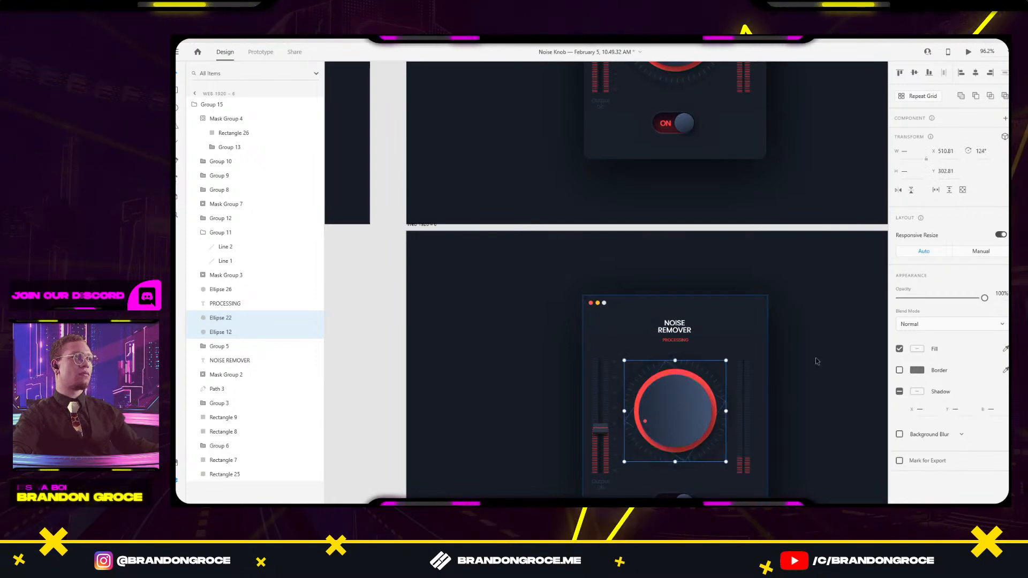
scroll(495, 450, down, 5)
click(495, 450)
Preview the flow starting from Web 1920 – 4 and switch on the toggle to test the animation.
scroll(519, 394, left, 5)
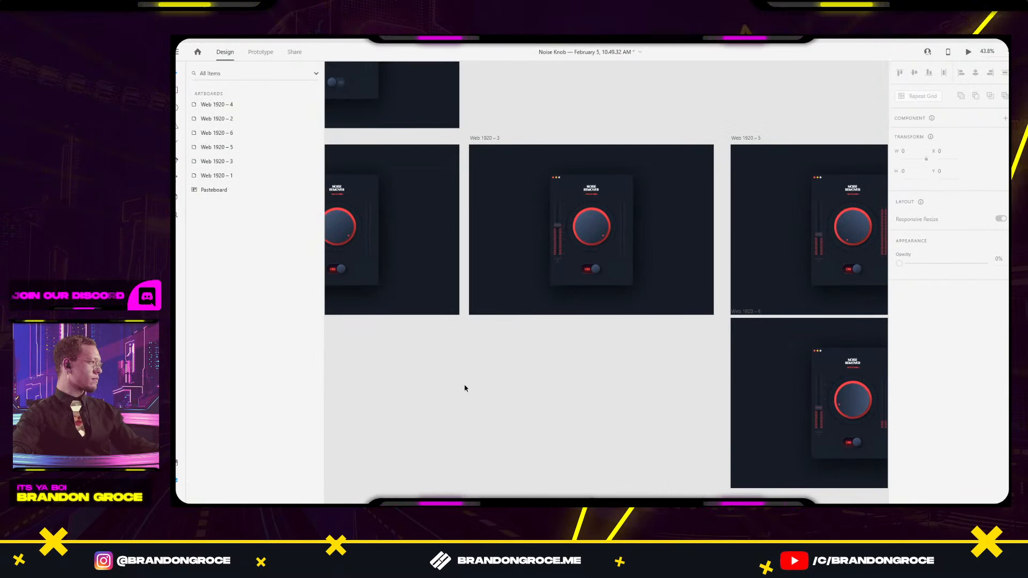
scroll(464, 397, down, 3)
drag(464, 398, 549, 354)
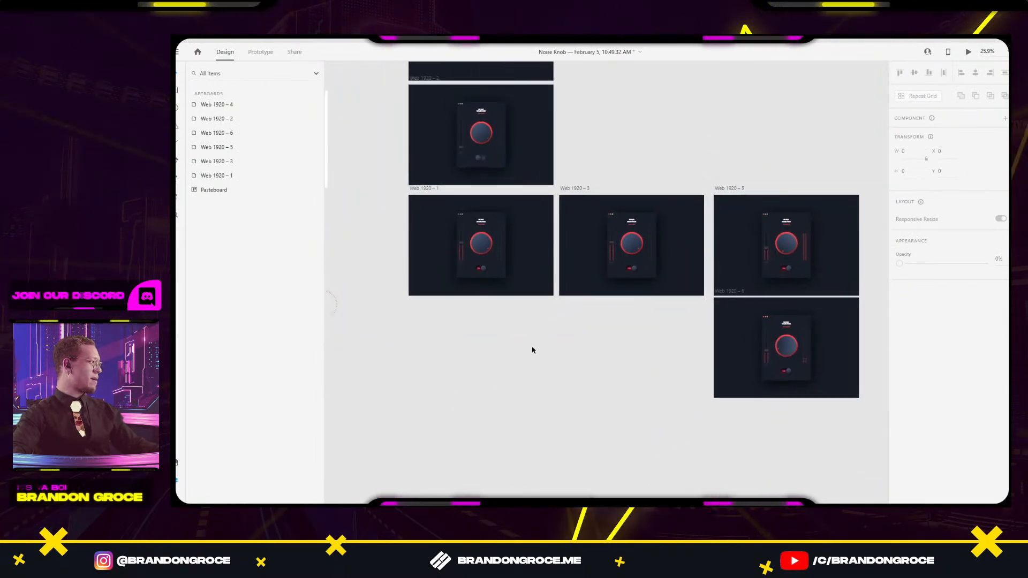
scroll(506, 352, down, 2)
scroll(523, 344, left, 2)
scroll(523, 344, up, 2)
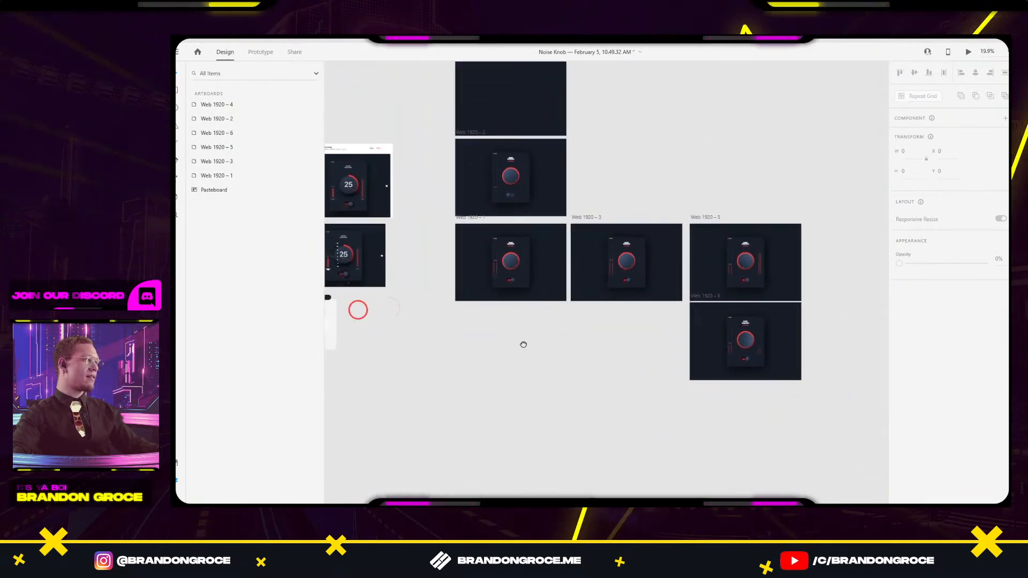
scroll(480, 187, up, 3)
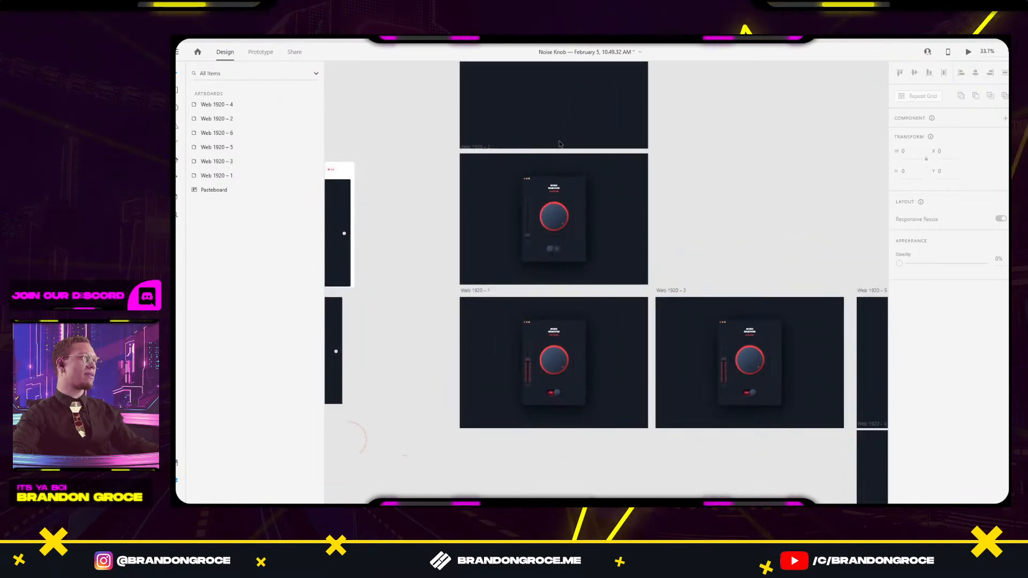
scroll(475, 148, up, 2)
scroll(475, 149, left, 1)
click(503, 114)
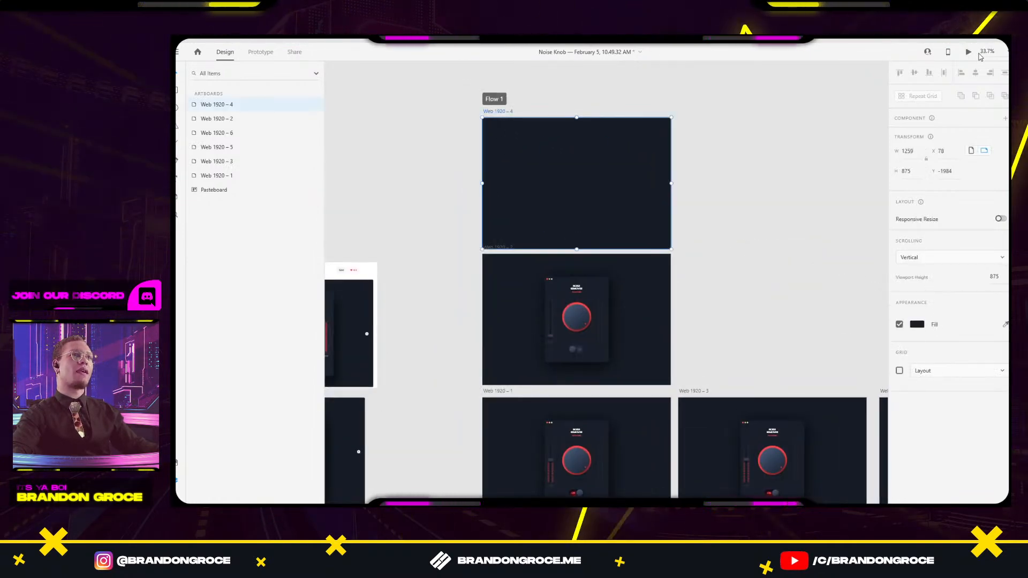
key(ctrl+Return)
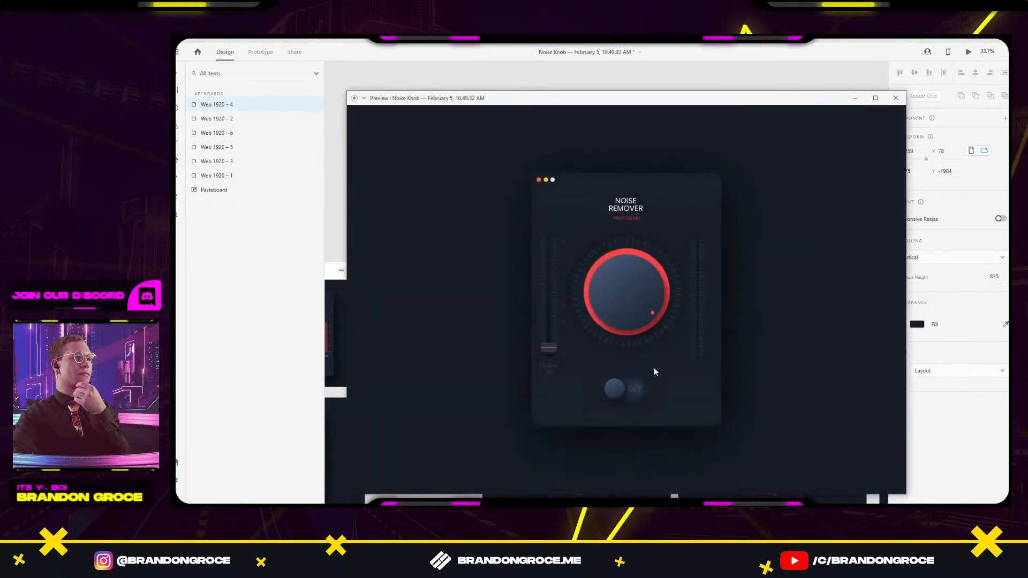
click(615, 394)
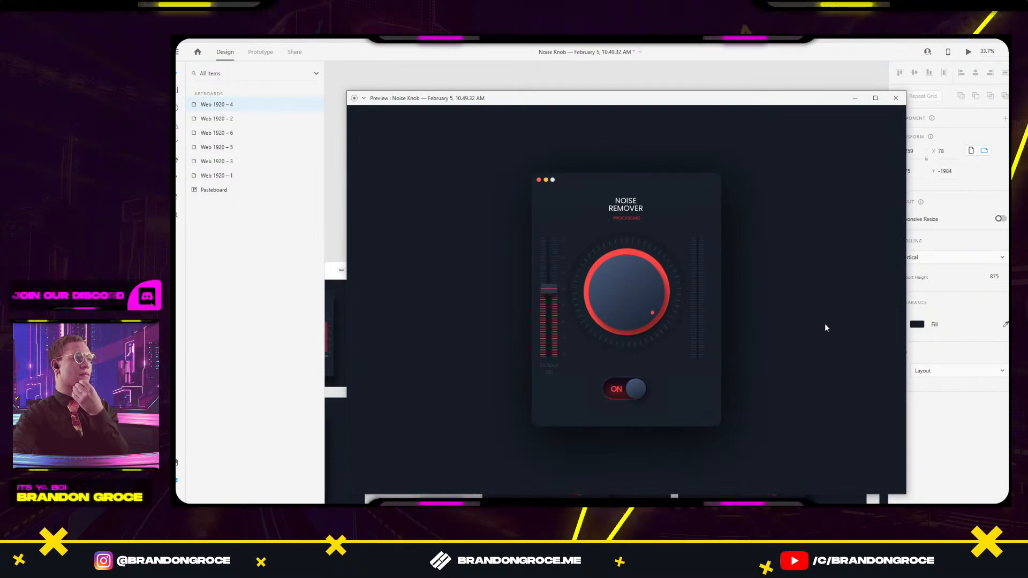
click(896, 98)
Move the Web 1920 – 3 artboard below Web 1920 – 1 and redirect Web 1920 – 1's timed Auto-Animate interaction to Web 1920 – 5.
scroll(709, 257, down, 3)
click(499, 270)
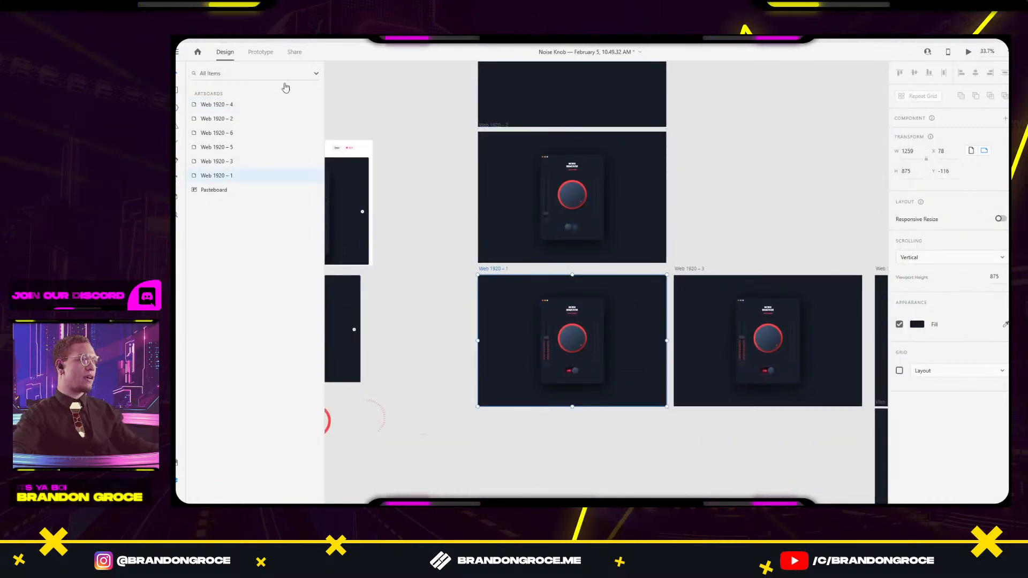
click(258, 54)
scroll(663, 161, right, 5)
scroll(663, 161, down, 2)
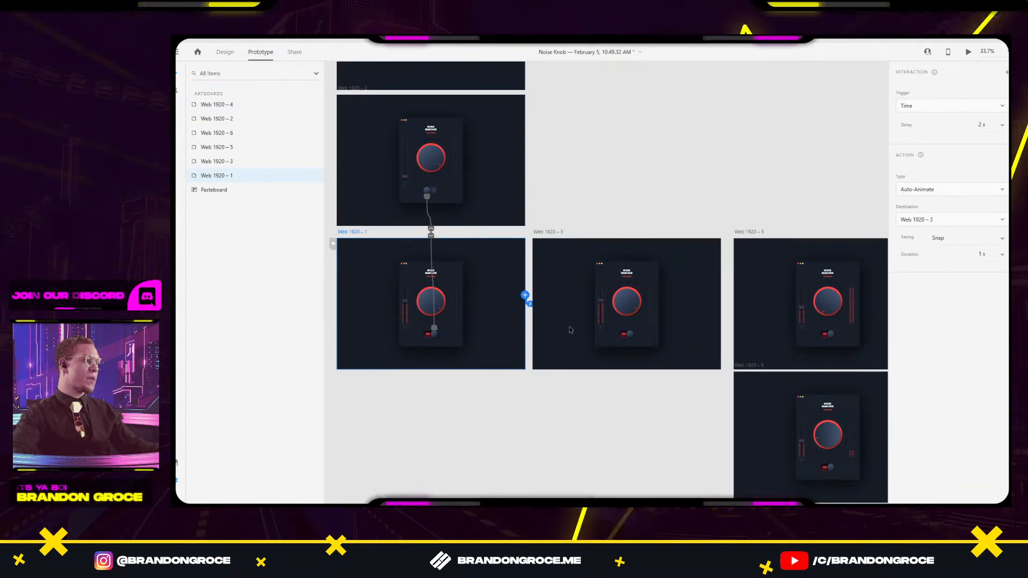
click(552, 233)
drag(556, 234, 369, 501)
drag(439, 372, 766, 300)
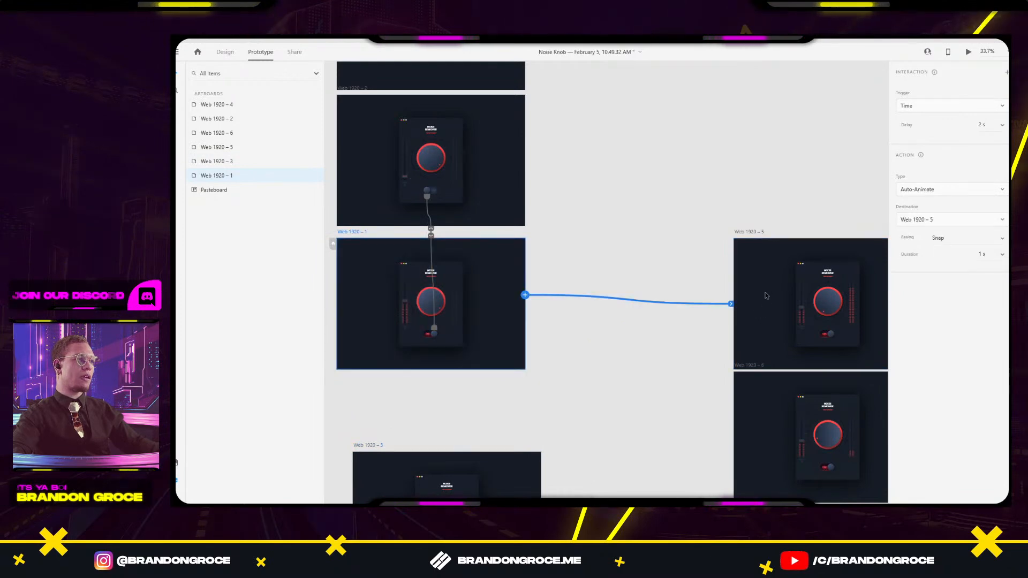
Link Web 1920 – 5 to Web 1920 – 6 with a 1 s Time trigger, Auto-Animate, Snap easing and 1 s duration.
scroll(672, 235, up, 2)
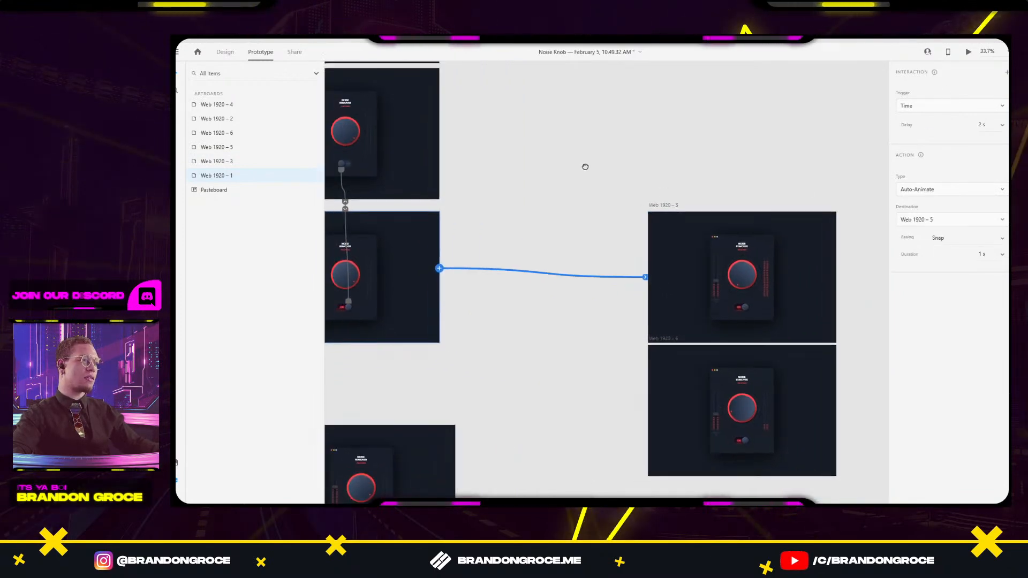
scroll(586, 167, down, 1)
click(614, 177)
drag(794, 238, 779, 385)
drag(502, 297, 615, 293)
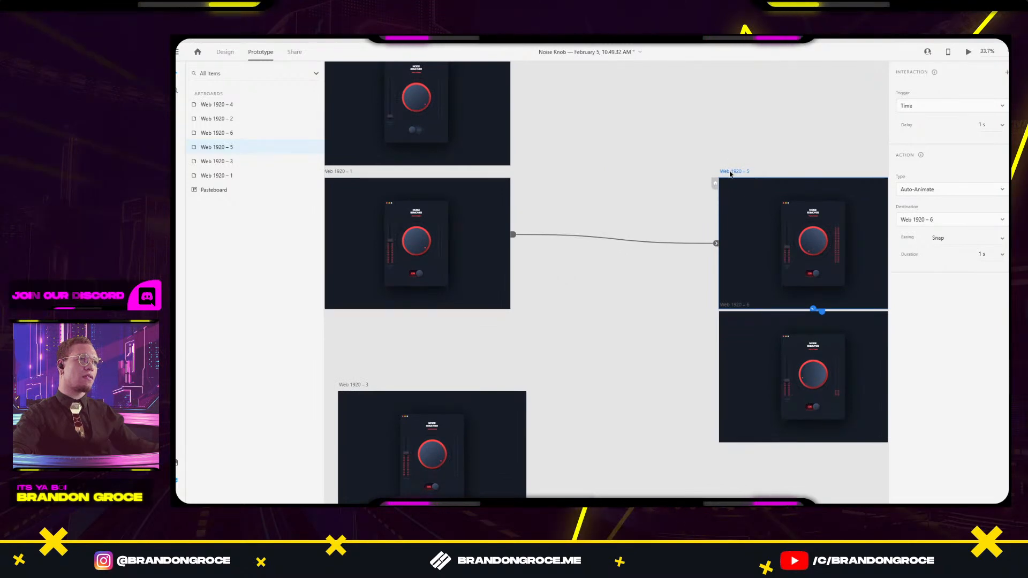
Link Web 1920 – 6 back to Web 1920 – 1 with a 1 s Time trigger, Auto-Animate, Snap easing and 1 s duration.
click(749, 306)
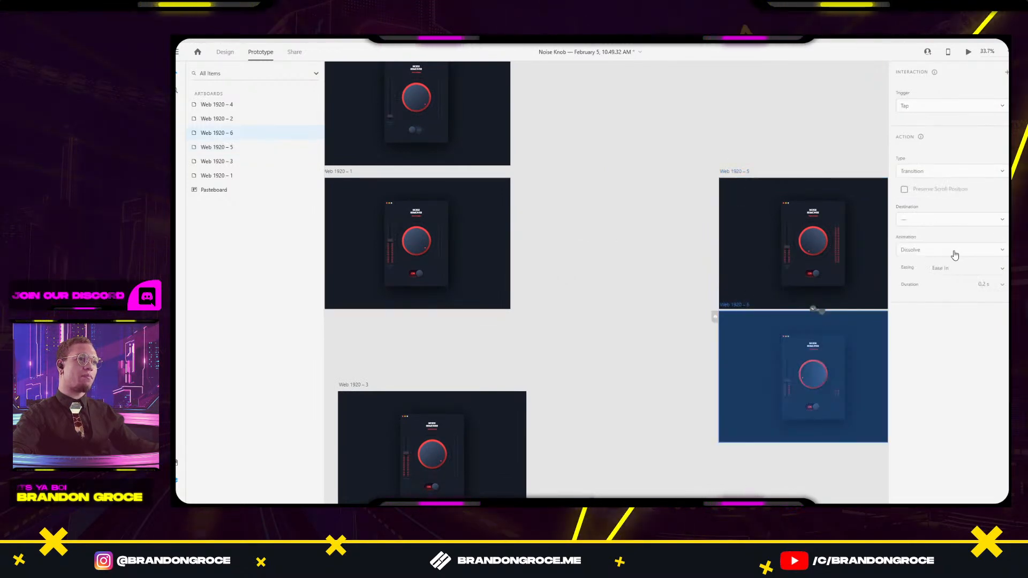
scroll(757, 409, up, 2)
drag(826, 322, 381, 193)
drag(487, 276, 608, 335)
scroll(608, 334, down, 3)
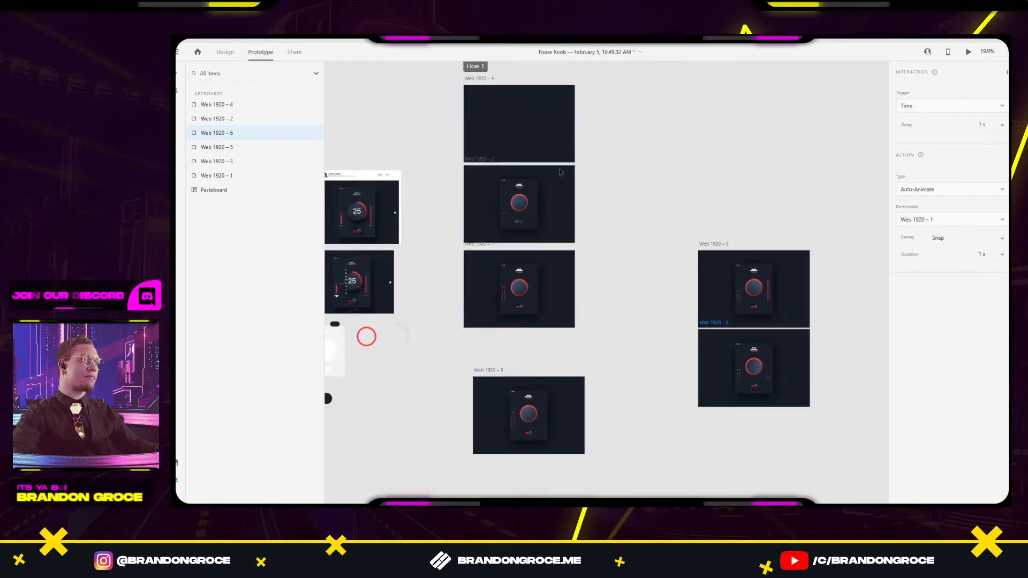
Preview the flow from Web 1920 – 4, switch on the toggle and watch the looping knob and meter animation.
click(480, 79)
click(968, 51)
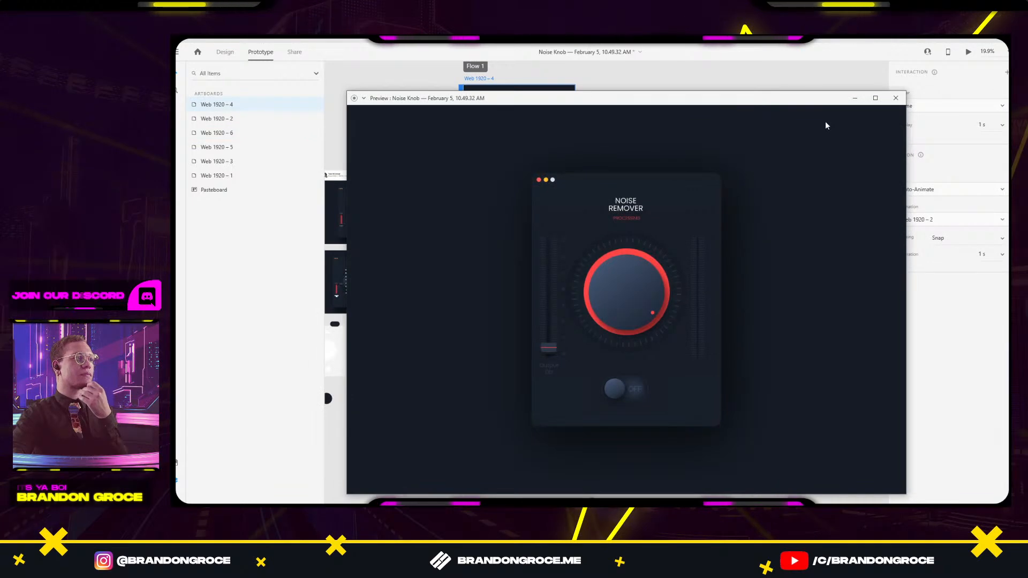
click(624, 388)
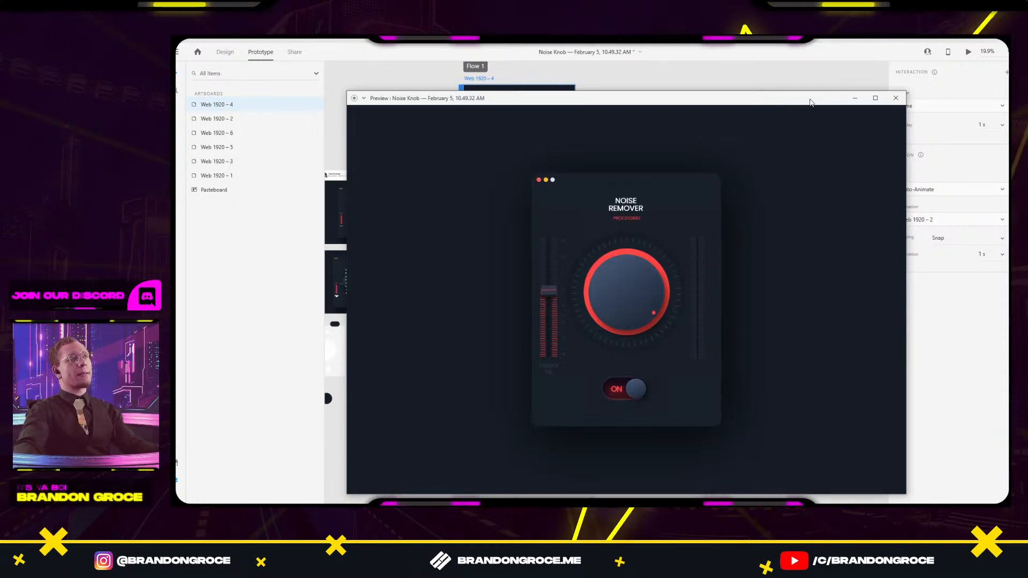
click(896, 99)
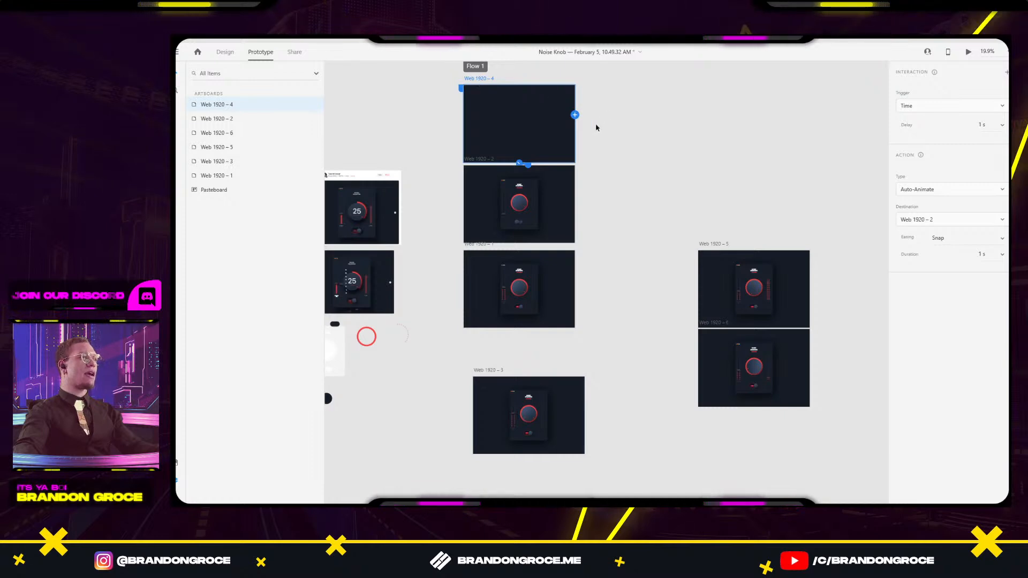
Change the trigger of the toggle's Ellipse 16 on Web 1920 – 2 to Tap.
click(926, 112)
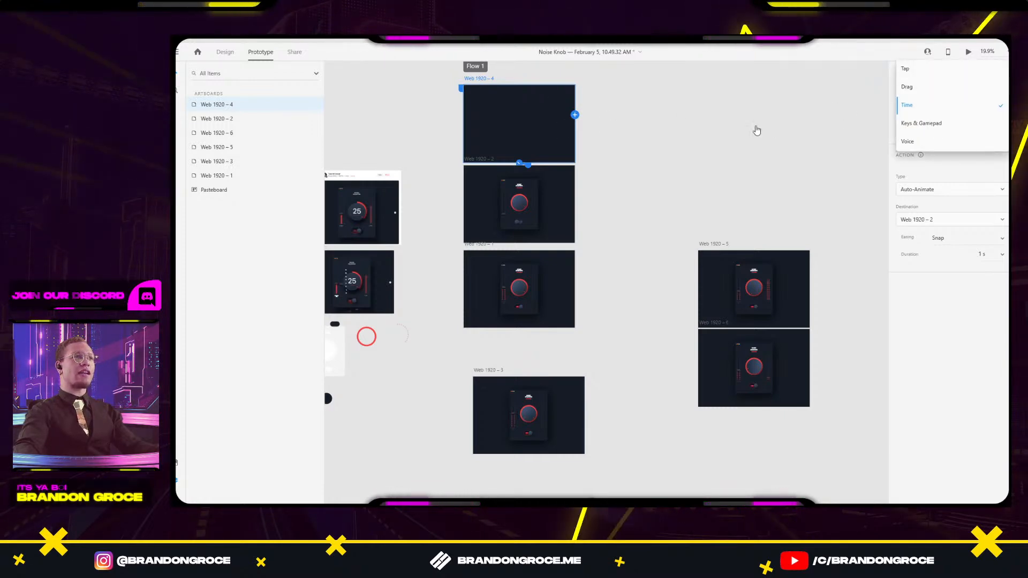
click(502, 88)
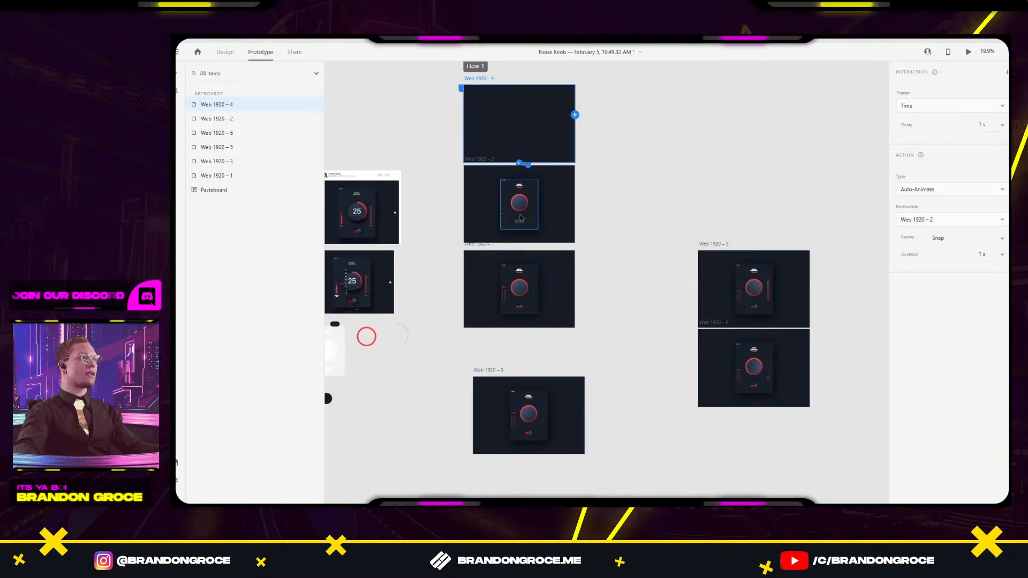
scroll(528, 189, up, 3)
click(402, 134)
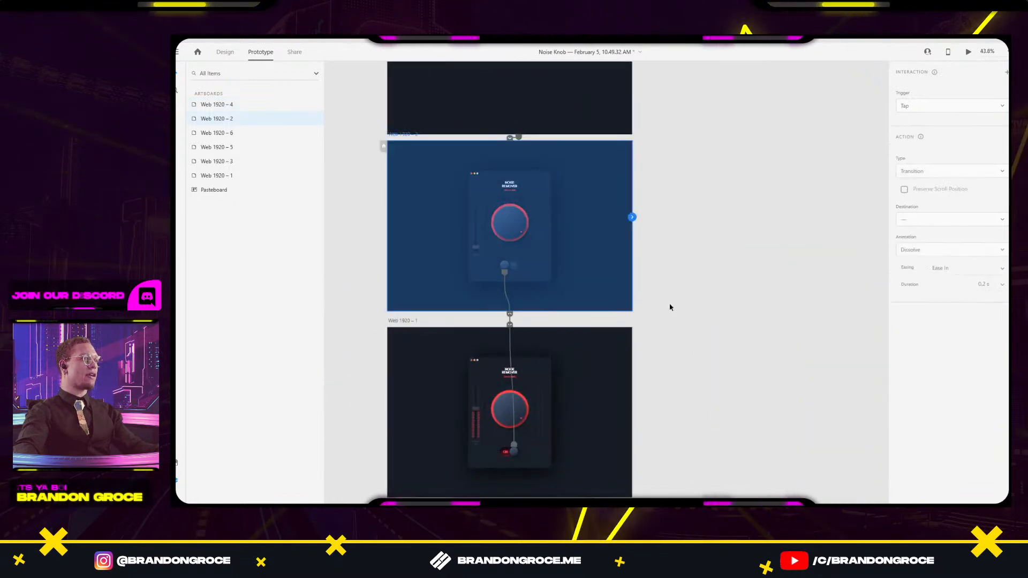
double_click(501, 270)
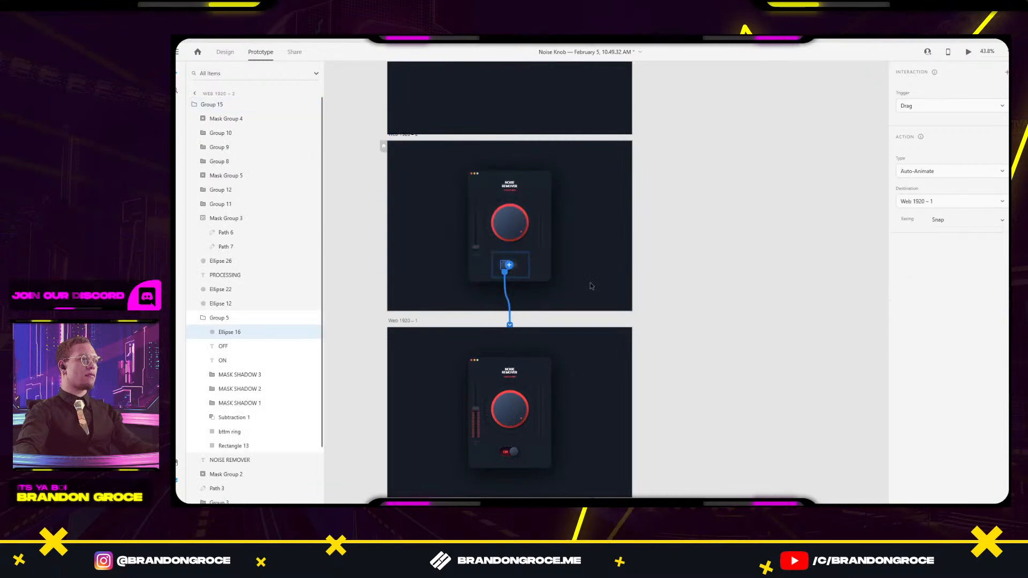
click(990, 111)
click(944, 88)
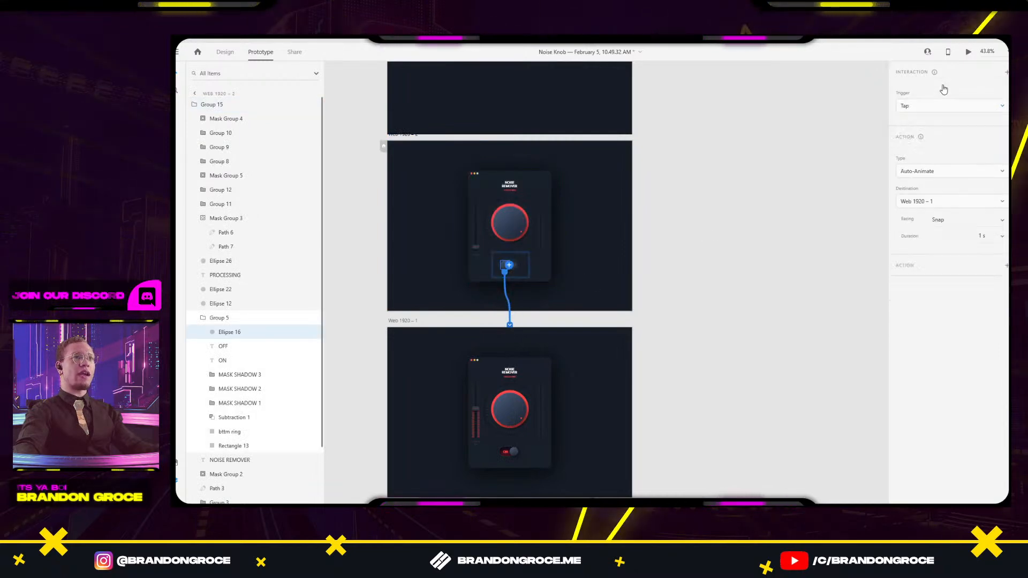
Change the trigger of the toggle's Ellipse 16 on Web 1920 – 1 to Tap.
double_click(514, 450)
click(947, 107)
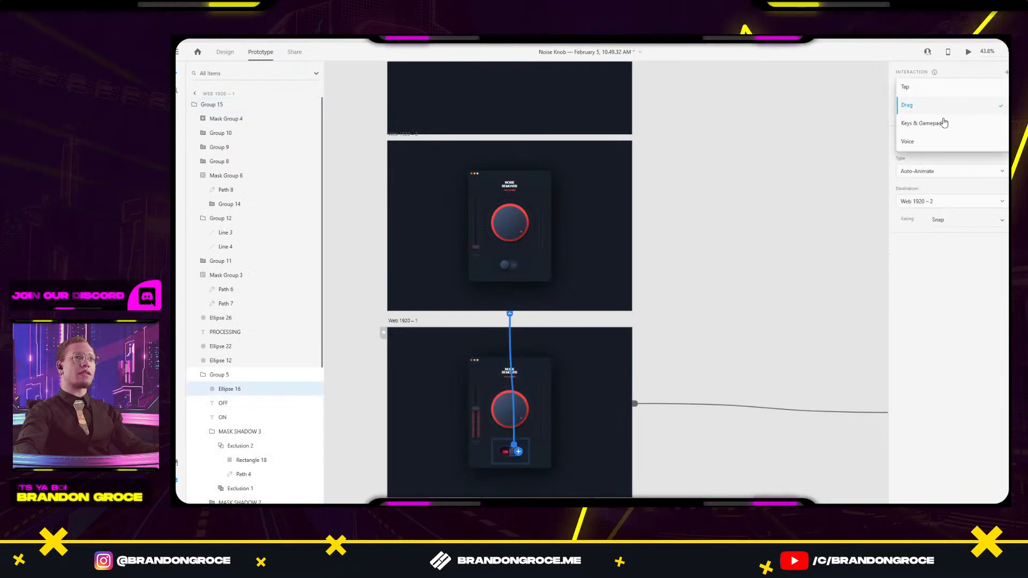
click(941, 96)
Switch to Design mode and select the knob's inner circle, Ellipse 12, on Web 1920 – 2.
scroll(637, 268, up, 5)
scroll(637, 268, left, 3)
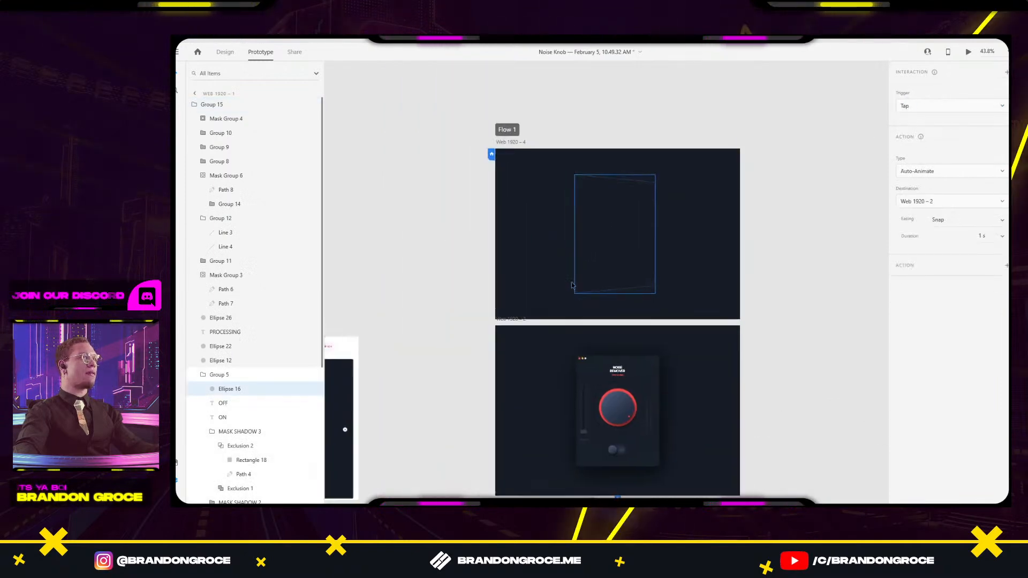
click(519, 144)
scroll(691, 214, down, 5)
scroll(690, 215, right, 4)
scroll(691, 215, left, 5)
scroll(562, 207, right, 5)
scroll(753, 234, up, 3)
scroll(593, 185, up, 2)
click(593, 186)
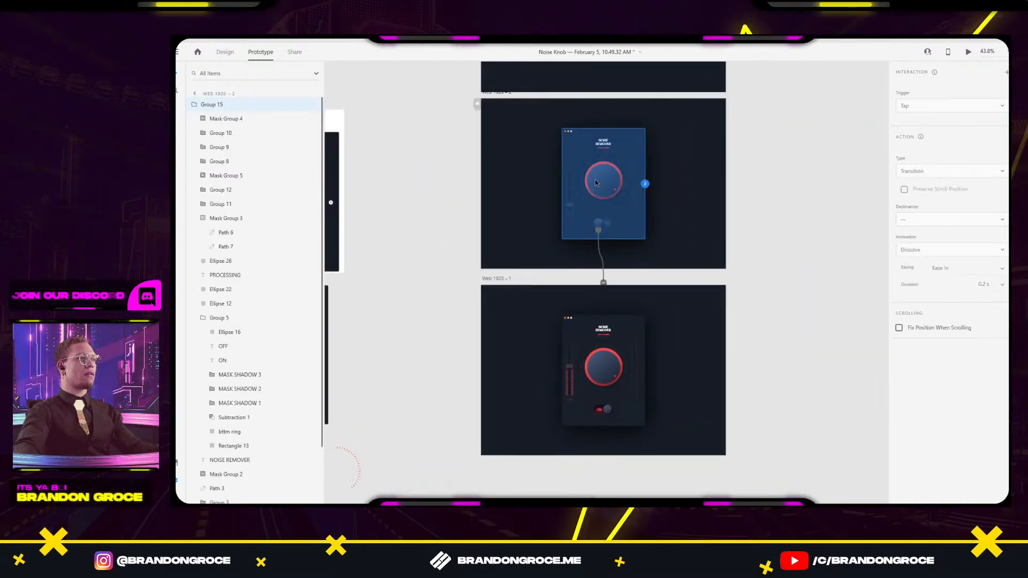
click(224, 52)
scroll(689, 214, up, 4)
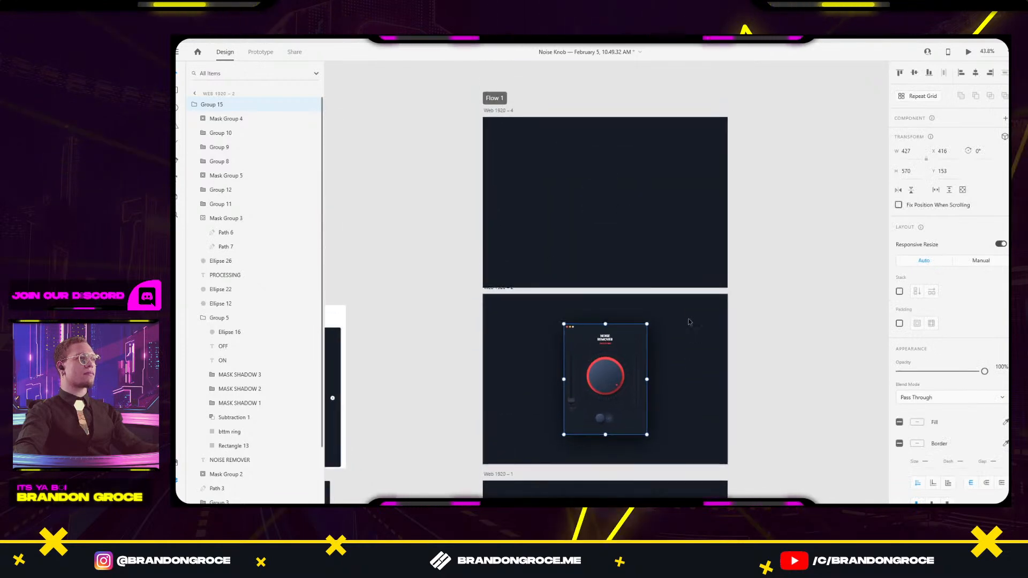
scroll(691, 241, down, 3)
scroll(616, 232, up, 5)
double_click(613, 230)
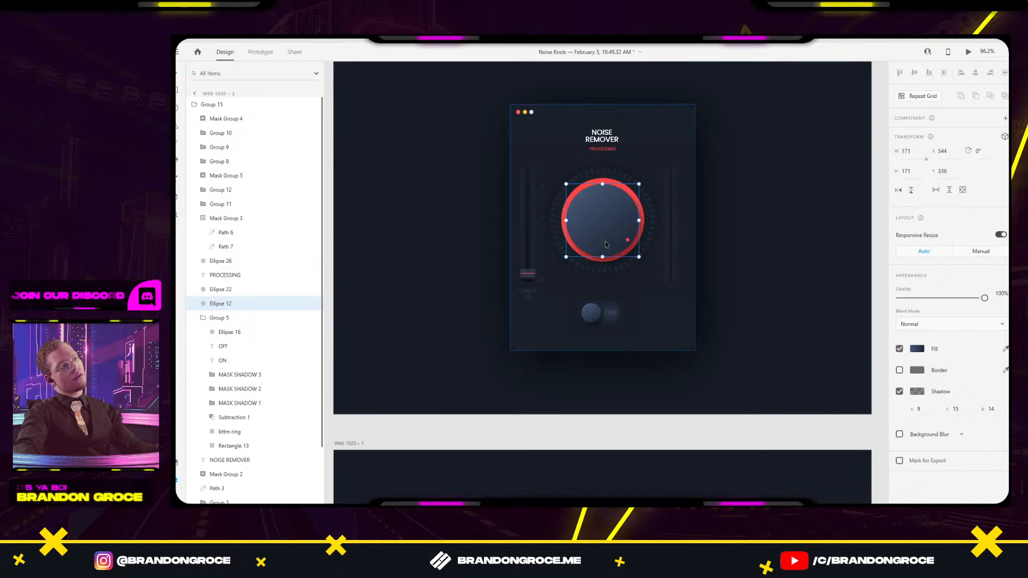
scroll(628, 240, up, 4)
key(r)
drag(529, 138, 553, 178)
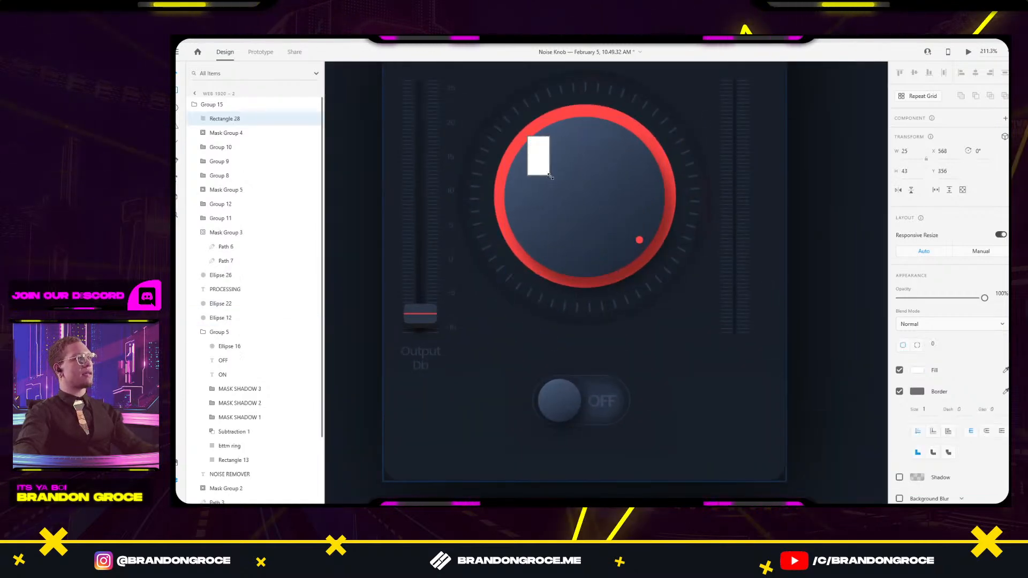
key(ctrl+z)
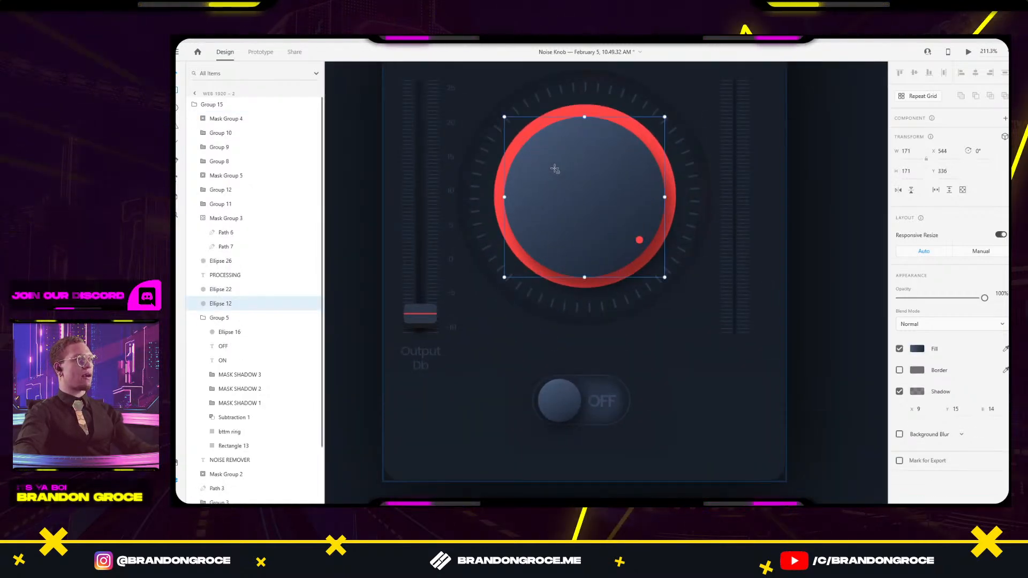
Draw a circle about 169 × 169 over the knob face on Web 1920 – 2 and turn off its fill.
mouse_move(537, 153)
mouse_down()
mouse_move(634, 248)
mouse_move(653, 287)
mouse_move(619, 227)
mouse_move(582, 198)
mouse_move(598, 193)
mouse_up()
drag(640, 248, 666, 276)
drag(599, 204, 595, 205)
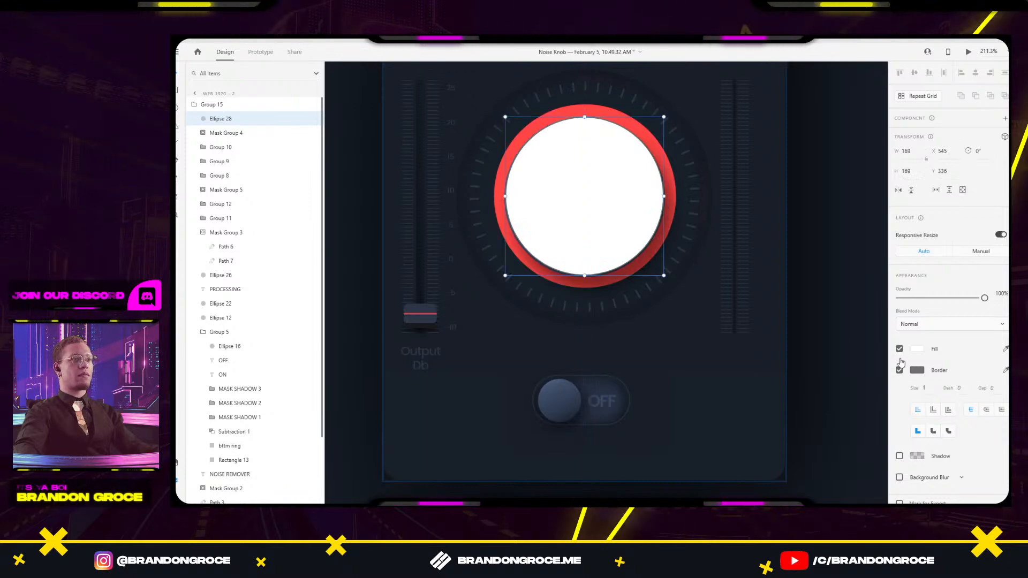
click(900, 349)
Place the new outline circle directly above the red dot, Ellipse 22, in the layer order and rename it Rotater.
scroll(639, 236, up, 3)
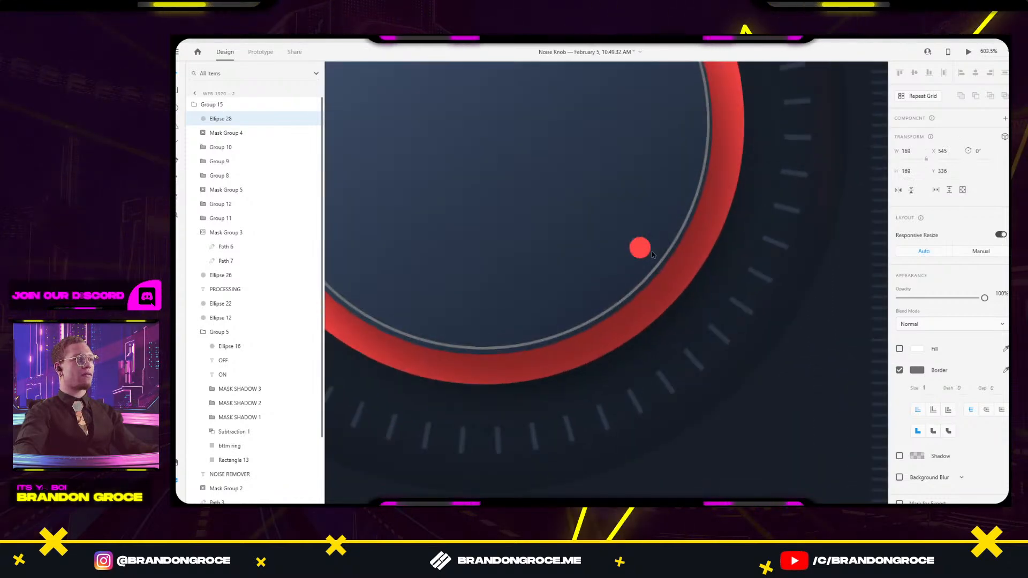
shift+click(640, 248)
scroll(676, 189, down, 3)
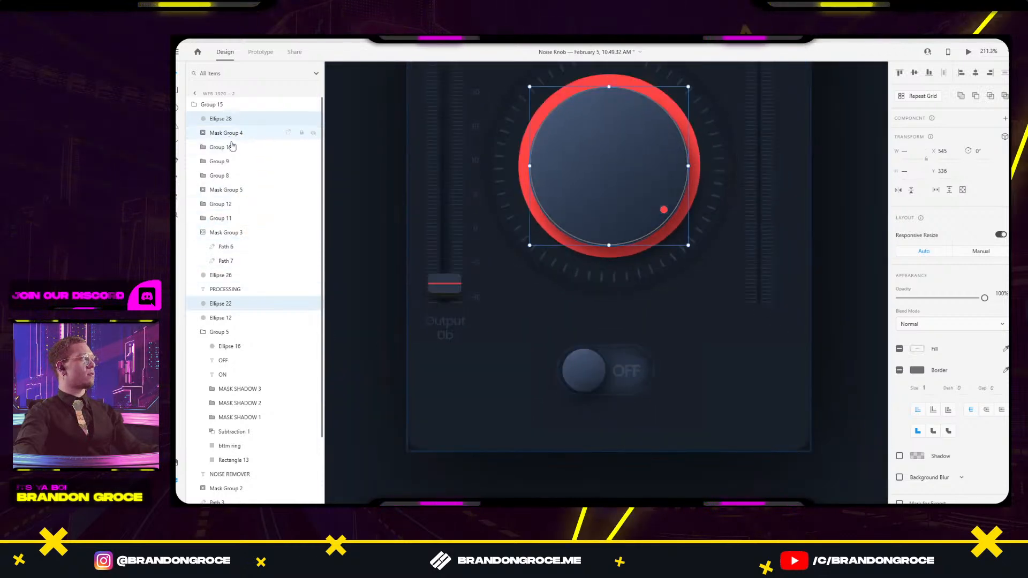
click(222, 305)
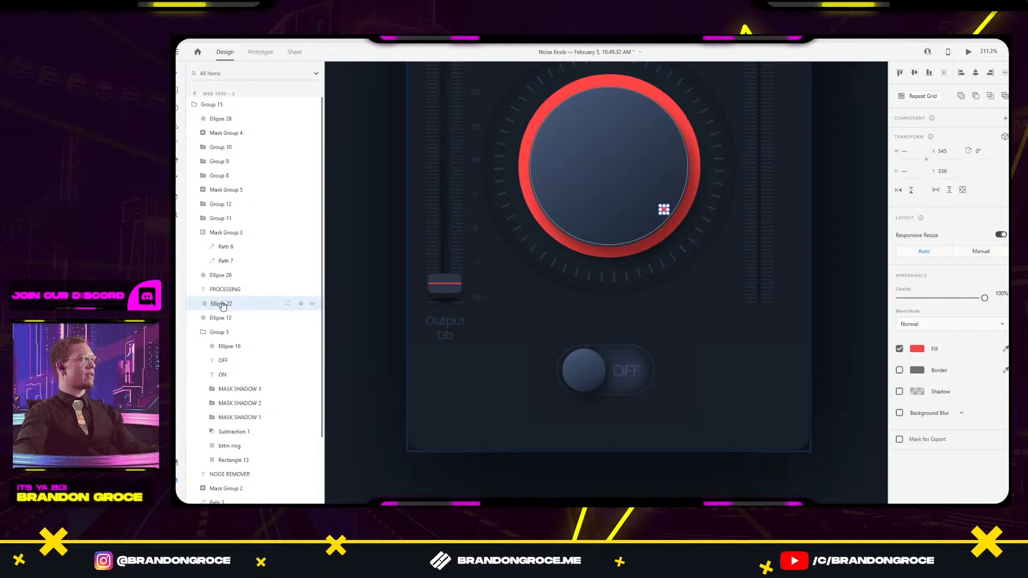
click(220, 119)
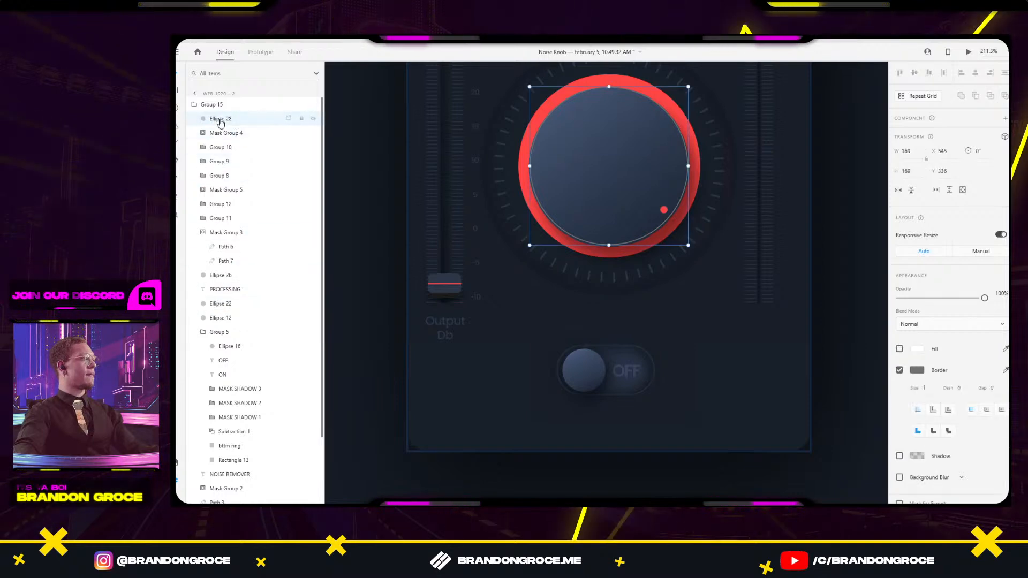
drag(224, 269, 224, 299)
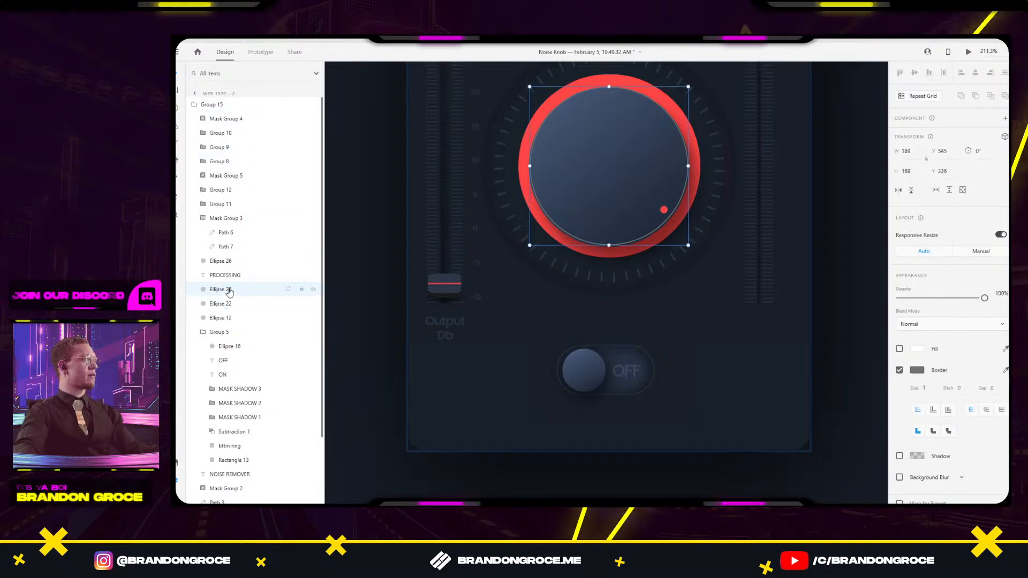
double_click(224, 292)
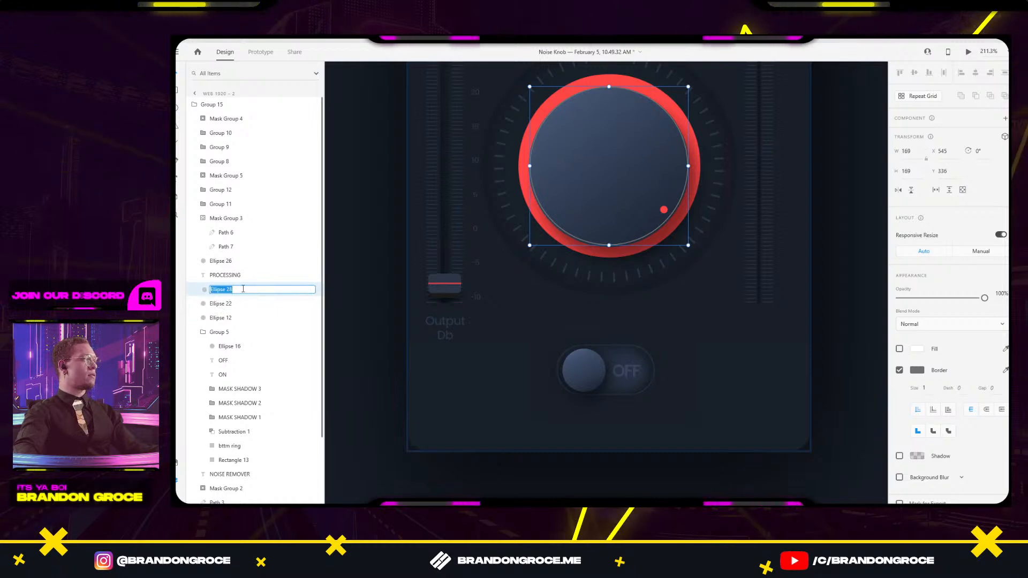
text(Rota)
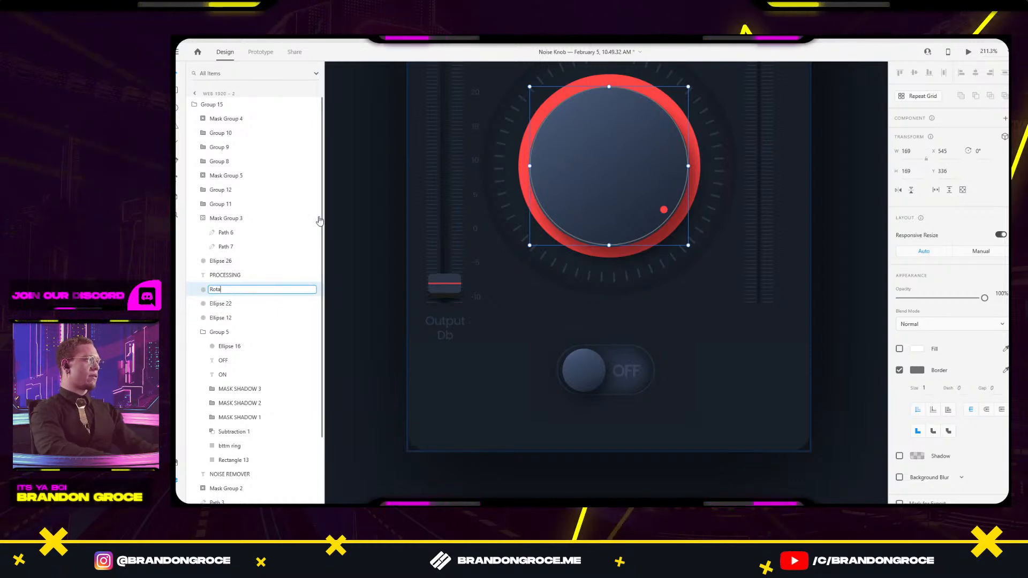
text(ter)
key(Return)
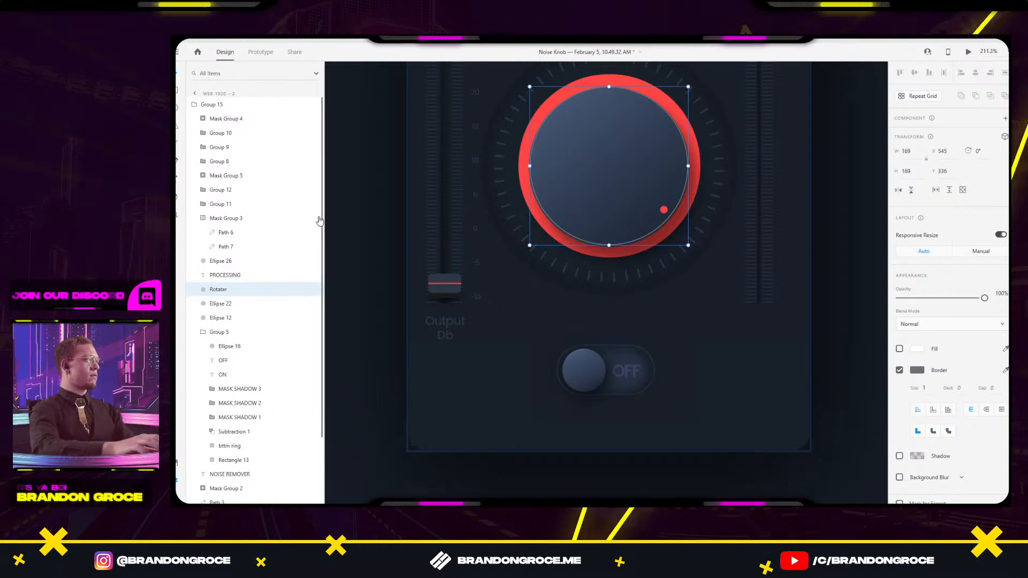
Group the outline circle with Ellipse 22 and name the group Rotater.
shift+click(221, 303)
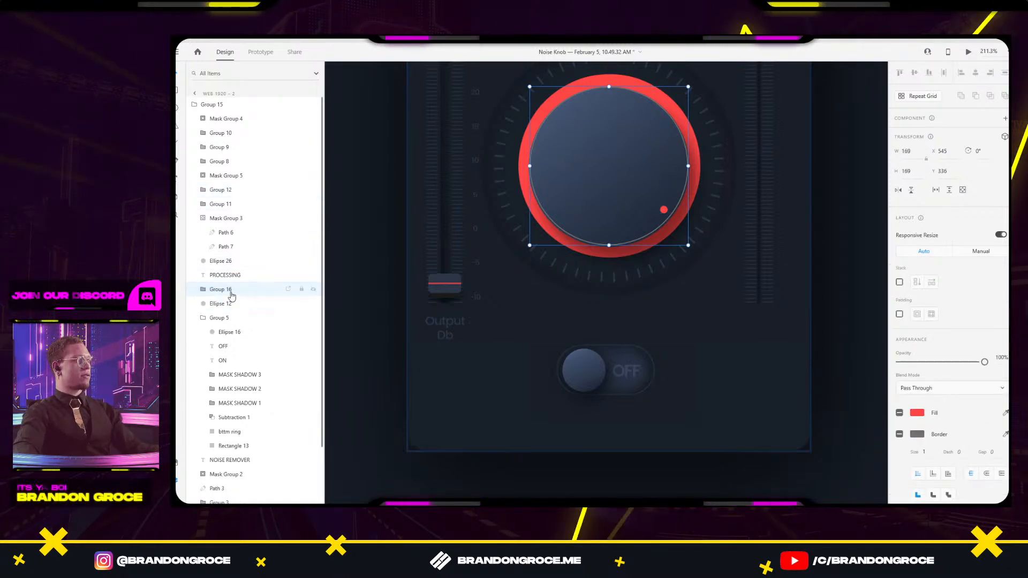
text(Rotater)
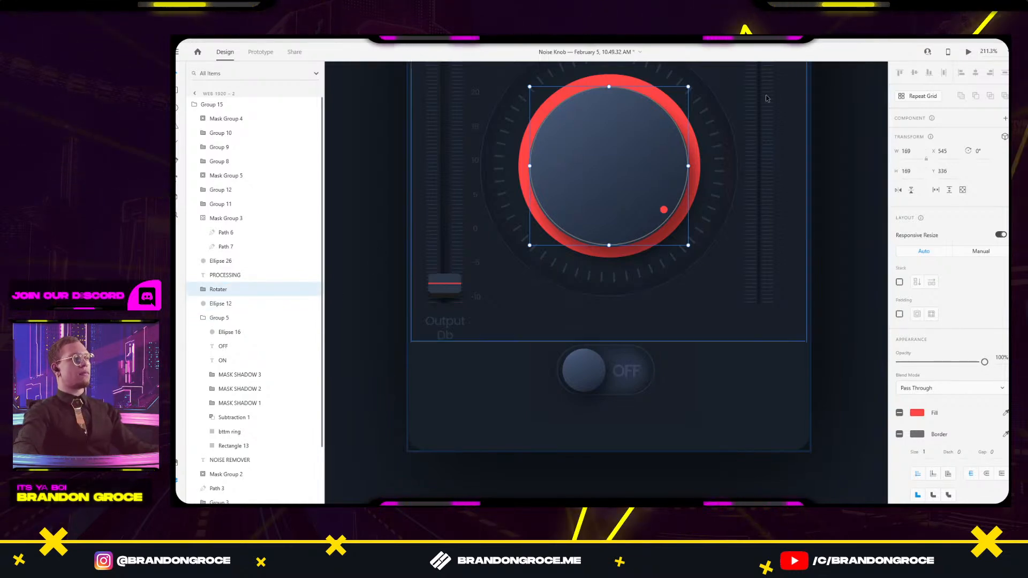
Raise the opacity of Group 15 on Web 1920 – 4 to 93%.
scroll(669, 234, down, 5)
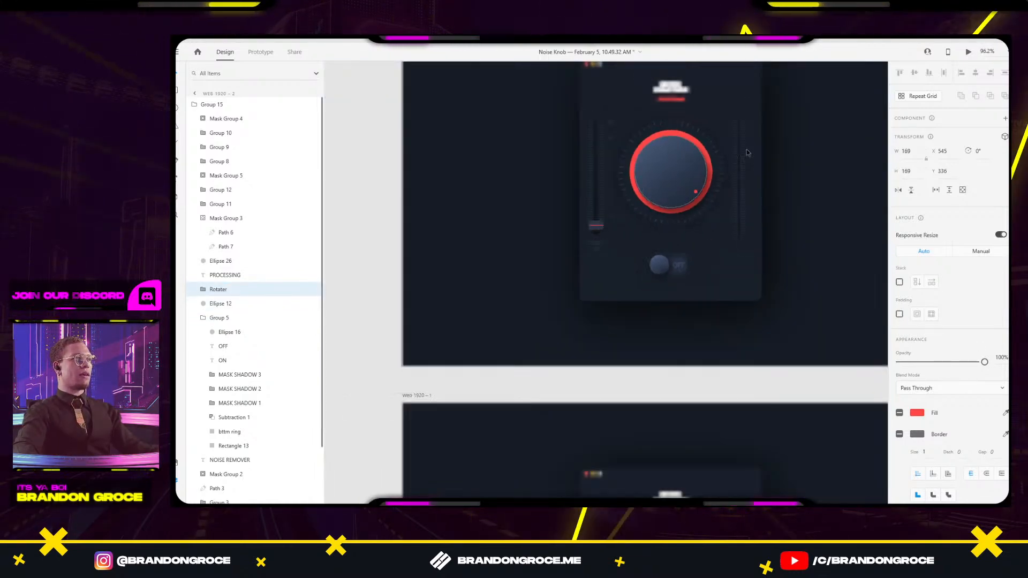
drag(694, 248, 716, 402)
scroll(730, 229, up, 2)
scroll(749, 342, down, 3)
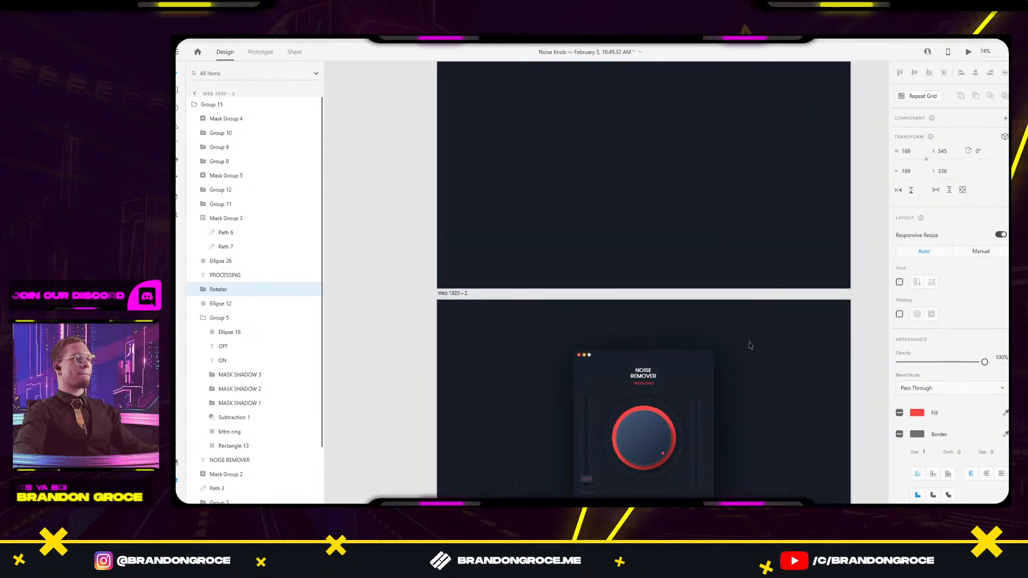
scroll(693, 155, up, 3)
click(652, 190)
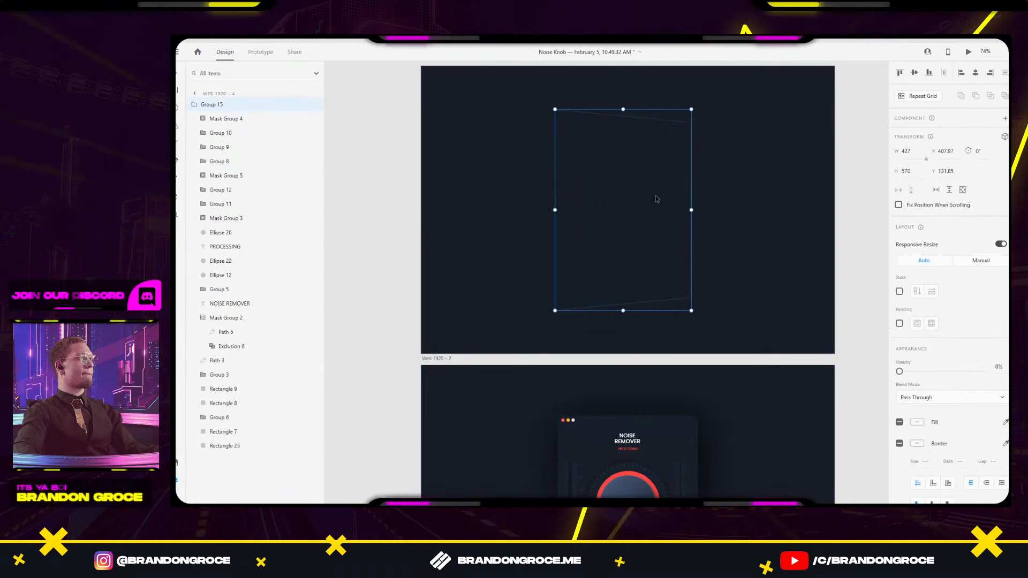
drag(900, 371, 979, 371)
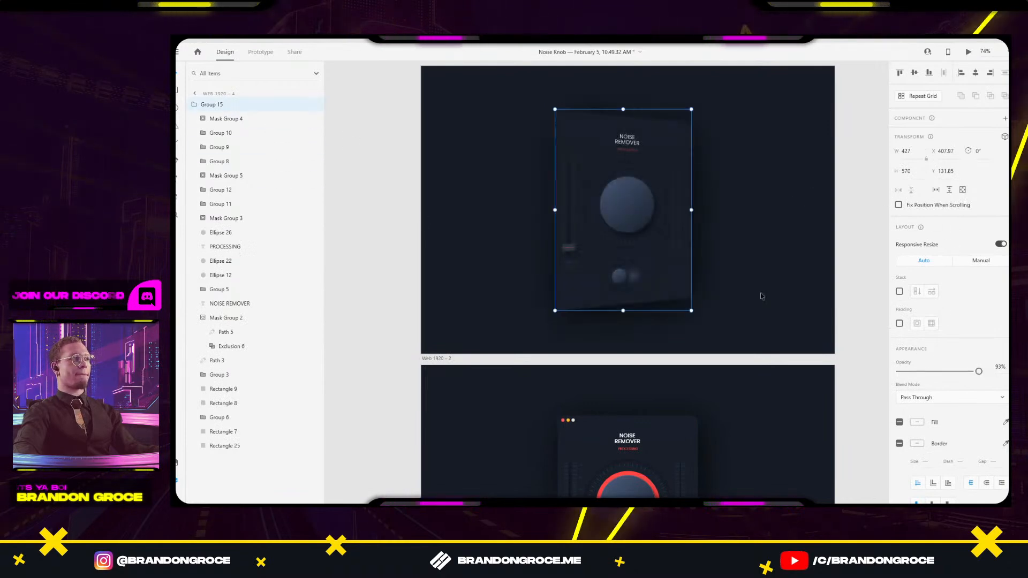
Set the 3D Y rotation of Group 15 on Web 1920 – 4 to 0° and leave 3D transform mode.
double_click(626, 199)
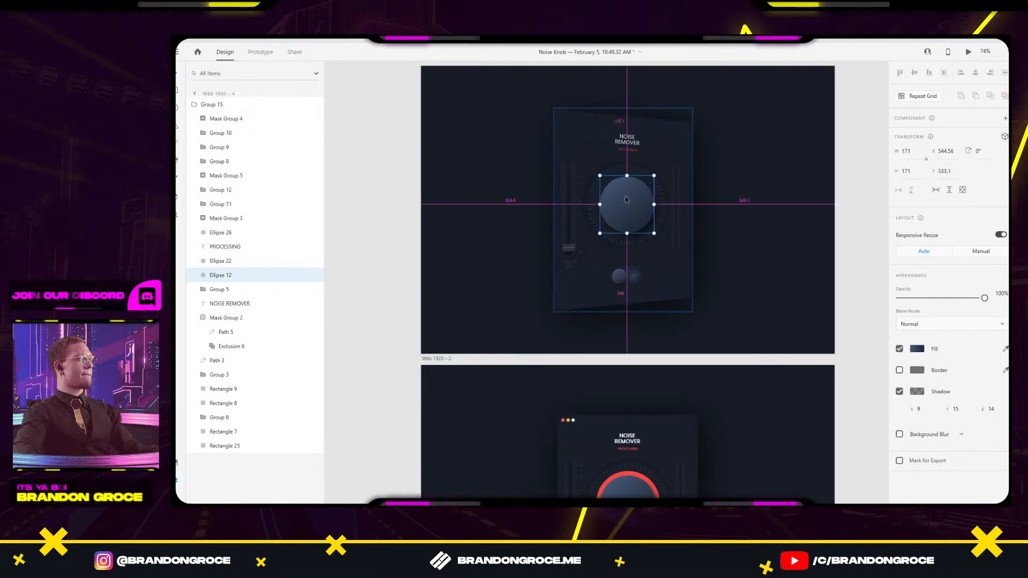
scroll(626, 199, up, 5)
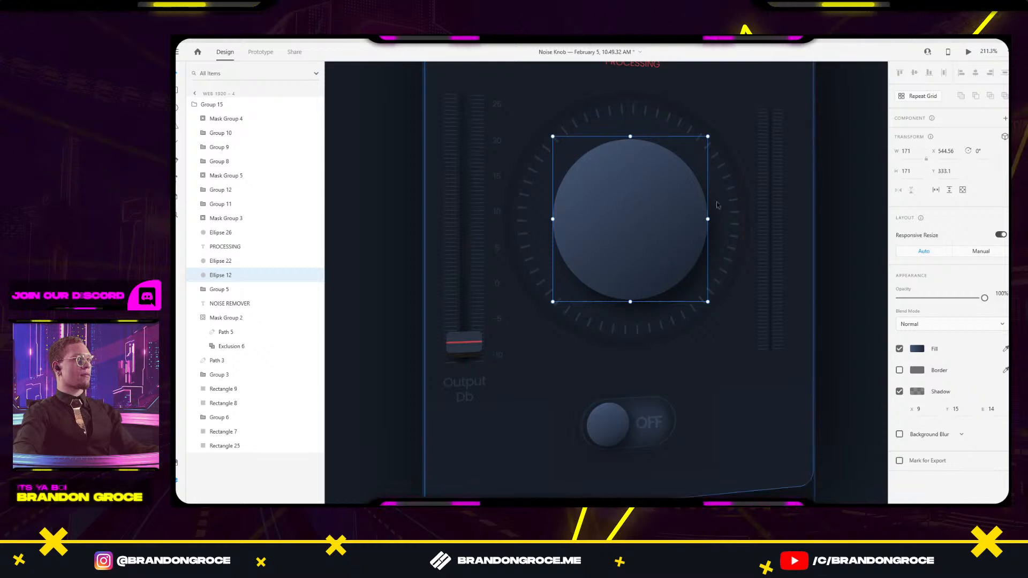
click(795, 192)
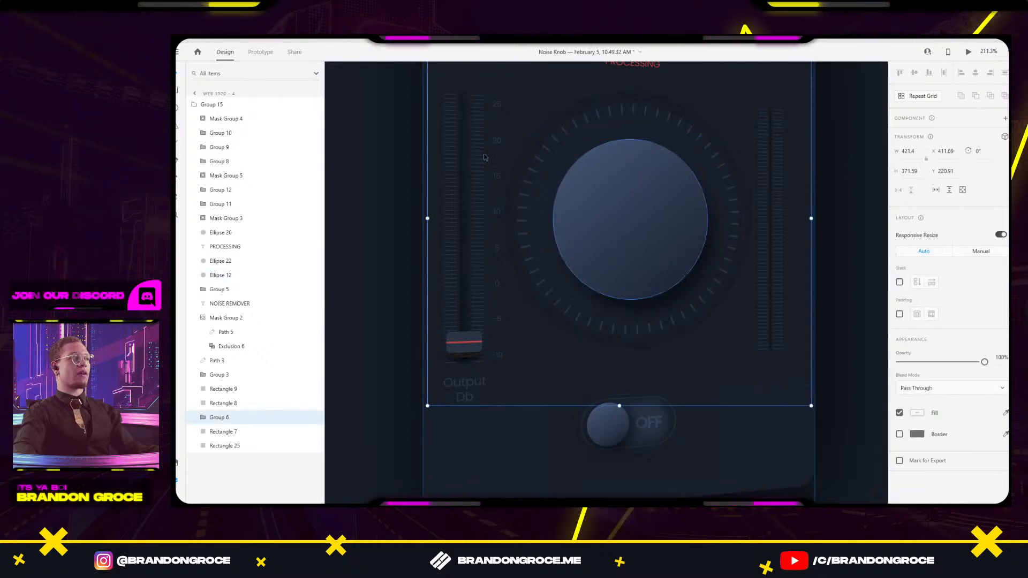
click(209, 105)
scroll(766, 204, down, 4)
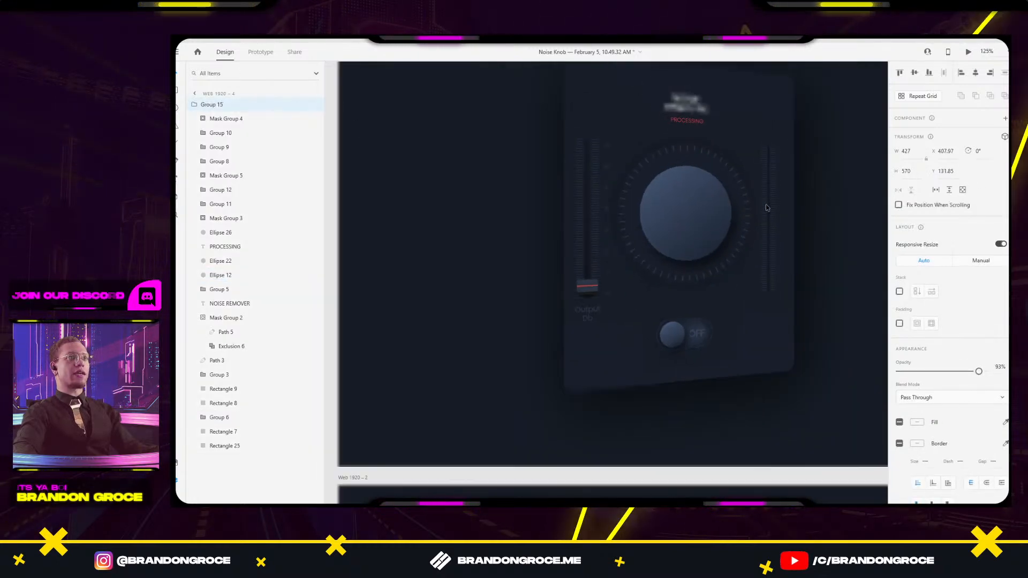
scroll(725, 226, up, 1)
scroll(726, 226, up, 2)
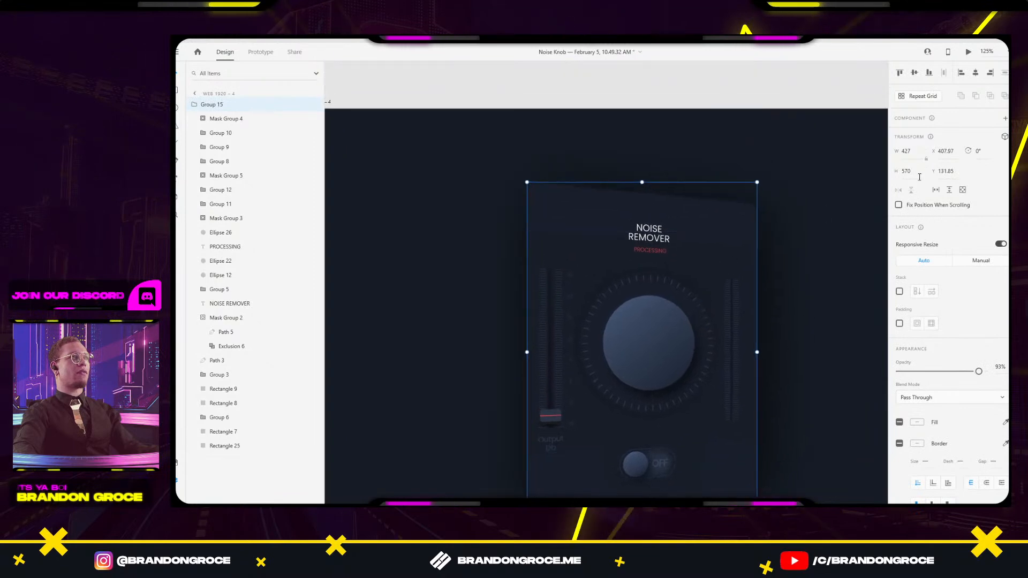
click(1004, 137)
click(977, 171)
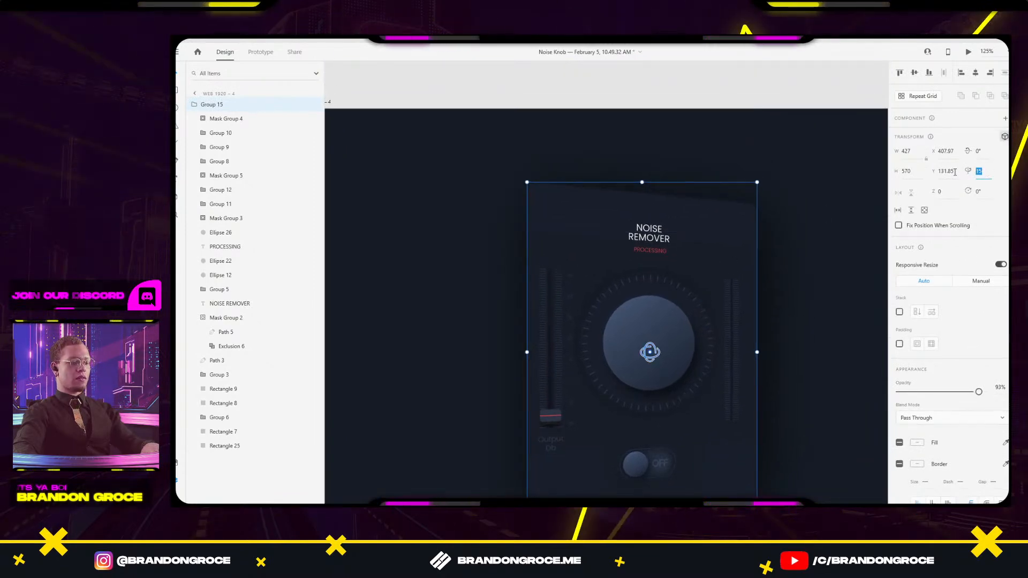
text(0)
key(Return)
click(646, 344)
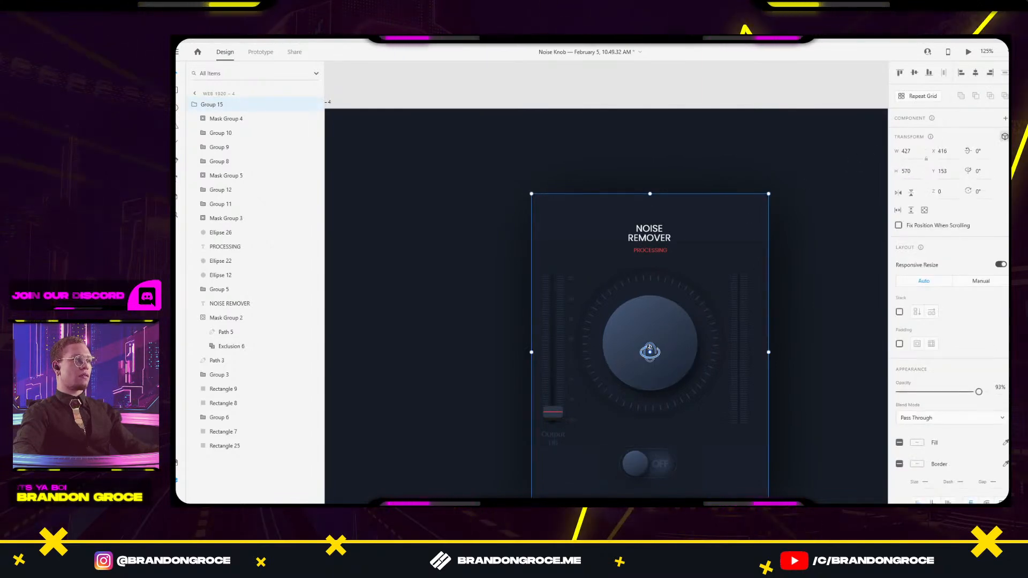
click(1005, 138)
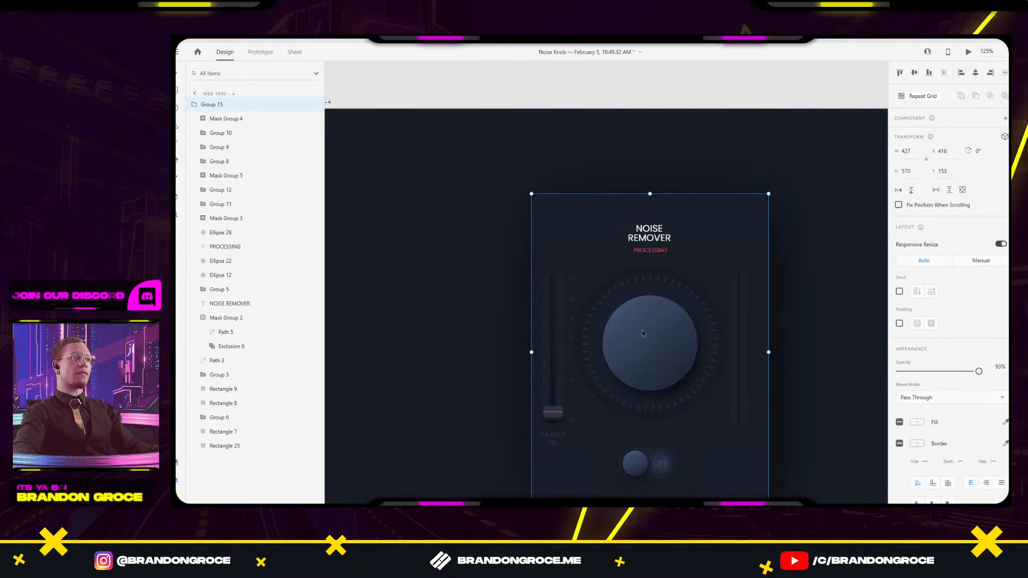
double_click(653, 343)
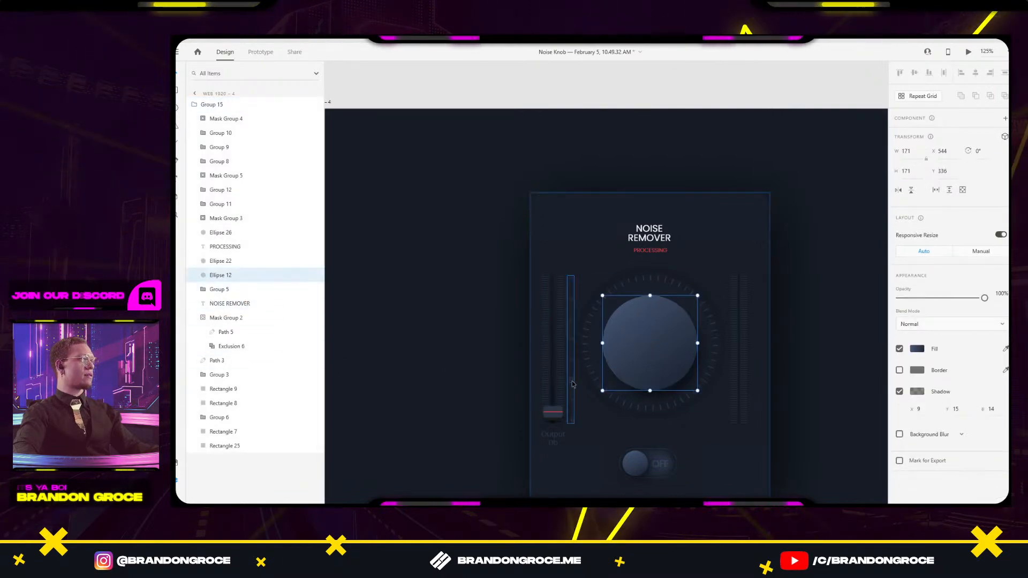
scroll(756, 264, up, 5)
drag(776, 287, 650, 307)
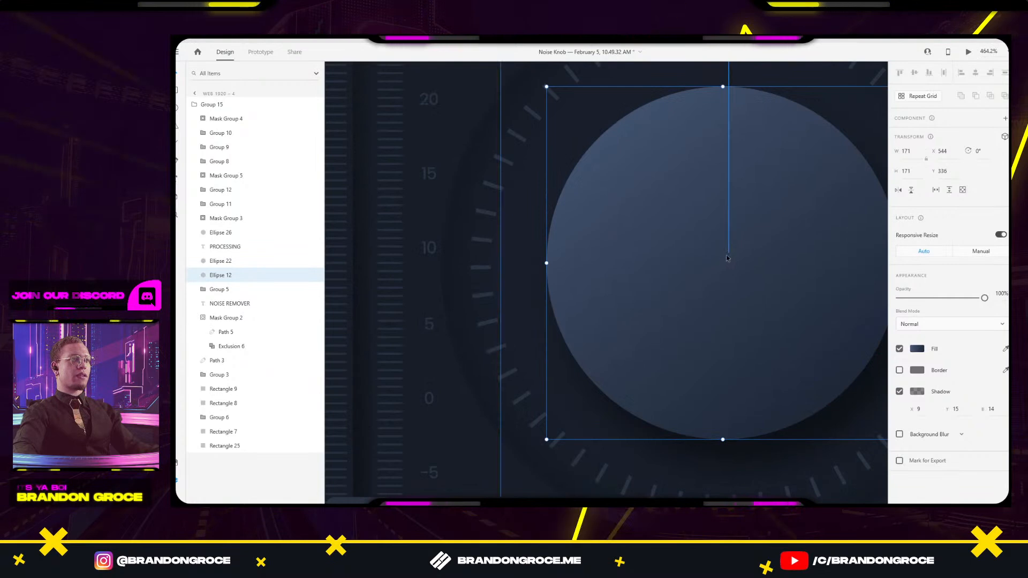
drag(732, 255, 733, 256)
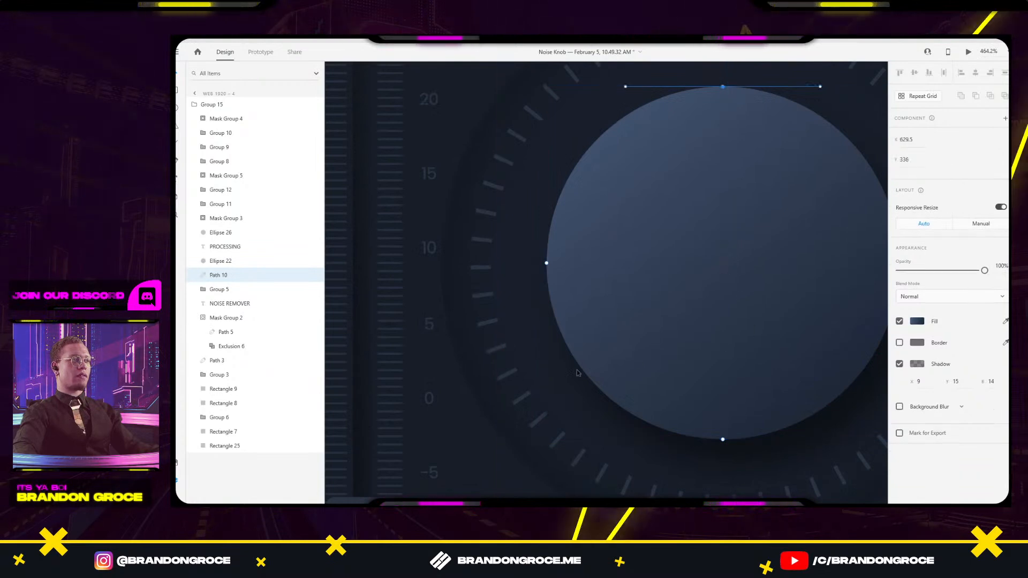
key(Delete)
click(664, 336)
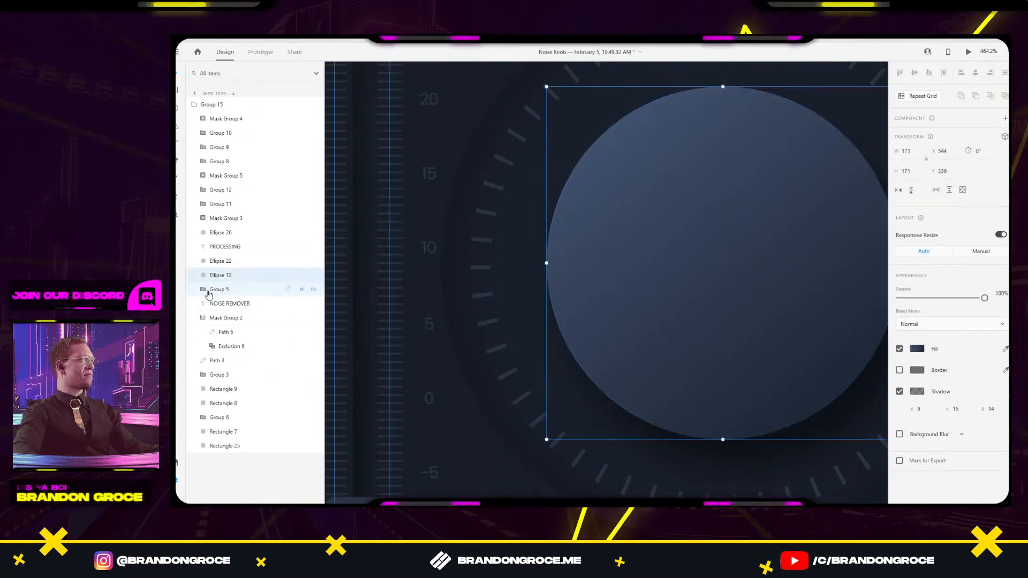
Inspect the layers of Group 15 on Web 1920 – 4, from Group 5 up to Group 11, around the knob.
click(207, 292)
click(228, 304)
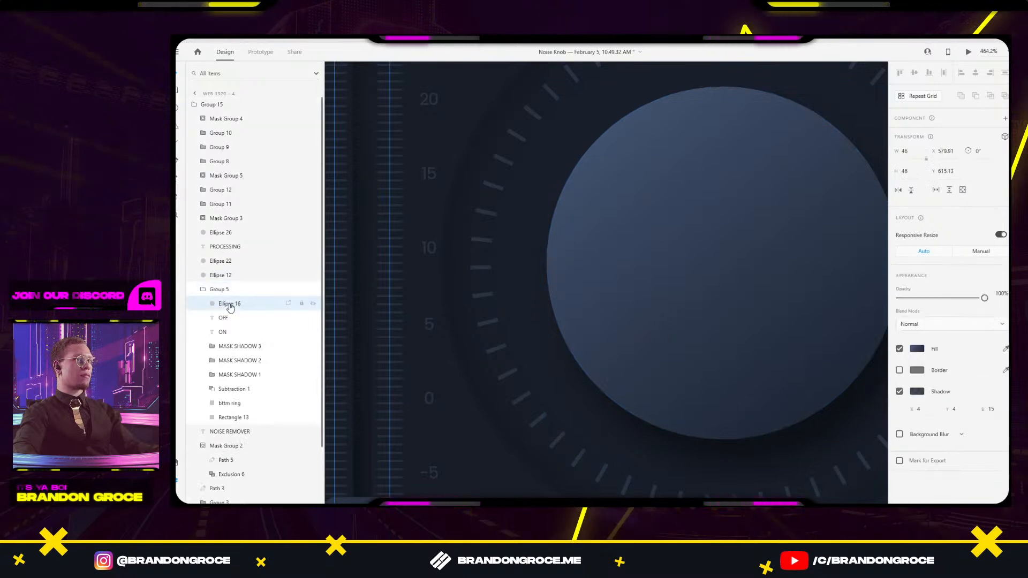
click(206, 292)
click(205, 293)
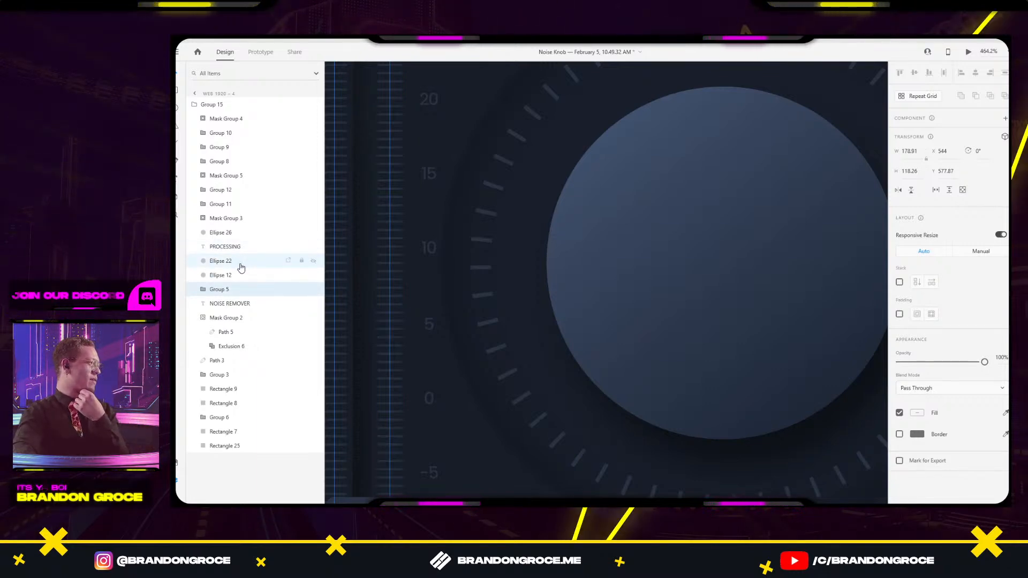
click(230, 234)
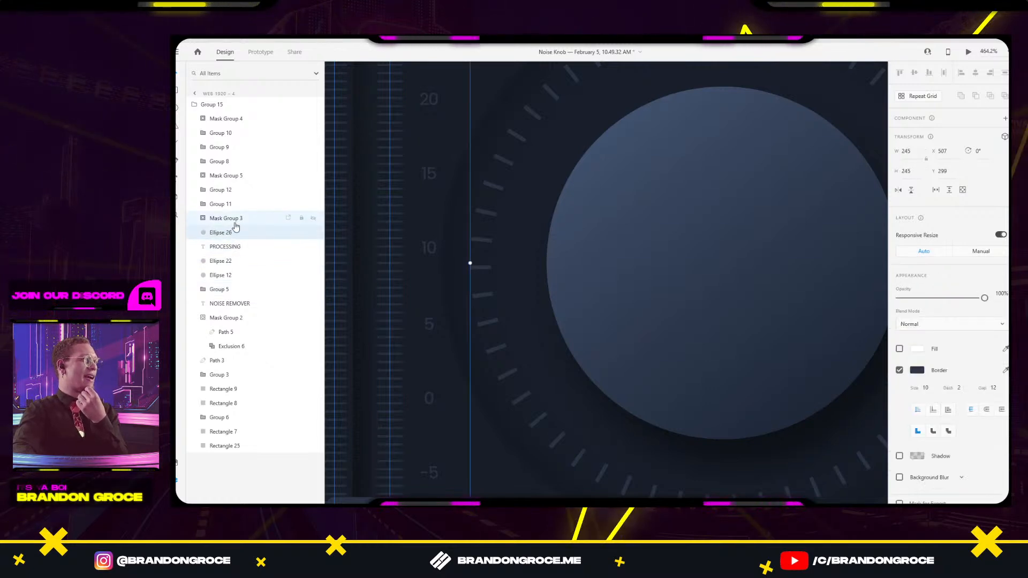
click(235, 220)
click(235, 206)
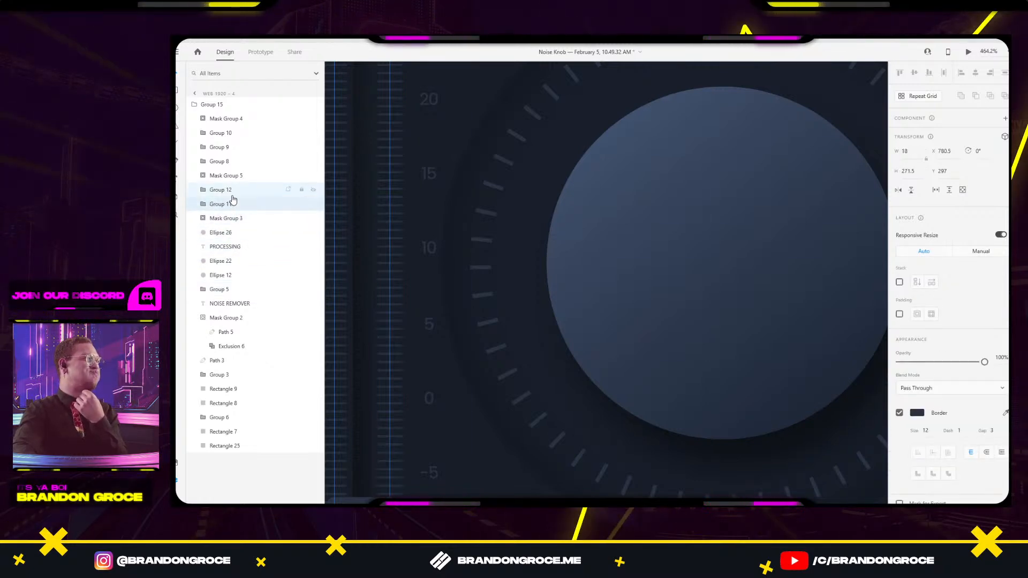
scroll(631, 329, down, 3)
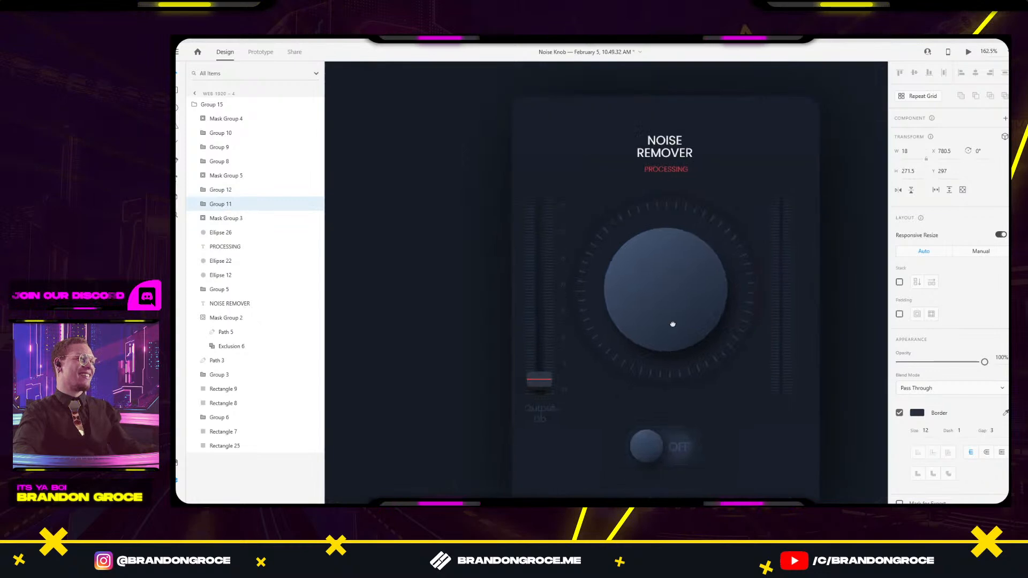
drag(668, 369, 670, 124)
scroll(676, 272, up, 5)
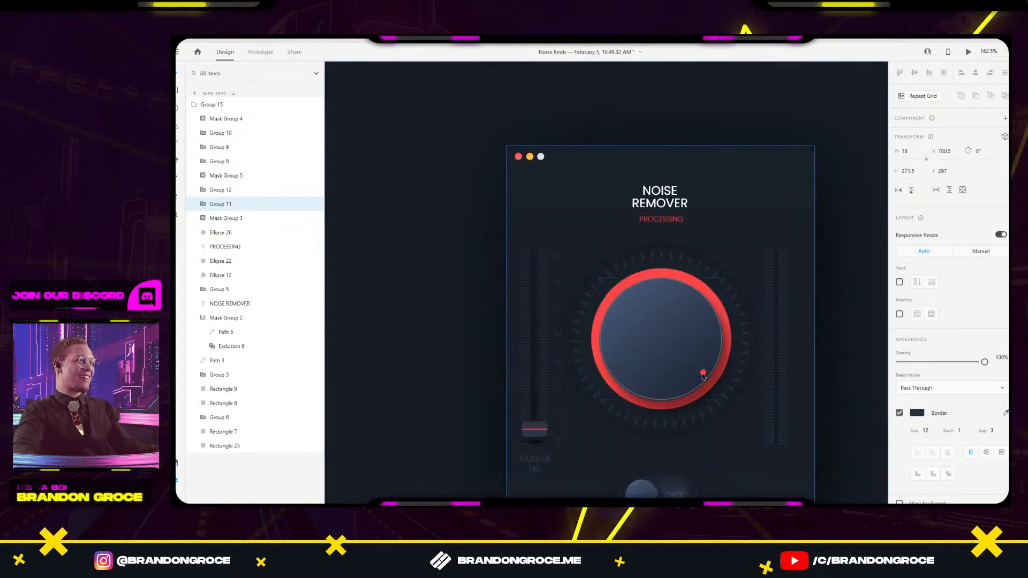
Compare the Rotater, Mask Group 3 and Ellipse 22 layers on Web 1920 – 2 with the matching knob layers on Web 1920 – 4.
click(703, 374)
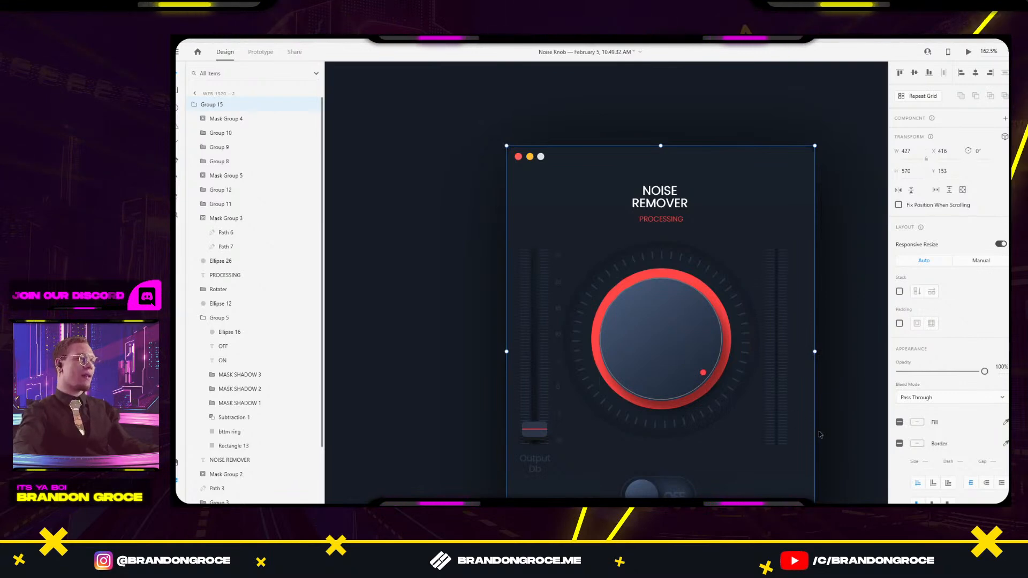
double_click(703, 373)
double_click(703, 373)
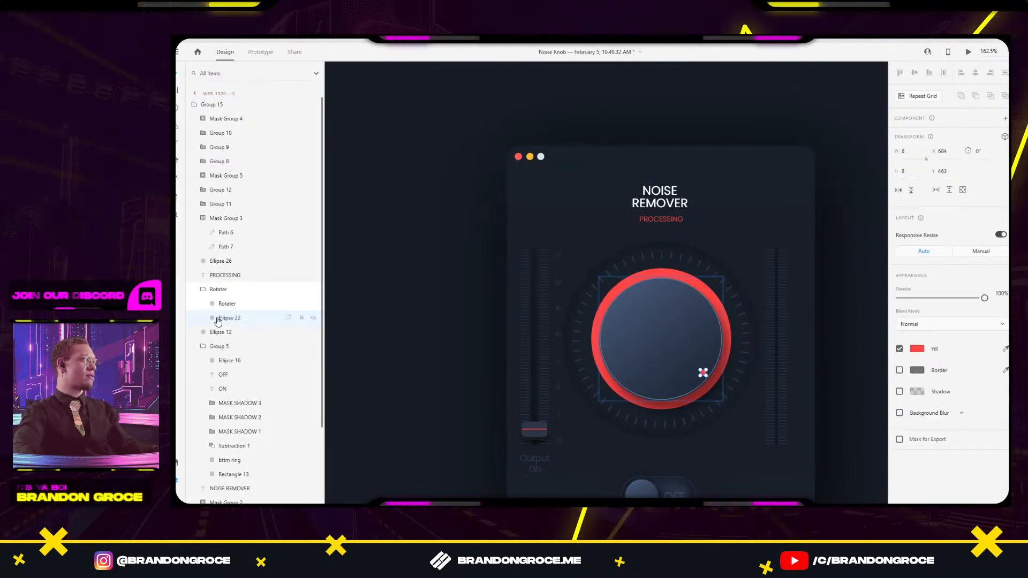
click(226, 220)
scroll(717, 214, up, 3)
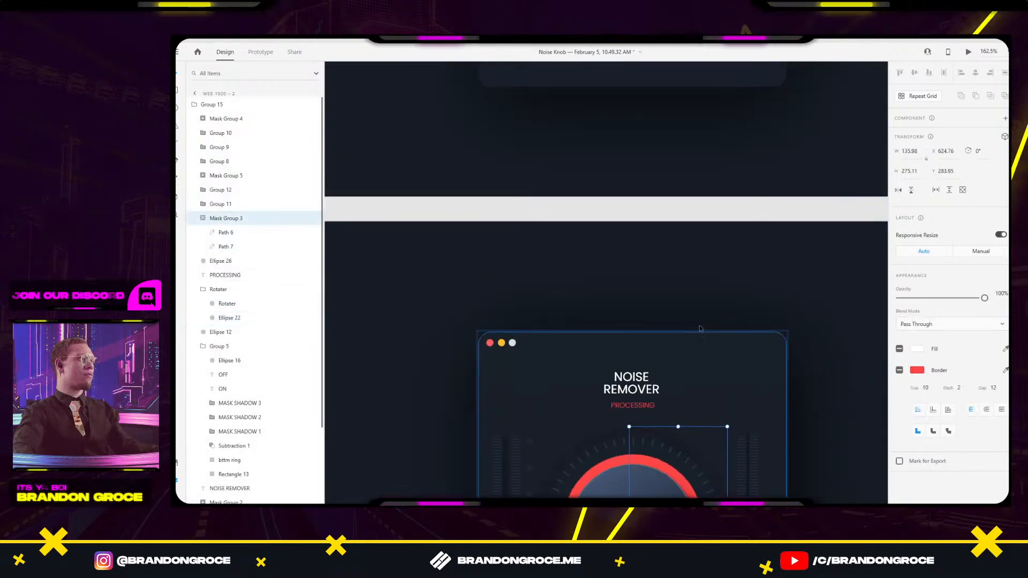
scroll(644, 196, down, 5)
click(644, 197)
double_click(643, 197)
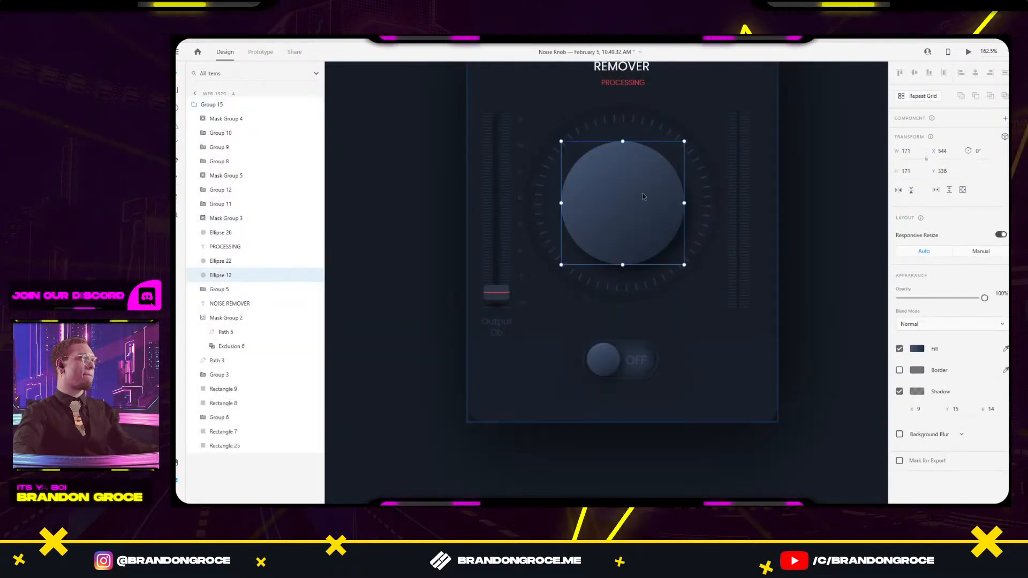
click(229, 220)
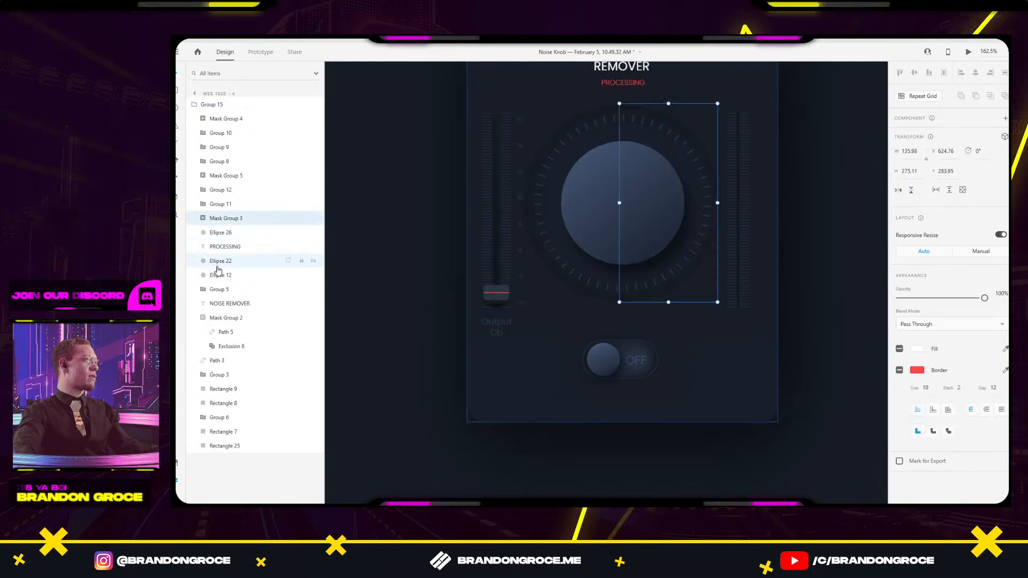
click(228, 275)
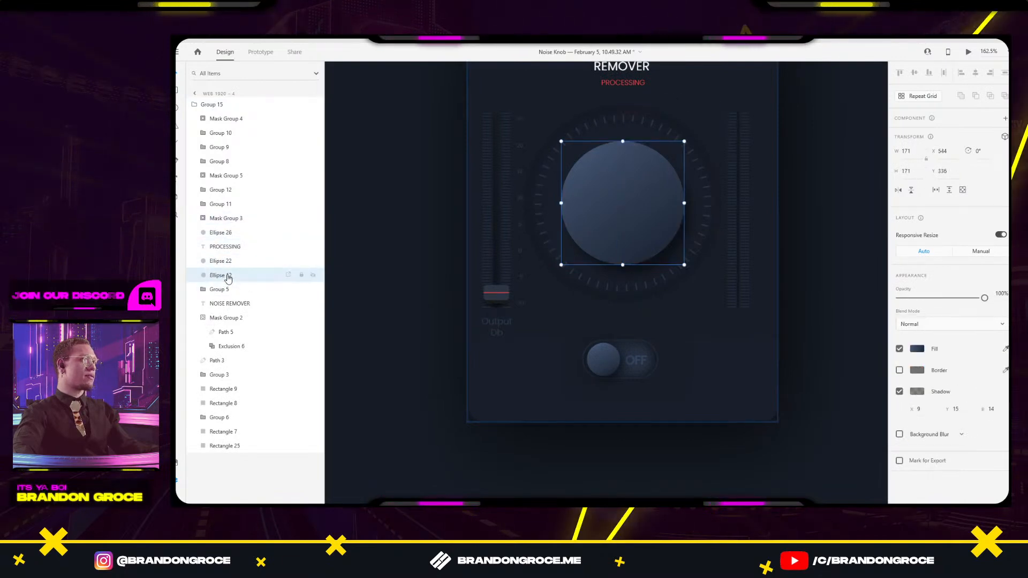
click(227, 261)
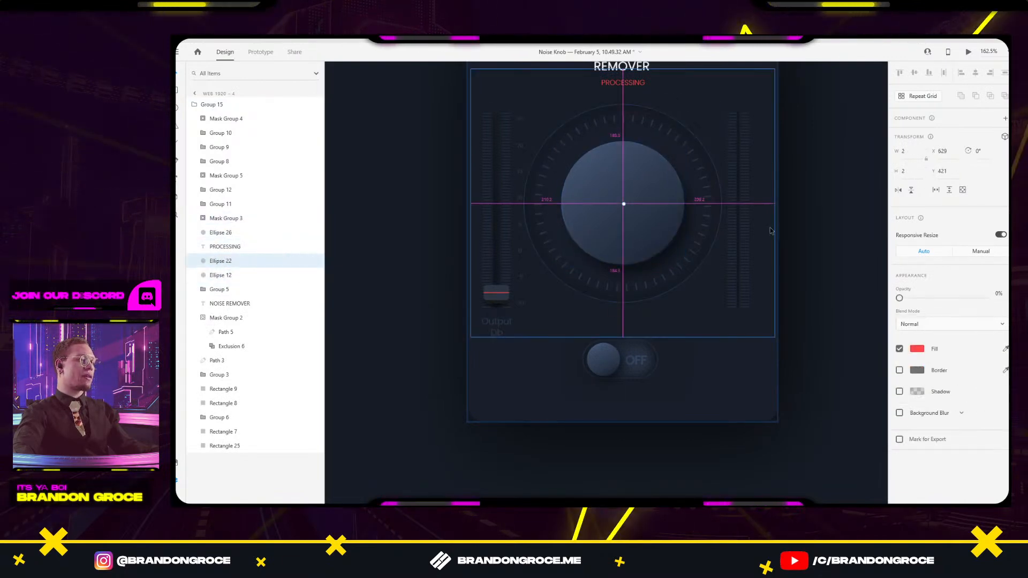
Paste the Rotater group into Group 15 on Web 1920 – 4 directly above the old Ellipse 22, and delete that old ellipse.
scroll(770, 225, up, 3)
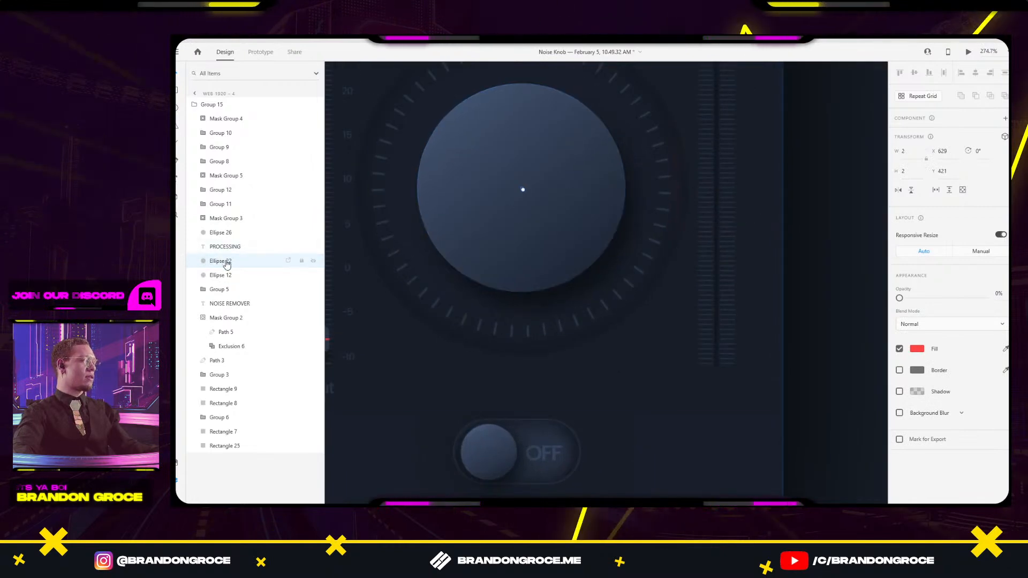
key(ctrl+z)
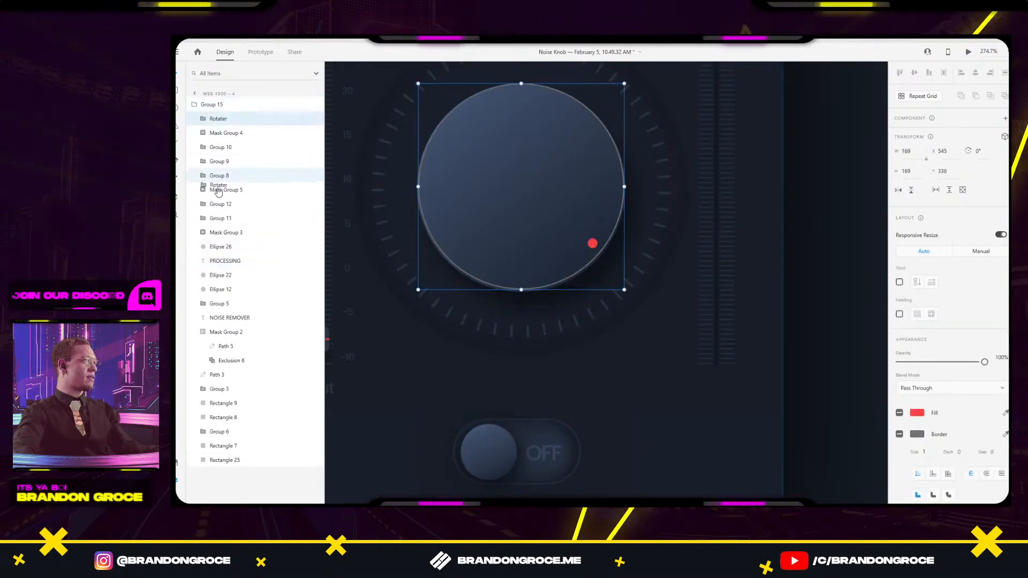
drag(229, 289, 229, 276)
click(225, 275)
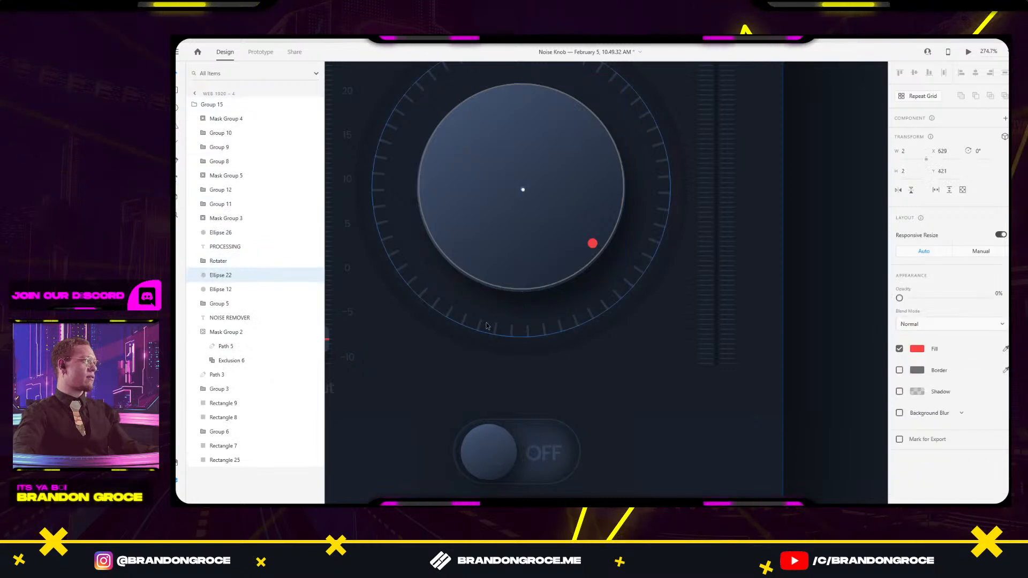
key(Delete)
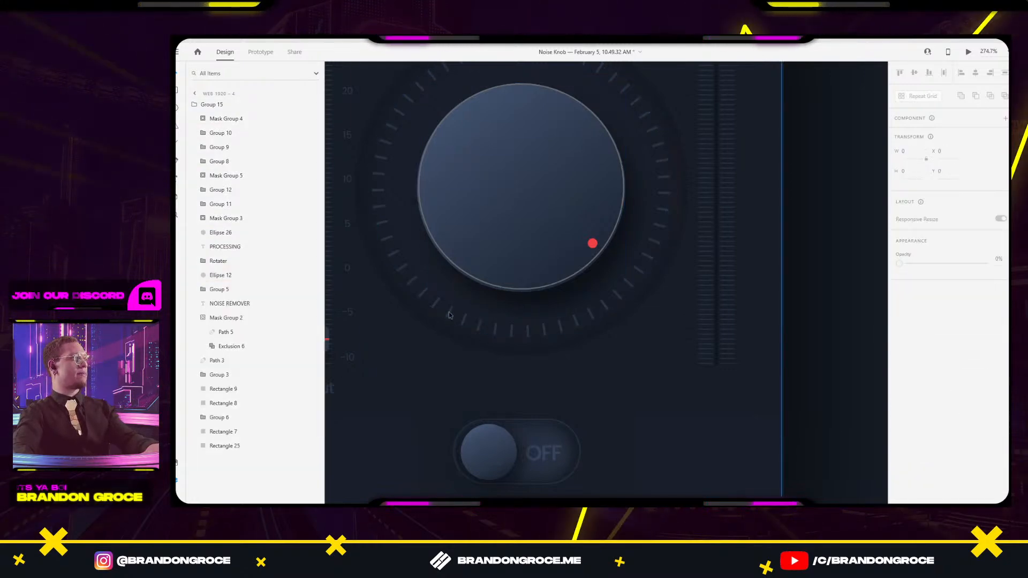
Move the red dot, Ellipse 22, inside the Rotater group to the centre of the knob.
click(201, 263)
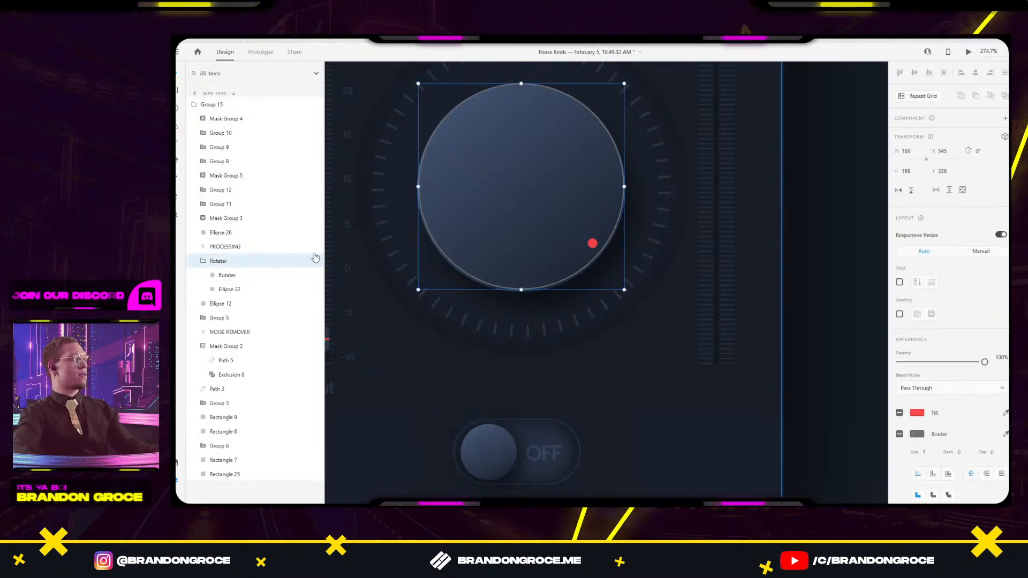
double_click(593, 245)
drag(593, 245, 521, 189)
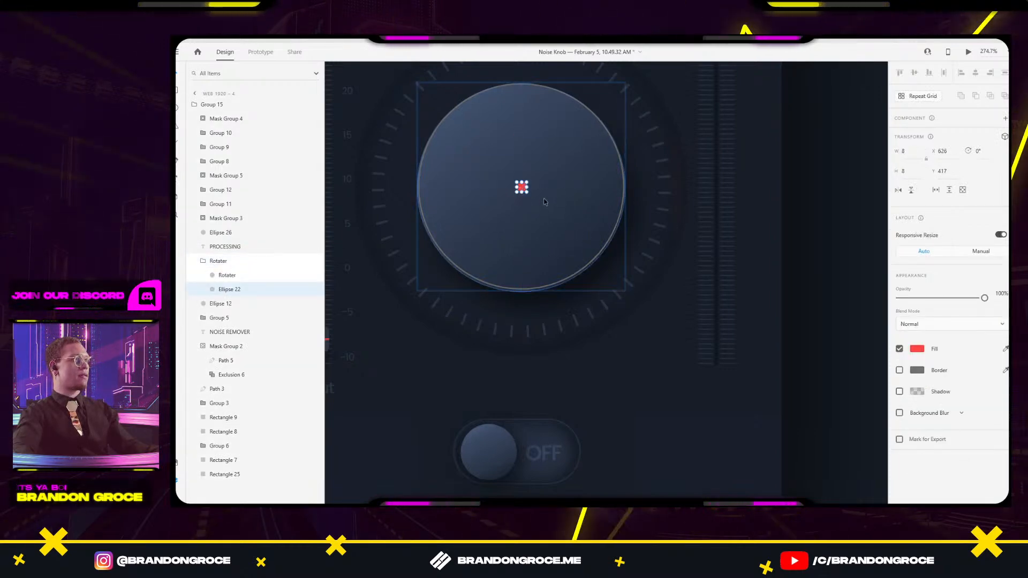
Shrink the centred red dot to 2 × 2 and set its opacity to 0%.
scroll(529, 191, up, 4)
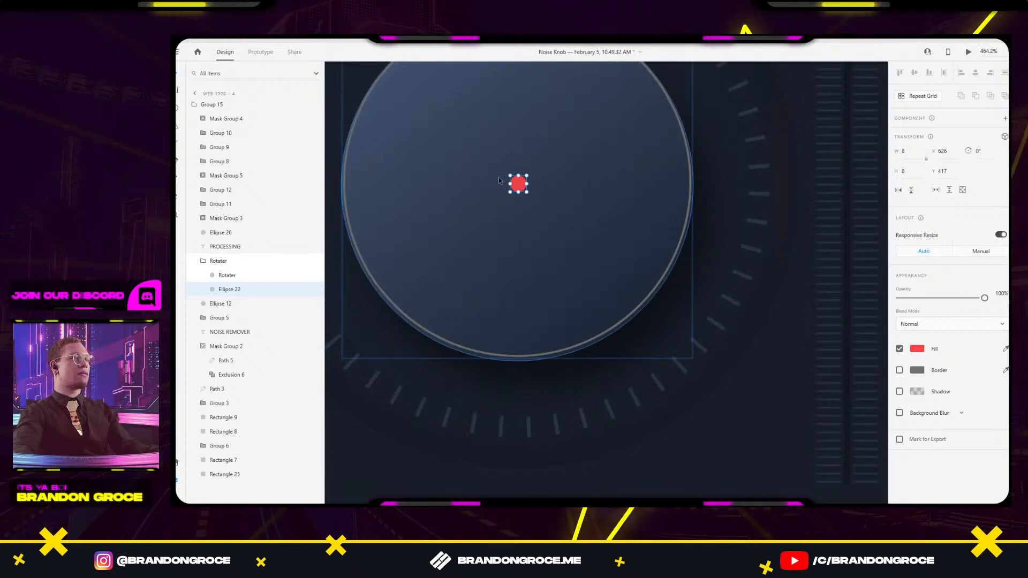
drag(526, 175, 519, 181)
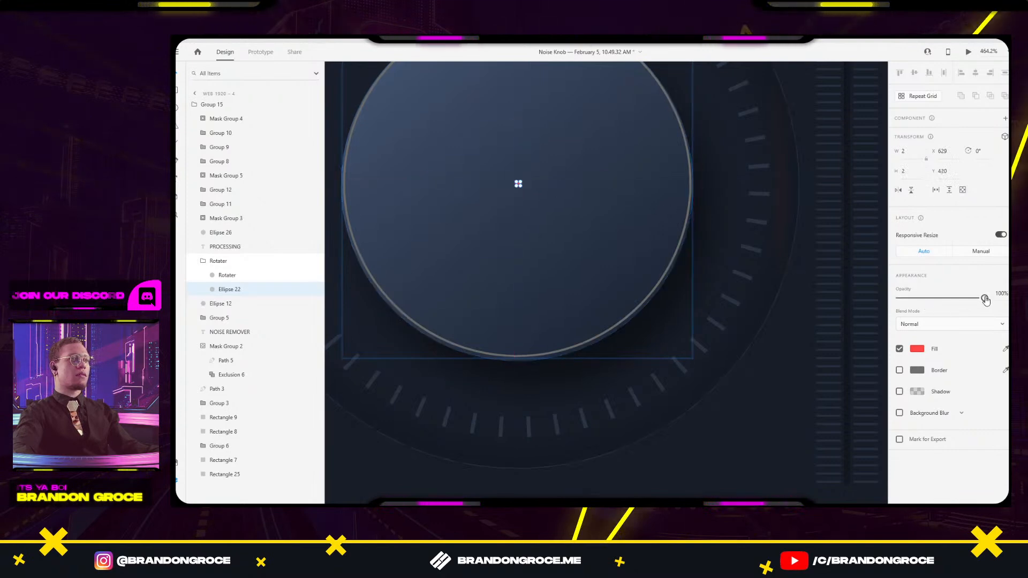
drag(984, 299, 900, 297)
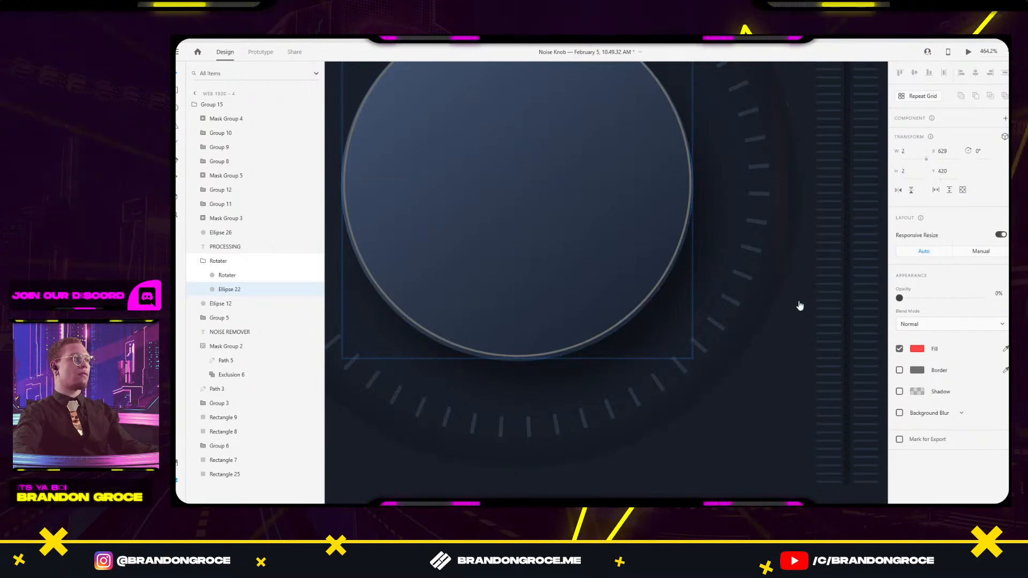
scroll(621, 246, down, 3)
scroll(620, 240, up, 3)
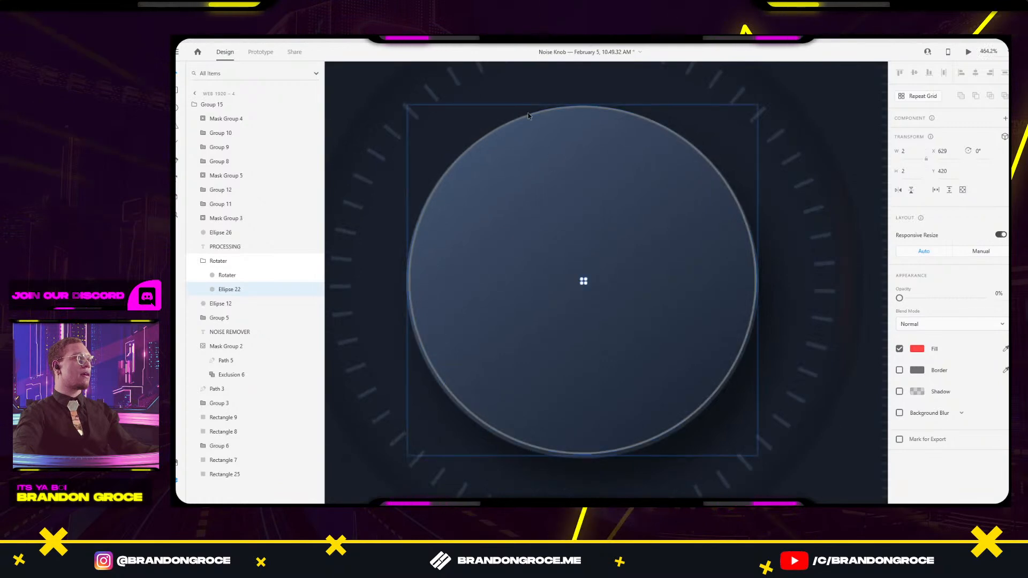
Turn off the border of the Rotater outline circle on Web 1920 – 4.
click(265, 274)
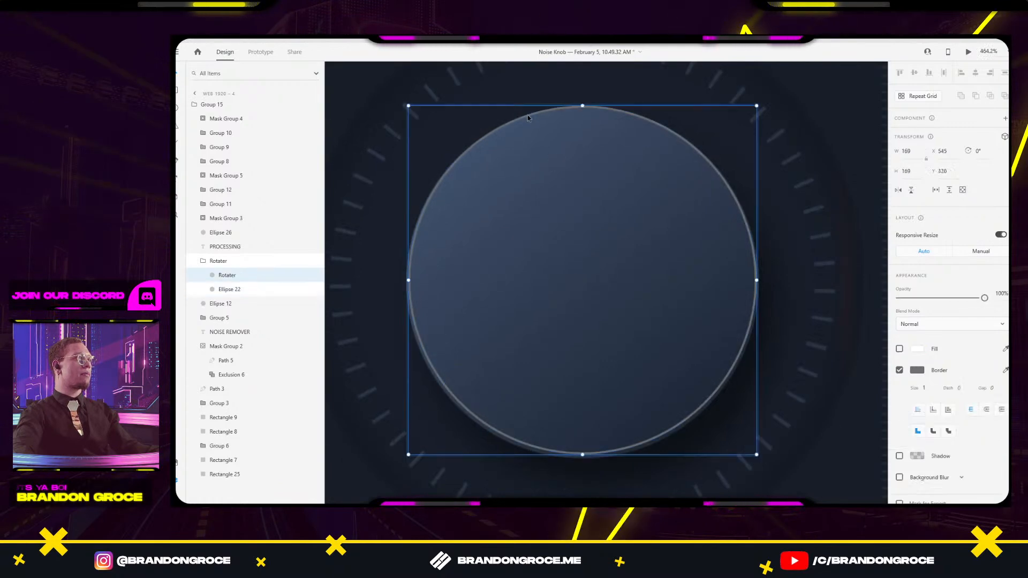
click(900, 370)
scroll(739, 359, down, 5)
scroll(744, 278, down, 8)
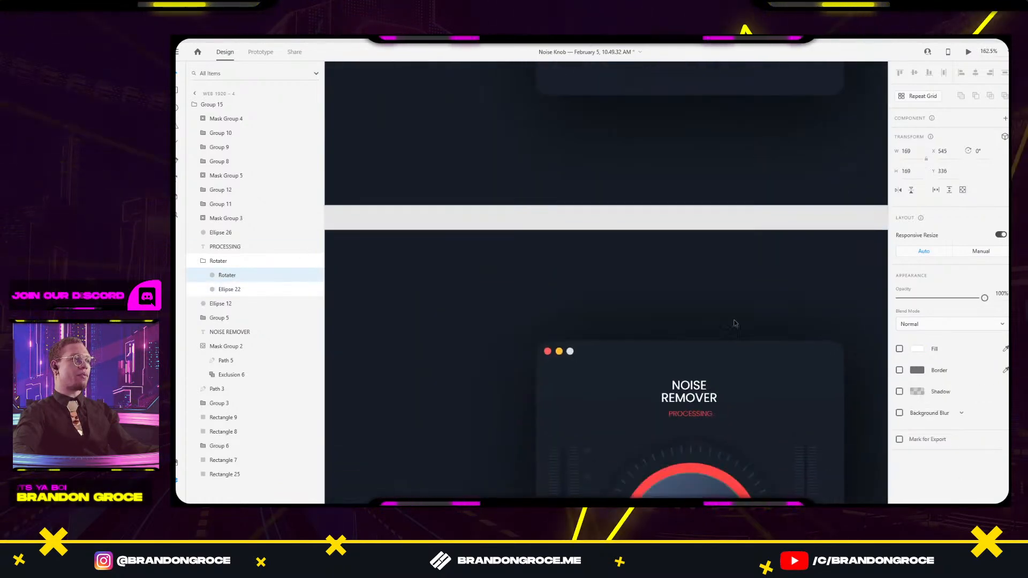
Compare the knob's outline circle on Web 1920 – 4 with the version on the artboard showing the red ring.
scroll(747, 203, down, 5)
key(ctrl+3)
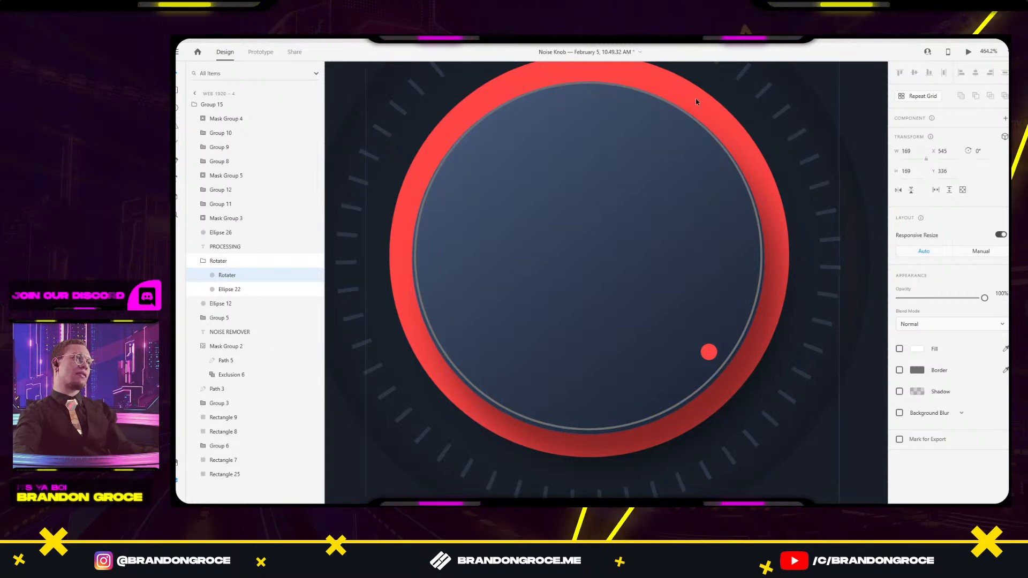
scroll(695, 99, up, 5)
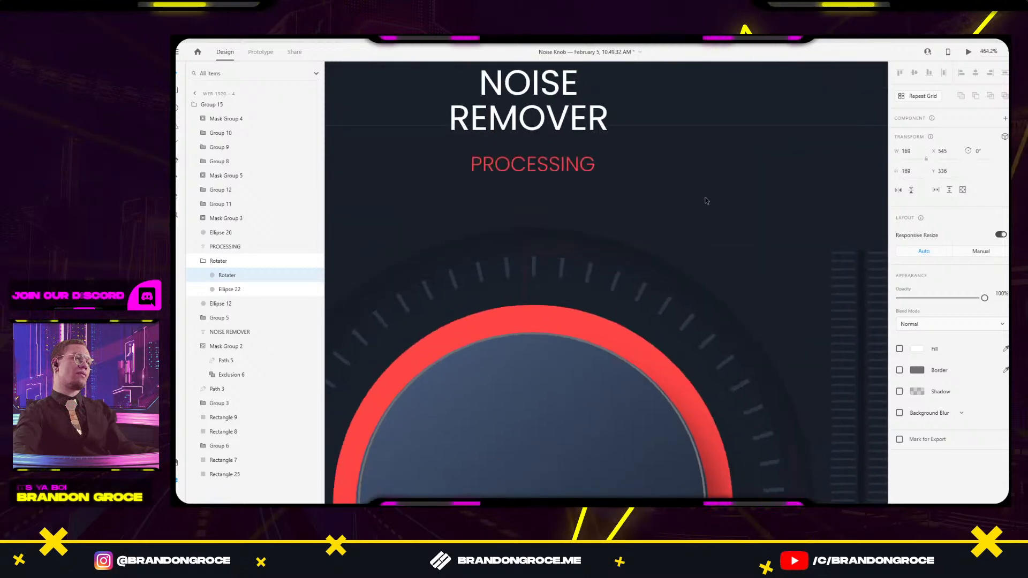
scroll(704, 173, up, 15)
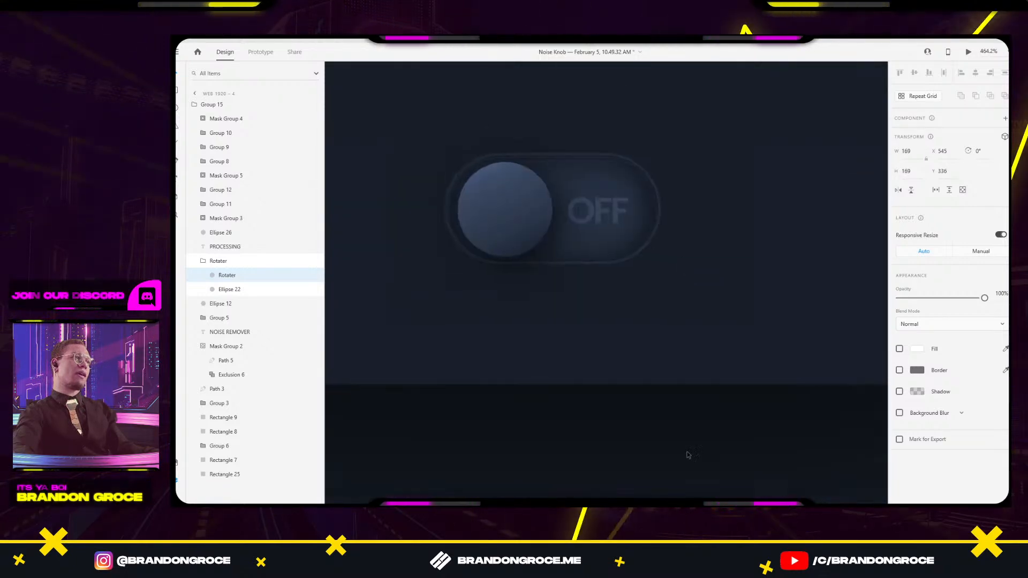
scroll(700, 448, up, 4)
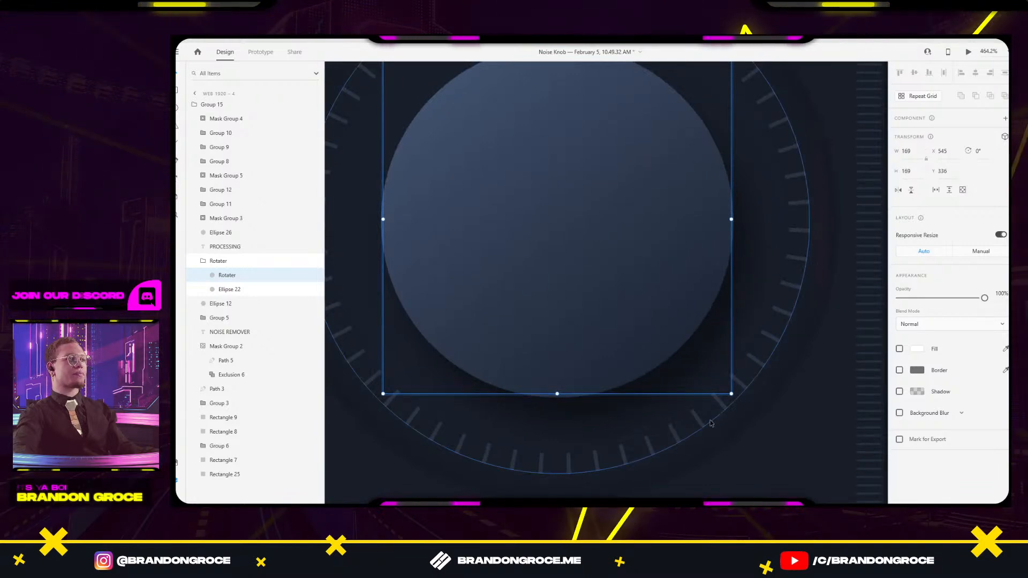
scroll(678, 386, down, 3)
scroll(729, 395, down, 5)
scroll(727, 345, down, 8)
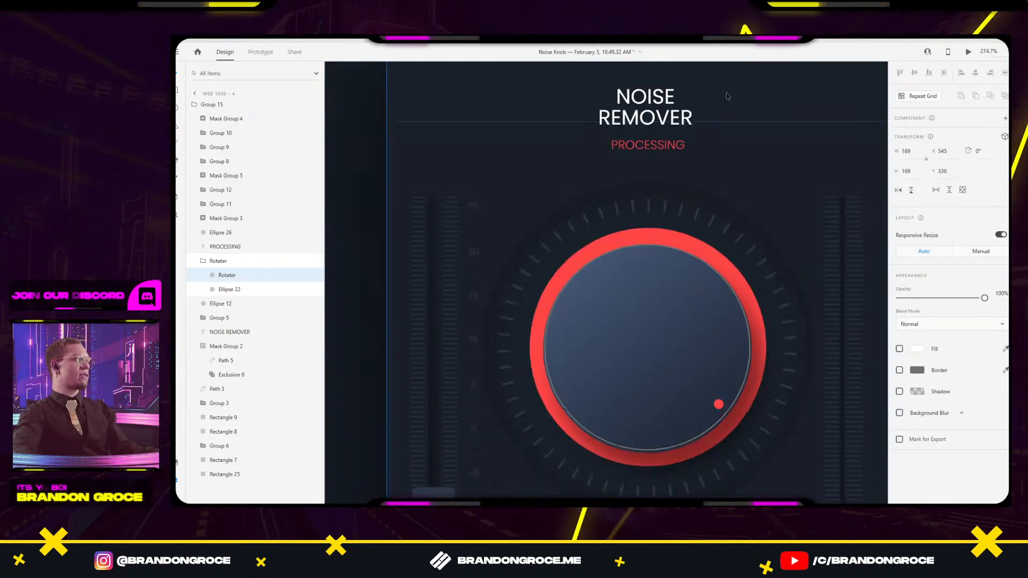
Turn off the border of the Rotater outline circle on Web 1920 – 2.
scroll(702, 349, up, 3)
scroll(724, 296, up, 2)
click(734, 298)
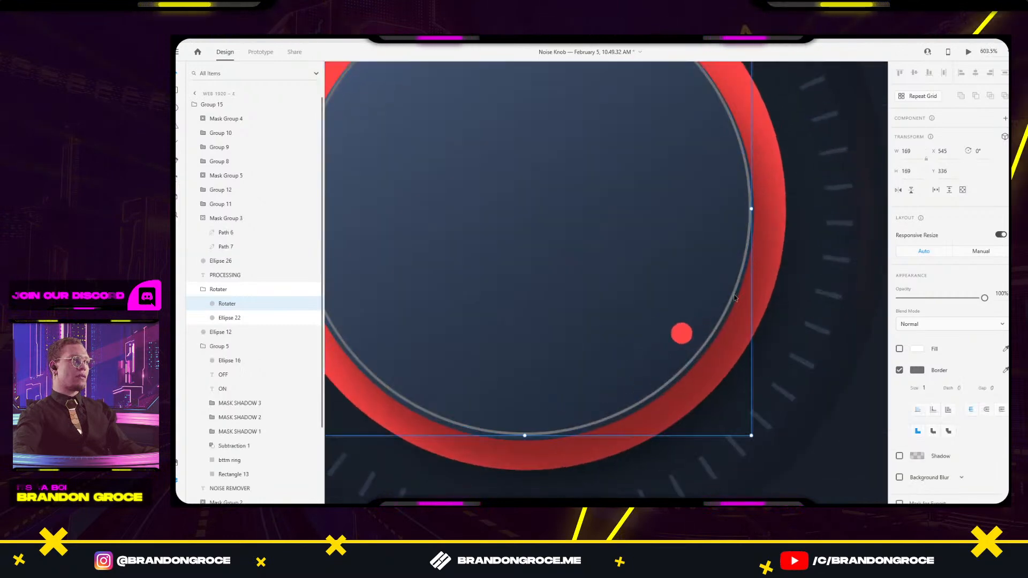
click(899, 369)
click(681, 333)
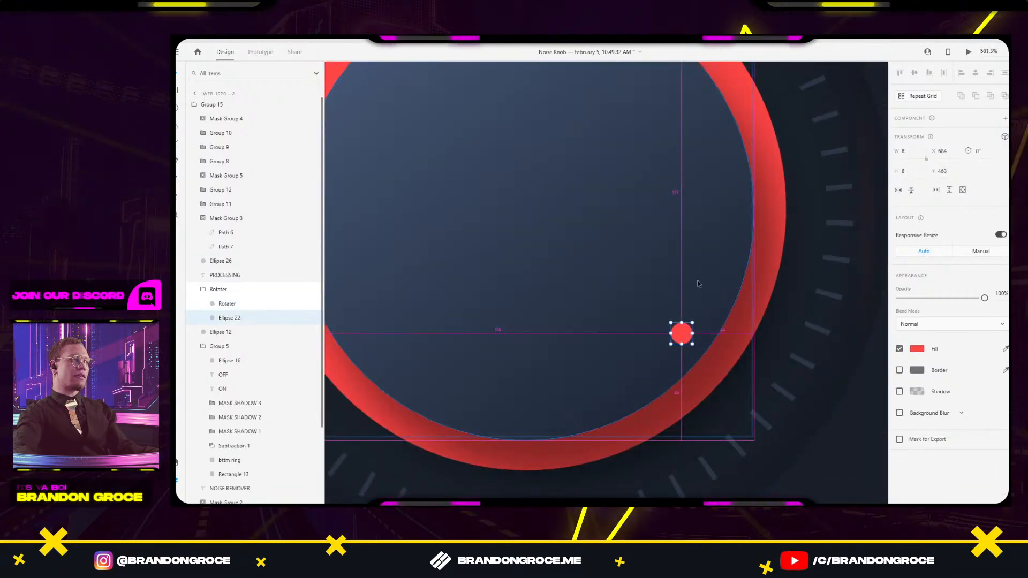
Copy the whole Rotater group on Web 1920 – 2 and go to the knob on Web 1920 – 1.
scroll(688, 316, down, 6)
click(314, 290)
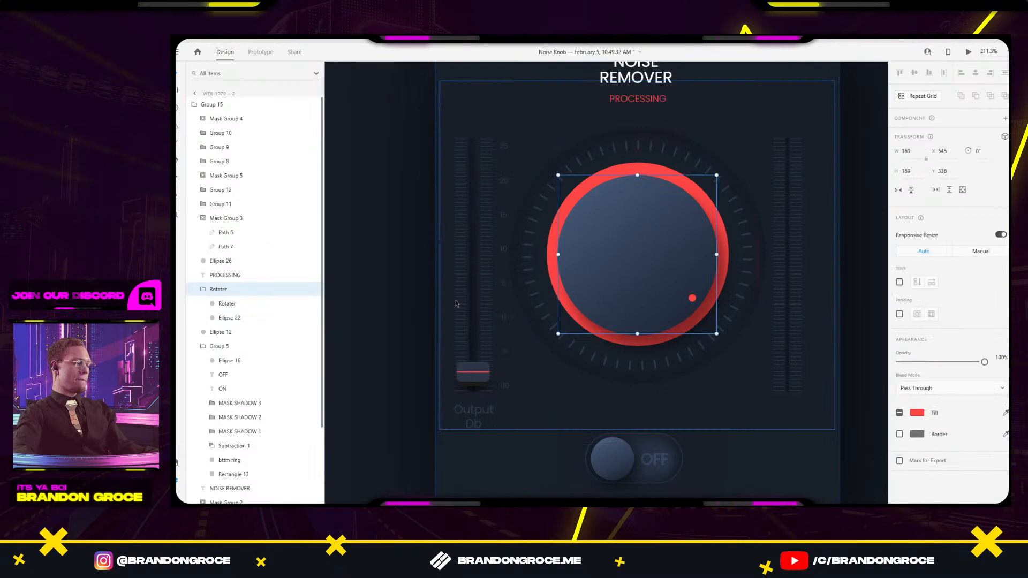
scroll(685, 263, down, 5)
scroll(535, 268, down, 3)
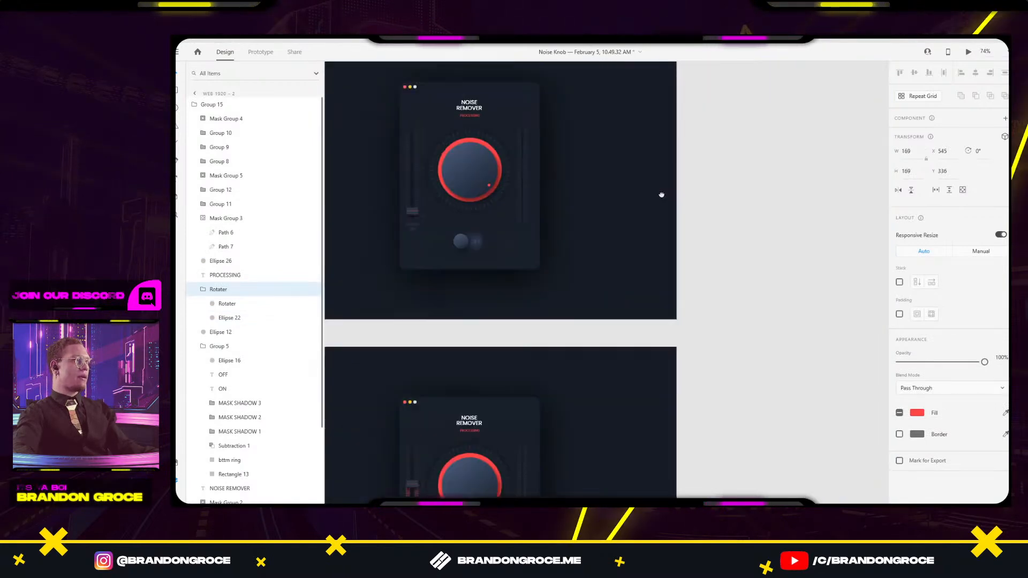
click(567, 451)
scroll(568, 451, up, 5)
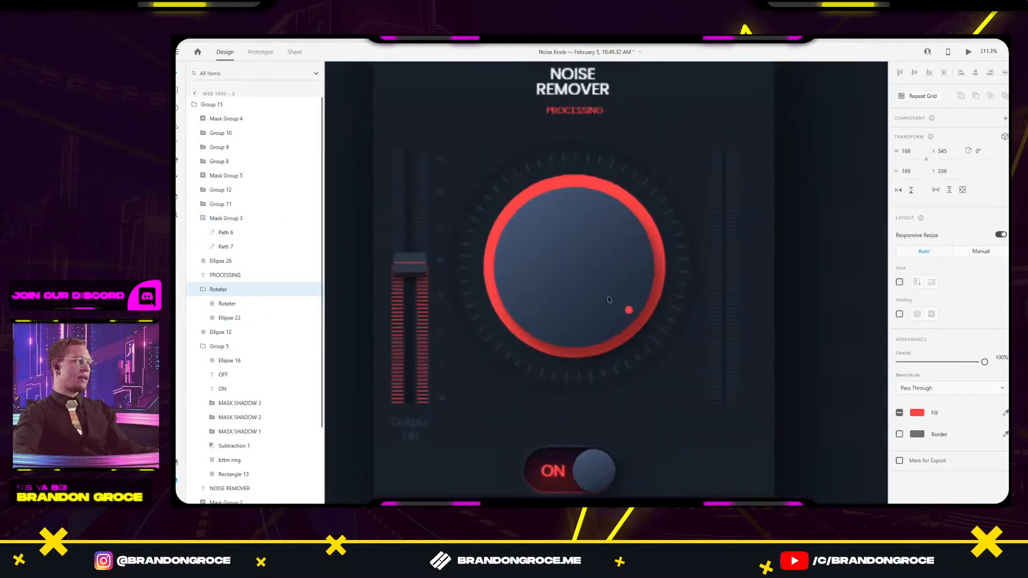
Paste the Rotater group into Group 15 on Web 1920 – 1, place it below PROCESSING in the layer order, and delete the original Ellipse 22.
double_click(629, 311)
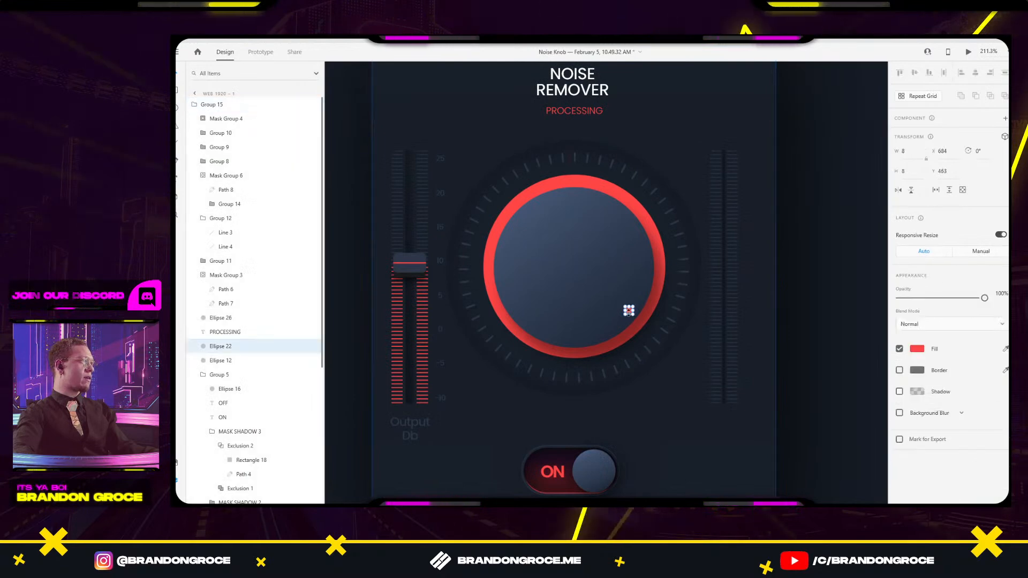
key(Delete)
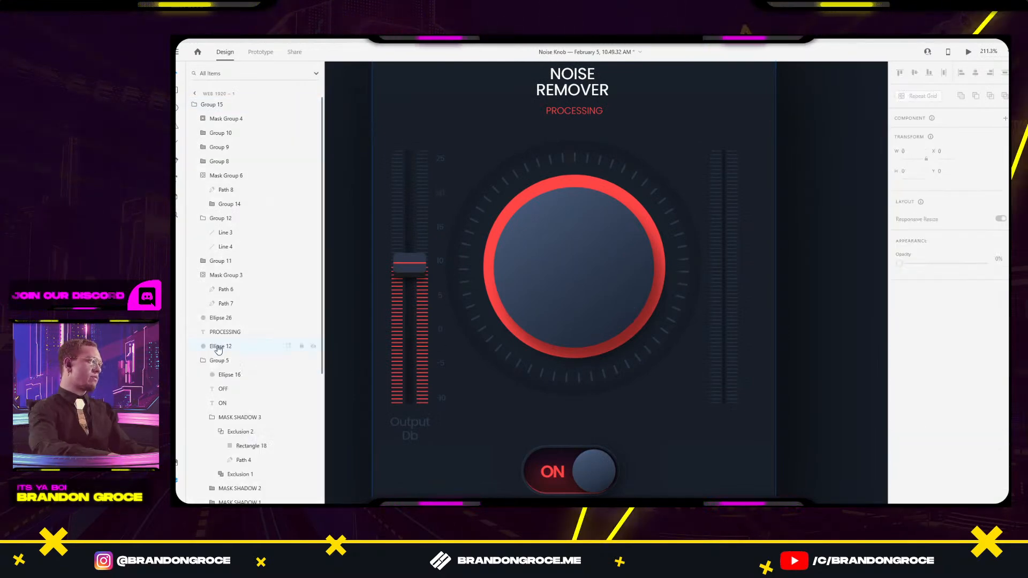
key(ctrl+z)
key(ctrl+g)
drag(221, 114, 222, 351)
click(224, 364)
key(Delete)
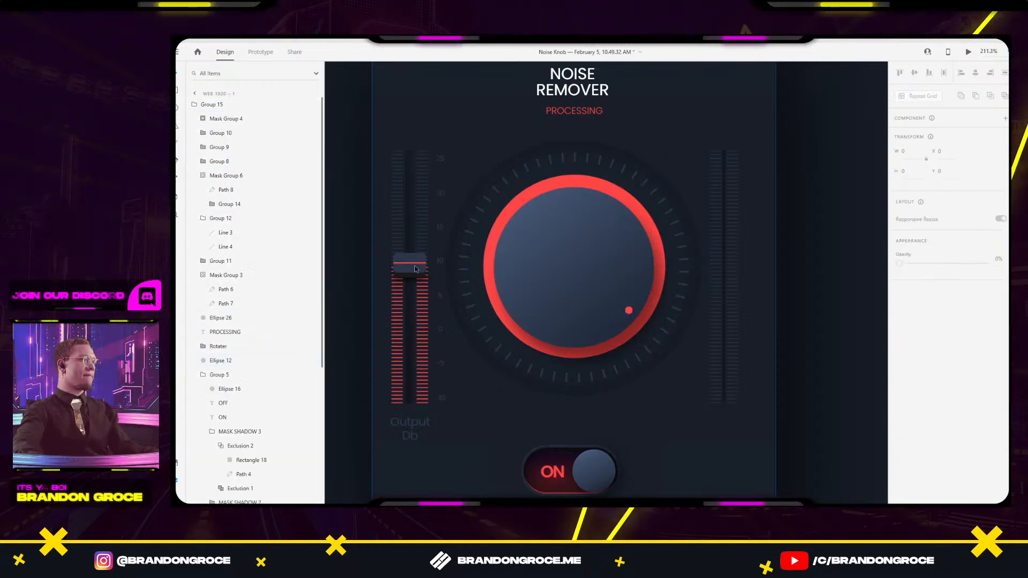
Check the prototype interactions of Web 1920 – 4 and Web 1920 – 1 to see which artboards they lead to.
scroll(868, 286, down, 10)
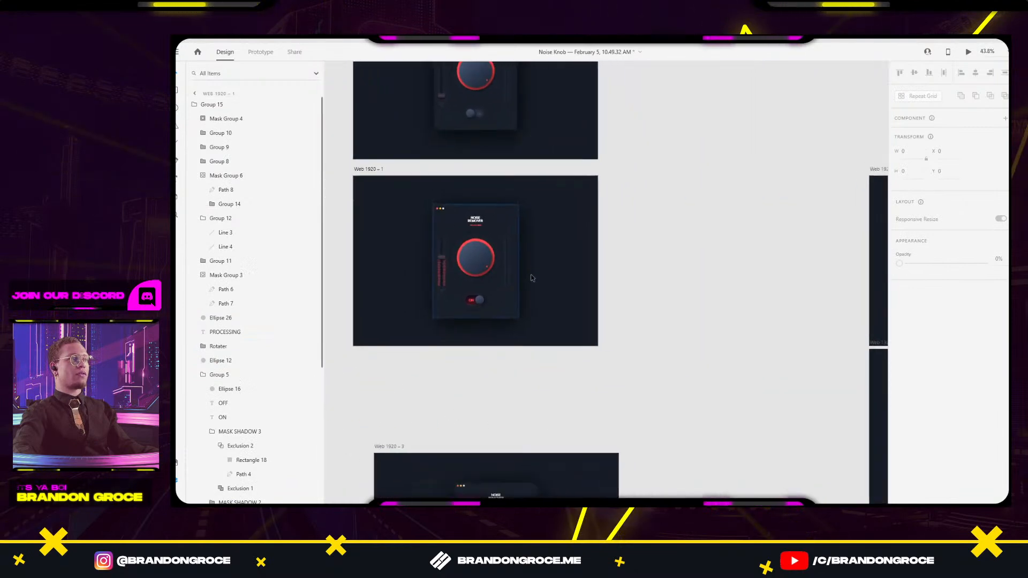
drag(648, 280, 712, 417)
click(538, 196)
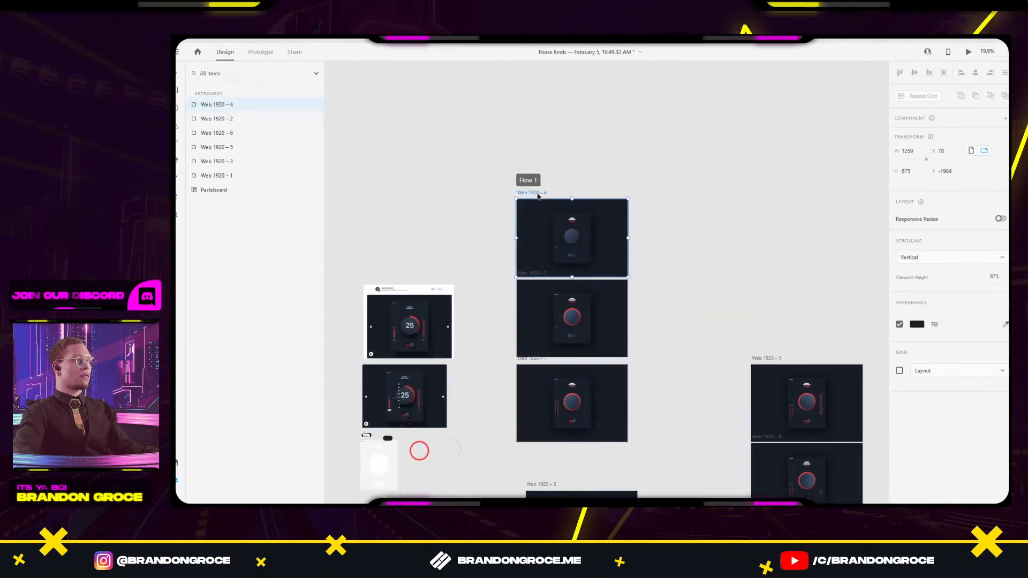
click(261, 51)
drag(697, 287, 611, 205)
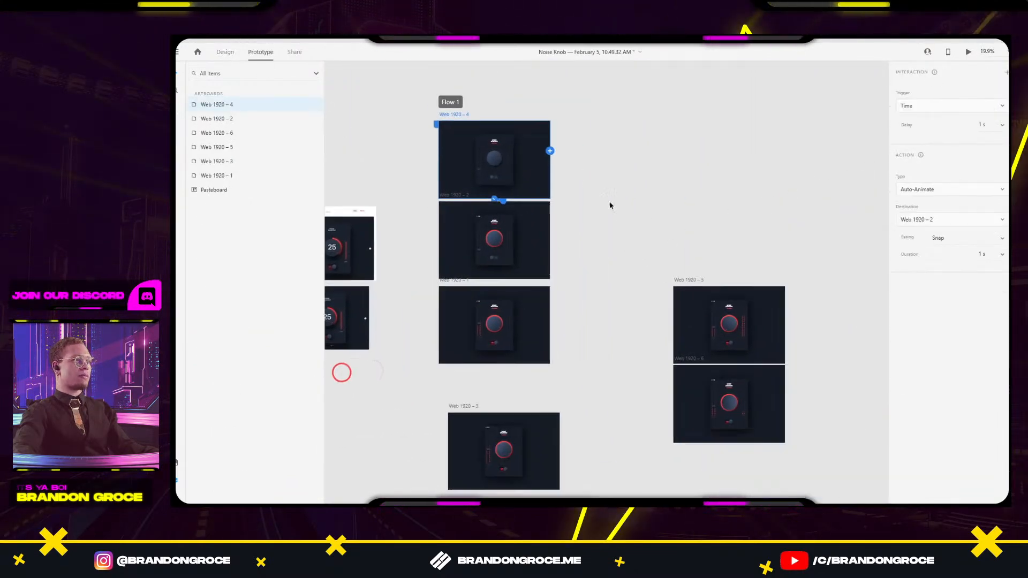
click(454, 277)
Replace the knob dot, Ellipse 22, on Web 1920 – 5 with a pasted Rotater group layered just above Ellipse 12.
scroll(689, 242, up, 8)
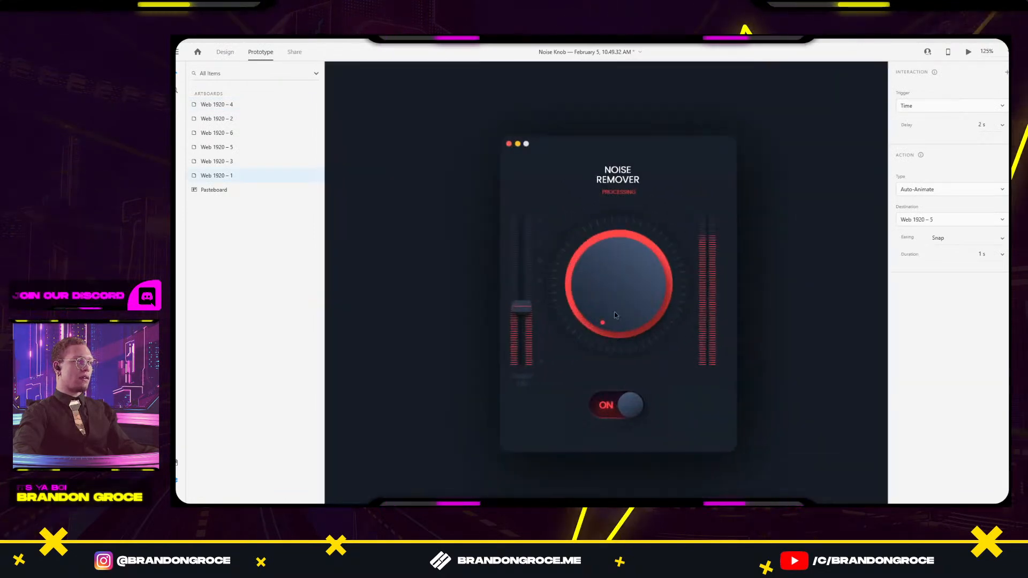
click(618, 318)
scroll(618, 318, up, 4)
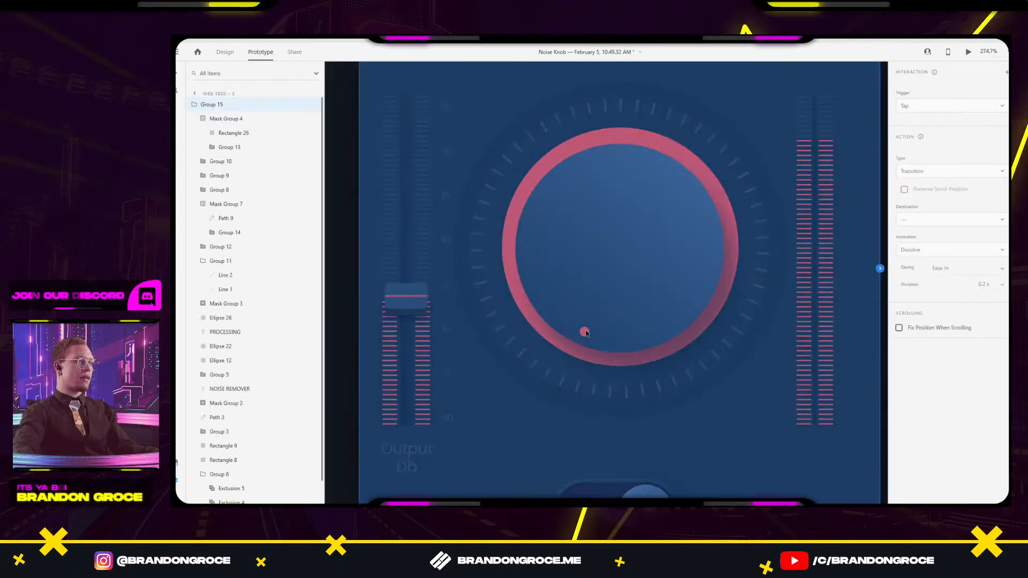
double_click(586, 332)
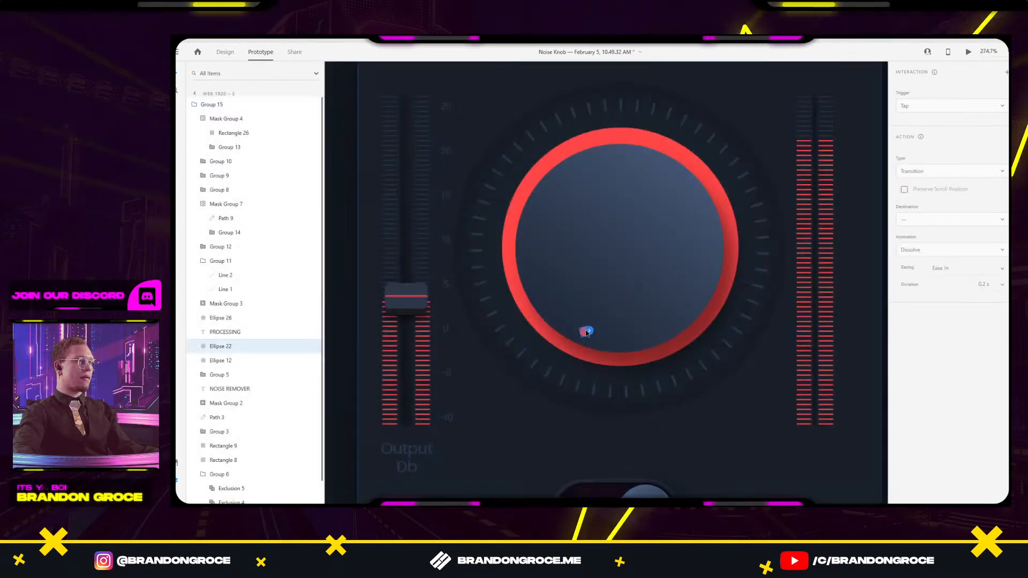
click(620, 312)
drag(217, 123, 226, 368)
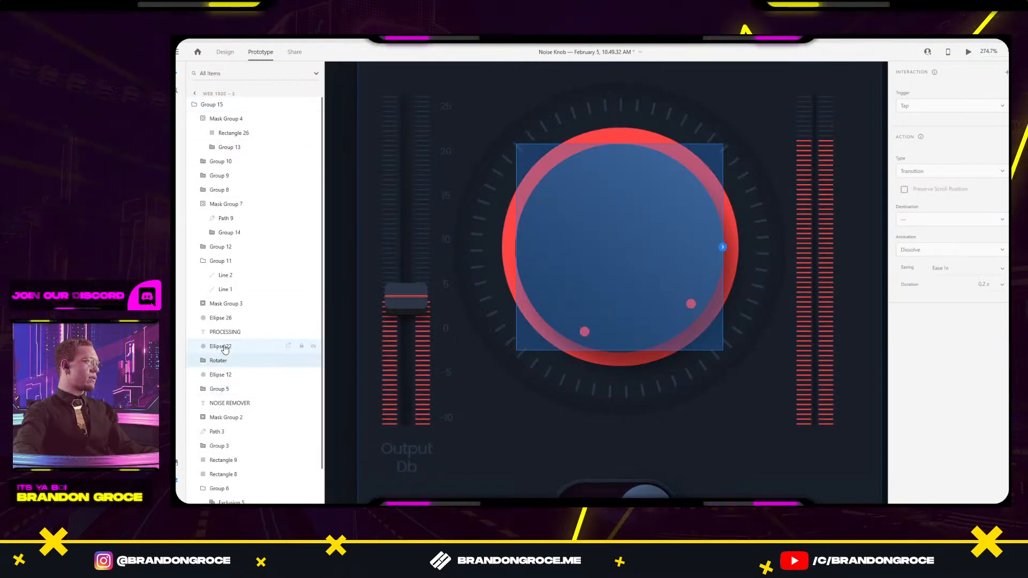
click(798, 285)
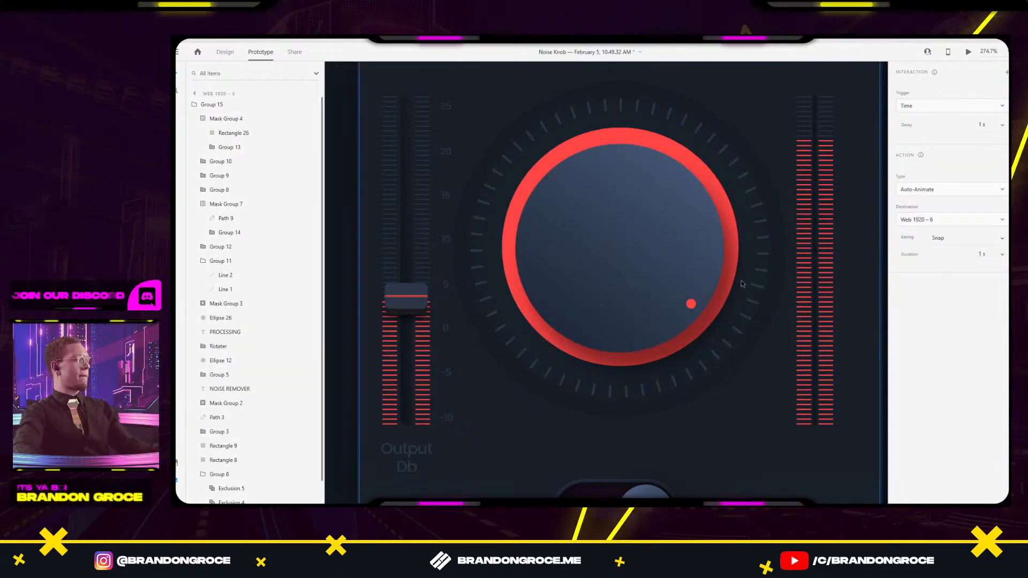
Replace the knob dot, Ellipse 22, on Web 1920 – 6 with a pasted Rotater group layered between PROCESSING and Ellipse 12.
scroll(616, 255, down, 5)
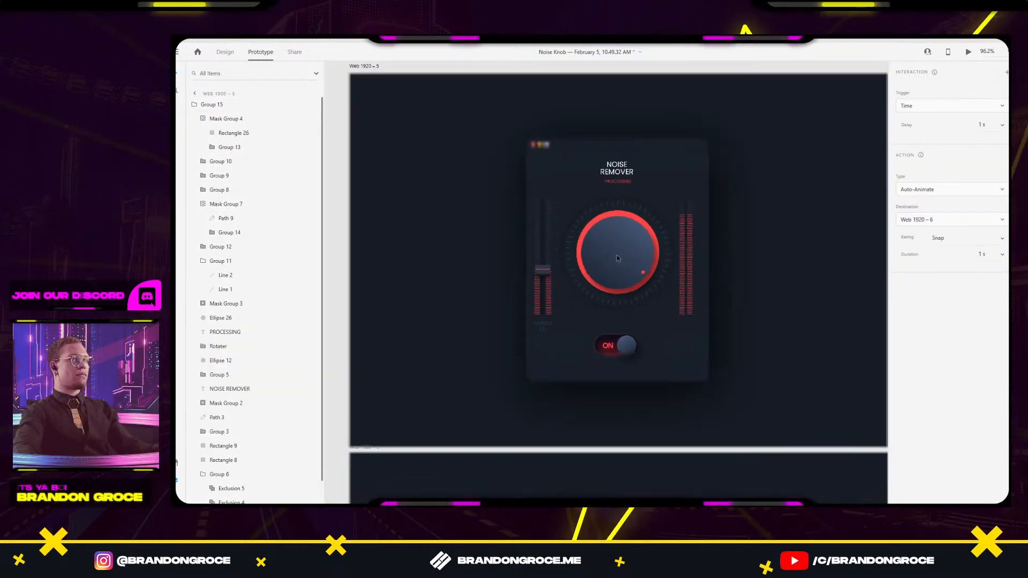
scroll(629, 265, up, 3)
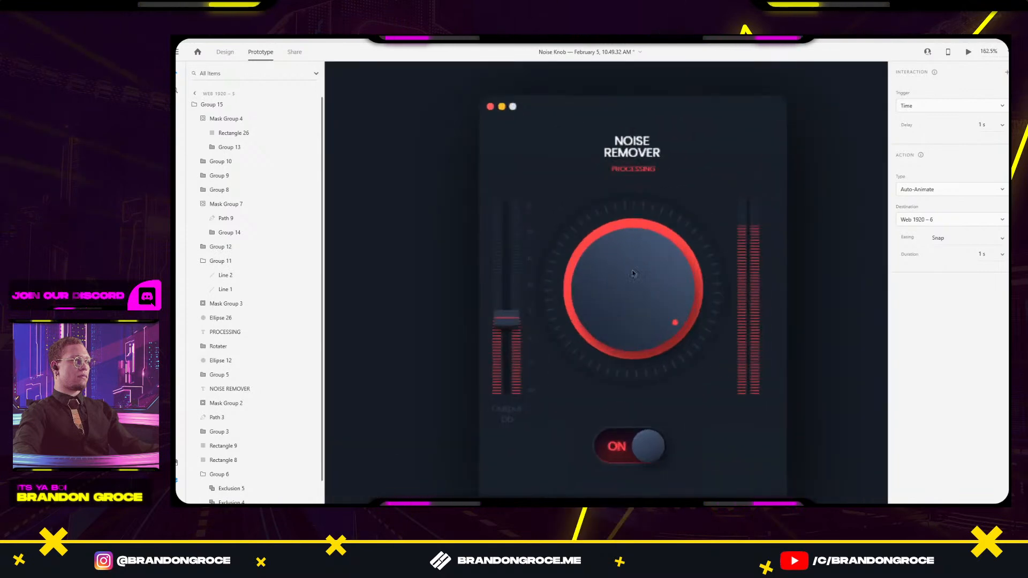
scroll(667, 322, down, 3)
scroll(701, 313, down, 3)
scroll(749, 345, down, 3)
scroll(616, 267, up, 5)
double_click(576, 244)
click(221, 333)
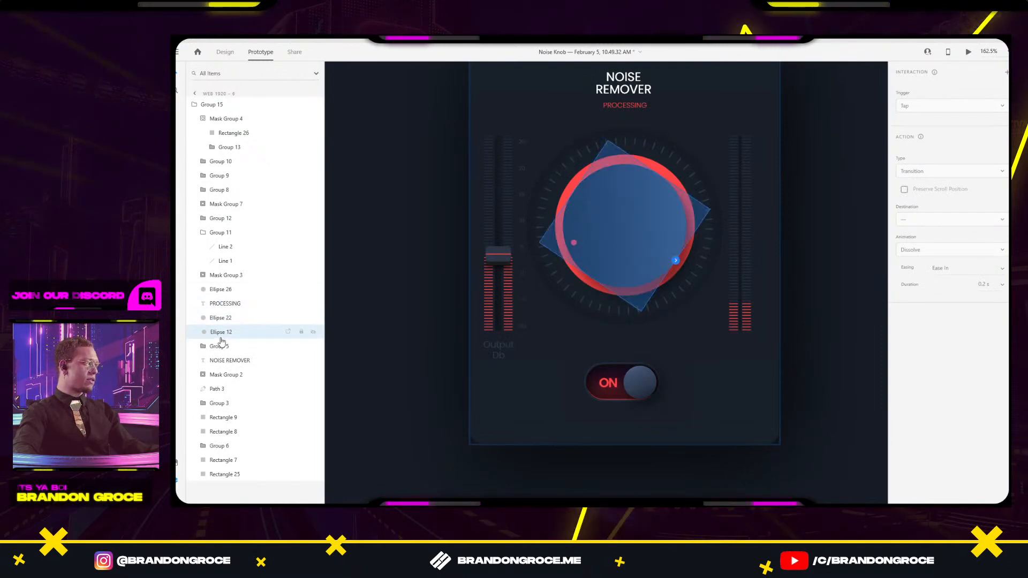
key(ctrl+v)
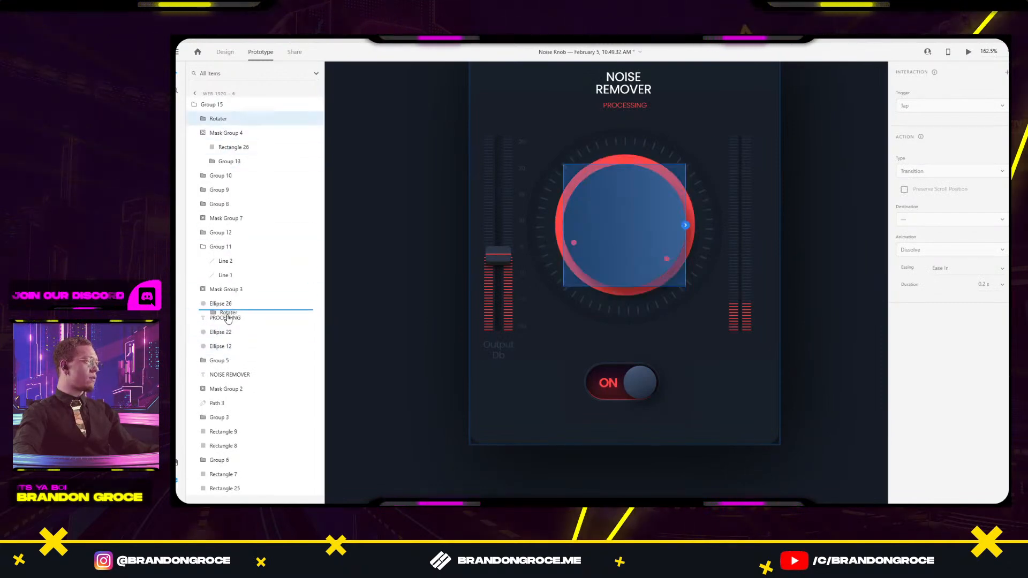
drag(223, 341, 223, 337)
click(672, 220)
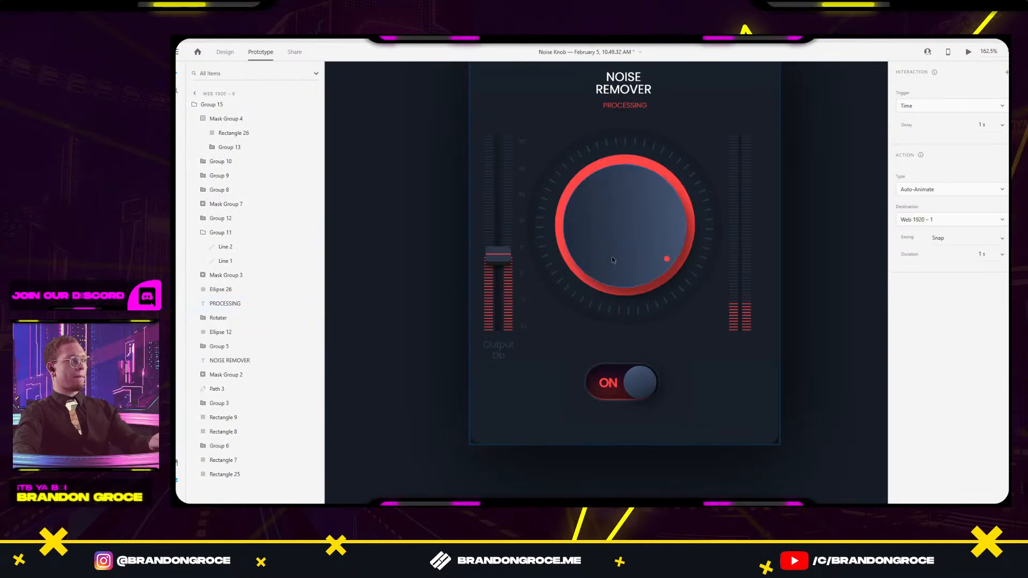
Rotate the Rotater group on Web 1920 – 6 to 137°.
scroll(672, 221, down, 2)
scroll(672, 221, down, 1)
scroll(694, 244, up, 3)
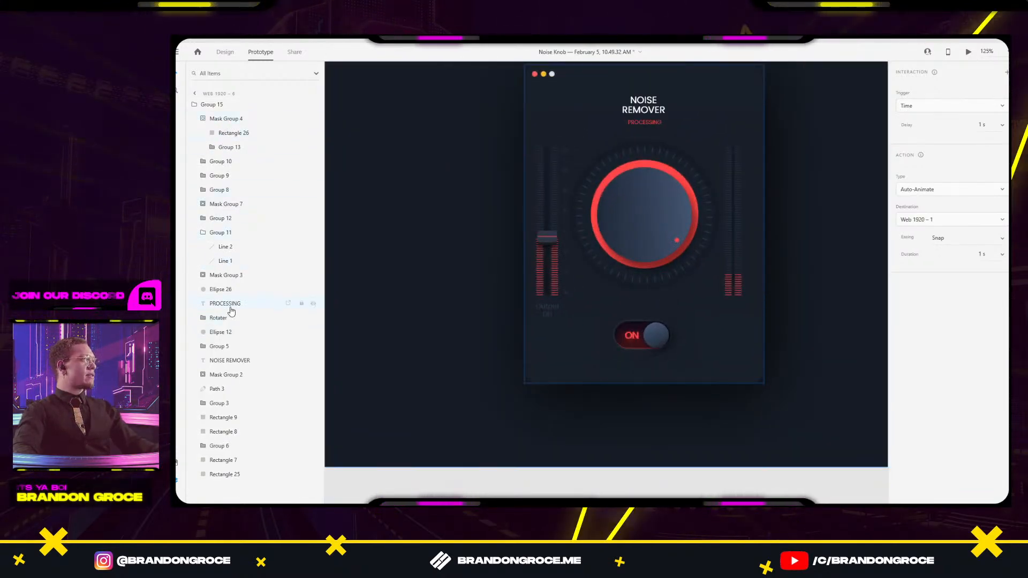
click(218, 317)
key(ctrl+1)
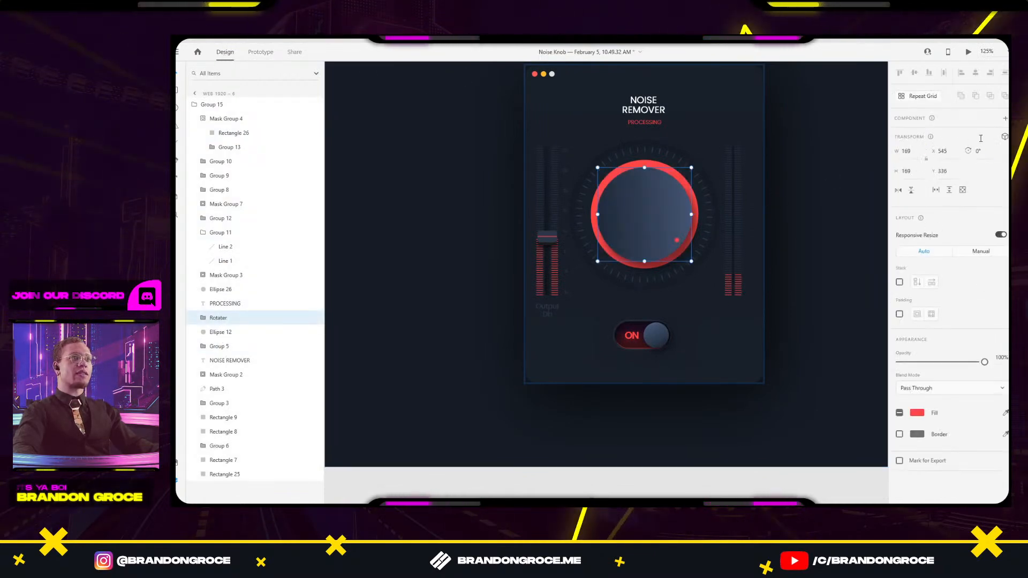
text(-19)
key(Return)
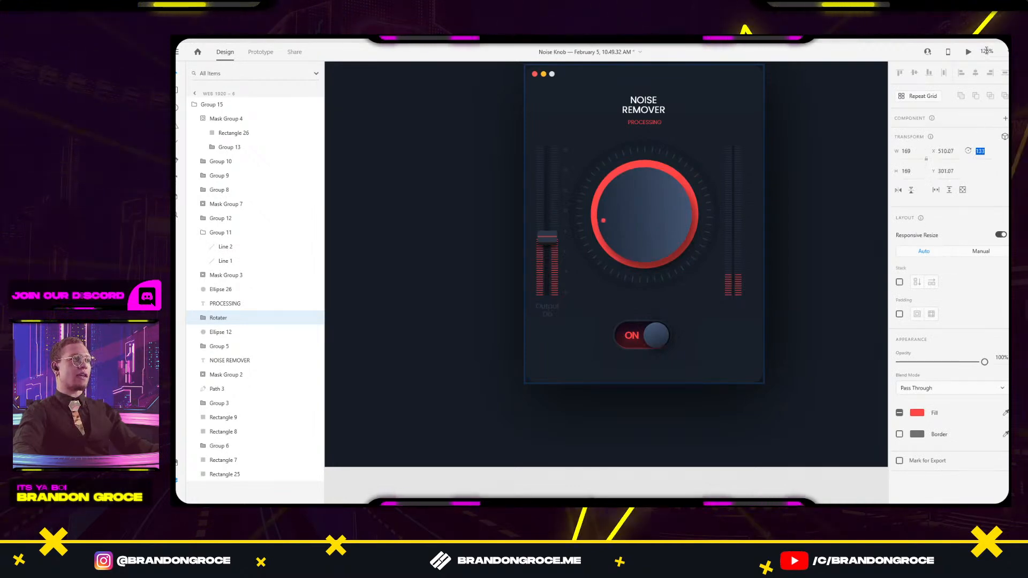
text(143)
key(Return)
Rotate the Rotater group on Web 1920 – 5 to 97°.
scroll(714, 201, down, 5)
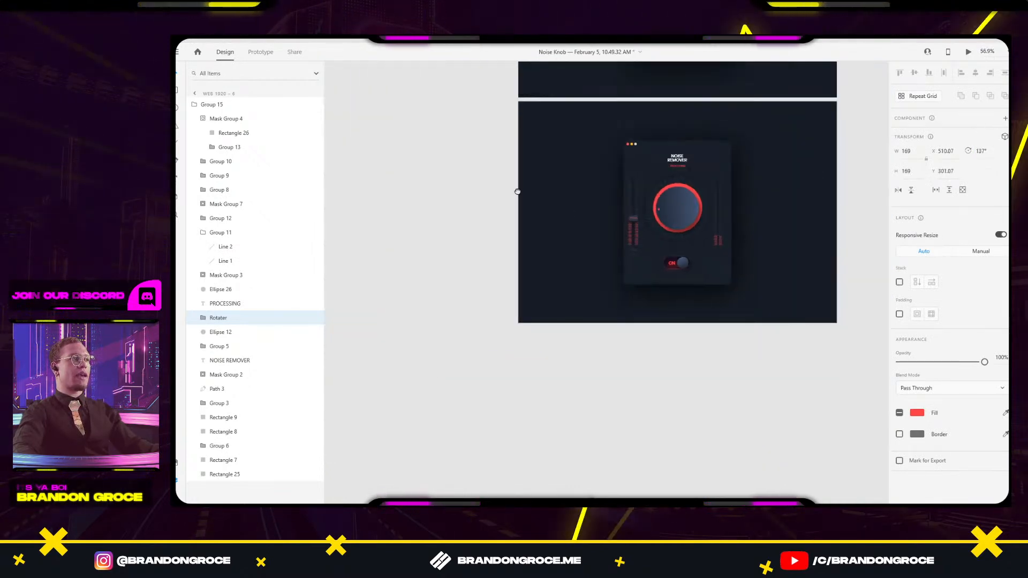
scroll(512, 188, up, 3)
key(Escape)
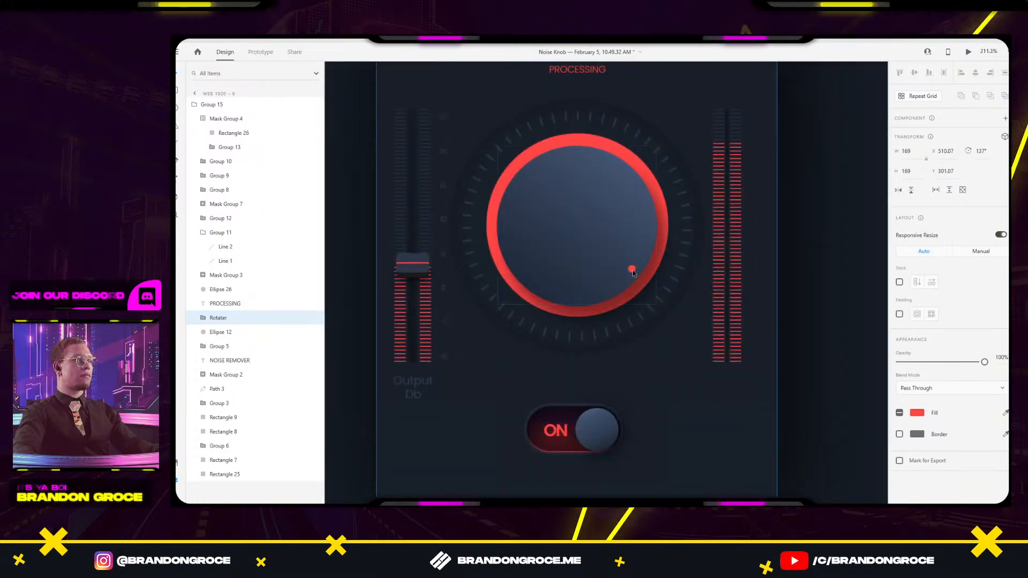
click(632, 272)
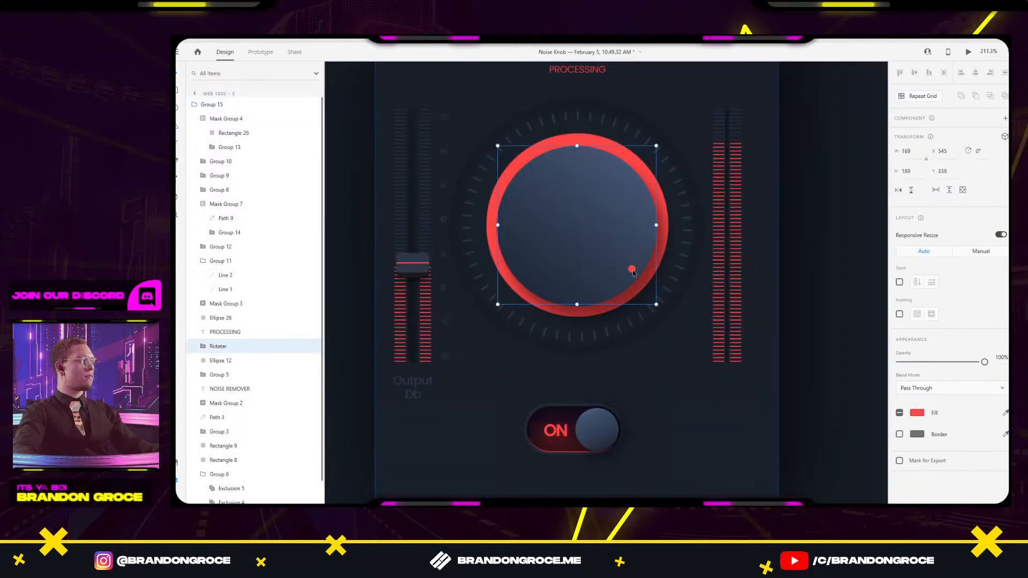
drag(982, 153, 990, 105)
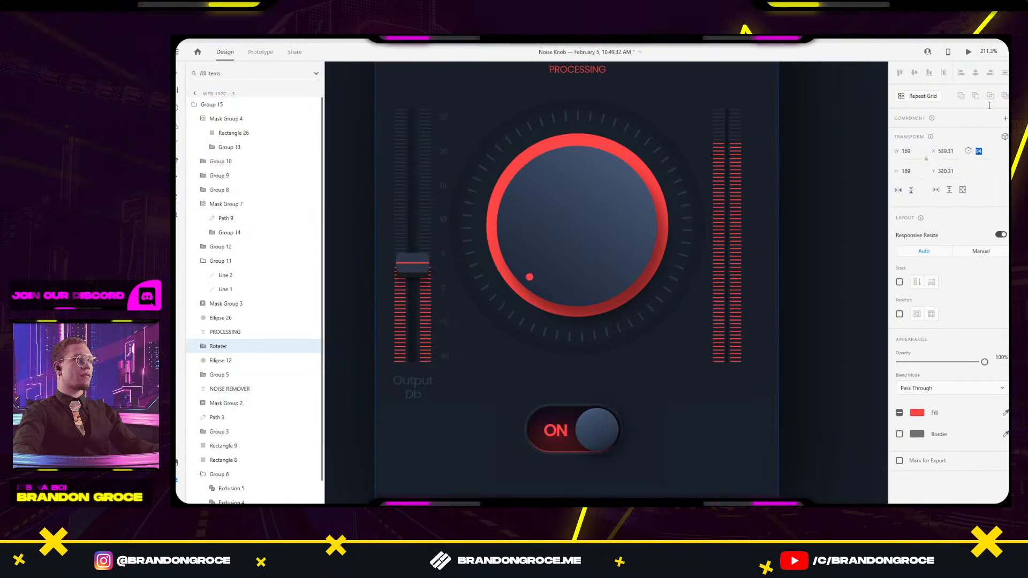
scroll(611, 264, down, 5)
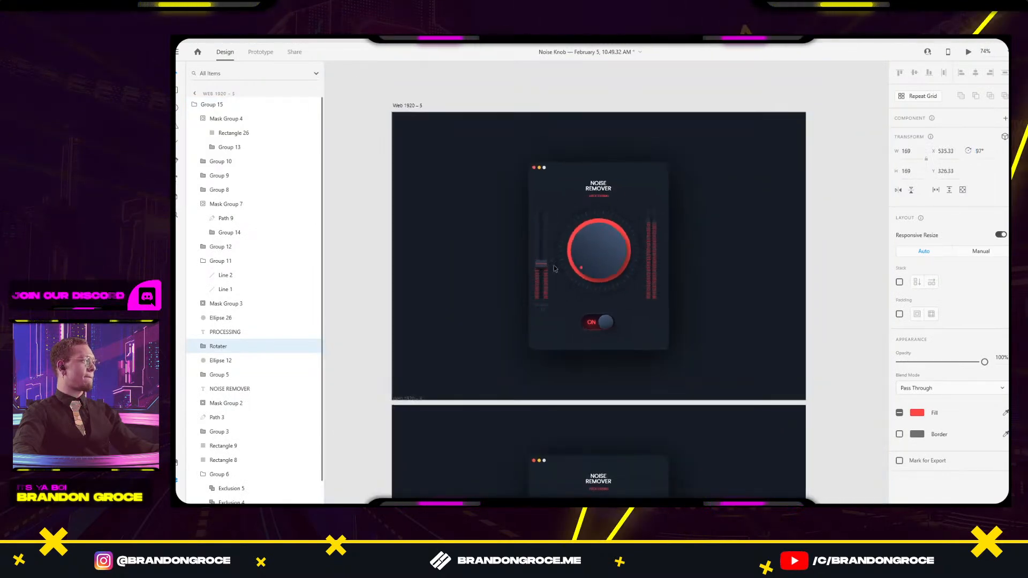
Enable 3D transforms for Group 15 on Web 1920 – 4 and tilt it 15° around the Y axis.
scroll(581, 282, down, 3)
drag(509, 271, 716, 168)
drag(535, 216, 757, 232)
drag(720, 300, 638, 458)
scroll(677, 260, down, 1)
drag(675, 243, 603, 355)
scroll(625, 277, down, 2)
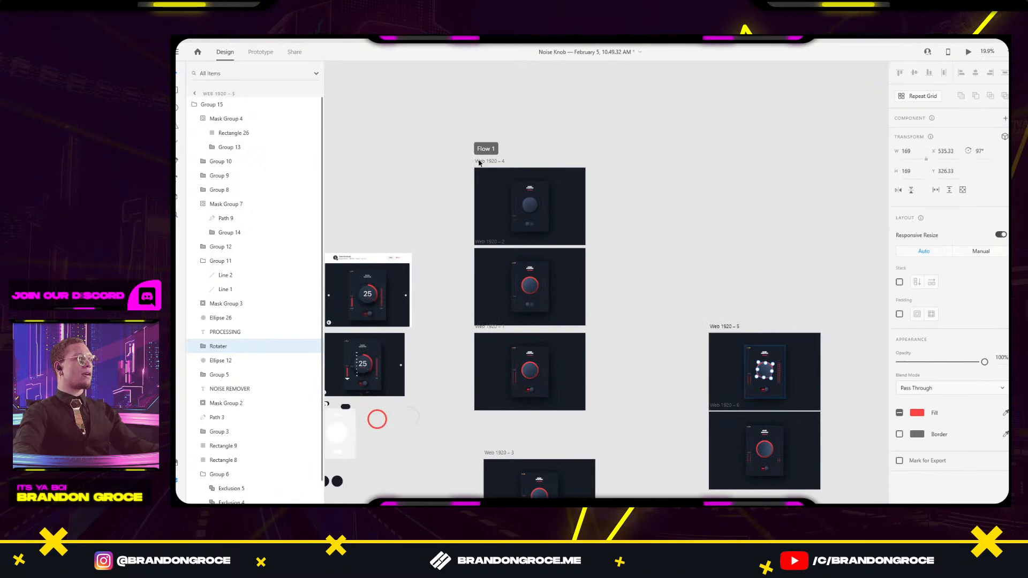
click(479, 161)
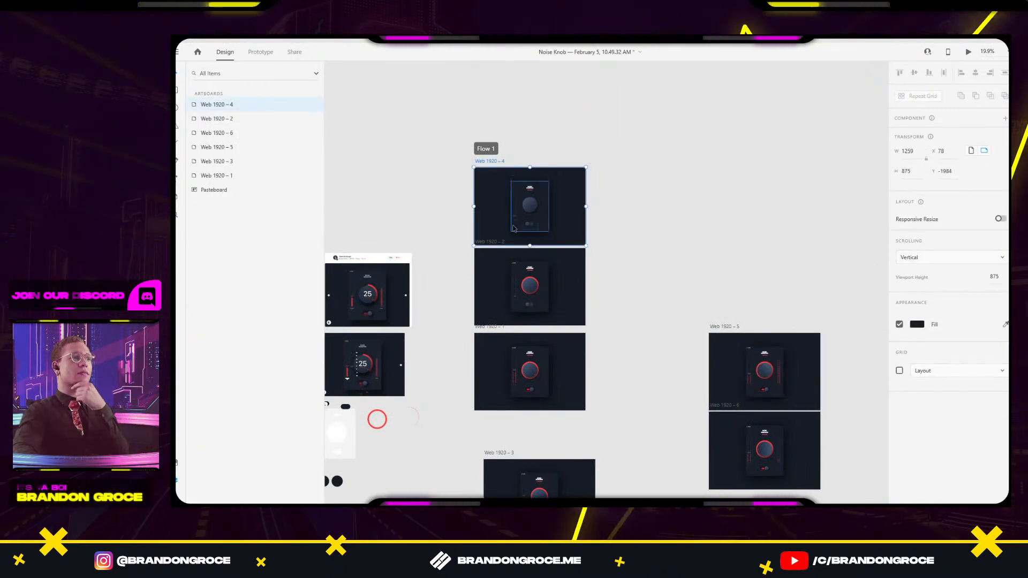
click(545, 214)
key(ctrl+3)
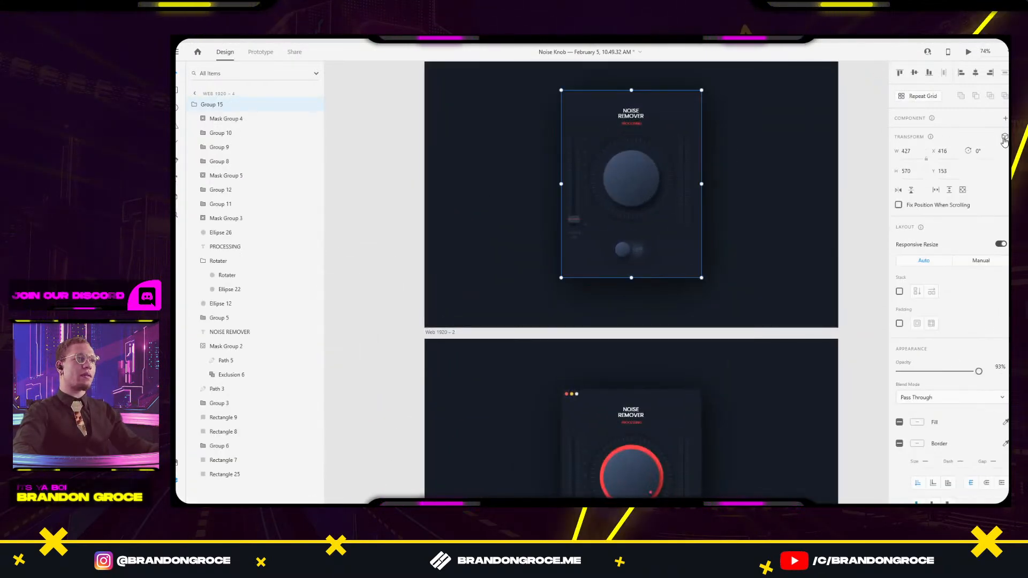
click(1005, 136)
drag(978, 170, 987, 160)
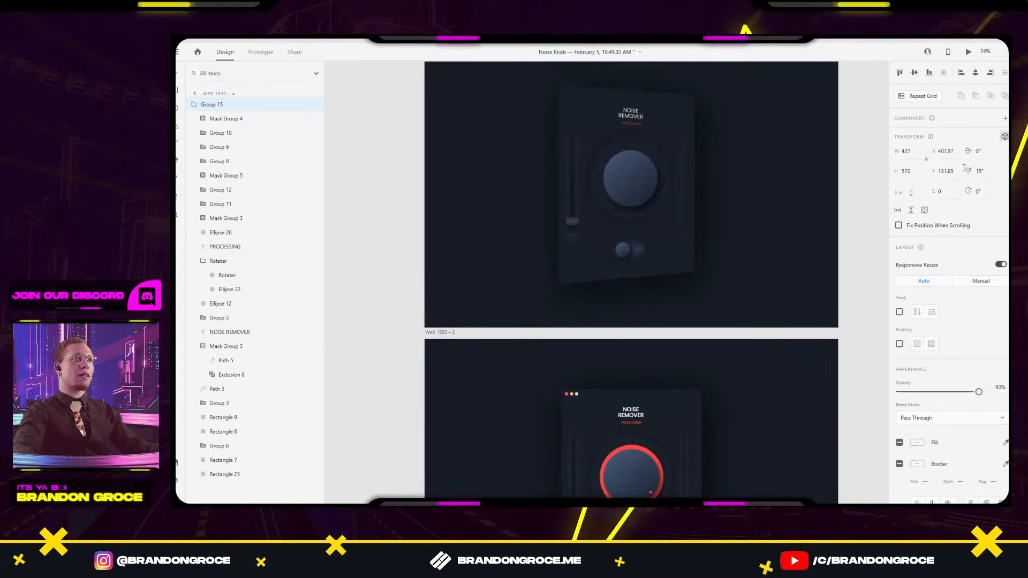
Set the Z depth of the knob's Ellipse 12 inside Group 15 on Web 1920 – 4 to 19.
double_click(655, 172)
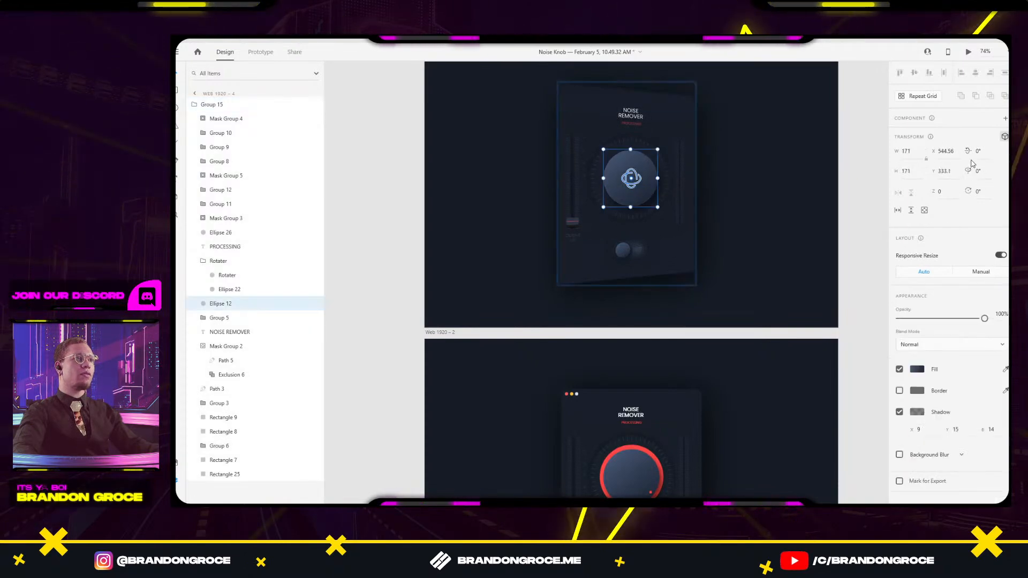
click(947, 190)
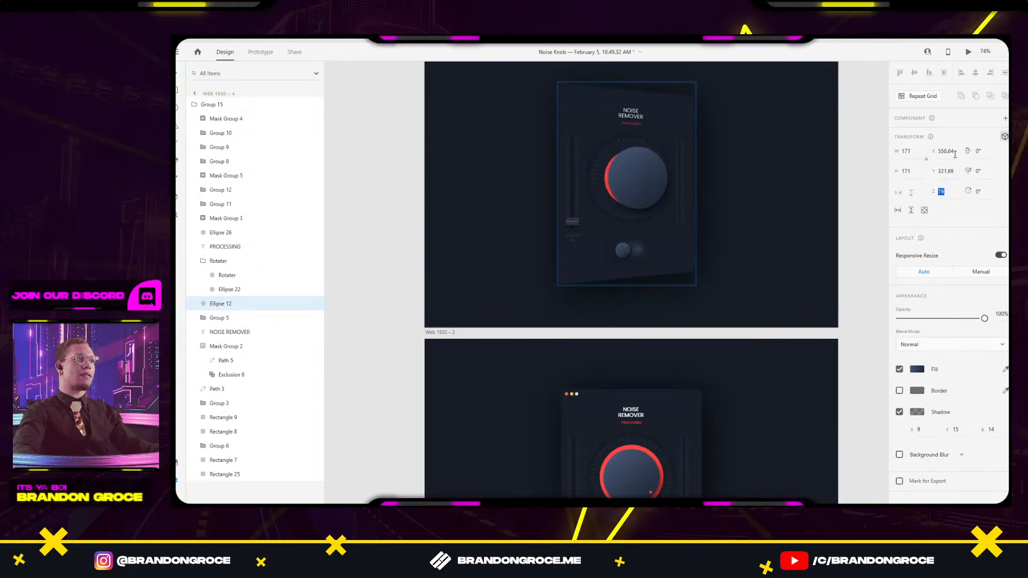
text(44)
key(Return)
text(3)
key(Return)
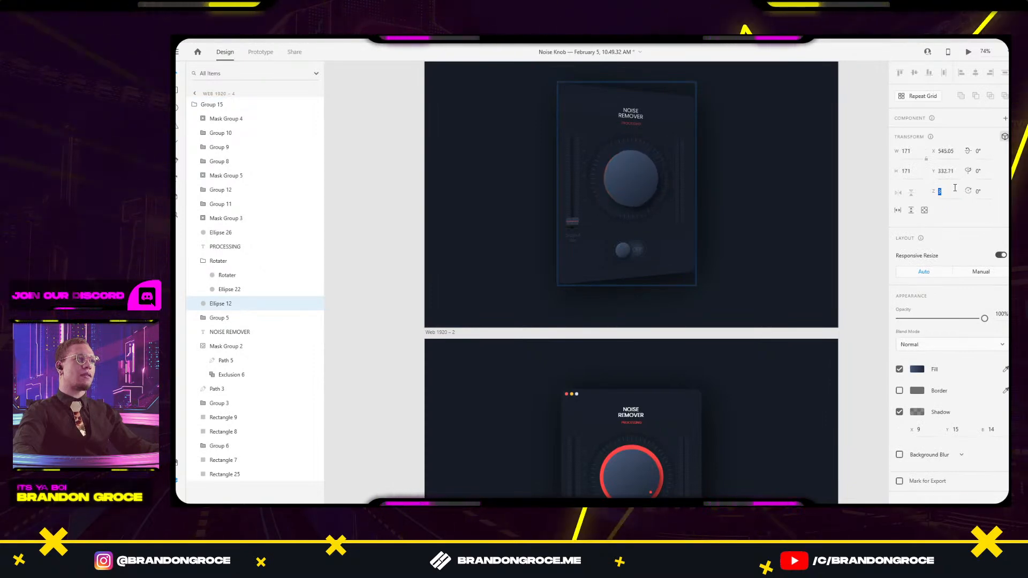
text(18)
key(Return)
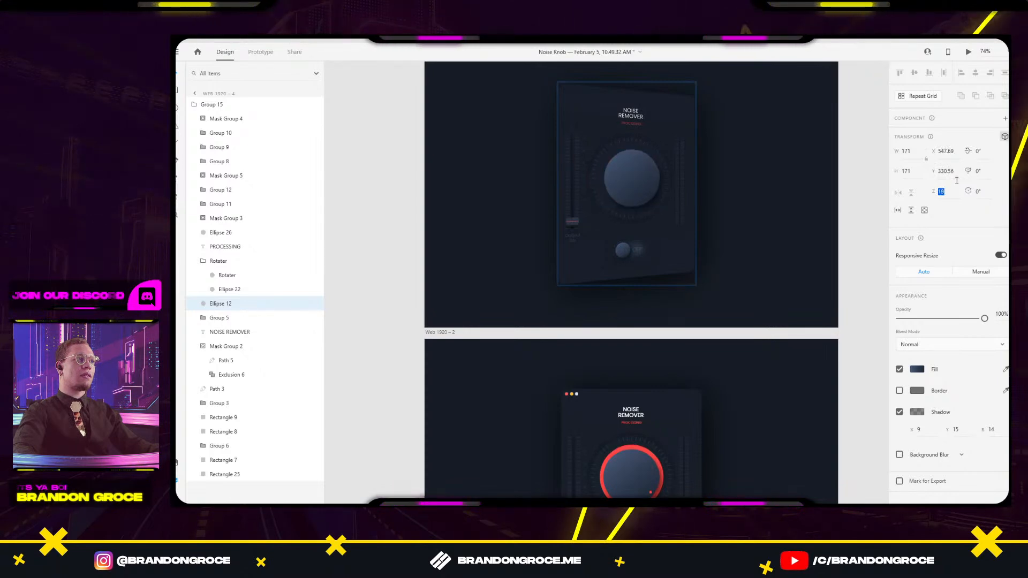
scroll(753, 236, down, 3)
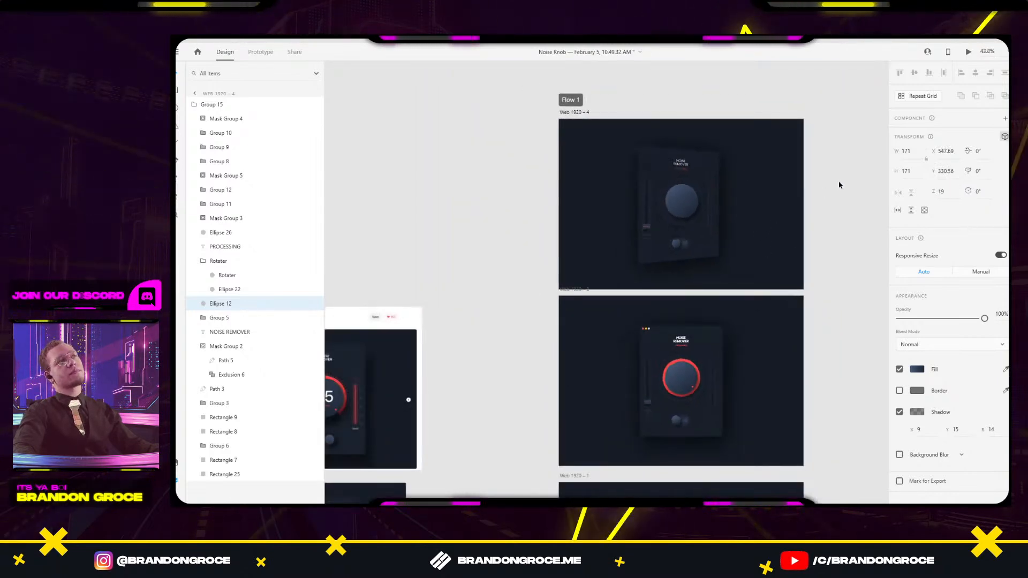
Fade Group 15 on Web 1920 – 4 to 0% opacity and preview the flow from that artboard.
key(Escape)
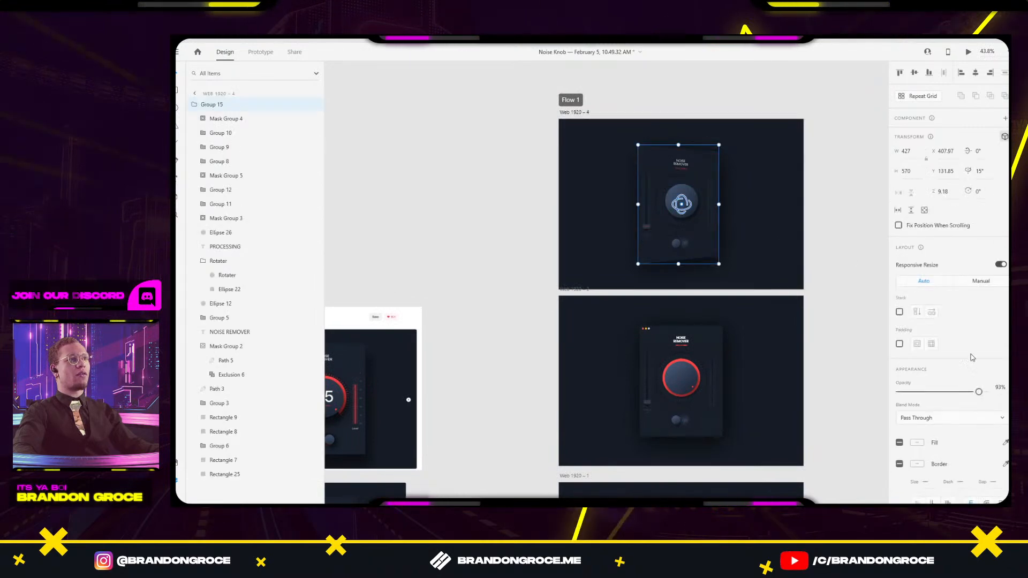
drag(964, 395, 895, 392)
click(581, 113)
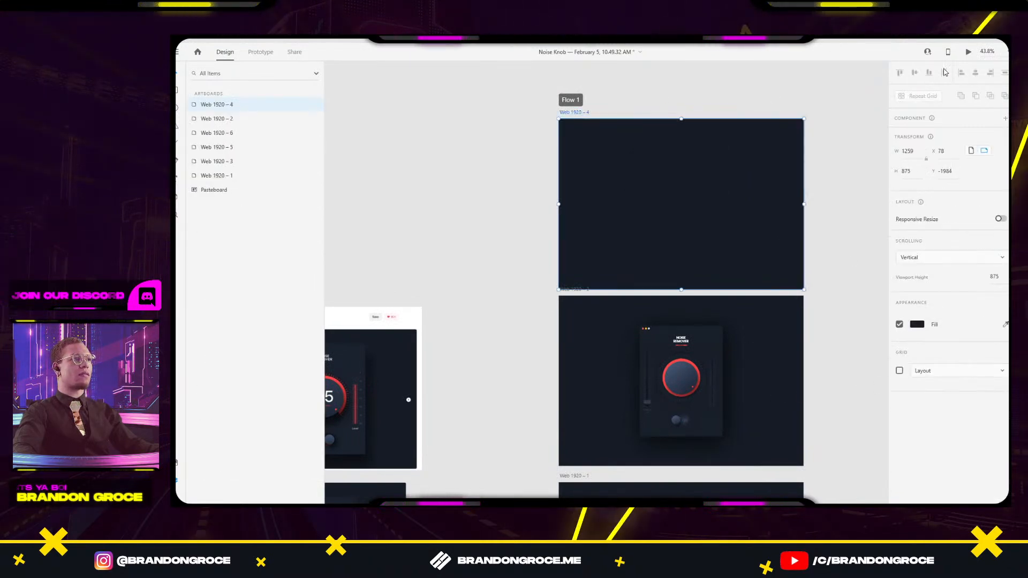
click(970, 53)
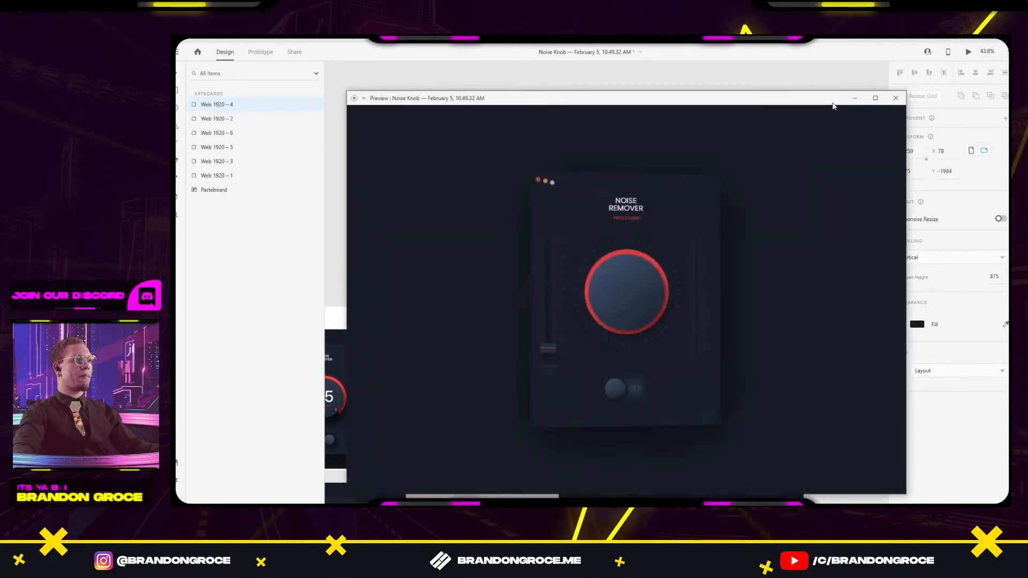
click(895, 98)
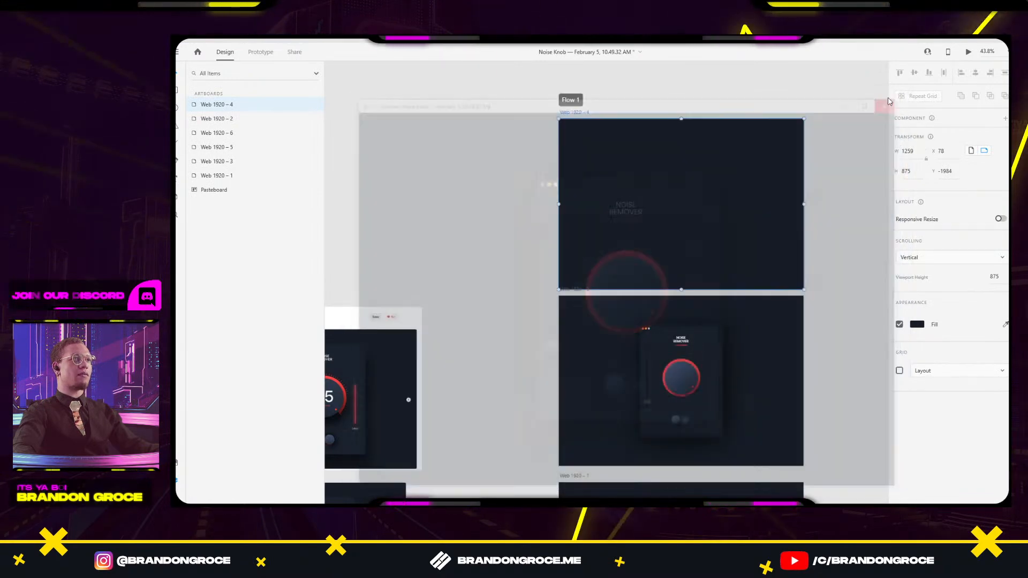
Set Group 15 on Web 1920 – 4 to a Z depth of 0 and an opacity of 93%.
click(681, 204)
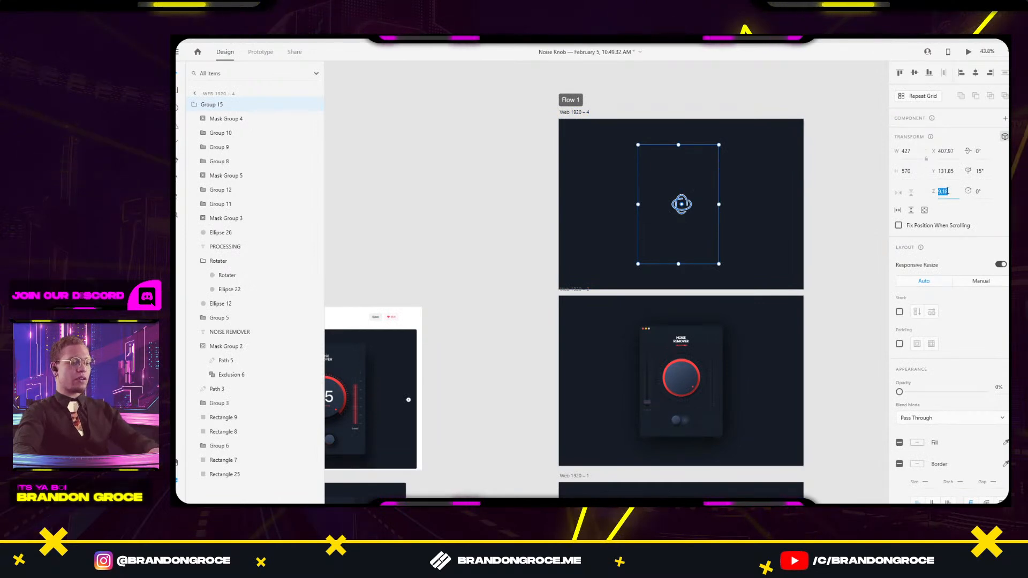
click(833, 167)
click(690, 196)
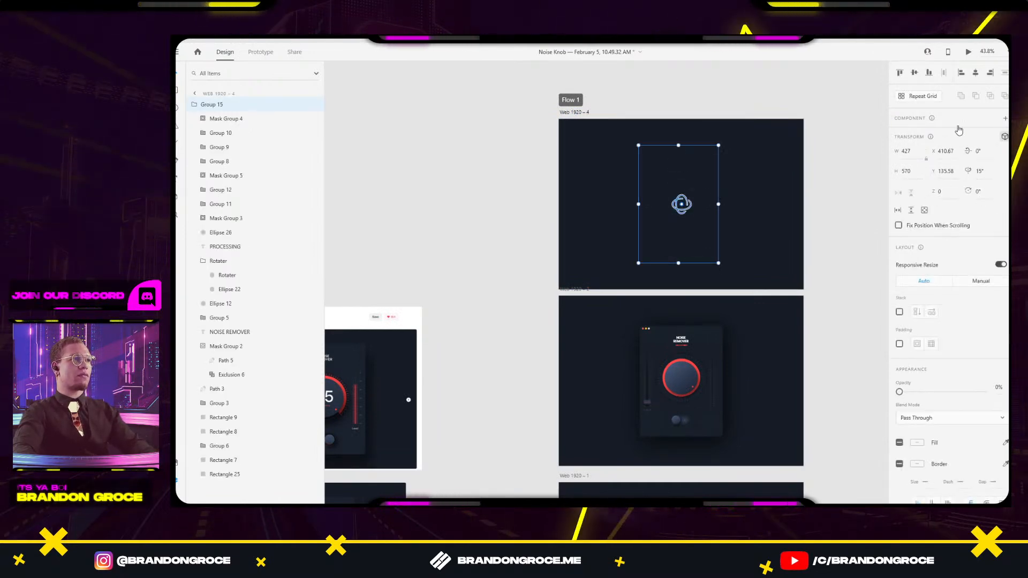
drag(908, 393, 966, 393)
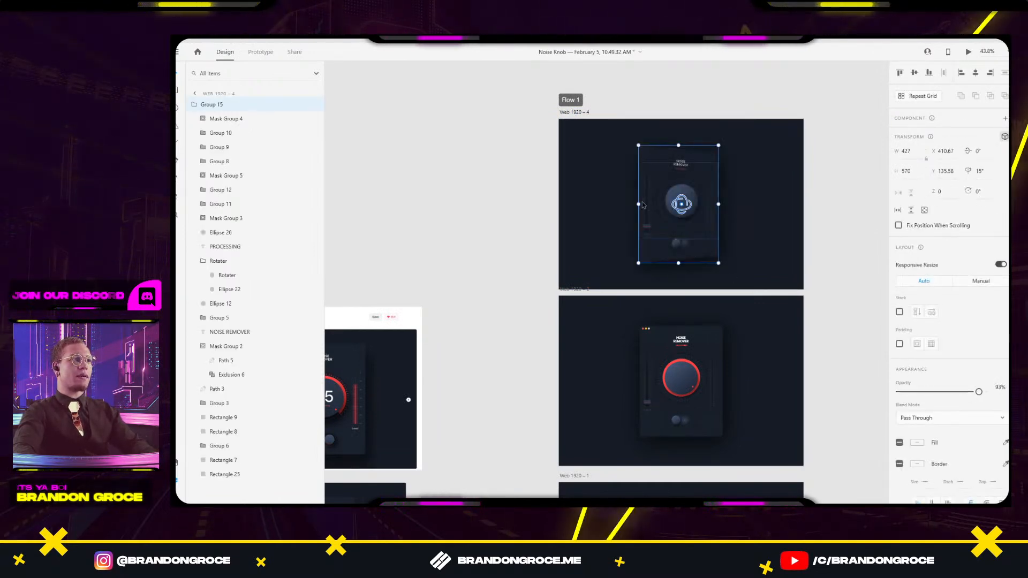
Adjust the Z depth of Ellipse 12 inside Group 15 on Web 1920 – 4.
double_click(678, 194)
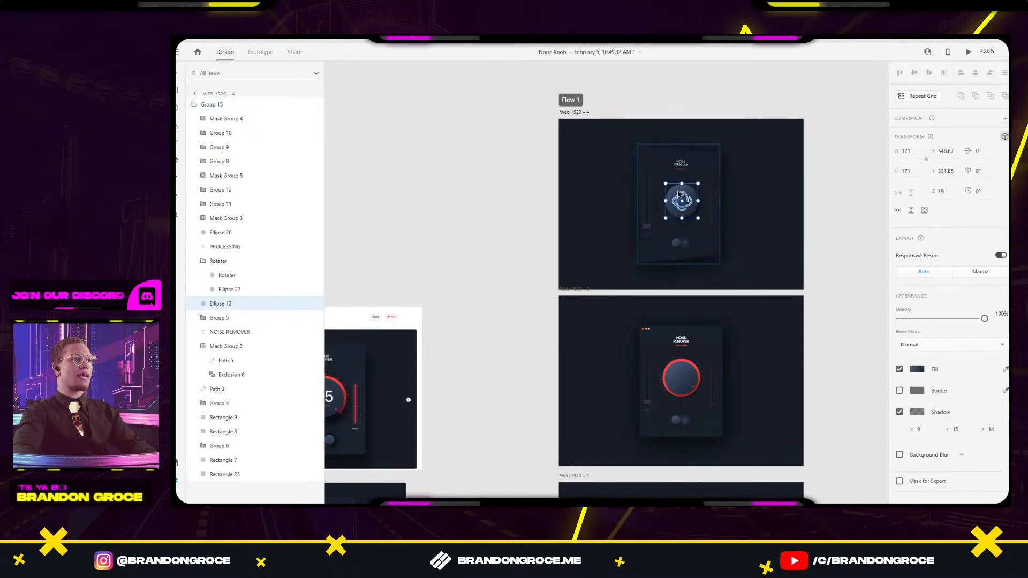
click(953, 190)
key(Escape)
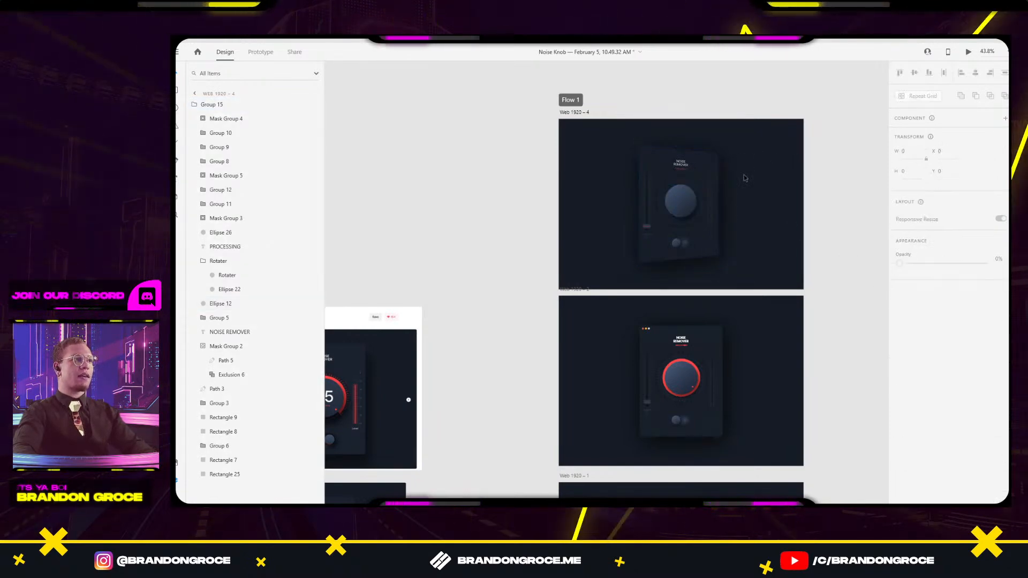
Set Group 15's opacity on Web 1920 – 4 to 0% and preview the flow, toggling the knob's ON/OFF switch.
drag(979, 392, 897, 392)
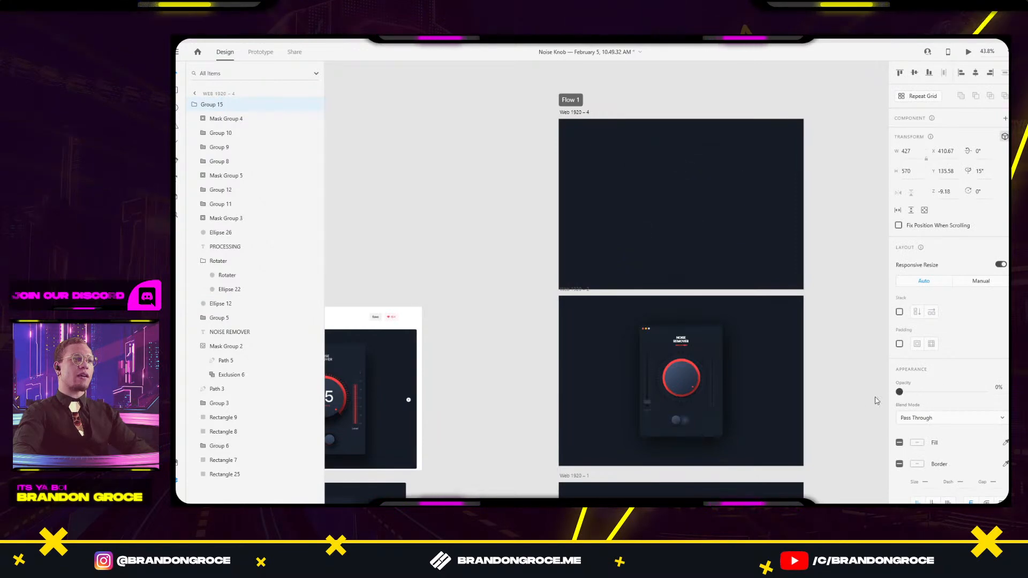
click(564, 113)
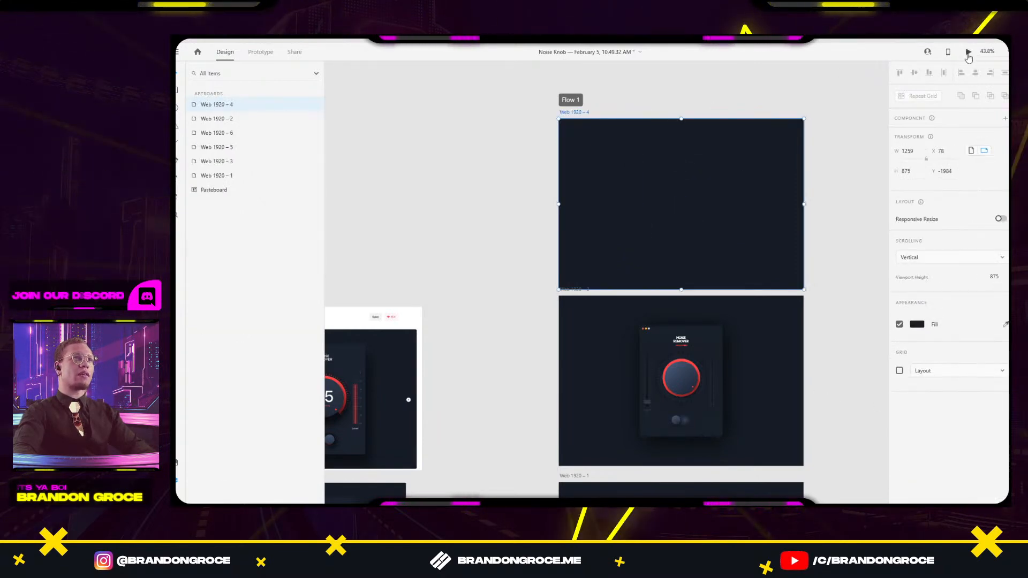
key(ctrl+Return)
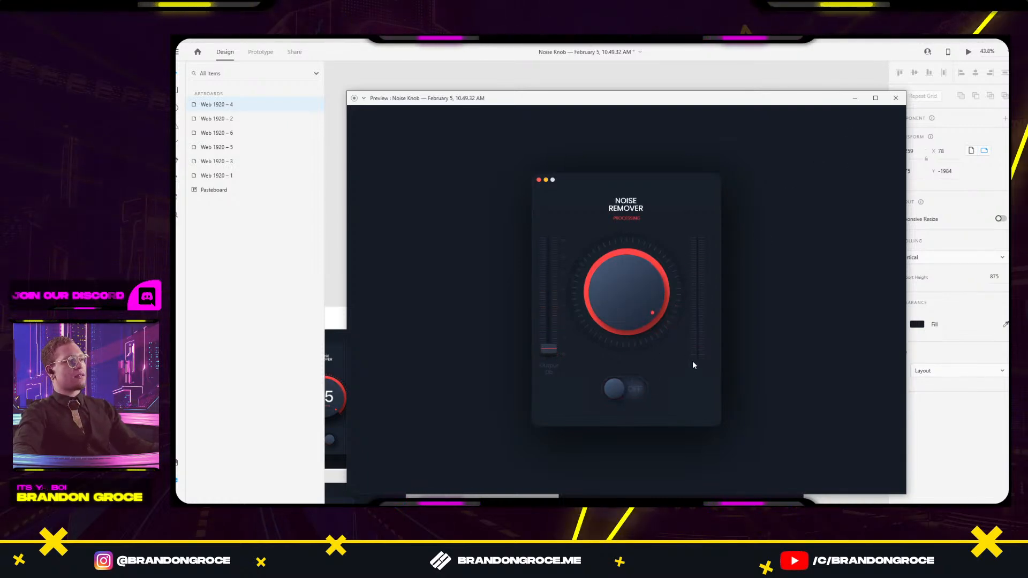
click(617, 388)
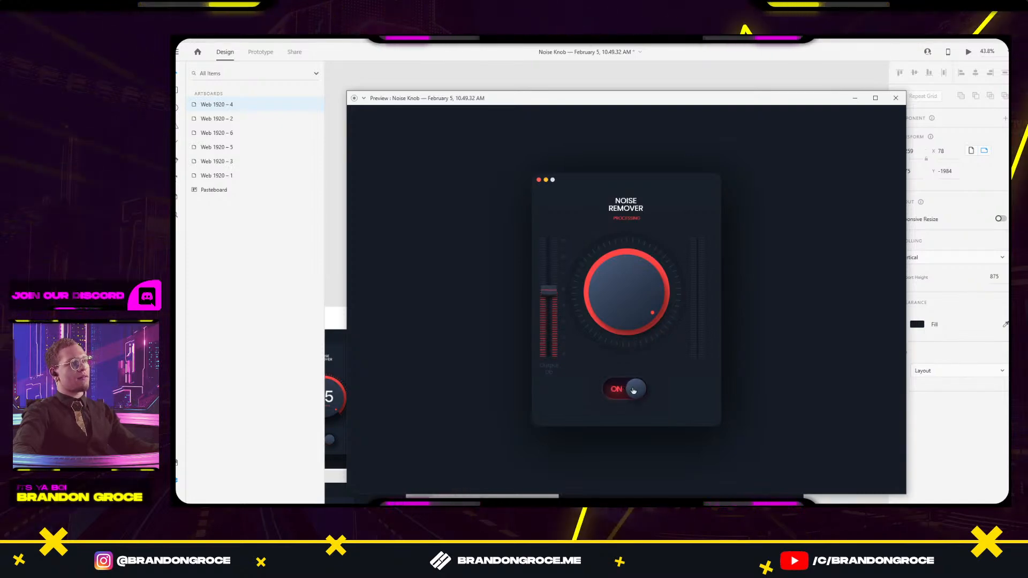
click(632, 389)
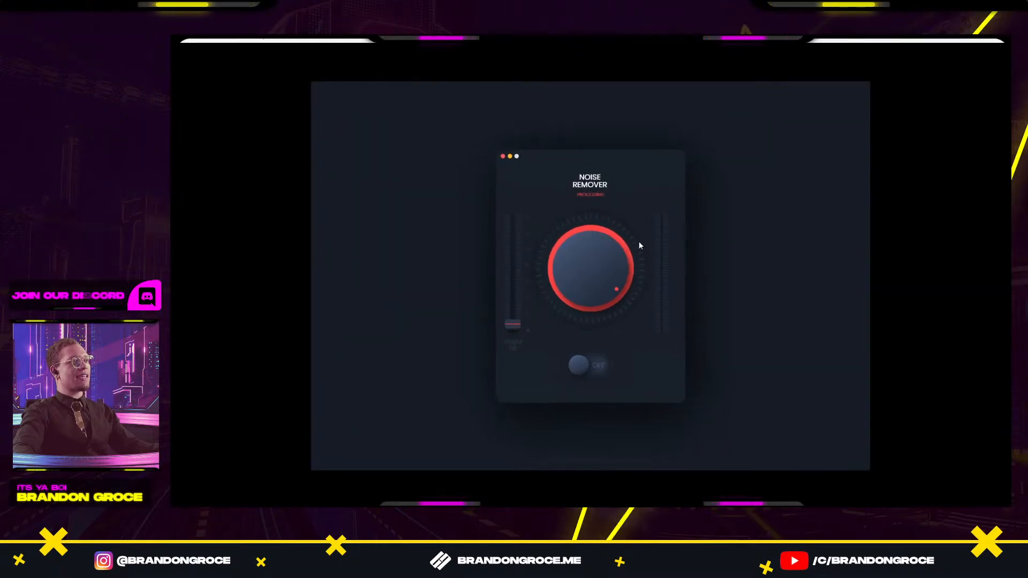
click(579, 369)
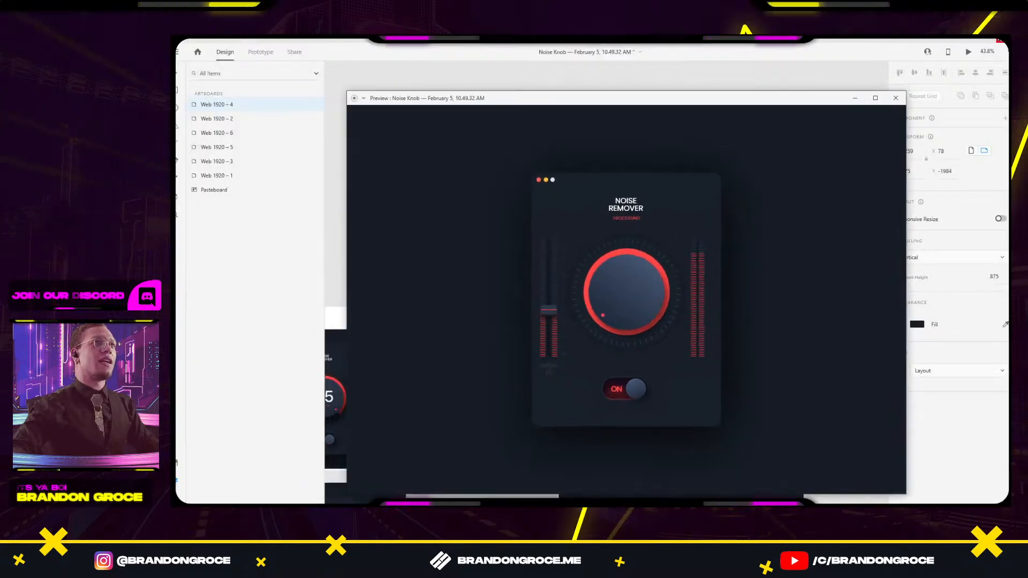
click(896, 98)
Examine the artboard layout and the prototype interaction that leads out of Web 1920 – 1.
scroll(642, 268, down, 5)
scroll(695, 299, down, 3)
drag(695, 299, 642, 150)
scroll(642, 150, down, 2)
scroll(659, 195, right, 2)
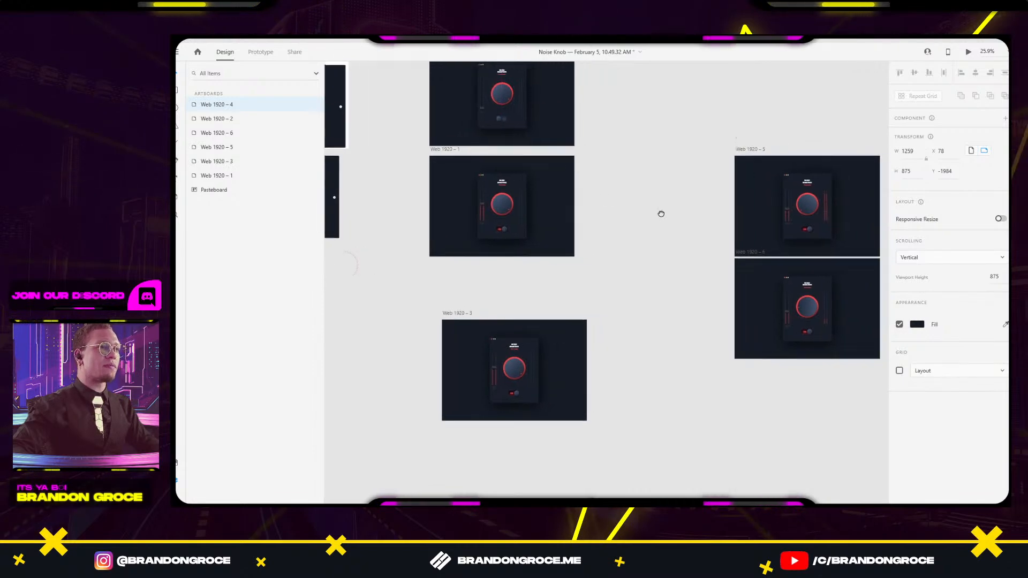
click(505, 236)
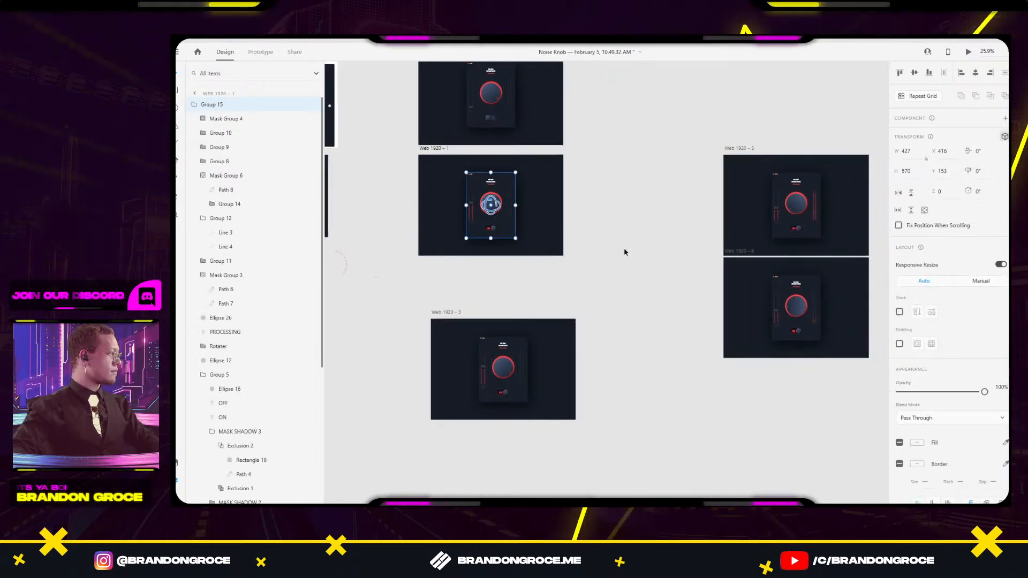
scroll(611, 241, right, 2)
scroll(599, 236, up, 2)
scroll(514, 207, up, 2)
drag(649, 159, 673, 298)
click(426, 152)
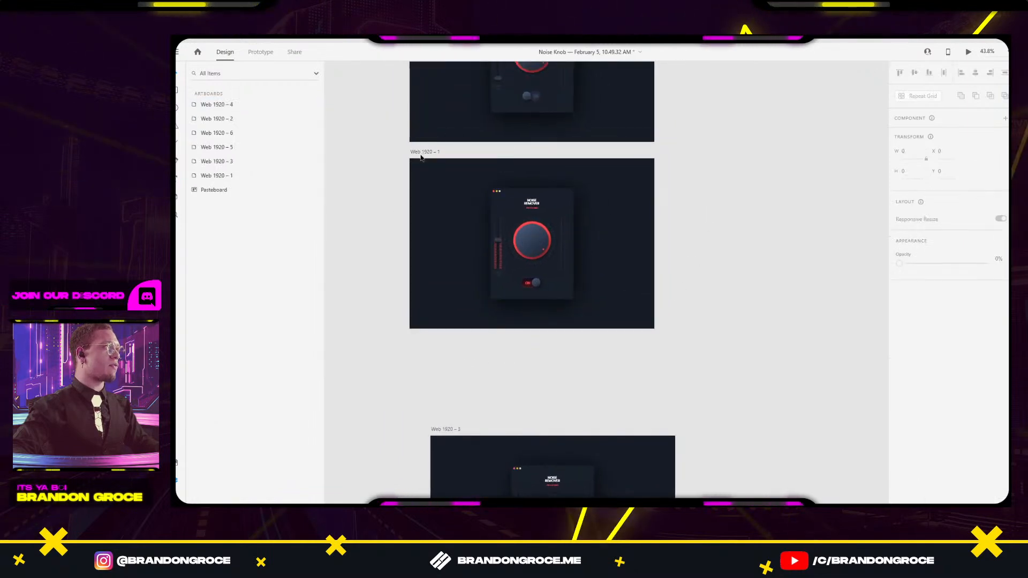
click(261, 52)
scroll(638, 214, right, 2)
scroll(638, 166, down, 1)
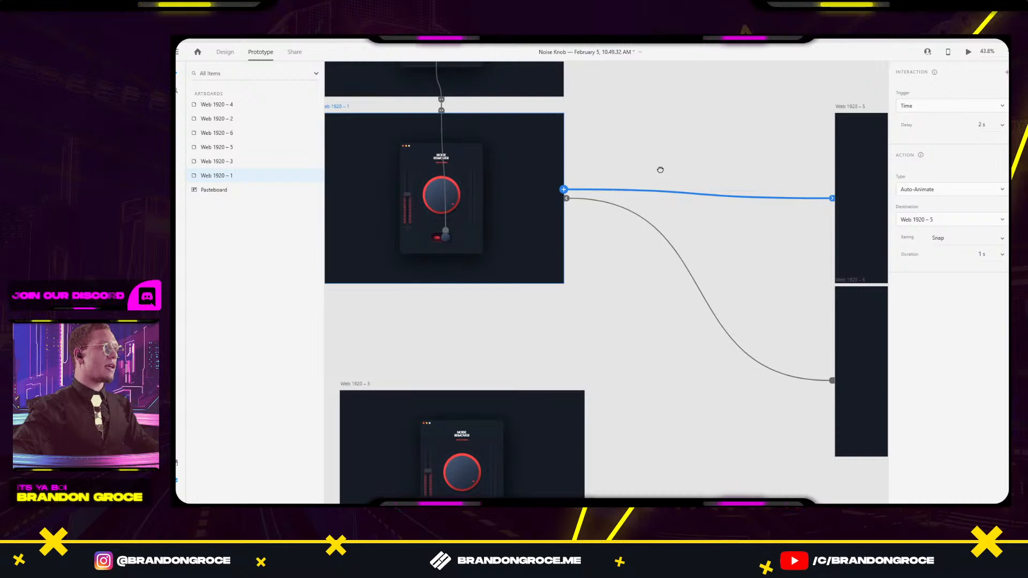
Tilt Group 15 on Web 1920 – 1 by 2° around the X axis.
scroll(660, 170, left, 2)
ctrl+scroll(467, 174, up, 3)
click(581, 146)
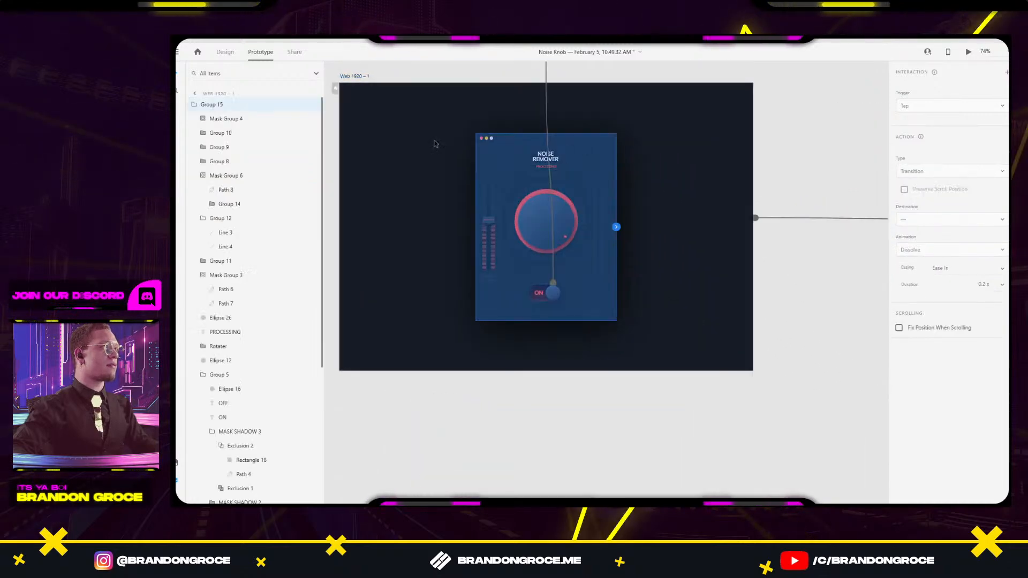
click(225, 52)
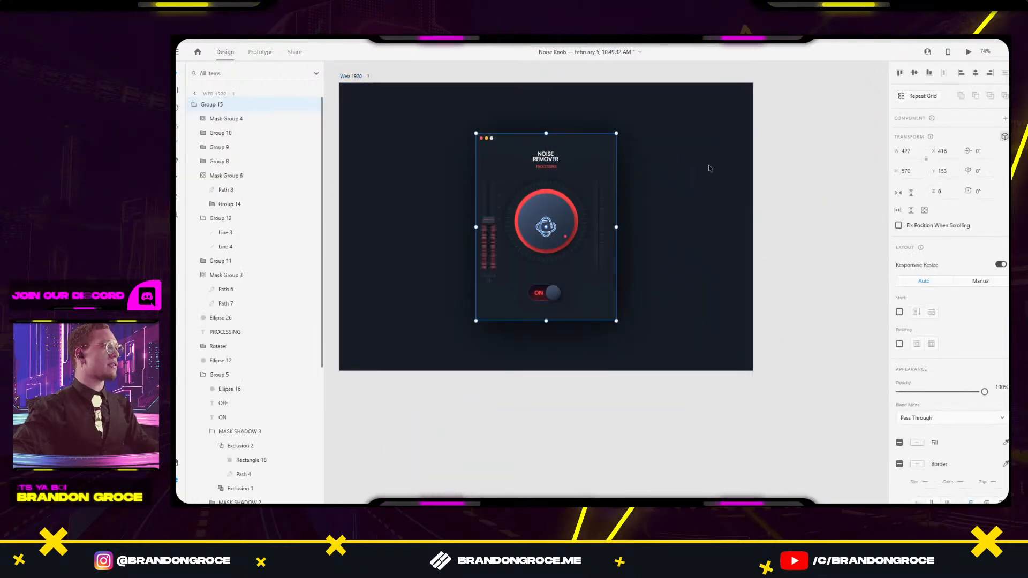
click(986, 152)
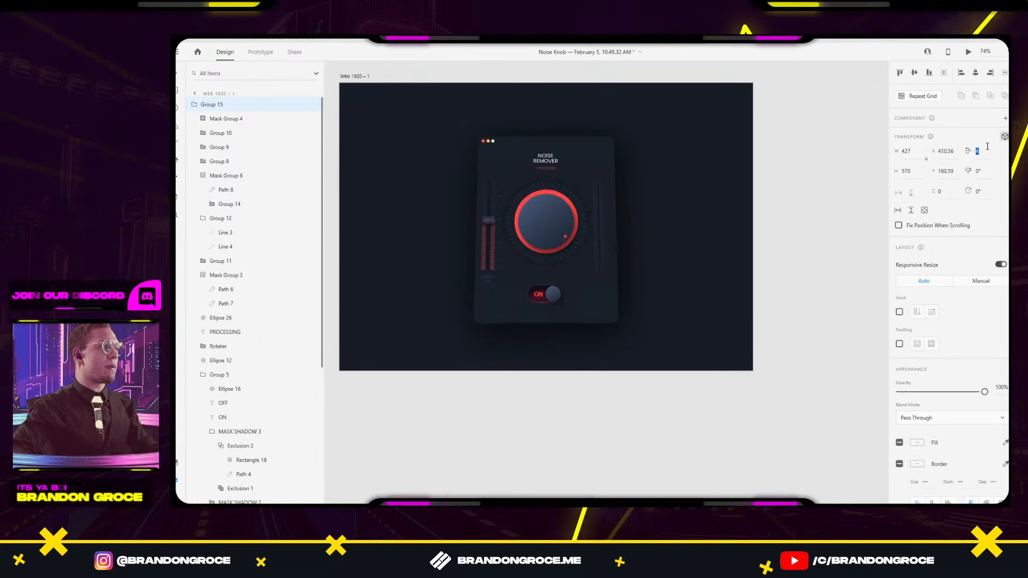
text(2)
key(Return)
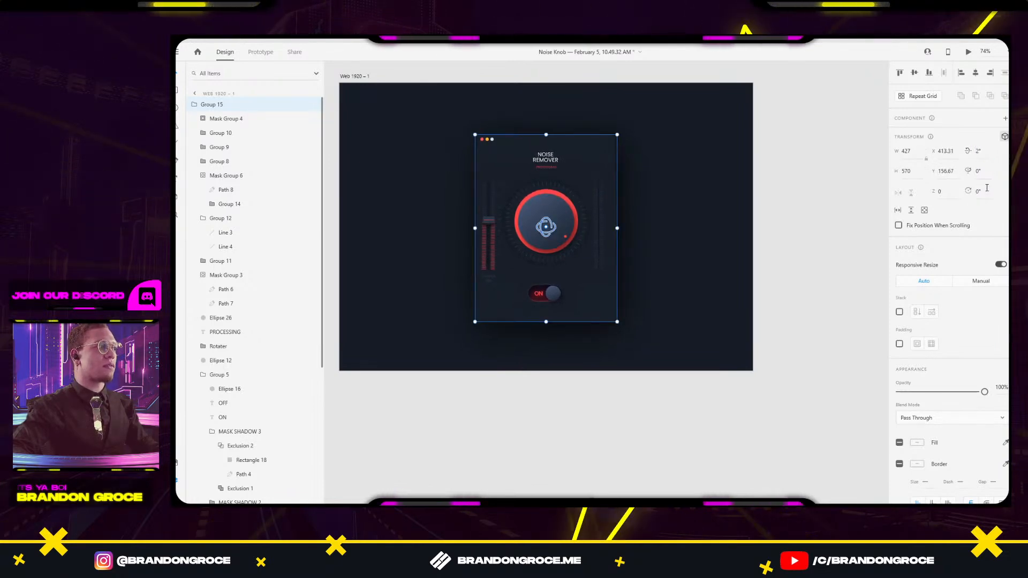
key(Return)
Set Group 15's rotation on Web 1920 – 1 to 1° around the Z axis and 1° around the Y axis.
click(987, 189)
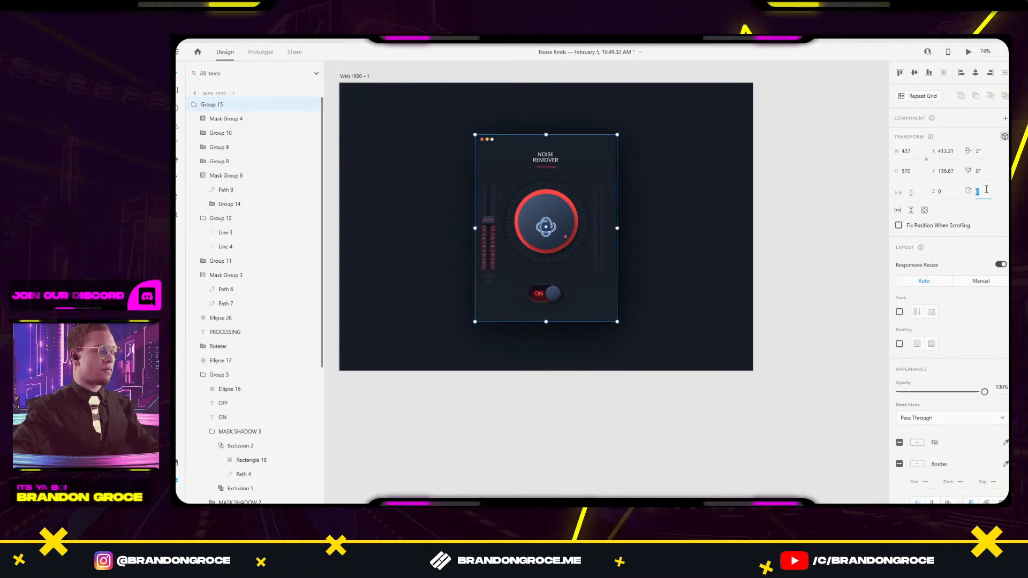
text(1)
key(Return)
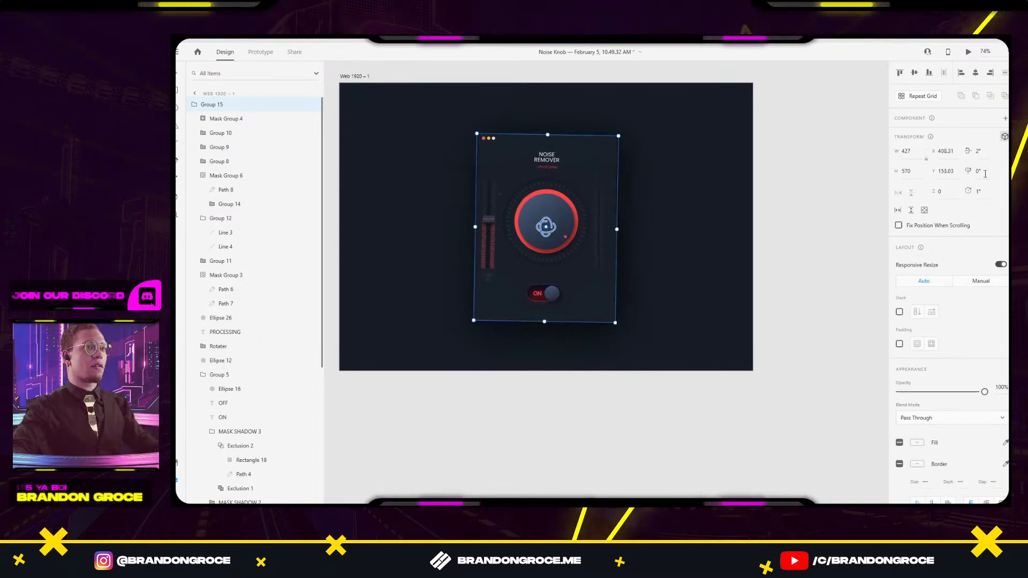
text(2)
key(Return)
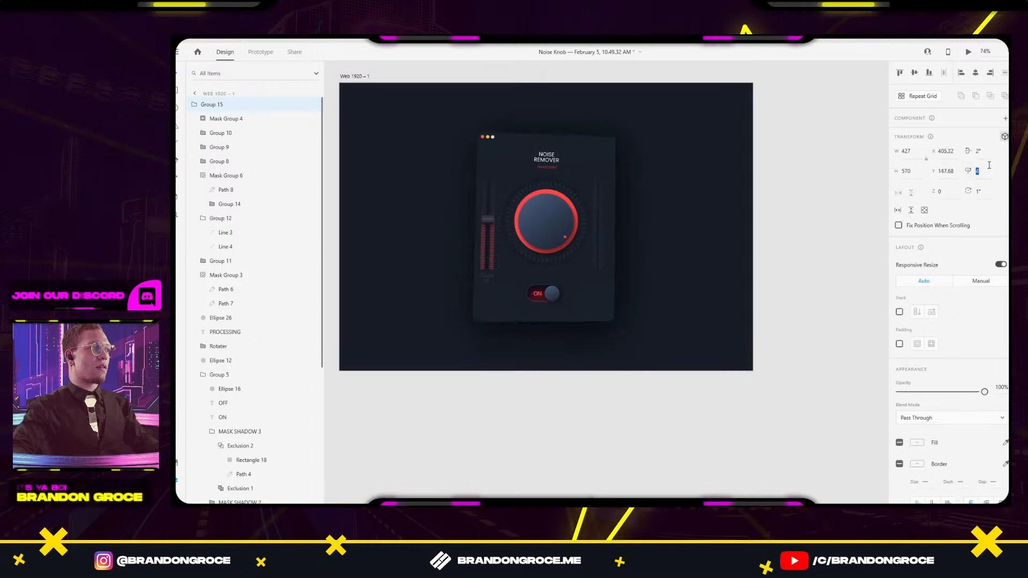
text(0)
key(Return)
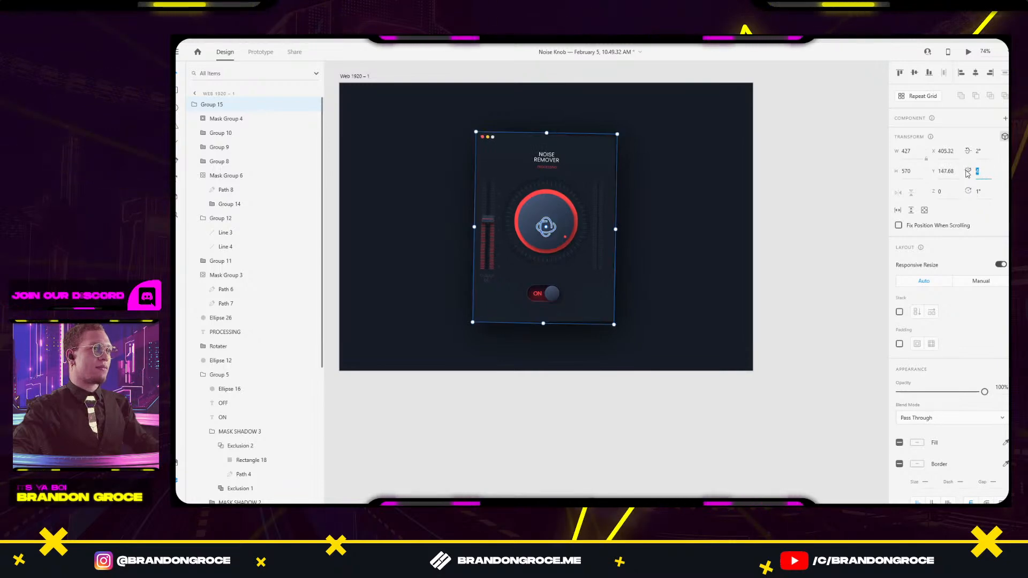
click(786, 210)
scroll(803, 220, down, 3)
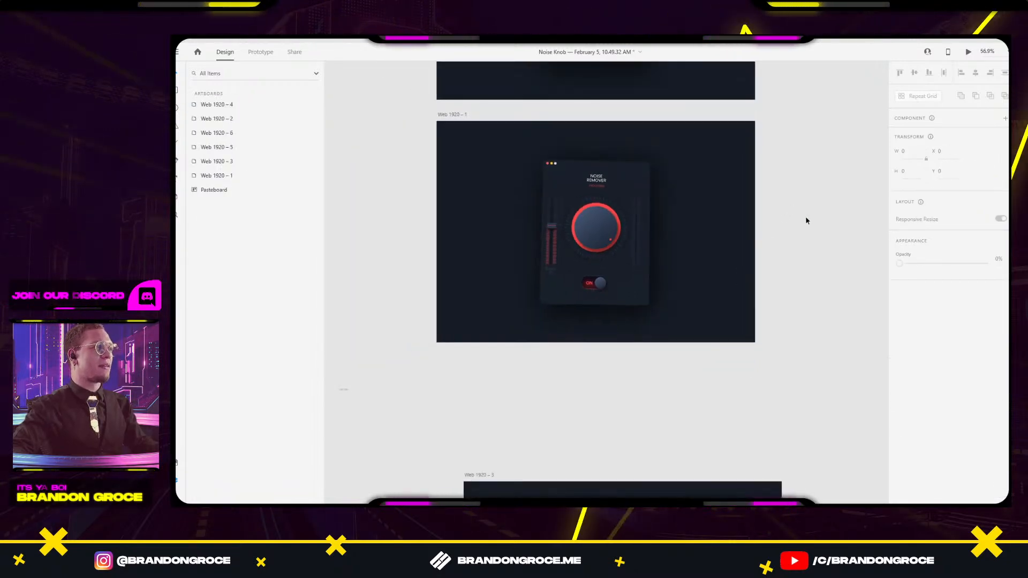
Tilt Group 15 on Web 1920 – 6 by 2° around the X axis and 1° around both the Y and Z axes.
drag(803, 220, 684, 239)
click(446, 238)
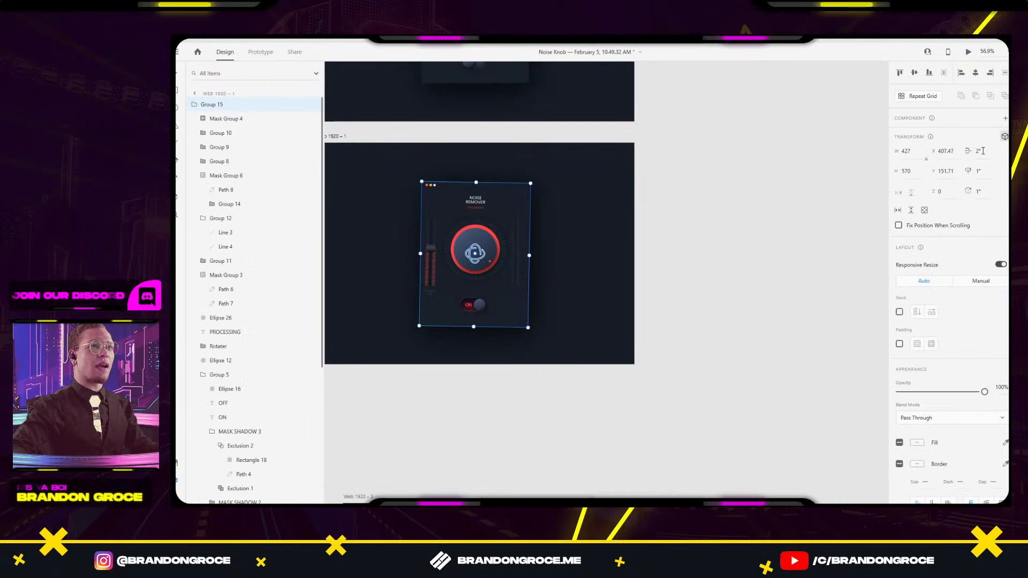
scroll(731, 241, right, 10)
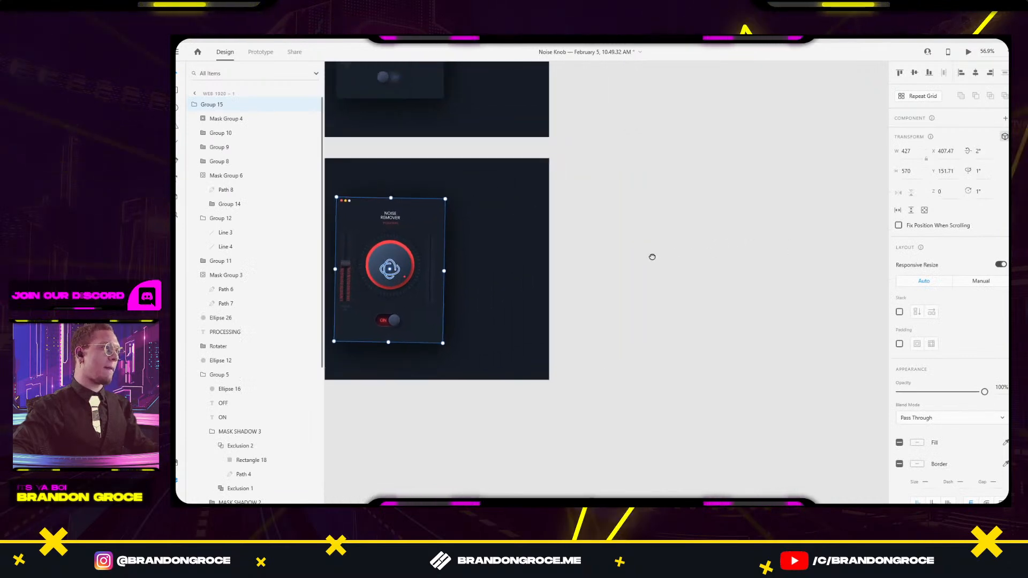
click(705, 229)
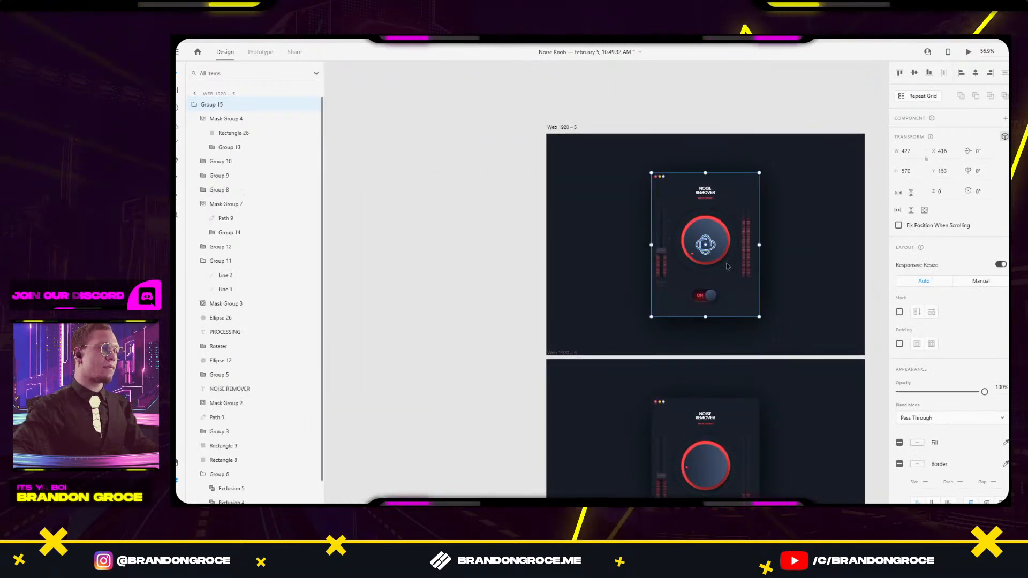
scroll(705, 229, down, 5)
click(703, 330)
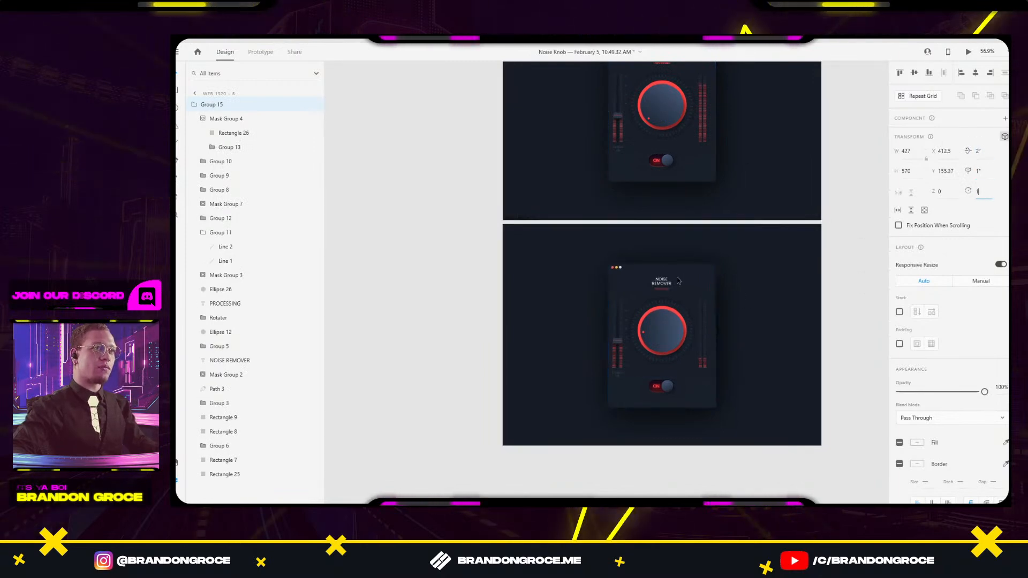
click(446, 220)
Preview the animated flow from the Web 1920 – 4 artboard and close the preview.
scroll(412, 187, down, 3)
scroll(413, 187, down, 5)
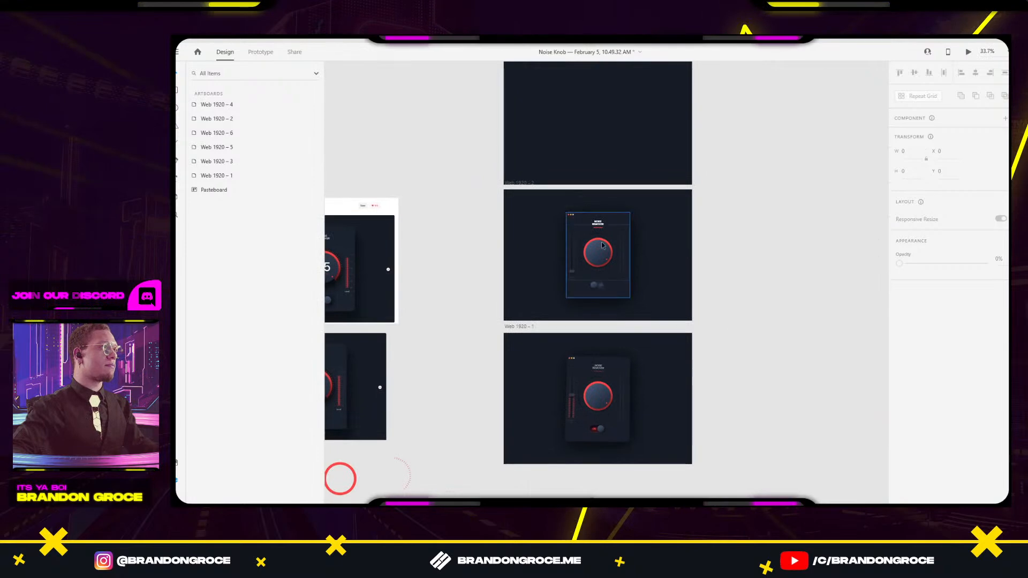
click(531, 121)
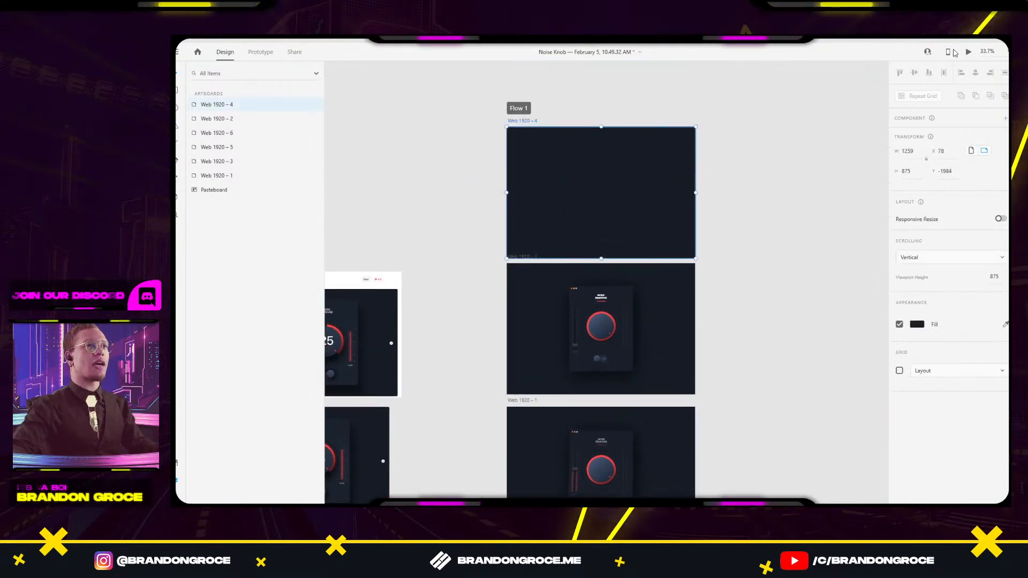
click(968, 52)
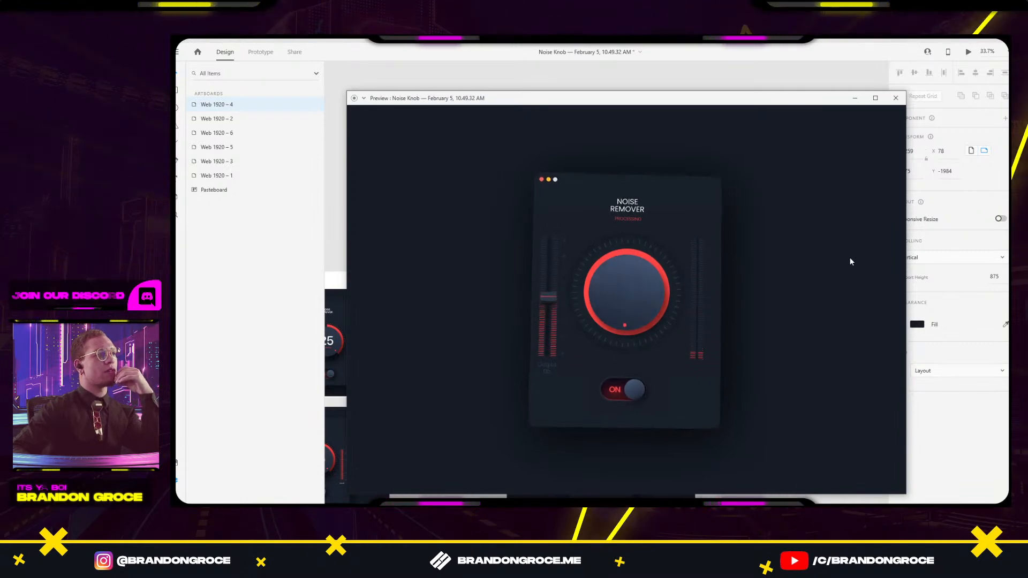
click(896, 98)
Compare the 3D rotation settings of Group 15 on Web 1920 – 6 and Web 1920 – 1.
drag(778, 273, 714, 202)
scroll(702, 211, down, 5)
scroll(666, 159, right, 3)
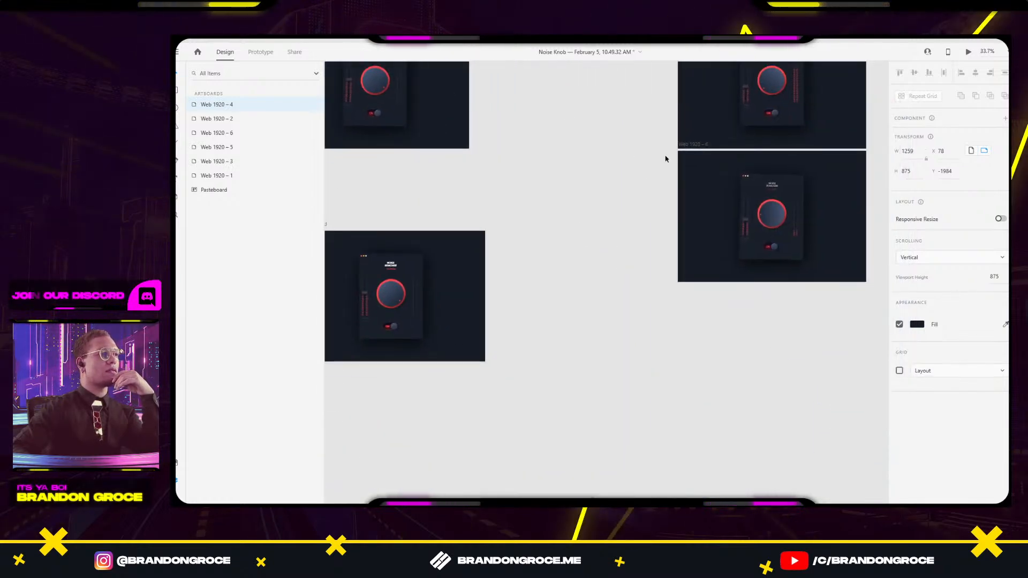
click(700, 147)
drag(628, 158, 626, 247)
click(771, 286)
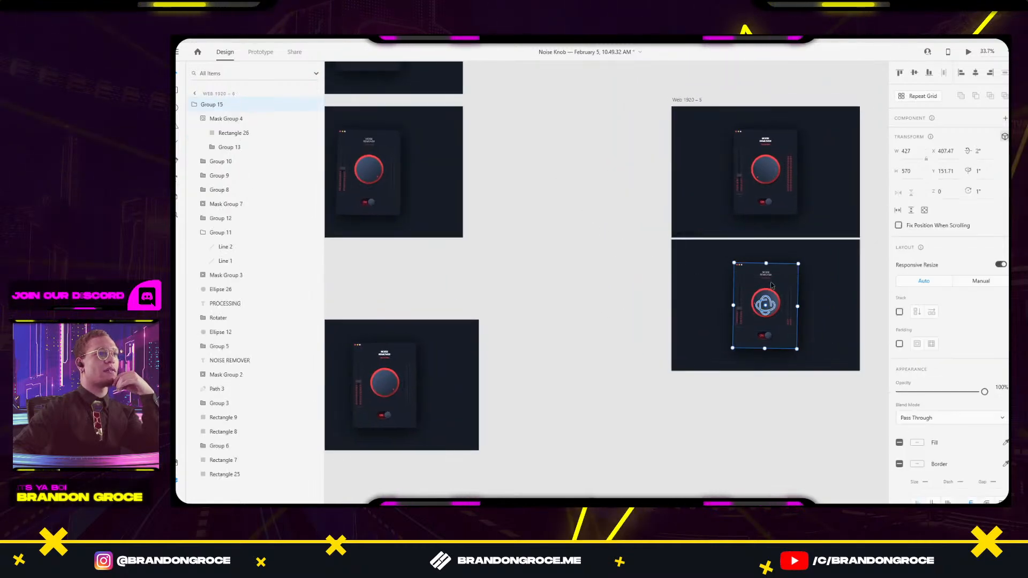
click(369, 170)
drag(576, 170, 636, 258)
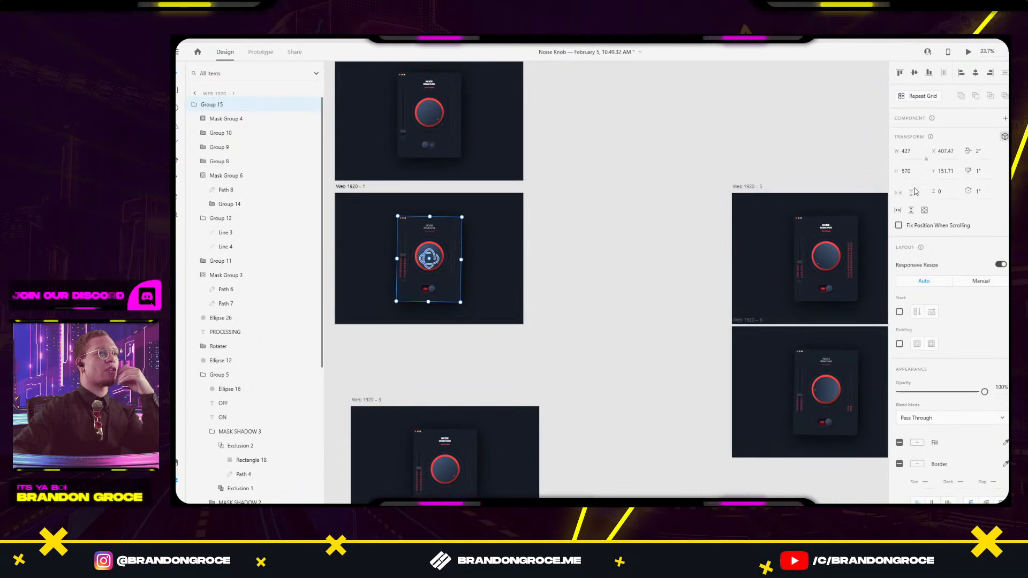
drag(663, 314, 653, 231)
scroll(653, 232, down, 2)
drag(406, 264, 395, 378)
scroll(569, 250, up, 3)
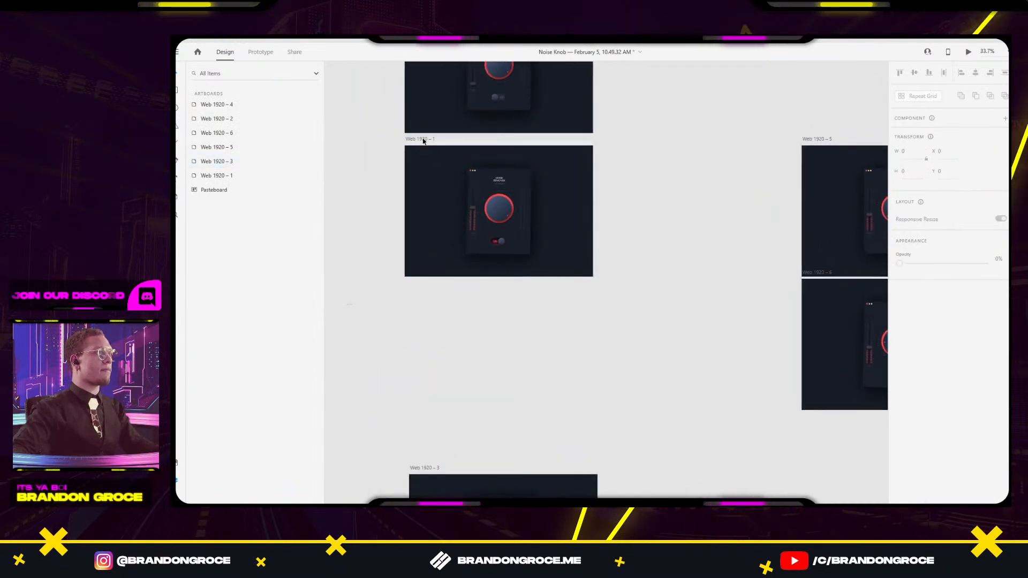
Duplicate the Web 1920 – 6 artboard and place the copy directly below it.
mouse_move(569, 221)
mouse_down()
mouse_move(569, 212)
mouse_move(557, 219)
mouse_up()
alt+drag(739, 199, 741, 338)
click(628, 392)
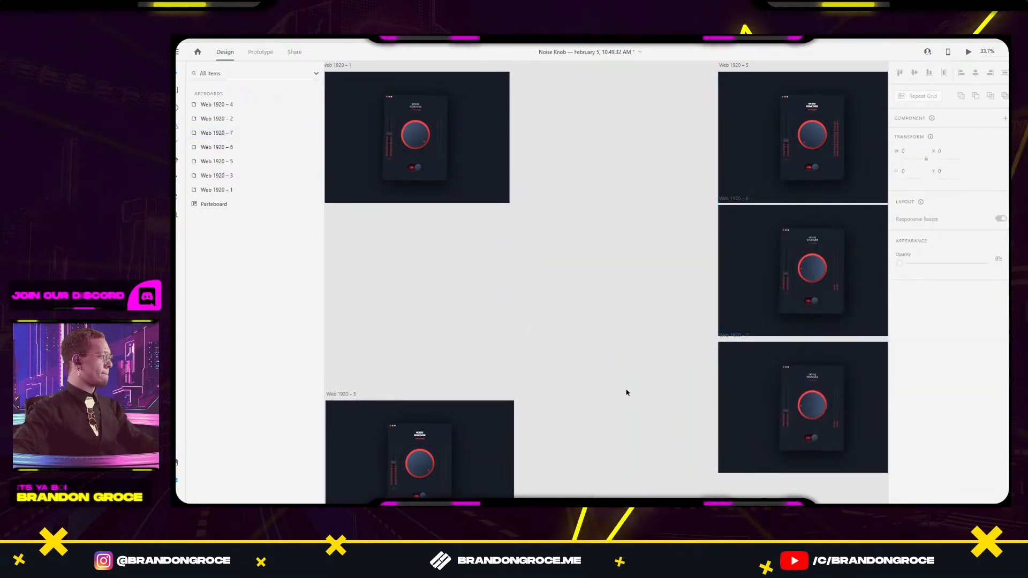
Try Y-axis rotations of 2° and -1° on Group 15 of Web 1920 – 7.
drag(626, 393, 468, 220)
scroll(630, 254, up, 2)
scroll(633, 252, up, 3)
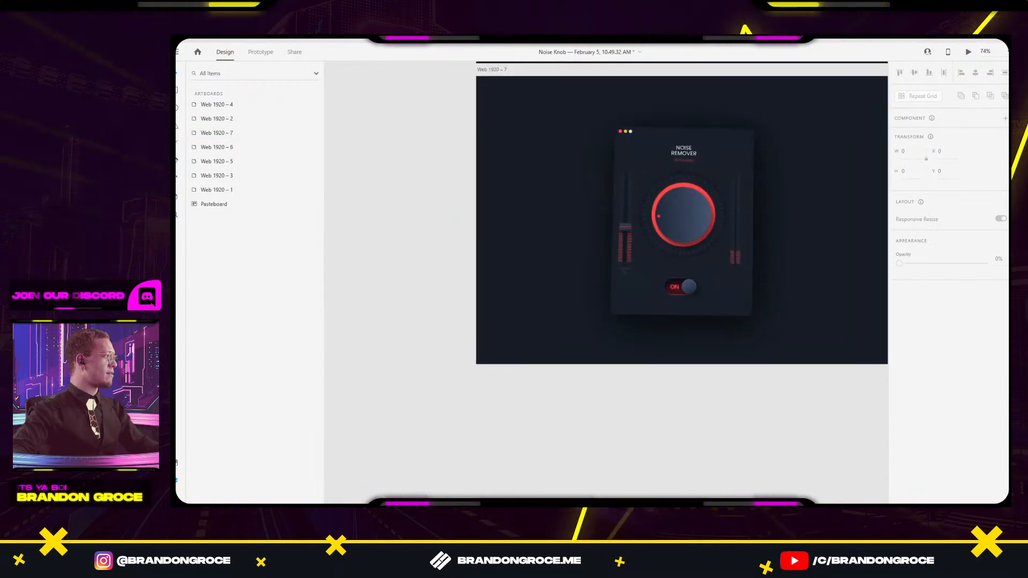
scroll(634, 265, up, 3)
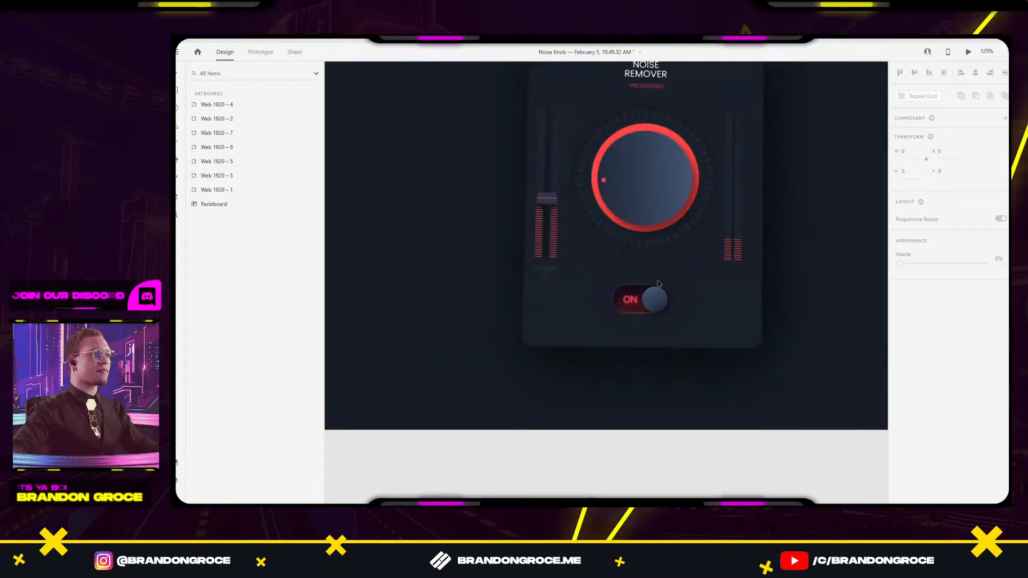
click(634, 266)
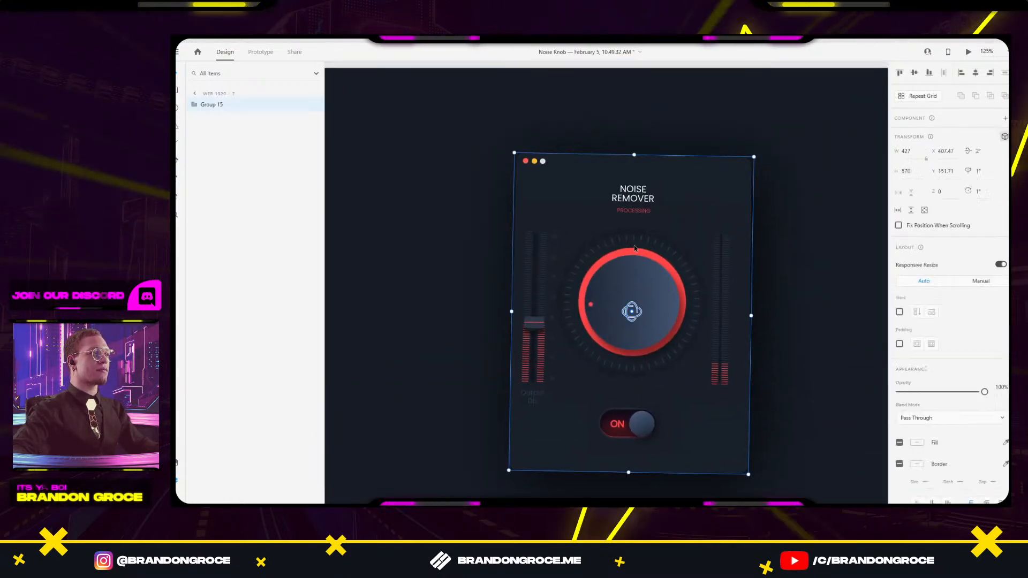
click(984, 171)
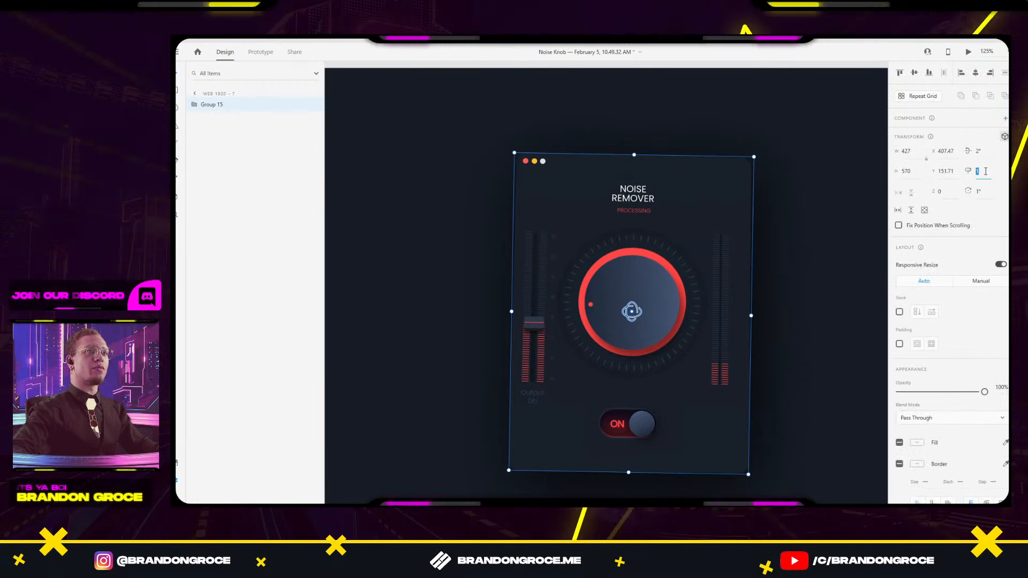
text(2)
key(Return)
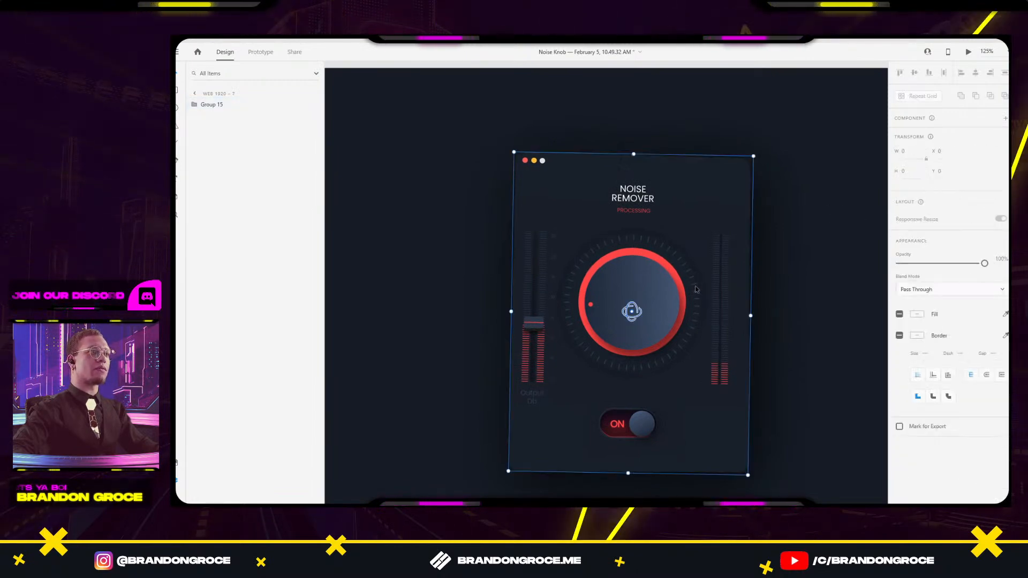
click(983, 172)
text(-1)
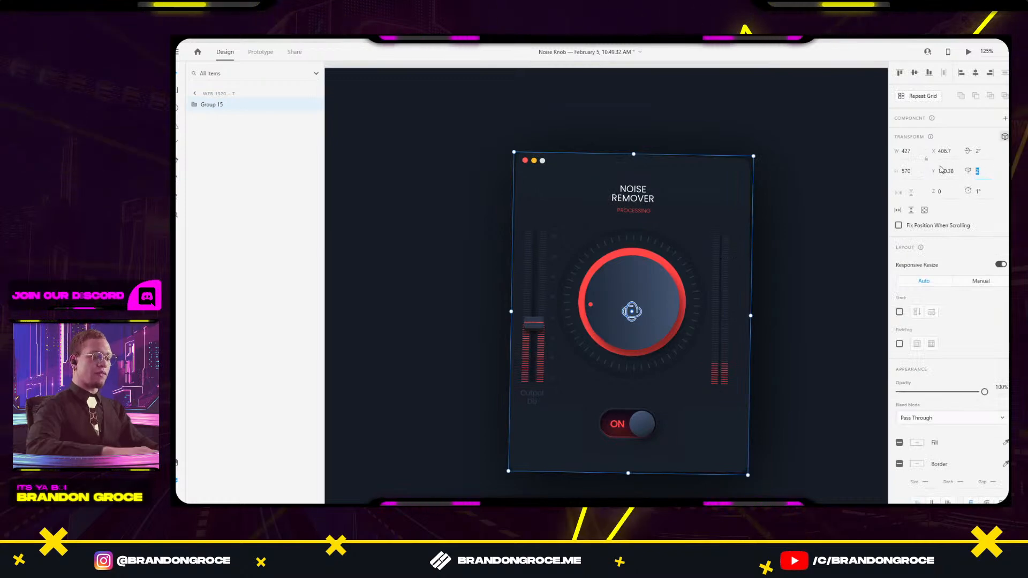
key(Return)
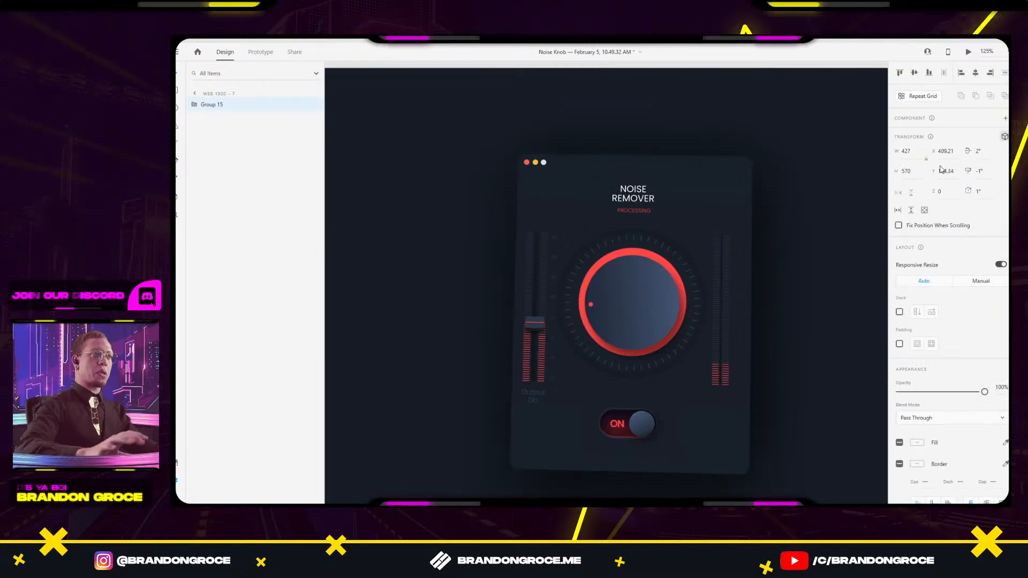
Set Group 15's rotation on Web 1920 – 7 to -2° around the Y axis and -1° around the Z axis.
click(984, 172)
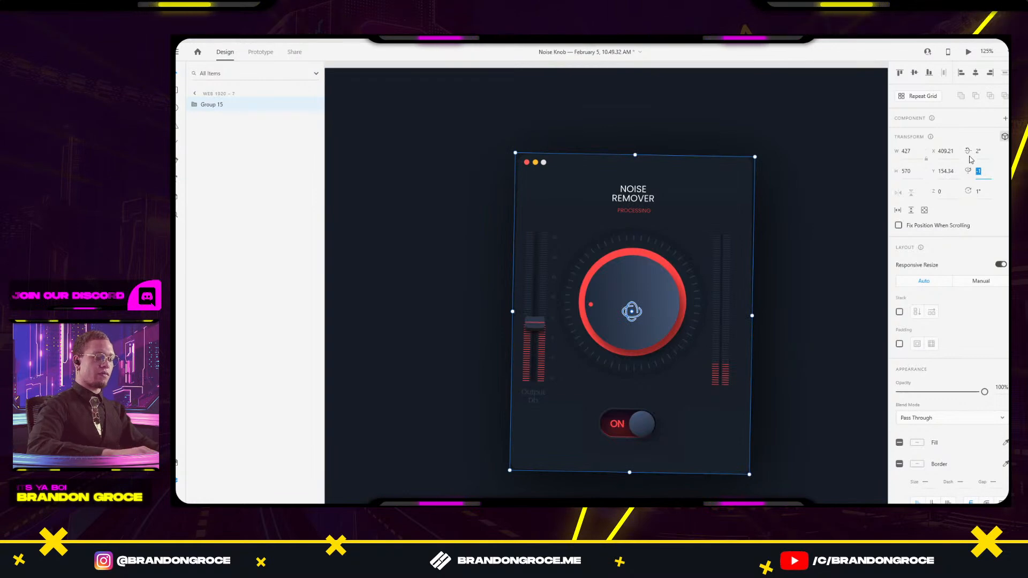
text(-2)
key(Return)
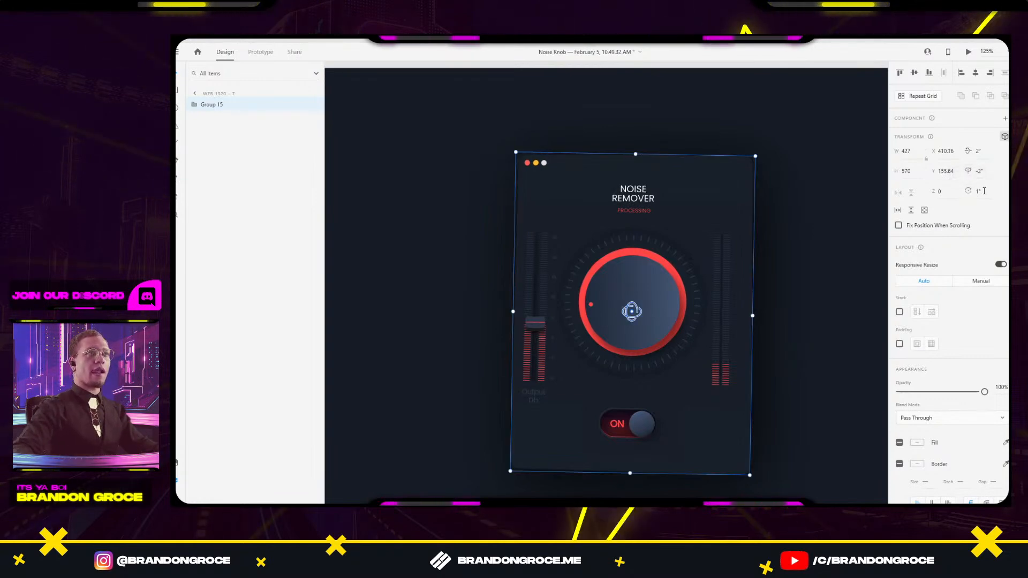
click(984, 191)
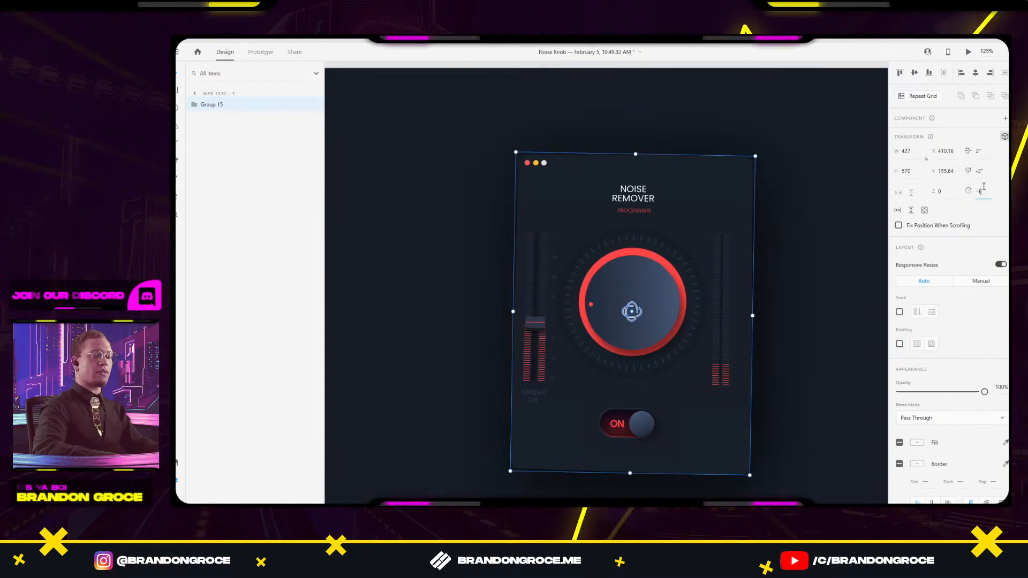
text(-1)
key(Return)
click(840, 219)
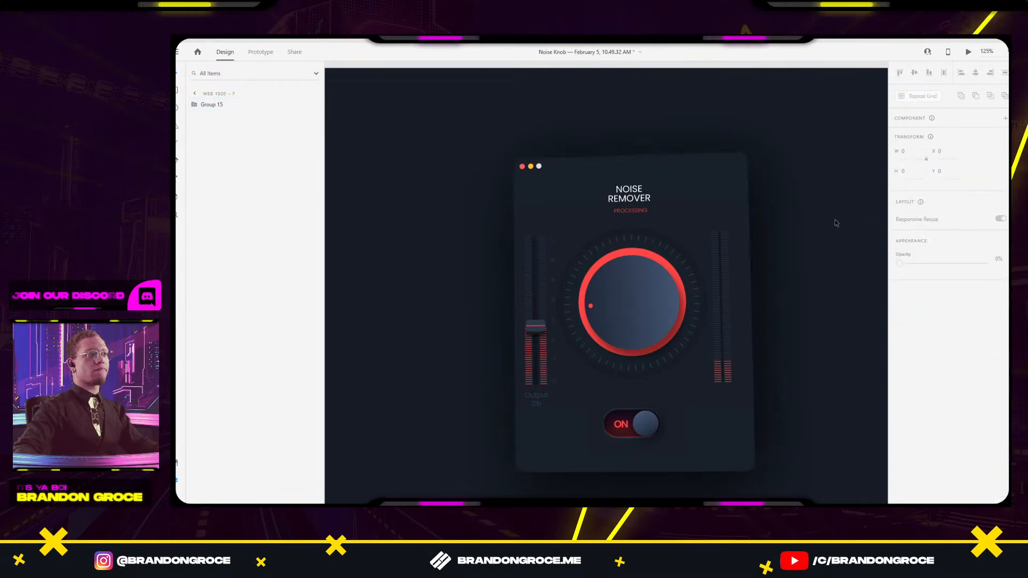
Rotate the Rotater group on Web 1920 – 7 clockwise so its red dot sits near the top of the knob.
scroll(834, 220, down, 5)
scroll(552, 170, down, 1)
drag(490, 153, 583, 293)
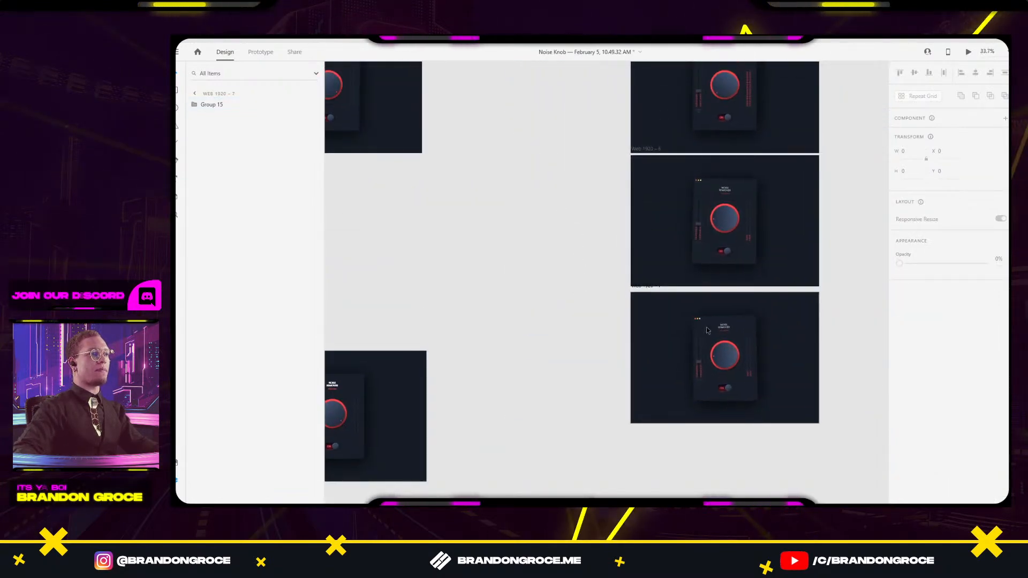
scroll(722, 323, up, 4)
scroll(708, 416, up, 4)
double_click(681, 392)
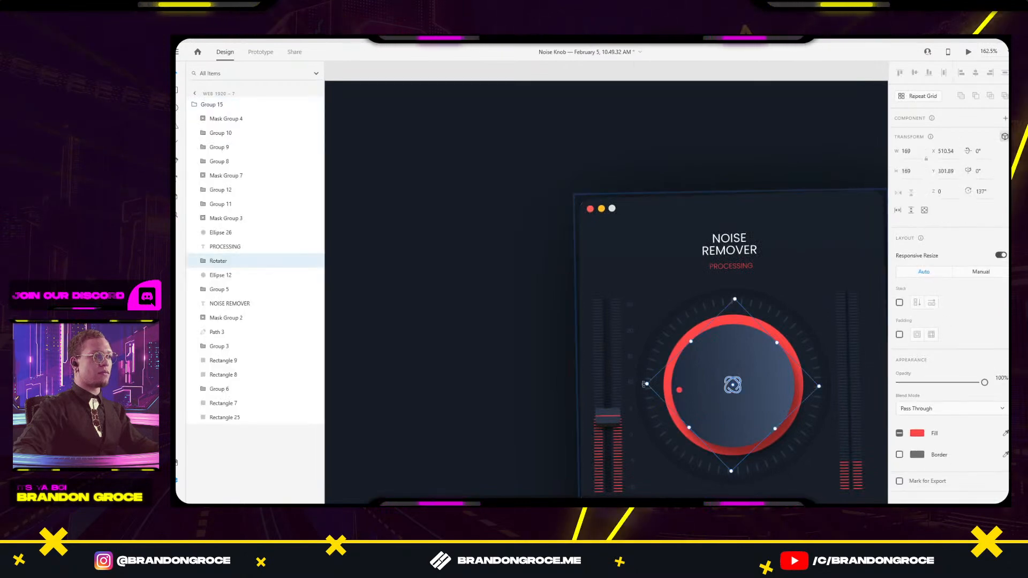
drag(650, 341, 785, 325)
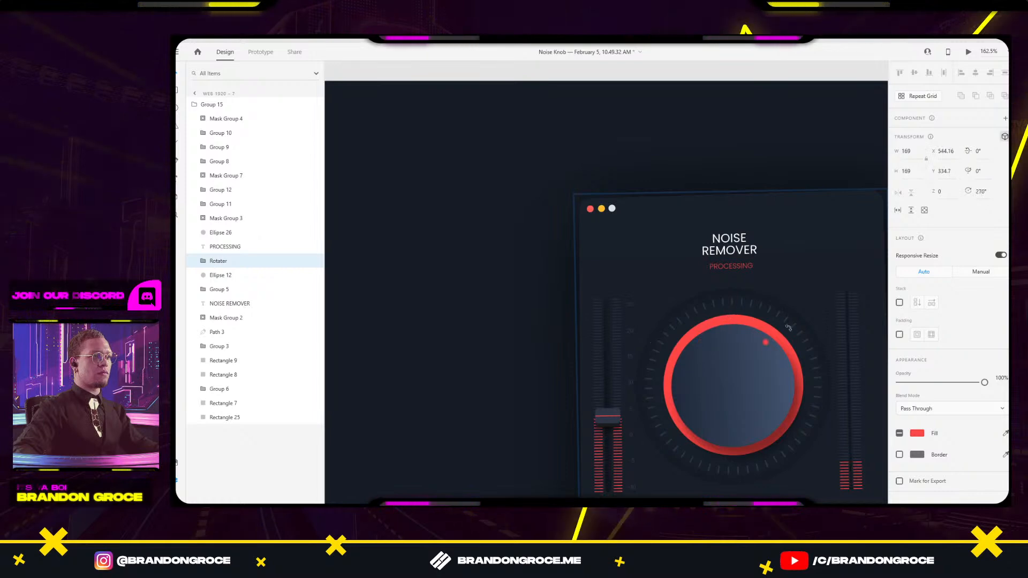
drag(722, 310, 647, 313)
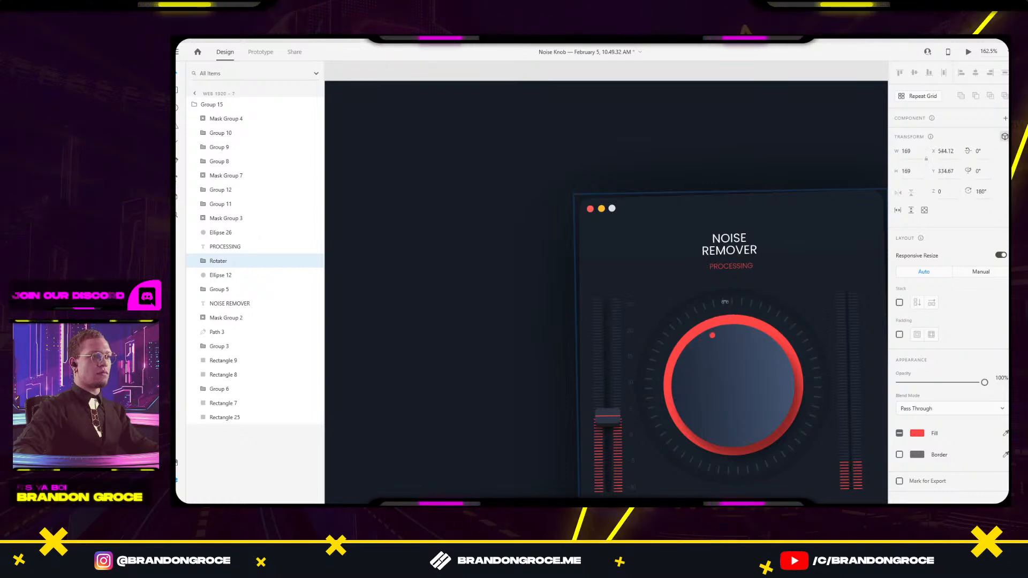
Check the rotation of Ellipse 12, the knob face, on Web 1920 – 1.
scroll(592, 217, down, 4)
drag(482, 159, 598, 380)
drag(469, 181, 645, 294)
drag(418, 177, 952, 417)
double_click(628, 261)
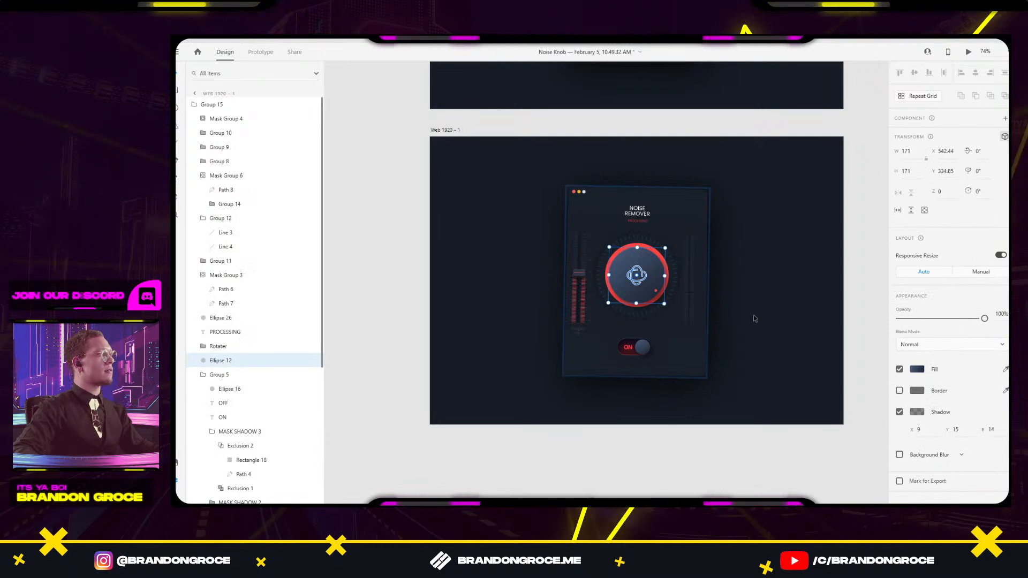
Set the Z rotation of Ellipse 12 on Web 1920 – 5 to 0°.
drag(753, 319, 524, 173)
drag(706, 230, 474, 315)
drag(750, 268, 382, 258)
double_click(678, 190)
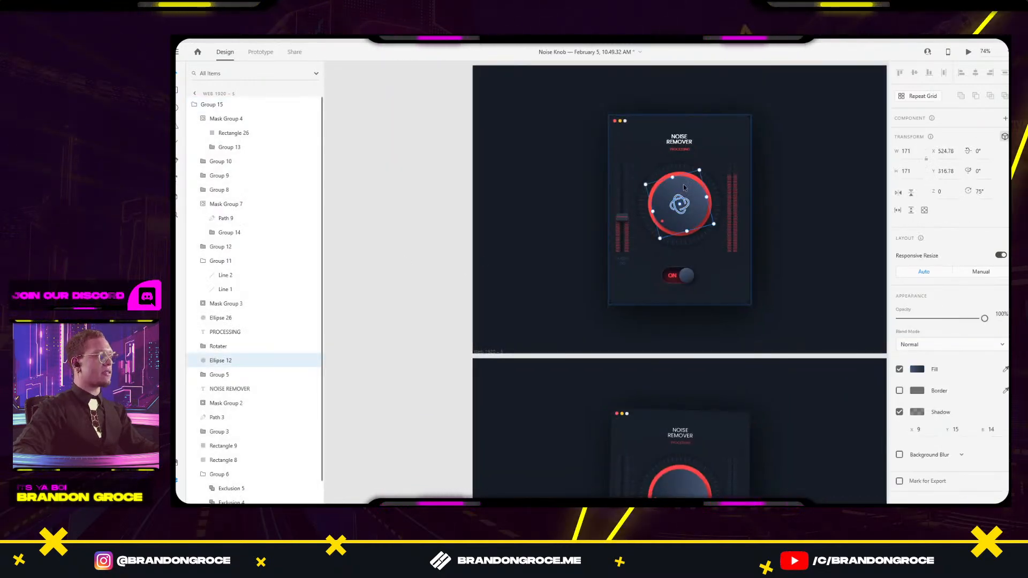
click(983, 191)
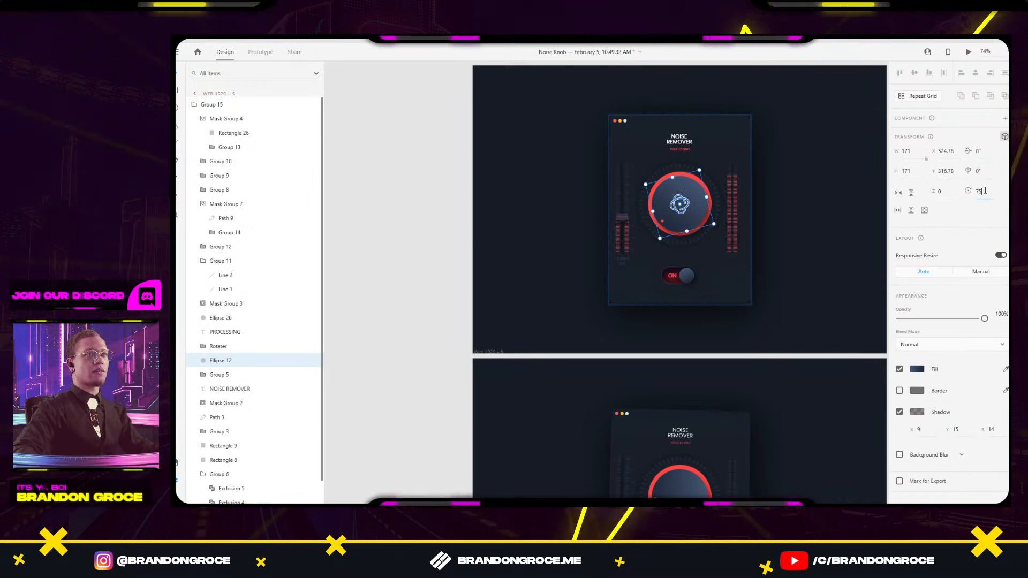
key(BackSpace)
key(BackSpace)
text(0)
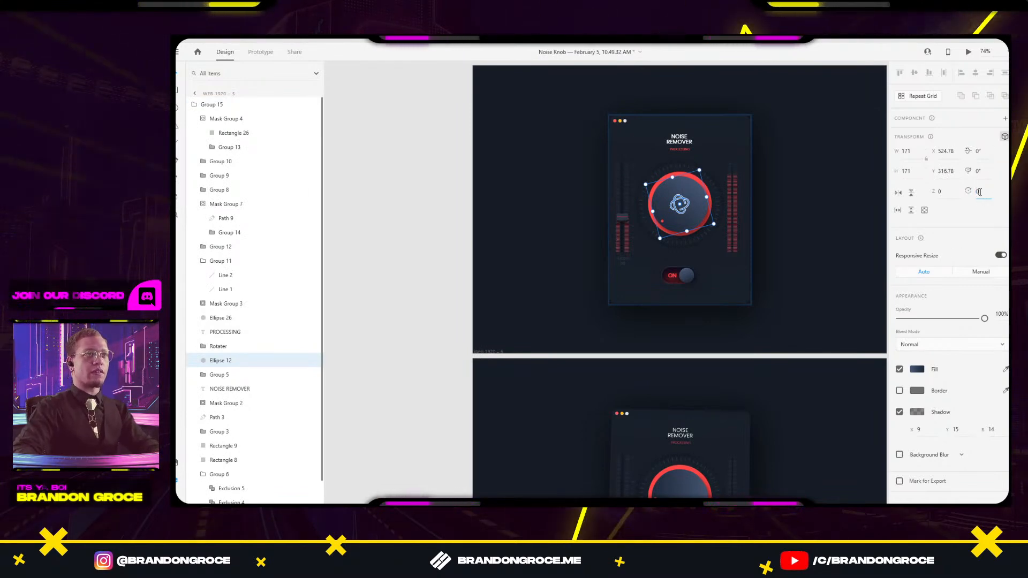
click(858, 248)
Set the Z rotation of Ellipse 12 on Web 1920 – 6 to 0°.
scroll(808, 395, down, 4)
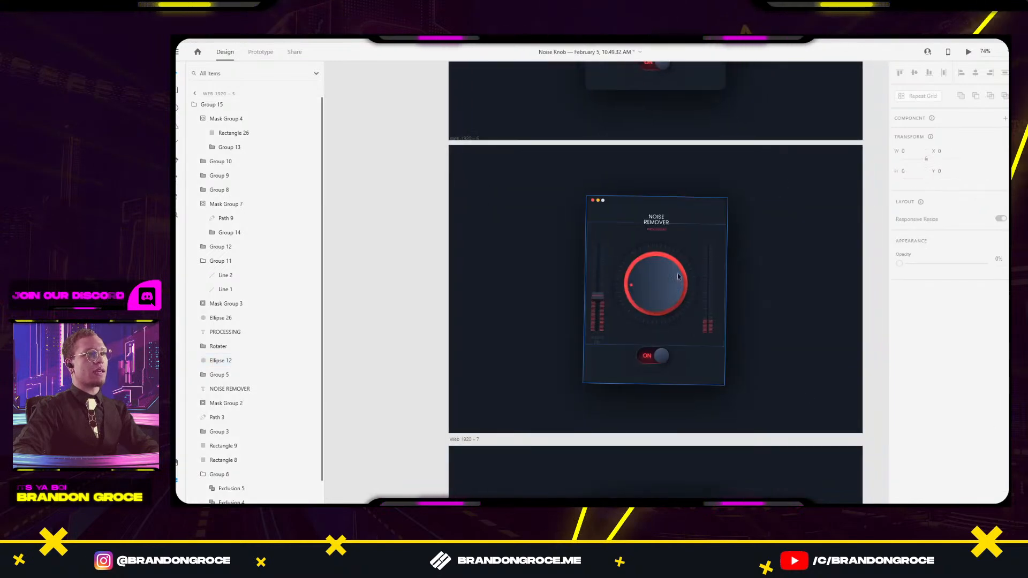
double_click(666, 273)
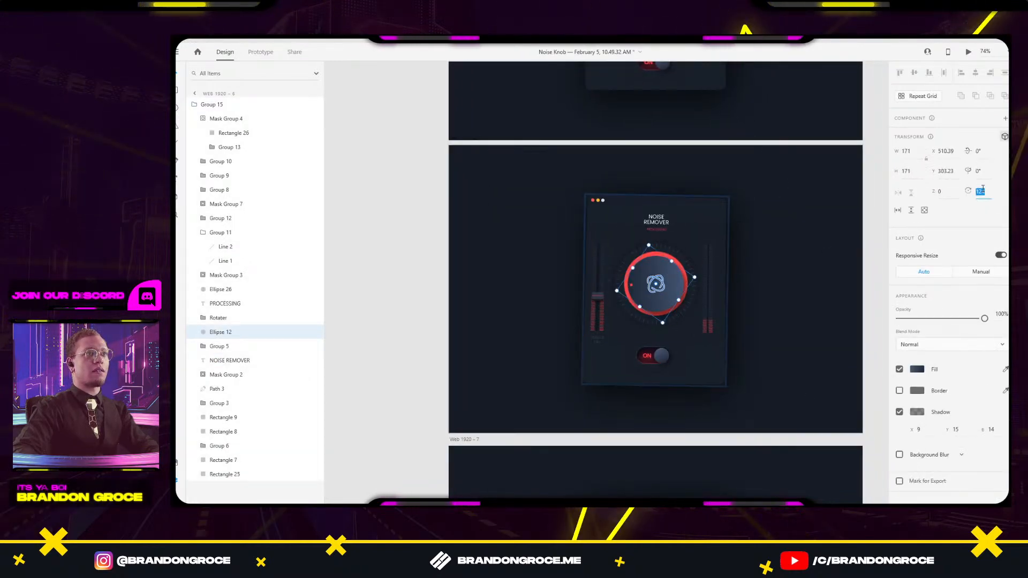
Set the Z rotation of Ellipse 12, the knob face, on Web 1920 – 7 to 0°.
scroll(782, 257, down, 4)
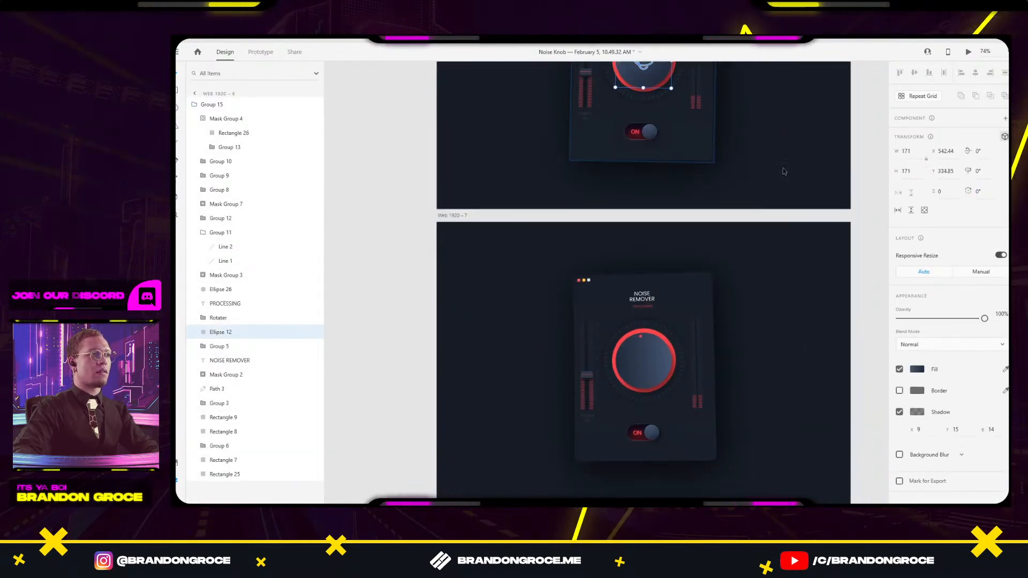
click(660, 368)
double_click(659, 367)
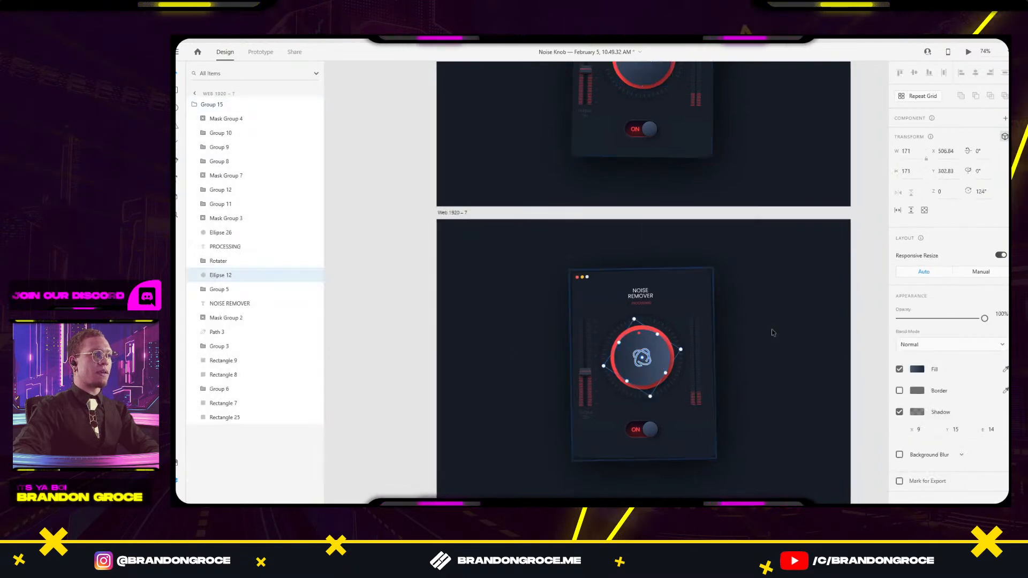
click(772, 333)
key(ctrl+z)
double_click(654, 349)
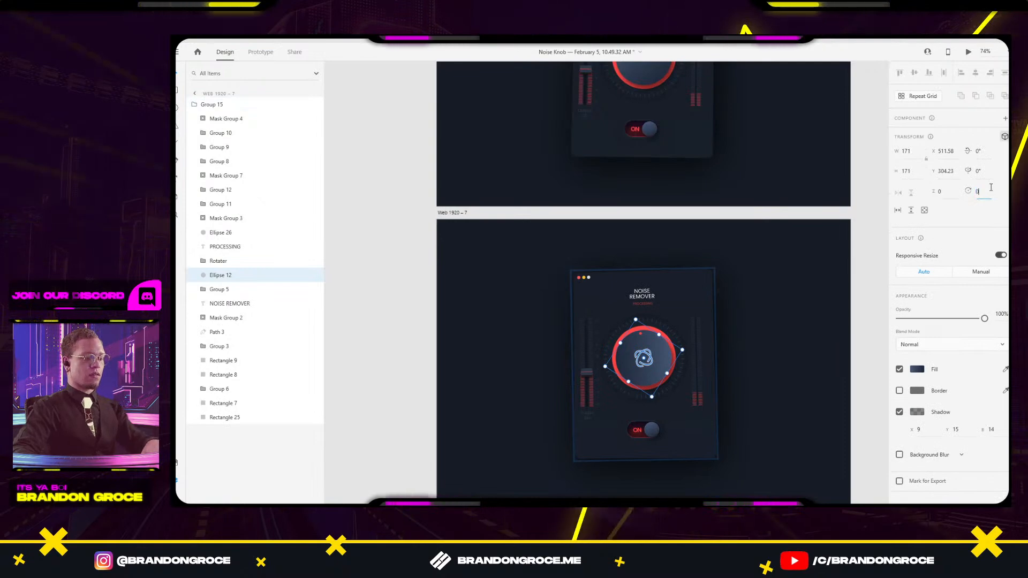
click(797, 259)
Try to link Web 1920 – 6 to Web 1920 – 7 with a tap-triggered Auto-Animate interaction.
scroll(797, 260, down, 4)
drag(503, 132, 696, 395)
mouse_move(508, 109)
mouse_down()
mouse_move(560, 252)
mouse_move(496, 119)
mouse_up()
drag(728, 439, 514, 311)
scroll(617, 355, down, 2)
click(617, 355)
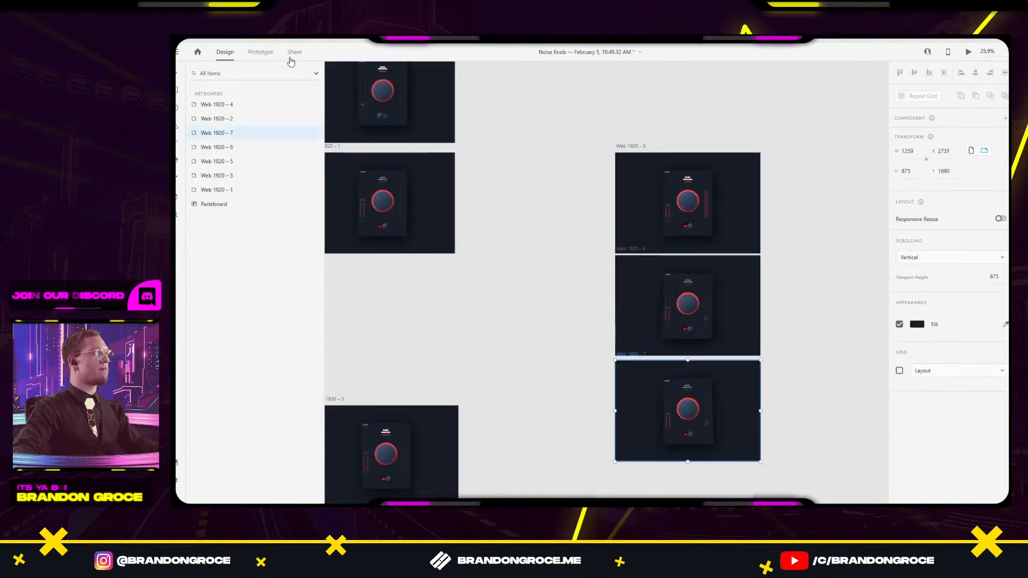
click(260, 52)
click(630, 250)
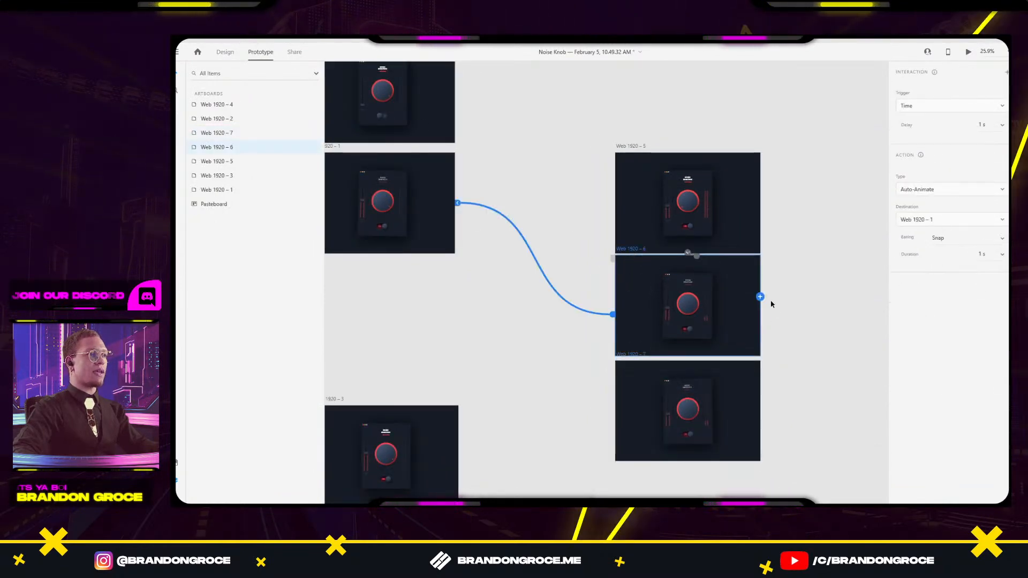
drag(760, 298, 752, 423)
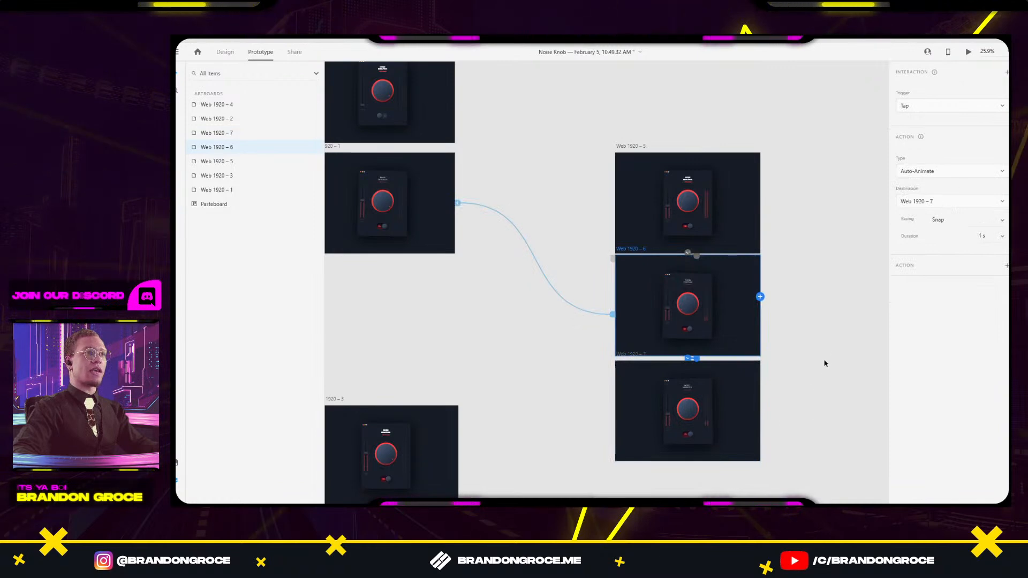
click(956, 107)
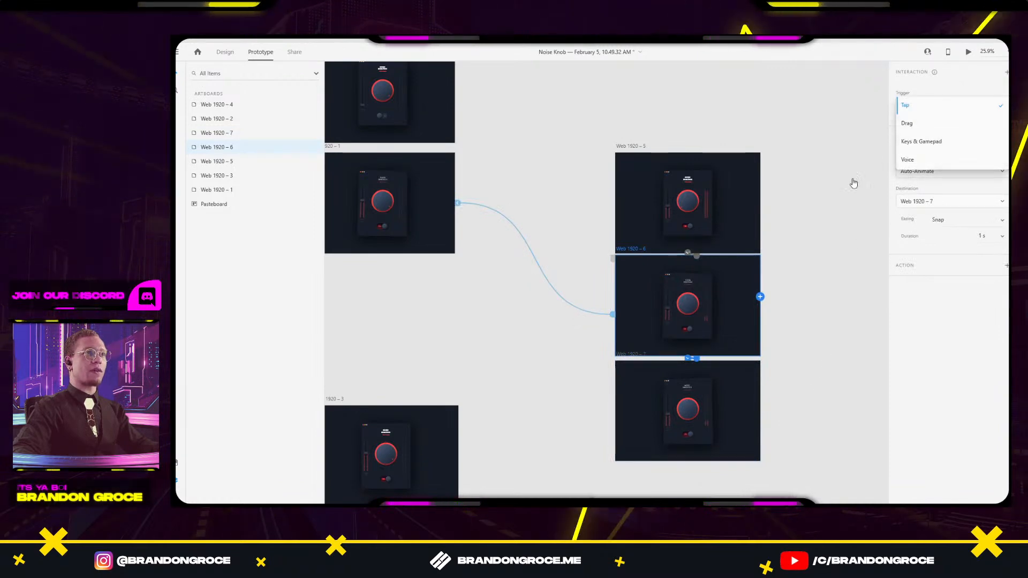
click(826, 241)
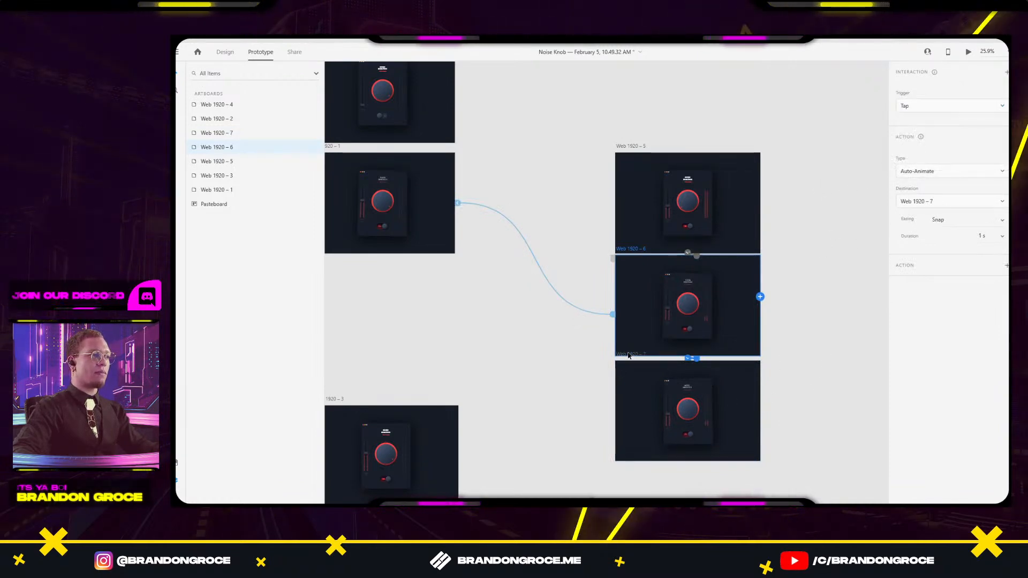
Move the Web 1920 – 7 artboard down to leave a gap below Web 1920 – 6, and check the link's trigger options.
drag(628, 356, 631, 376)
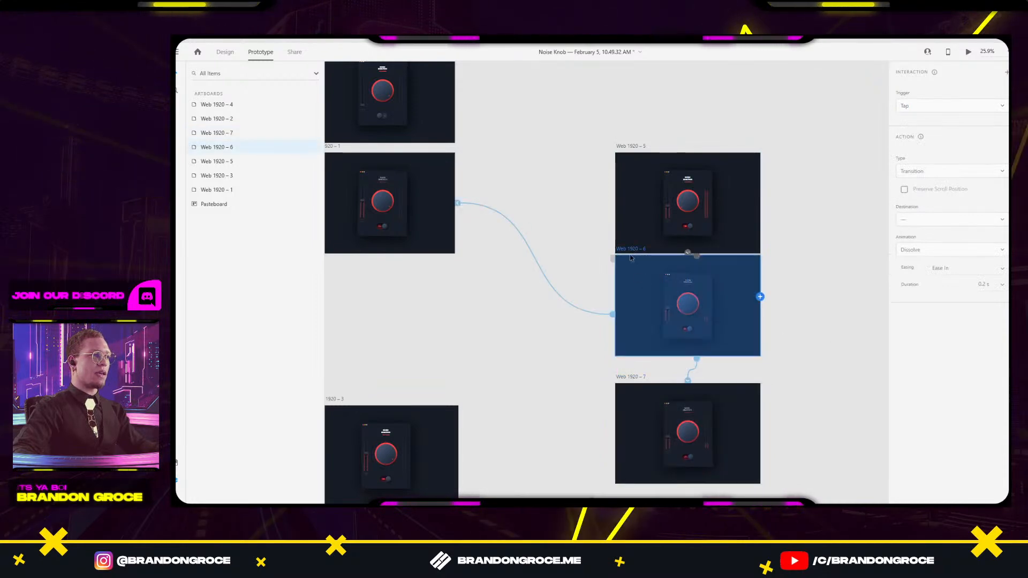
click(690, 384)
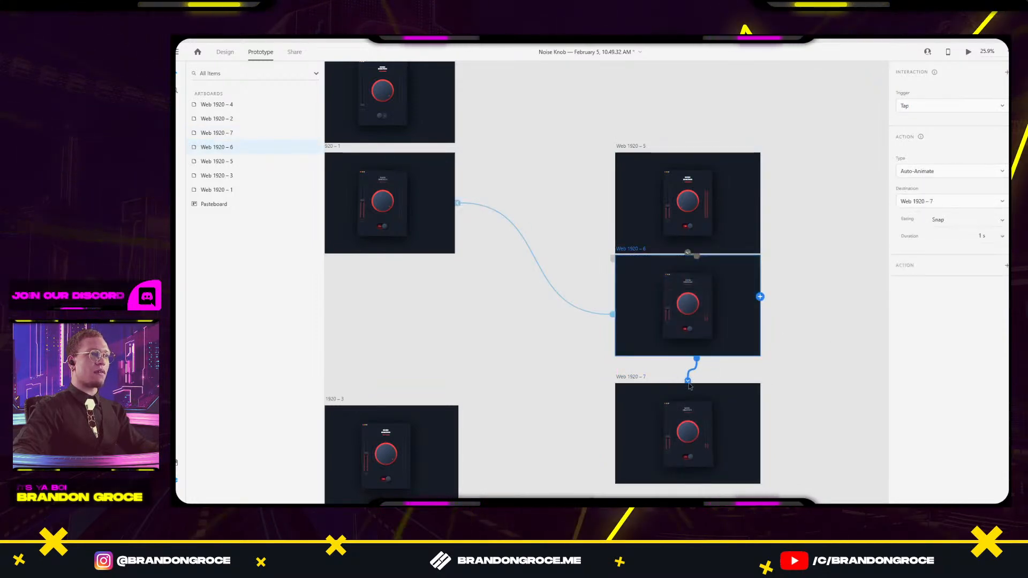
click(935, 107)
click(850, 139)
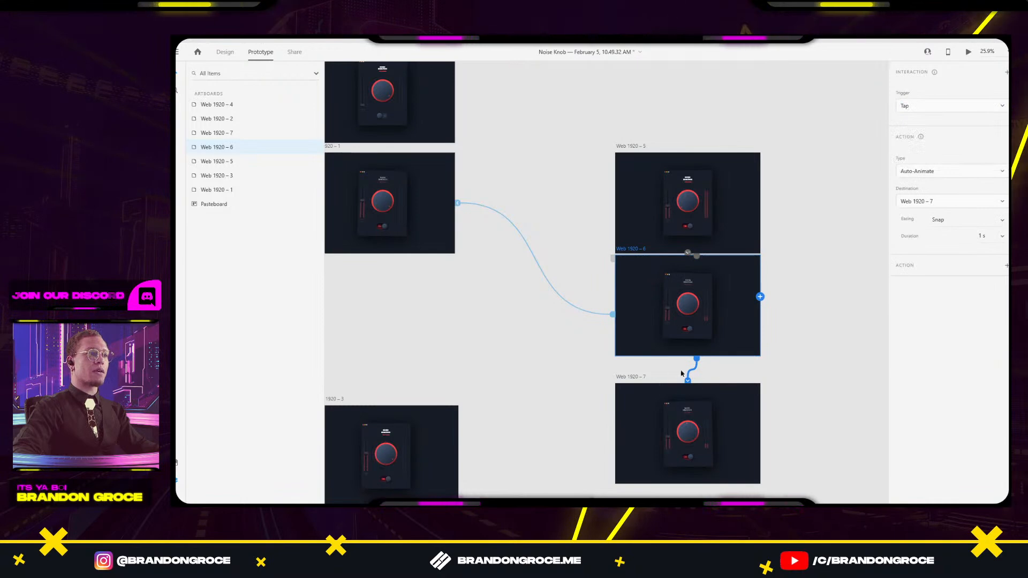
Remove the tap link from Web 1920 – 6 and redirect its timed Web 1920 – 1 link to Web 1920 – 7.
drag(688, 381, 777, 355)
click(830, 331)
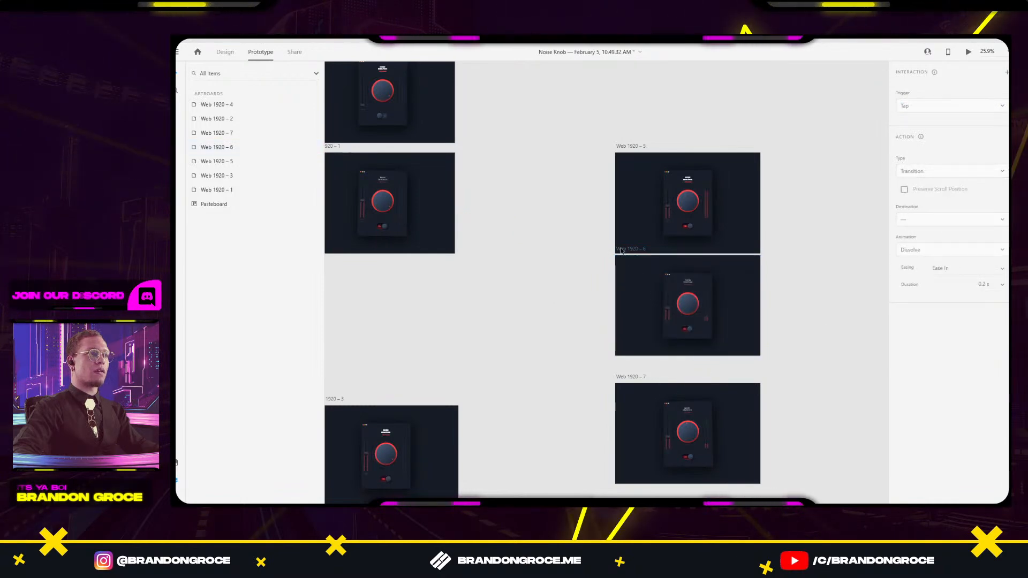
click(718, 328)
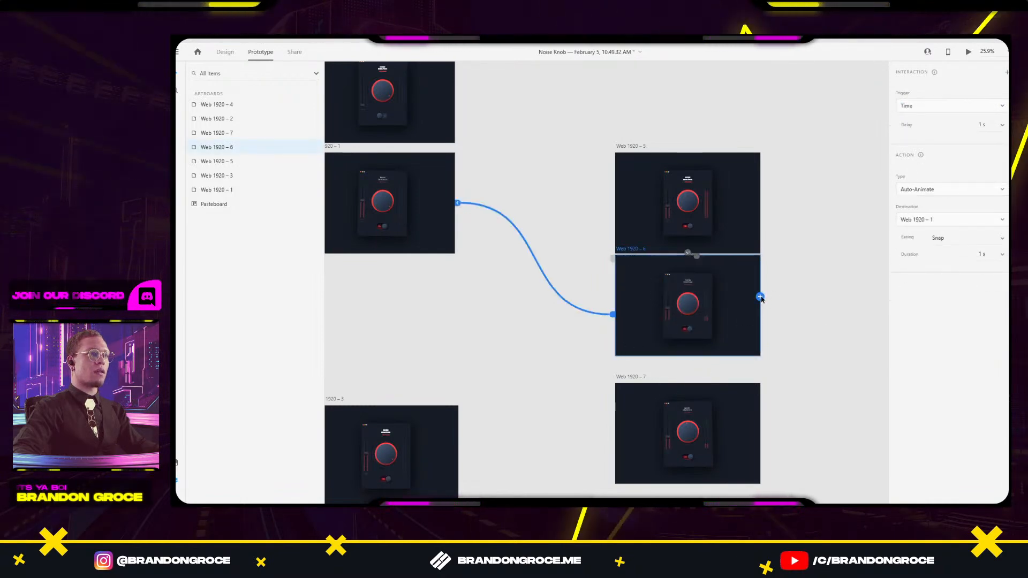
drag(458, 203, 648, 419)
Link Web 1920 – 7 to Web 1920 – 1 with Auto-Animate and a Time trigger.
click(747, 431)
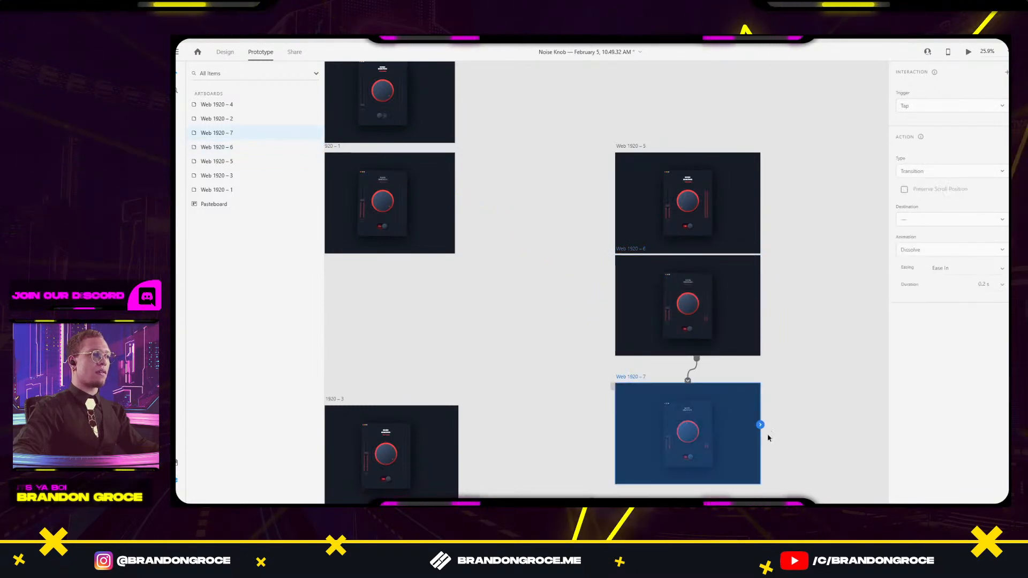
drag(788, 468, 396, 204)
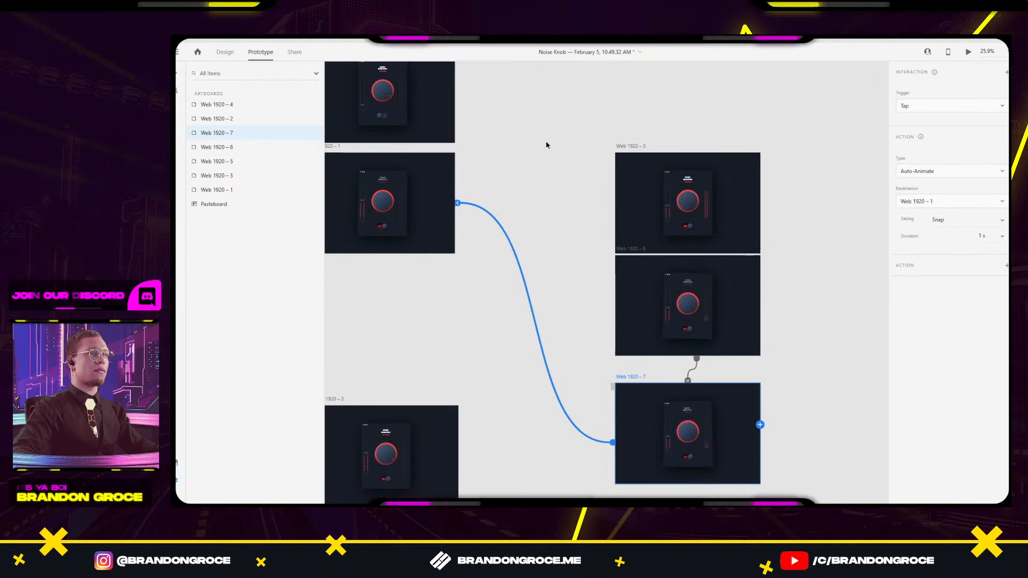
click(910, 106)
click(907, 140)
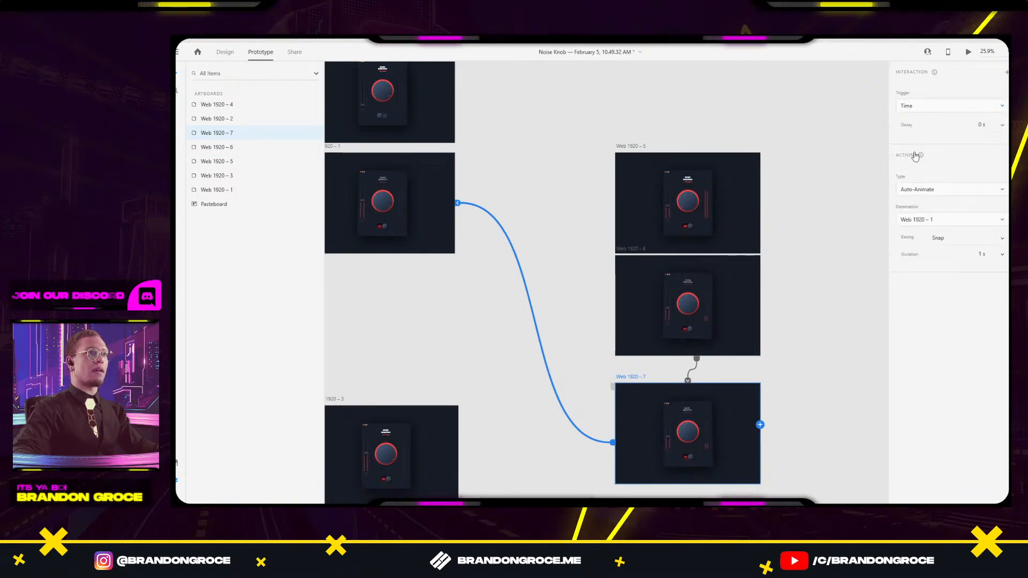
Preview the prototype from Web 1920 – 4, switch the knob panel's toggle on to watch the loop, and close the preview.
scroll(816, 304, left, 3)
scroll(817, 304, up, 3)
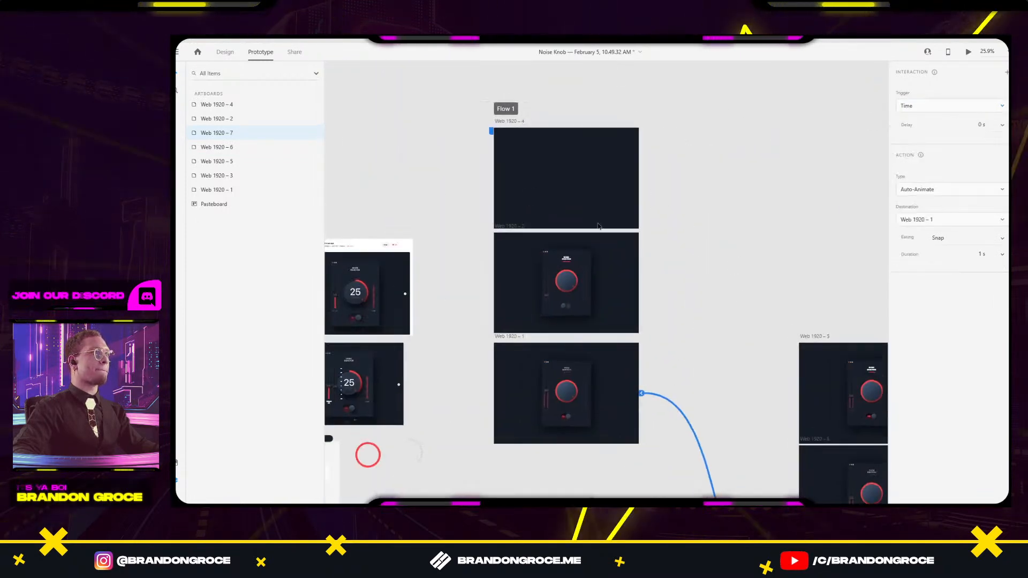
click(508, 122)
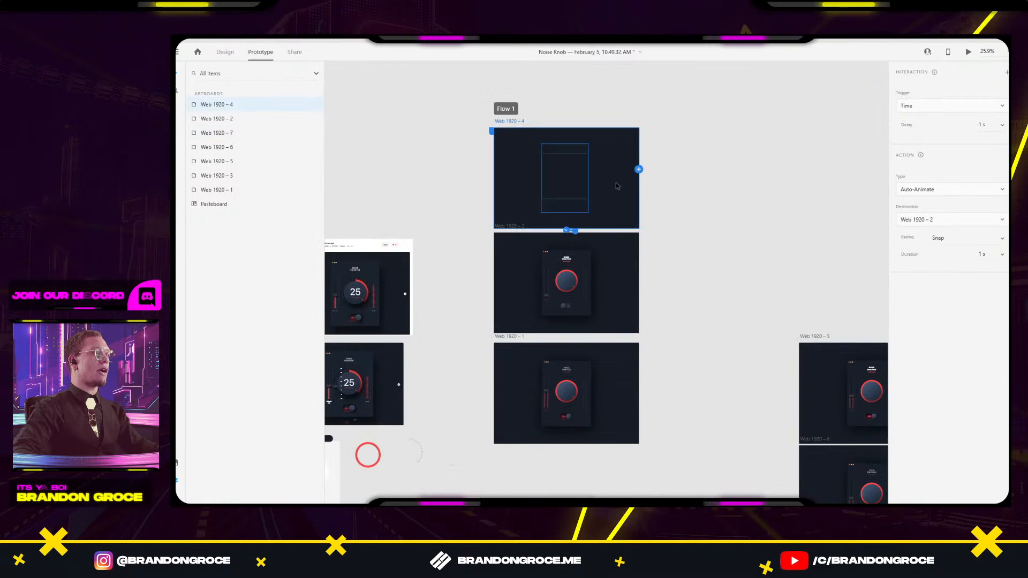
click(969, 52)
double_click(712, 98)
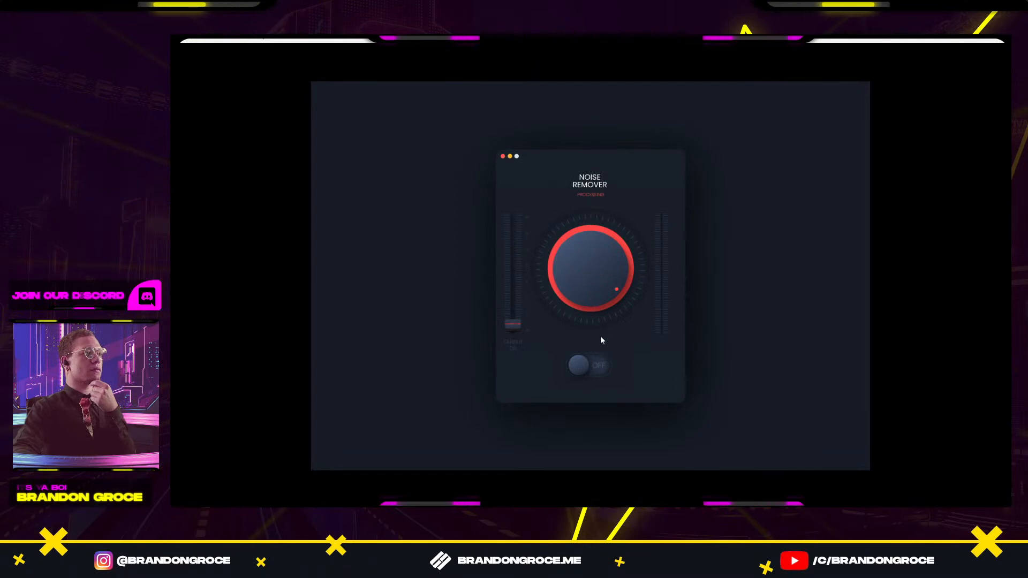
click(576, 366)
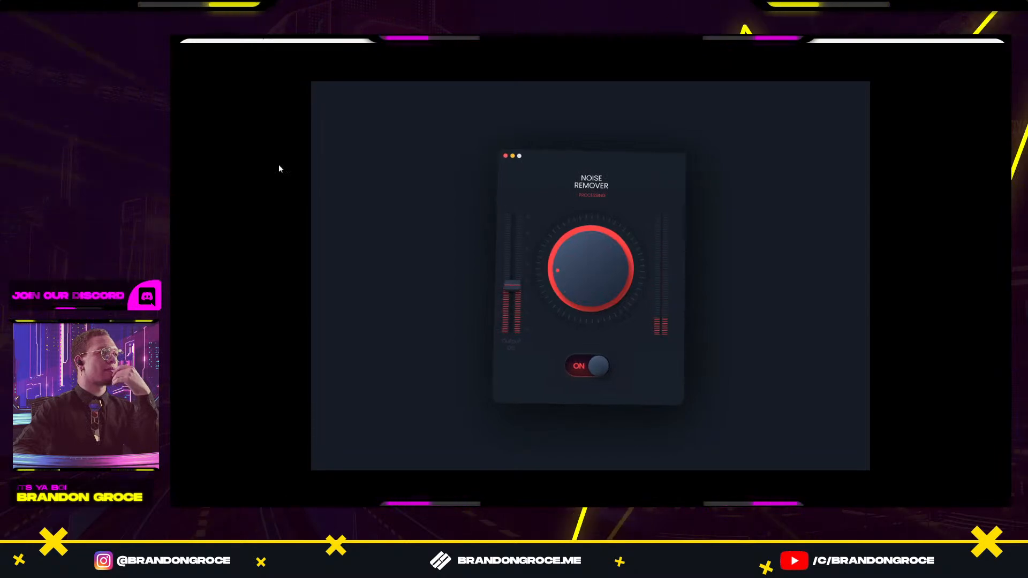
click(1003, 43)
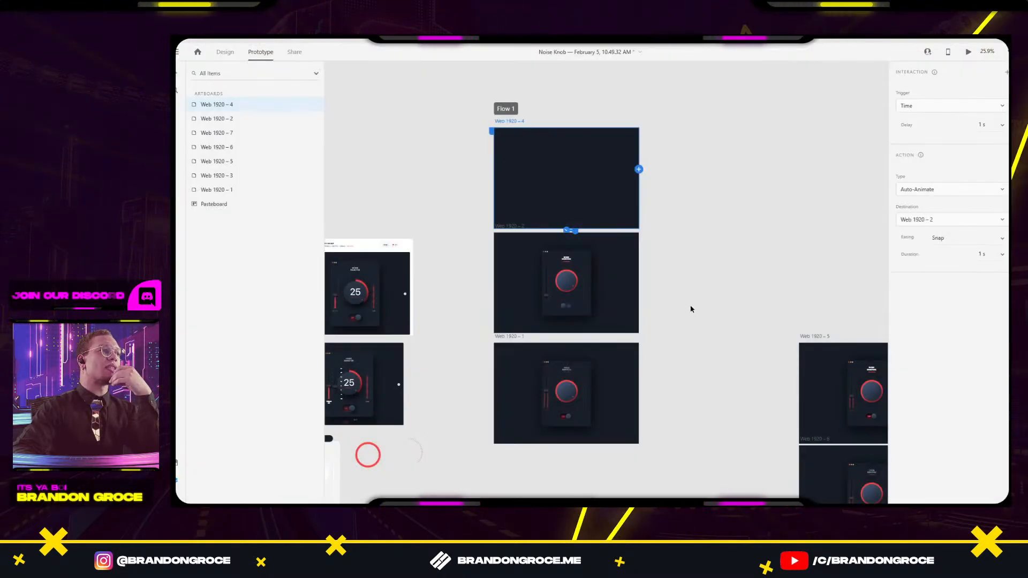
Review the delay and duration settings of the timed links from Web 1920 – 5 and Web 1920 – 1.
scroll(787, 219, down, 3)
click(736, 214)
scroll(711, 115, down, 2)
scroll(578, 109, up, 3)
scroll(578, 109, left, 2)
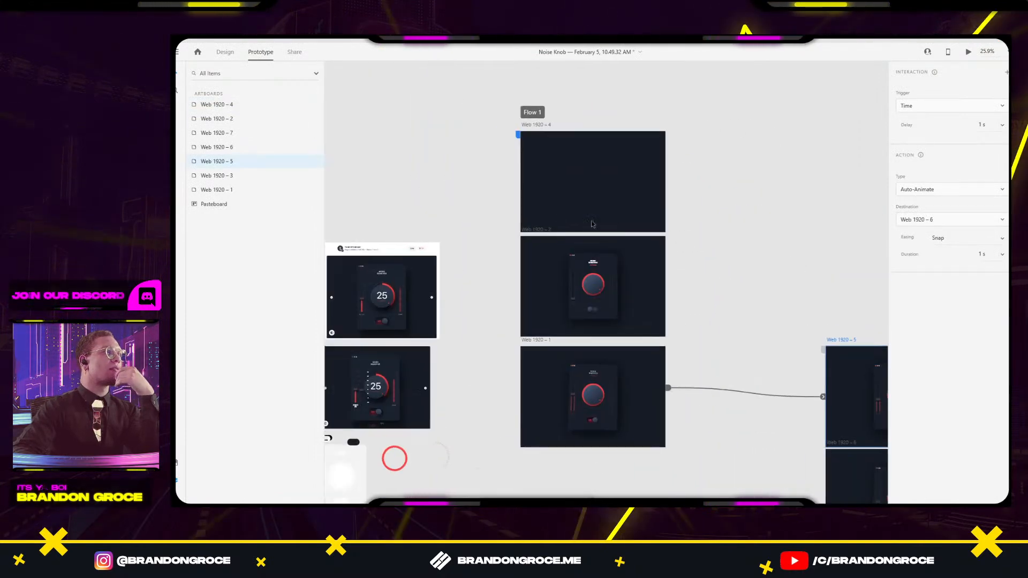
click(533, 231)
click(587, 356)
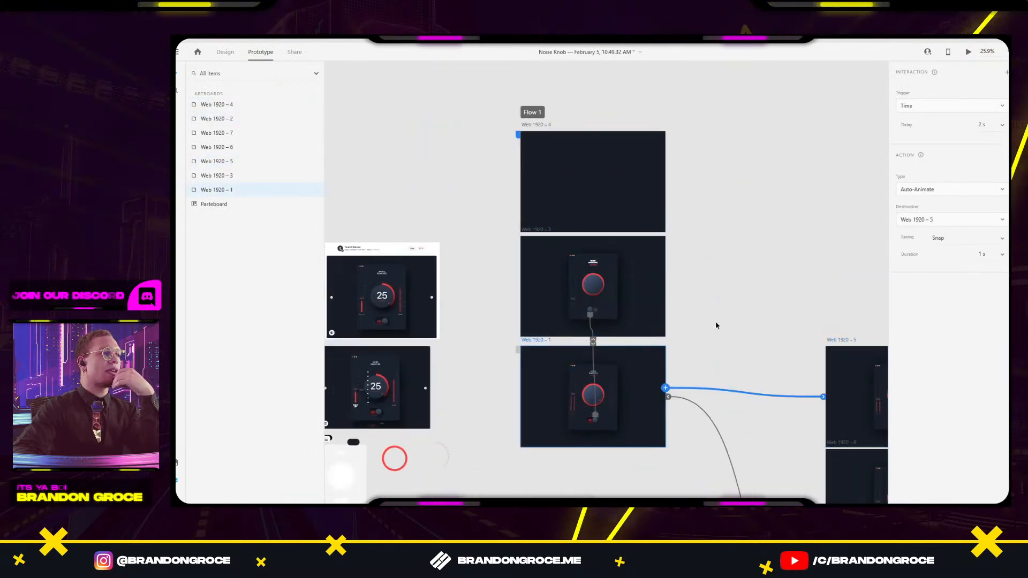
scroll(704, 328, down, 2)
scroll(704, 328, right, 2)
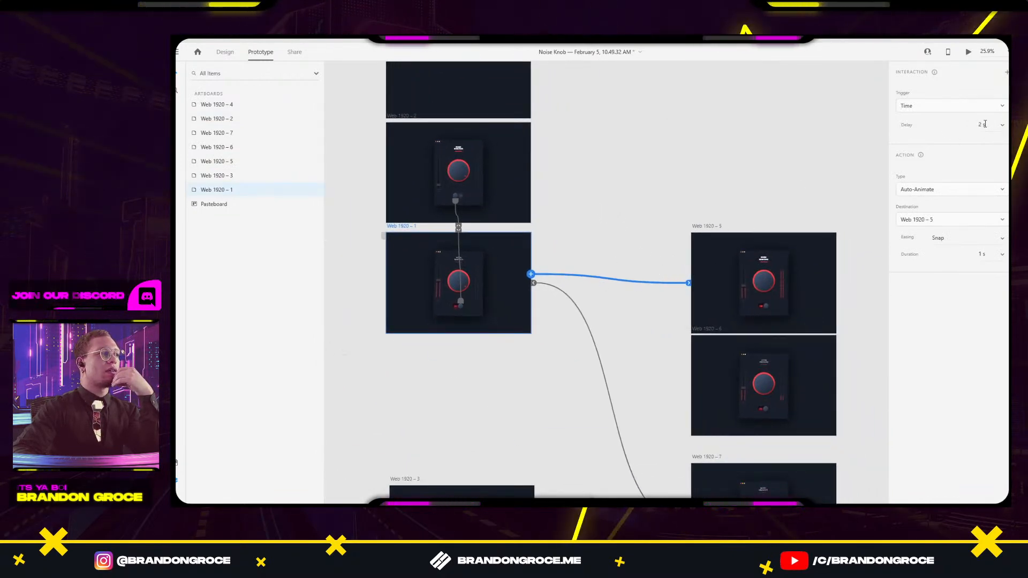
key(Up)
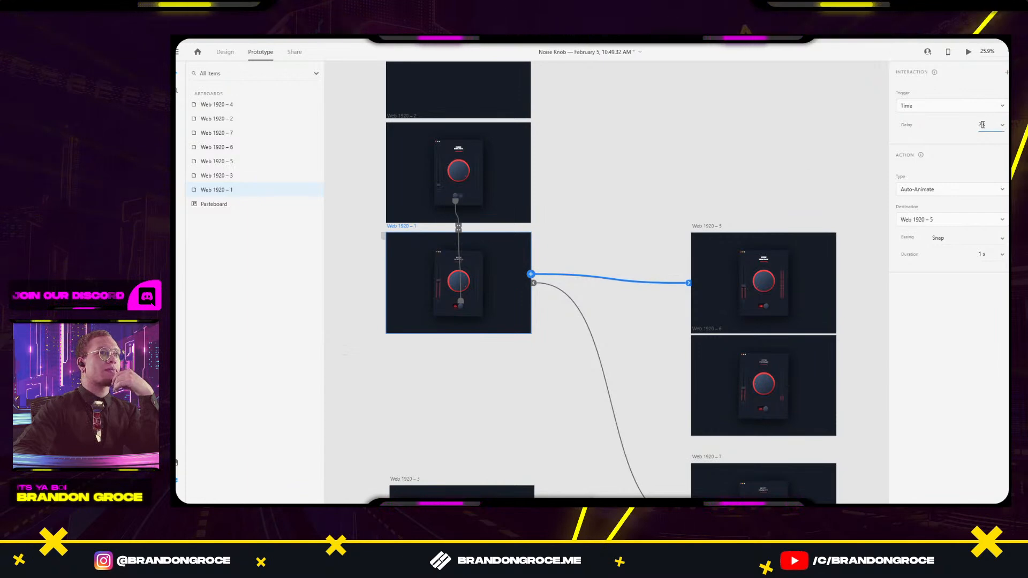
click(993, 254)
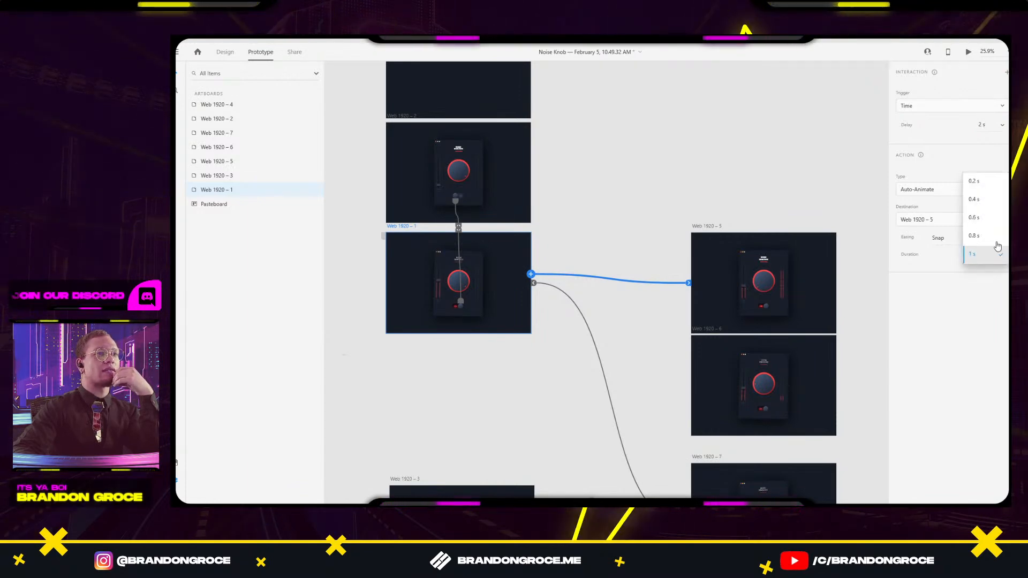
click(730, 163)
Set the trigger delay of the link from Web 1920 – 5 to Web 1920 – 6 to 0.4 s.
click(716, 226)
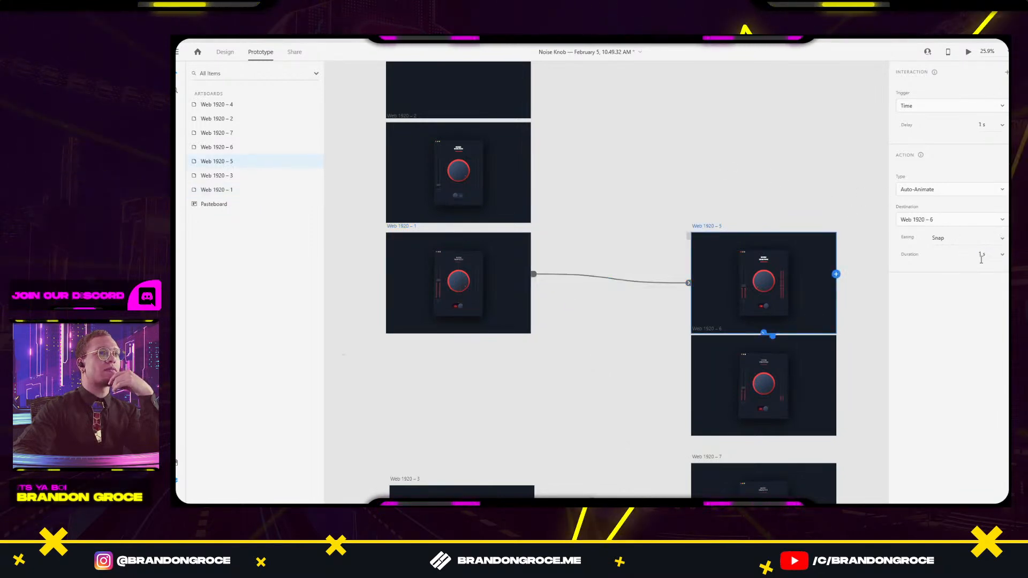
click(1005, 258)
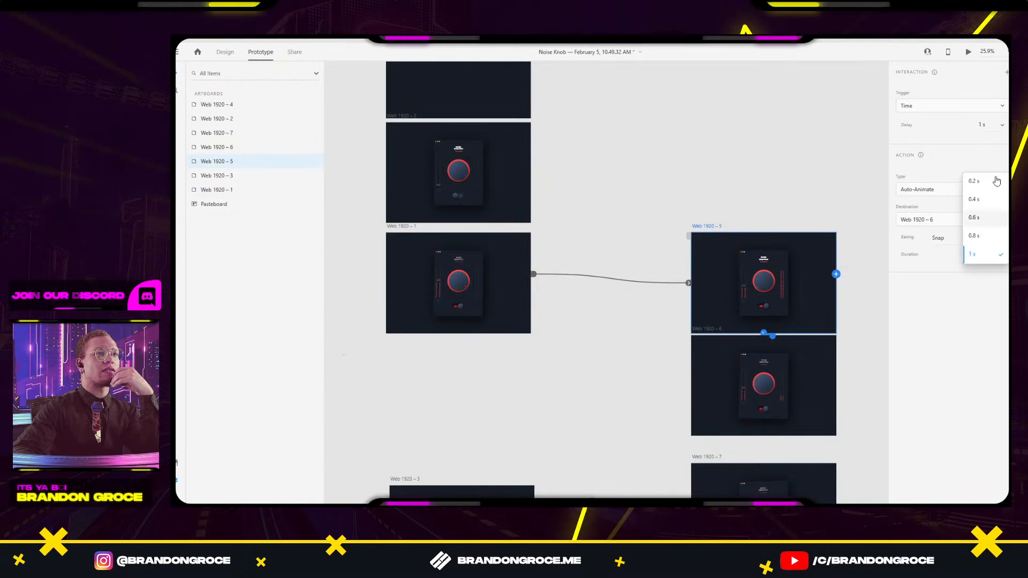
click(1003, 127)
click(1004, 127)
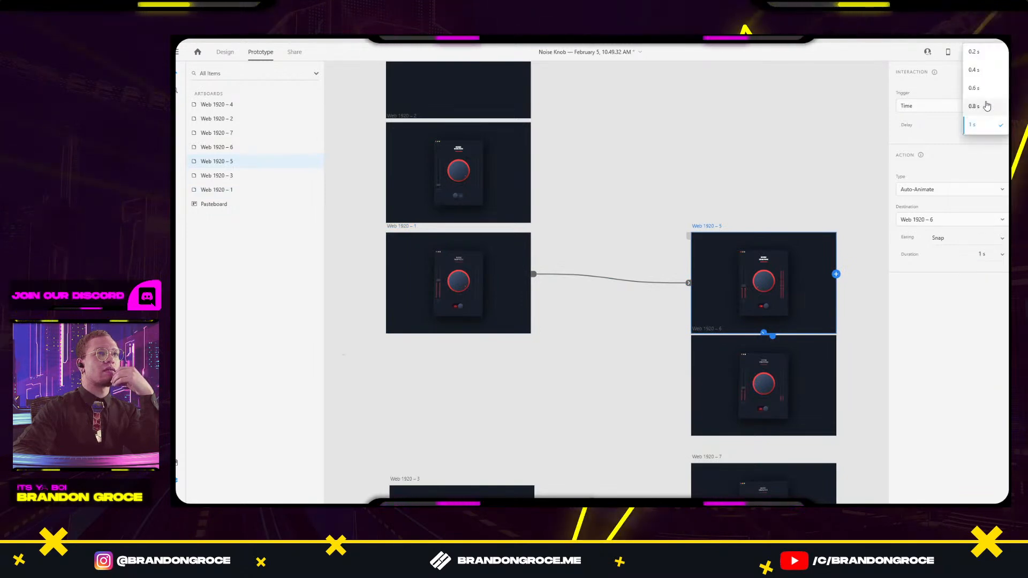
click(974, 69)
Set the trigger delay of the link from Web 1920 – 6 to Web 1920 – 7 to 0.4 s.
scroll(662, 251, down, 3)
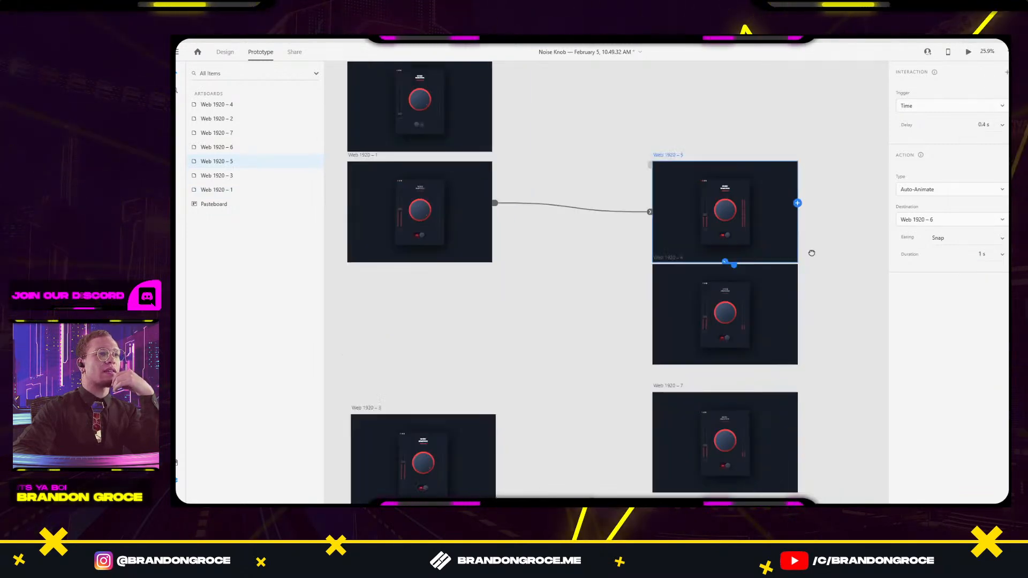
click(662, 247)
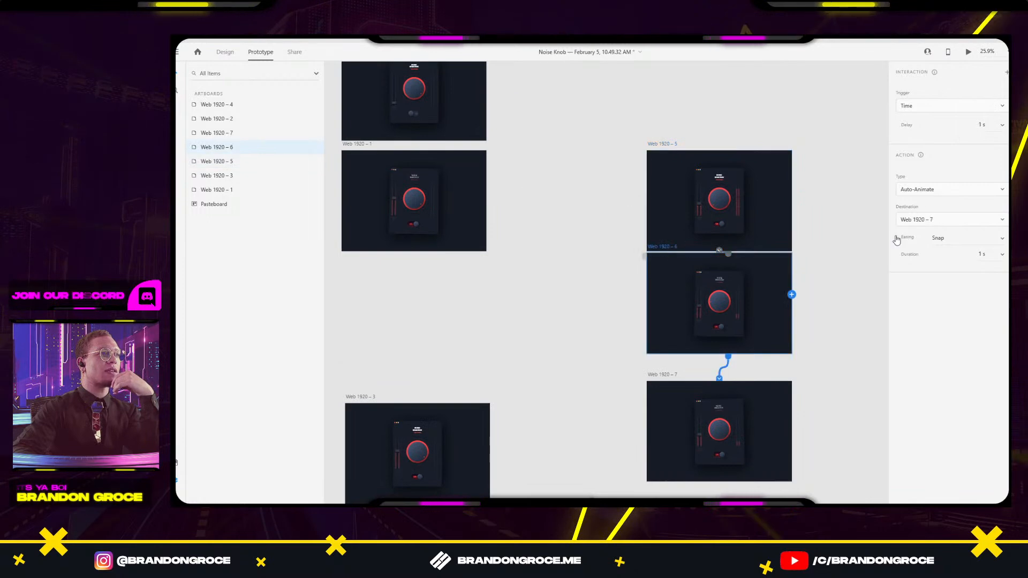
click(1001, 125)
click(988, 74)
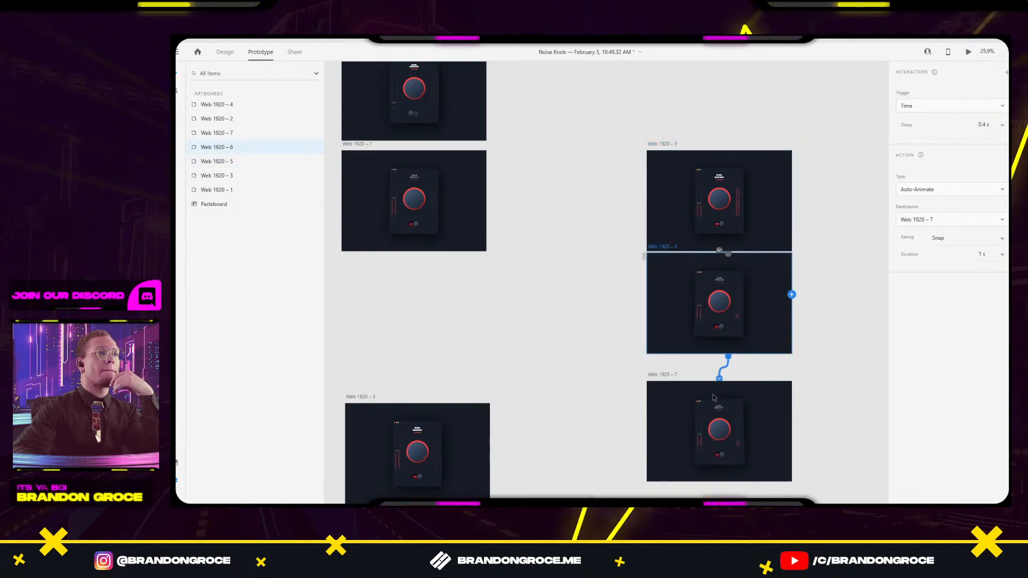
Give the timed link from Web 1920 – 7 back to Web 1920 – 1 a short trigger delay.
click(653, 375)
click(1005, 124)
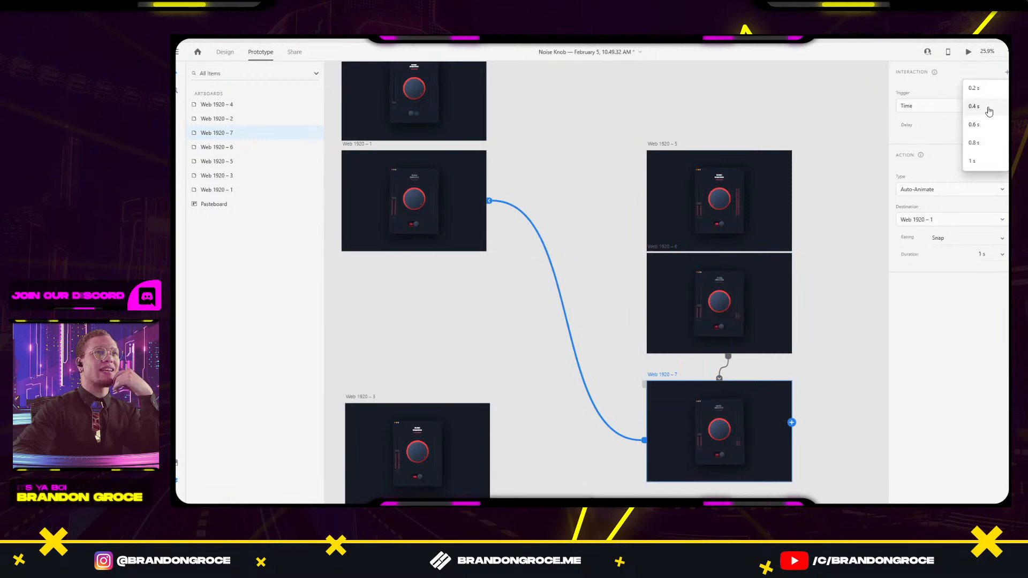
click(988, 122)
Preview the prototype maximized from artboard Web 1920 – 4, switch the Noise Remover toggle to ON to watch the loop, and close the preview.
scroll(637, 128, up, 5)
scroll(637, 128, left, 5)
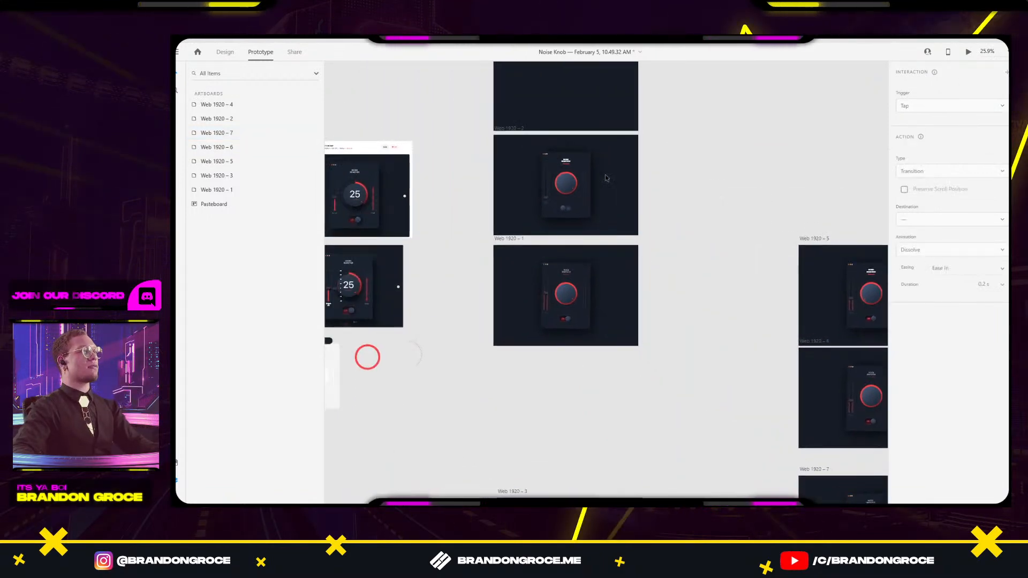
click(542, 119)
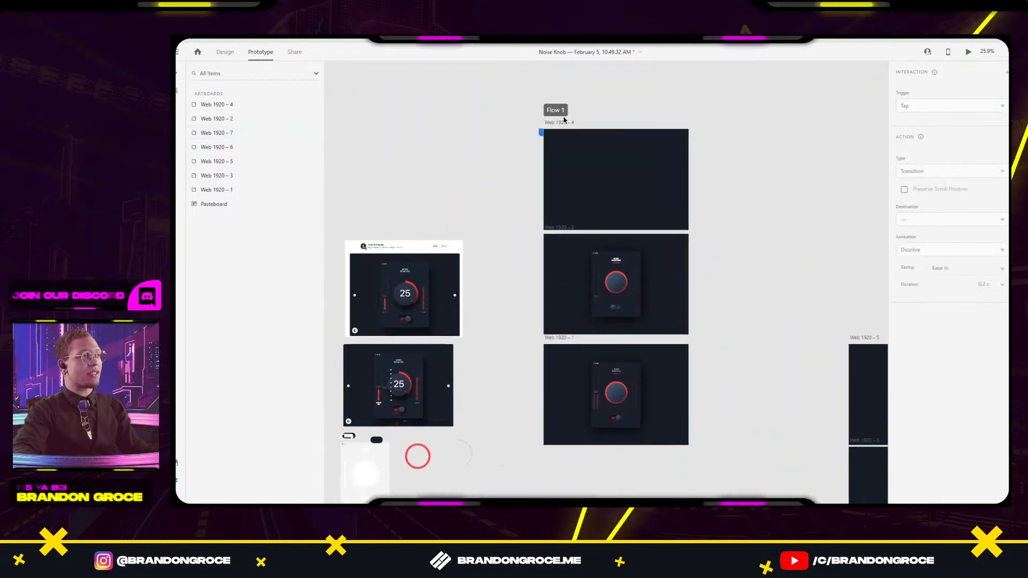
click(564, 120)
click(969, 53)
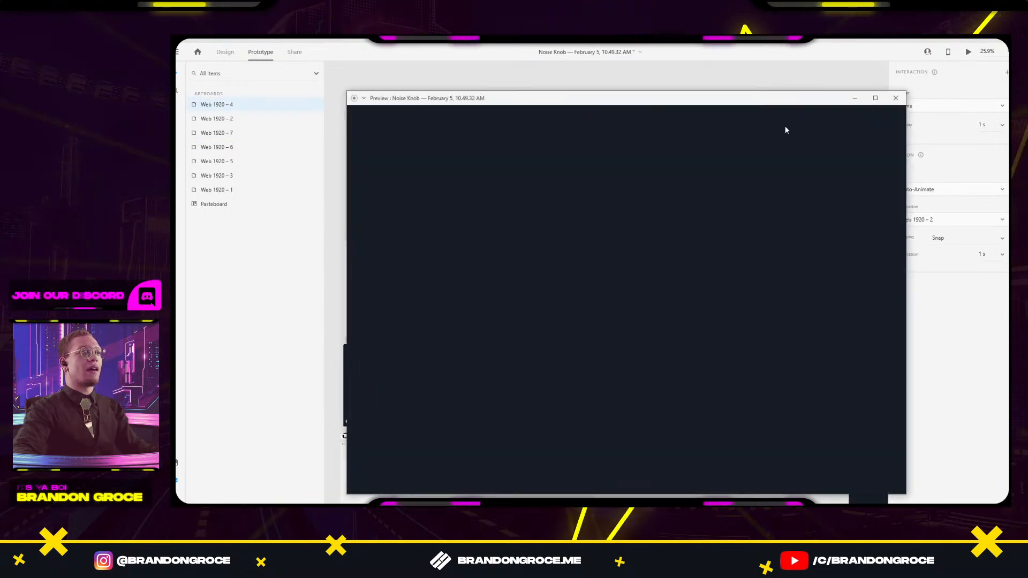
double_click(784, 99)
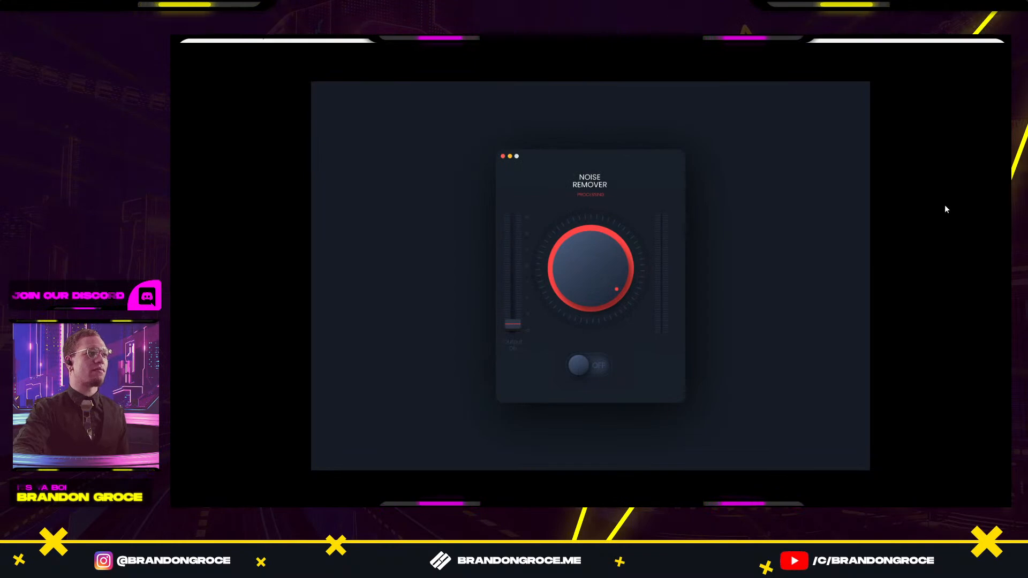
click(588, 357)
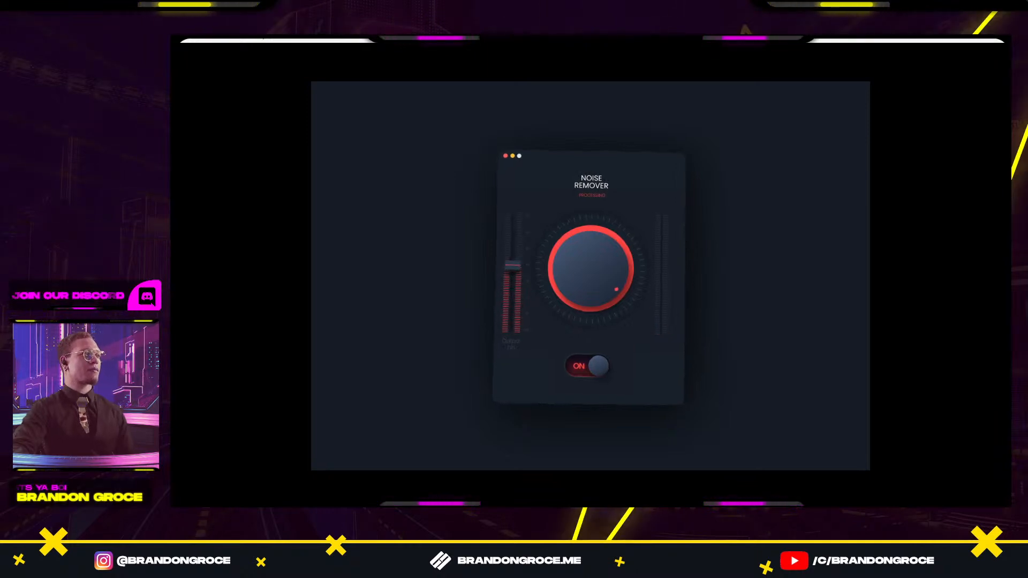
key(Escape)
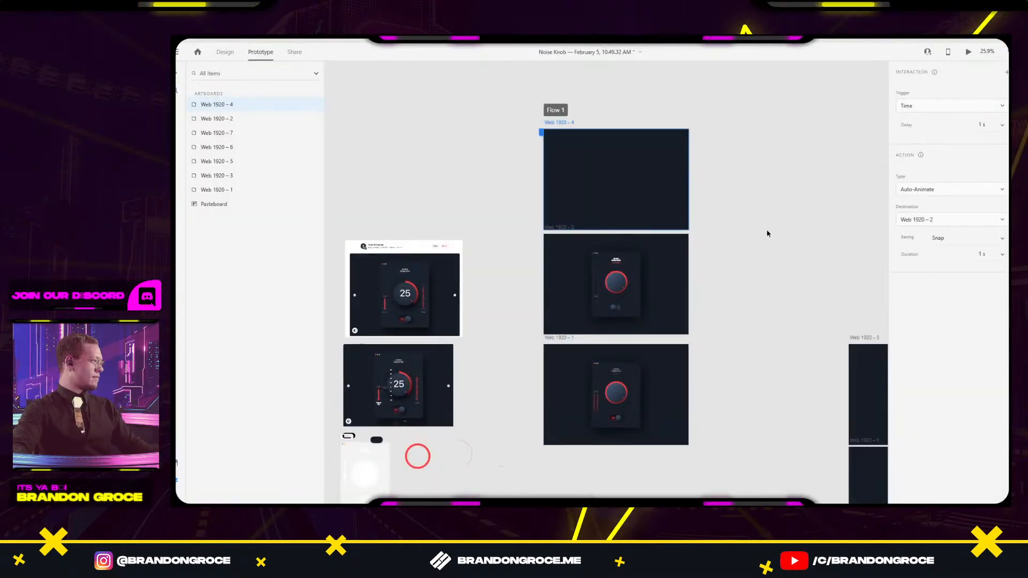
scroll(767, 234, down, 3)
drag(782, 220, 767, 199)
scroll(767, 199, down, 4)
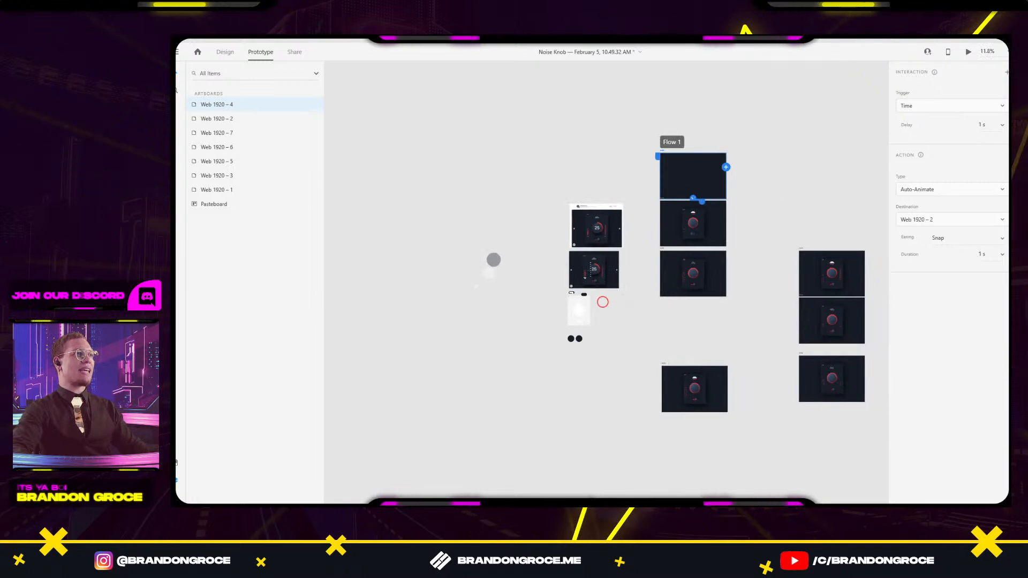
click(853, 188)
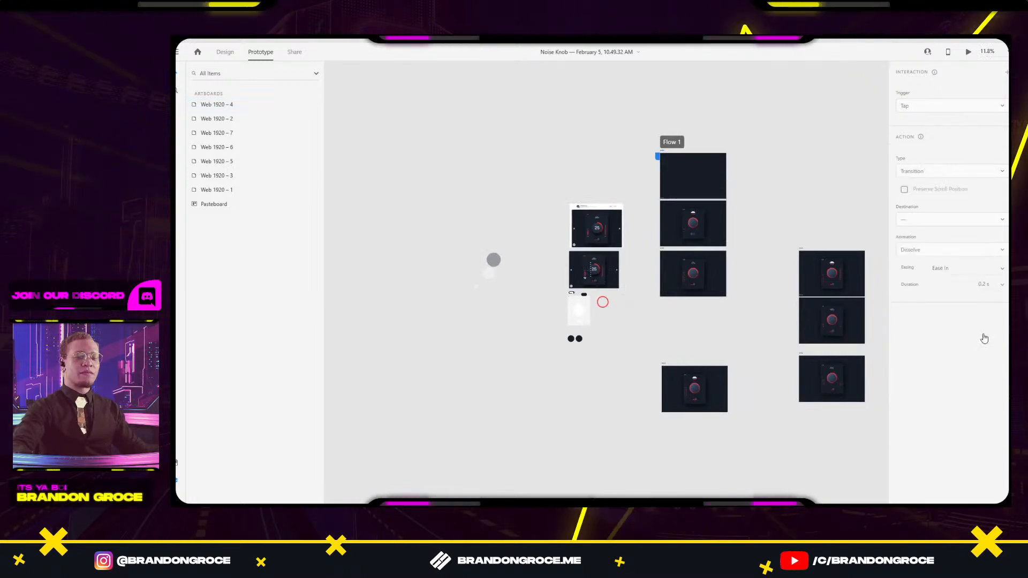